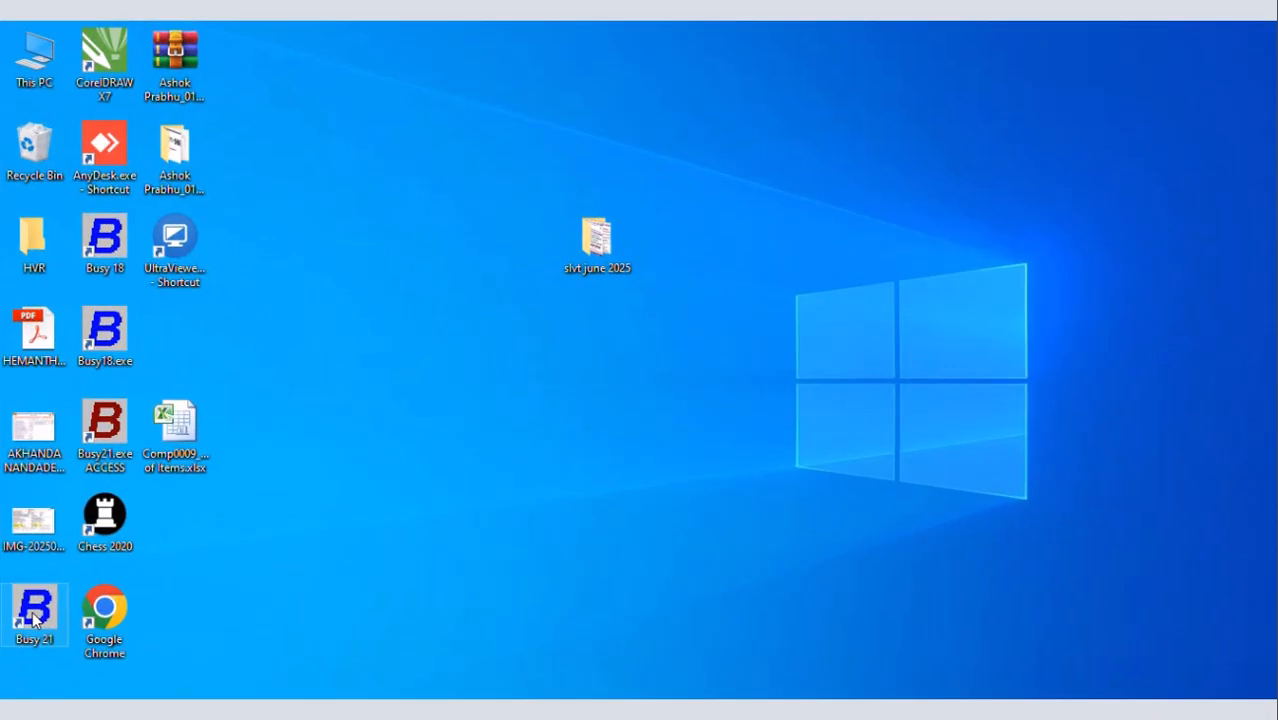
Launch Busy 21 in demo mode and bring up the List of Companies
double_click(35, 618)
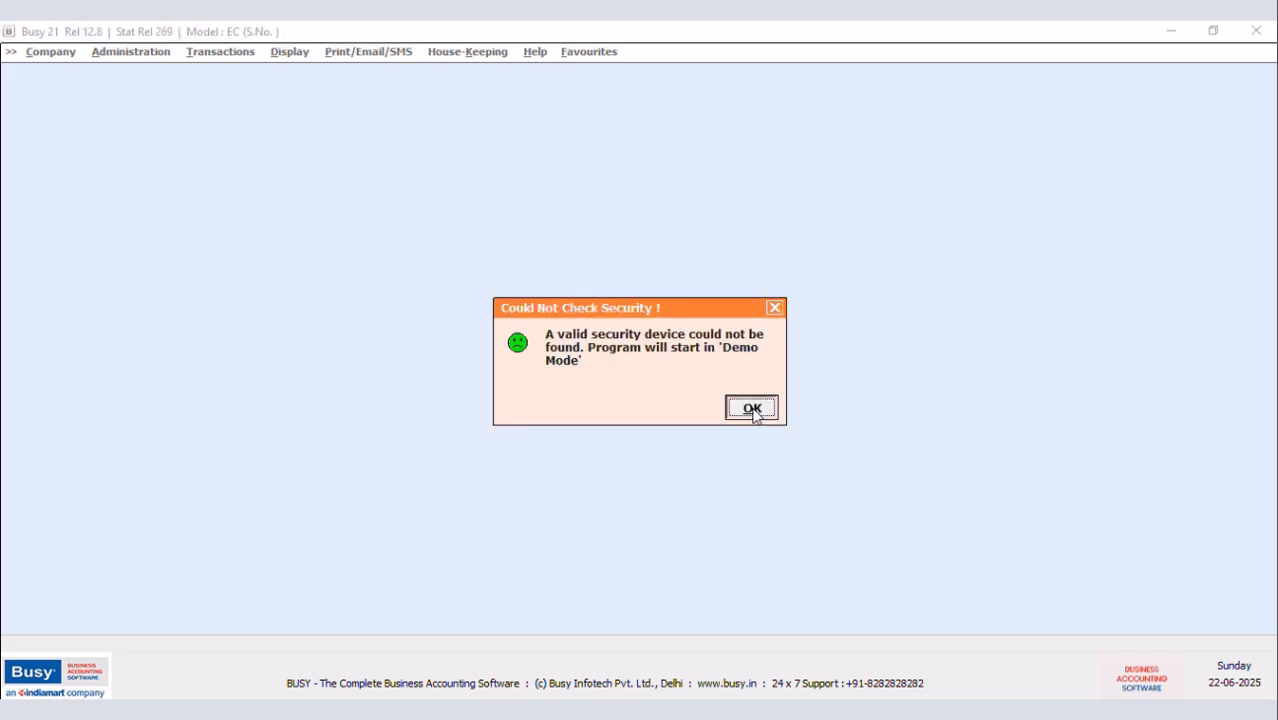
click(754, 405)
click(90, 72)
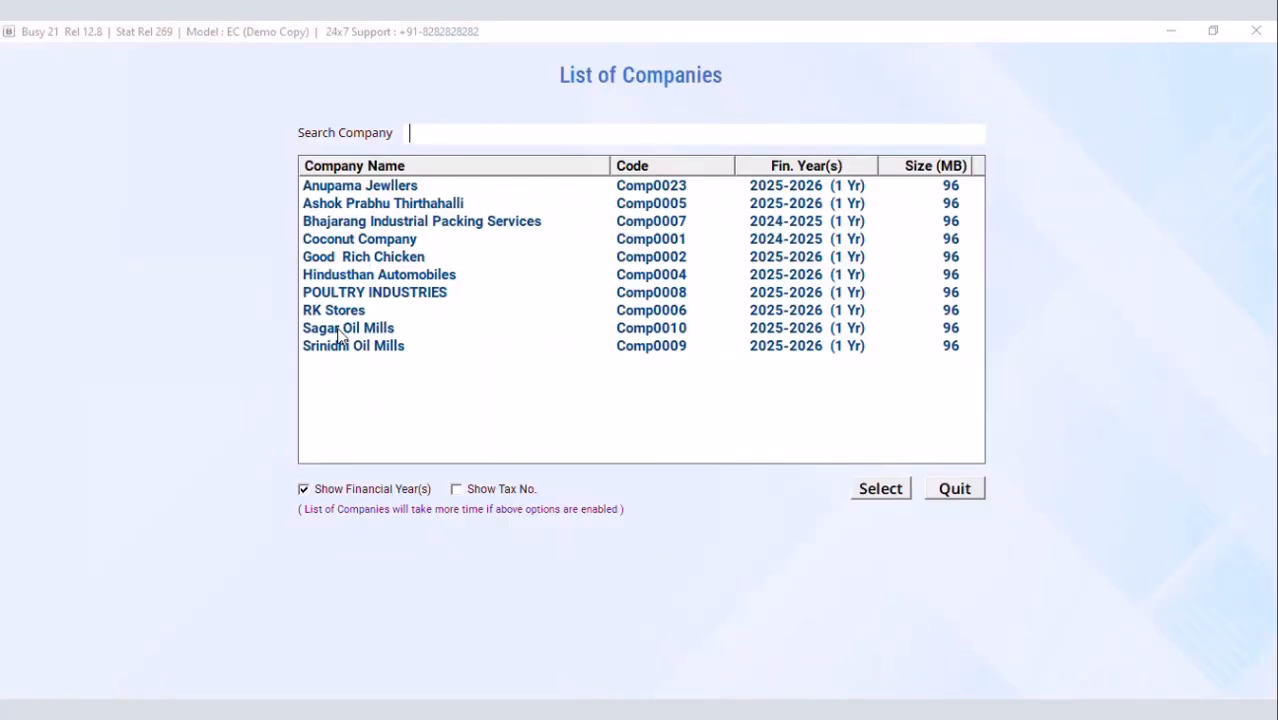
Open Sagar Oil Mills and bring up the SQL Query report under Display > Query System
click(336, 328)
click(876, 492)
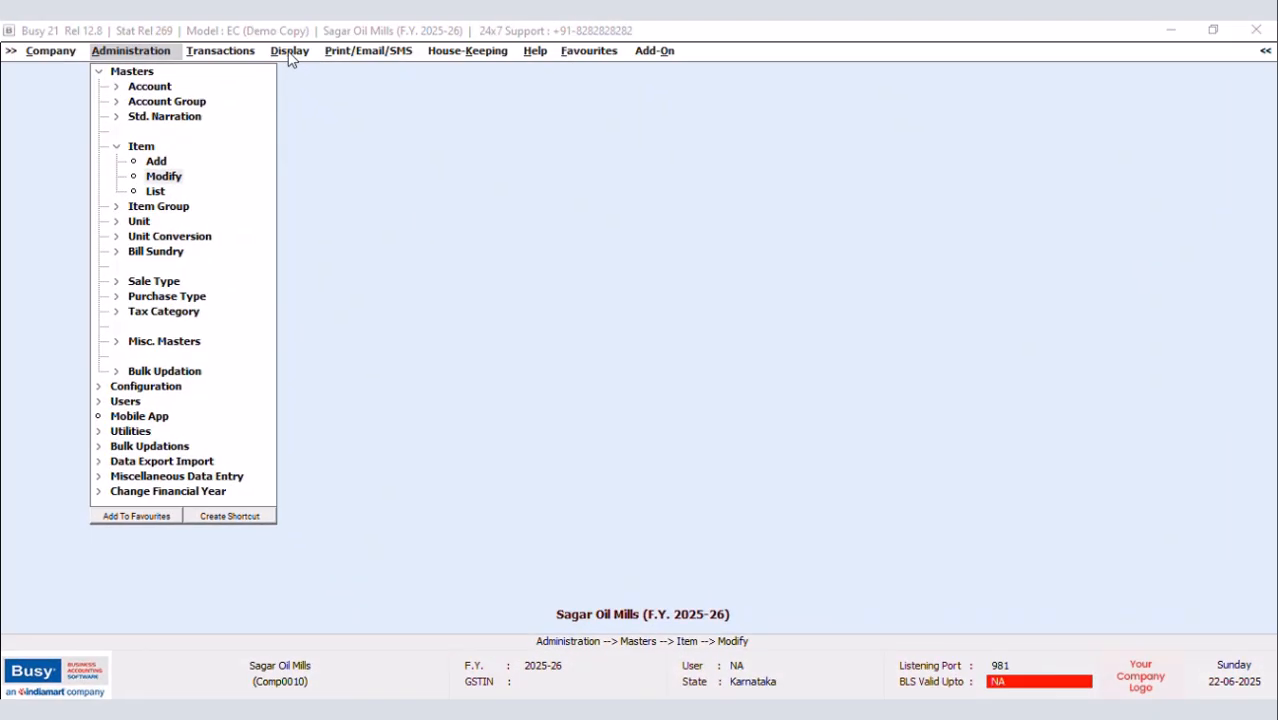
click(288, 51)
click(352, 420)
click(348, 551)
Assign Shift+Ctrl+F2 as the SQL Query report's keyboard shortcut and save it
click(495, 591)
click(466, 575)
click(156, 280)
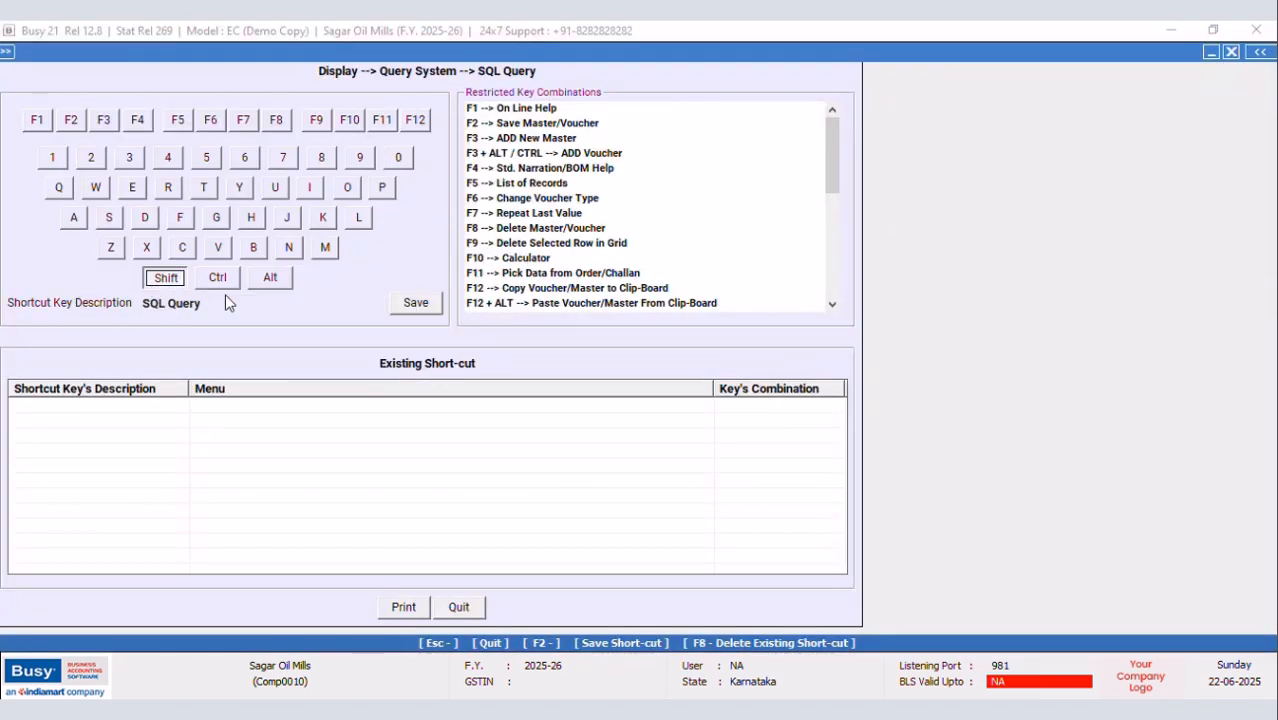
click(218, 278)
click(72, 120)
click(425, 304)
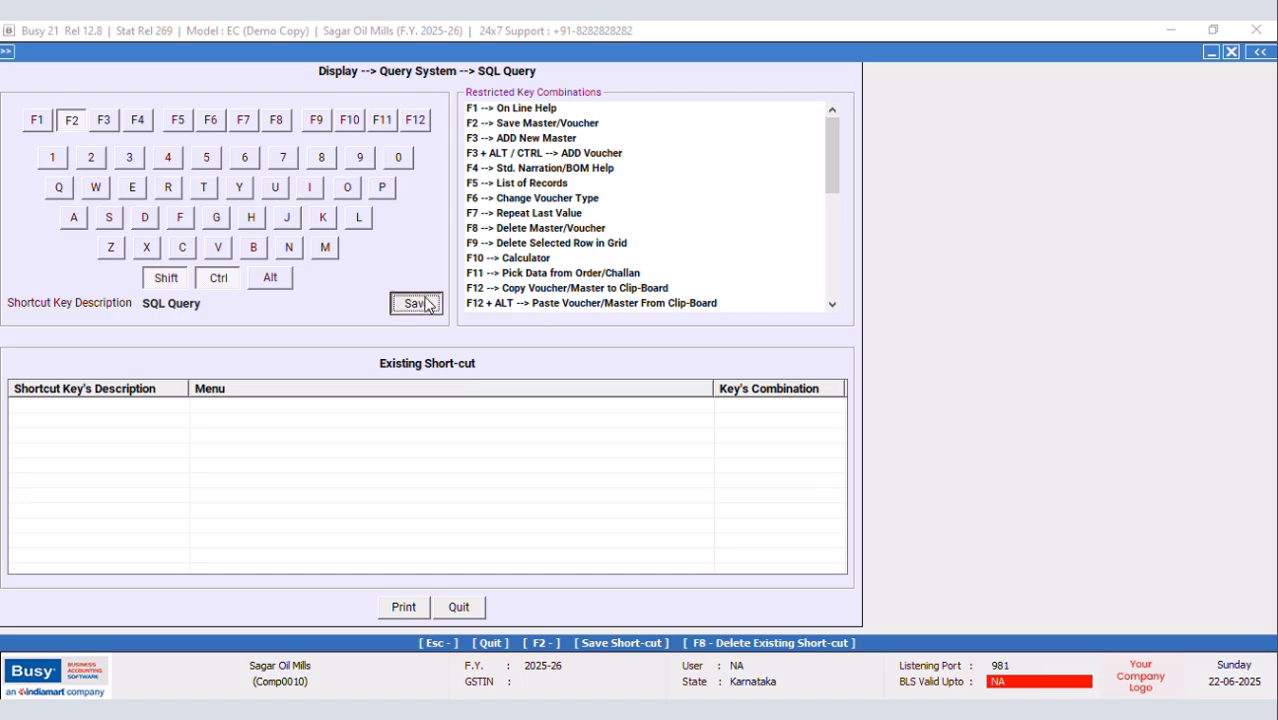
click(752, 408)
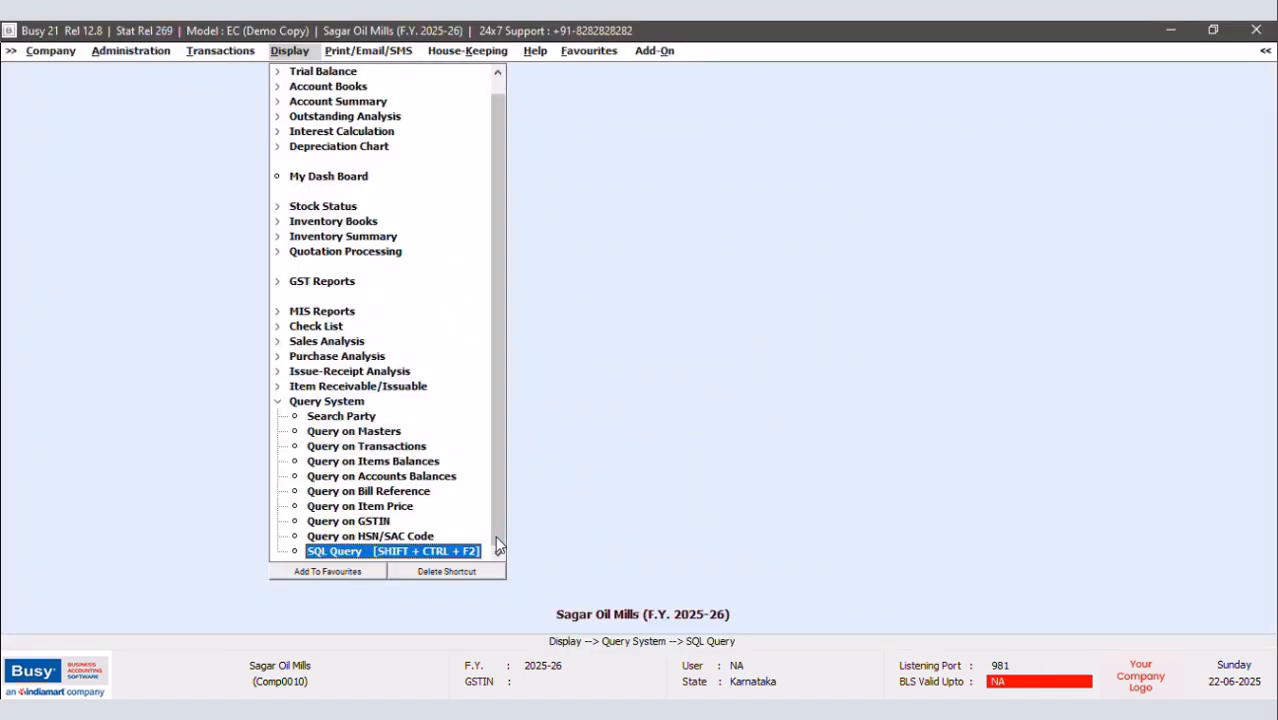
Add a new sales voucher with sale type Local-MultiRate
click(215, 52)
click(217, 103)
double_click(234, 114)
key(Tab)
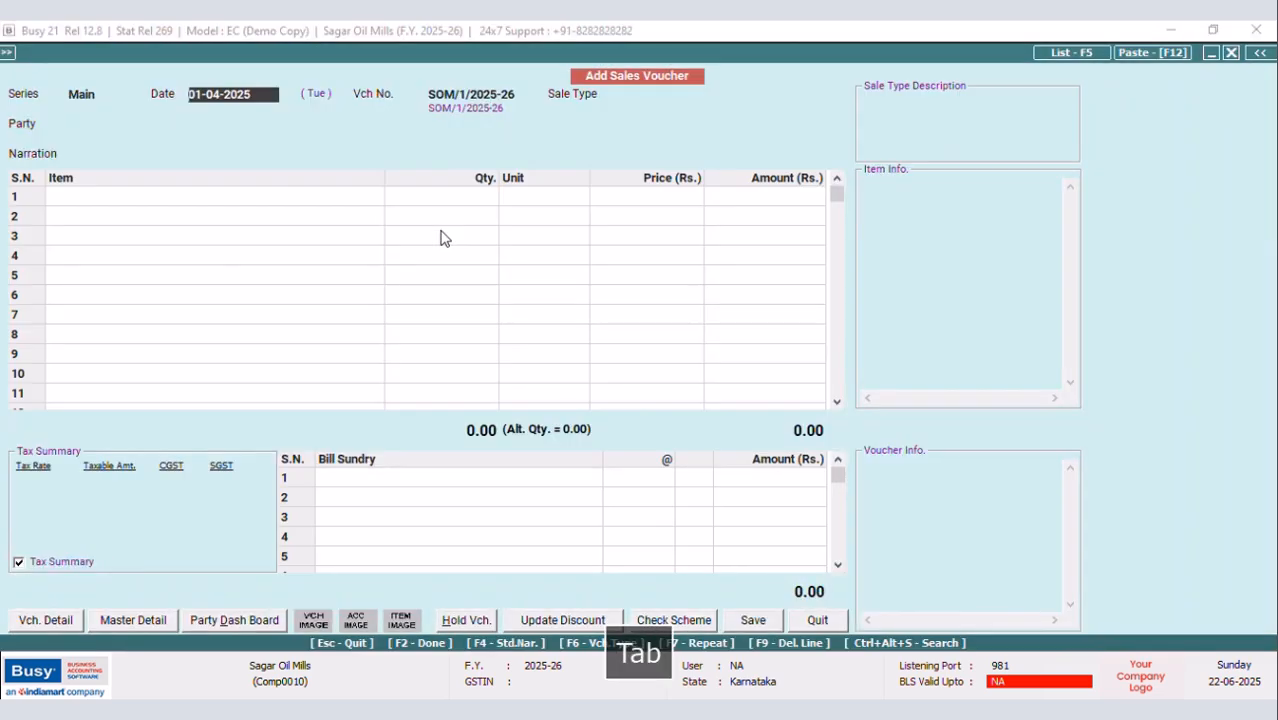
key(Tab)
key(Return)
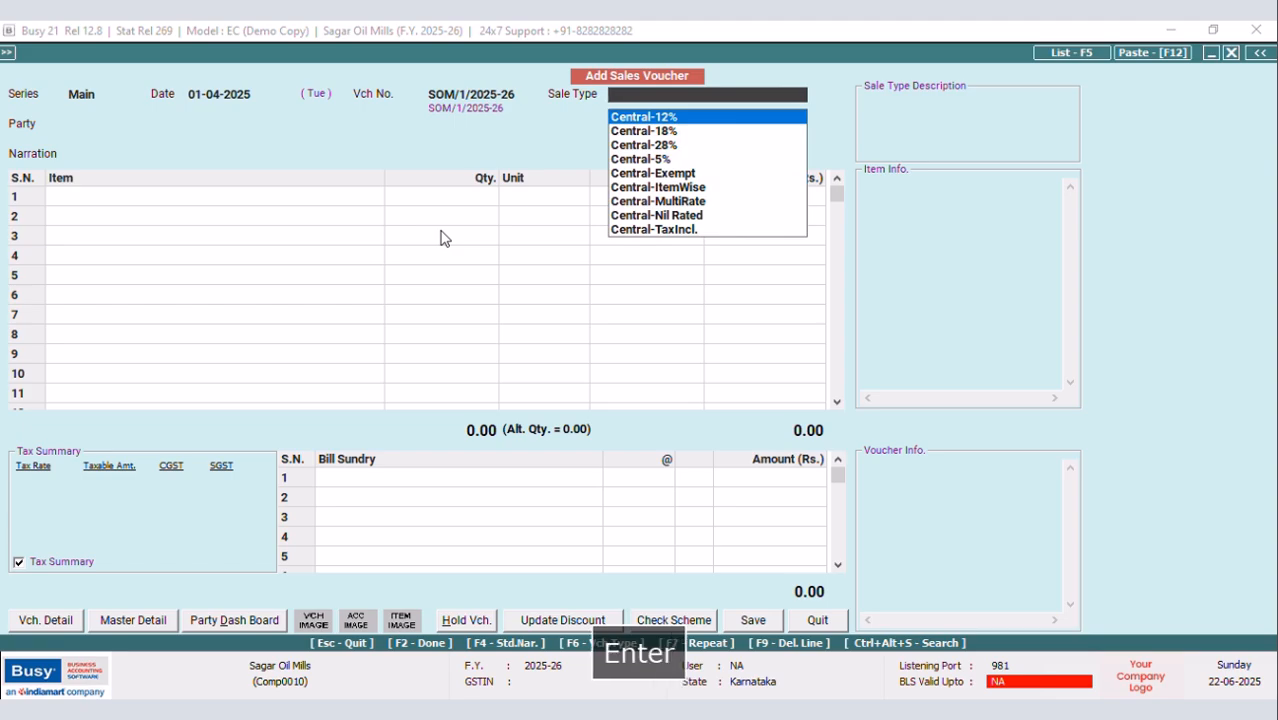
text(local)
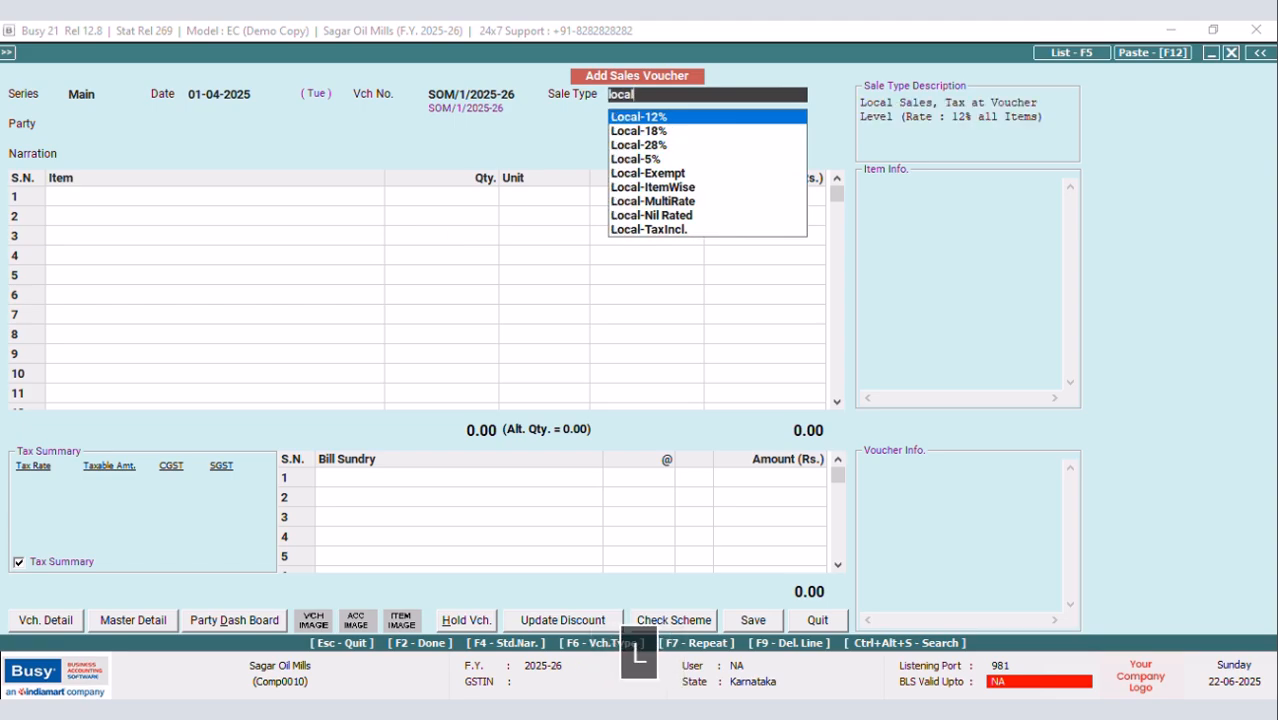
key(Down)
key(Down)
key(Down)
key(Down)
key(Down)
key(Down)
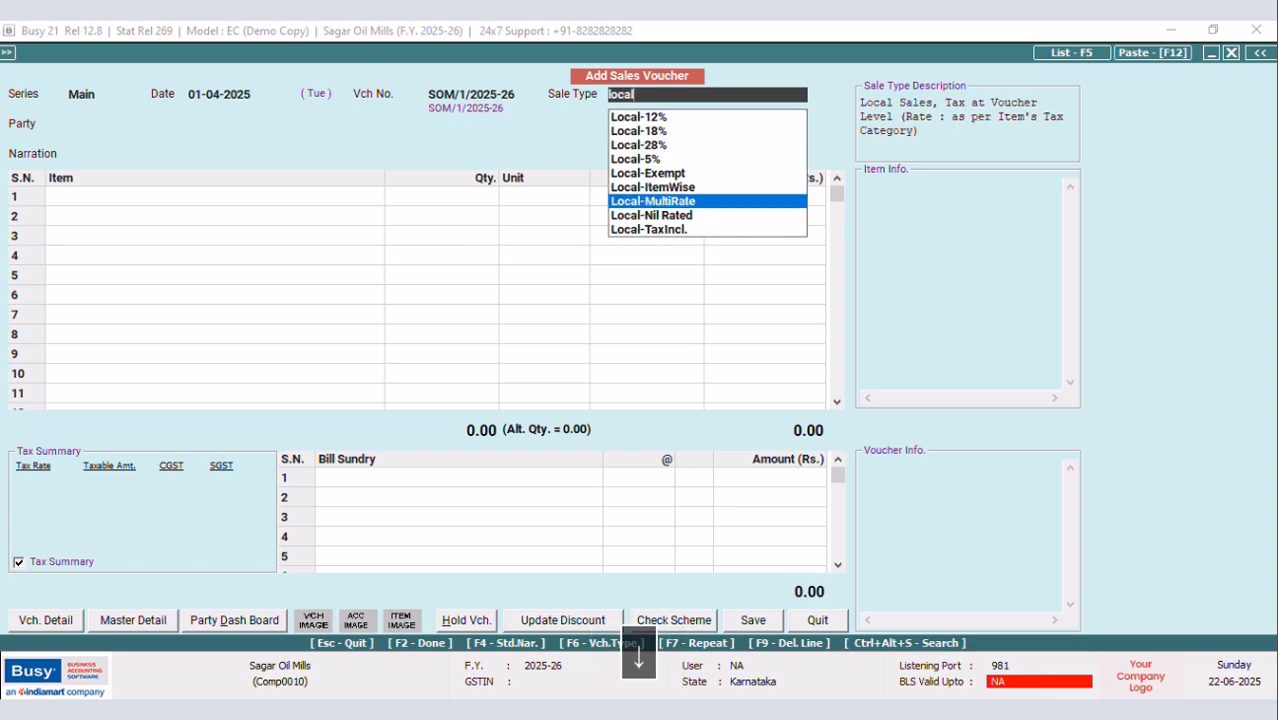
key(Tab)
Create a new party account named 'Janardhan Stores' from the Party field
key(Return)
key(F3)
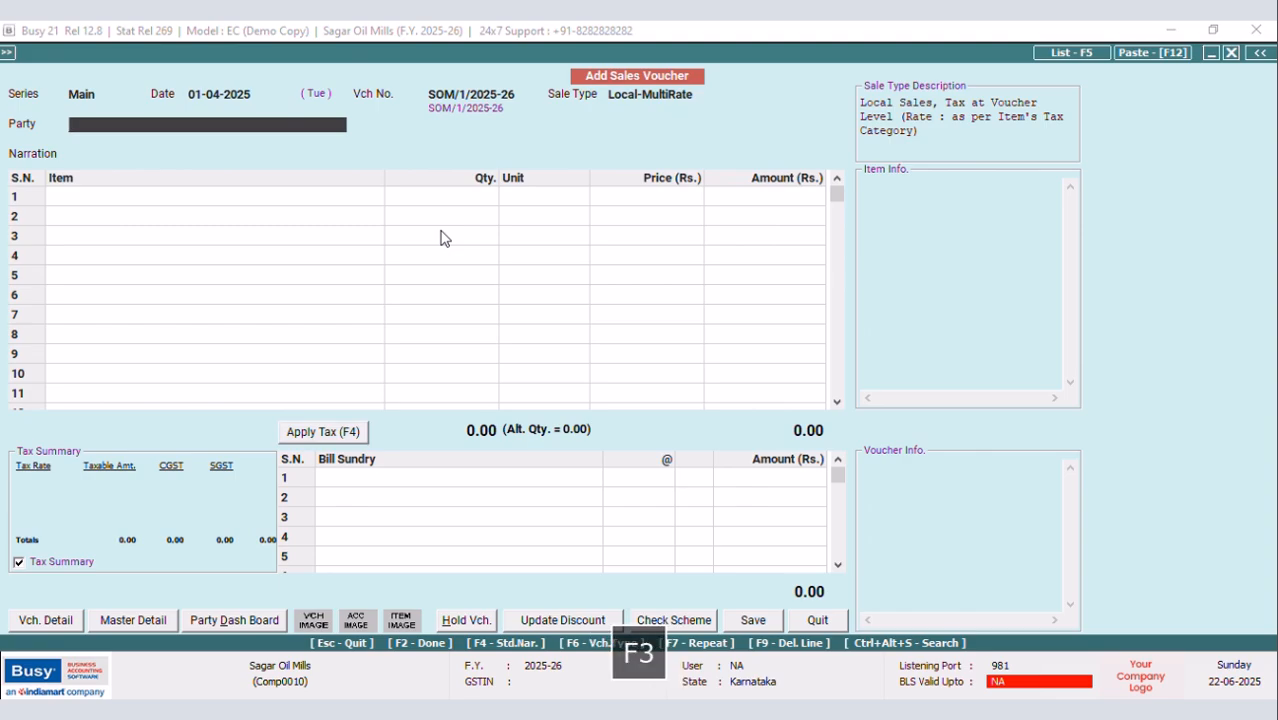
key(Caps_Lock)
text(J)
key(Caps_Lock)
text(anardhan Stores)
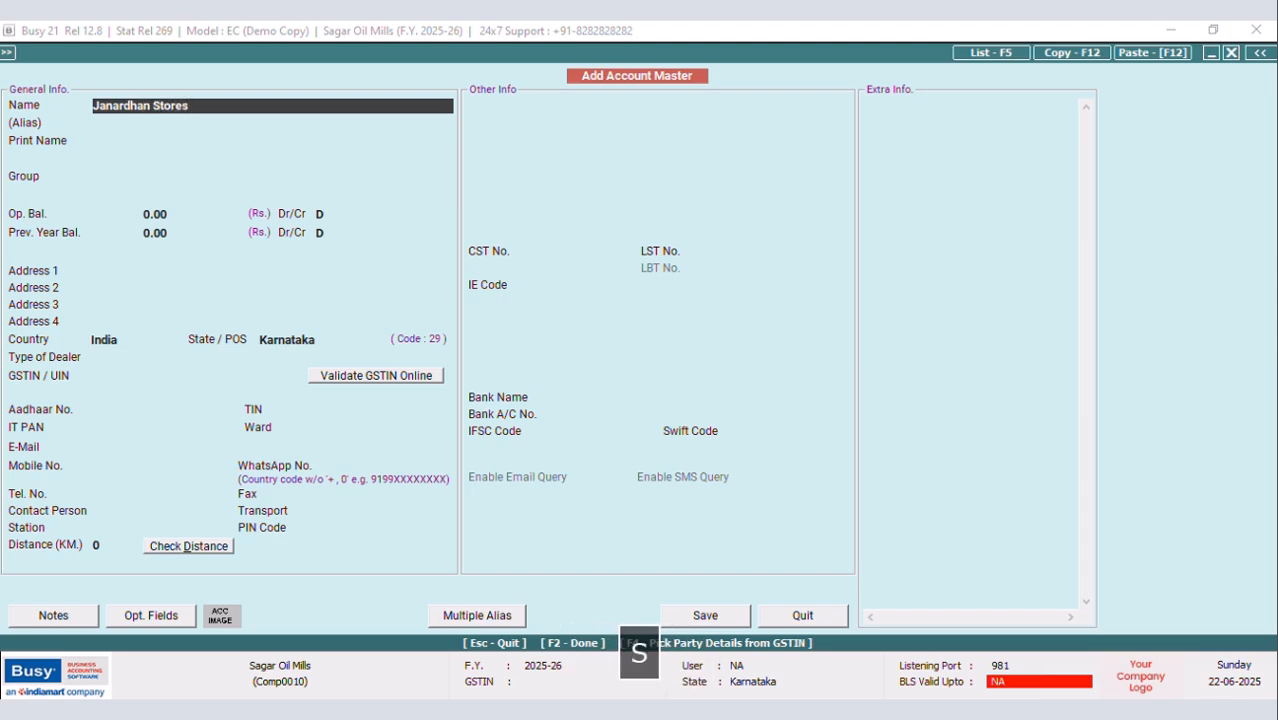
Accept the print name and put the account under the Sundry Debtors group
key(Tab)
key(Return)
text(sun)
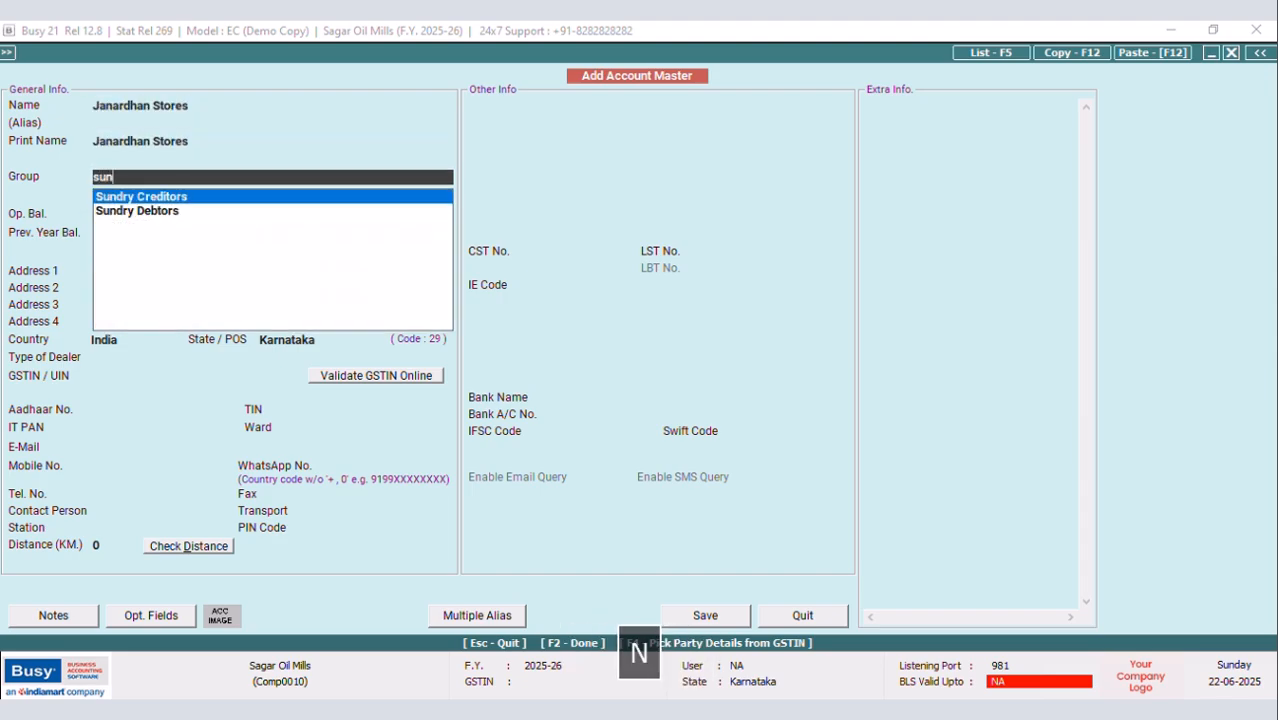
key(Down)
key(Return)
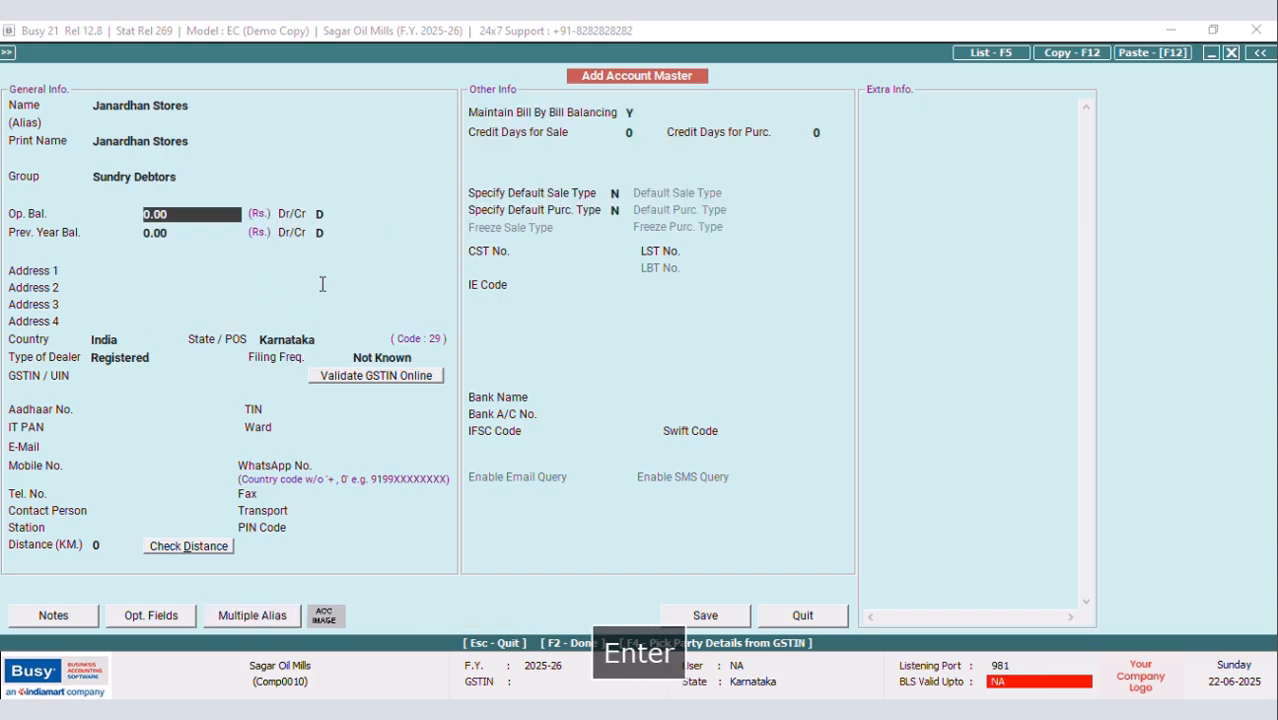
key(Return)
Enter the party's four-line address
key(Caps_Lock)
text(Main Road)
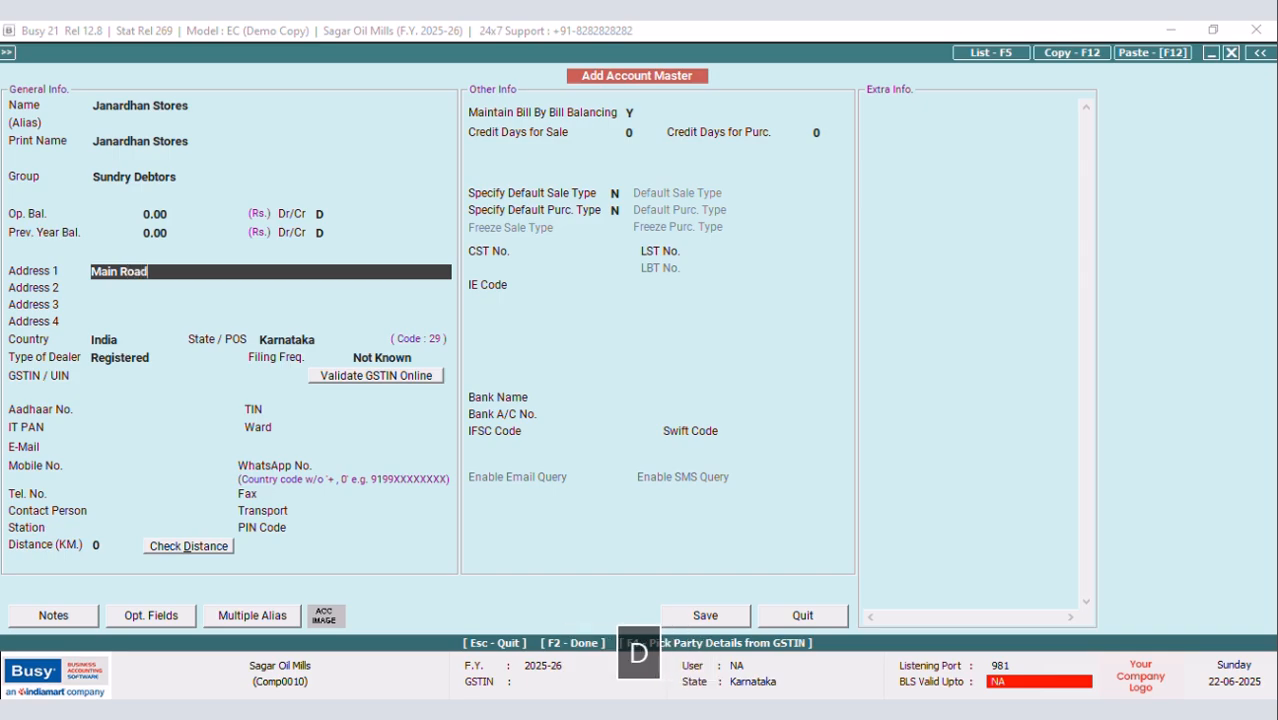
key(Return)
key(Caps_Lock)
text(Ripponpete)
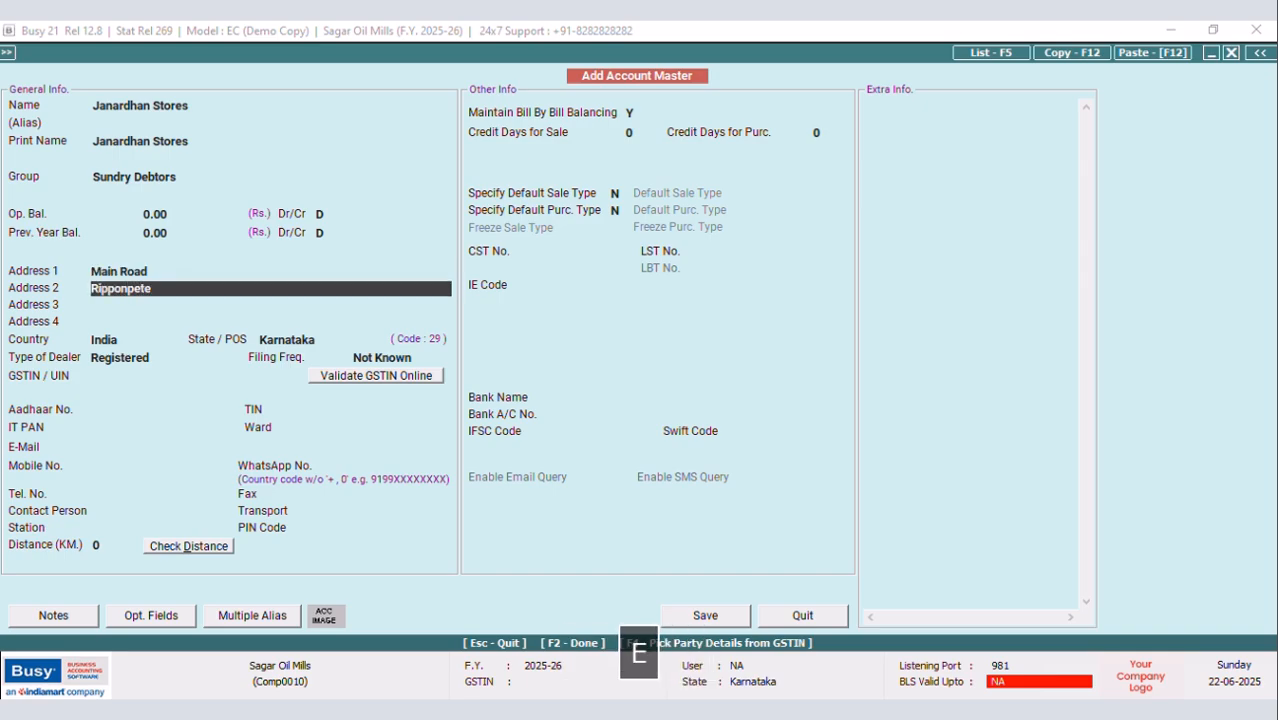
key(Return)
key(Caps_Lock)
text(Hosanagara)
key(Caps_Lock)
text(Tq)
key(BackSpace)
key(Caps_Lock)
text(Q)
key(Return)
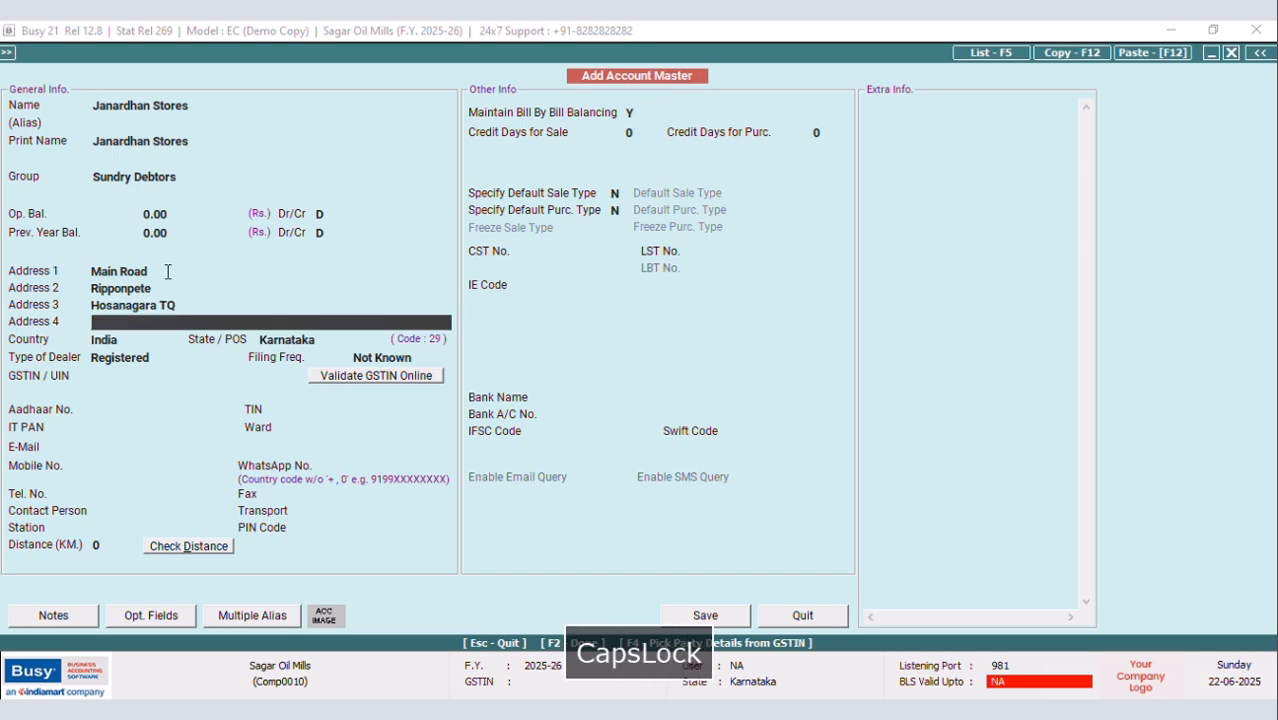
text(Shimogga D)
key(Caps_Lock)
text(ist)
key(Return)
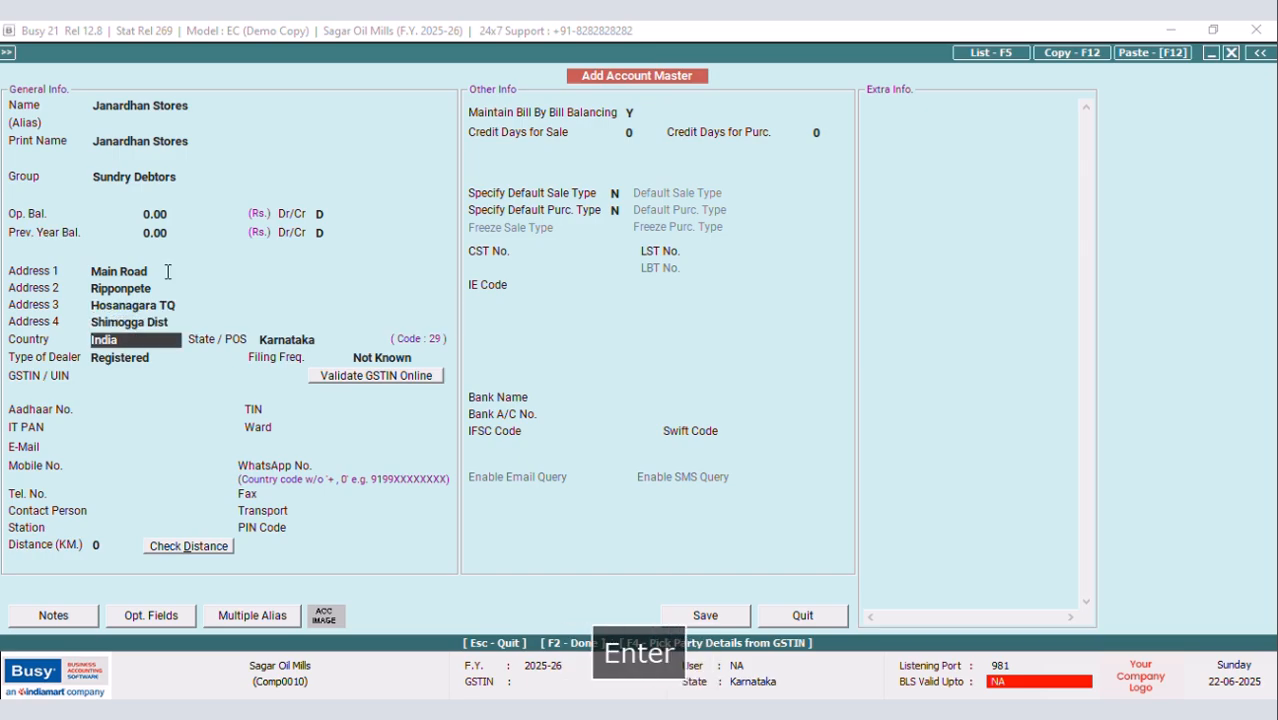
Set Credit Days for Sale to 7 and save, keeping dealer type Registered
click(643, 137)
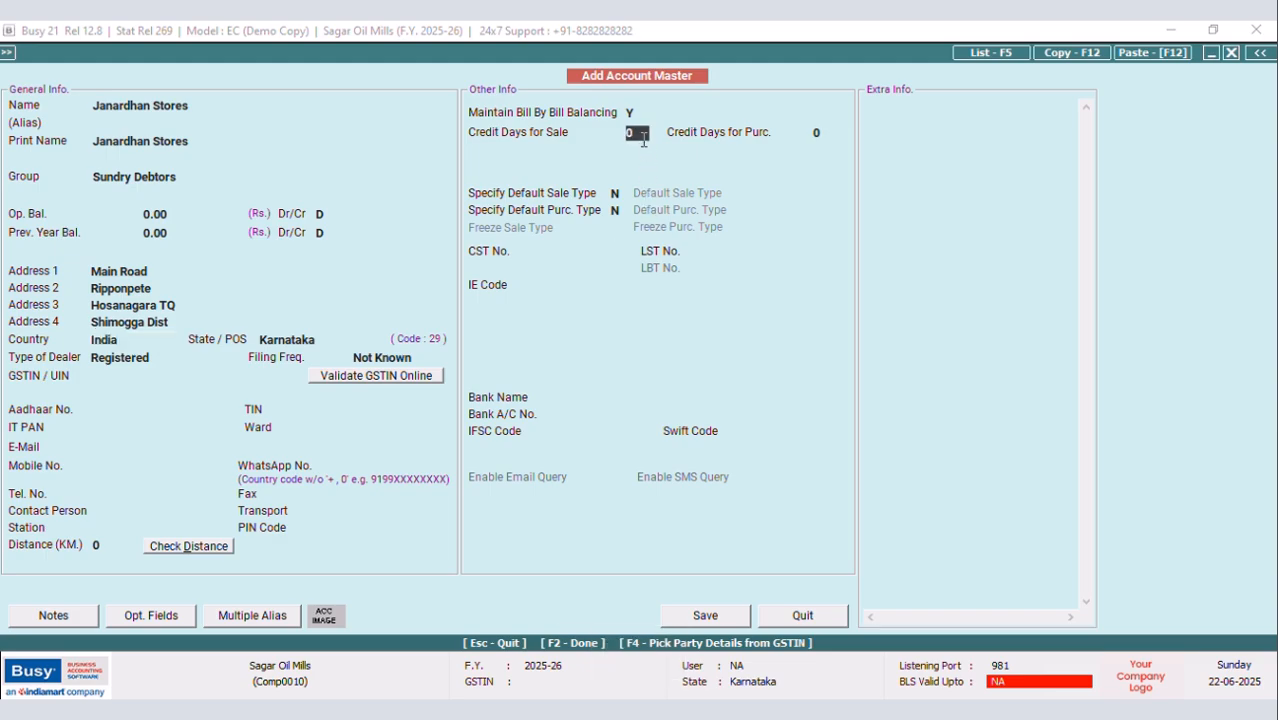
key(BackSpace)
text(7)
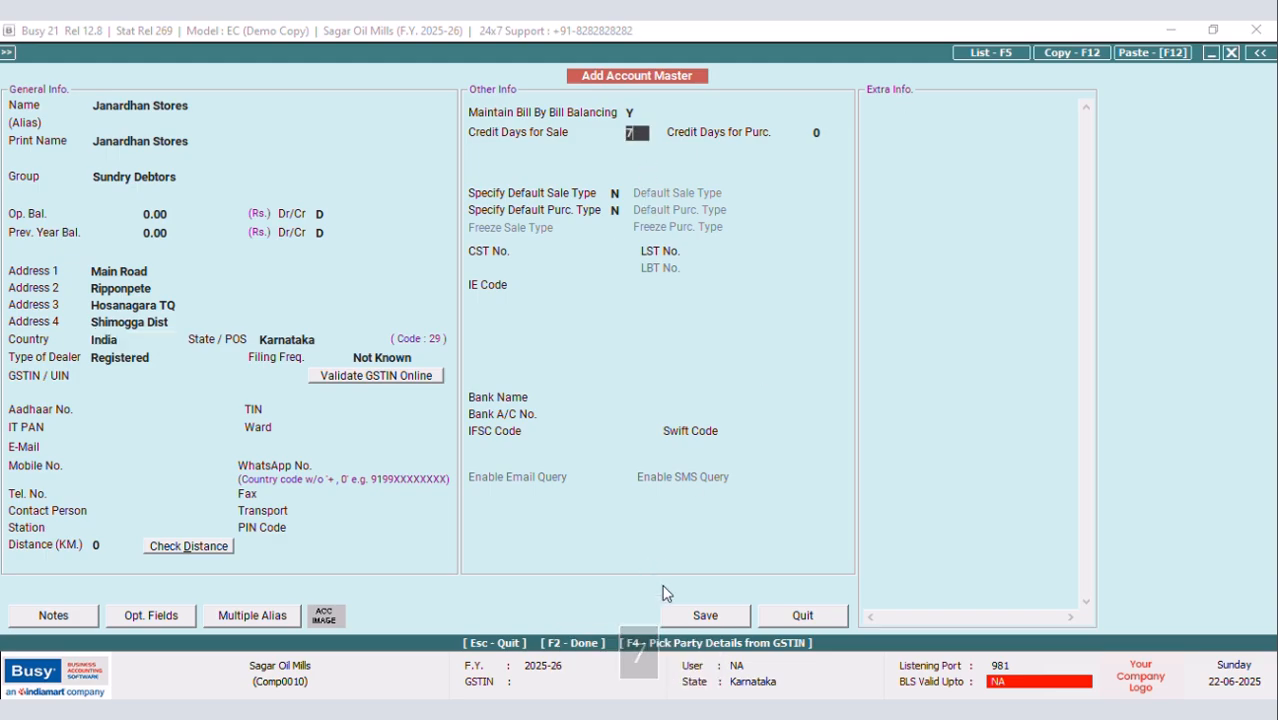
click(705, 614)
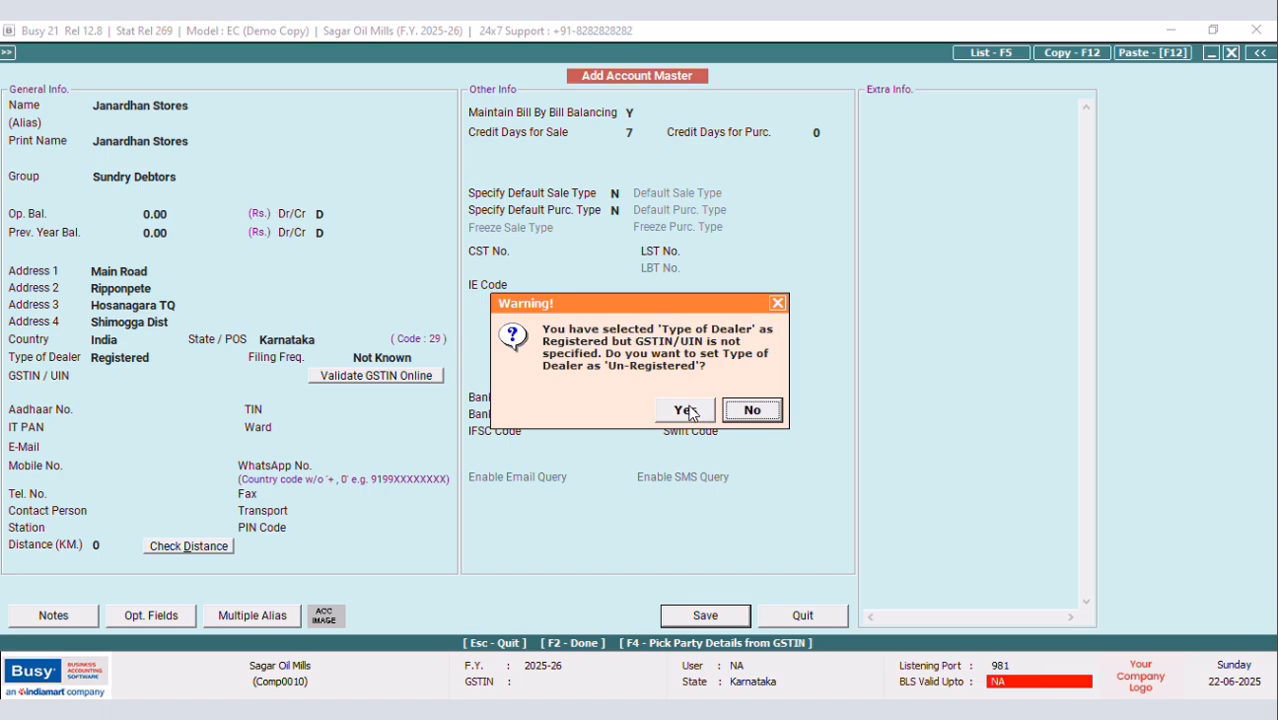
click(754, 412)
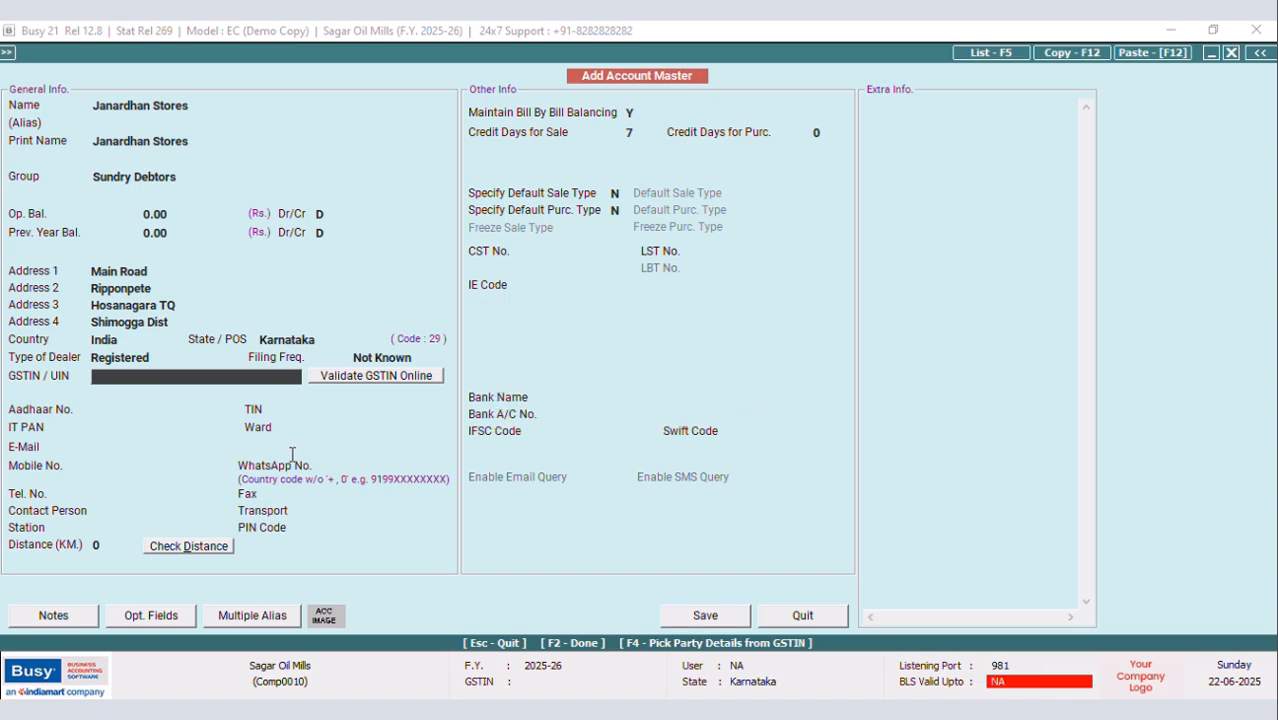
Fill in the party's mobile number and save, accepting dealer type Un-Registered
click(120, 461)
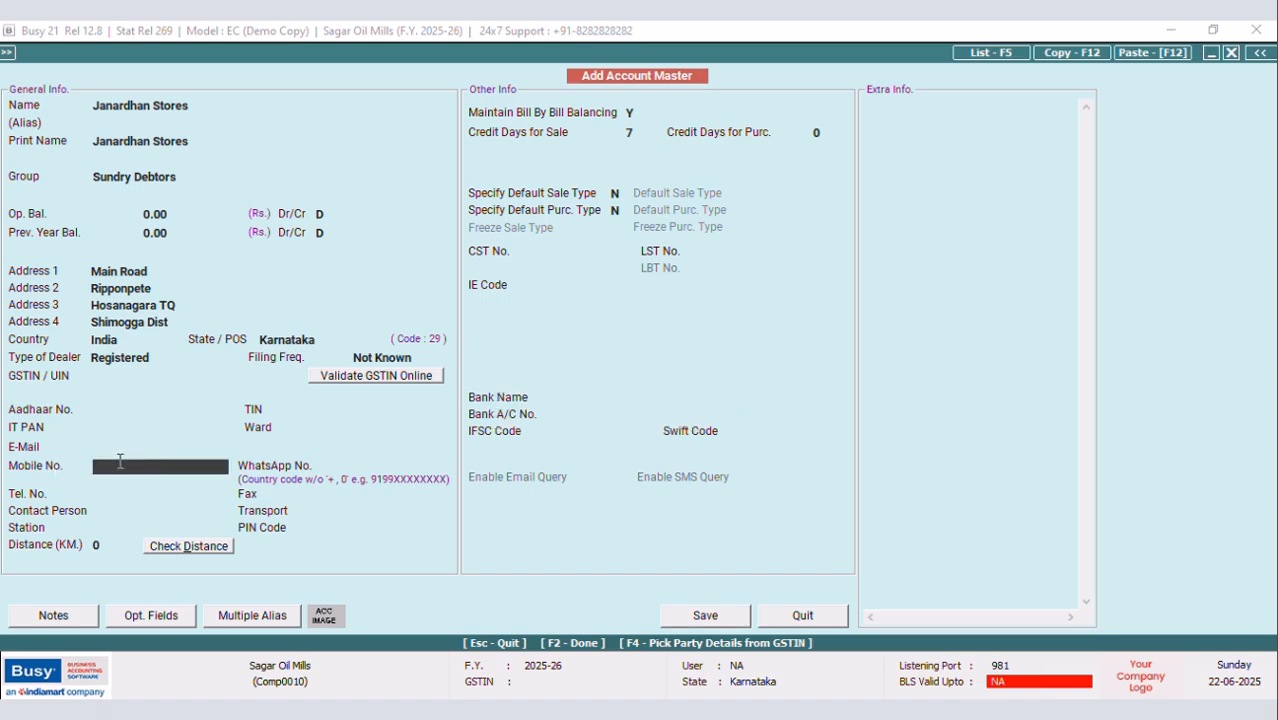
text(96869450AB)
key(BackSpace)
key(BackSpace)
text(AB)
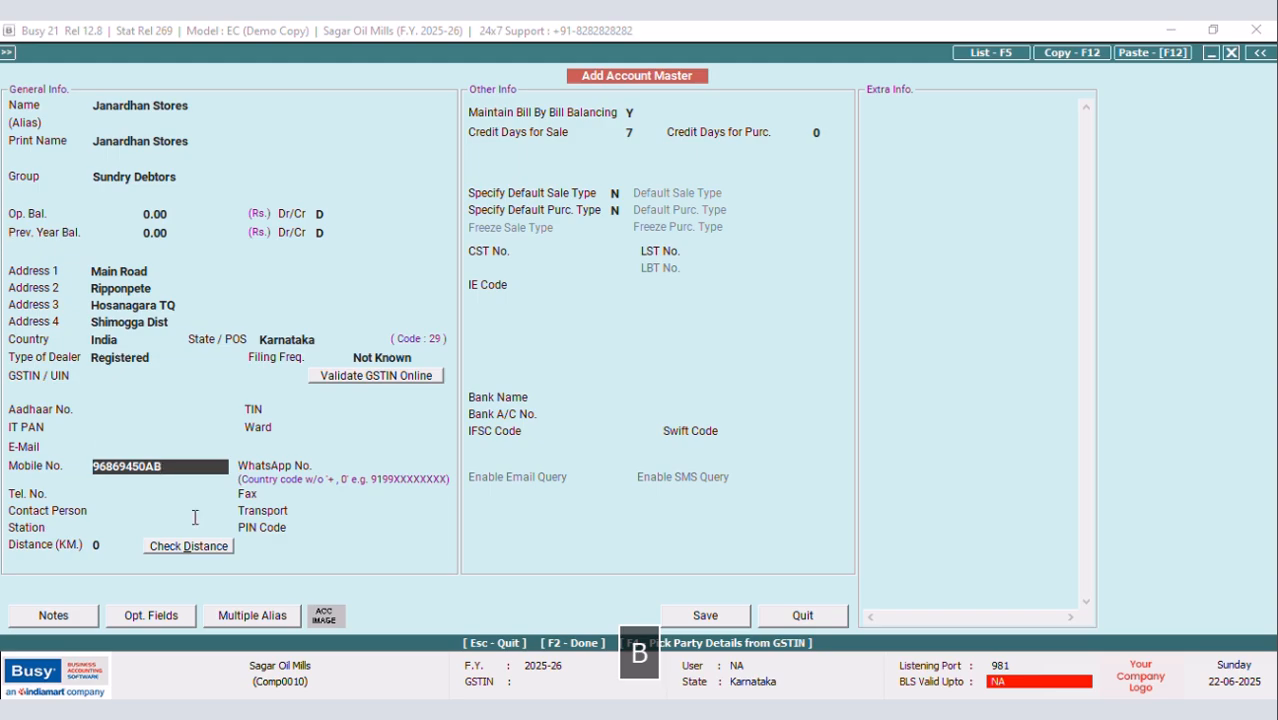
click(705, 615)
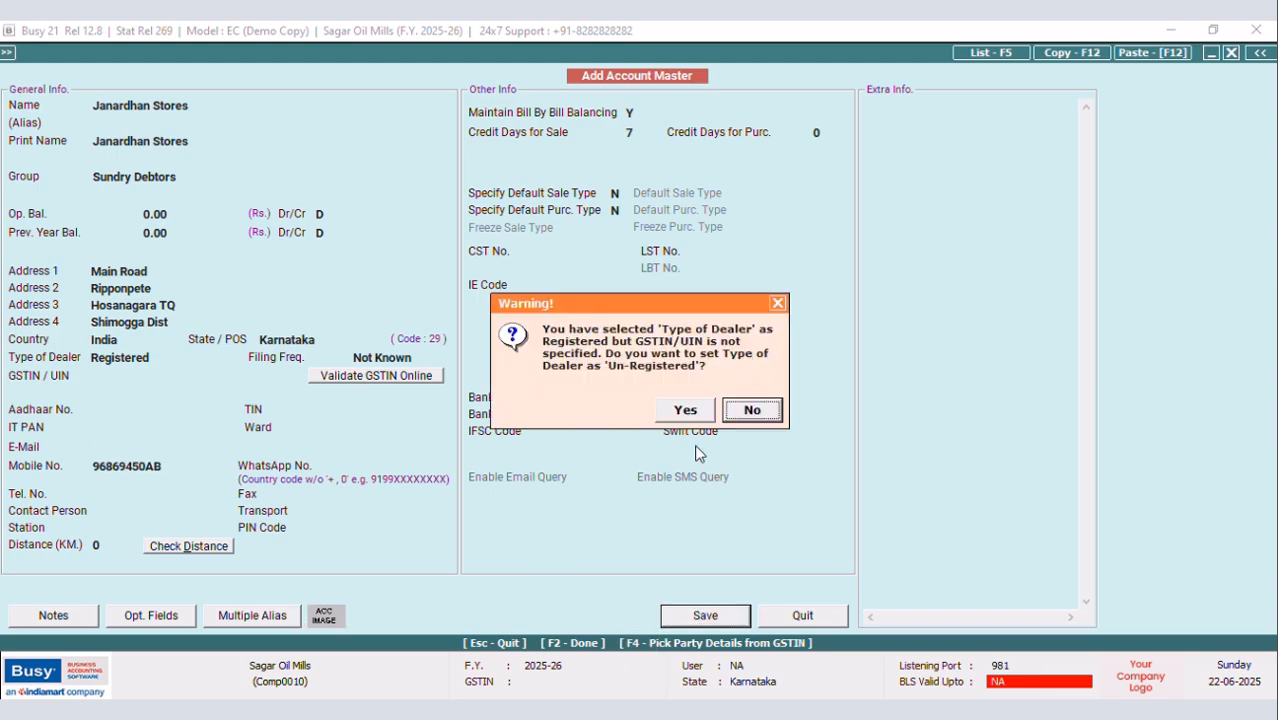
click(685, 410)
Add Ground Nut Oil 1Ltr Pouch and Pooja Gingelly Oil 1Ltr Pouch, quantity 1 each
key(Tab)
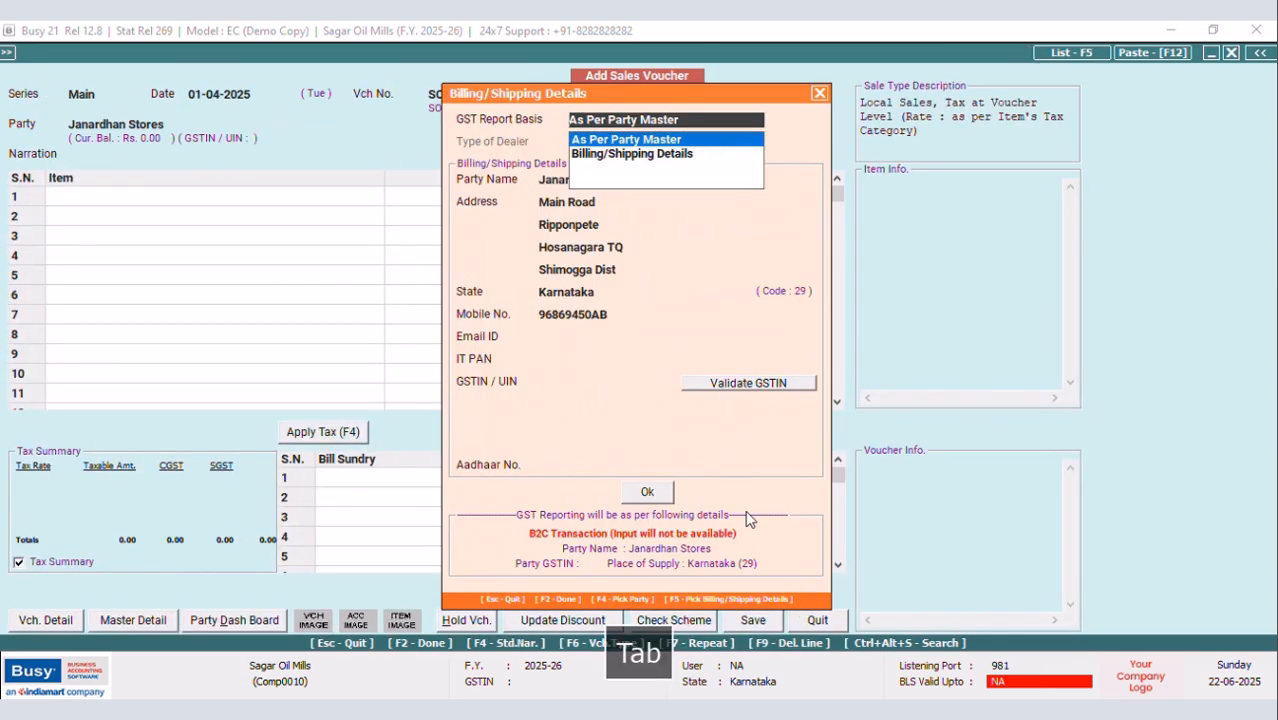
key(F2)
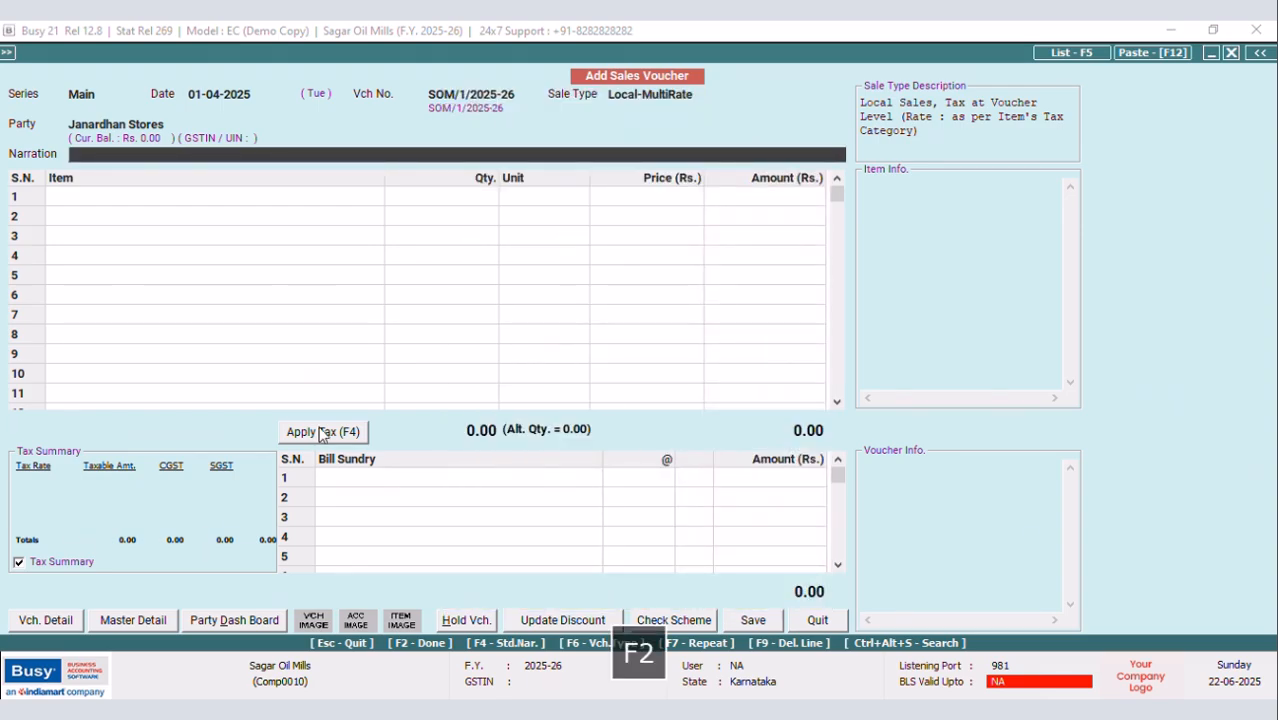
key(Return)
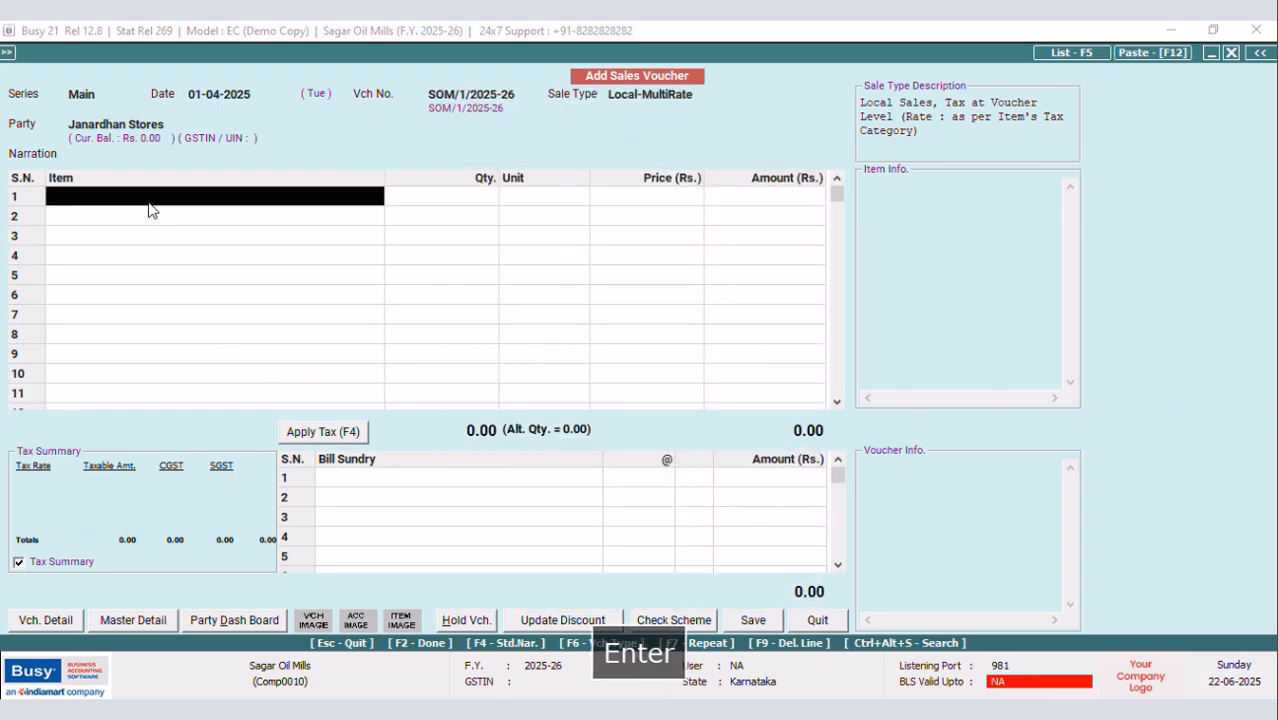
key(Return)
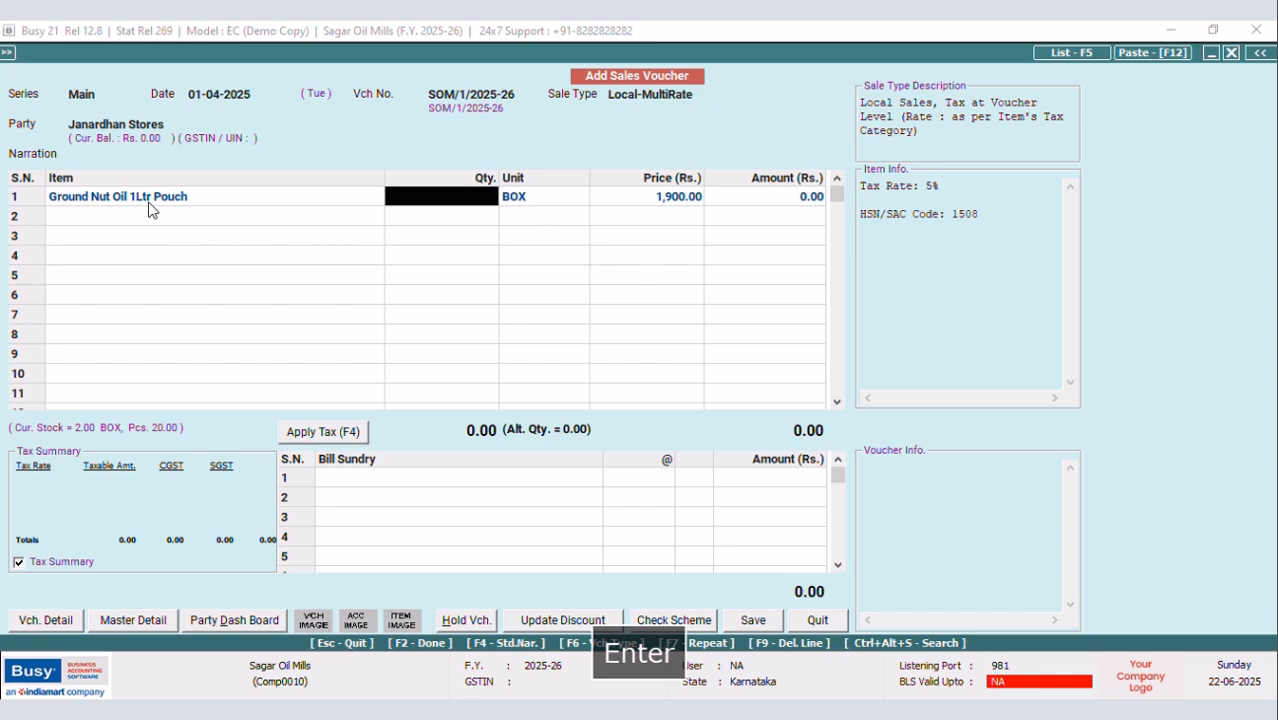
text(1)
key(Return)
key(Return)
key(Return)
key(Return)
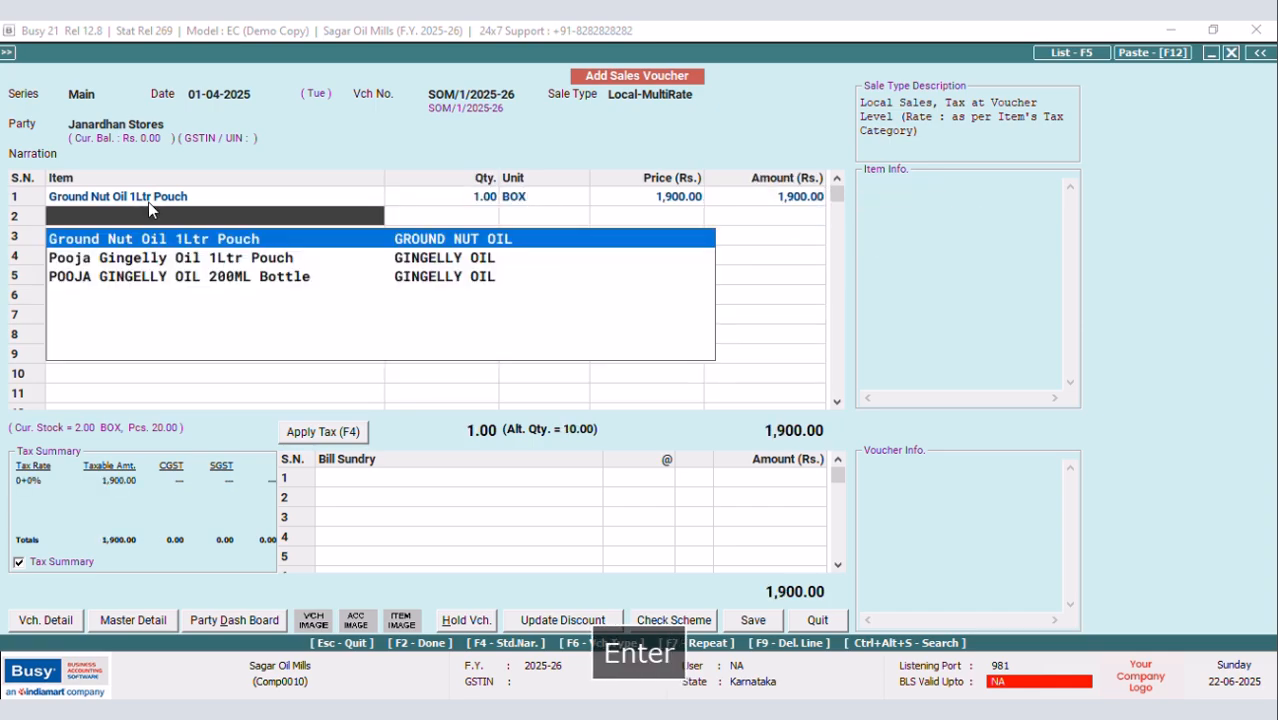
key(Down)
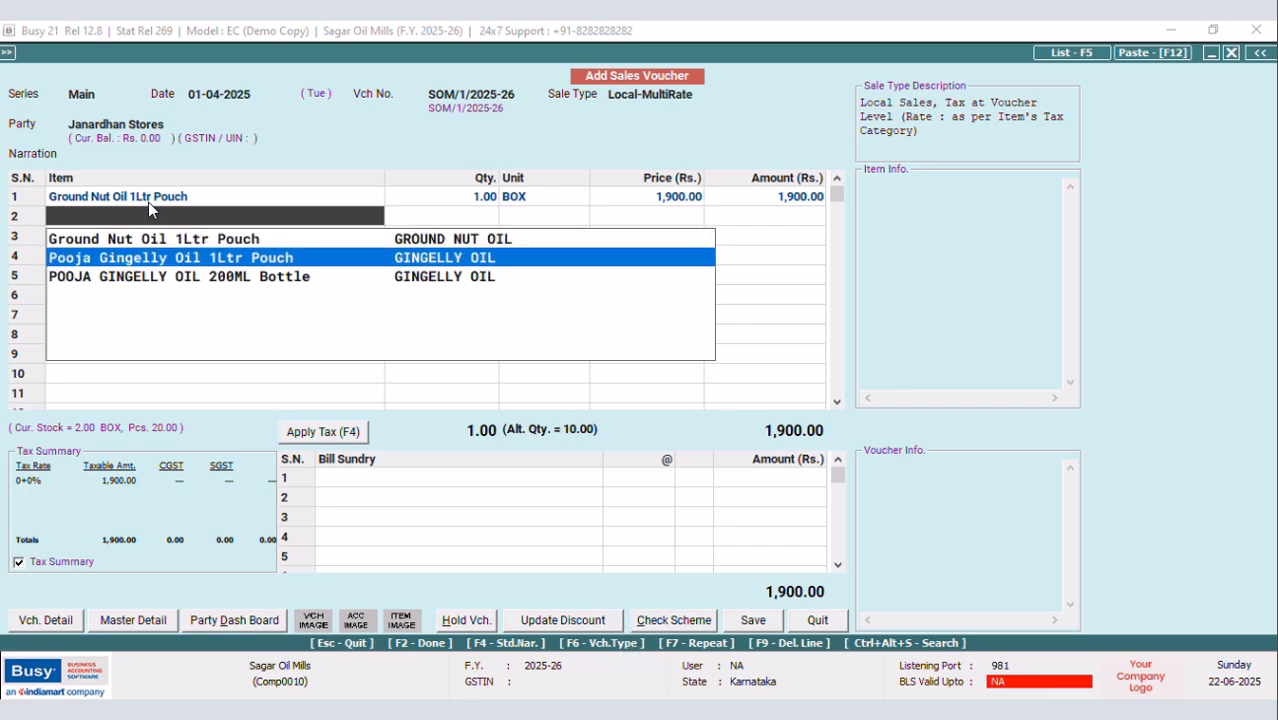
key(Return)
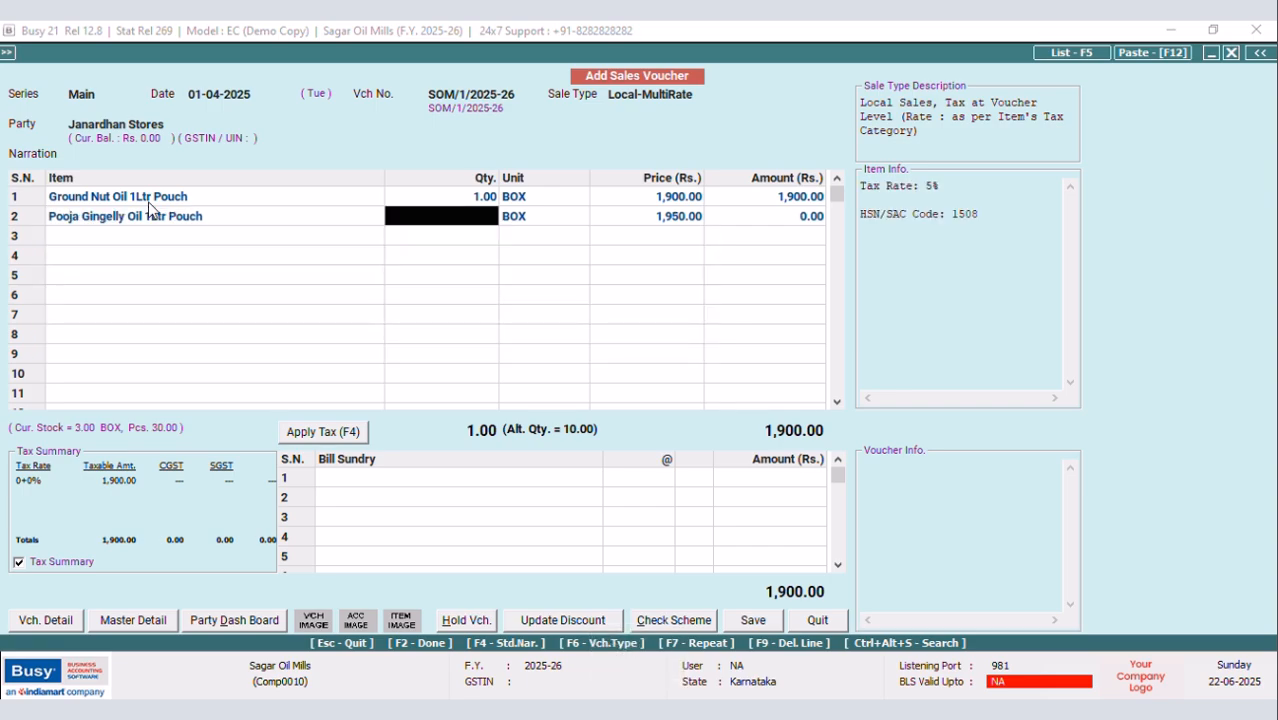
text(1)
key(Return)
key(Return)
key(Return)
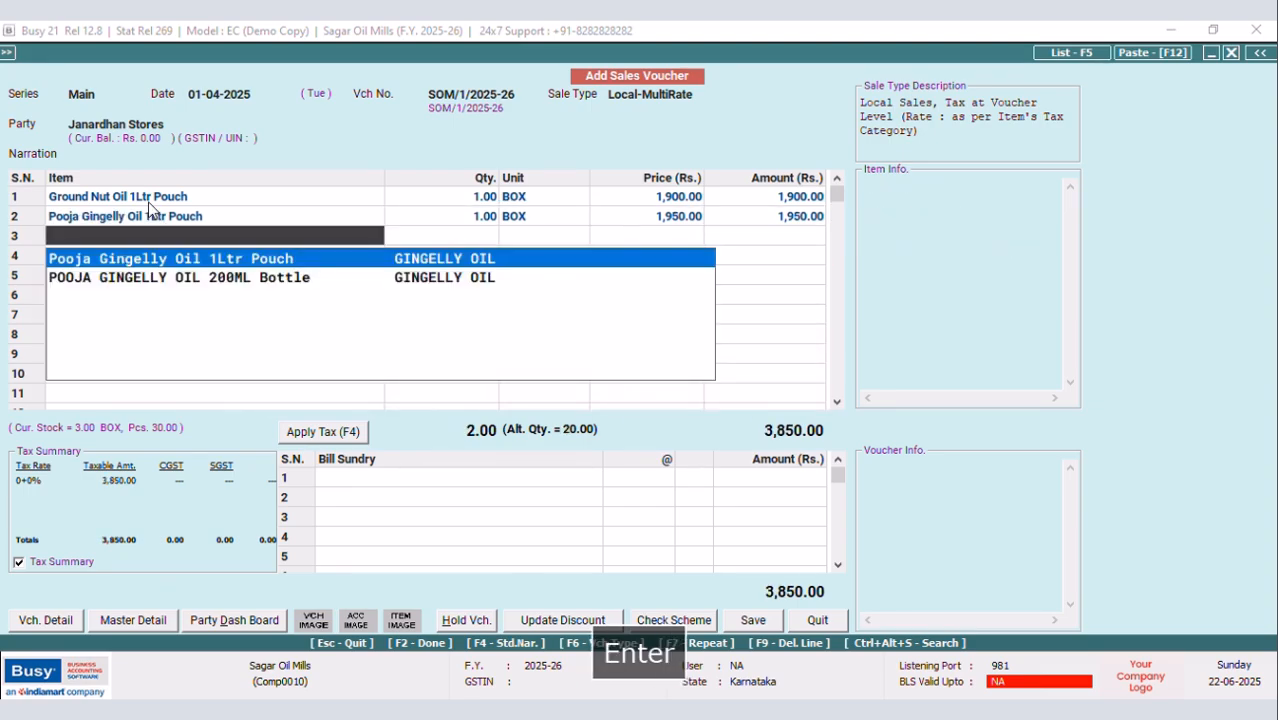
Add 25 of POOJA GINGELLY OIL 200ML Bottle in row 3 with unit BOTTLE
key(Down)
key(Return)
text(25)
key(Return)
text(pCS)
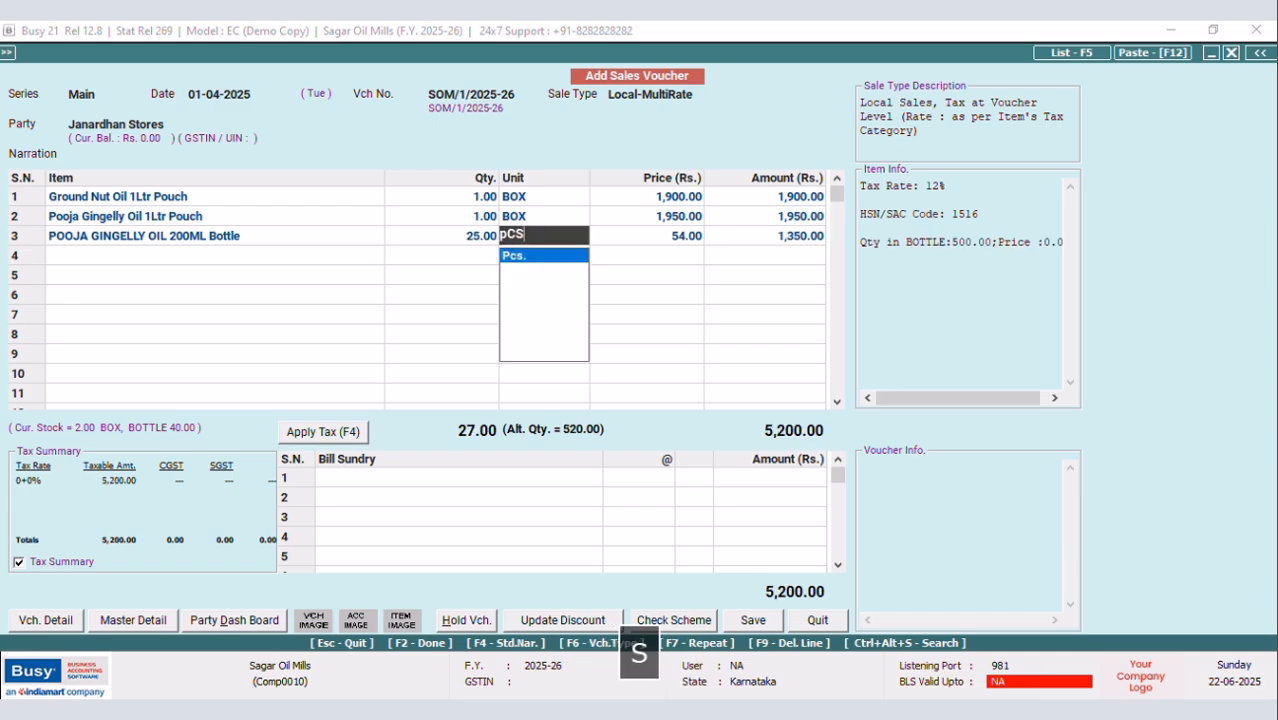
key(Return)
key(Return)
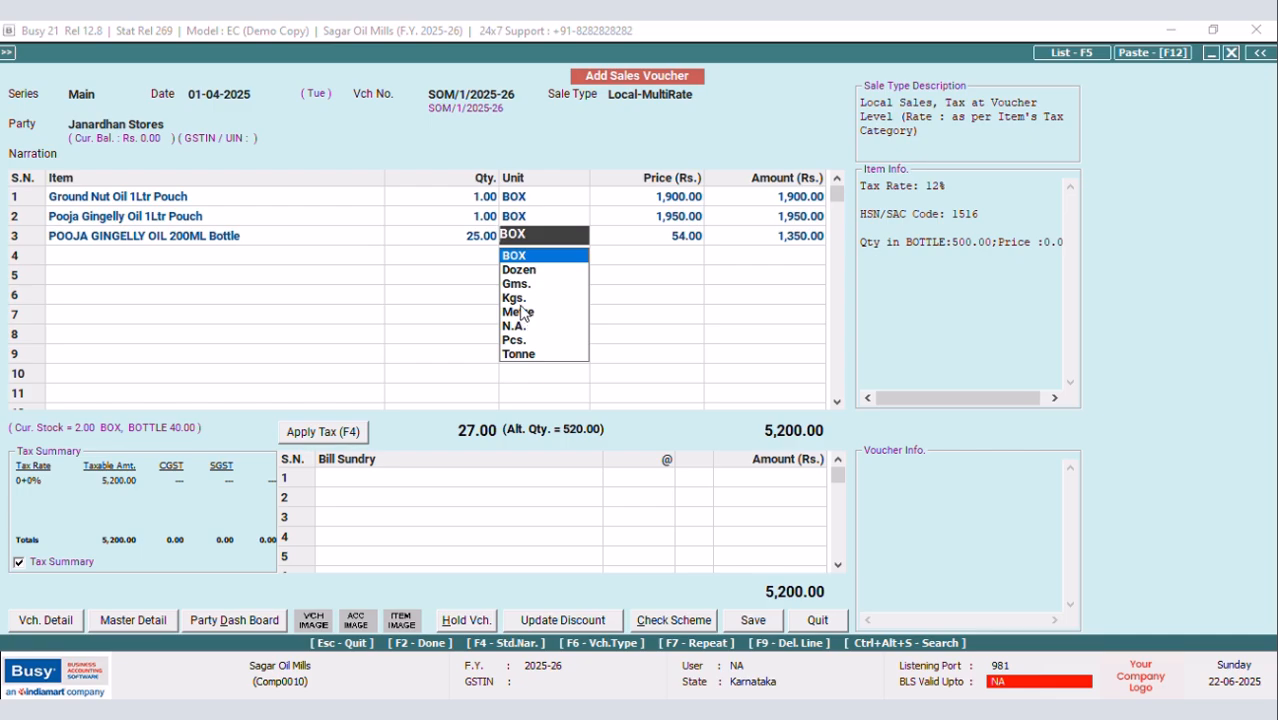
key(BackSpace)
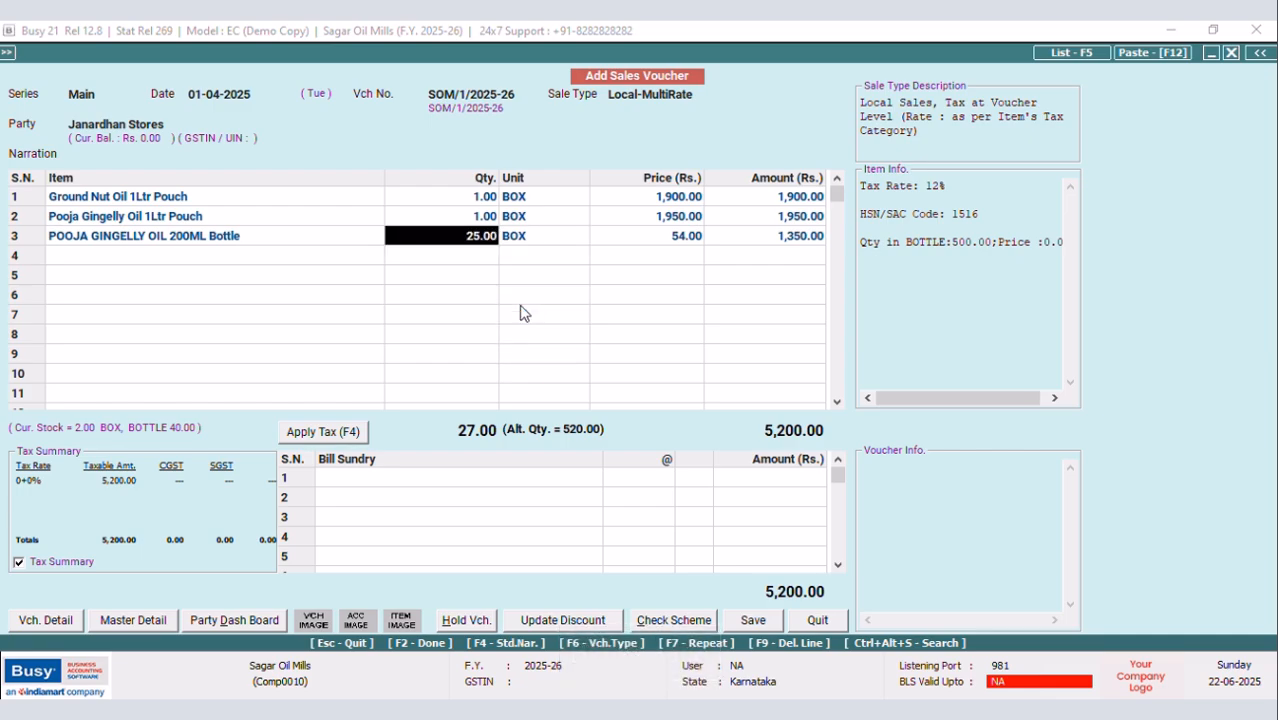
key(Return)
text(b)
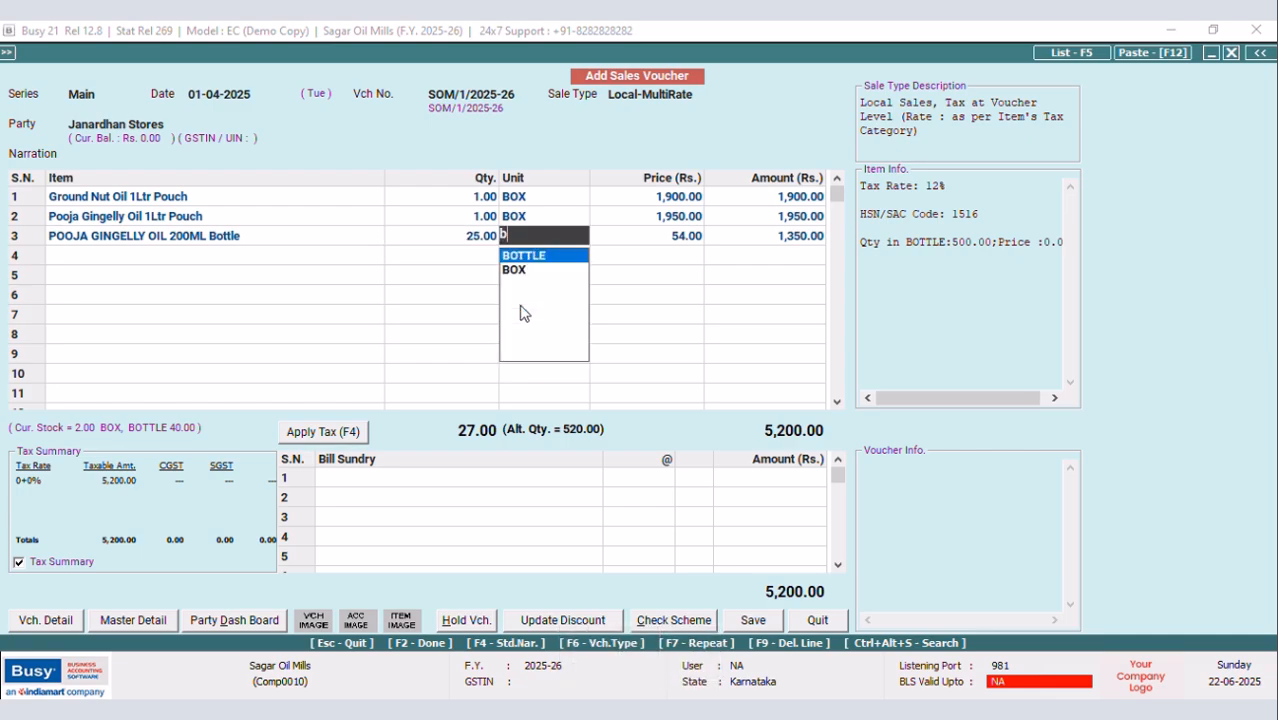
key(Return)
Review the bottle's price and discount fields, then close the Item Price & Discount window
key(Tab)
key(Return)
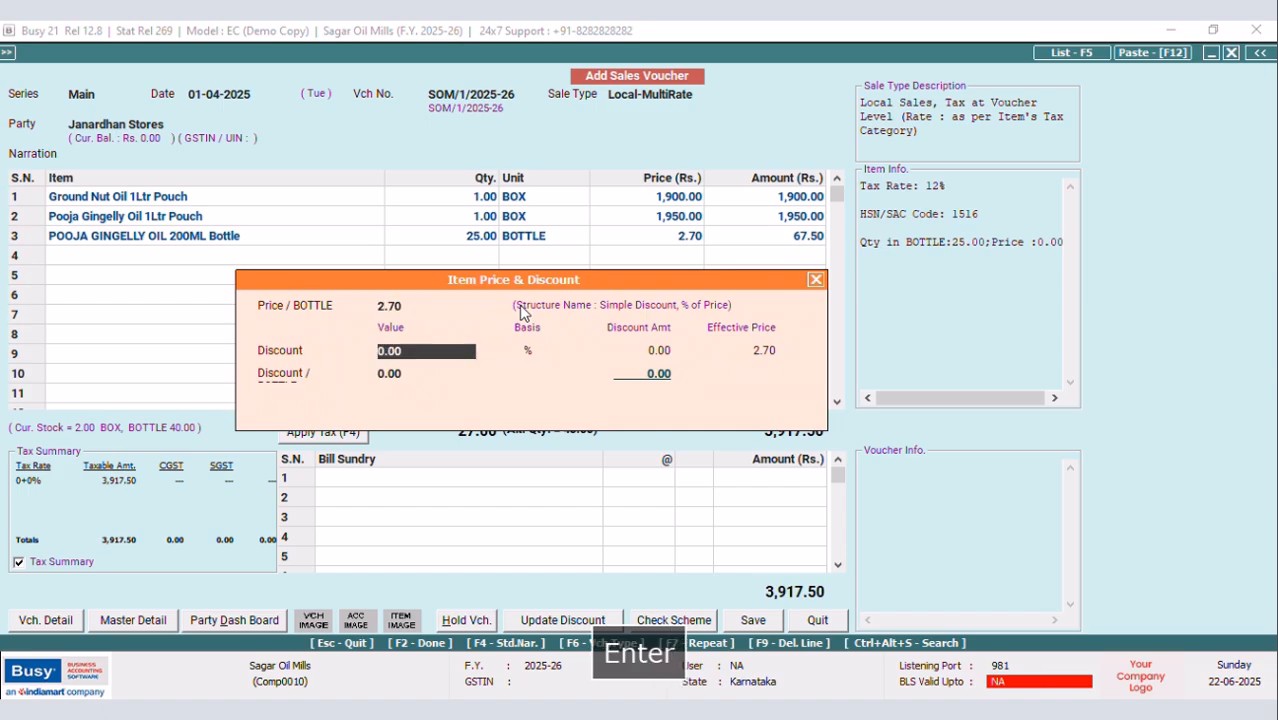
key(shift+Tab)
key(Up)
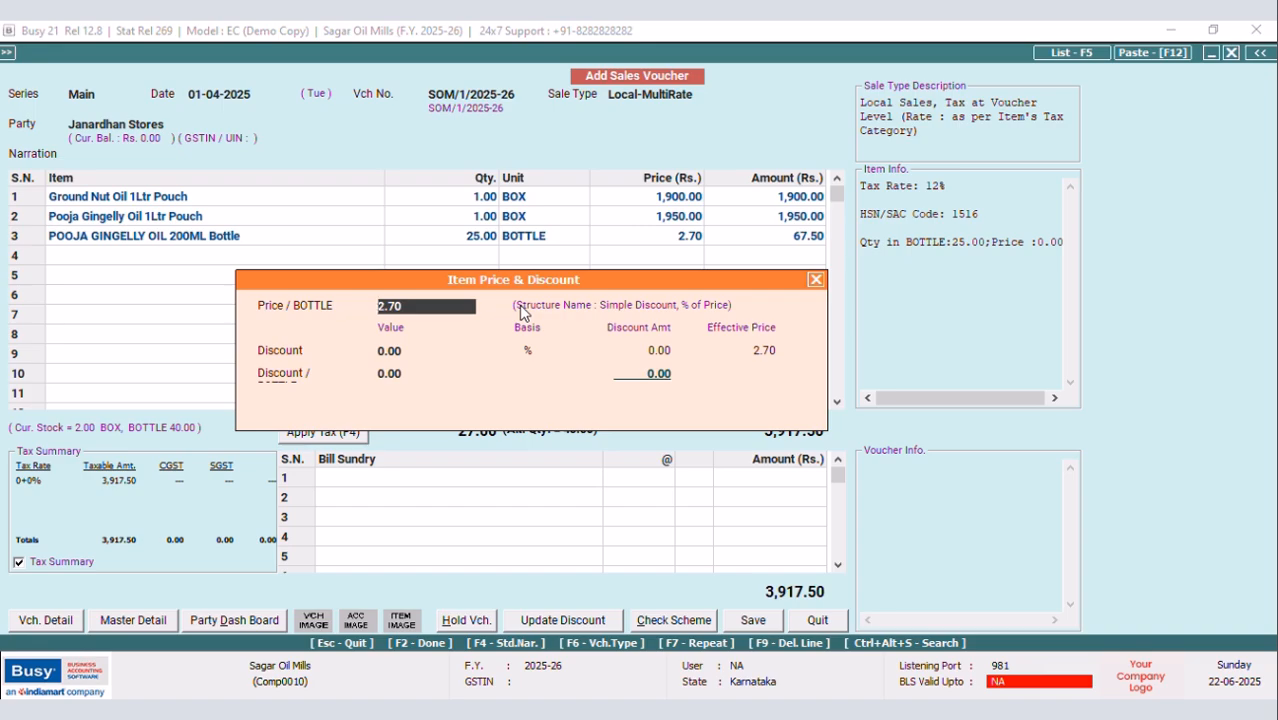
click(815, 280)
click(157, 240)
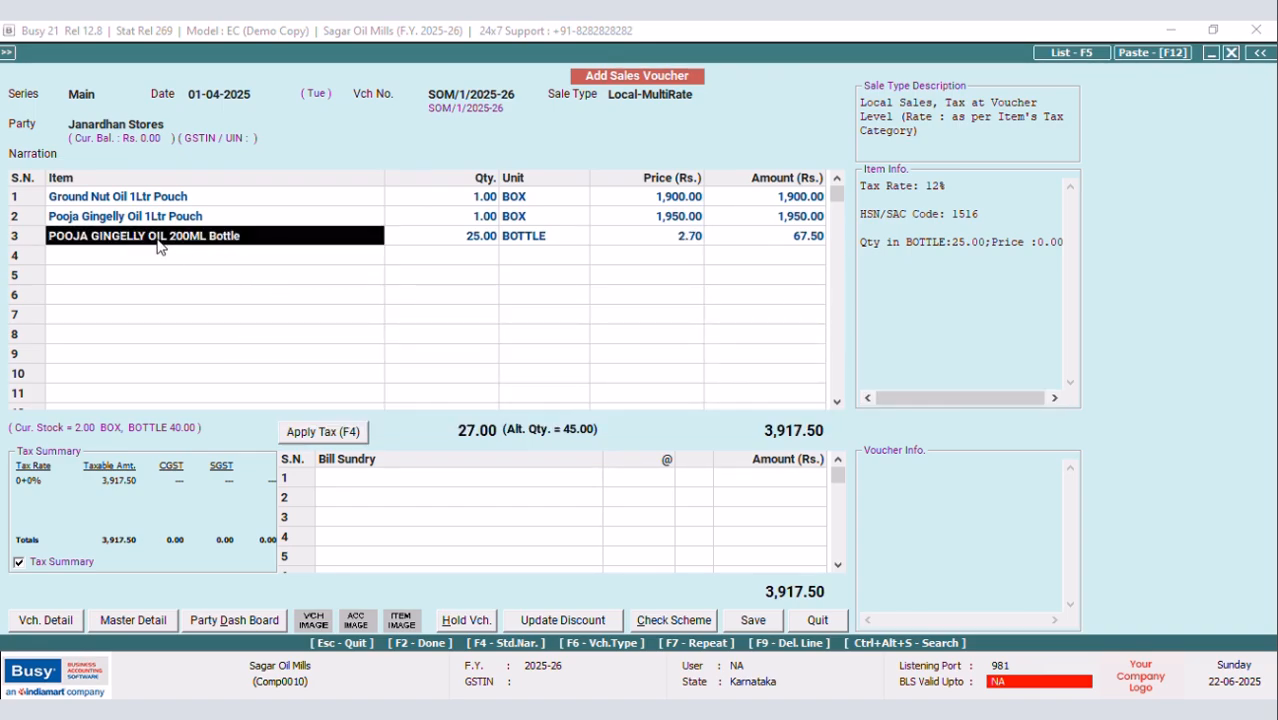
Check the 200ML bottle's item master, then re-enter row 3 to reprice it at 54.00 (1,350.00)
key(alt+m)
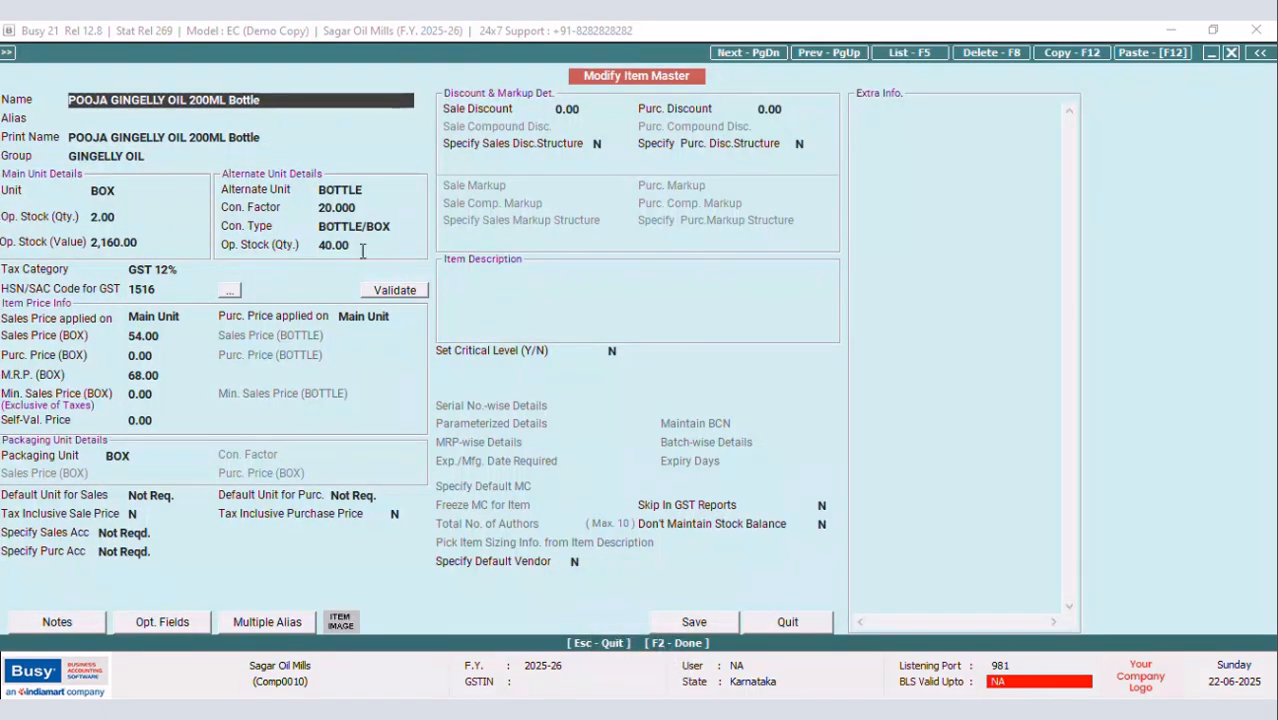
click(402, 229)
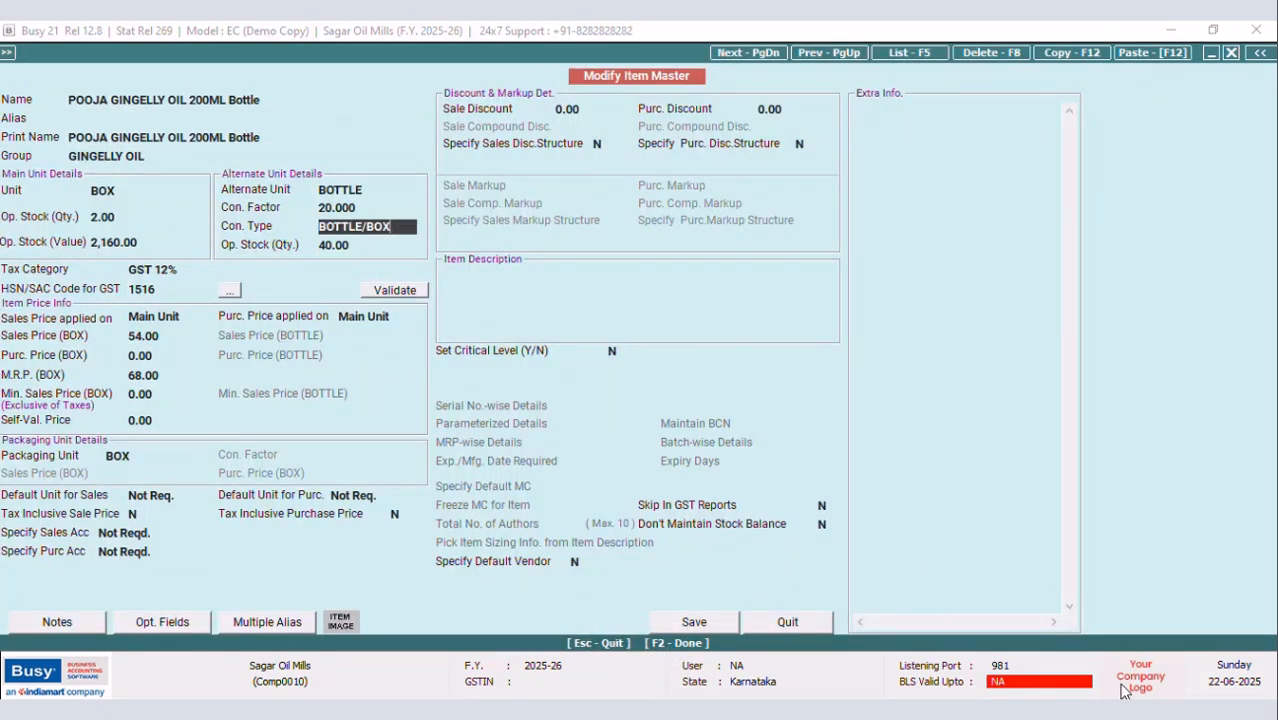
key(F2)
click(450, 240)
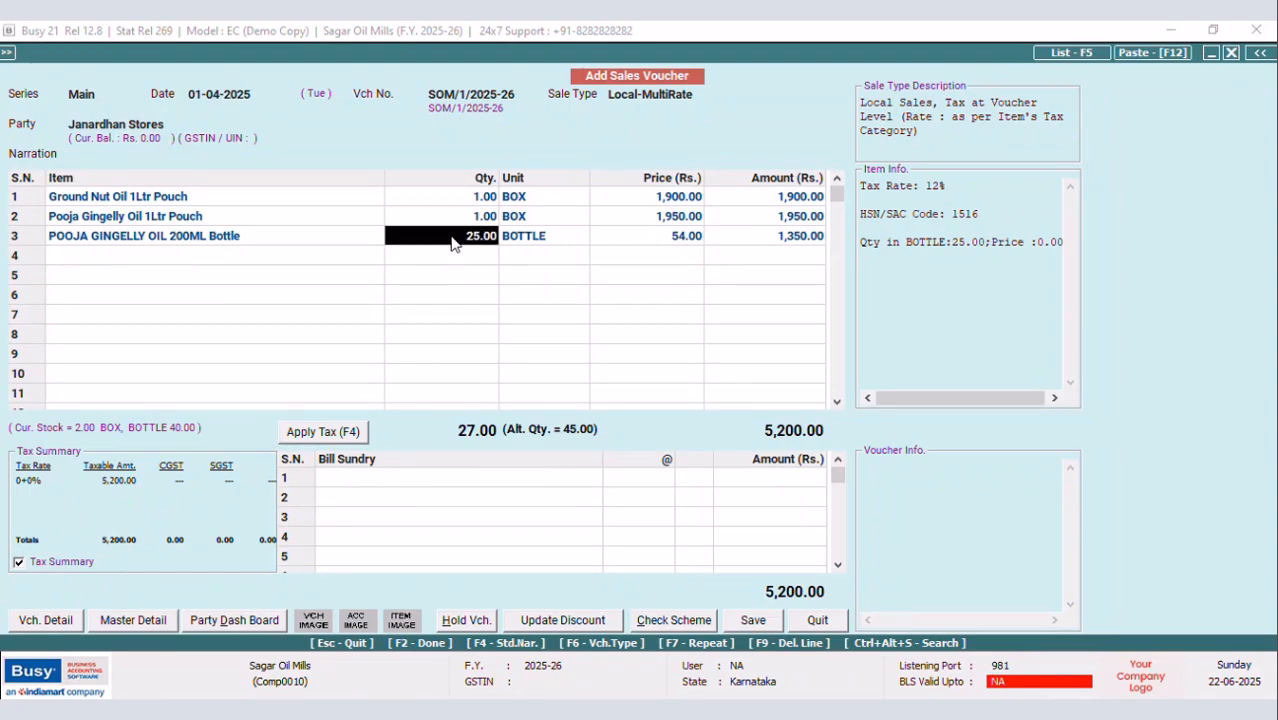
key(Return)
key(Return)
key(Return)
key(Return)
key(Return)
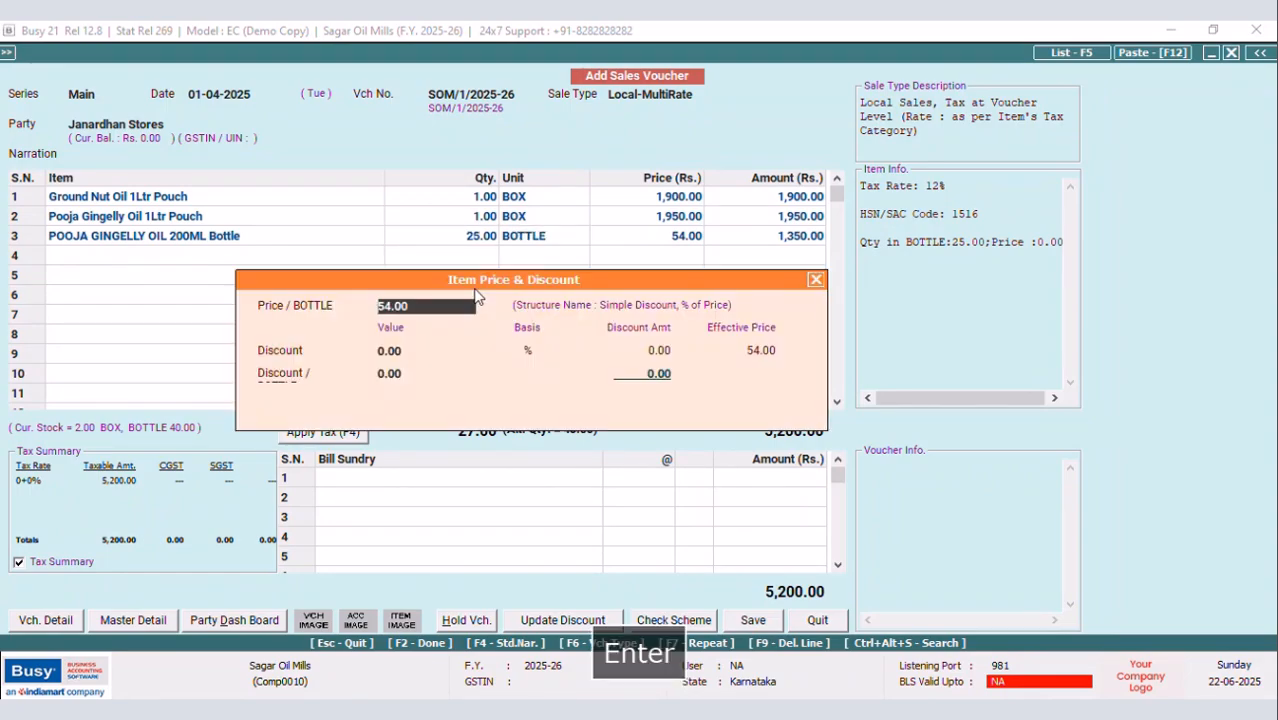
key(Return)
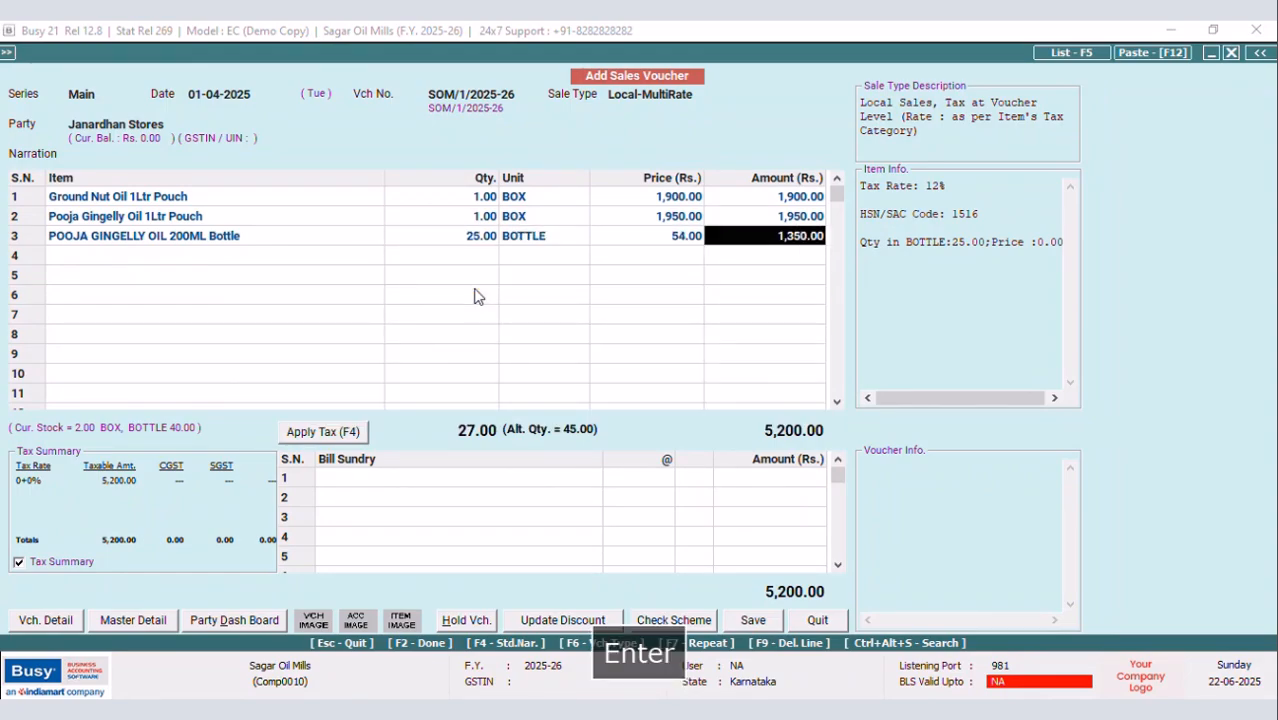
Set the 200ML bottle's box sales price to 54*25 = 1,350.00, save, and delete row 3
click(198, 240)
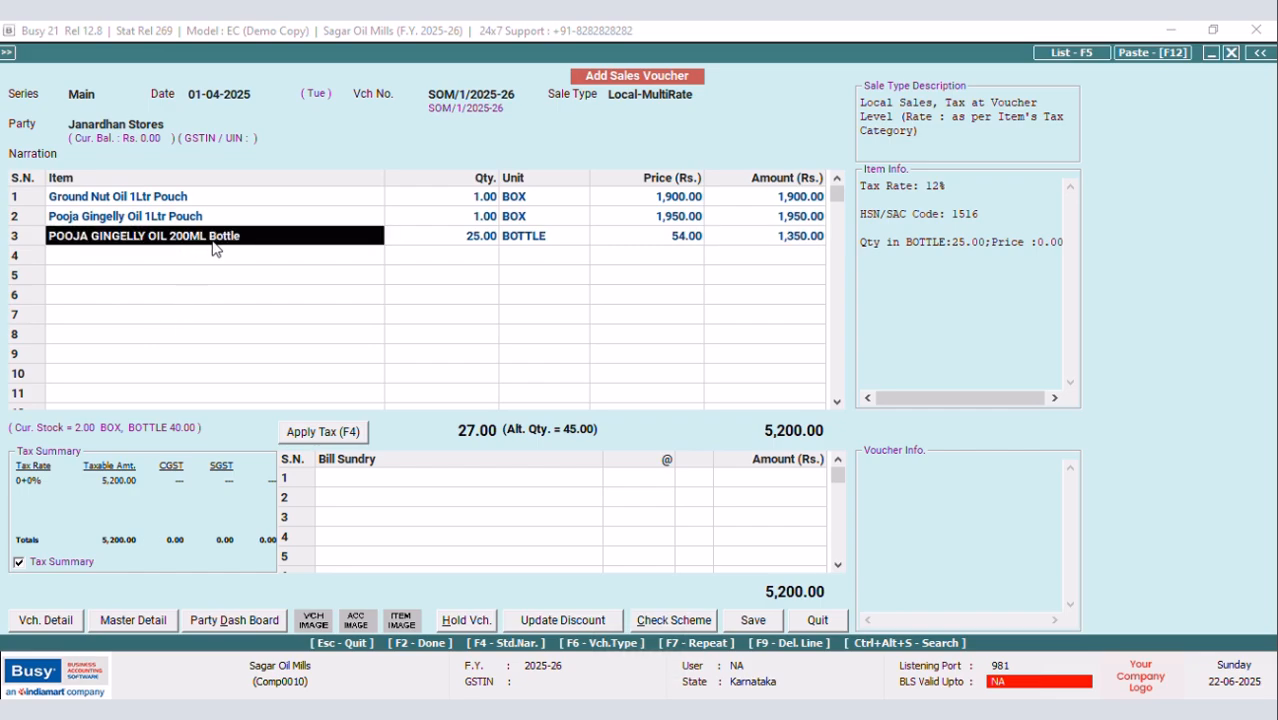
key(alt+m)
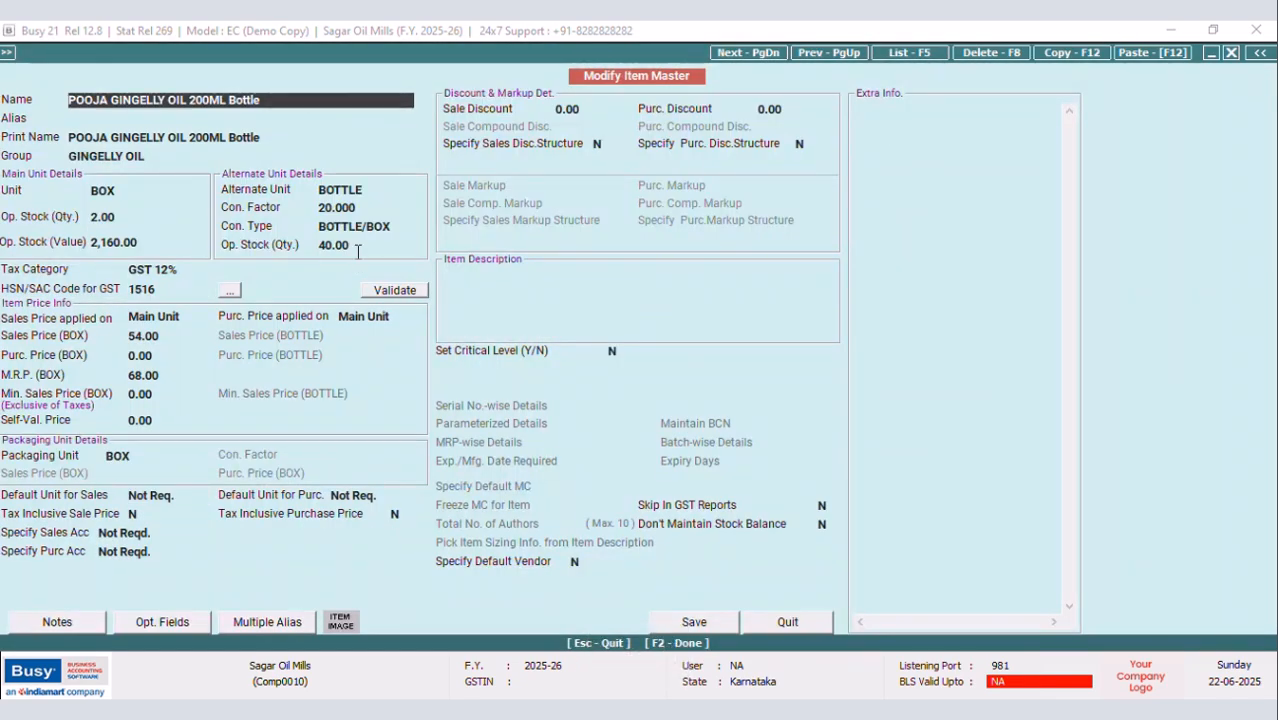
click(183, 335)
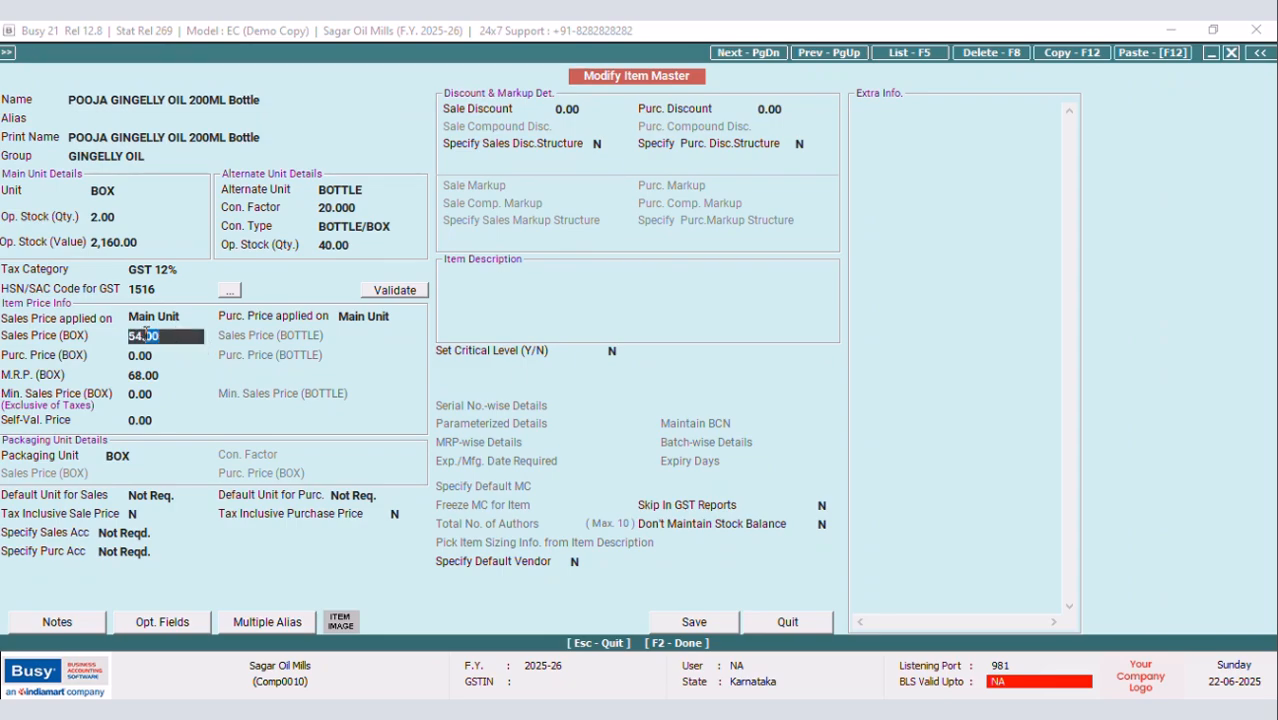
key(F10)
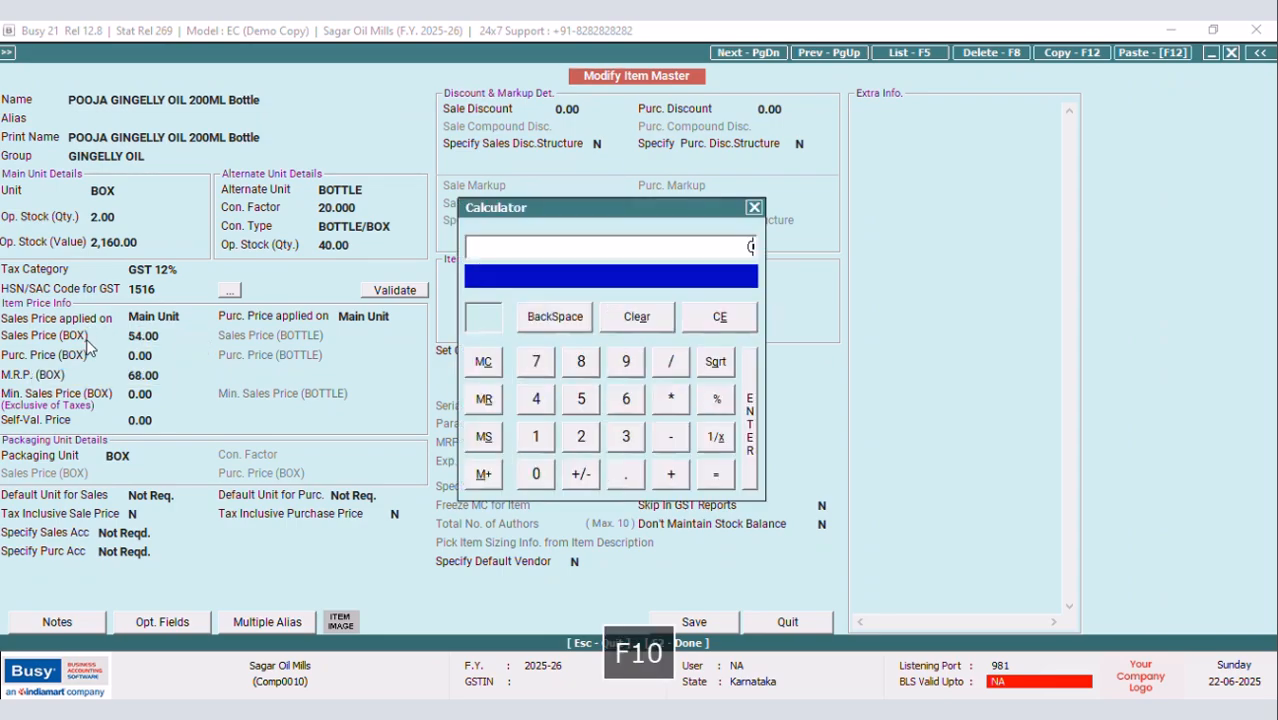
text(54)
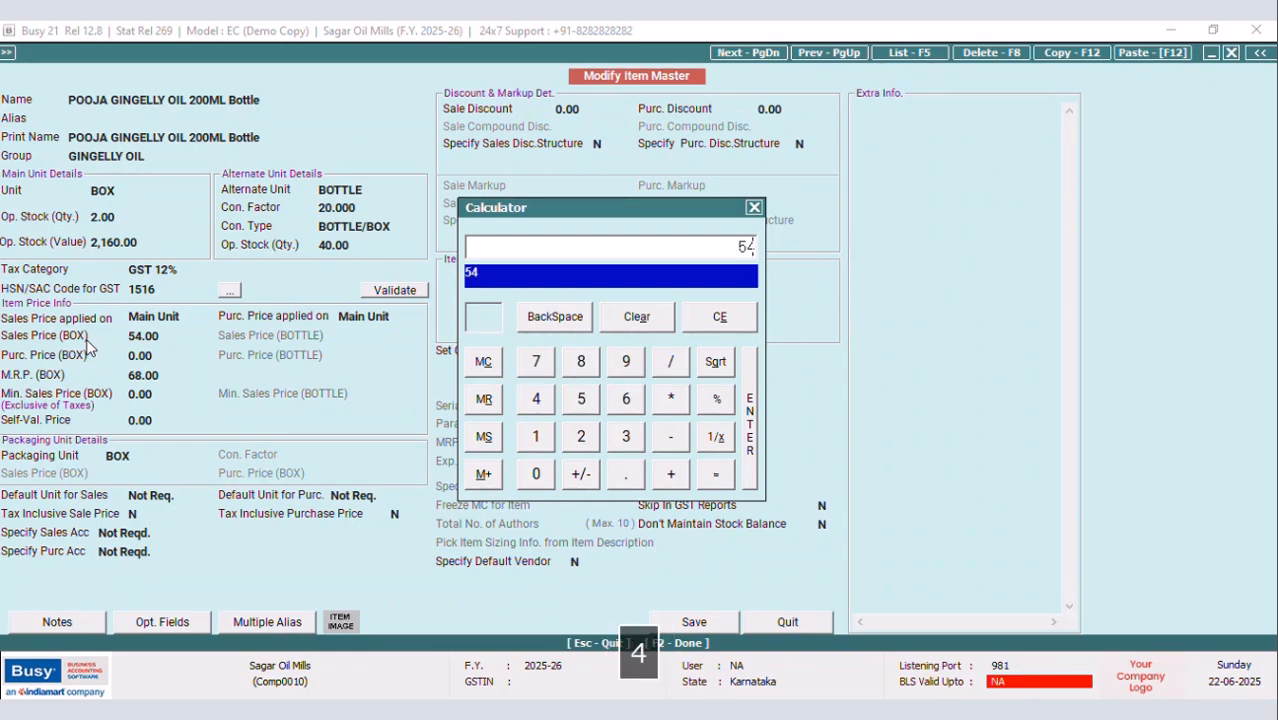
text(*25)
key(Return)
key(Return)
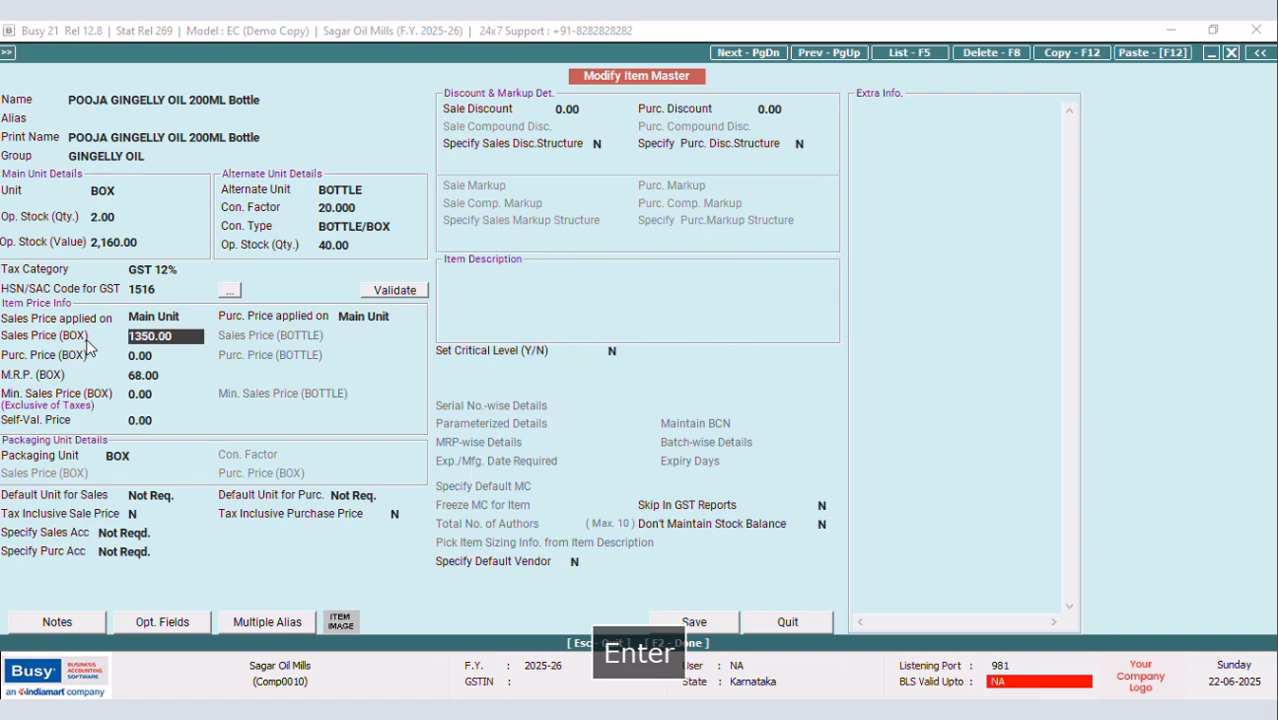
click(700, 624)
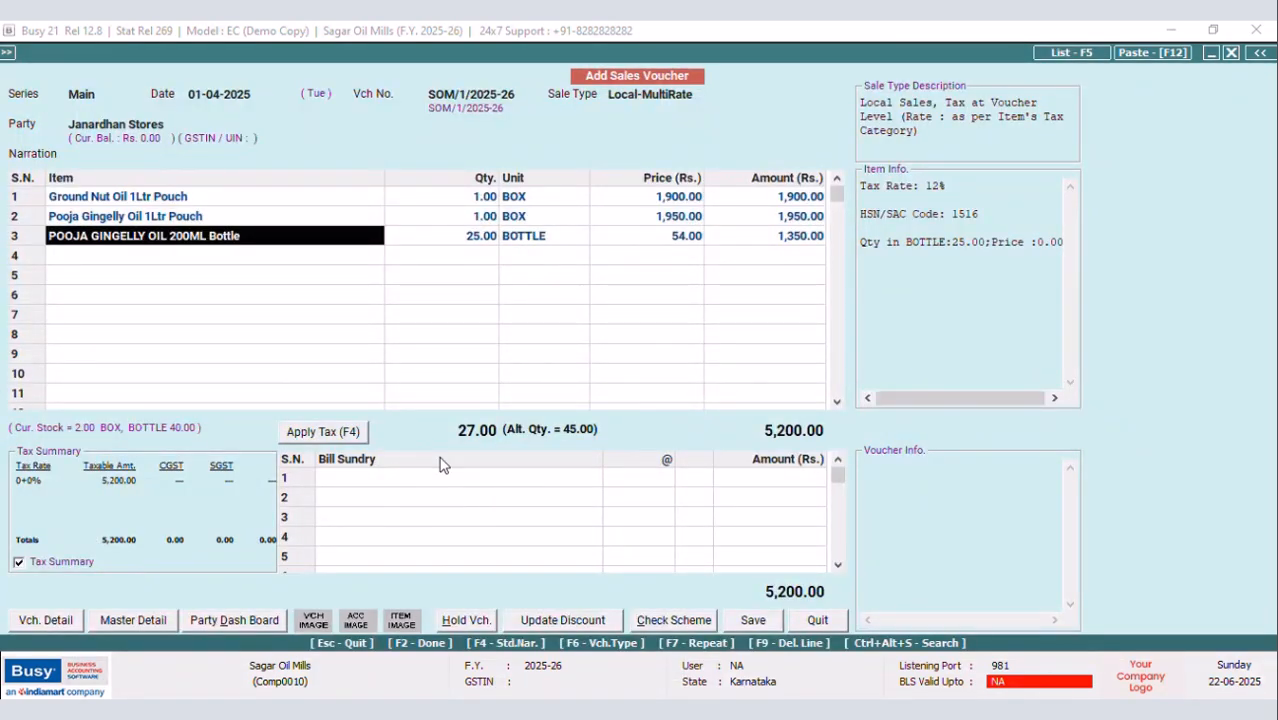
key(F9)
Re-add the 200ML bottle as 25 BOTTLE at 67.50 each, then open its item master
text(pOO)
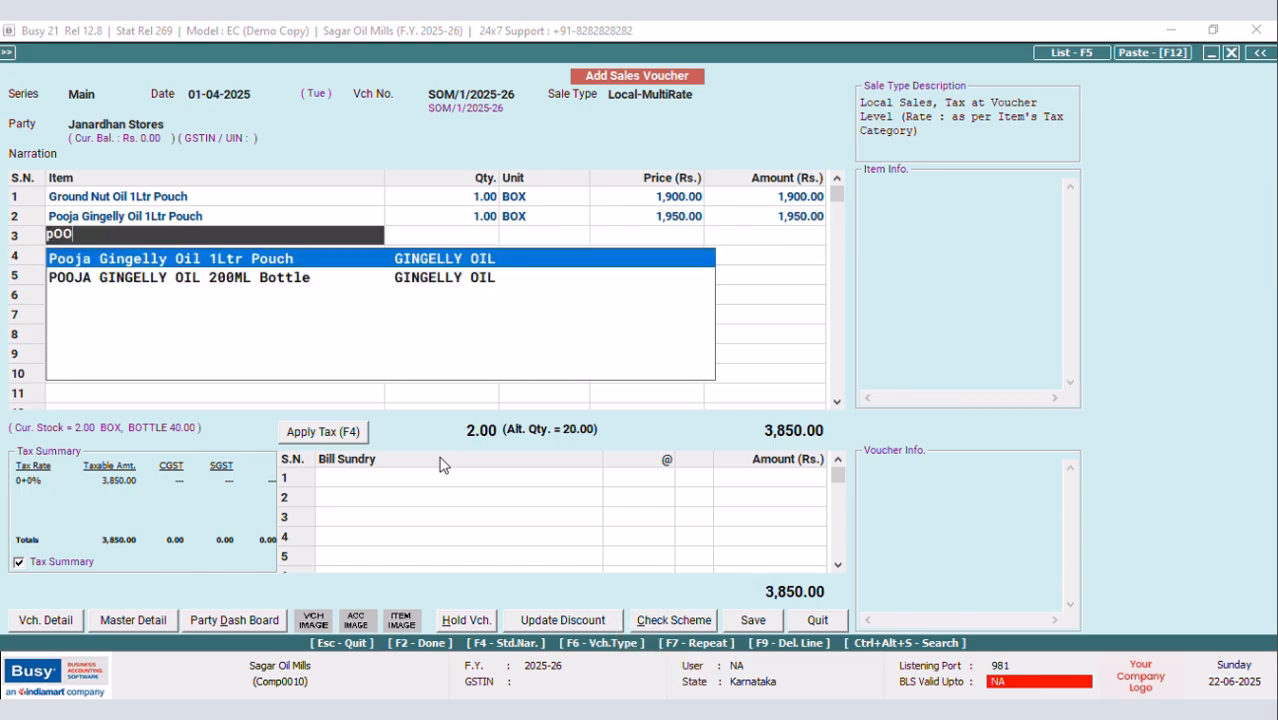
key(Down)
key(Return)
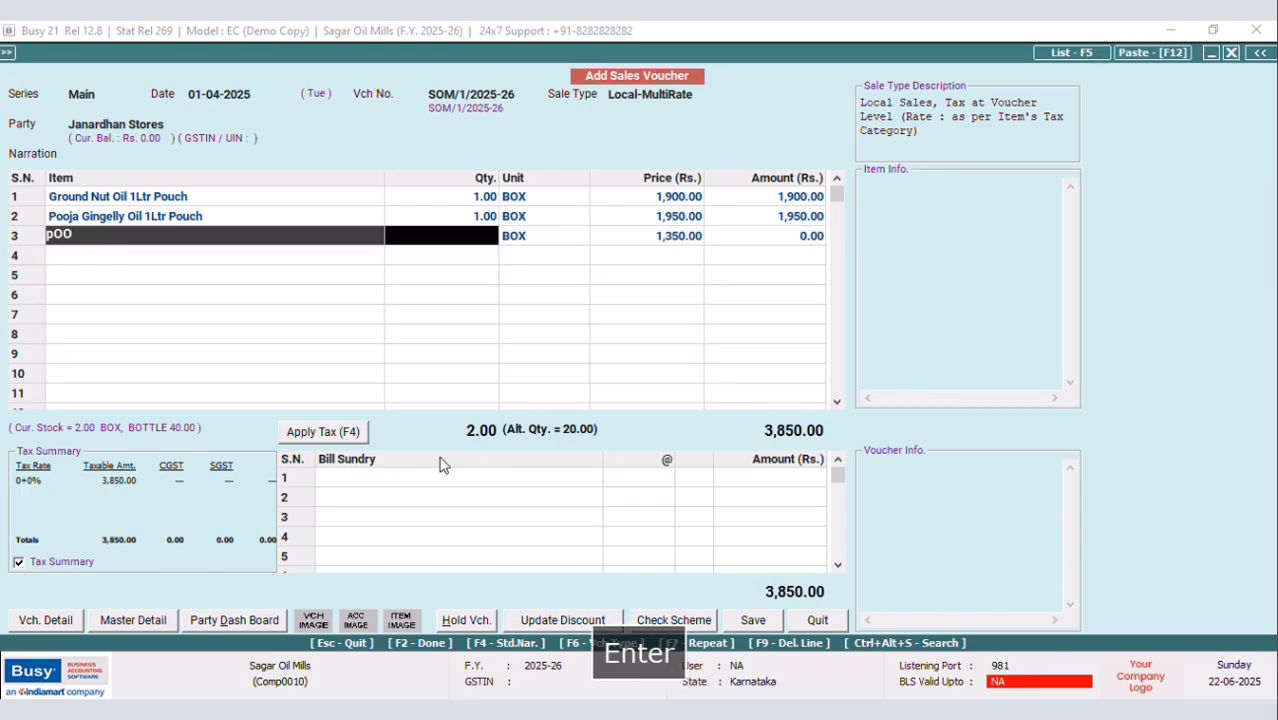
text(25)
key(Return)
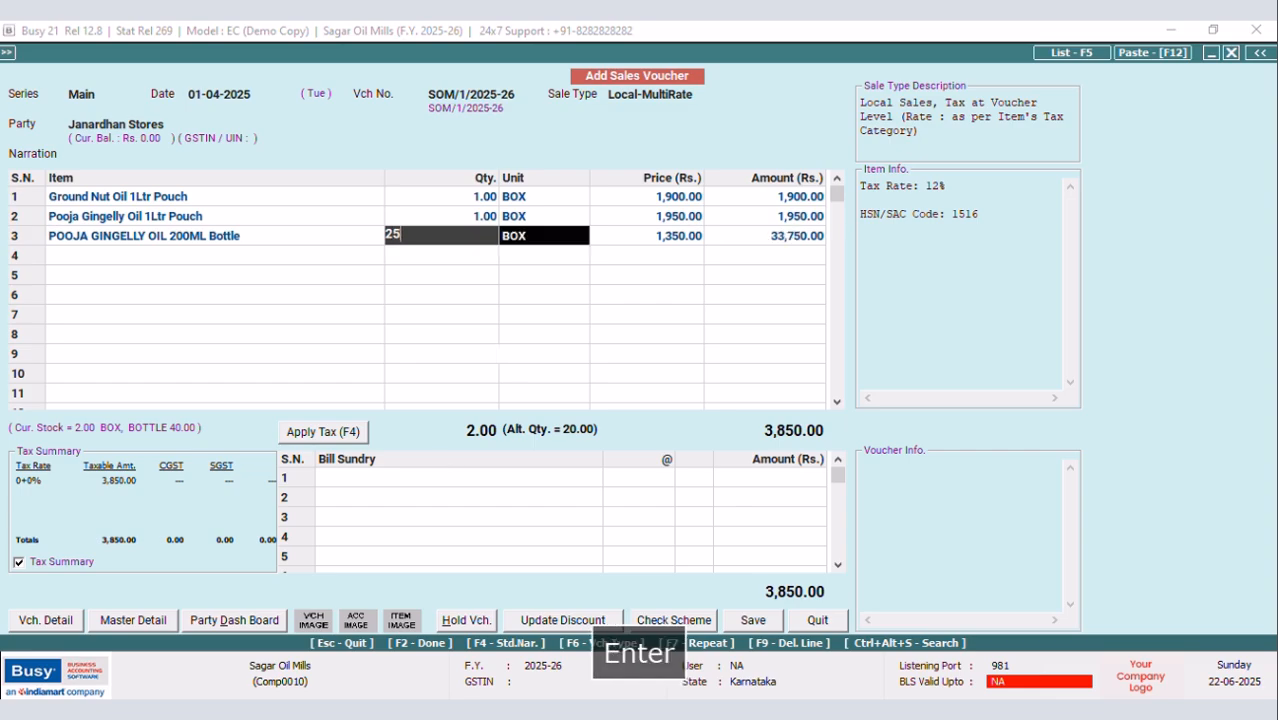
text(B)
key(Return)
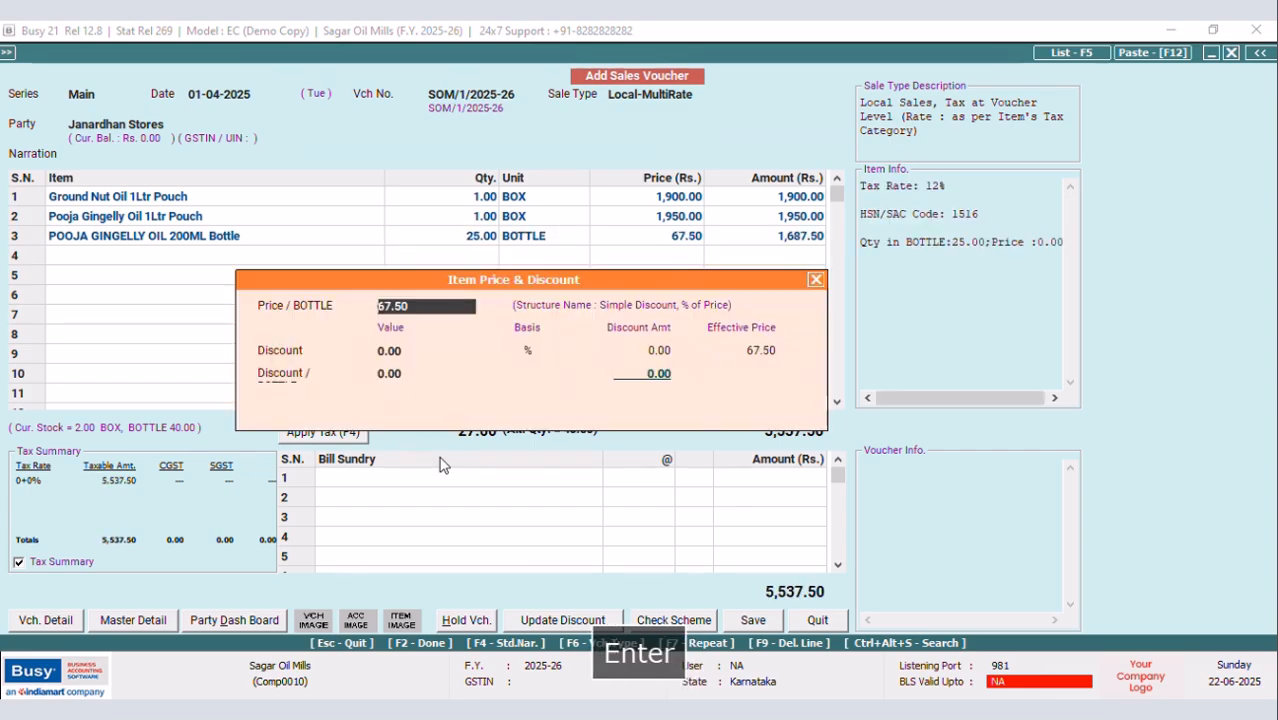
key(Return)
key(Return)
key(Return)
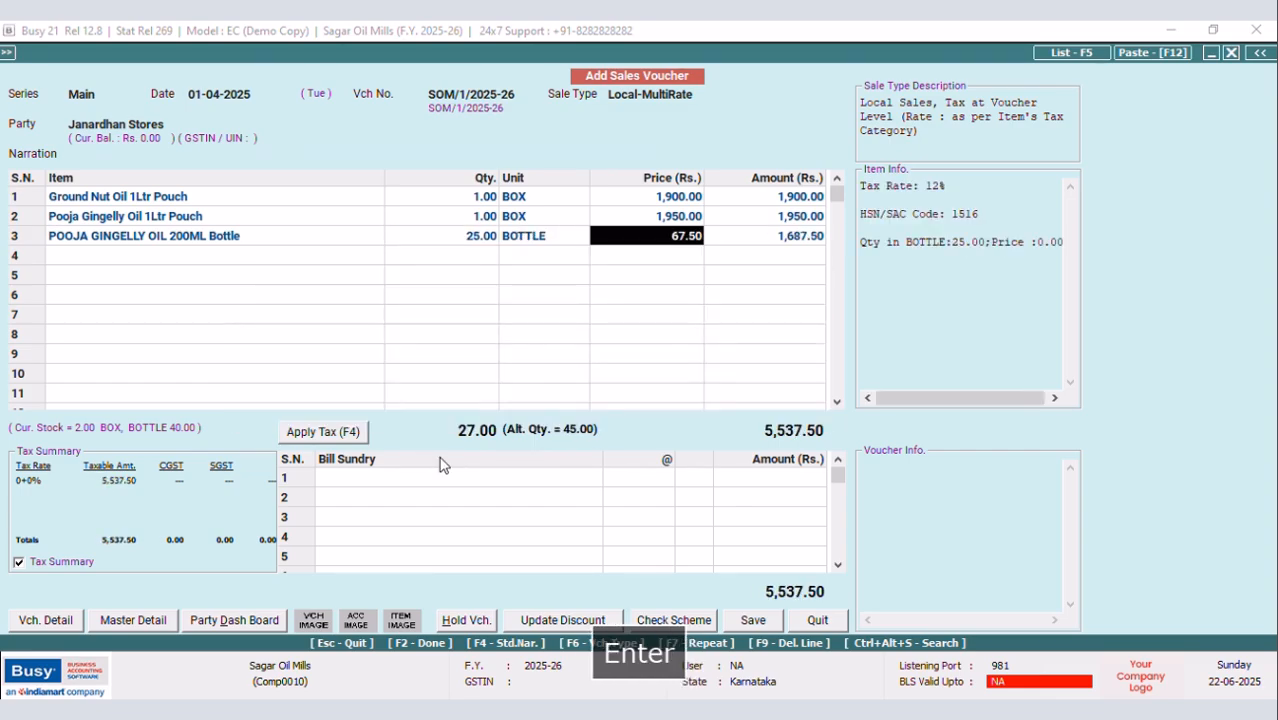
click(230, 243)
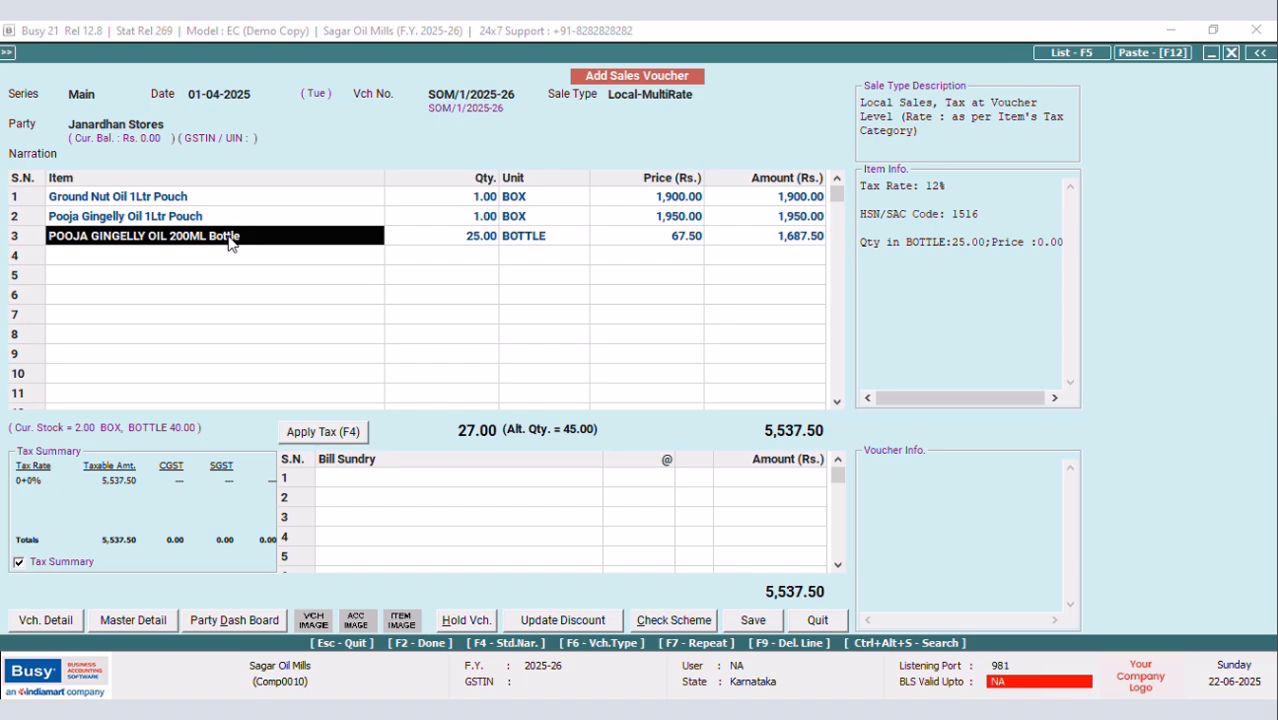
key(alt+m)
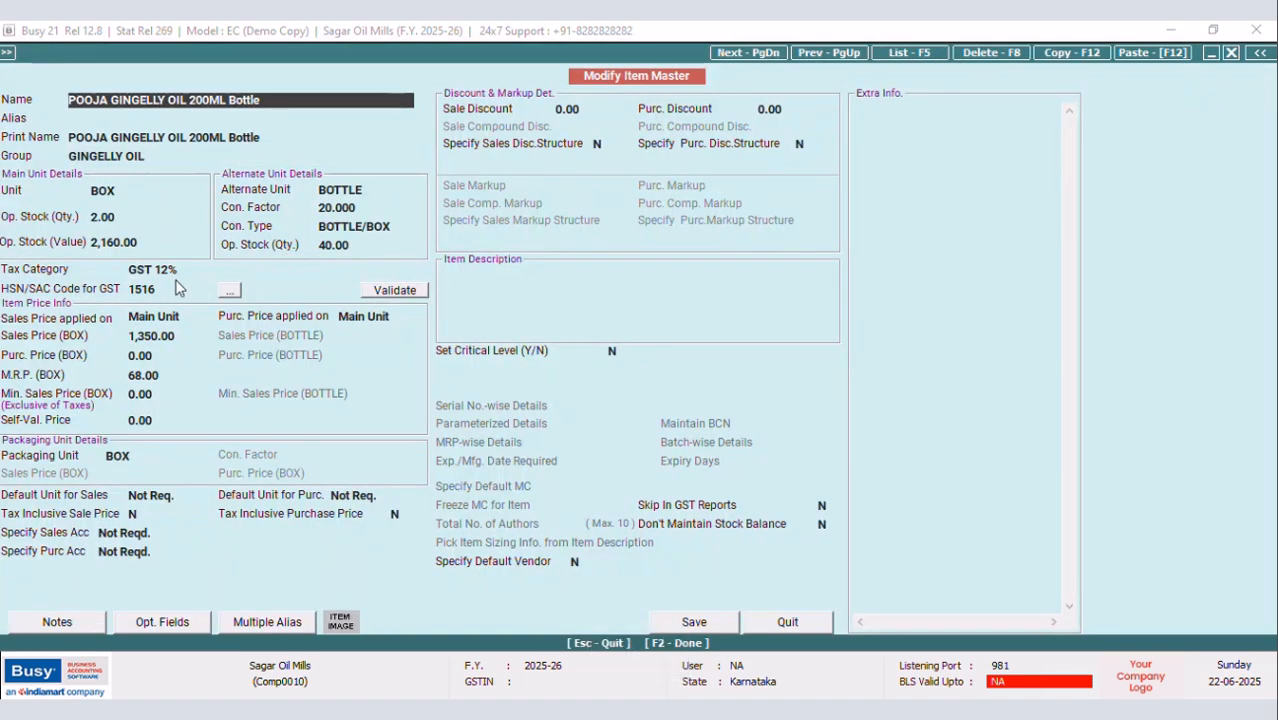
Change the 200ML bottle's box sales price to 54*20 = 1,080.00 and save
click(186, 336)
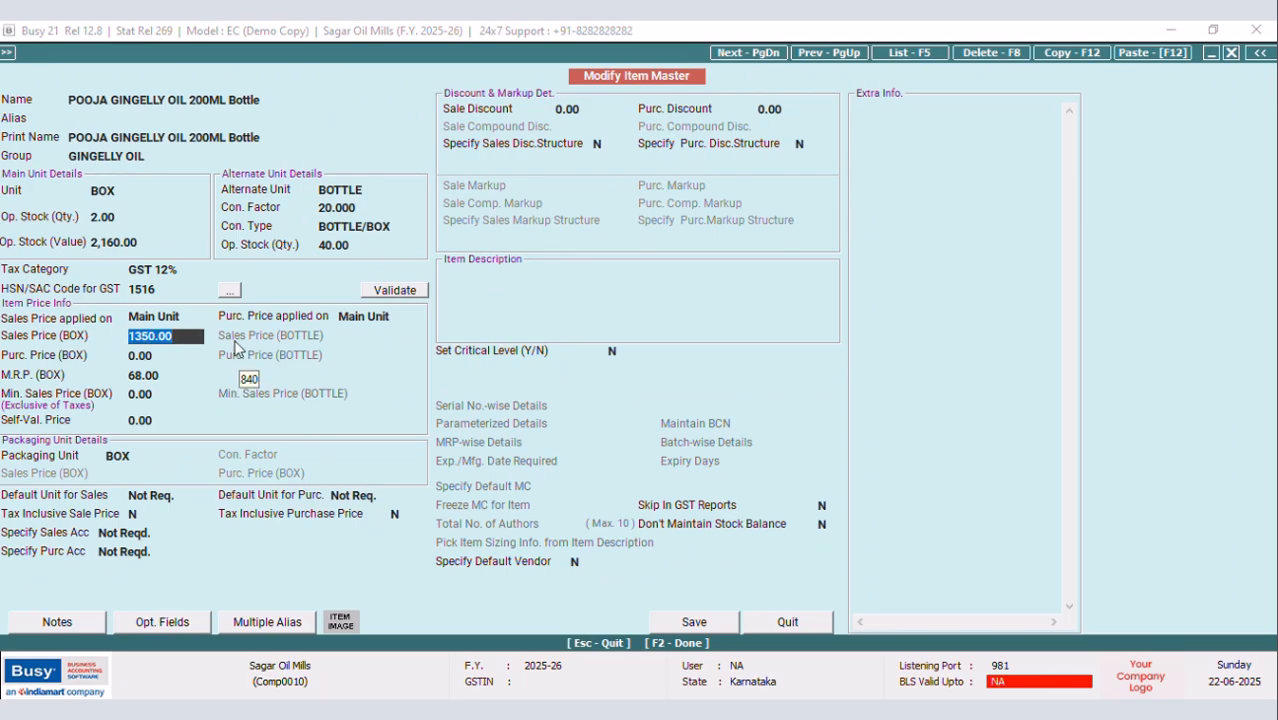
key(Delete)
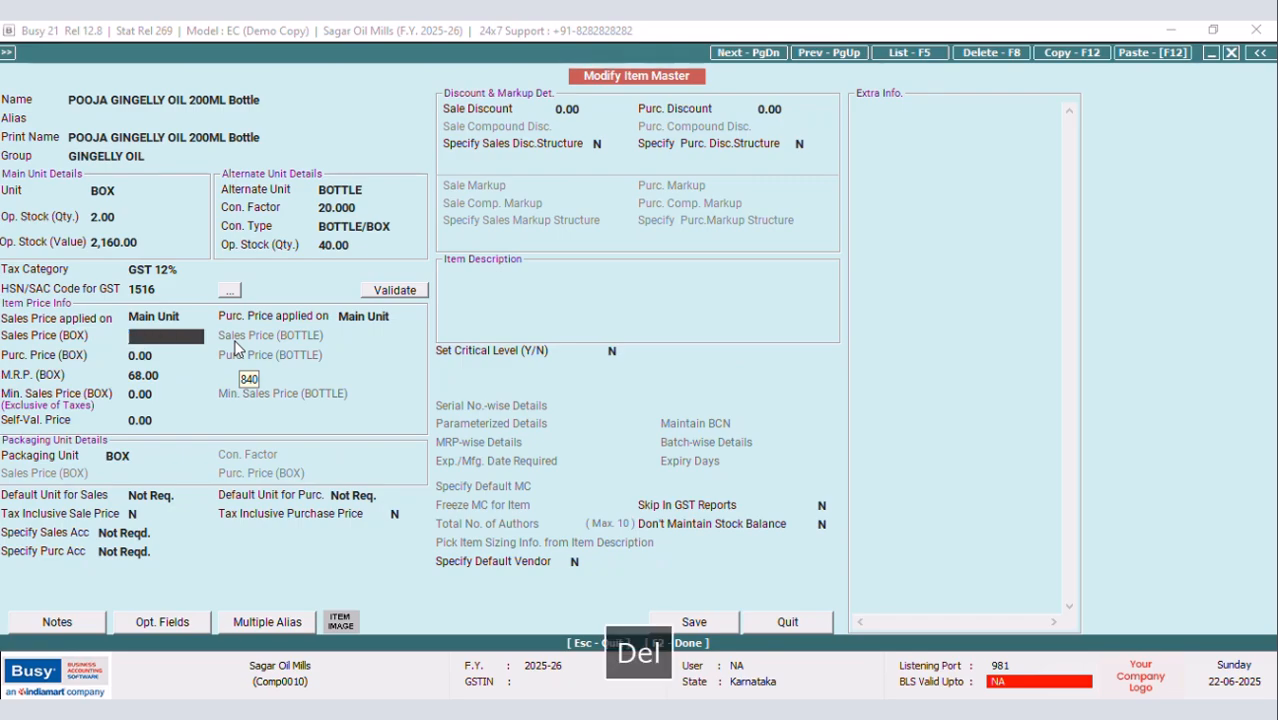
key(F10)
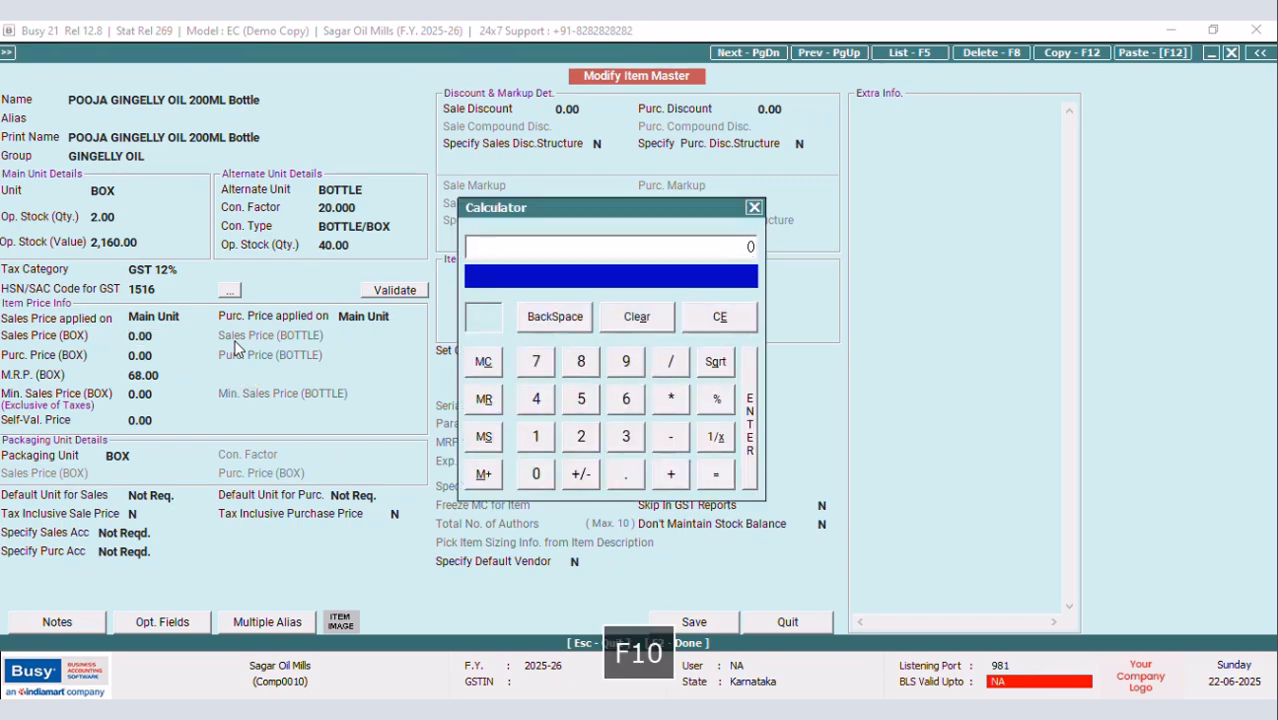
text(54*20)
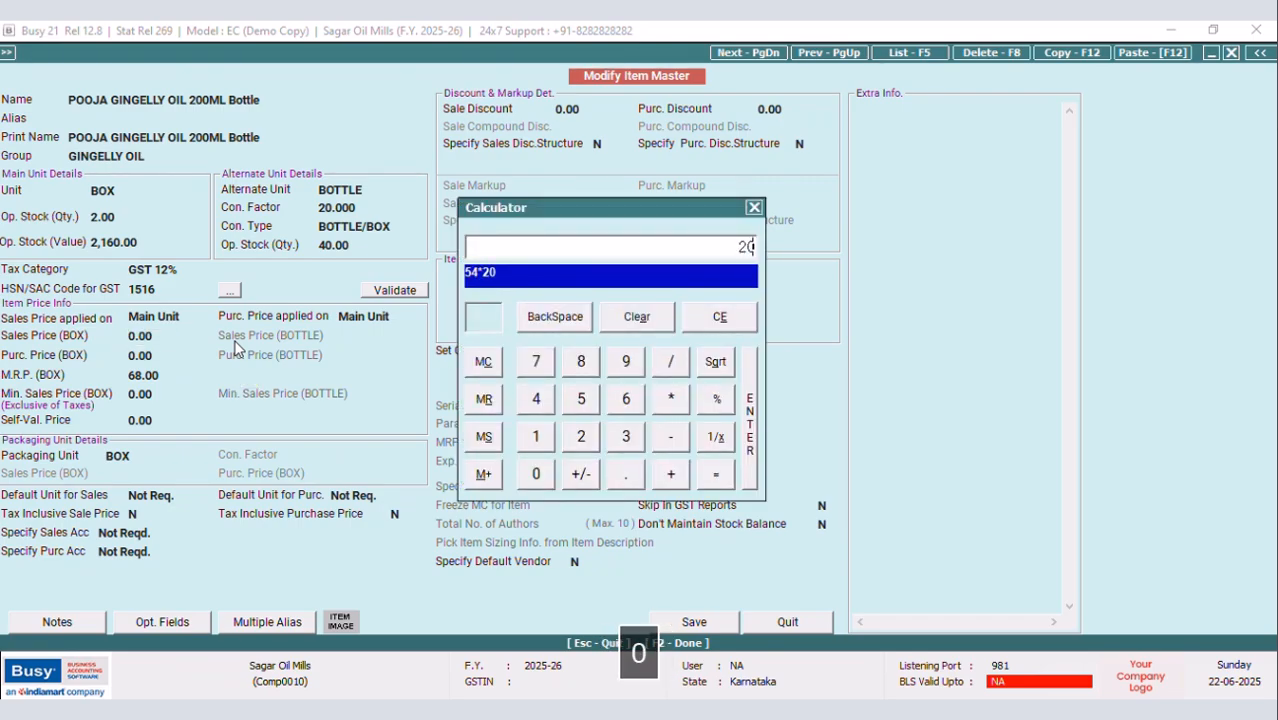
key(Return)
key(Return)
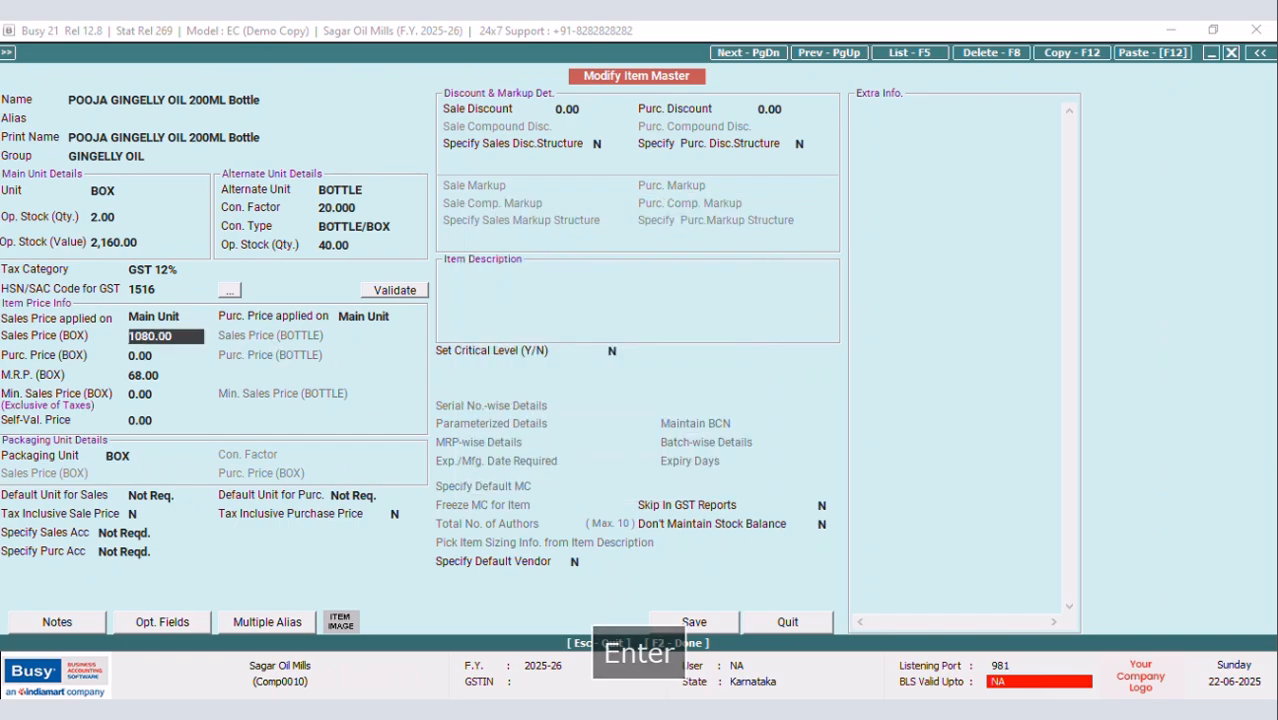
click(715, 621)
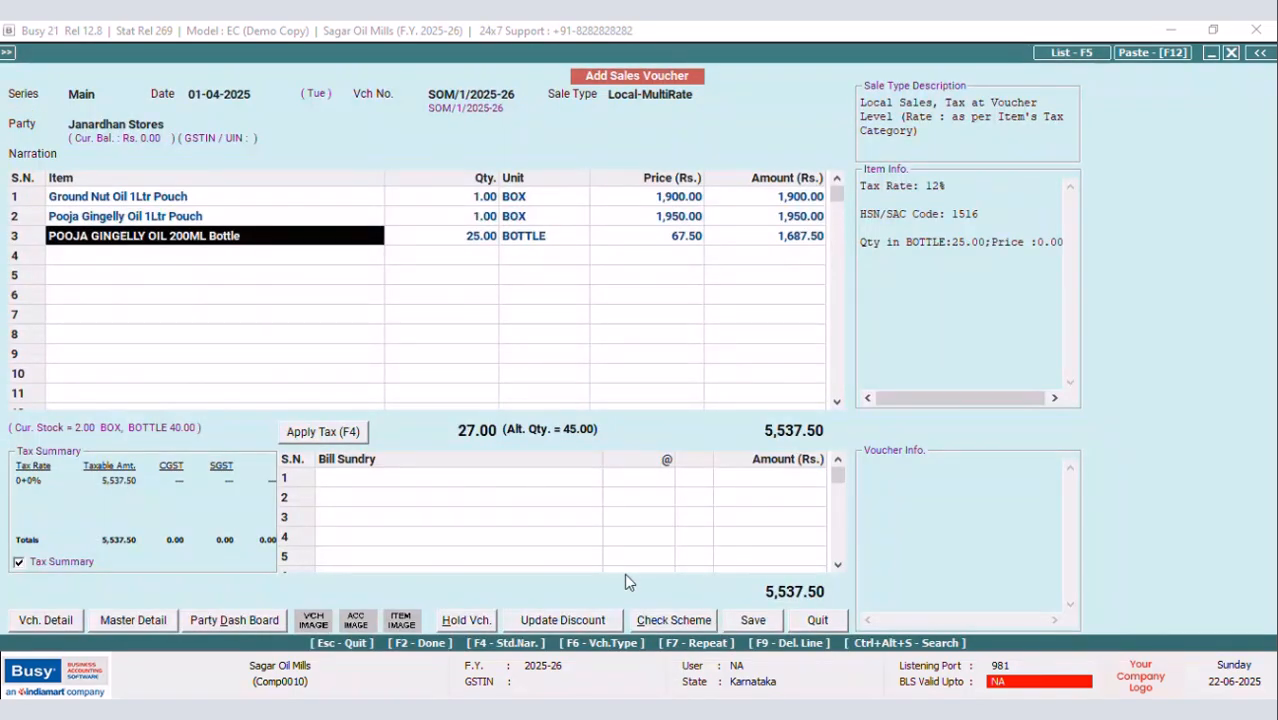
Delete row 3 and re-add POOJA GINGELLY OIL 200ML Bottle as 25 BOTTLE at 54.00
key(F9)
text(P)
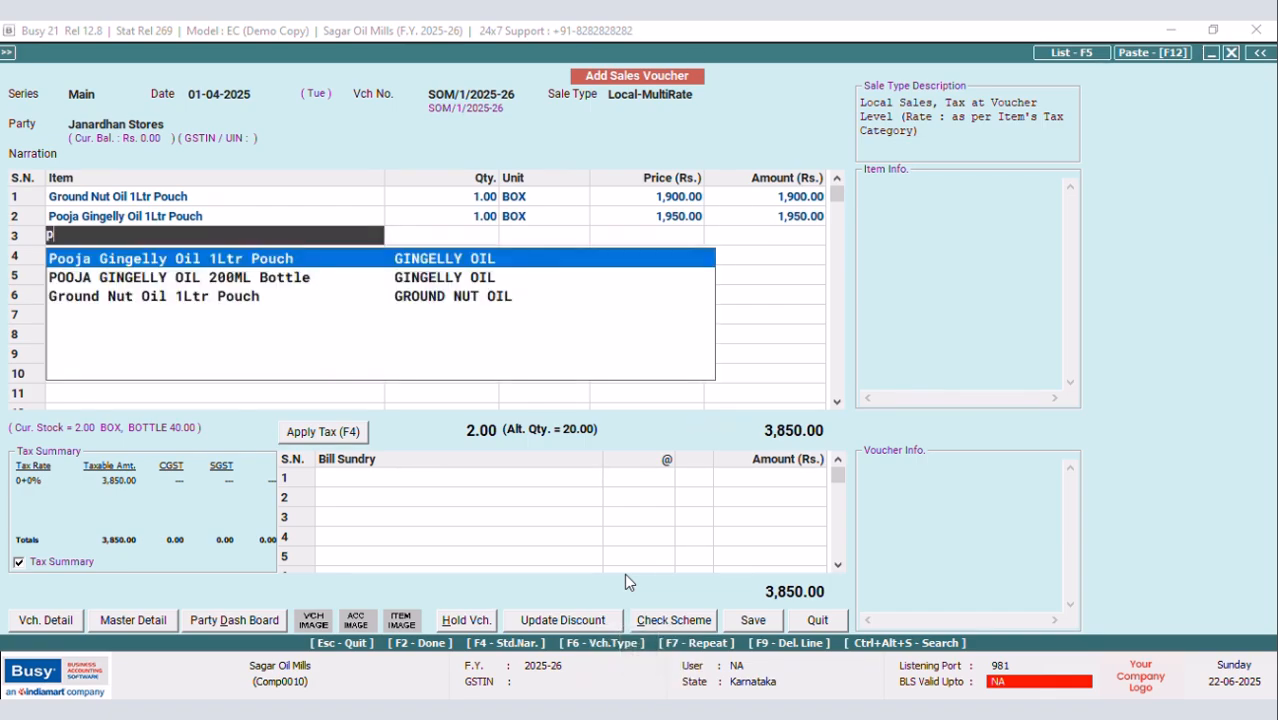
key(Down)
key(Return)
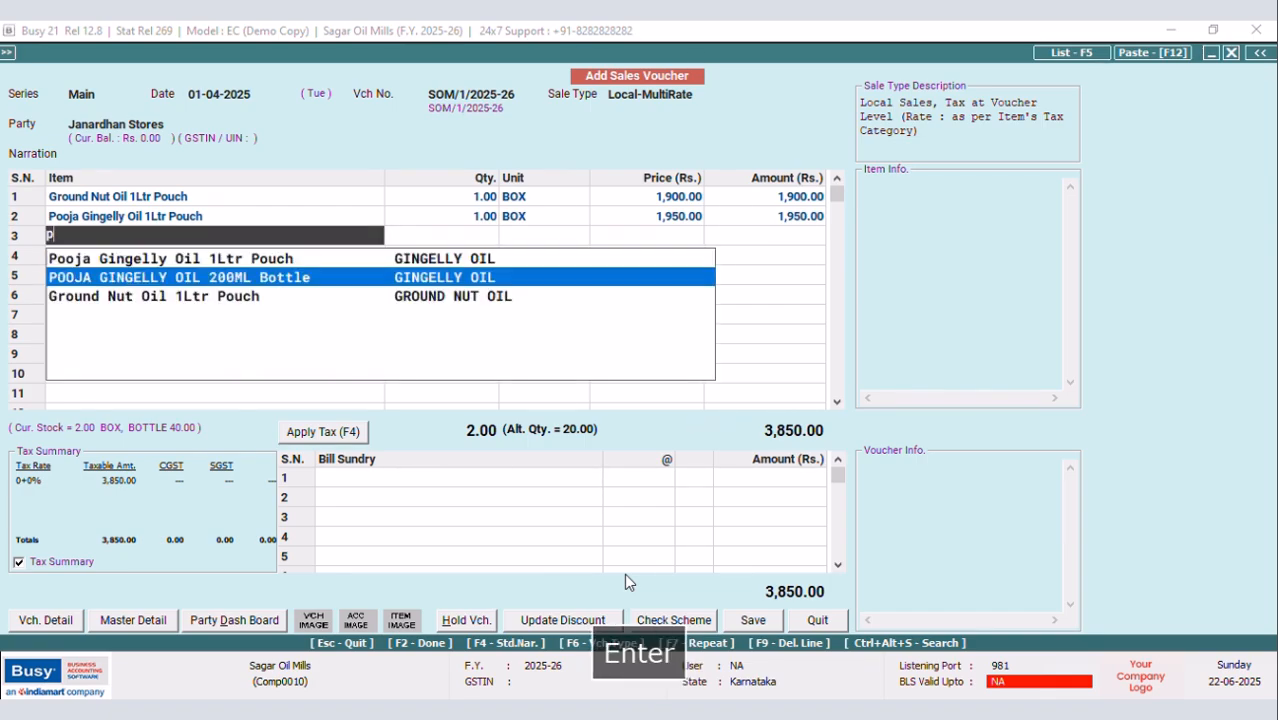
text(25)
key(Return)
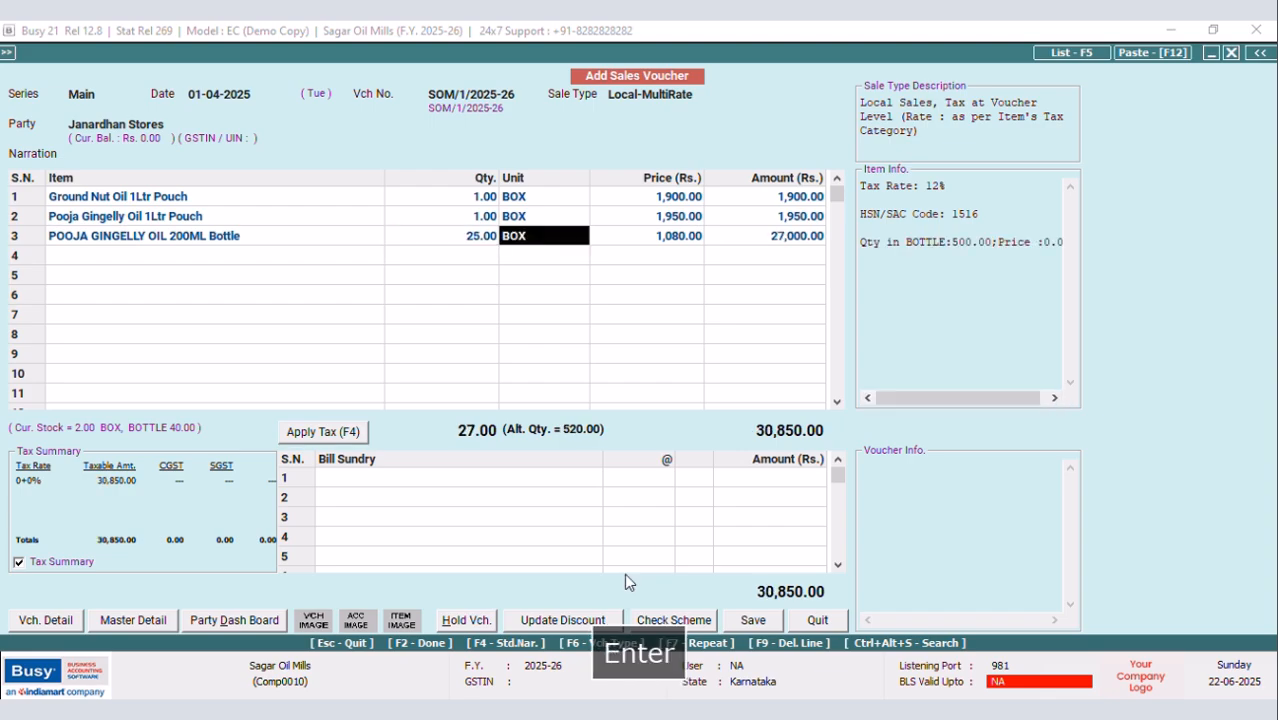
text(b)
key(Return)
key(Return)
key(Return)
key(Return)
key(Return)
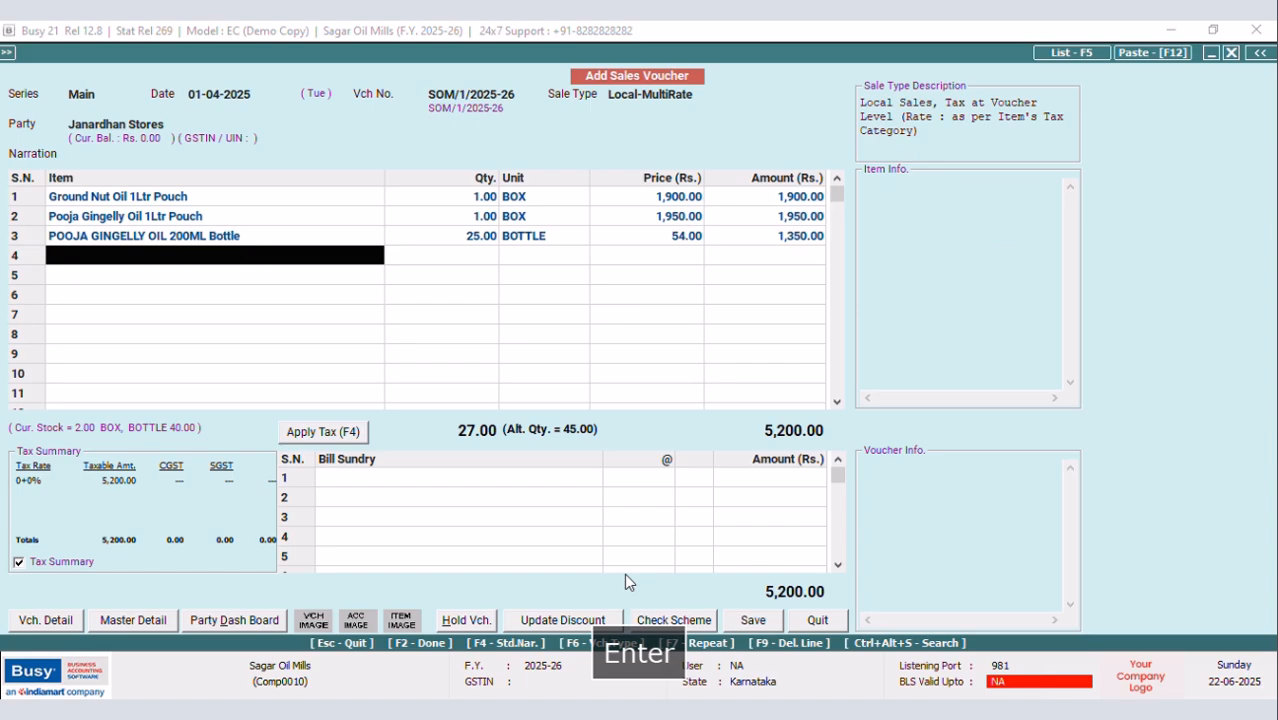
Apply CGST/SGST and save the voucher at 5,555.00, confirming the MRP and bill-reference prompts, without printing
click(327, 432)
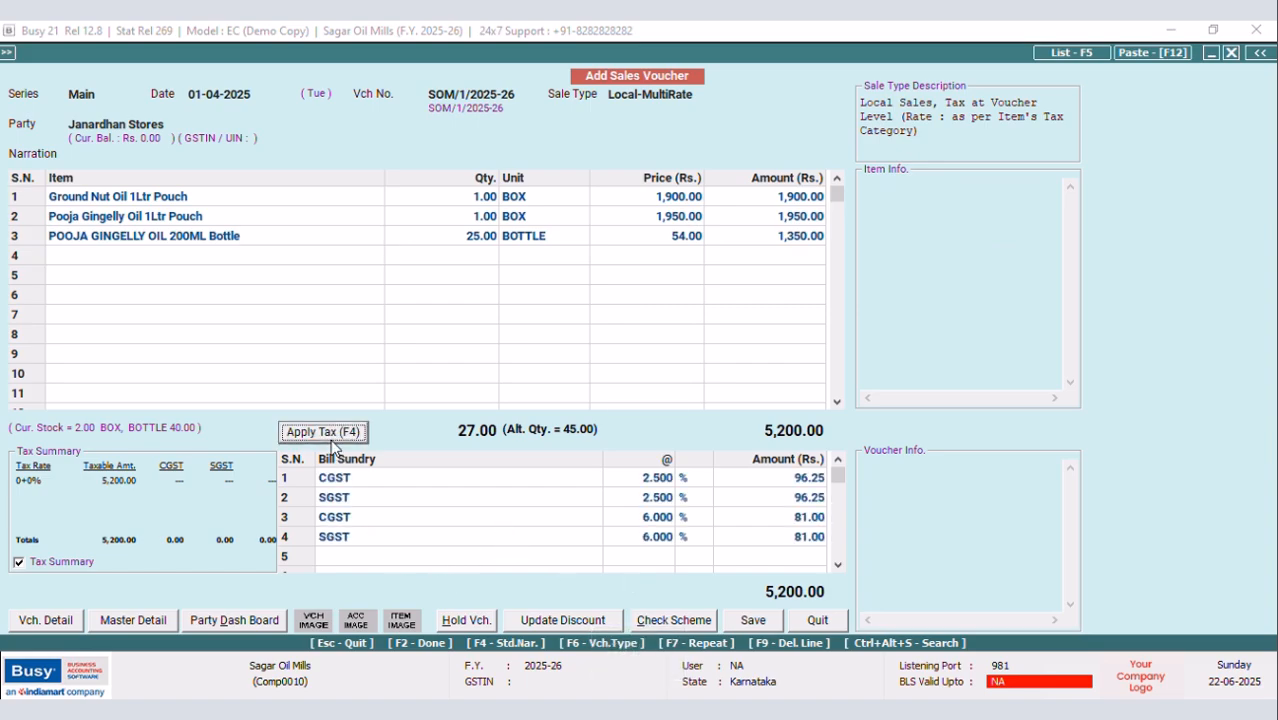
click(745, 622)
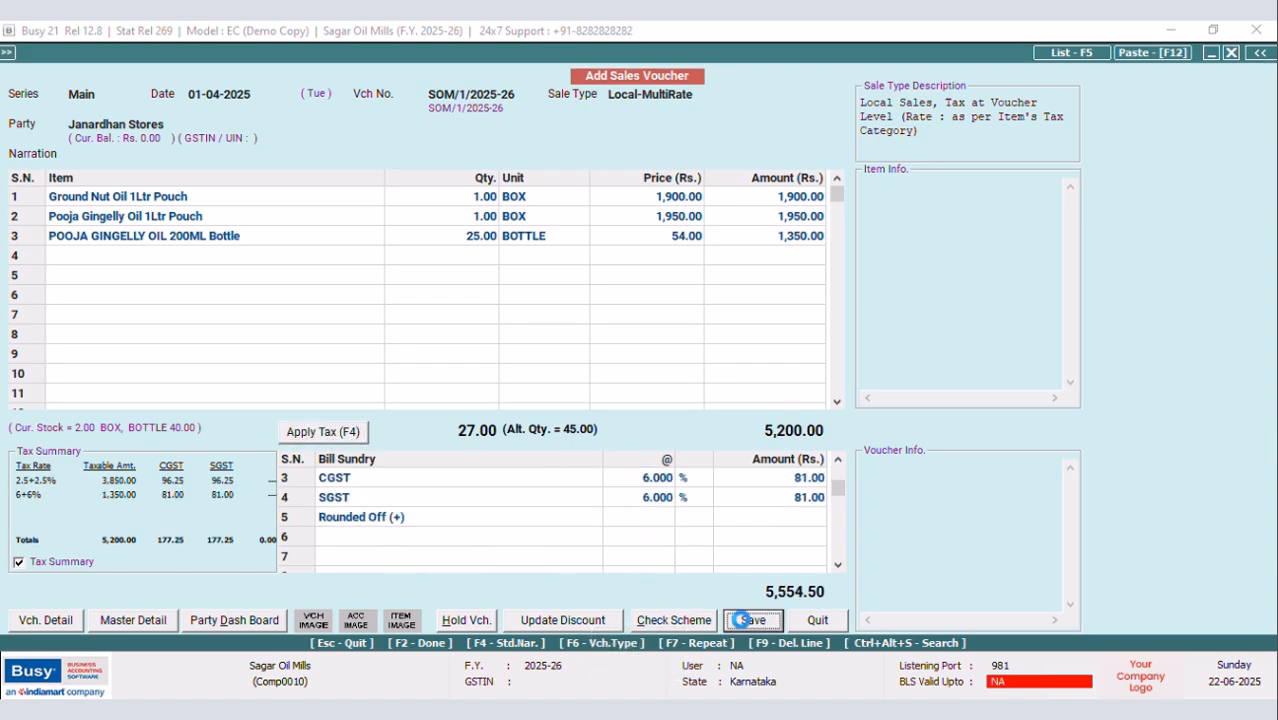
click(685, 410)
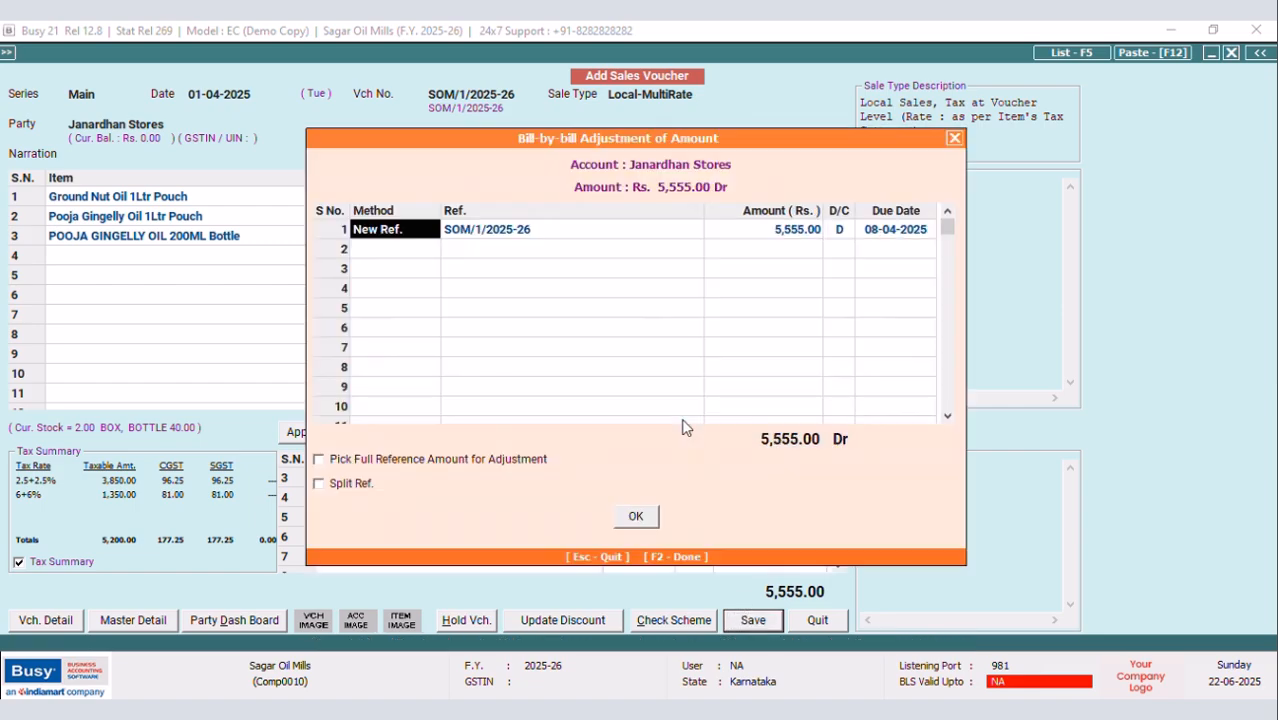
click(638, 513)
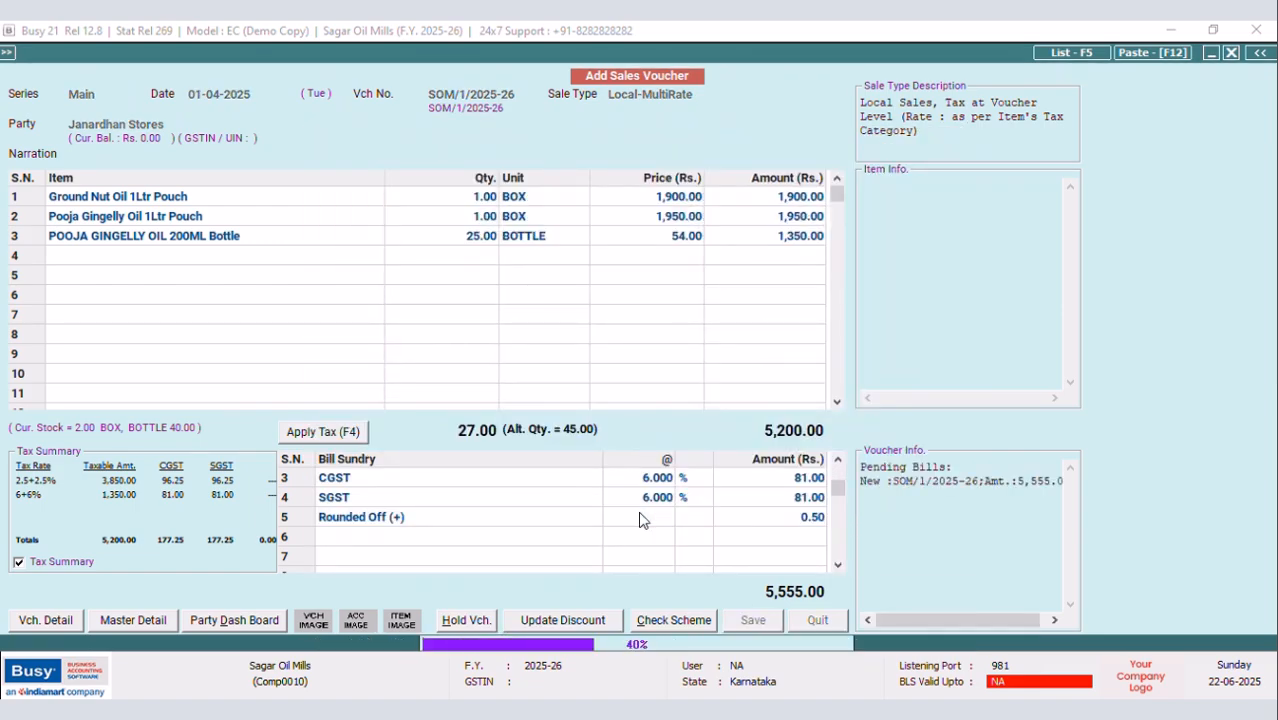
click(757, 412)
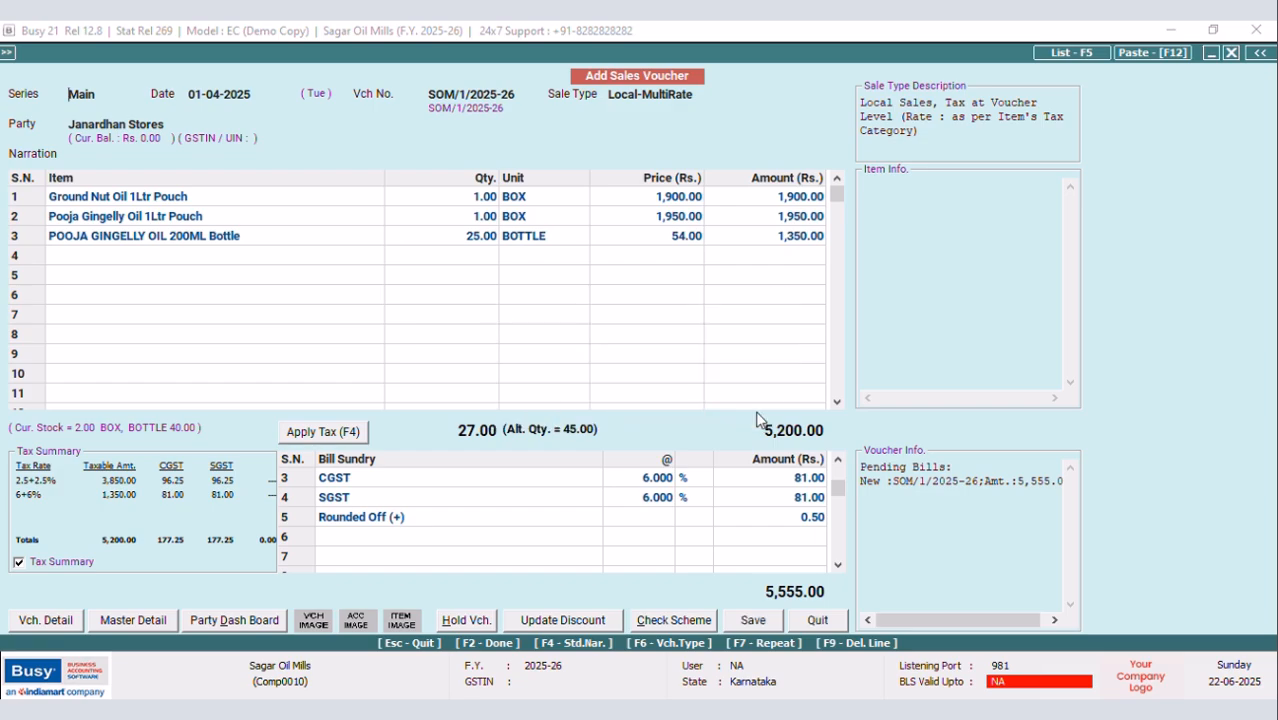
key(Tab)
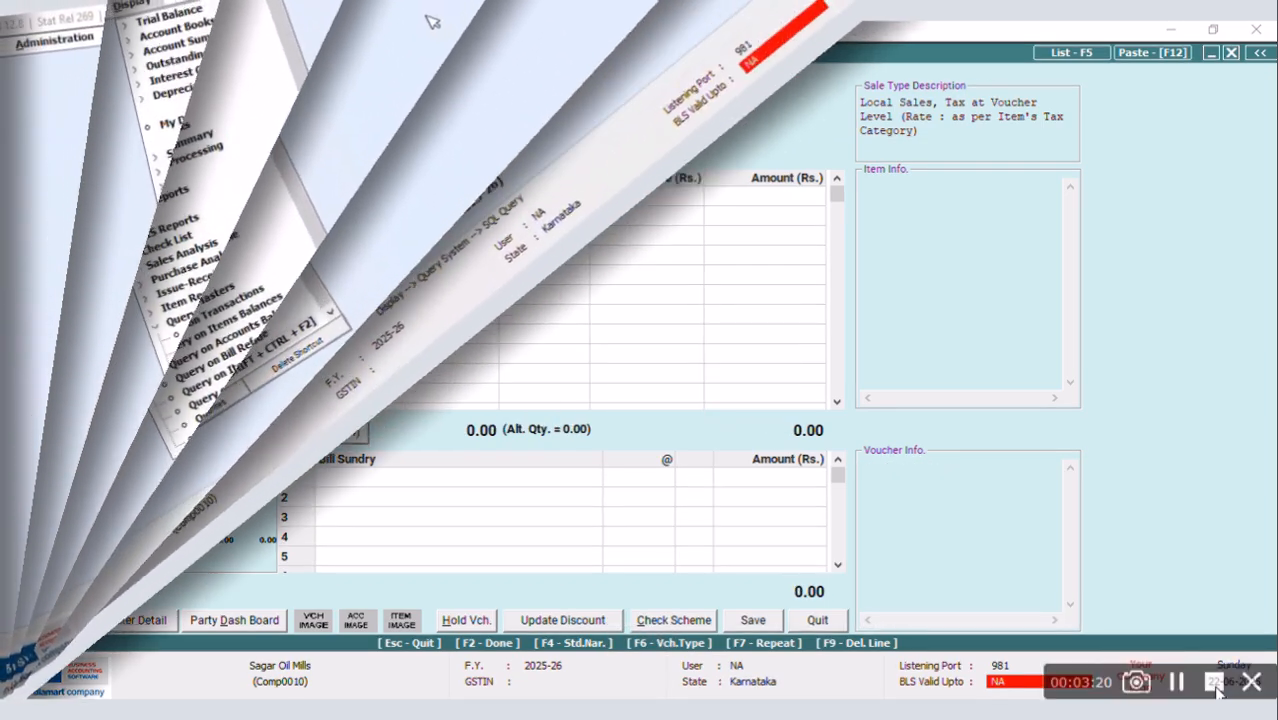
Add a new SQL query, replace the mistyped name with IN, and save it
key(ctrl+shift+F2)
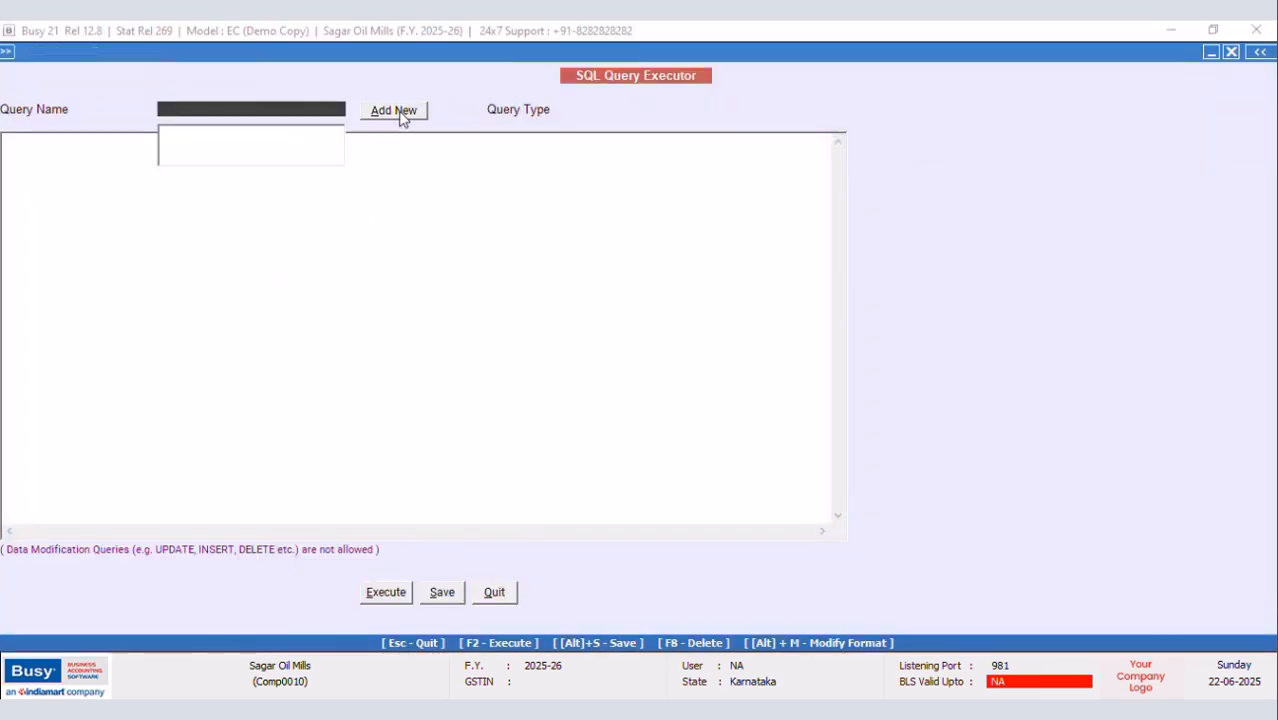
click(401, 114)
text(ma)
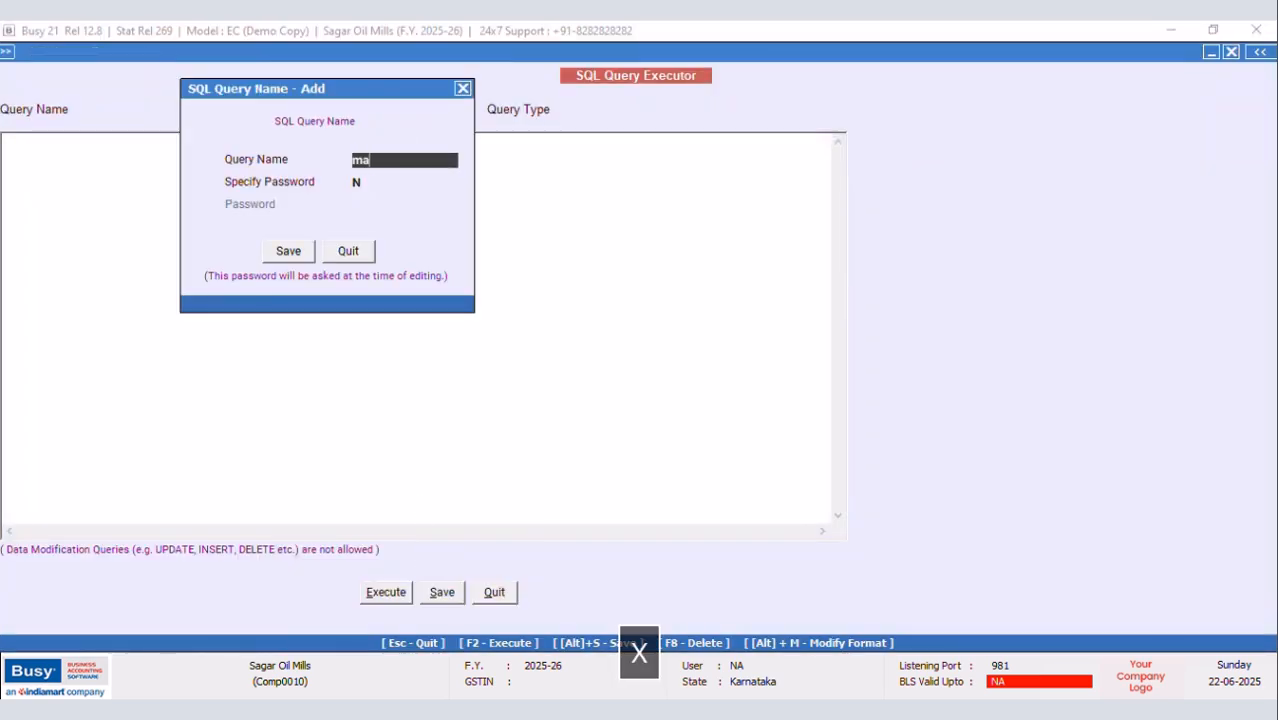
text(x)
key(BackSpace)
key(BackSpace)
key(BackSpace)
key(shift+Tab)
key(BackSpace)
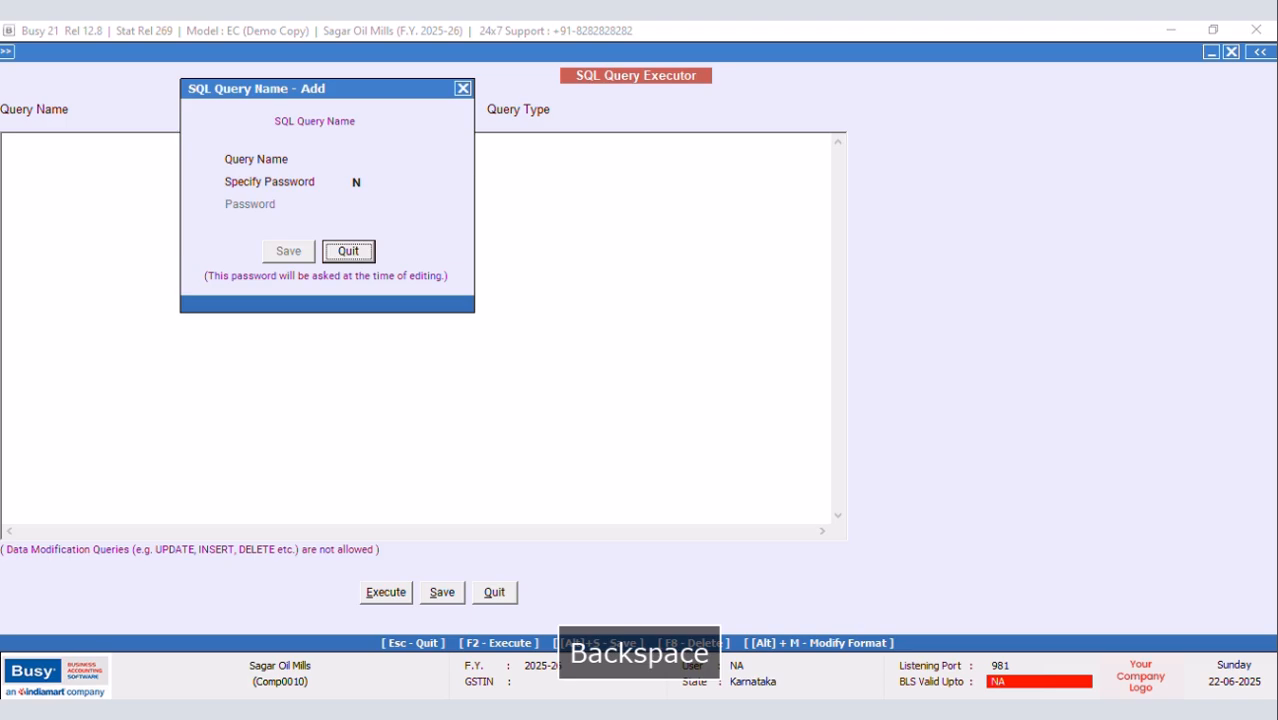
click(366, 157)
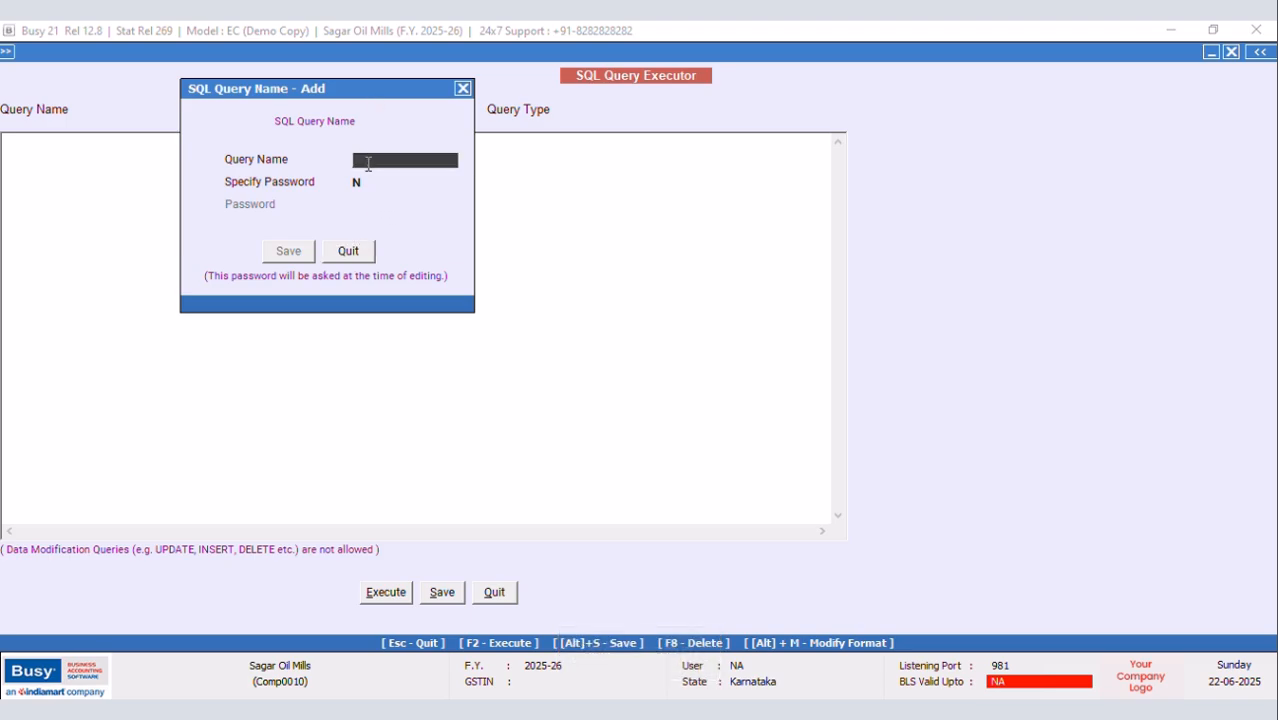
key(Caps_Lock)
text(IN)
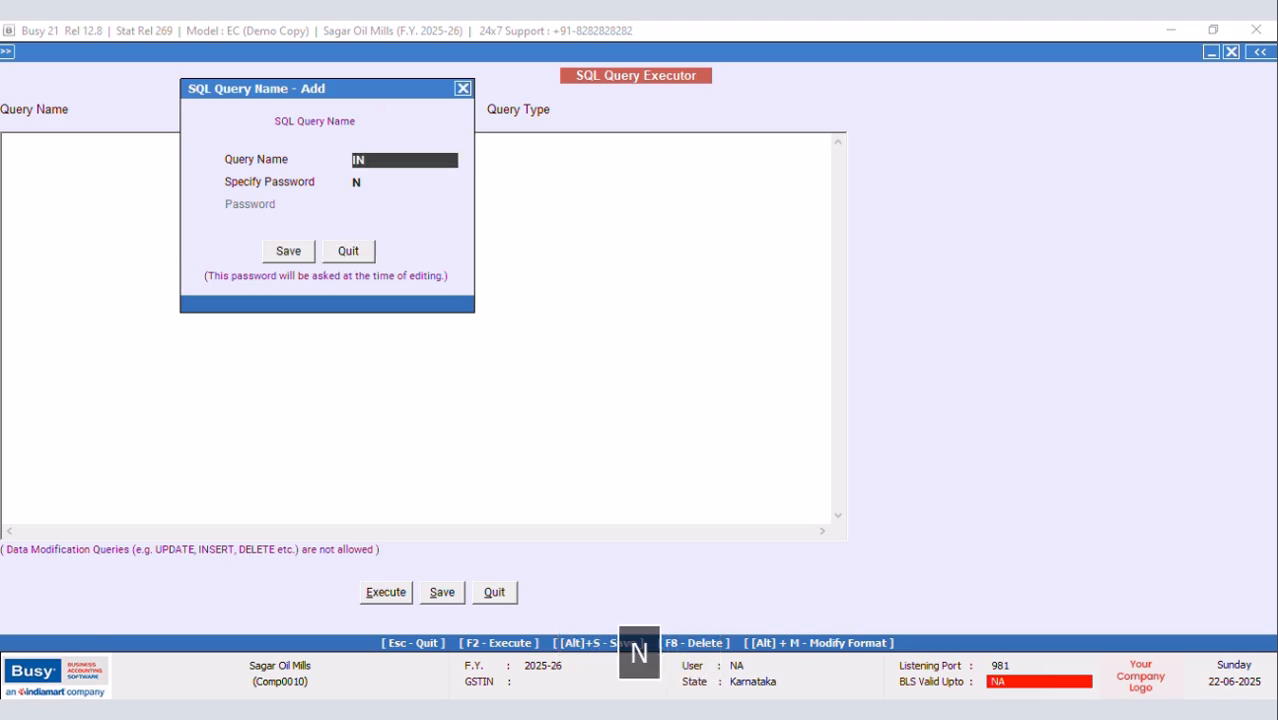
click(288, 251)
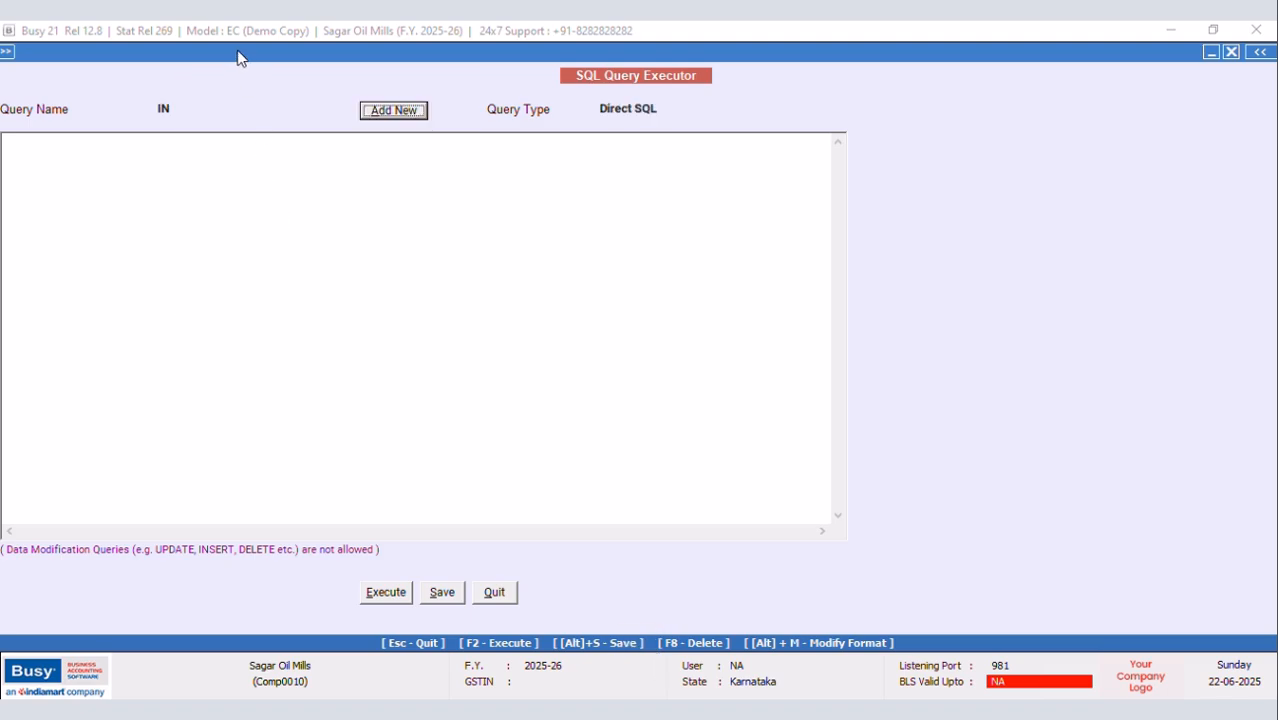
click(39, 150)
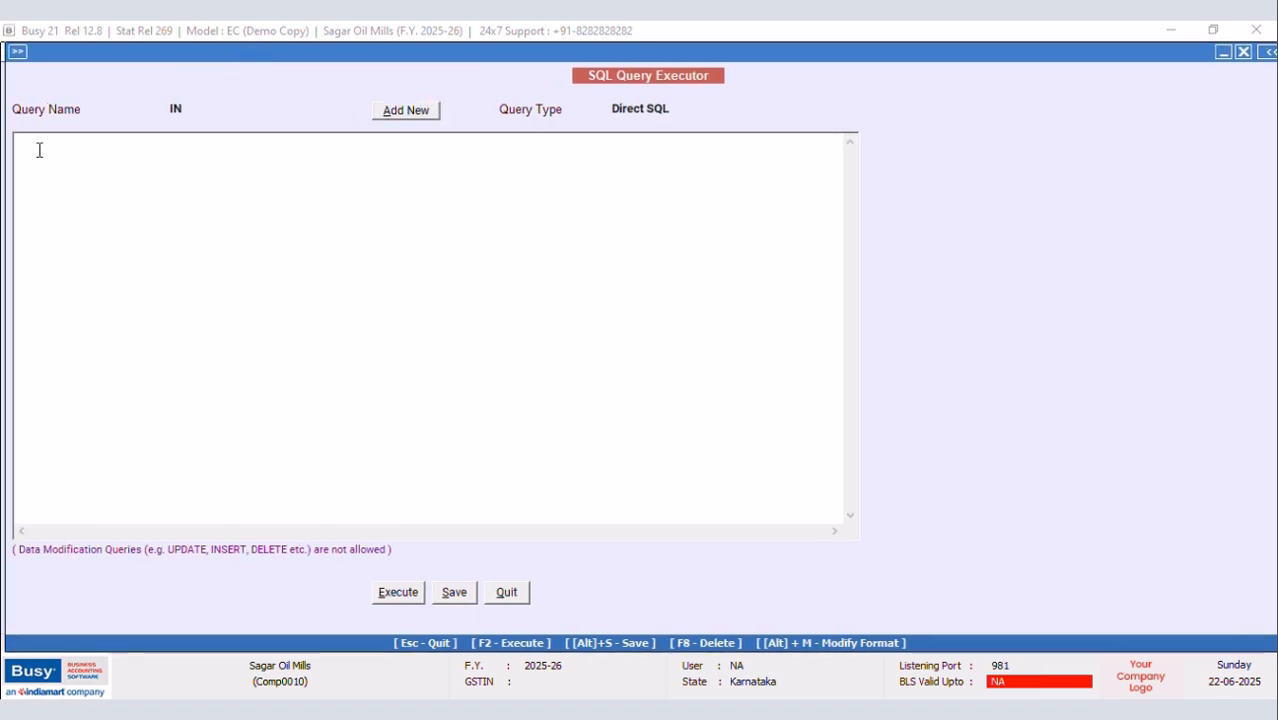
Type a query selecting LEN of the Master1 name where Tran2.VchType=9 and Tran2.rectype=2
text(Select)
key(Return)
key(Caps_Lock)
text(LEN)
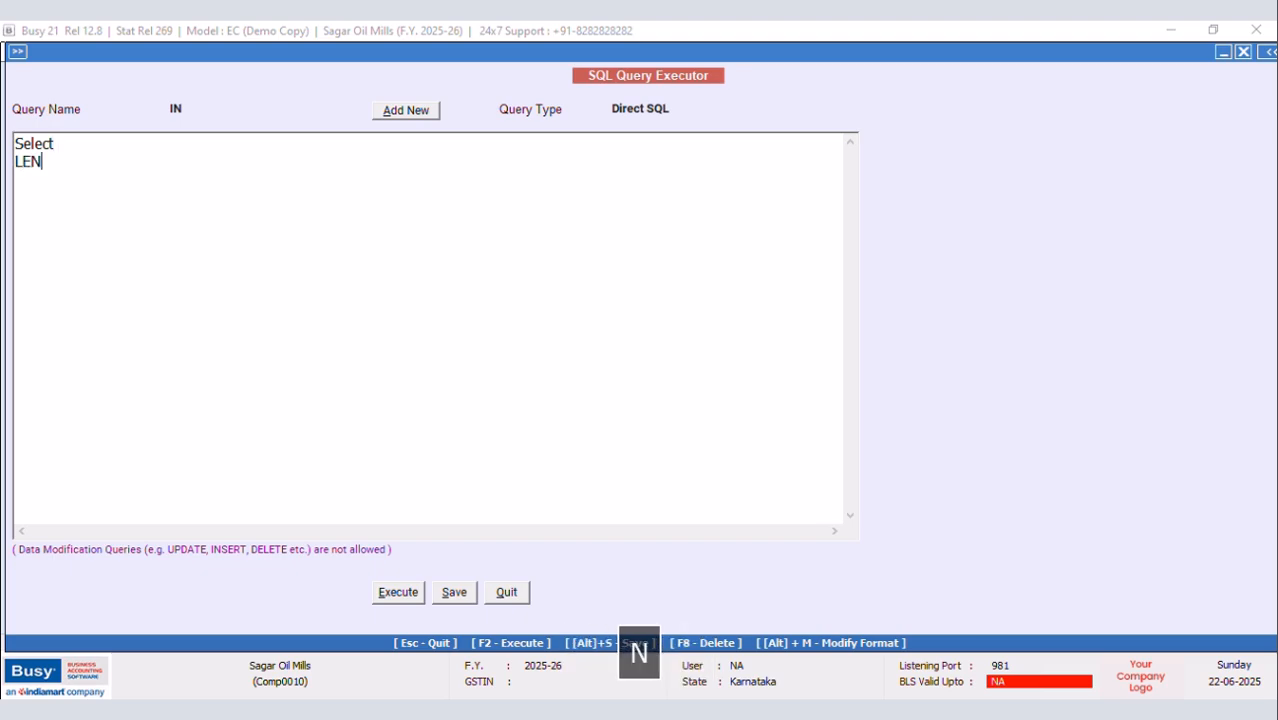
text((S)
key(Caps_Lock)
text(elect)
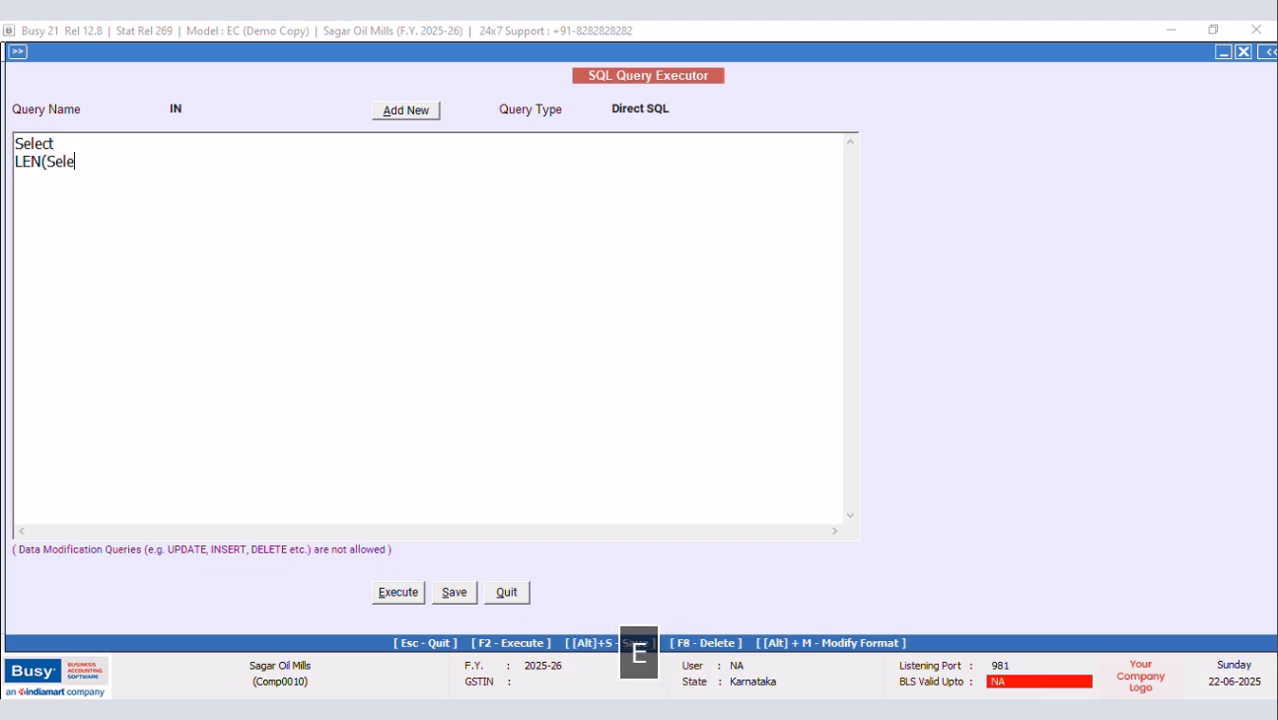
key(Caps_Lock)
text(N)
key(Caps_Lock)
text(m)
key(BackSpace)
text(ame fro)
key(Caps_Lock)
text(M)
key(Caps_Lock)
text(as)
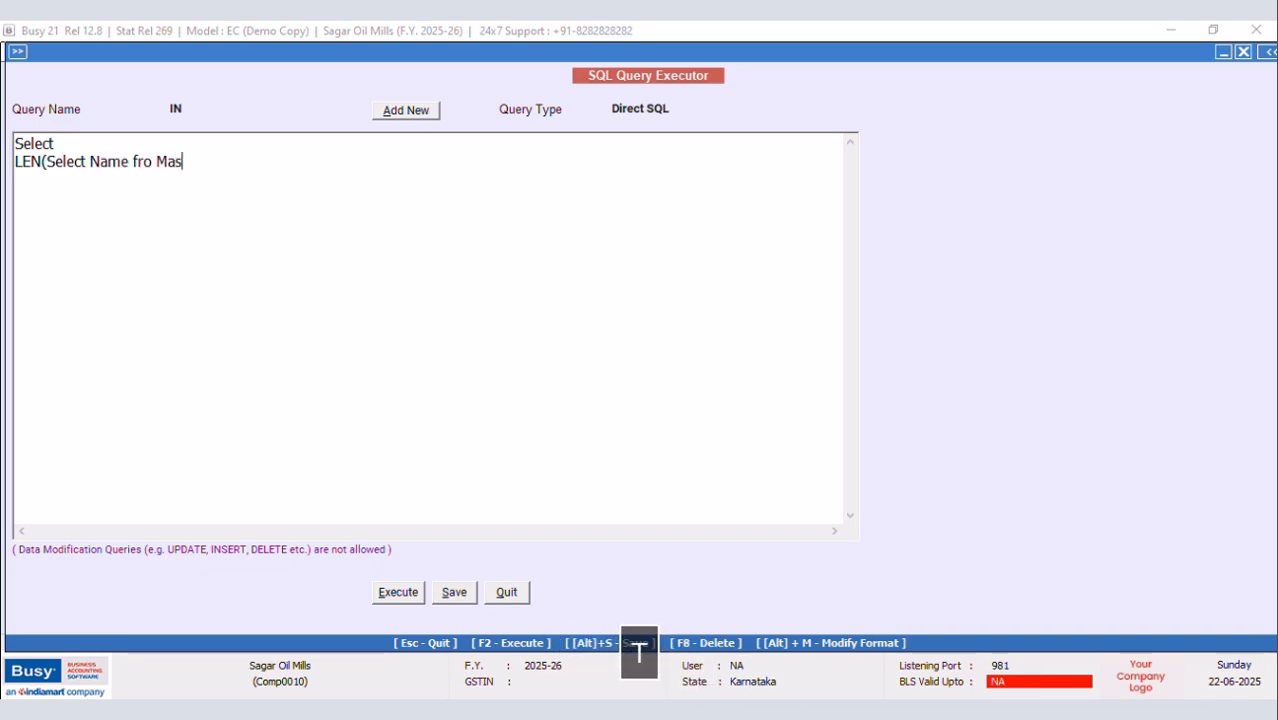
text(ter1 where)
key(Caps_Lock)
text(C)
key(Caps_Lock)
text(ode=)
key(Caps_Lock)
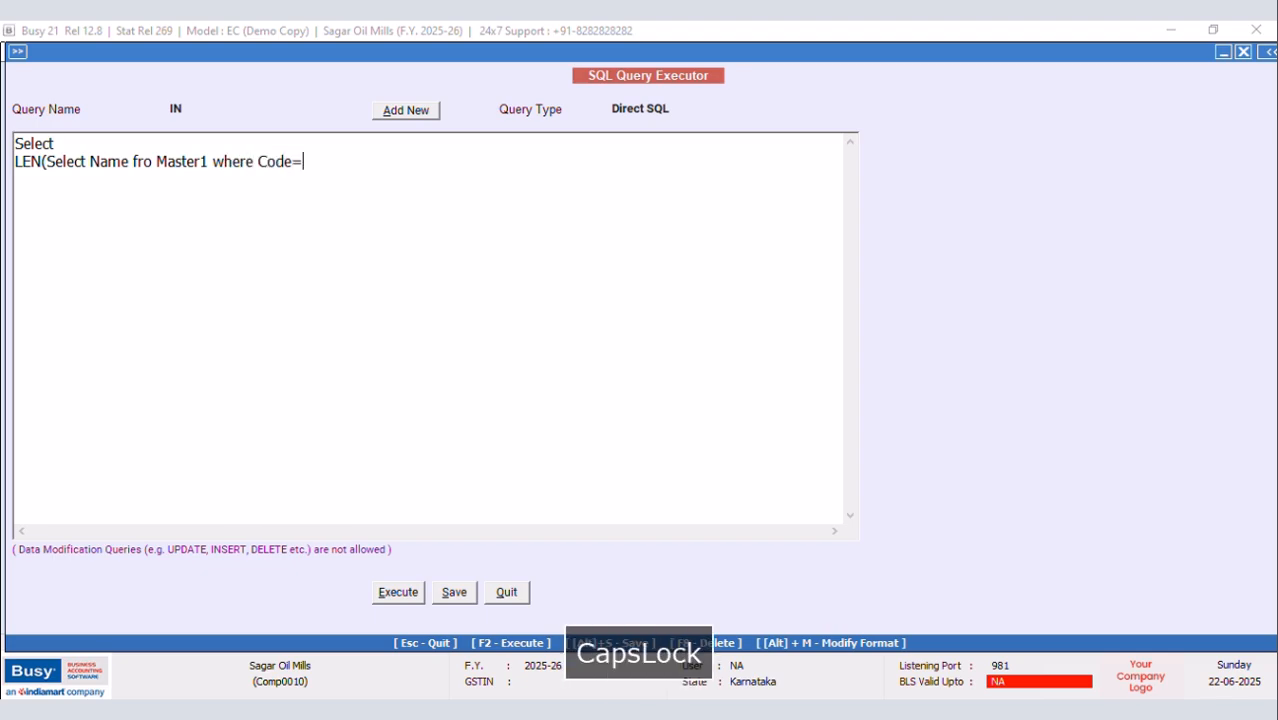
text(t)
key(Caps_Lock)
text(RAN)
key(BackSpace)
key(BackSpace)
key(BackSpace)
key(BackSpace)
text(Tran)
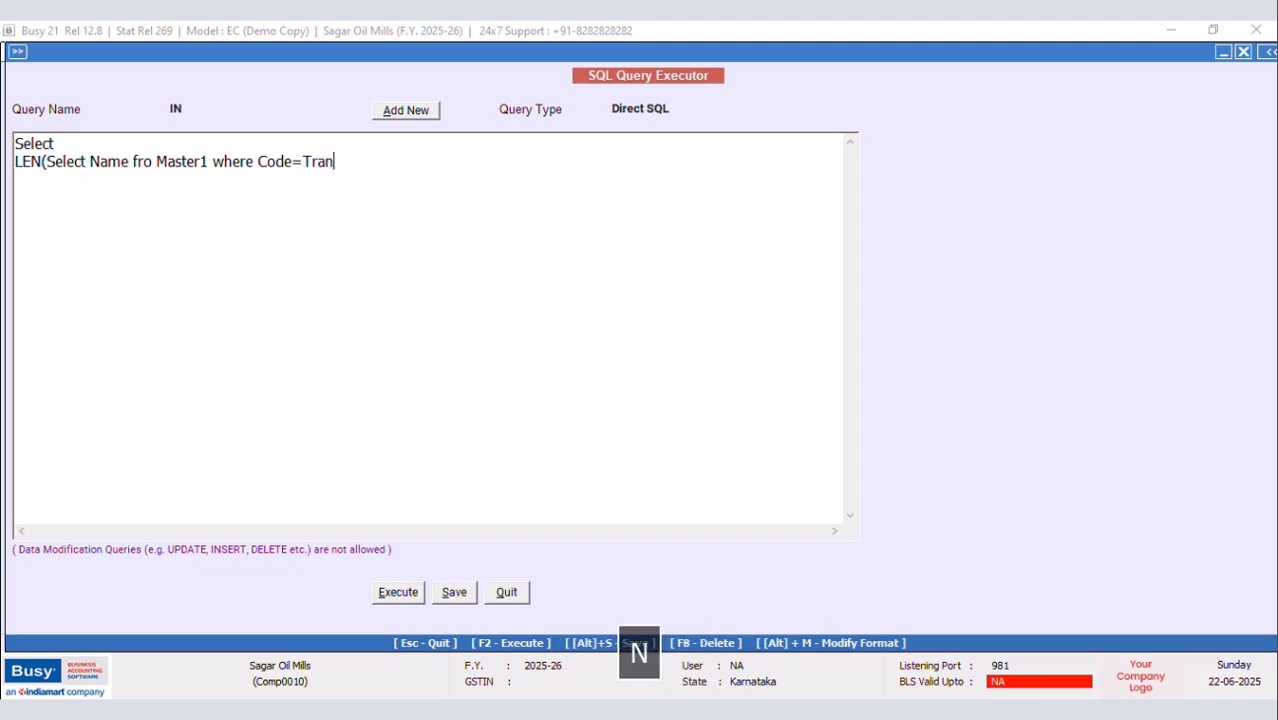
text(2.)
key(Caps_Lock)
text(Master)
key(Caps_Lock)
text(Code1)
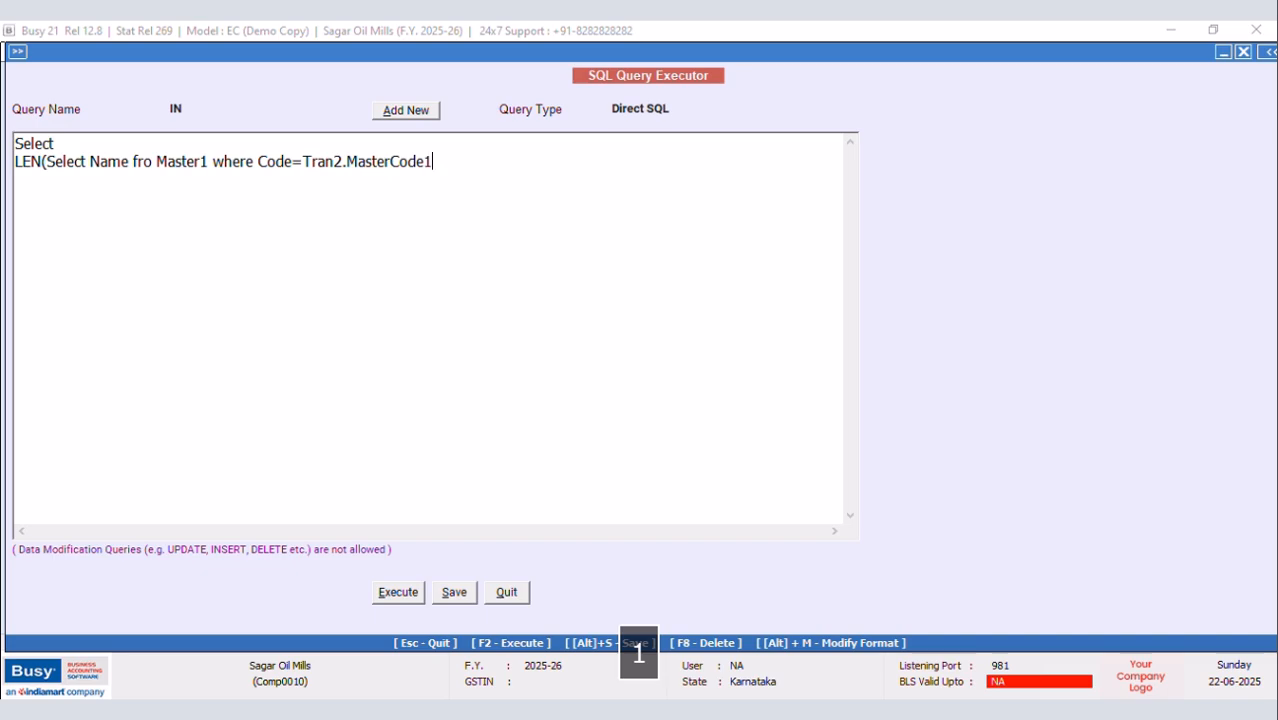
text() from)
key(Caps_Lock)
text(T)
key(Caps_Lock)
text(ran)
key(Caps_Lock)
text(W)
key(Caps_Lock)
text(here)
key(Caps_Lock)
text(T)
key(Caps_Lock)
text(ran2.Vch)
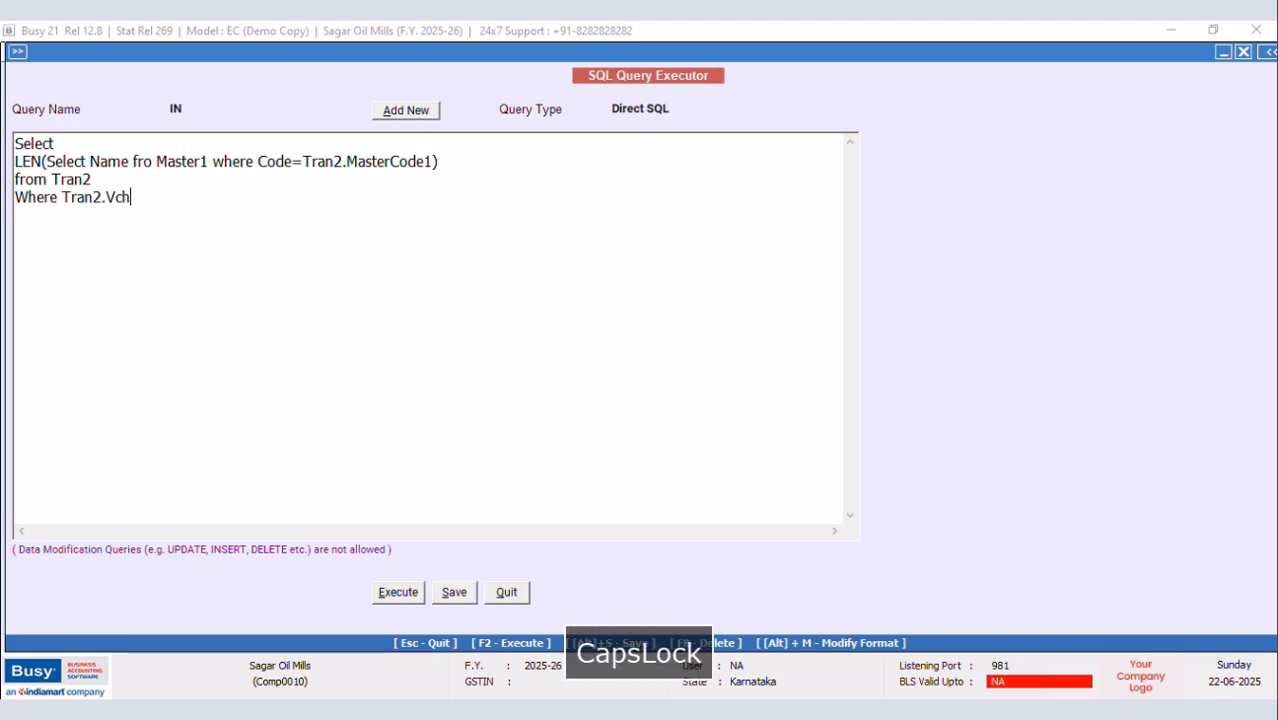
text(Type=9 )
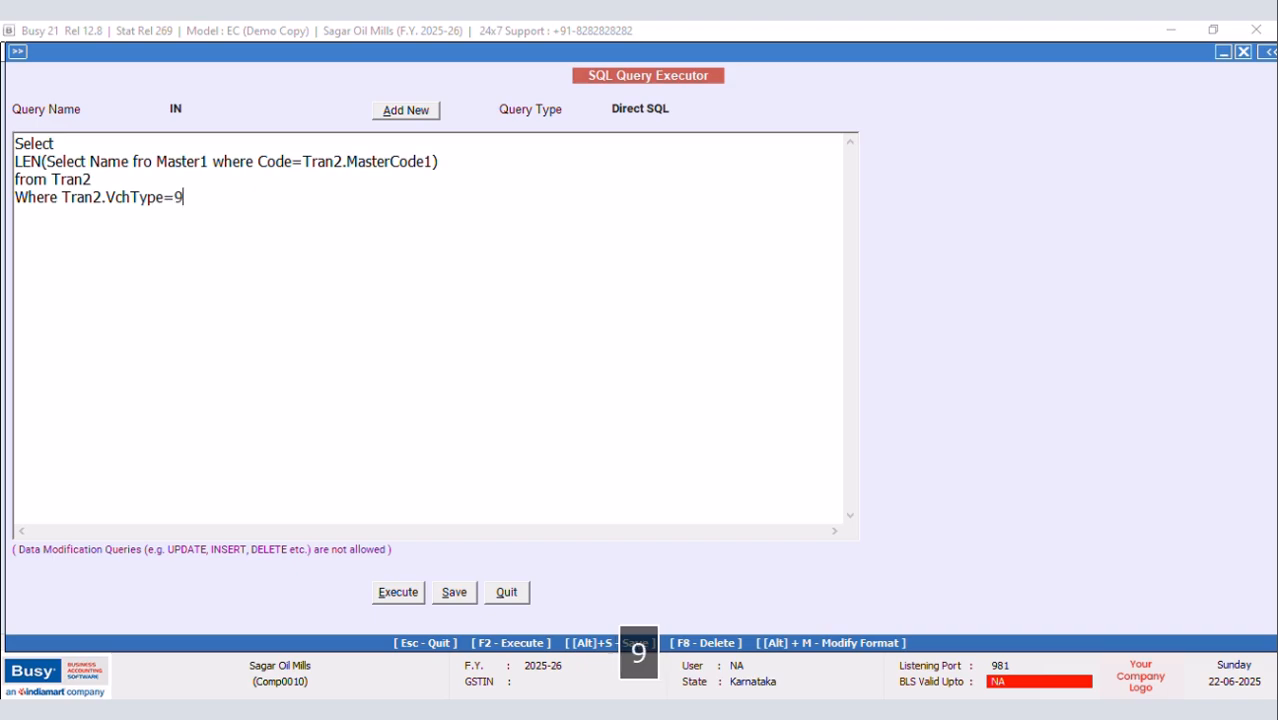
text(and Tran)
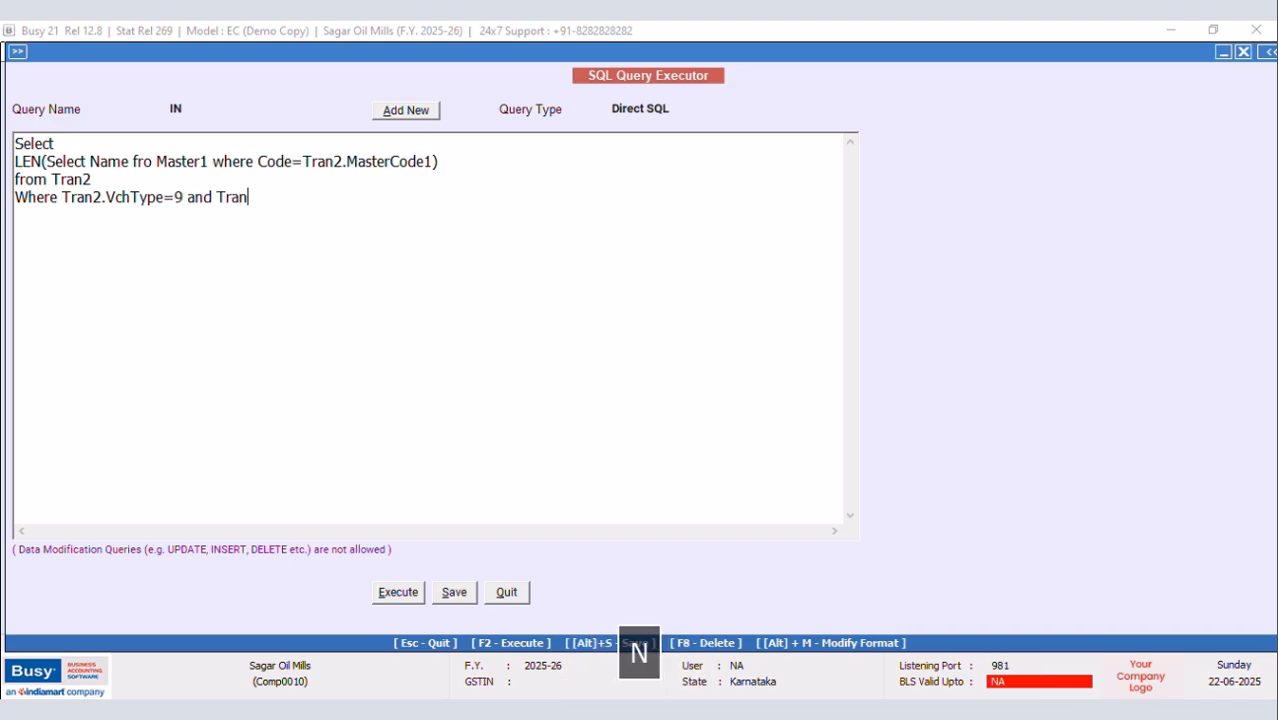
text(2.rect)
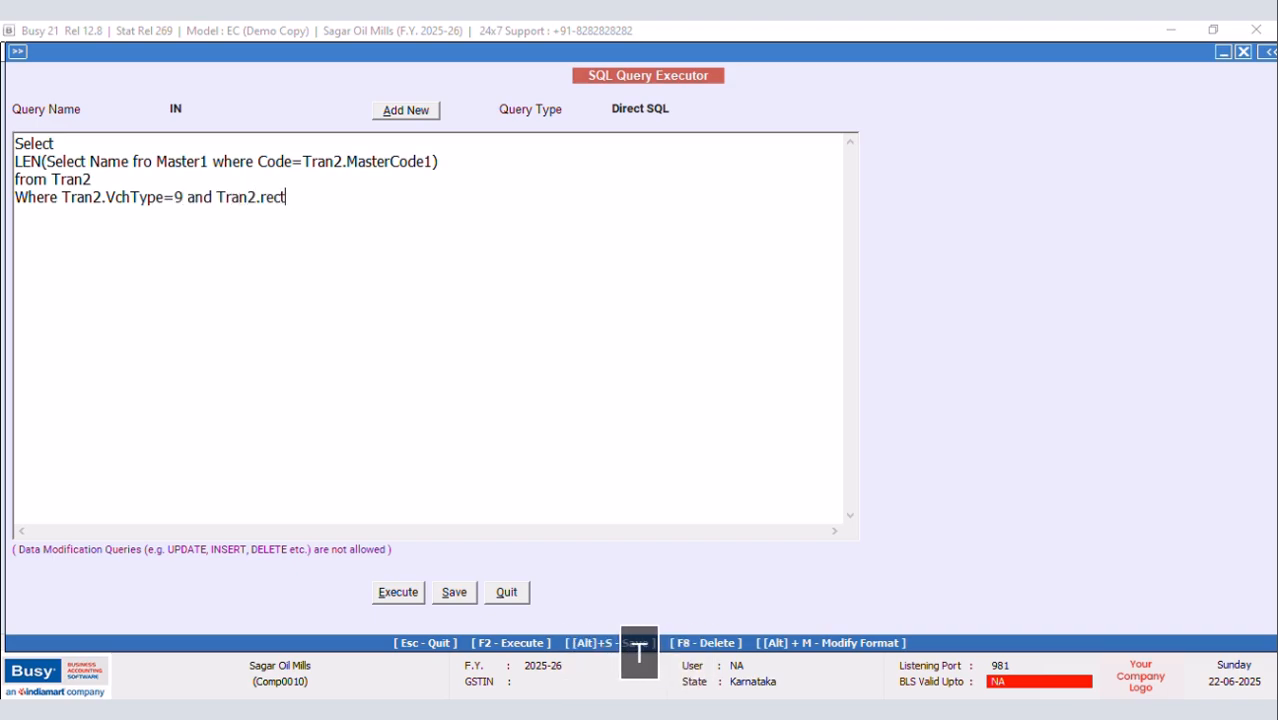
text(ype=2)
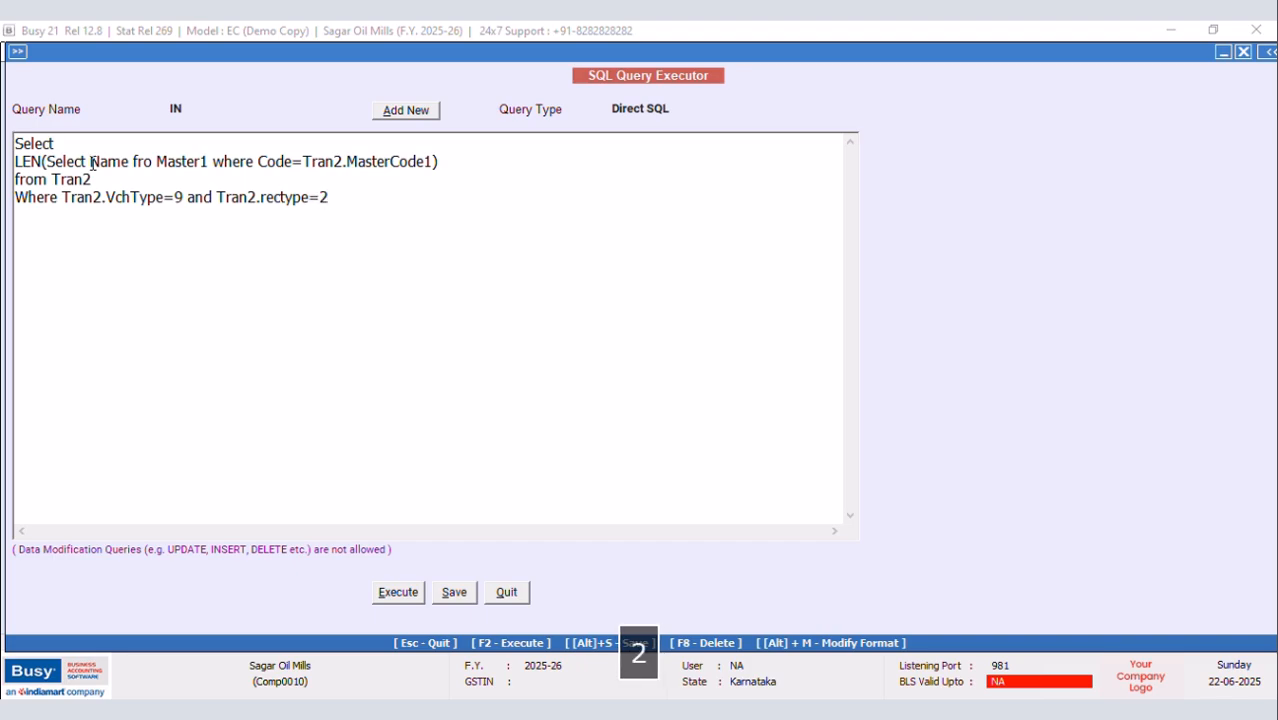
Save the query and run it, dismissing the resulting syntax error
click(446, 597)
click(765, 410)
click(398, 592)
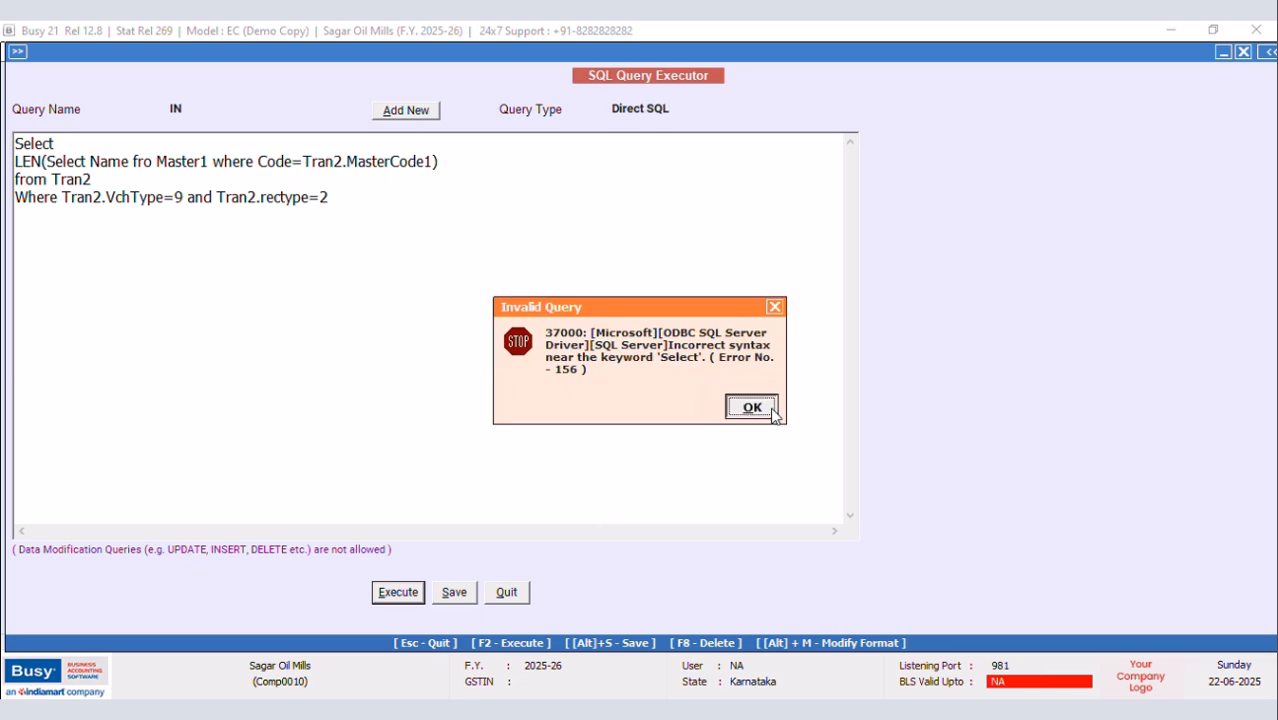
click(752, 408)
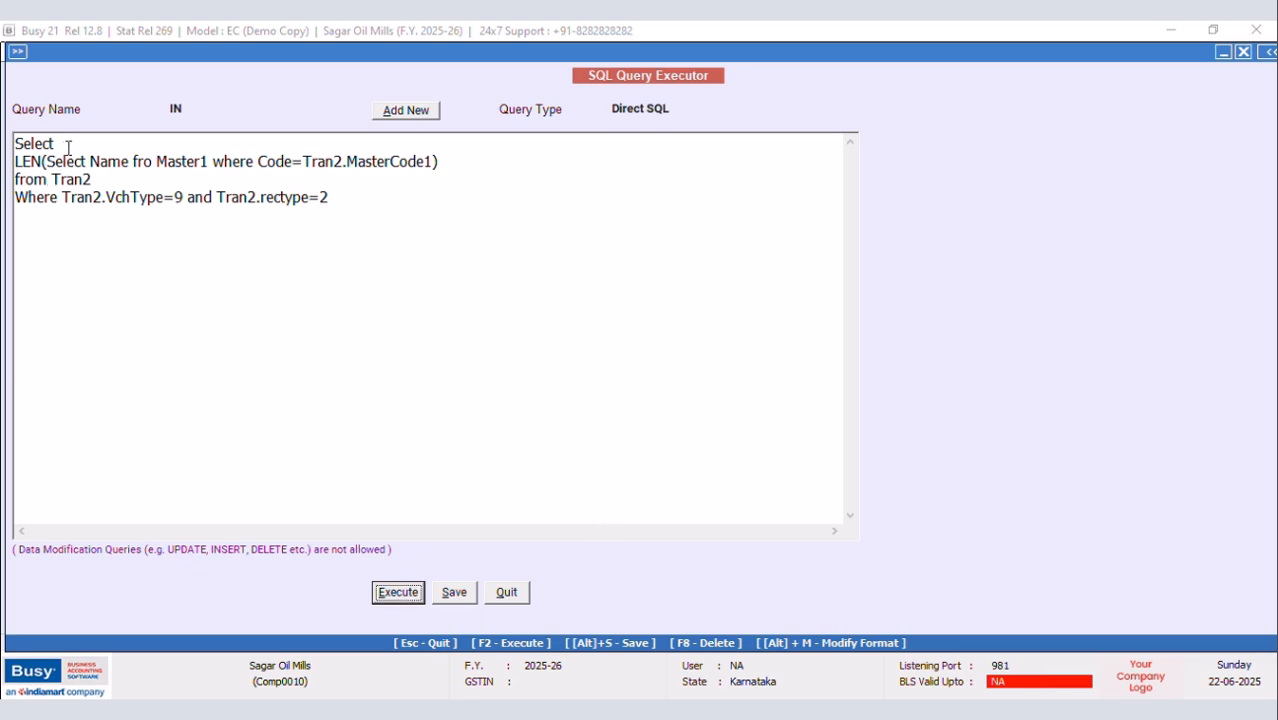
Wrap the LEN subquery in double parentheses and re-run, dismissing the invalid query errors
click(42, 161)
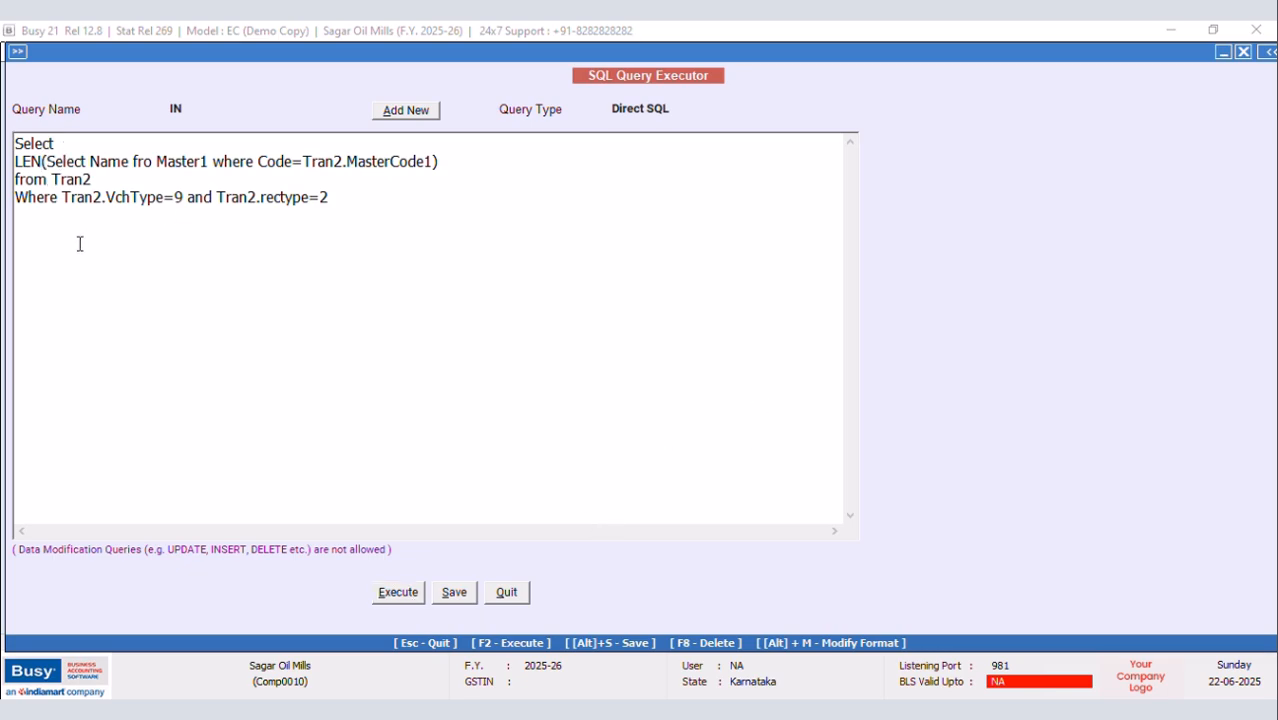
text(s)
click(398, 592)
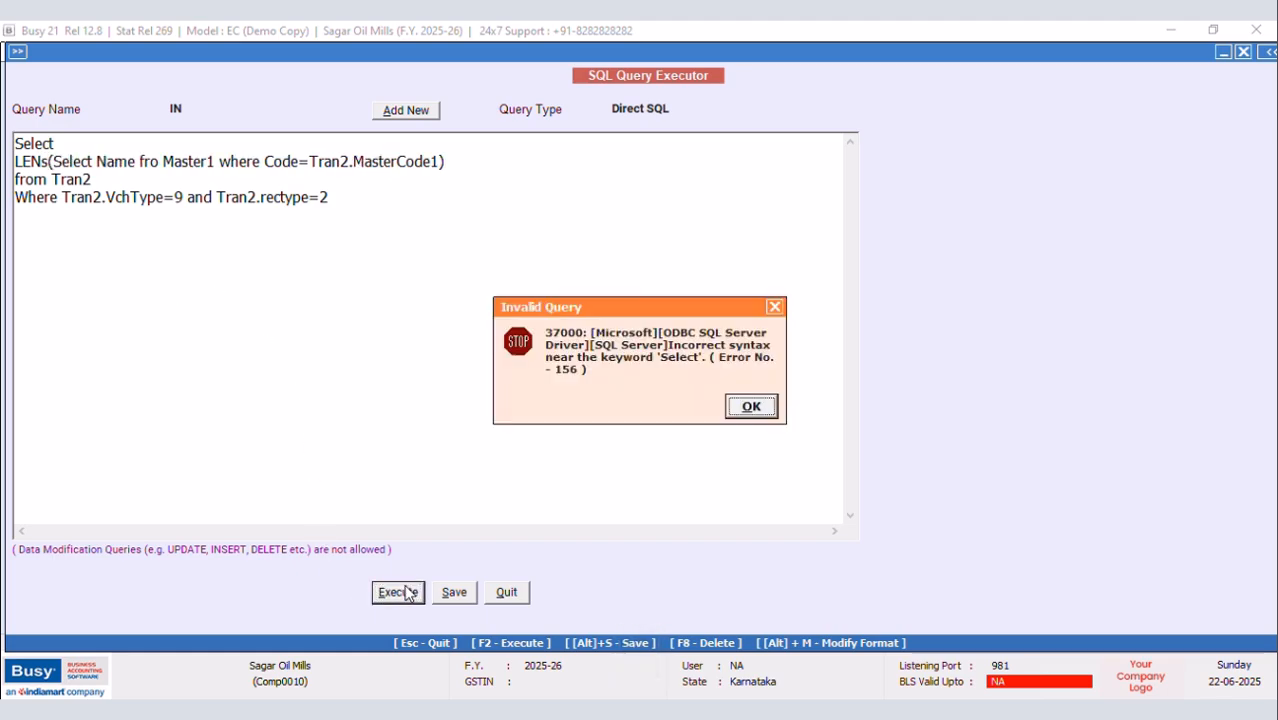
click(750, 406)
click(49, 162)
key(BackSpace)
text(()
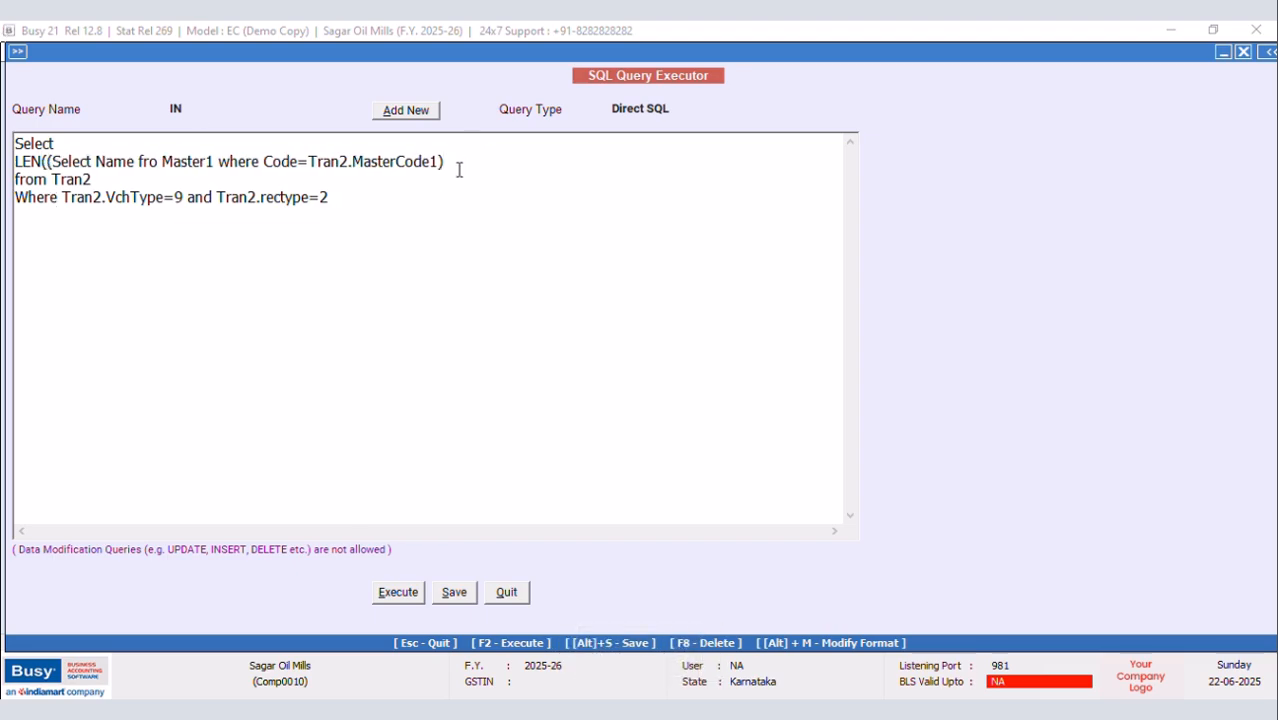
text())
click(376, 596)
click(764, 408)
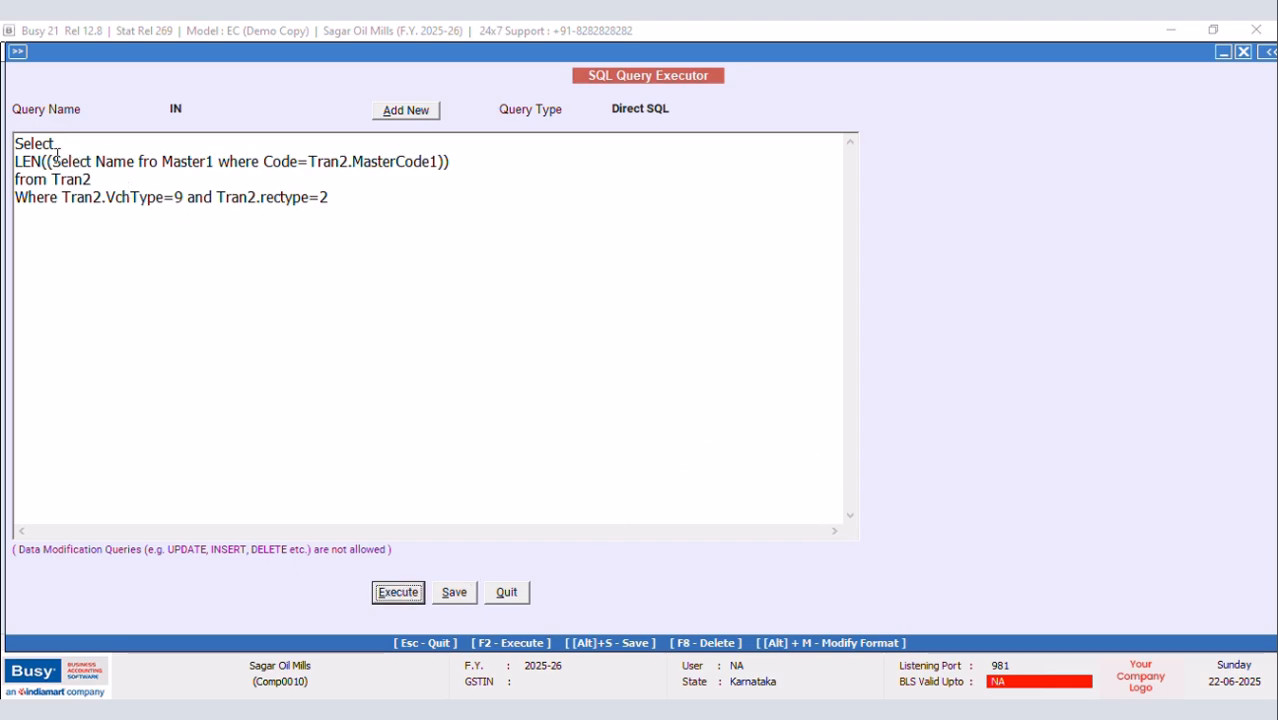
click(159, 163)
Correct 'fro' to 'from', save, and run the query to get 25, 29 and 31
text(m)
click(454, 593)
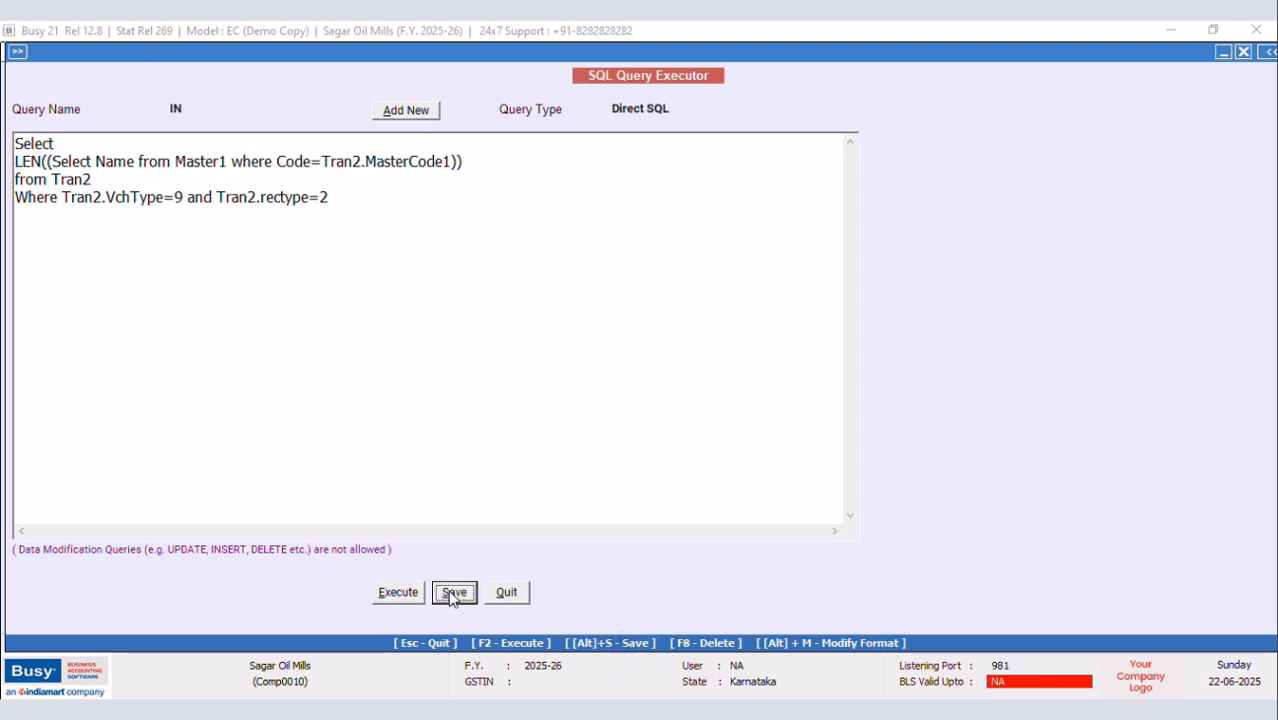
click(757, 406)
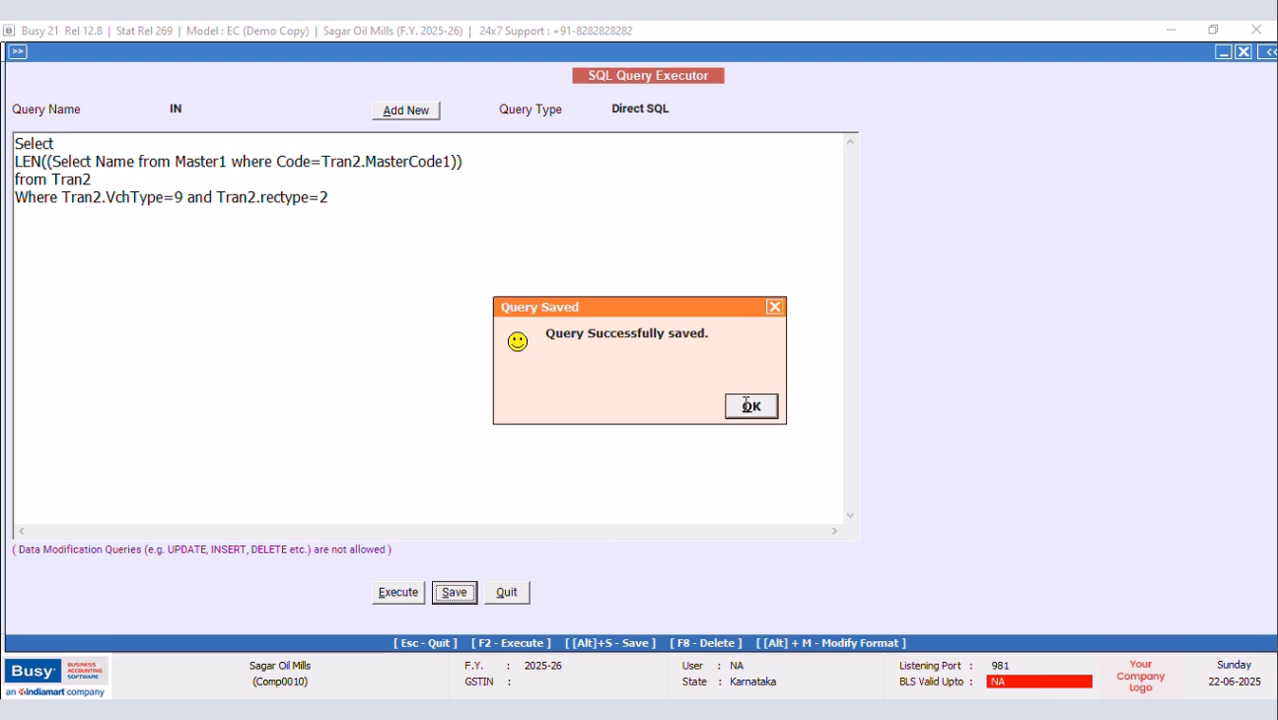
click(403, 594)
click(752, 408)
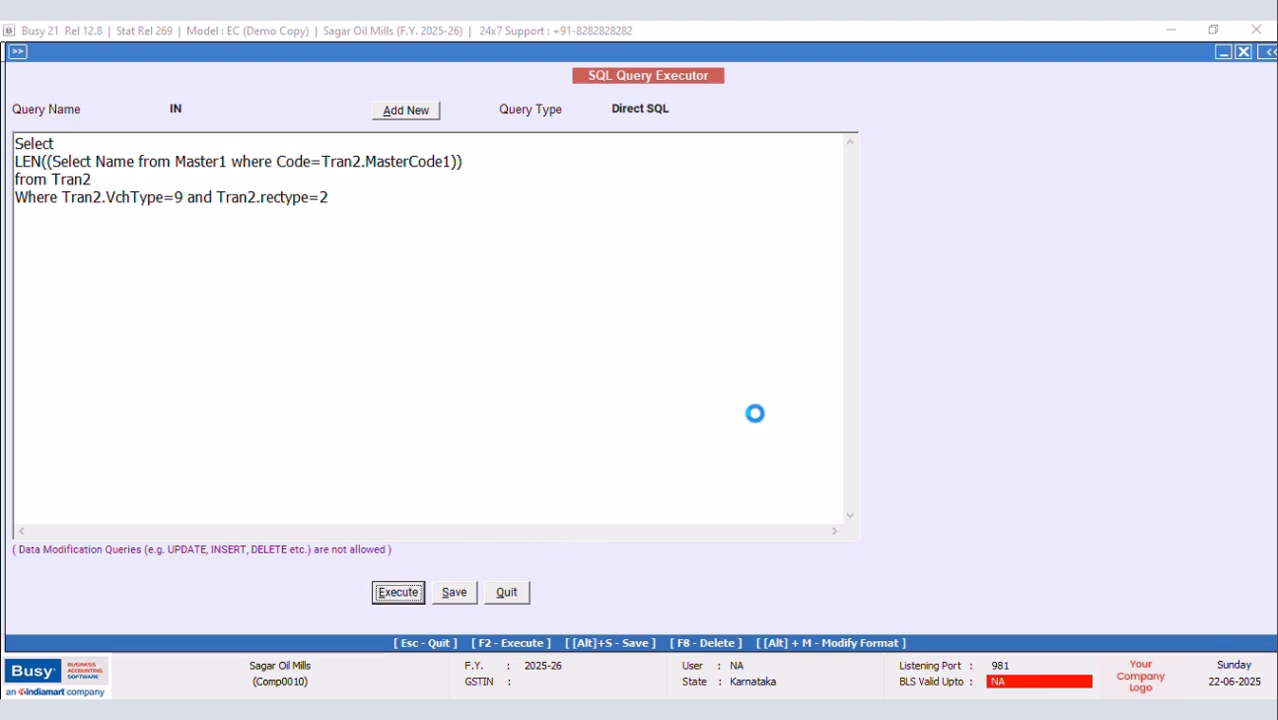
click(35, 151)
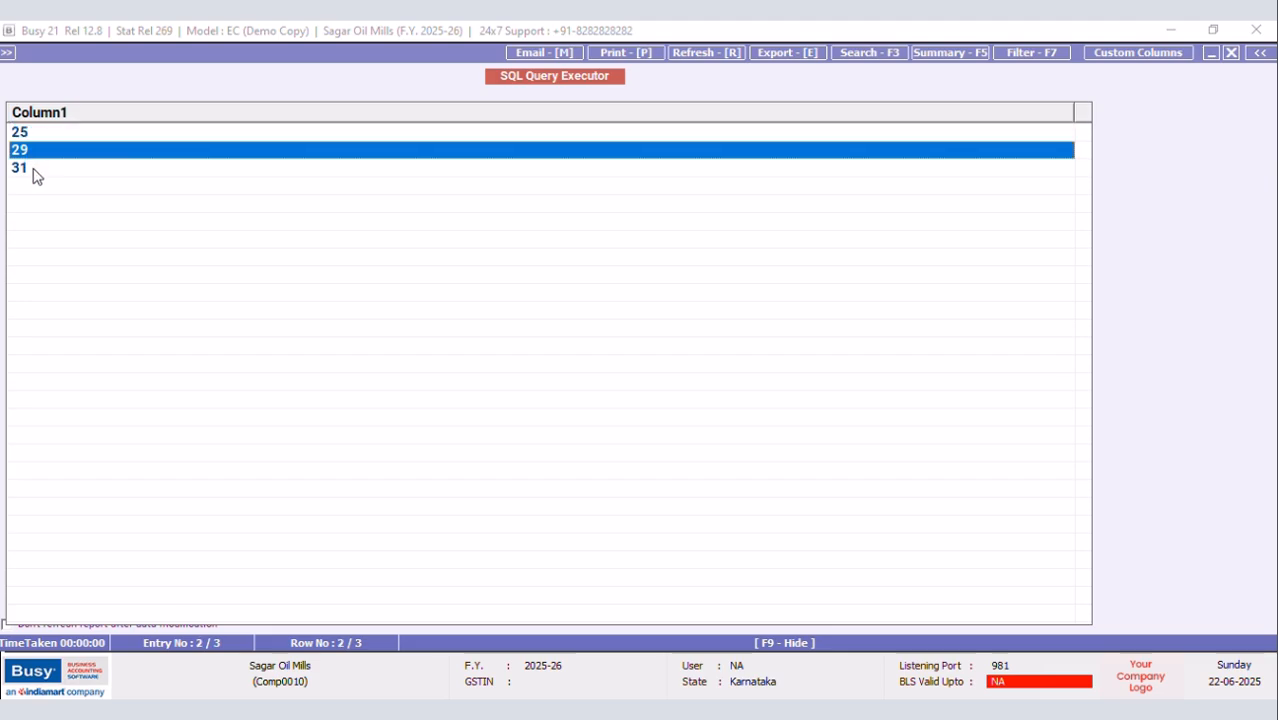
click(37, 169)
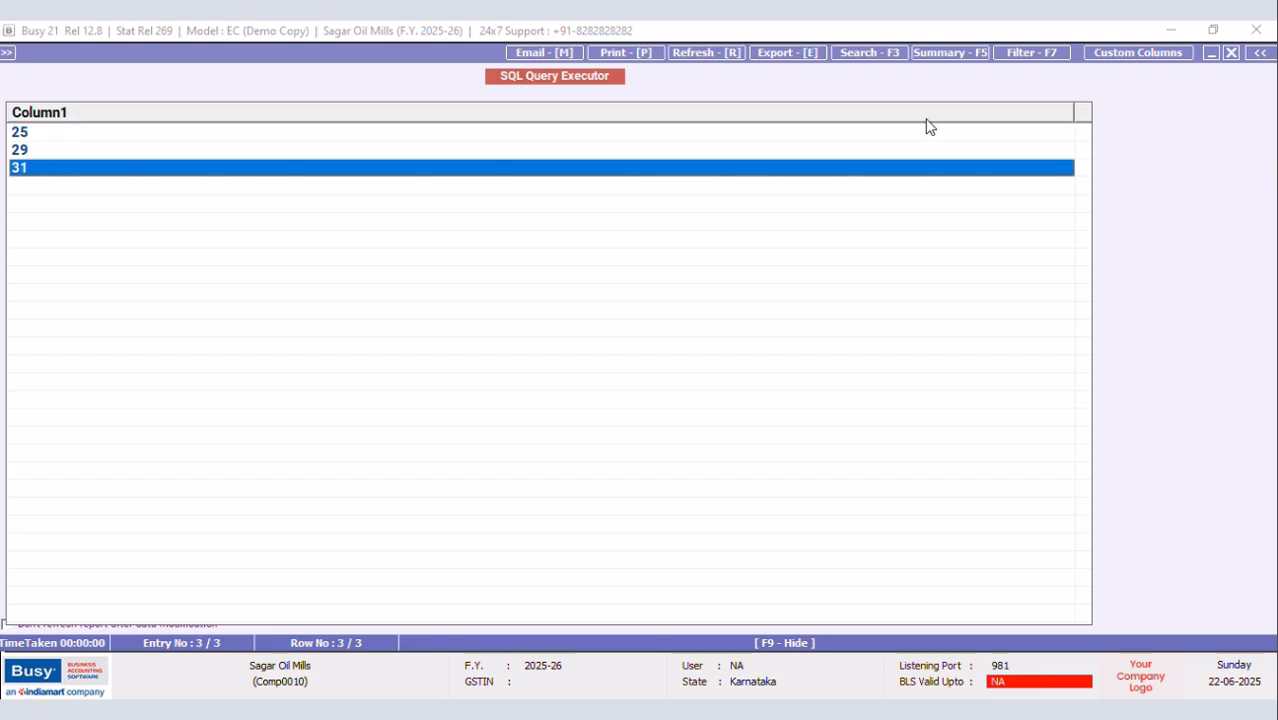
Close the results, save the query again, and quit the SQL Query Executor
click(1231, 53)
click(454, 592)
click(750, 404)
click(519, 599)
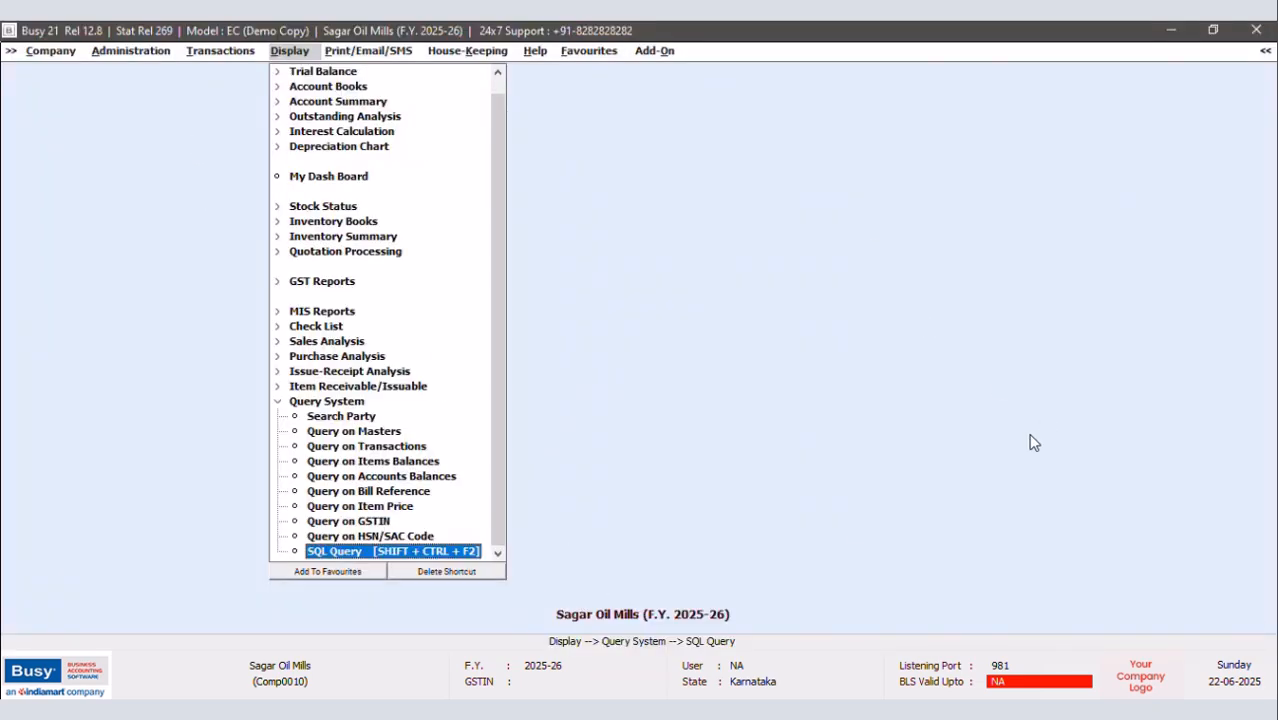
Add a Sales Invoice format named NEW DESIGN under Advanced Invoice/Document Printing
key(ctrl+f)
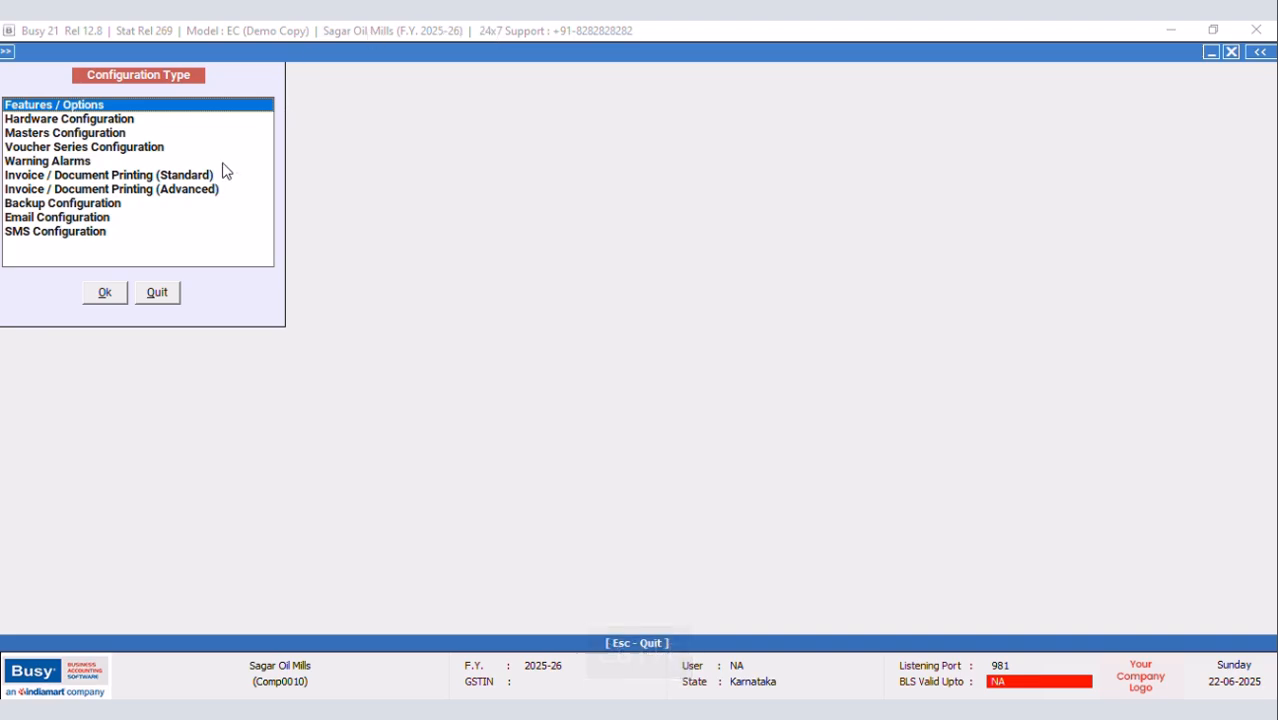
click(211, 188)
click(102, 292)
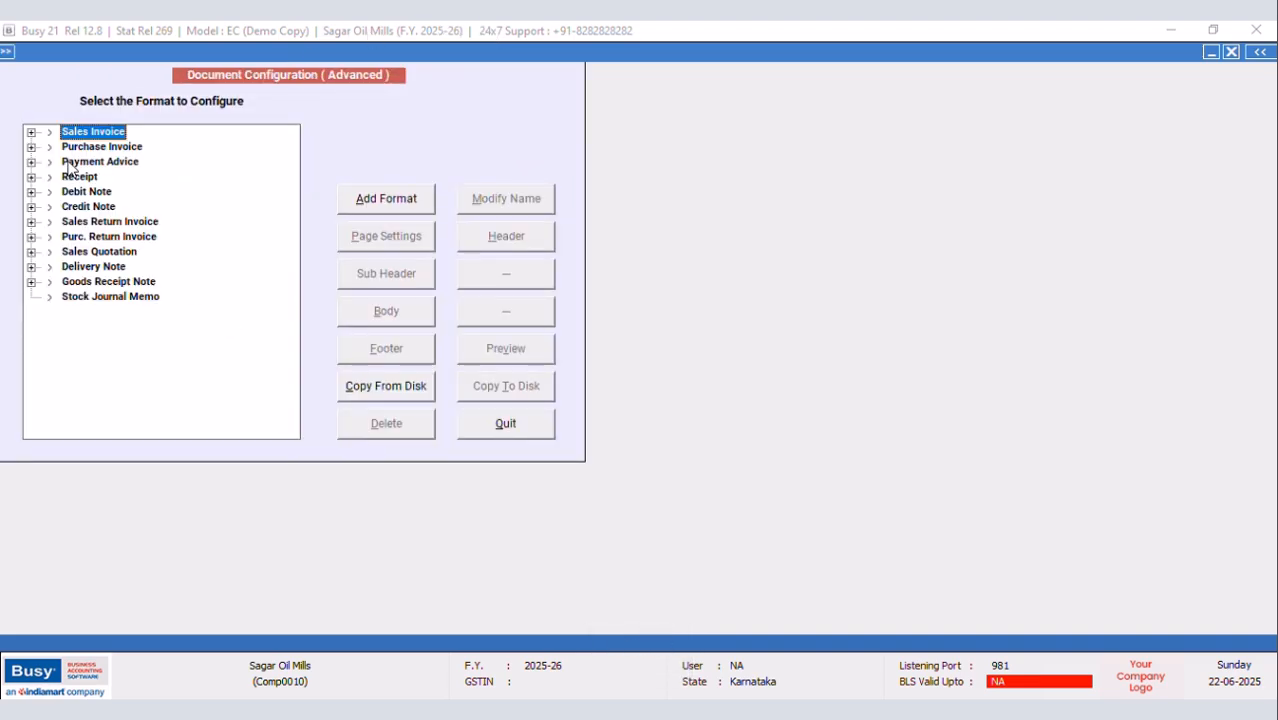
click(31, 132)
click(381, 199)
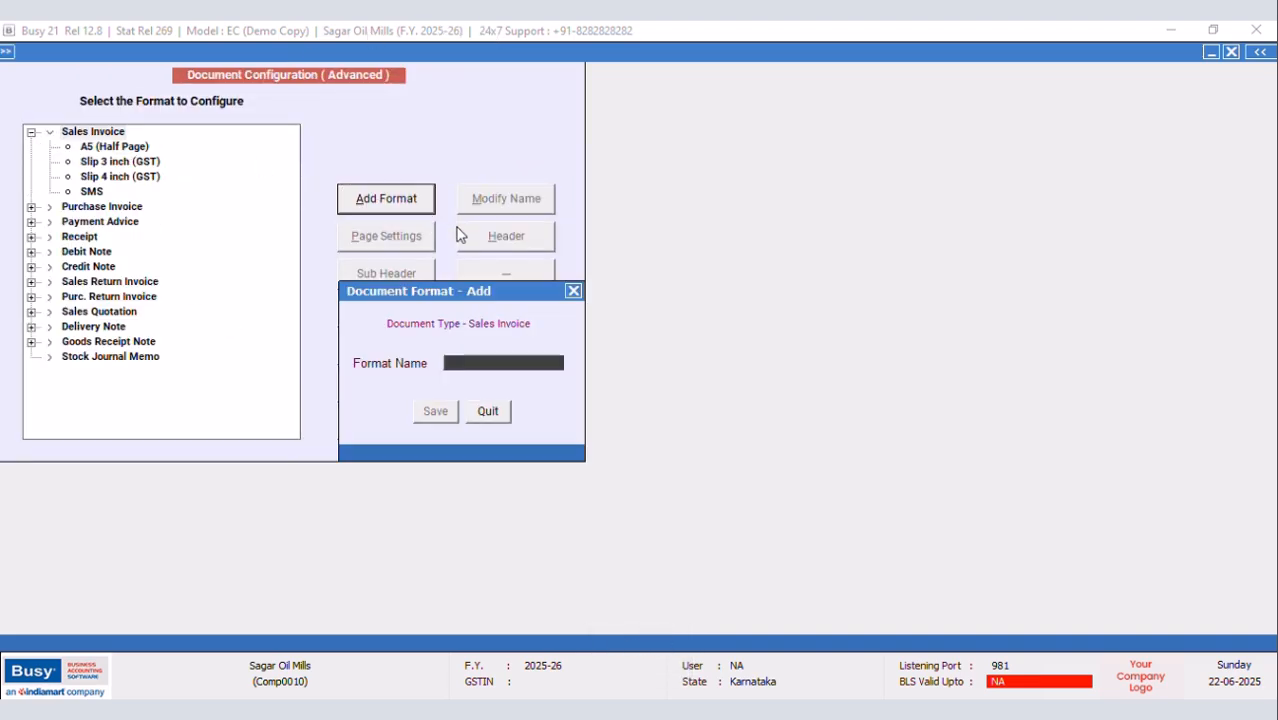
key(Caps_Lock)
text(NEW DESIGN)
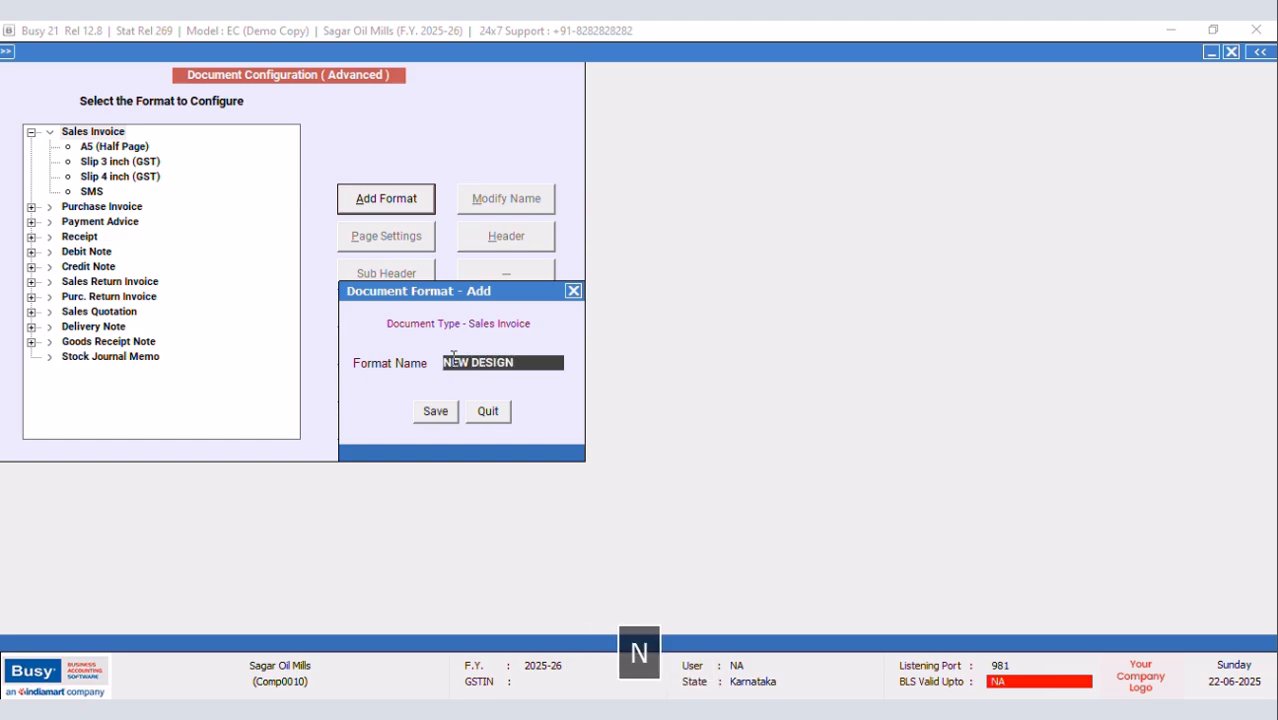
click(444, 412)
Set NEW DESIGN's page settings to print the footer on the last page only
click(118, 206)
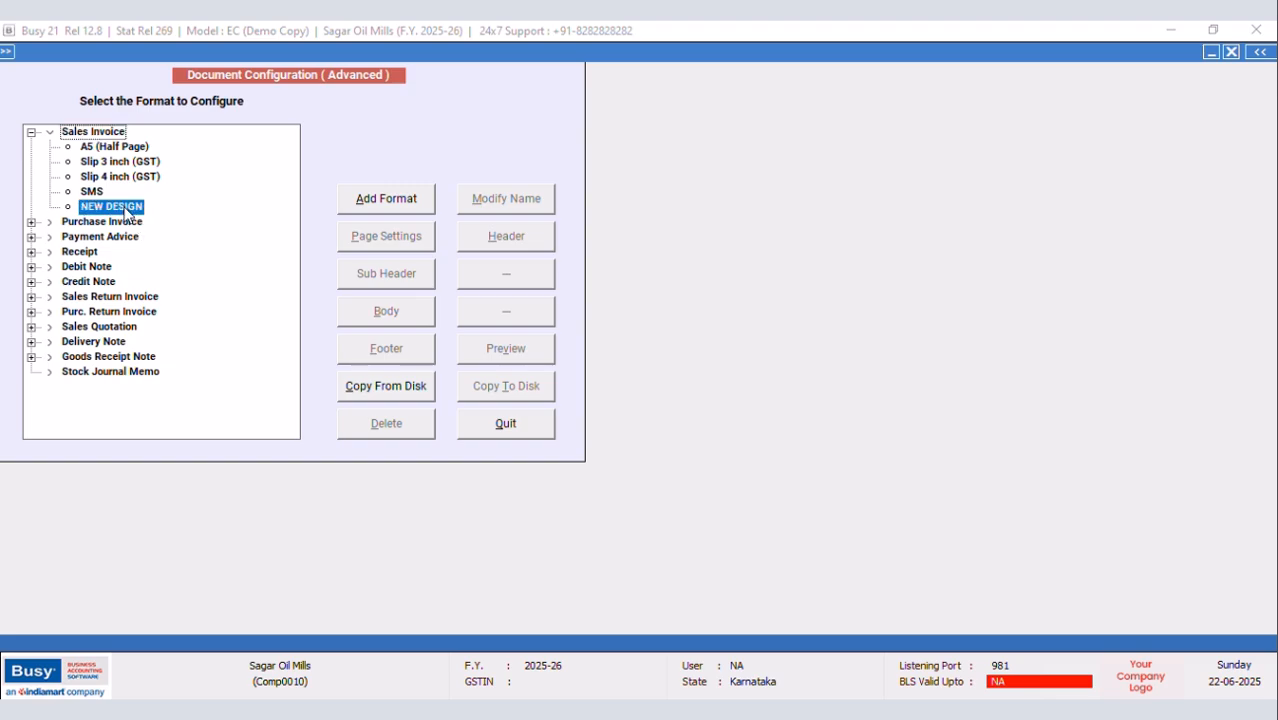
click(412, 237)
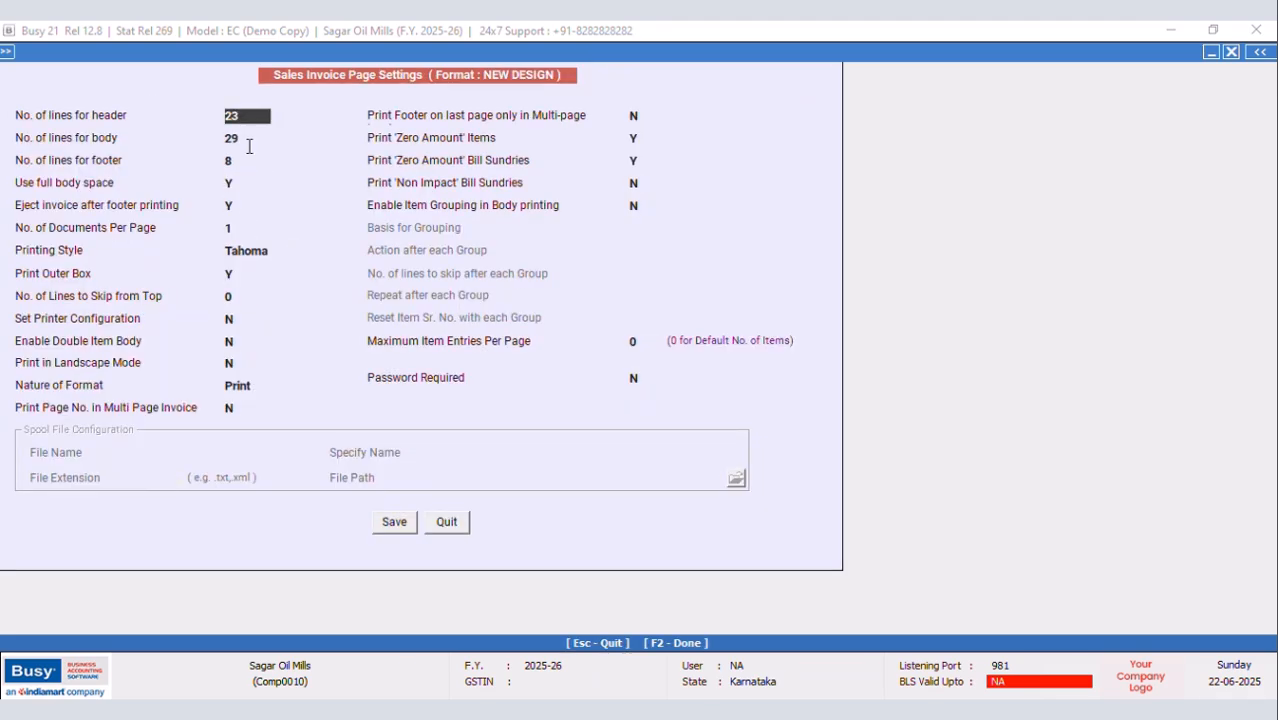
click(447, 522)
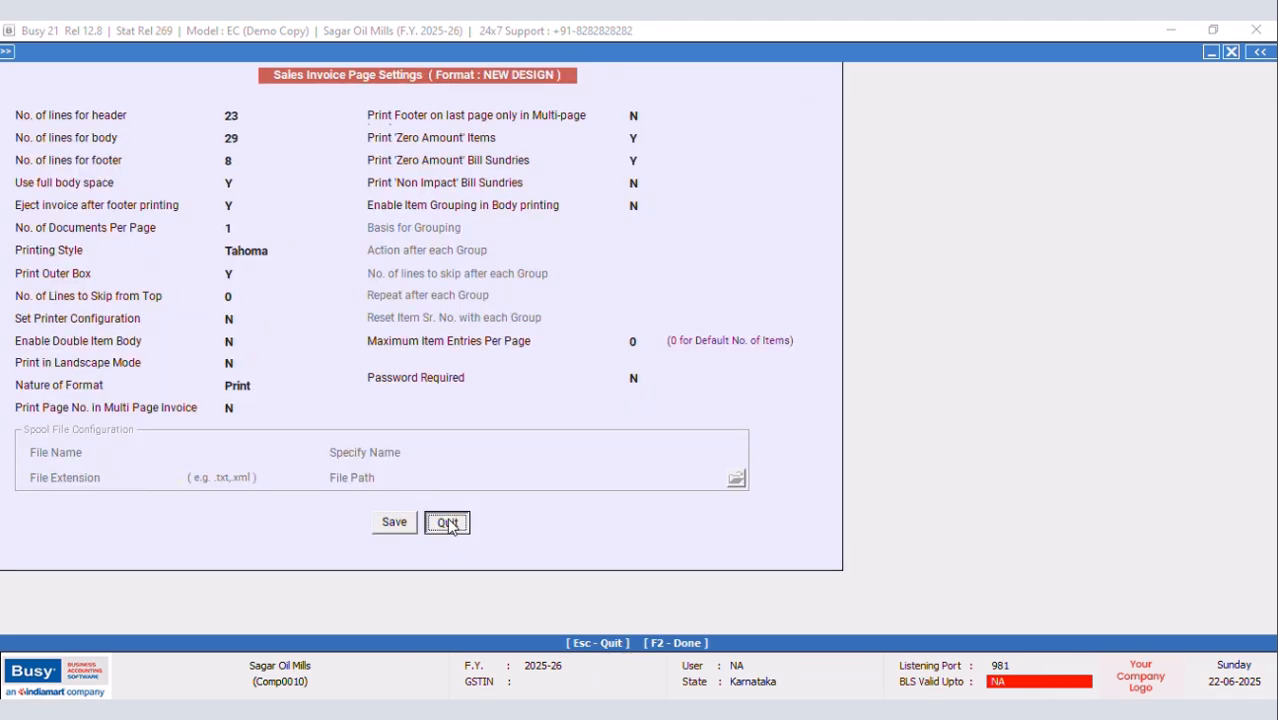
click(636, 117)
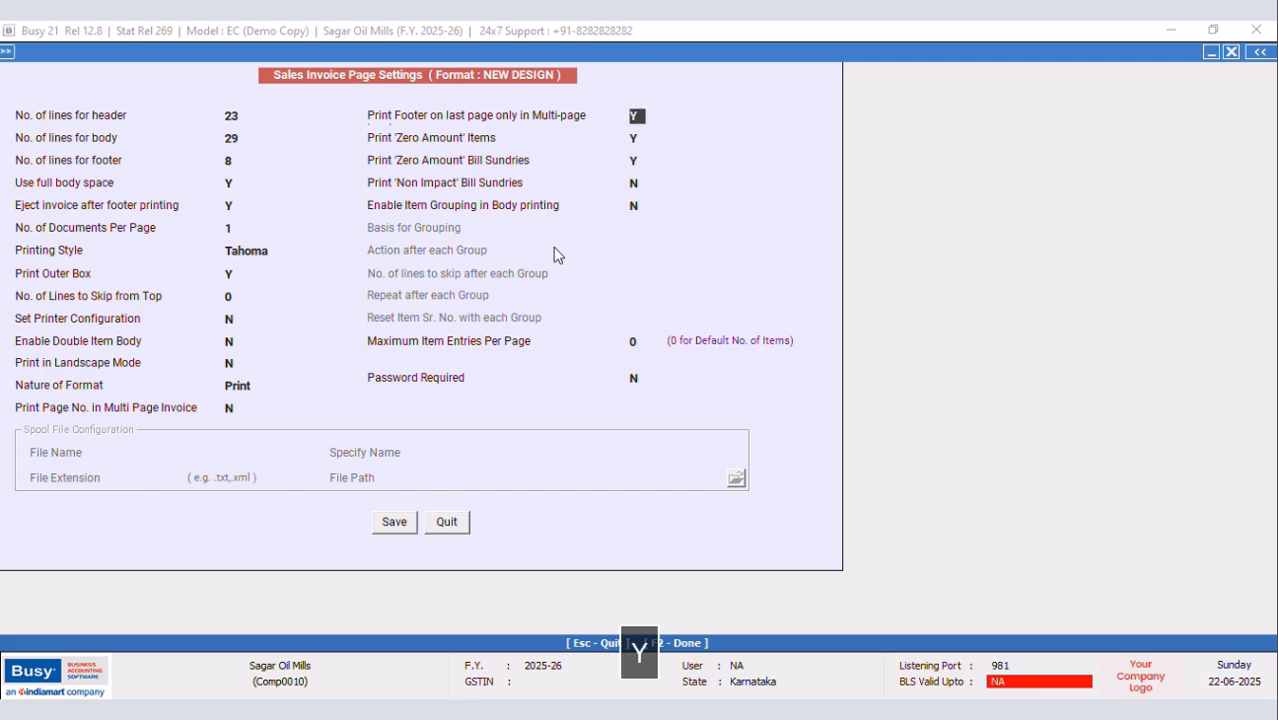
click(401, 529)
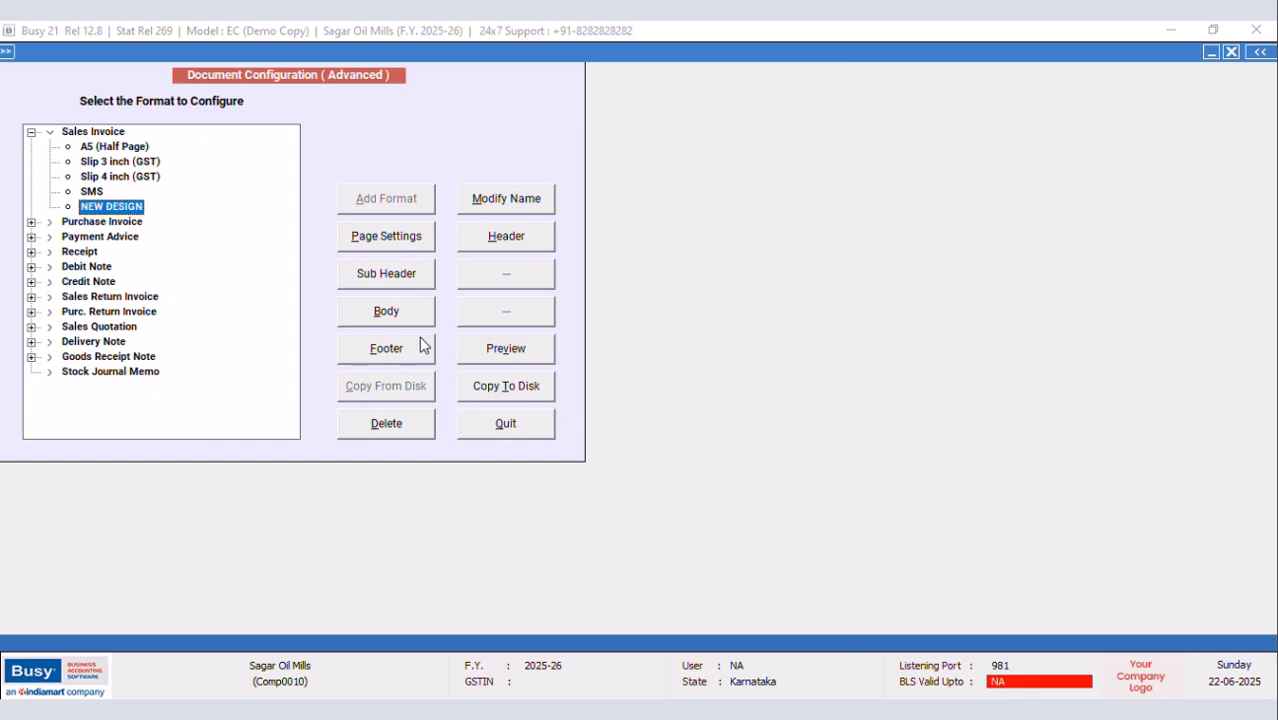
click(500, 244)
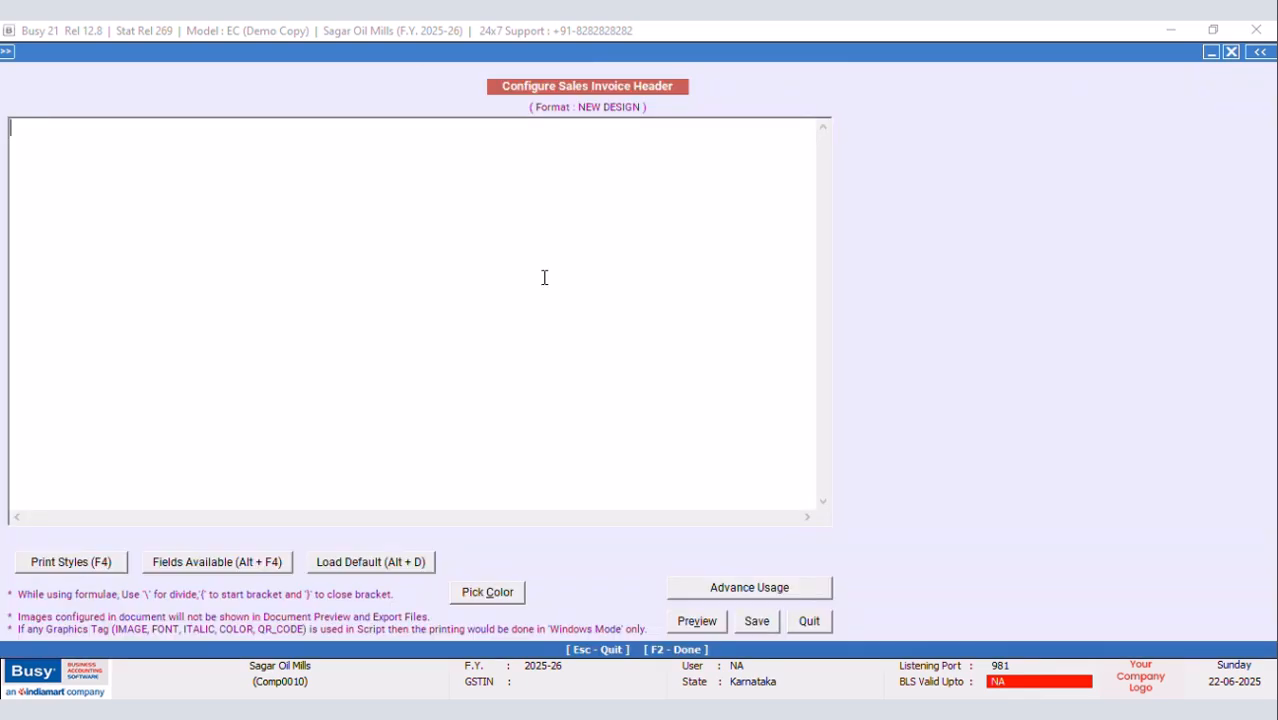
Build the header line <CPI12_ON><BLANK_SPACE,96,L><BLH,F><CPI12_OFF> from tags and fields
key(F4)
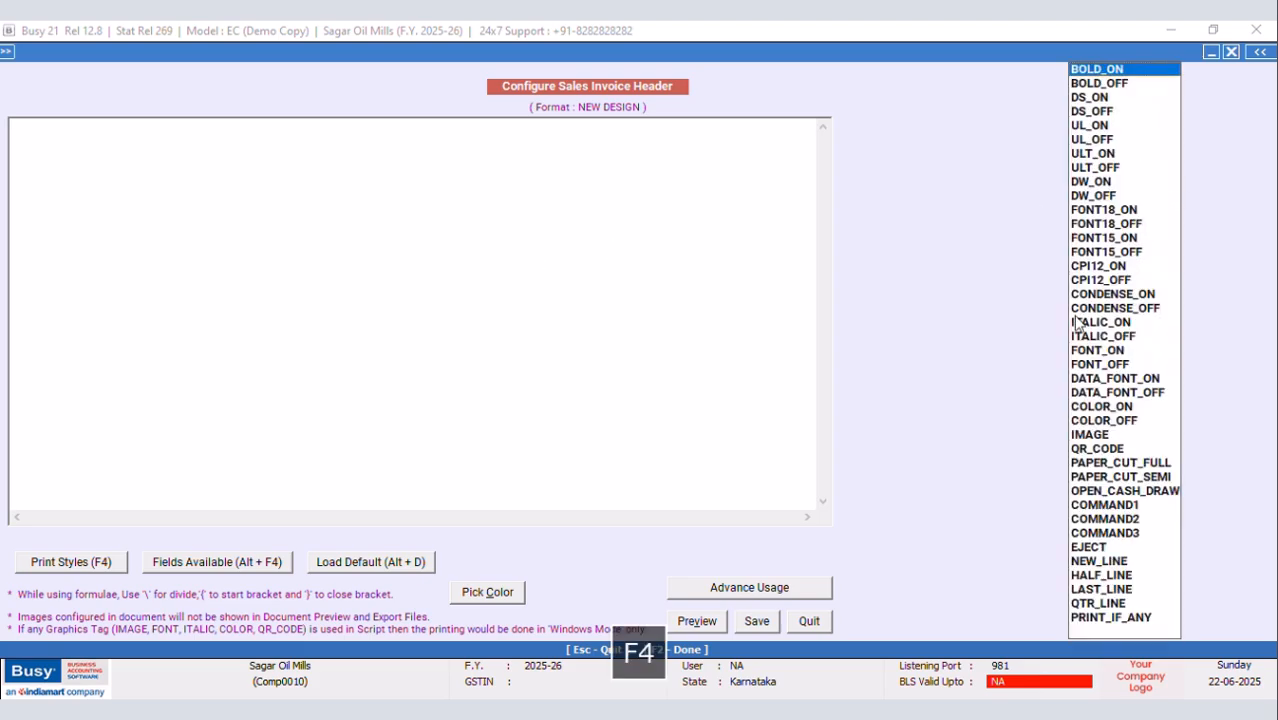
click(1087, 269)
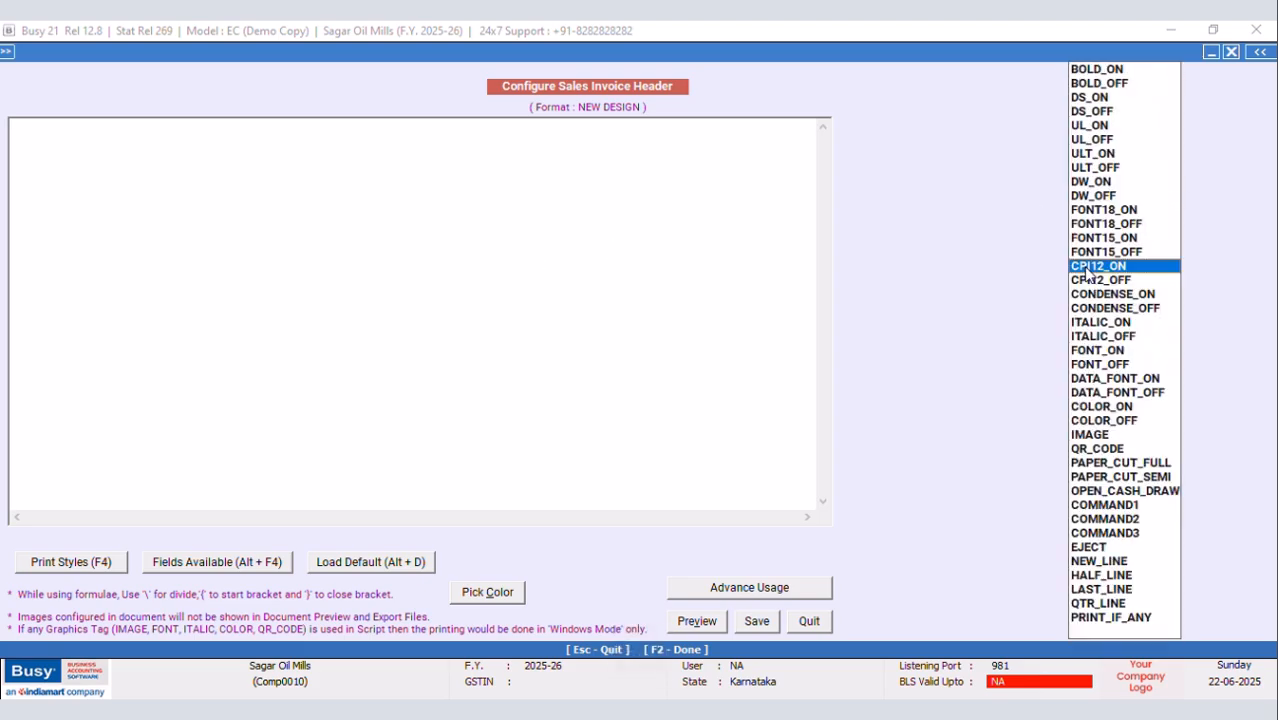
key(Return)
key(F4)
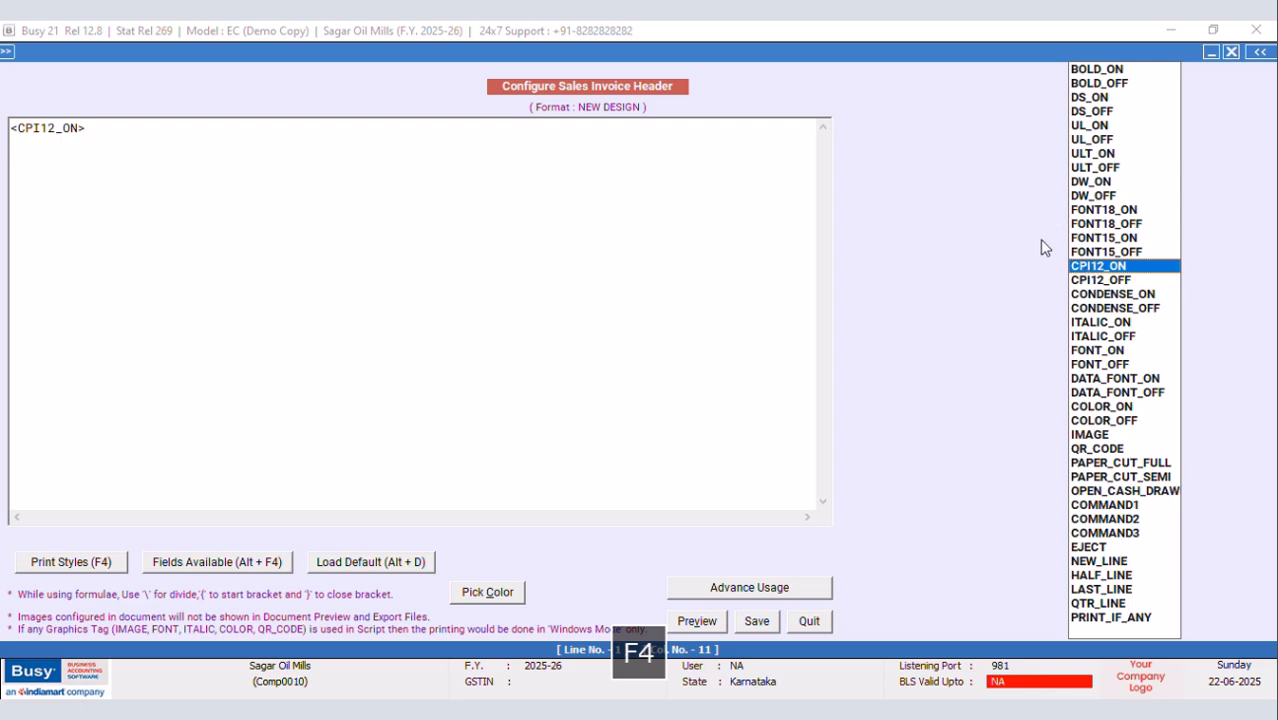
click(1089, 281)
key(Return)
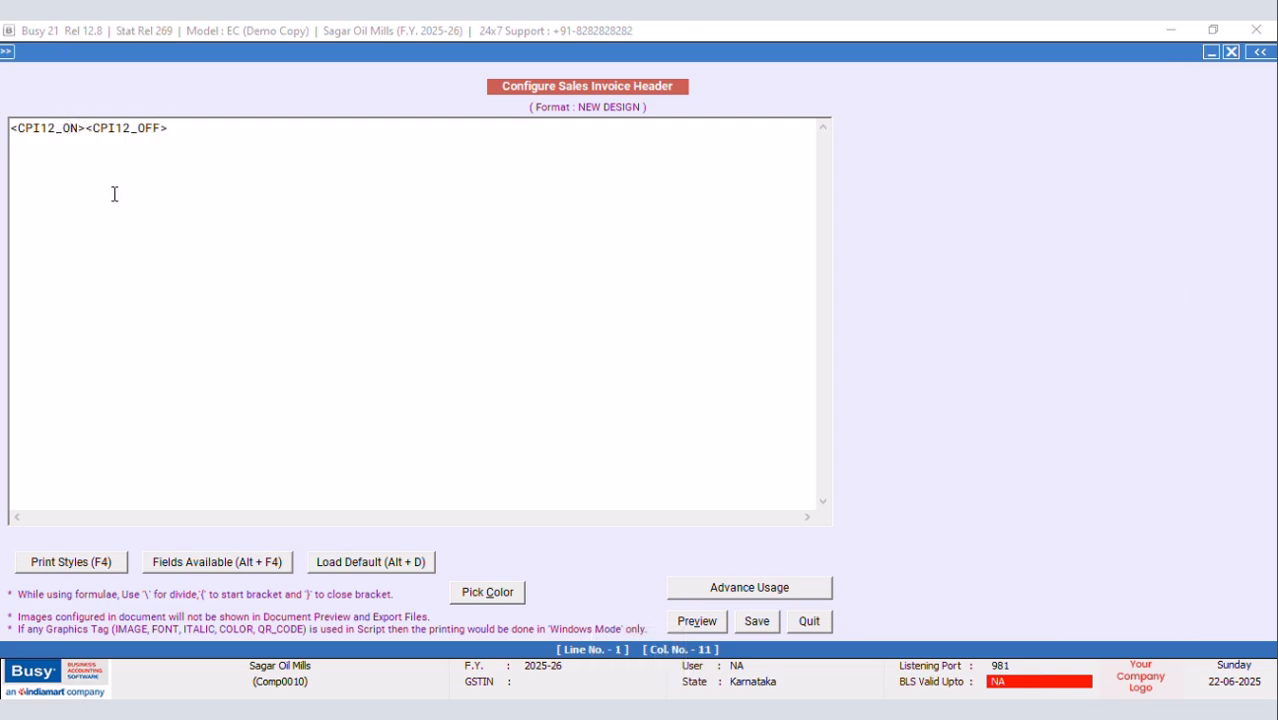
key(alt+F4)
double_click(1000, 366)
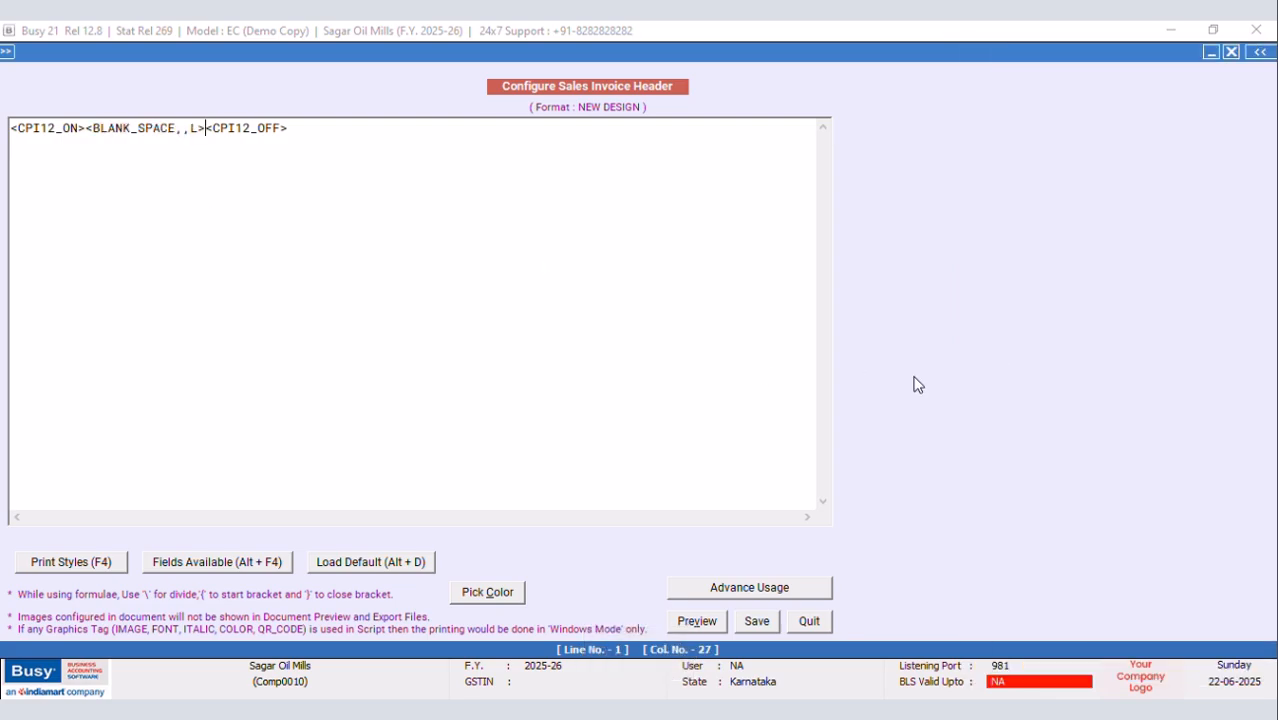
click(182, 130)
text(96)
click(221, 132)
text(<BLH)
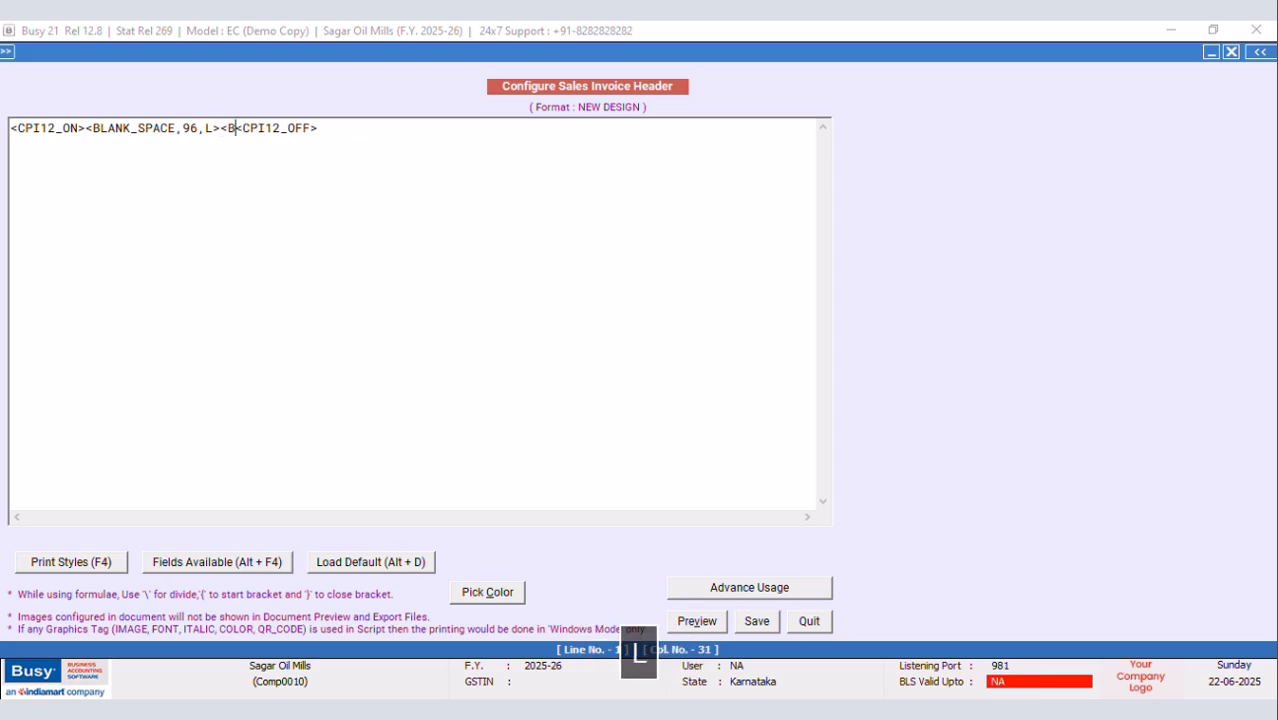
text(,F)
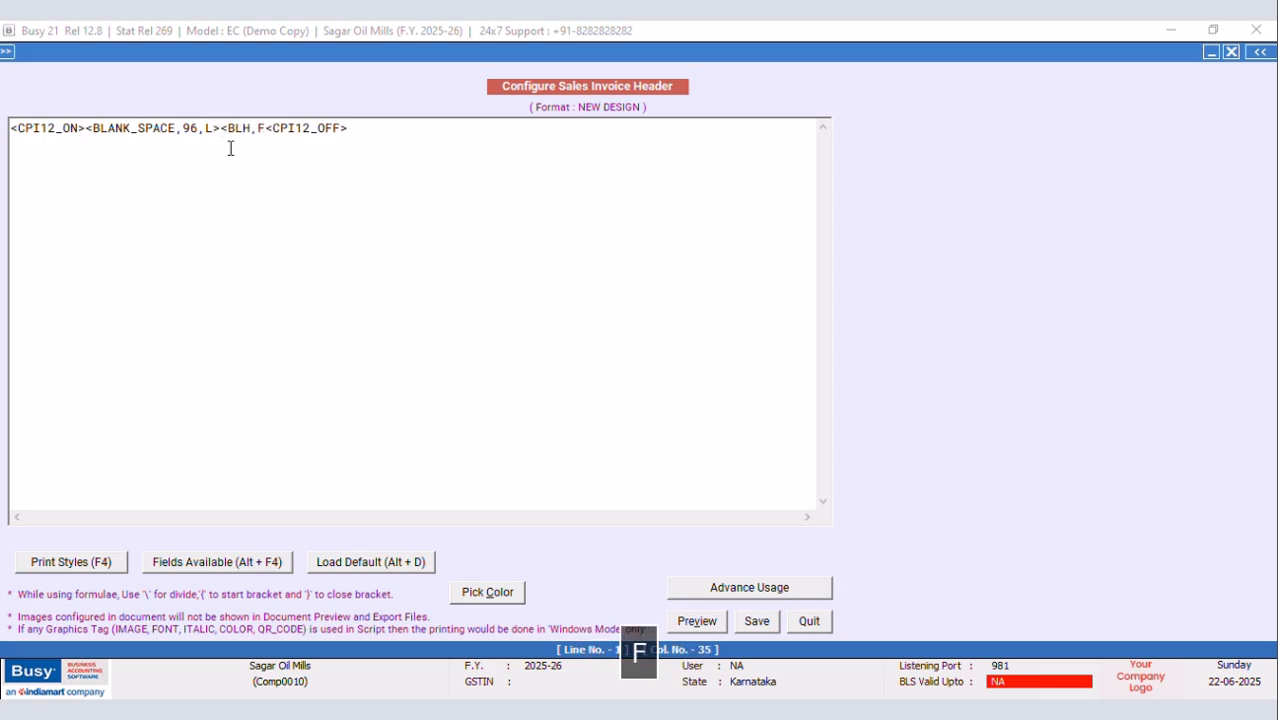
text(>)
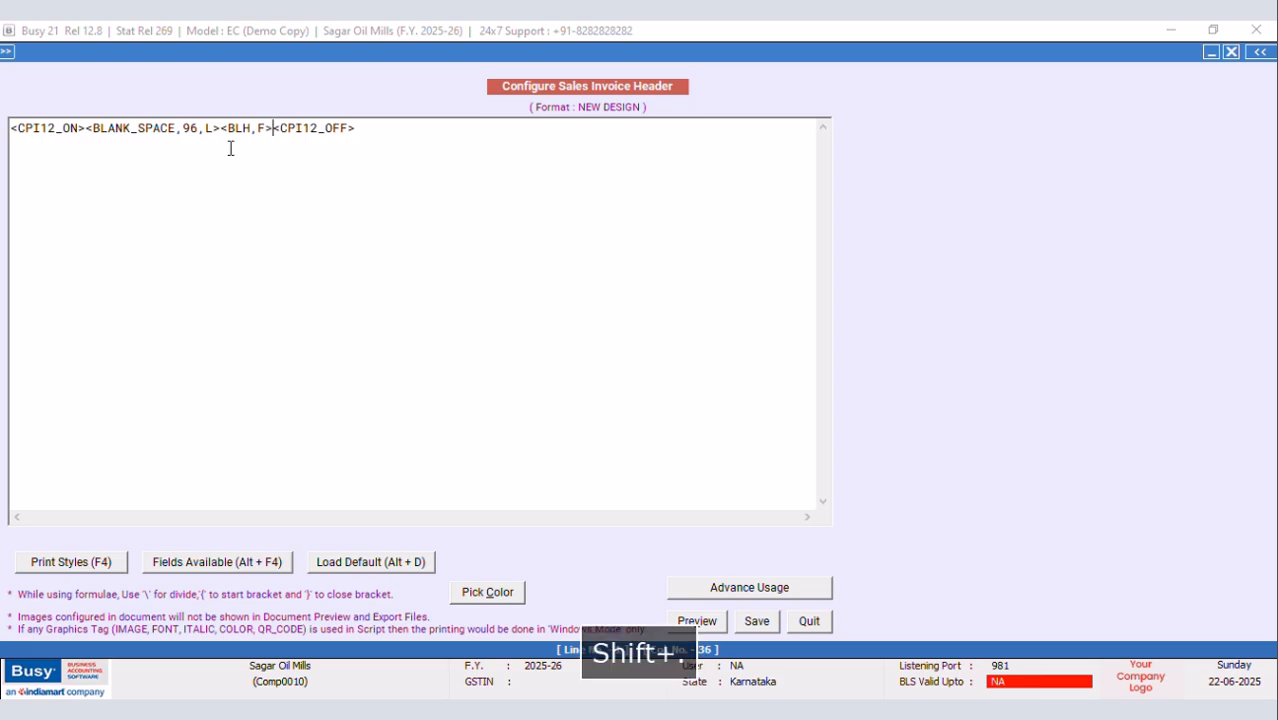
Copy that line, paste two copies further down the header, and save
drag(358, 128, 8, 127)
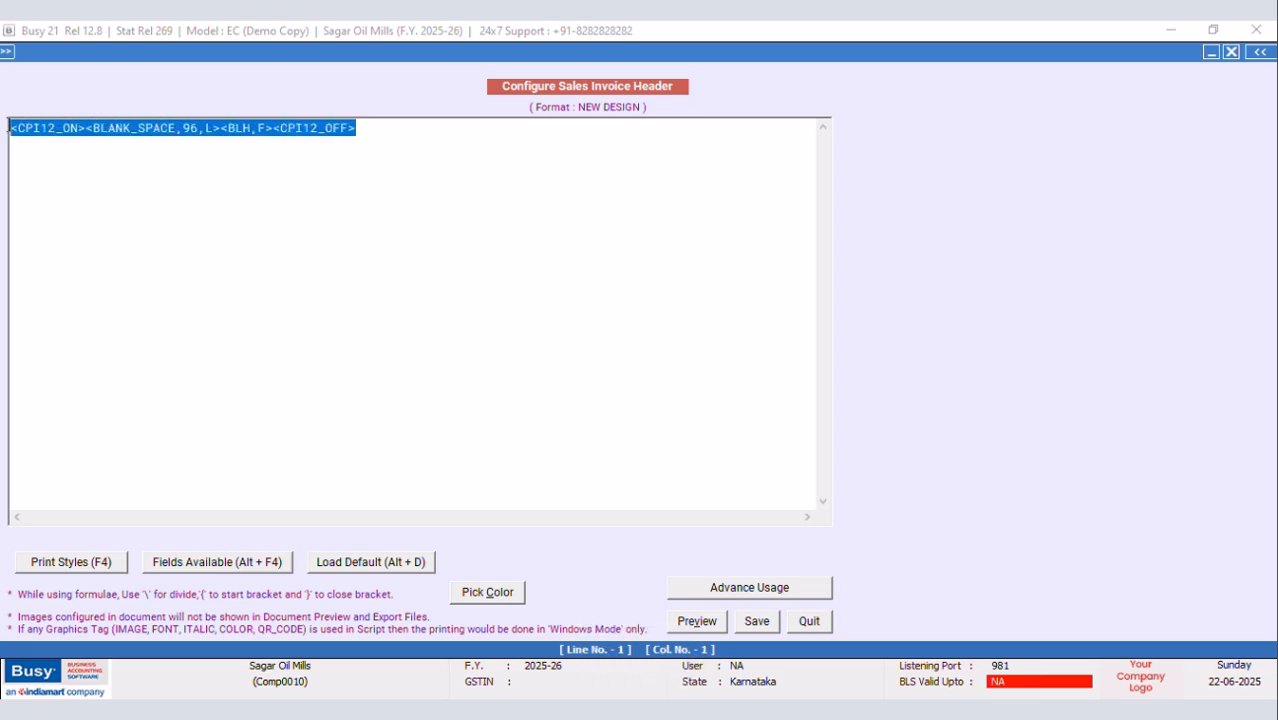
right_click(28, 128)
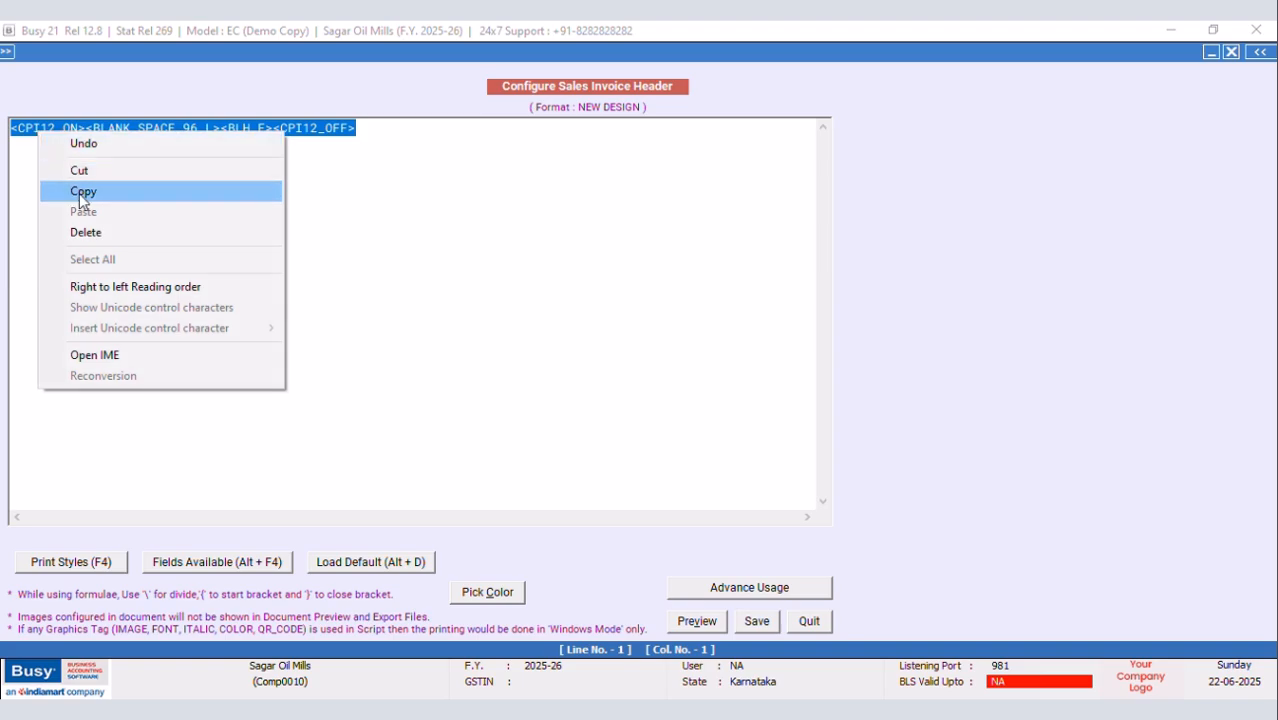
click(70, 192)
click(375, 130)
key(Return)
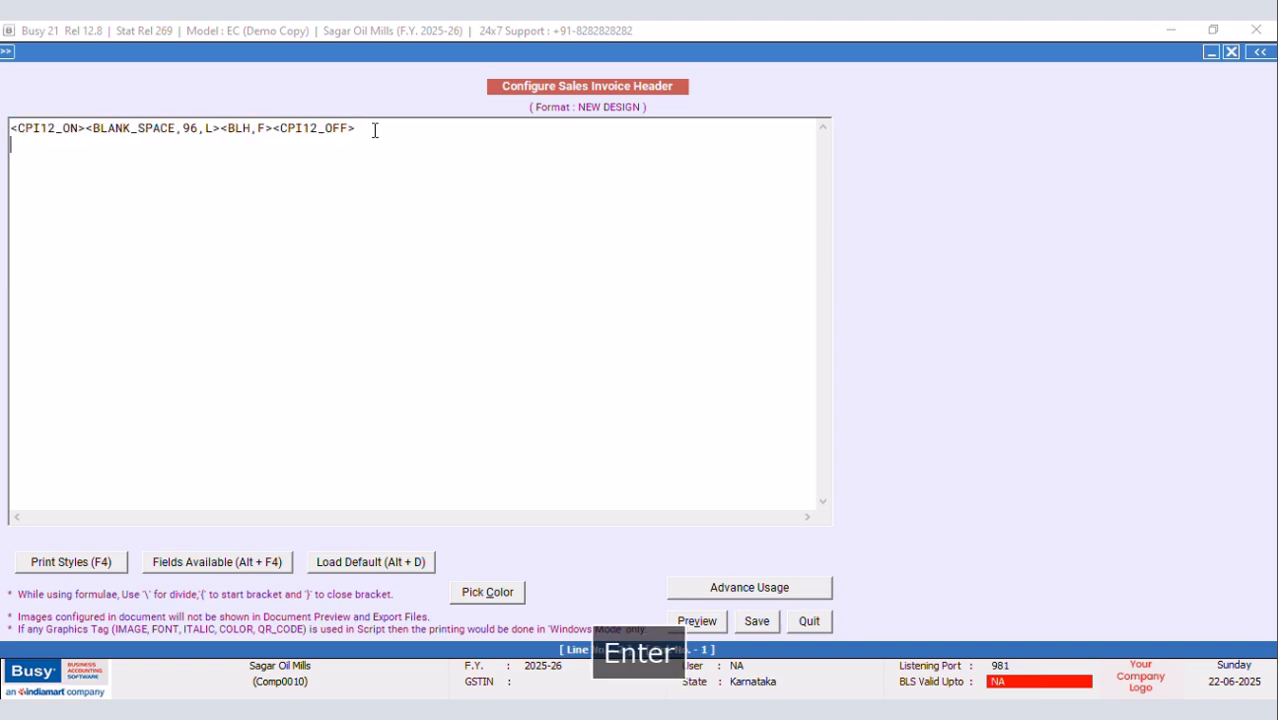
key(Return)
key(Return)
key(Return)
key(ctrl+v)
key(Return)
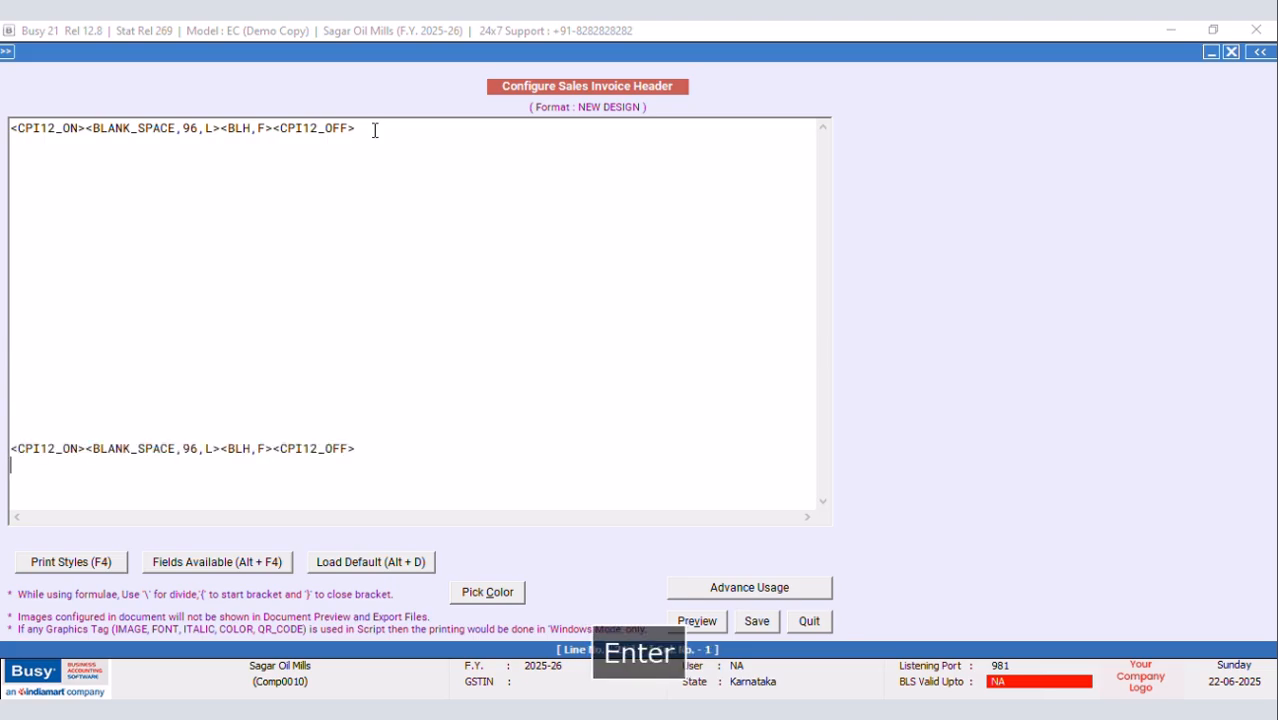
key(ctrl+v)
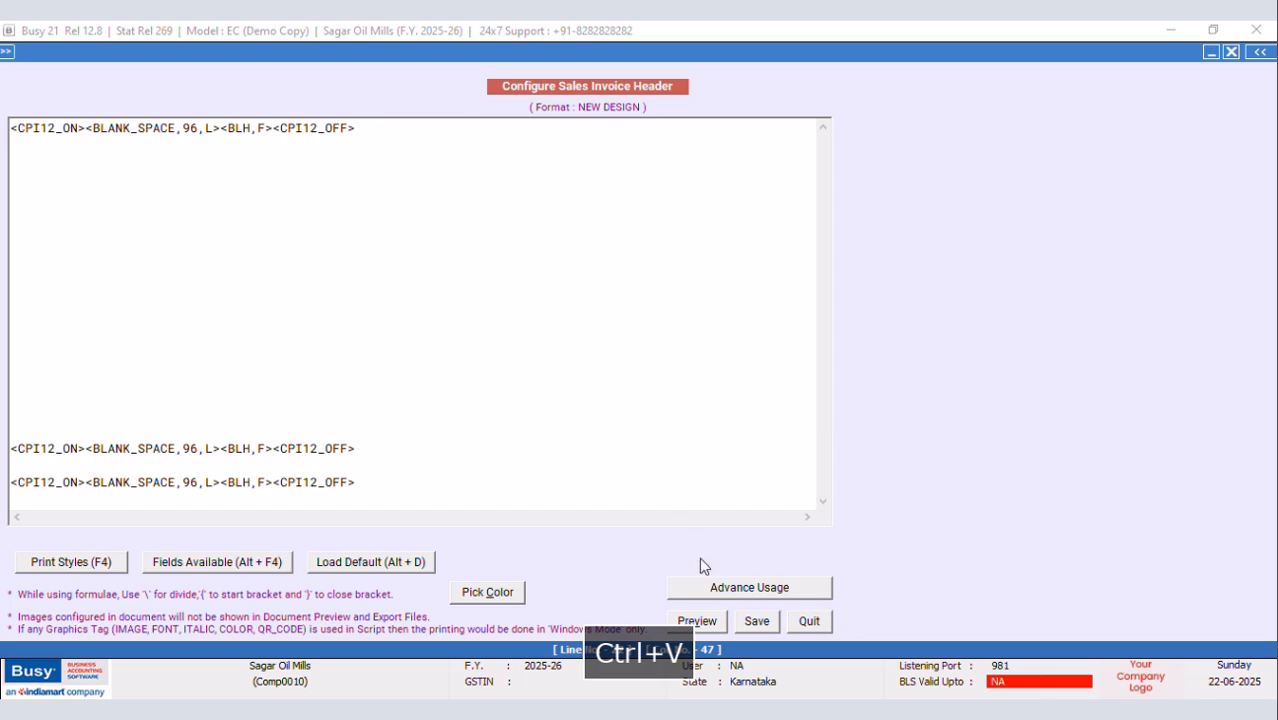
click(756, 621)
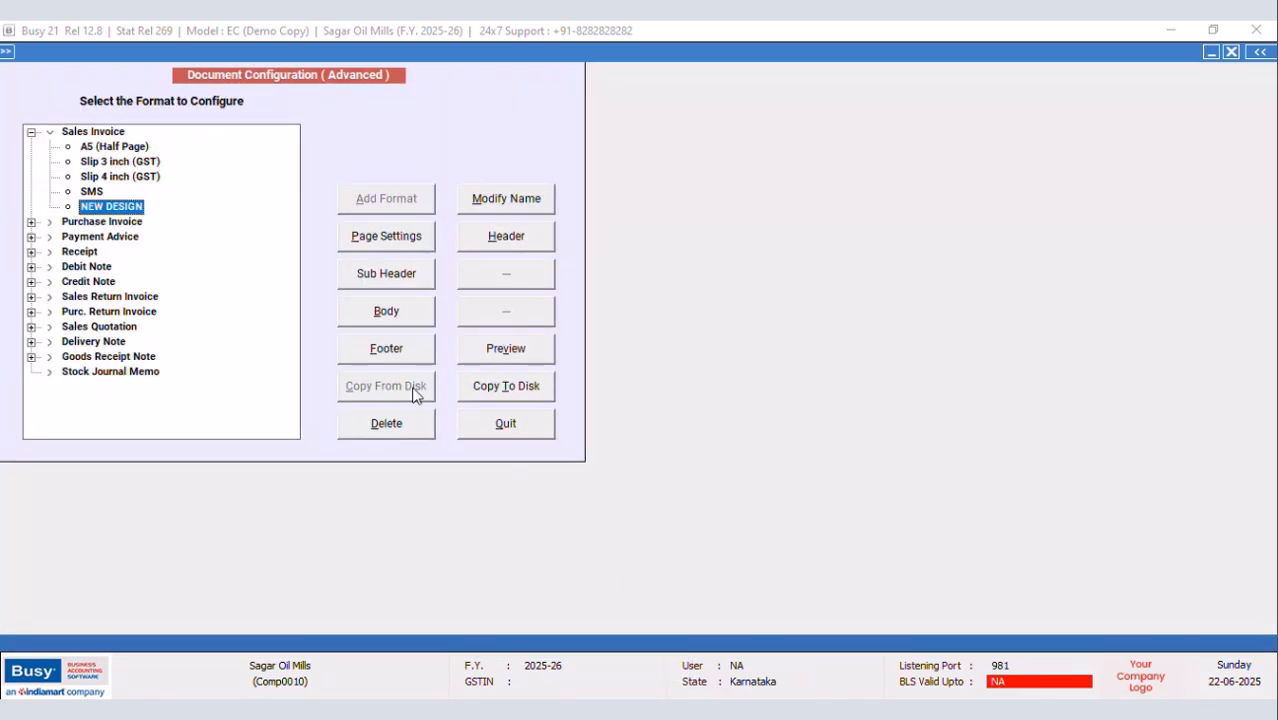
Confirm the header save, then paste the line tag into the footer and save it
click(396, 352)
click(393, 349)
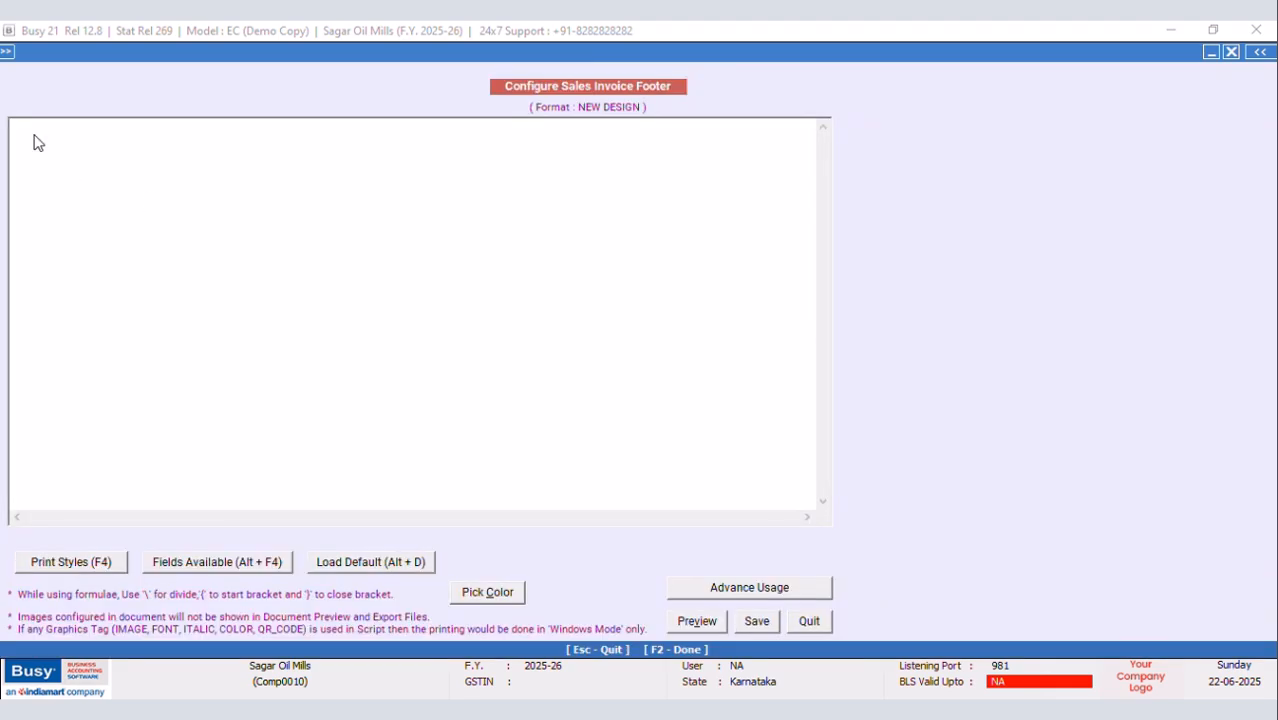
right_click(35, 143)
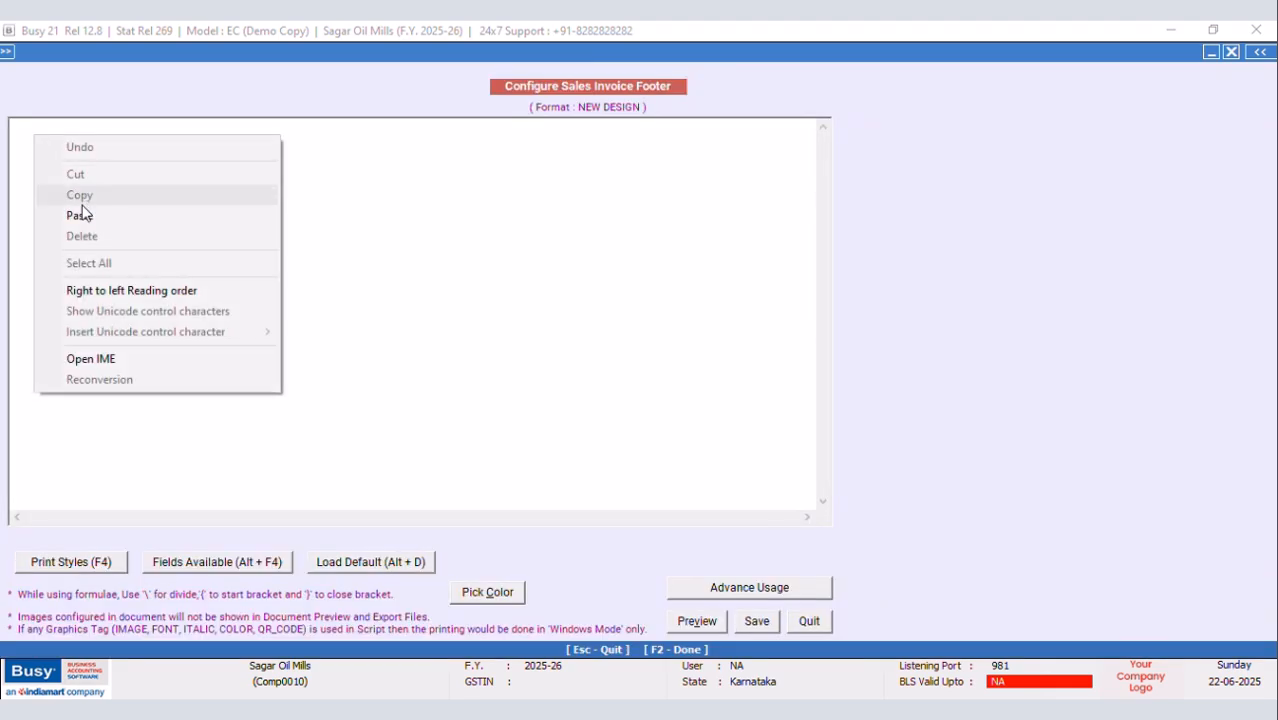
click(82, 214)
click(757, 620)
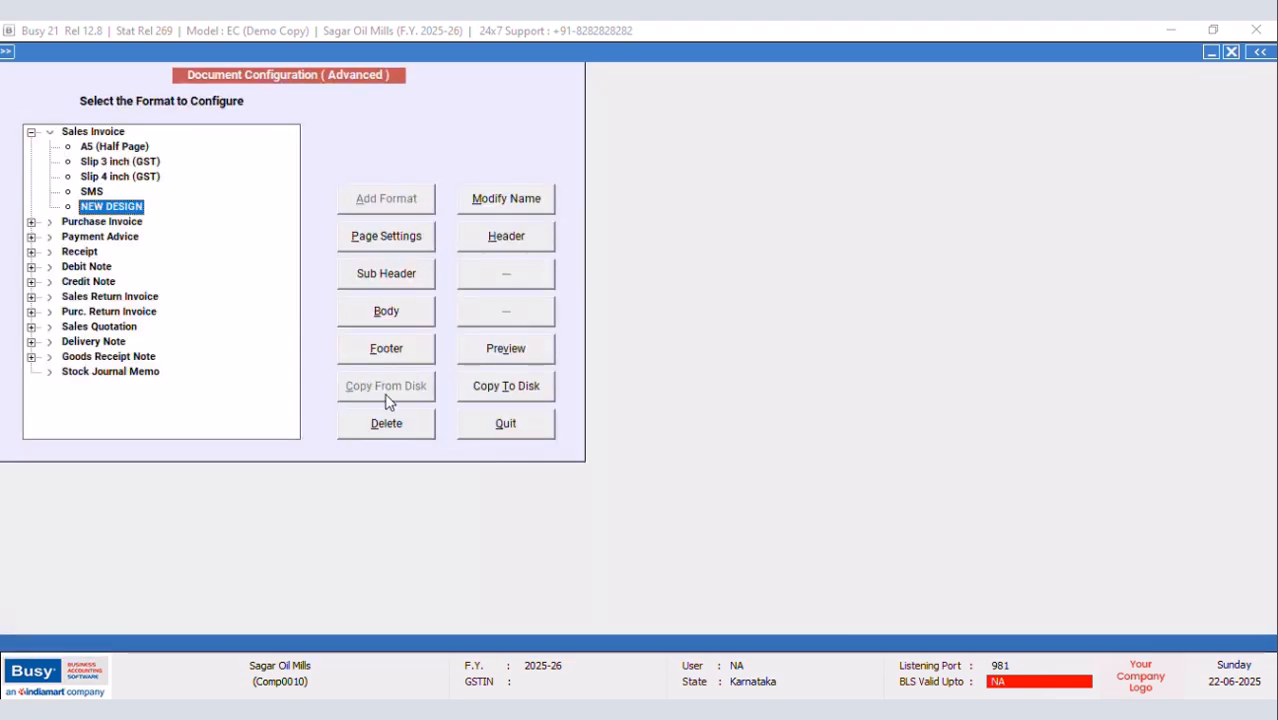
Paste the line tag into the body's Sub Totals and Grand Totals sections and save
click(383, 312)
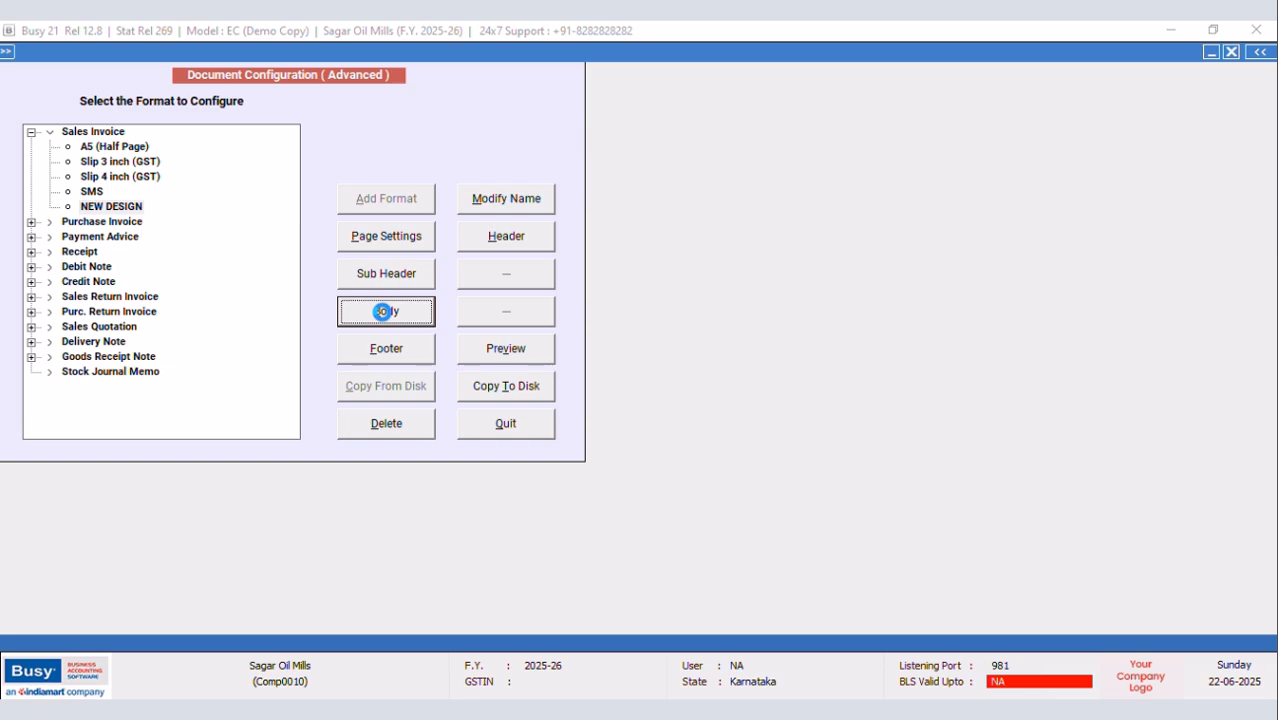
right_click(116, 288)
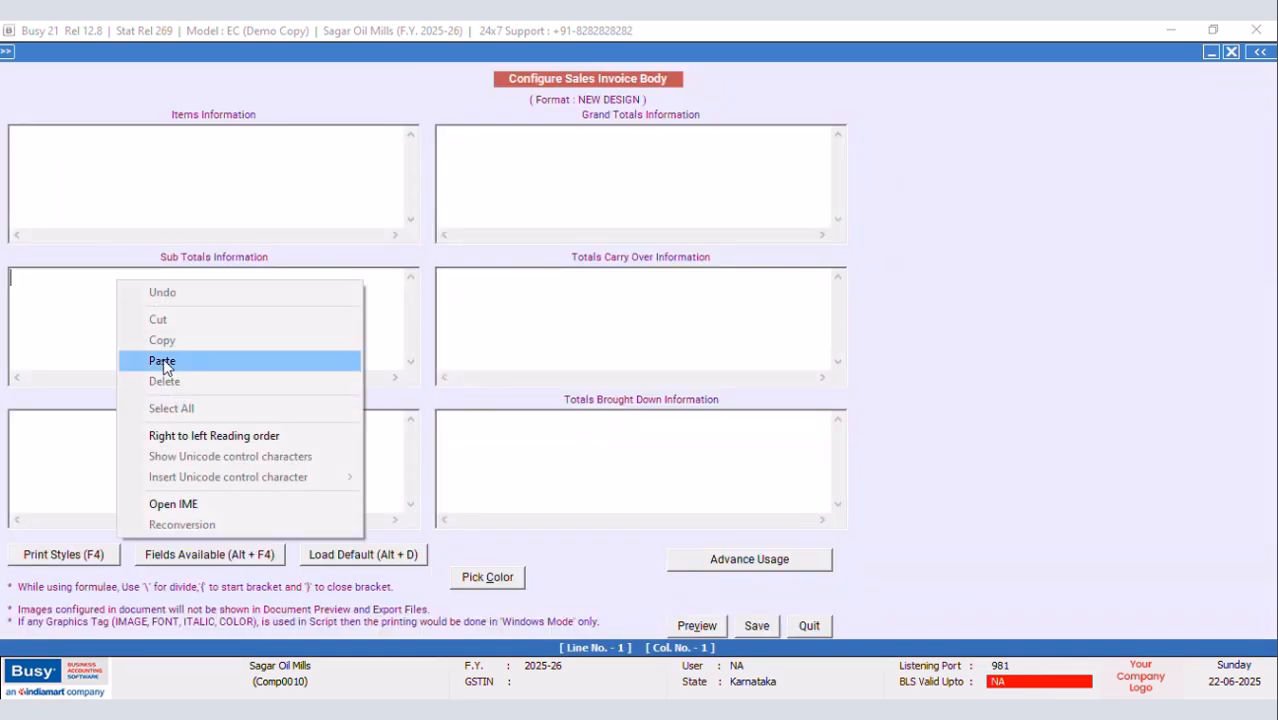
click(165, 359)
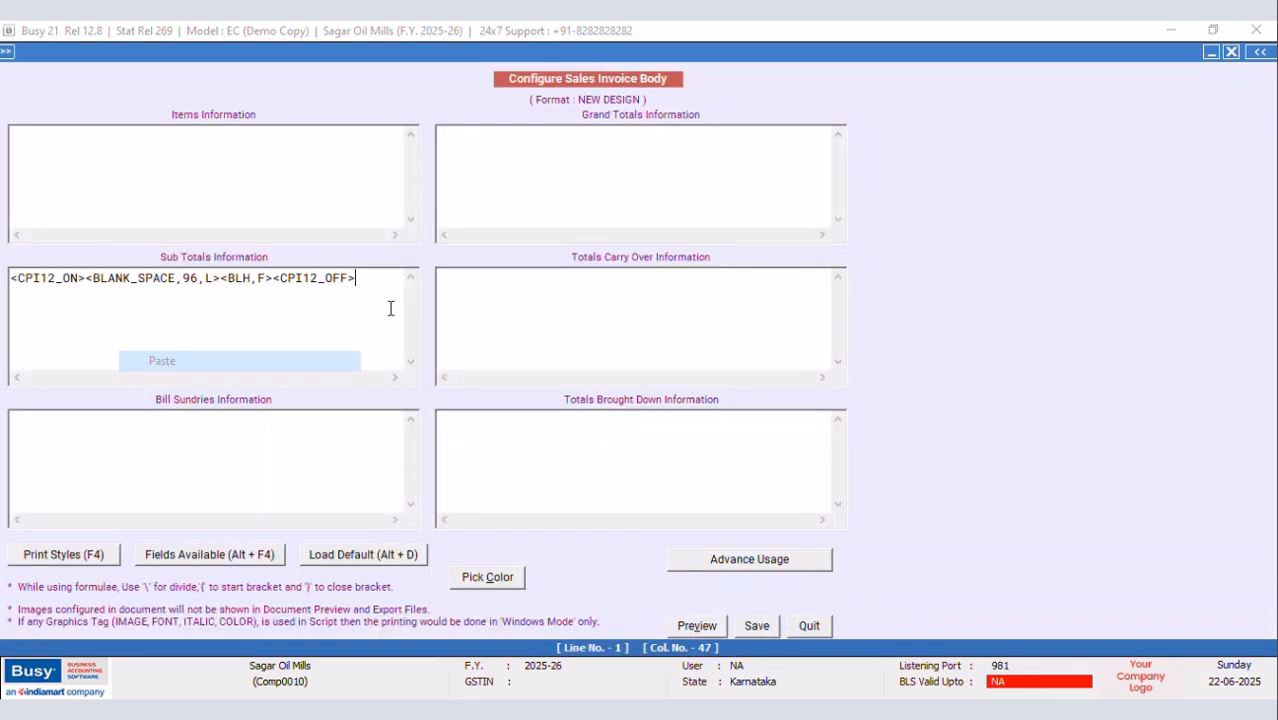
right_click(449, 137)
click(485, 221)
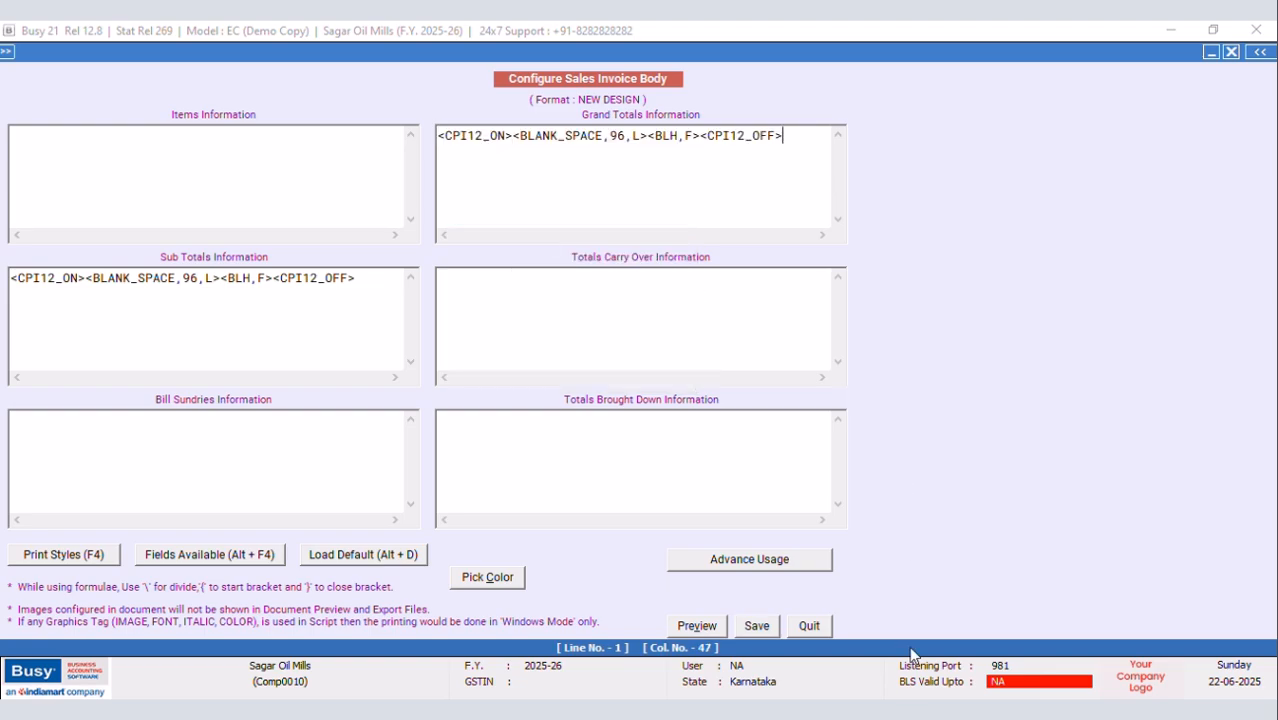
click(759, 626)
Add a second Grand Totals line containing <CONDENSE_ON><CONDENSE_OFF>
click(388, 313)
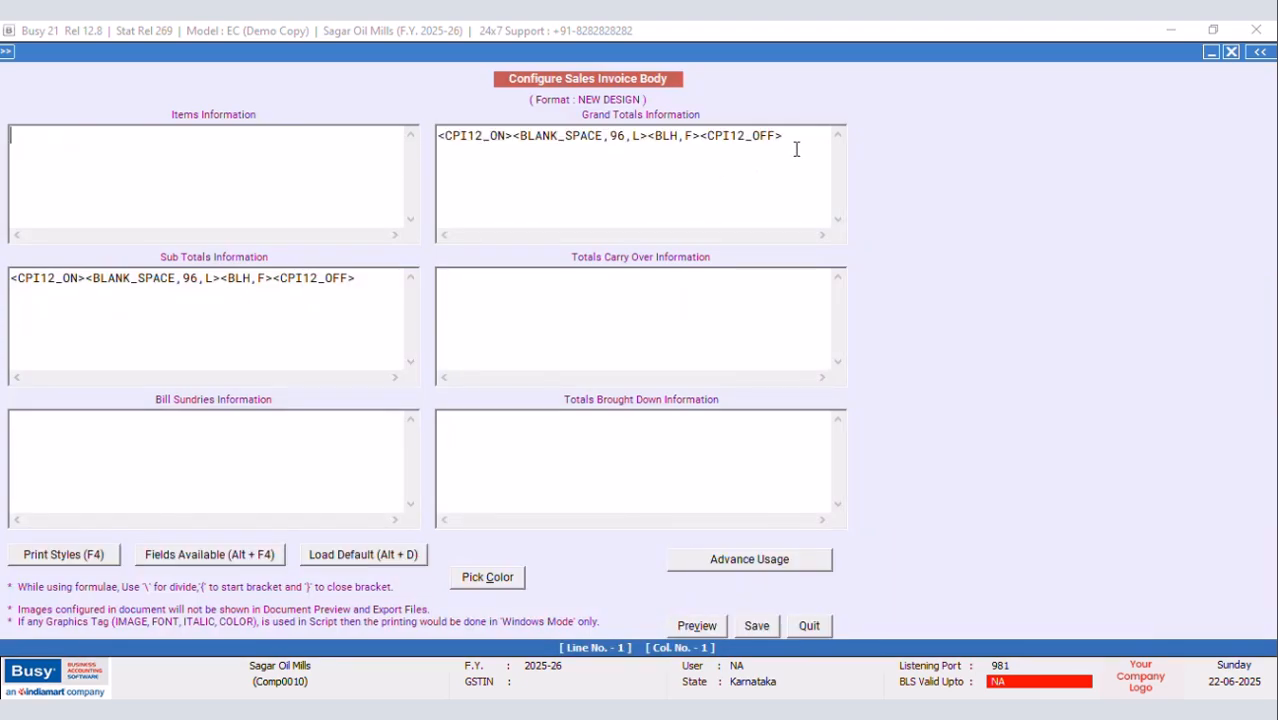
key(Return)
key(F4)
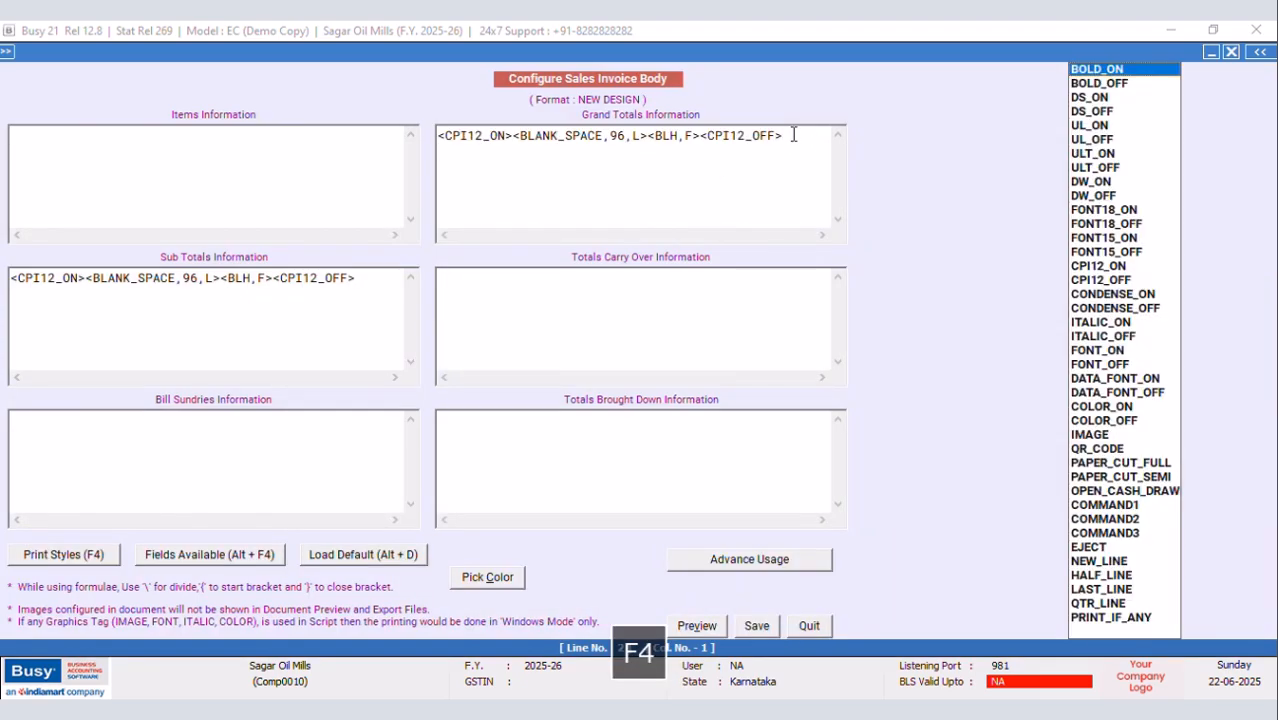
click(1080, 298)
double_click(1080, 296)
key(F4)
click(1094, 310)
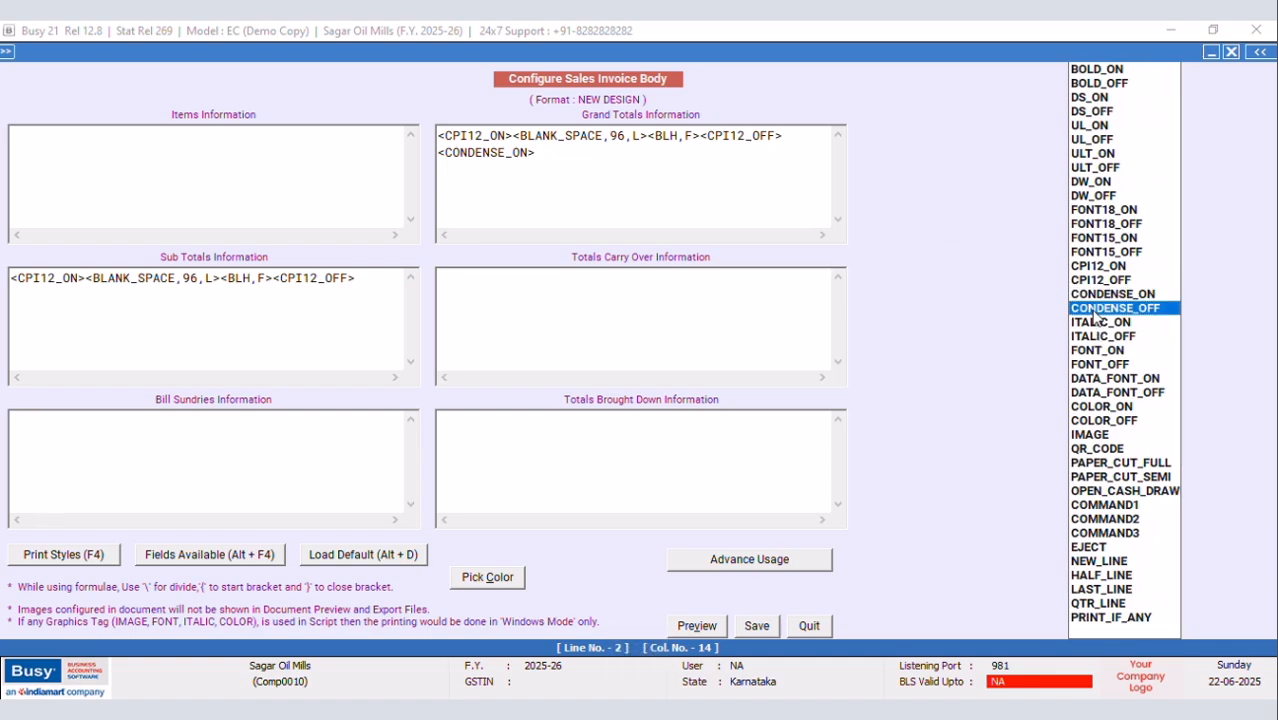
key(Return)
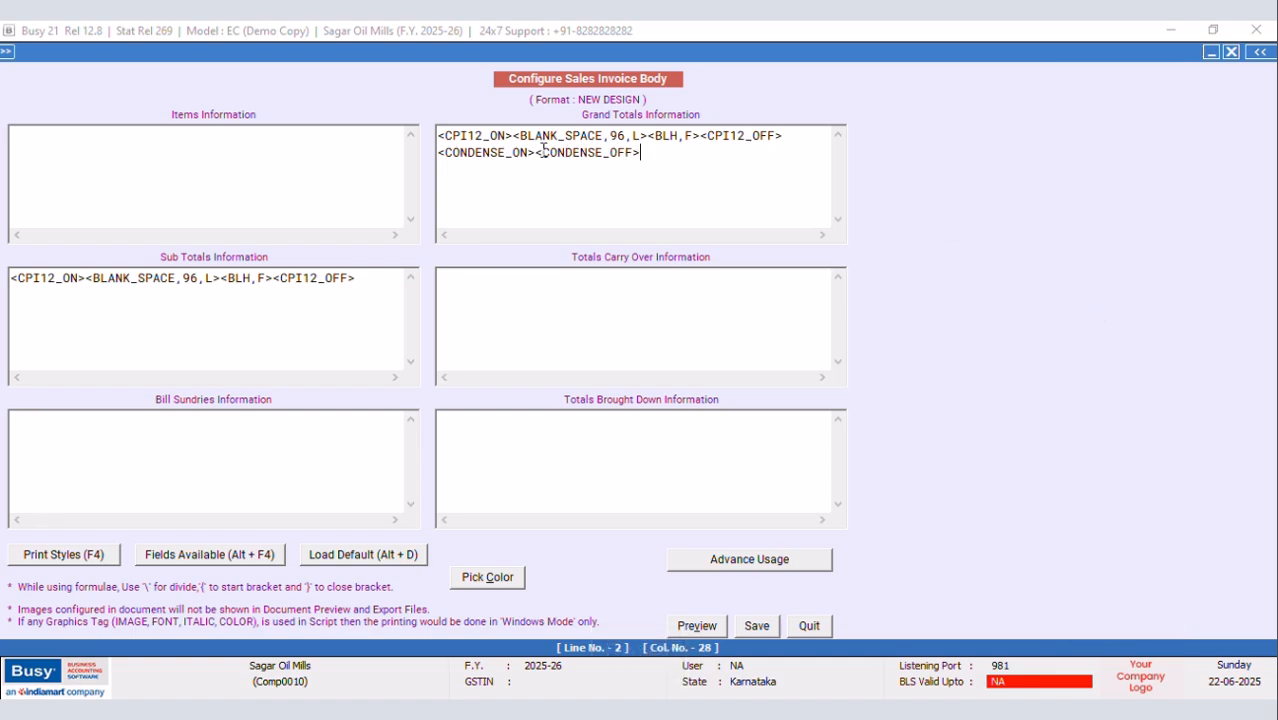
Put AMOUNT_GRAND_TOTAL at width 14.2 after a <BLV,A> vertical line on Grand Totals line 2
key(alt+F4)
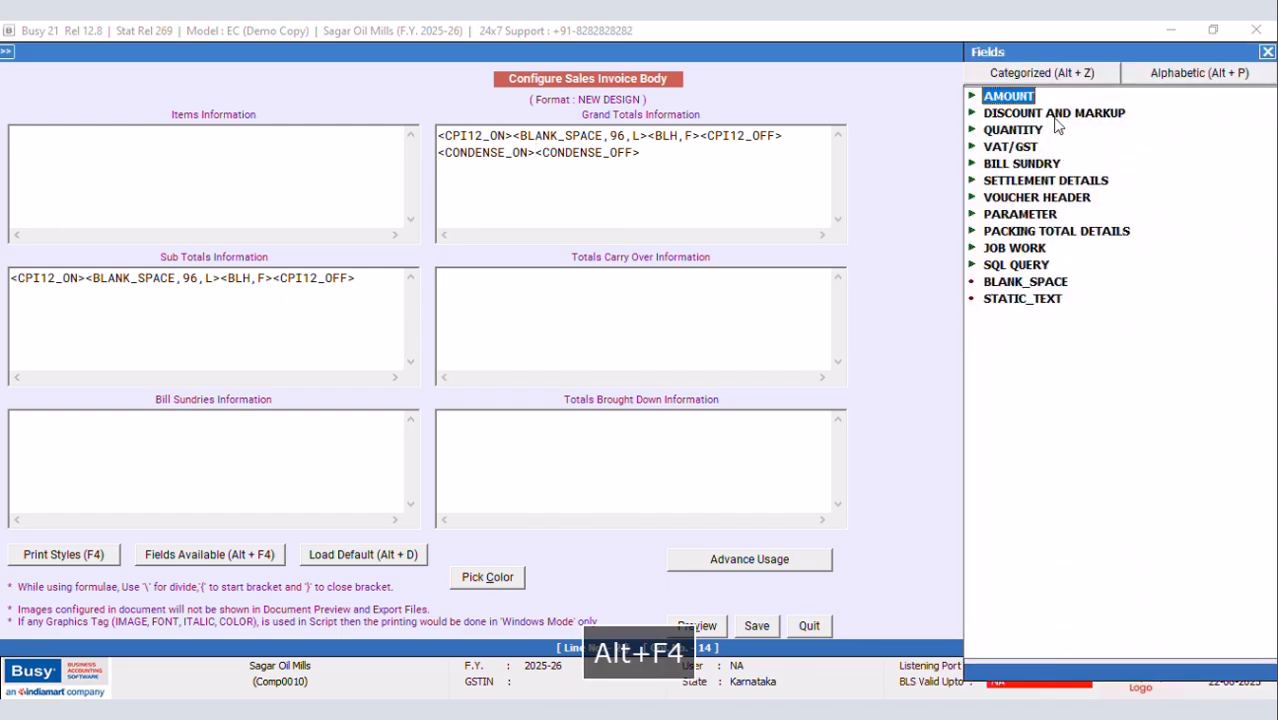
double_click(1010, 97)
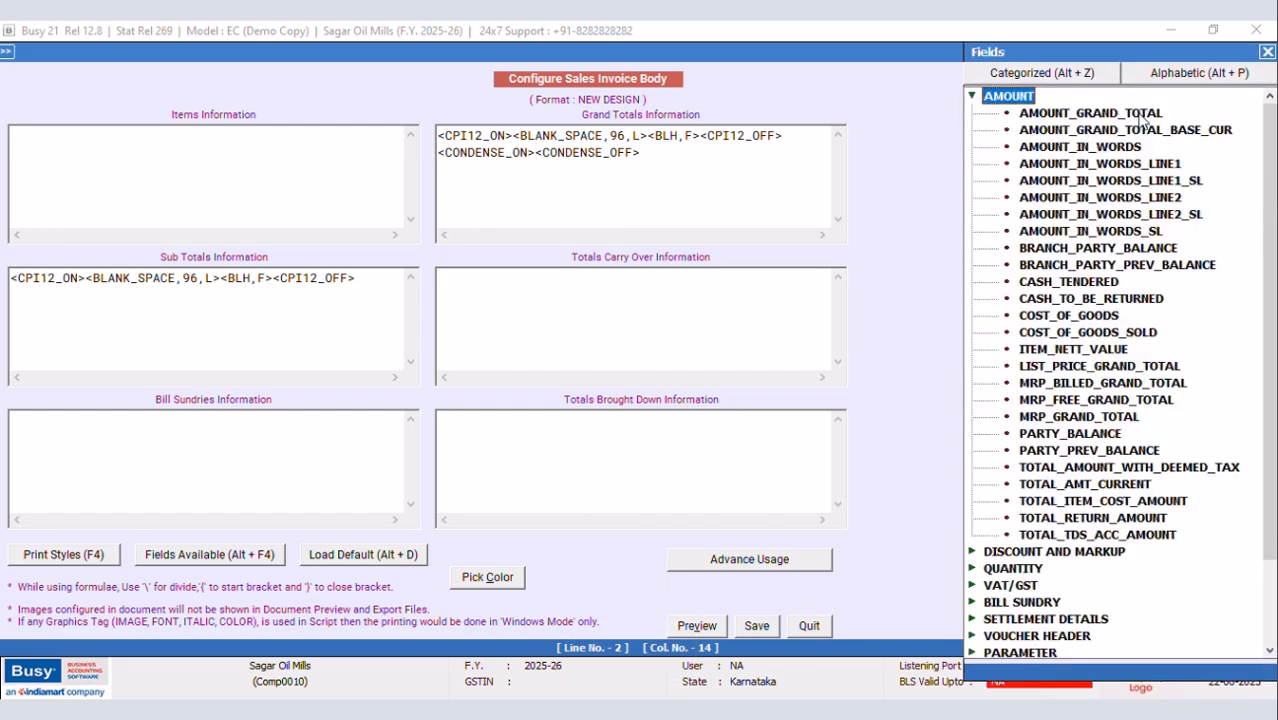
double_click(1139, 112)
click(701, 150)
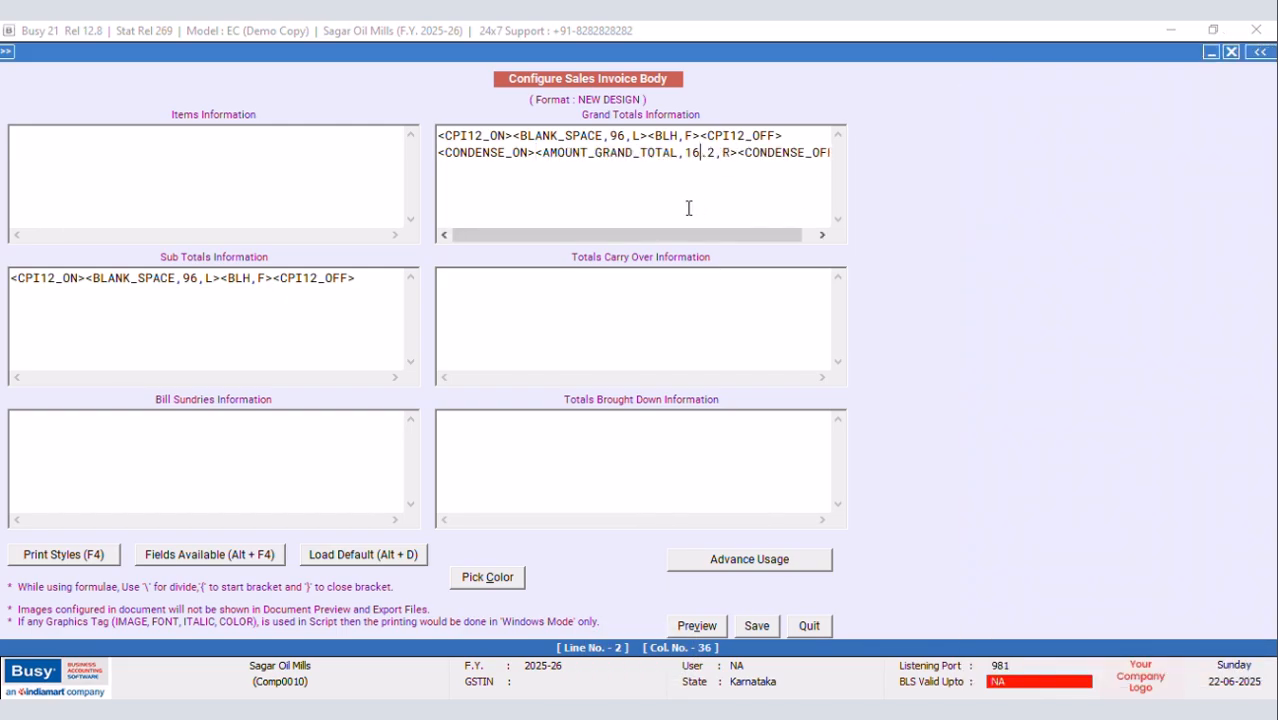
key(BackSpace)
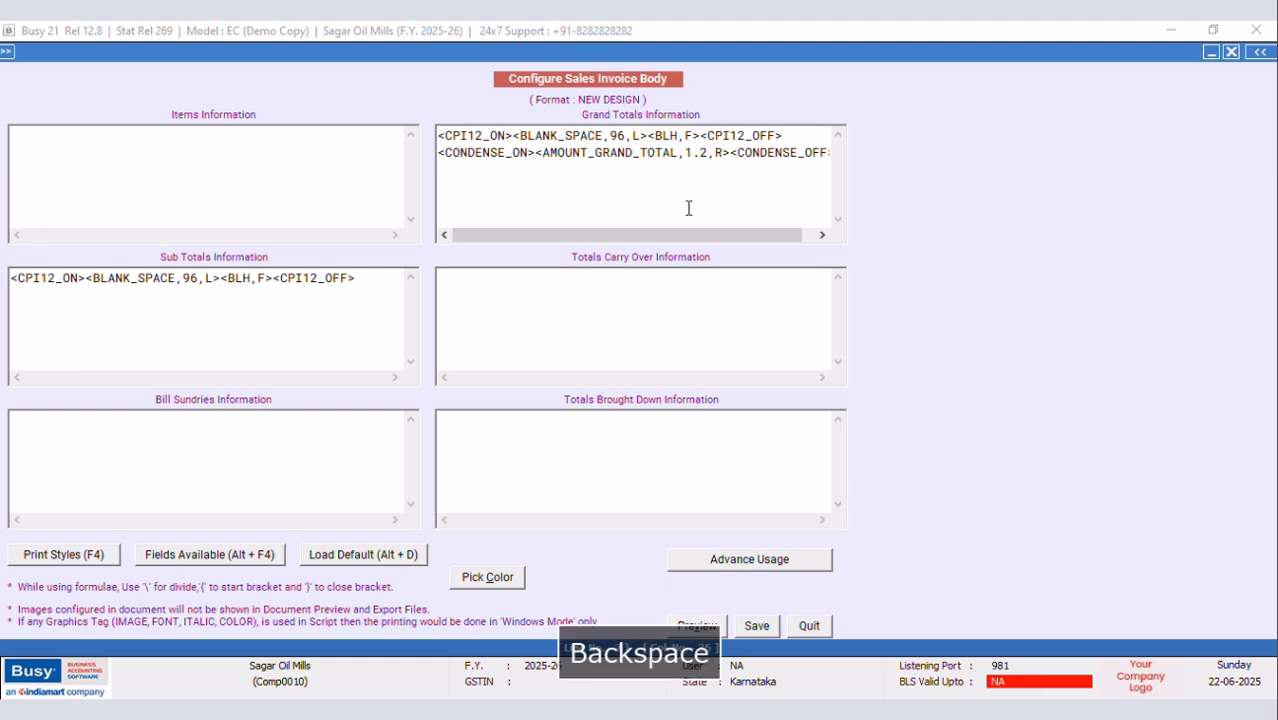
text(2,R>)
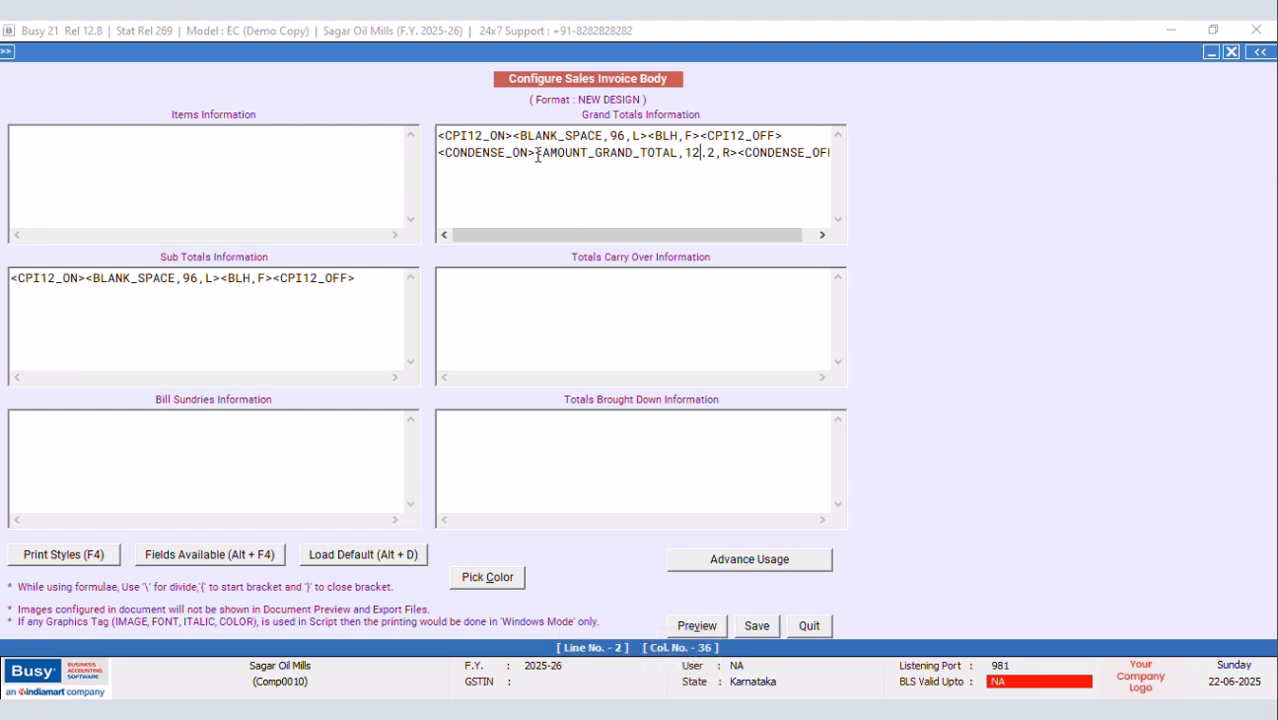
text(<)
key(Caps_Lock)
text(b)
key(BackSpace)
text(BLV,A)
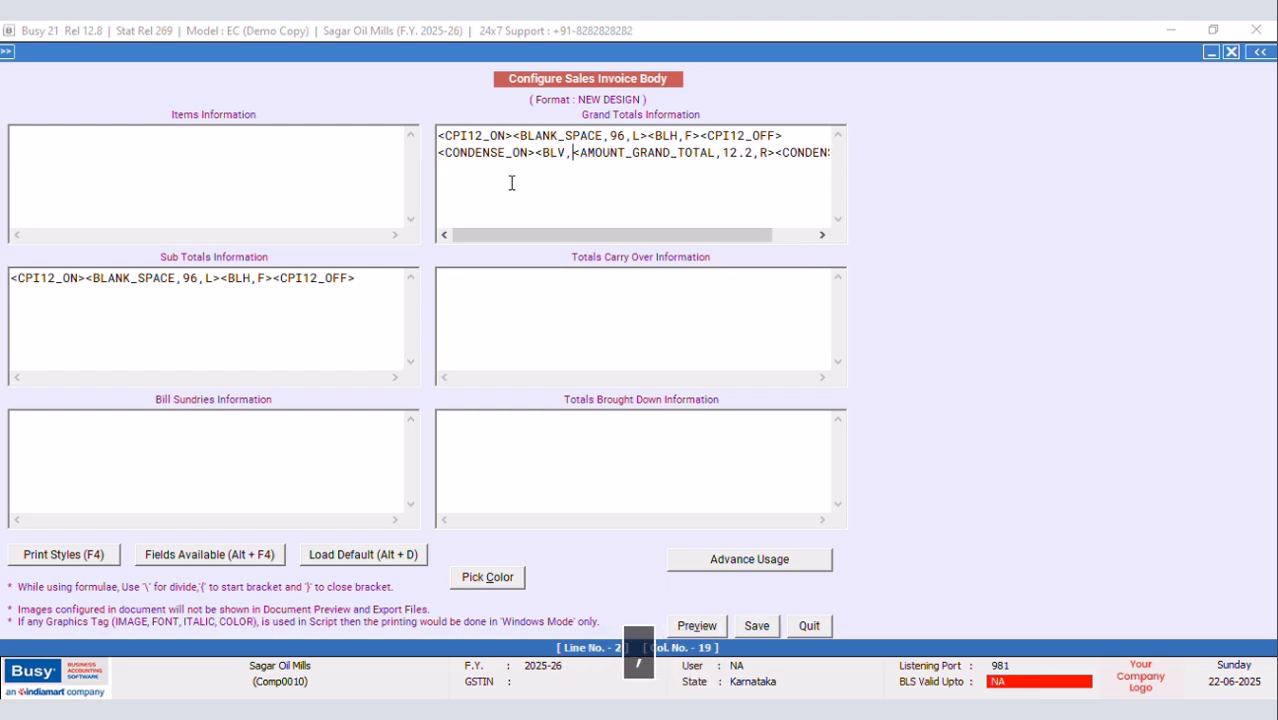
text(>)
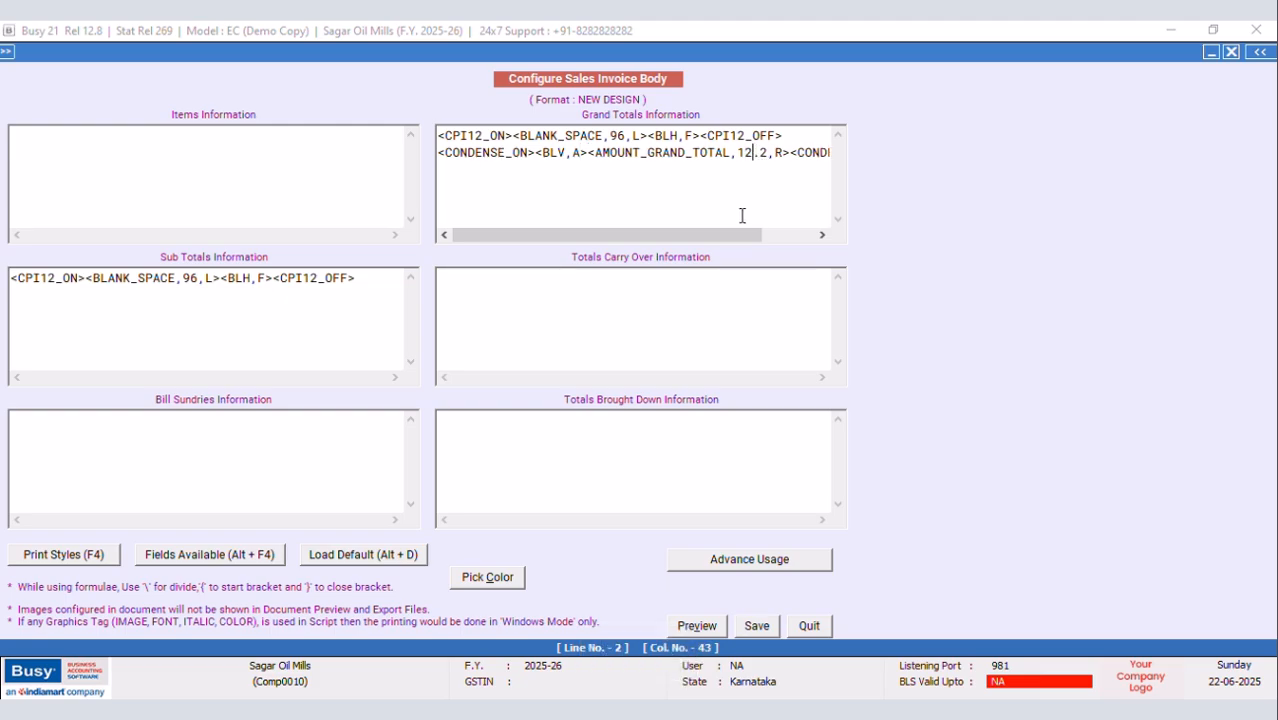
key(BackSpace)
text(4)
Duplicate Grand Totals line 2 as a new, identical line 3
drag(440, 152, 871, 156)
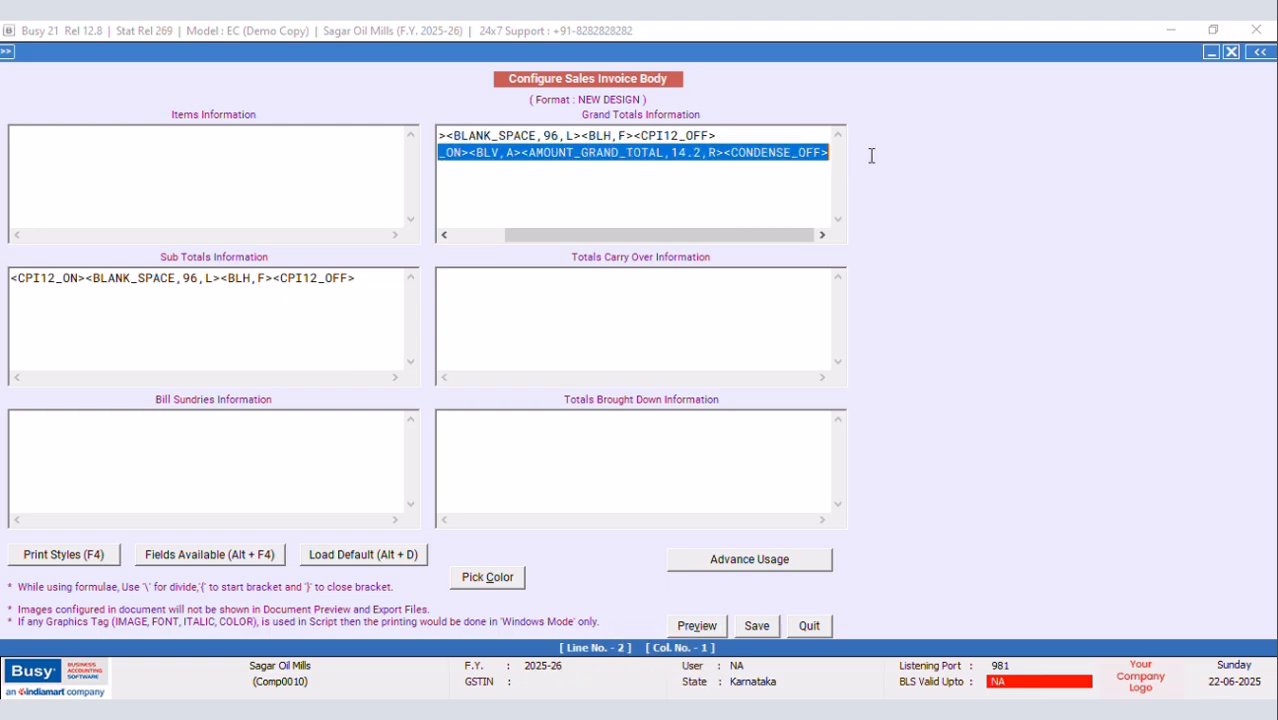
right_click(800, 160)
click(840, 220)
click(831, 172)
click(828, 151)
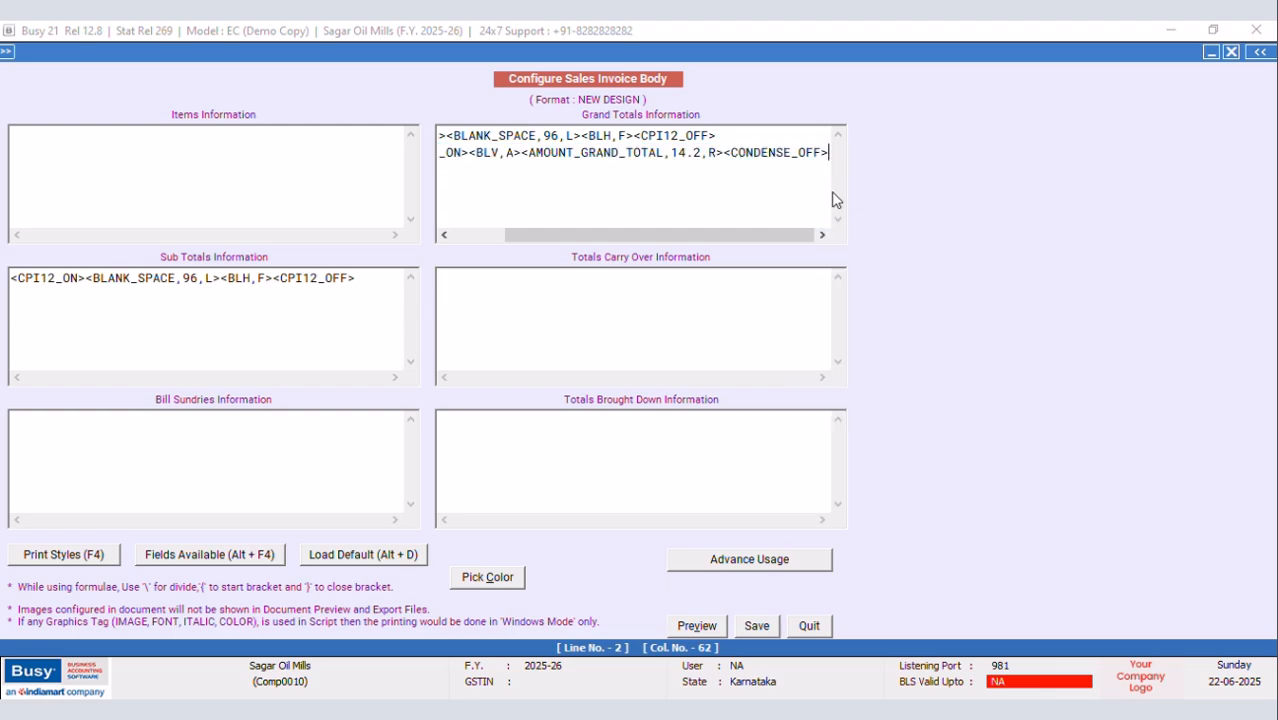
key(Return)
key(ctrl+v)
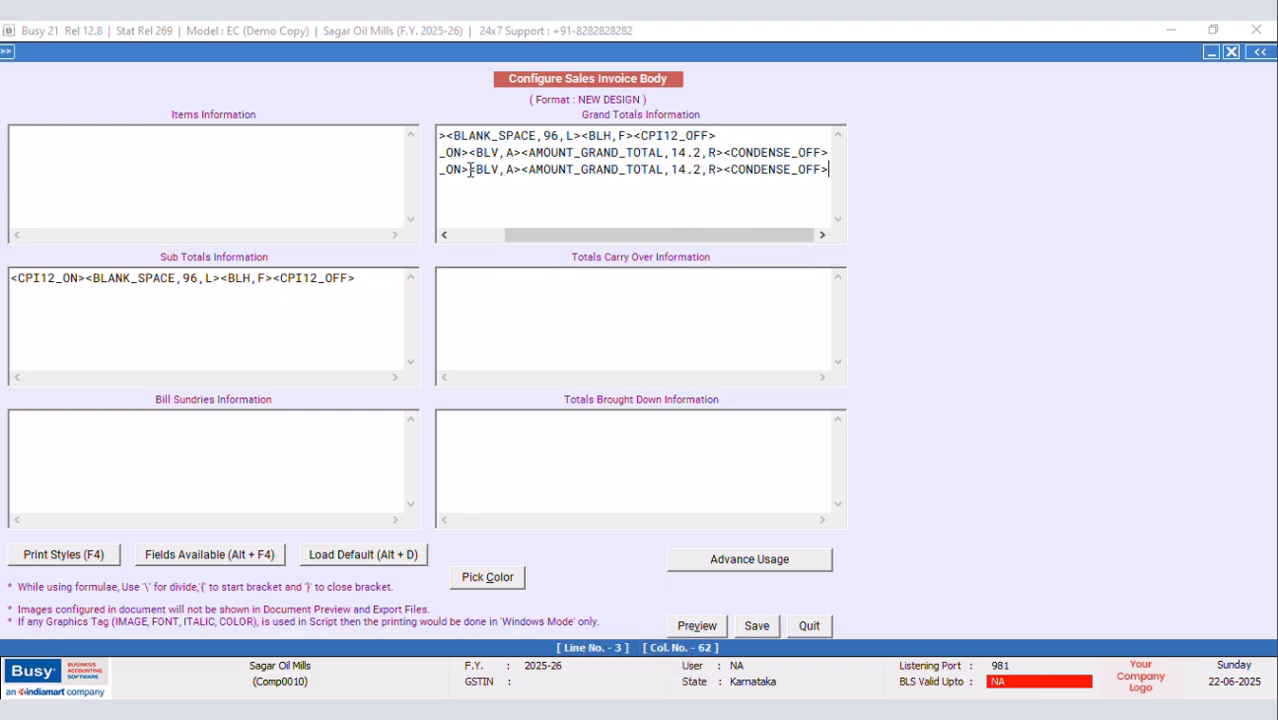
drag(516, 235, 450, 240)
click(534, 155)
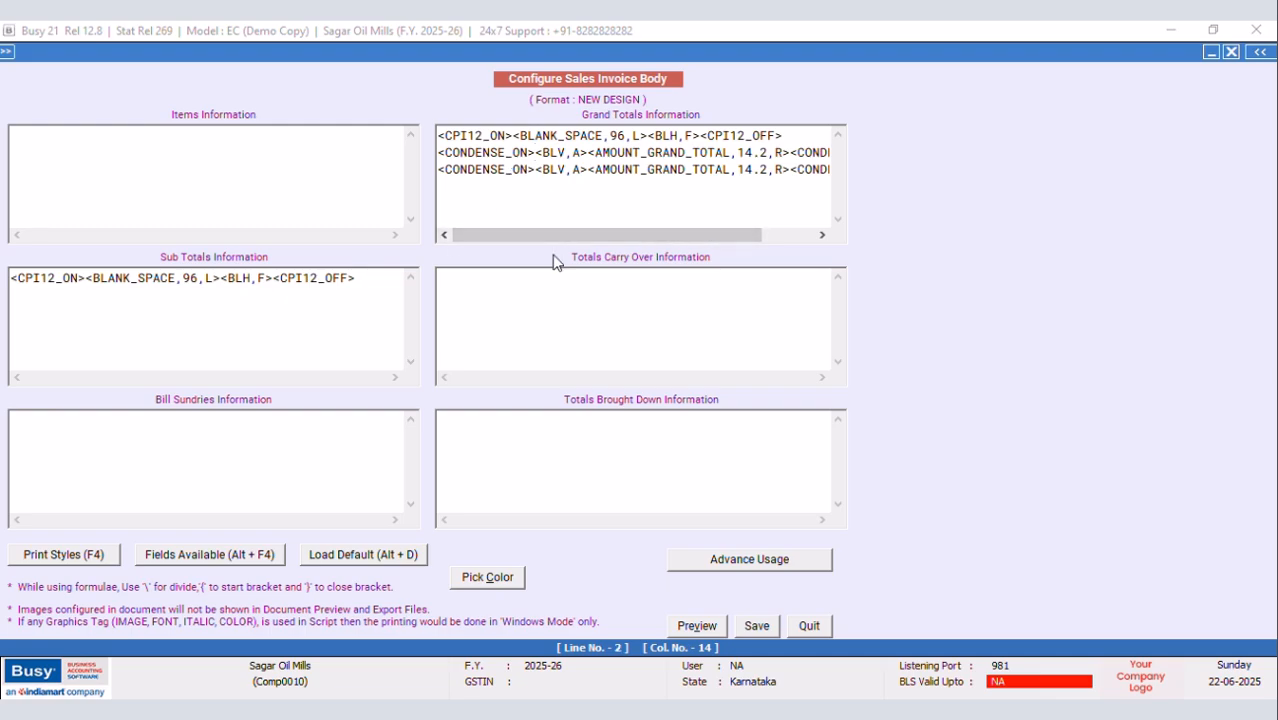
key(alt+F4)
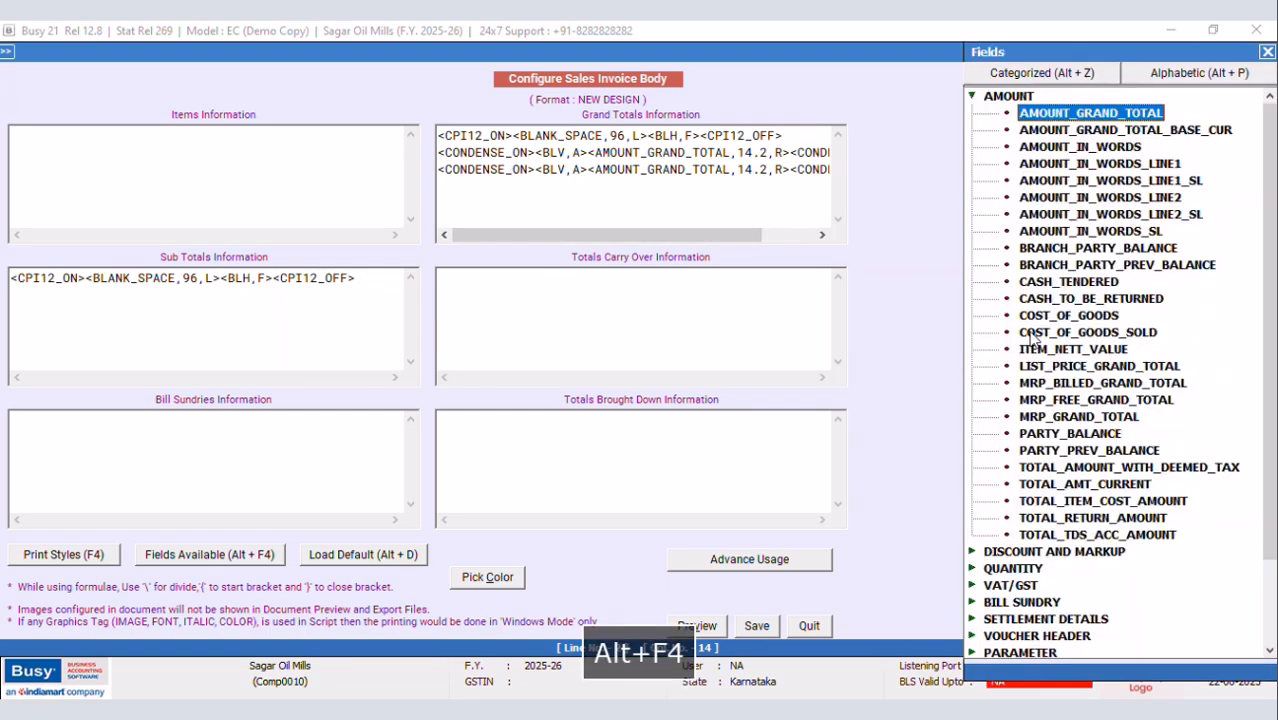
Start Grand Totals line 2 with a BLANK_SPACE field 121 wide
click(970, 108)
double_click(1000, 284)
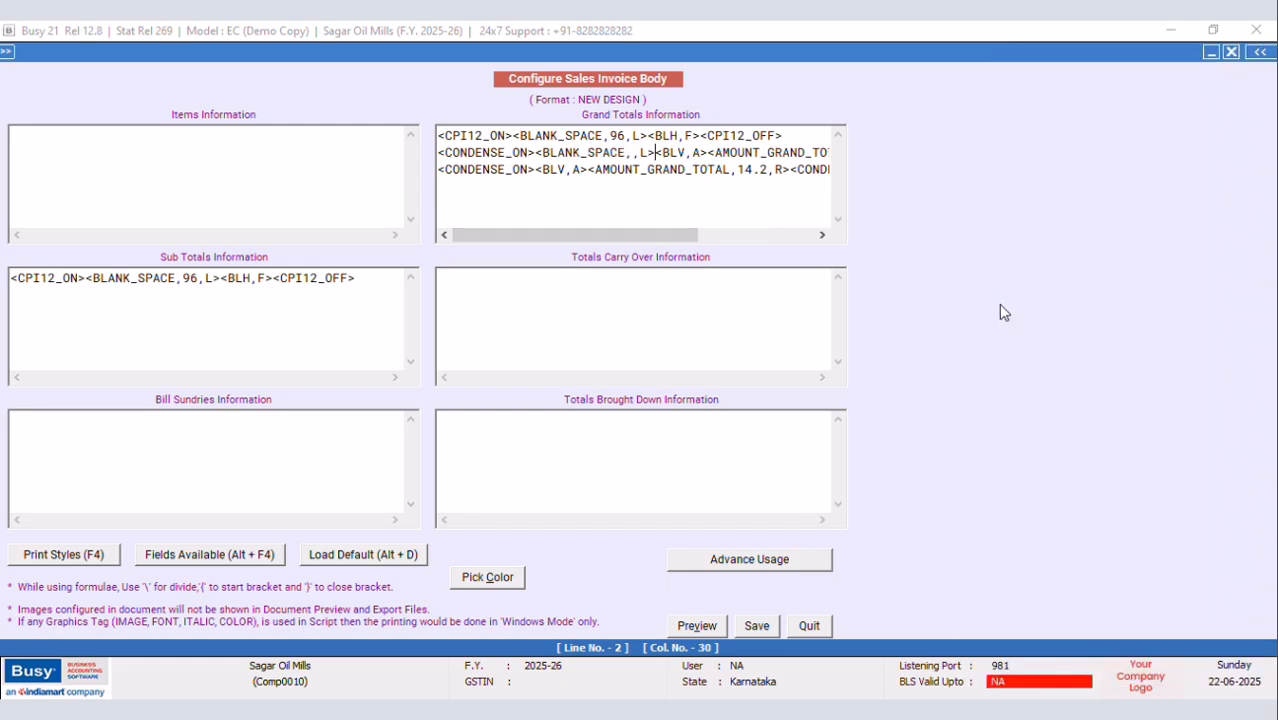
drag(673, 237, 645, 240)
key(Left)
key(Left)
key(Left)
text(121)
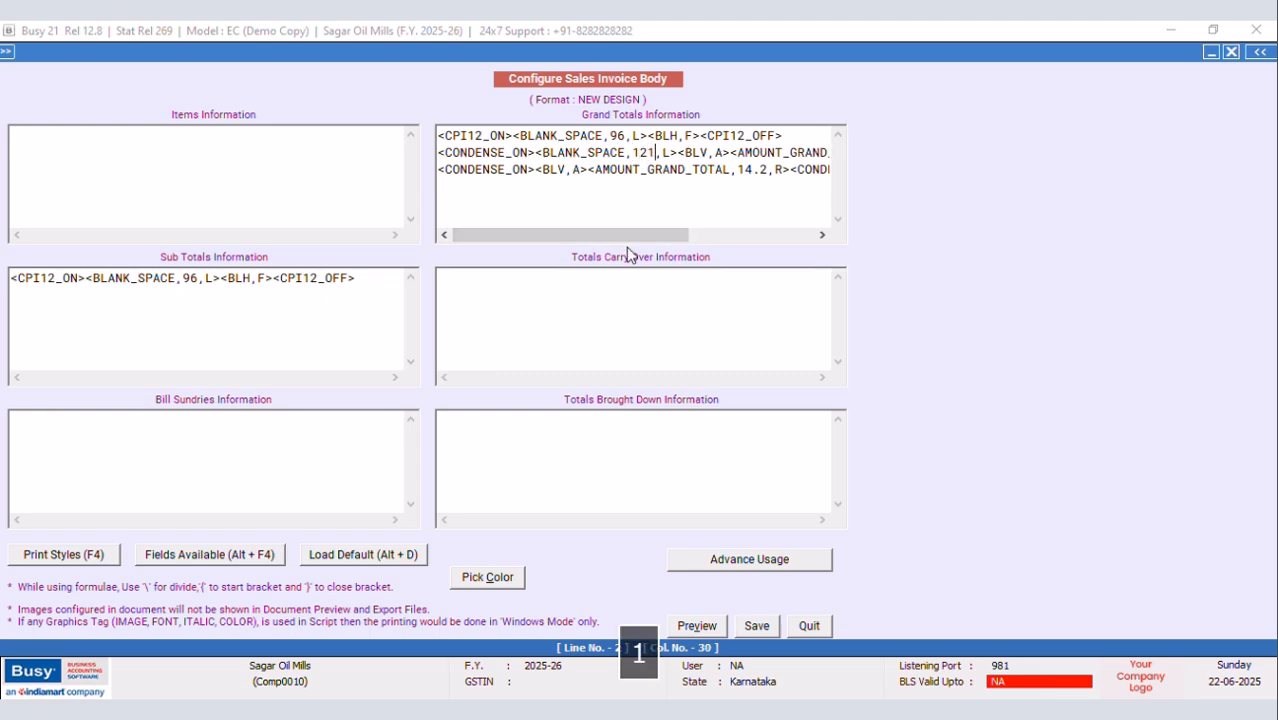
Replace line 3's amount with the 121 blank space plus <BLH,R>, and save the body
drag(678, 152, 541, 152)
right_click(548, 151)
click(612, 209)
drag(536, 170, 655, 176)
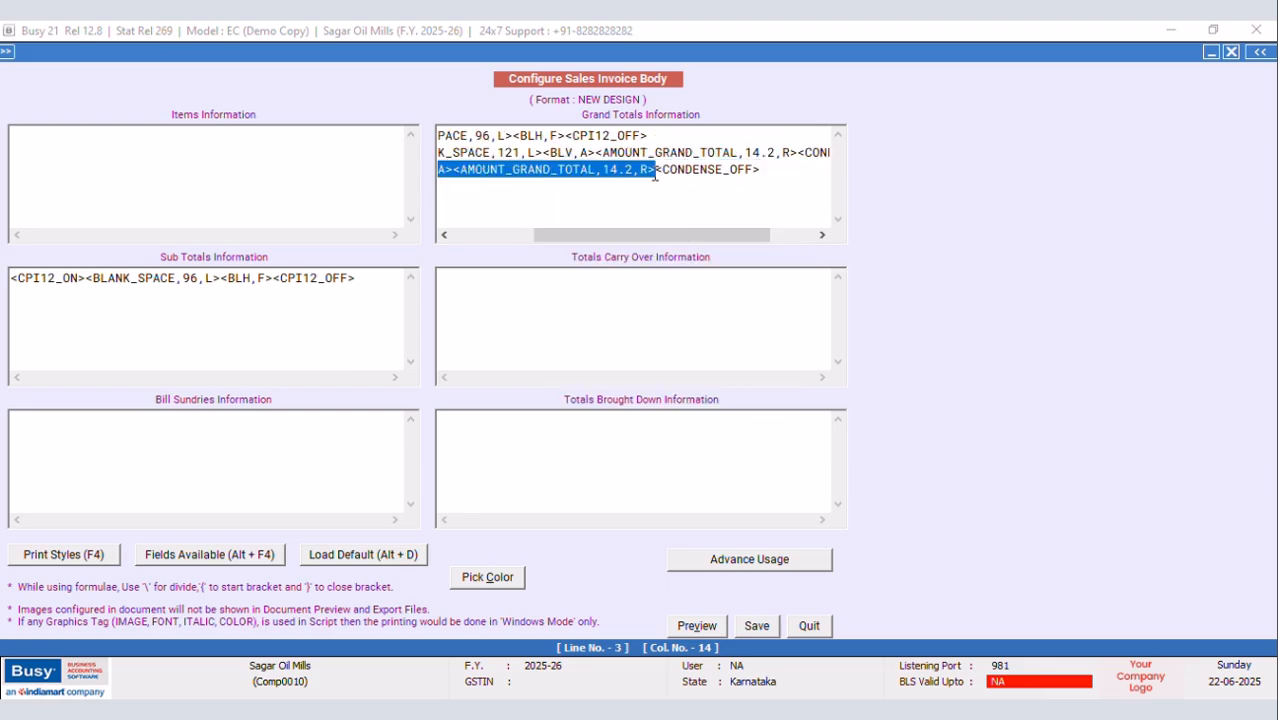
key(Delete)
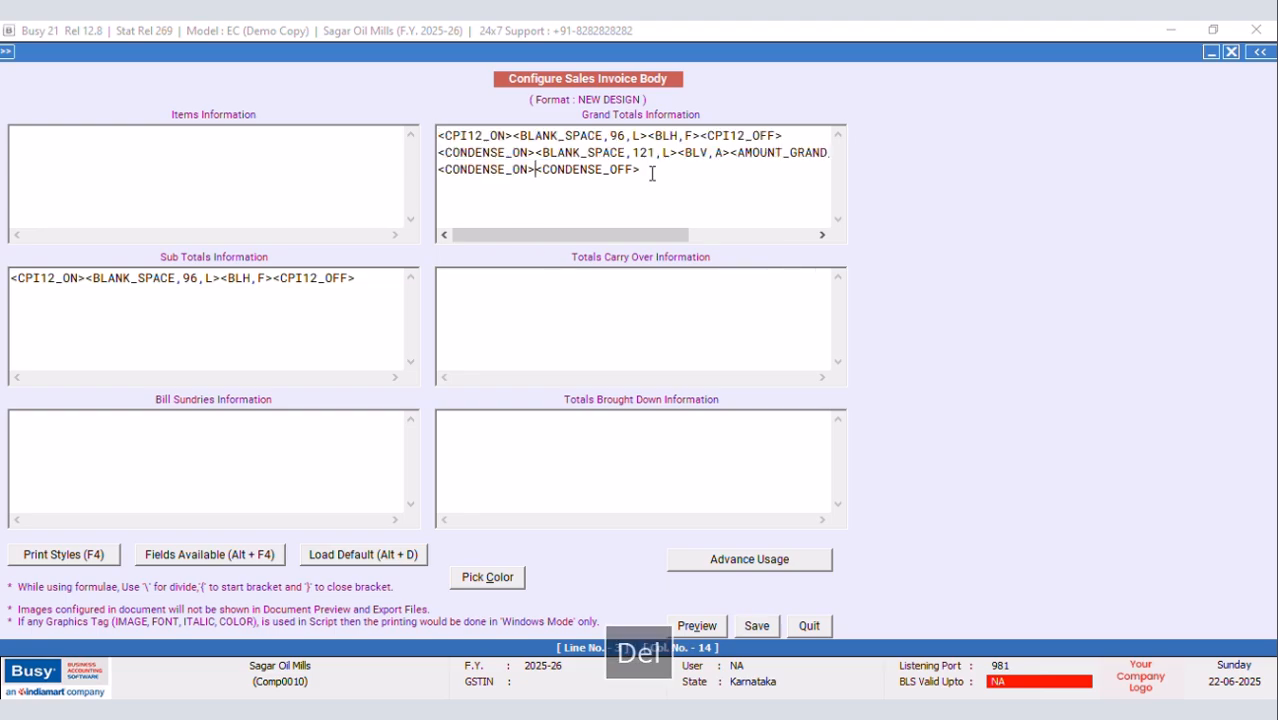
key(ctrl+v)
text(<BL)
text(H,R)
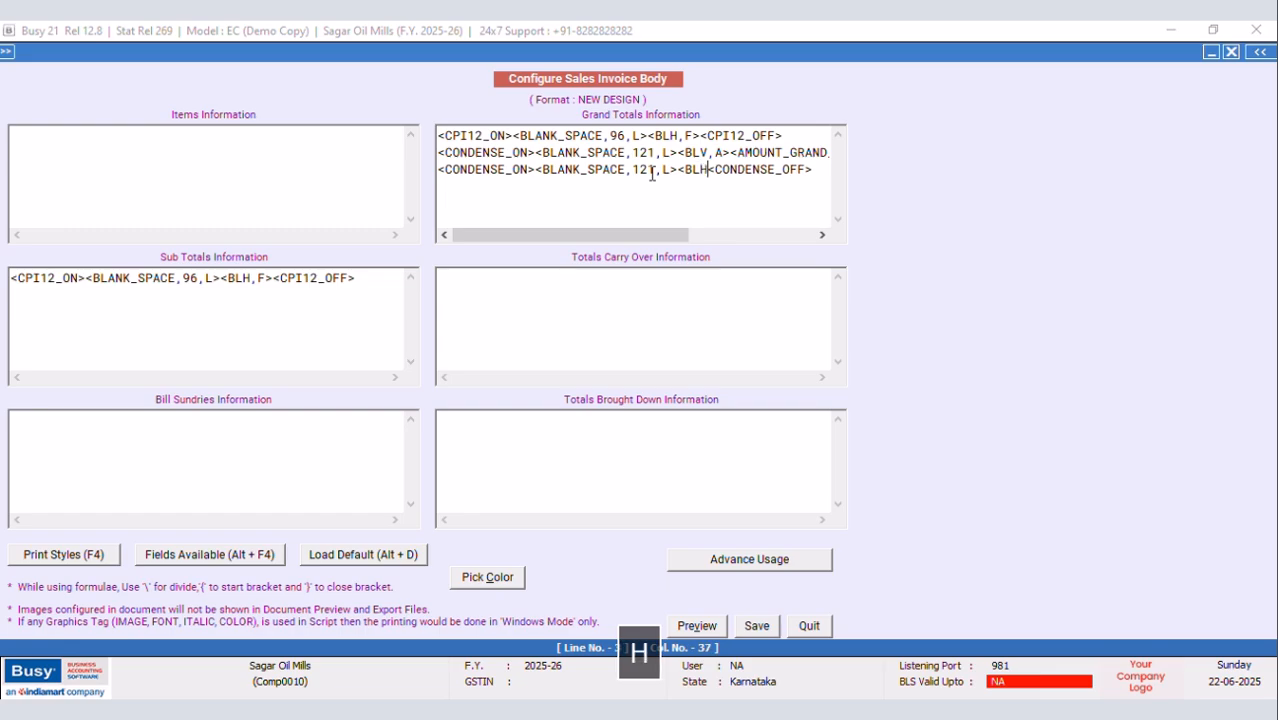
text(>)
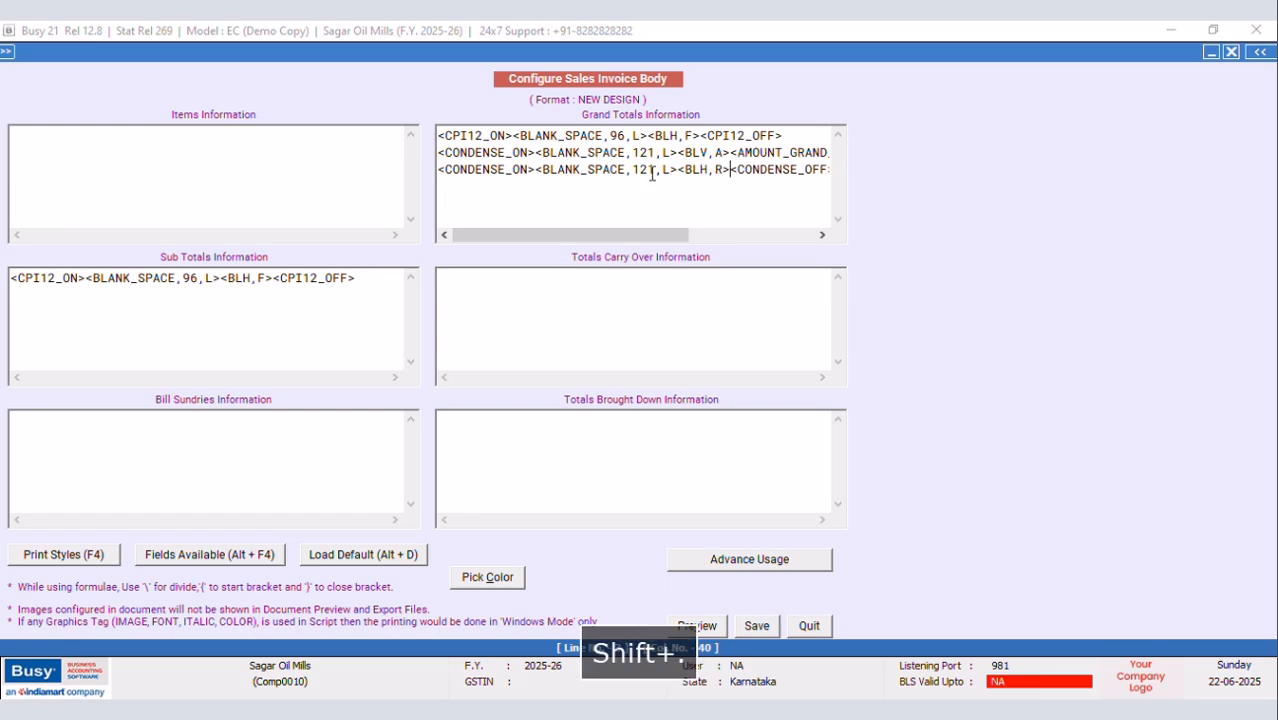
click(757, 626)
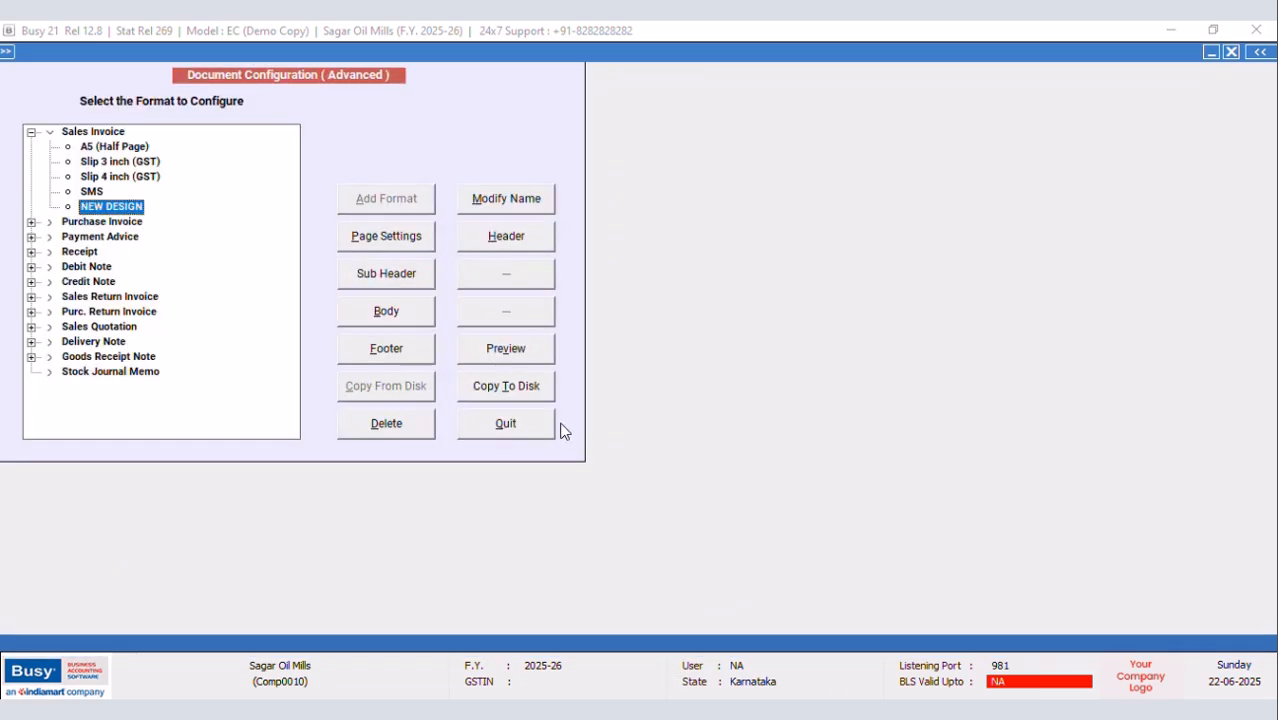
Open sales voucher SOM/1/2025-26 from the Main series for modification
click(552, 426)
click(155, 293)
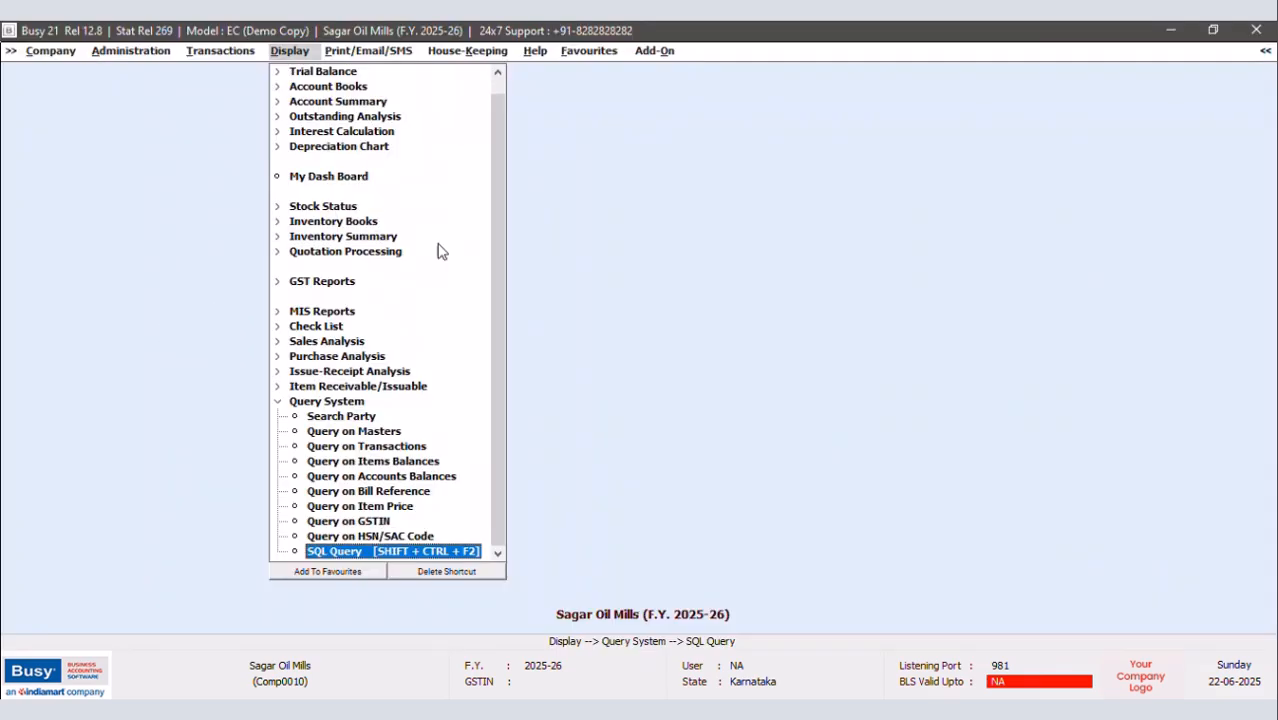
click(210, 52)
click(229, 132)
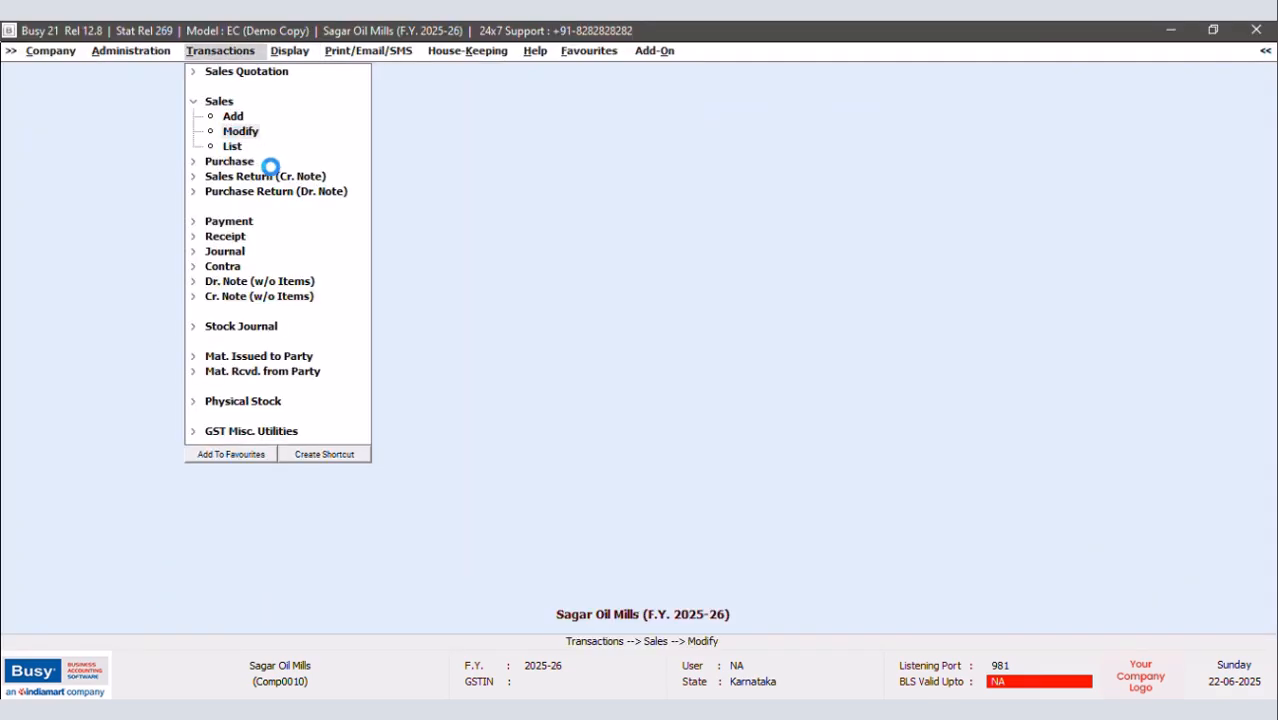
click(174, 131)
click(178, 217)
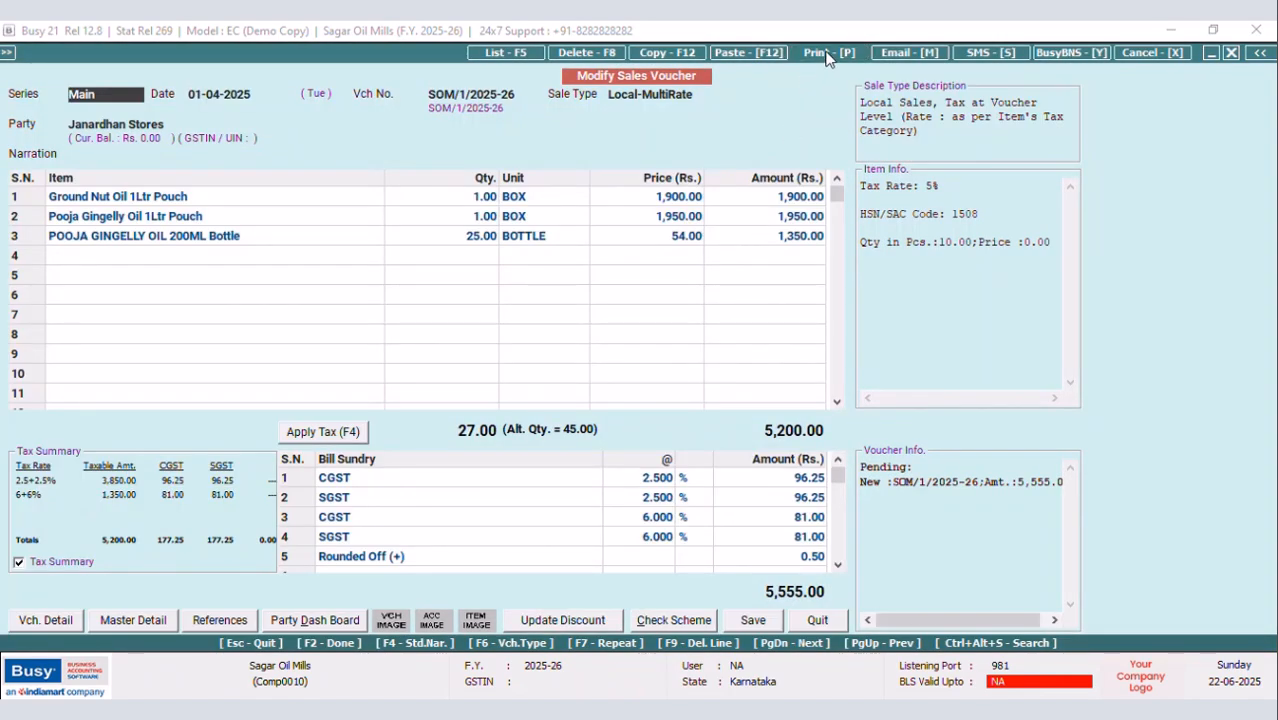
Preview the voucher's Sales Invoice in the NEW DESIGN format at 90% zoom
click(829, 52)
click(560, 383)
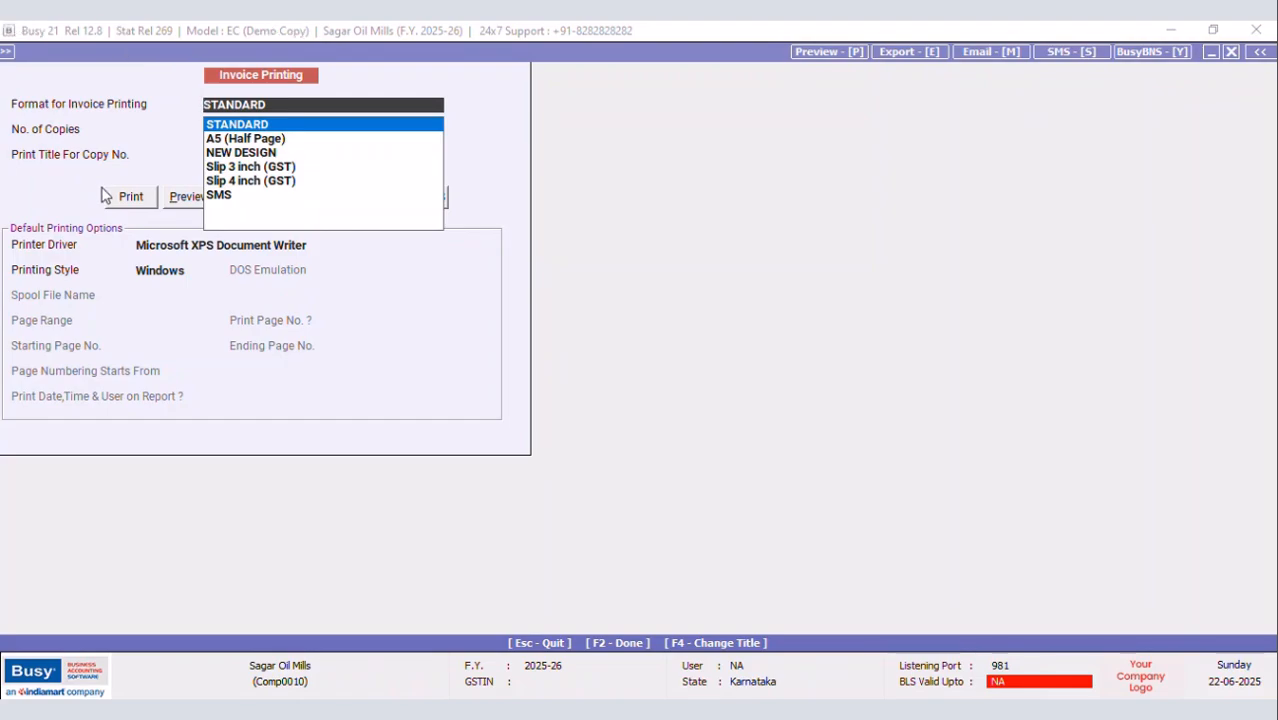
click(242, 156)
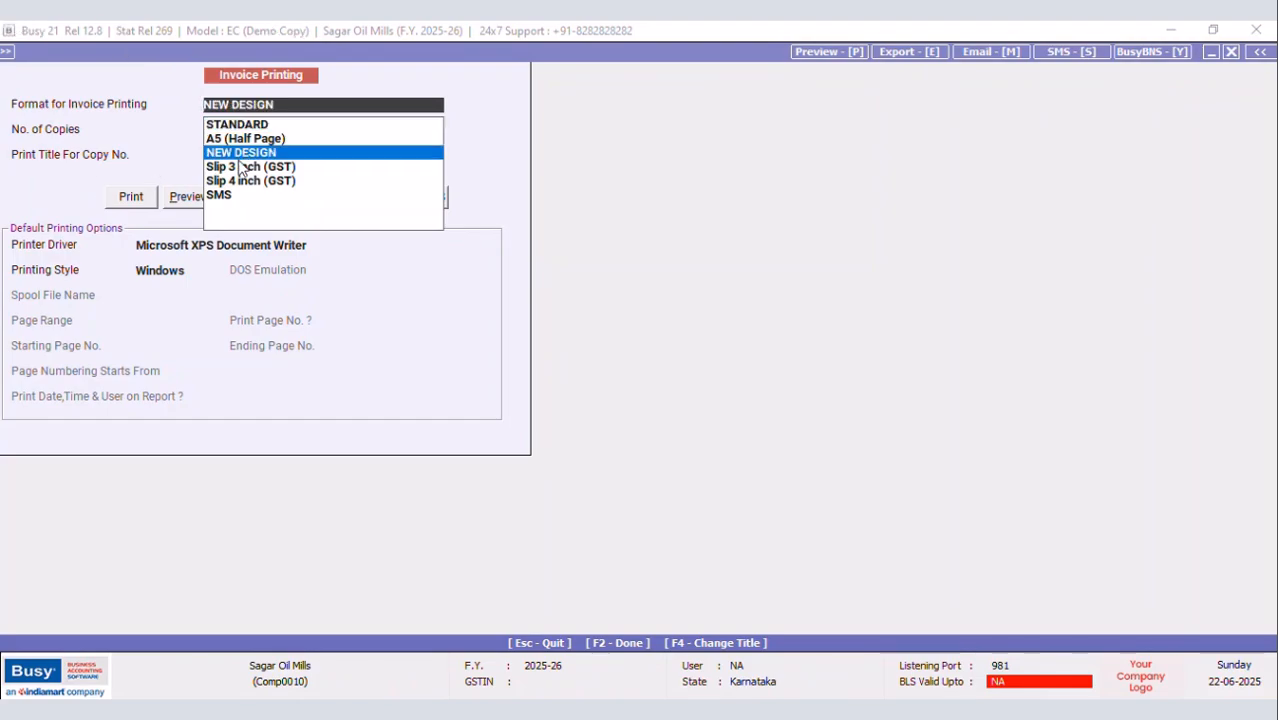
click(189, 197)
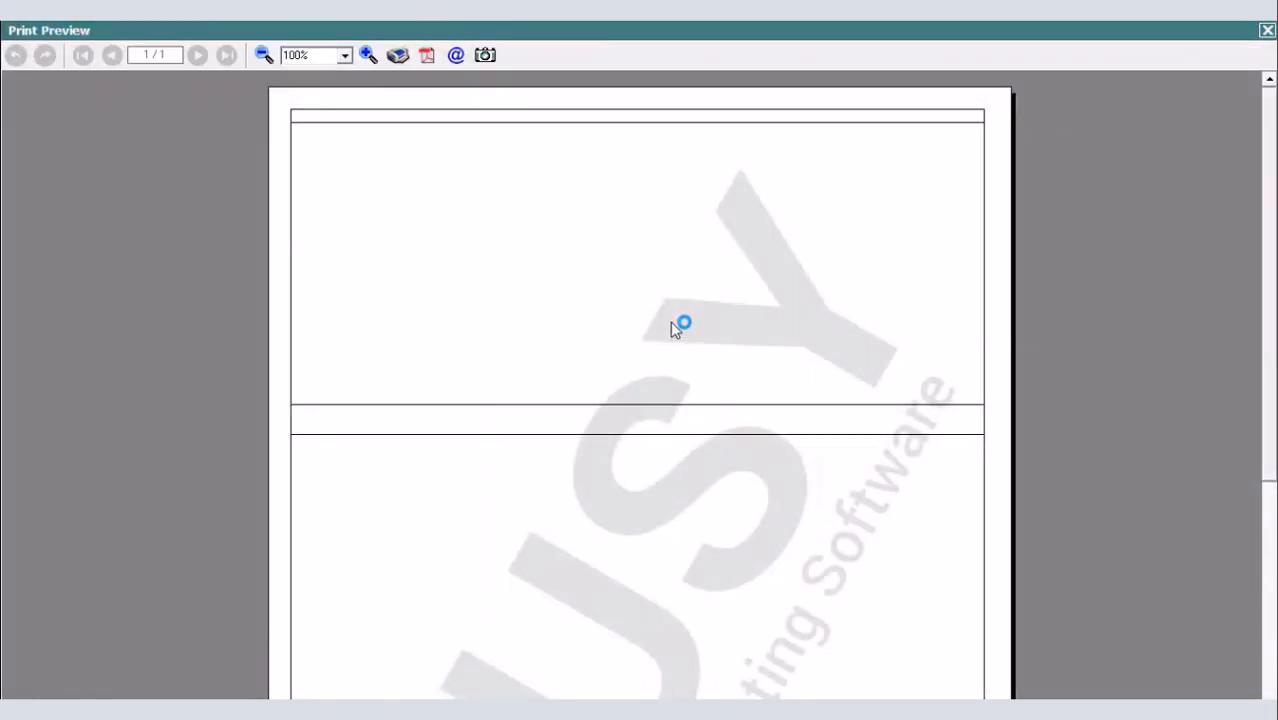
click(264, 55)
mouse_move(1270, 122)
mouse_down()
mouse_move(1272, 262)
mouse_move(1272, 124)
mouse_up()
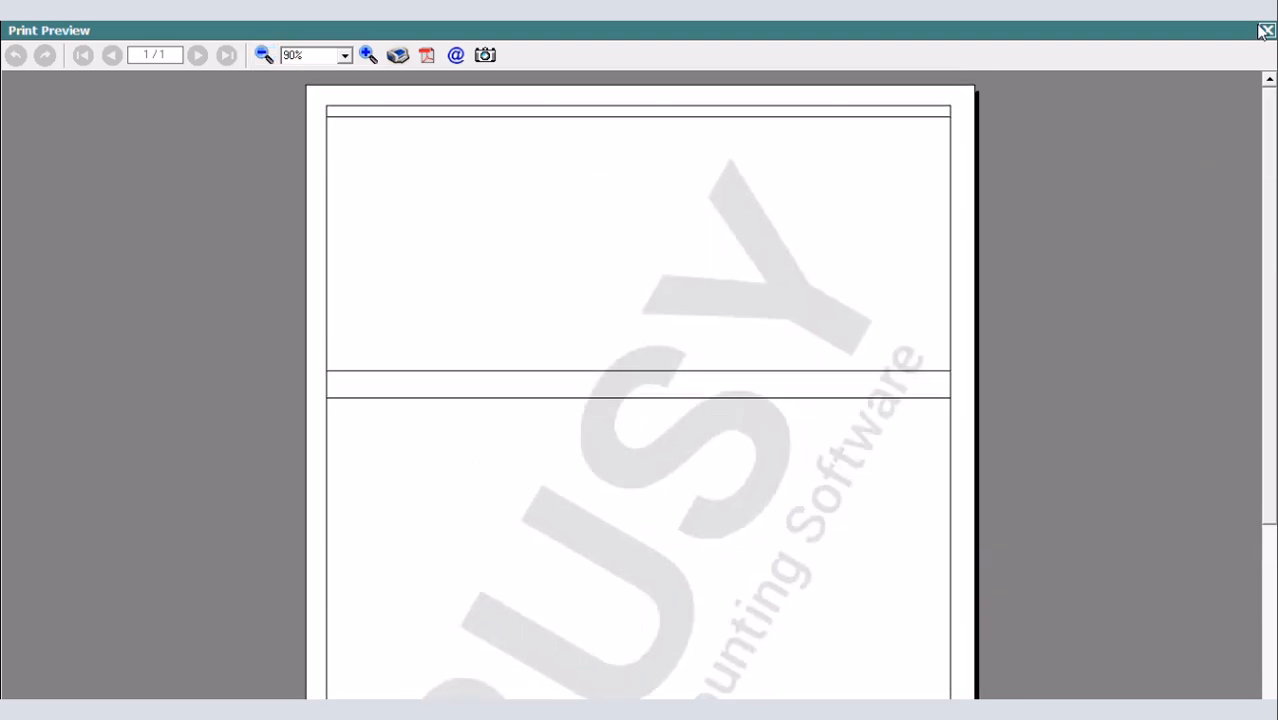
click(1267, 31)
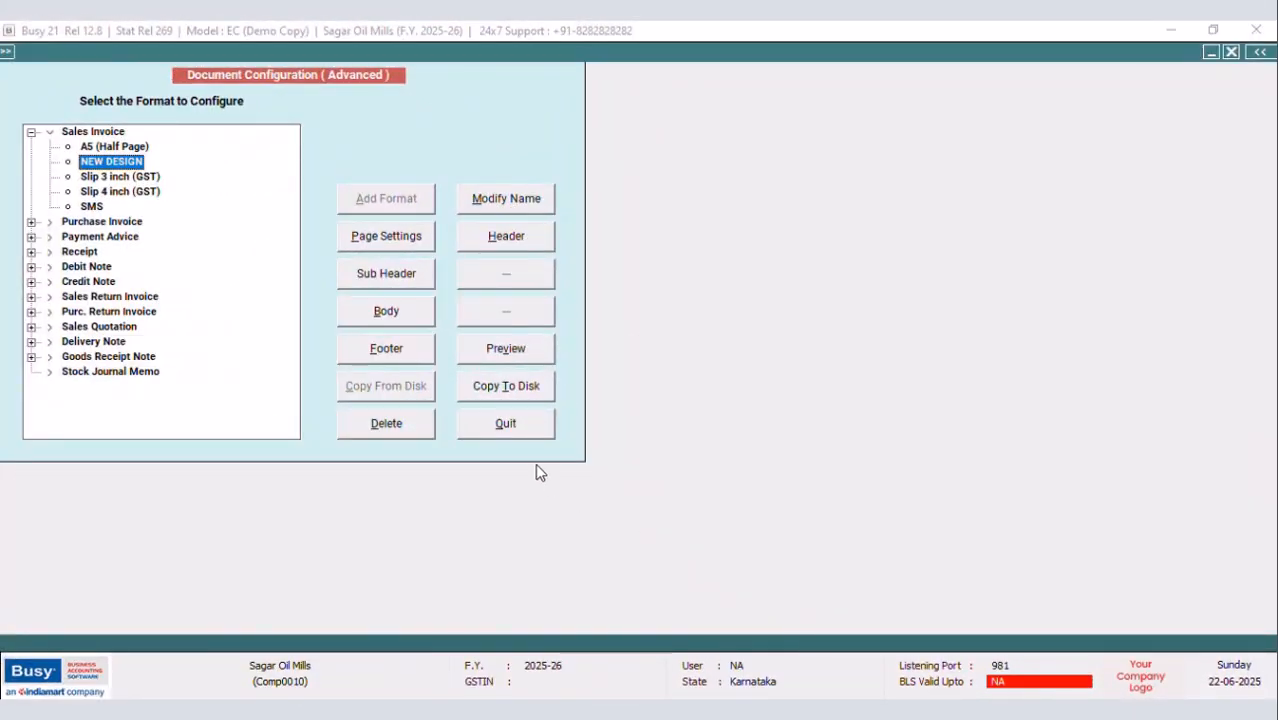
Create a new Direct SQL query named ABC in the SQL Query Executor (Ctrl+Shift+F2)
click(520, 432)
click(157, 292)
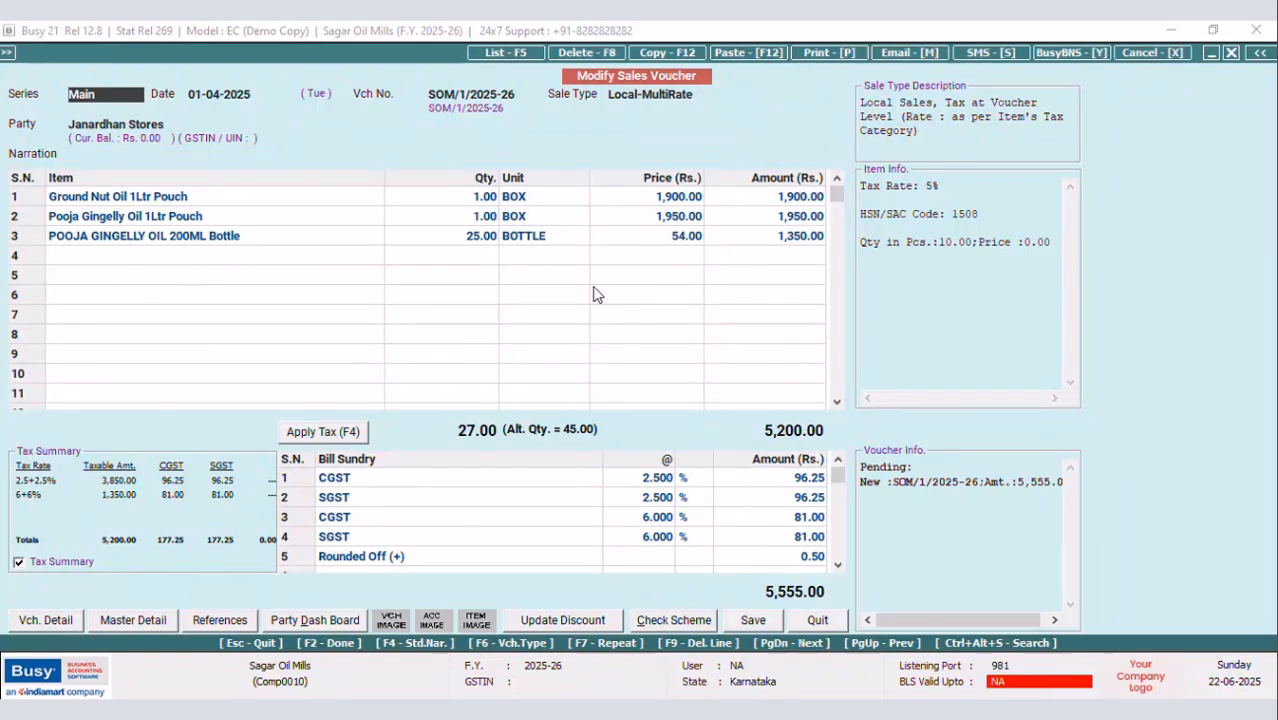
key(ctrl+shift+F2)
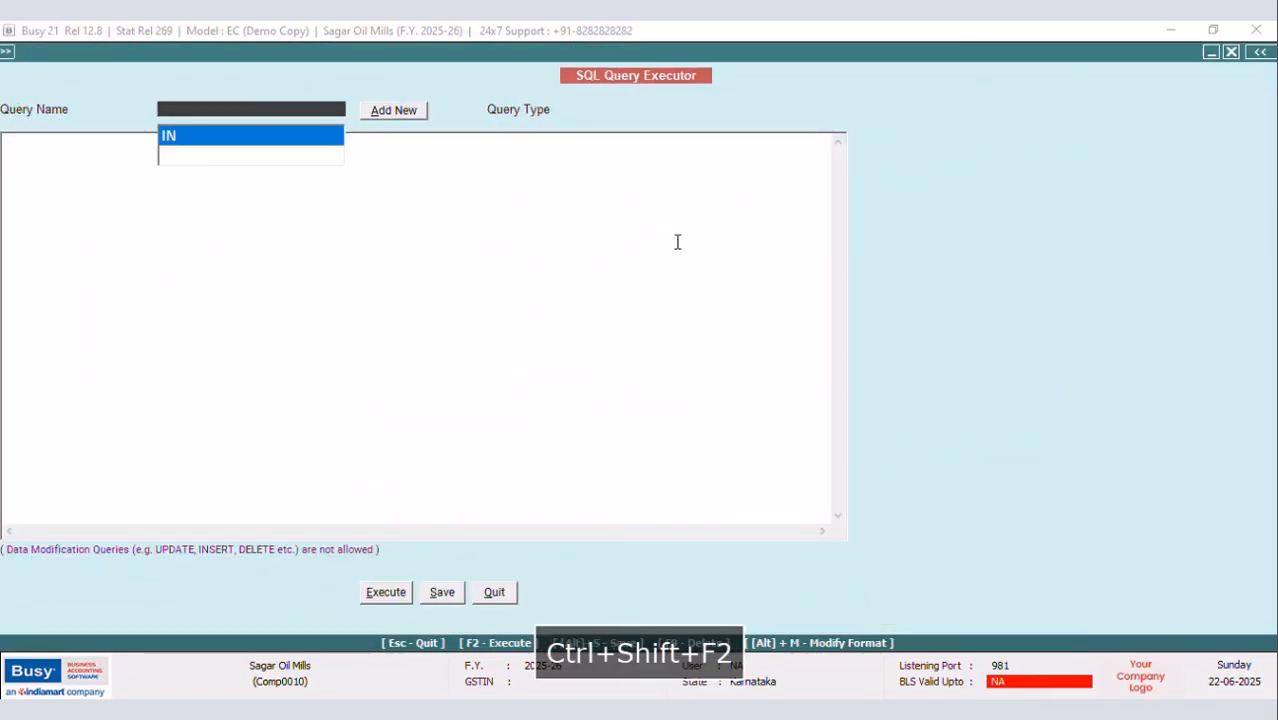
click(385, 112)
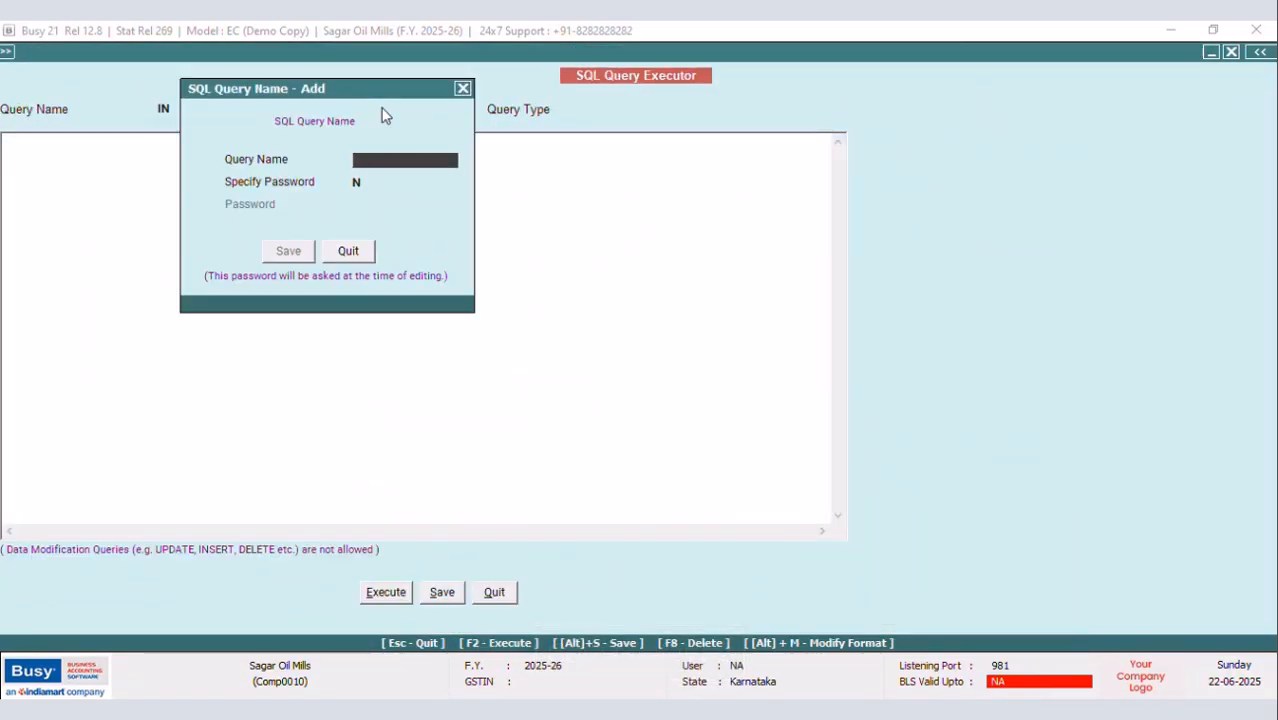
text(A)
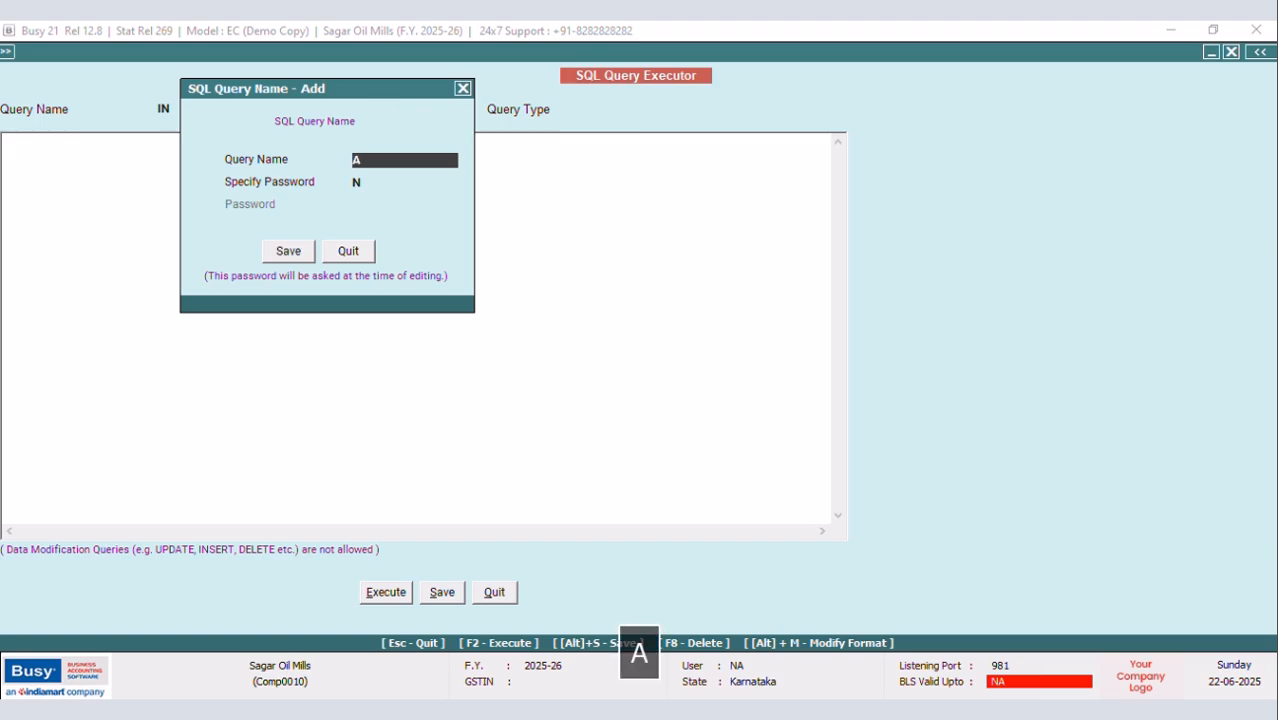
text(BC)
click(288, 251)
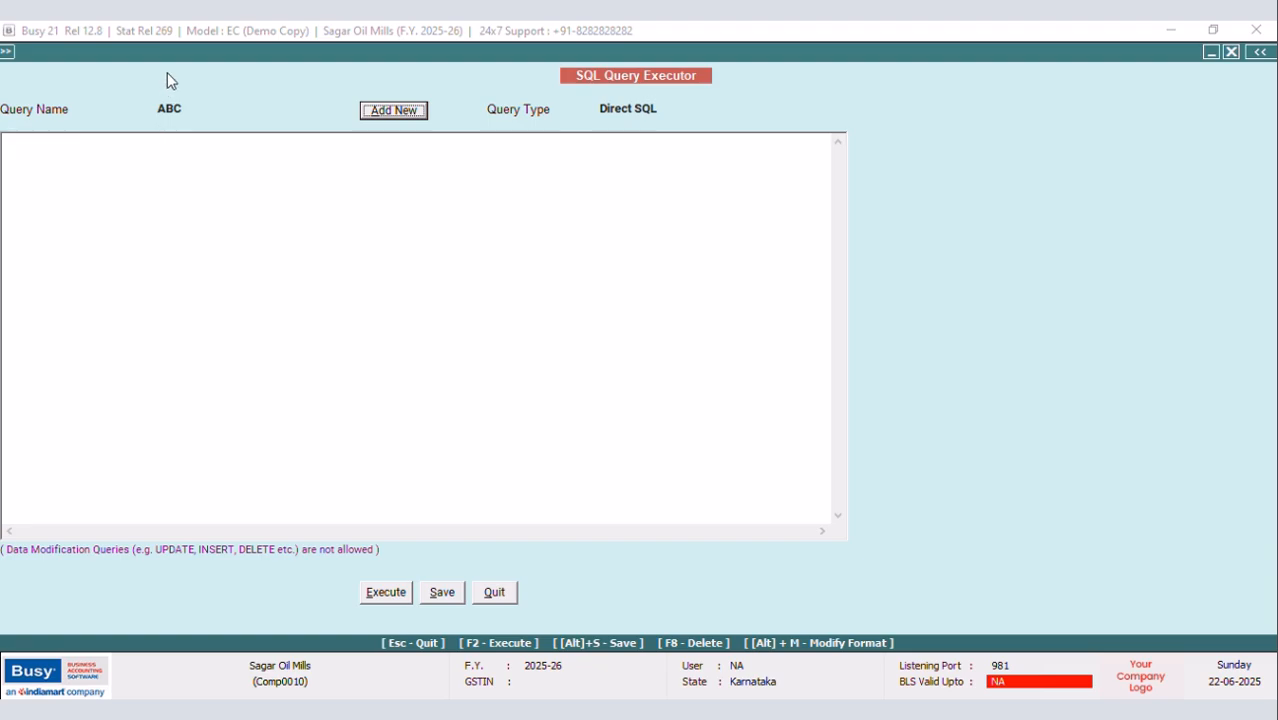
click(66, 150)
Write the query Select Tran2.D5 from Tran2 Where Tran2.VchType=9 and Tran2.RecType=2
key(Caps_Lock)
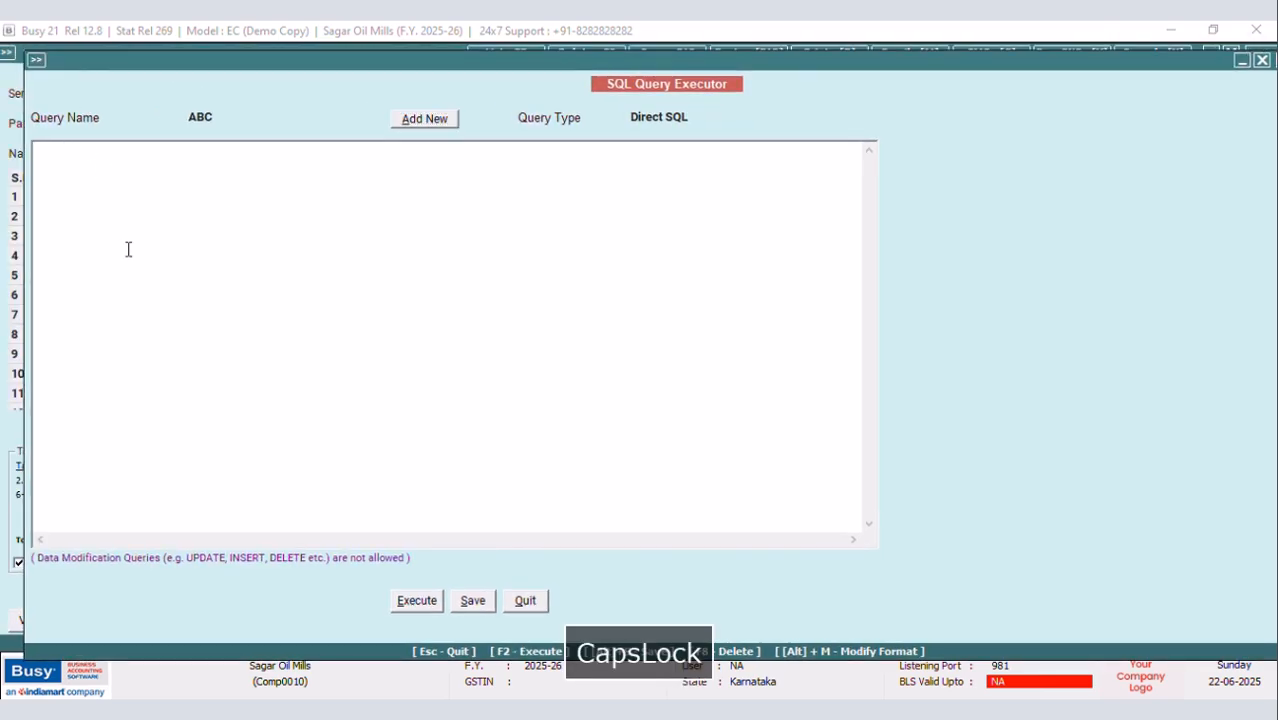
text(Select)
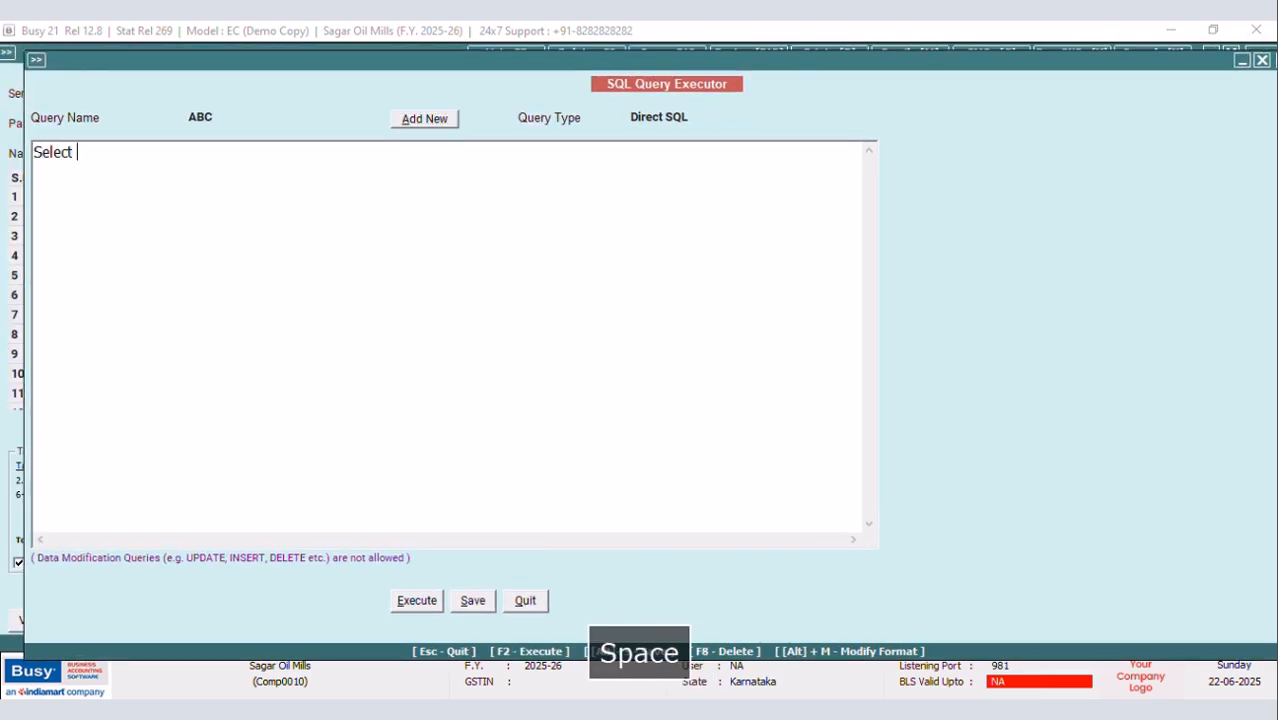
key(Return)
key(Caps_Lock)
text(T)
key(Caps_Lock)
text(ran2)
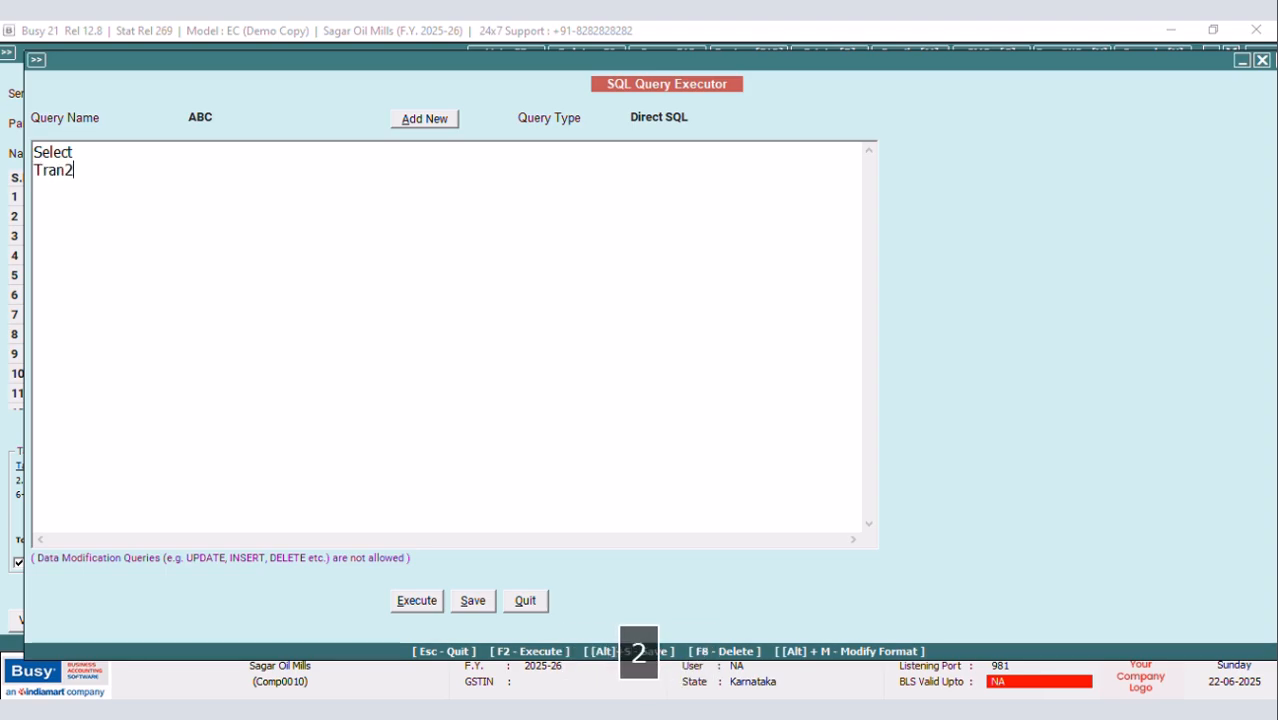
text(.)
key(Caps_Lock)
text(D)
key(Caps_Lock)
text(5)
key(Return)
text(from Tr)
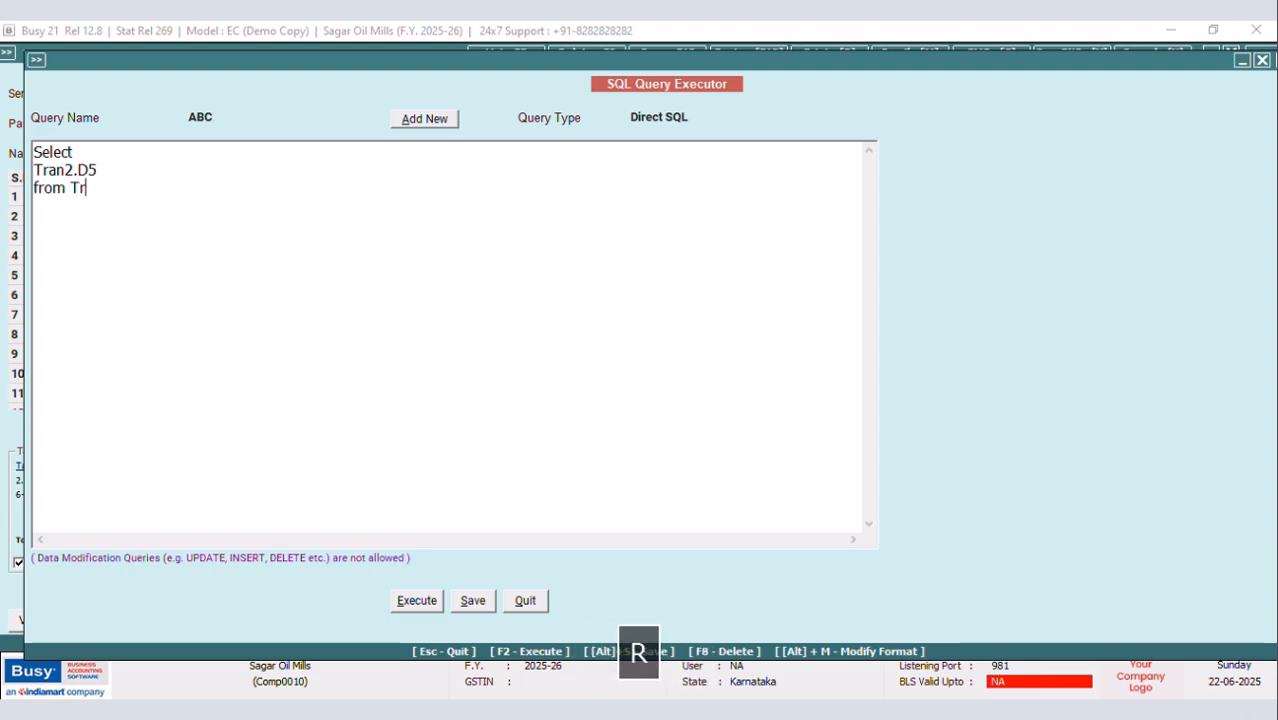
text(an2)
key(Return)
key(Caps_Lock)
text(W)
key(Caps_Lock)
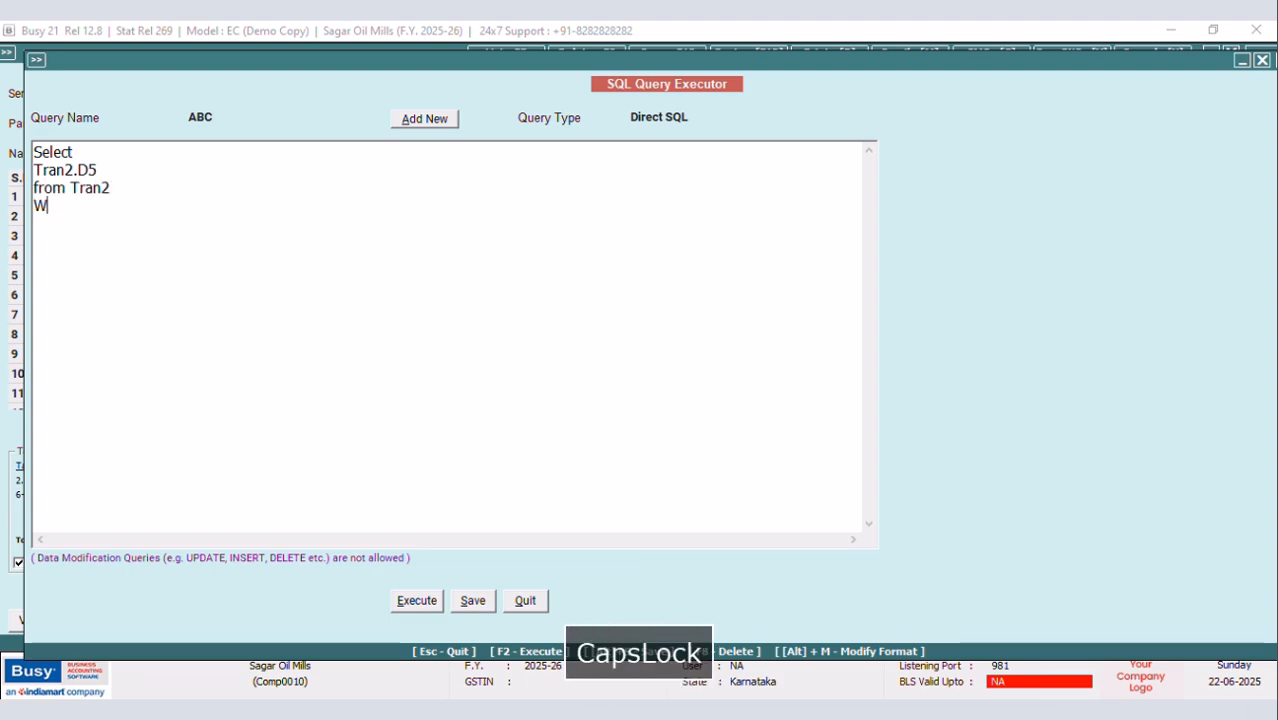
text(here Tran2.Vch)
key(Caps_Lock)
text(T)
key(Caps_Lock)
text(ype=9 and)
key(Caps_Lock)
text(T)
key(Caps_Lock)
text(ran2)
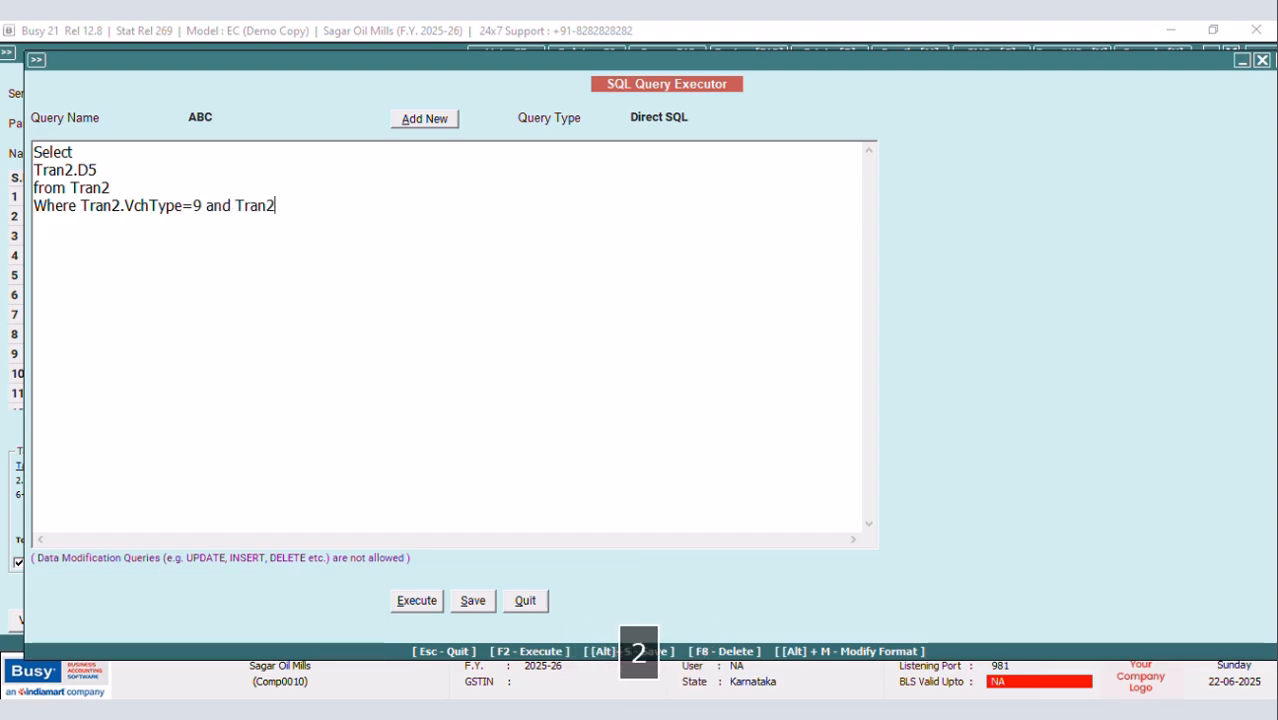
text(.RecType)
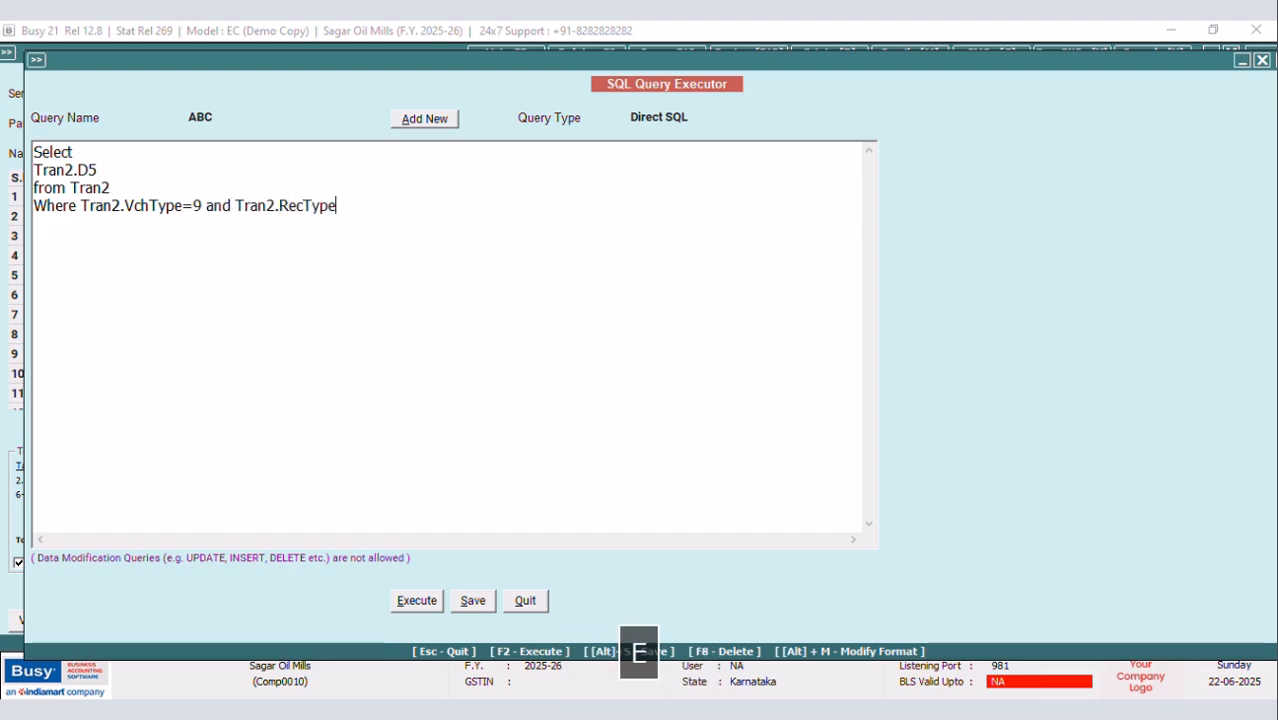
text(=2)
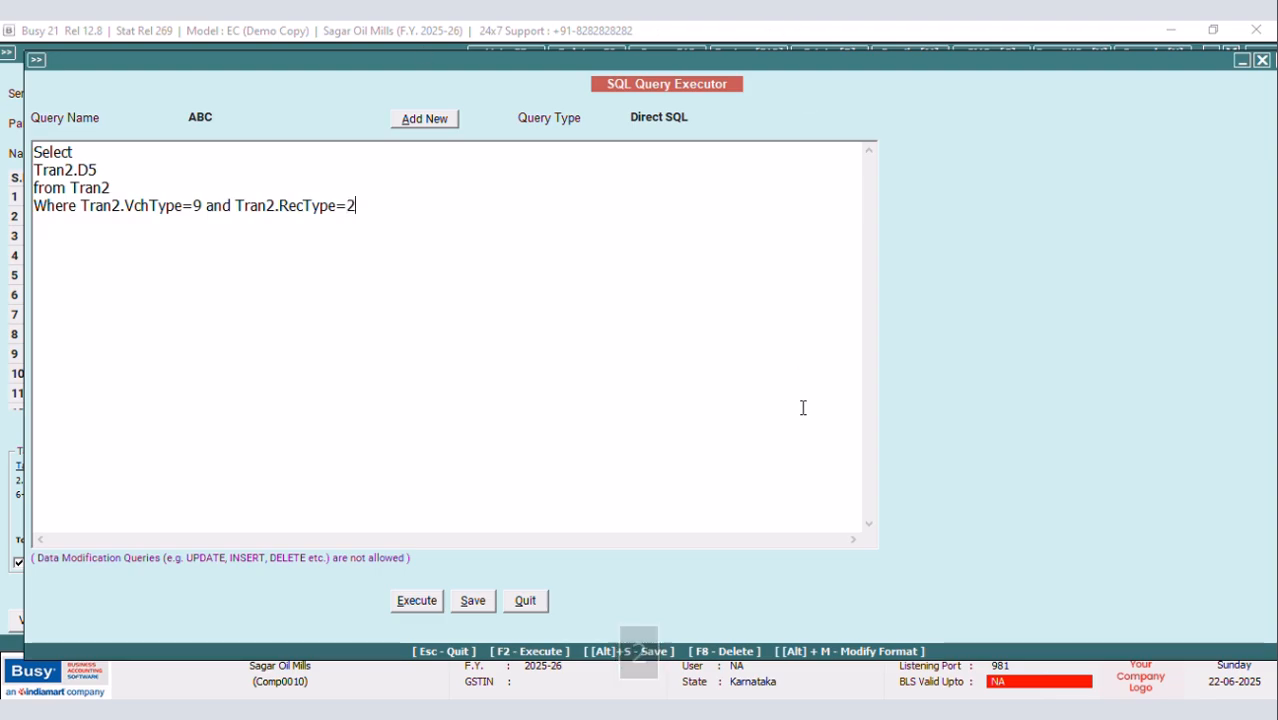
Save and execute query ABC, returning 1900.00, 1950.00 and 1350.00
click(489, 603)
click(767, 412)
click(411, 604)
click(737, 405)
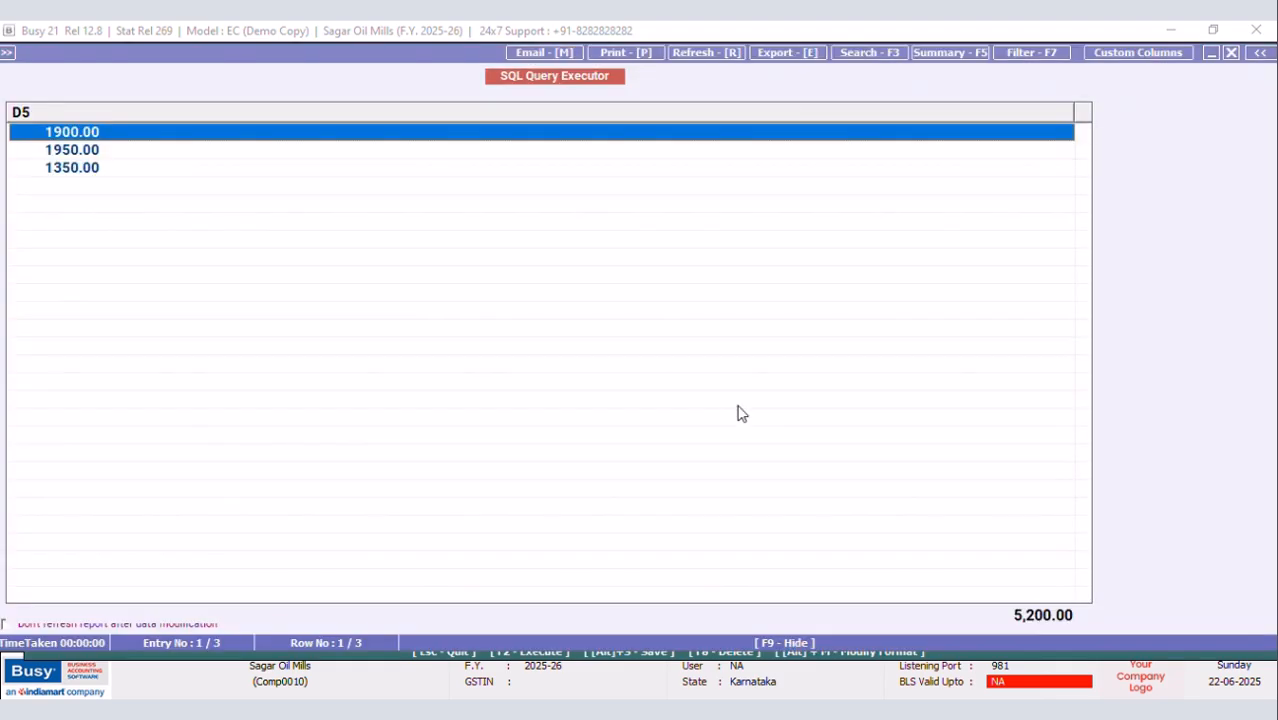
click(1233, 53)
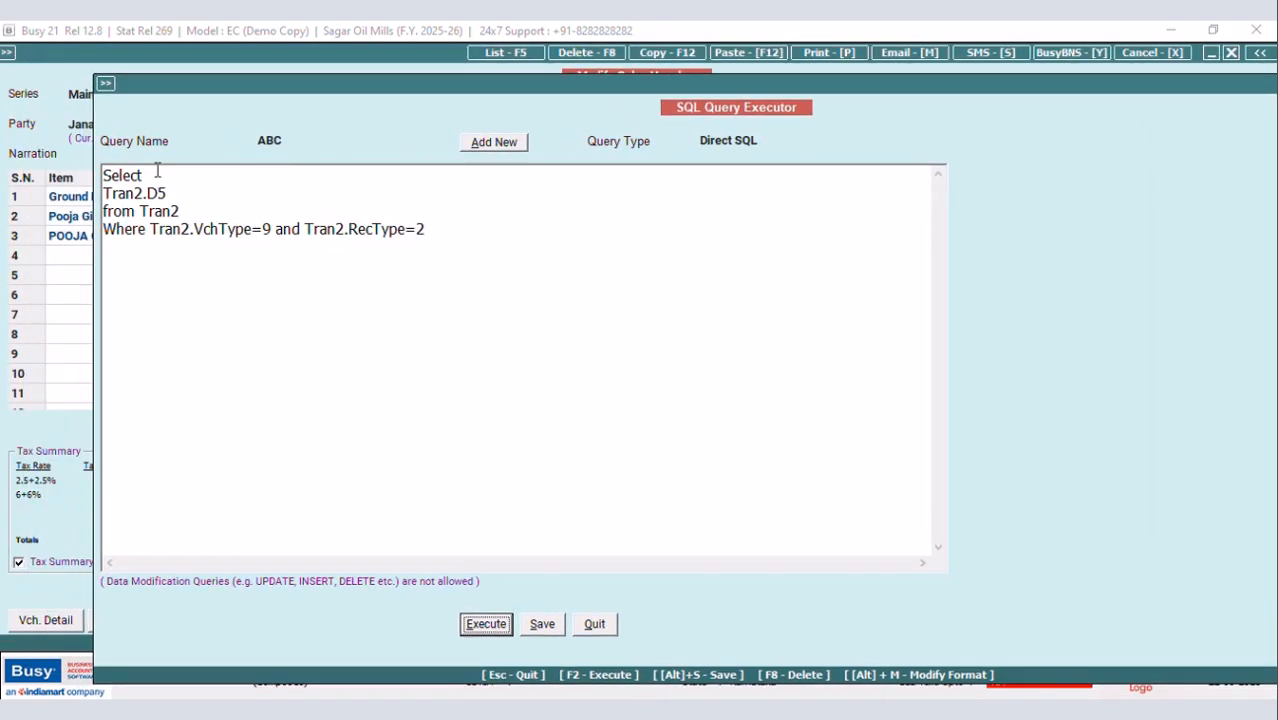
Change the selected column to FORMAT(Tran2.D6,'C','hi-IN')
click(105, 196)
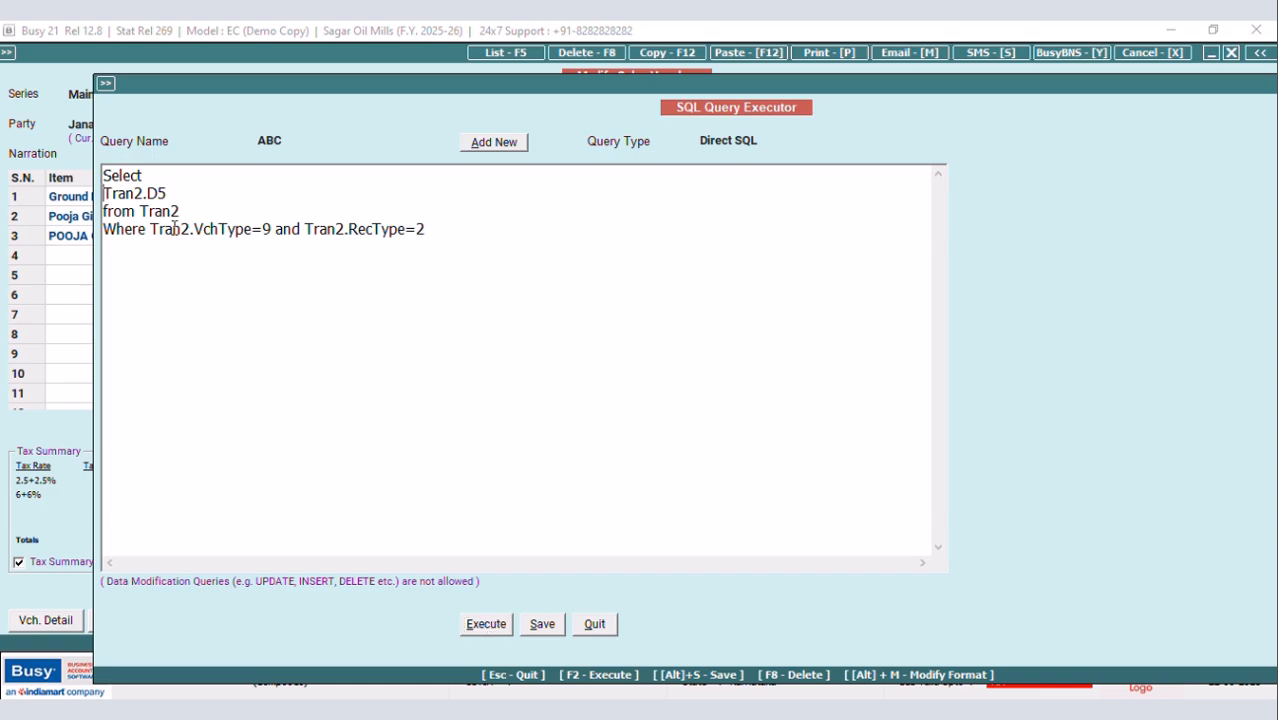
key(Caps_Lock)
text(FORMAT)
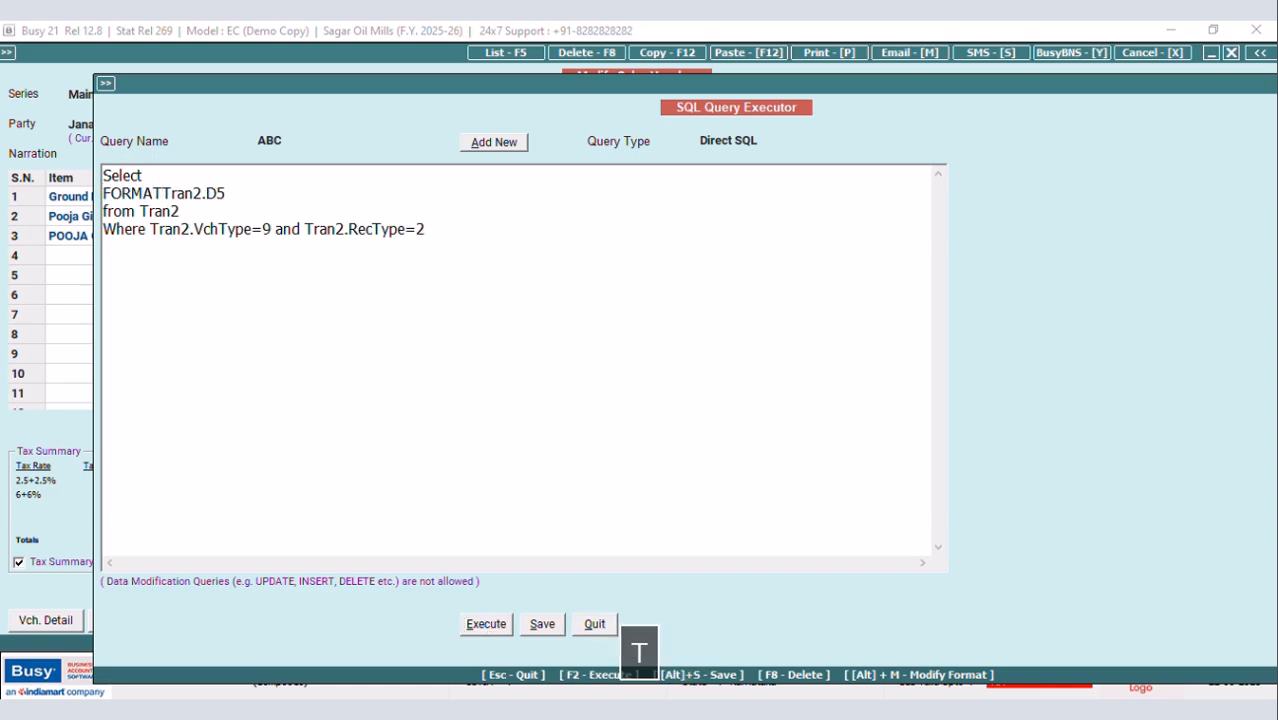
text(()
click(245, 193)
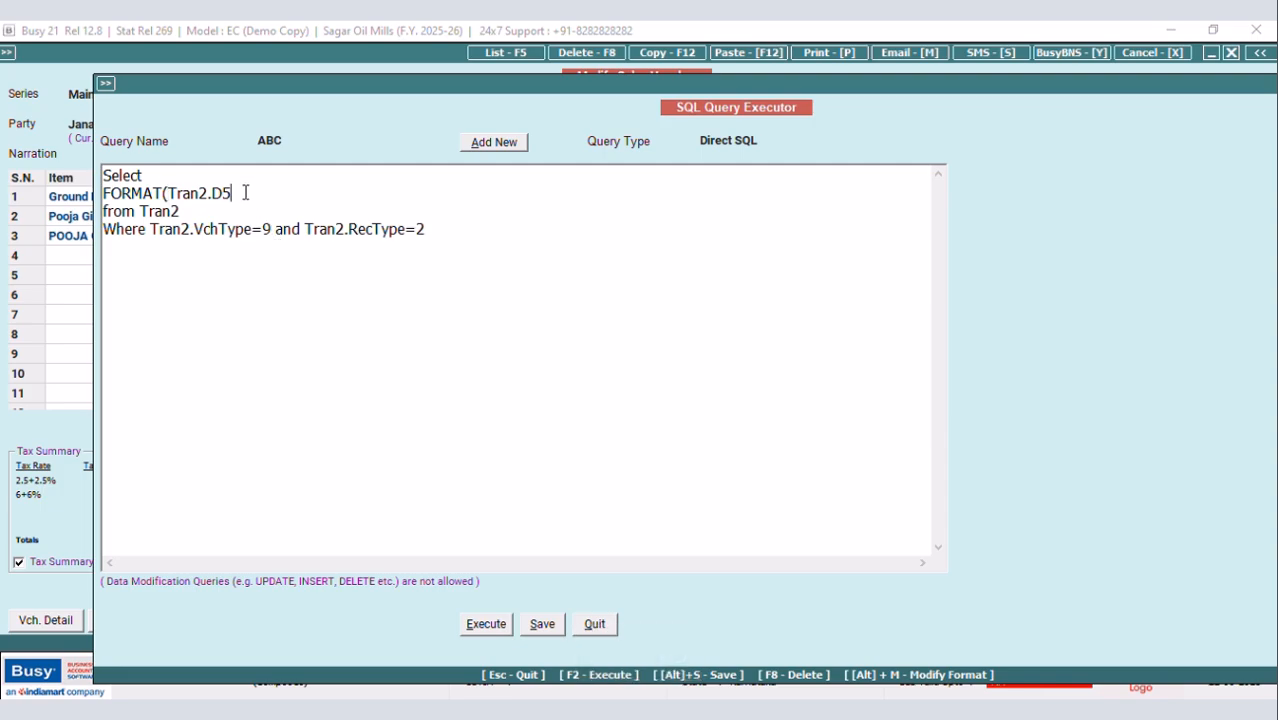
key(BackSpace)
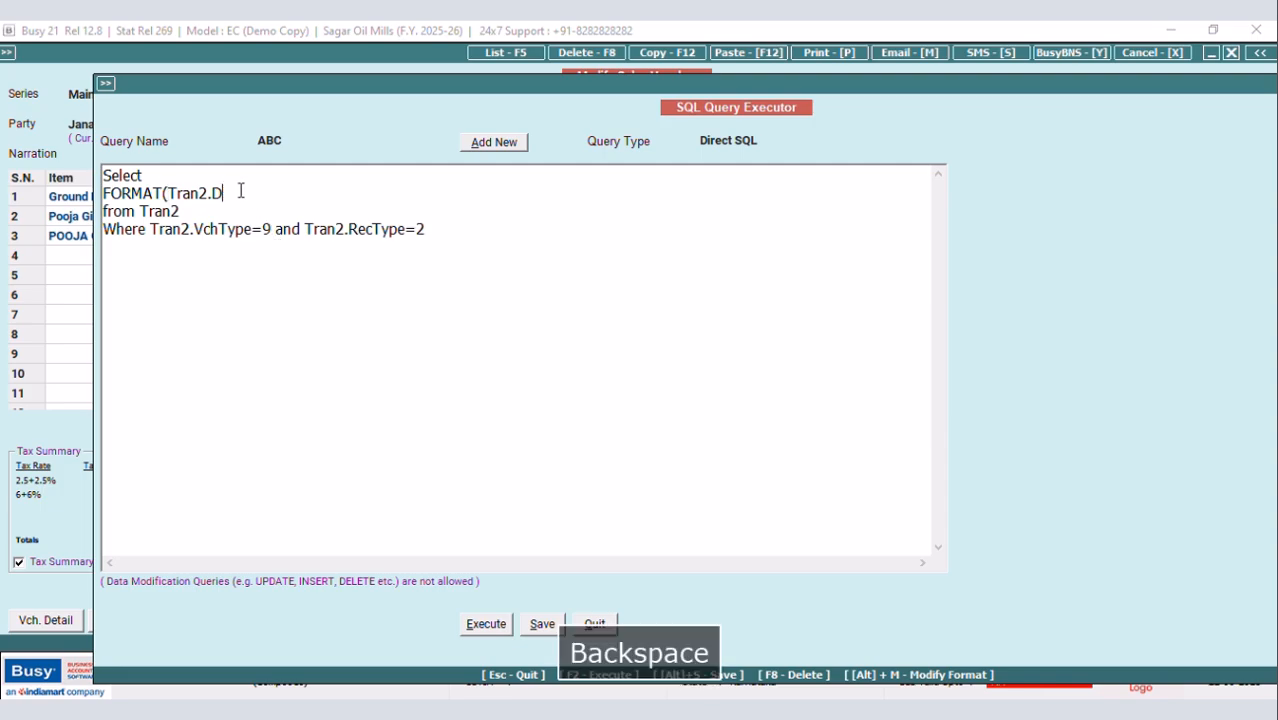
text(6,'C)
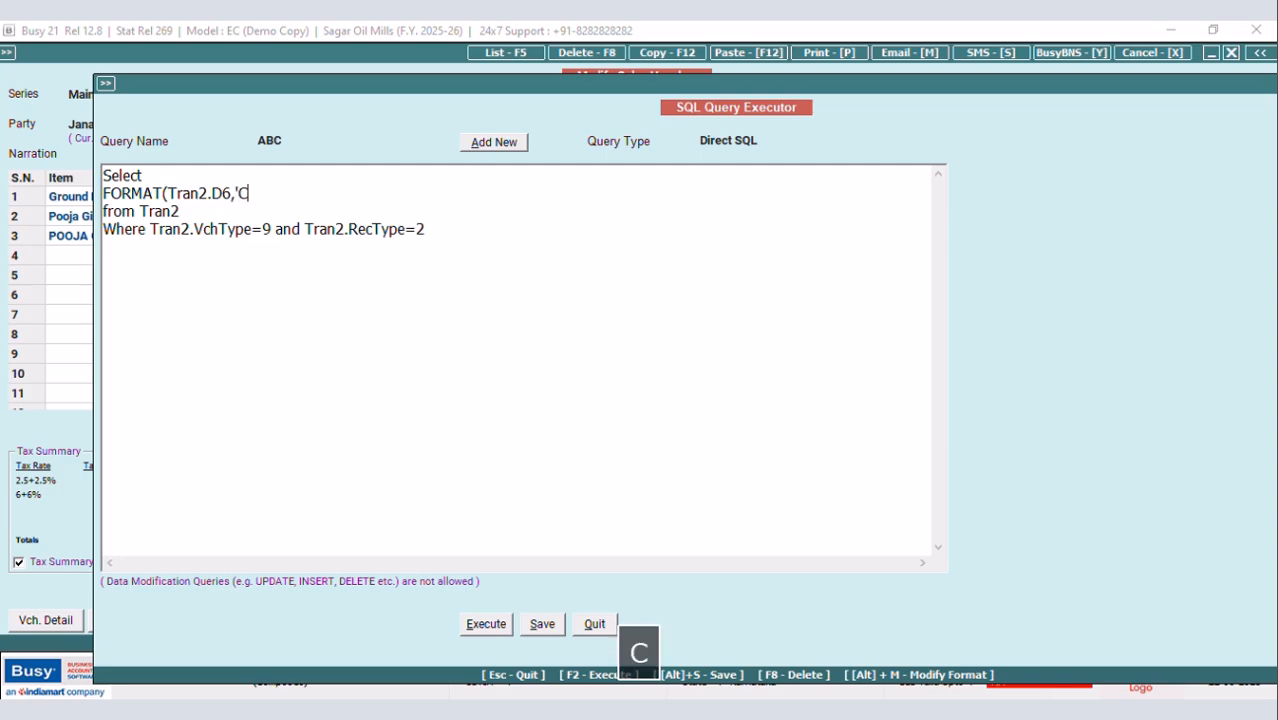
text(',')
key(Caps_Lock)
text(h)
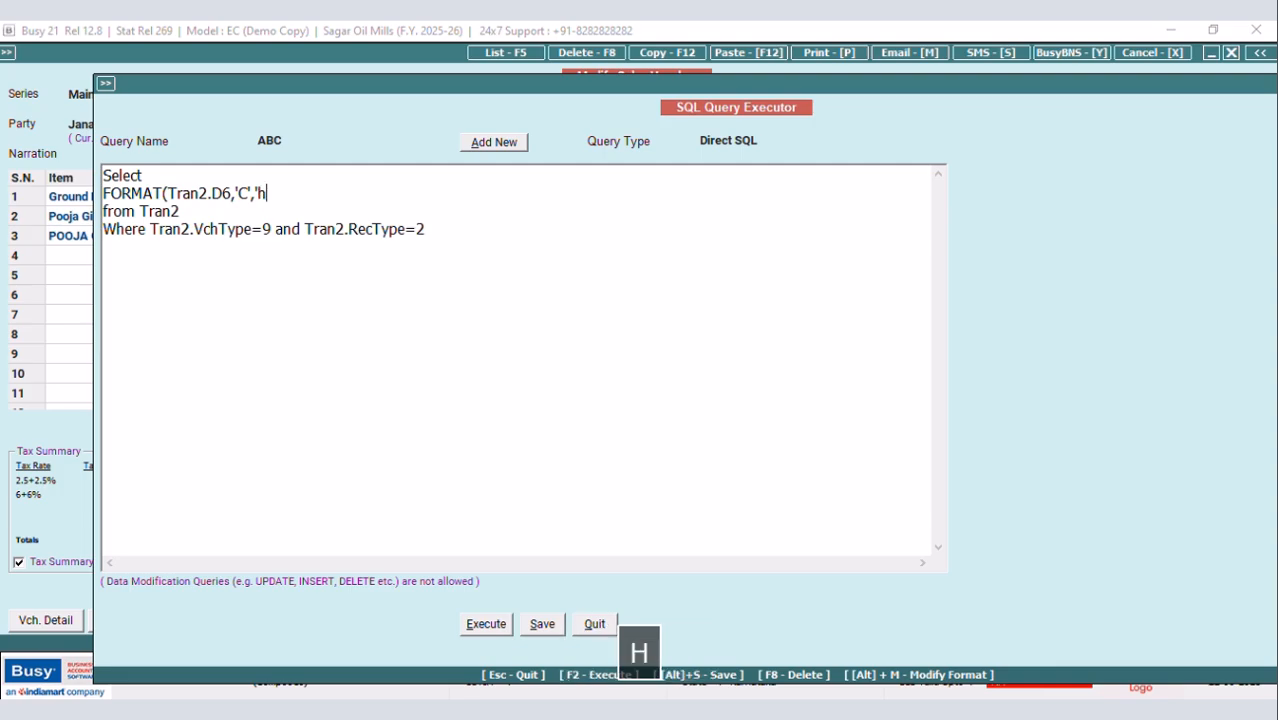
text(i-)
key(Caps_Lock)
text(IN'))
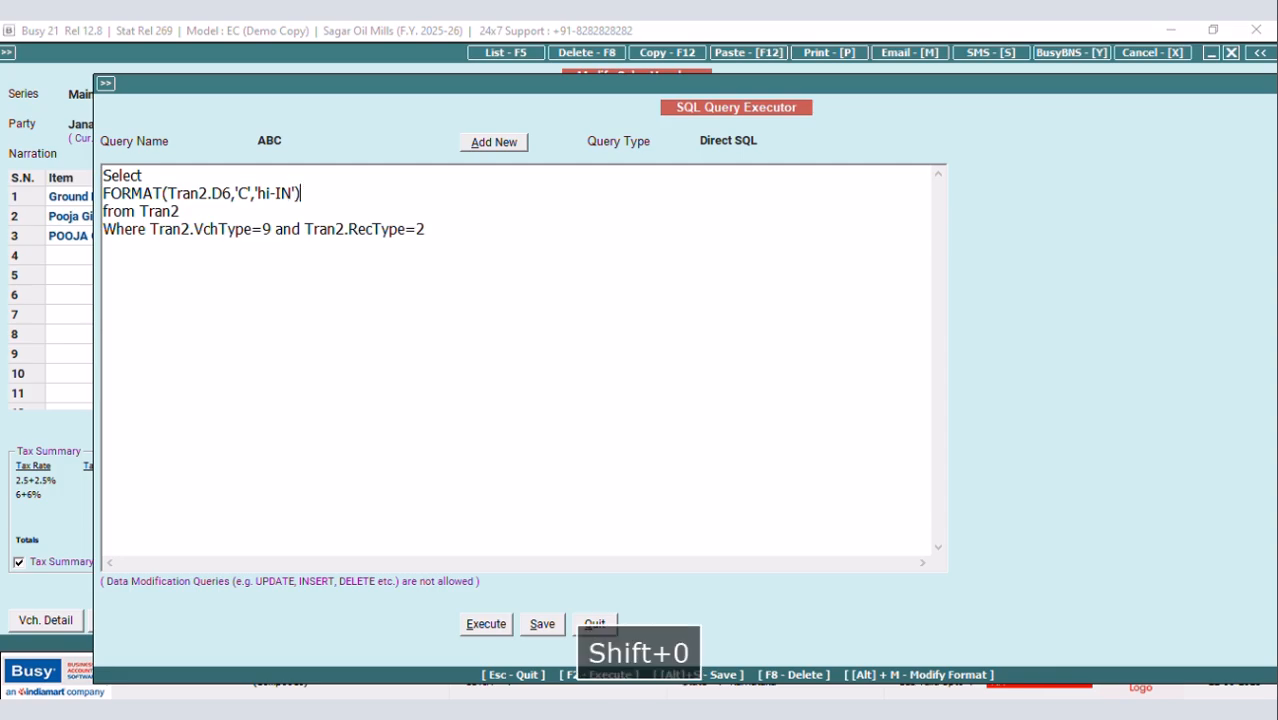
Save the updated ABC query and execute it
click(540, 624)
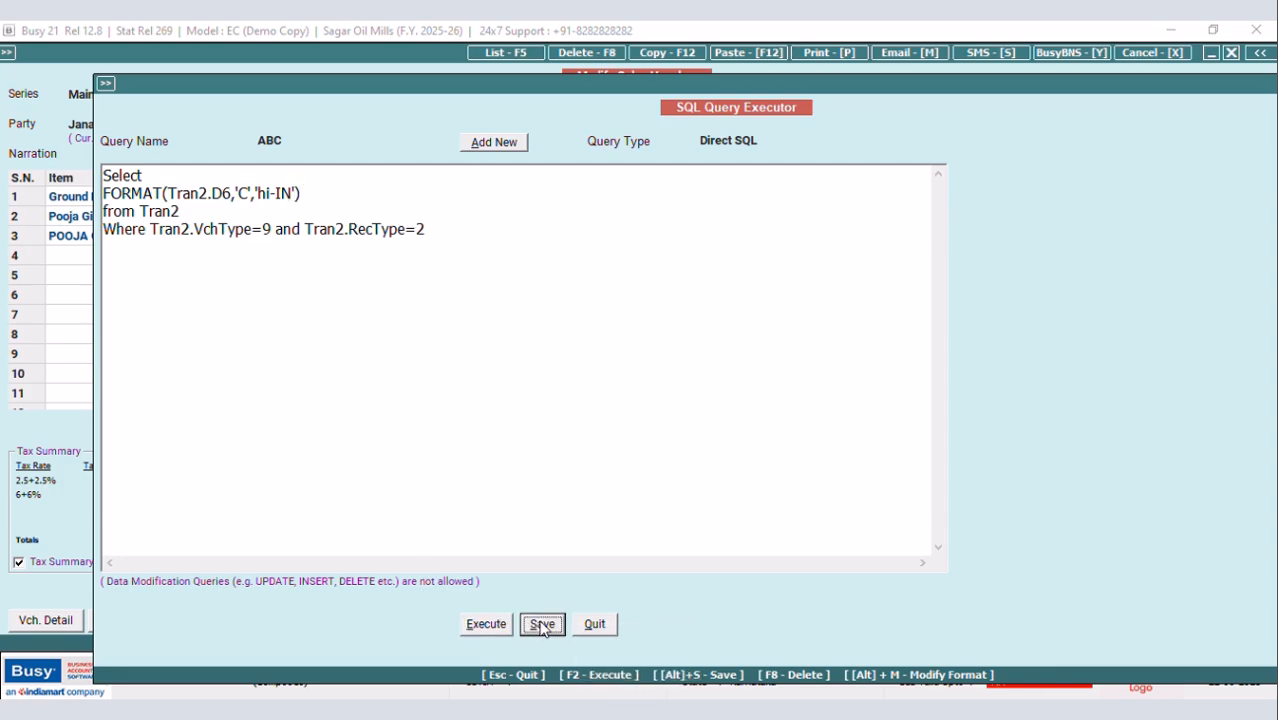
click(750, 405)
click(497, 625)
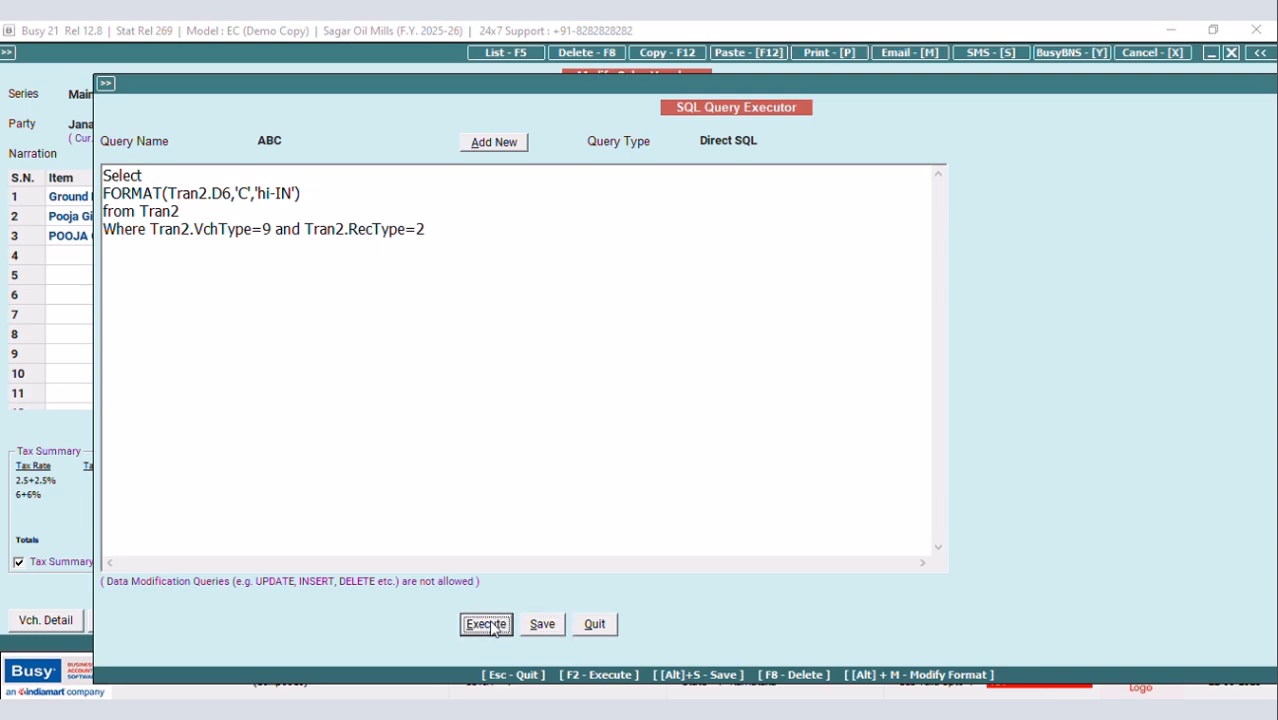
click(751, 406)
Dismiss the run-time error and demo-mode notice, then reopen Sagar Oil Mills from the company list
click(700, 442)
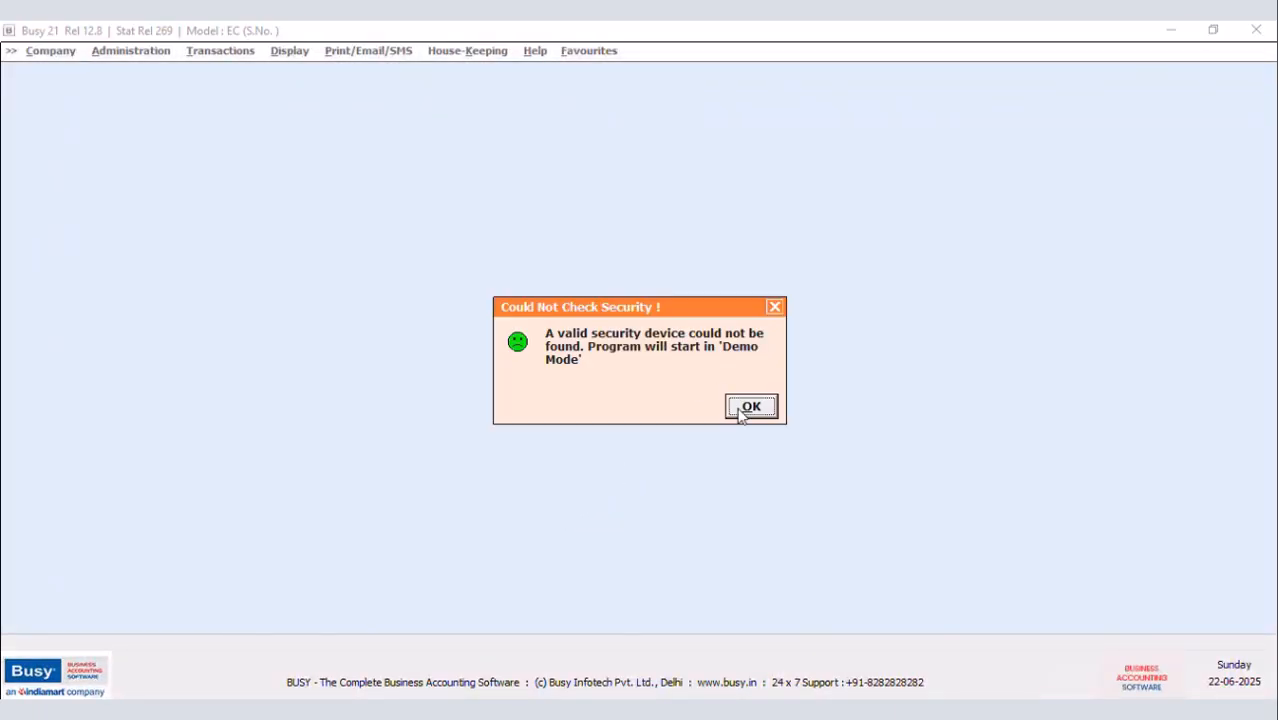
click(736, 405)
click(65, 74)
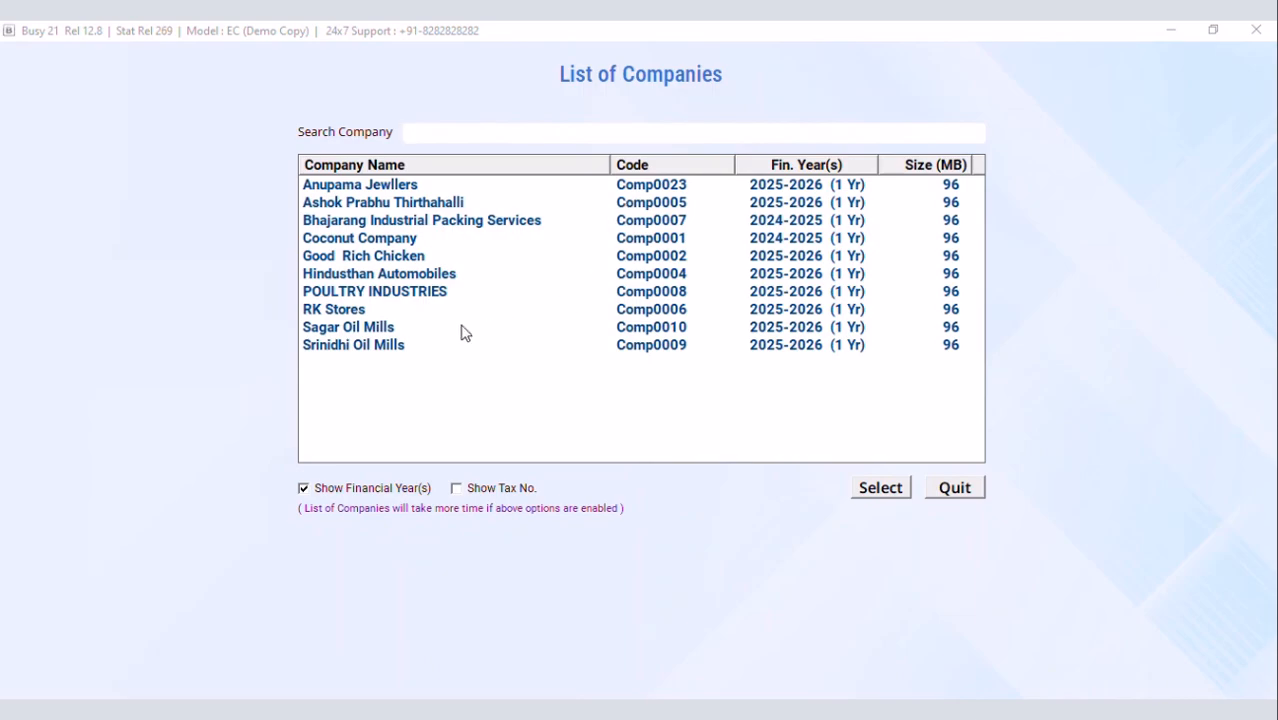
click(390, 352)
click(386, 334)
click(880, 487)
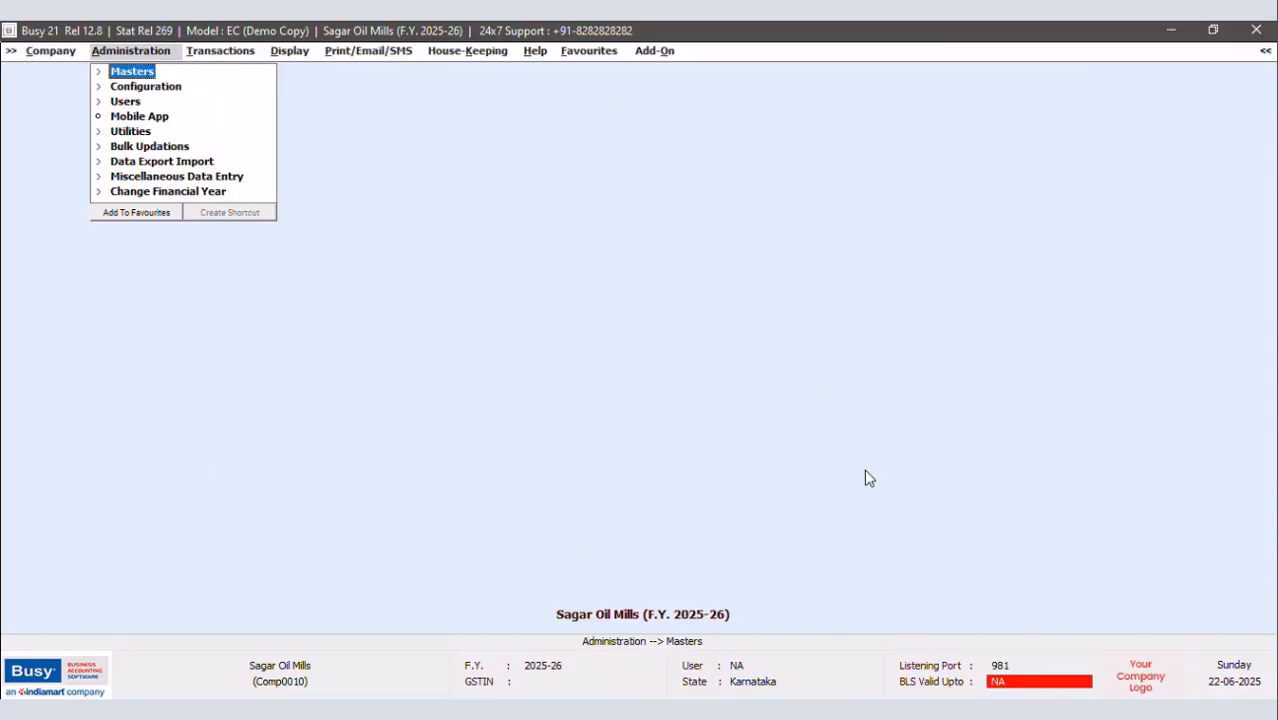
Load query ABC and wrap its FORMAT expression in CAST(... AS VARCHAR)
key(ctrl+shift+F2)
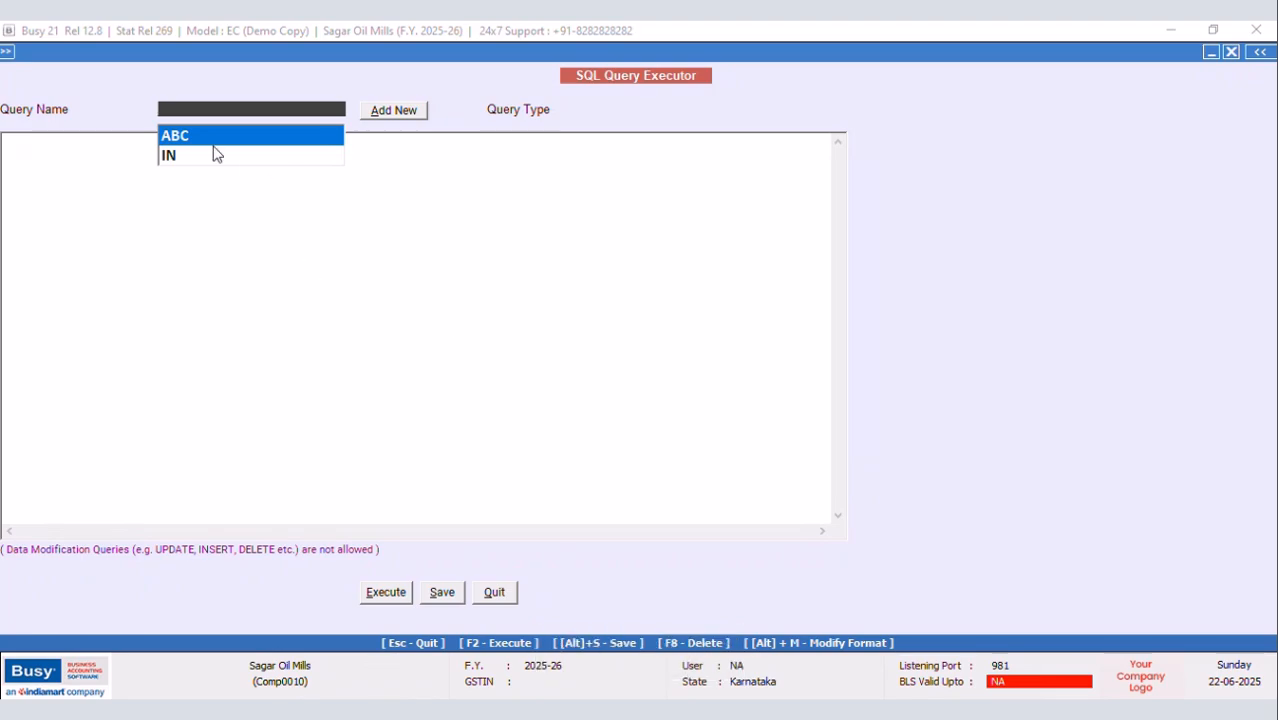
key(Return)
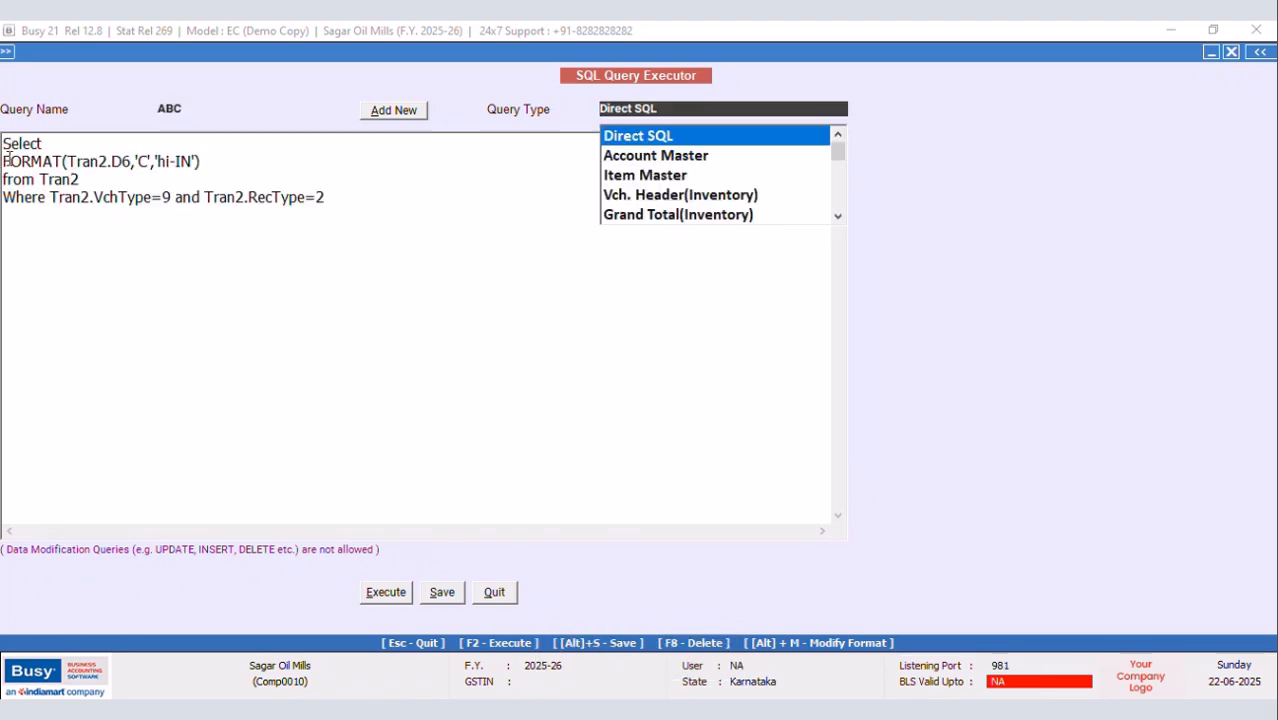
key(Return)
text(CAST)
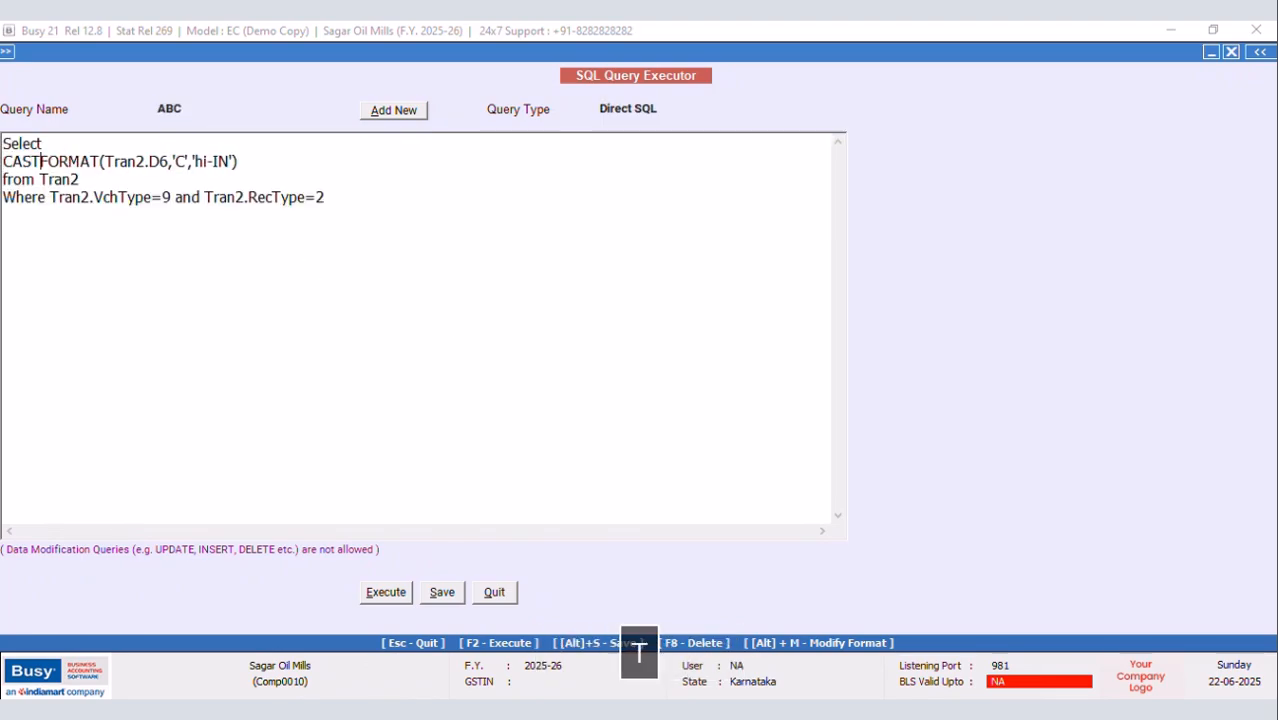
text(()
click(262, 157)
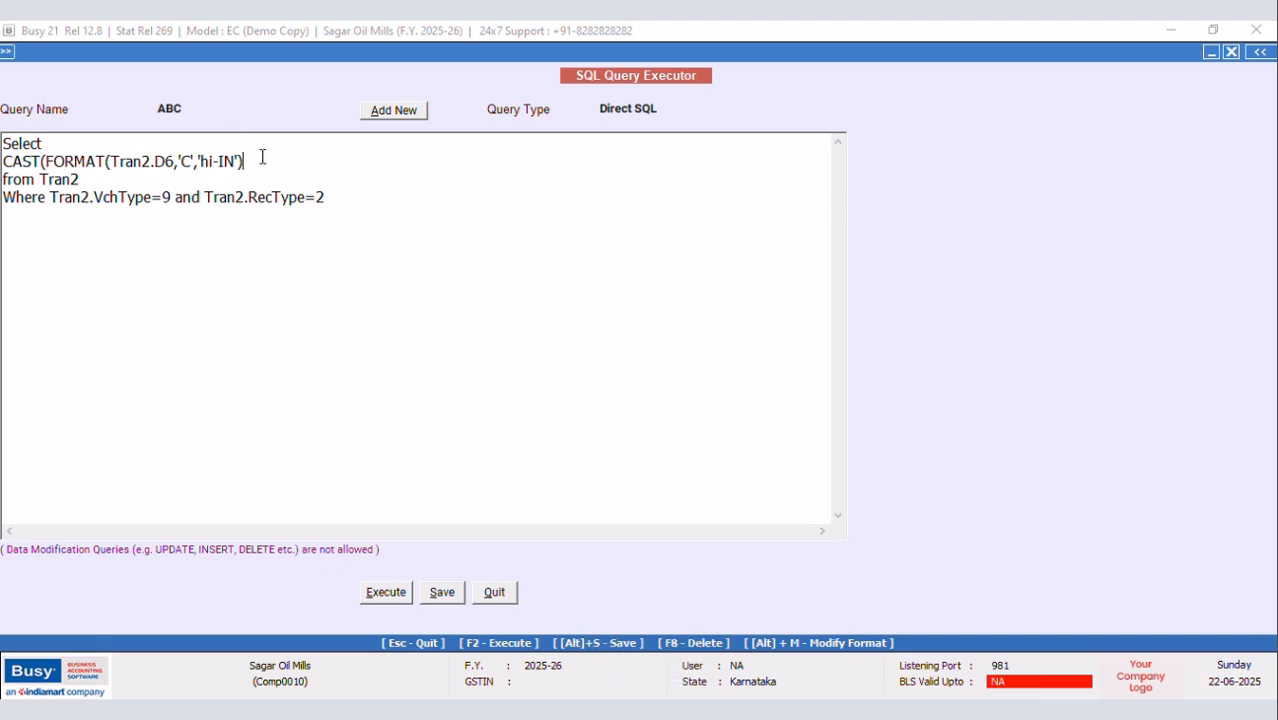
text(AS VAR)
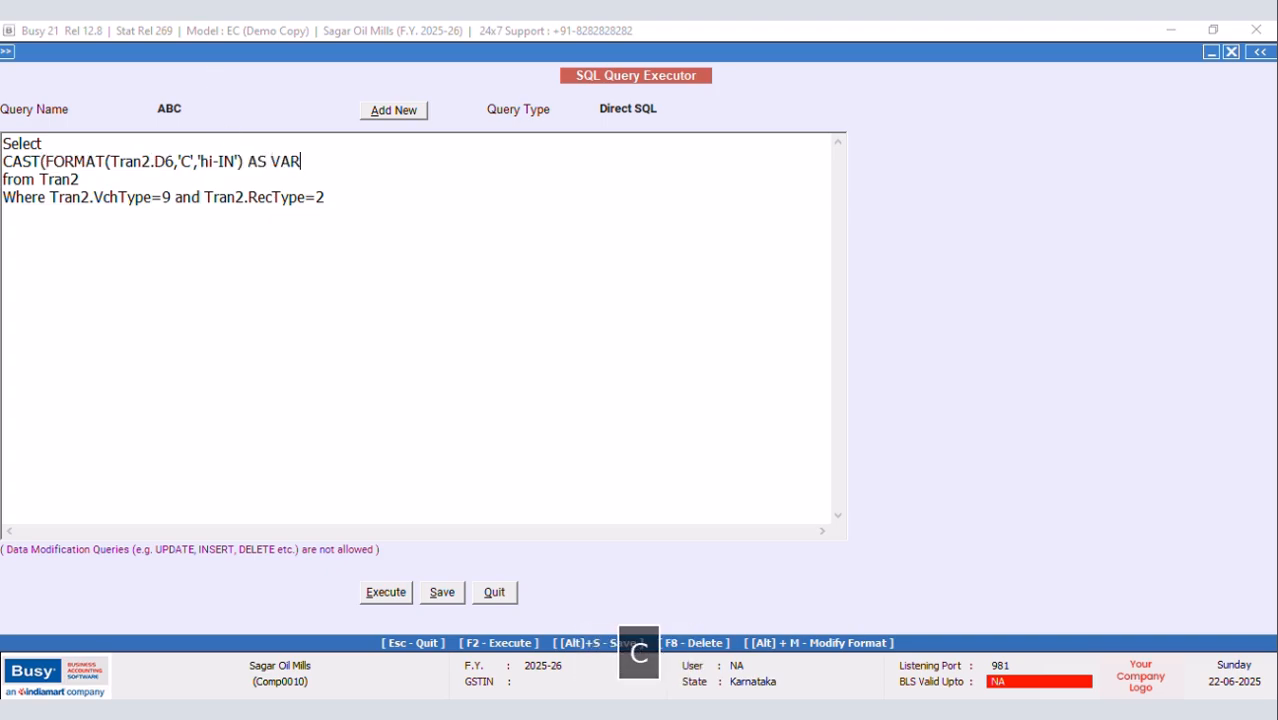
text(CHAR))
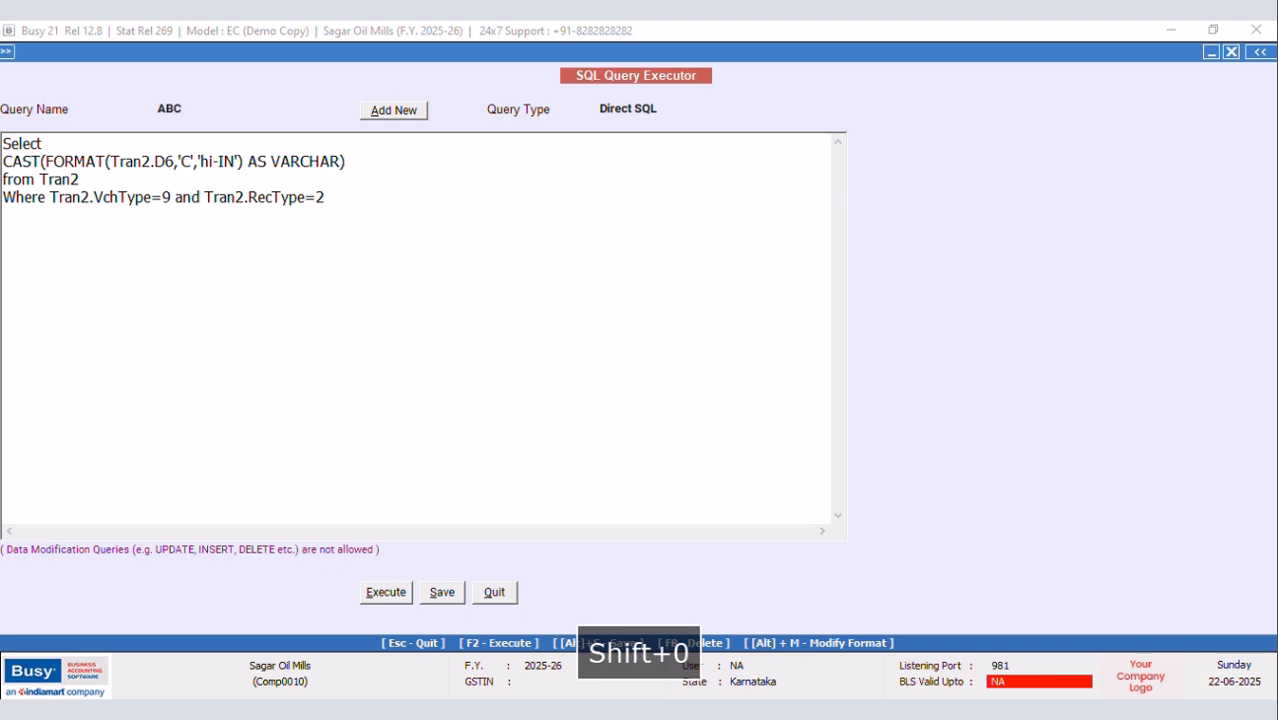
Save and run the query, returning ?1,900.00, ?1,950.00 and ?54.00
click(442, 592)
click(748, 404)
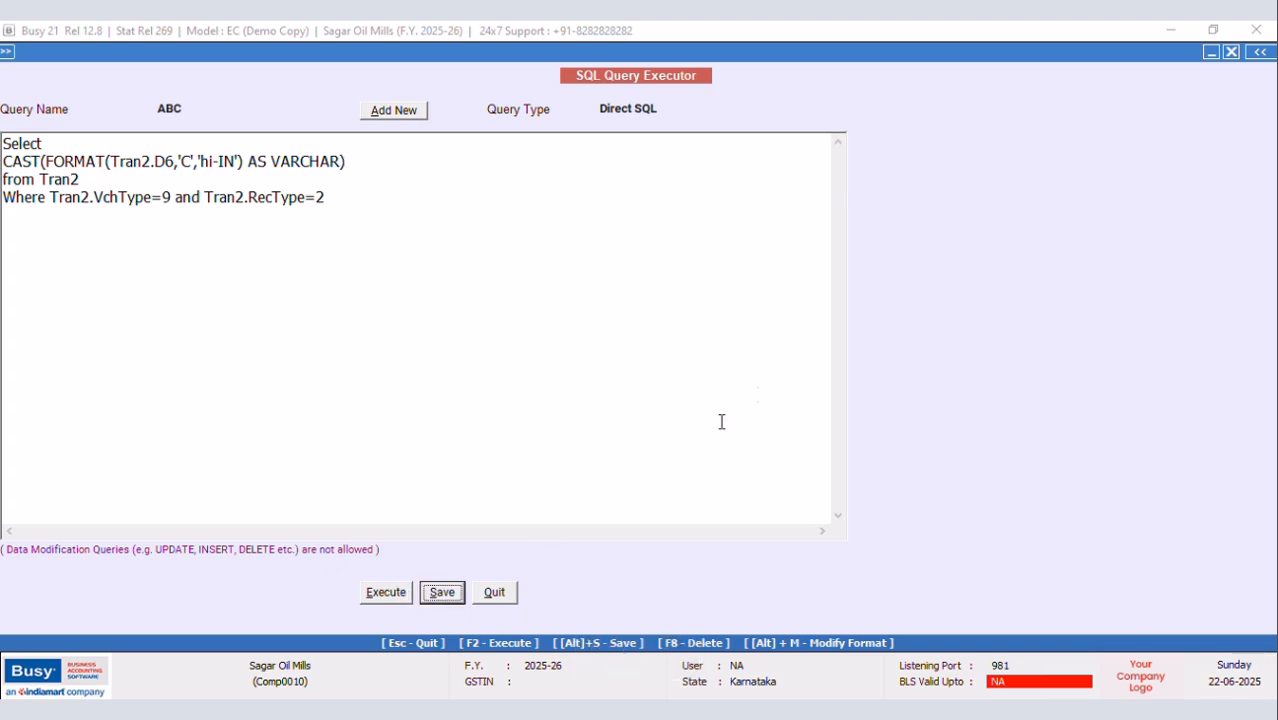
click(382, 594)
click(752, 406)
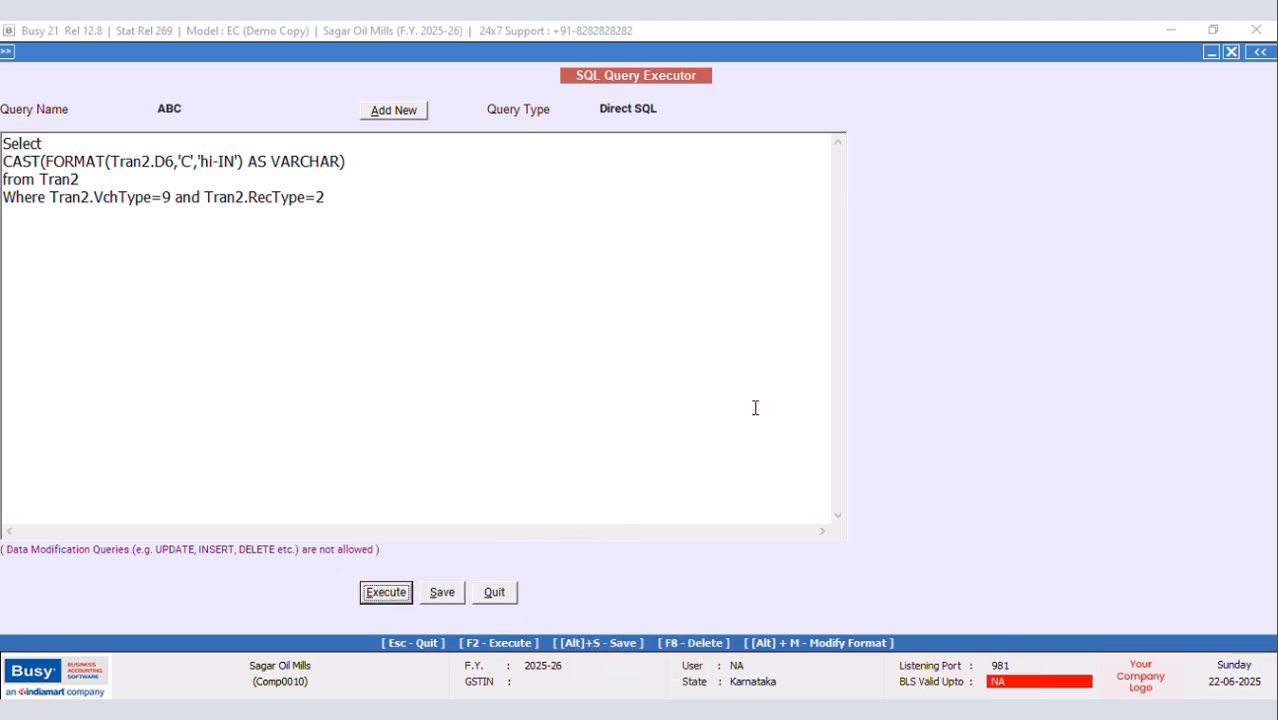
click(1230, 54)
Wrap the CAST amount expression in TRANSLATE(..., '? ', 'Rs') after Select
click(60, 143)
key(Return)
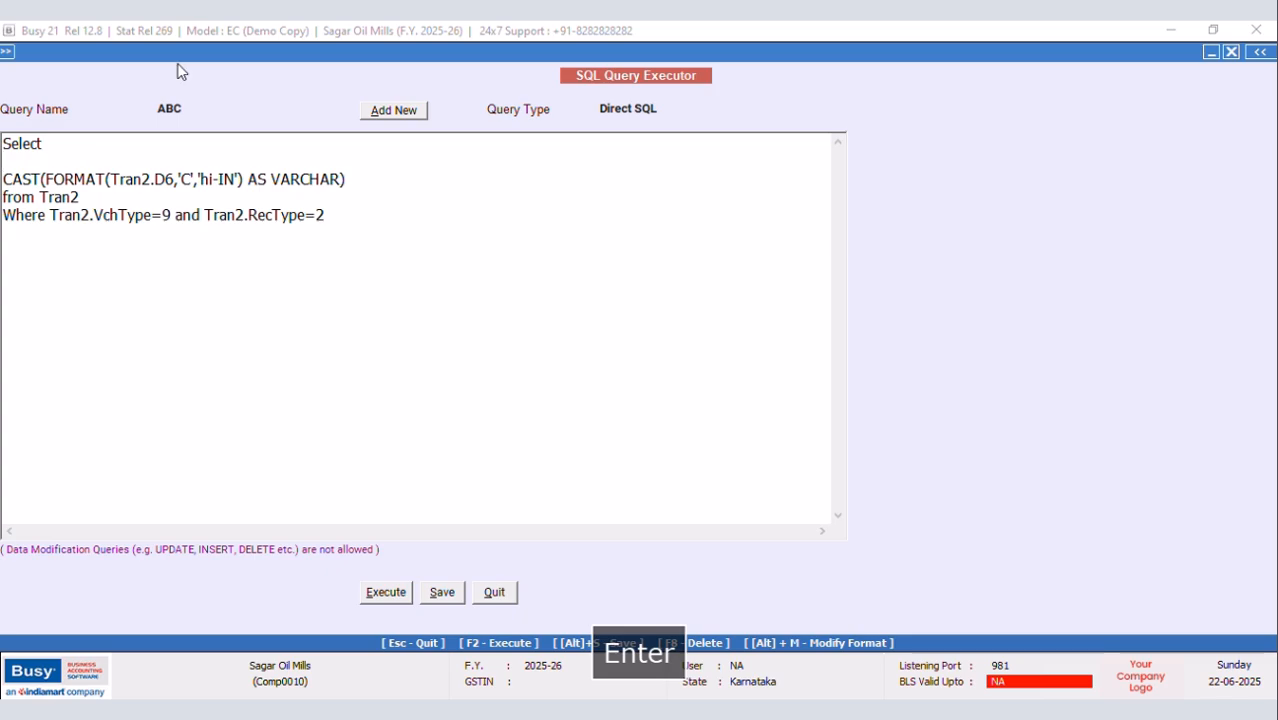
key(Caps_Lock)
text(T)
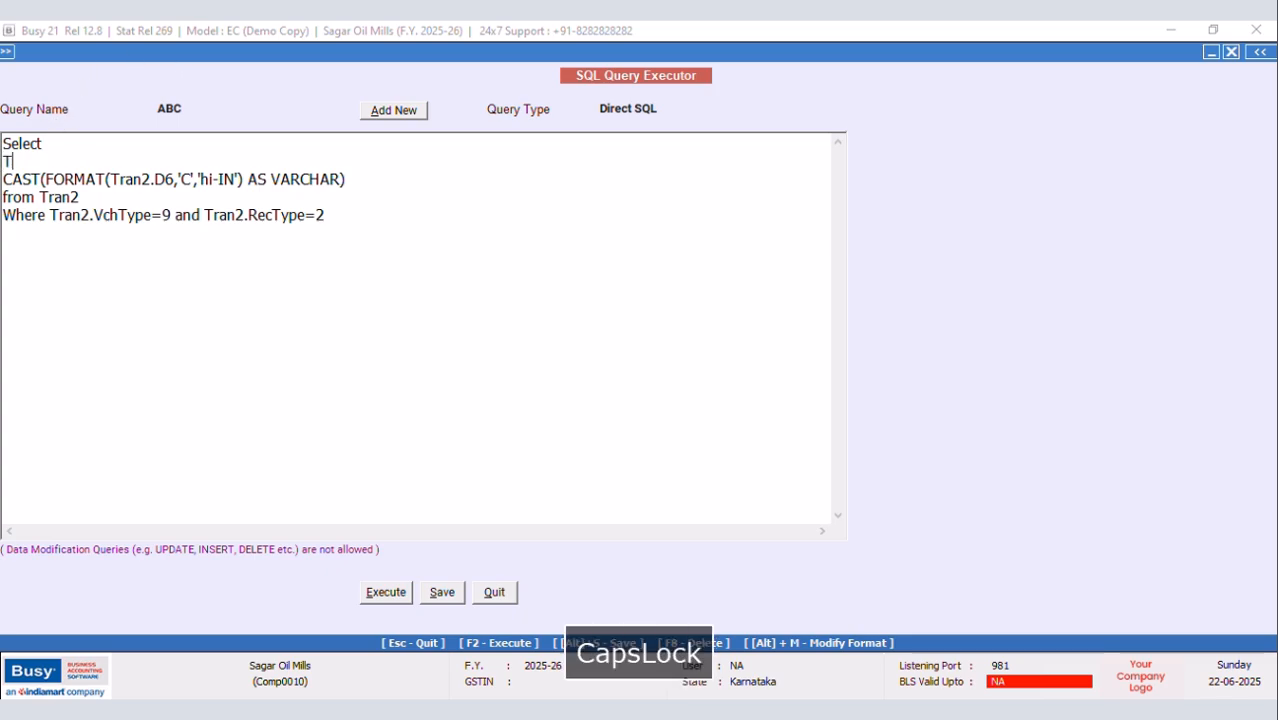
text(ranslate)
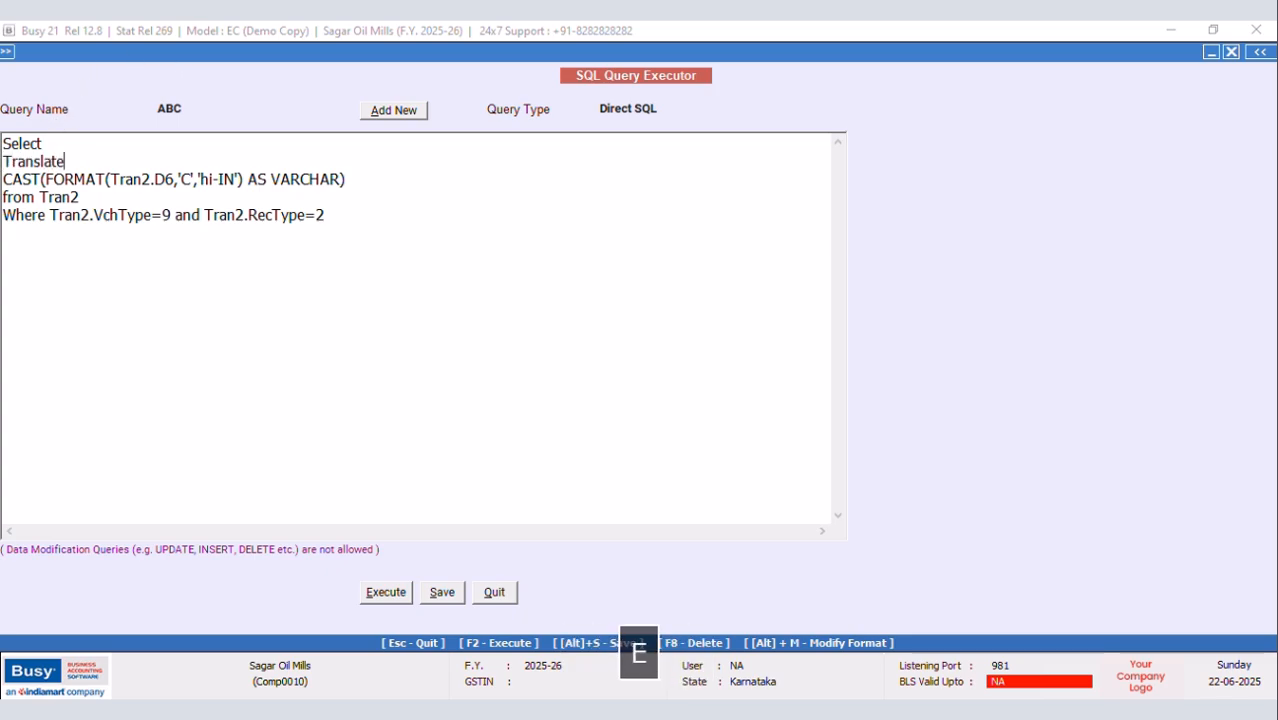
text(()
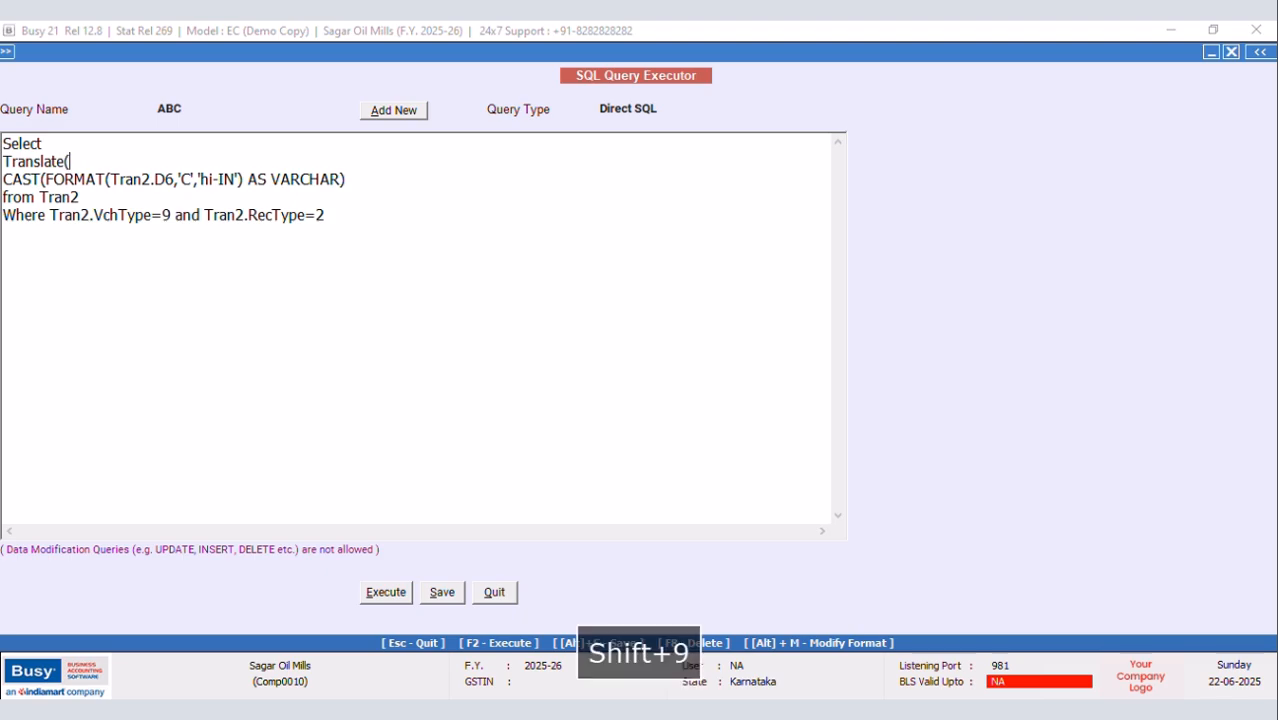
click(377, 181)
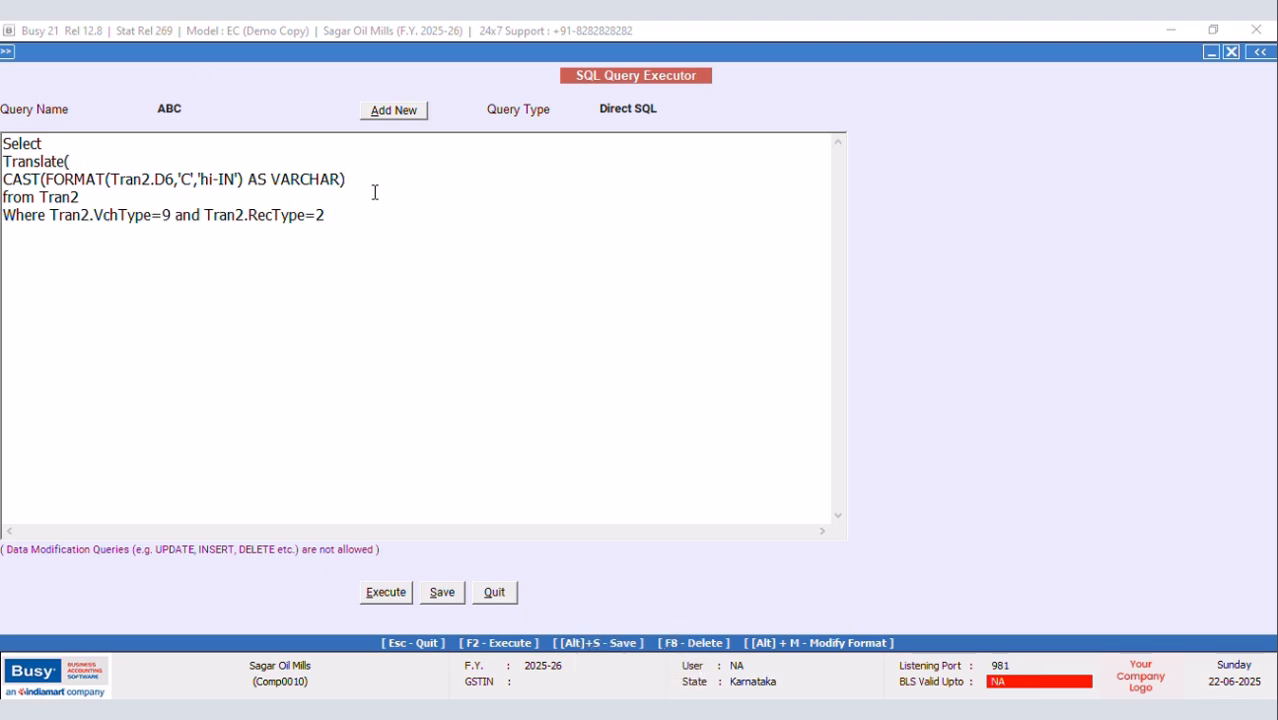
text(,'?  ")
key(BackSpace)
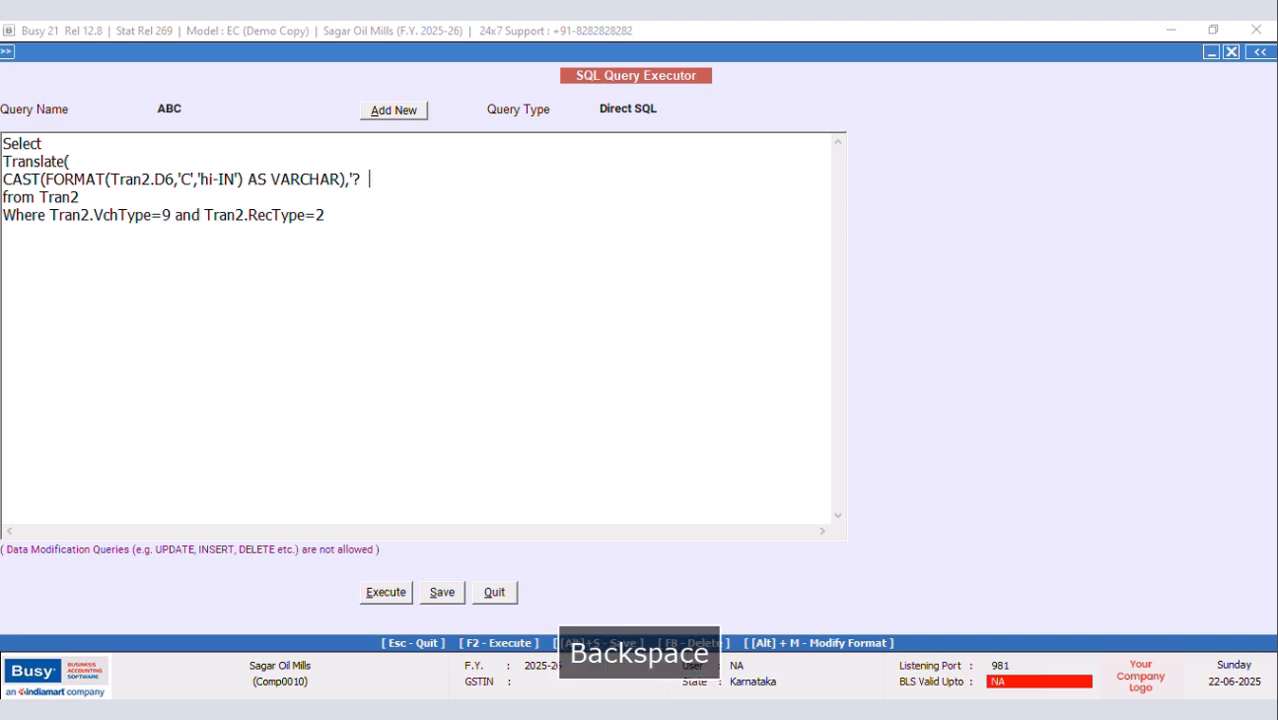
text(',)
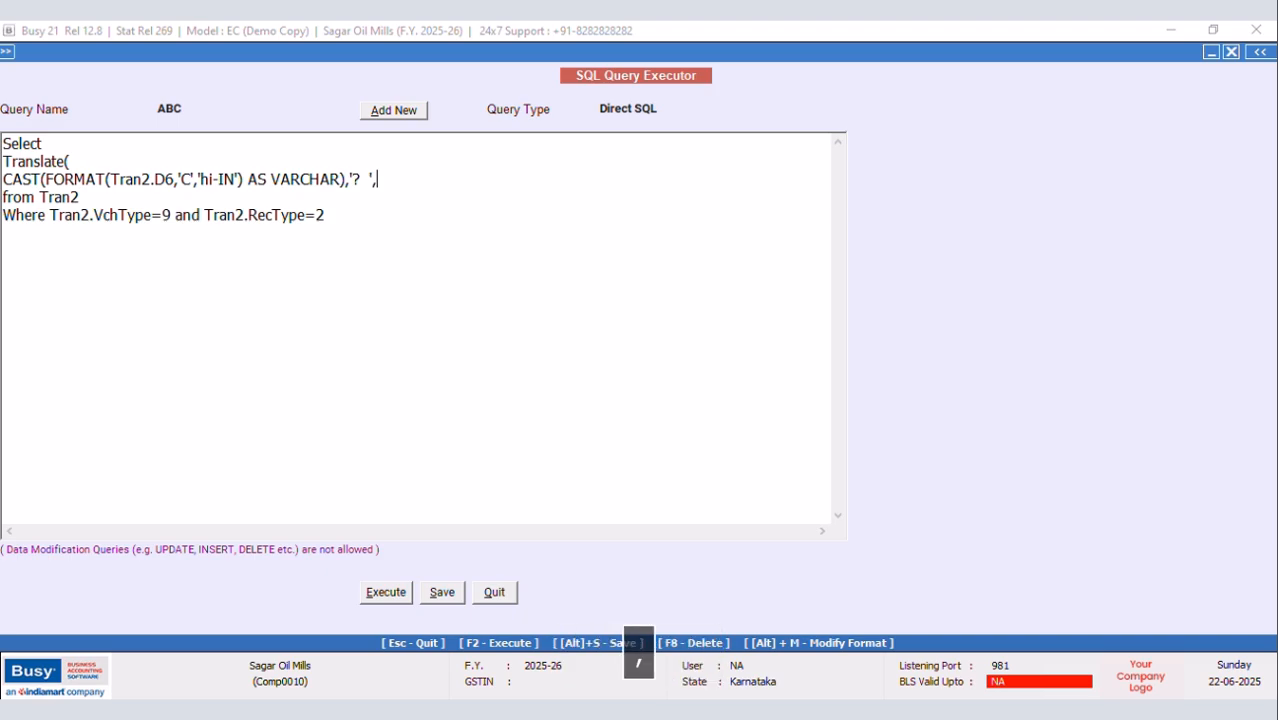
text(')
key(Caps_Lock)
text(R)
key(Caps_Lock)
text(s)
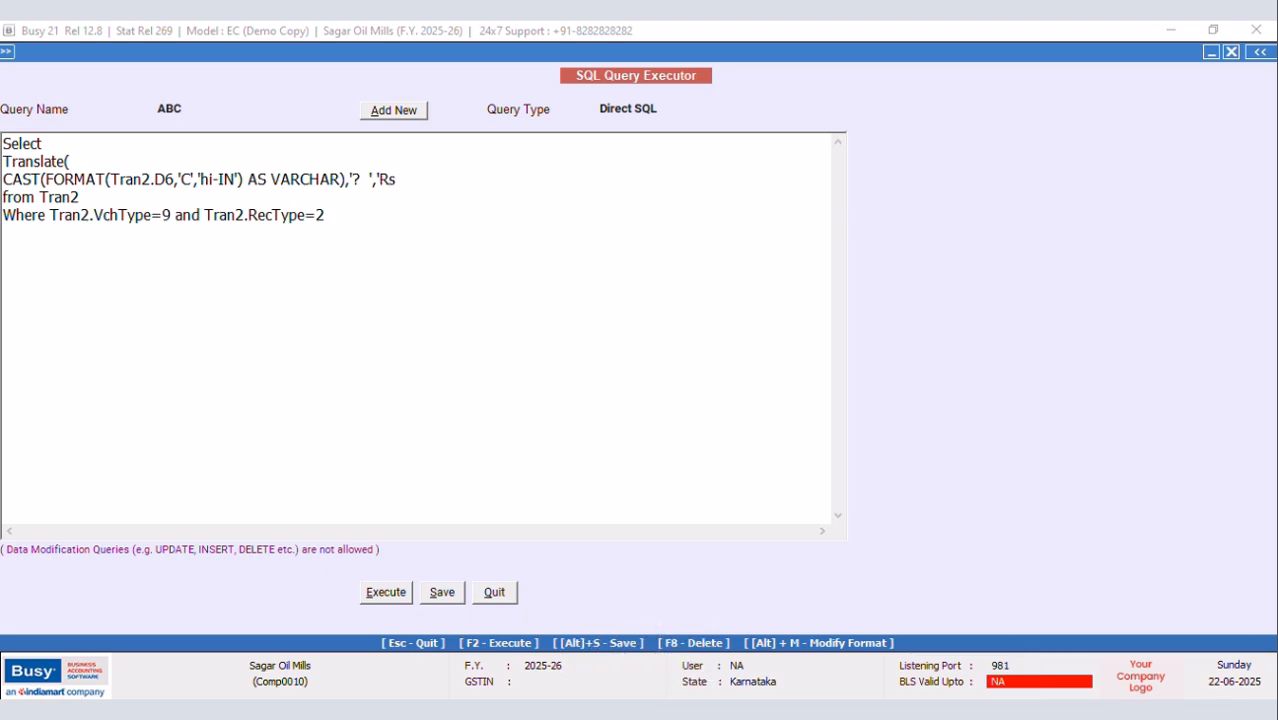
text(")
key(BackSpace)
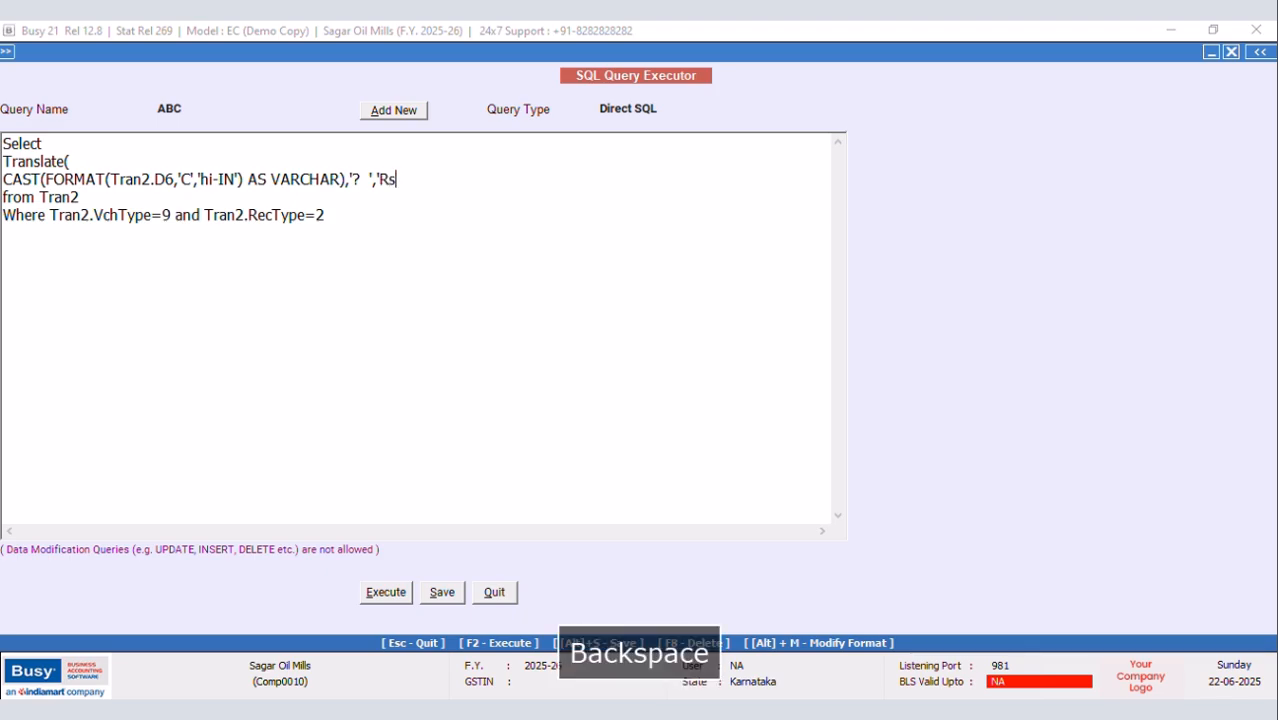
text(')
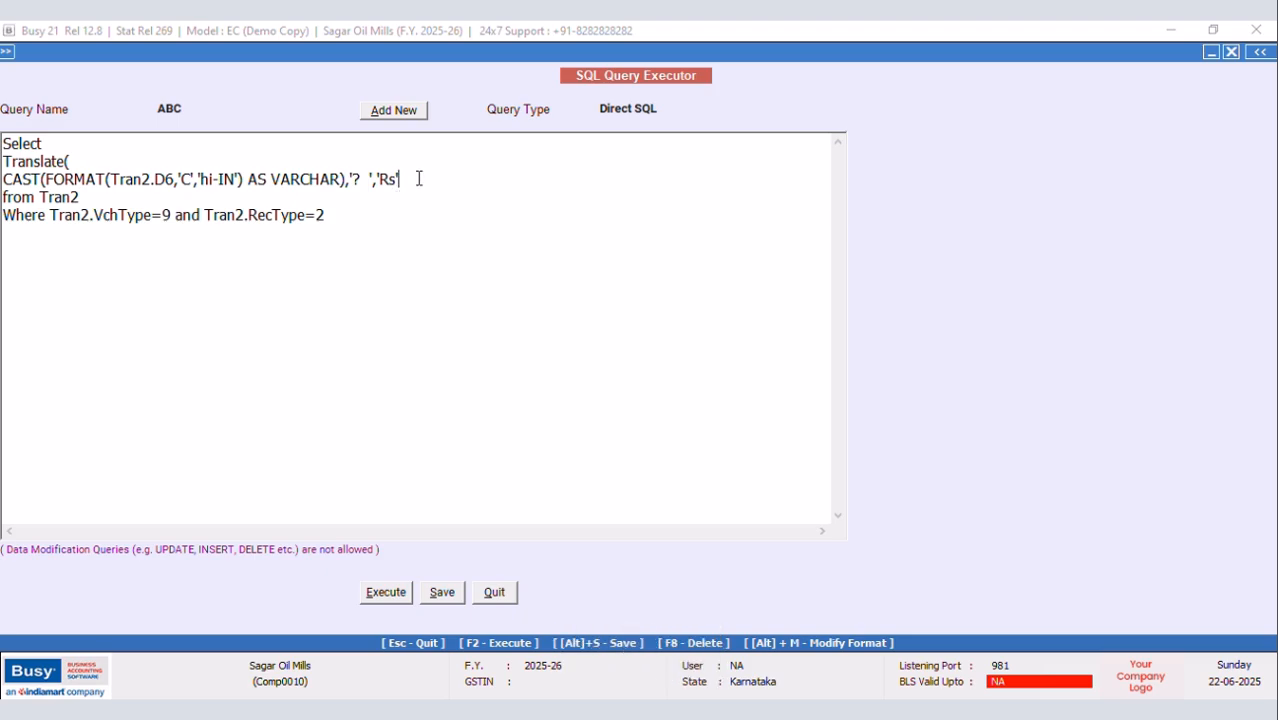
text())
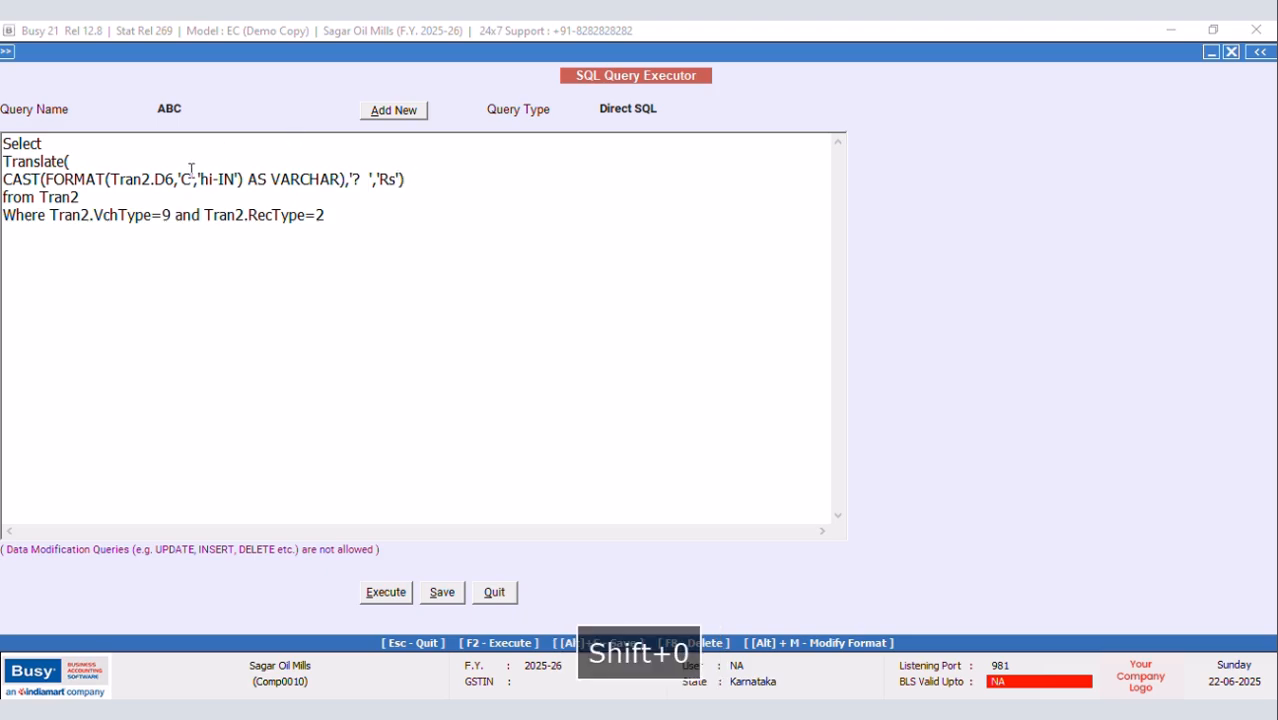
Enclose the TRANSLATE expression in an outer CAST(... AS VARCHAR)
click(54, 142)
key(Return)
text(c)
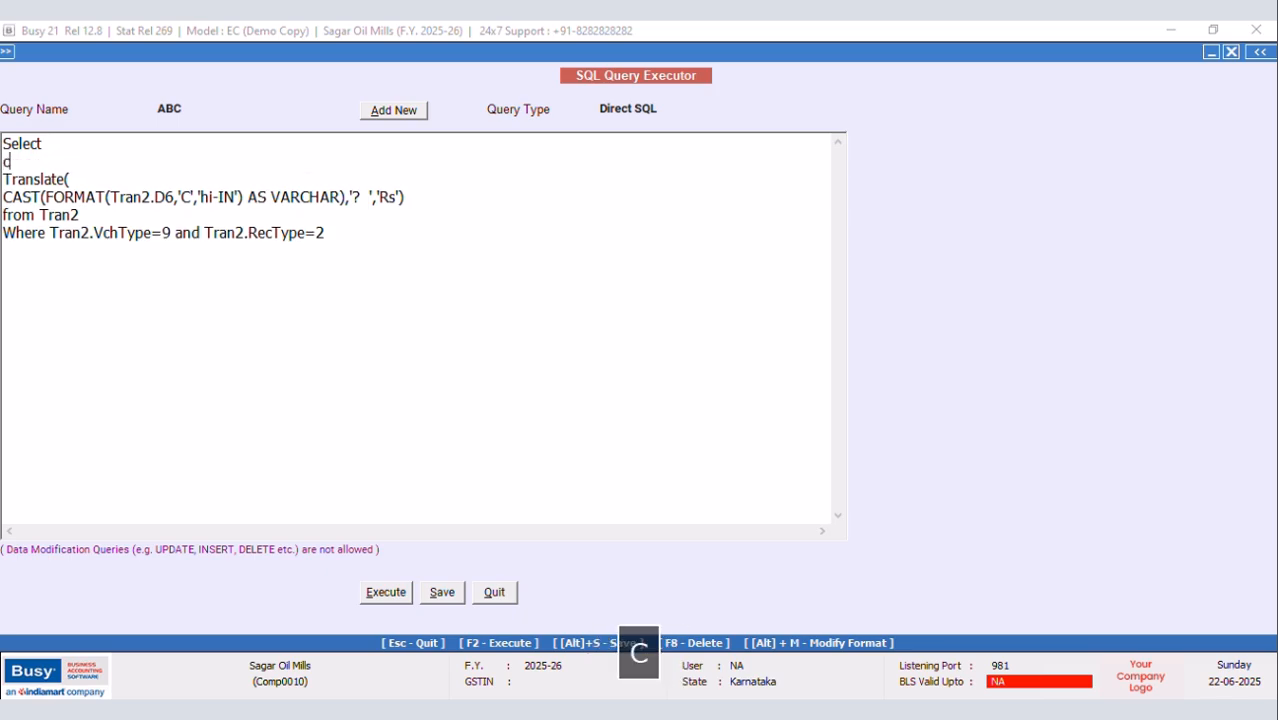
key(BackSpace)
key(Caps_Lock)
text(CAT)
key(BackSpace)
text(ST()
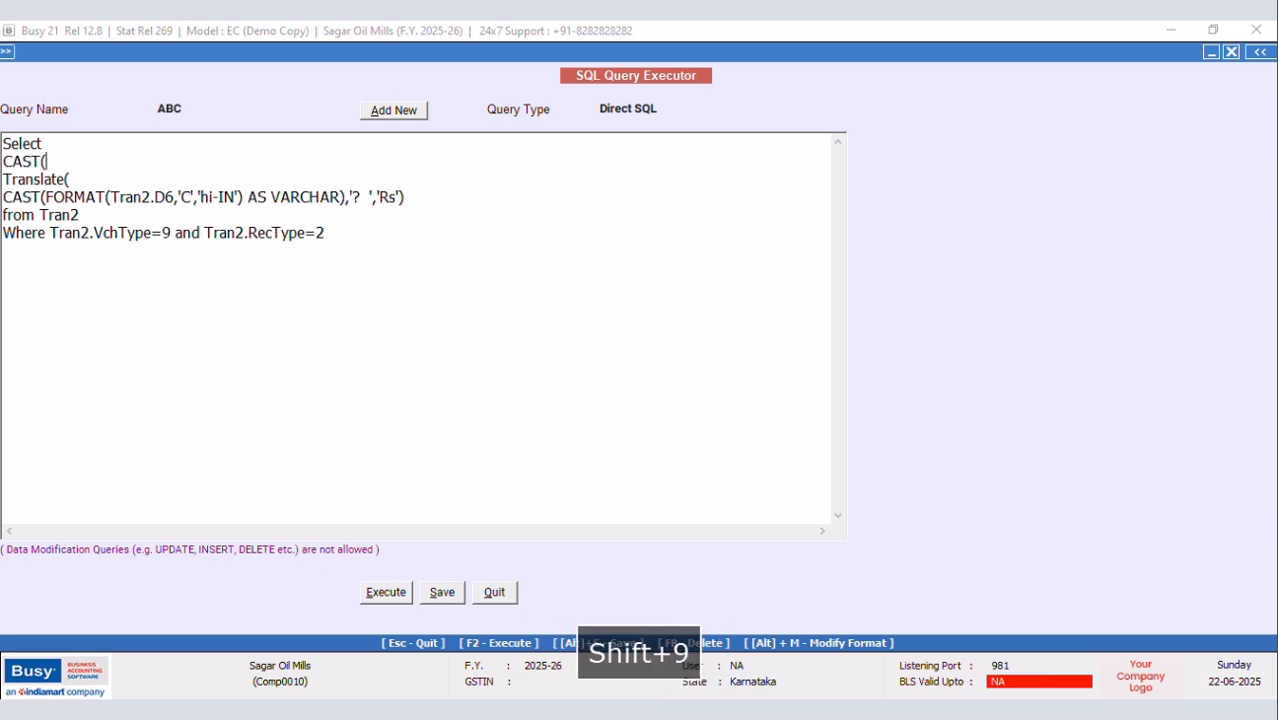
click(478, 208)
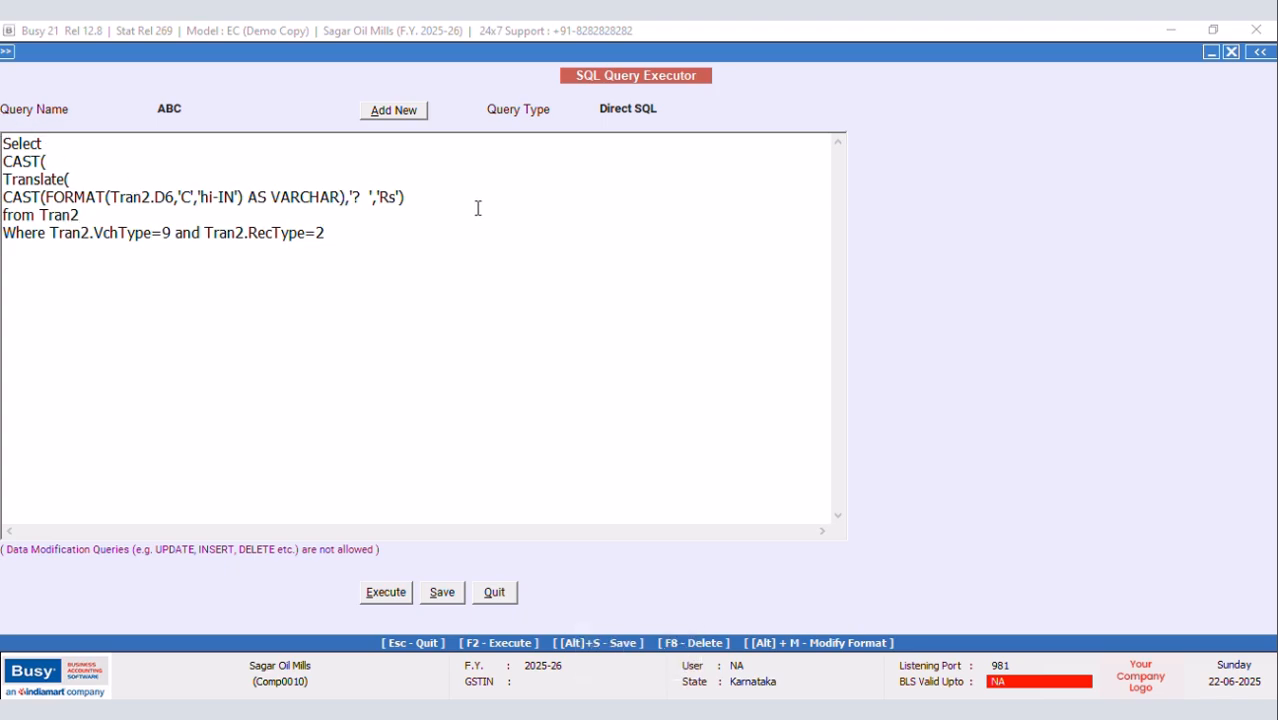
click(451, 191)
text(AS VARCHAR))
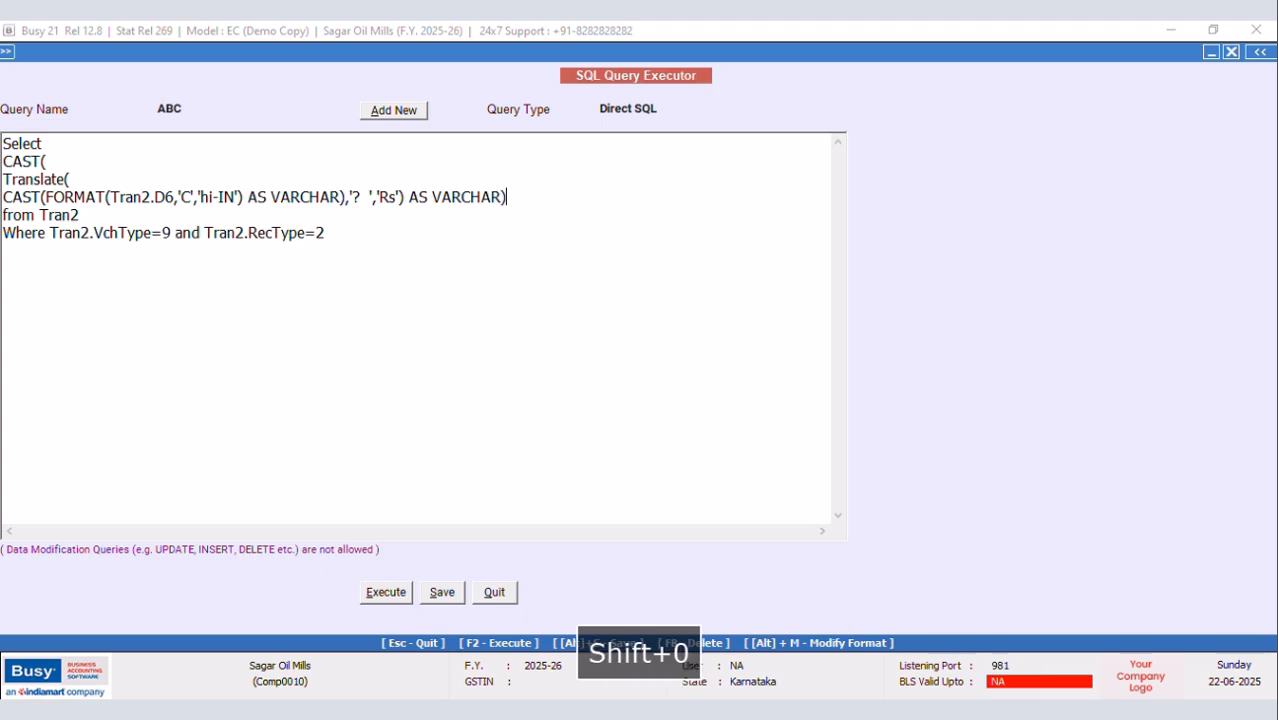
Save and execute the ABC query, then dismiss the TRANSLATE argument-length error
click(442, 595)
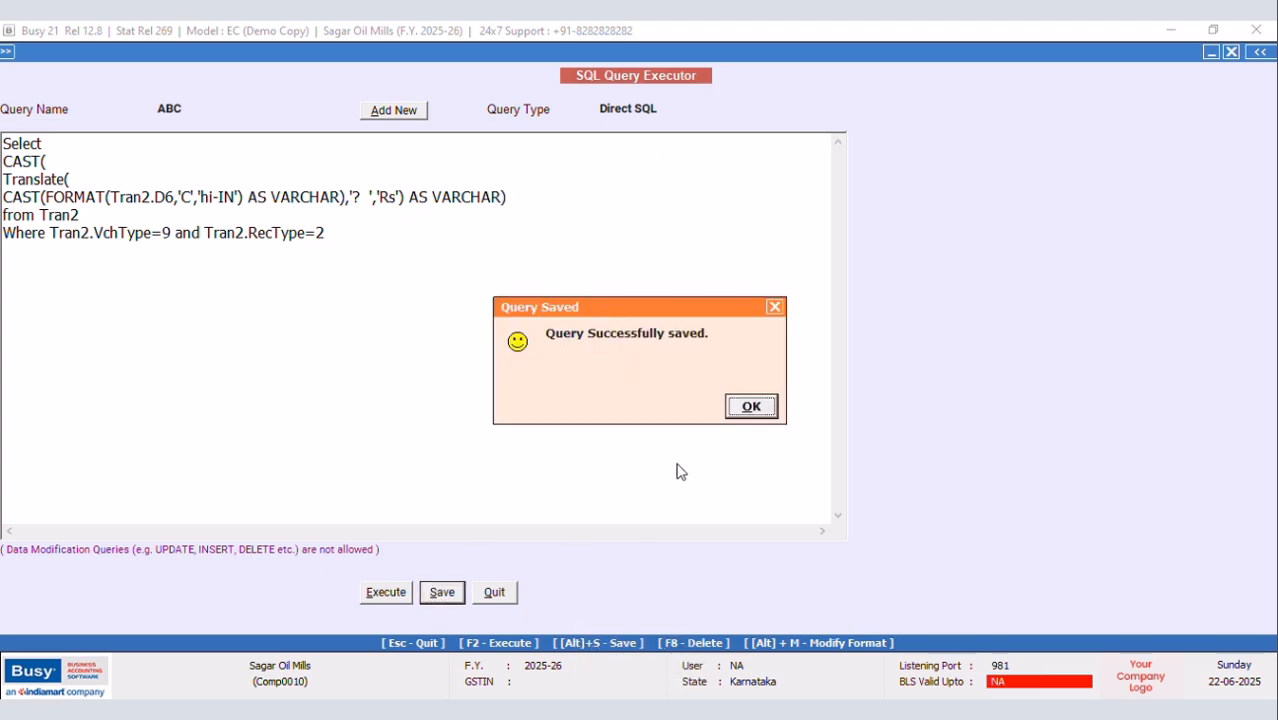
click(753, 414)
click(386, 596)
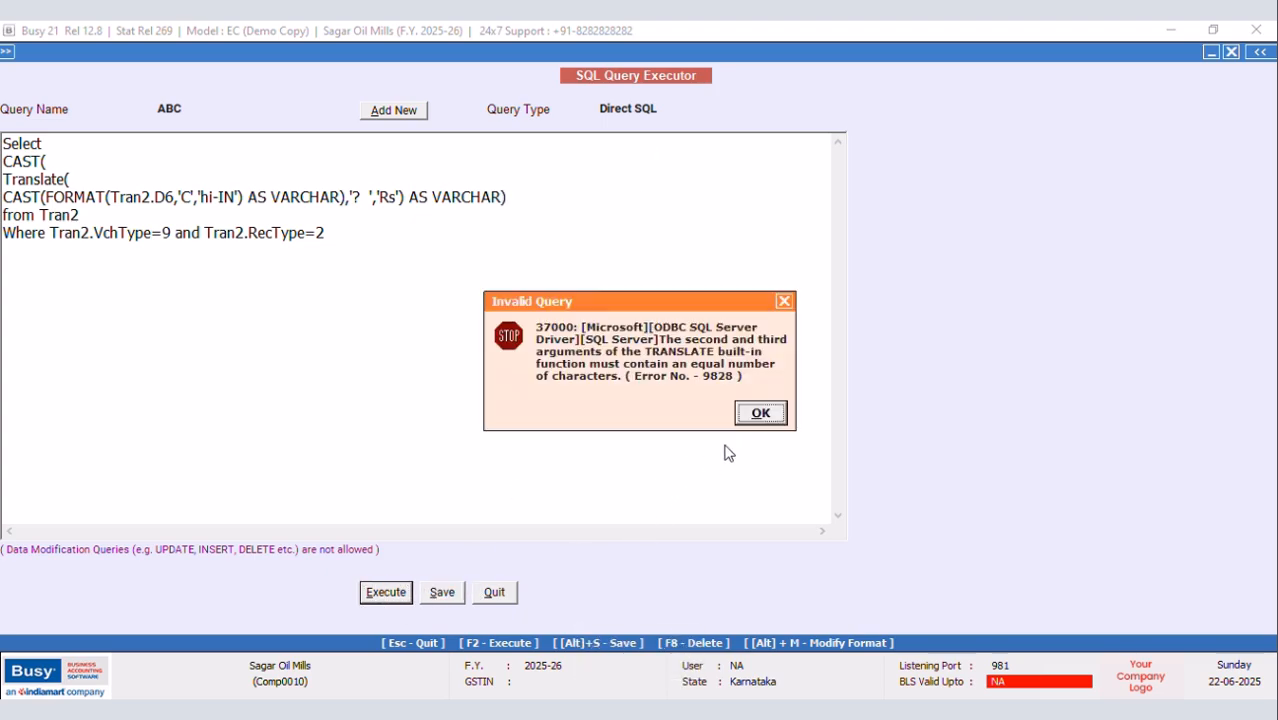
click(776, 424)
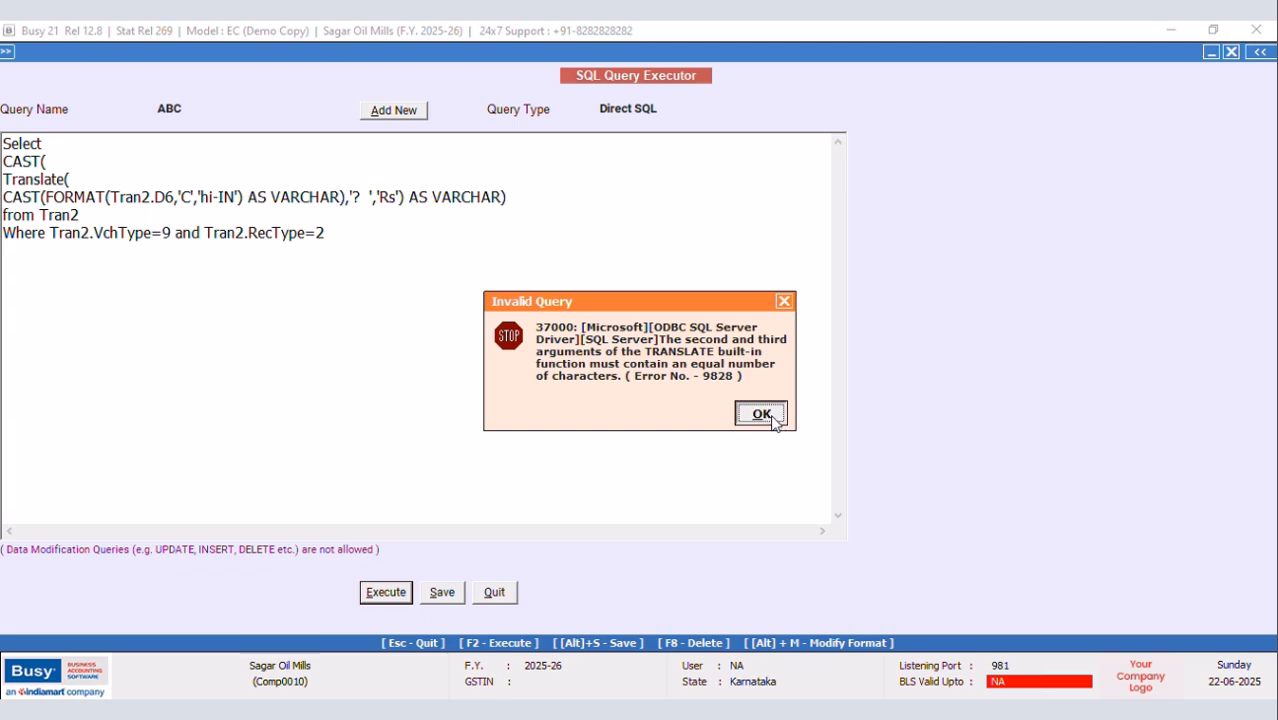
Remove the extra space after '?', then save and rerun to get R1,900.00, R1,950.00, R54.00
click(372, 196)
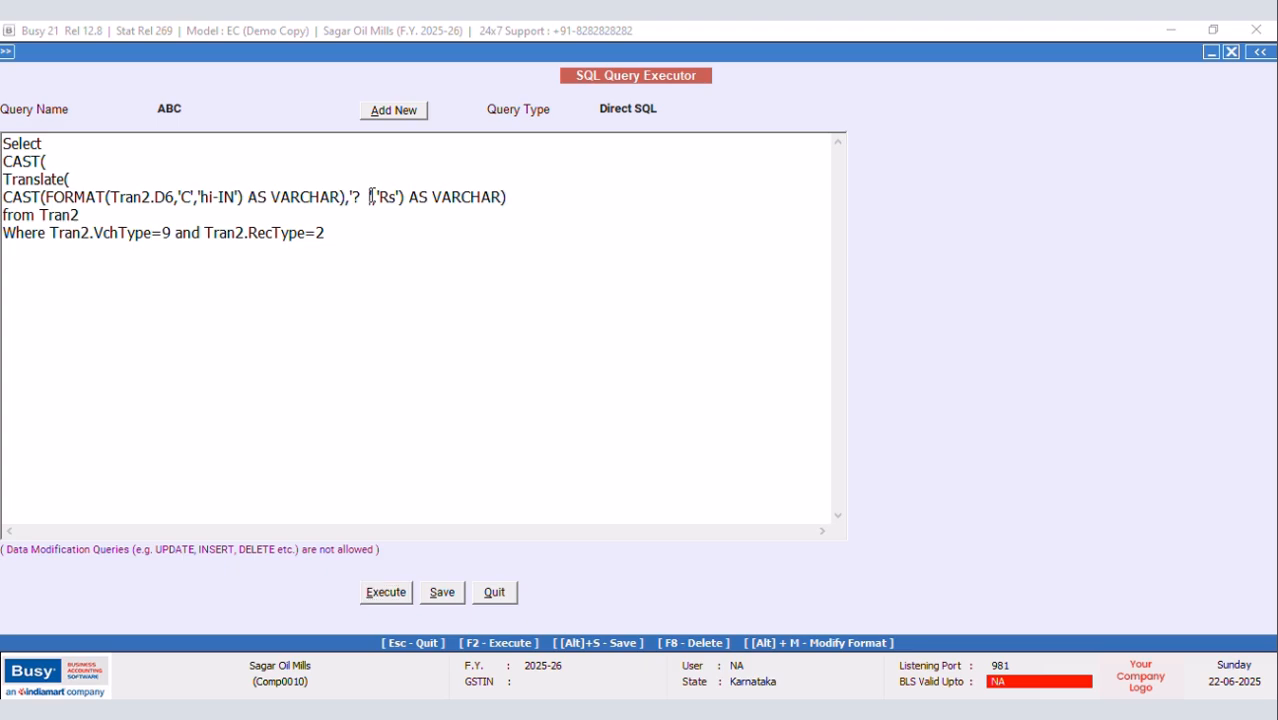
key(BackSpace)
key(BackSpace)
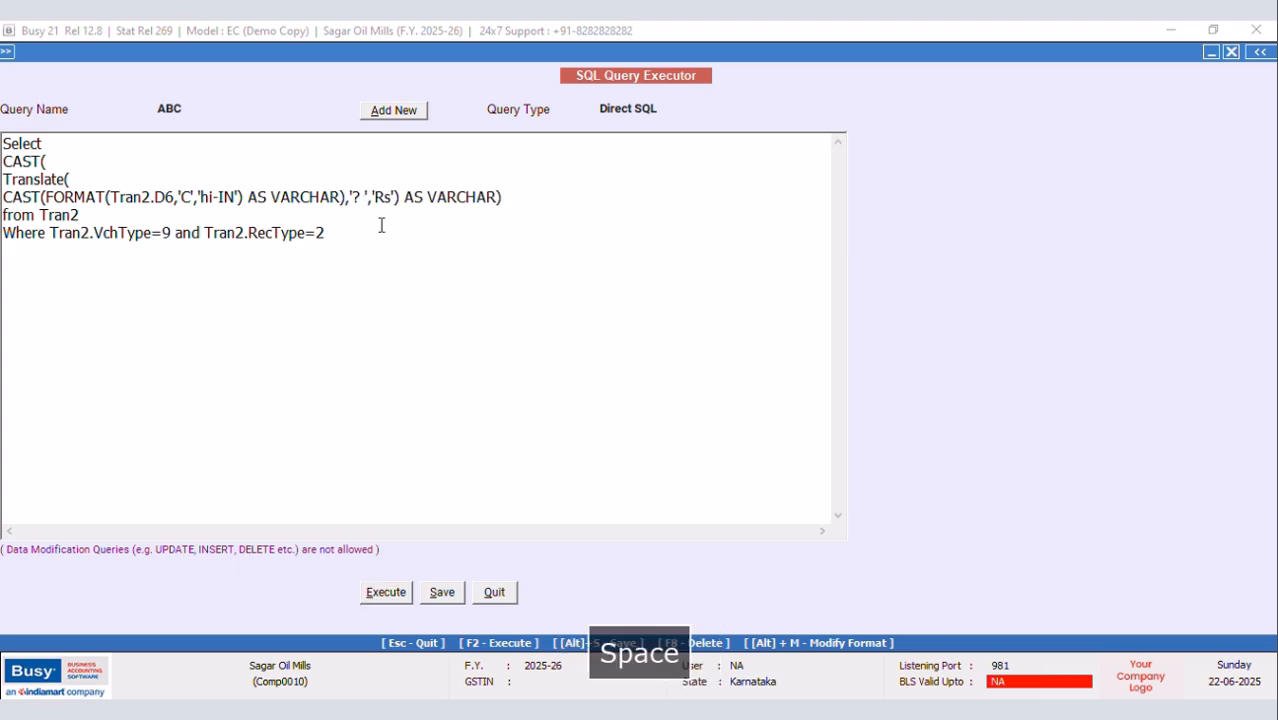
click(441, 592)
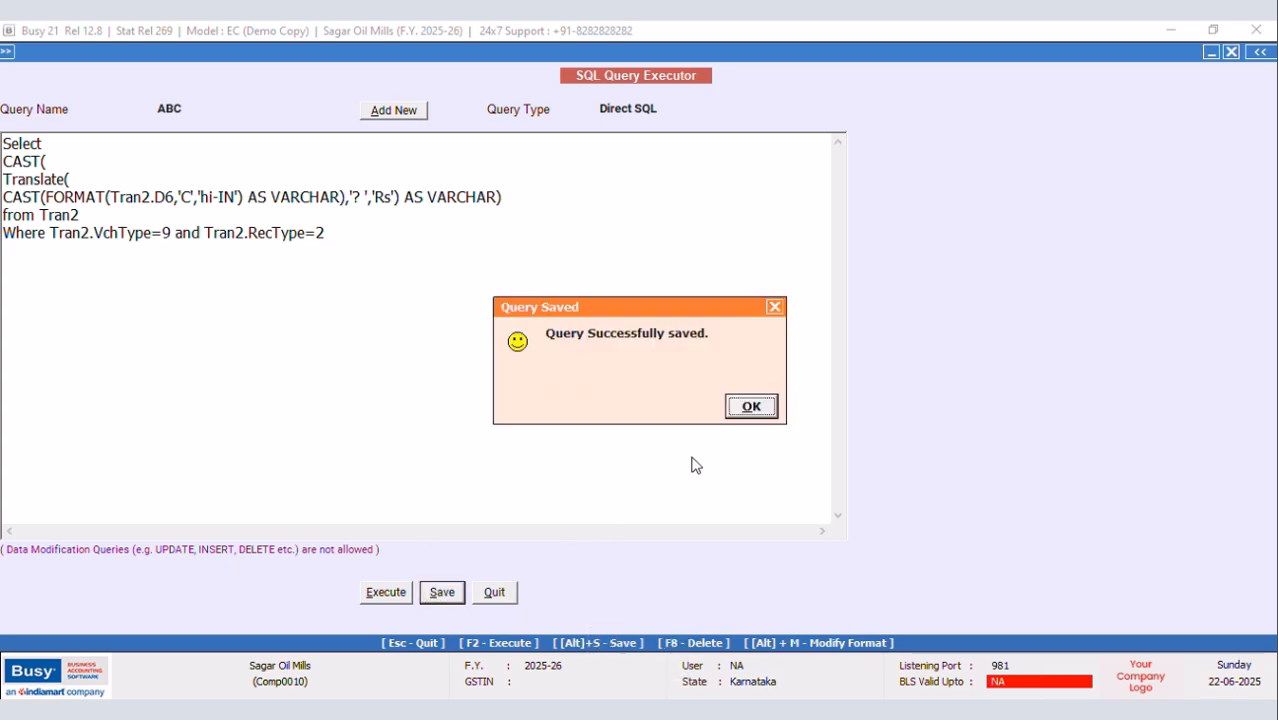
click(751, 406)
click(386, 593)
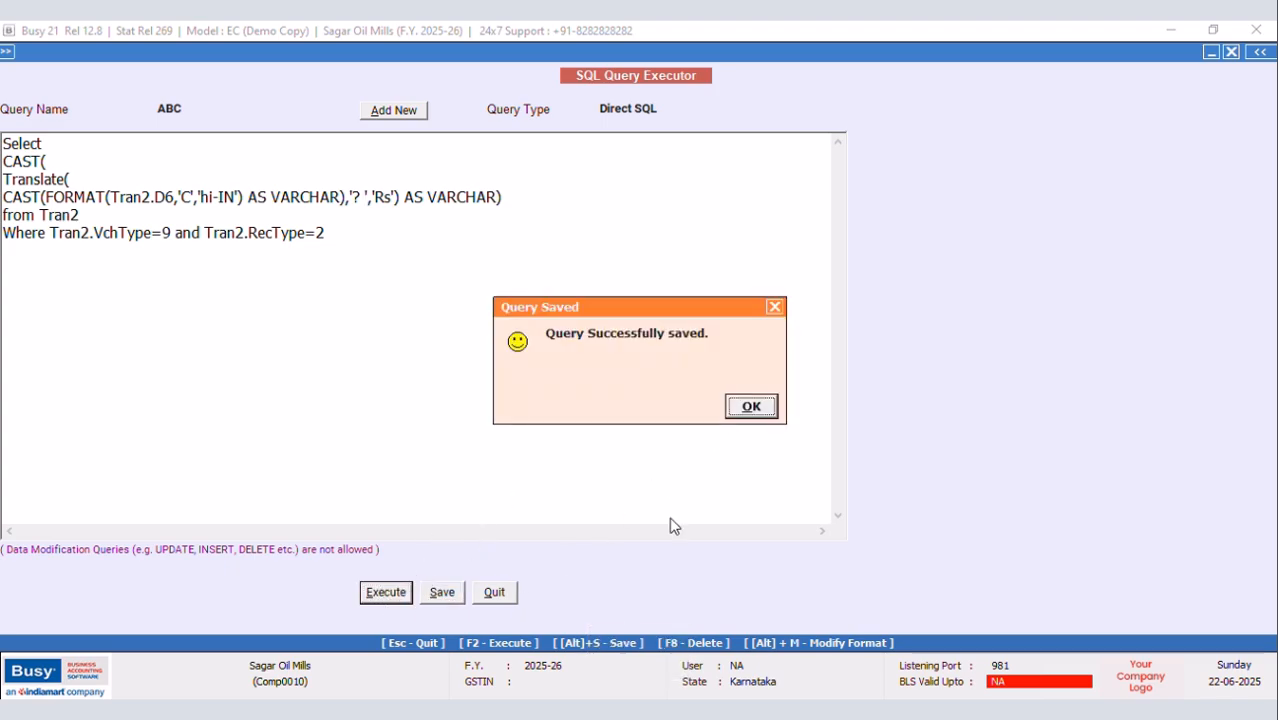
click(750, 407)
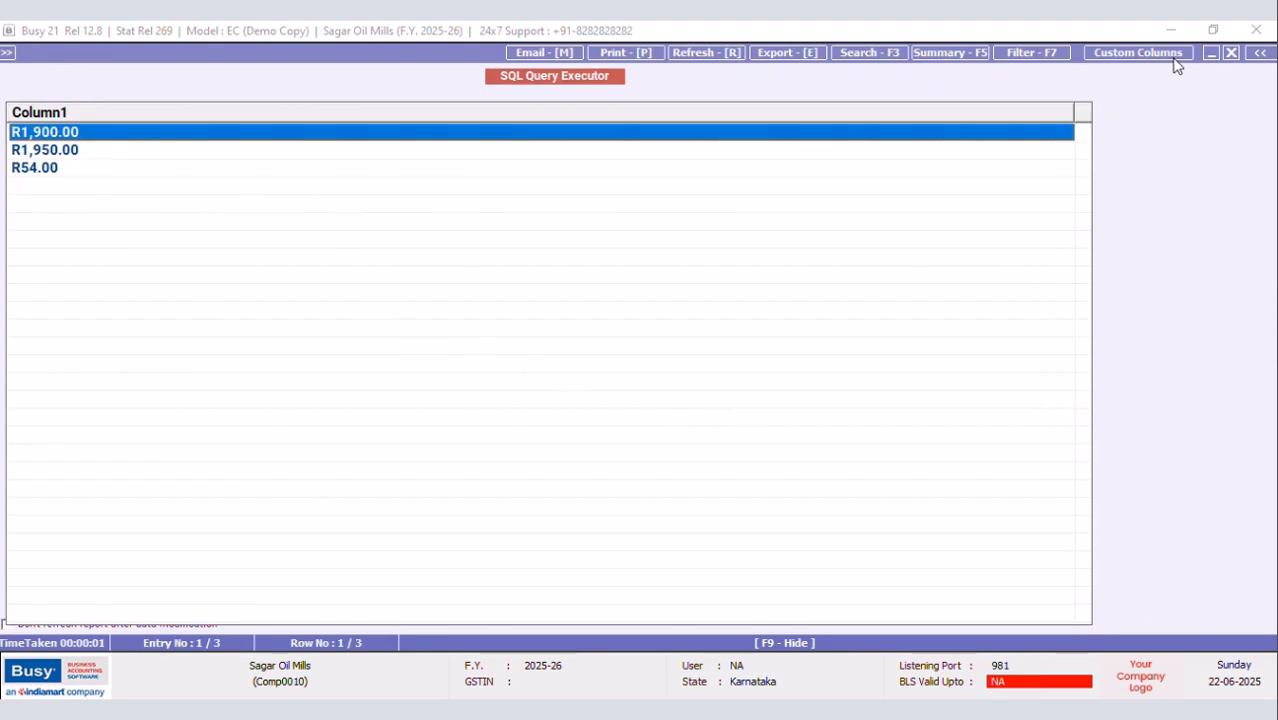
Add a space after 'Rs' in the currency replacement text, then save and rerun the ABC query
click(1231, 52)
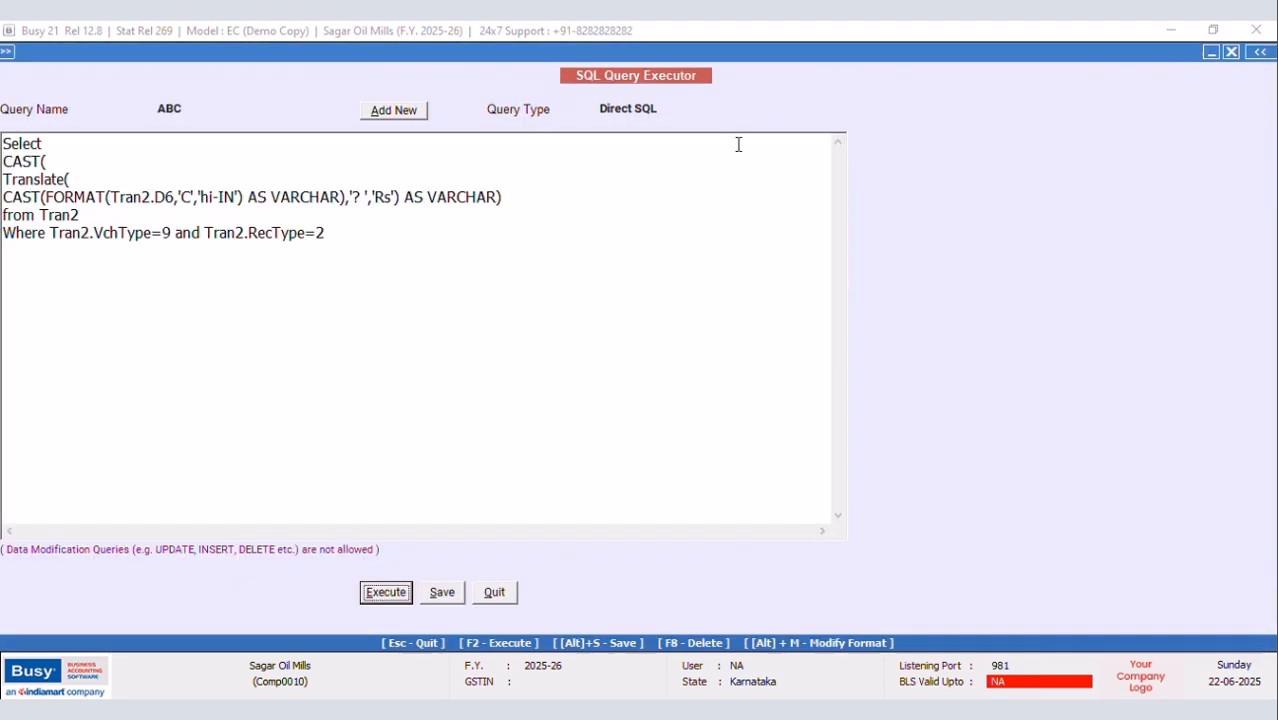
click(365, 198)
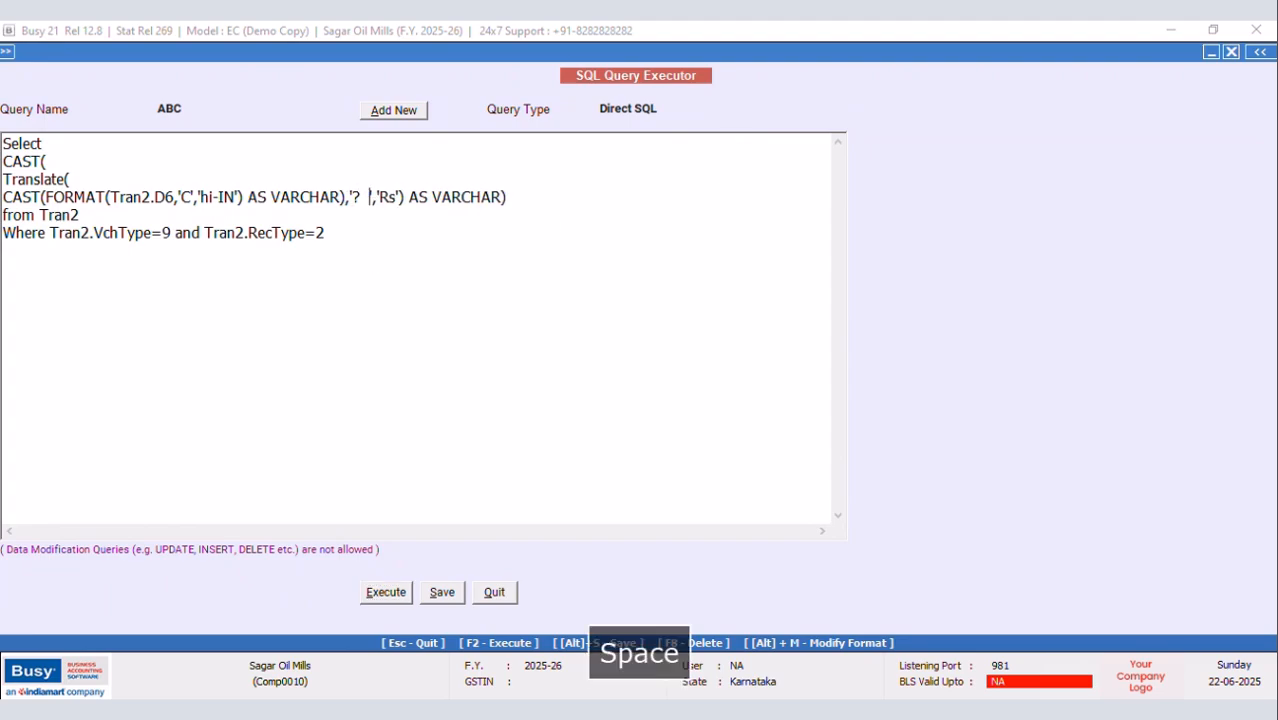
click(395, 197)
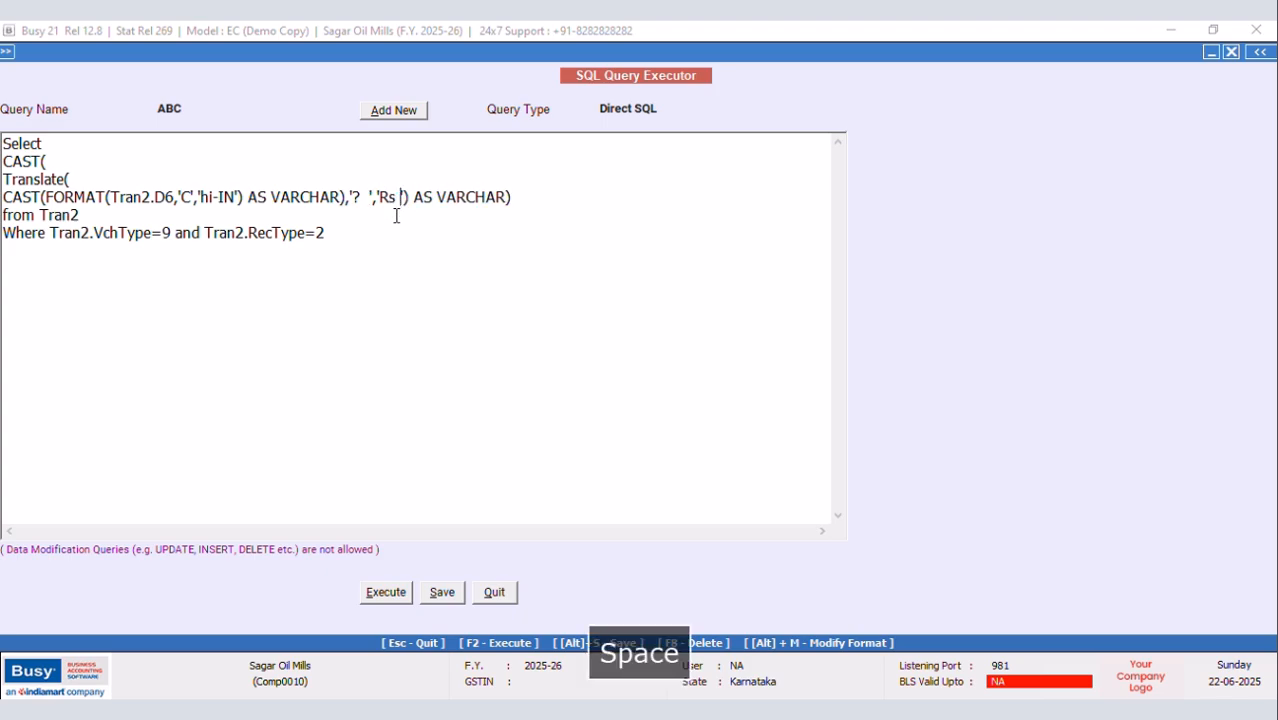
click(445, 594)
click(751, 407)
click(383, 594)
click(750, 406)
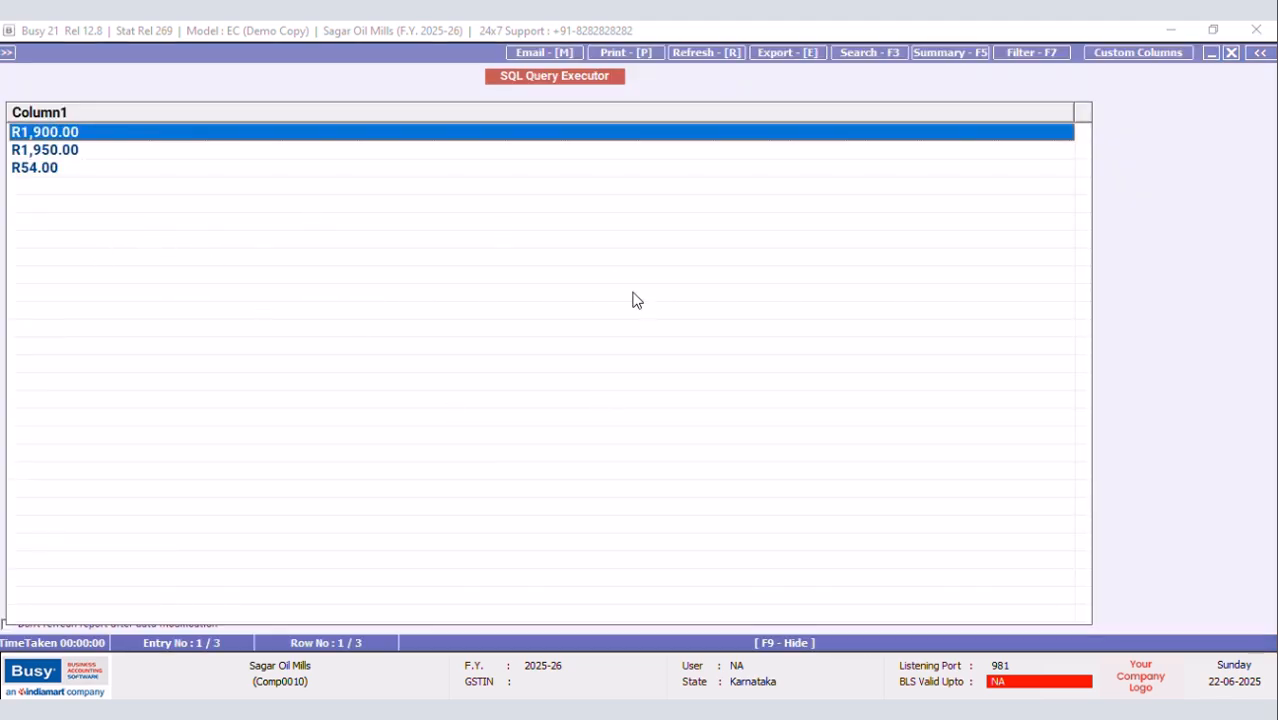
click(1231, 53)
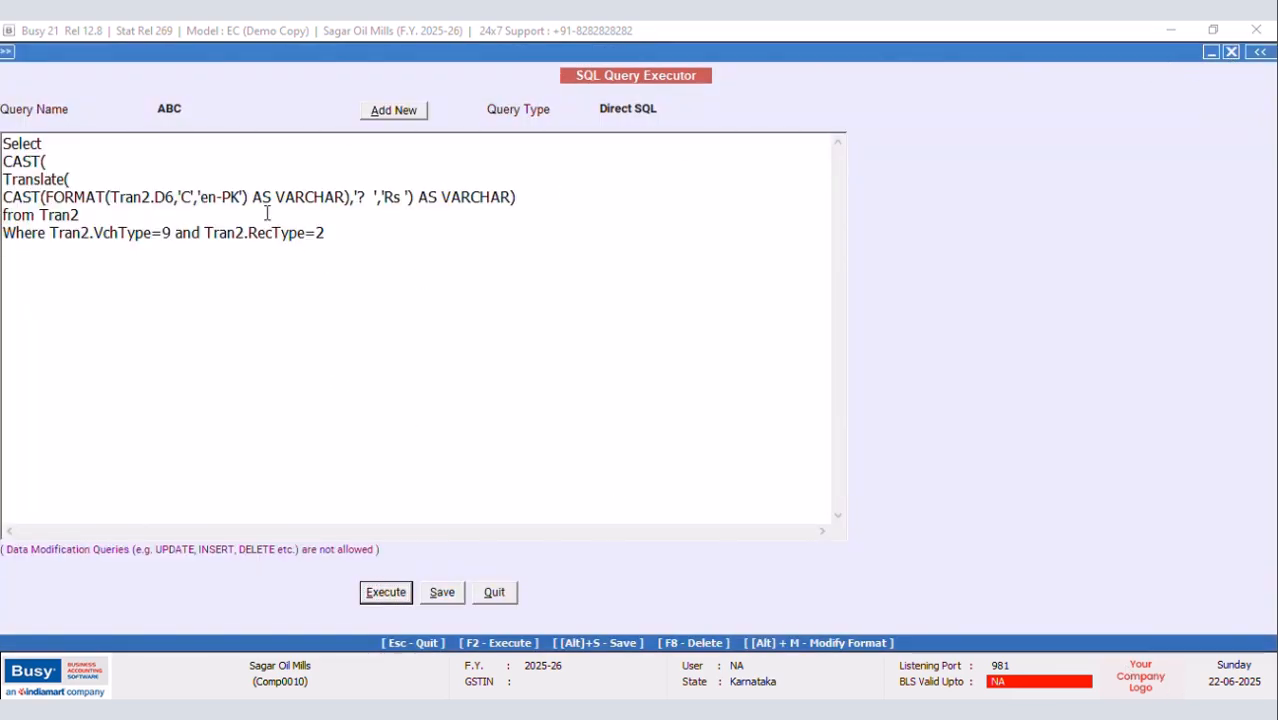
Switch the FORMAT locale from 'en-PK' to 'en-in', rerun for Rs1,900.00, Rs1,950.00, Rs54.00, and save
drag(243, 197, 202, 197)
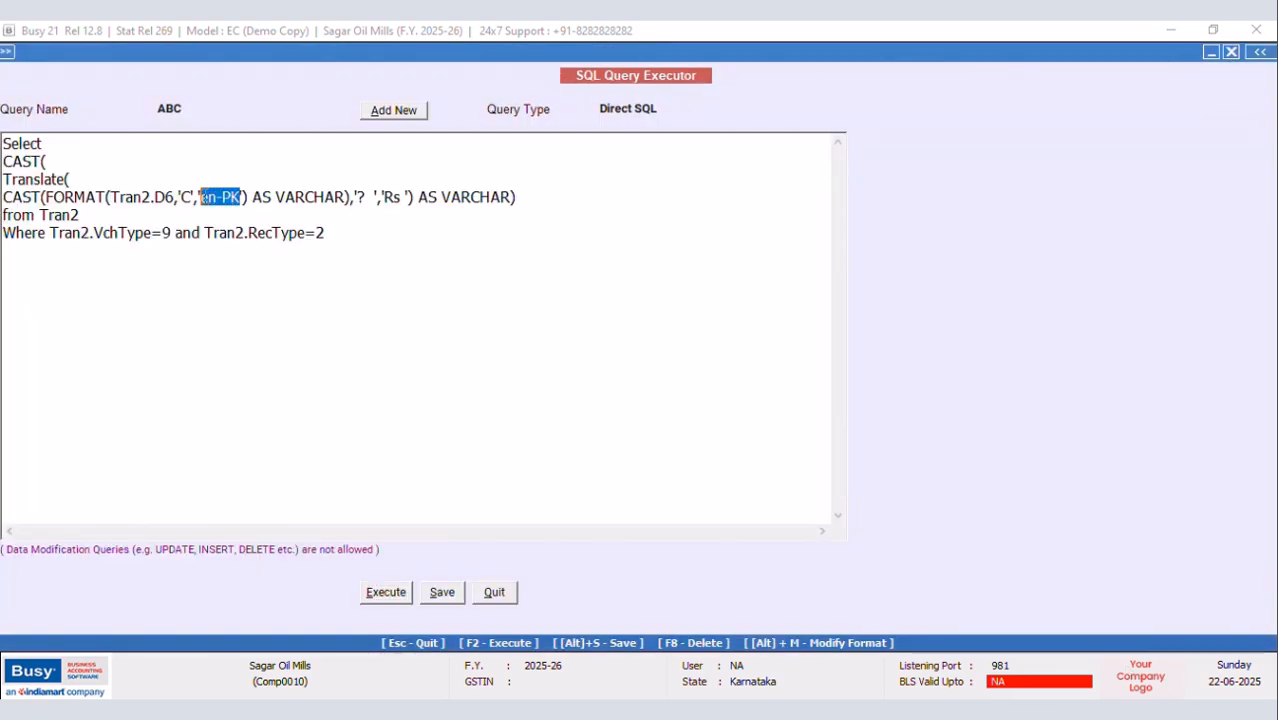
click(254, 277)
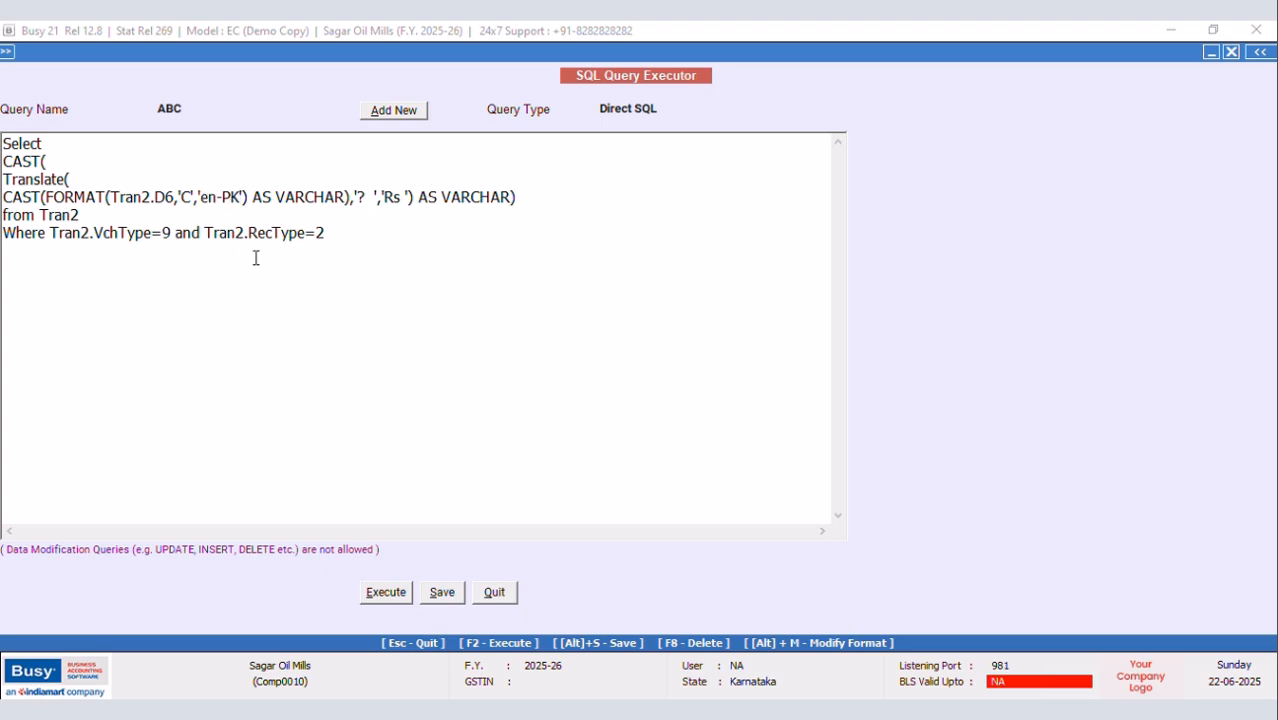
drag(241, 197, 202, 195)
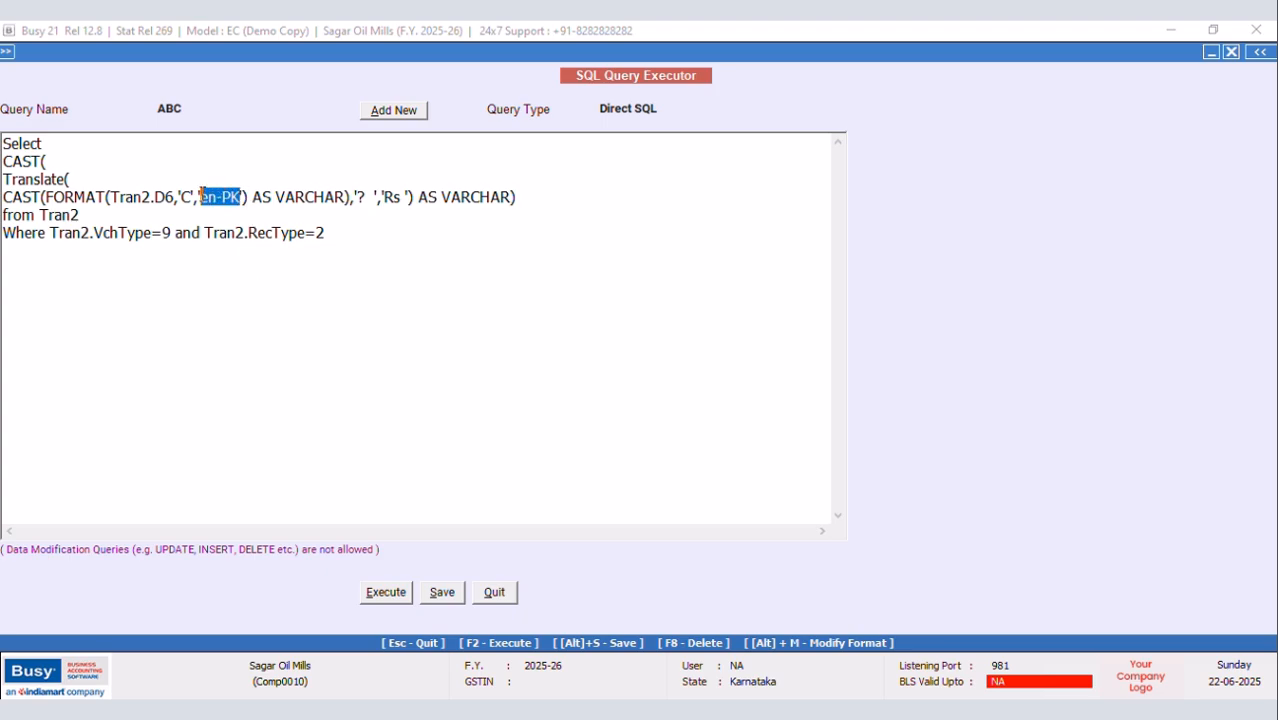
click(241, 197)
key(BackSpace)
key(BackSpace)
text(In)
click(390, 594)
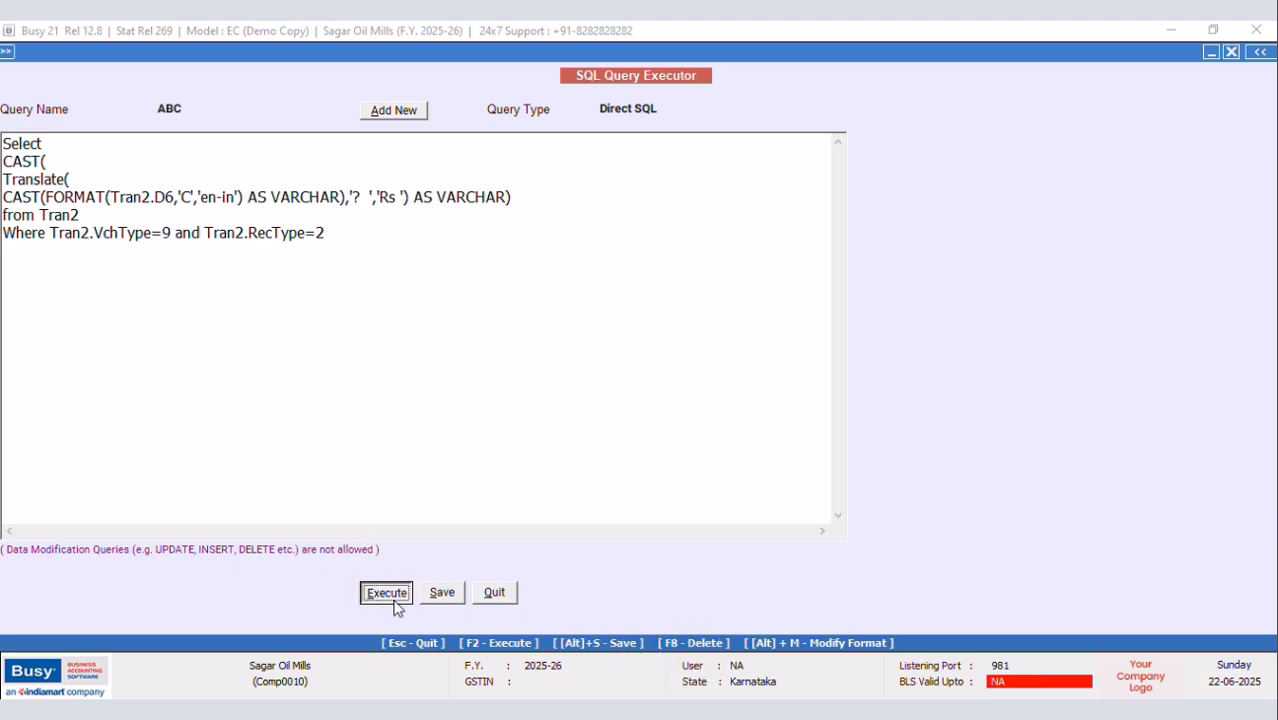
click(763, 410)
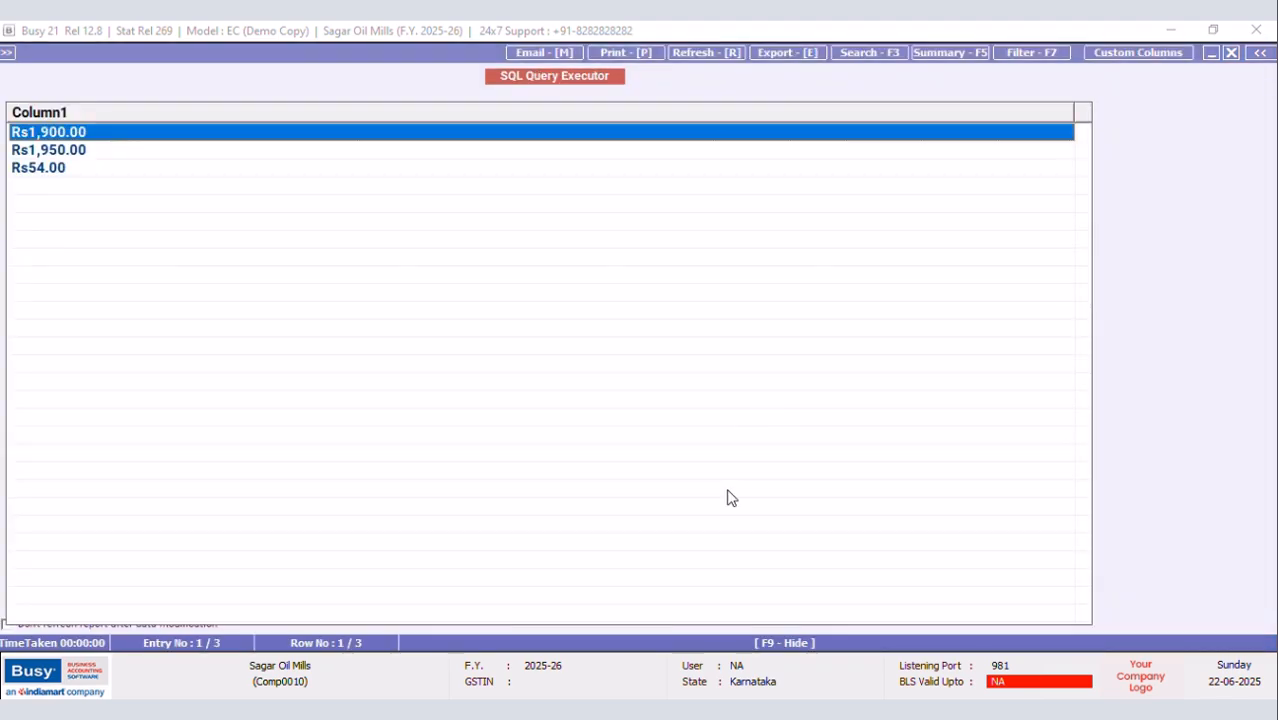
click(1232, 54)
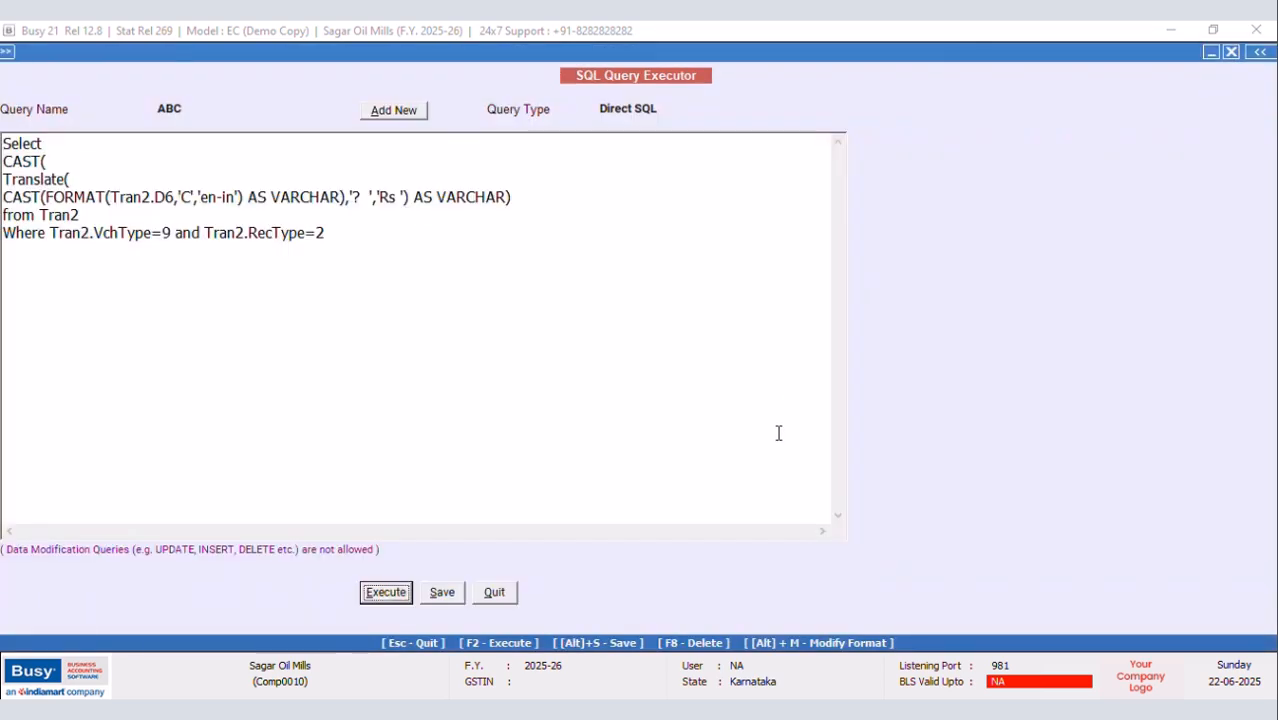
click(442, 594)
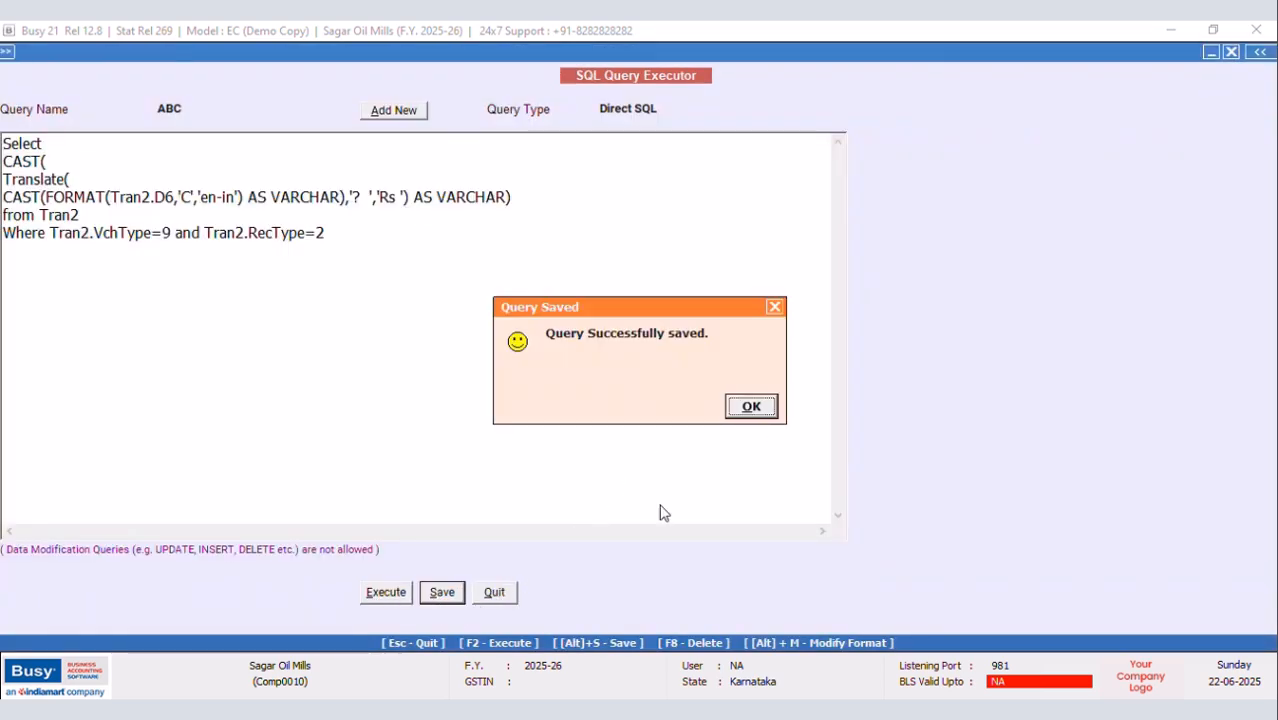
click(752, 406)
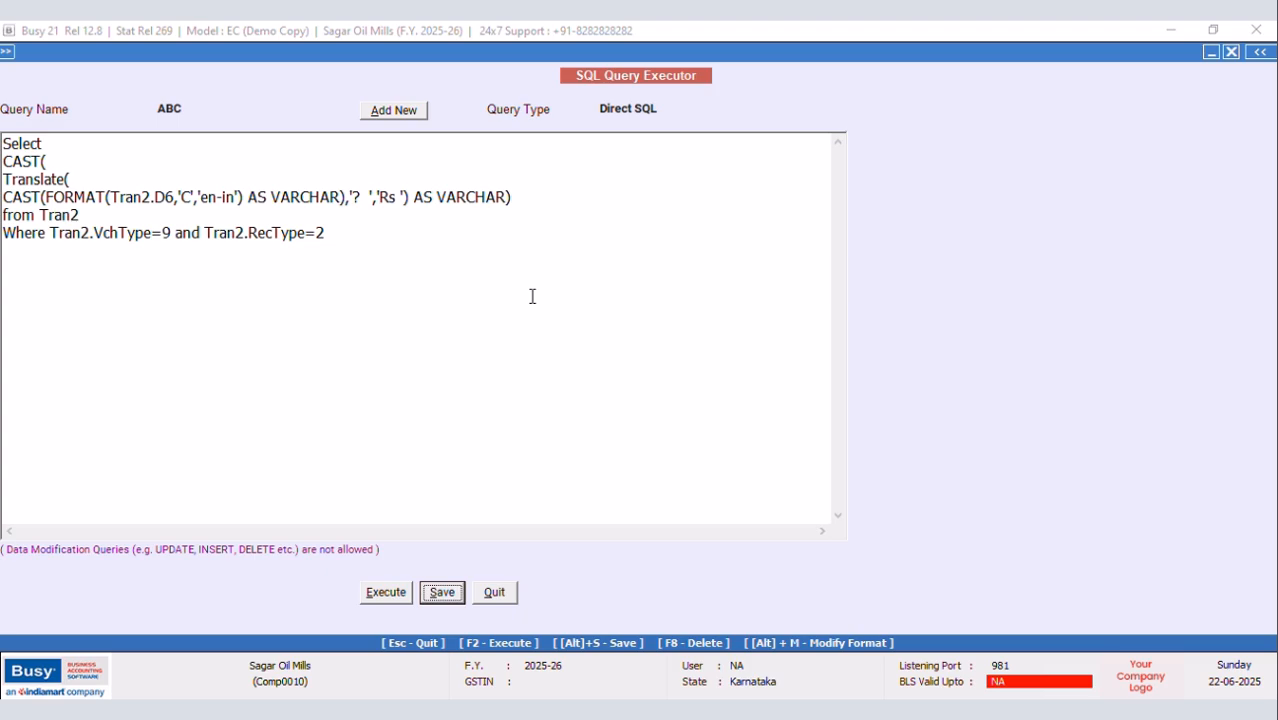
click(55, 235)
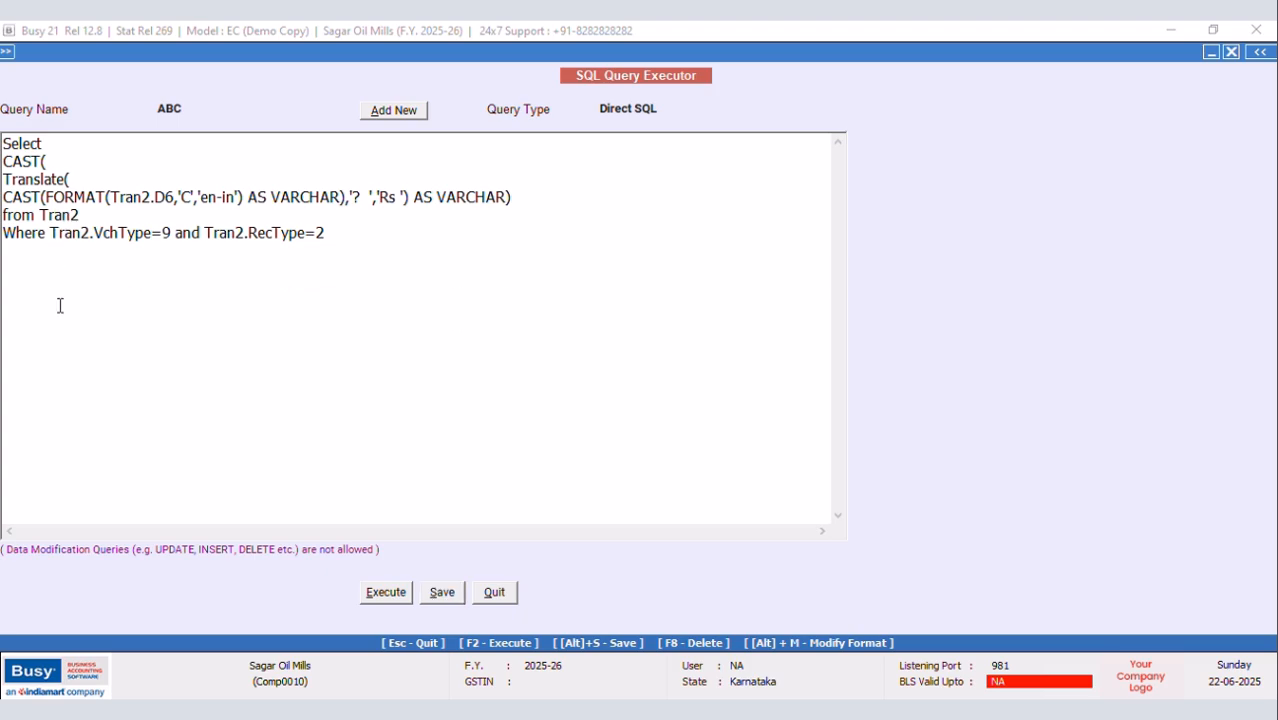
key(Return)
text(and)
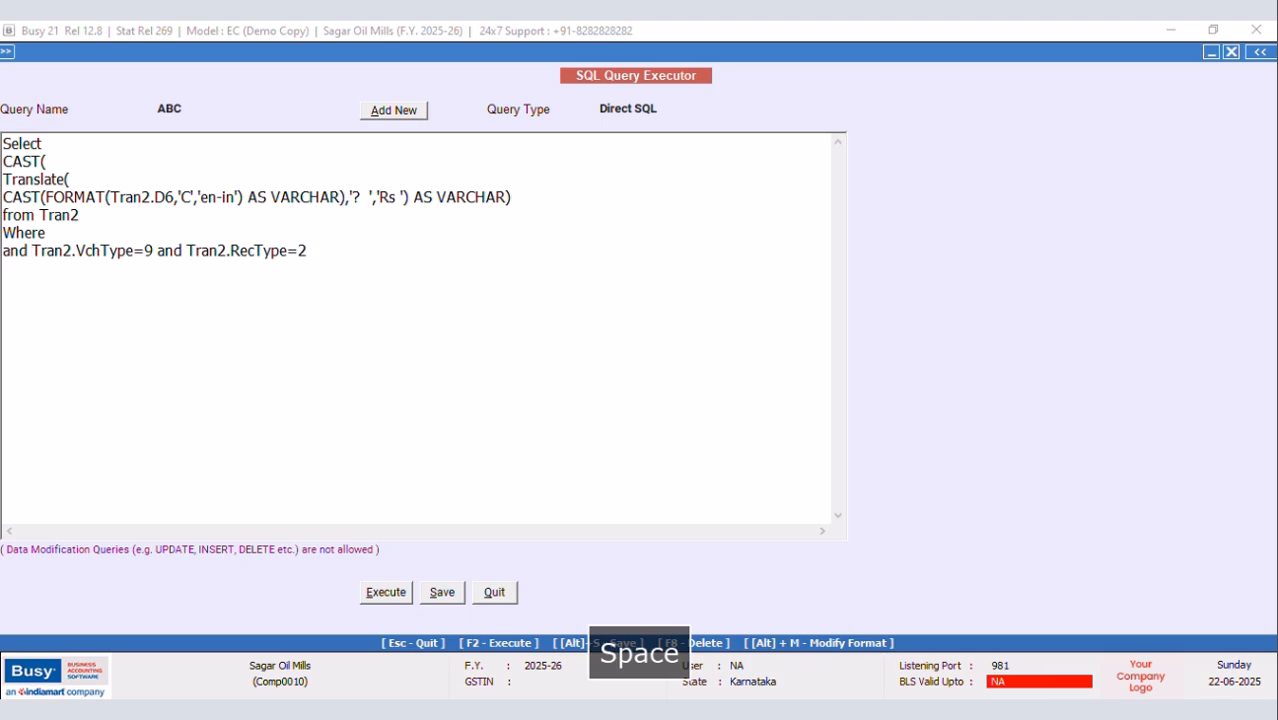
key(Caps_Lock)
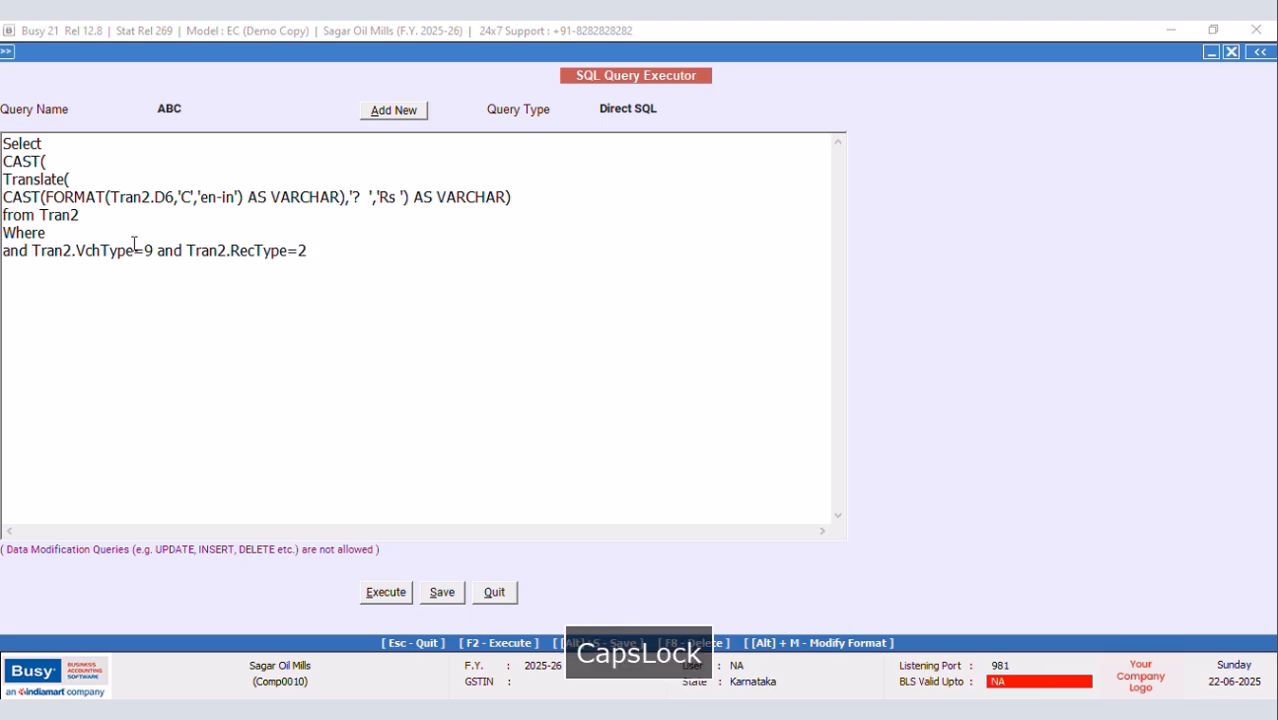
text(Tra)
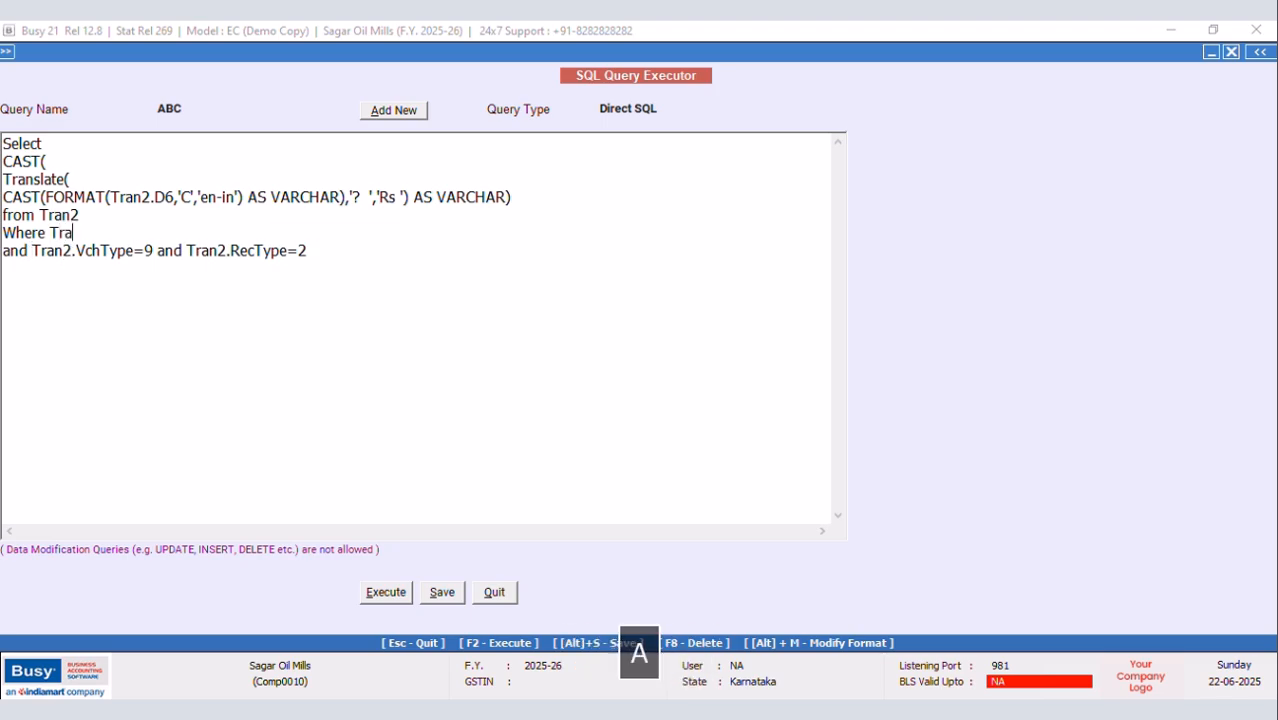
text(n2.)
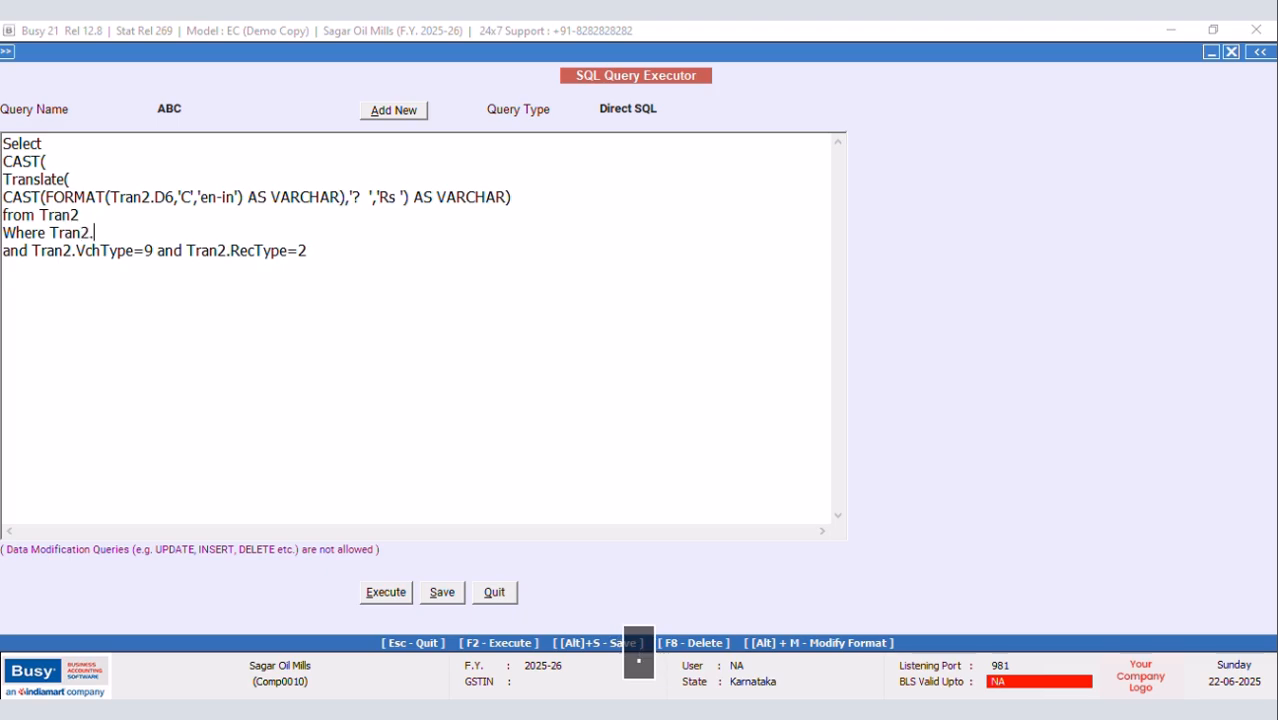
text(mastercode1=(S)
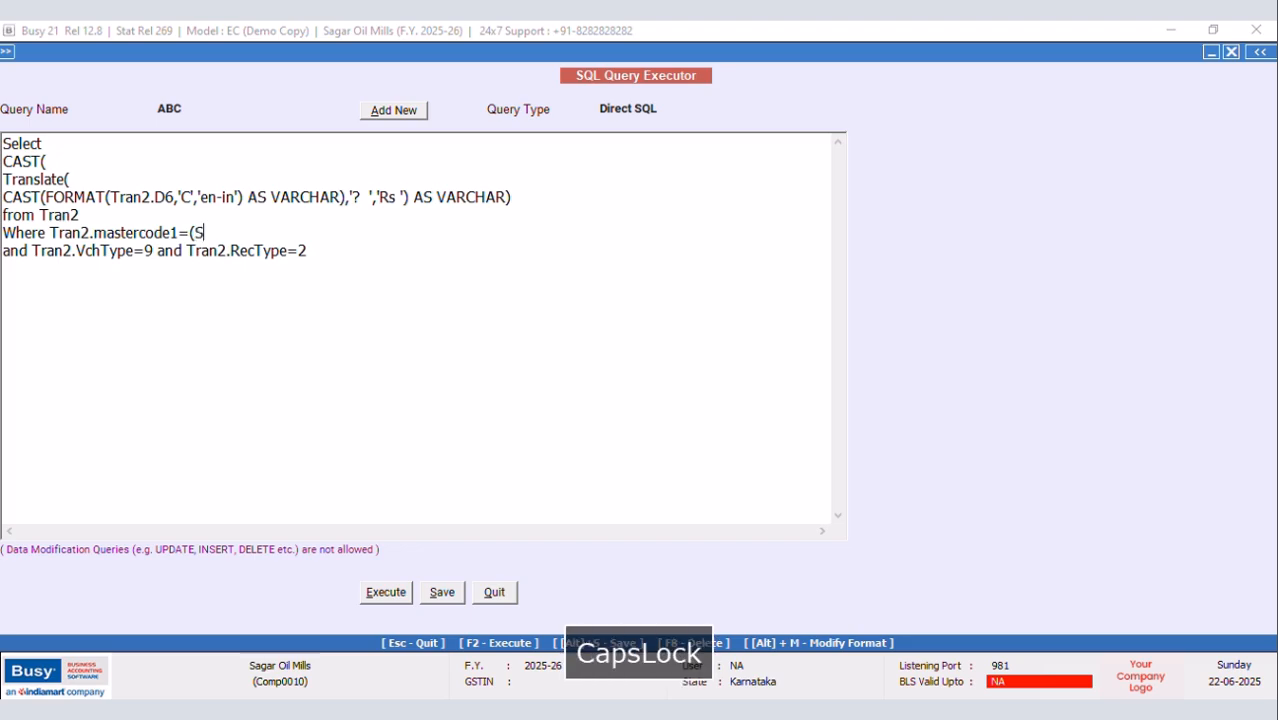
text(elect Tran)
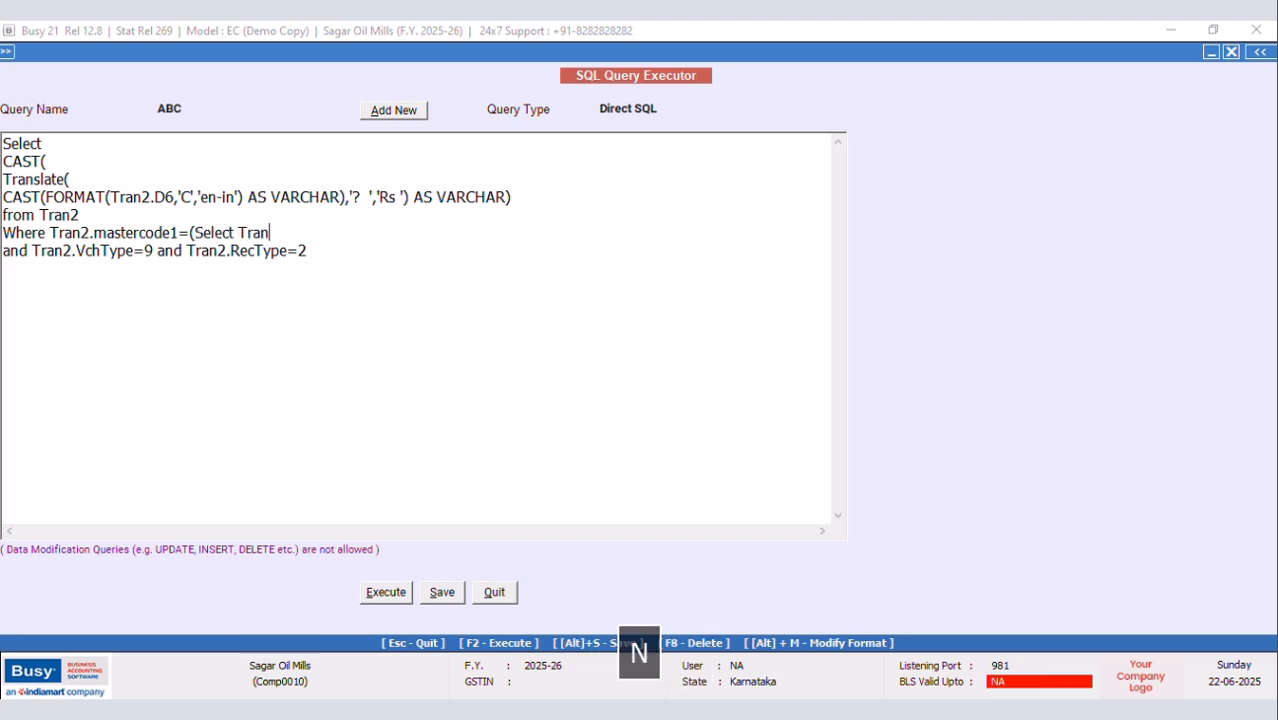
text(2.Ma)
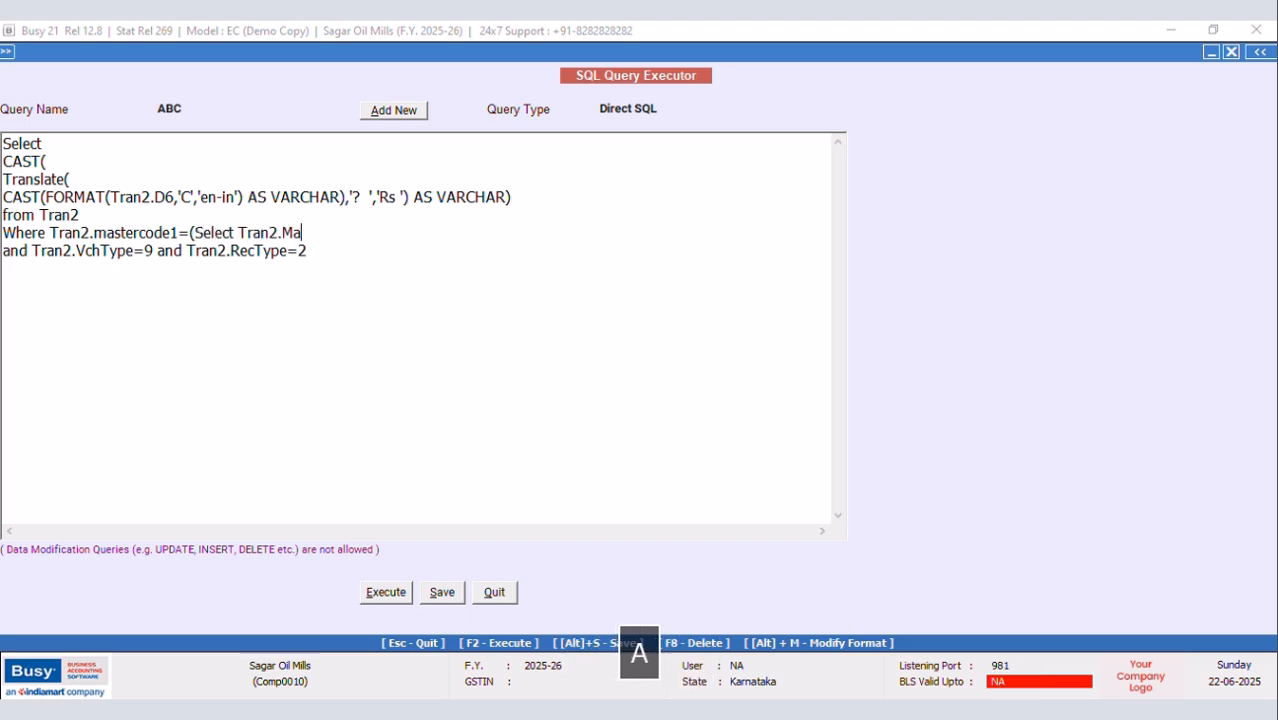
text(sterCode1)
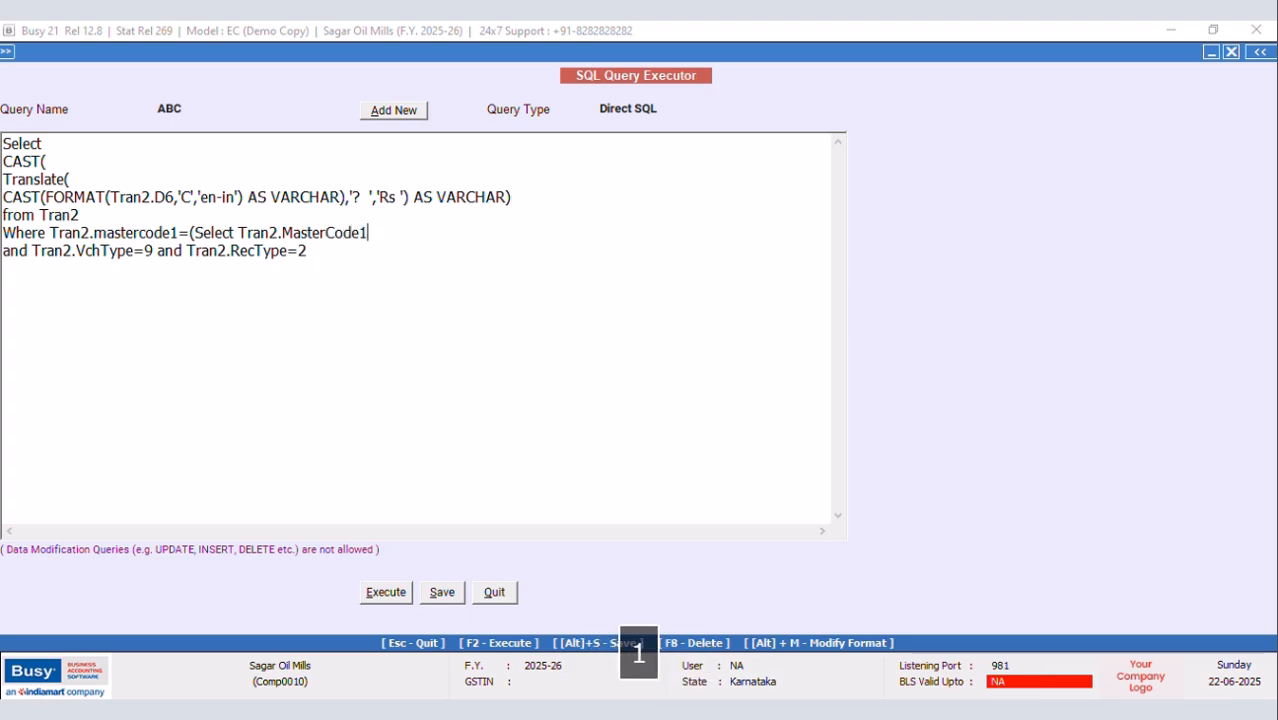
text( from Tran)
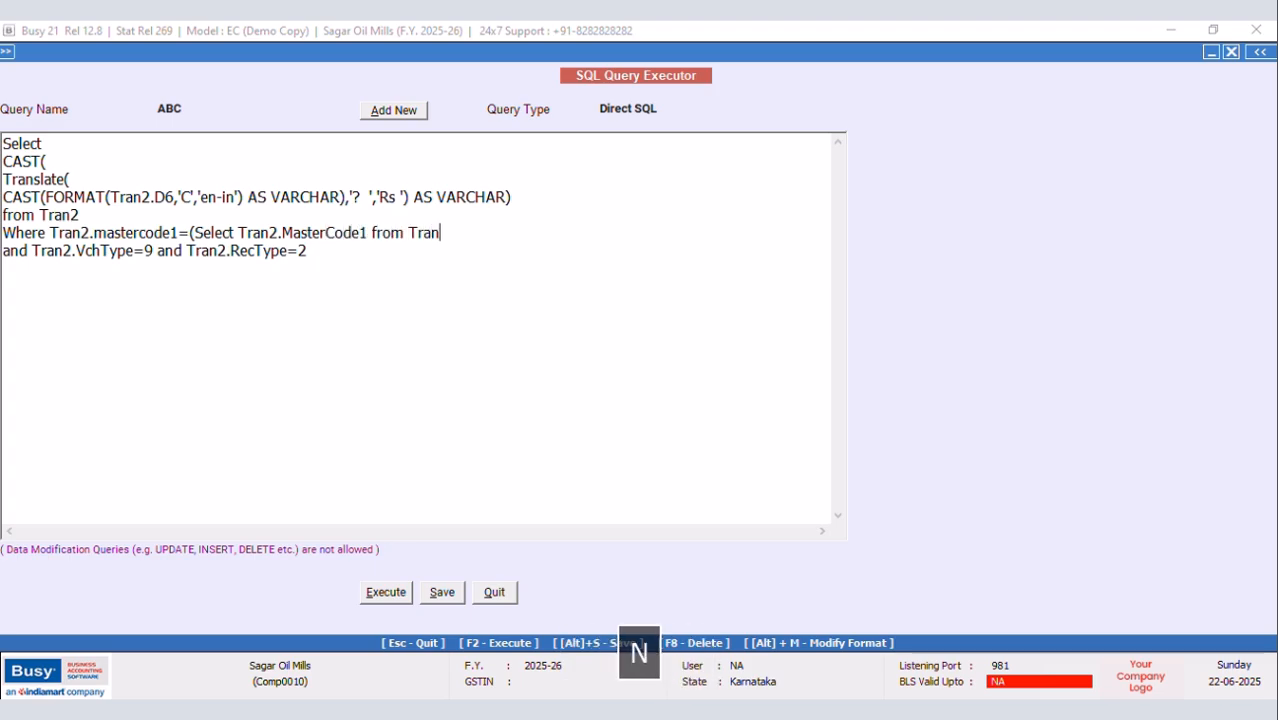
text(2 Where )
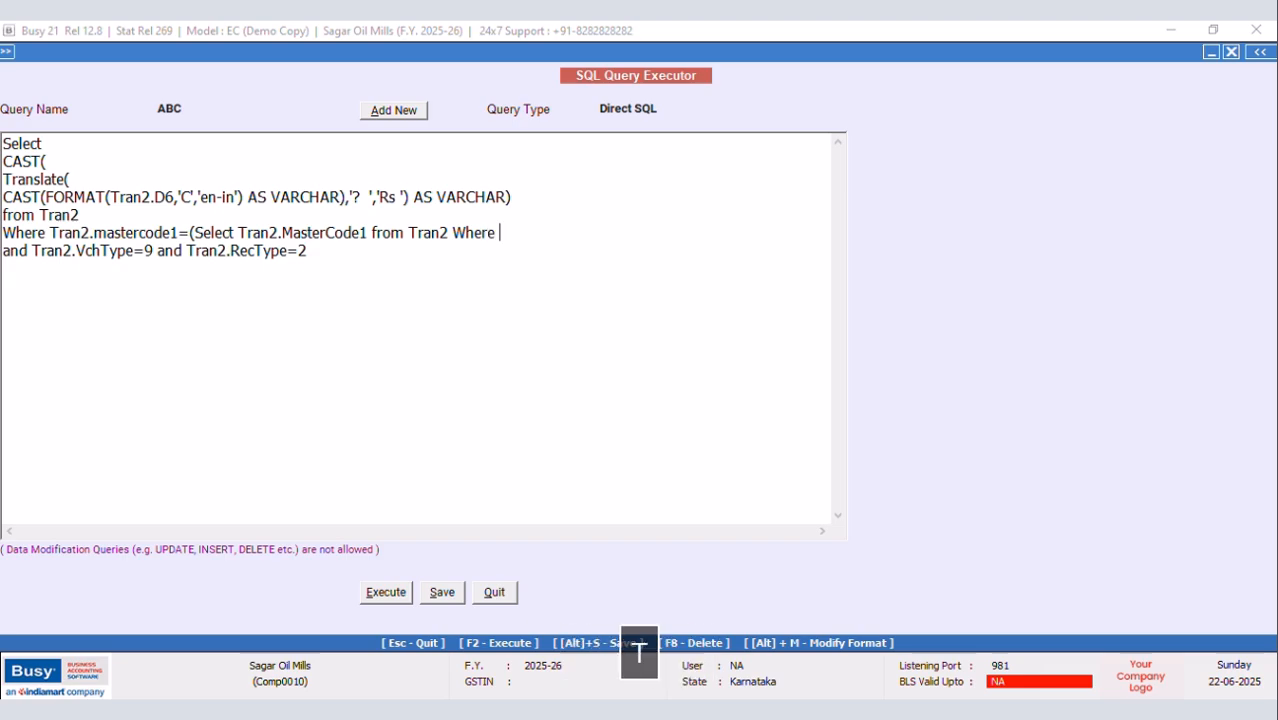
text(Tran2.V)
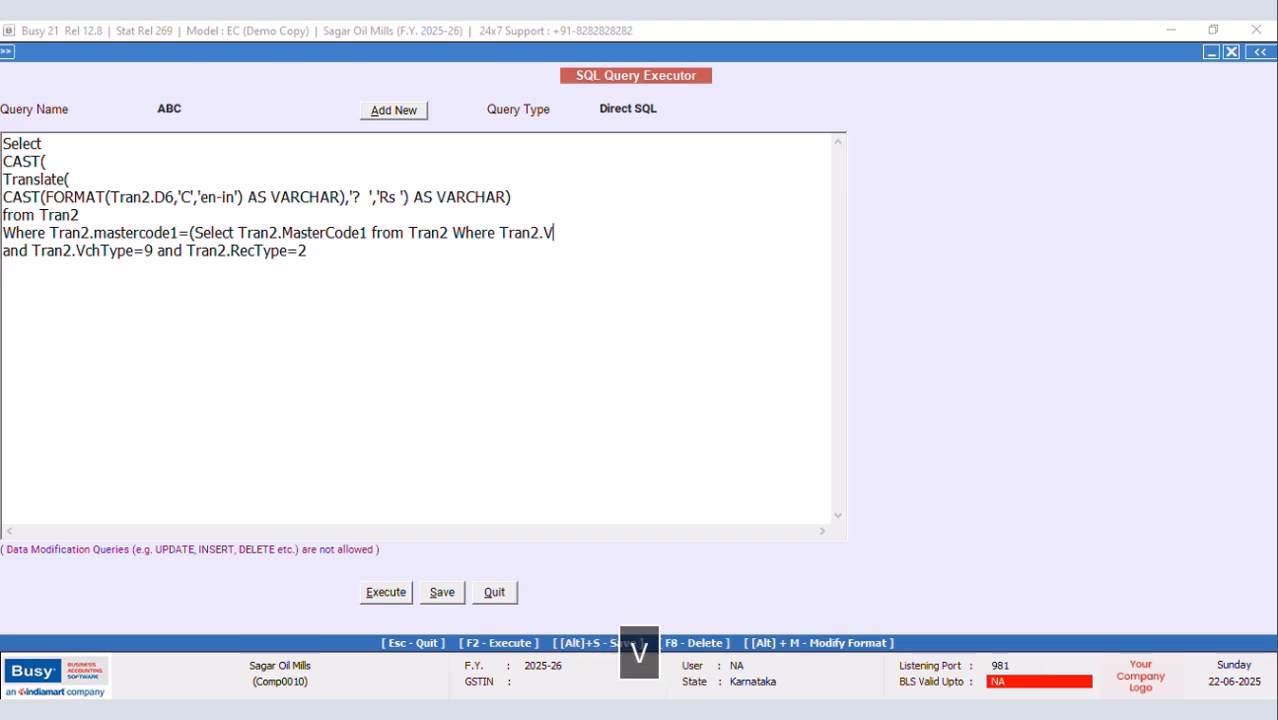
text(chCode=)
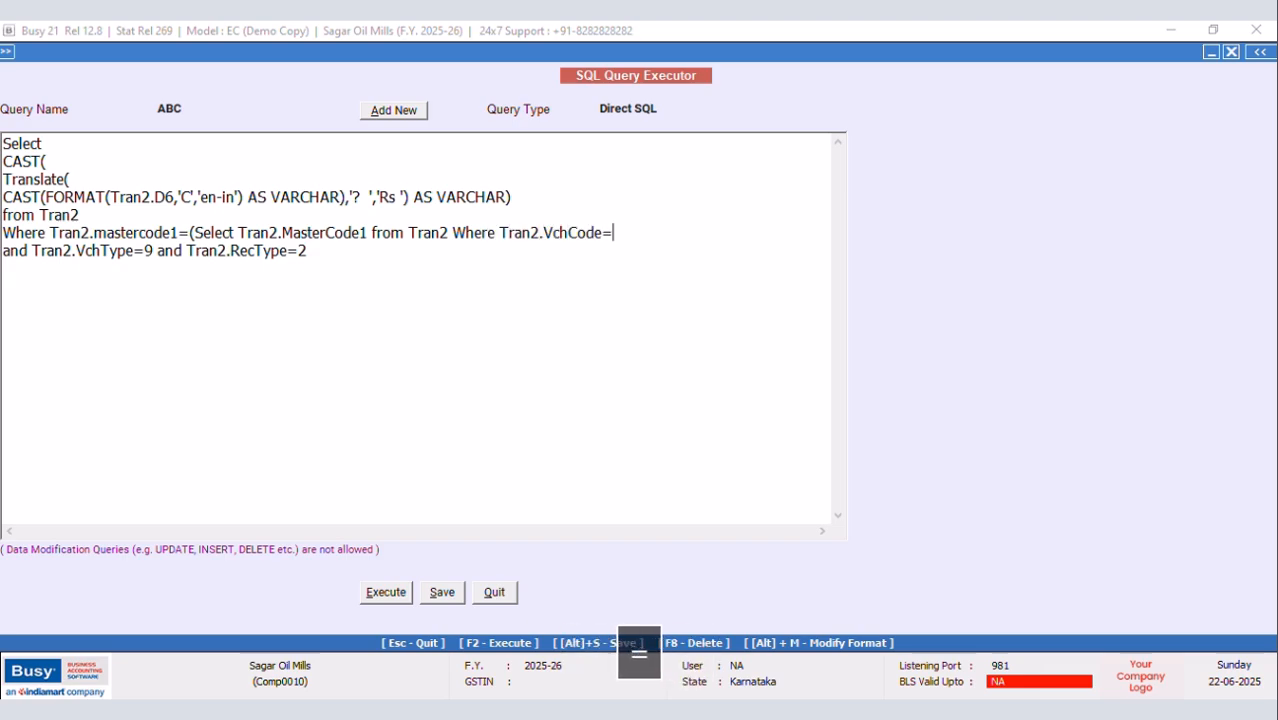
text(@)
key(Caps_Lock)
text(VchCod)
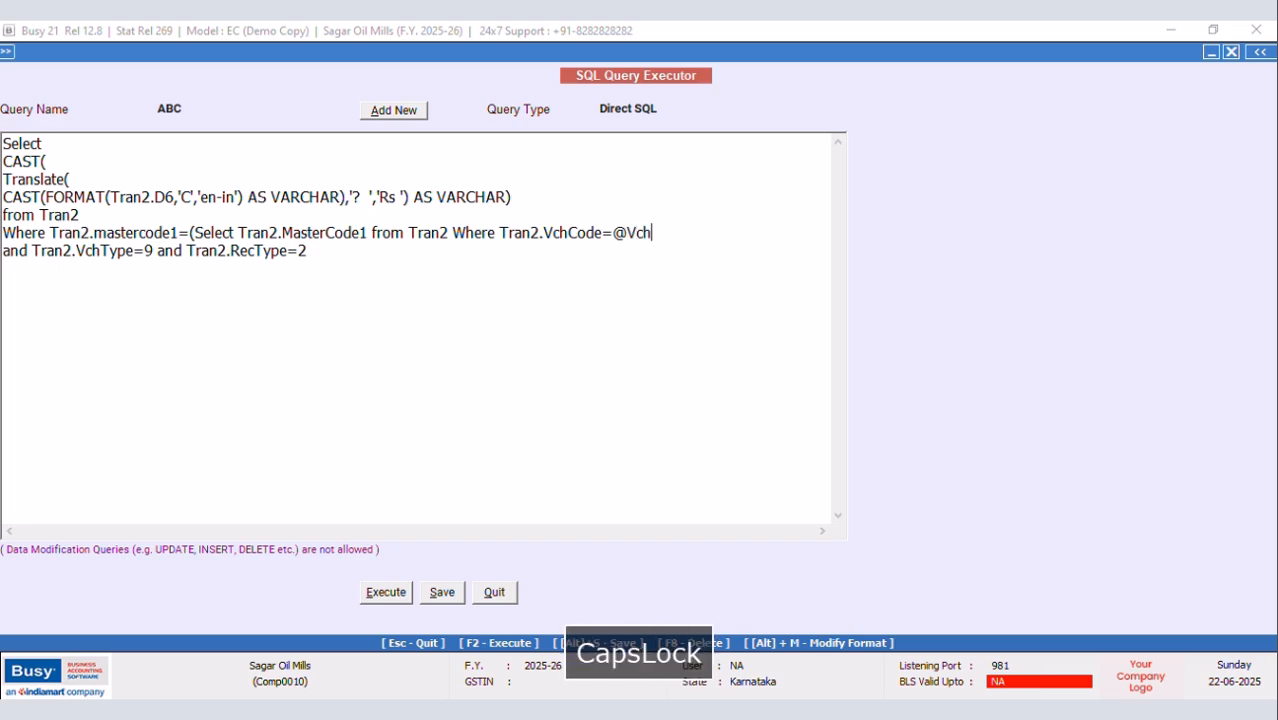
text(e@)
key(Return)
text(and)
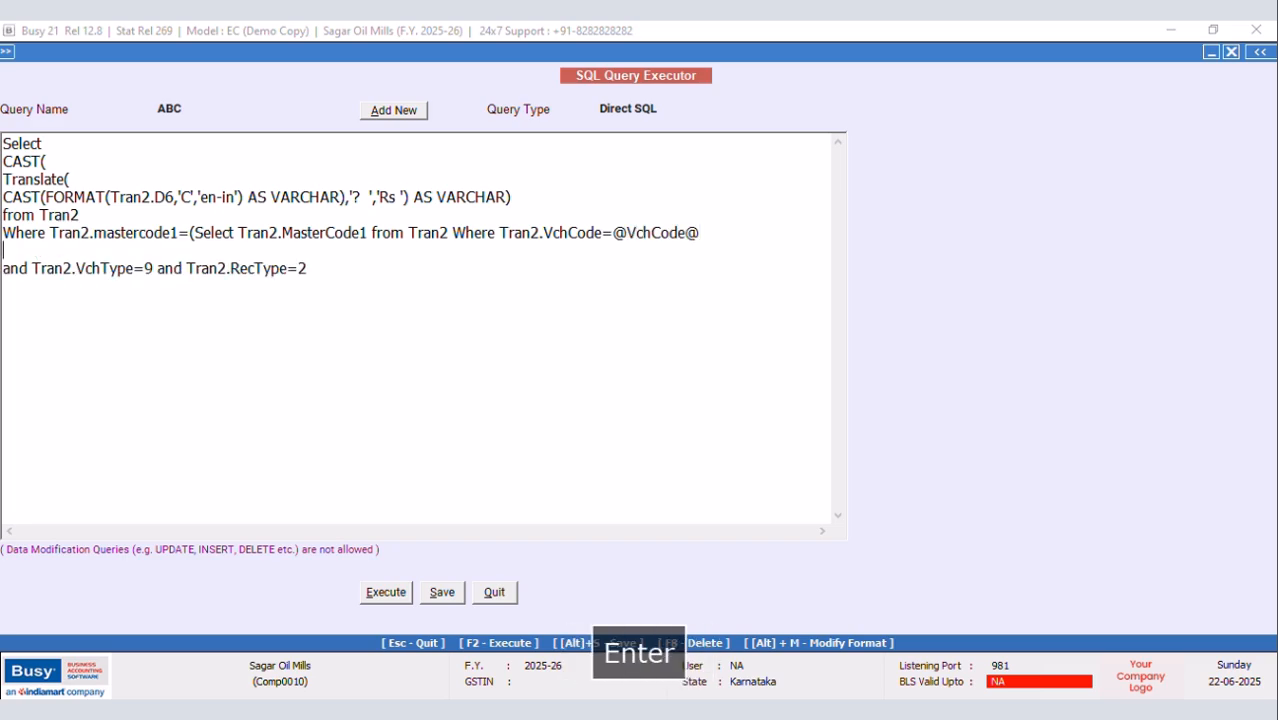
key(Caps_Lock)
text(n)
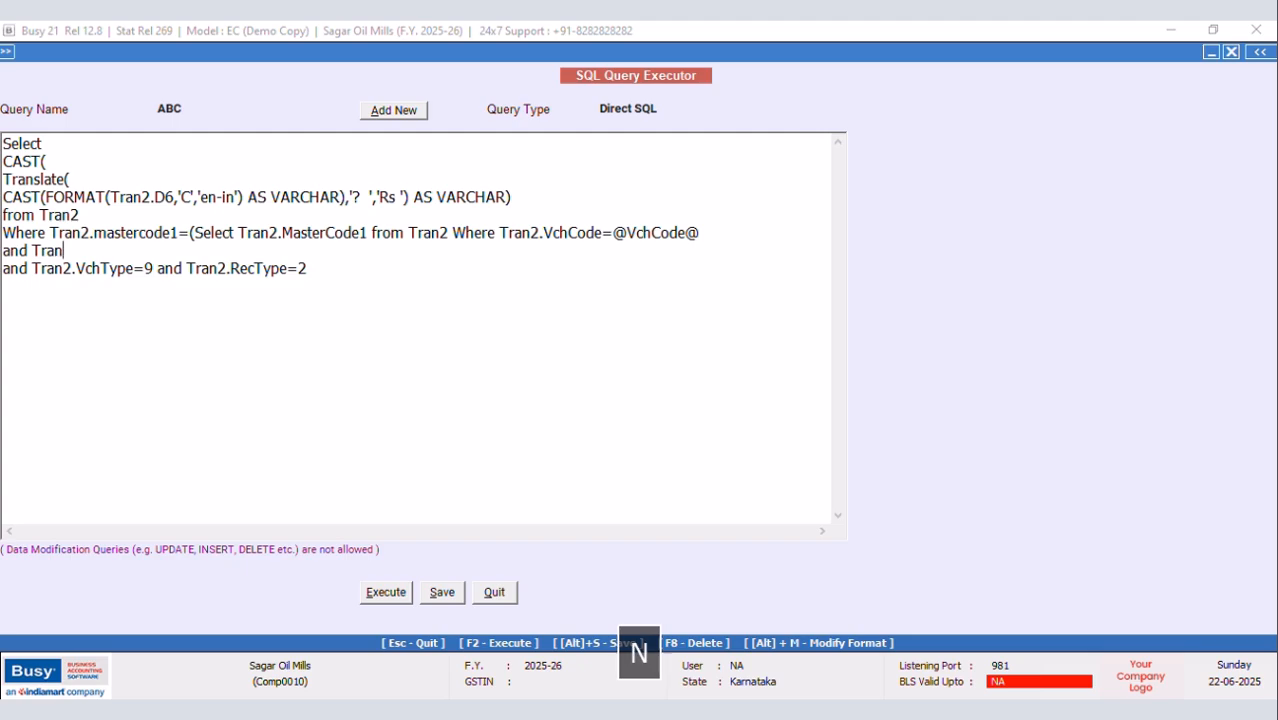
text(2.Srno=@)
key(Caps_Lock)
text(ItemS)
key(Caps_Lock)
text(rno)
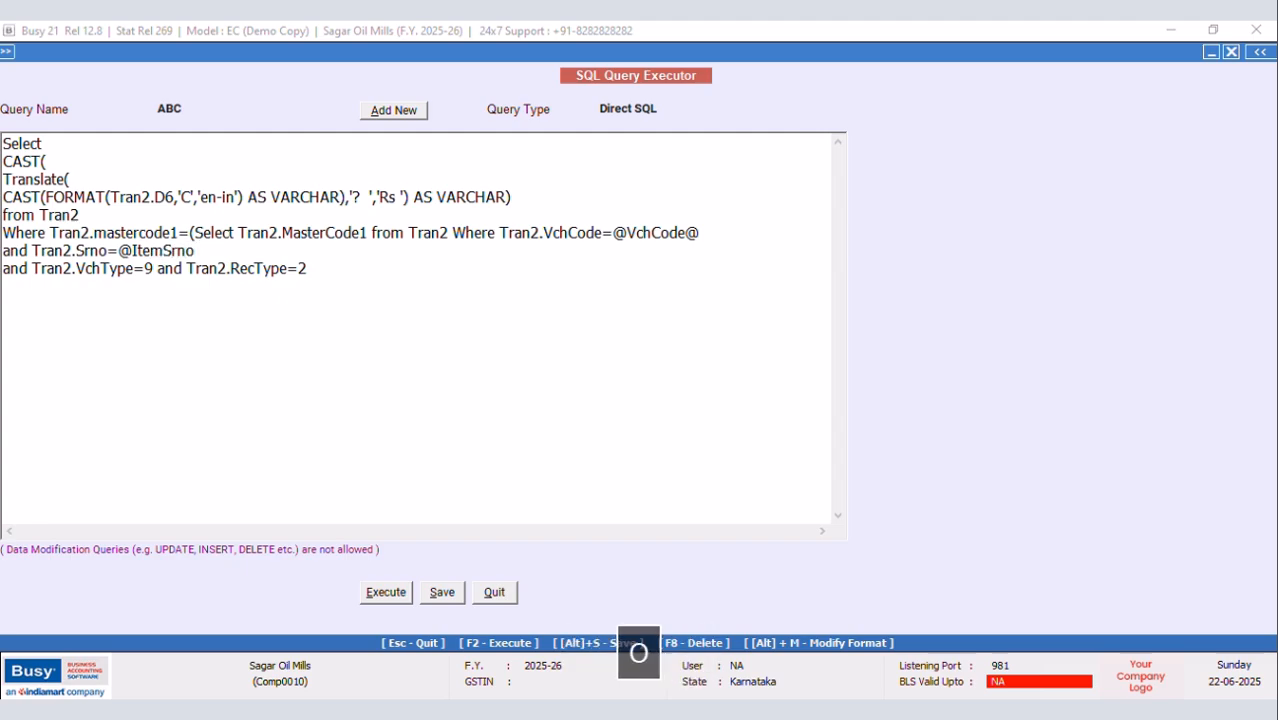
text(@)
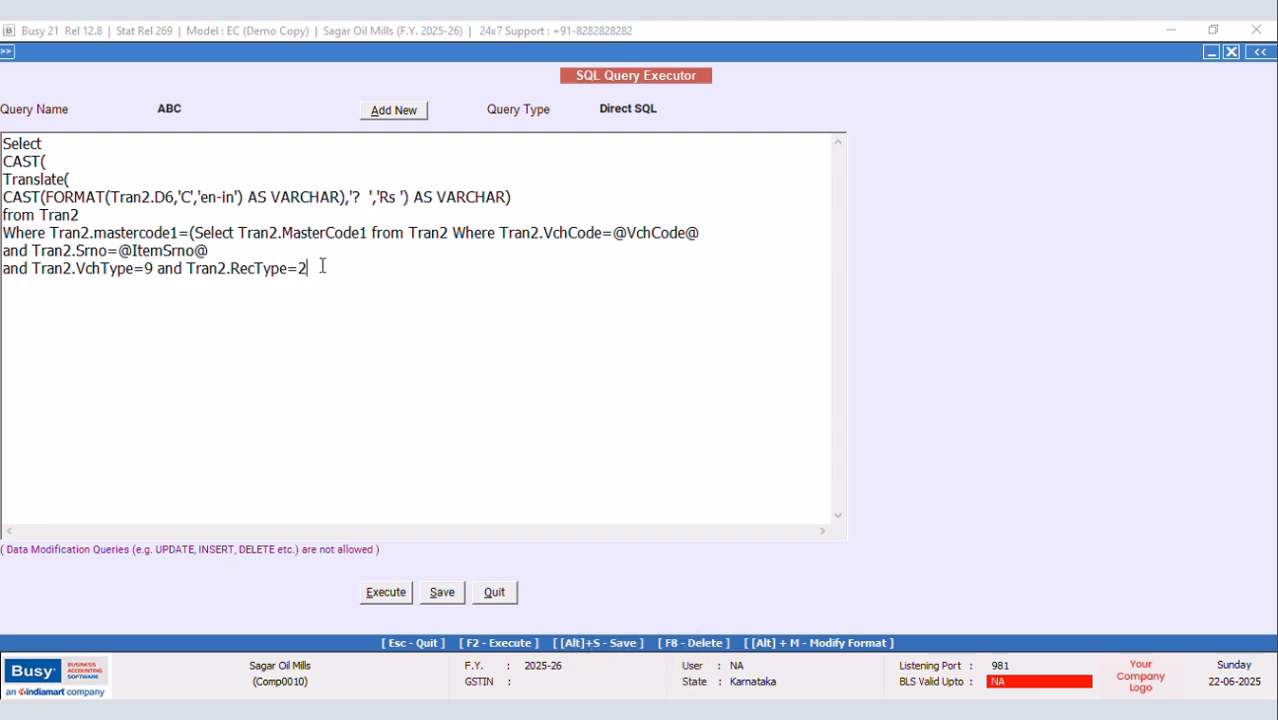
text())
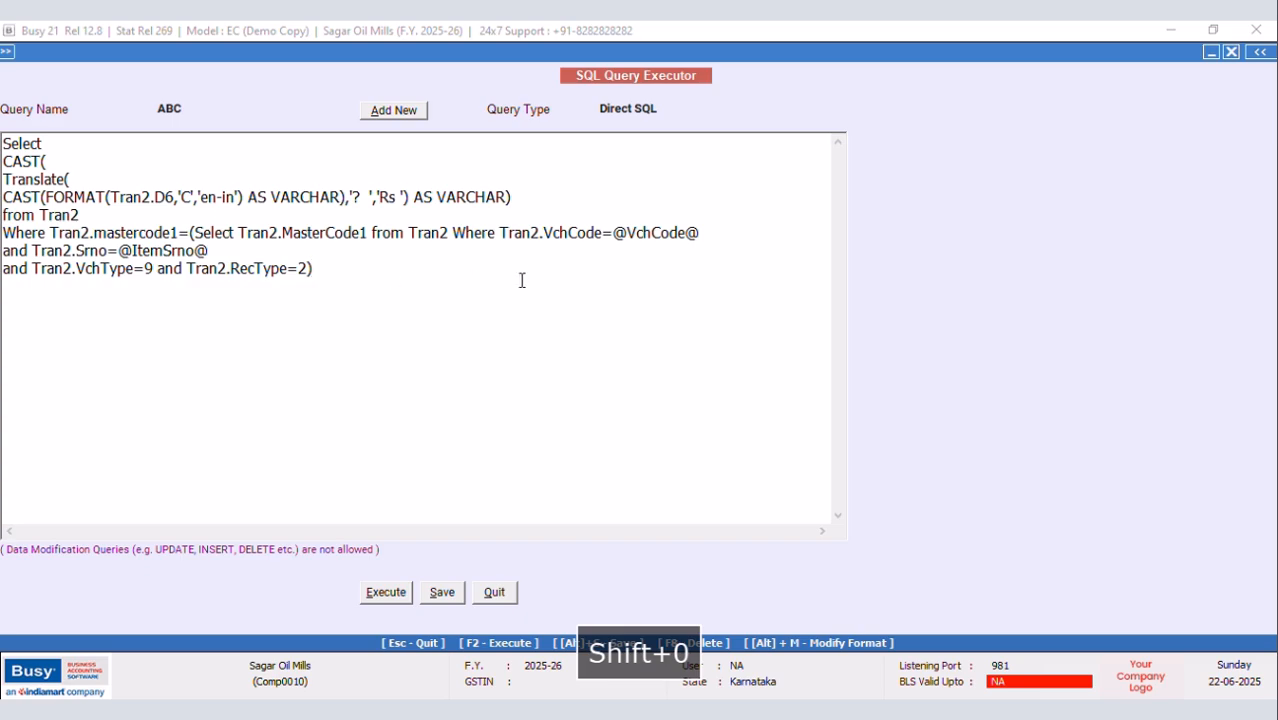
Set the query type to Item Details, save the ABC query, and quit the executor
click(660, 108)
click(838, 216)
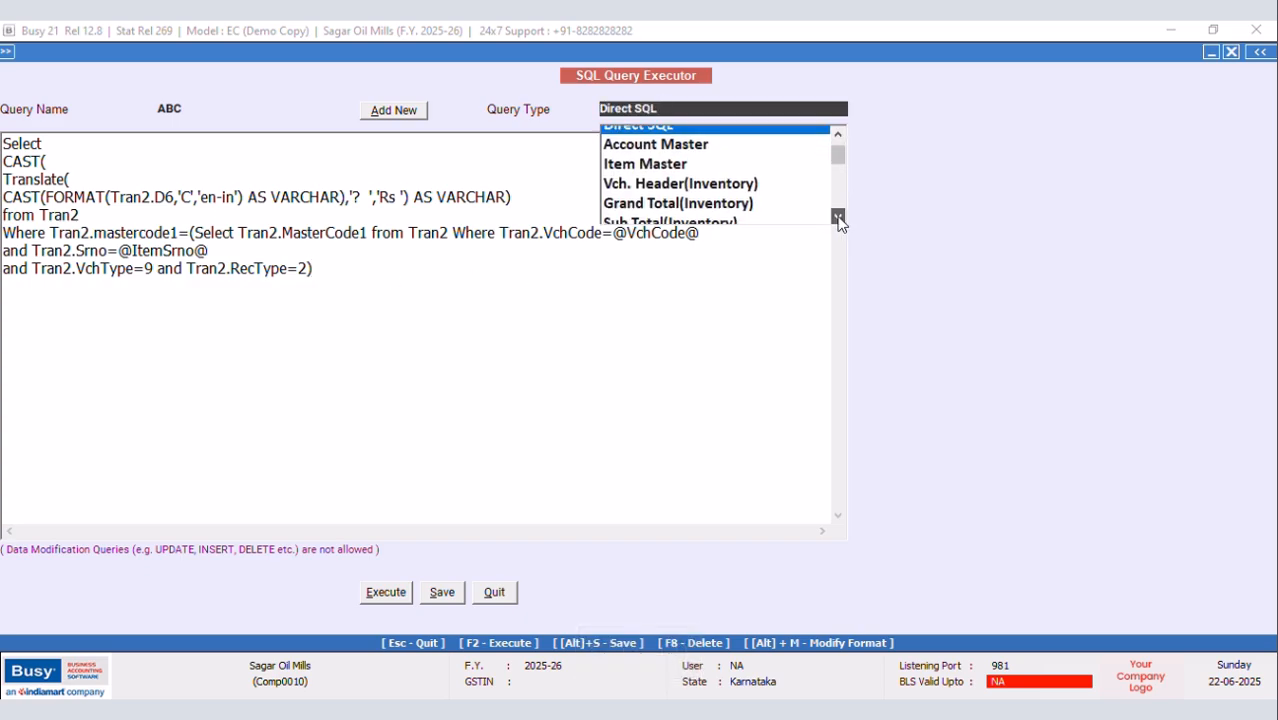
click(838, 216)
click(676, 215)
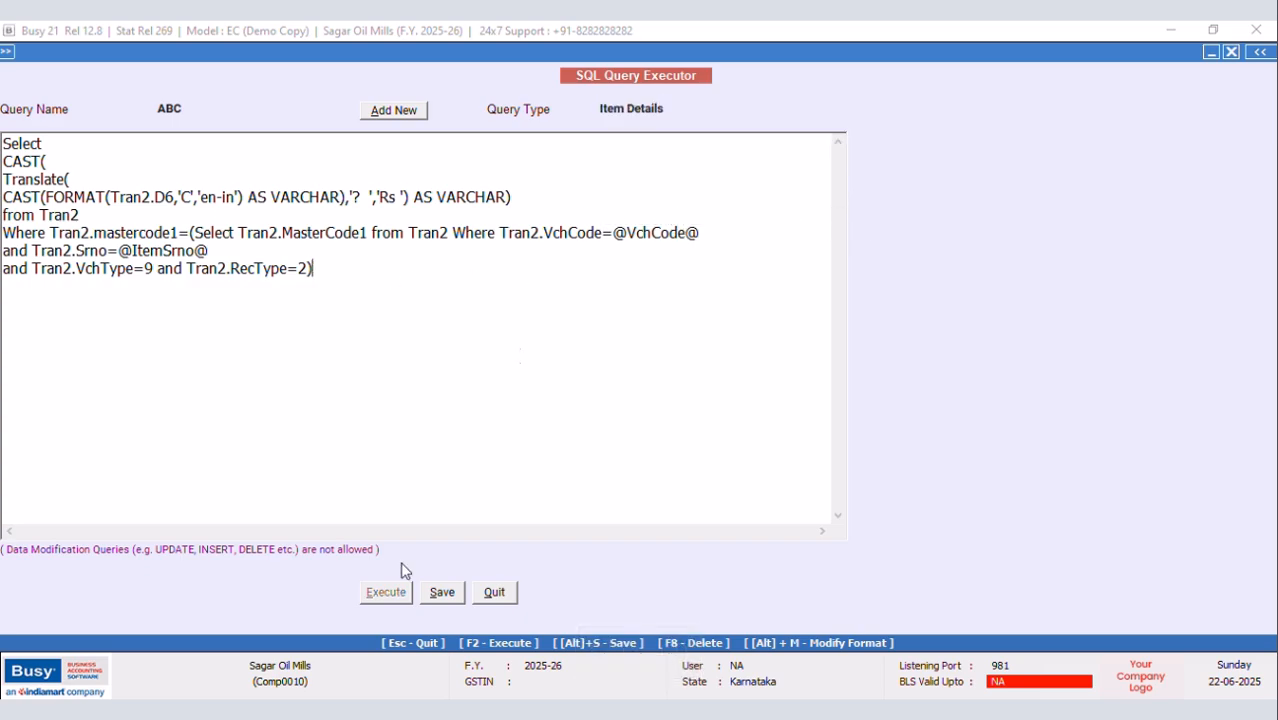
click(446, 596)
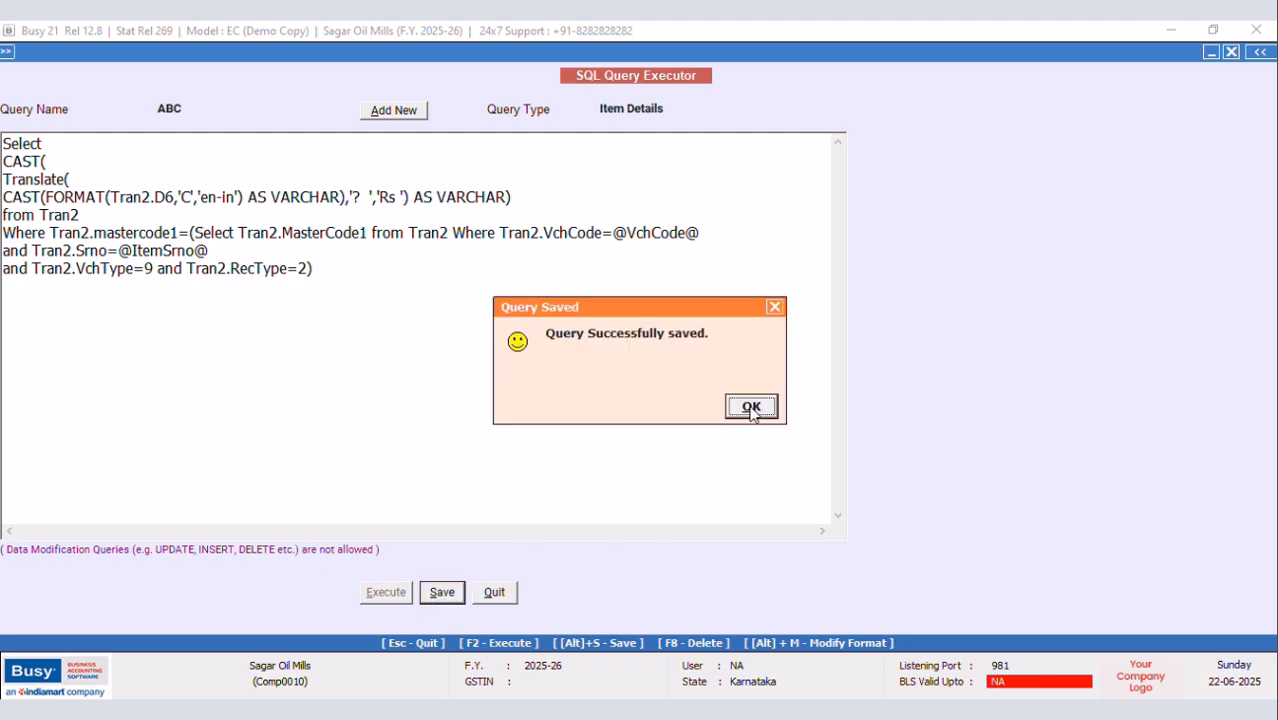
click(751, 407)
click(478, 595)
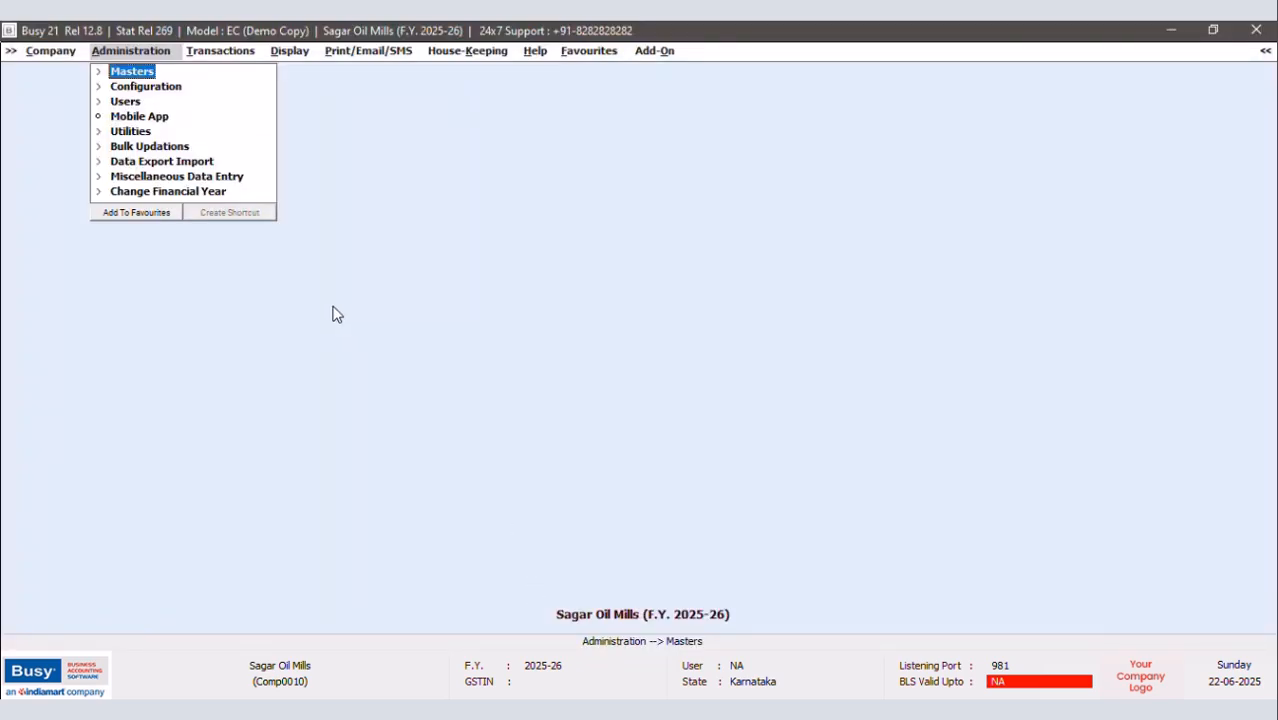
Open the item body layout of the NEW DESIGN sales invoice format in advanced invoice printing
key(ctrl+f)
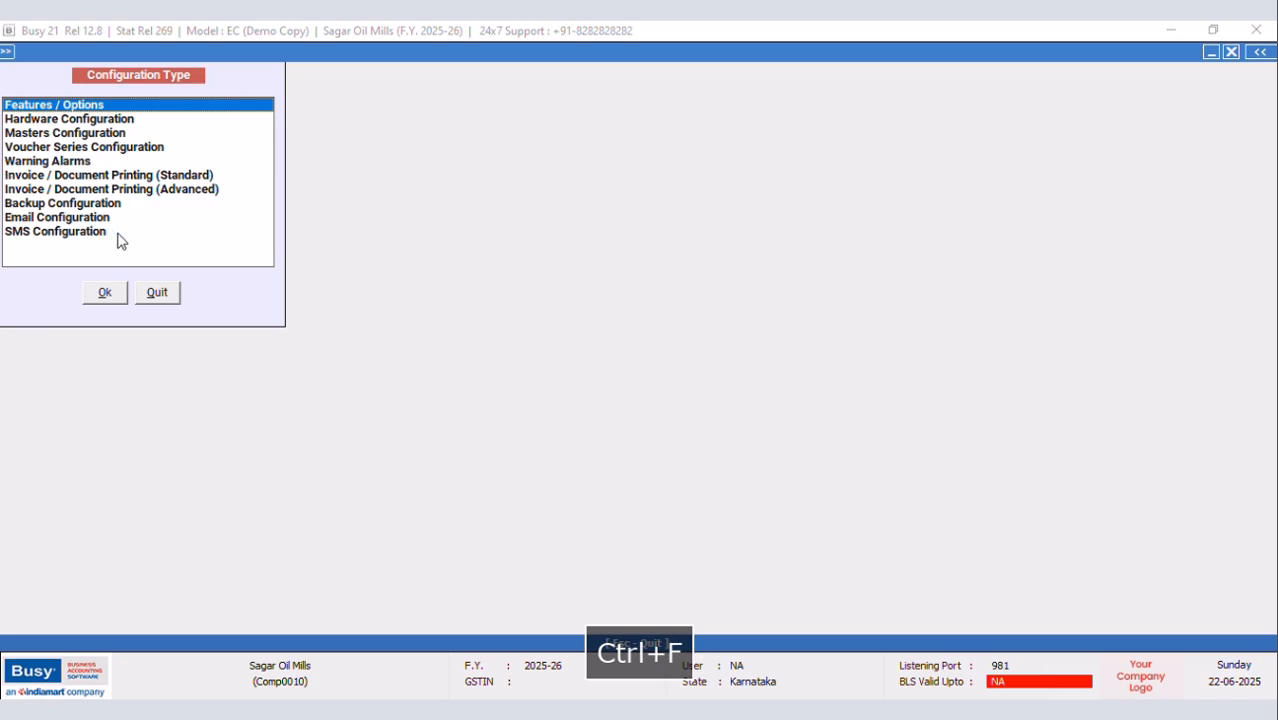
click(166, 191)
click(105, 292)
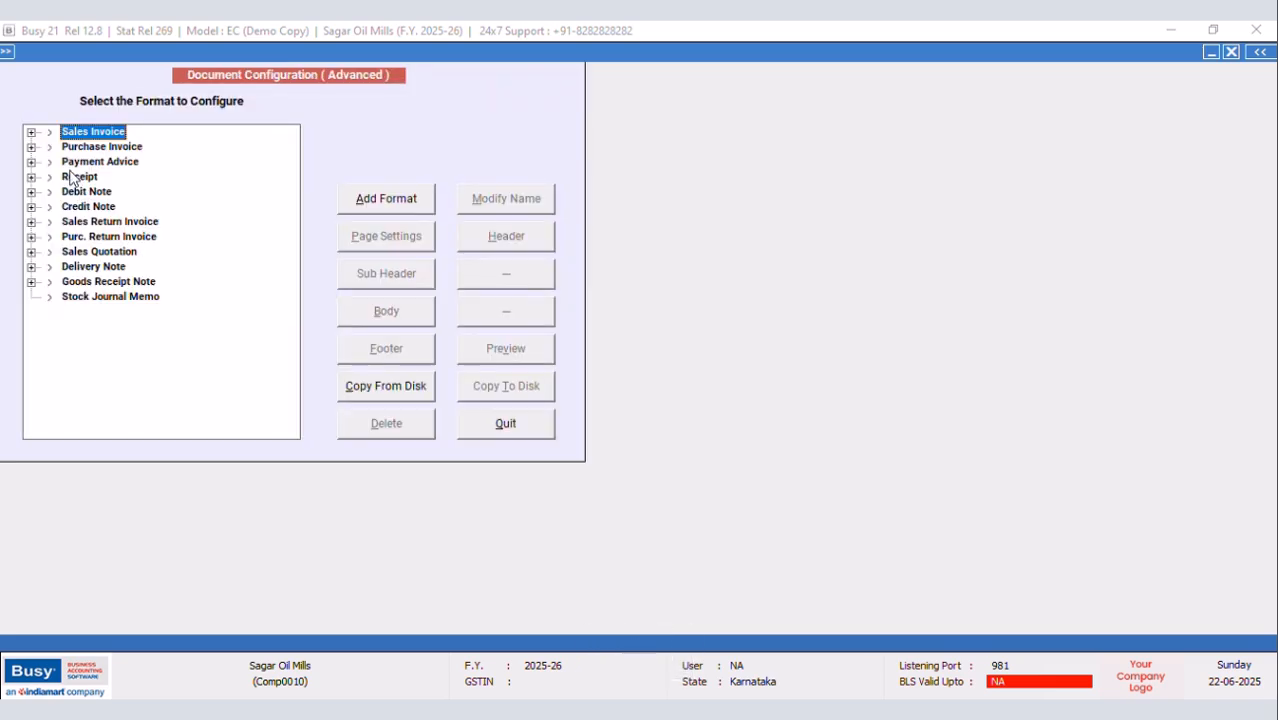
click(31, 132)
click(108, 162)
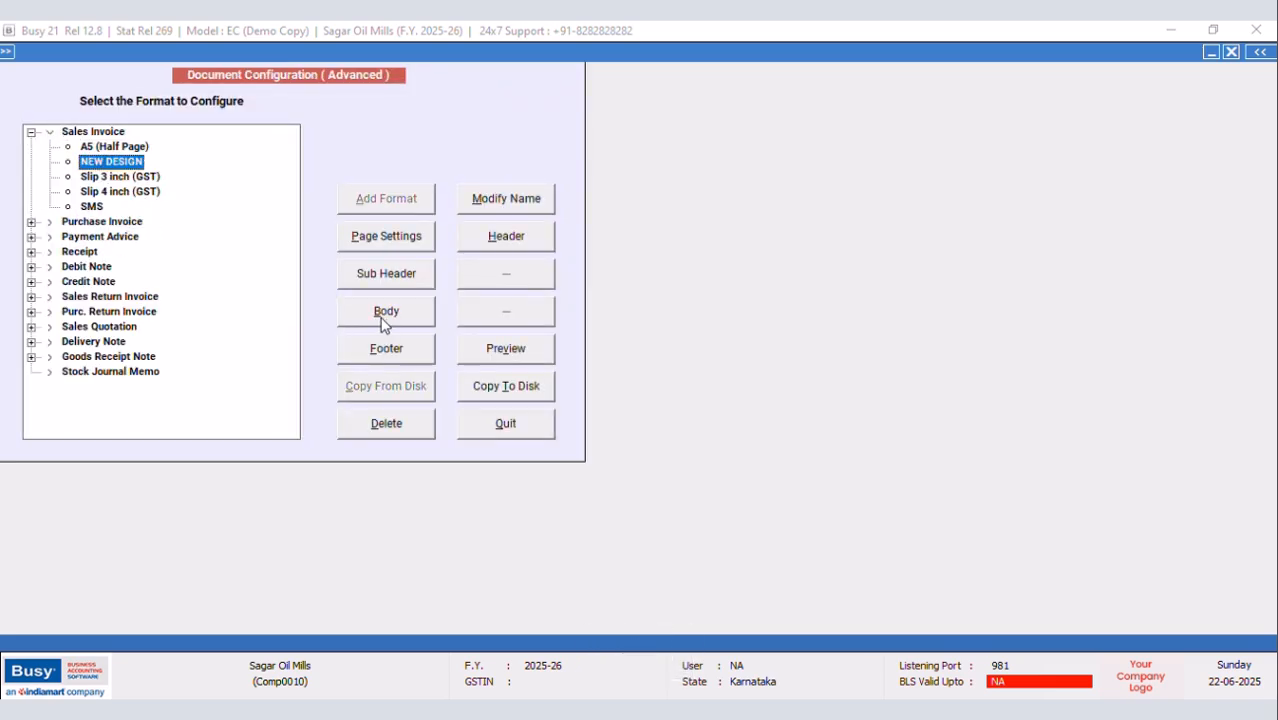
click(386, 316)
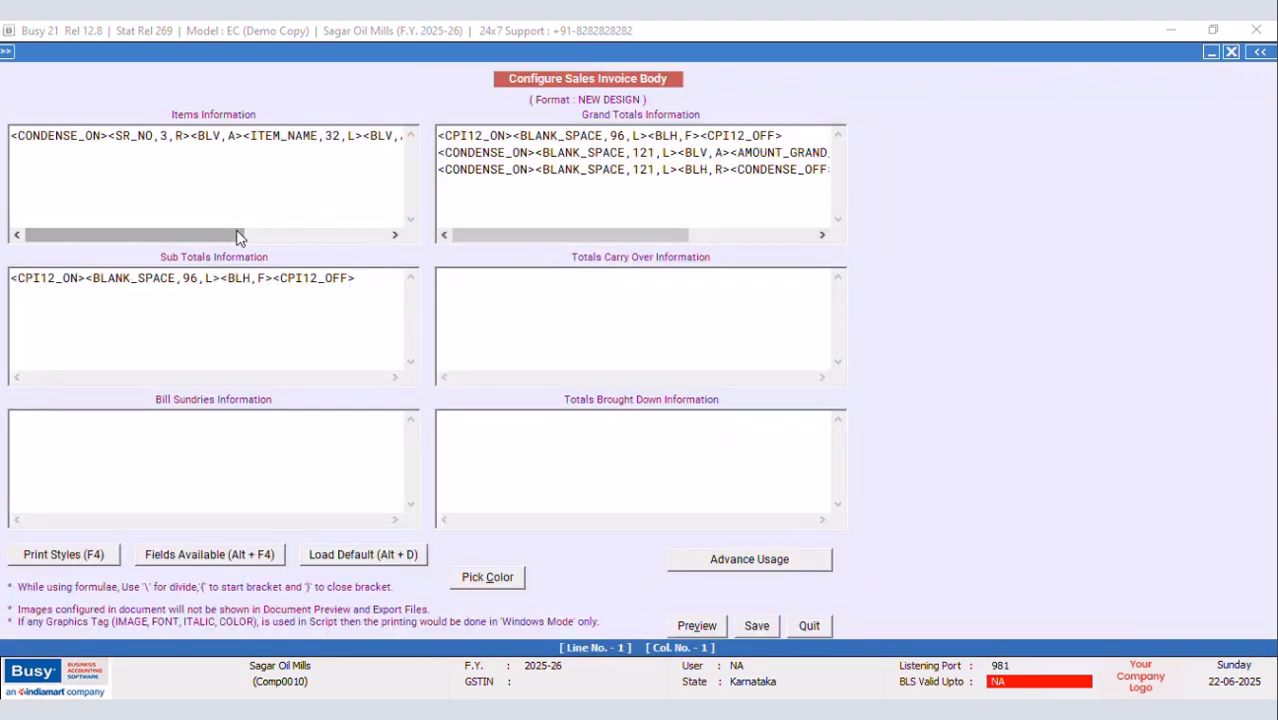
Insert the SQL_QUERY_TEXT field at the end of the item line
drag(237, 234, 398, 236)
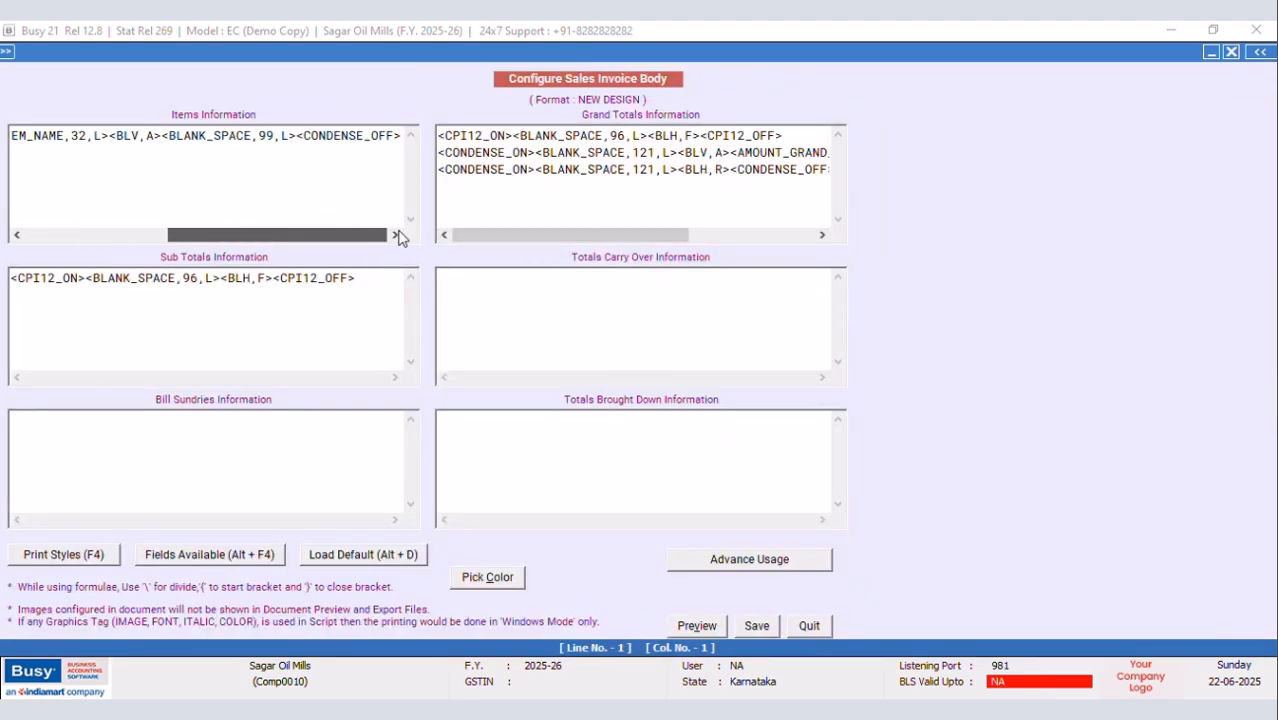
click(297, 134)
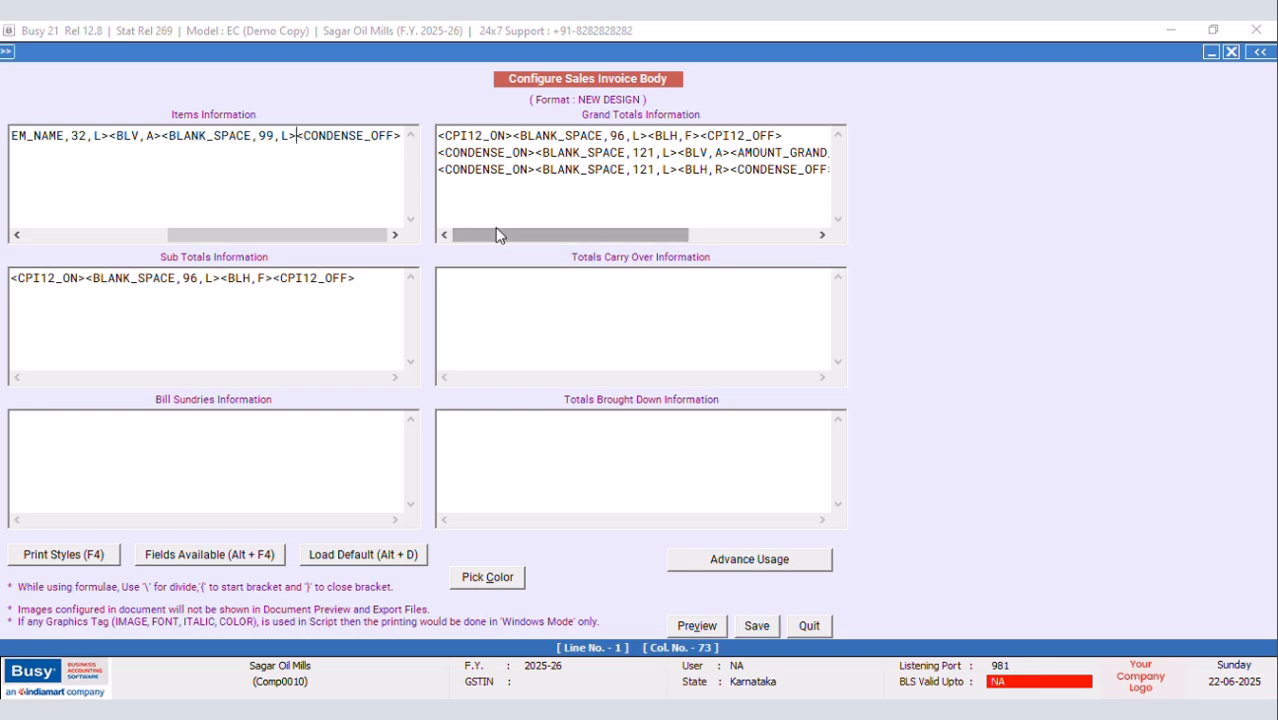
key(alt+F4)
double_click(1025, 337)
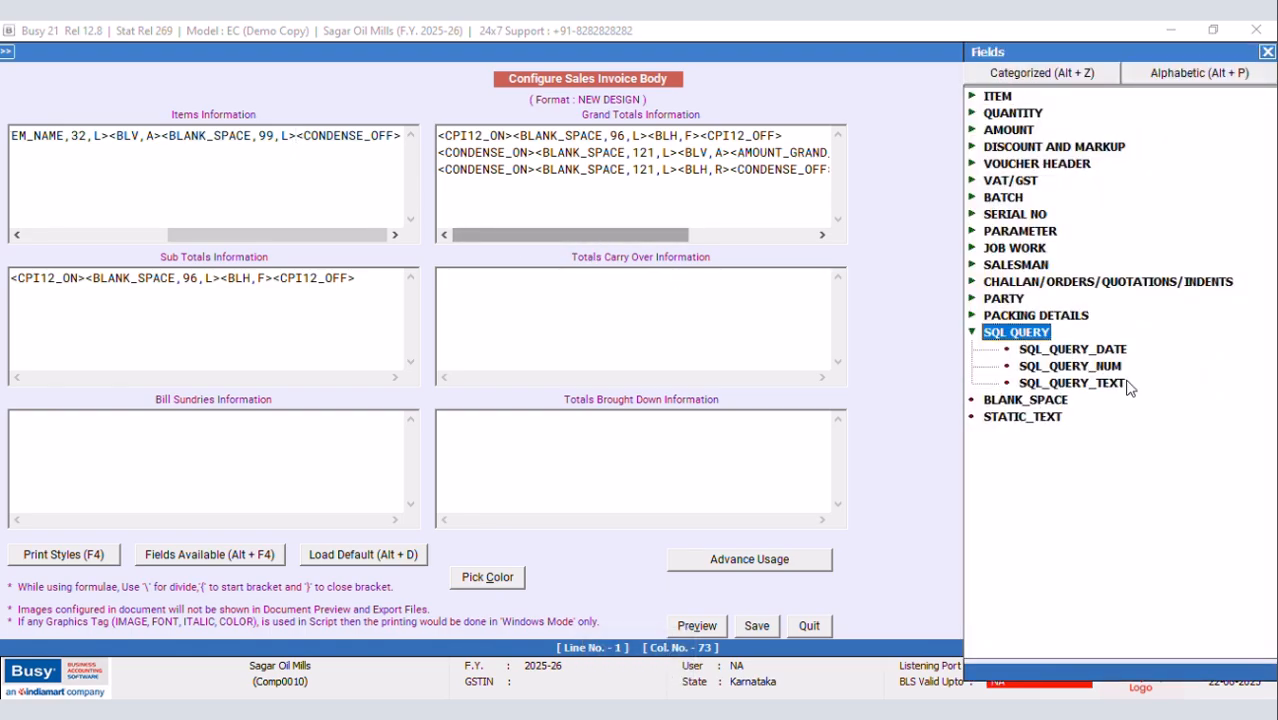
double_click(1072, 383)
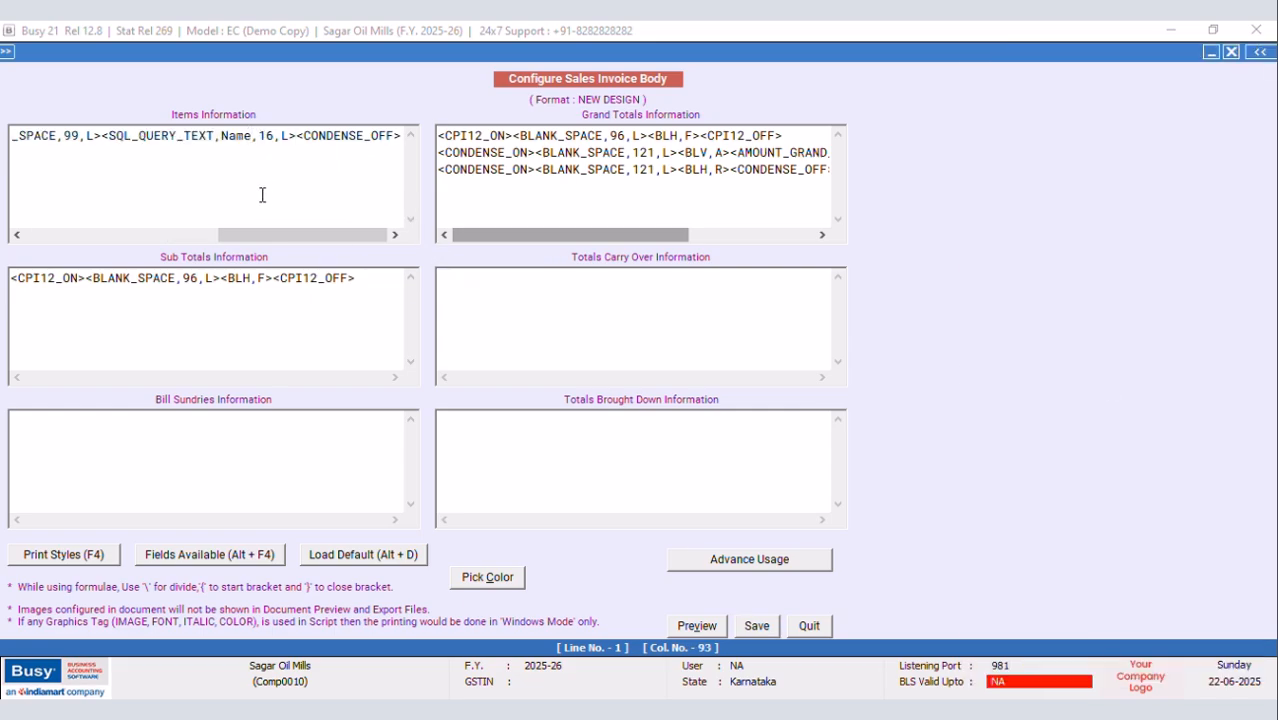
Make the field <SQL_QUERY_TEXT,ABC,14,R> and save the body layout
key(BackSpace)
key(BackSpace)
key(BackSpace)
key(BackSpace)
key(Caps_Lock)
text(ABC)
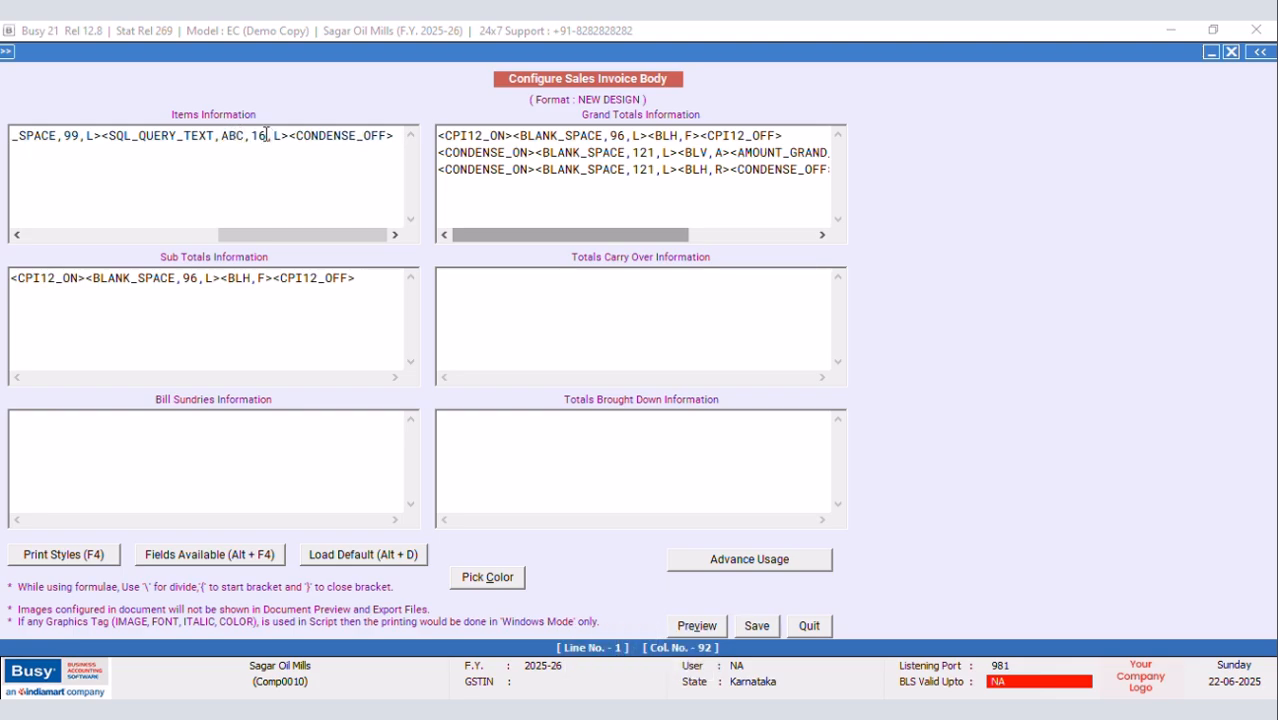
key(BackSpace)
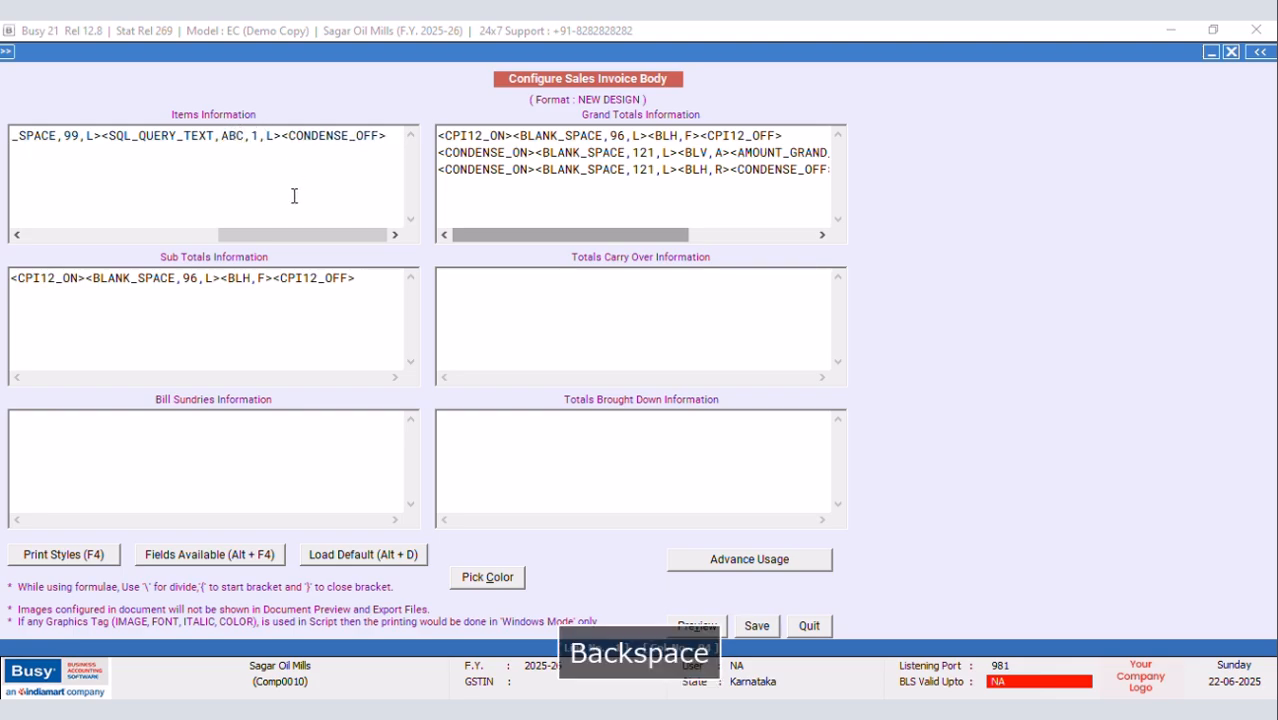
text(4)
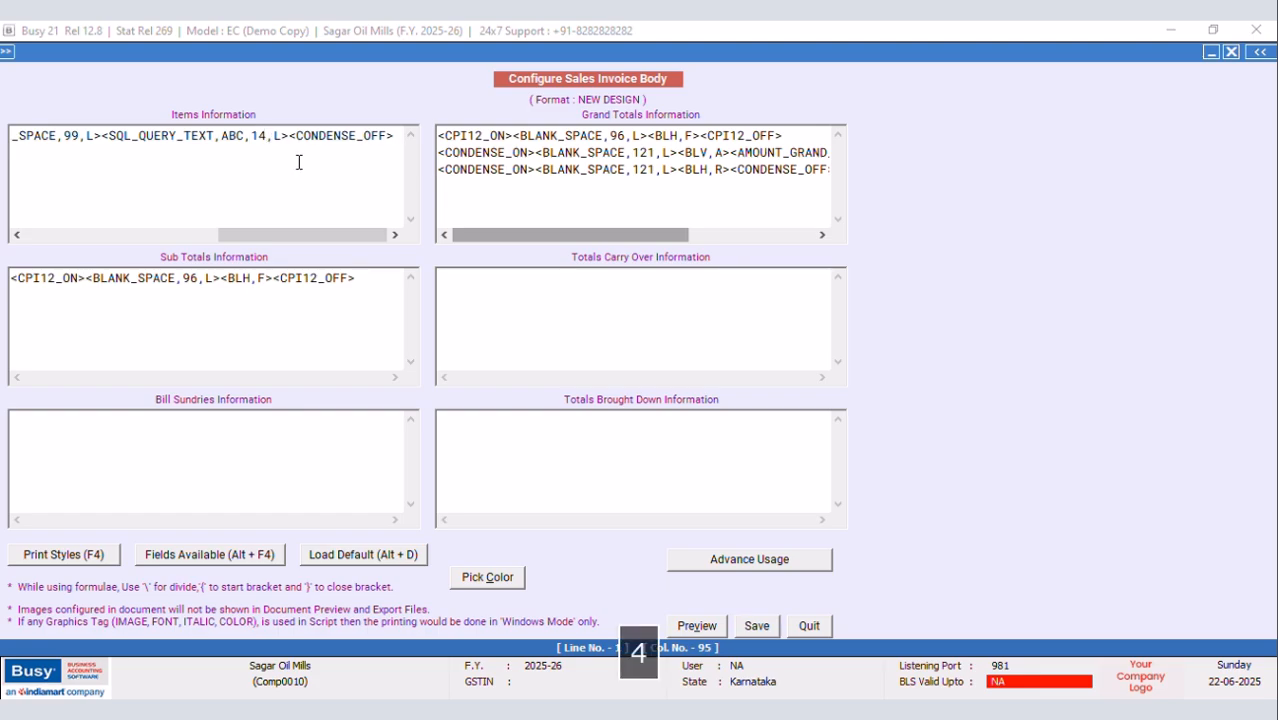
key(BackSpace)
text(R)
click(758, 625)
click(505, 427)
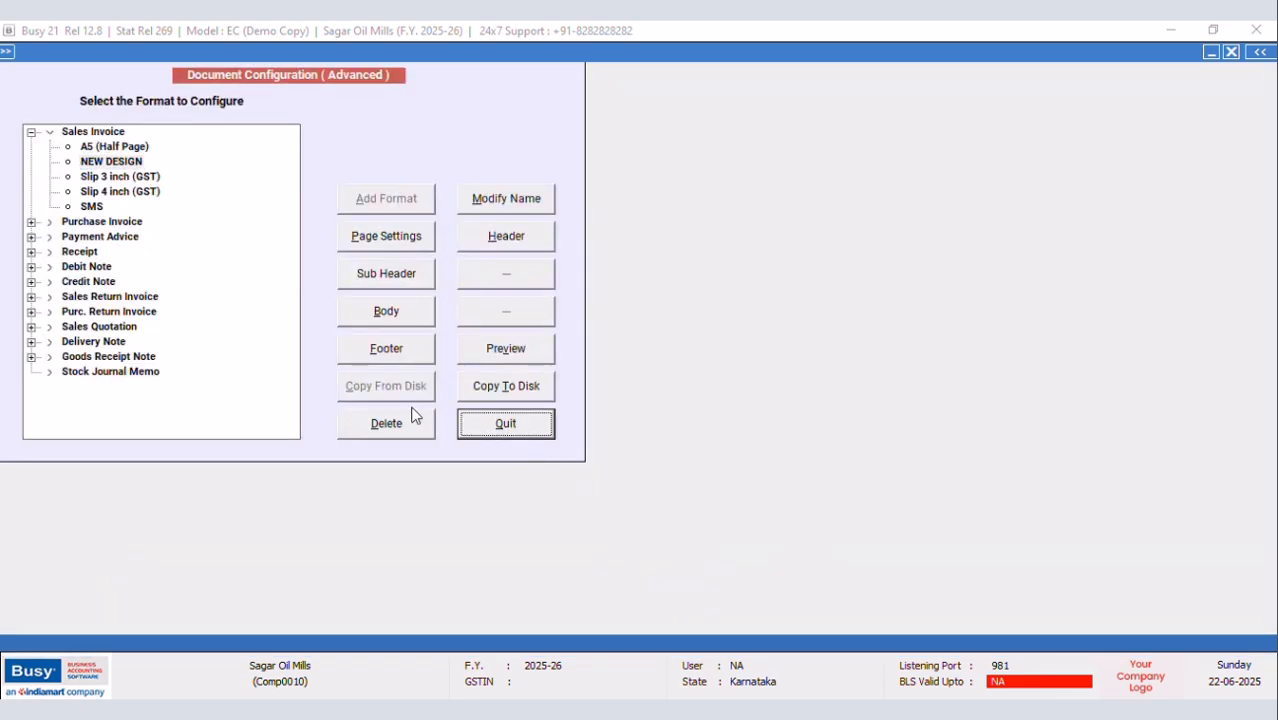
Paste a <BLV,A> separator before the SQL query column, change blank space 99 to 84, and save
click(386, 314)
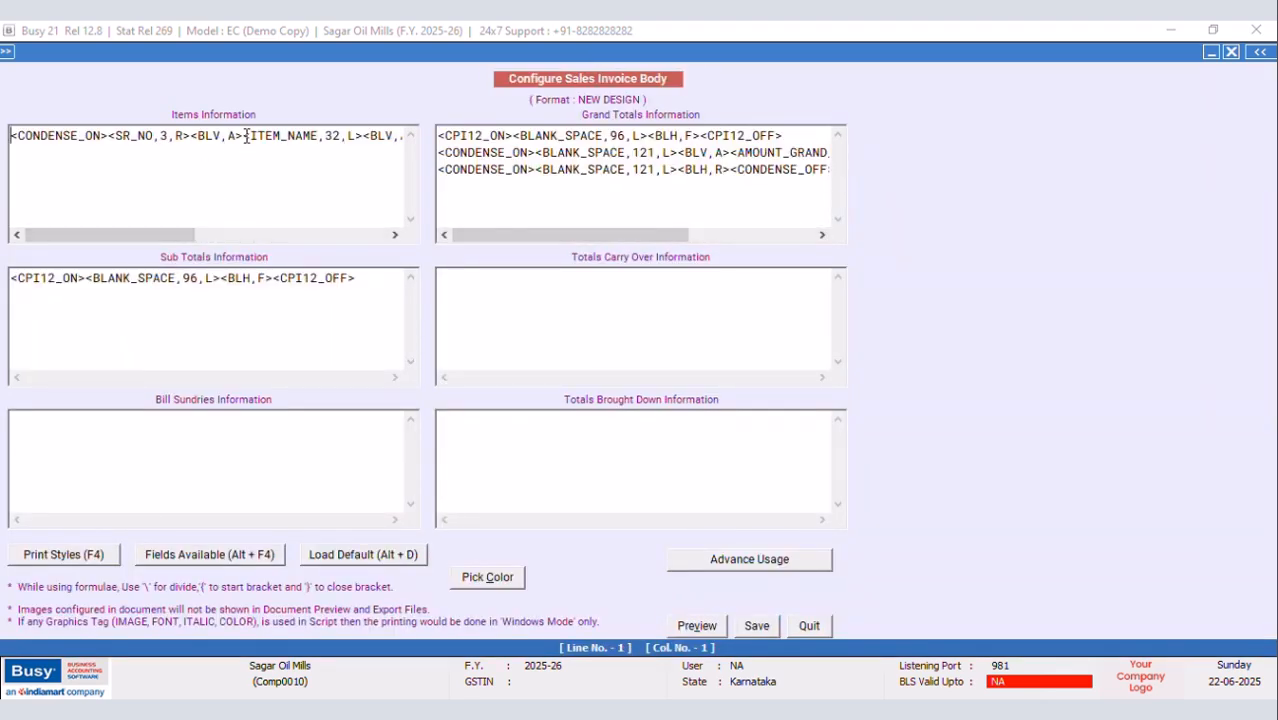
drag(246, 135, 184, 128)
right_click(206, 138)
click(248, 195)
click(362, 135)
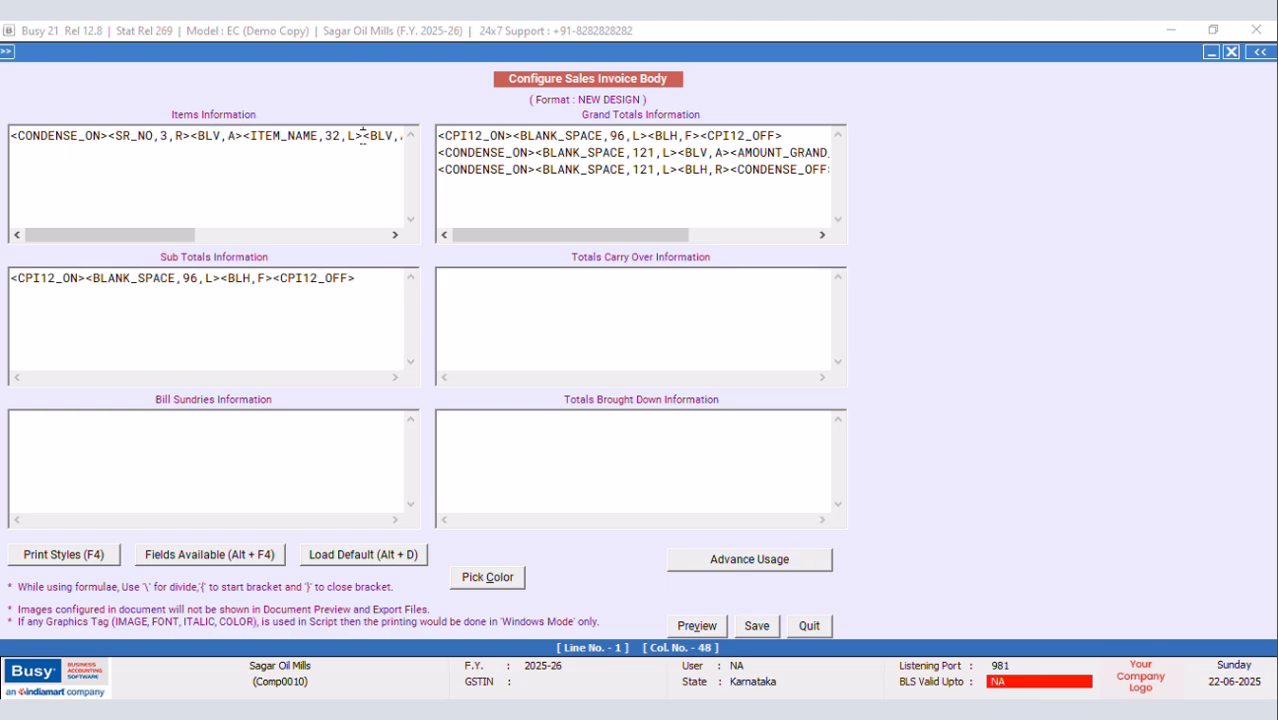
drag(157, 237, 292, 237)
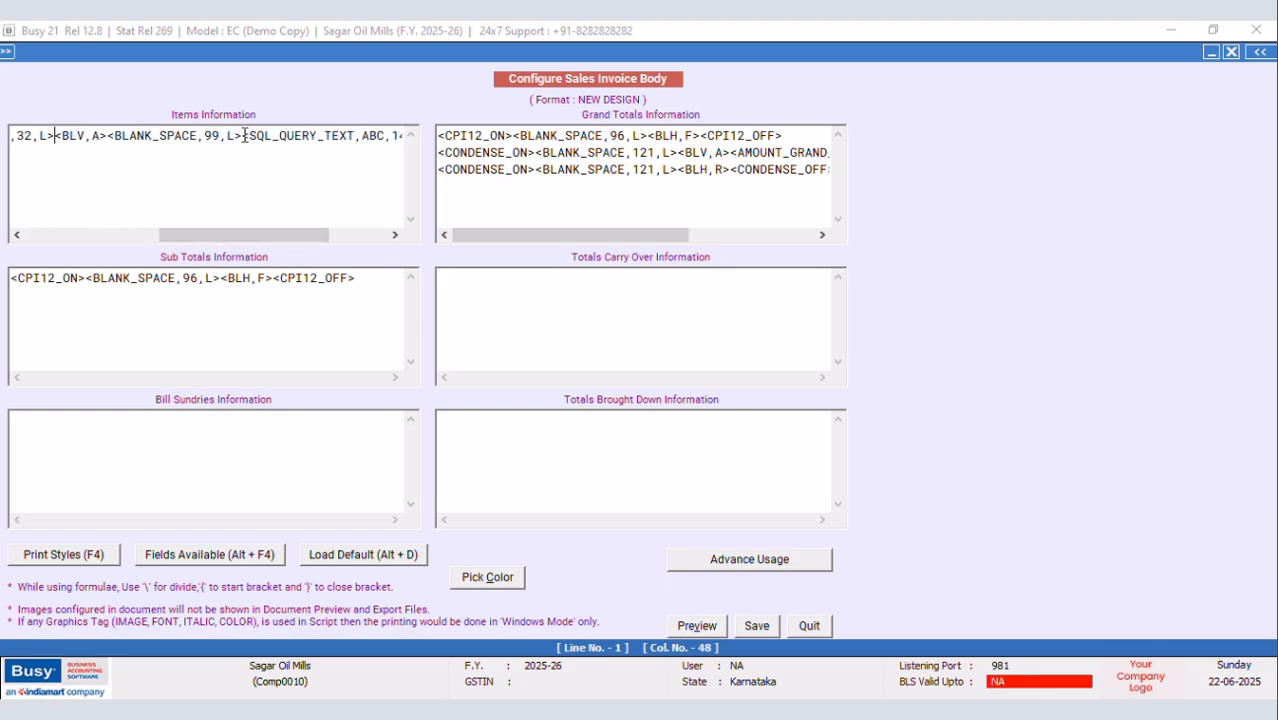
right_click(246, 141)
click(280, 213)
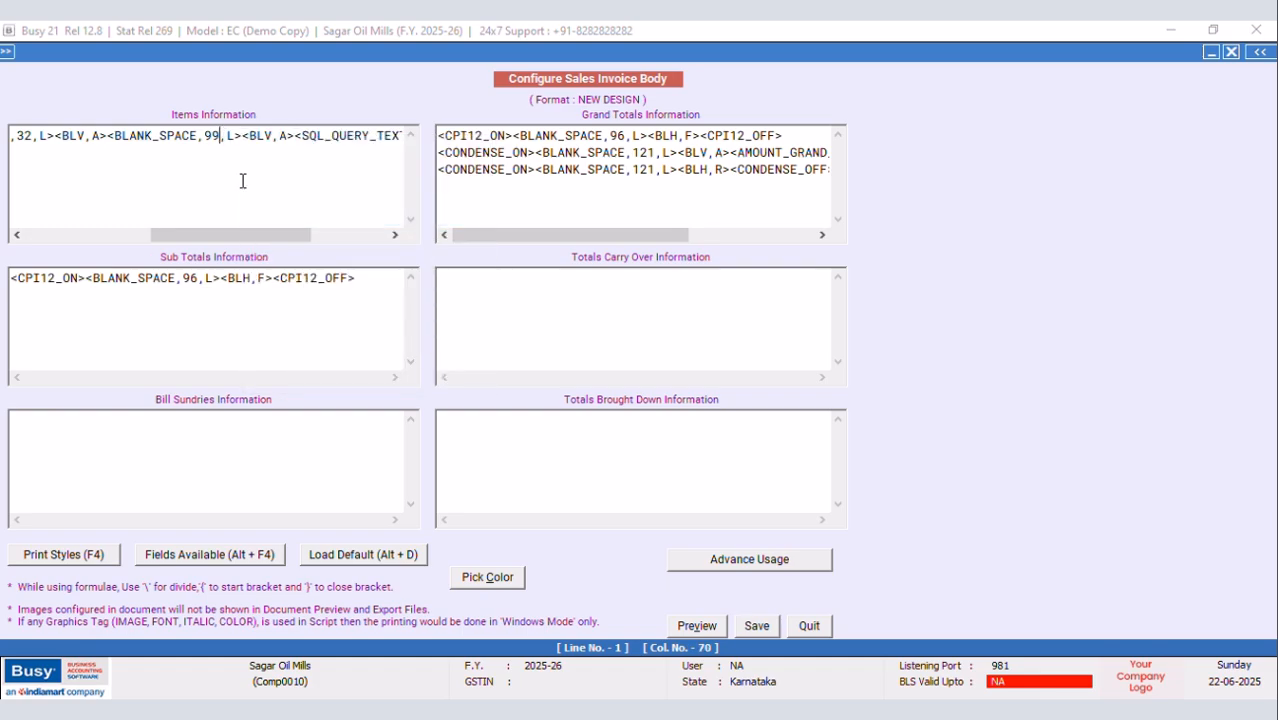
key(BackSpace)
key(BackSpace)
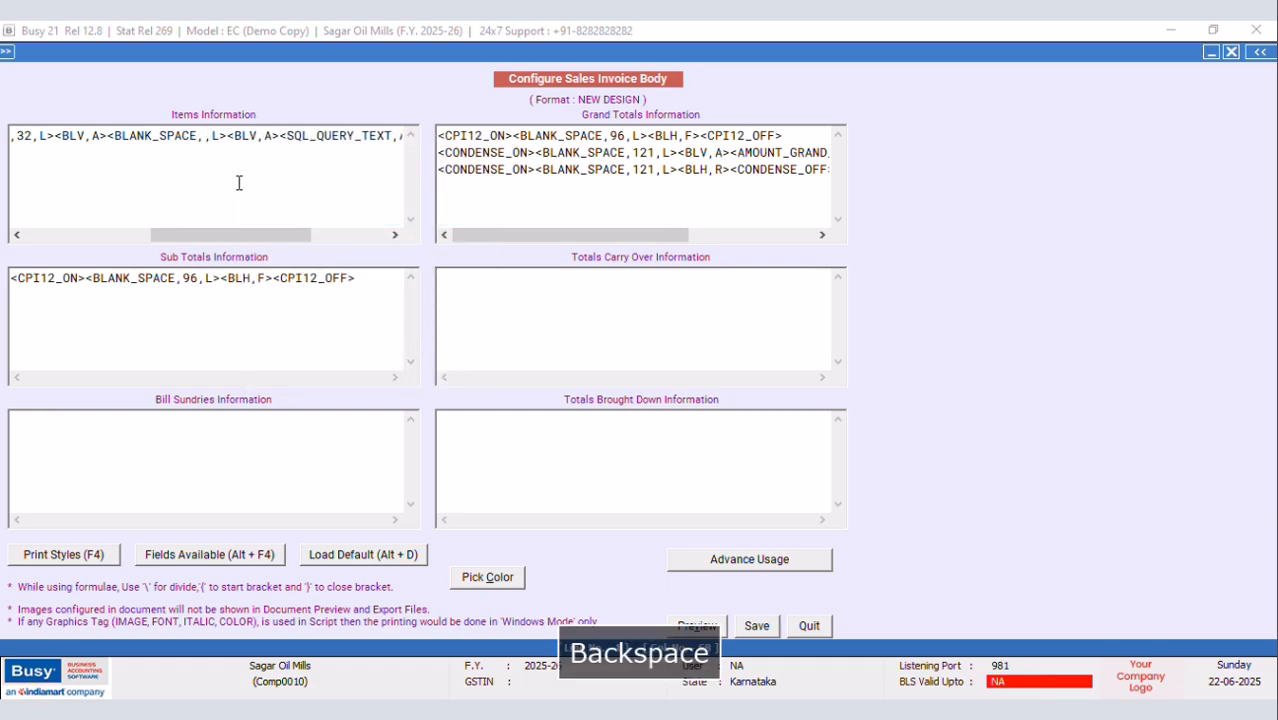
text(84)
click(756, 626)
Close the configuration windows and load the Main series sales voucher for modification
click(518, 434)
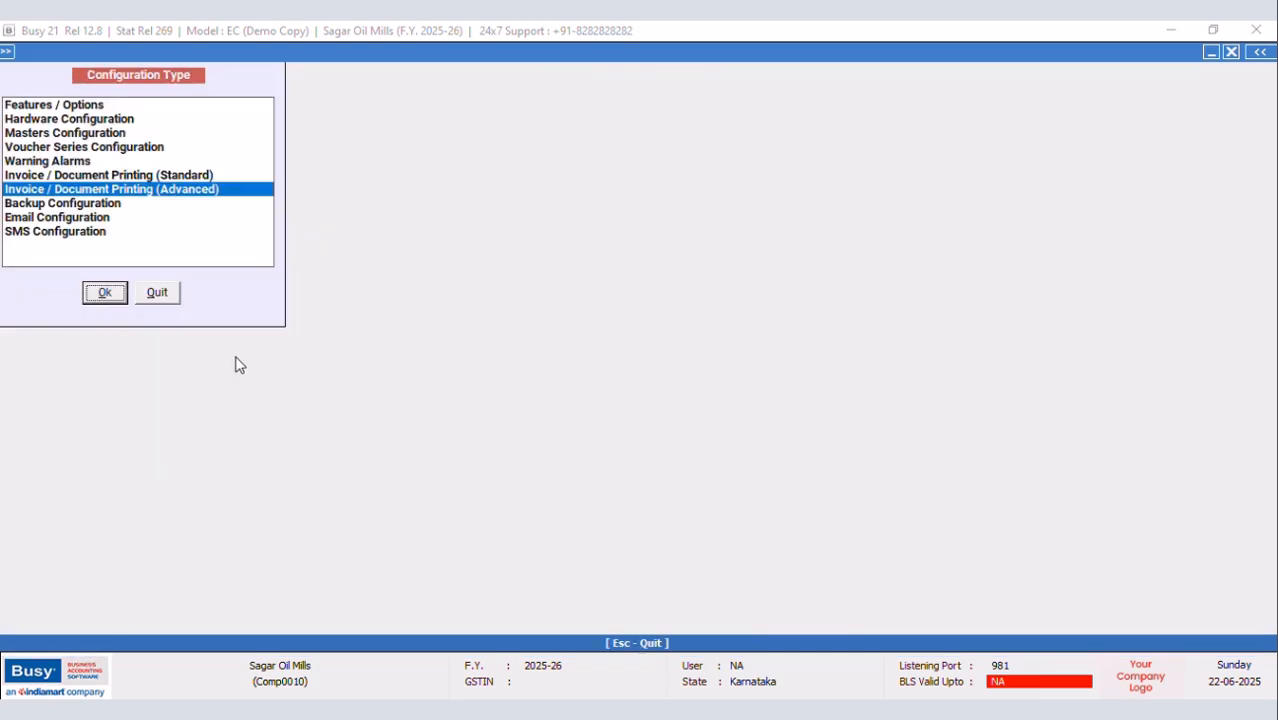
click(157, 292)
click(220, 55)
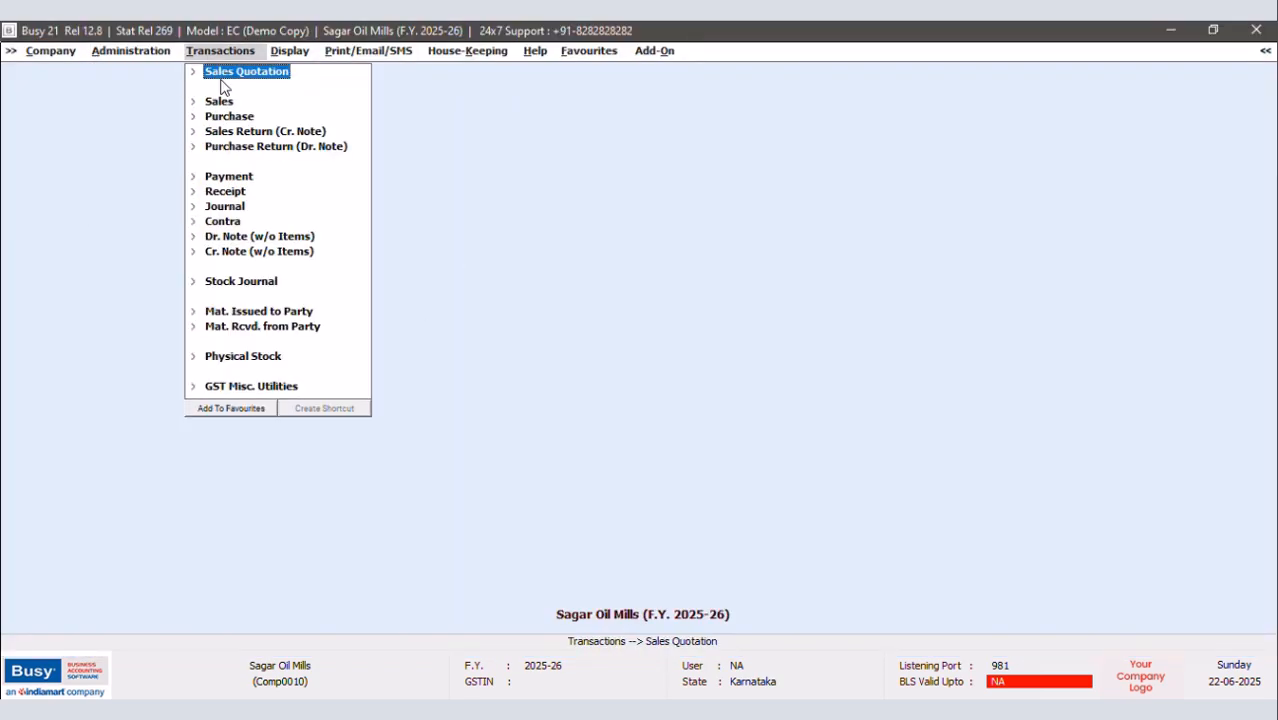
click(223, 104)
click(242, 130)
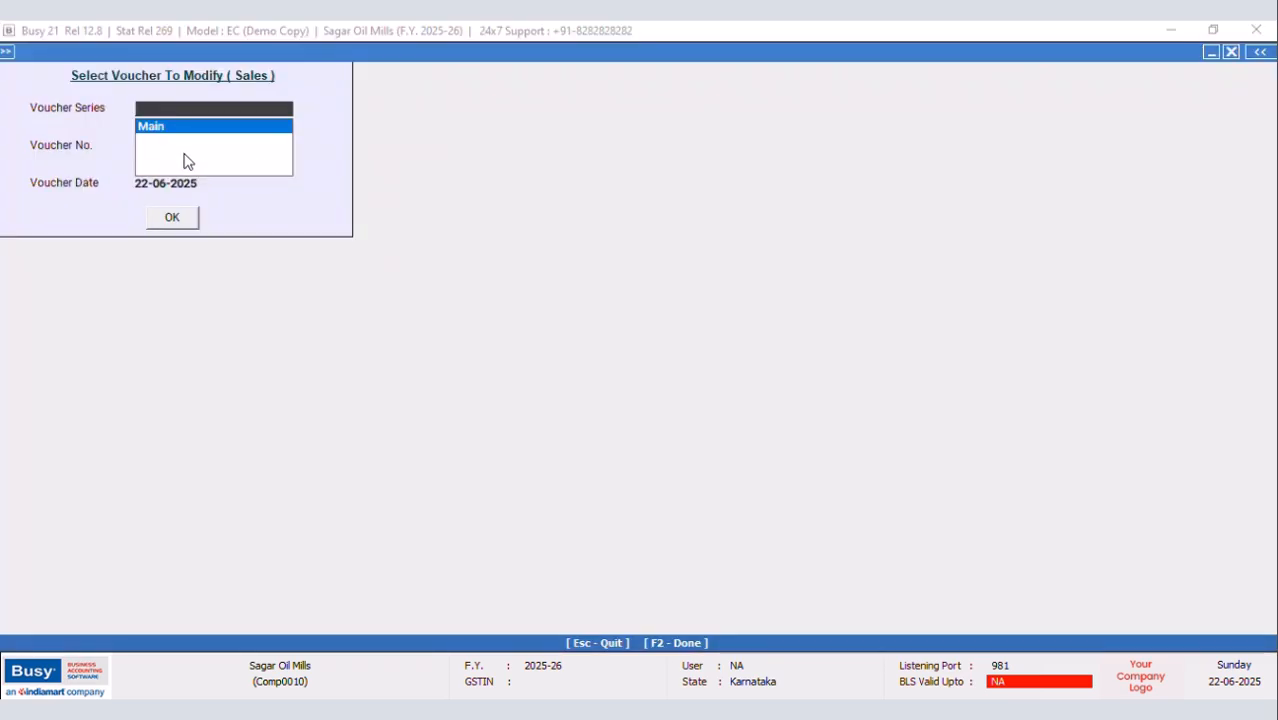
click(165, 129)
click(172, 220)
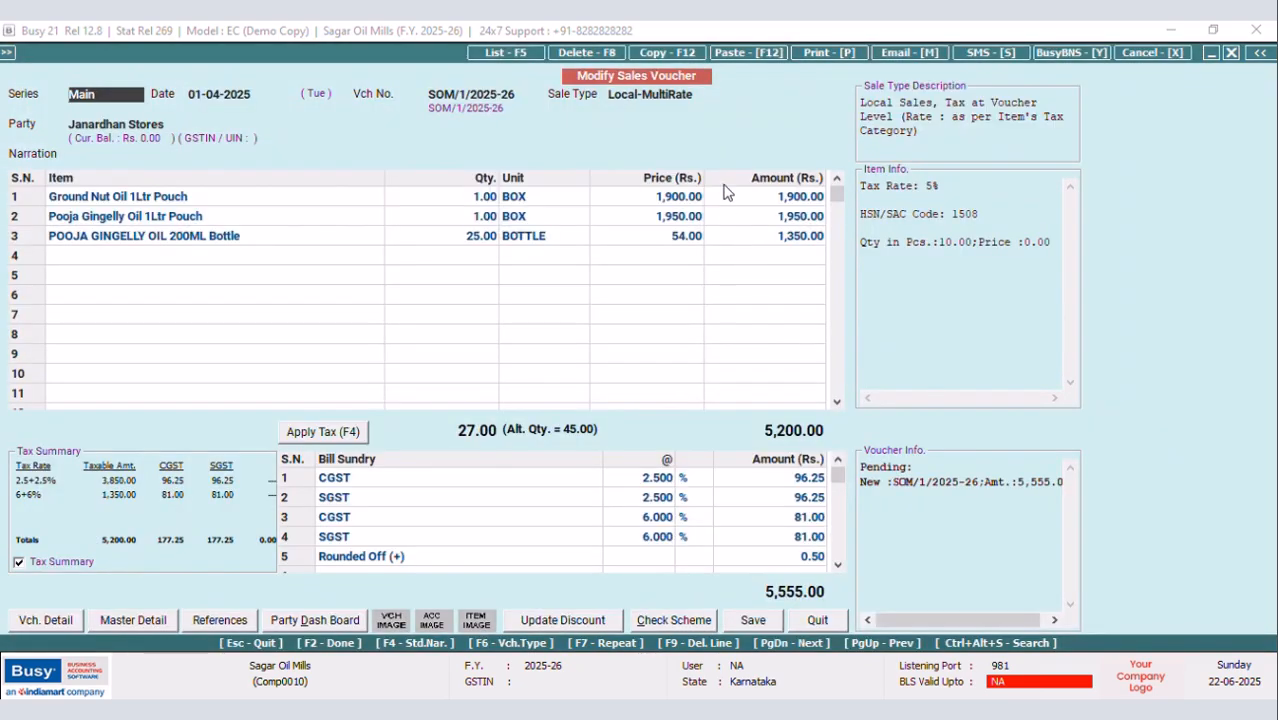
Preview the voucher as a NEW DESIGN sales invoice, checking Rs1,900.00, Rs1,950.00 and Rs54.00
click(816, 53)
click(598, 384)
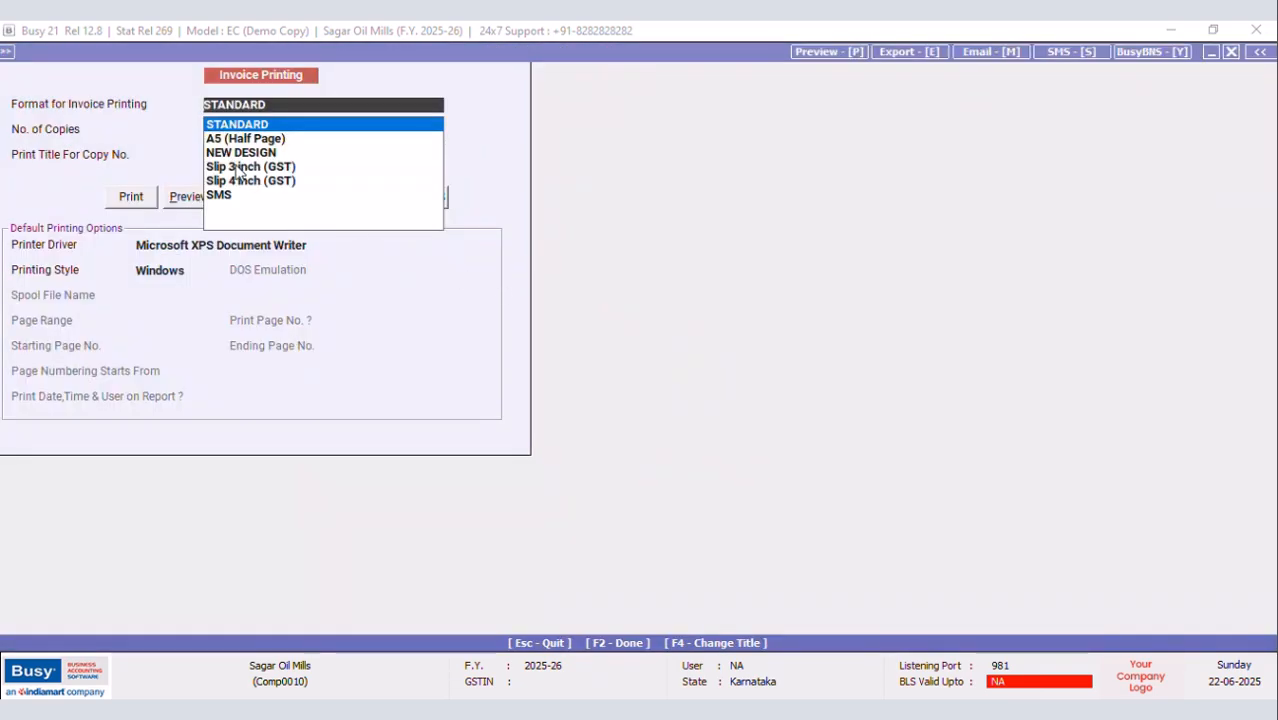
click(231, 154)
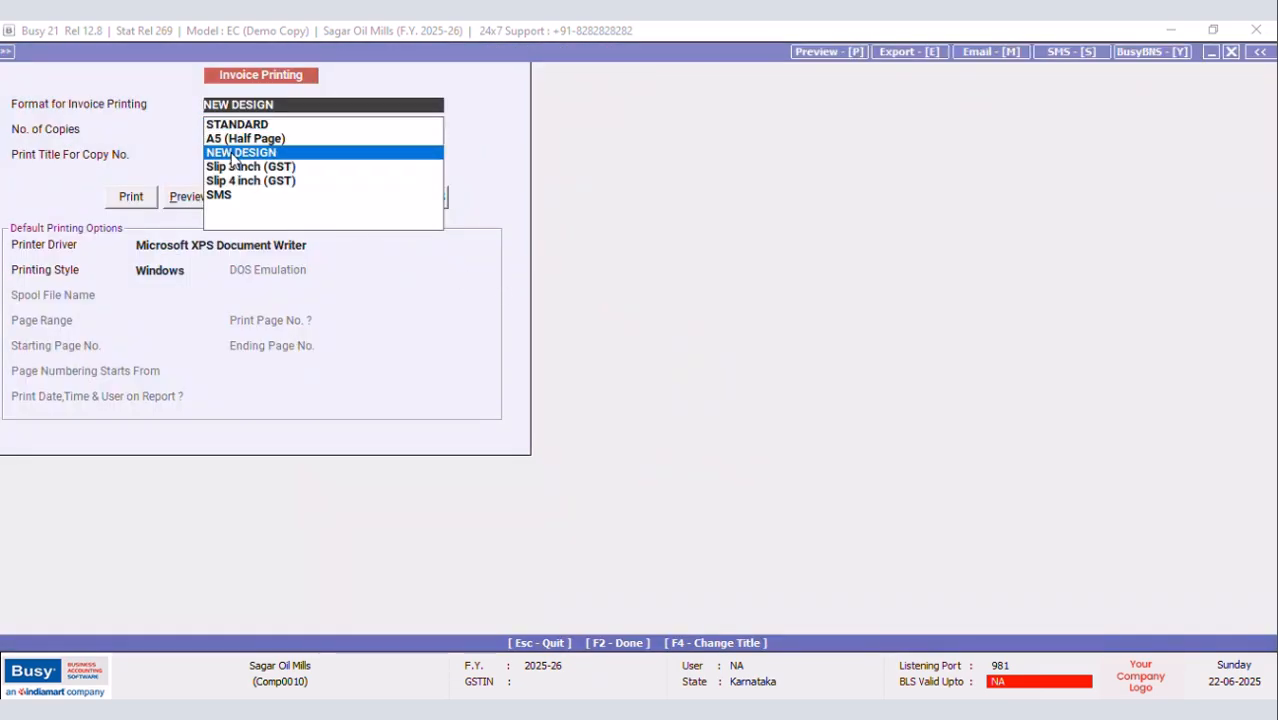
click(182, 195)
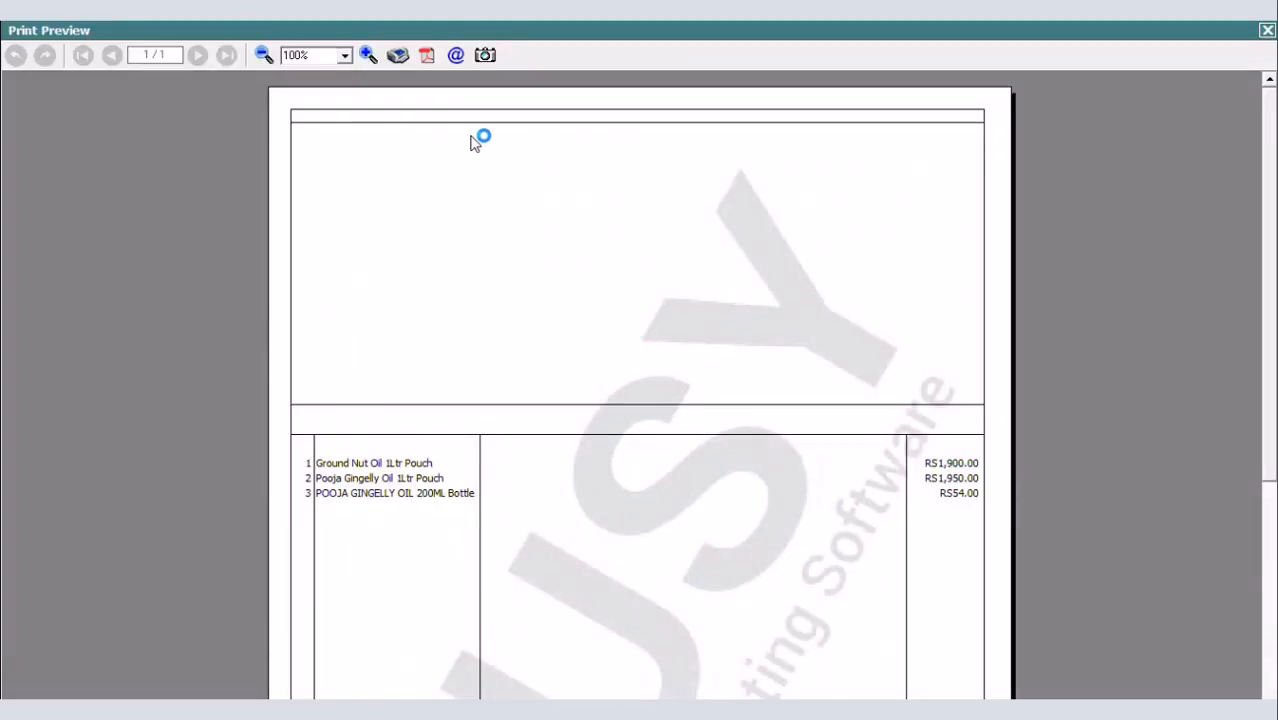
click(370, 55)
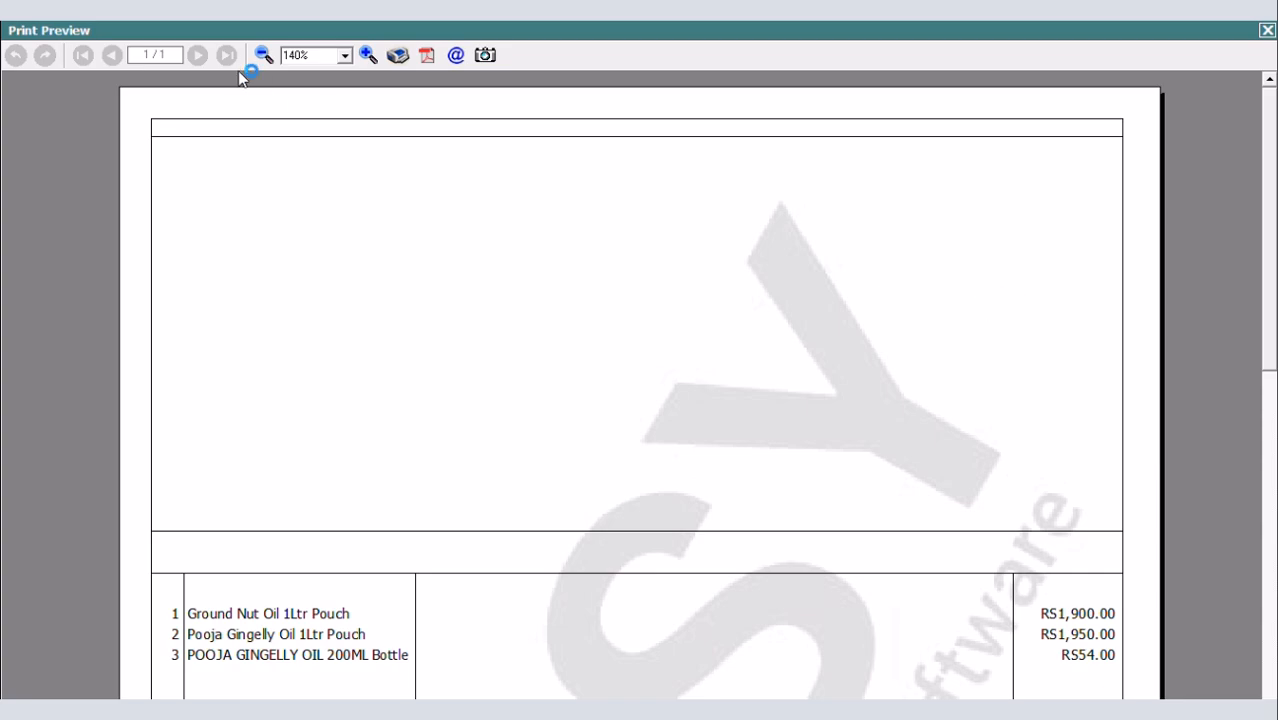
click(264, 55)
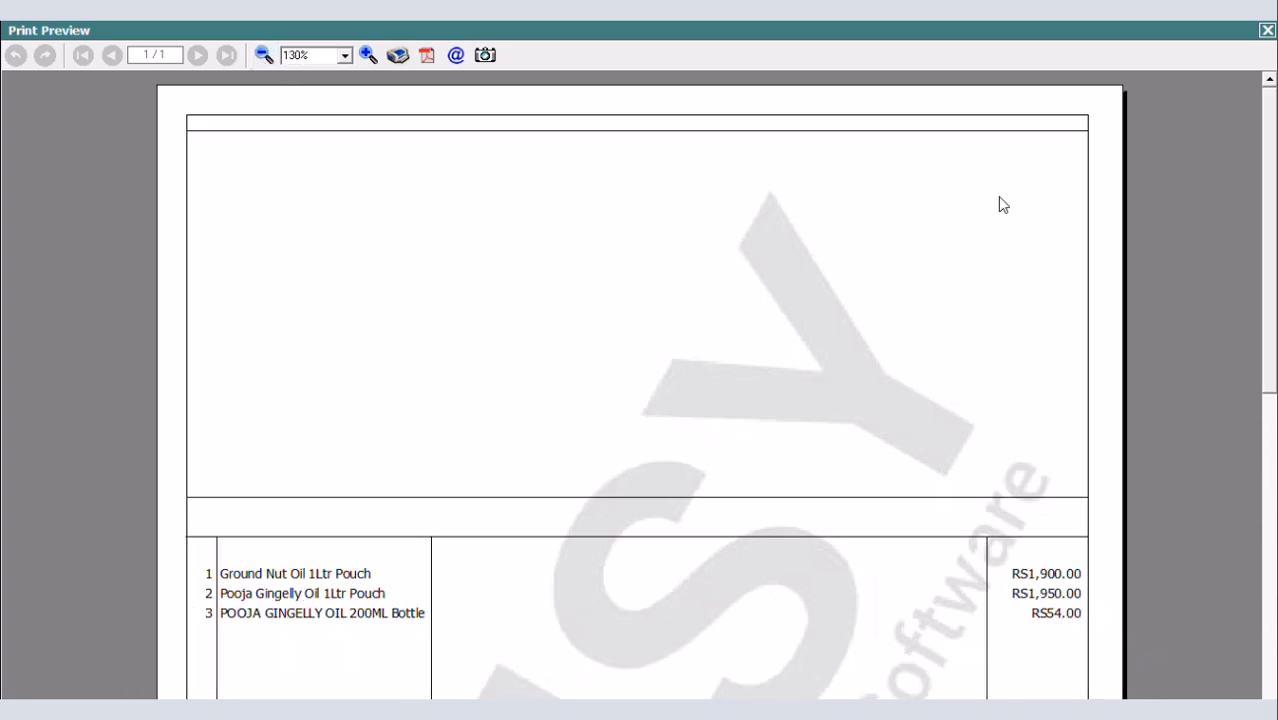
scroll(640, 400, down, 3)
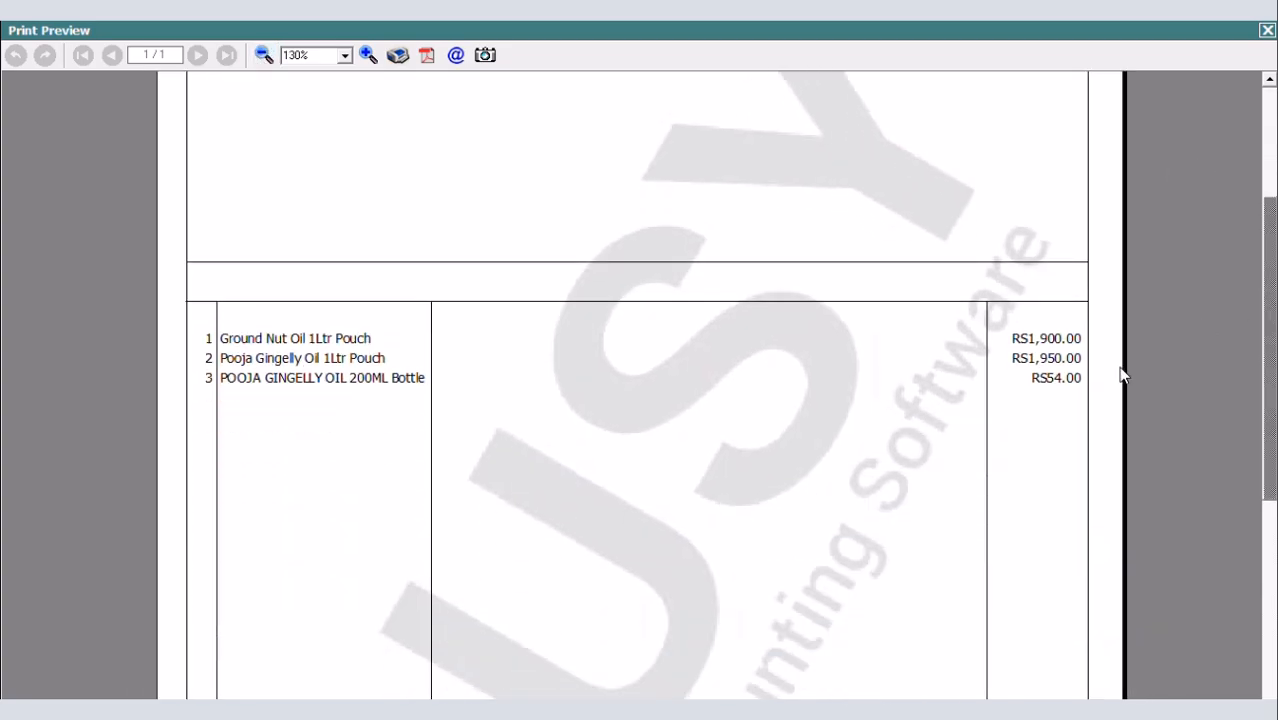
click(1265, 30)
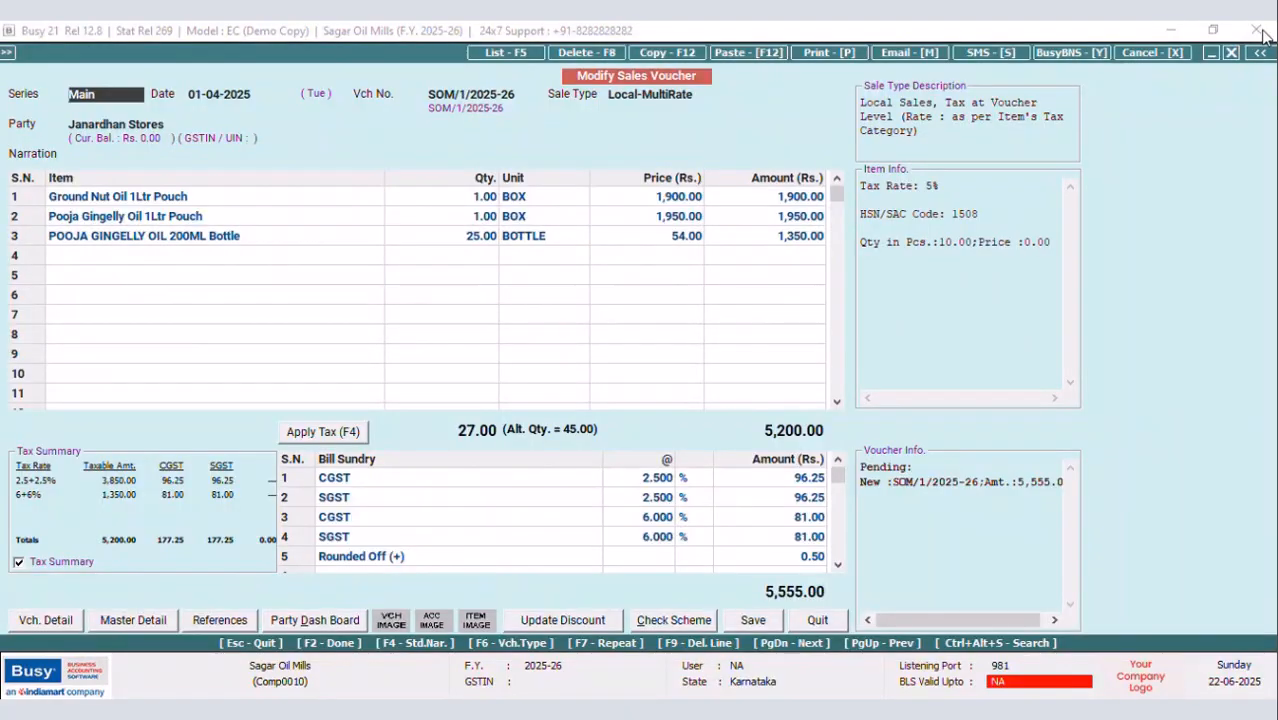
Load the ABC query in the SQL Query Executor and save it again
key(ctrl+shift+F2)
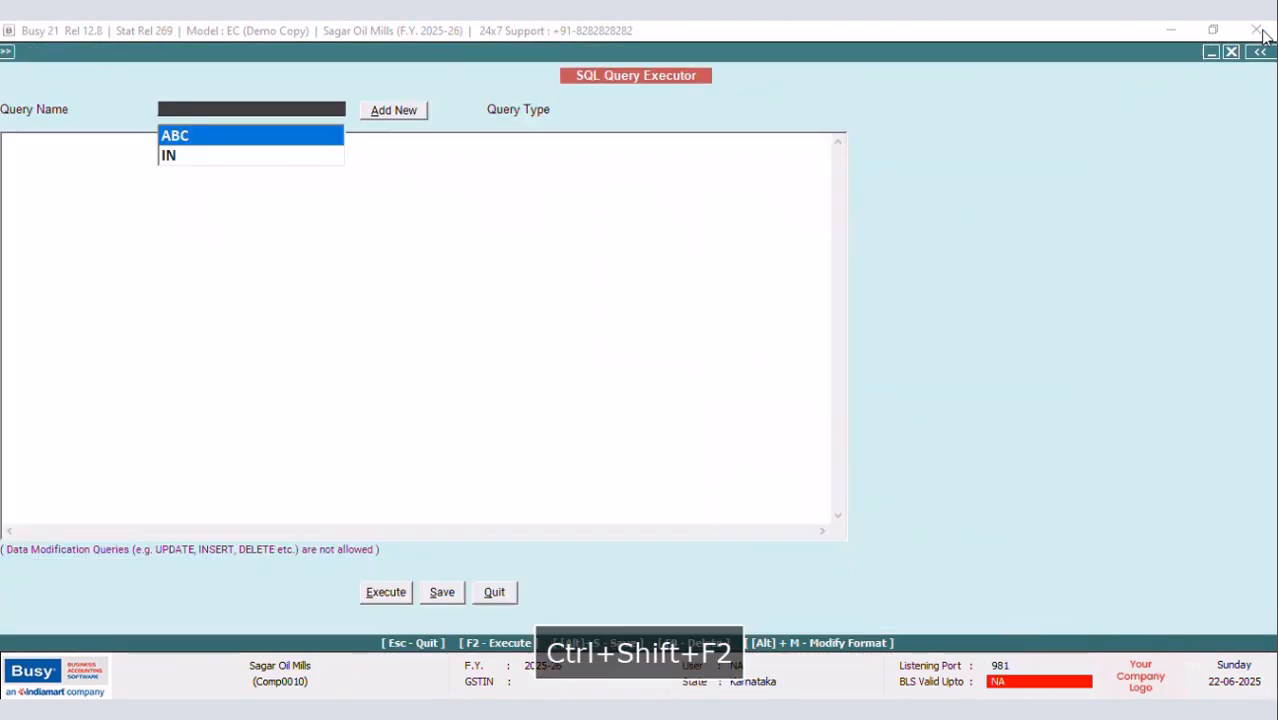
click(221, 141)
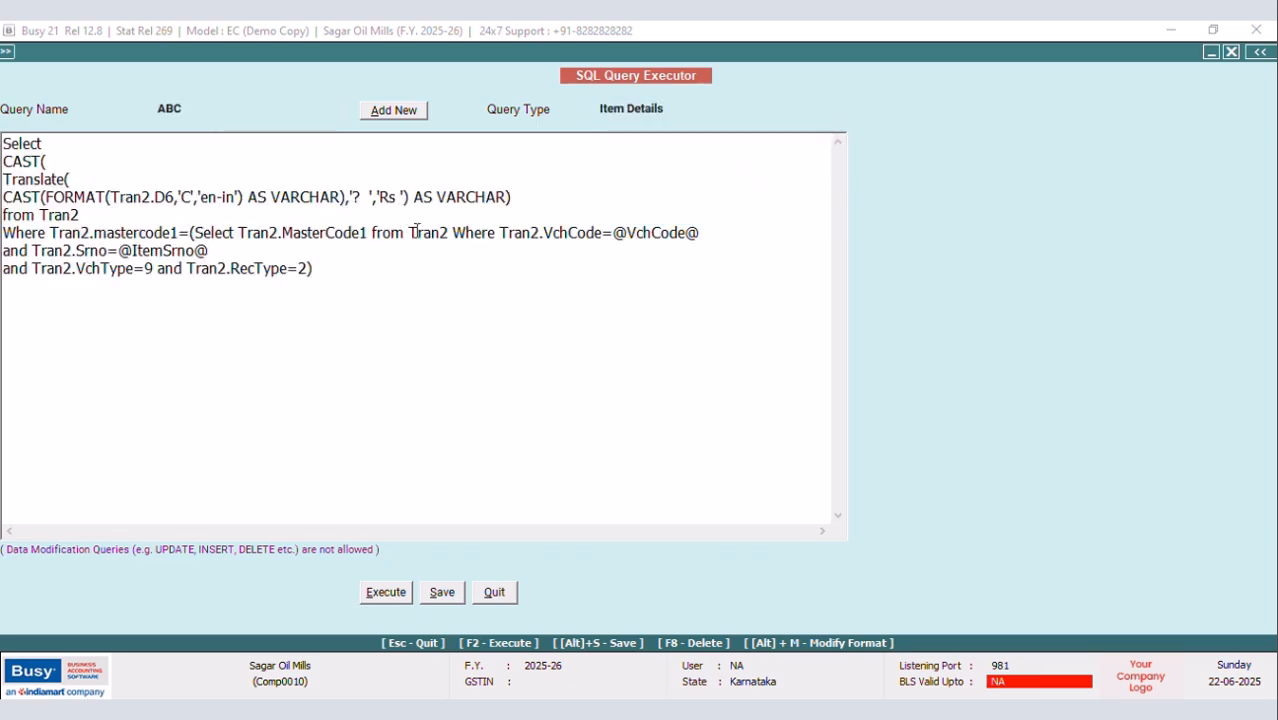
click(443, 594)
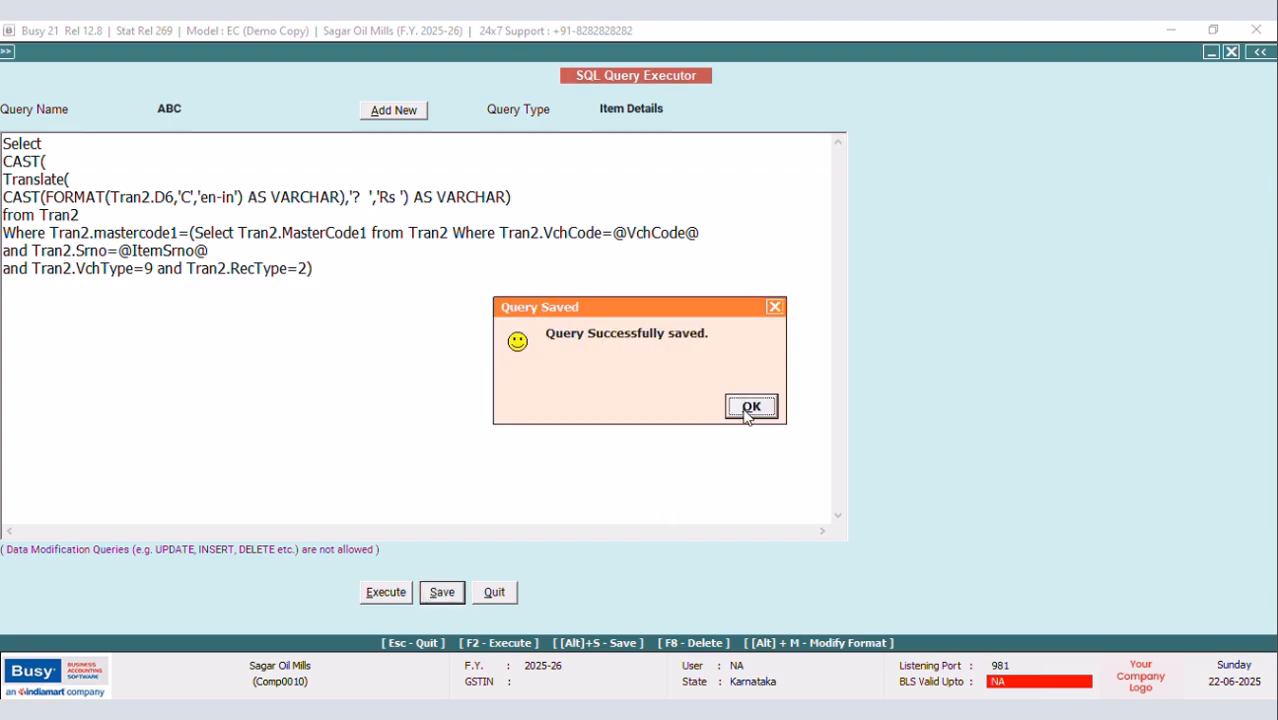
click(748, 408)
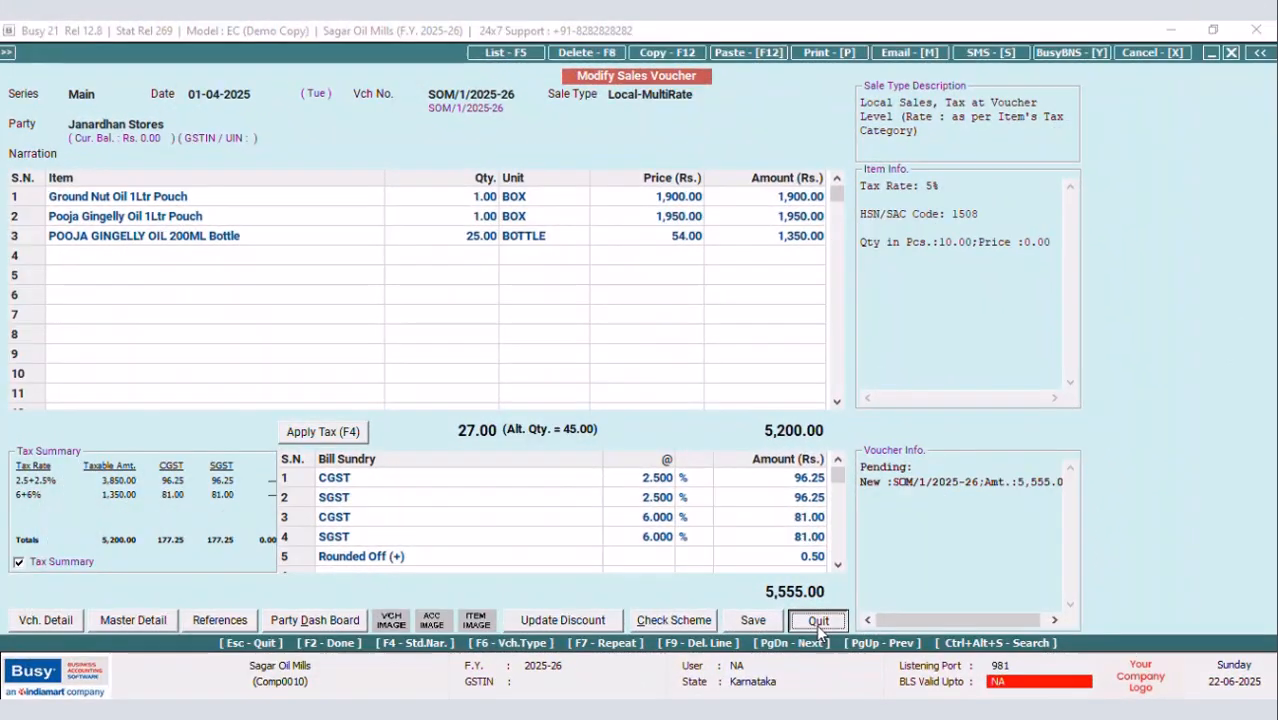
click(817, 619)
Reopen the executor to review the ABC query text, then quit back to voucher selection
key(ctrl+shift+F2)
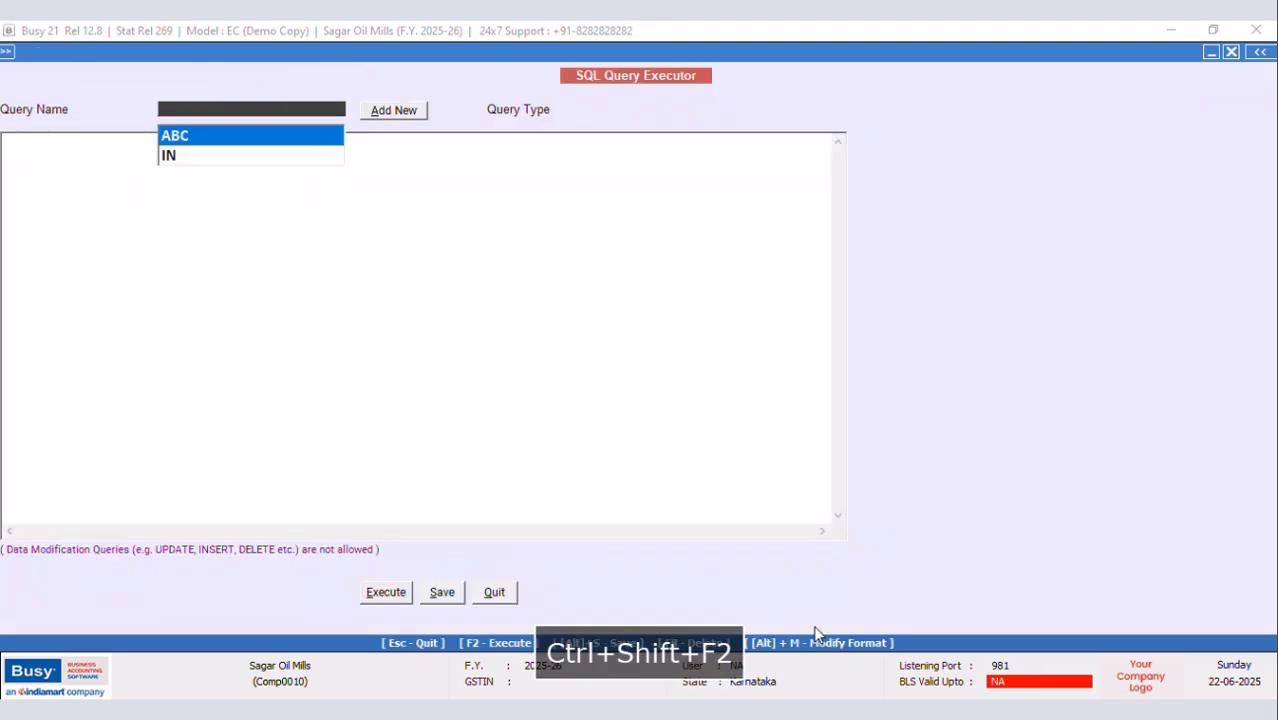
click(210, 140)
click(213, 320)
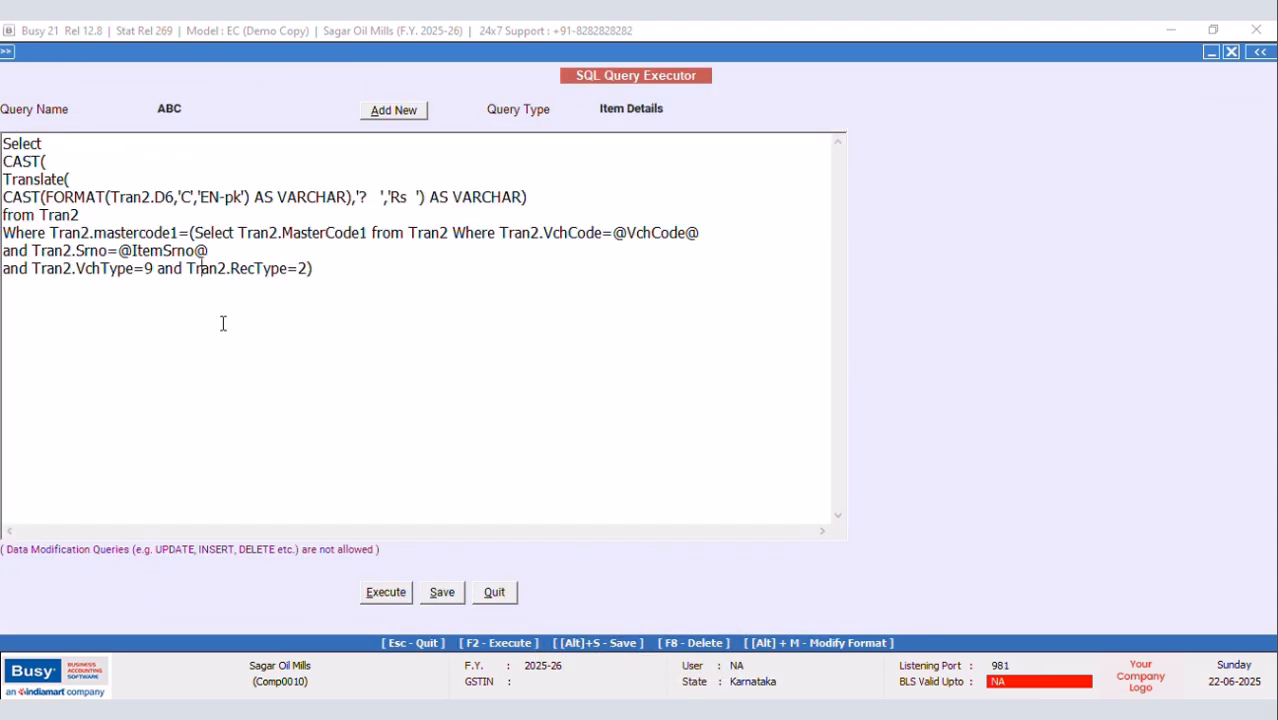
click(493, 593)
Preview voucher SOM/1/2025-26 in NEW DESIGN at 130%, confirming the Rs amounts, then back out
click(172, 220)
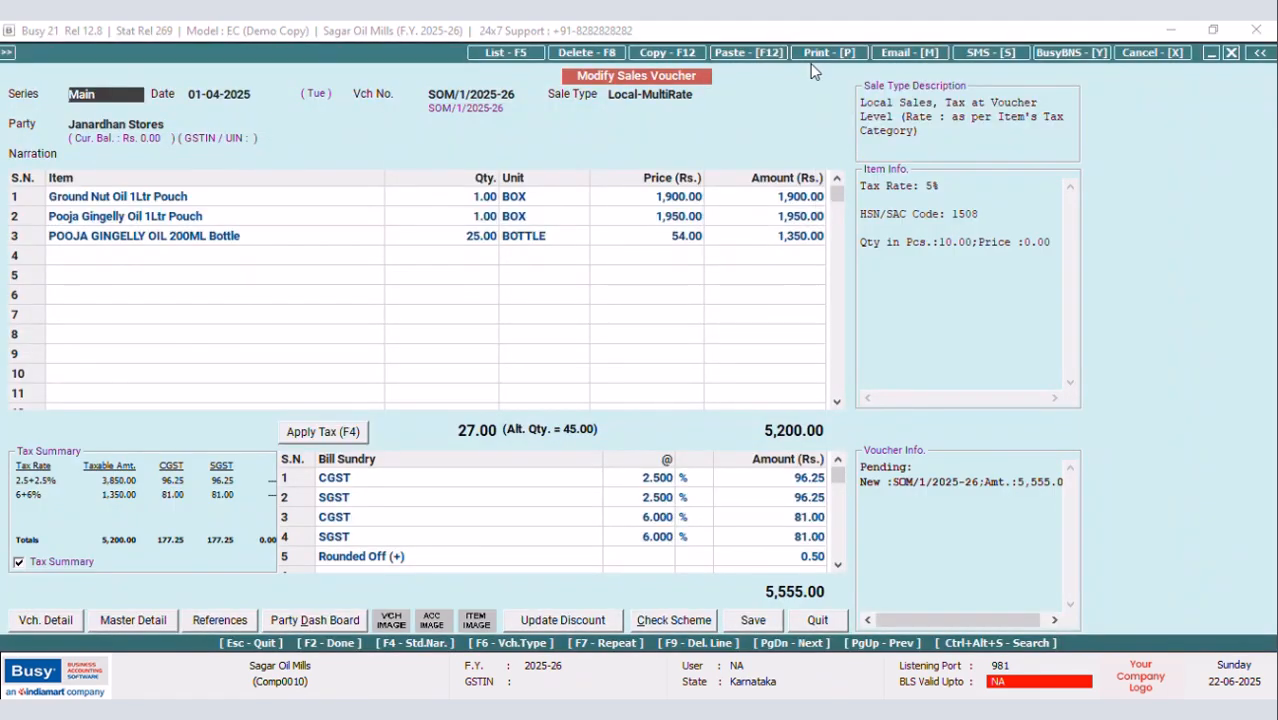
click(826, 53)
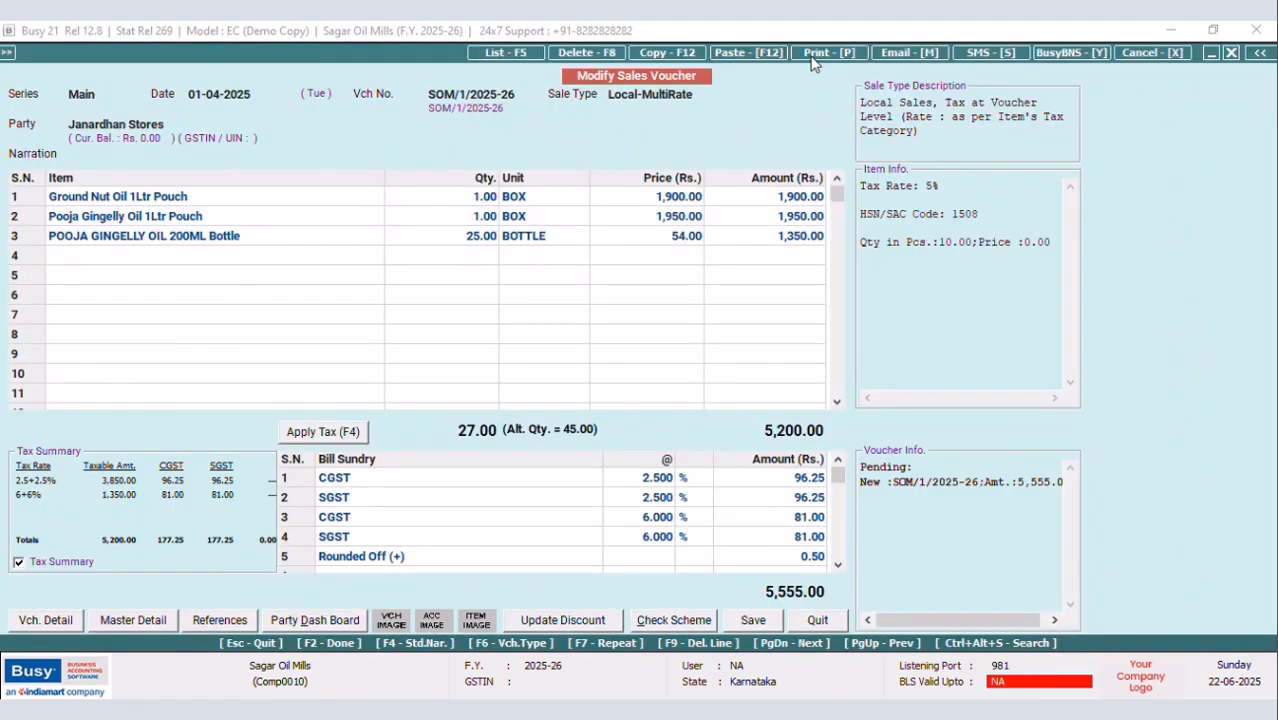
click(620, 380)
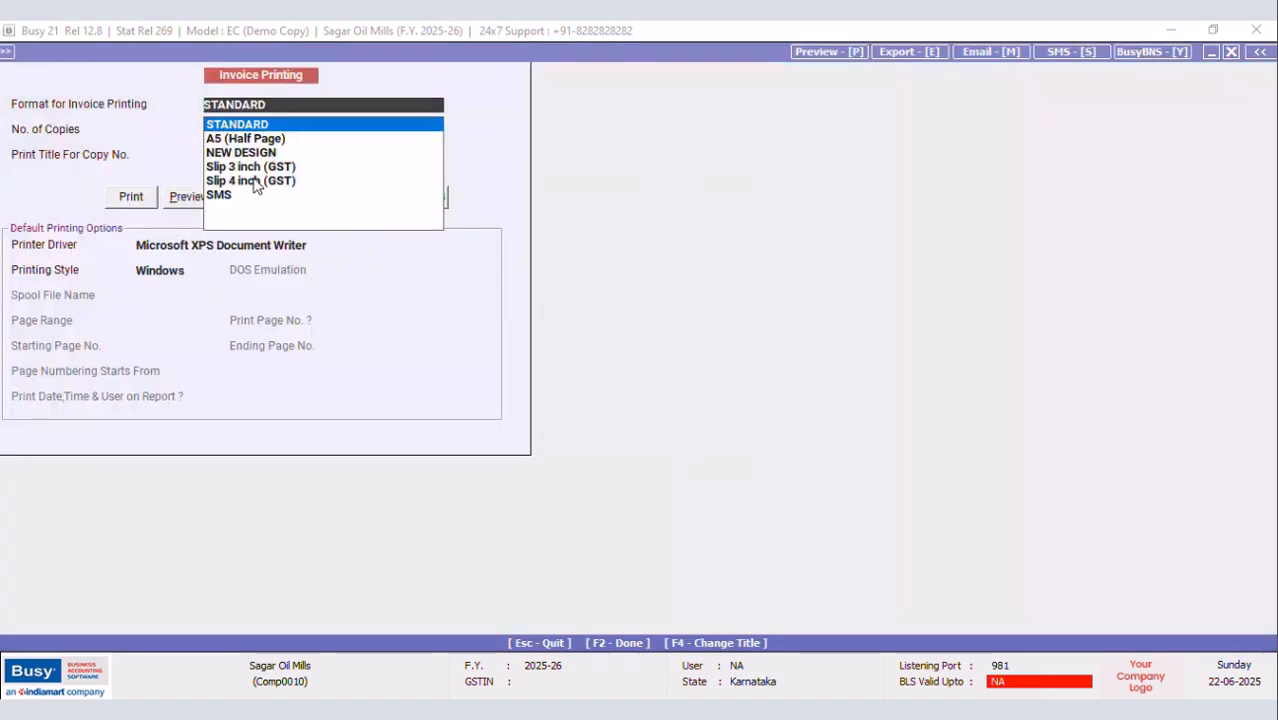
key(Down)
key(Down)
click(189, 196)
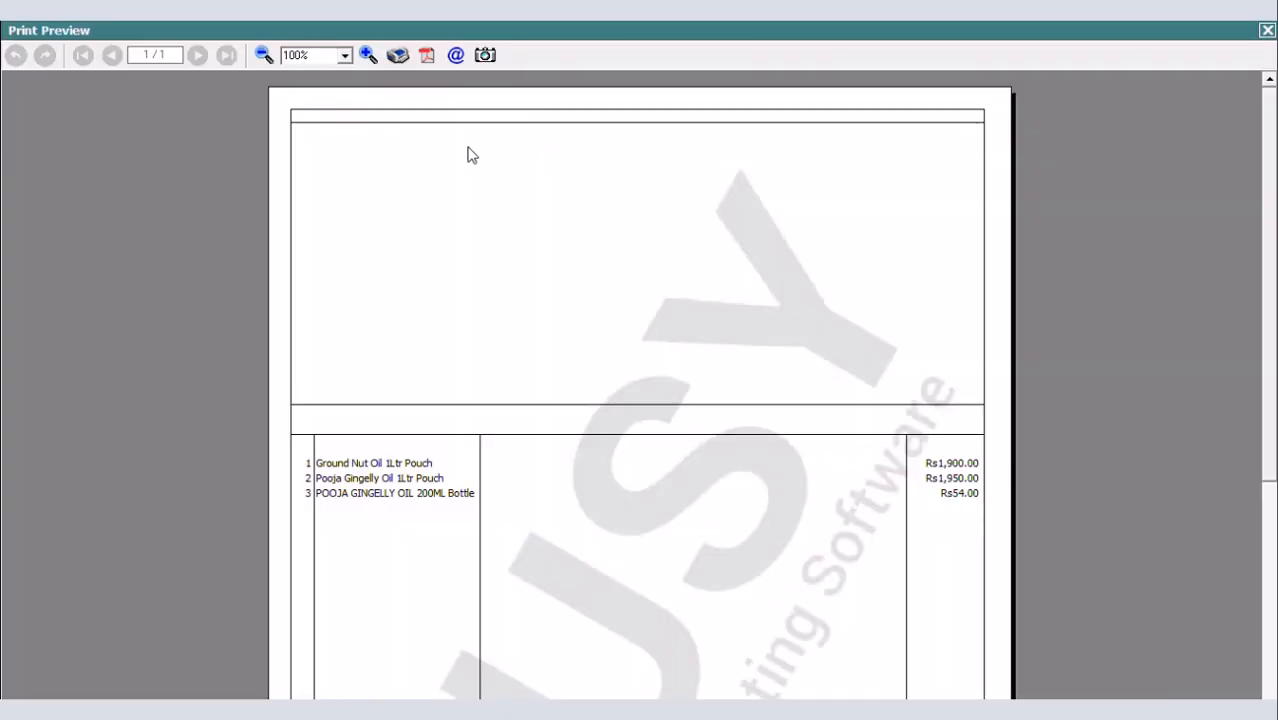
click(368, 55)
click(368, 55)
click(368, 55)
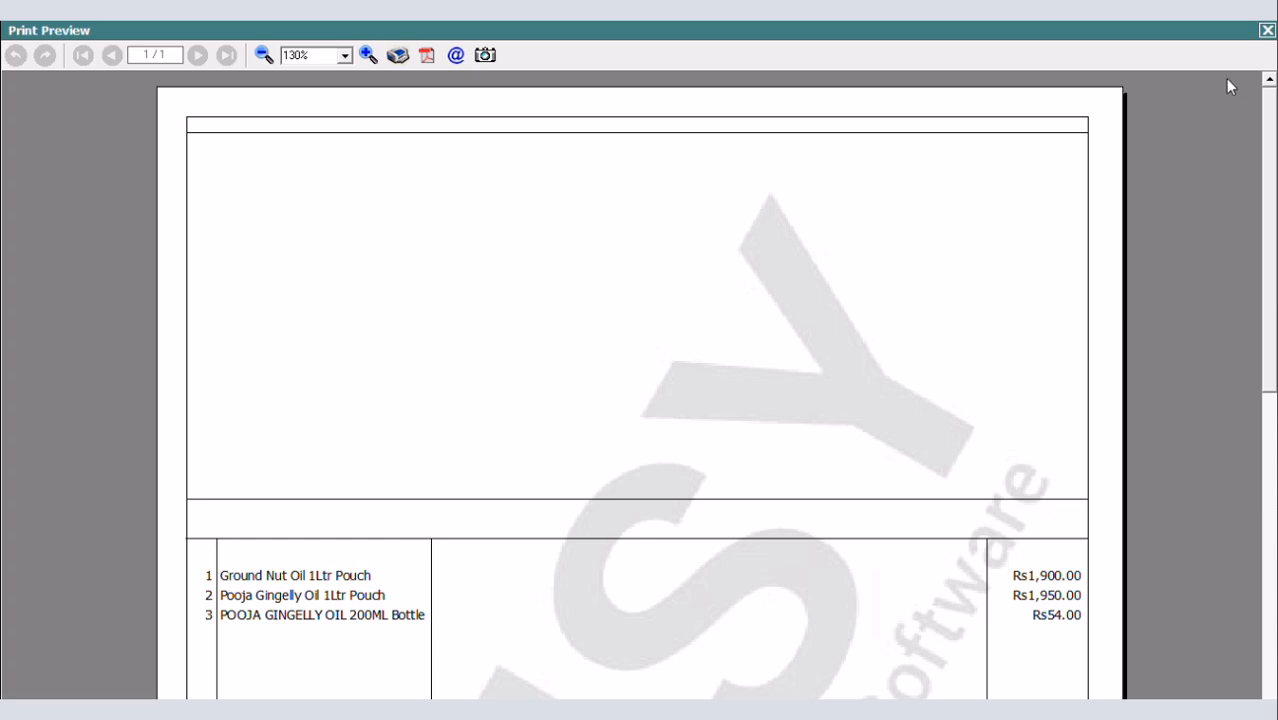
click(1266, 31)
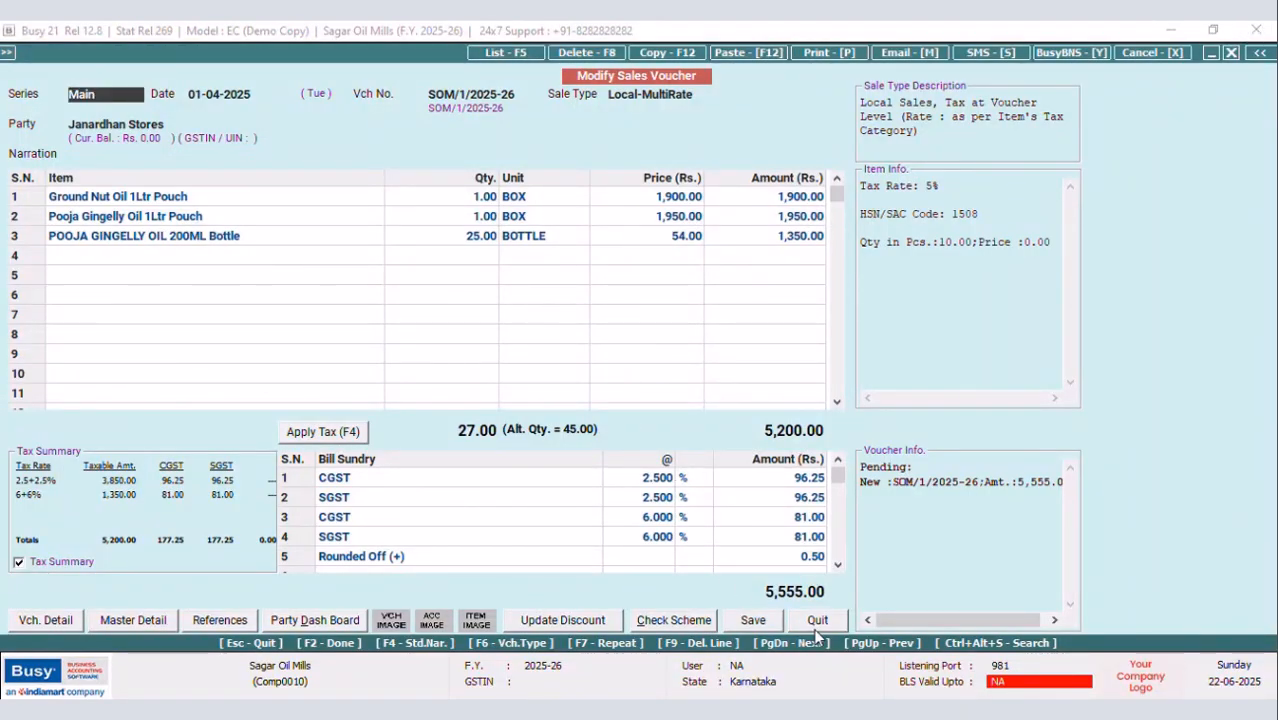
key(Escape)
Delete the saved IN query from the SQL Query Executor
key(ctrl+shift+F2)
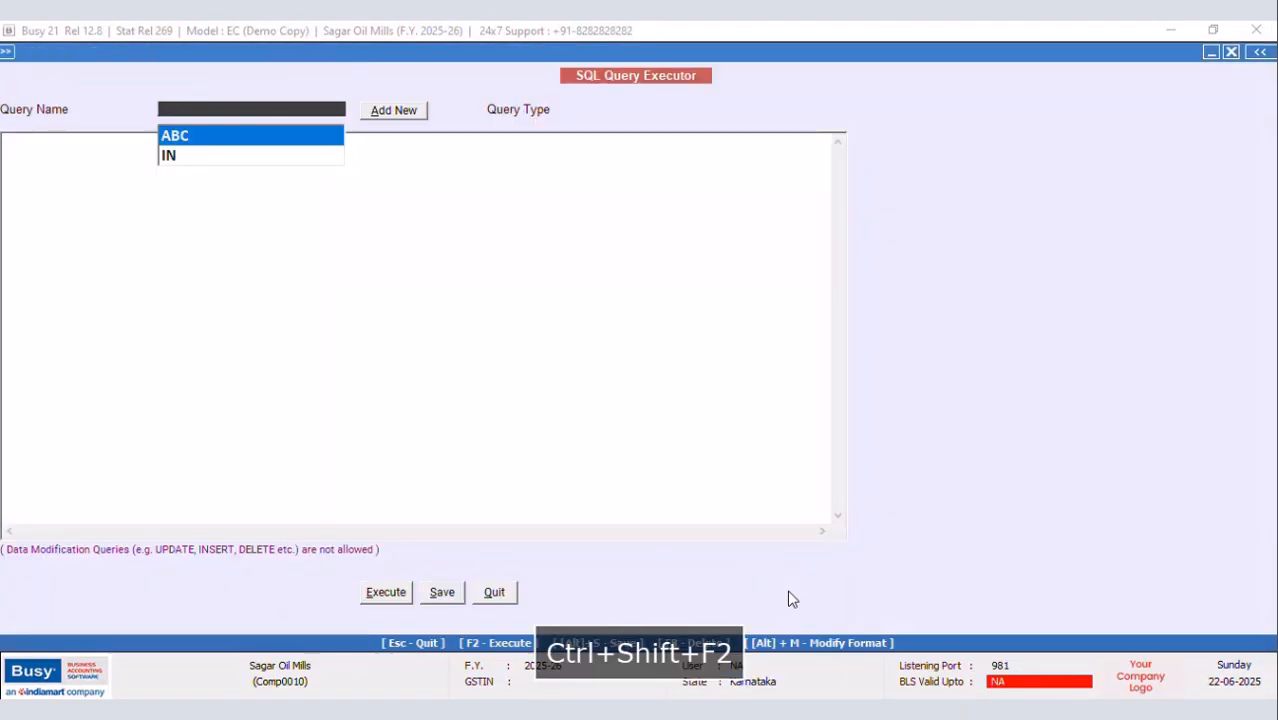
click(177, 158)
click(184, 111)
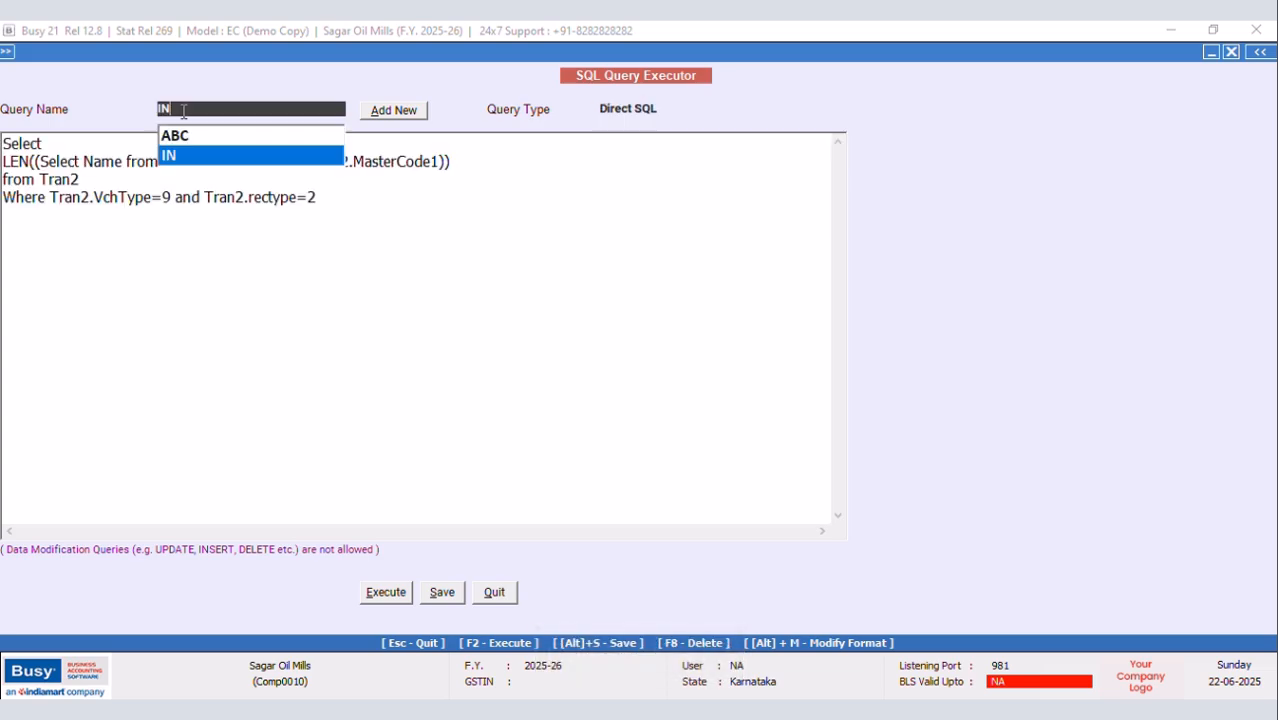
key(F8)
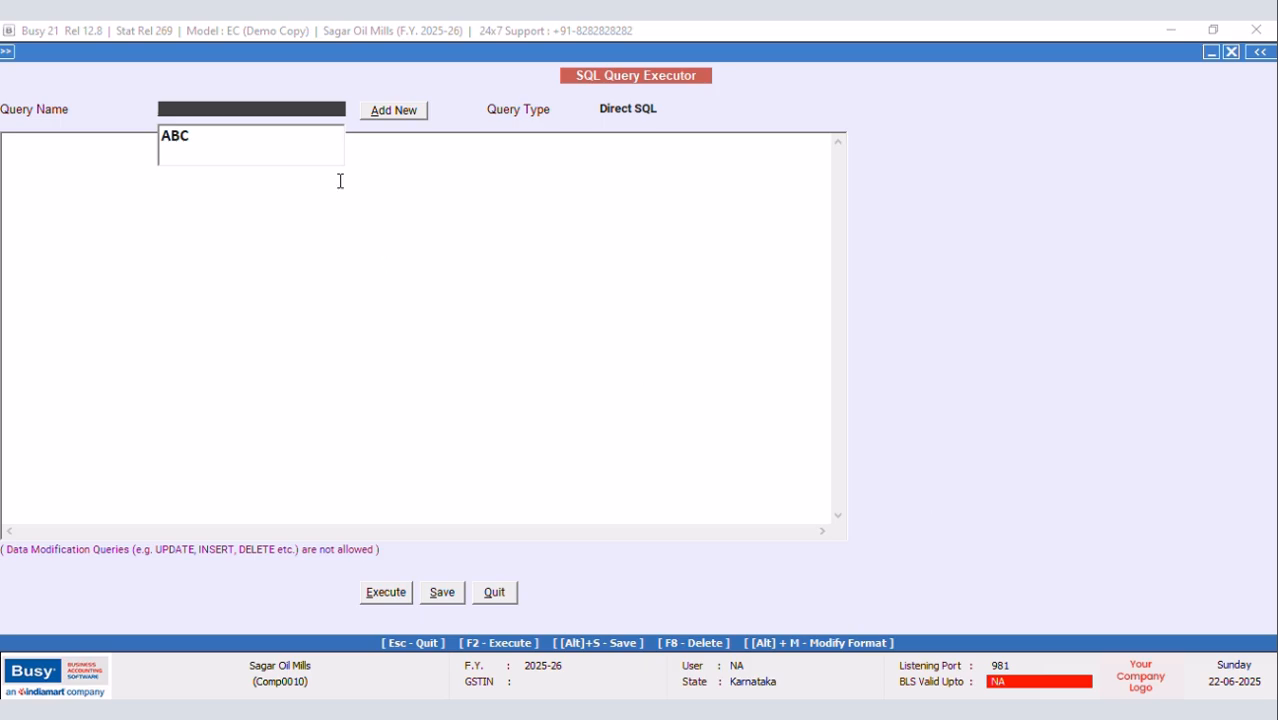
Add a new query named ABC2 and save it
click(392, 113)
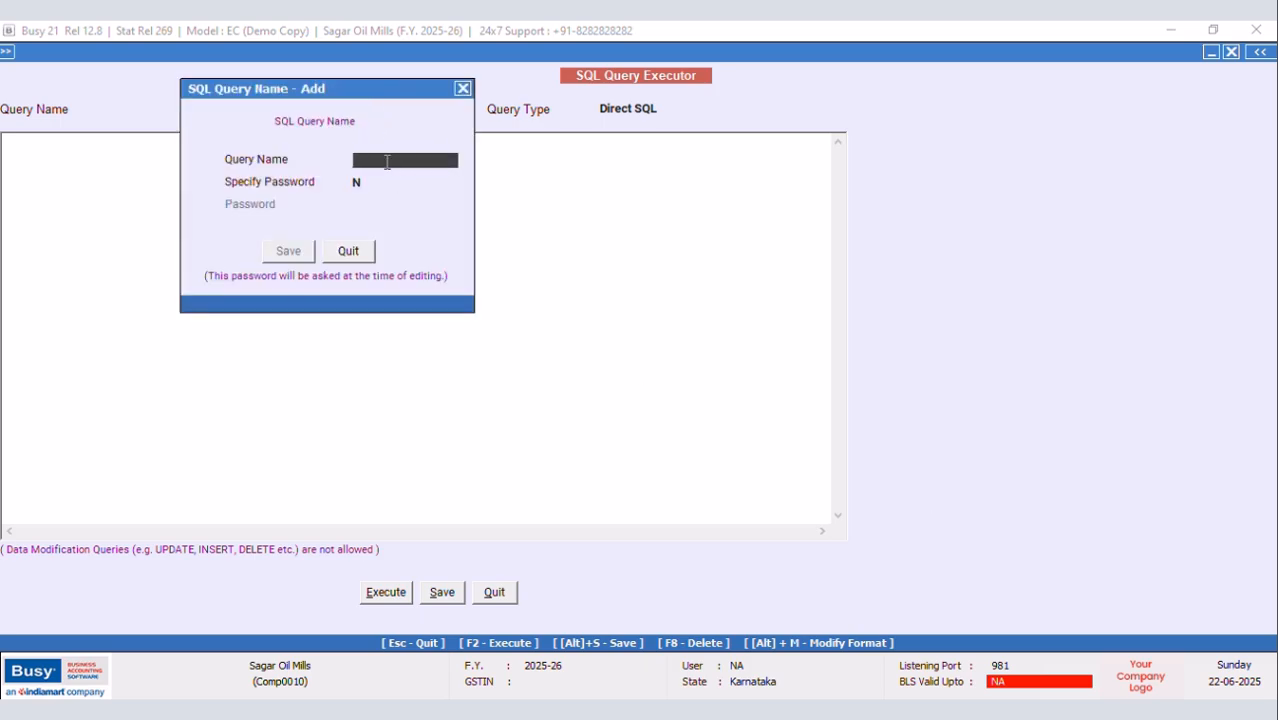
key(Caps_Lock)
text(S)
key(BackSpace)
text(ABC)
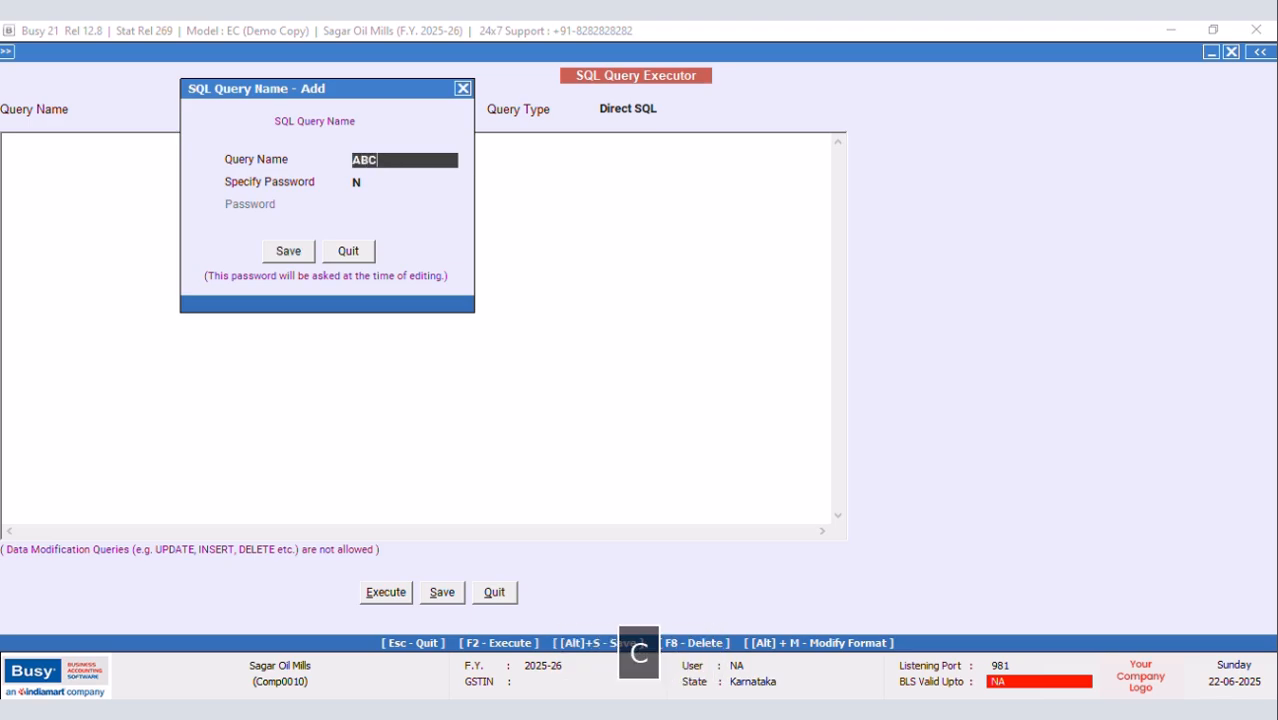
text(2)
click(286, 251)
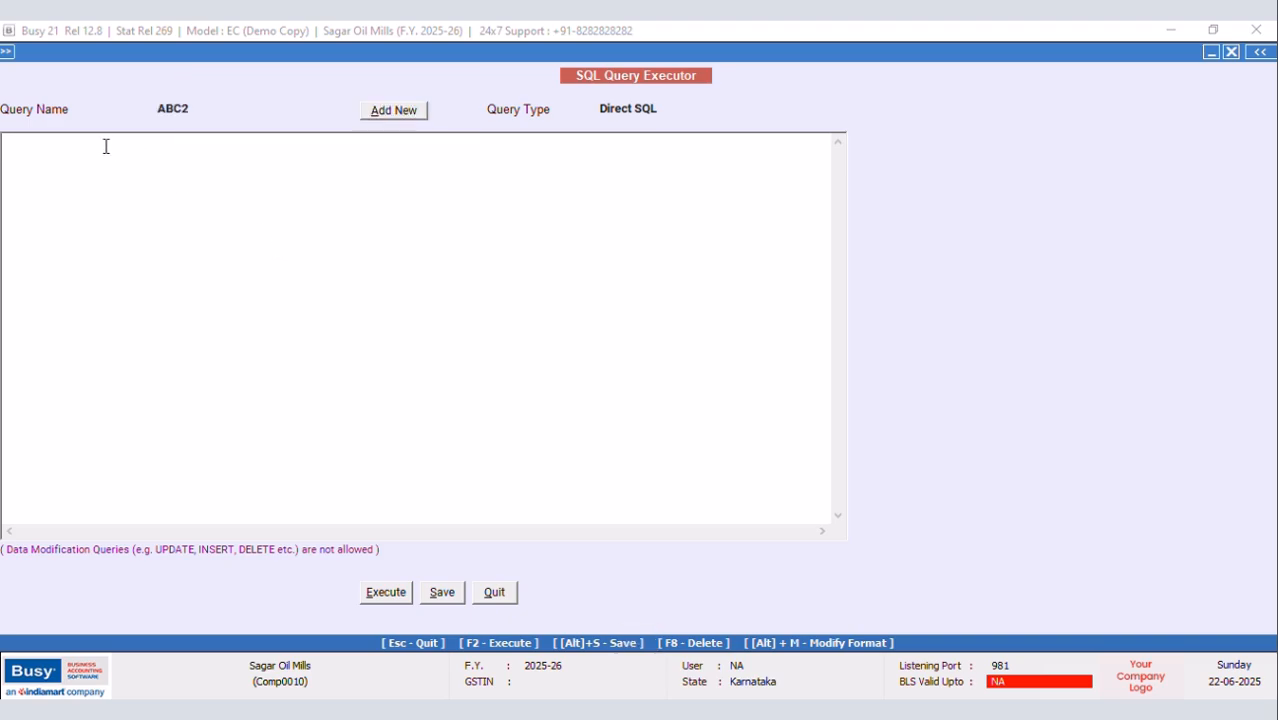
Write the query's first part: Select ABS(Tran2.Value2)
text(Select)
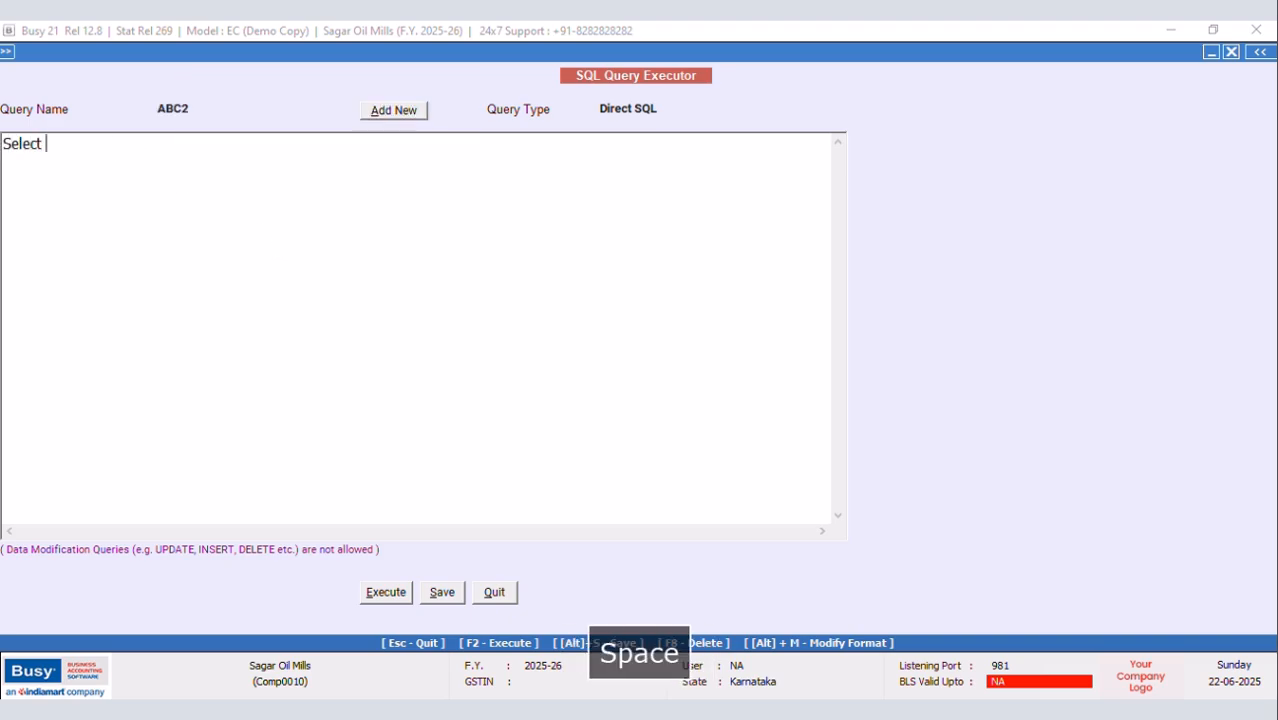
key(Return)
key(Caps_Lock)
text(TRA)
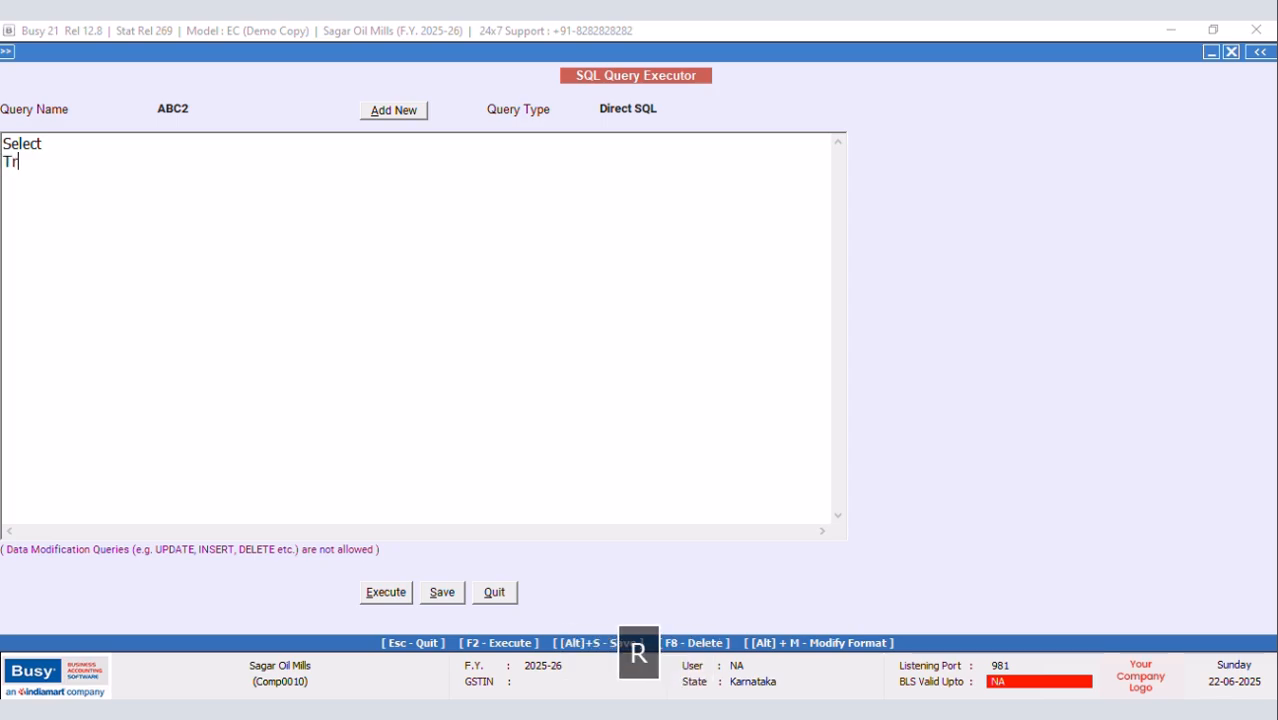
key(BackSpace)
key(BackSpace)
key(BackSpace)
key(Caps_Lock)
text(ABS(Tra)
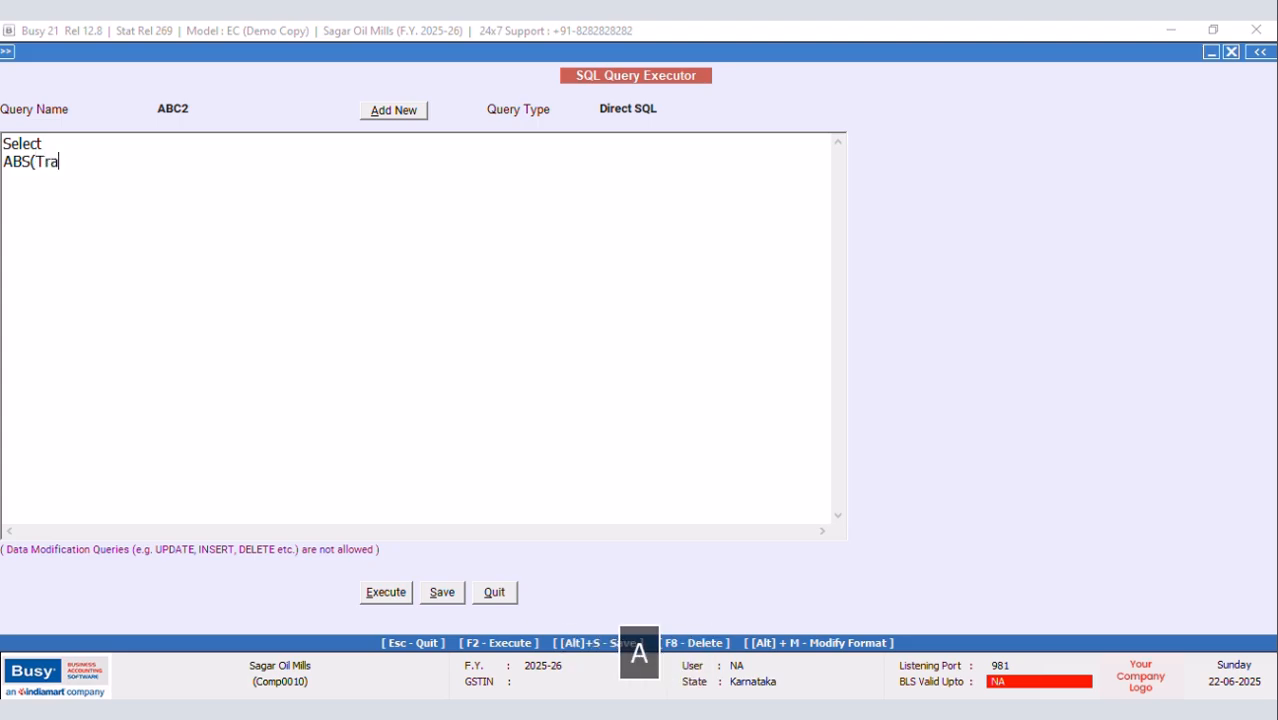
text(n2.)
key(Caps_Lock)
text(D)
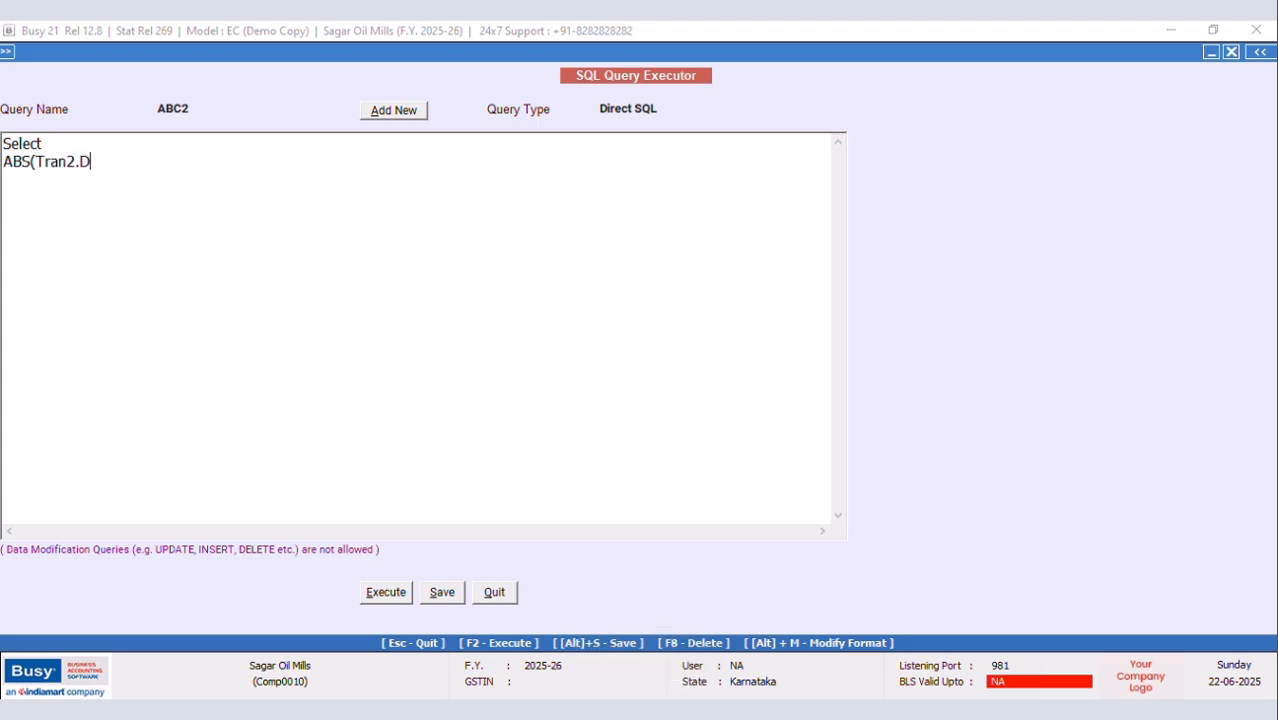
key(BackSpace)
text(valu)
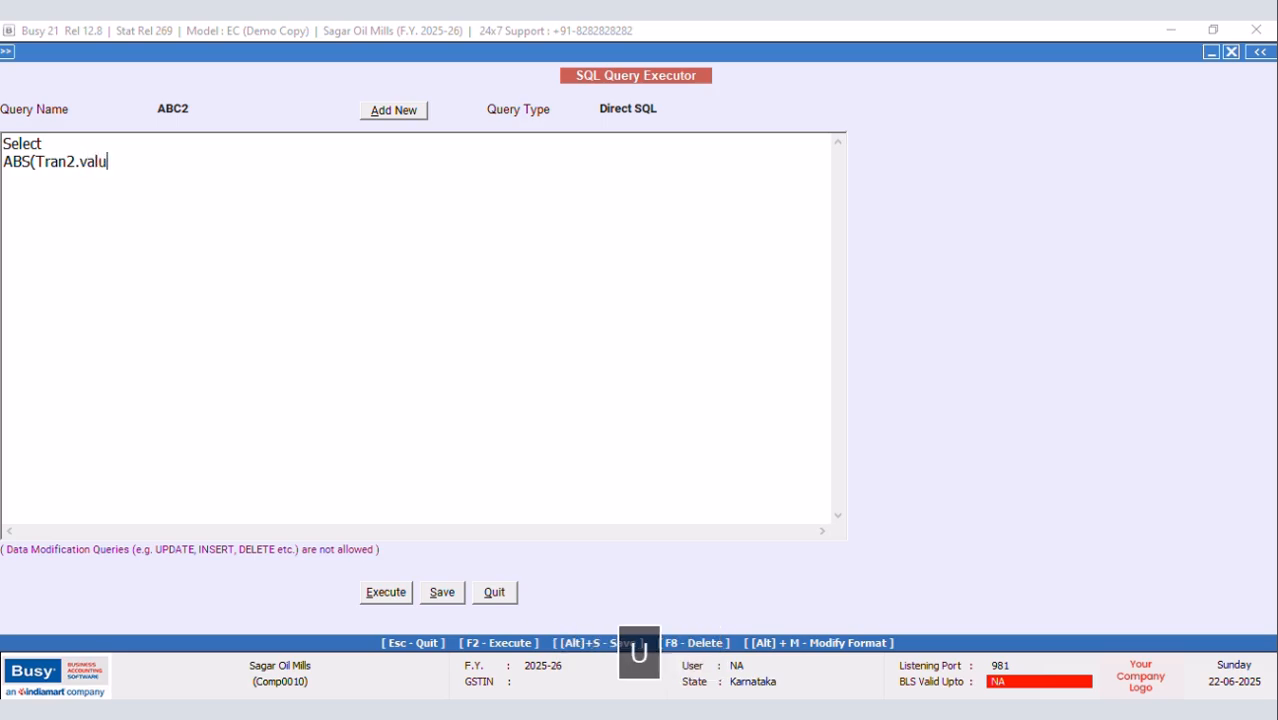
key(BackSpace)
key(BackSpace)
key(Caps_Lock)
text(V)
key(Caps_Lock)
text(alue2)
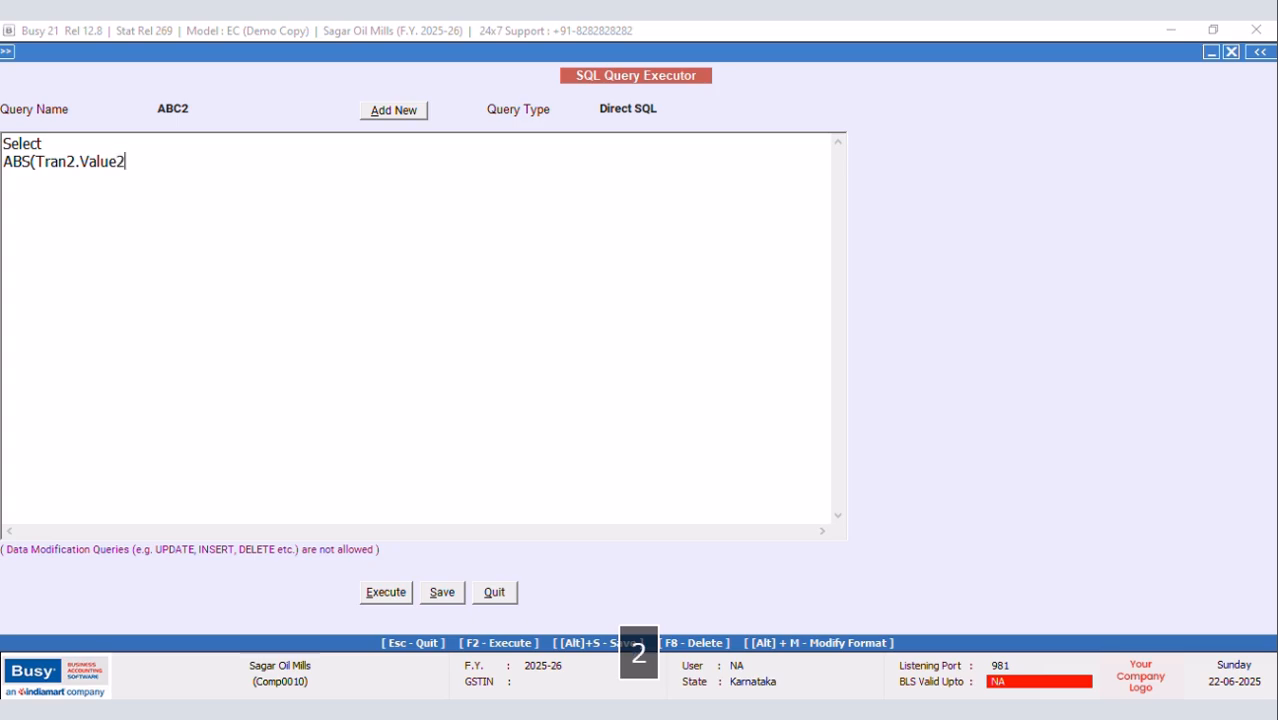
text())
Add 'from Tran2 Where Tran2.VchType=9 and Tran2.RecType=2' and save query ABC2
key(Return)
text(fro)
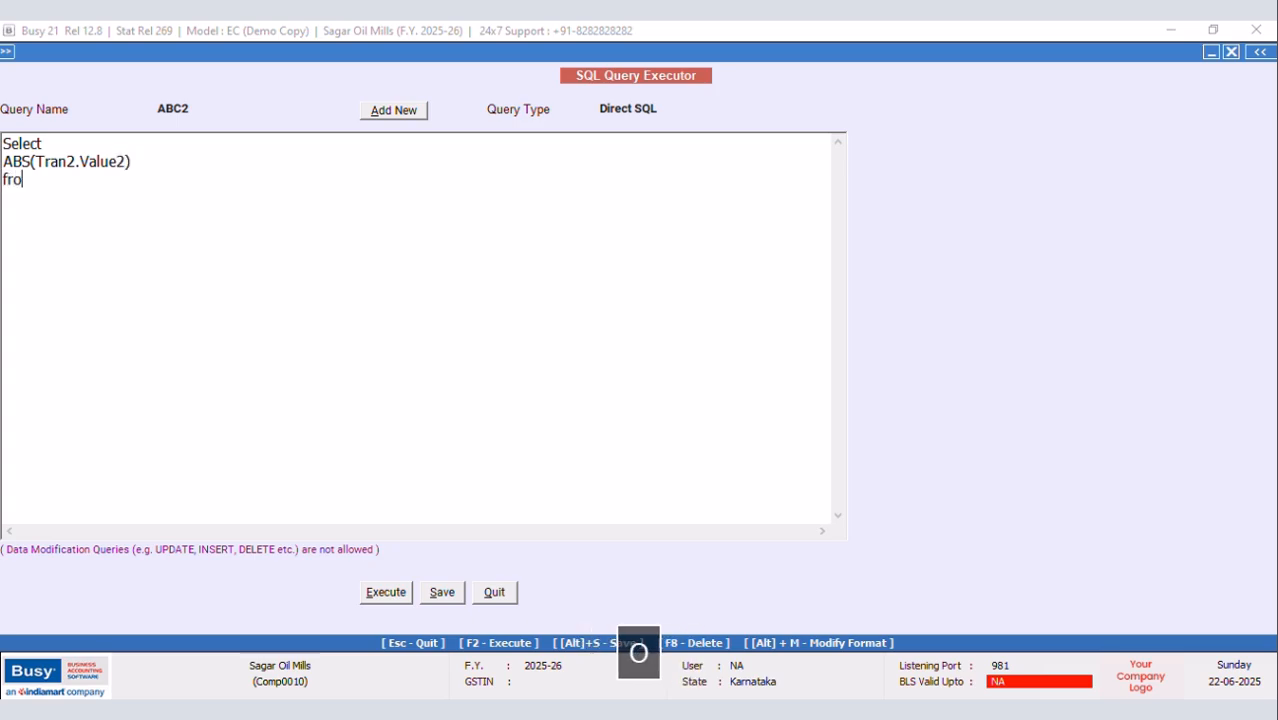
text(m Tran2)
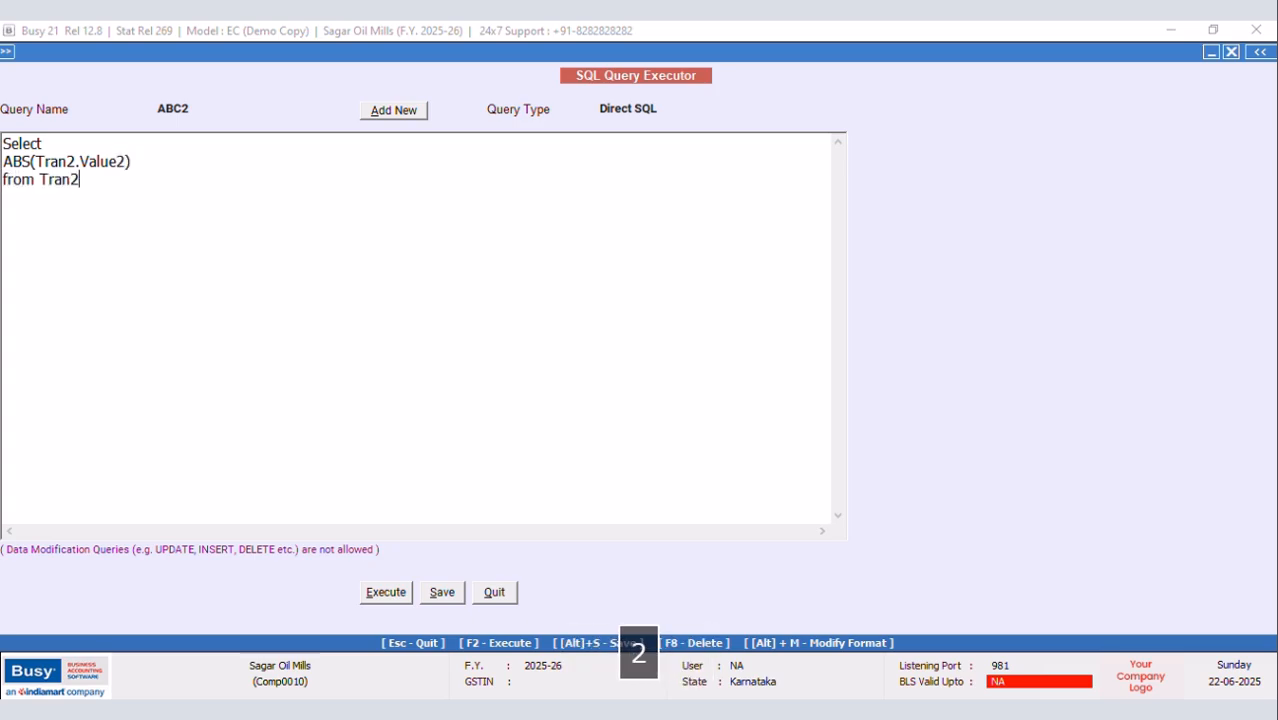
key(Return)
key(Caps_Lock)
text(W)
key(Caps_Lock)
text(here)
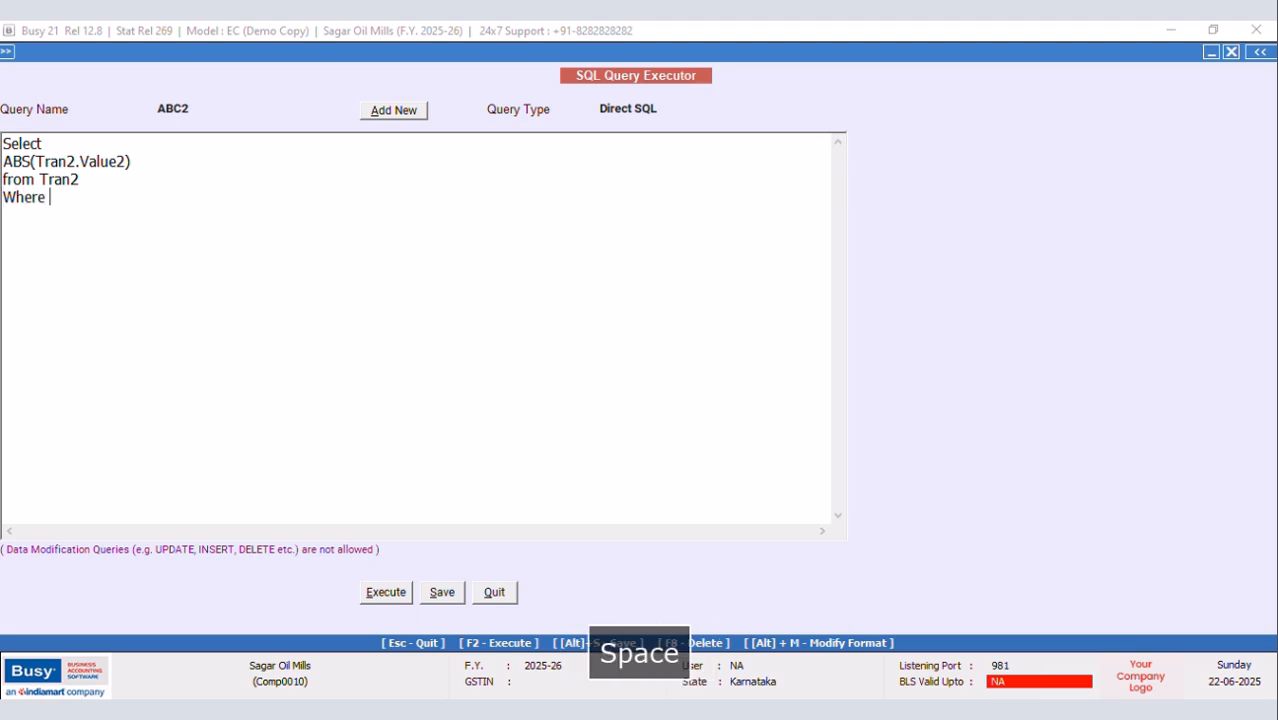
key(Caps_Lock)
text(T)
key(Caps_Lock)
text(ran2.VchType=9 and)
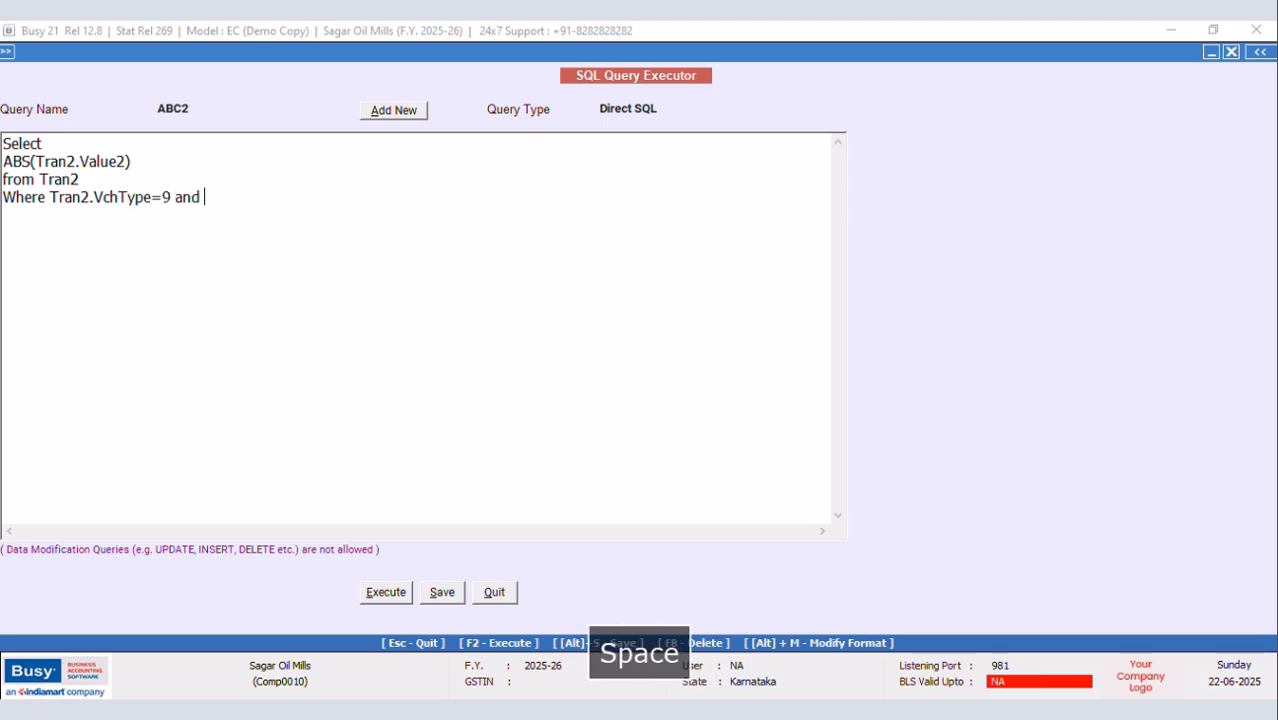
key(Caps_Lock)
text(T)
key(Caps_Lock)
text(ran)
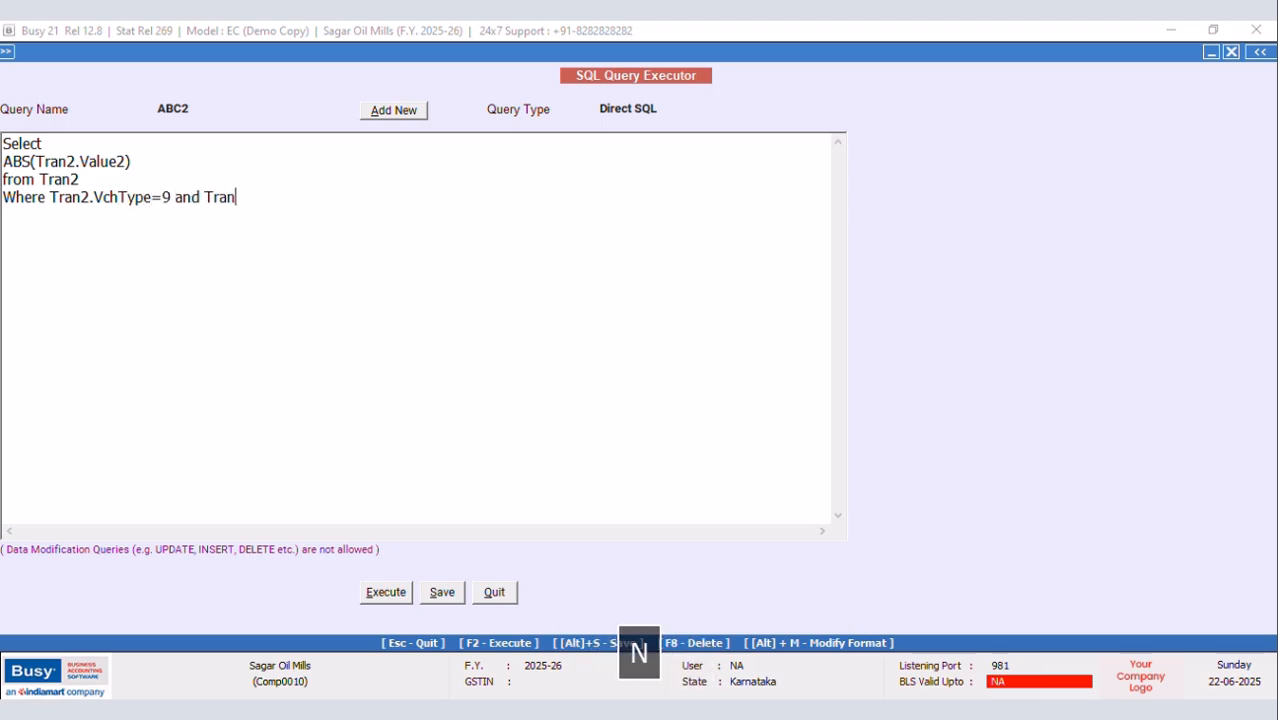
text(2.Rec)
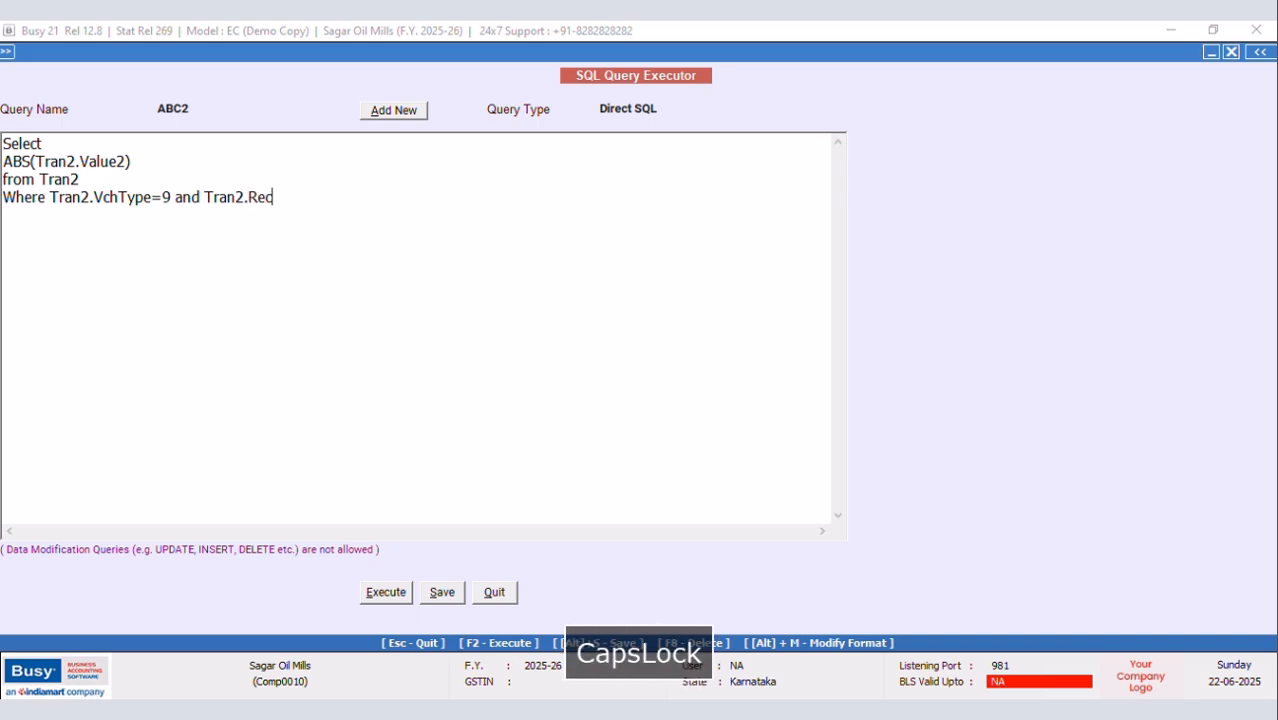
text(Type=2)
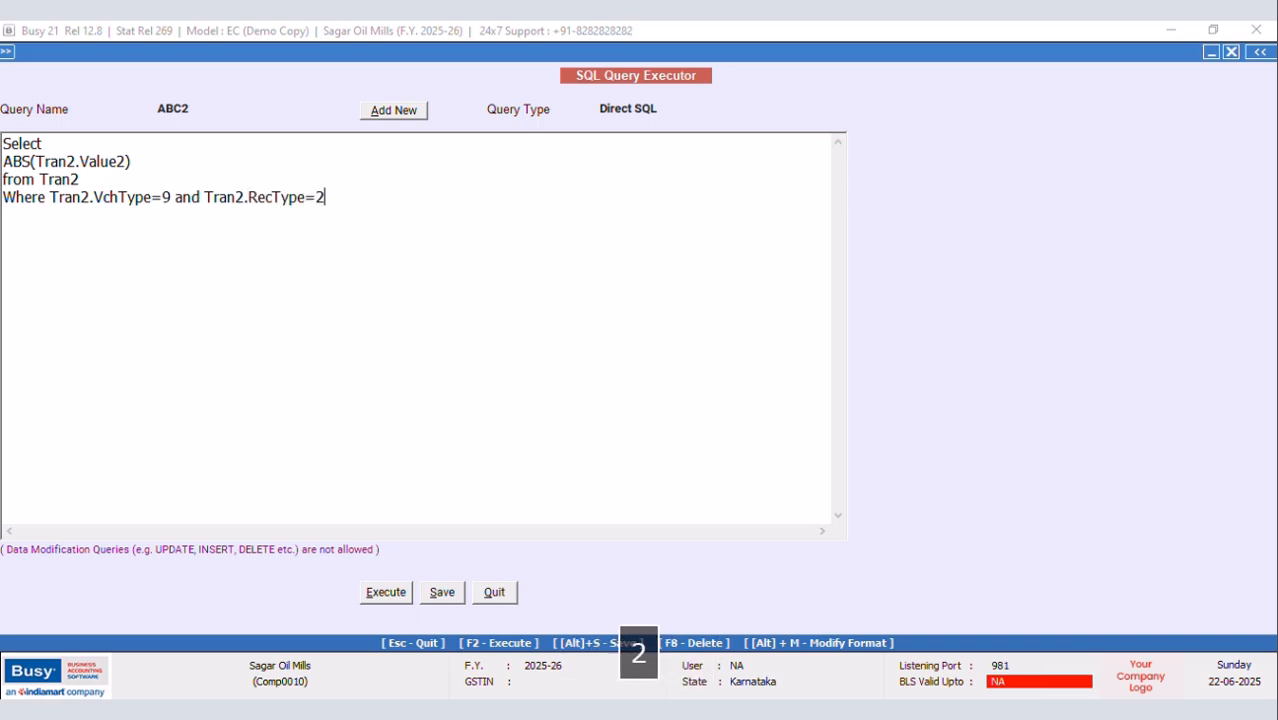
drag(175, 58, 198, 61)
click(466, 600)
Run ABC2 to check its result values, then save it again
click(756, 408)
click(425, 597)
click(756, 408)
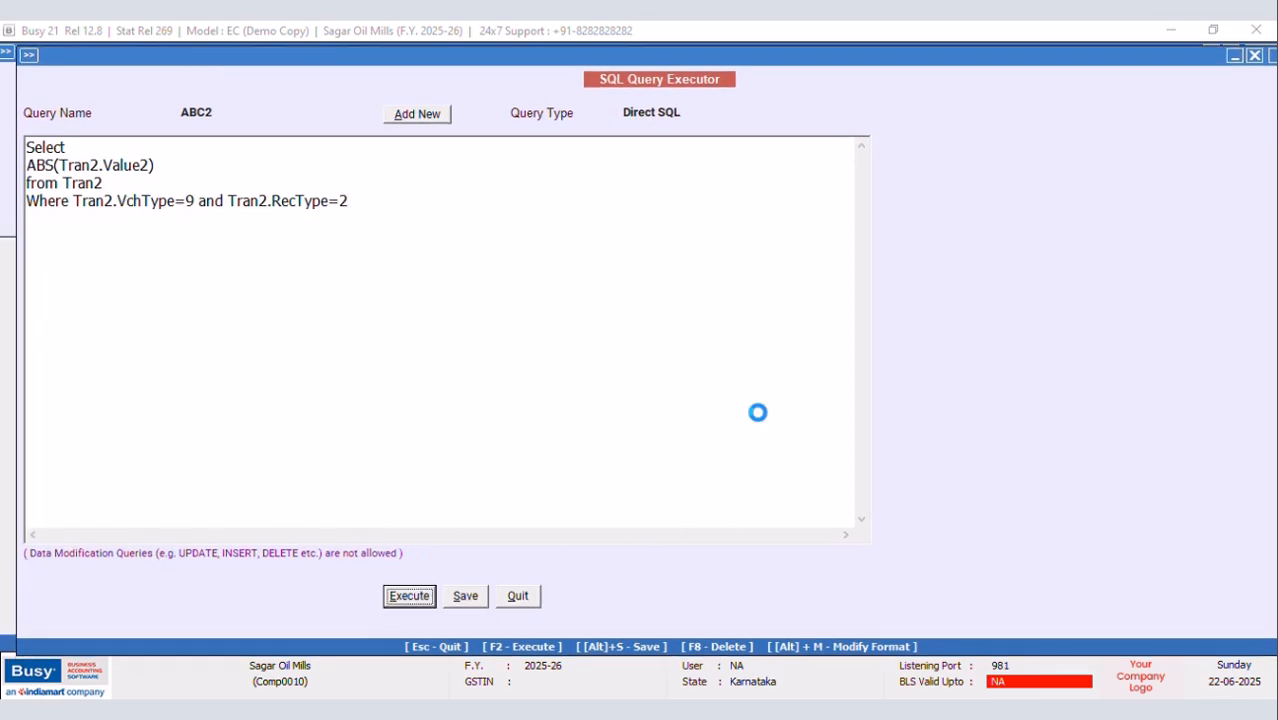
drag(1075, 115, 117, 162)
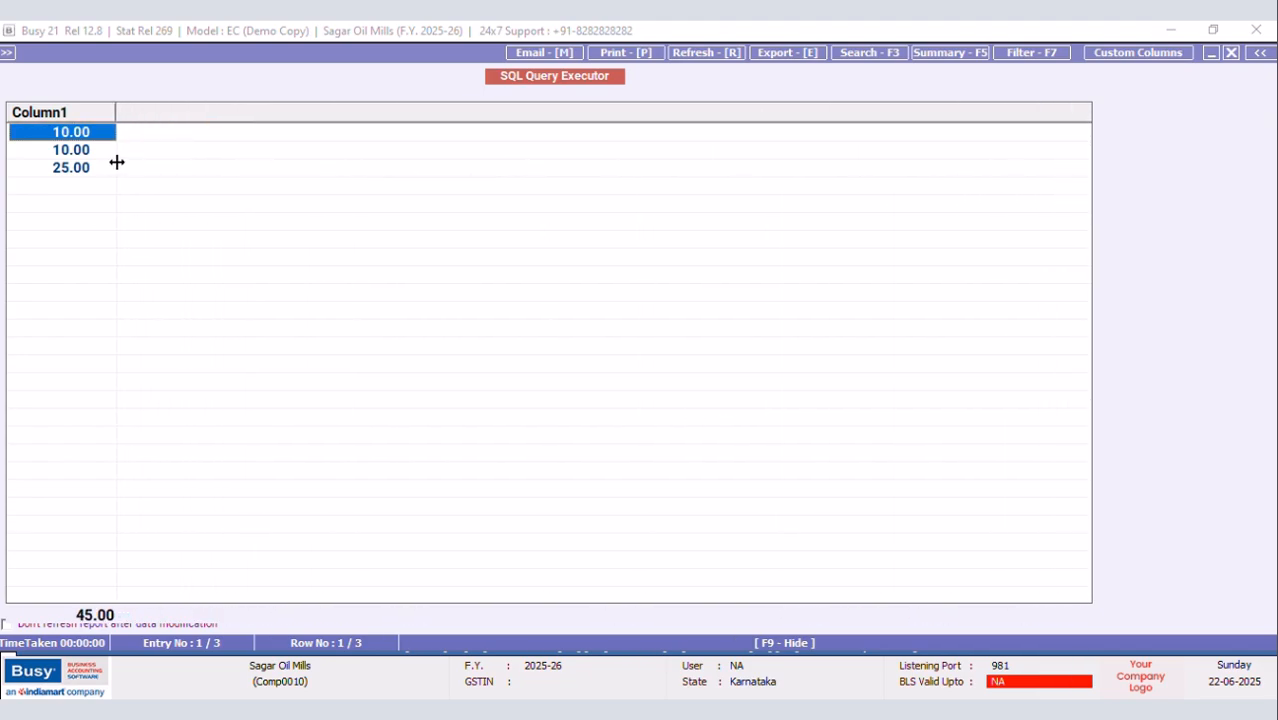
key(Escape)
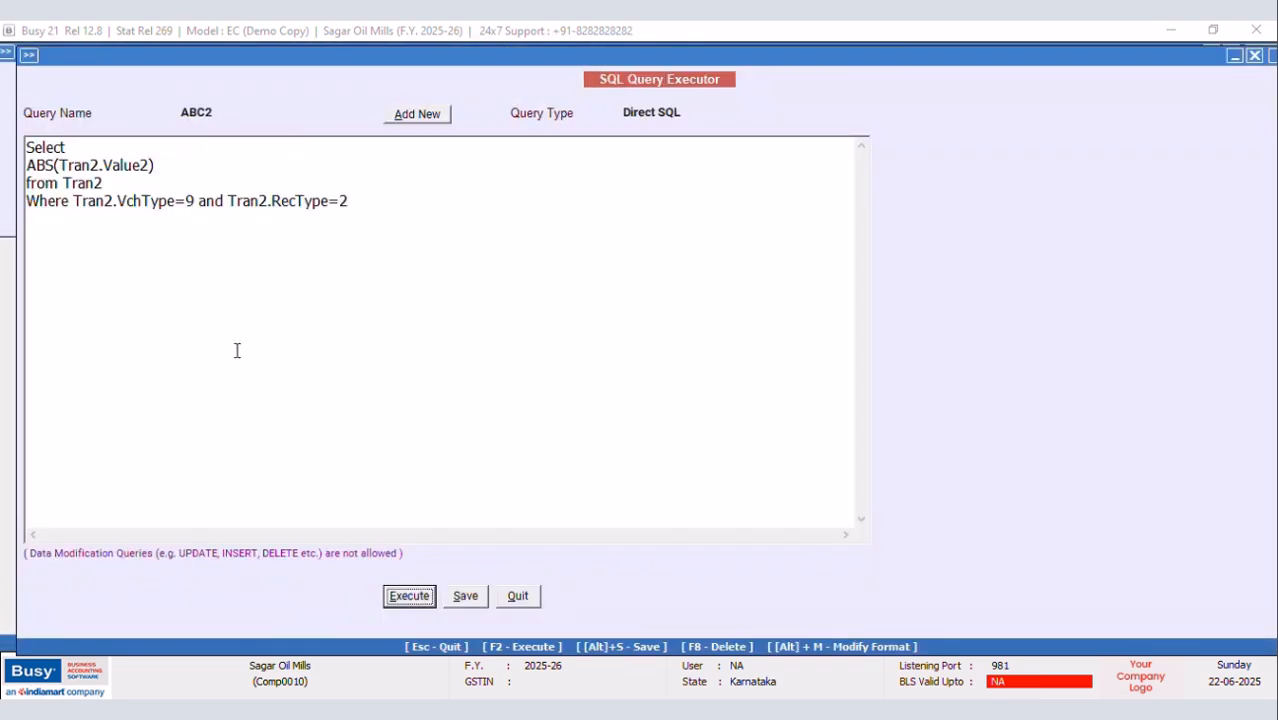
click(464, 597)
click(751, 407)
Move ABC2's conditions onto a new line after Where and save
click(72, 202)
key(Return)
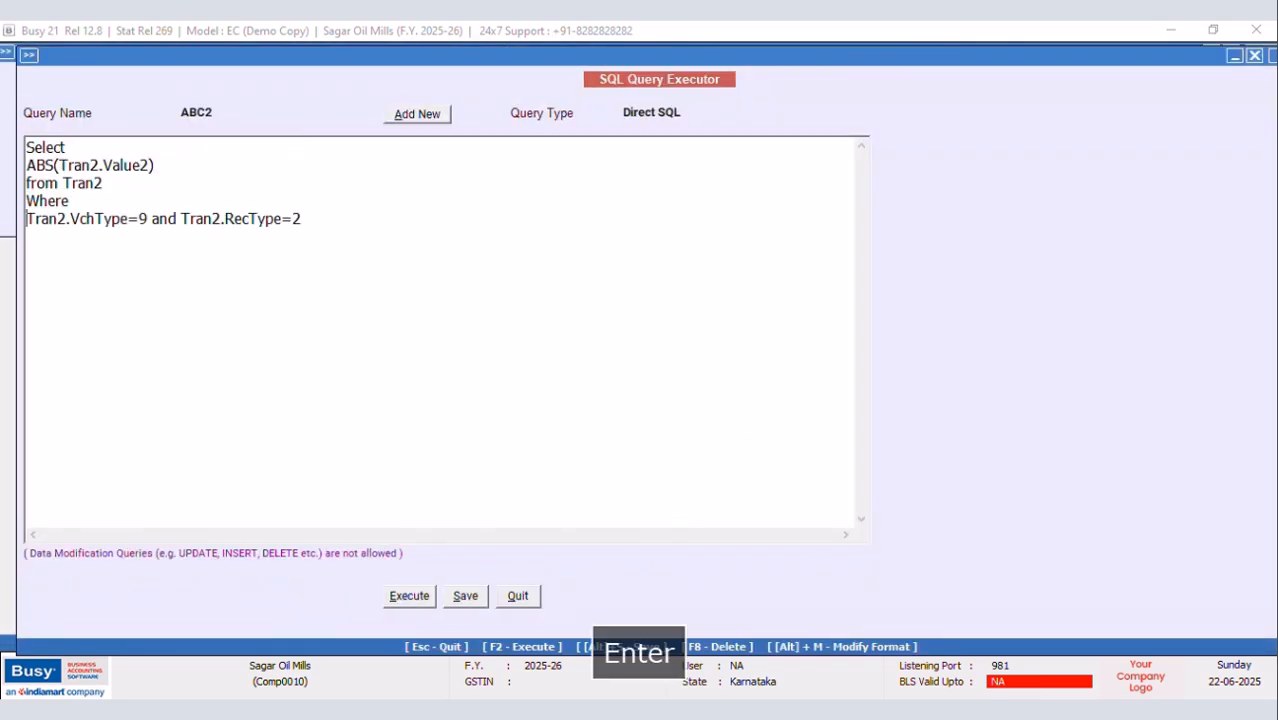
click(470, 596)
click(752, 407)
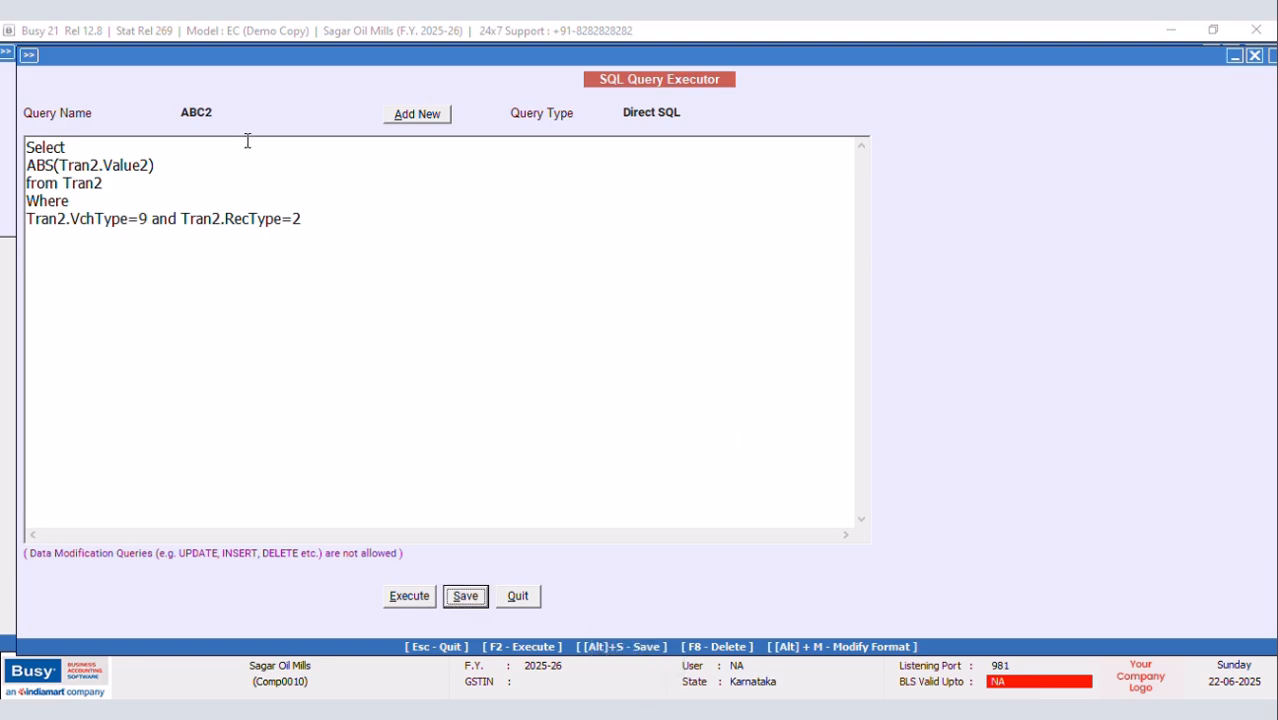
Load query ABC and copy its from and where clause
click(223, 116)
click(218, 134)
click(292, 370)
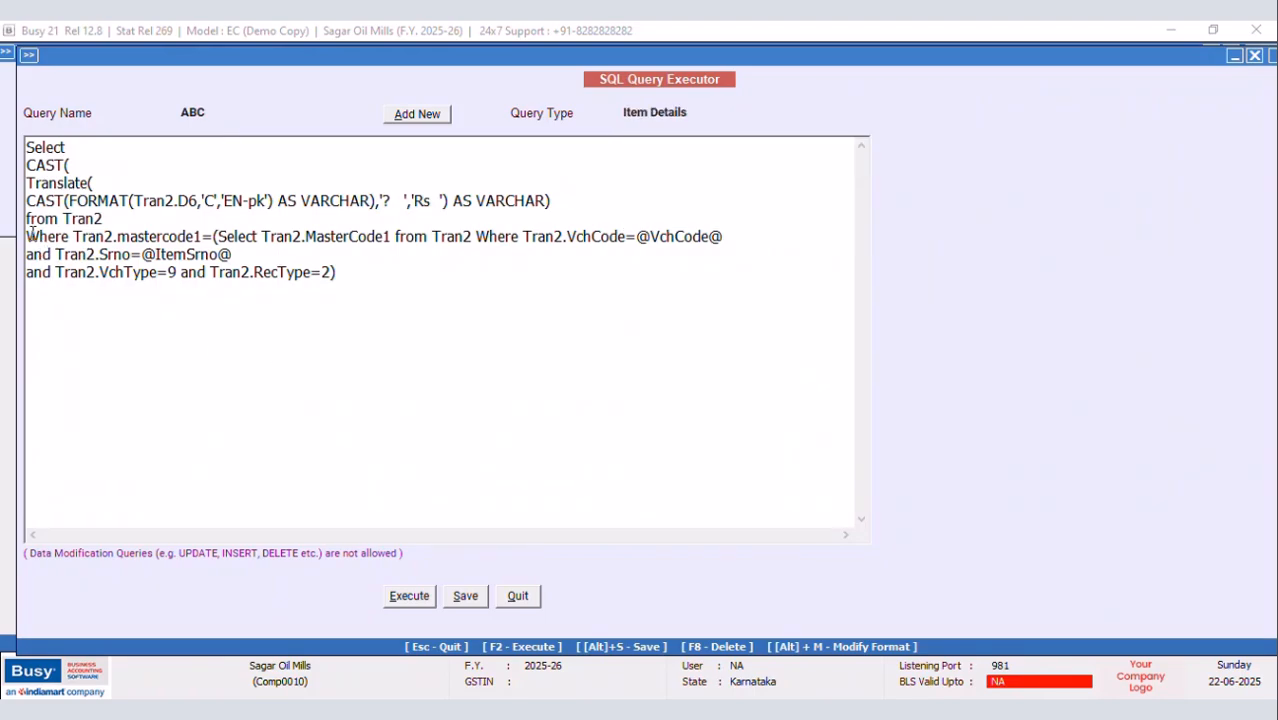
drag(27, 219, 442, 319)
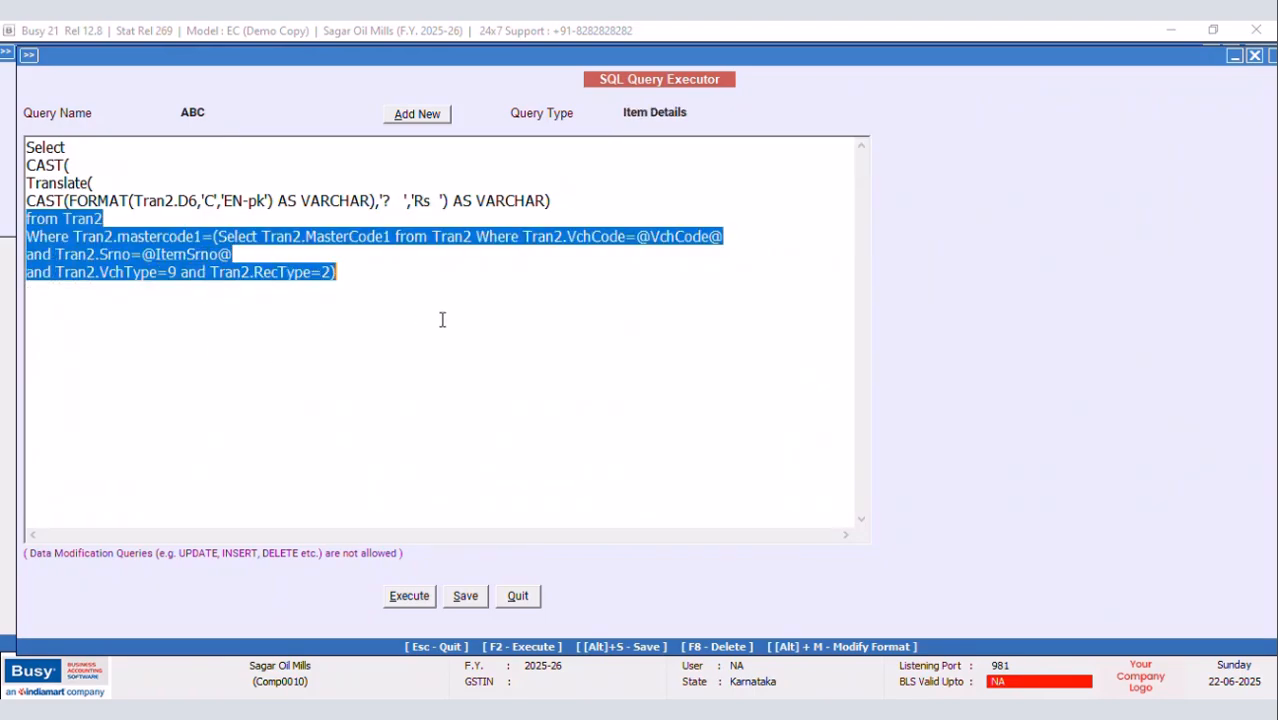
right_click(295, 278)
click(362, 334)
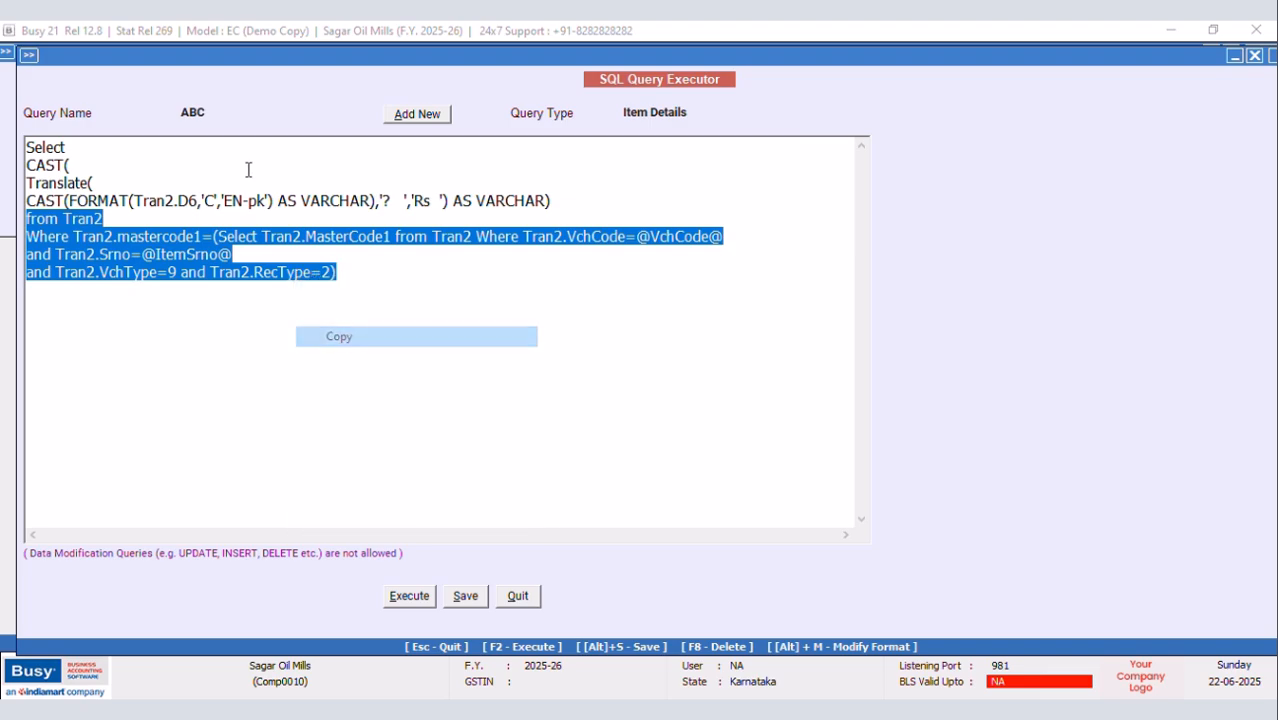
Switch back to ABC2 and replace its from/where lines with ABC's copied clause
click(221, 112)
click(220, 160)
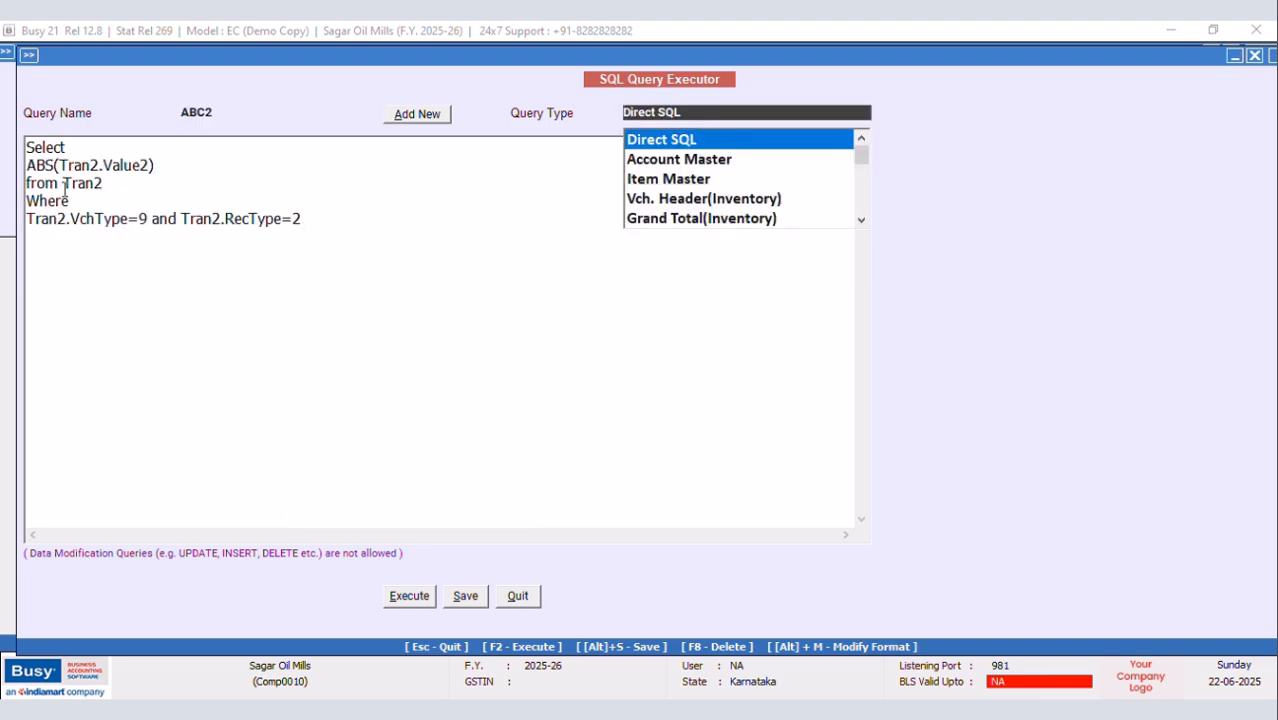
drag(27, 181, 308, 255)
right_click(254, 238)
click(300, 318)
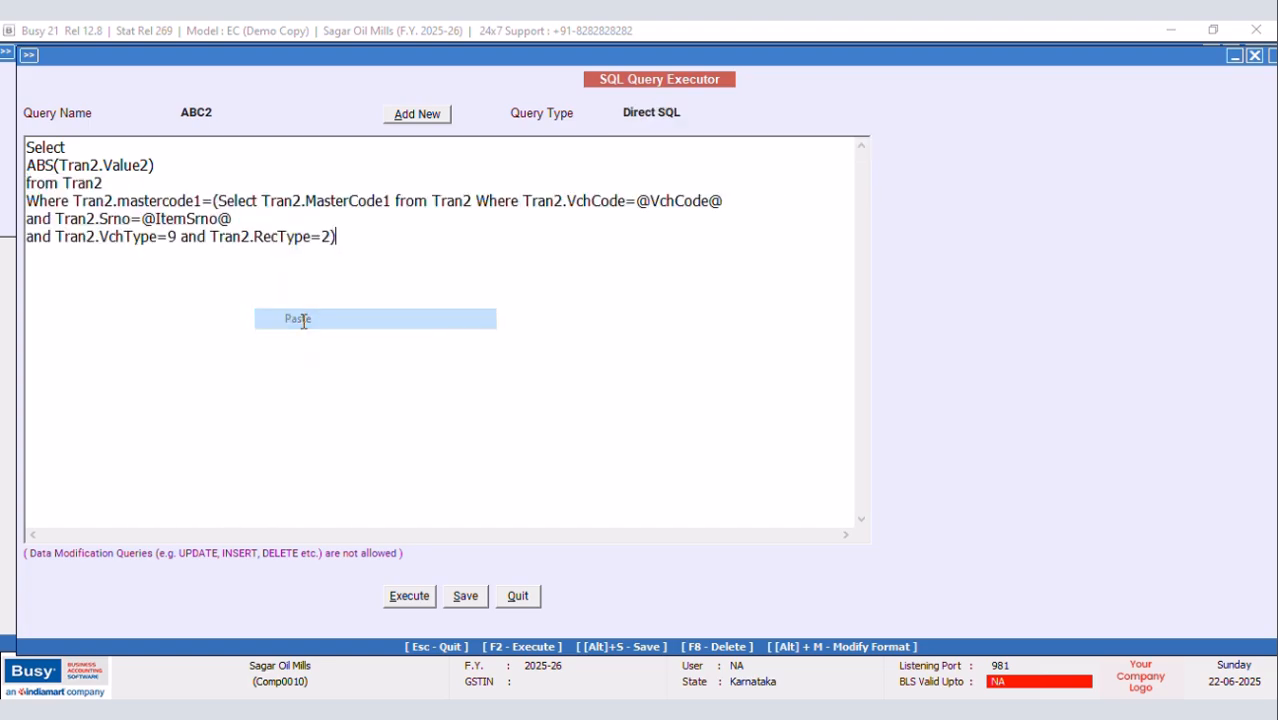
Set ABC2's query type to Item Details, save it, and quit the executor
click(677, 110)
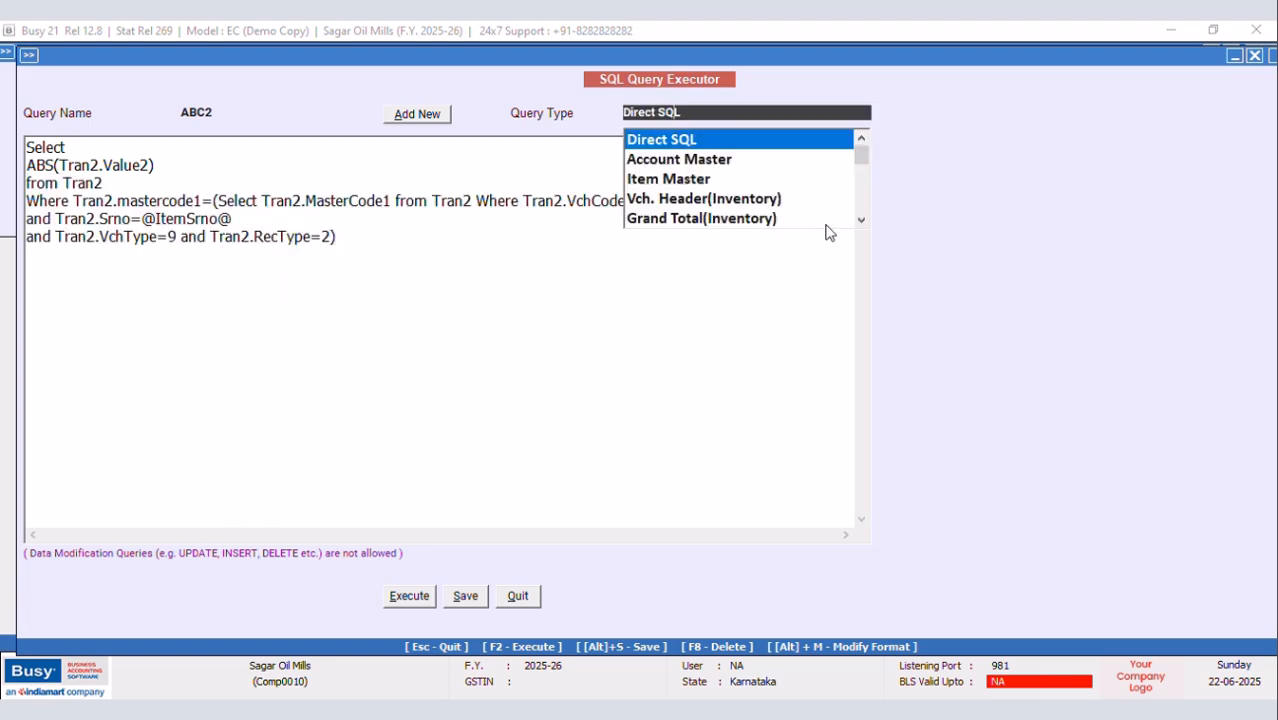
click(861, 221)
click(861, 221)
click(703, 219)
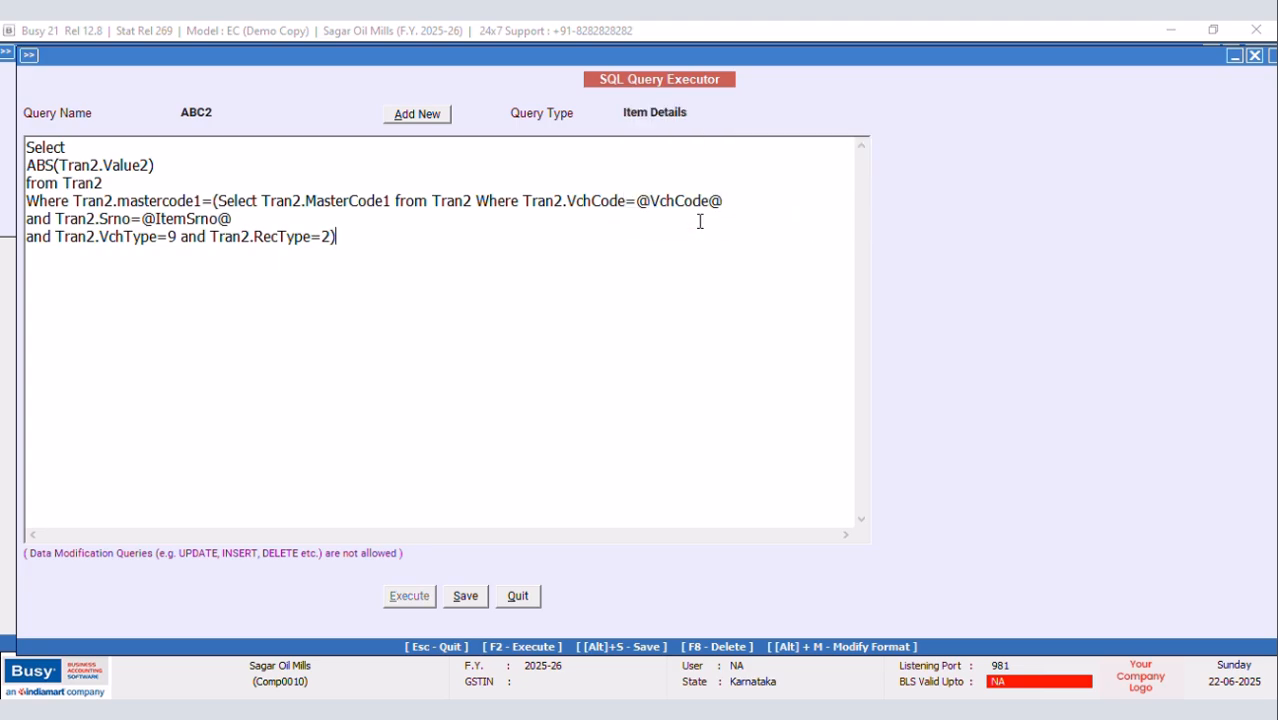
click(466, 597)
click(757, 407)
click(519, 597)
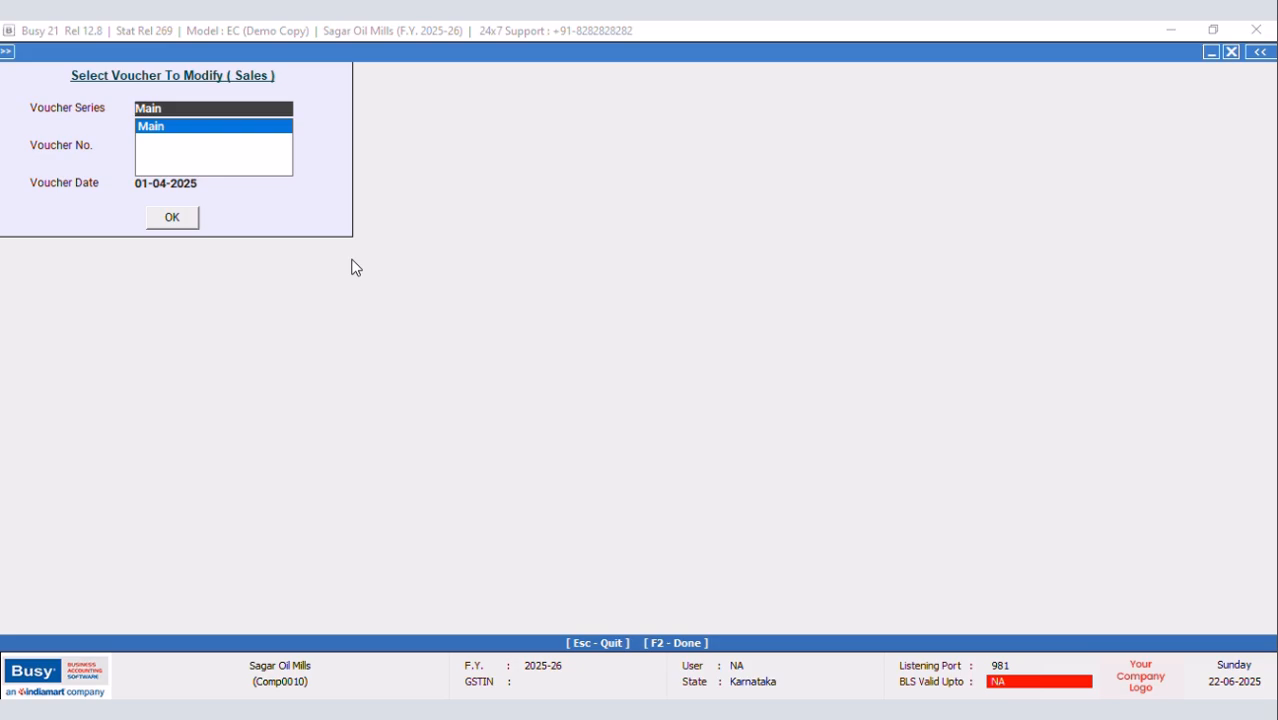
Open the item body of the Sales Invoice NEW DESIGN format in advanced invoice printing configuration
key(ctrl+f)
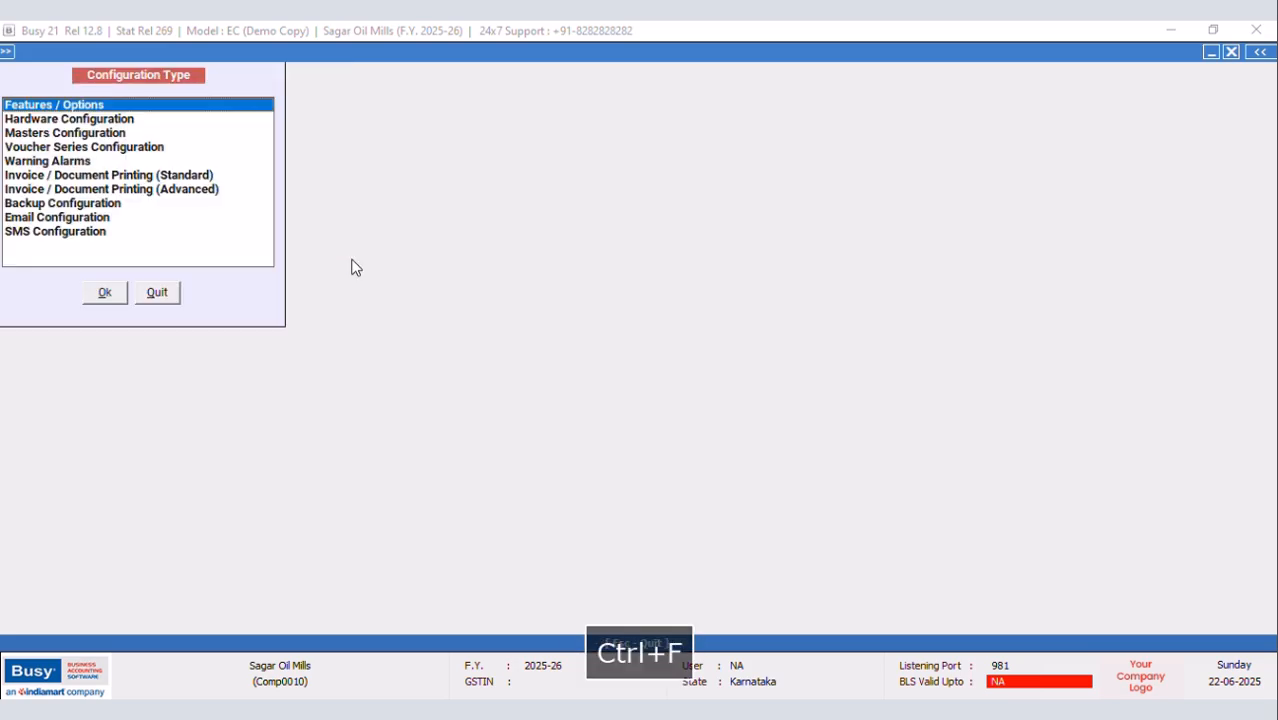
click(164, 180)
click(164, 190)
click(105, 292)
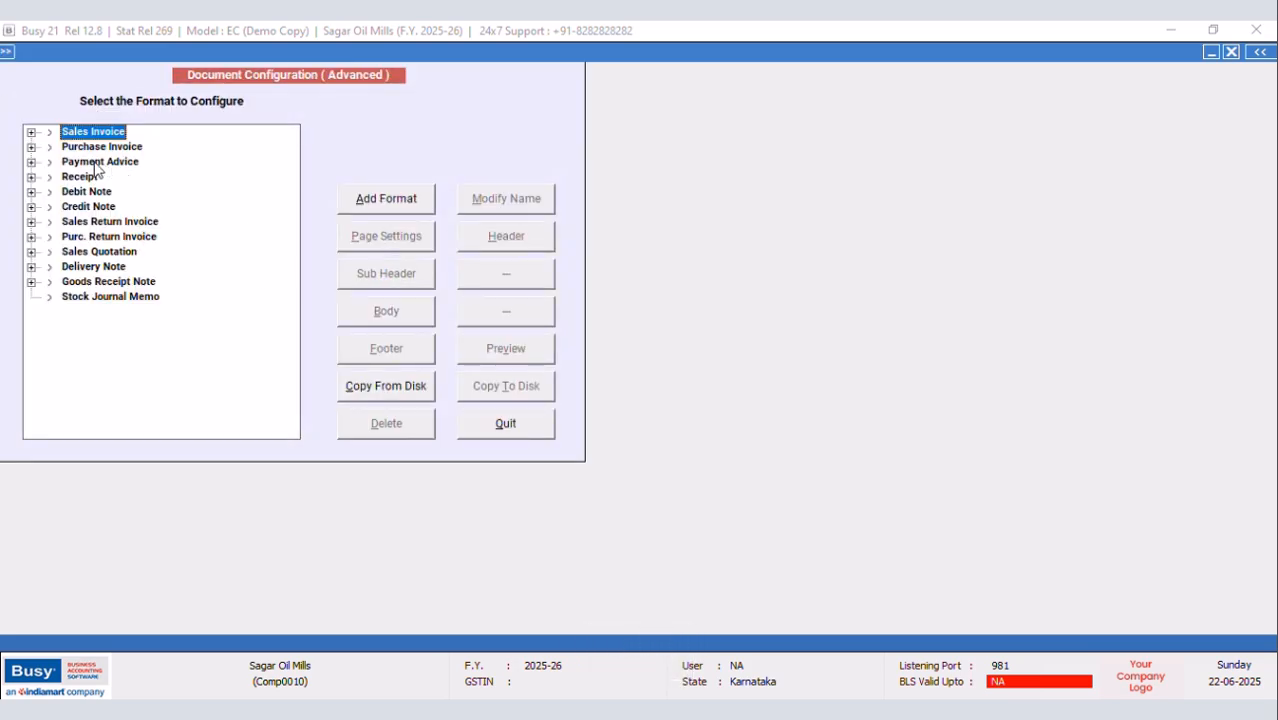
click(31, 132)
click(111, 161)
click(372, 314)
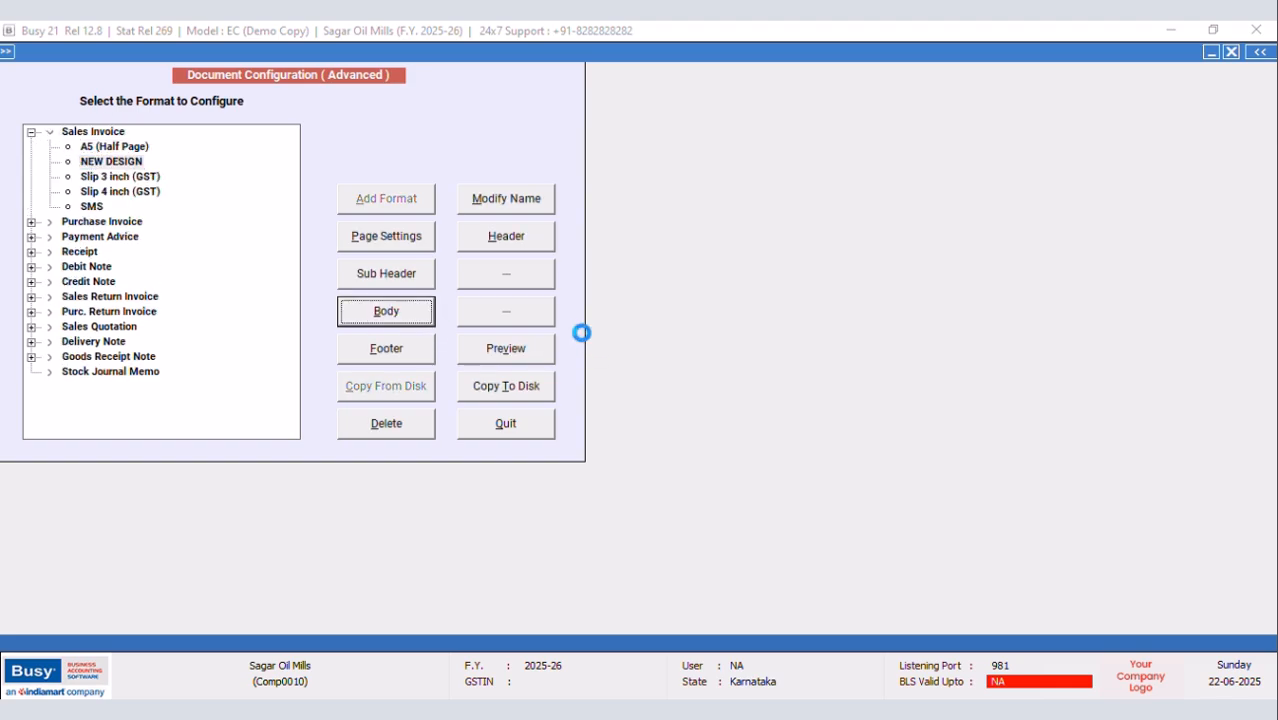
Insert the SQL_QUERY_NUM field into the items line
drag(168, 240, 215, 238)
click(312, 160)
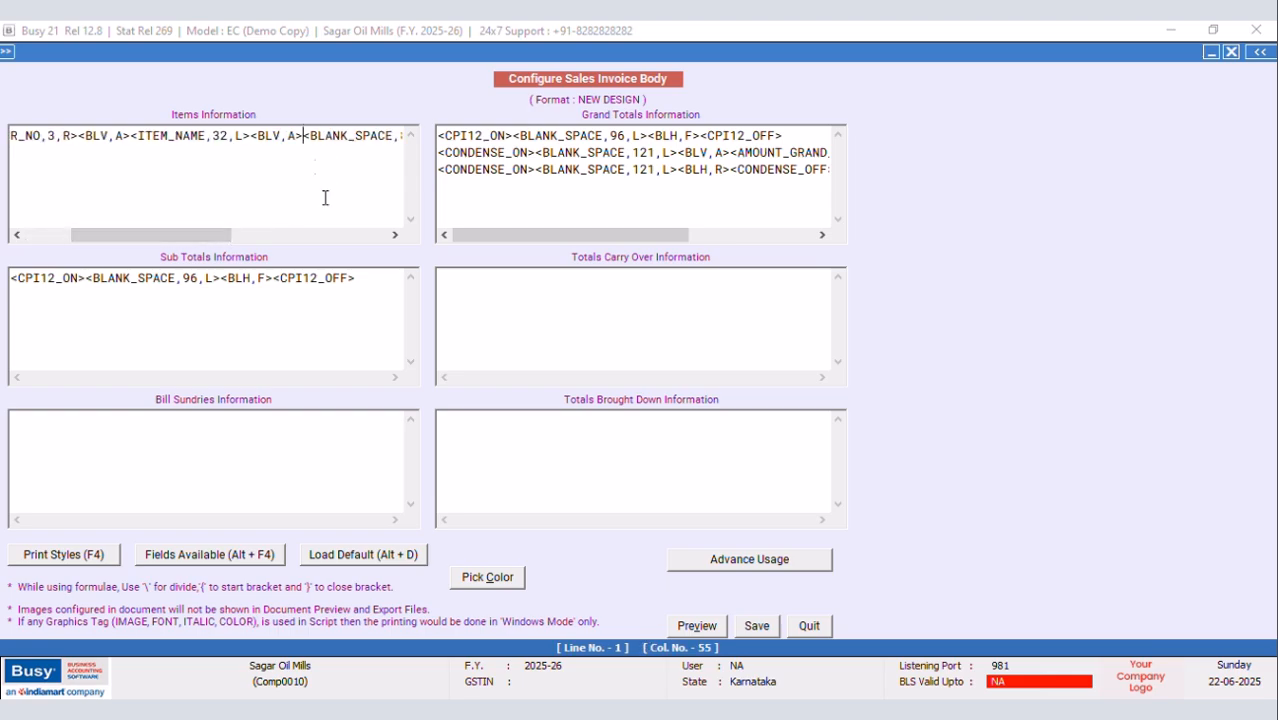
key(alt+F4)
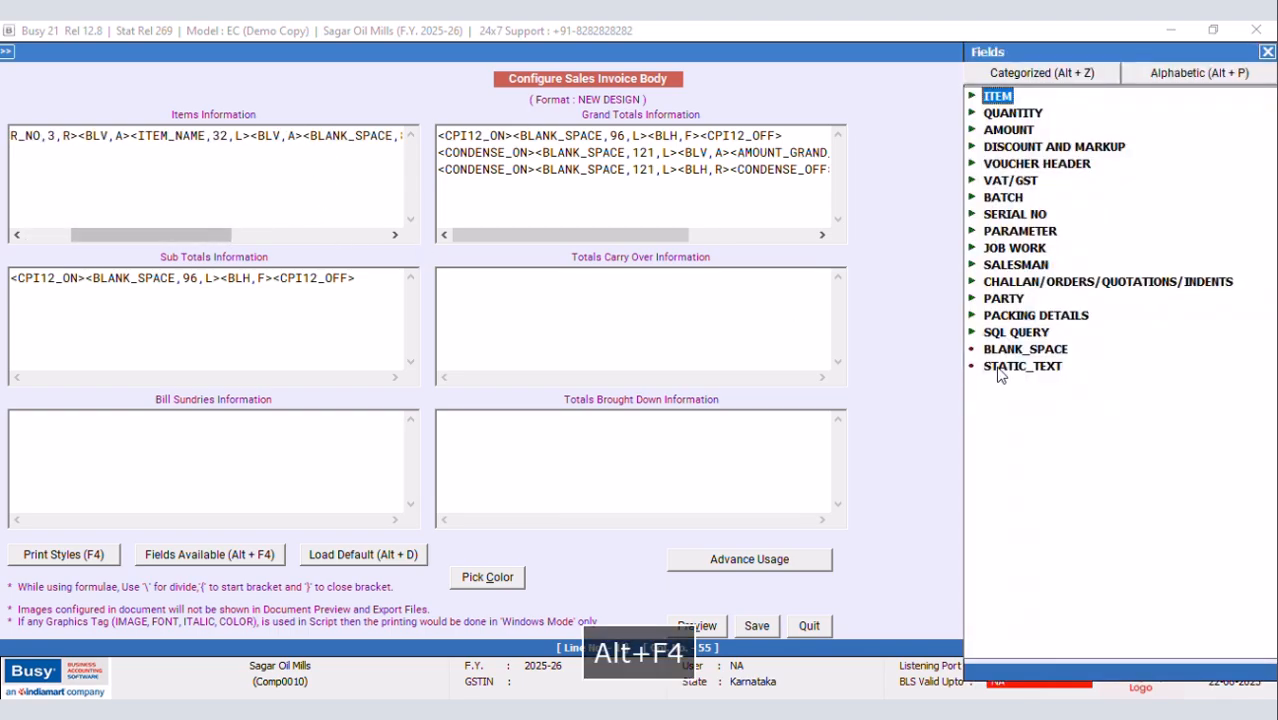
double_click(1022, 338)
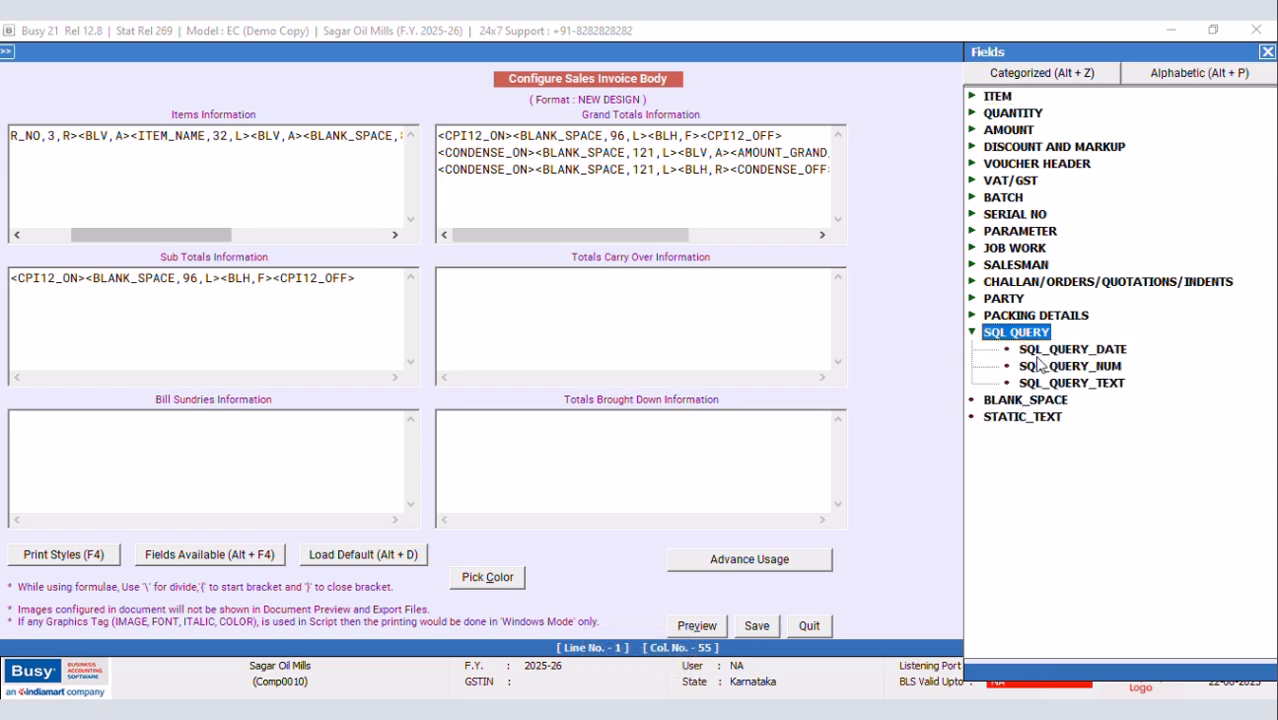
double_click(1065, 366)
Set the SQL_QUERY_NUM field's query name to ABC2 and width to 8.2
click(216, 136)
key(BackSpace)
key(BackSpace)
key(BackSpace)
key(BackSpace)
key(Caps_Lock)
text(ABC)
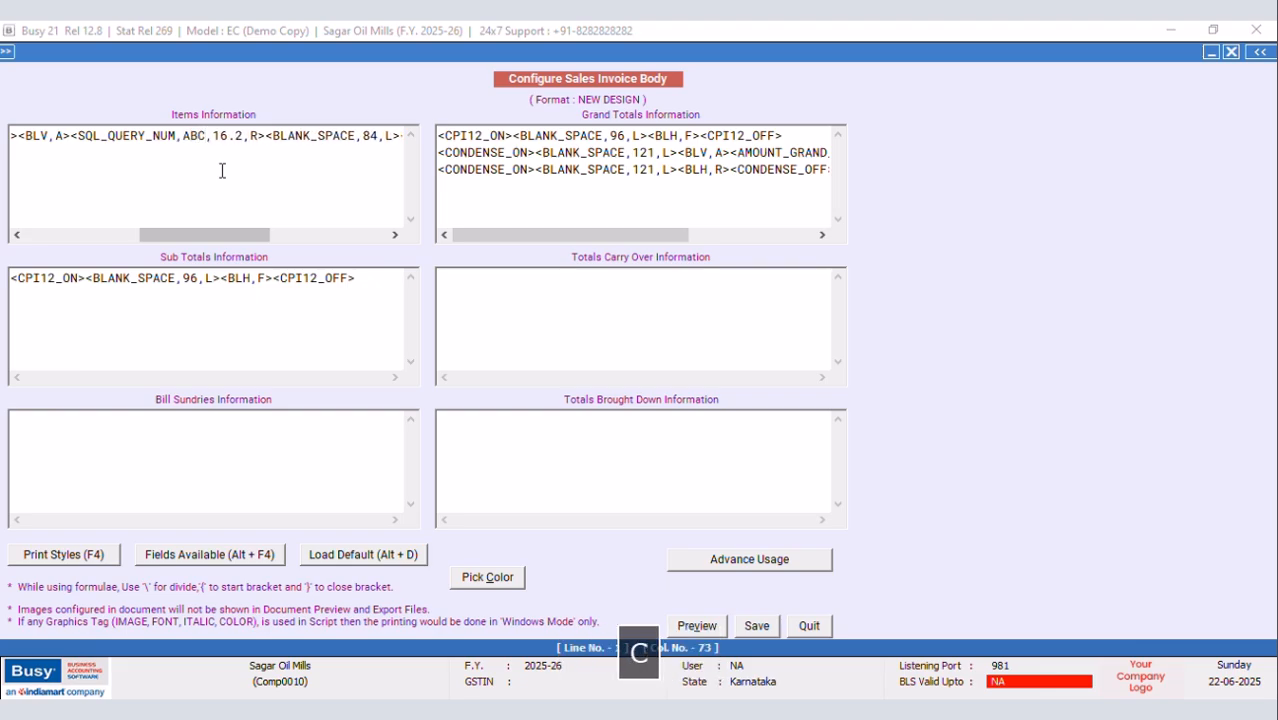
text(2)
click(236, 137)
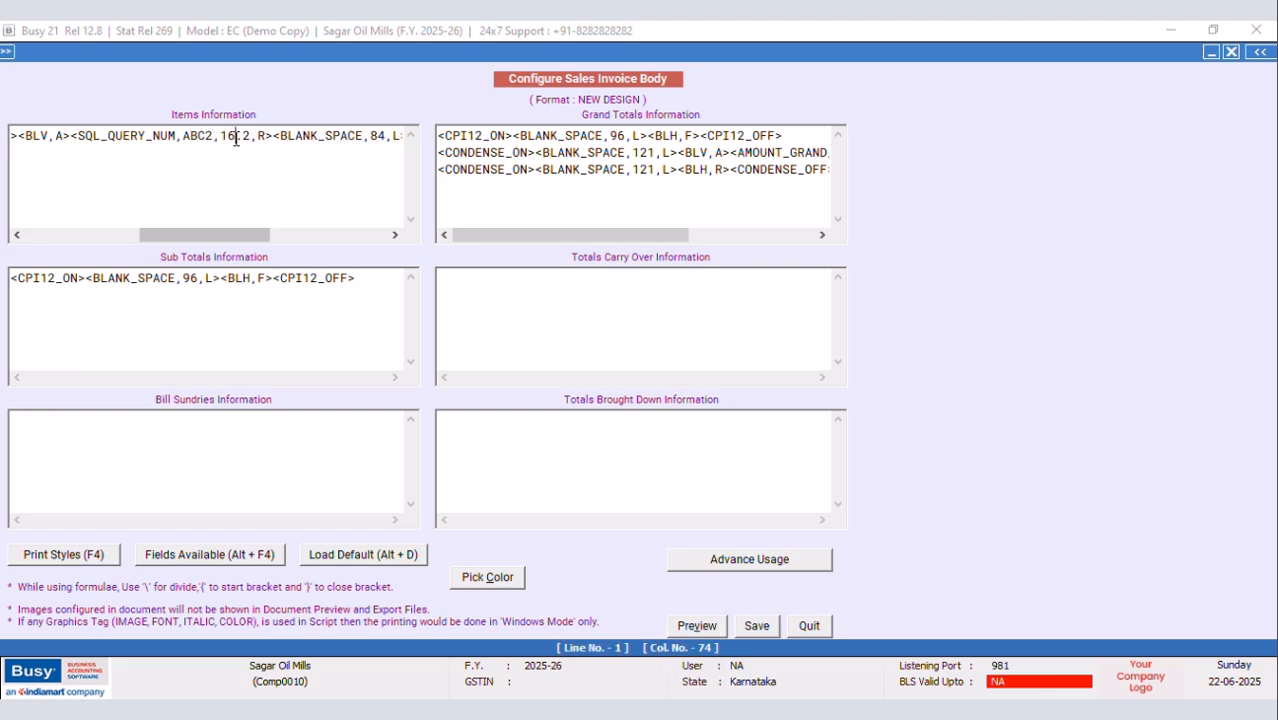
key(BackSpace)
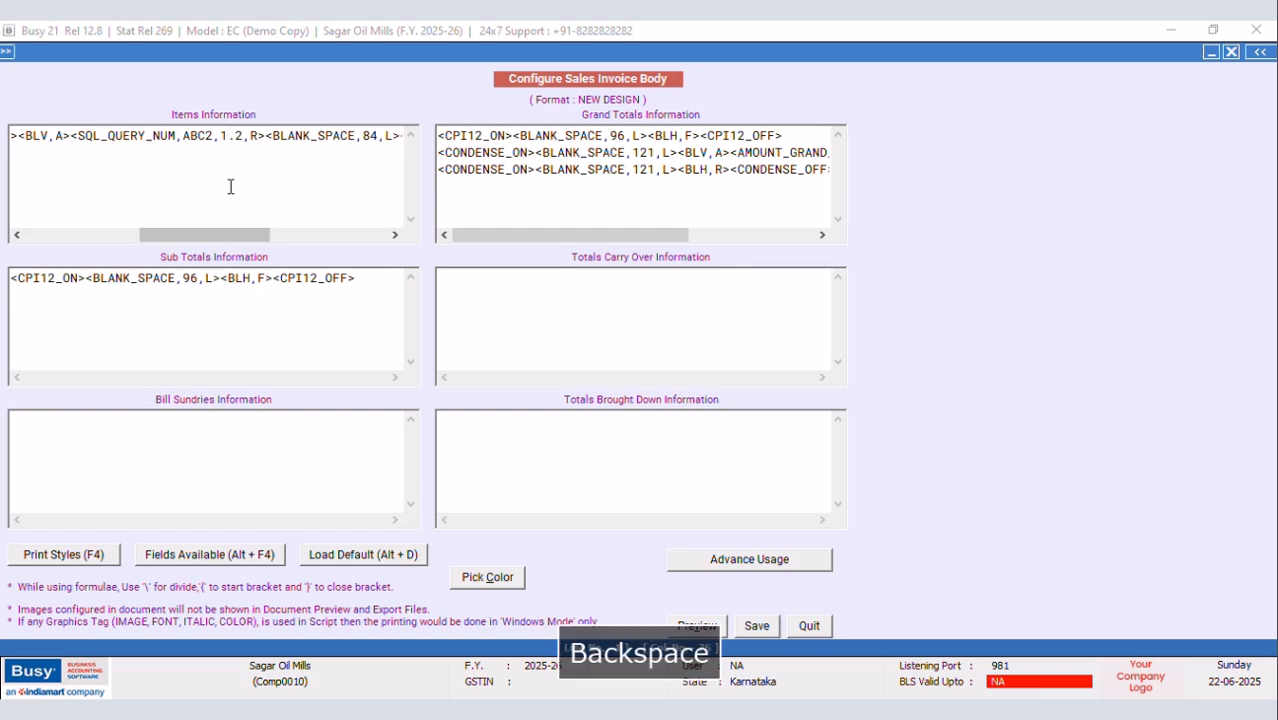
key(BackSpace)
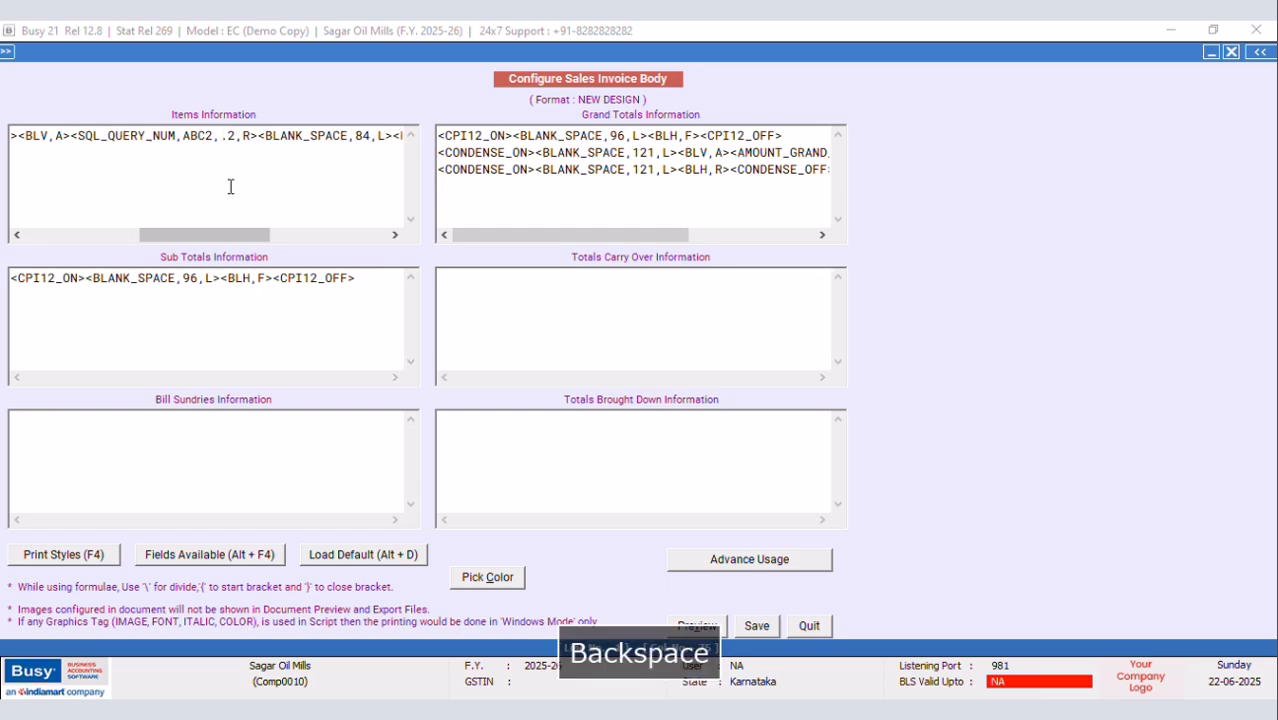
text(8)
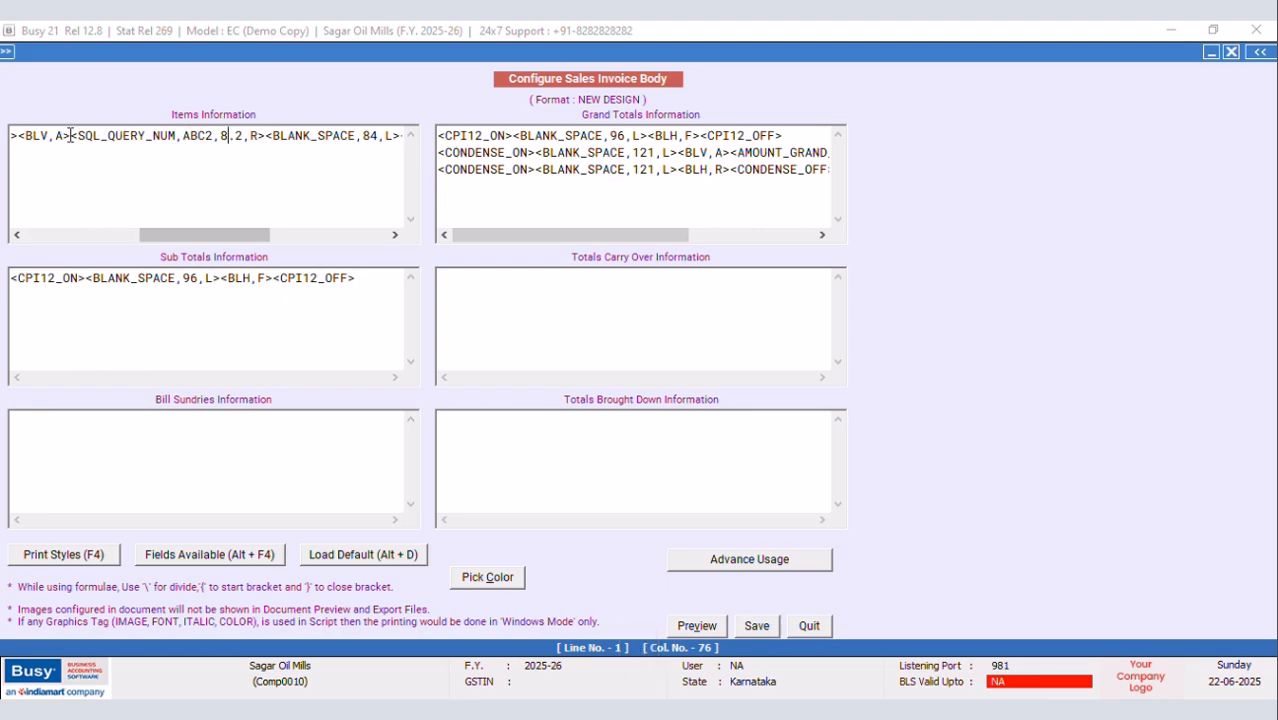
Copy the <BLV,A> separator and paste it after the new ABC2 field
drag(71, 135, 23, 137)
right_click(30, 143)
click(70, 194)
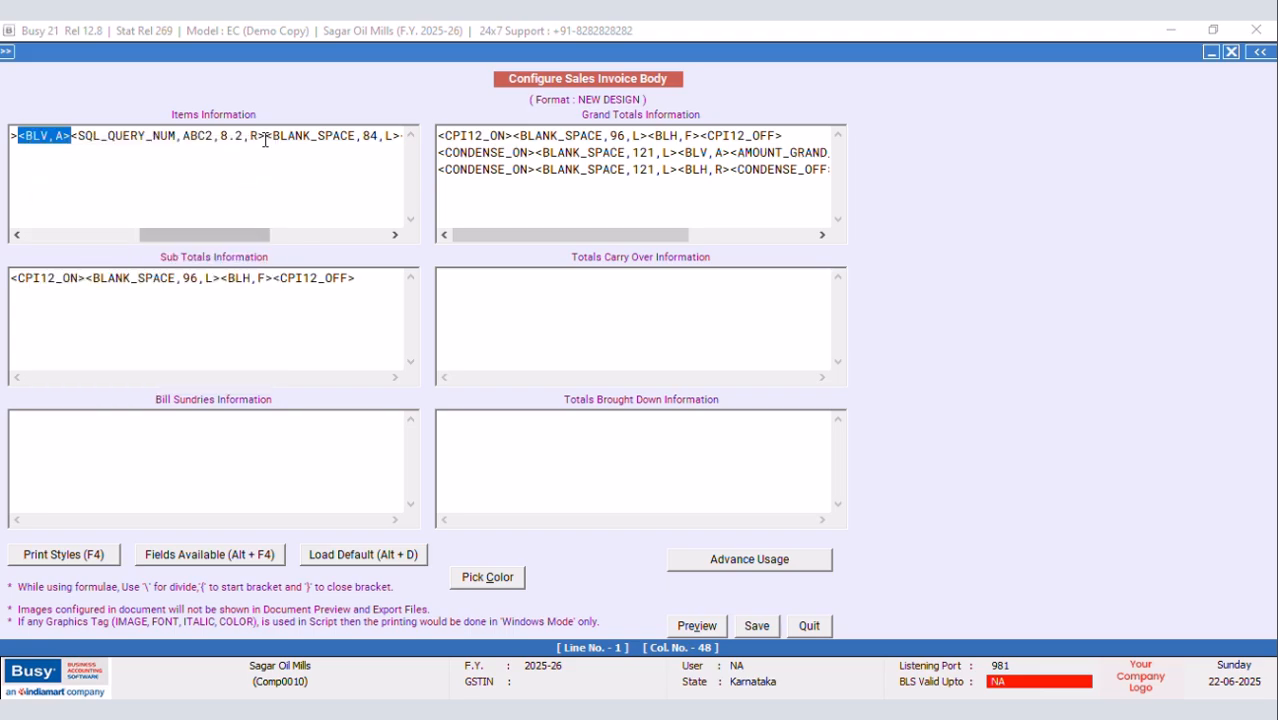
click(268, 136)
right_click(268, 136)
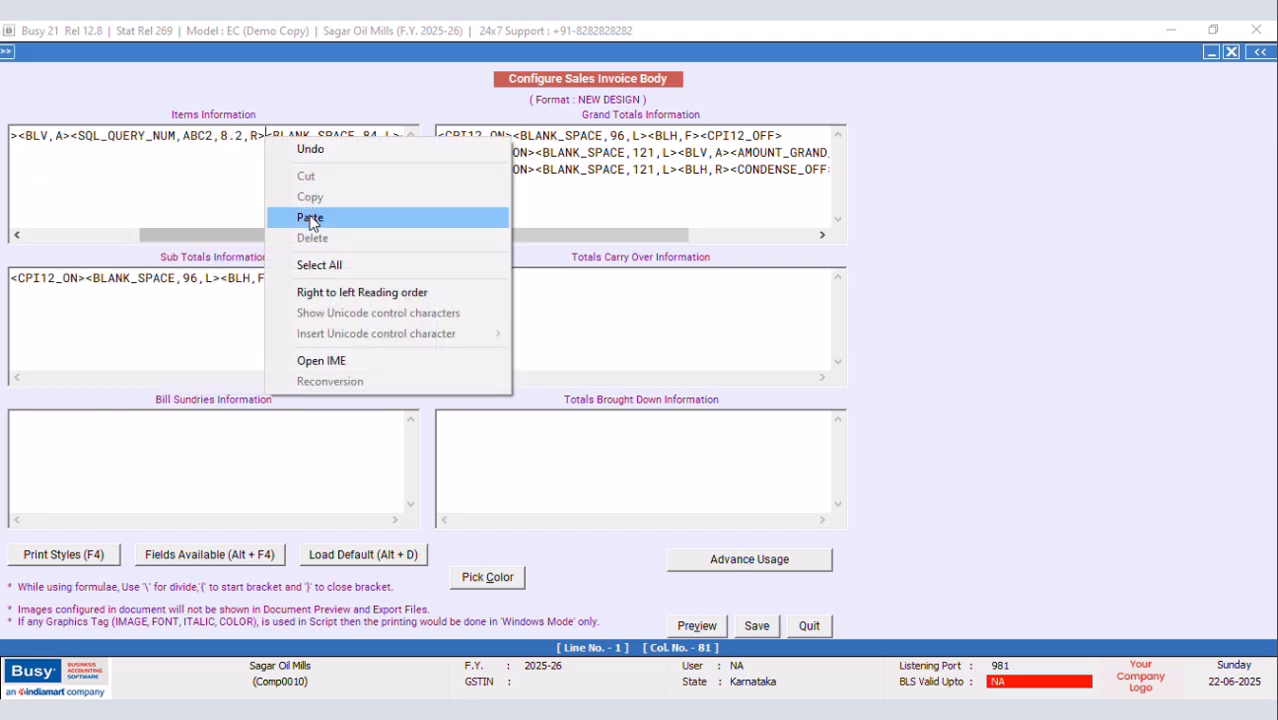
click(312, 215)
click(395, 234)
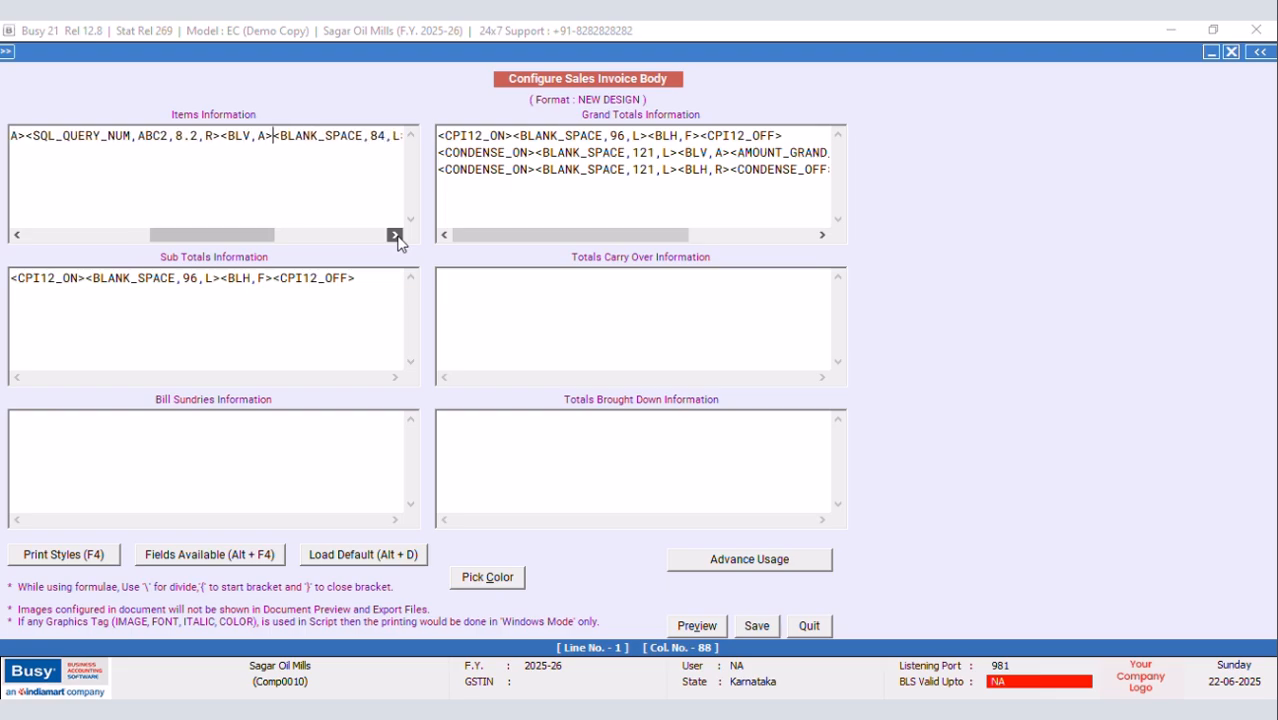
Reduce the BLANK_SPACE width from 84 to 75
click(360, 138)
key(BackSpace)
key(BackSpace)
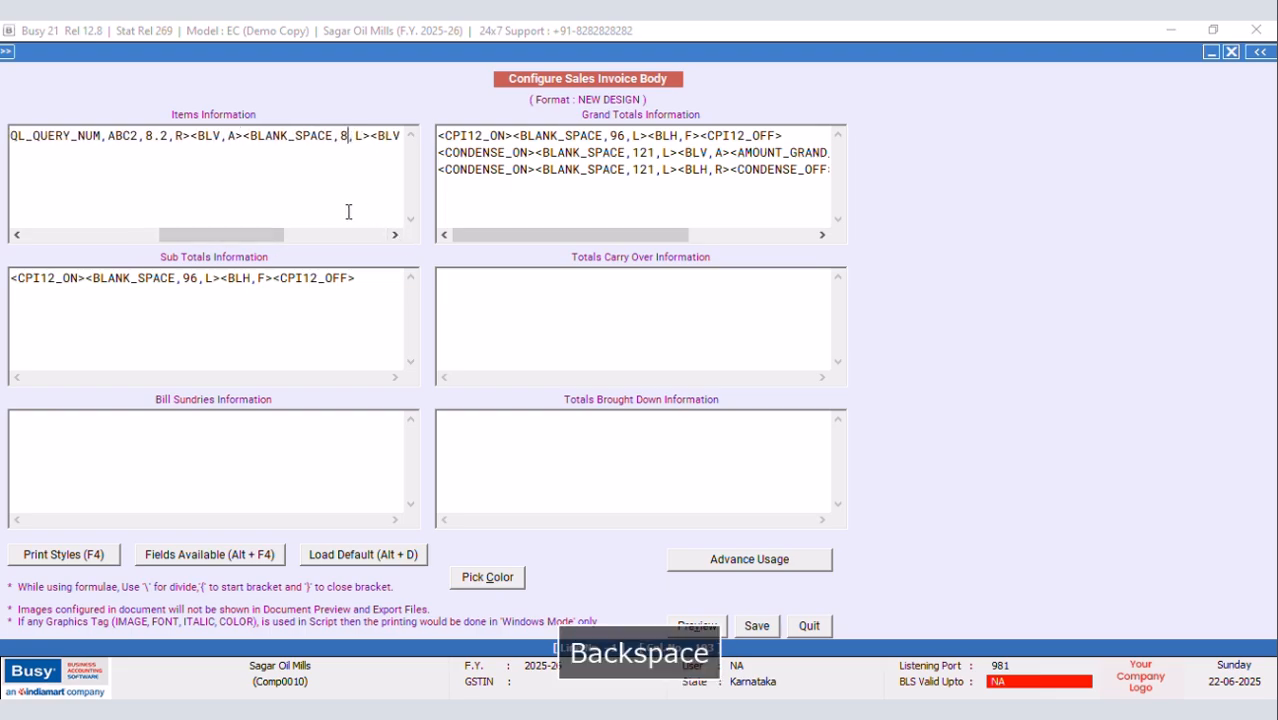
text(75)
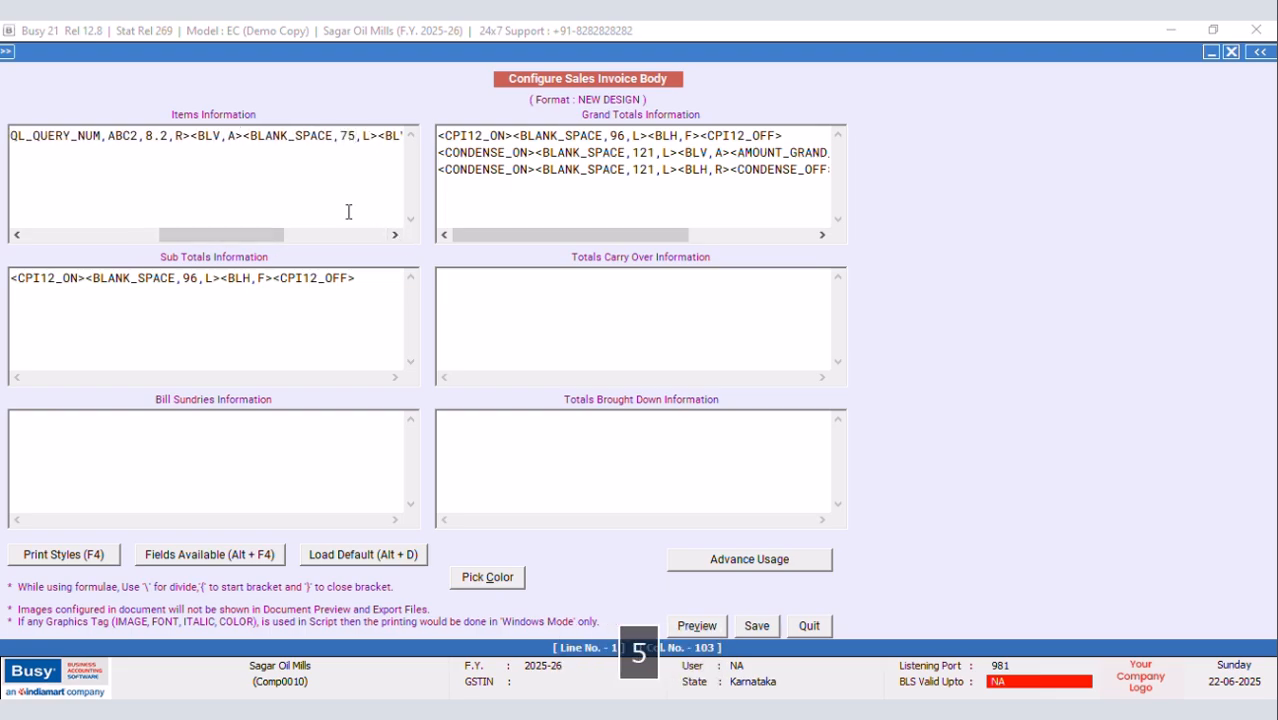
click(244, 135)
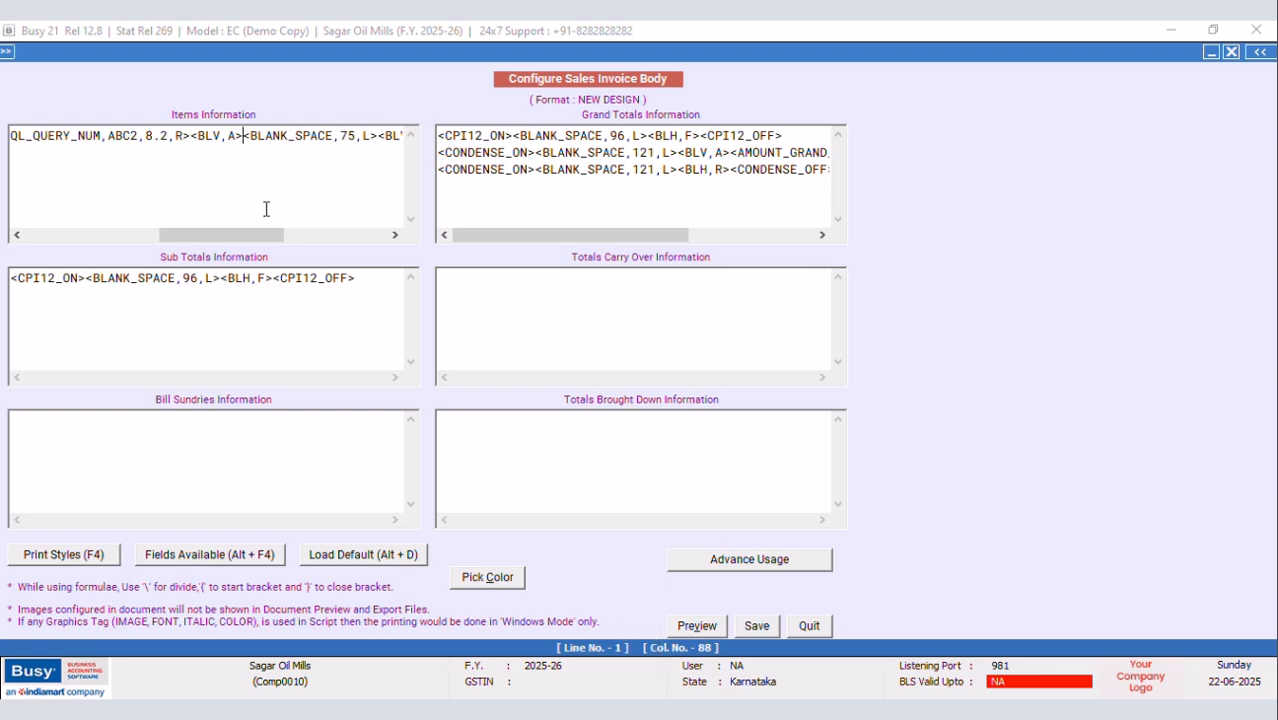
Insert ITEM_HSN_CODE from the alphabetic field list and paste a <BLV,A> separator after it
key(alt+F4)
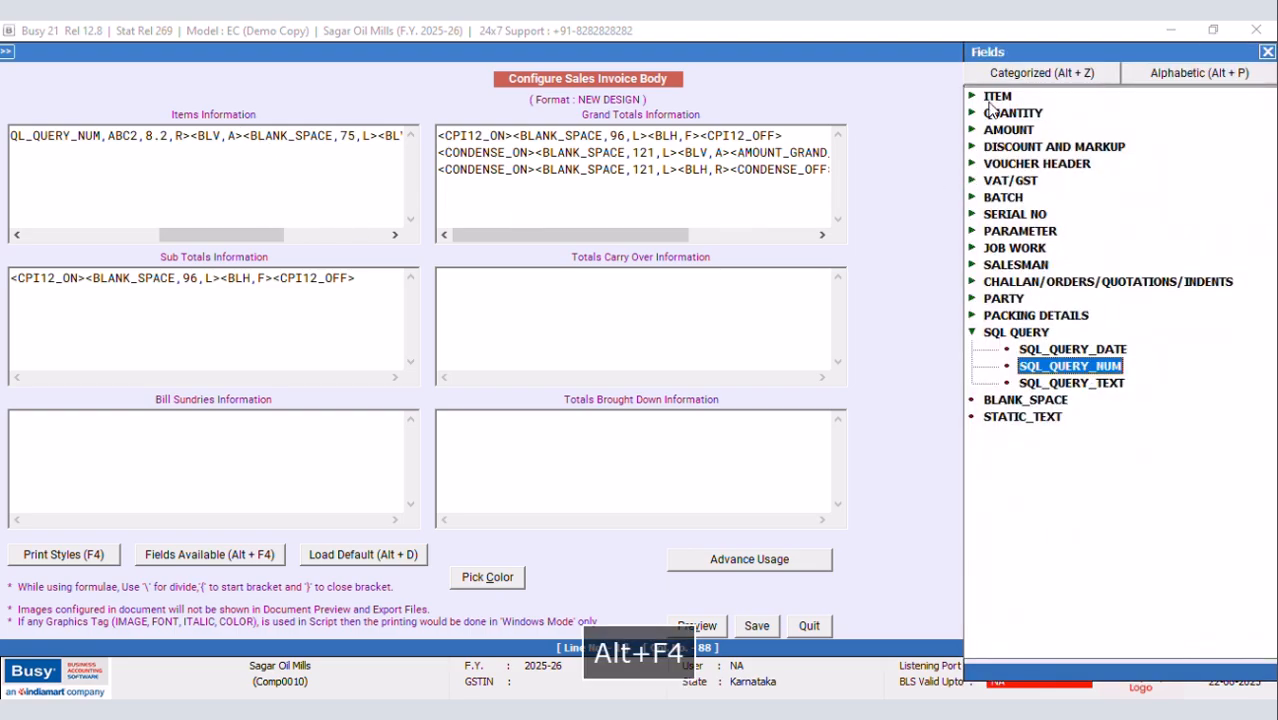
click(1143, 78)
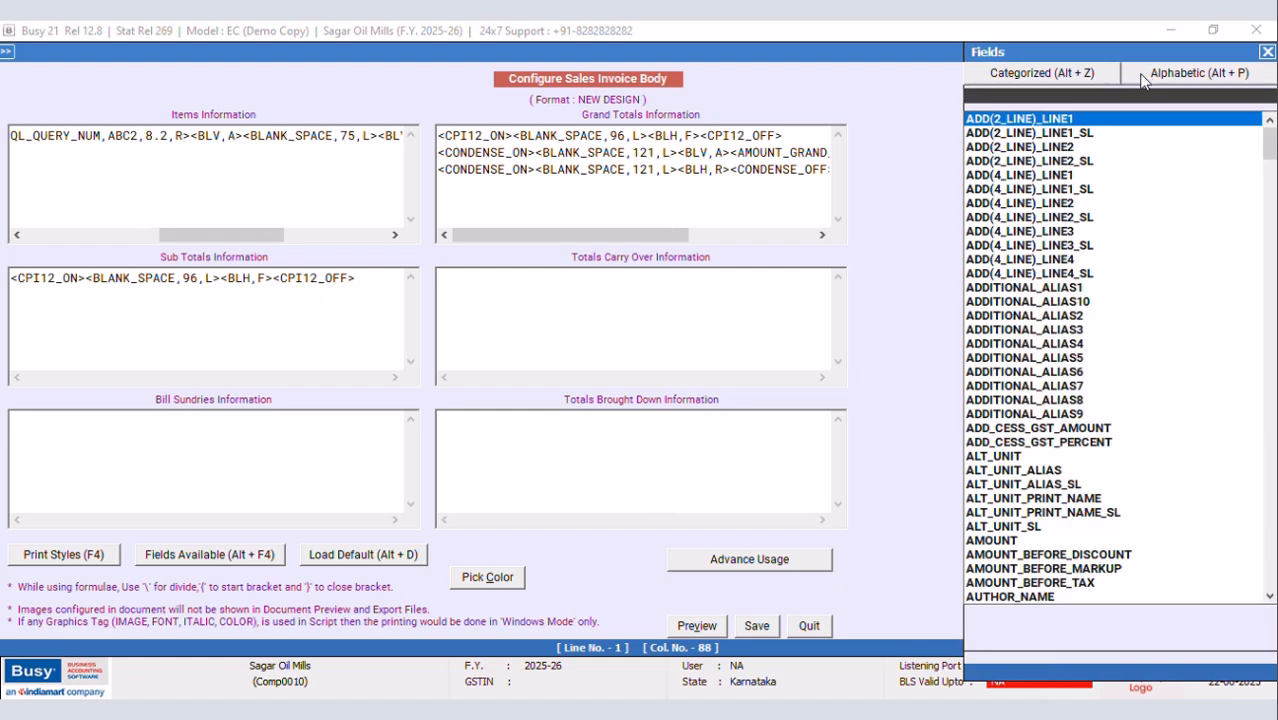
text(HSN)
key(Down)
key(Return)
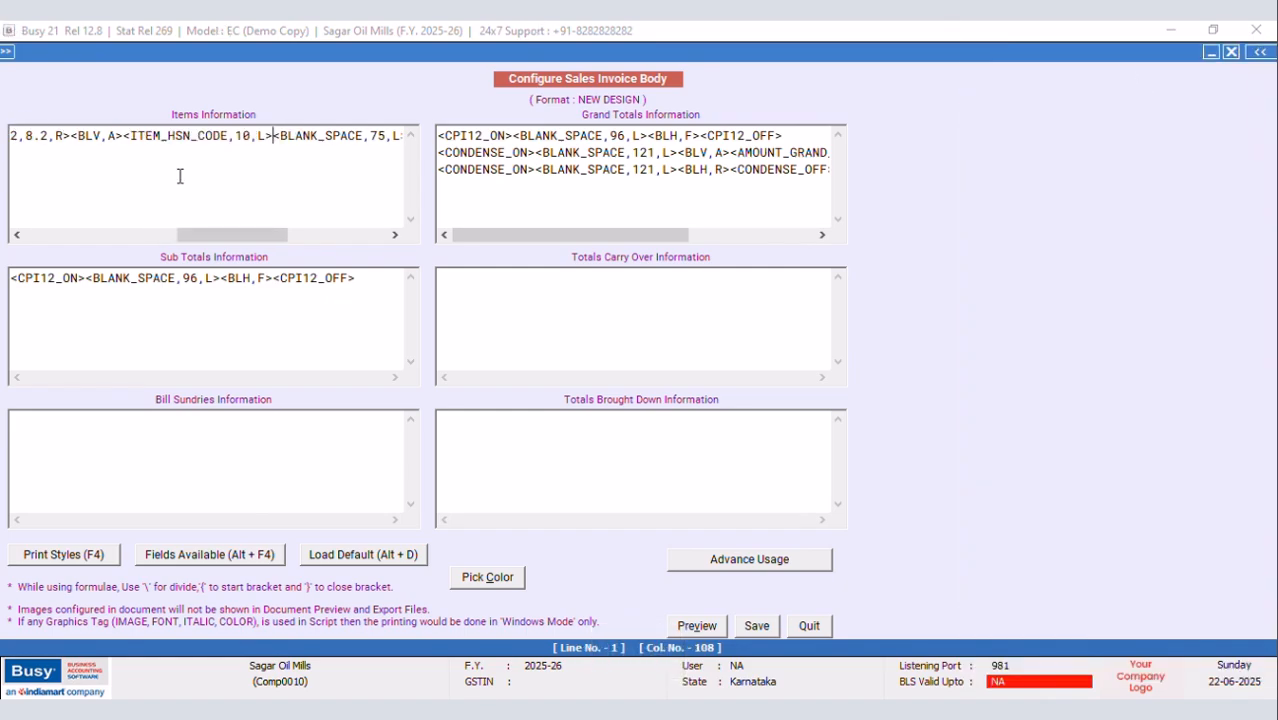
right_click(272, 135)
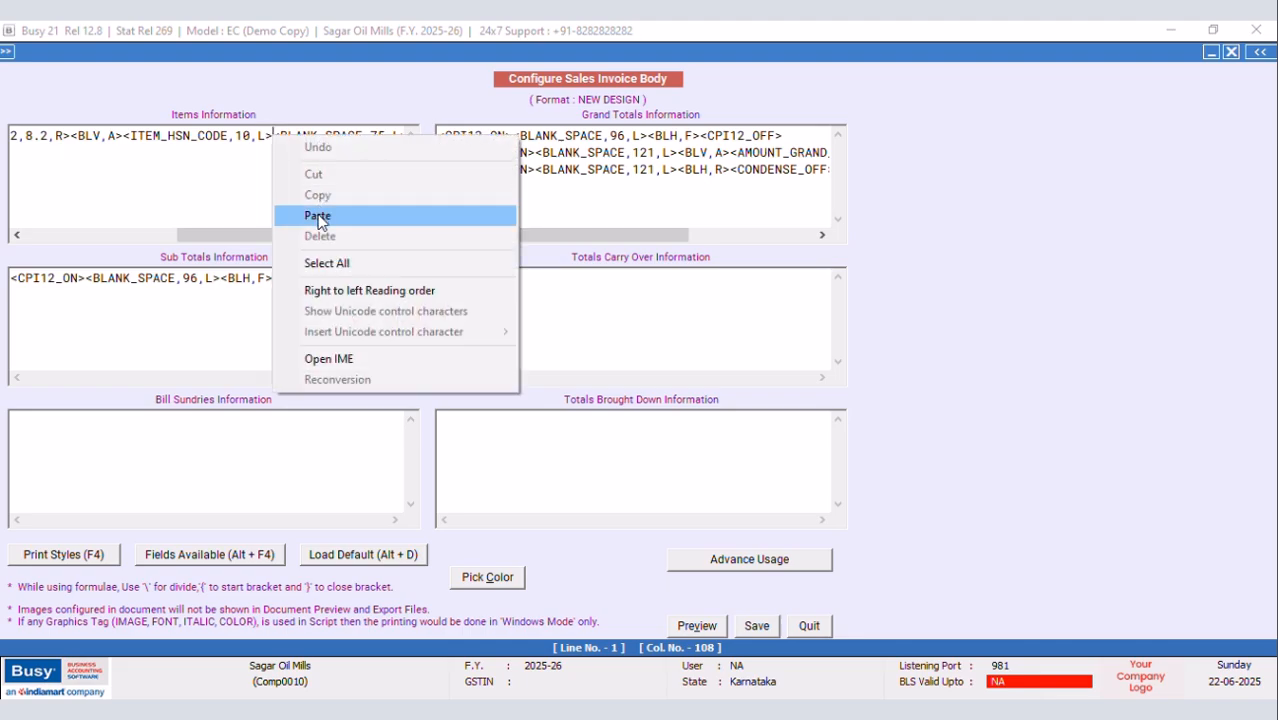
click(314, 214)
drag(272, 235, 298, 235)
Cut BLANK_SPACE from 75 to 64 and save the item body
click(350, 143)
key(BackSpace)
key(BackSpace)
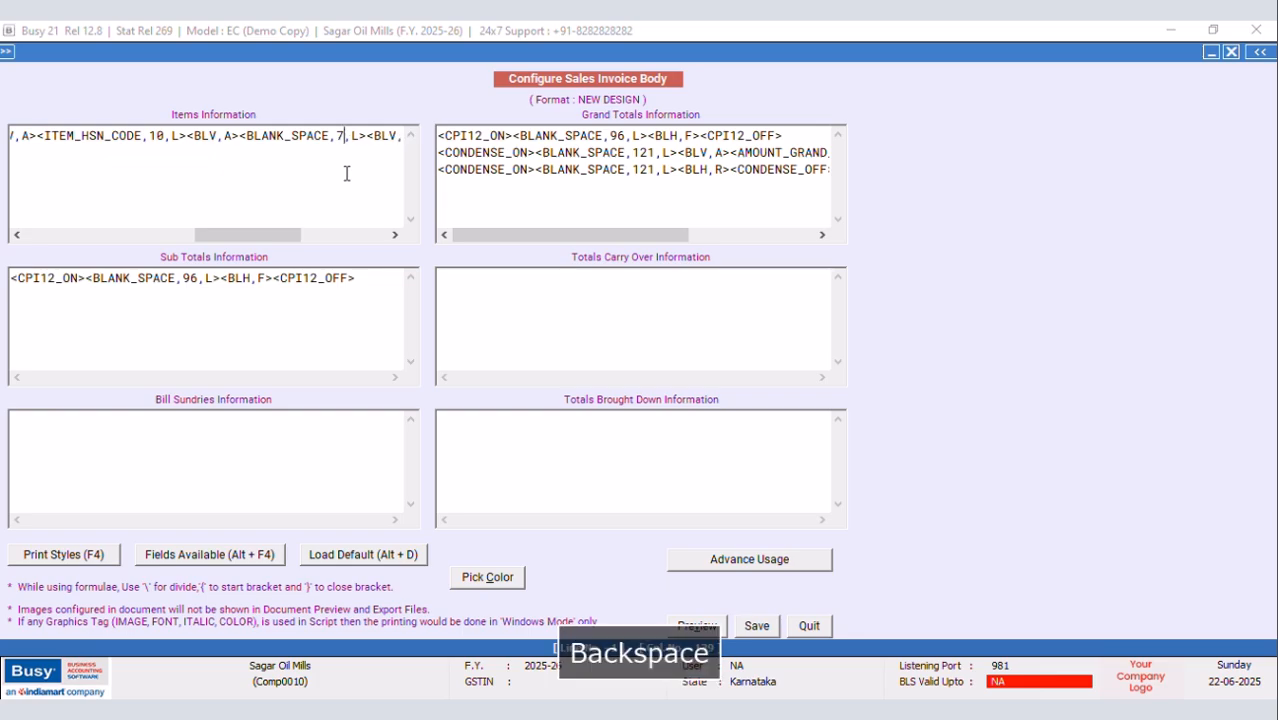
text(64)
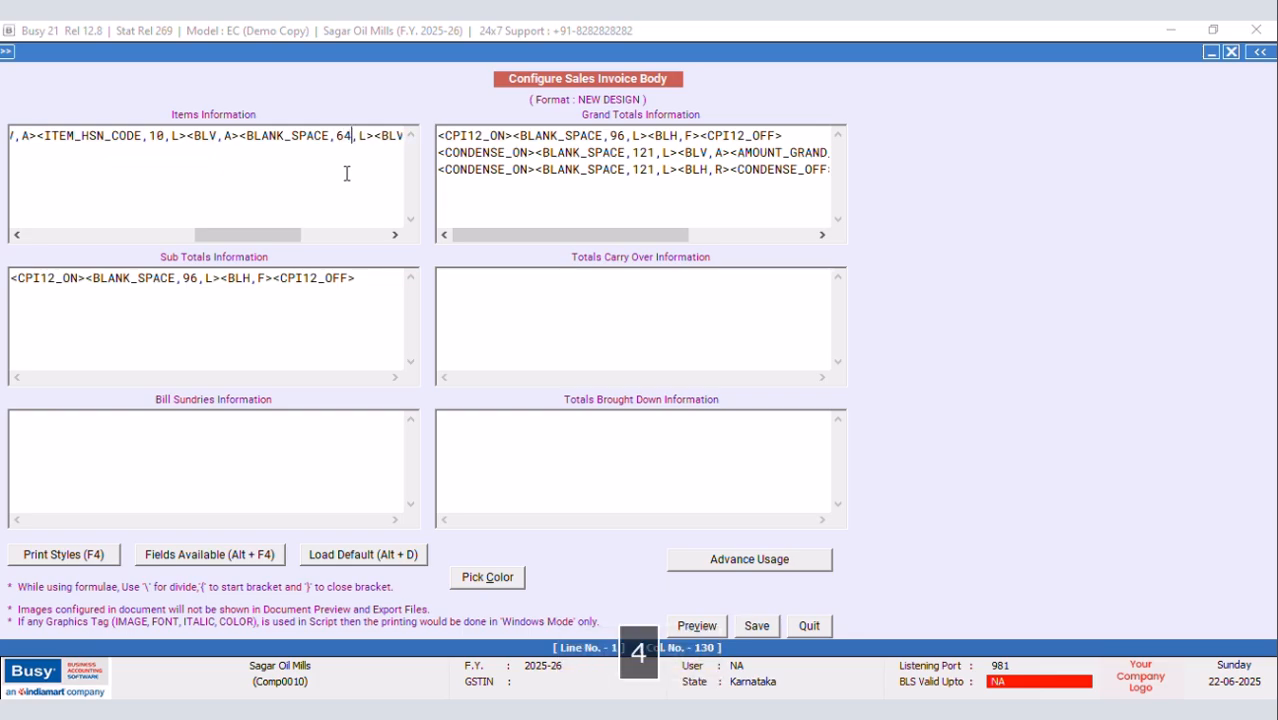
click(745, 626)
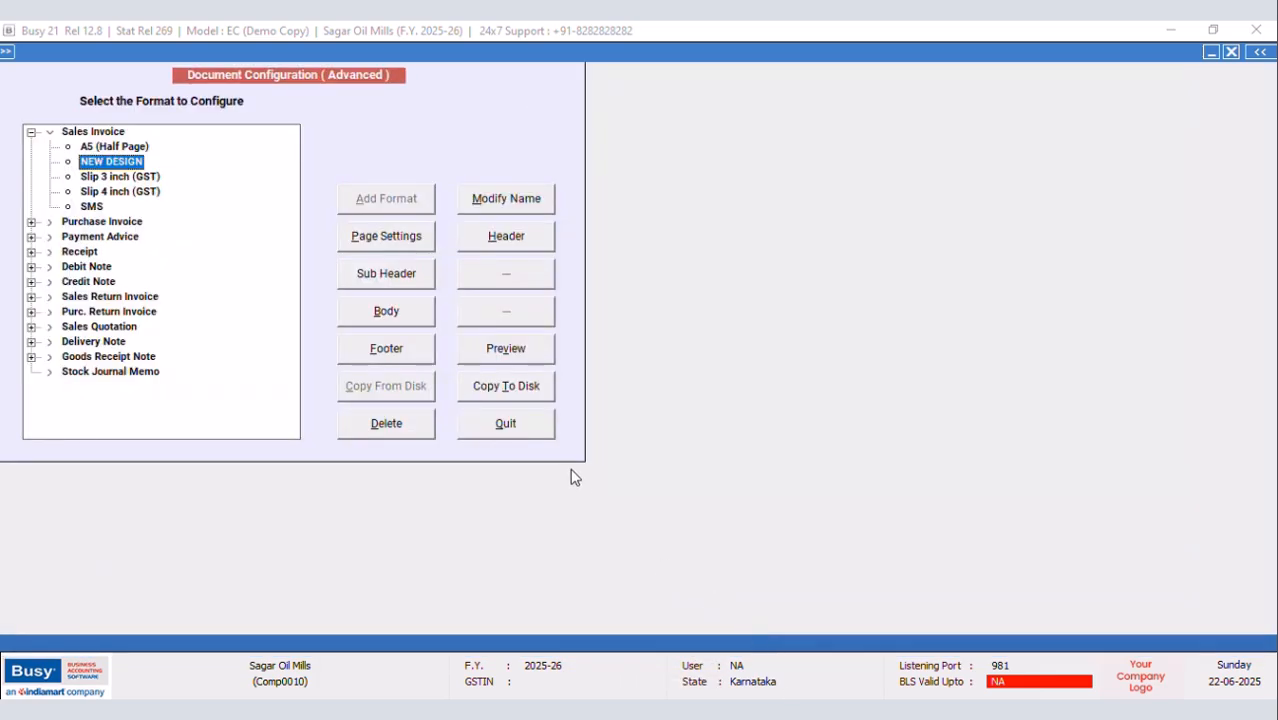
key(Escape)
Preview voucher SOM/1/2025-26 as a NEW DESIGN sales invoice, confirming HSN codes 1508, 1508, 1516
click(157, 292)
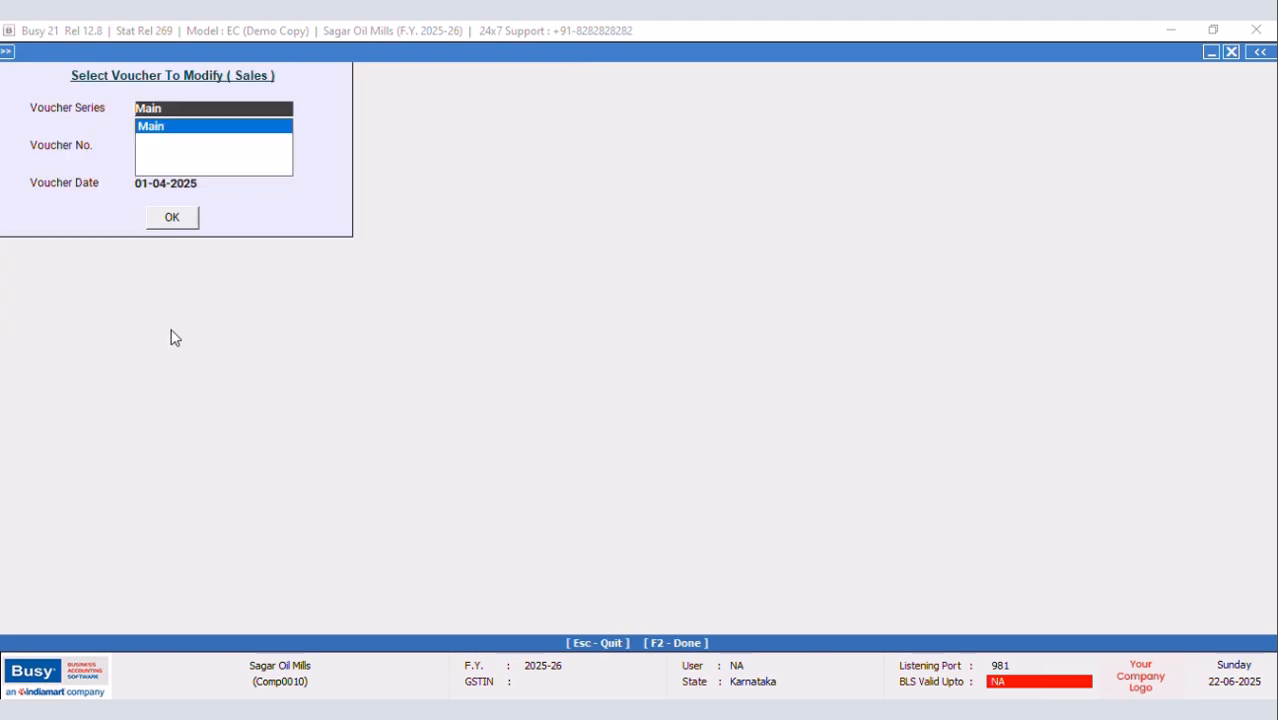
click(165, 218)
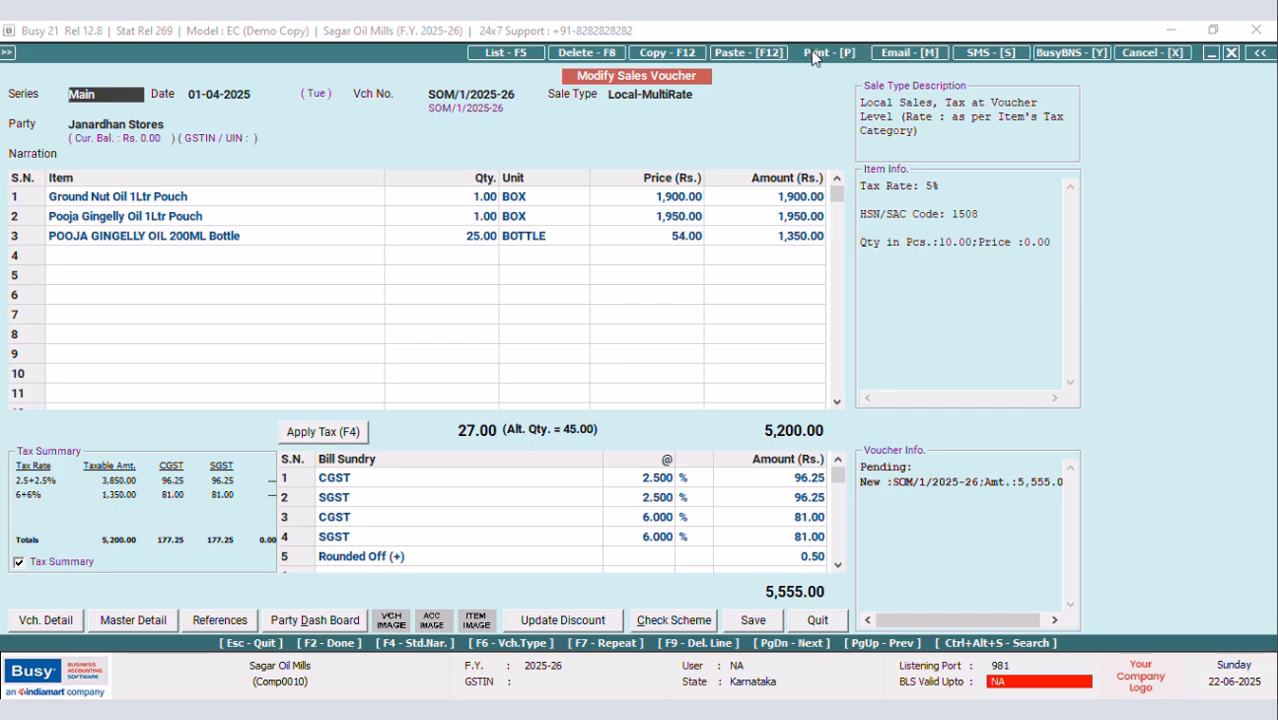
click(828, 52)
click(565, 381)
key(Down)
key(Down)
key(Return)
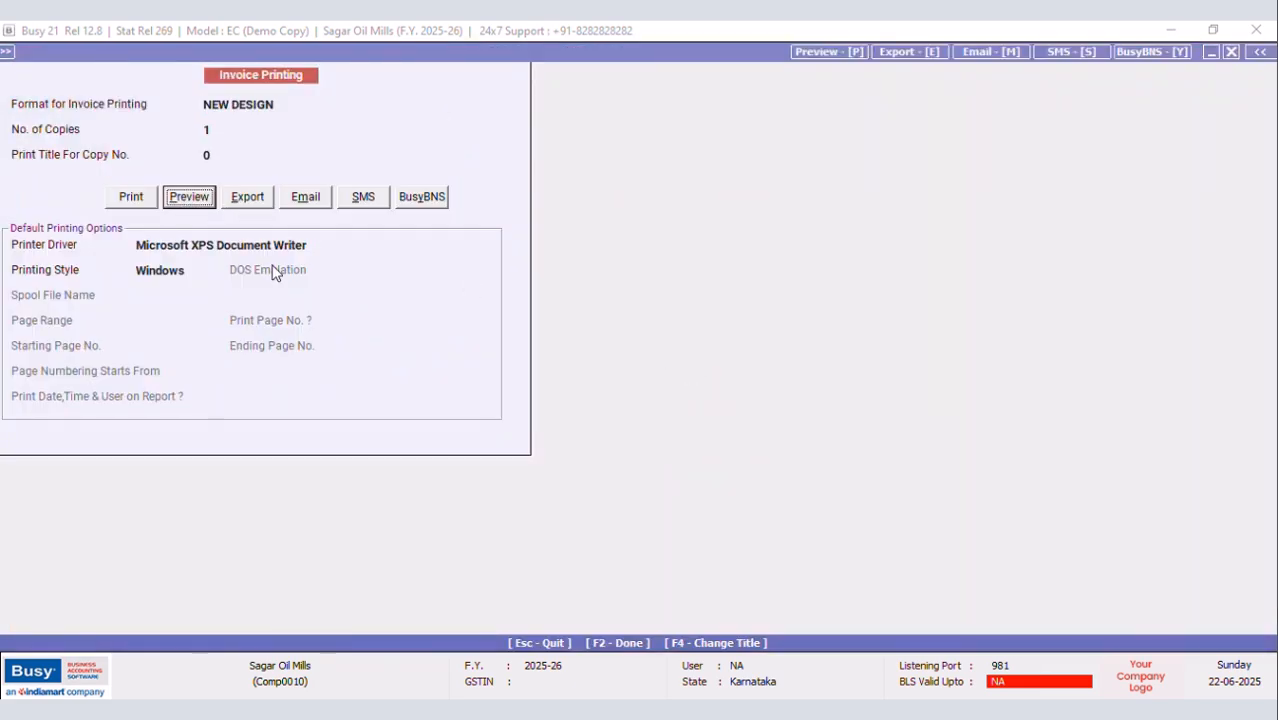
key(Return)
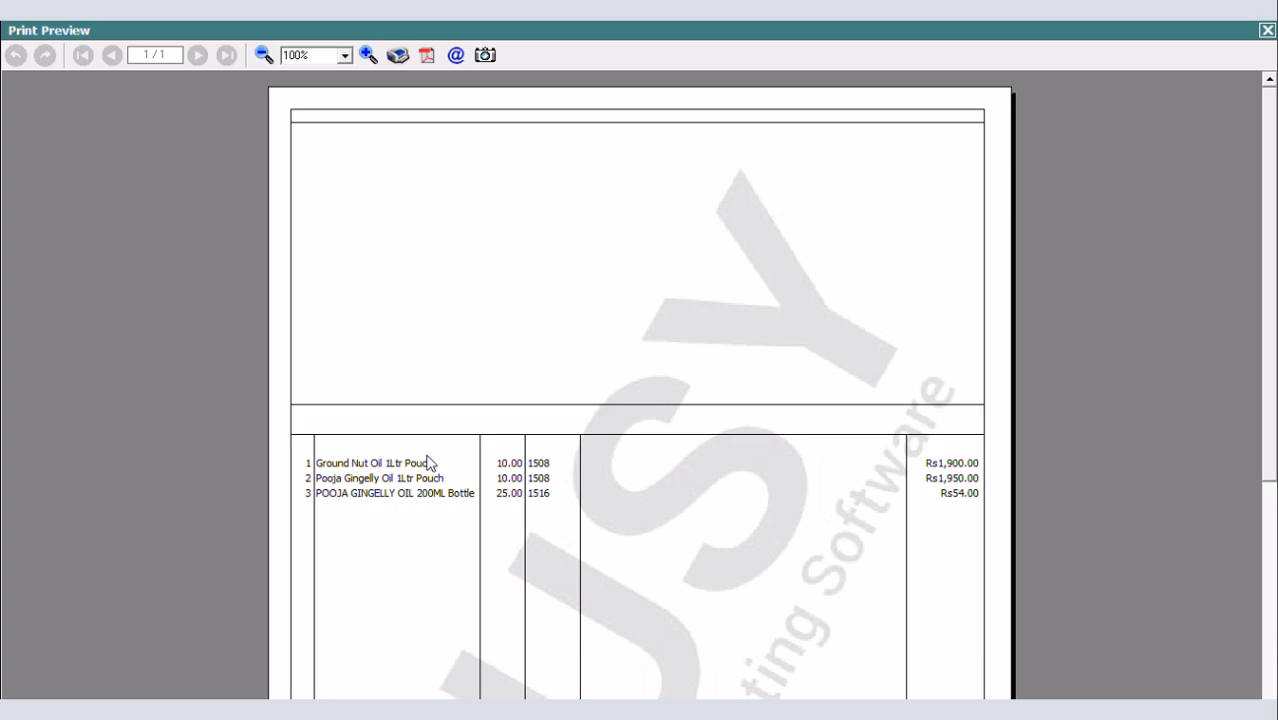
click(1265, 31)
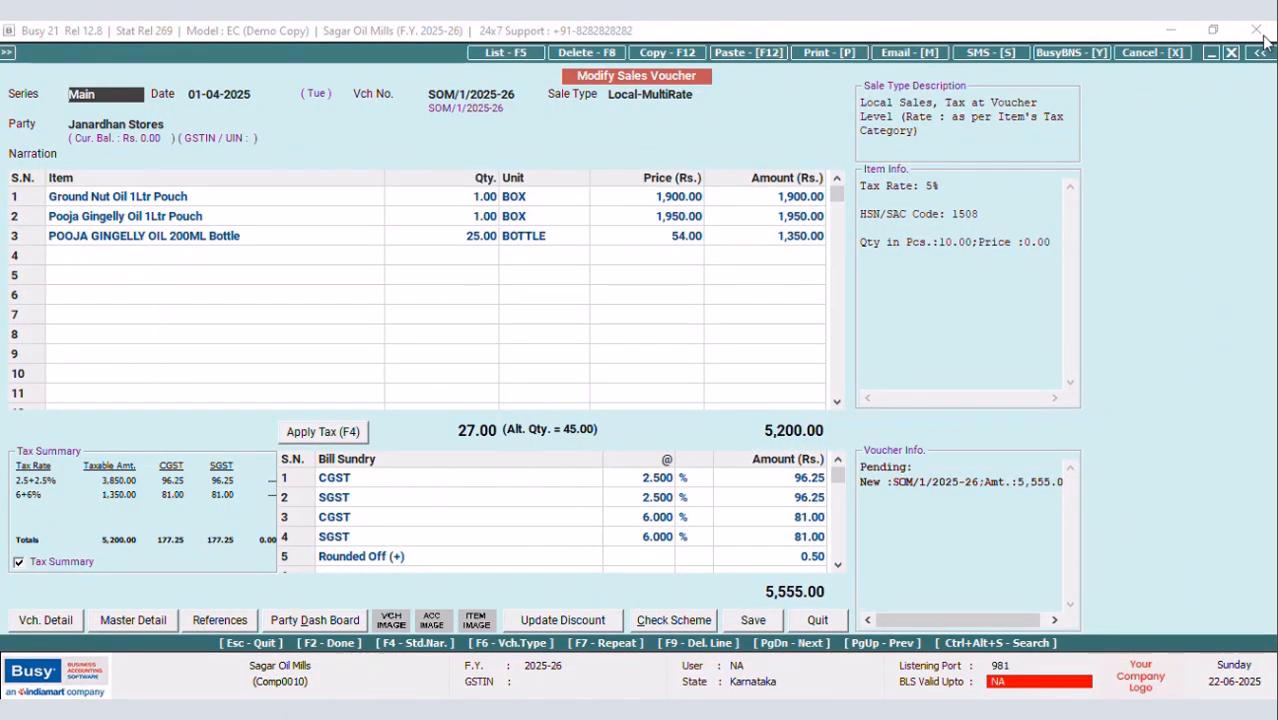
key(ctrl+f)
Reopen the NEW DESIGN Sales Invoice item body in advanced document configuration
click(218, 189)
click(102, 297)
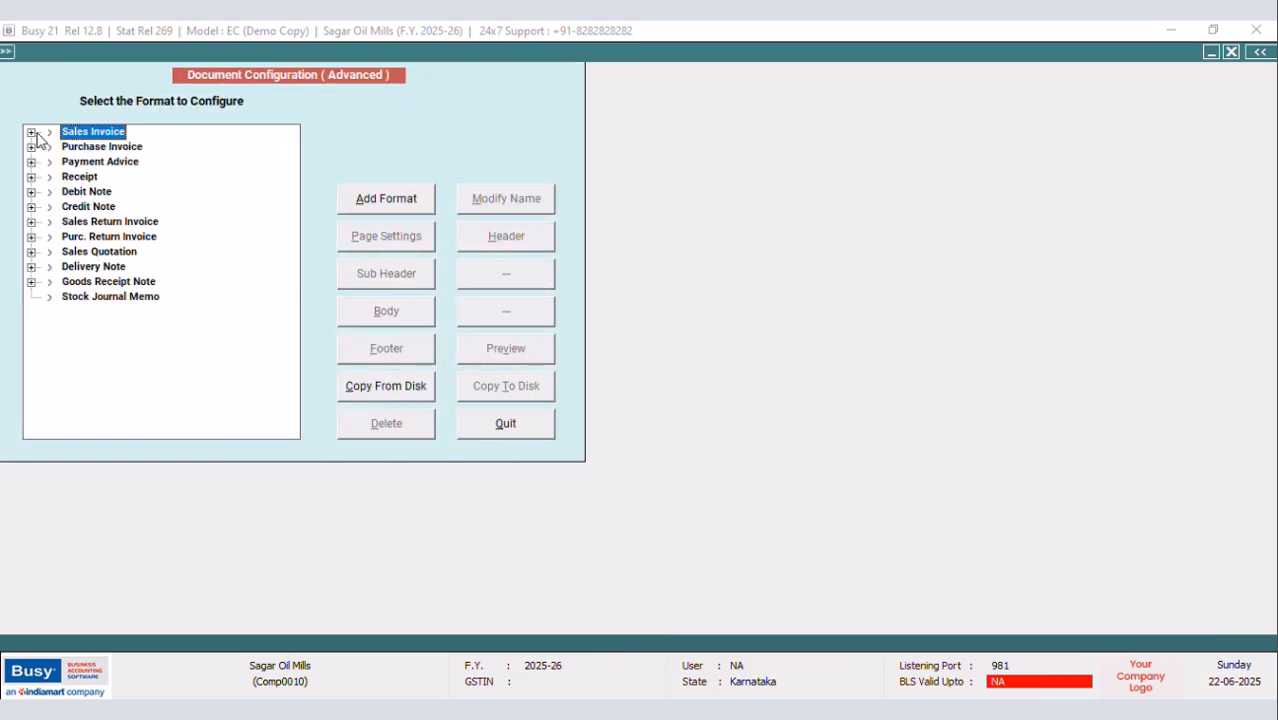
click(32, 132)
click(110, 161)
click(373, 318)
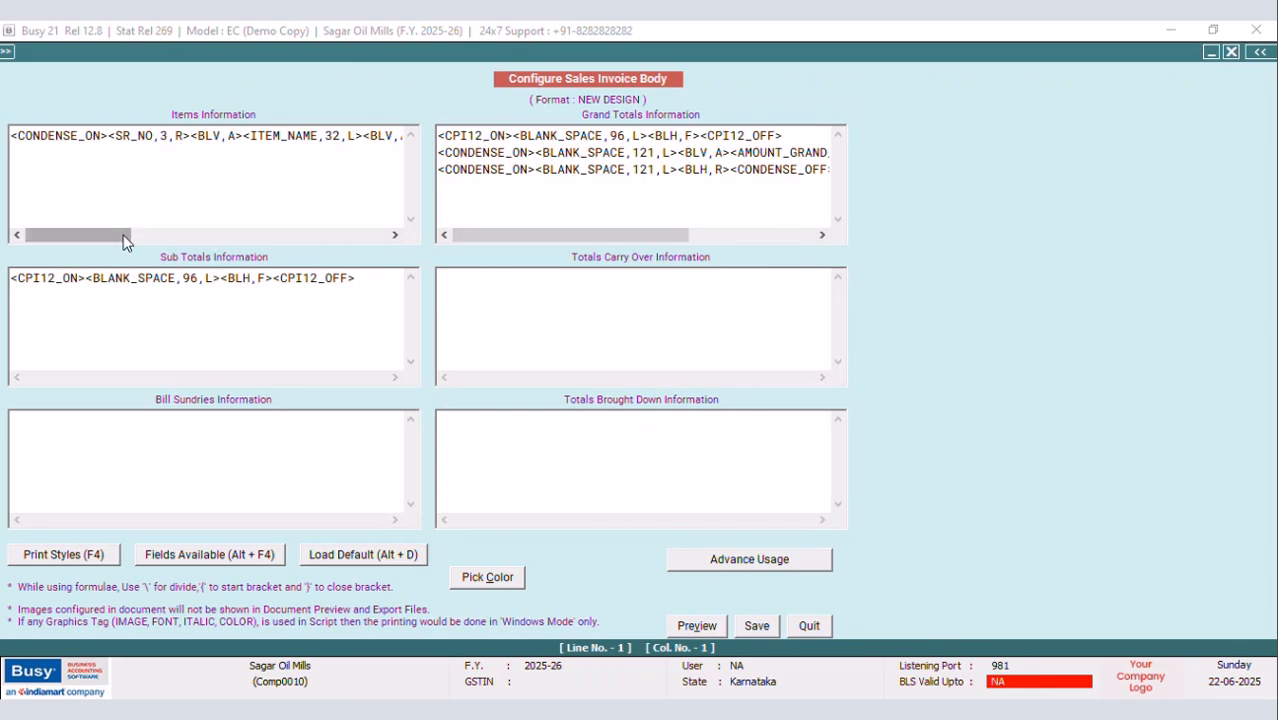
Change SQL_QUERY_NUM and ITEM_HSN_CODE alignments to C (centre) and save the item body
drag(114, 234, 198, 235)
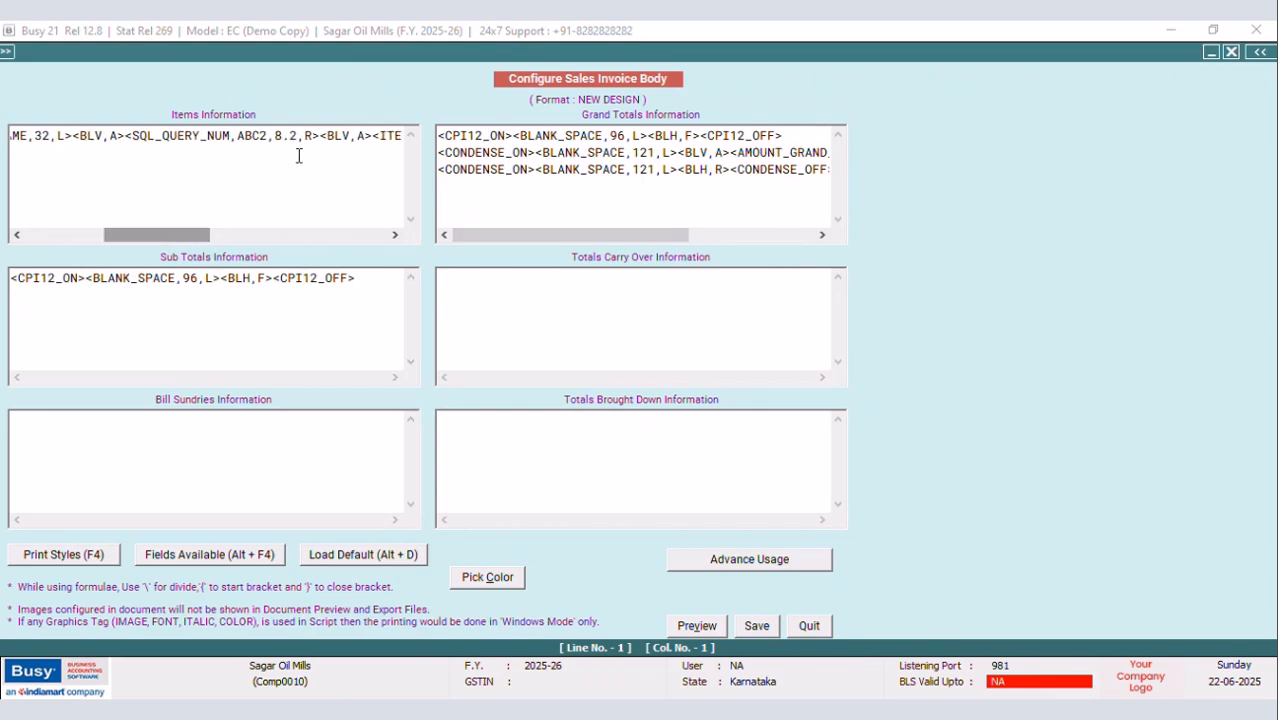
click(317, 135)
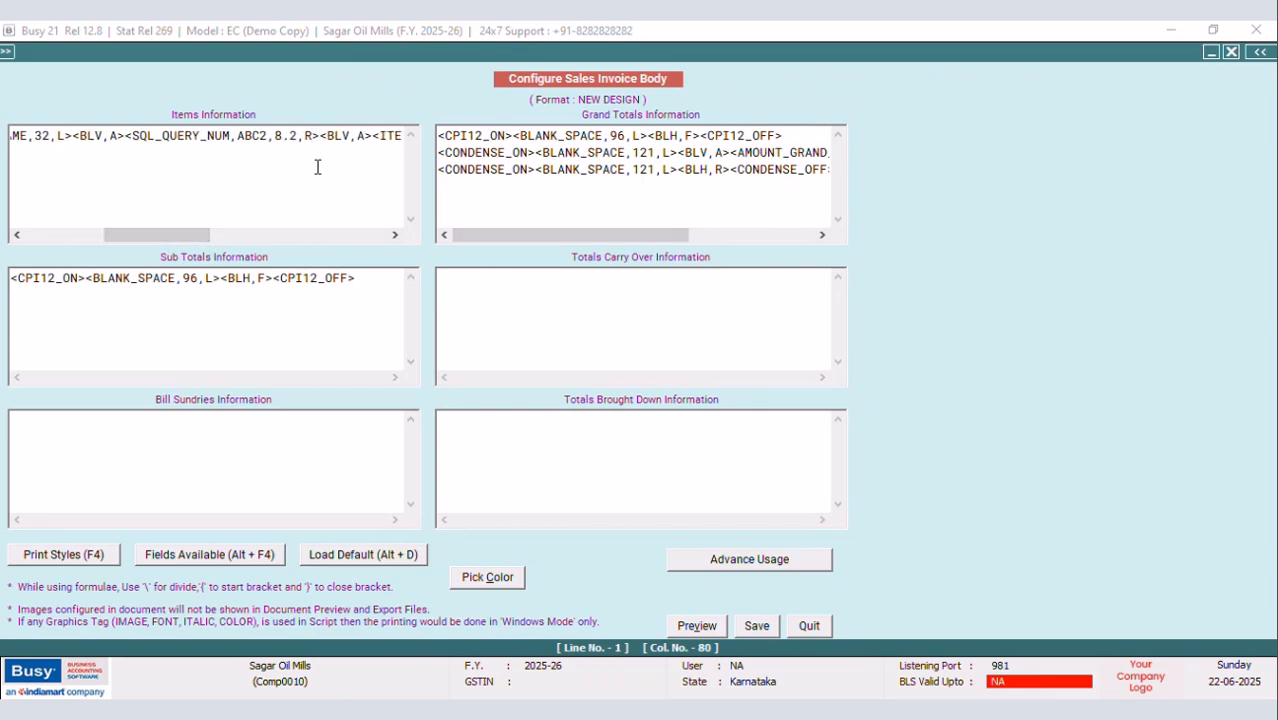
text(C)
click(395, 235)
drag(395, 240, 395, 240)
click(347, 136)
key(BackSpace)
text(C)
click(751, 628)
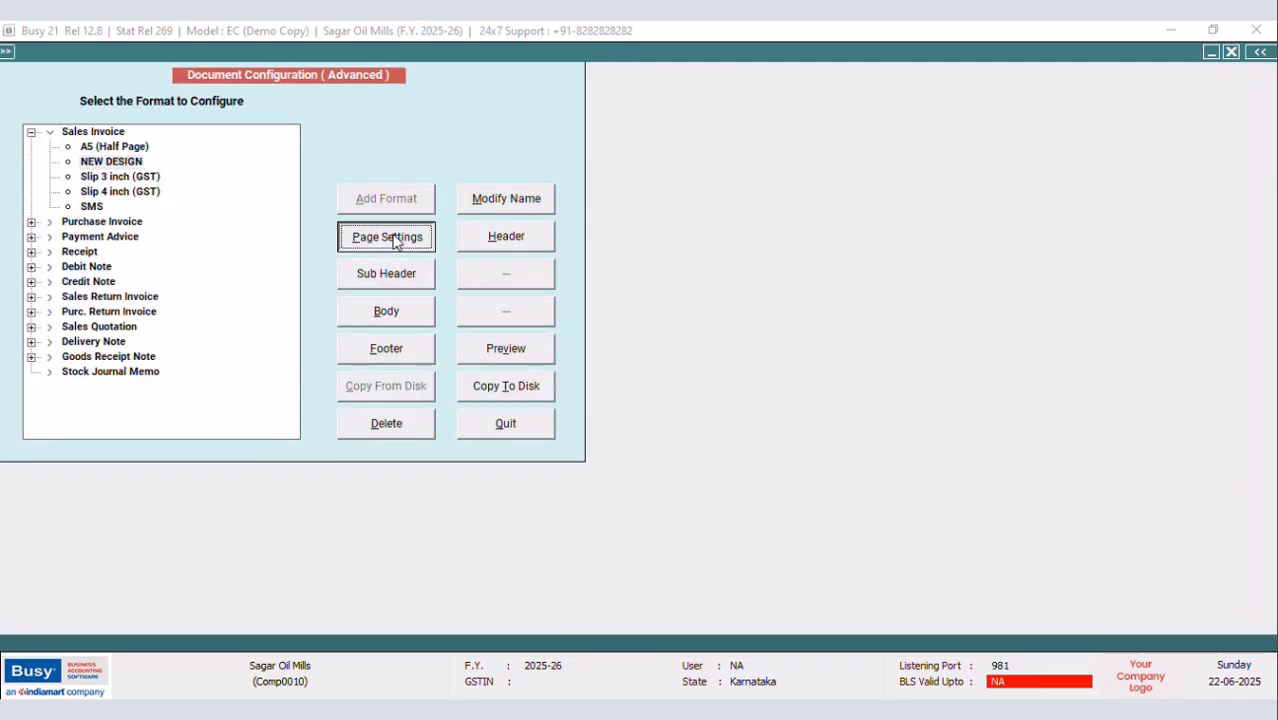
Set Use full body space to N in NEW DESIGN page settings and save
click(392, 241)
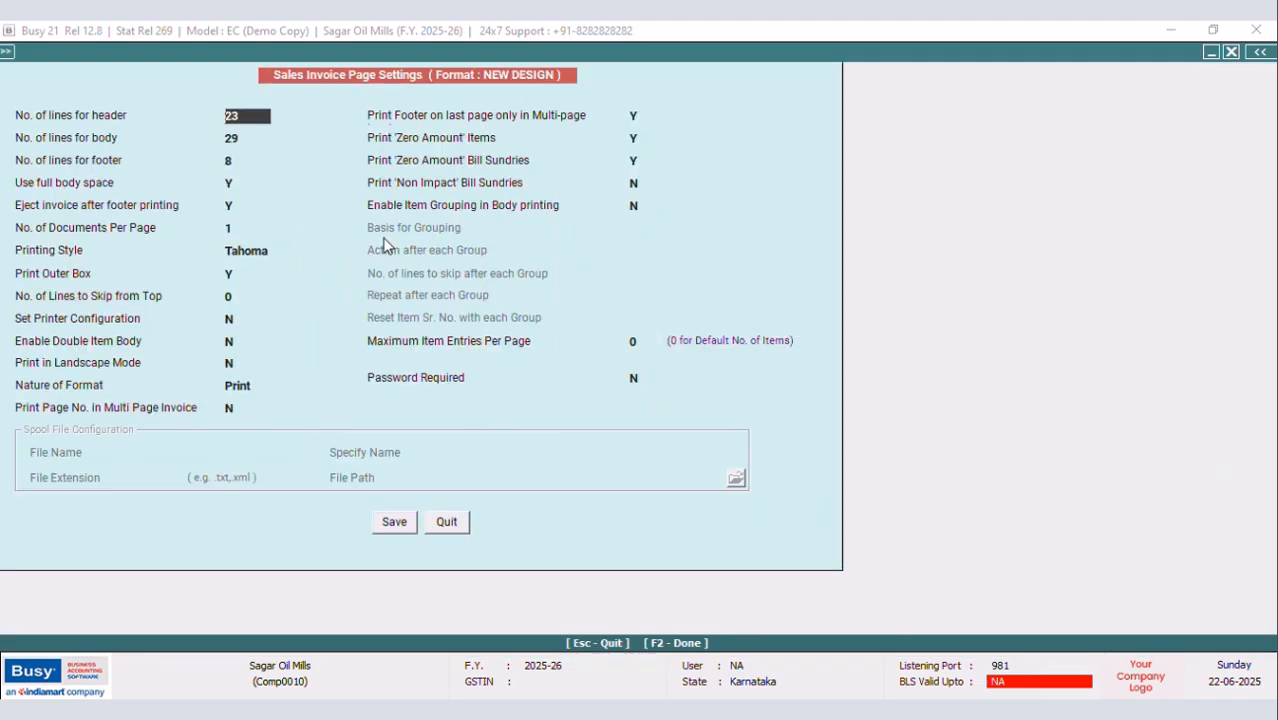
click(232, 183)
text(N)
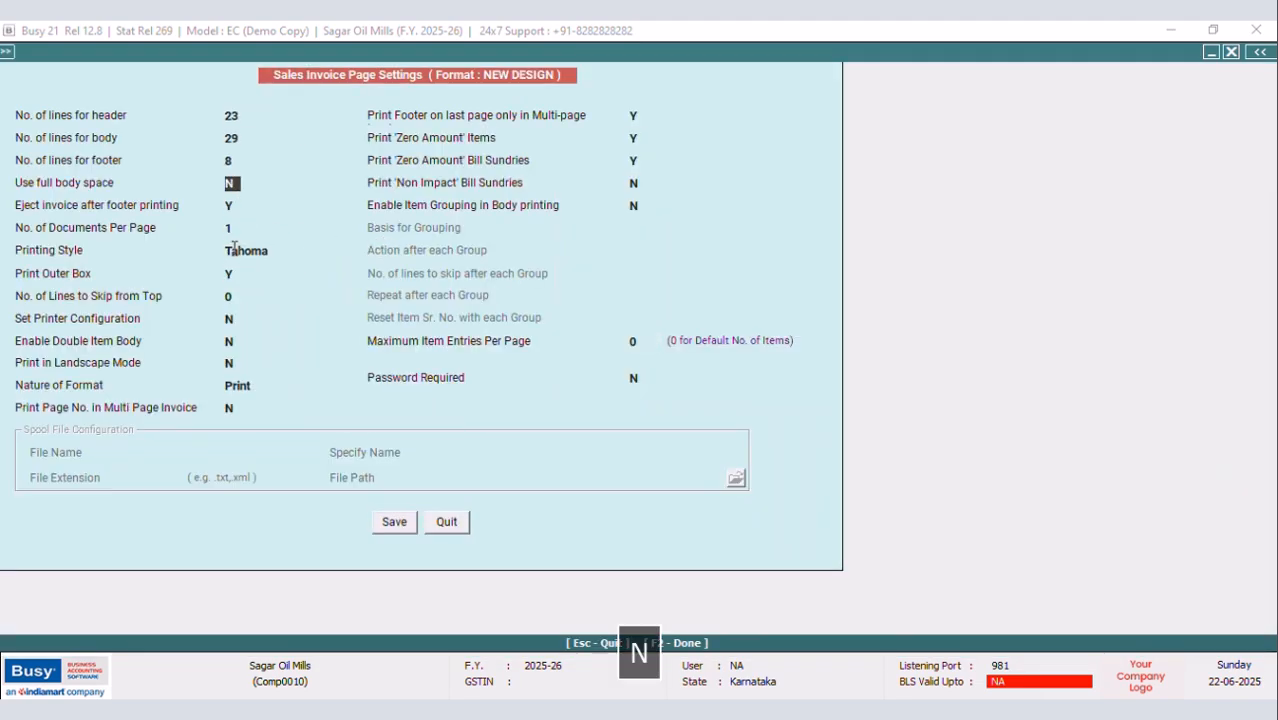
click(390, 522)
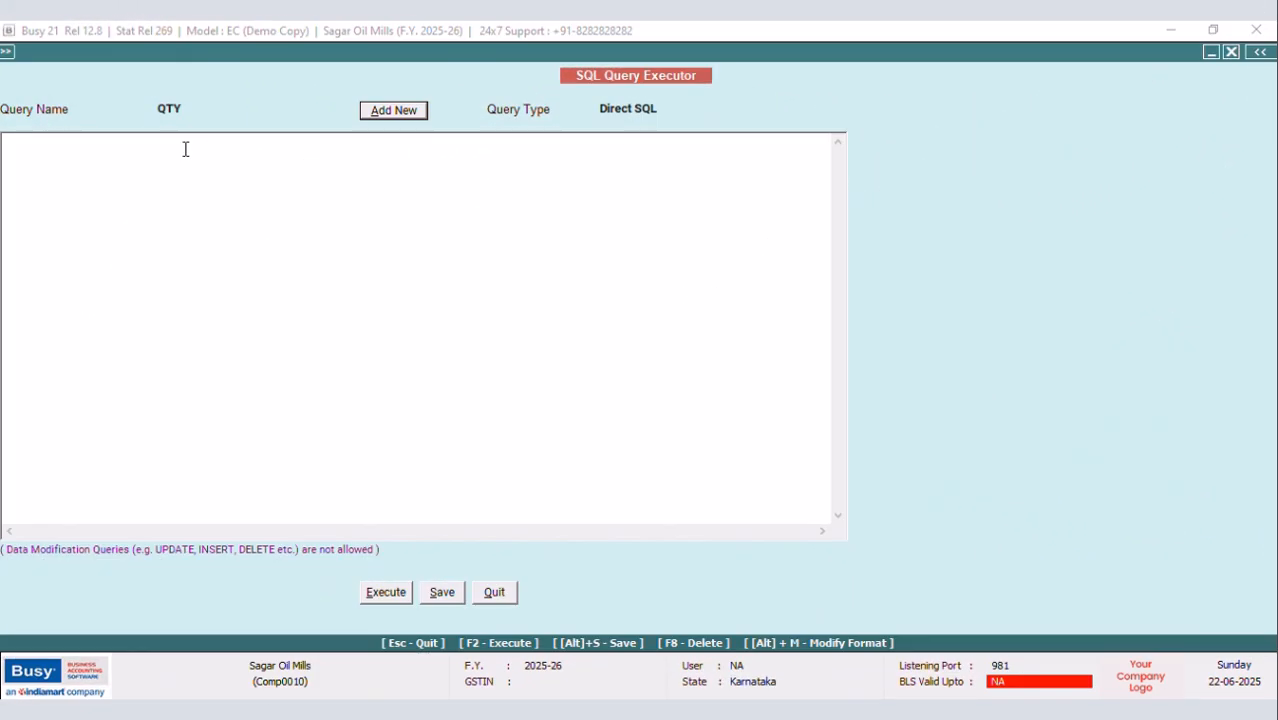
Write the QTY query's opening lines: Select ABS(Tran2.Value2) from tran2
text(Select)
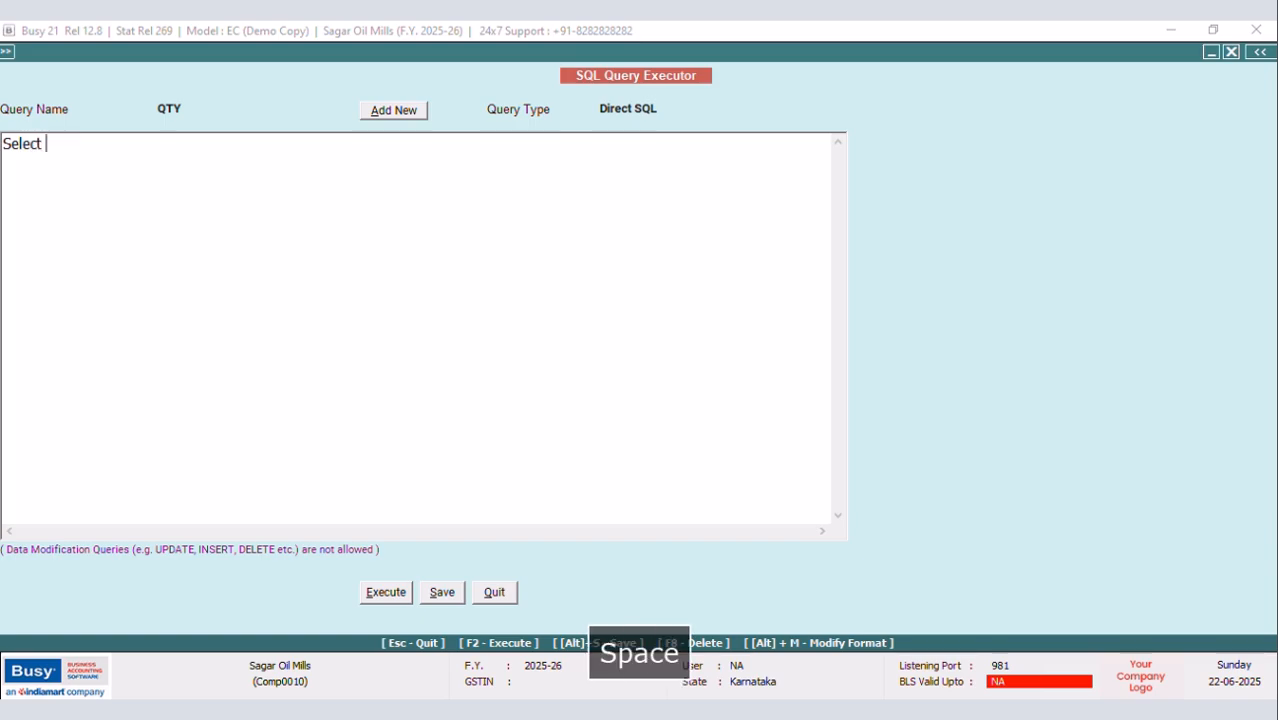
key(Return)
key(Caps_Lock)
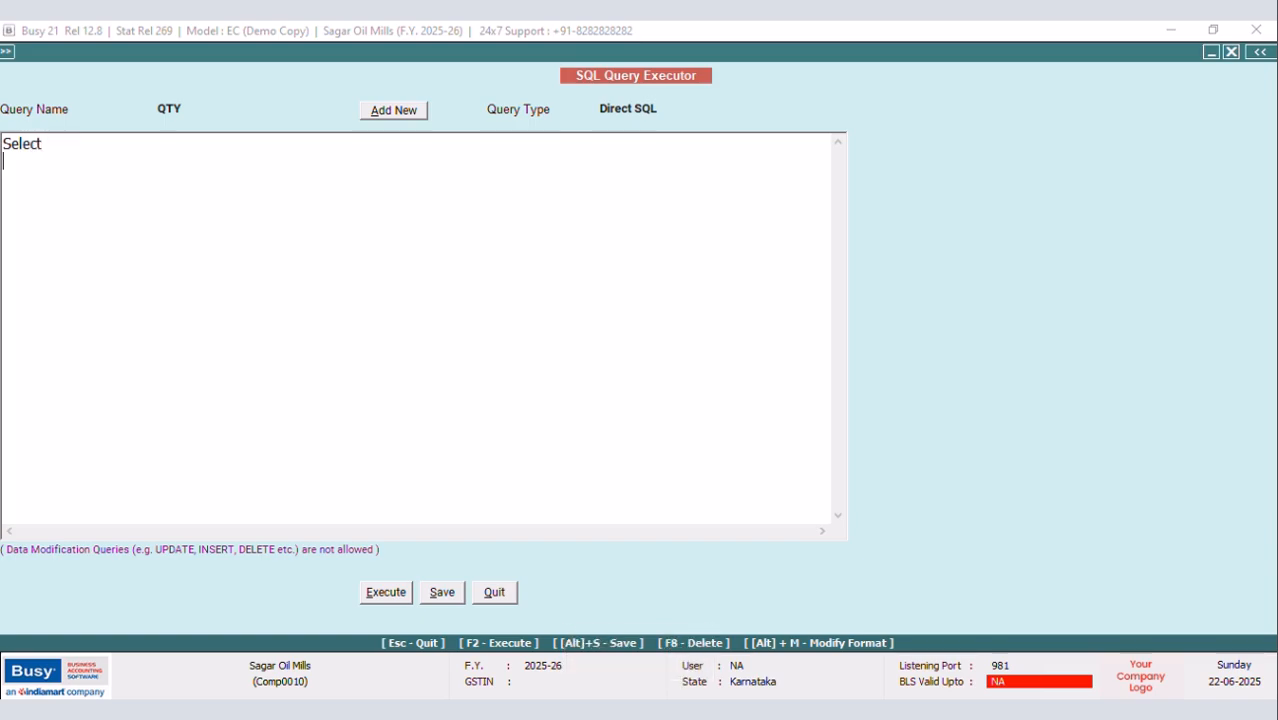
text(ABS(Tran2.Value2))
key(Return)
text(fr)
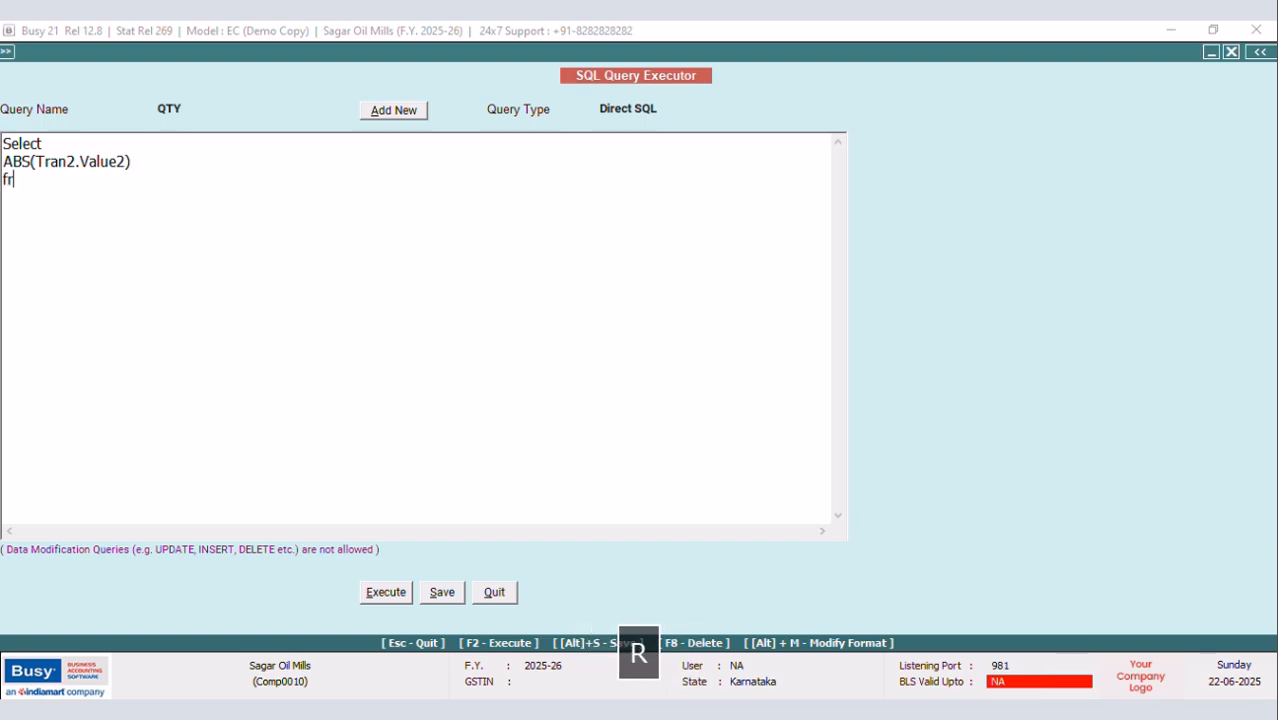
text(om tran2)
Add the condition Where Tran2.VchType=9 and Tran2.RecType=2, fixing typos along the way
key(Return)
text(W)
key(Caps_Lock)
text(here tra)
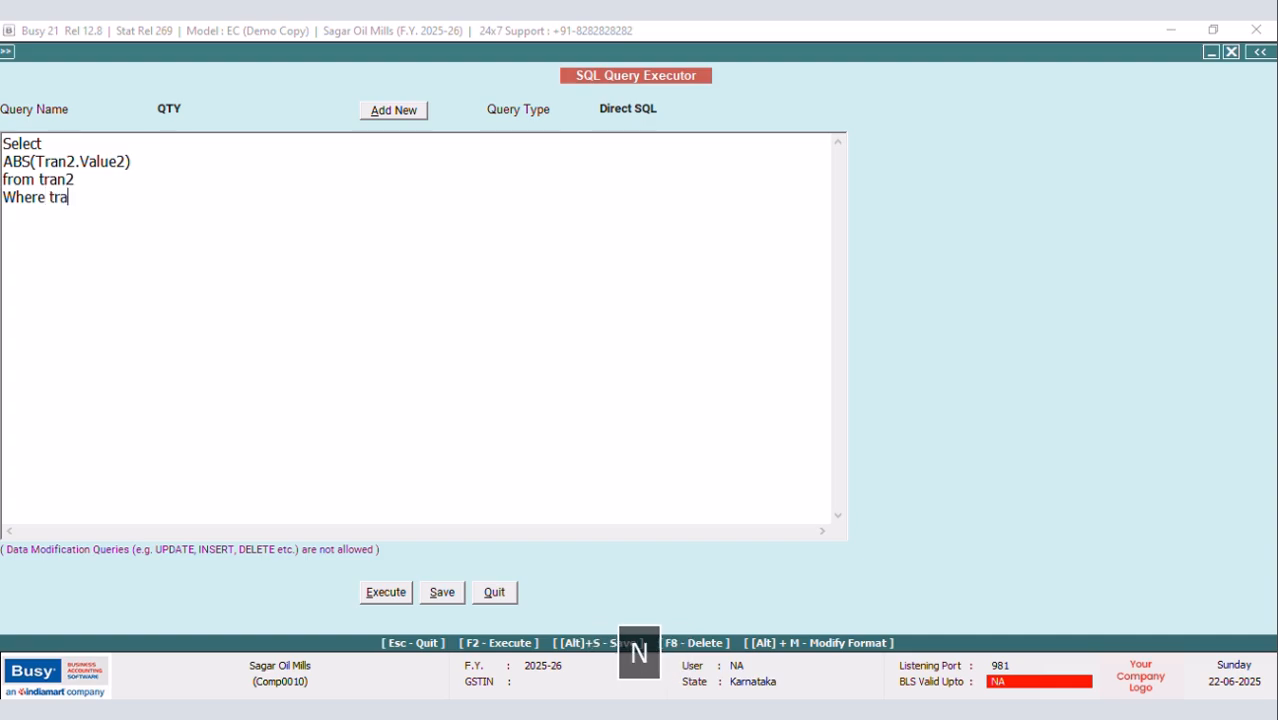
text(n2.VchGTyp)
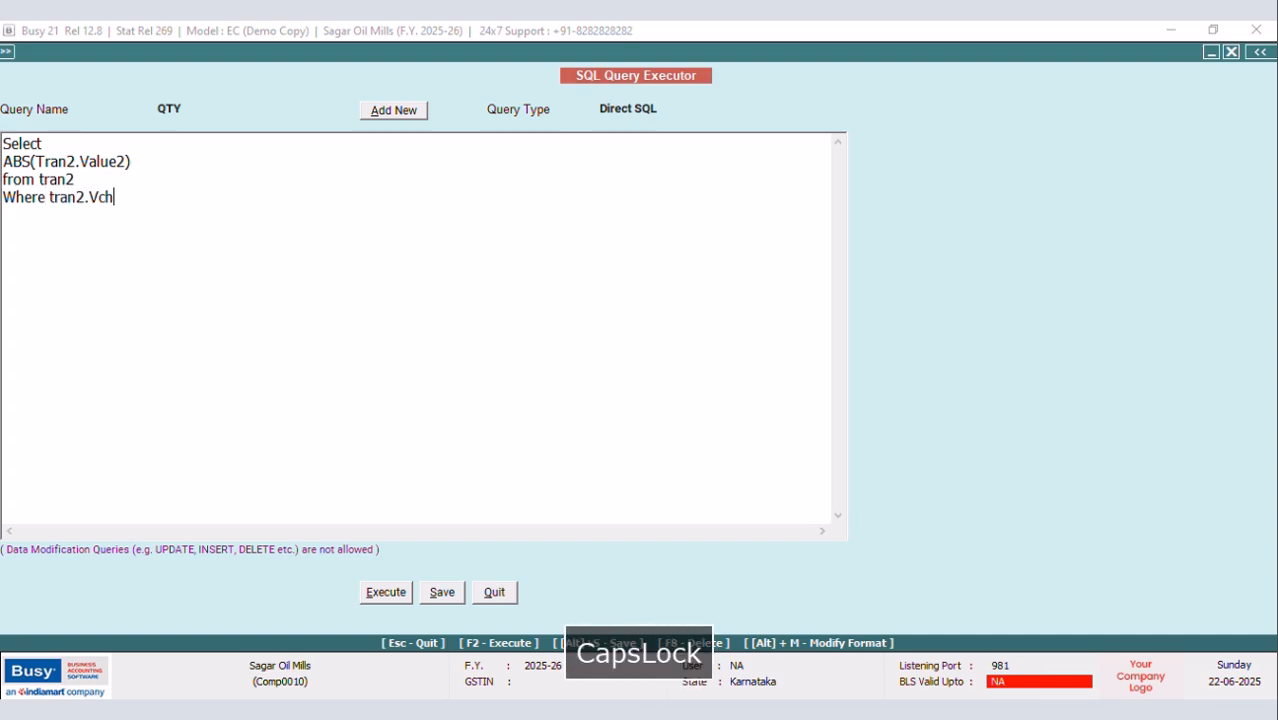
key(BackSpace)
key(BackSpace)
key(BackSpace)
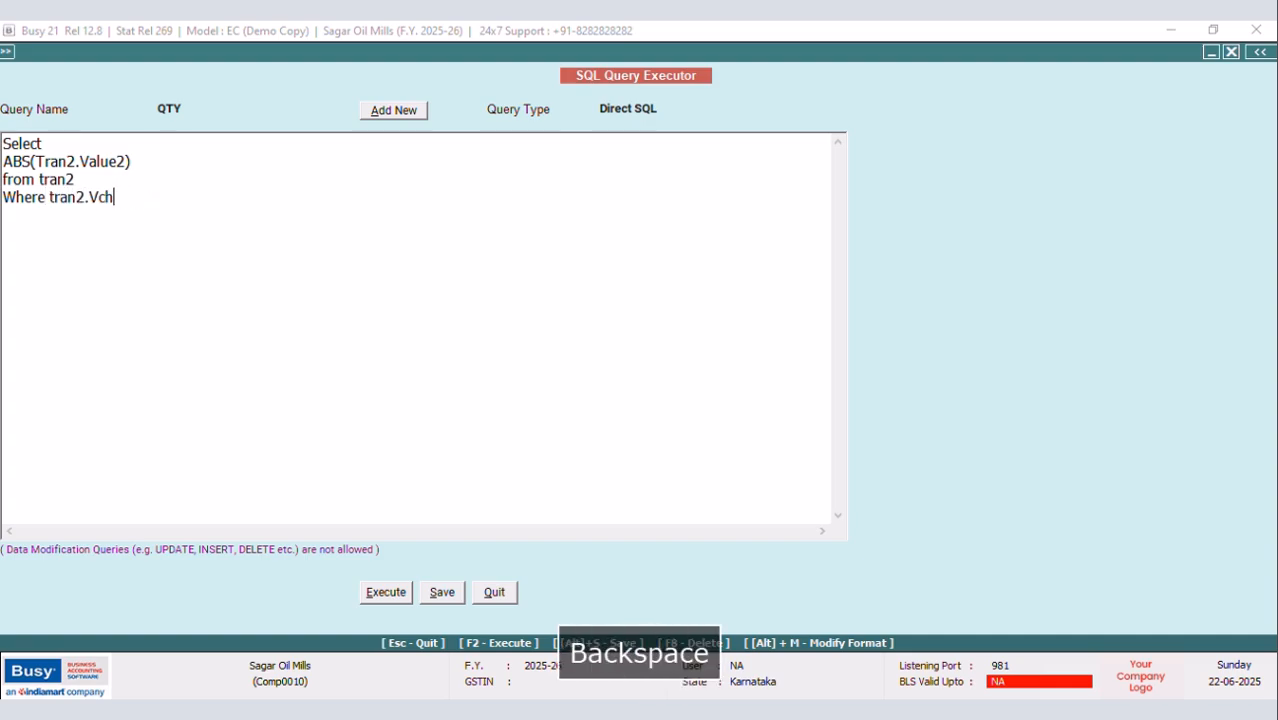
key(Caps_Lock)
text(T)
key(Caps_Lock)
text(ype)
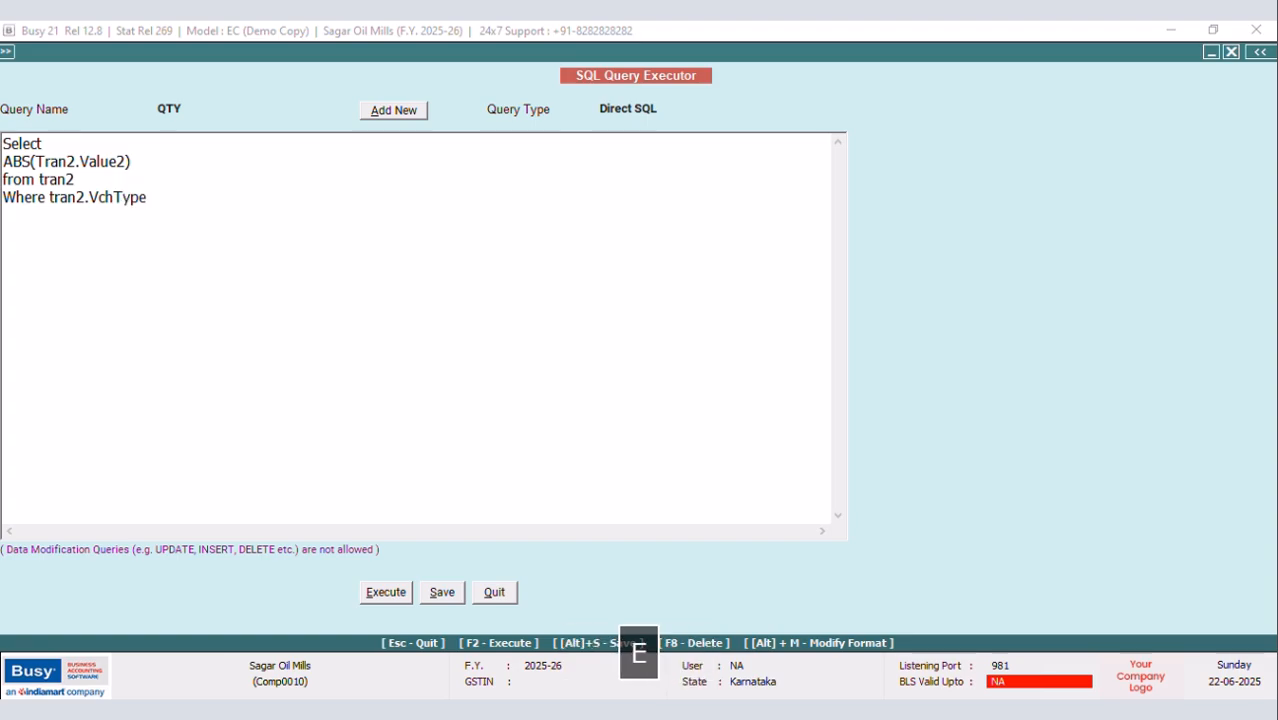
text(=9 amd)
key(Caps_Lock)
text(T)
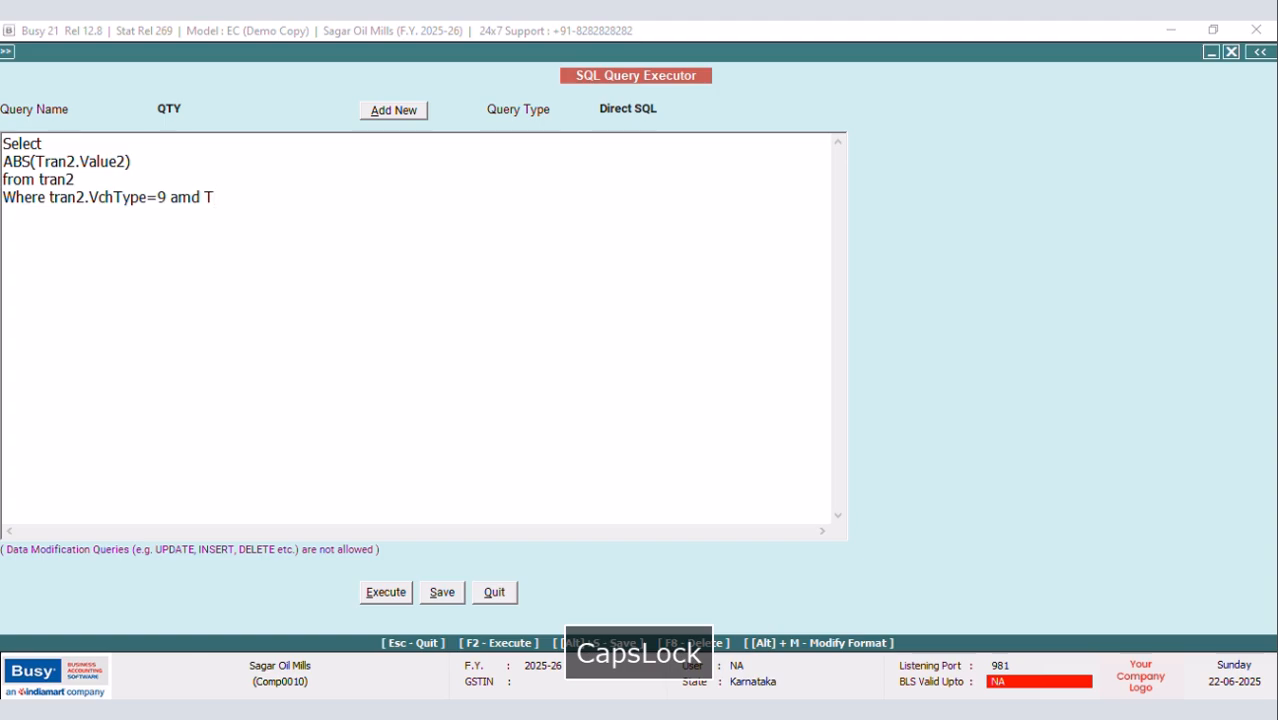
key(BackSpace)
key(BackSpace)
key(BackSpace)
key(Caps_Lock)
text(nd)
key(Caps_Lock)
text(T)
key(Caps_Lock)
text(ran2.)
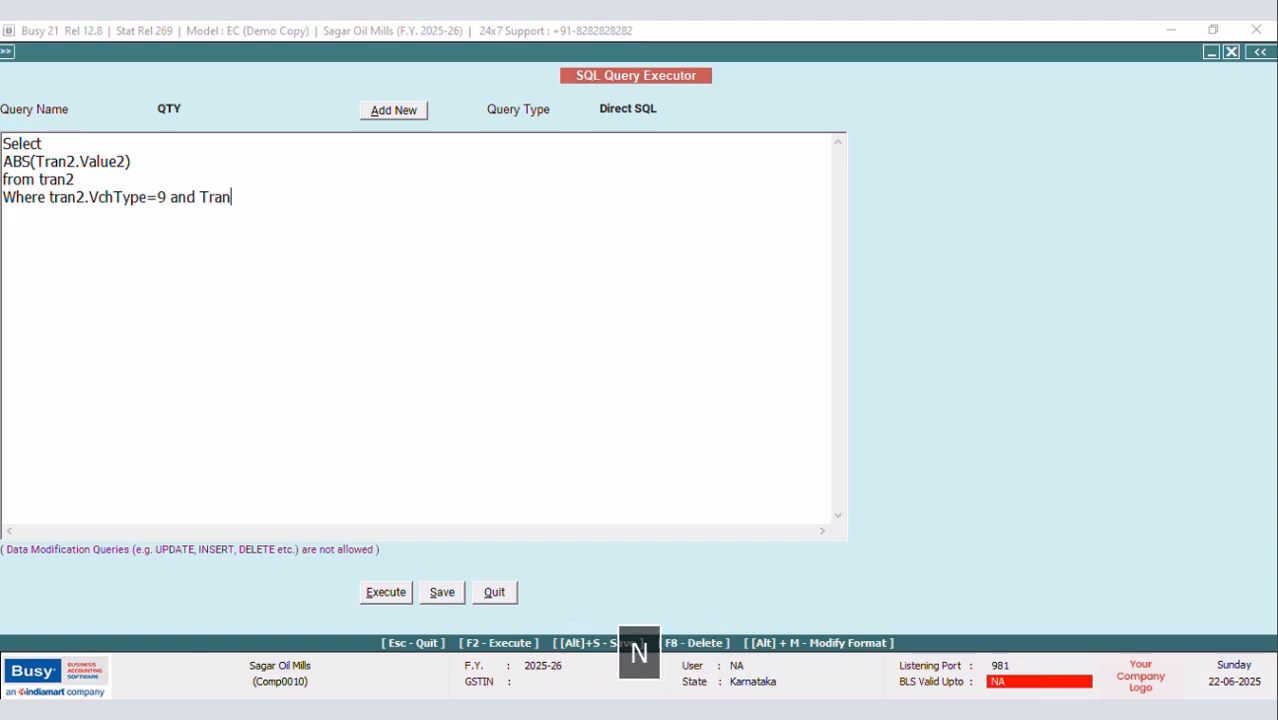
key(Caps_Lock)
text(R)
key(Caps_Lock)
text(ec)
key(Caps_Lock)
text(T)
key(Caps_Lock)
text(ype=2)
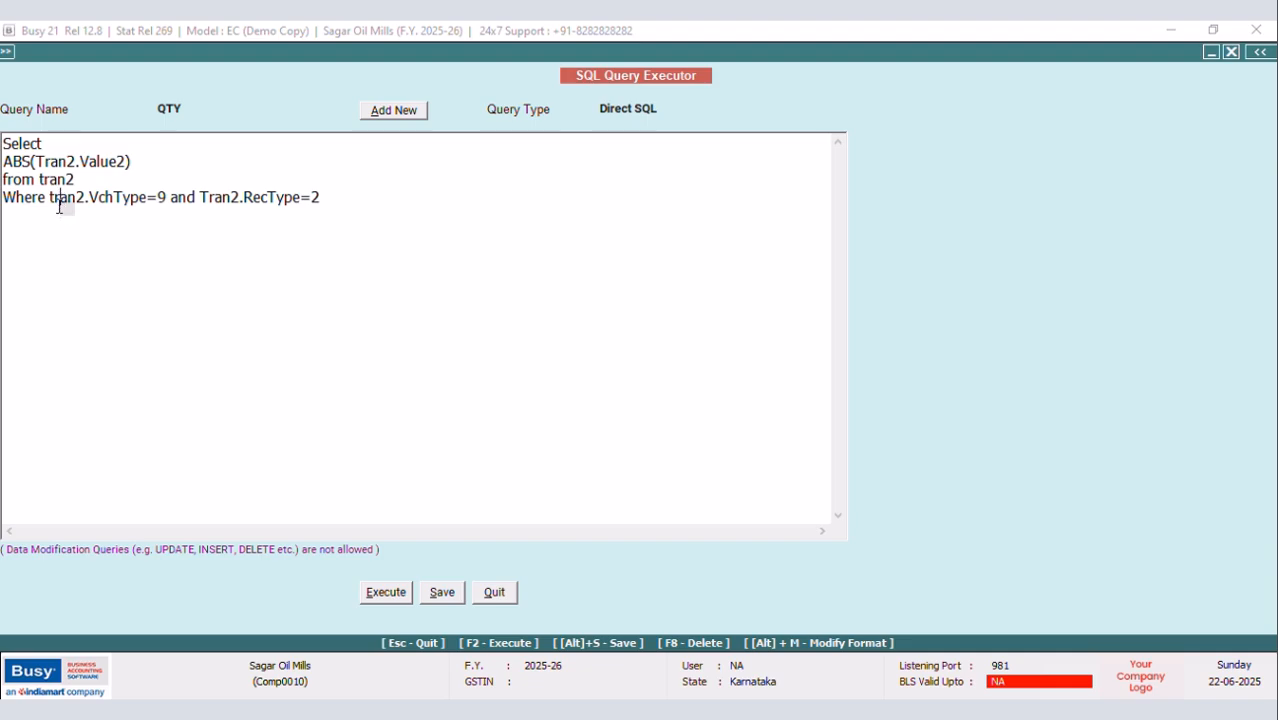
key(BackSpace)
key(Caps_Lock)
text(T)
key(Caps_Lock)
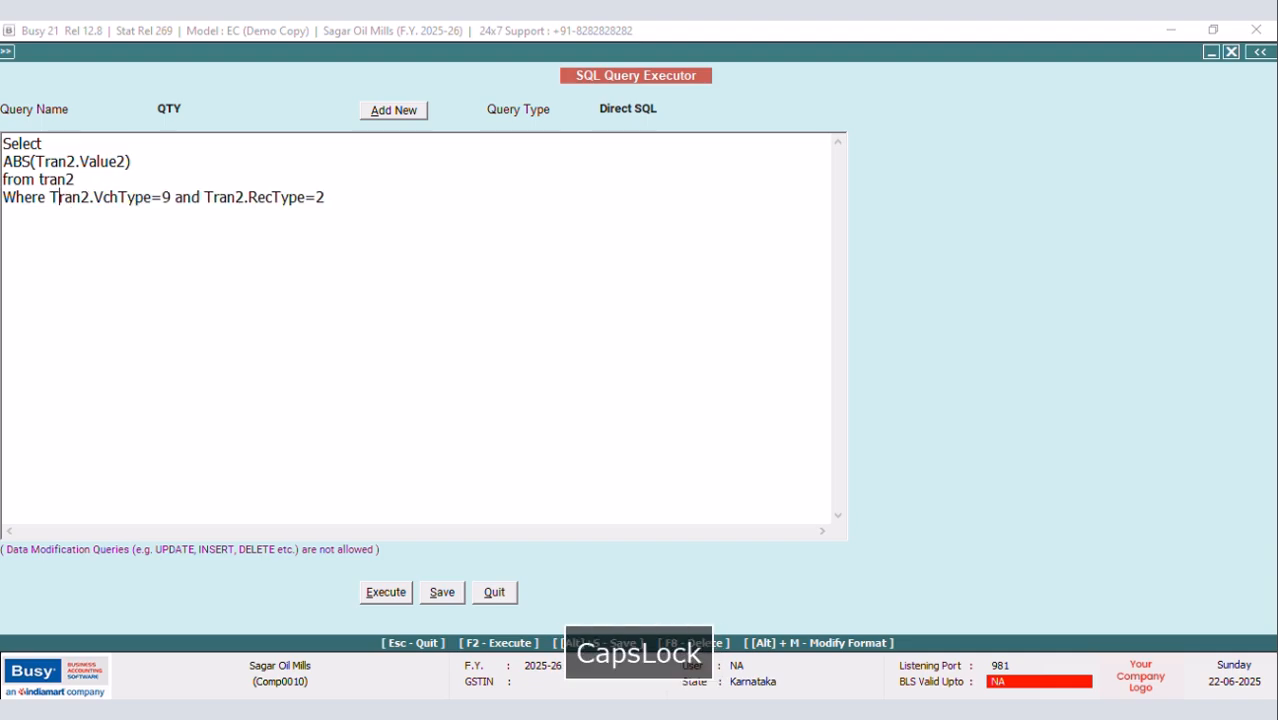
Save the QTY query, confirm the saved message, and run it to check the output
click(442, 592)
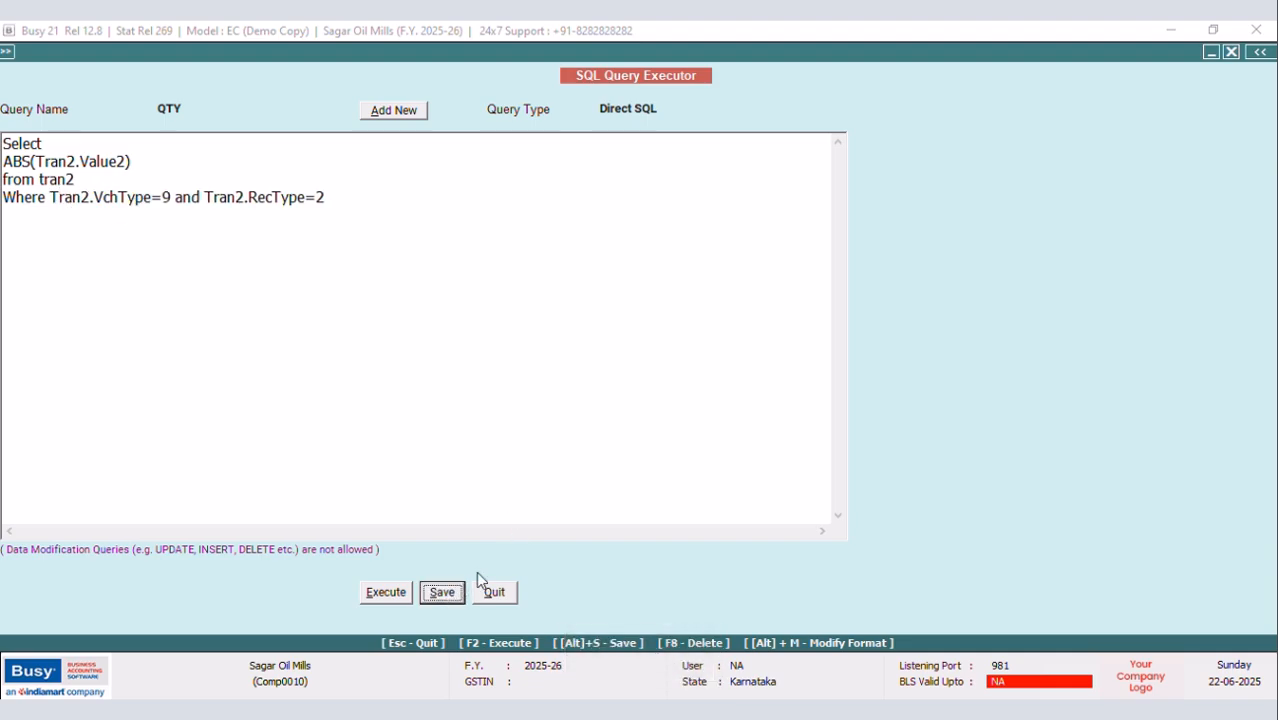
click(754, 412)
click(378, 594)
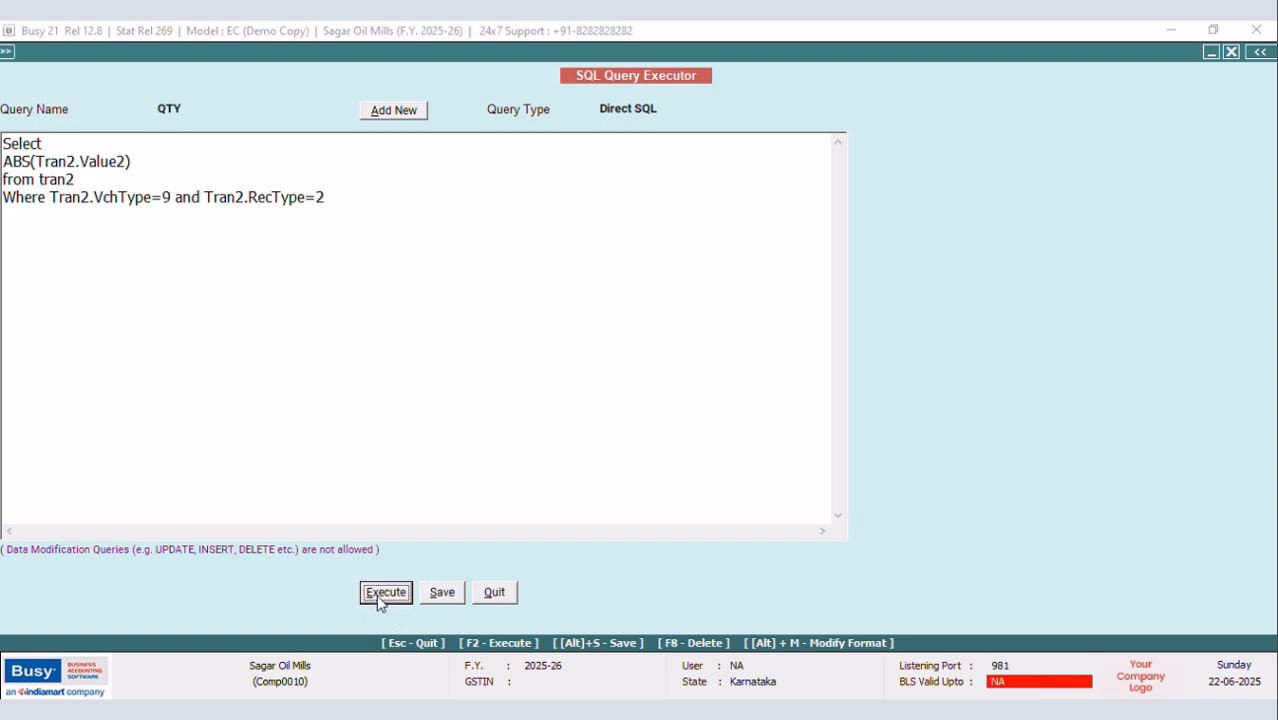
click(752, 404)
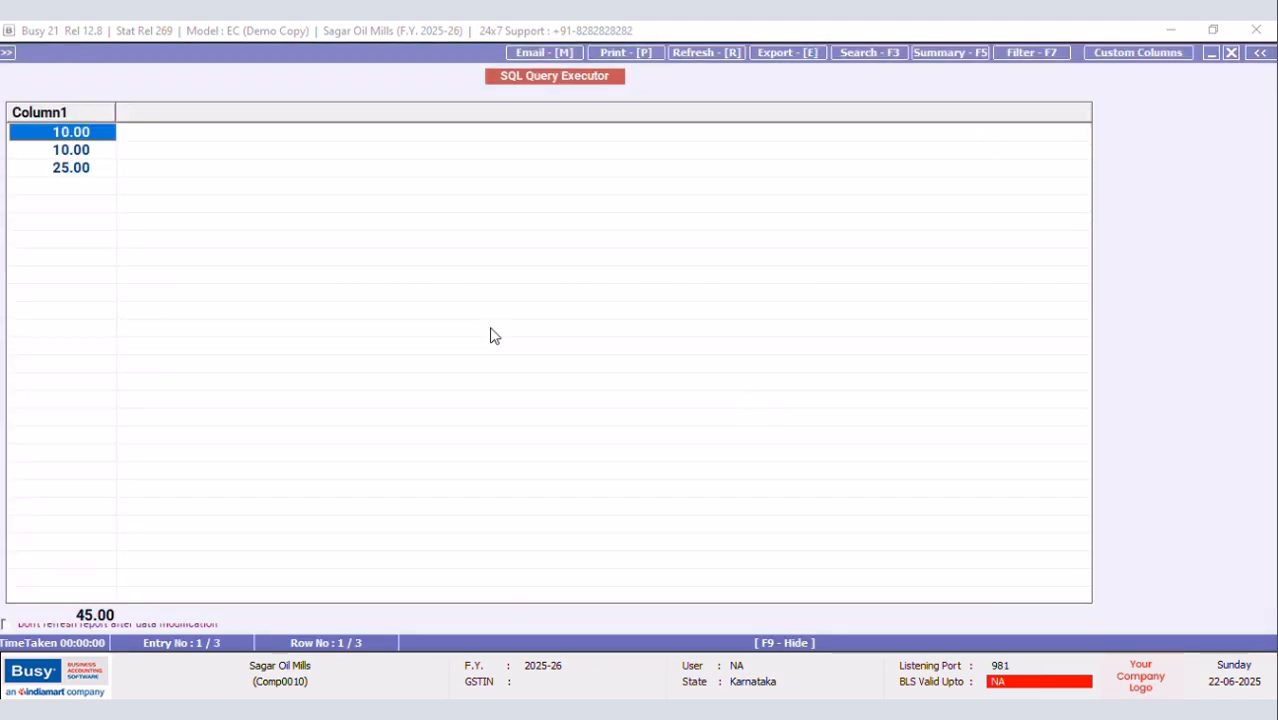
click(1231, 52)
click(129, 161)
key(BackSpace)
text(1)
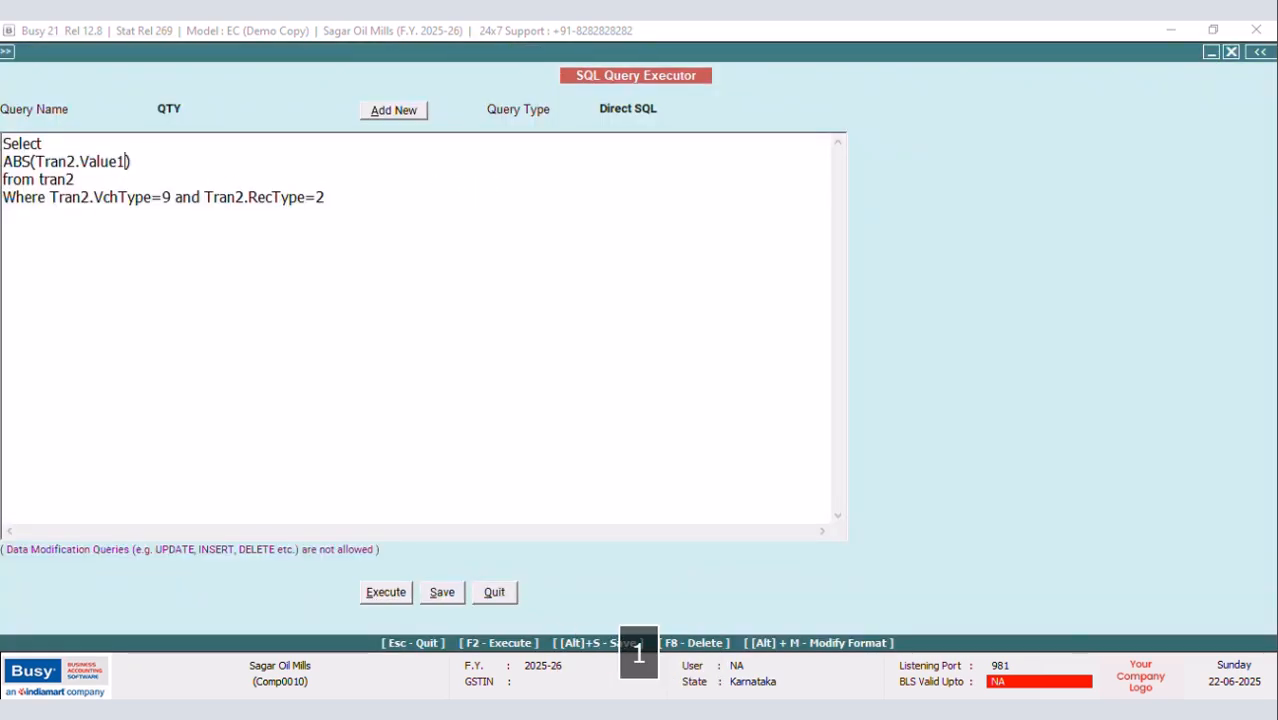
click(384, 593)
click(748, 407)
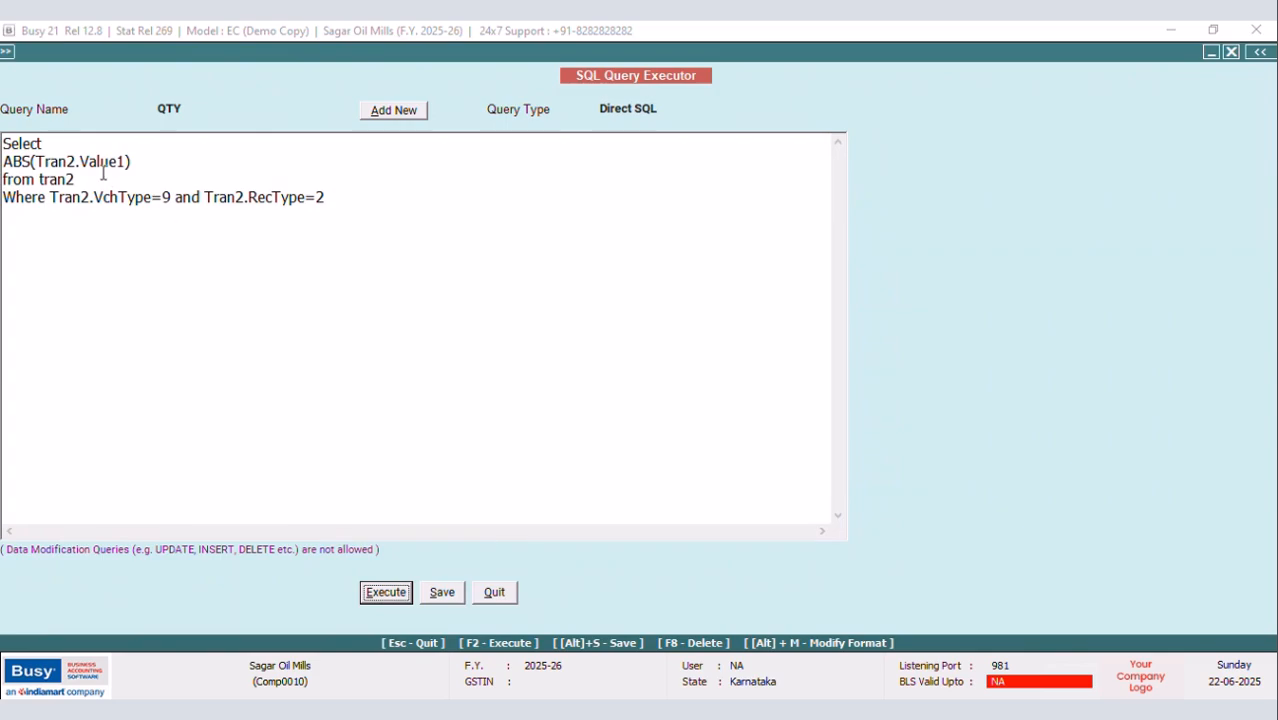
click(125, 157)
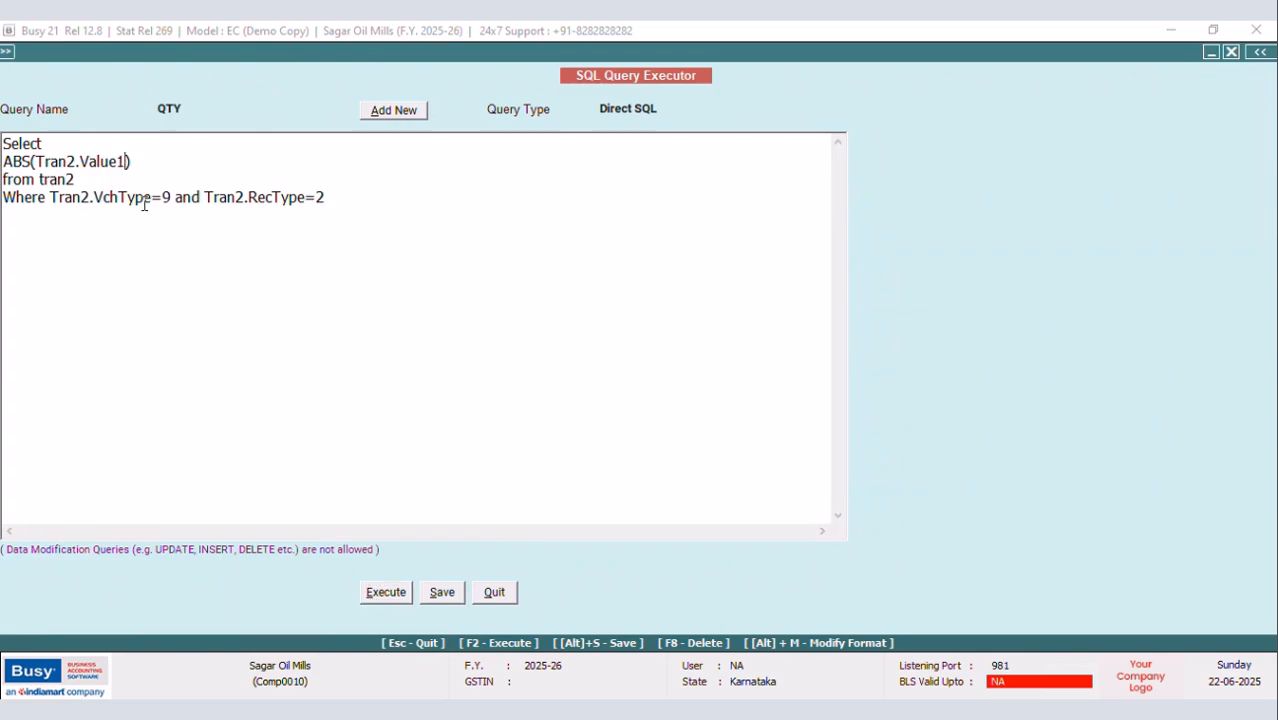
key(BackSpace)
text(2)
text(cast)
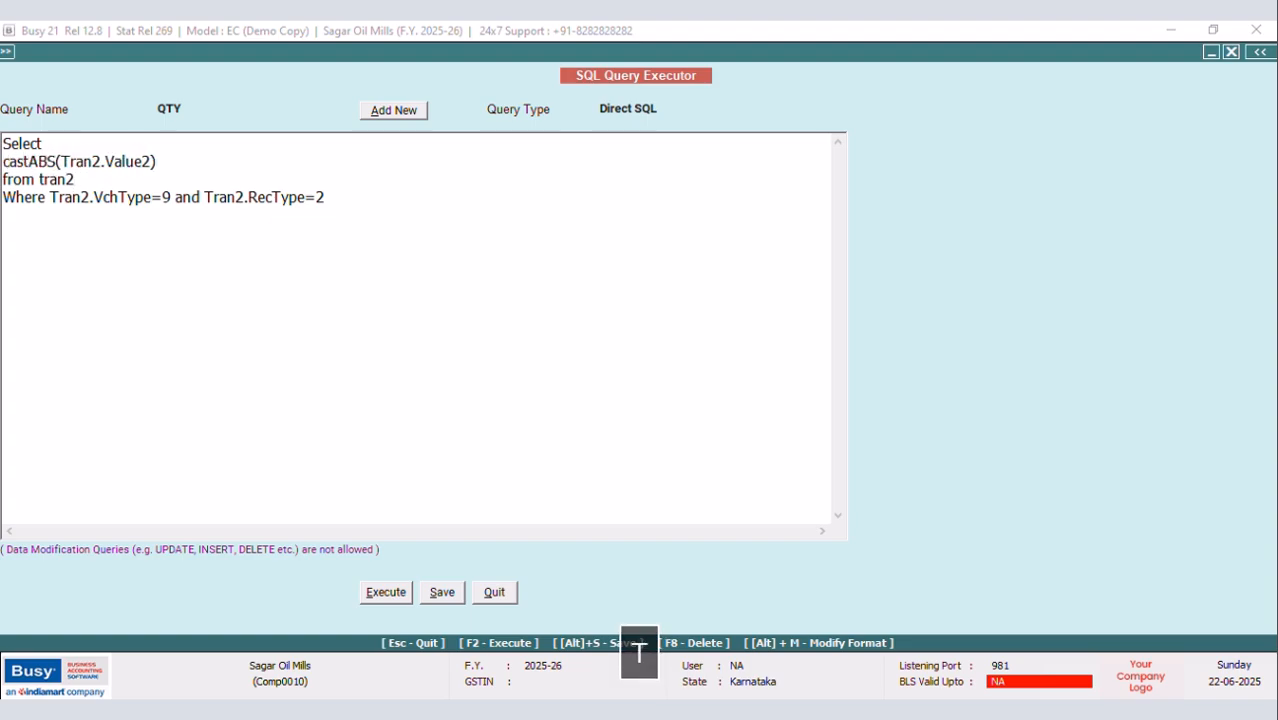
text(()
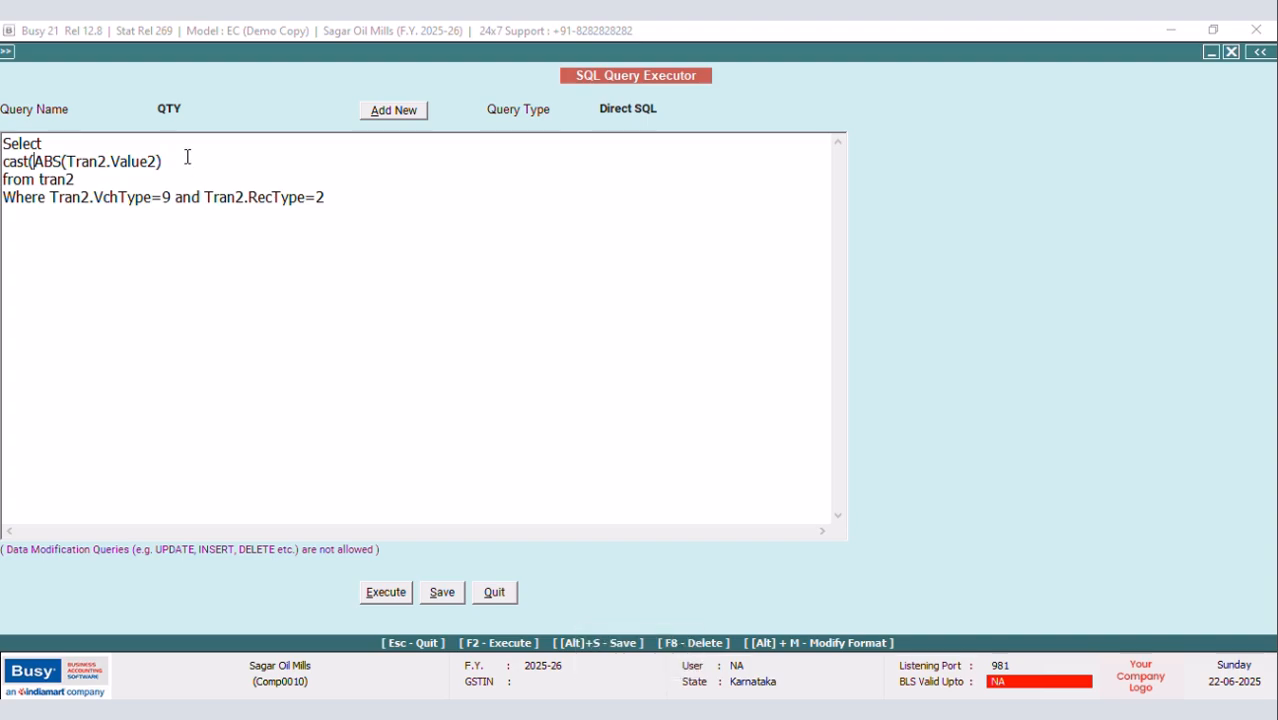
text(nas)
Finish casting ABS(Tran2.Value2) as INT, followed by a comma and a new line
key(BackSpace)
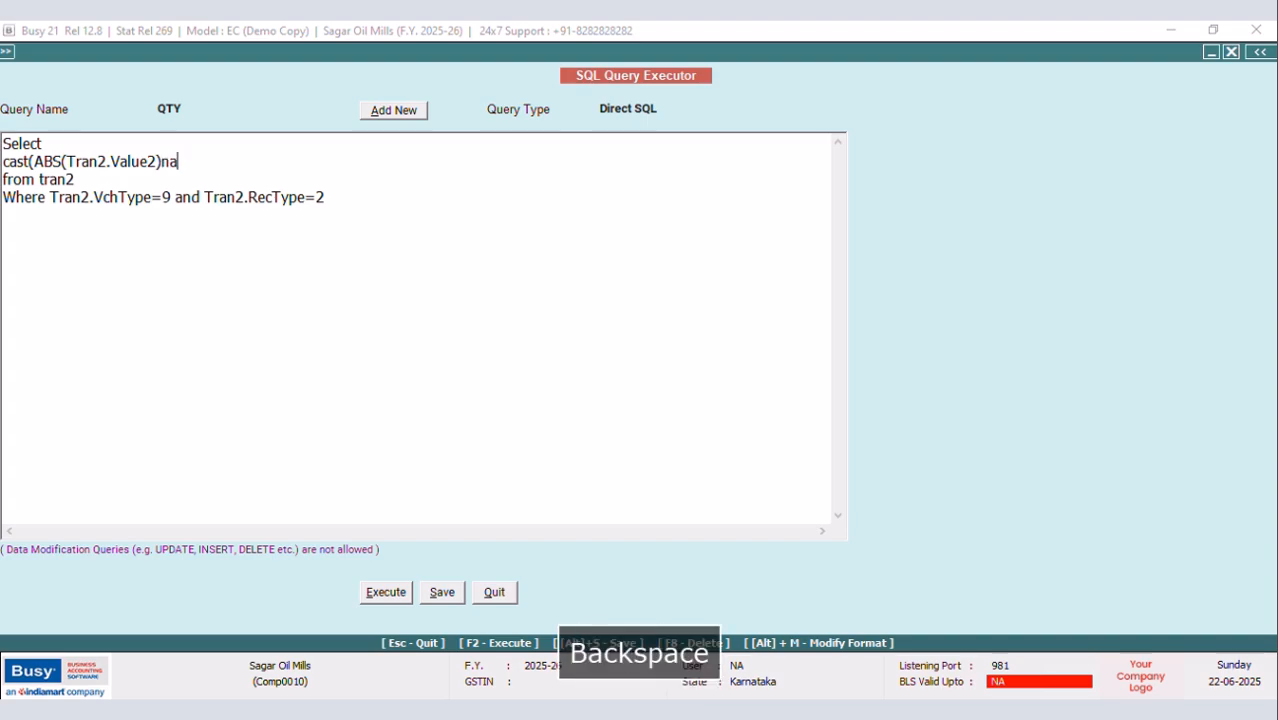
key(BackSpace)
key(BackSpace)
text(as)
key(Caps_Lock)
text(INT),)
key(Return)
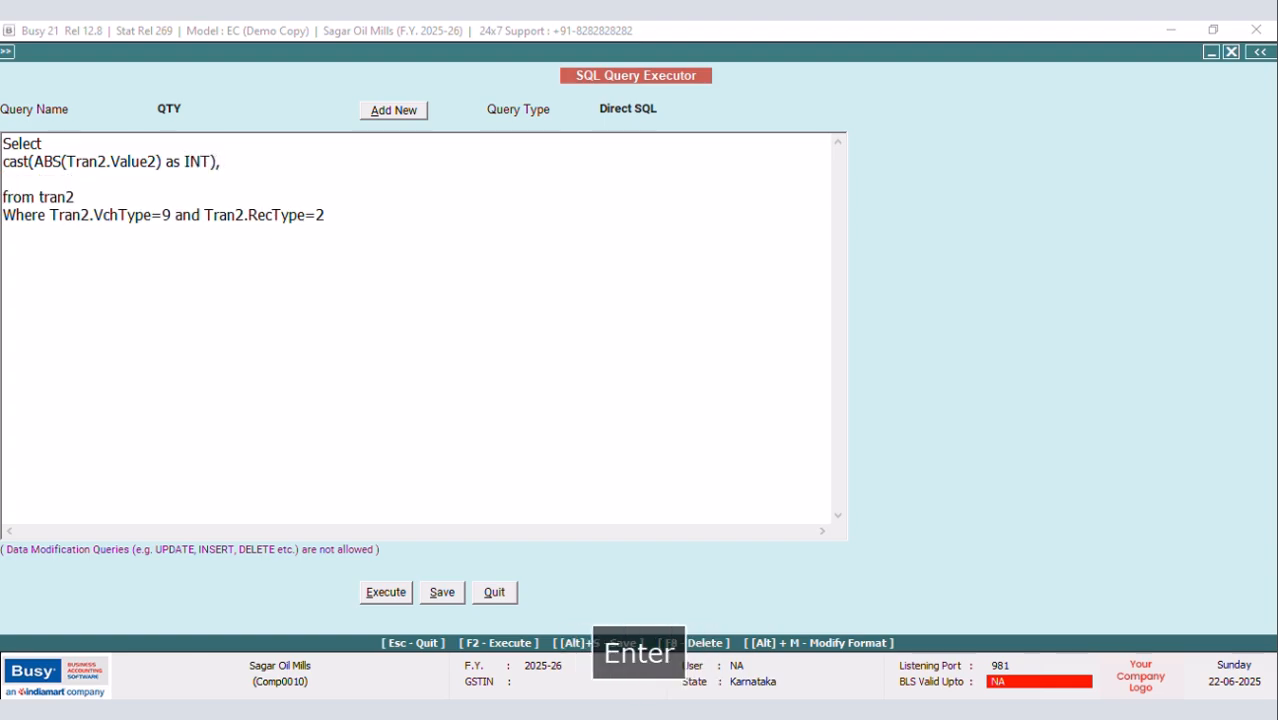
Begin the subquery (Select Master1.D1 from Master1 Where
text(()
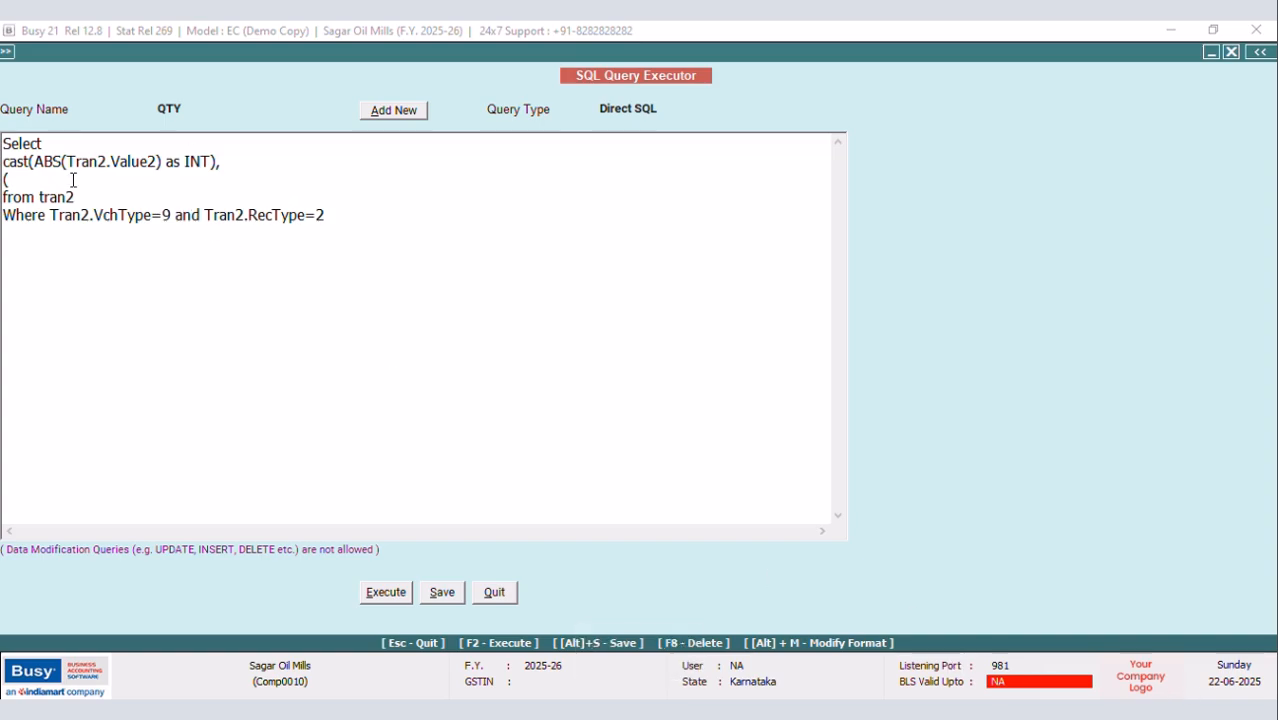
text(S)
key(Caps_Lock)
text(elect)
key(Caps_Lock)
text(M)
key(Caps_Lock)
text(aser)
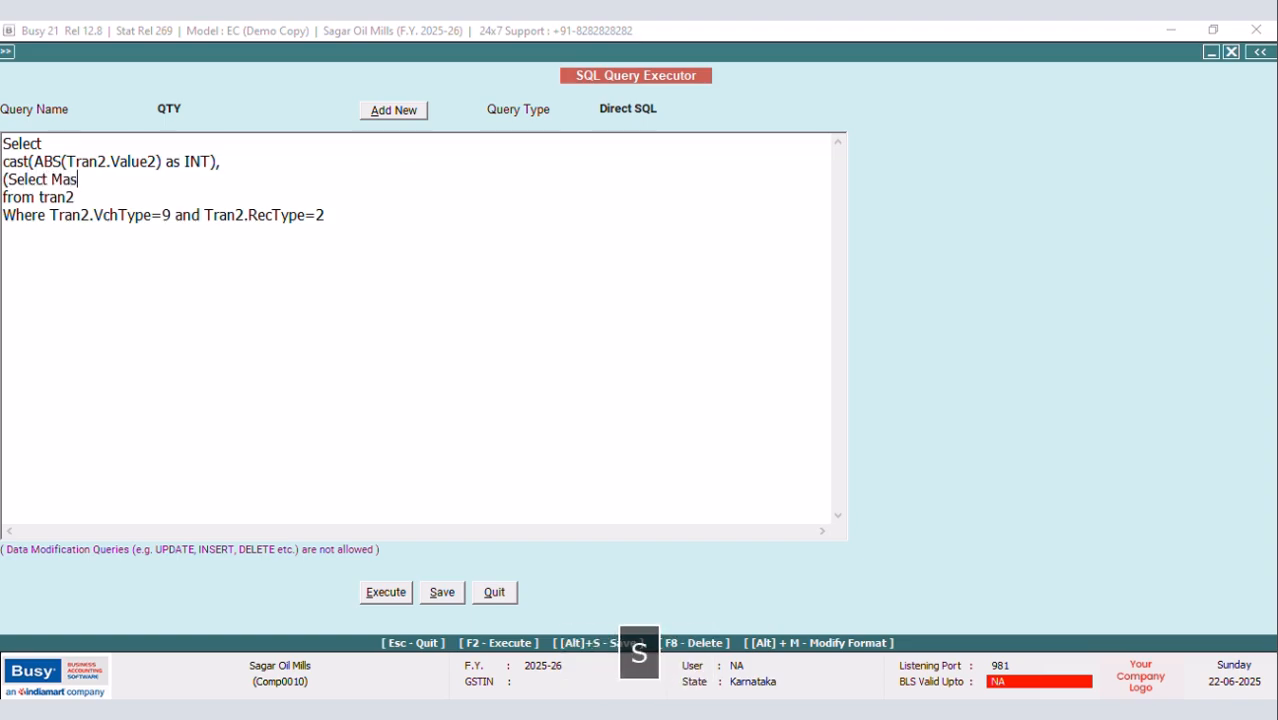
key(BackSpace)
key(BackSpace)
text(ter1.)
key(Caps_Lock)
text(D)
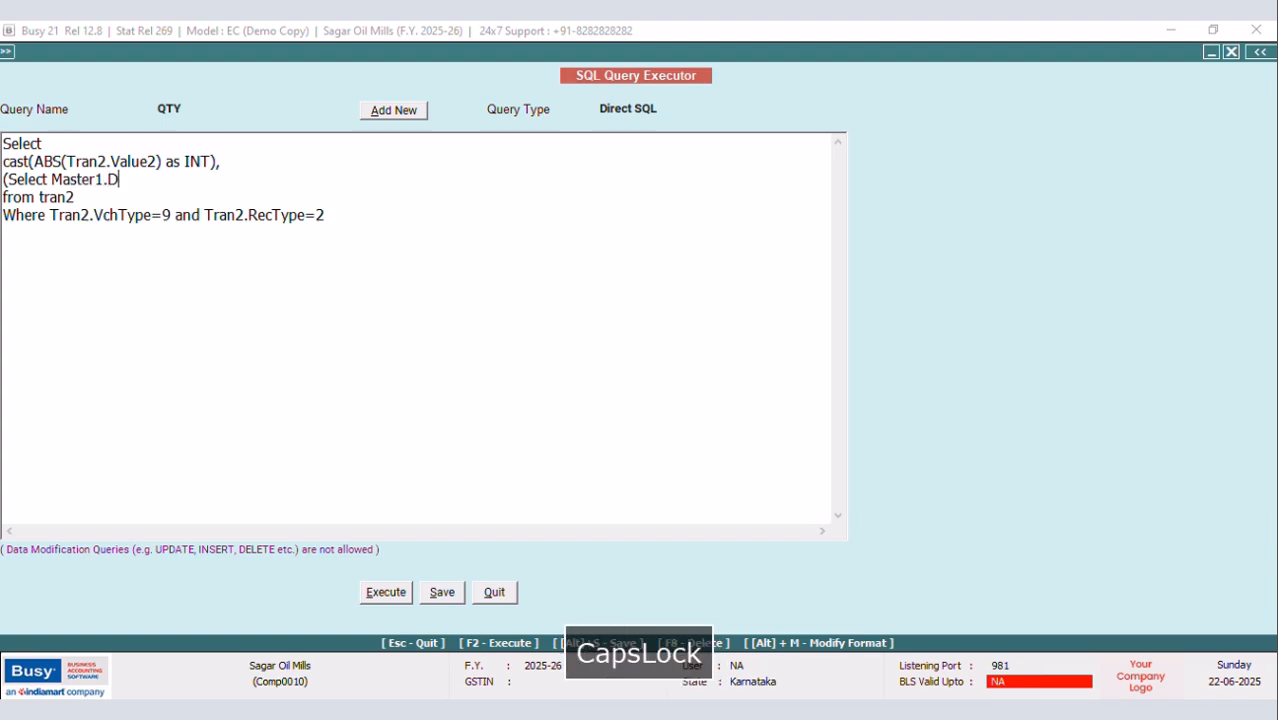
text(1 from)
key(Caps_Lock)
text(M)
key(Caps_Lock)
text(aster1 Where)
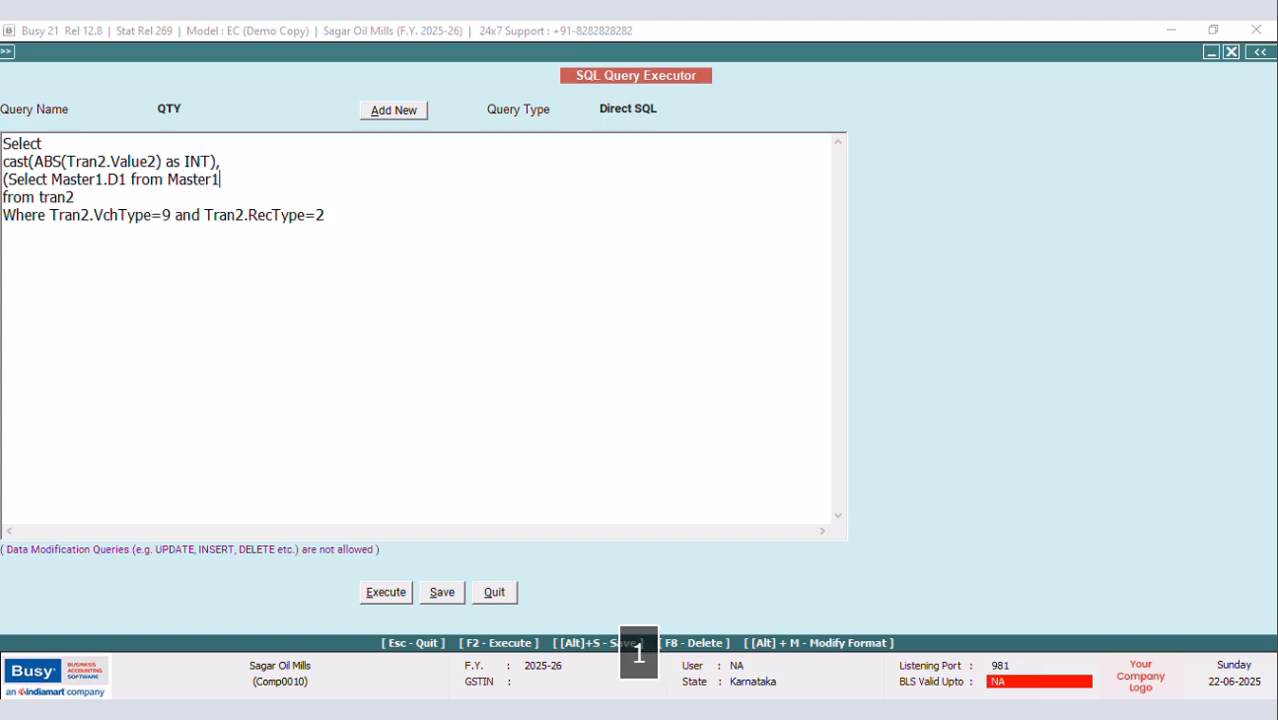
Complete the subquery with Master1.Code=Tran2.MasterCode1) and run the query
key(Caps_Lock)
text(M)
key(Caps_Lock)
text(aster)
text(1.C)
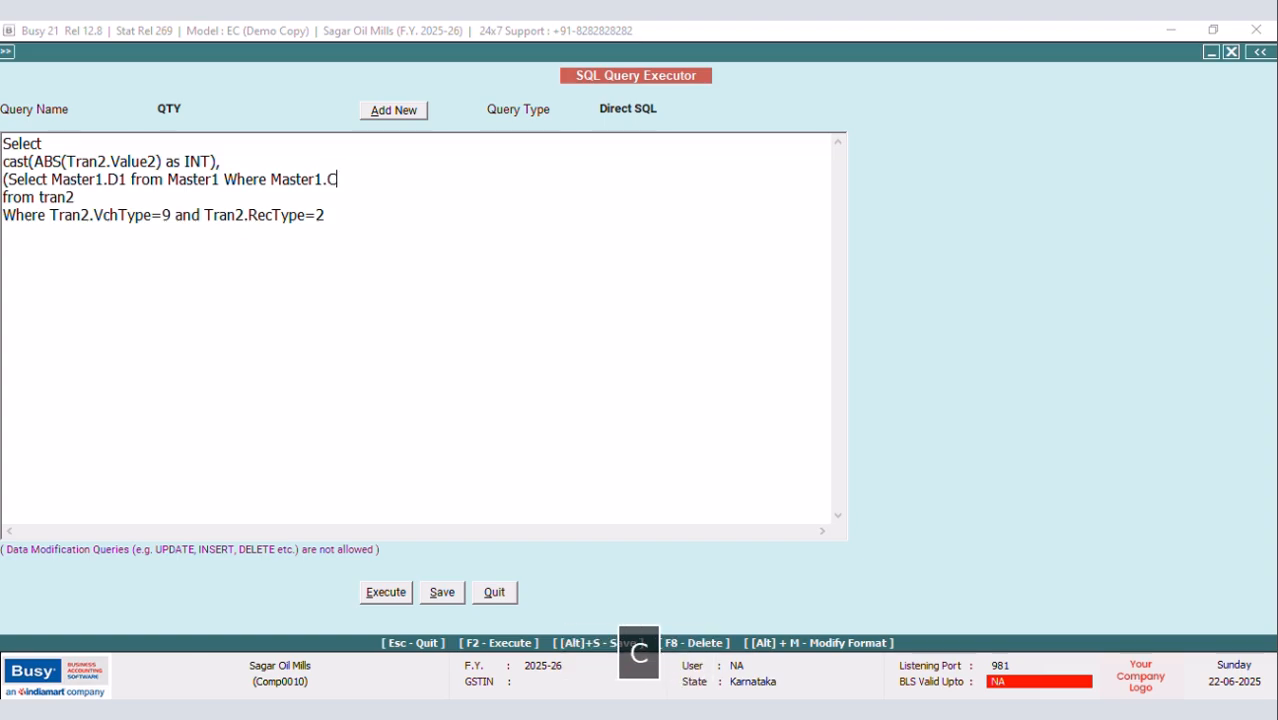
text(ode=)
key(Caps_Lock)
text(T)
key(Caps_Lock)
text(ran2.)
key(Caps_Lock)
text(M)
key(Caps_Lock)
text(aser)
key(Caps_Lock)
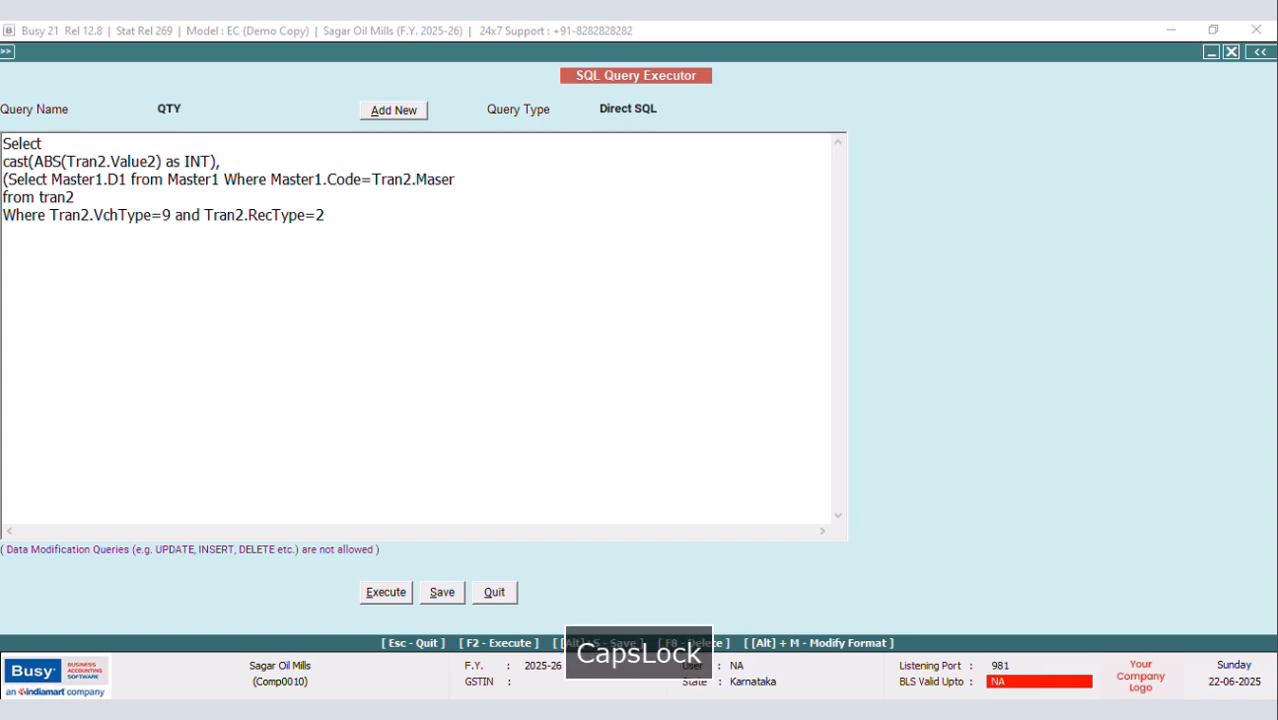
key(BackSpace)
key(BackSpace)
text(terC)
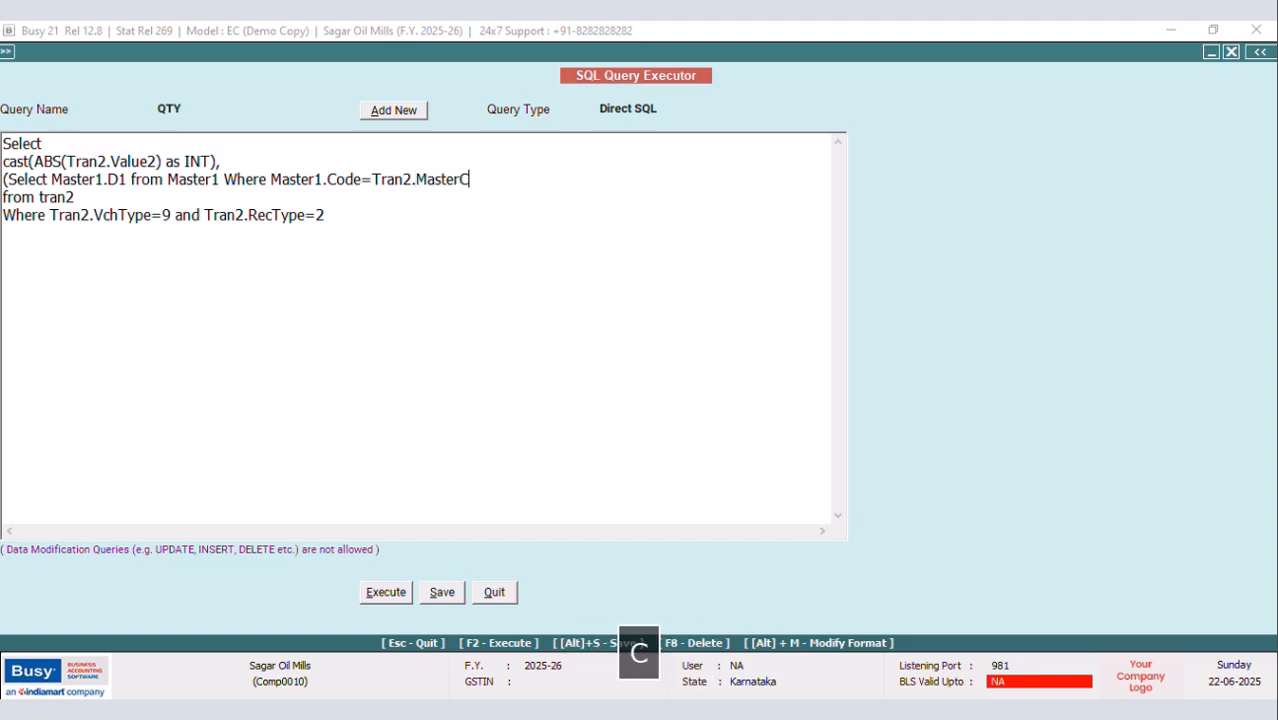
text(ode1))
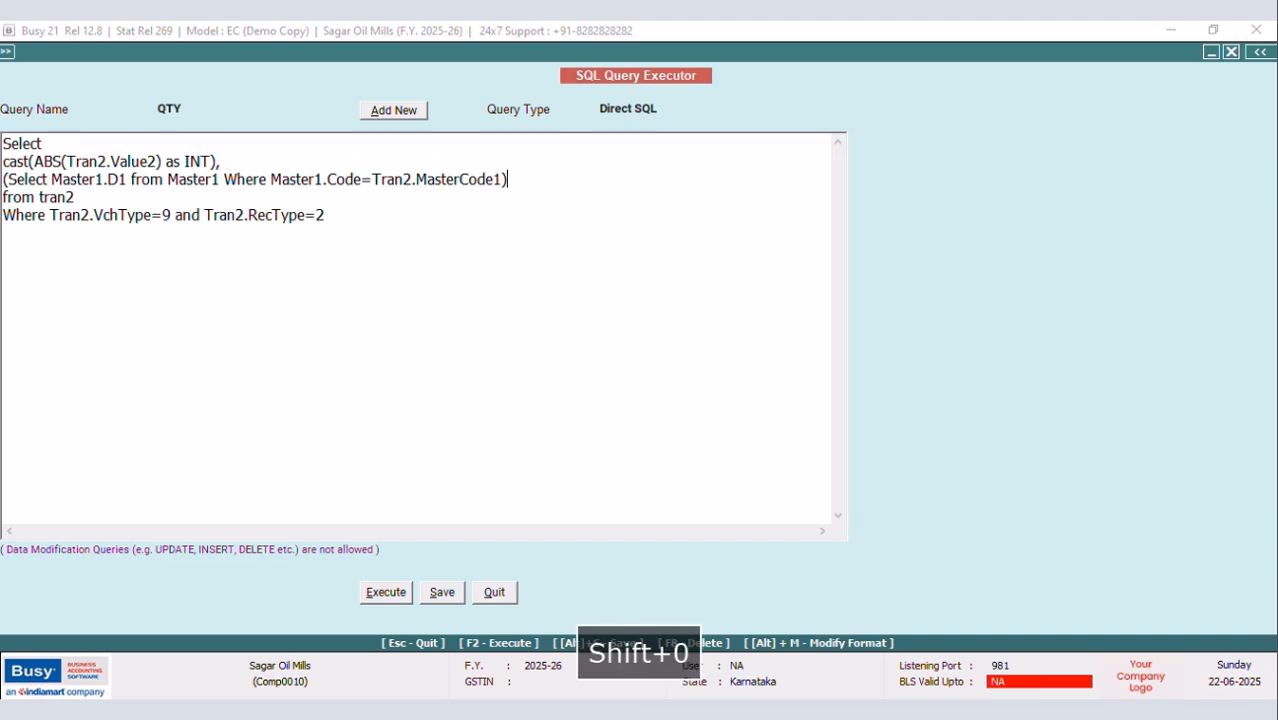
click(398, 592)
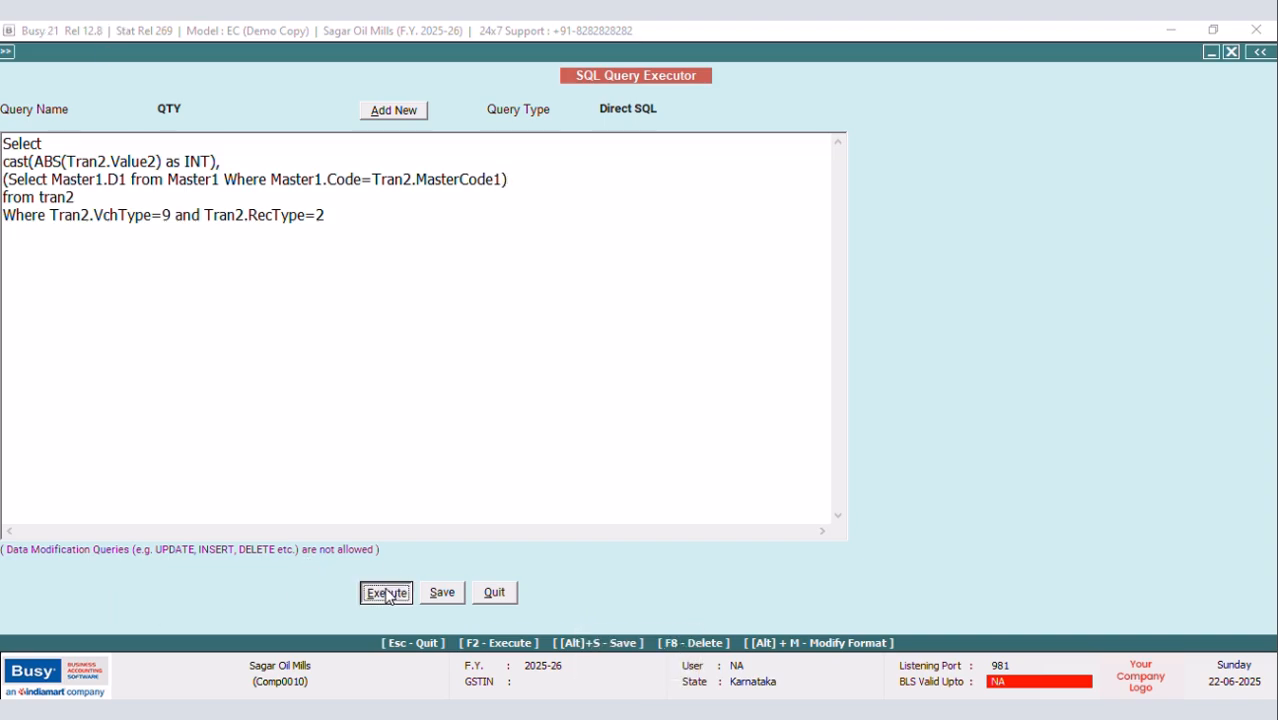
After viewing the results, wrap the Master1.D1 subquery in cast(... as INT)
click(740, 406)
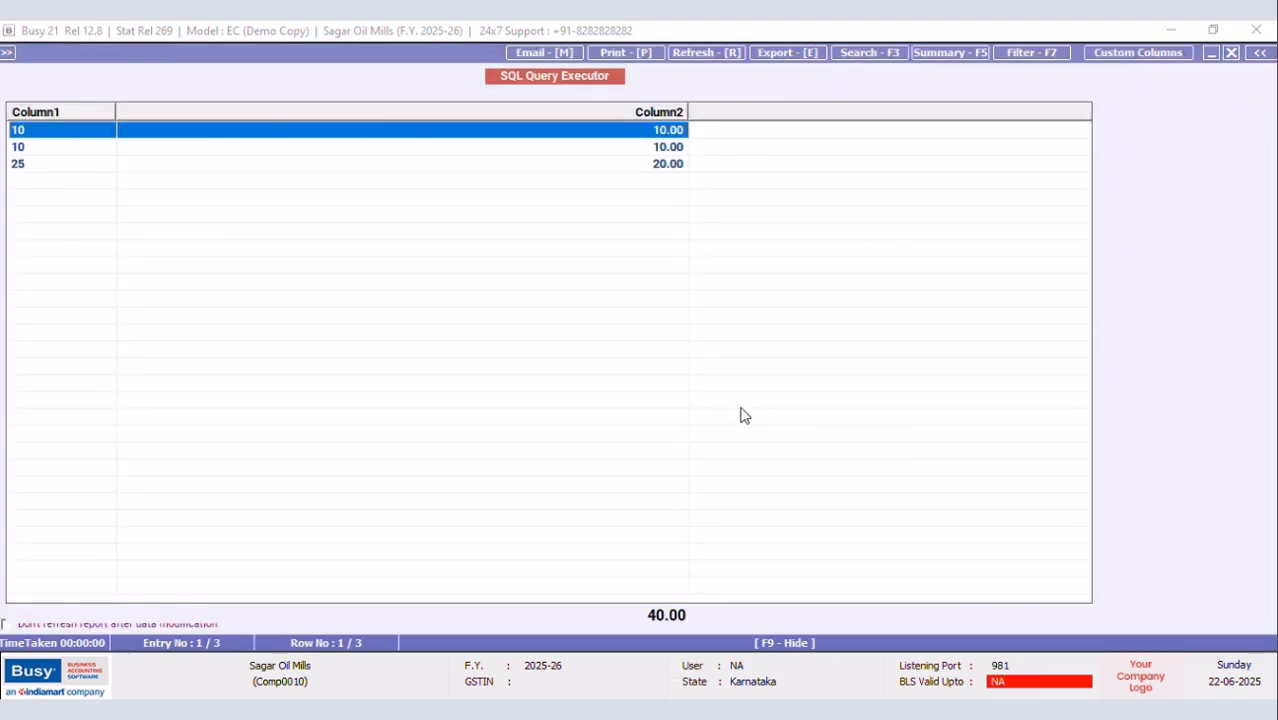
click(1231, 53)
click(8, 179)
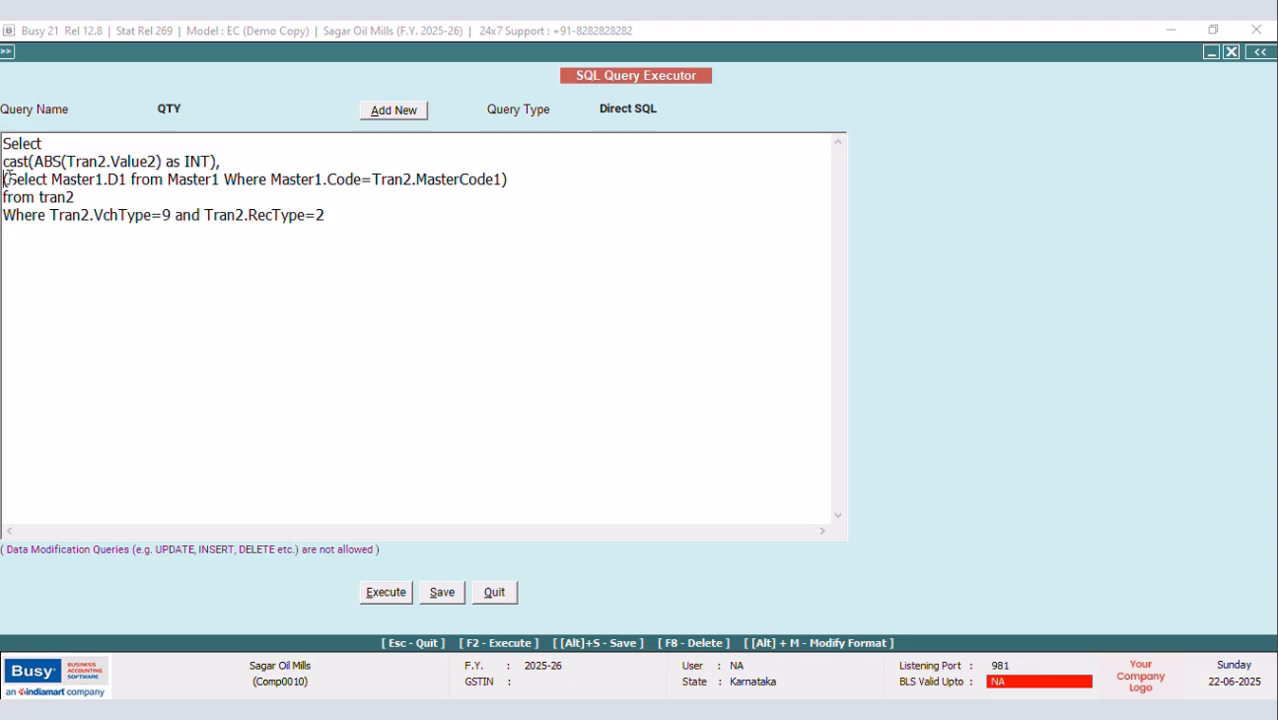
text(cast)
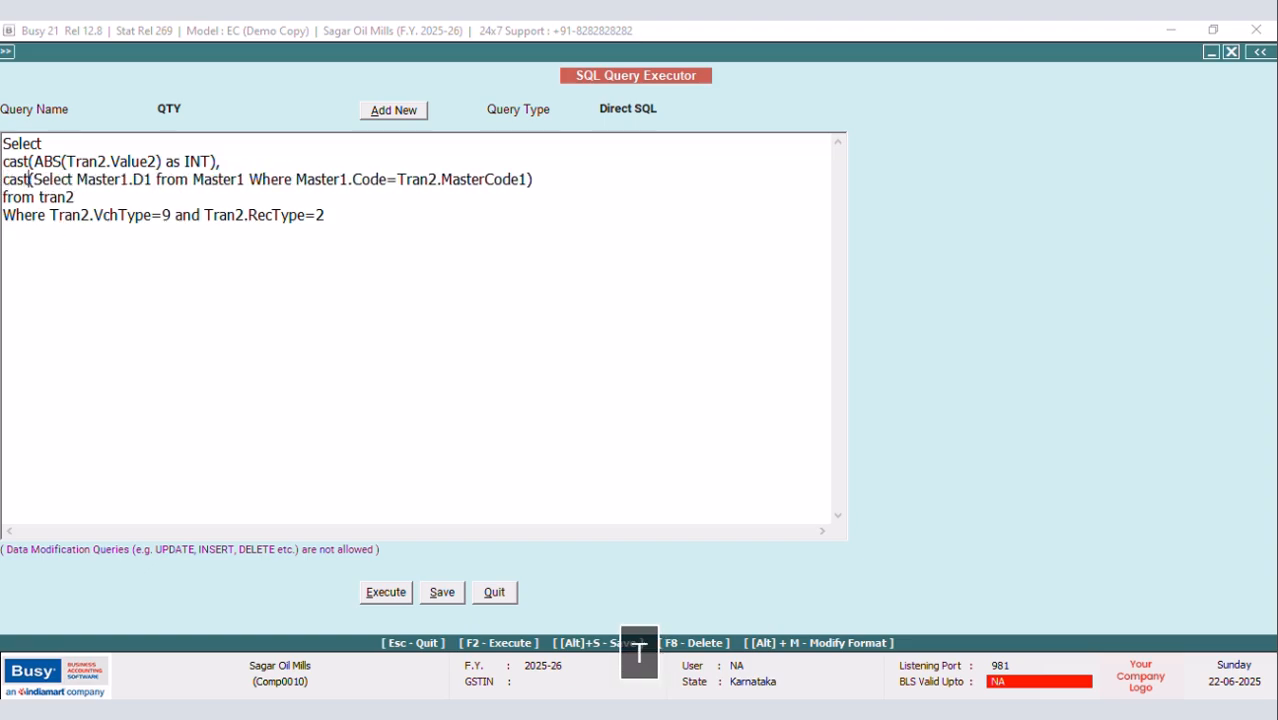
text(()
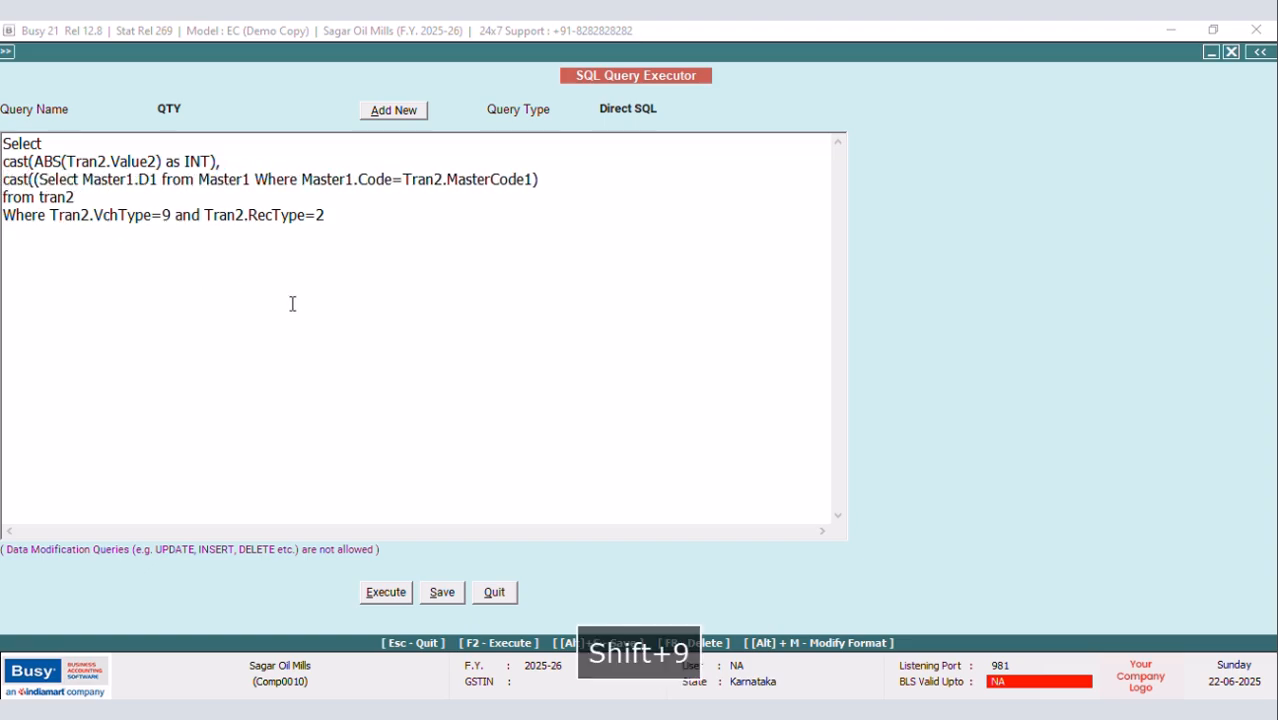
click(551, 181)
text(as)
key(Caps_Lock)
text(INT)
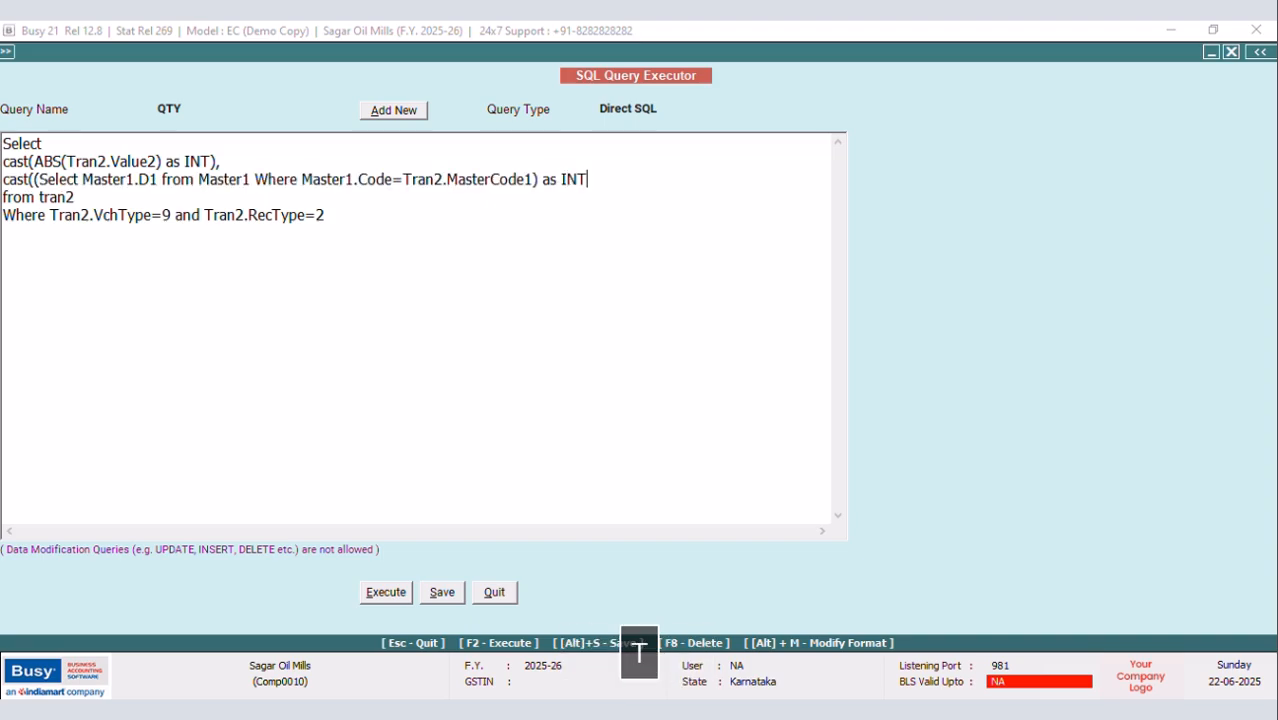
text())
Replace the comma with % to take the modulo, run it, and save the query
click(235, 162)
key(BackSpace)
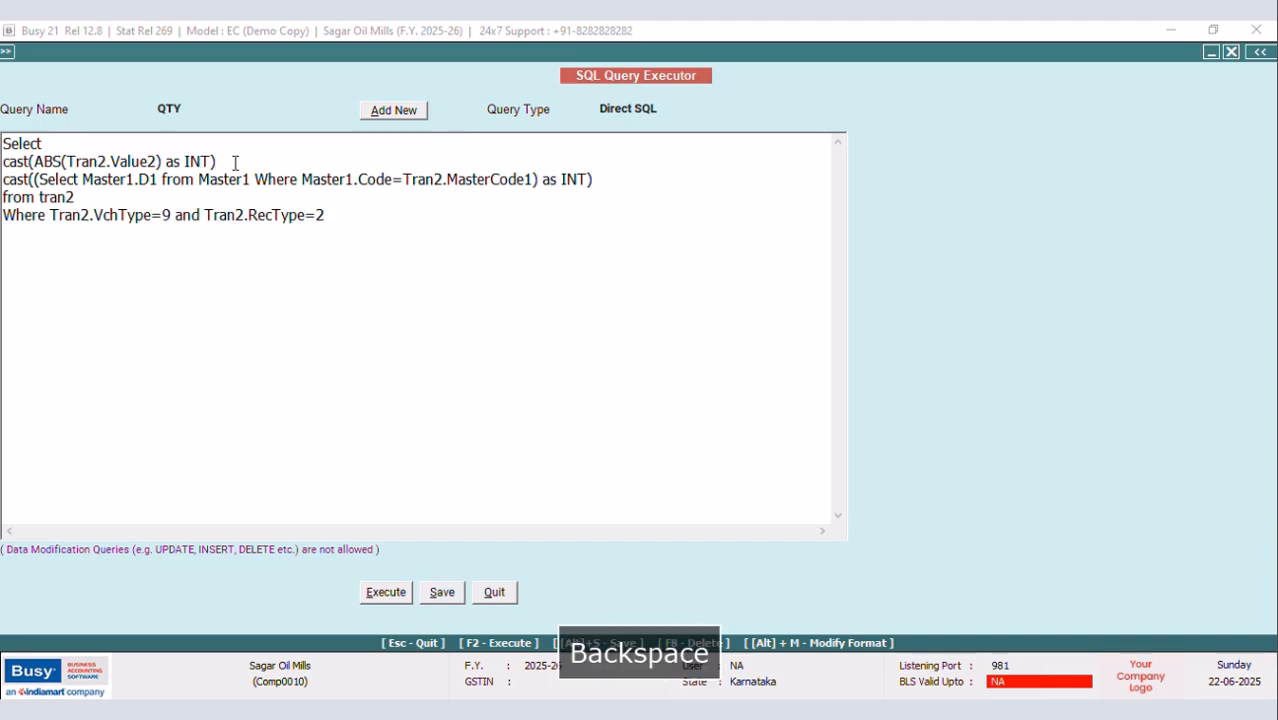
text(%)
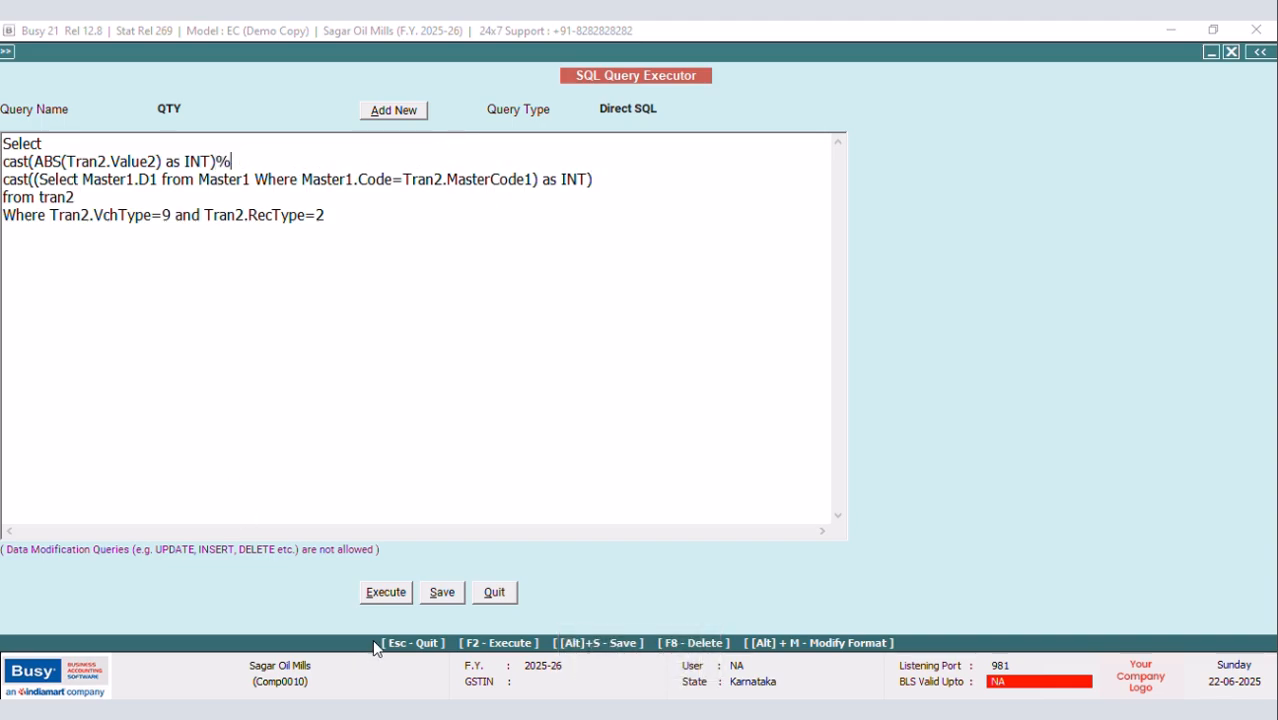
click(379, 598)
click(752, 407)
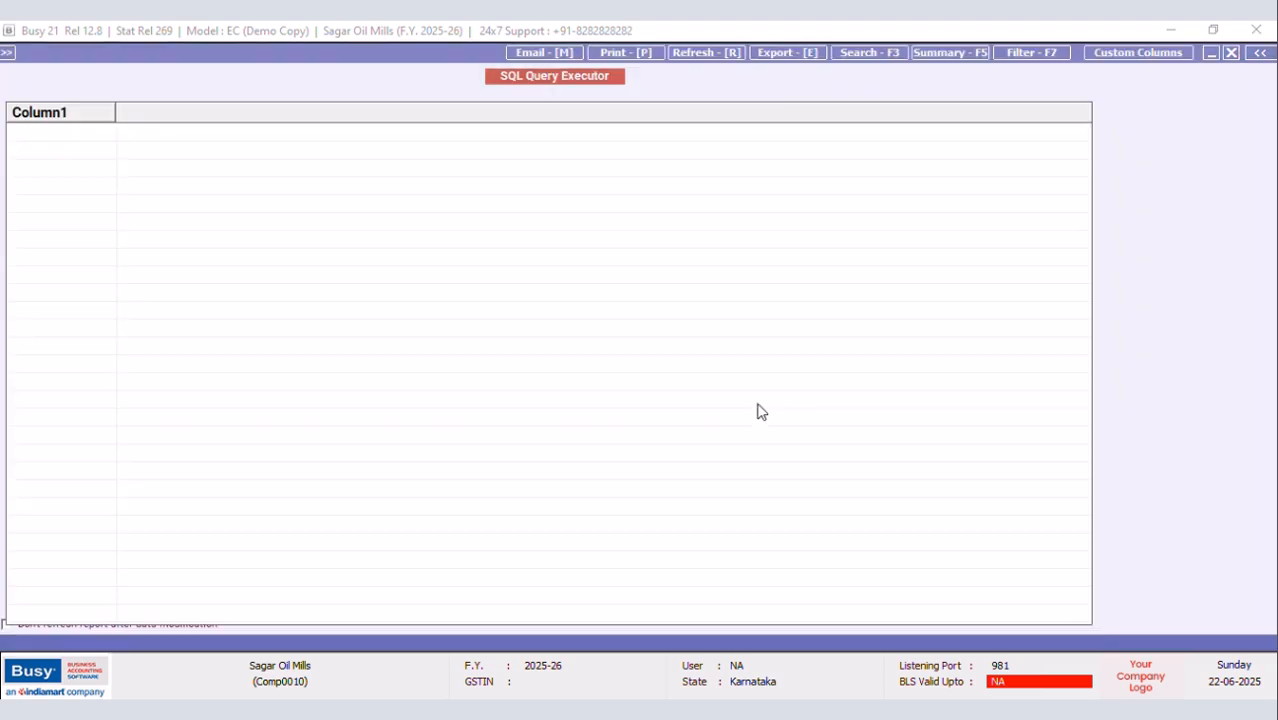
click(1231, 52)
click(460, 596)
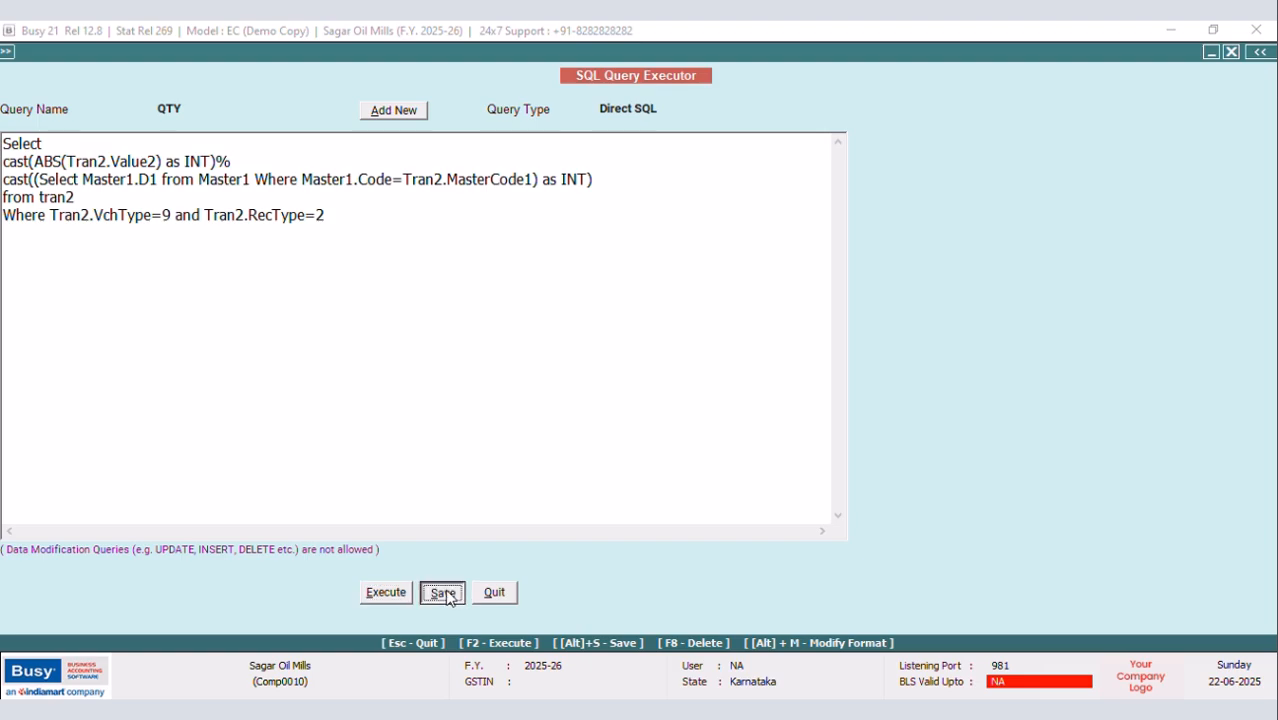
Enclose the cast modulo expression in parentheses on separate lines
click(756, 410)
click(48, 145)
key(Return)
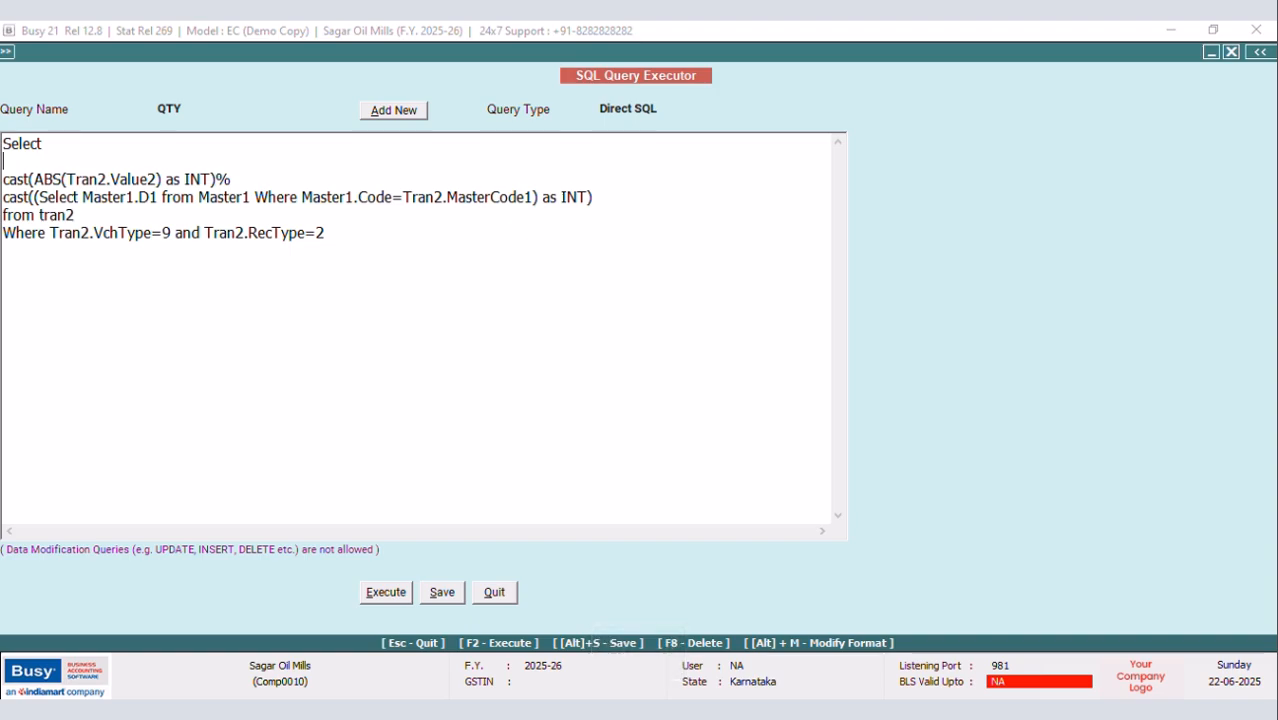
text(()
click(603, 198)
key(Return)
text())
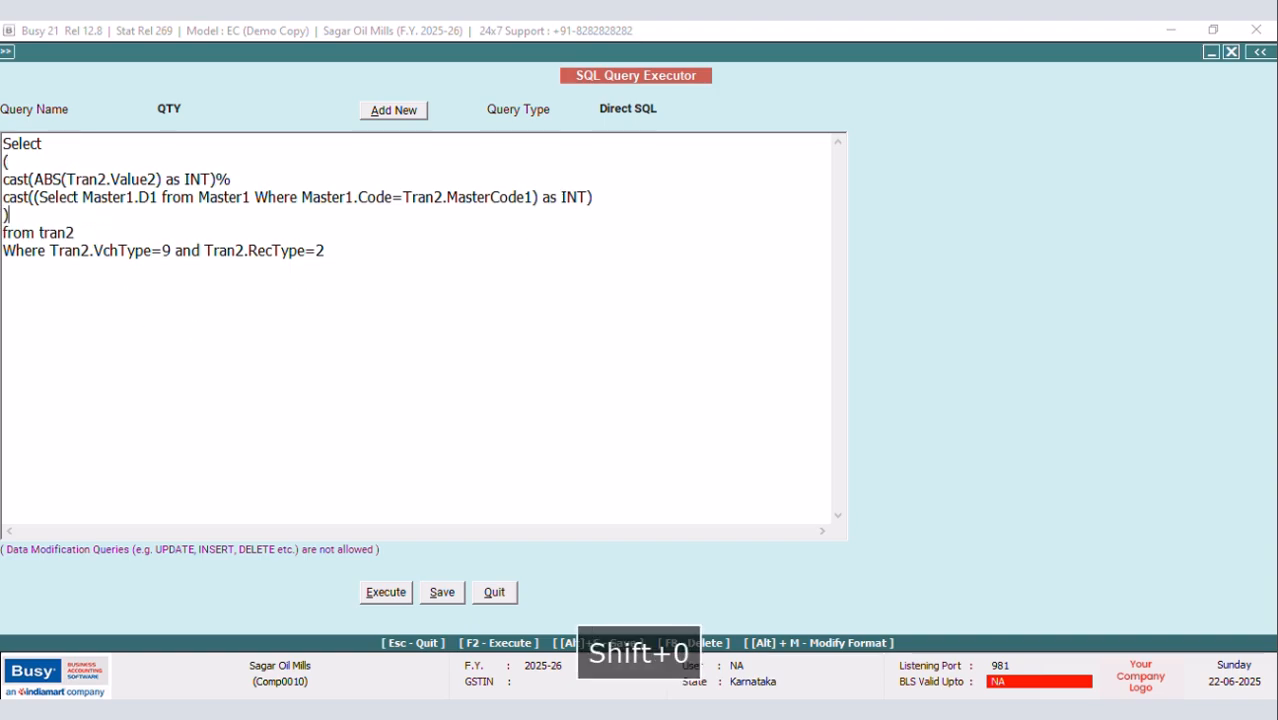
Insert ABS(Tran2.Value1)- before the parenthesised remainder and run the query
click(46, 143)
key(Return)
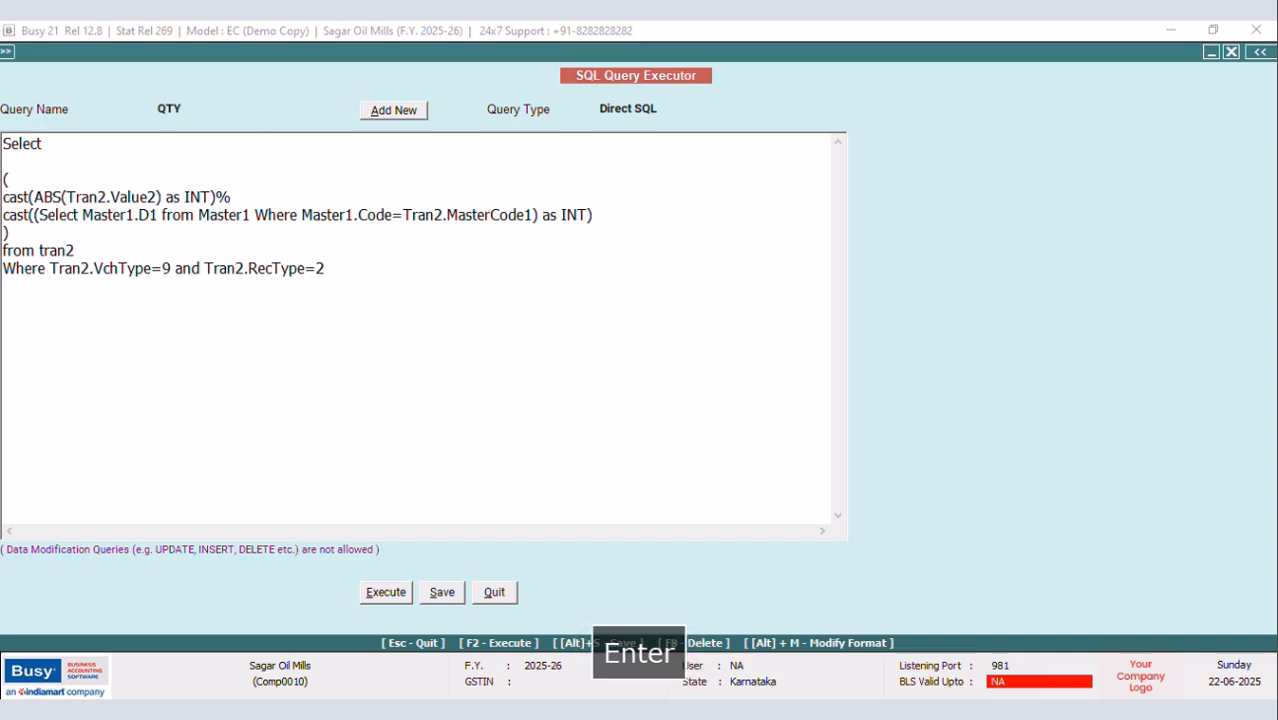
key(Caps_Lock)
text(ABS()
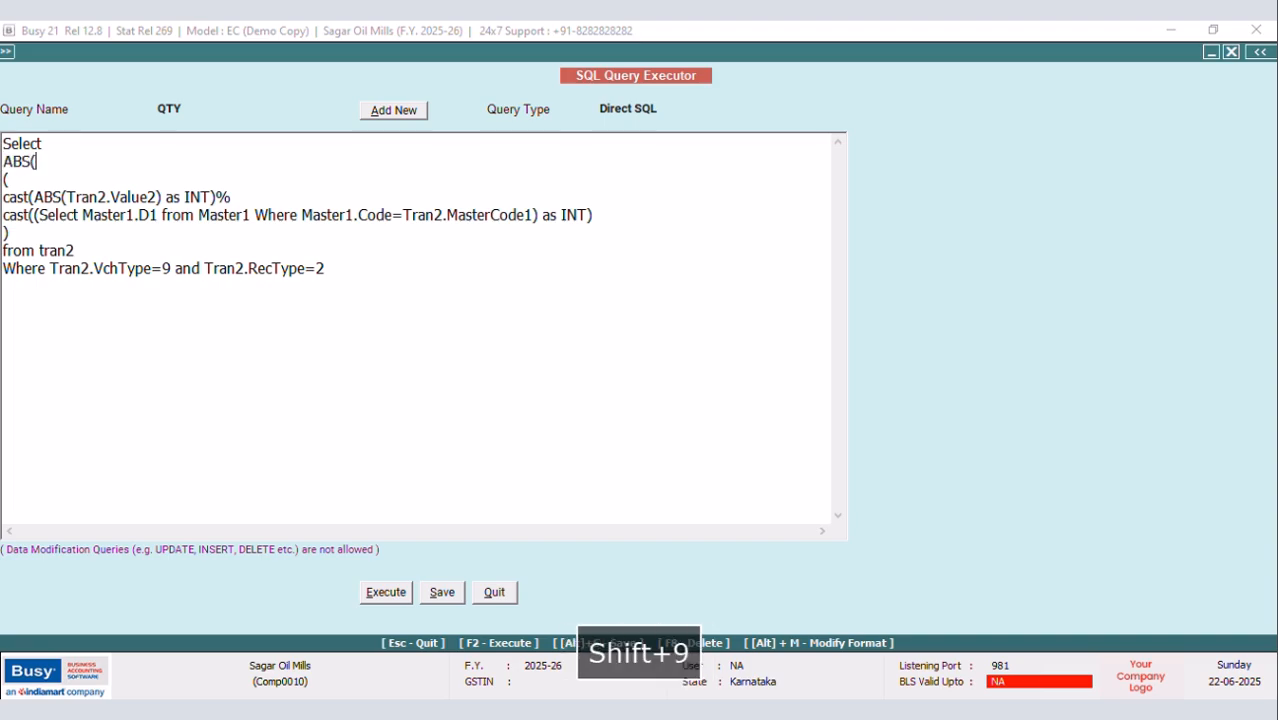
text(Tran2.)
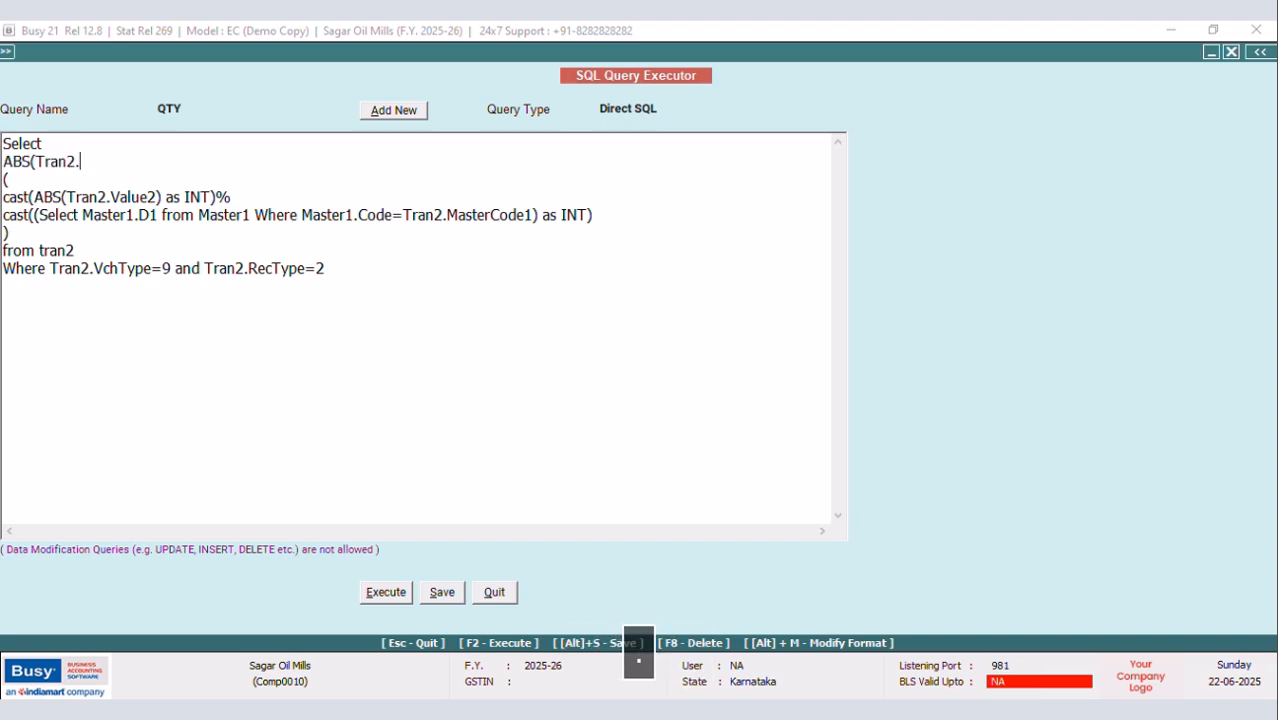
key(Caps_Lock)
text(Value)
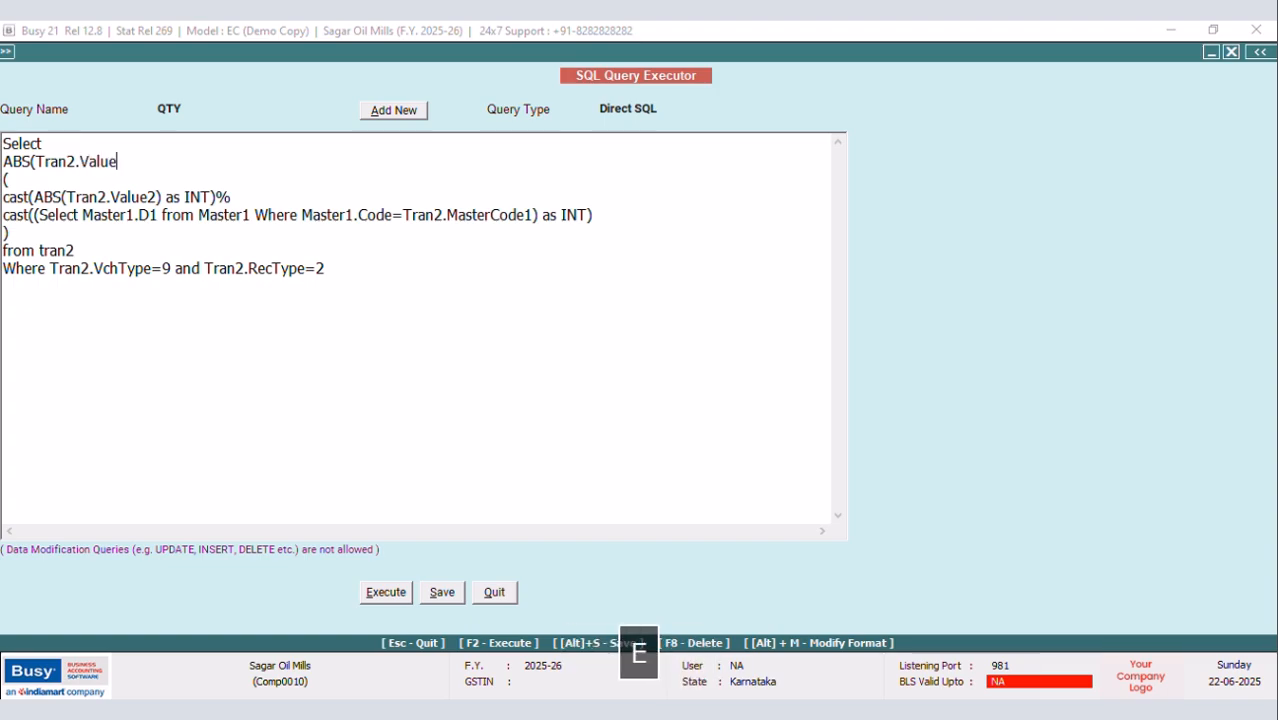
text(1))
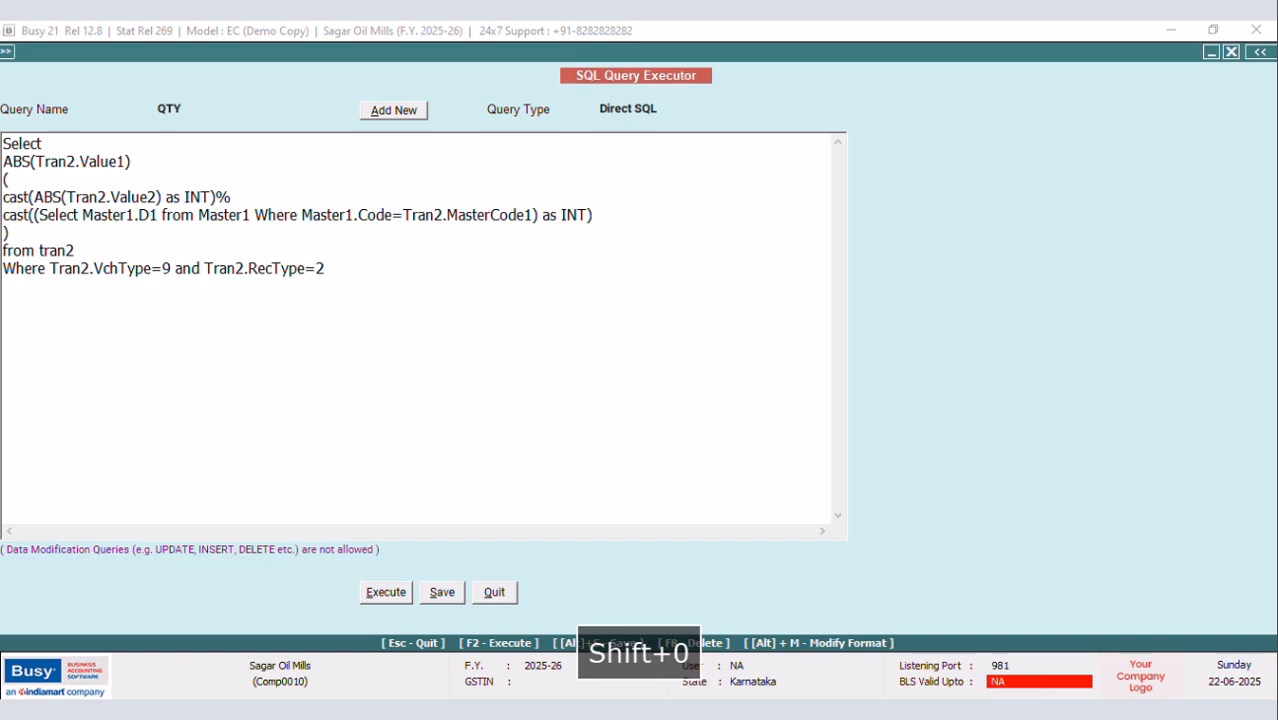
text(-)
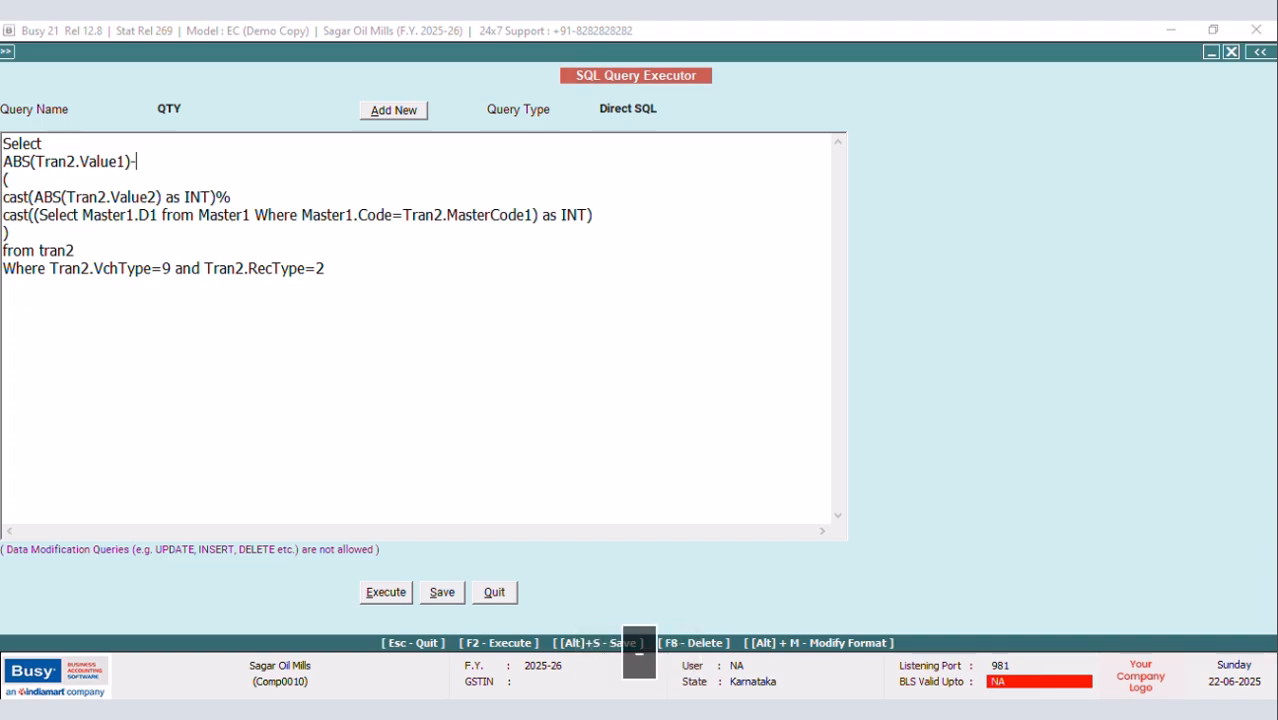
click(385, 592)
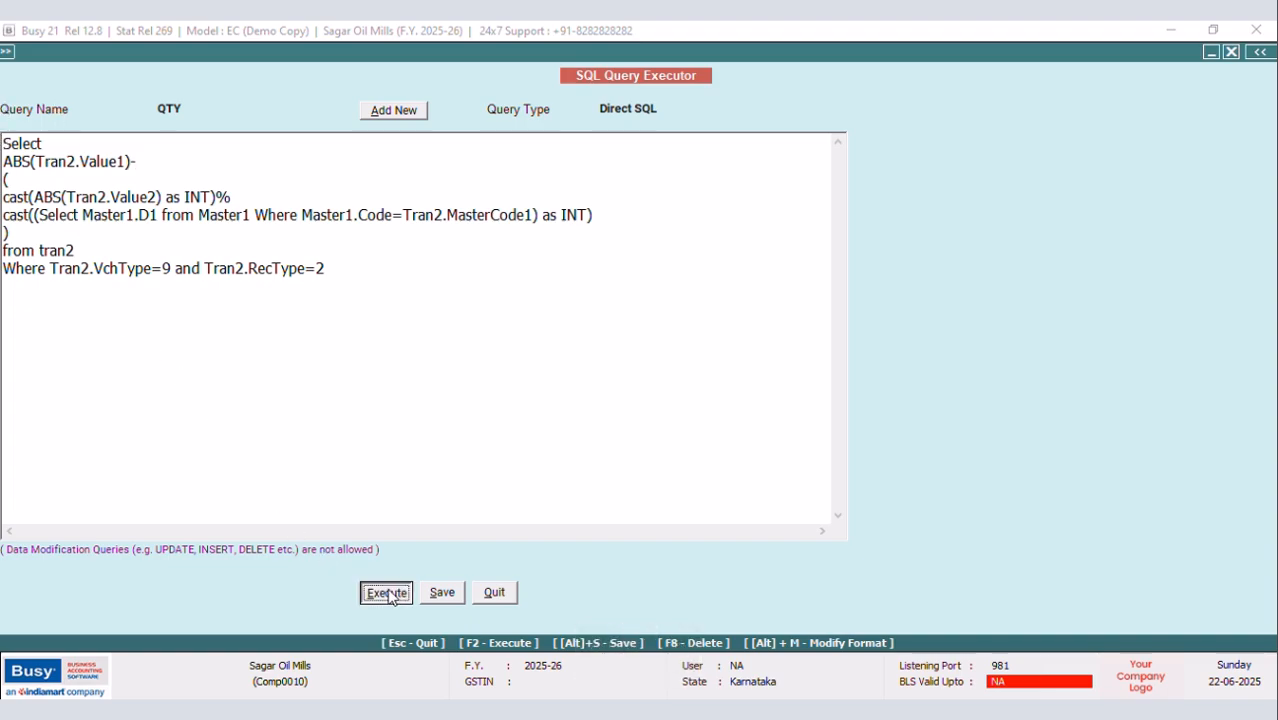
click(751, 406)
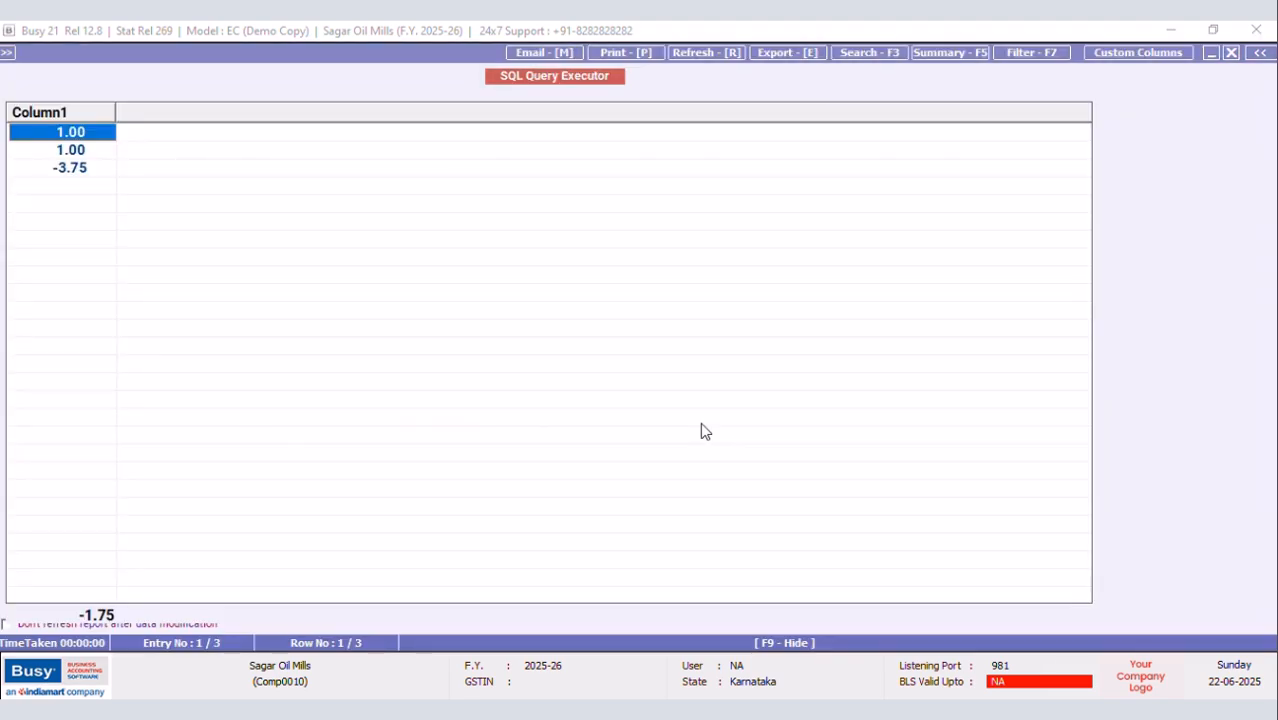
click(1231, 52)
Replace the minus with a comma and run to see both values as columns
click(140, 161)
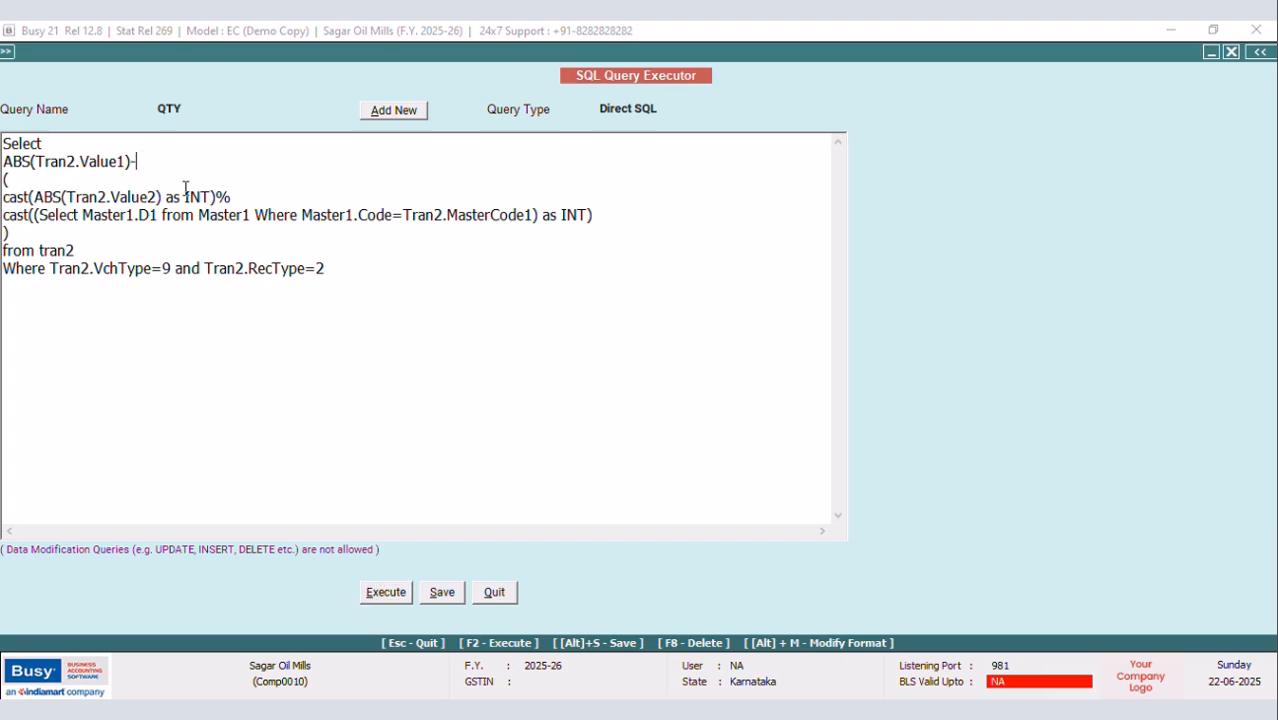
key(BackSpace)
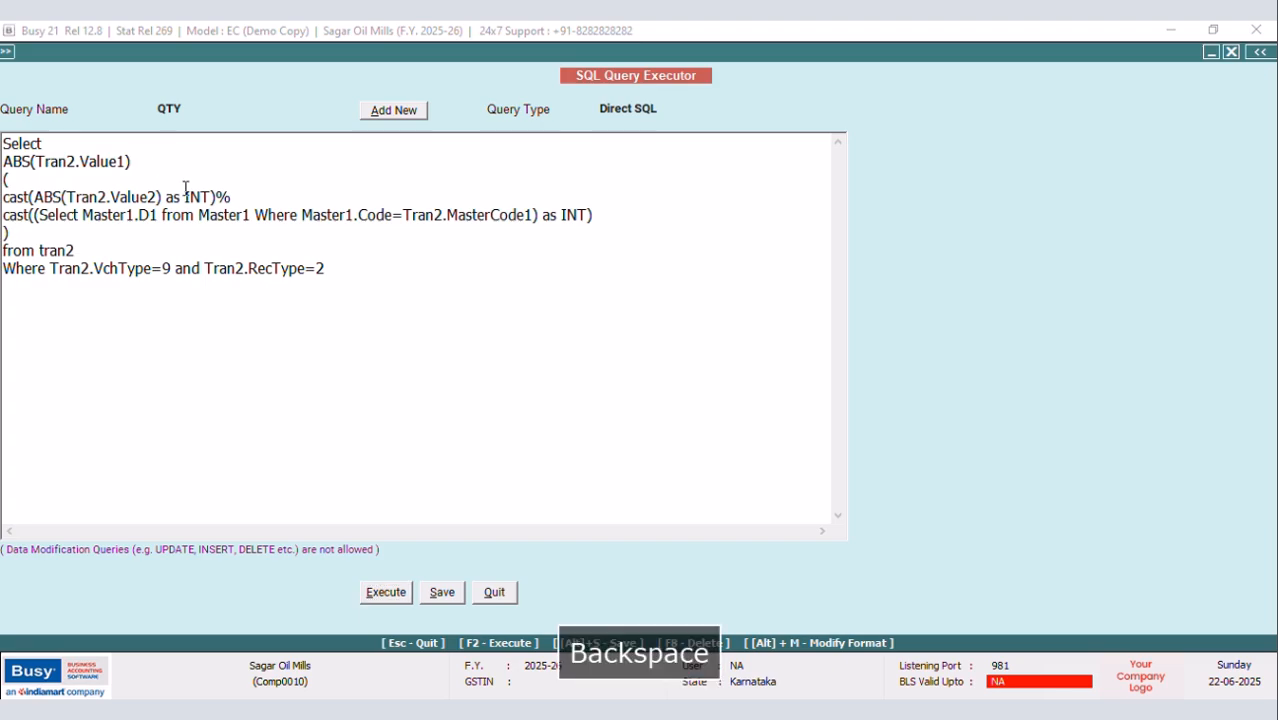
text(,)
click(378, 594)
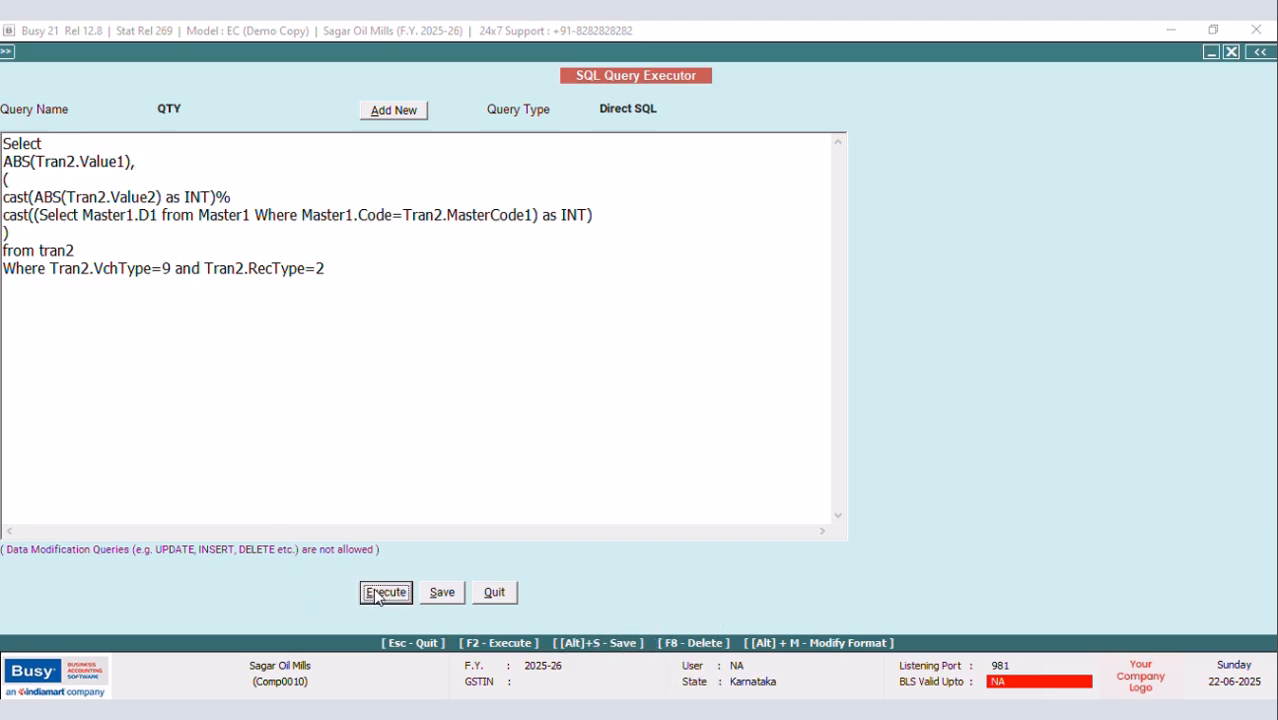
click(752, 407)
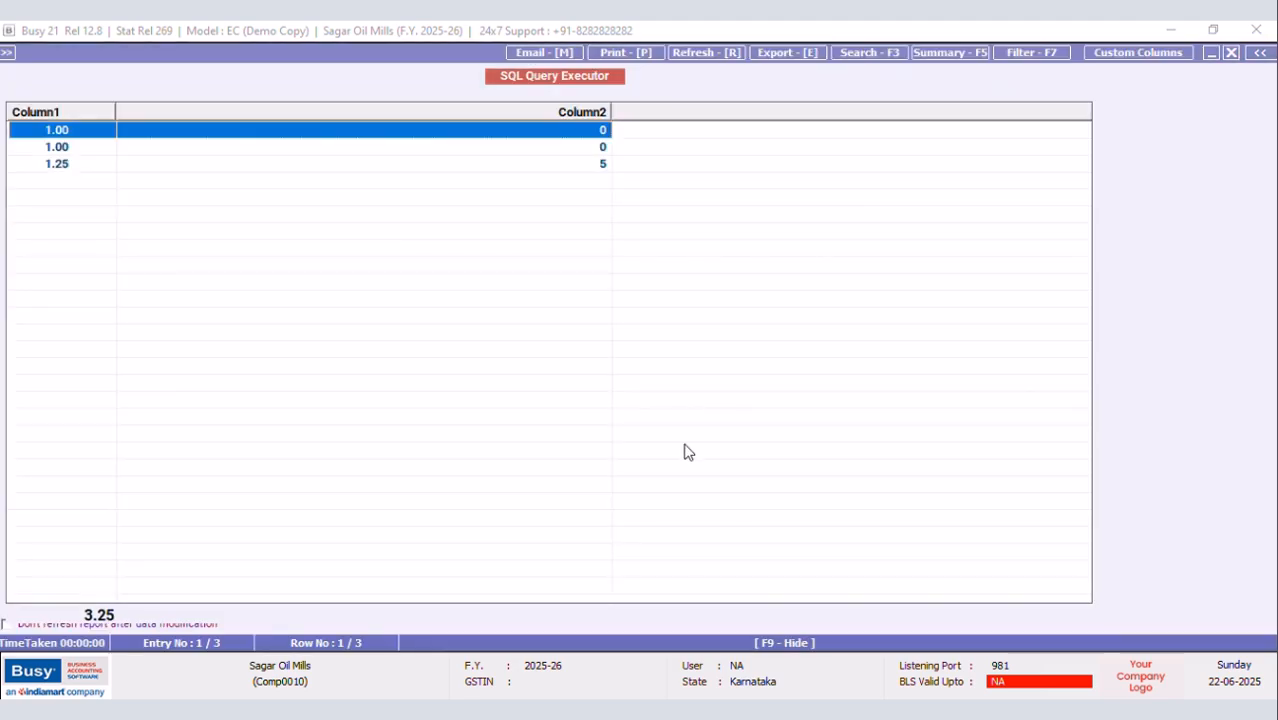
click(1231, 53)
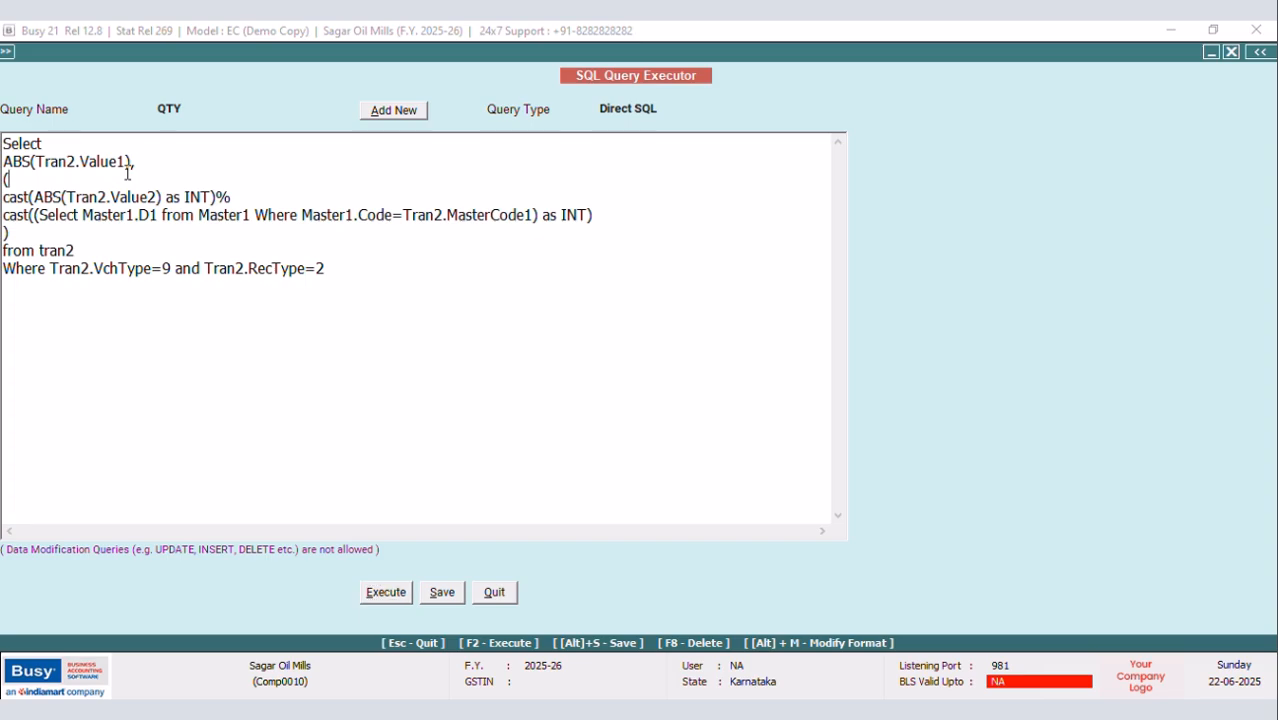
Change Value1 to Value2, save the QTY query, and run it again
key(BackSpace)
text(2)
click(428, 596)
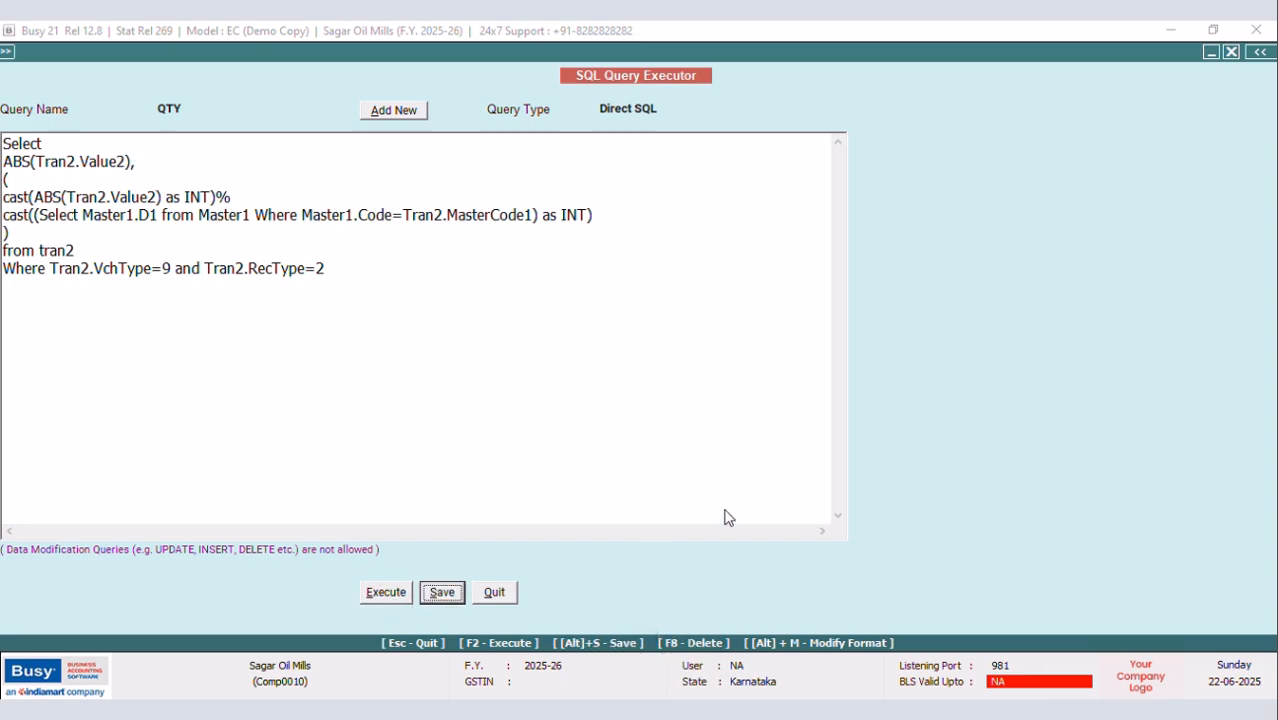
click(750, 406)
click(386, 594)
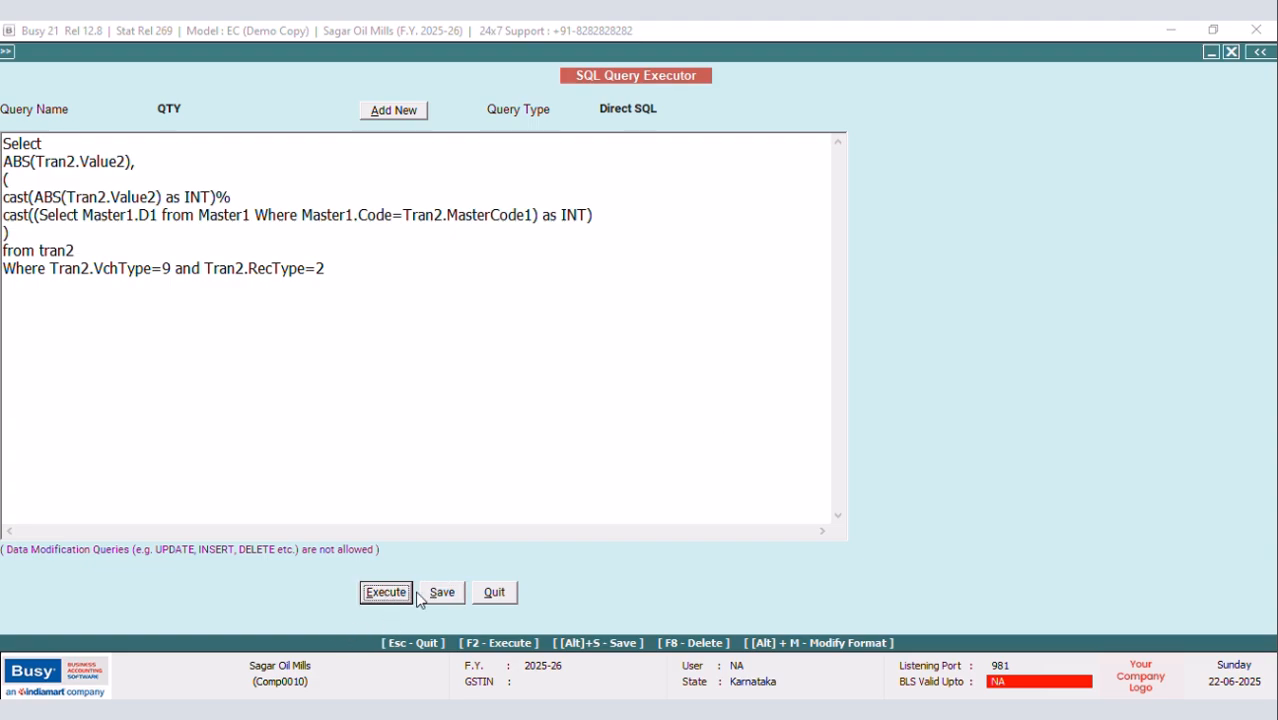
click(750, 406)
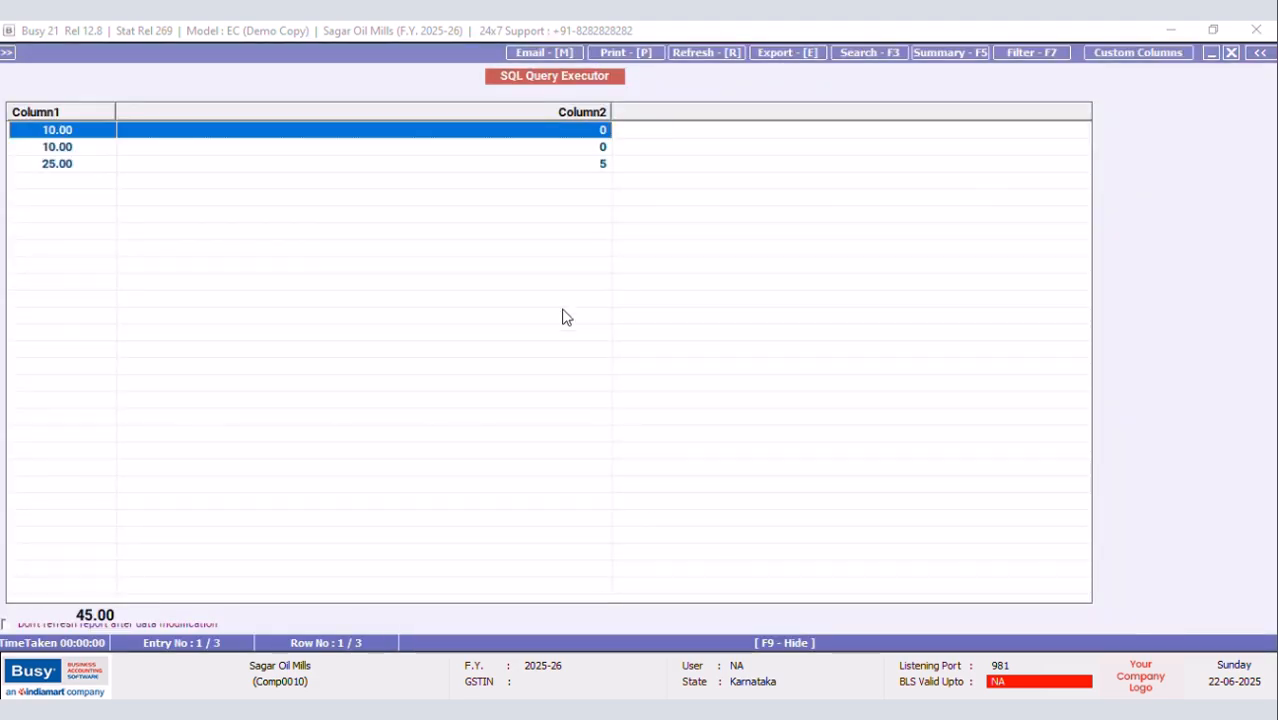
click(1232, 53)
Swap the trailing comma for a minus on its own line and run the subtraction
click(175, 162)
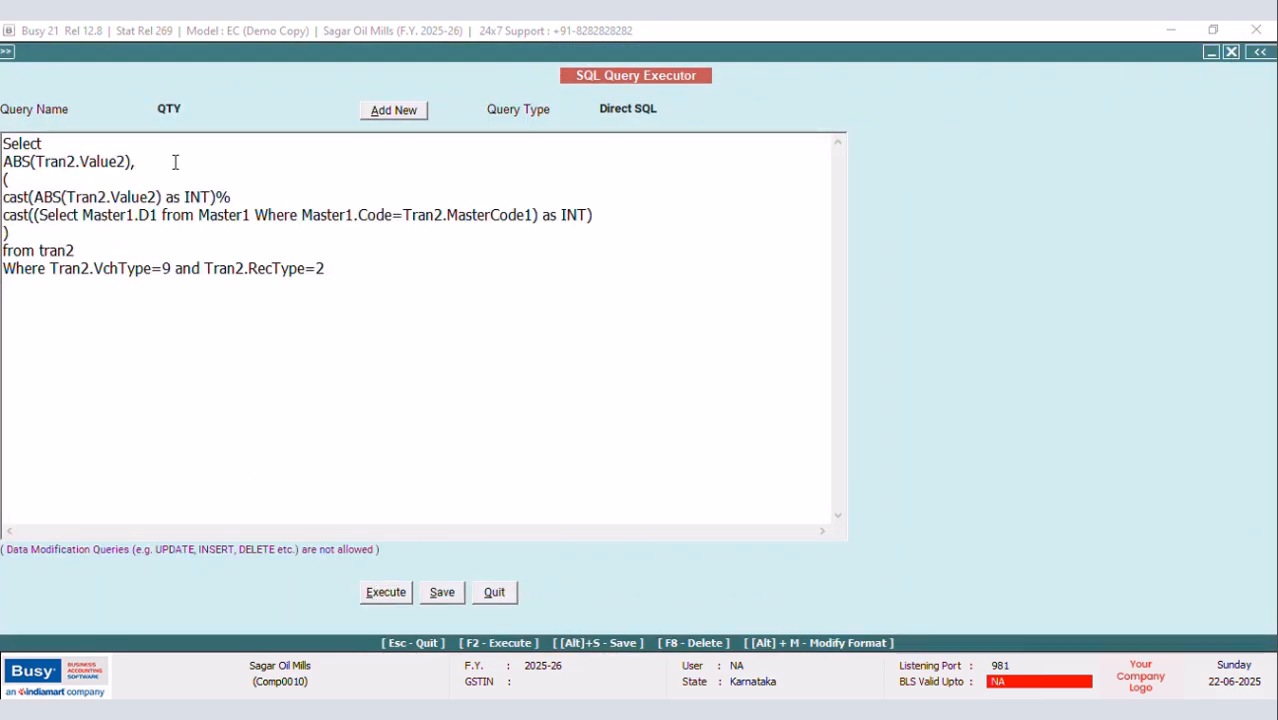
key(BackSpace)
key(Return)
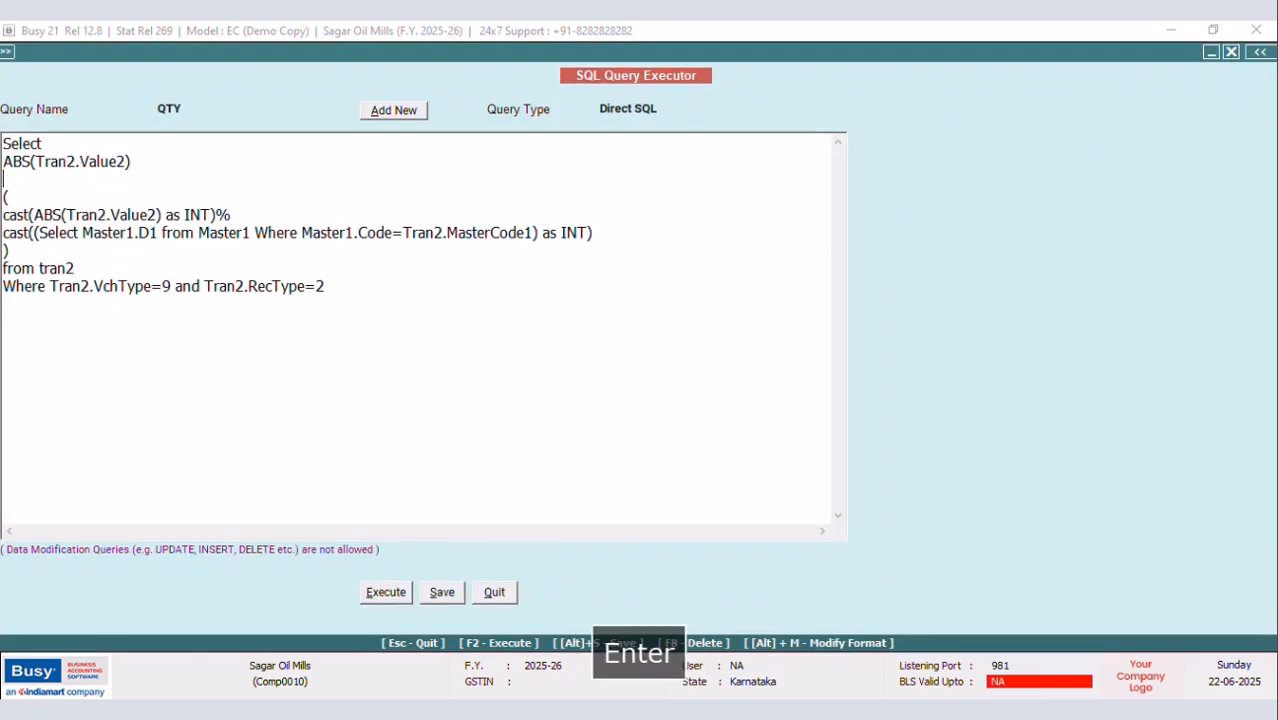
text(-)
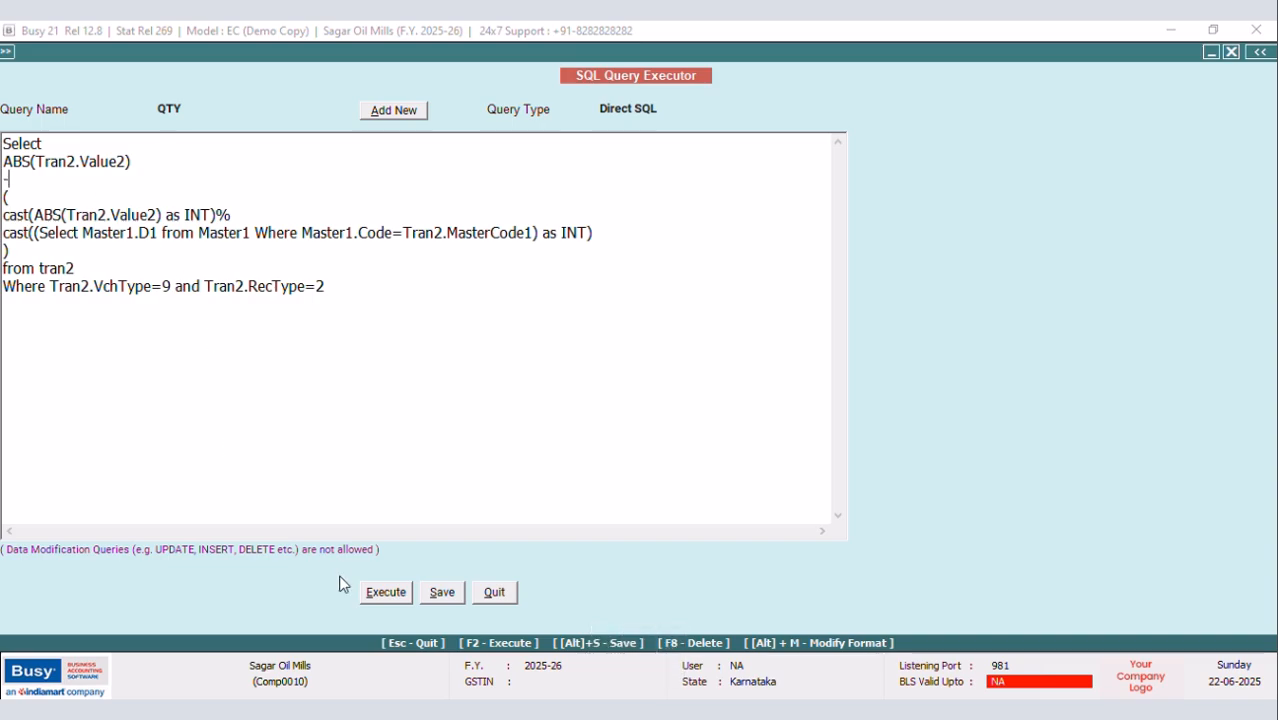
click(384, 594)
click(750, 406)
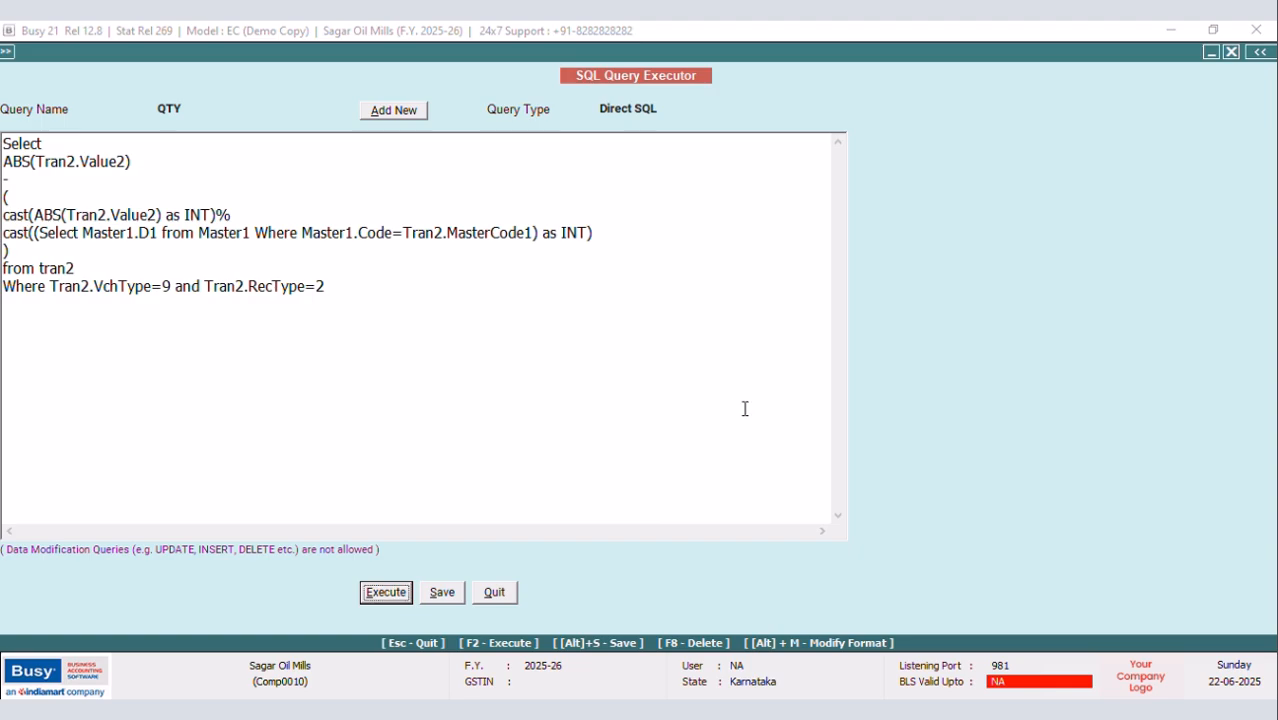
Wrap the QTY expression in parentheses and run it, returning 10, 10 and 20
click(1232, 58)
click(69, 141)
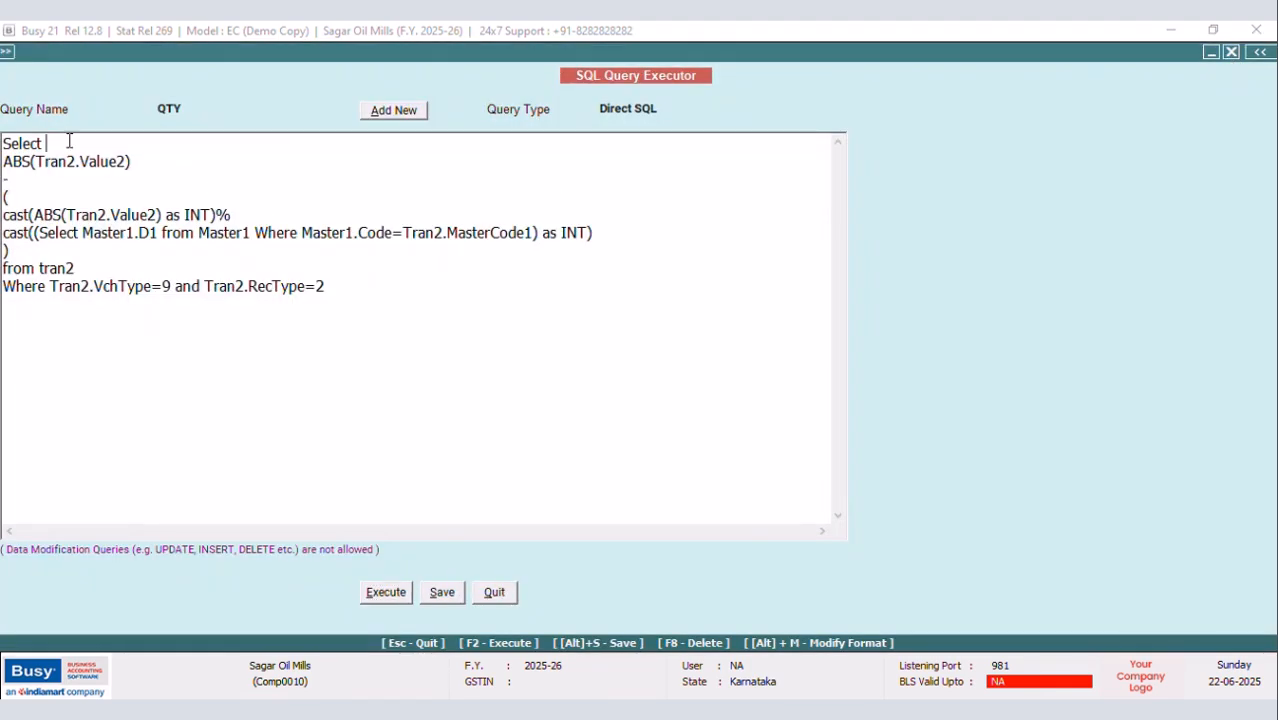
key(Return)
text(()
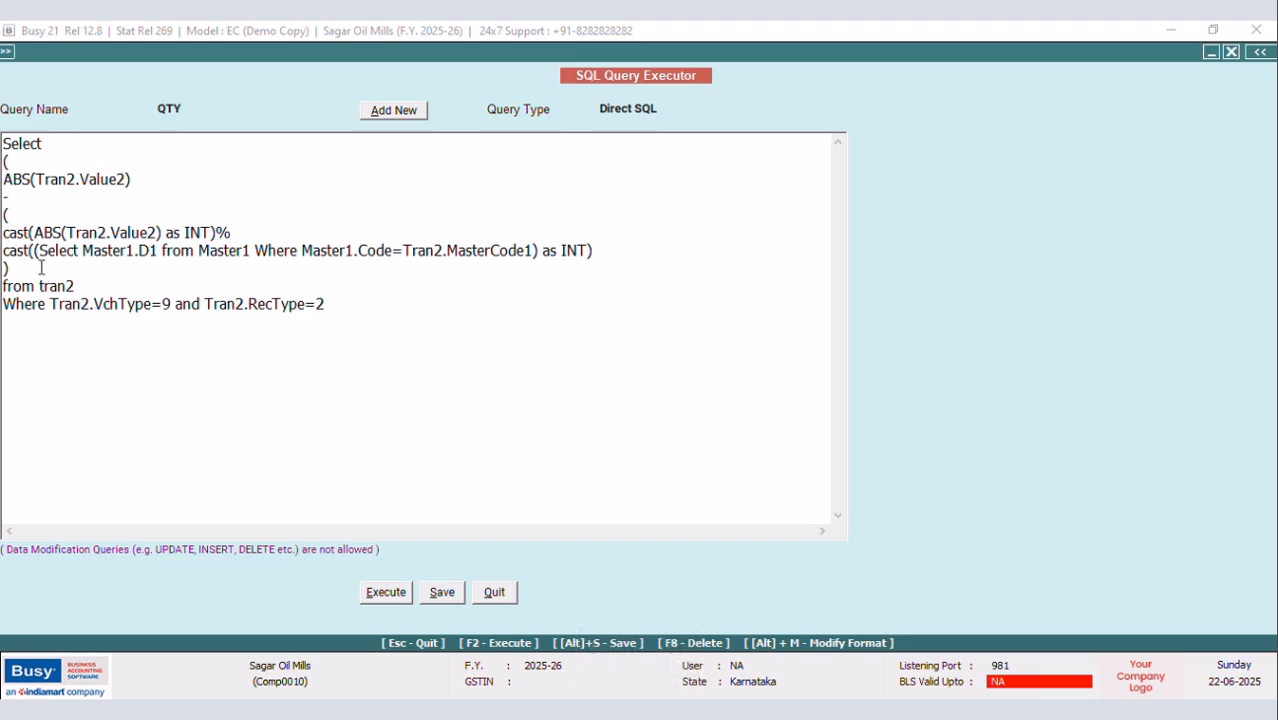
key(Return)
text())
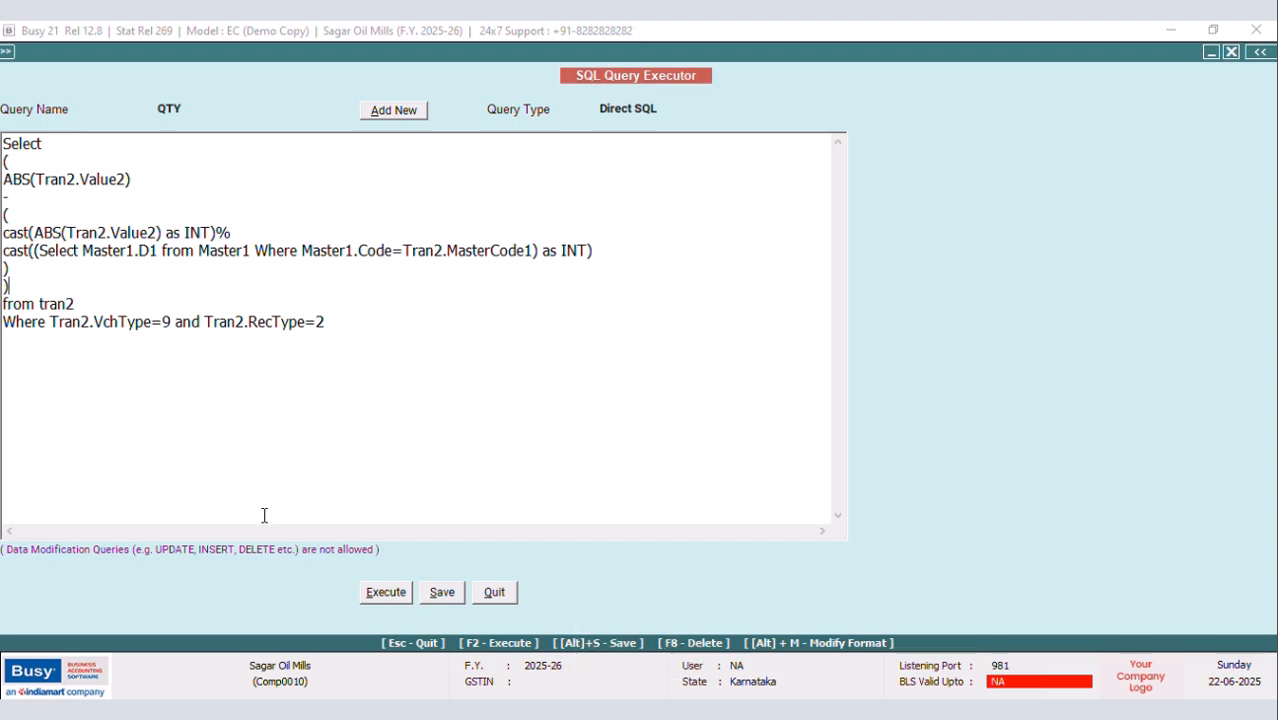
click(388, 594)
click(750, 408)
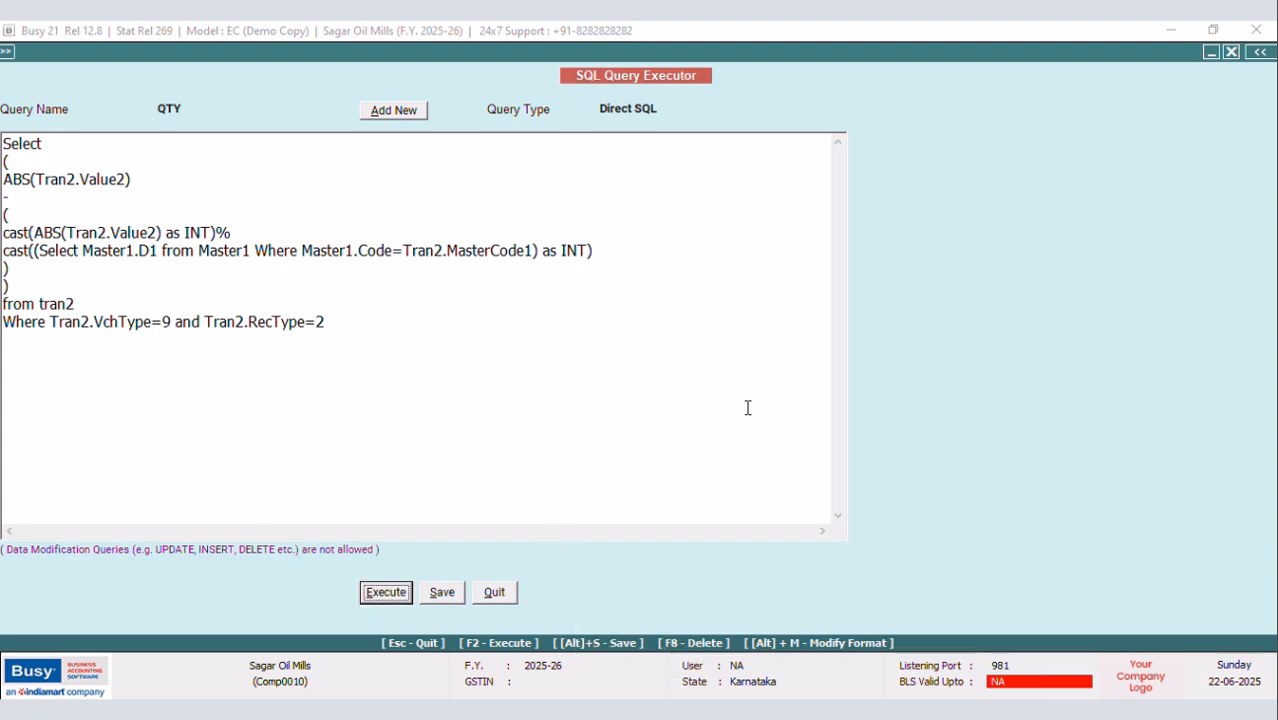
Divide the expression by the copied Master1.D1 conversion-factor subquery, giving 1.00 per row
click(1231, 52)
drag(8, 251, 602, 258)
right_click(590, 259)
click(639, 320)
click(63, 289)
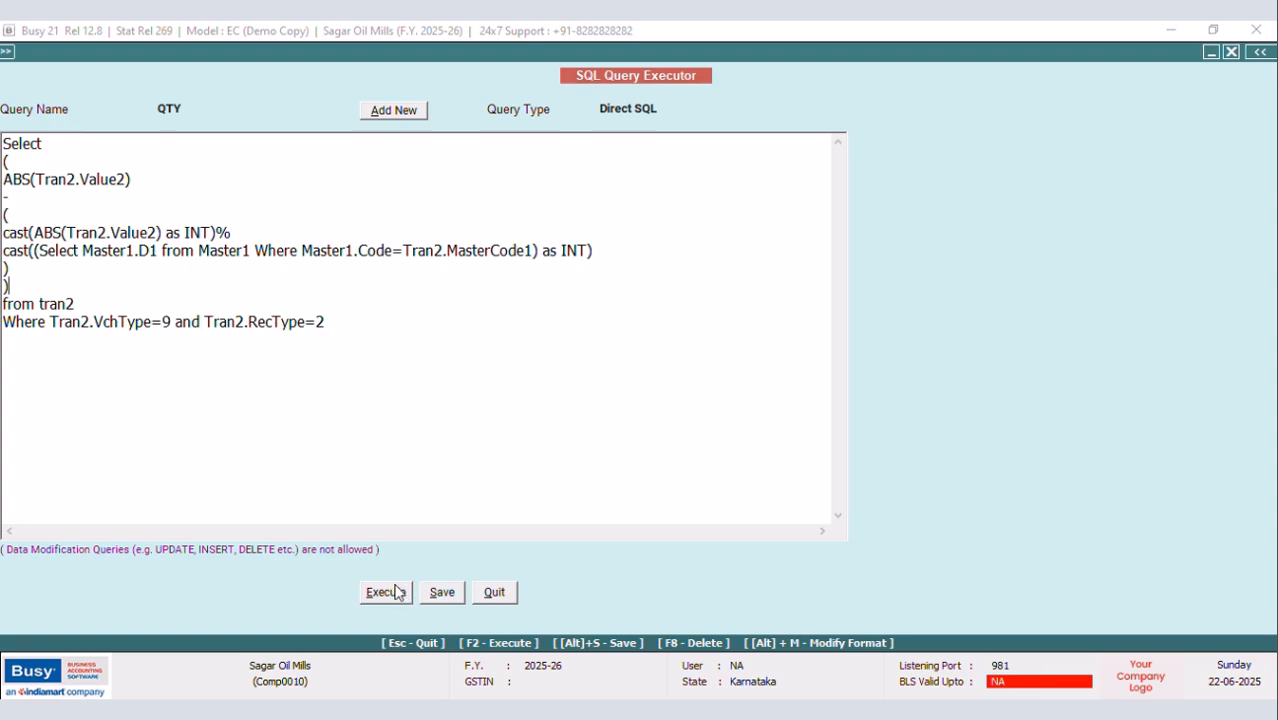
text(/)
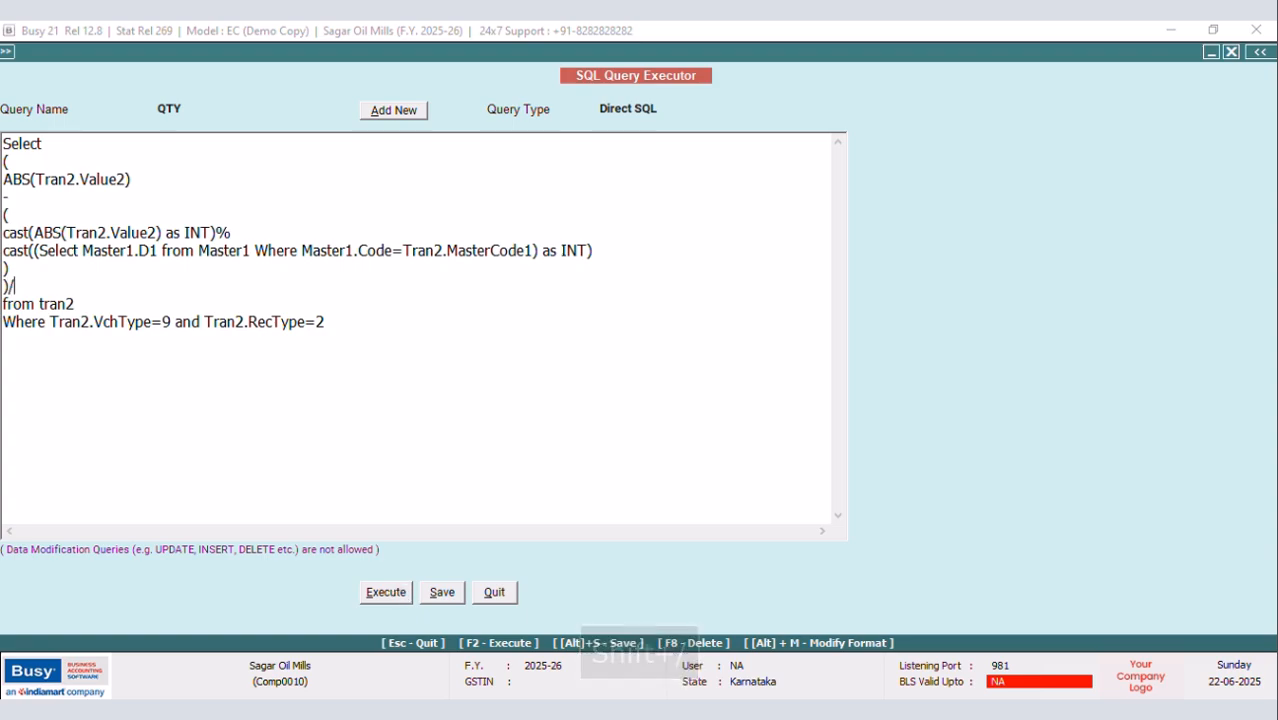
key(ctrl+v)
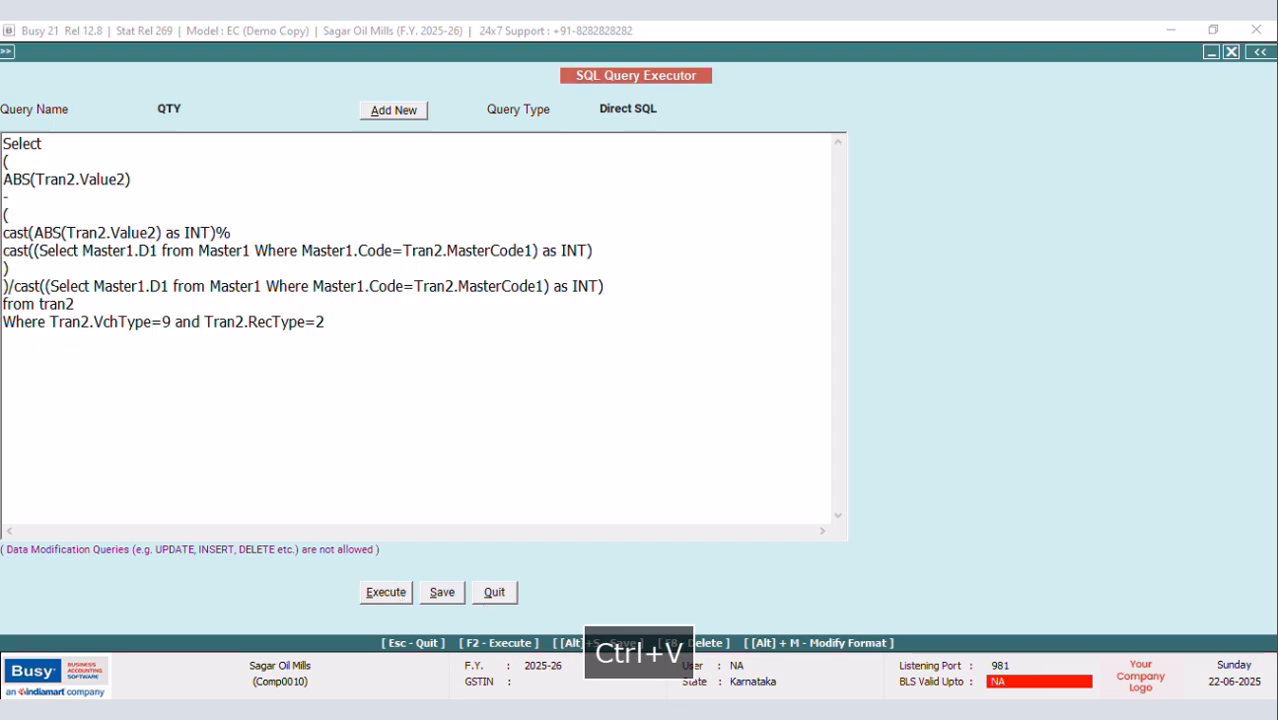
click(390, 592)
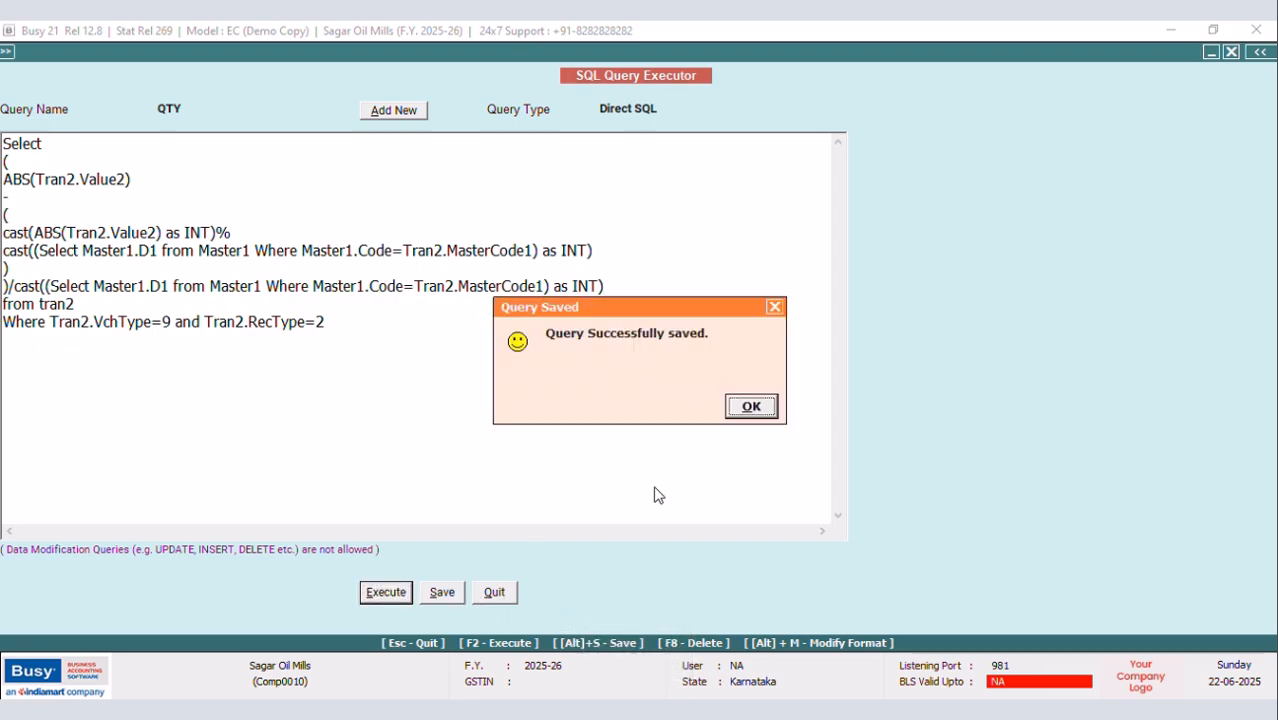
click(748, 406)
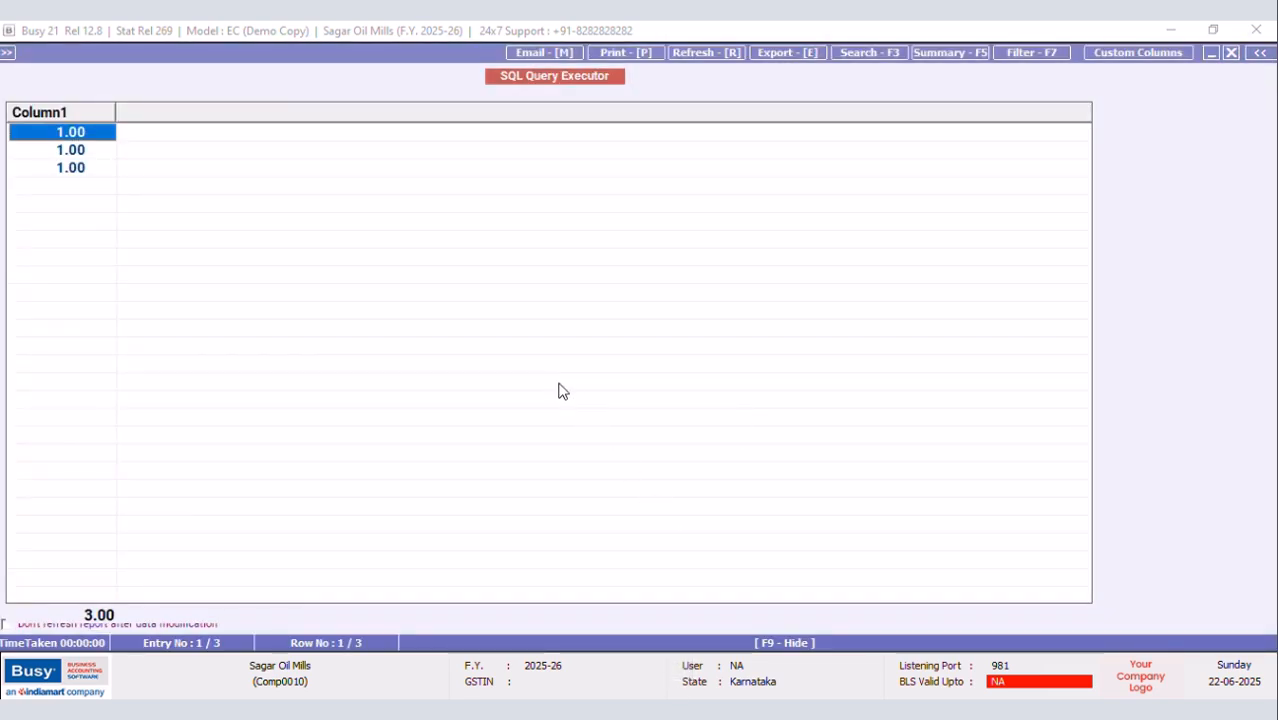
Save the QTY query
key(Escape)
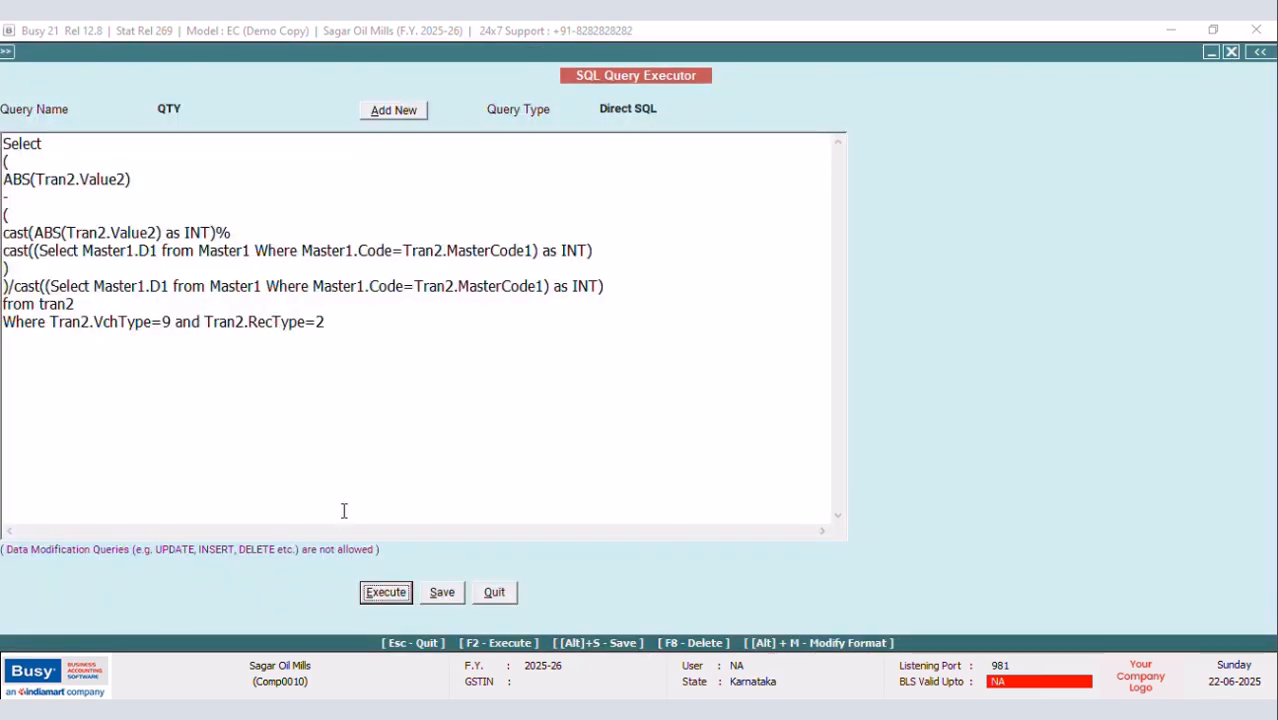
click(451, 597)
click(752, 408)
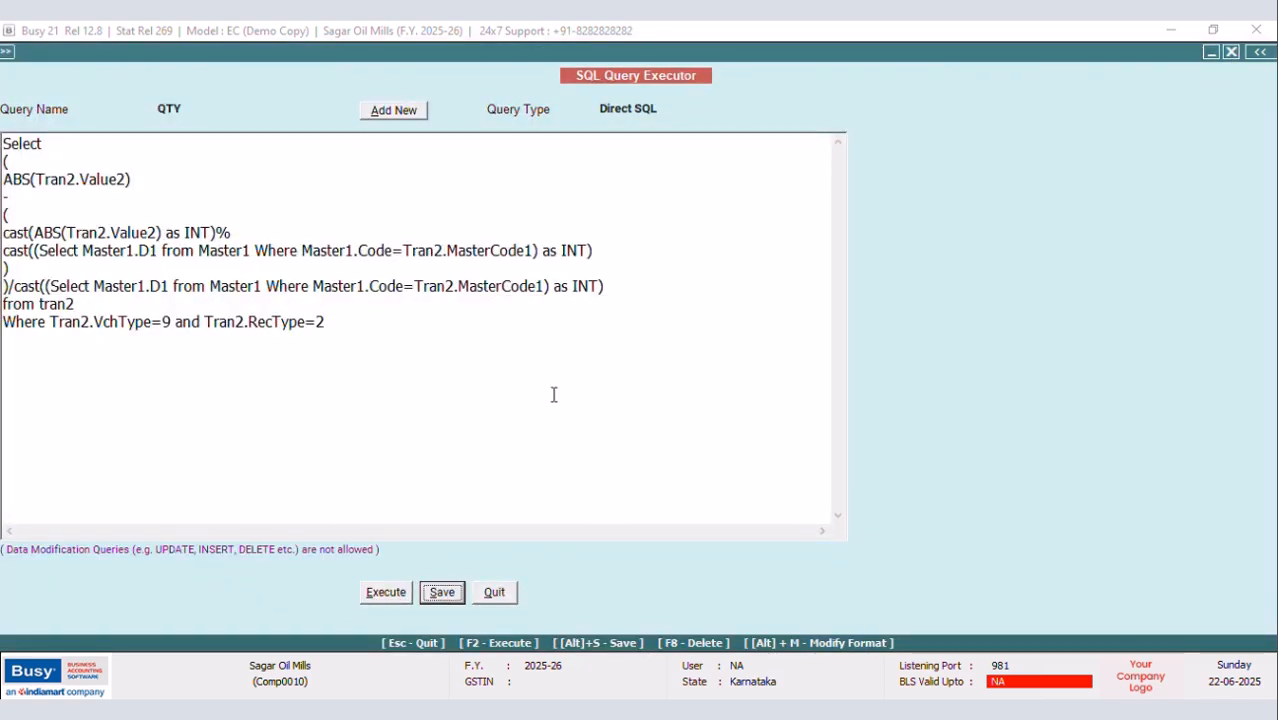
click(50, 321)
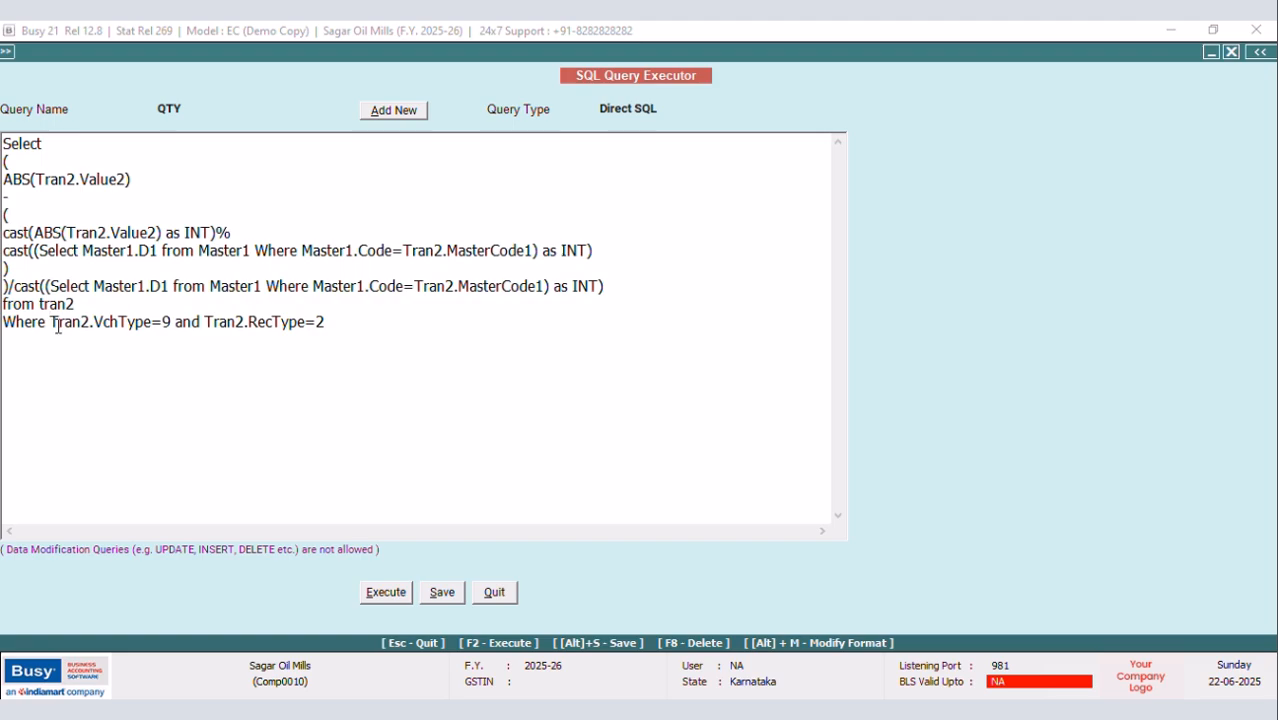
click(194, 109)
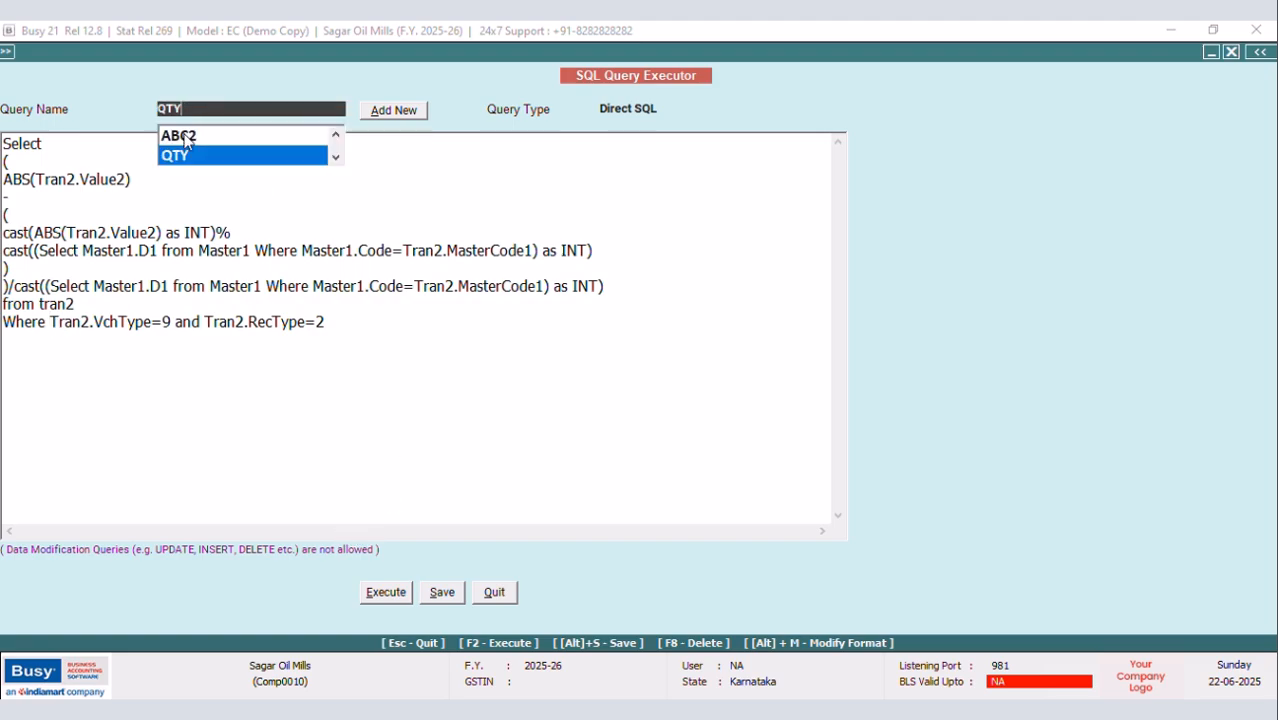
Copy the per-item WHERE clause from the ABC2 query
click(180, 136)
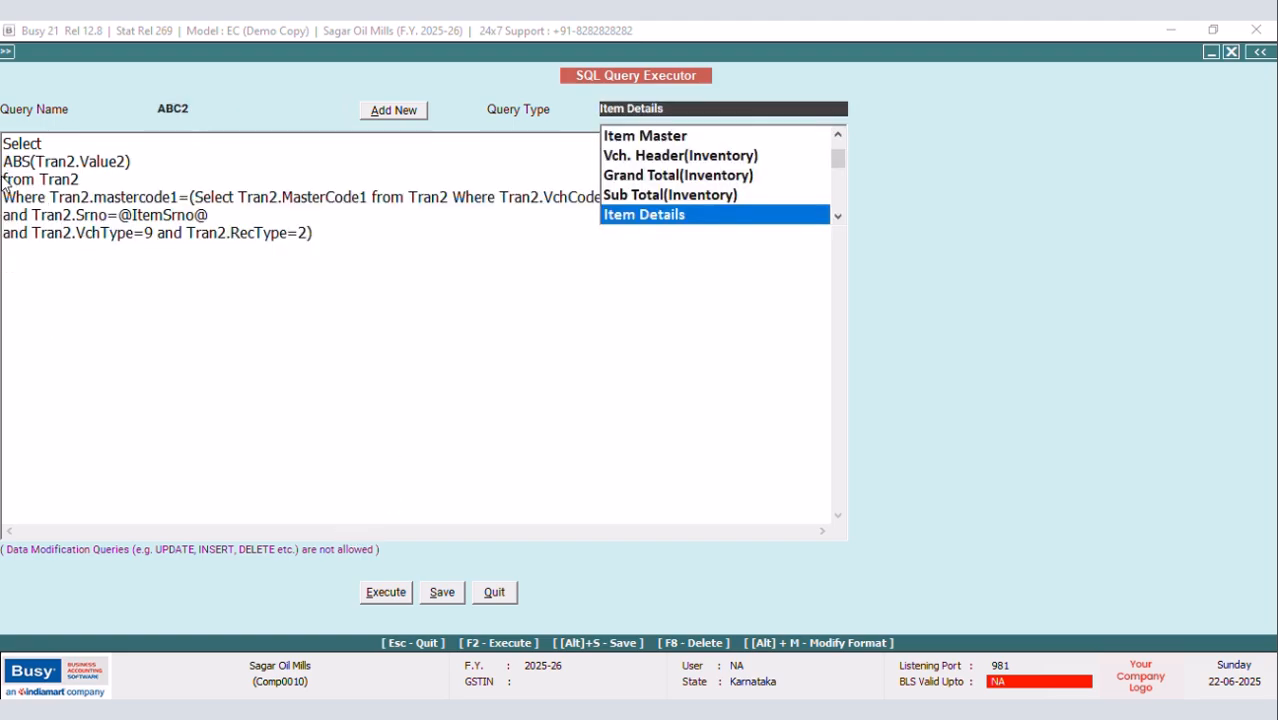
drag(7, 180, 357, 237)
right_click(277, 235)
click(300, 295)
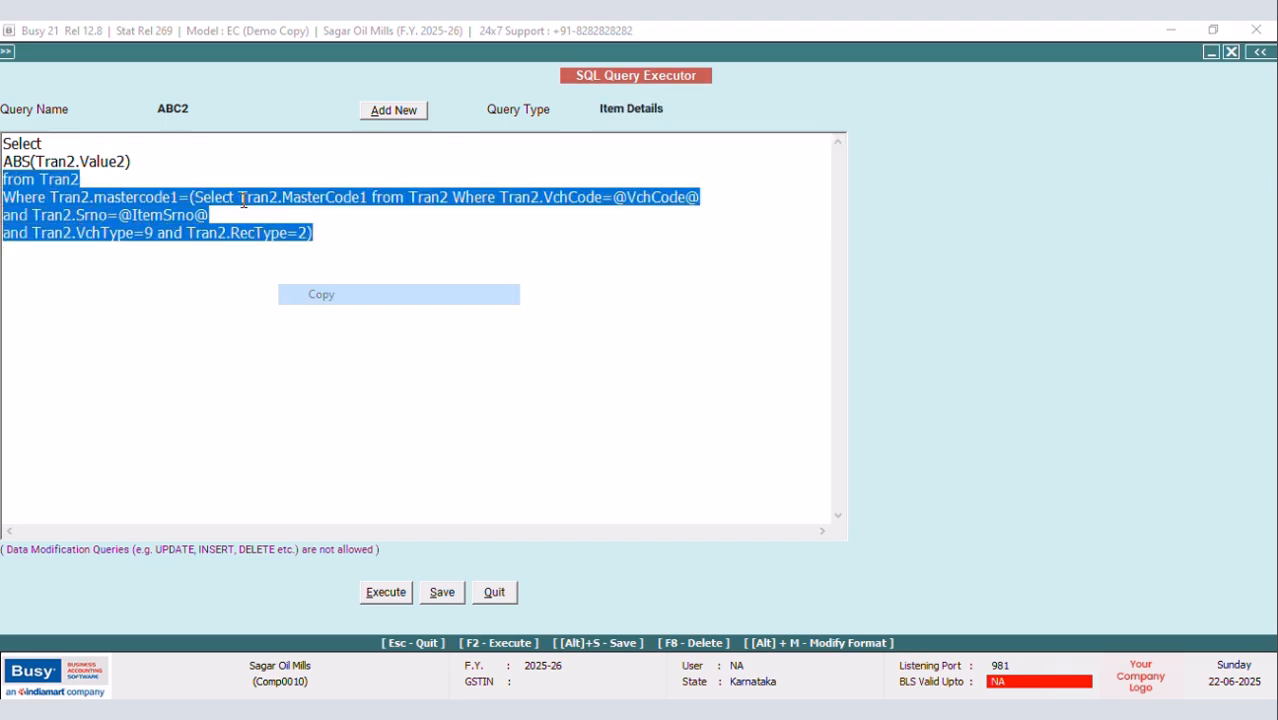
Load QTY and replace its final FROM and WHERE lines with the copied clause
click(193, 109)
click(183, 158)
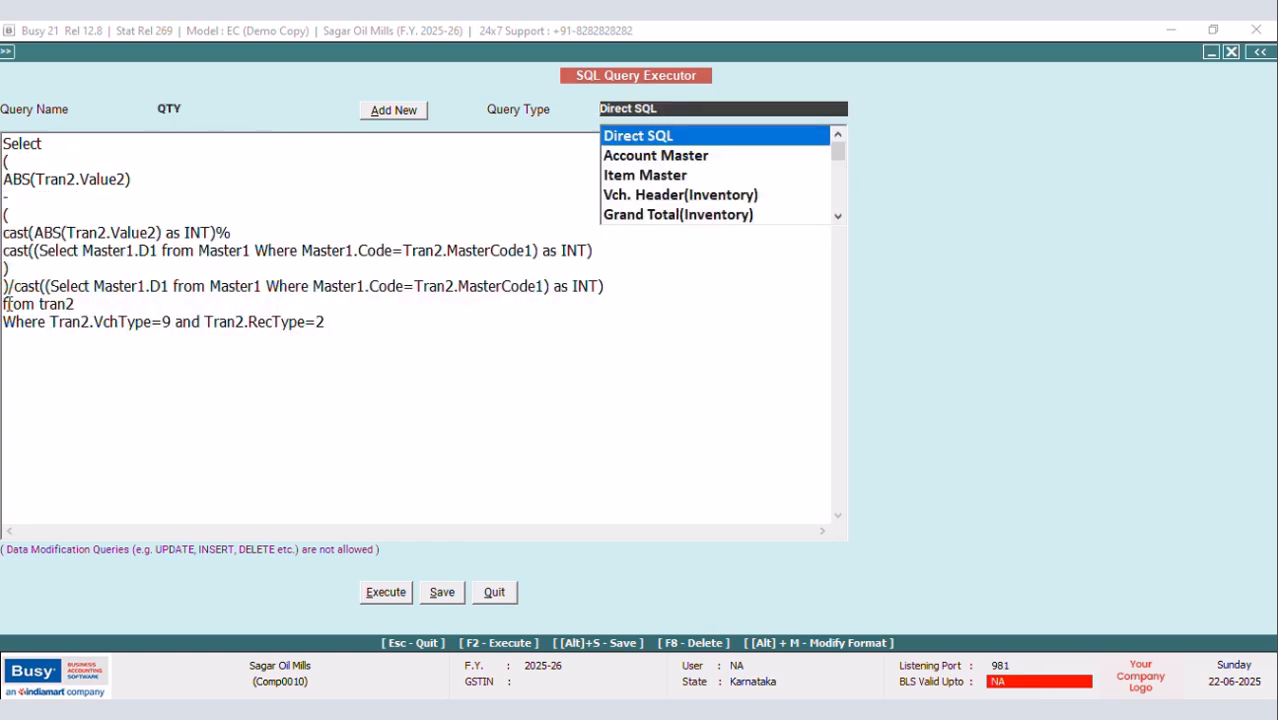
click(5, 305)
drag(4, 304, 418, 348)
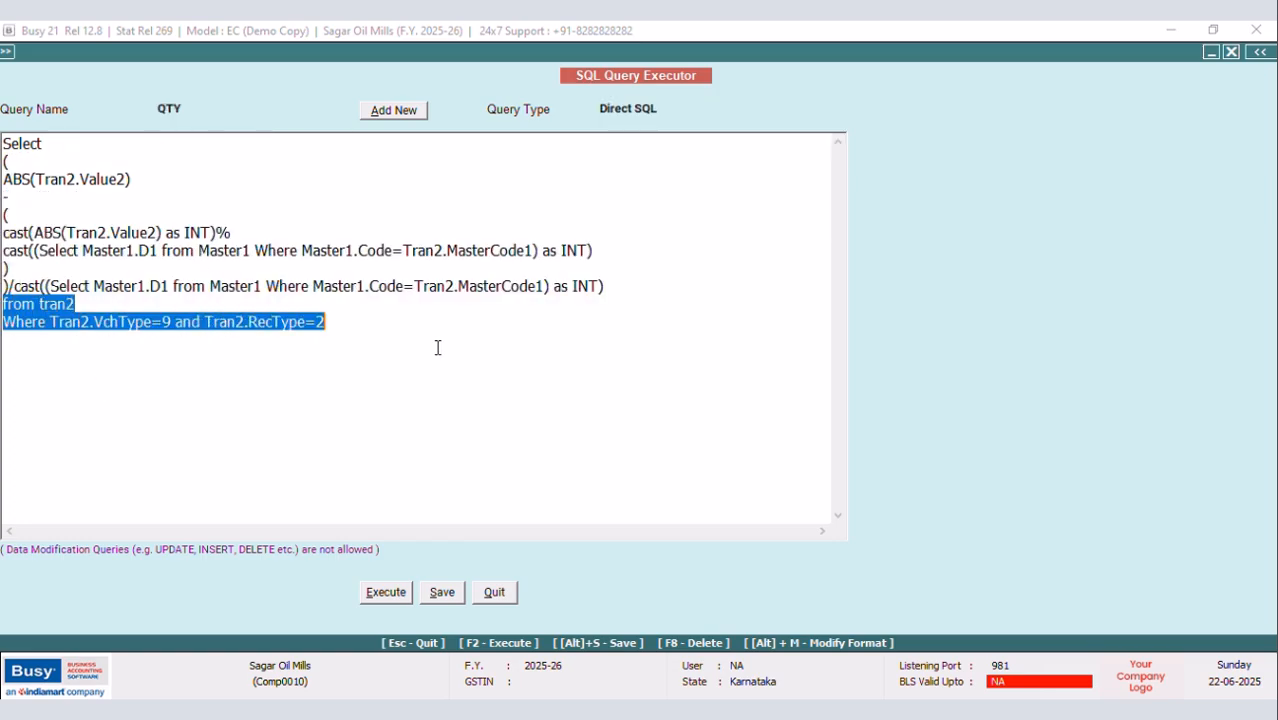
right_click(313, 337)
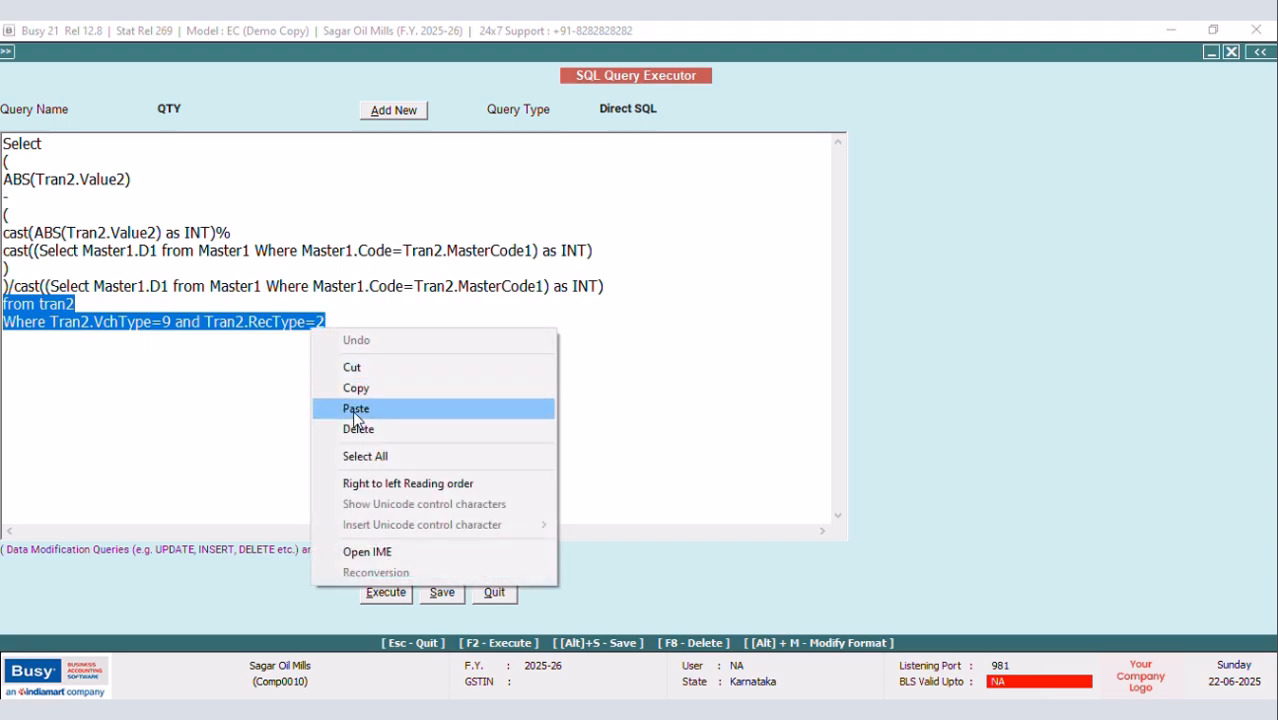
click(355, 409)
Set QTY's query type to Item Details, save it and leave the editor
click(665, 108)
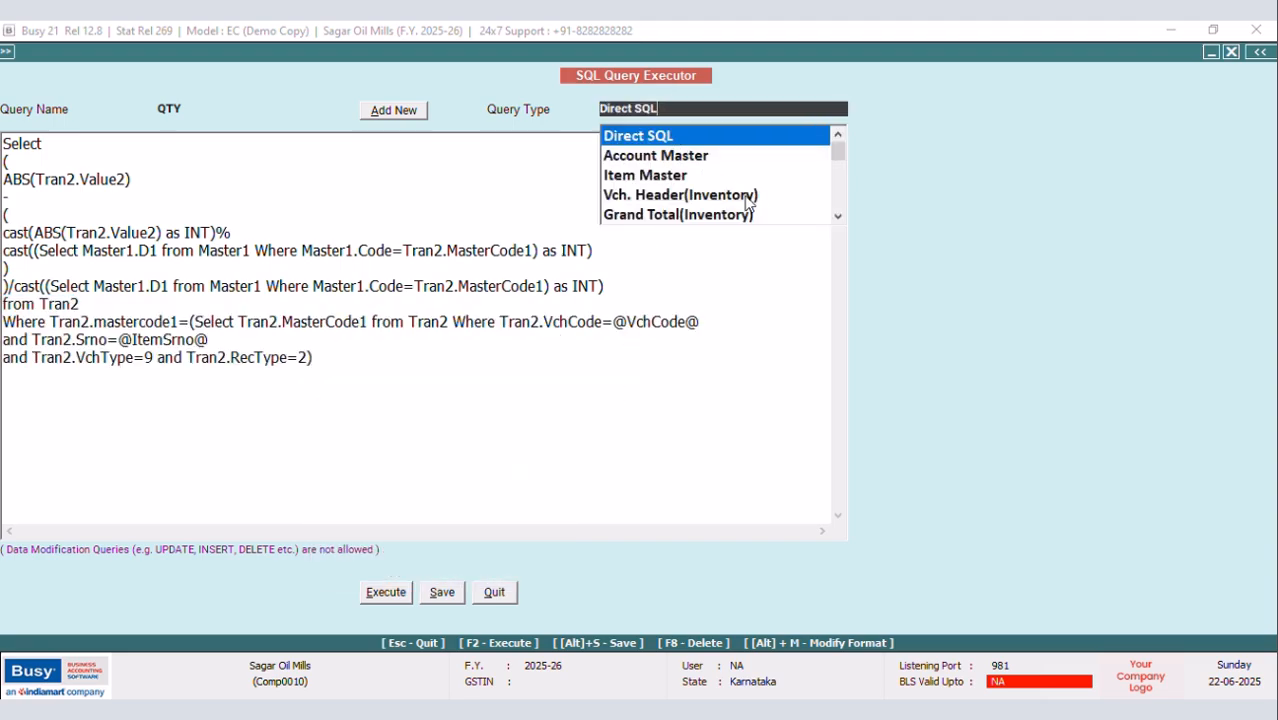
click(837, 219)
click(837, 219)
click(659, 215)
click(441, 592)
click(748, 408)
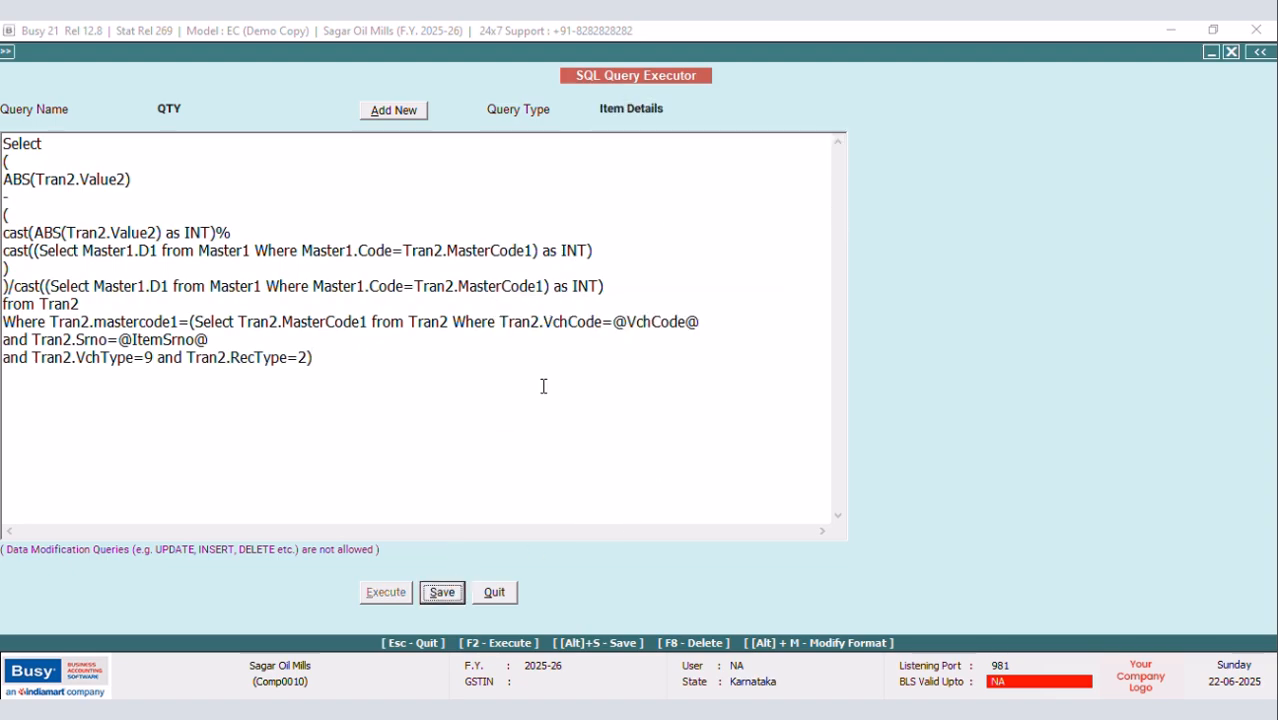
click(494, 594)
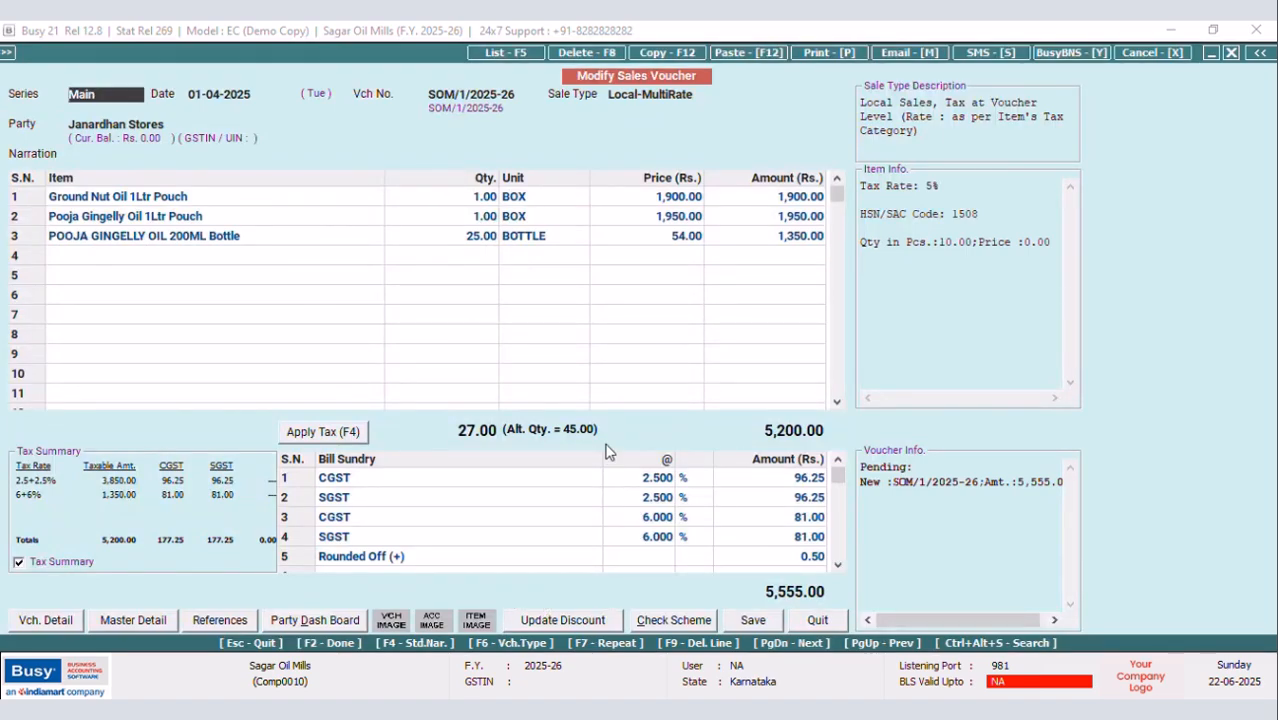
Open the NEW DESIGN Body editor via Invoice / Document Printing (Advanced) configuration
key(ctrl+f)
click(200, 190)
click(102, 292)
click(33, 132)
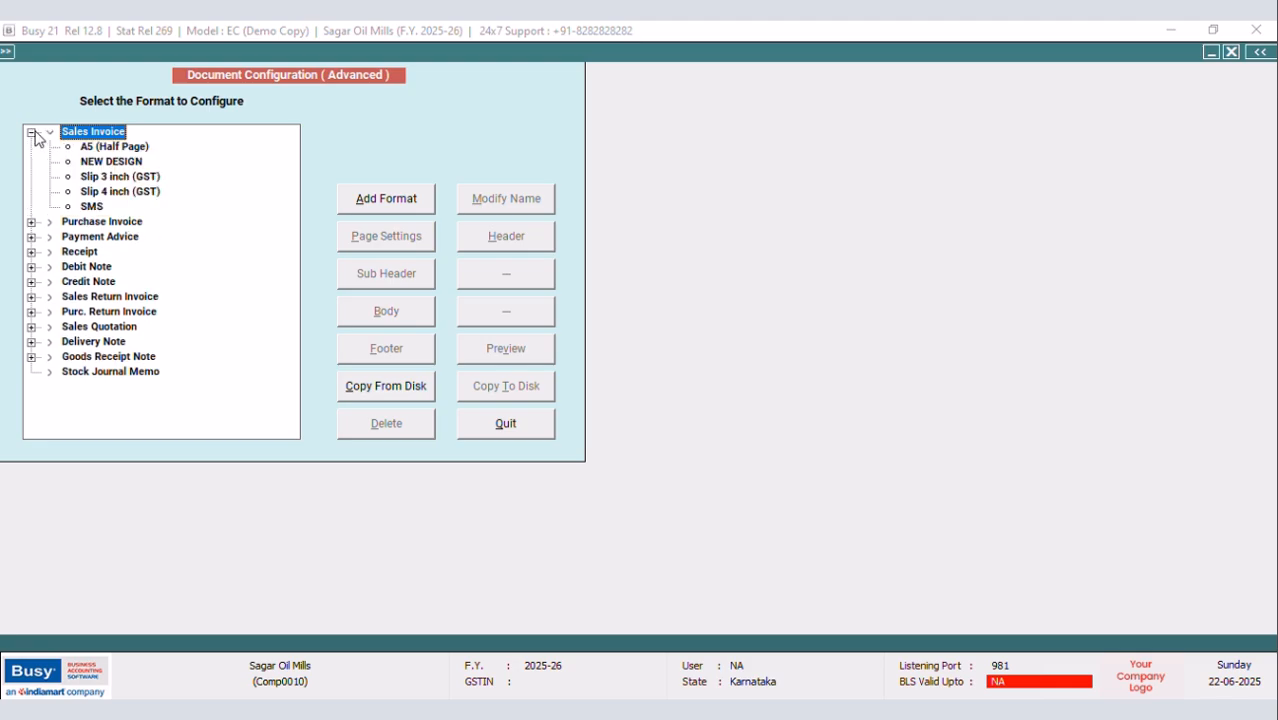
click(108, 162)
click(385, 318)
click(390, 420)
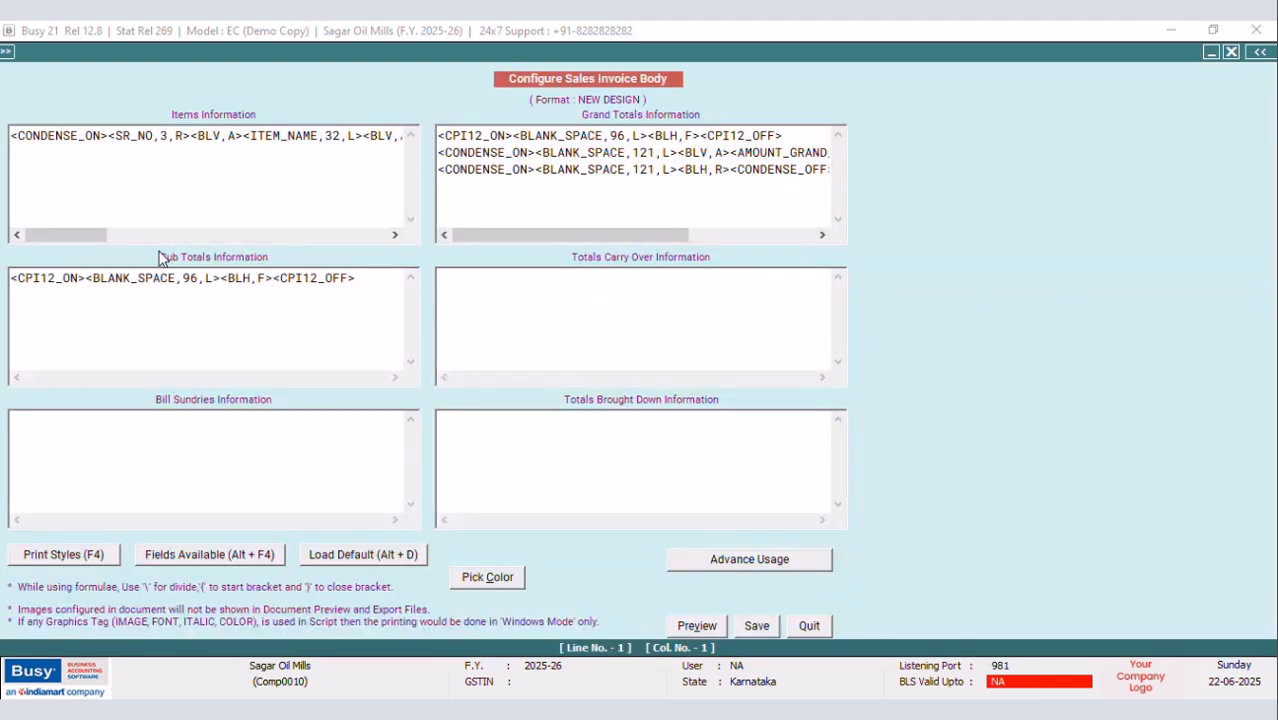
drag(89, 235, 226, 240)
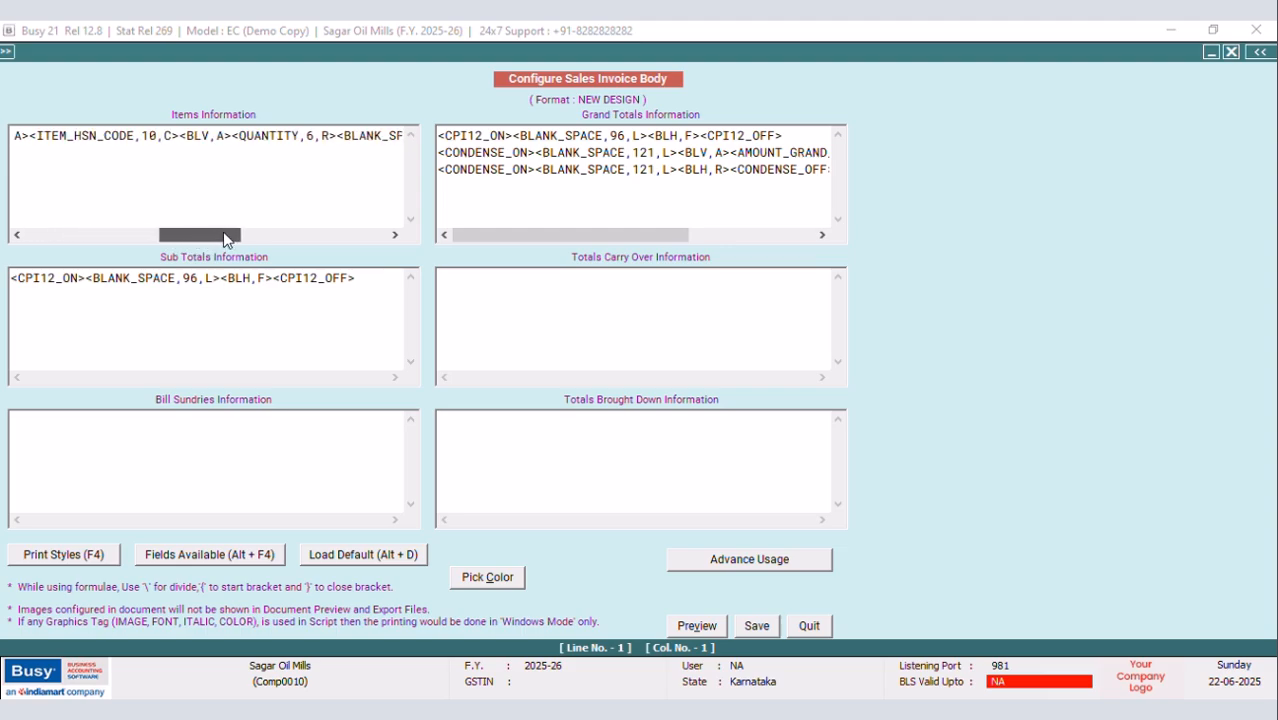
click(338, 135)
drag(211, 237, 294, 218)
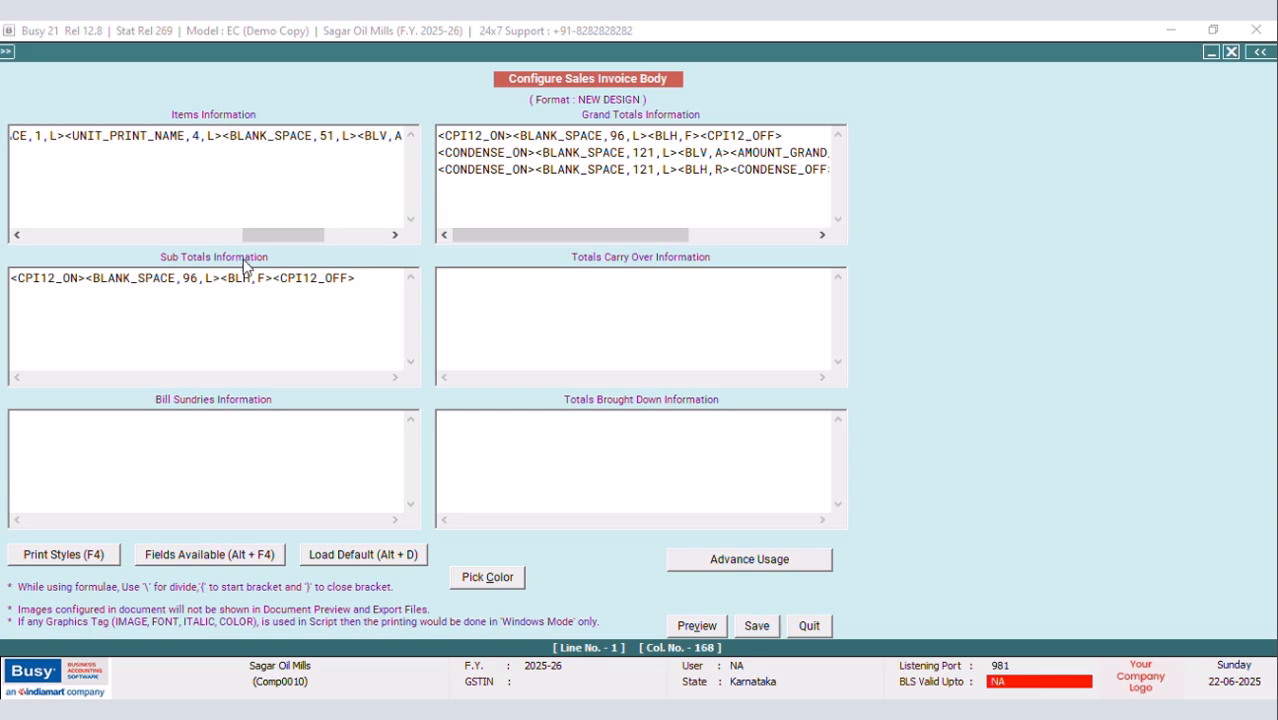
Insert an SQL_QUERY_NUM field in the item line as <SQL_QUERY_NUM,QTY,6.2,R>
key(alt+F4)
double_click(1013, 334)
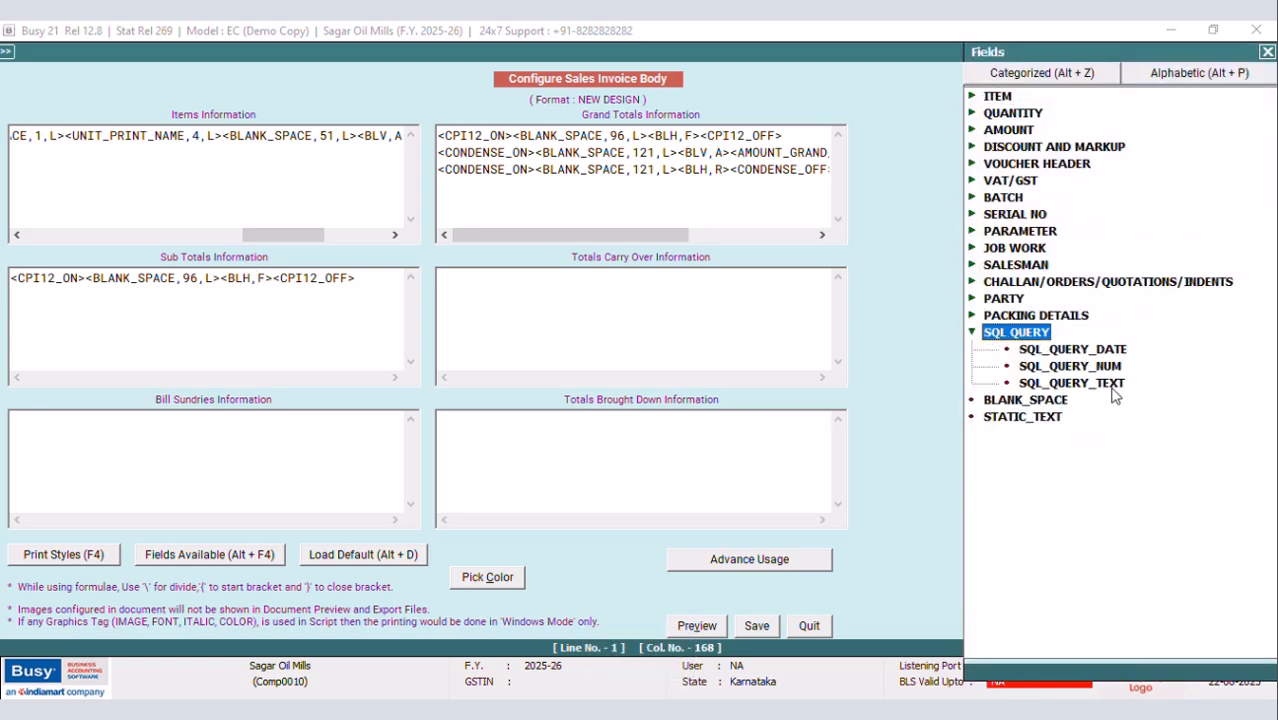
double_click(1100, 366)
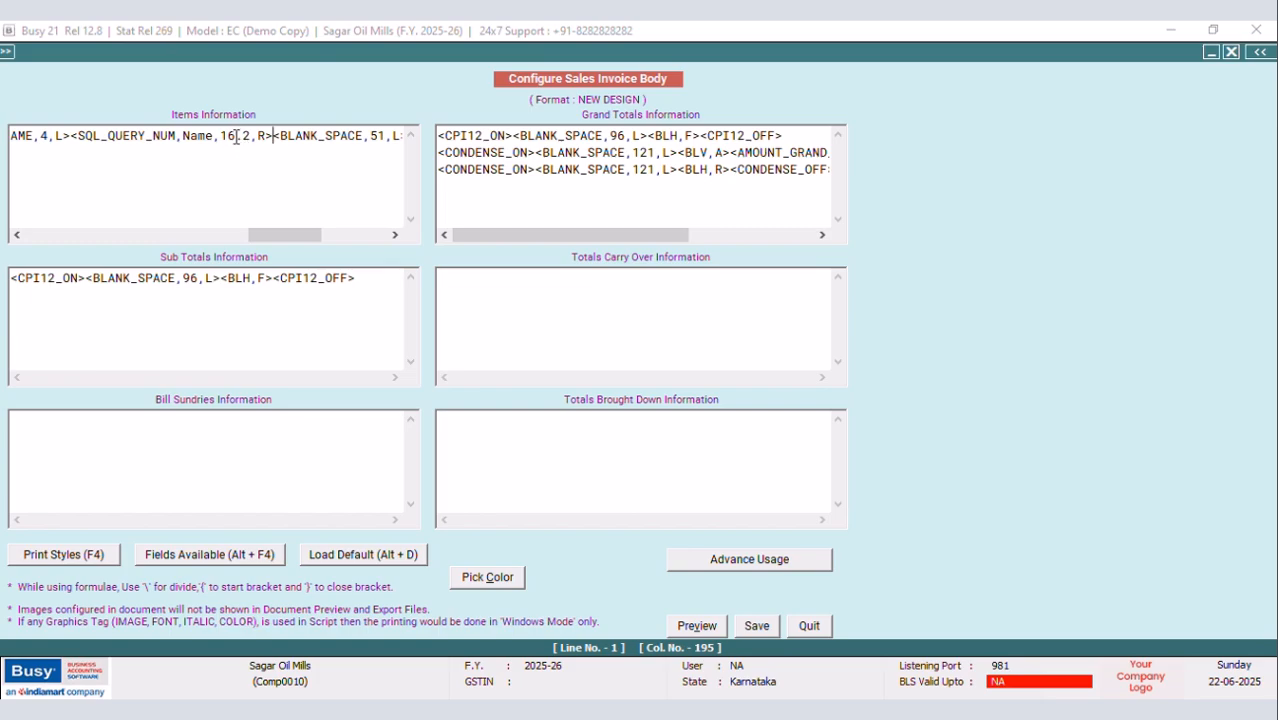
key(BackSpace)
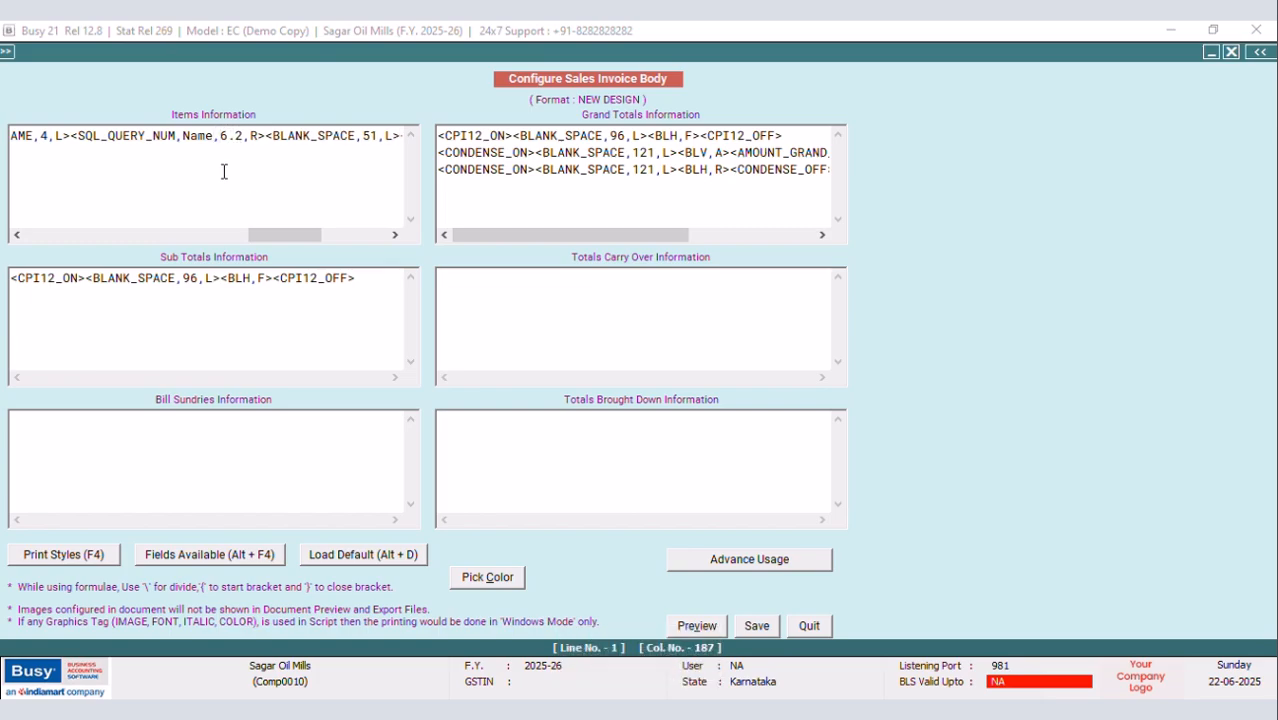
key(BackSpace)
key(BackSpace)
key(BackSpace)
key(BackSpace)
key(Caps_Lock)
text(QTY)
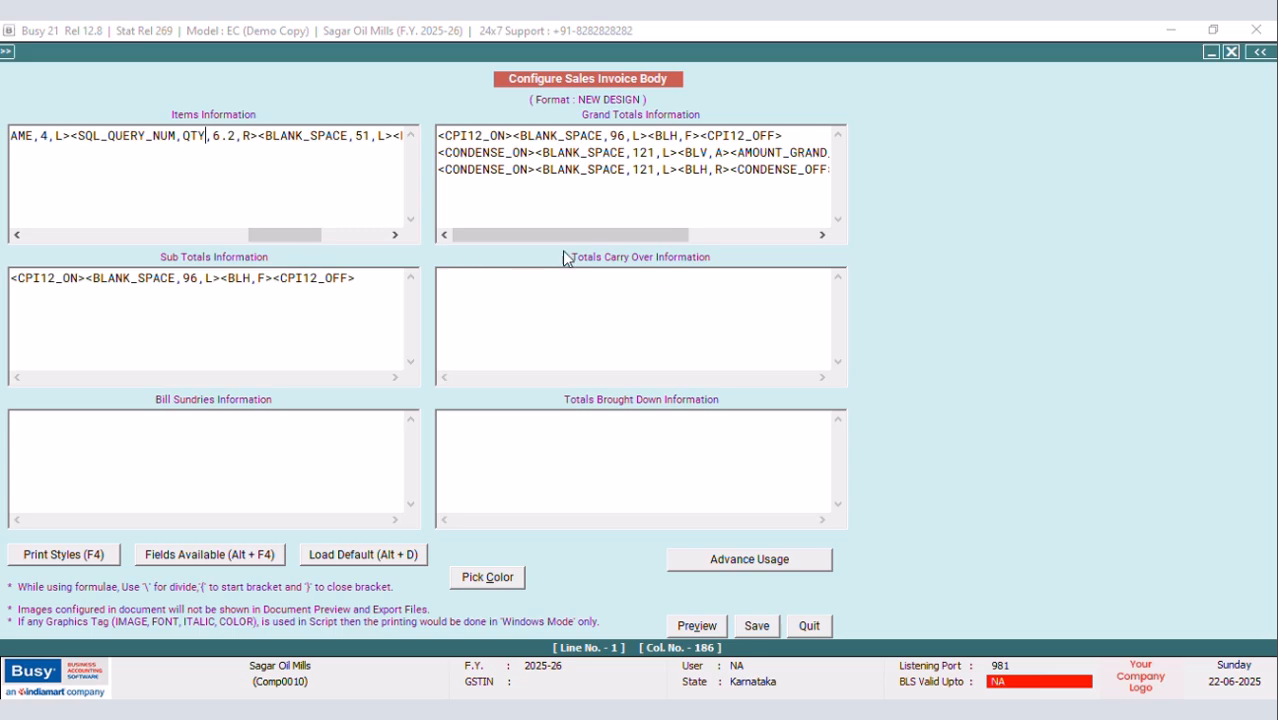
Copy the <BLV,A> separator from Grand Totals and paste it after the QTY field
drag(731, 153, 676, 160)
right_click(699, 157)
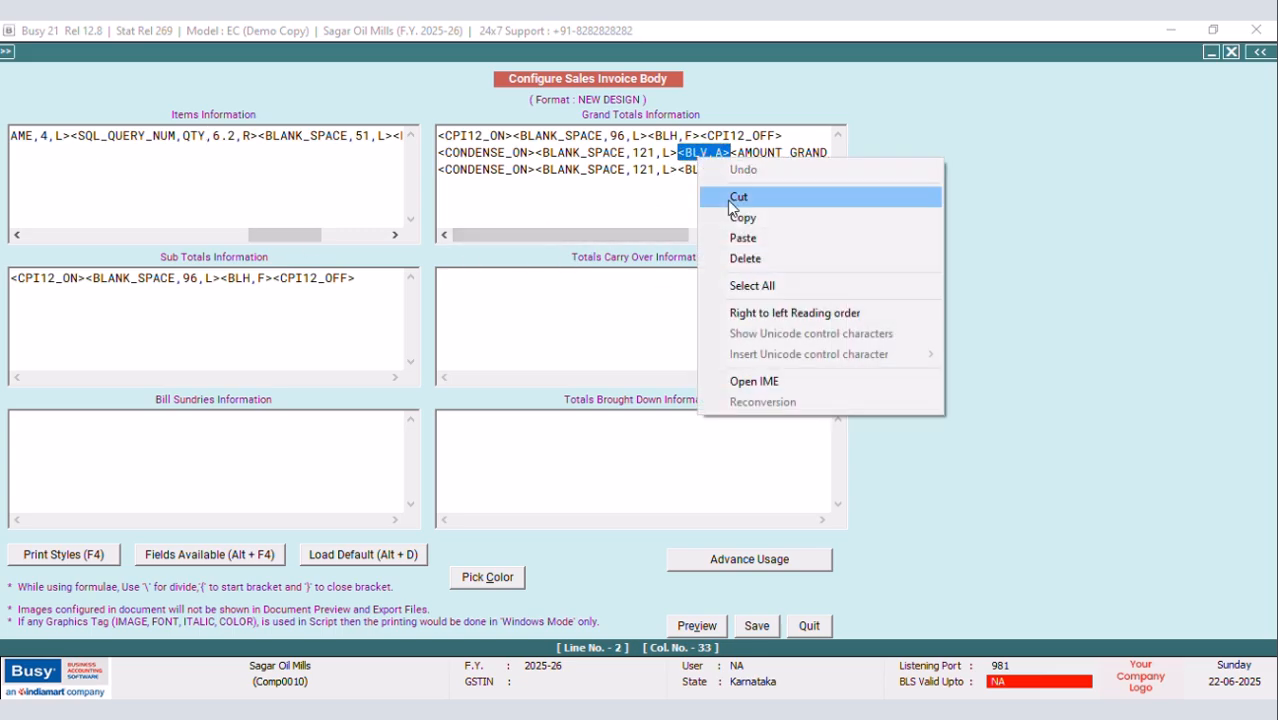
click(737, 215)
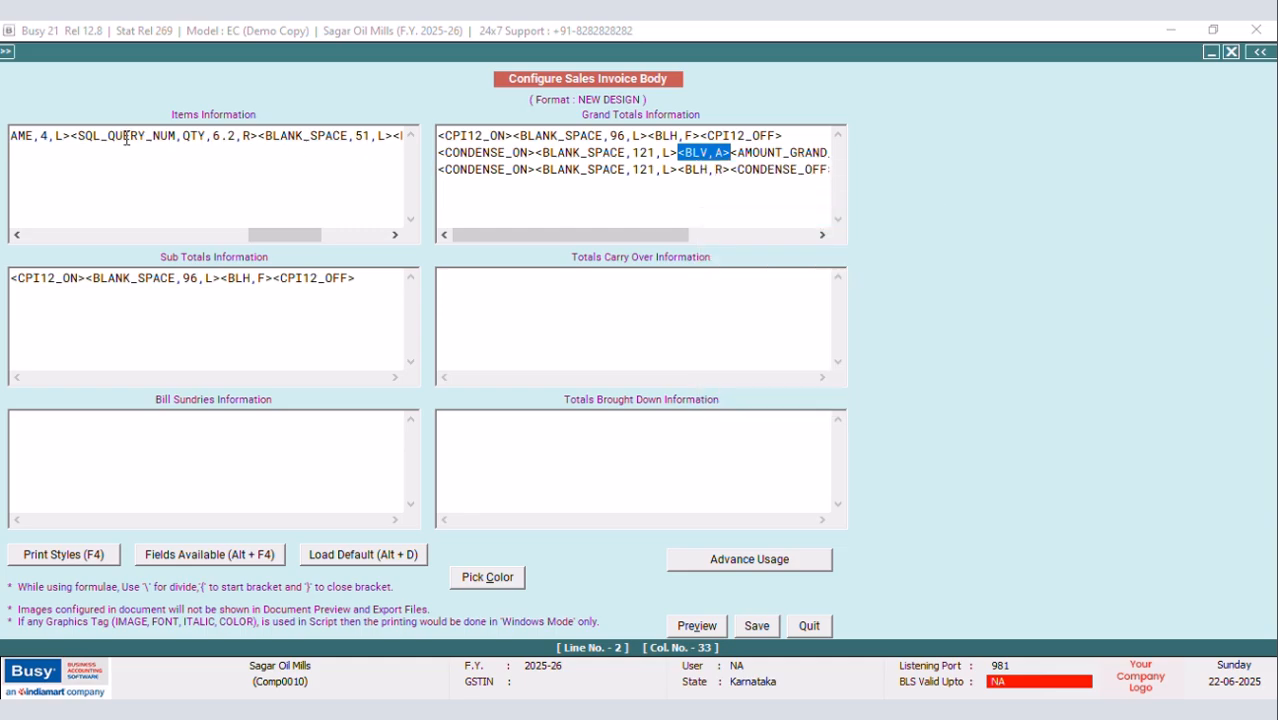
click(69, 135)
right_click(69, 135)
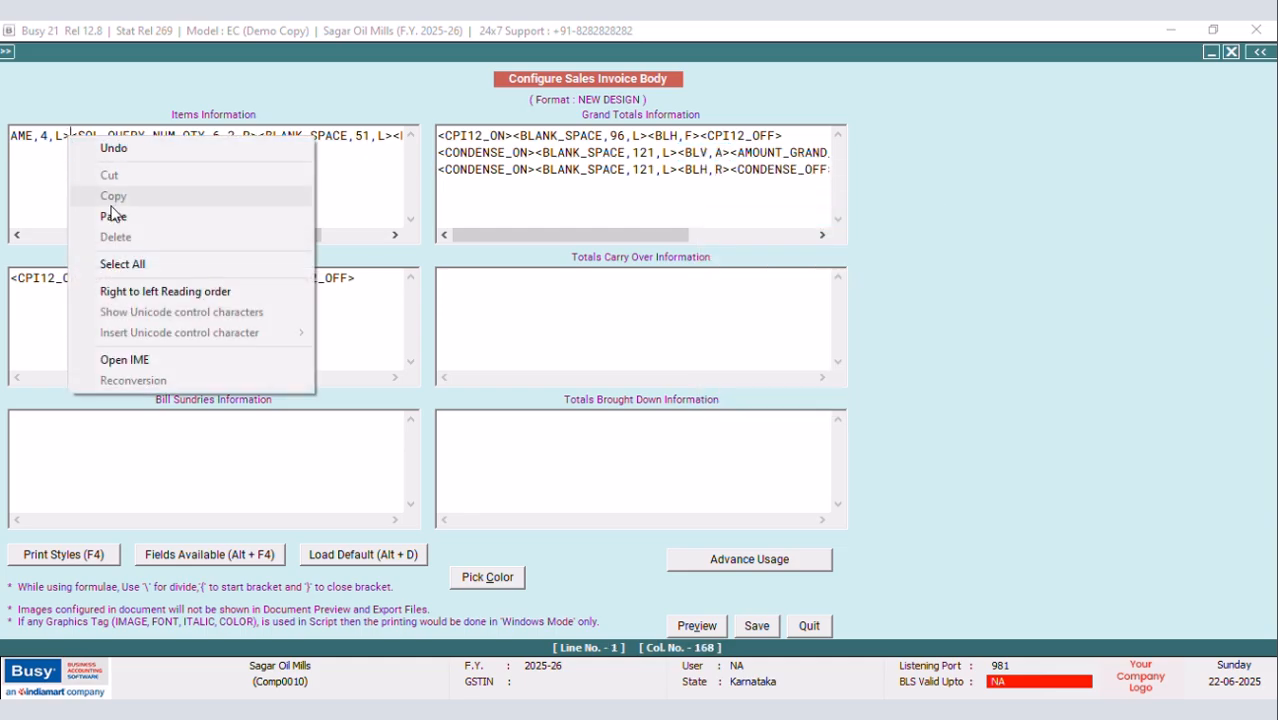
click(114, 214)
Cut BLANK_SPACE from 51 to 44 and save the body layout
drag(277, 240, 309, 238)
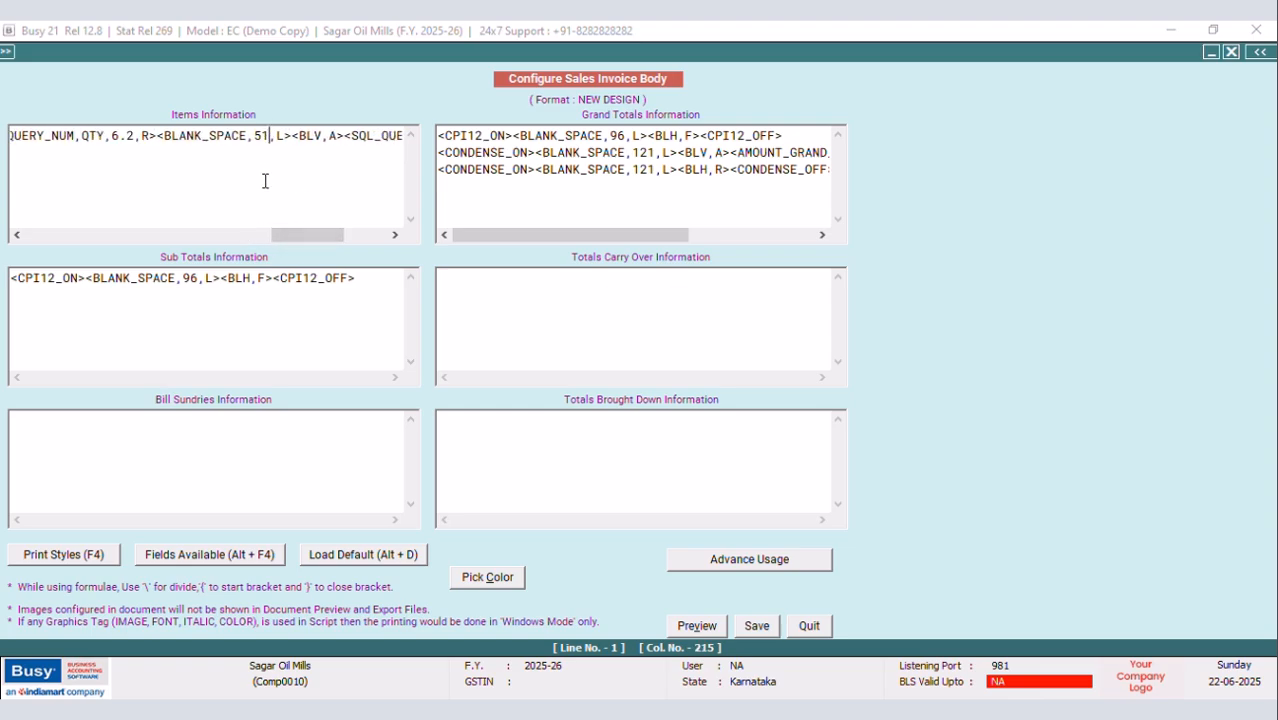
click(265, 181)
key(BackSpace)
key(BackSpace)
text(44)
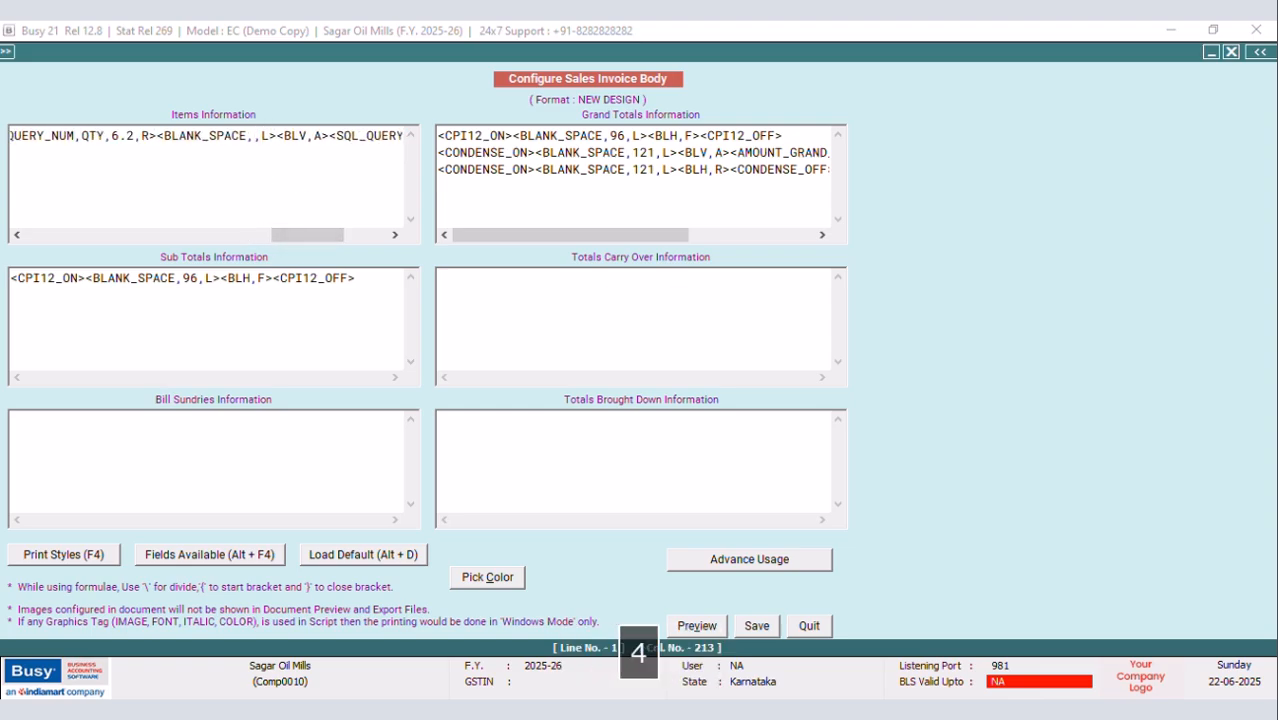
click(757, 625)
click(505, 423)
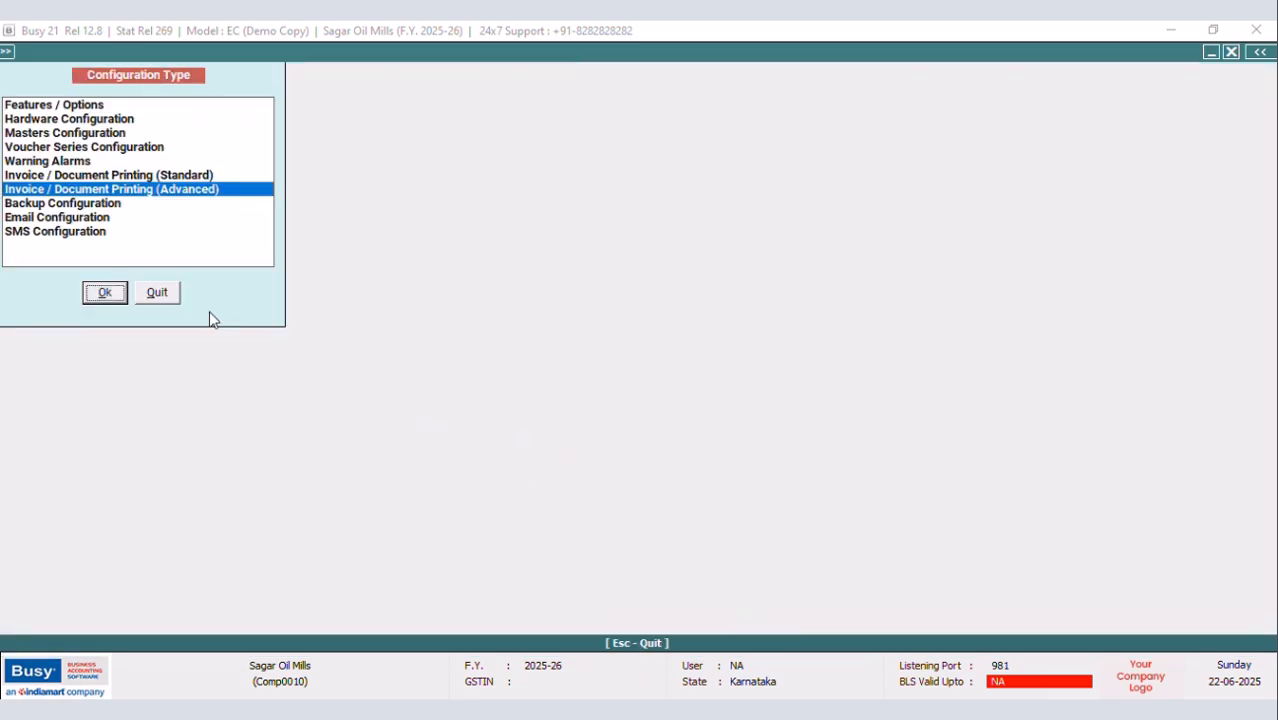
Preview the invoice in NEW DESIGN format, checking the QTY column shows 1.00 per item
key(Escape)
click(822, 52)
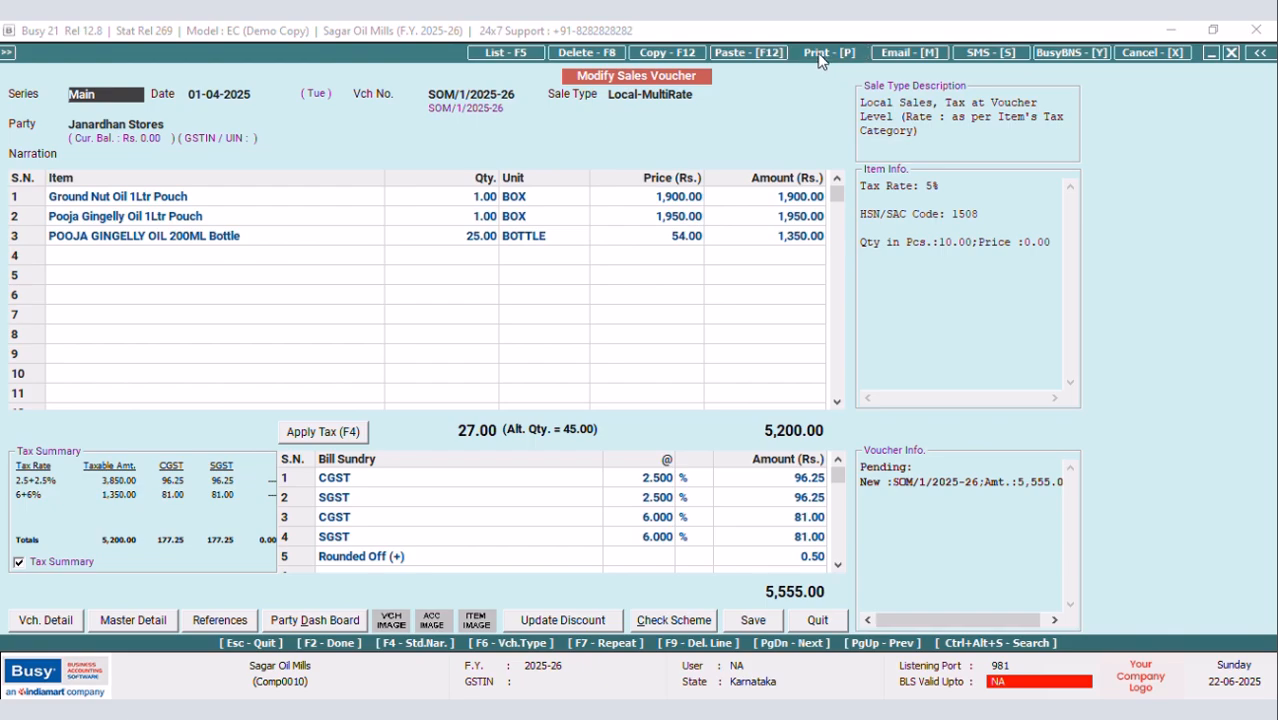
click(688, 404)
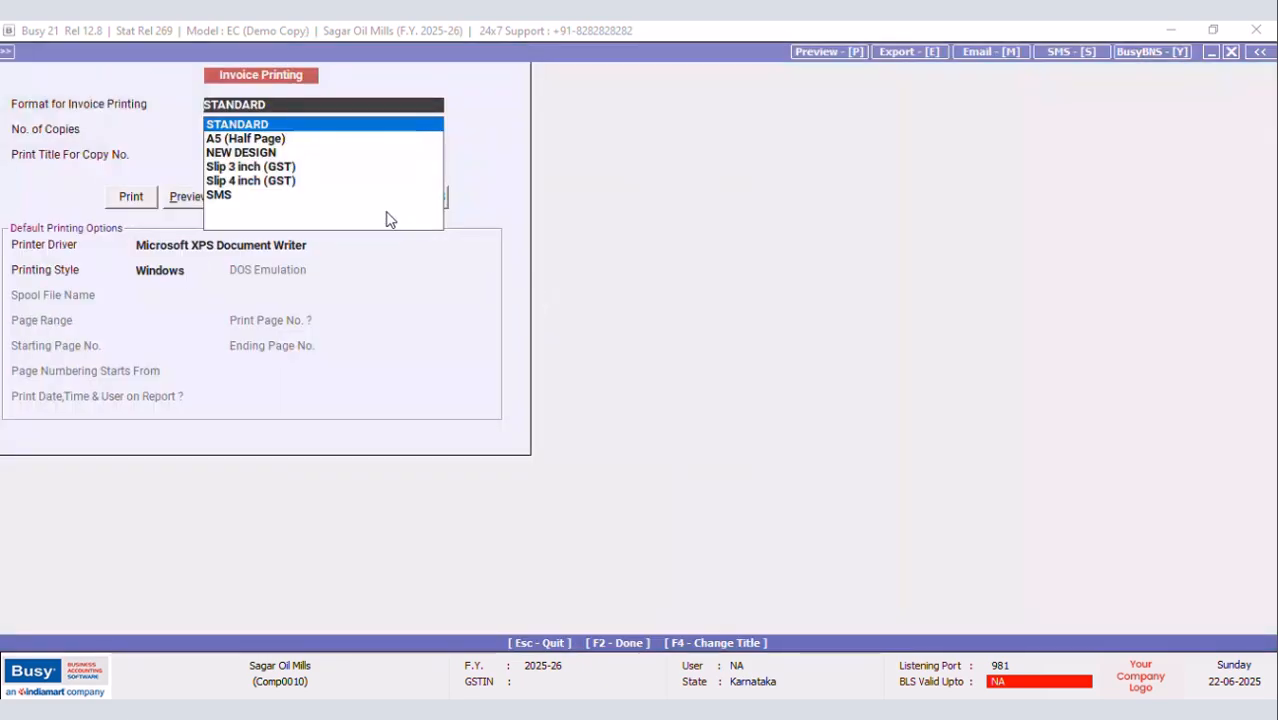
click(275, 155)
click(200, 202)
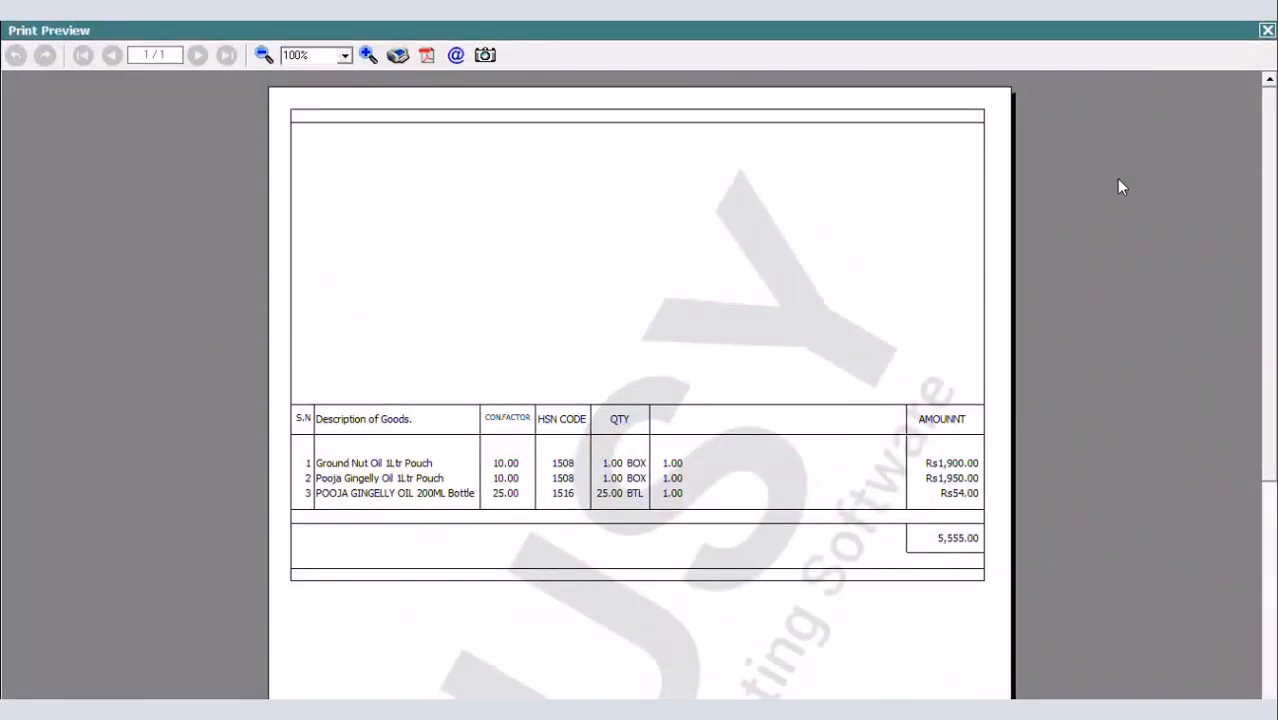
click(1266, 30)
Leave the voucher and reopen the NEW DESIGN sales invoice Body editor
click(817, 620)
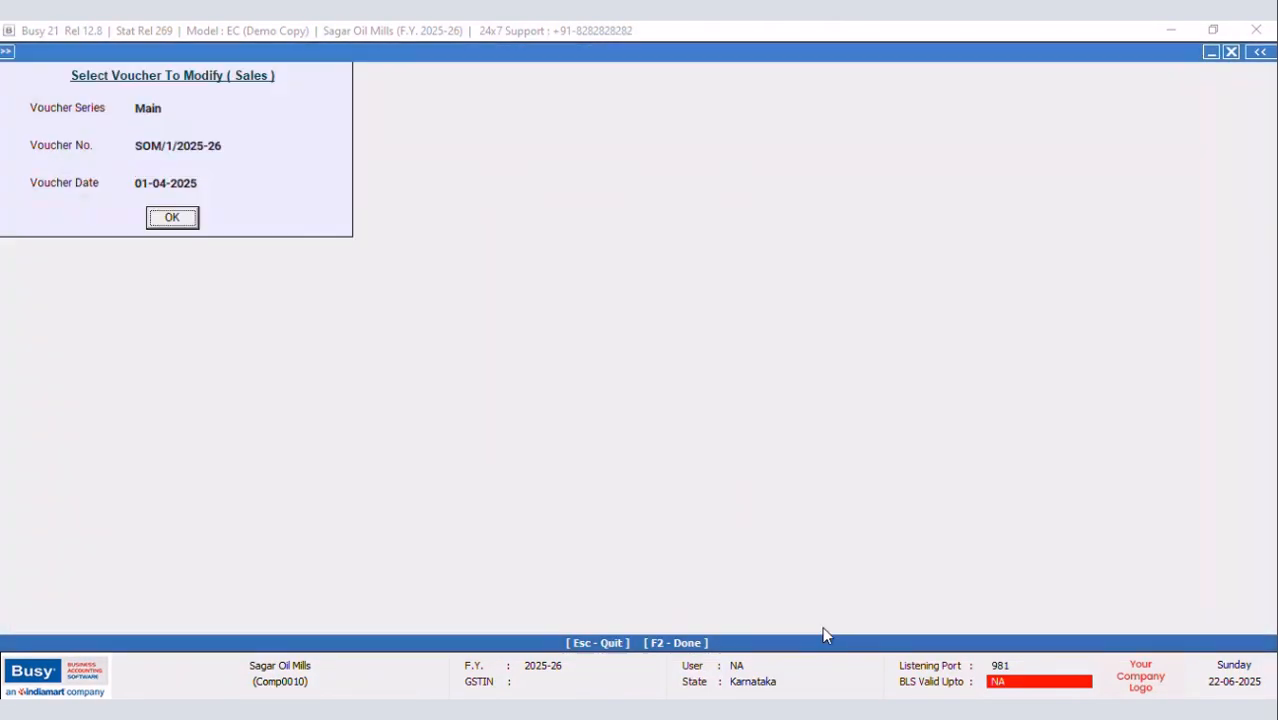
click(1230, 51)
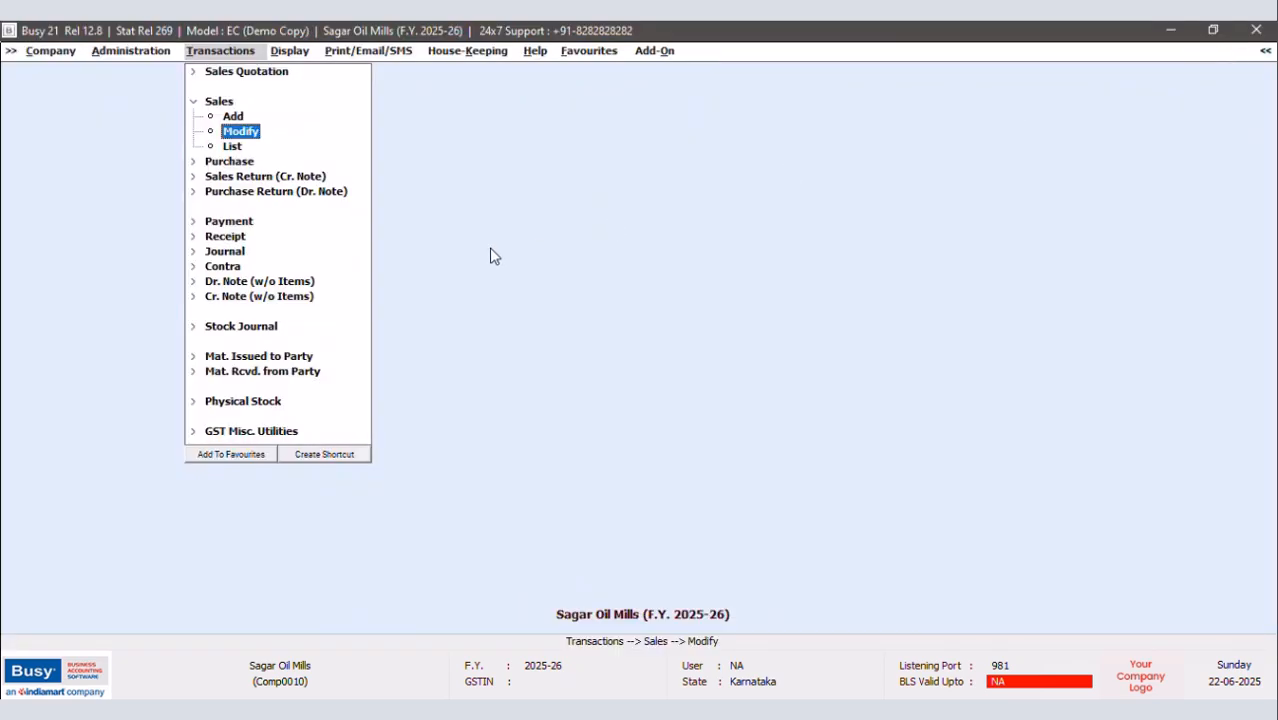
key(ctrl+f)
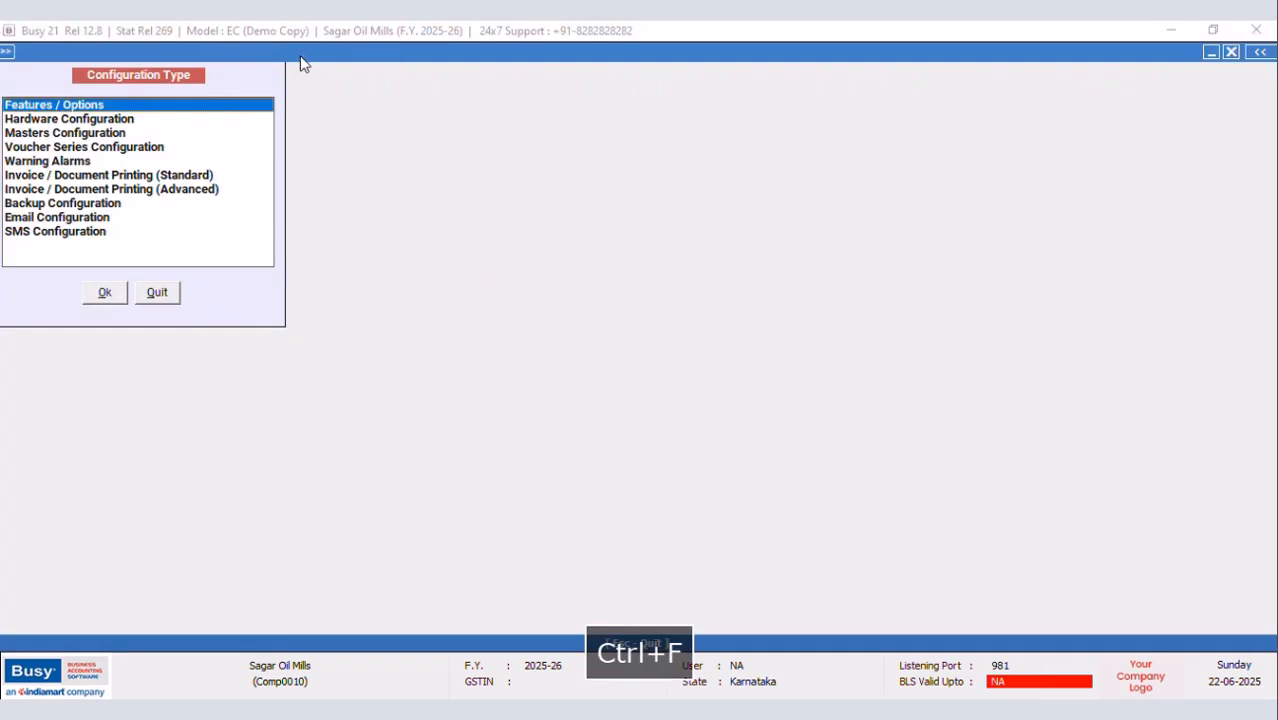
click(198, 190)
click(105, 292)
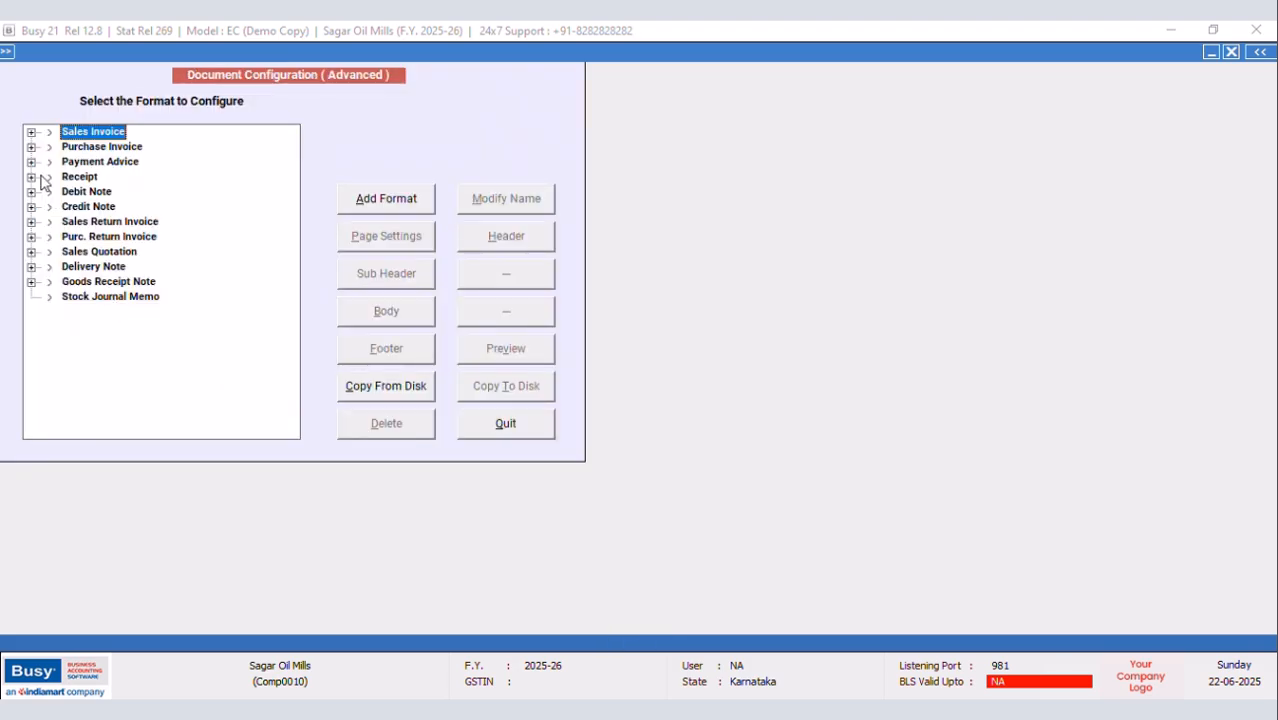
click(31, 133)
click(100, 162)
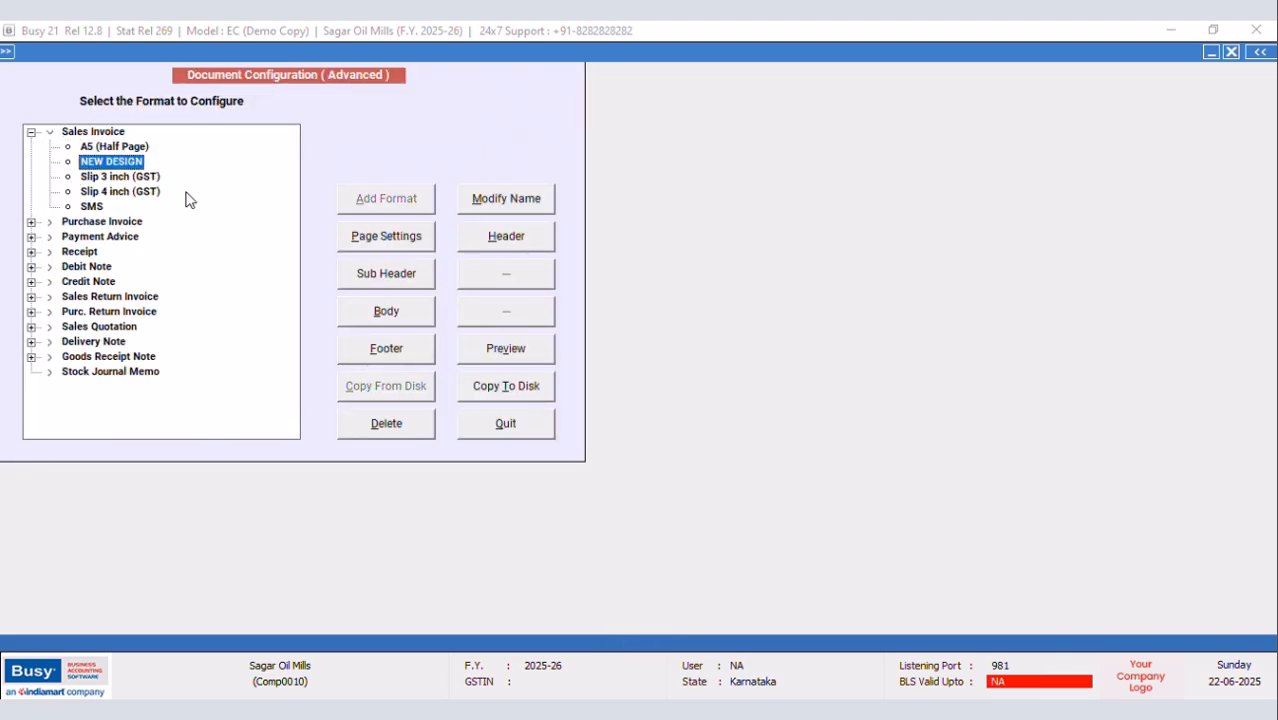
click(380, 314)
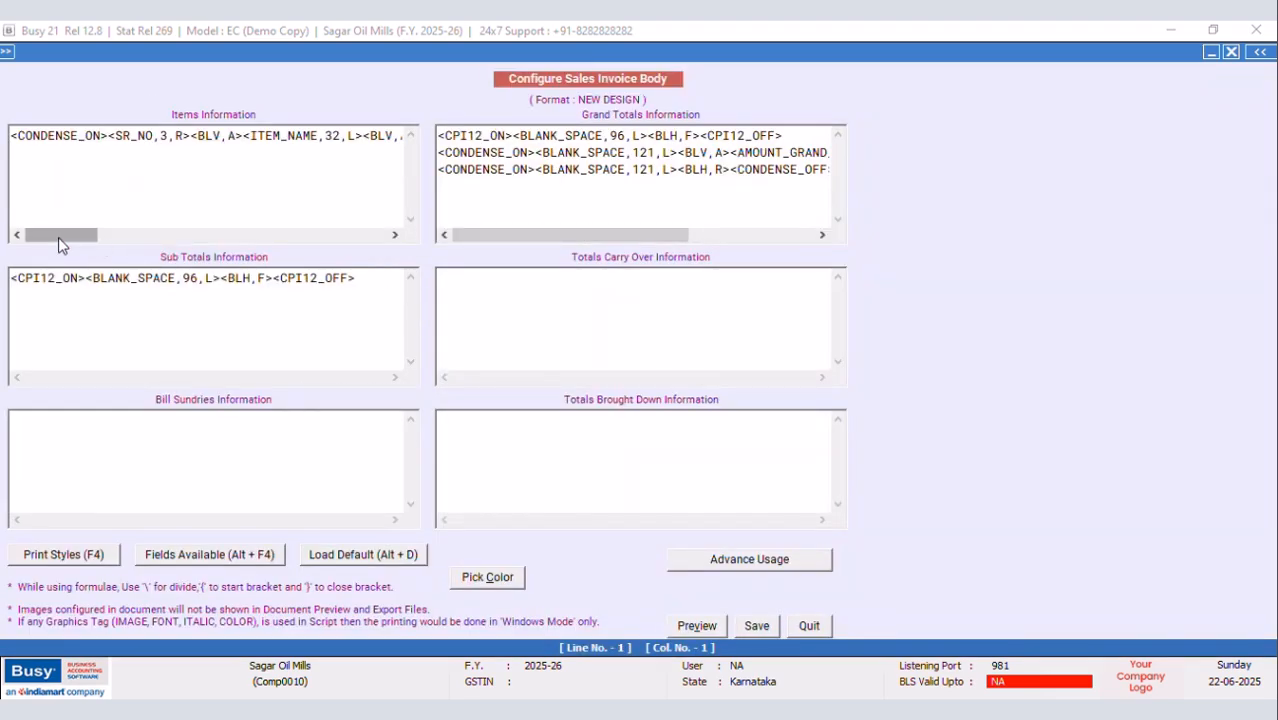
drag(58, 236, 287, 237)
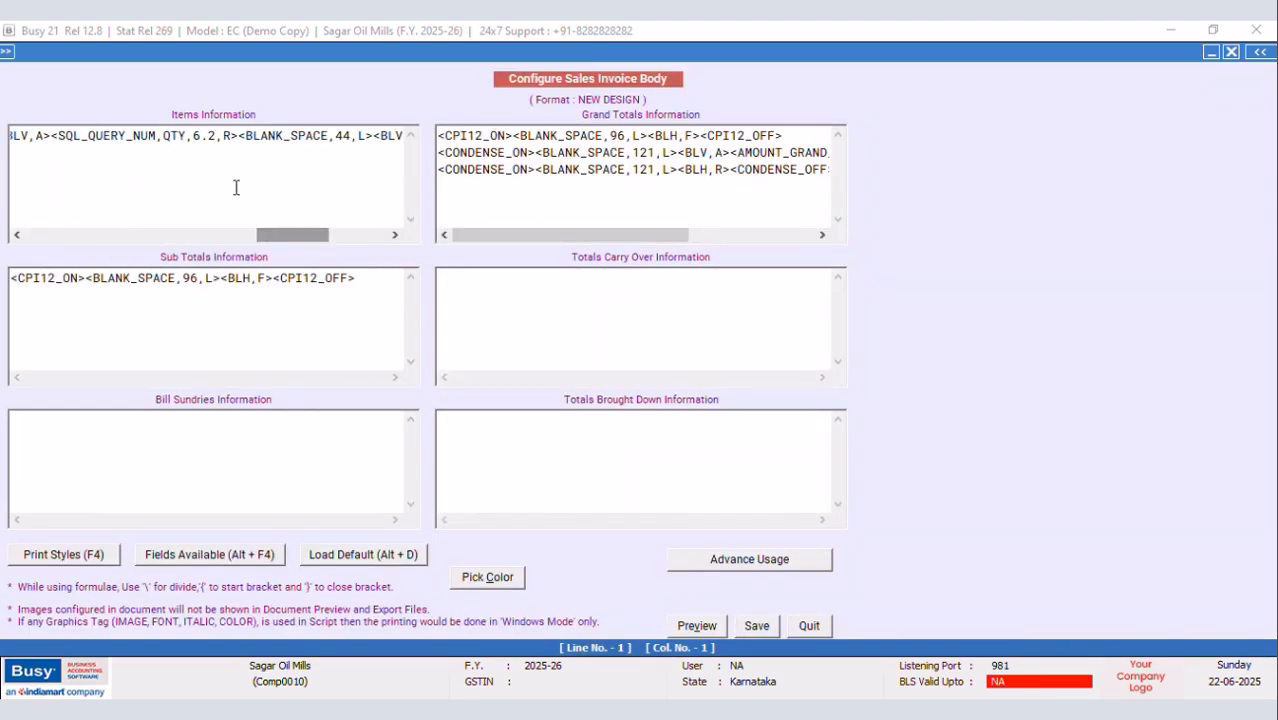
Insert the UNIT field, found by alphabetic search, right after the QTY field
click(237, 135)
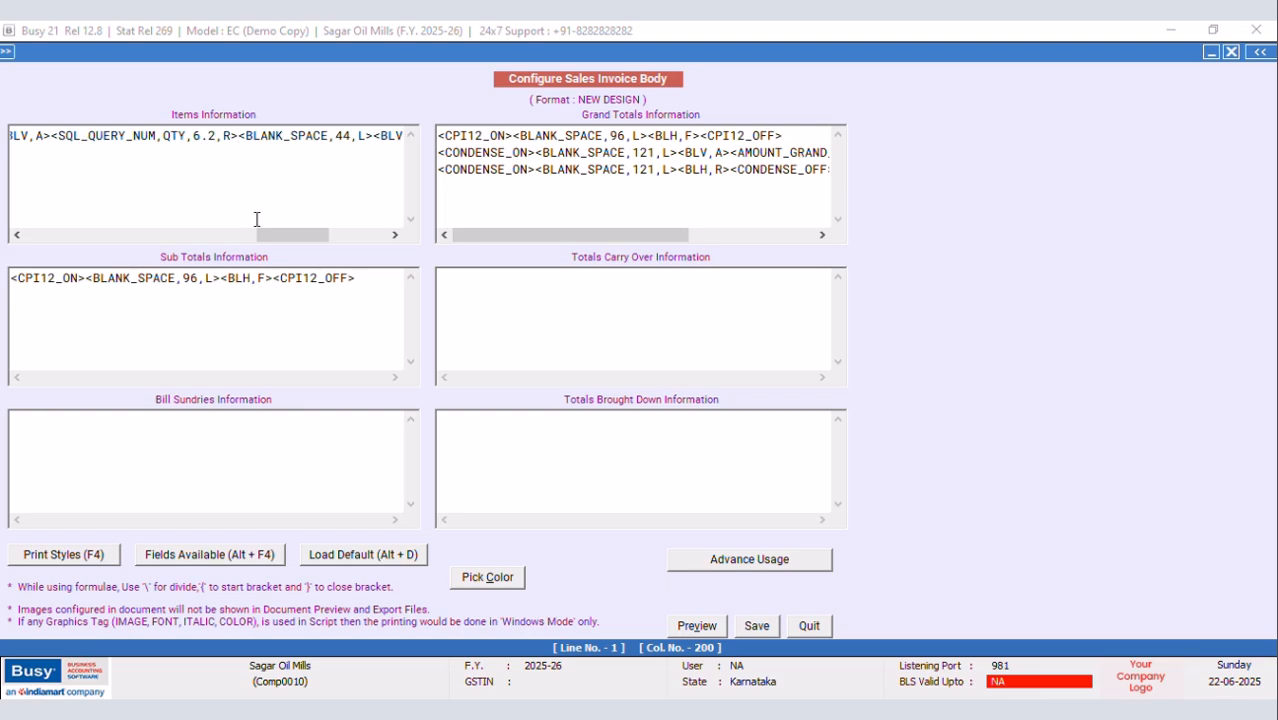
key(alt+F4)
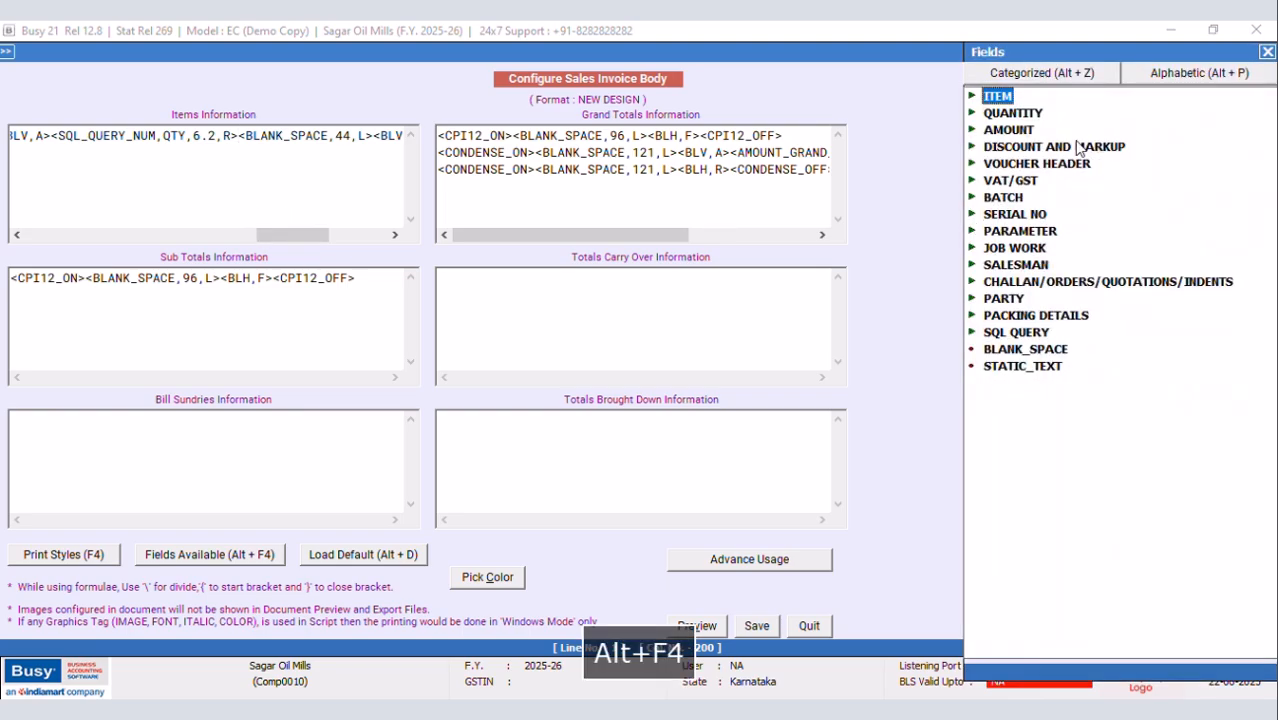
click(1157, 78)
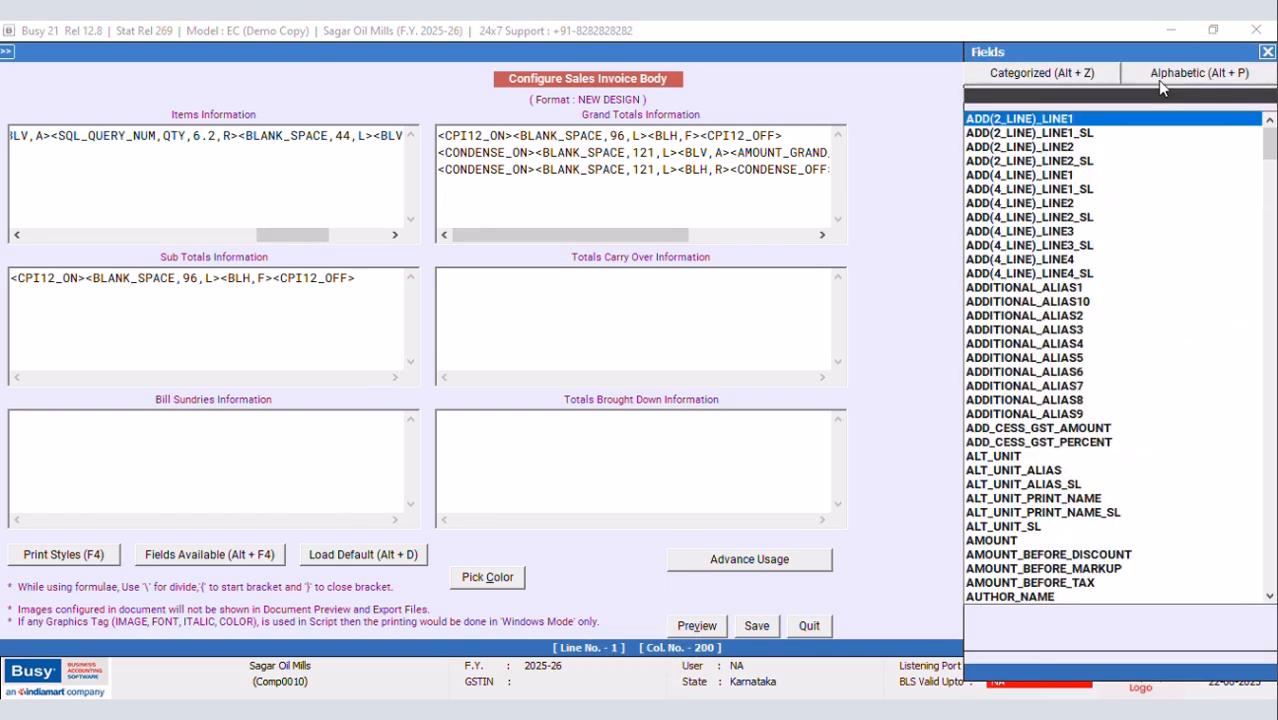
text(JEM)
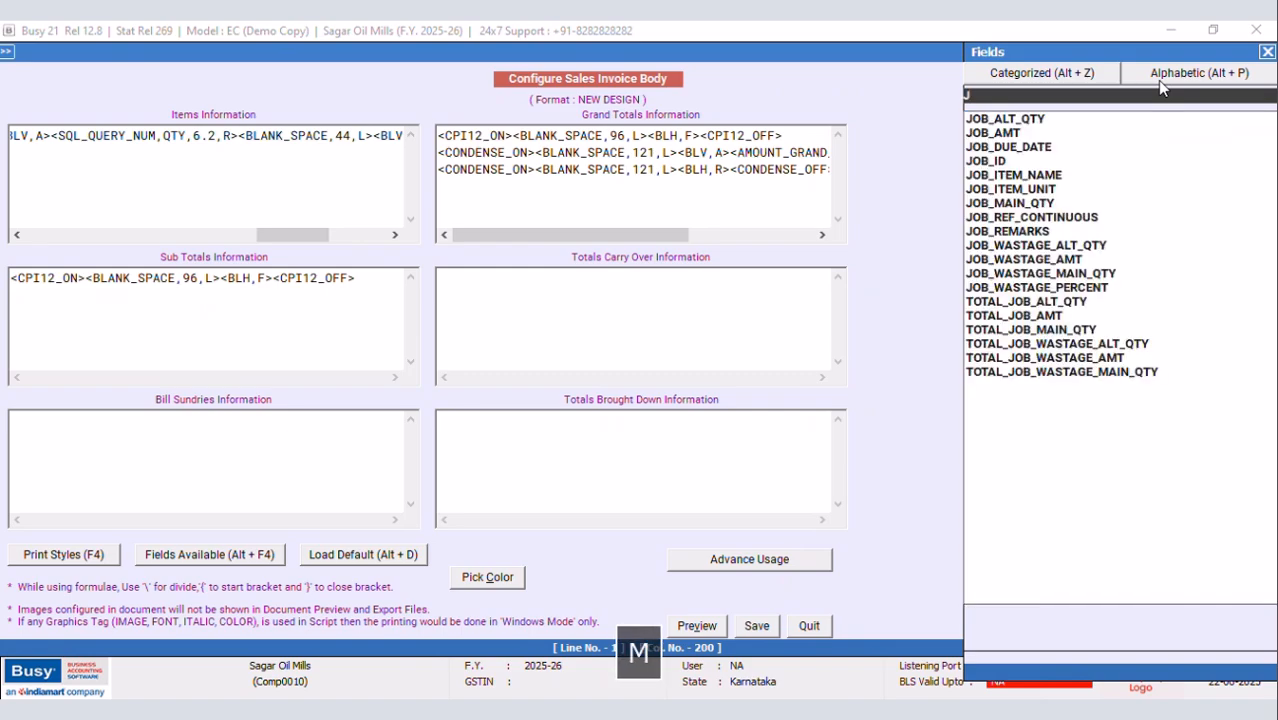
key(BackSpace)
key(BackSpace)
text(ITE)
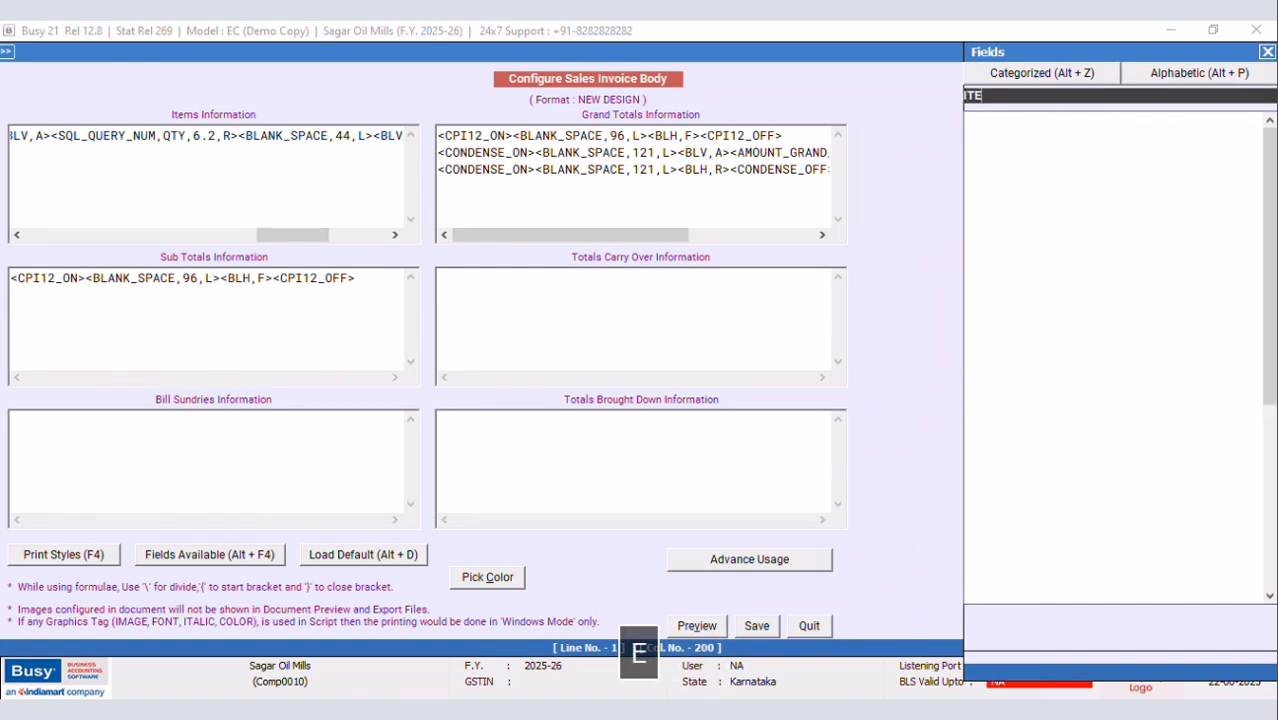
text(M_MA)
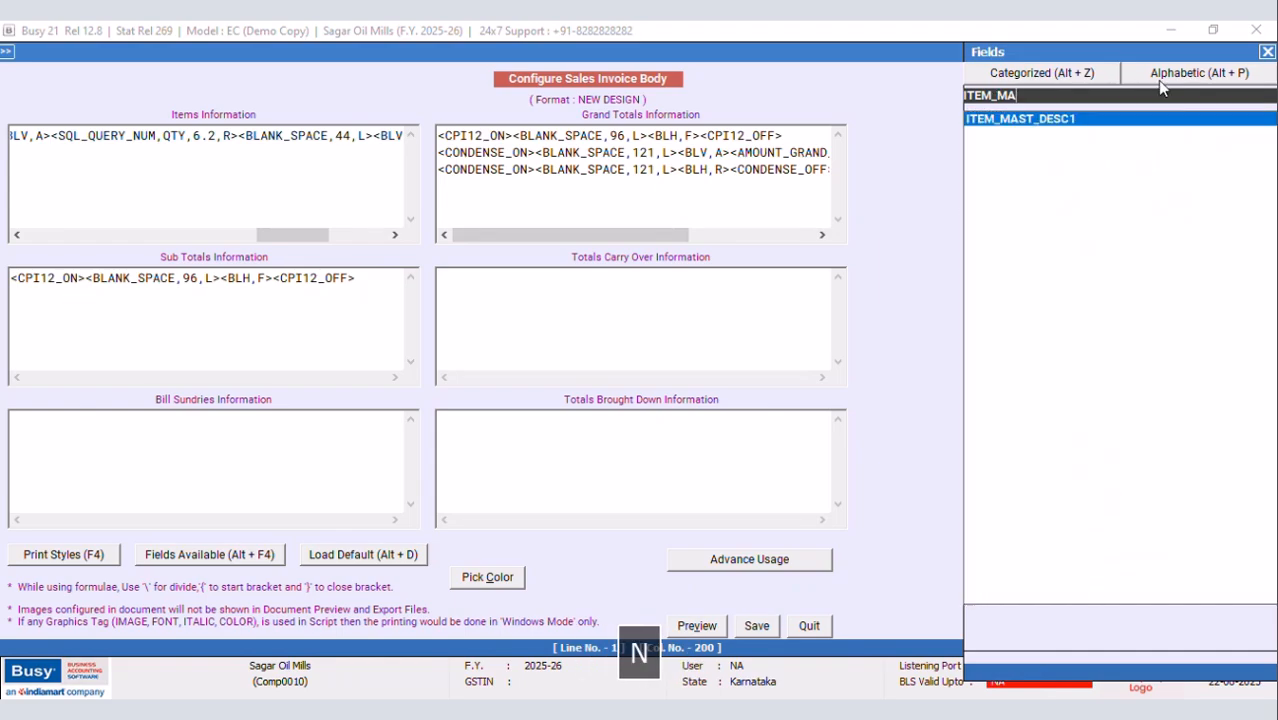
text(UN)
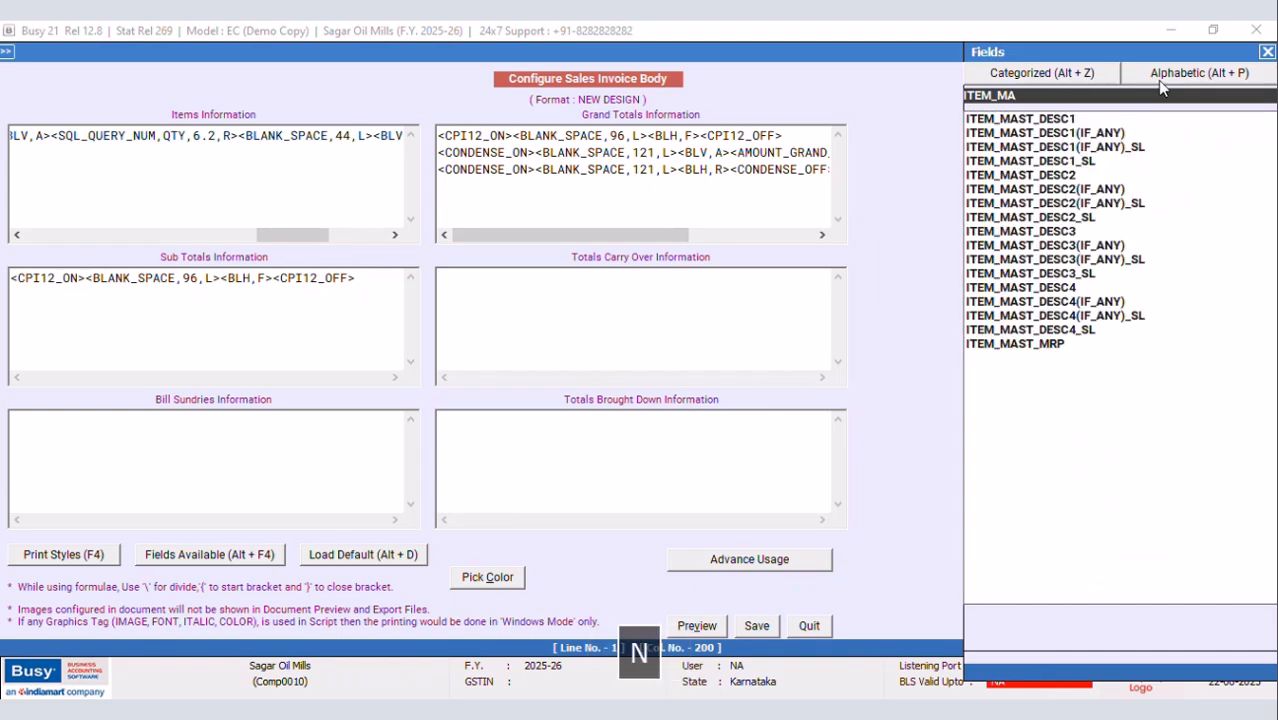
key(BackSpace)
key(BackSpace)
key(BackSpace)
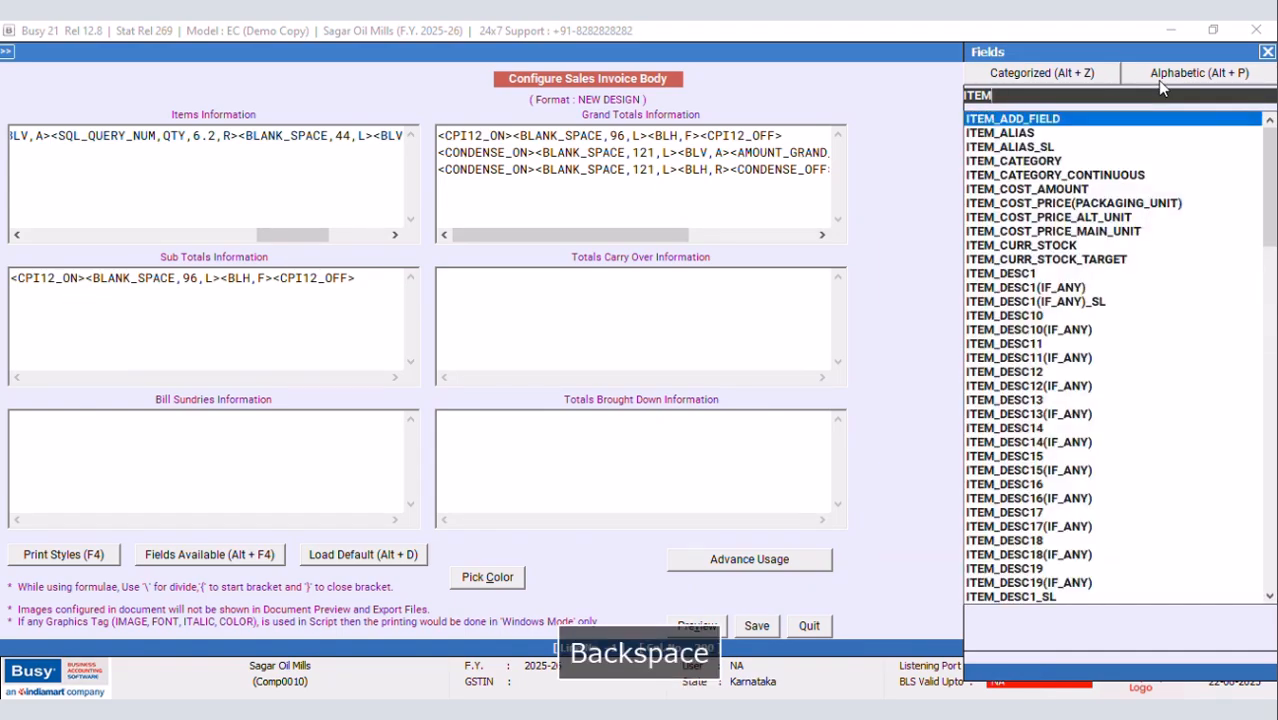
text(_)
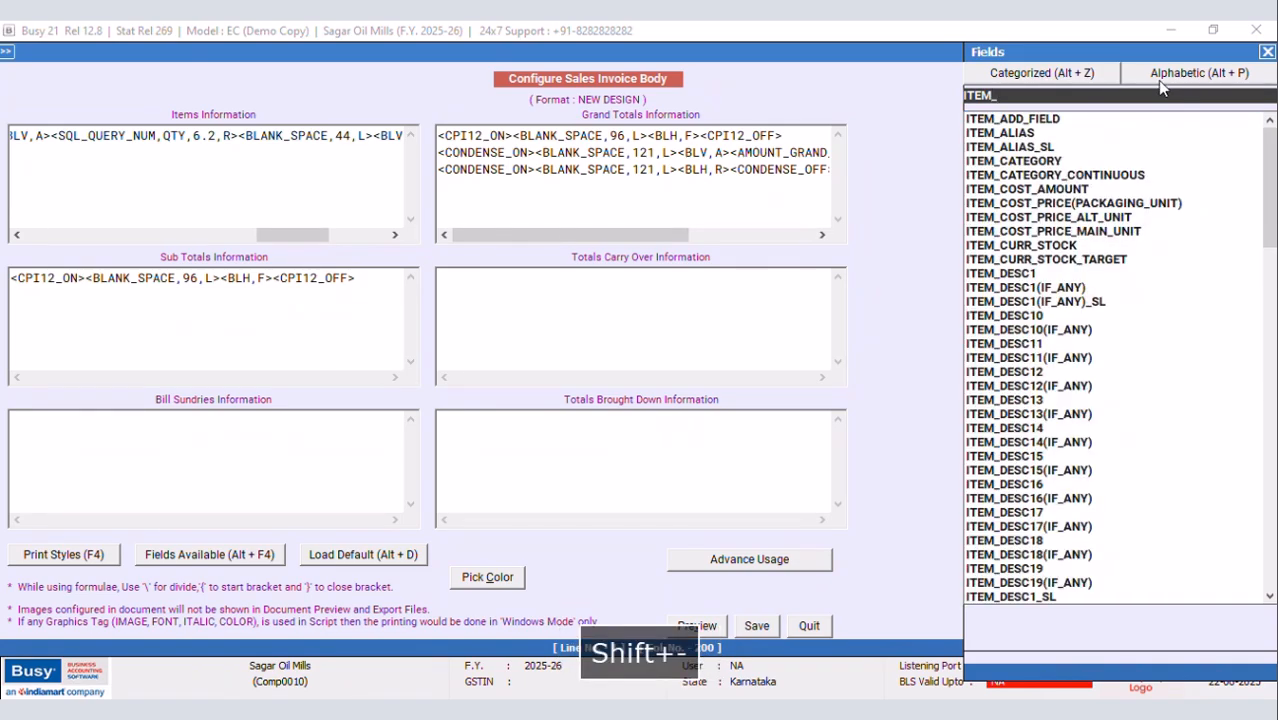
key(BackSpace)
key(BackSpace)
key(BackSpace)
key(BackSpace)
key(BackSpace)
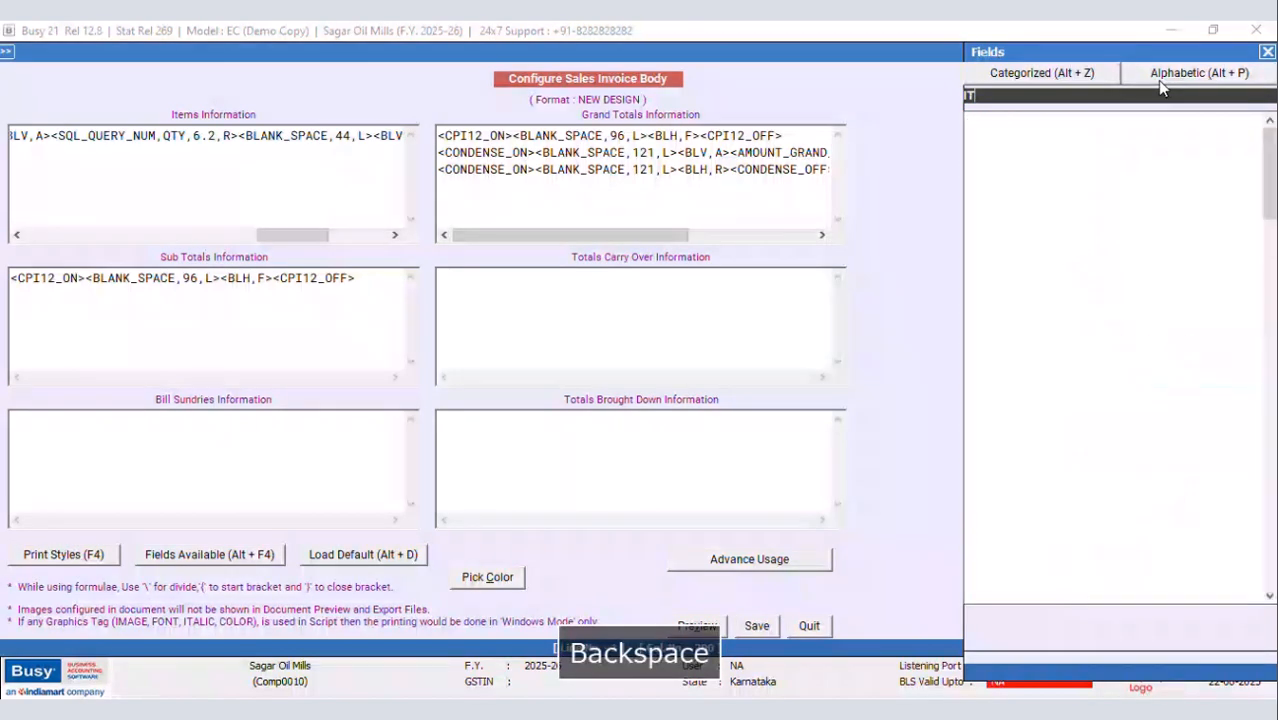
text(UNIT)
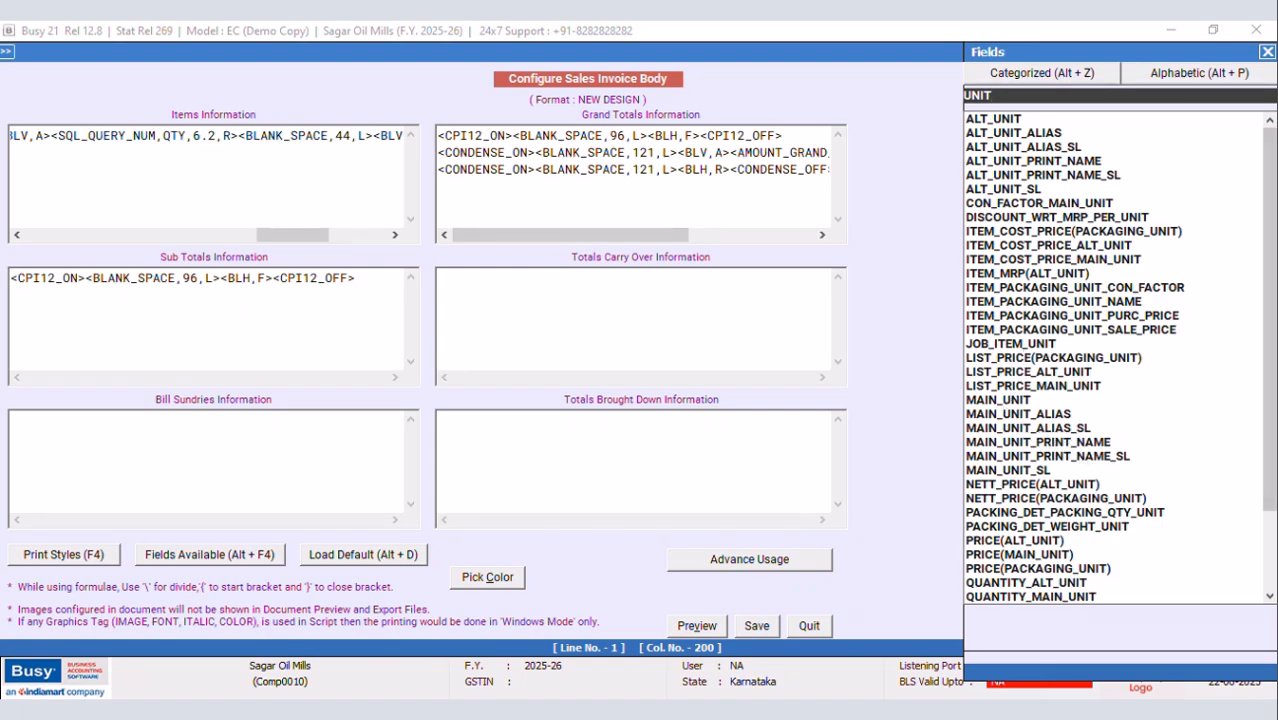
scroll(1110, 360, down, 2)
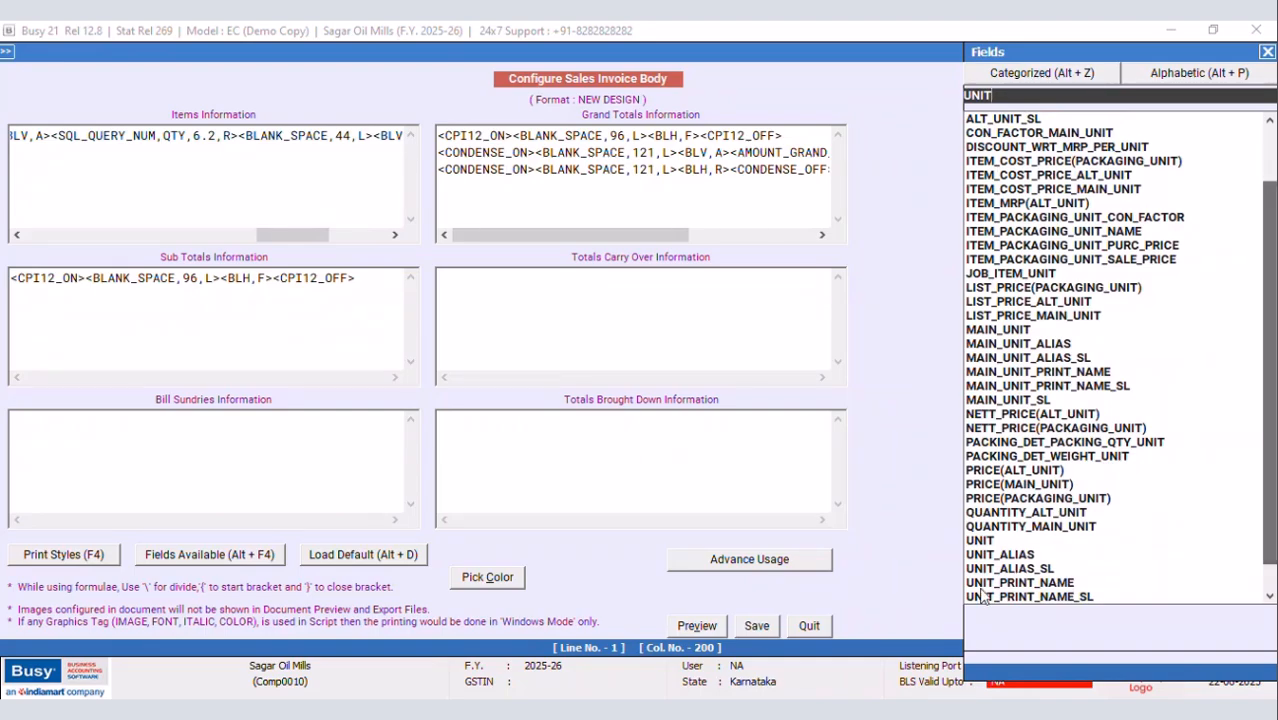
click(980, 541)
double_click(980, 543)
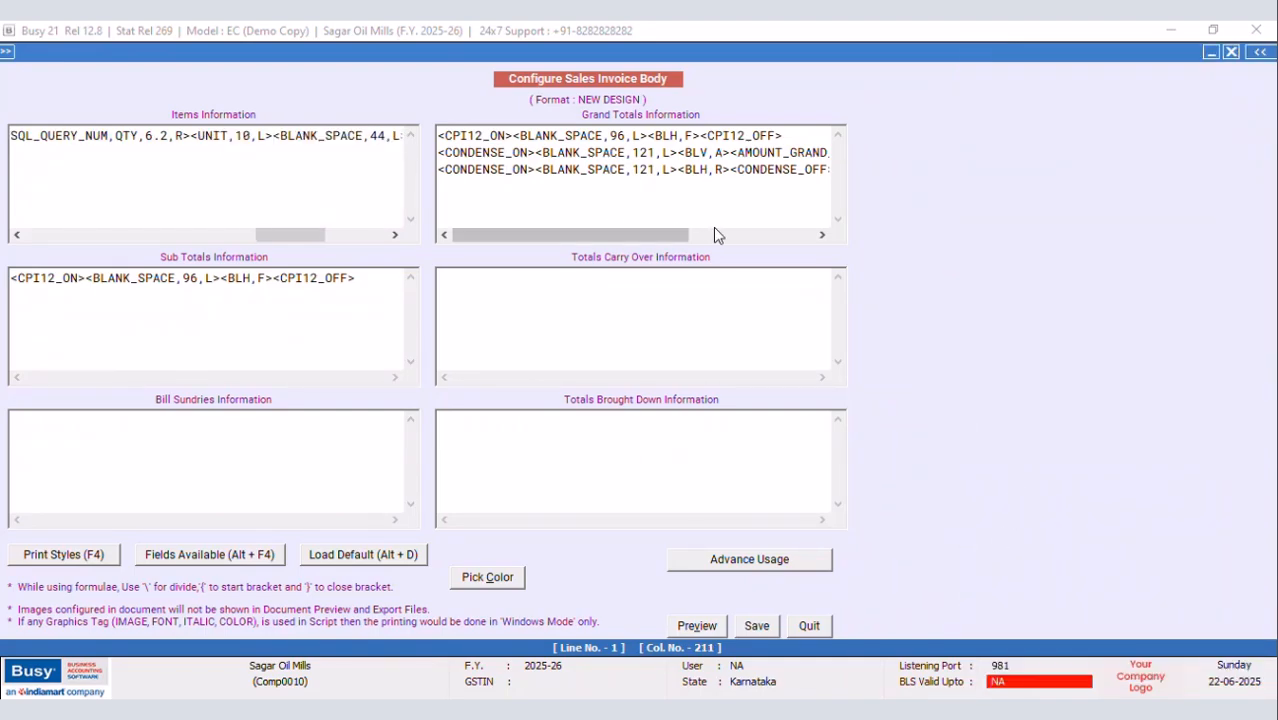
Set UNIT's width to 4 and paste a <BLV,A> separator from Grand Totals after it
click(251, 135)
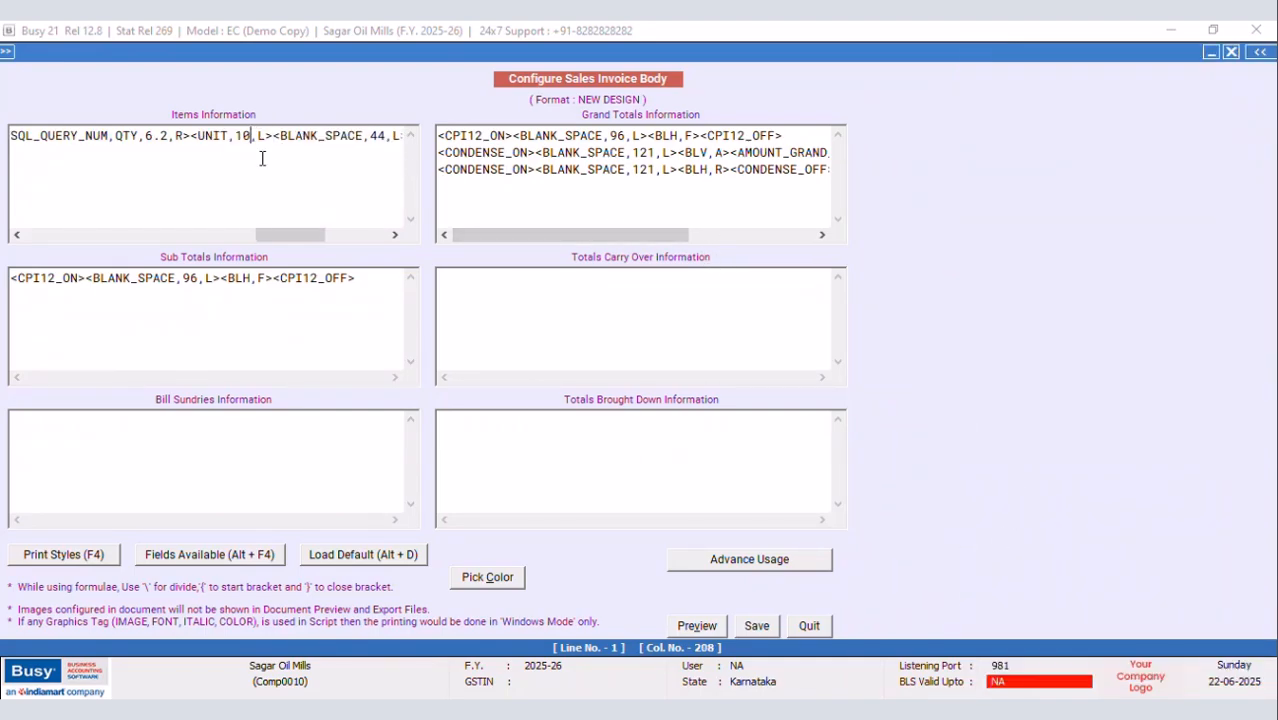
key(BackSpace)
key(BackSpace)
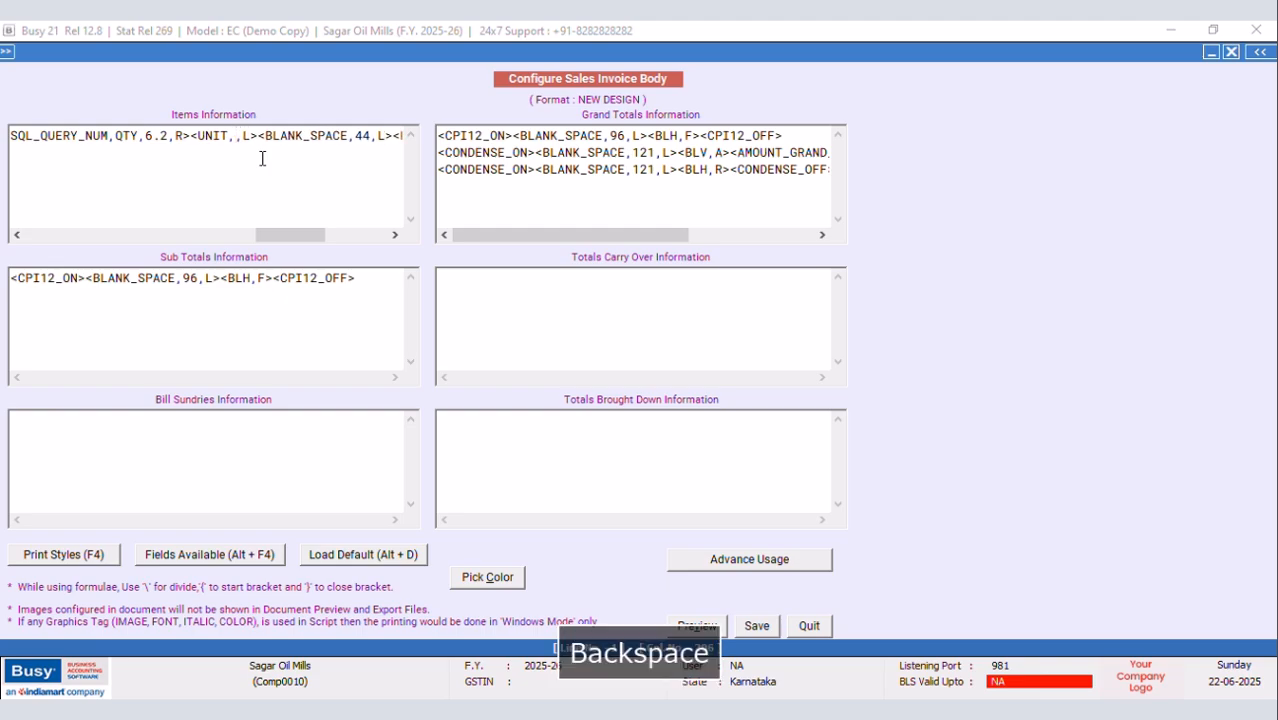
text(4)
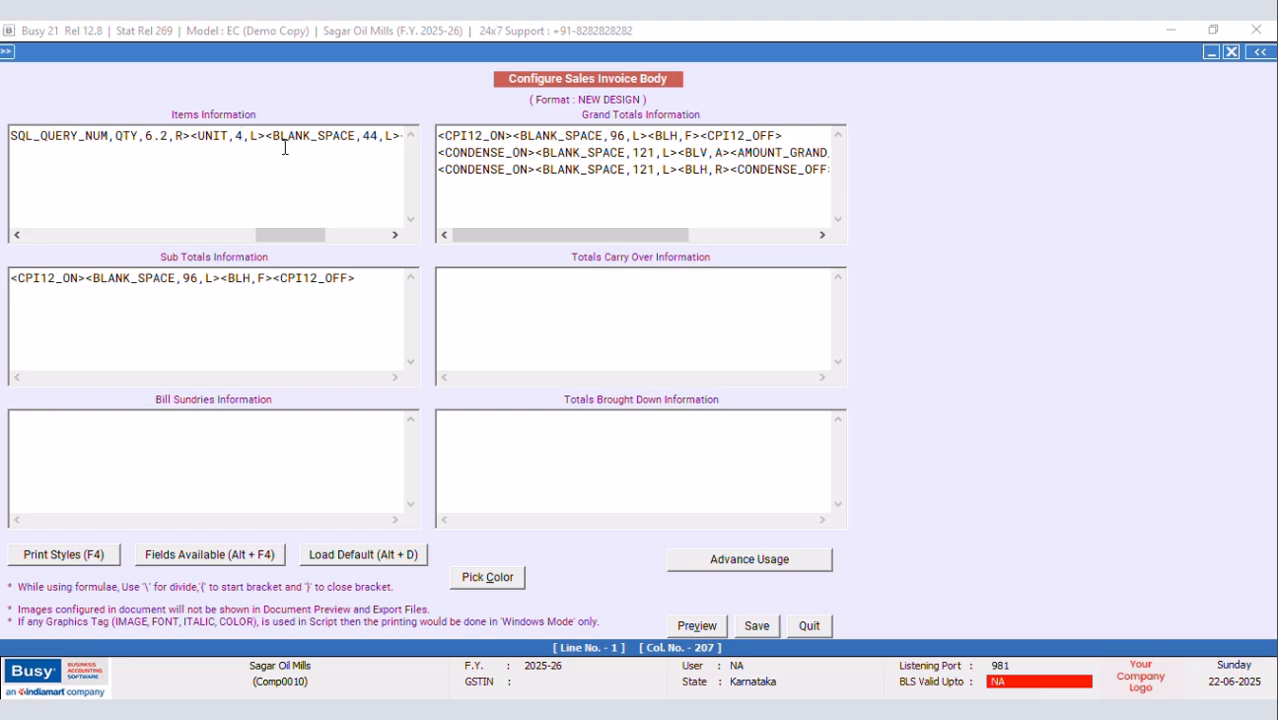
drag(730, 152, 679, 152)
right_click(688, 158)
click(718, 215)
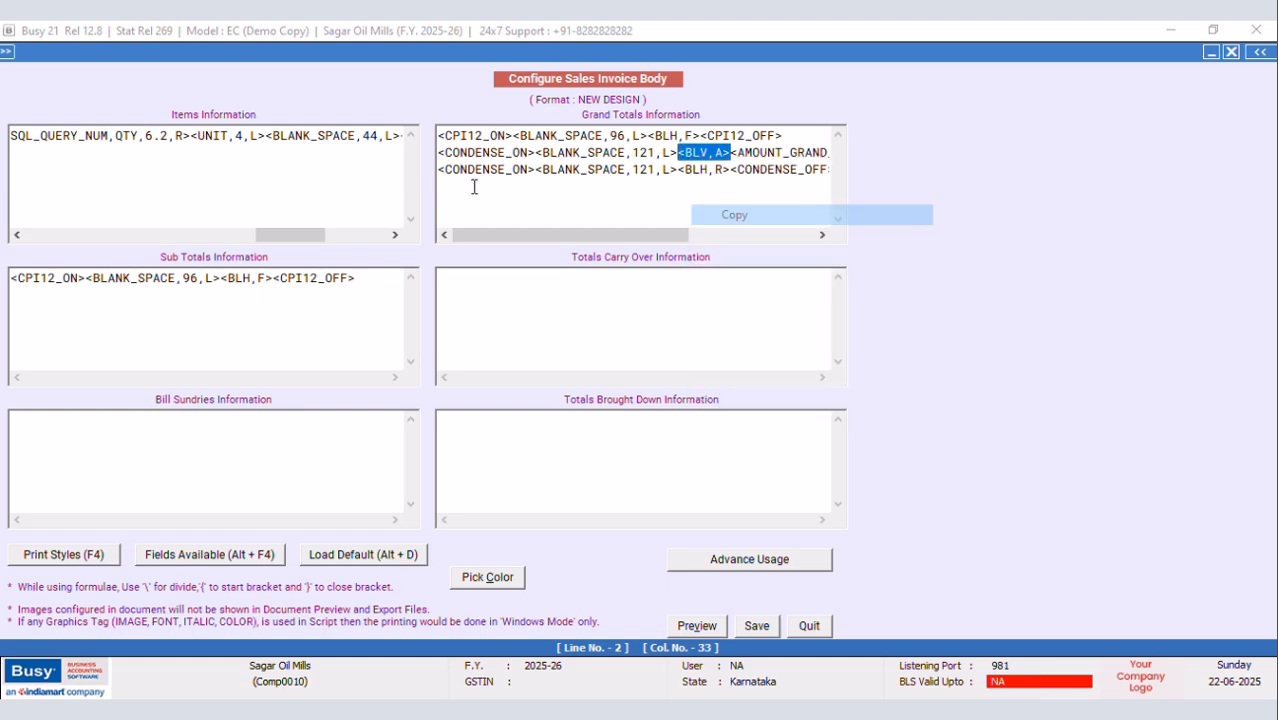
click(262, 135)
right_click(262, 135)
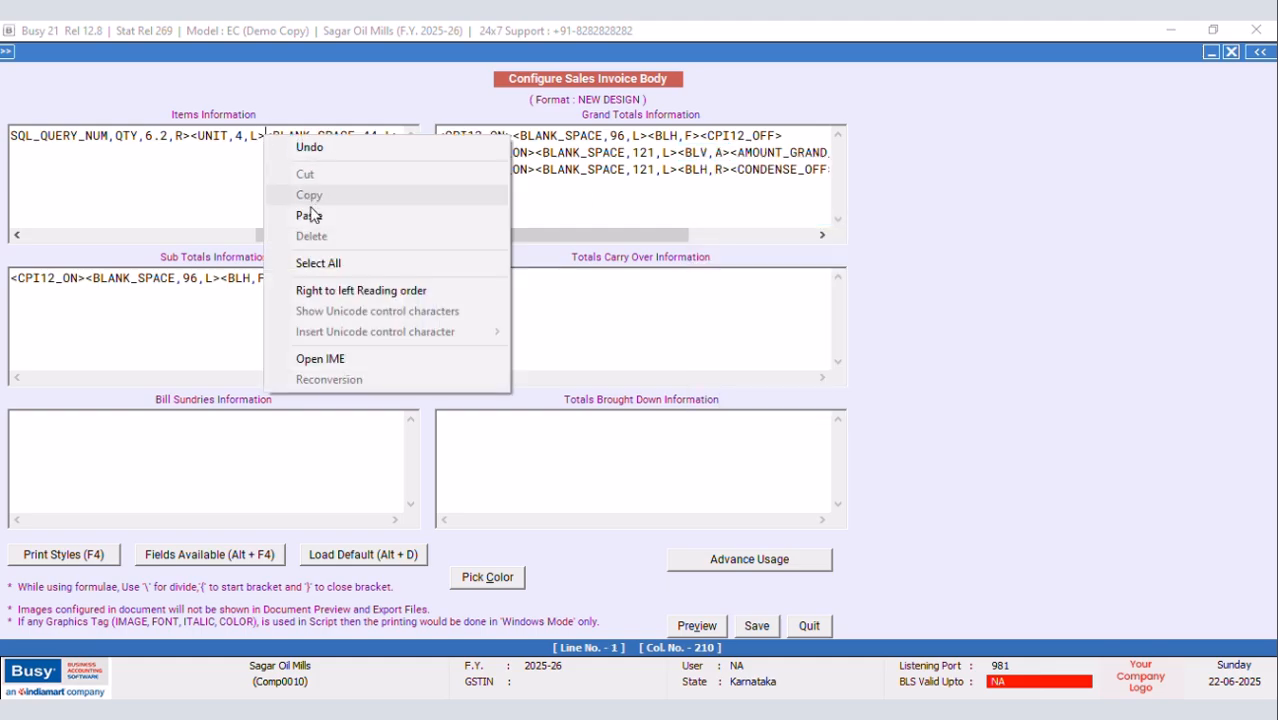
click(309, 212)
Cut BLANK_SPACE from 44 to 33 and save the body configuration
drag(307, 241, 325, 238)
click(318, 138)
key(BackSpace)
key(BackSpace)
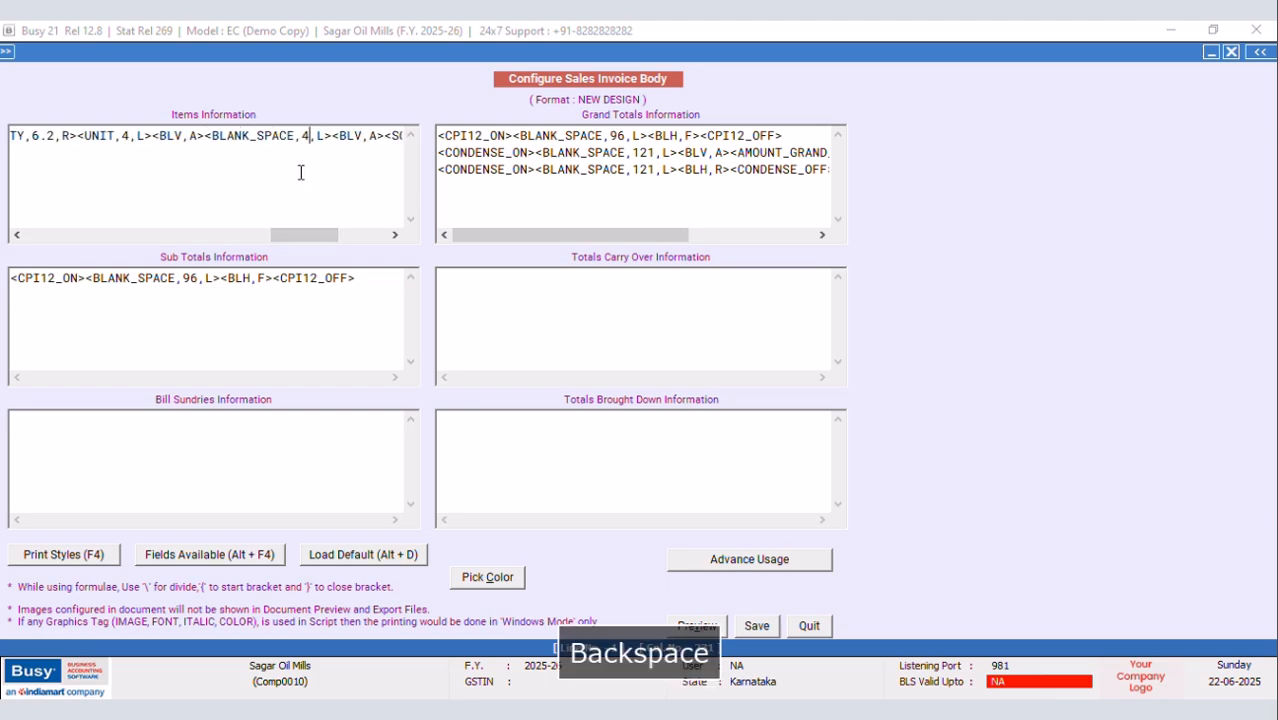
text(33)
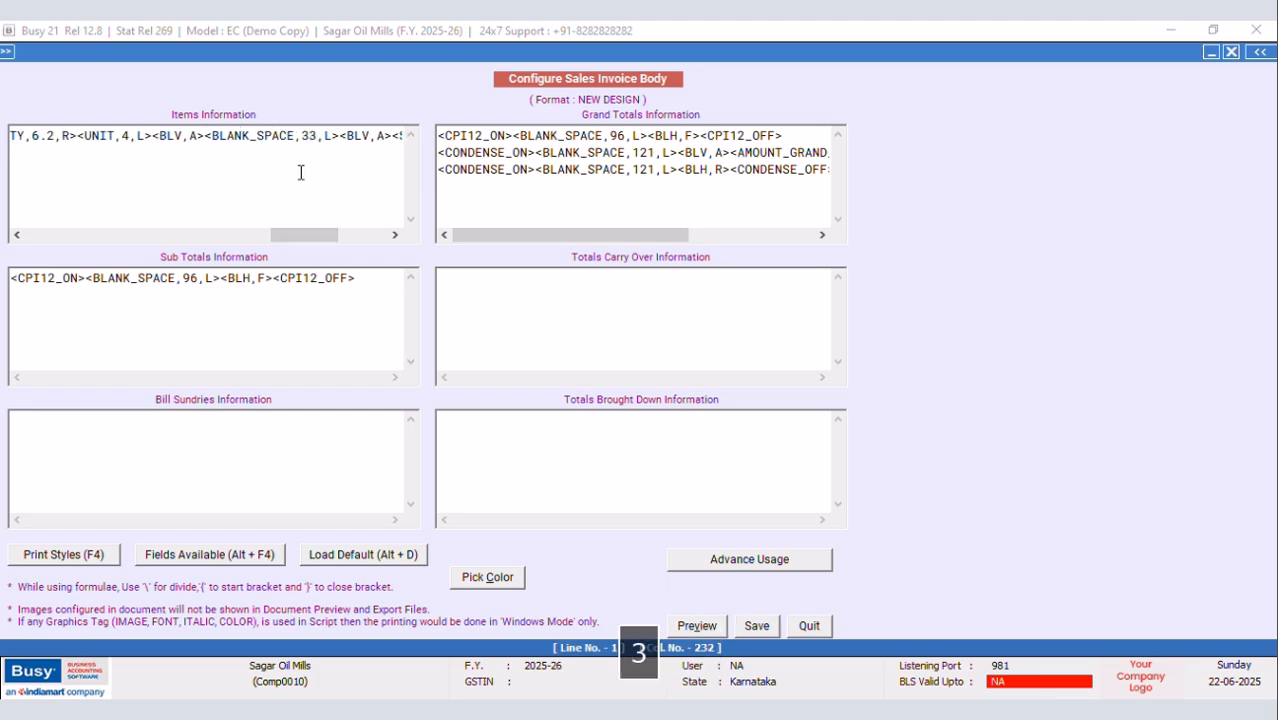
click(754, 630)
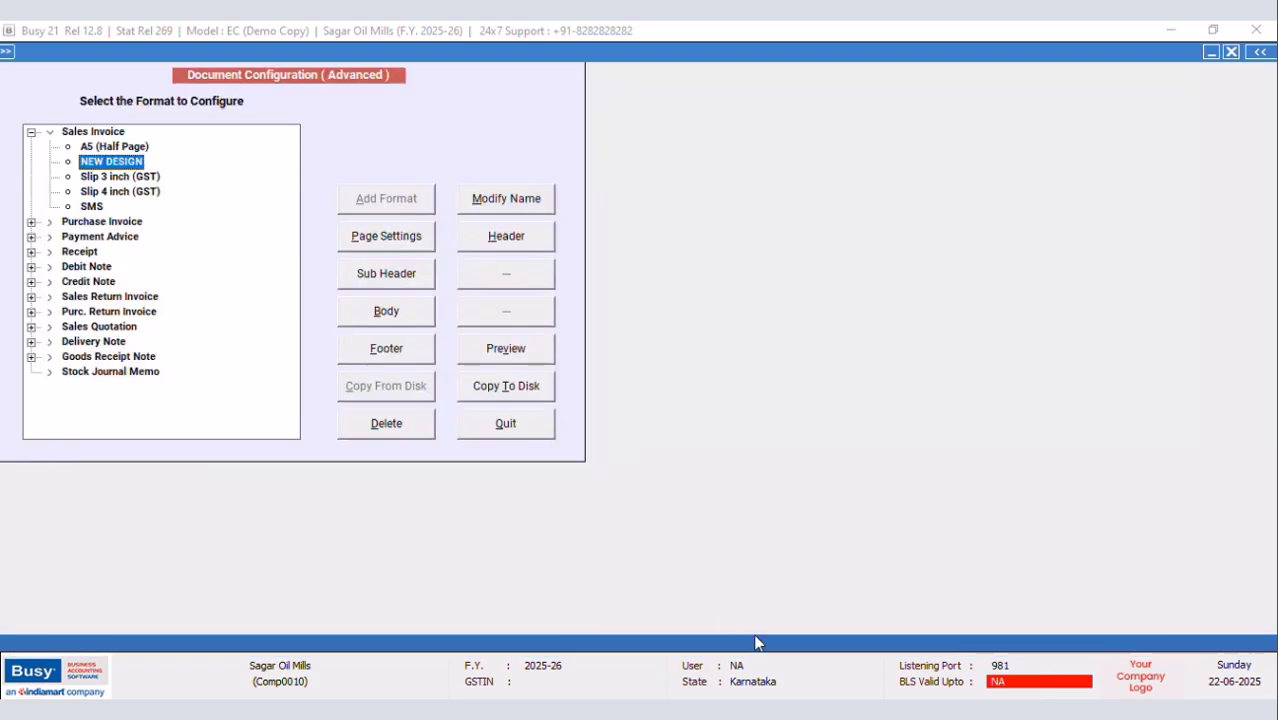
Open the first Main-series sales voucher and preview it as a Sales Invoice in NEW DESIGN
click(508, 425)
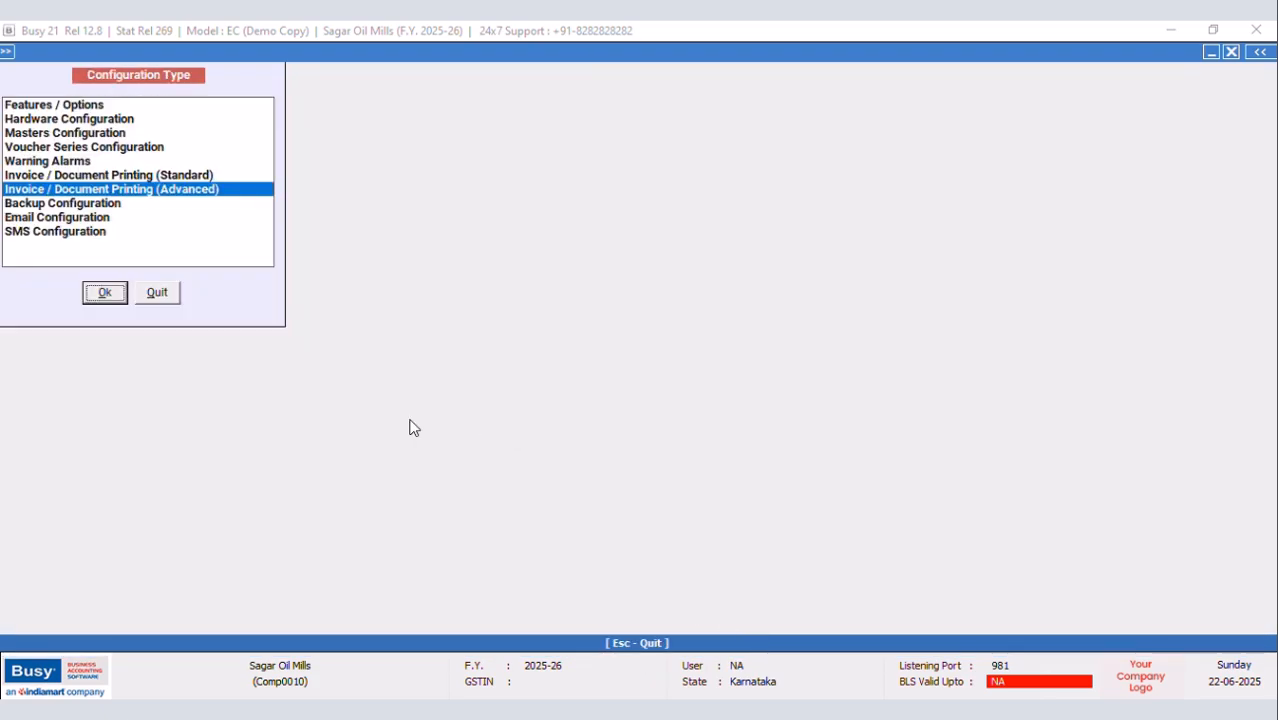
click(158, 293)
click(241, 132)
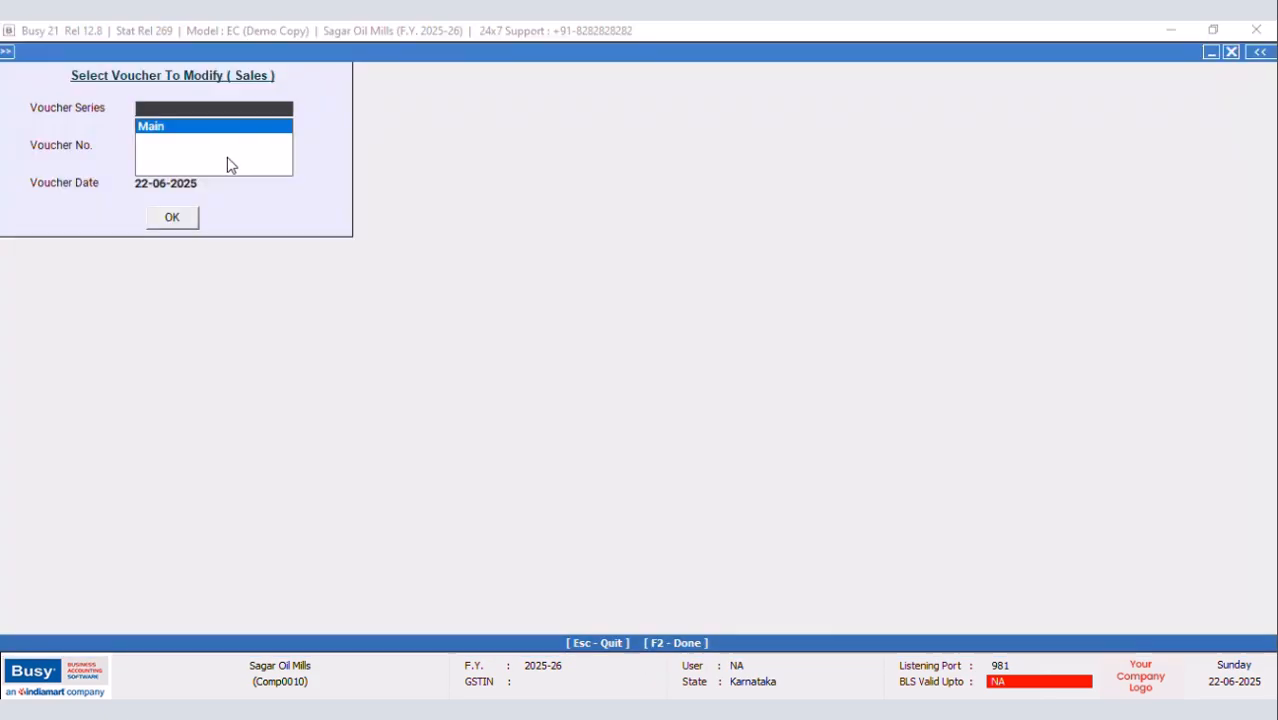
click(168, 127)
click(172, 217)
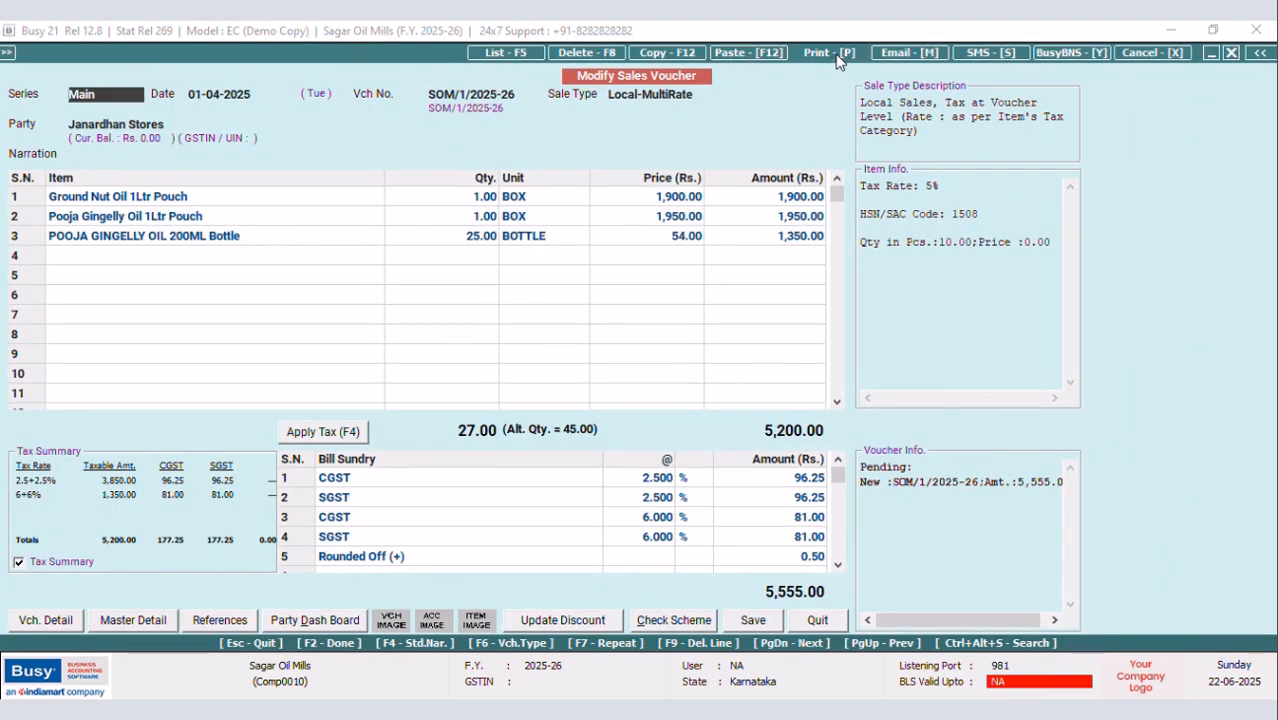
click(829, 52)
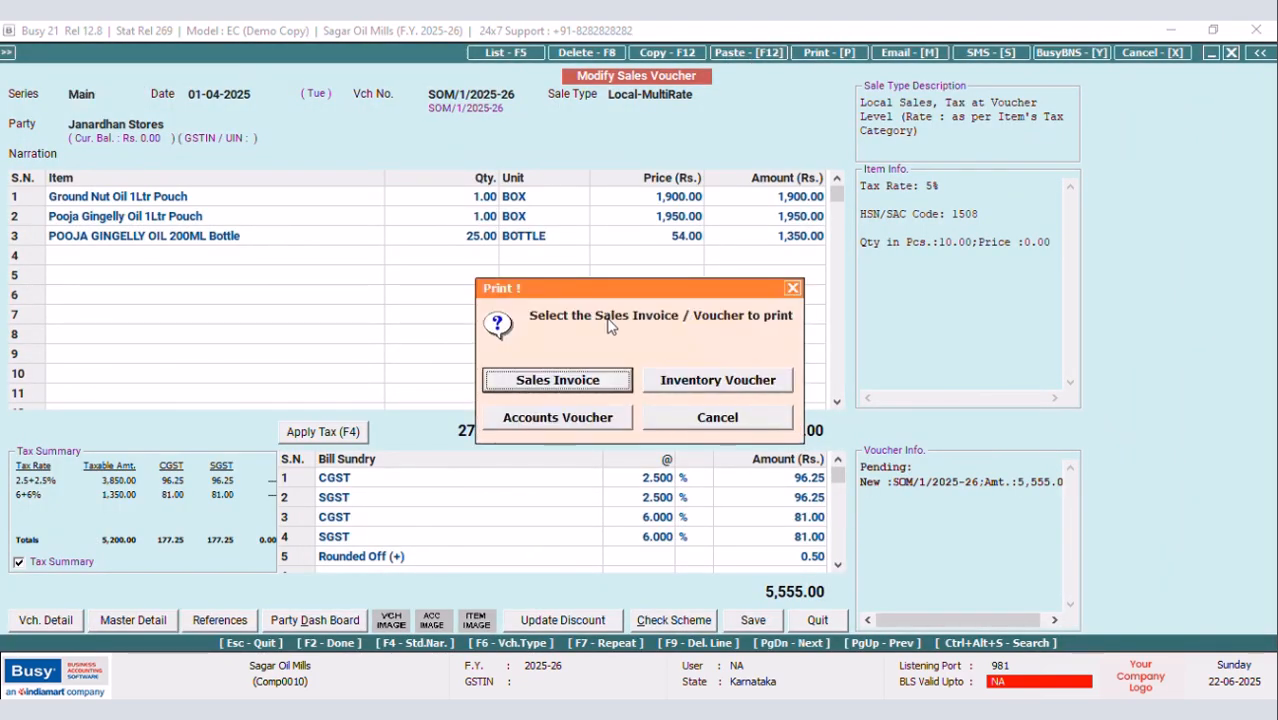
click(600, 379)
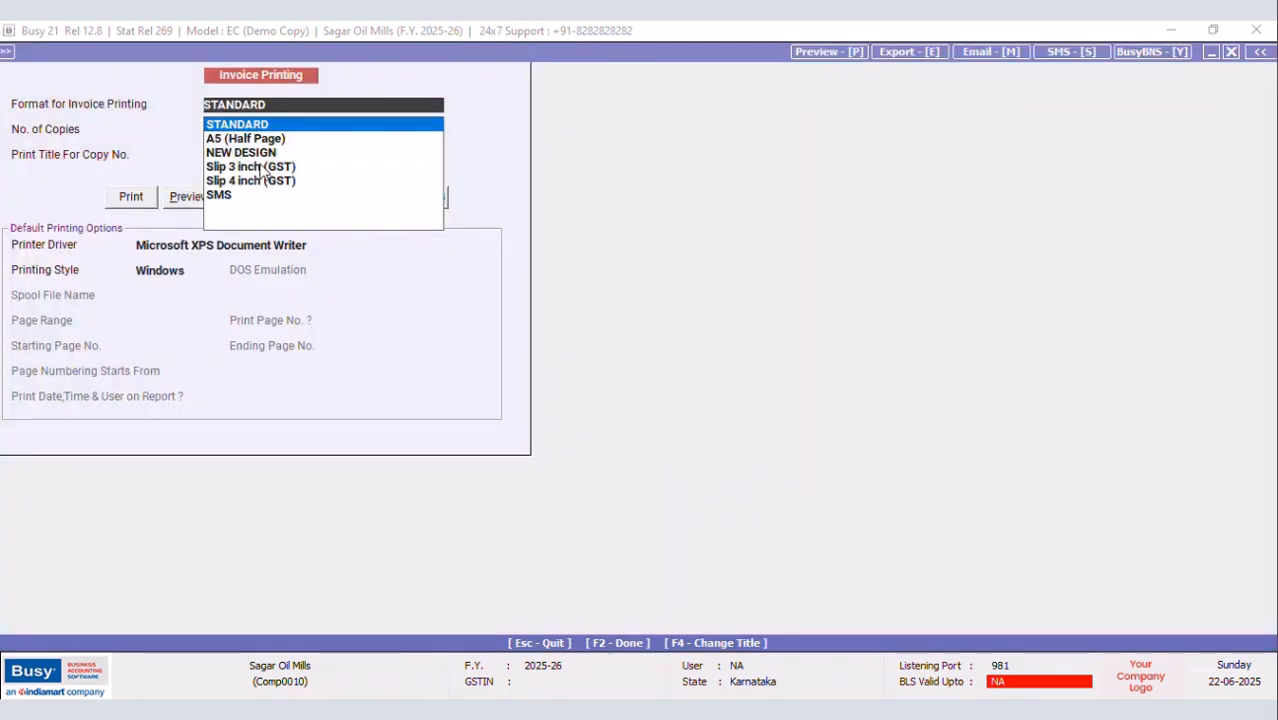
click(241, 152)
click(188, 197)
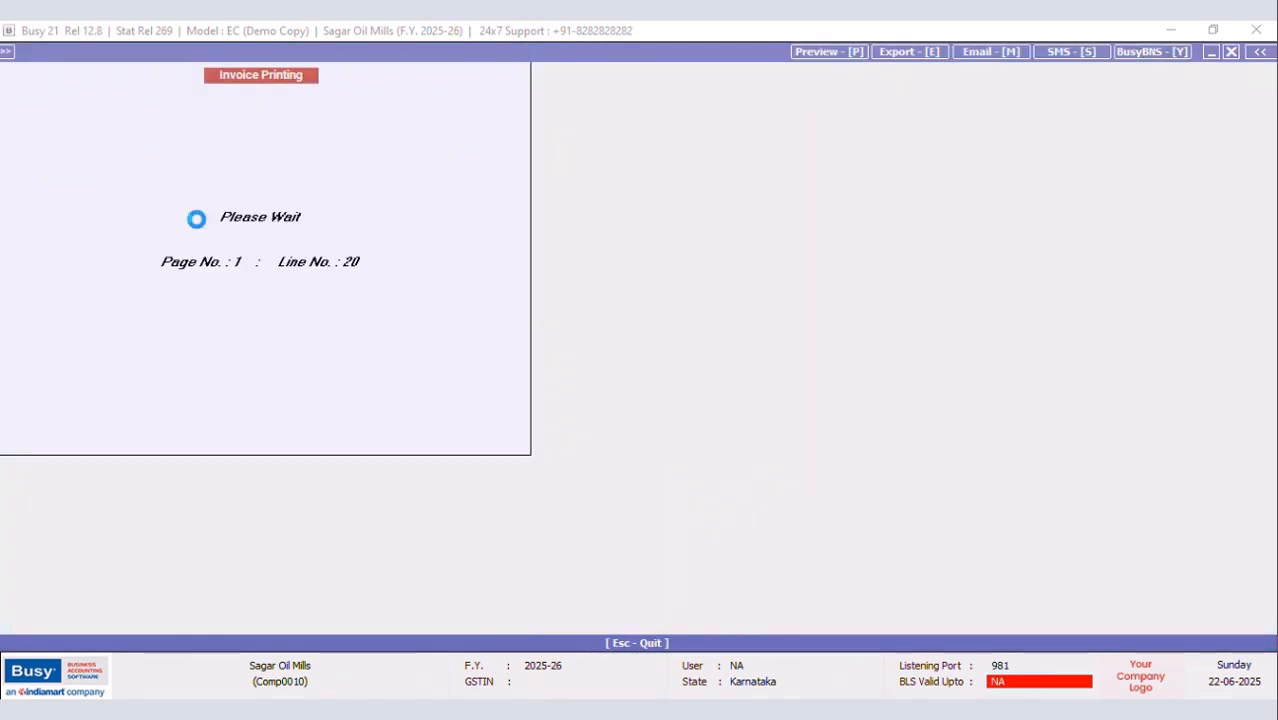
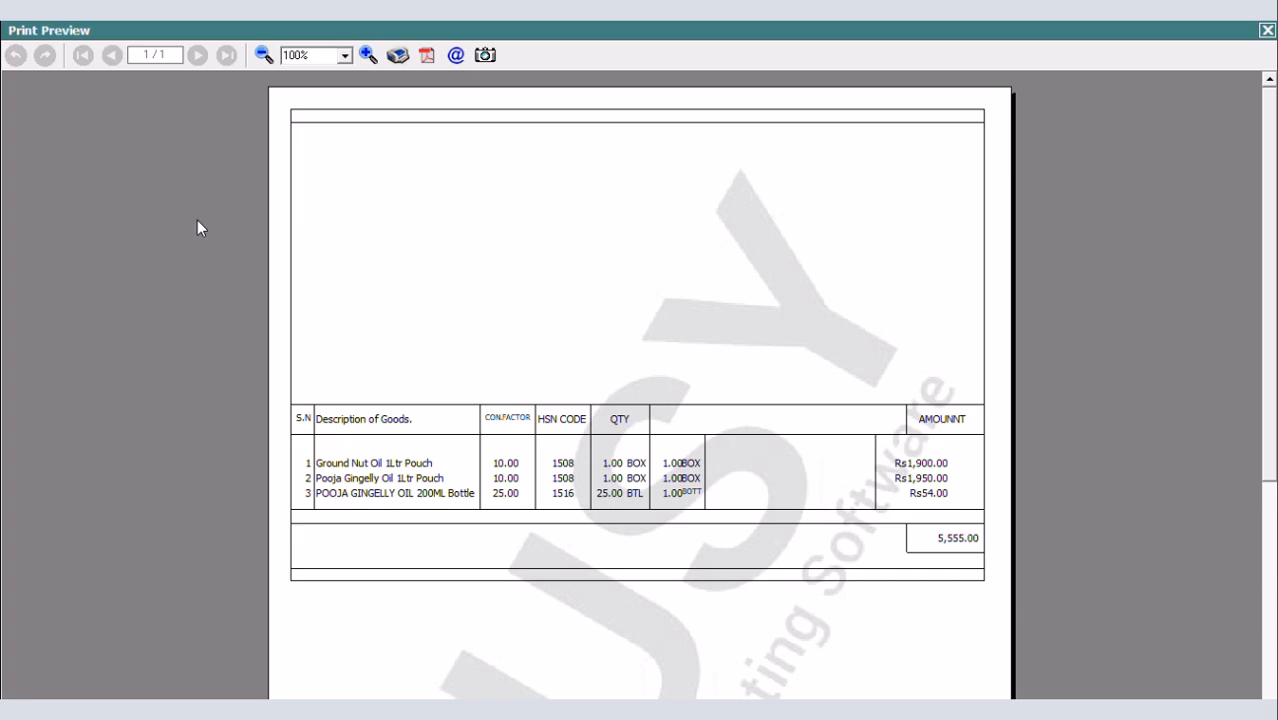
Close the NEW DESIGN invoice preview and open the SQL Query Executor with Ctrl+Shift+F2
click(1266, 31)
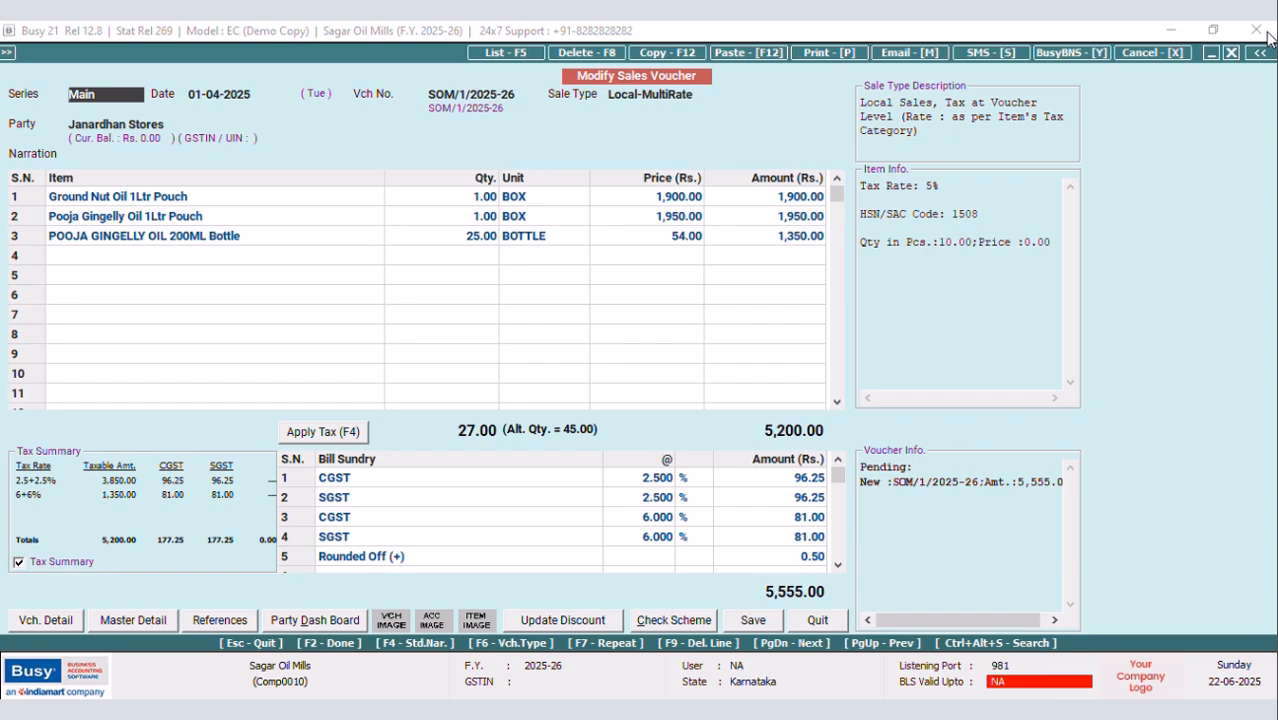
key(ctrl+shift+F2)
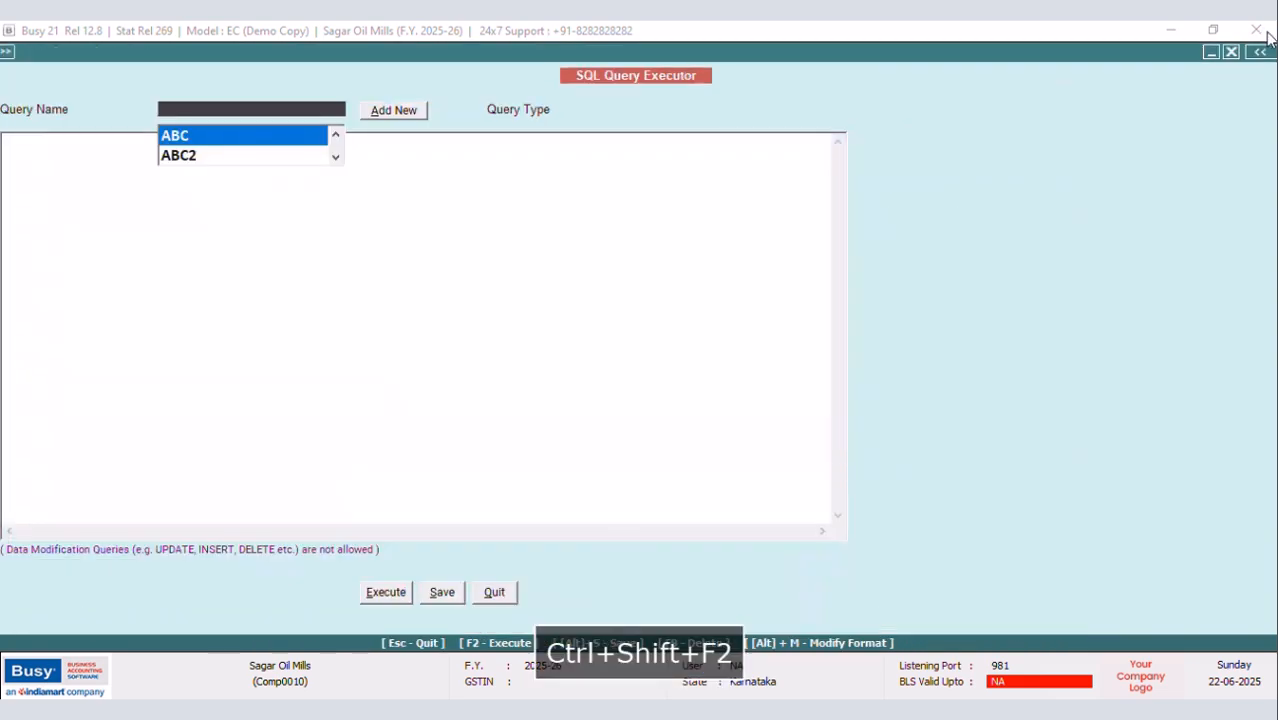
Add a new saved query named Unit
click(335, 157)
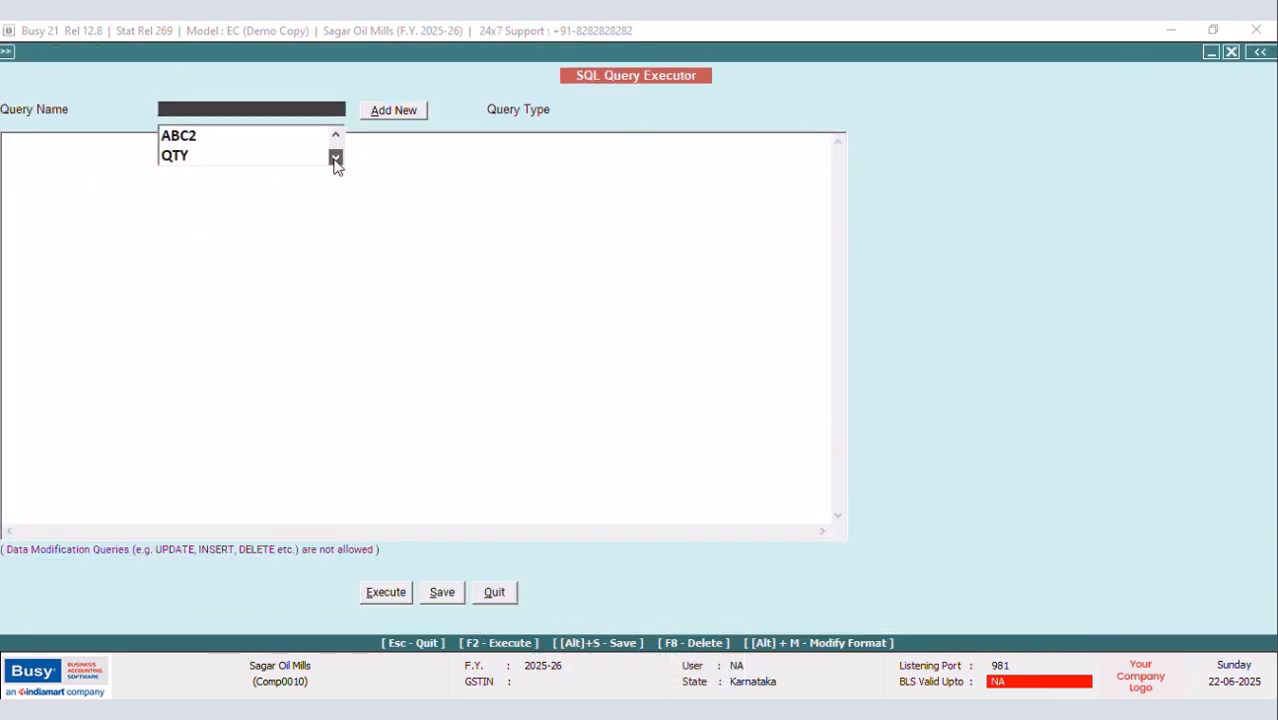
click(386, 115)
key(Caps_Lock)
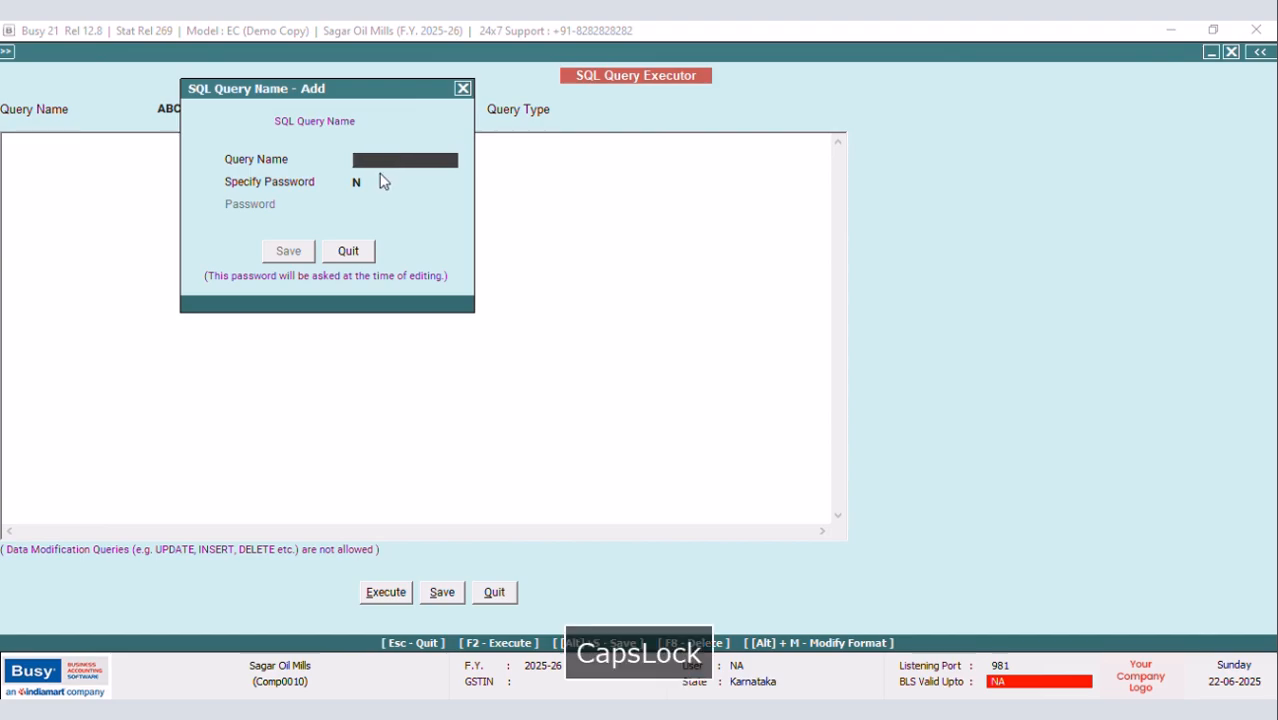
text(Unit)
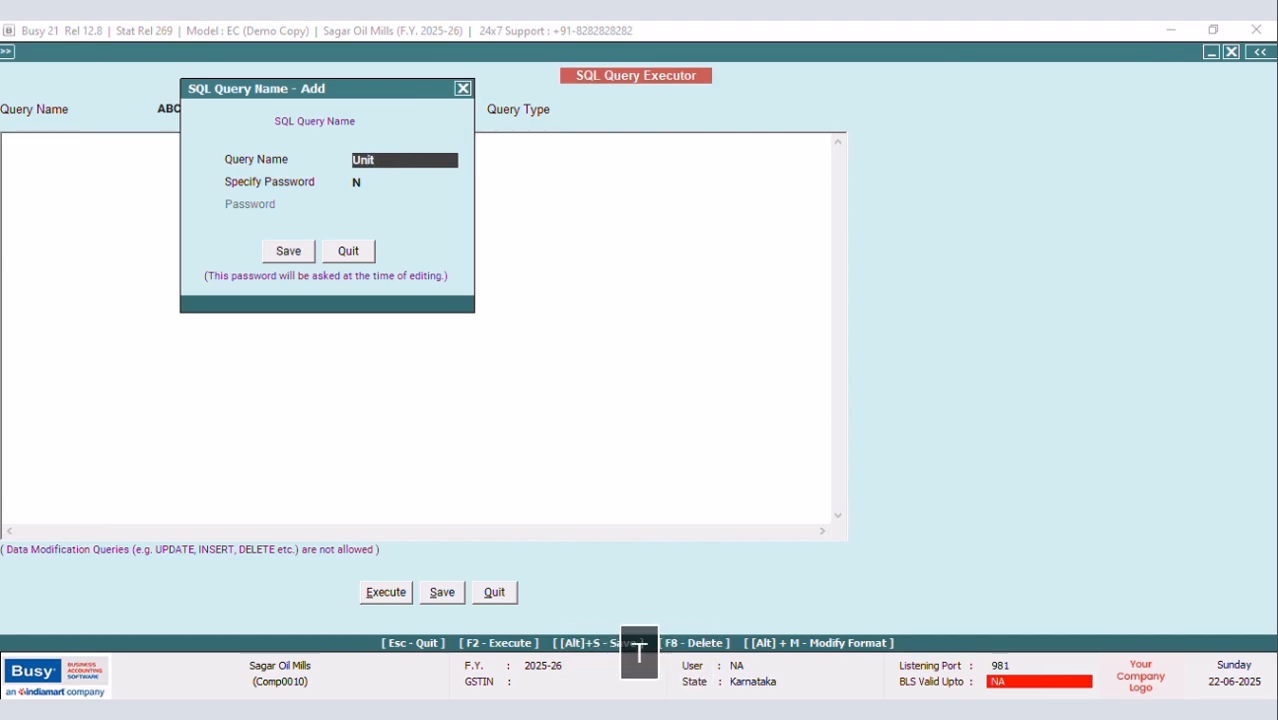
key(Return)
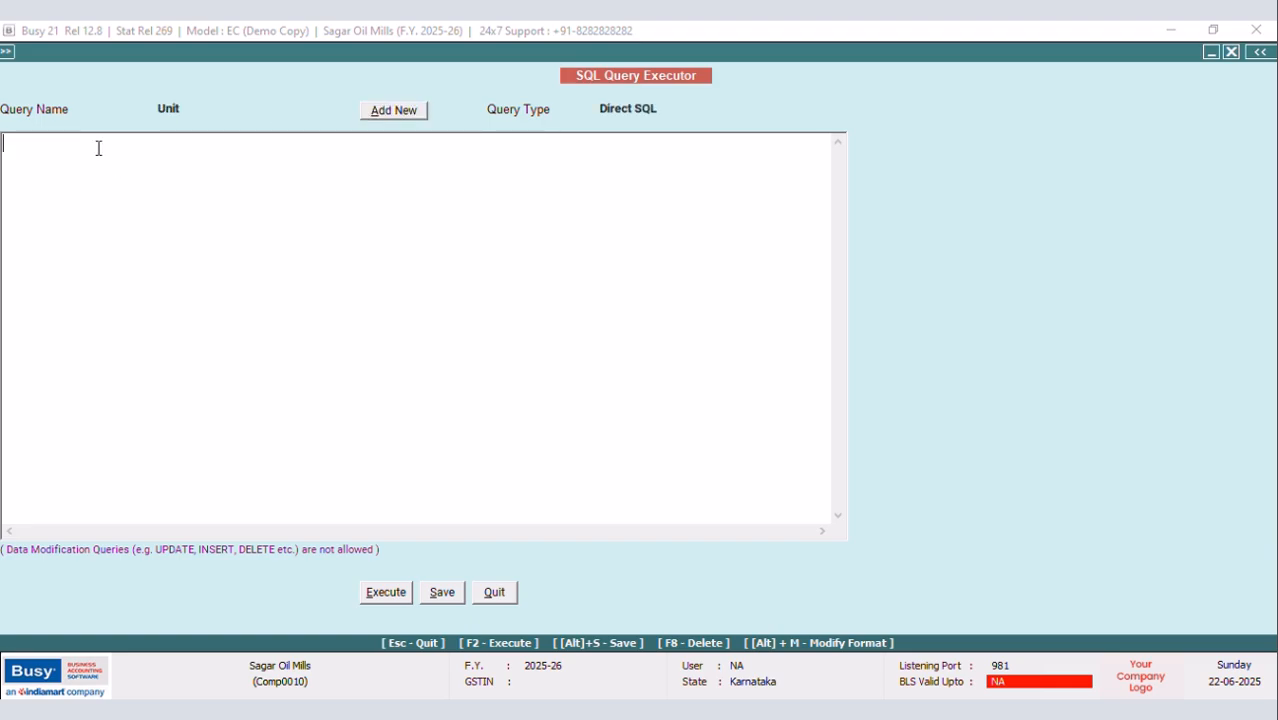
Write the Select line with subquery (Select Name from Master1 Where CODE=Tran2.CM2)
key(Caps_Lock)
text(Select)
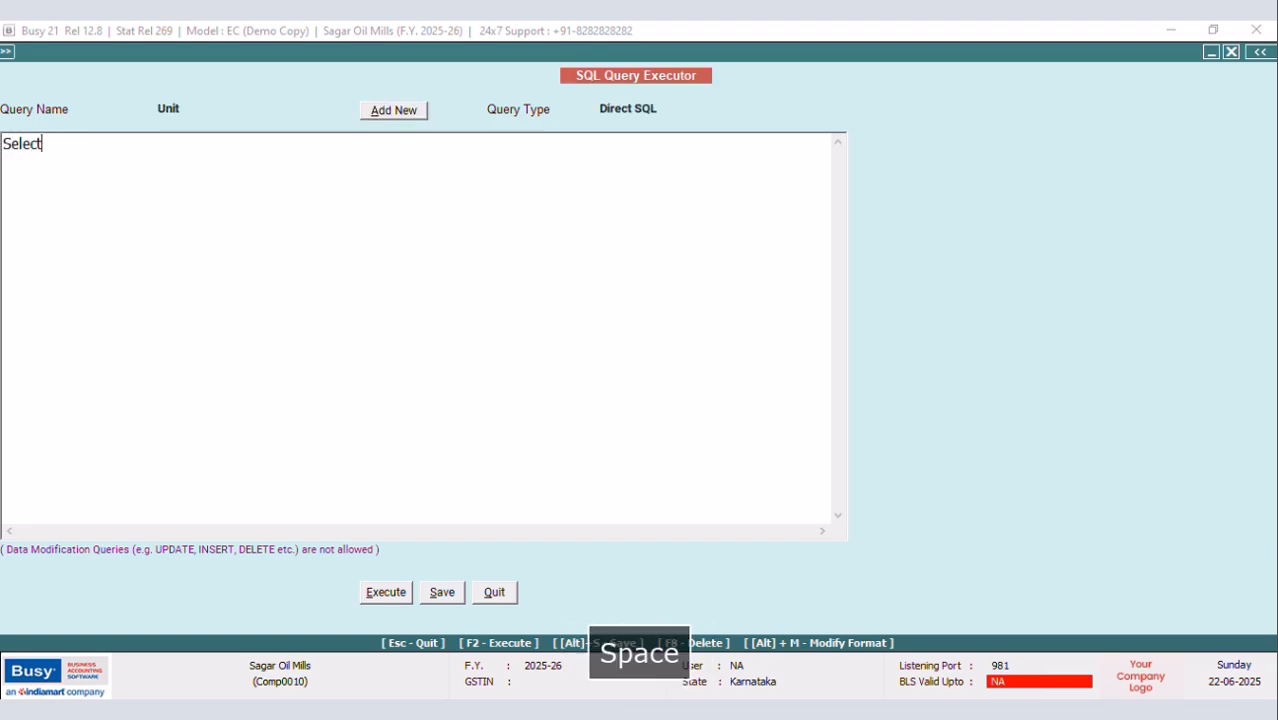
key(Return)
text(()
key(Caps_Lock)
text(Select)
key(Caps_Lock)
text(Name from)
key(Caps_Lock)
text(M)
key(Caps_Lock)
text(aster)
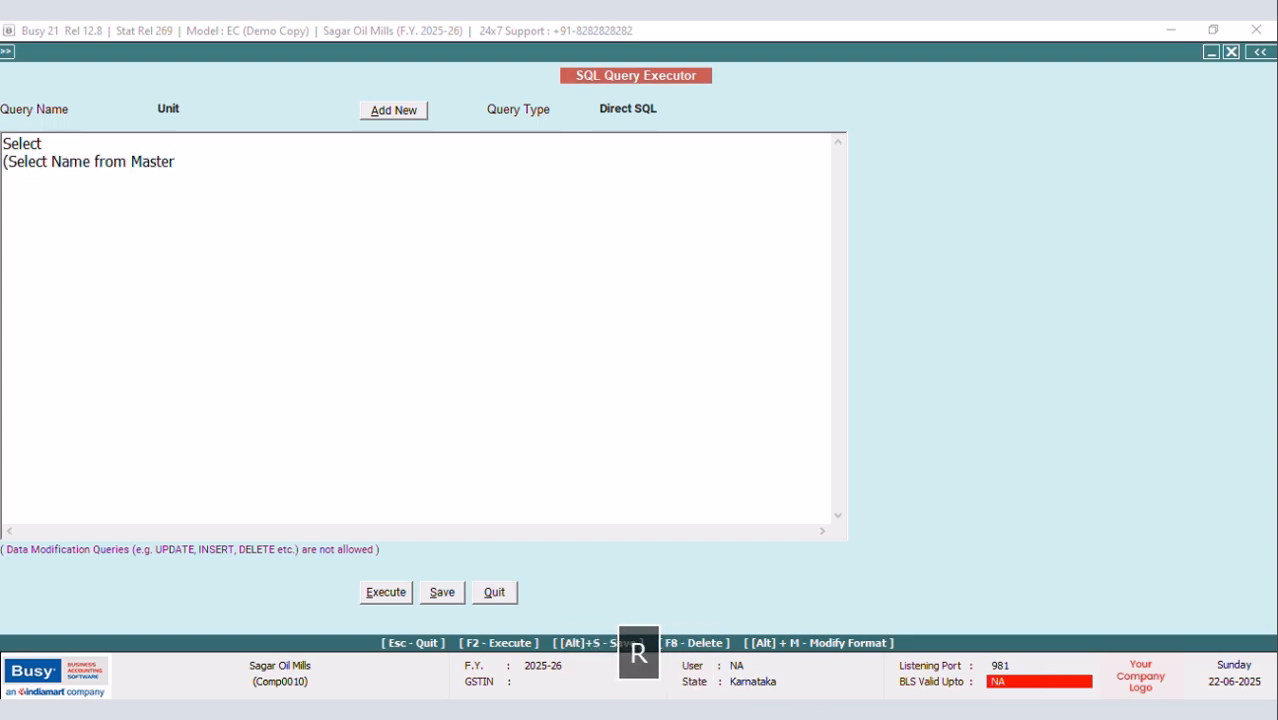
text(1)
key(Caps_Lock)
text(W)
key(Caps_Lock)
text(here C)
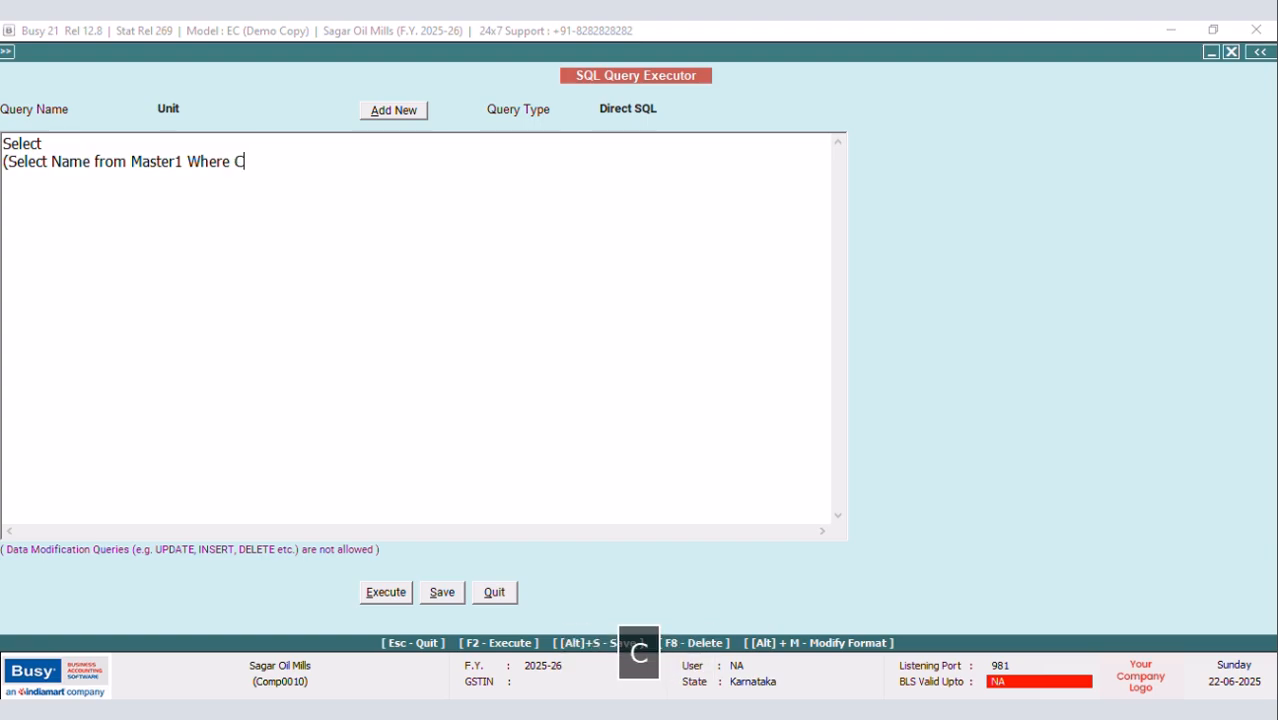
text(ODE=T)
key(Caps_Lock)
text(ran2.)
key(Caps_Lock)
text(CM2)
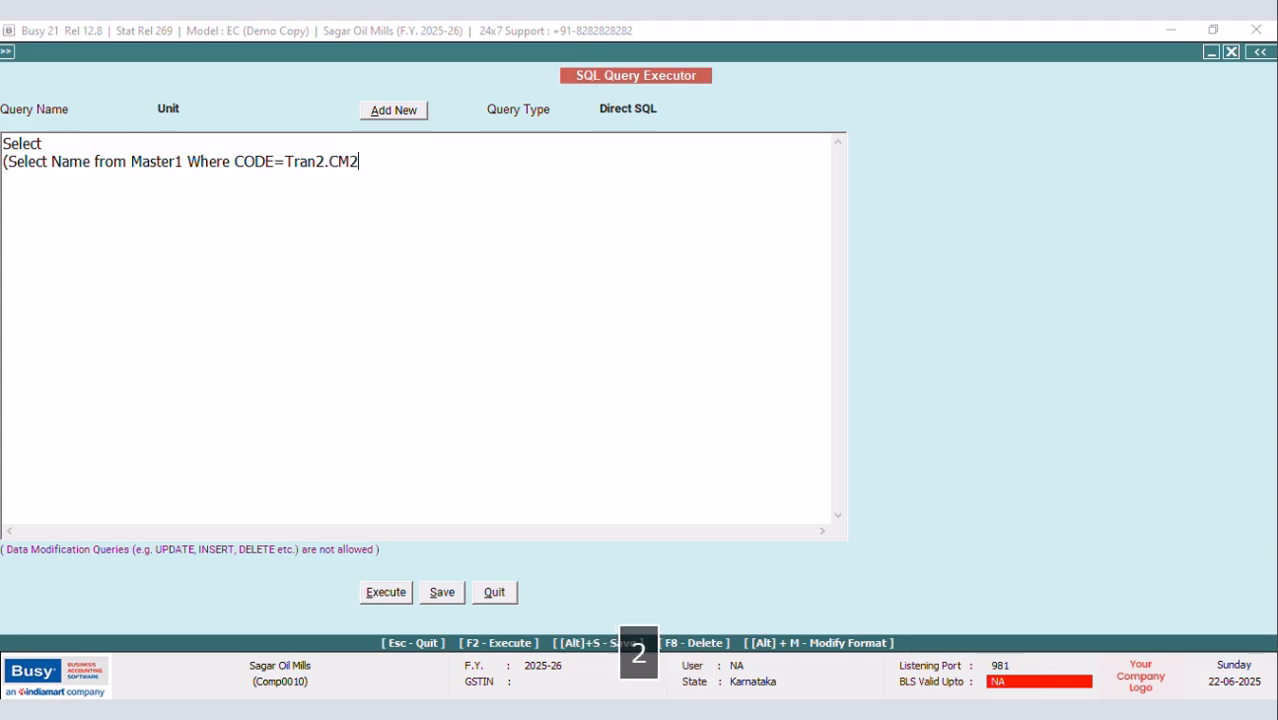
text())
Begin a FROM line, then save the query written so far
key(Return)
text(FROM tRAN)
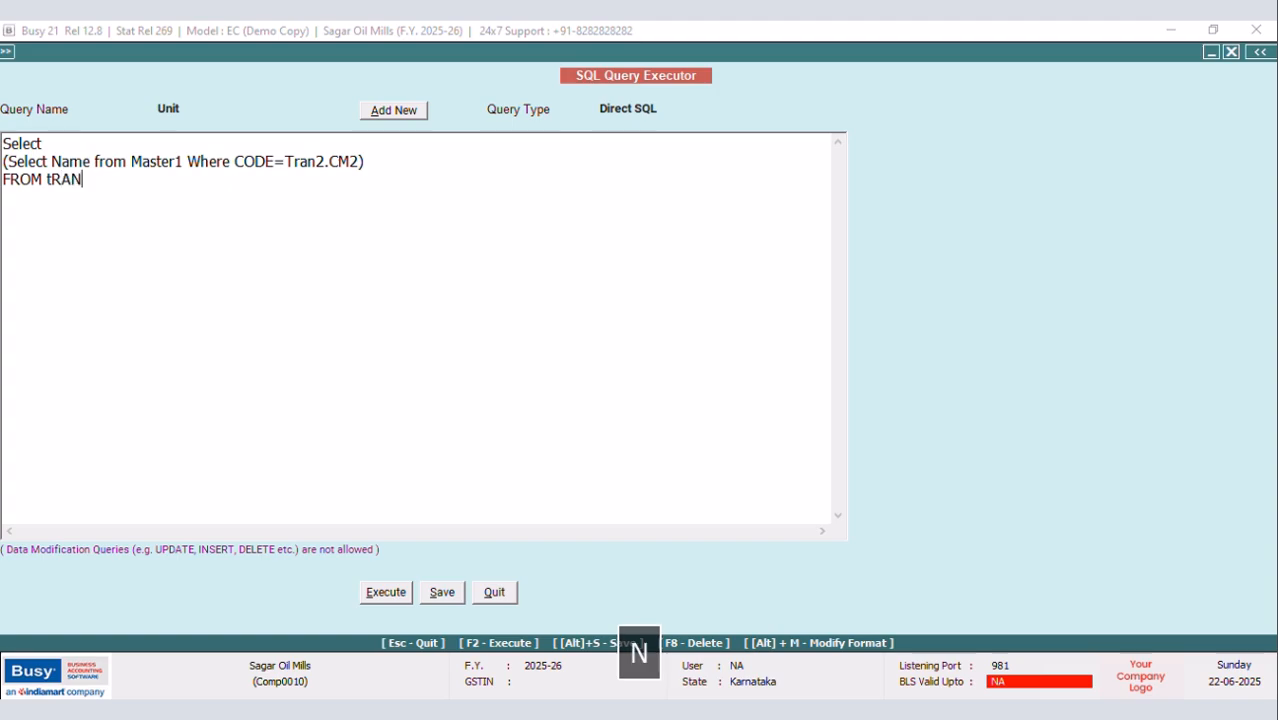
key(BackSpace)
key(BackSpace)
key(BackSpace)
key(BackSpace)
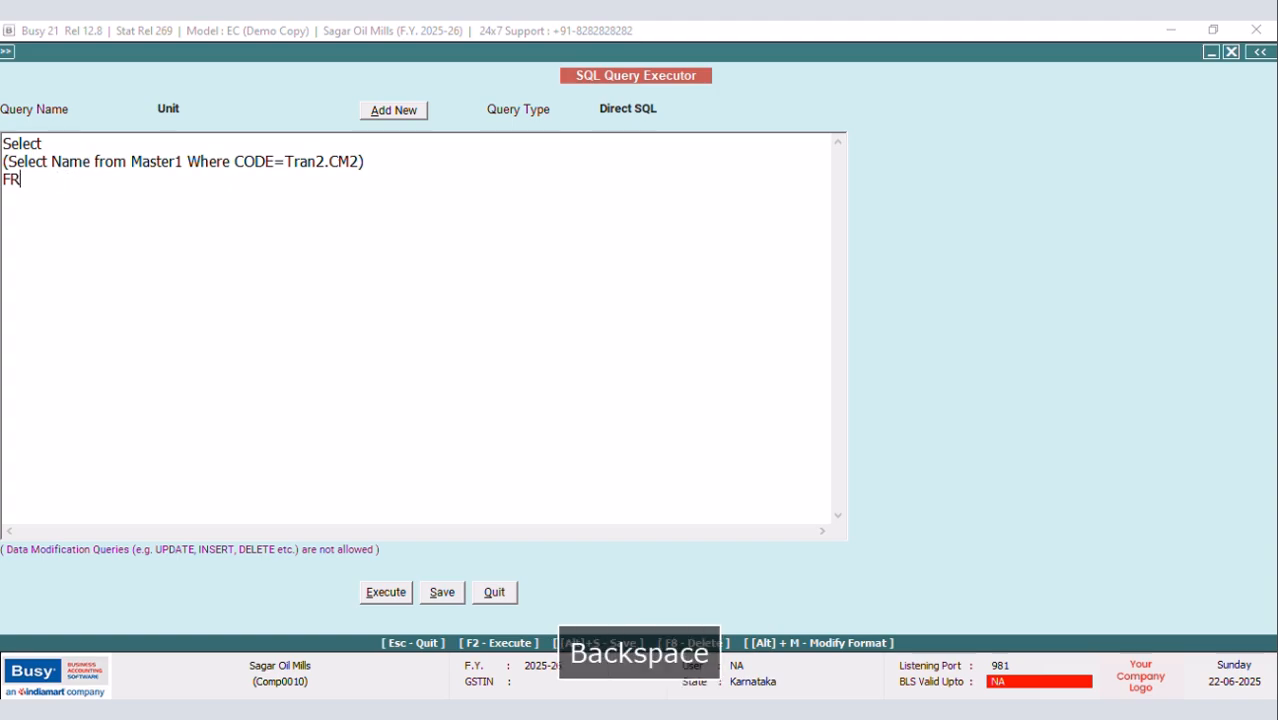
click(442, 592)
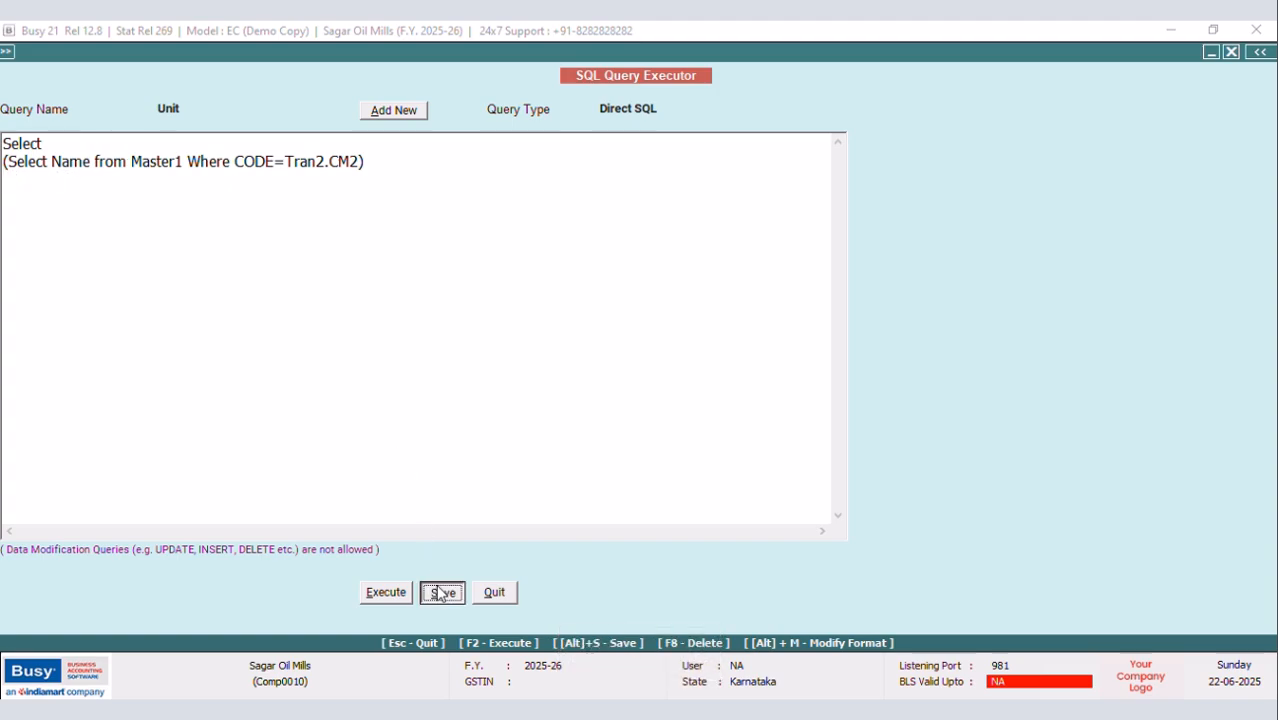
click(750, 407)
Add a 'From Tran2' line below the subquery
click(386, 169)
key(Return)
text(f)
key(Caps_Lock)
key(BackSpace)
text(Fr)
key(Caps_Lock)
text(rom Tran23)
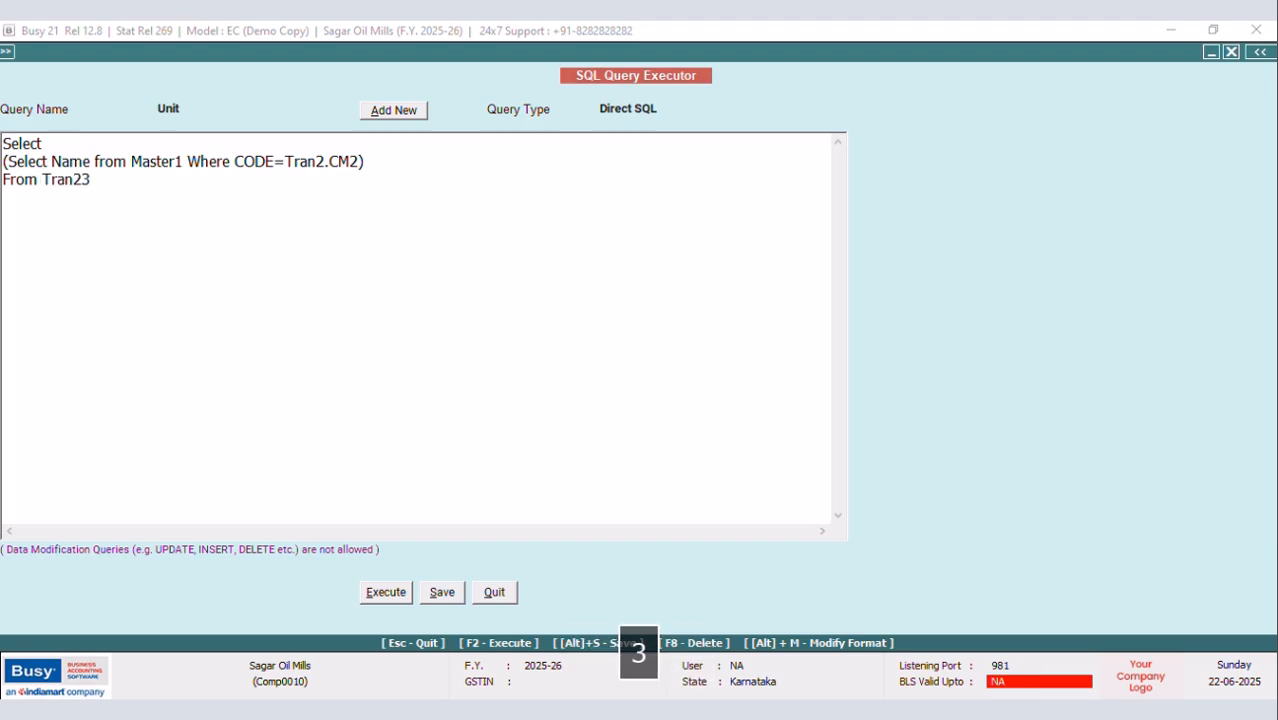
key(BackSpace)
Add the condition 'Where Tran2.VchType=9 and Tran2.RecType=2'
key(Return)
text(W)
key(Caps_Lock)
text(here Tran2.VchCode)
key(BackSpace)
key(BackSpace)
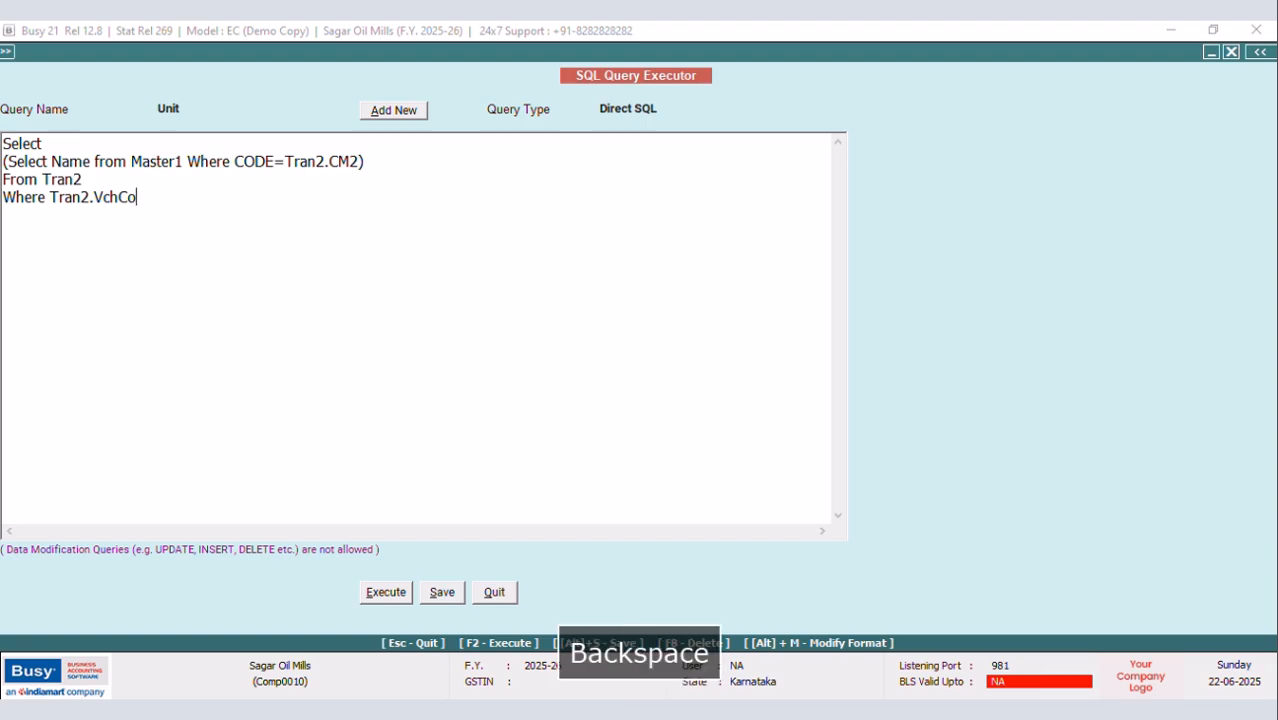
key(BackSpace)
key(Caps_Lock)
text(T)
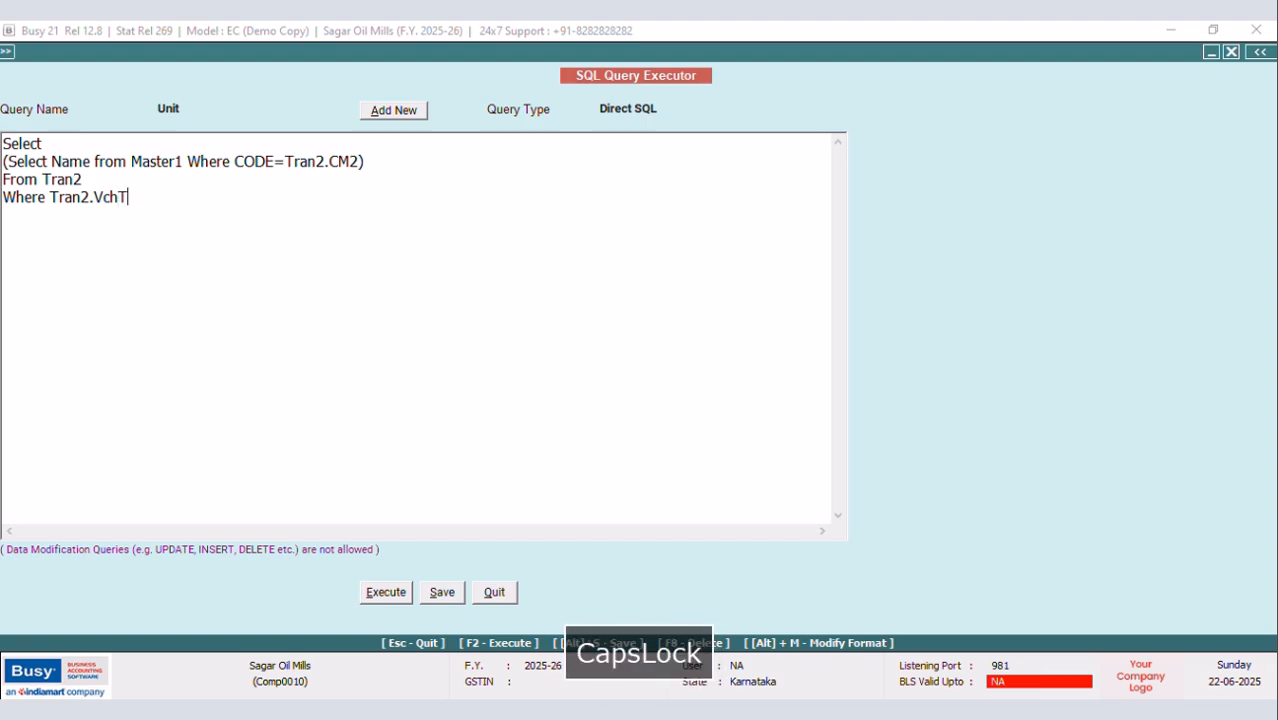
text(ype=9 and Tran)
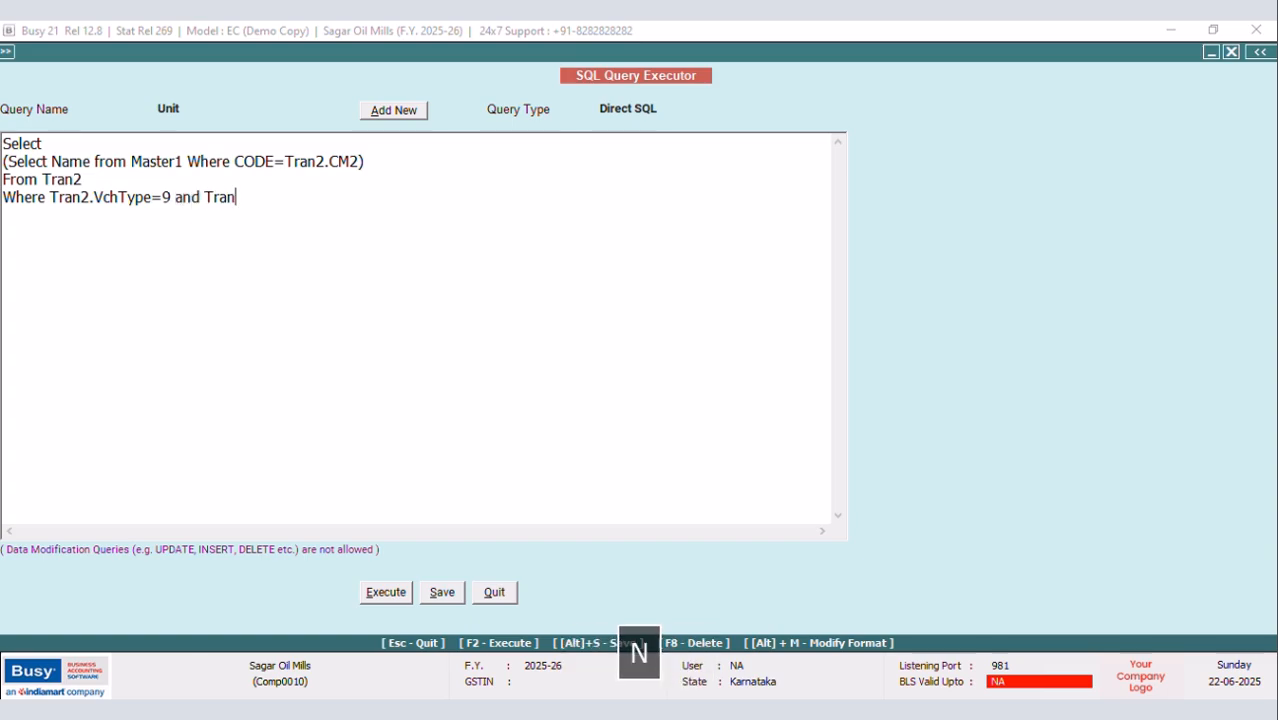
text(2.Rec)
key(Caps_Lock)
text(Type=2)
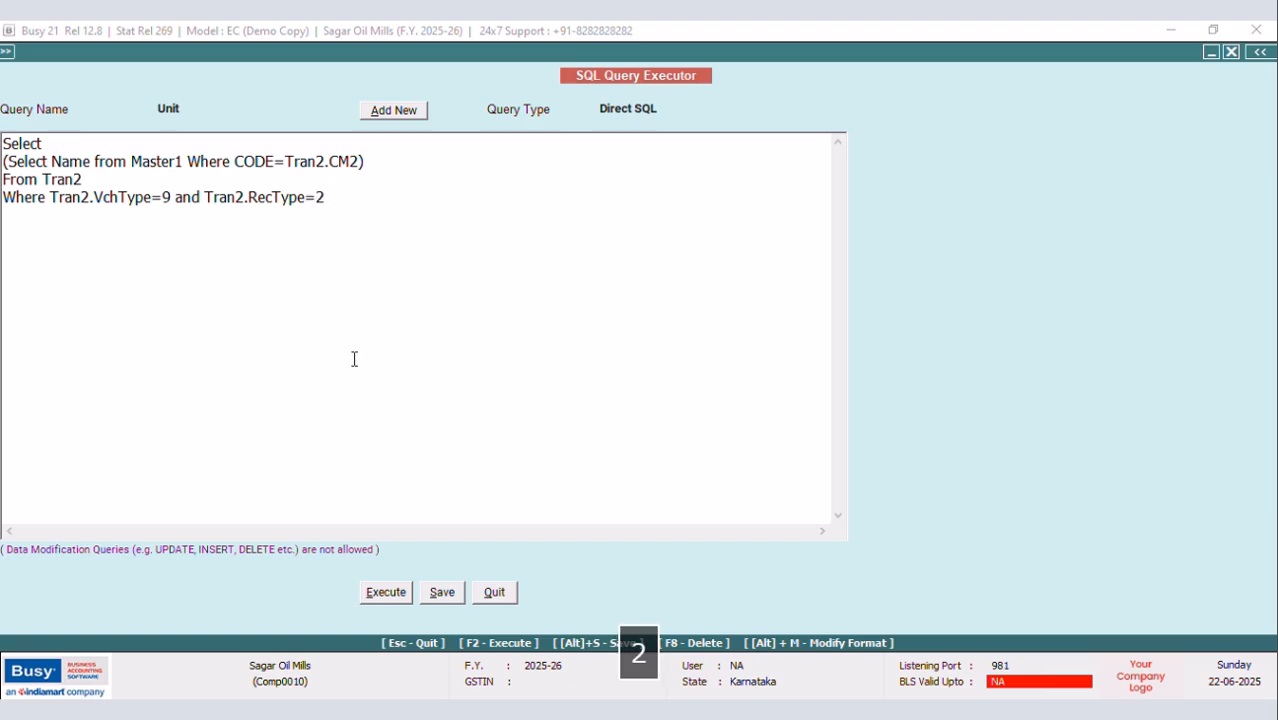
Execute the Unit query to check its results, then save it
click(389, 592)
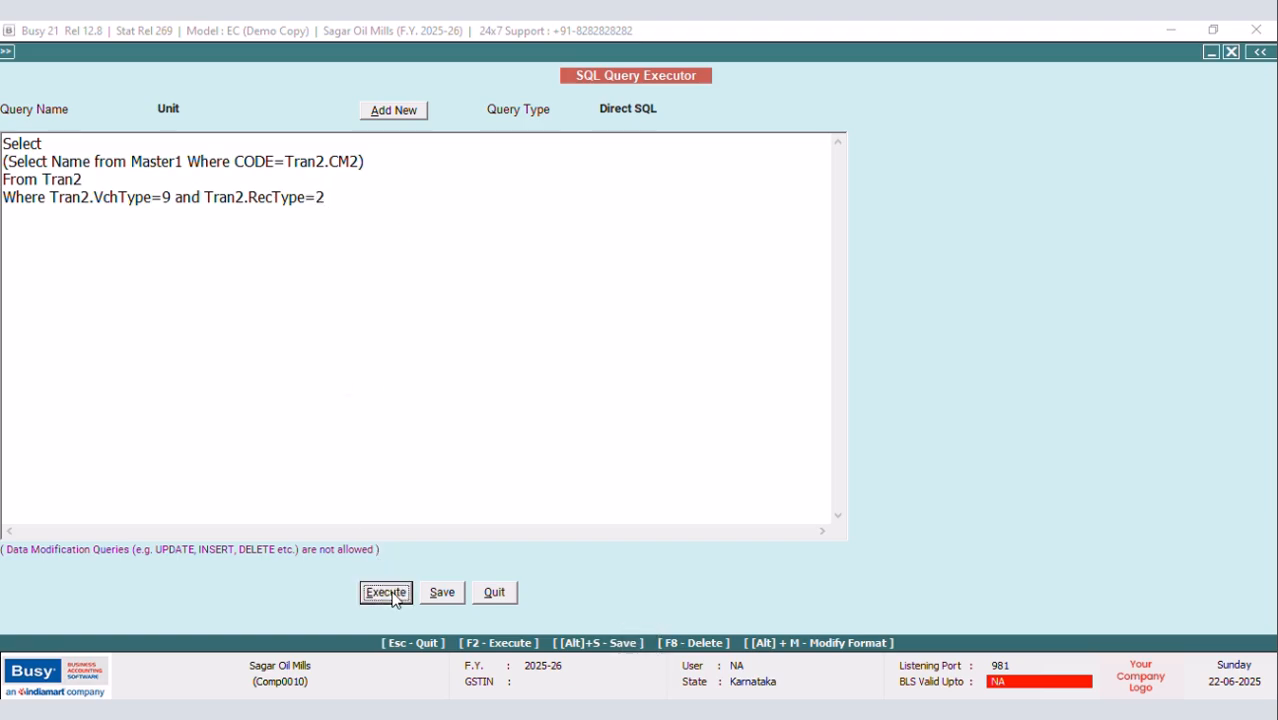
click(741, 406)
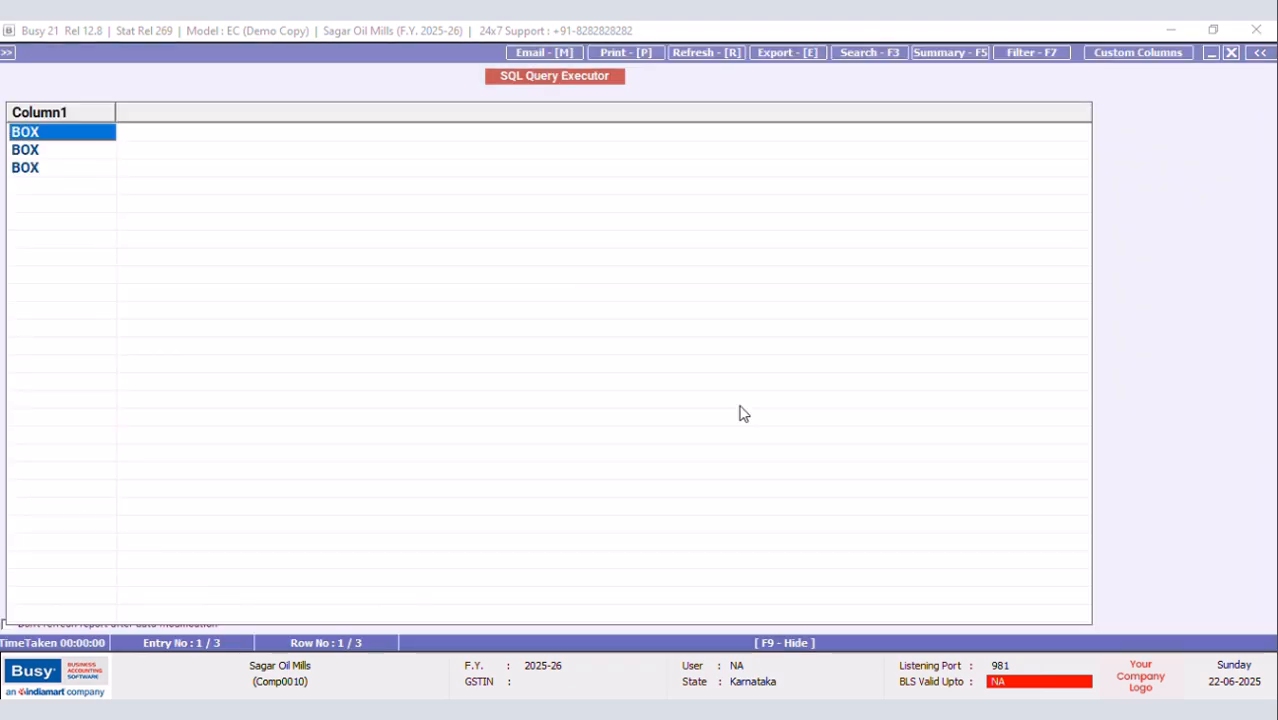
click(1231, 52)
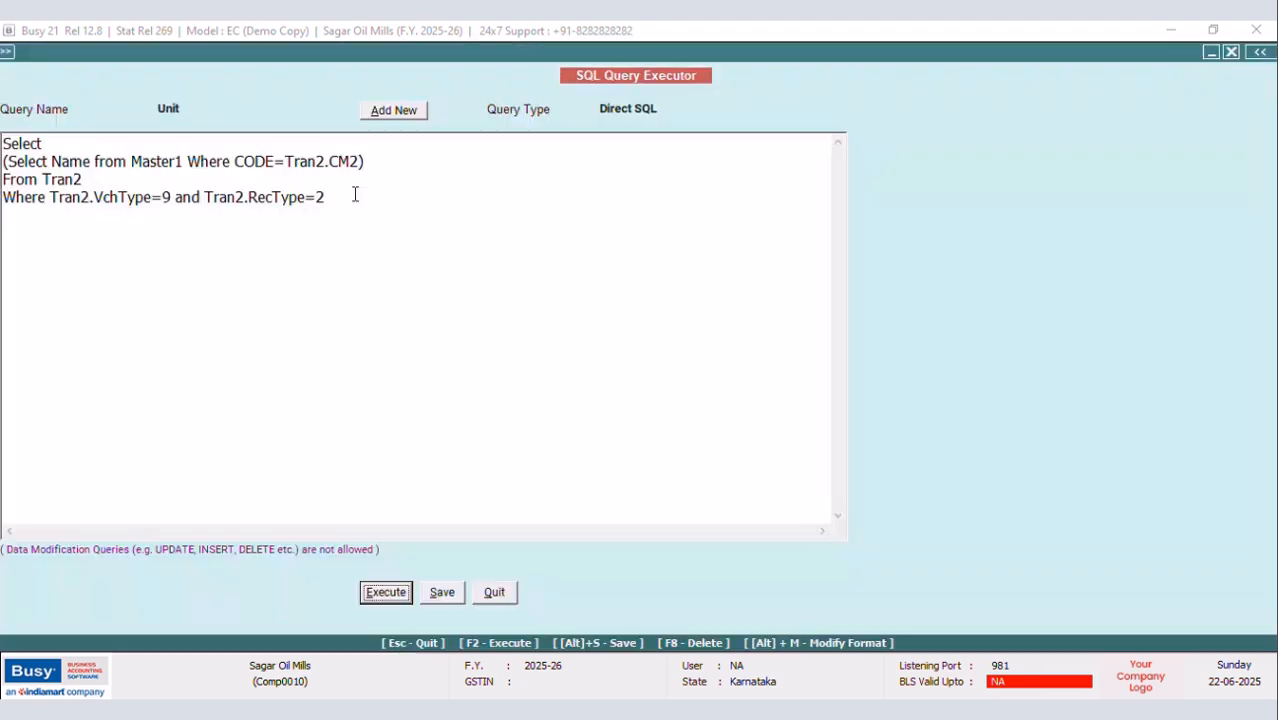
click(438, 594)
click(746, 406)
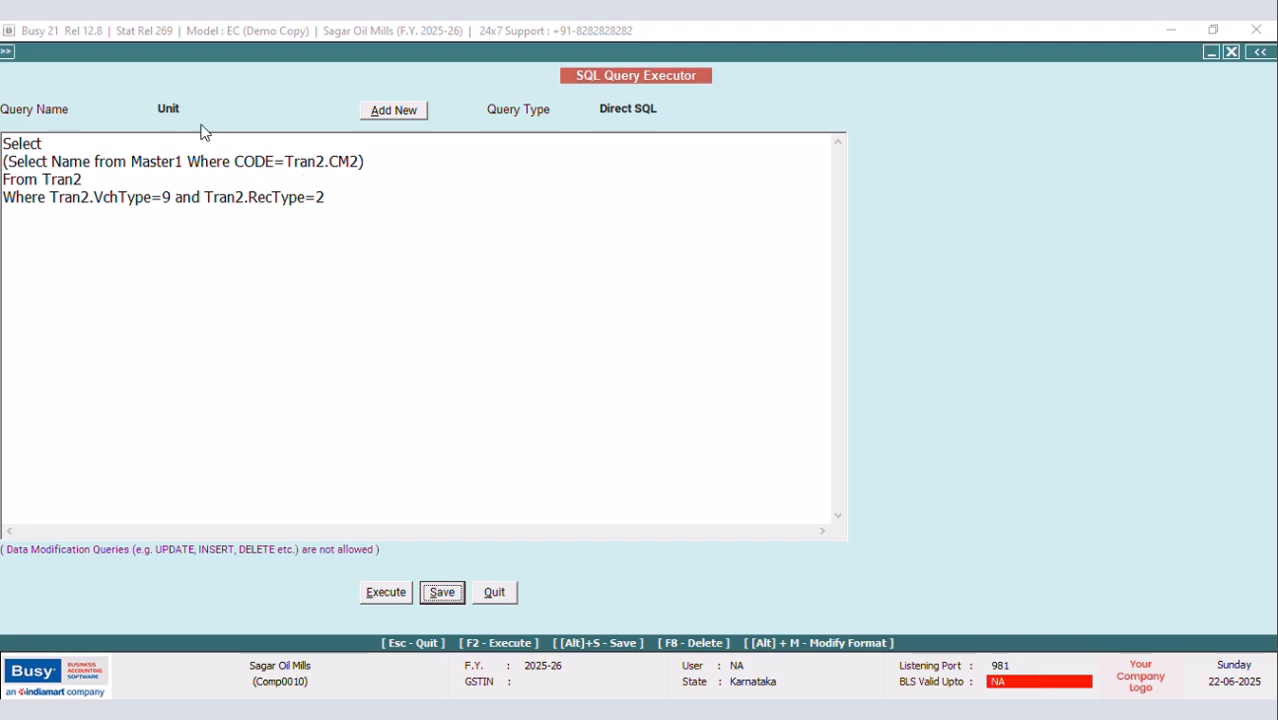
Load the saved ABC2 query and copy its WHERE clause
click(190, 112)
click(176, 138)
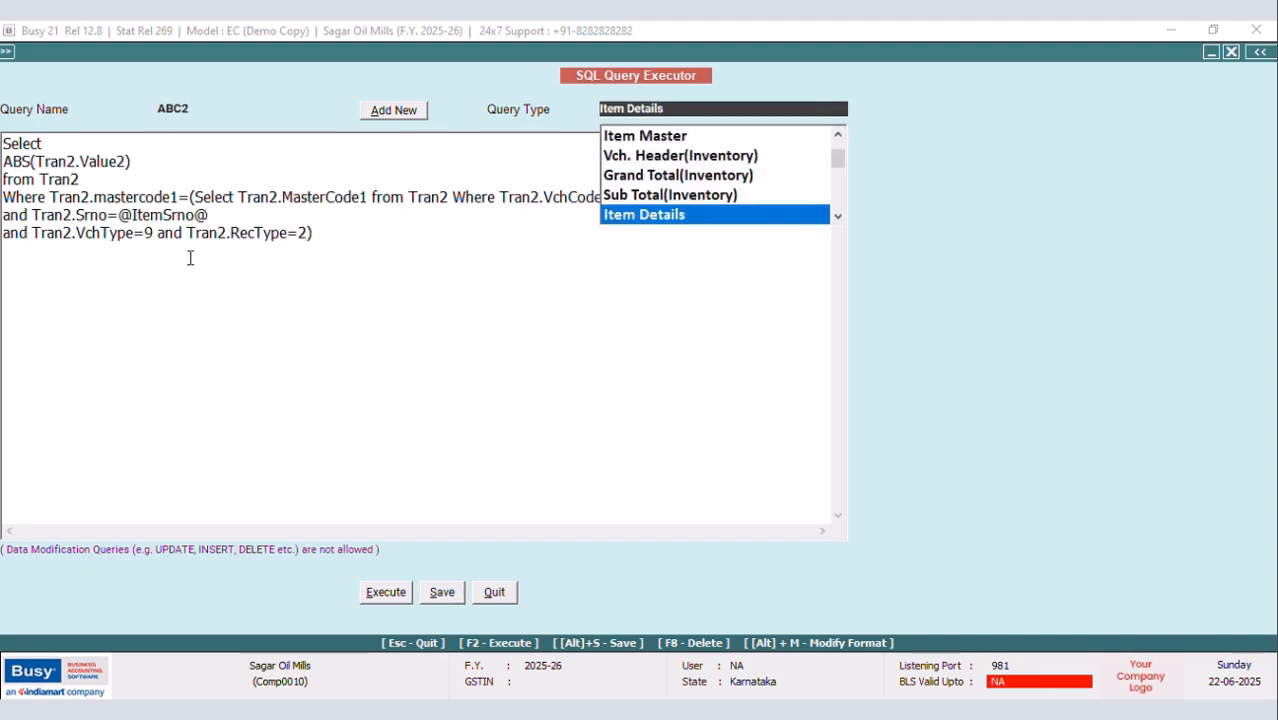
drag(6, 179, 339, 267)
right_click(299, 245)
click(336, 305)
Reload the Unit query and paste the ABC2 clause over its FROM and WHERE lines
click(210, 110)
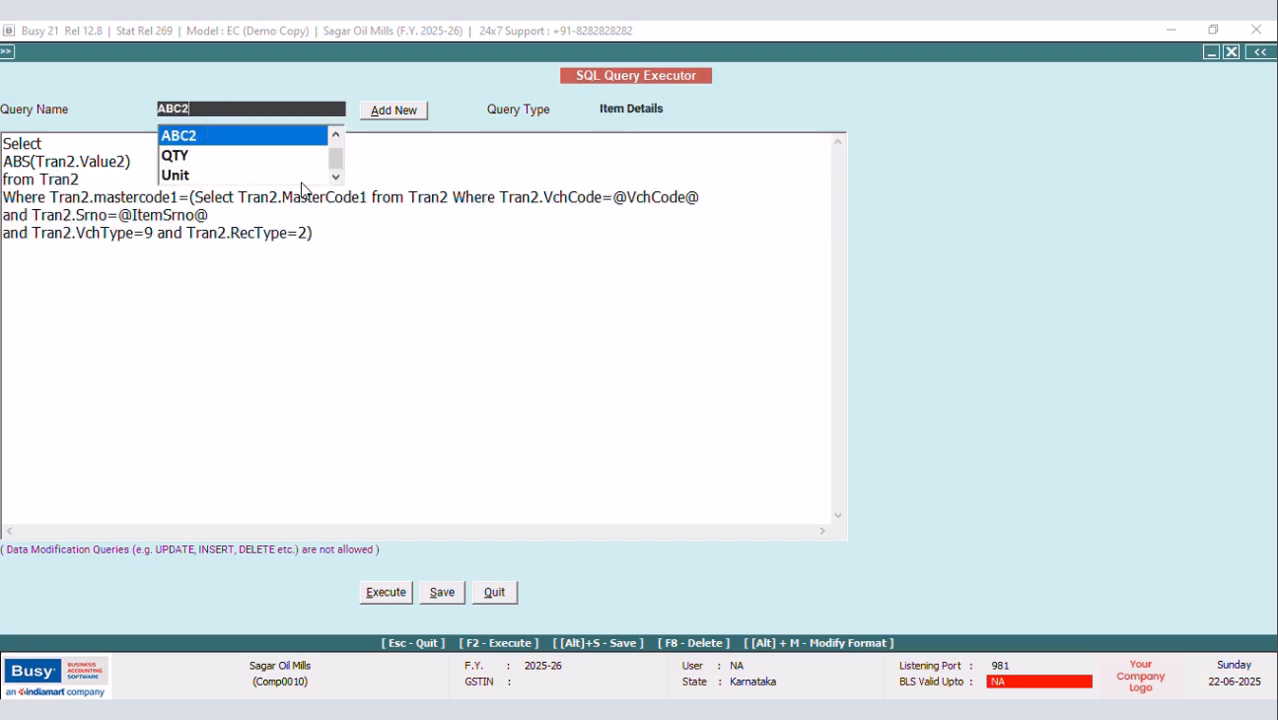
click(173, 177)
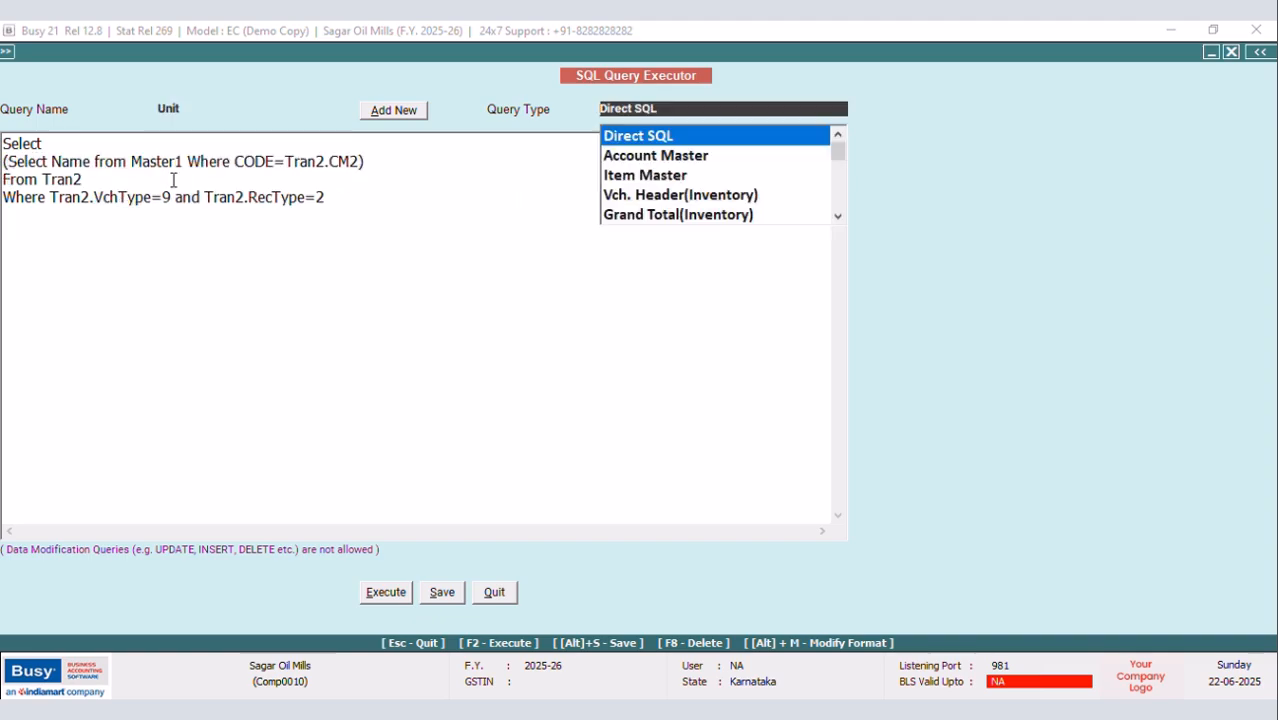
click(7, 178)
drag(7, 178, 409, 225)
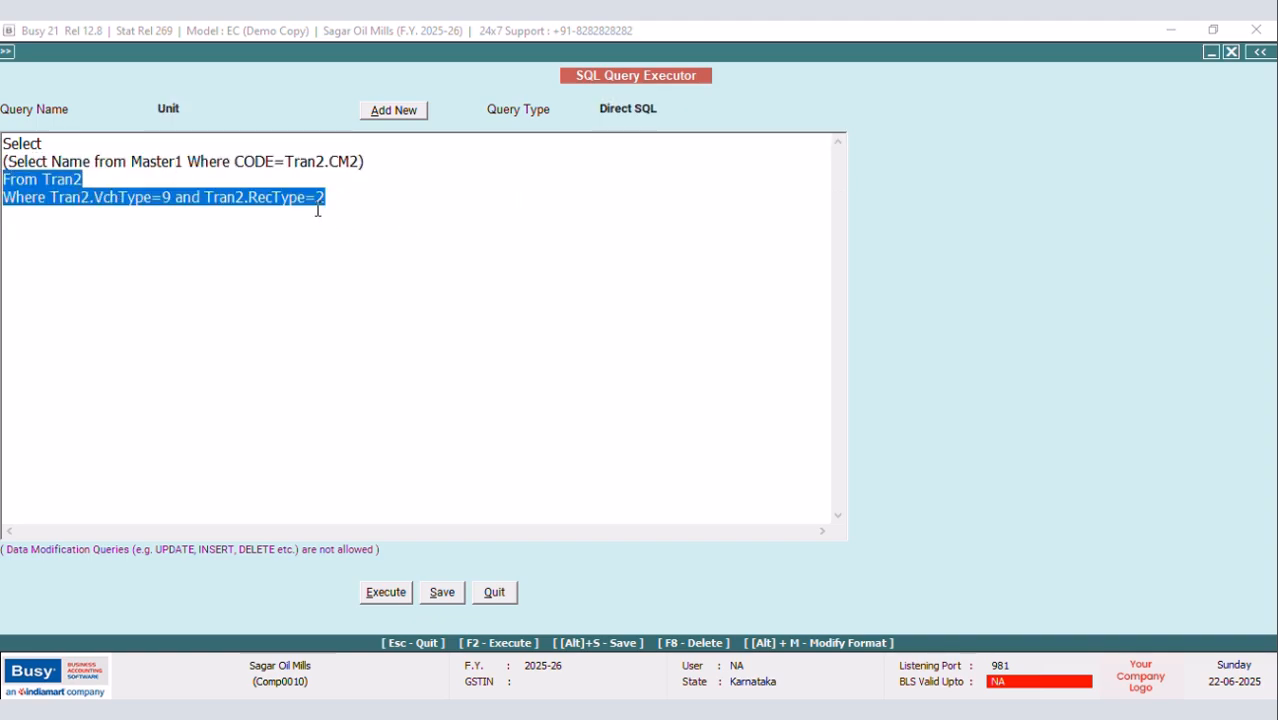
right_click(318, 208)
click(382, 289)
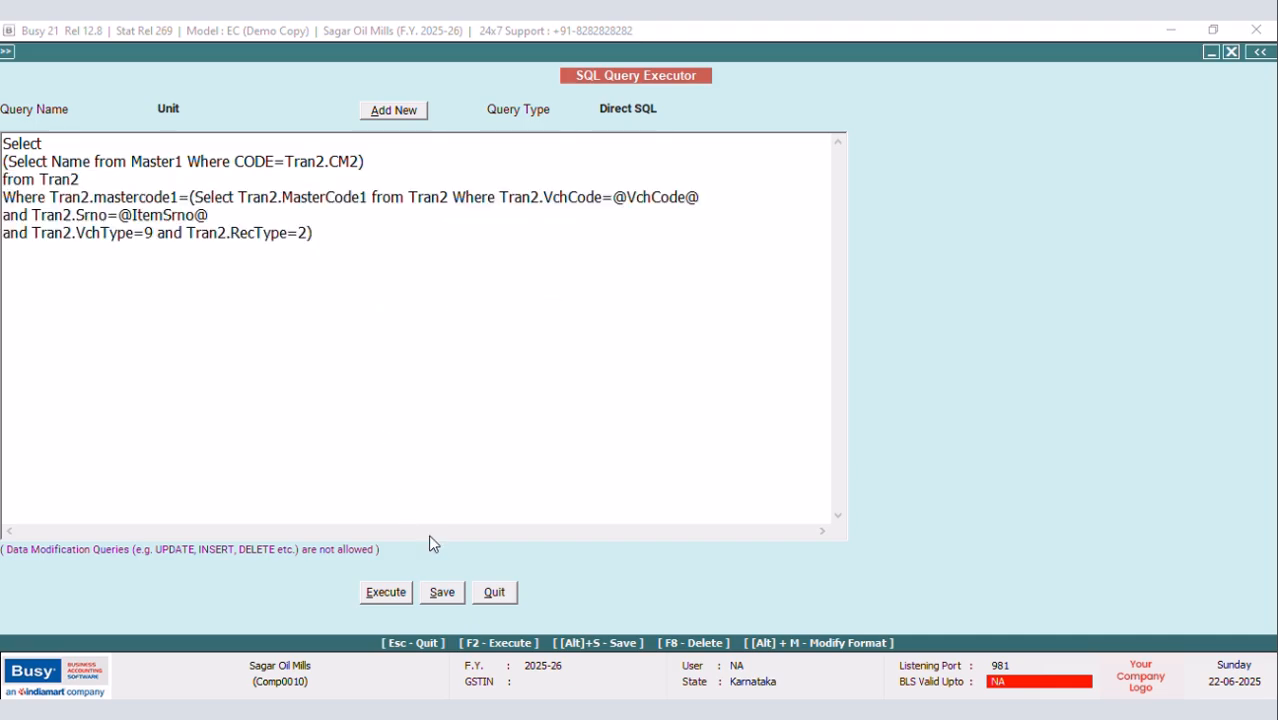
Set the Unit query type to Item Details, save it, and quit the executor
click(653, 108)
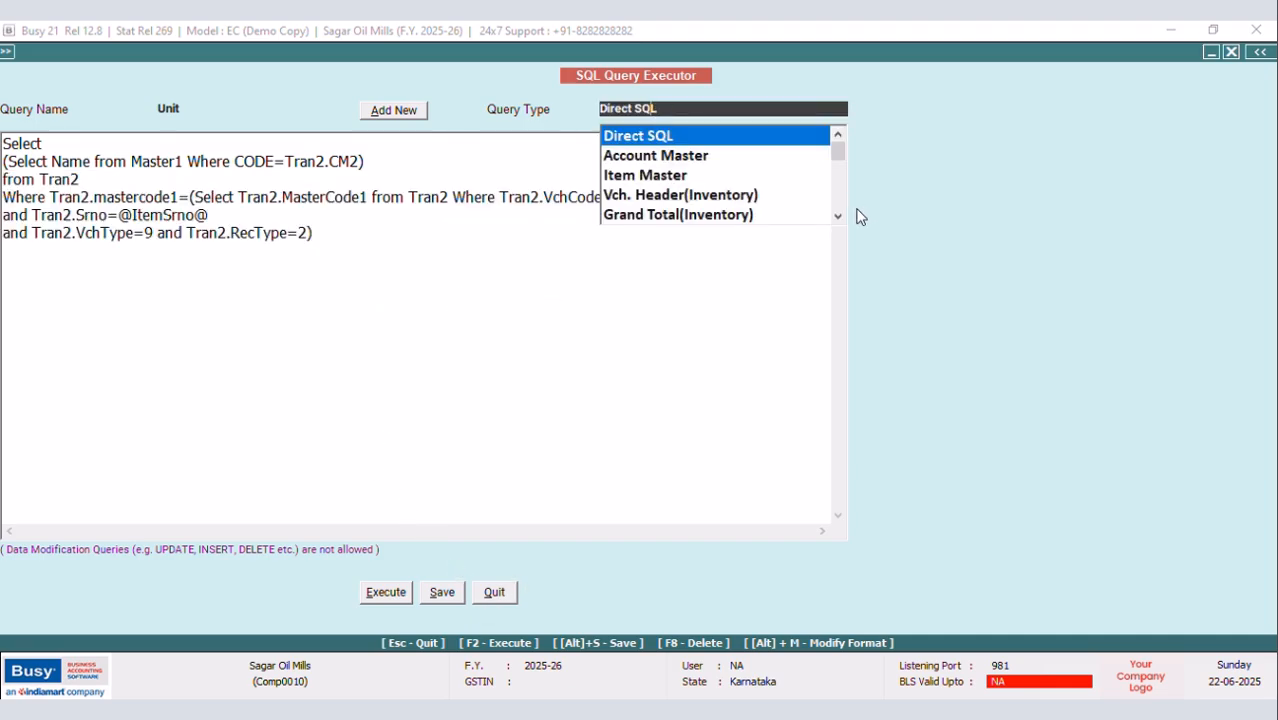
click(837, 216)
click(837, 216)
click(679, 218)
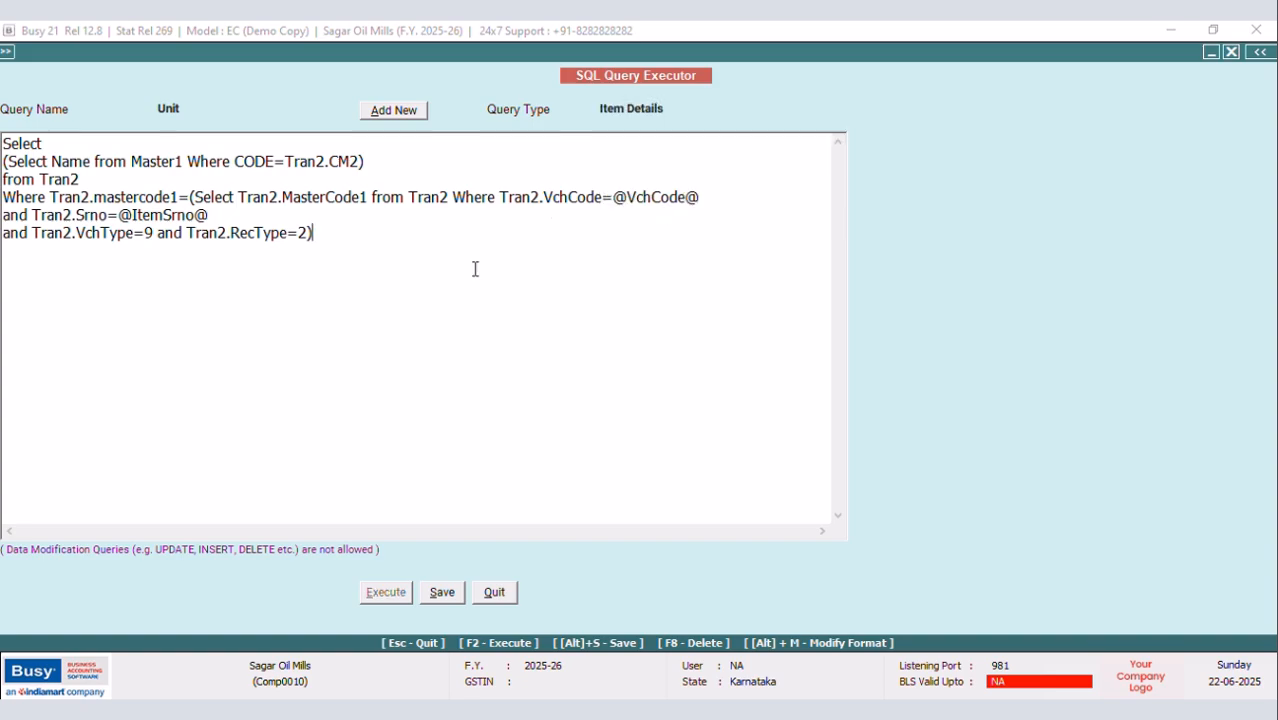
click(442, 593)
click(750, 407)
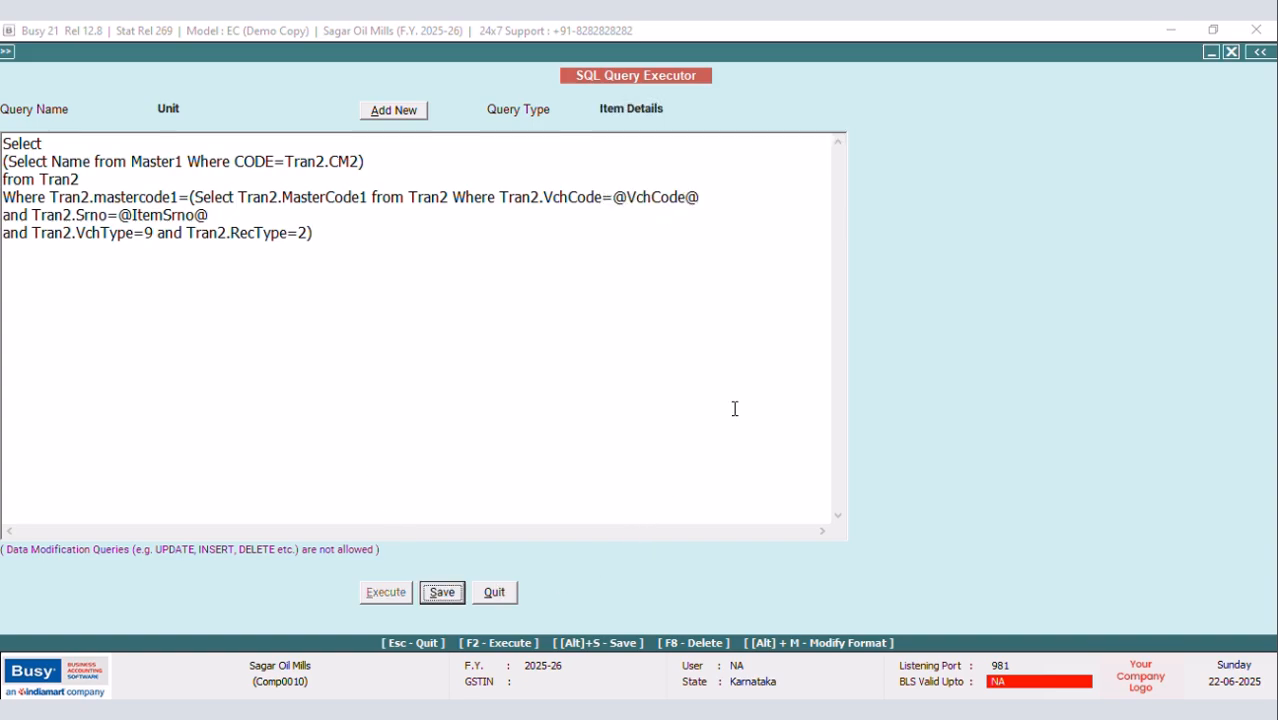
click(494, 592)
Open the Sales Invoice NEW DESIGN body layout and delete the <UNIT,4,L> field
key(ctrl+f)
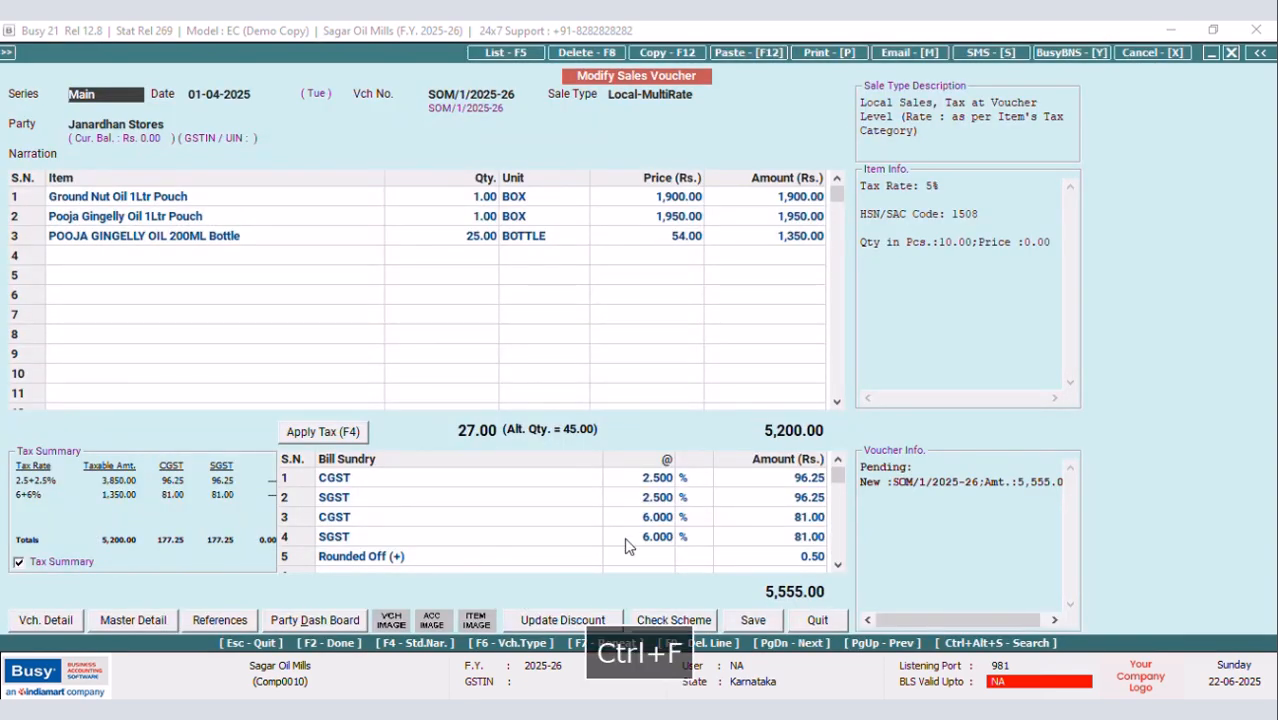
click(203, 190)
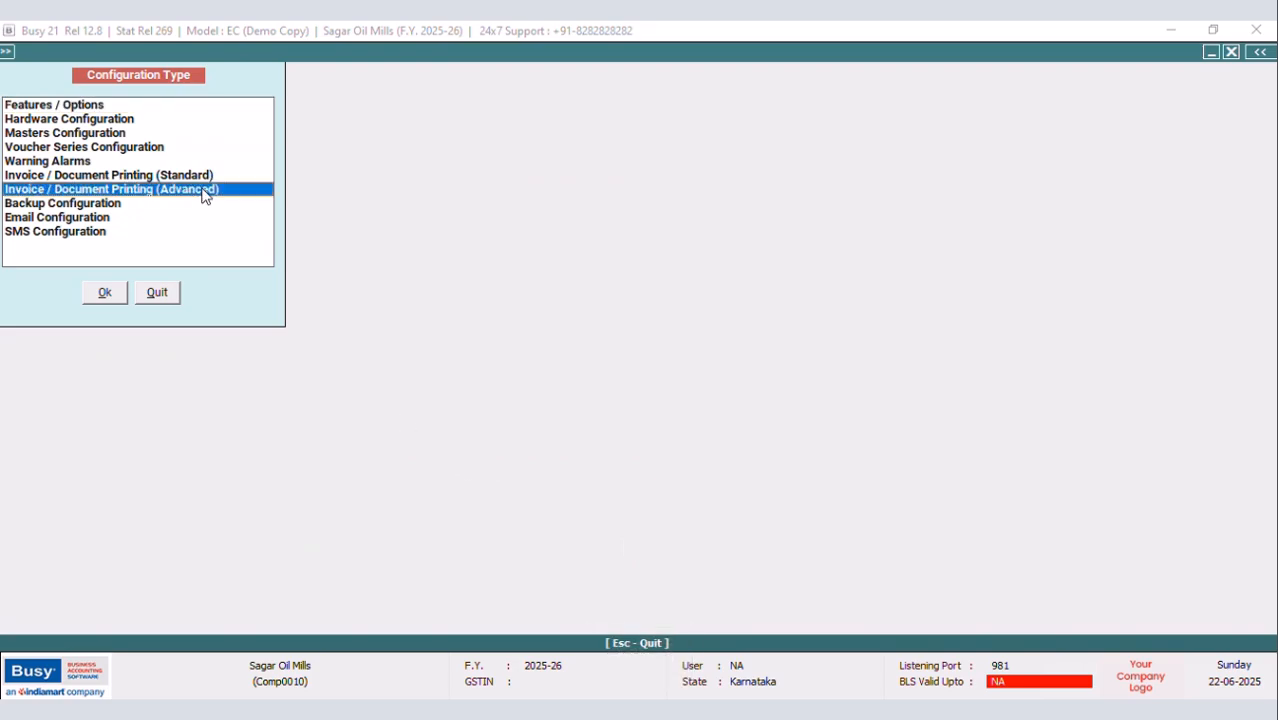
click(104, 292)
click(31, 132)
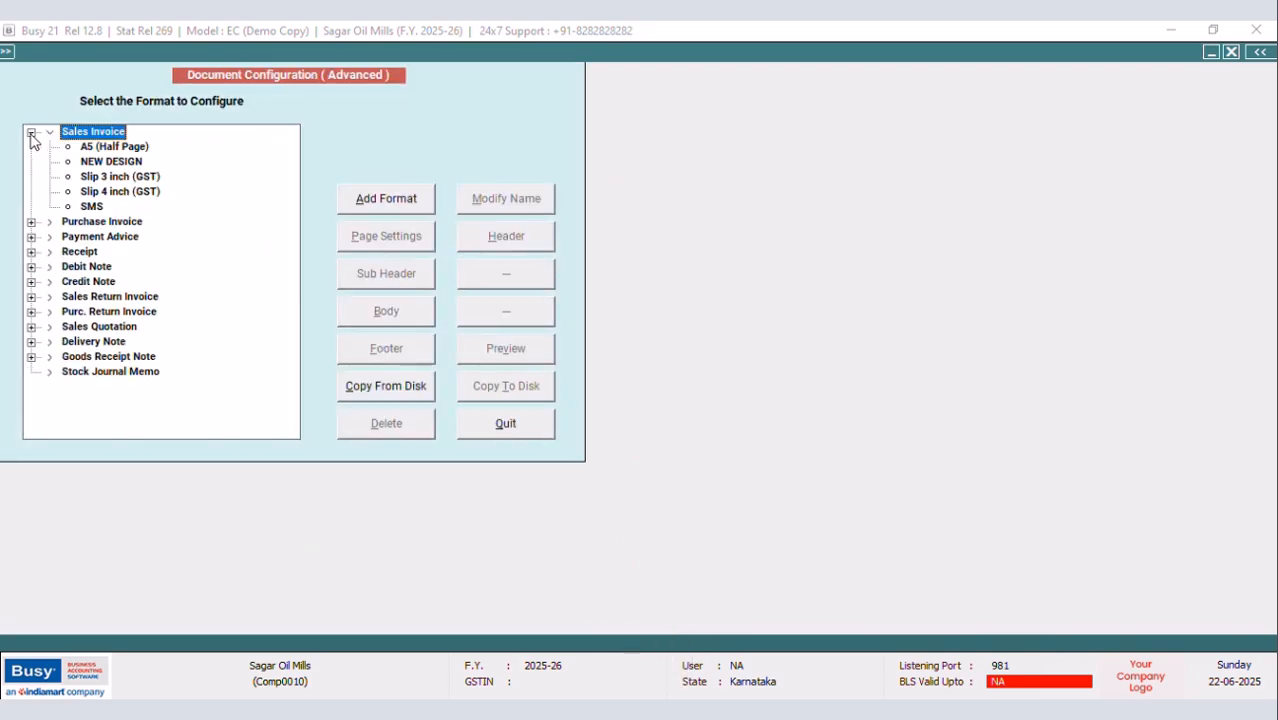
click(88, 162)
click(388, 313)
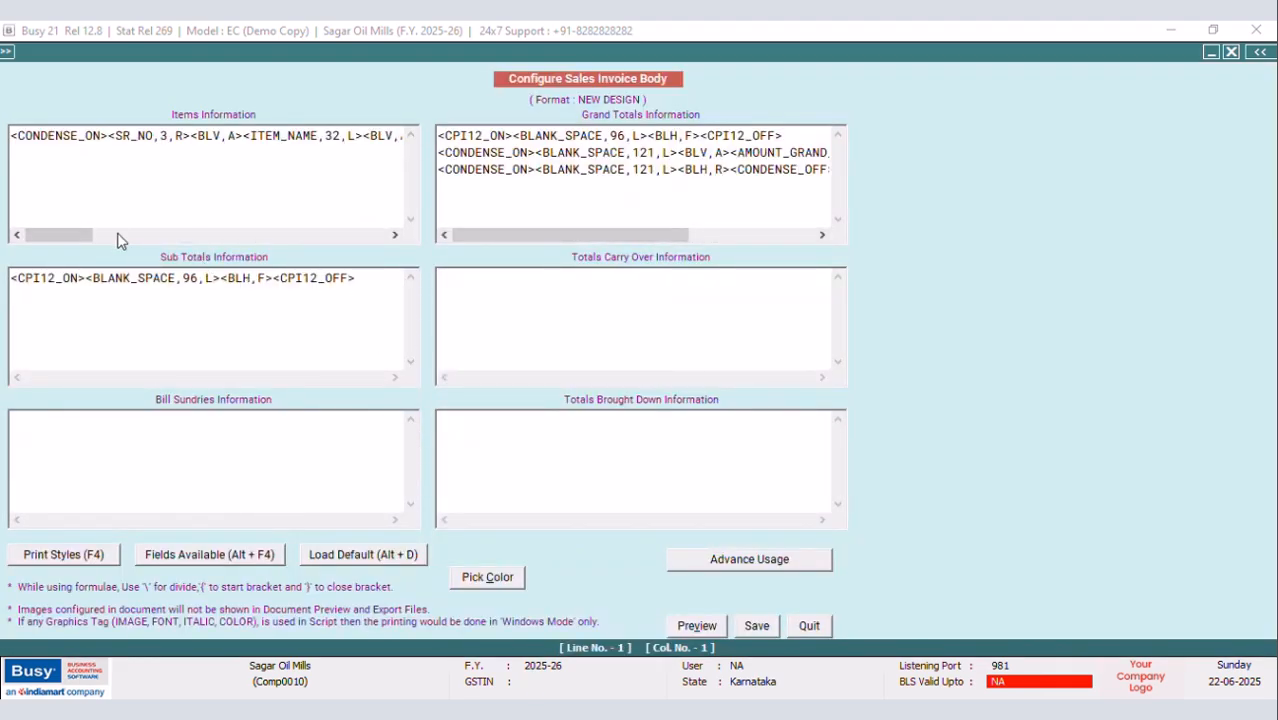
drag(80, 234, 312, 245)
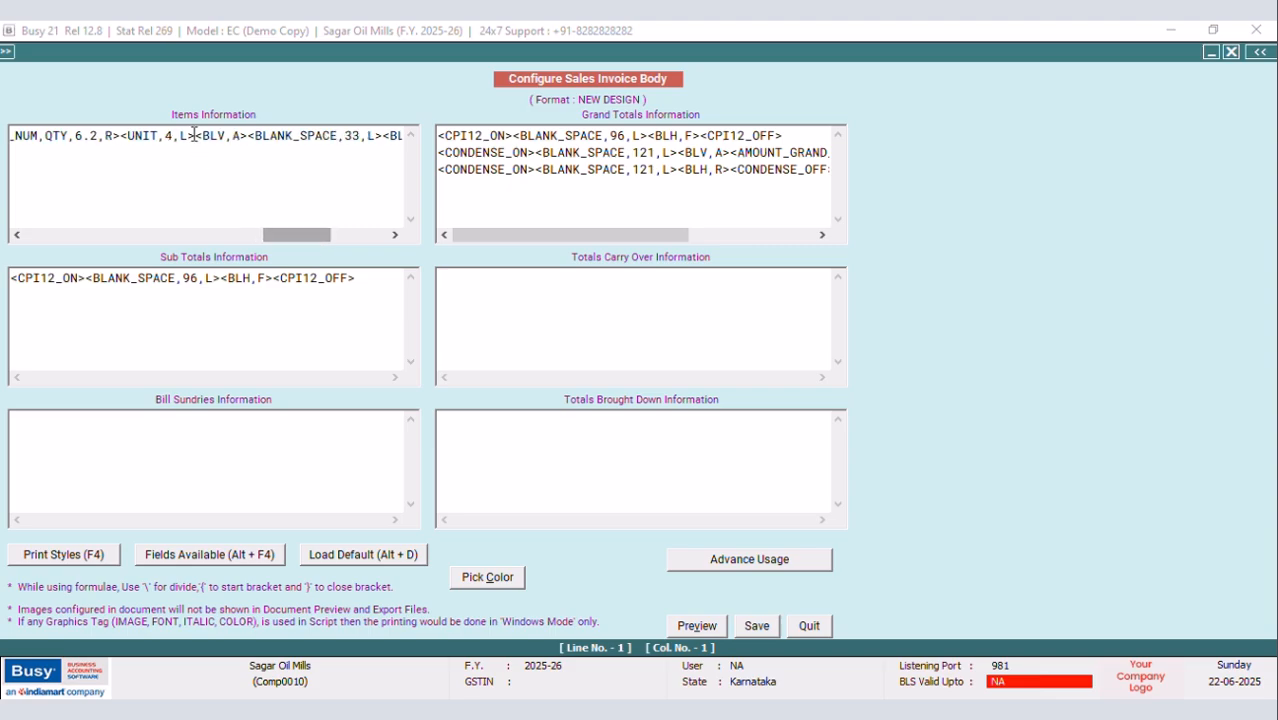
drag(196, 135, 124, 135)
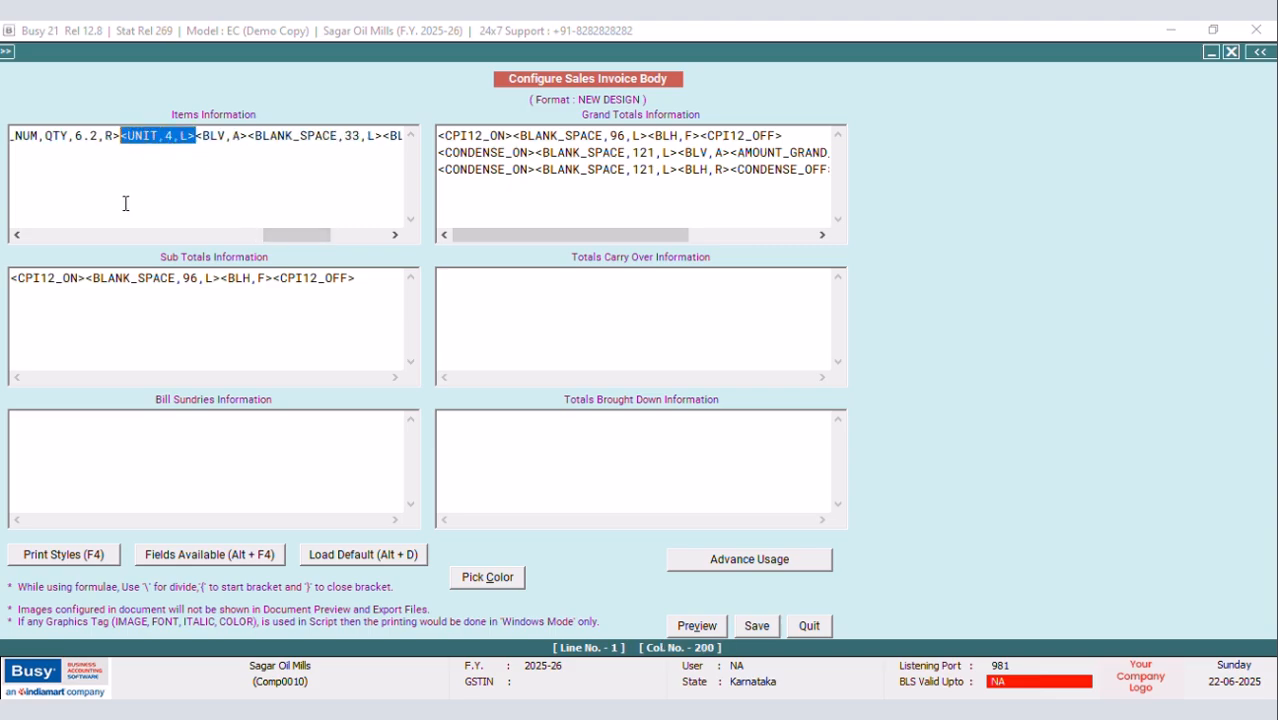
key(Delete)
Insert SQL_QUERY_TEXT with query UNIT and width 4, then save the layout
key(alt+F4)
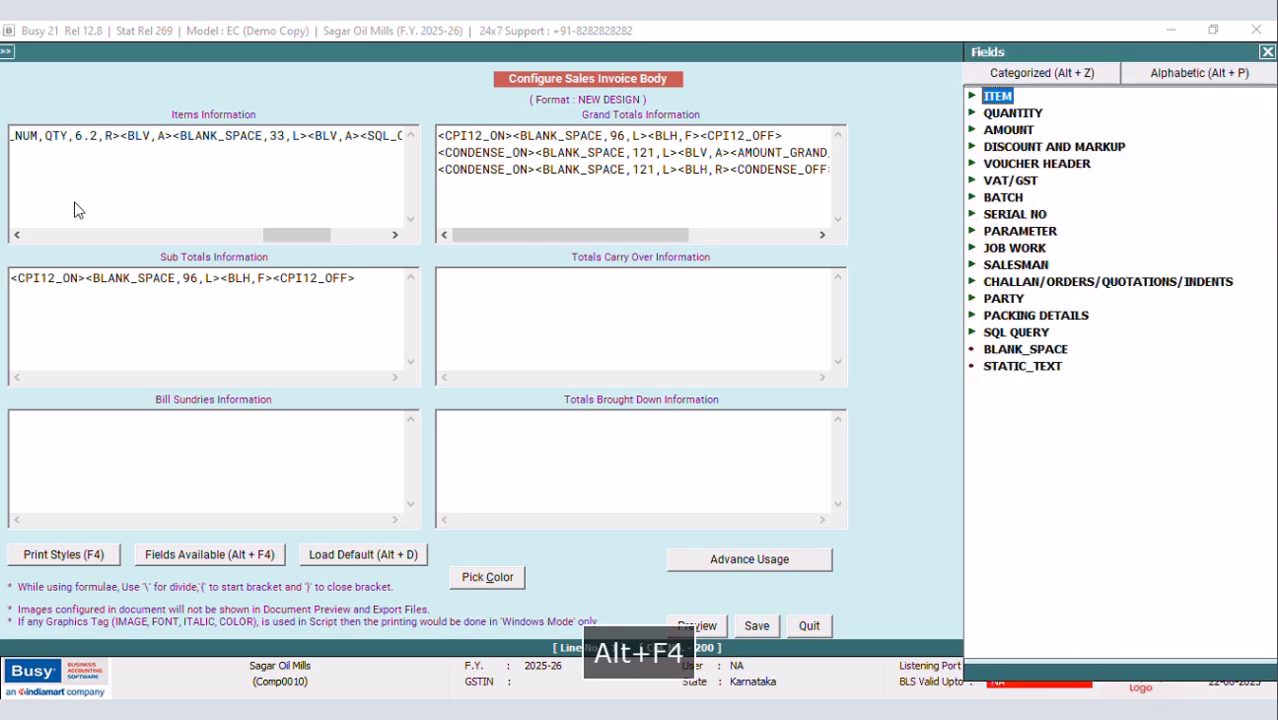
double_click(1020, 334)
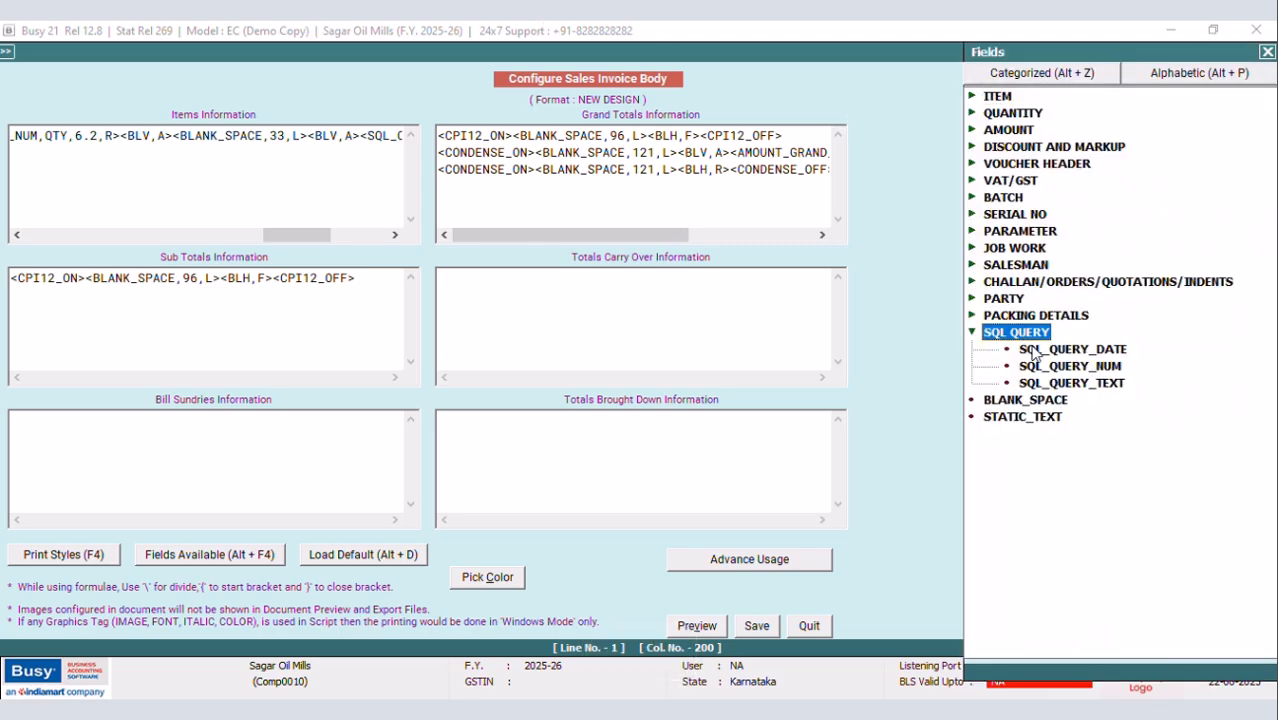
double_click(1107, 386)
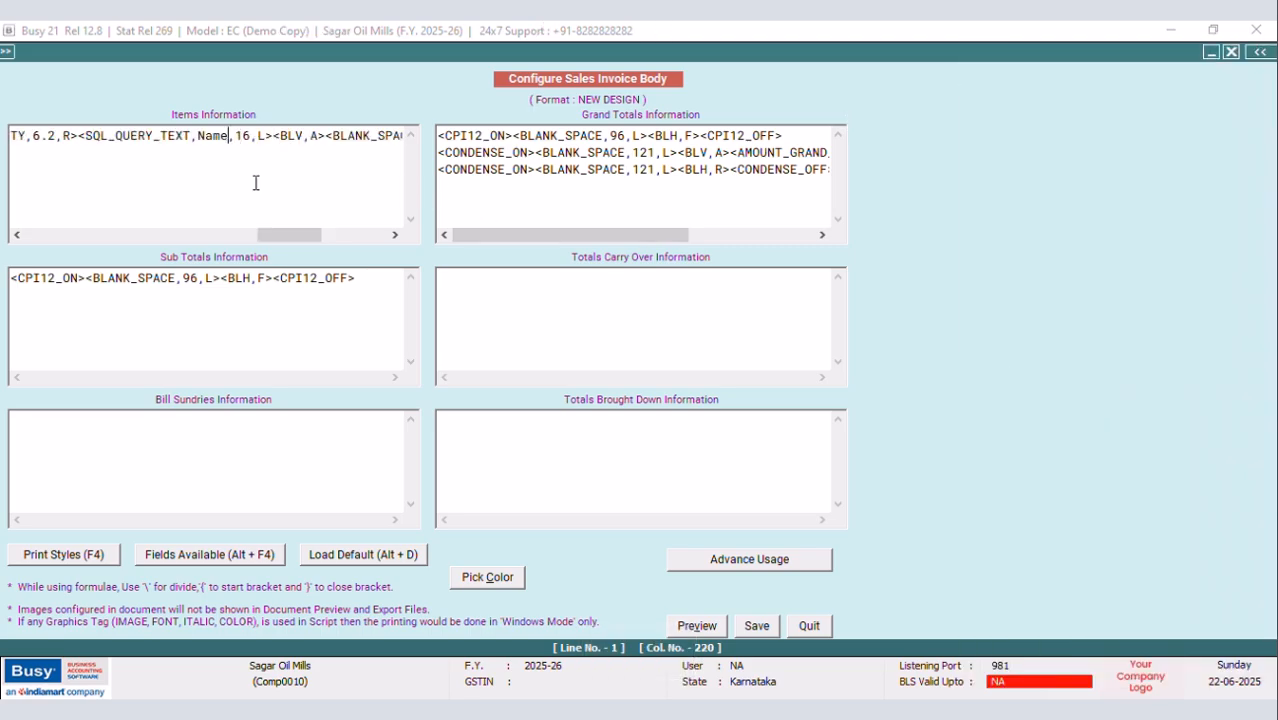
key(BackSpace)
key(BackSpace)
key(BackSpace)
key(BackSpace)
key(Caps_Lock)
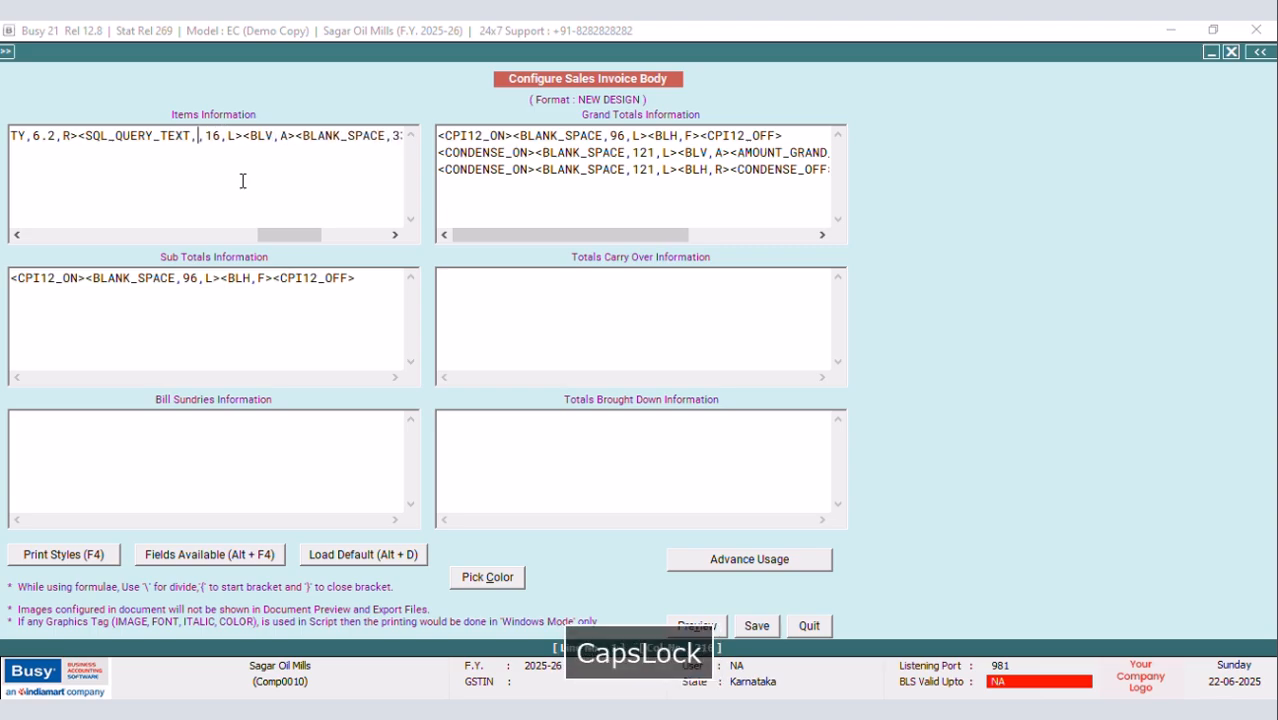
text(UNIT)
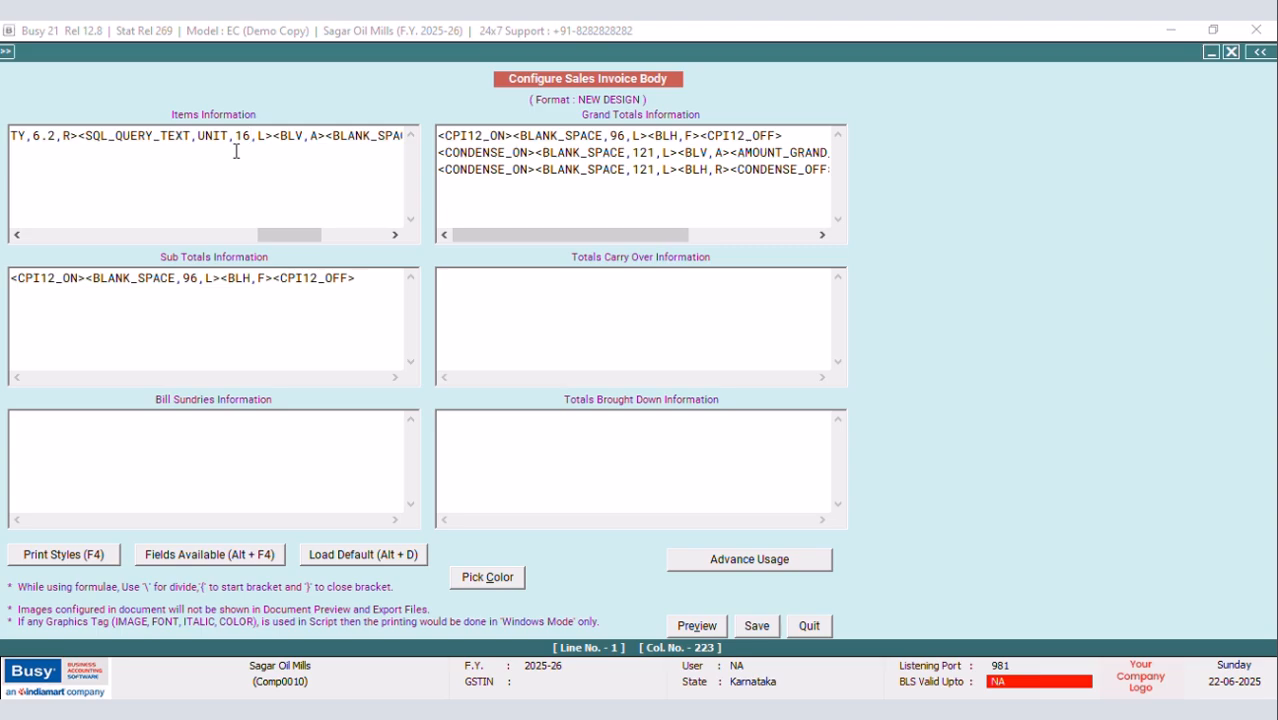
key(BackSpace)
key(BackSpace)
text(4)
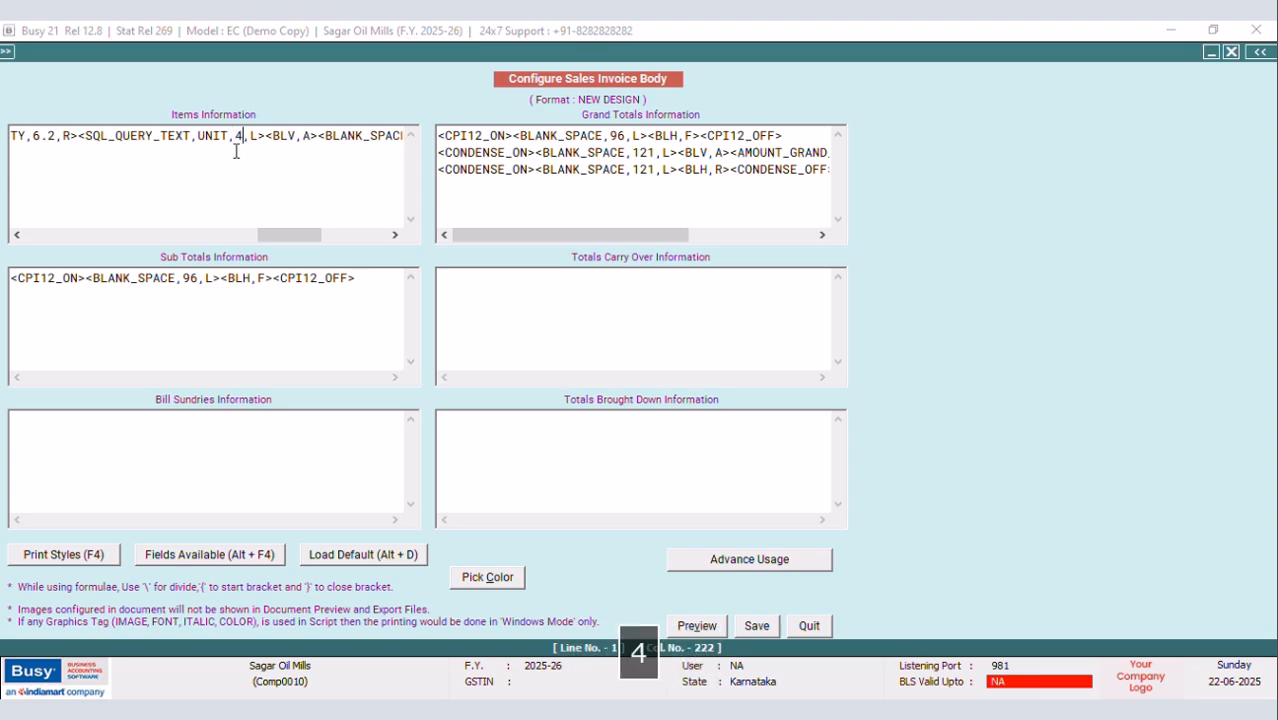
click(760, 623)
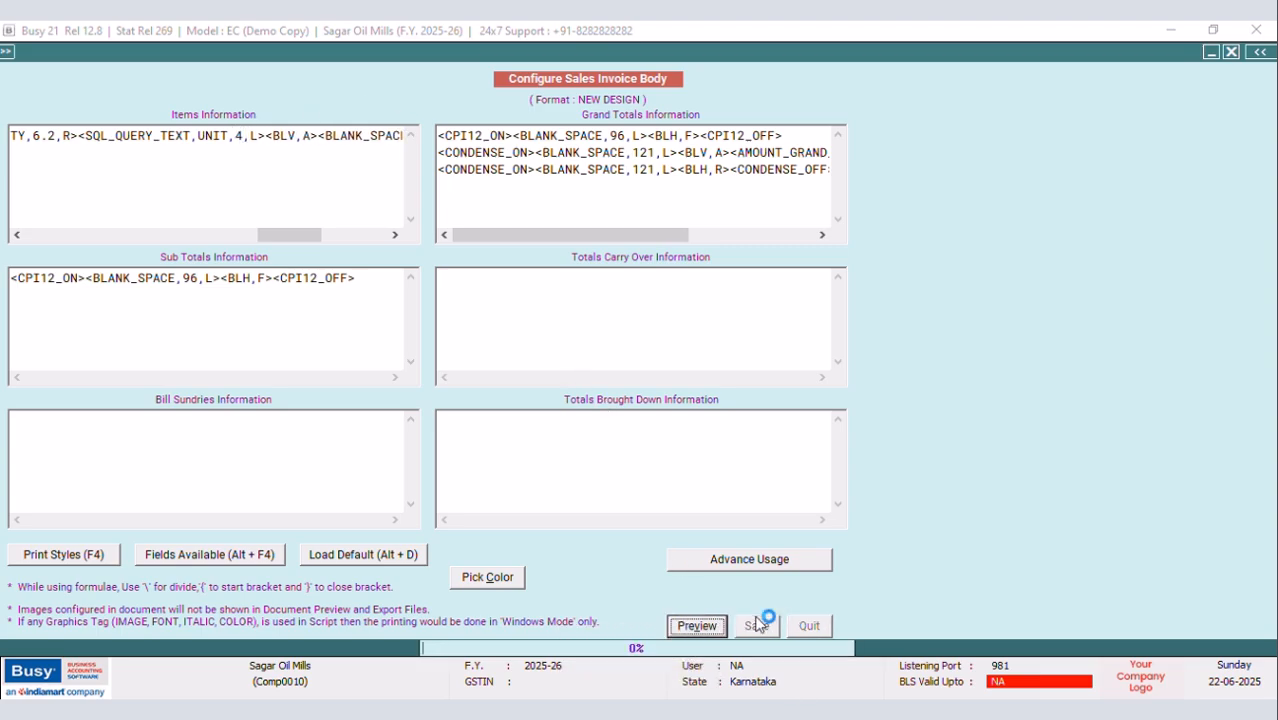
click(531, 431)
click(166, 292)
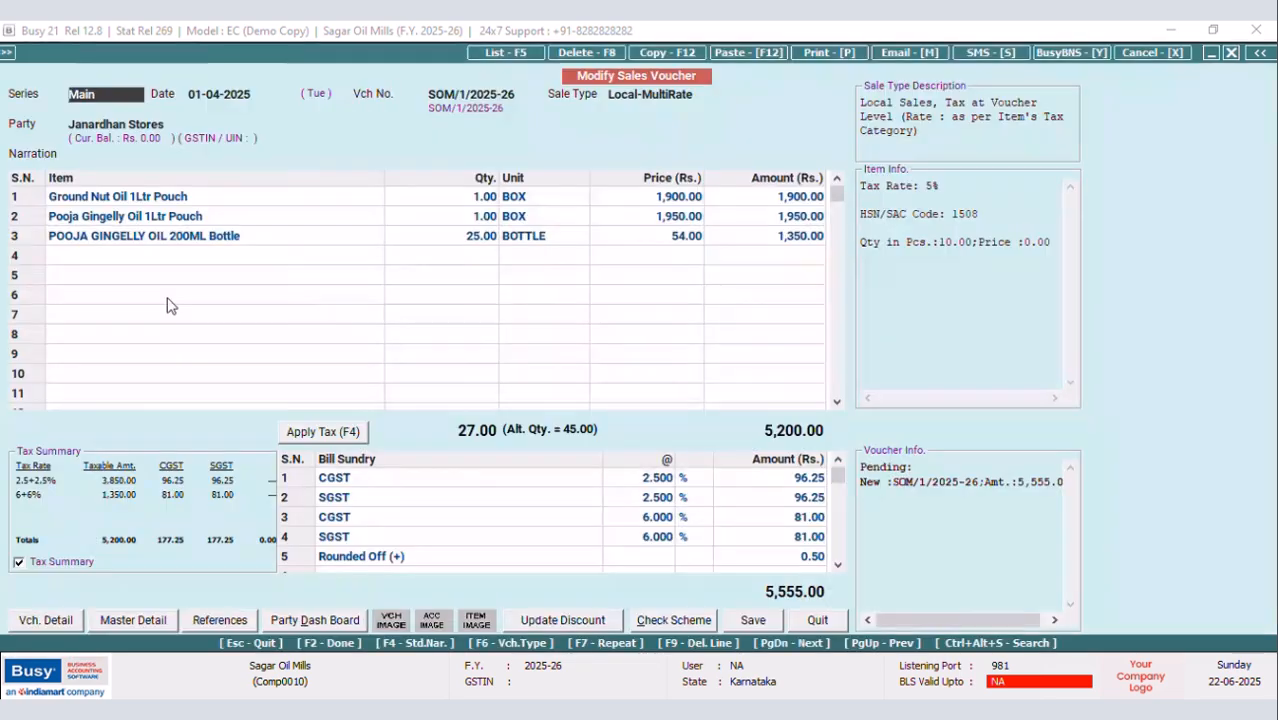
click(815, 57)
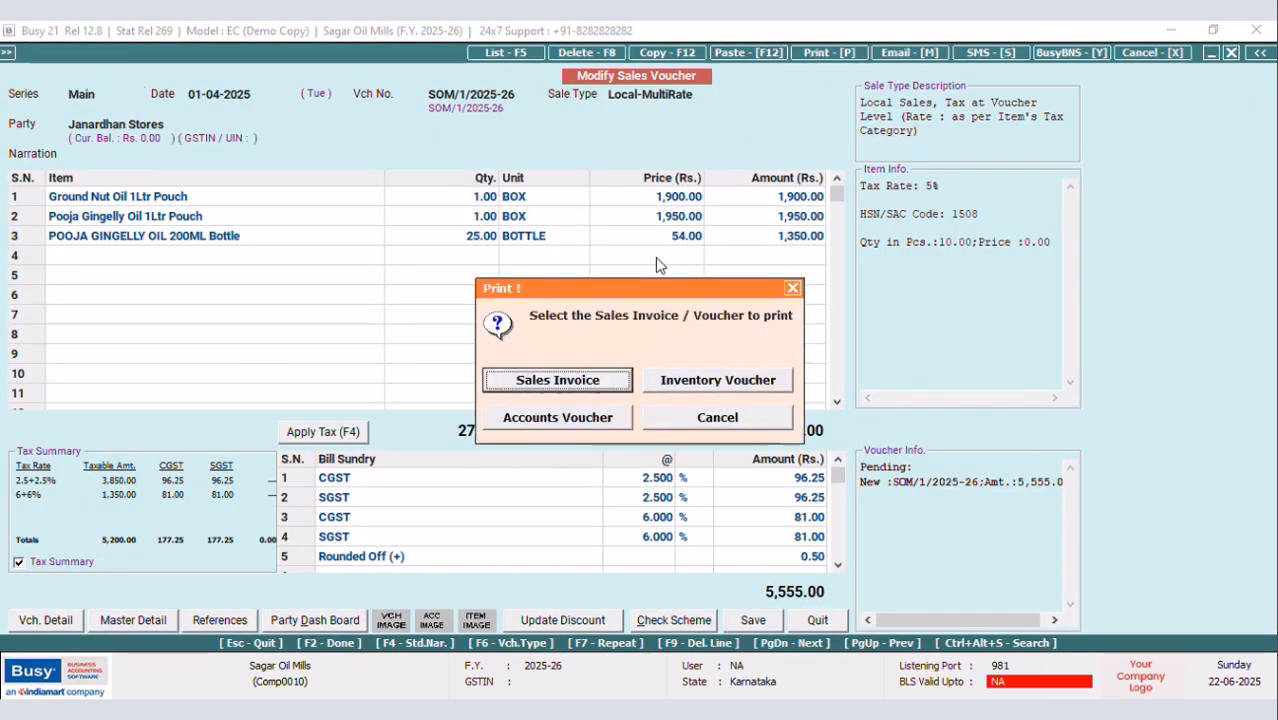
click(594, 377)
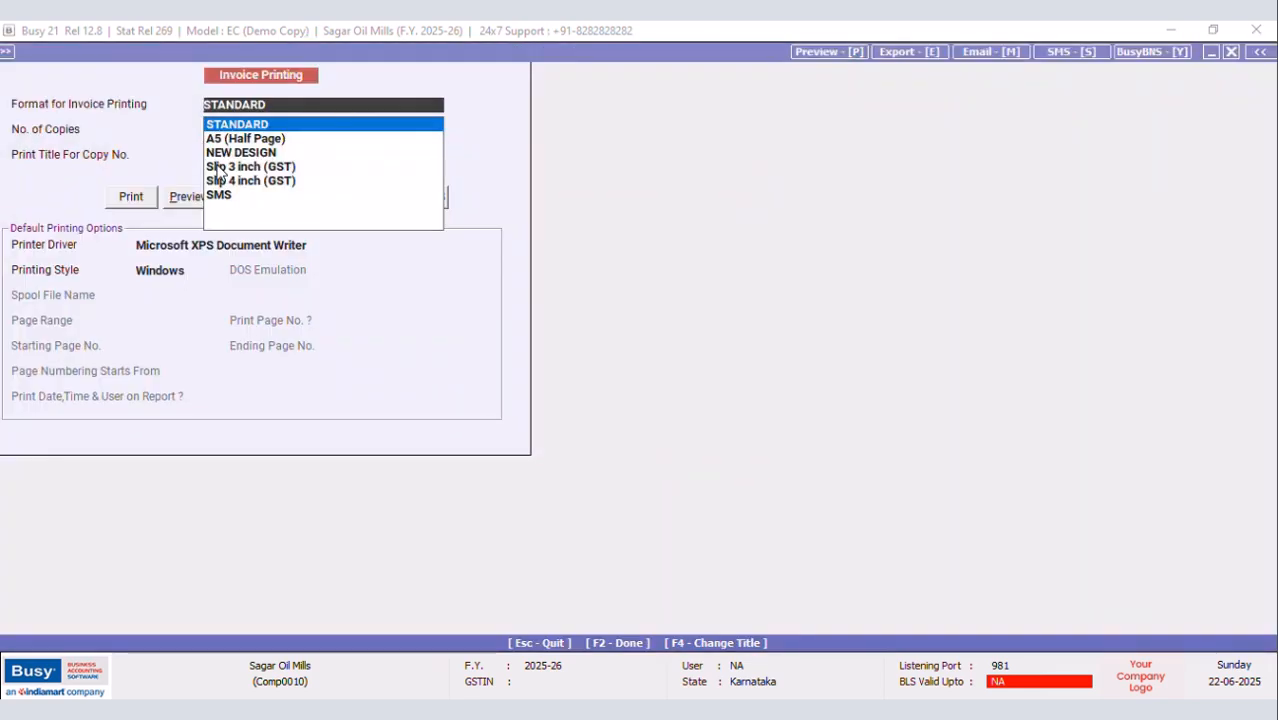
click(222, 156)
click(178, 196)
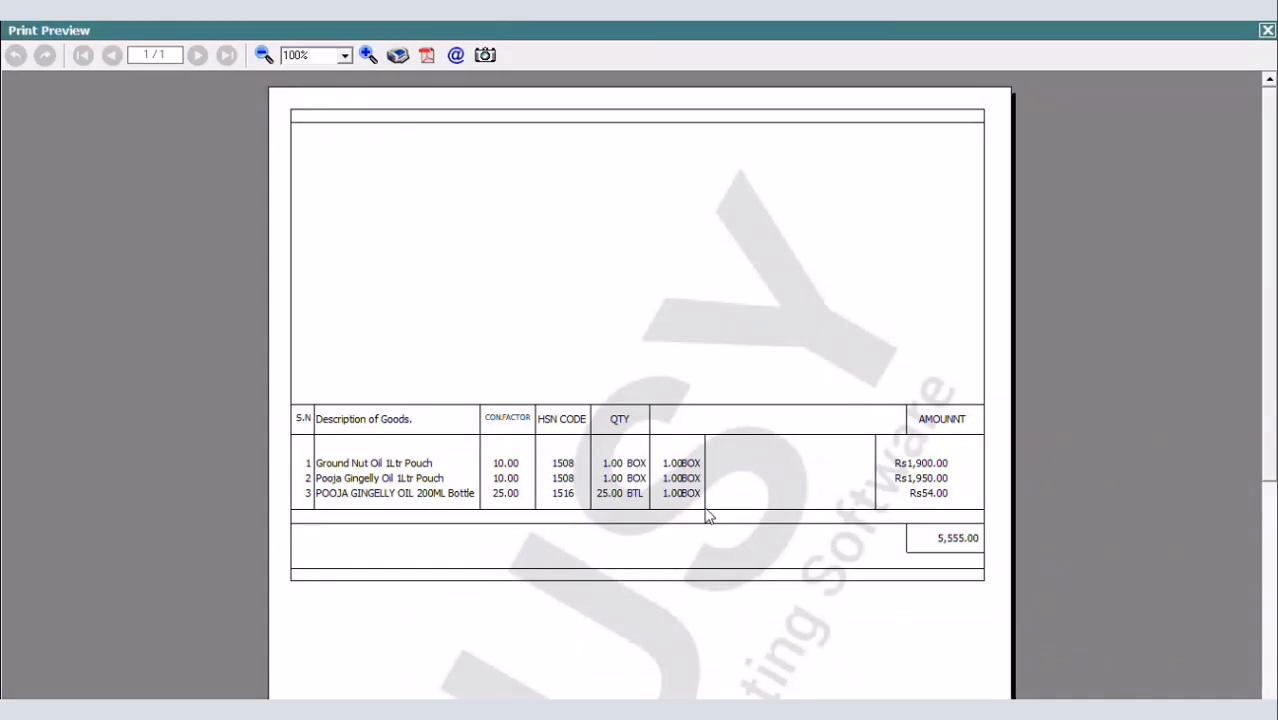
click(1267, 31)
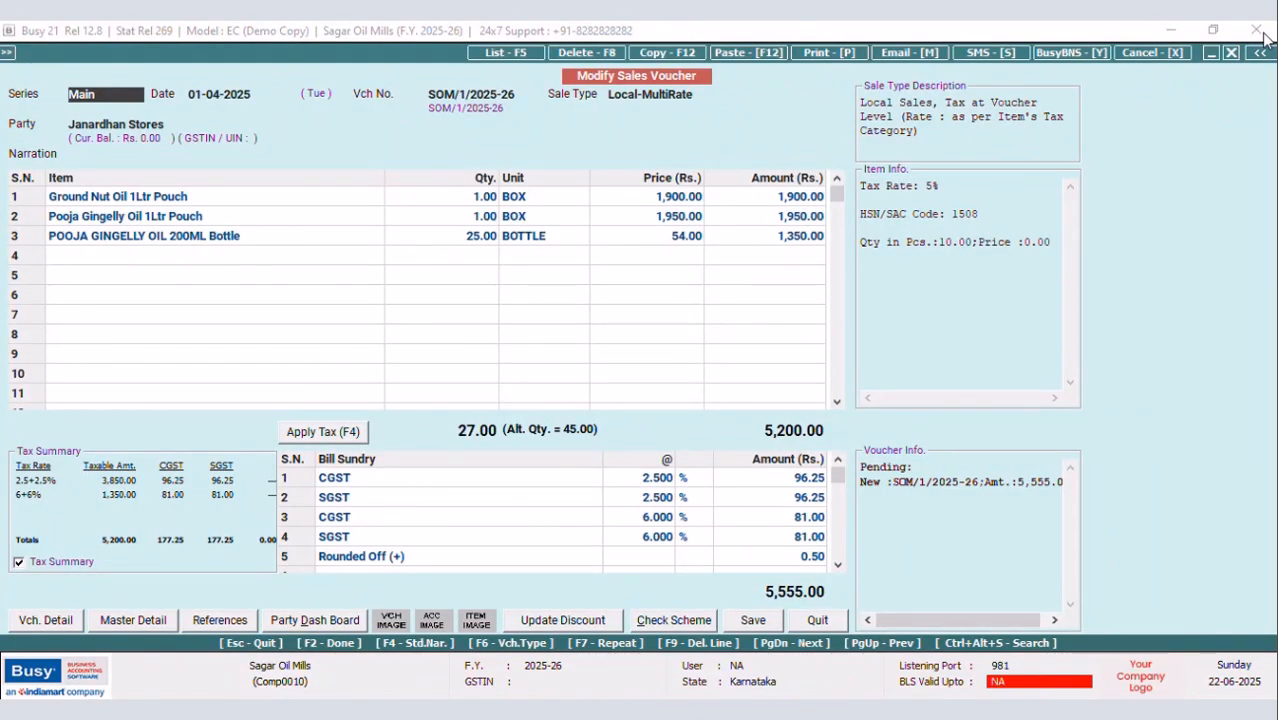
Open the Sales Invoice NEW DESIGN body layout in advanced document printing
key(ctrl+f)
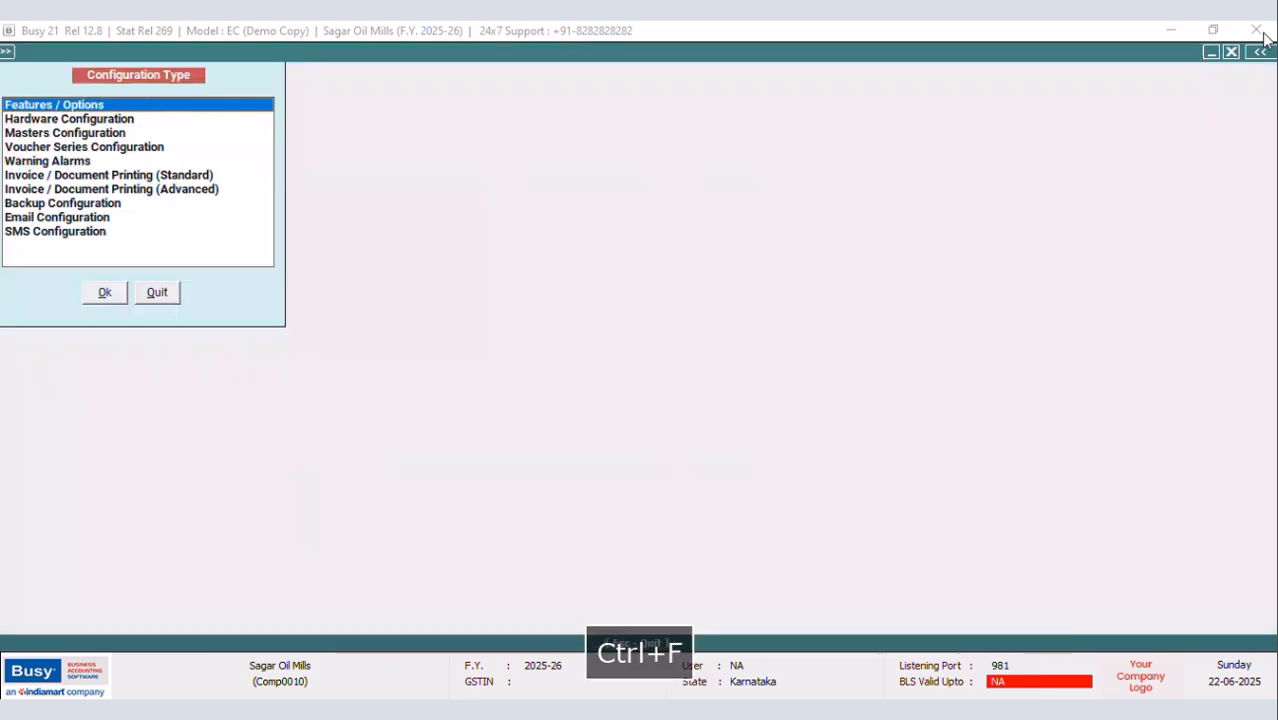
click(142, 189)
click(104, 292)
click(31, 132)
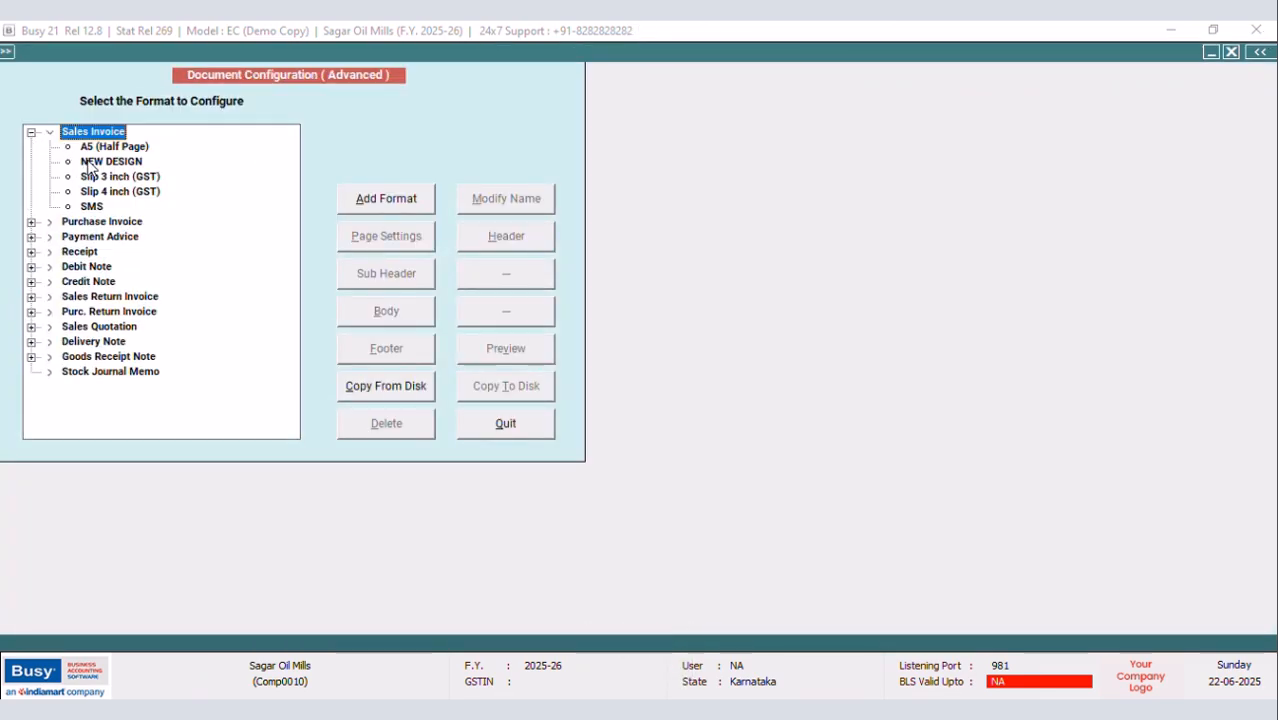
click(95, 161)
click(367, 316)
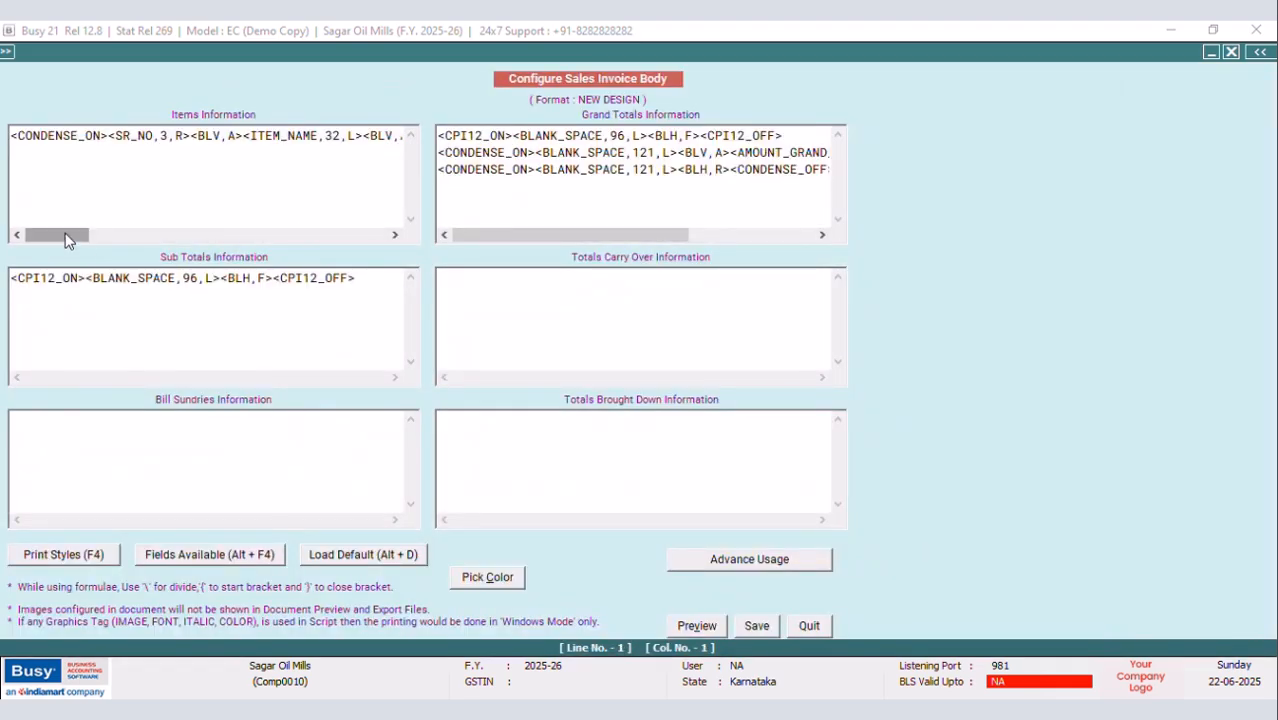
Insert a 1-wide BLANK_SPACE after the quantity, reduce the 33 blank space to 32, and save
drag(58, 238, 294, 254)
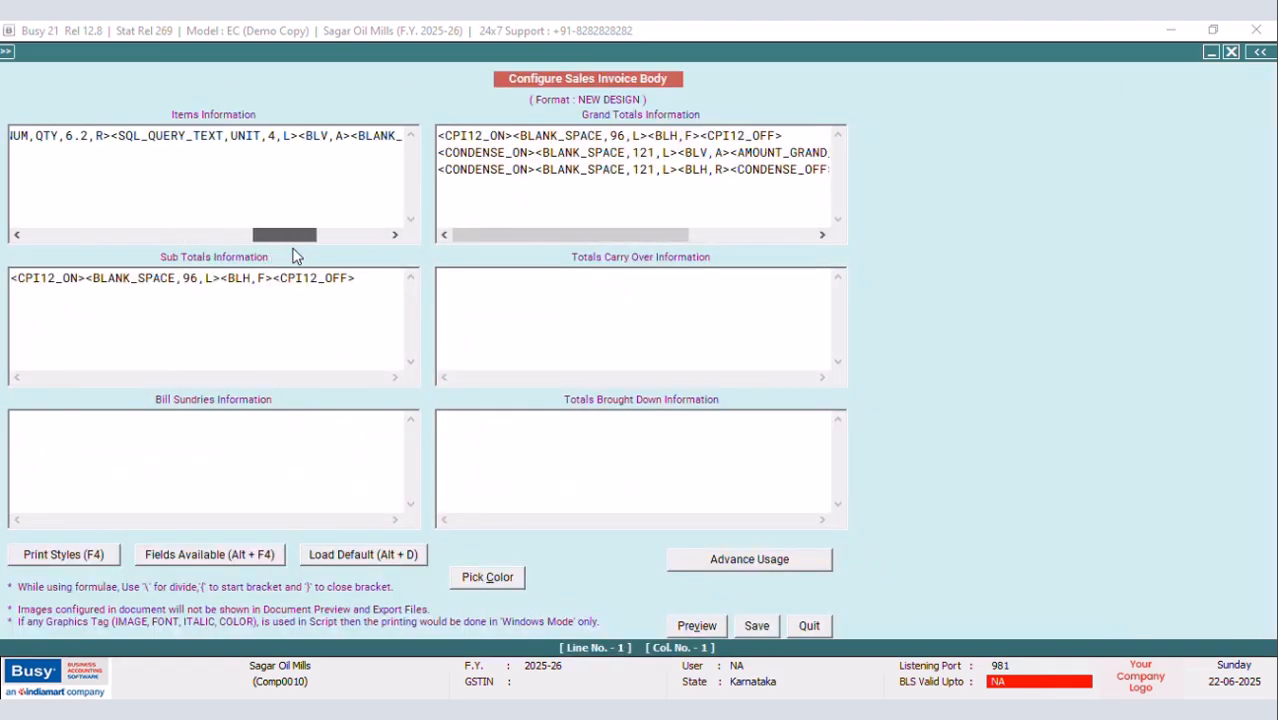
click(113, 135)
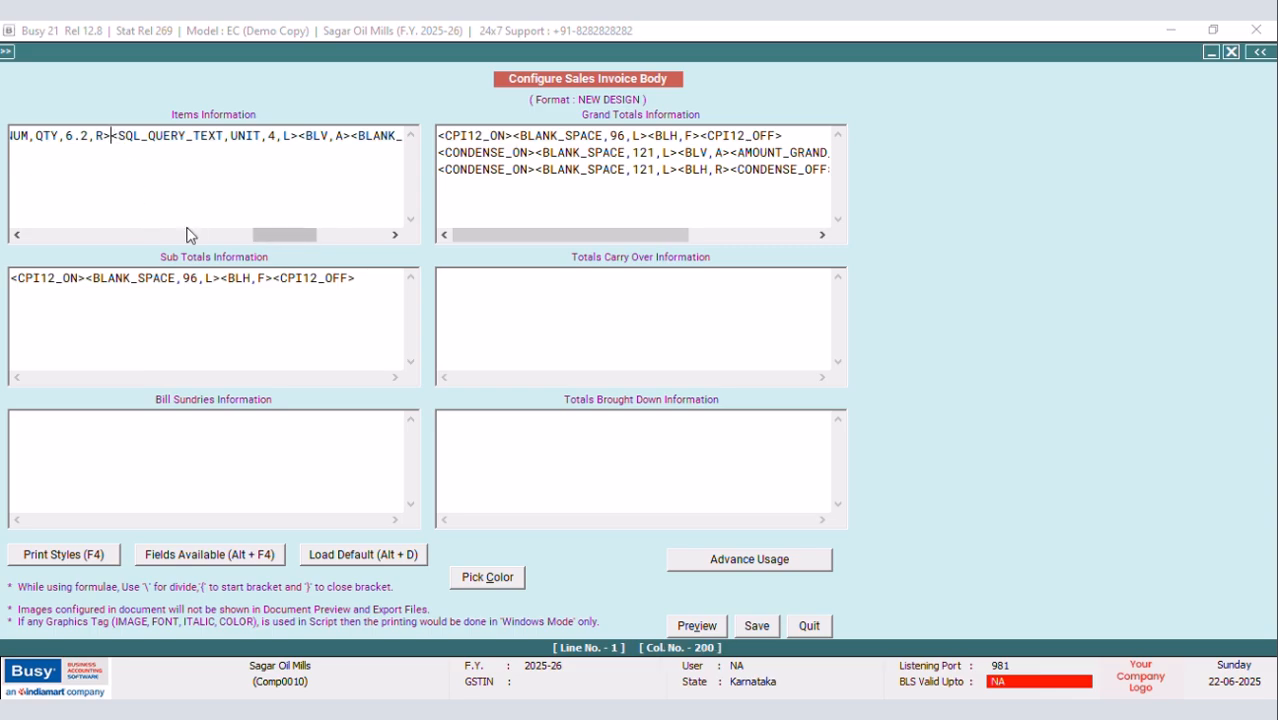
key(alt+F4)
double_click(994, 348)
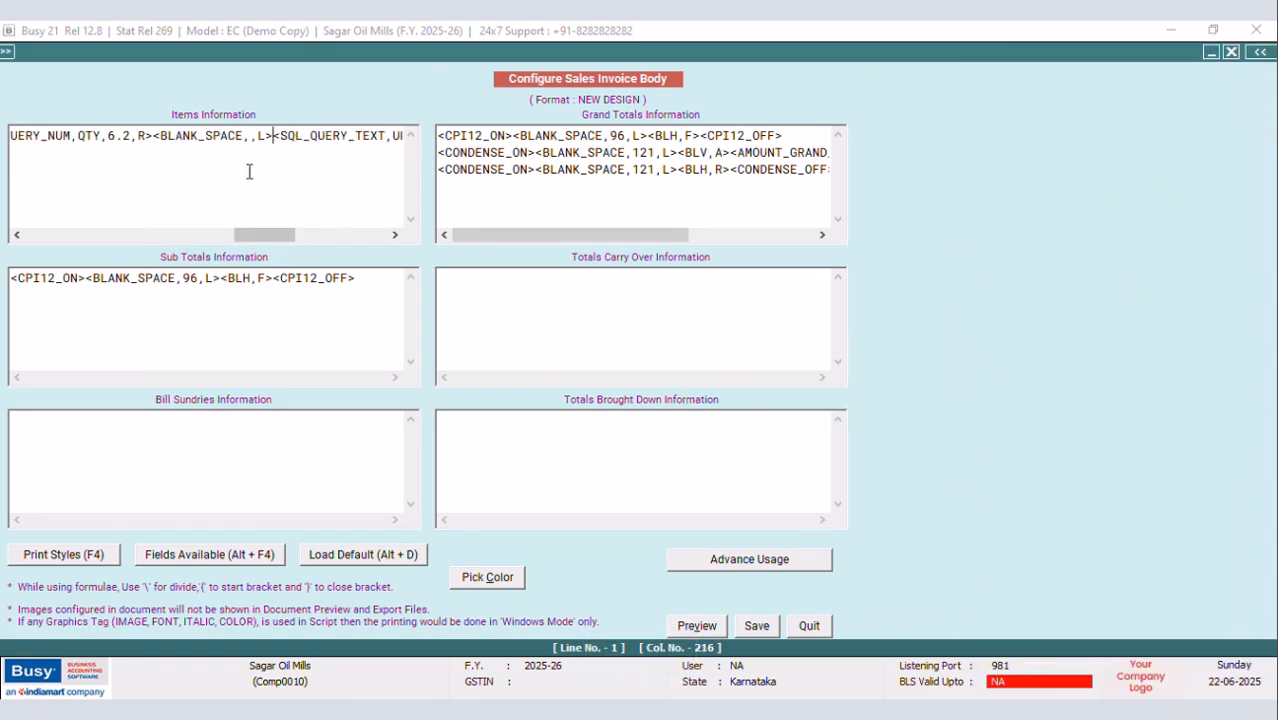
text(1)
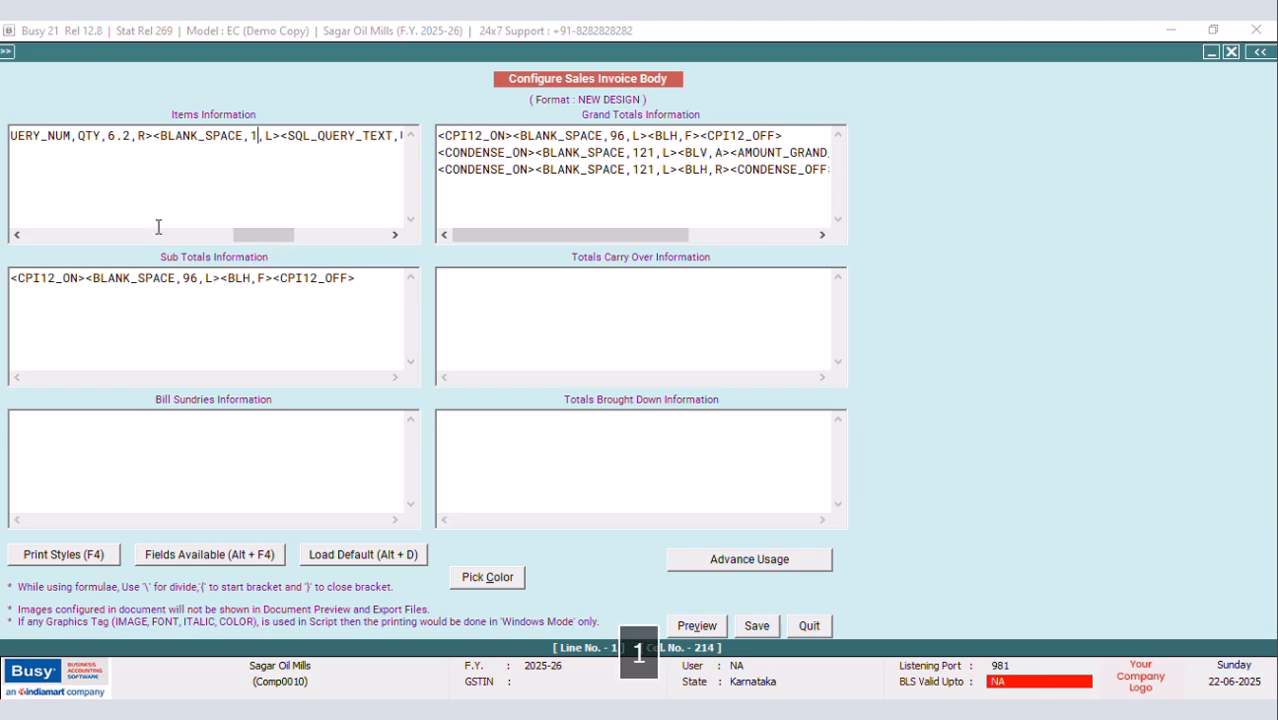
drag(252, 236, 349, 236)
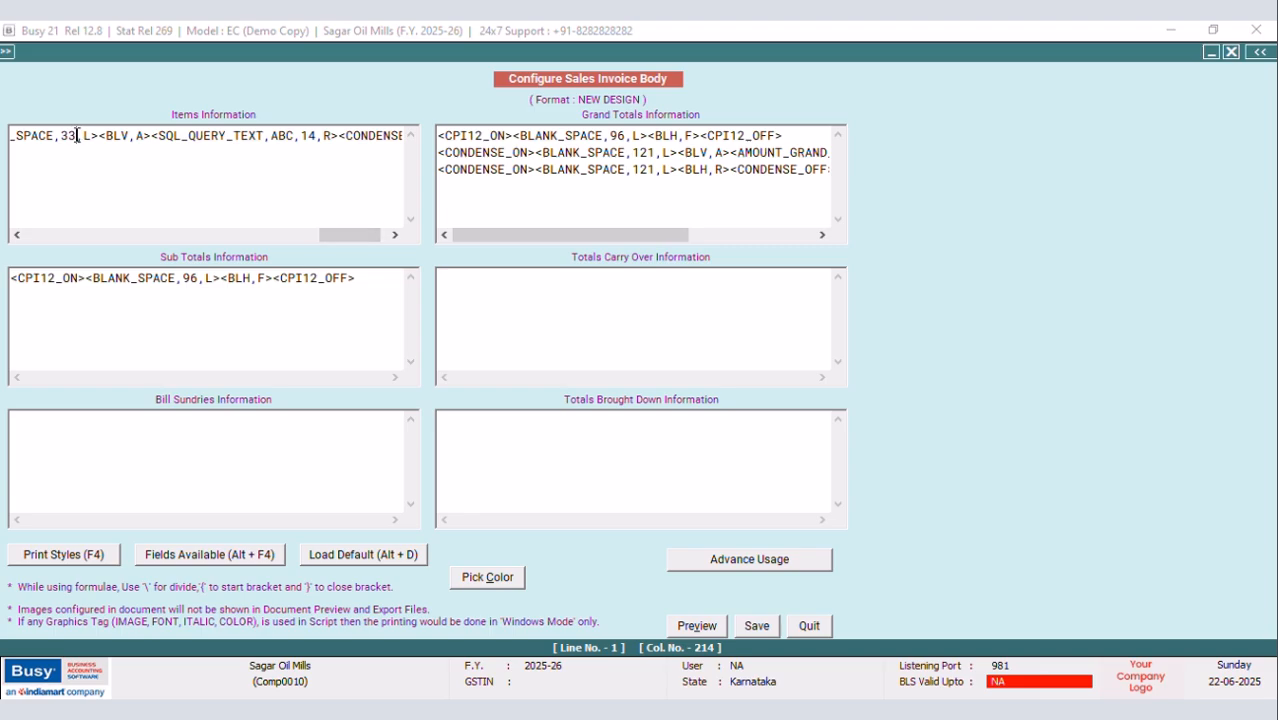
key(BackSpace)
text(2)
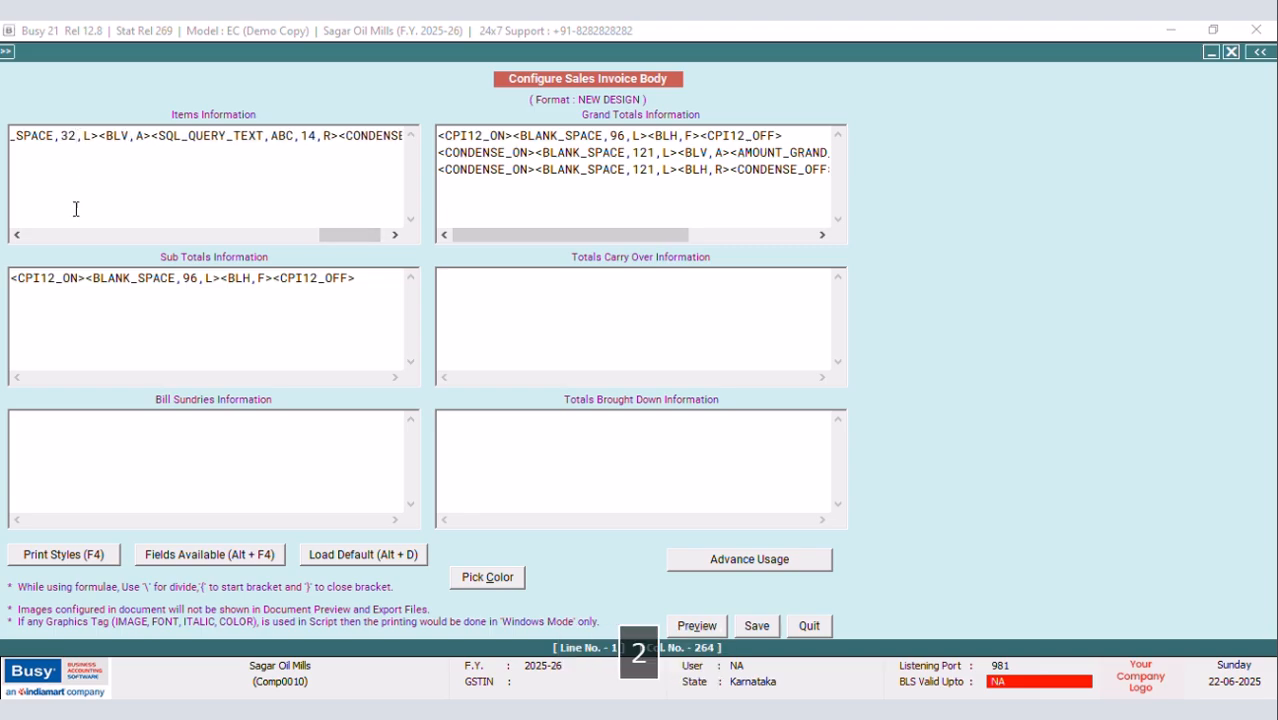
click(756, 628)
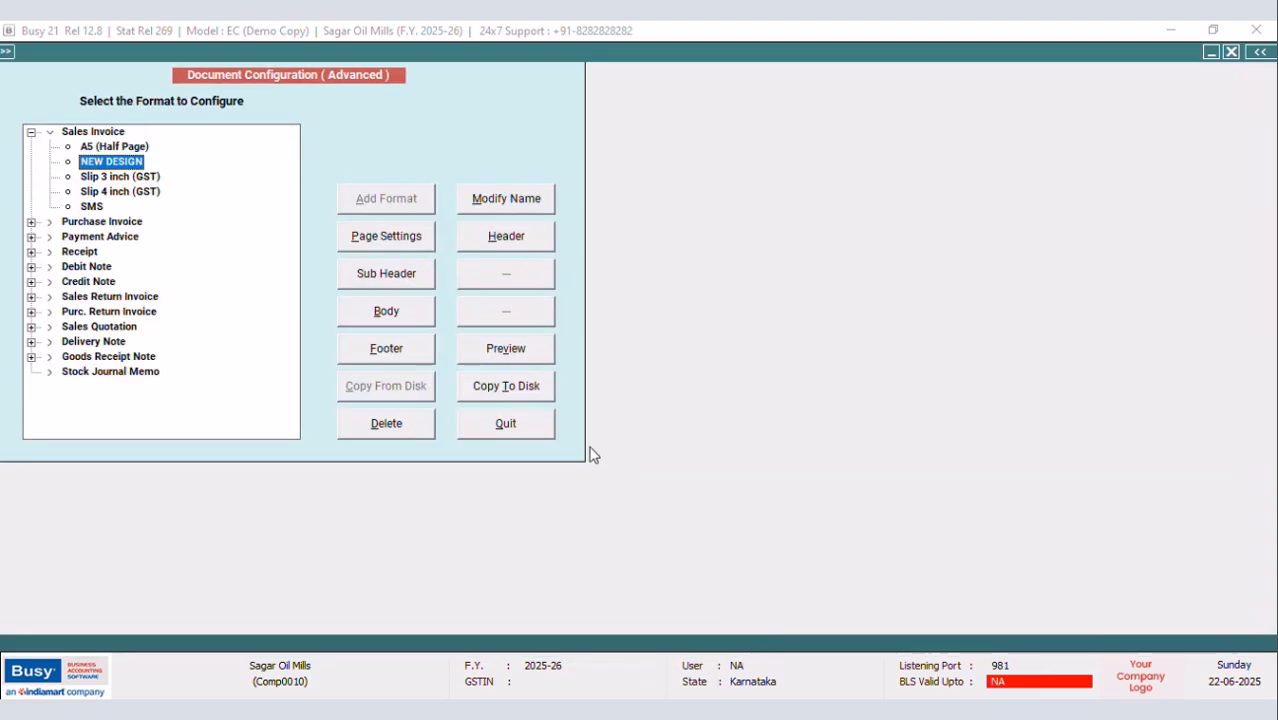
click(507, 424)
Preview the current voucher as a Sales Invoice in the NEW DESIGN format
click(165, 293)
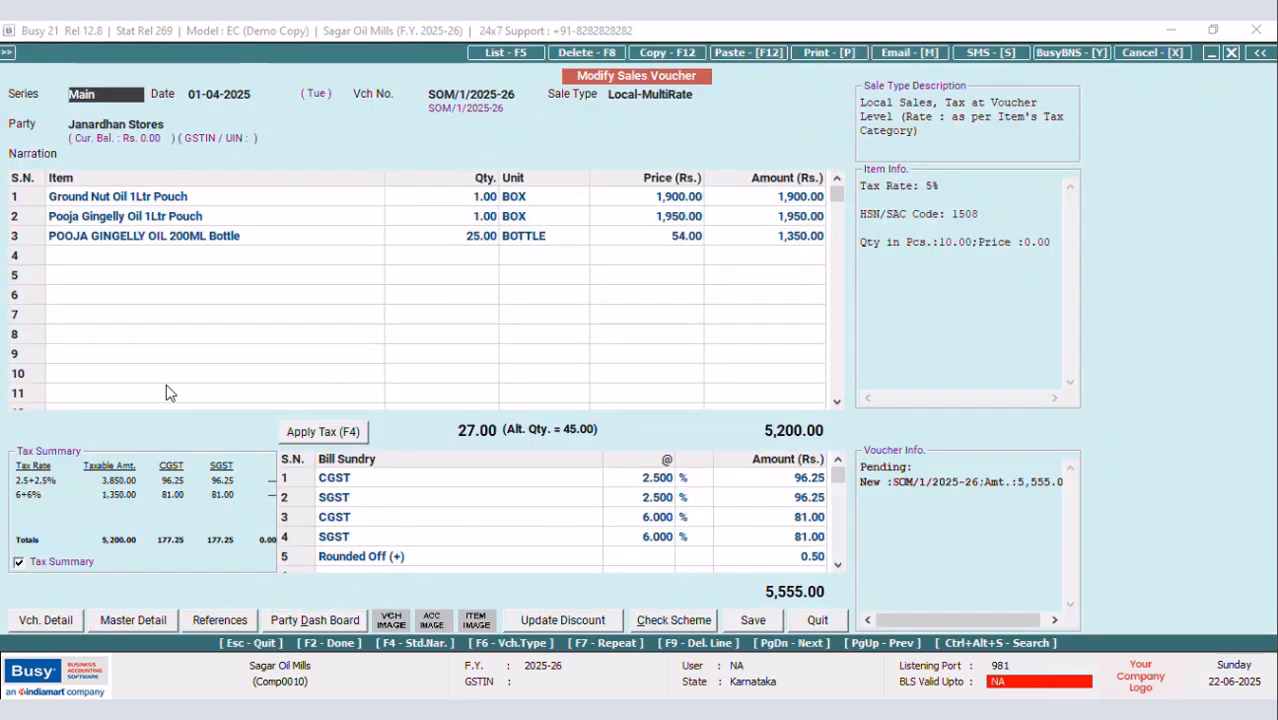
click(828, 55)
click(562, 378)
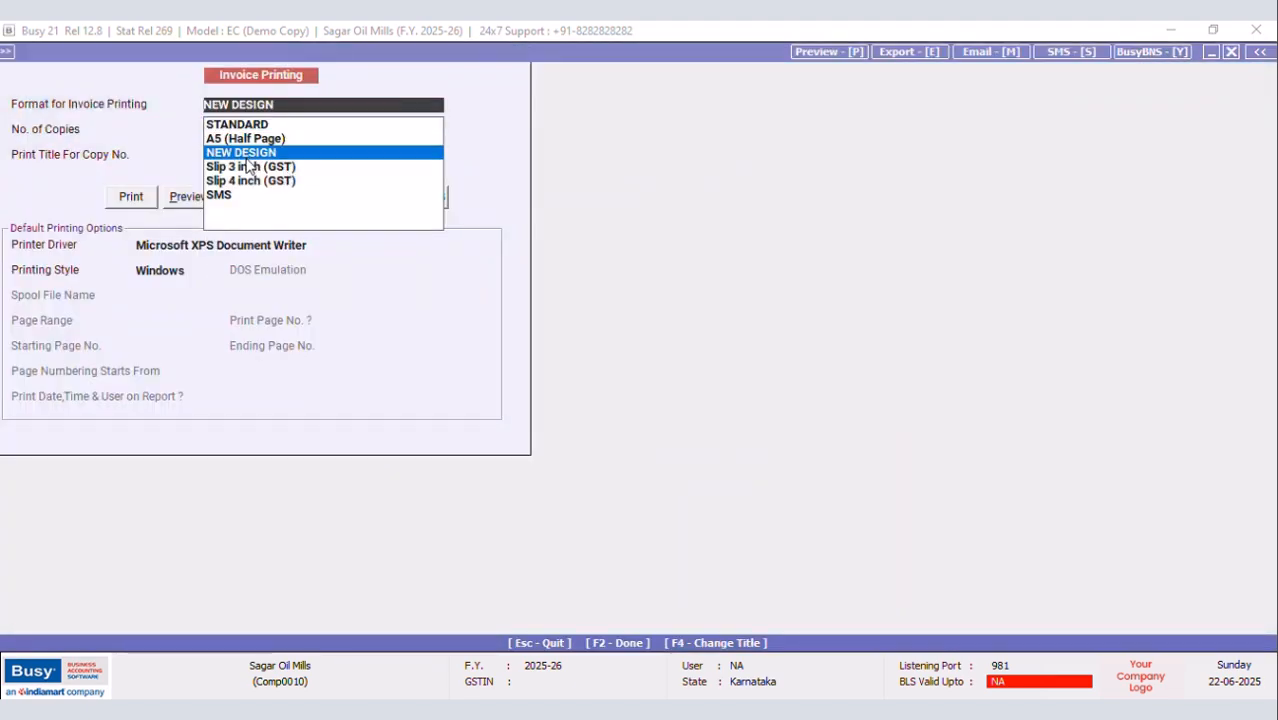
click(250, 152)
click(192, 199)
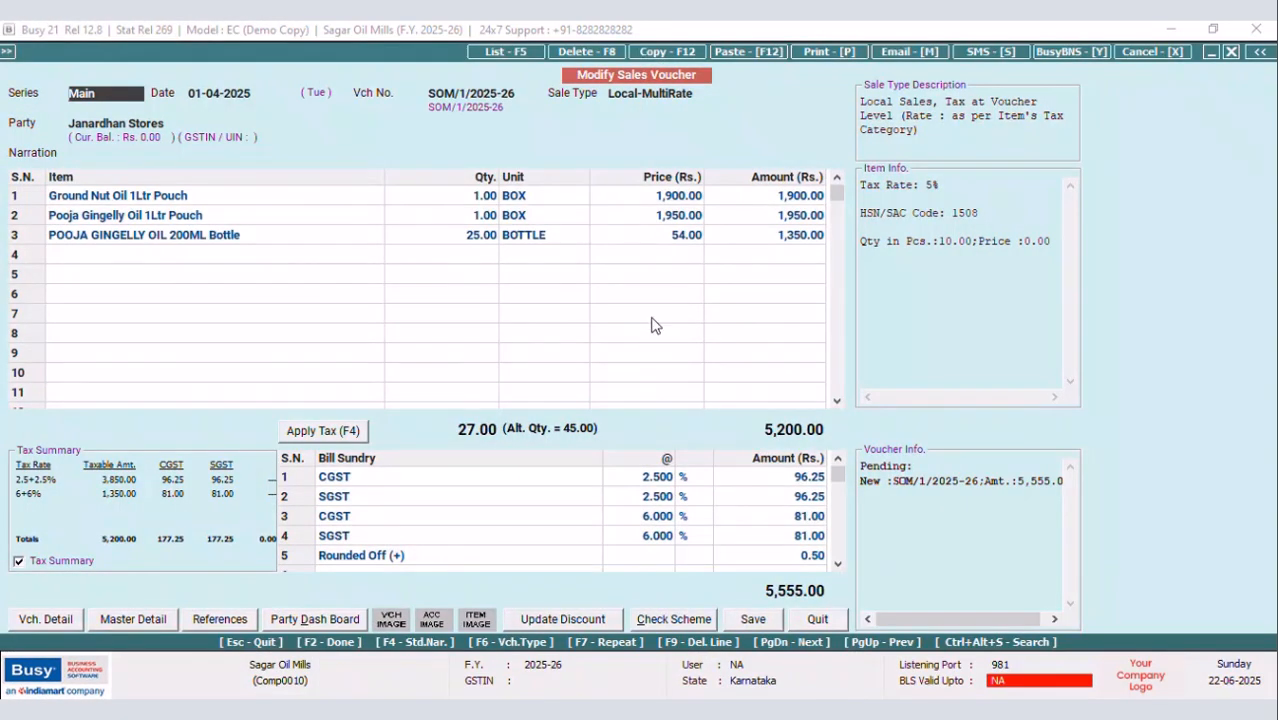
Add a new saved SQL query named QALT
key(ctrl+shift+F2)
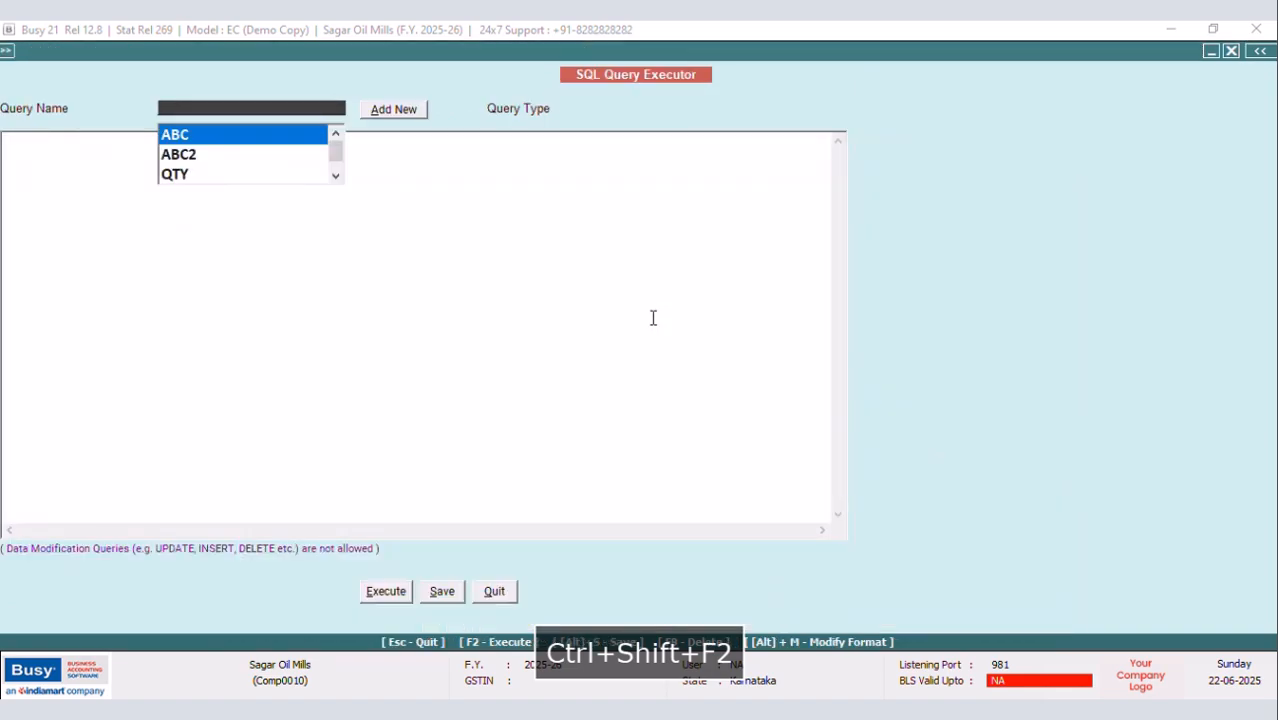
click(397, 113)
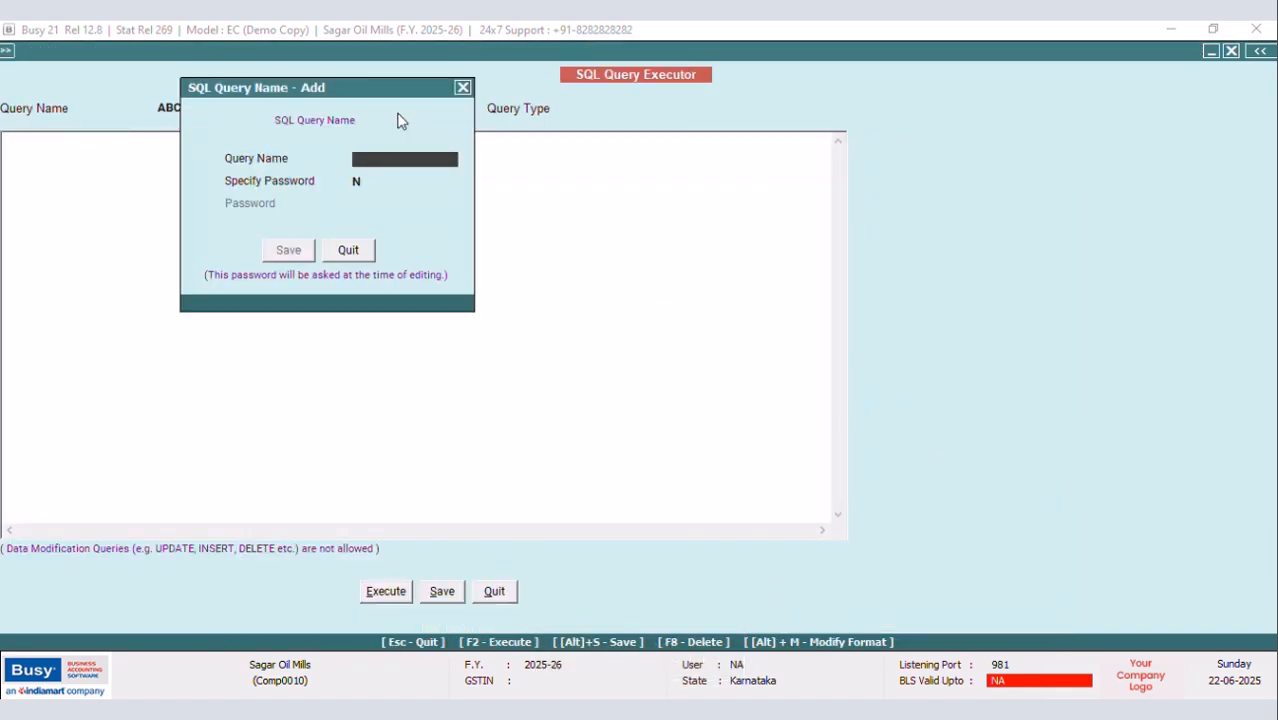
text(QALT)
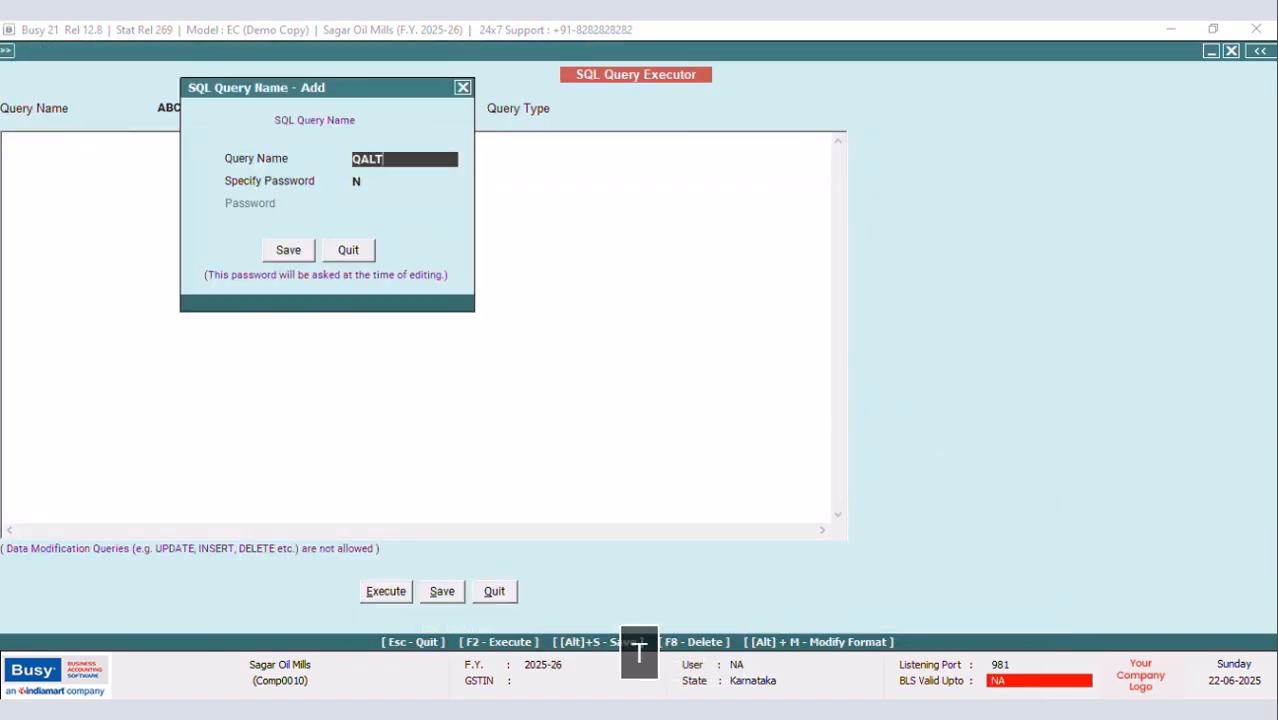
click(281, 246)
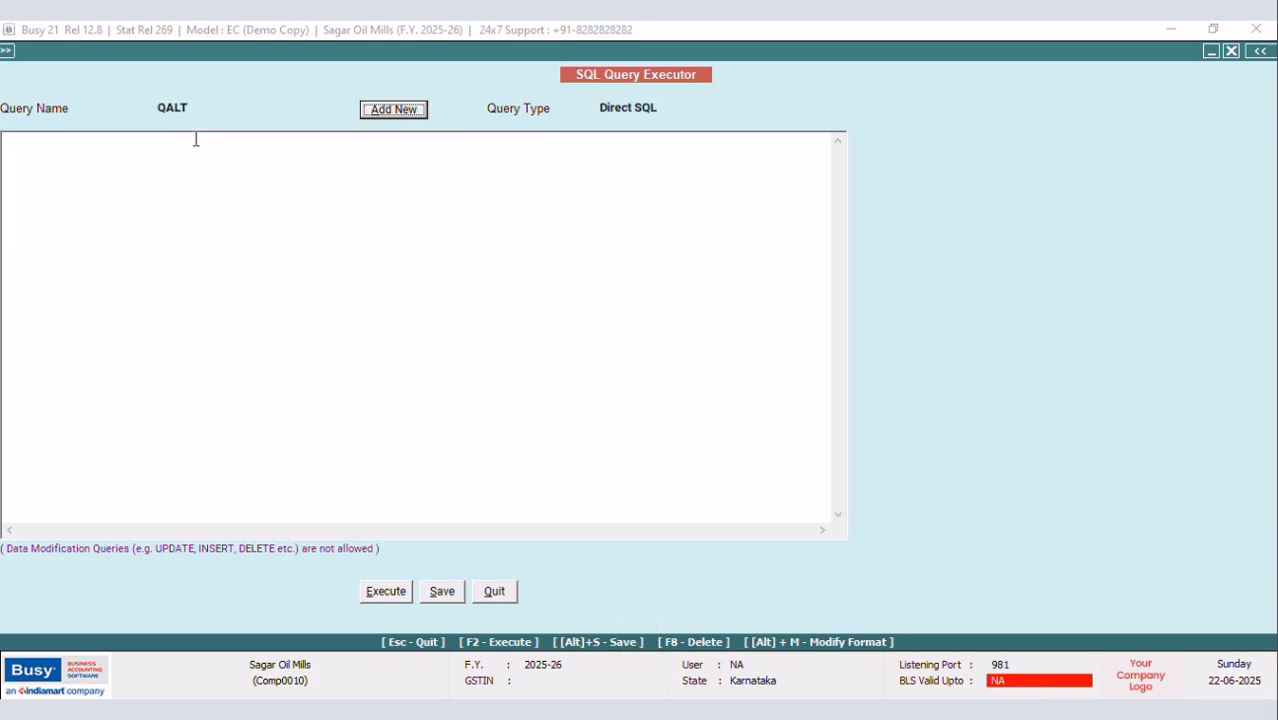
Write 'Select ABS(Tran2.Value2) from Tran2 Where Tran2.VchType=9 and Tran2.RecType=2'
click(33, 124)
text(S)
key(Caps_Lock)
text(elect)
key(Return)
text(ABS(T)
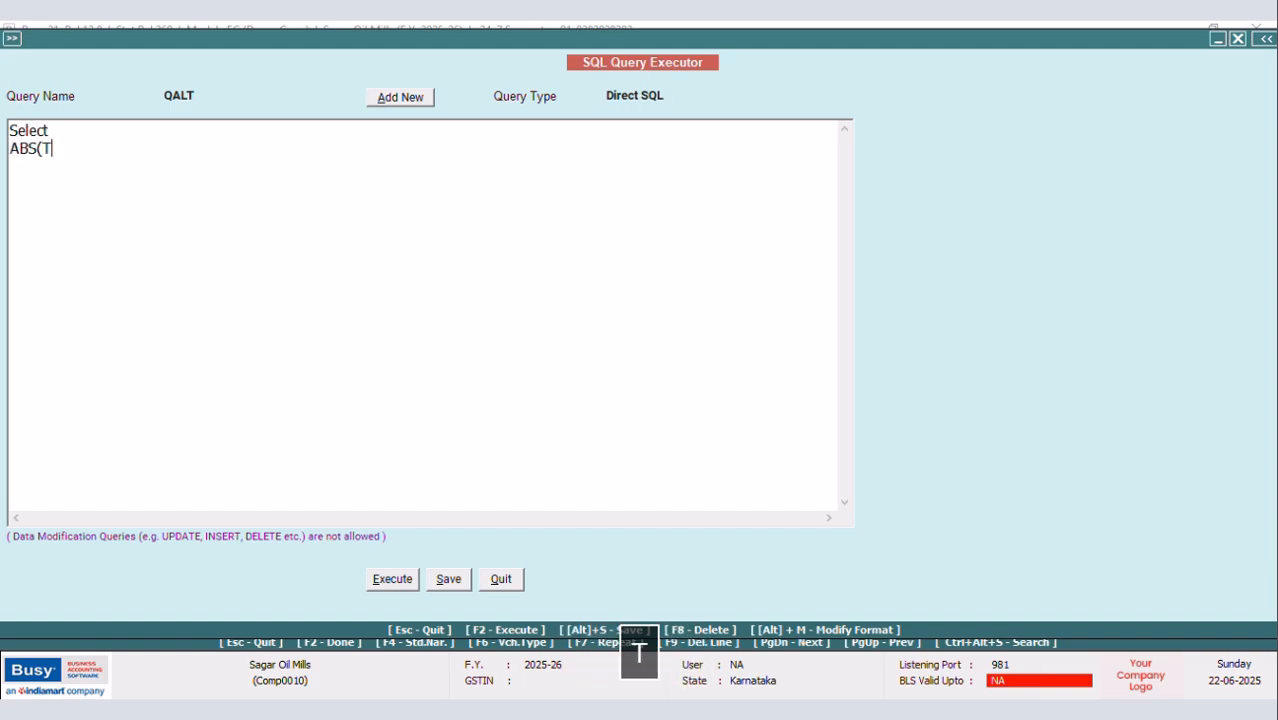
text(ran2.)
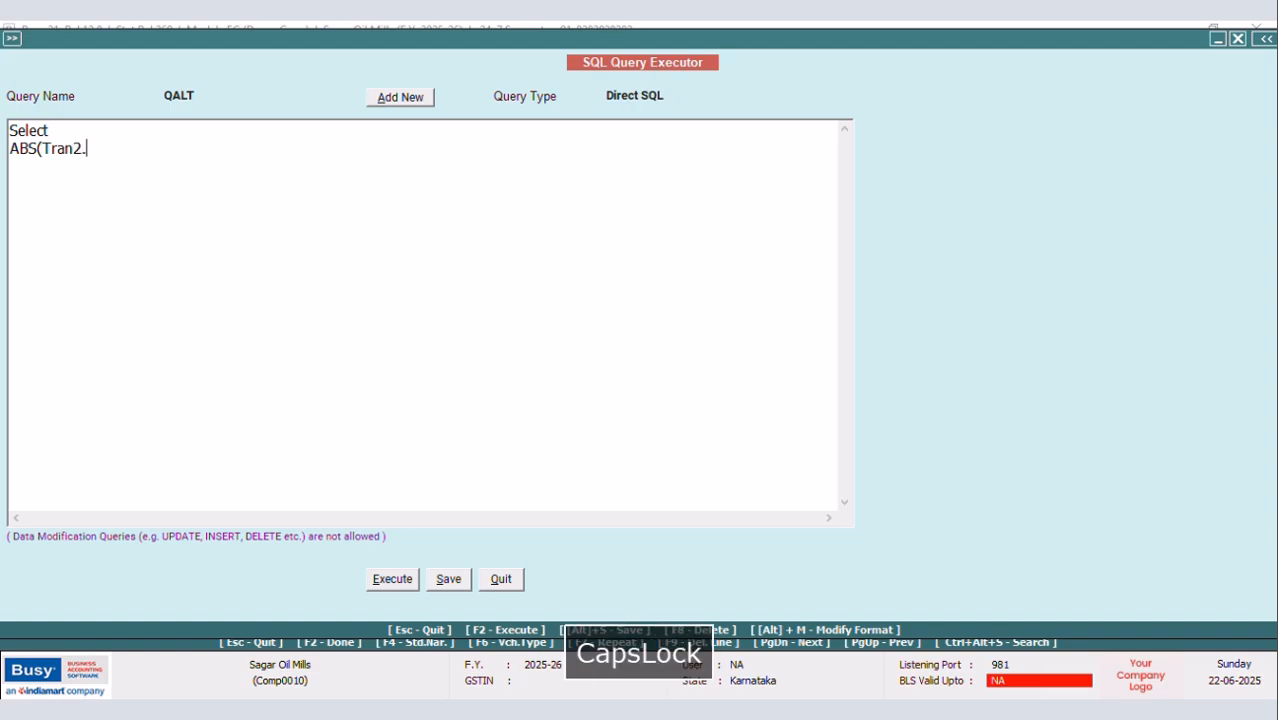
text(Value2)
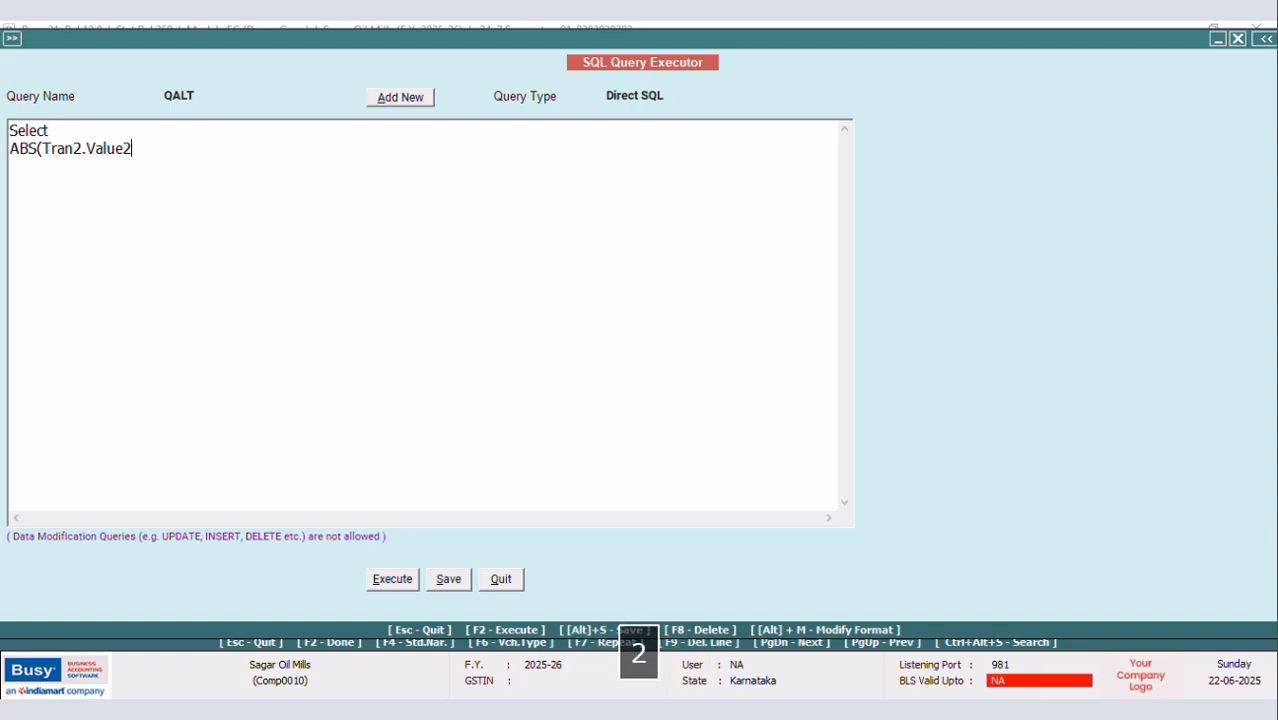
text())
key(Return)
text(fro)
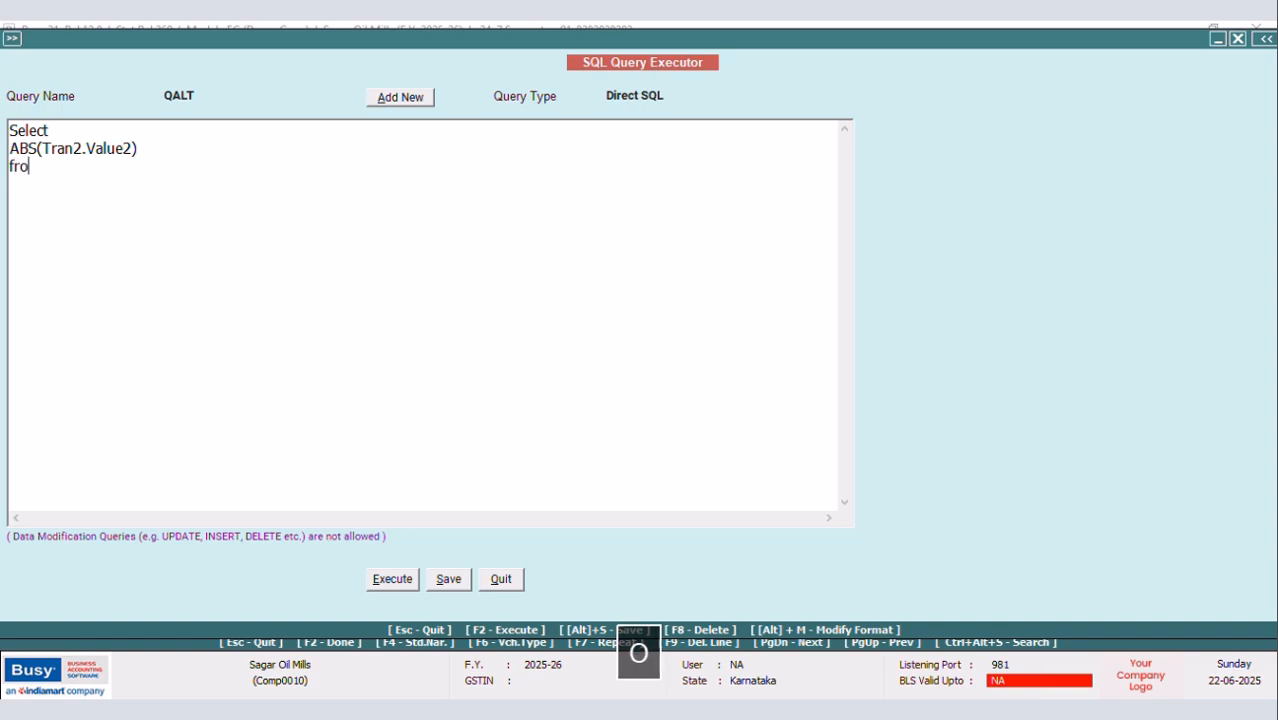
text(m Tran2)
key(Return)
text(Where Tra)
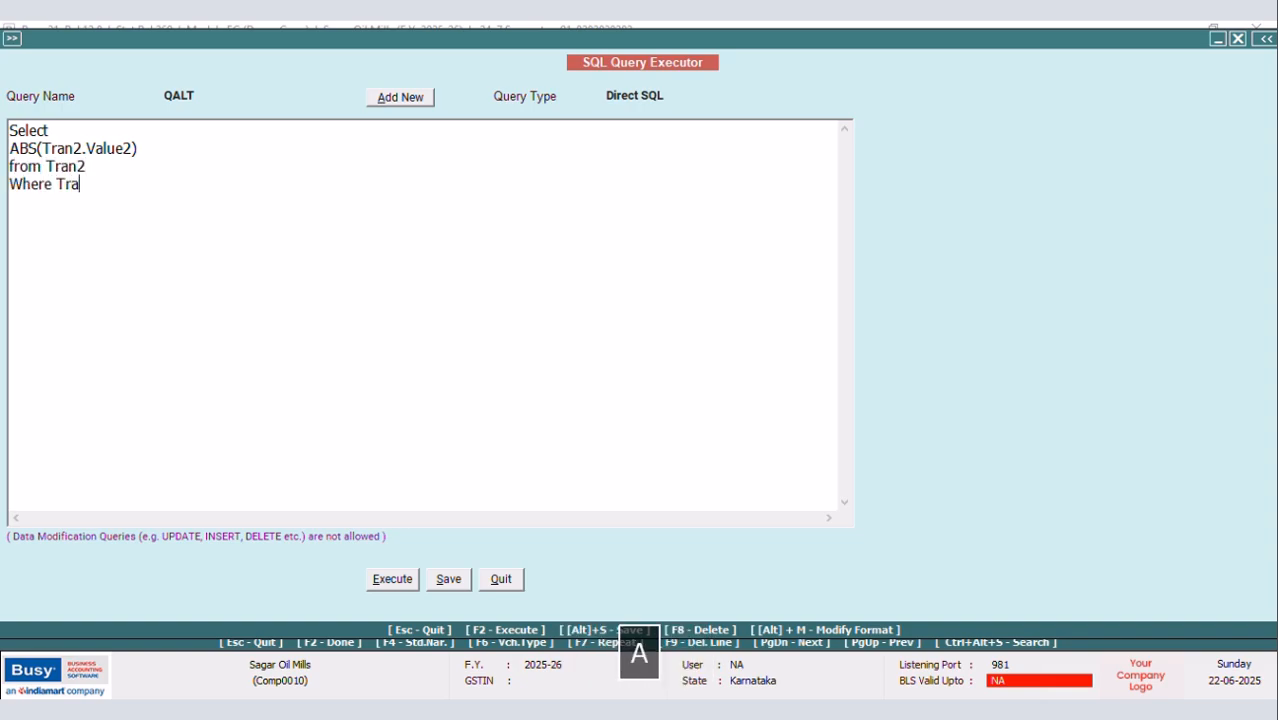
text(n2.VchType=)
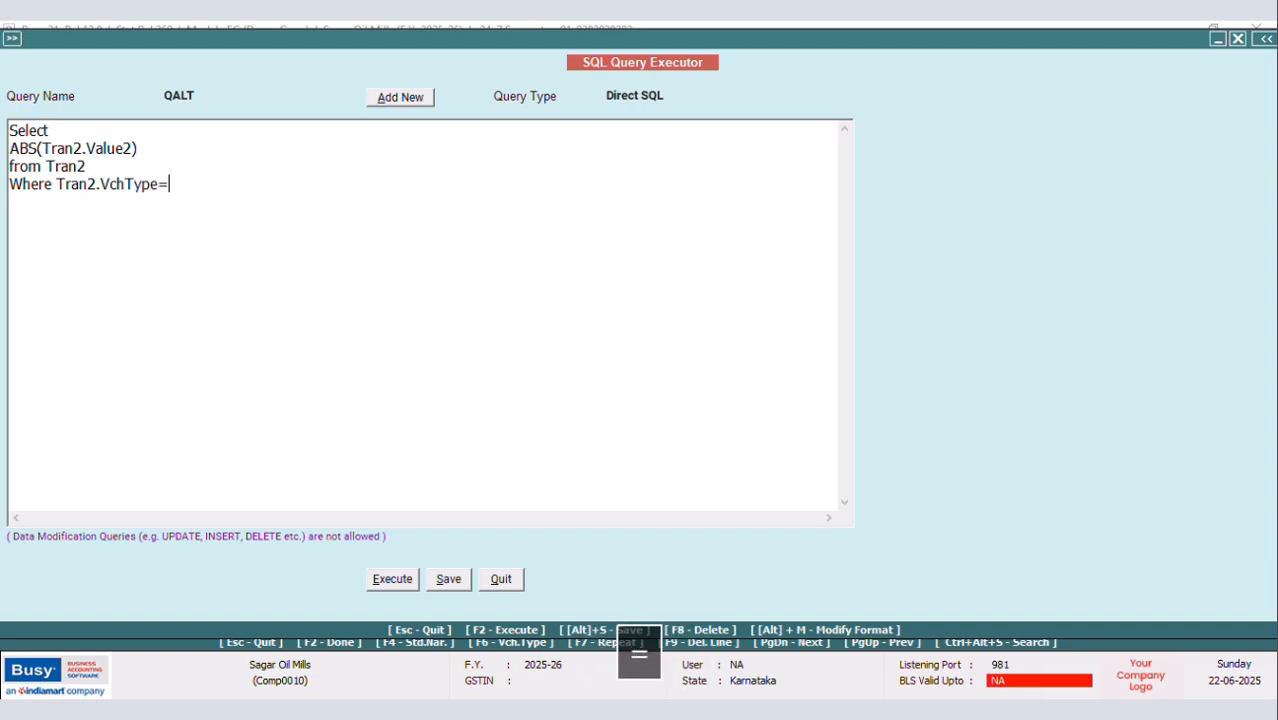
text(9 and T)
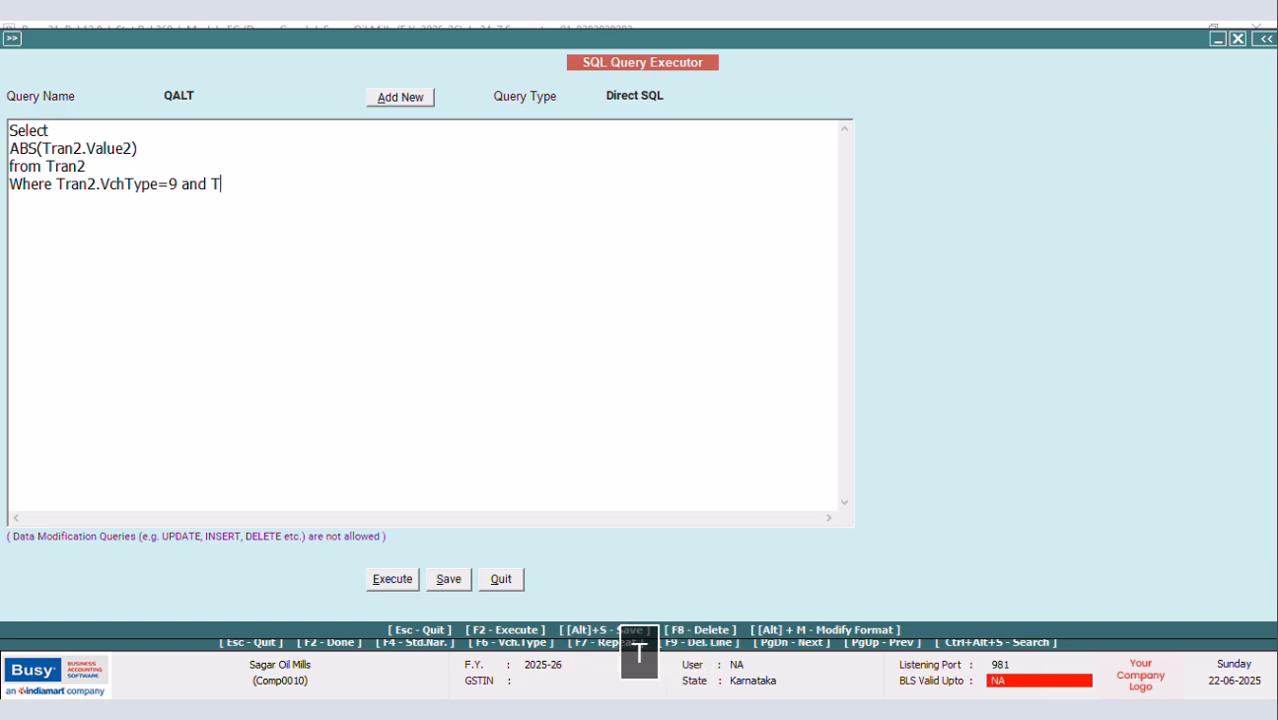
text(ran2.RecT)
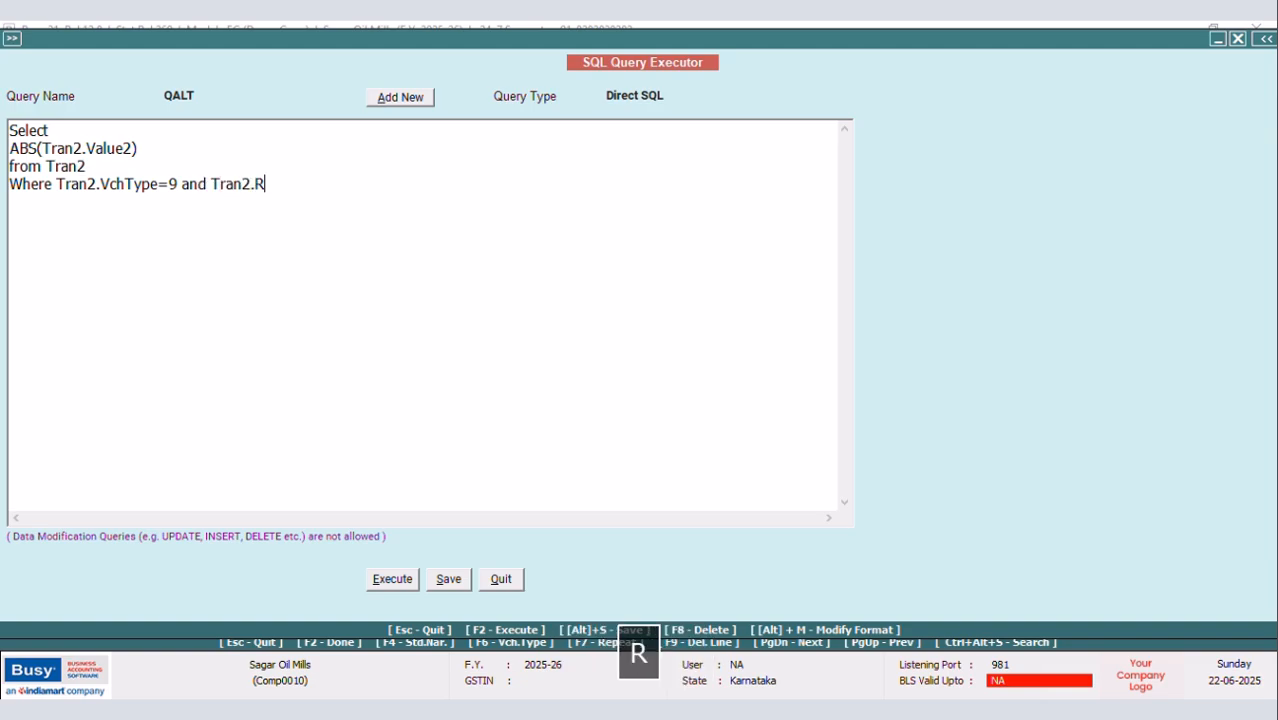
key(Caps_Lock)
text(ype=2)
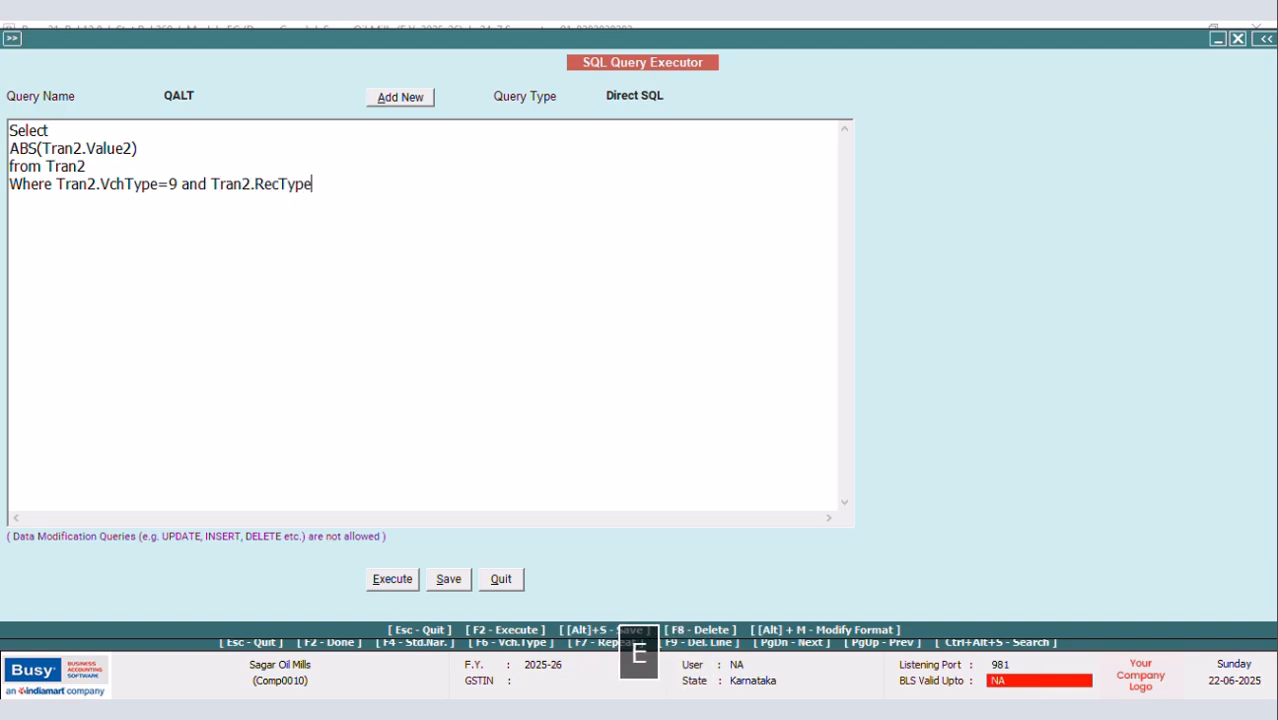
Execute QALT, which returns 10, 10 and 25, and close the results grid
click(404, 578)
click(761, 404)
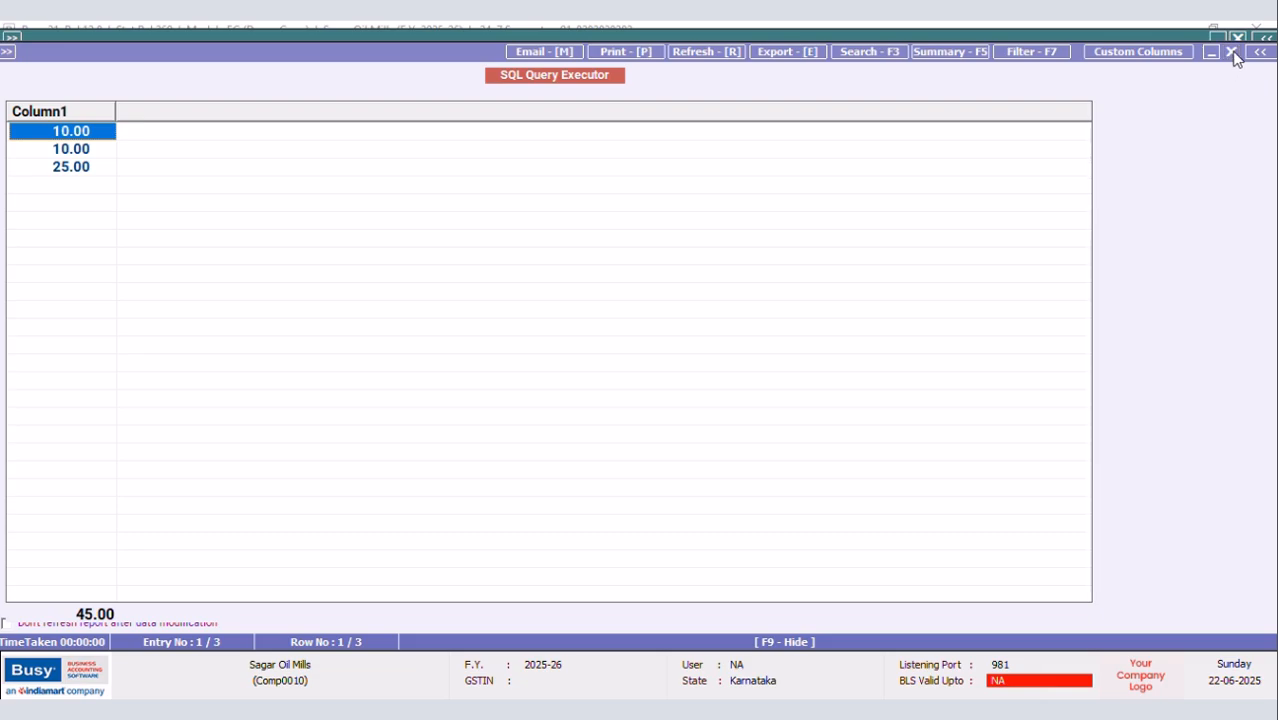
click(1231, 51)
Wrap the ABS expression in cast(... as INT) and start a new line
click(11, 147)
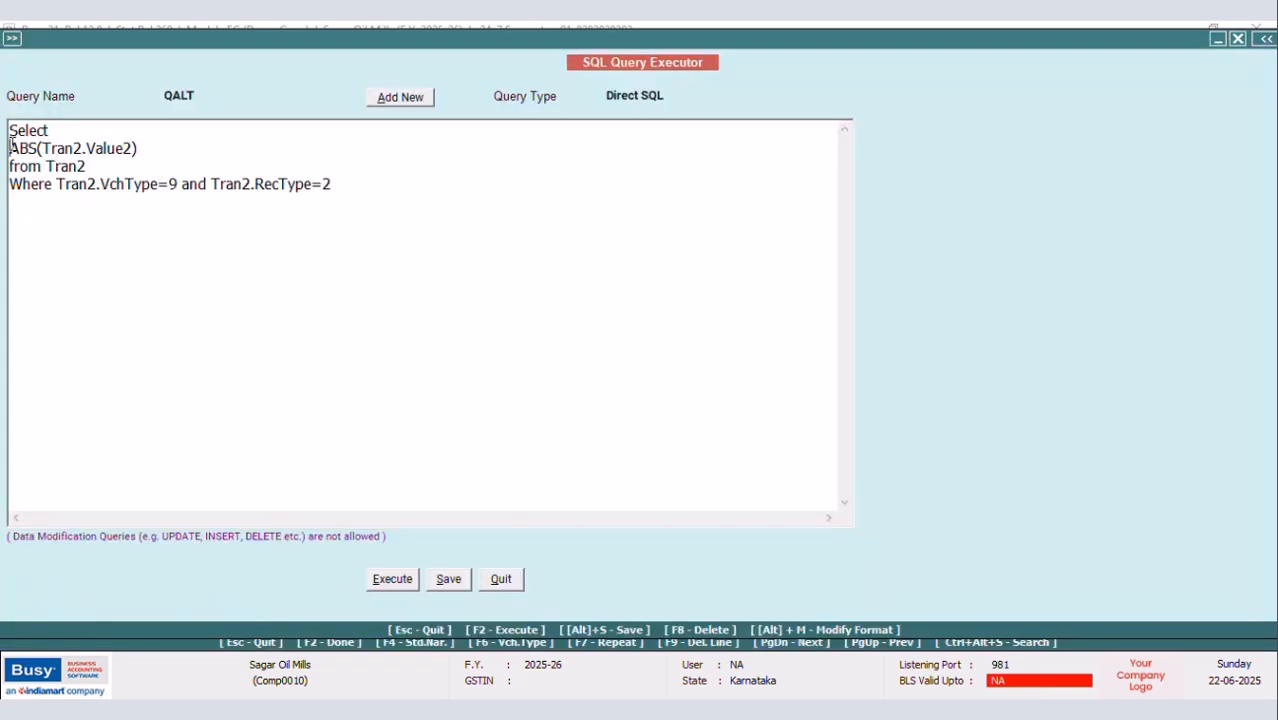
text(cast)
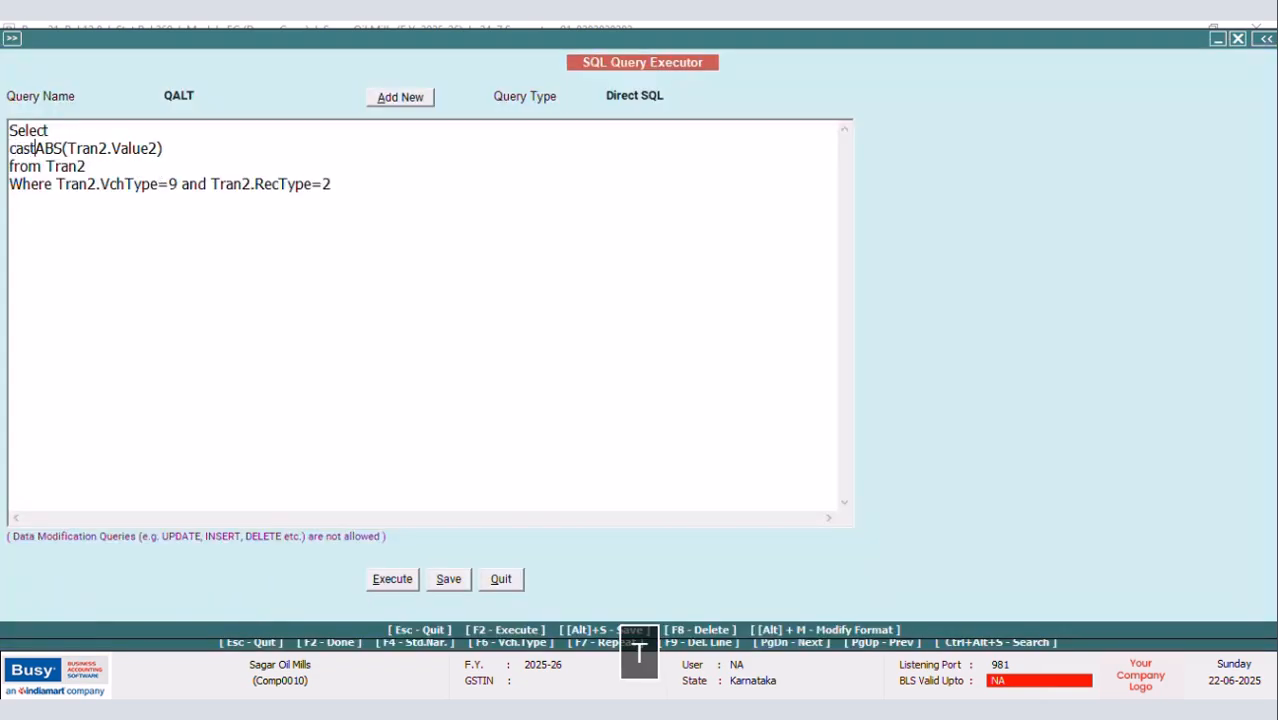
text(()
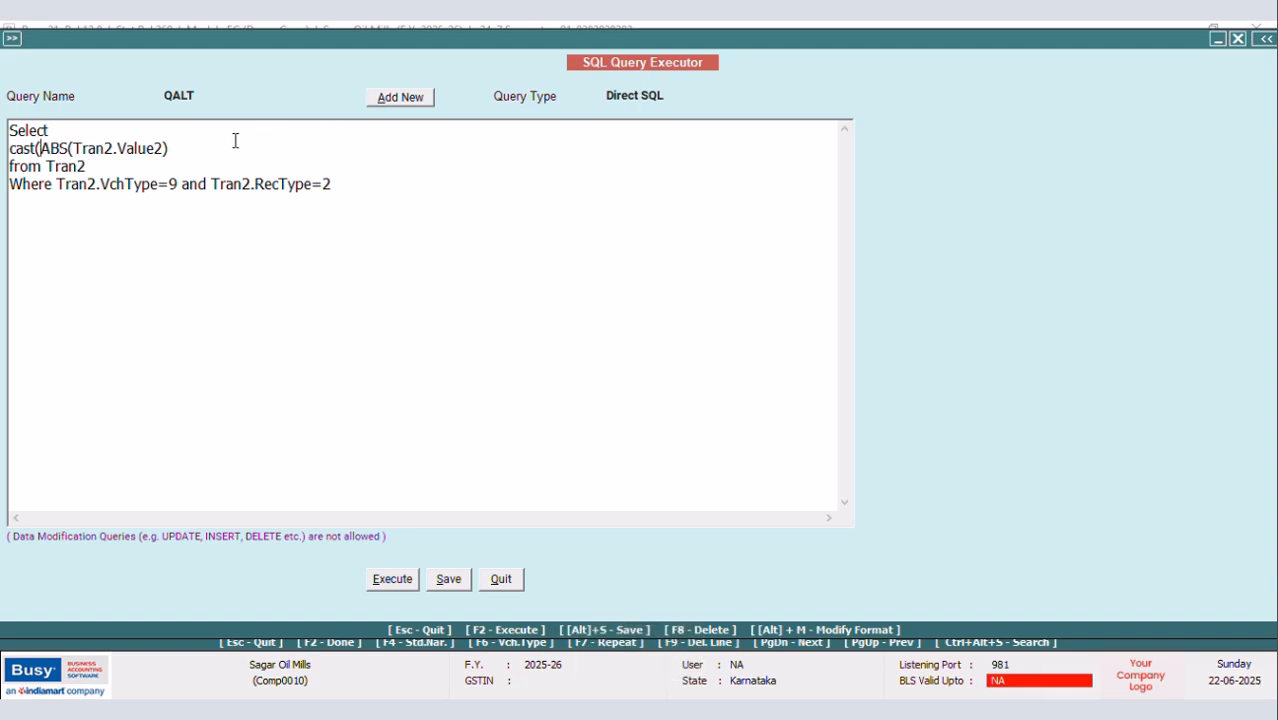
click(167, 148)
text(as)
key(Caps_Lock)
text(INT)
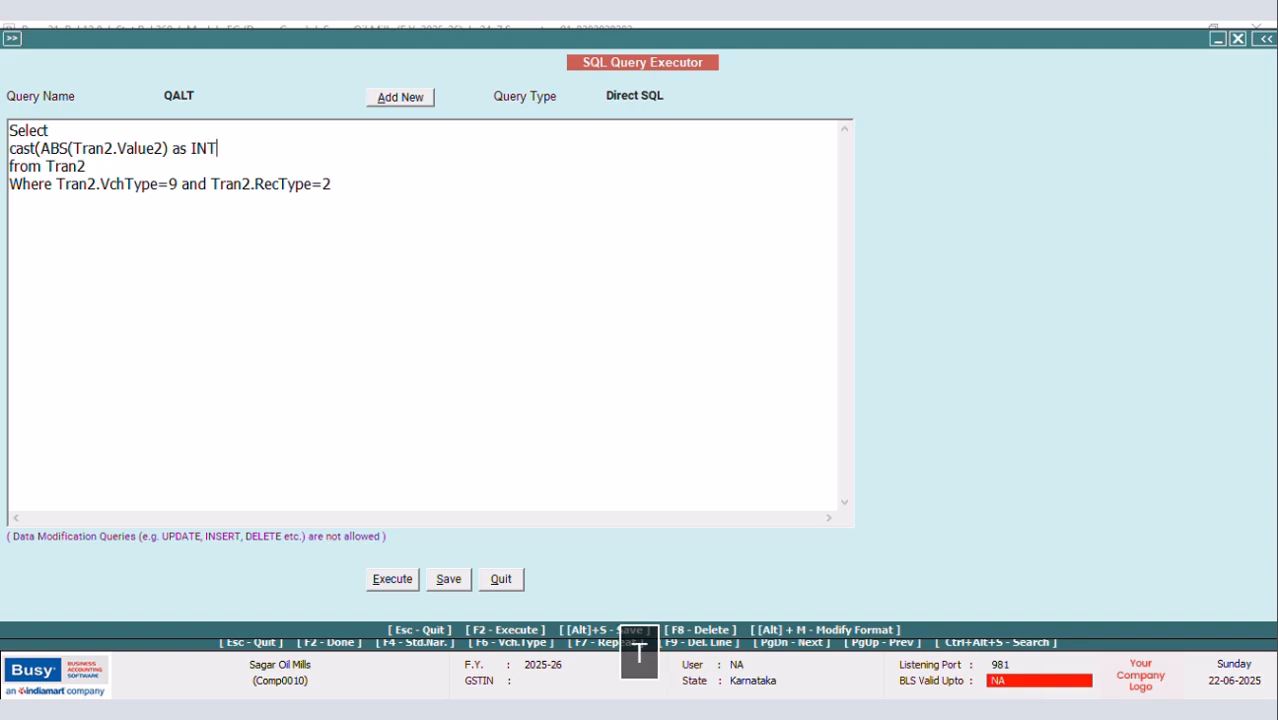
text())
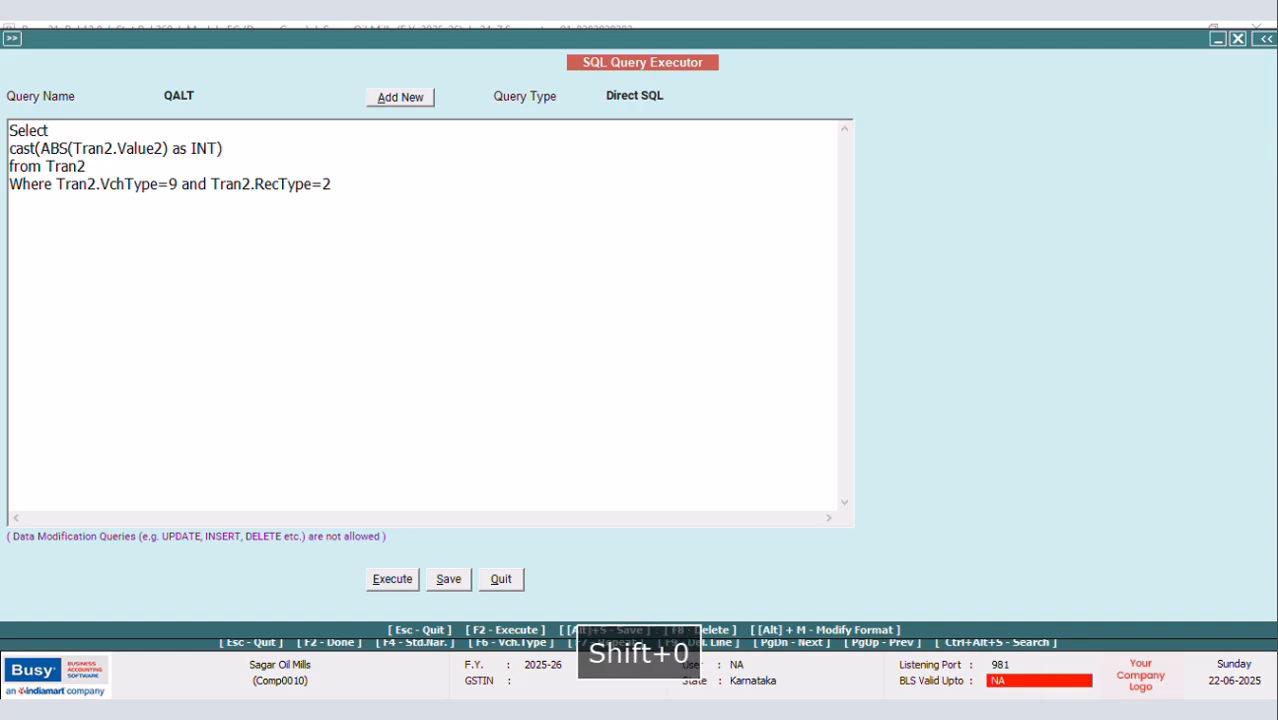
text(,)
key(Return)
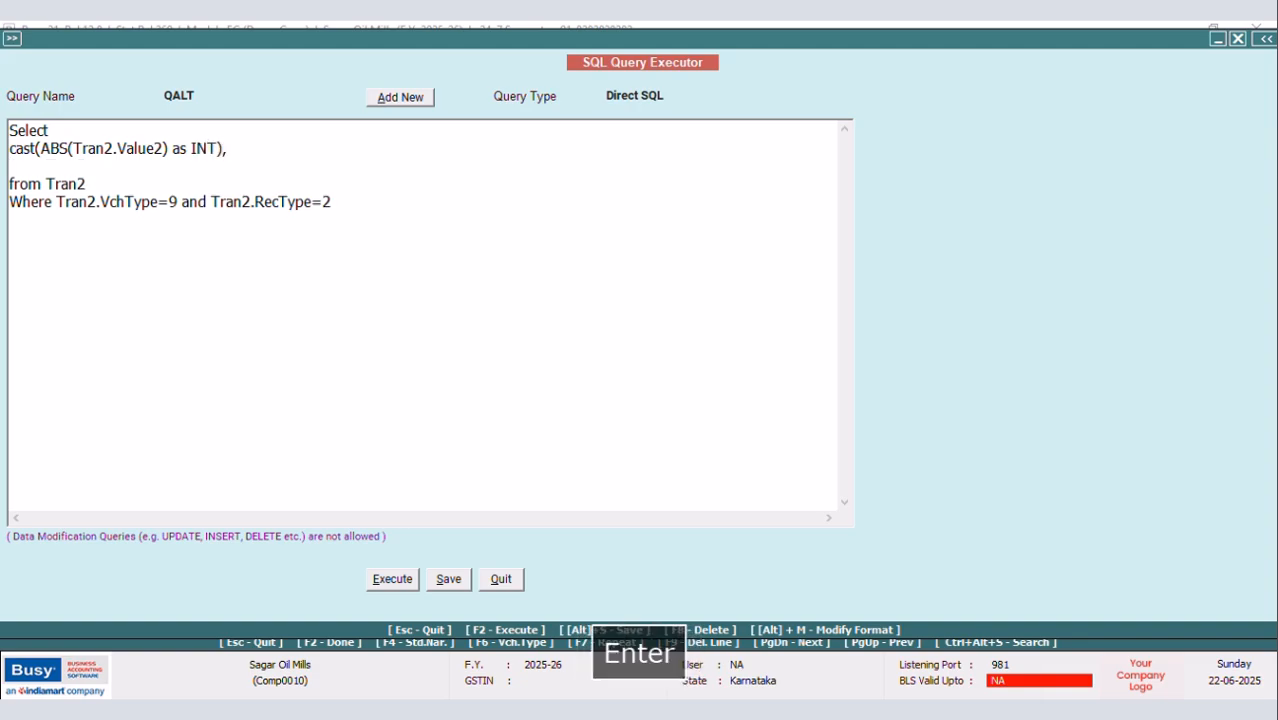
Add subquery (Select Master1.D1 from Master1 Where Master1.Code=Tran2.MasterCode1) and run it
text((S)
key(Caps_Lock)
text(elect)
key(Caps_Lock)
text(Mast)
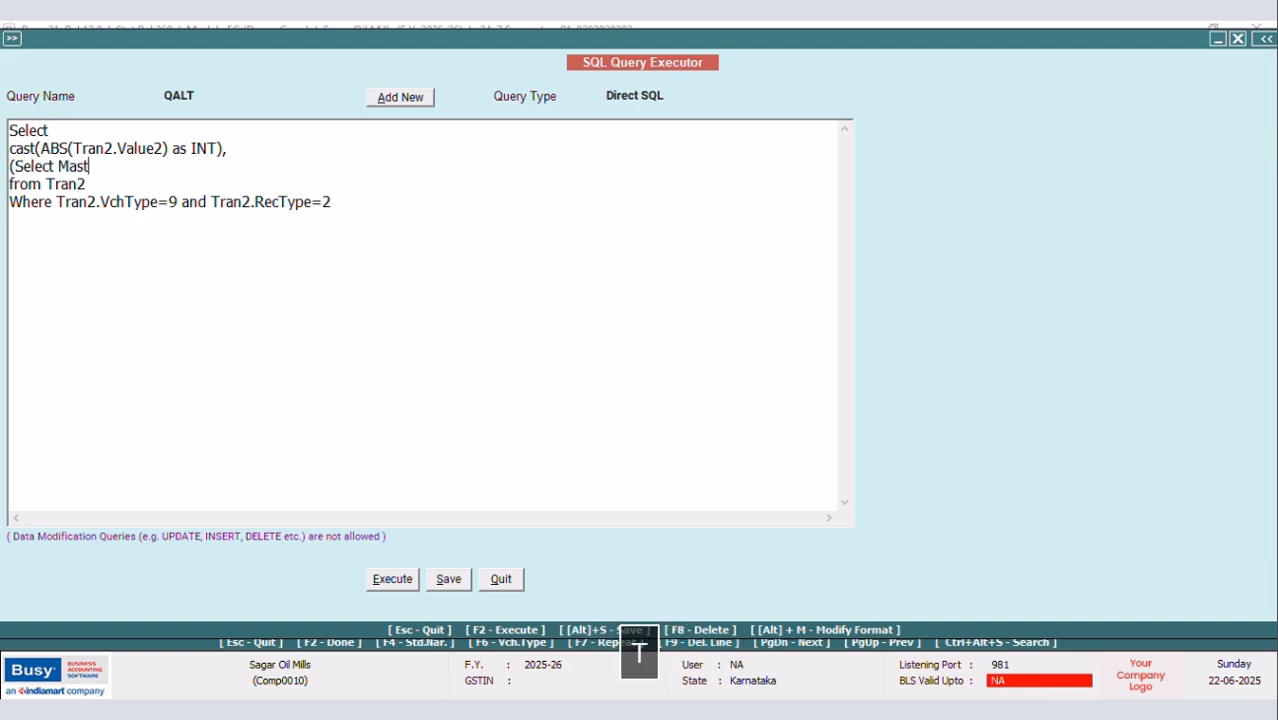
text(er1.)
key(Caps_Lock)
text(D)
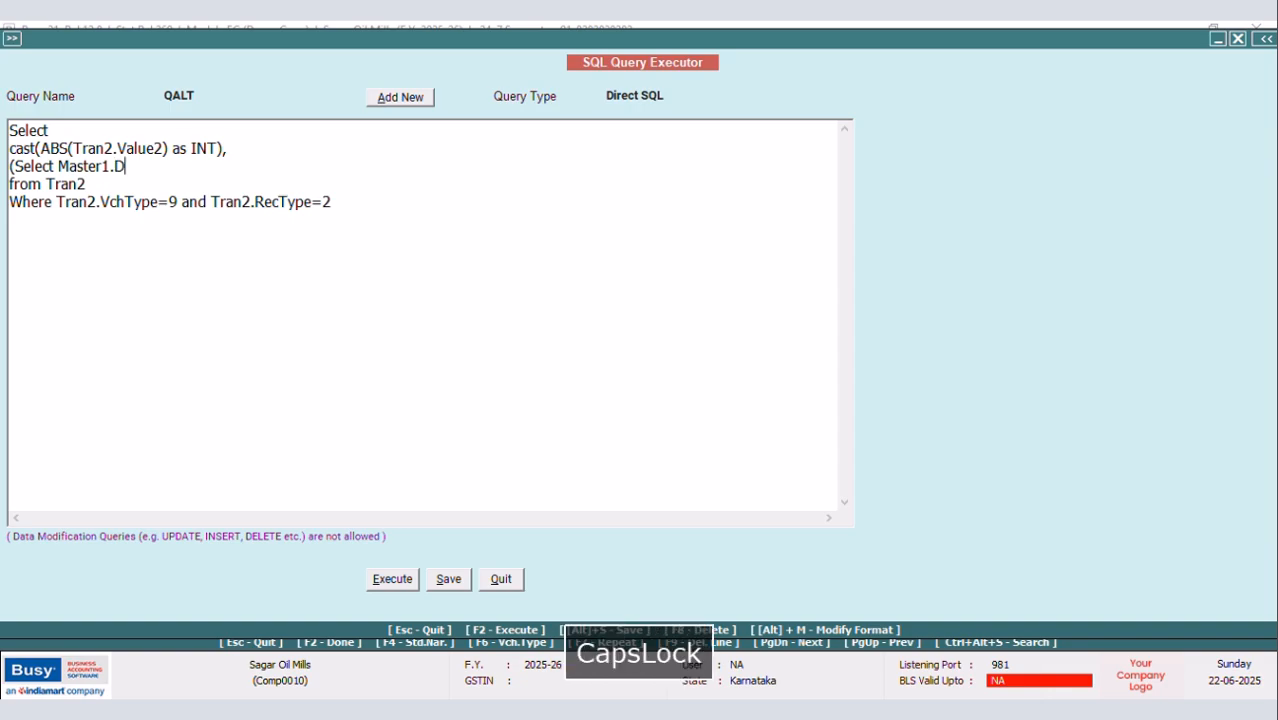
text(1 from)
key(Caps_Lock)
text(M)
key(Caps_Lock)
text(aster1)
key(Caps_Lock)
text(W)
key(Caps_Lock)
text(here Maste)
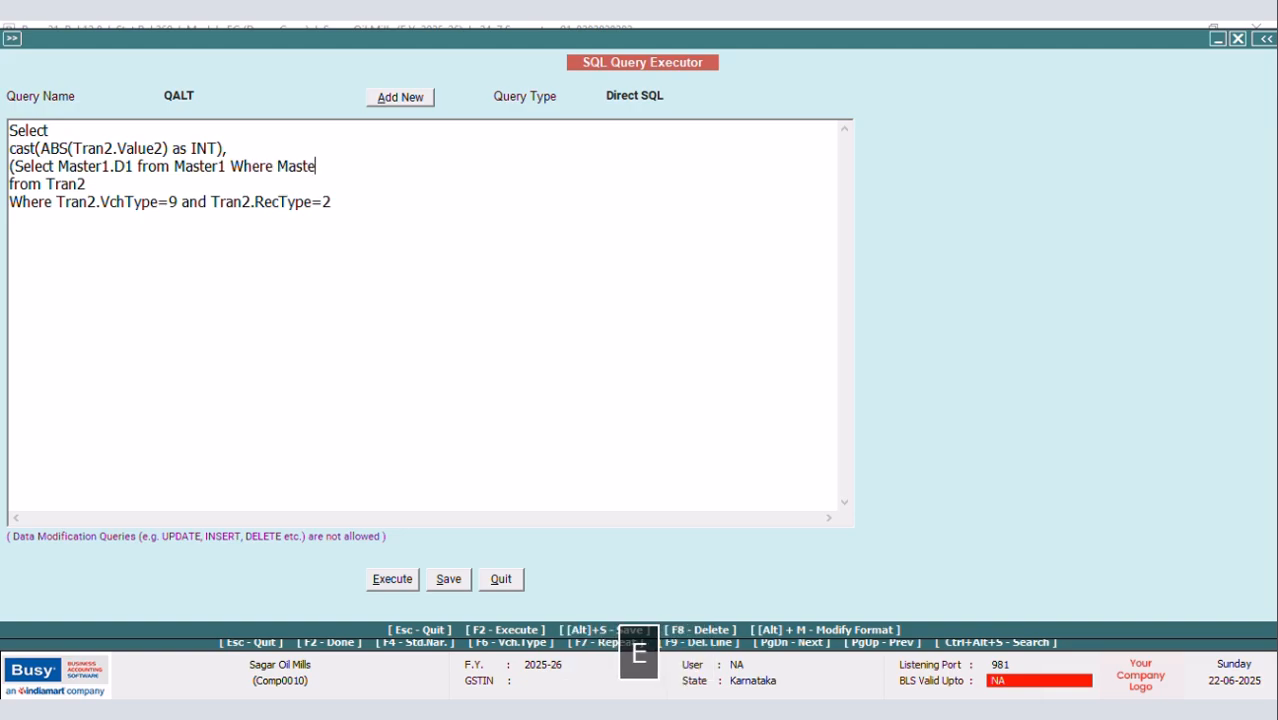
text(r1.)
key(Caps_Lock)
text(C)
key(Caps_Lock)
text(ode=)
key(Caps_Lock)
text(T)
key(Caps_Lock)
text(ran2.)
key(Caps_Lock)
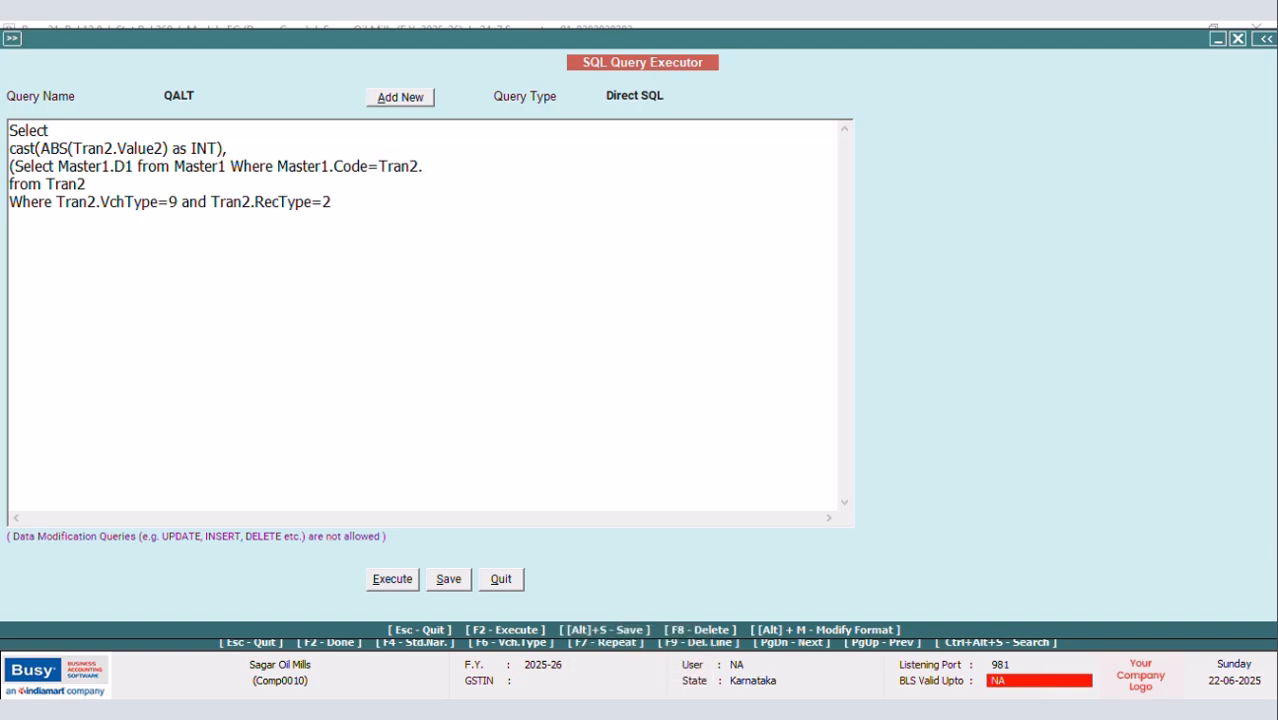
text(V)
key(Caps_Lock)
text(alue)
key(BackSpace)
key(Caps_Lock)
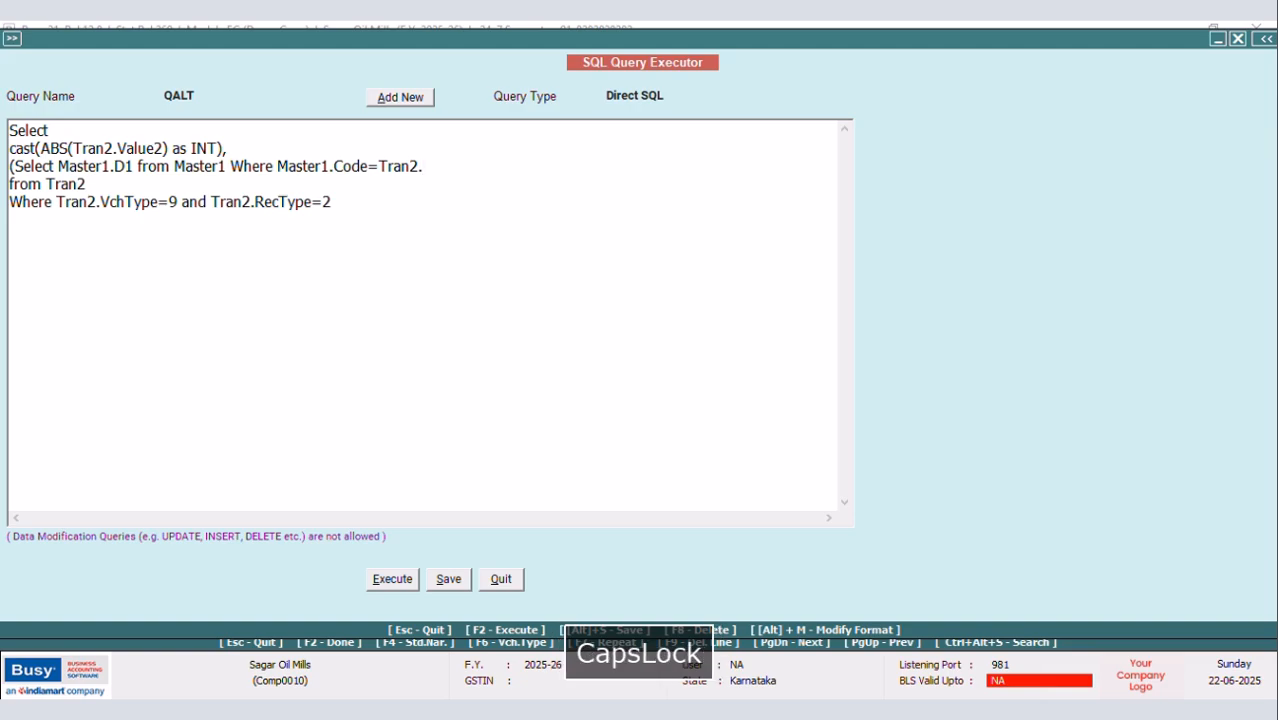
text(Master)
key(Caps_Lock)
text(Code1)
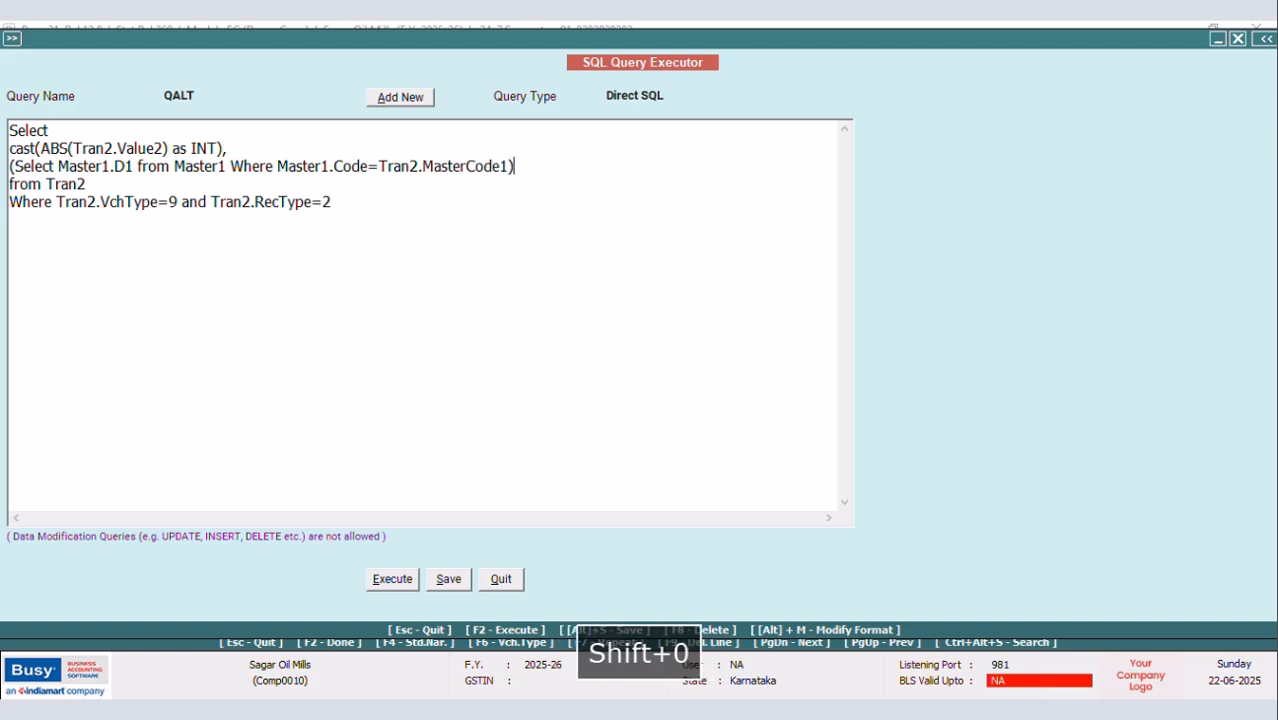
click(392, 579)
click(745, 403)
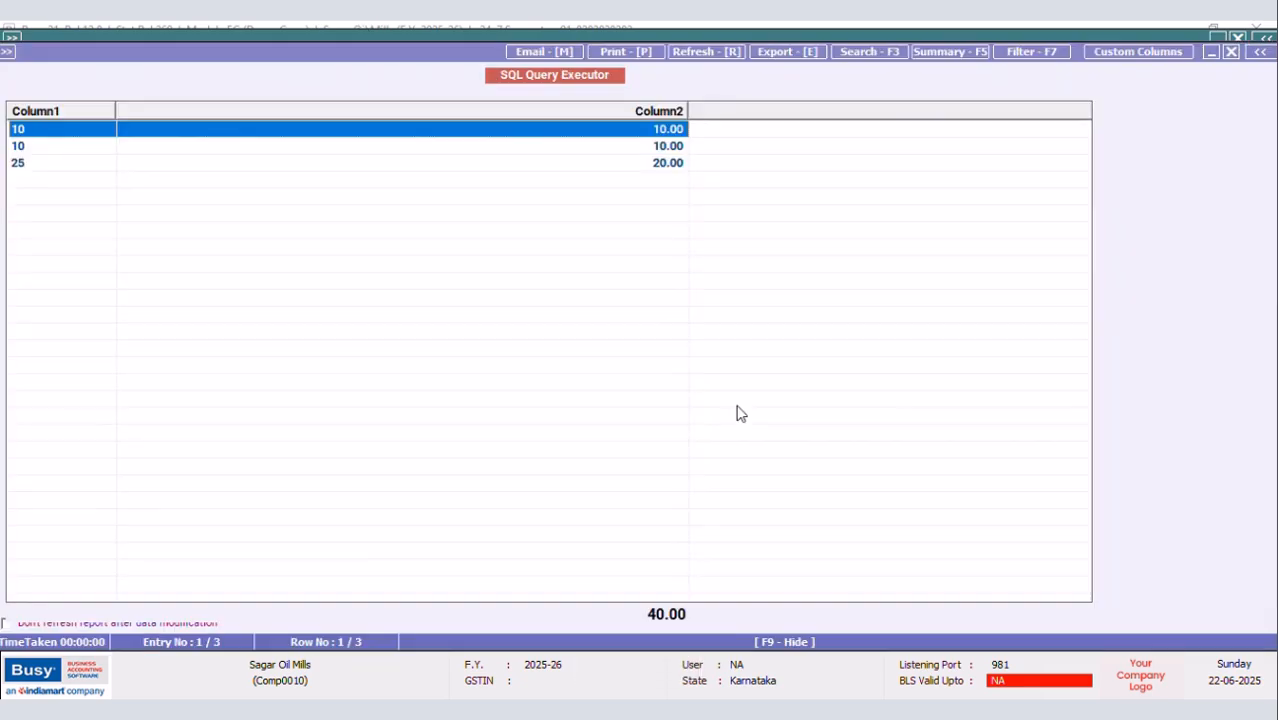
click(1232, 52)
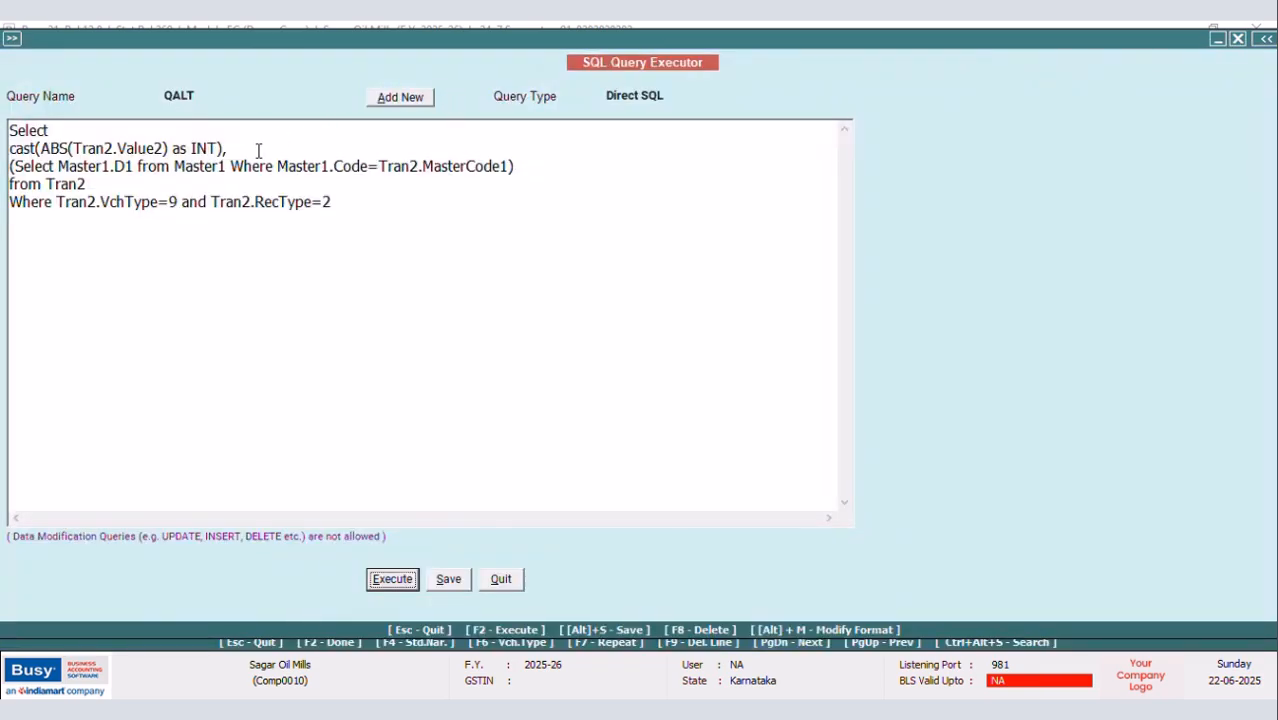
Wrap the Master1.D1 subquery in cast(... as INT) and rerun the query
click(10, 166)
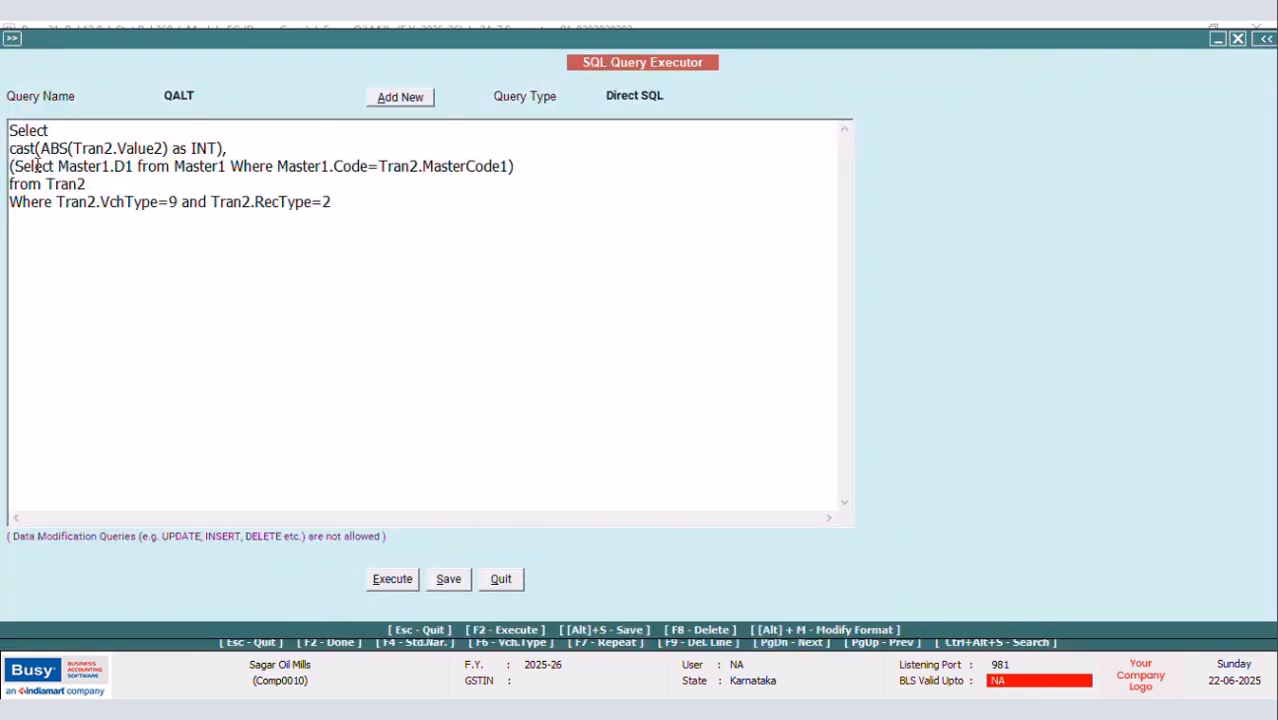
text(cast()
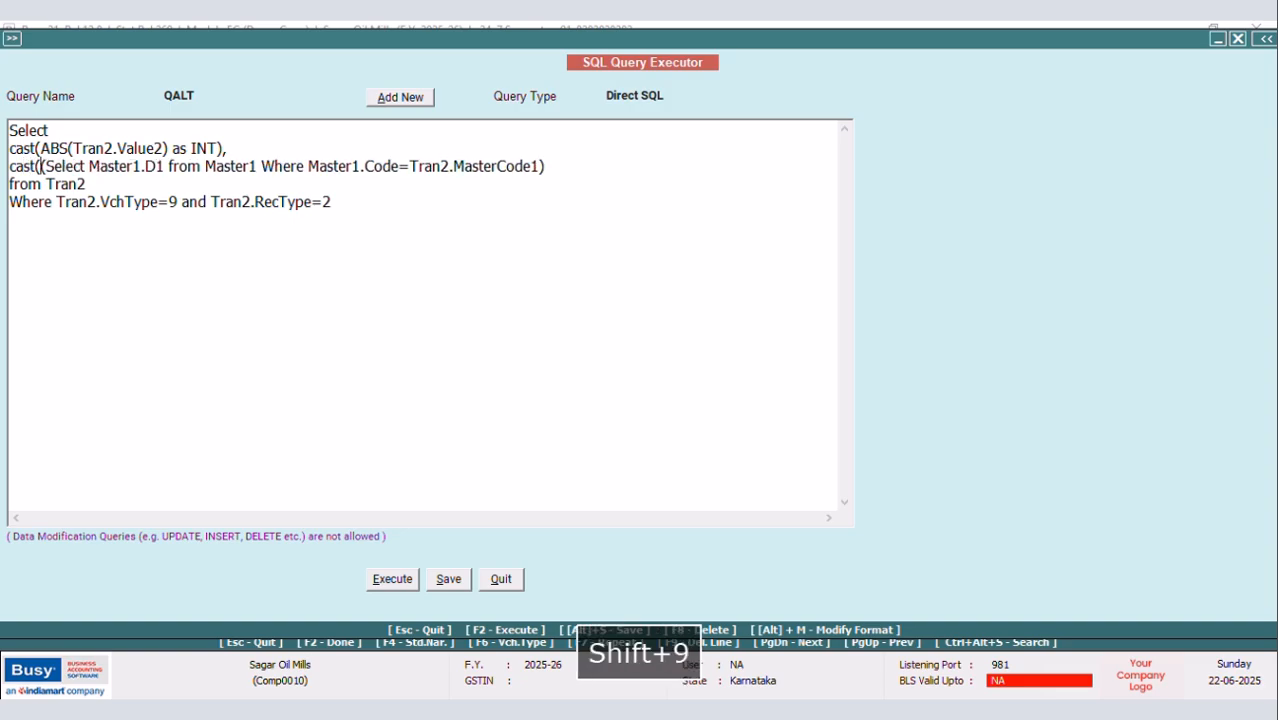
click(577, 164)
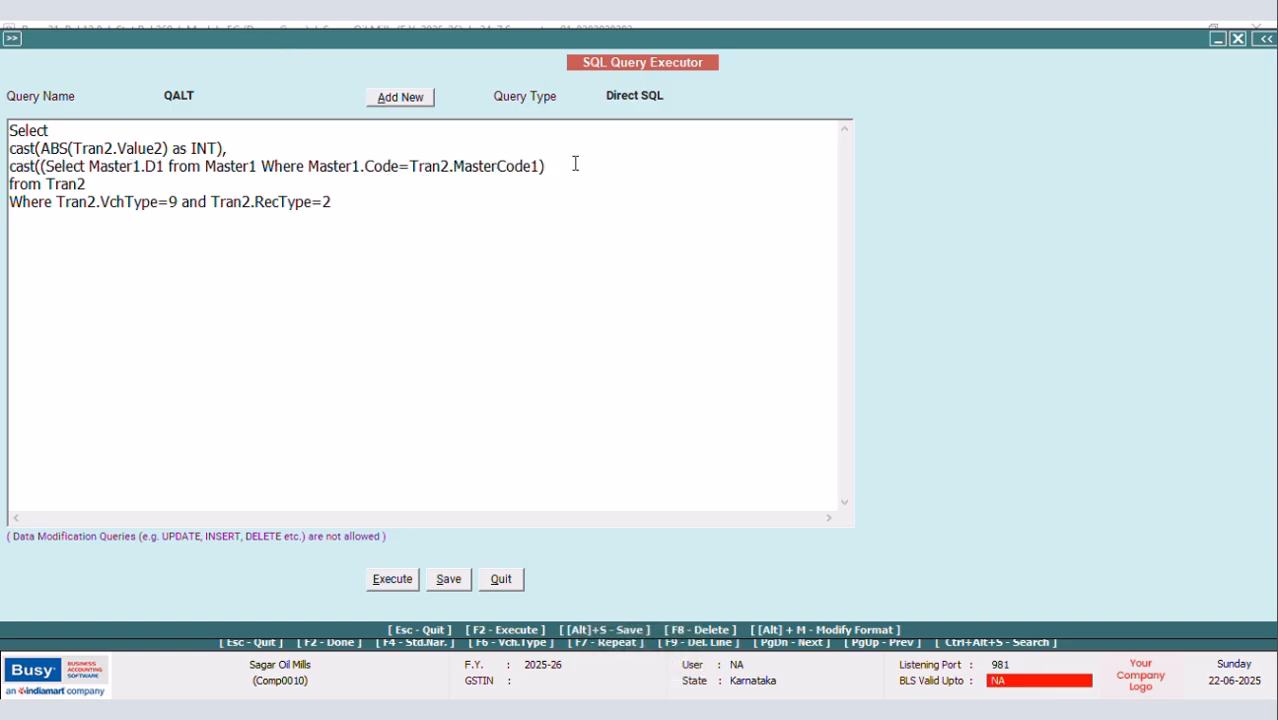
text(as)
key(Caps_Lock)
text(I)
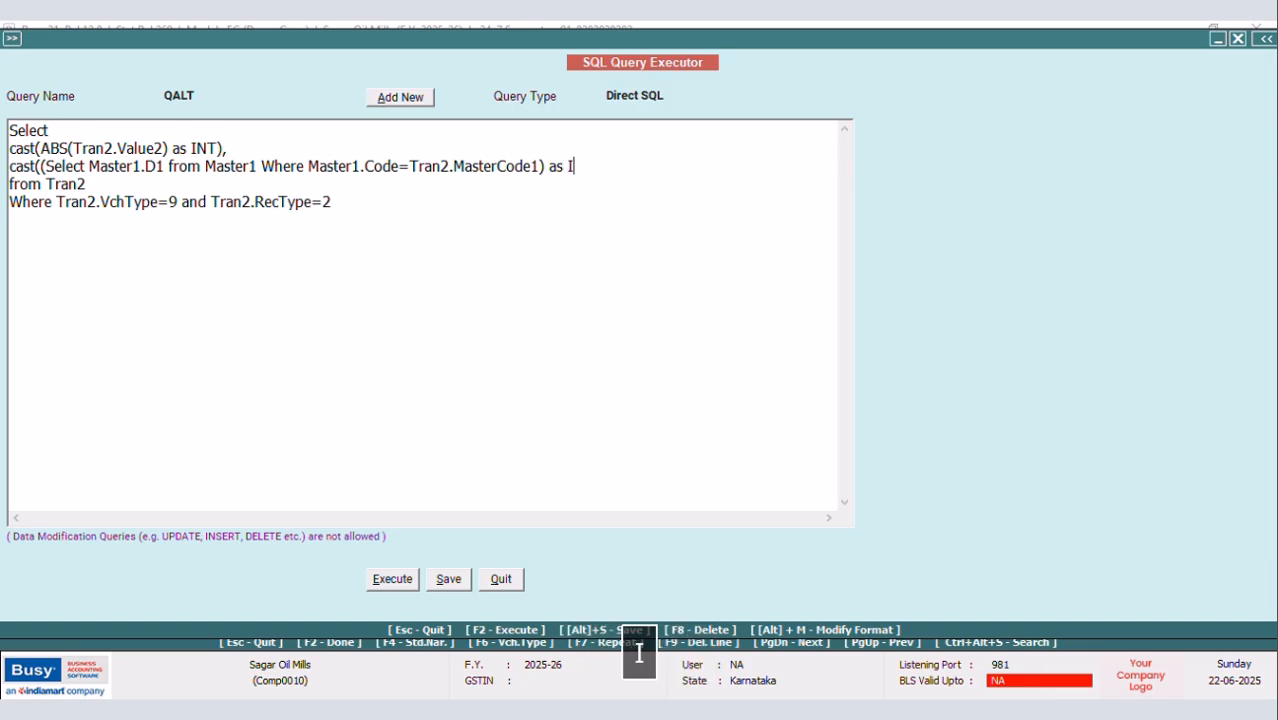
text(NT))
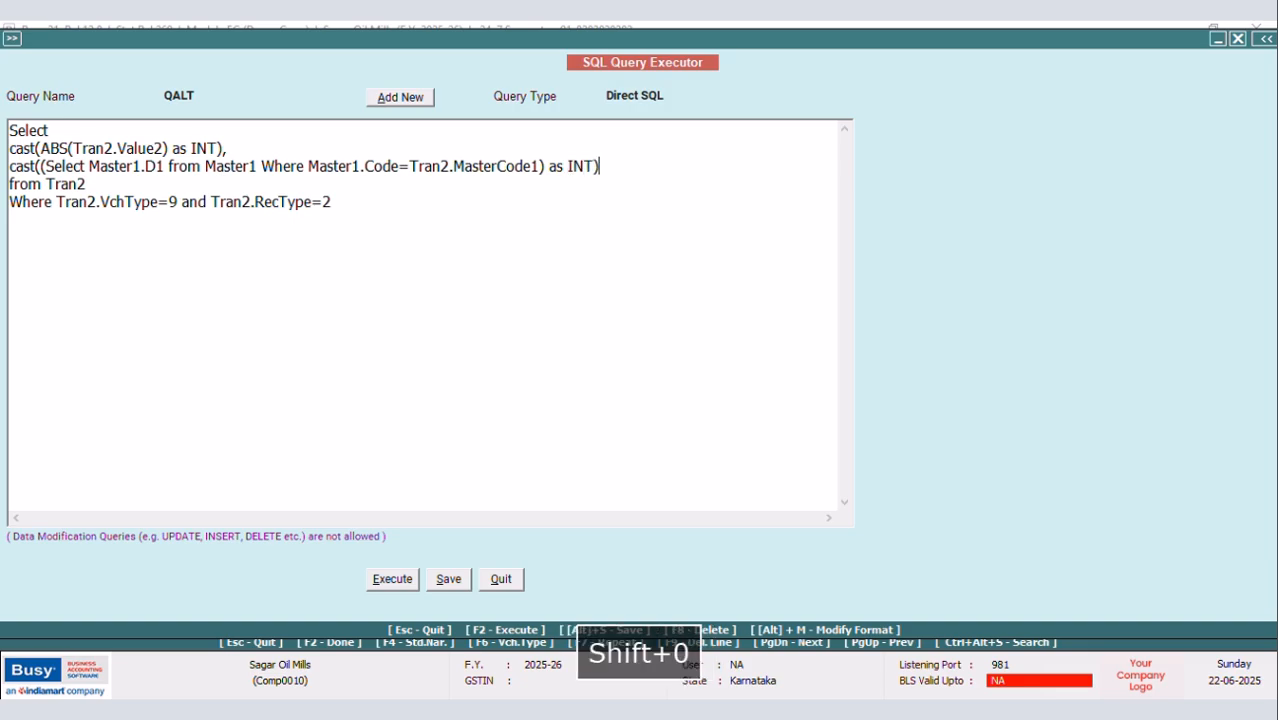
click(404, 586)
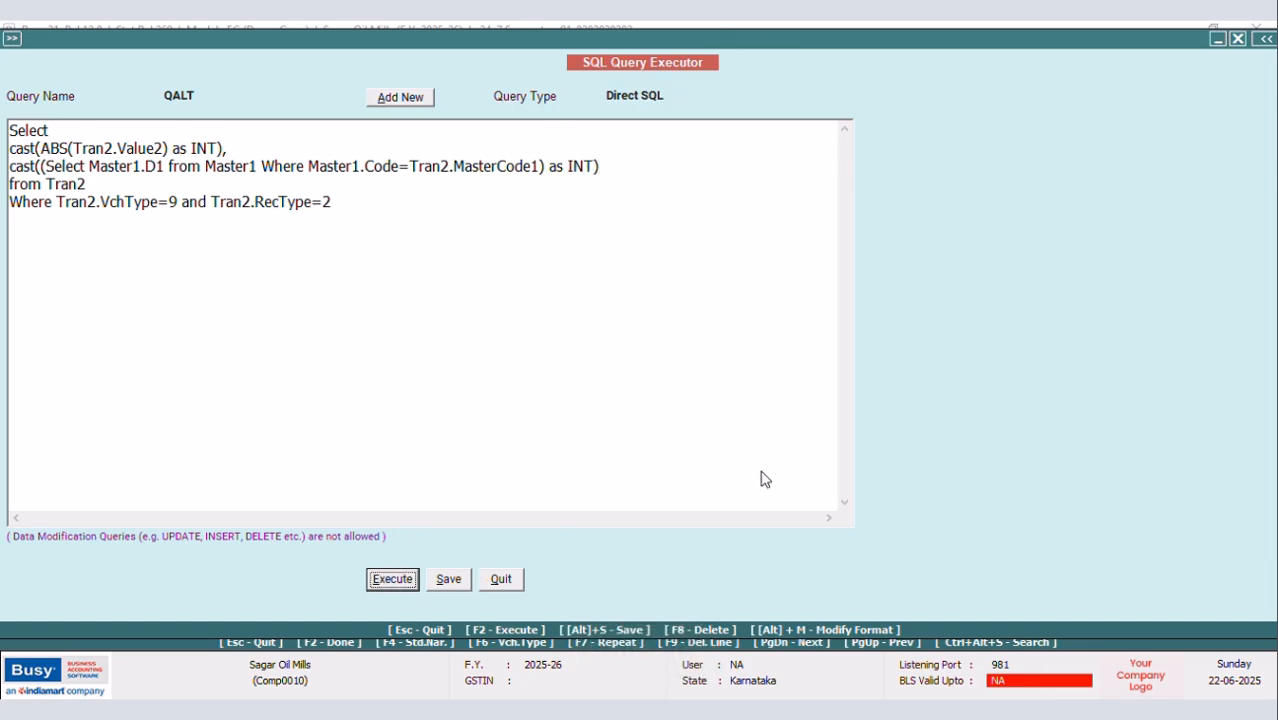
click(755, 402)
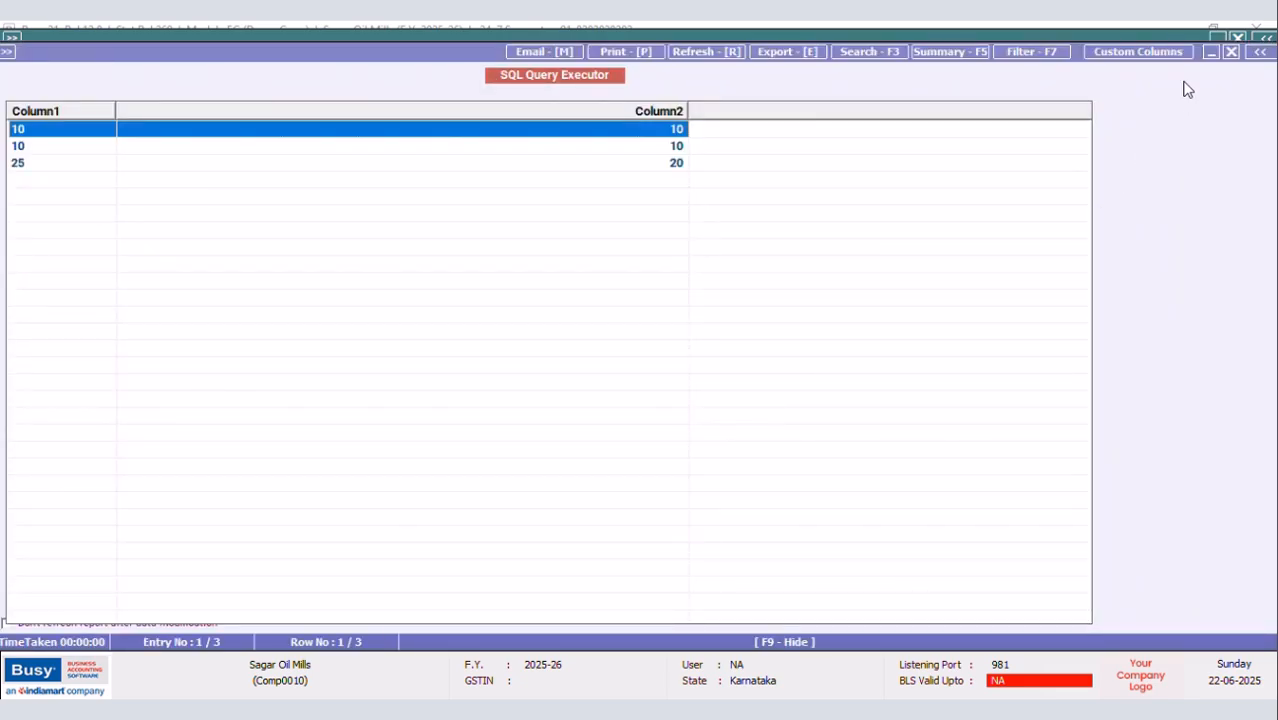
click(1231, 51)
Replace the comma between the two casts with % and rerun the query
click(255, 149)
key(BackSpace)
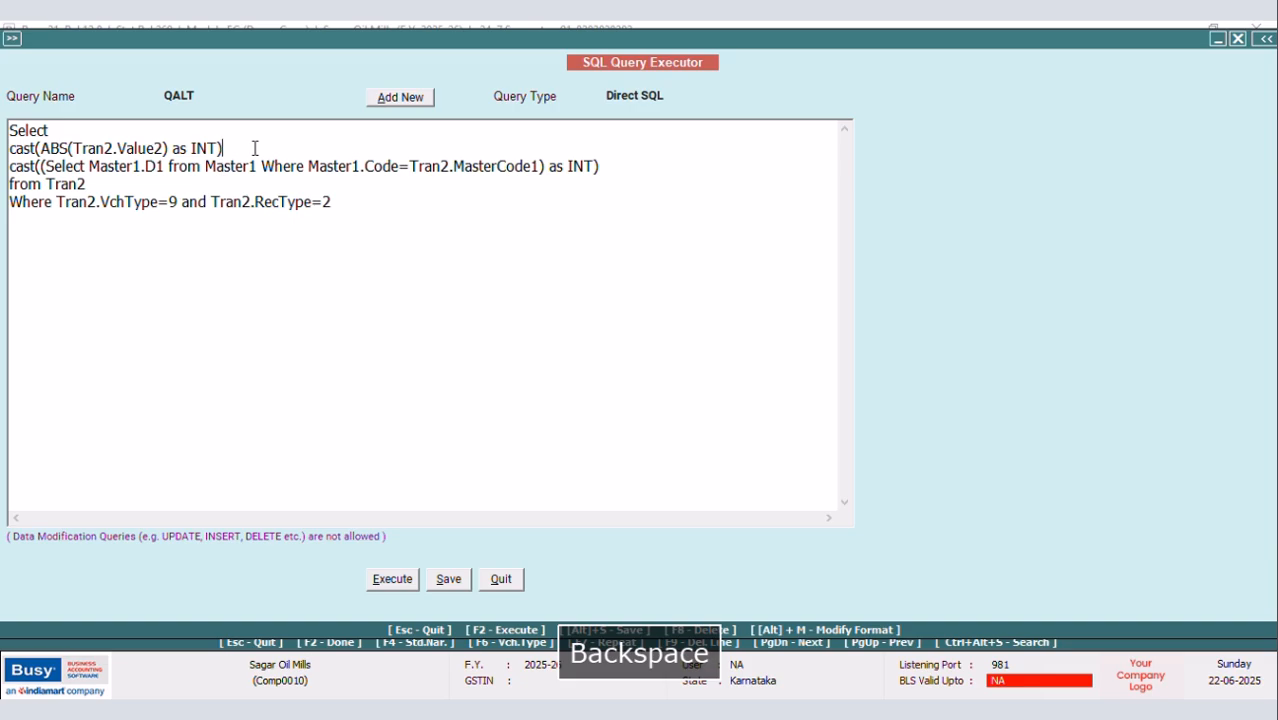
text(%)
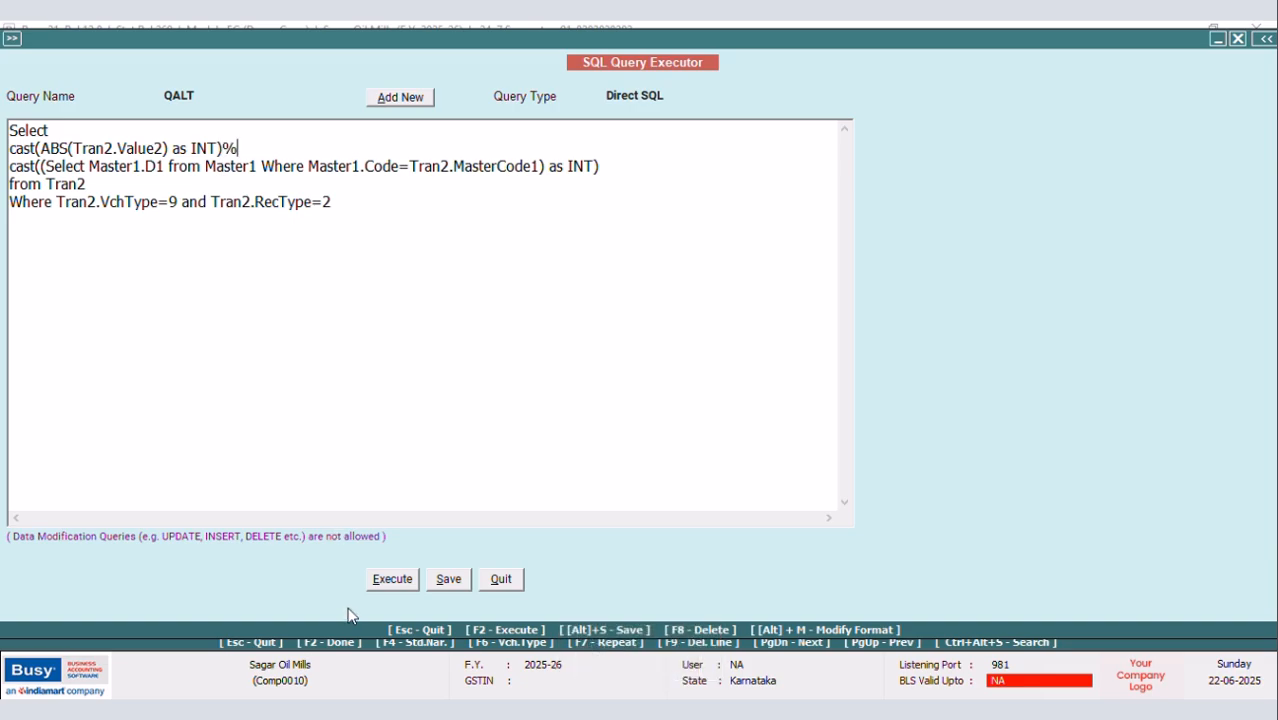
click(432, 576)
click(754, 410)
key(F2)
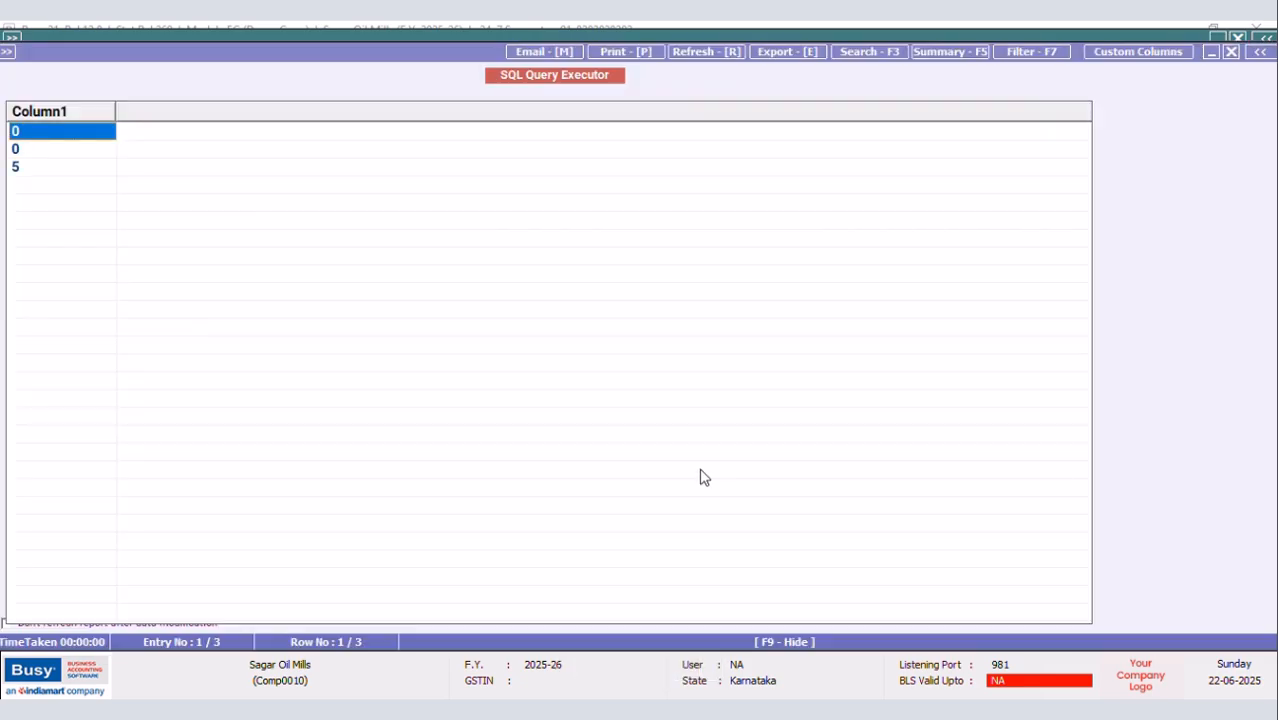
click(1231, 52)
Enclose the modulo expression in brackets on separate lines and save the query
click(61, 129)
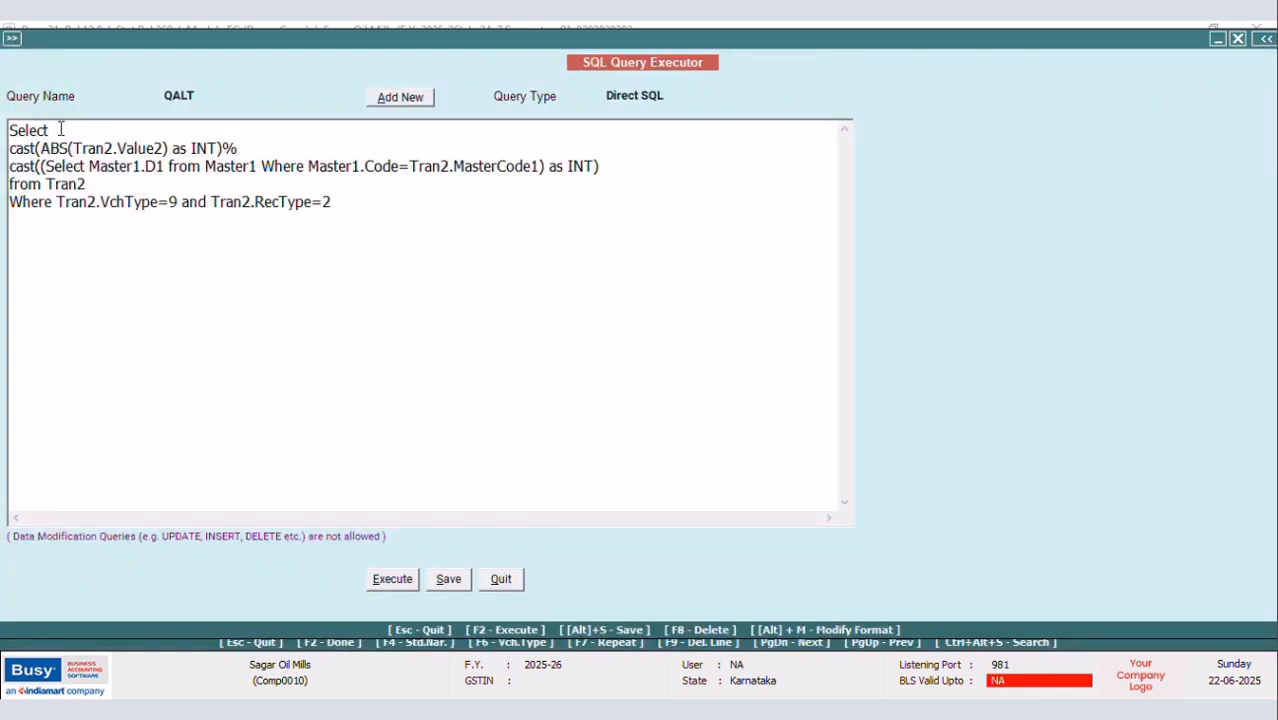
key(Return)
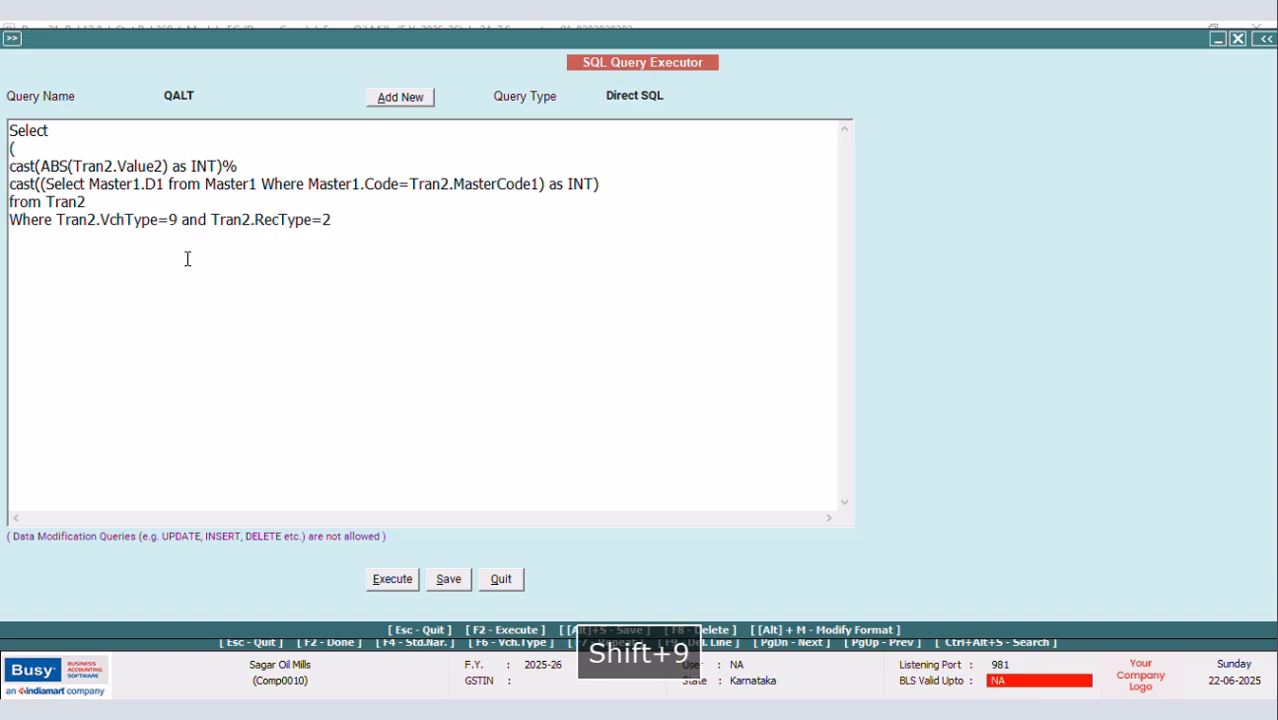
click(617, 186)
key(Return)
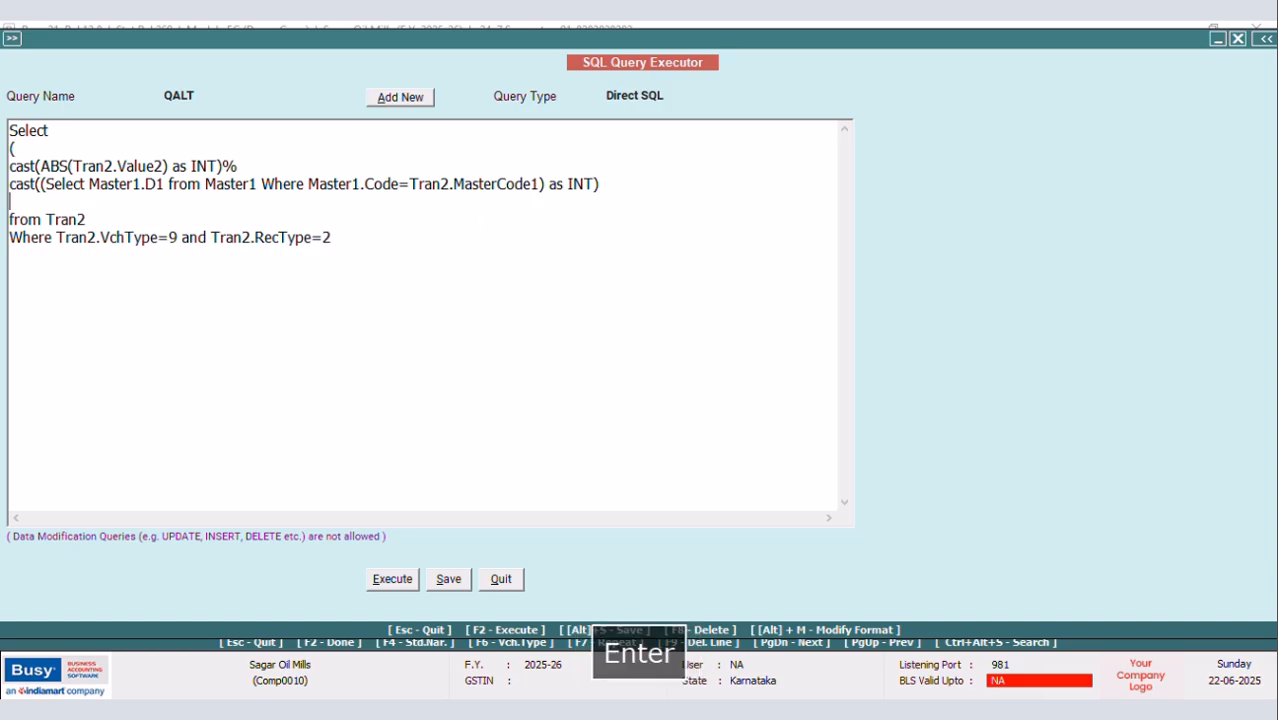
text())
click(449, 579)
click(768, 408)
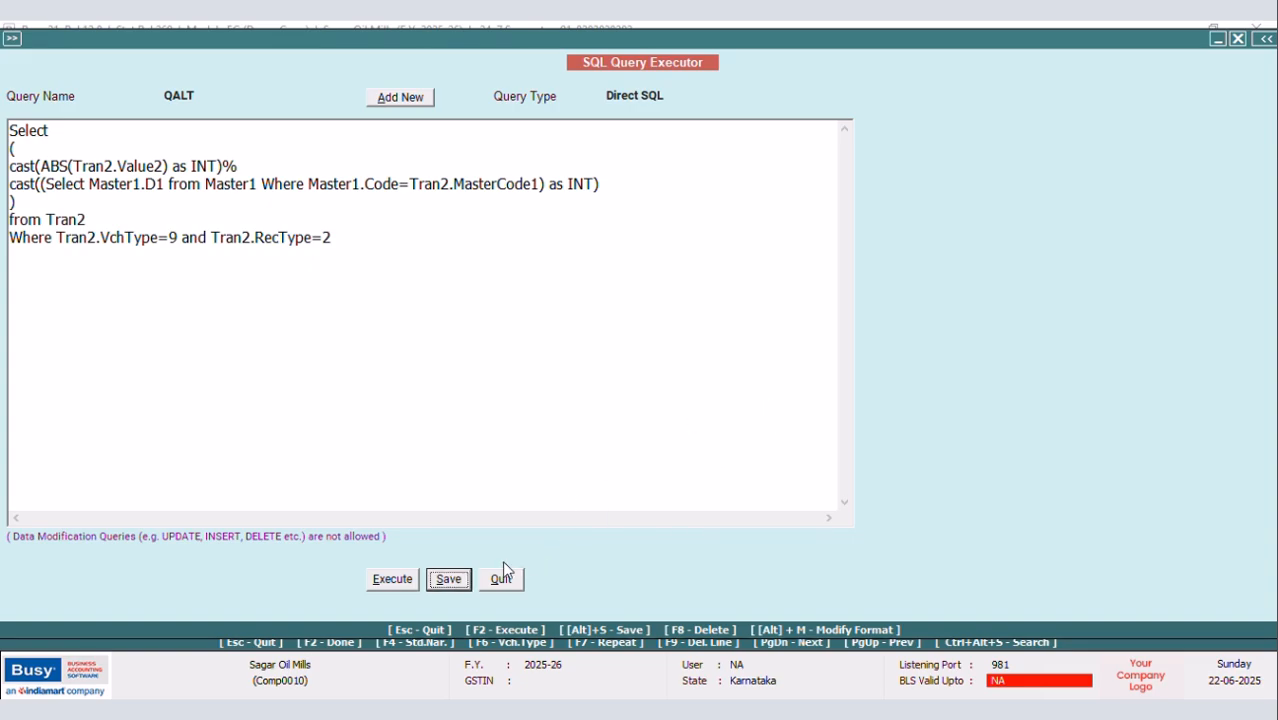
Copy the FROM and WHERE clauses from the ABC2 query
click(207, 97)
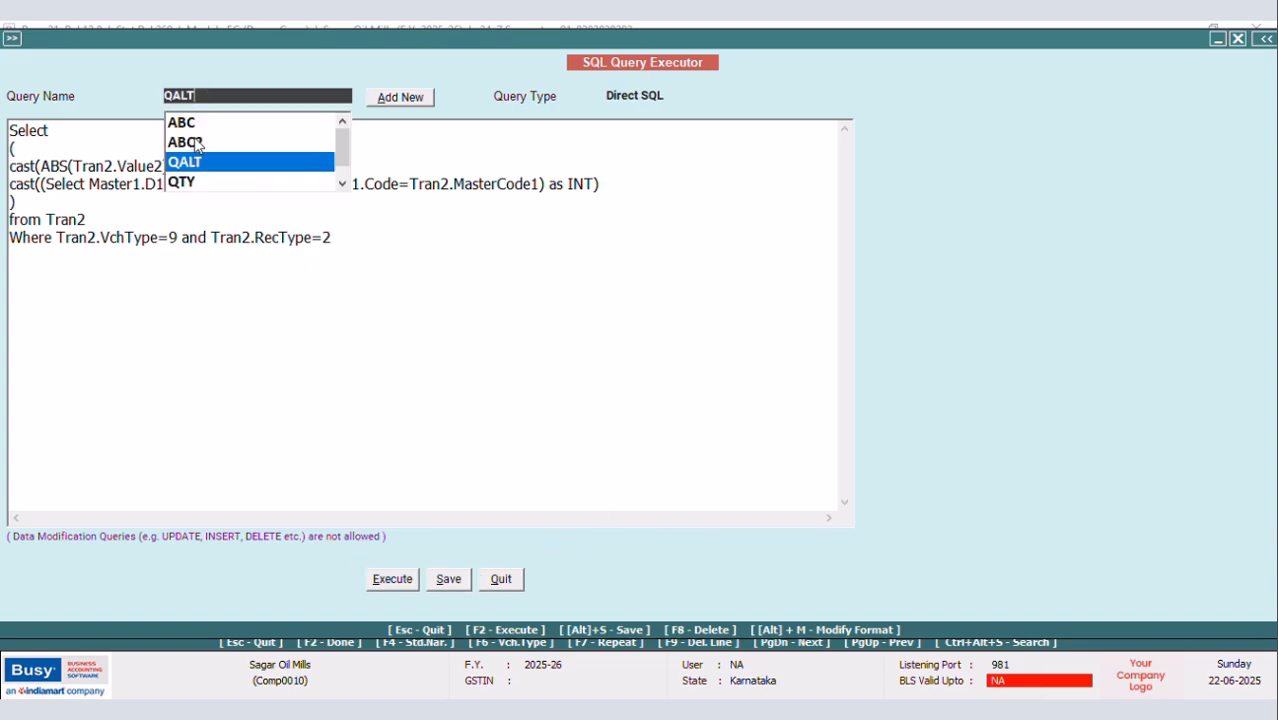
click(196, 146)
drag(11, 162, 350, 248)
right_click(305, 231)
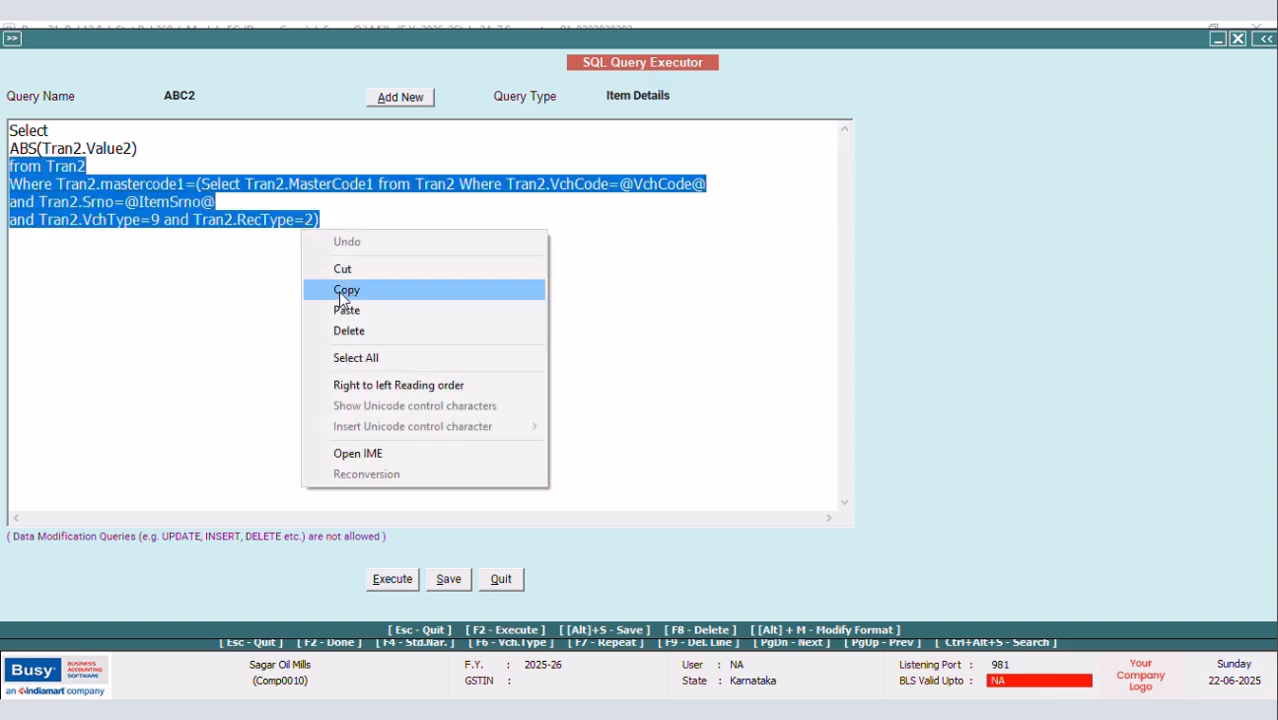
click(343, 290)
Paste ABC2's clauses over QALT's FROM and WHERE clauses
click(204, 93)
click(200, 164)
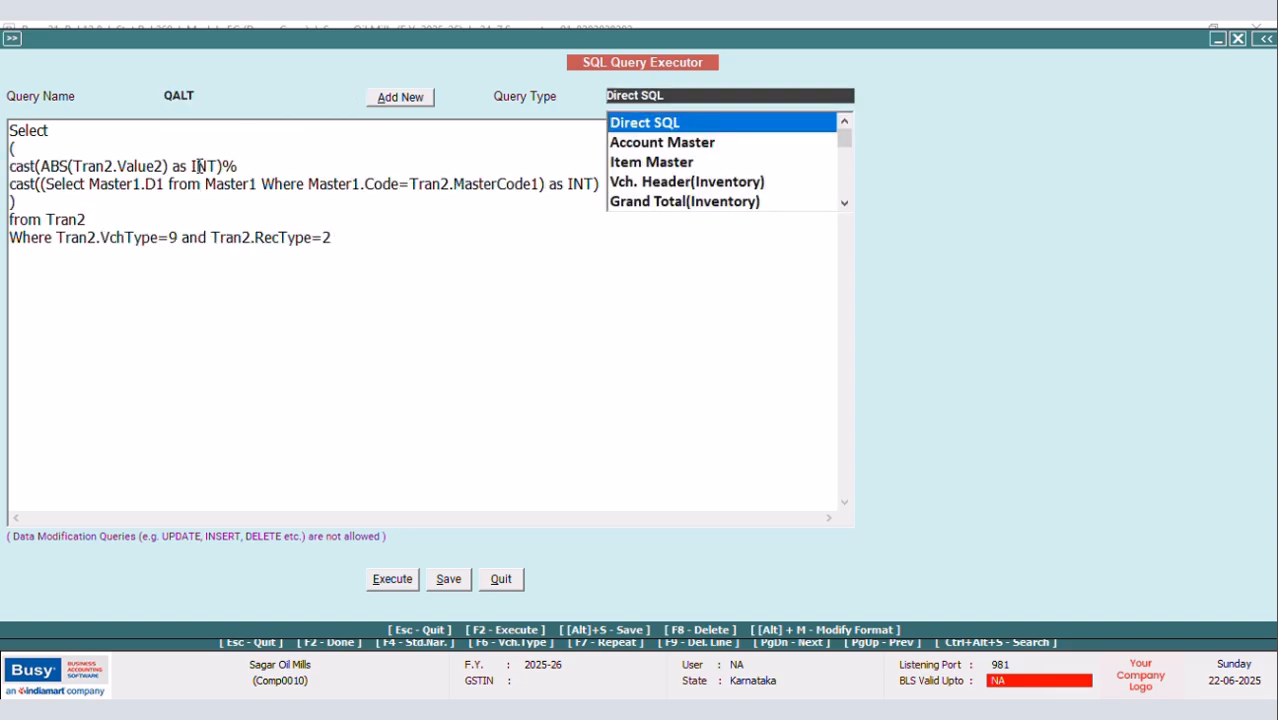
click(10, 218)
drag(10, 218, 383, 256)
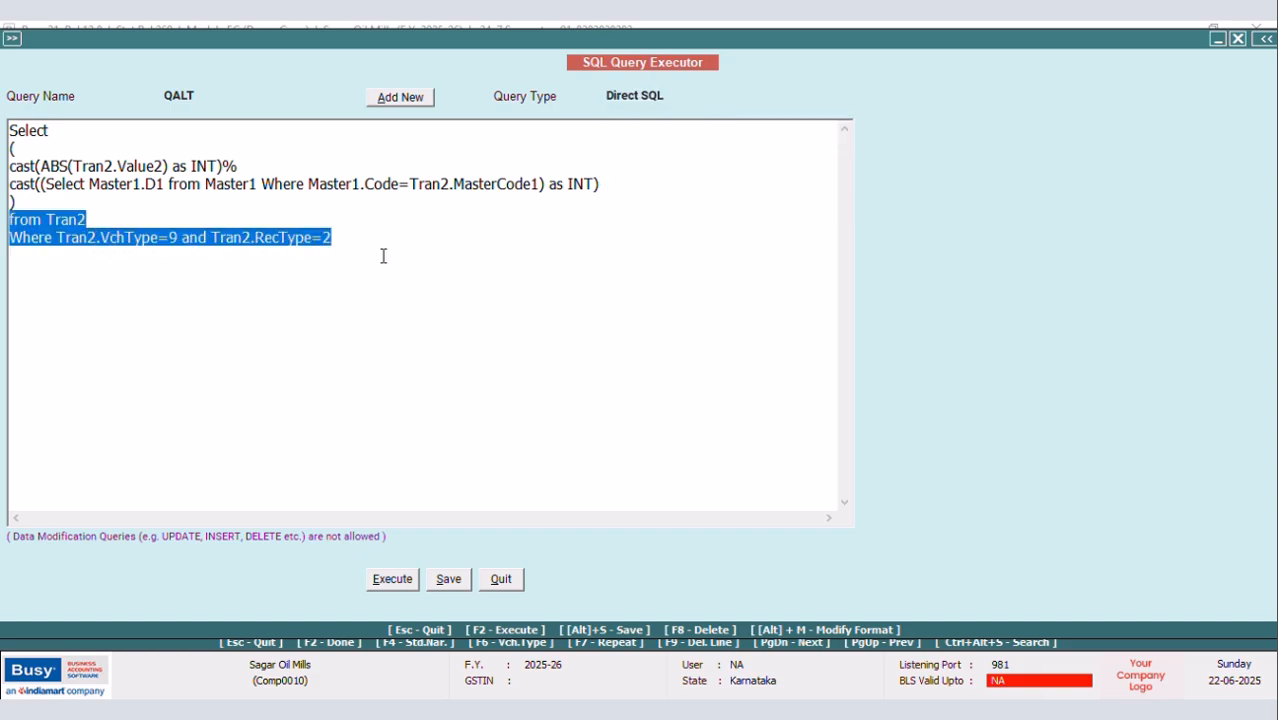
right_click(315, 278)
click(340, 357)
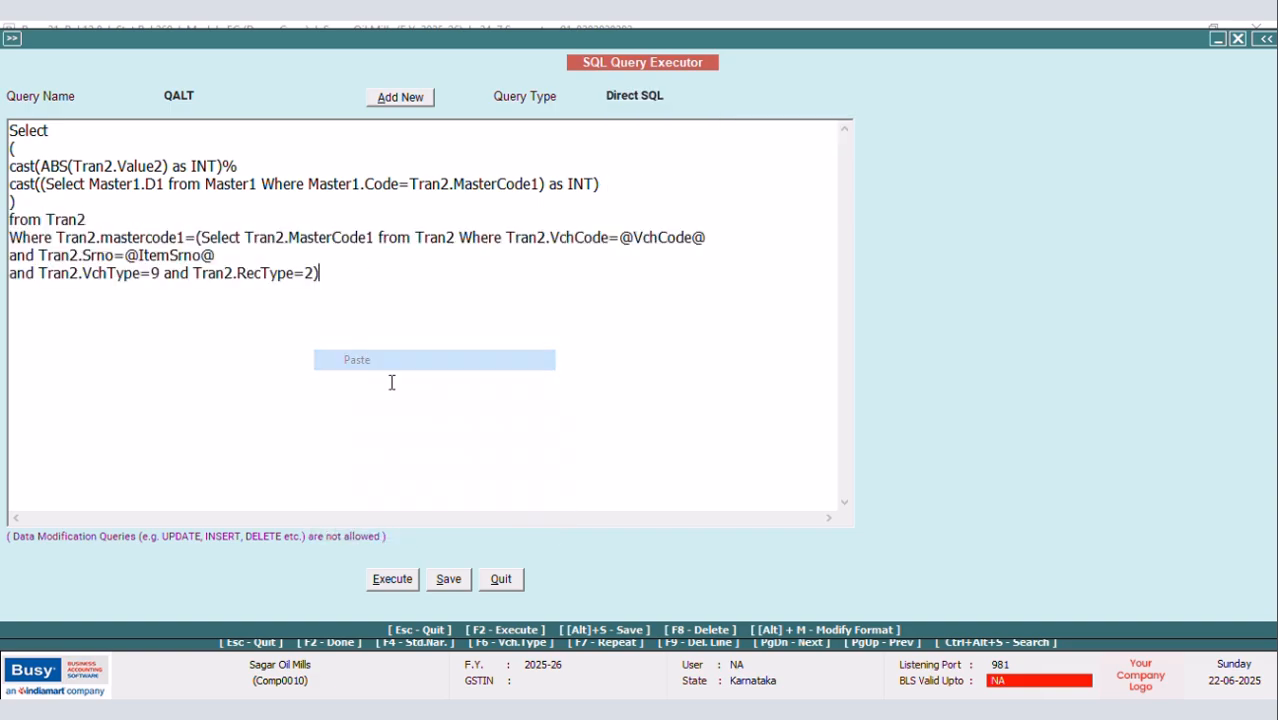
Set QALT's query type to Item Details and save it
click(676, 97)
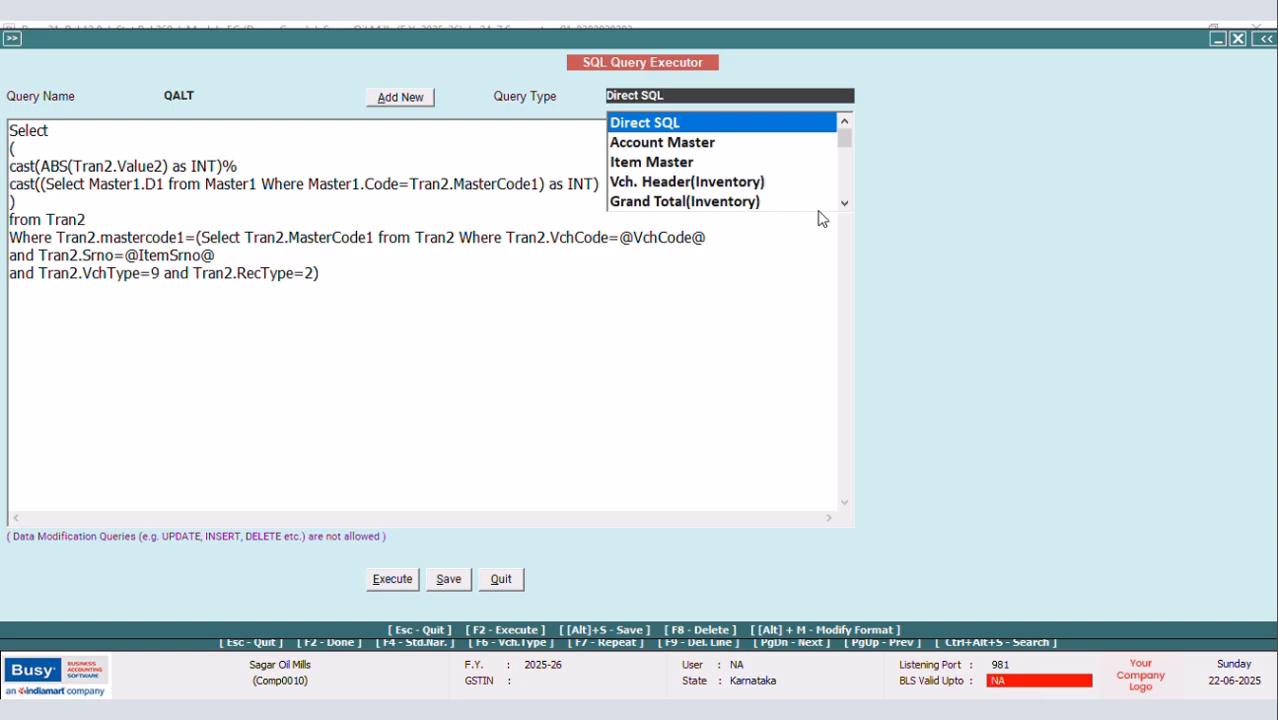
click(844, 205)
click(844, 205)
click(844, 205)
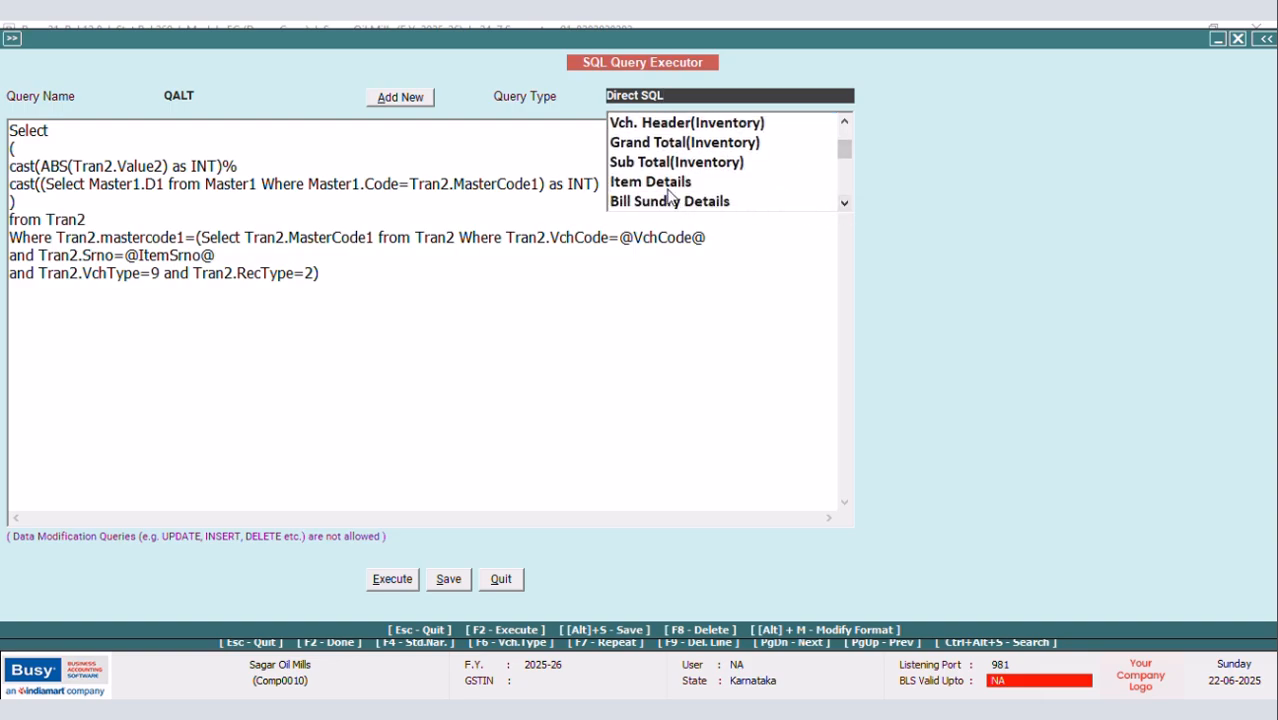
click(667, 183)
click(450, 583)
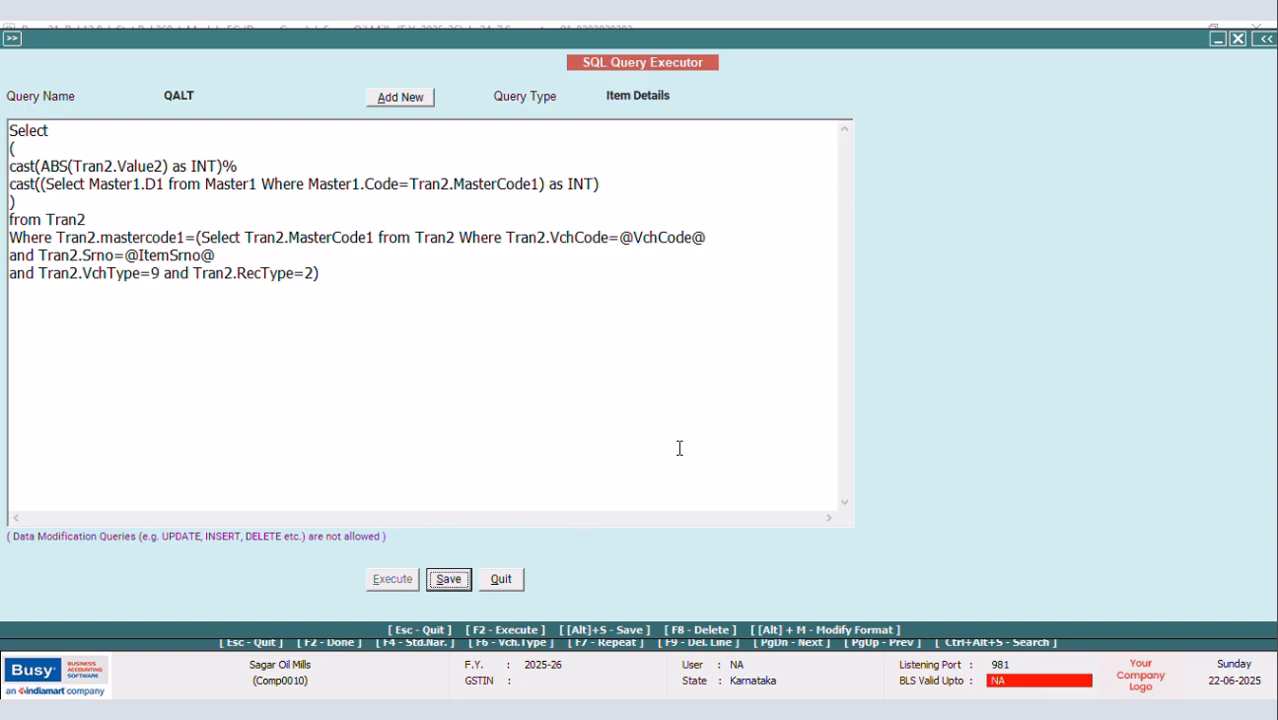
click(740, 405)
key(ctrl+f)
Open the body layout of the Sales Invoice NEW DESIGN format in advanced configuration
click(176, 199)
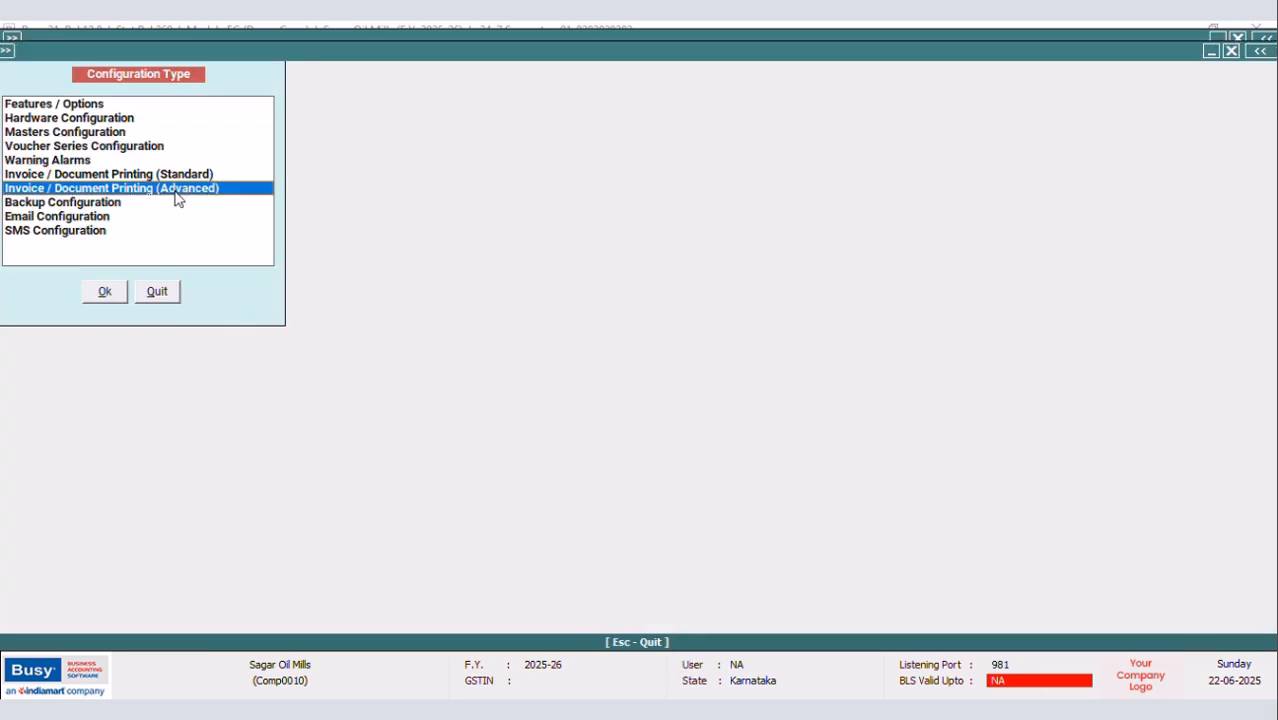
click(105, 291)
click(31, 131)
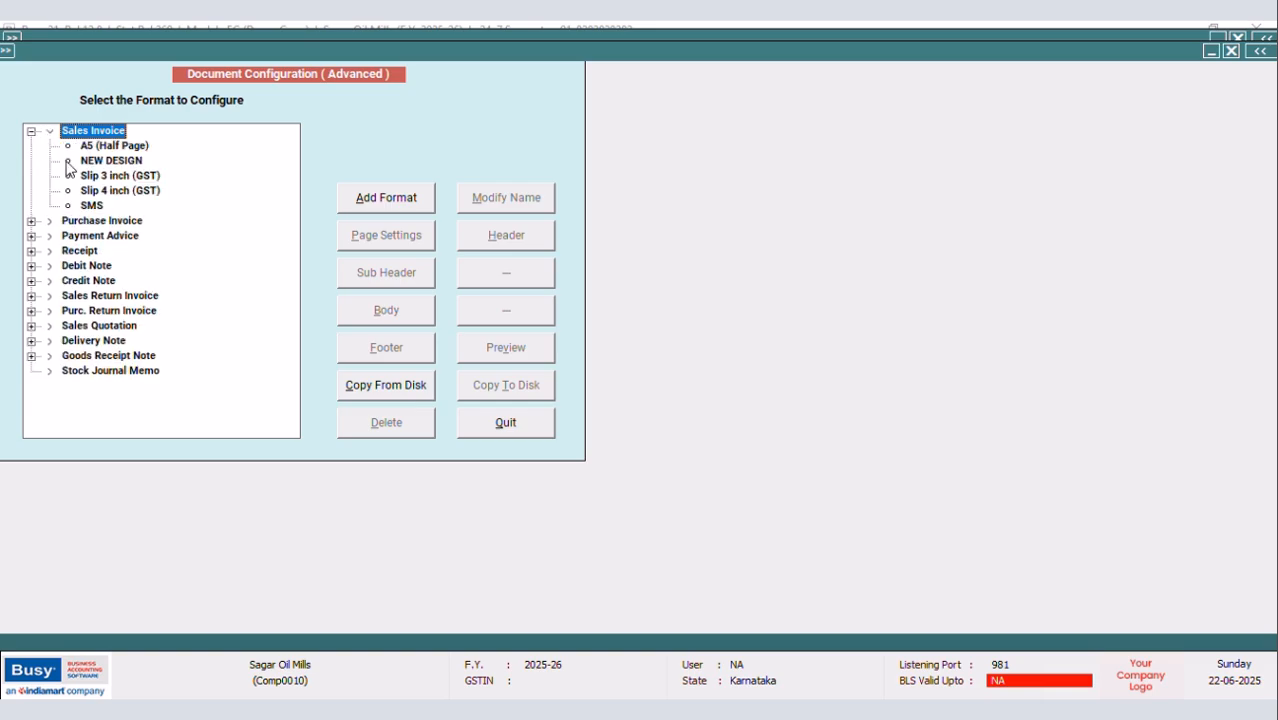
click(104, 161)
click(386, 314)
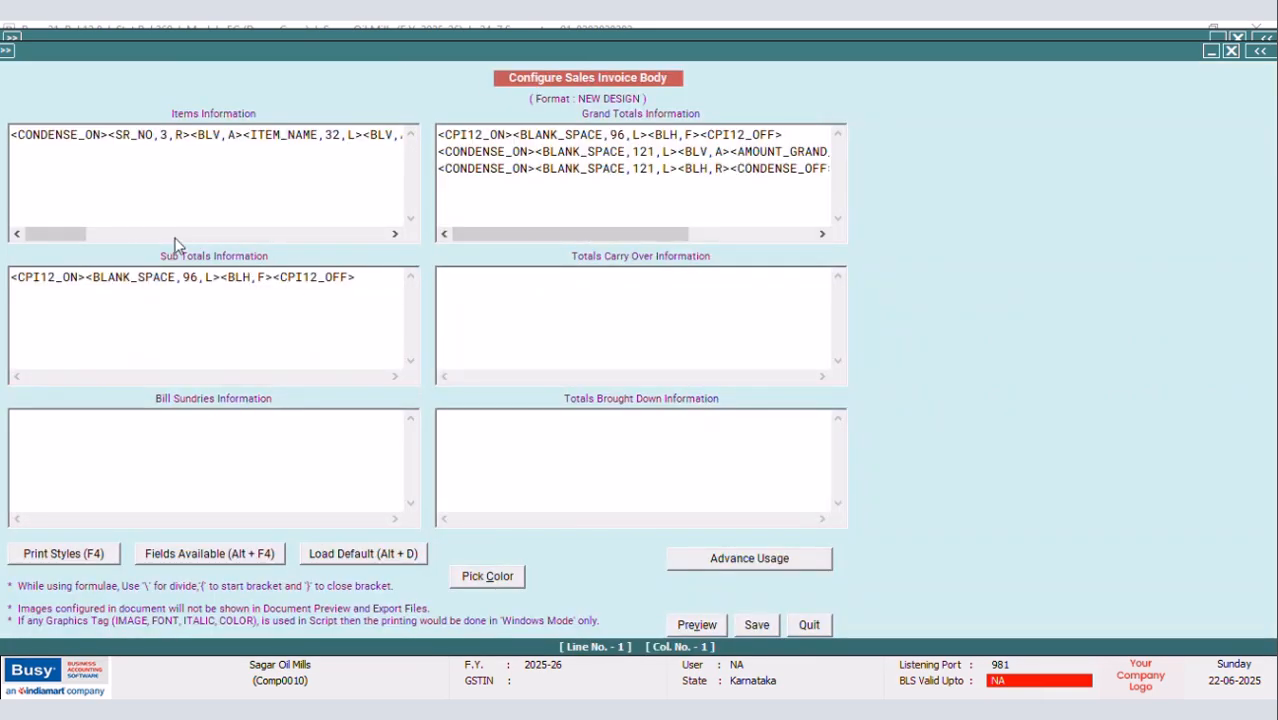
drag(63, 240, 326, 236)
click(152, 135)
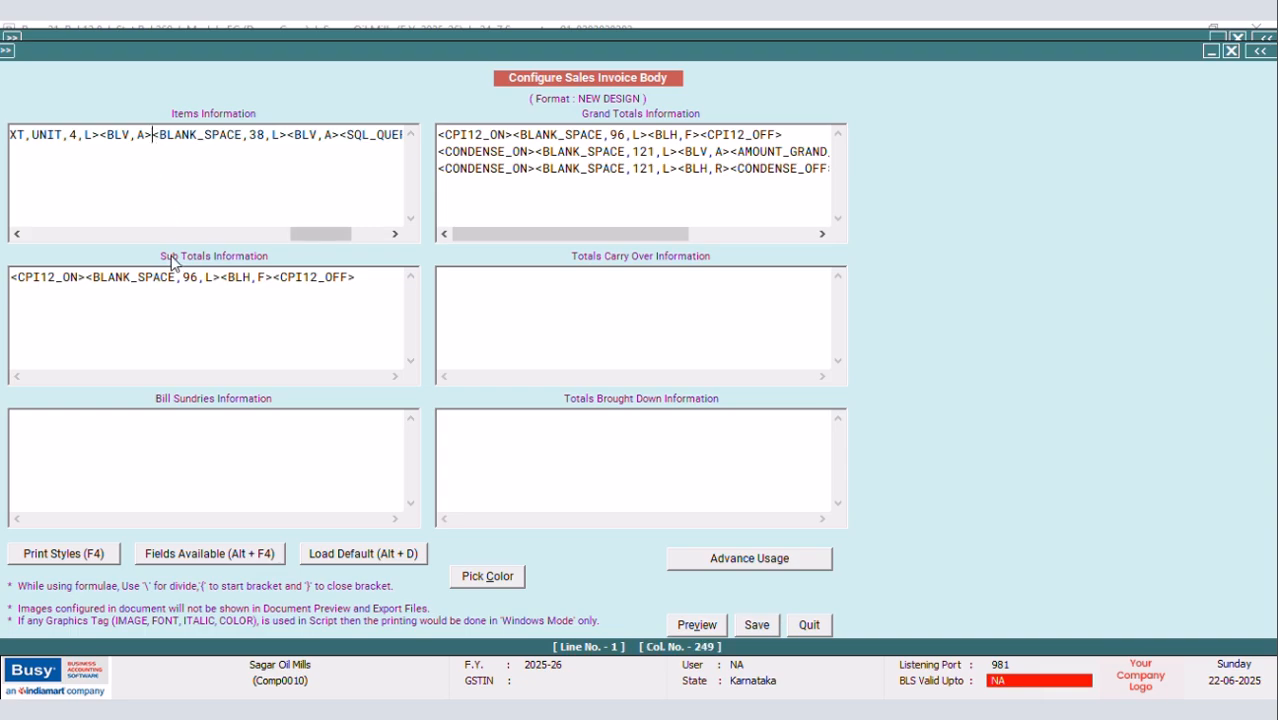
Insert a SQL_QUERY_NUM column for query QALT with width 6.2, right-aligned
key(alt+F4)
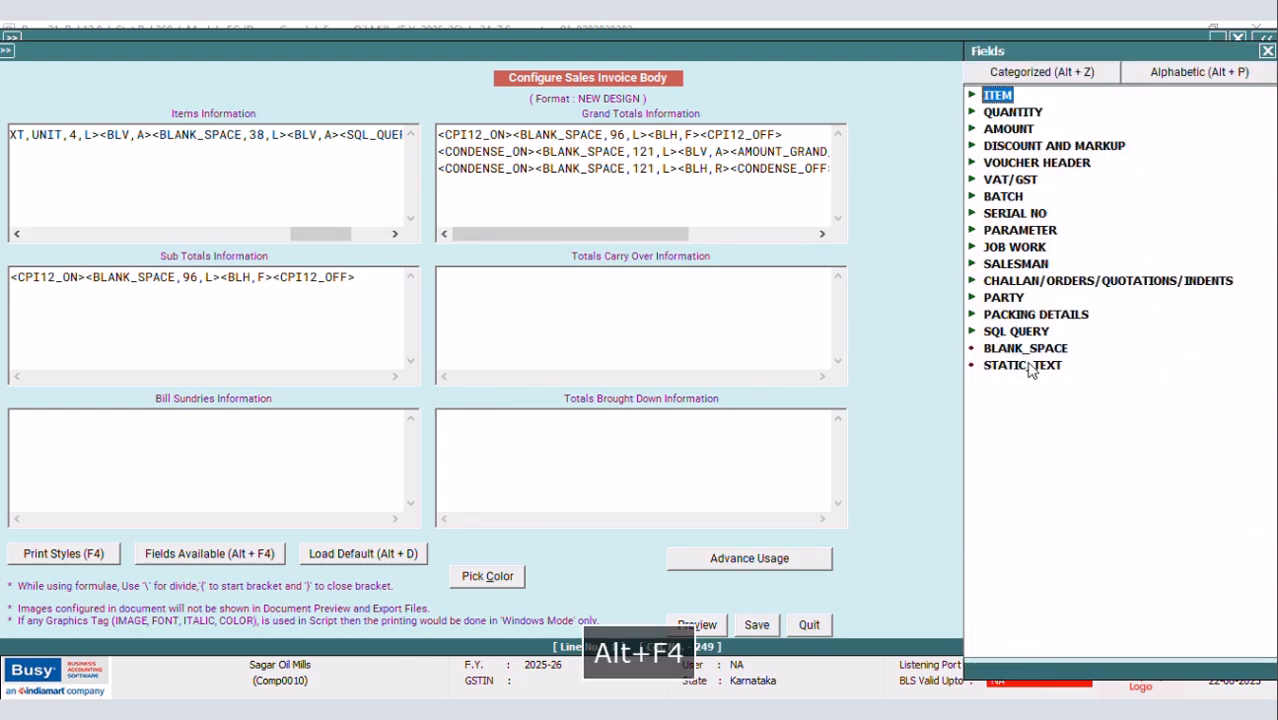
double_click(1018, 332)
double_click(1078, 366)
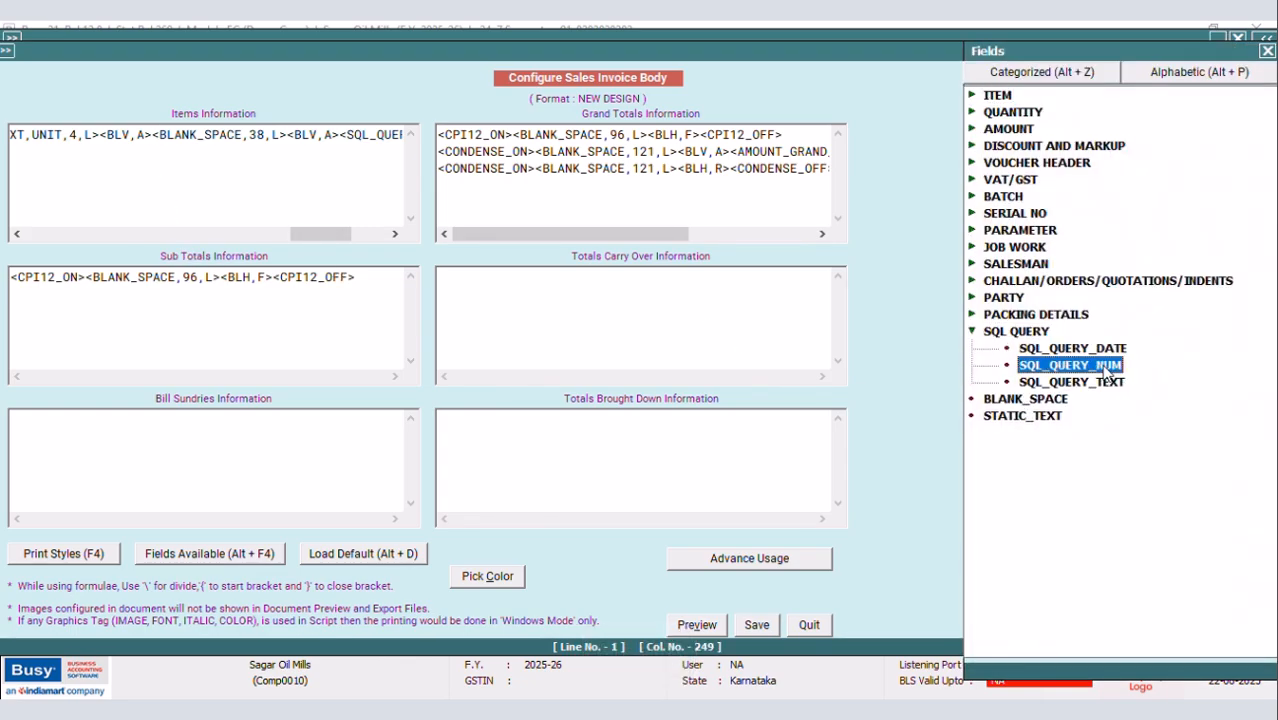
click(214, 135)
key(BackSpace)
key(BackSpace)
key(BackSpace)
key(BackSpace)
key(Caps_Lock)
text(q)
key(BackSpace)
text(QALT,16.2,R><BLANK_SPACE,38,L)
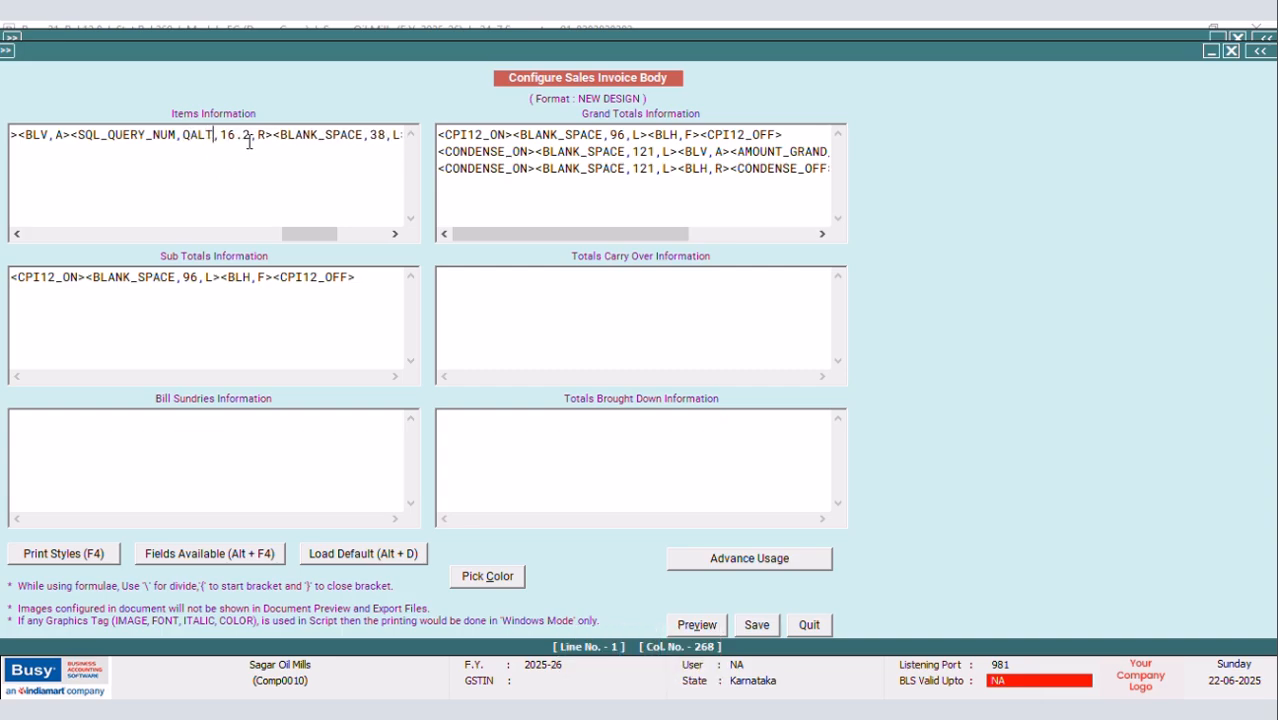
click(250, 135)
mouse_move(298, 235)
mouse_down()
mouse_move(236, 237)
mouse_move(287, 226)
mouse_up()
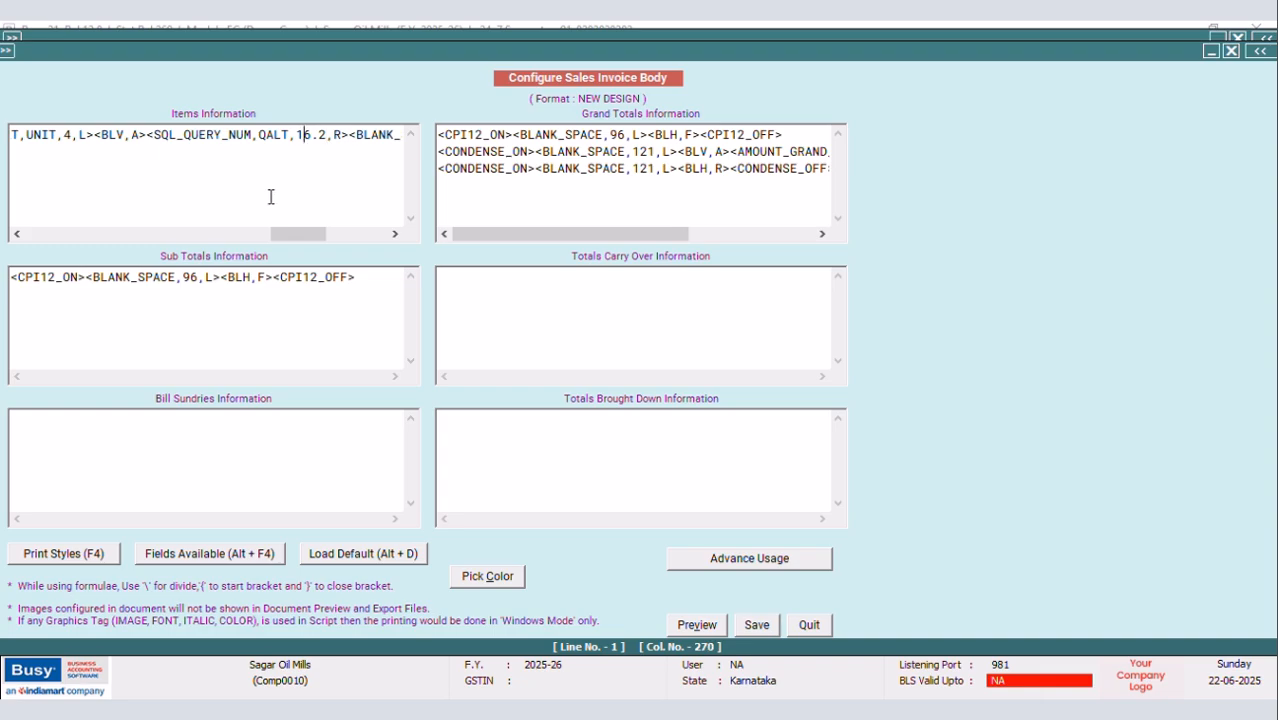
key(BackSpace)
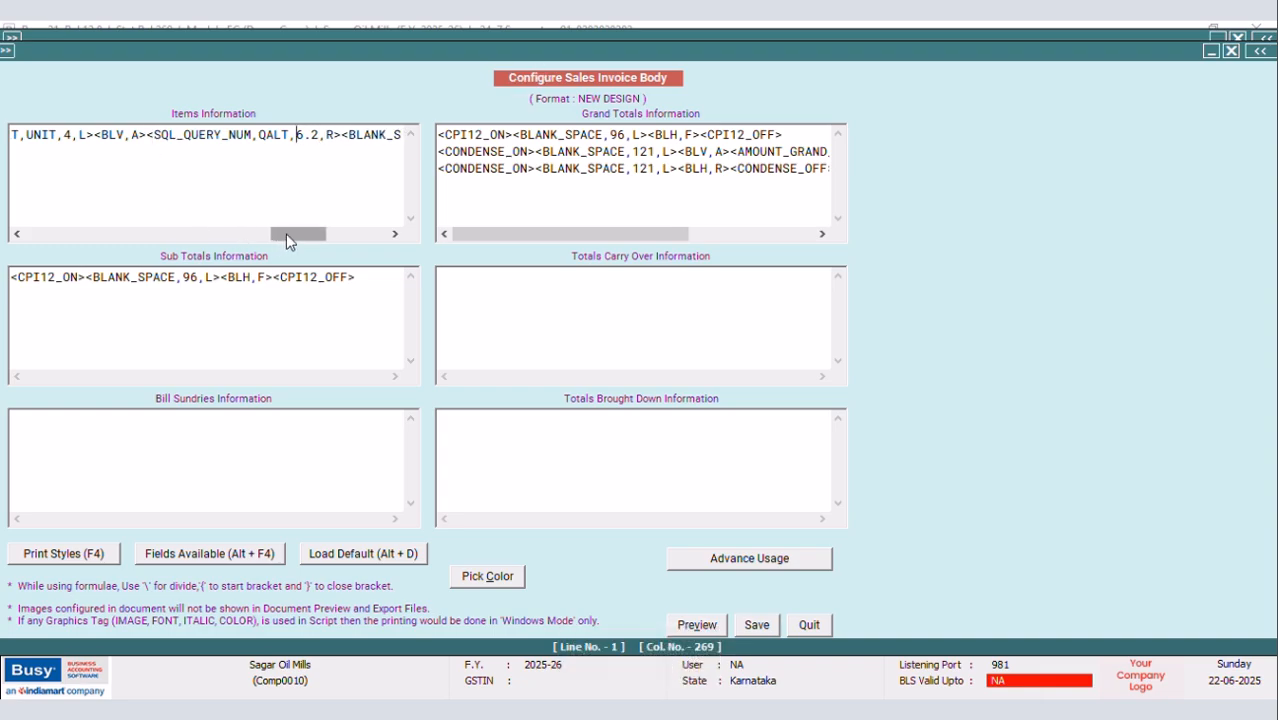
drag(286, 233, 283, 234)
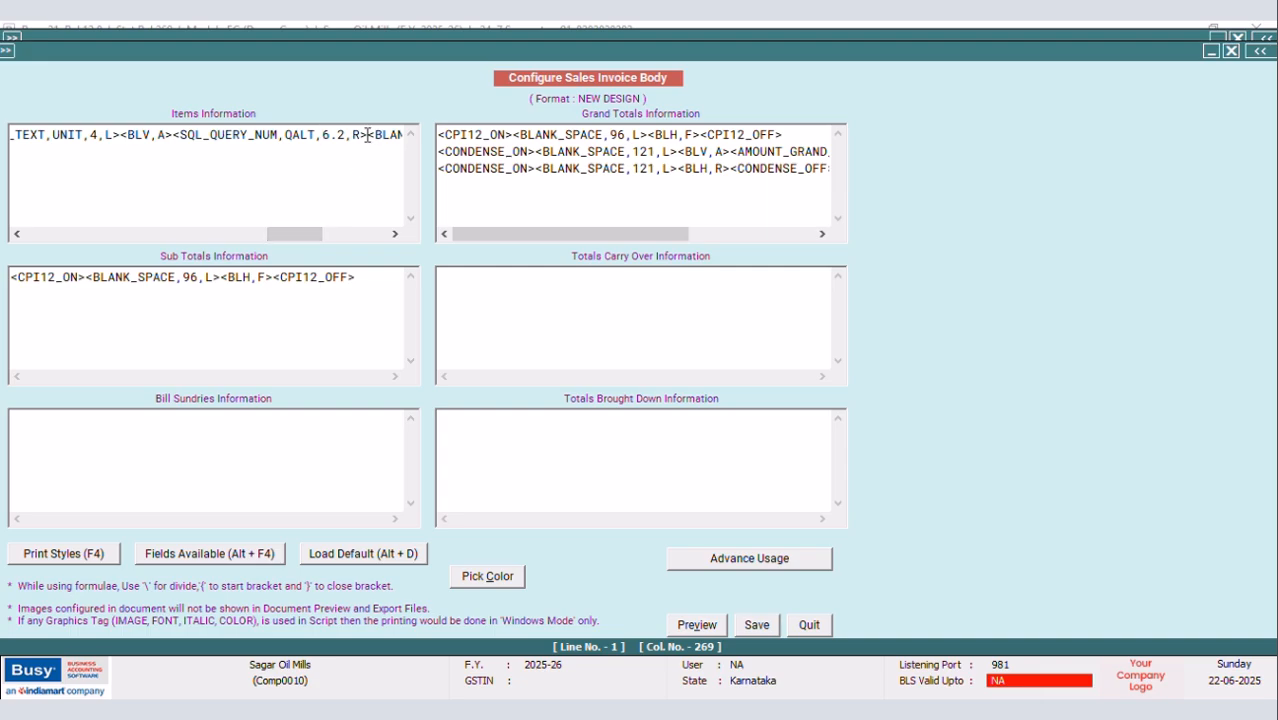
Add a BLANK_SPACE of width 1, trim the 38 spacer to 31, and save
key(alt+F4)
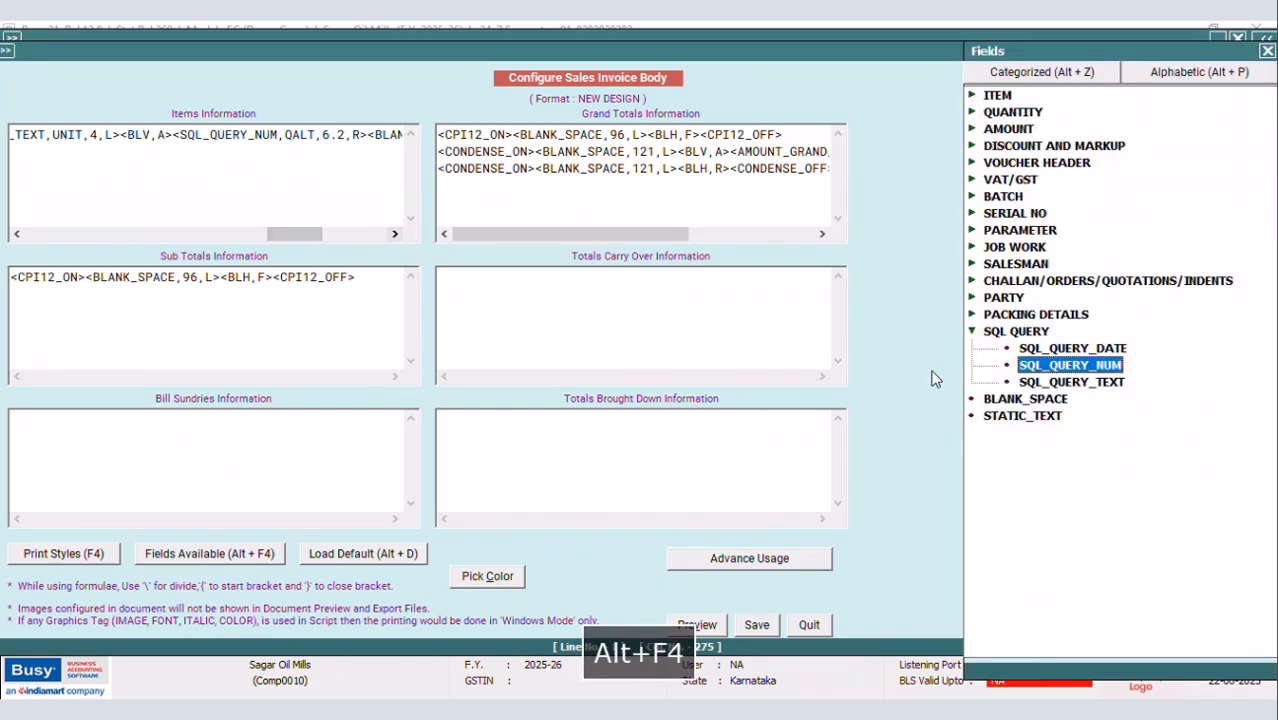
double_click(1040, 398)
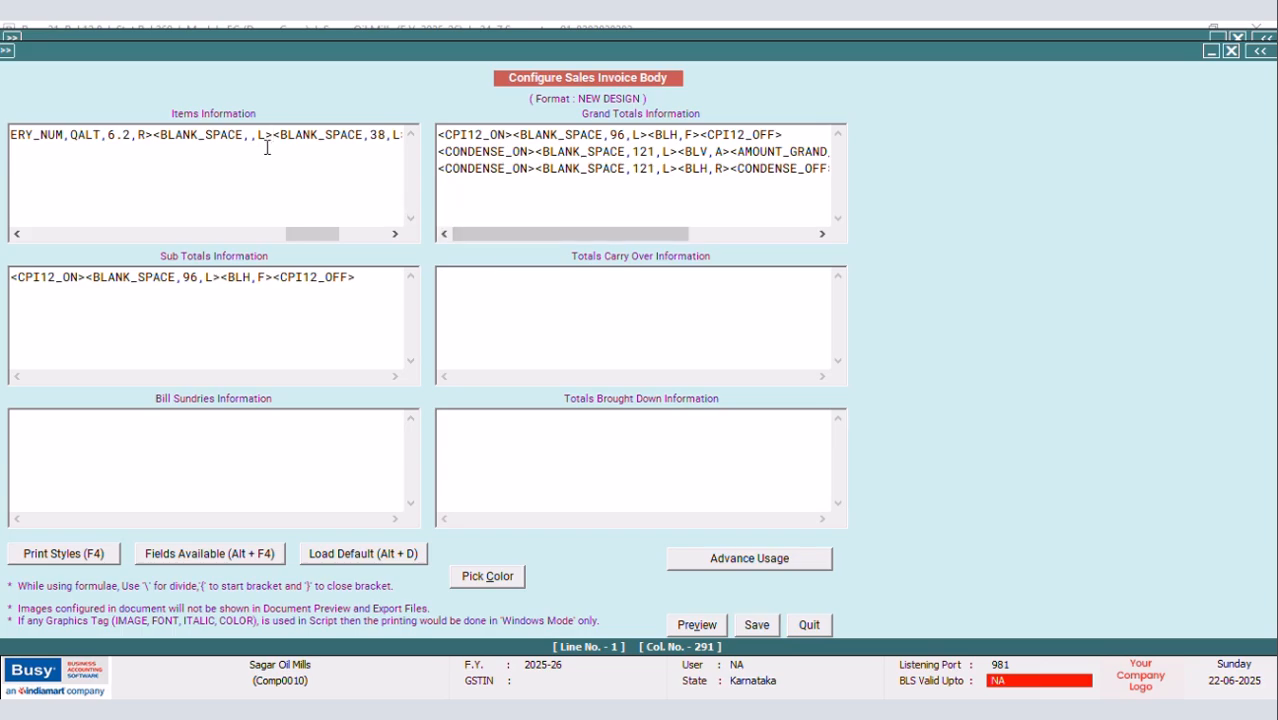
click(253, 141)
text(1)
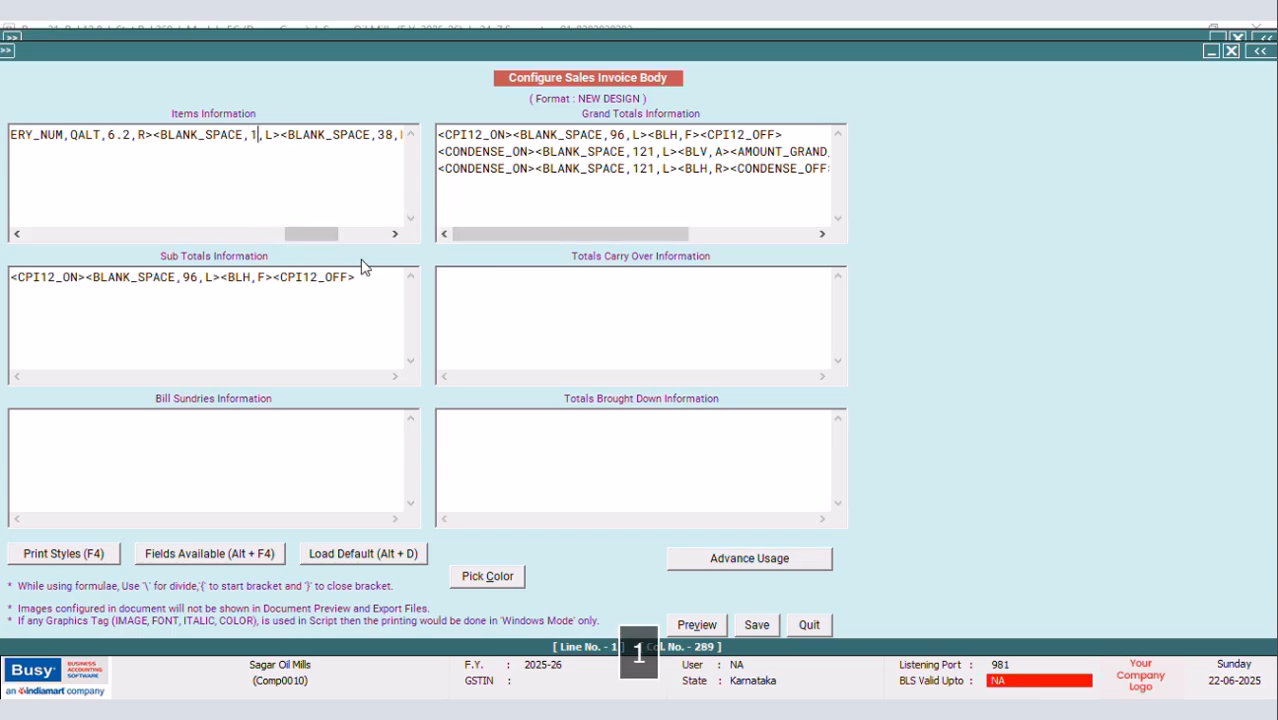
drag(307, 244, 312, 244)
click(366, 136)
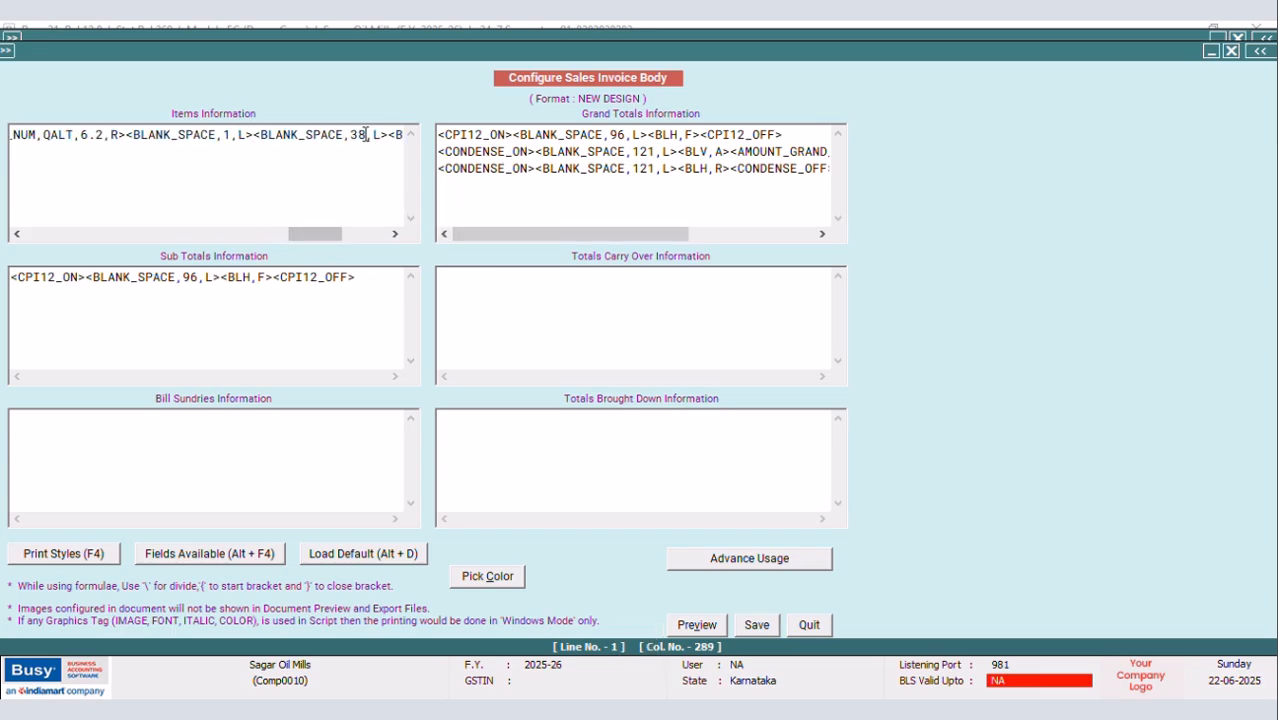
key(BackSpace)
text(1)
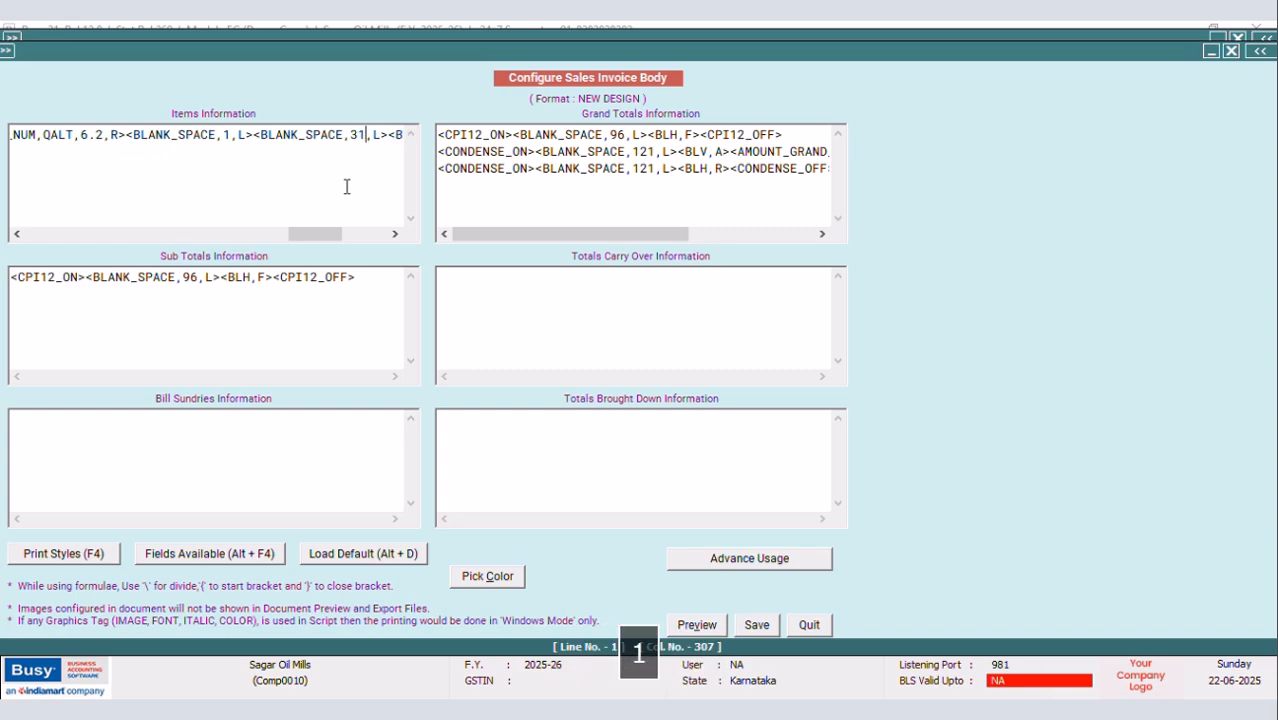
click(757, 624)
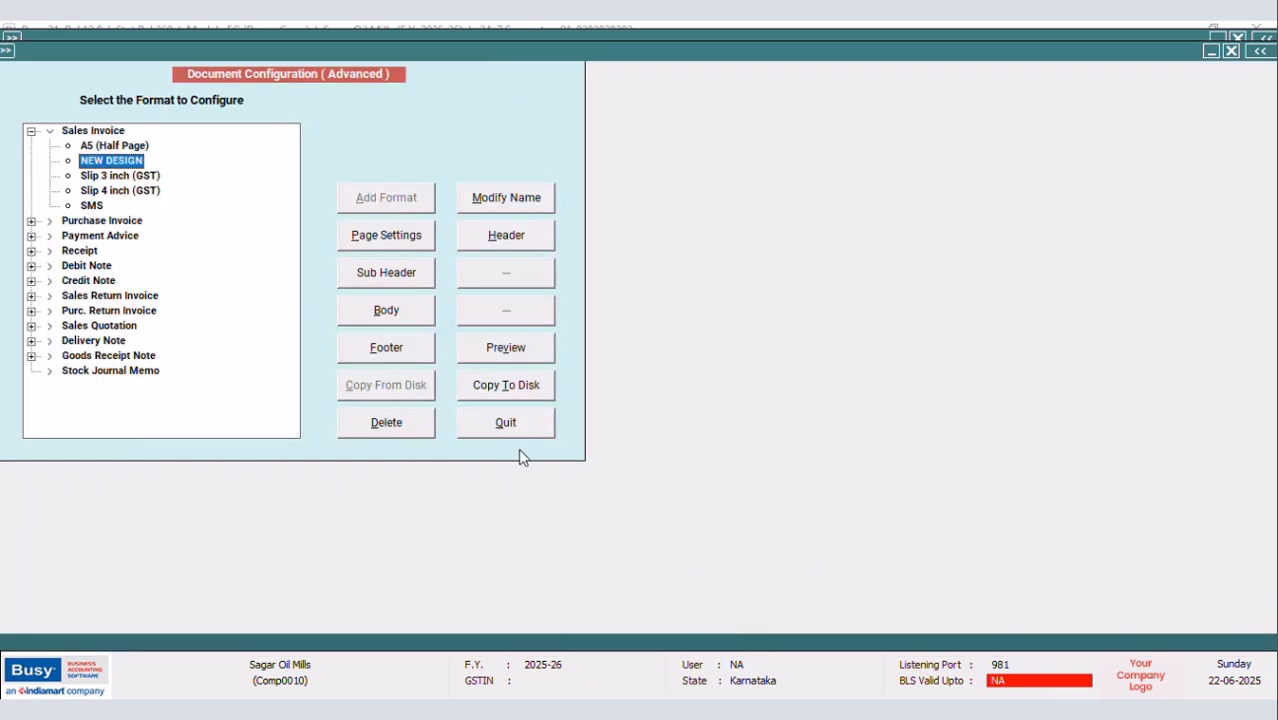
click(510, 430)
Preview the sales invoice in NEW DESIGN, showing QALT values 0.00, 0.00, 5.00
click(165, 299)
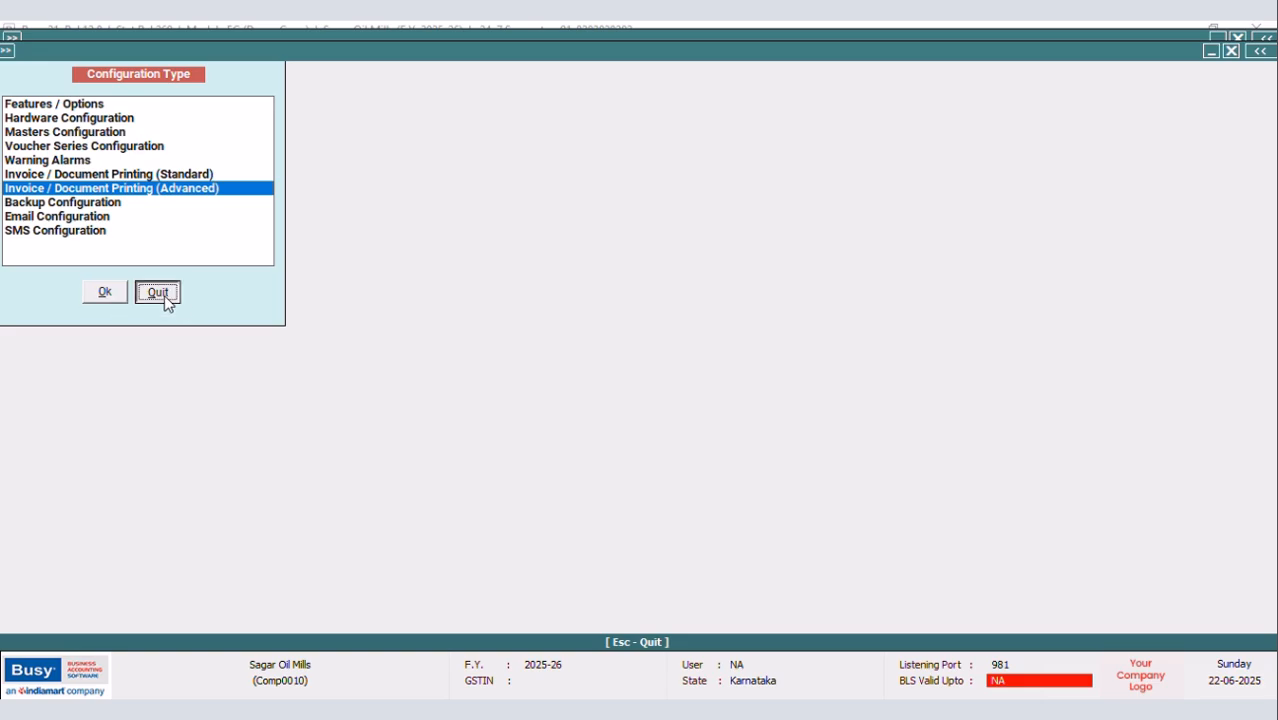
click(501, 580)
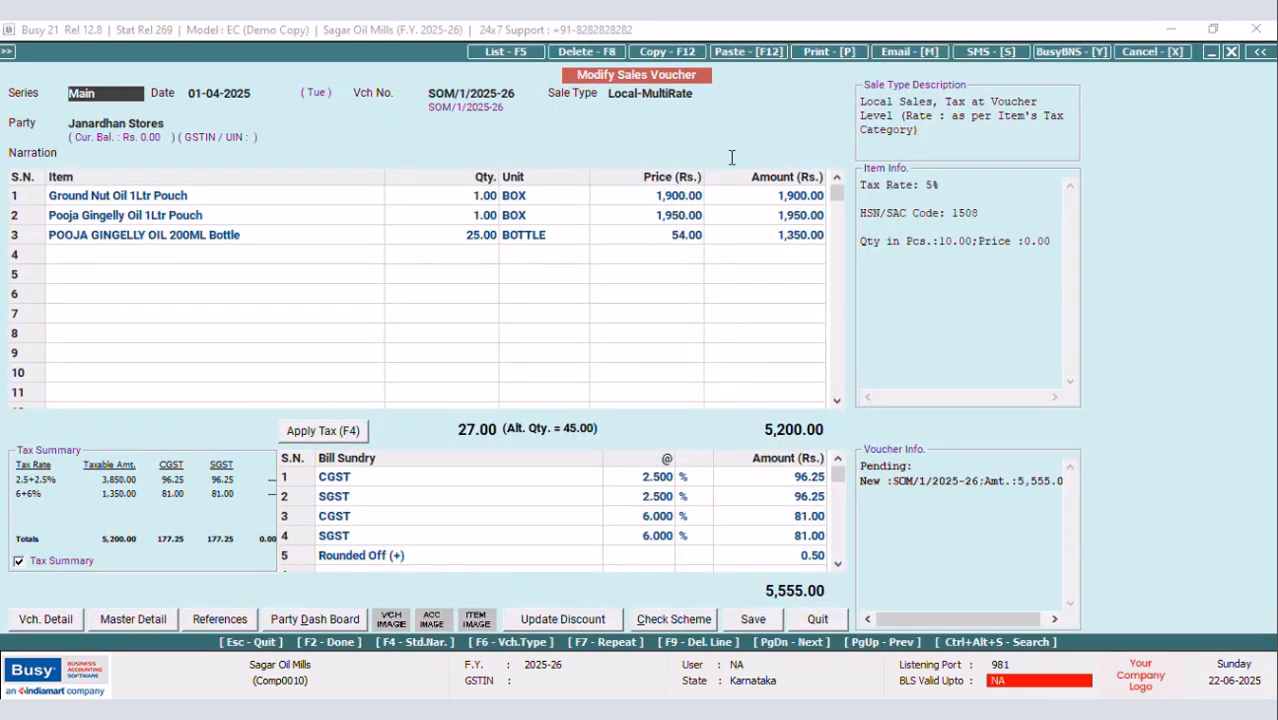
click(842, 62)
click(556, 378)
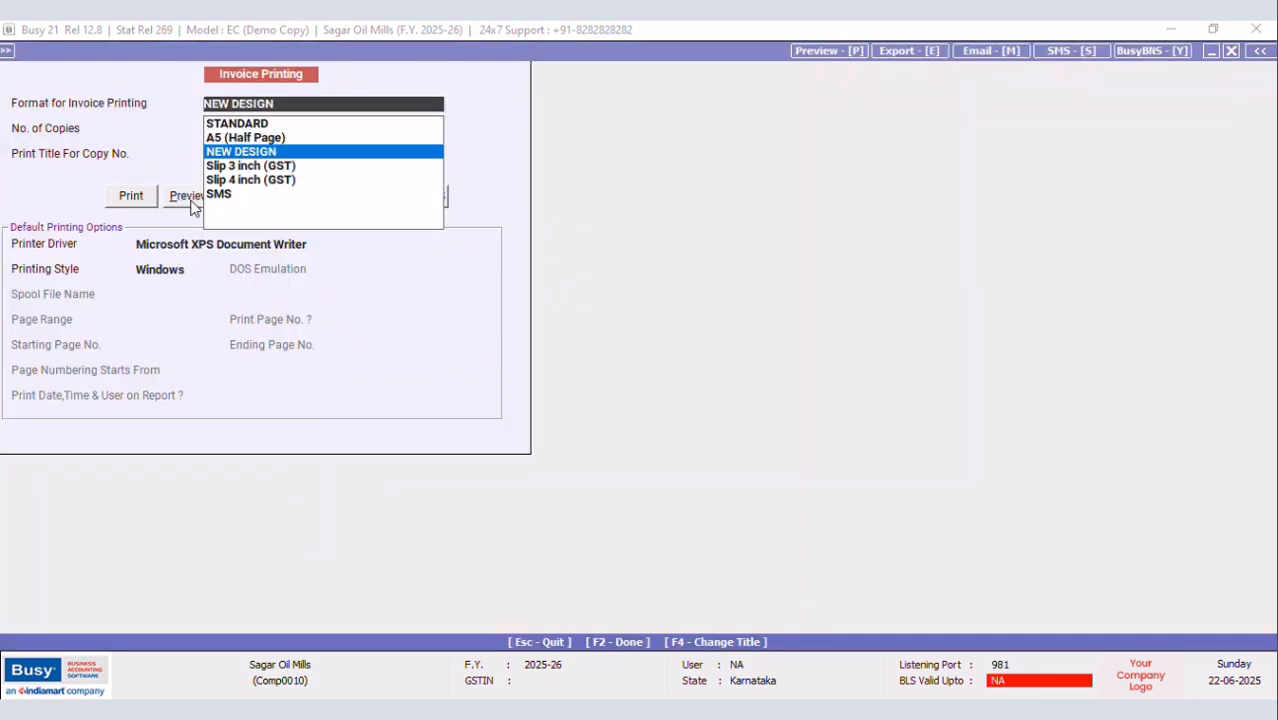
click(244, 152)
key(Return)
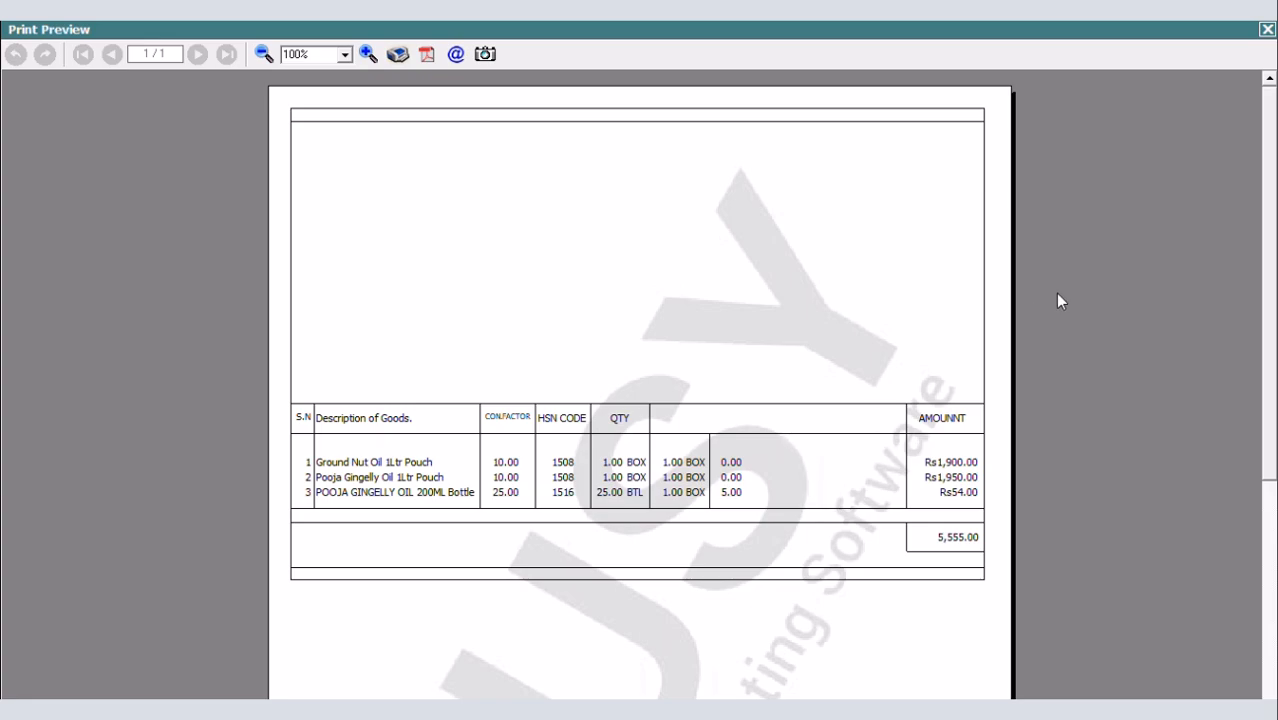
click(1267, 29)
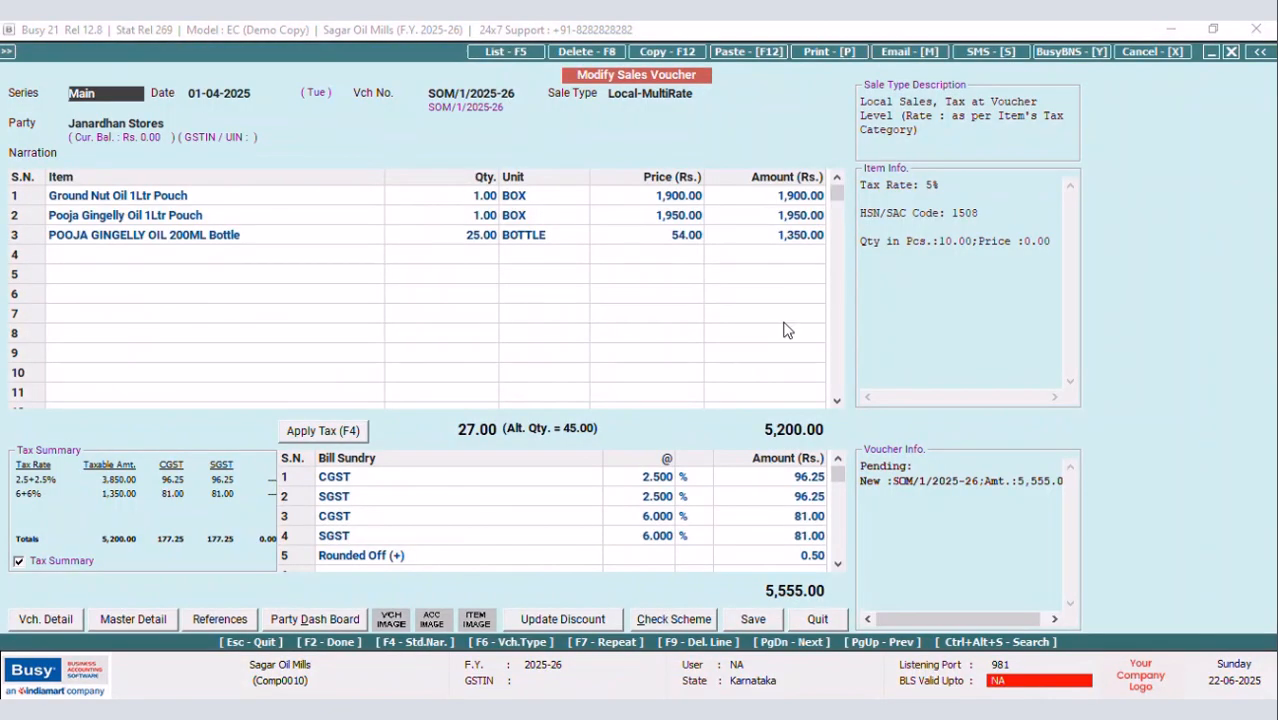
Load the saved Unit query in the SQL Query Executor and copy its full text
key(ctrl+shift+F2)
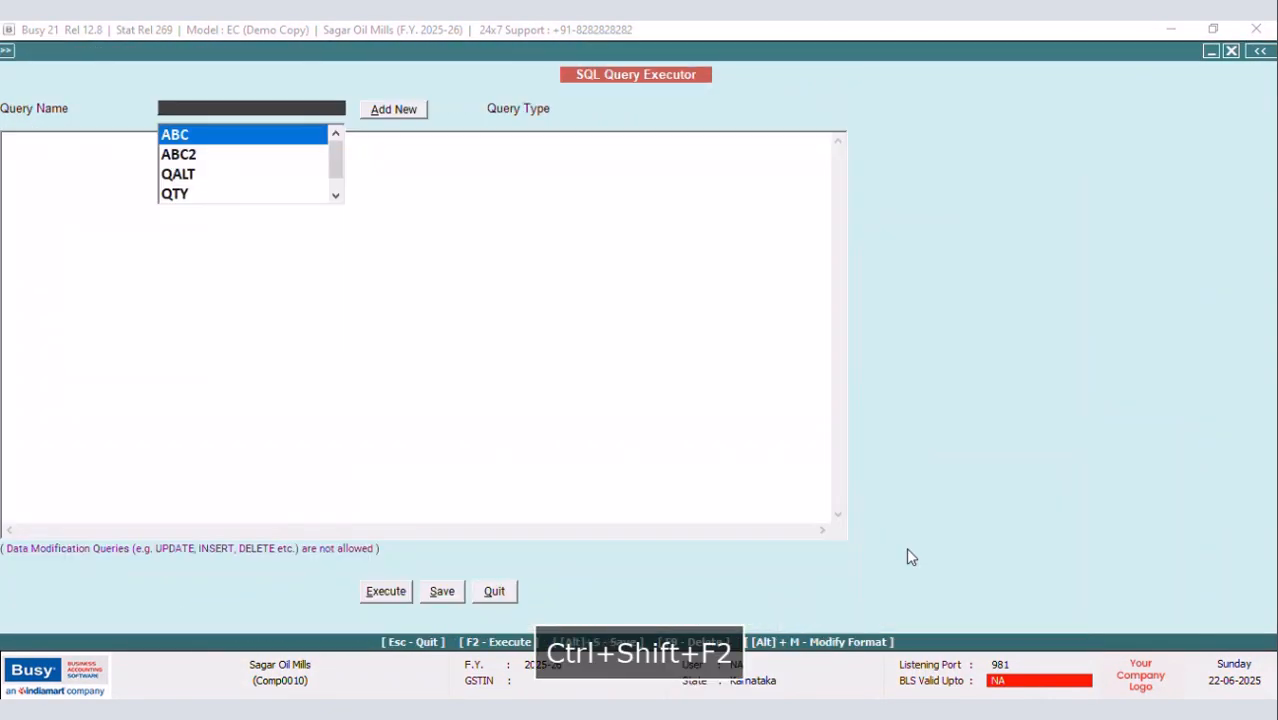
click(336, 195)
click(166, 200)
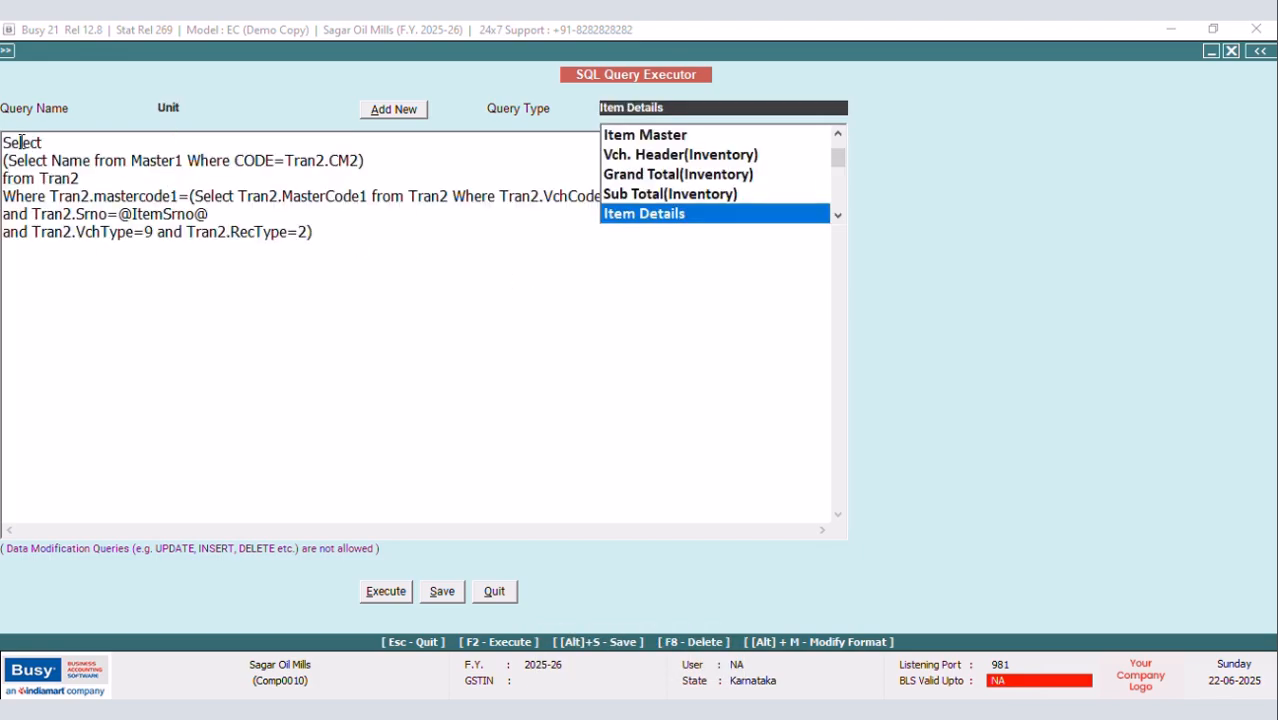
drag(8, 137, 352, 257)
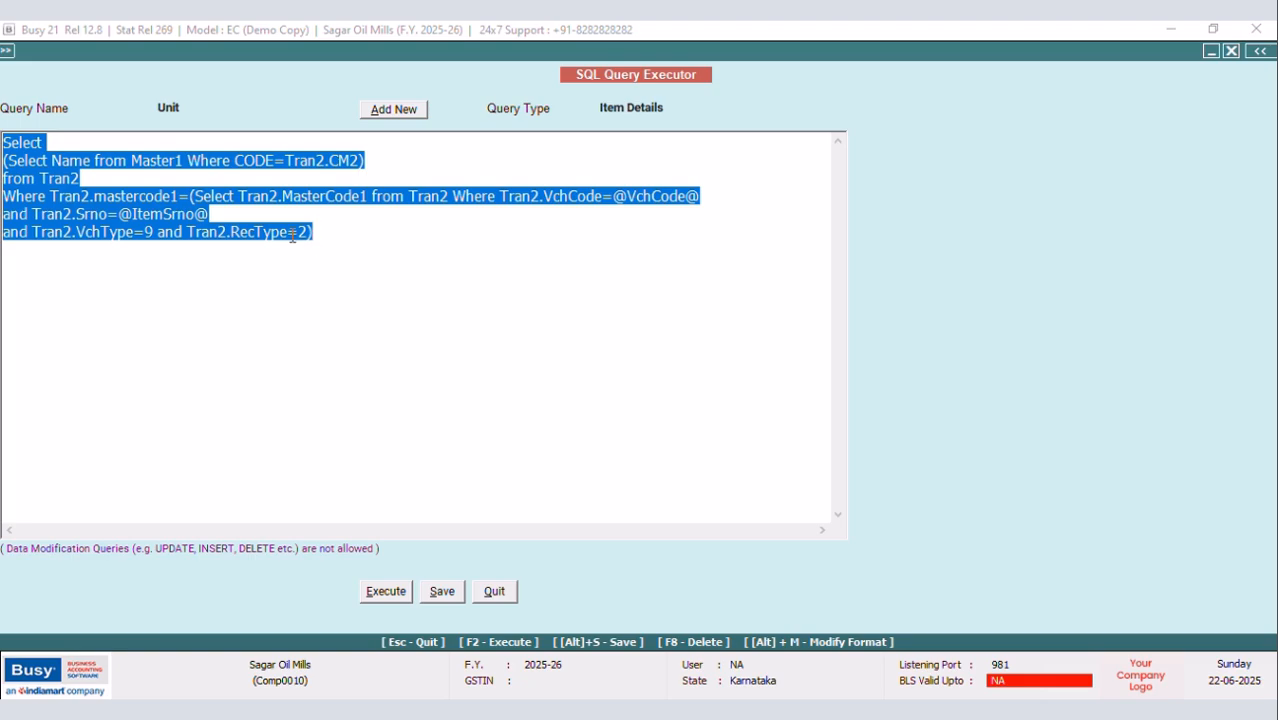
right_click(304, 240)
click(330, 296)
Create a new query named UALT, paste the Unit query and change Tran2.CM2 to Tran2.CM3
click(396, 112)
text(U)
key(Caps_Lock)
text(al)
key(BackSpace)
key(BackSpace)
text(ALT)
click(288, 250)
right_click(116, 175)
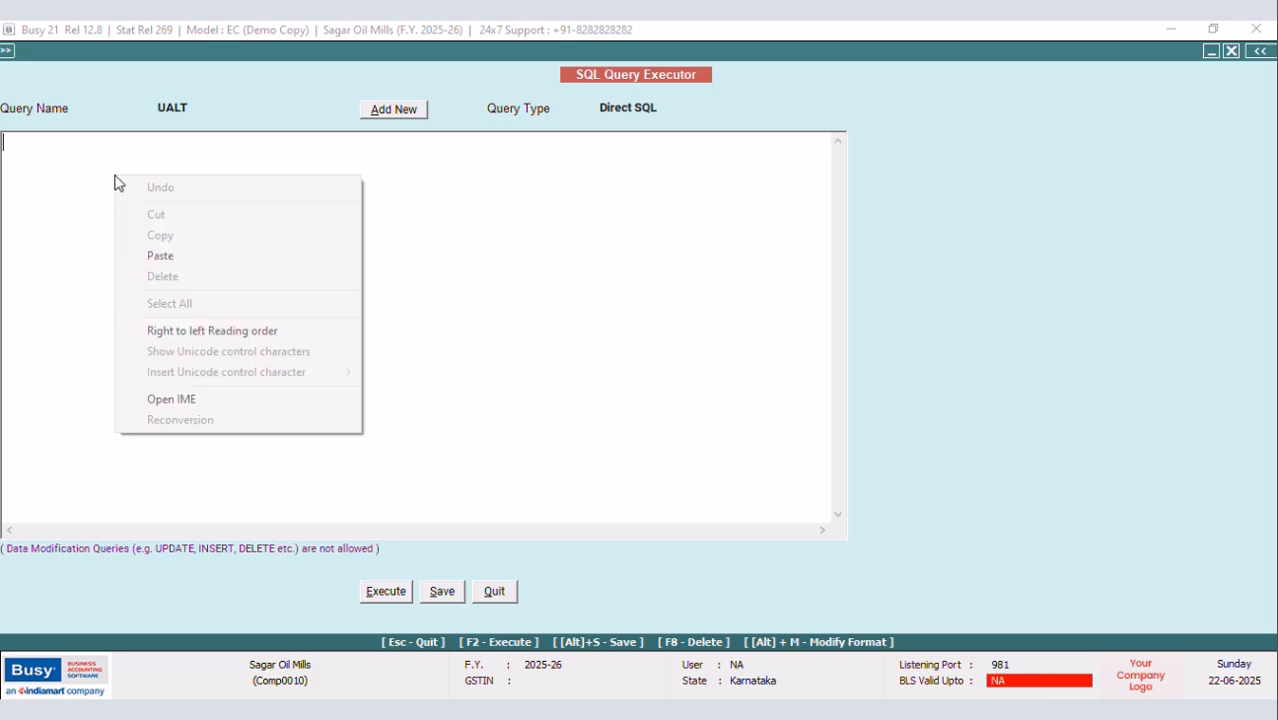
click(154, 252)
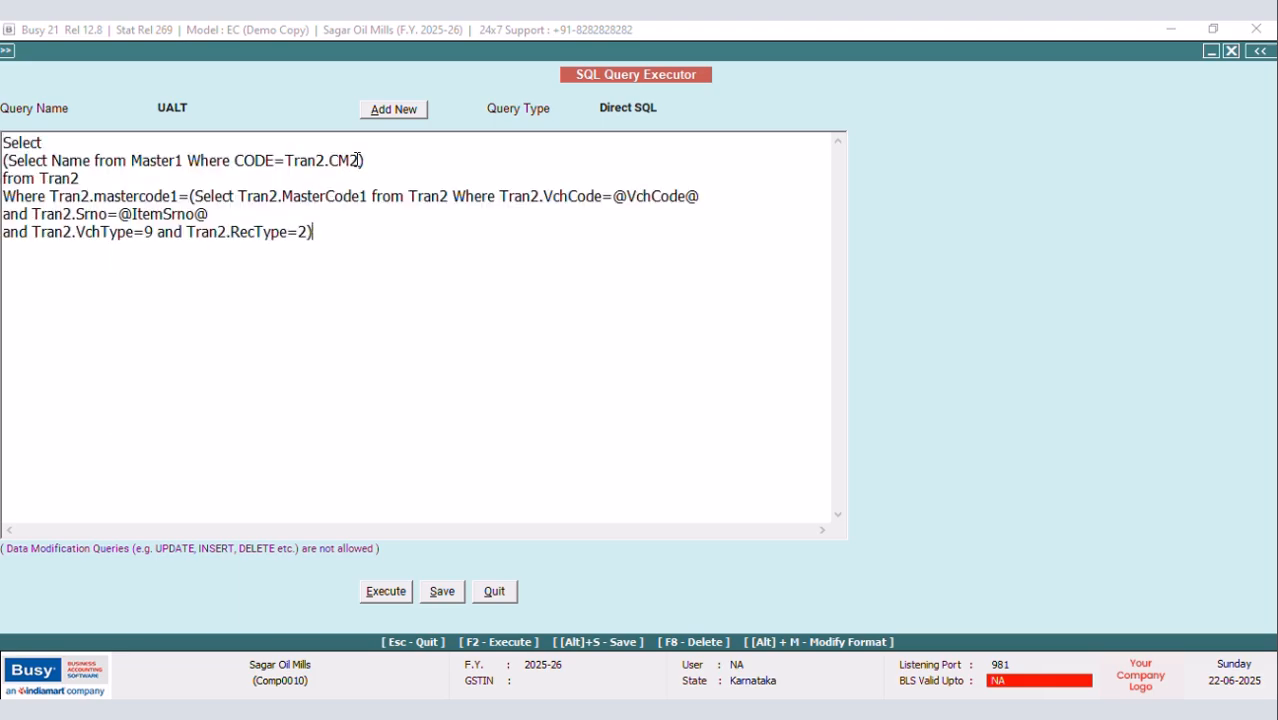
key(BackSpace)
text(3)
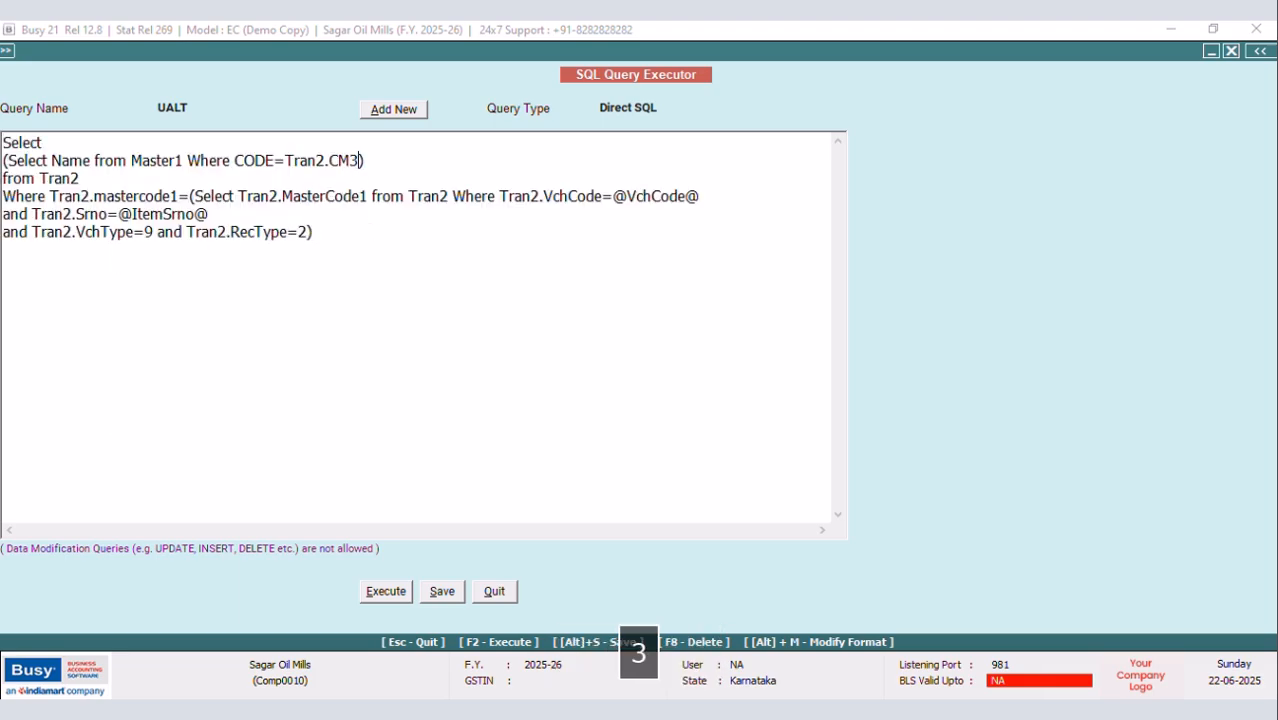
Set the UALT query type to Item Details and save it
click(681, 108)
click(838, 216)
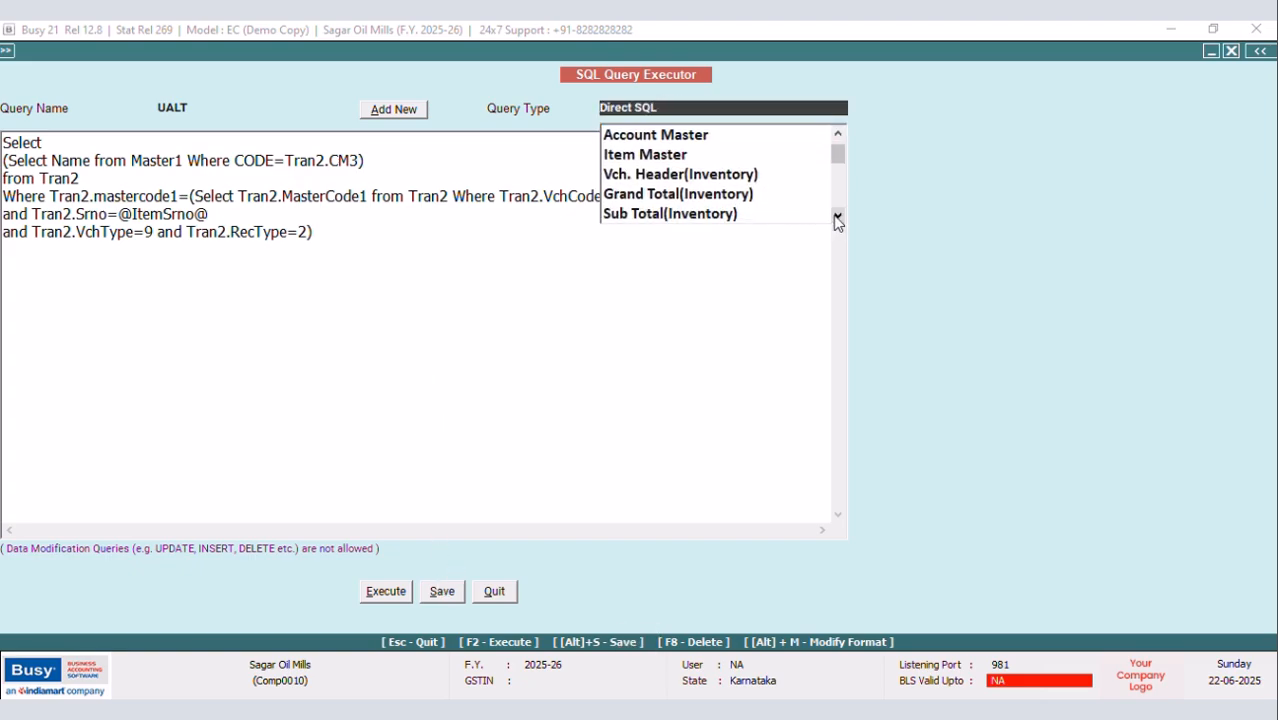
click(838, 216)
click(684, 218)
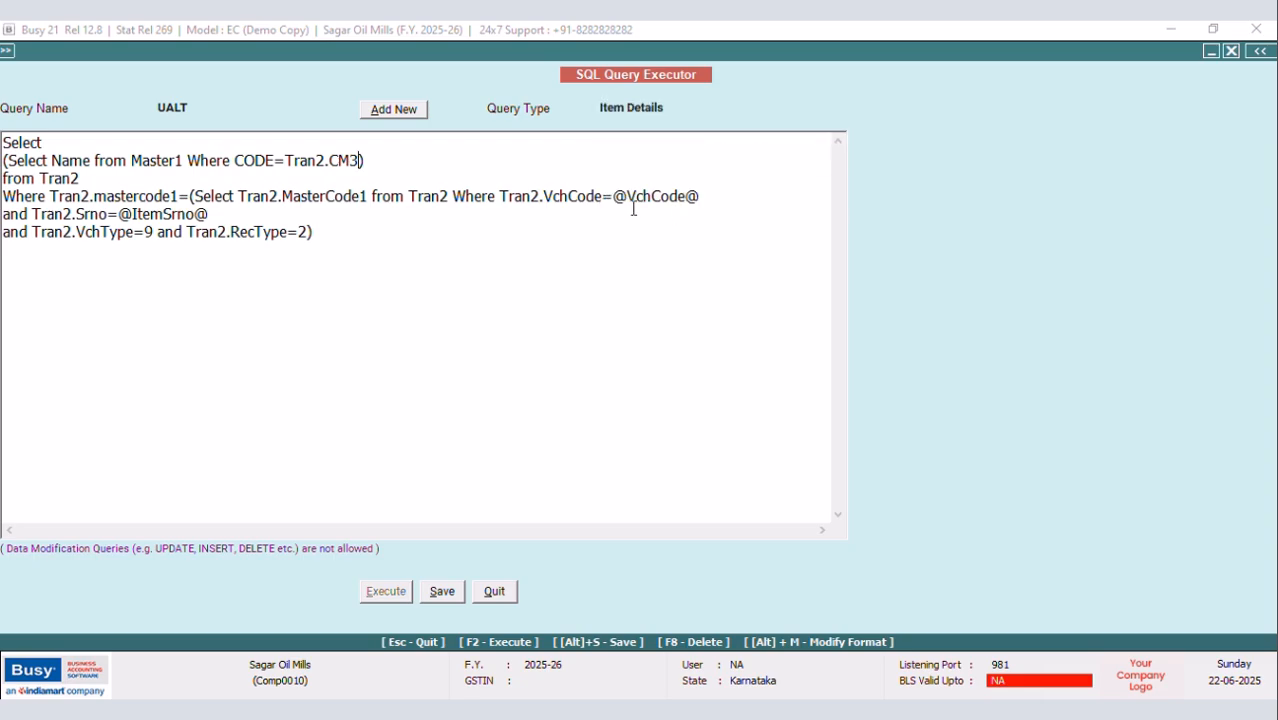
click(442, 591)
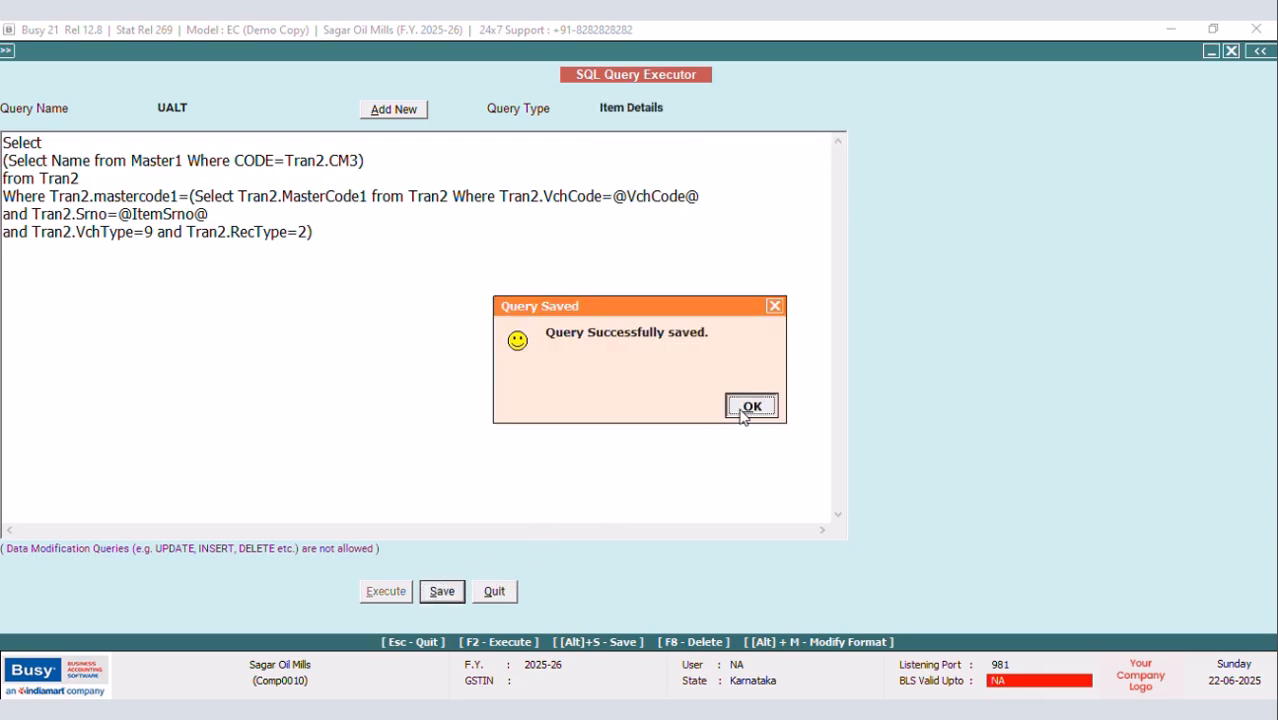
click(743, 416)
click(489, 592)
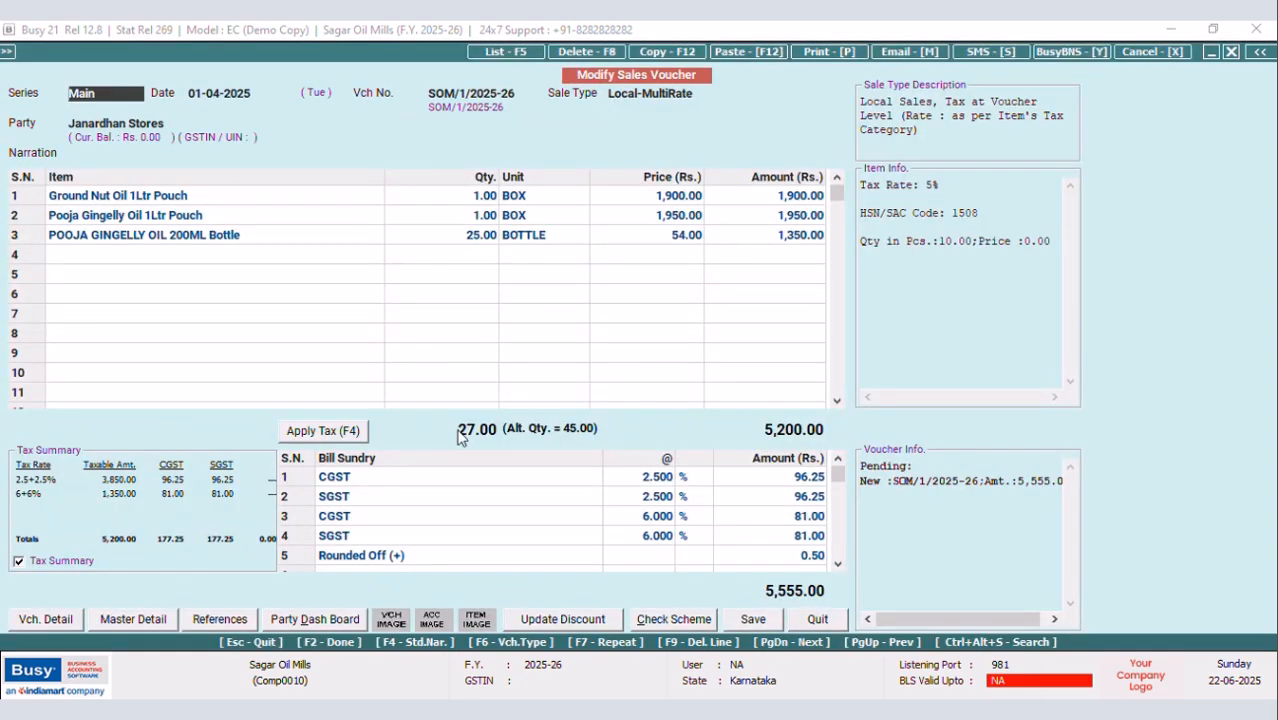
Set NEW DESIGN as the print format for the Sales Main voucher series and save
key(ctrl+f)
click(100, 146)
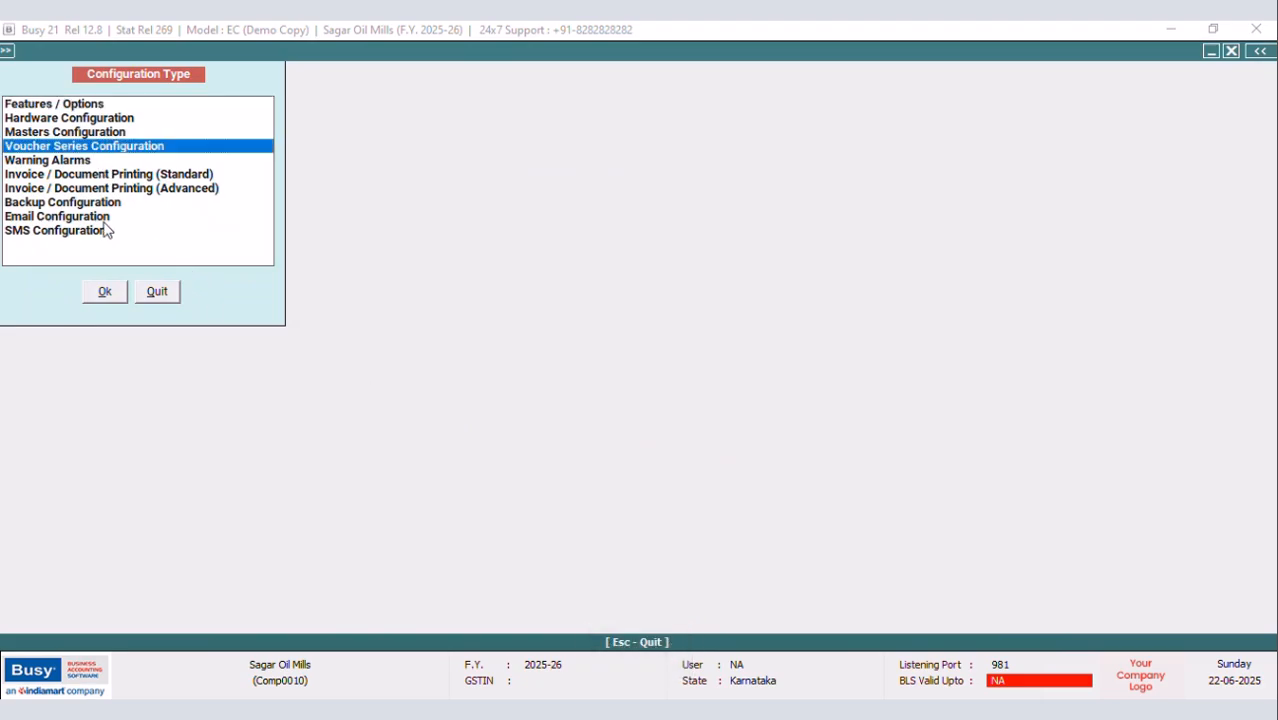
click(104, 291)
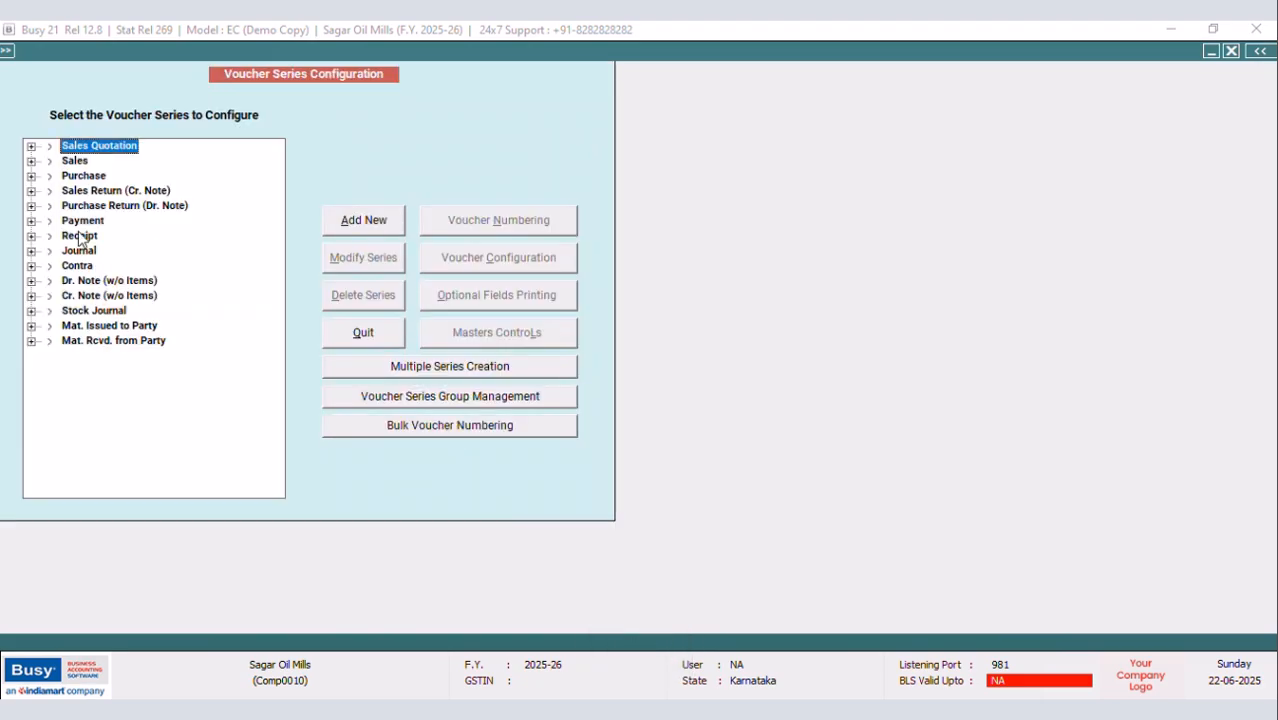
click(31, 161)
click(92, 176)
click(477, 262)
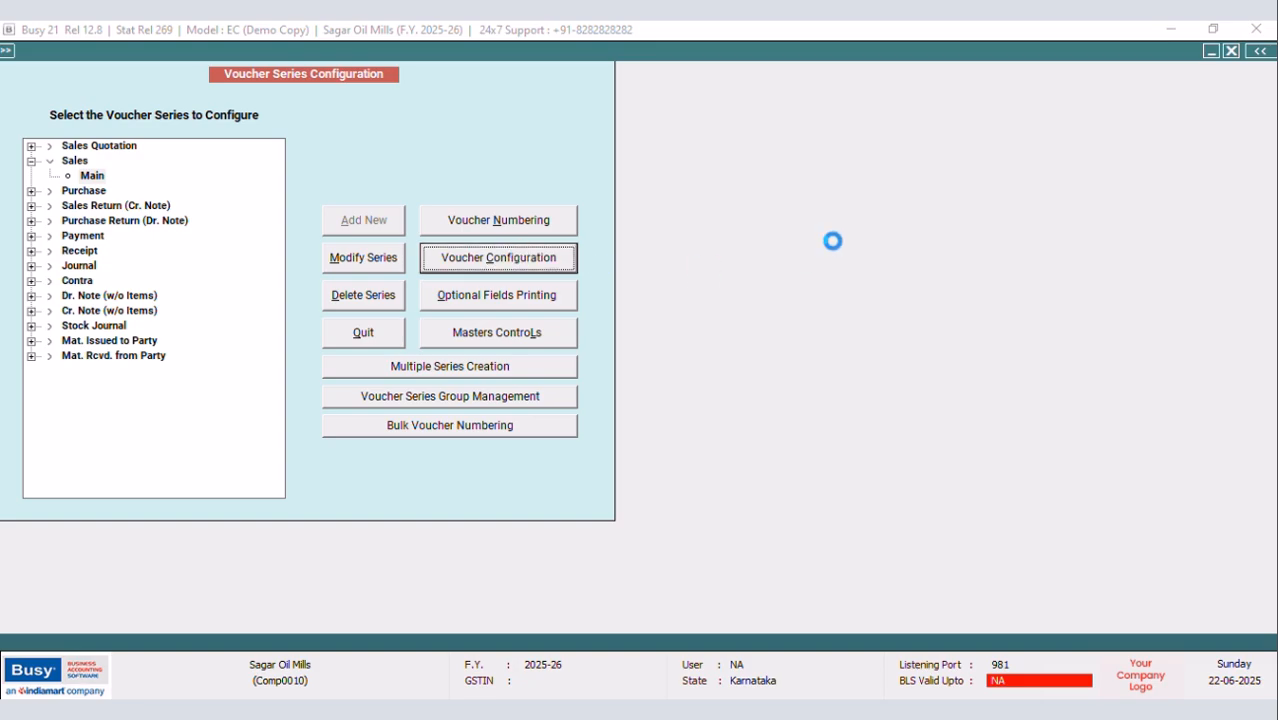
click(797, 185)
click(791, 376)
click(770, 428)
click(659, 674)
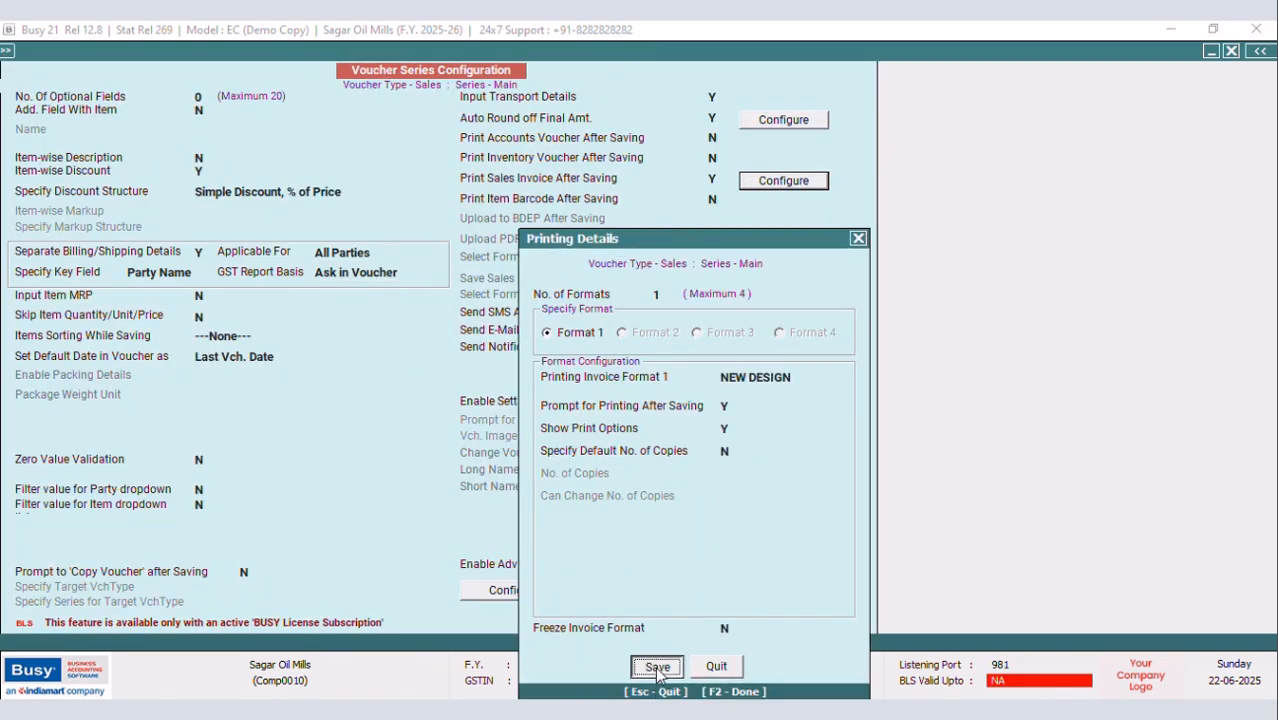
click(752, 593)
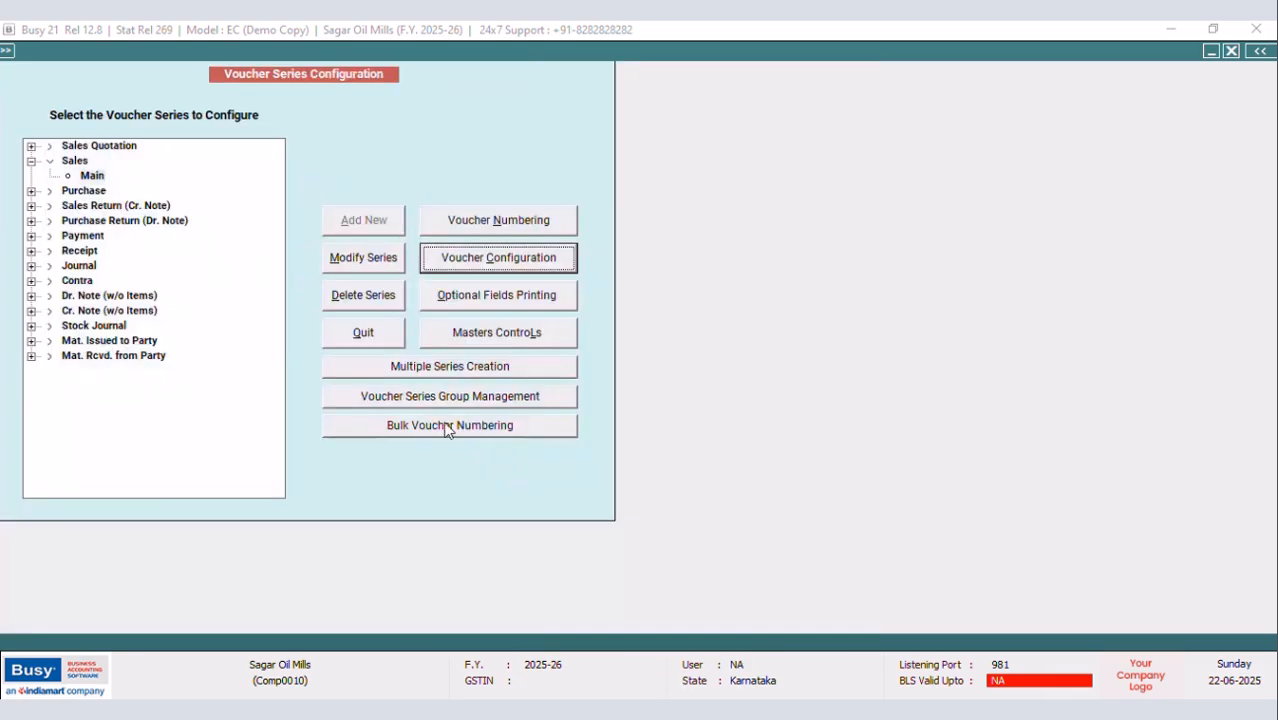
click(366, 335)
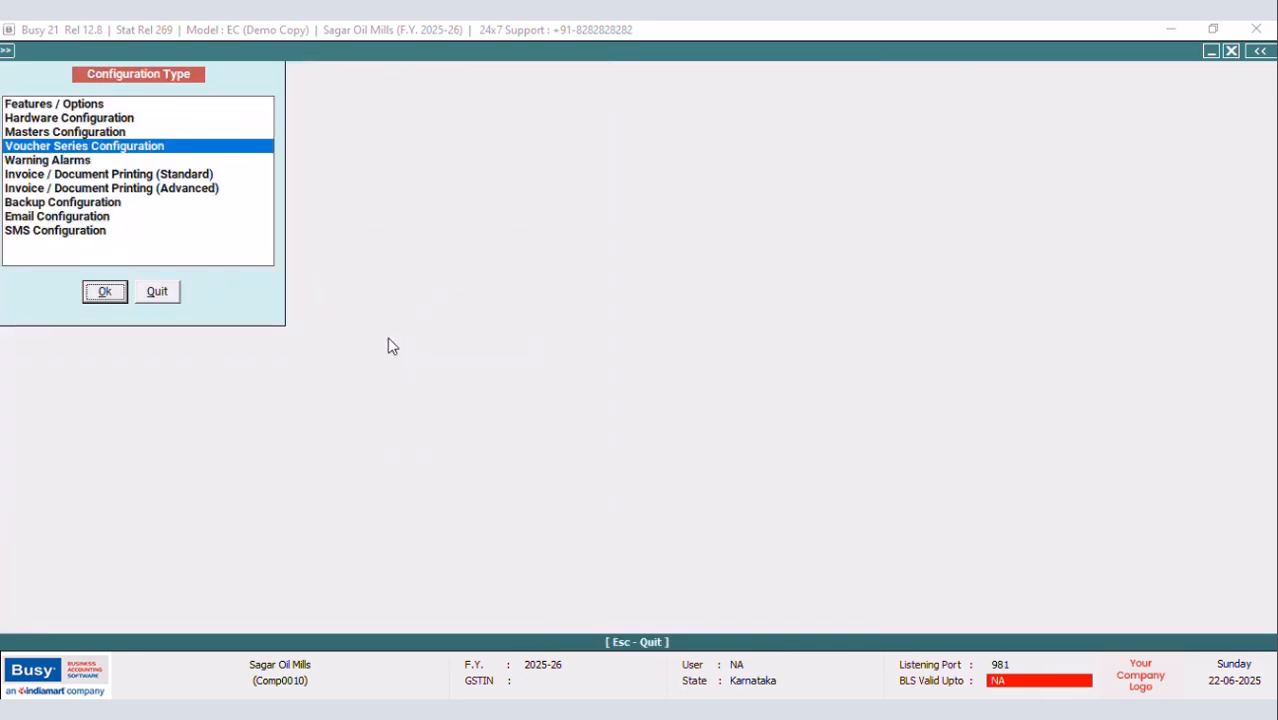
Open the advanced document printing configuration and select the Sales Invoice NEW DESIGN format
key(ctrl+f)
click(176, 190)
click(104, 291)
click(32, 132)
click(95, 161)
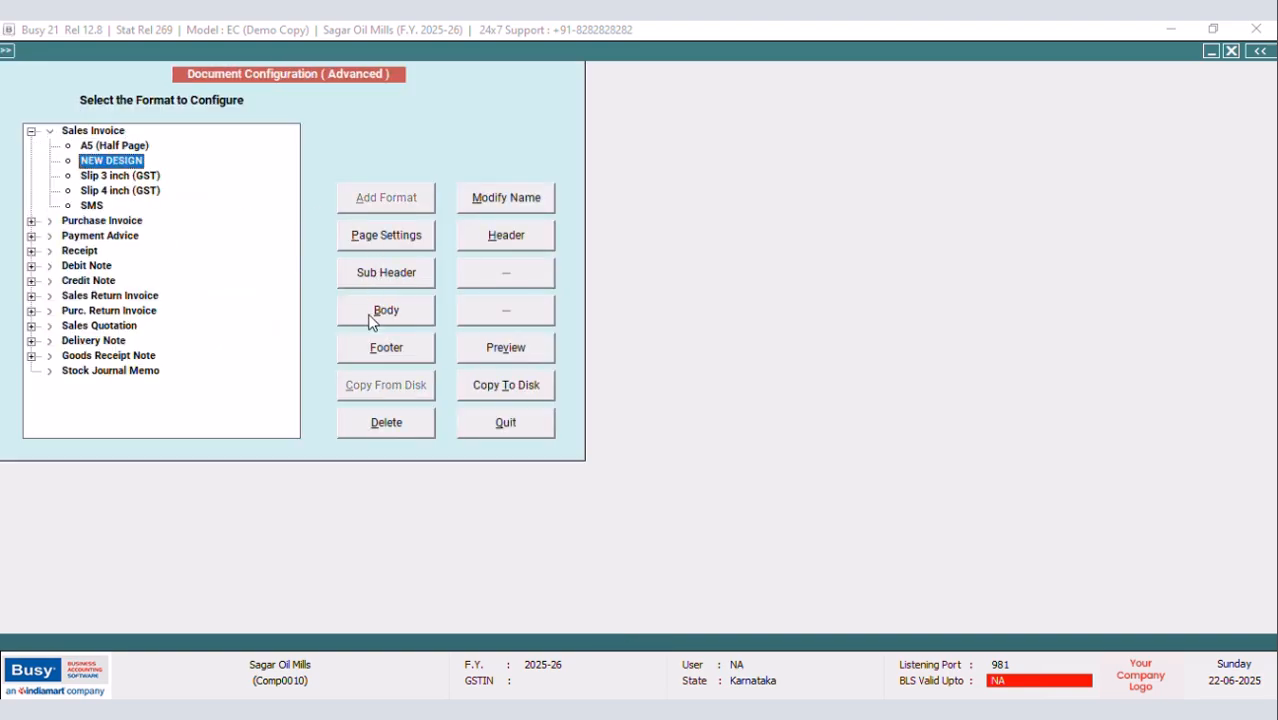
Insert a SQL_QUERY_TEXT field with width 7 into the NEW DESIGN items line
click(364, 316)
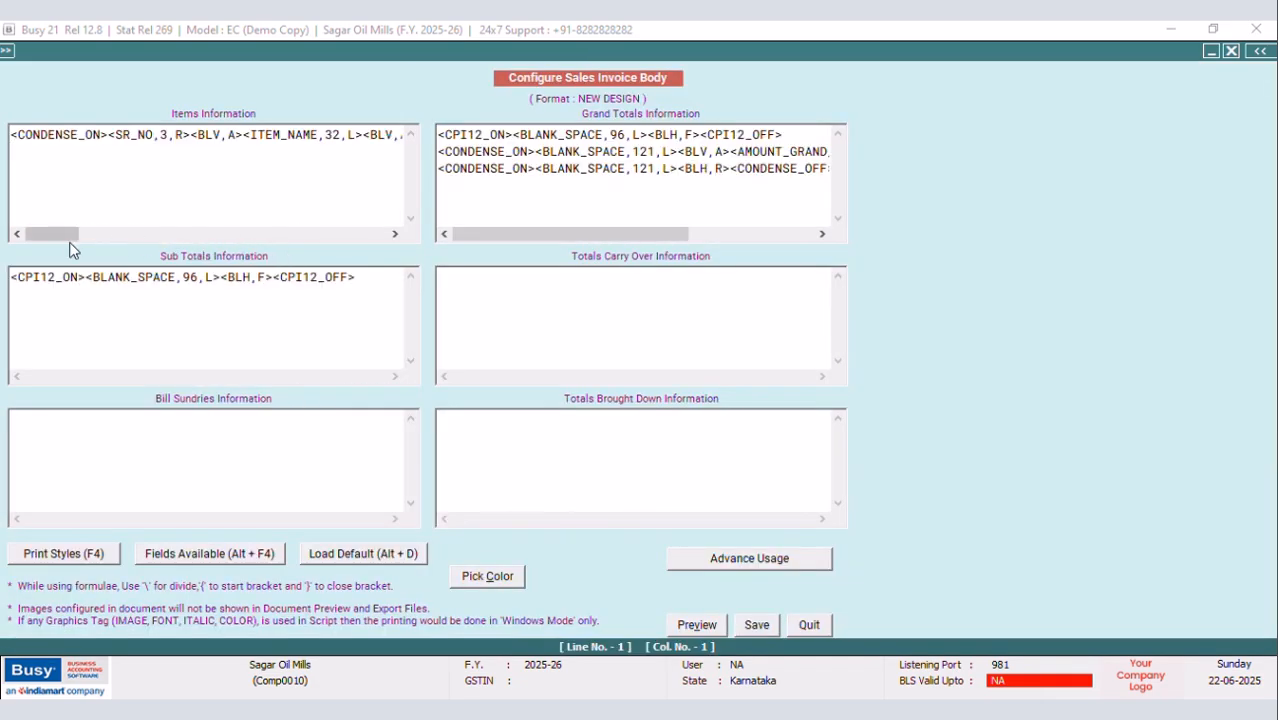
drag(72, 238, 322, 235)
click(305, 136)
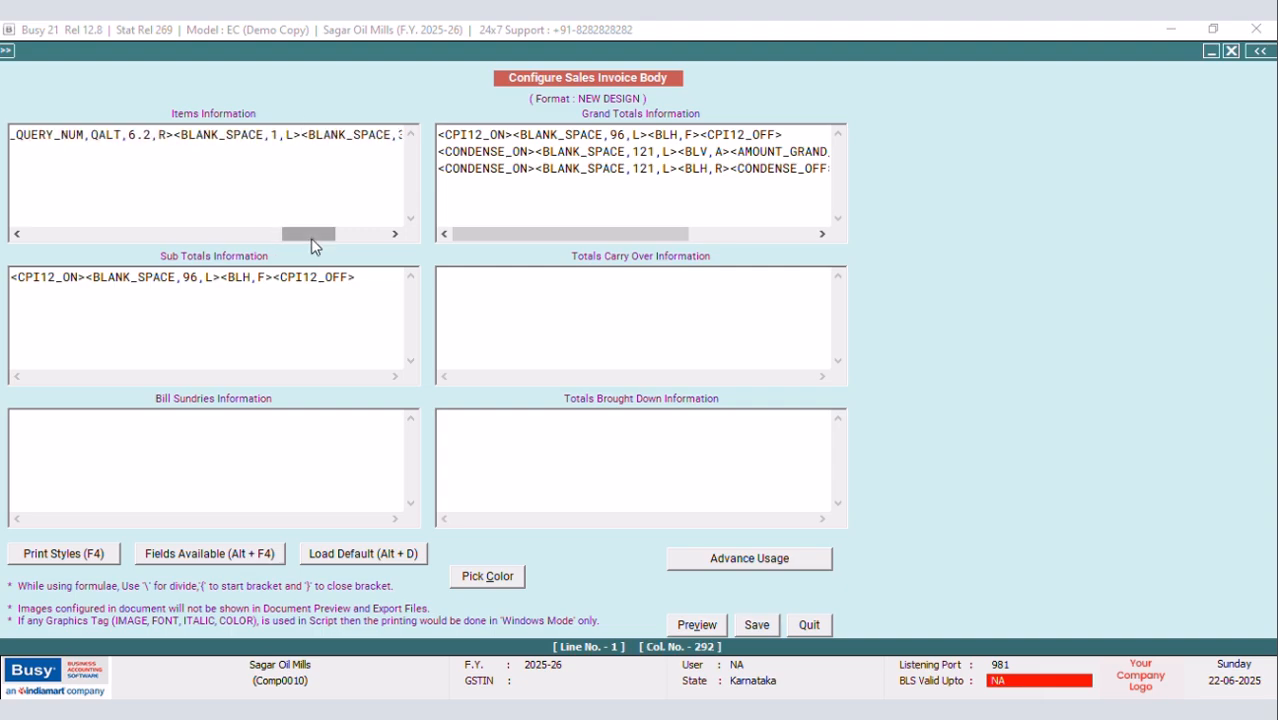
key(alt+F4)
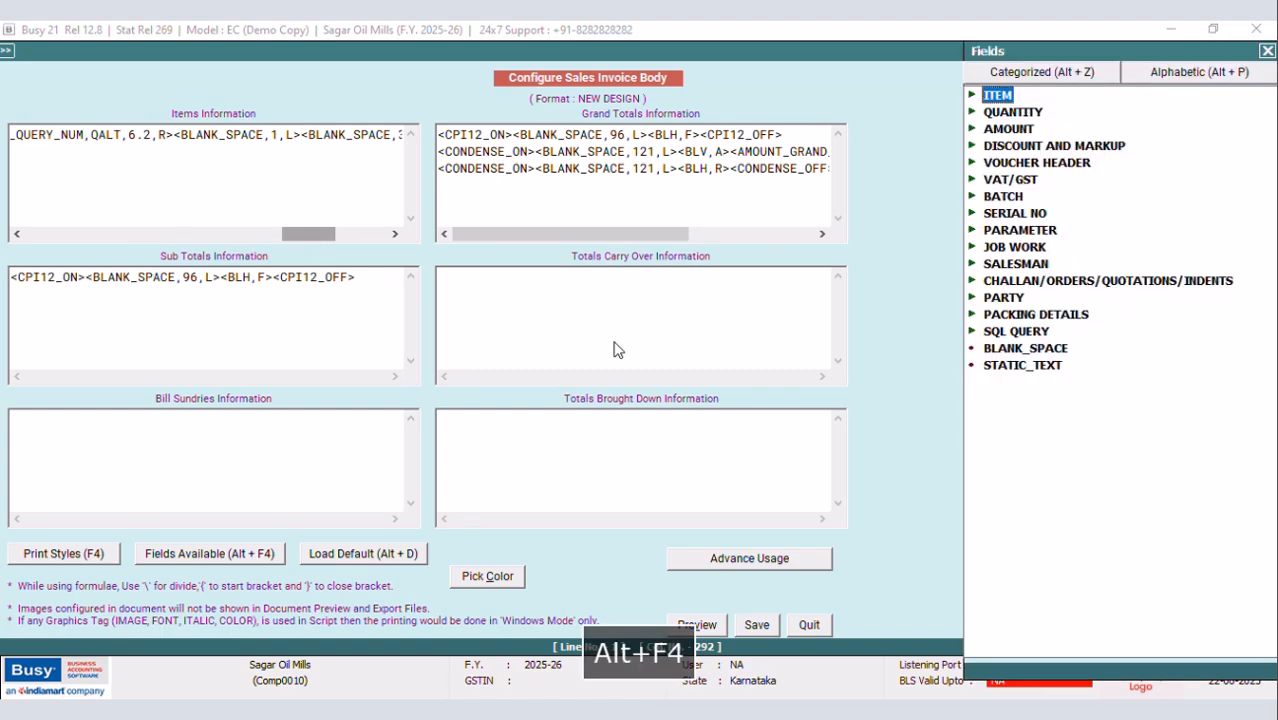
double_click(1010, 331)
double_click(1108, 386)
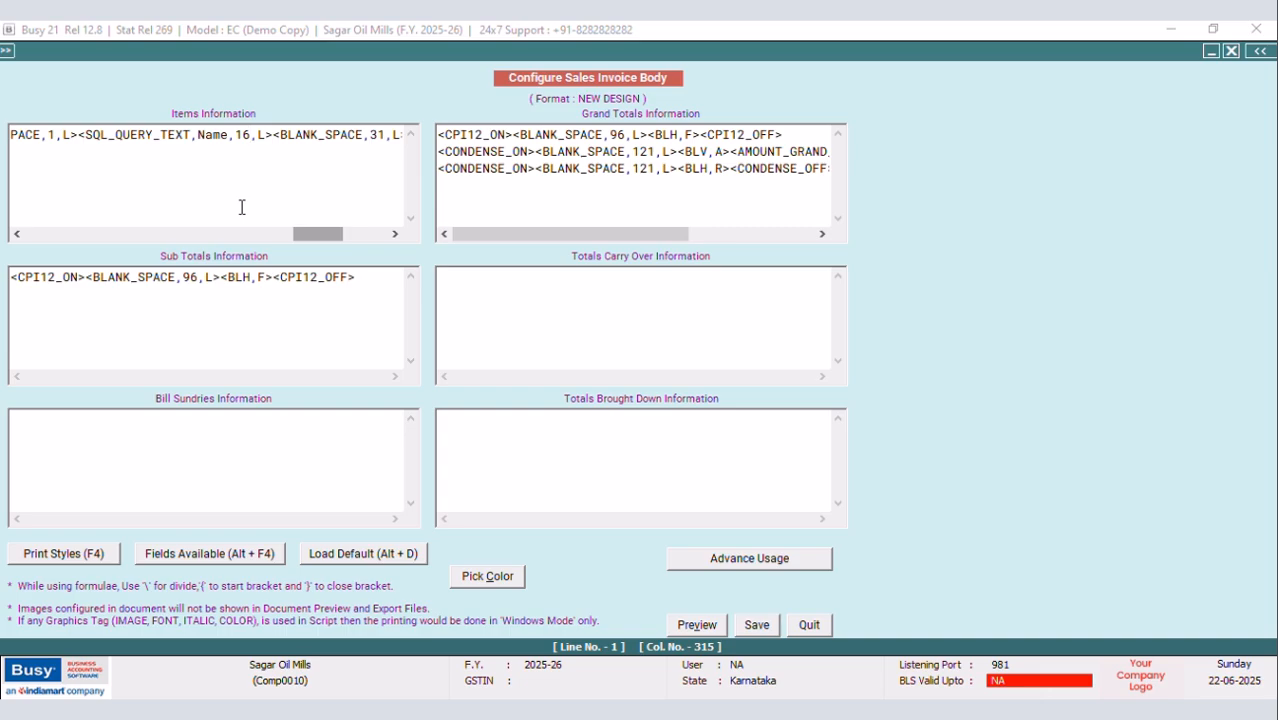
key(BackSpace)
key(BackSpace)
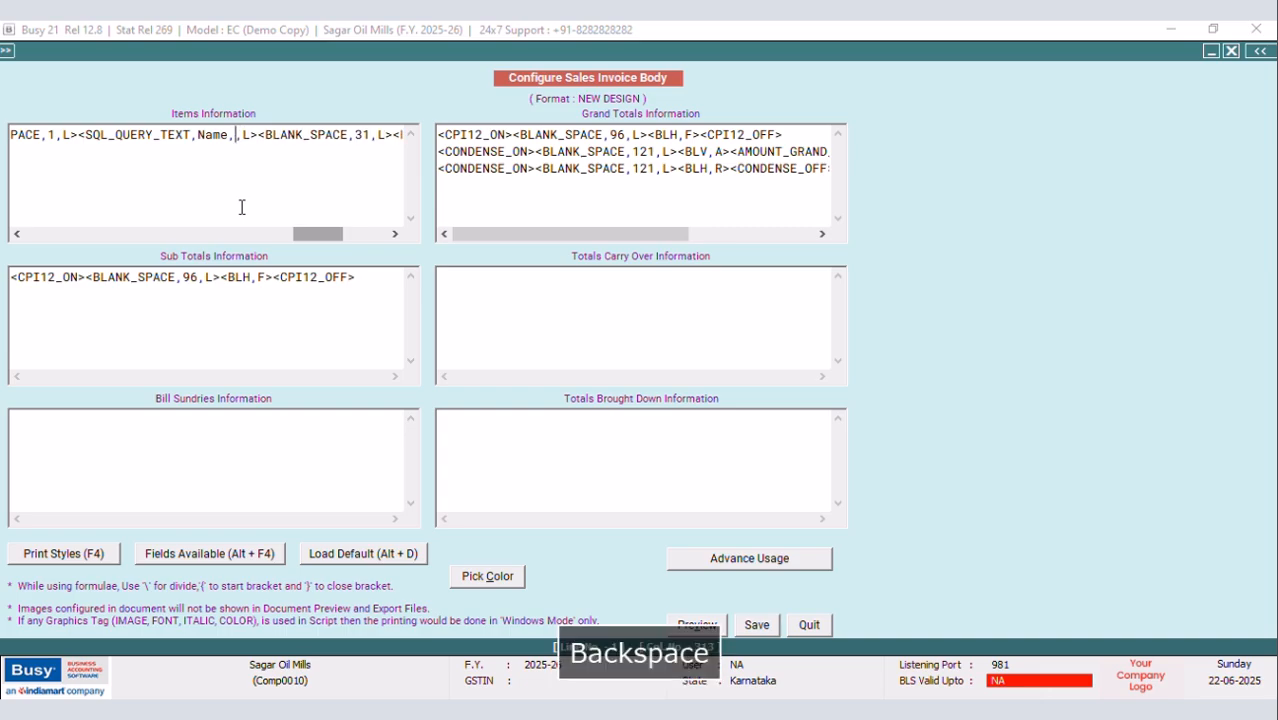
text(7)
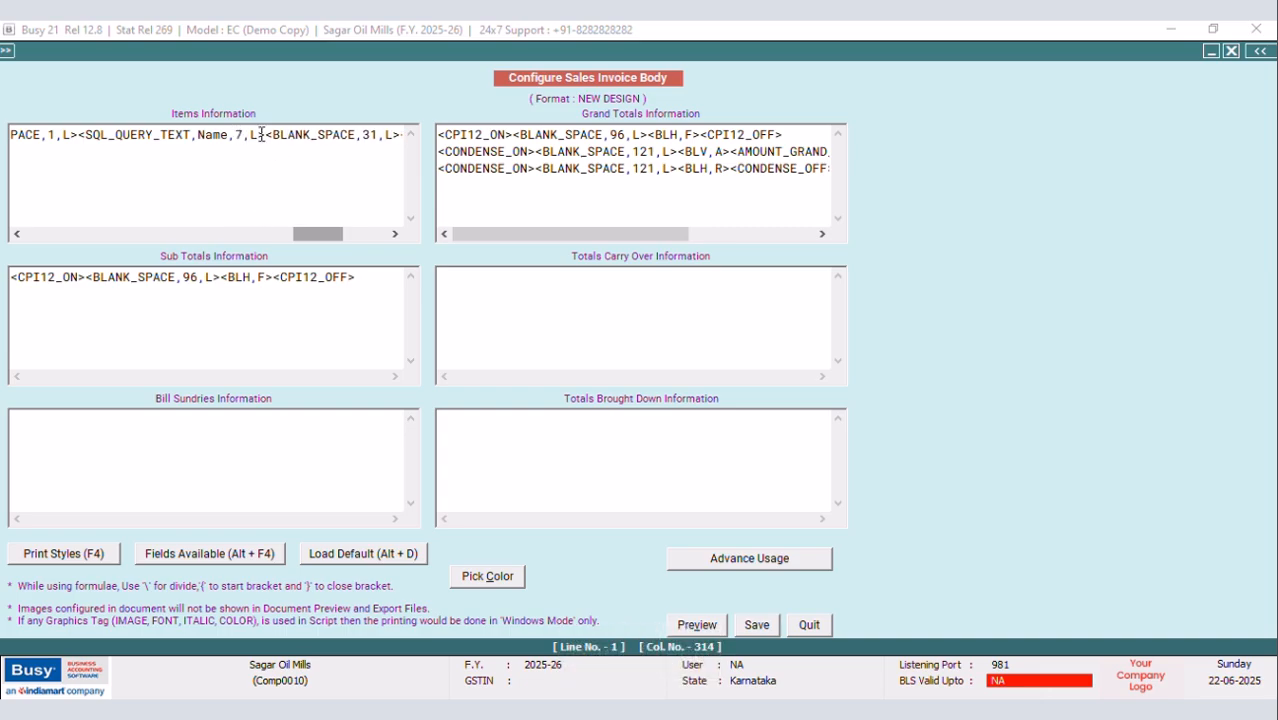
Add a <BLV,A> vertical divider before the blank space and shrink BLANK_SPACE from 31 to 23
drag(734, 152, 684, 152)
right_click(691, 158)
click(740, 212)
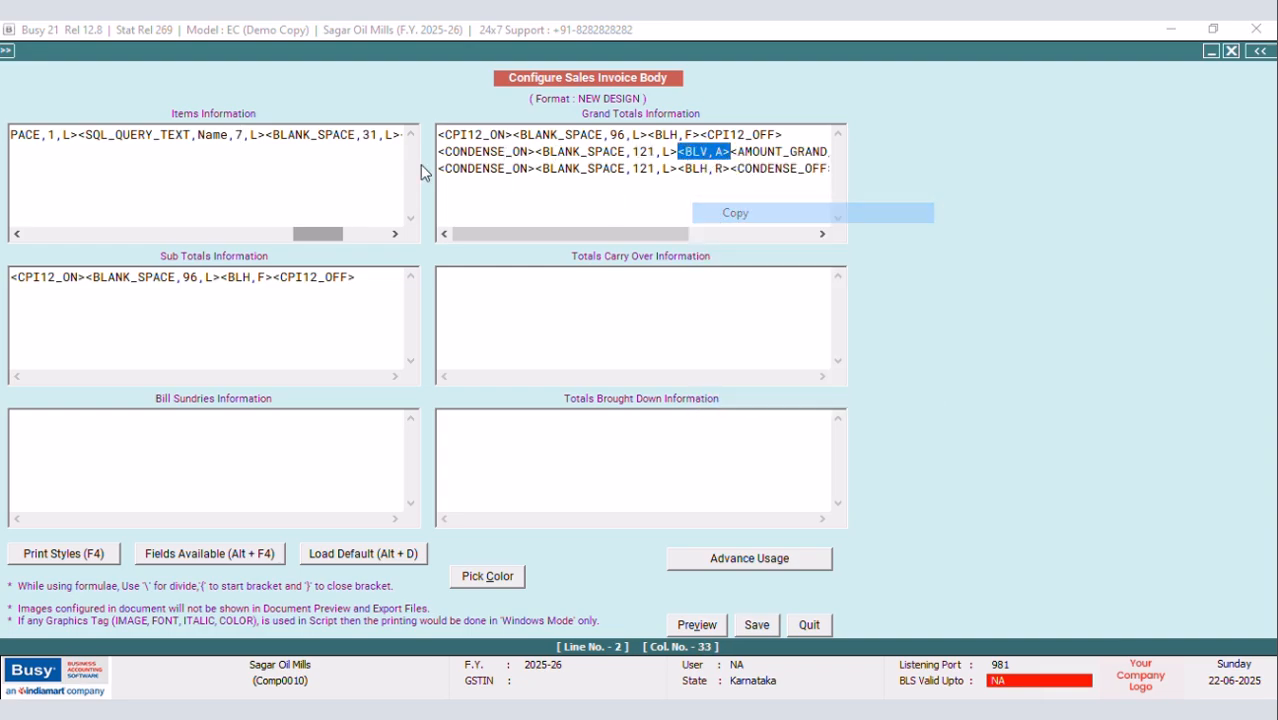
click(270, 136)
right_click(270, 136)
click(311, 214)
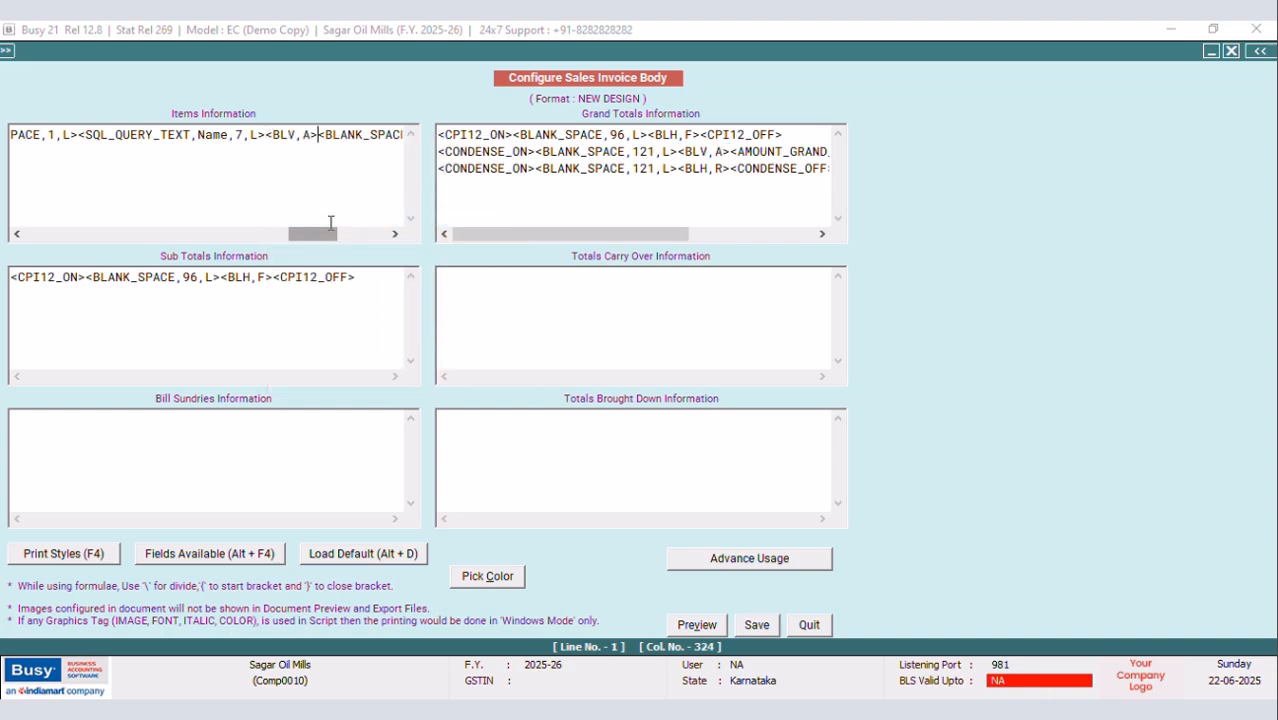
drag(310, 241, 322, 237)
click(338, 140)
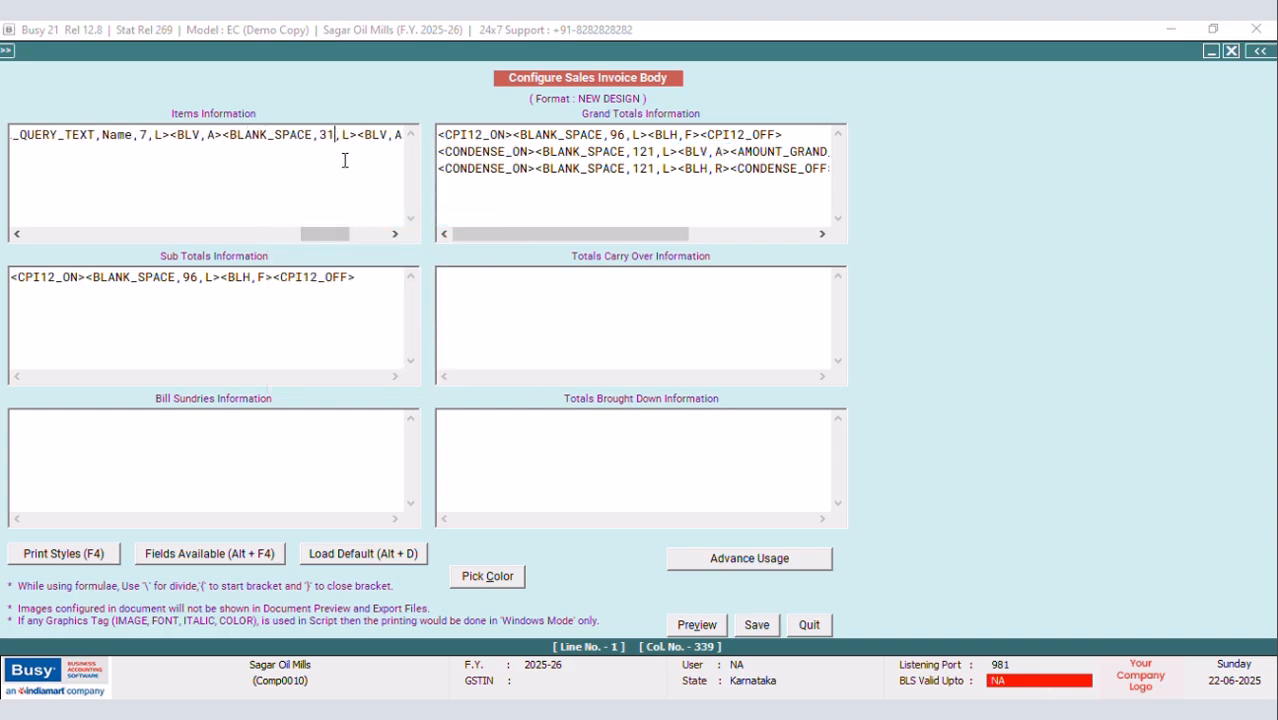
key(BackSpace)
key(BackSpace)
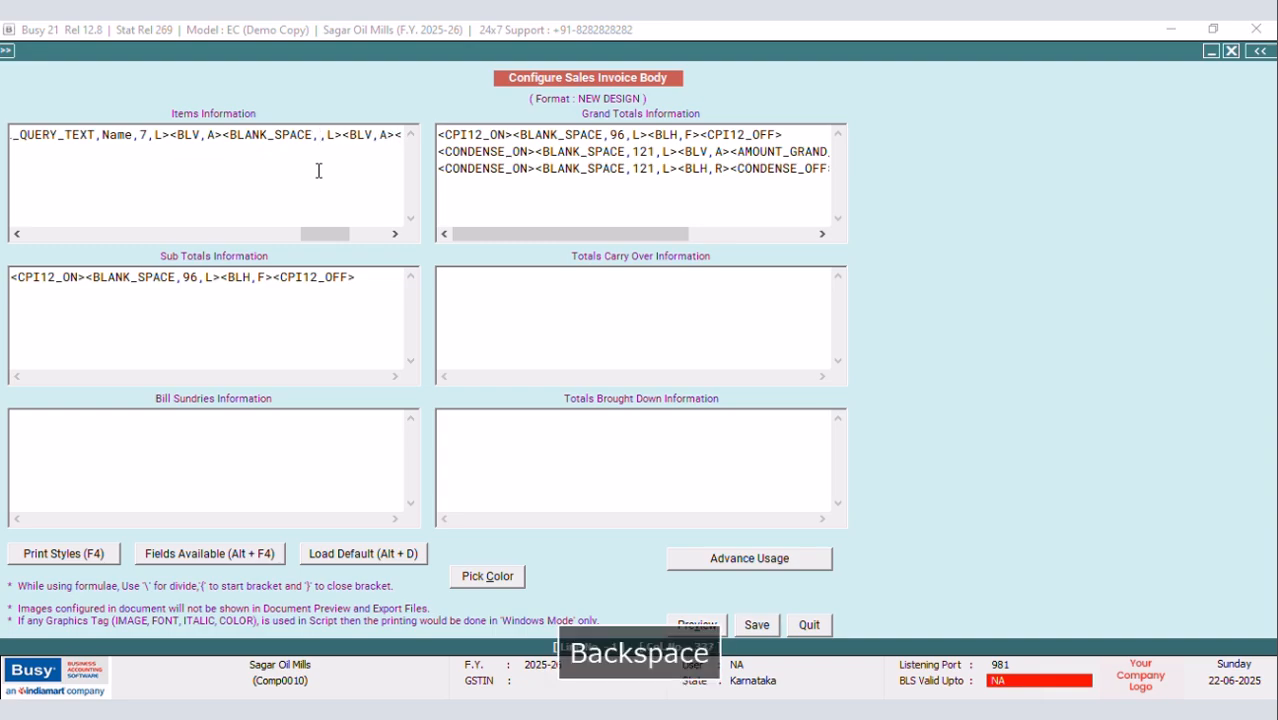
text(23)
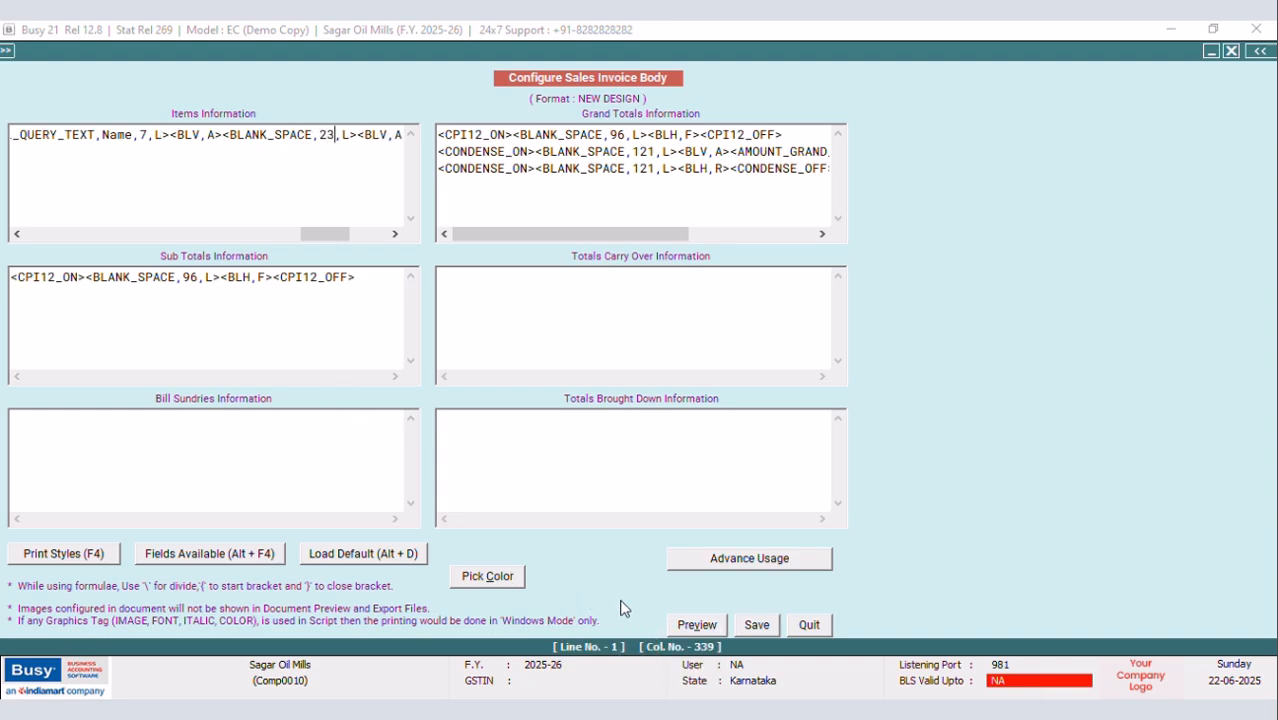
Replace the placeholder query name with UALT and save the invoice body layout
click(760, 626)
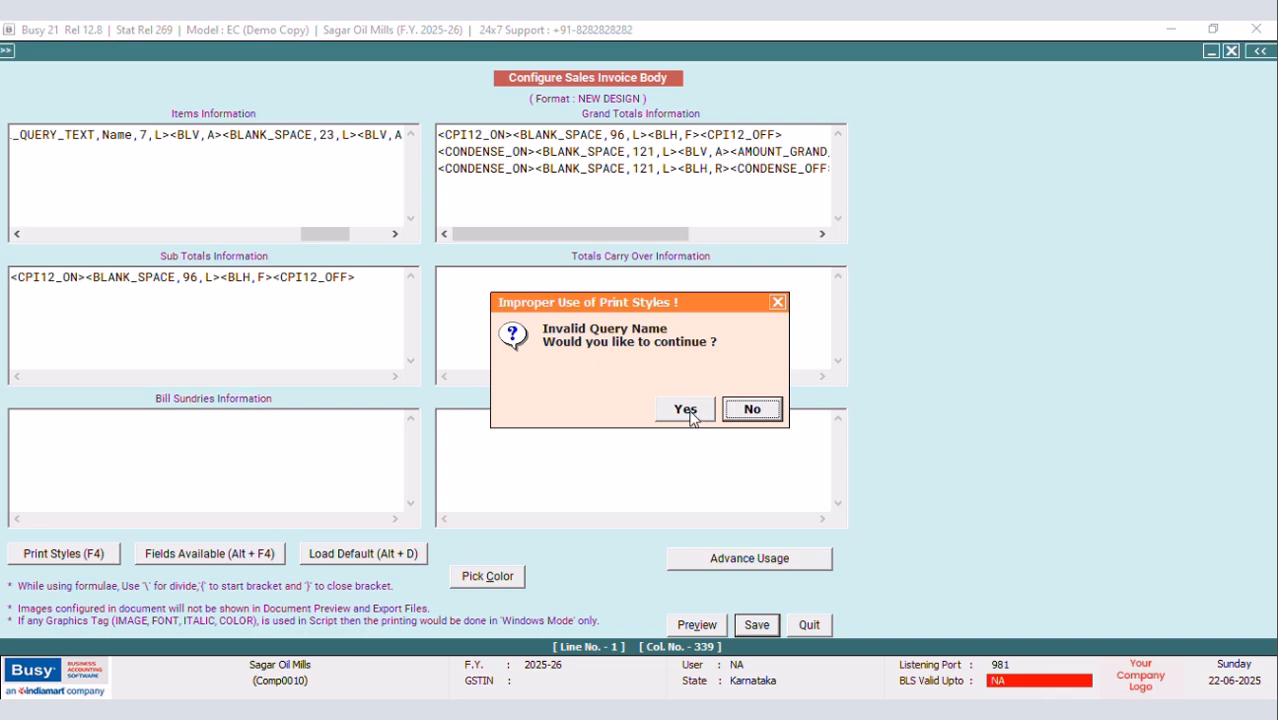
click(752, 409)
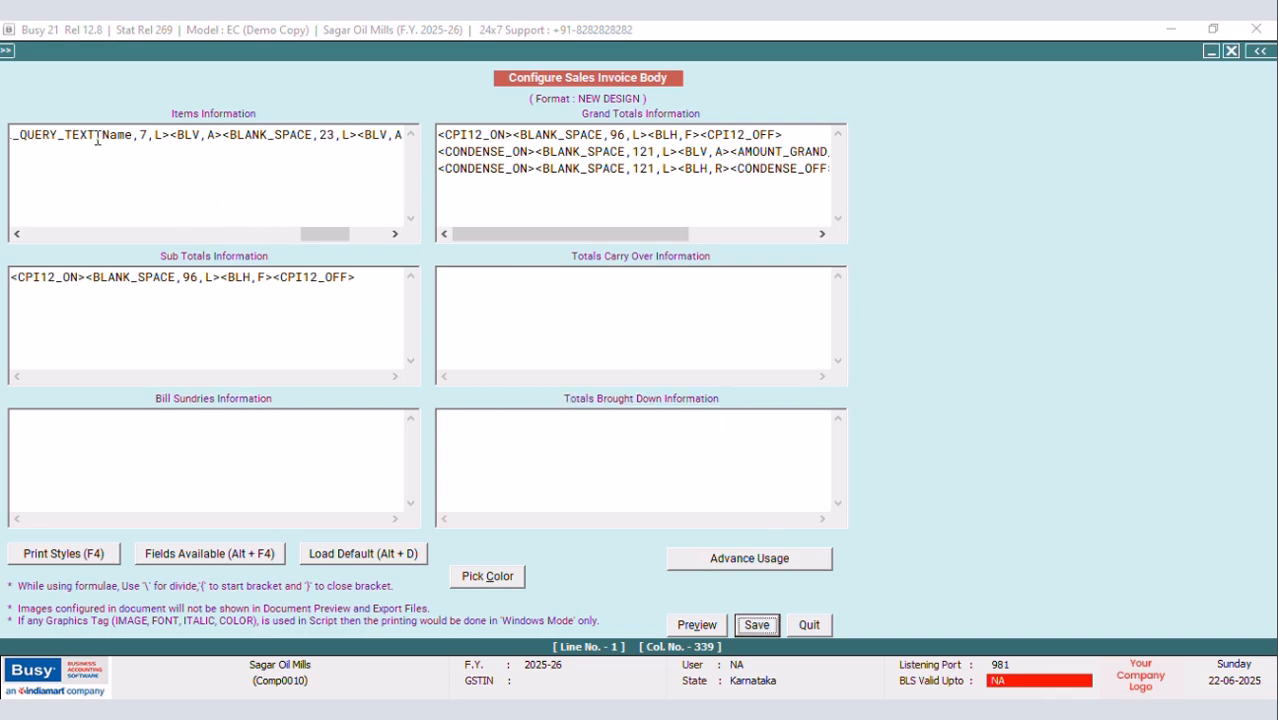
click(132, 137)
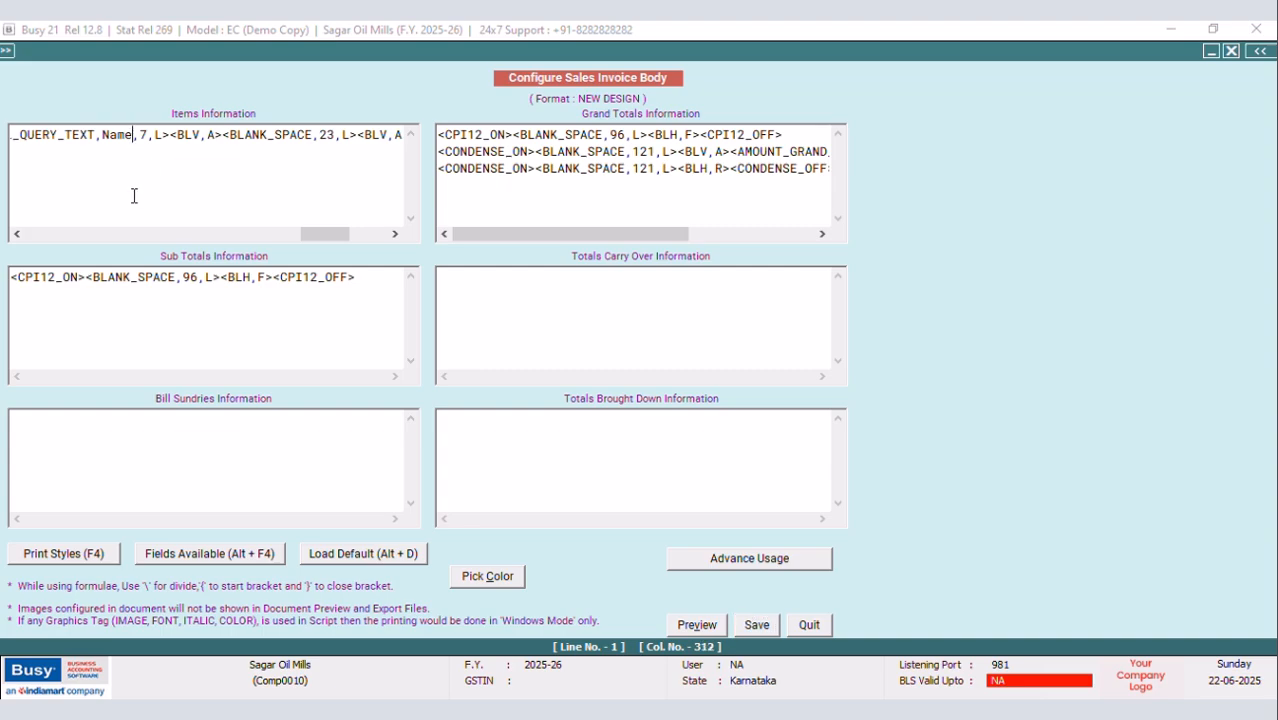
key(BackSpace)
key(BackSpace)
key(BackSpace)
key(BackSpace)
key(Caps_Lock)
text(u)
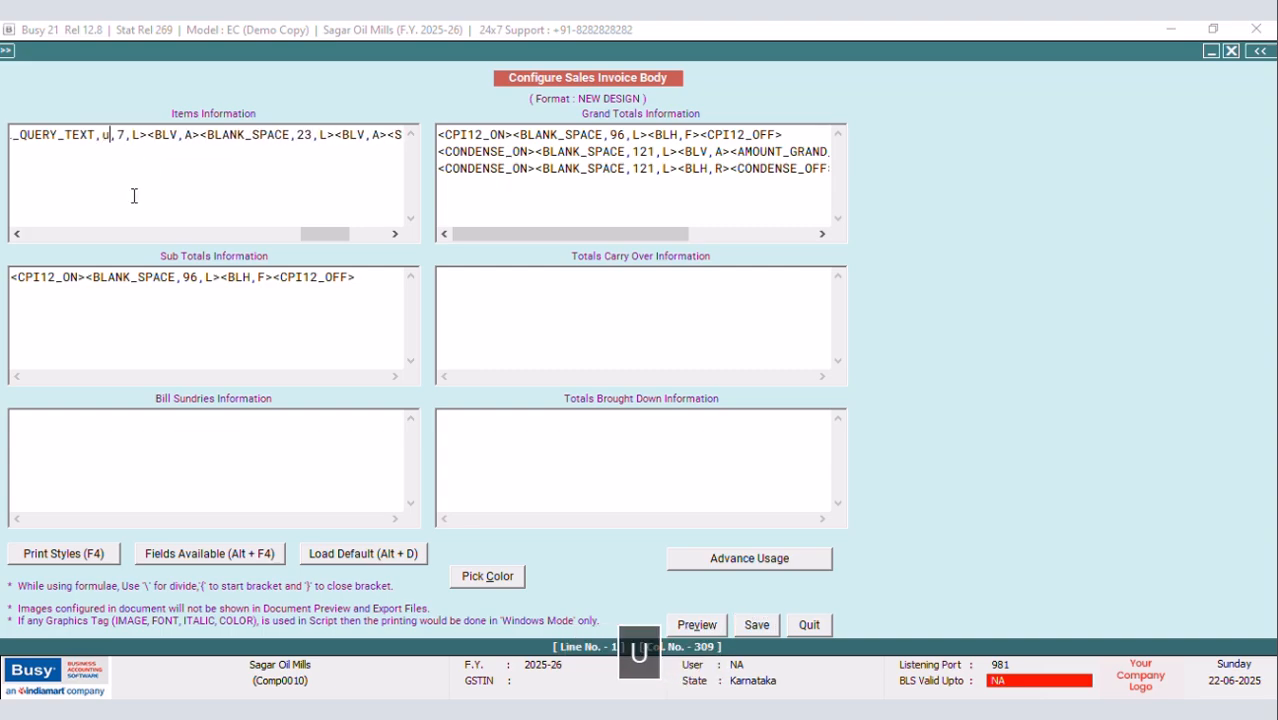
key(BackSpace)
key(Caps_Lock)
text(UALT)
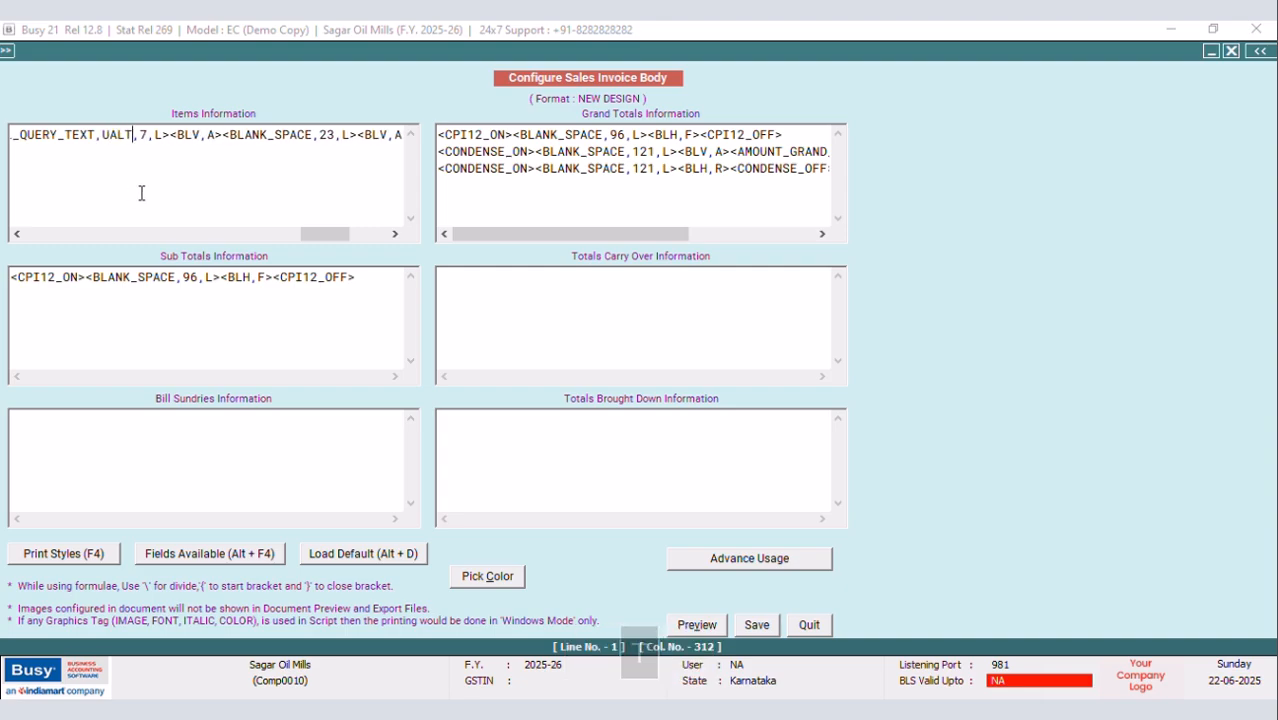
click(758, 626)
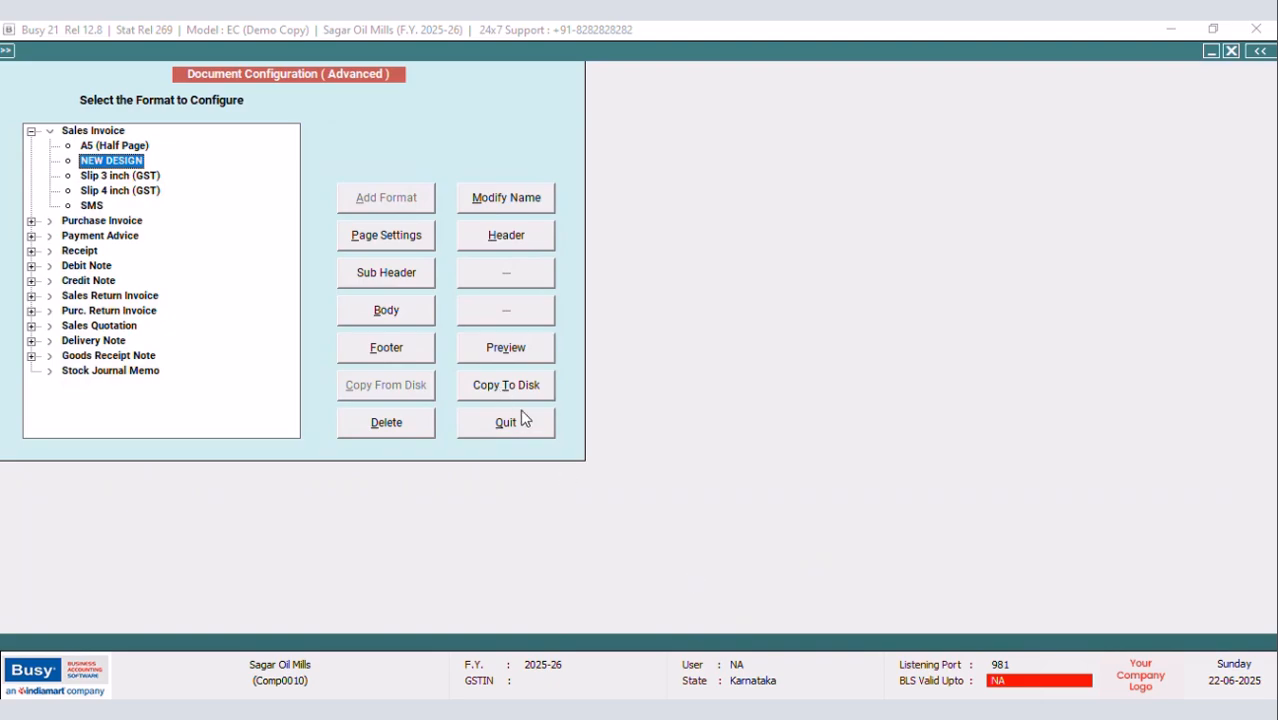
click(520, 420)
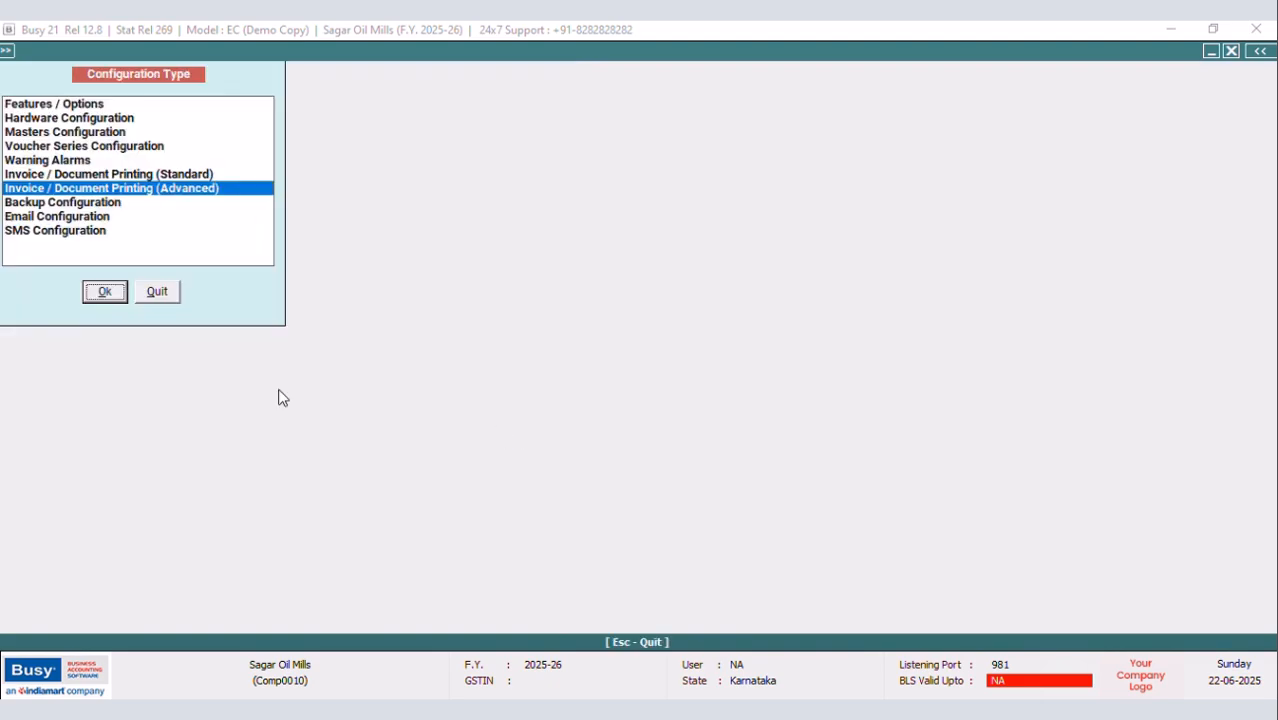
Preview the open voucher printed as a Sales Invoice, showing alternate quantities in BOX and BOTTLE, then close it
key(Up)
key(Up)
key(Up)
click(160, 293)
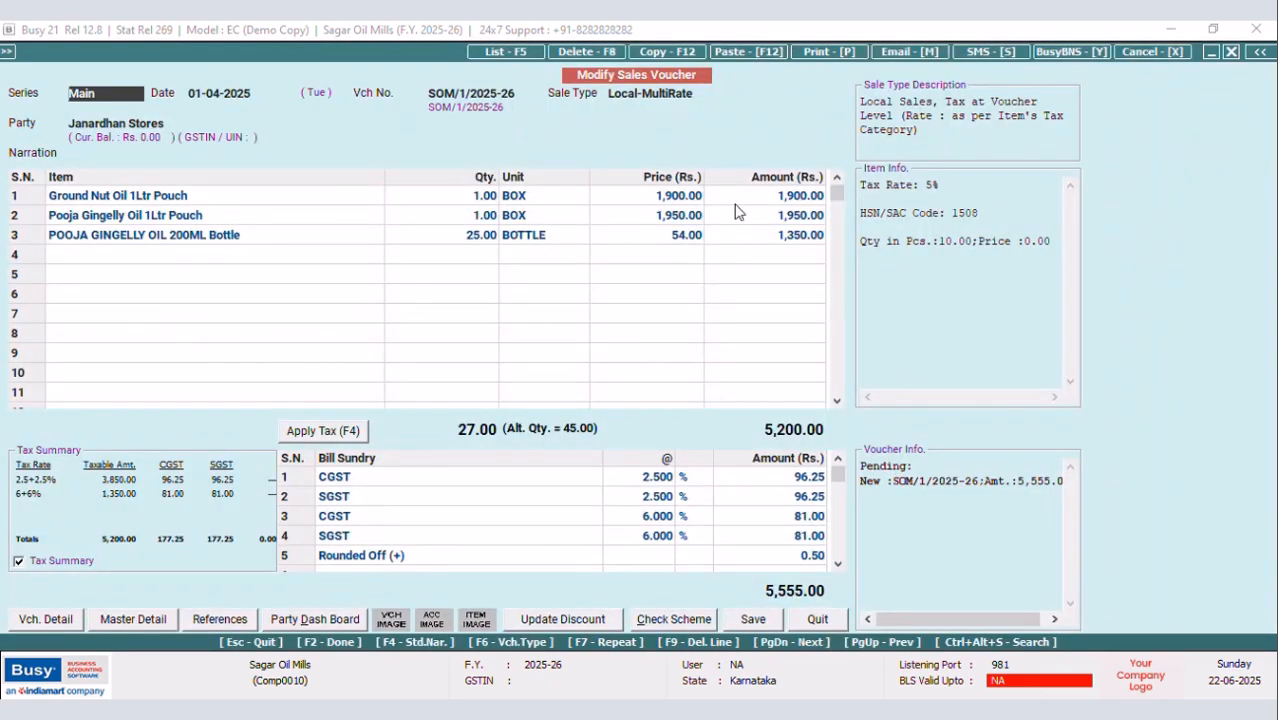
click(828, 51)
click(565, 379)
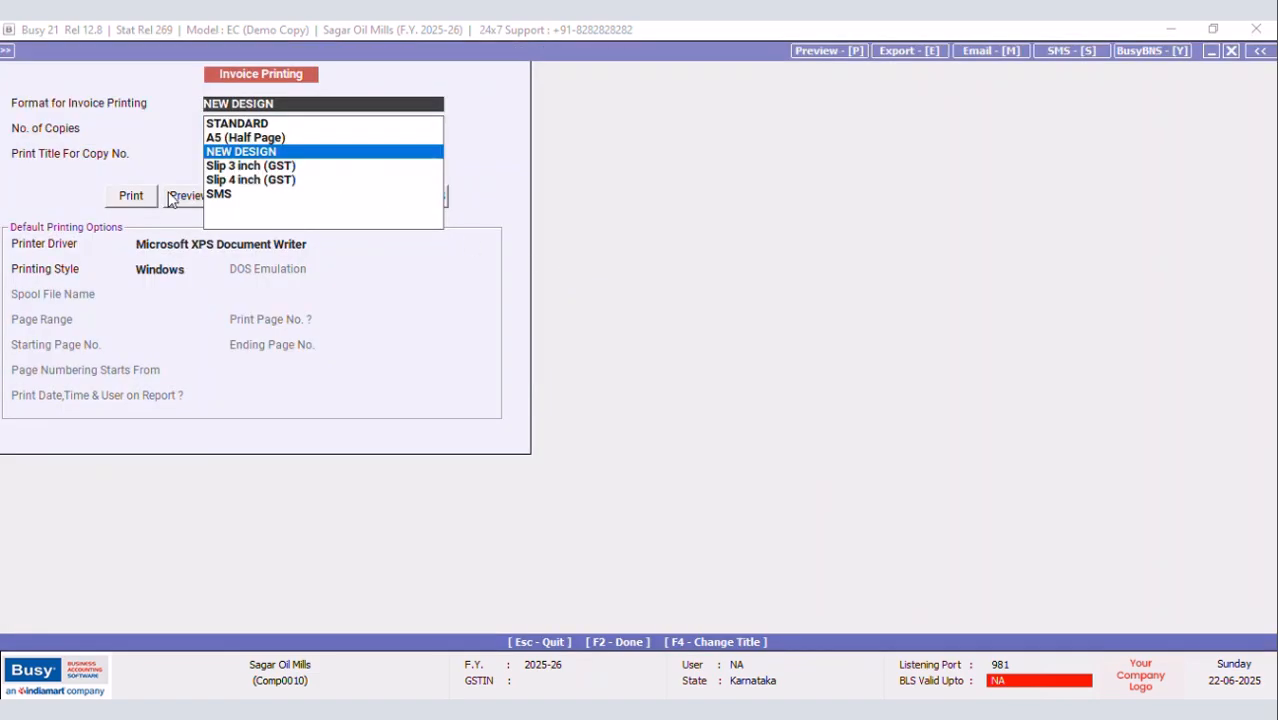
click(168, 192)
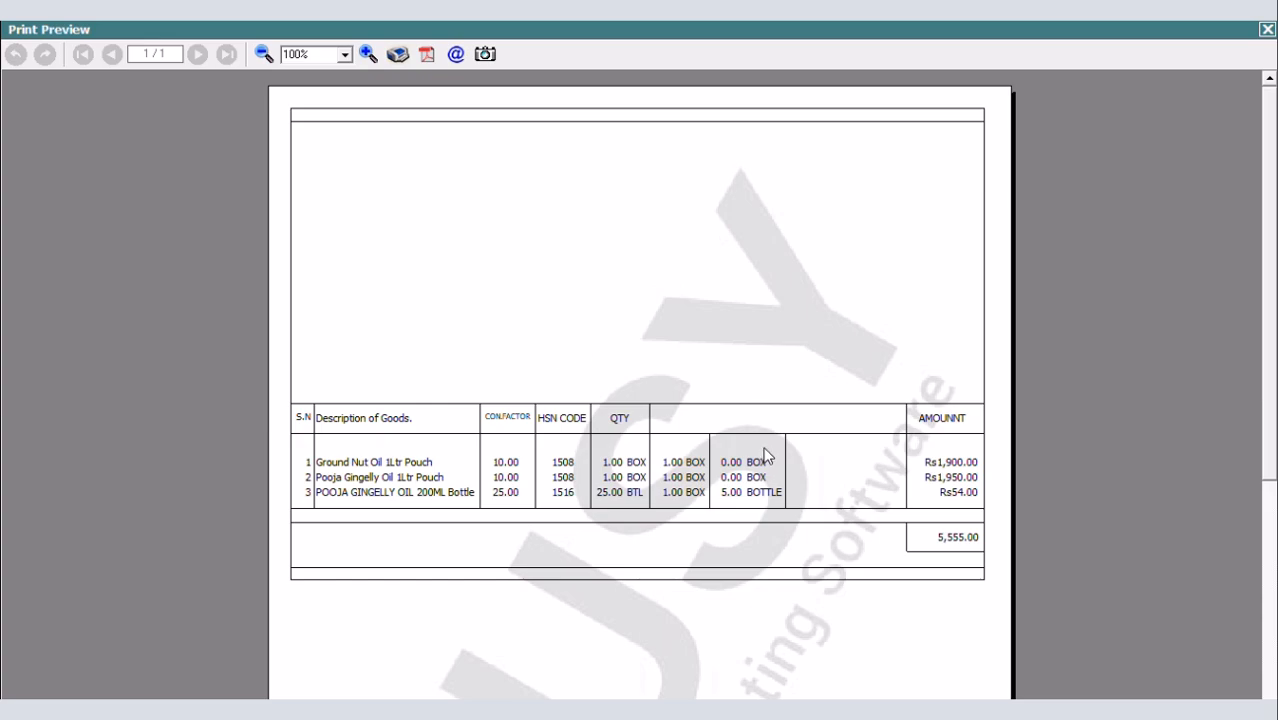
click(1267, 31)
key(ctrl+f)
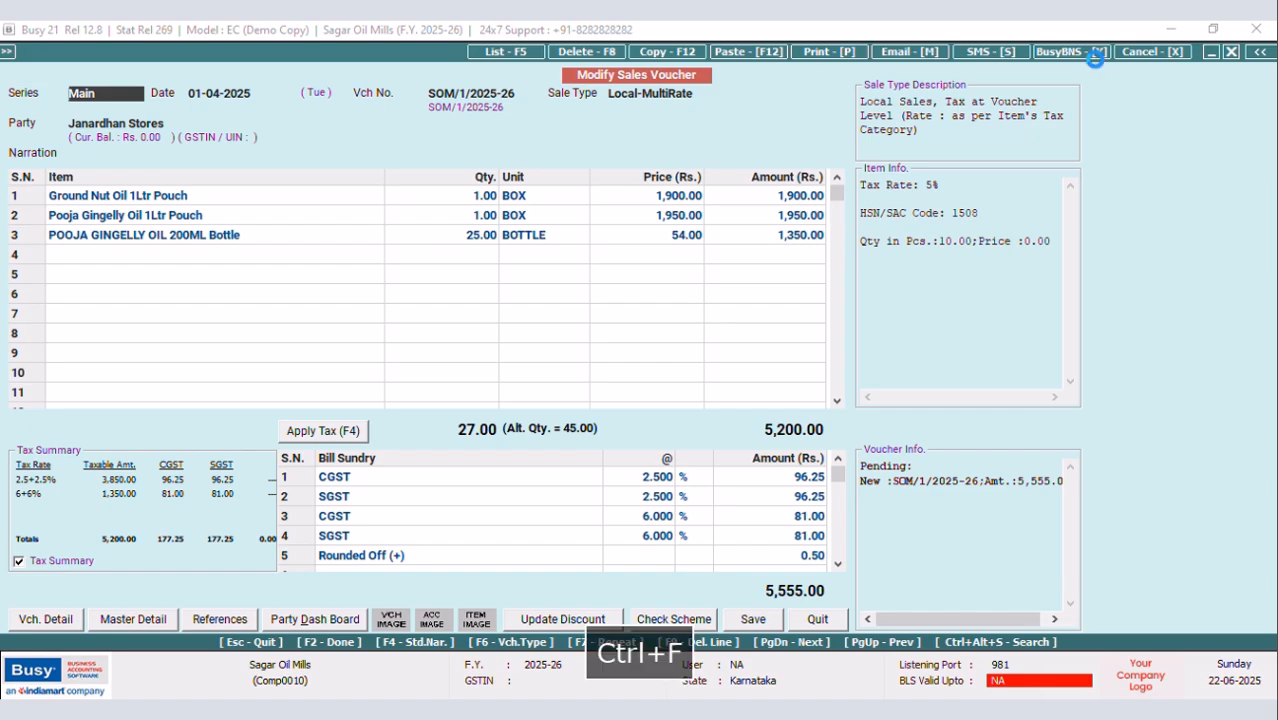
Reopen the NEW DESIGN invoice body and insert the PRICE field into the items line
click(165, 190)
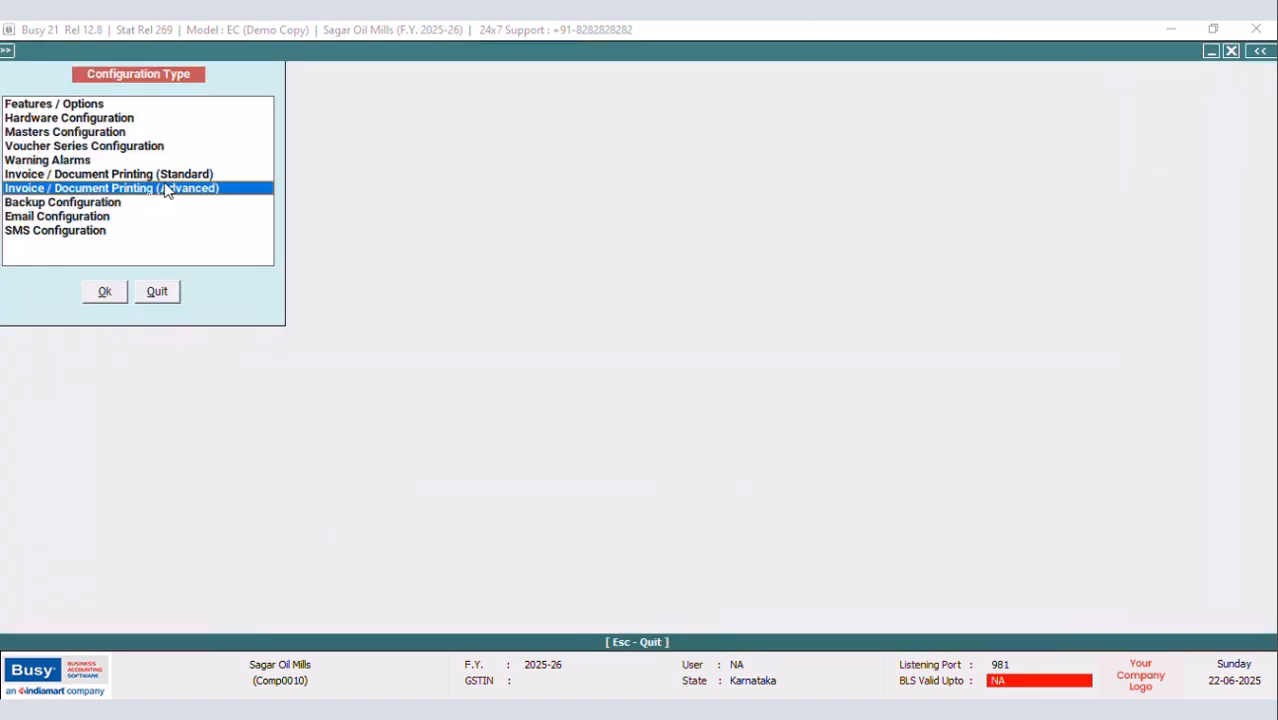
click(105, 292)
click(31, 131)
click(101, 161)
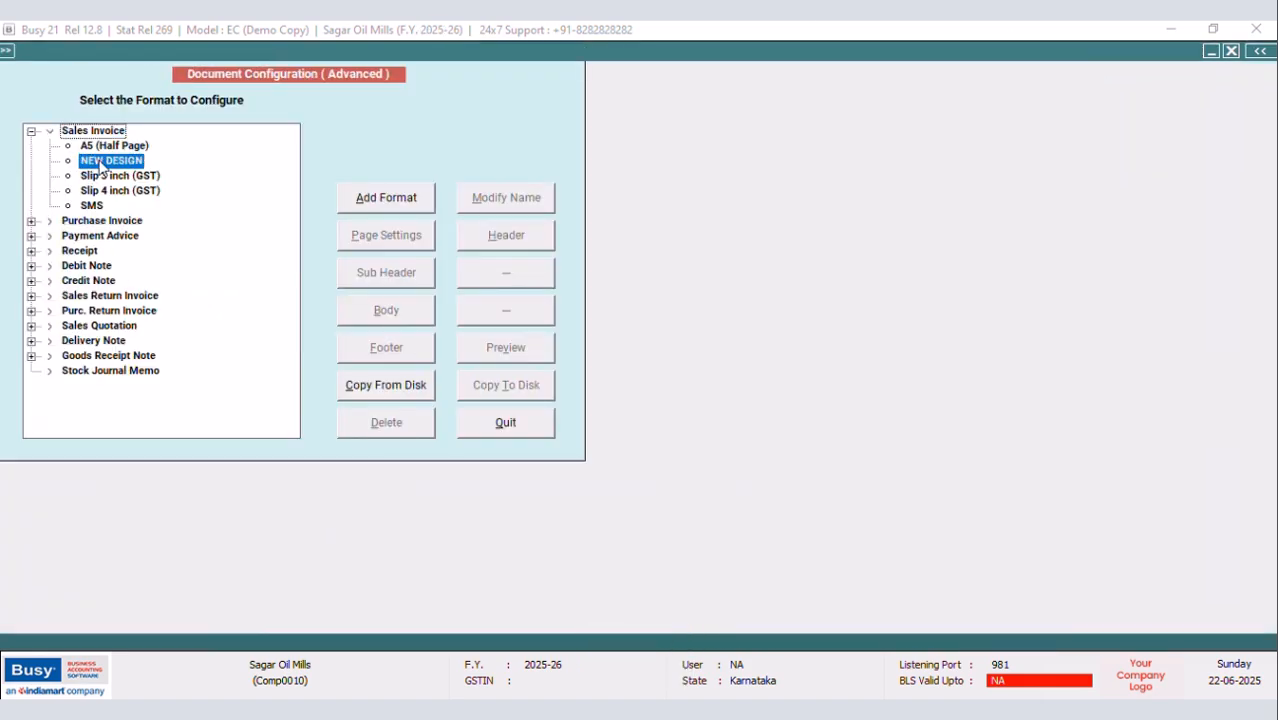
click(372, 310)
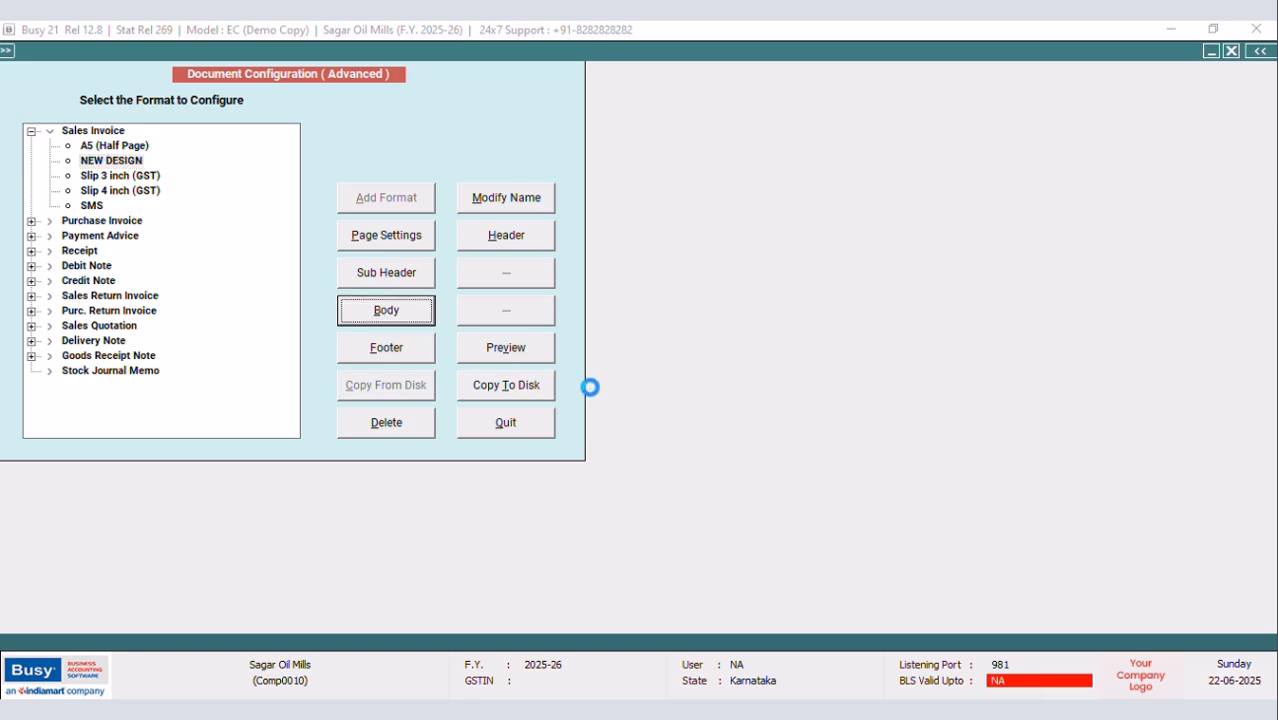
drag(57, 236, 321, 230)
click(290, 136)
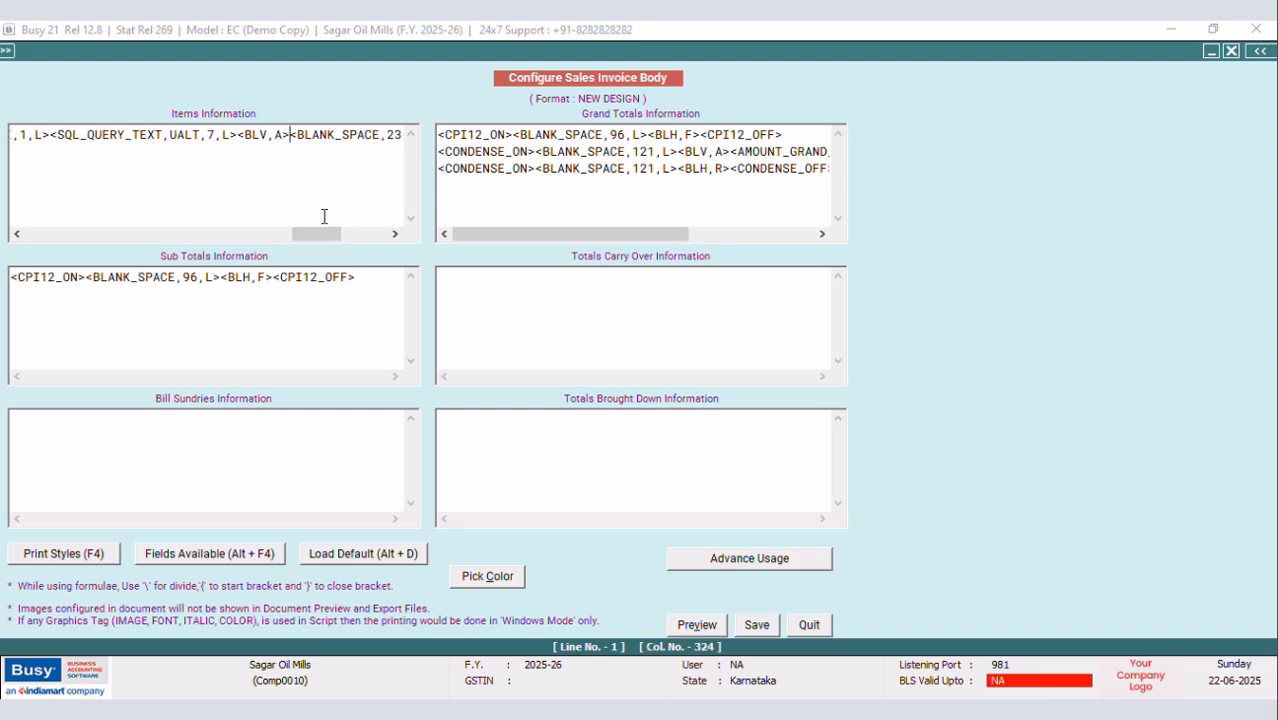
key(alt+F4)
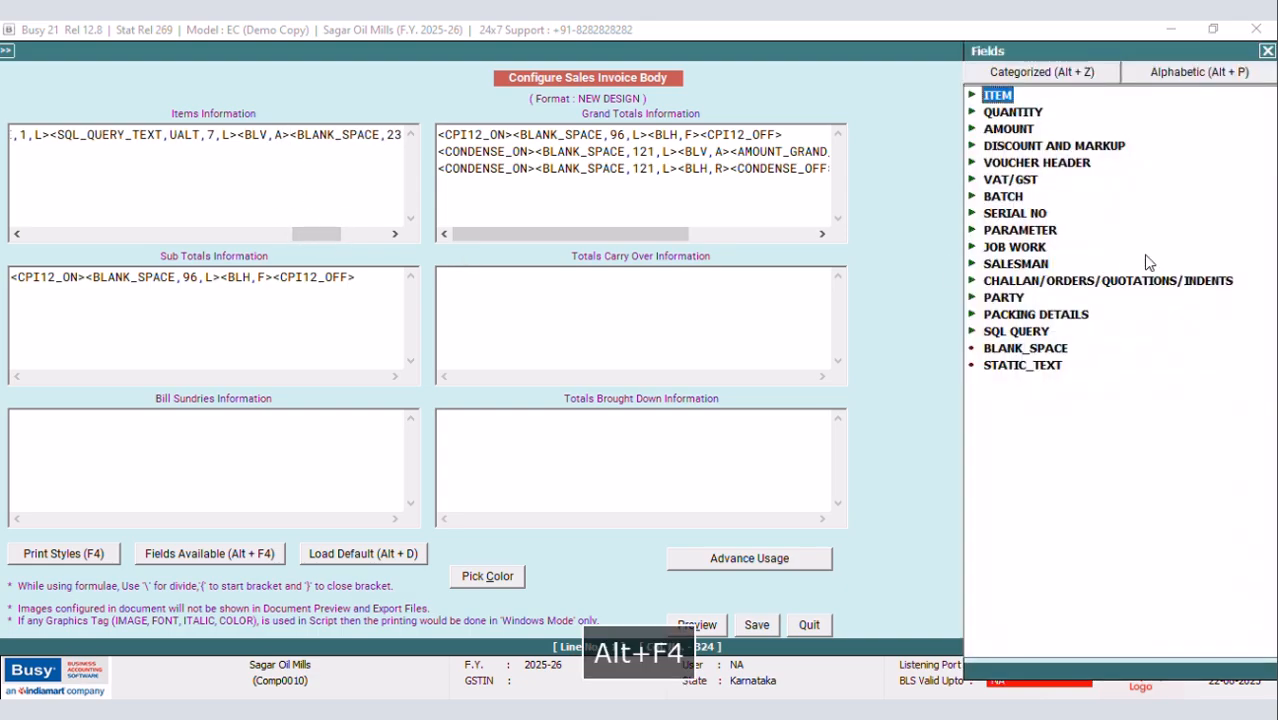
double_click(1006, 130)
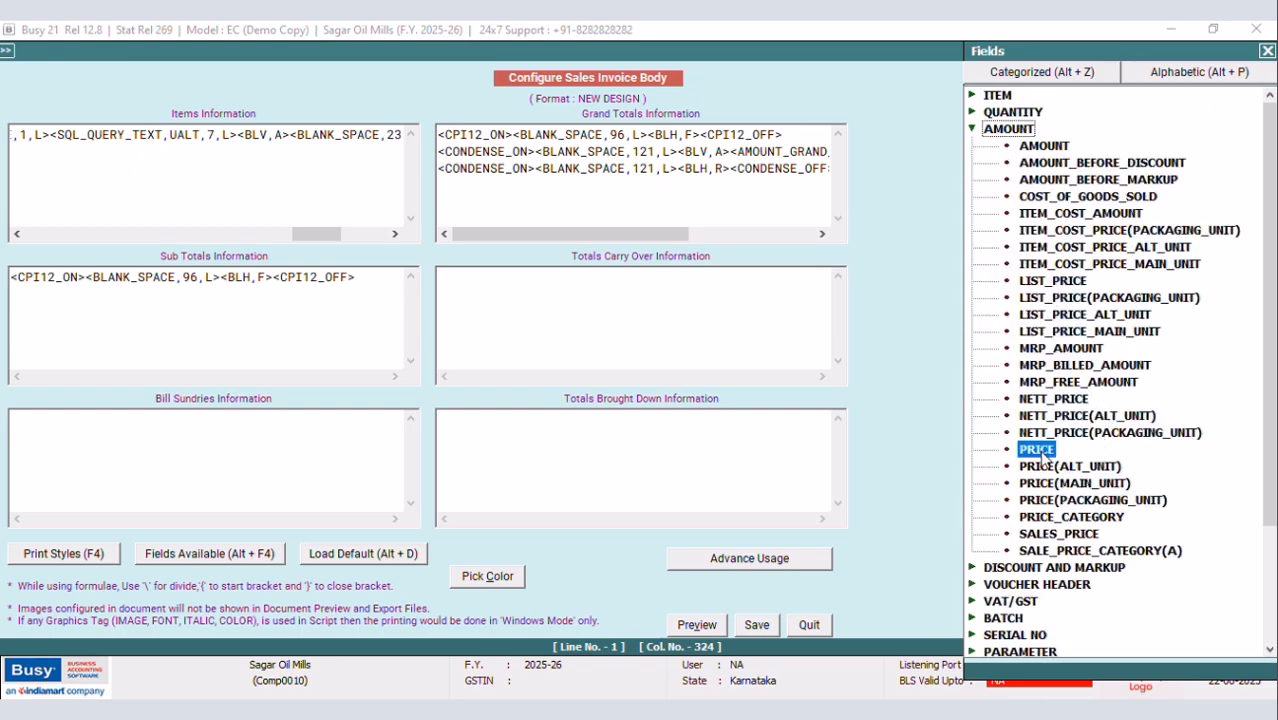
double_click(1037, 450)
Set the PRICE width to 12.2 and add a <BLV,A> divider after it
click(237, 136)
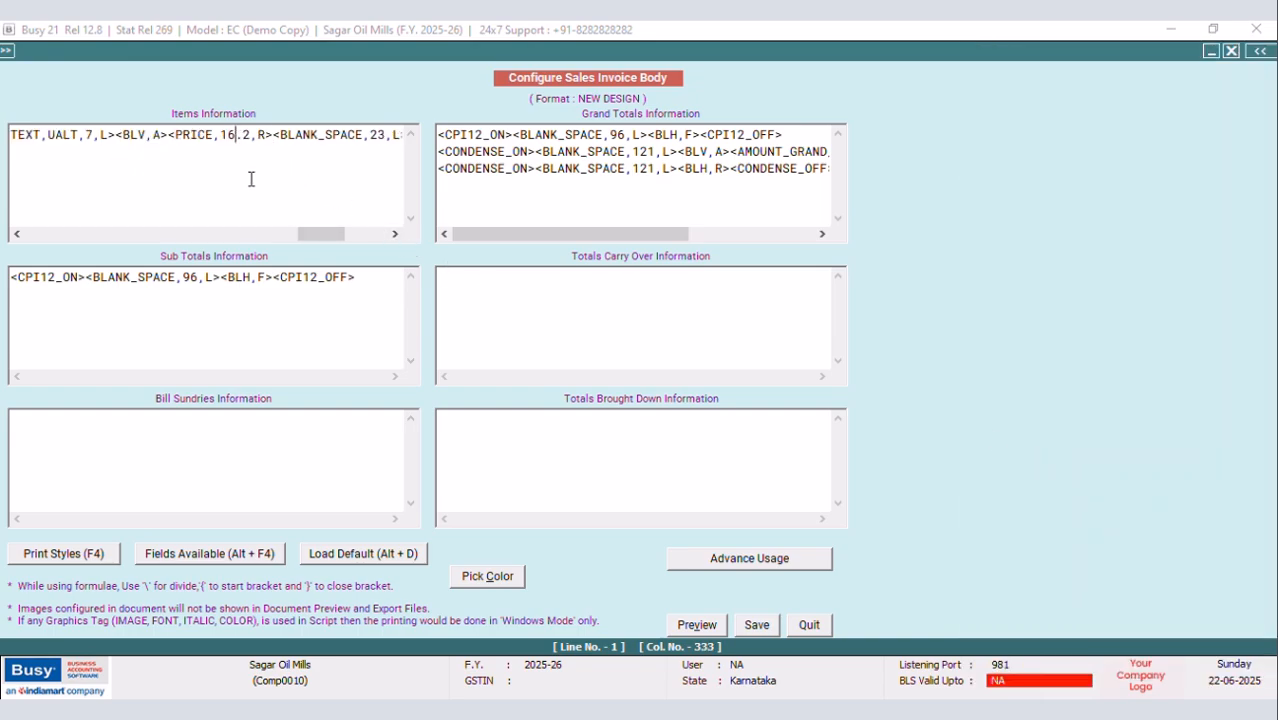
key(BackSpace)
text(0)
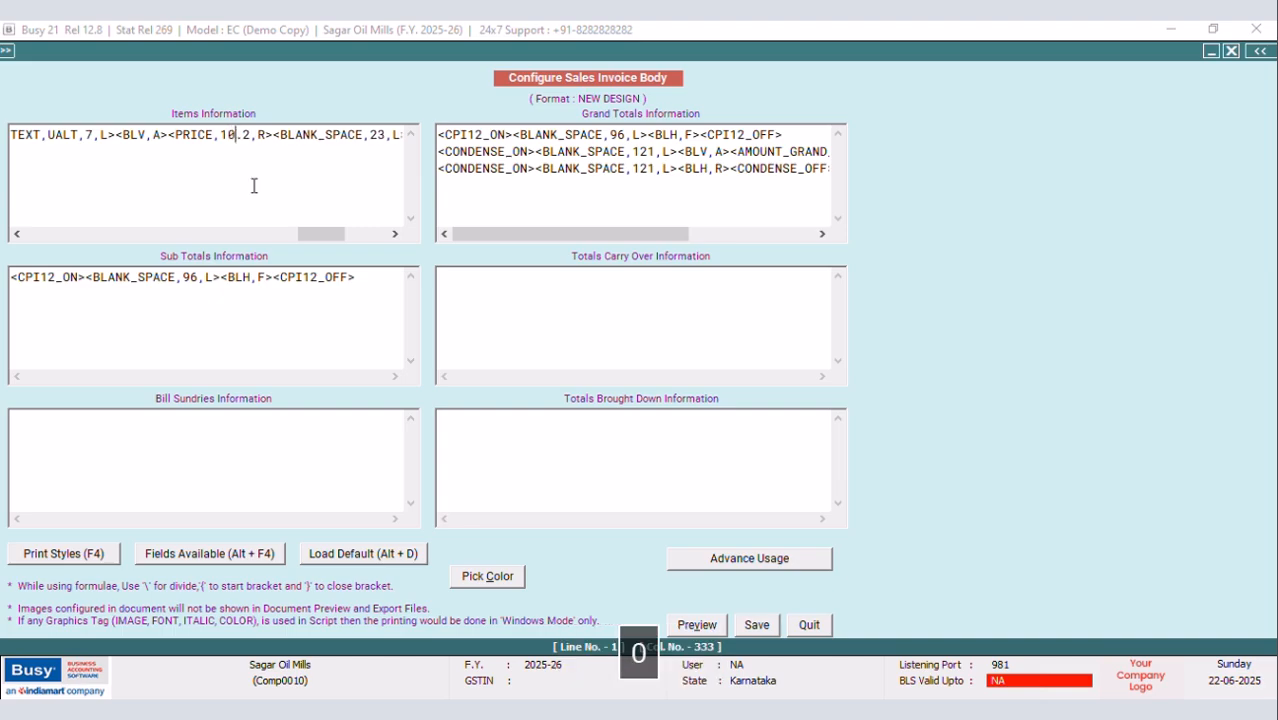
drag(169, 134, 116, 134)
right_click(122, 141)
click(160, 194)
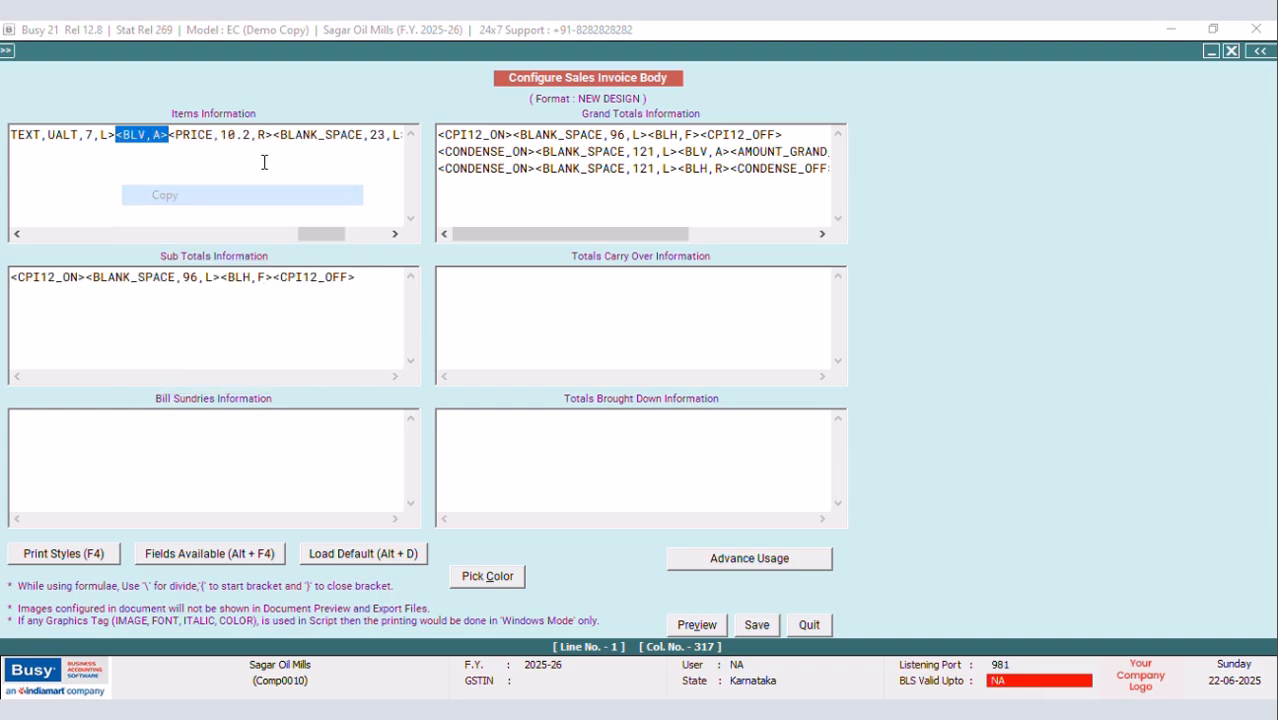
click(270, 134)
right_click(270, 134)
click(314, 214)
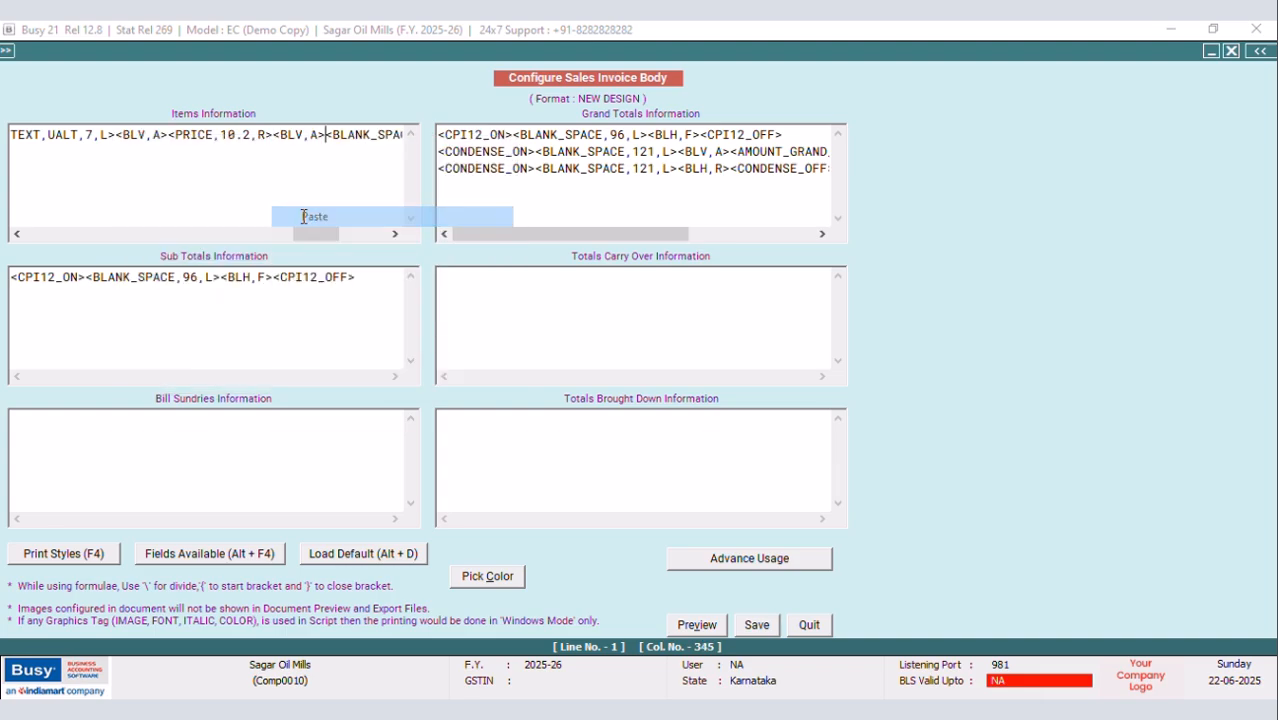
drag(297, 233, 308, 233)
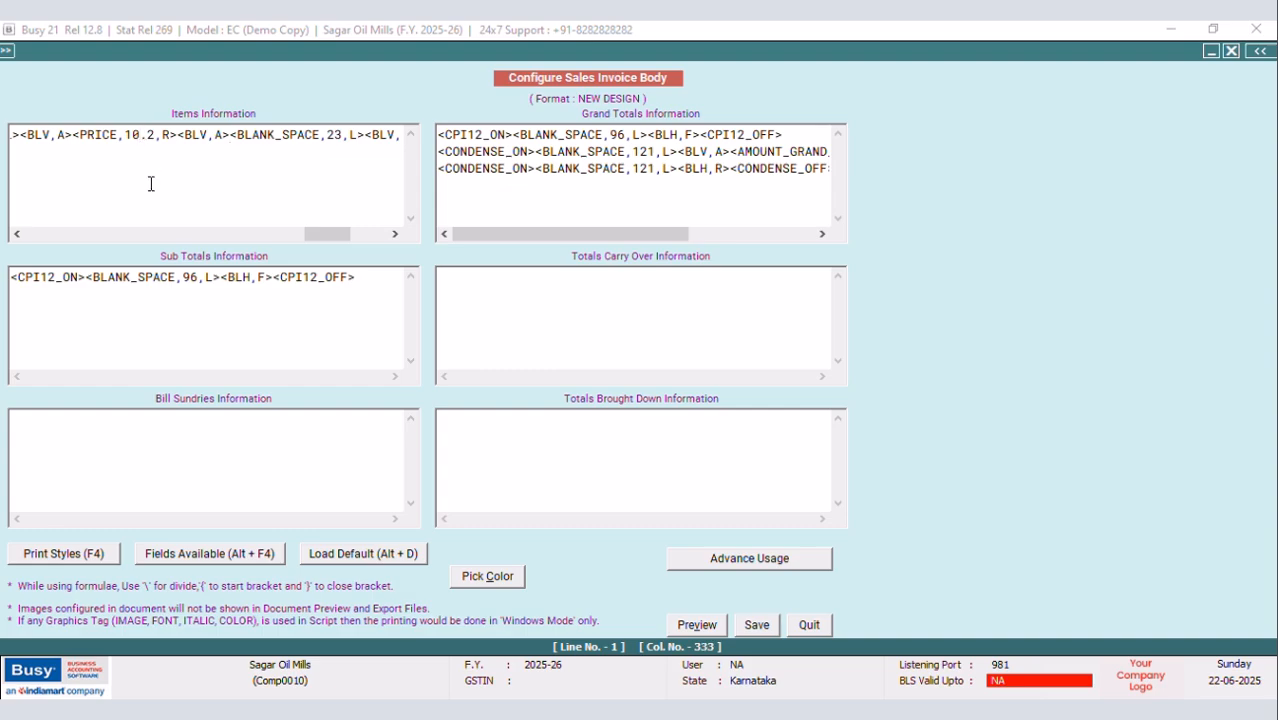
key(BackSpace)
text(2)
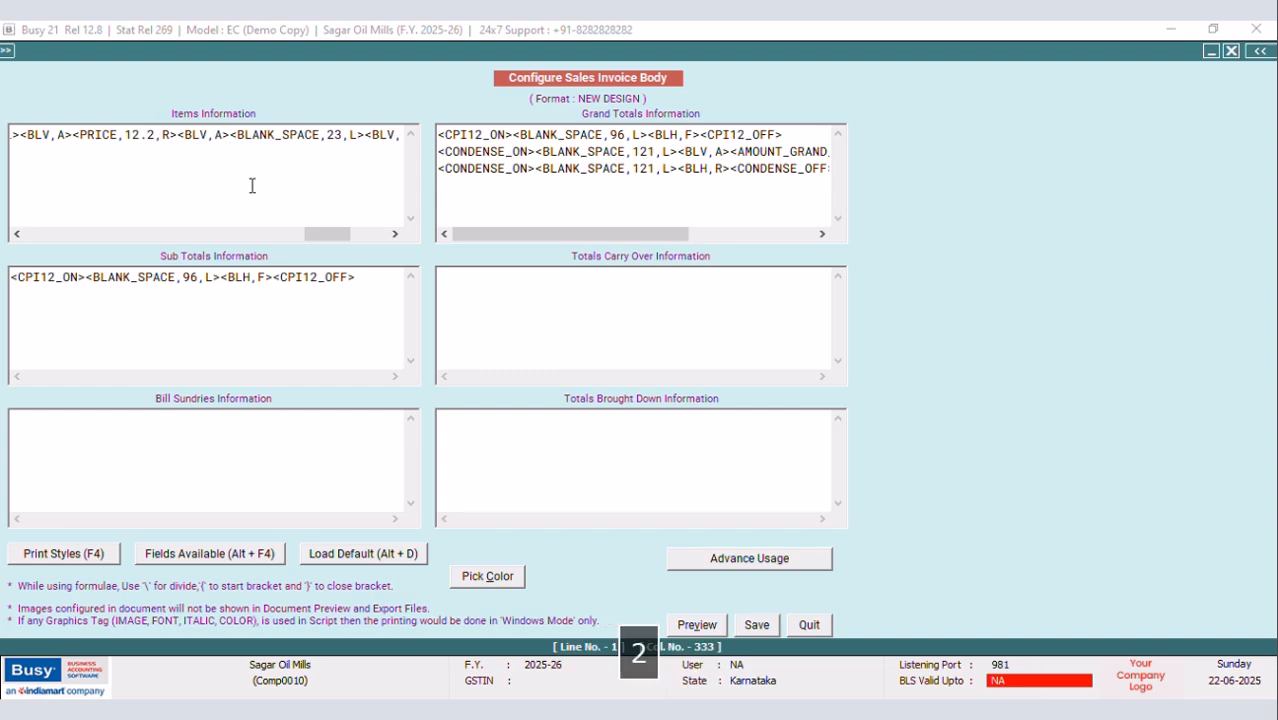
Replace the BLANK_SPACE,23 column with a centred GST_PERCENT field of width 10.2 and save
drag(366, 135, 245, 139)
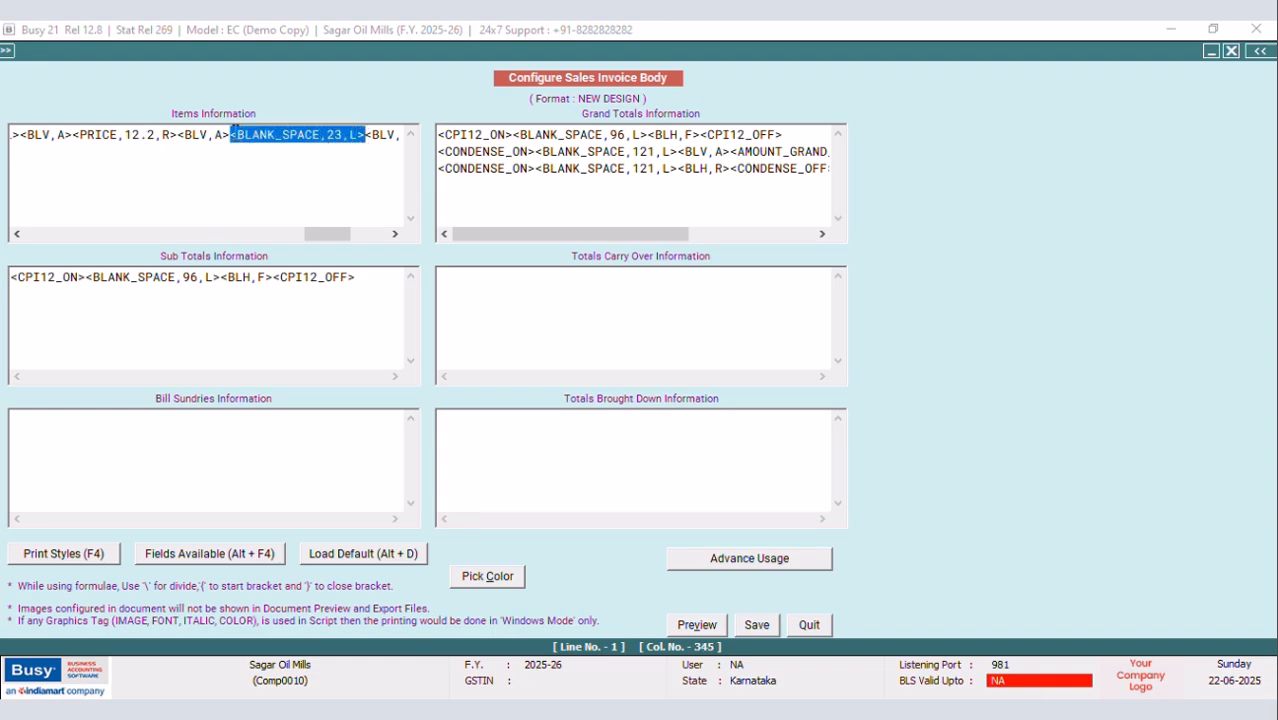
key(Delete)
key(alt+F4)
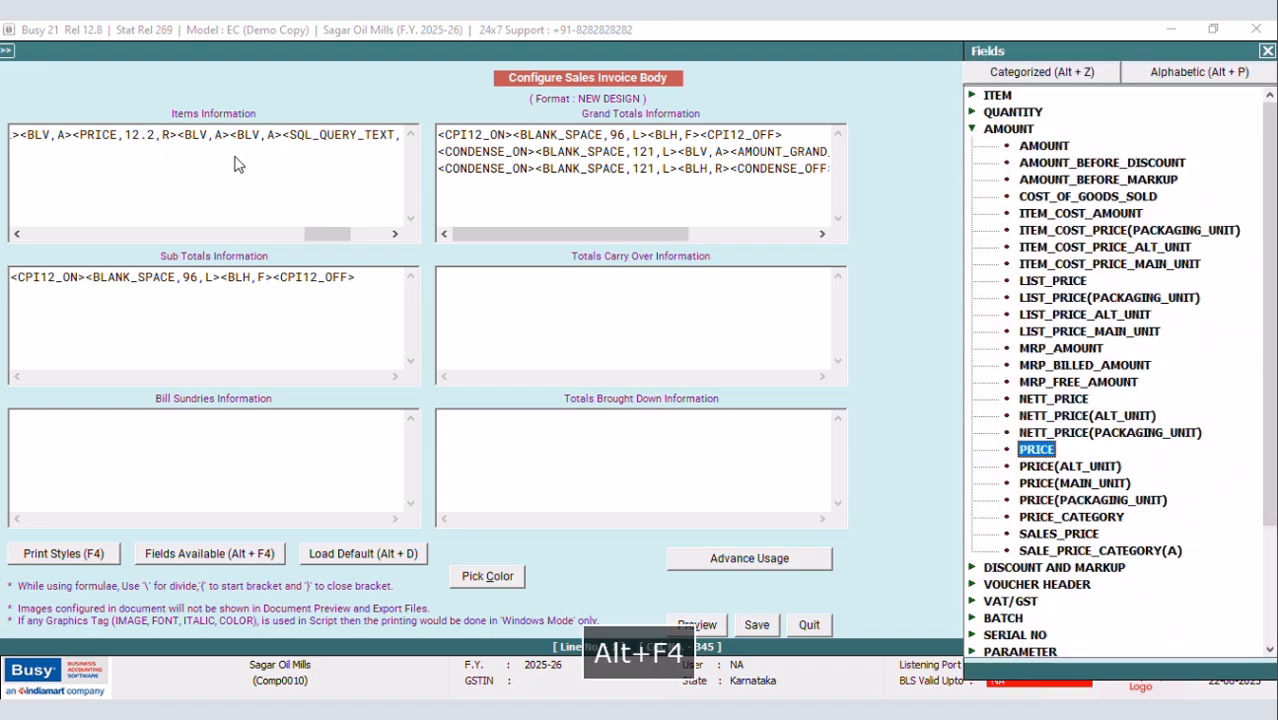
click(975, 134)
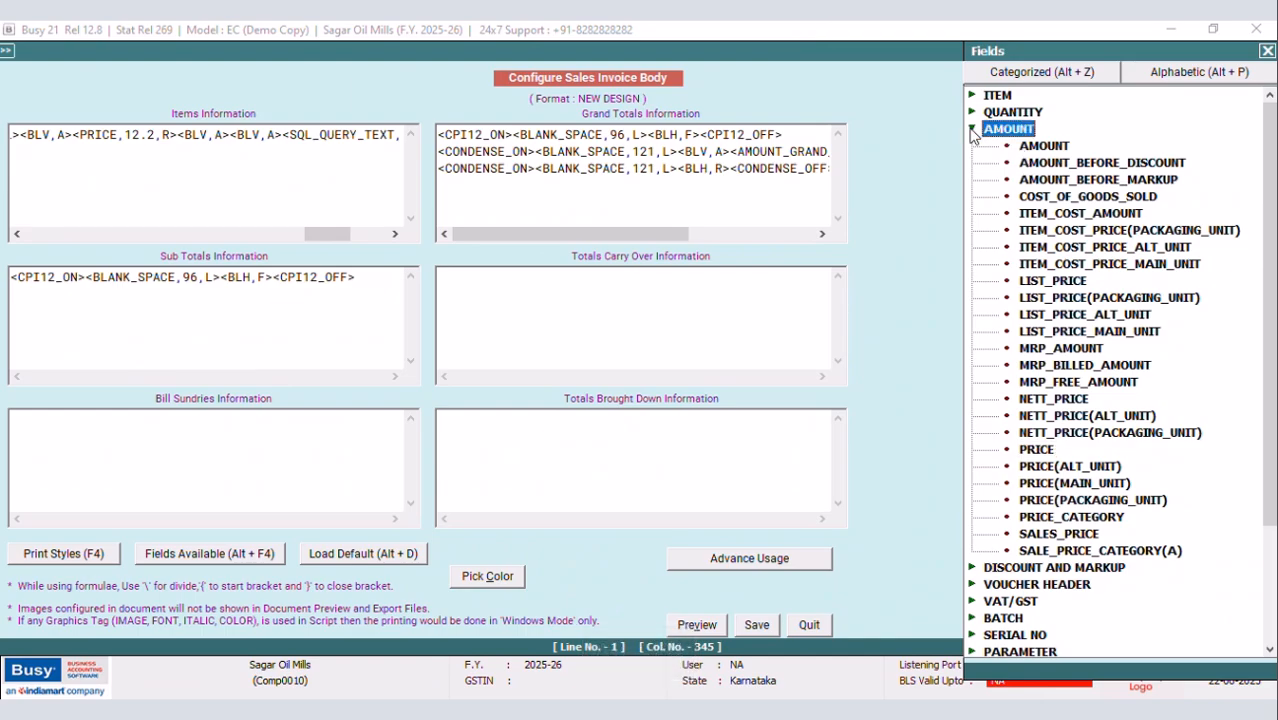
click(974, 131)
double_click(1010, 180)
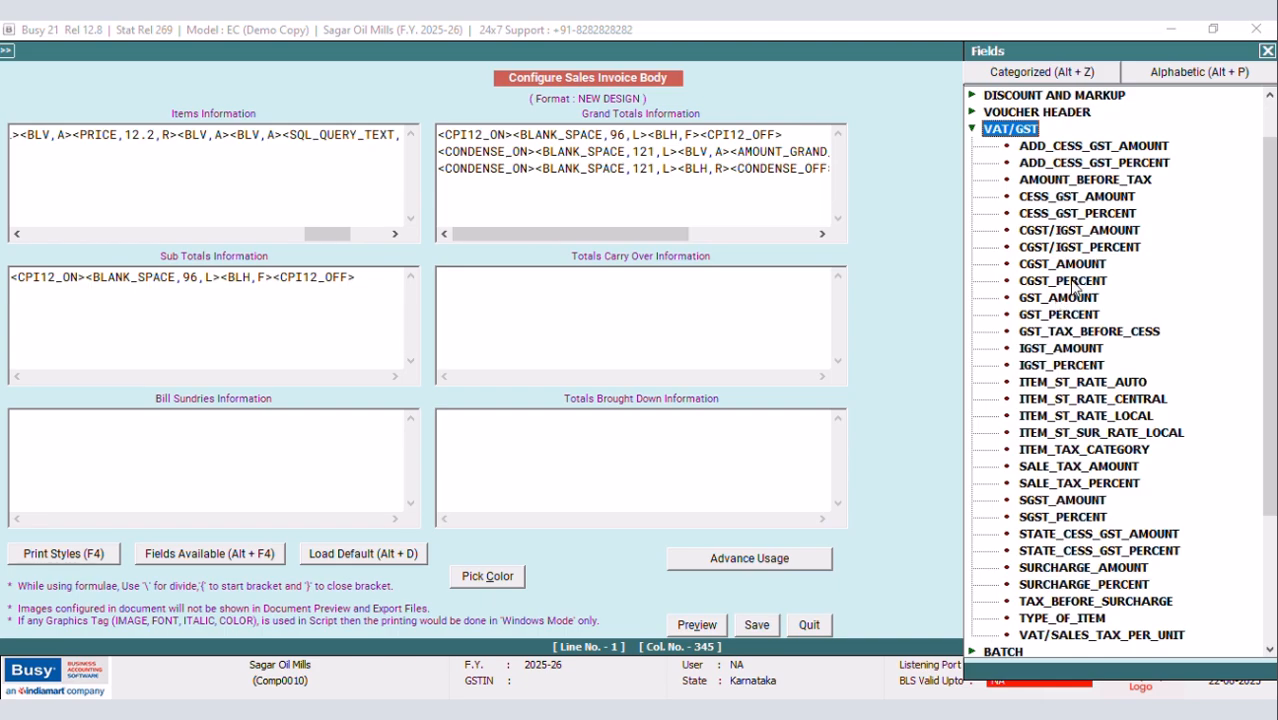
double_click(1060, 314)
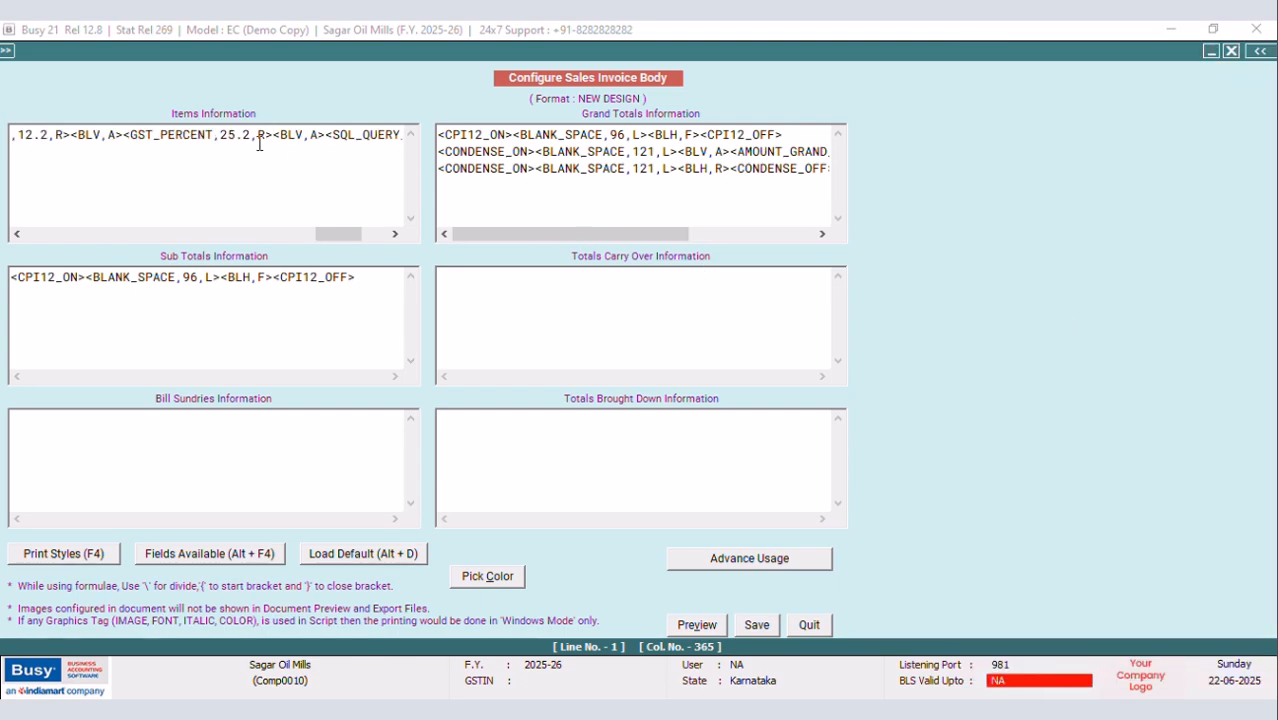
key(BackSpace)
key(BackSpace)
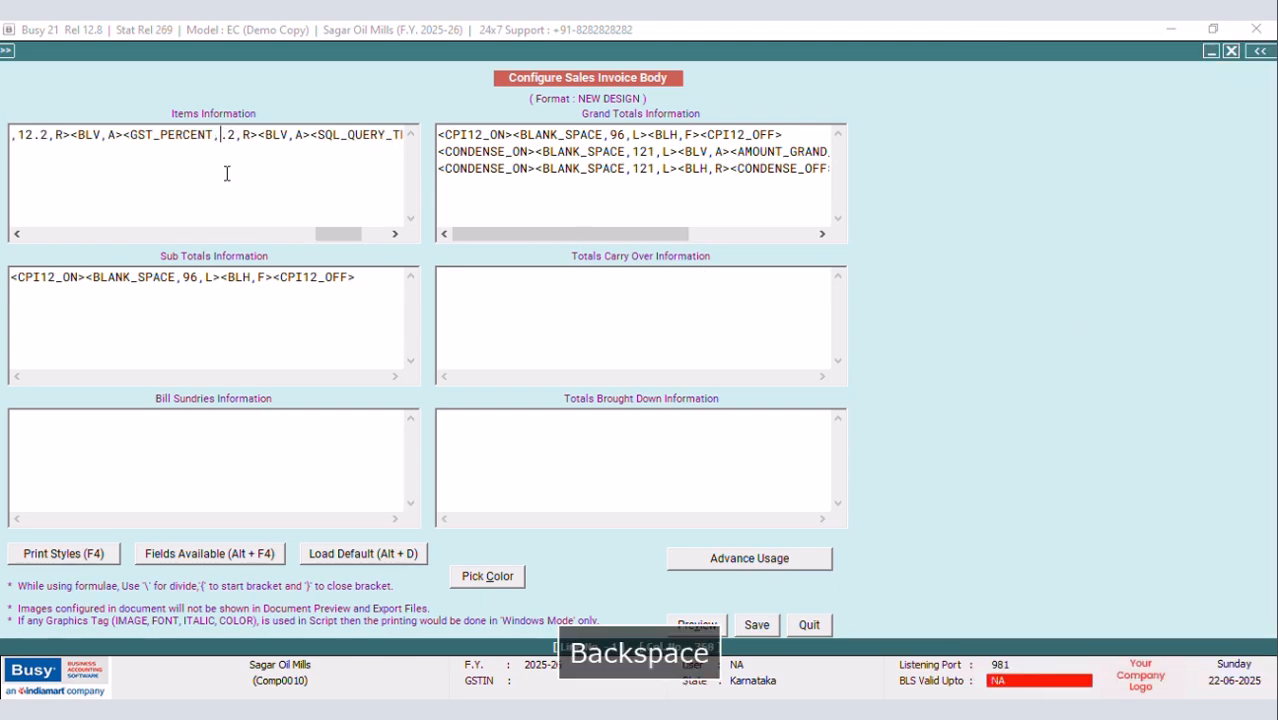
text(10)
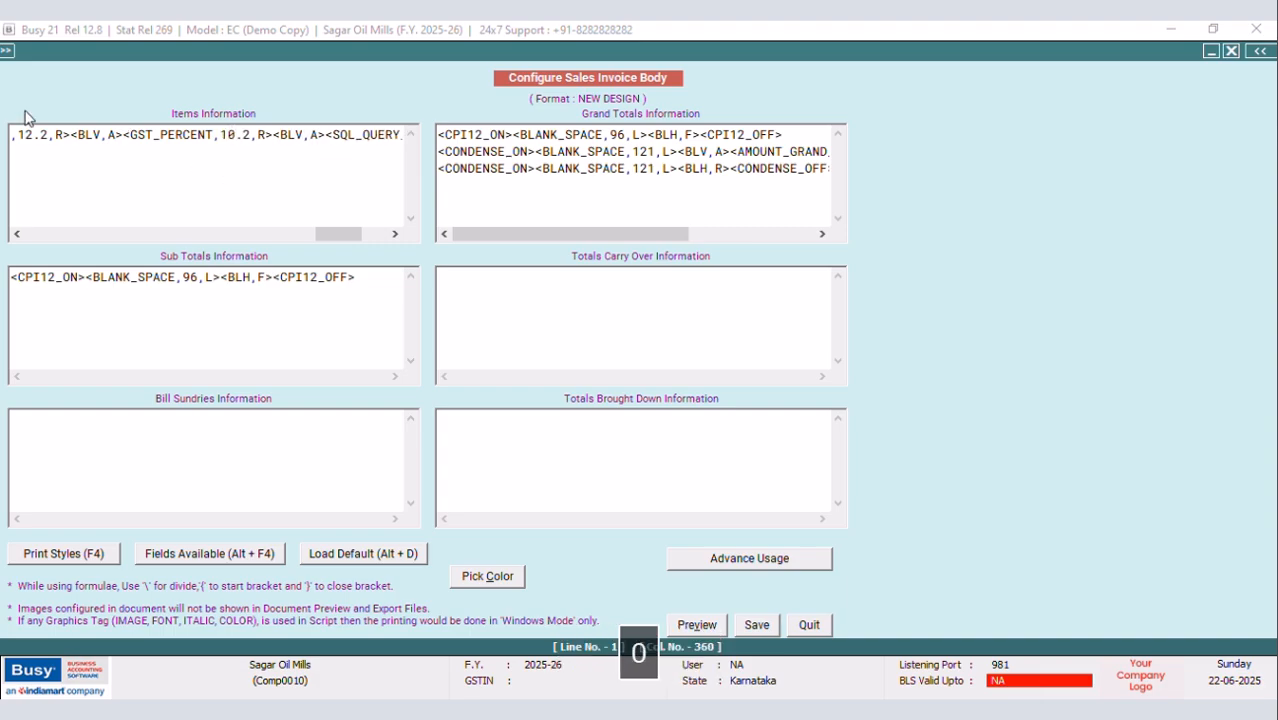
key(BackSpace)
text(C)
click(757, 625)
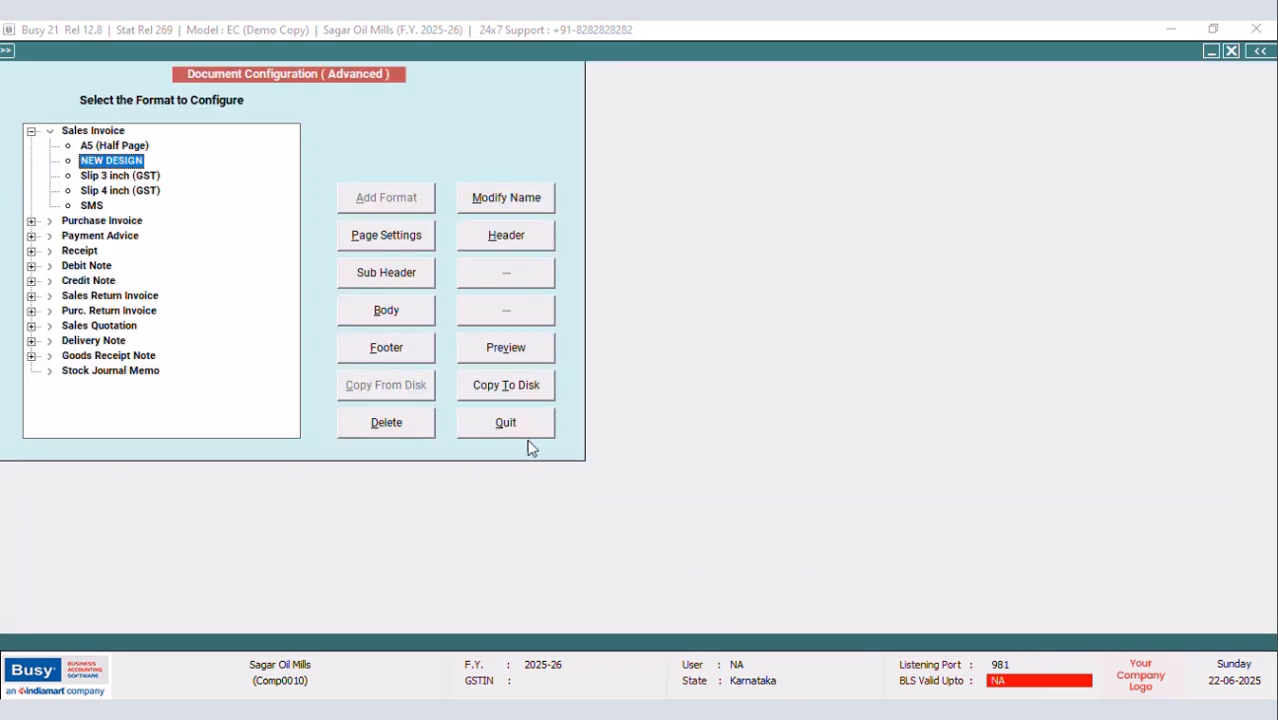
Preview the NEW DESIGN sales invoice with its price and GST columns, then open the SQL Query Executor
click(485, 430)
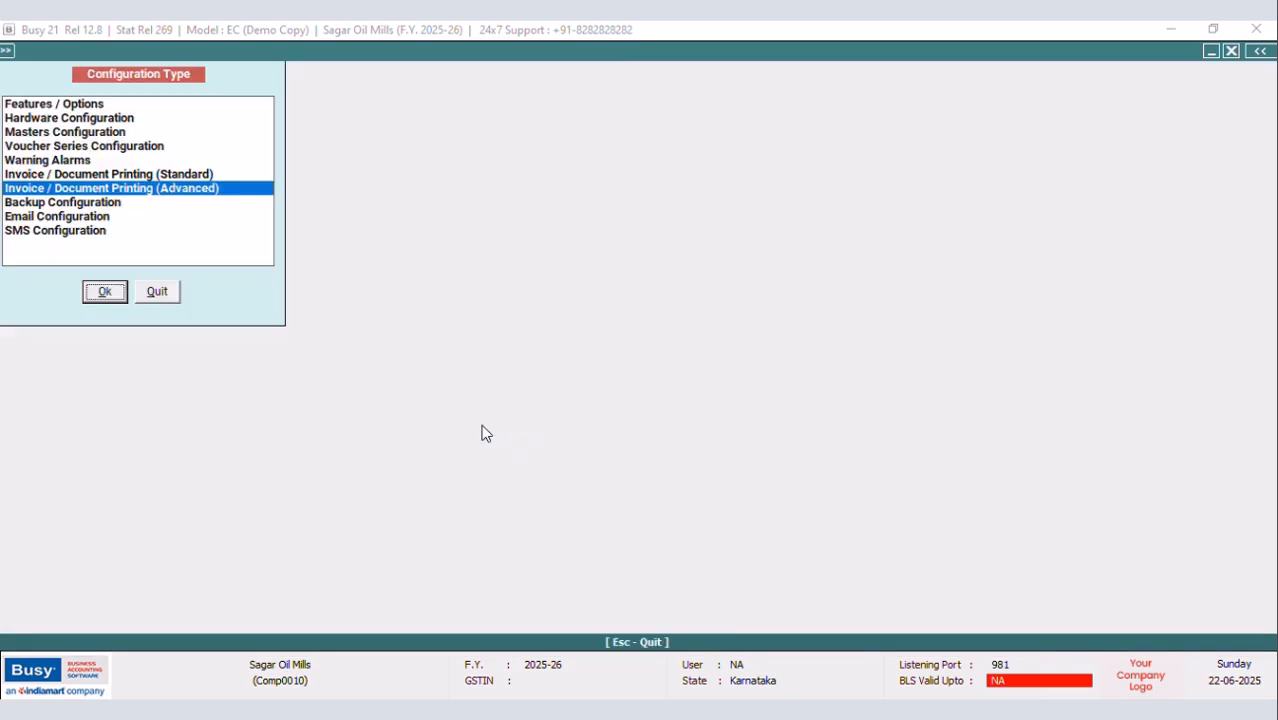
click(157, 294)
click(829, 52)
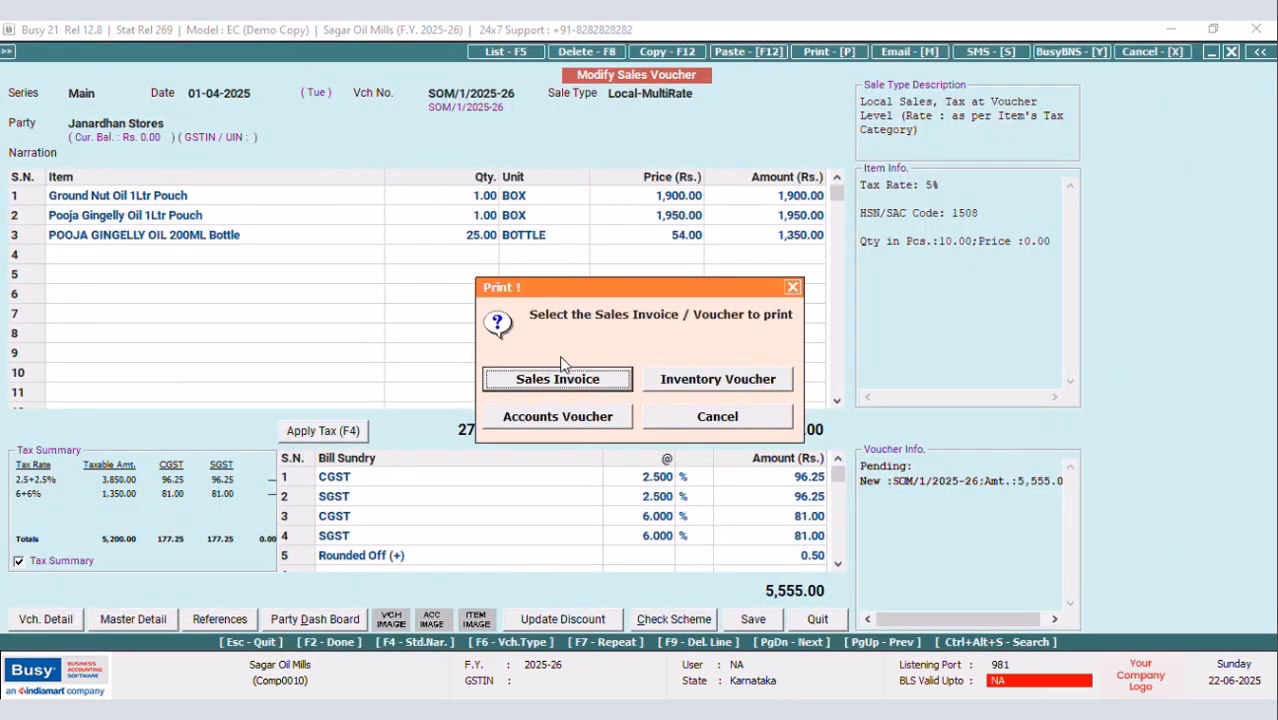
click(560, 379)
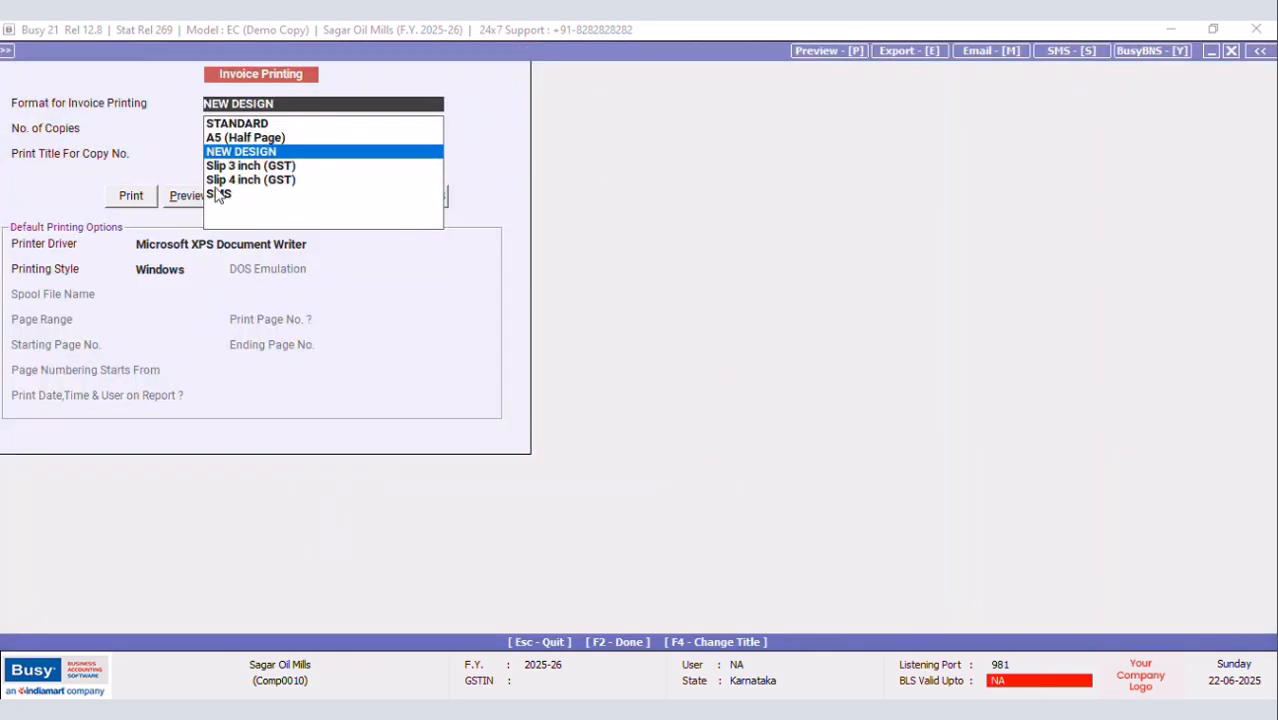
click(180, 198)
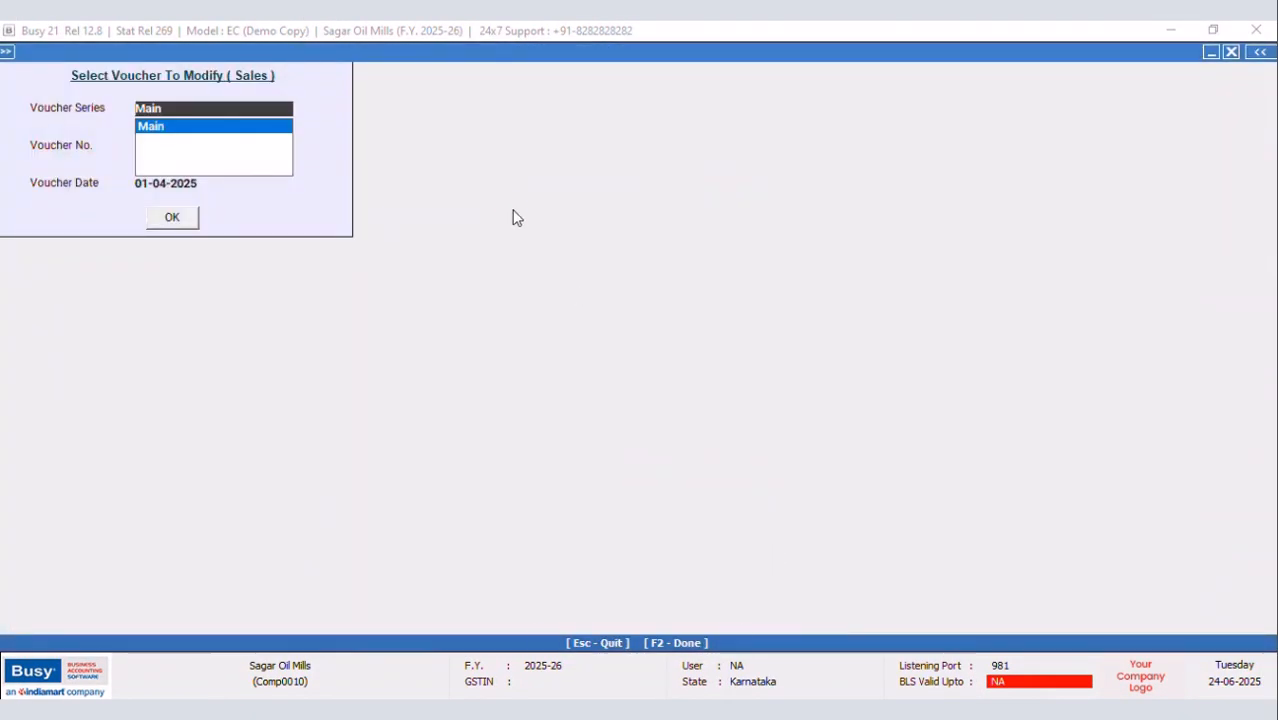
key(ctrl+shift+F2)
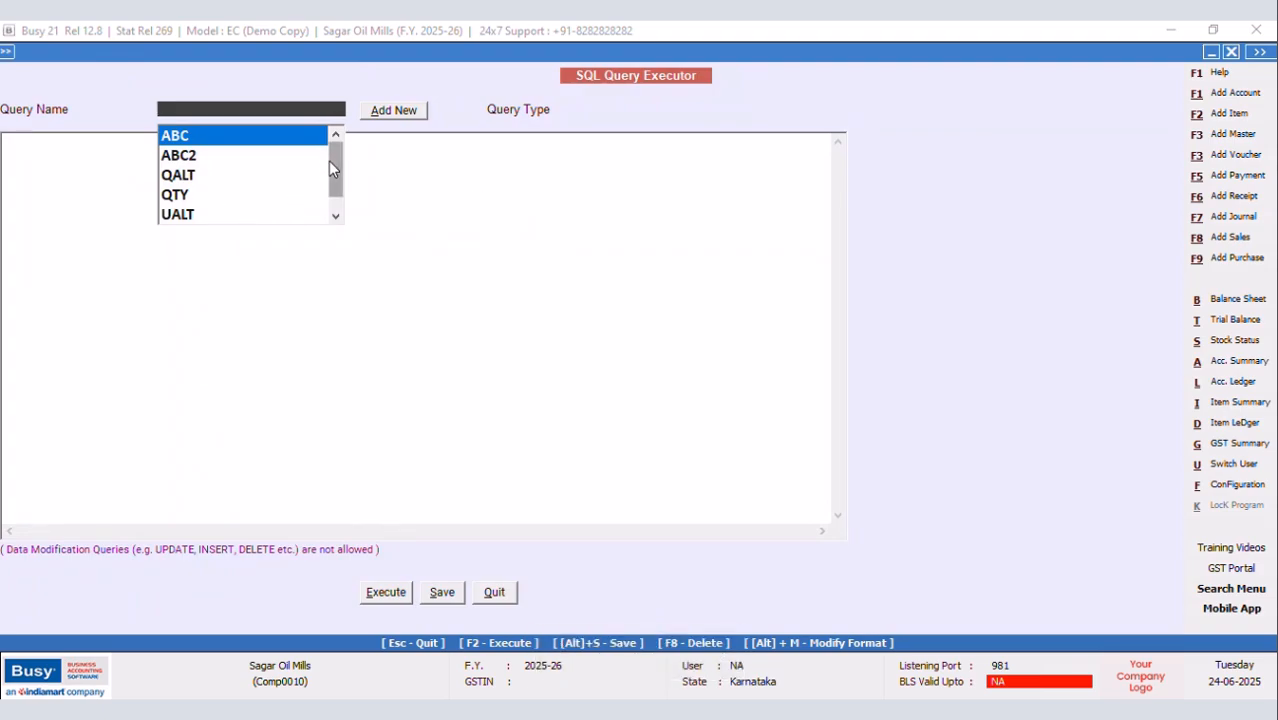
Create a new SQL query named GST with no password
scroll(332, 166, down, 1)
click(398, 116)
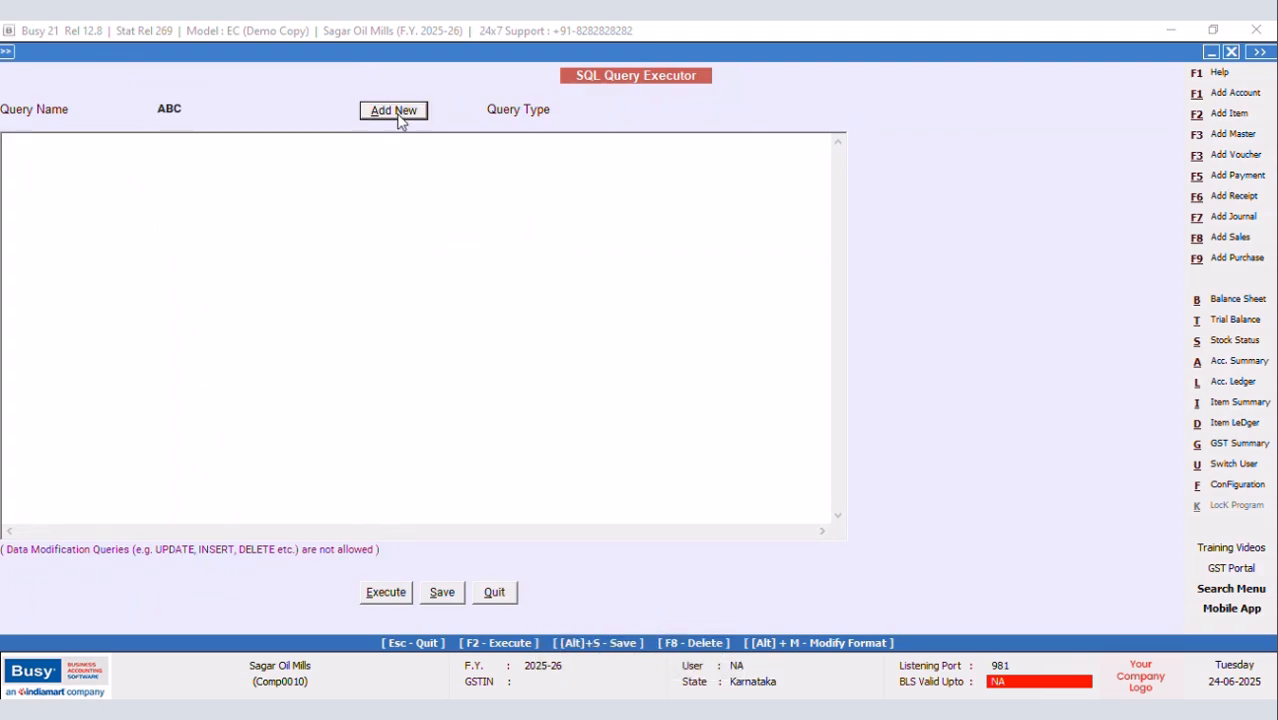
text(GST)
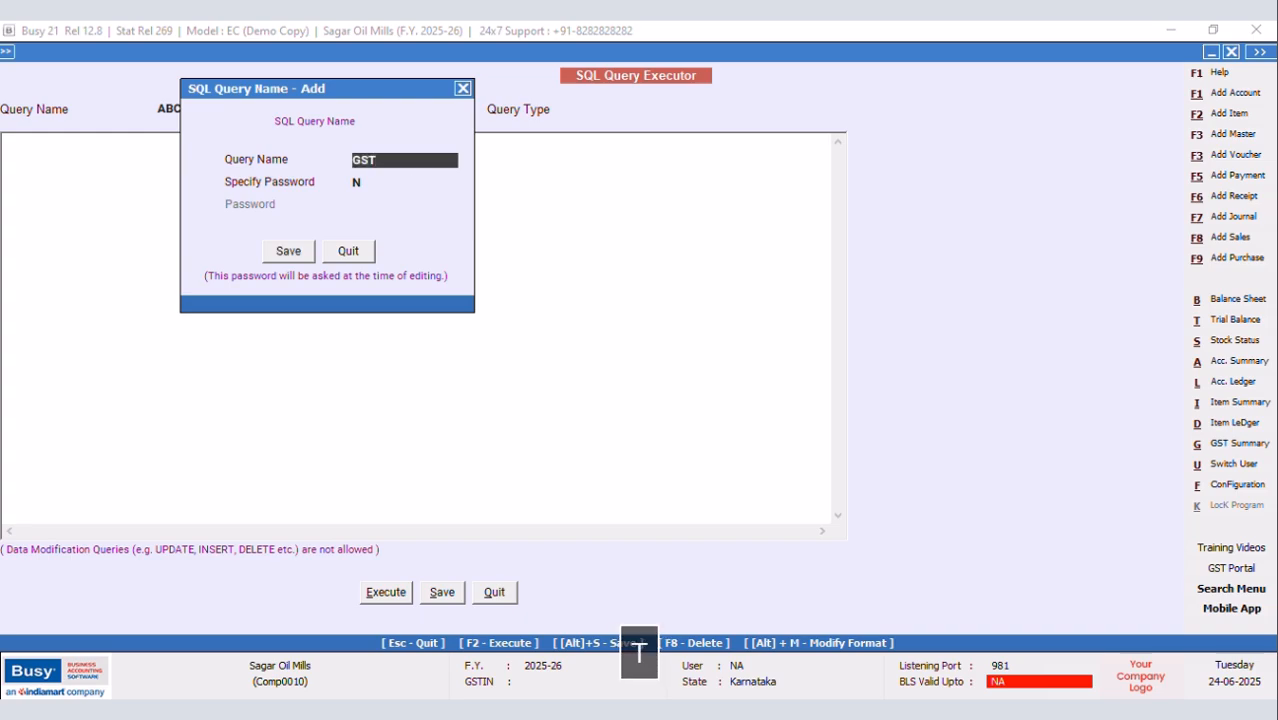
key(Tab)
key(Return)
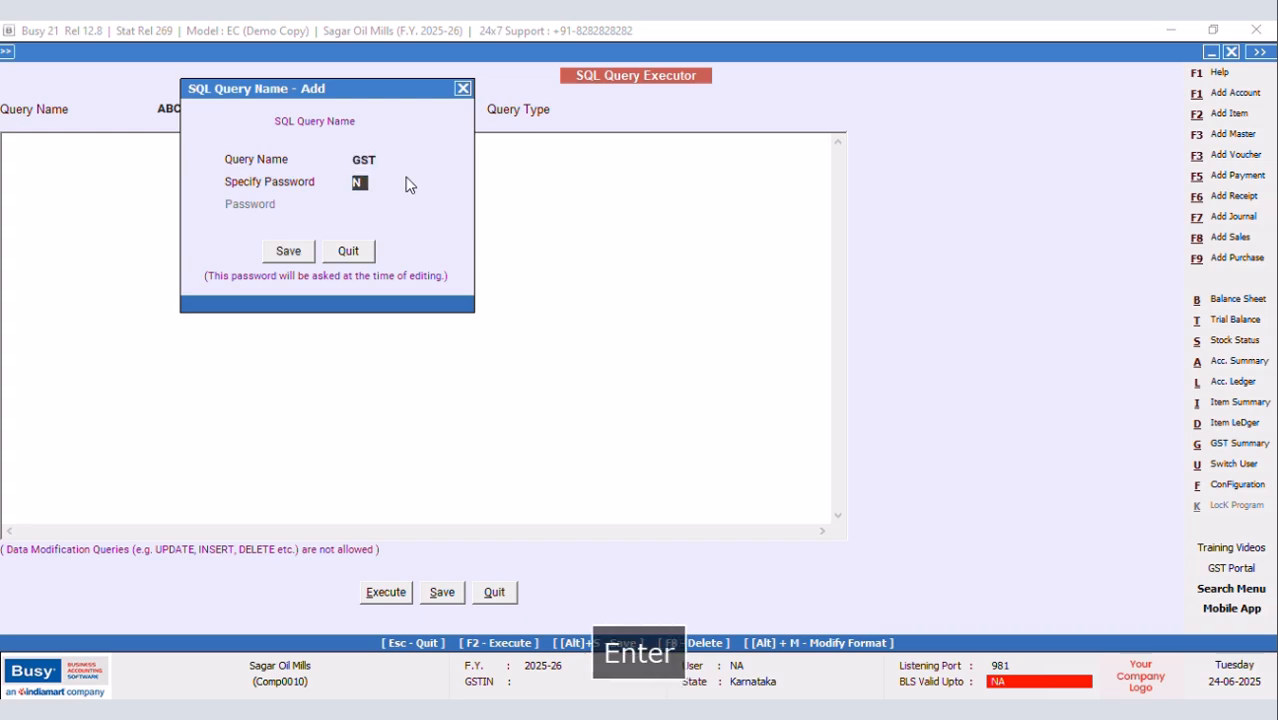
click(288, 251)
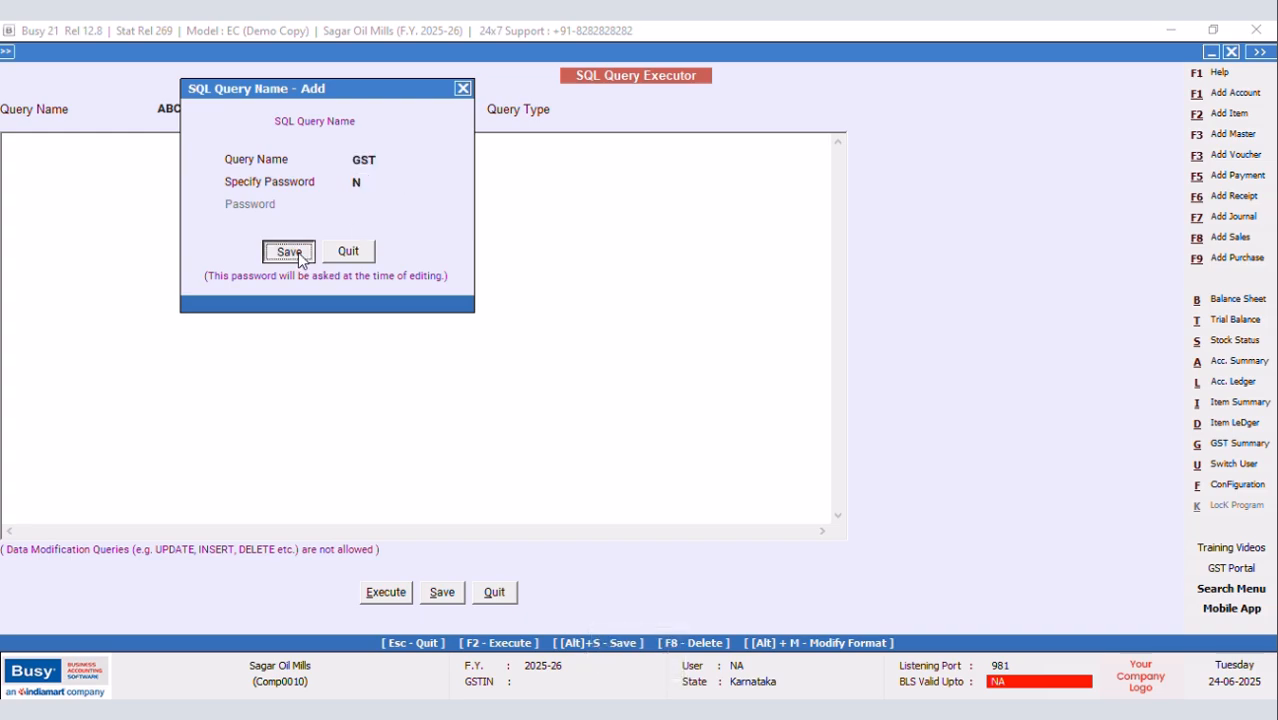
Write 'Select' and the subquery '(Select Name from Master1 Where Code=Tran2.MasterCode1),', fixing typos
click(54, 150)
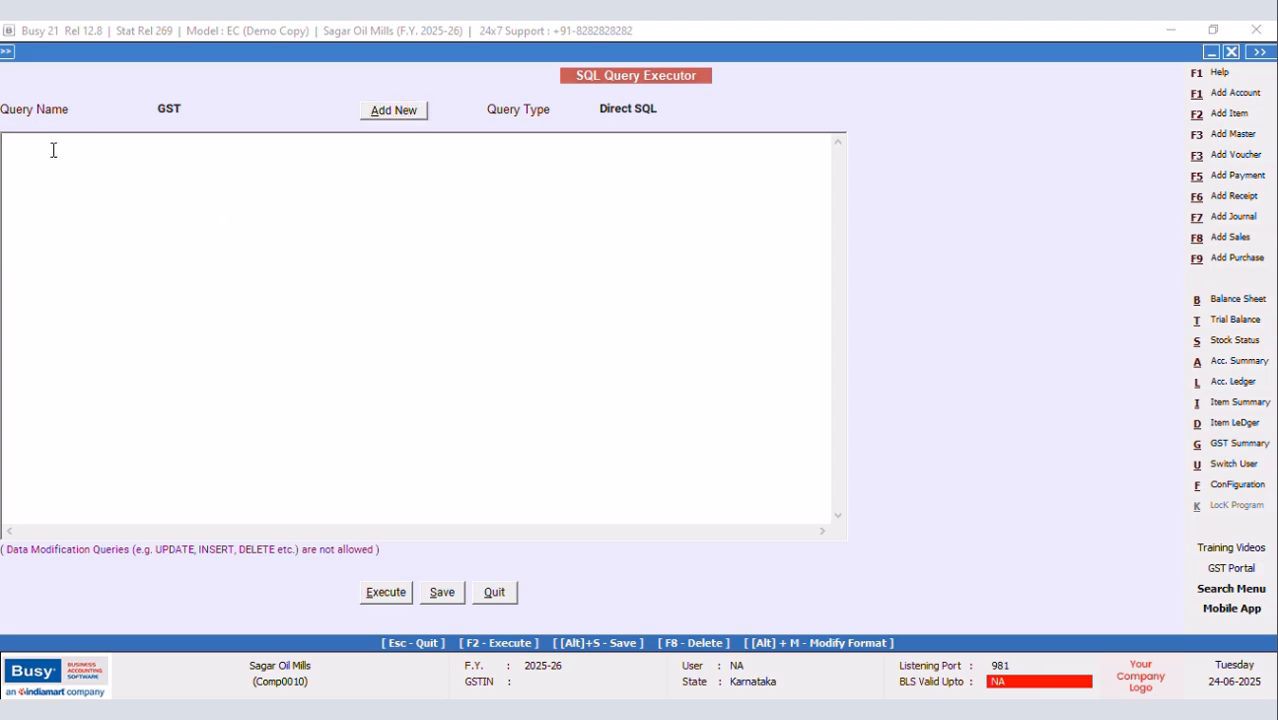
text(Select)
key(Return)
text(()
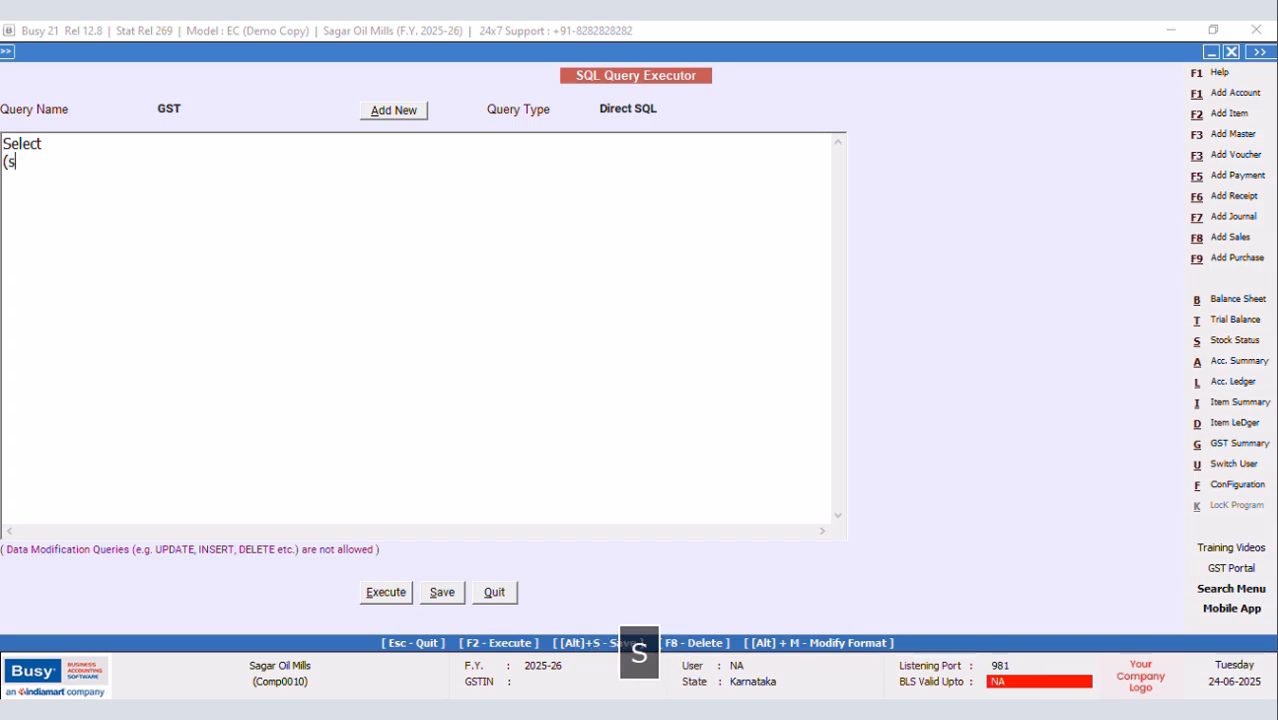
text(Selec)
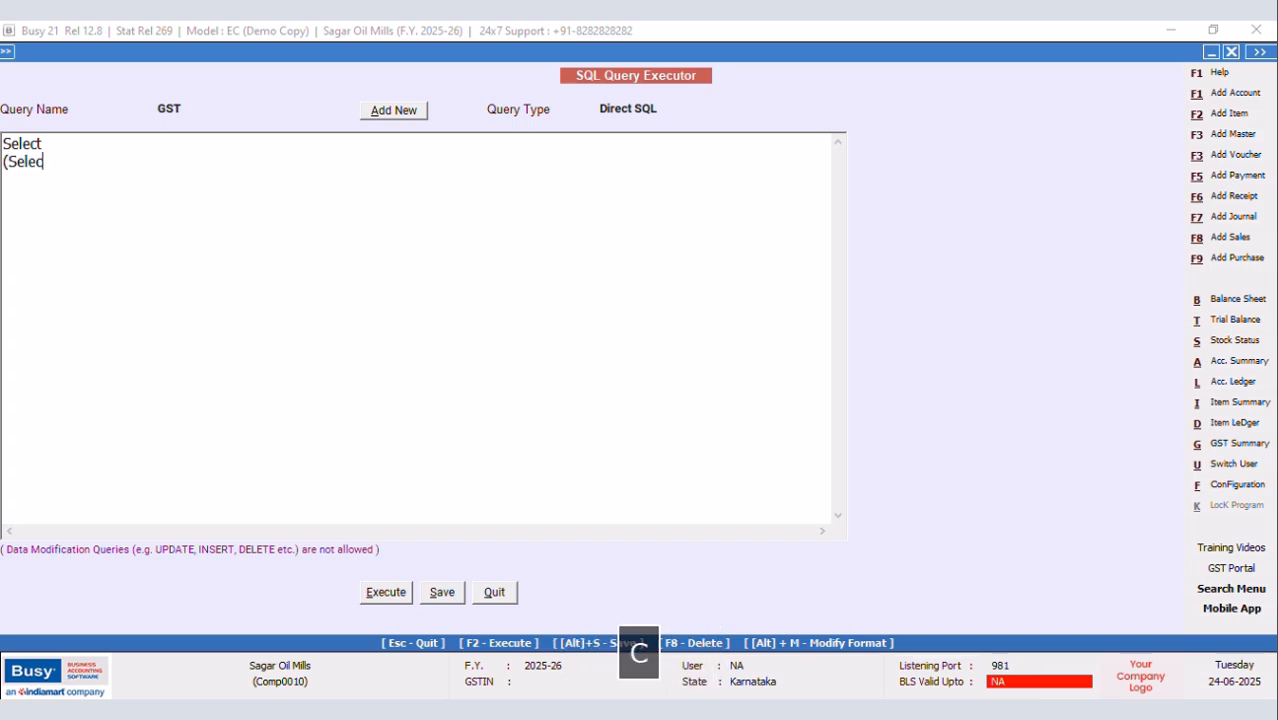
text(t Name from M)
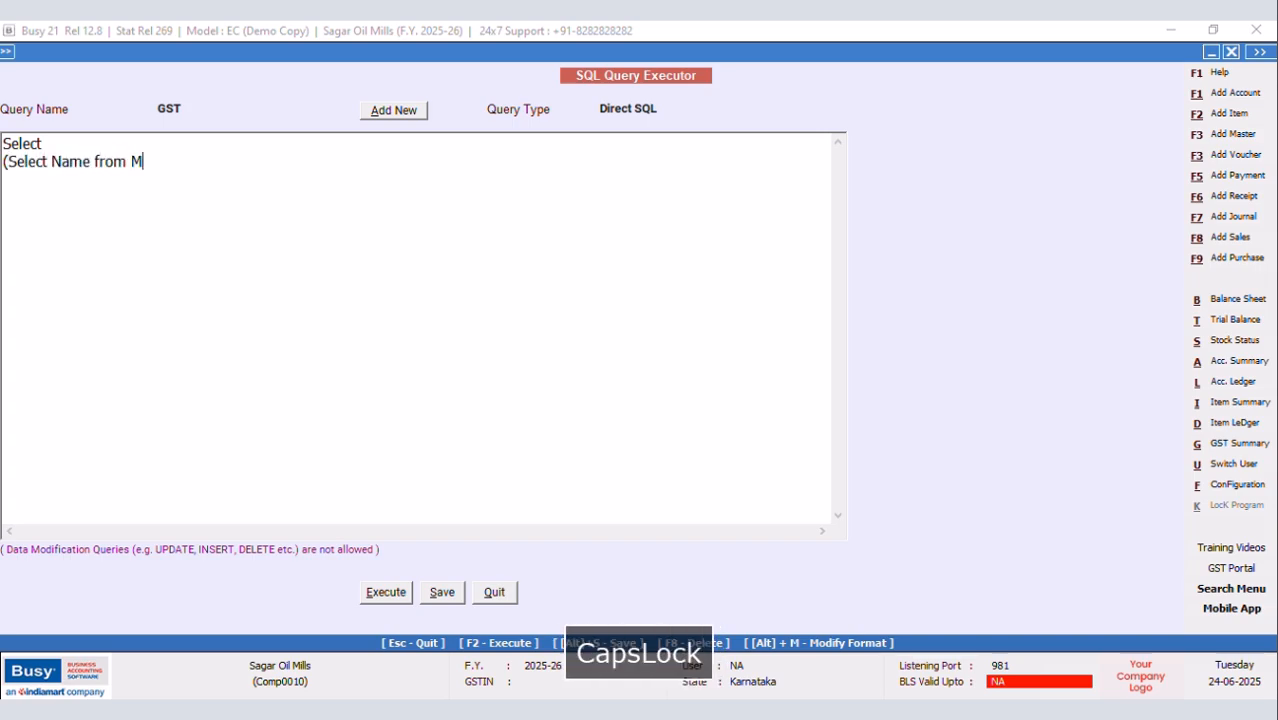
text(aster1 Whfre)
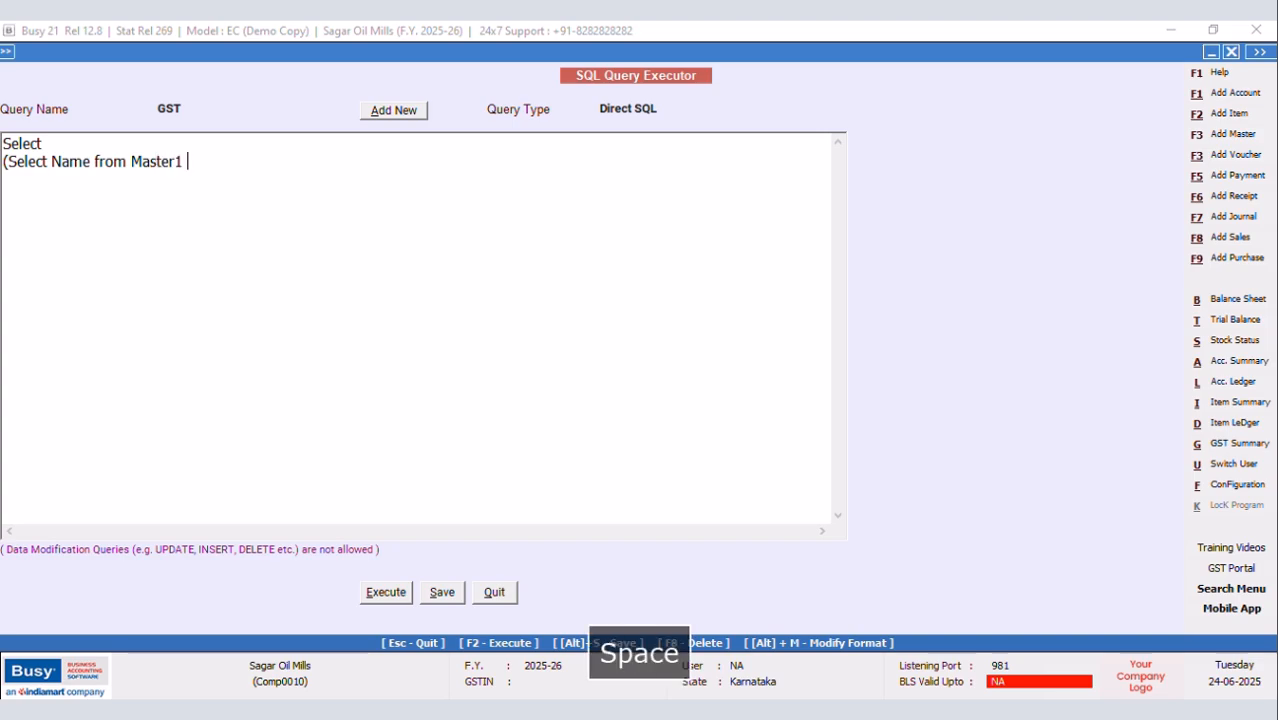
key(BackSpace)
key(BackSpace)
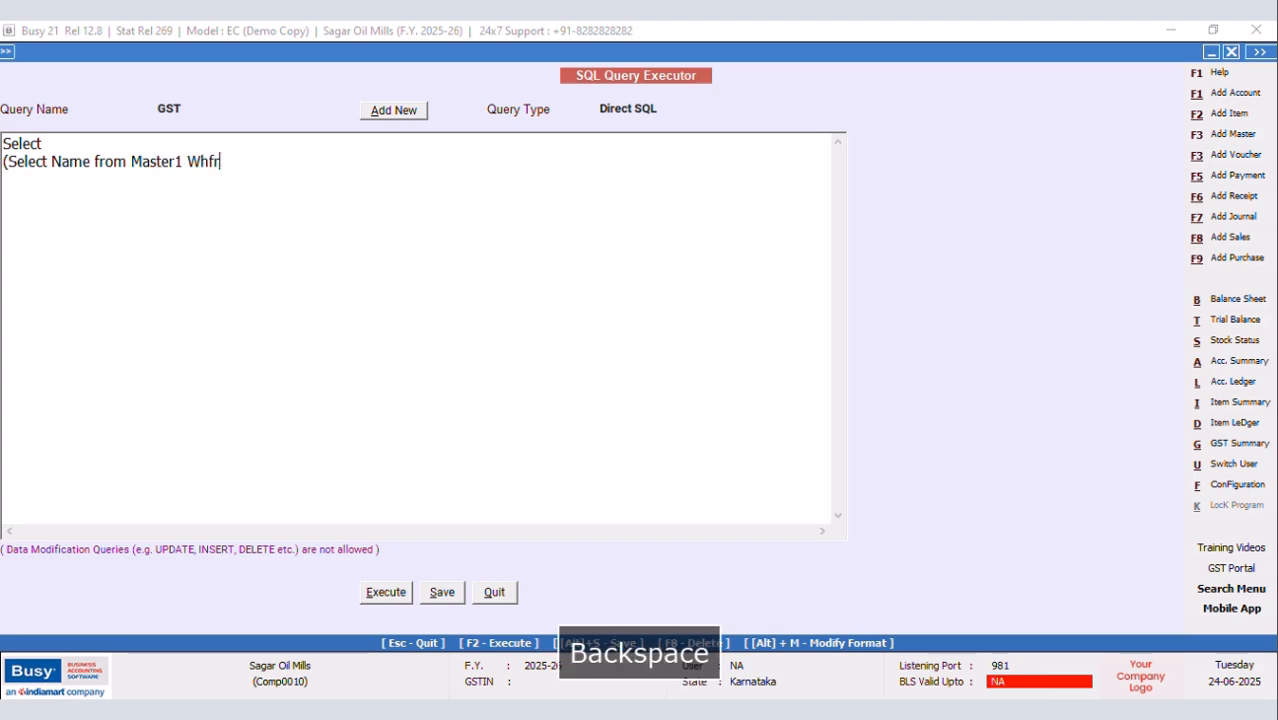
key(BackSpace)
text(C)
key(CapsLock)
text(ode=)
key(CapsLock)
text(T)
key(CapsLock)
text(ran2.)
key(CapsLock)
text(M)
key(CapsLock)
text(asetr)
key(CapsLock)
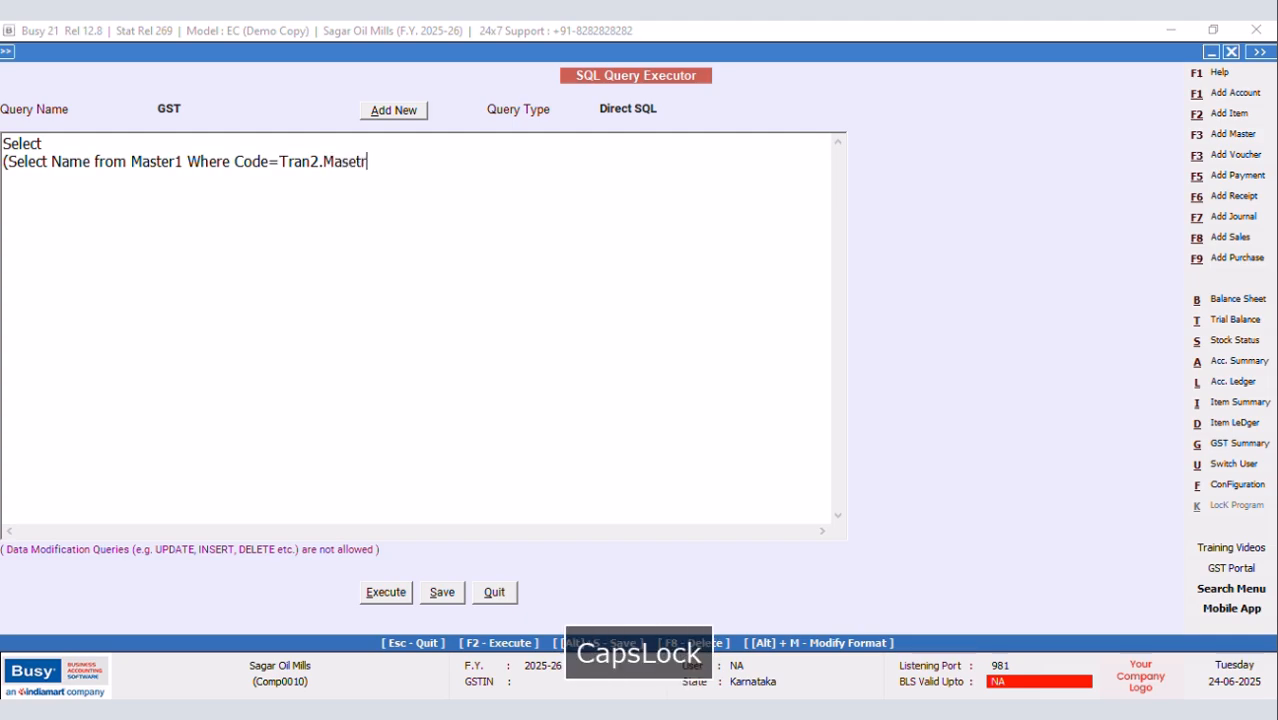
key(BackSpace)
key(BackSpace)
key(BackSpace)
key(CapsLock)
text(te)
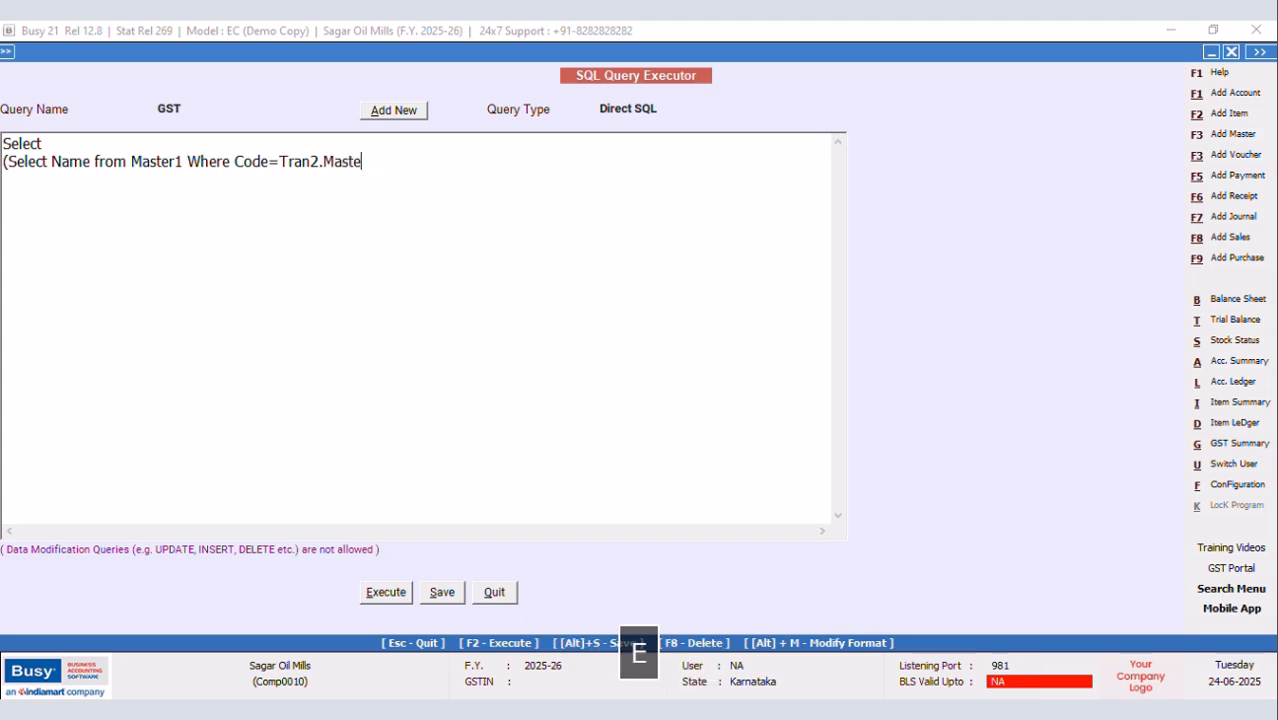
text(rCode1)
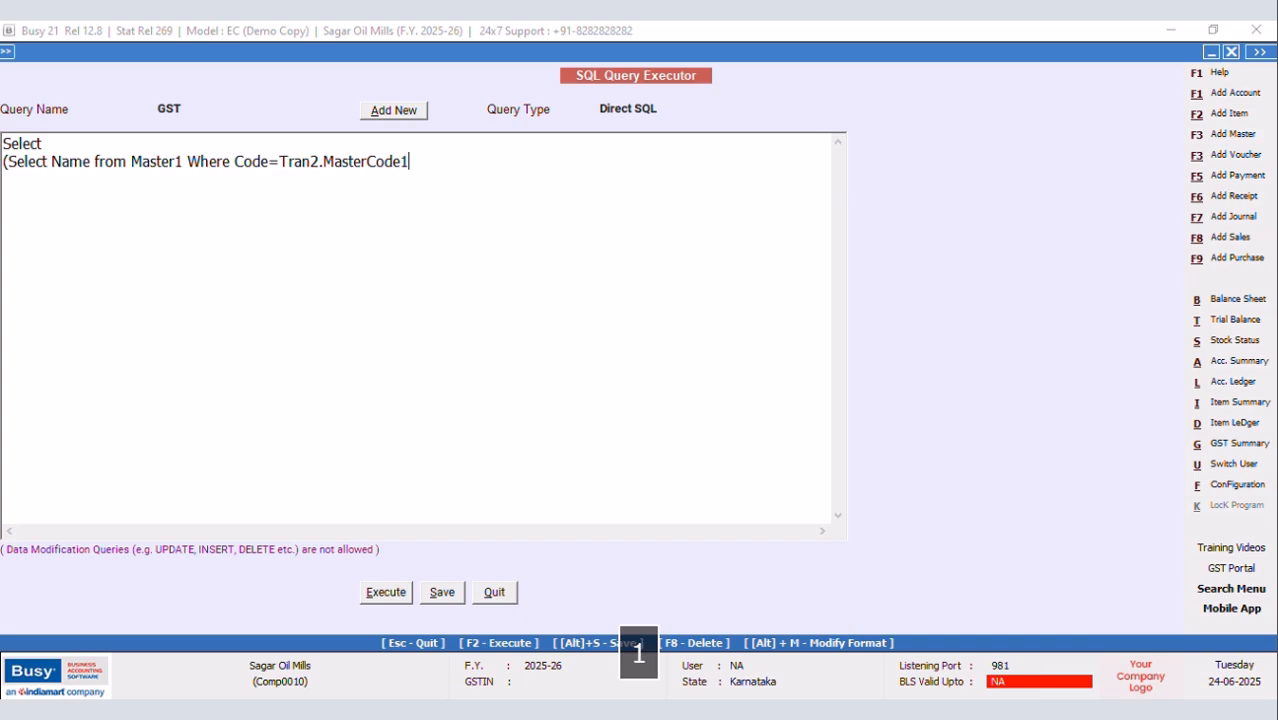
text(),)
Begin a sum( expression on the query's third line
key(Return)
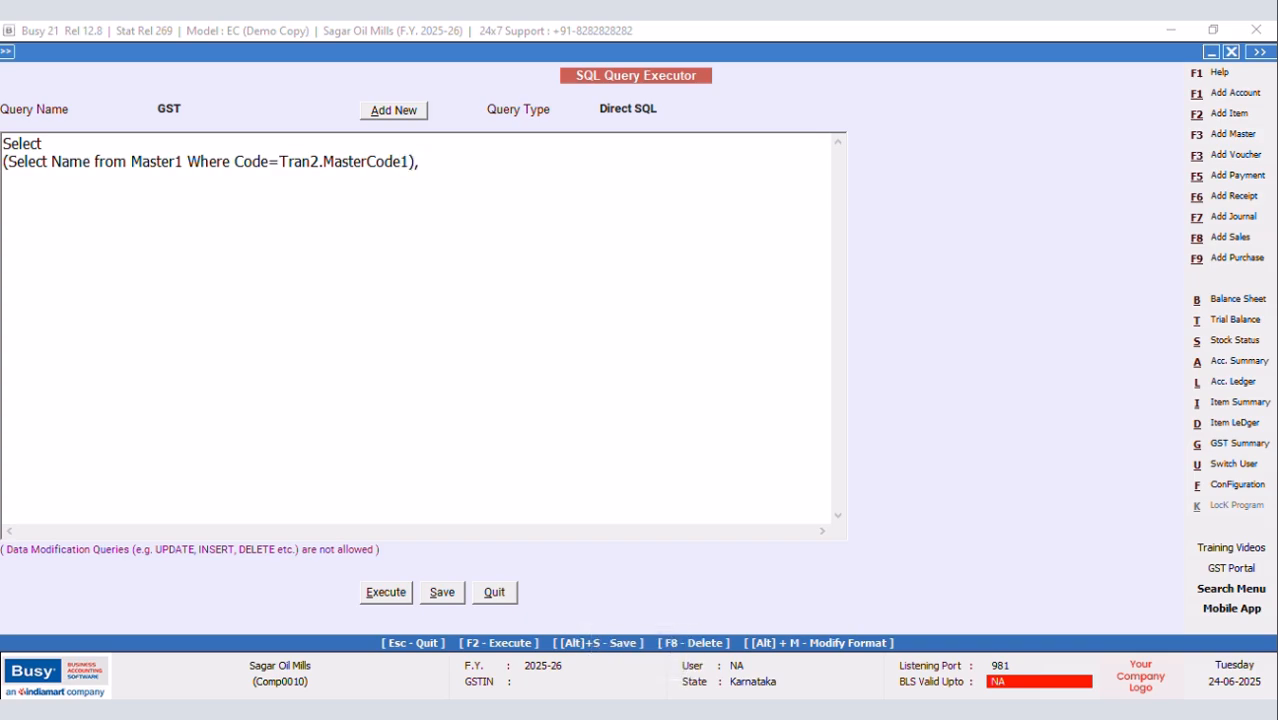
text(sum()
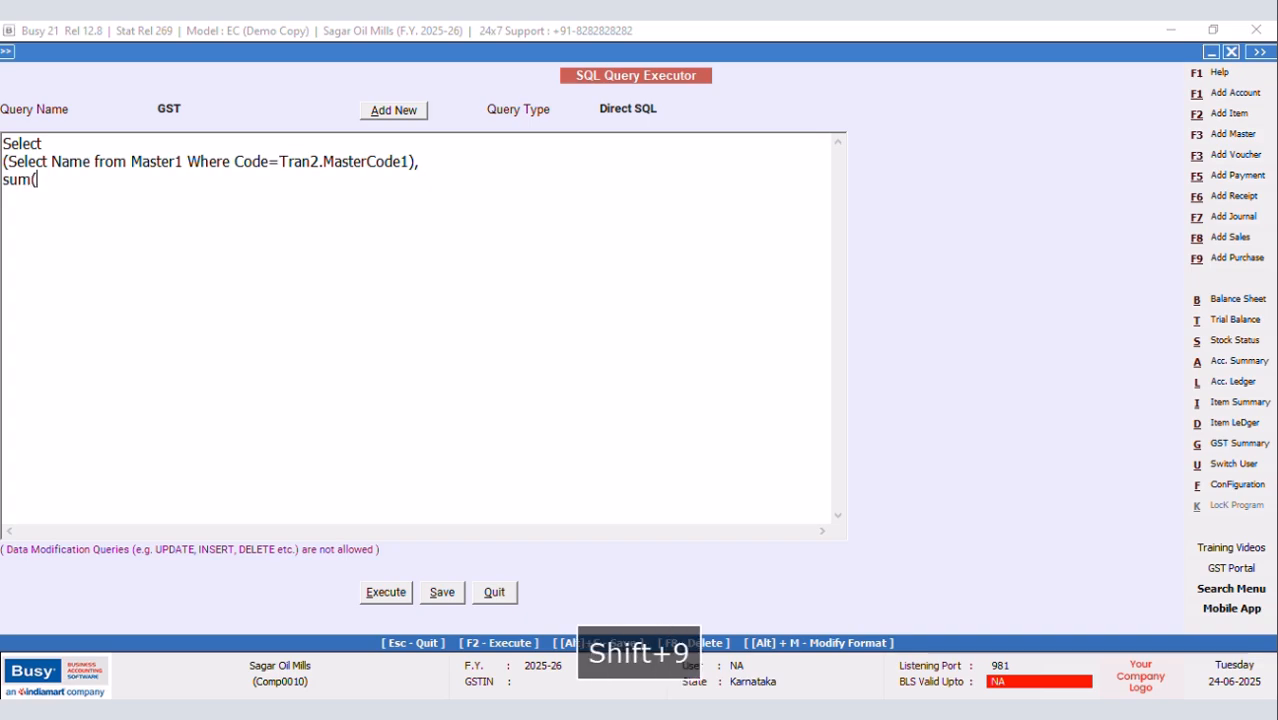
text(t)
key(Caps_Lock)
key(BackSpace)
Change the subquery's Tran2 alias to VG
text(vg)
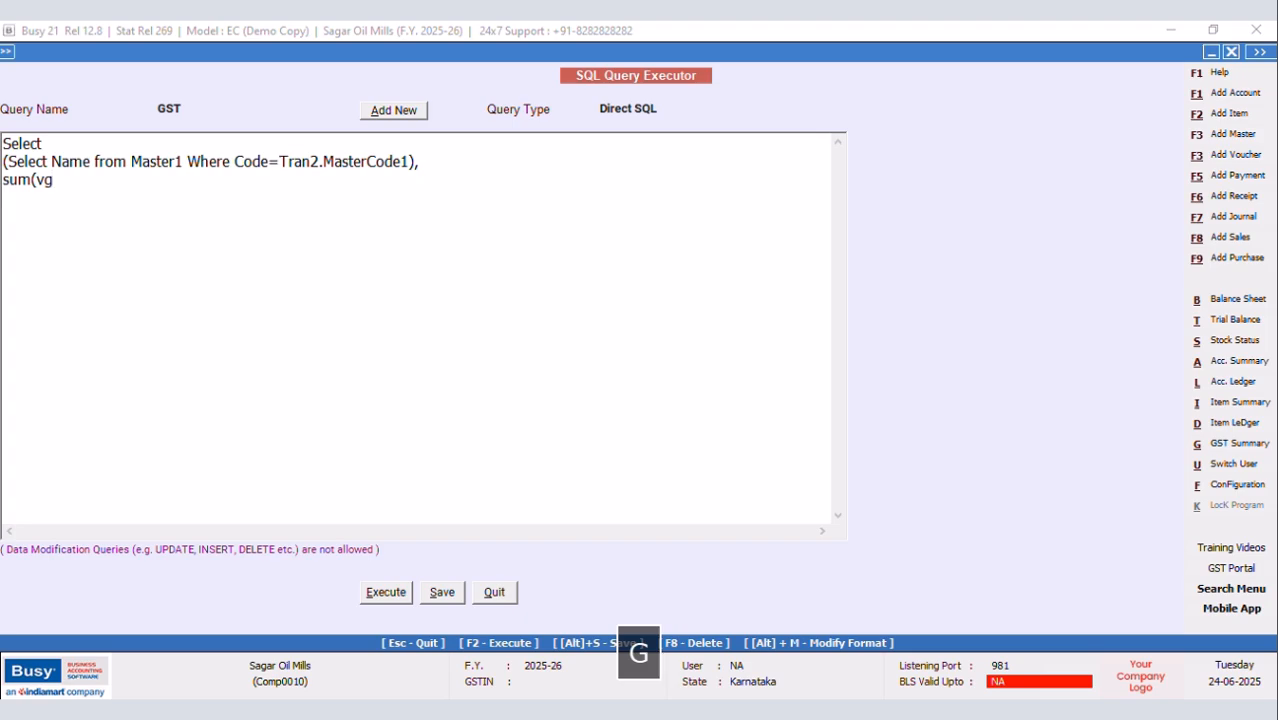
click(320, 161)
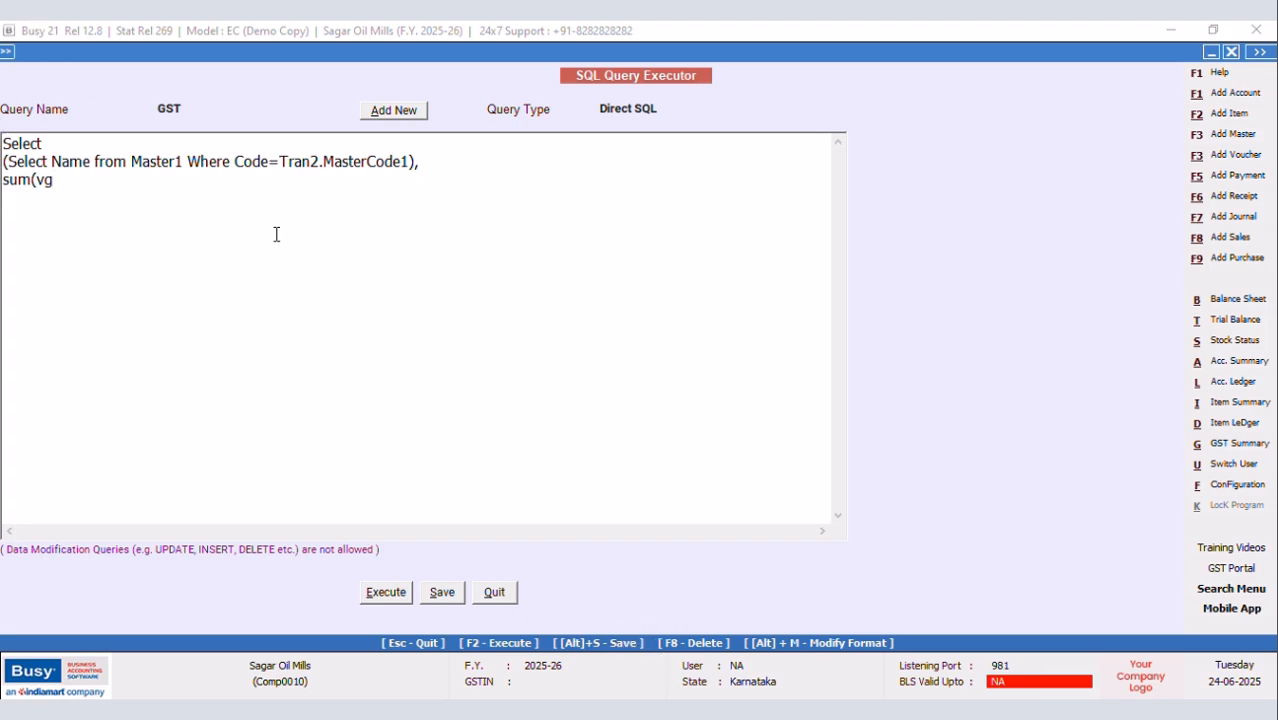
key(BackSpace)
key(BackSpace)
key(BackSpace)
key(BackSpace)
key(BackSpace)
key(Caps_Lock)
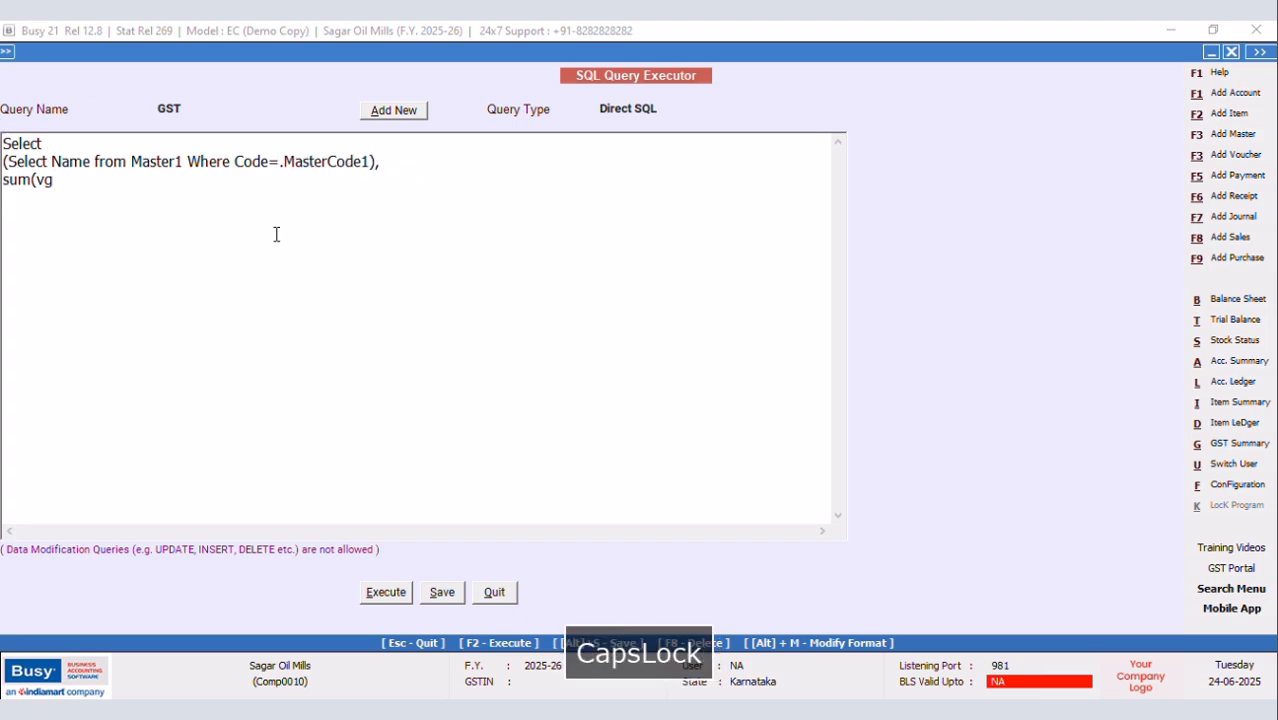
text(VG)
On line three, write sum(VG.TaxableAmt), VG.TaxRate and start a Sum(
click(62, 183)
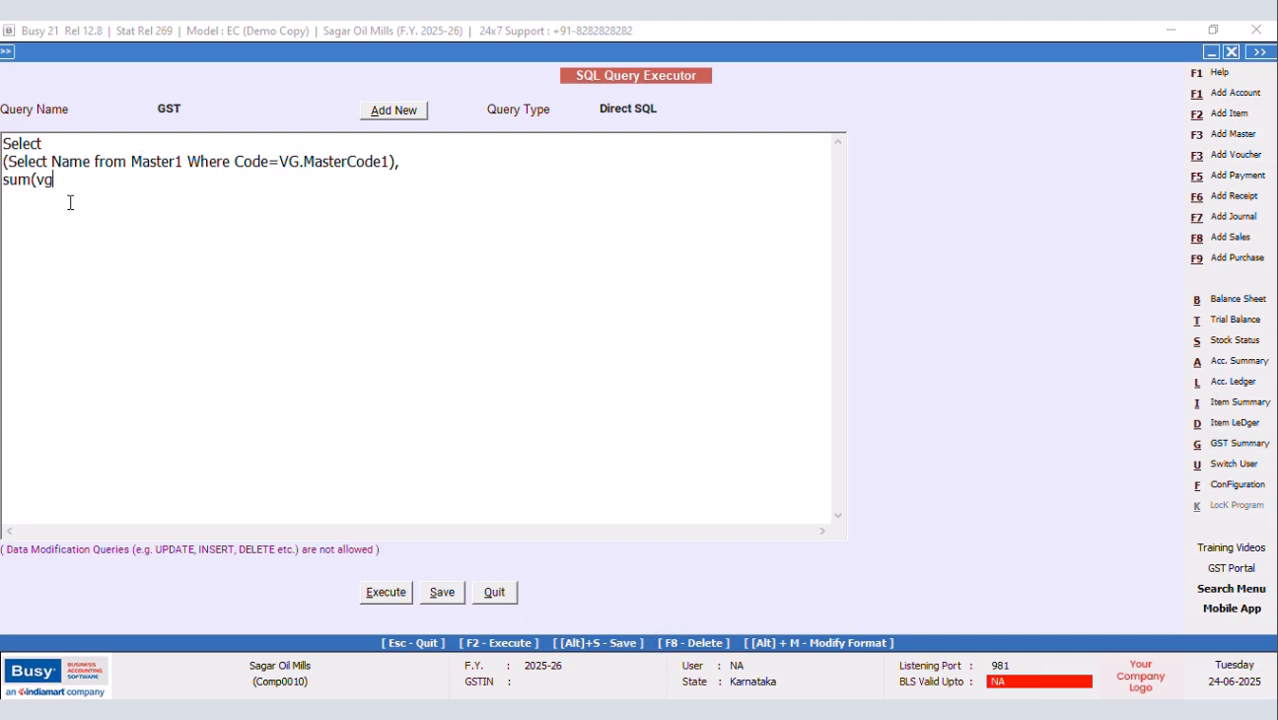
key(BackSpace)
key(BackSpace)
text(VG)
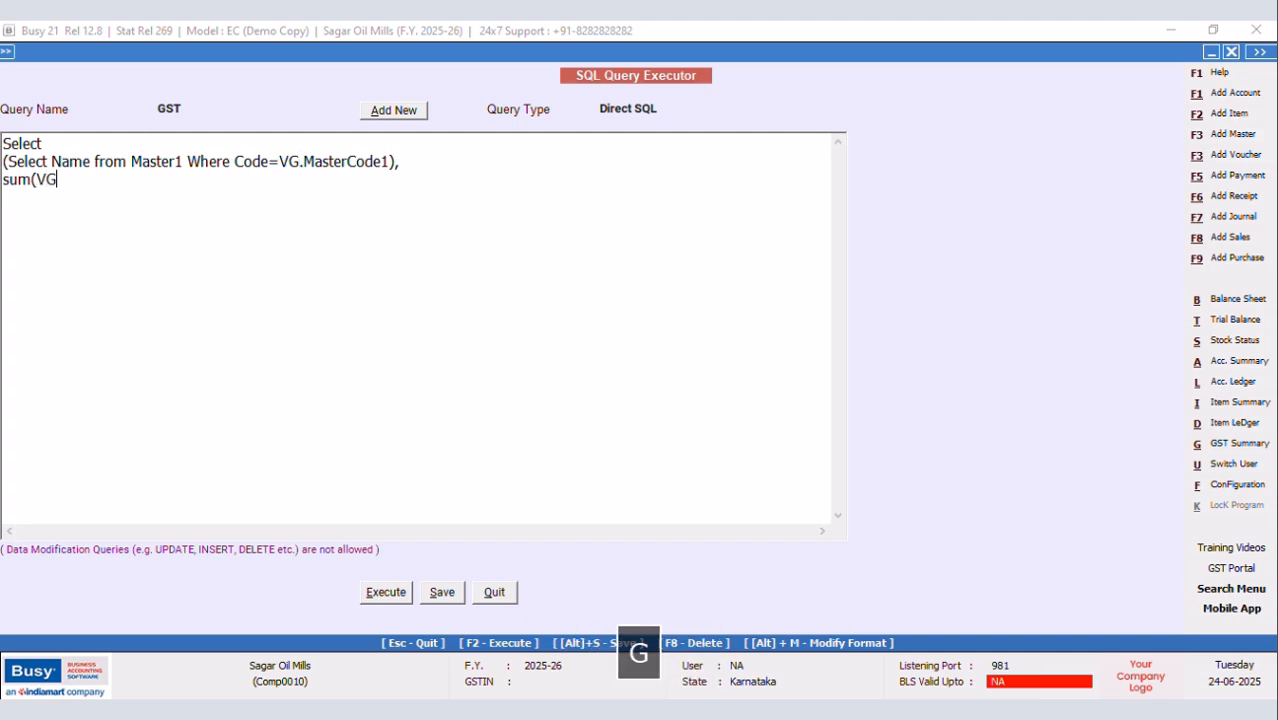
text(.Taxabl)
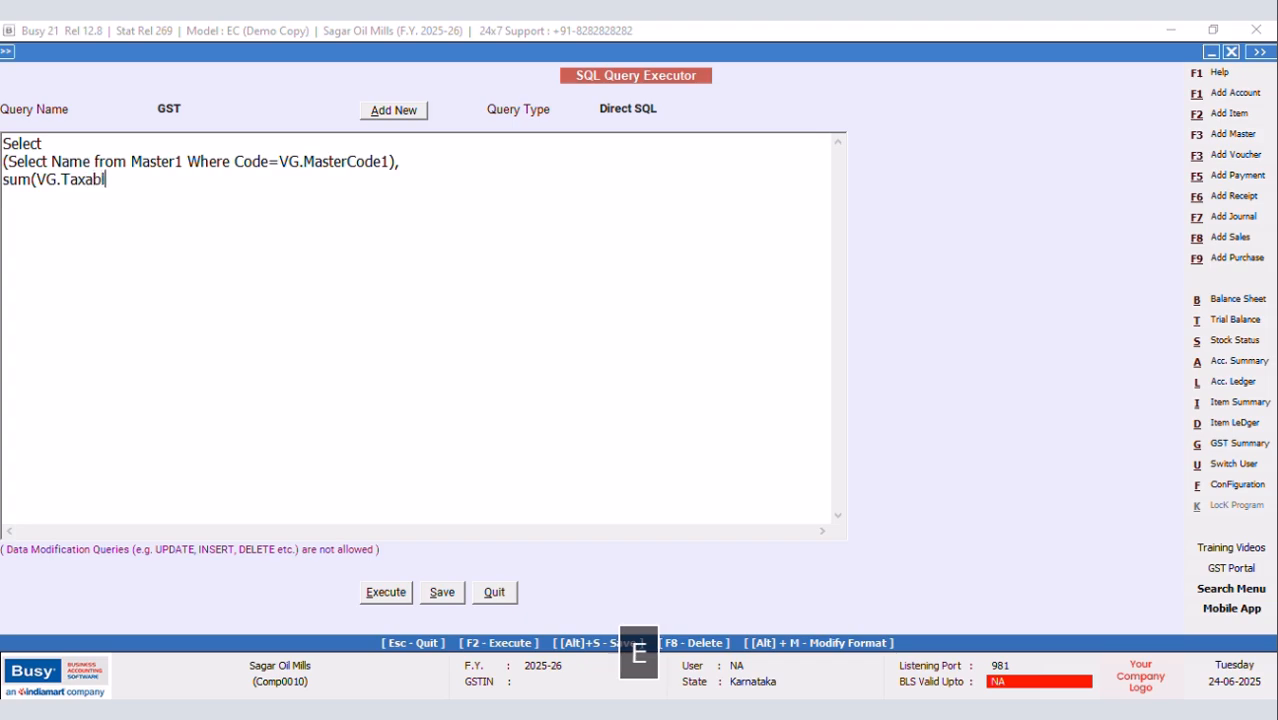
text(eAmt)
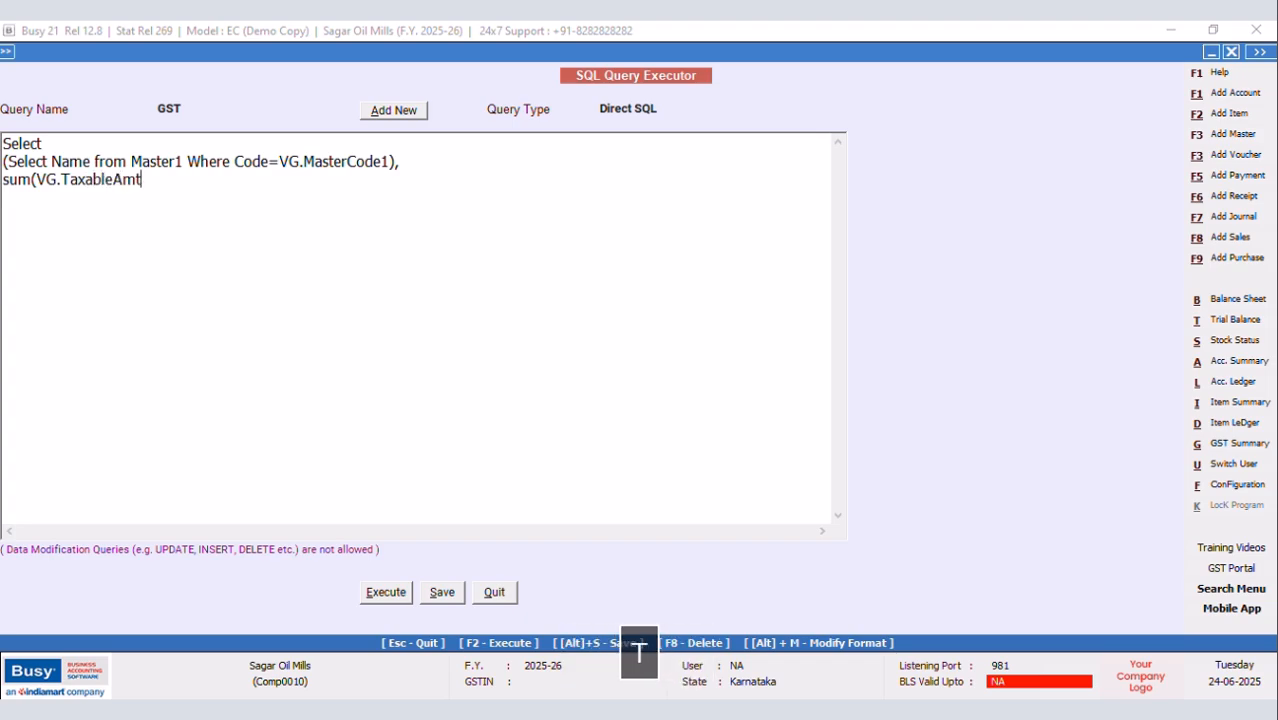
text(),V)
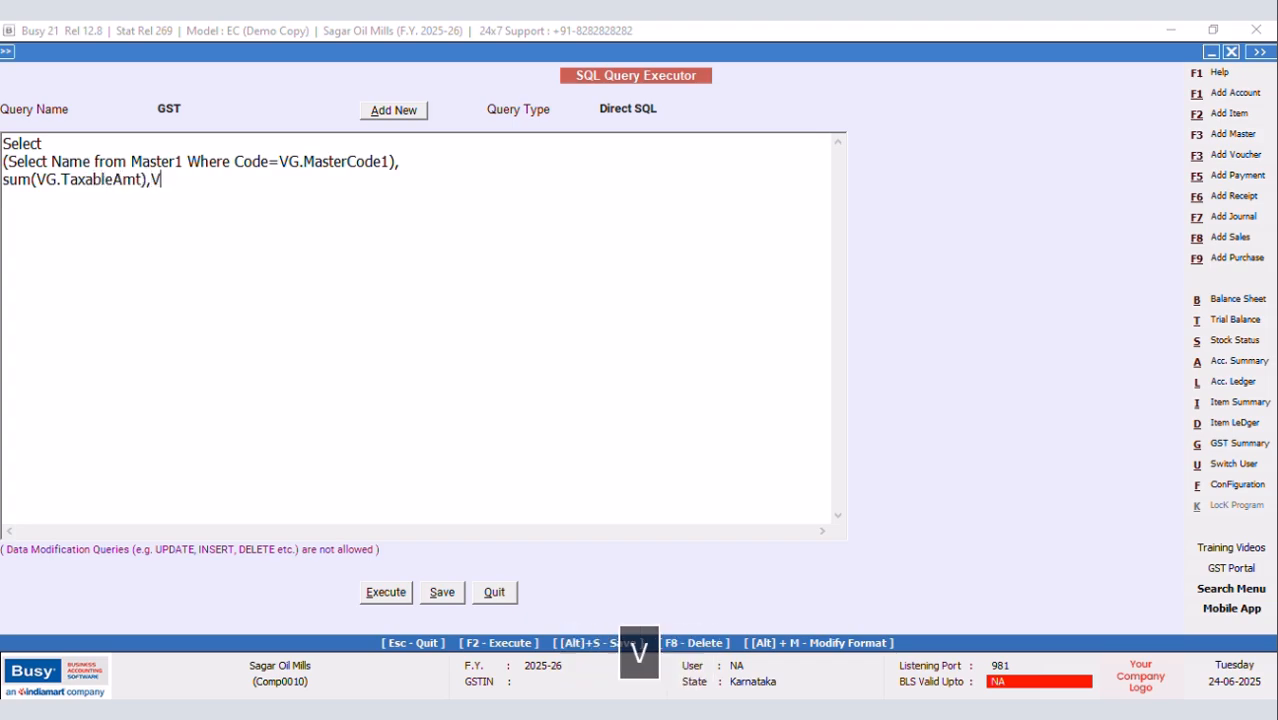
text(G.)
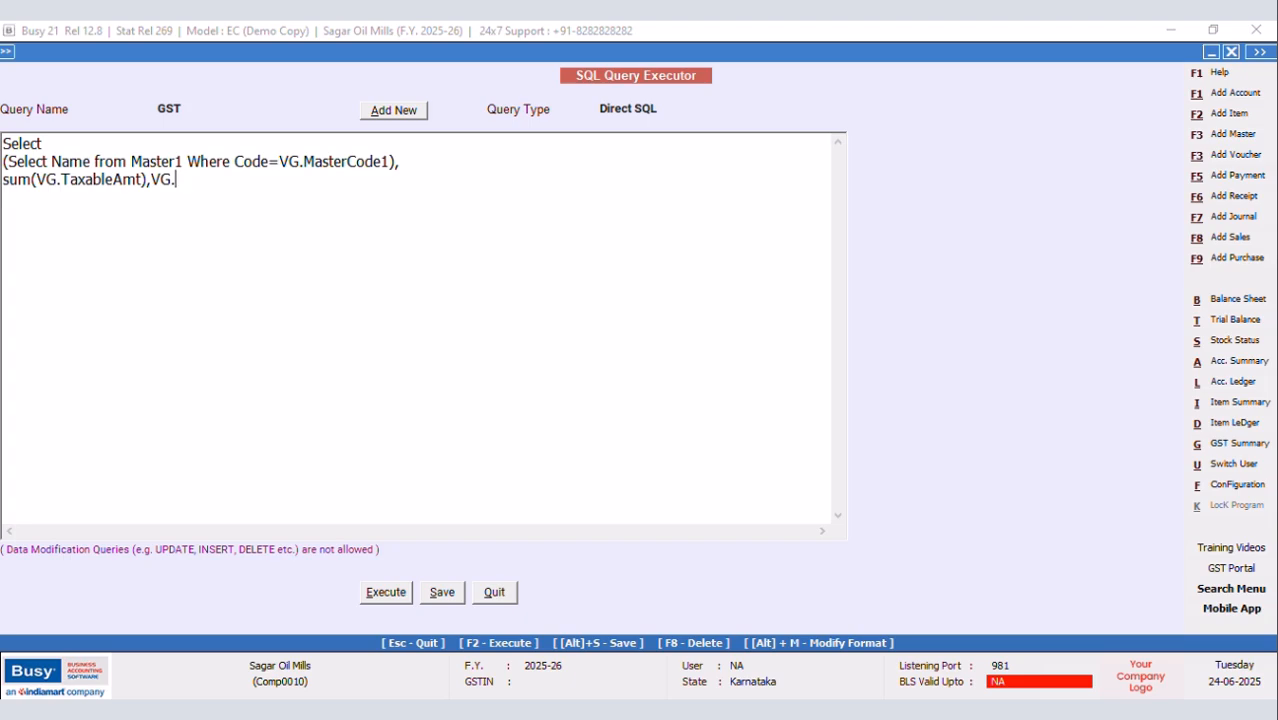
text(Tax)
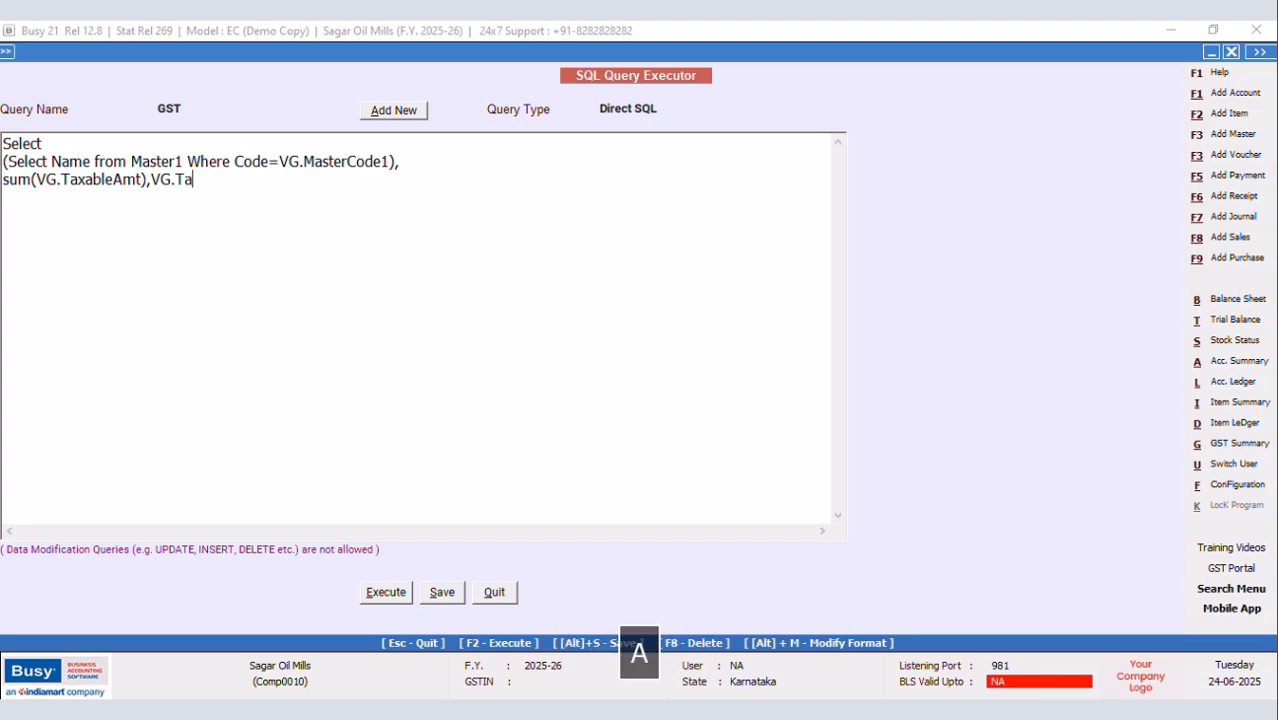
key(Caps_Lock)
text(Rate)
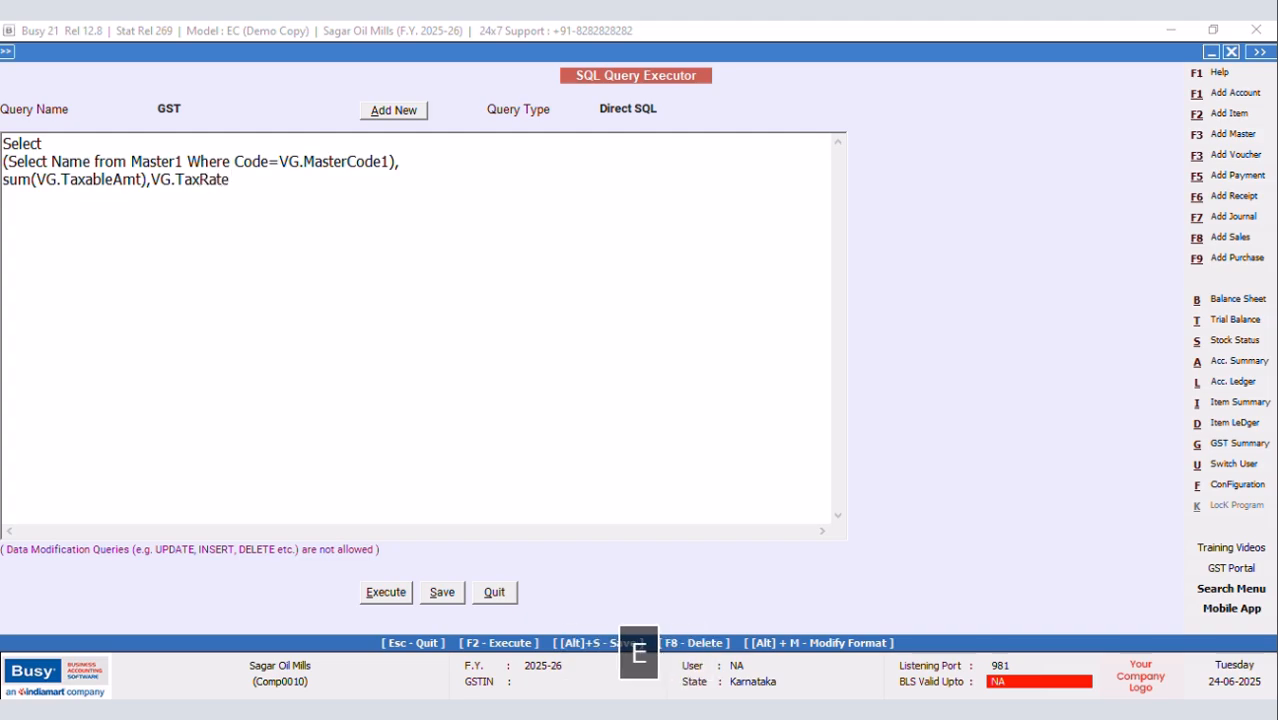
text(,)
key(Caps_Lock)
text(S)
key(Caps_Lock)
text(um()
Add VG.TaxAmt to the Sum, plus VG.TaxRate1 and Sum(VG.TaxAmt1), then begin another sum(
key(Caps_Lock)
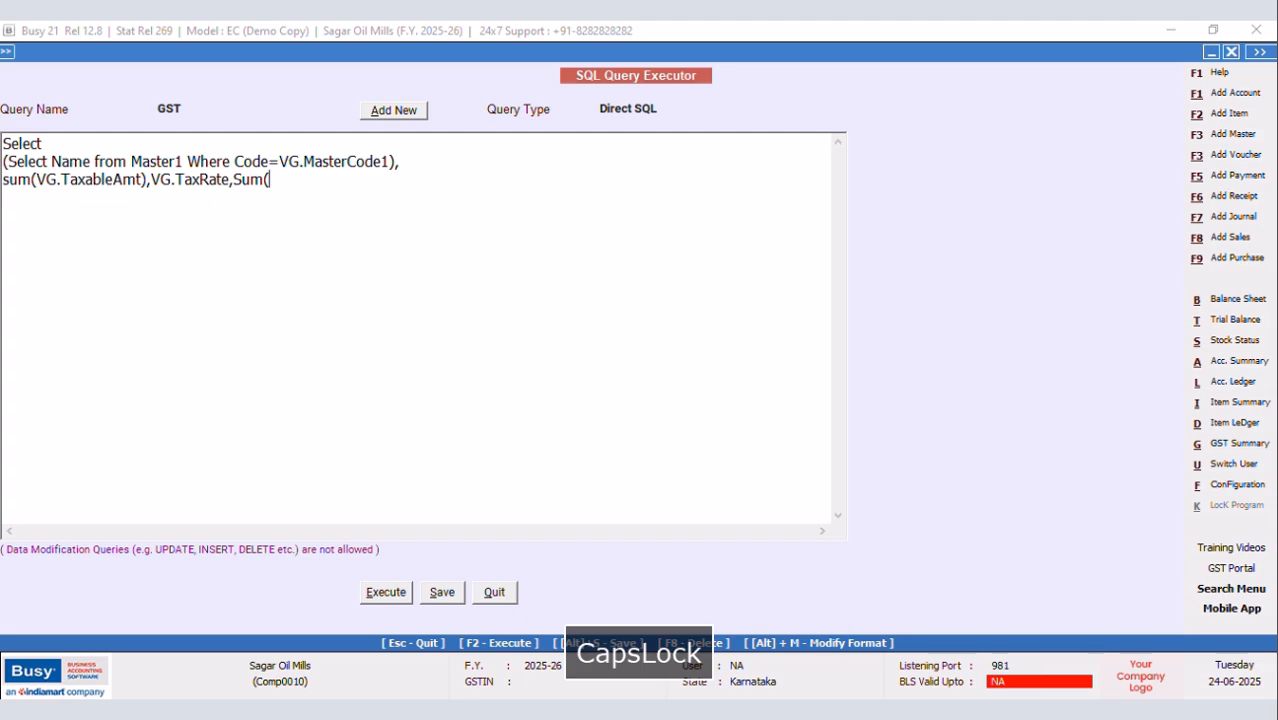
text(VG.T)
key(Caps_Lock)
text(axAmt)
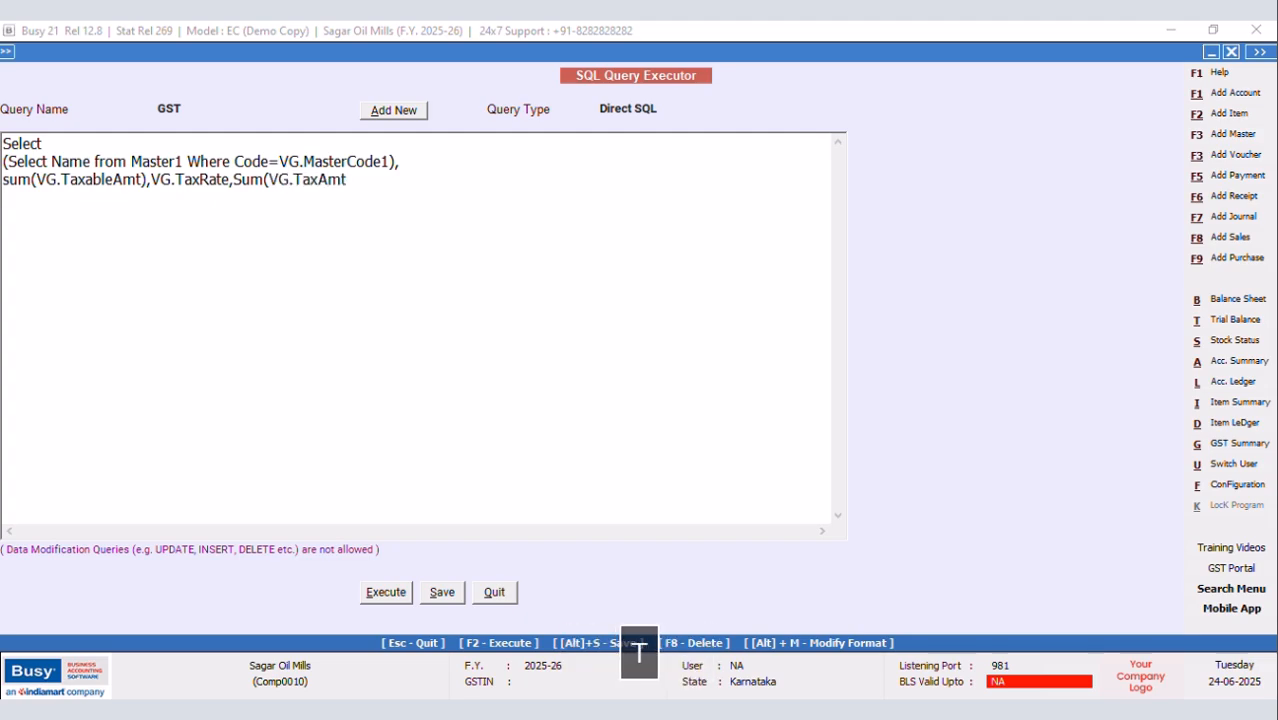
text(),)
key(Caps_Lock)
text(VFG)
key(BackSpace)
key(BackSpace)
text(G.Tr)
key(BackSpace)
key(BackSpace)
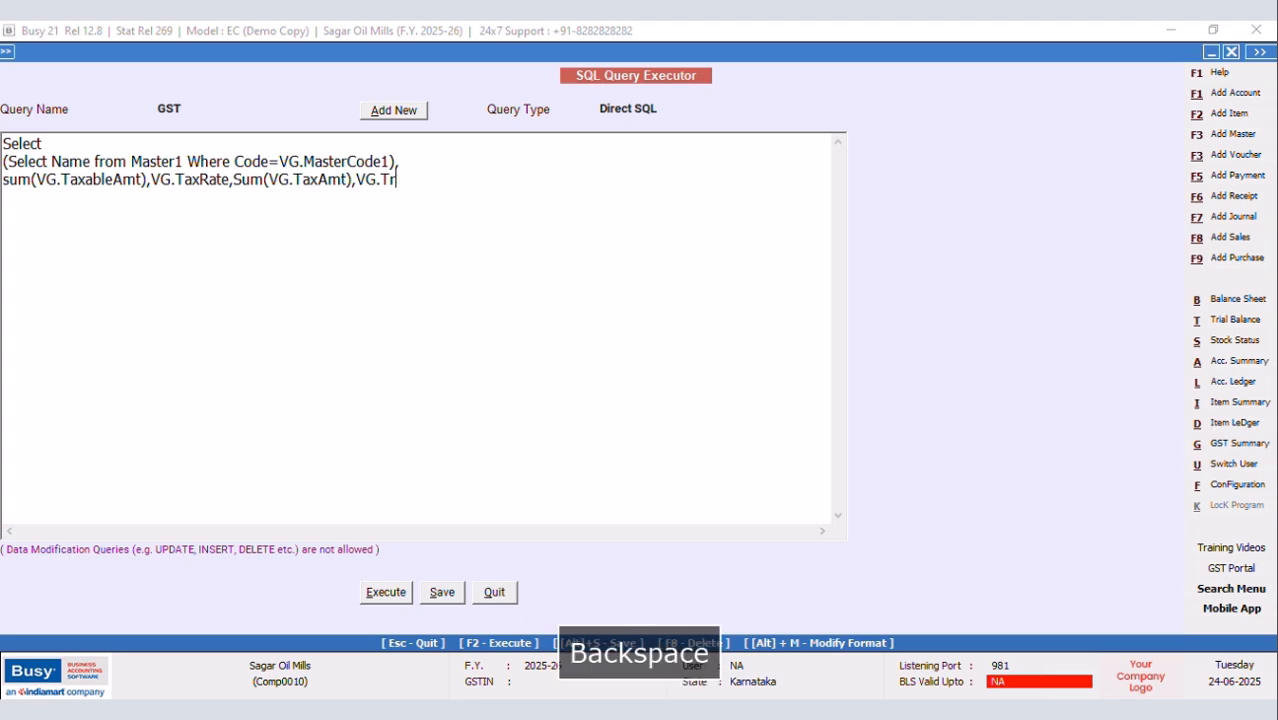
Add Sum(VG.TaxAmt1) and sum(VG.TaxAmt+VG.TaxAmt1) columns, reading from VchGstSumItemWise as VG
text(axRate)
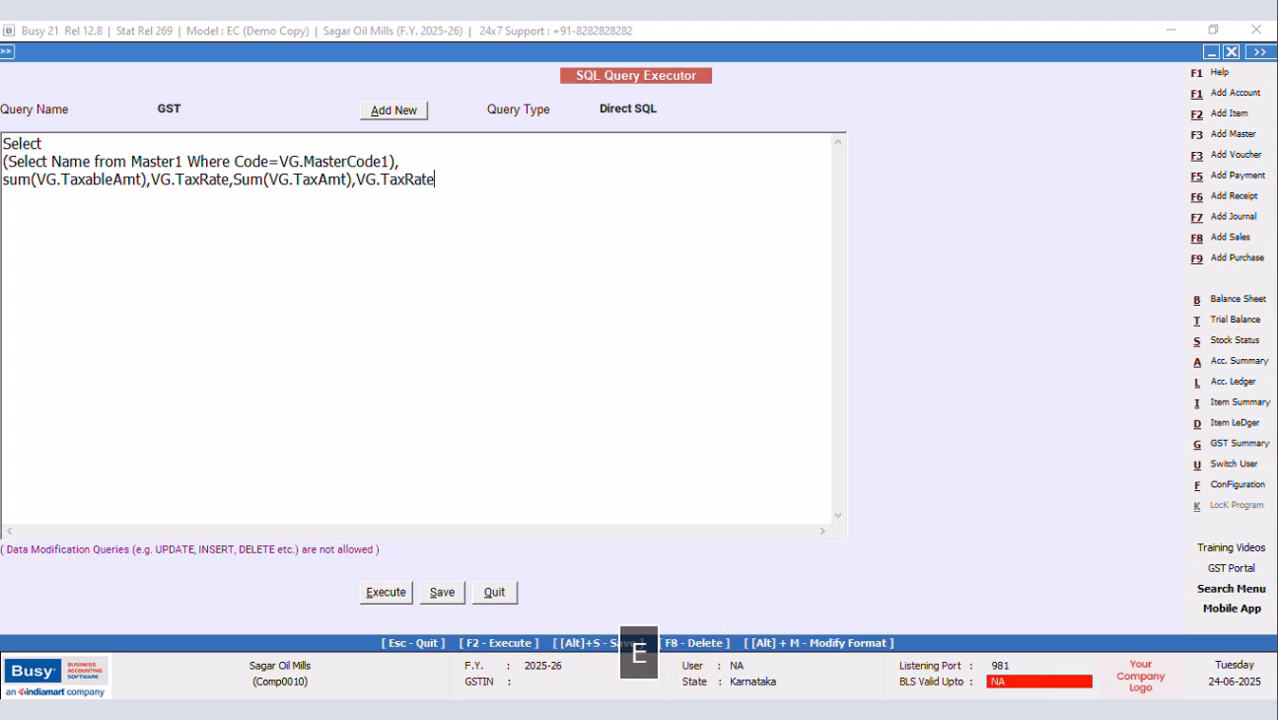
text(1)
text(,Sum)
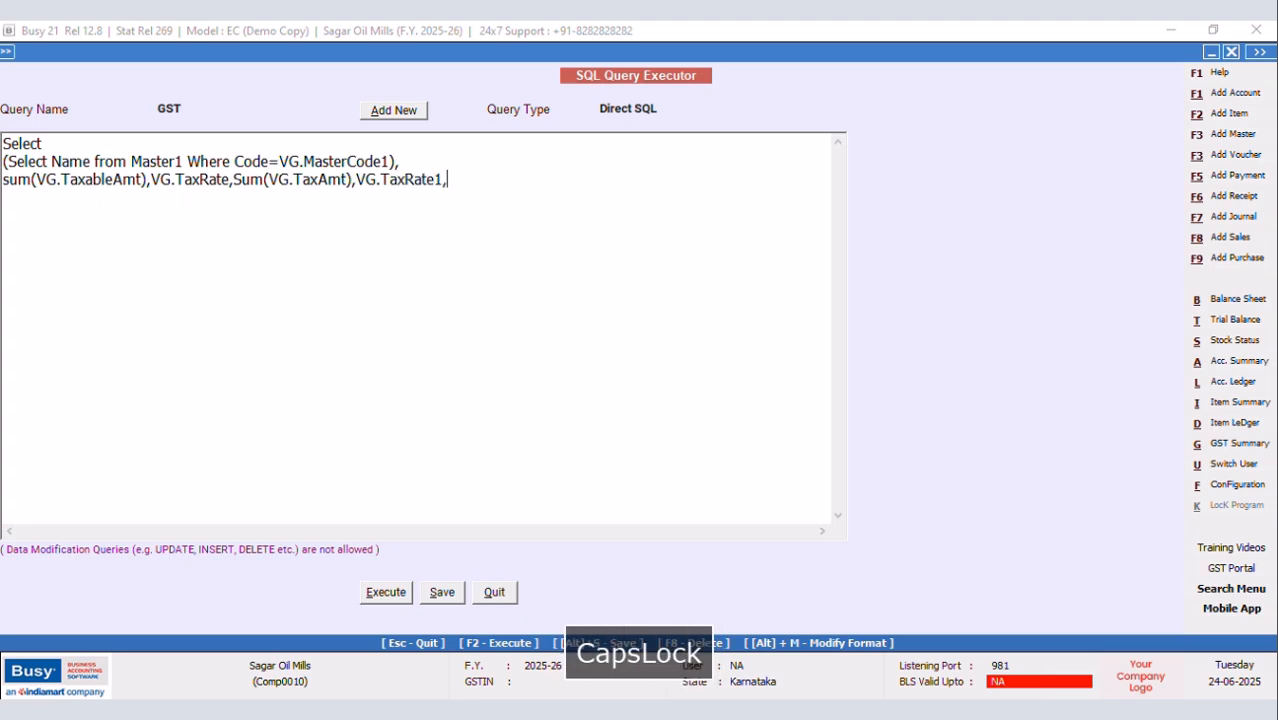
text((VG)
text(.TaxAmt1),sum()
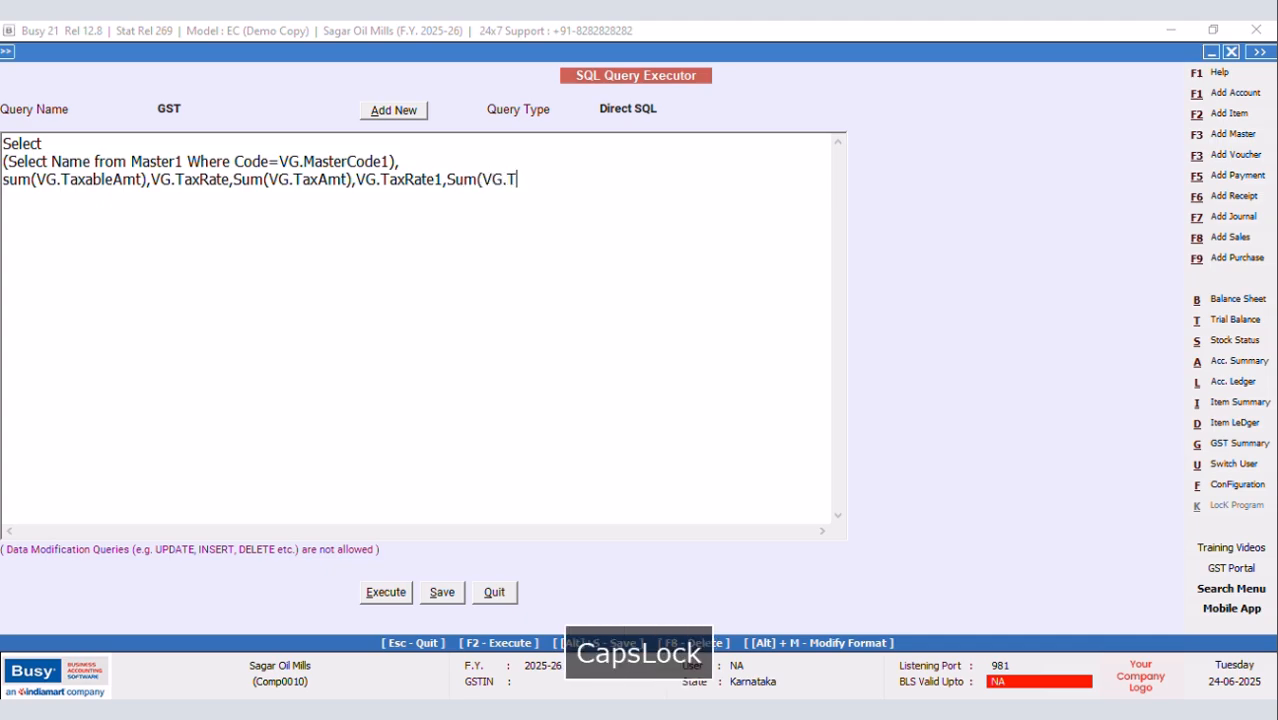
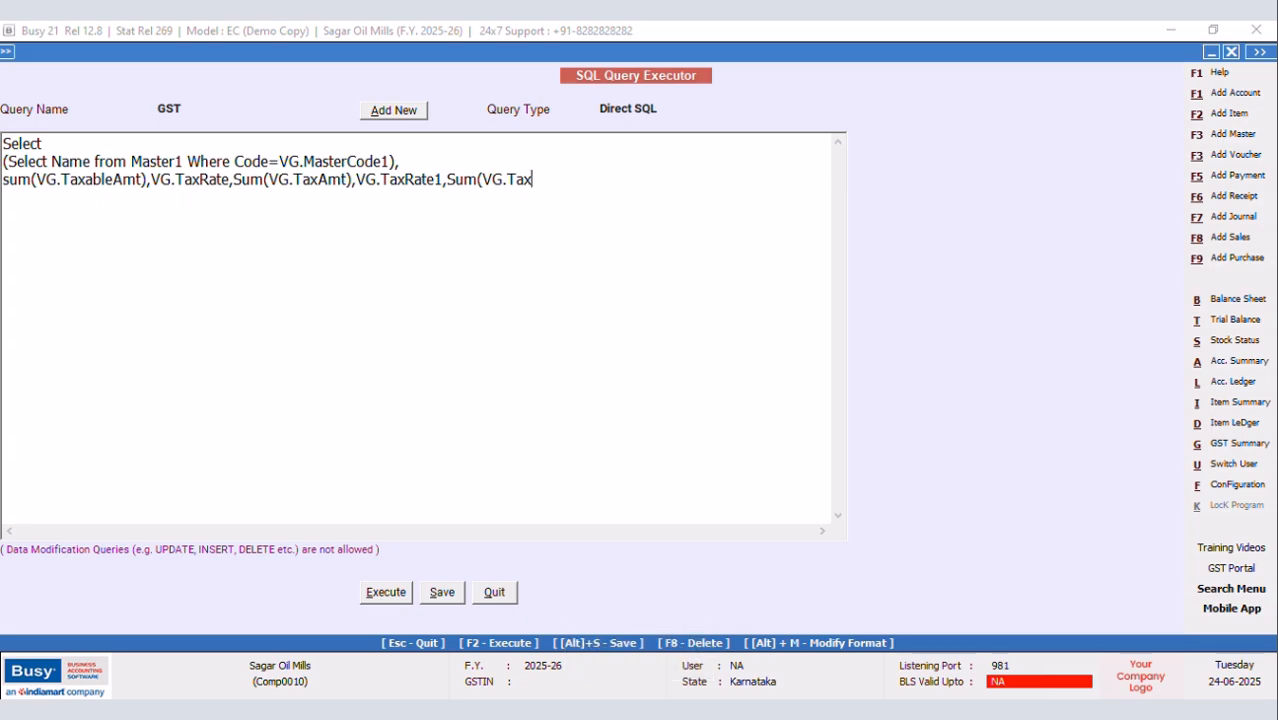
Add VG.TaxAmt to the Sum, plus VG.TaxRate1 and Sum(VG.TaxAmt1), then begin another sum(
Add Sum(VG.TaxAmt1) and sum(VG.TaxAmt+VG.TaxAmt1) columns, reading from VchGstSumItemWise as VG
text(Amt1),)
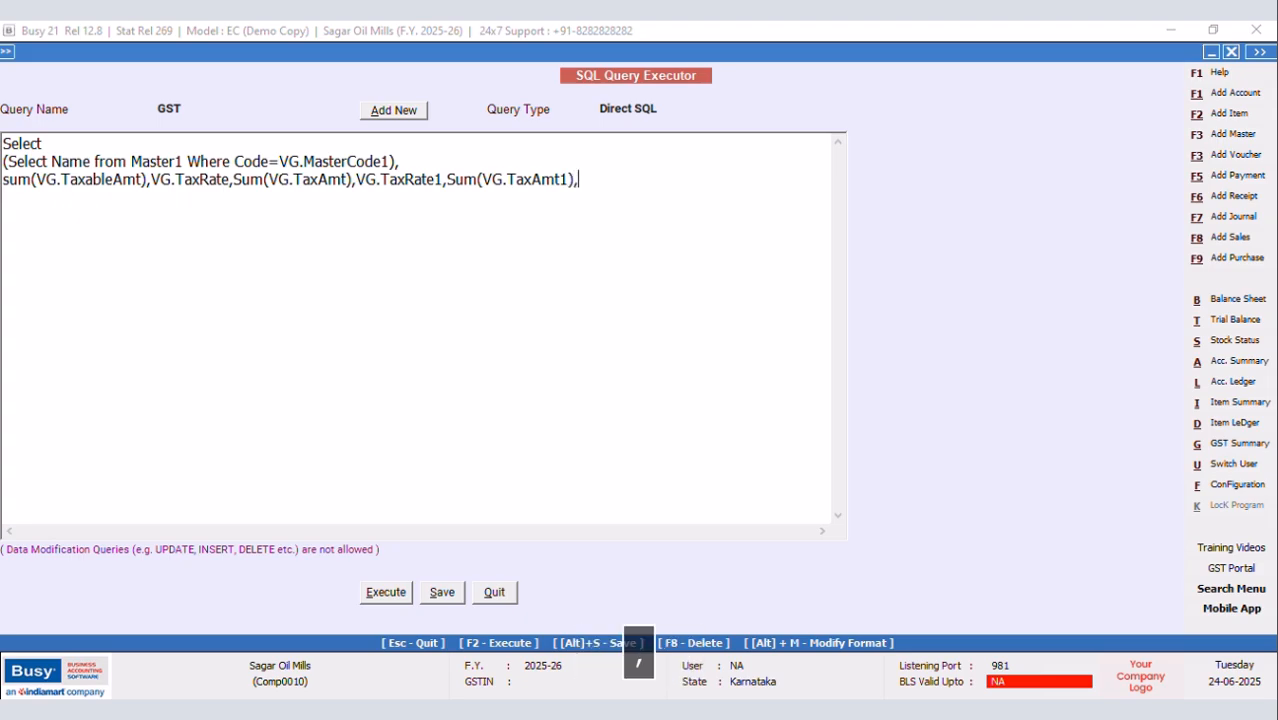
text(su)
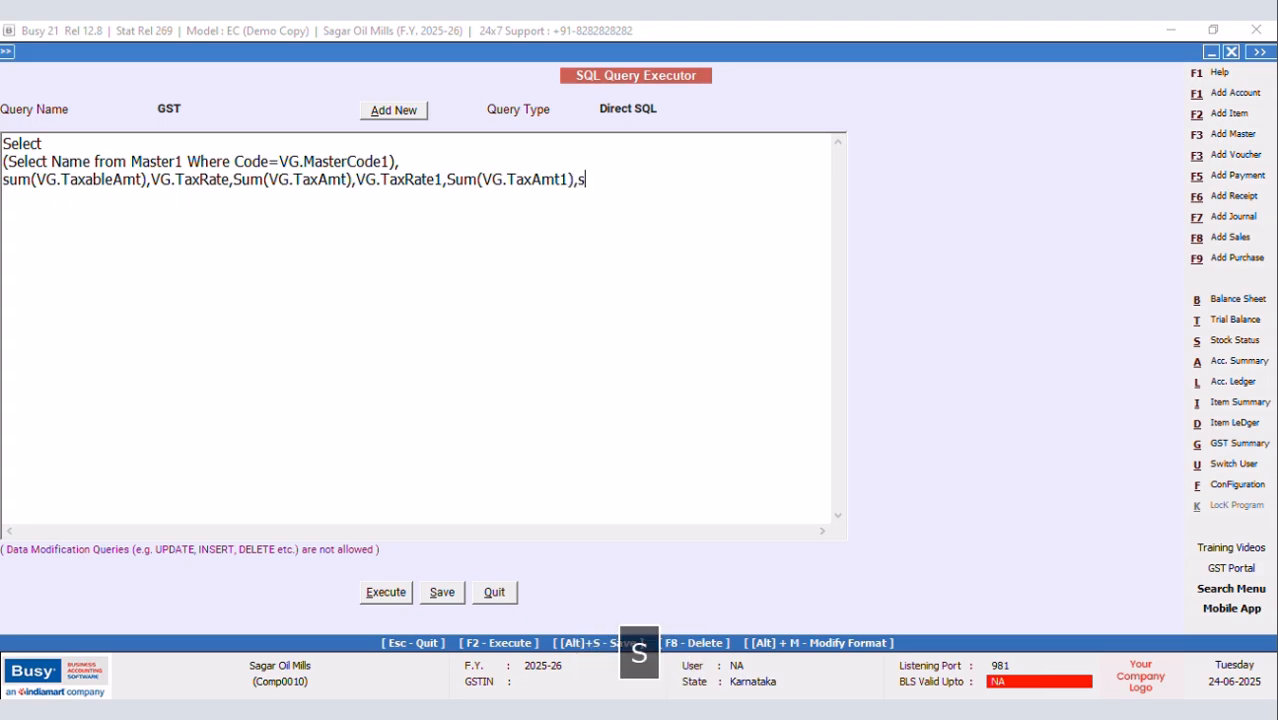
text(m()
key(Caps_Lock)
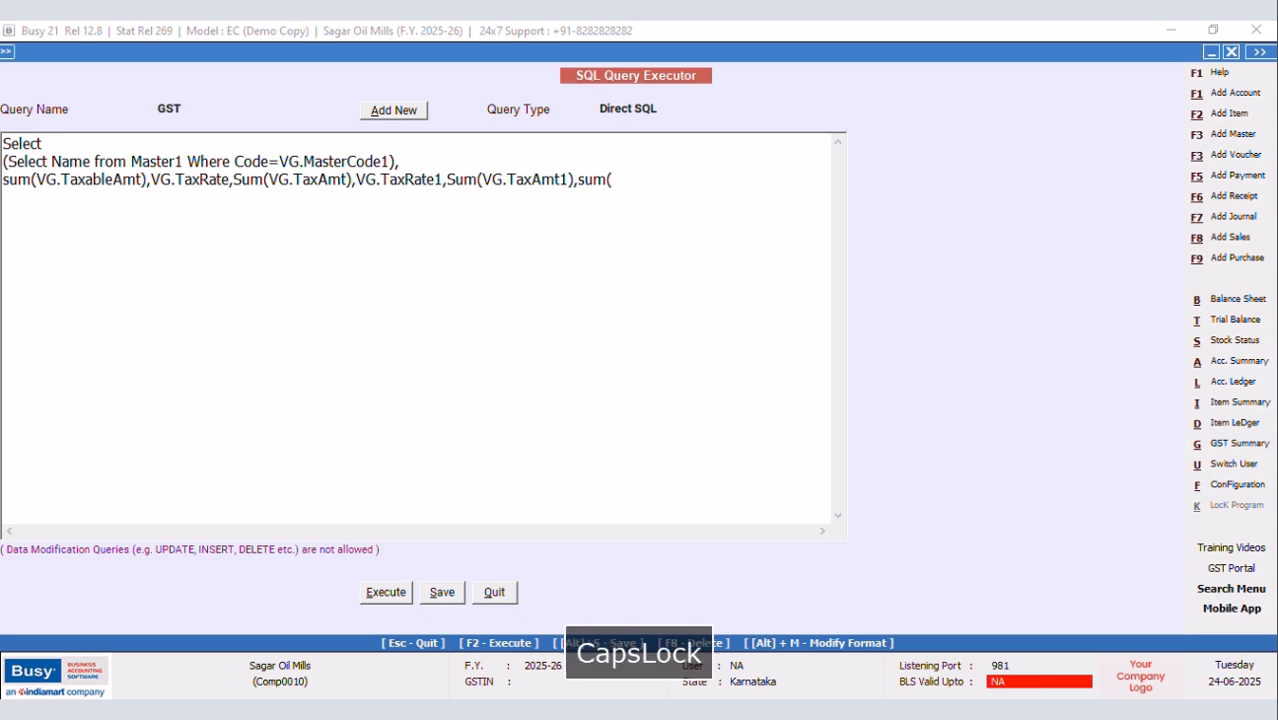
text(VG.T)
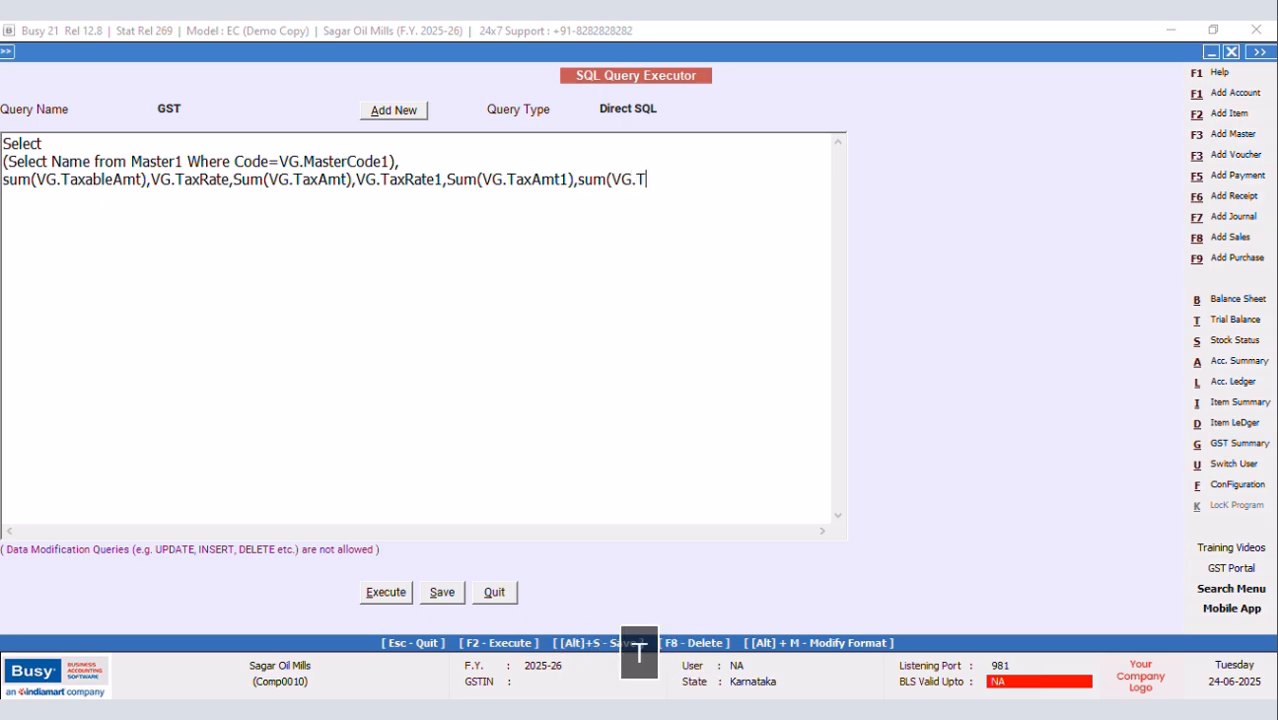
text(AXAMT)
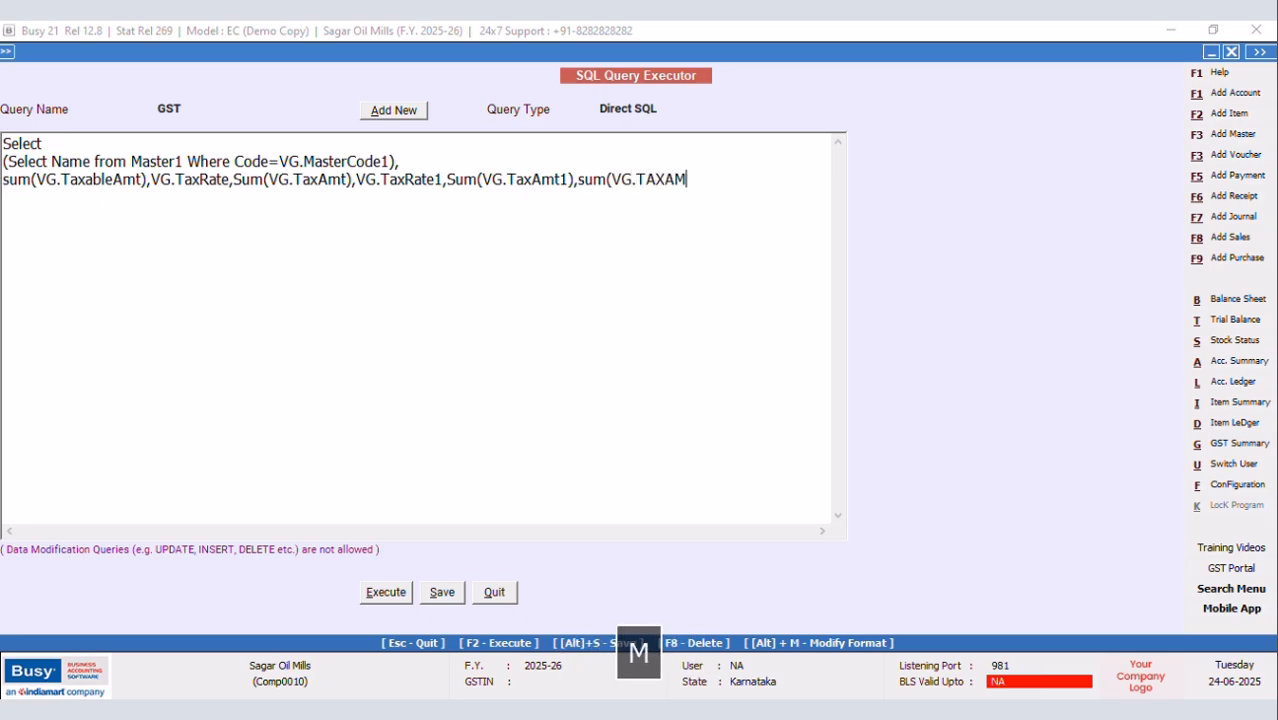
key(BackSpace)
key(BackSpace)
key(BackSpace)
key(BackSpace)
key(BackSpace)
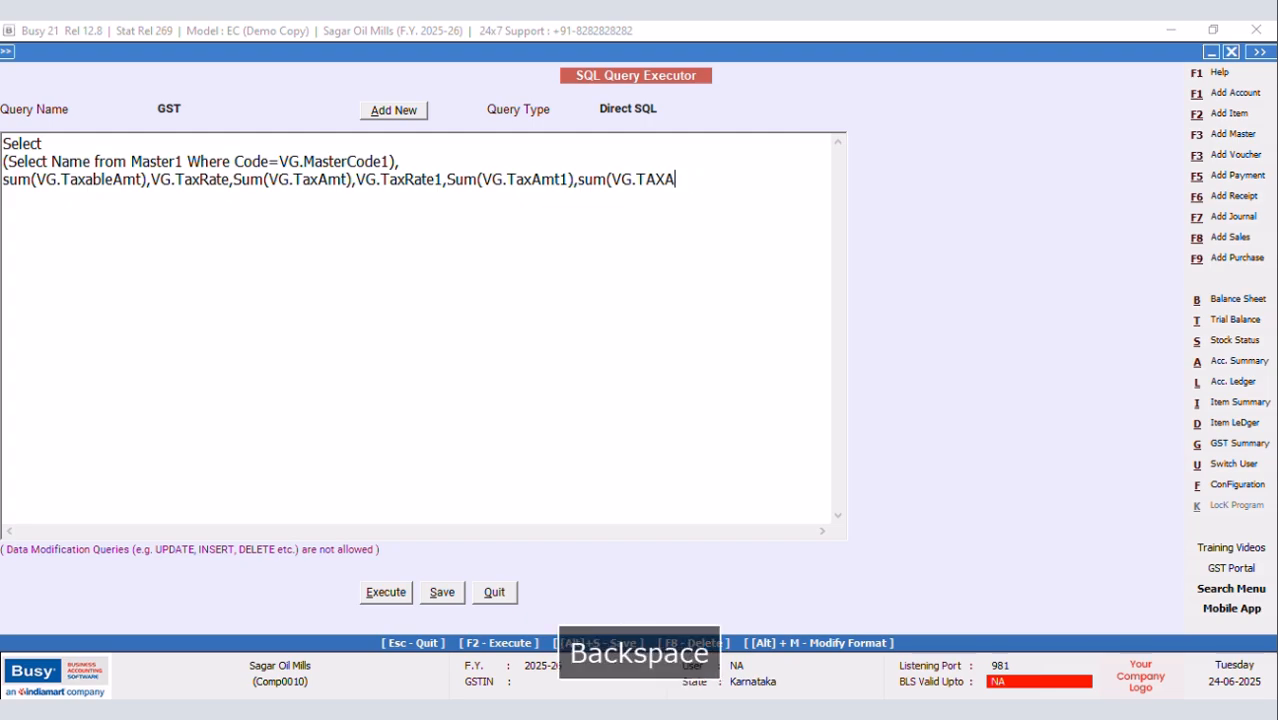
text(axAmt)
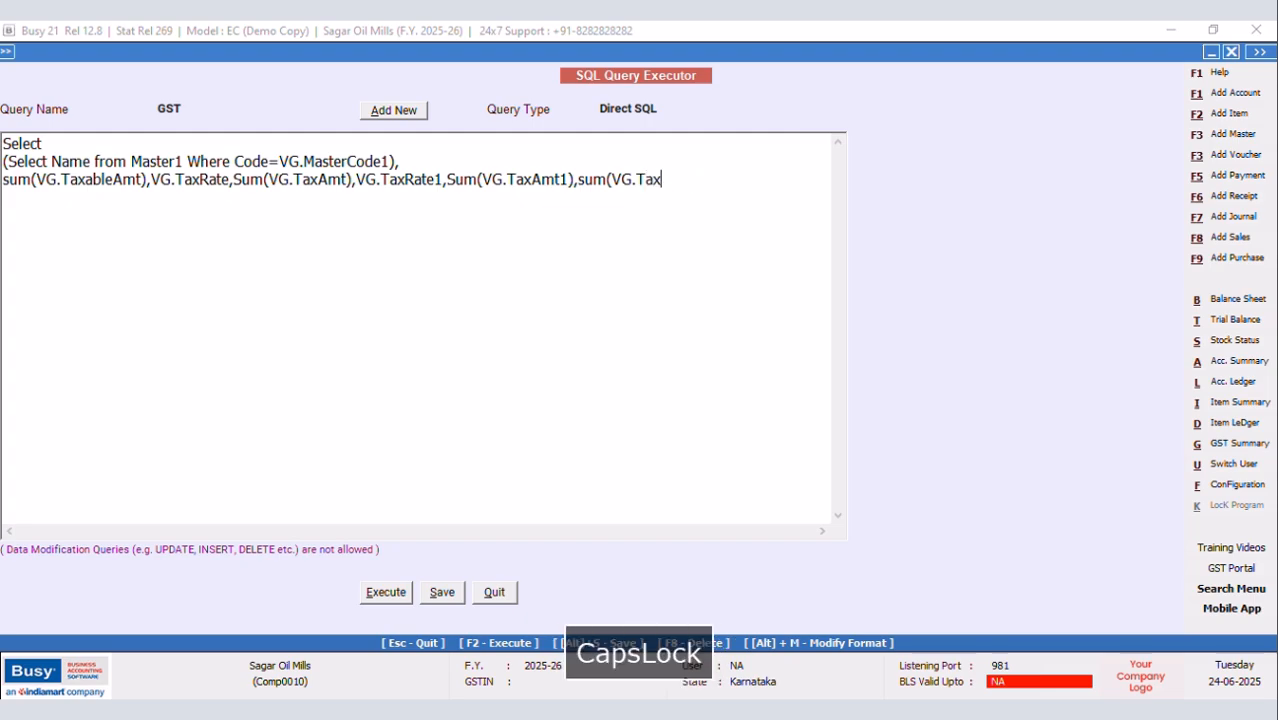
text(+VG.TaxAmt1))
key(Return)
text(from V)
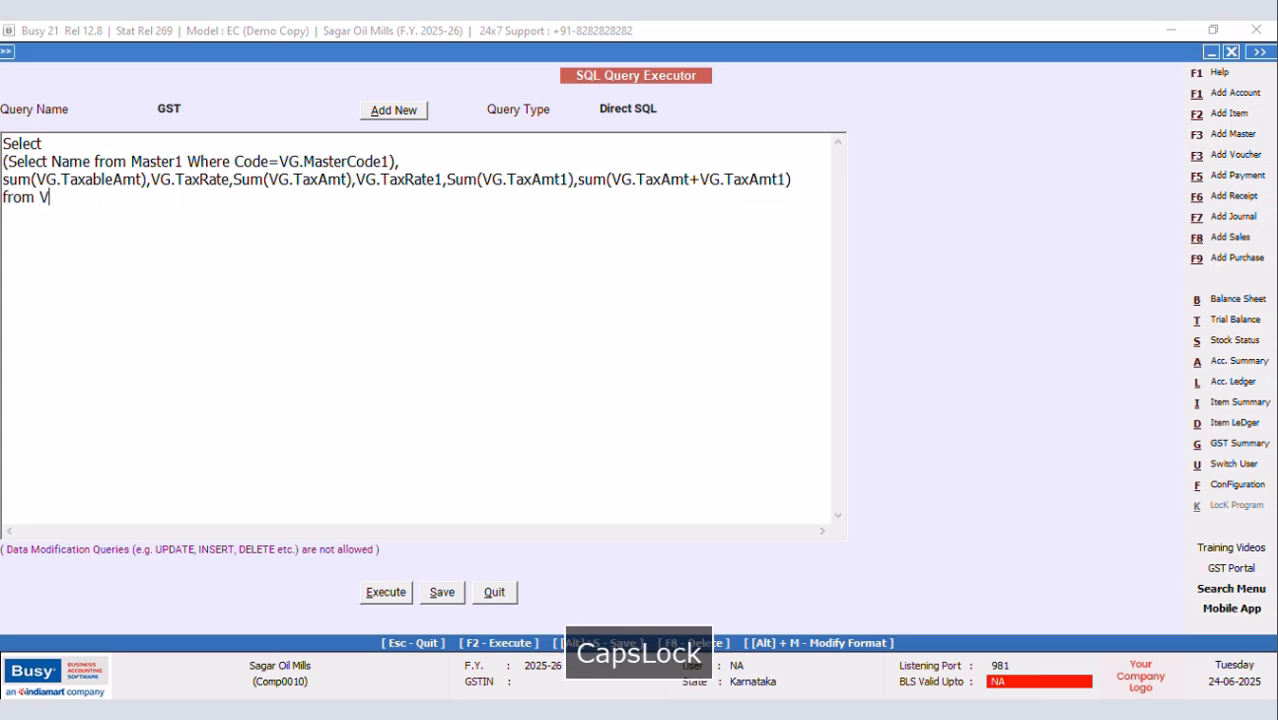
text(chGstSu)
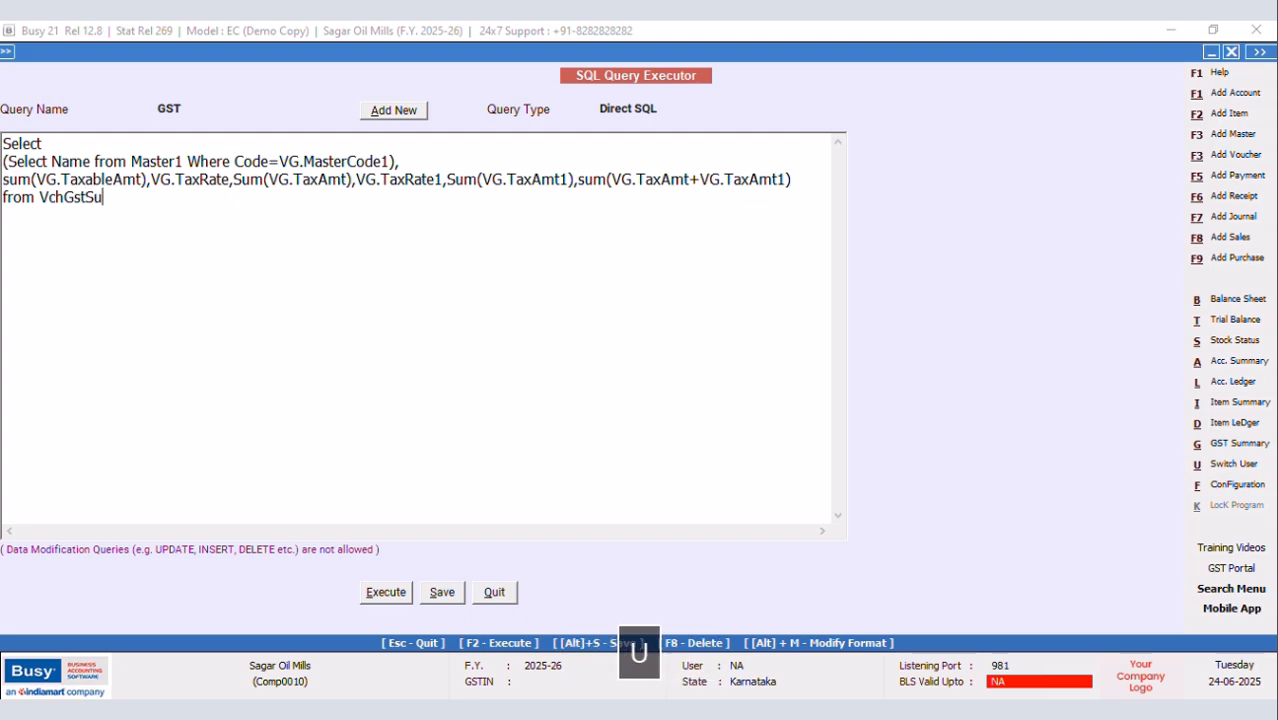
text(mItemWis)
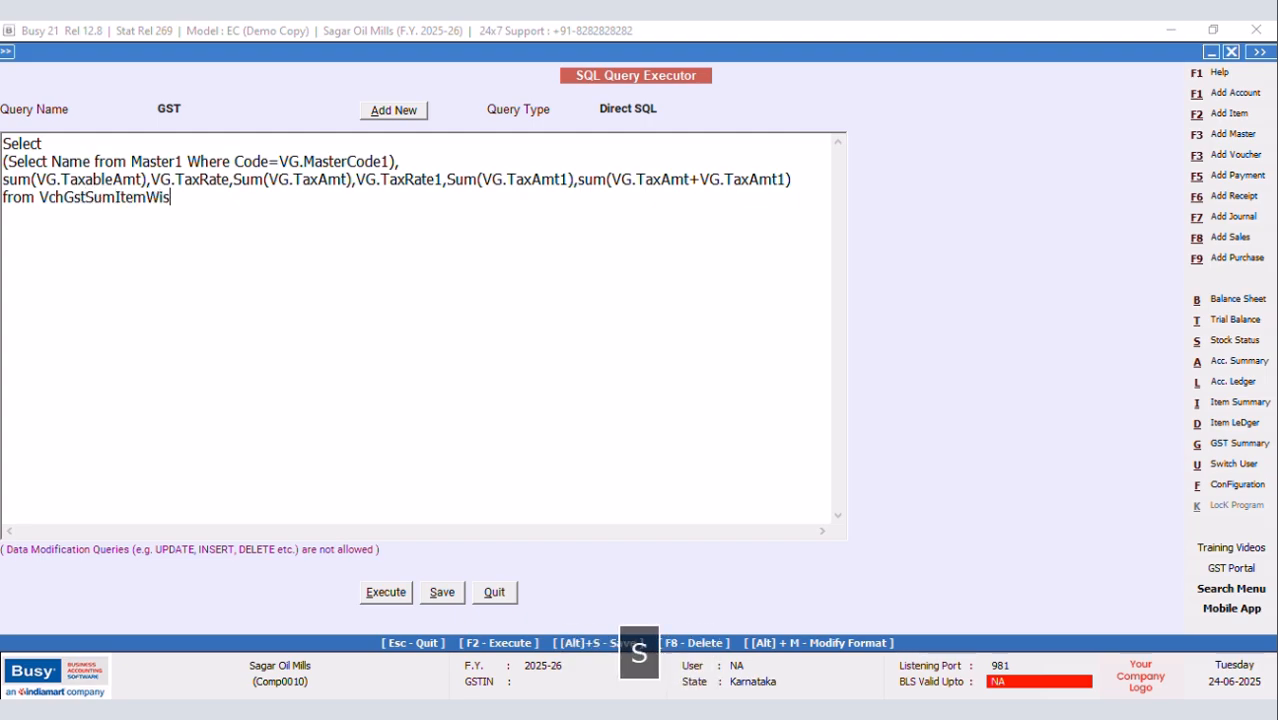
text(e as VG)
key(Return)
Add the Where clause VG.VchType=9 to the GST query
text(W)
key(Caps_Lock)
text(here VG)
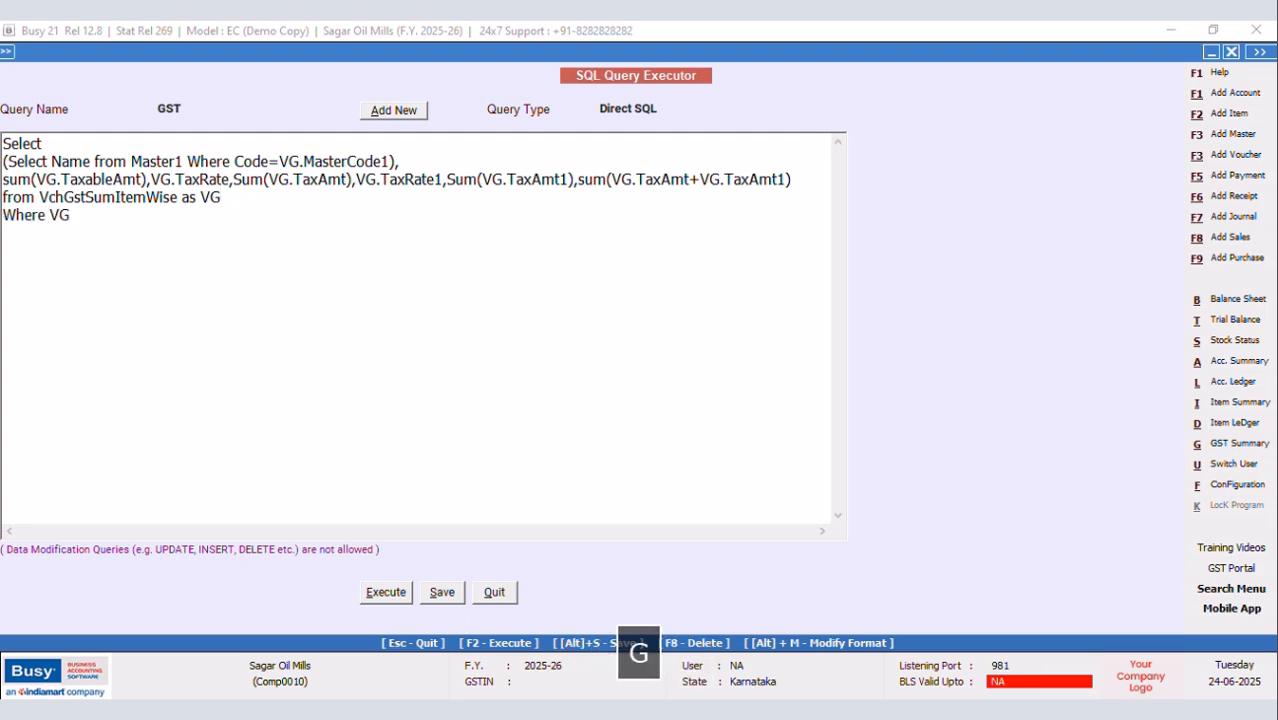
text(.)
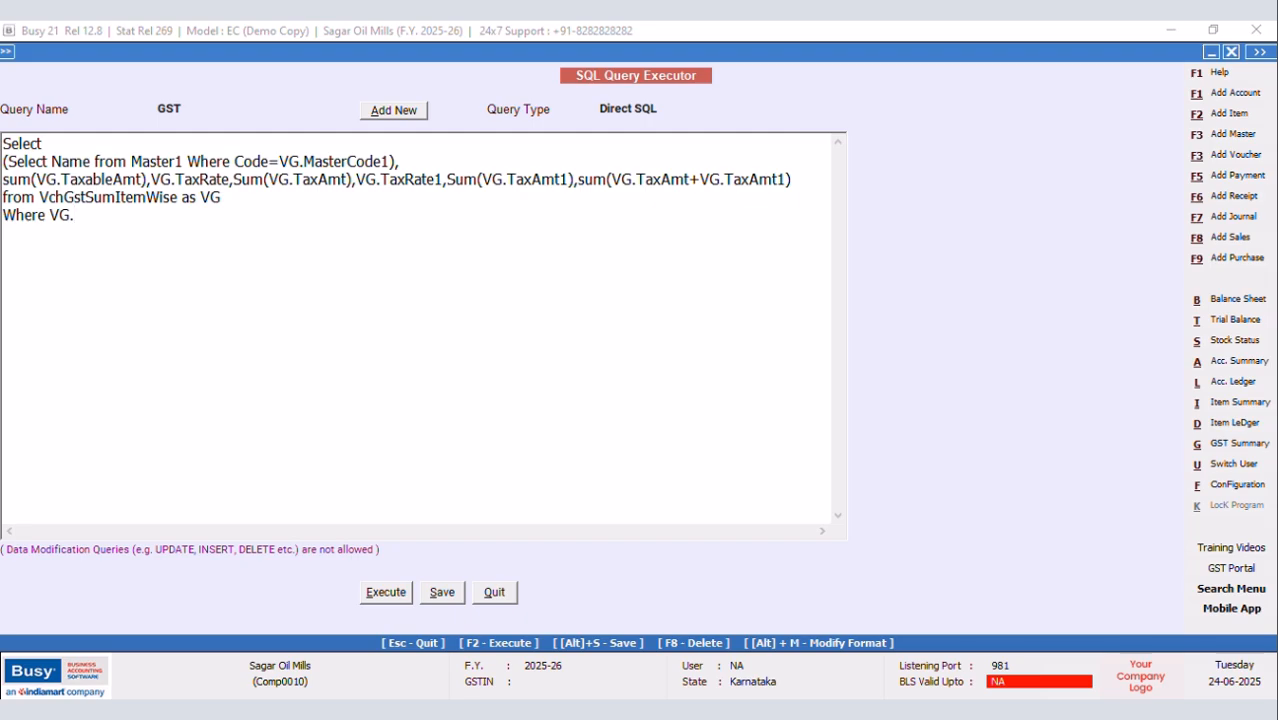
text(VchType=9 and)
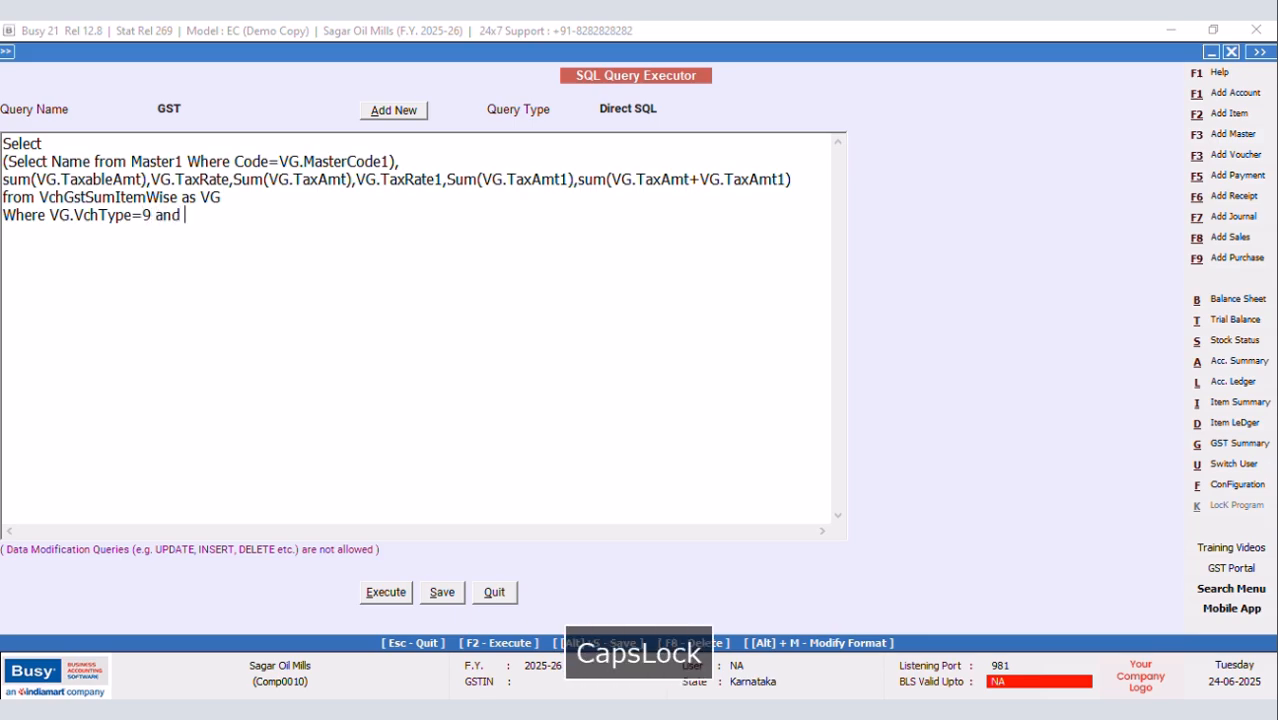
key(BackSpace)
key(BackSpace)
key(BackSpace)
key(BackSpace)
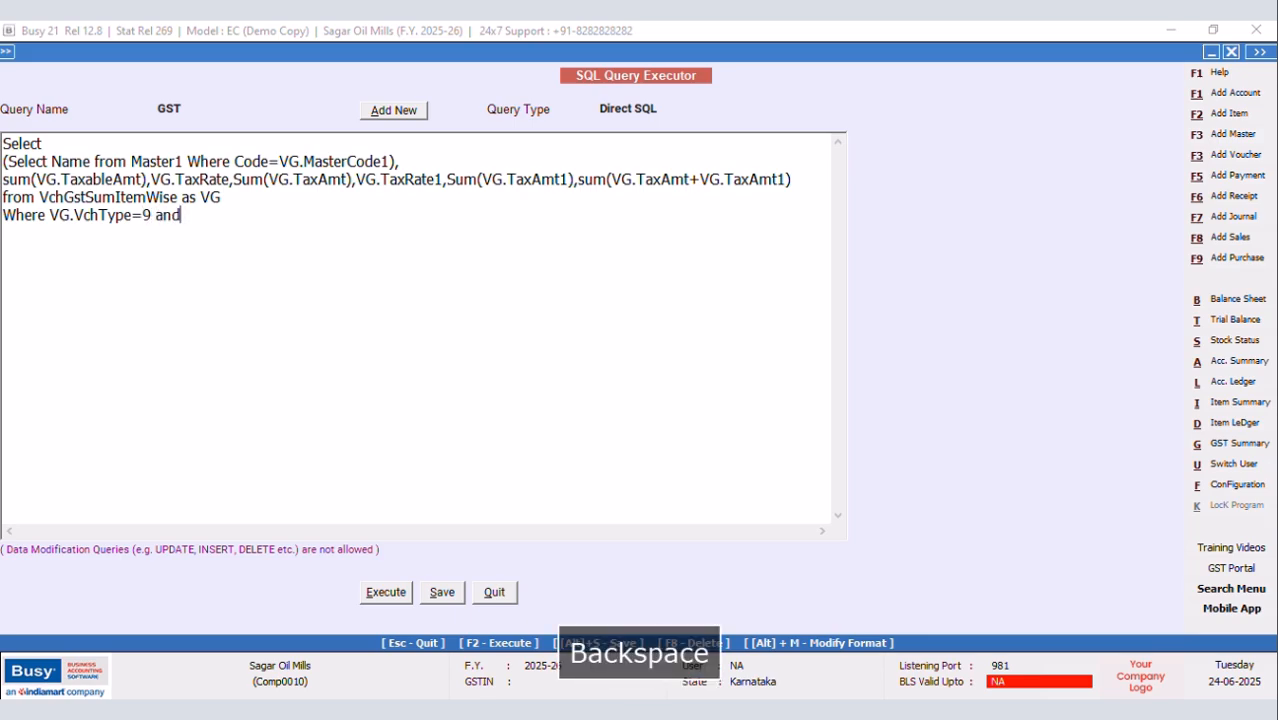
Group the results By VG.TaxRate, VG.TaxRate1 and VG.TaxCatCode
key(Return)
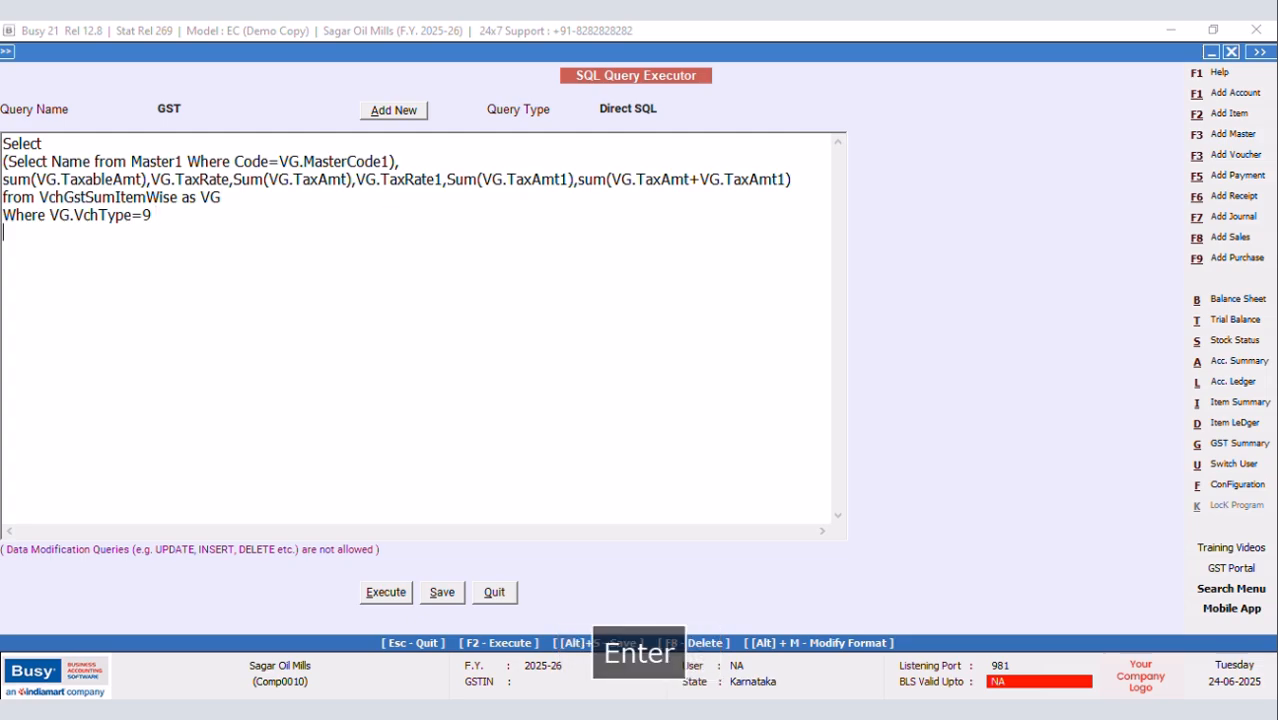
text(Group By )
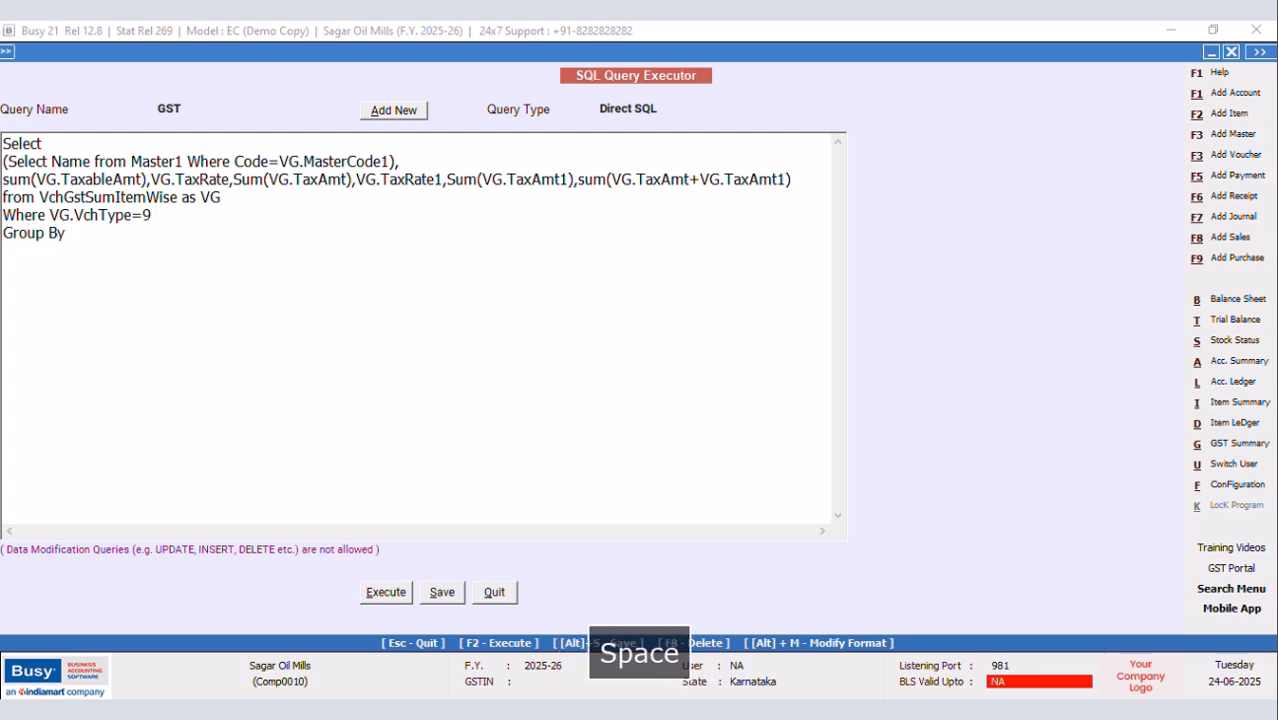
text(VG.T)
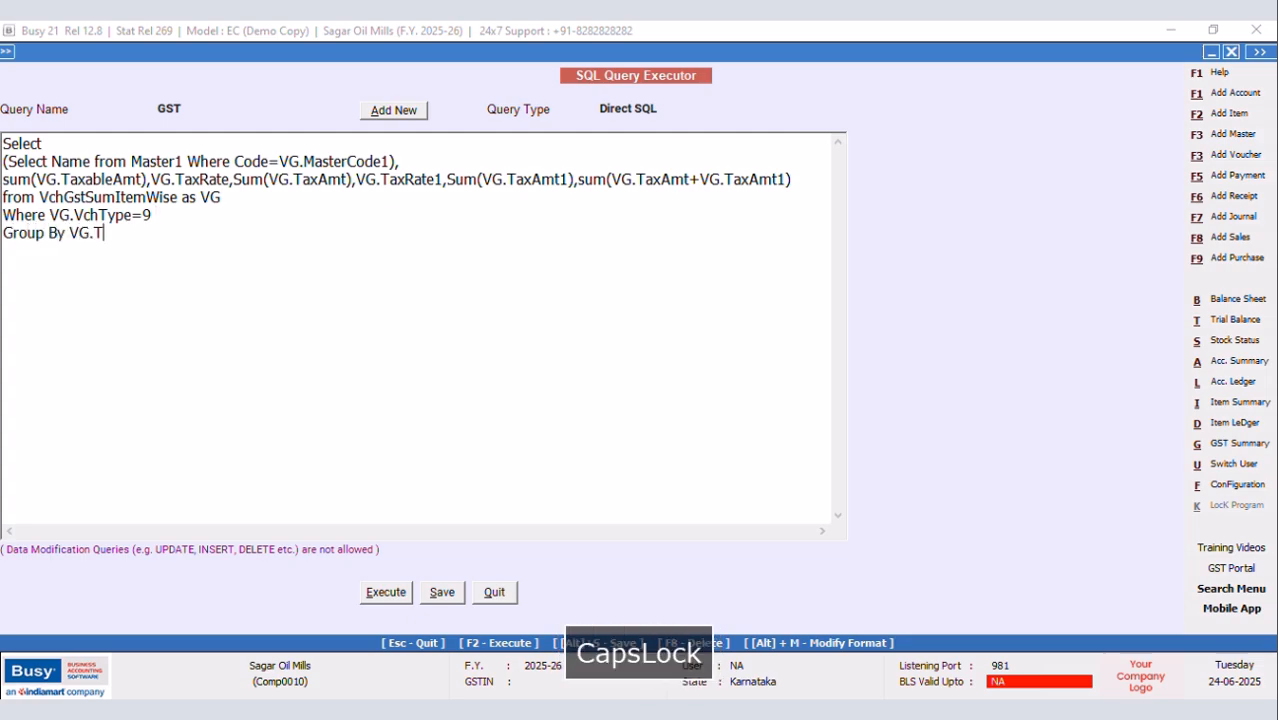
text(axRate)
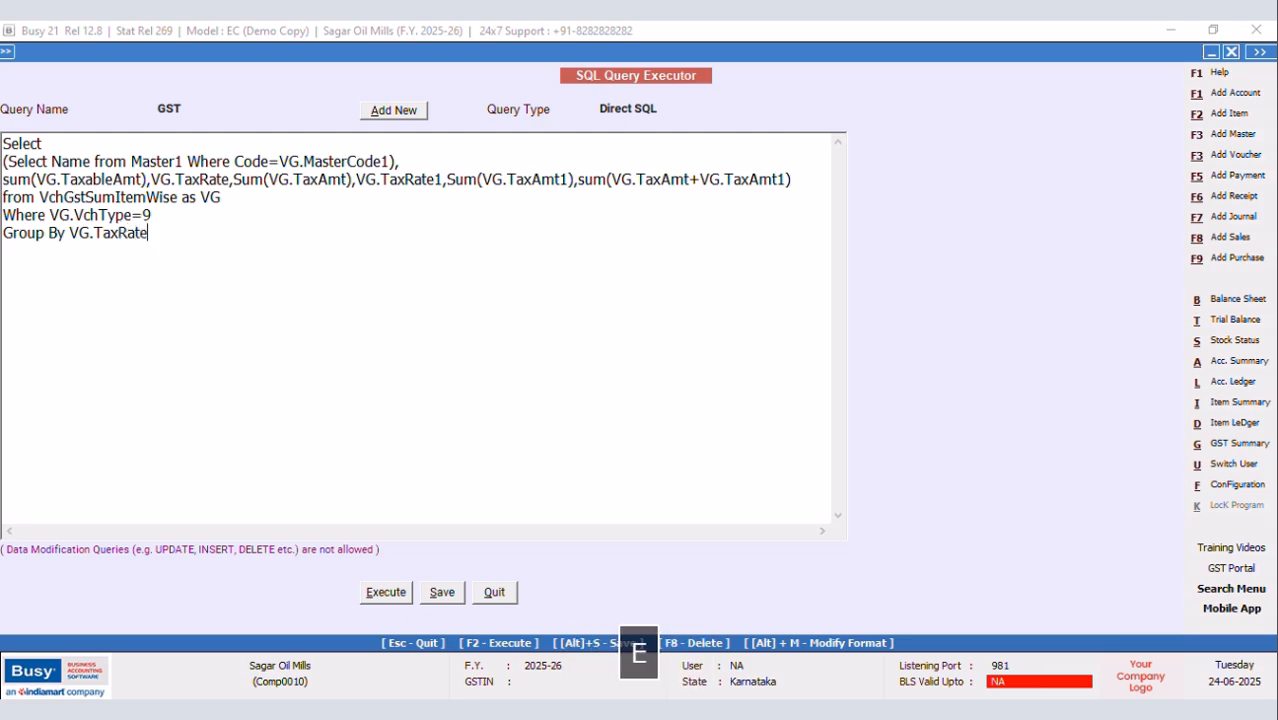
text(,VG.TaxRa)
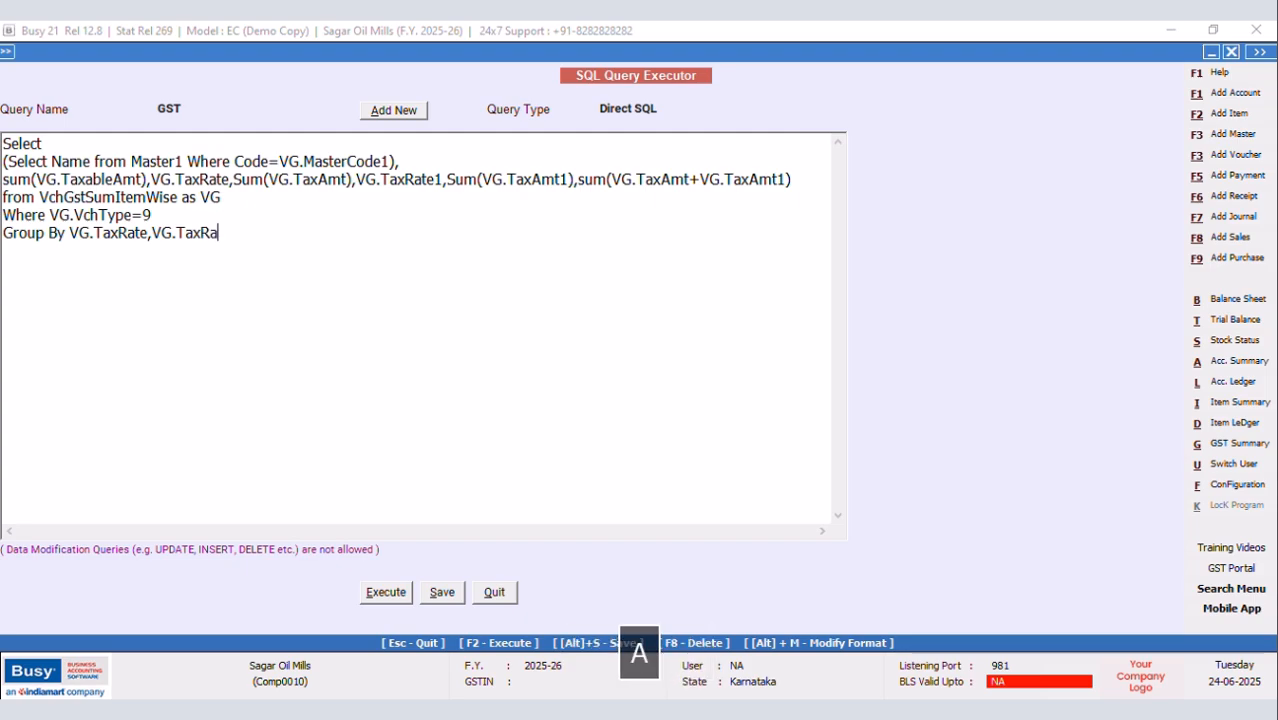
text(te1,)
key(Caps_Lock)
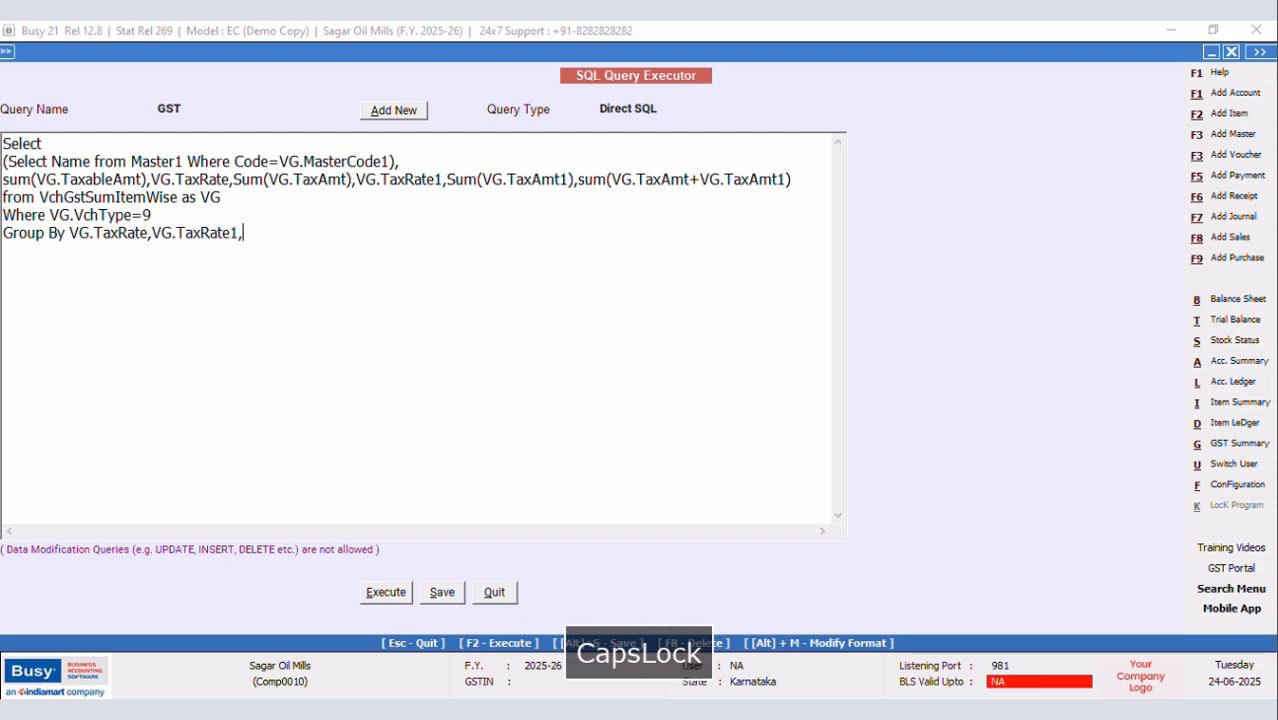
text(VG.)
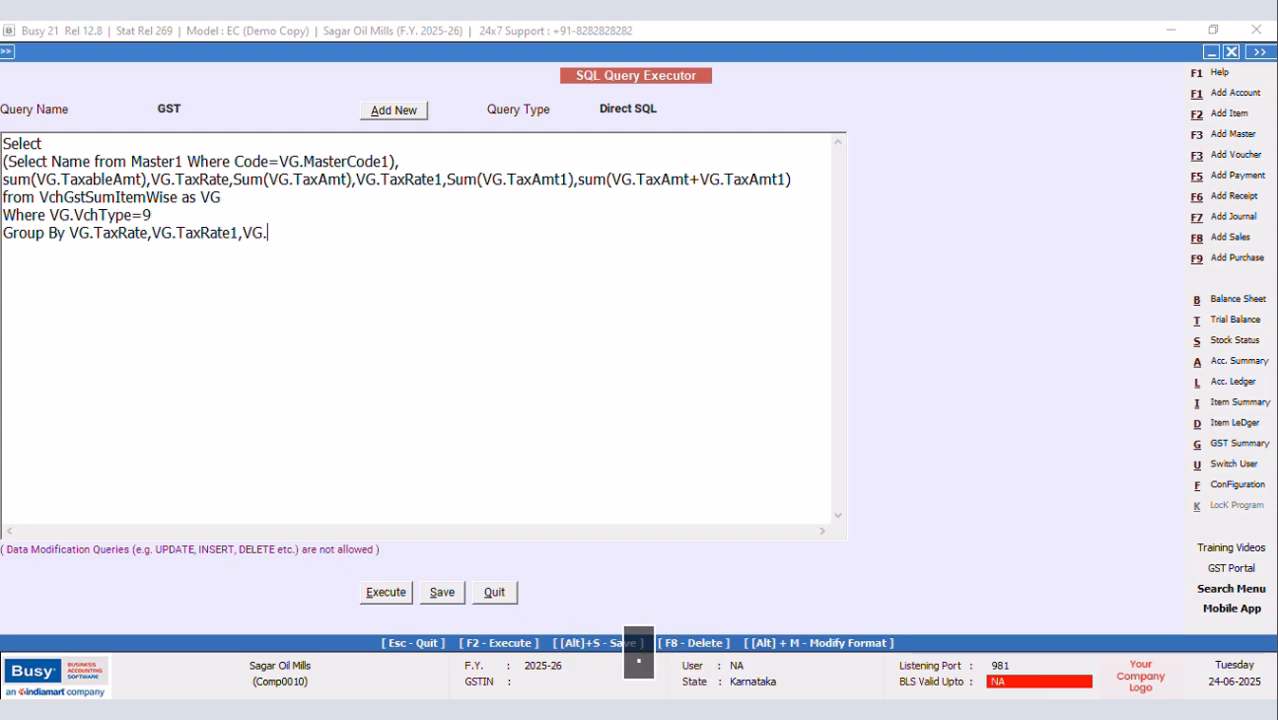
text(TaxCatC)
key(Caps_Lock)
text(ode)
key(Return)
Sort the query with 'order by VG.TaxCatCode asc'
text(order by vg)
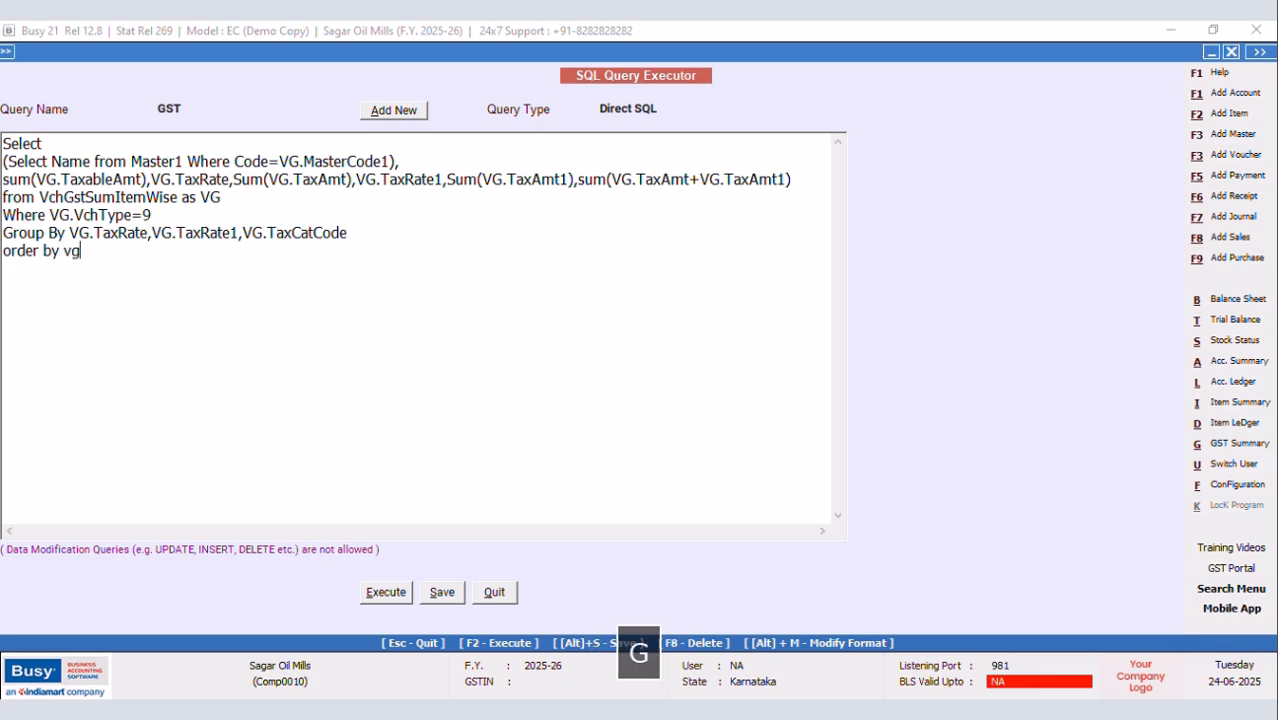
key(BackSpace)
key(Caps_Lock)
text(B)
key(Caps_Lock)
key(BackSpace)
key(Caps_Lock)
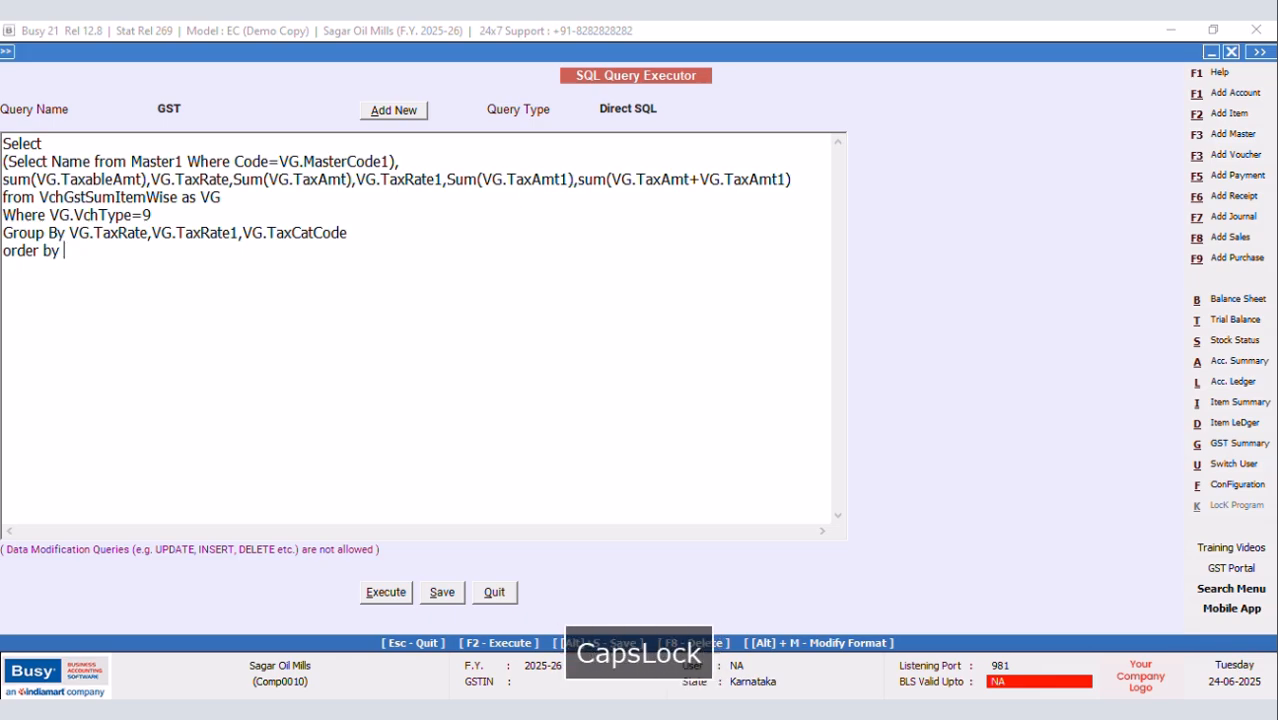
text(VG.T)
key(Caps_Lock)
text(ax)
key(Caps_Lock)
text(C)
key(Caps_Lock)
text(at)
key(Caps_Lock)
text(C)
key(Caps_Lock)
text(ode asc)
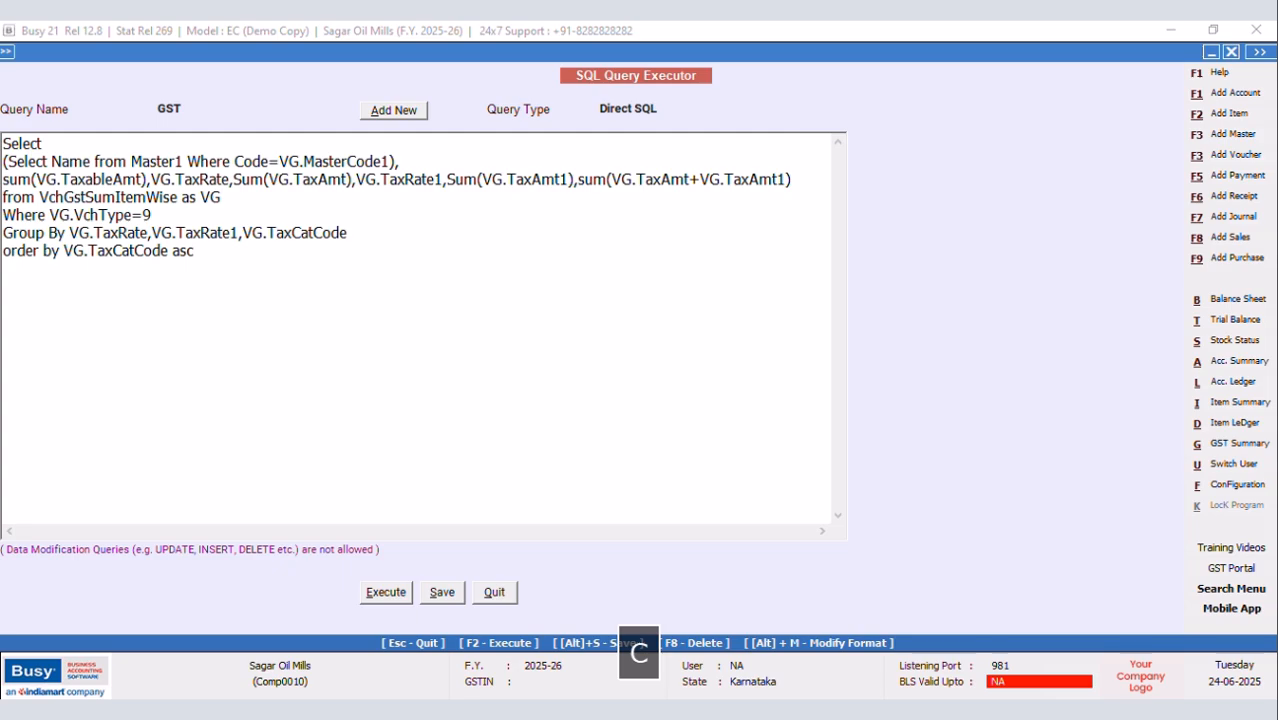
Save and test-run the GST query, which fails with an invalid column error
click(440, 596)
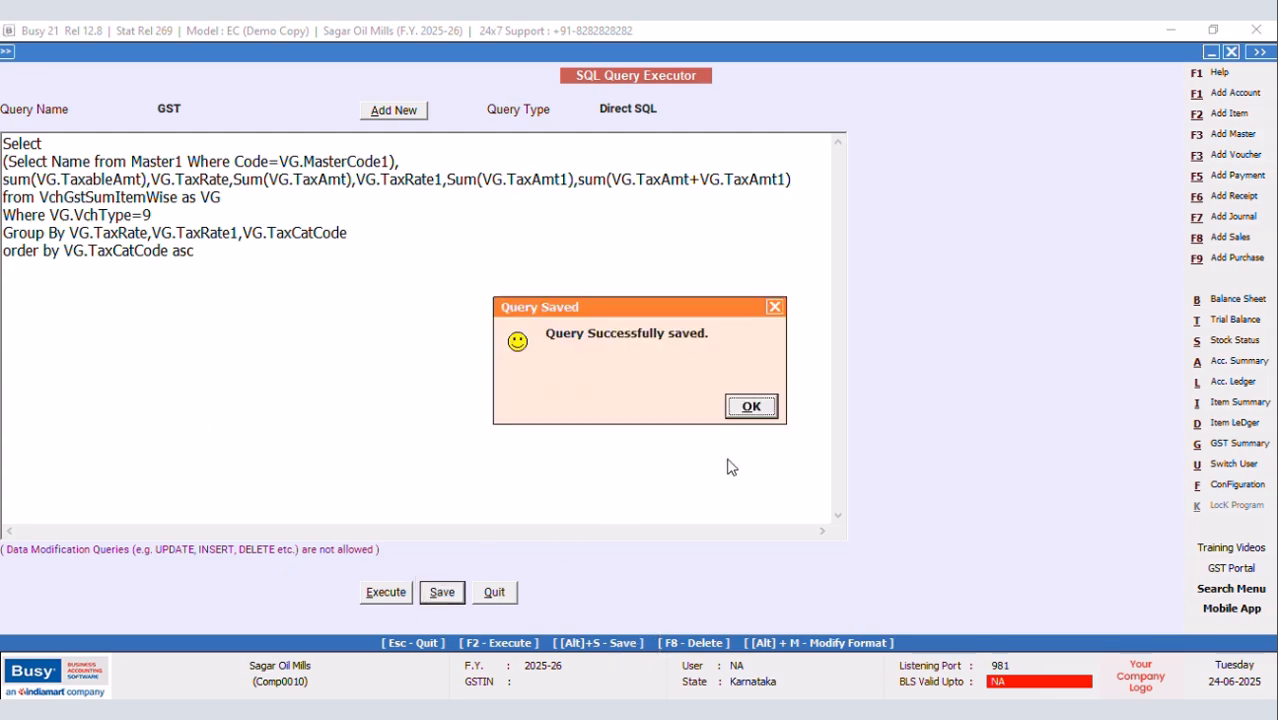
click(747, 408)
click(368, 600)
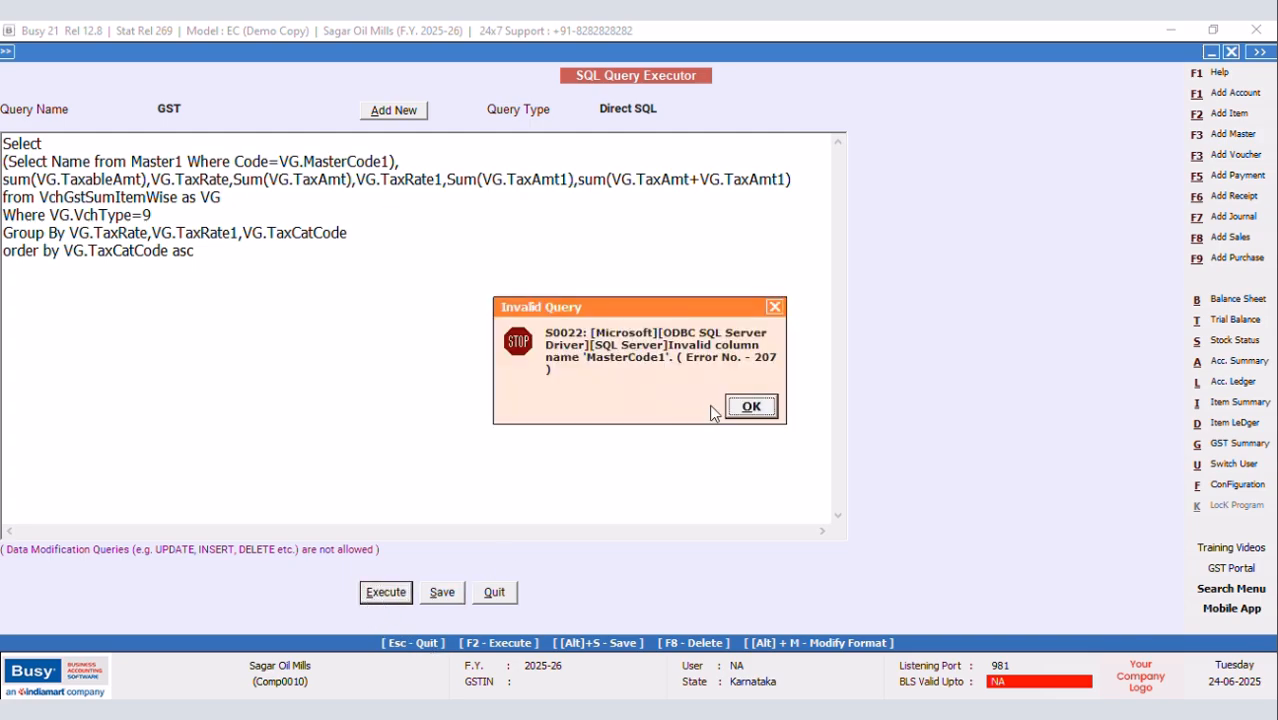
click(750, 408)
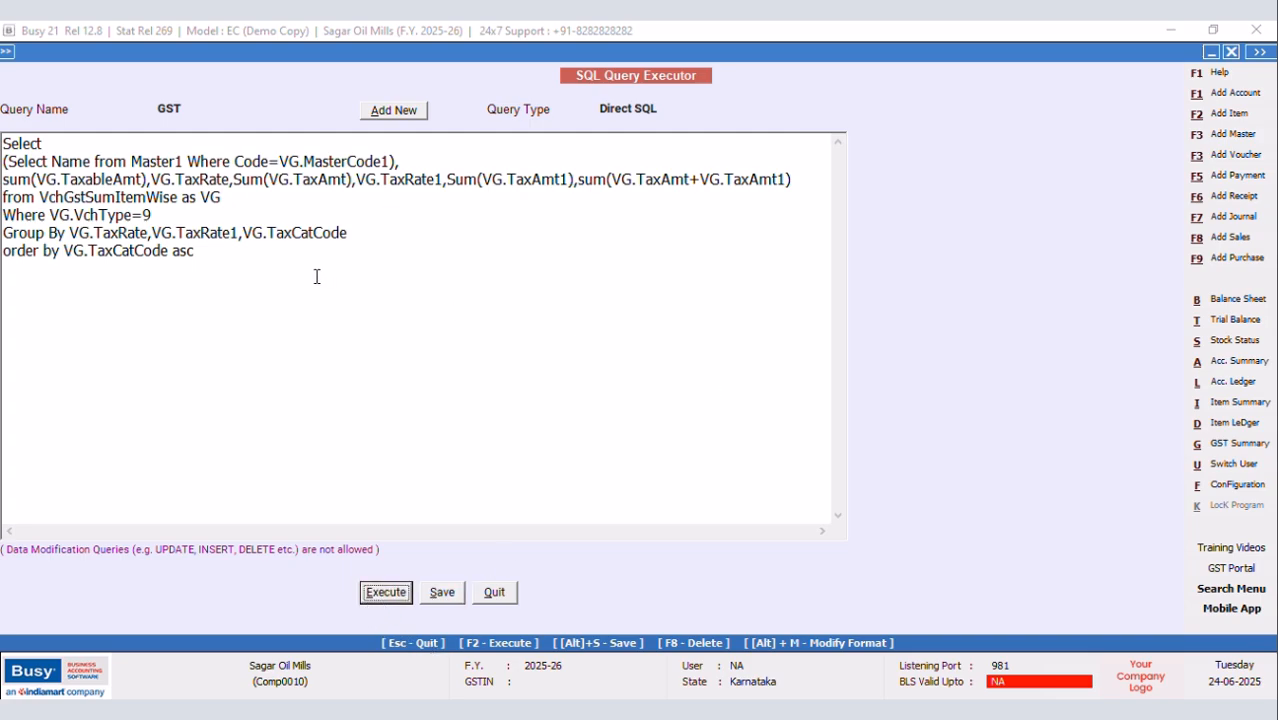
Replace the invalid MasterCode1 column with TaxCatCide, then delete its misspelled 'i'
click(390, 161)
key(BackSpace)
key(BackSpace)
key(BackSpace)
key(BackSpace)
key(BackSpace)
key(BackSpace)
key(BackSpace)
key(BackSpace)
key(BackSpace)
key(BackSpace)
key(BackSpace)
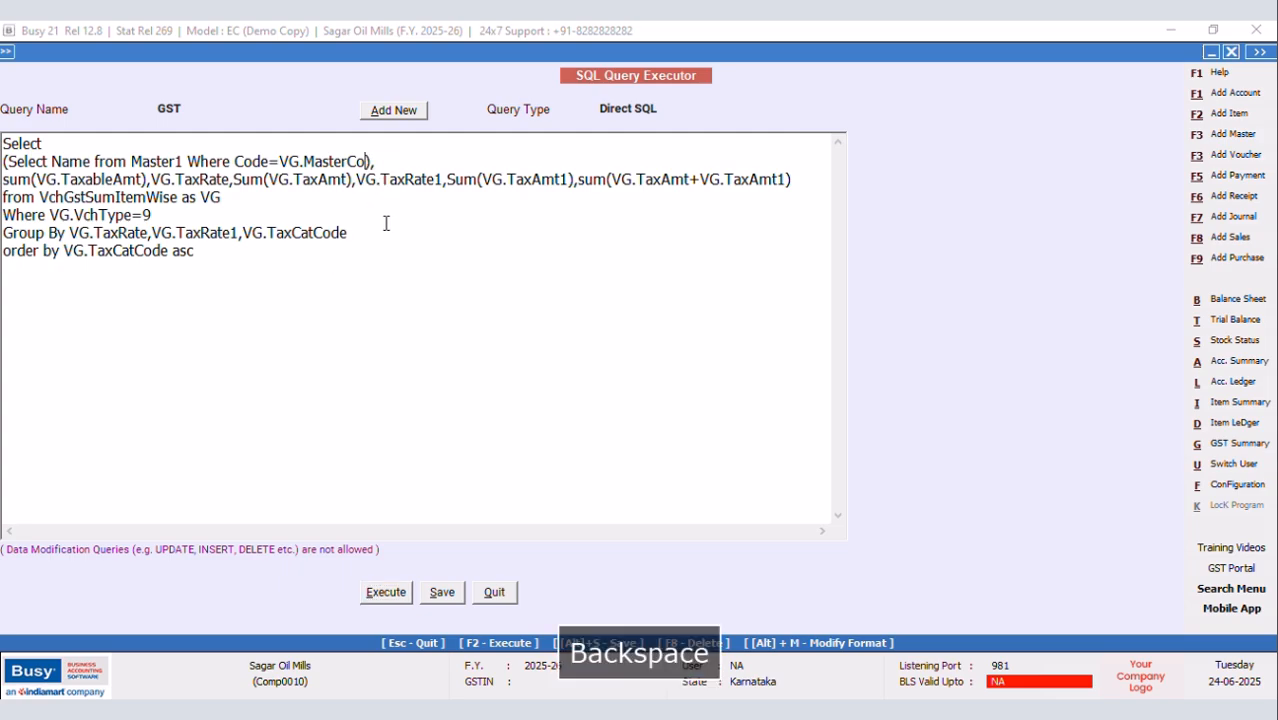
text(tac)
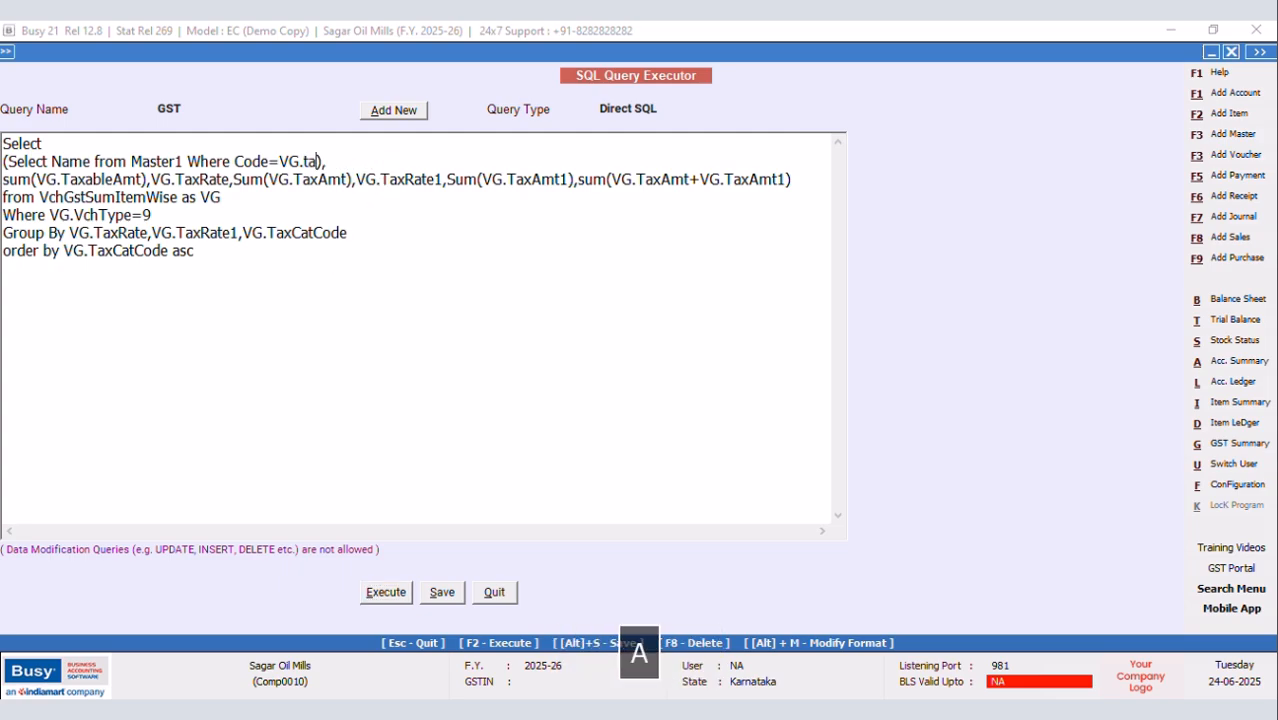
key(BackSpace)
key(BackSpace)
key(BackSpace)
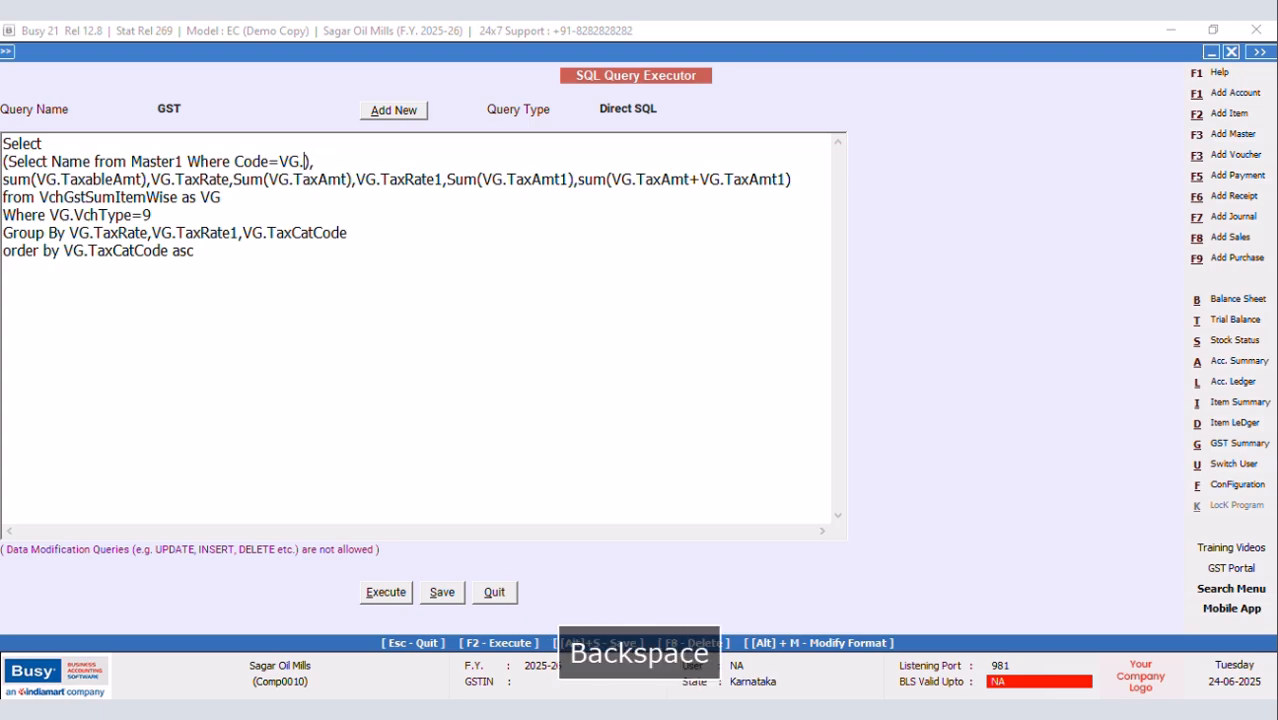
text(Ta)
text(xCatCid)
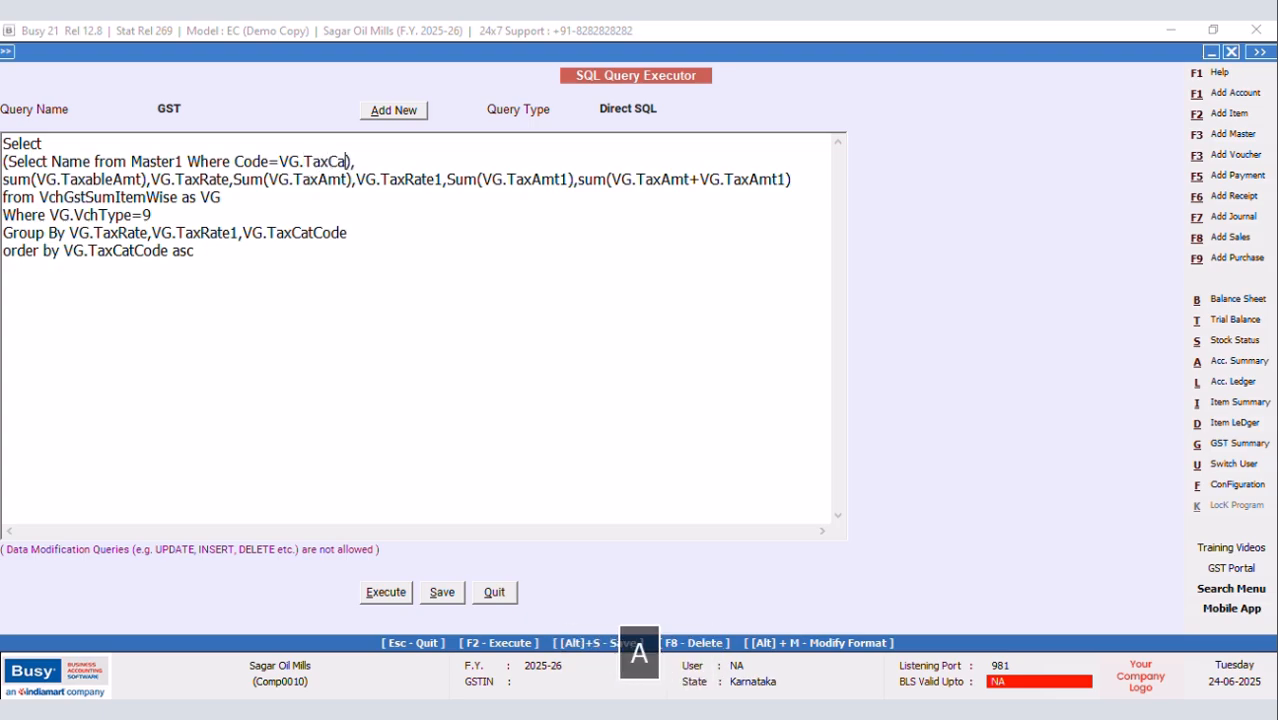
text(e)
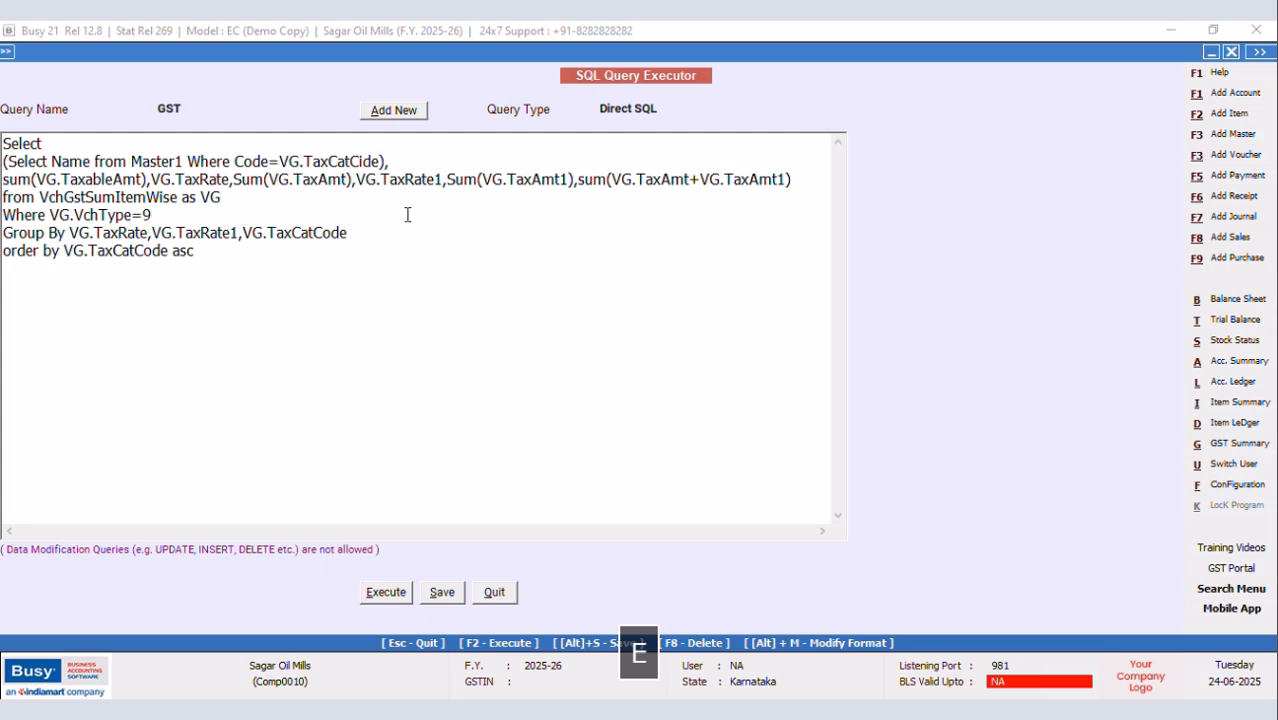
click(364, 161)
key(BackSpace)
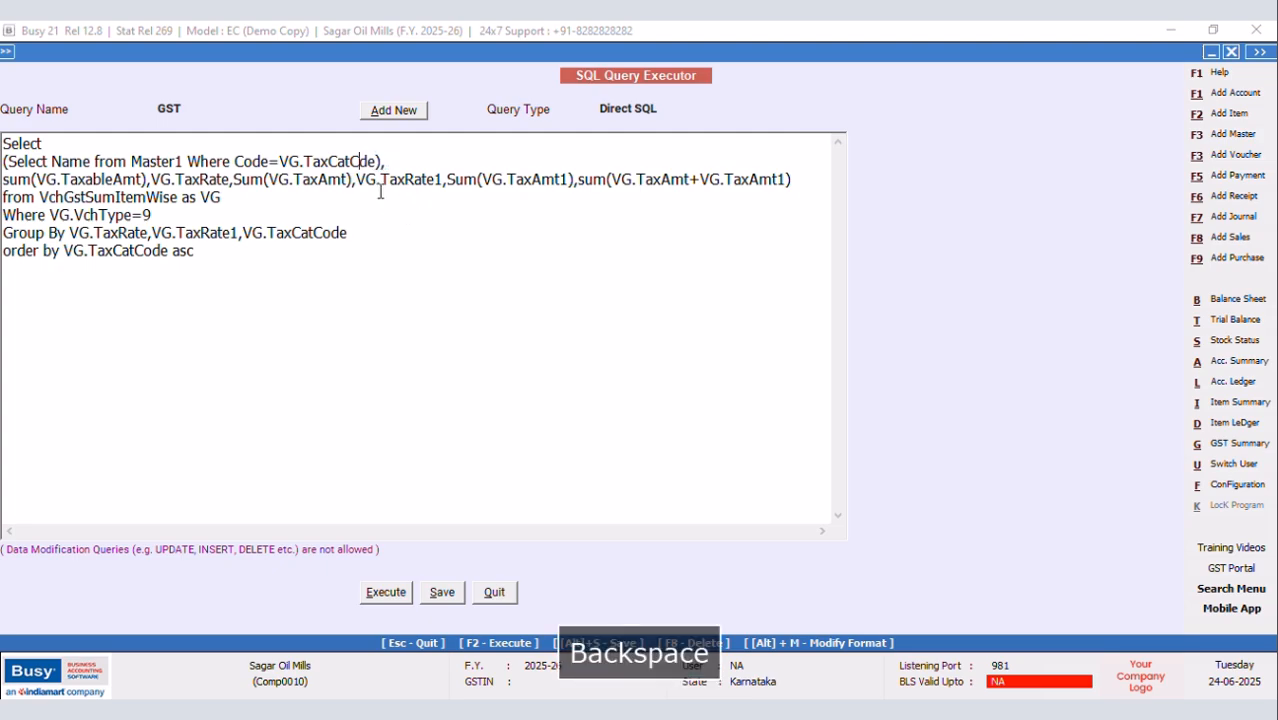
Complete the TaxCatCode correction and save the GST query
text(o)
click(442, 593)
click(752, 408)
Run the query, check its GST 5% and GST 12% rows, and close the results grid
click(390, 593)
click(746, 414)
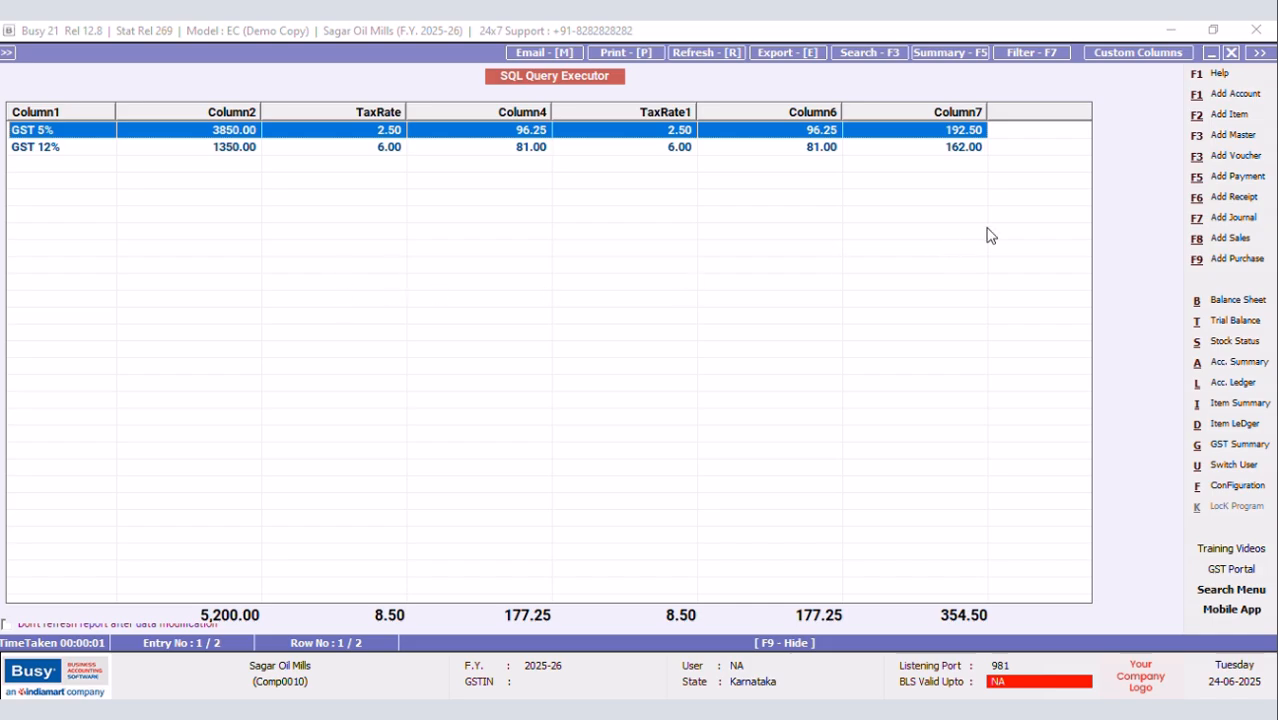
drag(989, 114, 976, 114)
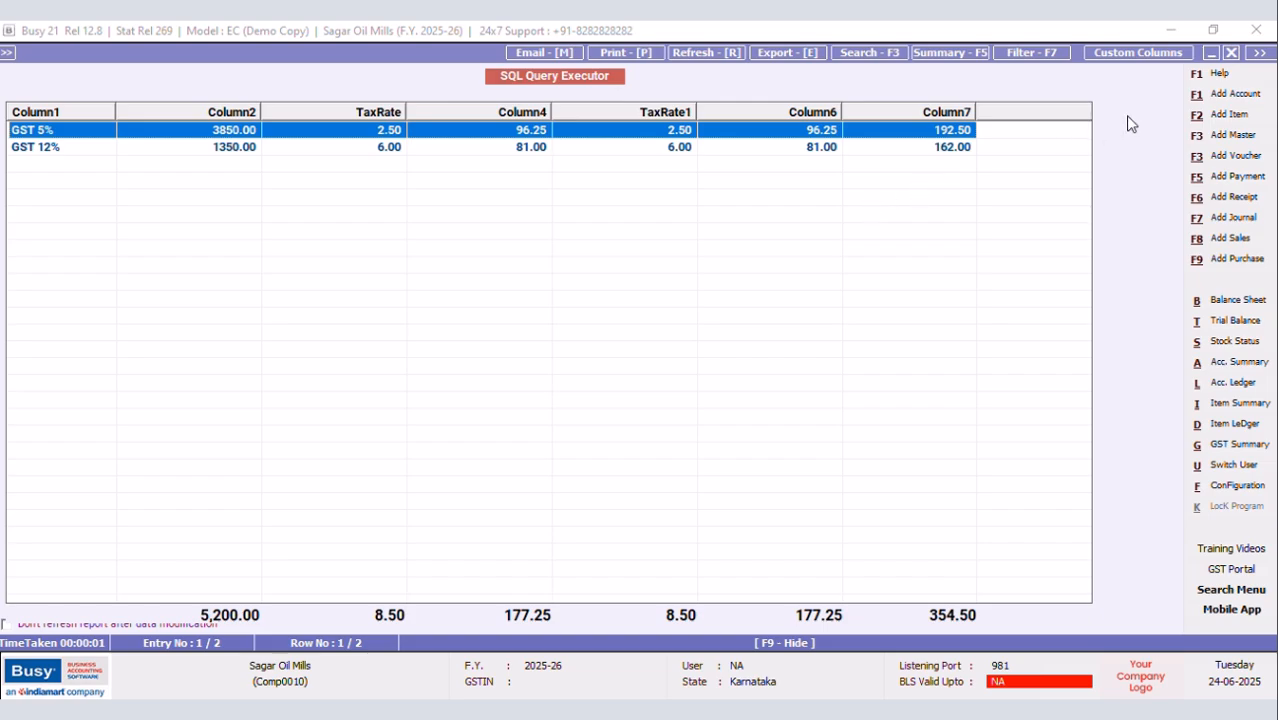
click(1231, 54)
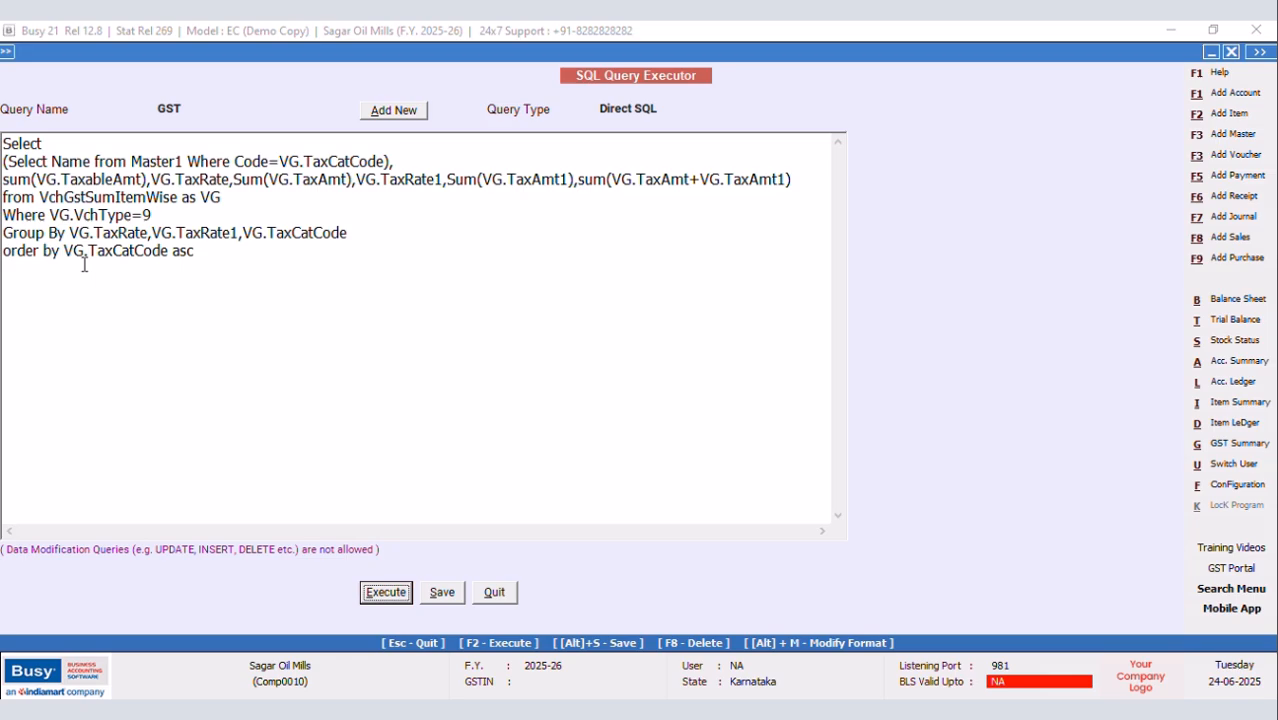
click(442, 594)
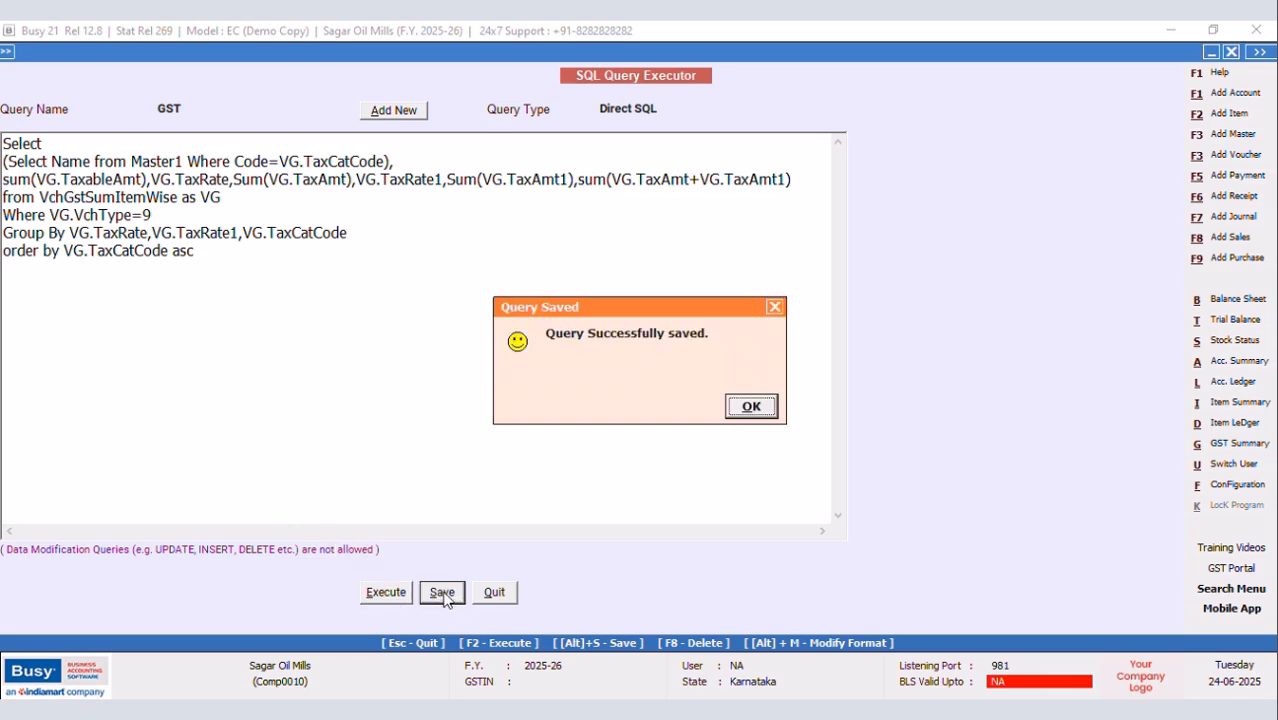
click(751, 405)
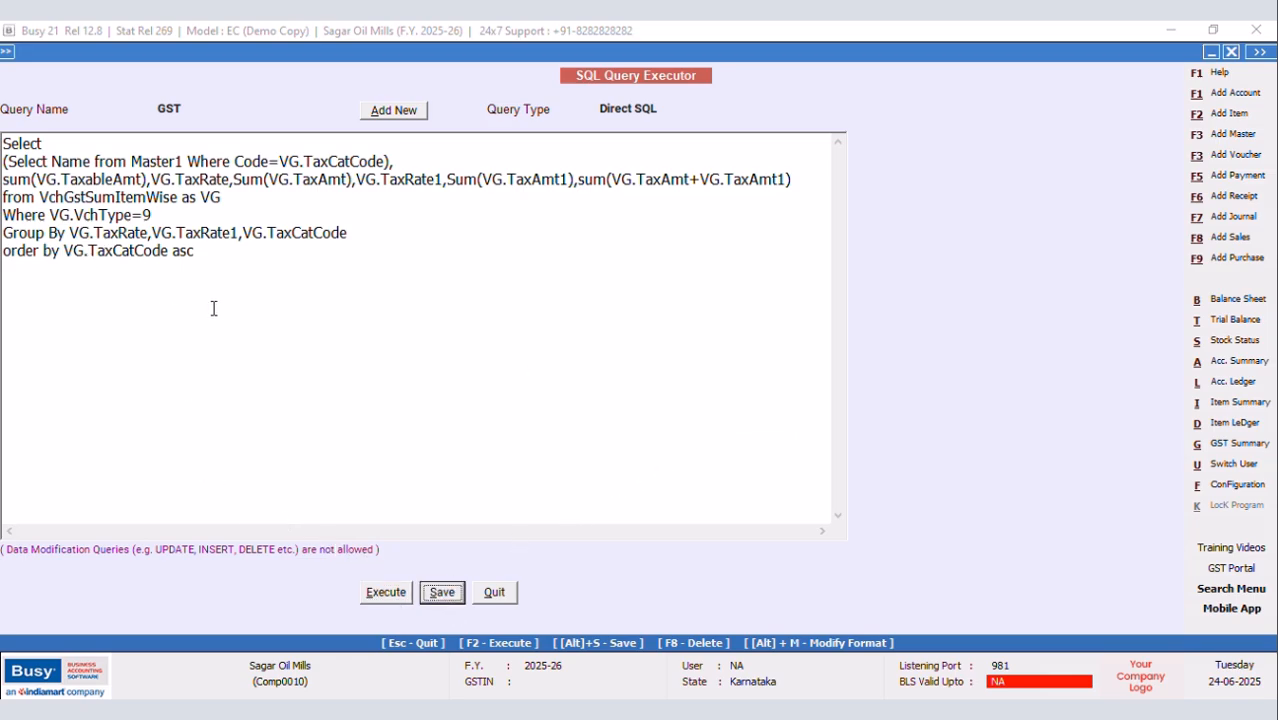
click(50, 214)
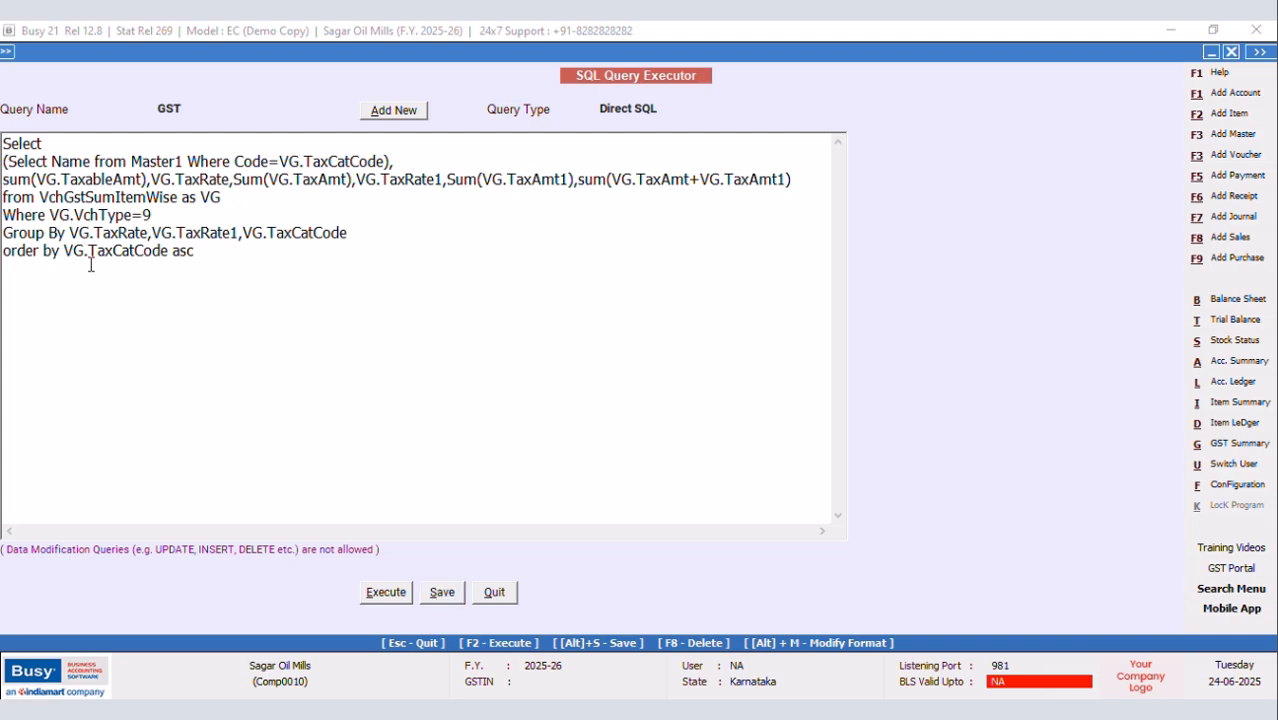
key(Return)
text(and)
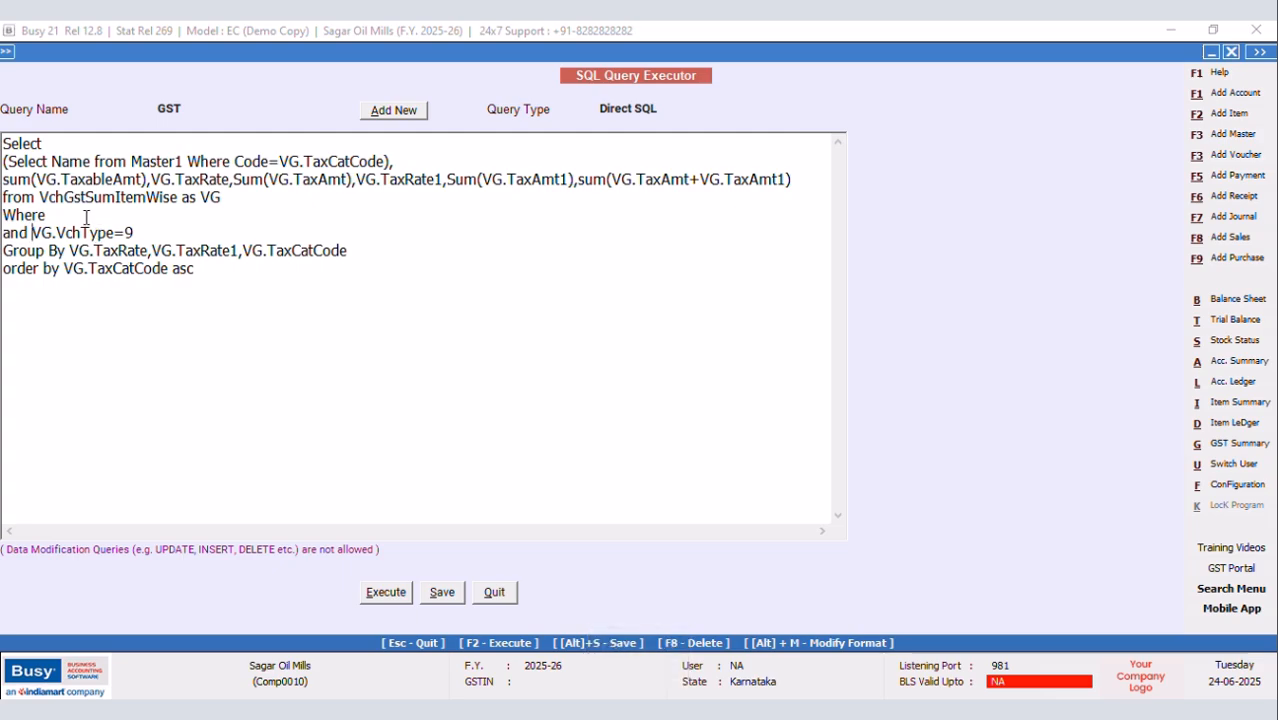
text(vg)
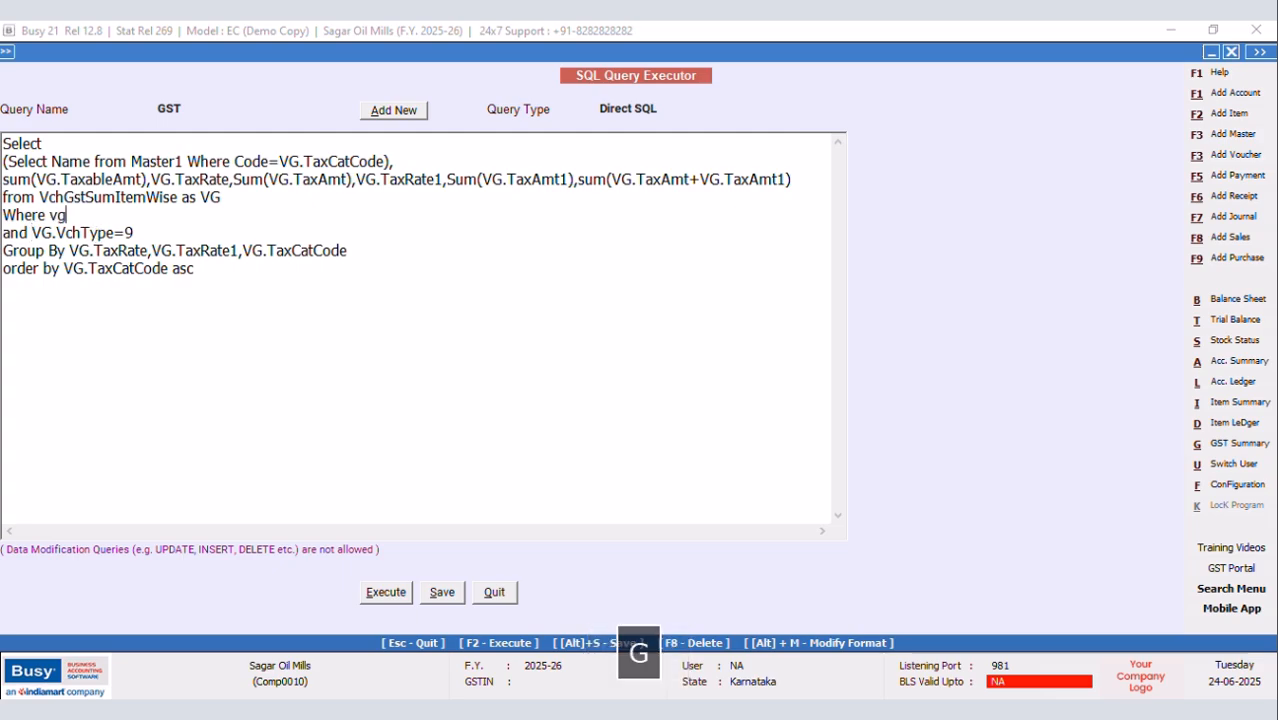
text(.vchcode=@)
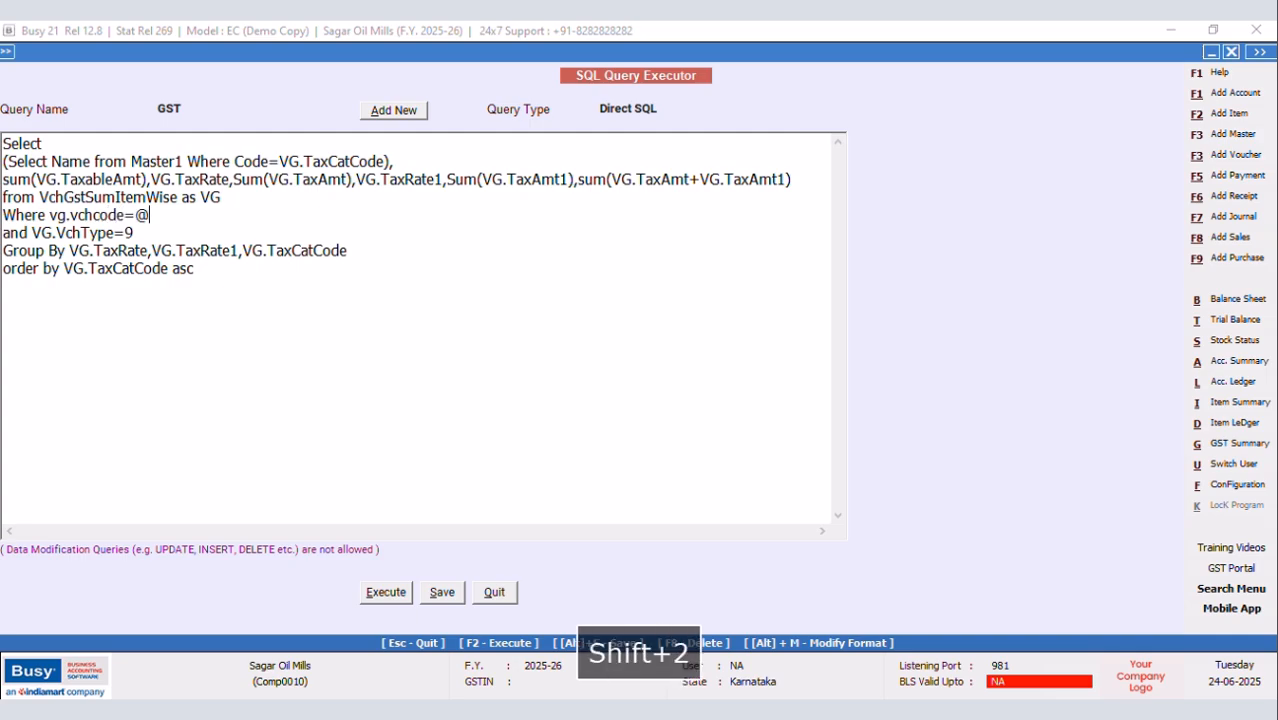
key(Caps_Lock)
text(VchCode)
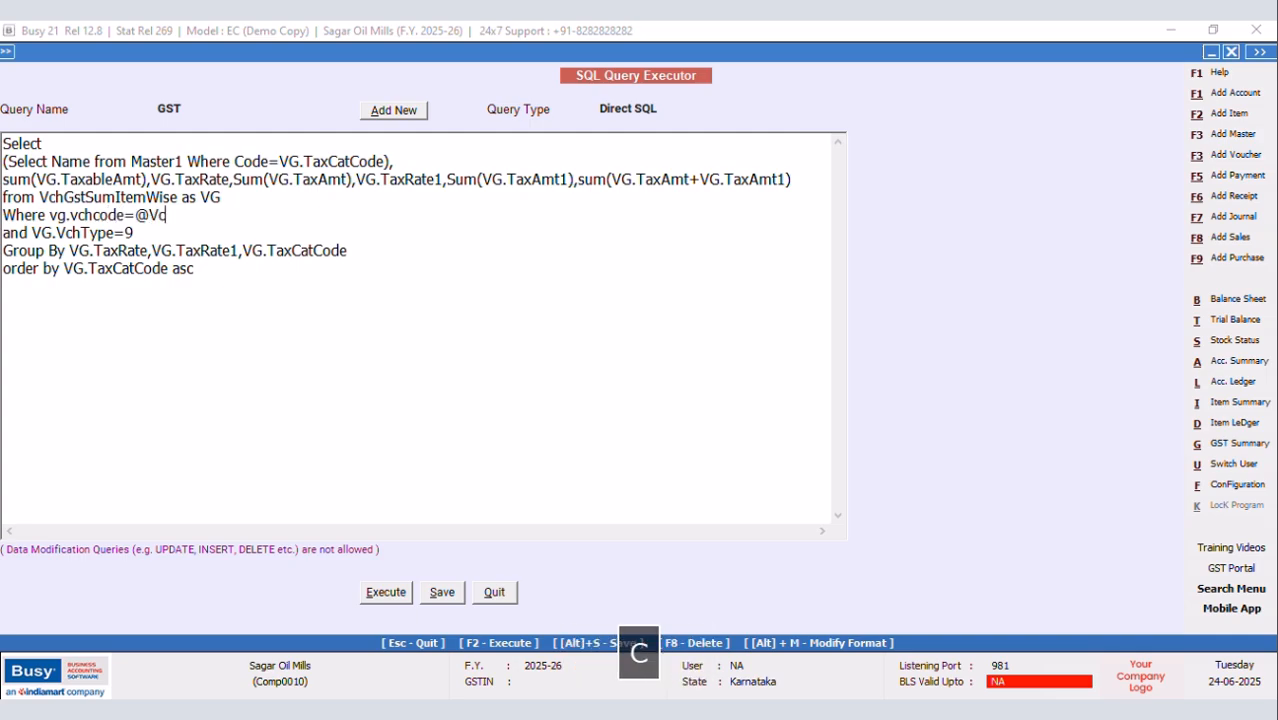
text(@)
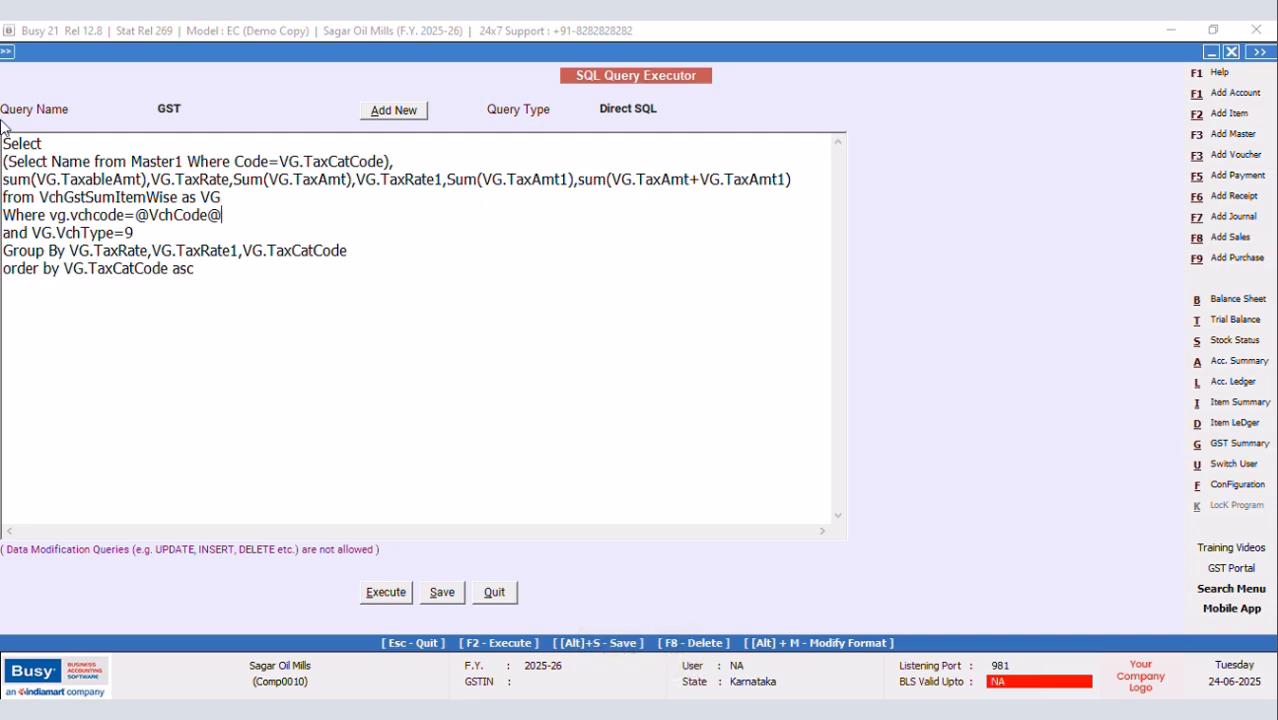
Set the query type to Grand Total(Inventory), save, and quit the SQL Query Executor
click(665, 108)
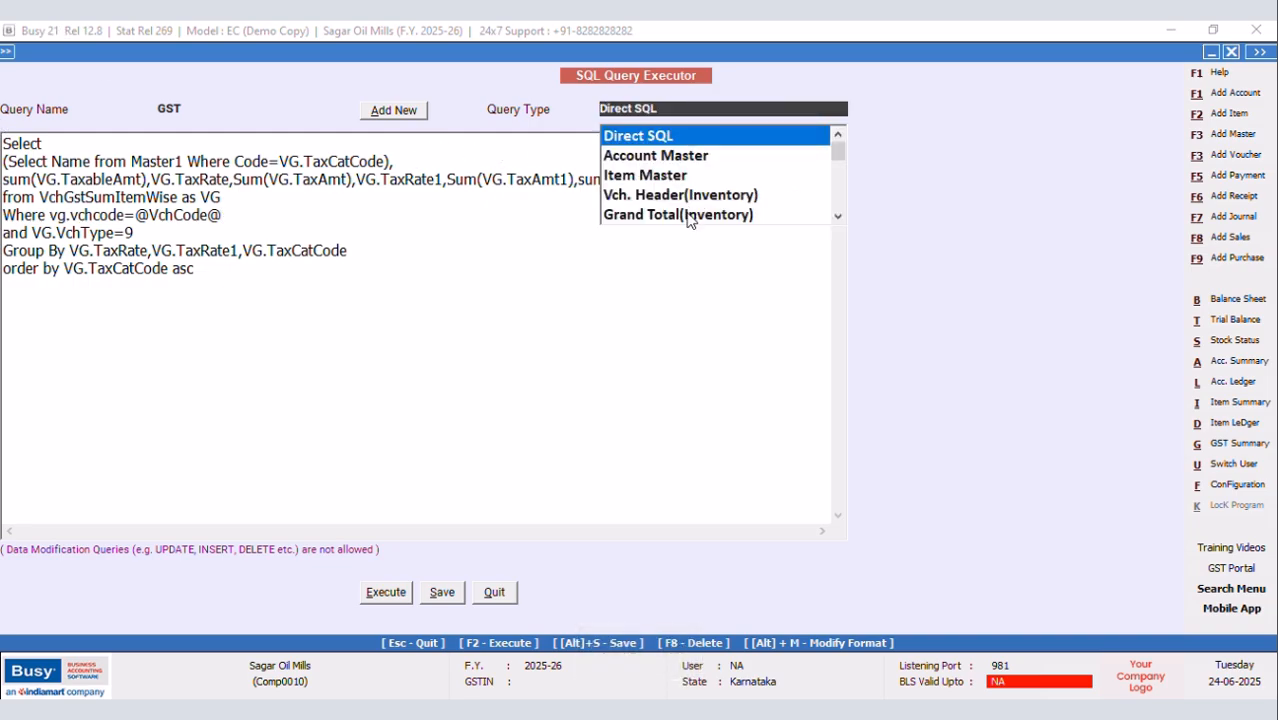
click(688, 214)
click(442, 592)
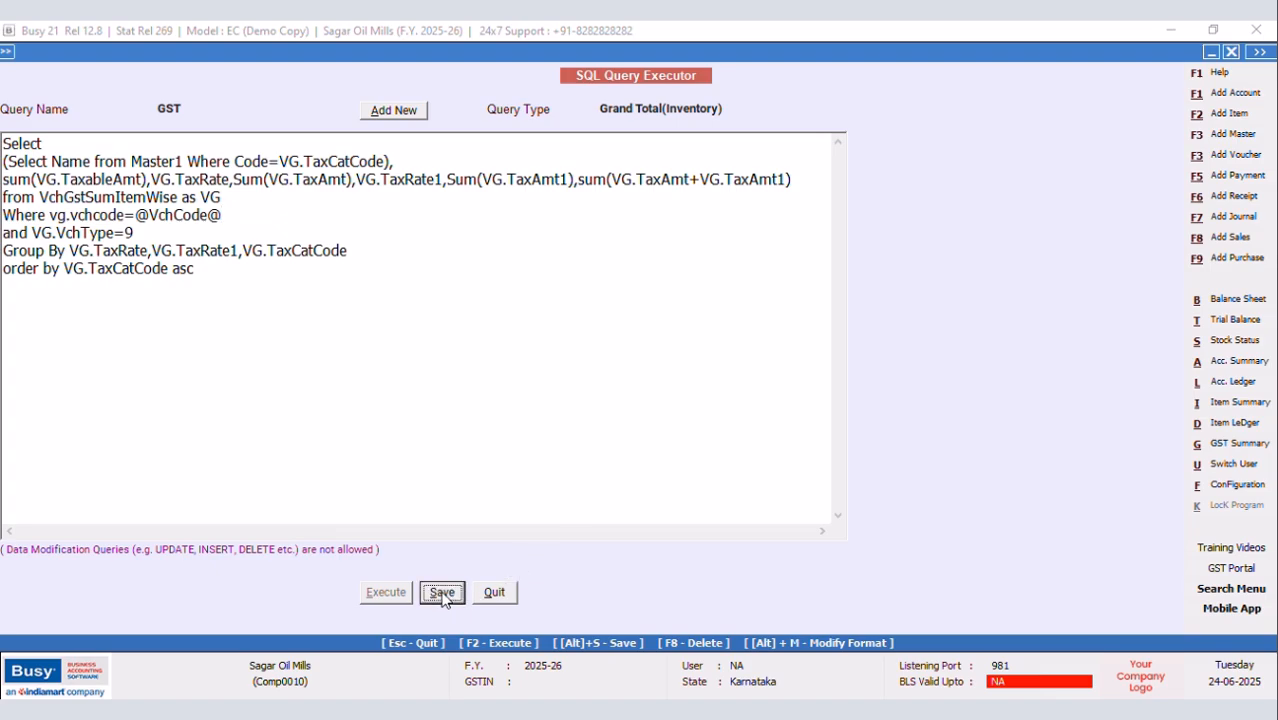
click(748, 412)
click(494, 592)
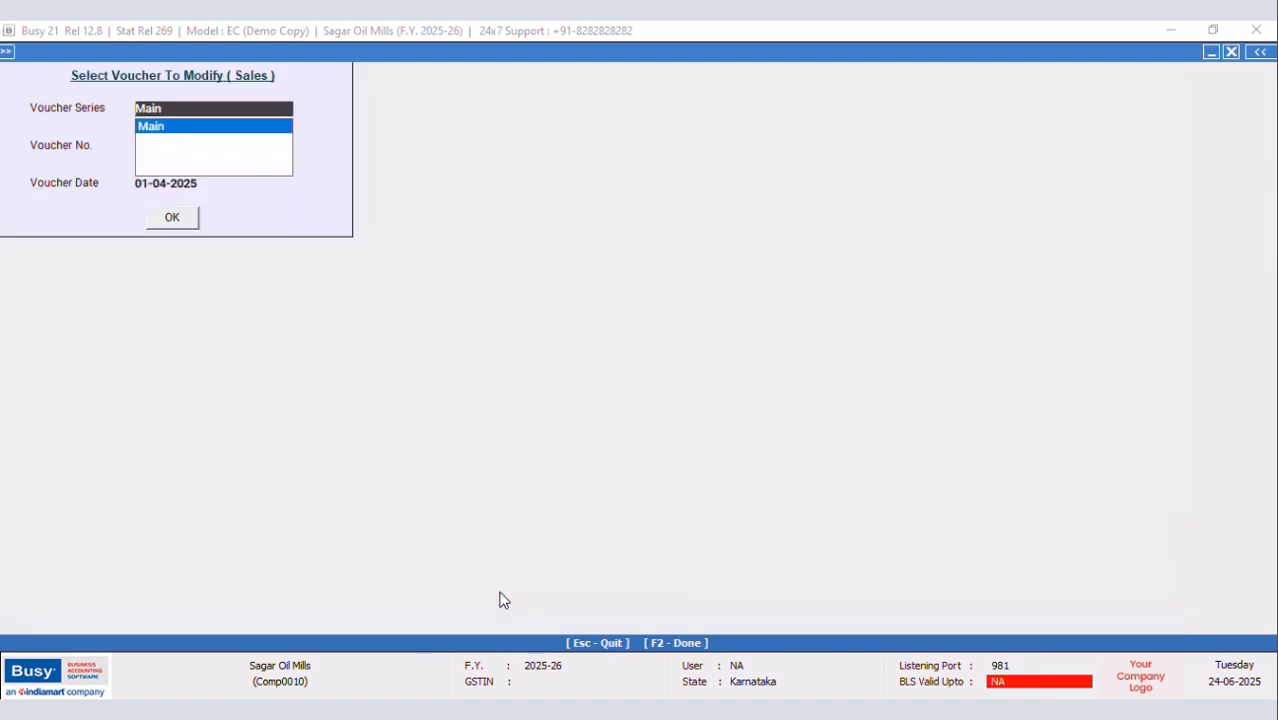
Open the Body layout of the NEW DESIGN Sales Invoice format in advanced document printing
key(ctrl+f)
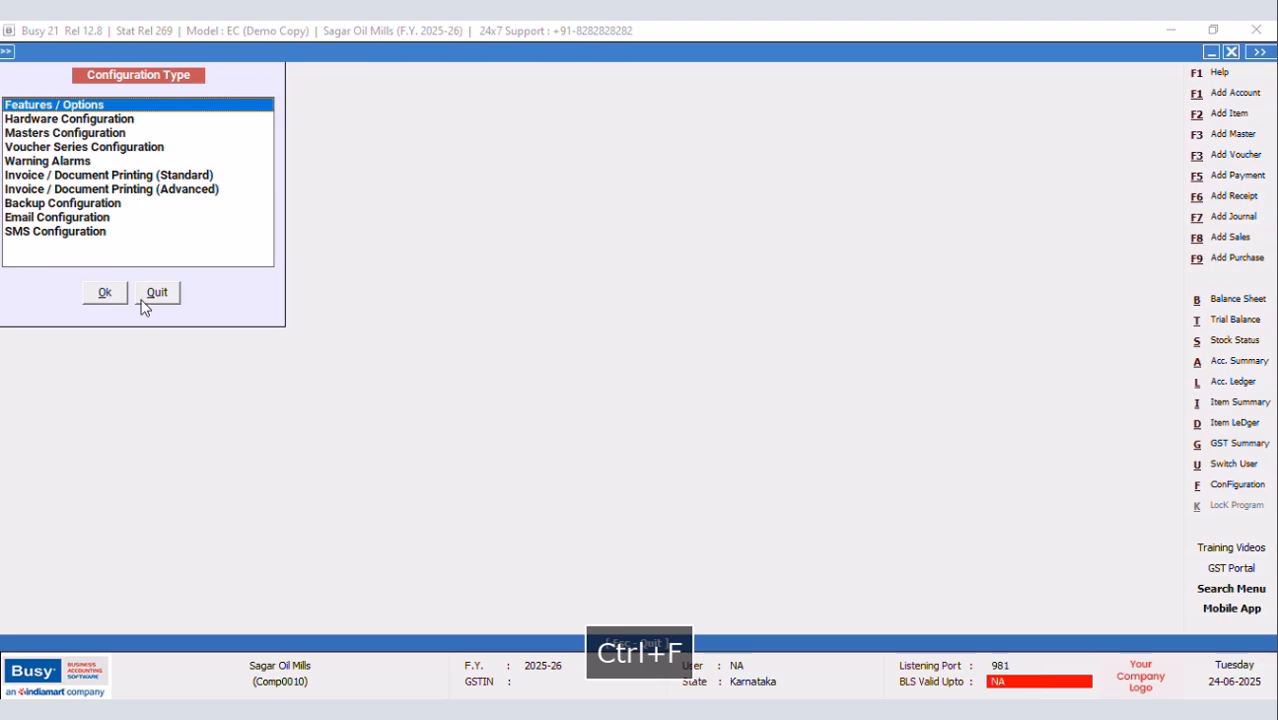
click(164, 190)
click(106, 292)
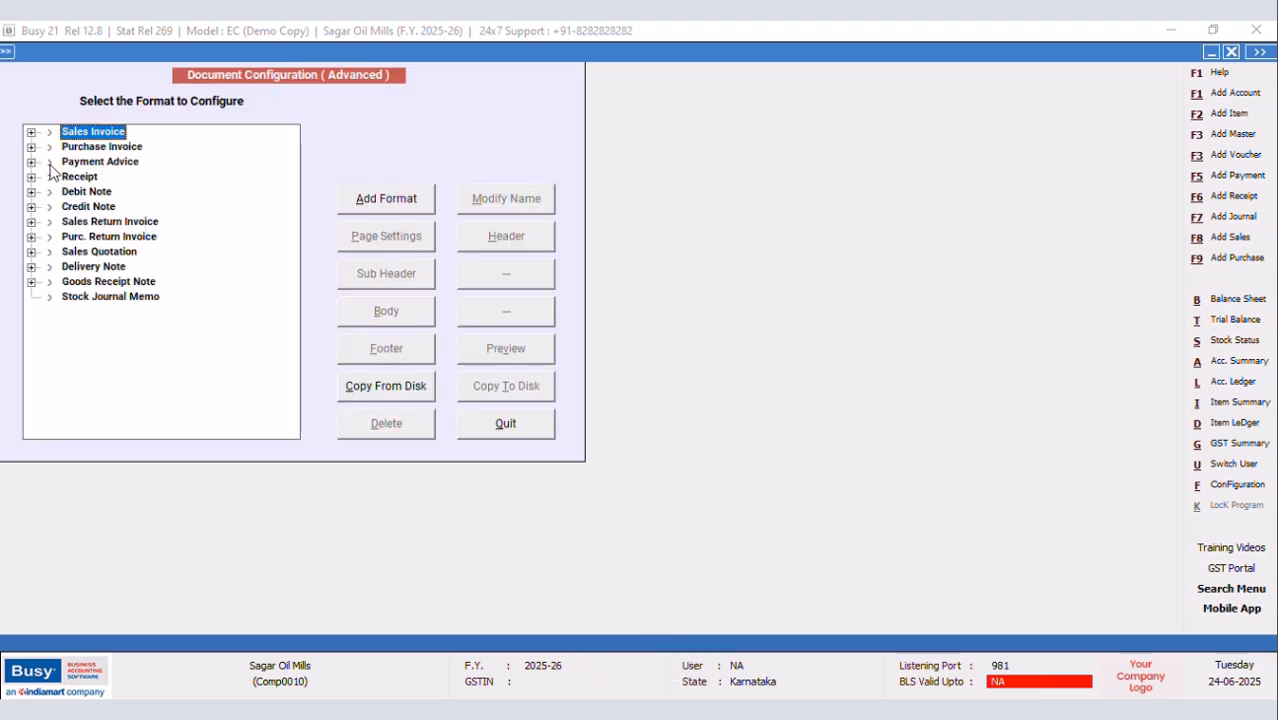
click(32, 132)
click(95, 162)
click(378, 318)
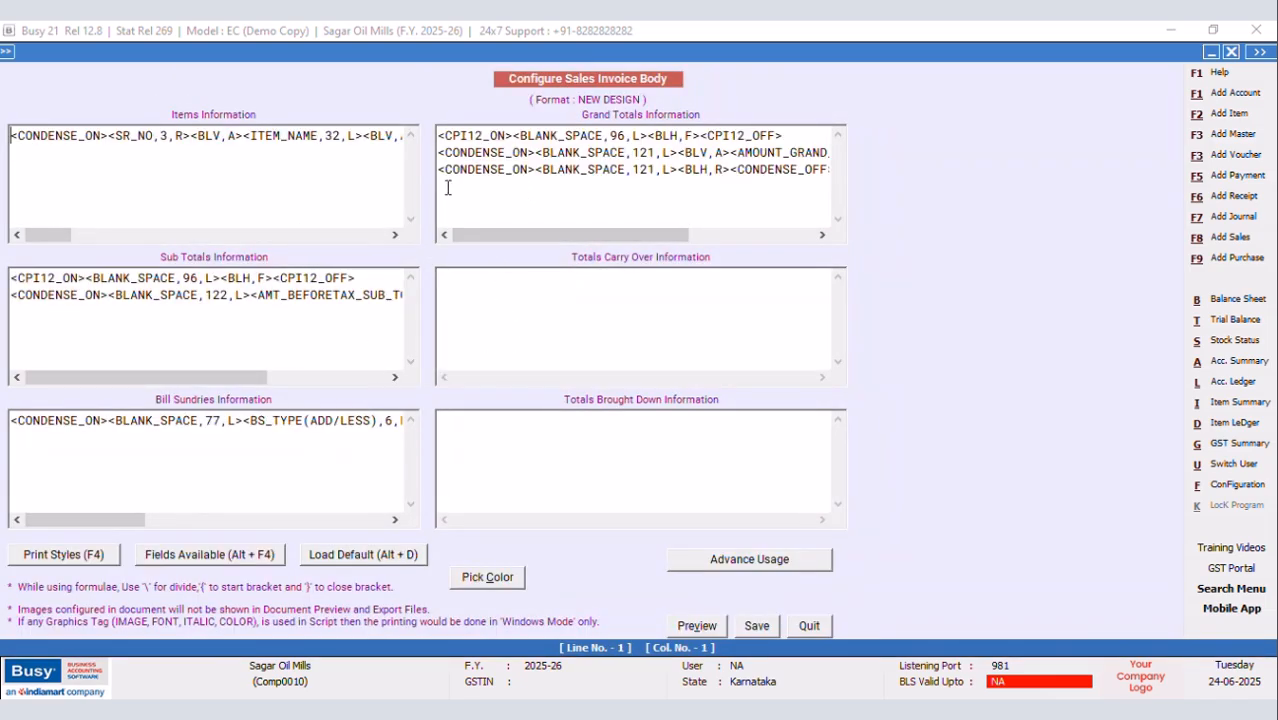
Copy the first Sub Totals line and position after the last Grand Totals line
mouse_move(633, 240)
mouse_down()
mouse_move(606, 245)
mouse_move(641, 244)
mouse_up()
click(790, 178)
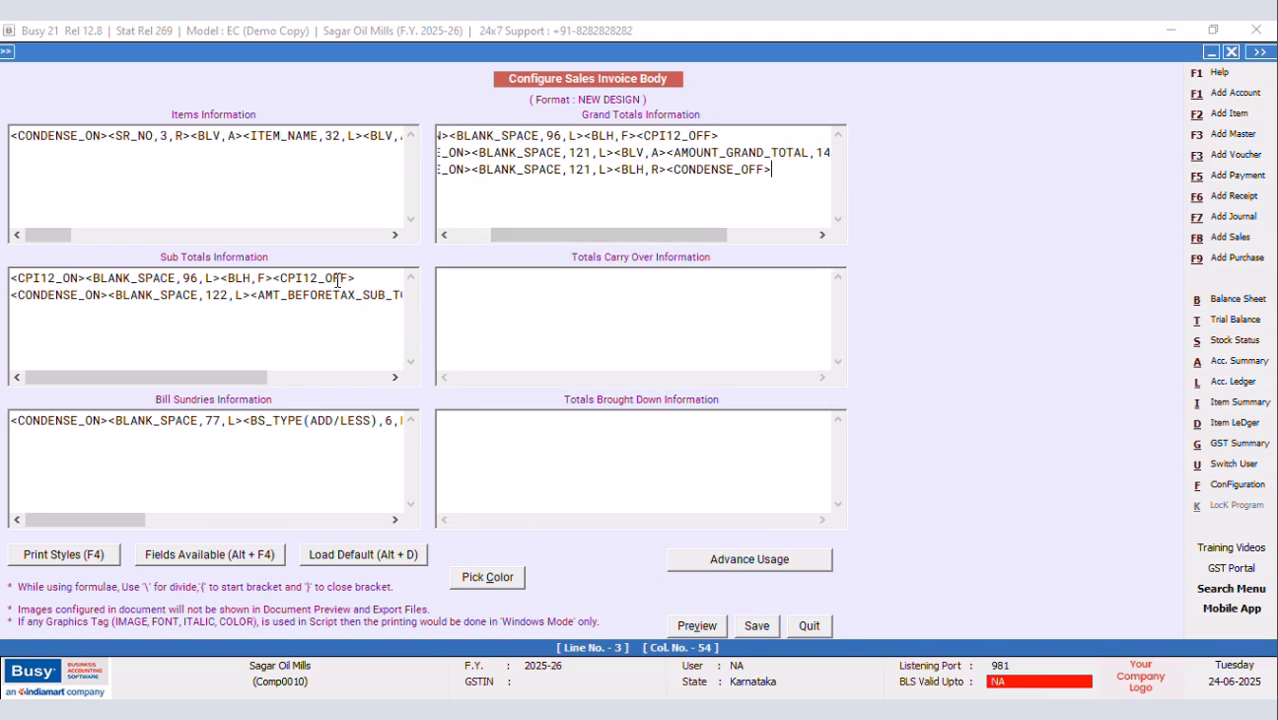
drag(365, 278, 9, 276)
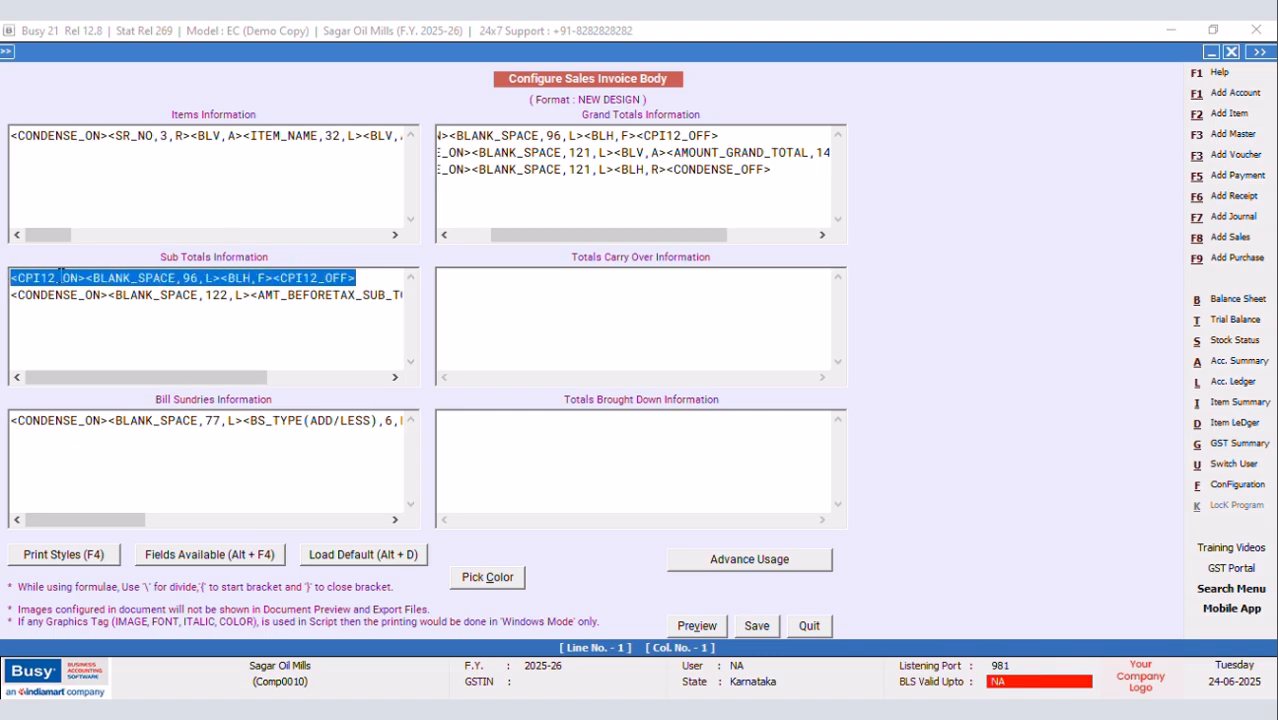
right_click(333, 281)
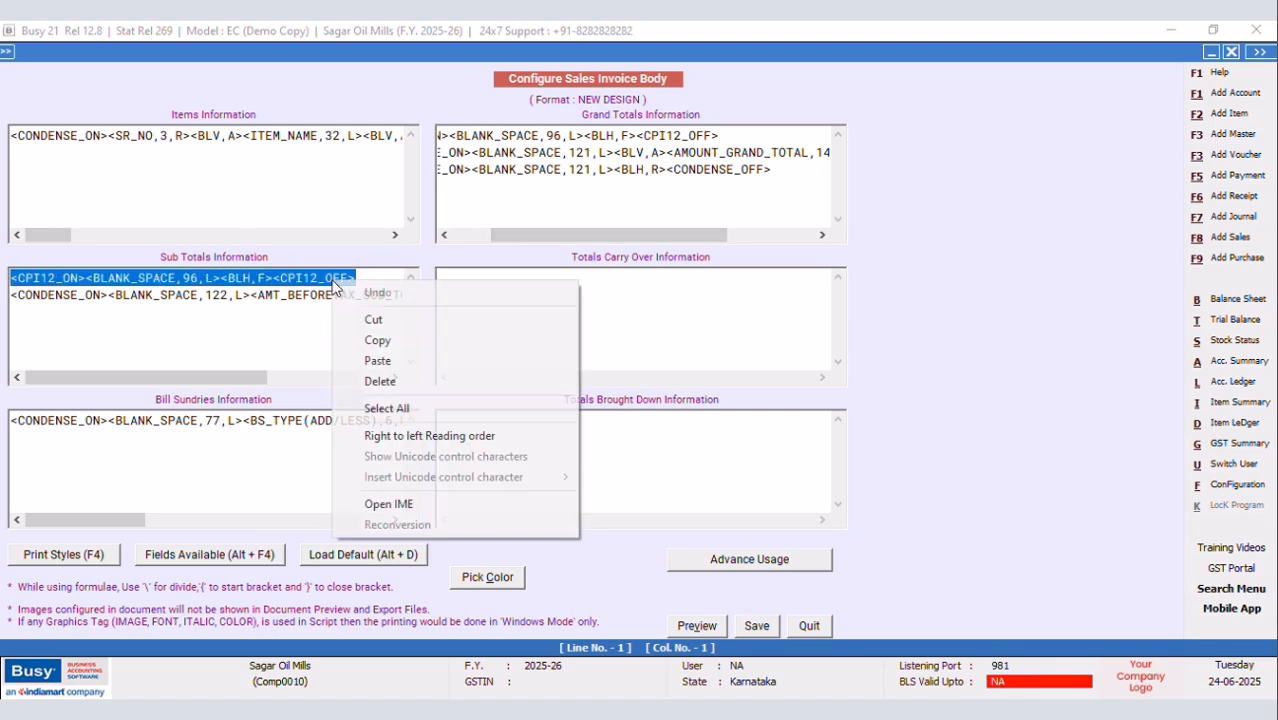
click(385, 341)
click(776, 176)
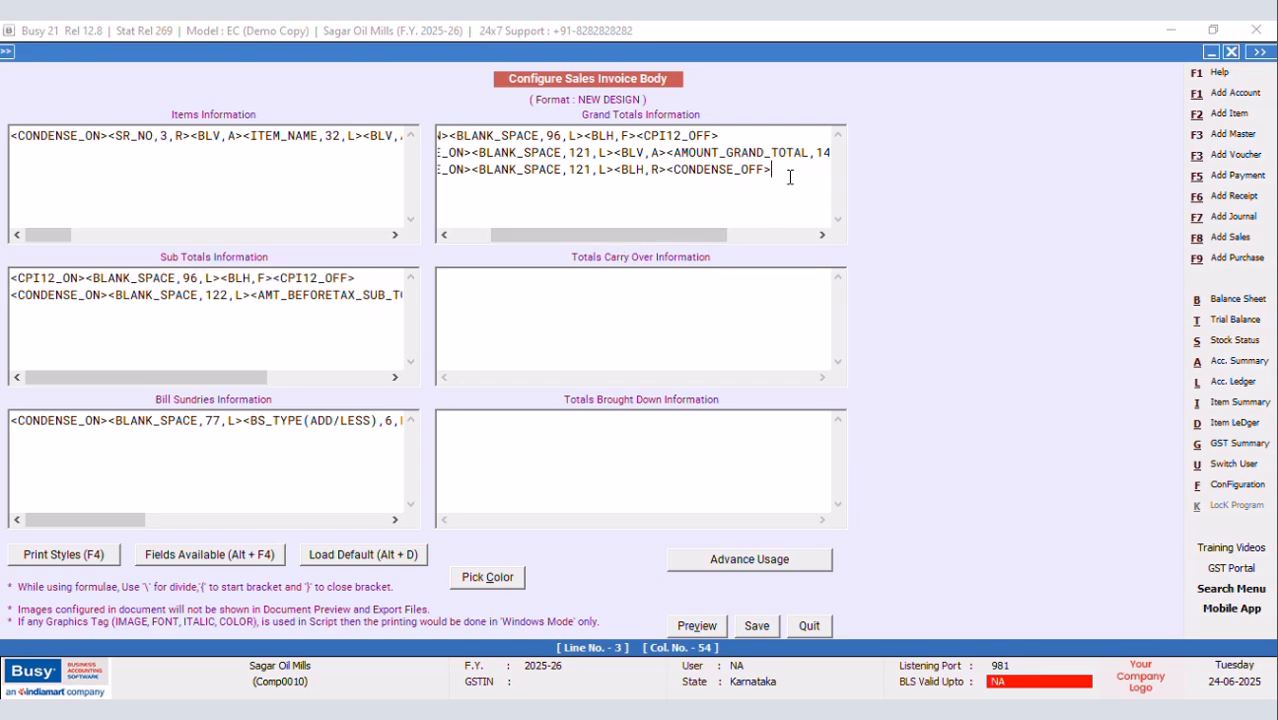
Paste the copied Sub Totals line into Grand Totals as a separator line
key(Return)
key(ctrl+v)
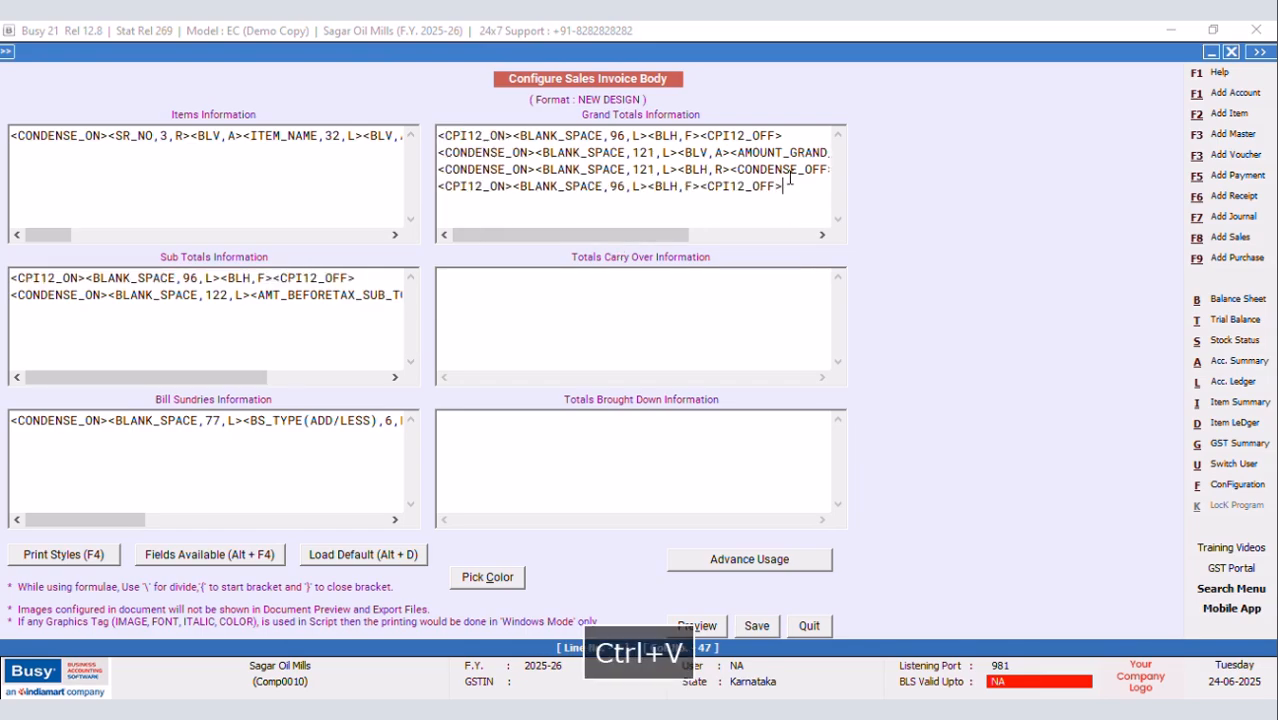
key(Return)
Write a CPI12 heading line with GST, TAXABLE, CENTRAL TAX, STATE TAX and TOTAL columns
key(F4)
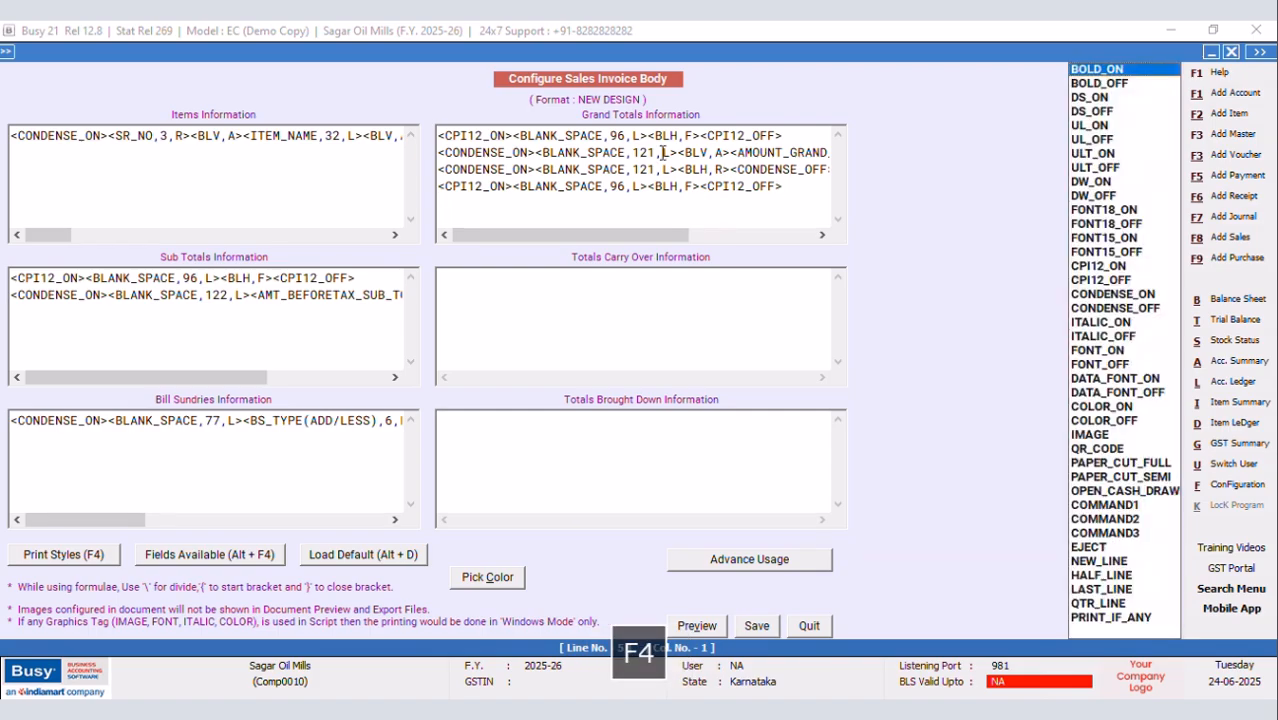
click(1091, 266)
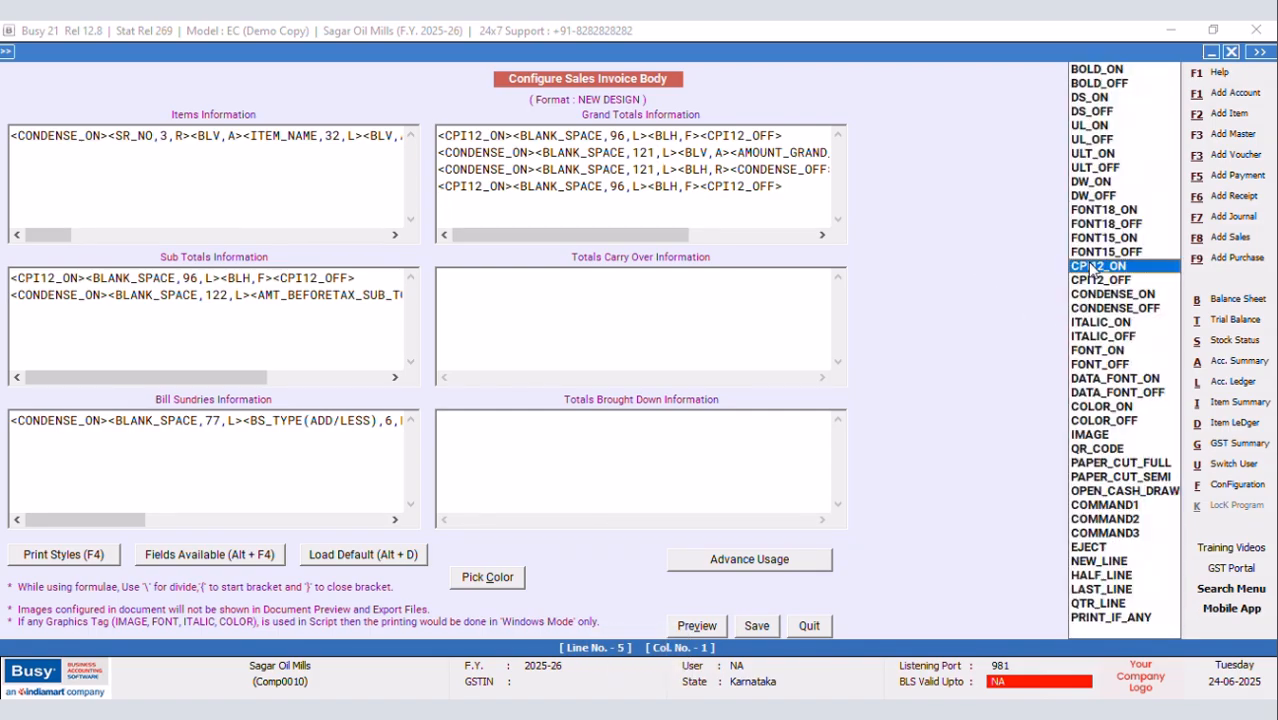
key(Return)
key(F4)
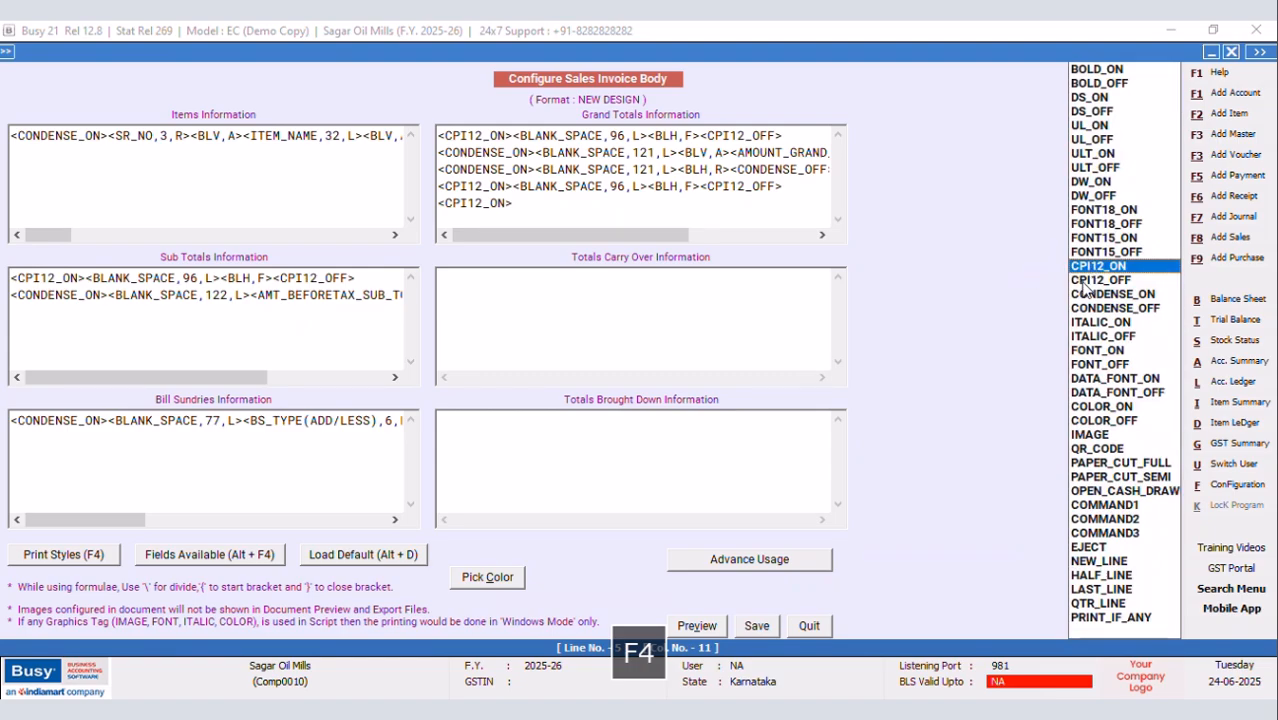
key(Return)
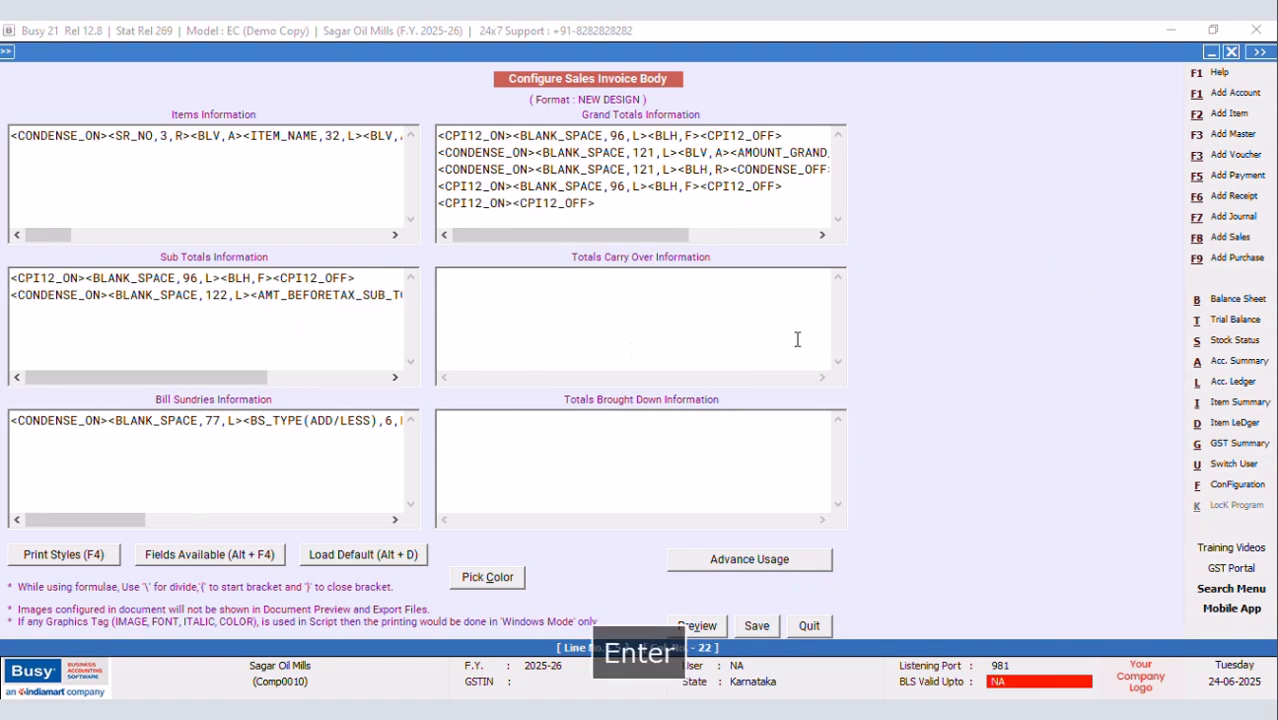
click(511, 202)
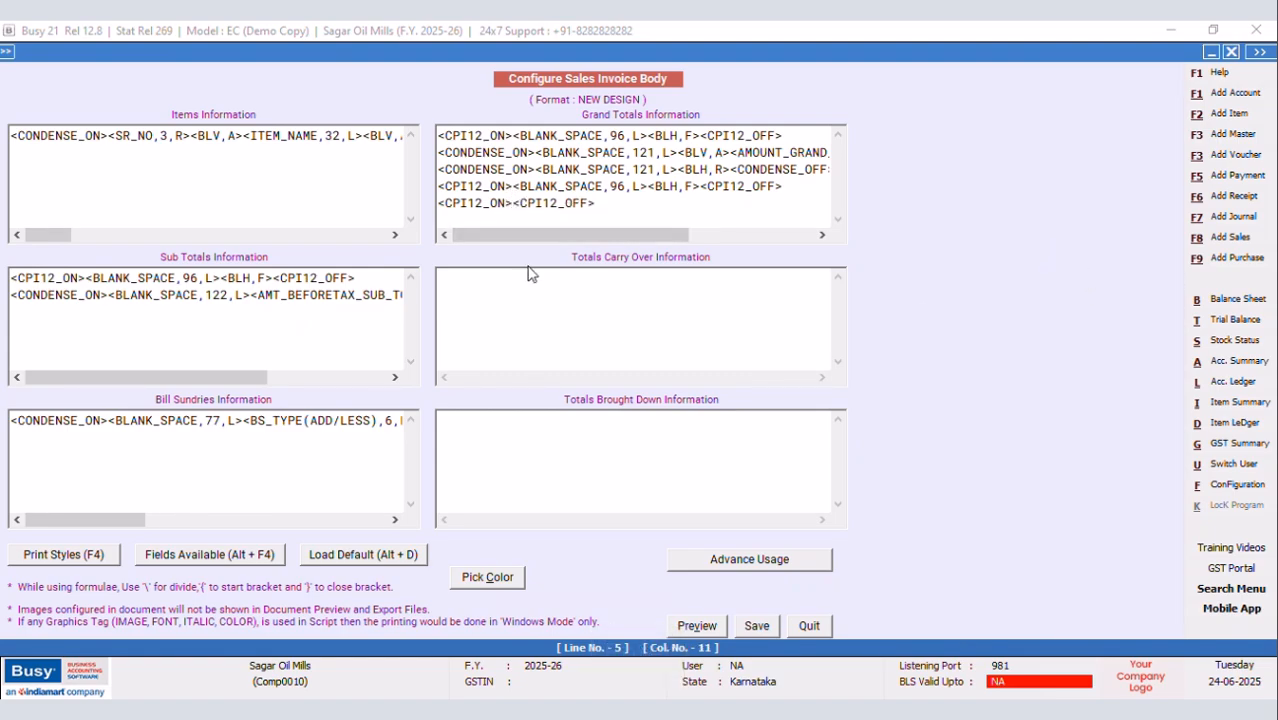
text(<^gst)
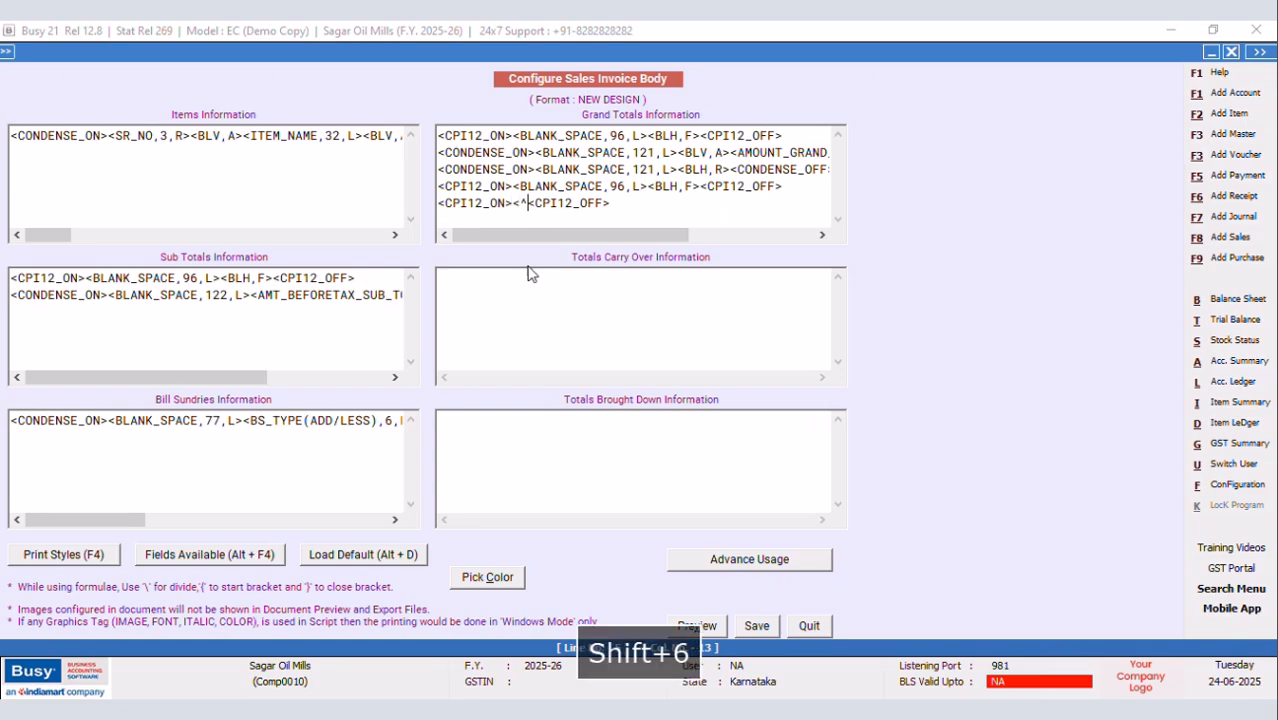
key(BackSpace)
key(BackSpace)
key(BackSpace)
key(Caps_Lock)
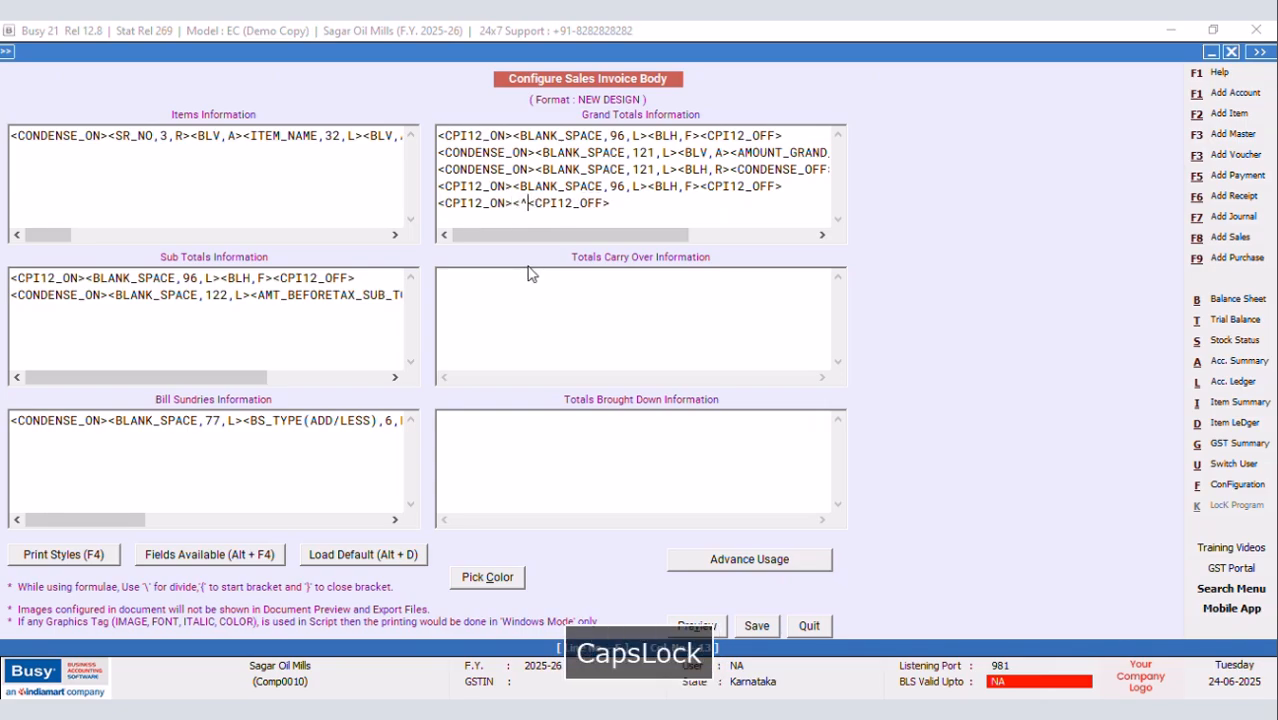
text(GST)
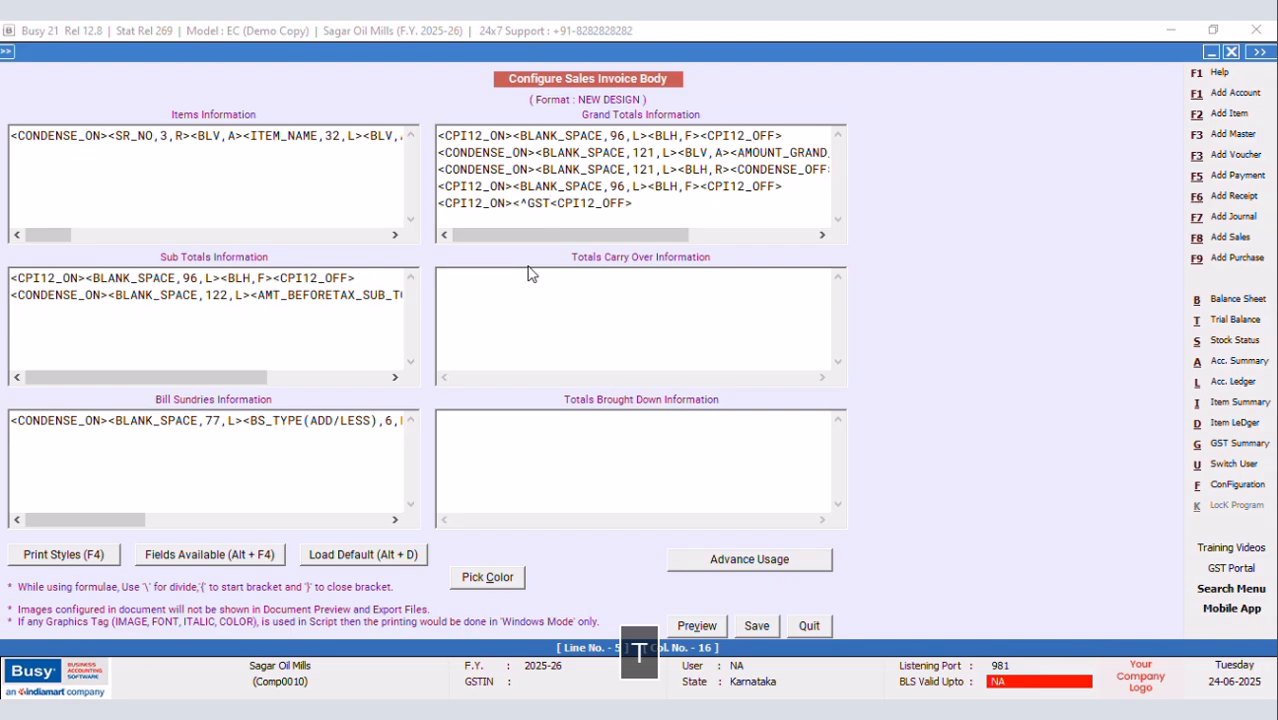
text(^)
text(,10,C)
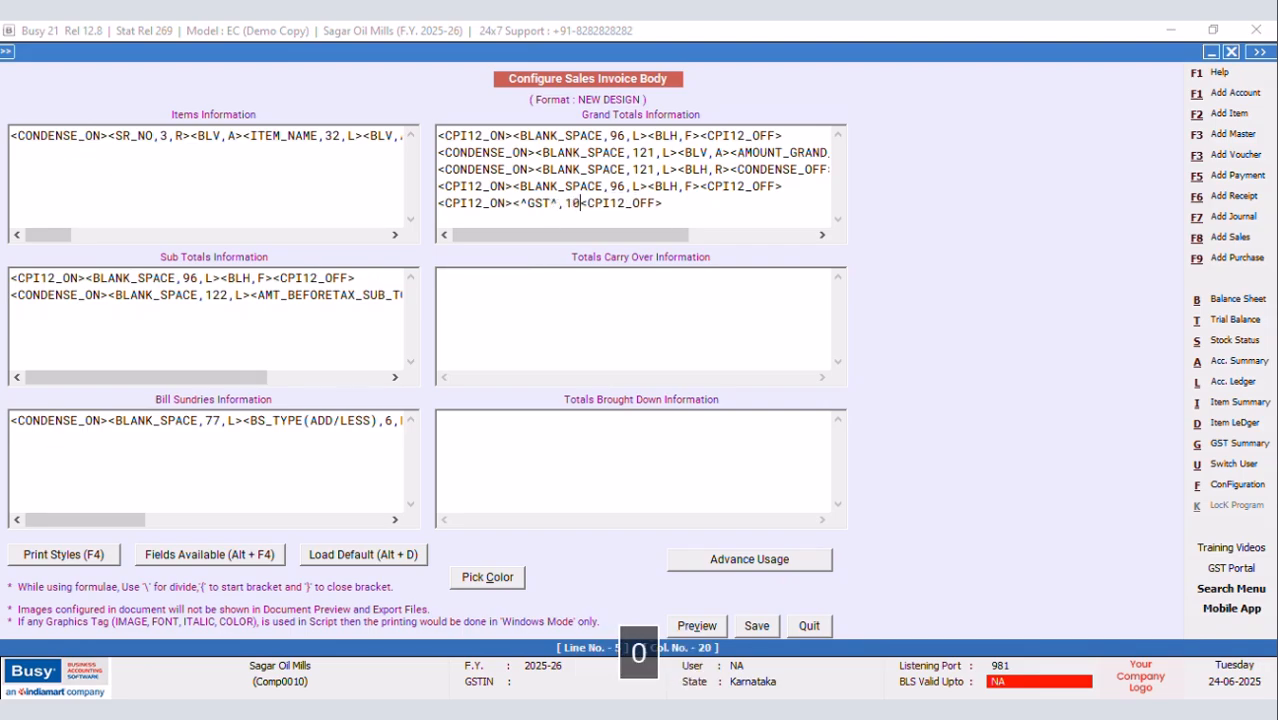
text(><BLV)
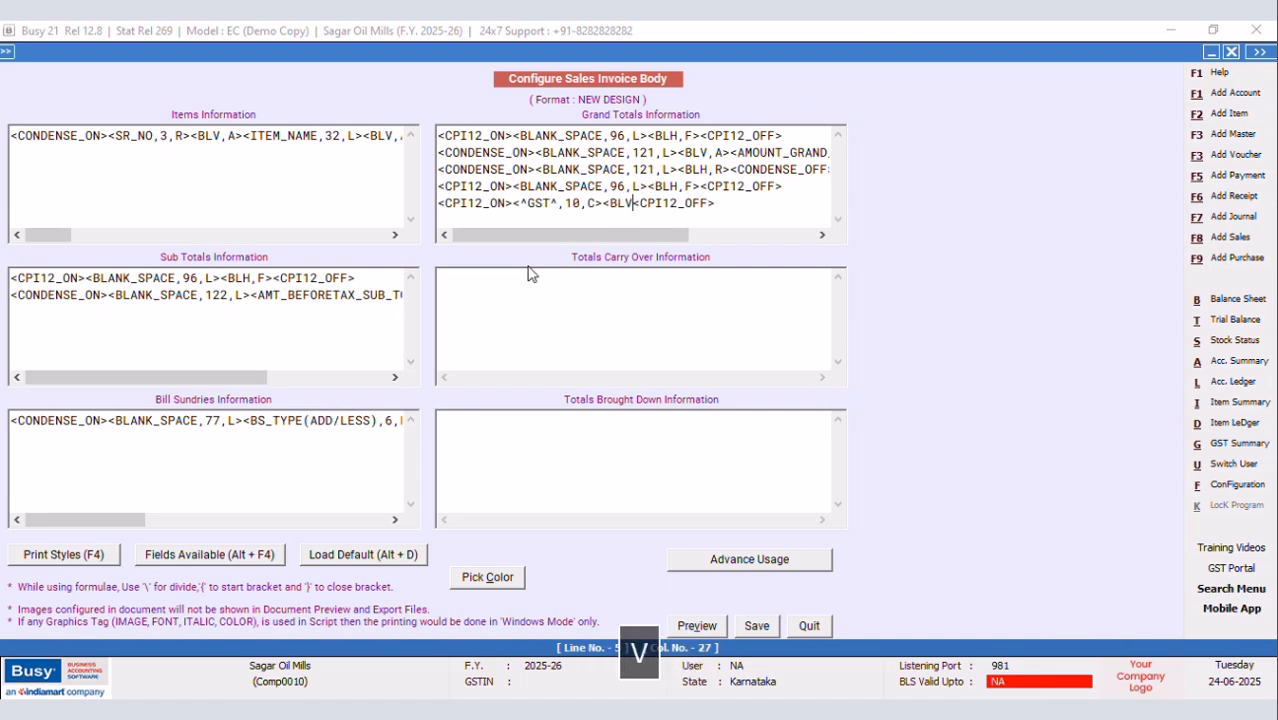
text(,A)
text(><^TA)
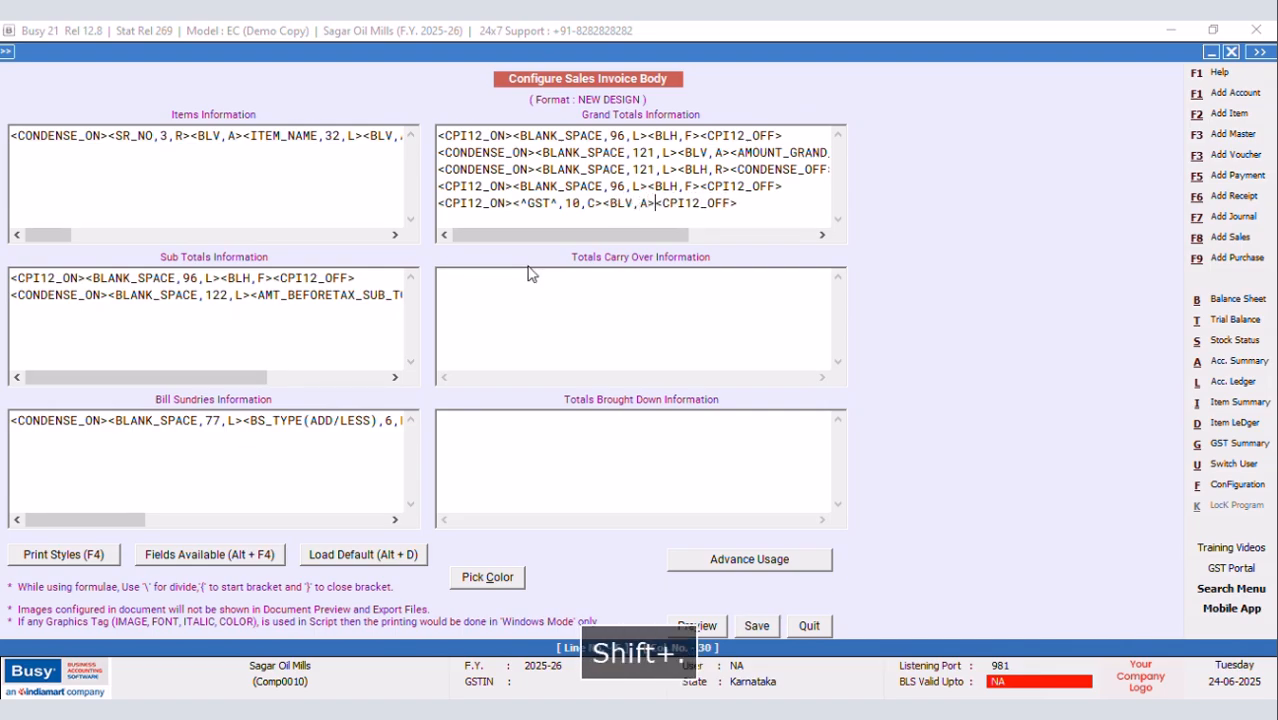
text(XABLE)
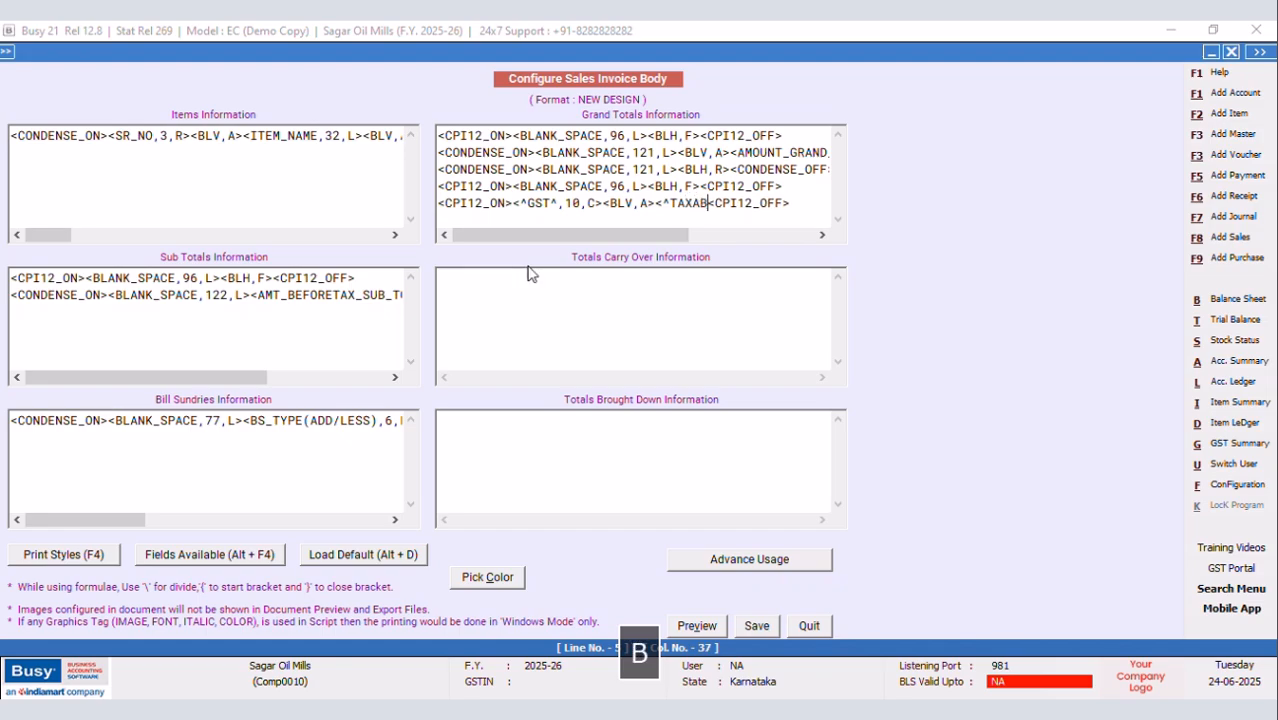
text(^,12)
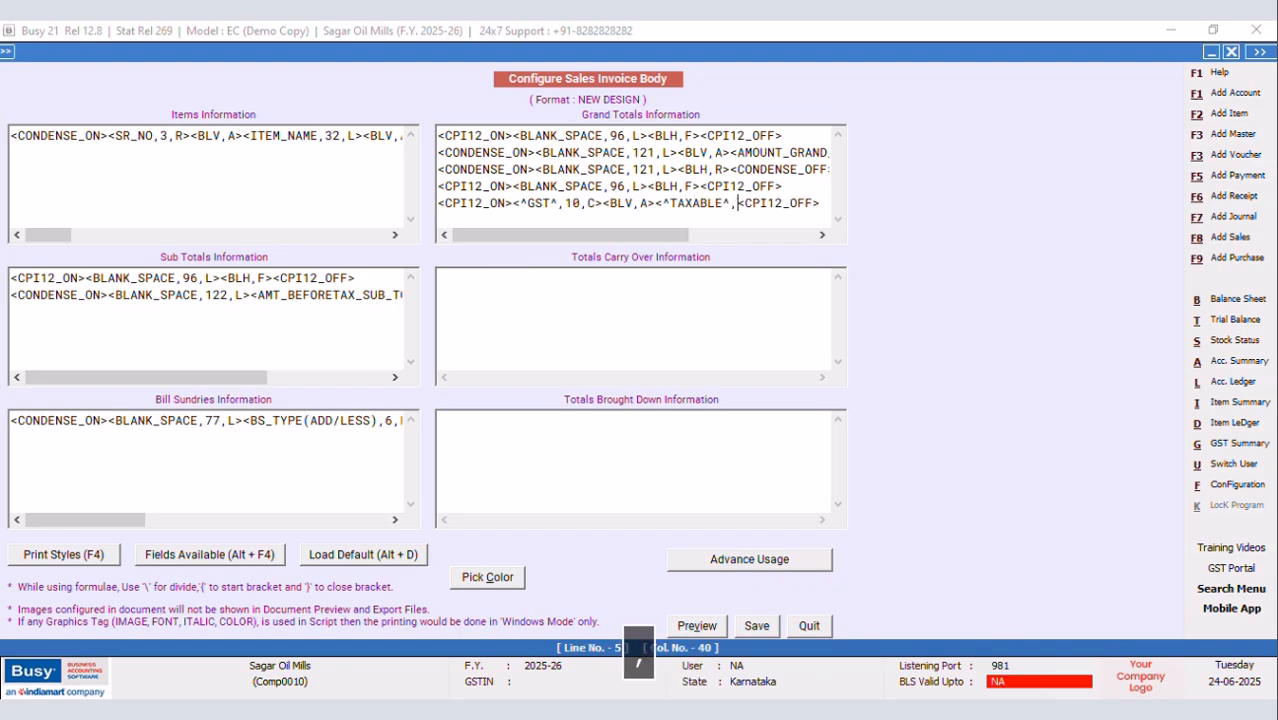
text(,C)
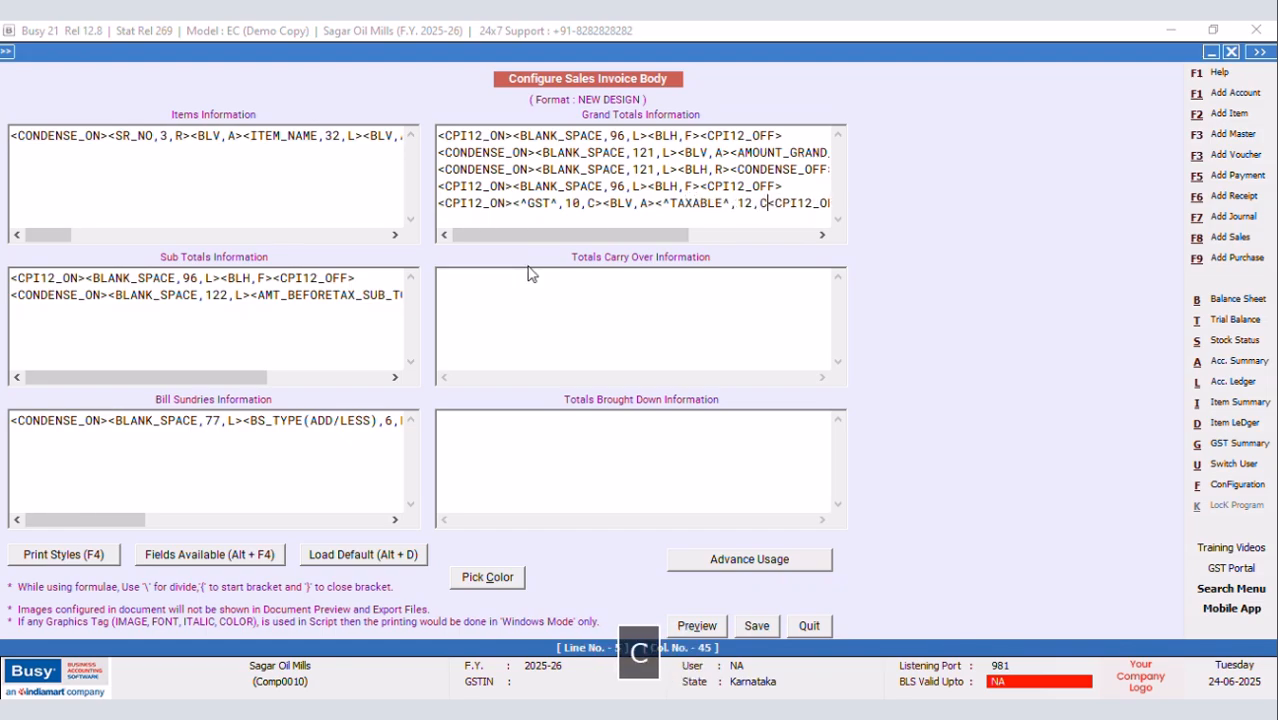
text(><)
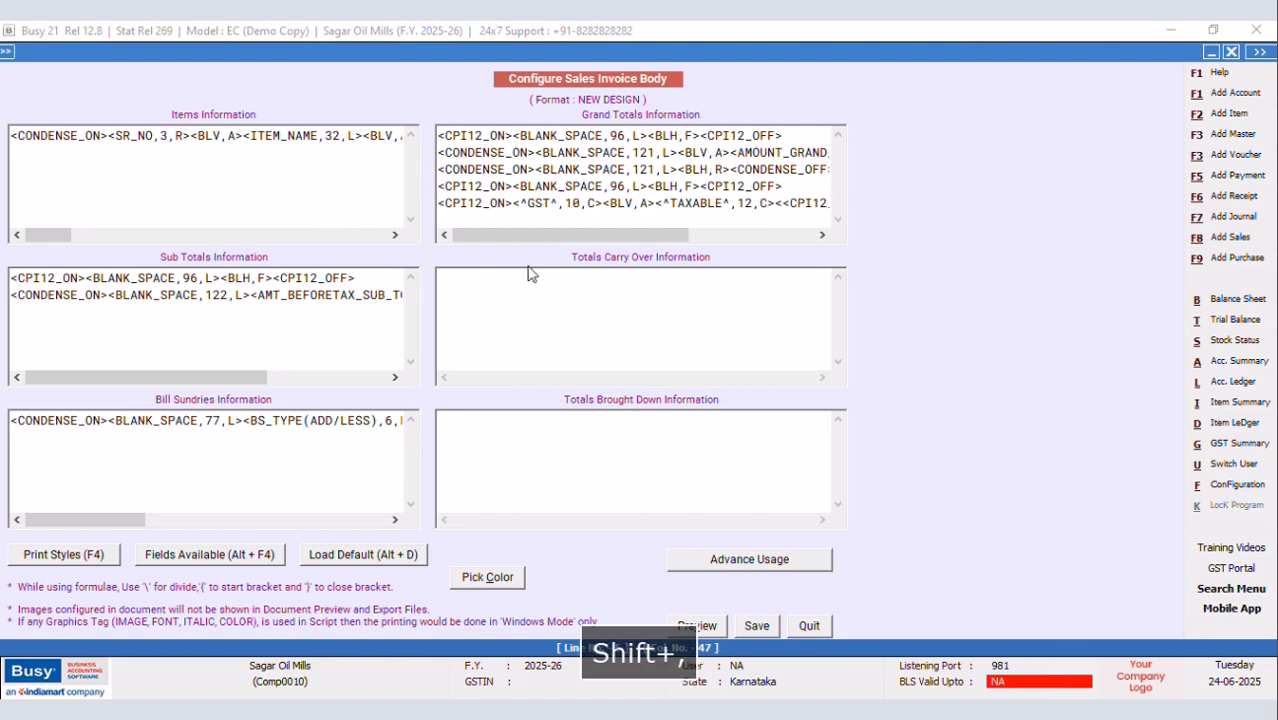
text(^CENTR)
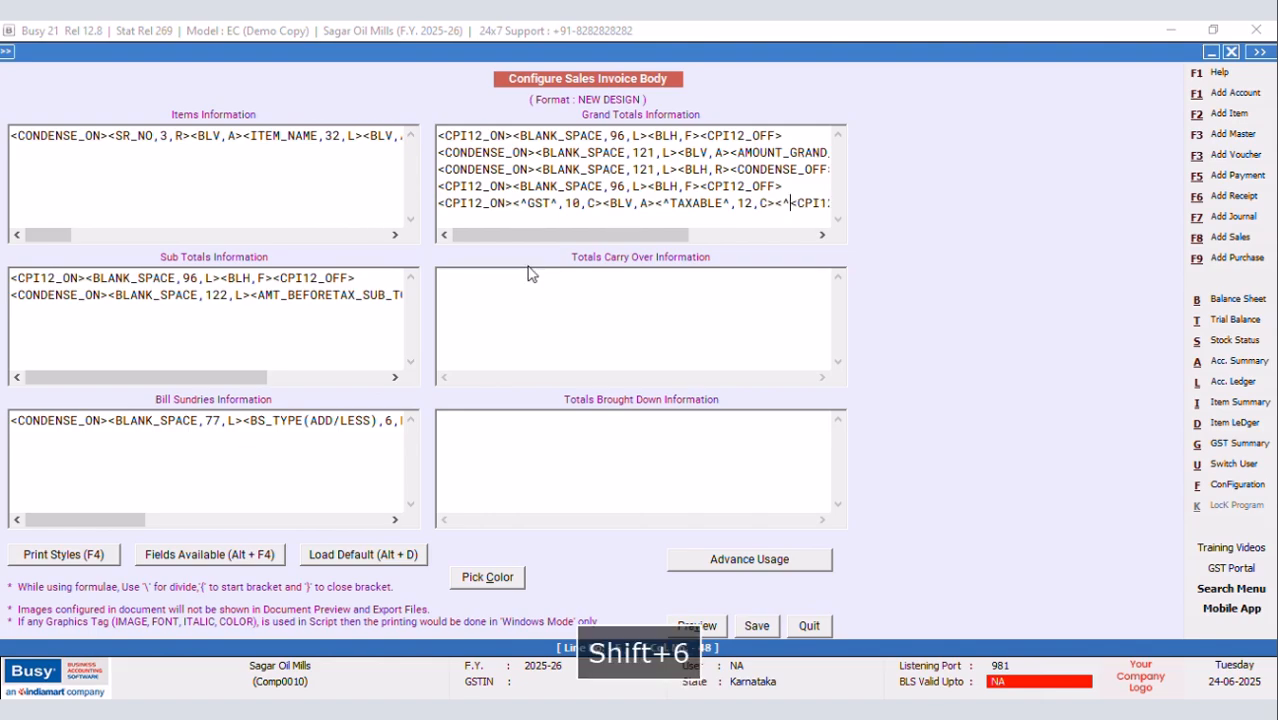
text(AL)
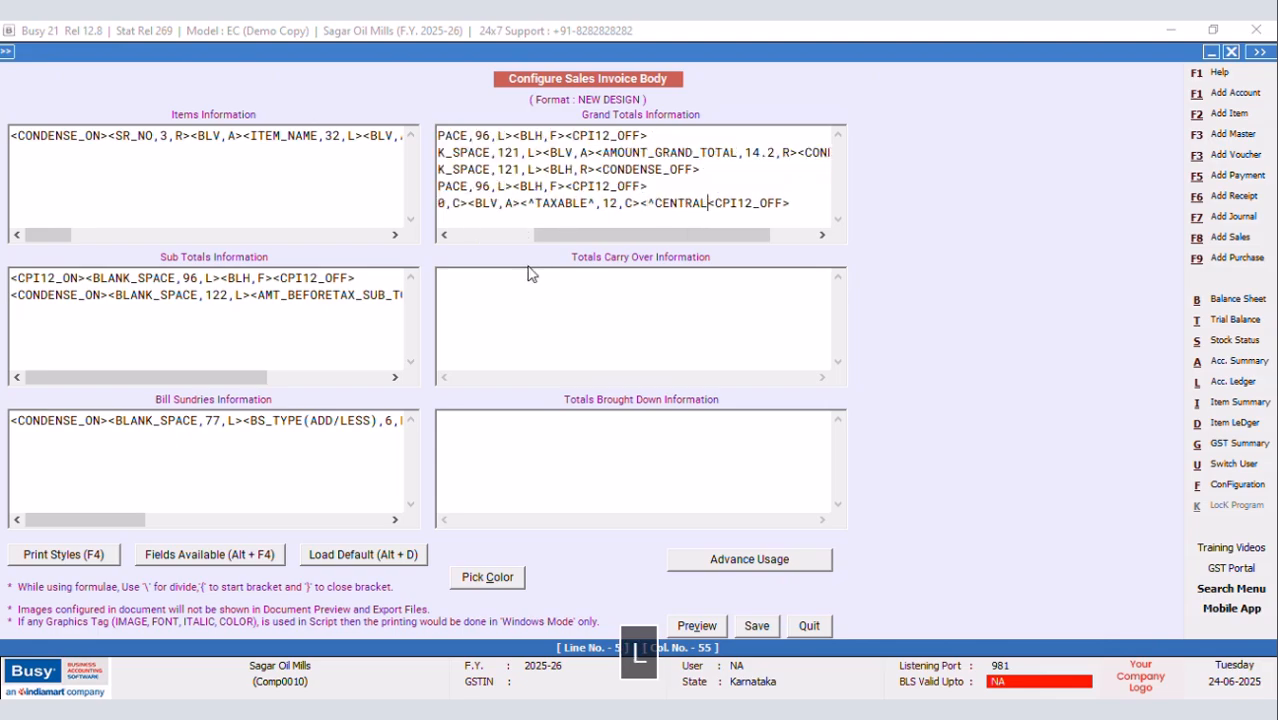
text( TAX)
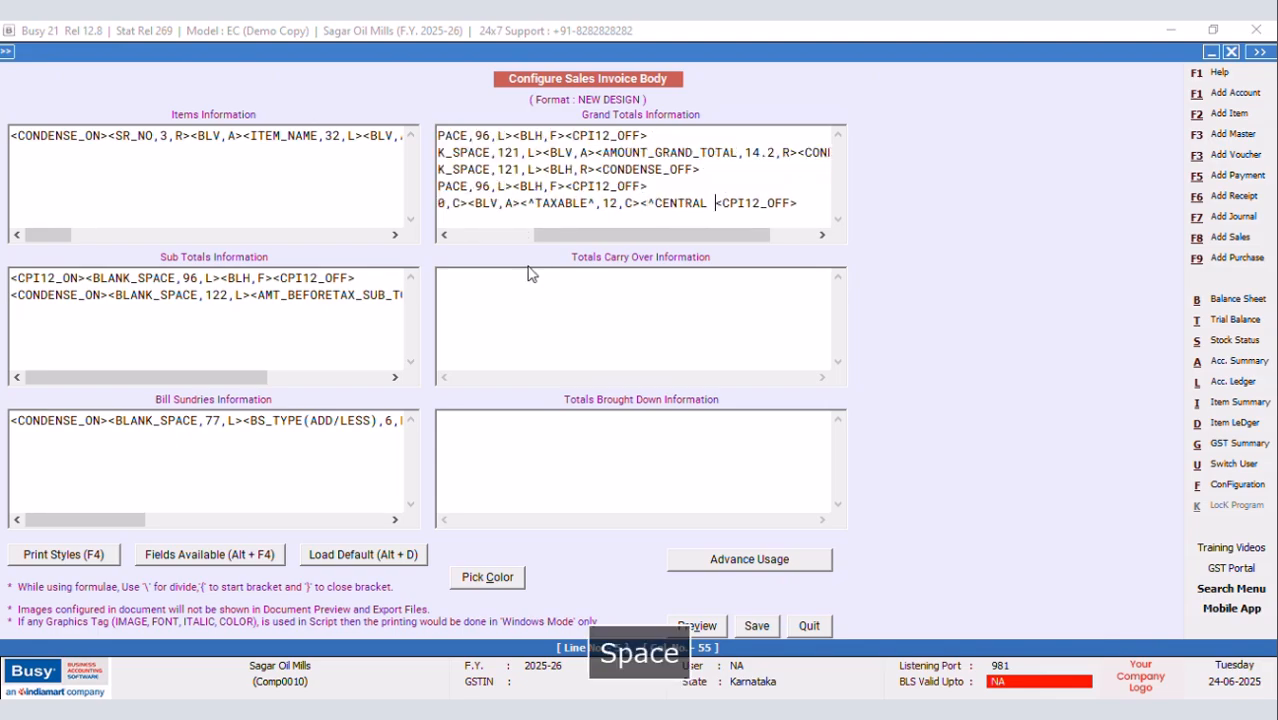
text(^)
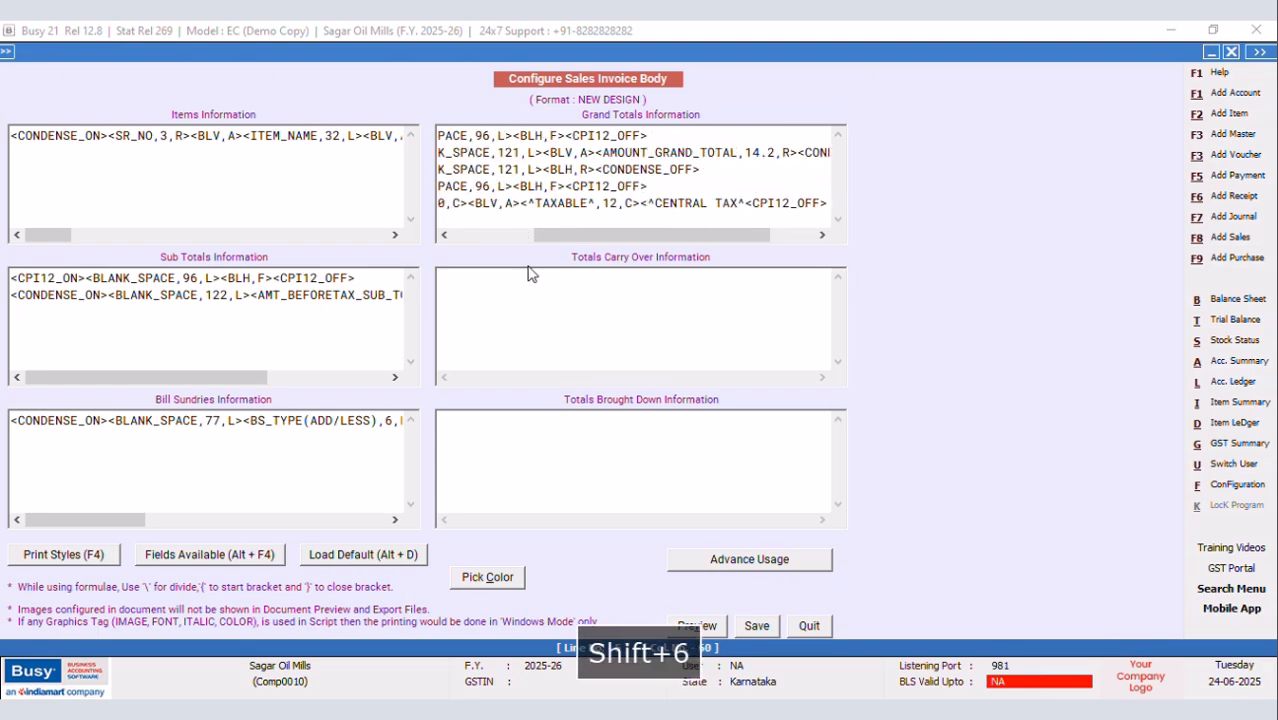
text(,19,)
text(C)
text(><BLV)
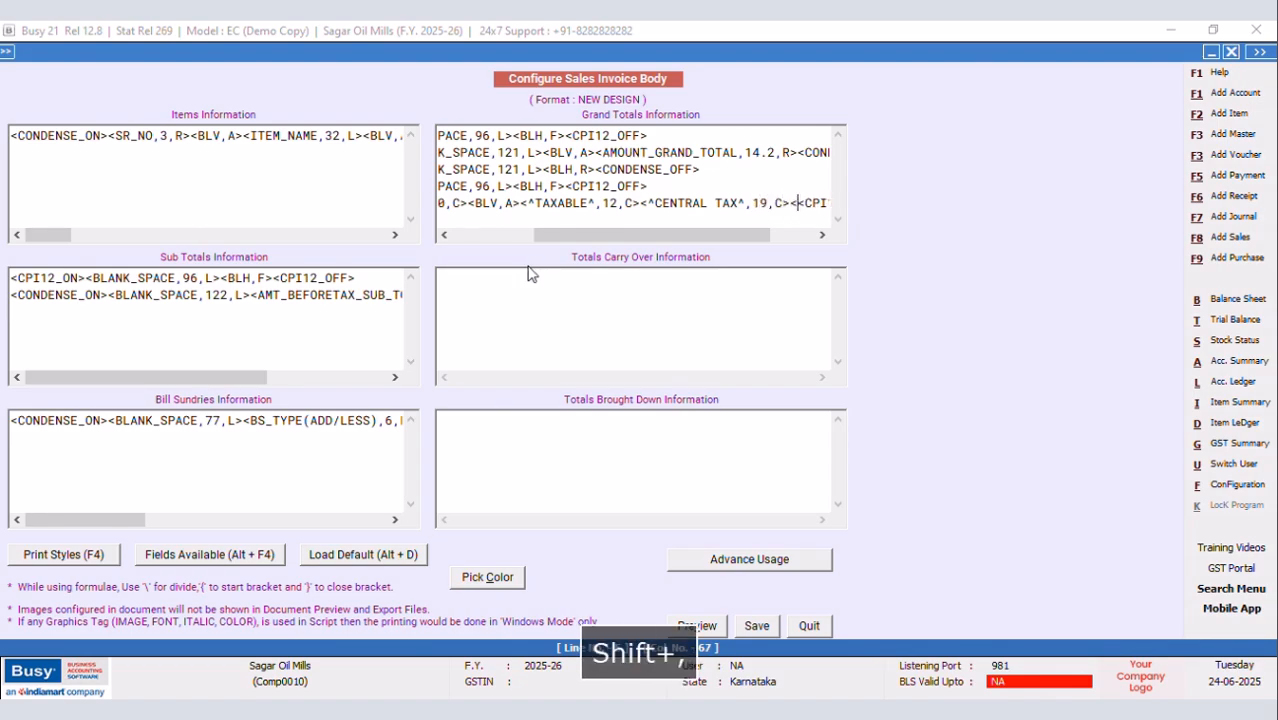
text(,A><)
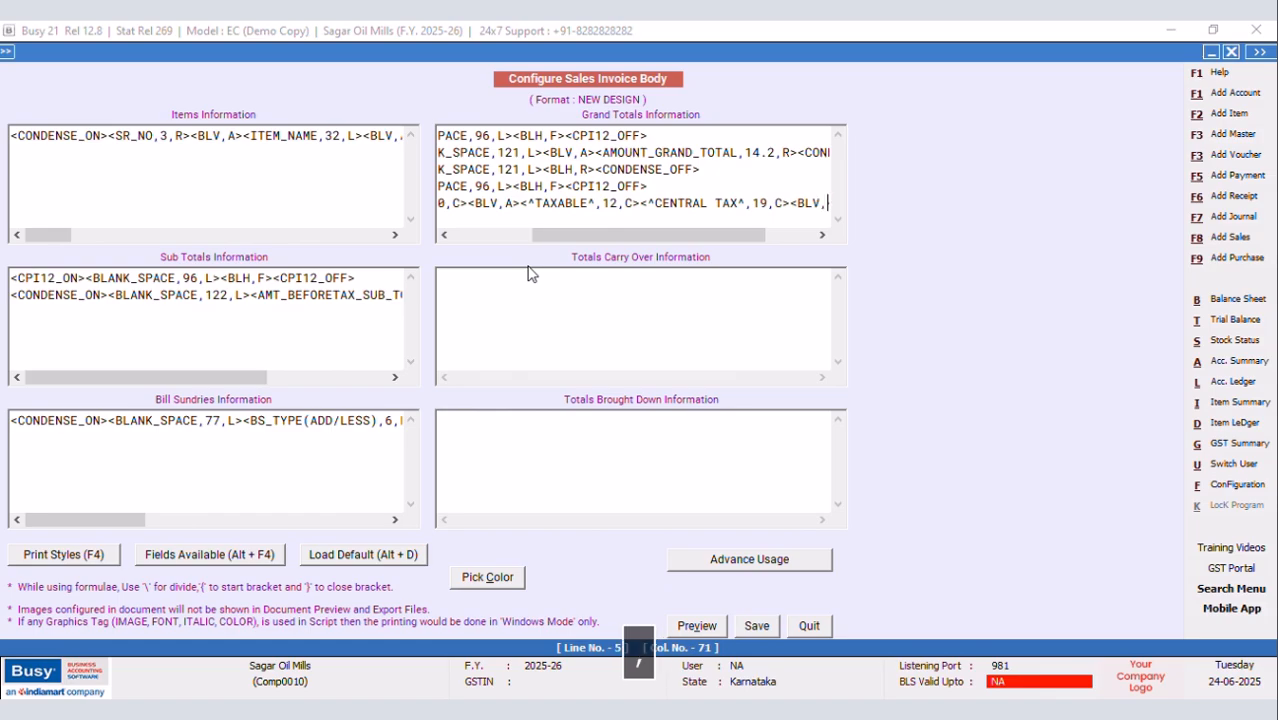
text(^STATE )
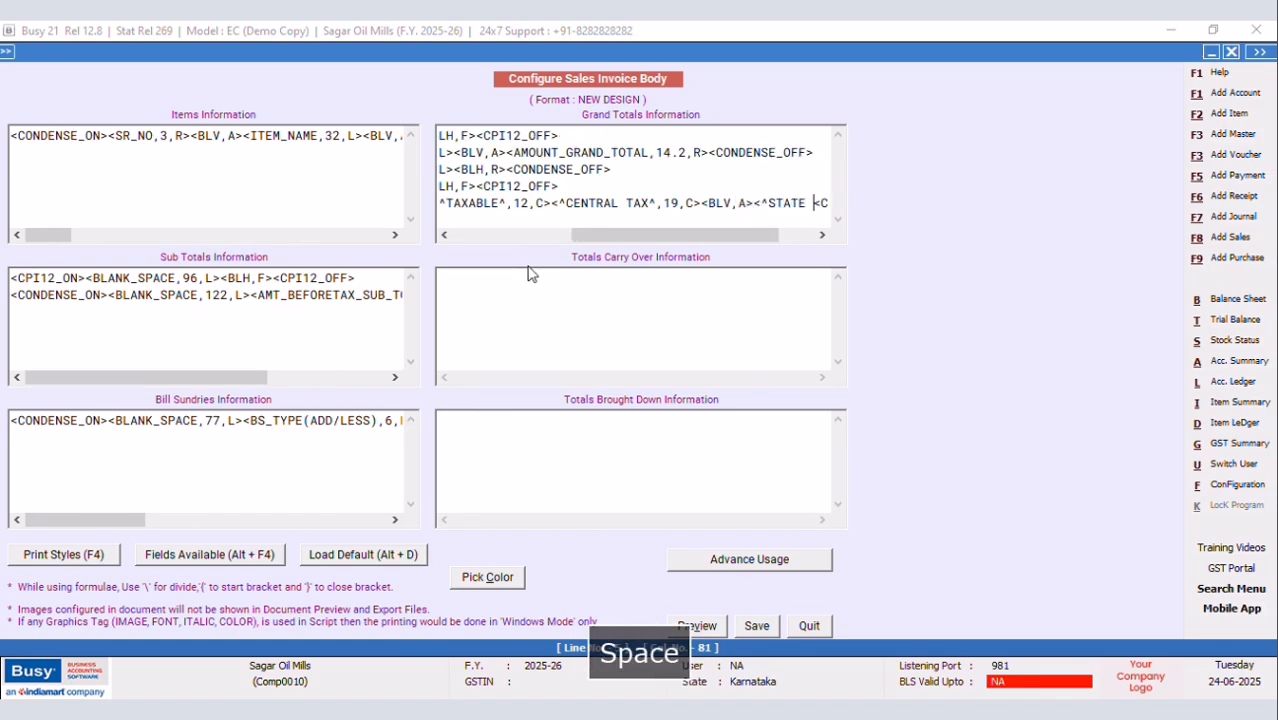
text(TAX^,)
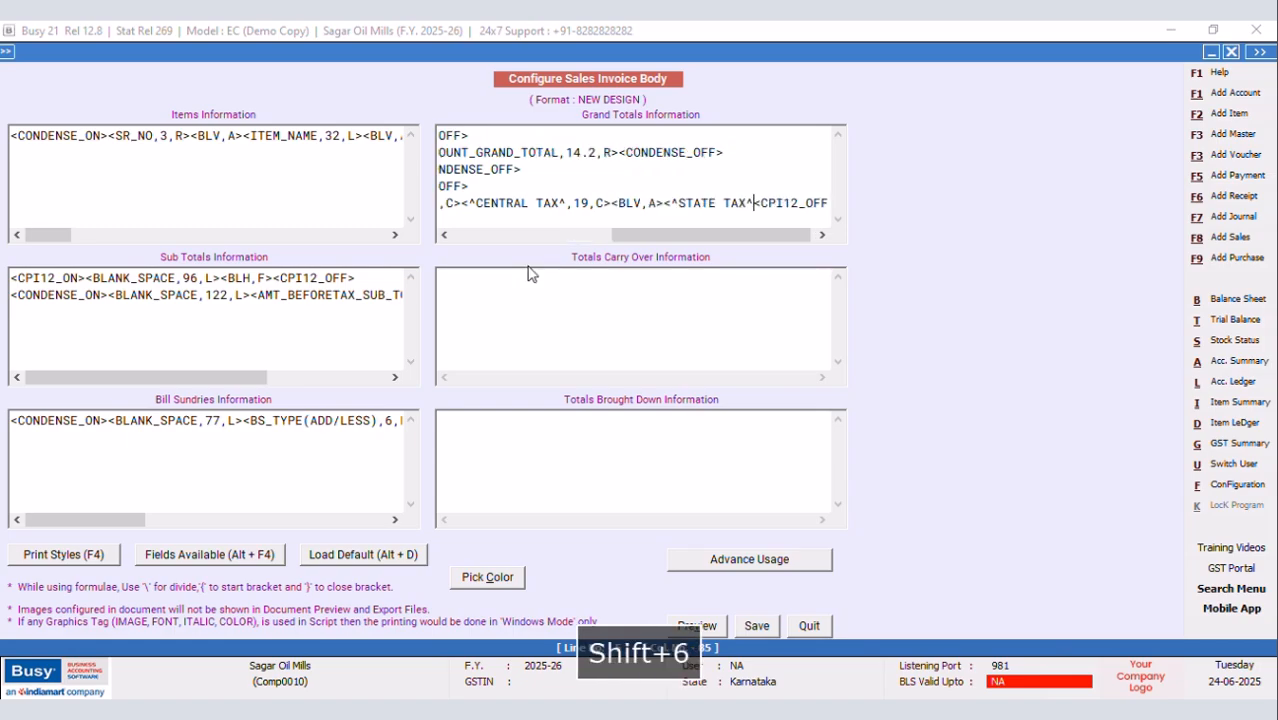
text(19,C)
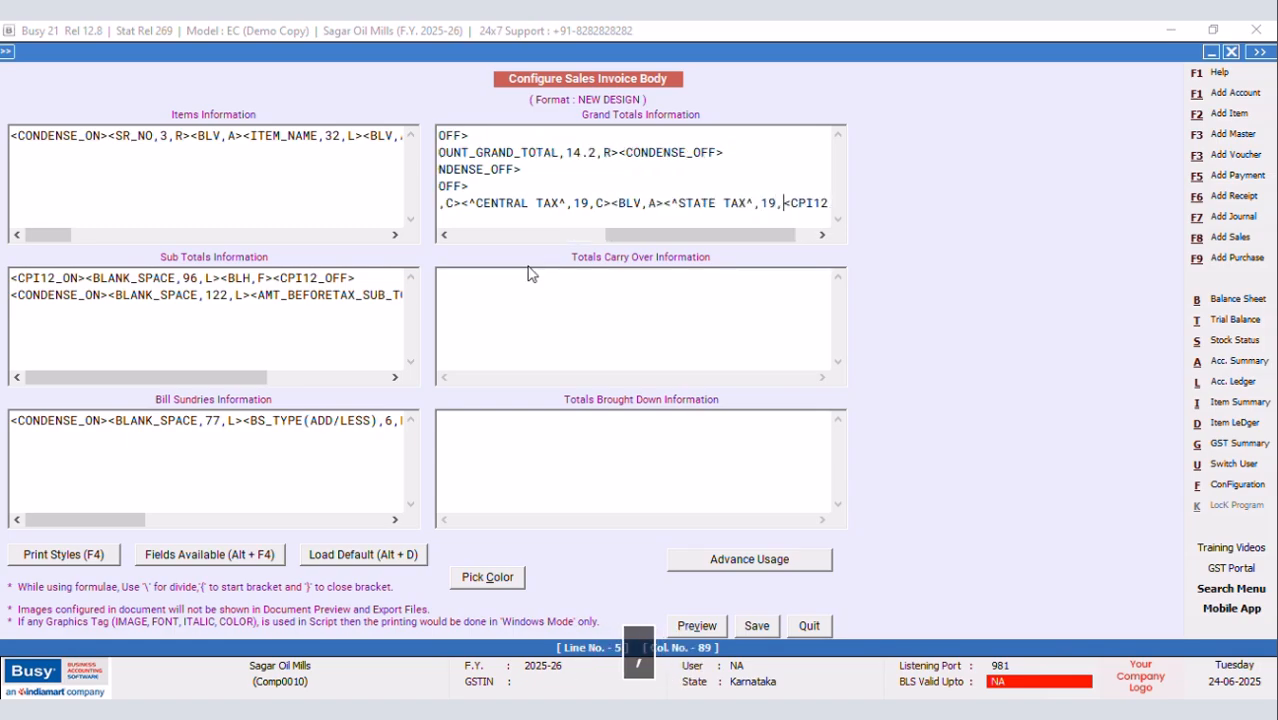
text(><BLV)
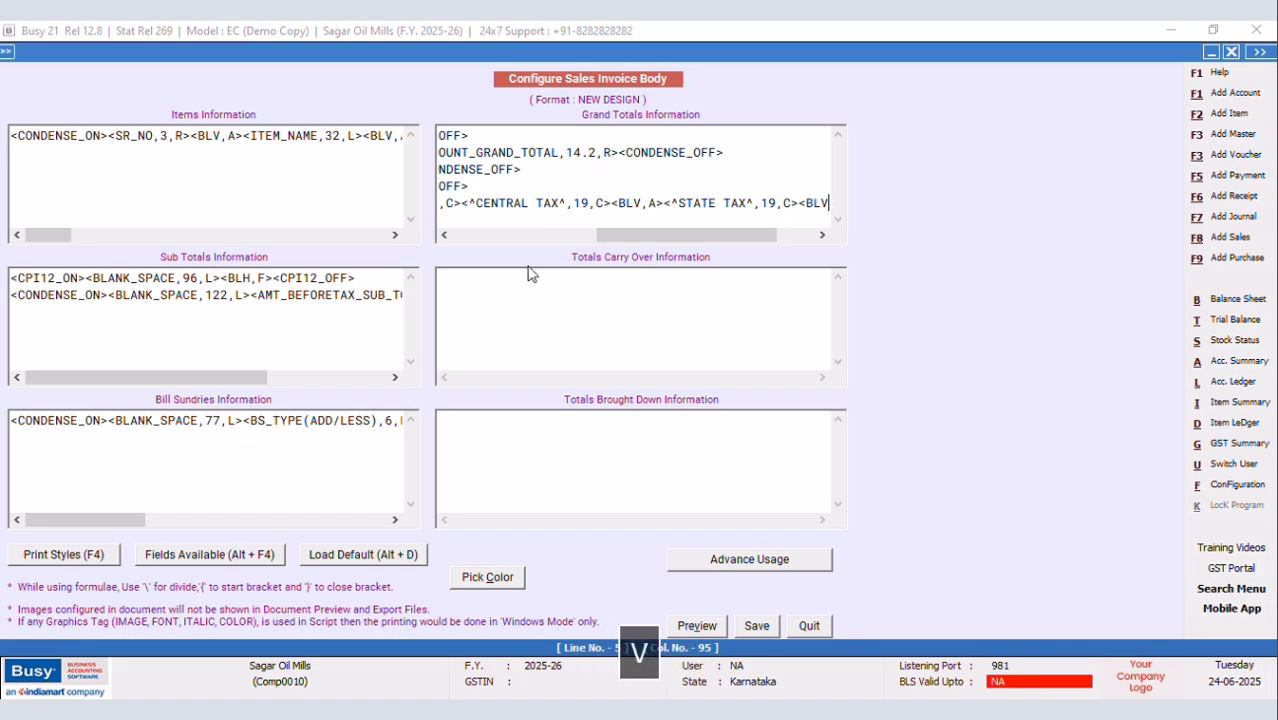
text(,A><^T)
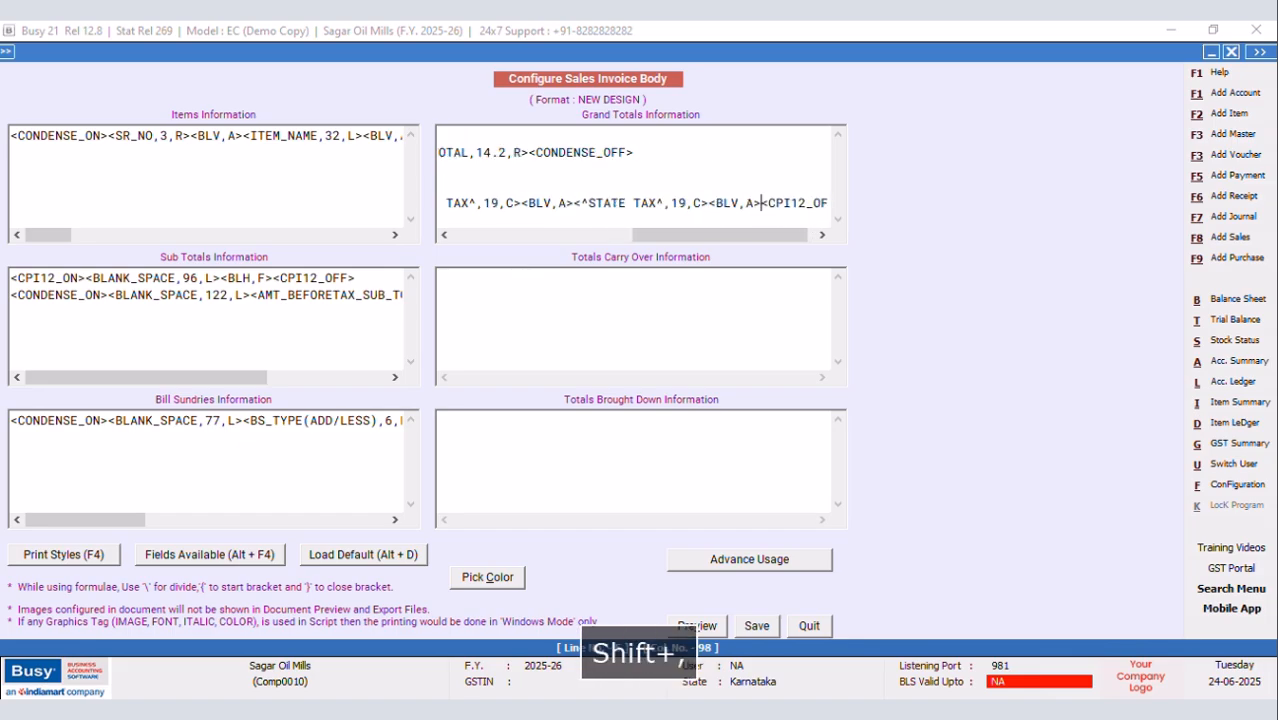
text(OTAL)
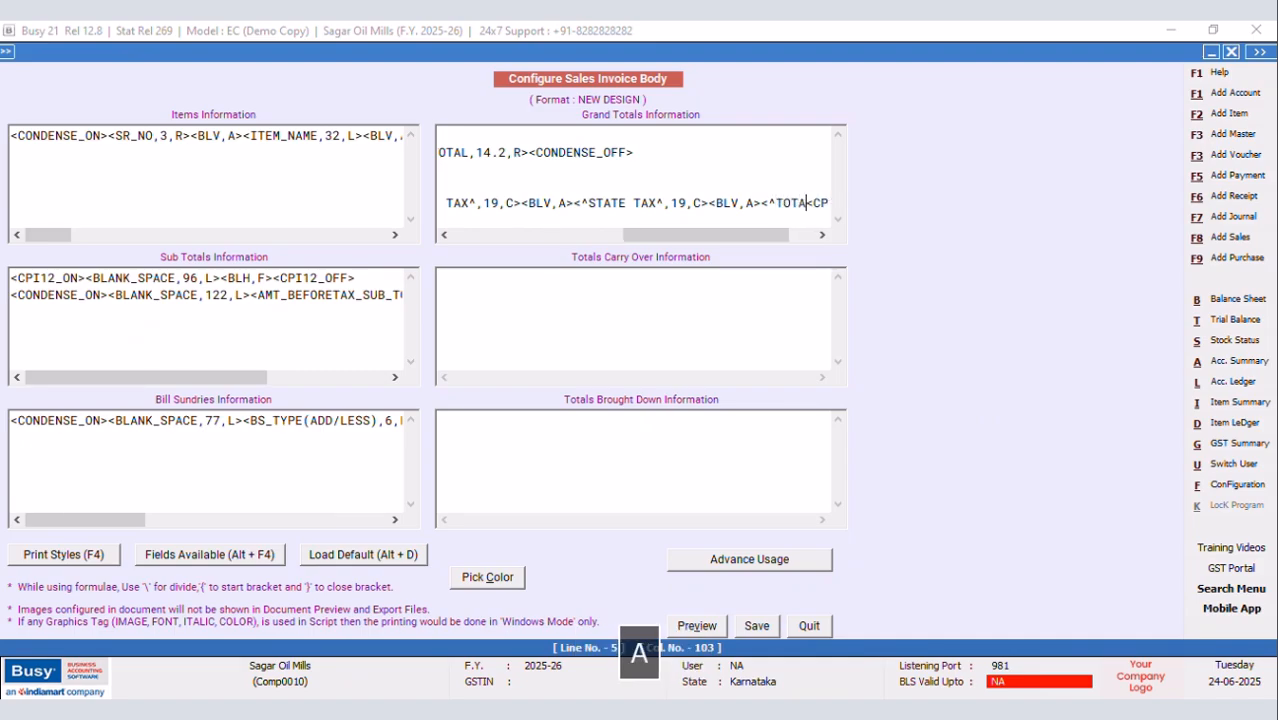
text(^,)
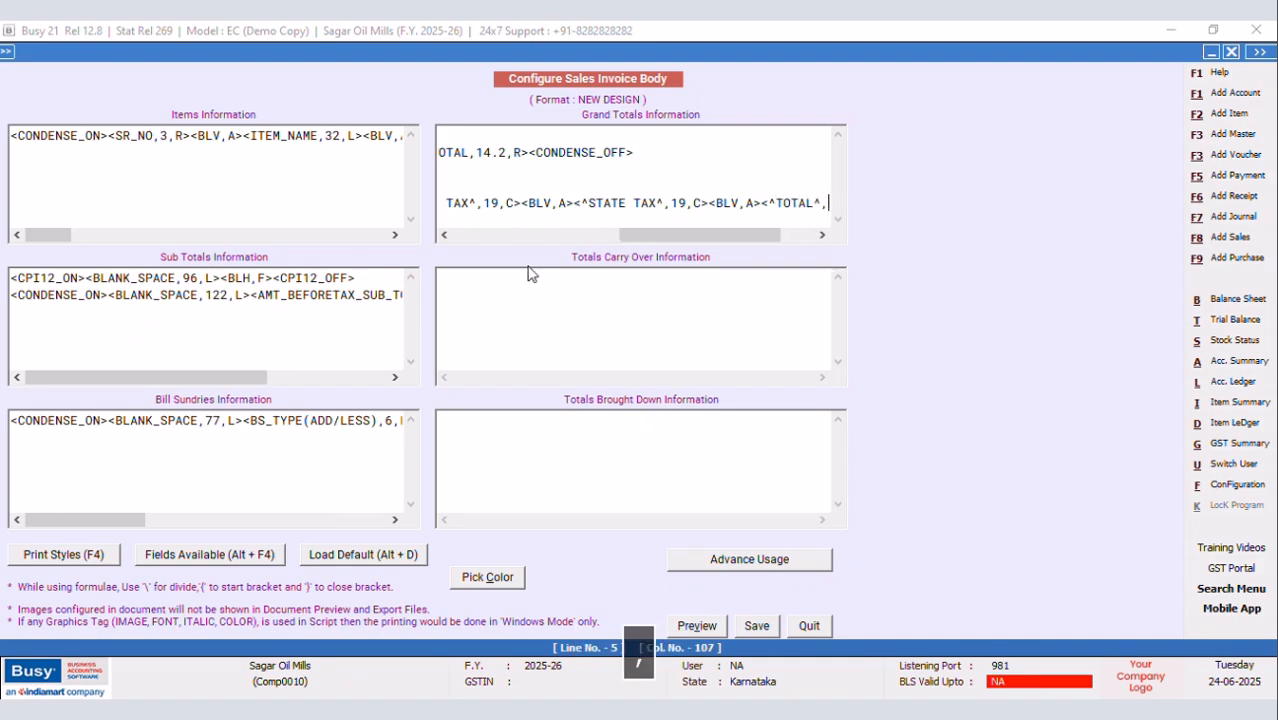
text(10,C>)
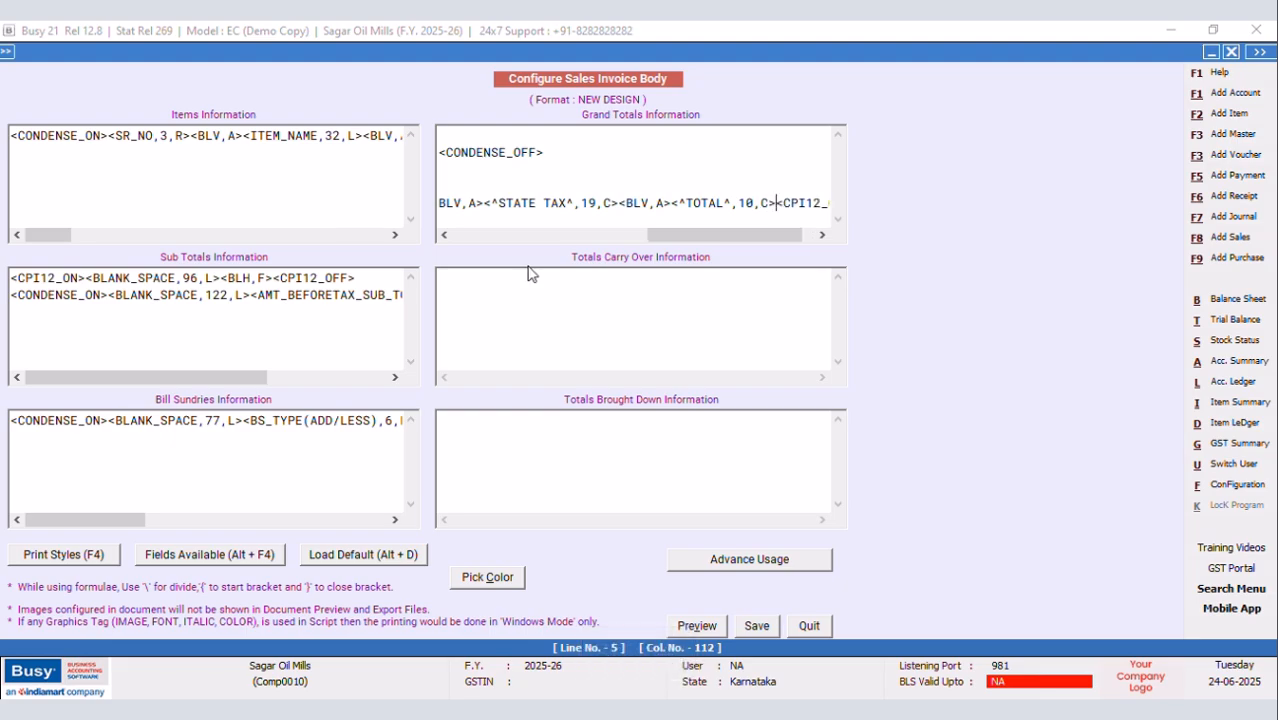
text(<BLV)
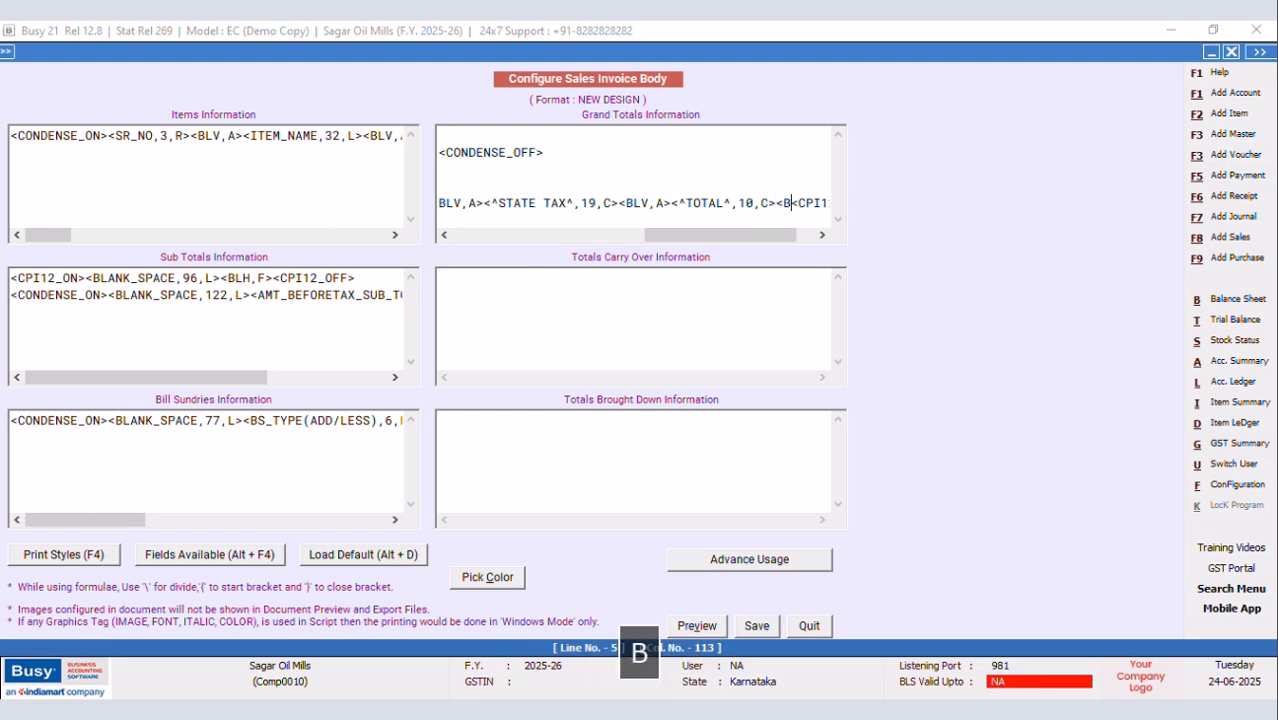
text(,A>)
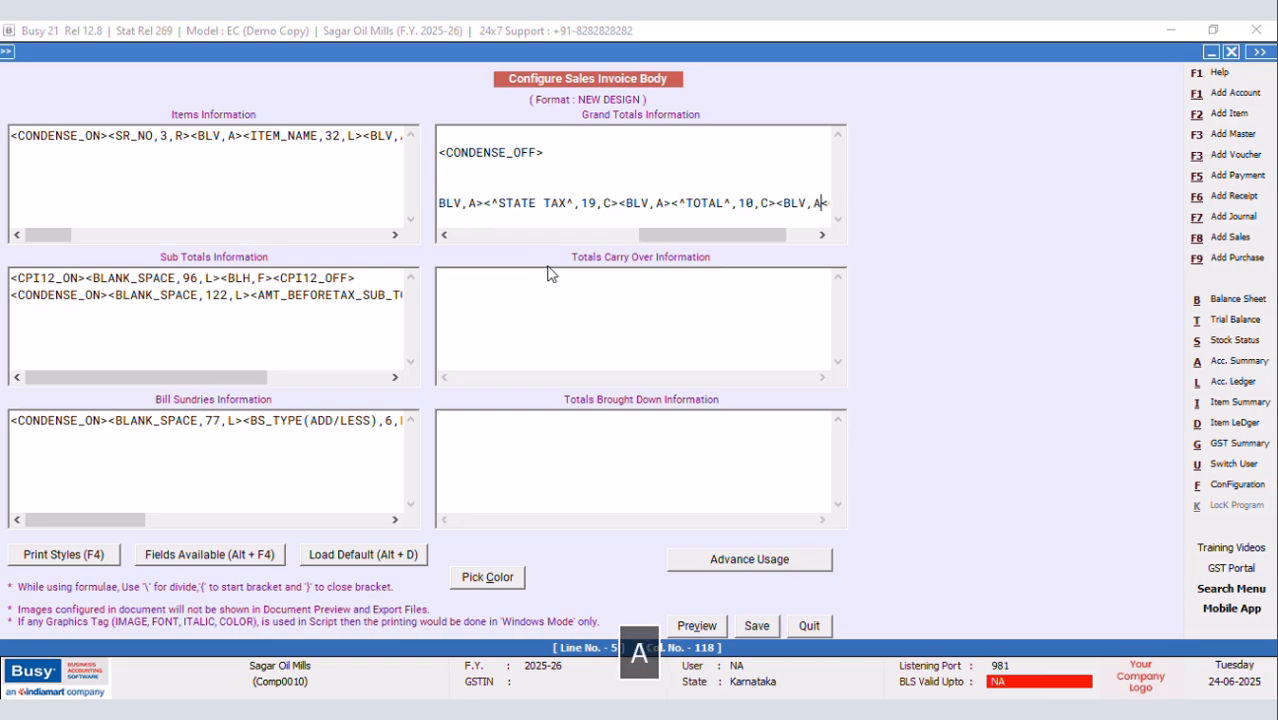
Duplicate the heading line as a sixth Grand Totals line
drag(660, 234, 422, 247)
drag(438, 203, 938, 230)
right_click(802, 212)
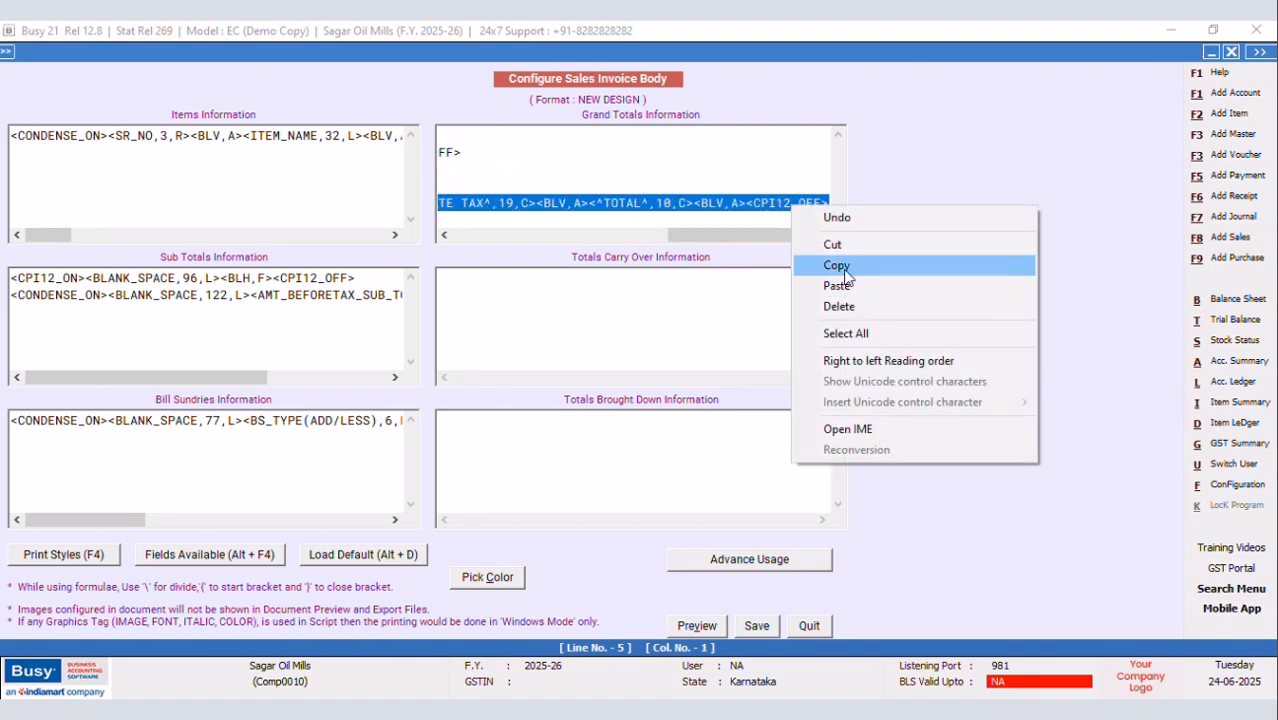
click(848, 268)
click(828, 203)
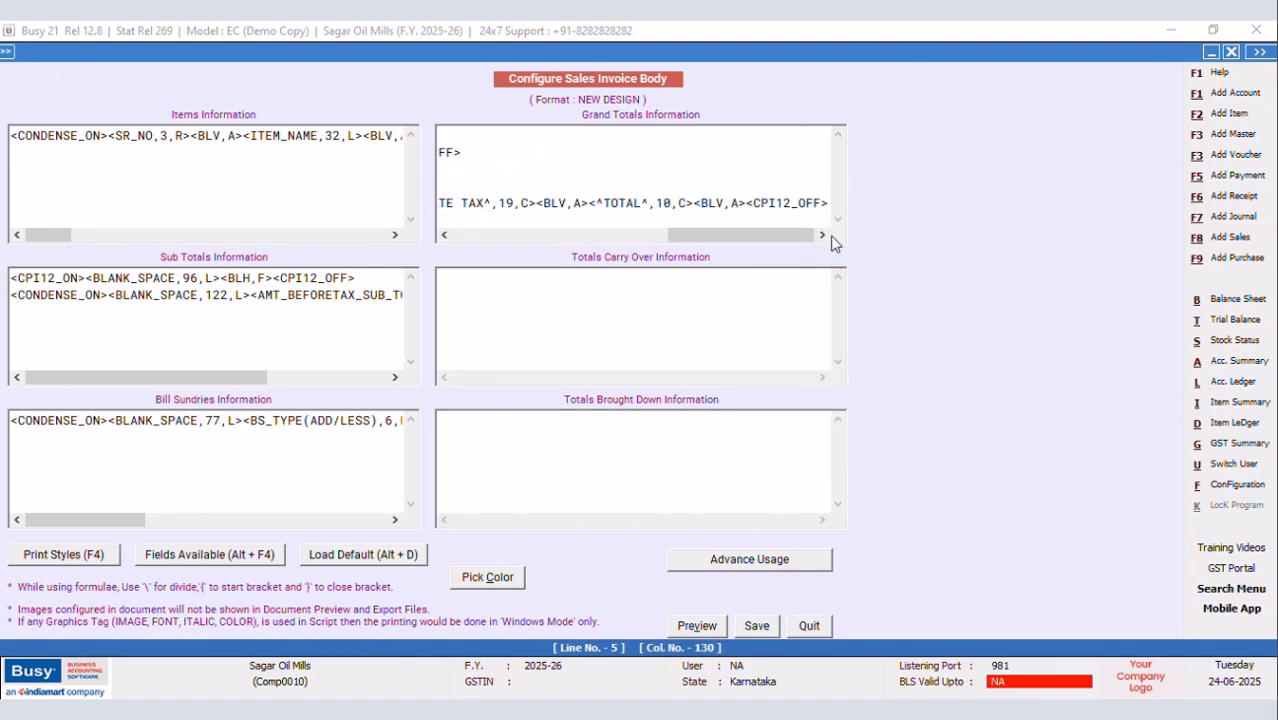
key(Return)
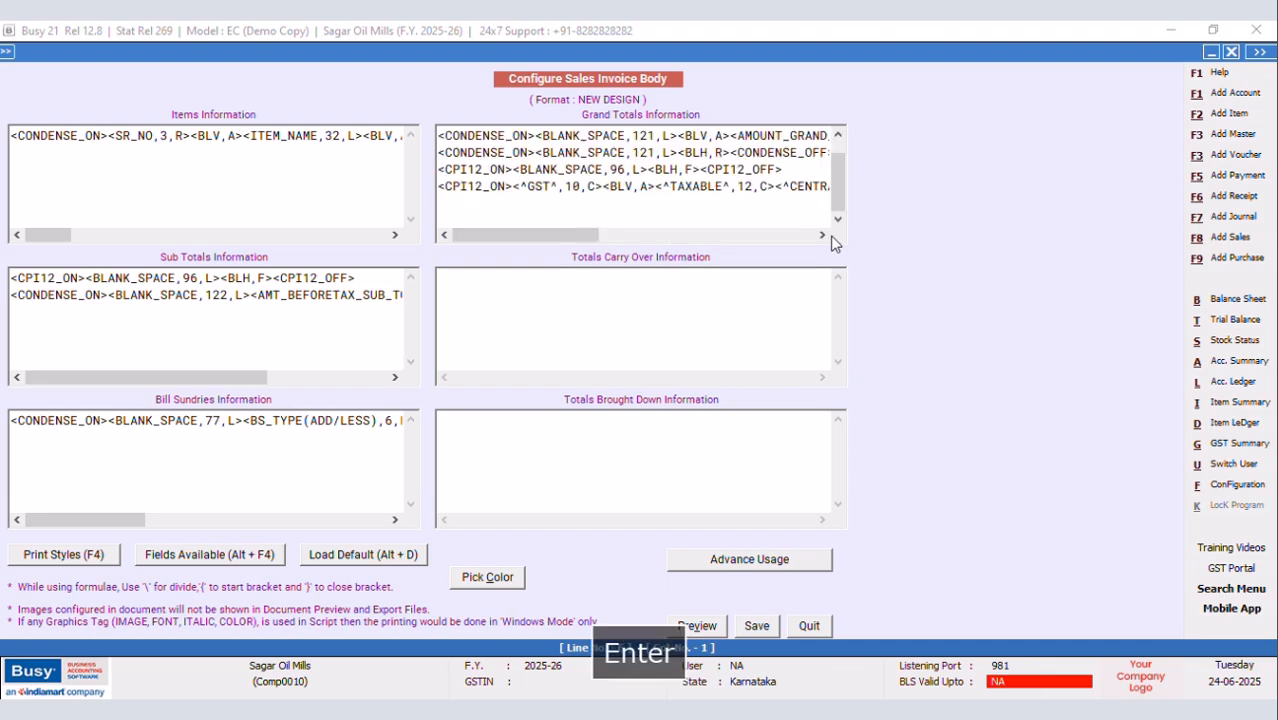
key(ctrl+v)
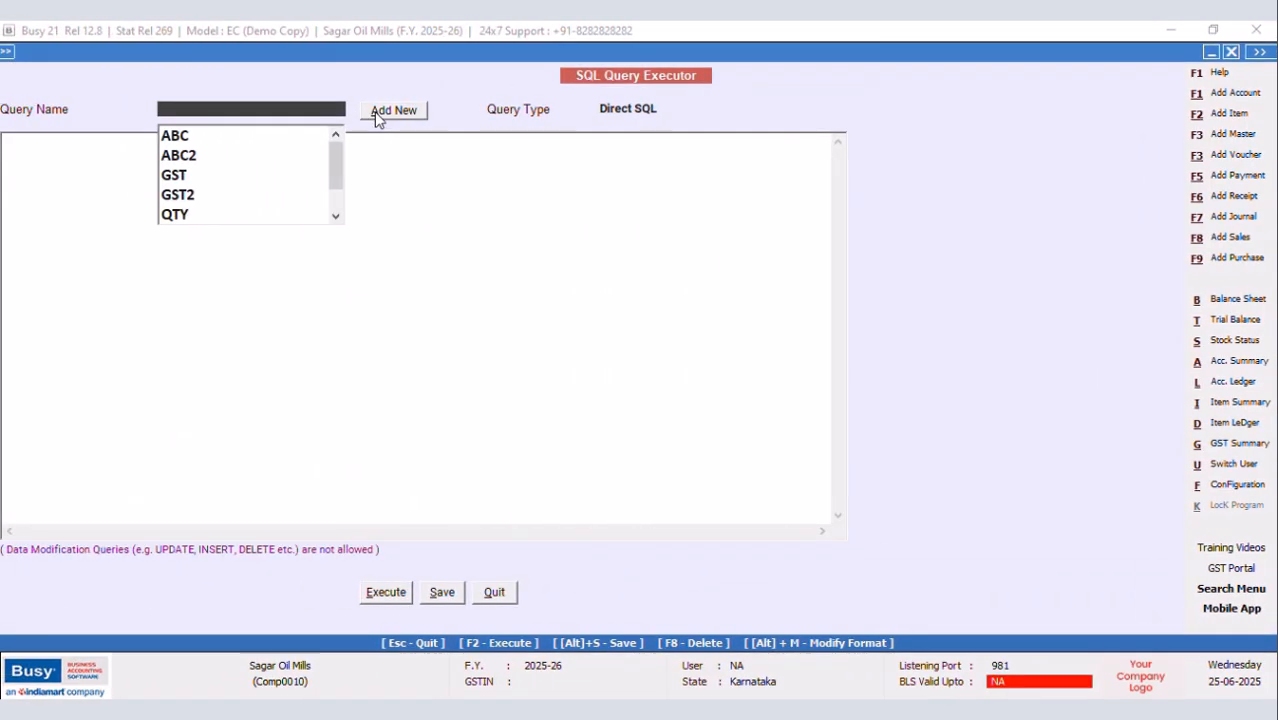
Create a new saved SQL query named MQTY-SUM
click(393, 110)
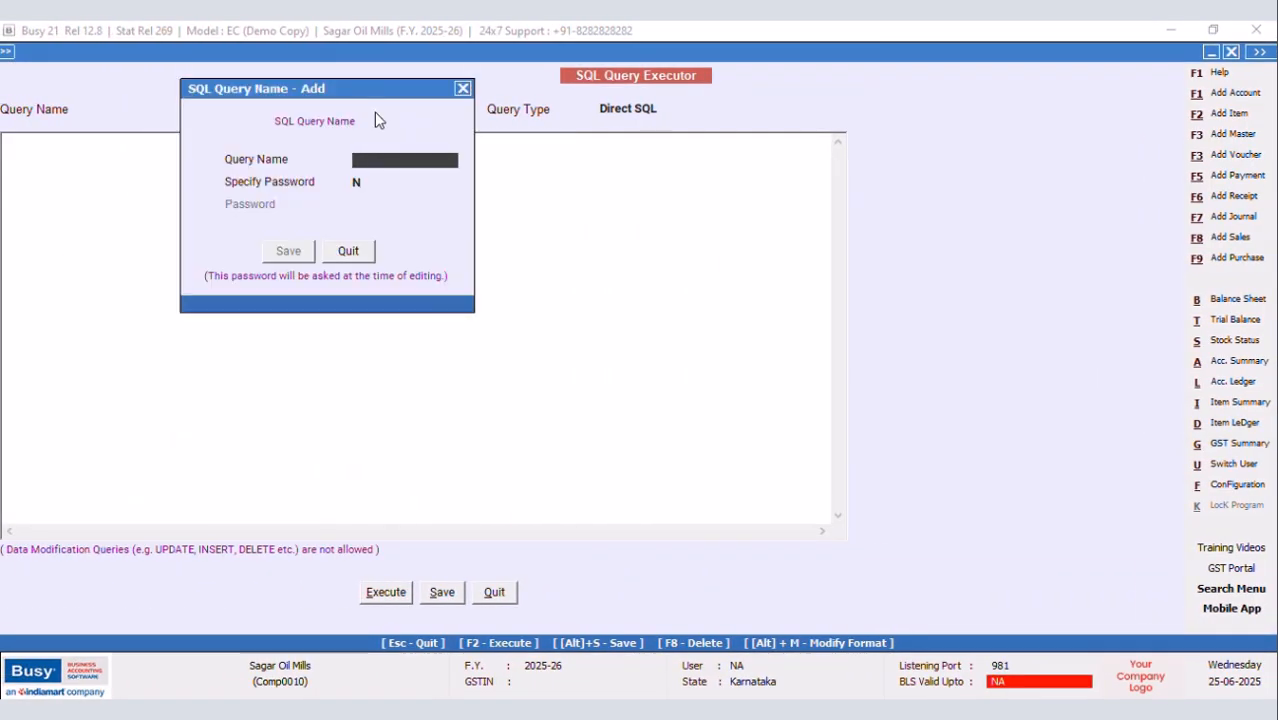
text(m)
key(BackSpace)
key(Caps_Lock)
text(MQTY-SUM)
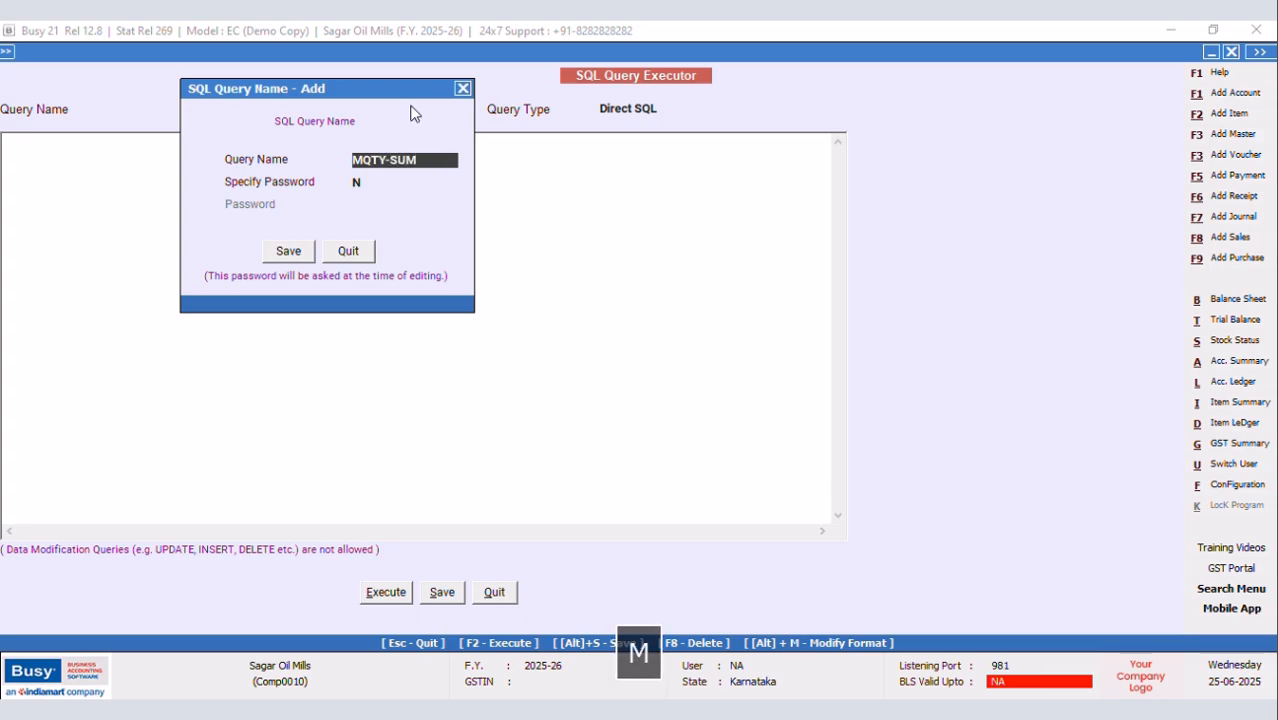
click(288, 252)
Write 'Select ABS(Tran2.Value2), M2.D1 from MasterSupport as M2 Inner Join Tran2 on'
click(76, 141)
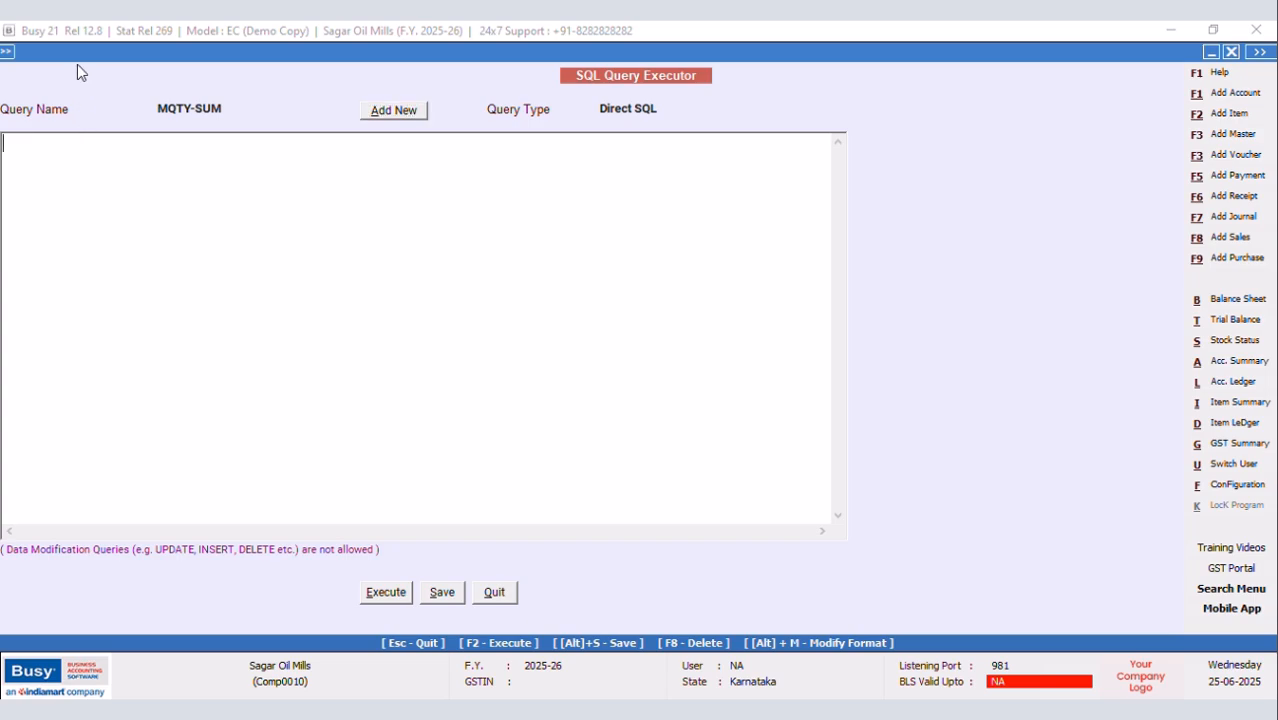
drag(74, 54, 82, 54)
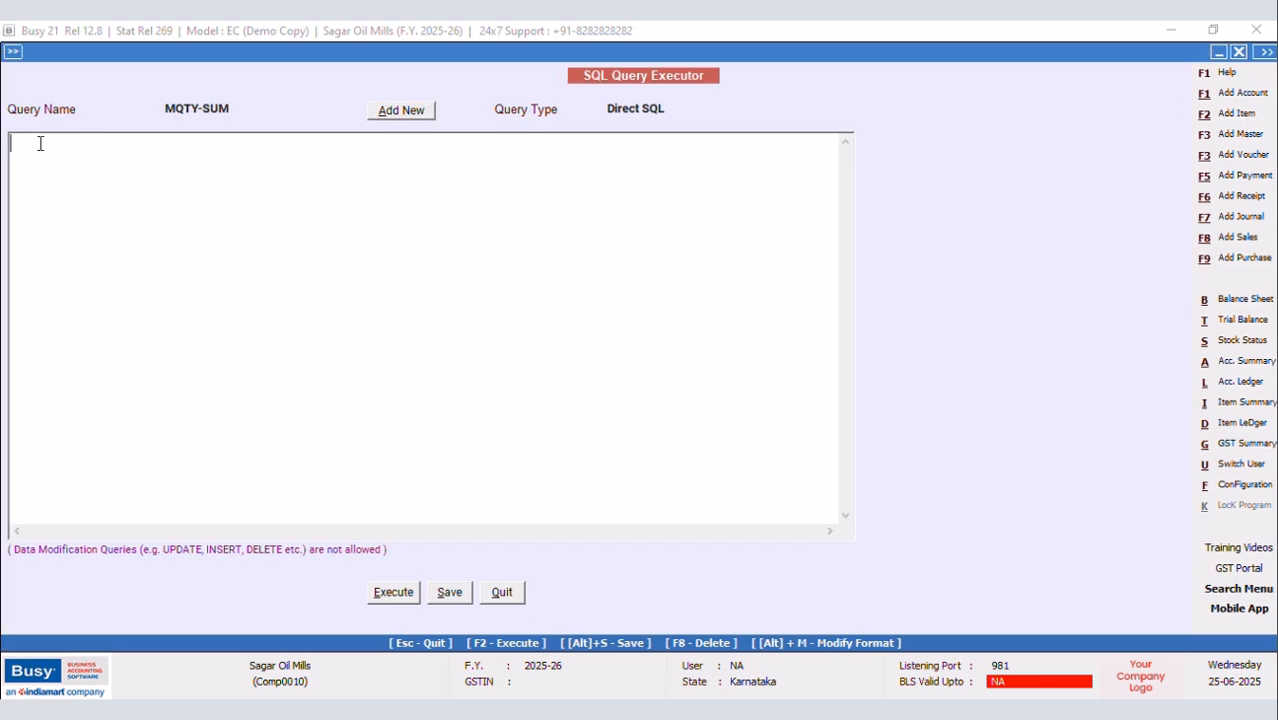
text(Select)
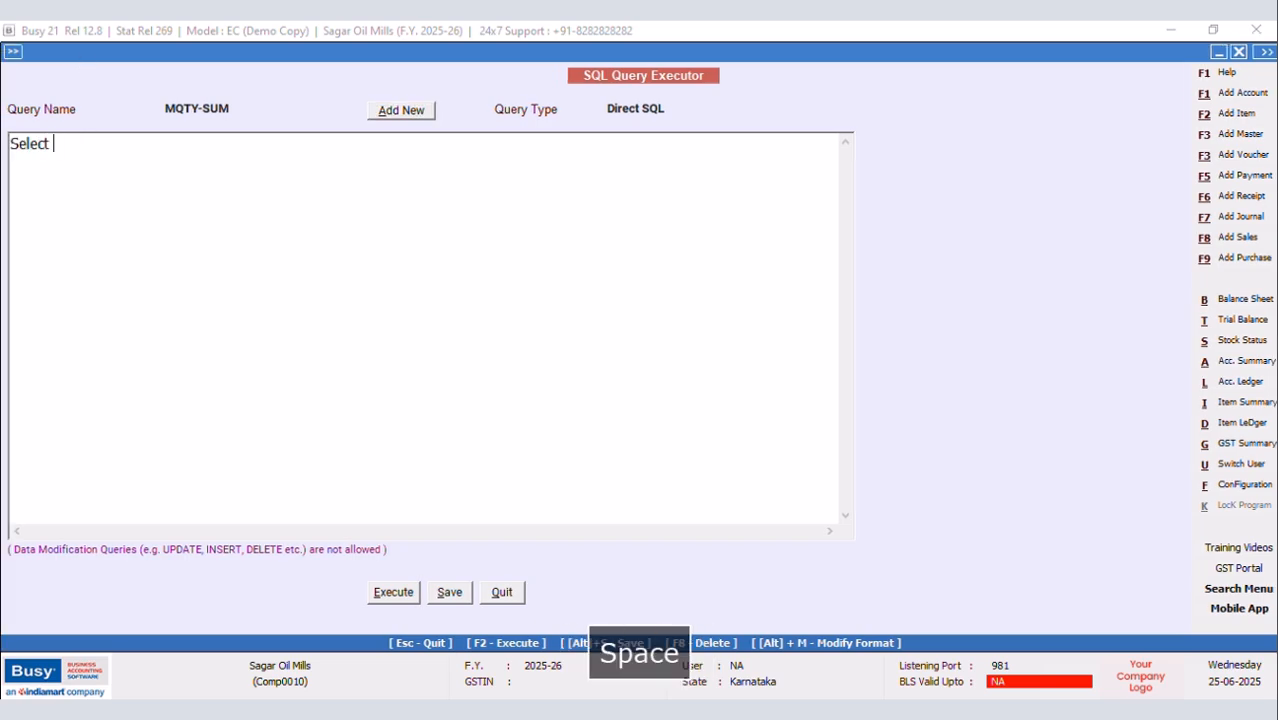
key(Return)
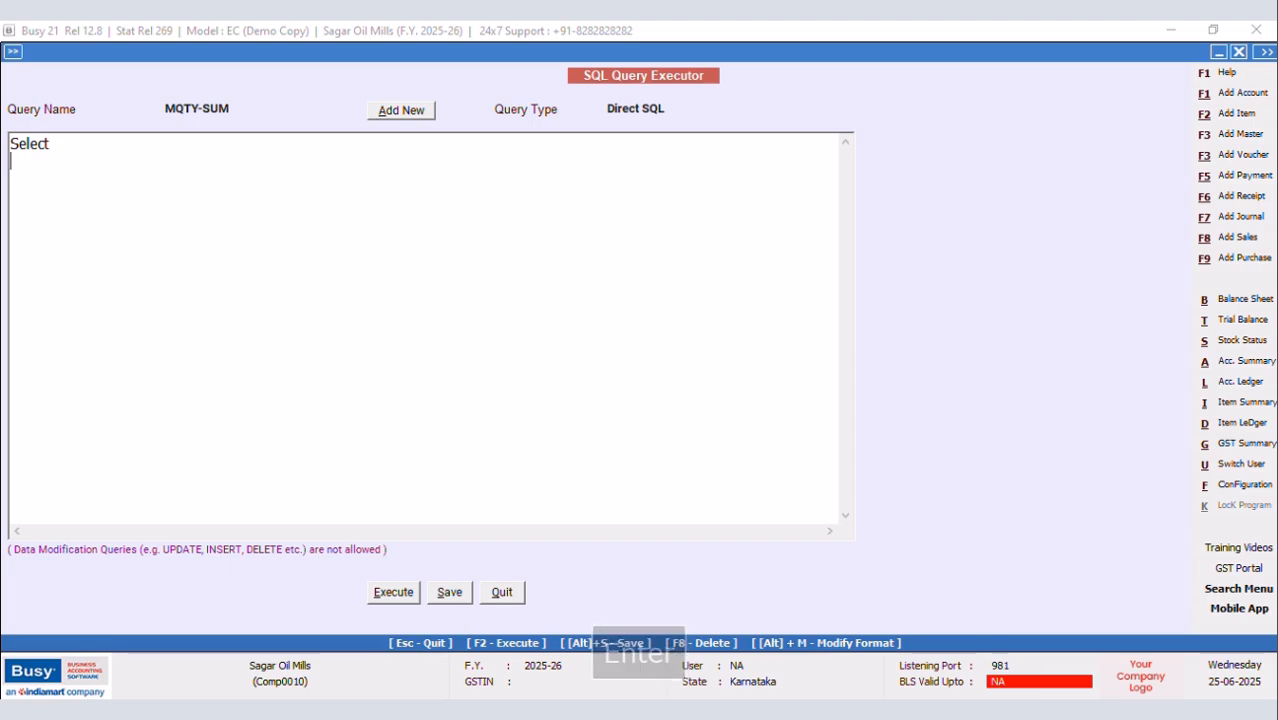
text(a)
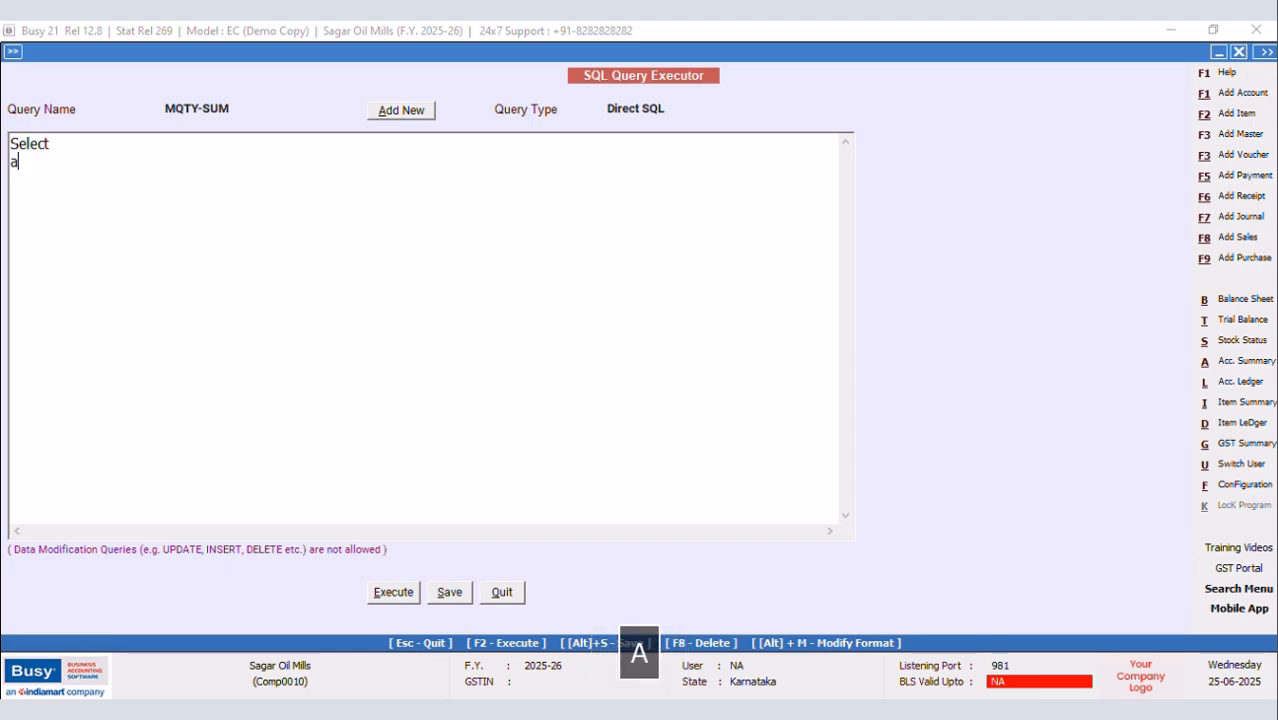
text(bs)
key(BackSpace)
key(BackSpace)
key(BackSpace)
text(ABS(T)
key(Caps_Lock)
text(ran2.v)
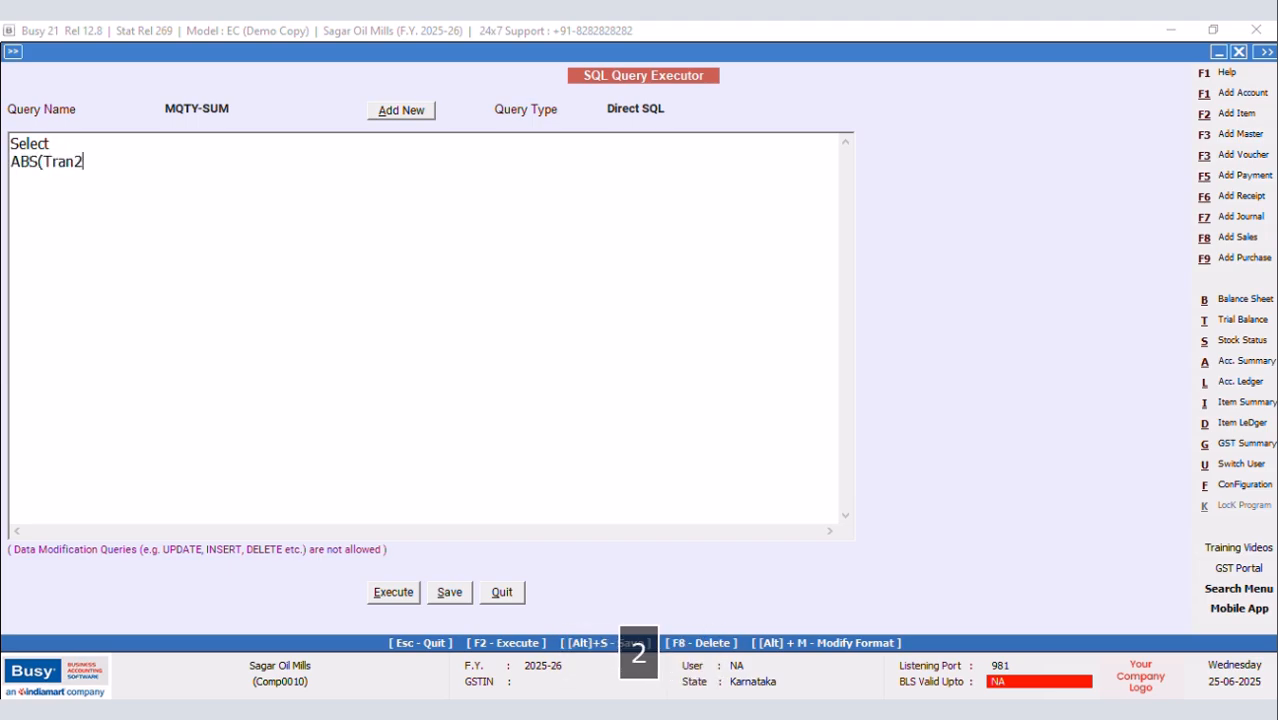
key(Caps_Lock)
text(.V)
key(Caps_Lock)
text(alue2),)
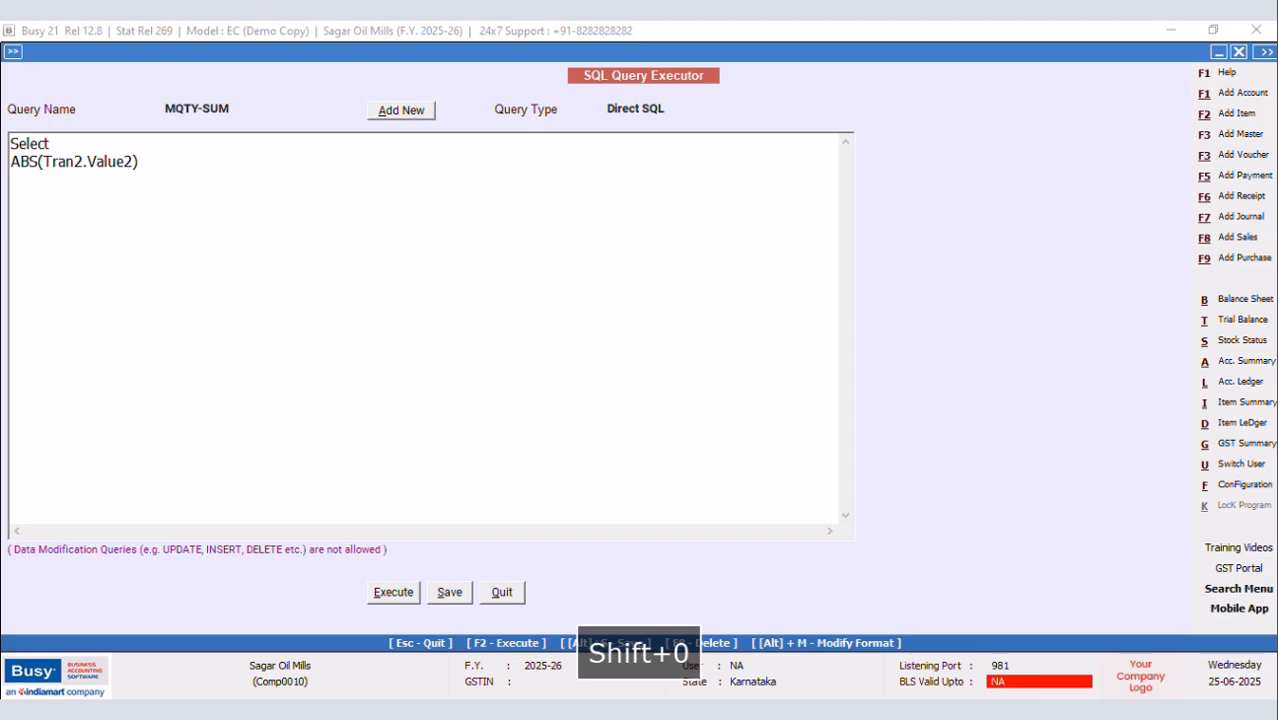
key(Caps_Lock)
text(M2.D)
key(Caps_Lock)
text(1 from)
key(Caps_Lock)
text(M)
key(Caps_Lock)
text(aster)
key(Caps_Lock)
text(Su)
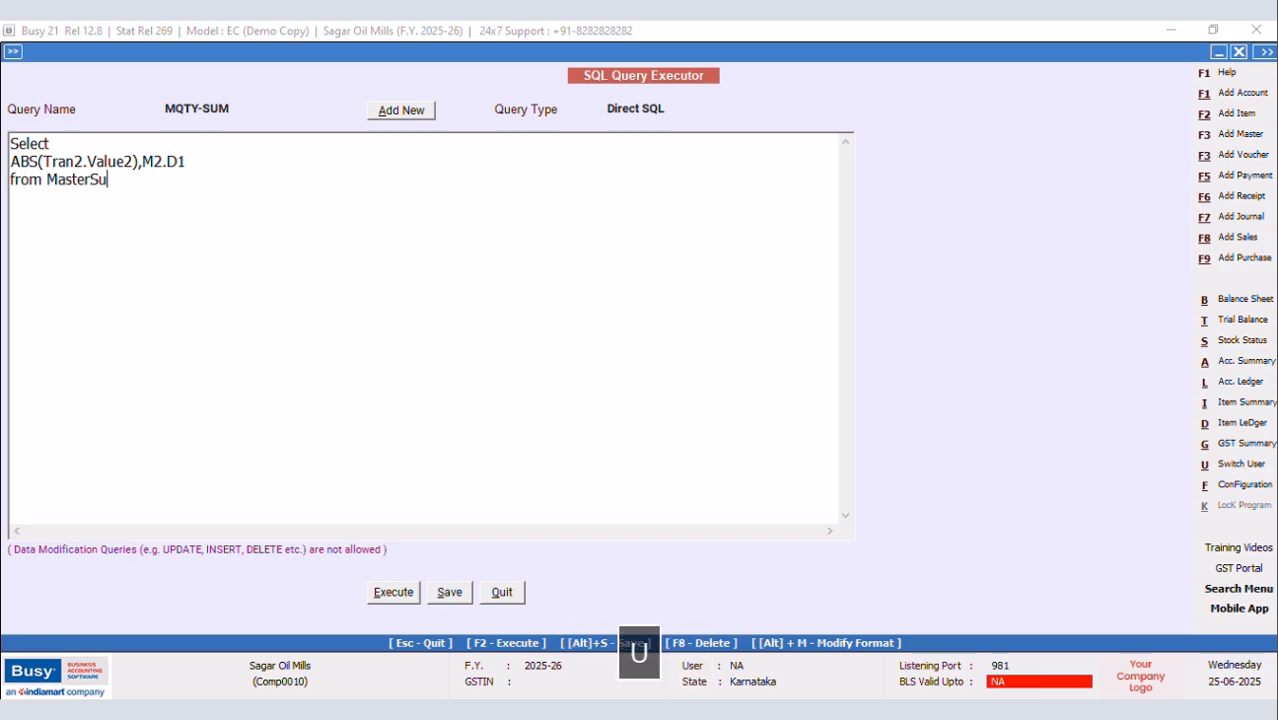
text(pport as M)
key(Caps_Lock)
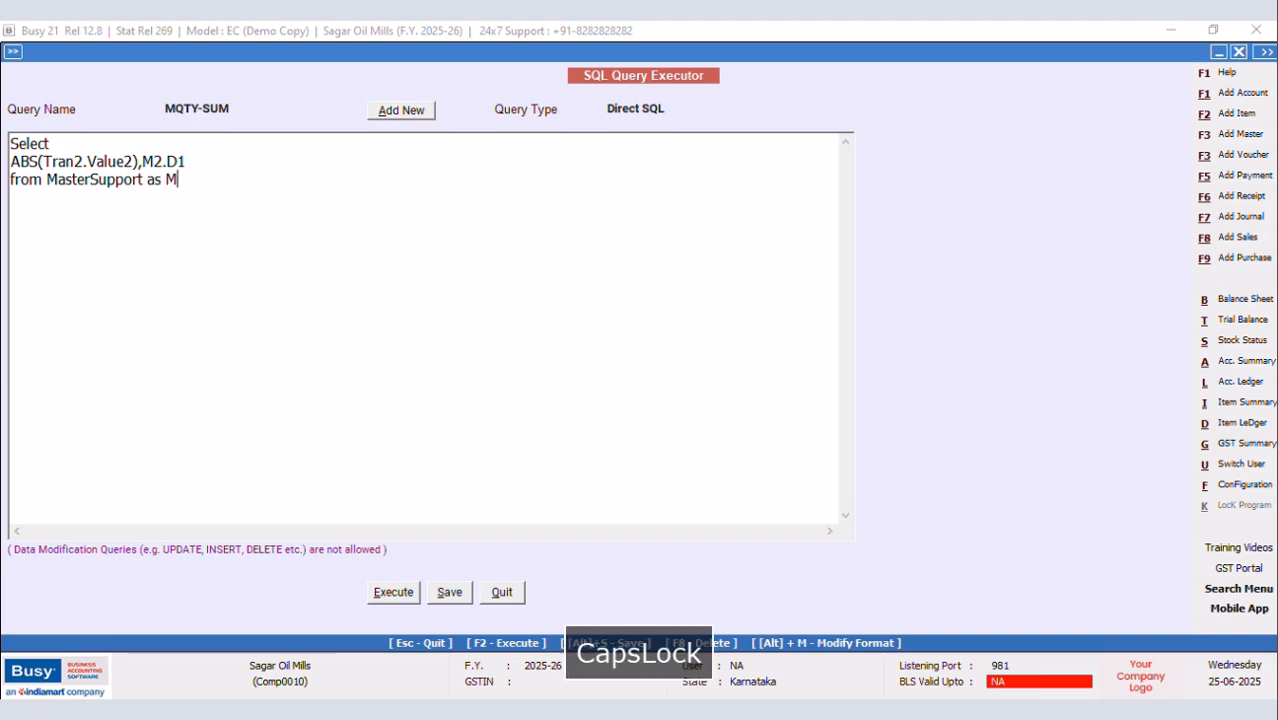
text(2 )
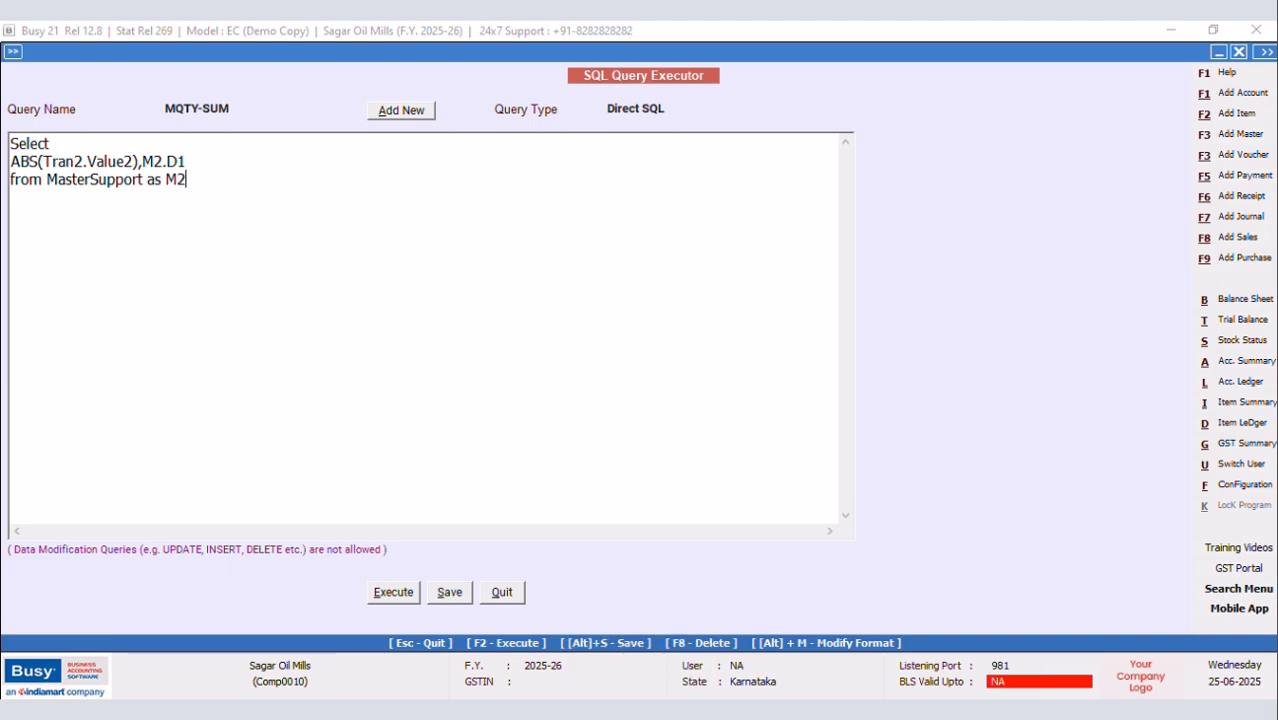
text(I)
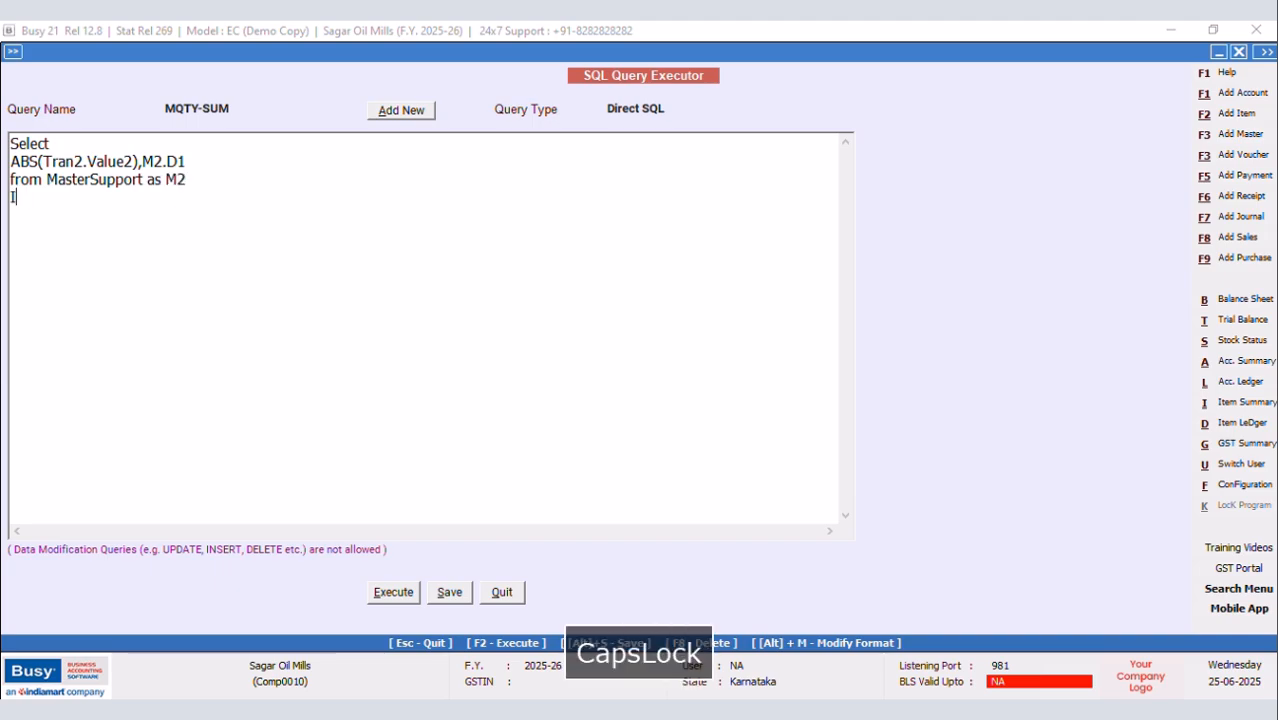
text(nner Join T)
key(Caps_Lock)
text(ran2)
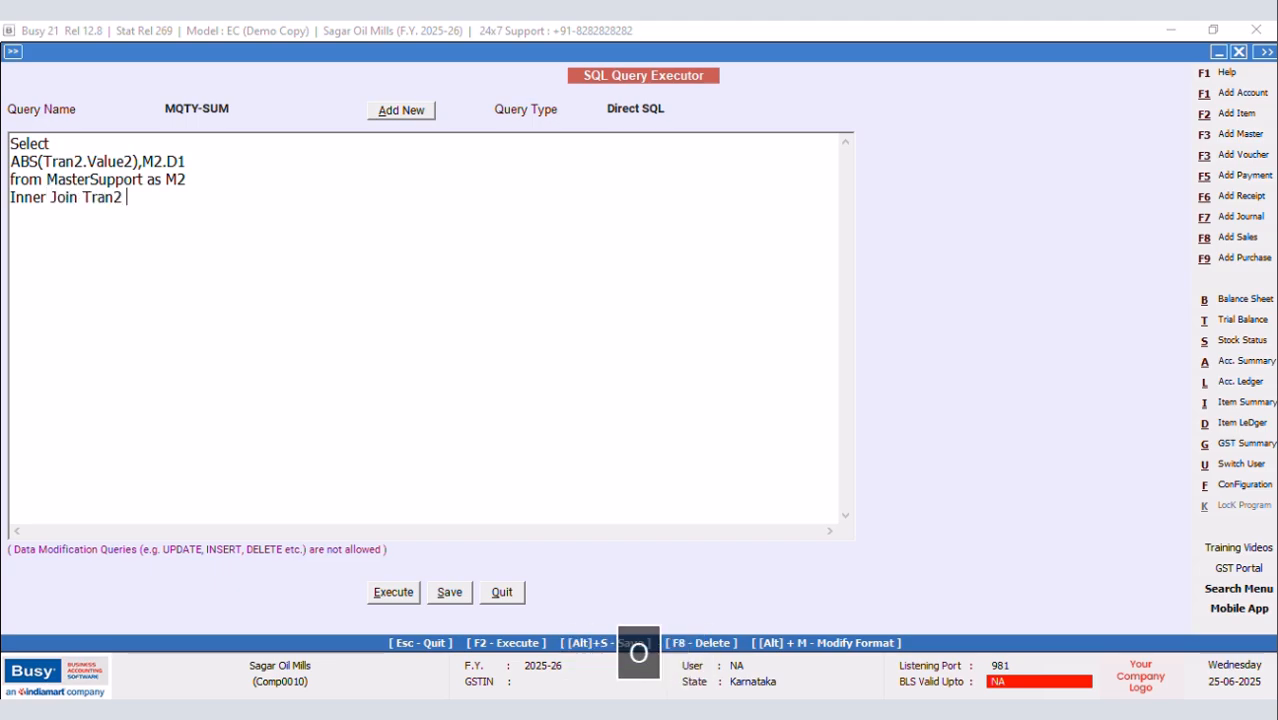
text( on)
Add the join condition Tran2.MasterCode1=M2.Code on a new line
key(Return)
text(Tra)
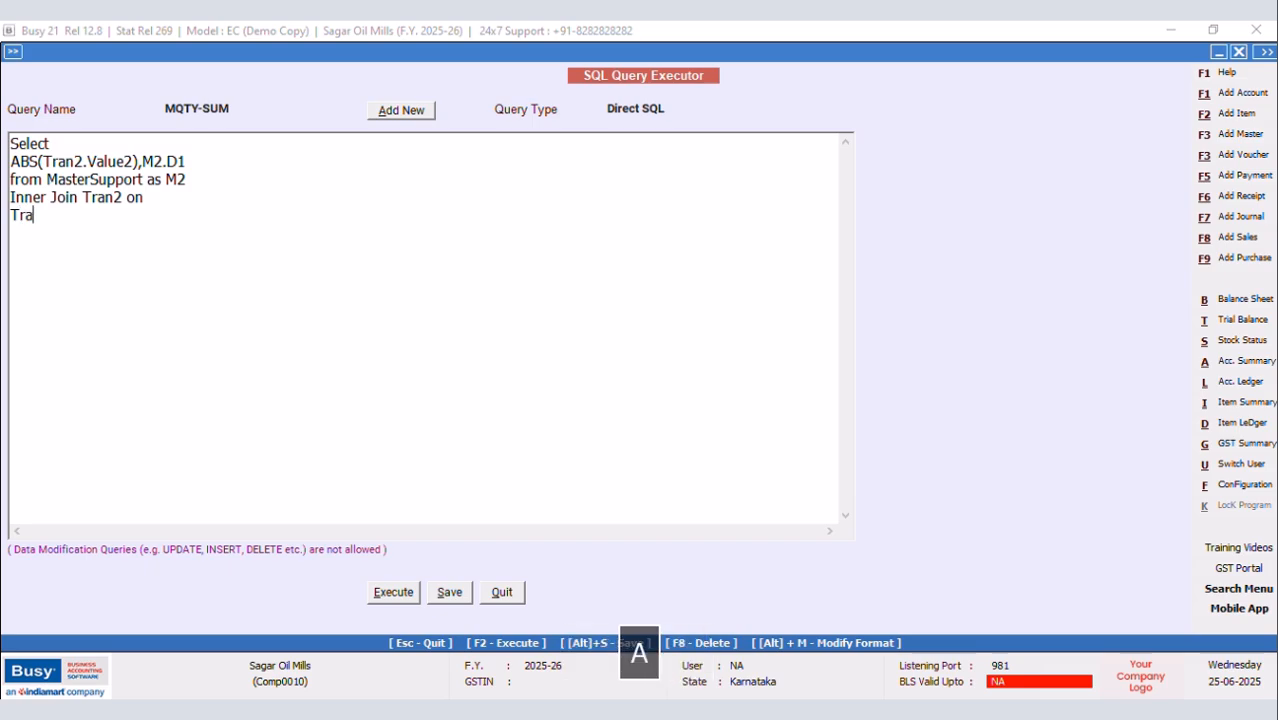
text(n2.)
key(Caps_Lock)
text(M)
key(Caps_Lock)
text(asetr)
key(Caps_Lock)
text(C)
key(Caps_Lock)
text(ode)
key(BackSpace)
key(BackSpace)
key(BackSpace)
key(BackSpace)
key(BackSpace)
key(BackSpace)
key(BackSpace)
text(ter)
key(Caps_Lock)
text(C)
key(Caps_Lock)
text(ode)
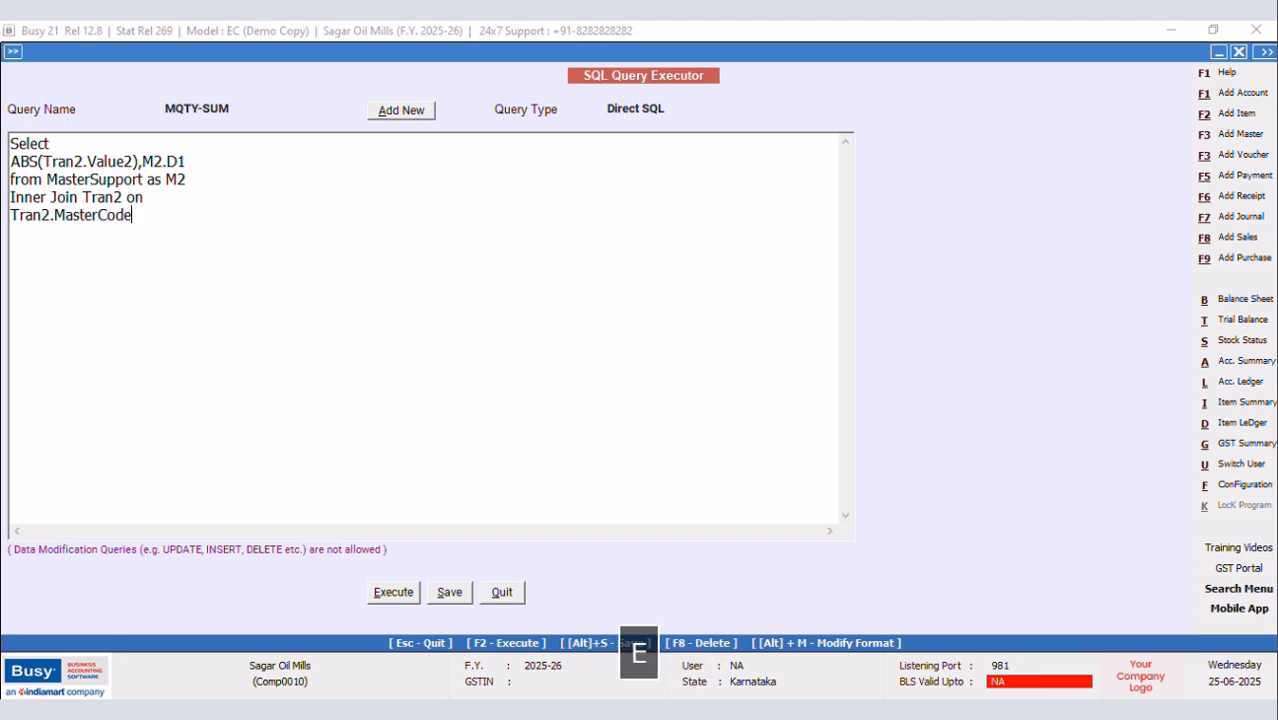
text(1=M)
key(Caps_Lock)
text(2/)
key(BackSpace)
text(.)
key(Caps_Lock)
text(Code)
Add the filter 'Where Tran2.VchType=9 and Tran2.RecType=2' on a new line
key(Return)
key(Caps_Lock)
text(W)
key(Caps_Lock)
text(here)
key(Caps_Lock)
text(T)
key(Caps_Lock)
text(rr)
key(BackSpace)
text(a)
text(2.VchTyp)
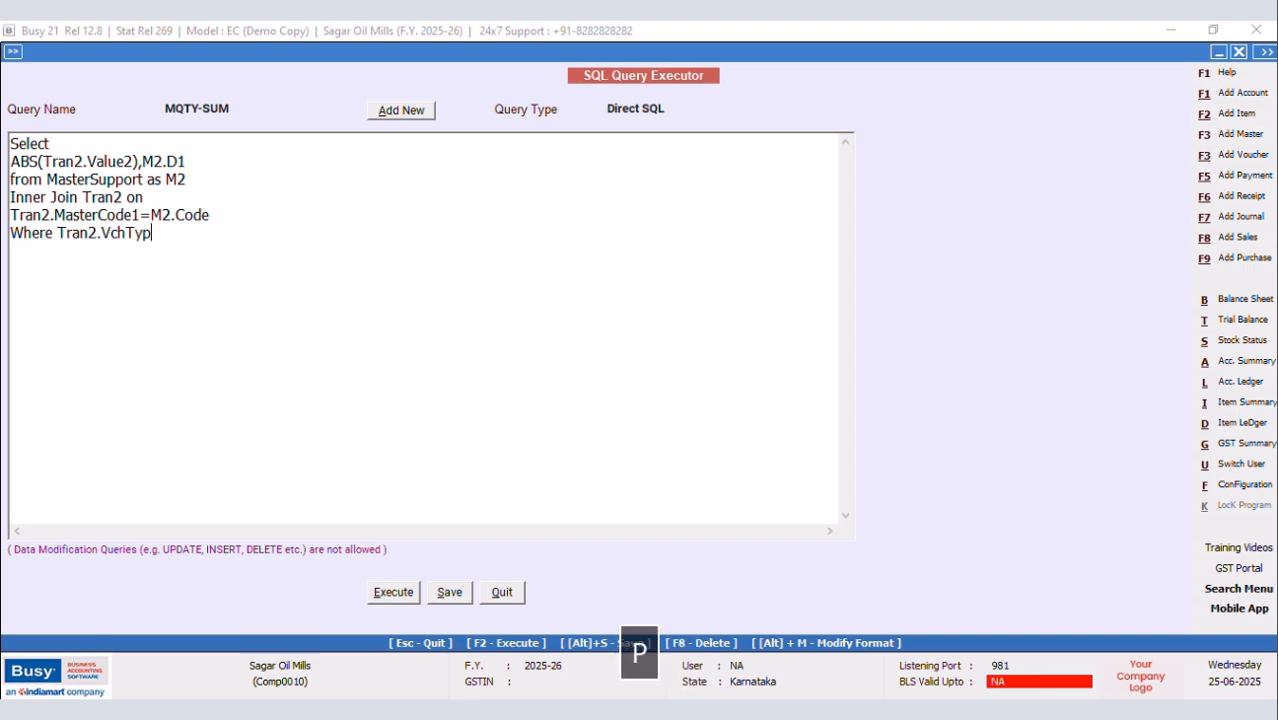
text(e=9 )
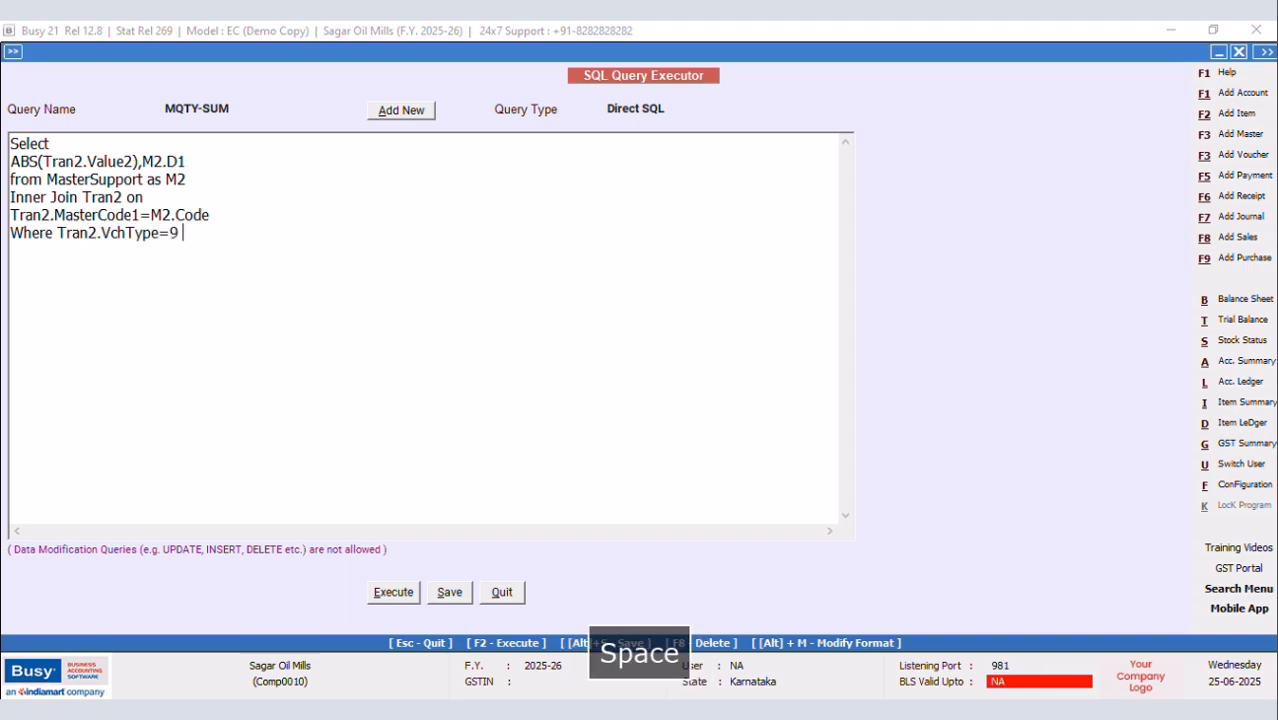
text(and Tran2.)
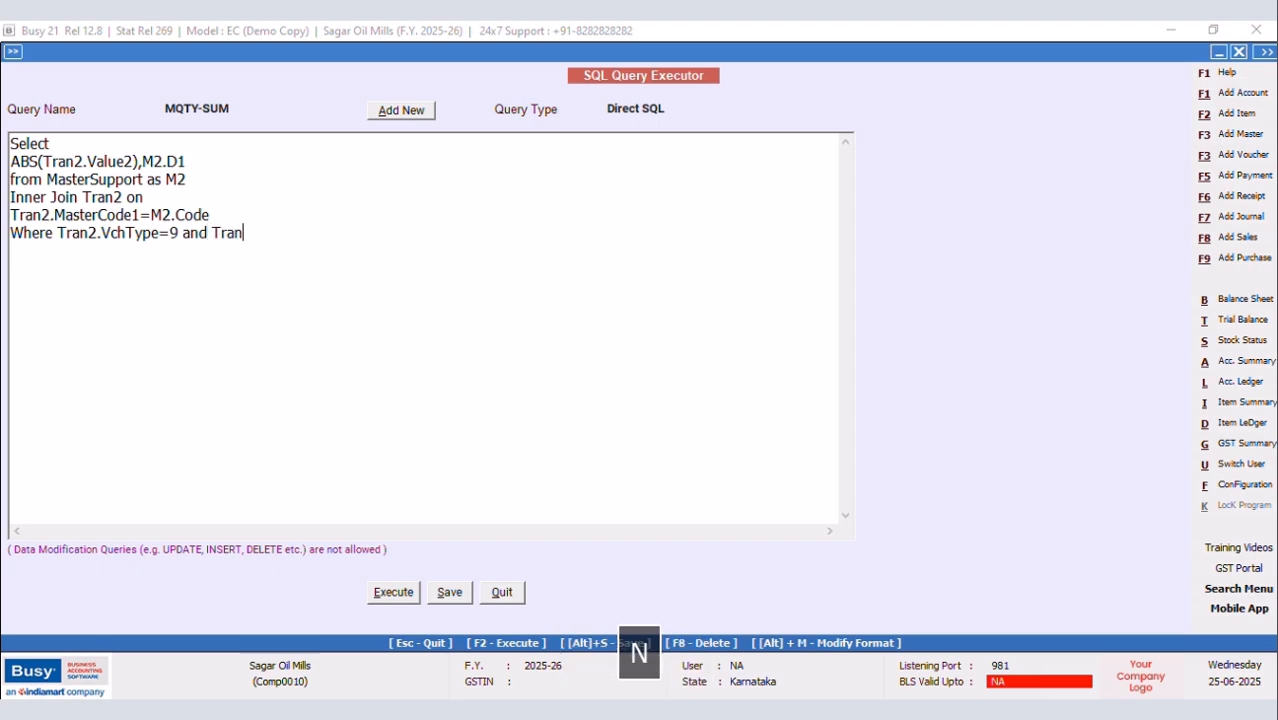
key(Caps_Lock)
text(Rec)
key(Caps_Lock)
text(T)
key(Caps_Lock)
text(ype=2)
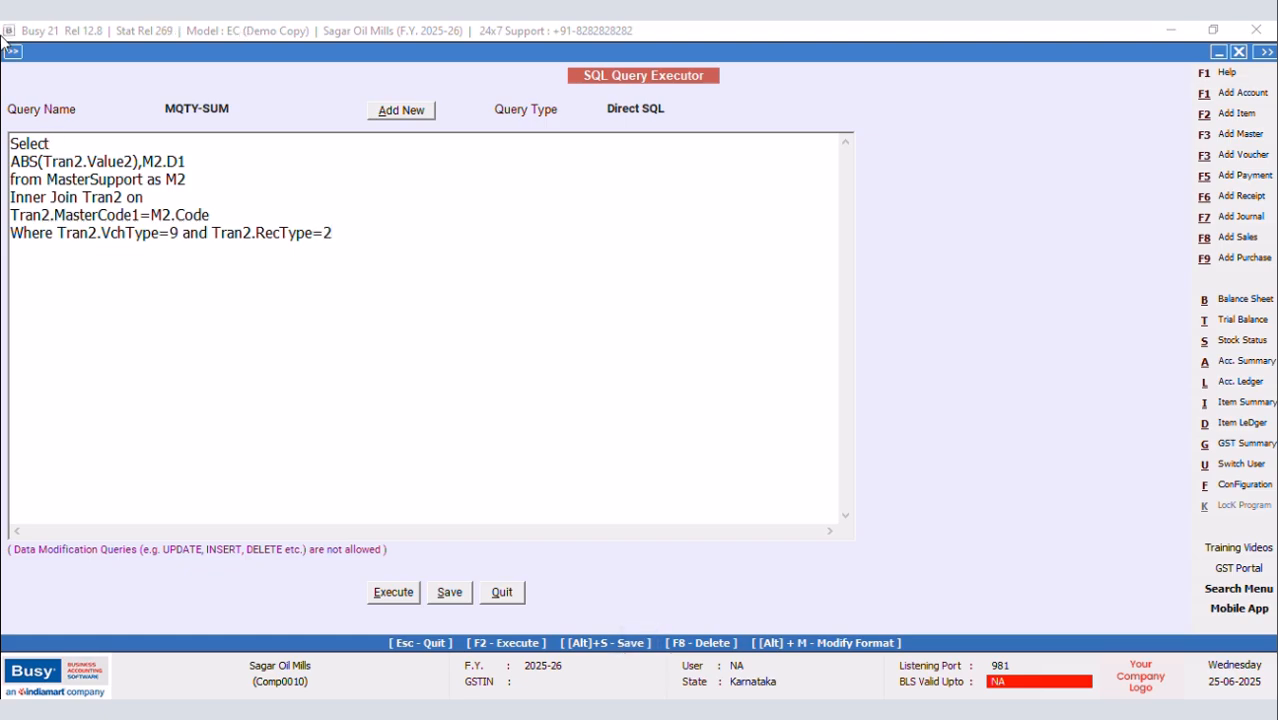
Save and test-run MQTY-SUM, dismissing the invalid Code column error
click(450, 594)
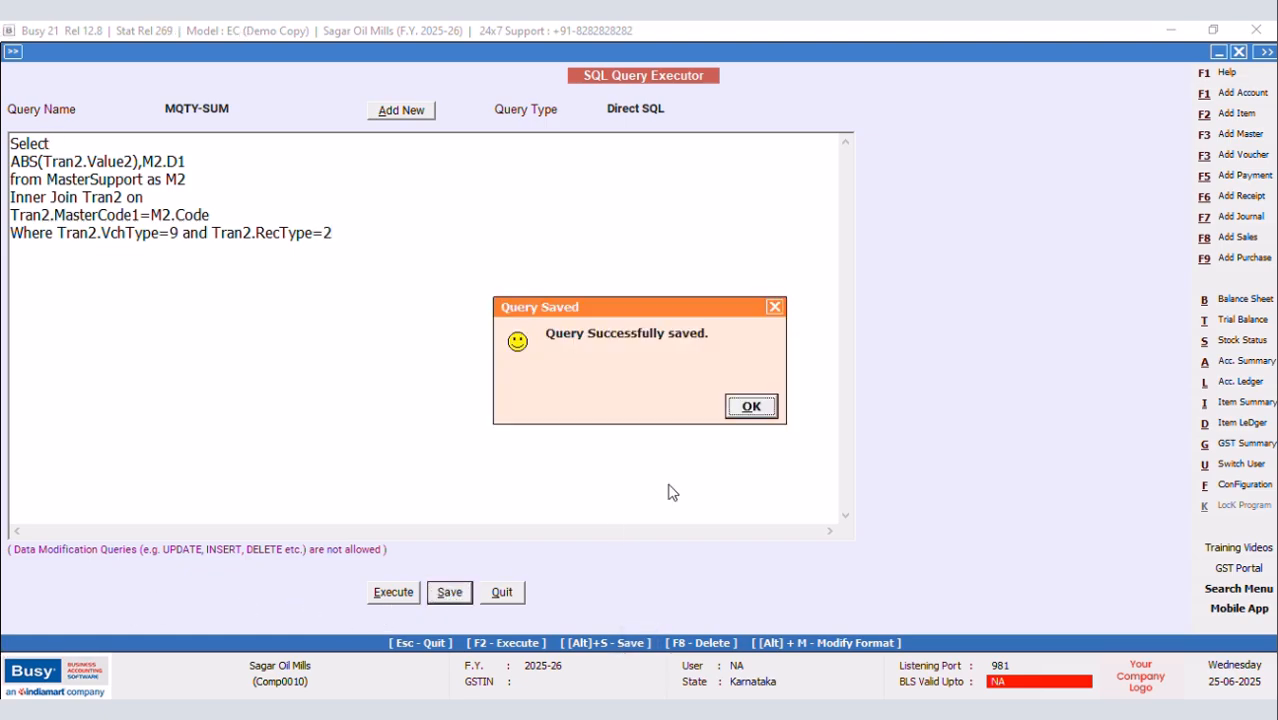
click(766, 407)
click(394, 593)
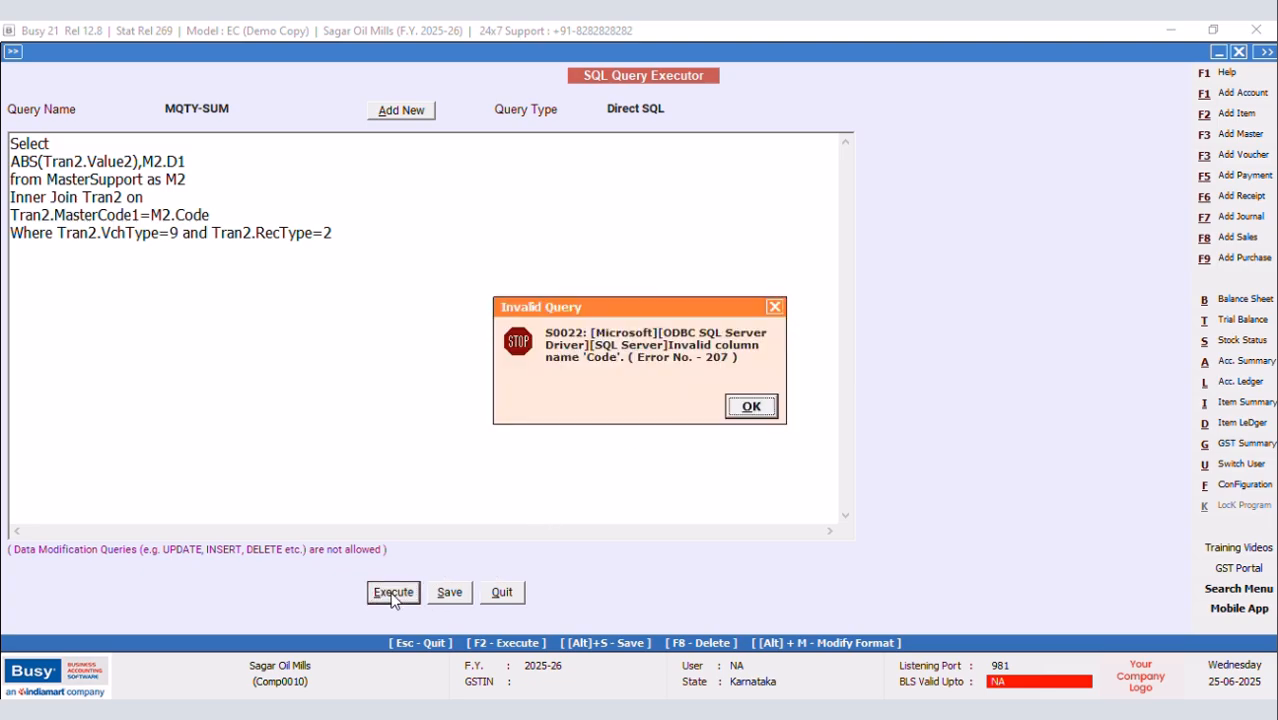
click(752, 408)
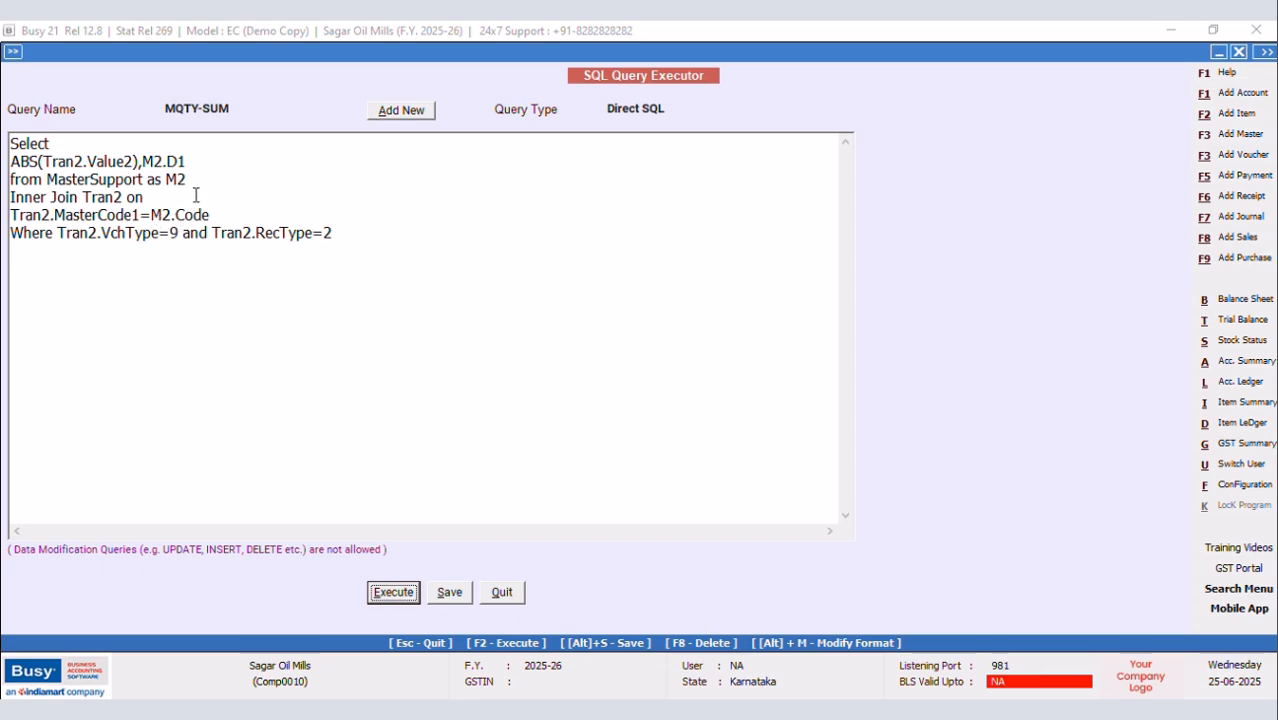
Change MasterSupport to Master1, save and rerun, getting rows totalling 45.00 and 40.00
click(144, 178)
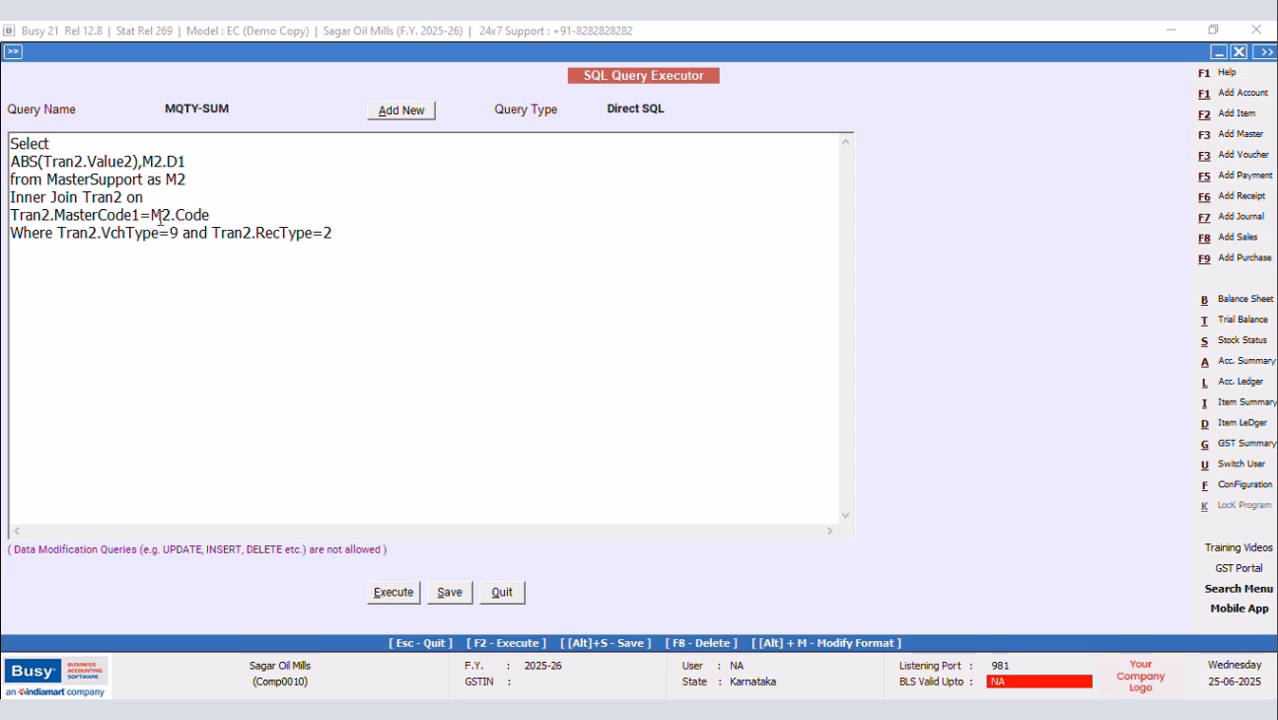
key(BackSpace)
key(BackSpace)
key(BackSpace)
key(BackSpace)
key(BackSpace)
key(BackSpace)
key(BackSpace)
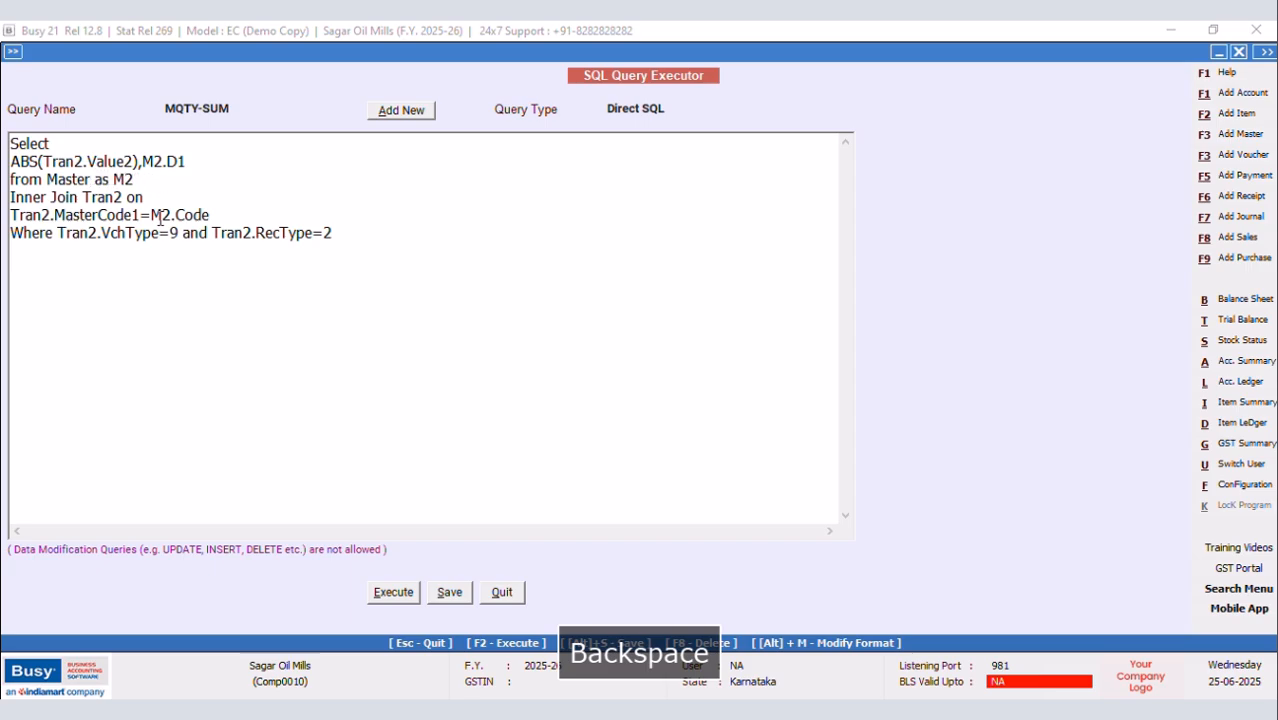
text(1)
click(449, 593)
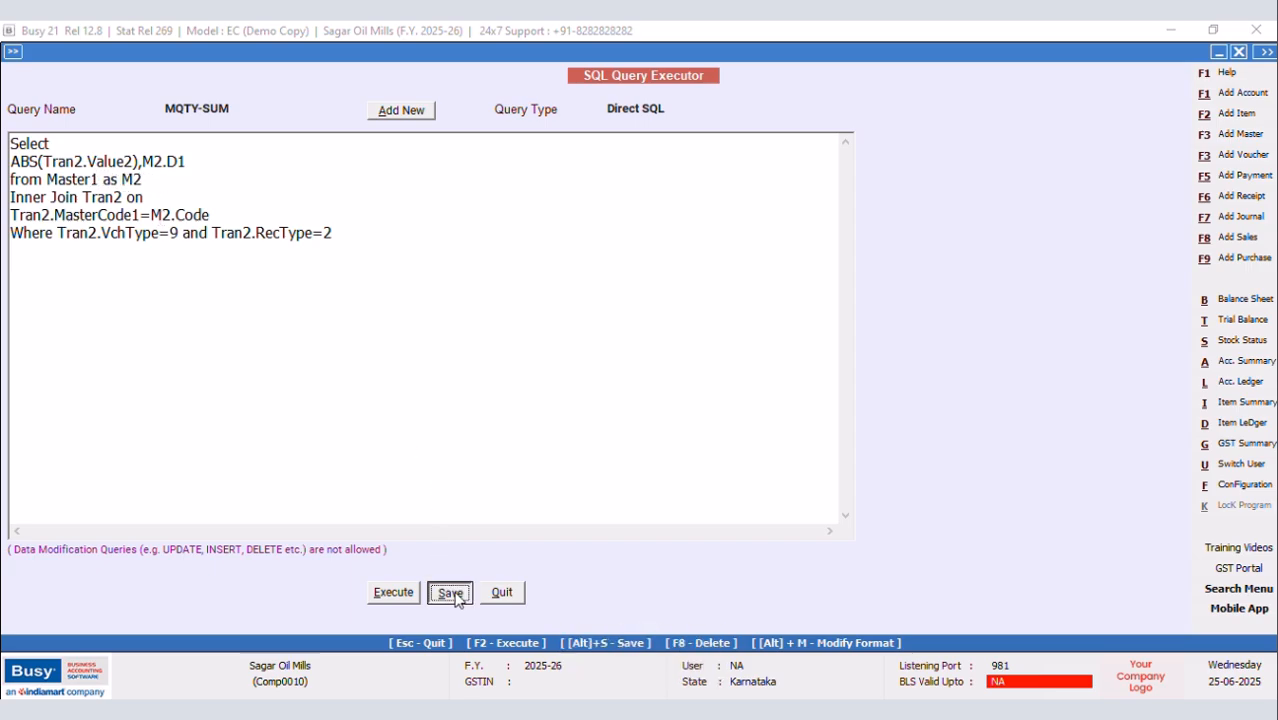
click(754, 408)
click(392, 593)
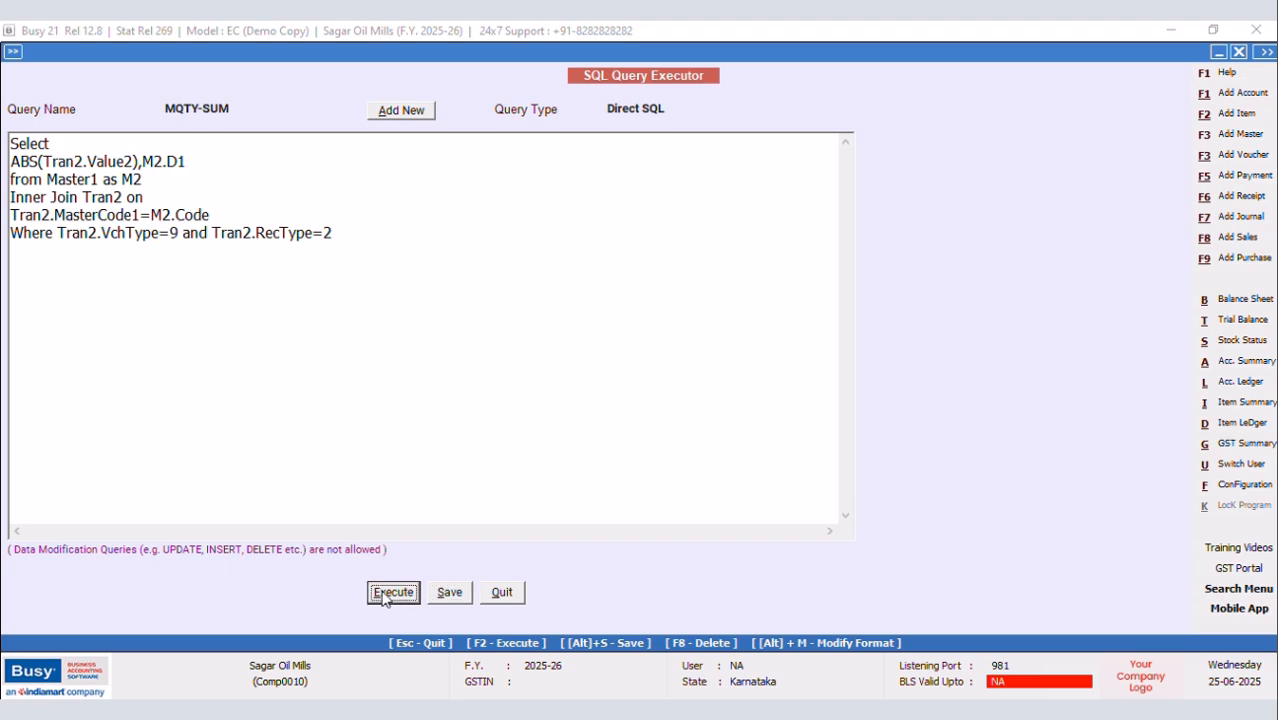
click(754, 408)
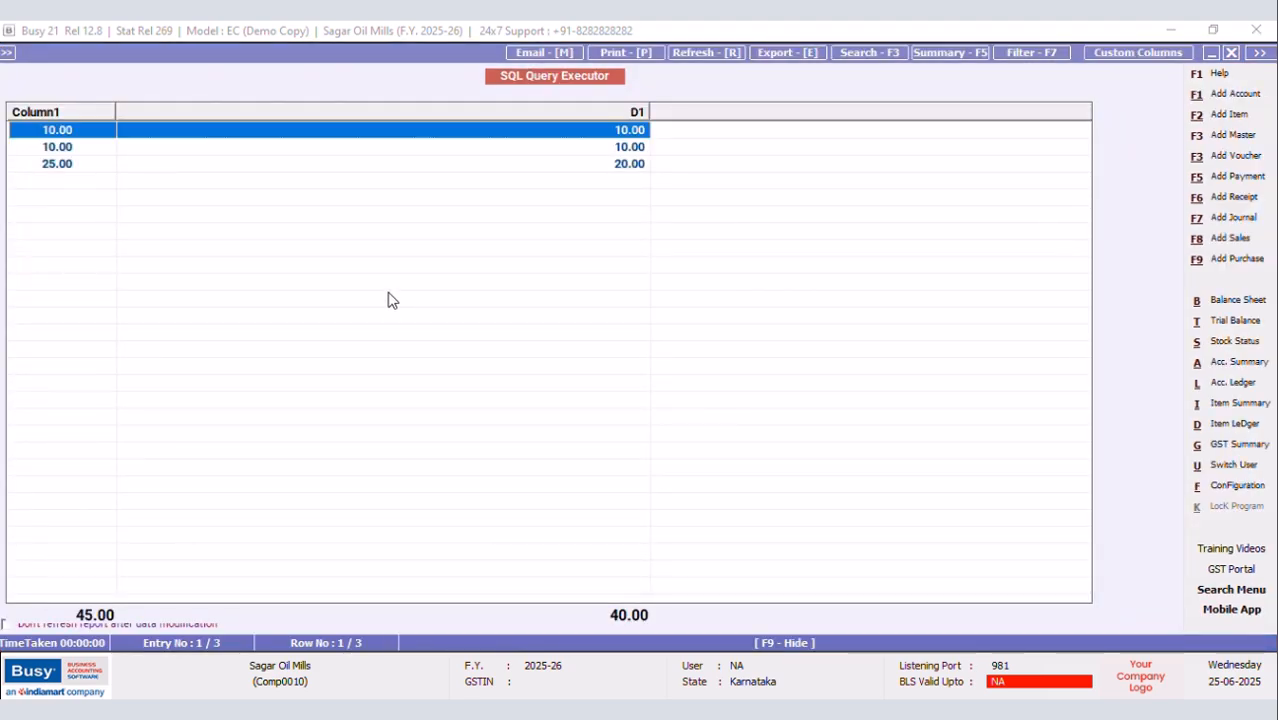
click(1231, 52)
click(13, 161)
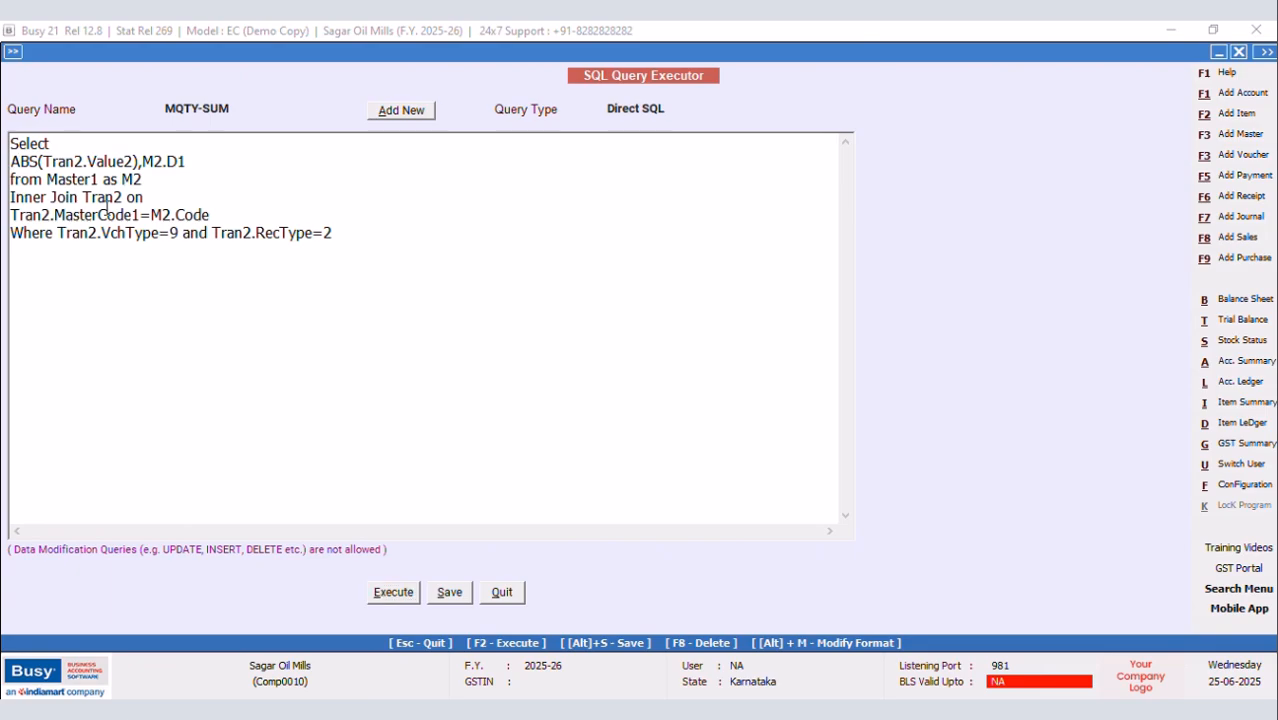
Wrap ABS(Tran2.Value2) and M2.D1 each in CAST(... AS INT) and run the query
text(cst)
key(BackSpace)
key(BackSpace)
text(C)
key(BackSpace)
key(BackSpace)
text(CAST()
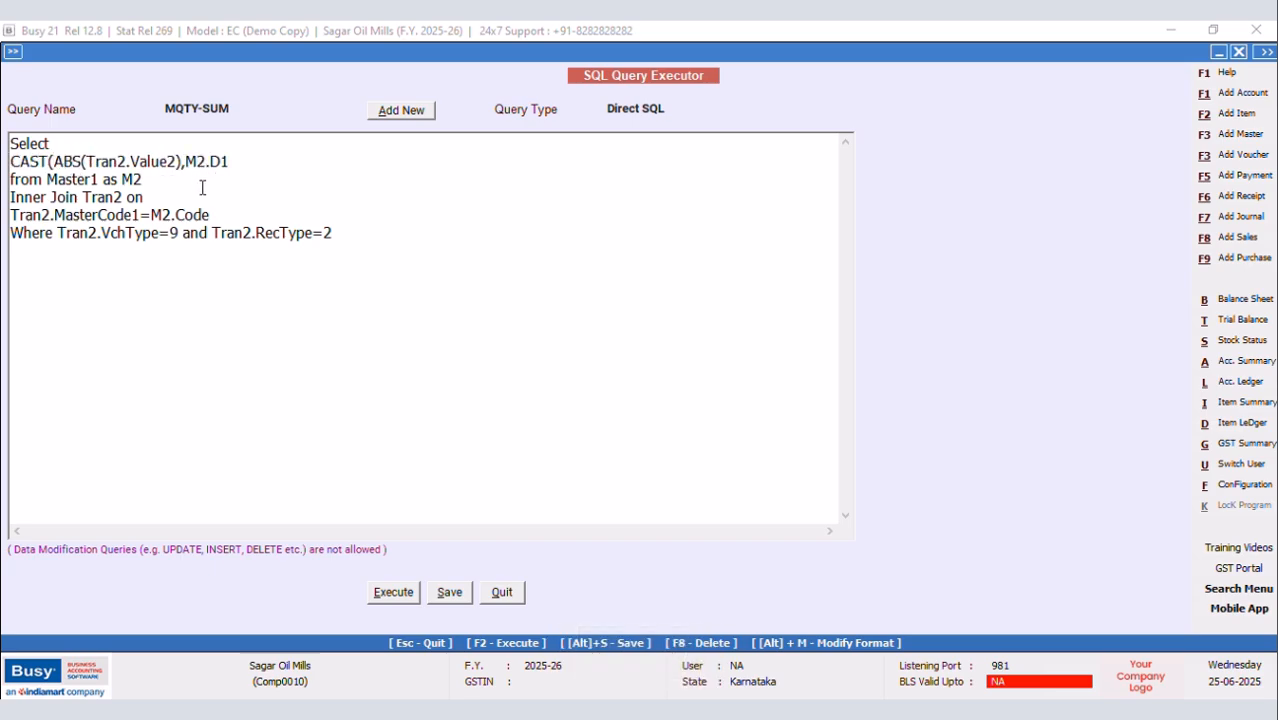
text( AS INT)
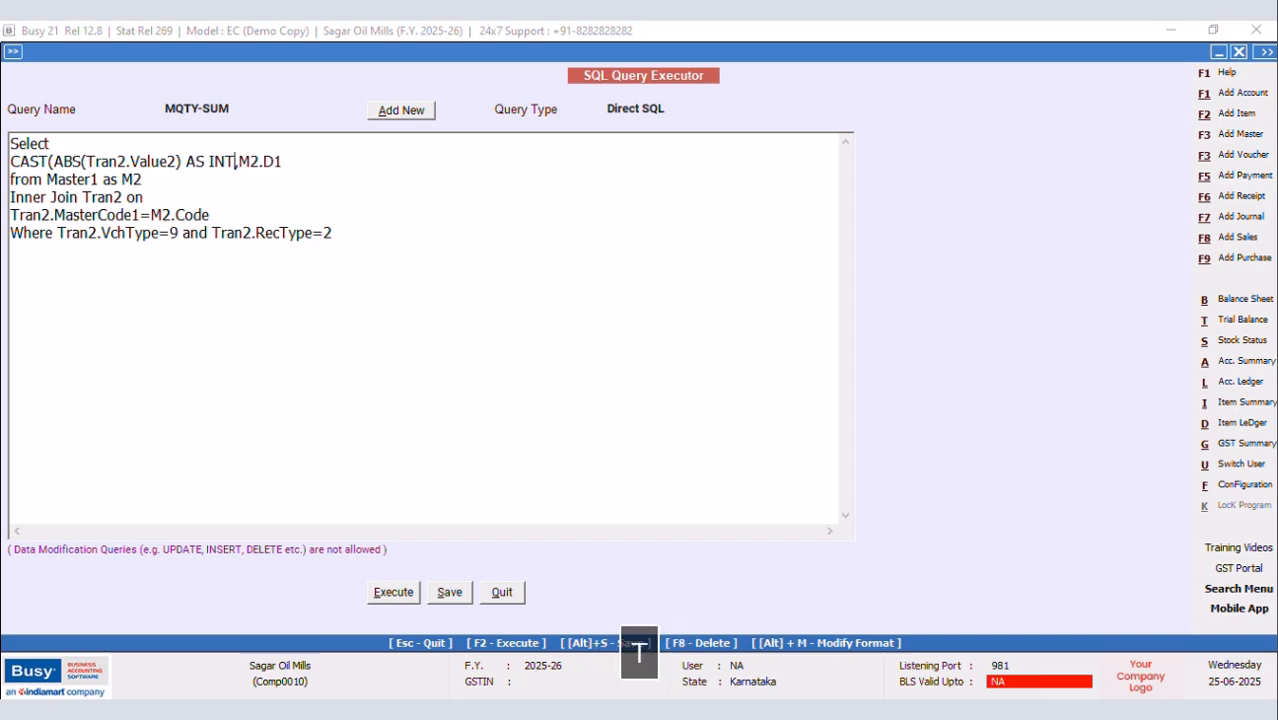
text())
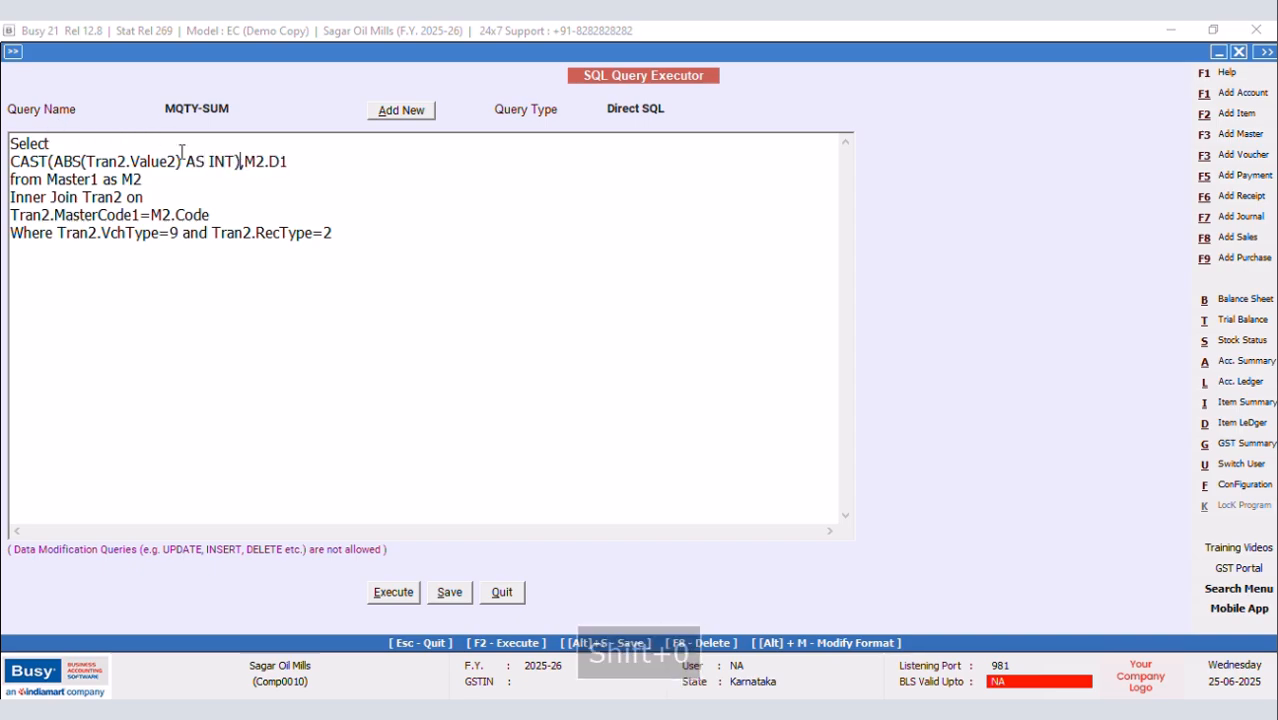
click(246, 161)
text(CAST)
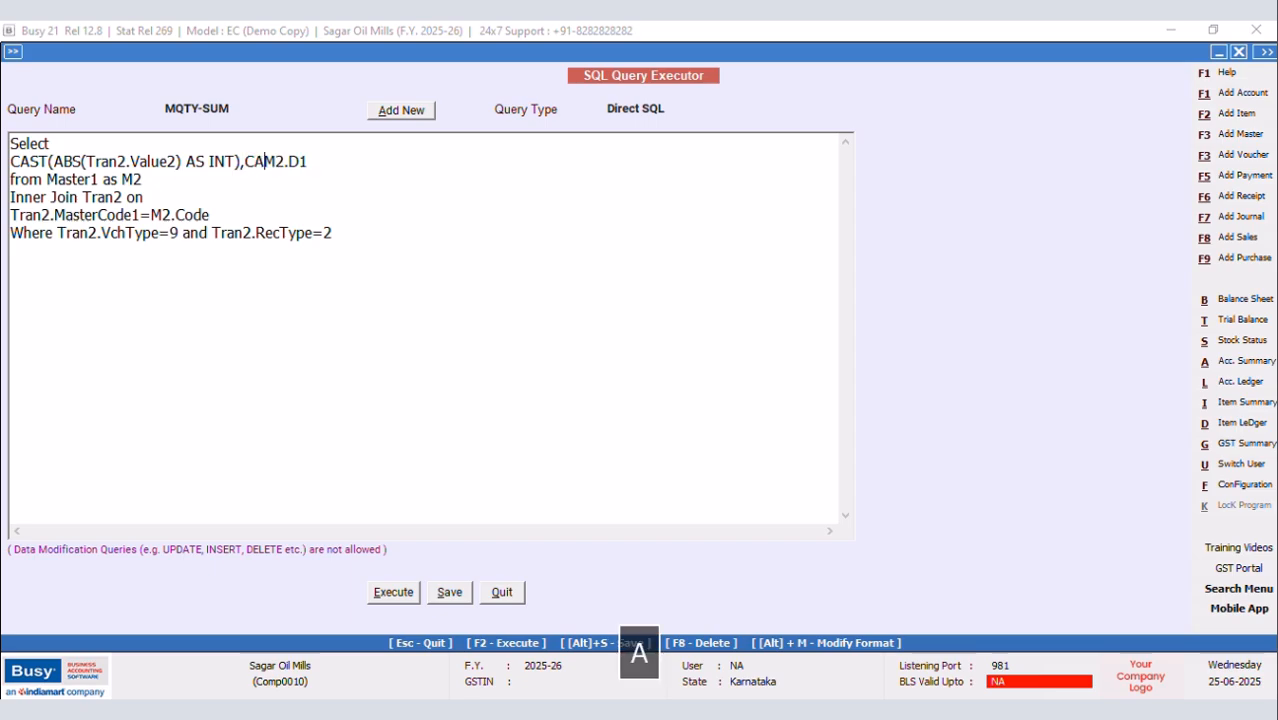
text((M2.D1)
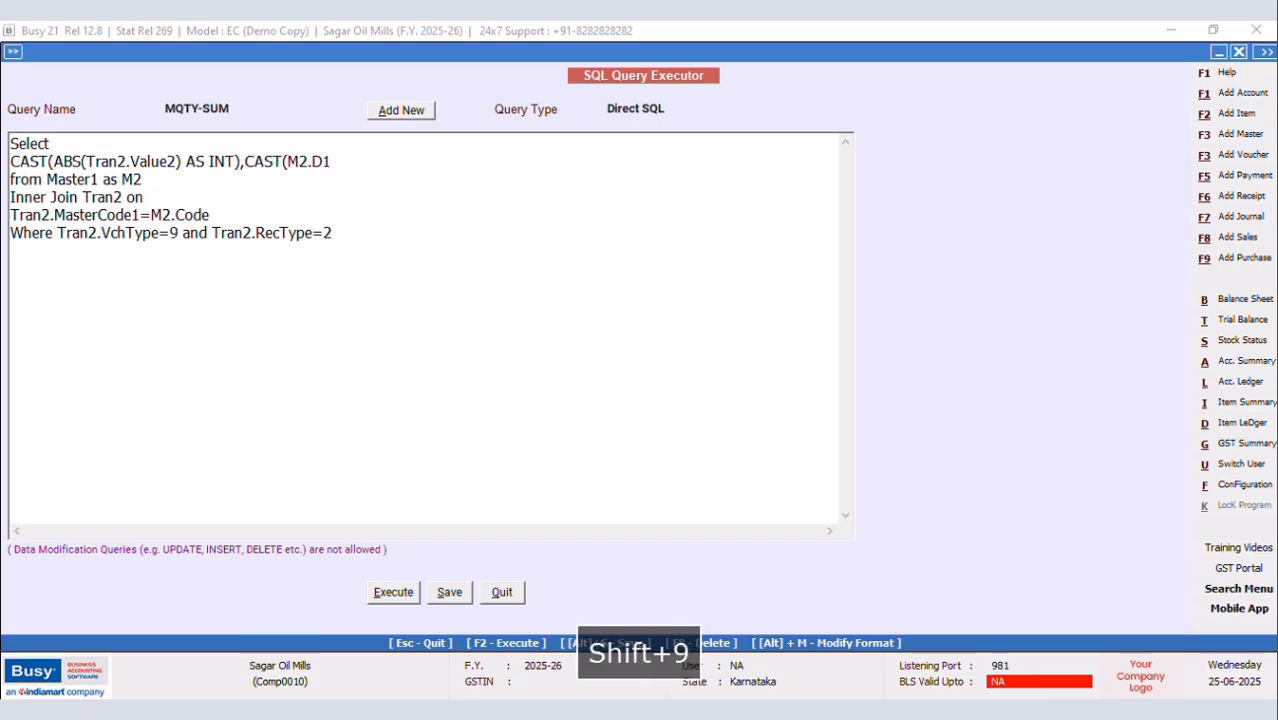
text( AS INT)
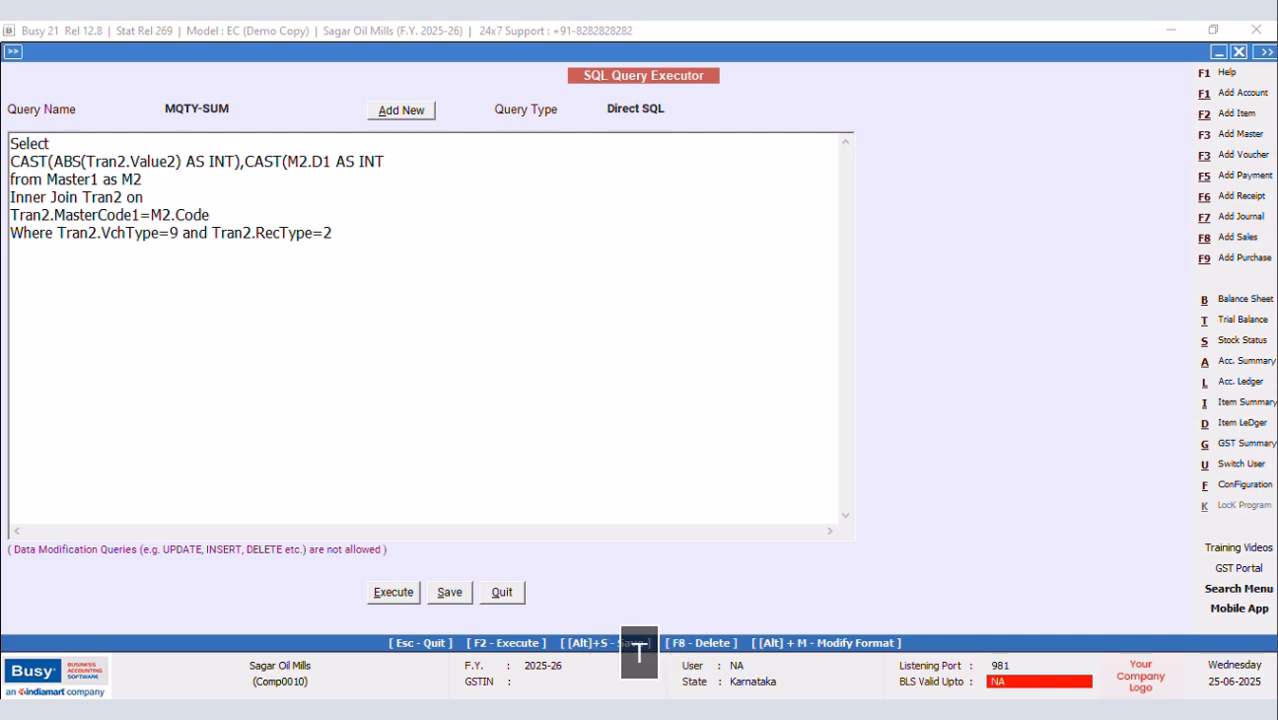
text())
click(396, 596)
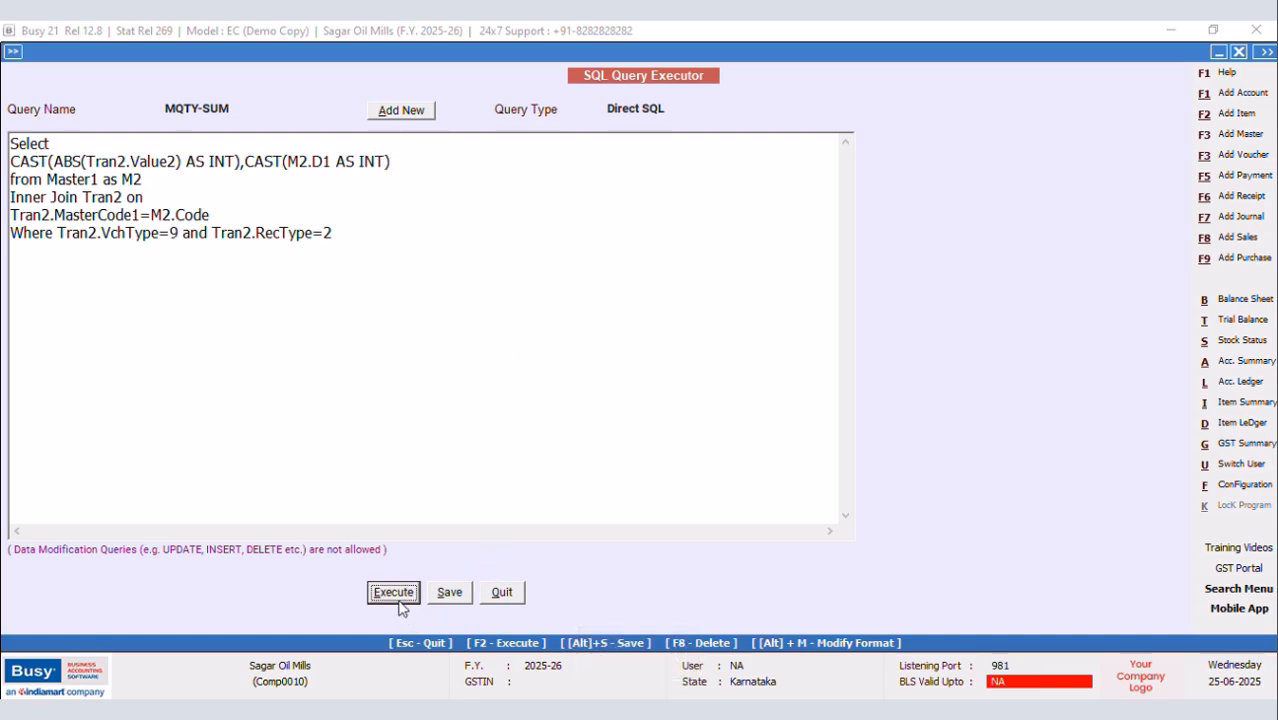
click(744, 397)
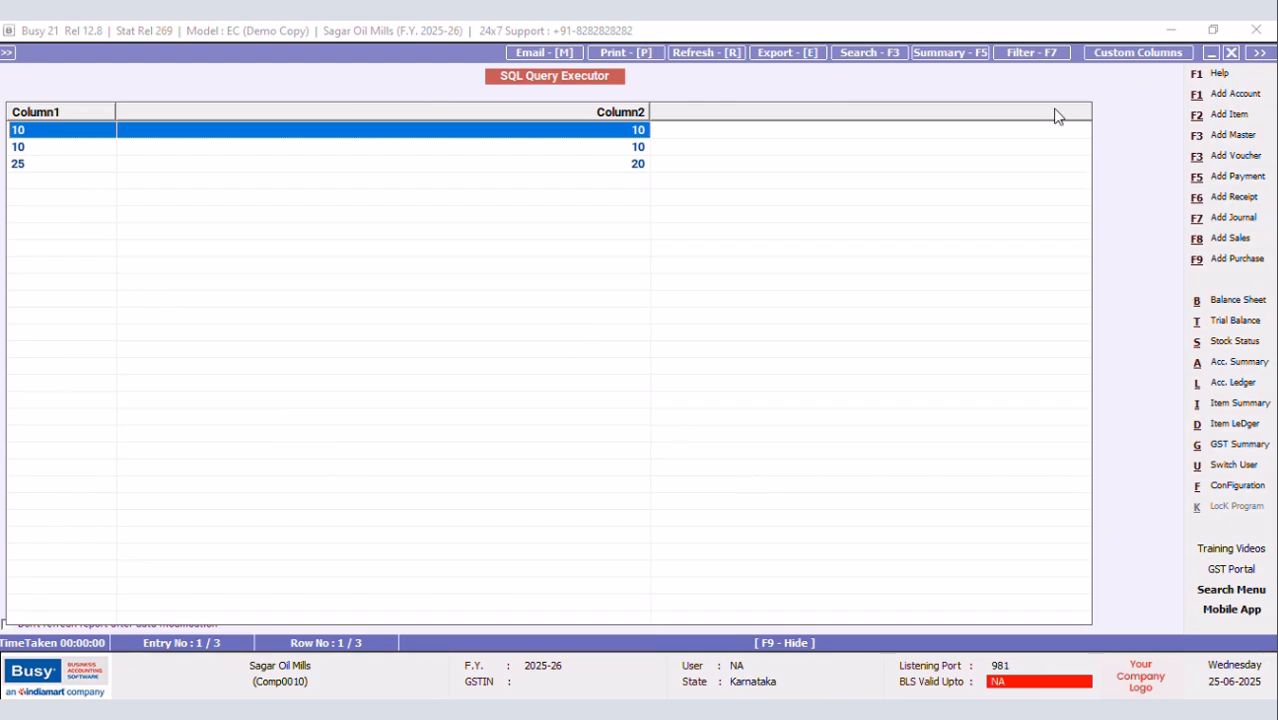
click(1231, 53)
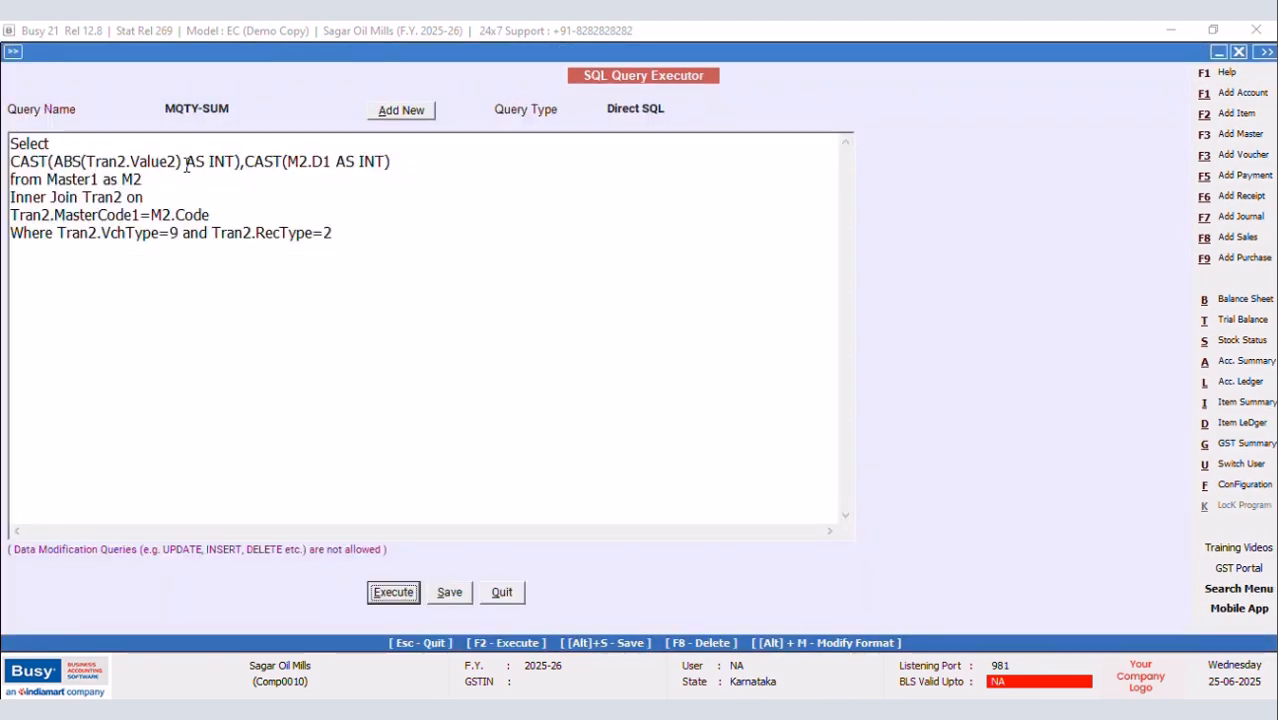
Replace the comma between the casts with % and rerun, returning 0, 0 and 5
click(246, 161)
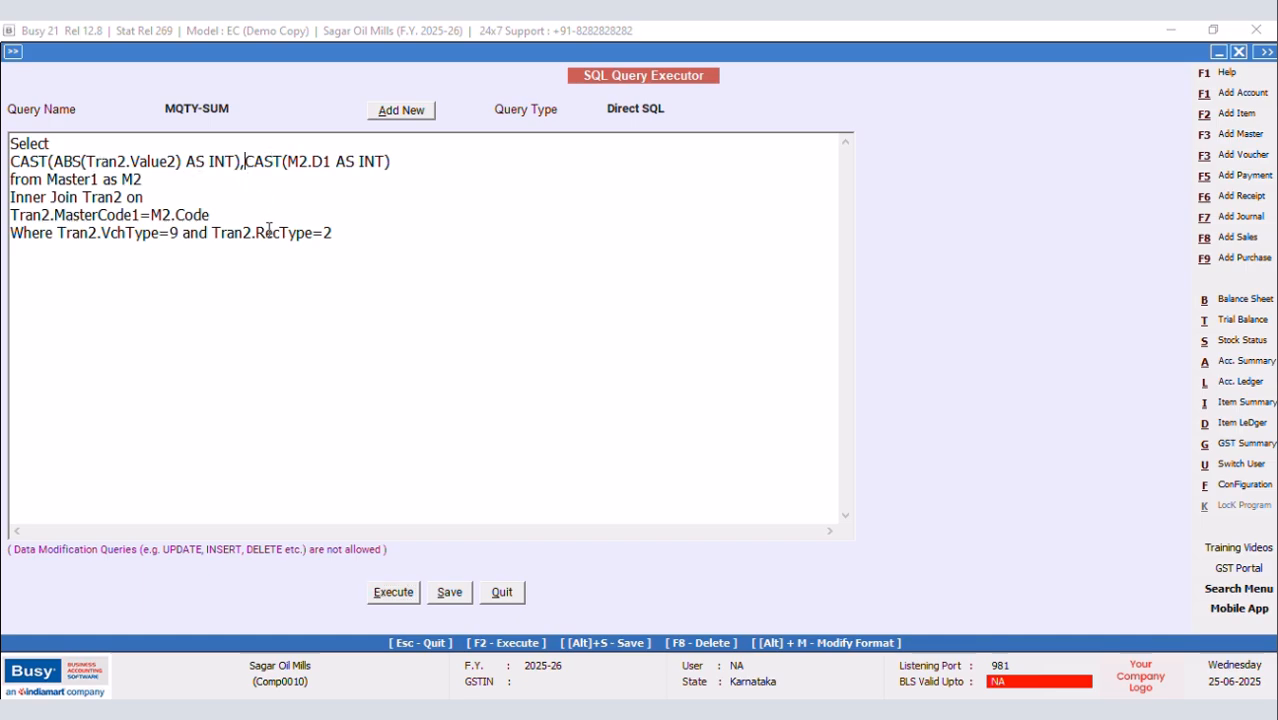
key(BackSpace)
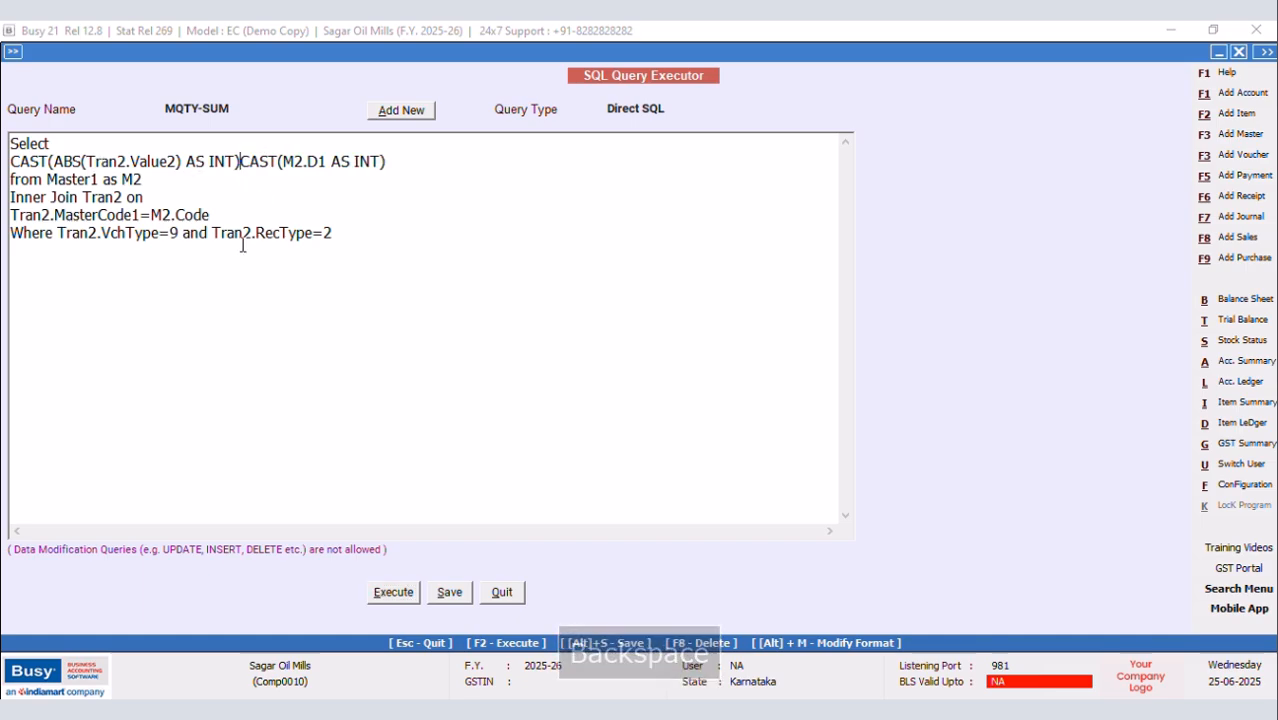
text(%)
click(391, 592)
click(748, 409)
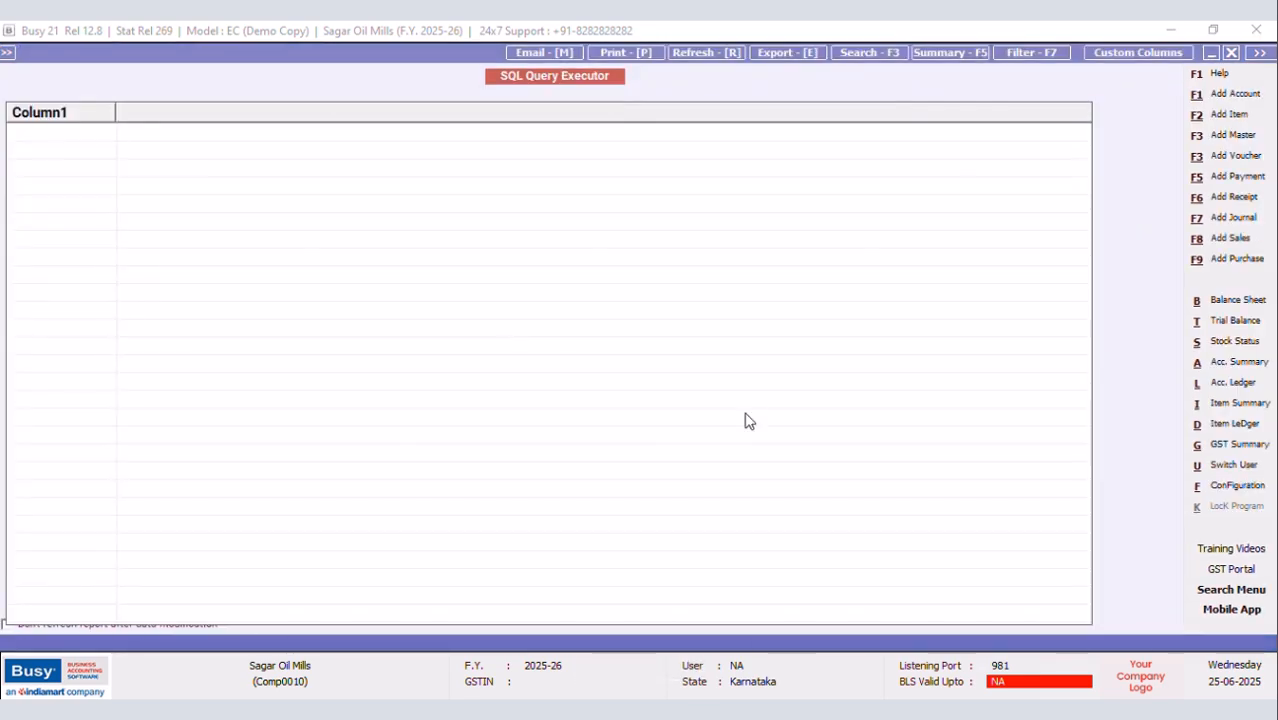
click(1231, 52)
Prefix the modulo with 'CAST(ABS(TRAN2.VALUE2) AS INT)-', bracket both lines, and run, giving 10, 10, 20
click(56, 143)
key(Return)
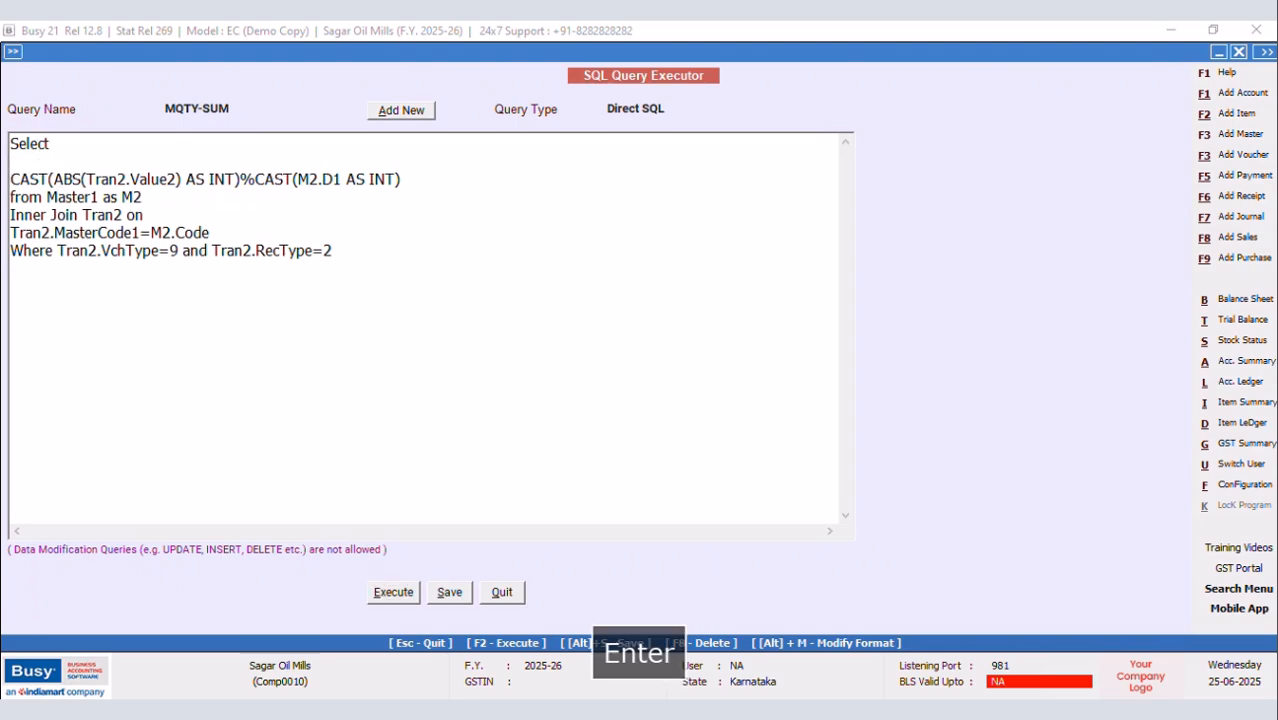
text(CA)
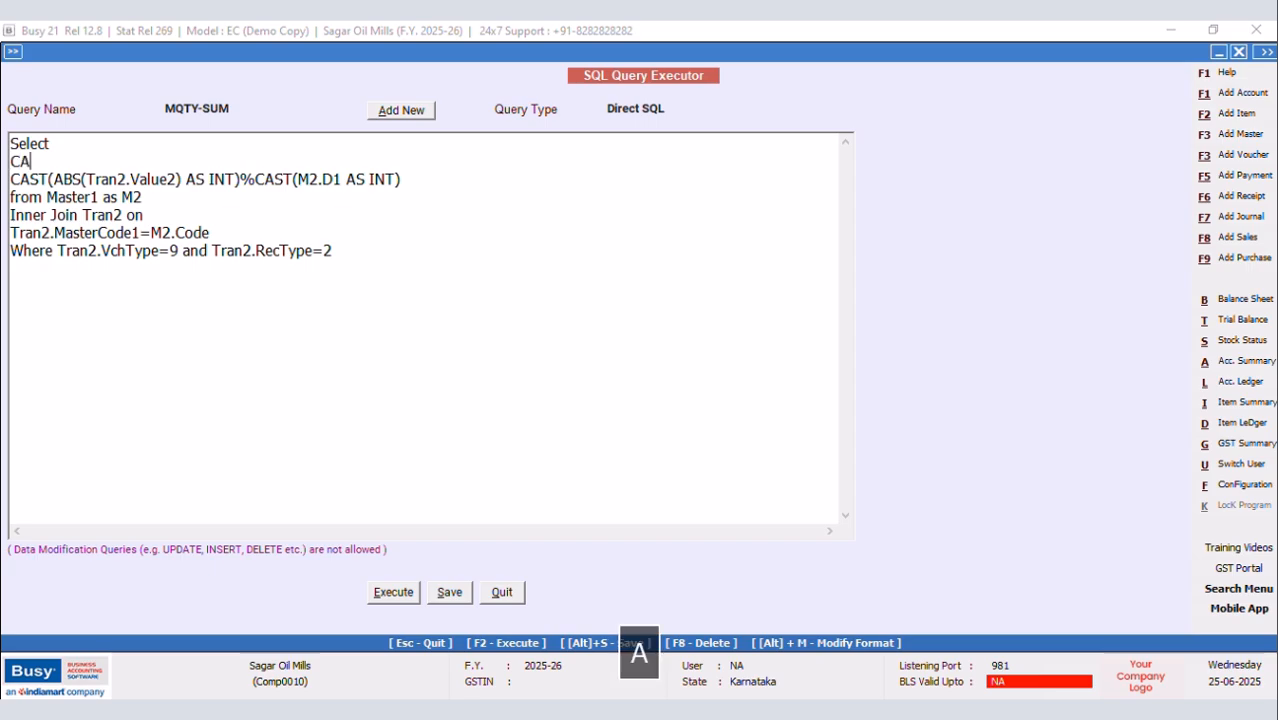
text(ST(ABS()
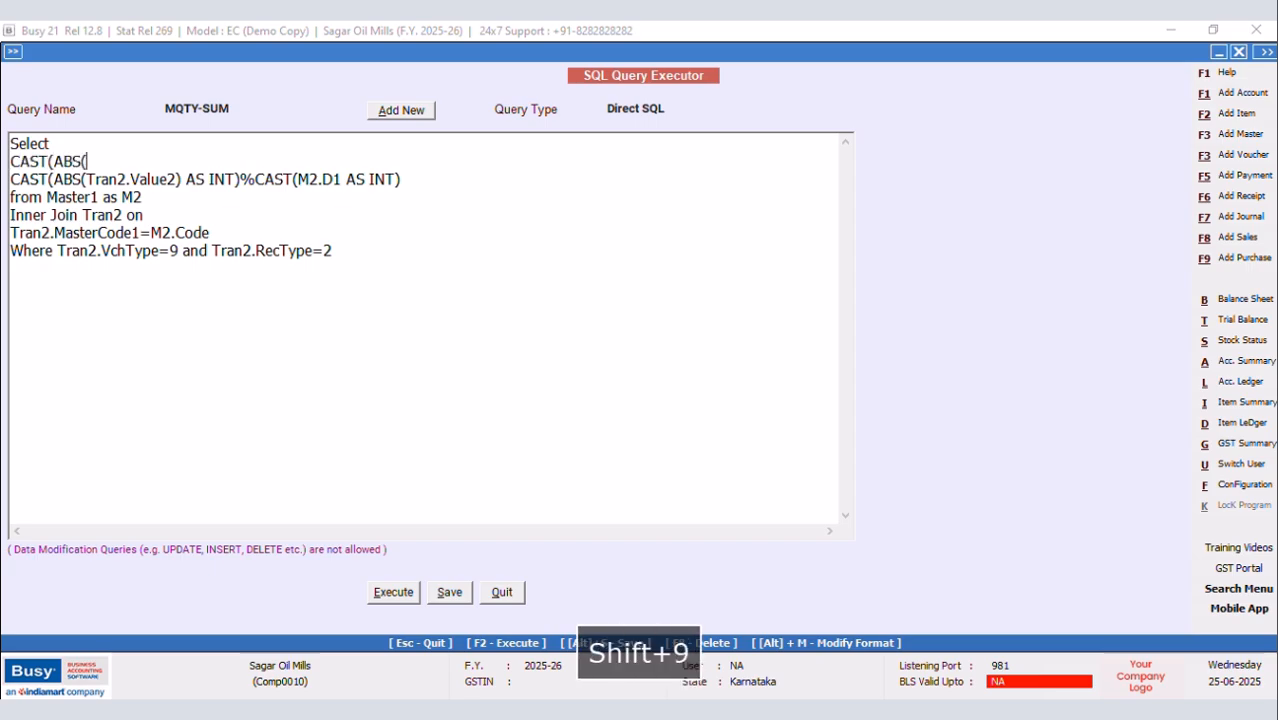
text(TRAN2.VALUE2)
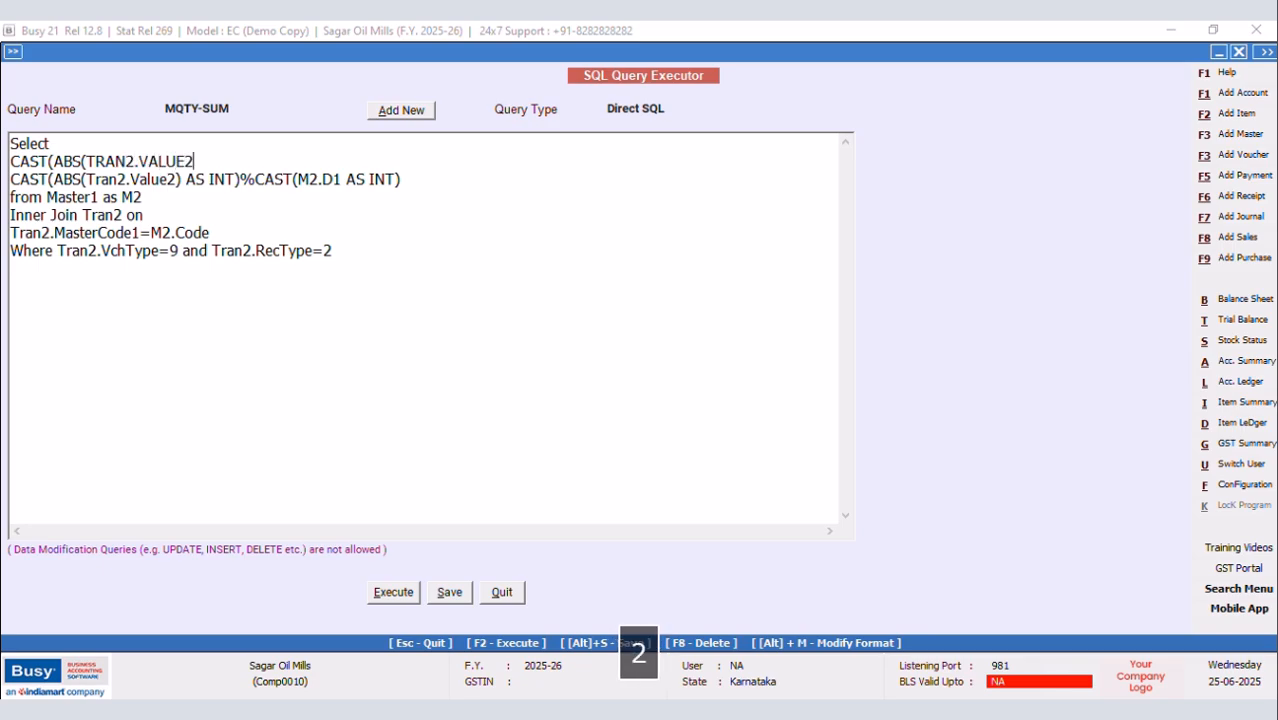
text() AS )
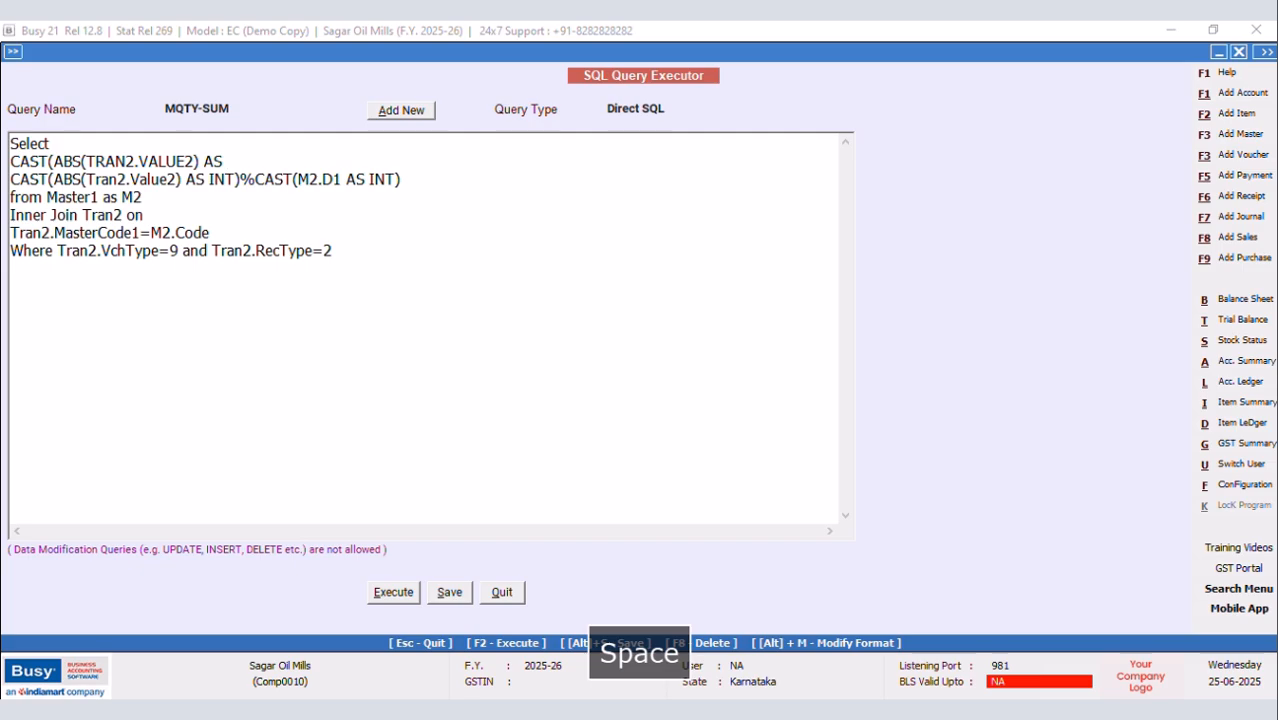
text(INT))
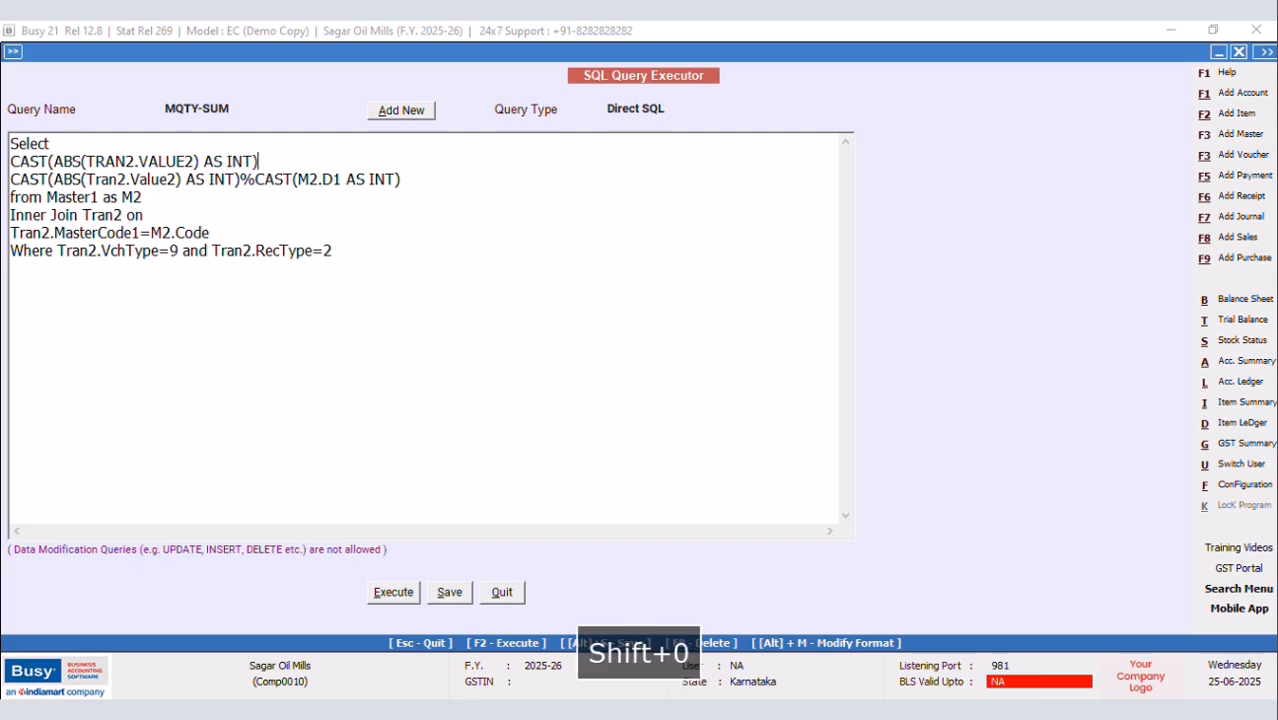
text(-)
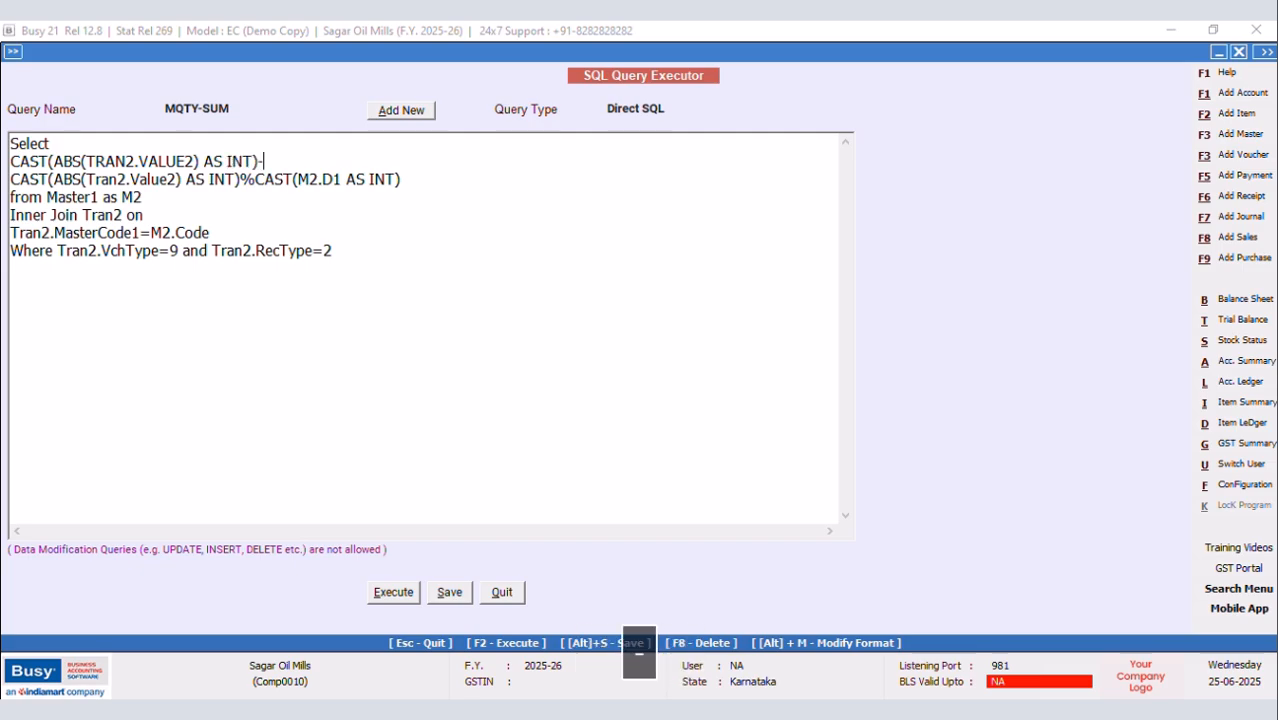
click(61, 147)
key(Return)
text(()
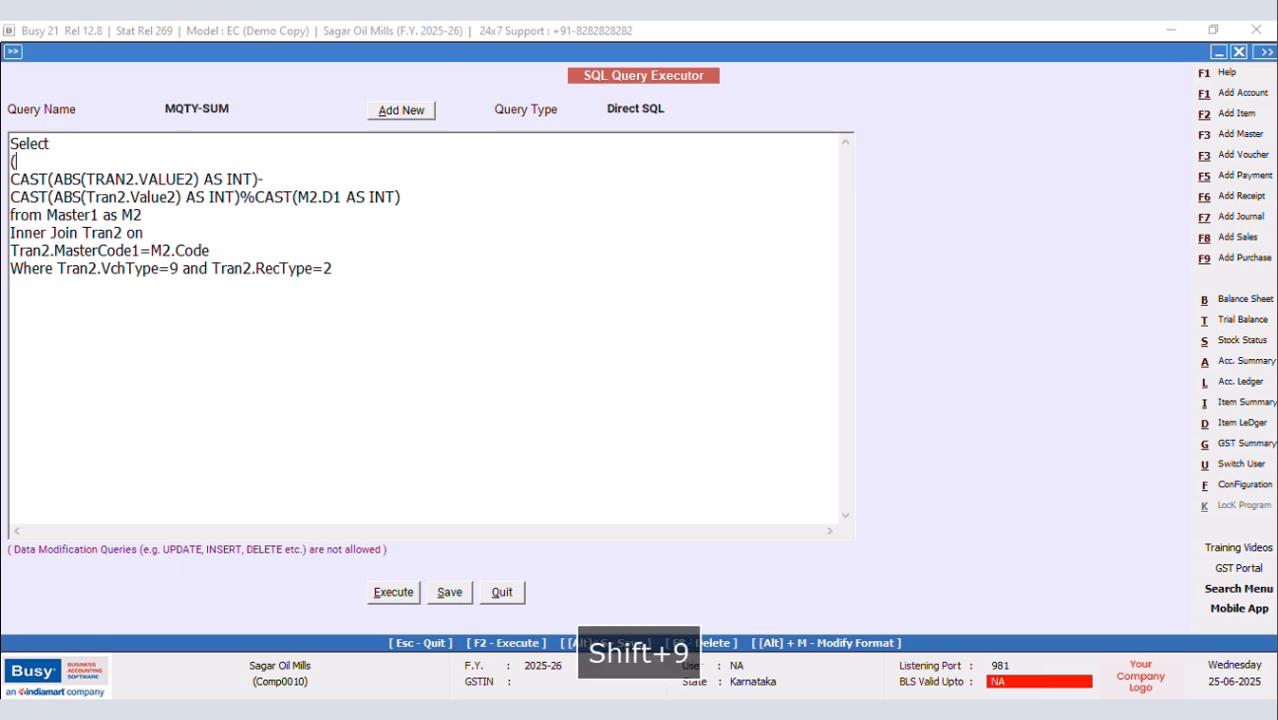
click(417, 202)
key(Return)
text())
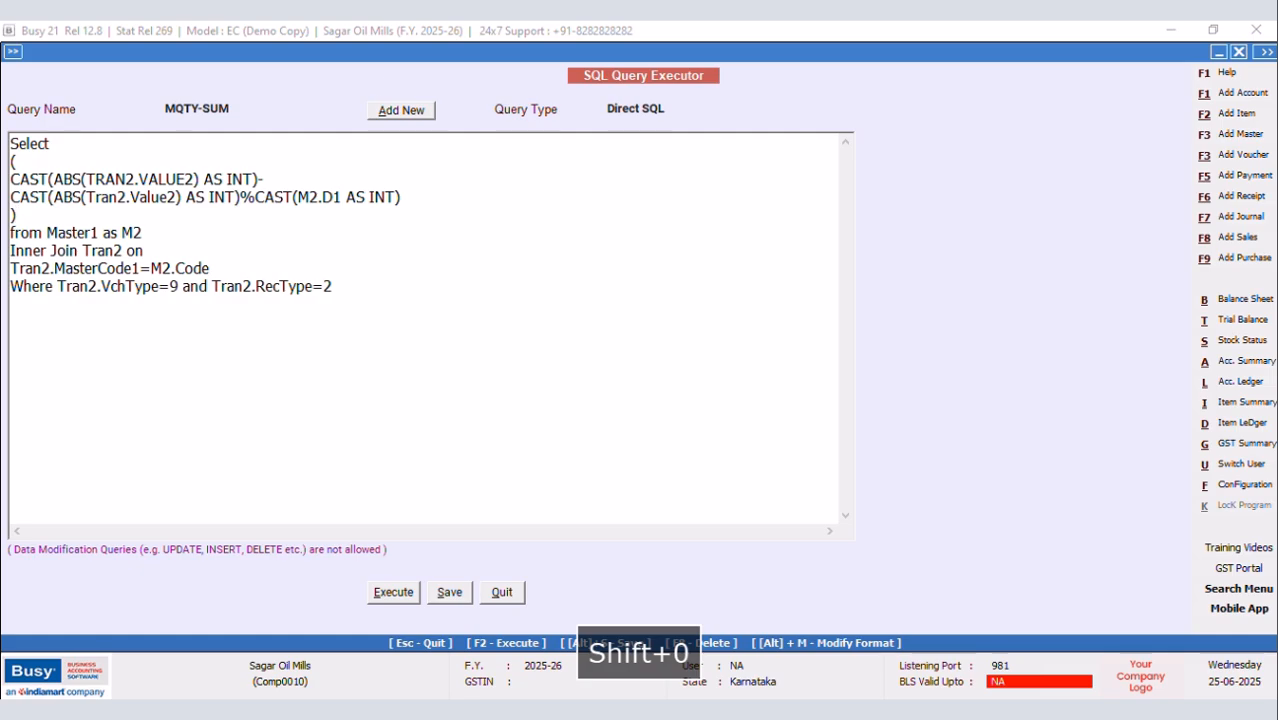
click(390, 593)
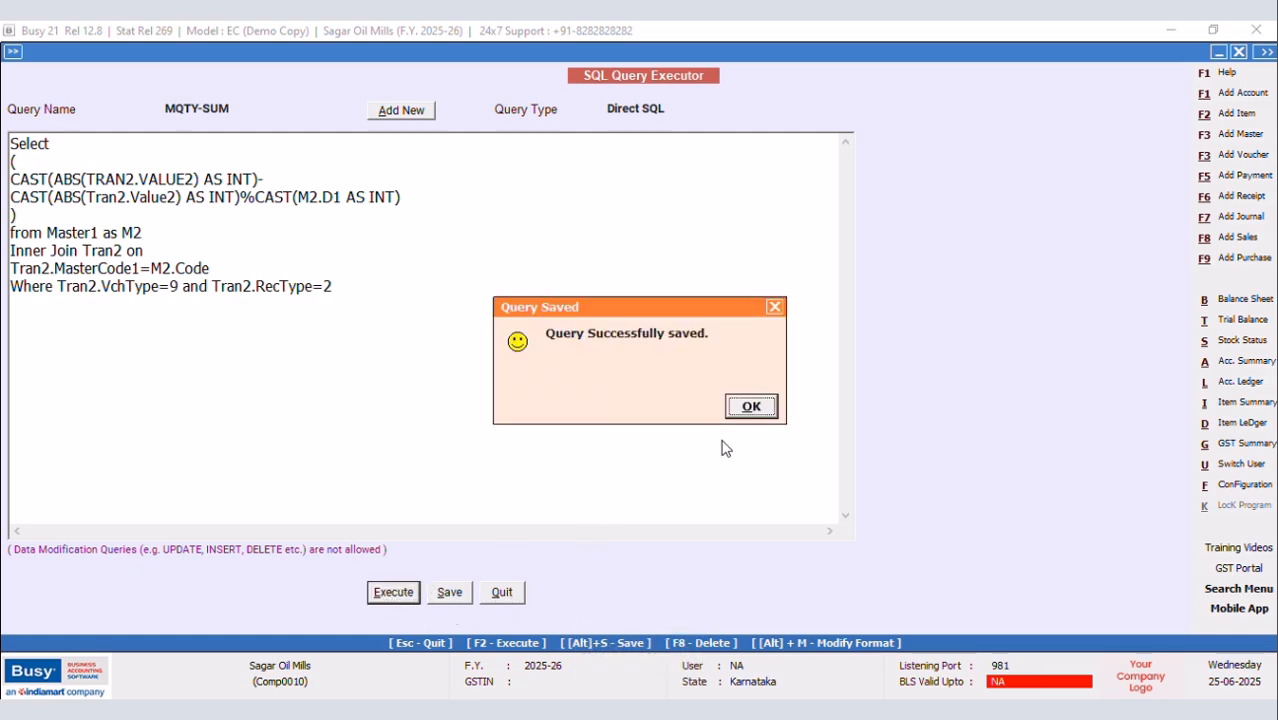
click(750, 407)
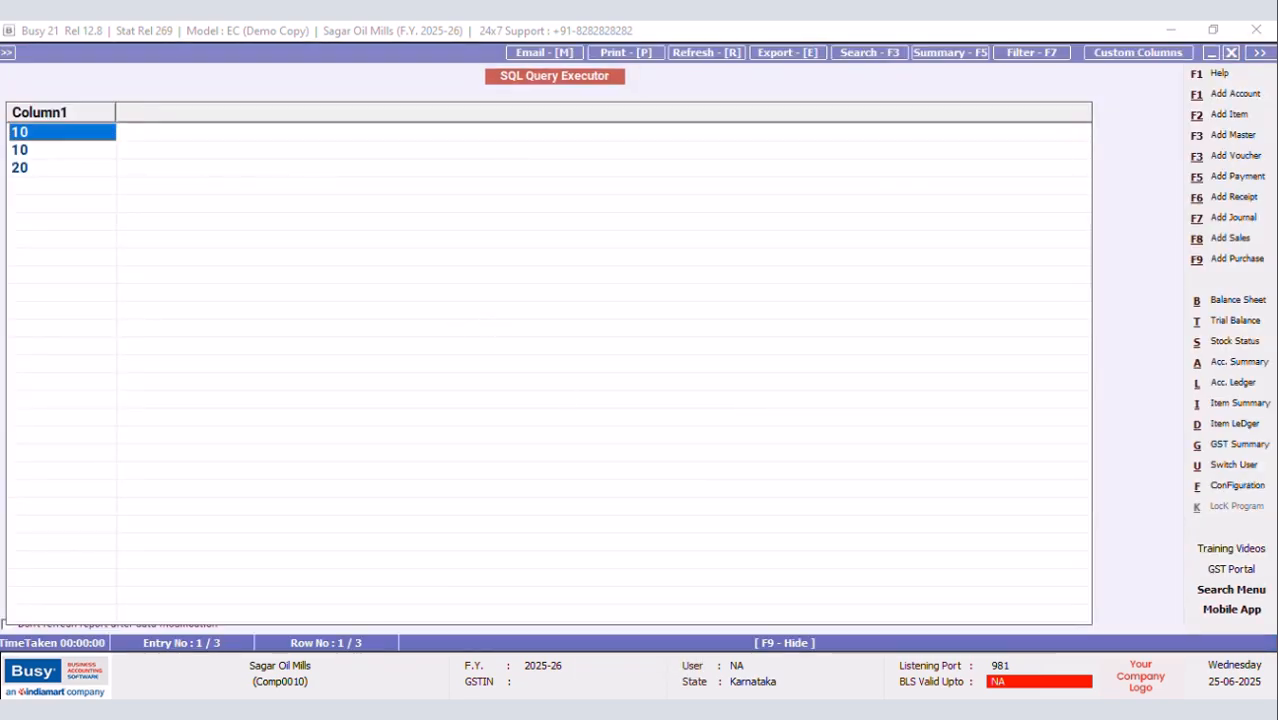
click(1232, 53)
Append ',M2.D1' after the bracket and run to compare the two columns
click(45, 215)
text(,)
key(Caps_Lock)
text(ab)
key(BackSpace)
key(BackSpace)
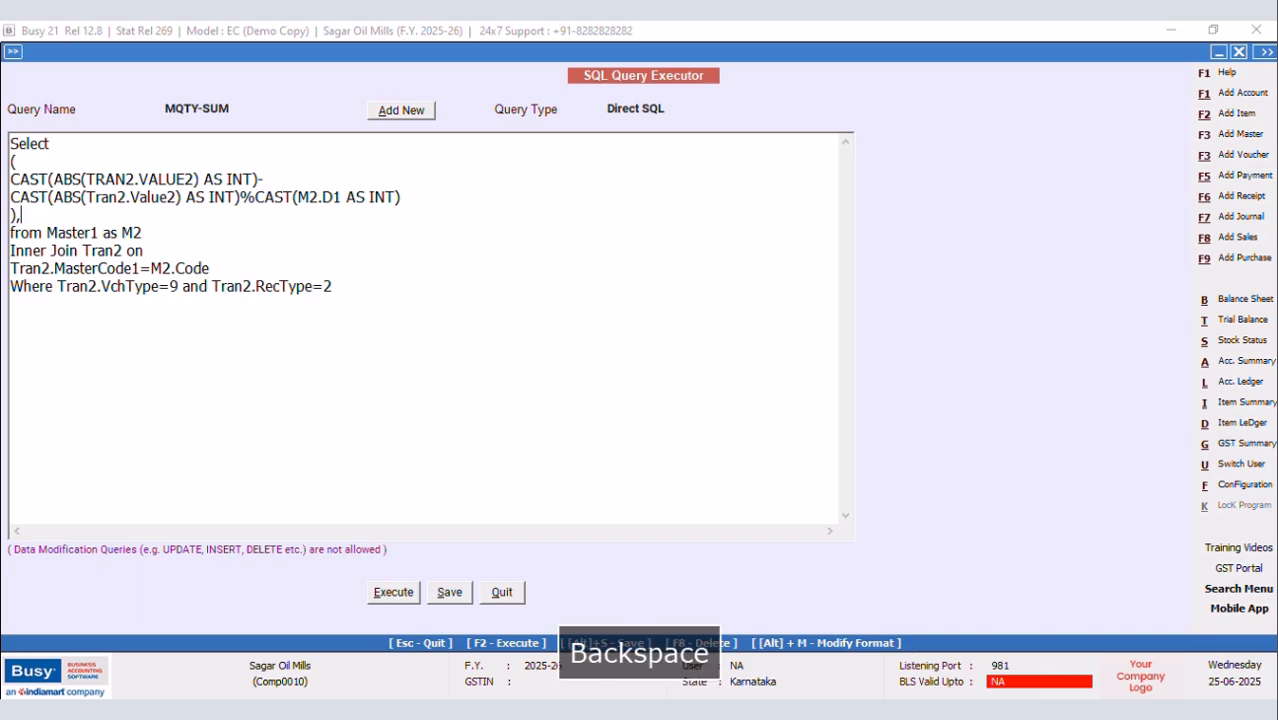
text(m)
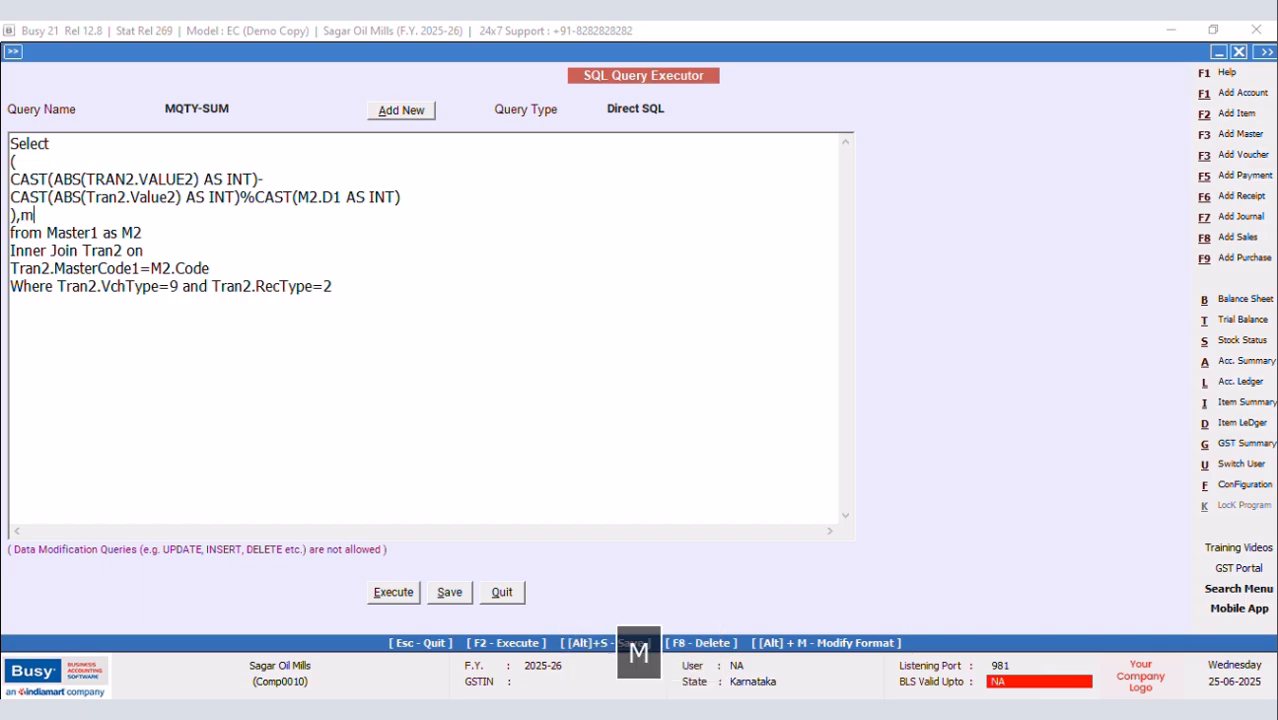
key(BackSpace)
key(Caps_Lock)
text(M2.D1)
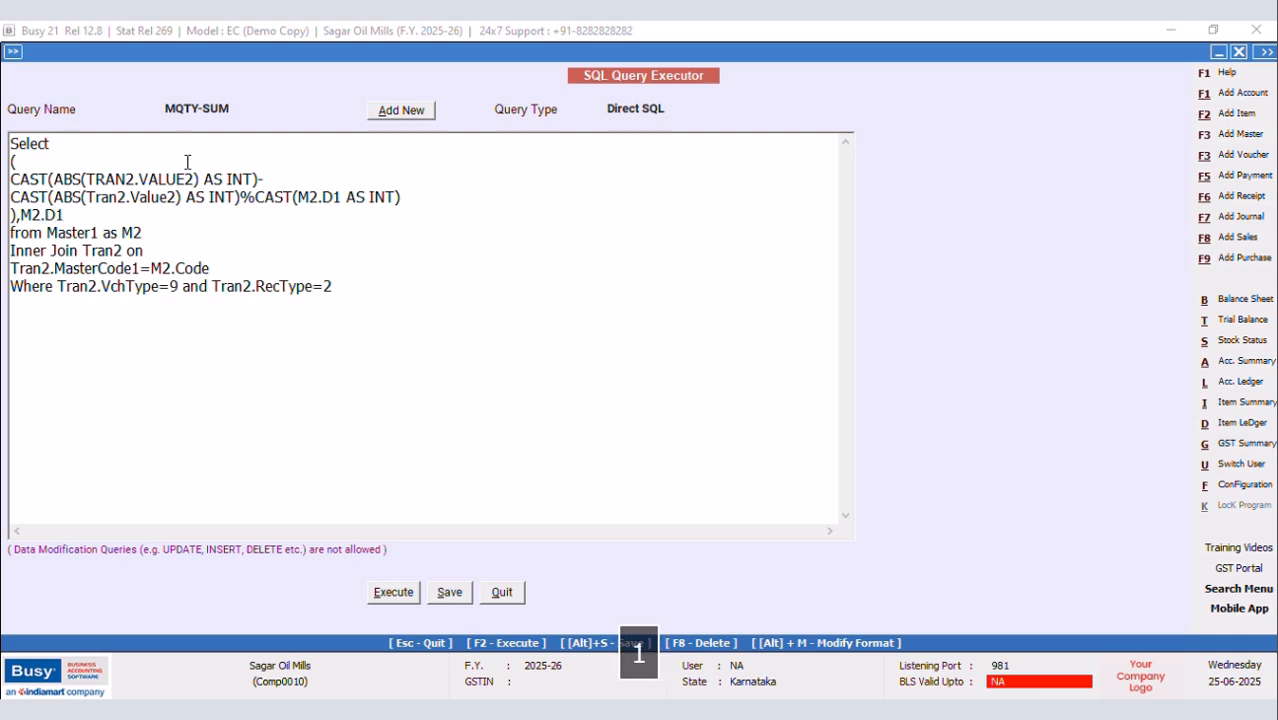
click(392, 593)
click(752, 408)
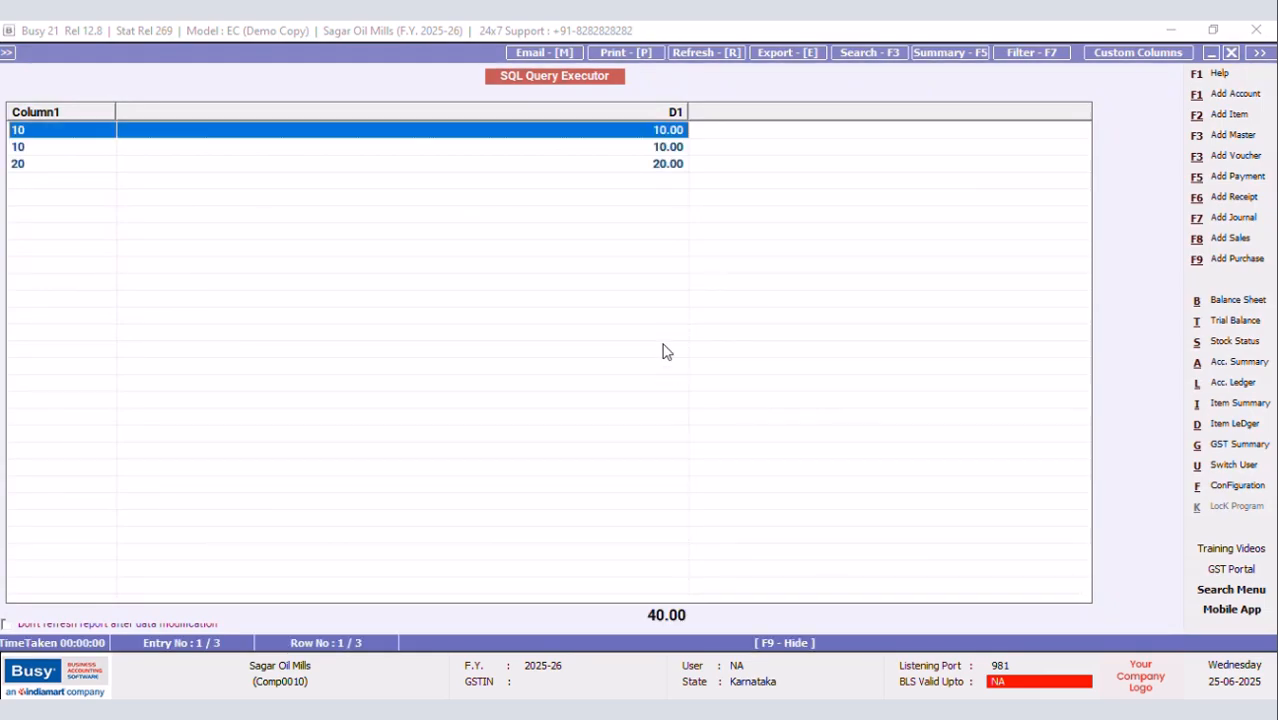
click(1232, 55)
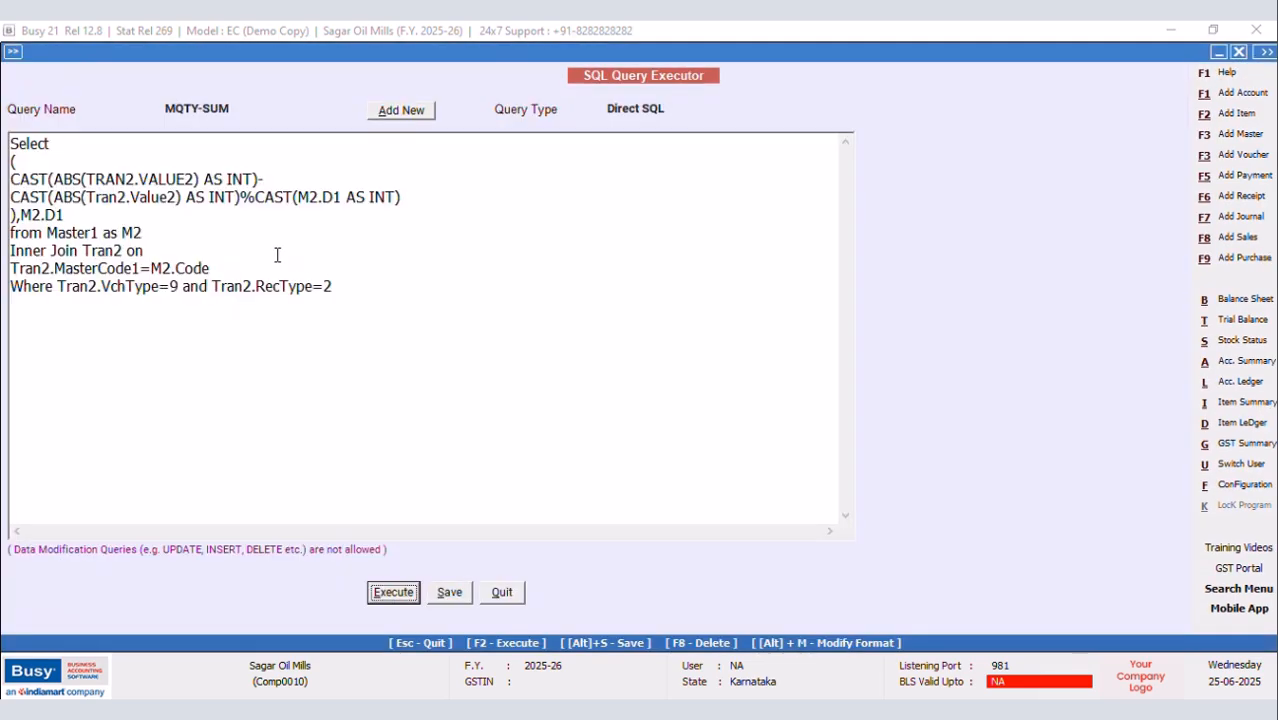
Change that comma to '/' and rerun, getting 1.00 per row, totalling 3.00
click(21, 215)
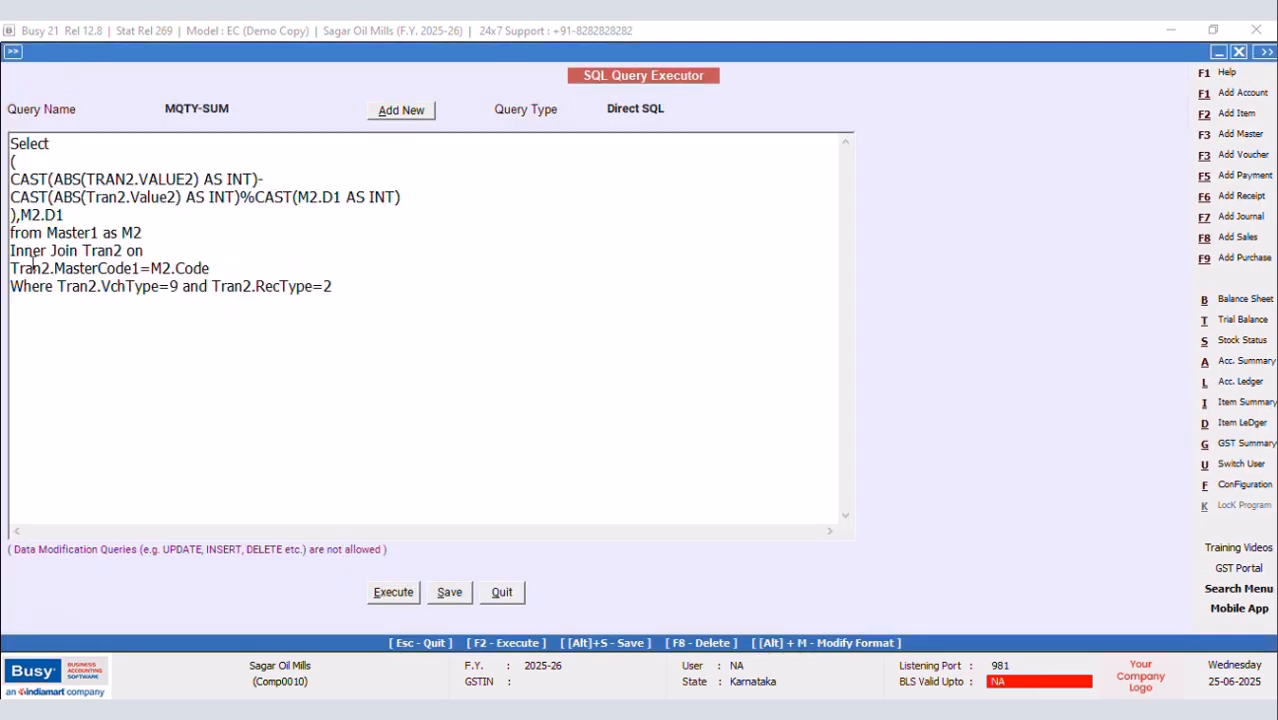
key(BackSpace)
text(/)
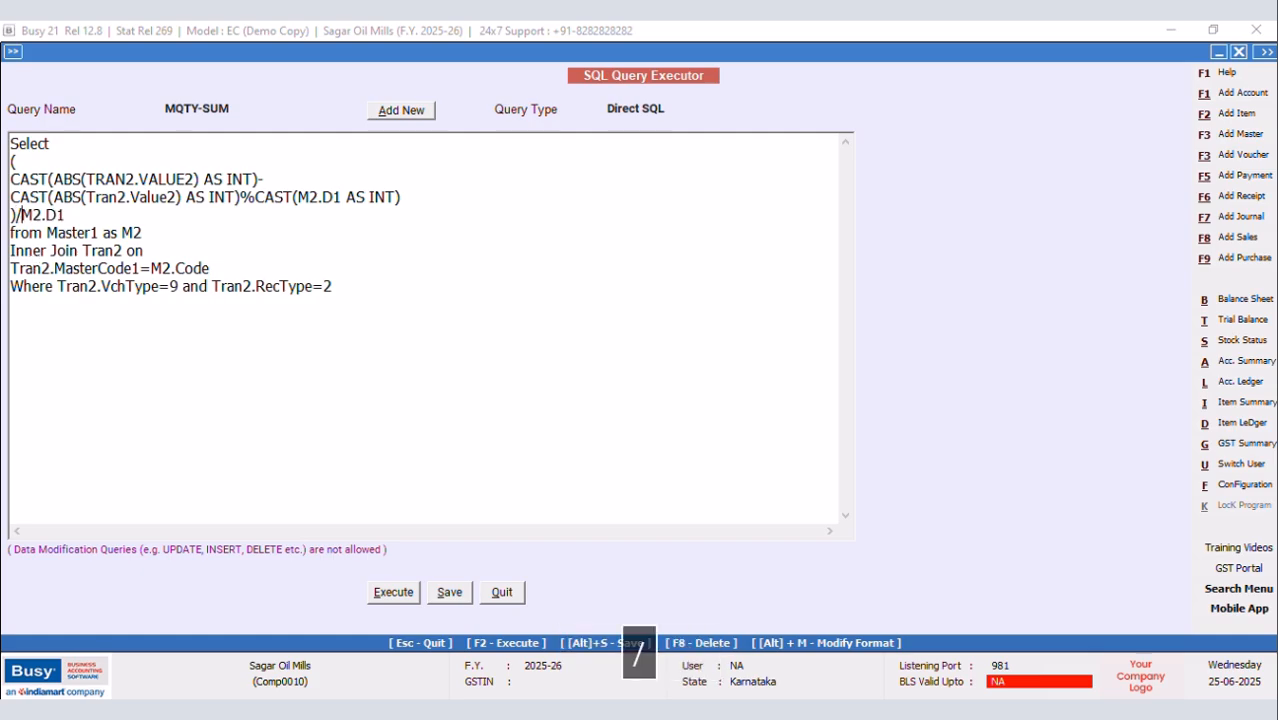
click(394, 594)
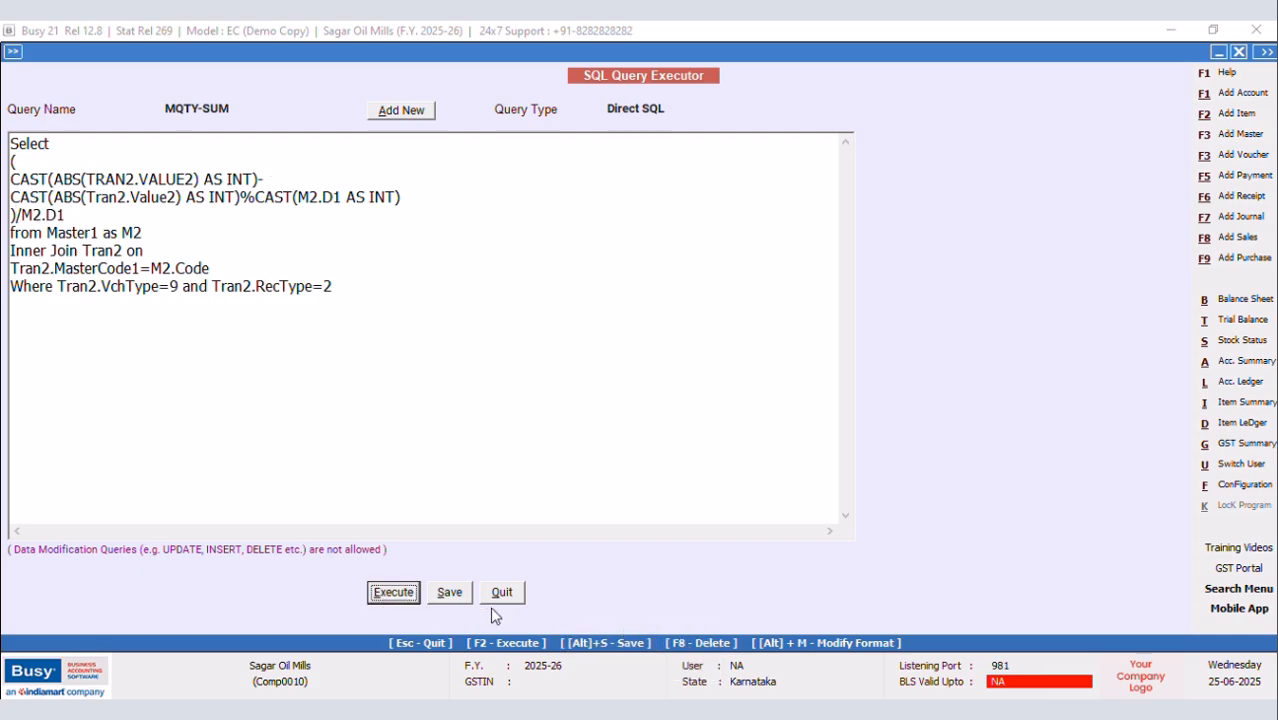
click(758, 408)
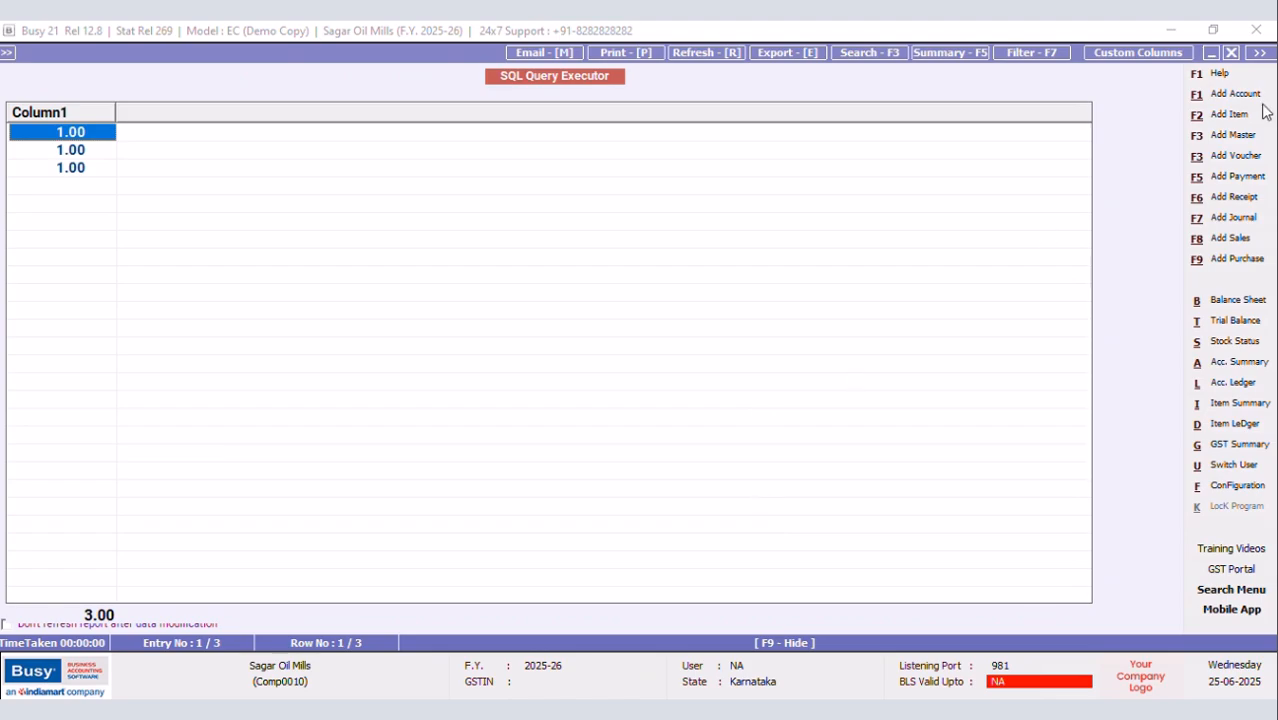
click(1231, 52)
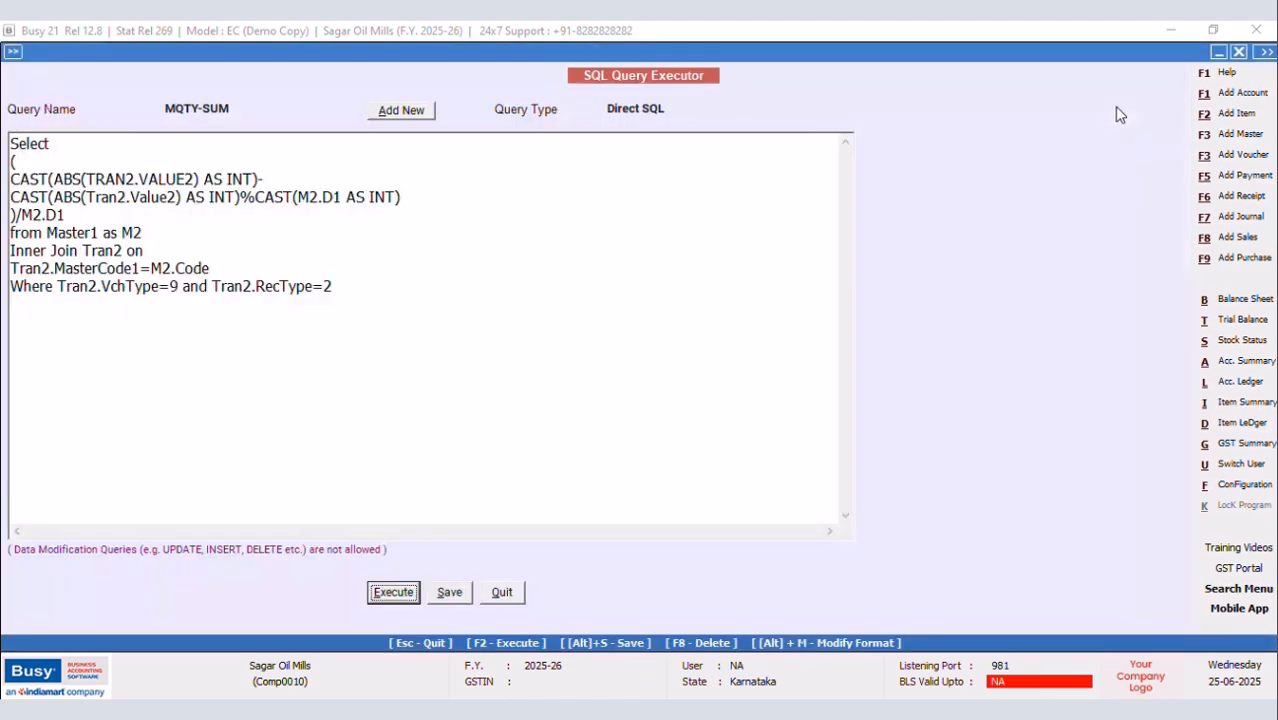
Wrap the divided MQTY-SUM expression in SUM( … ) and save the query
click(70, 145)
key(Return)
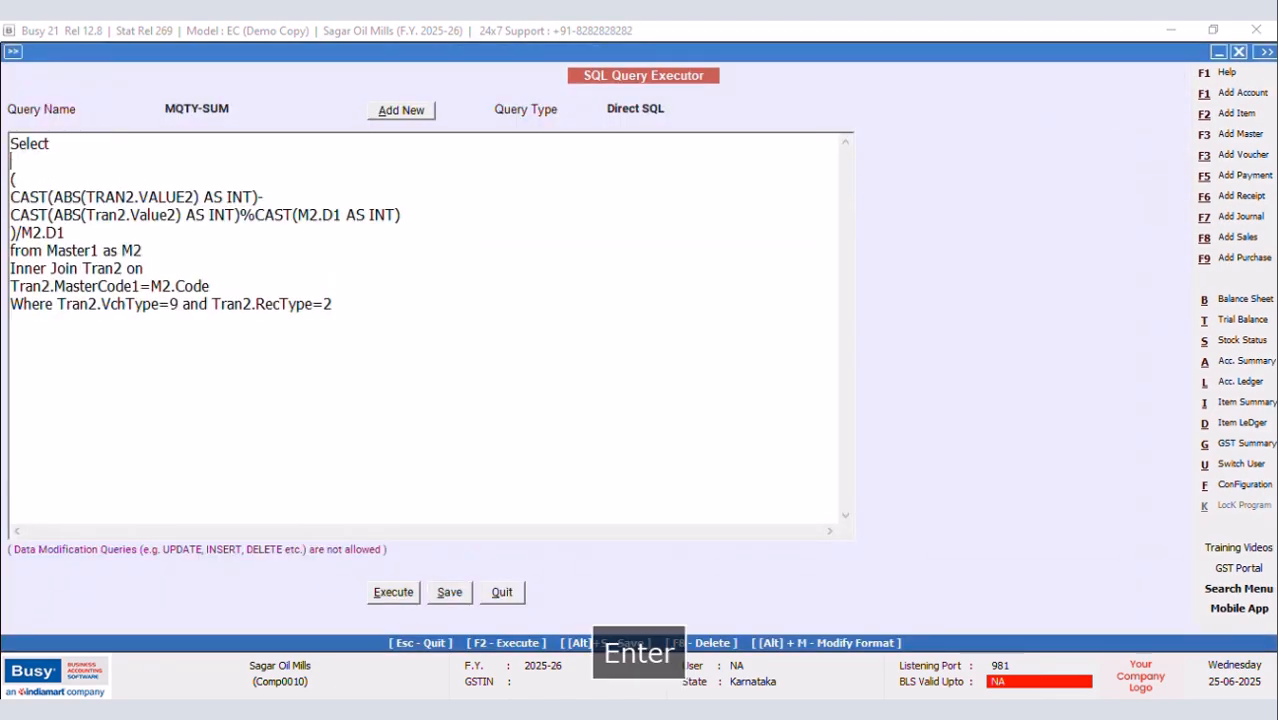
text(SUM)
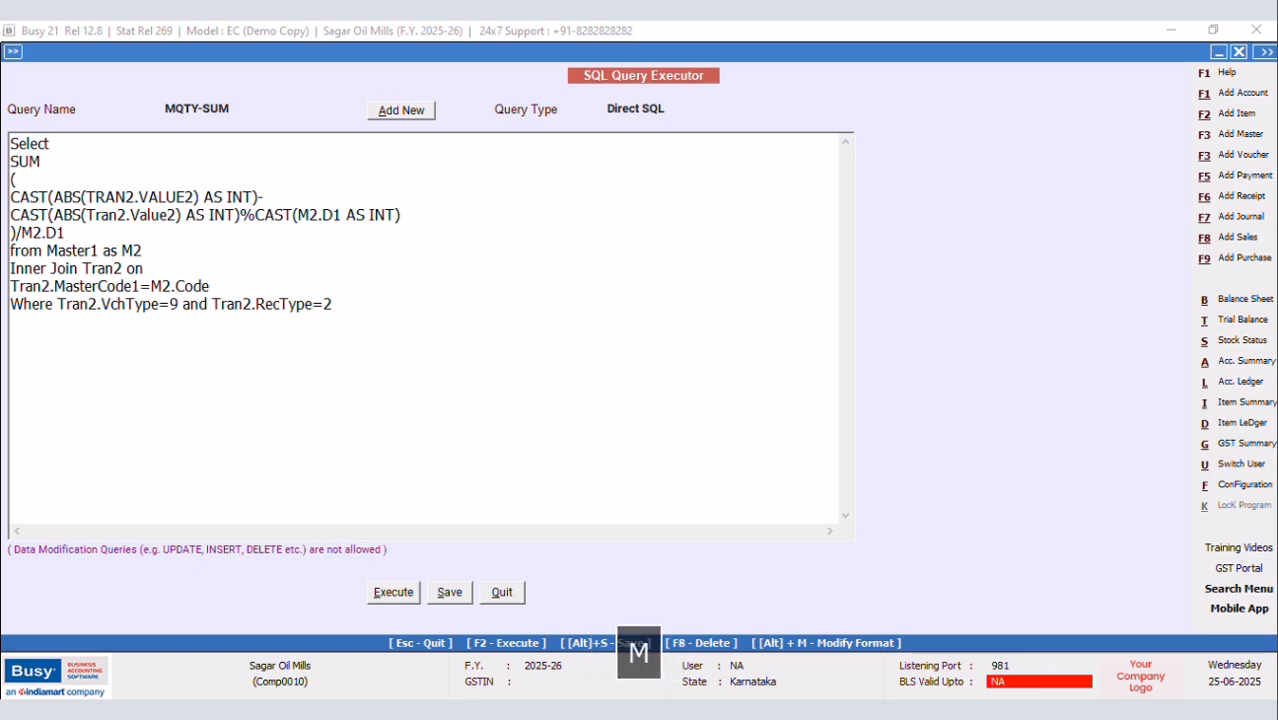
text(()
click(102, 233)
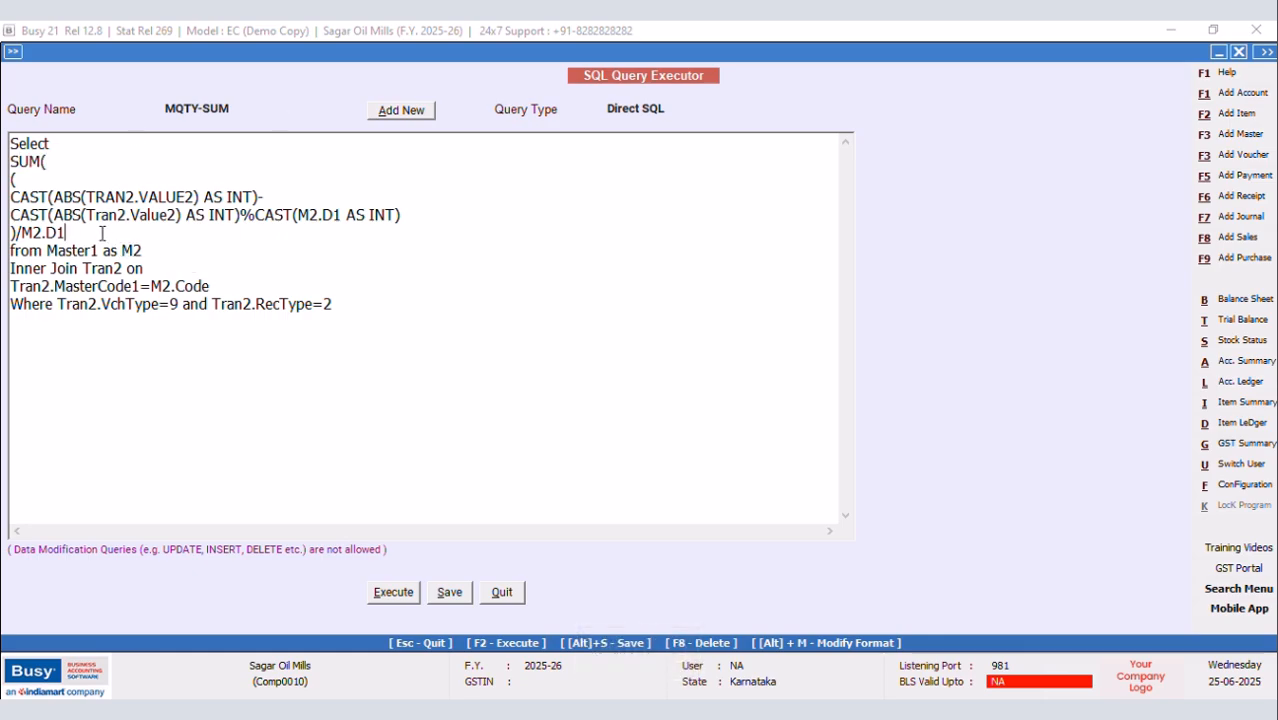
key(Return)
text())
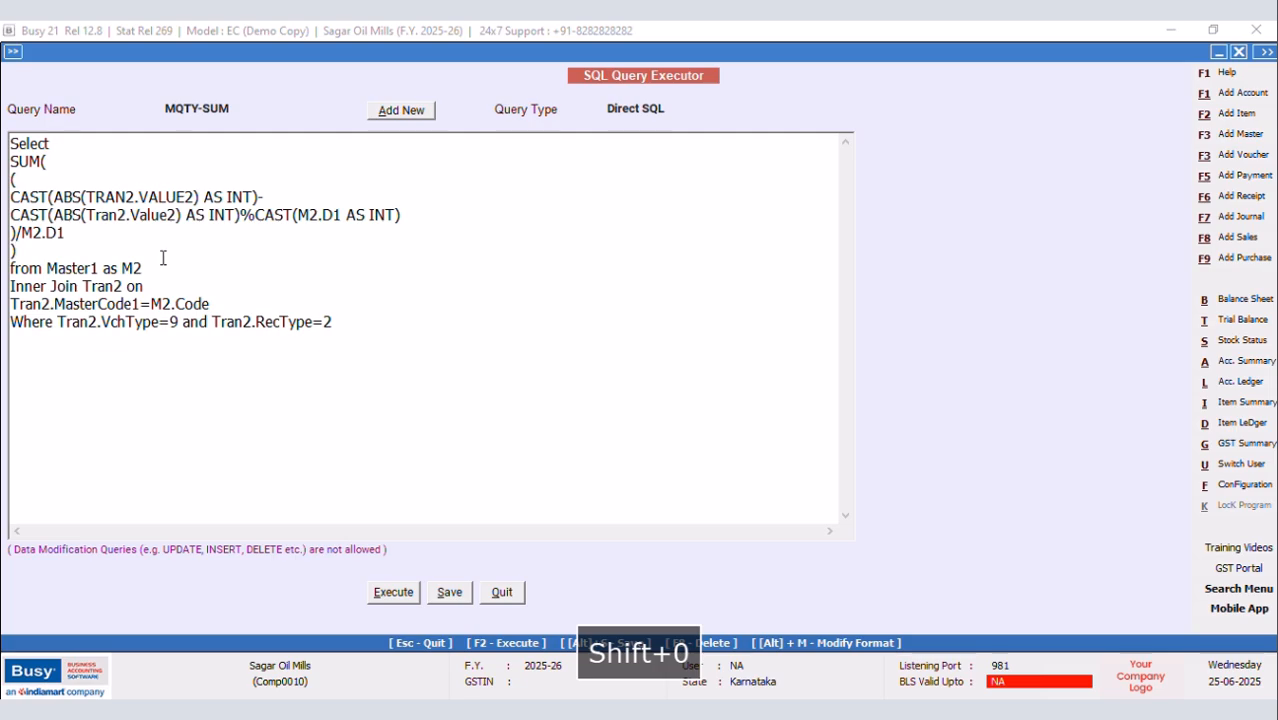
click(449, 593)
click(751, 409)
Run MQTY-SUM to confirm it returns a single 3.00 total, then close the results
click(391, 592)
click(751, 409)
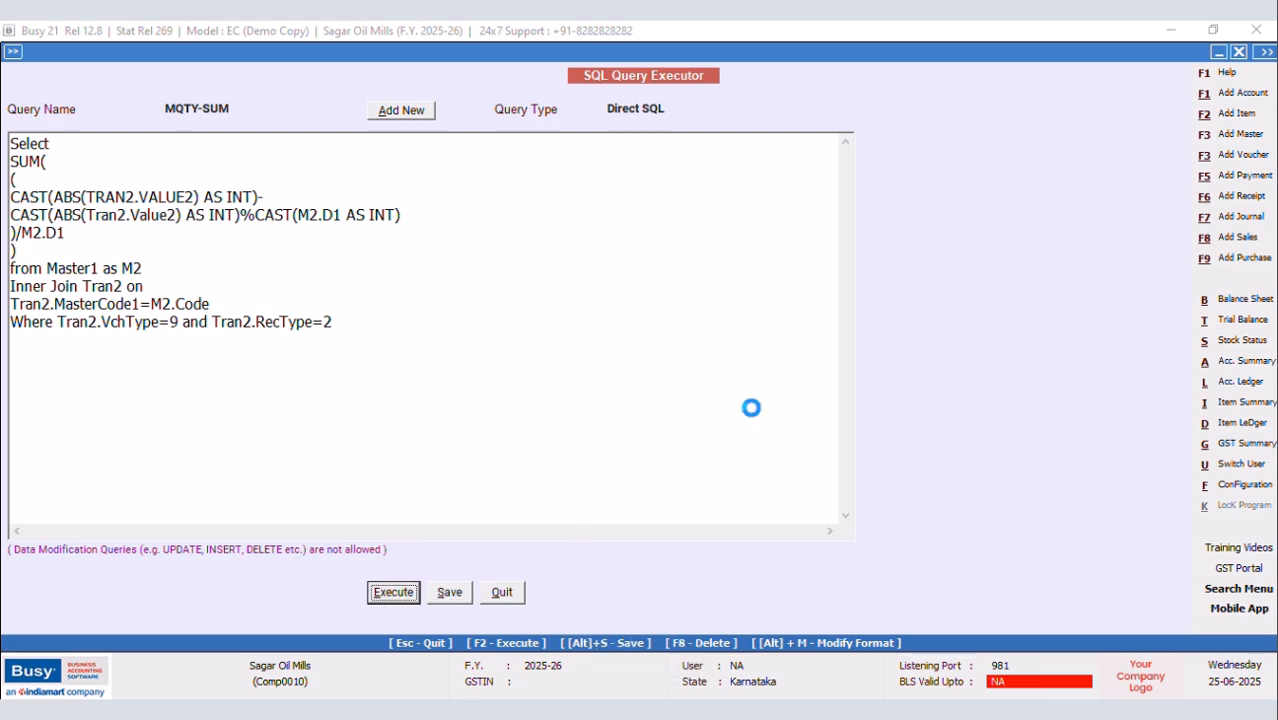
click(1231, 52)
click(58, 323)
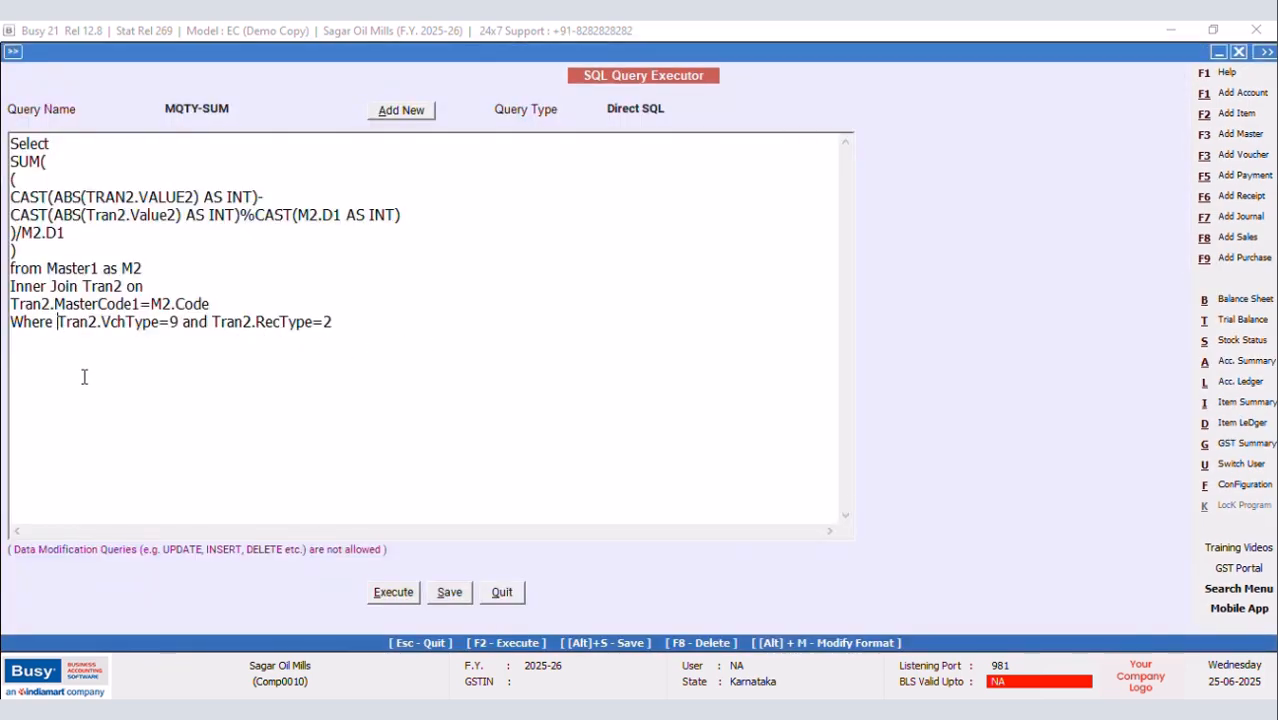
key(Return)
text(AND)
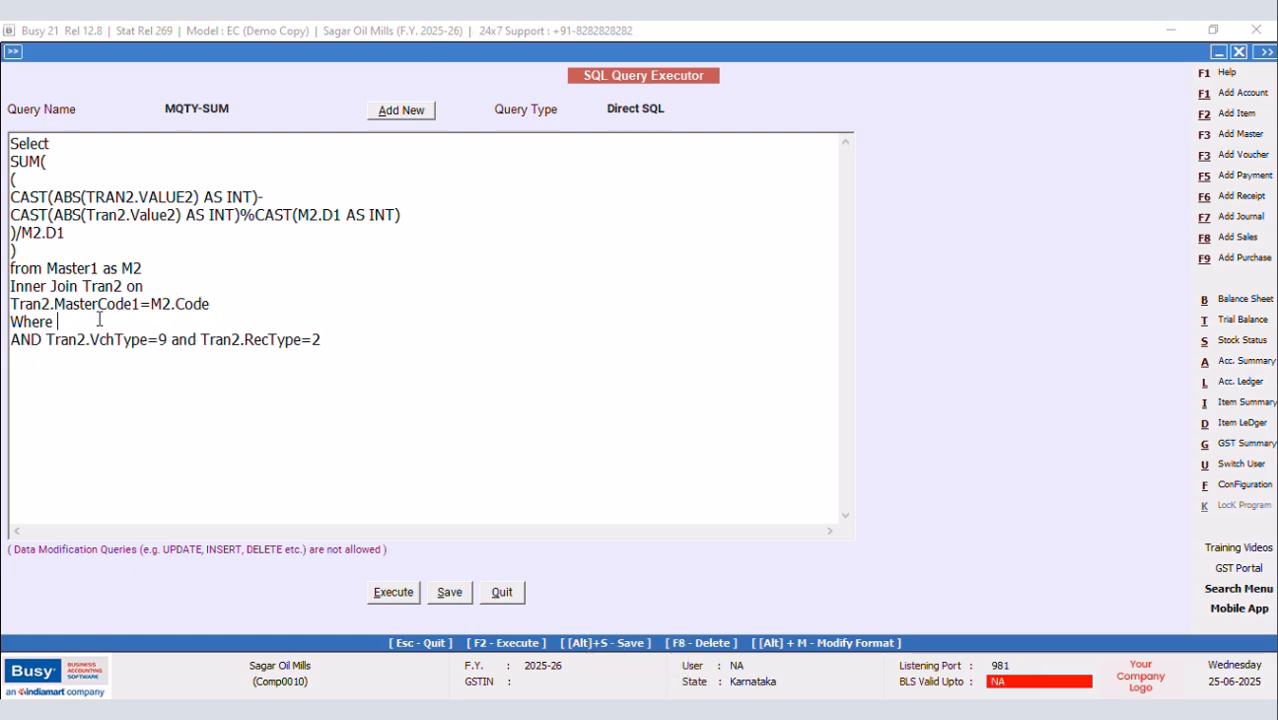
key(Caps_Lock)
text(Tran)
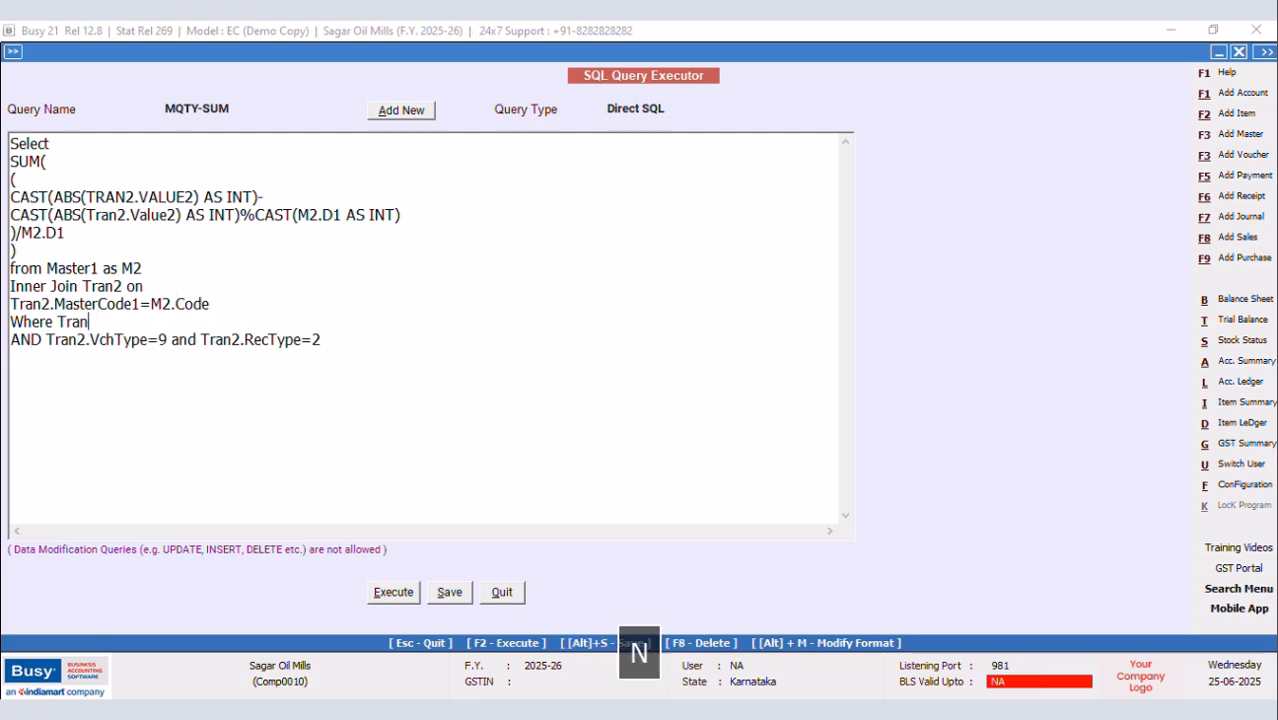
text(2.Vc)
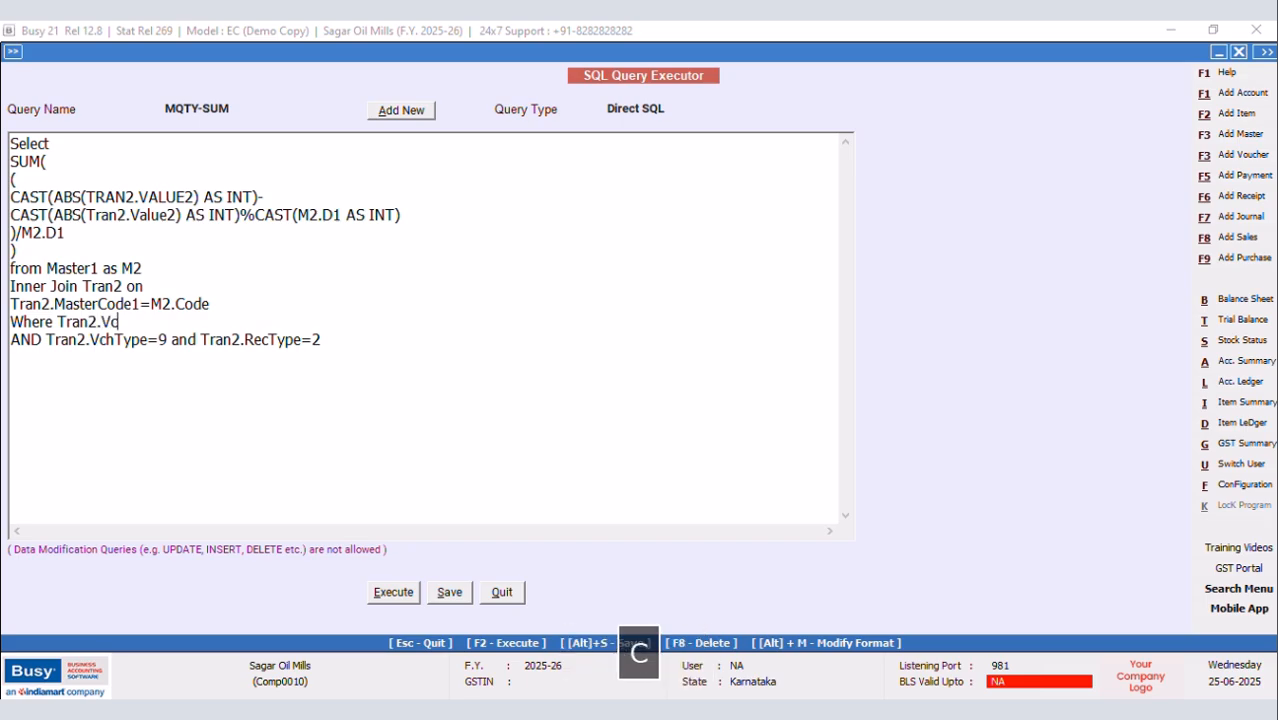
text(hCode=)
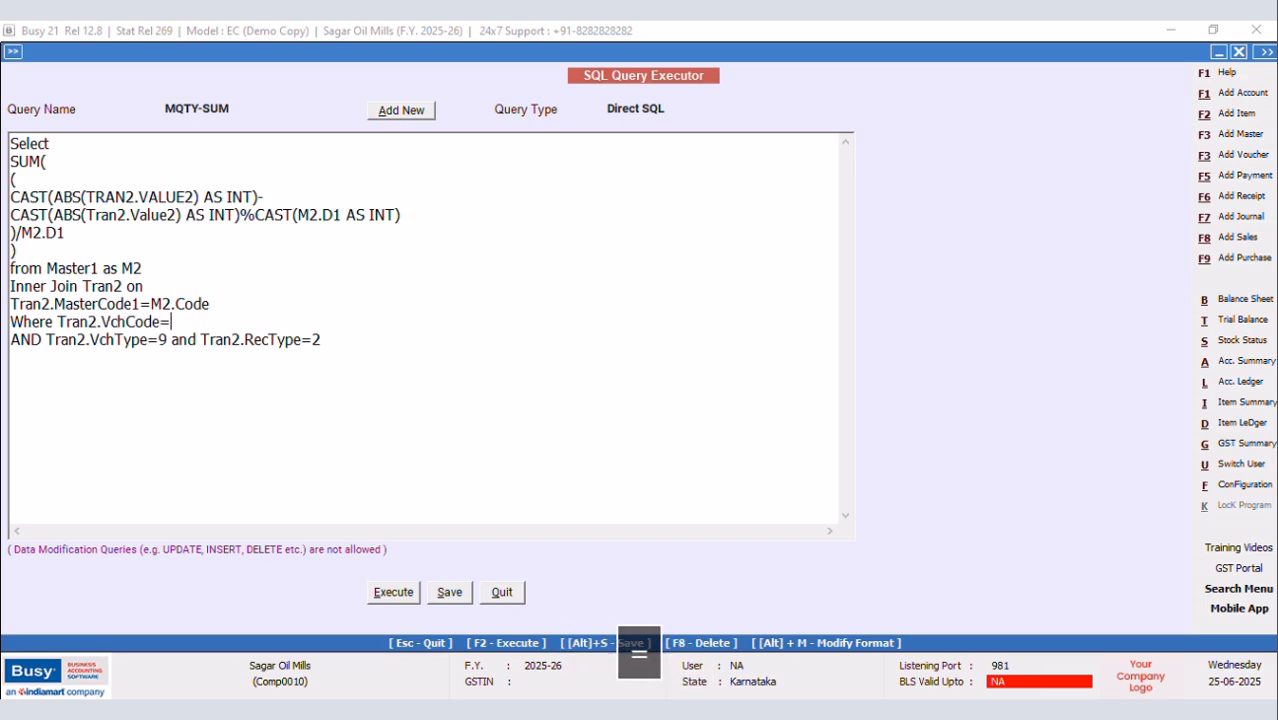
text(@Vch)
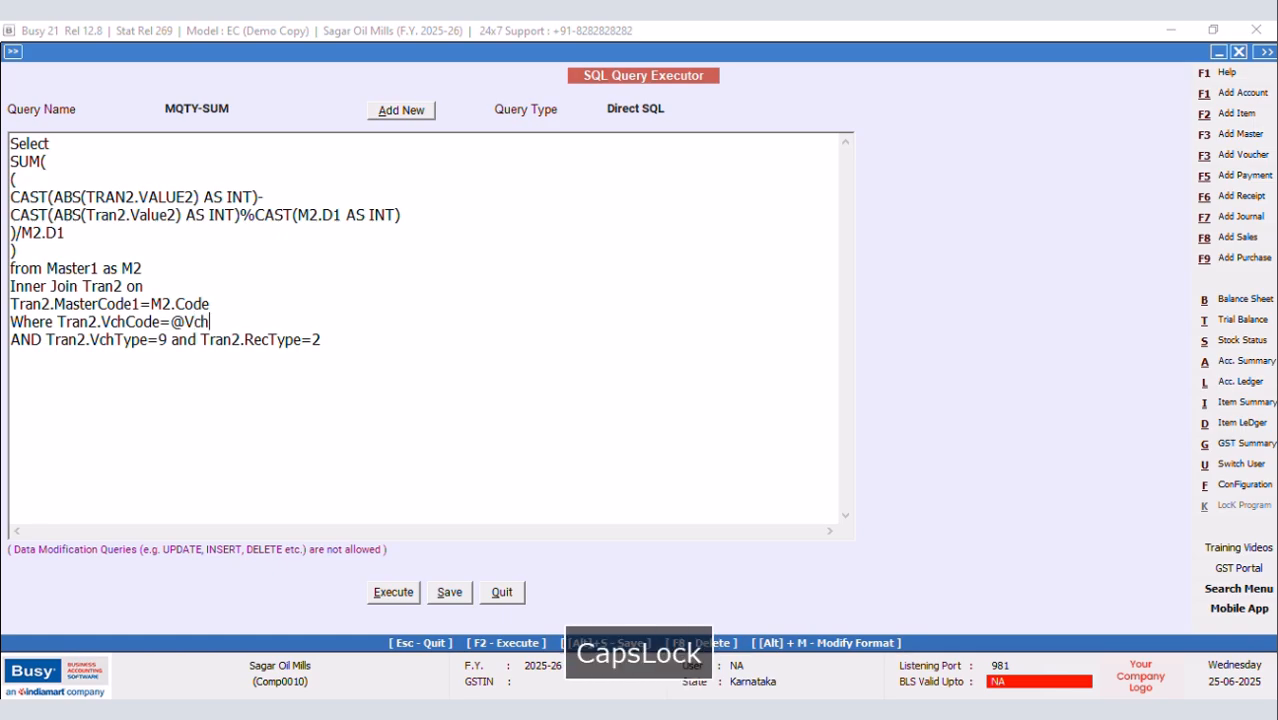
text(Code@)
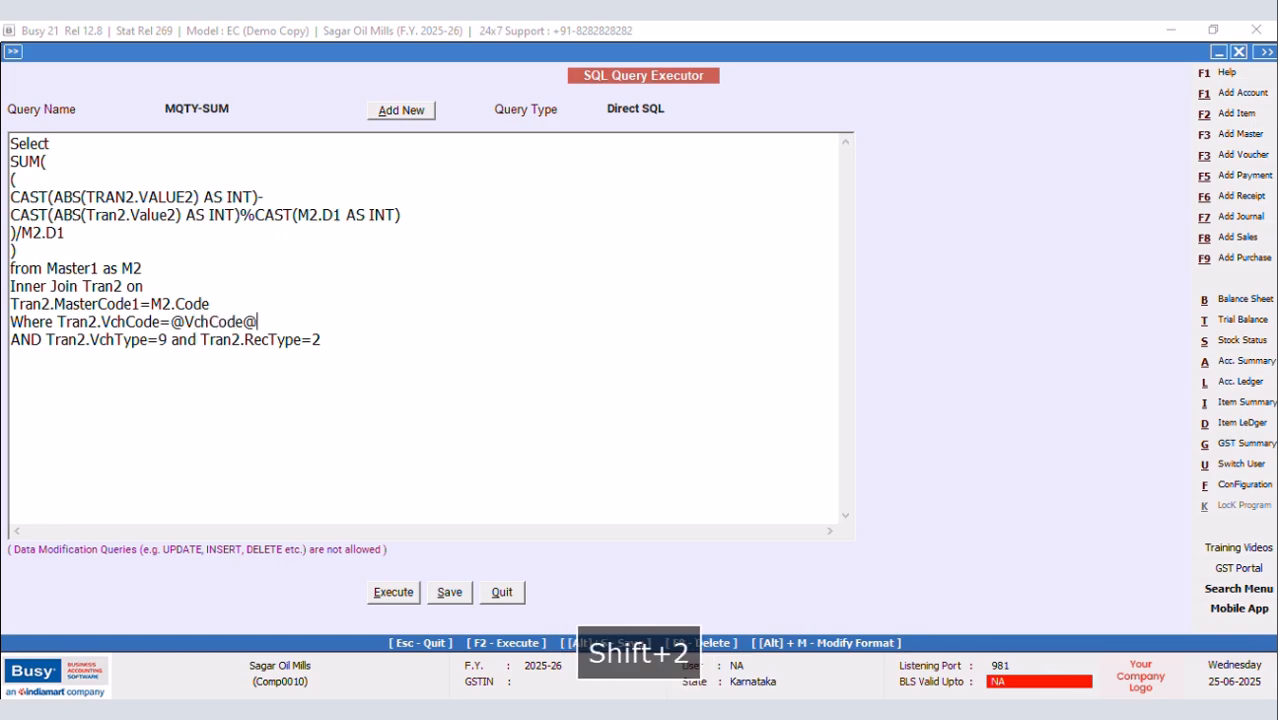
Set Query Type to Grand Total(Inventory), save MQTY-SUM and quit the executor
click(699, 108)
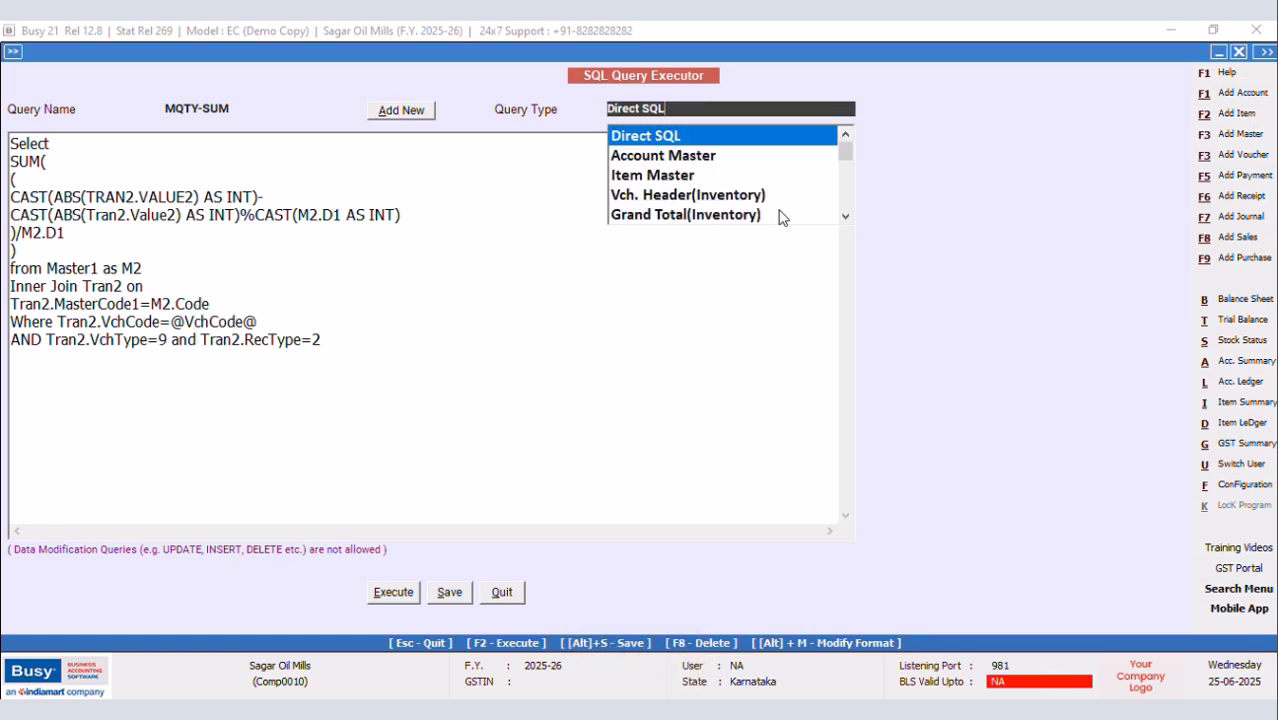
click(845, 216)
click(689, 203)
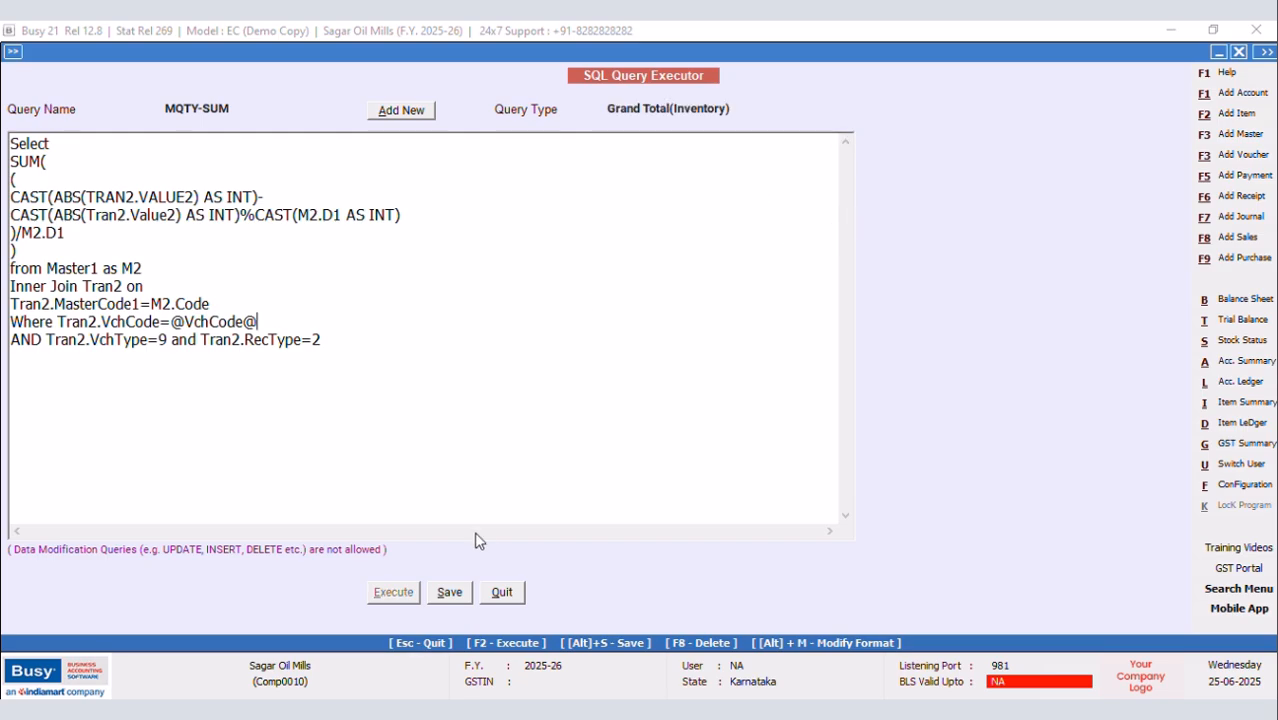
click(449, 592)
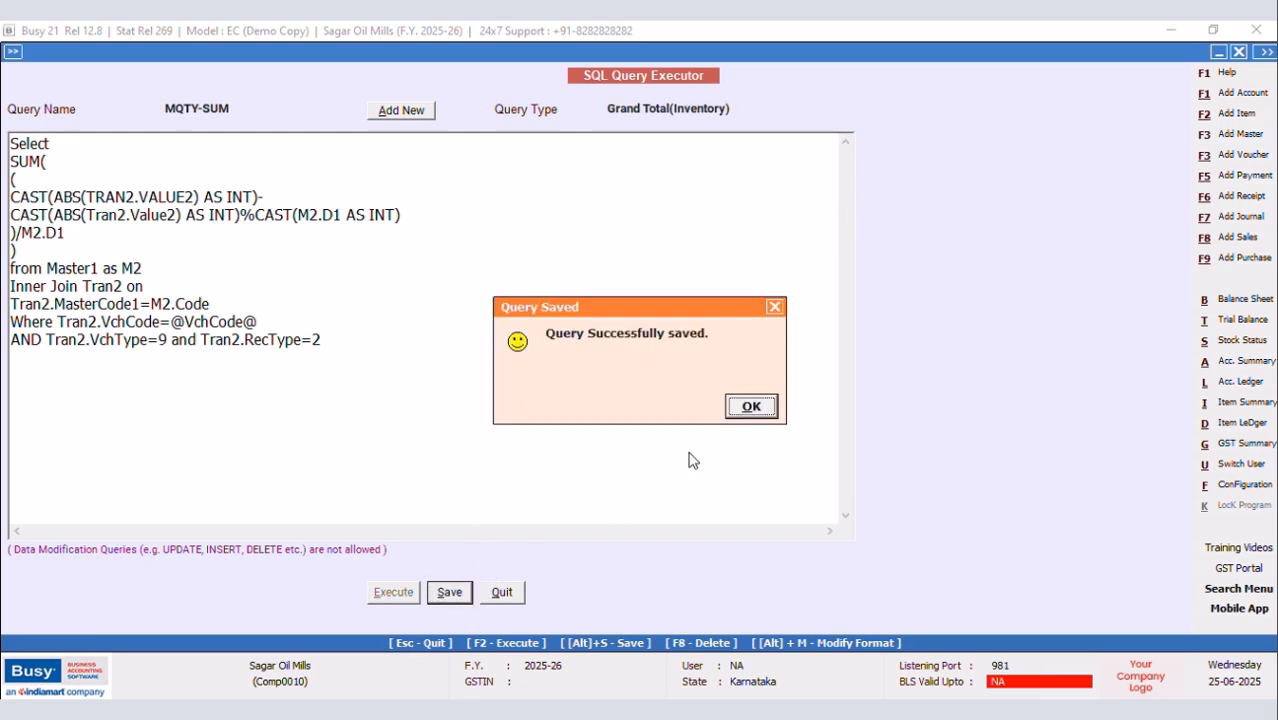
click(751, 406)
click(517, 598)
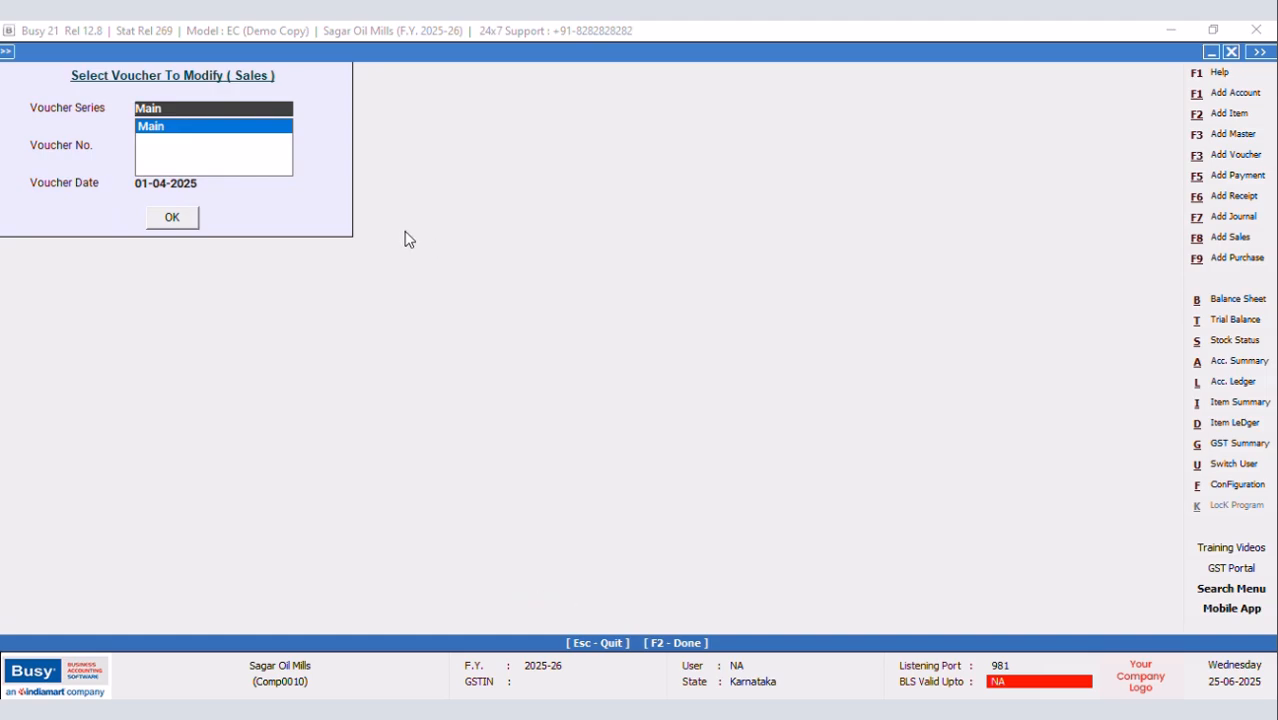
Open the Main-series sales voucher and enter Invoice/Document Printing (Advanced) configuration
click(248, 128)
click(172, 214)
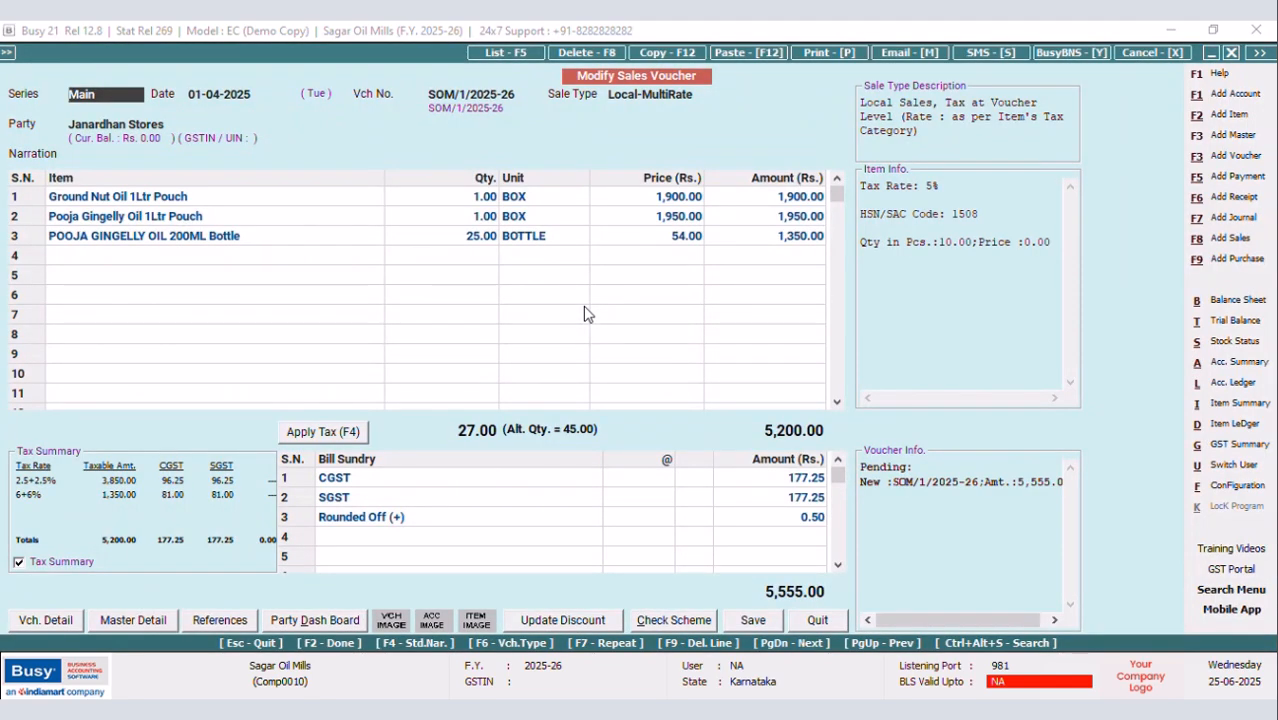
key(ctrl+f)
click(188, 190)
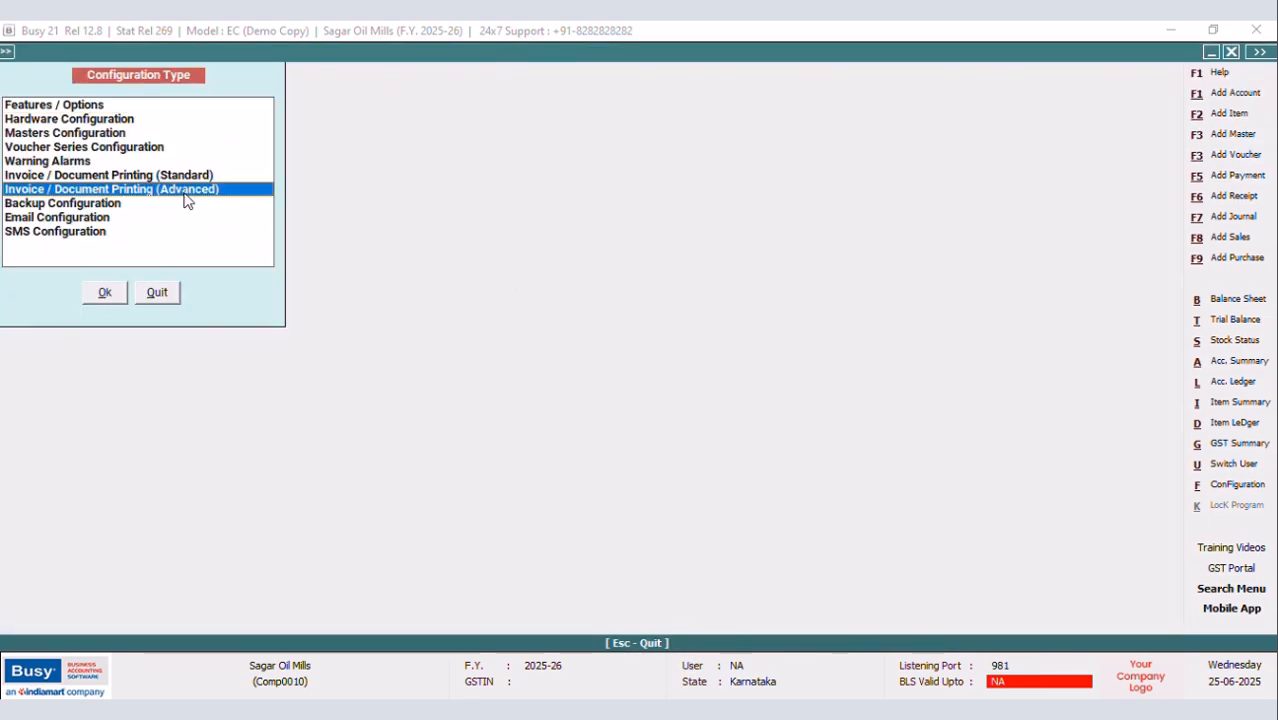
click(104, 292)
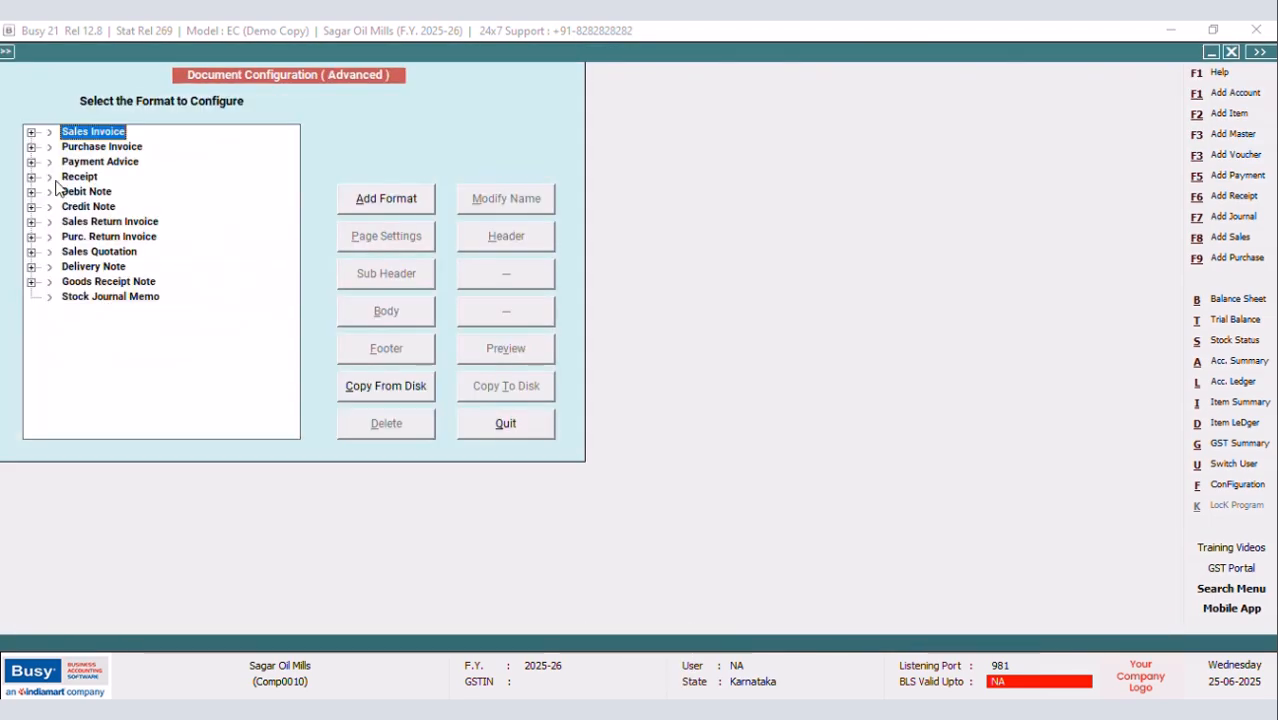
Review the Sub Totals lines in the NEW DESIGN Sales Invoice body, then close configuration
click(31, 132)
click(84, 162)
click(383, 312)
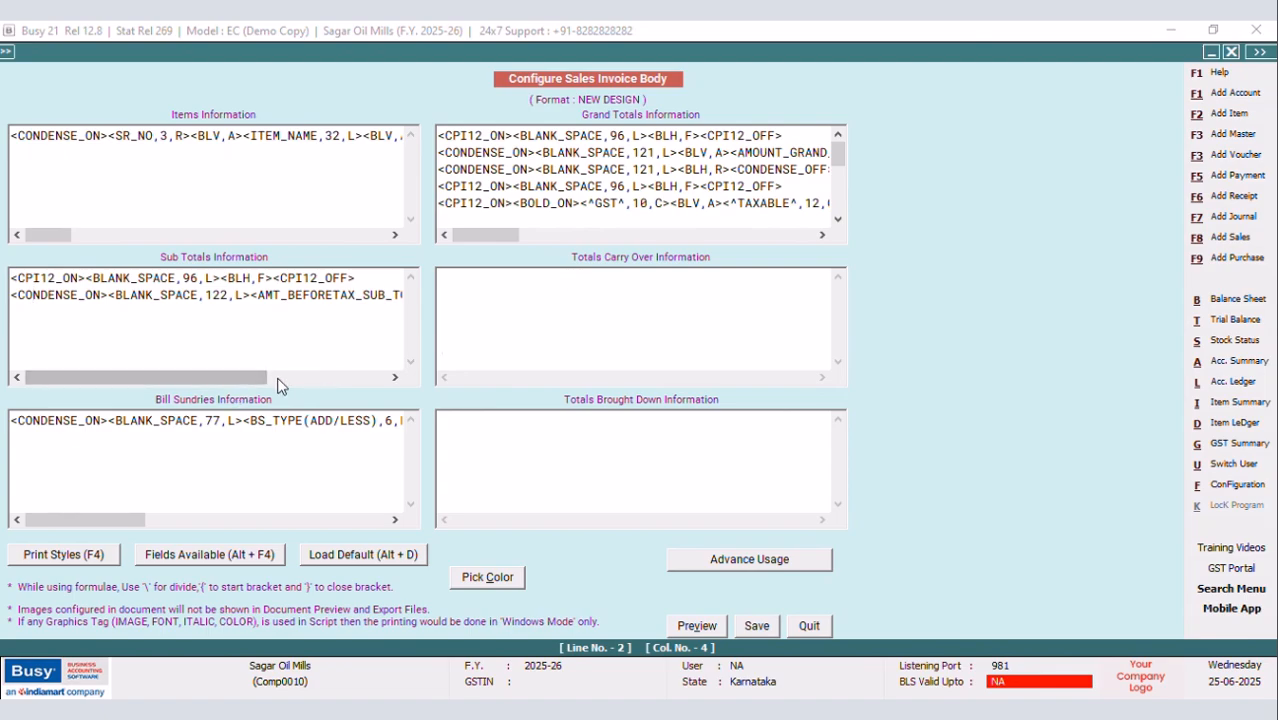
drag(264, 382, 283, 374)
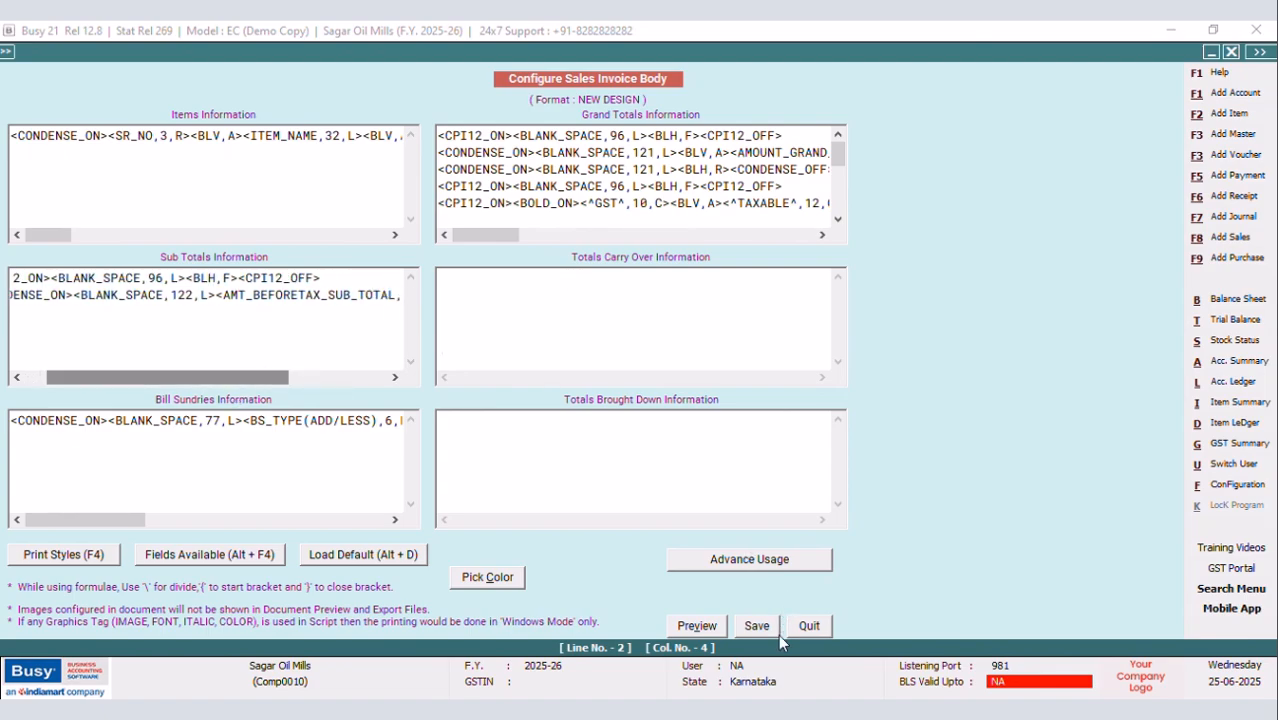
click(809, 627)
click(494, 425)
click(160, 296)
Preview the voucher as a Sales Invoice in the NEW DESIGN format
click(815, 54)
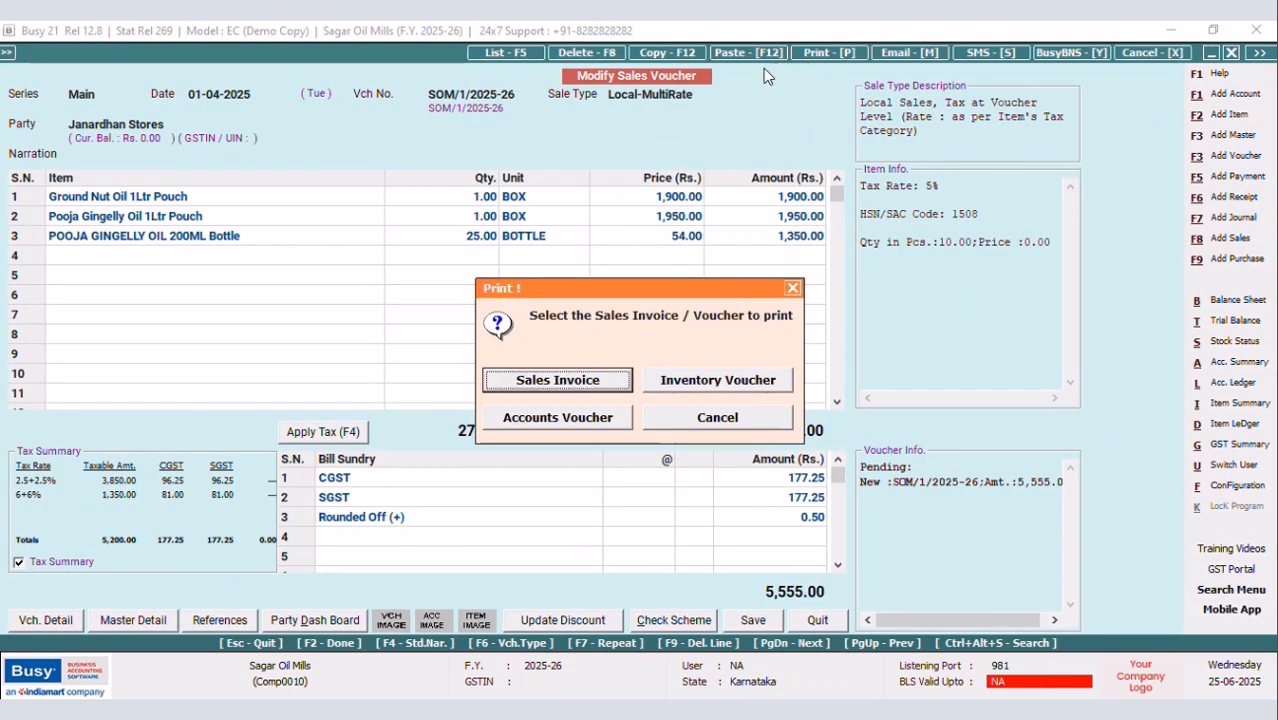
click(578, 382)
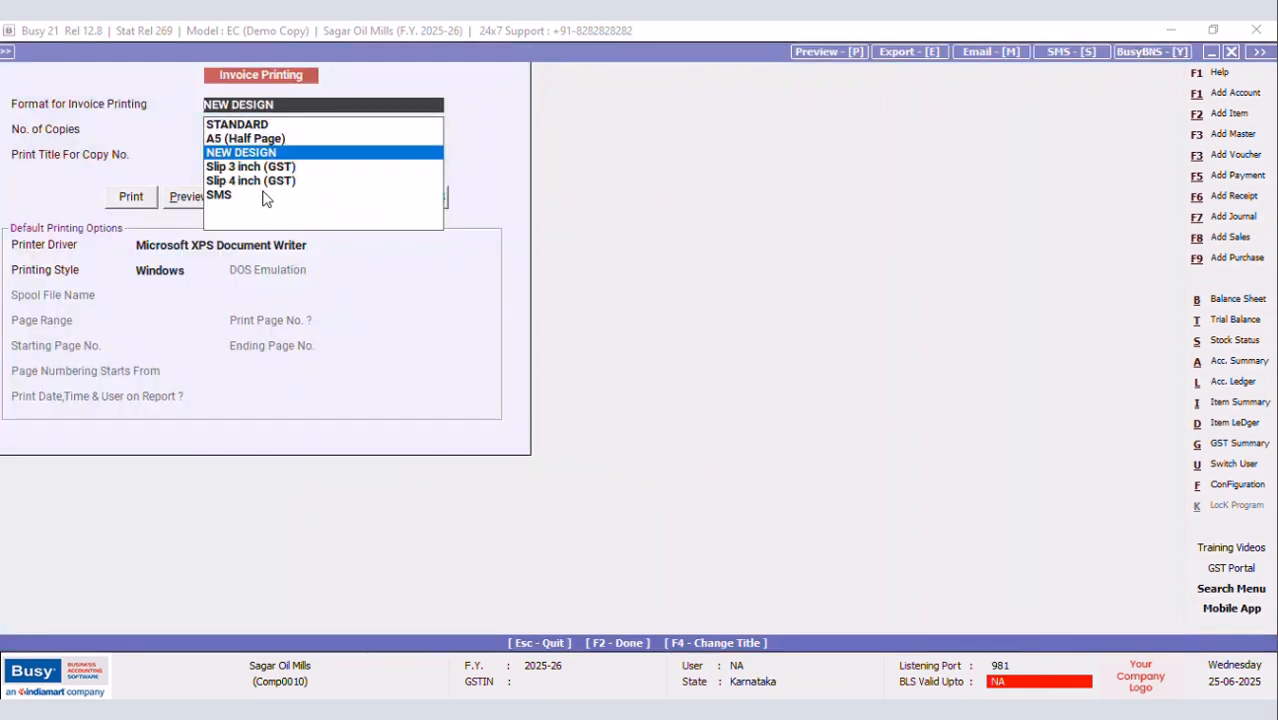
click(183, 200)
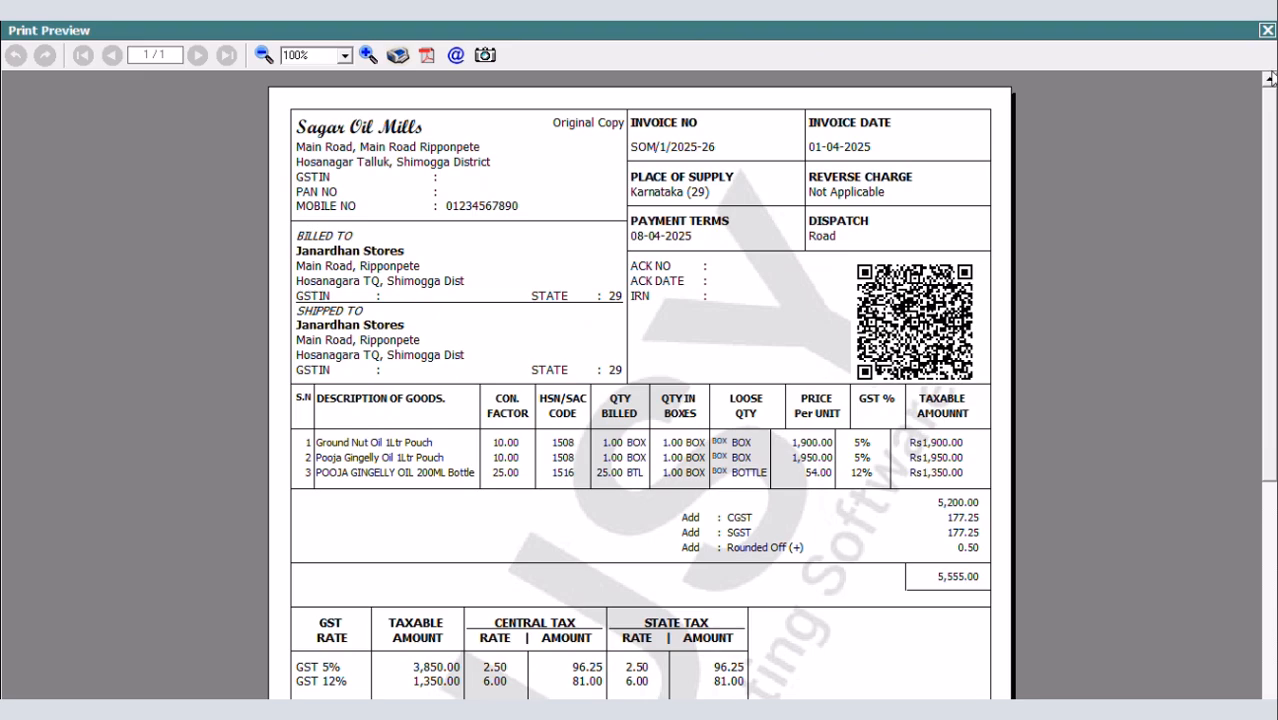
click(1265, 30)
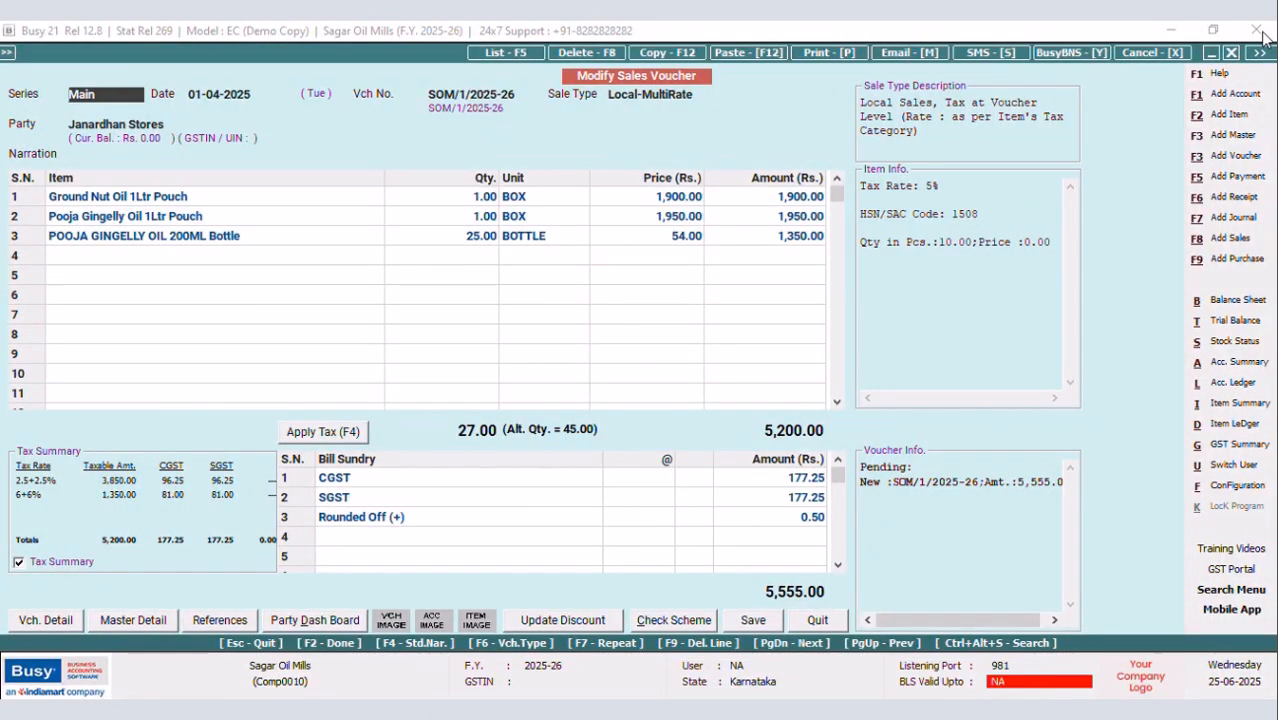
Reopen Invoice/Document Printing (Advanced) and select the NEW DESIGN Sales Invoice format
key(ctrl+f)
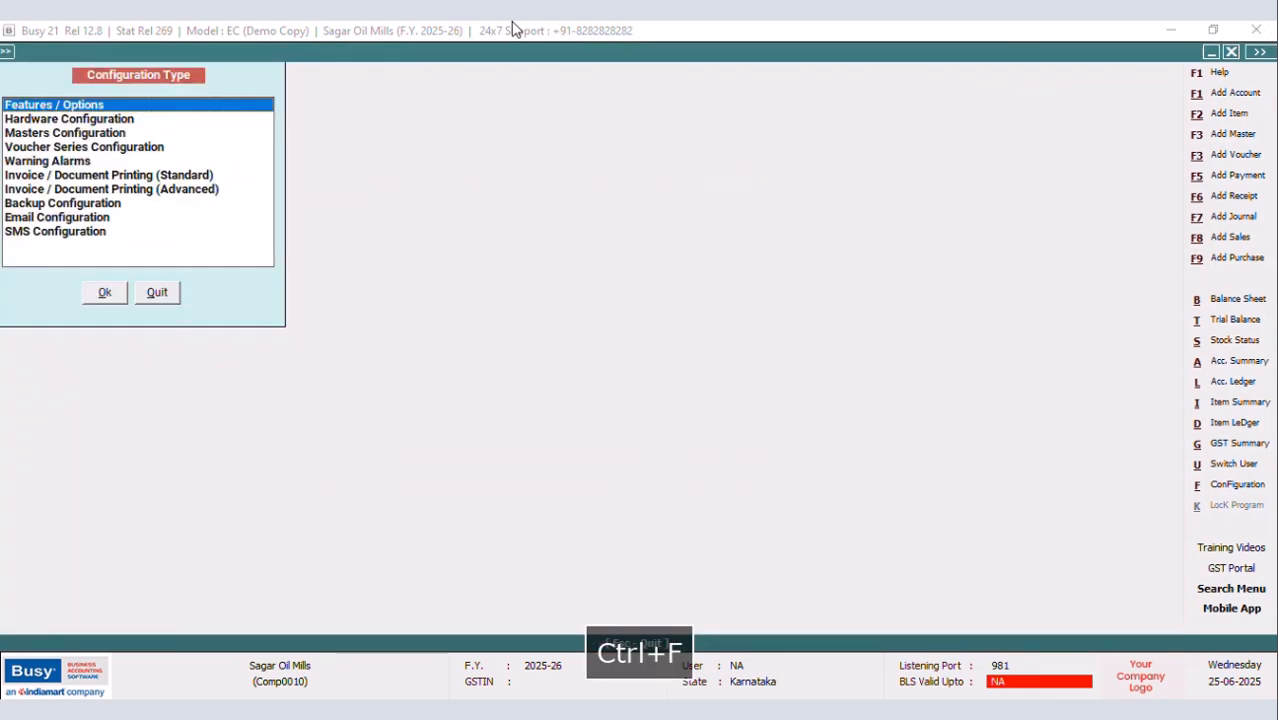
click(155, 189)
click(95, 292)
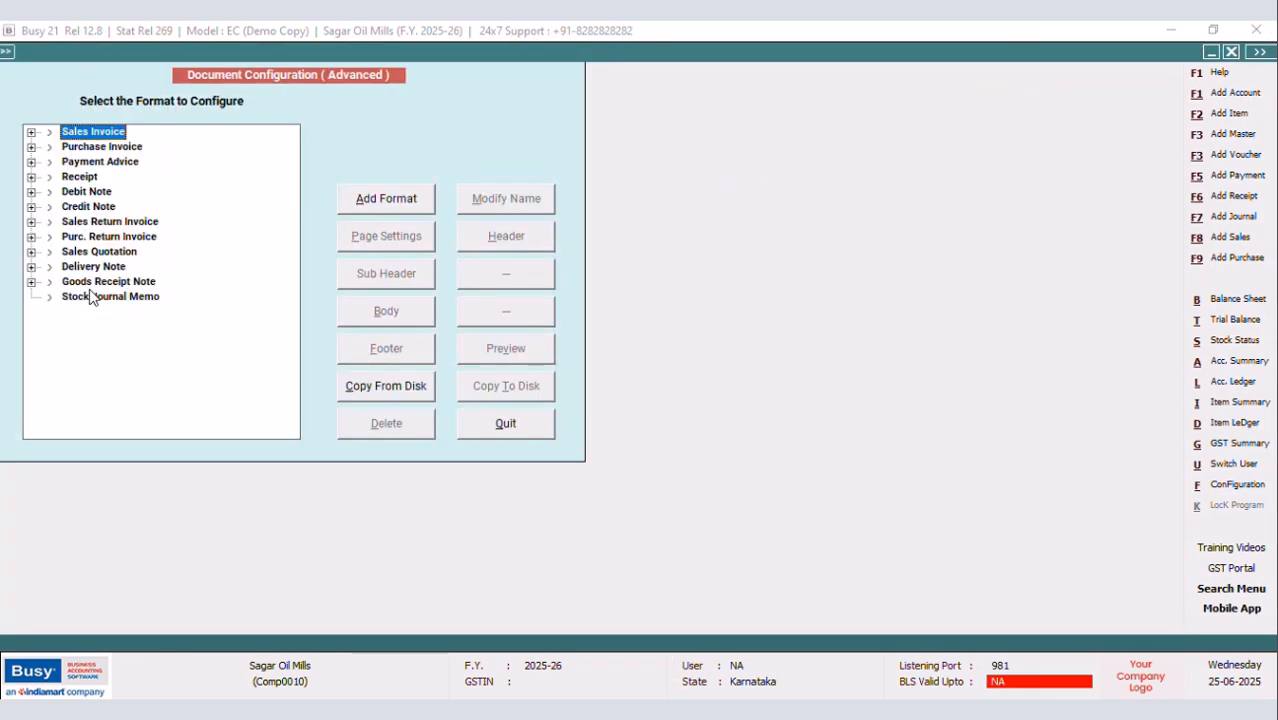
click(31, 132)
click(105, 163)
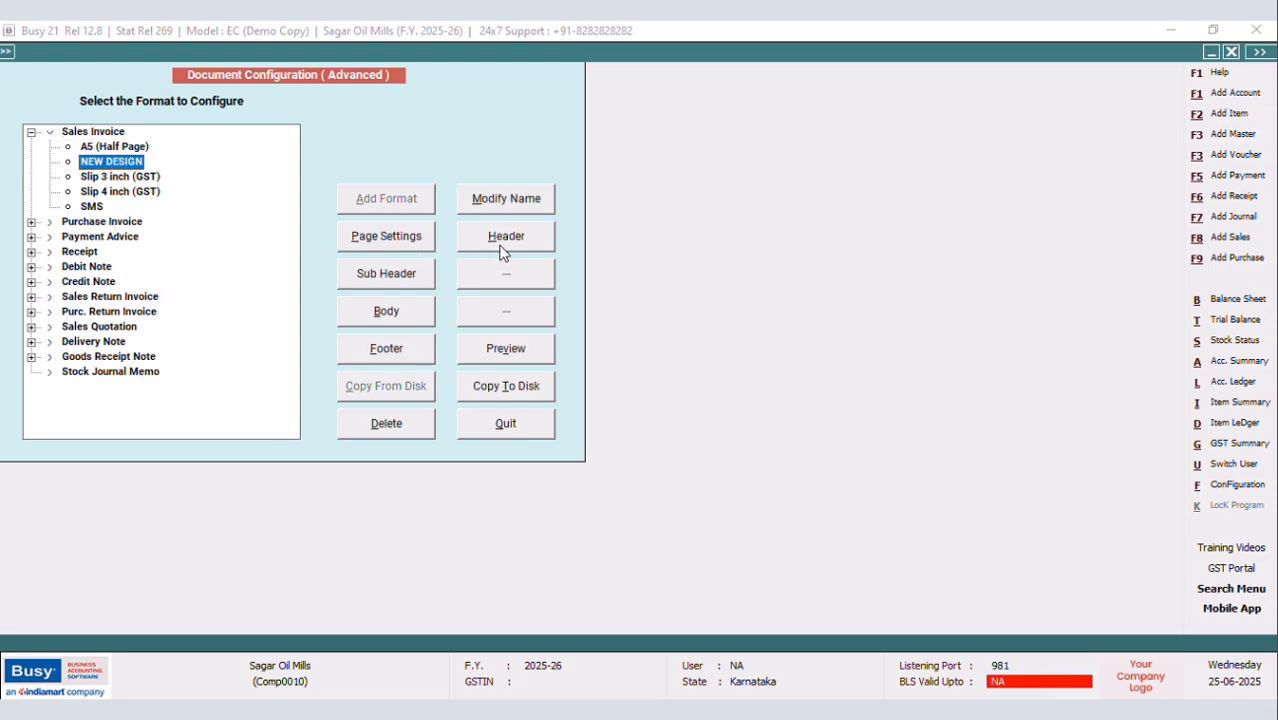
Start a third Sub Totals line in the NEW DESIGN body with CONDENSE_ON and CONDENSE_OFF tags
click(405, 310)
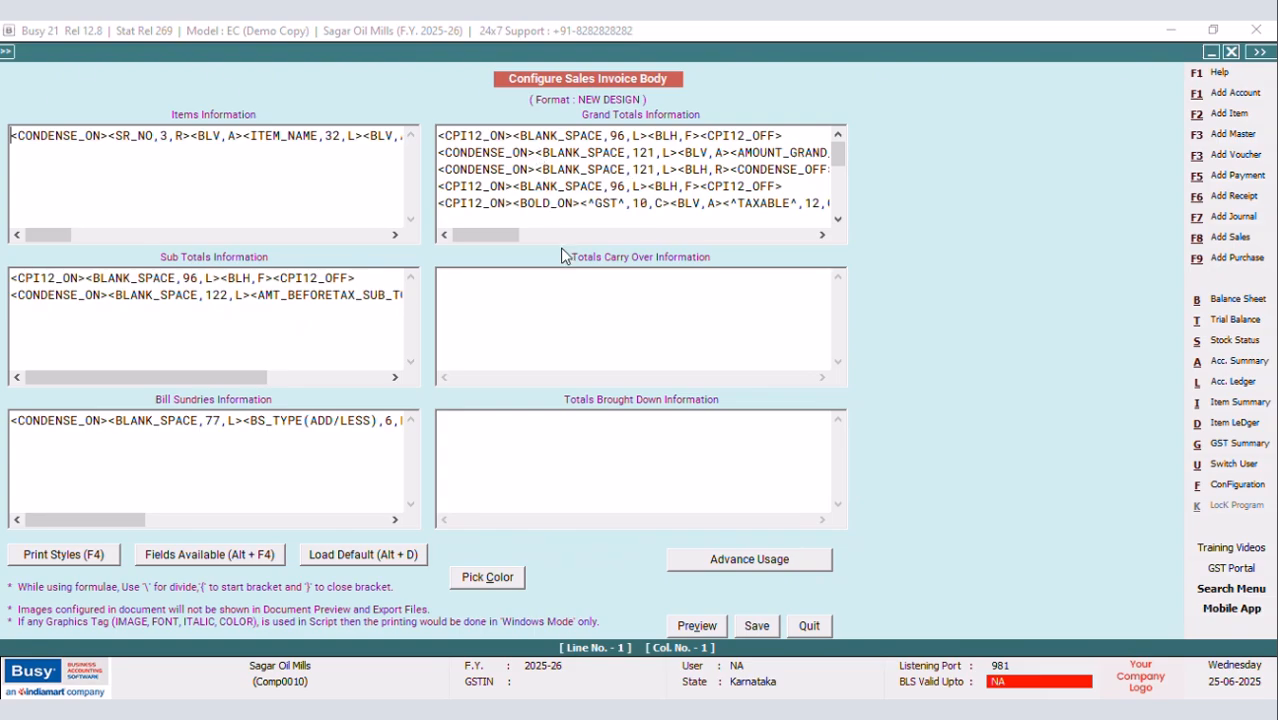
drag(251, 375, 371, 376)
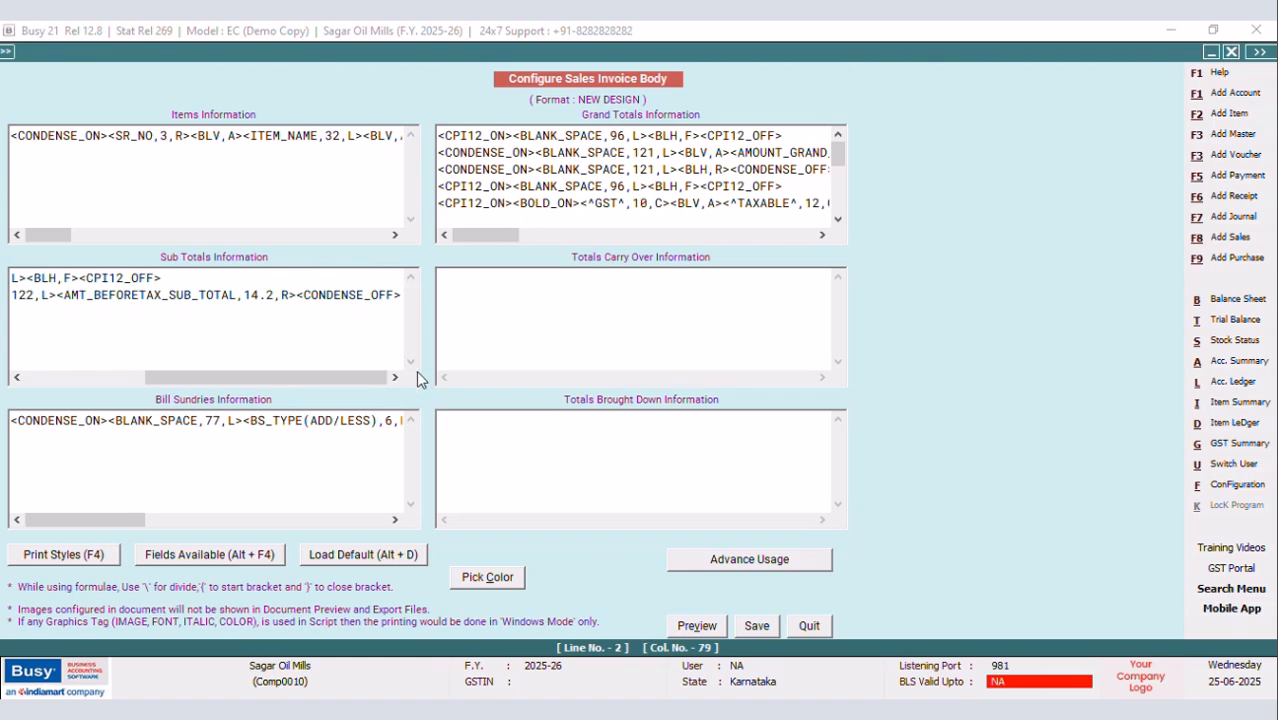
key(Return)
key(F4)
click(1105, 297)
key(Return)
key(F4)
click(1094, 312)
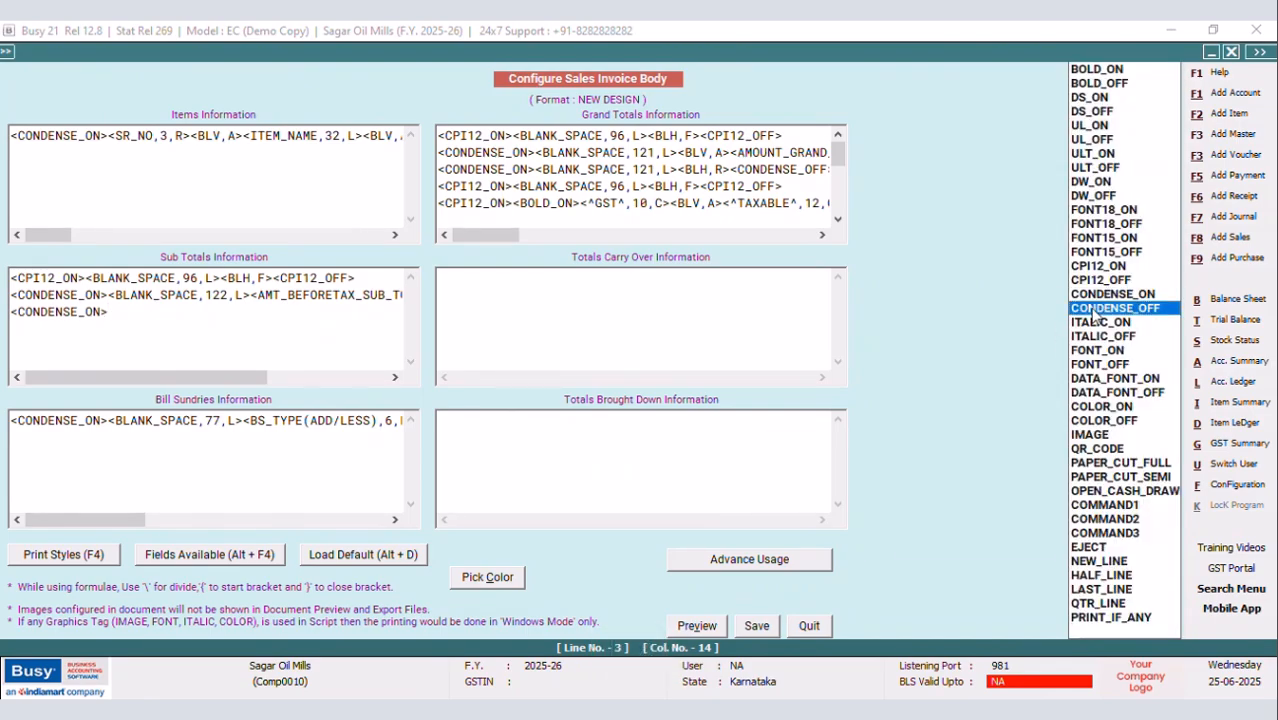
key(Return)
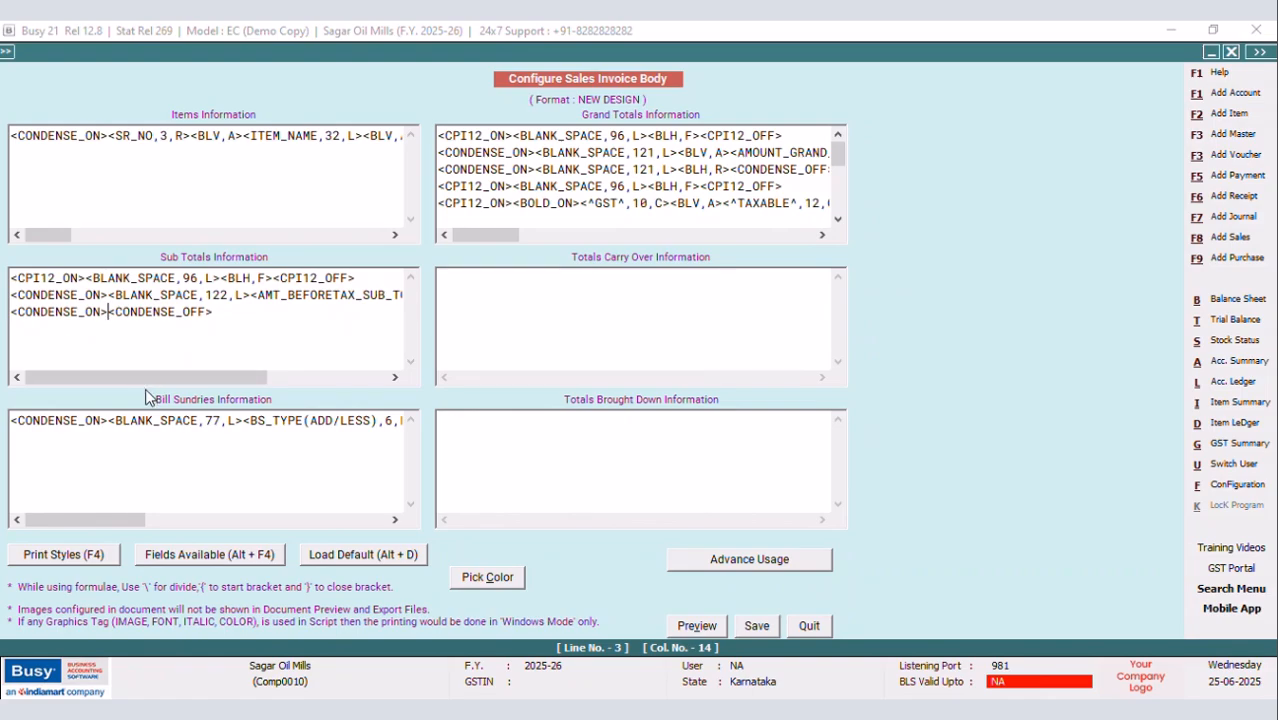
Type the caption fields <^MAIN UNIT GRAND TOTAL^,20,L><^:^,3,C> on that line
text(<^)
key(Caps_Lock)
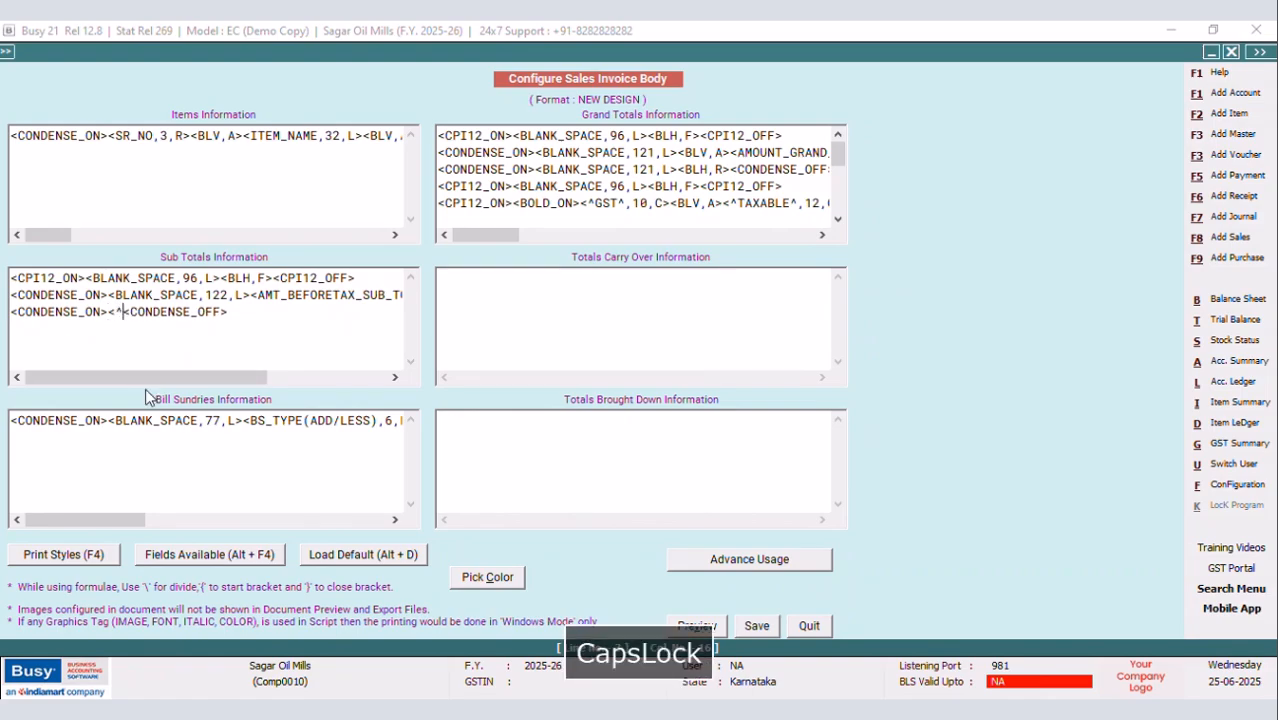
text(QTY)
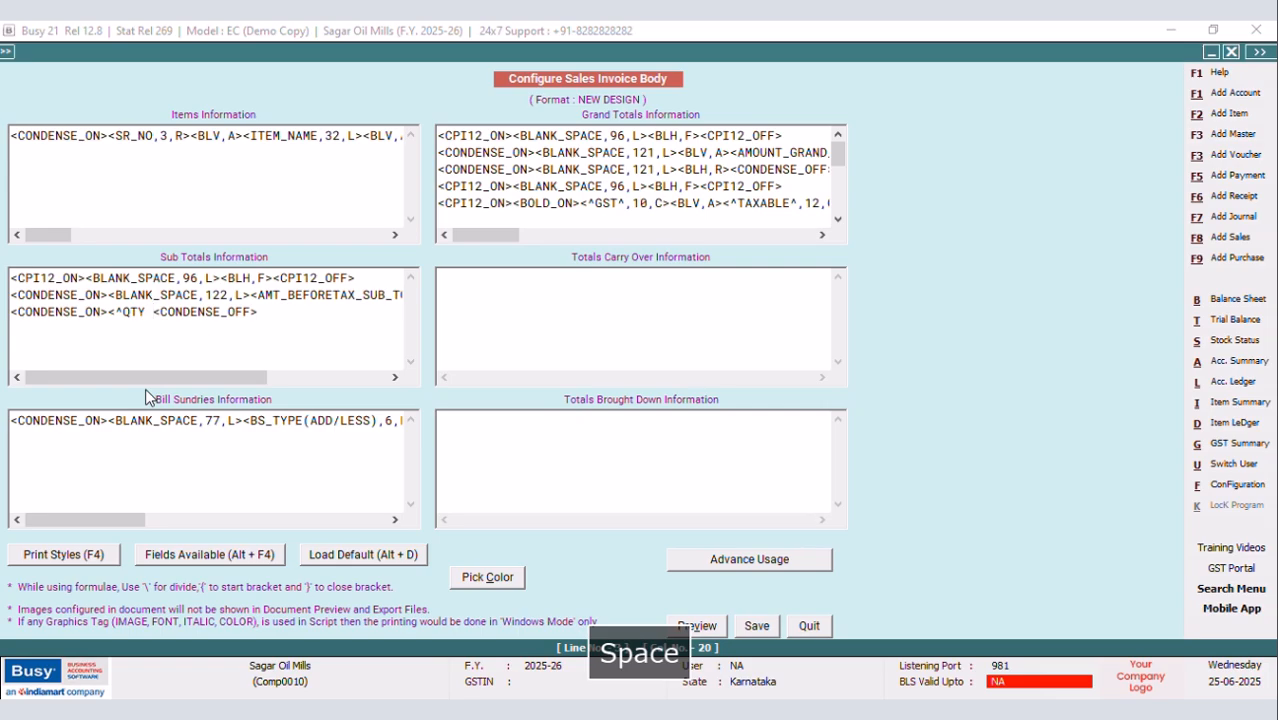
key(BackSpace)
key(BackSpace)
key(BackSpace)
key(BackSpace)
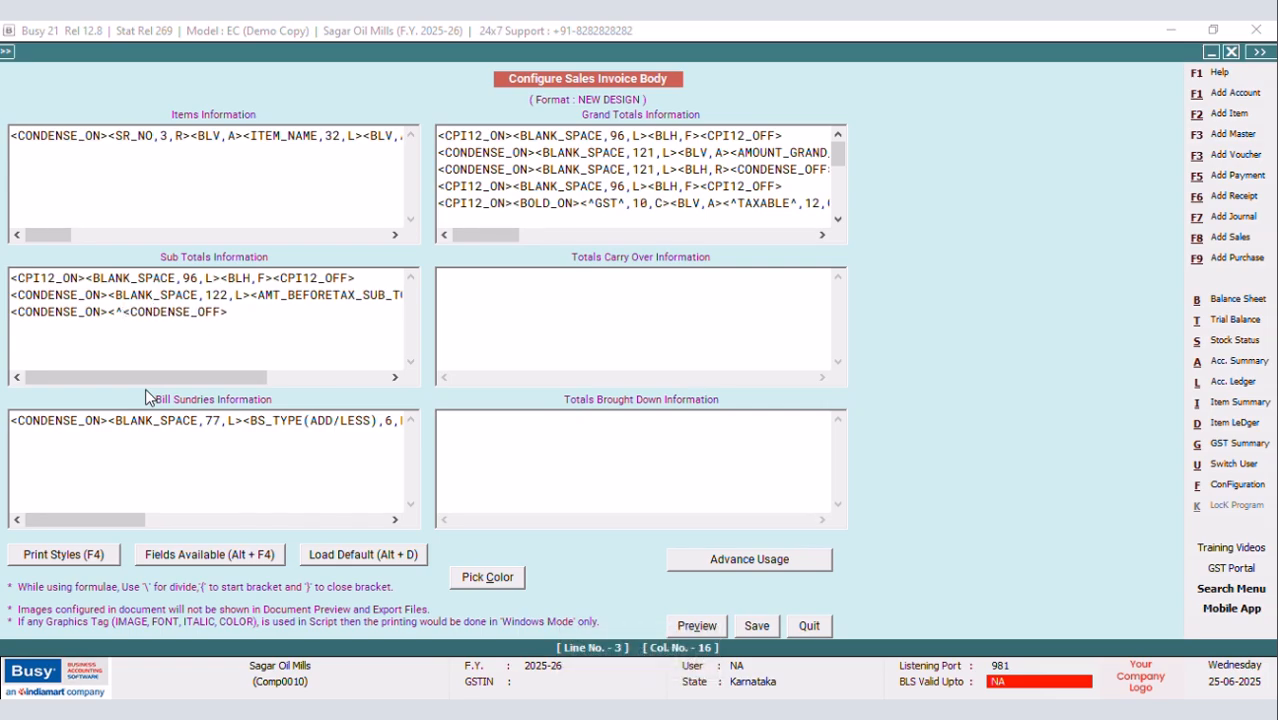
text(MA)
text(IN UNIT )
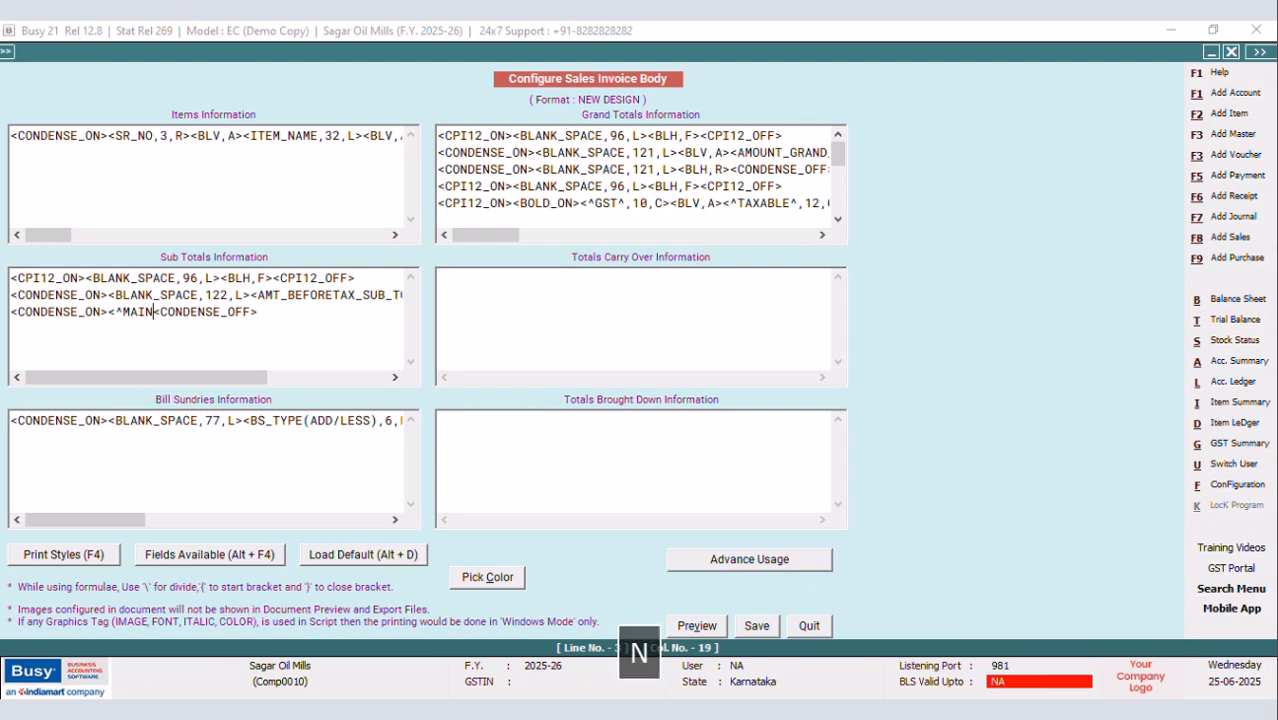
text(GRAND TOTAL)
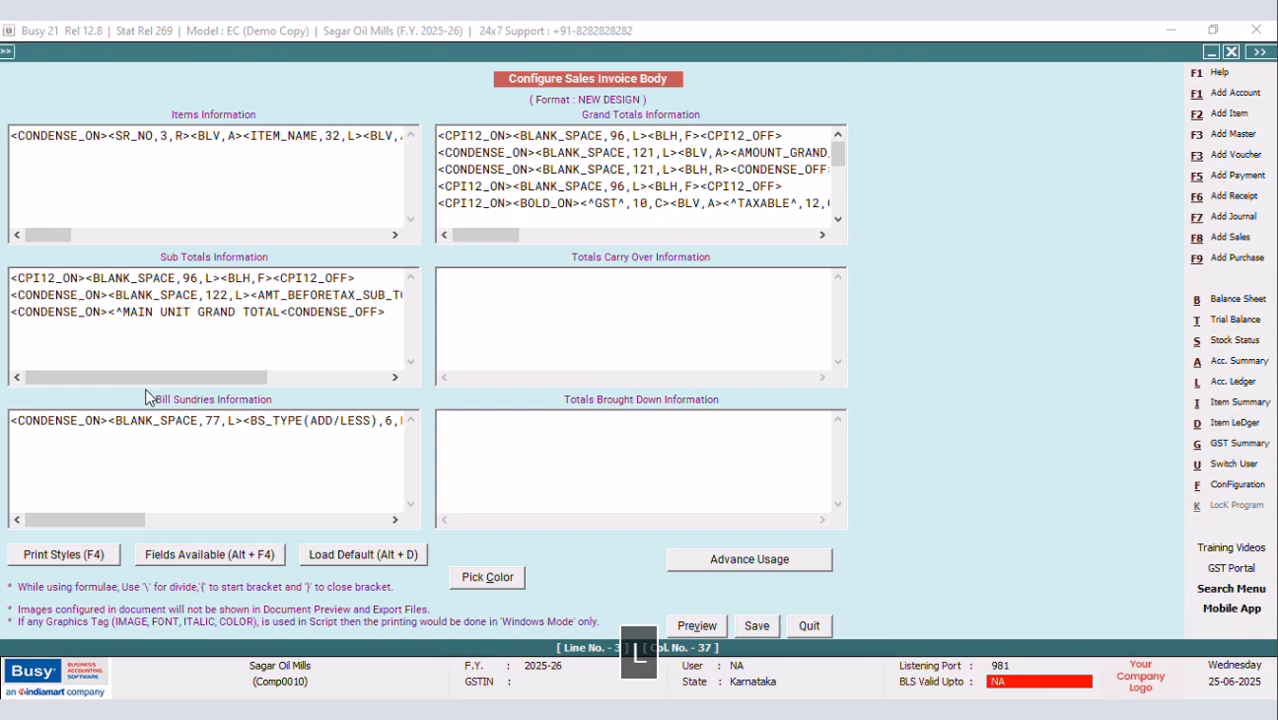
text(^)
text(,20,)
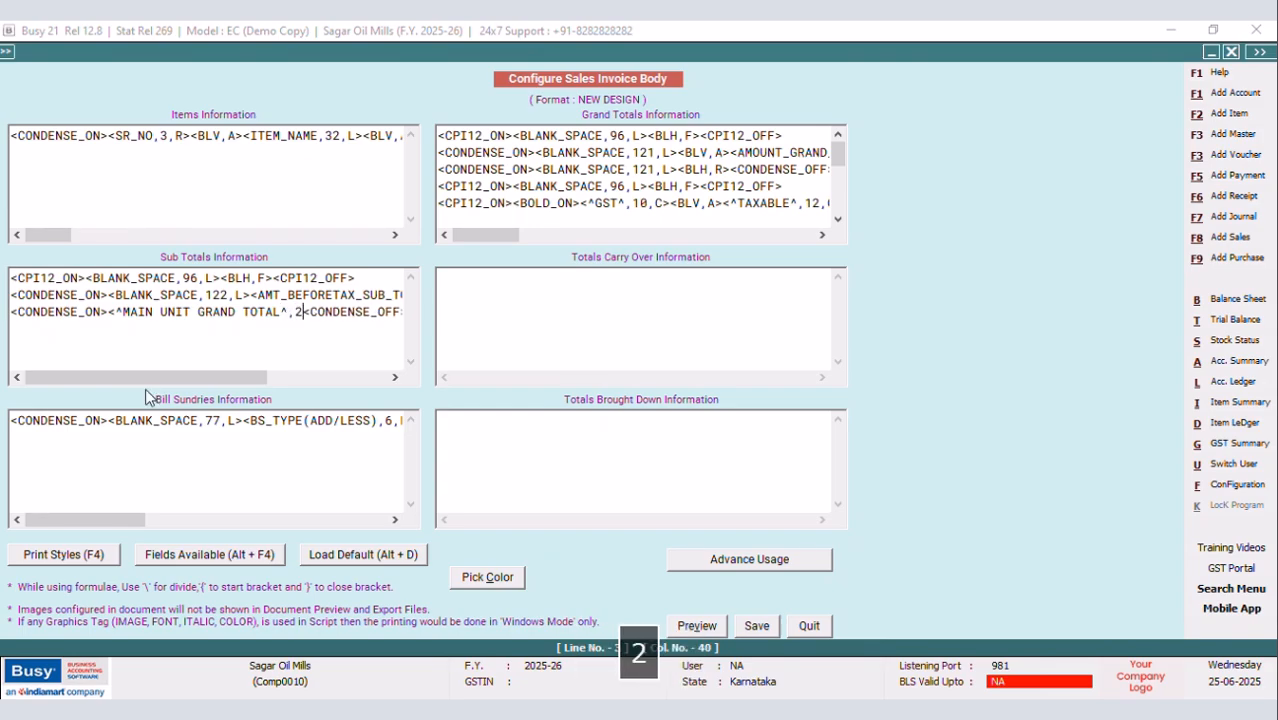
text(L>)
text(<^:)
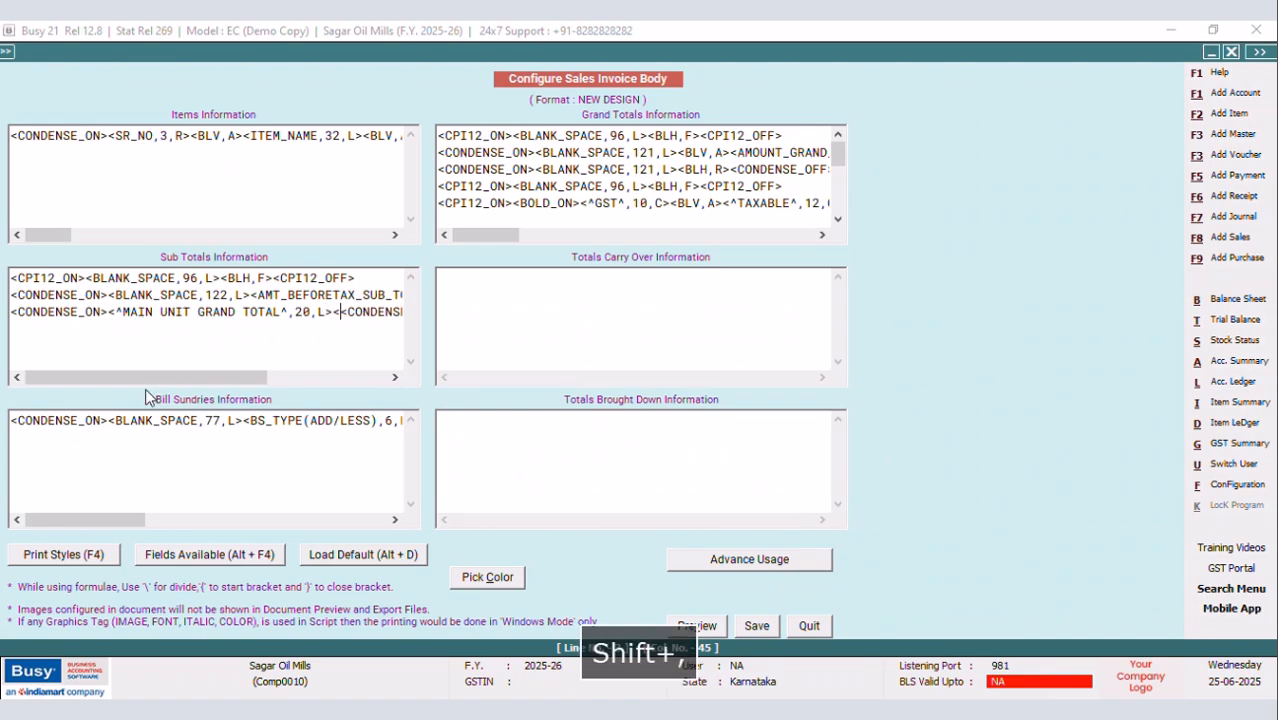
text(^)
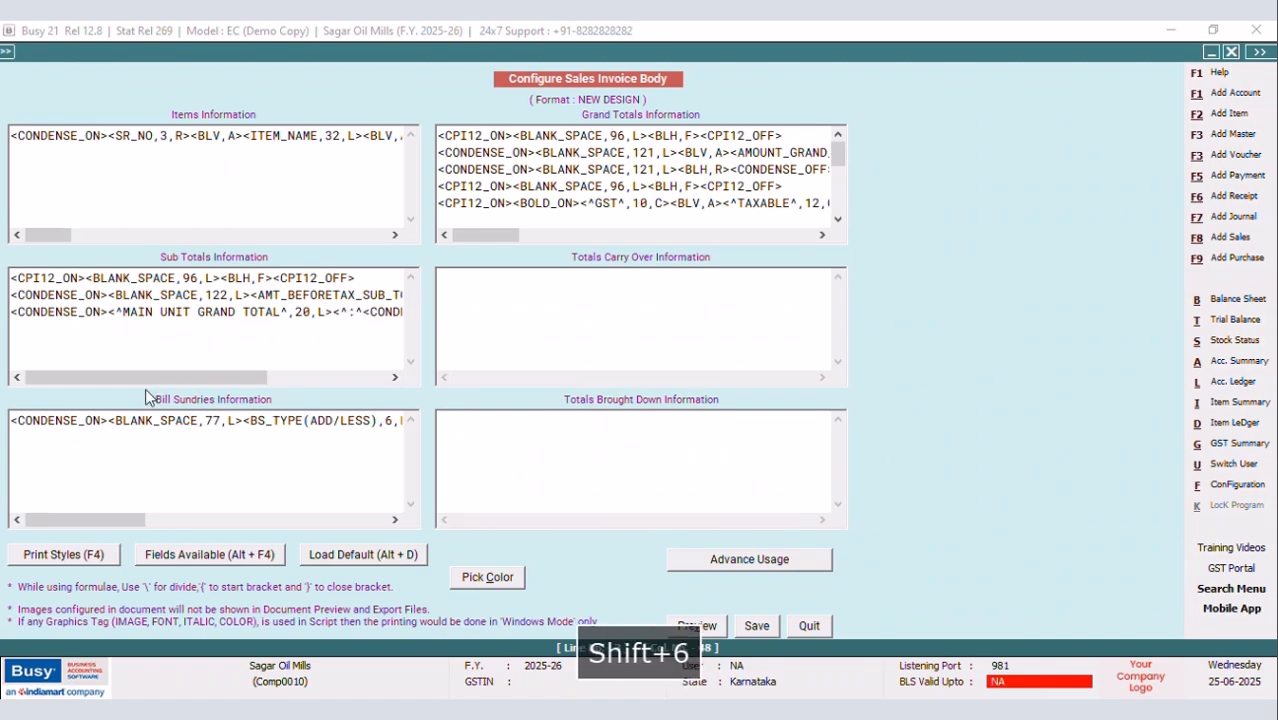
text(,3,C)
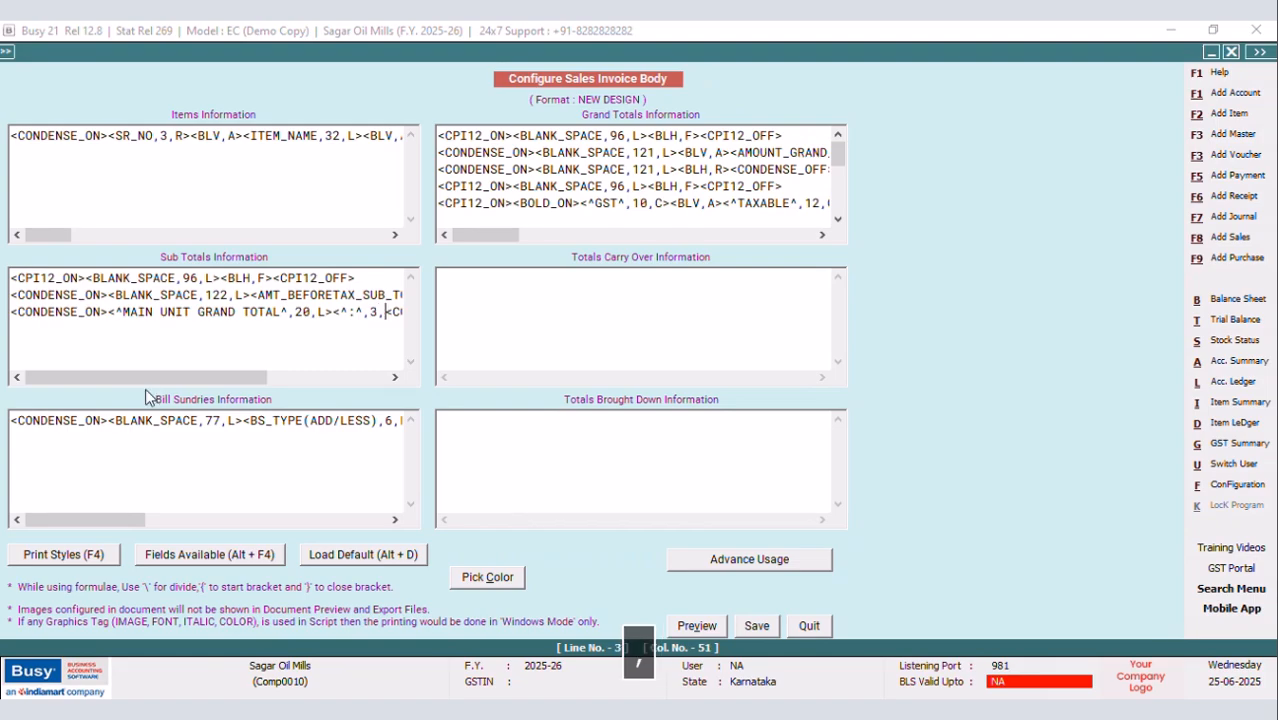
text(>)
Save the invoice body, accepting it despite the 'Invalid Query Name' warning
click(757, 627)
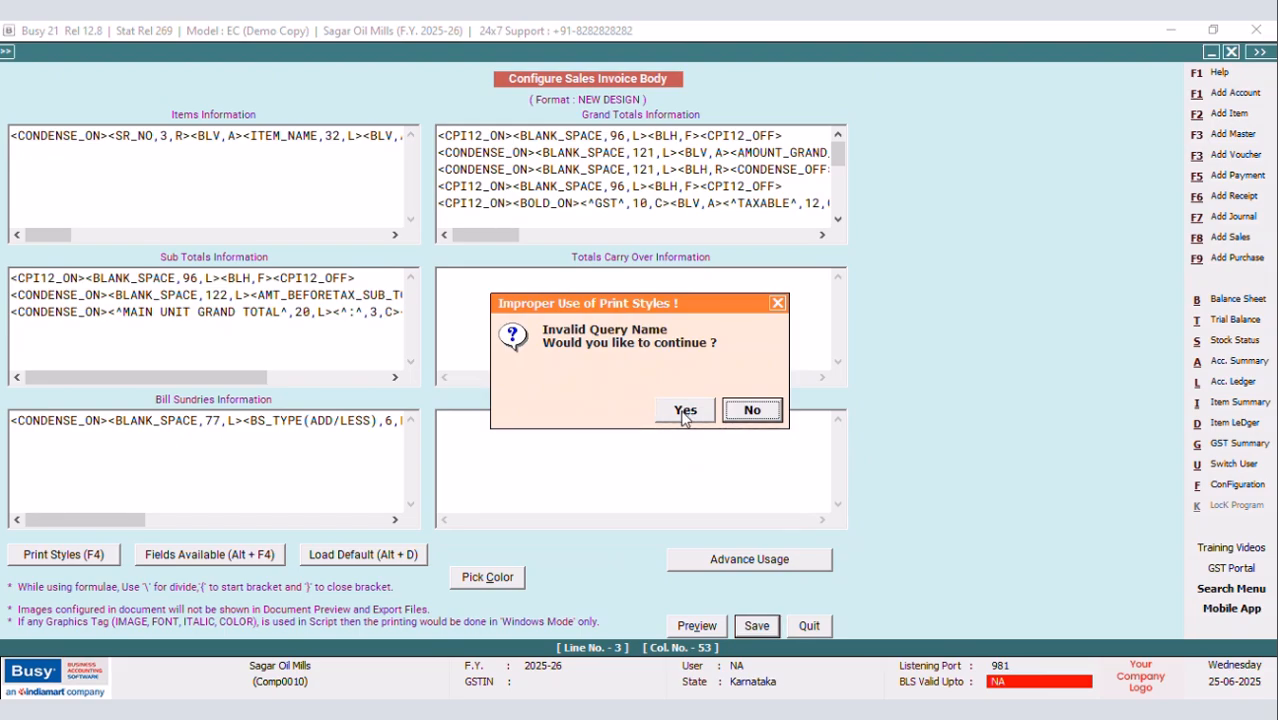
click(749, 410)
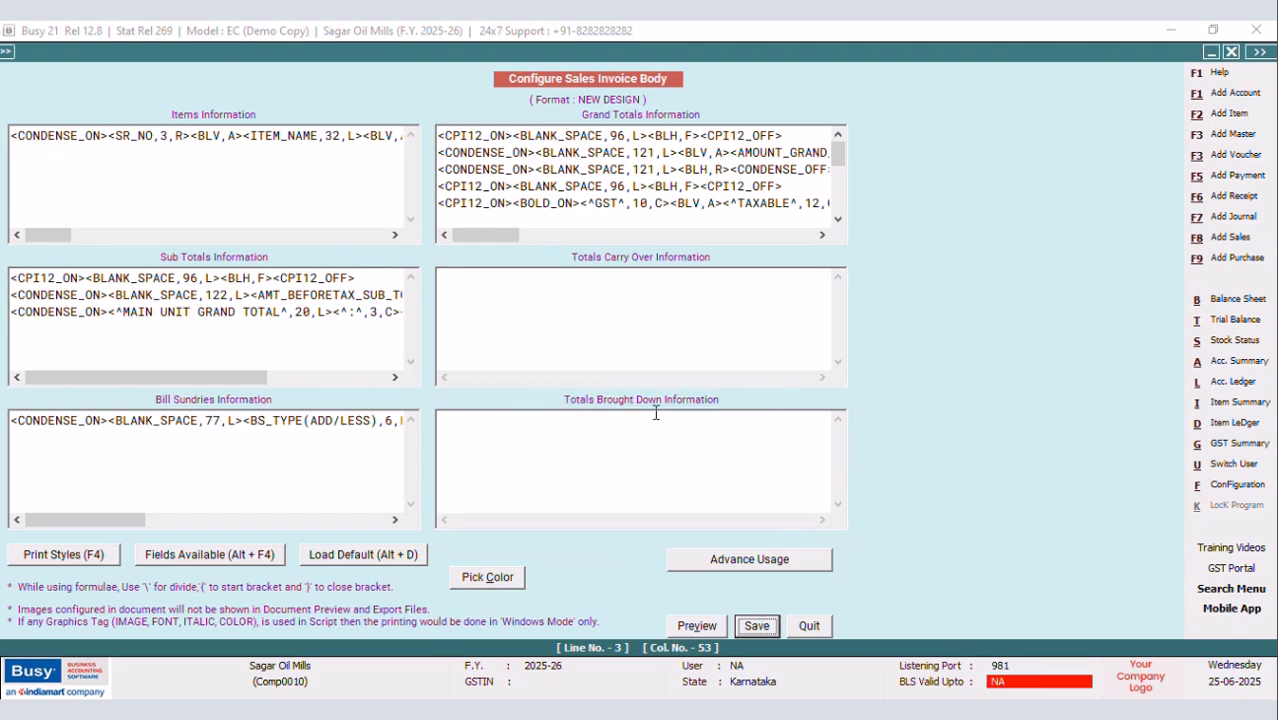
mouse_move(237, 377)
mouse_down()
mouse_move(359, 379)
mouse_move(230, 383)
mouse_up()
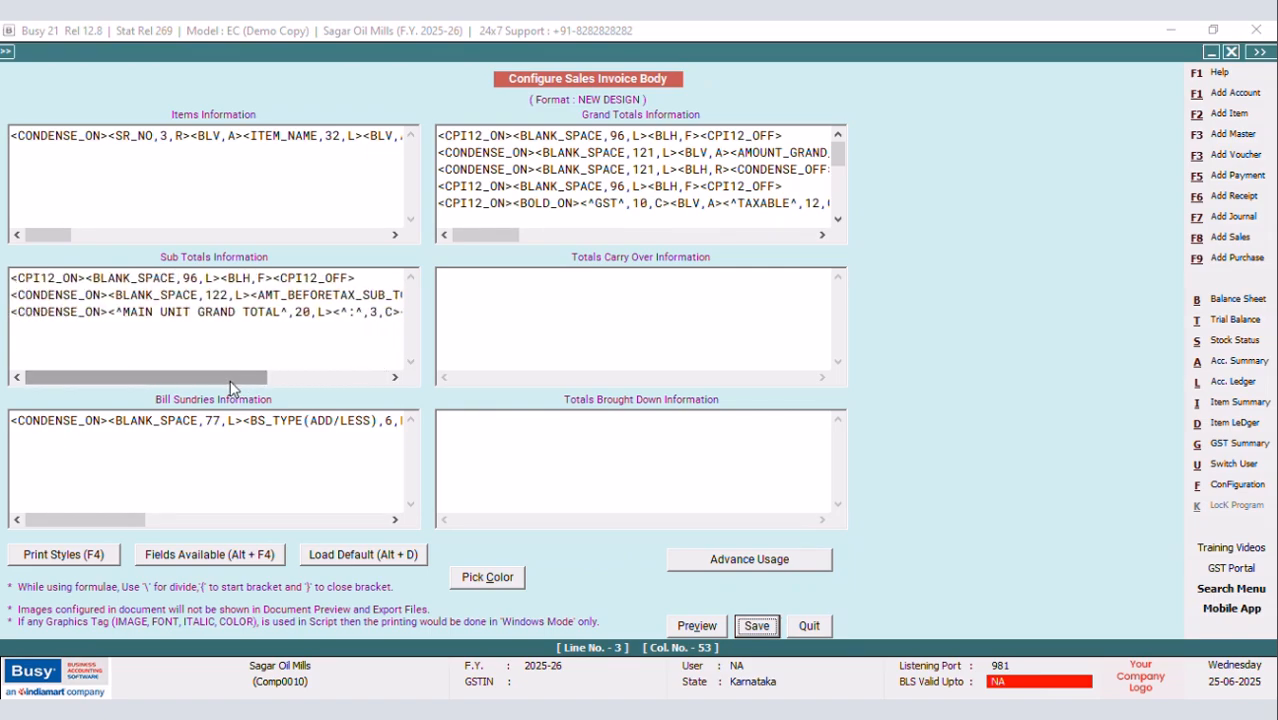
click(757, 626)
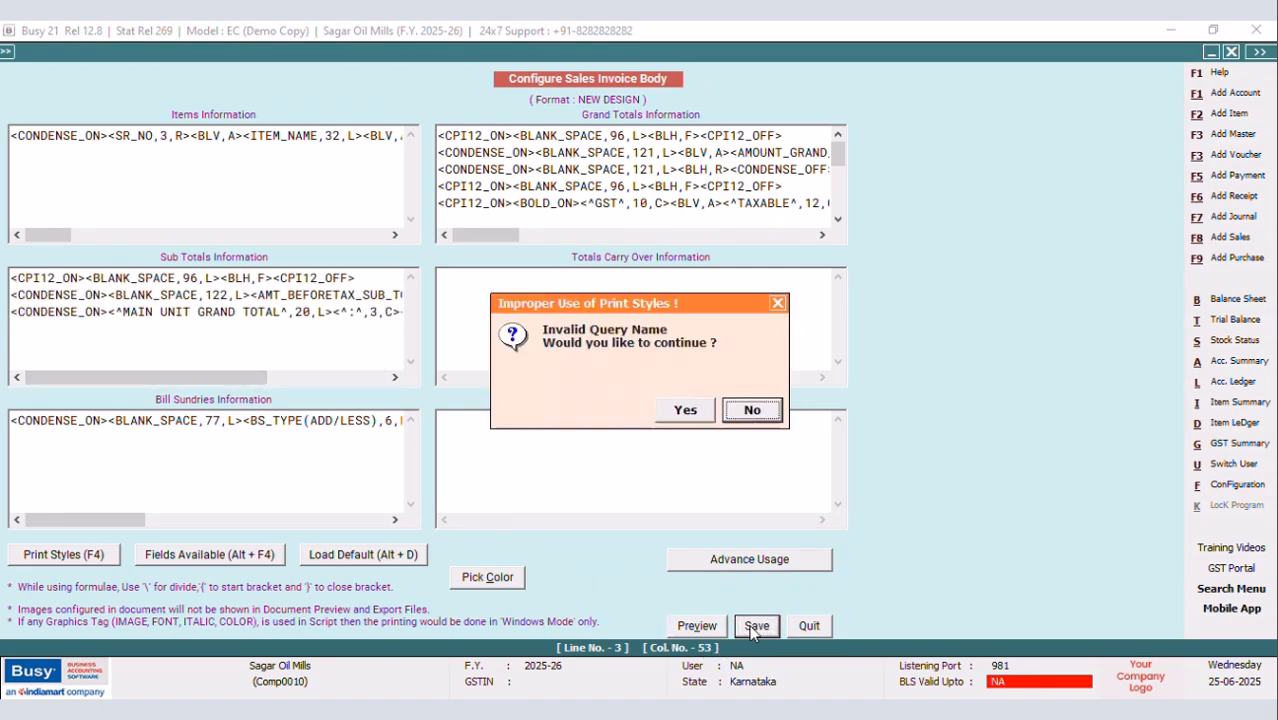
click(686, 418)
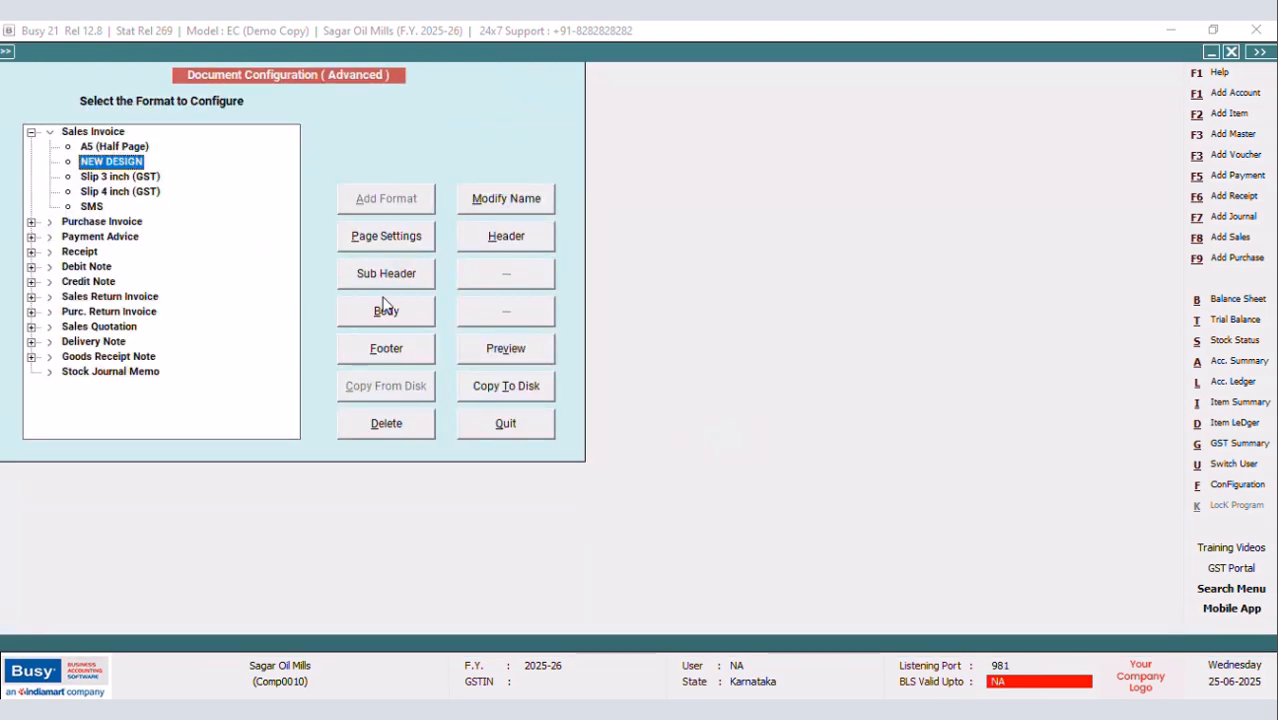
Reopen the NEW DESIGN body to inspect the Grand Totals box, then bring up the SQL Query Executor
click(385, 307)
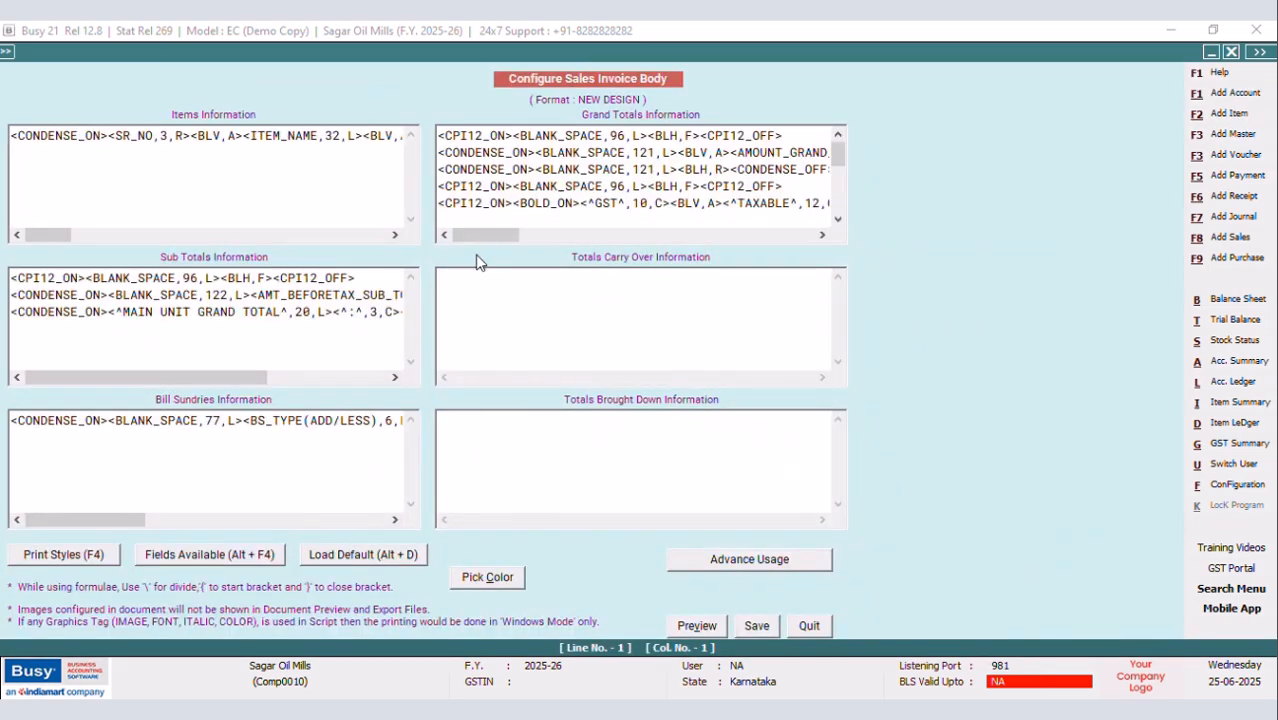
drag(495, 233, 587, 237)
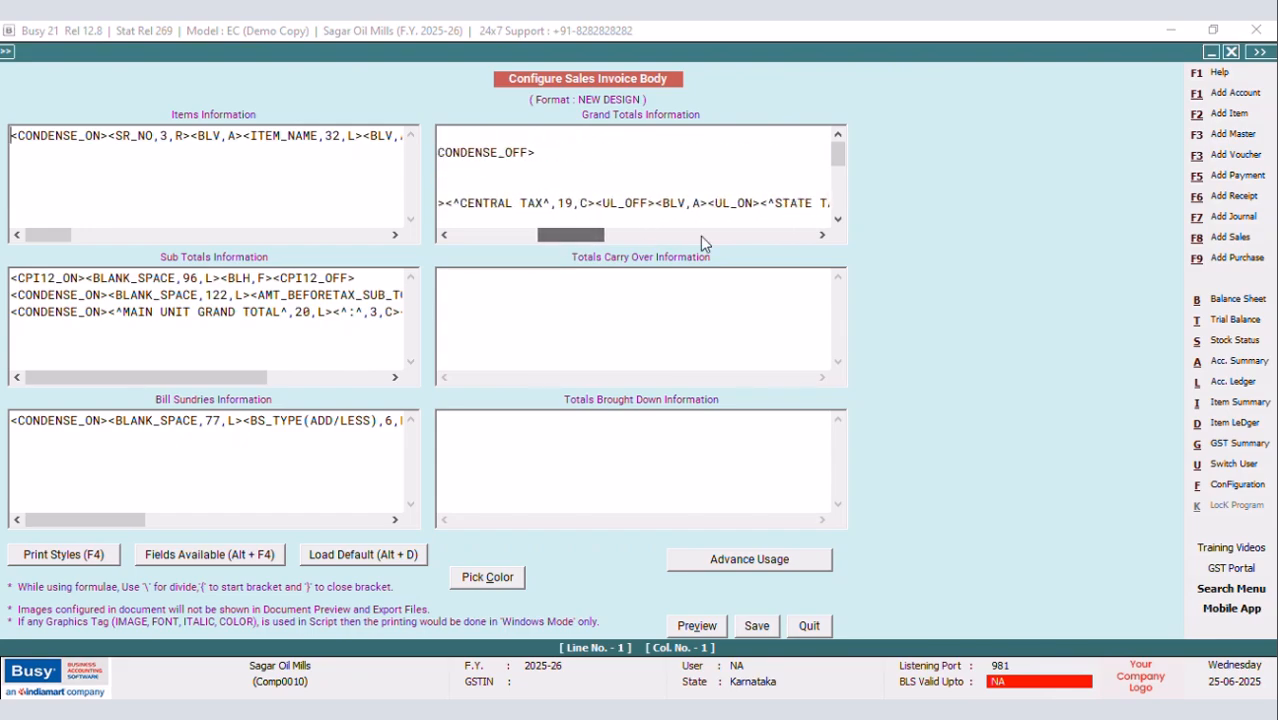
click(838, 219)
click(838, 219)
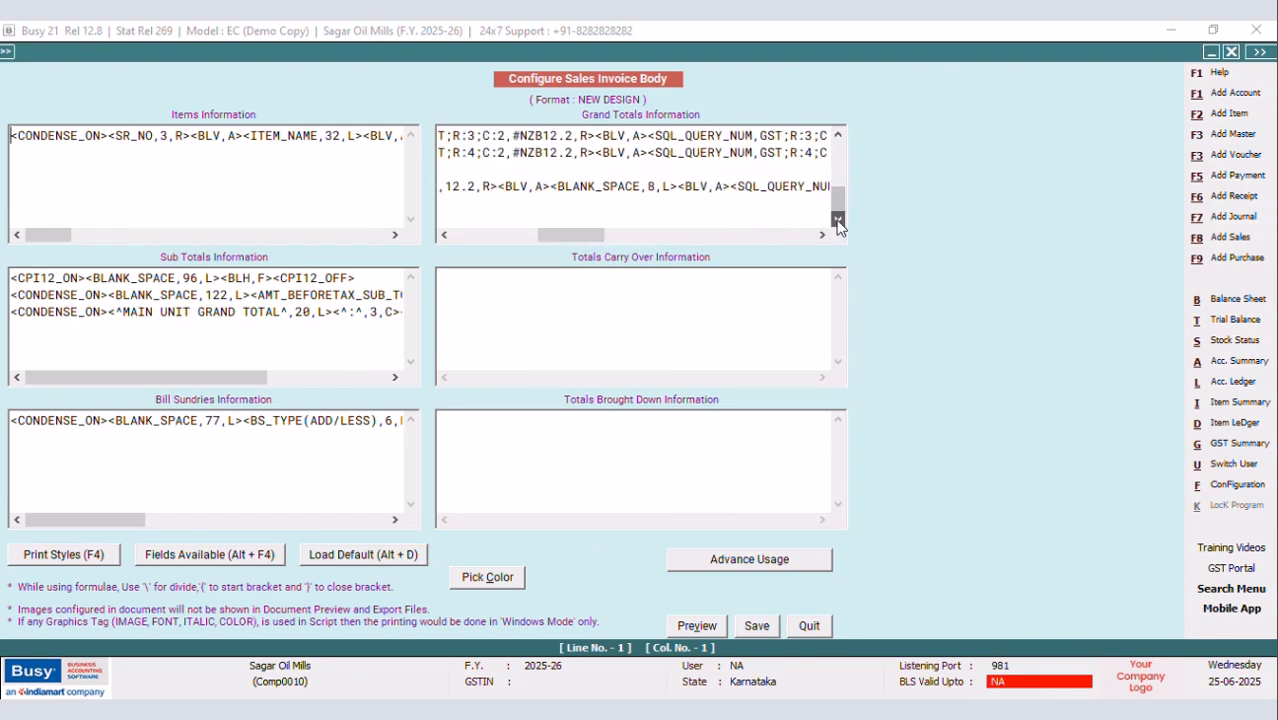
drag(579, 233, 617, 240)
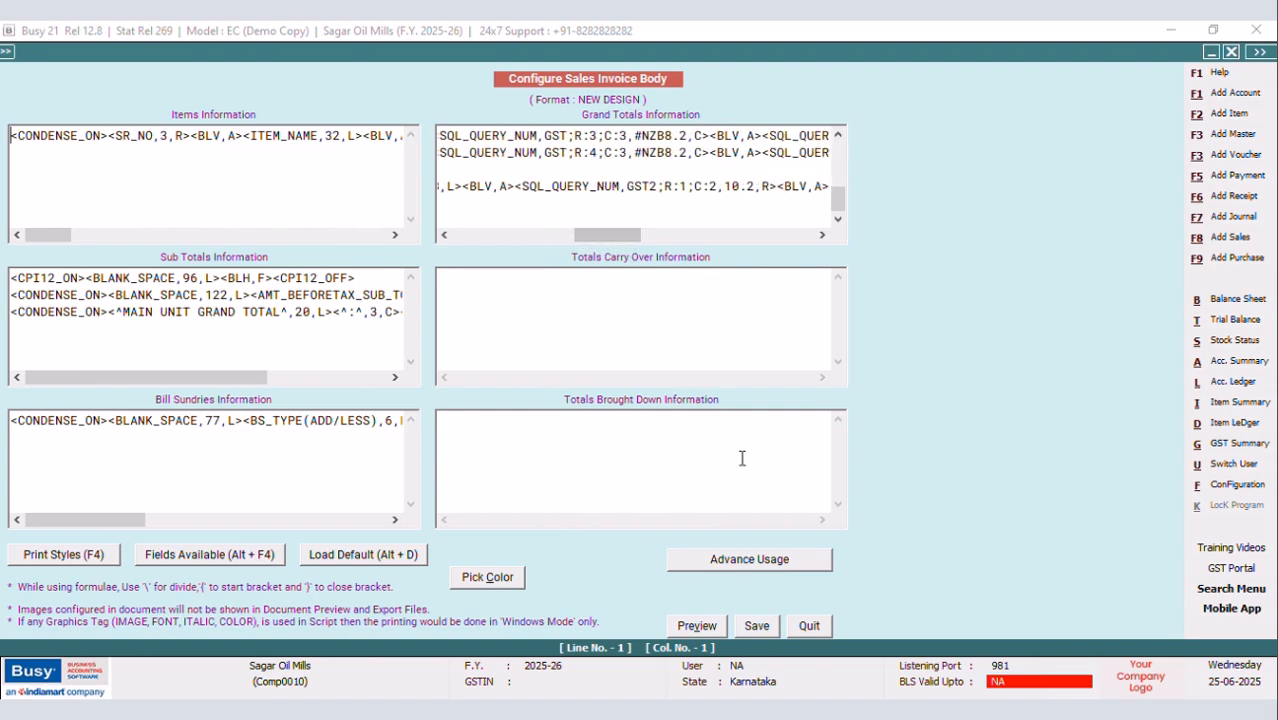
key(ctrl+shift+F2)
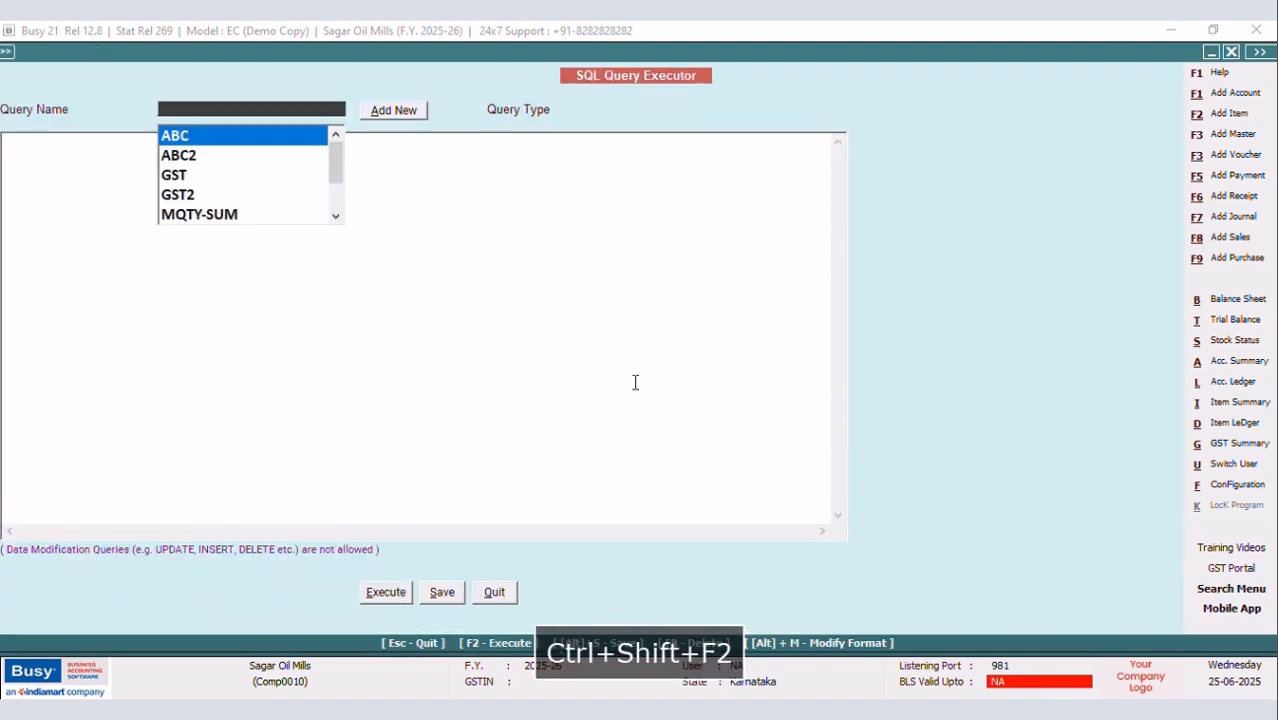
Check the saved query list, then quit the SQL Query Executor and the Sales Invoice Body configuration
click(336, 216)
click(336, 216)
click(336, 216)
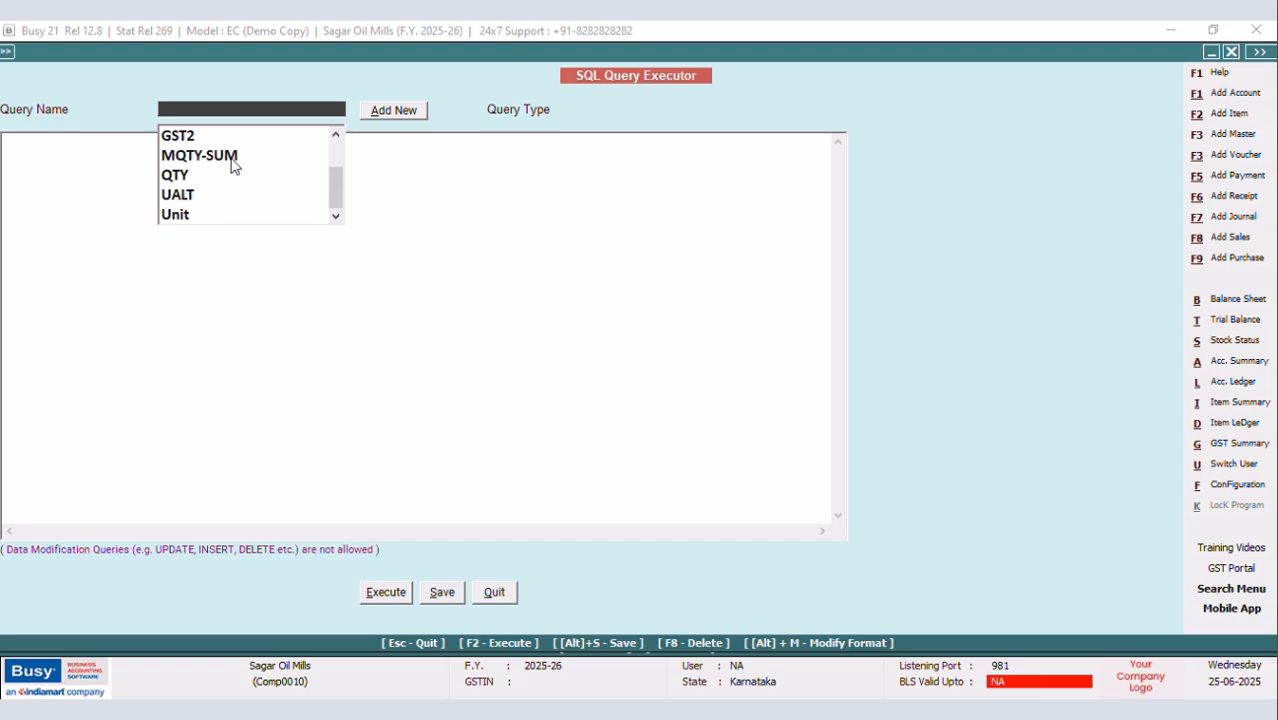
click(503, 603)
drag(57, 235, 254, 242)
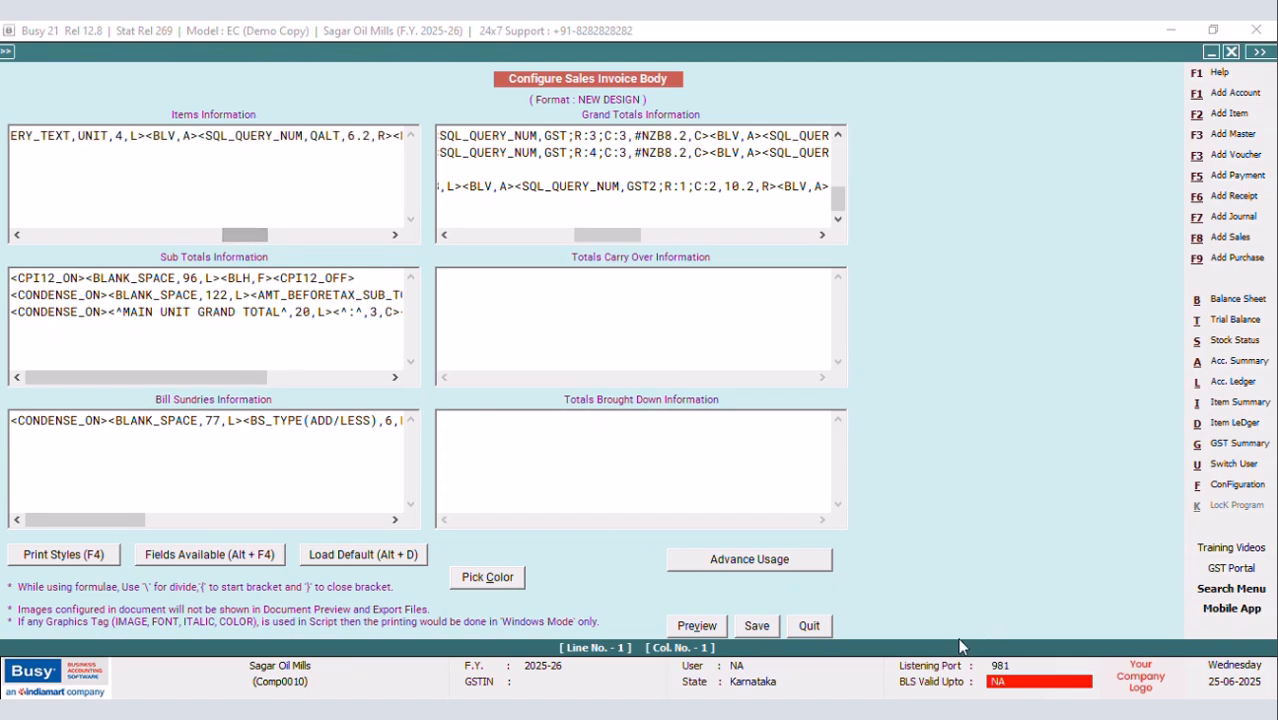
click(812, 628)
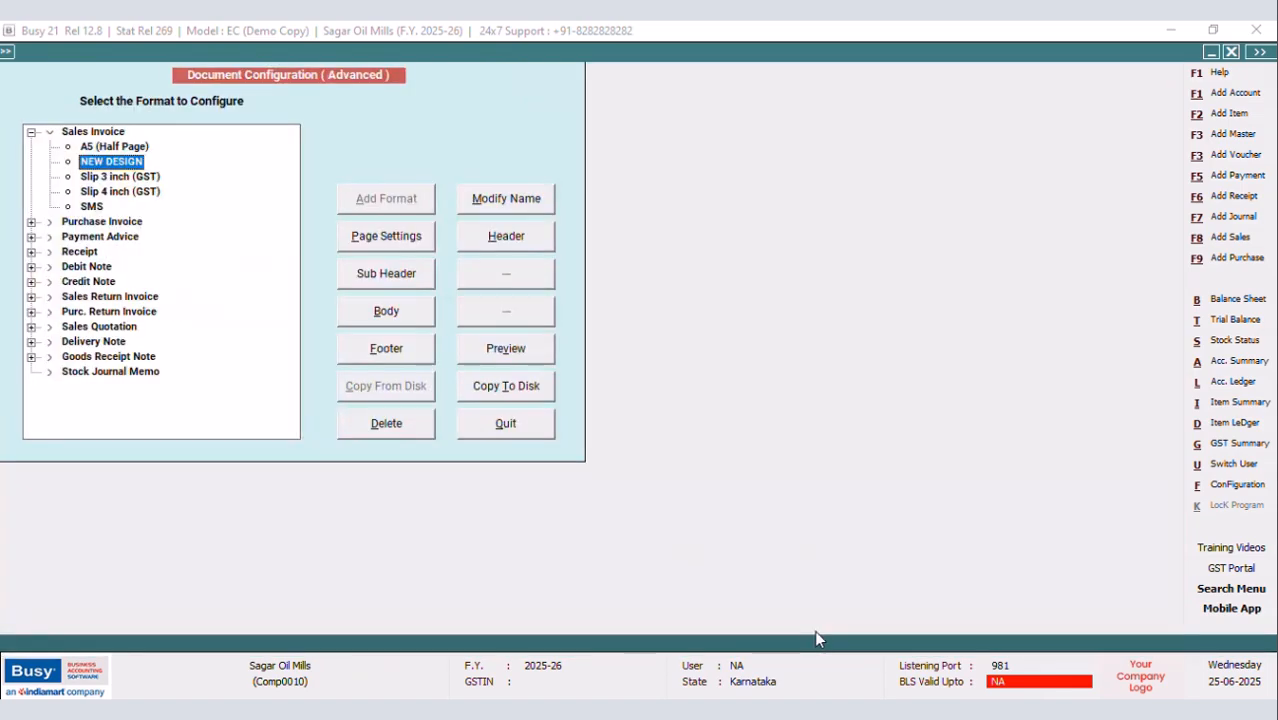
Recheck the saved queries, then quit Document Configuration back to the Modify Sales Voucher screen
key(ctrl+shift+F2)
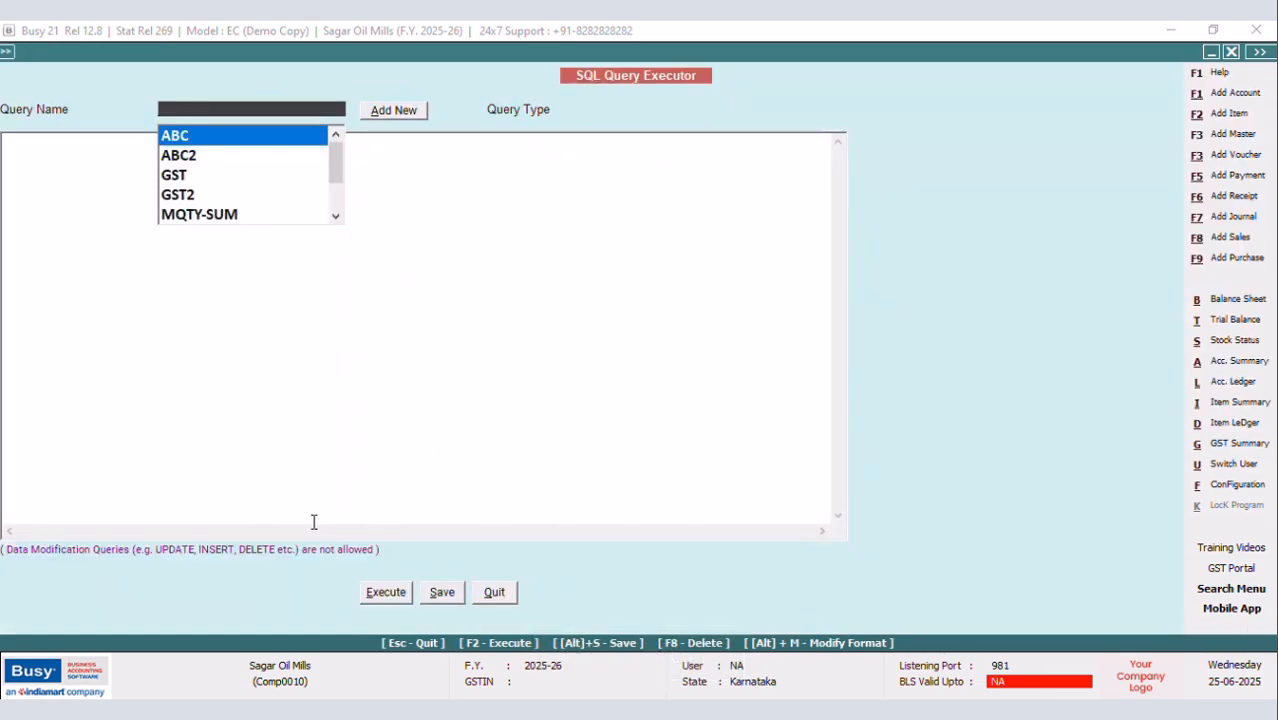
click(335, 216)
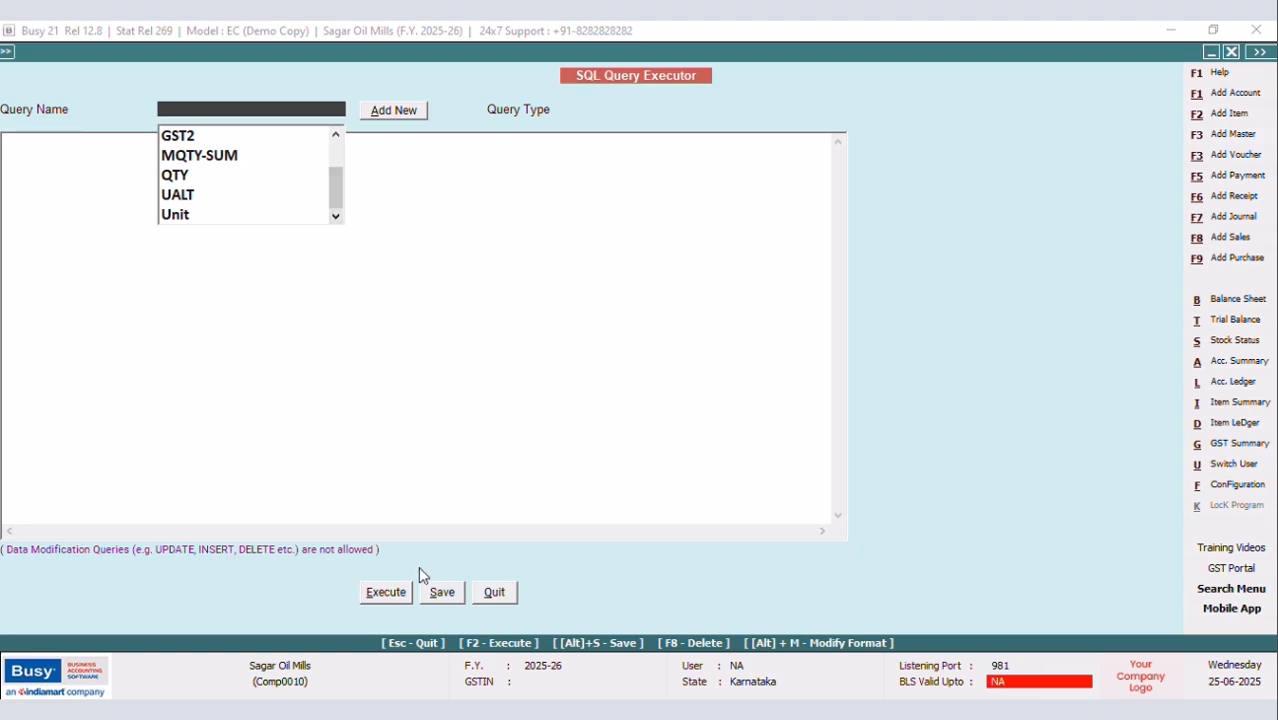
click(494, 592)
click(515, 435)
click(152, 293)
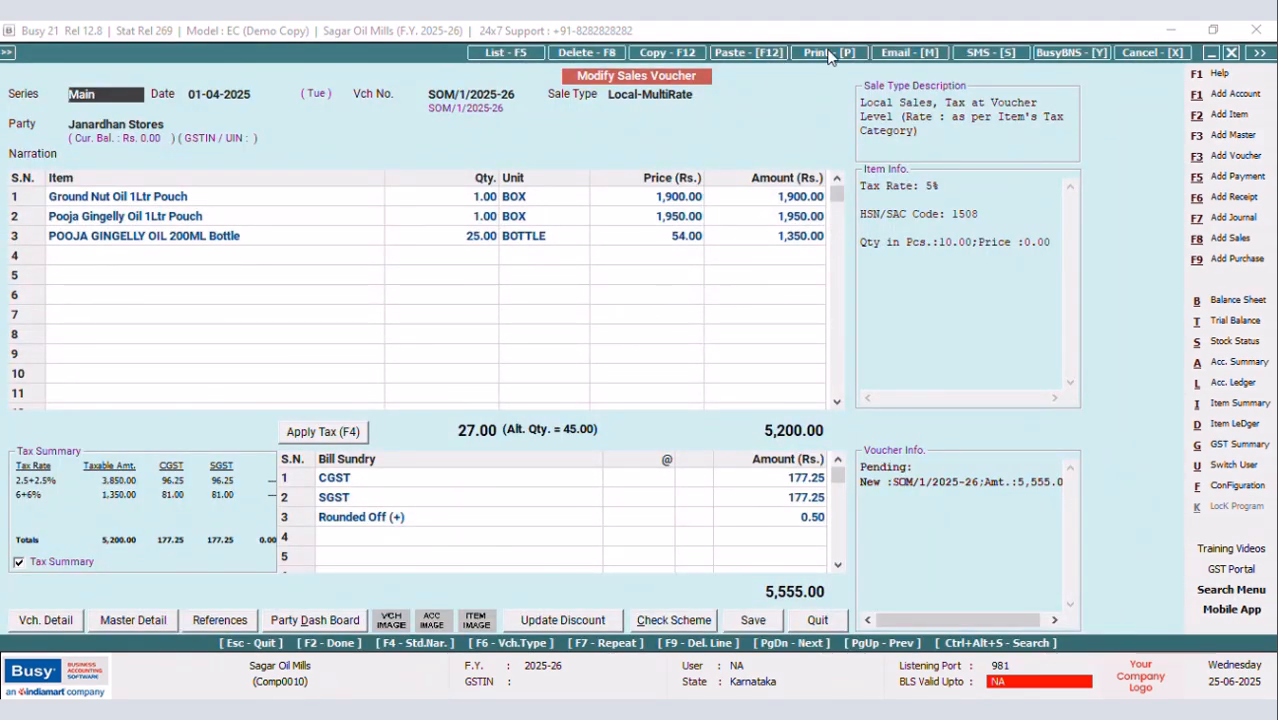
click(822, 52)
click(566, 378)
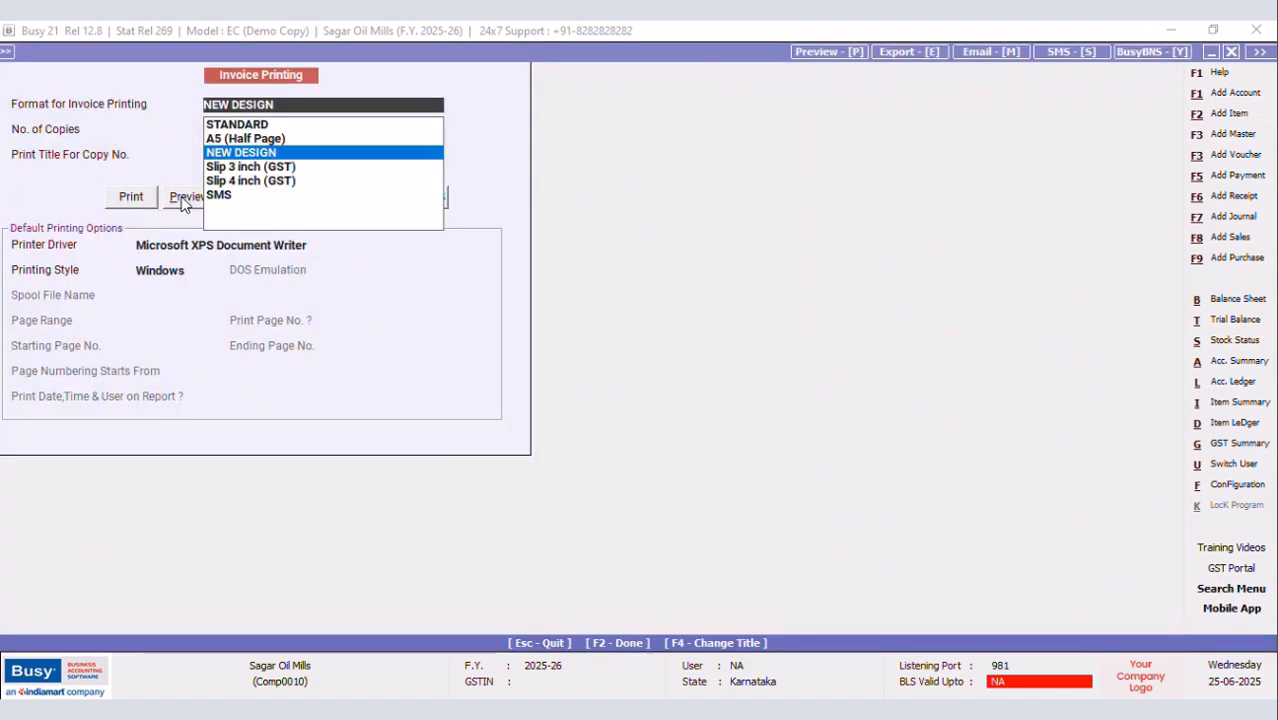
click(182, 198)
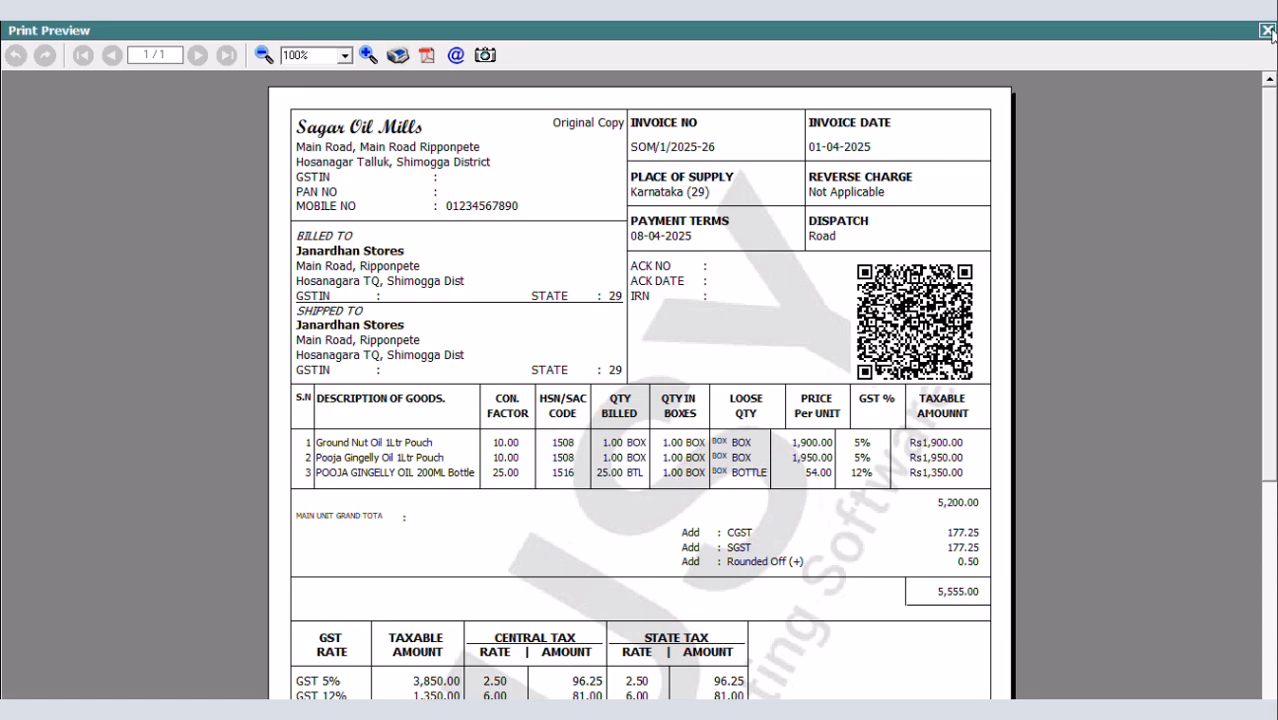
click(1266, 30)
Add a new saved SQL query named QALT
key(ctrl+shift+F2)
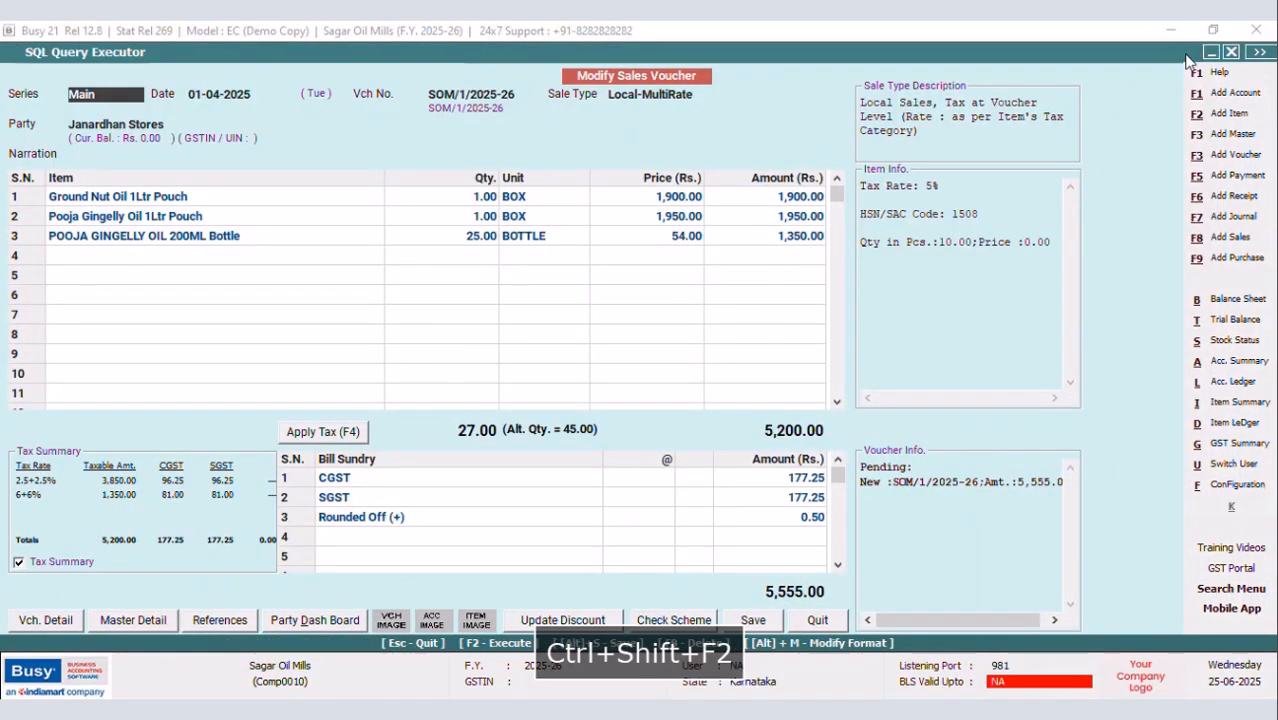
scroll(338, 185, down, 1)
scroll(334, 186, down, 1)
click(398, 112)
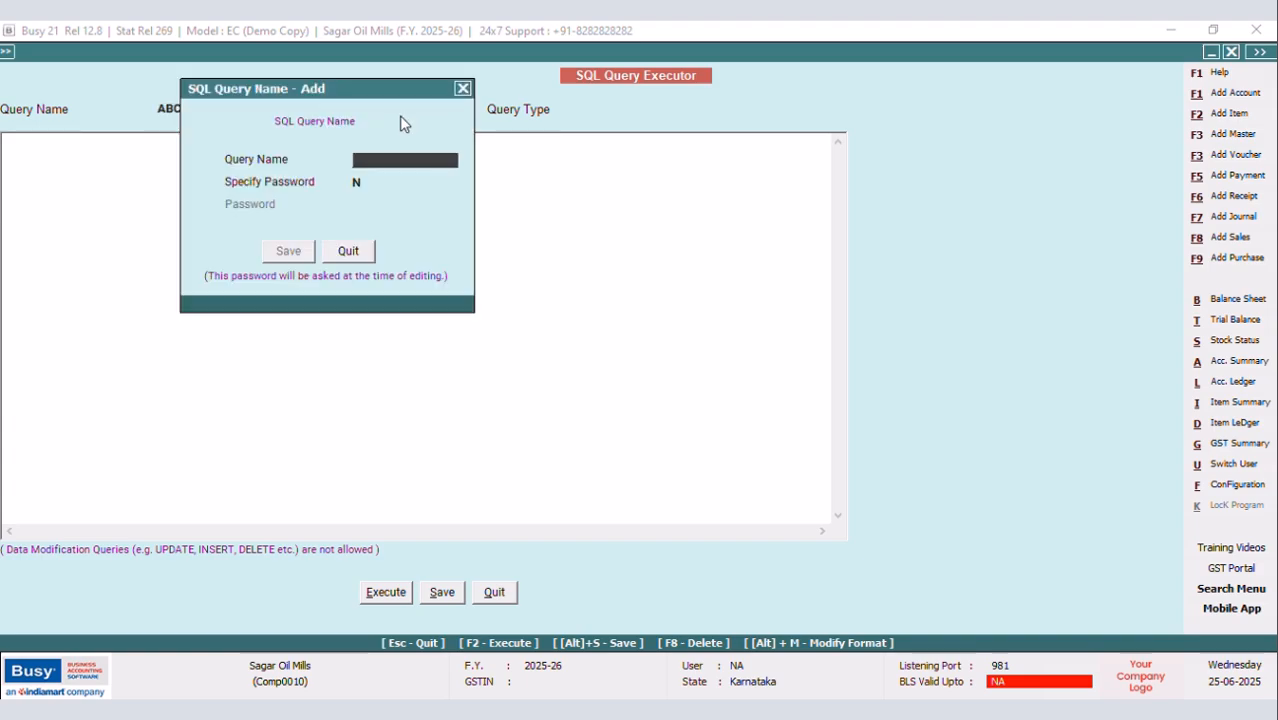
text(QALT)
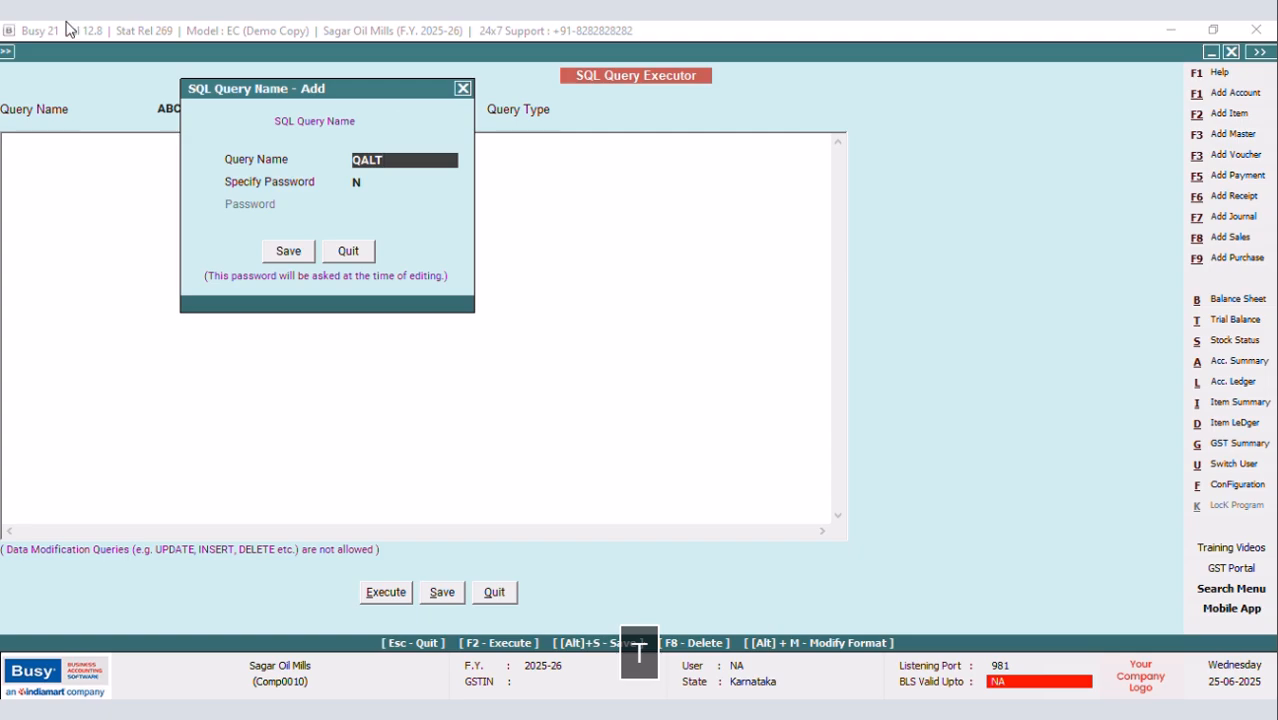
click(287, 252)
Discard a partly typed 'Selec' and save the QALT query
click(48, 144)
drag(48, 52, 73, 53)
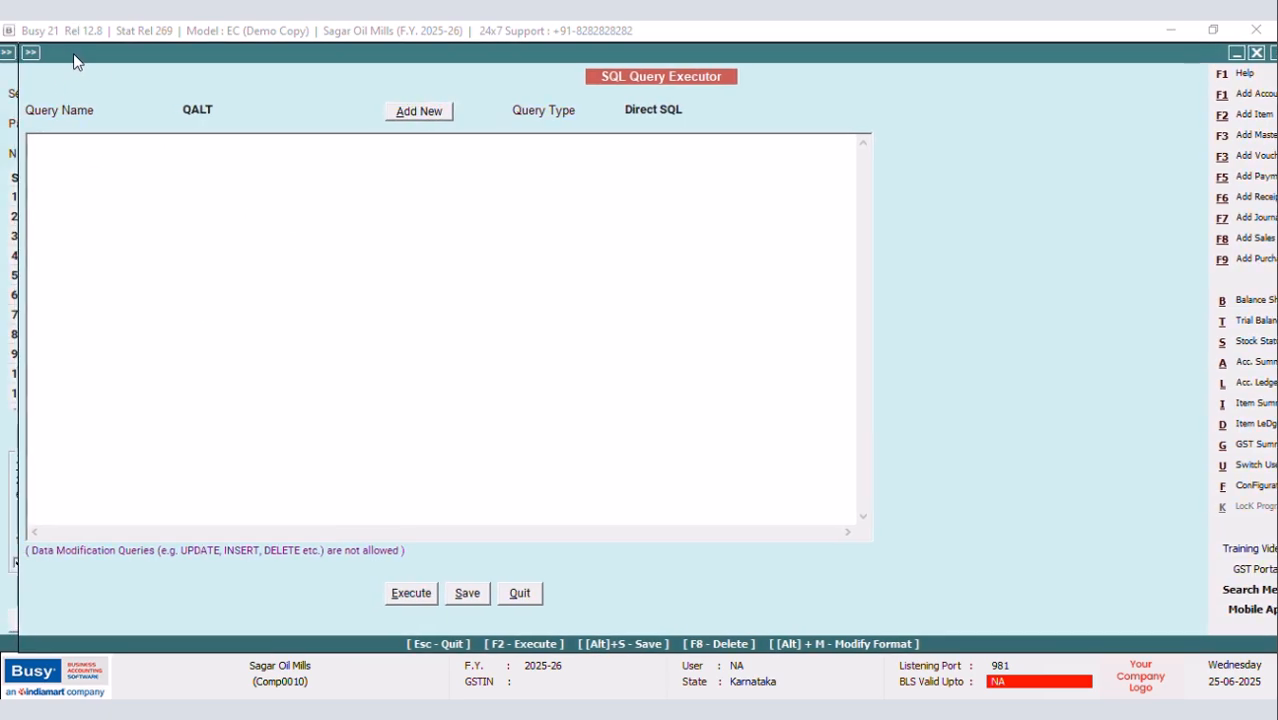
key(CapsLock)
text(Selec)
drag(83, 151, 12, 152)
key(Delete)
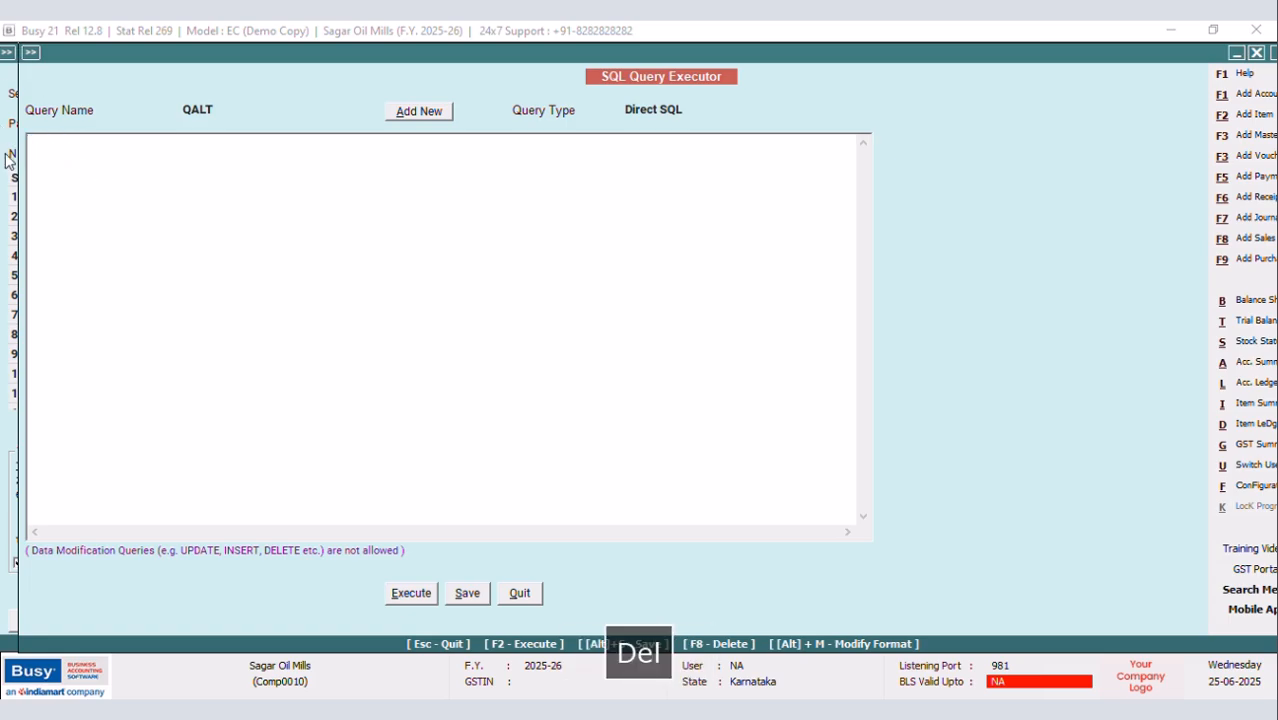
click(466, 596)
click(738, 411)
Load MQTY-SUM and copy its entire SQL text
click(222, 112)
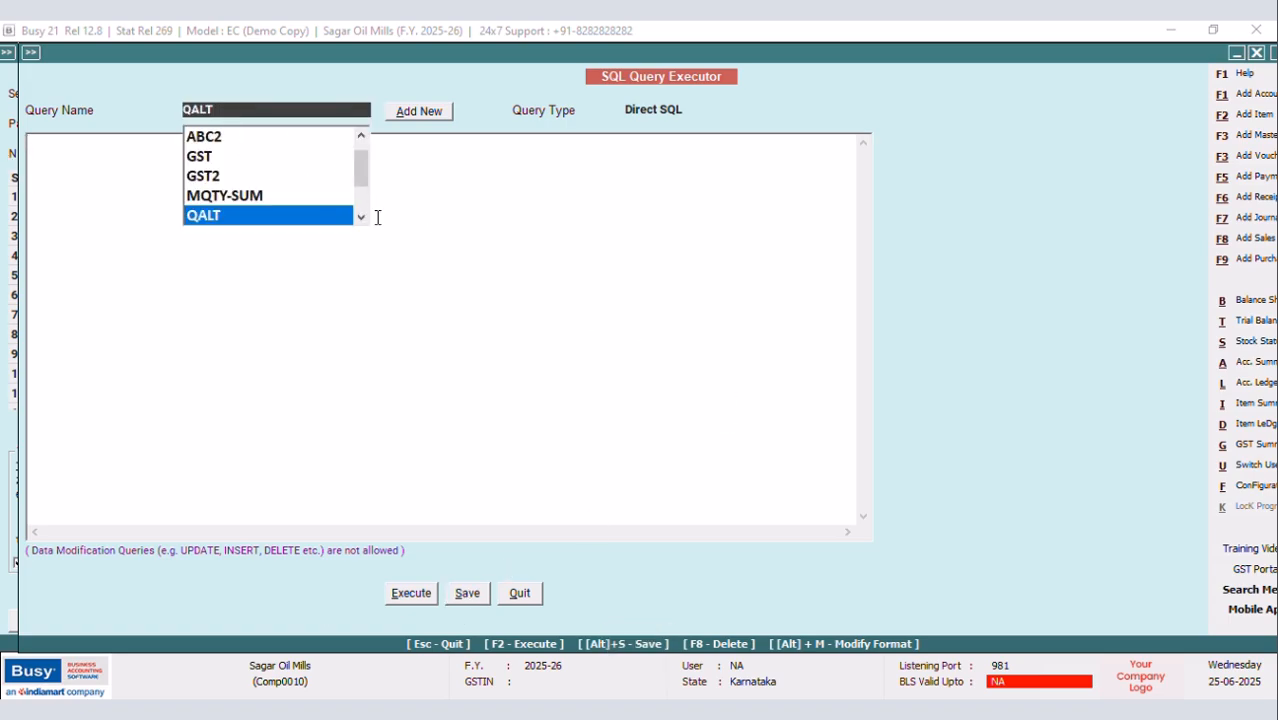
click(361, 217)
click(257, 177)
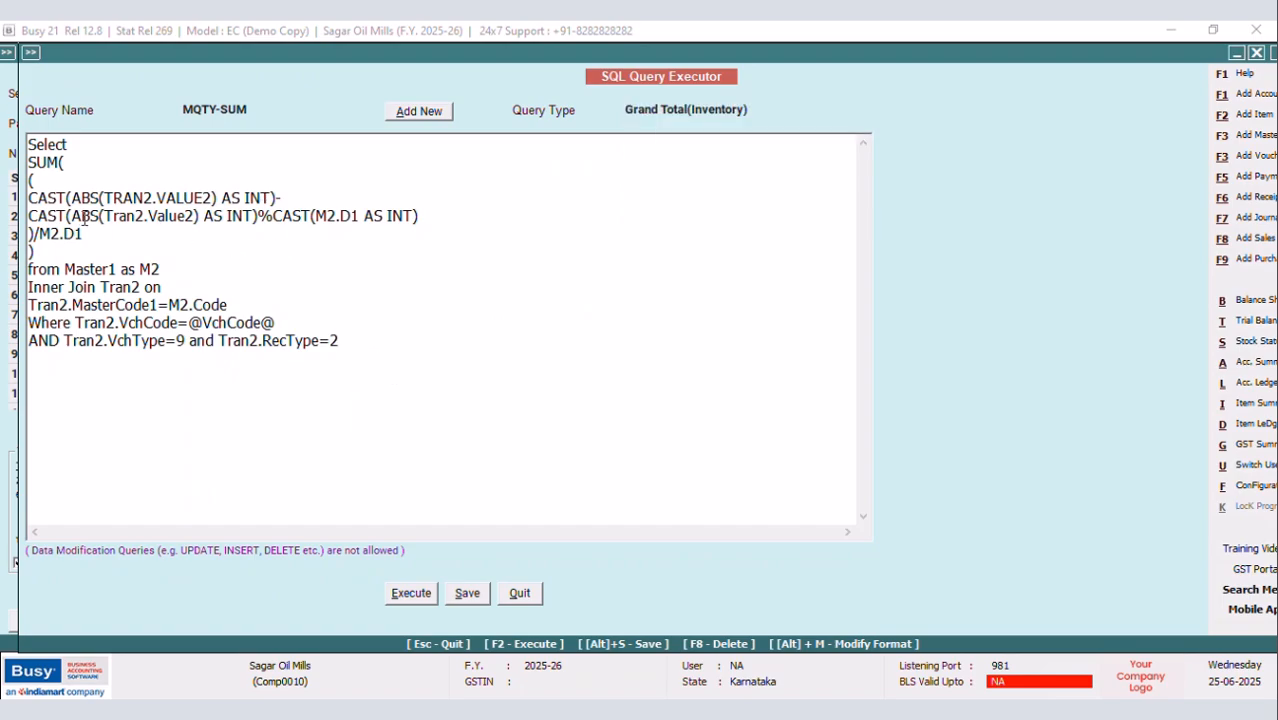
drag(28, 143, 377, 362)
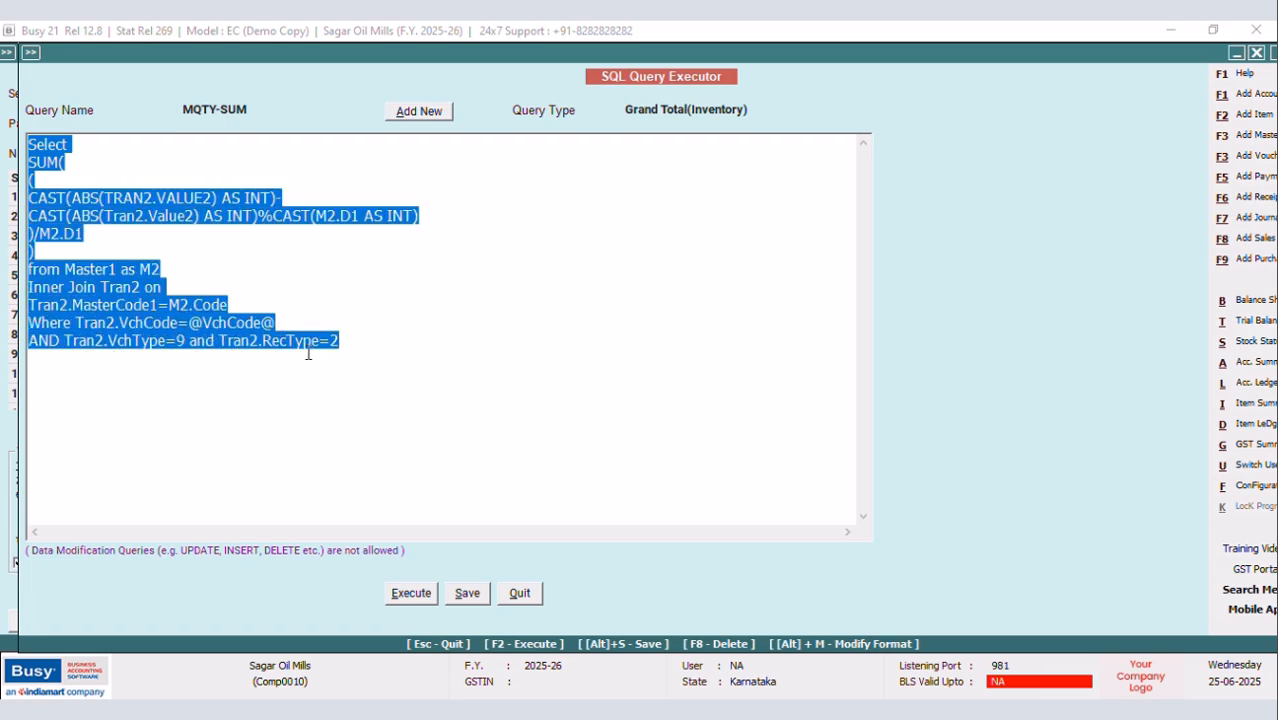
right_click(310, 355)
click(348, 411)
Switch back to QALT, then close and reopen the SQL Query Executor to see the saved list
click(259, 107)
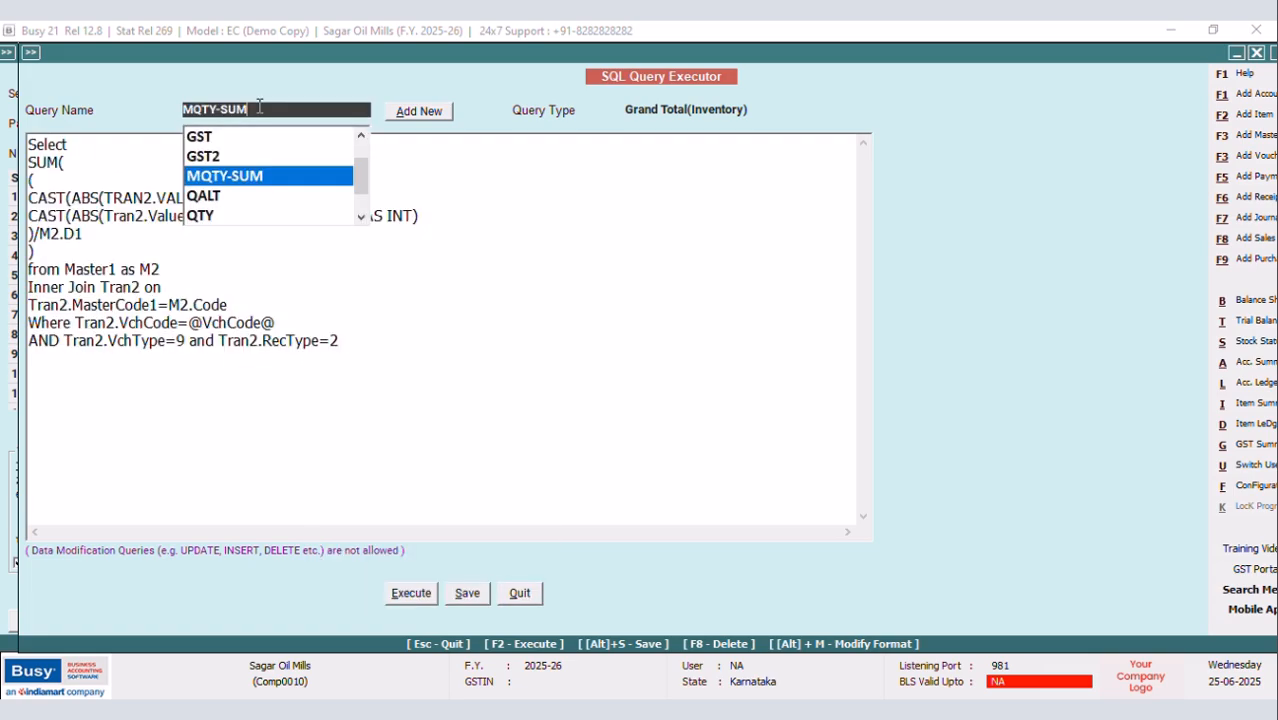
click(212, 197)
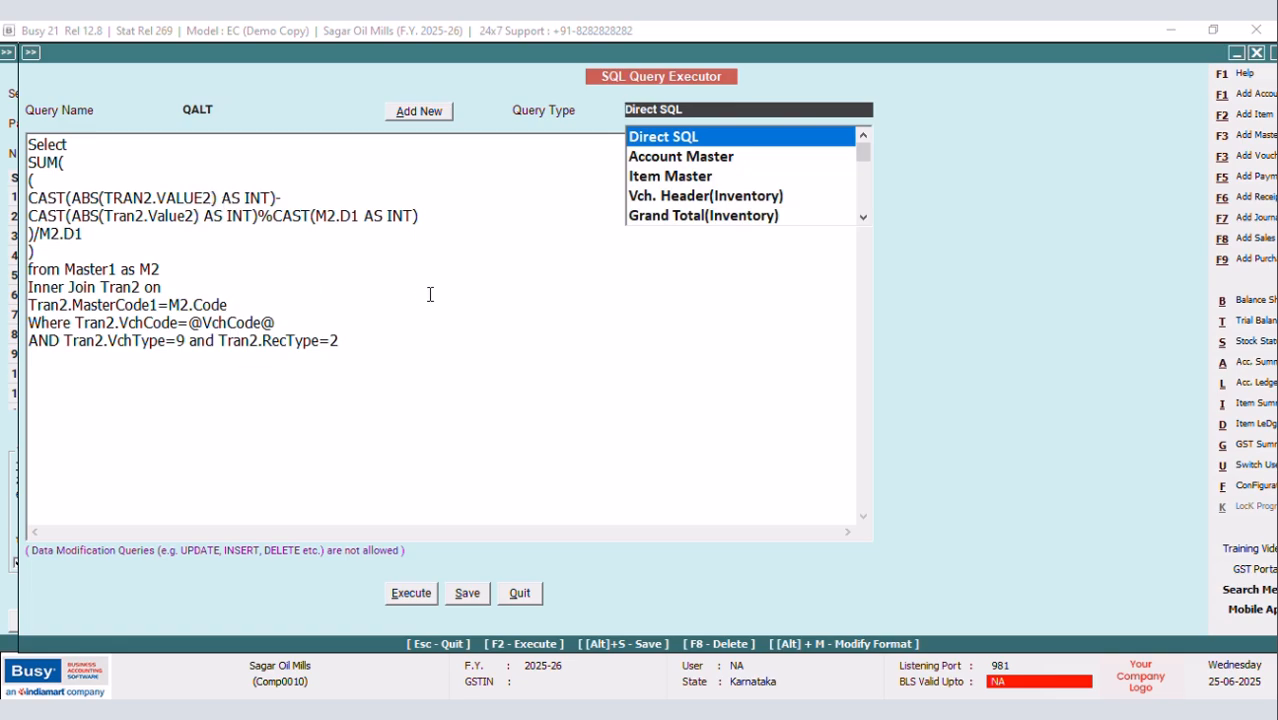
click(512, 593)
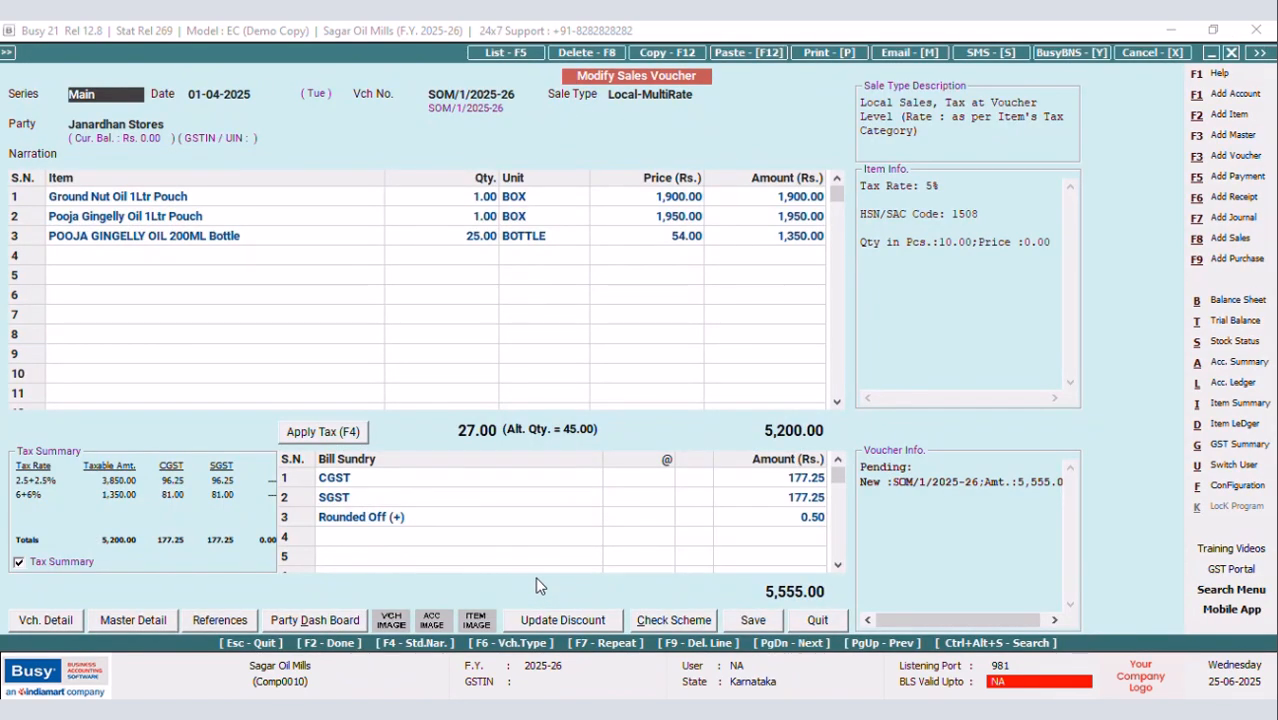
key(ctrl+shift+F2)
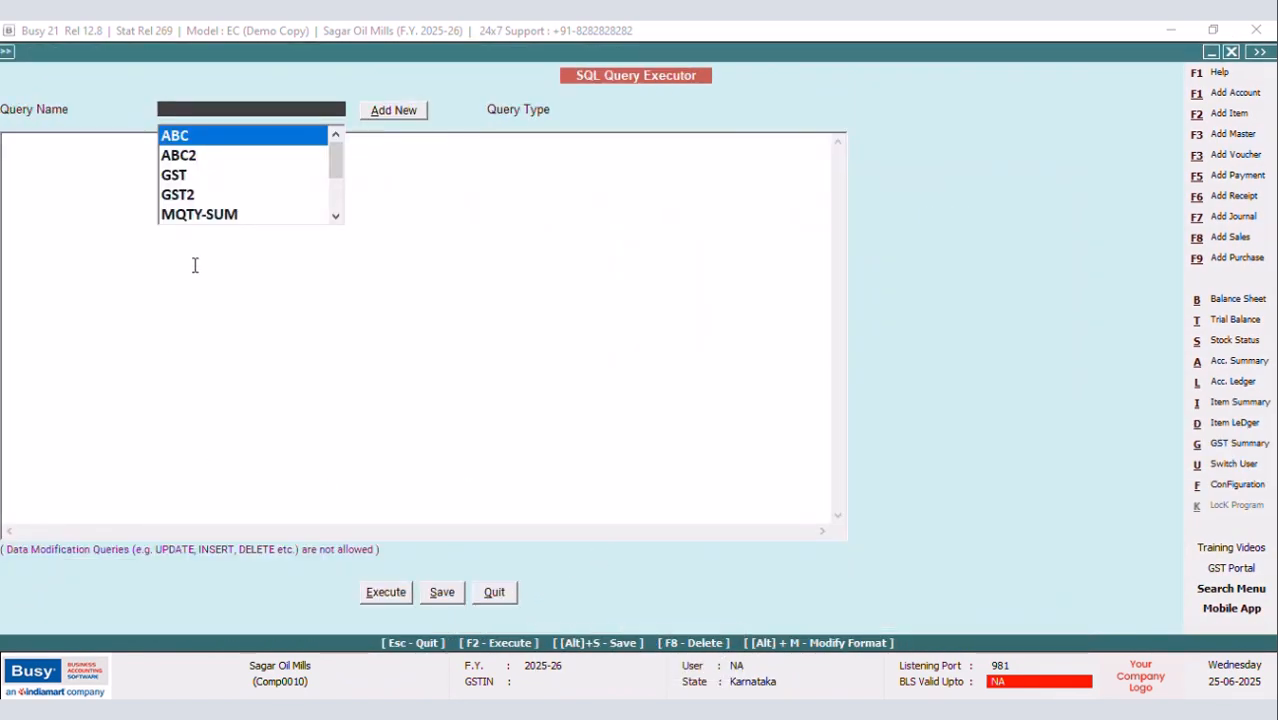
scroll(336, 177, down, 2)
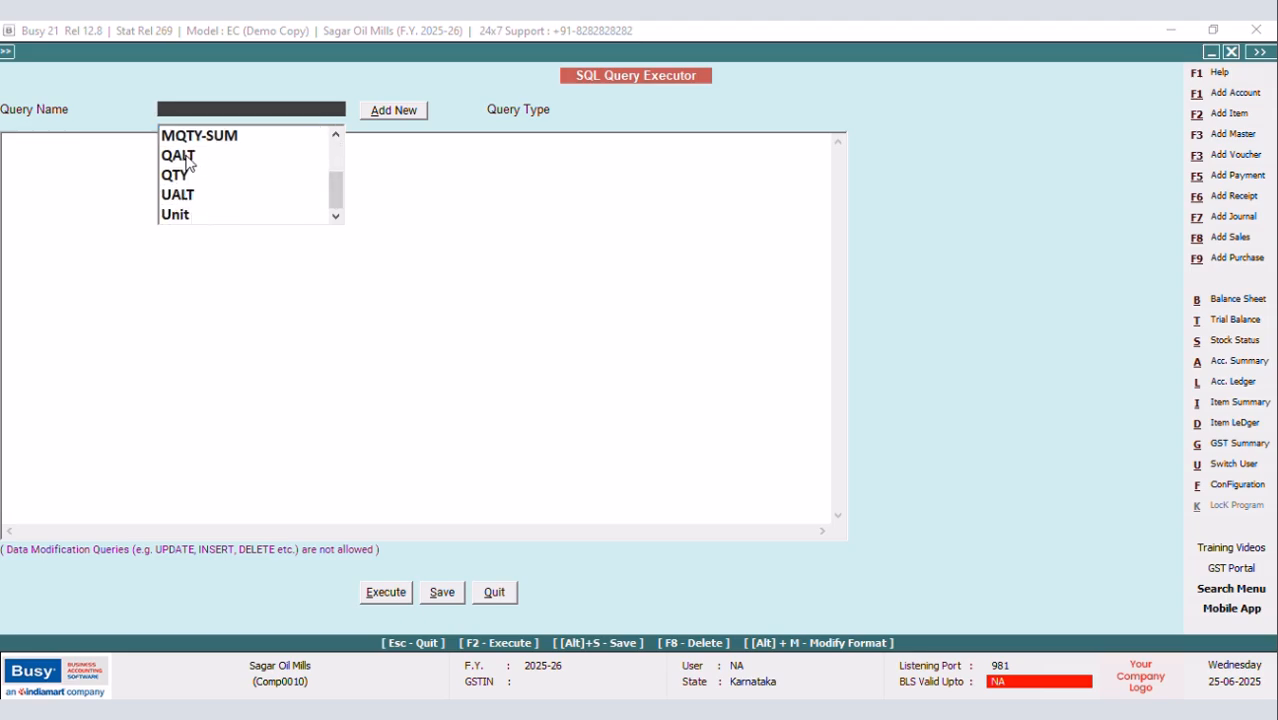
click(188, 157)
click(88, 163)
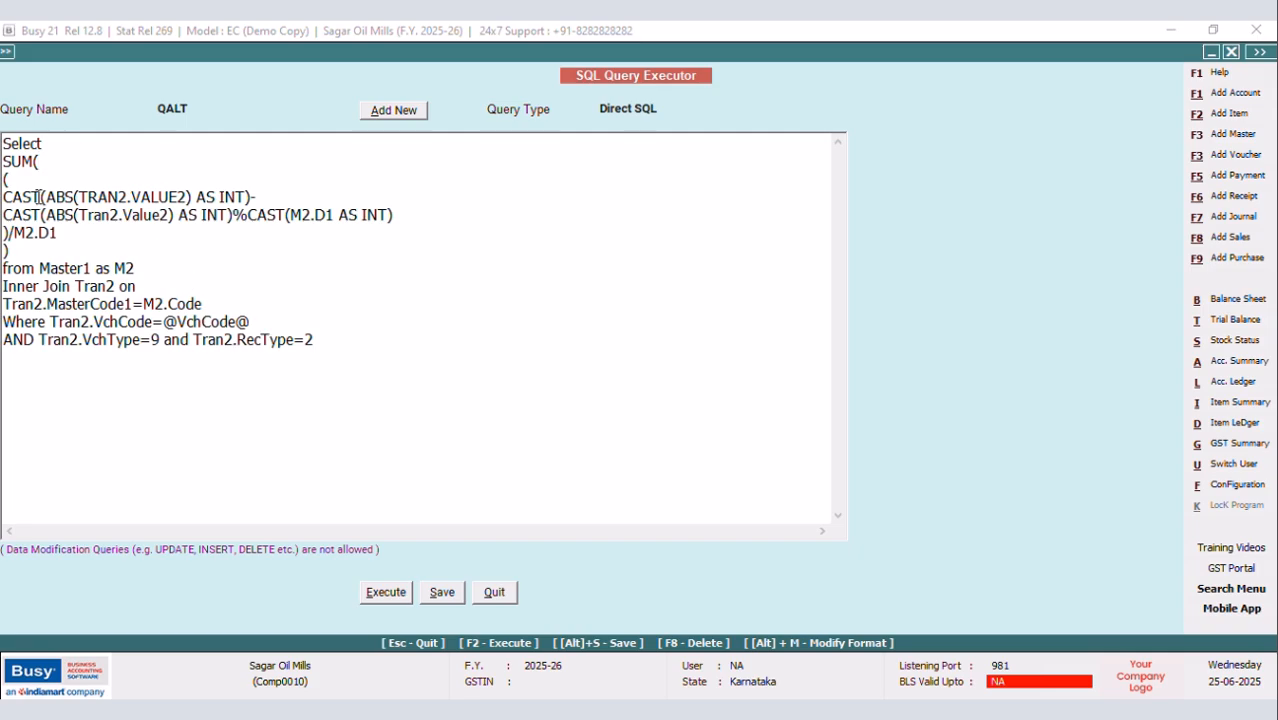
drag(6, 160, 62, 172)
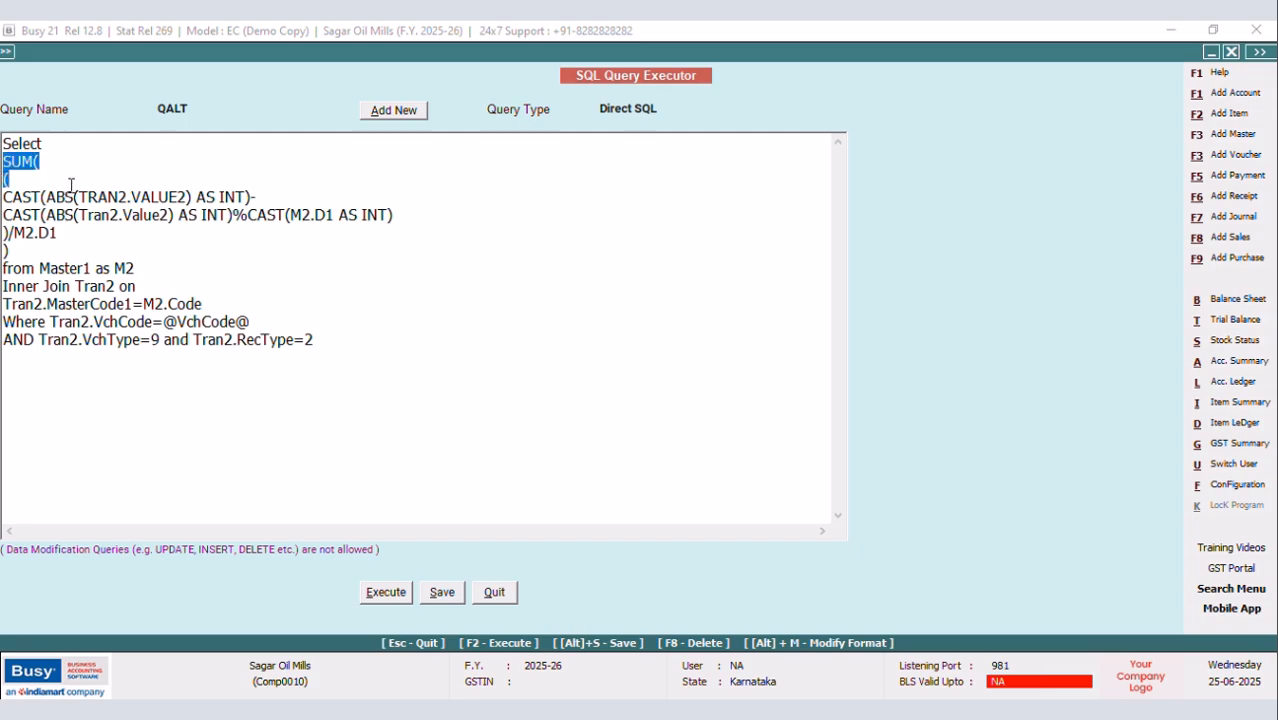
key(Delete)
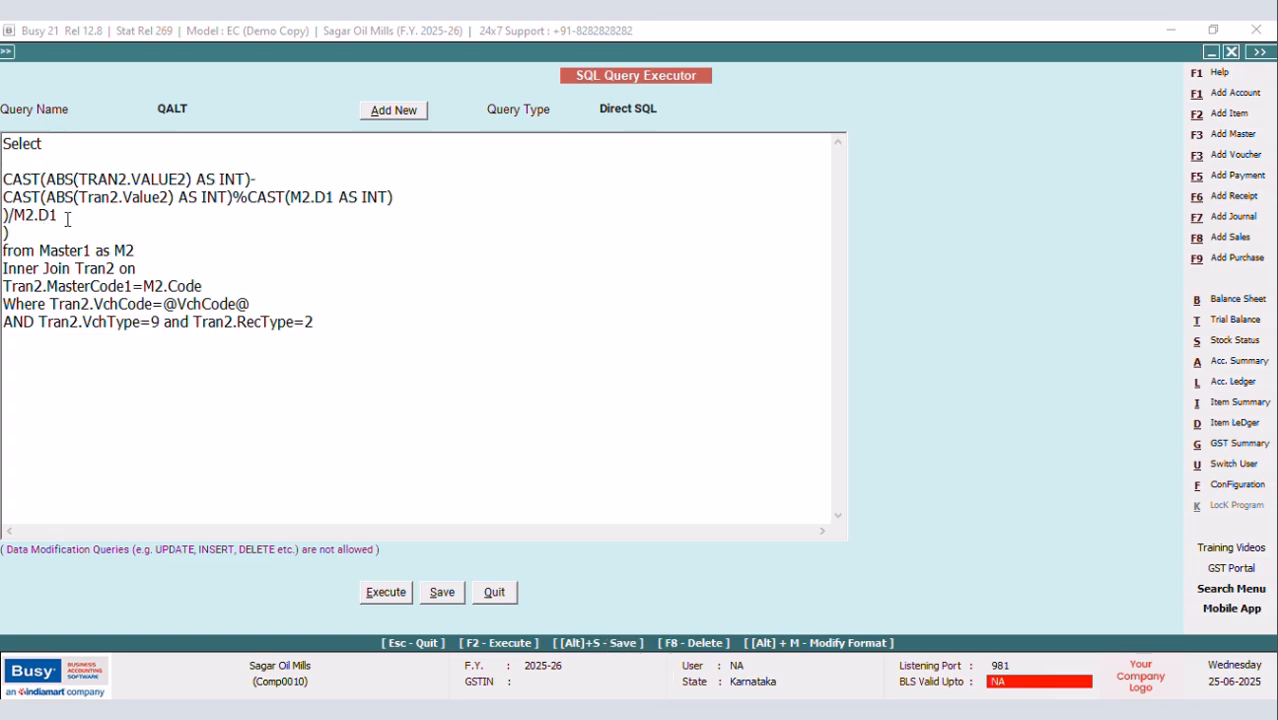
click(30, 225)
text(()
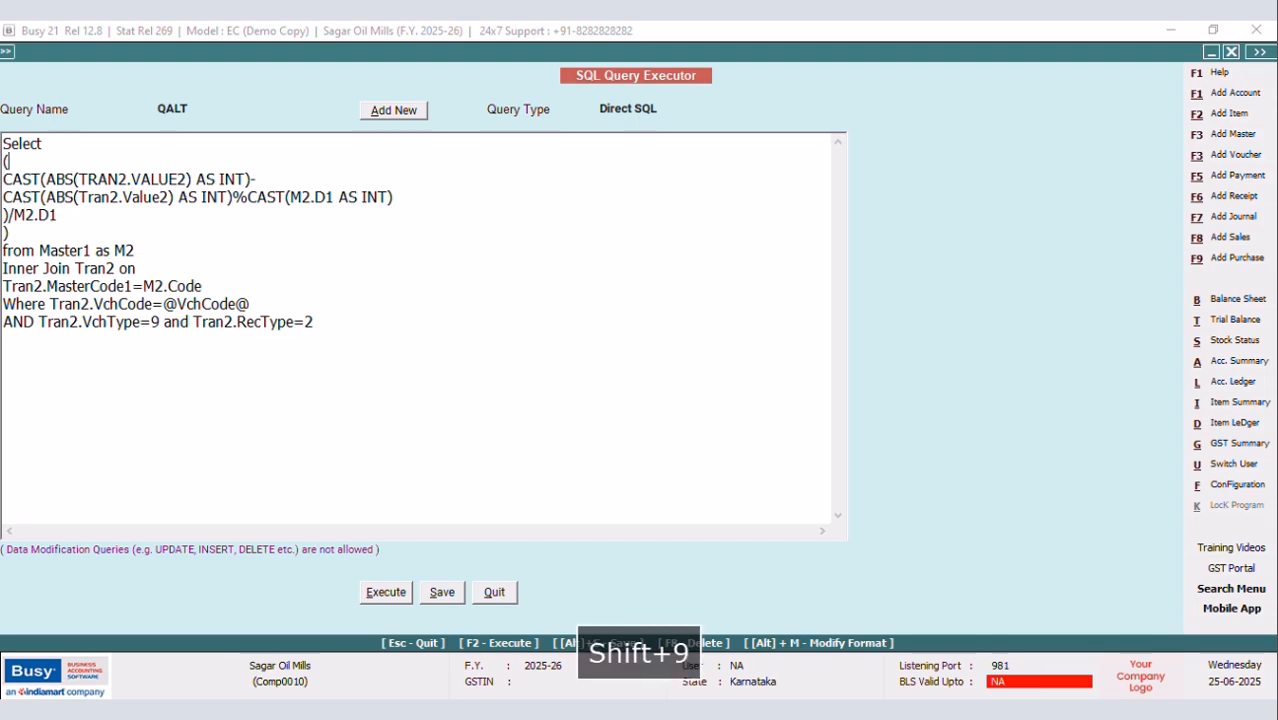
mouse_move(34, 323)
mouse_down()
mouse_move(18, 304)
mouse_move(47, 304)
mouse_up()
right_click(73, 305)
click(113, 343)
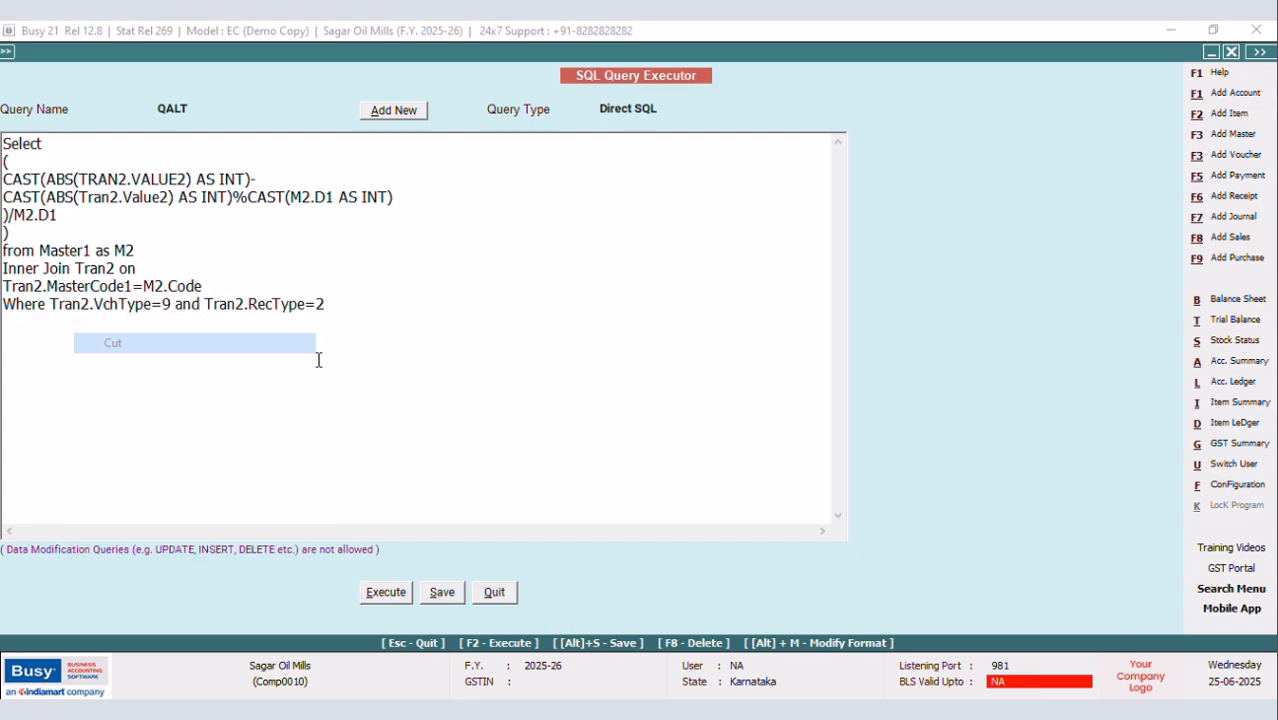
Remove the leftover extra bracket, then save and run QALT to get 10.00, 10.00, 24.75
click(386, 594)
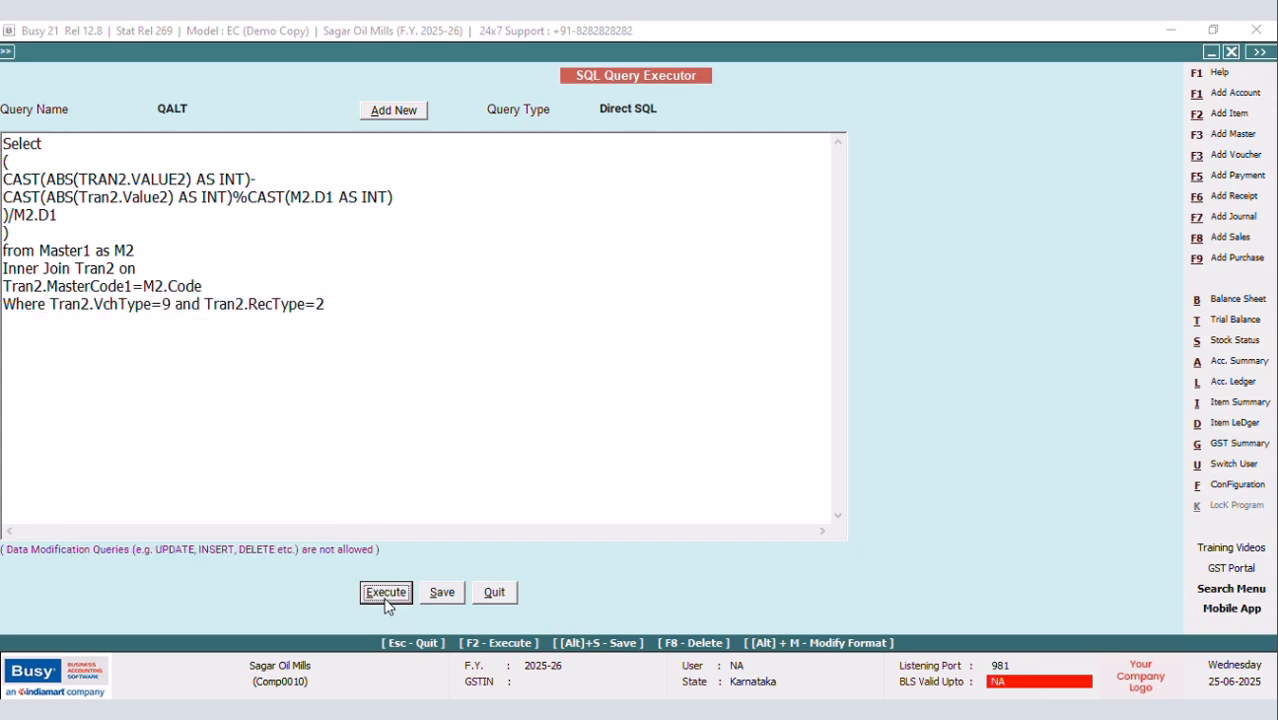
click(752, 407)
click(23, 163)
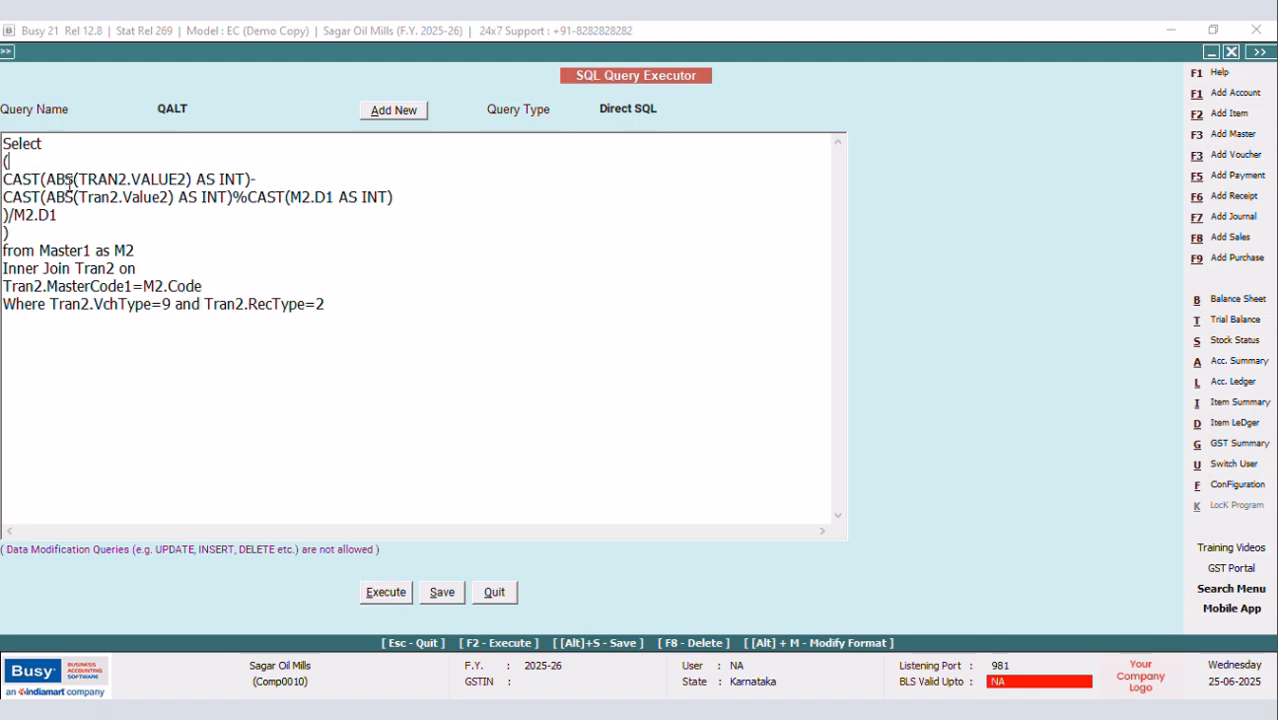
key(BackSpace)
key(BackSpace)
key(BackSpace)
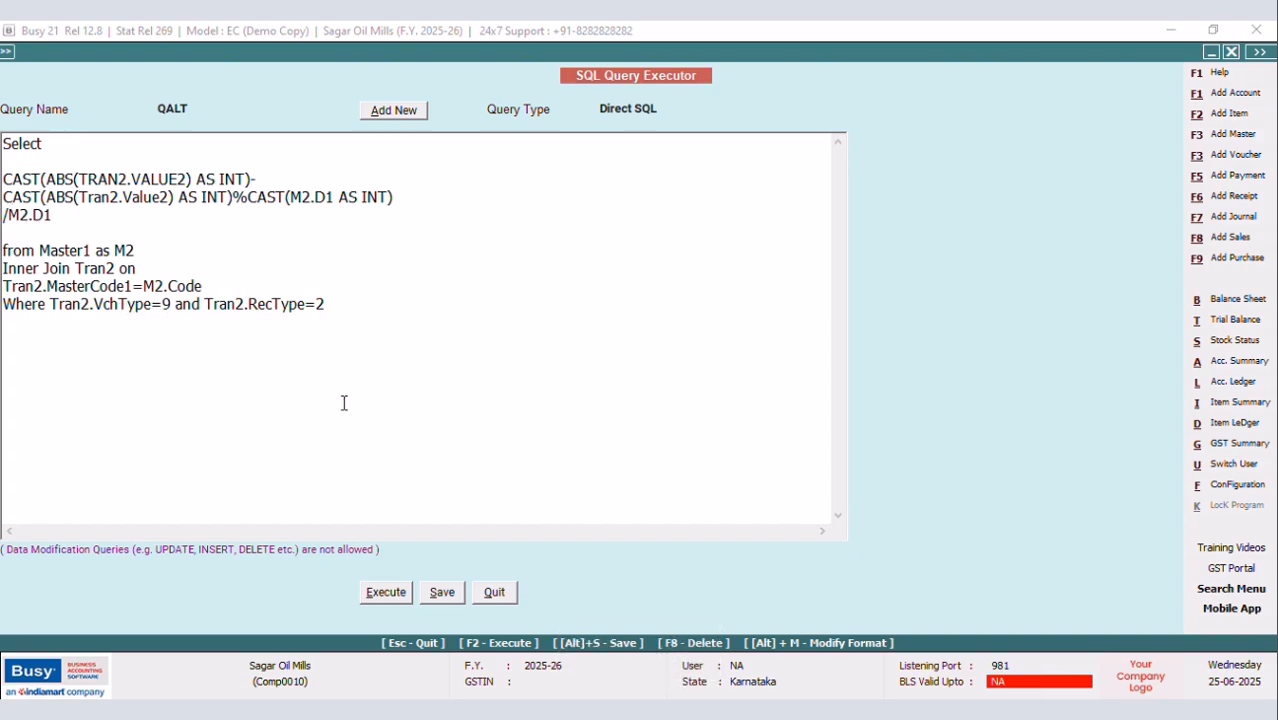
click(369, 594)
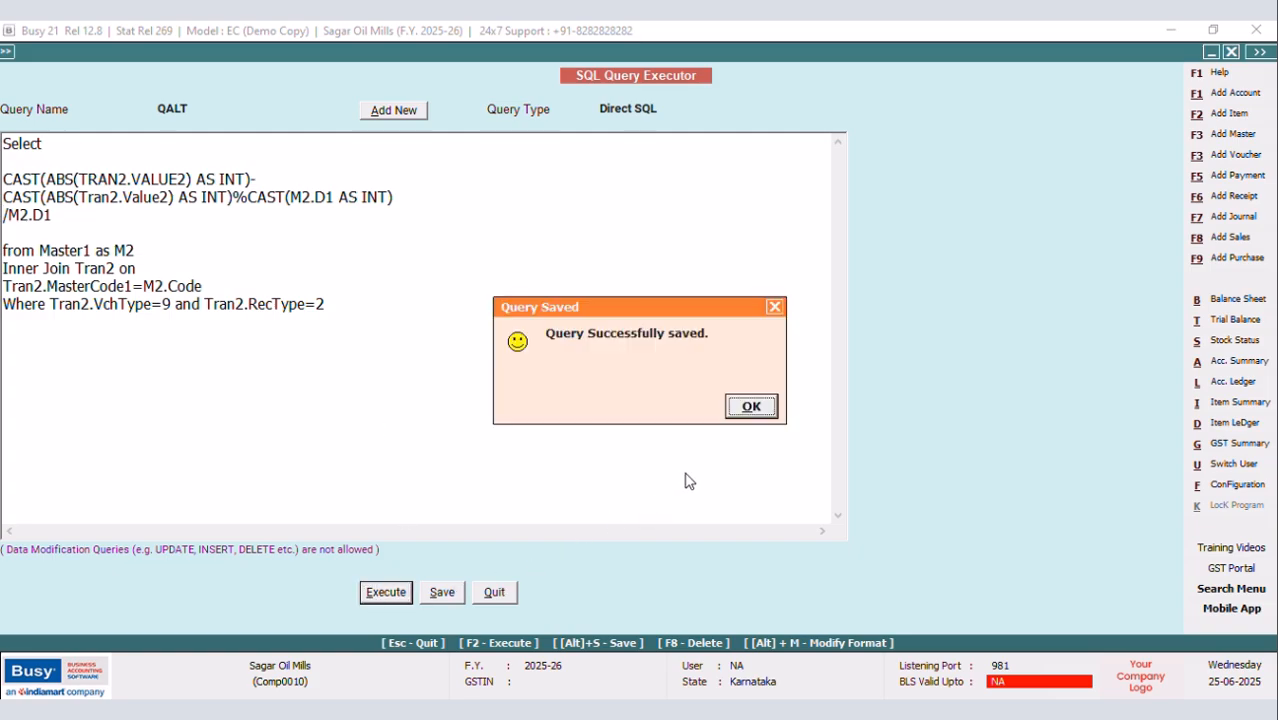
click(749, 406)
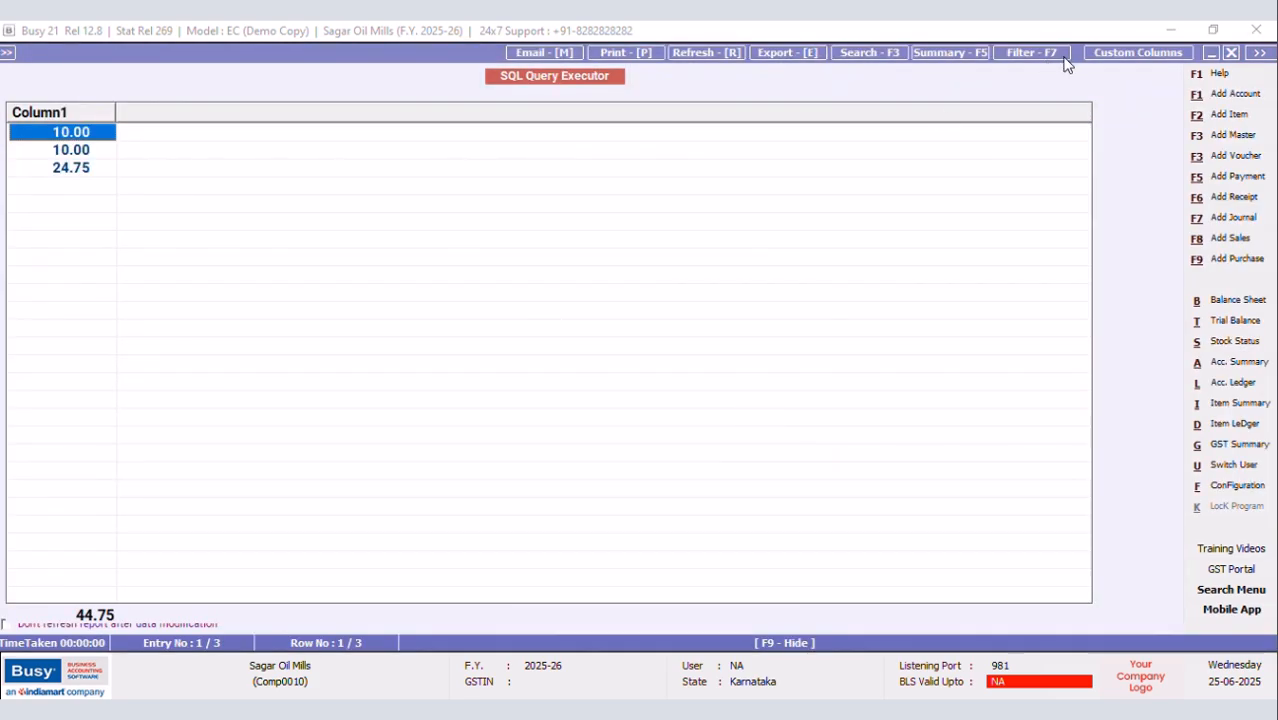
Delete the old CAST lines, M2.D1 divisor and FROM/JOIN/WHERE lines from QALT
click(1232, 53)
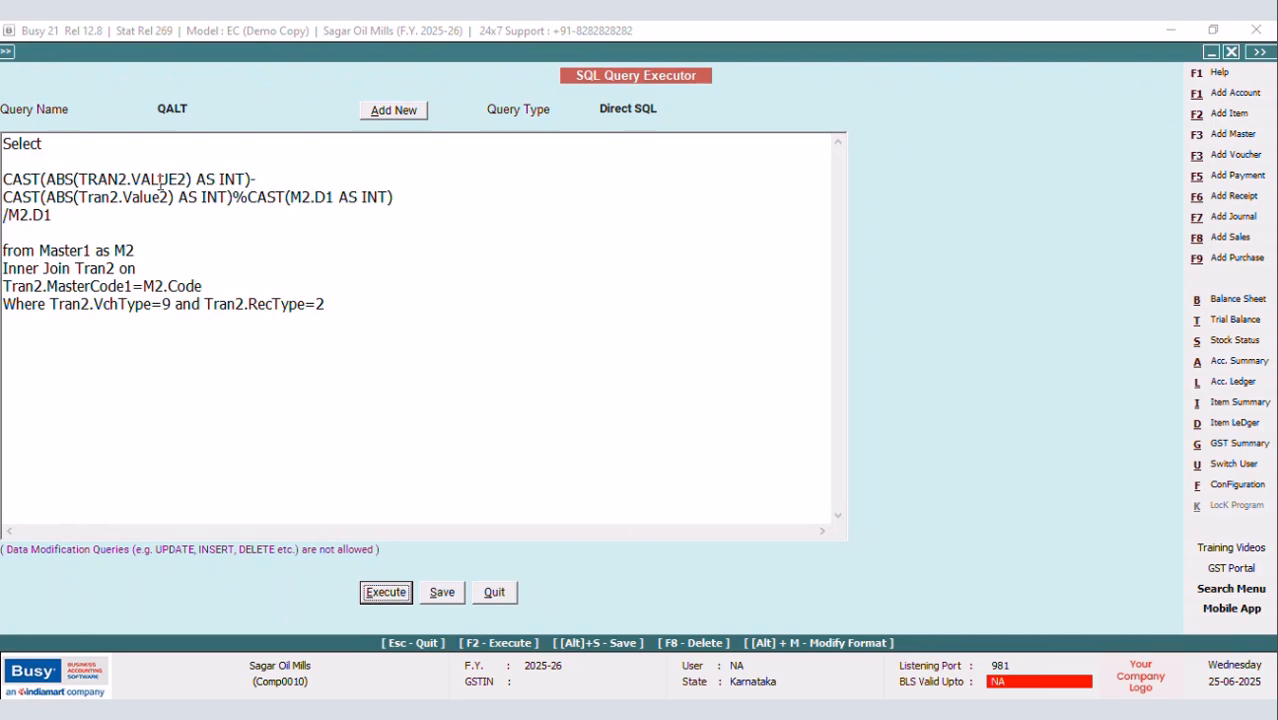
drag(8, 176, 435, 203)
key(Delete)
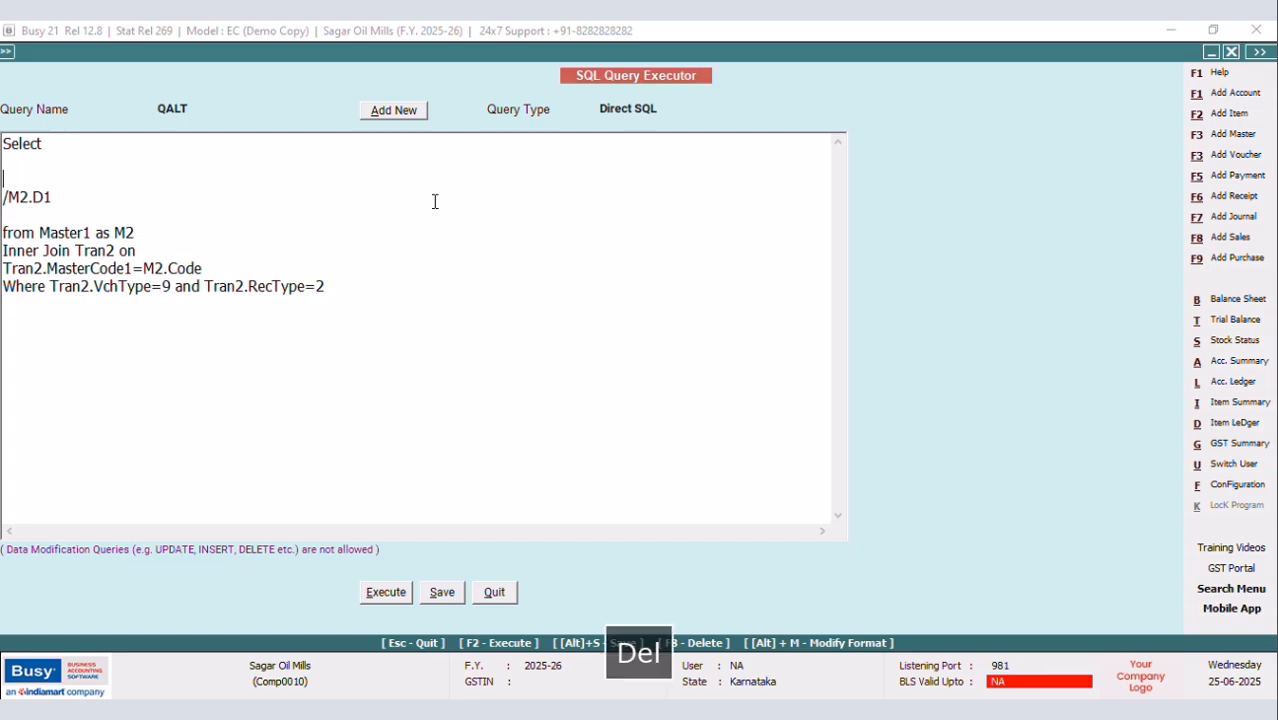
key(BackSpace)
key(BackSpace)
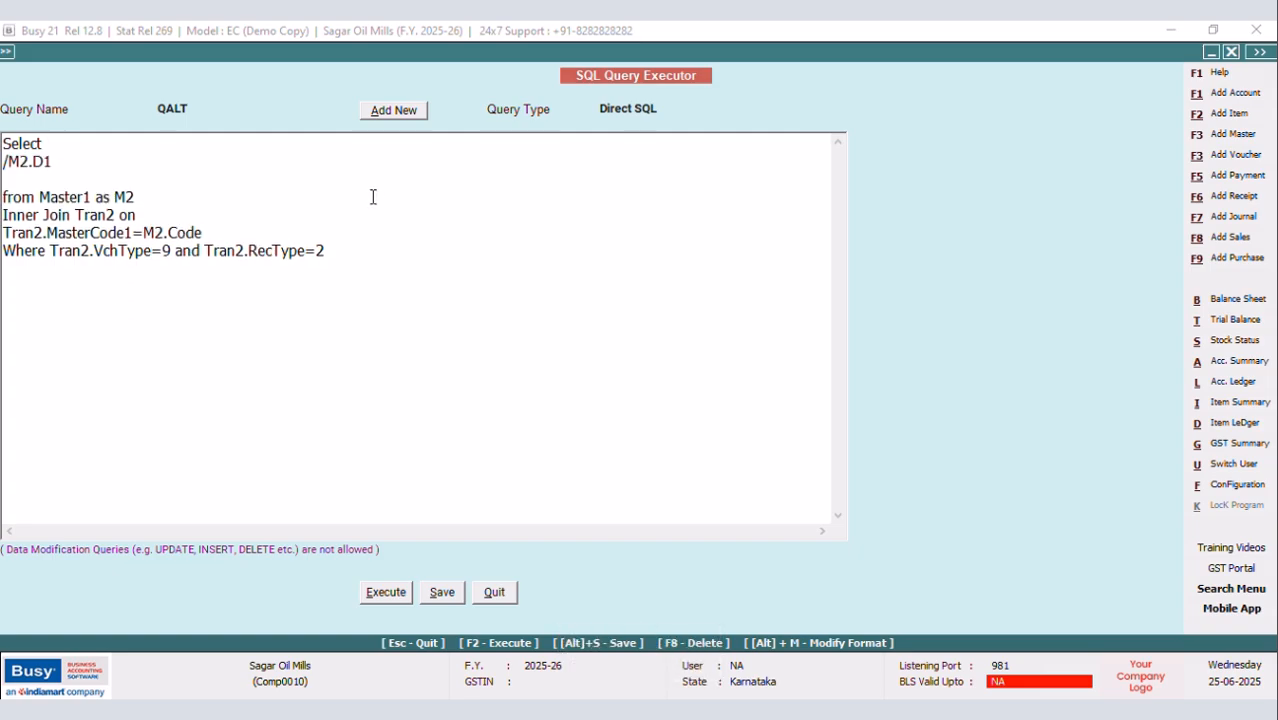
drag(58, 163, 7, 163)
key(Delete)
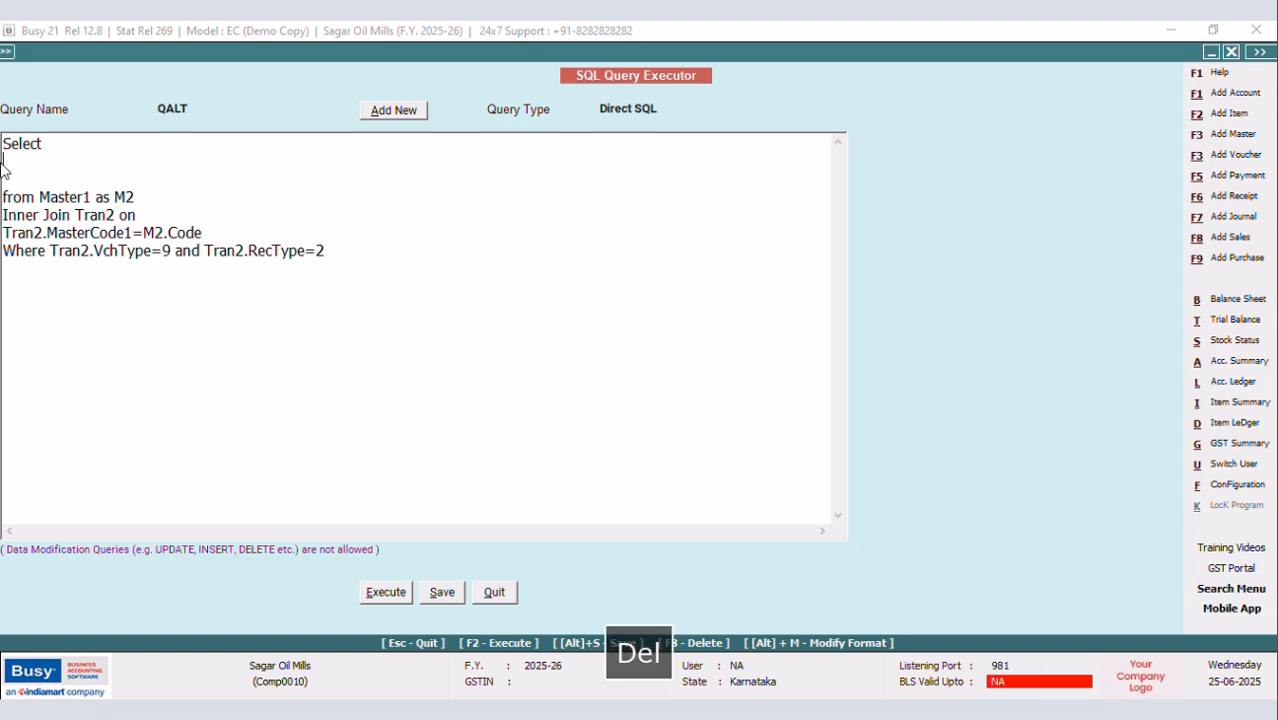
drag(8, 198, 417, 263)
key(Delete)
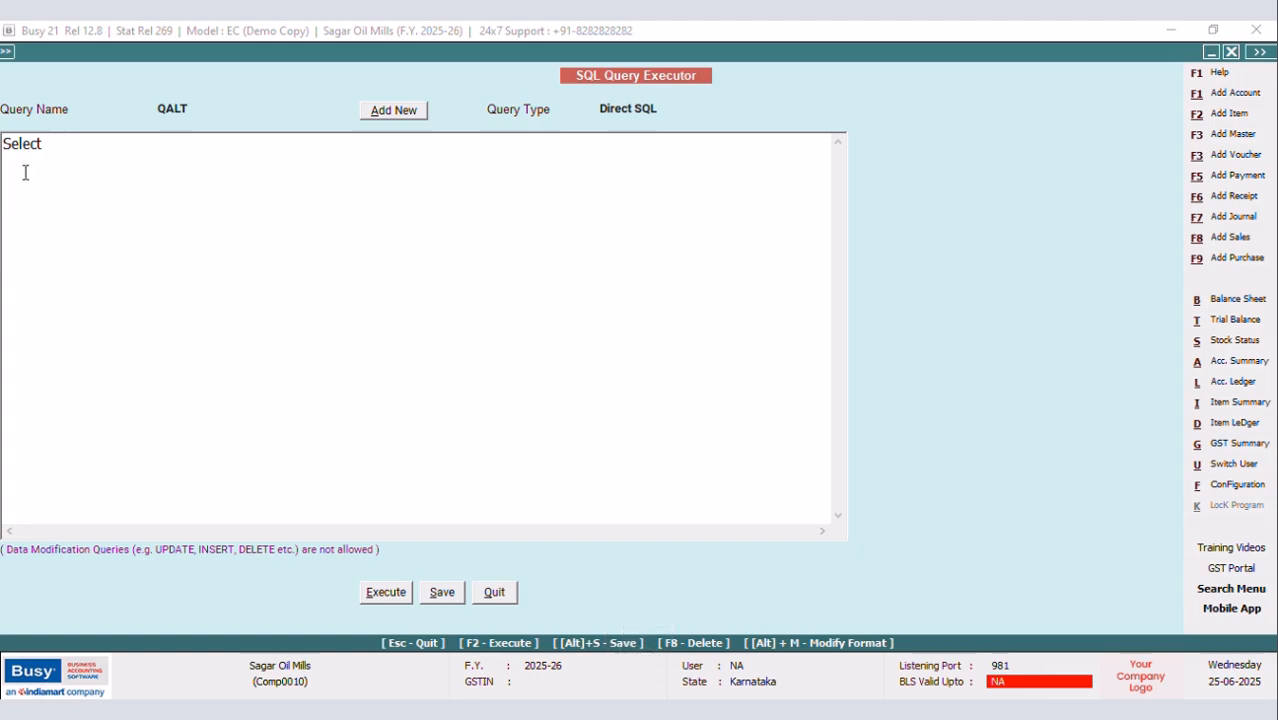
Write CAST(ABS(Tran2.Value2) as int) from Tran2 Where Tran2.VchType=9 and tran2.rectype=2
text(at)
key(BackSpace)
key(BackSpace)
key(Caps_Lock)
text(CAST(A)
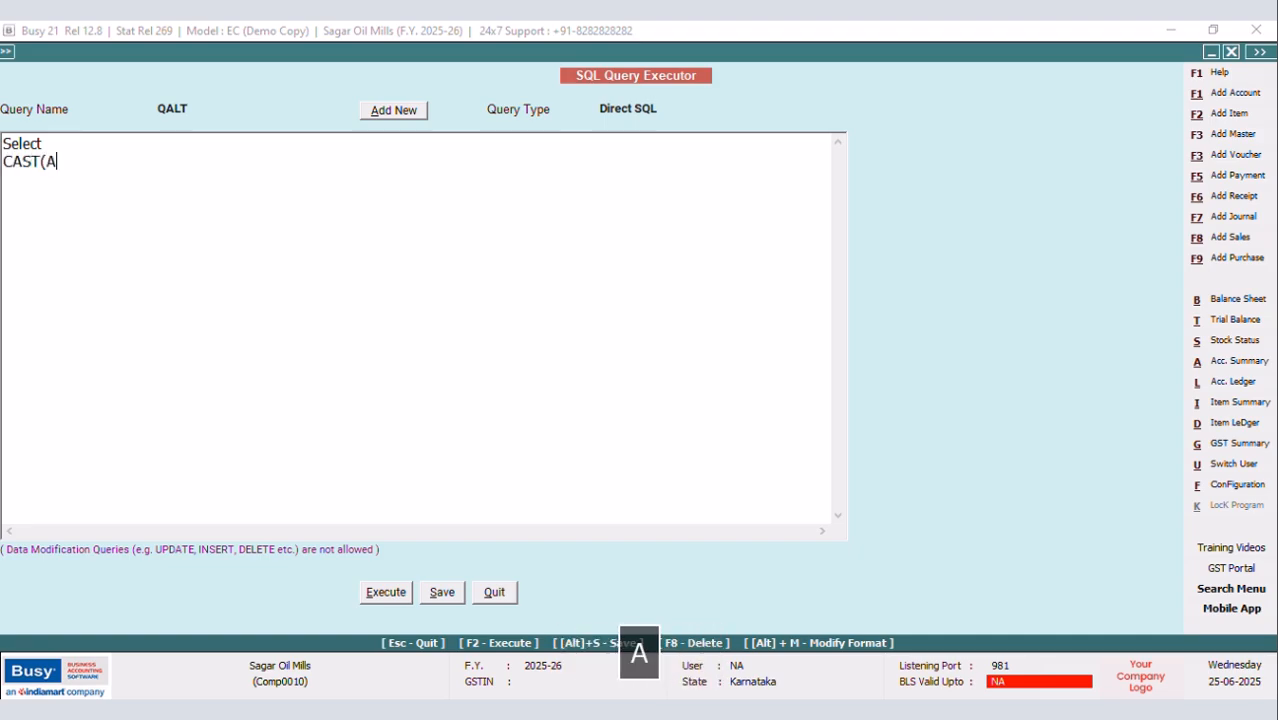
text(BS()
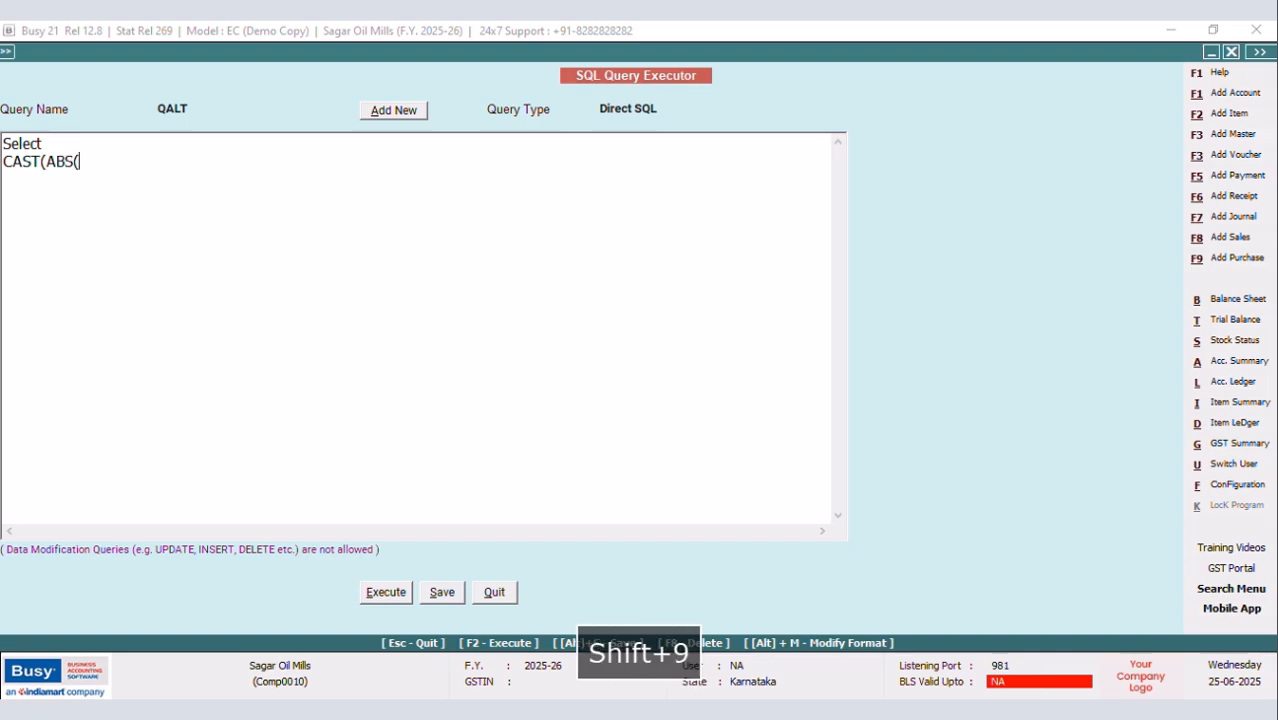
text(Tran2)
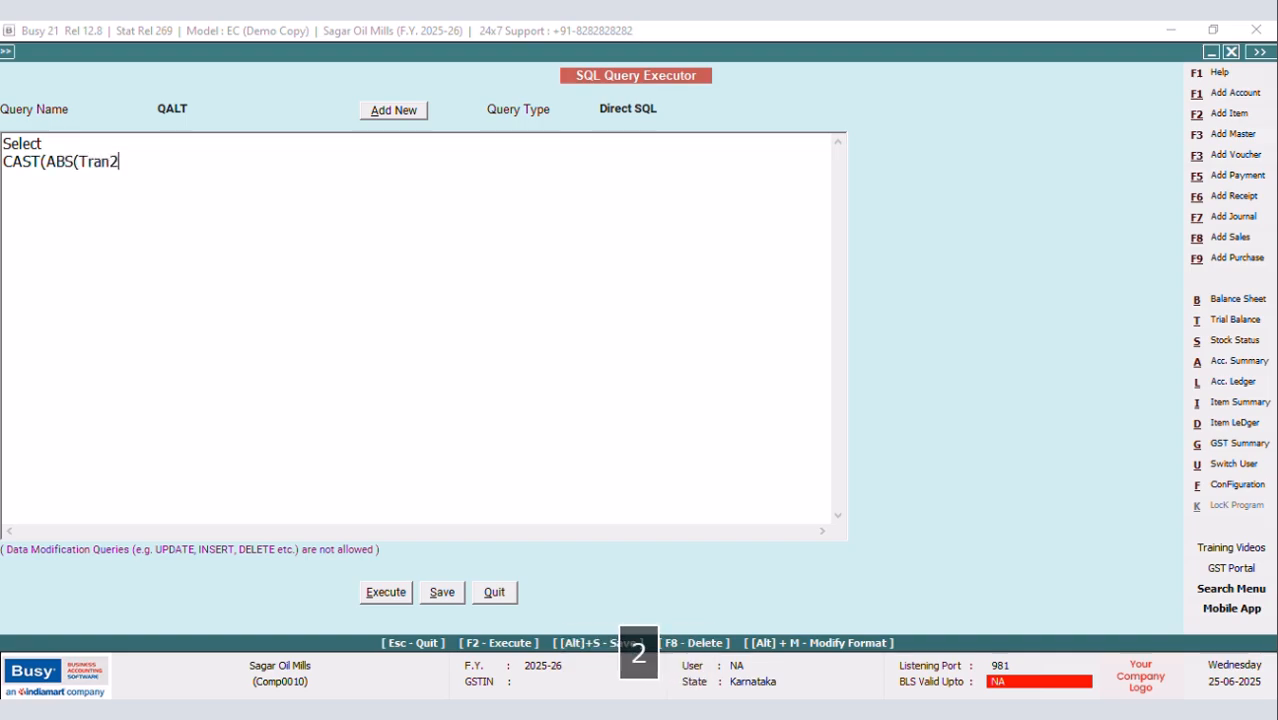
text(.Value2))
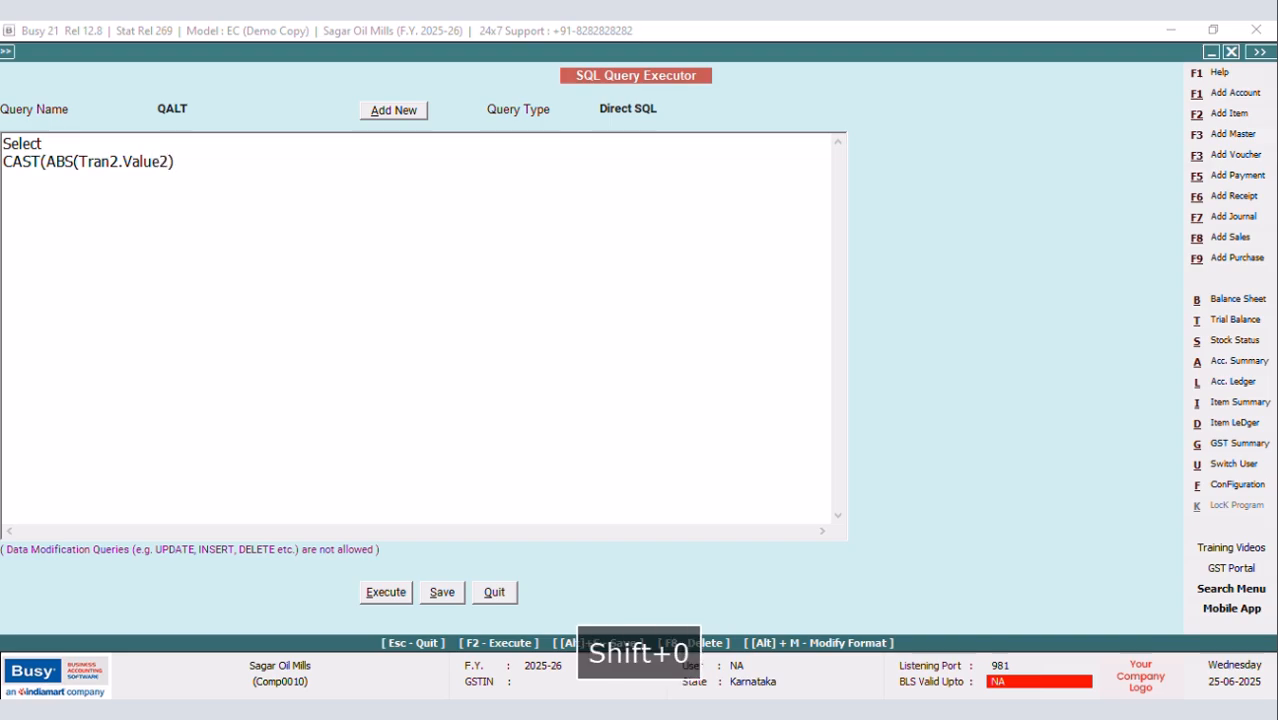
text( as i)
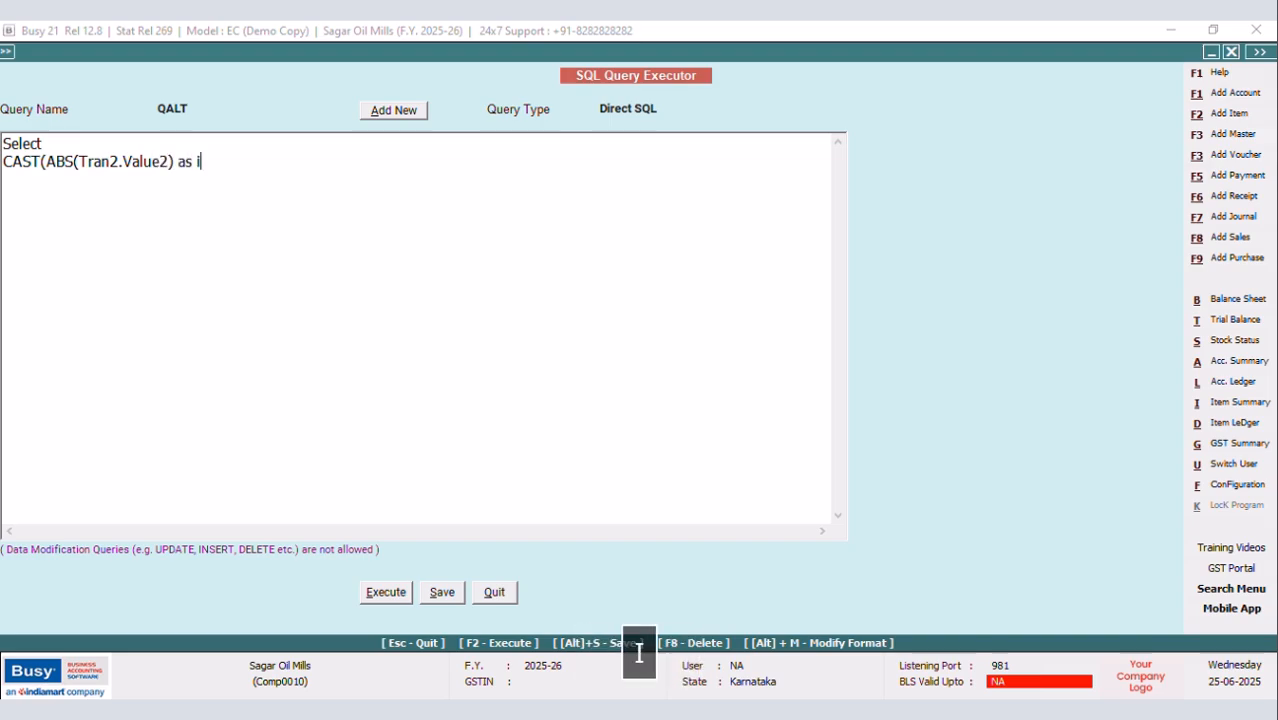
text(nt))
key(Return)
text(fr)
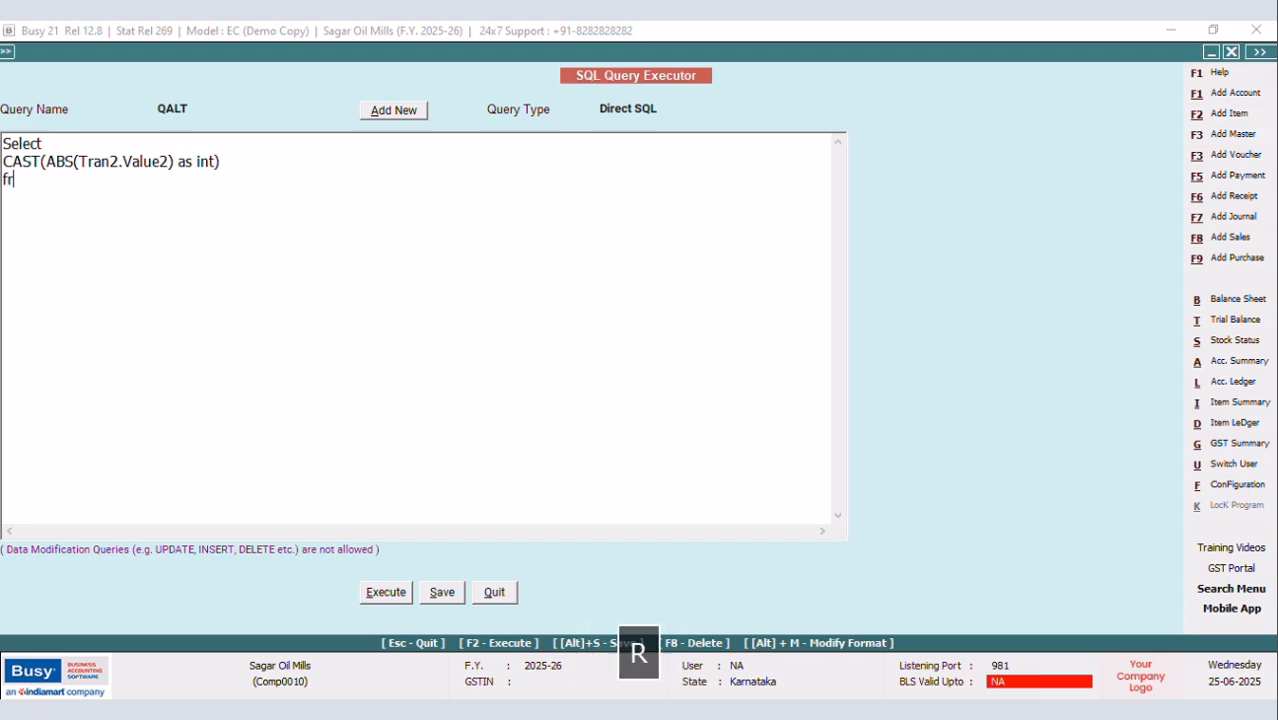
text(om Tran)
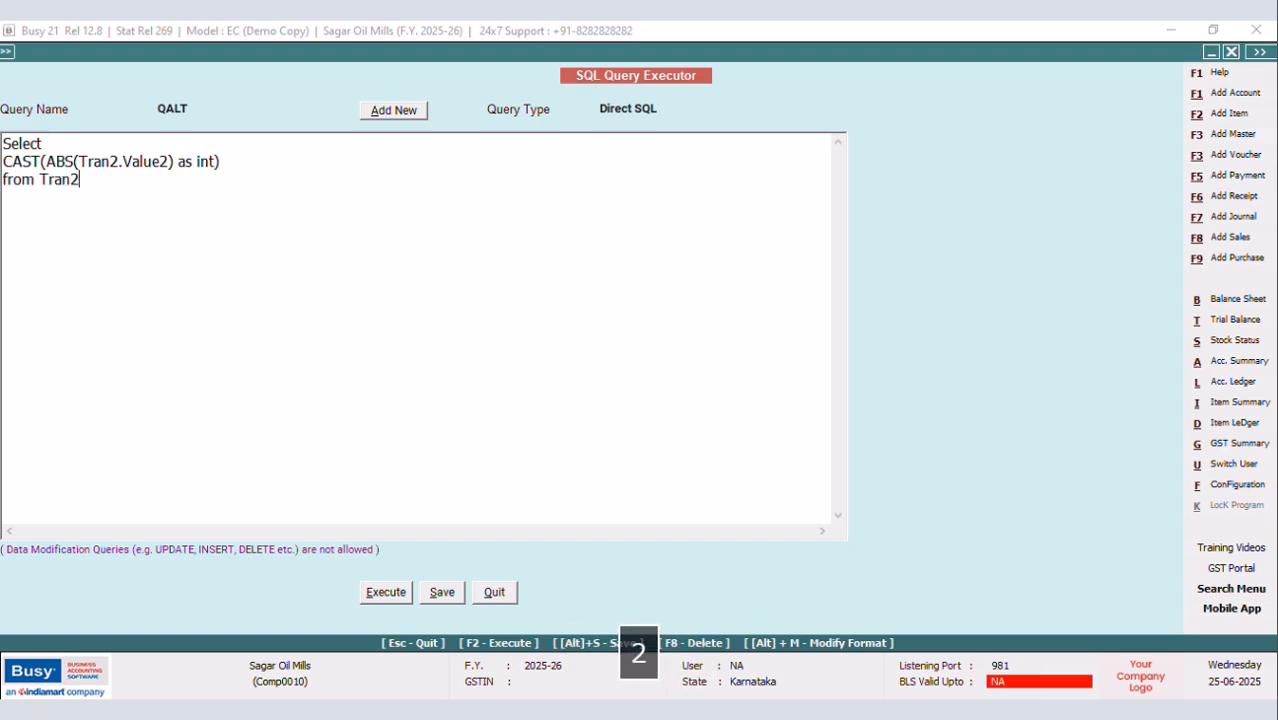
text(2)
key(Return)
text(Where Tran2.)
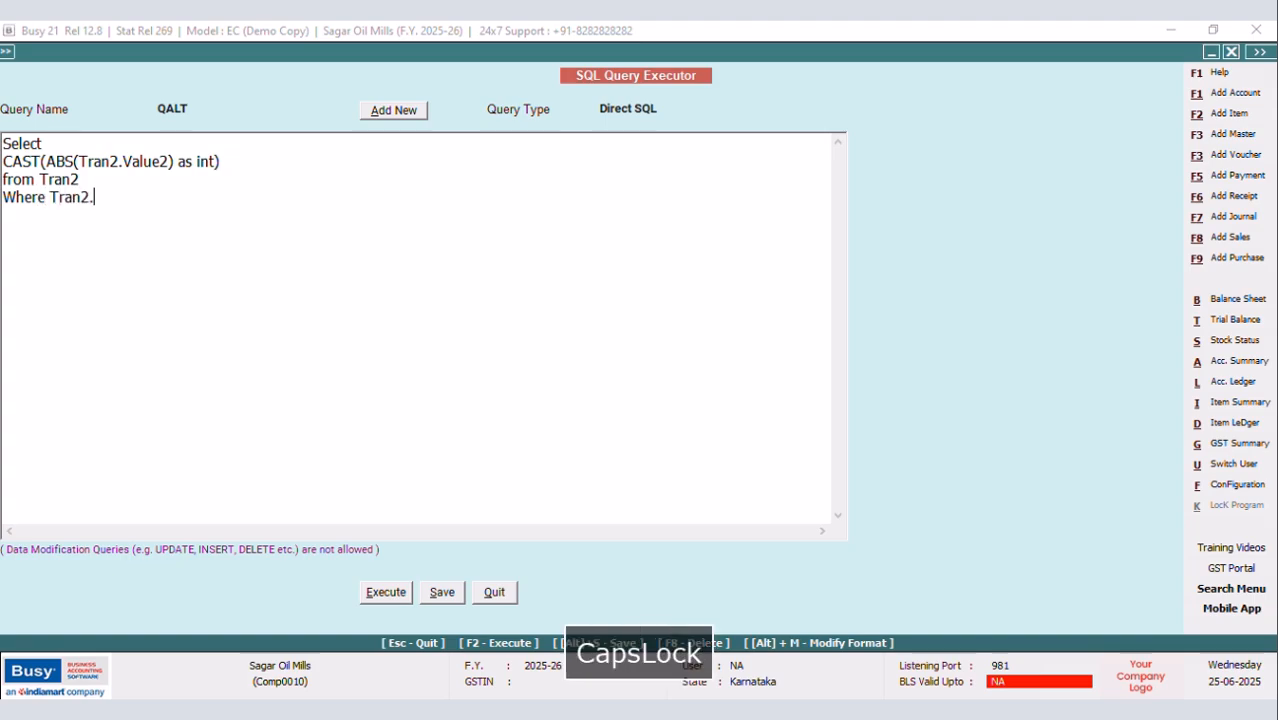
text(VchType=9a)
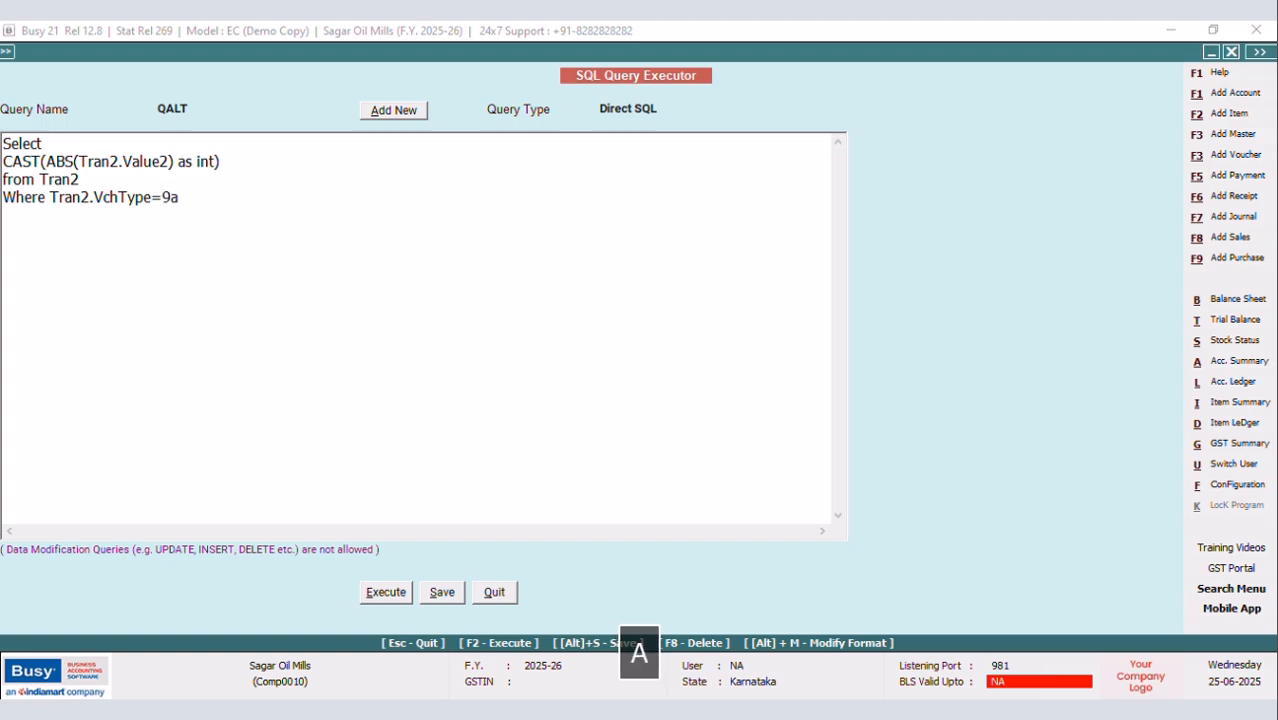
key(BackSpace)
text(and)
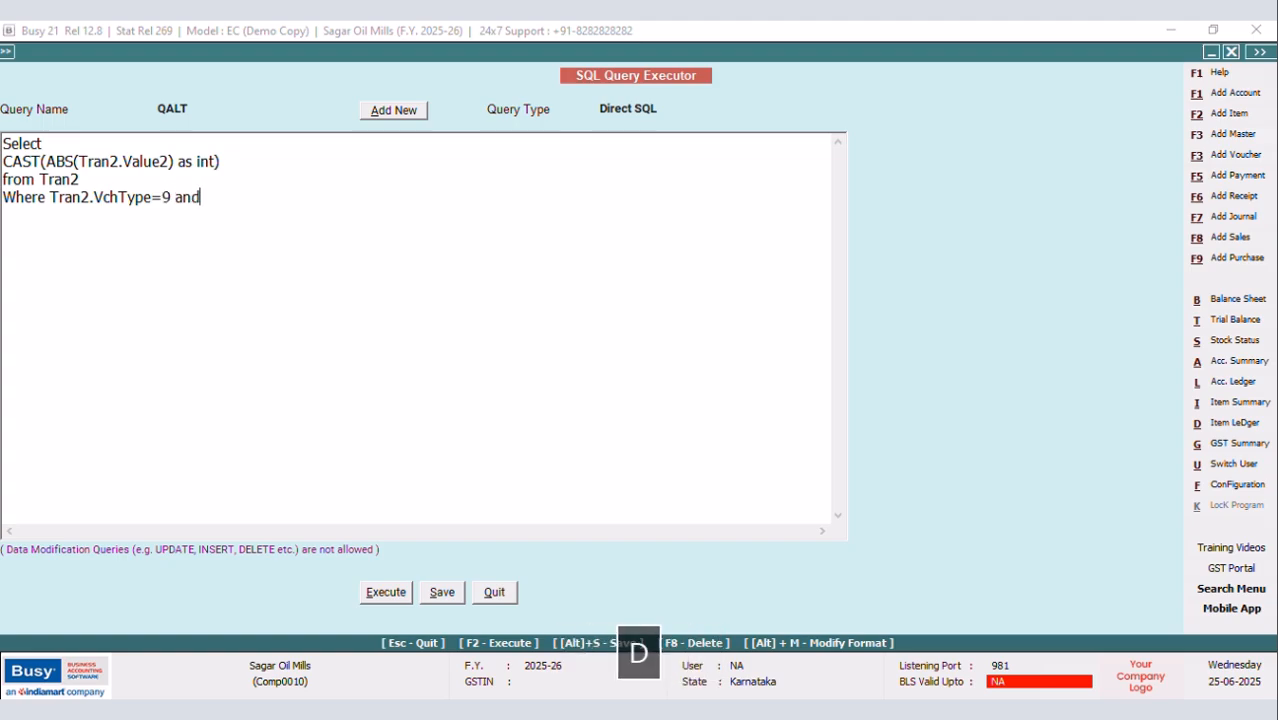
text( tran2.rectype=2)
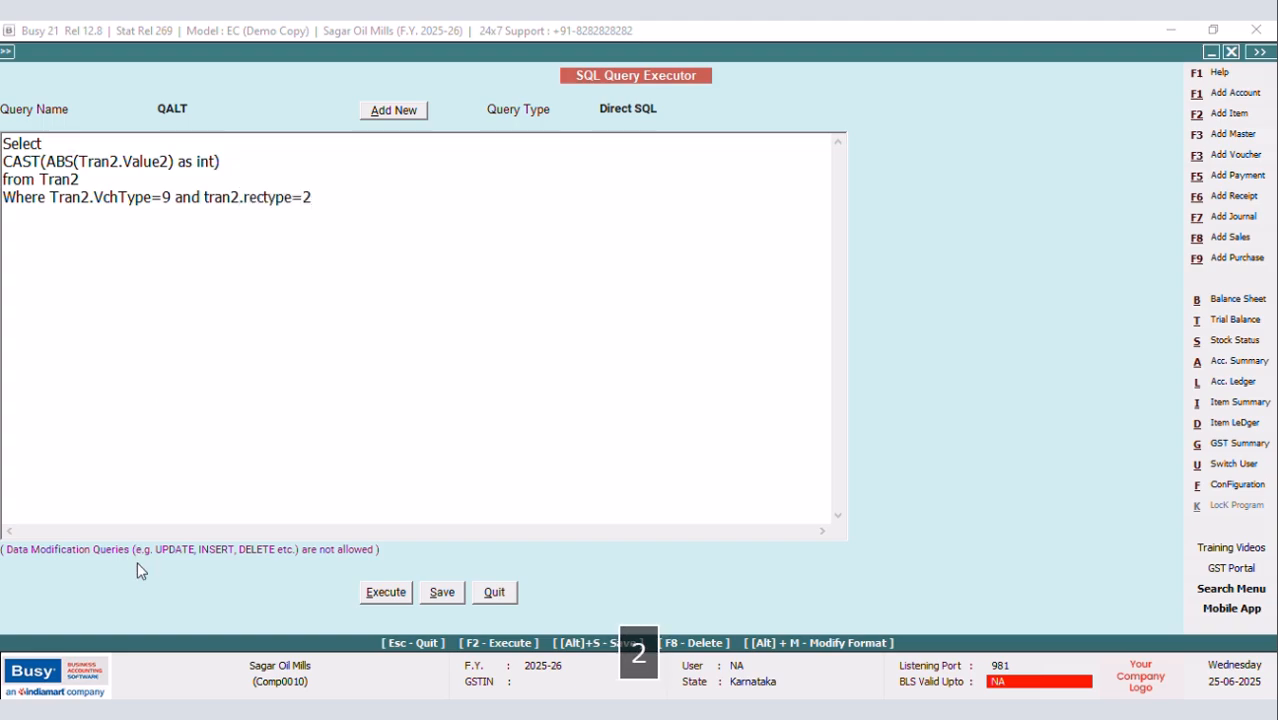
Save and run the new query, getting results 10, 10 and 25
click(386, 592)
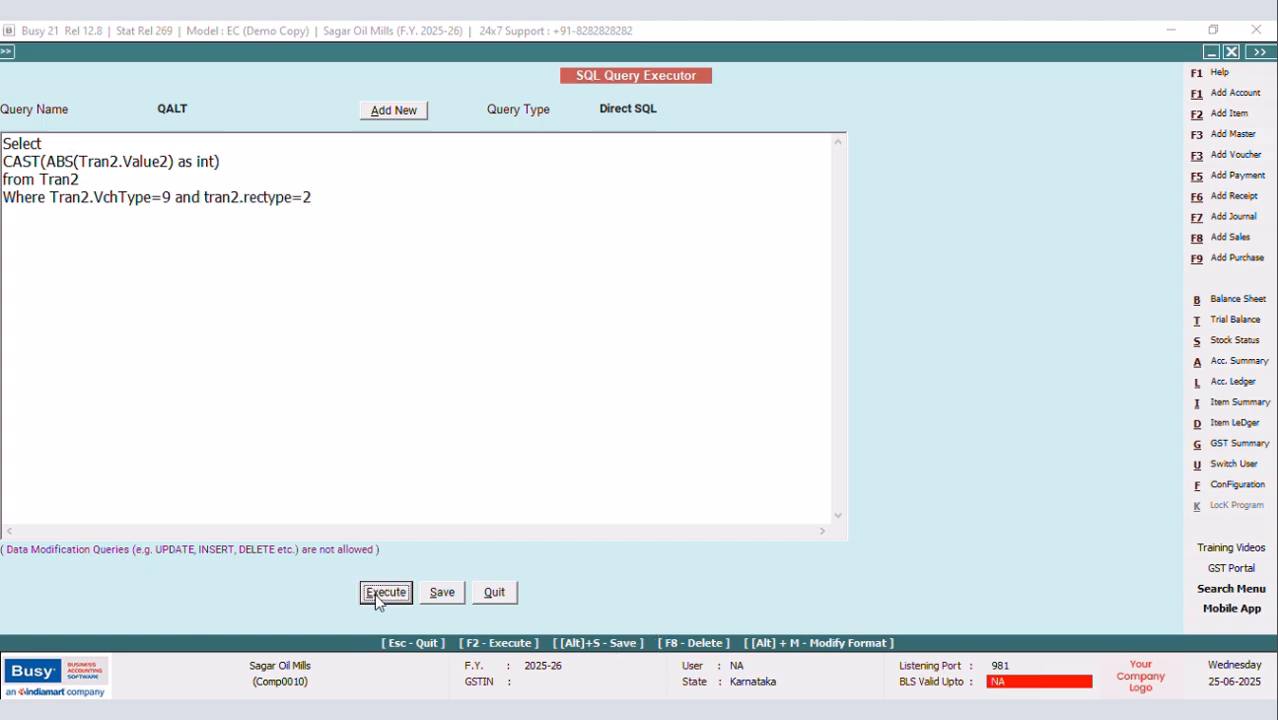
click(766, 406)
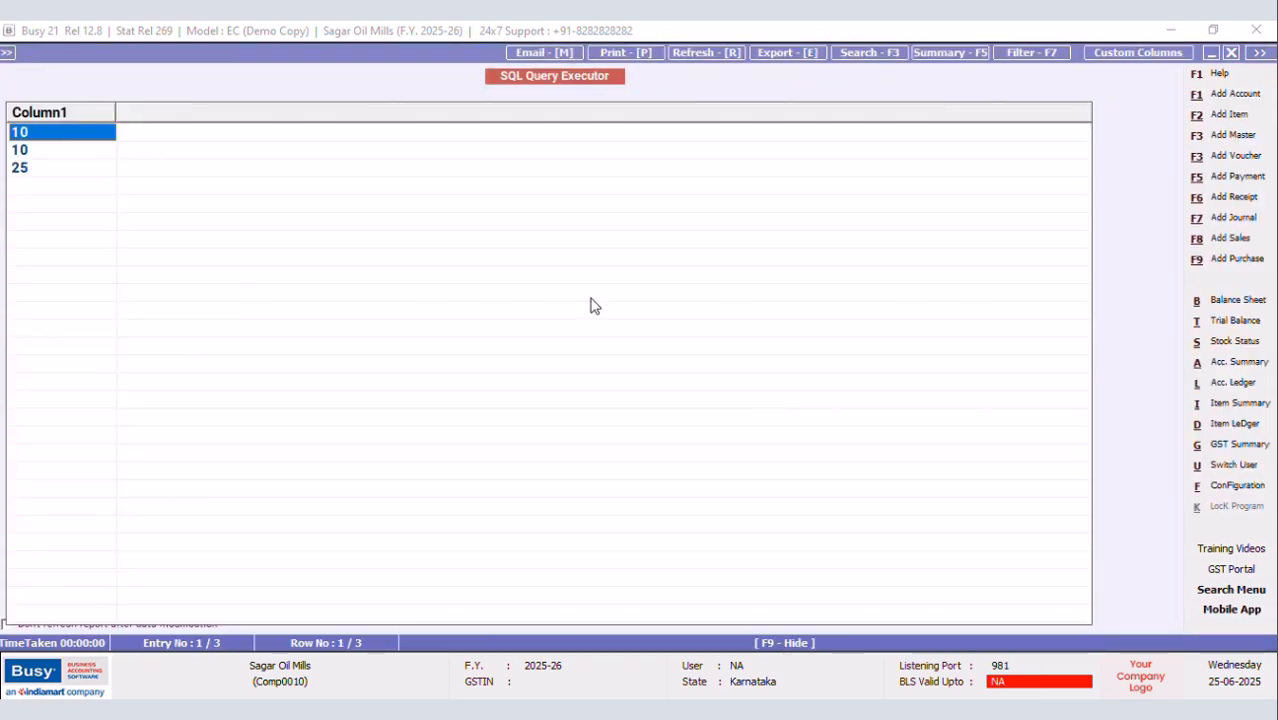
click(1232, 53)
Add a second column beginning ,(Select Master1.D1 from Master1 after the CAST expression
click(228, 167)
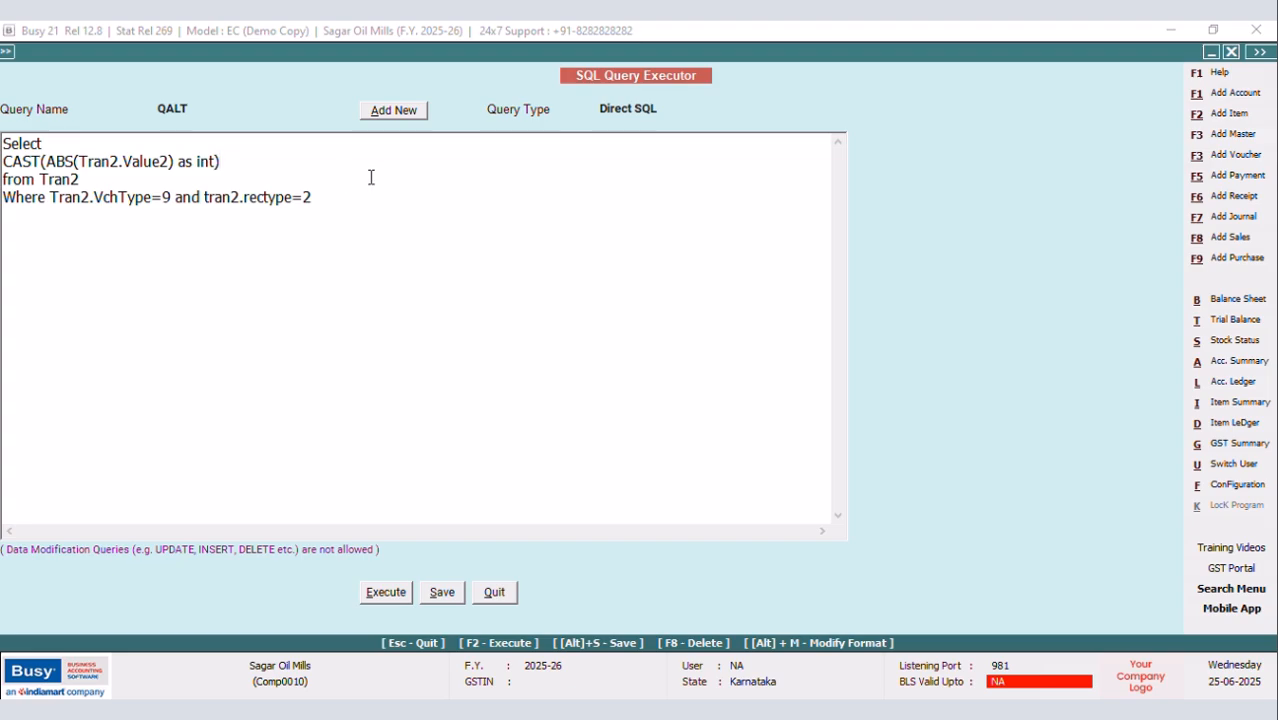
text(,ca)
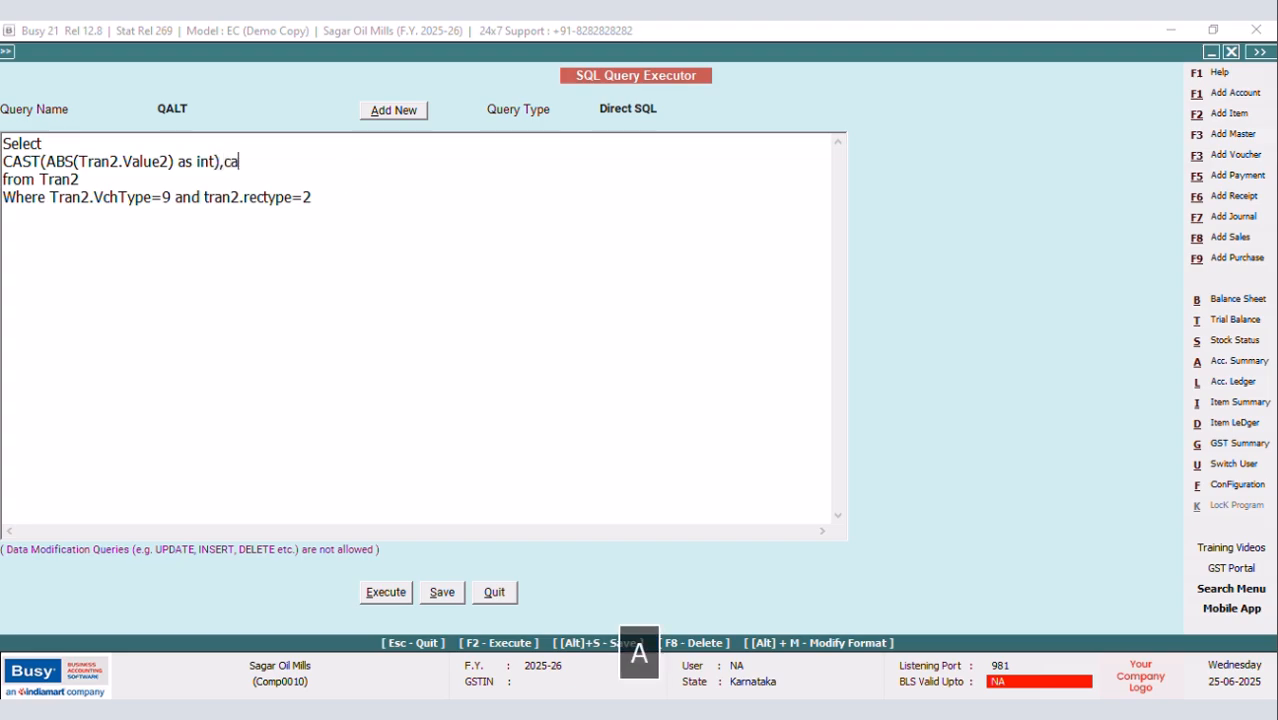
text(st()
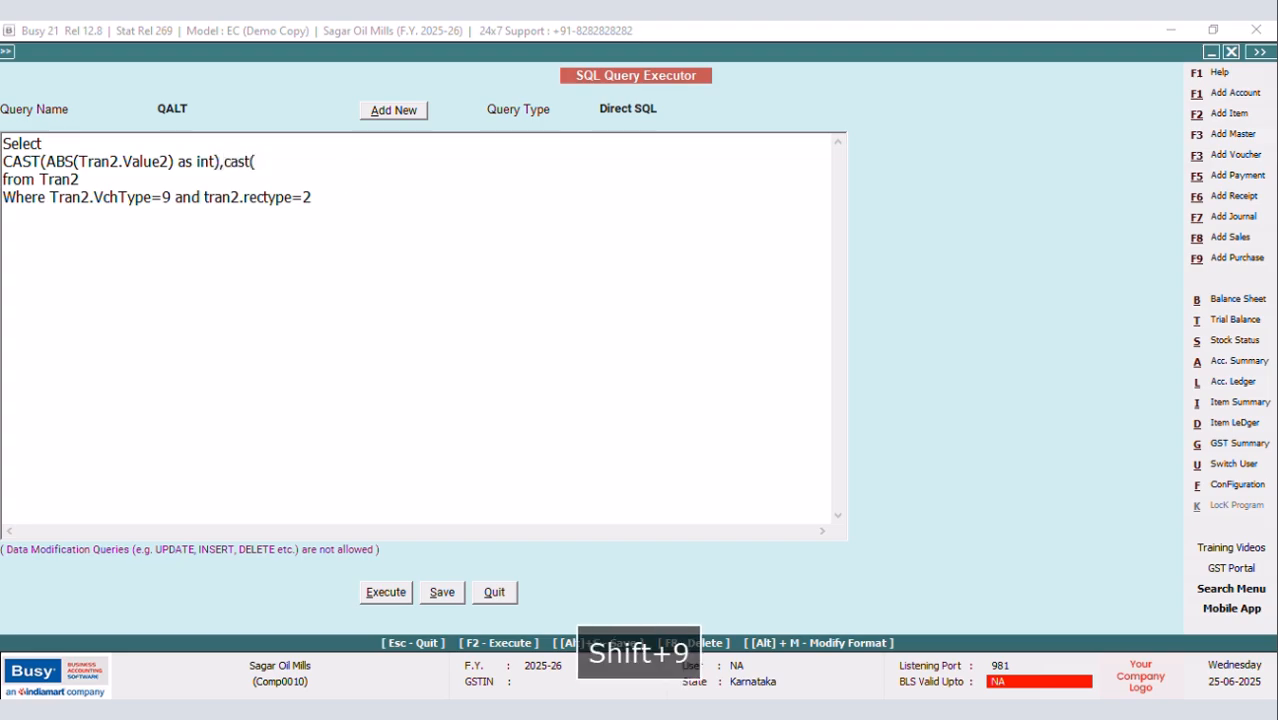
key(Caps_Lock)
text(M)
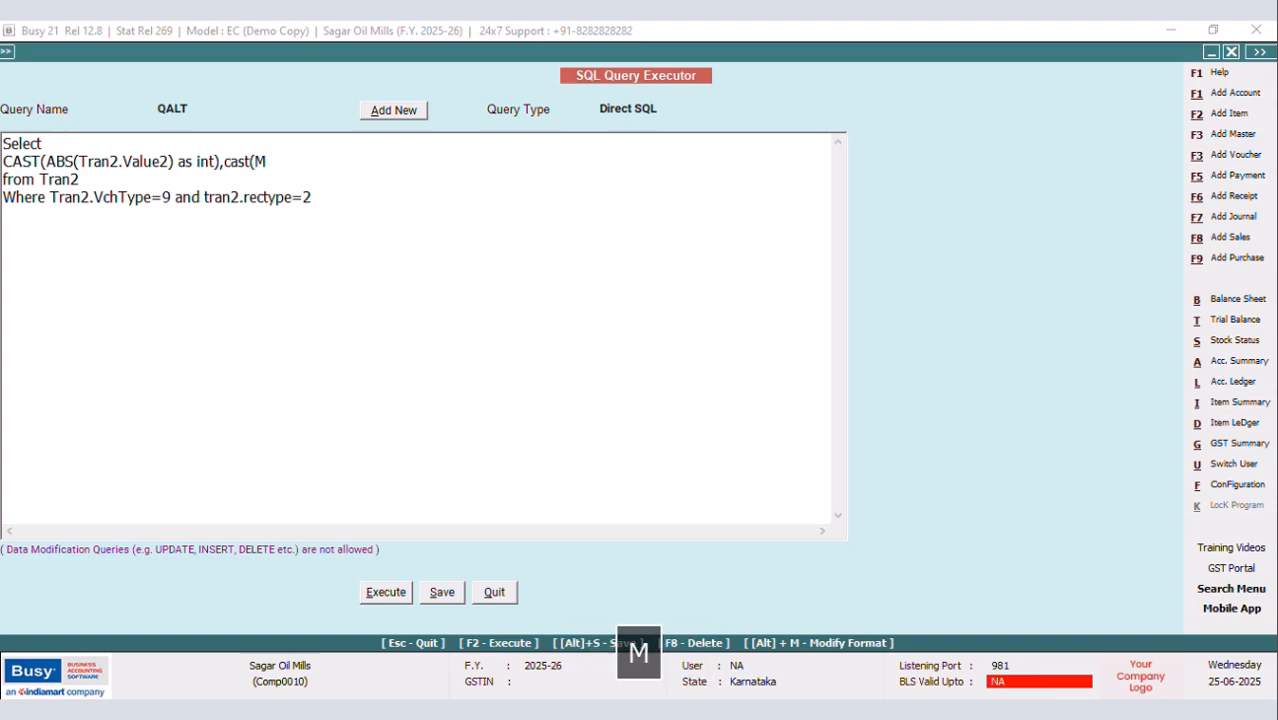
key(Caps_Lock)
key(BackSpace)
key(BackSpace)
key(BackSpace)
key(BackSpace)
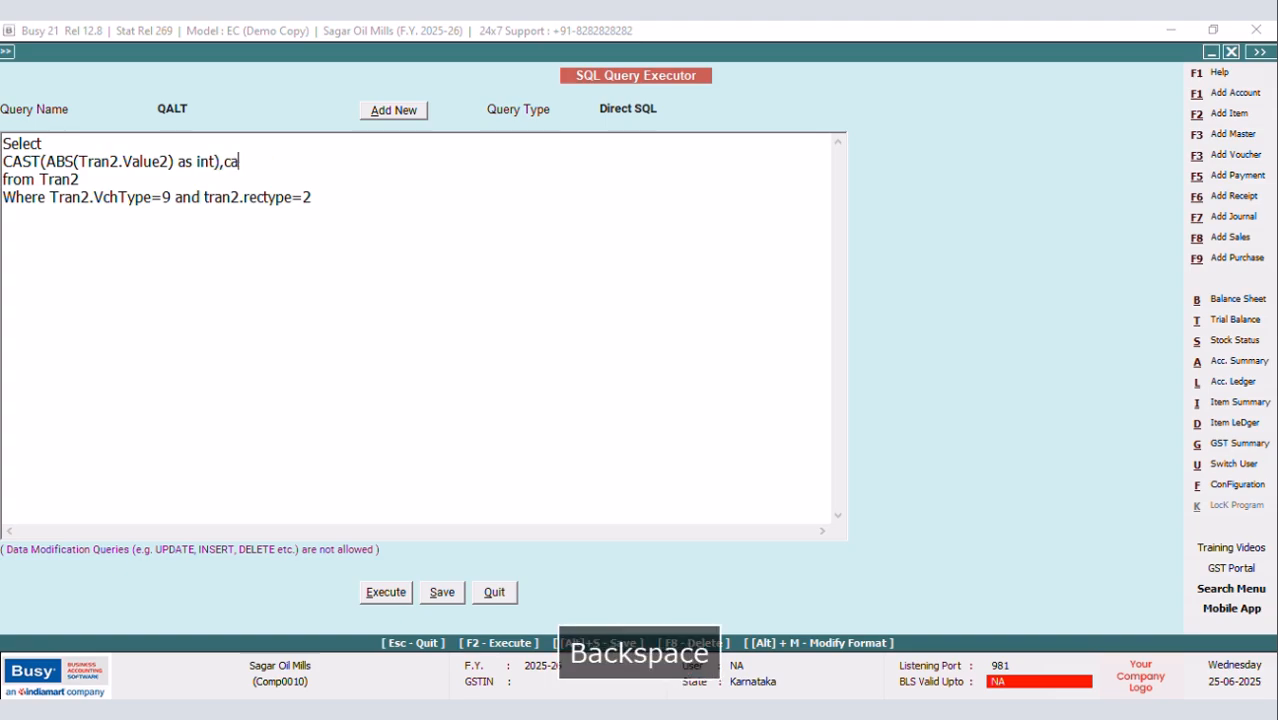
text(()
key(Caps_Lock)
text(Select M)
key(Caps_Lock)
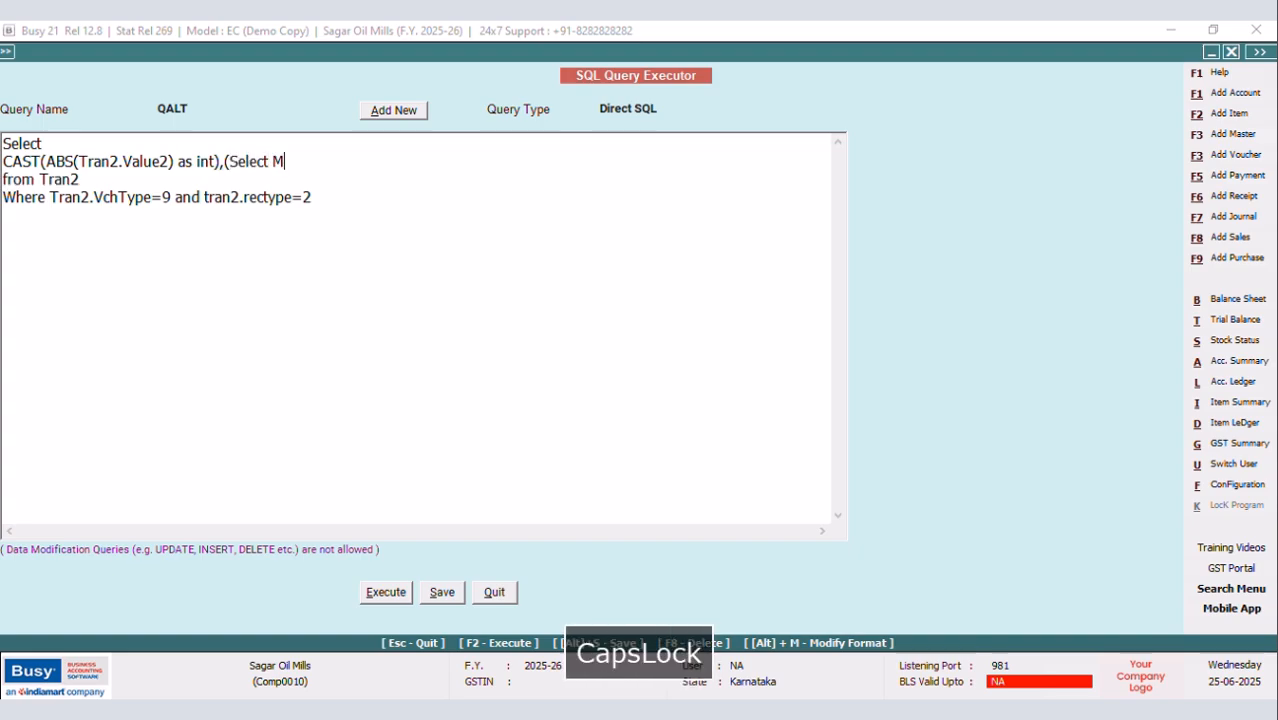
text(2)
key(BackSpace)
text(aster1.)
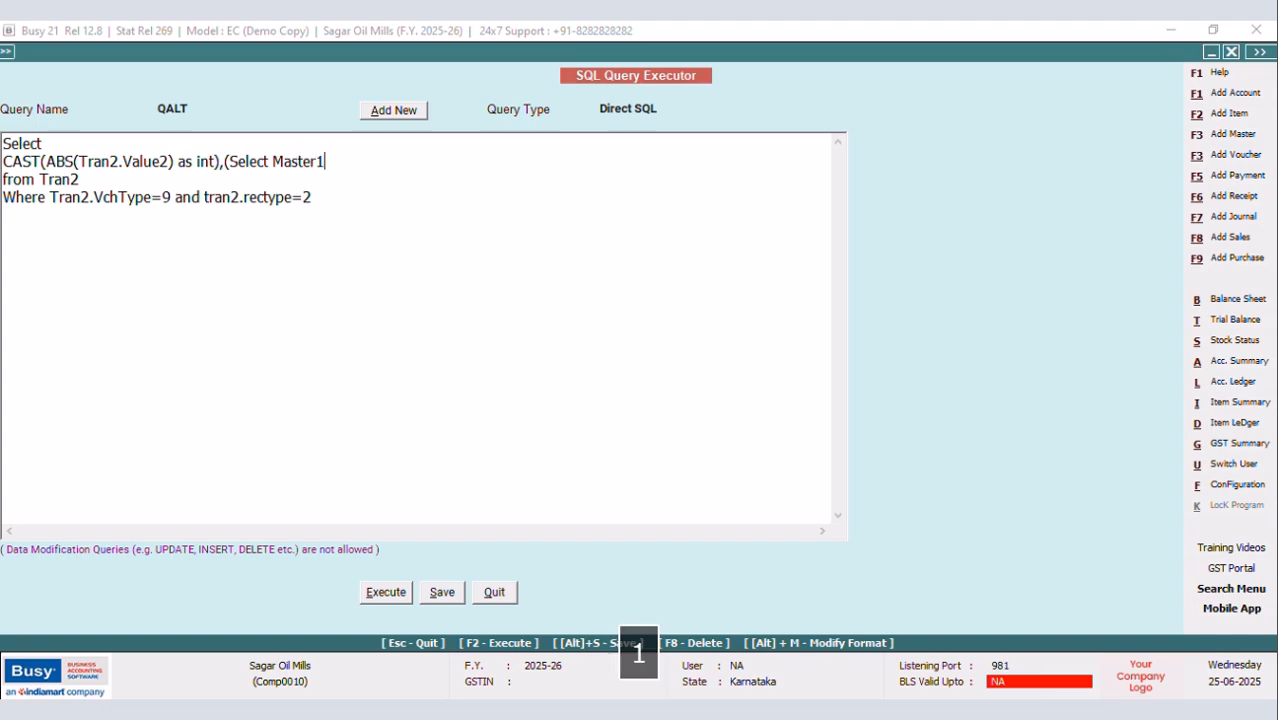
key(Caps_Lock)
text(D1 from Master1 as)
key(Caps_Lock)
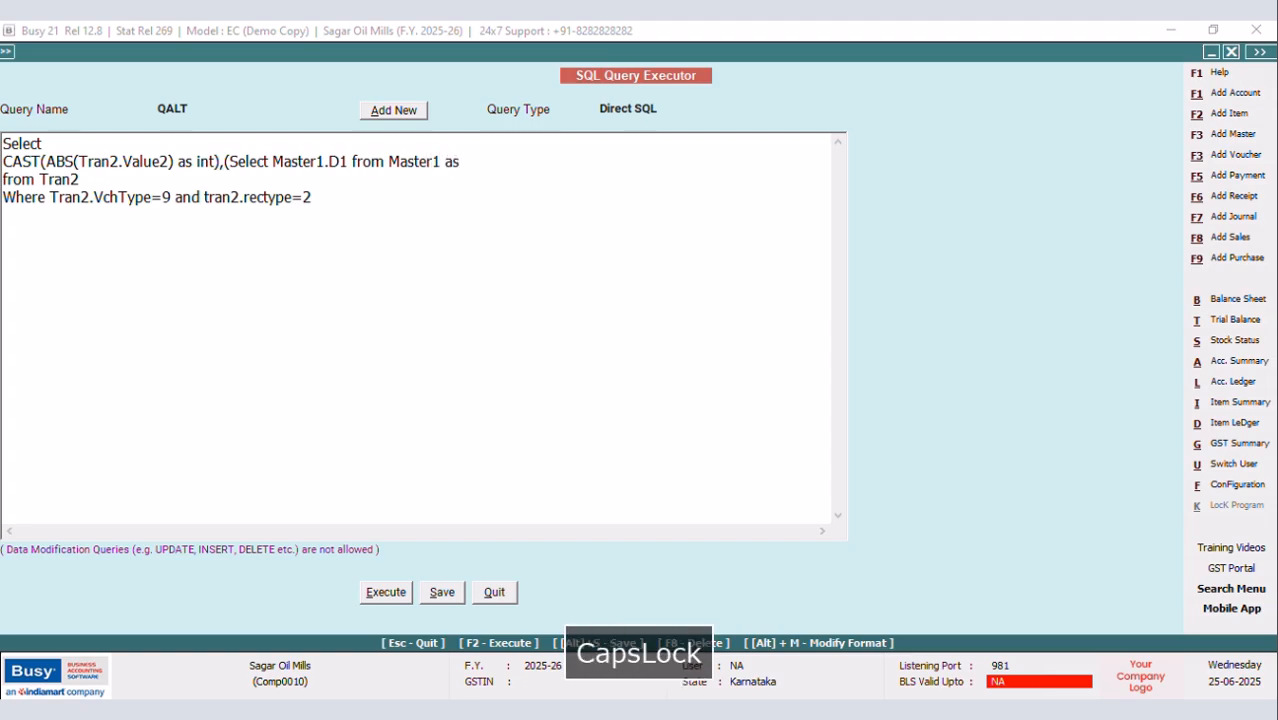
key(BackSpace)
Finish the subquery with Where Master1.Code=Tran2.MasterCode1)
text(Where)
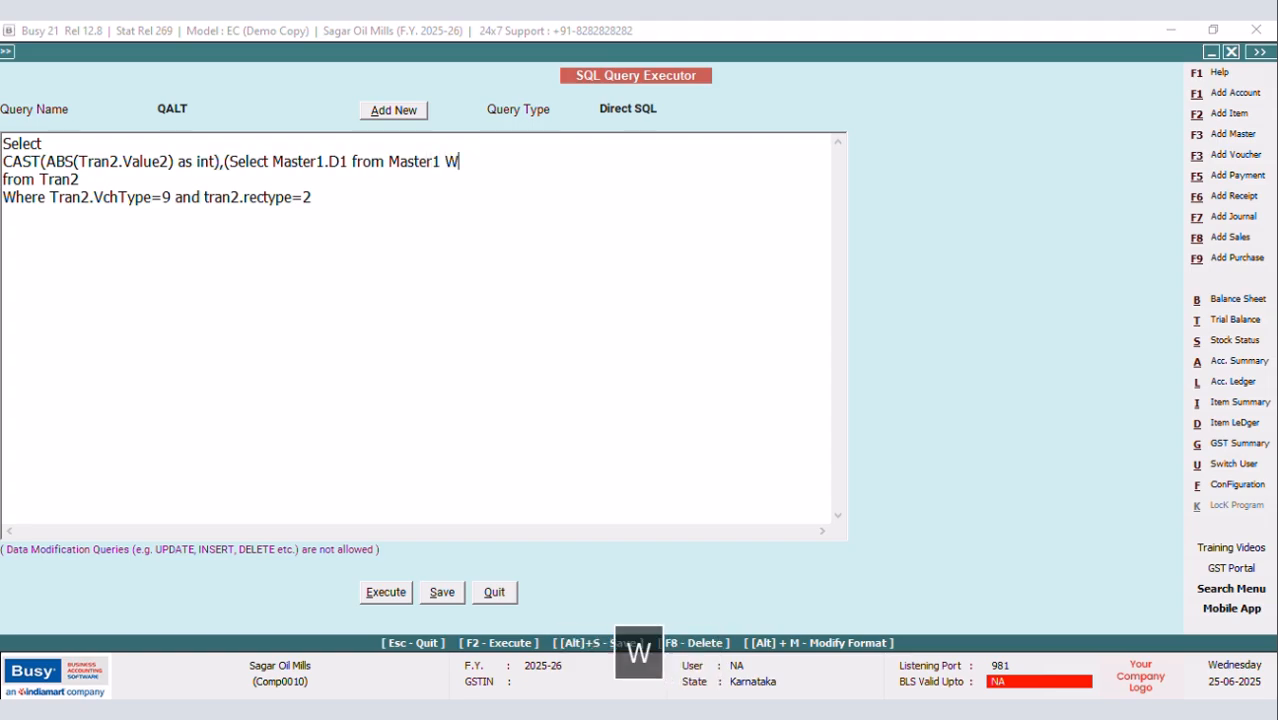
key(Caps_Lock)
text(Master)
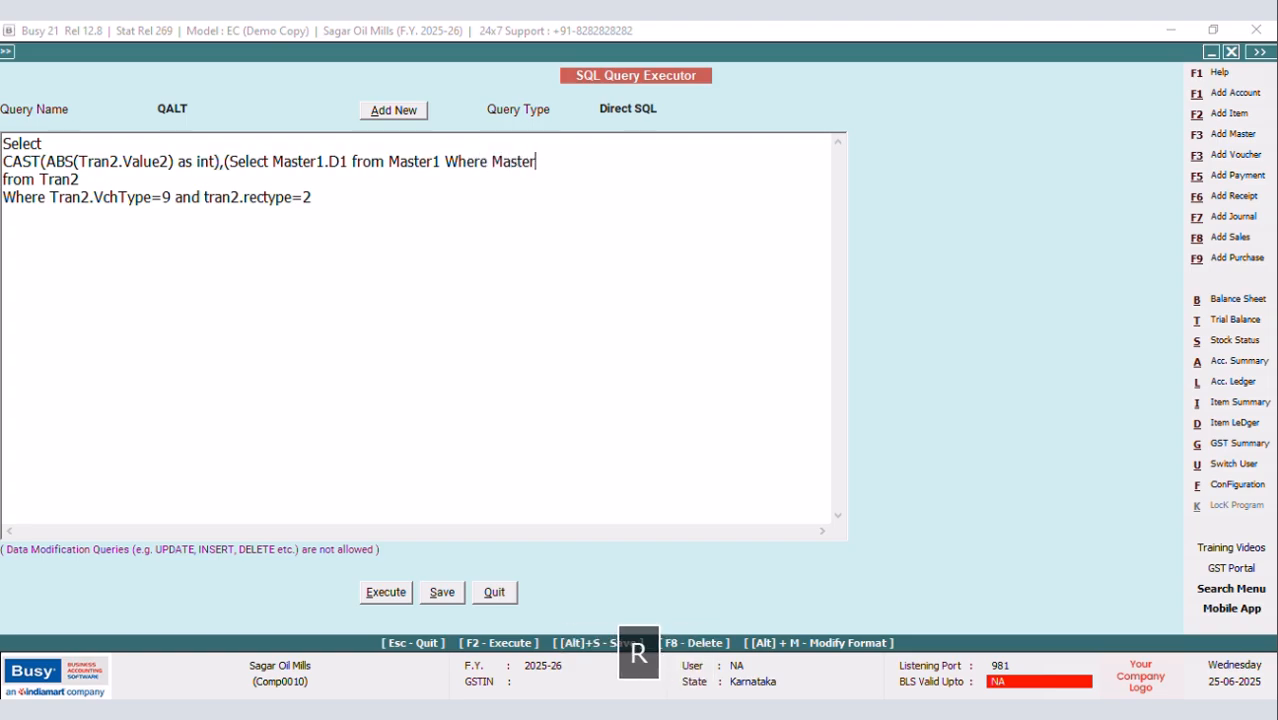
text(1.)
key(Caps_Lock)
text(Cod)
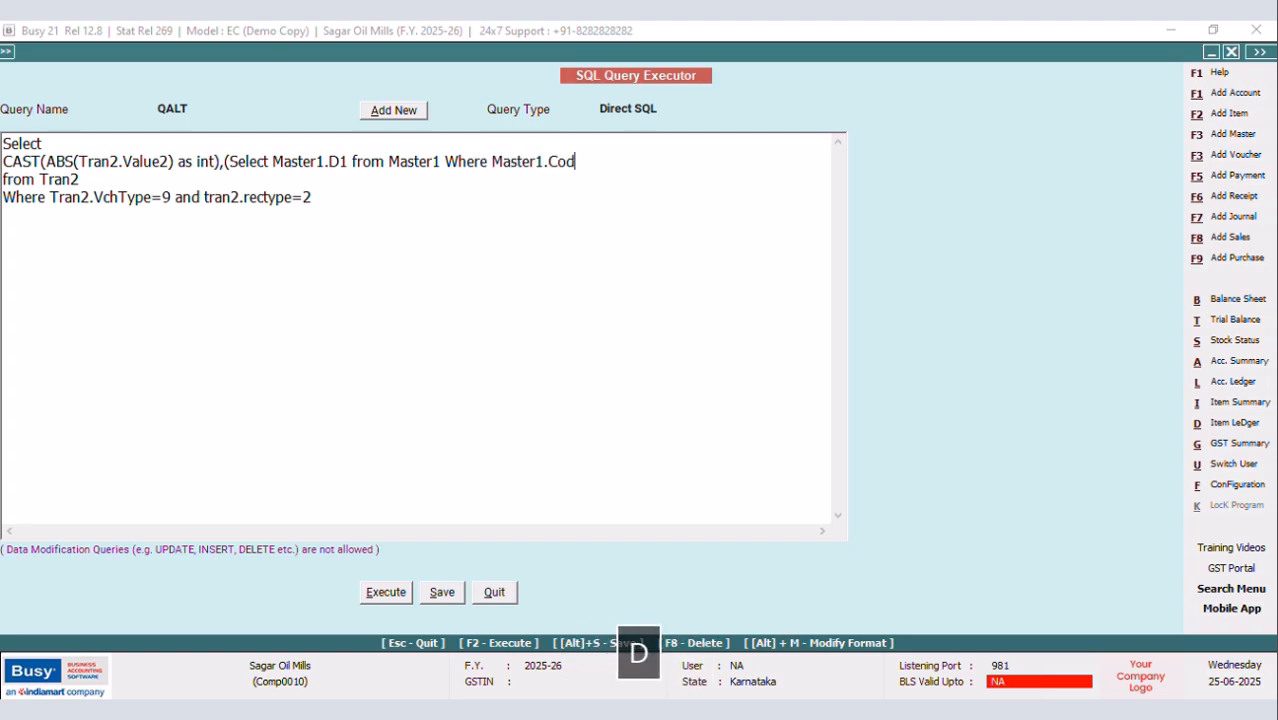
text(e=T)
key(Caps_Lock)
text(ran)
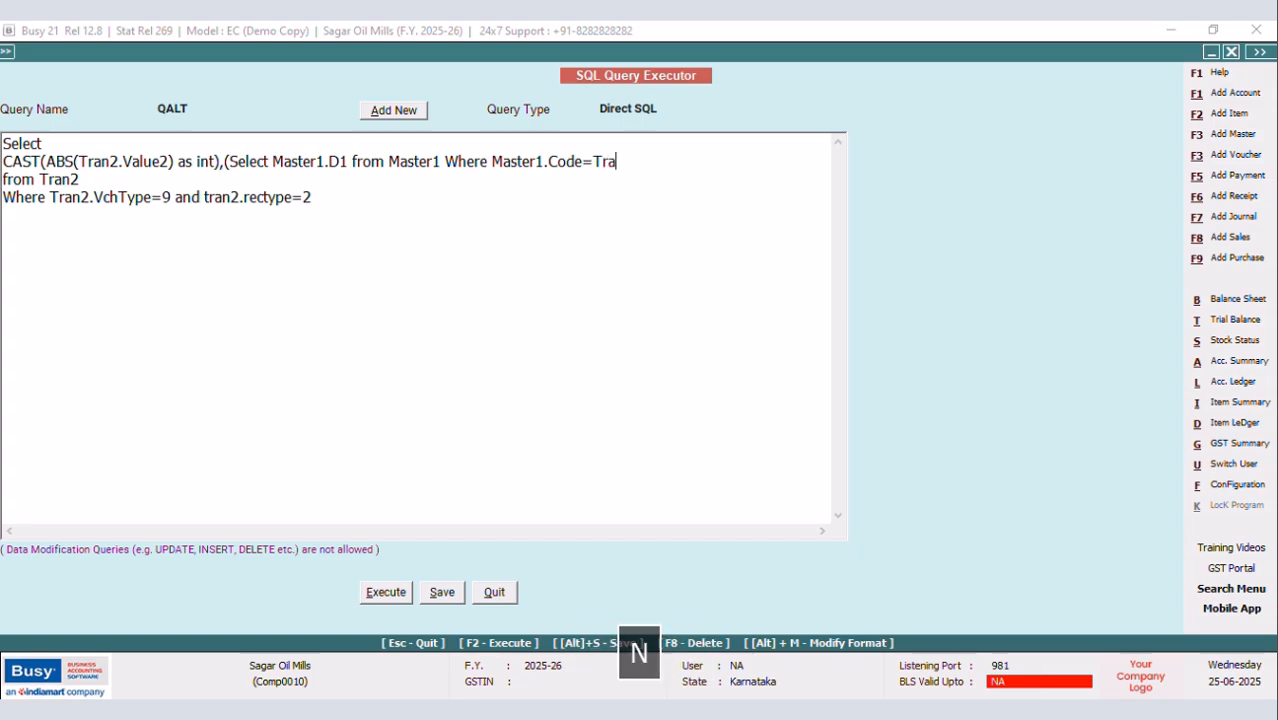
text(2.)
key(Caps_Lock)
text(Master)
key(Caps_Lock)
text(C)
key(Caps_Lock)
text(ode1))
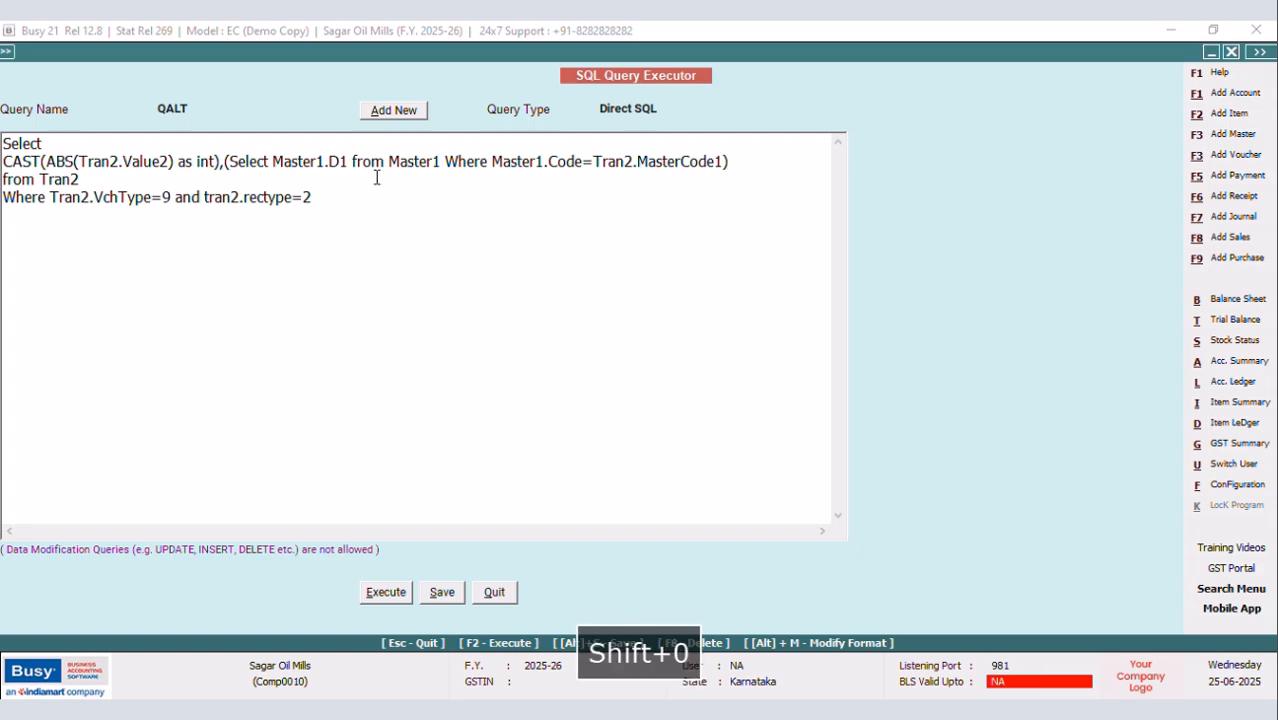
Save and run QALT, showing a second column of 10.00, 10.00, 20.00
click(386, 592)
click(740, 414)
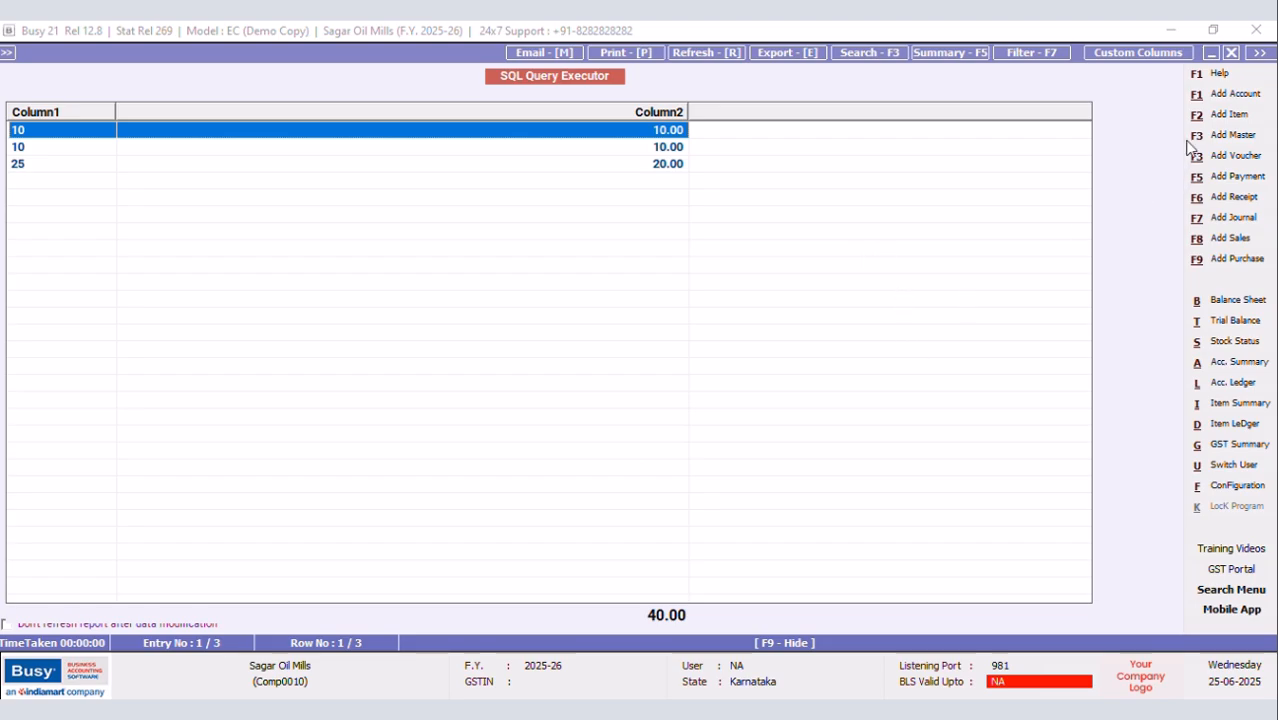
click(1230, 53)
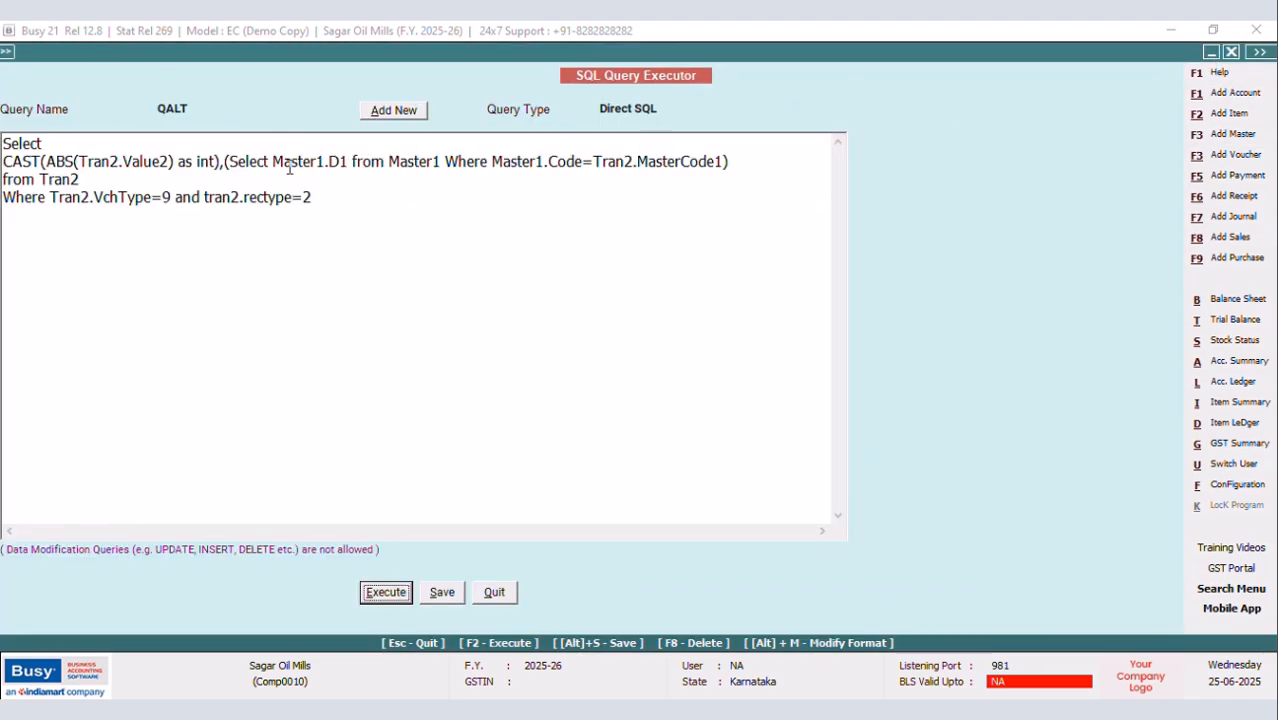
Wrap the Master1.D1 subquery in cast(... as int) and replace the comma with %
click(228, 161)
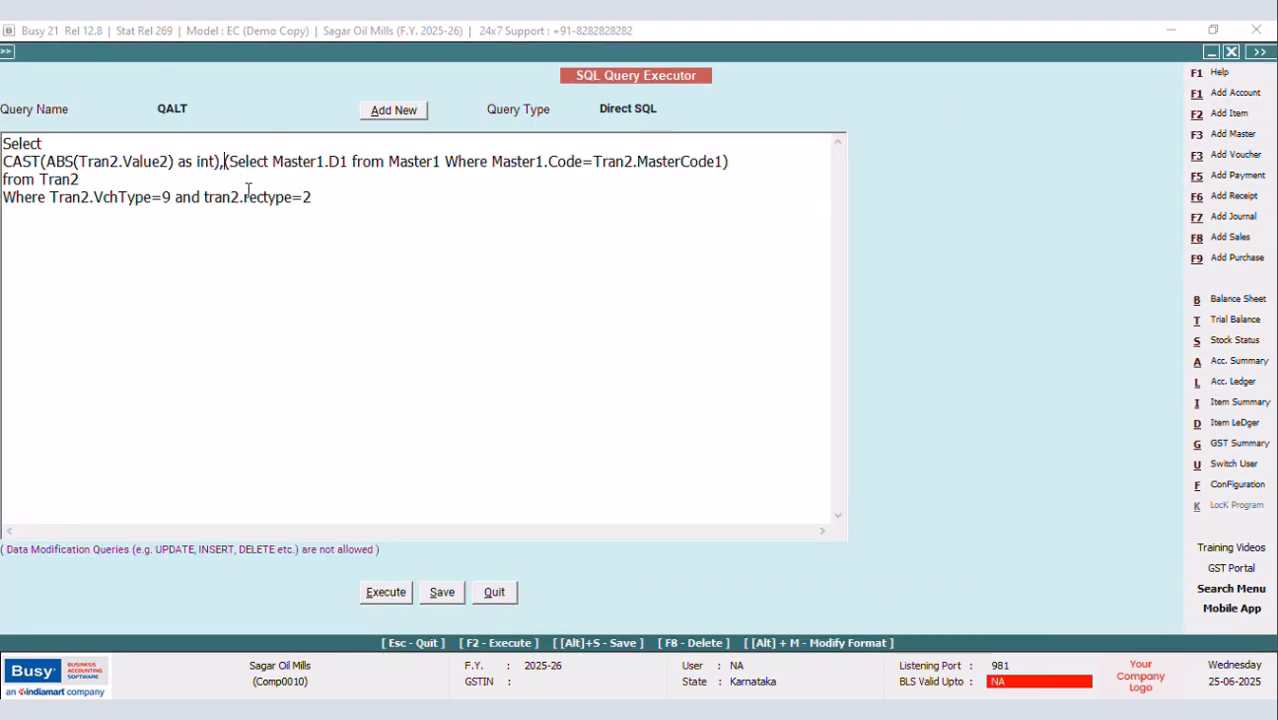
text(cast)
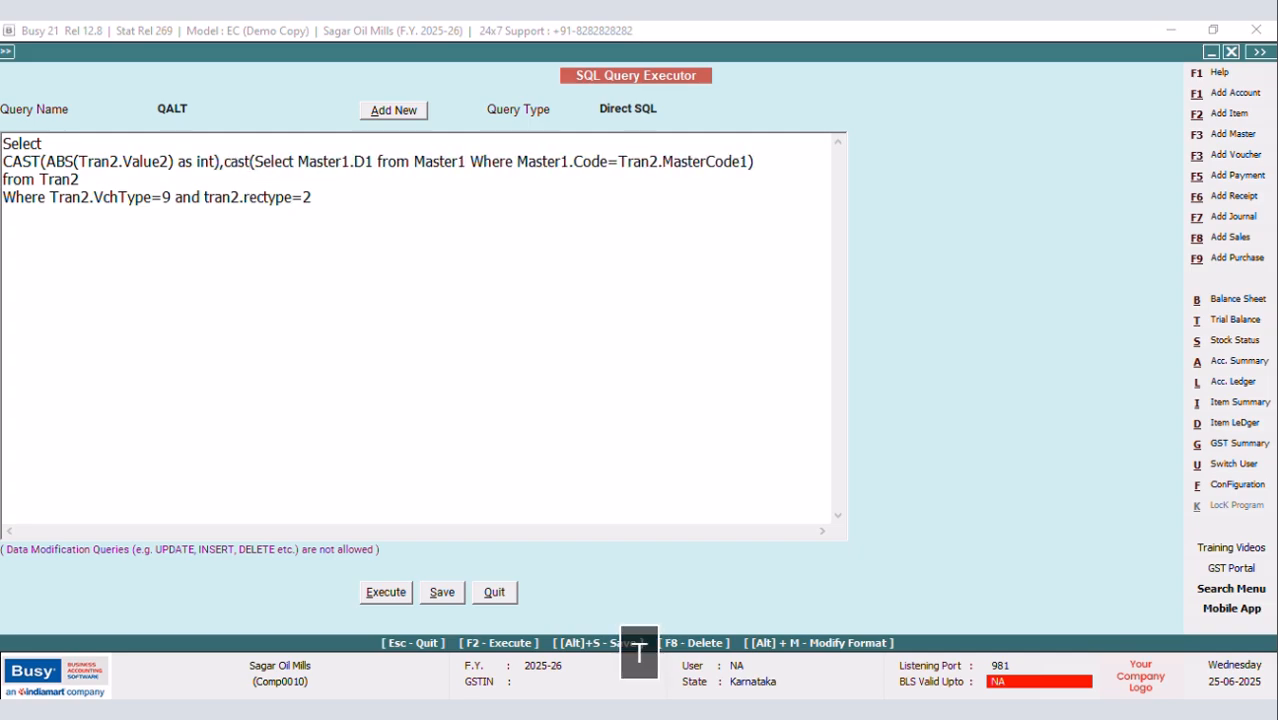
text(()
click(777, 155)
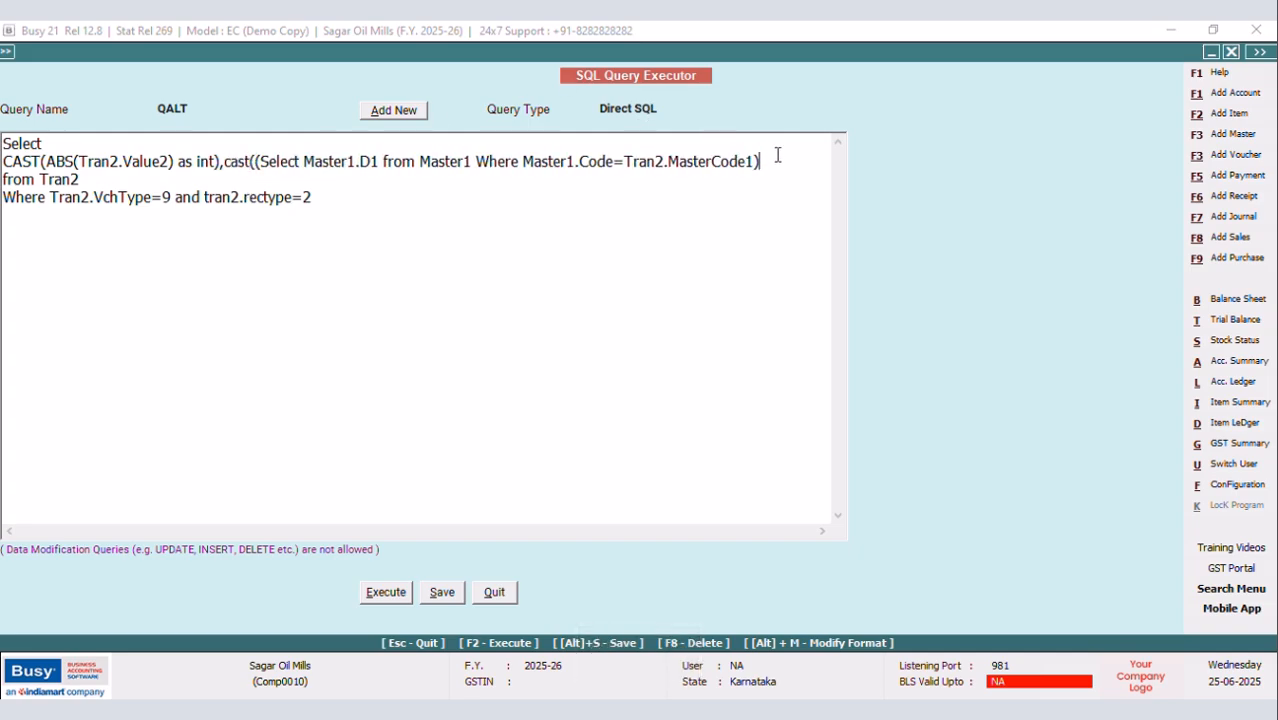
text(as int))
key(BackSpace)
text(%)
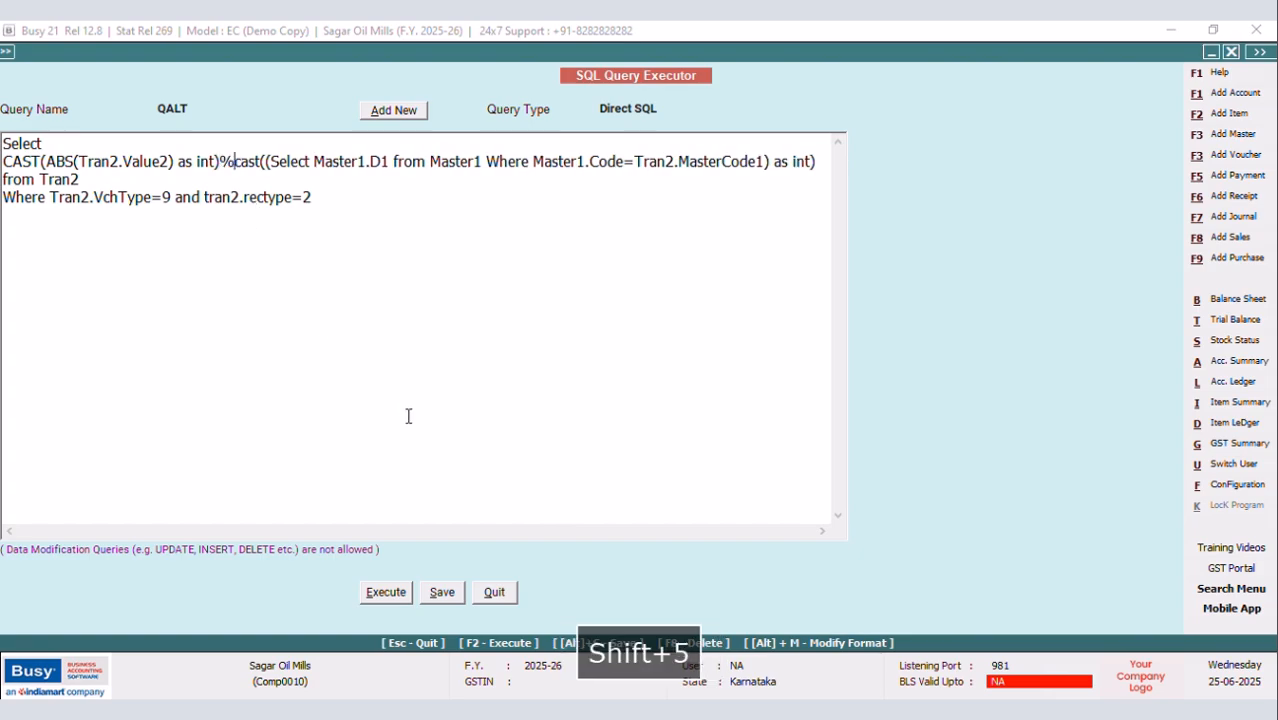
Save and run the modulo query, confirming results 0, 0 and 5
click(385, 592)
click(762, 408)
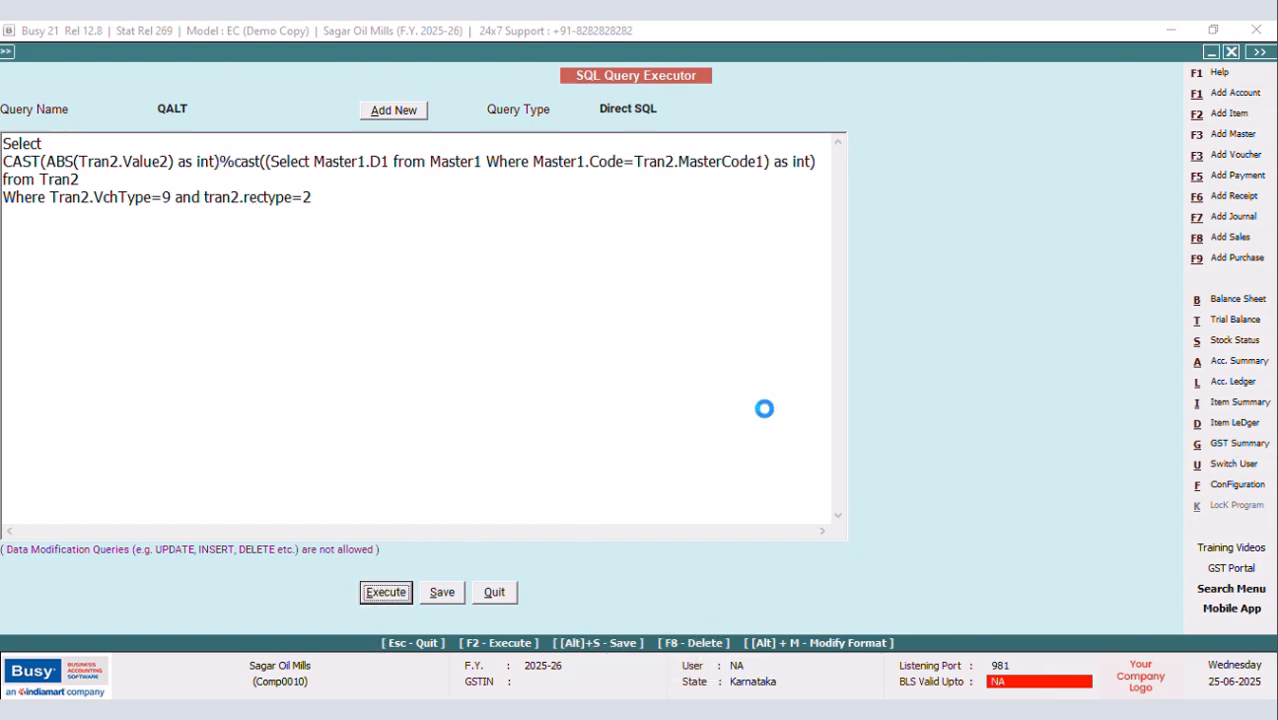
click(1233, 56)
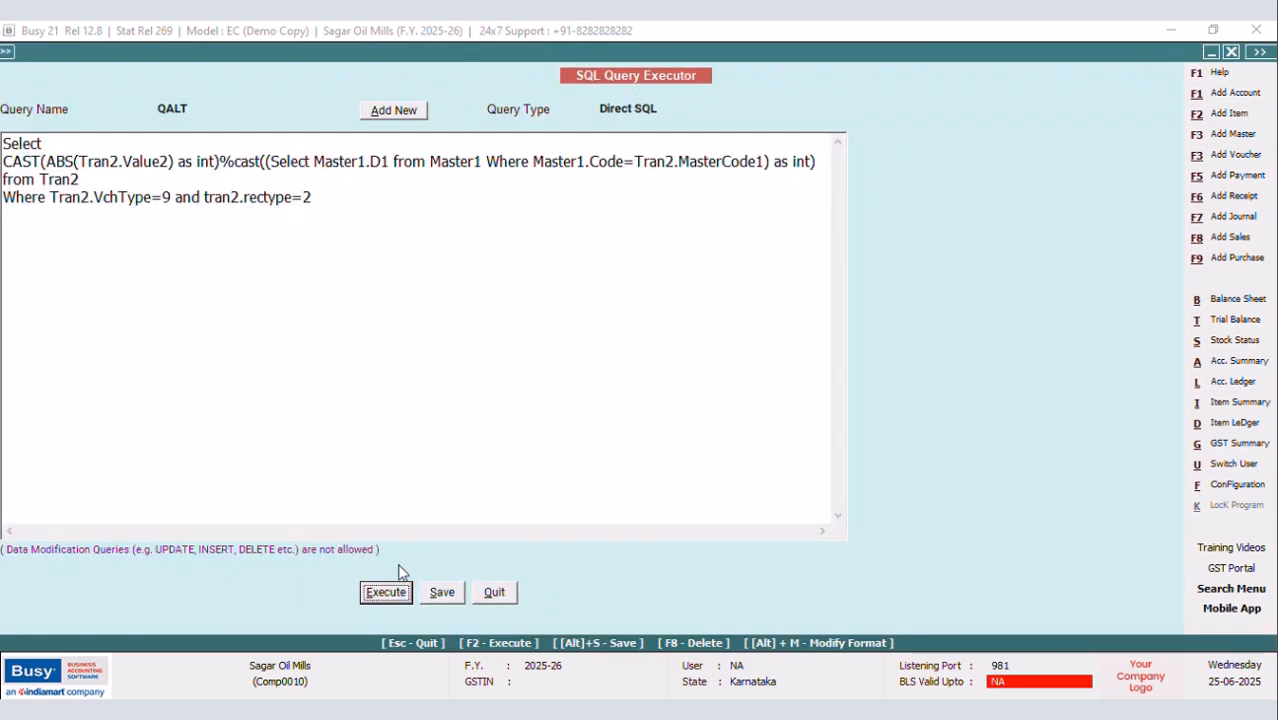
click(450, 596)
click(746, 413)
click(50, 196)
key(Return)
text(and)
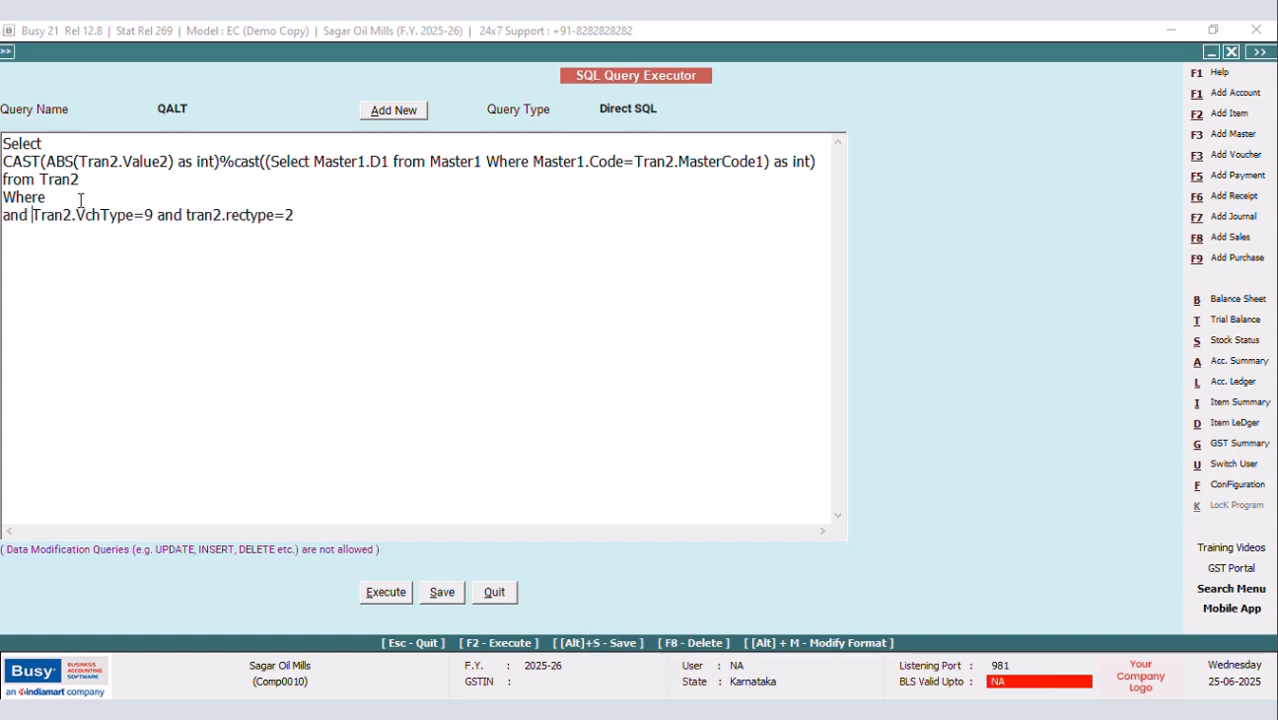
key(Caps_Lock)
text(T)
key(Caps_Lock)
text(ran)
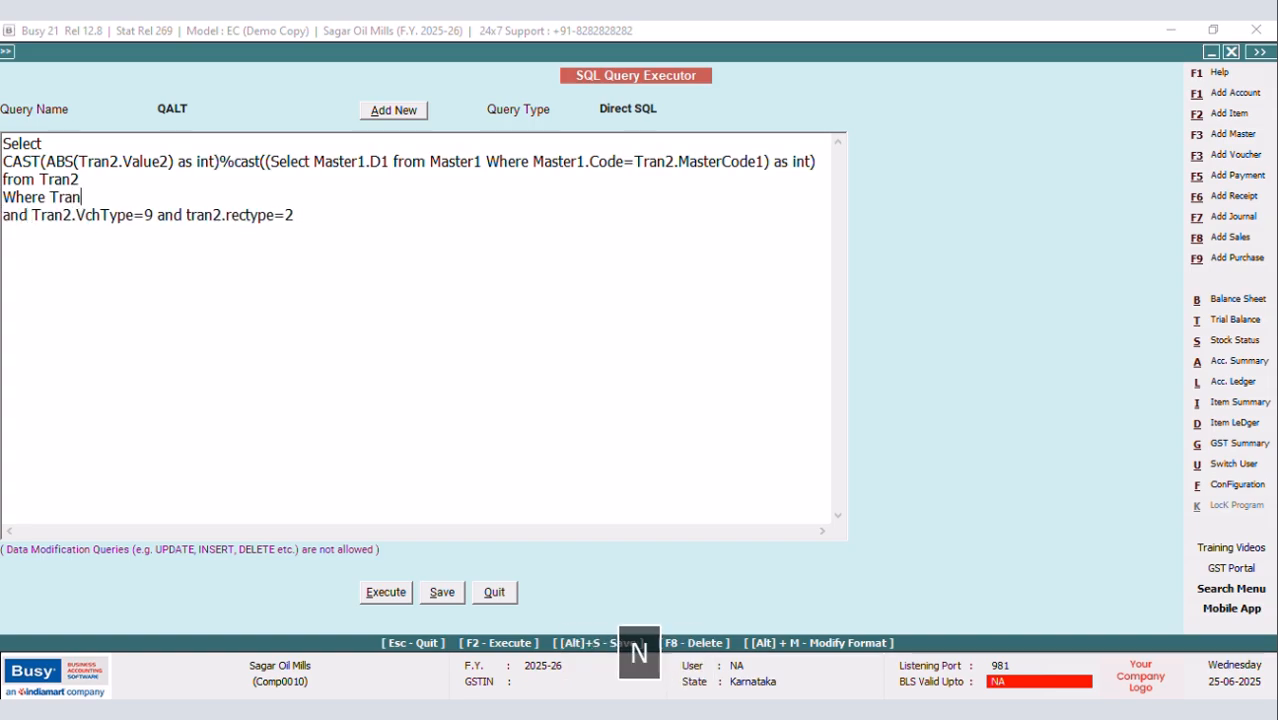
text(2.Vch)
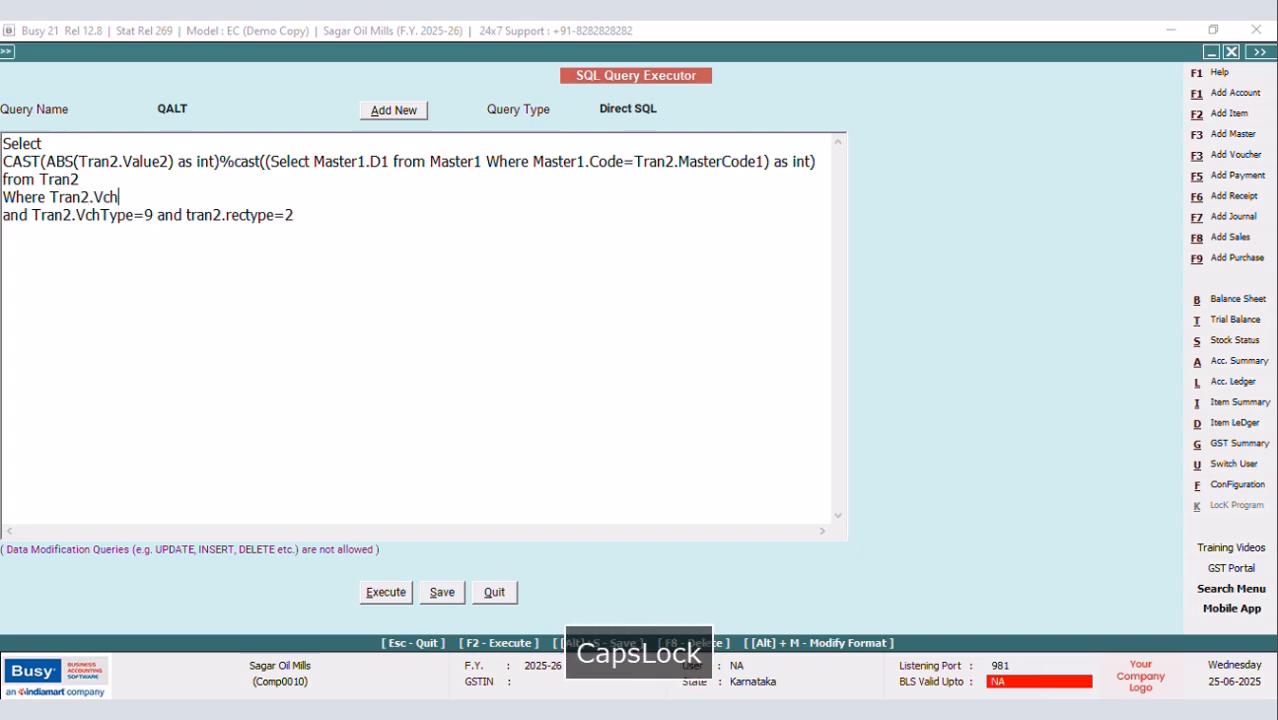
text(Code=@)
key(Caps_Lock)
text(V)
key(Caps_Lock)
text(chCode)
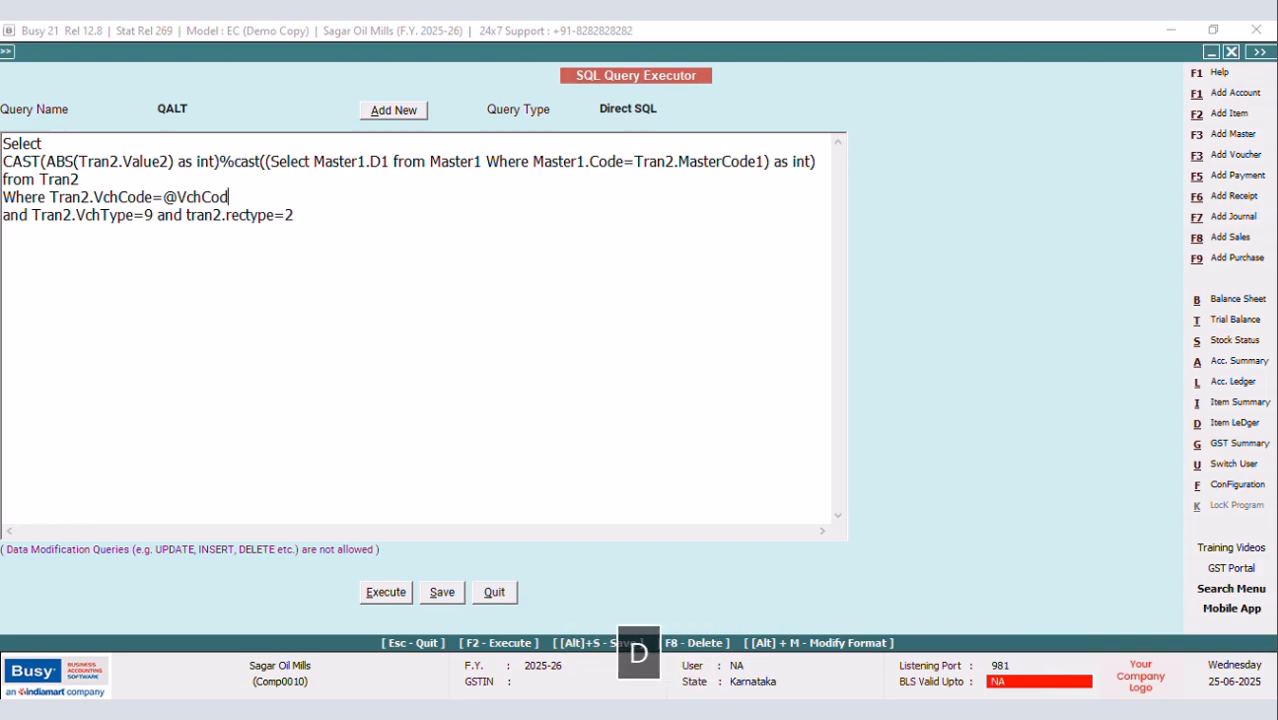
text(@ an)
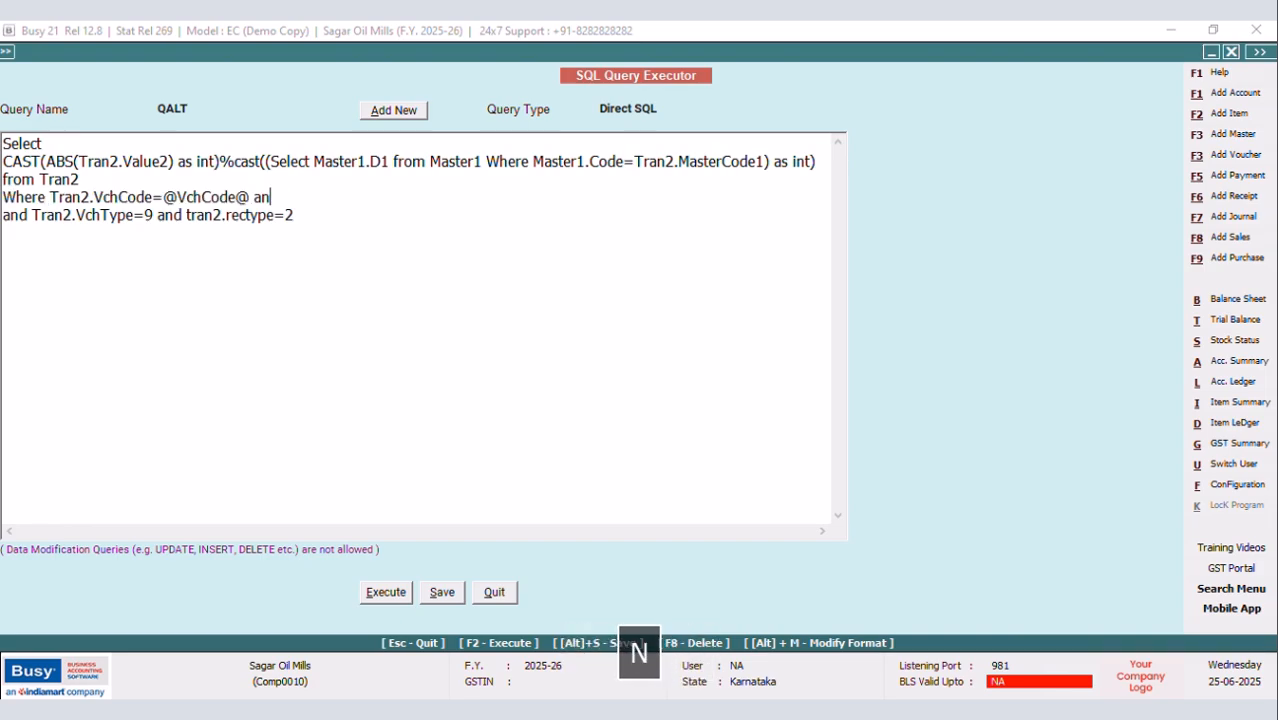
text(d Tran2)
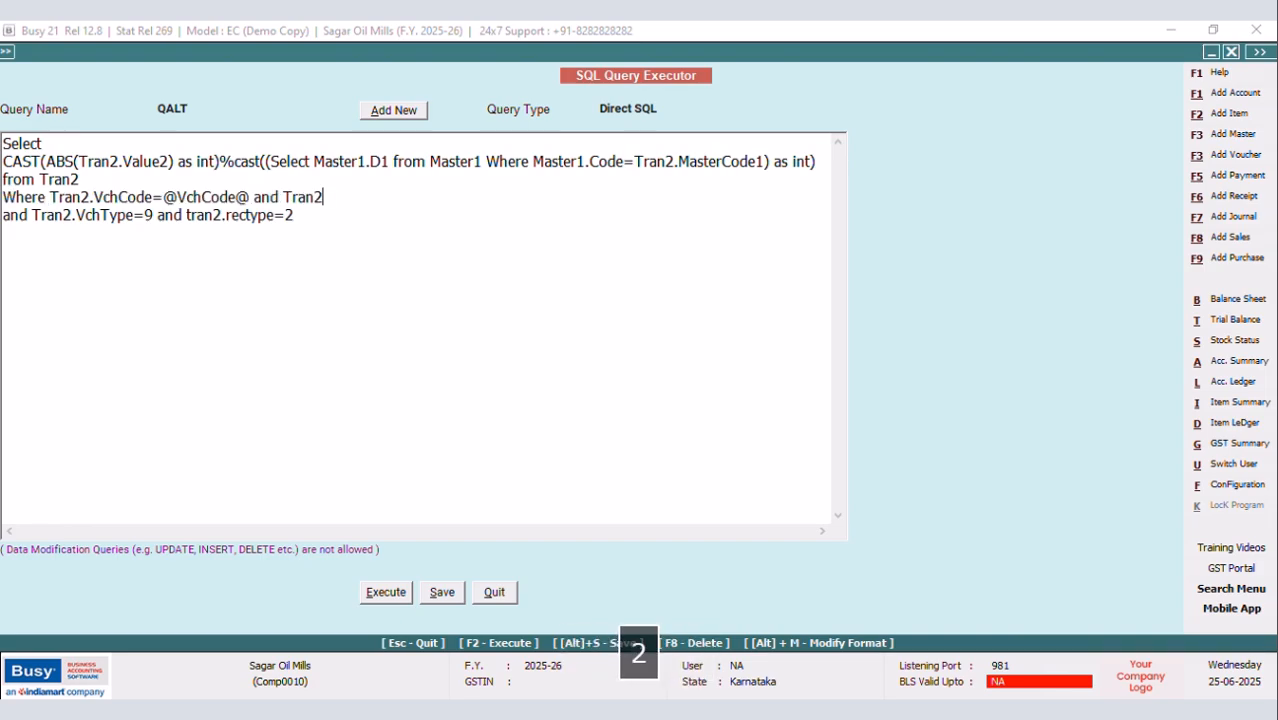
text(.Srno=)
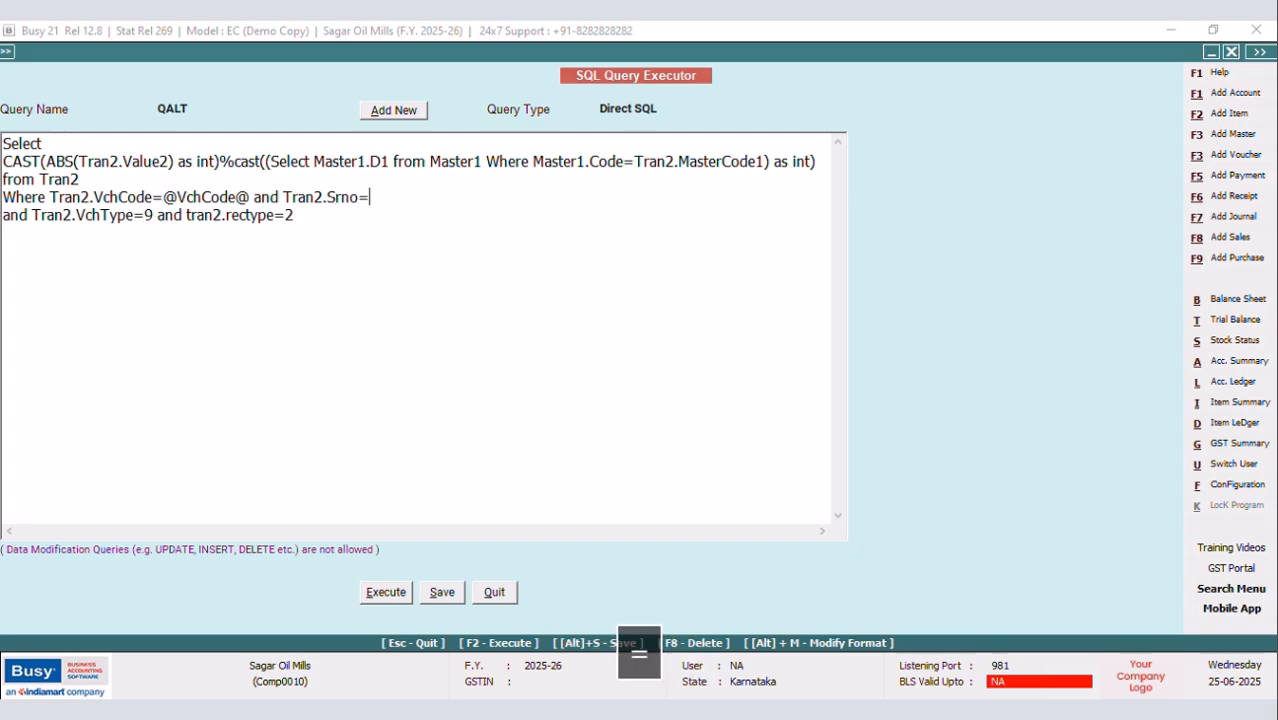
text(@ItemSr)
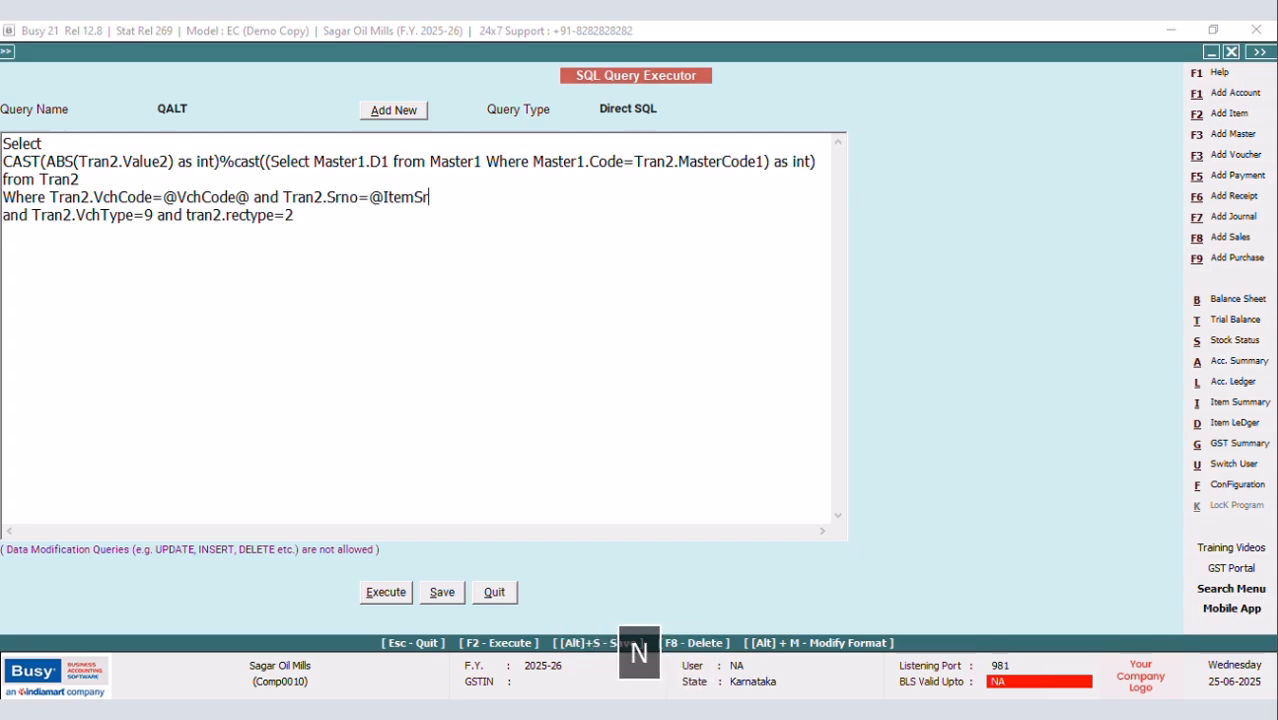
text(no@)
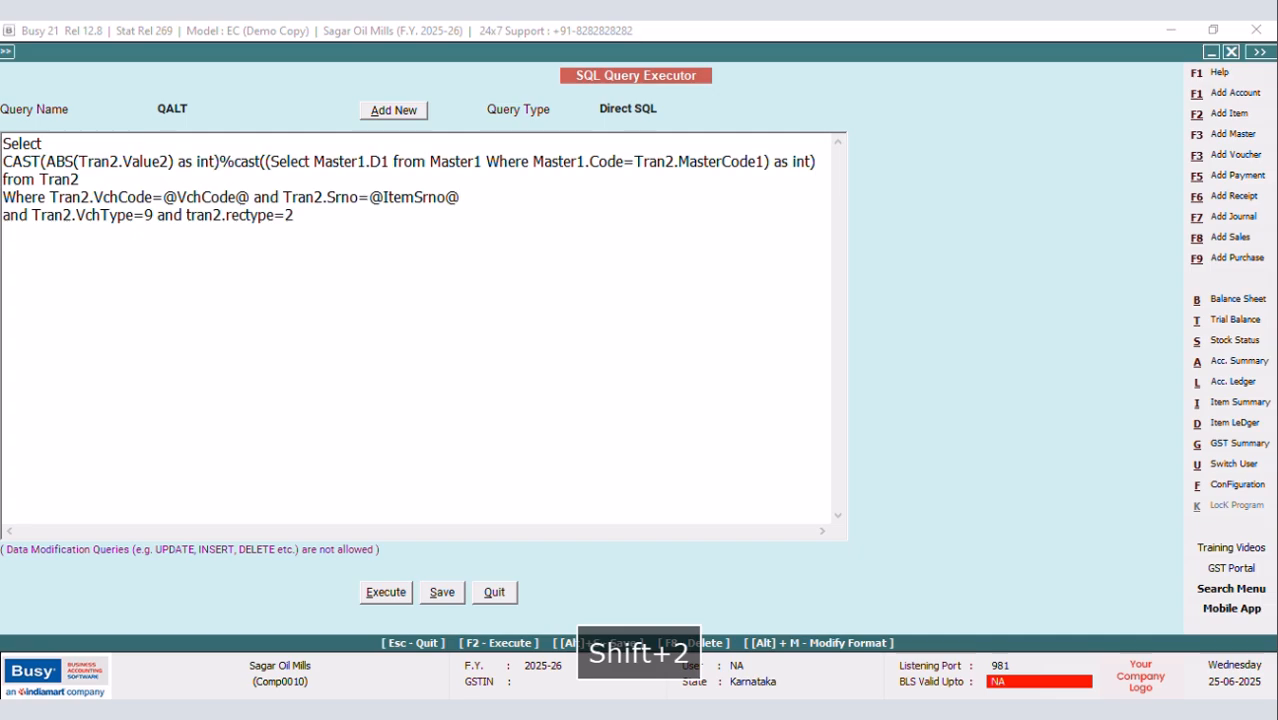
Set the query type to Item Details, save QALT, and return to the sales voucher
click(677, 109)
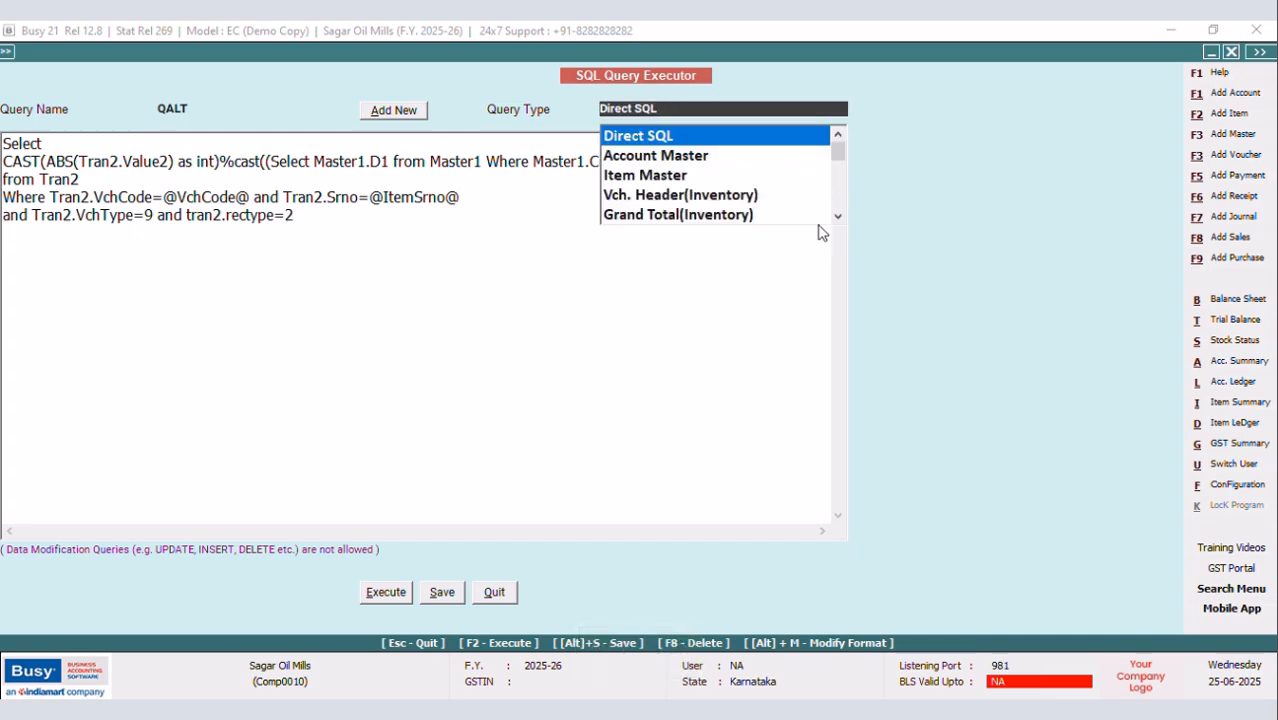
click(838, 216)
click(838, 216)
click(838, 216)
click(663, 198)
click(444, 594)
key(Return)
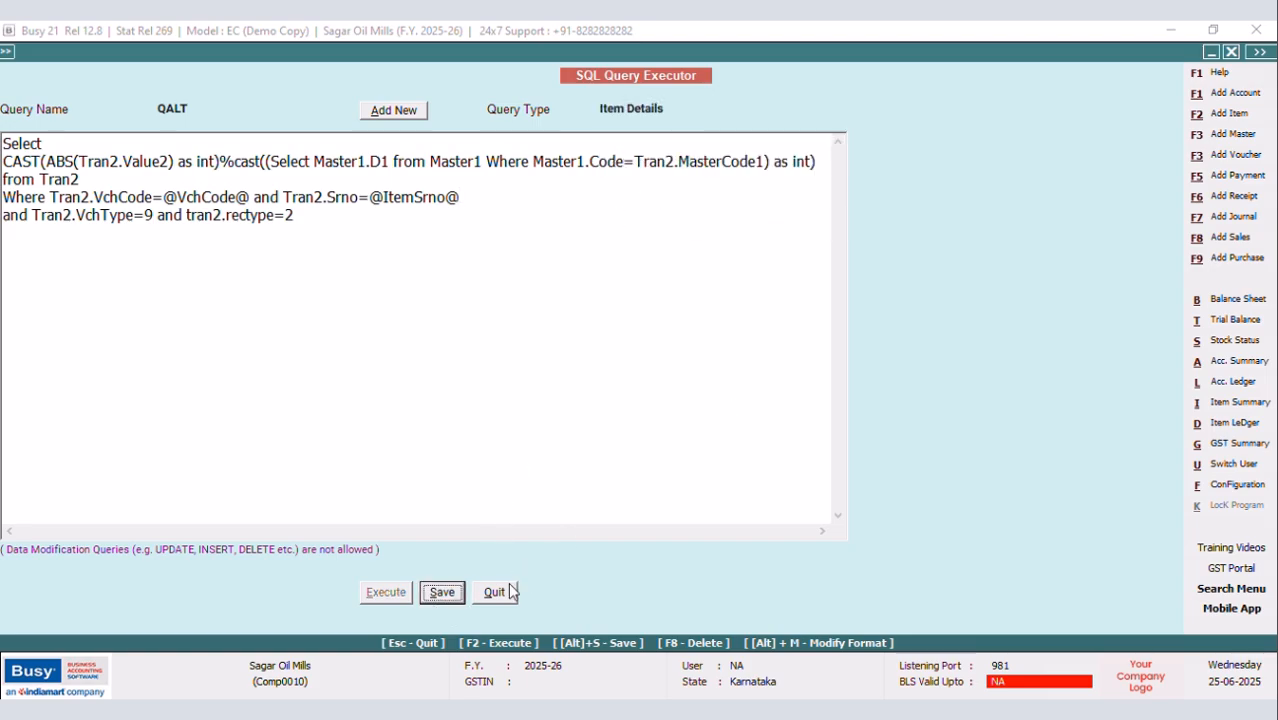
click(494, 592)
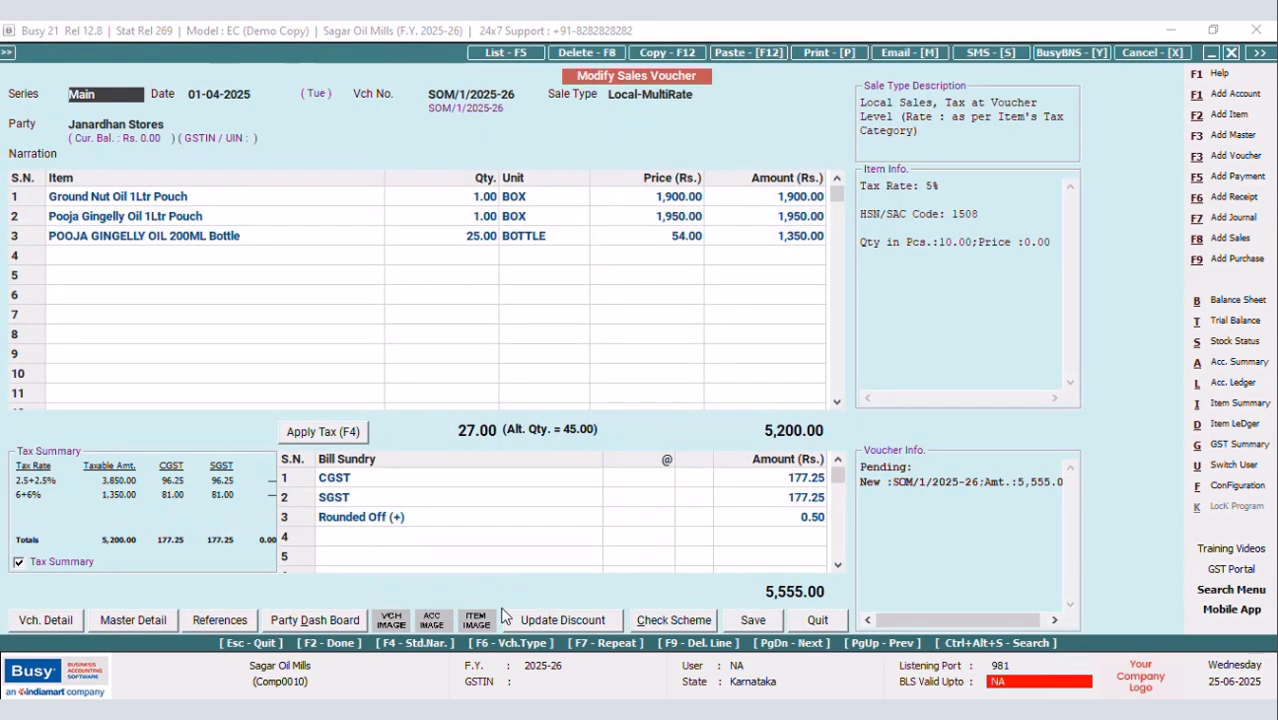
Preview the sales invoice in NEW DESIGN, showing Loose Qty 0.00, 0.00, 5.00, then press Ctrl+F for configuration
click(818, 52)
click(558, 380)
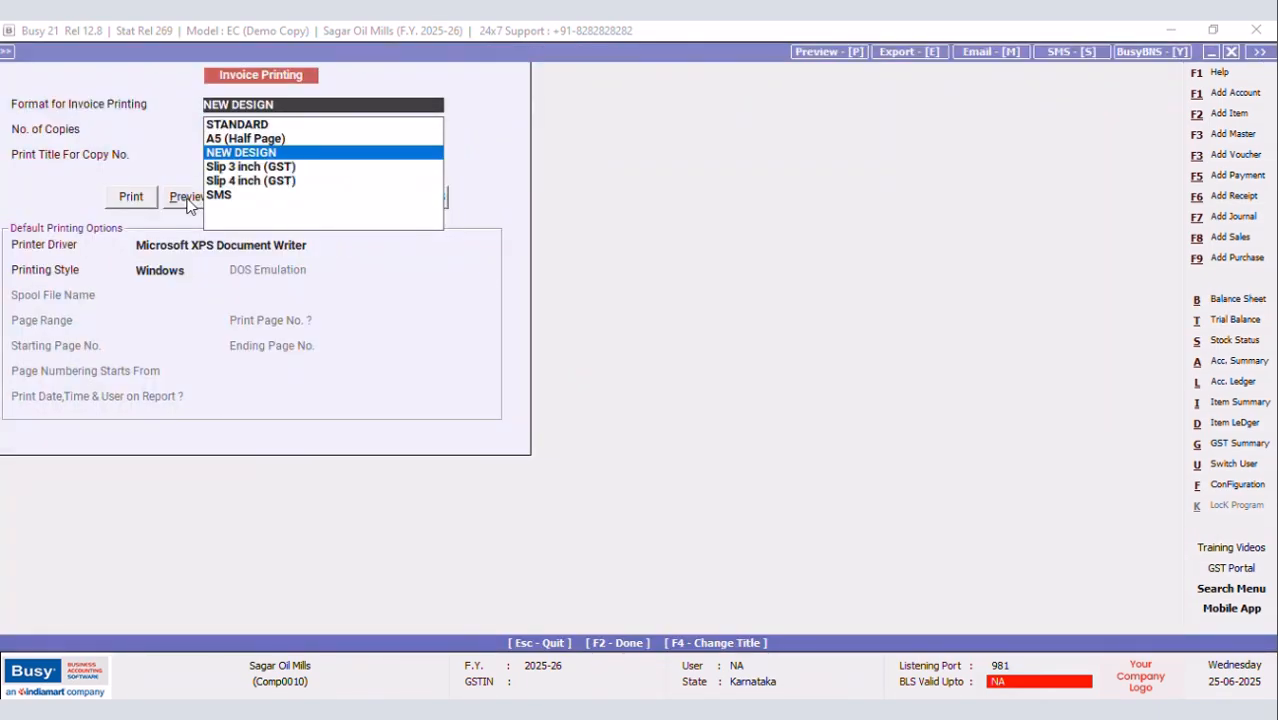
click(186, 199)
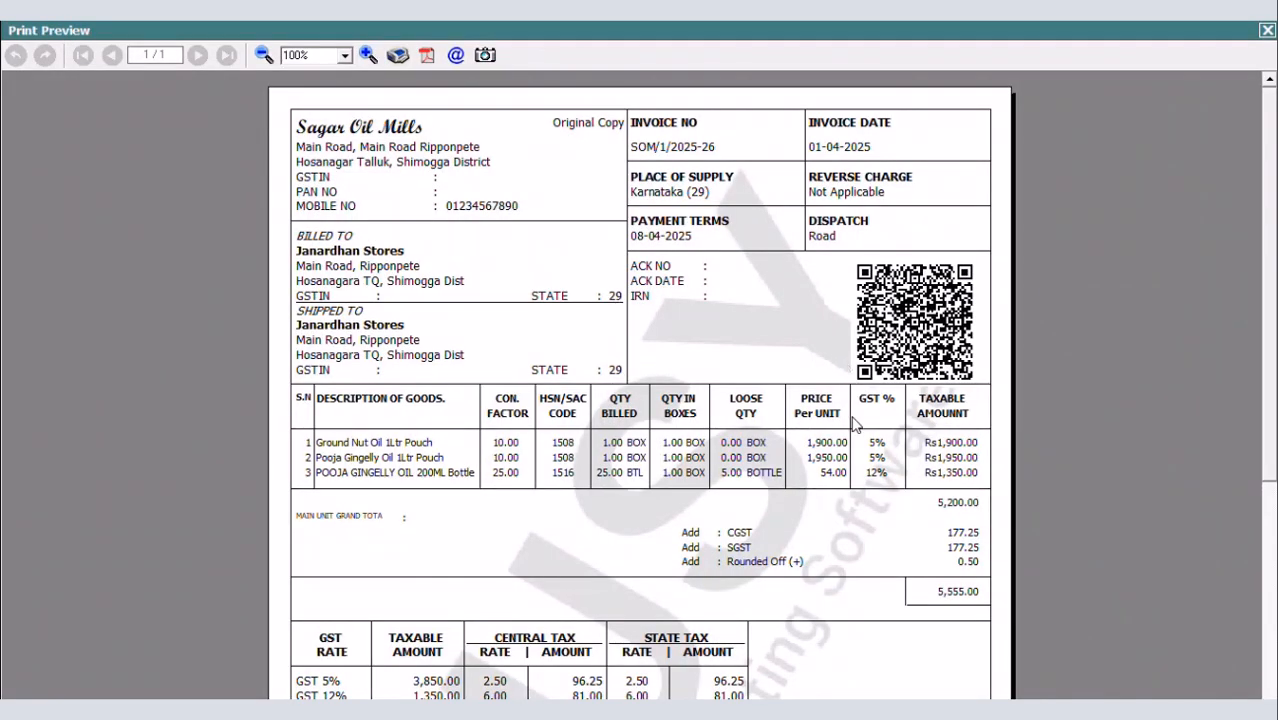
drag(1270, 120, 1245, 188)
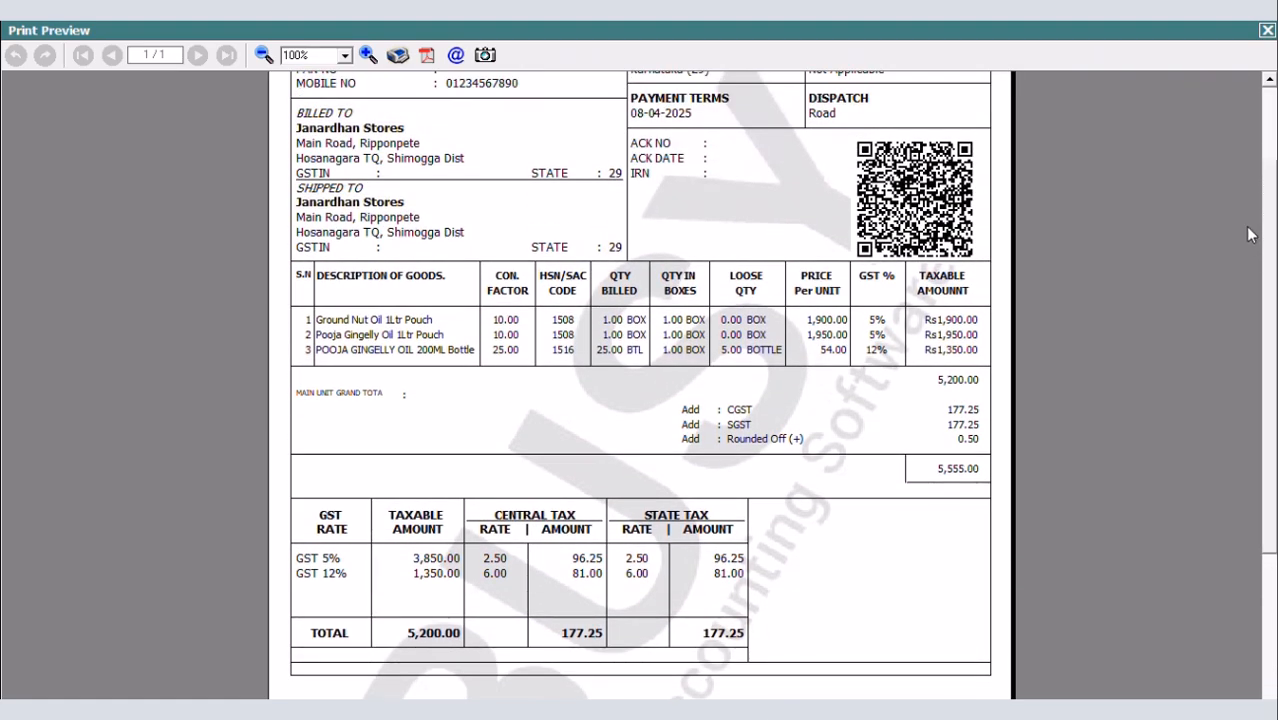
click(1265, 31)
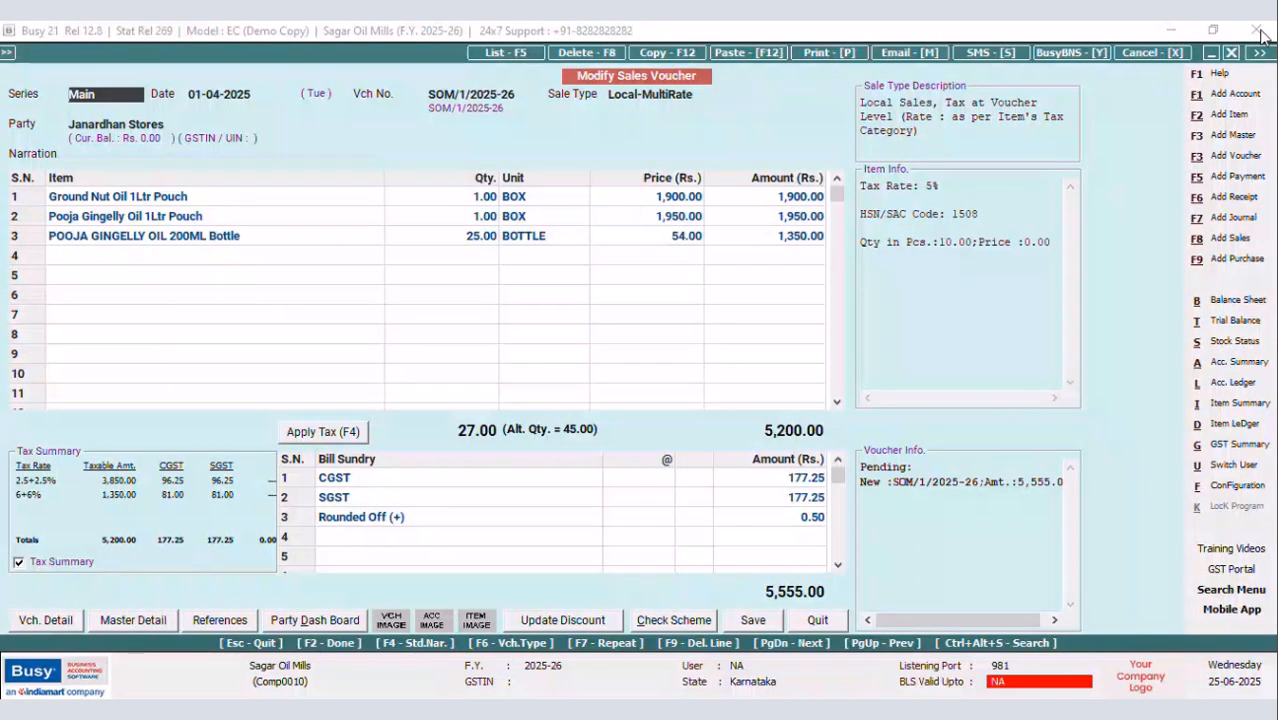
key(ctrl+f)
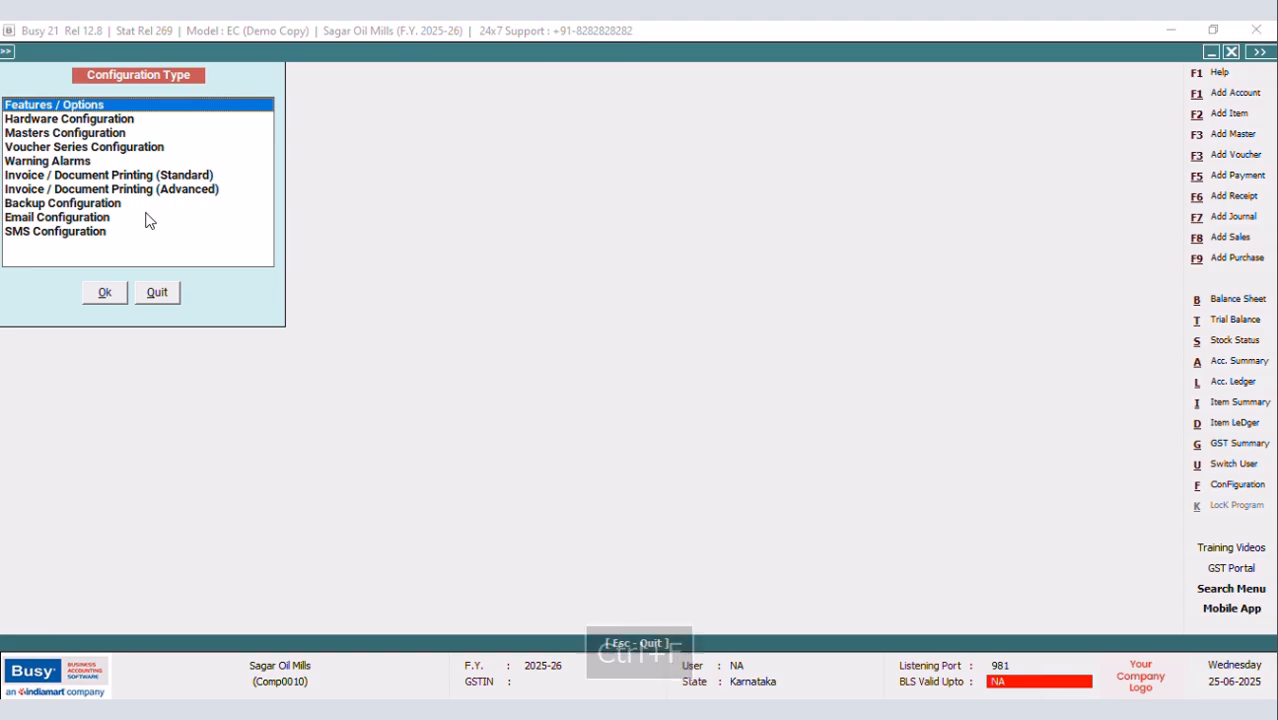
Open the NEW DESIGN sales invoice body under Invoice/Document Printing (Advanced)
click(176, 190)
click(123, 298)
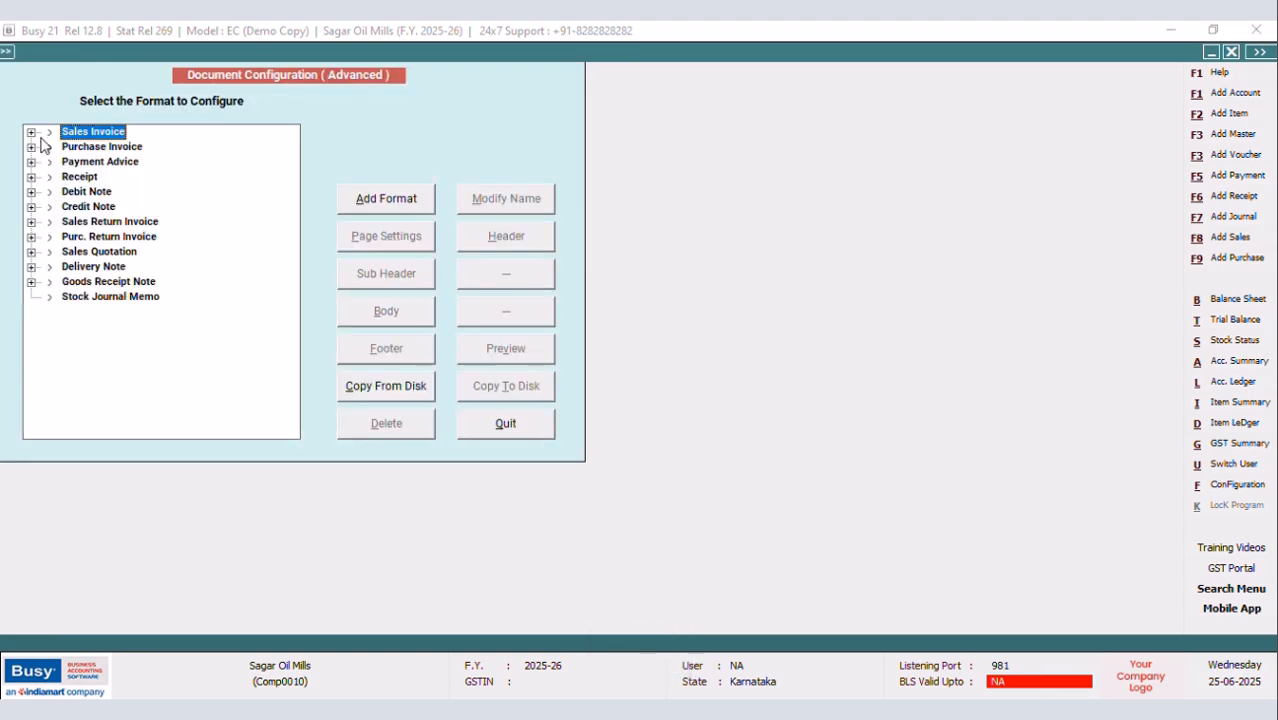
click(31, 132)
click(106, 161)
click(386, 311)
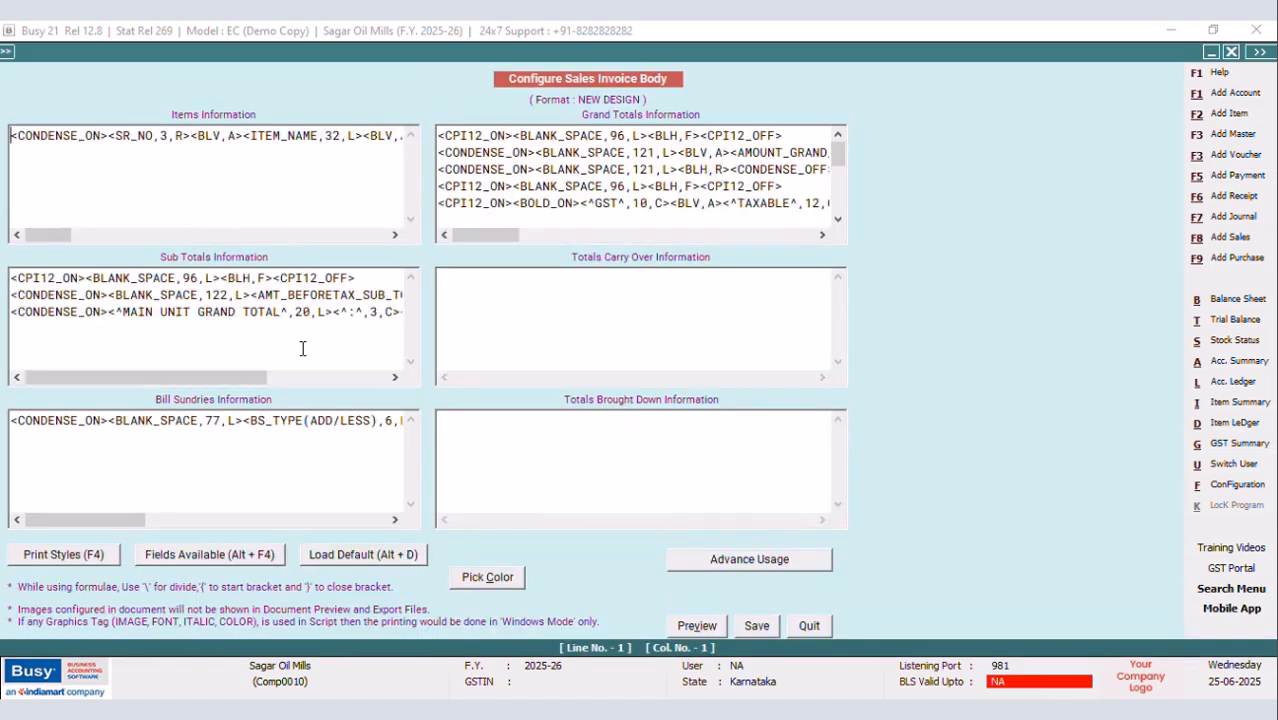
On the MAIN UNIT GRAND TOTAL line, replace CONDENSE_ON with CPI12_ON and change width 20 to 25
click(104, 314)
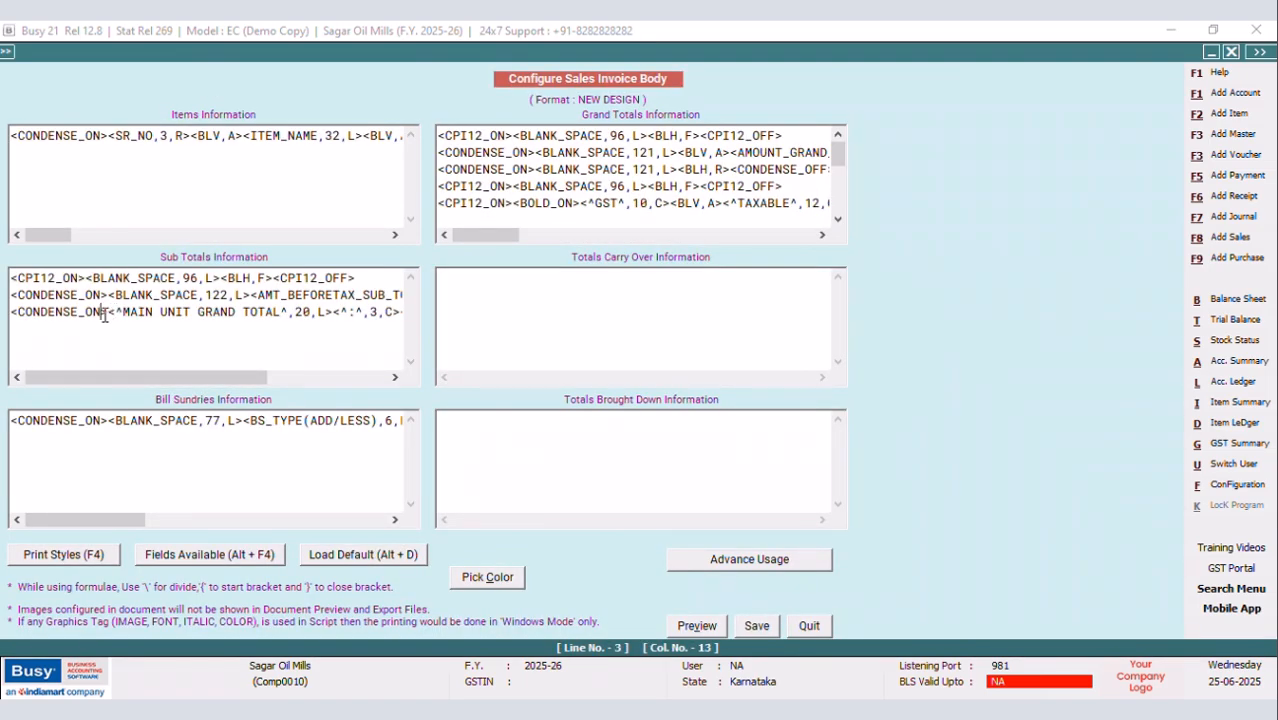
drag(111, 312, 2, 315)
key(Delete)
key(F4)
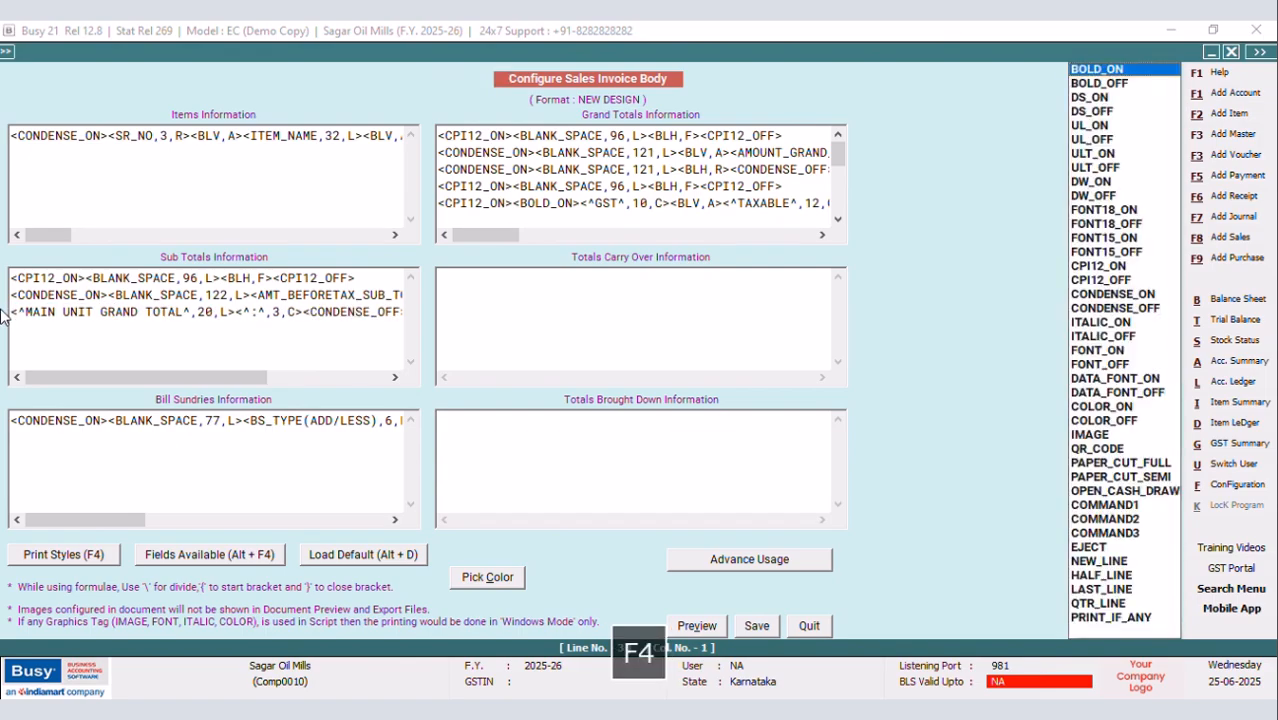
click(1093, 267)
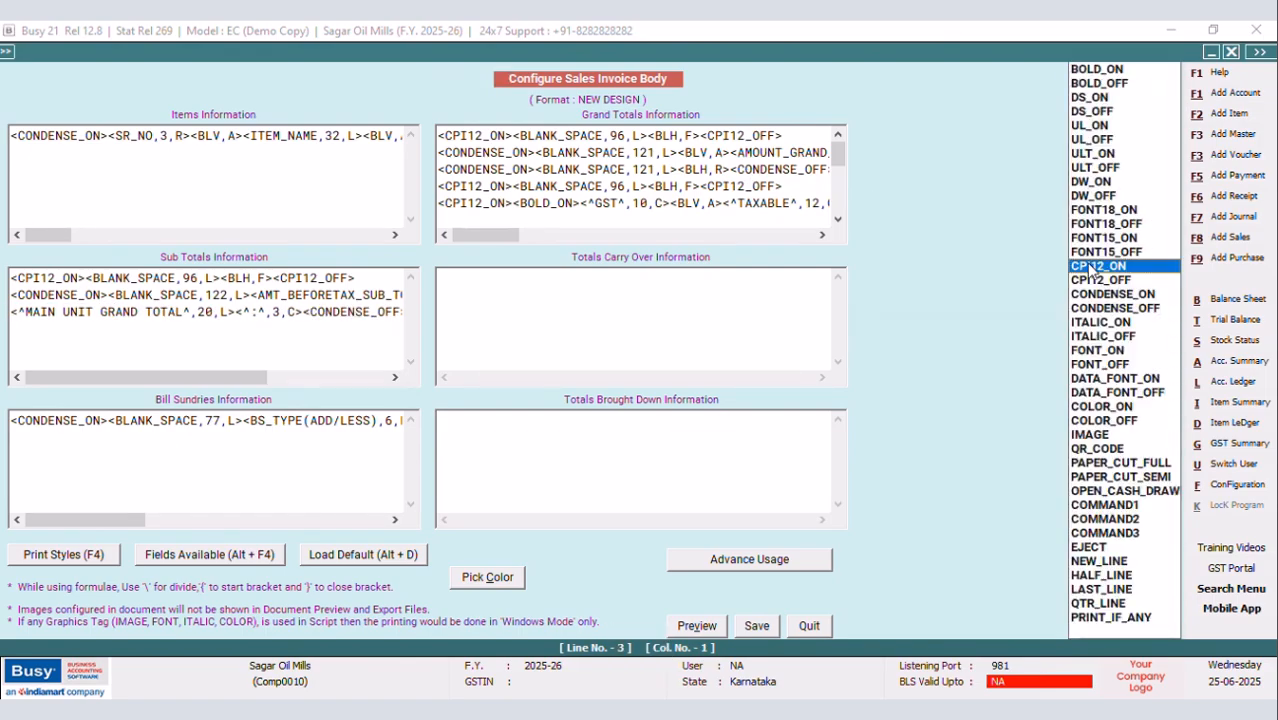
key(Return)
click(289, 312)
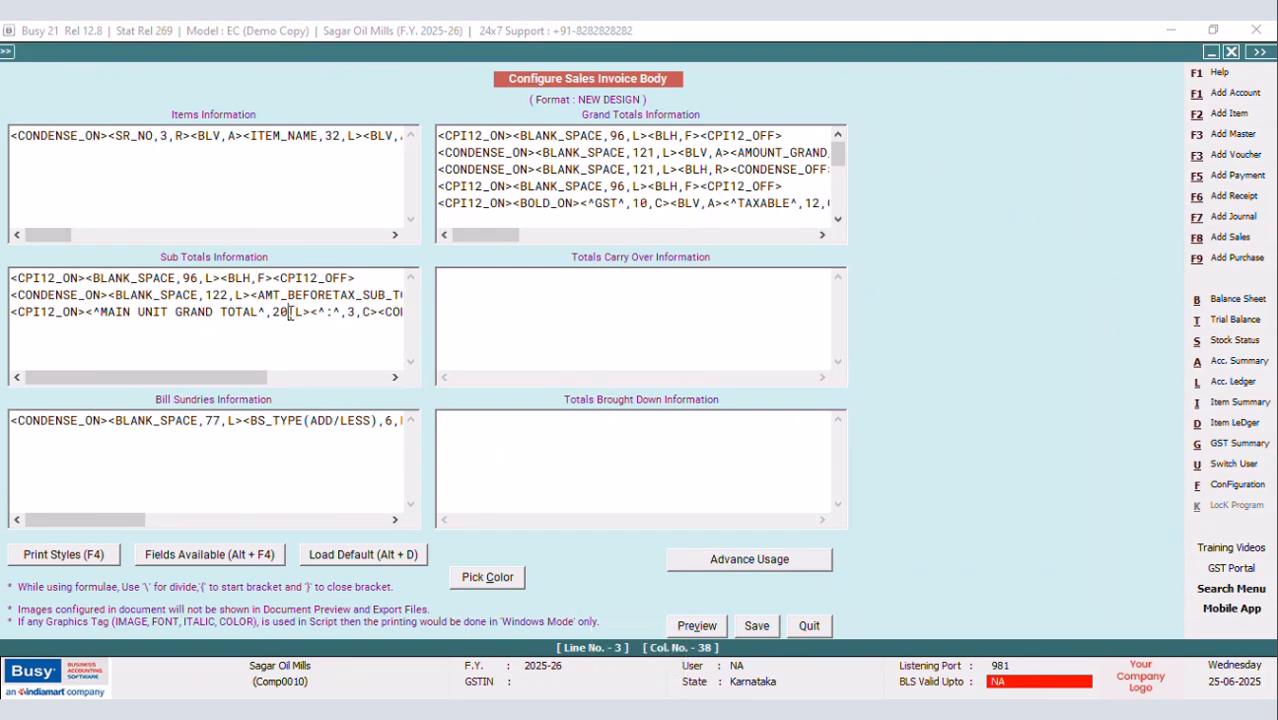
key(BackSpace)
text(5)
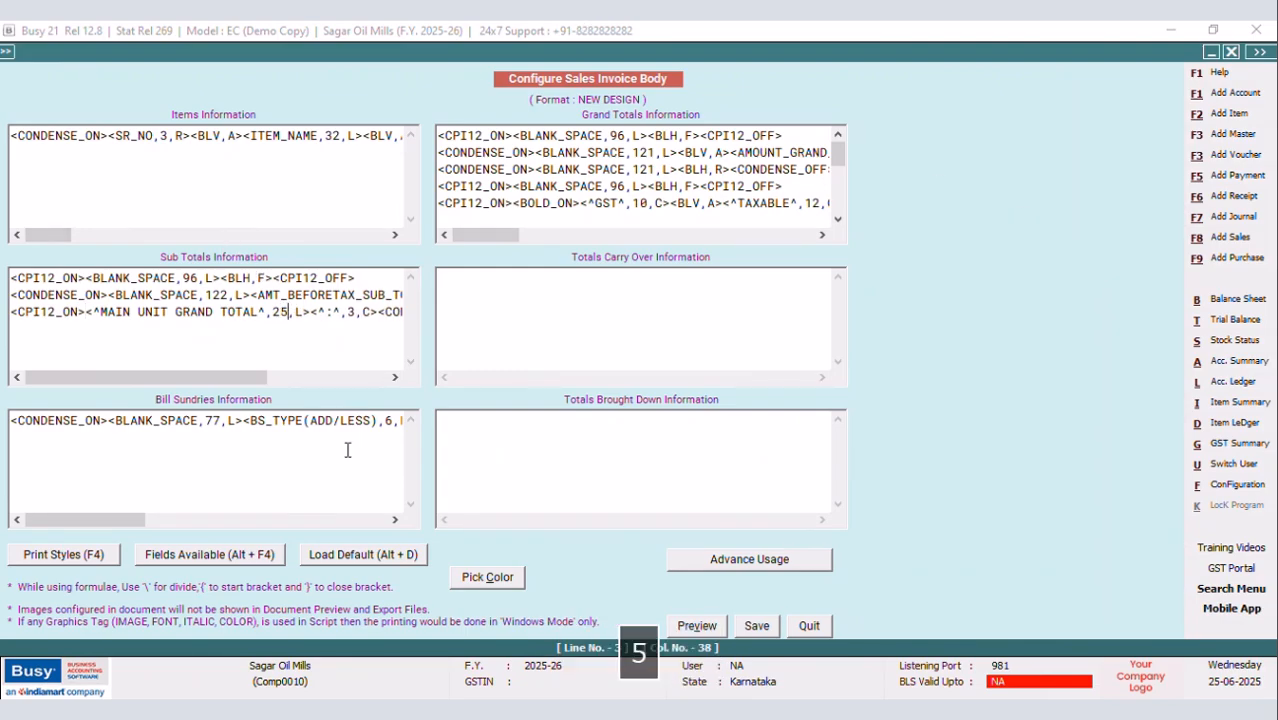
drag(279, 374, 375, 376)
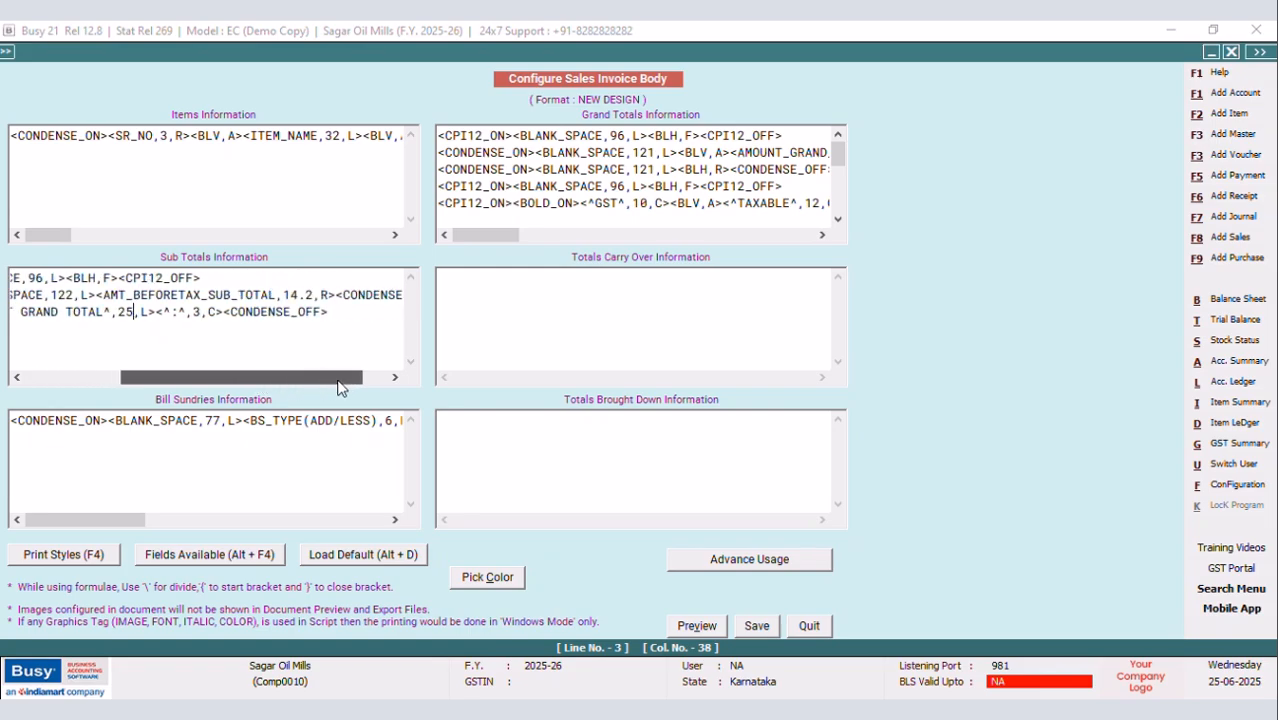
Replace the trailing CONDENSE_OFF tag with CPI12_OFF
drag(329, 312, 225, 314)
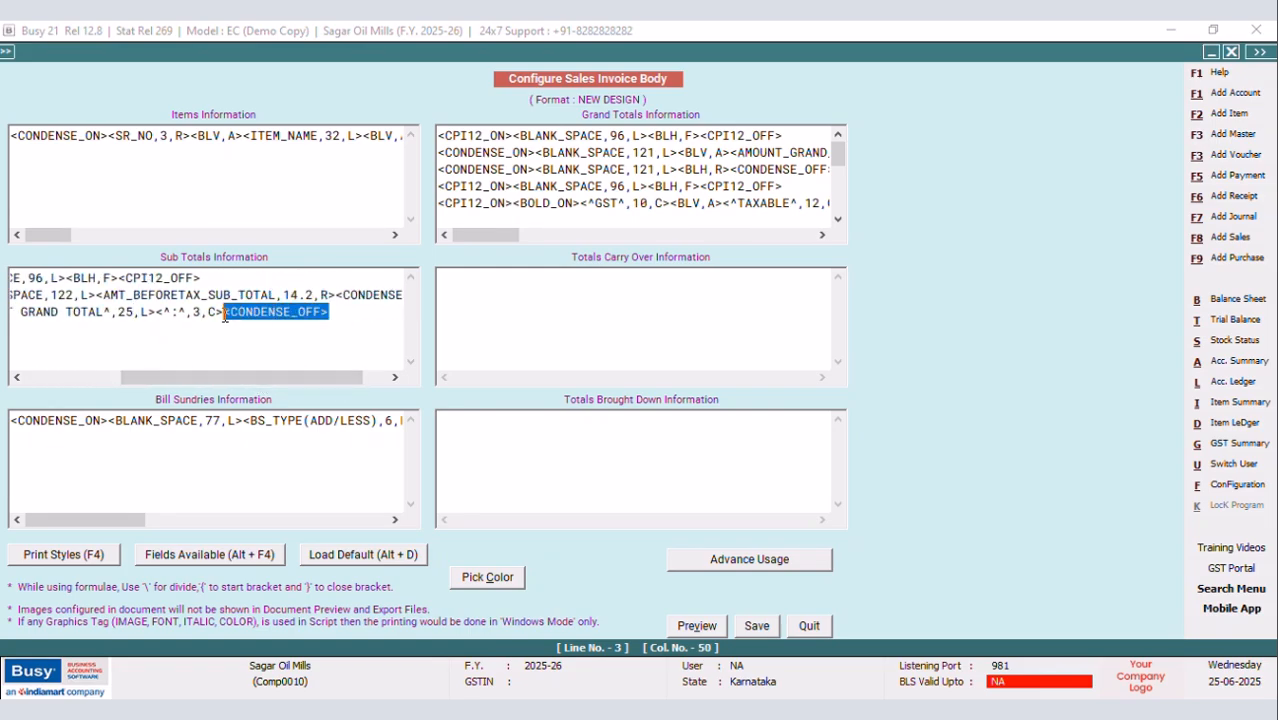
key(Delete)
key(alt+F4)
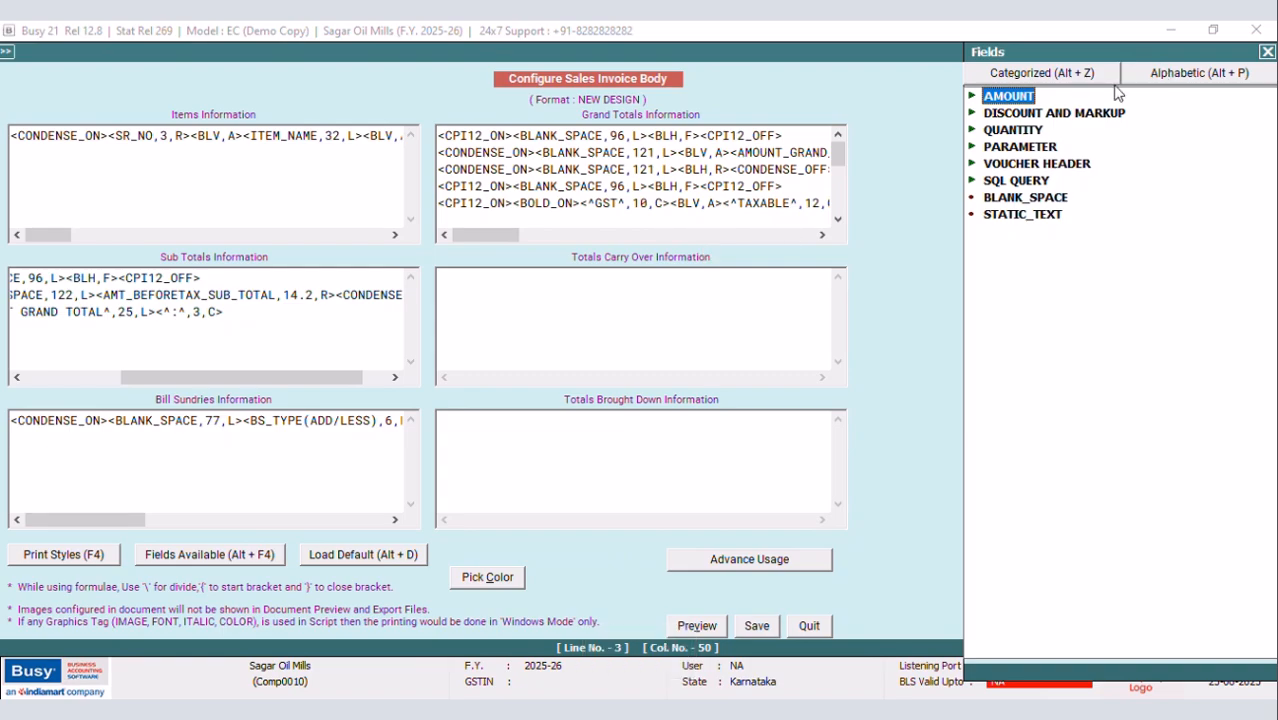
click(1267, 51)
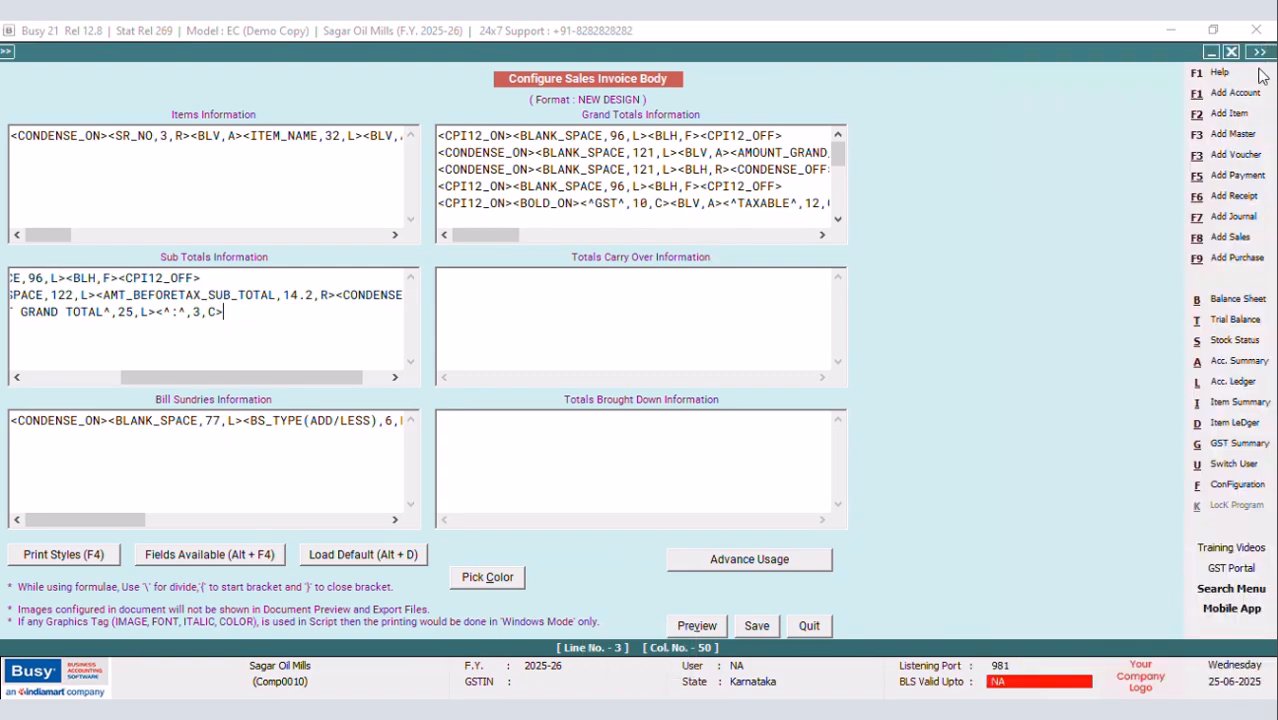
key(F4)
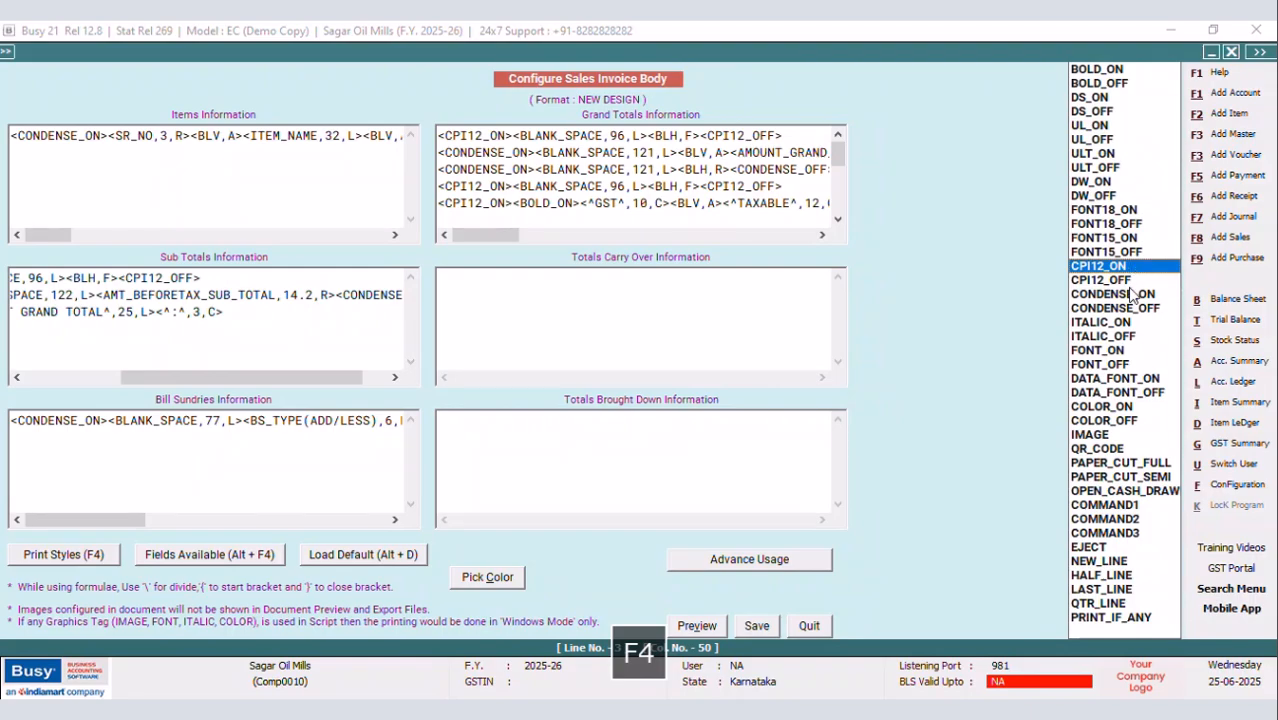
key(Return)
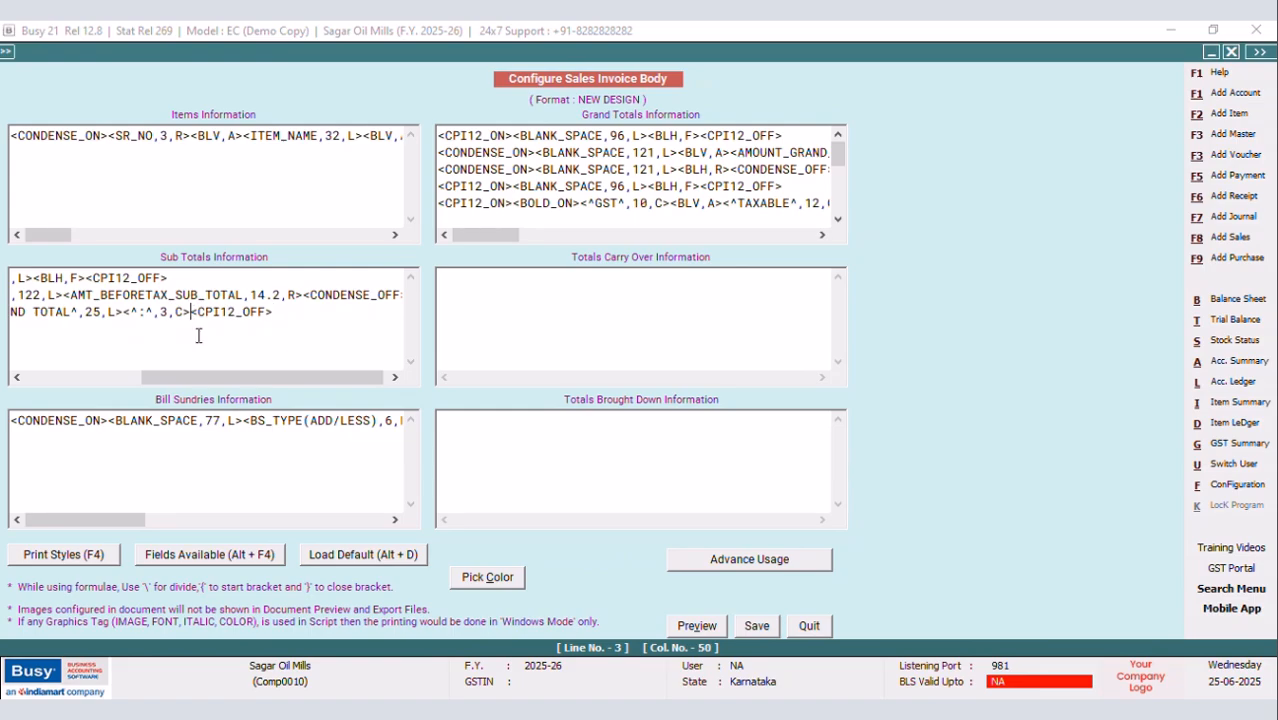
Insert the SQL_QUERY_NUM field with query name MQTY-SUM on that line
key(alt+F4)
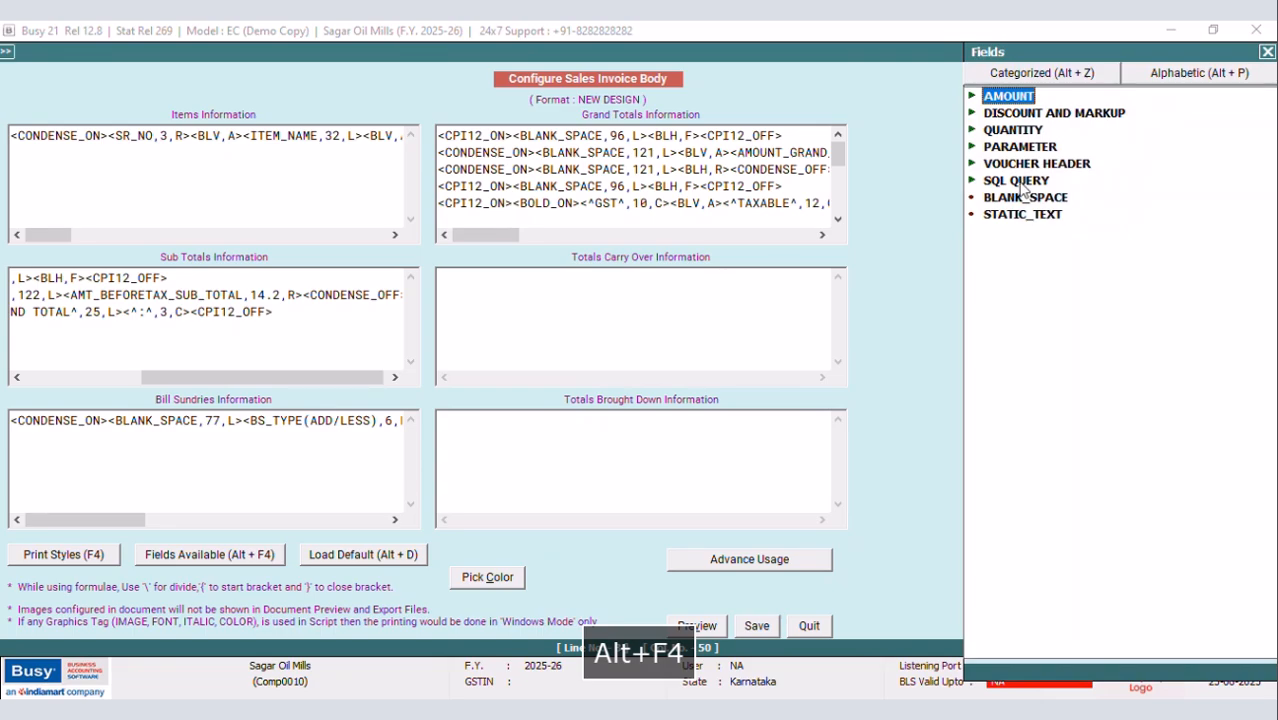
double_click(1018, 181)
double_click(1112, 216)
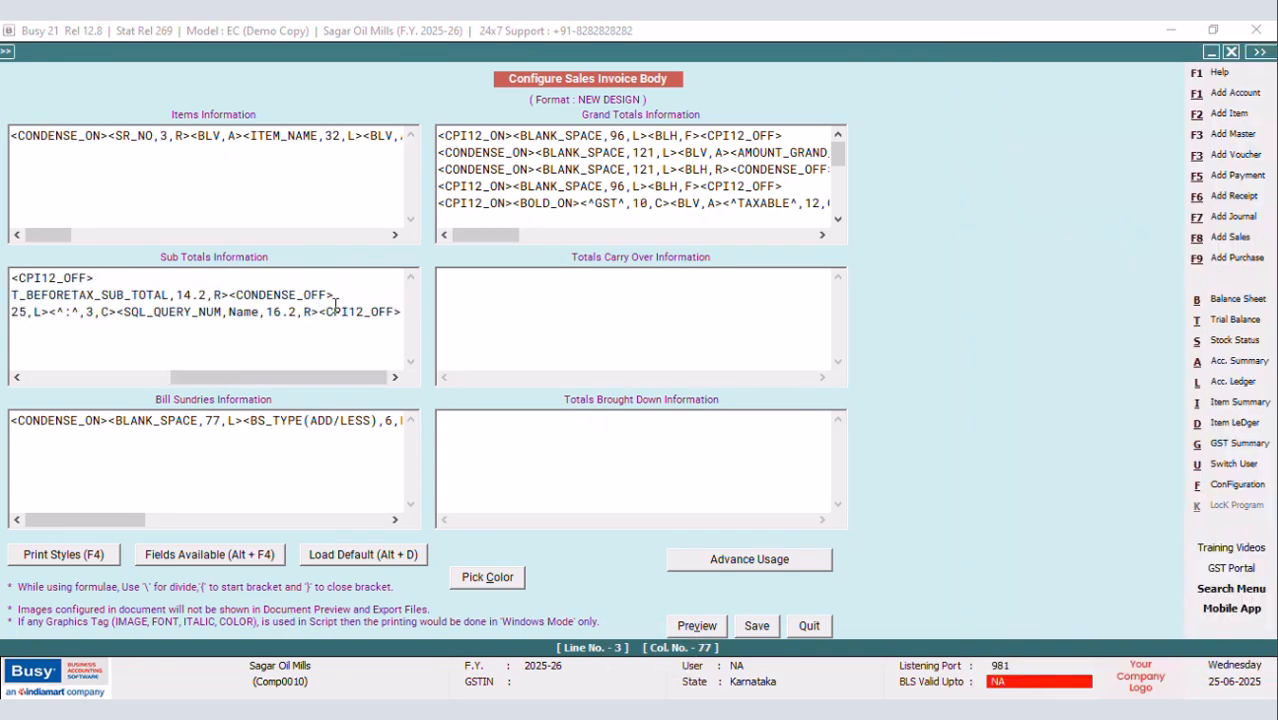
click(261, 311)
key(BackSpace)
key(BackSpace)
key(BackSpace)
key(BackSpace)
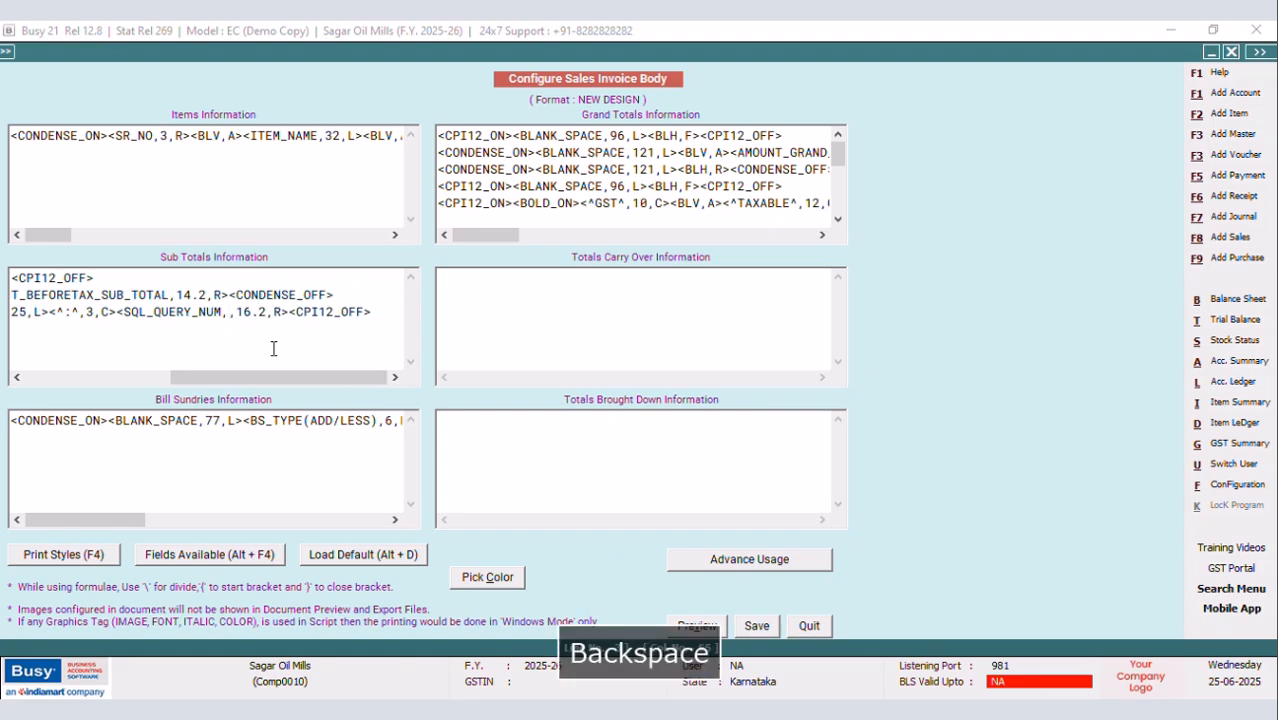
key(Caps_Lock)
text(MQTY)
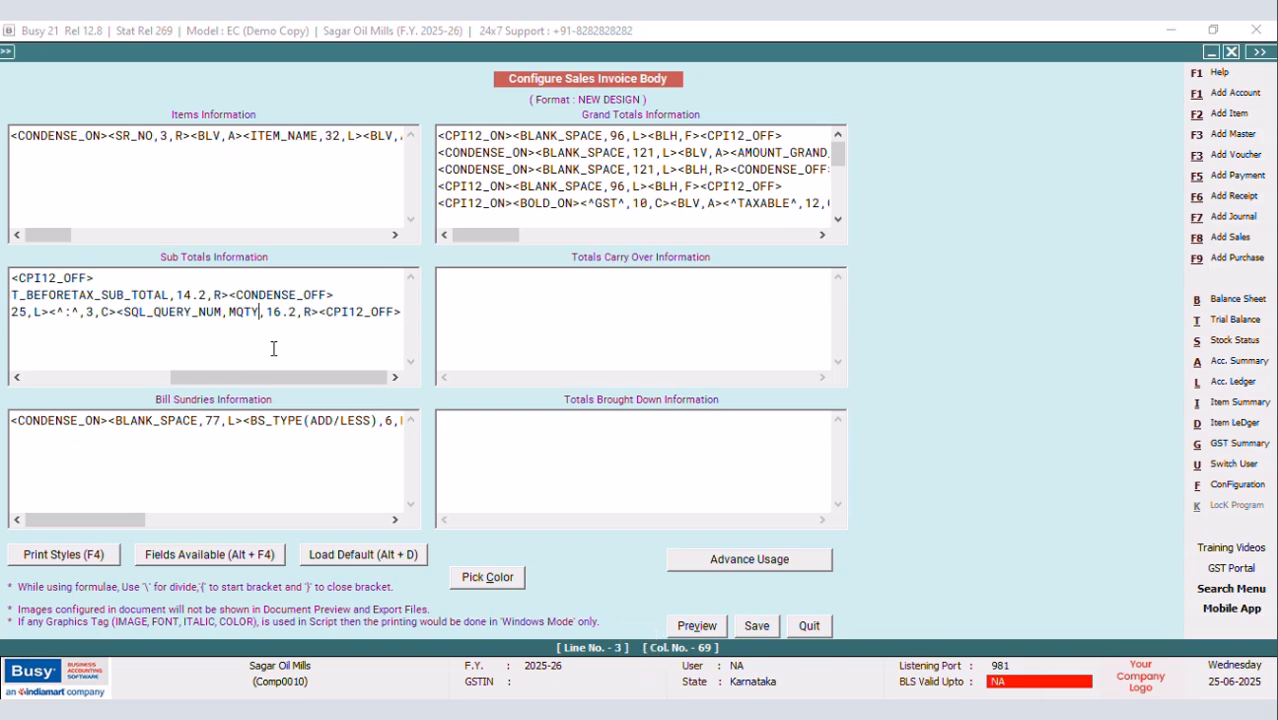
text(-SUM)
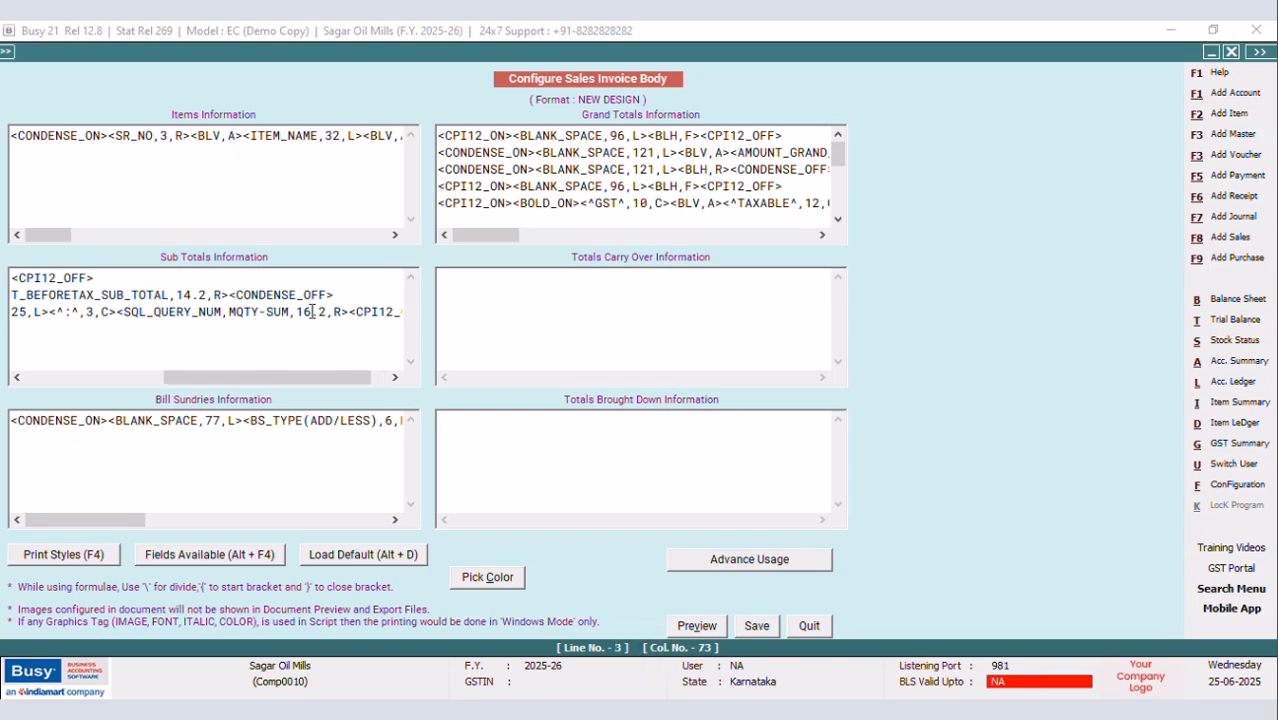
Save the edited invoice body and close the document configuration
click(757, 627)
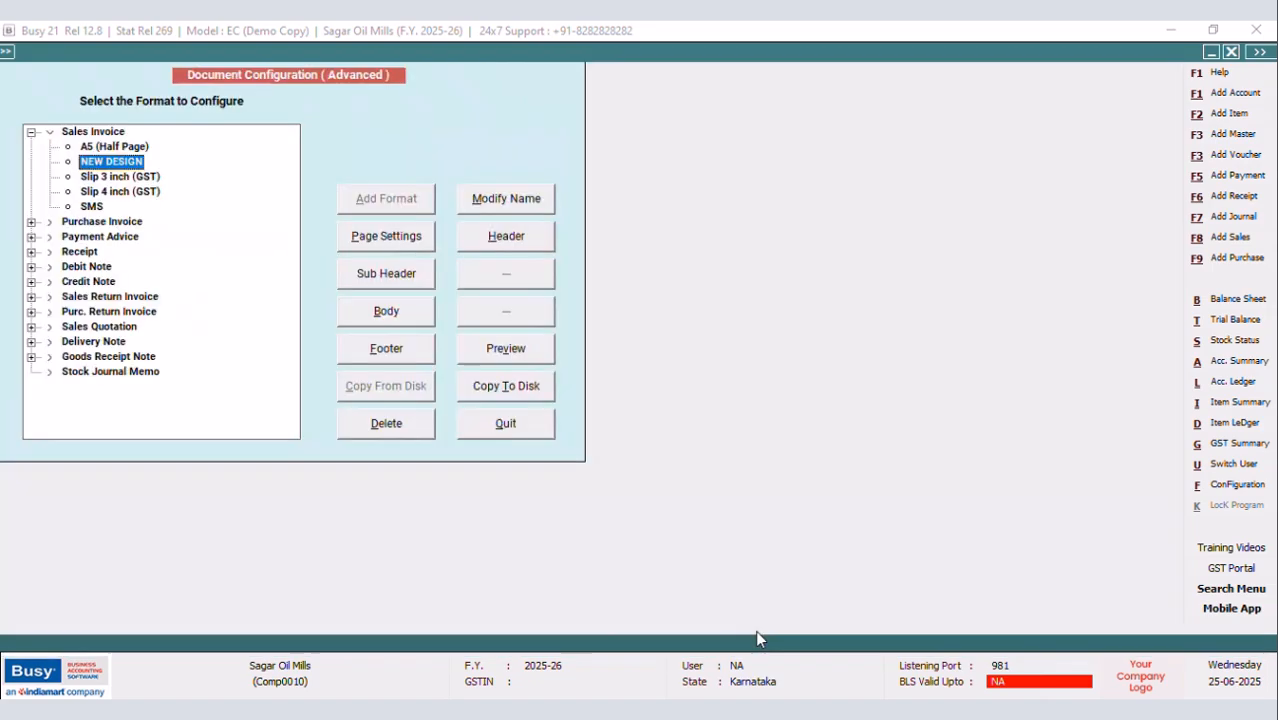
click(541, 429)
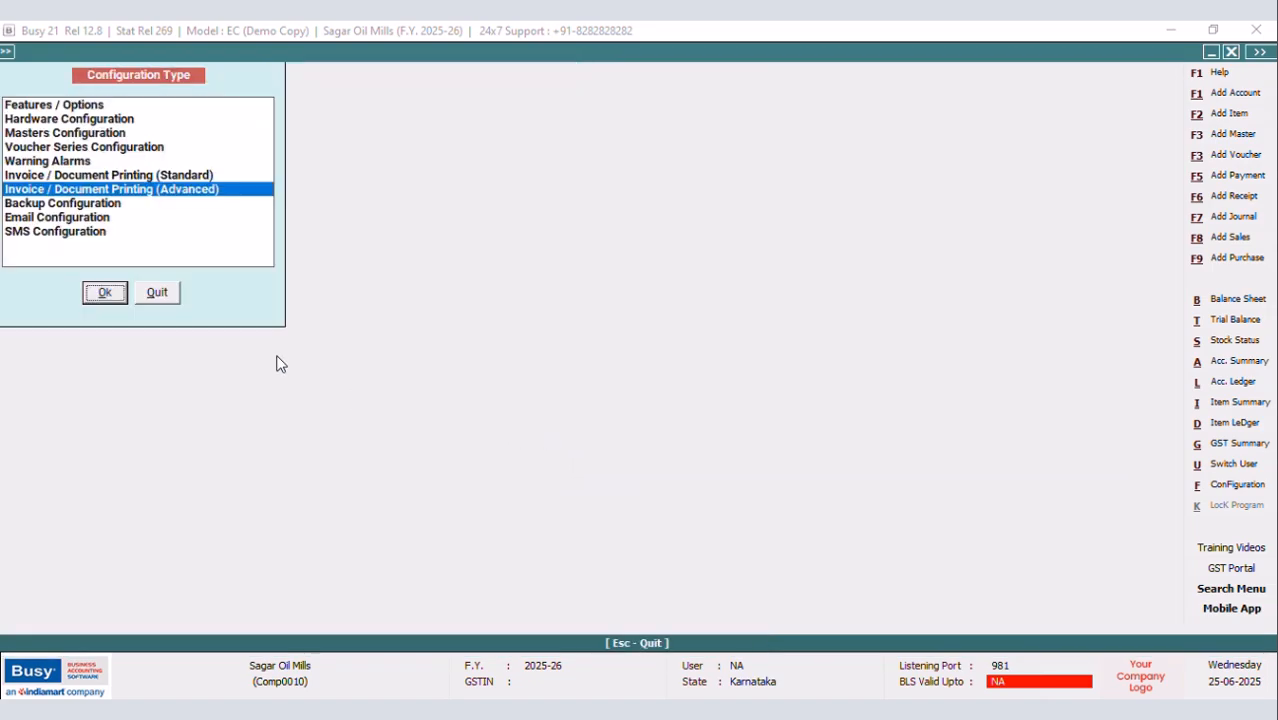
click(157, 296)
Preview the NEW DESIGN sales invoice, check MAIN UNIT GRAND TOTAL reads 3.00, and close the preview
click(811, 55)
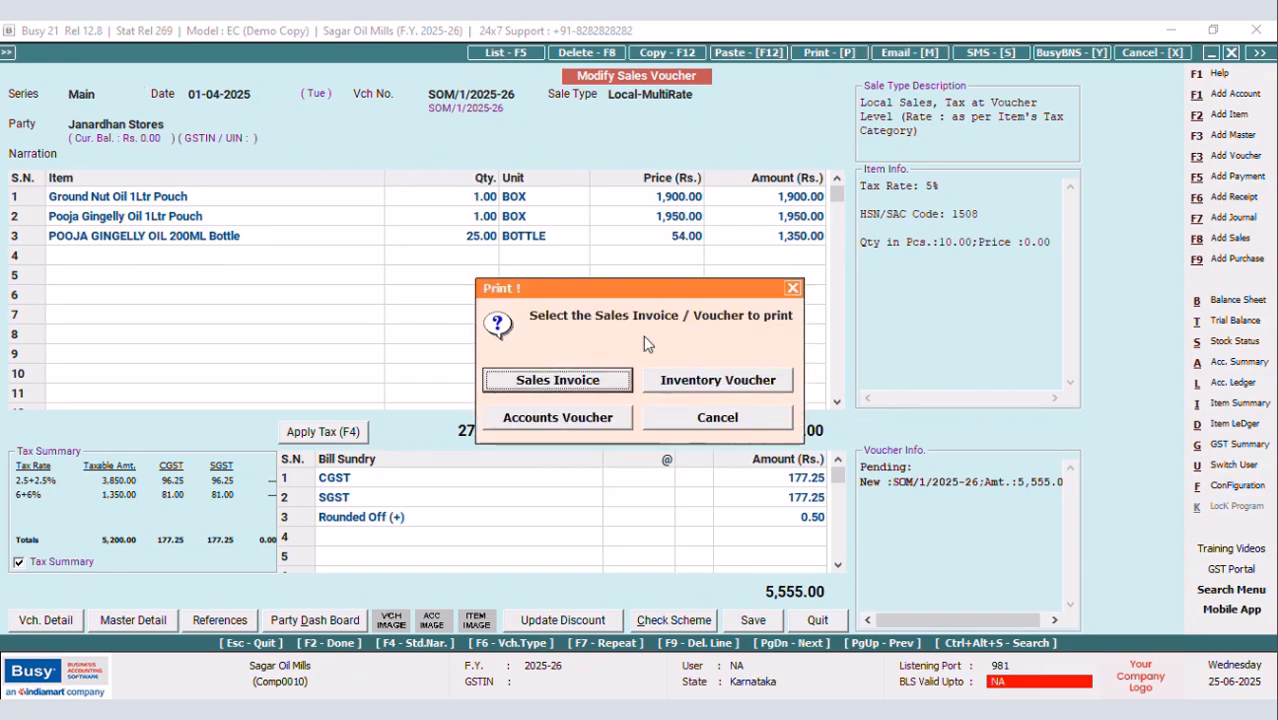
click(562, 379)
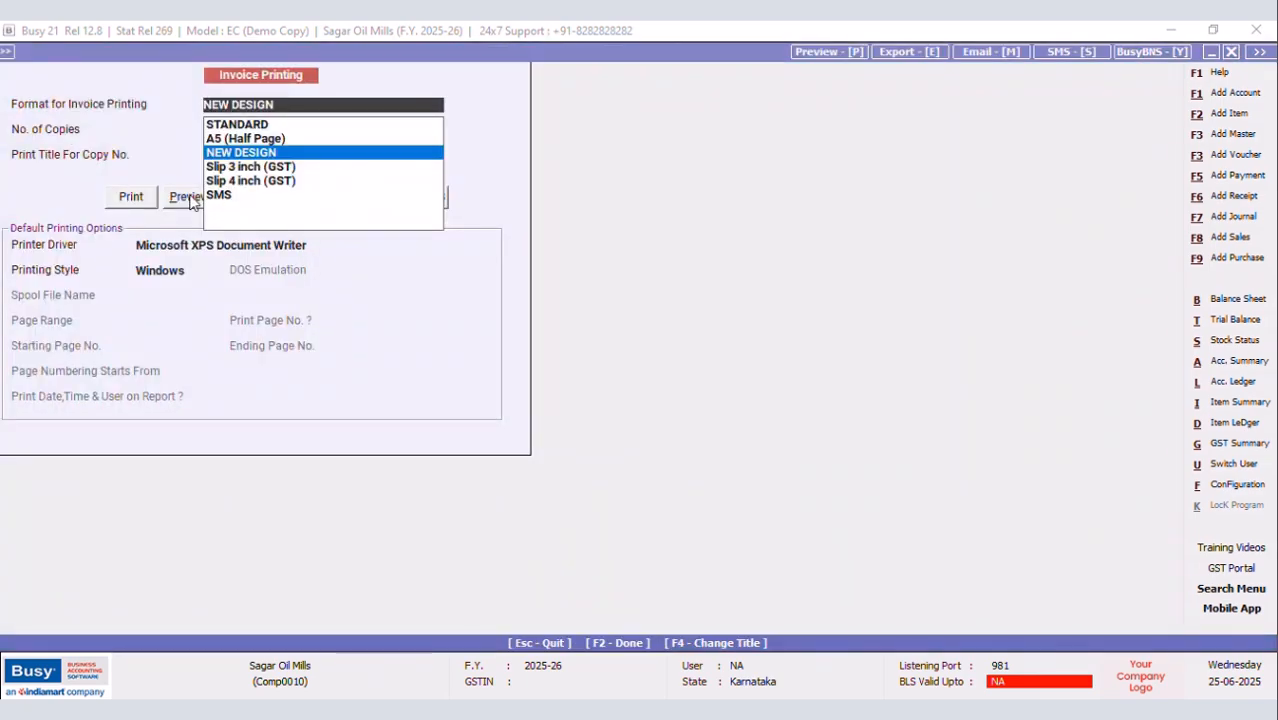
click(207, 198)
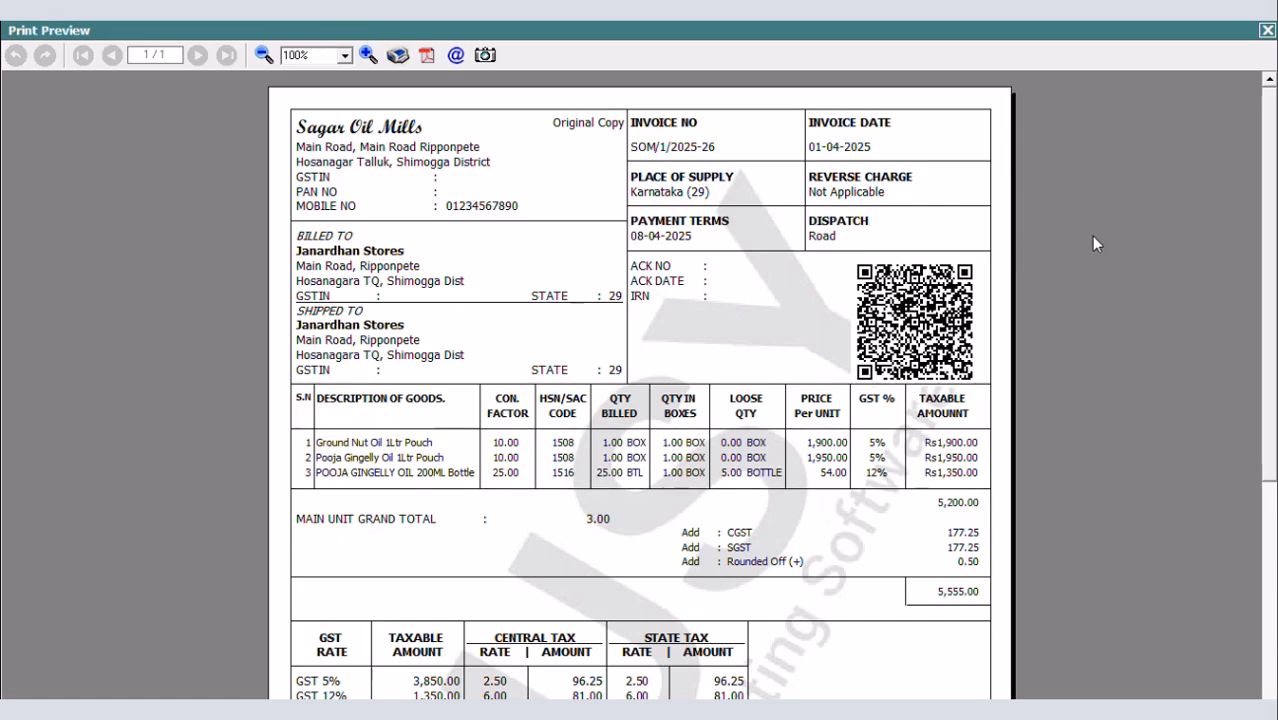
click(1265, 31)
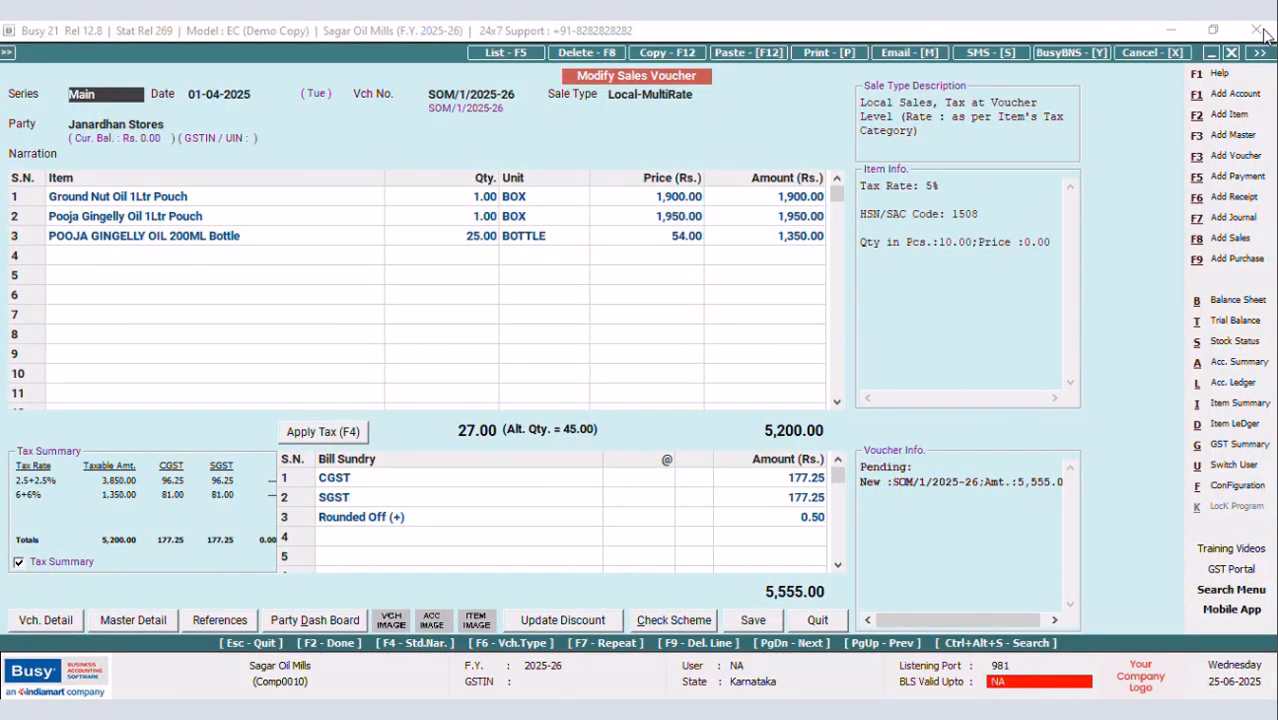
Open the NEW DESIGN sales invoice body layout in advanced document printing configuration
key(ctrl+f)
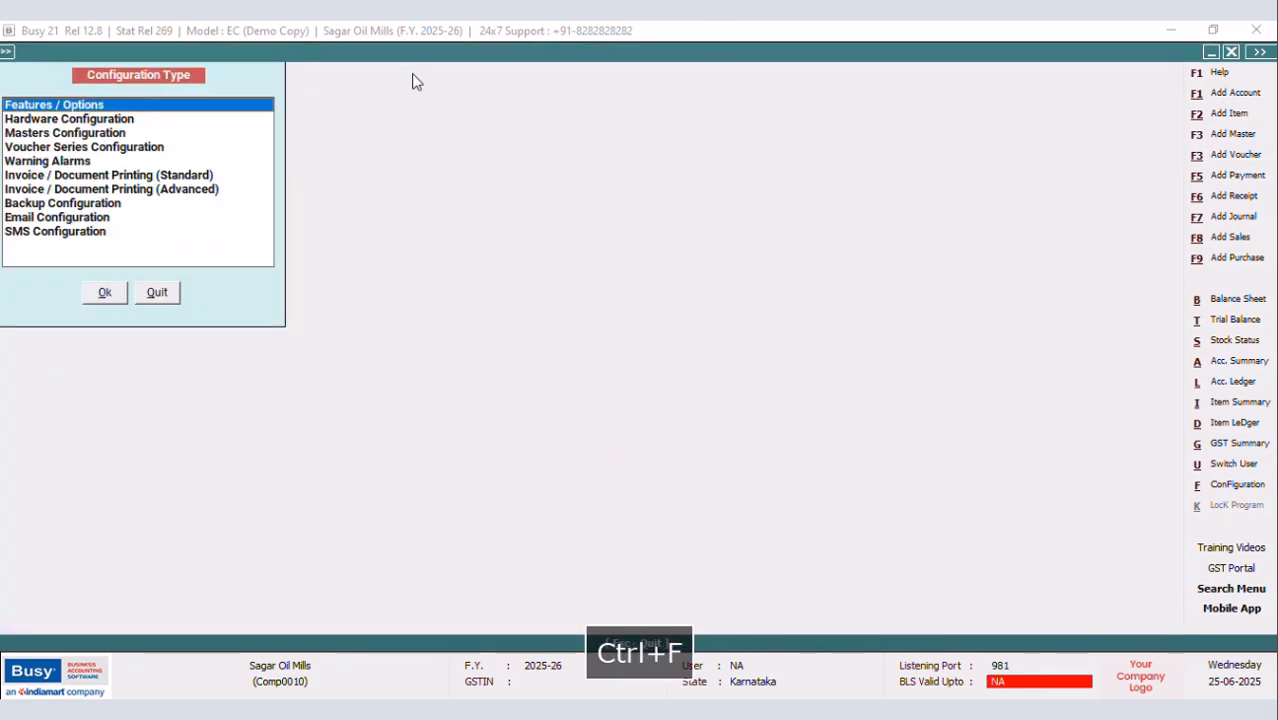
click(196, 189)
click(112, 293)
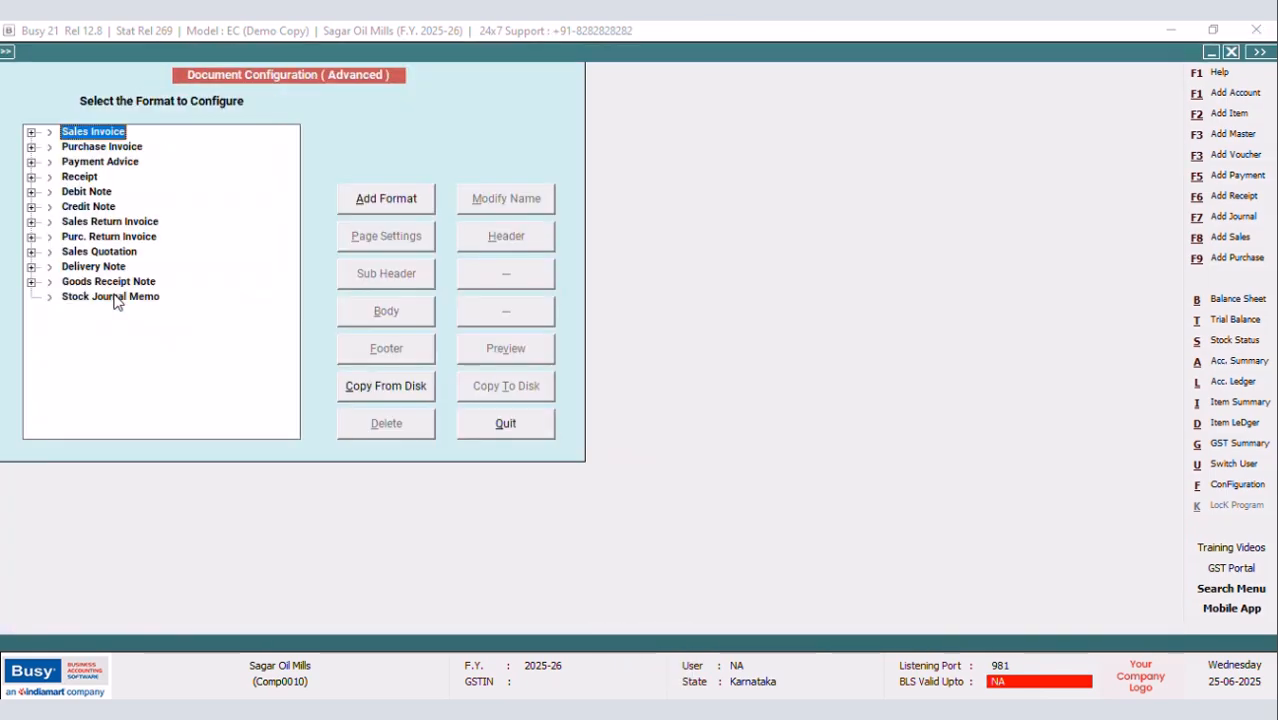
click(31, 132)
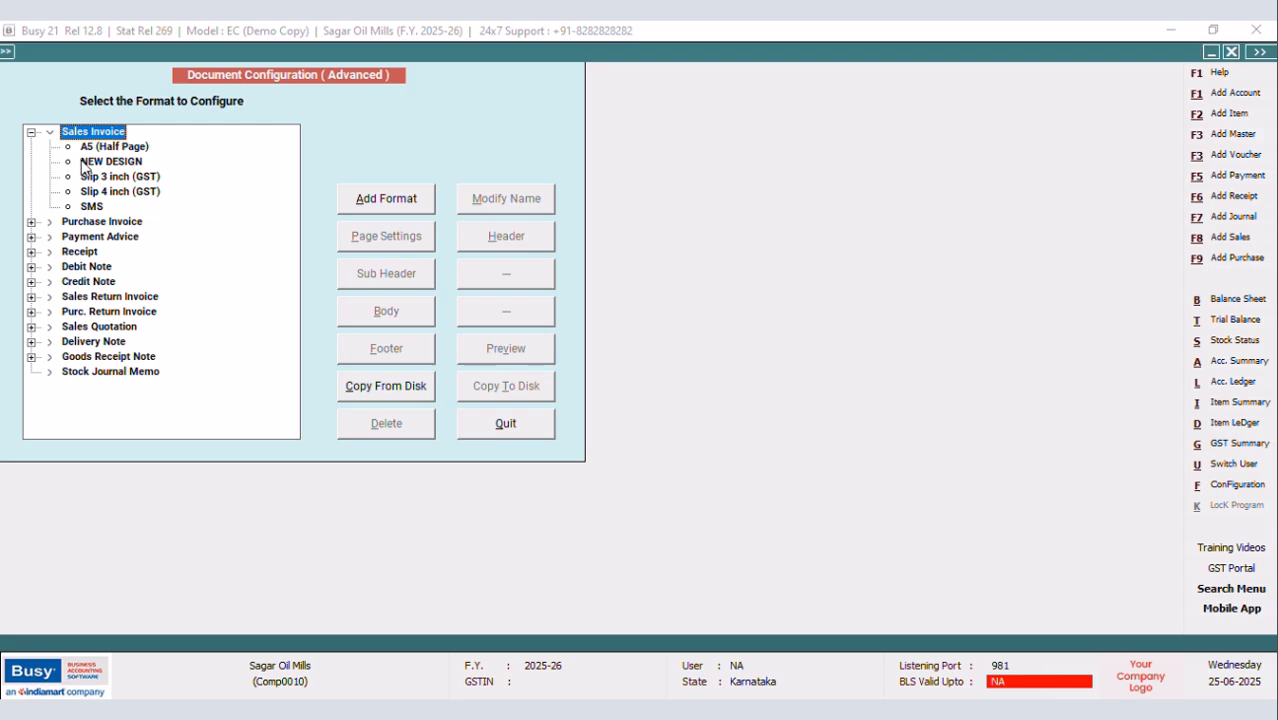
click(84, 162)
click(370, 311)
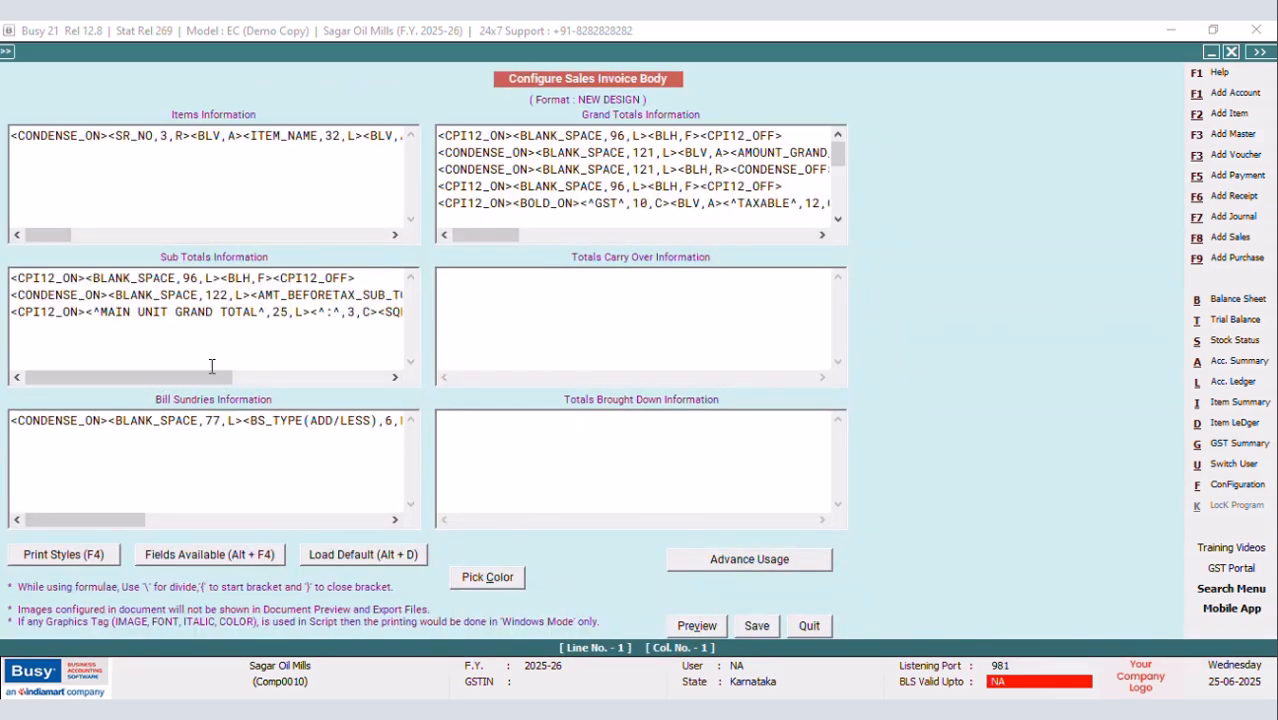
Change the MQTY-SUM sub total format from 16.2,R to 10.2,L and save the layout
drag(212, 377, 308, 306)
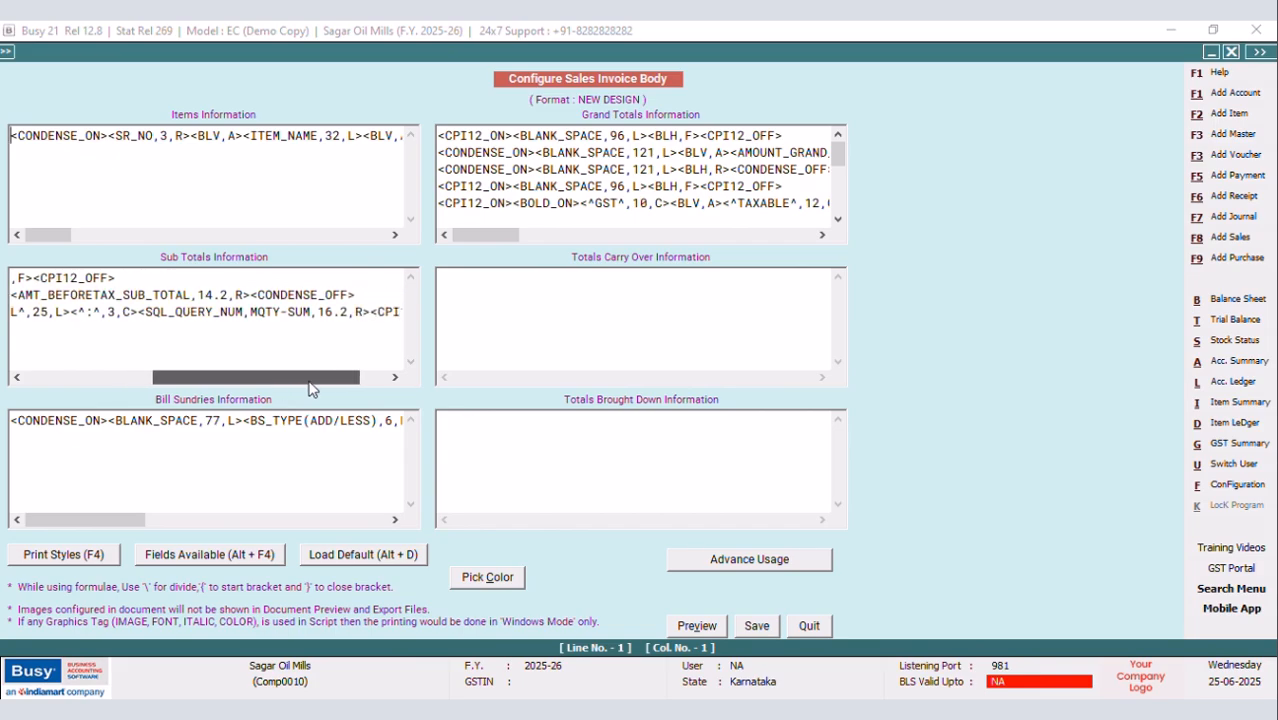
click(332, 312)
key(BackSpace)
text(0)
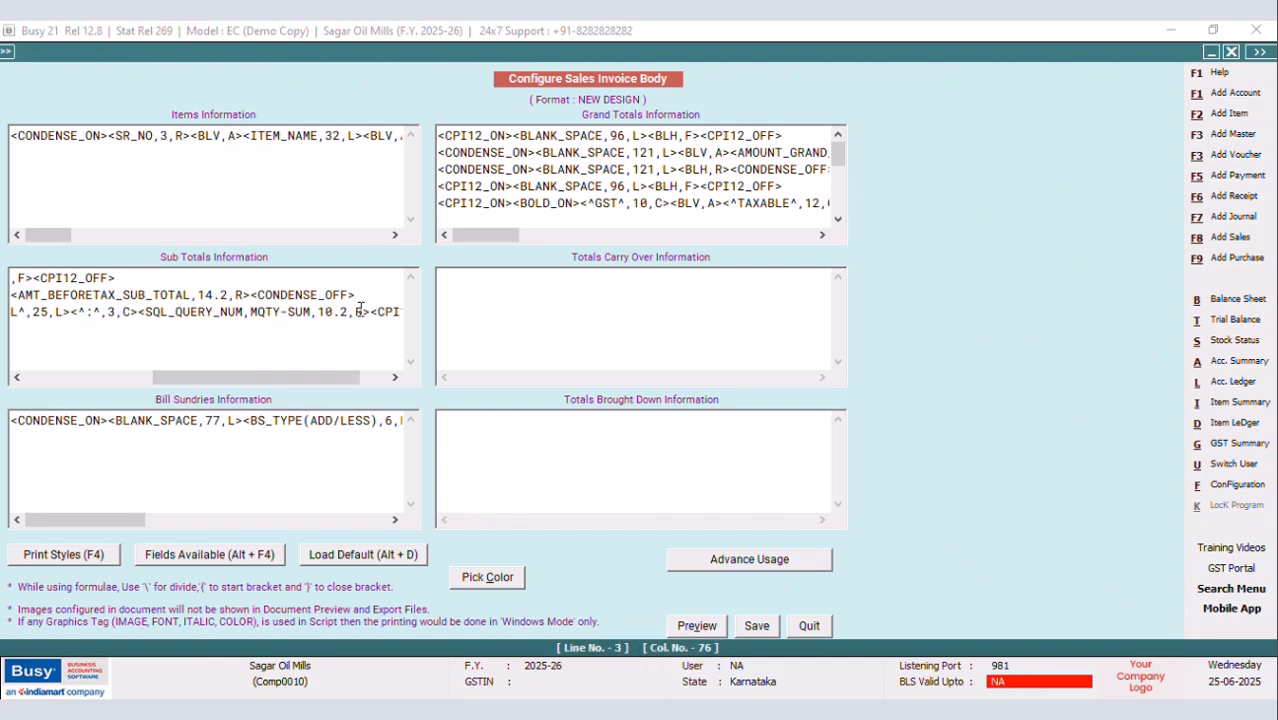
key(BackSpace)
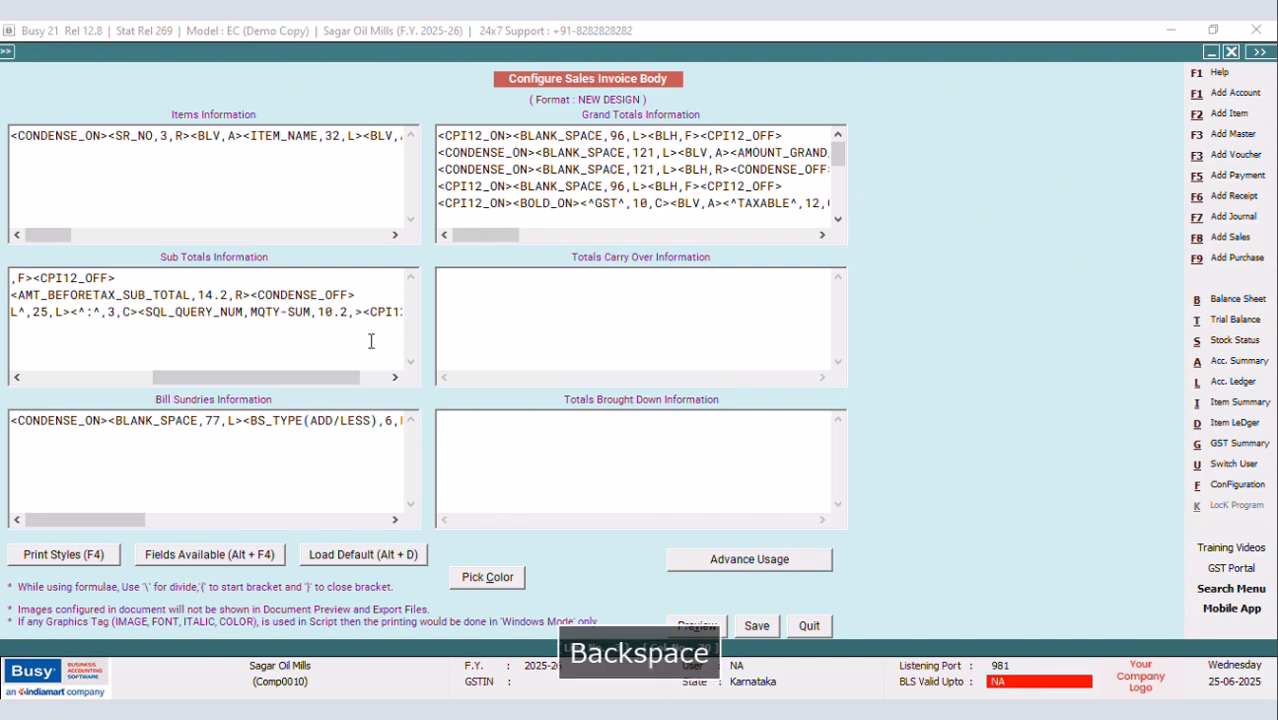
text(L)
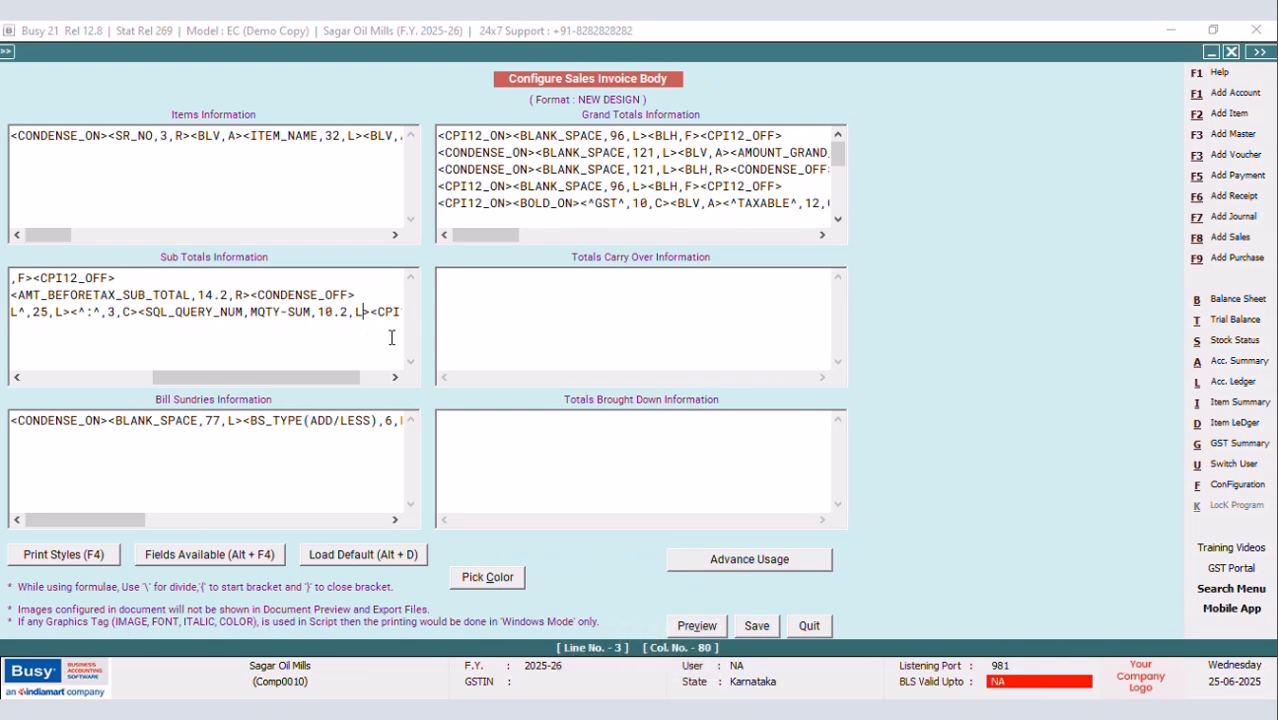
click(751, 631)
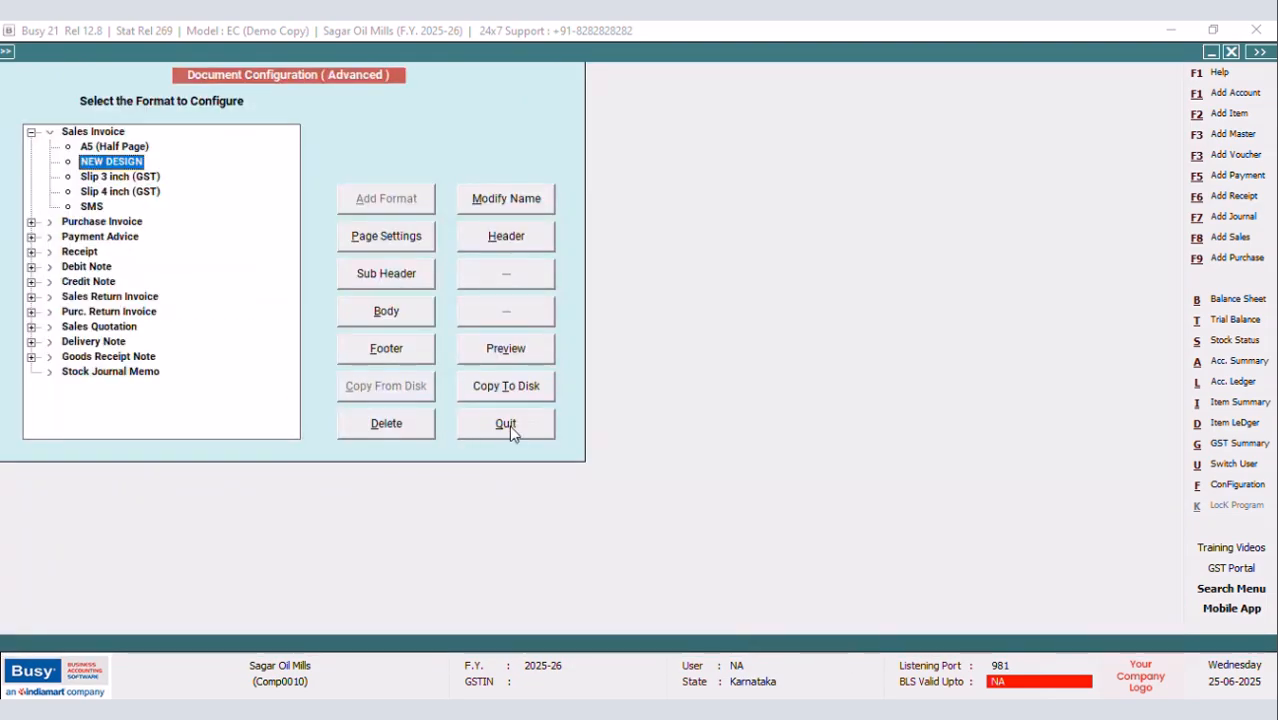
click(507, 423)
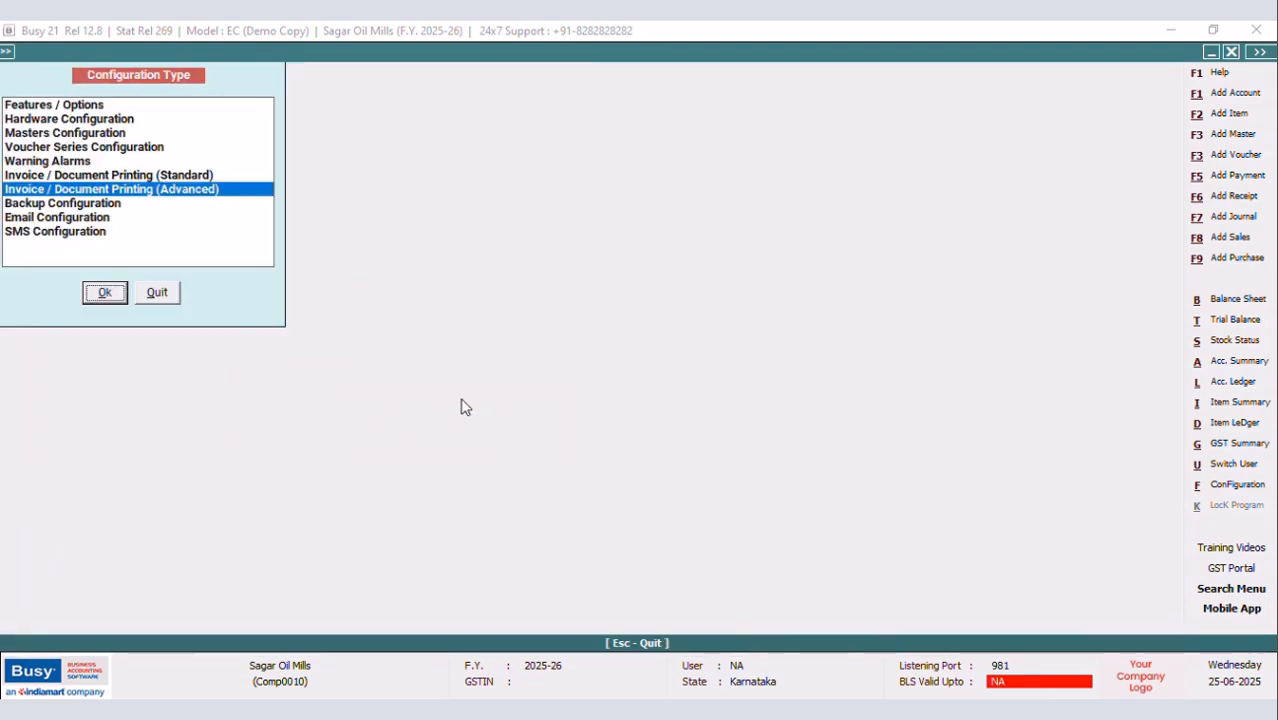
click(157, 292)
Load the MQTY-SUM query and append a Master1 Name subquery matching Tran2.CM2 after the sum
key(ctrl+shift+F2)
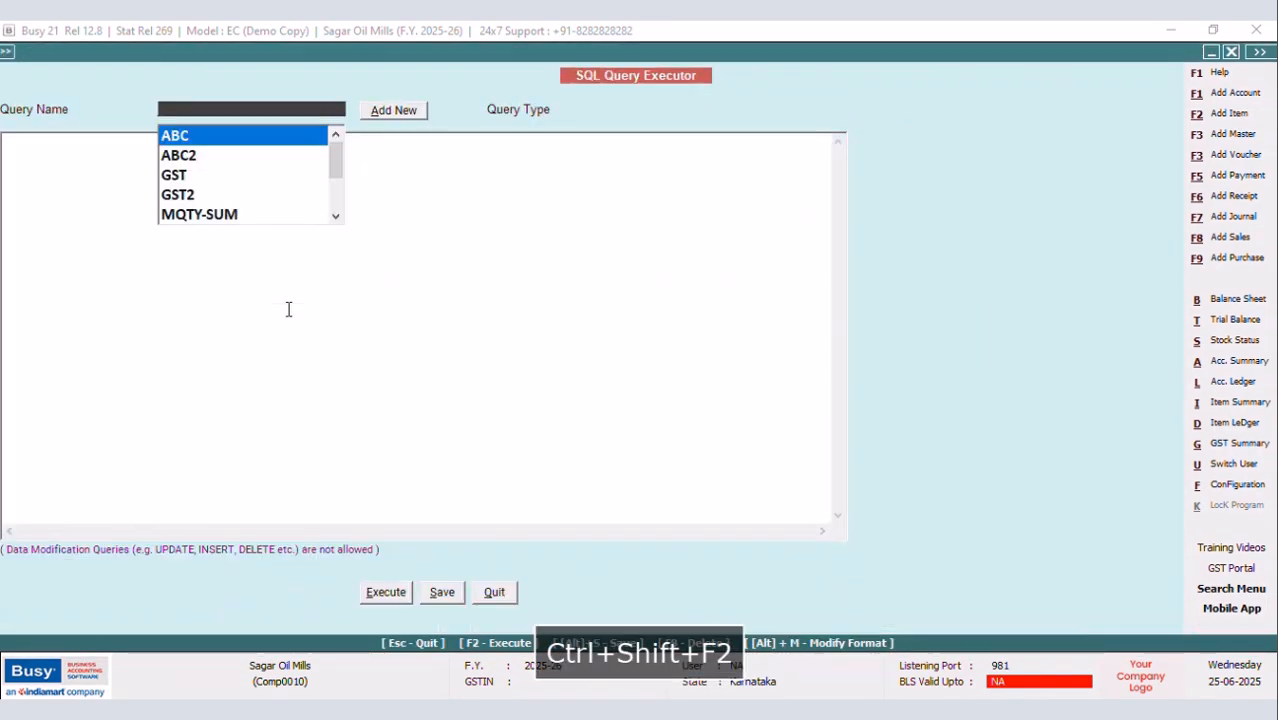
click(229, 214)
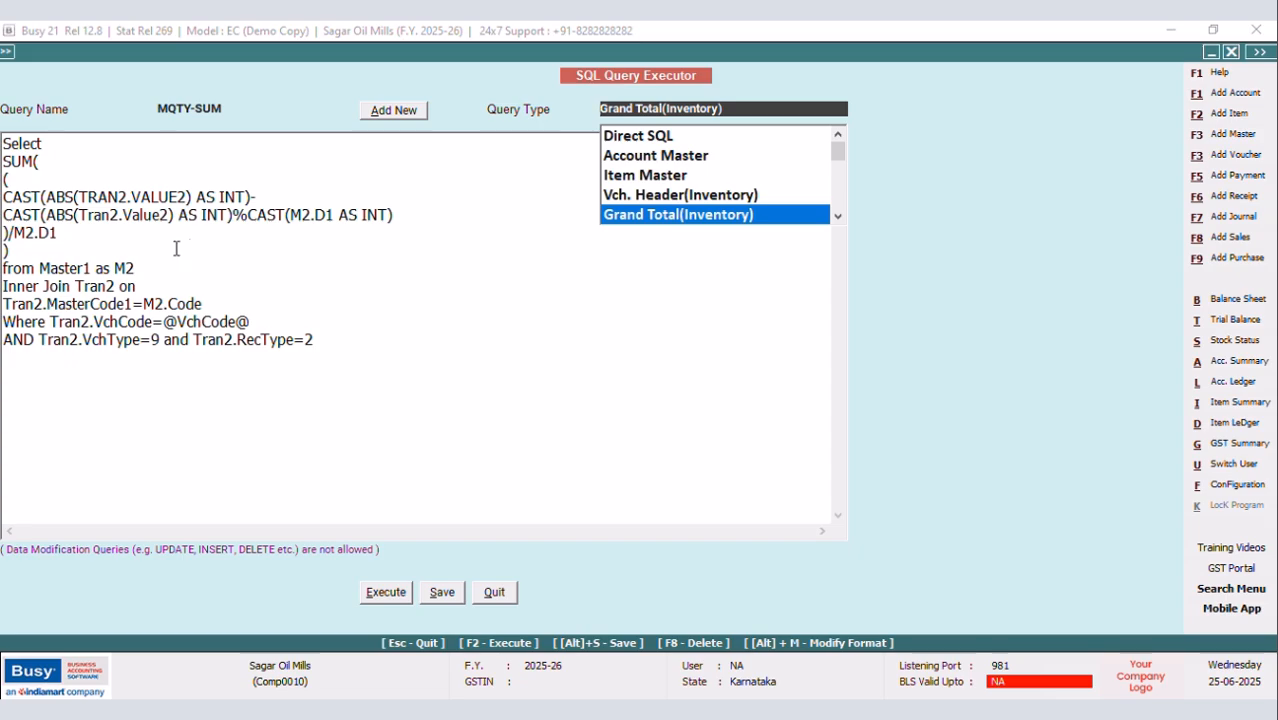
click(76, 252)
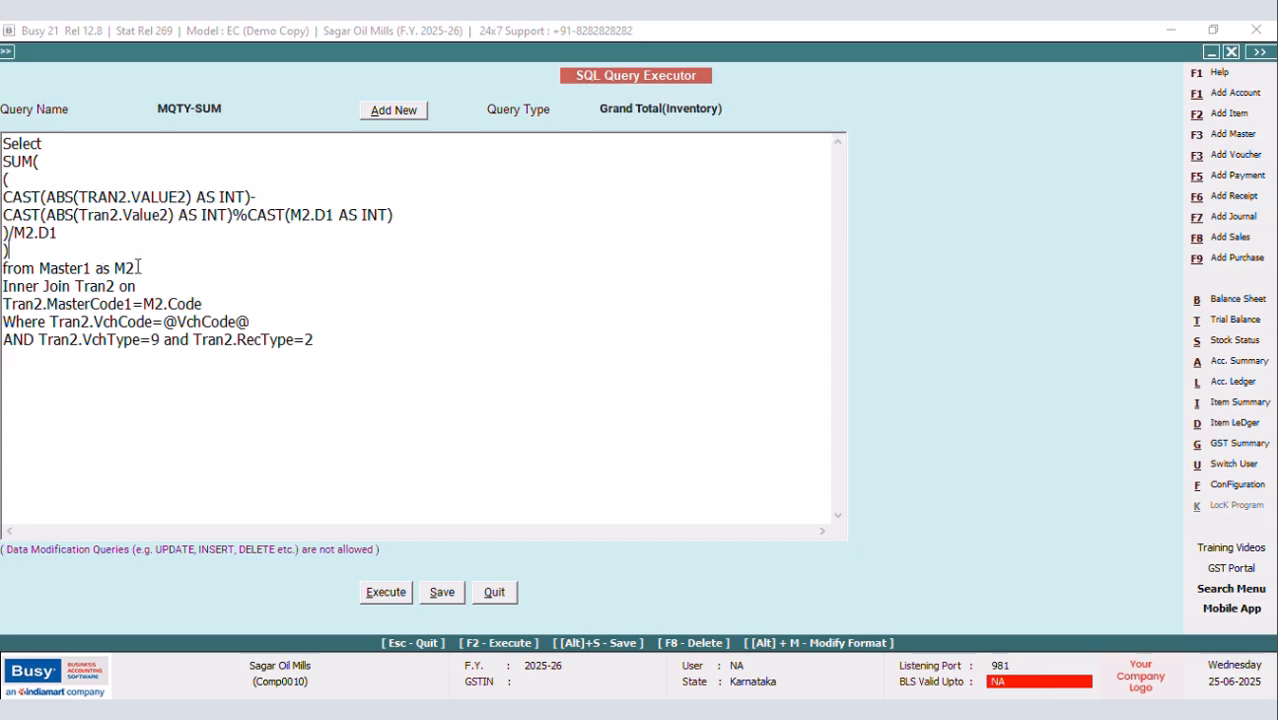
text(,)
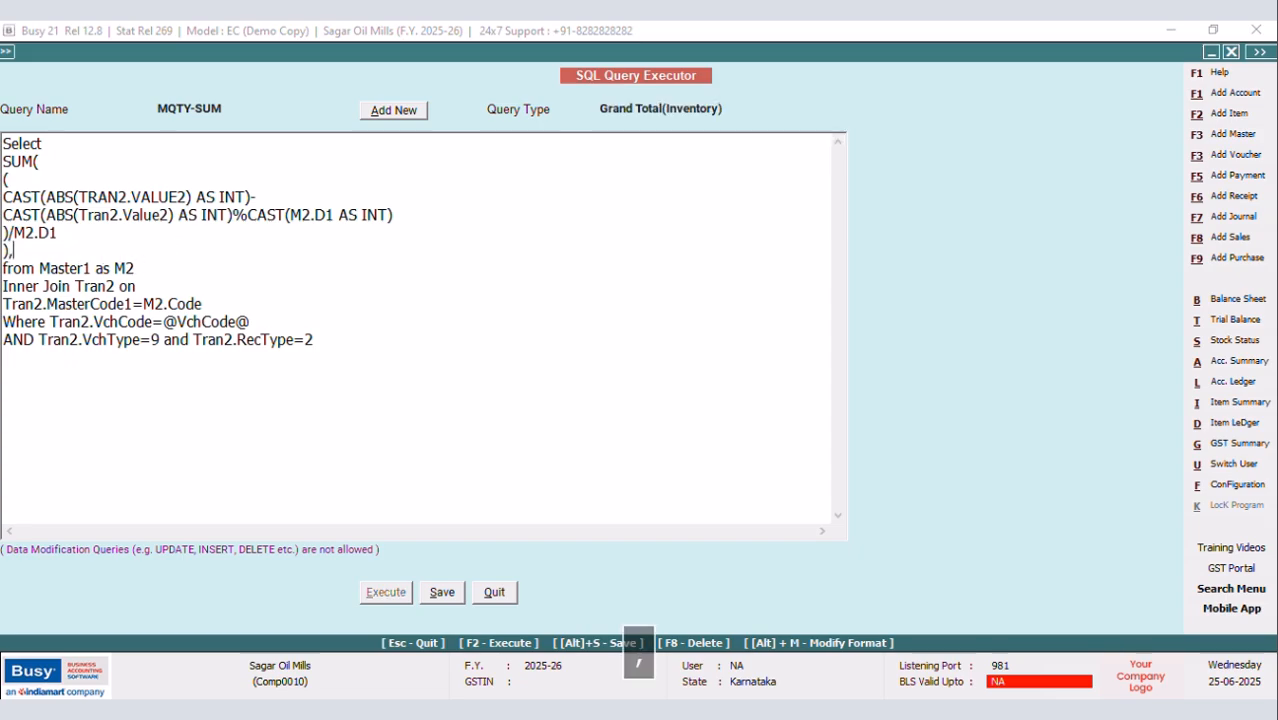
text((S)
key(Caps_Lock)
text(elect Name from mASTER)
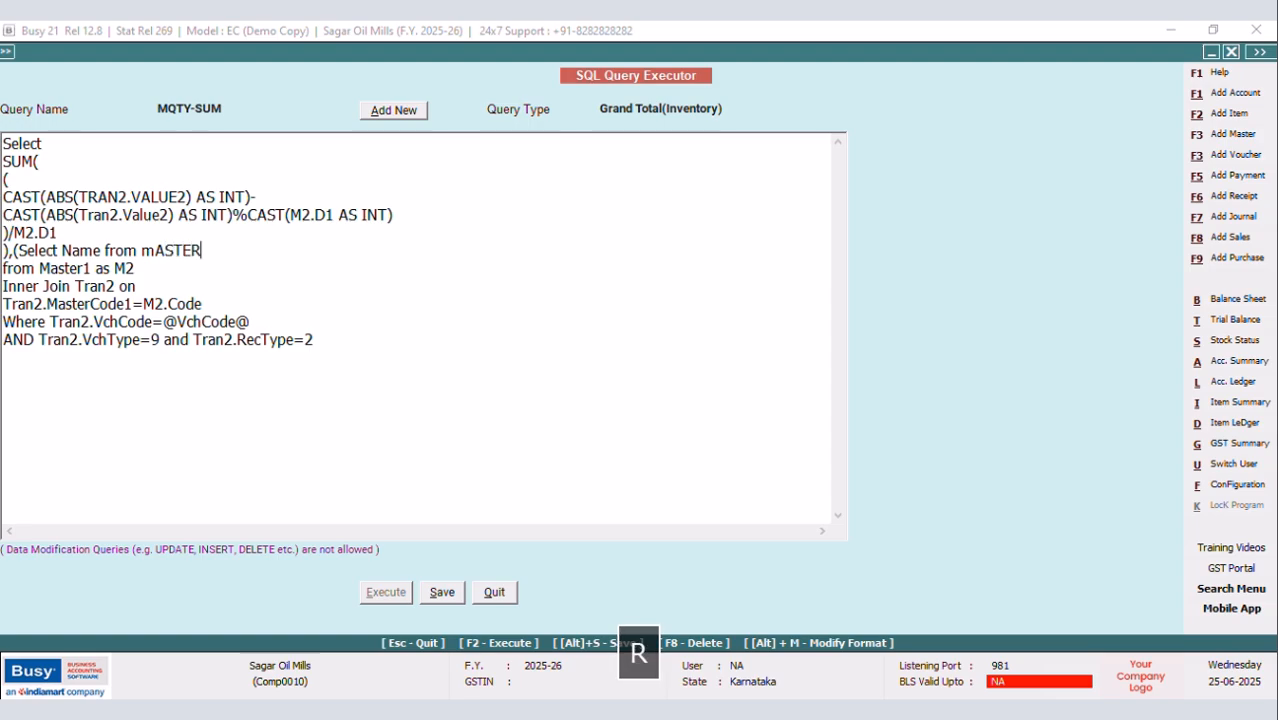
text(1 WHERE )
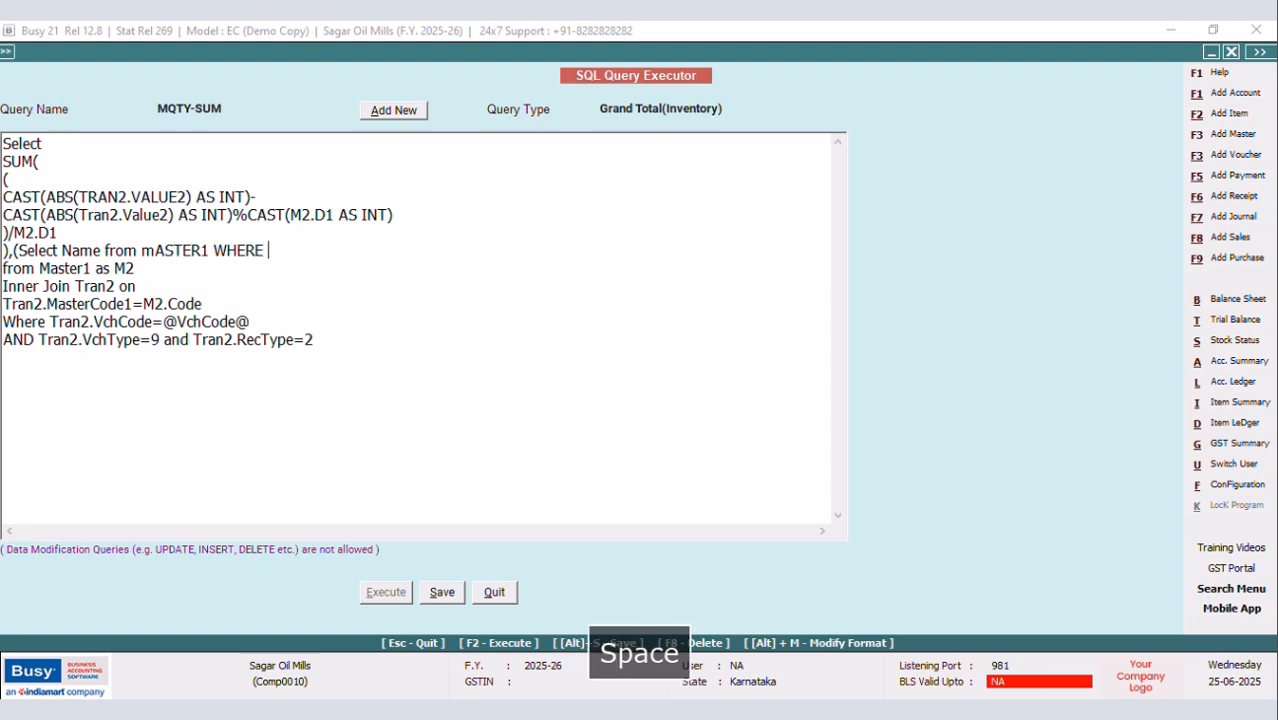
text(cODE)
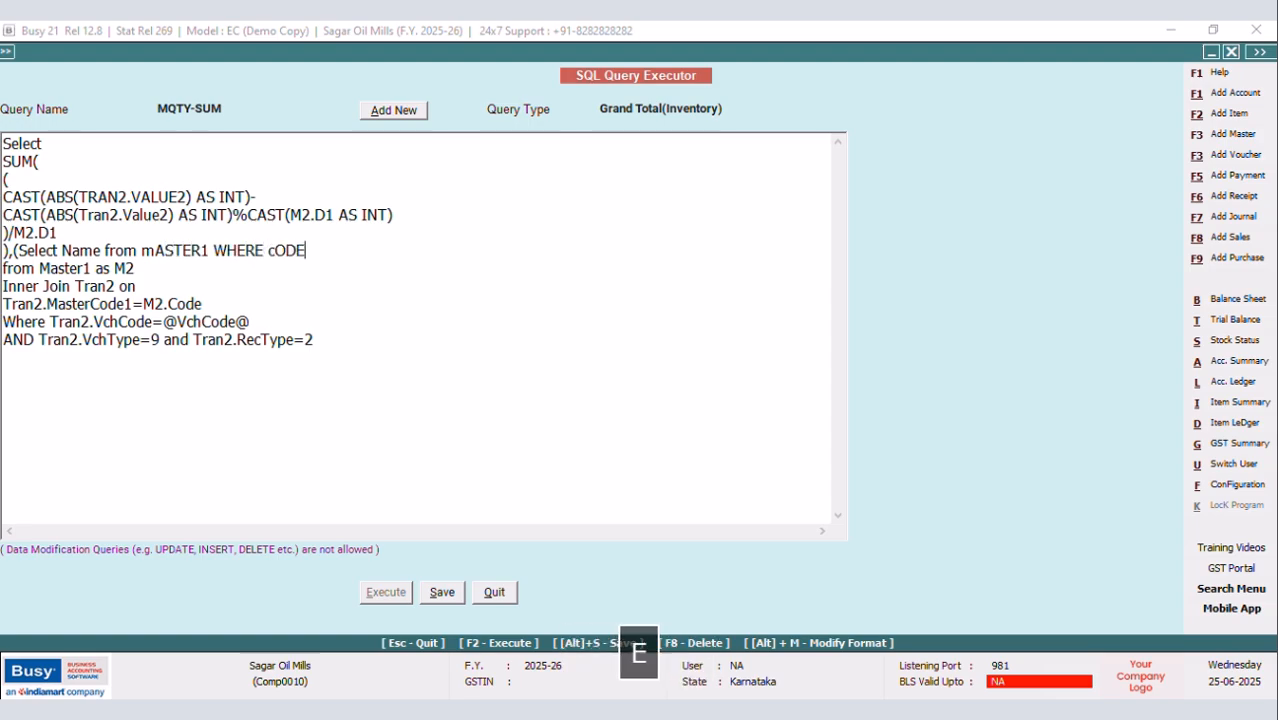
text(=TRAN2.)
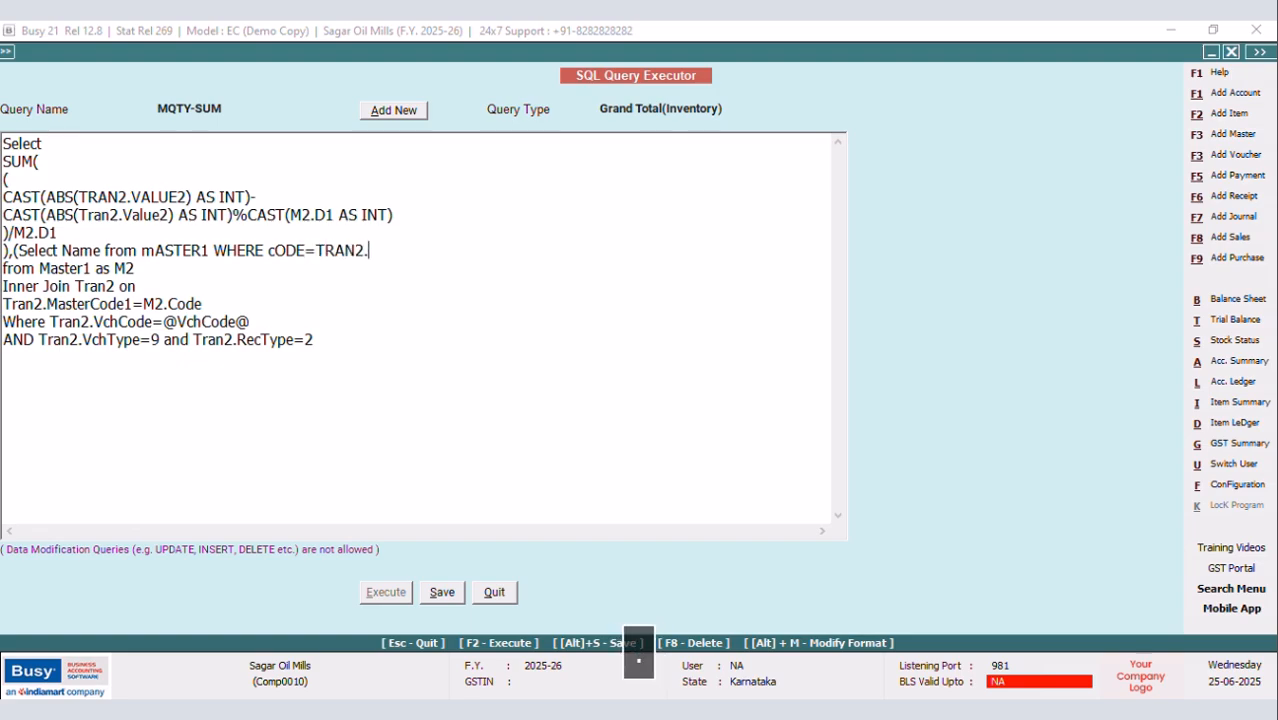
text(CM2))
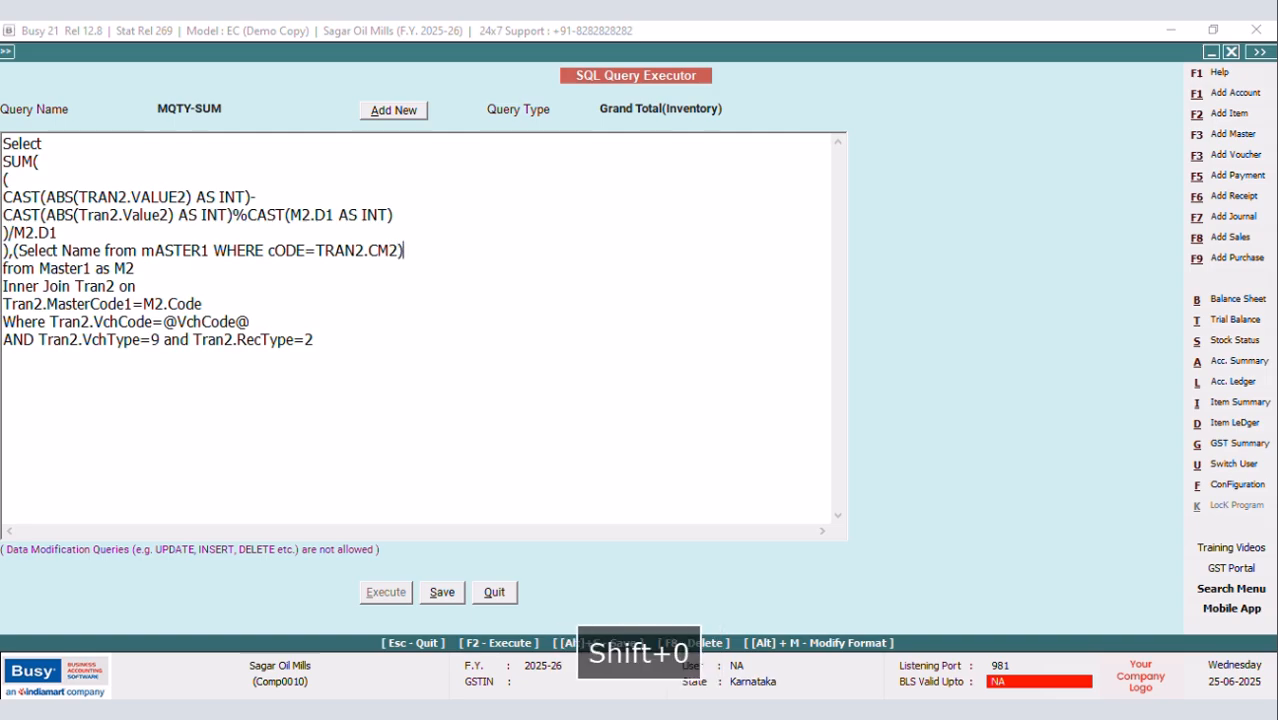
Wrap the sum and subquery in CONCAT_WS(' ', …) and save the query
click(54, 148)
key(Return)
text(CONCAT_WS)
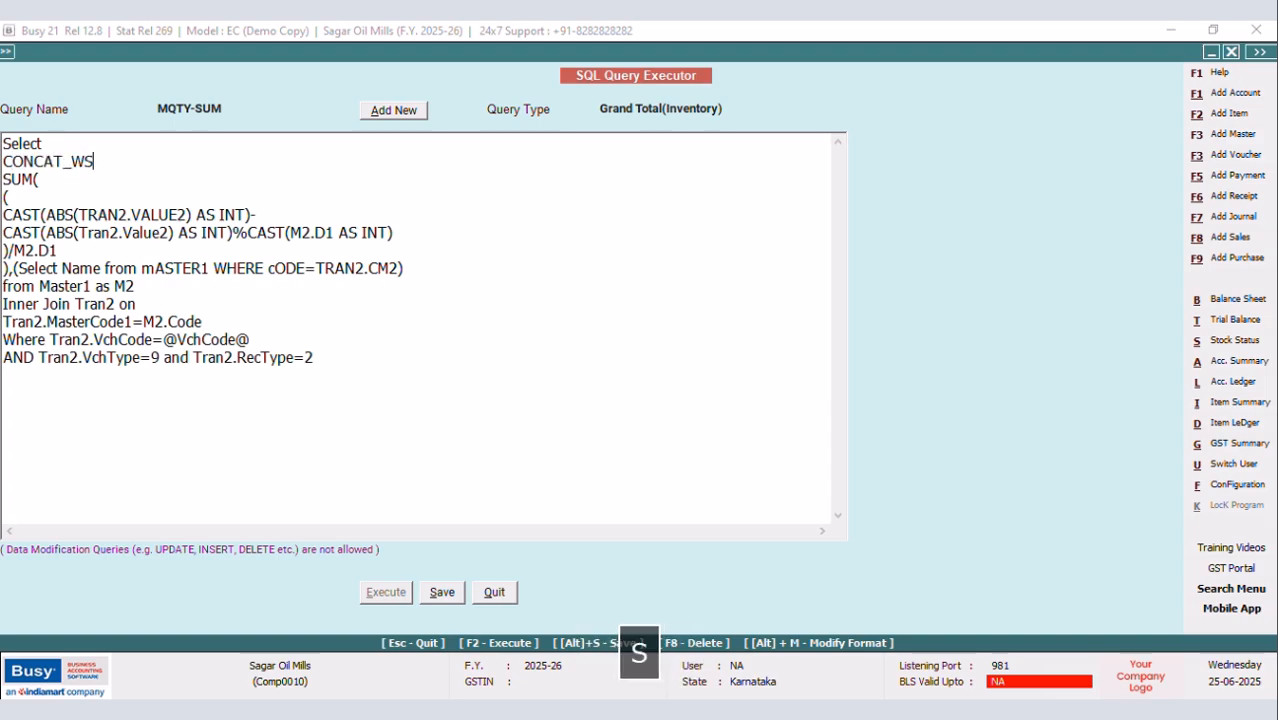
text((' ',)
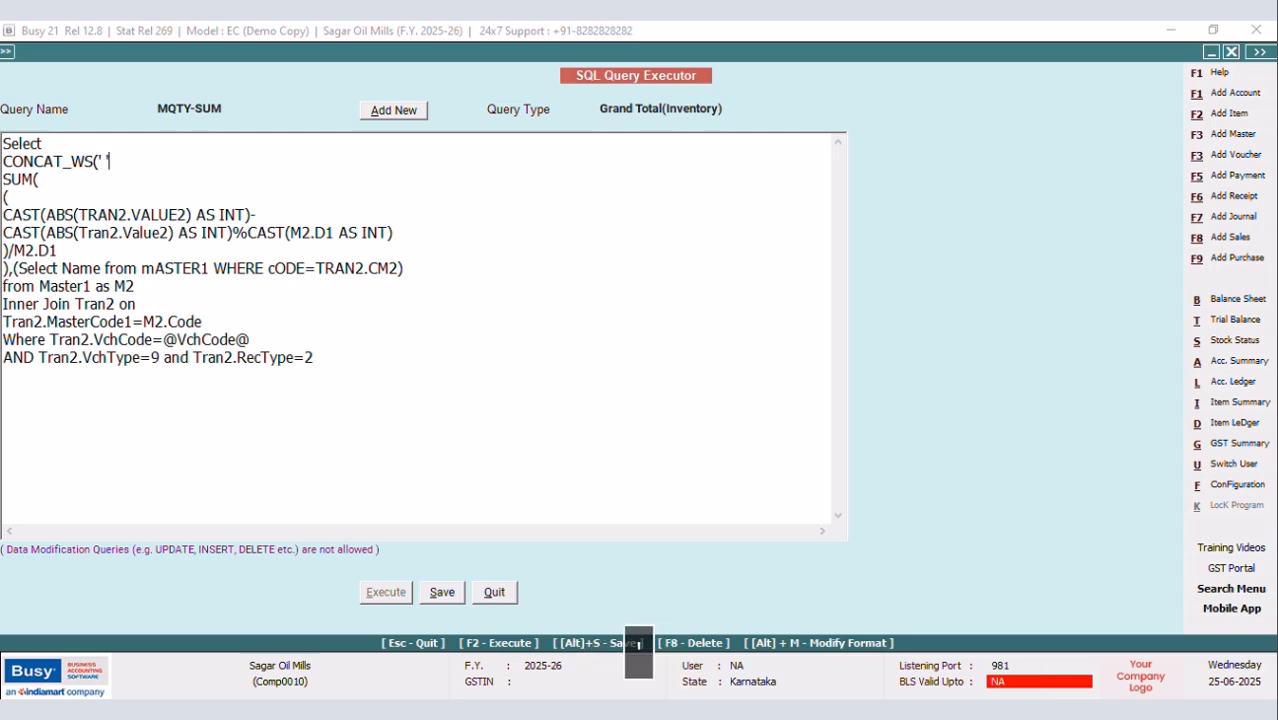
click(418, 272)
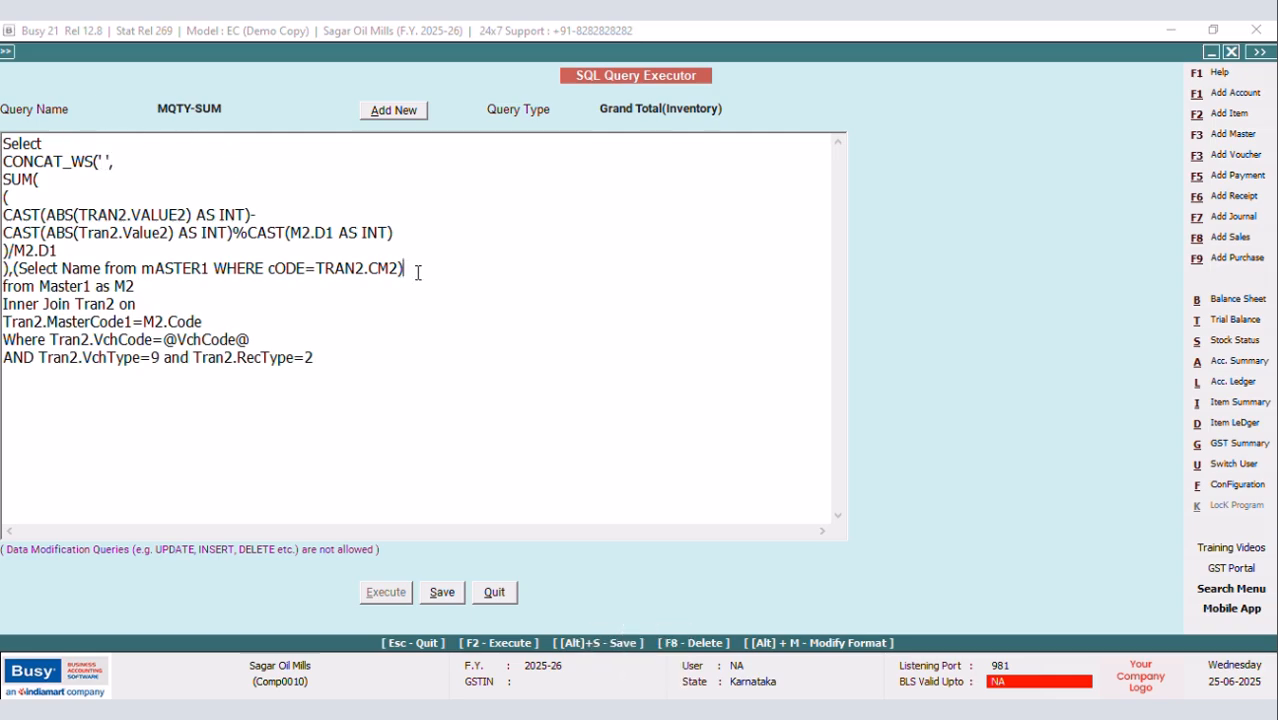
text())
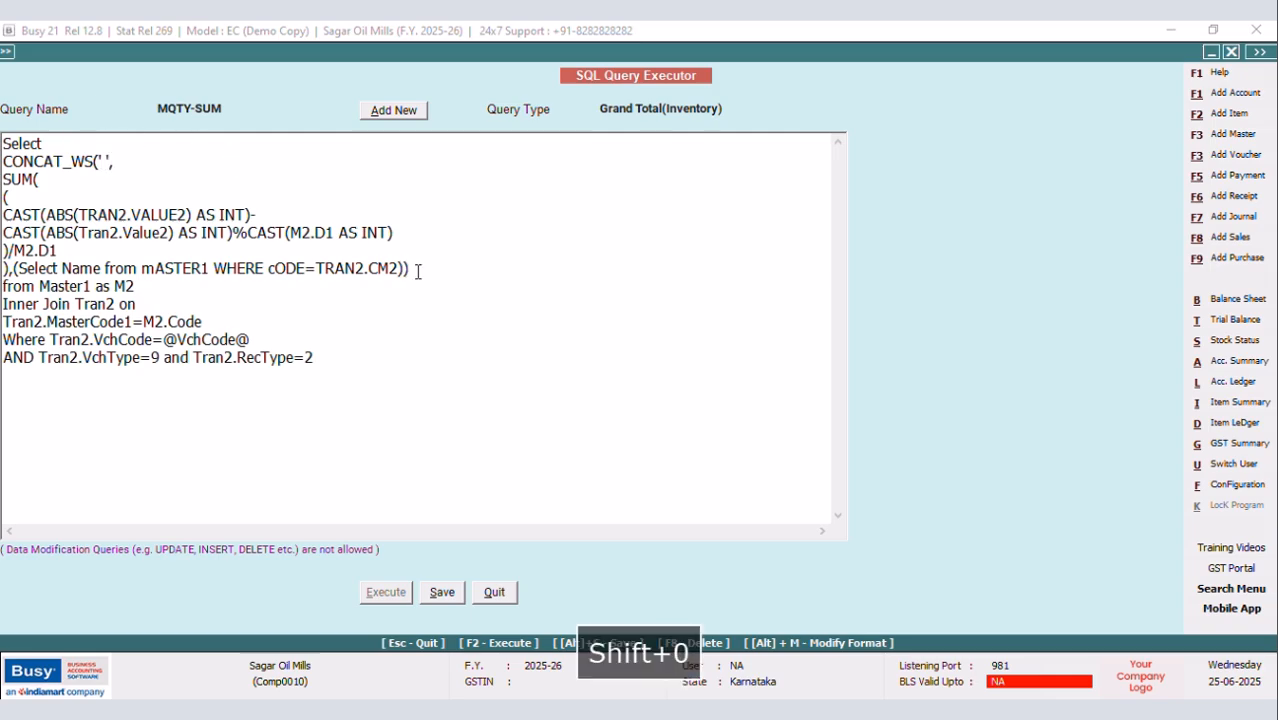
click(433, 594)
click(762, 410)
click(490, 596)
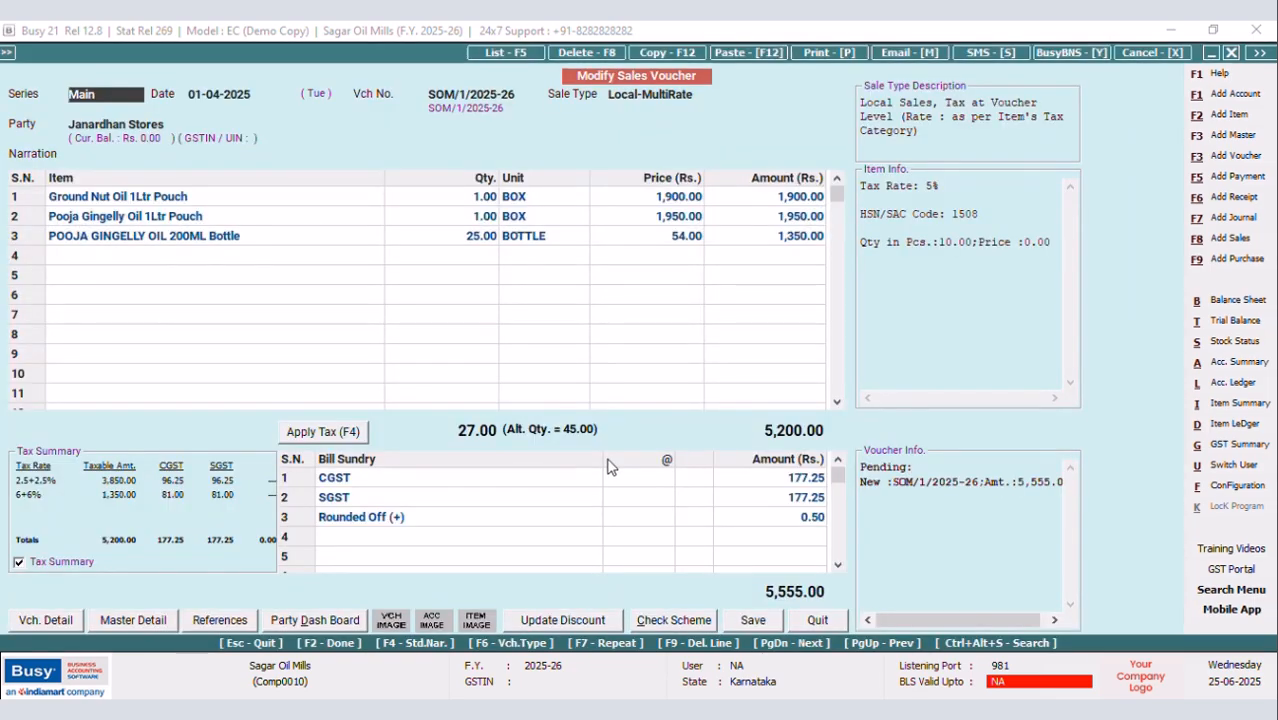
Reopen the NEW DESIGN sales invoice body layout for editing
key(ctrl+f)
click(200, 189)
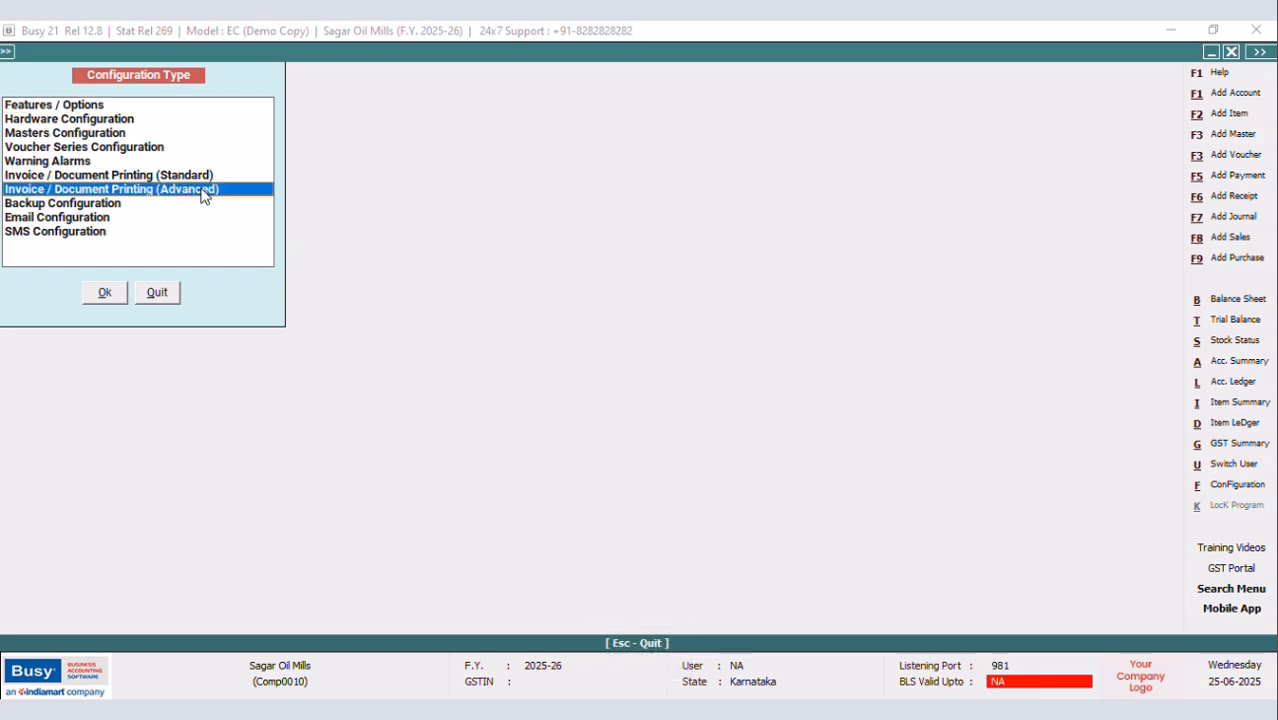
click(104, 292)
click(31, 132)
click(111, 161)
click(385, 312)
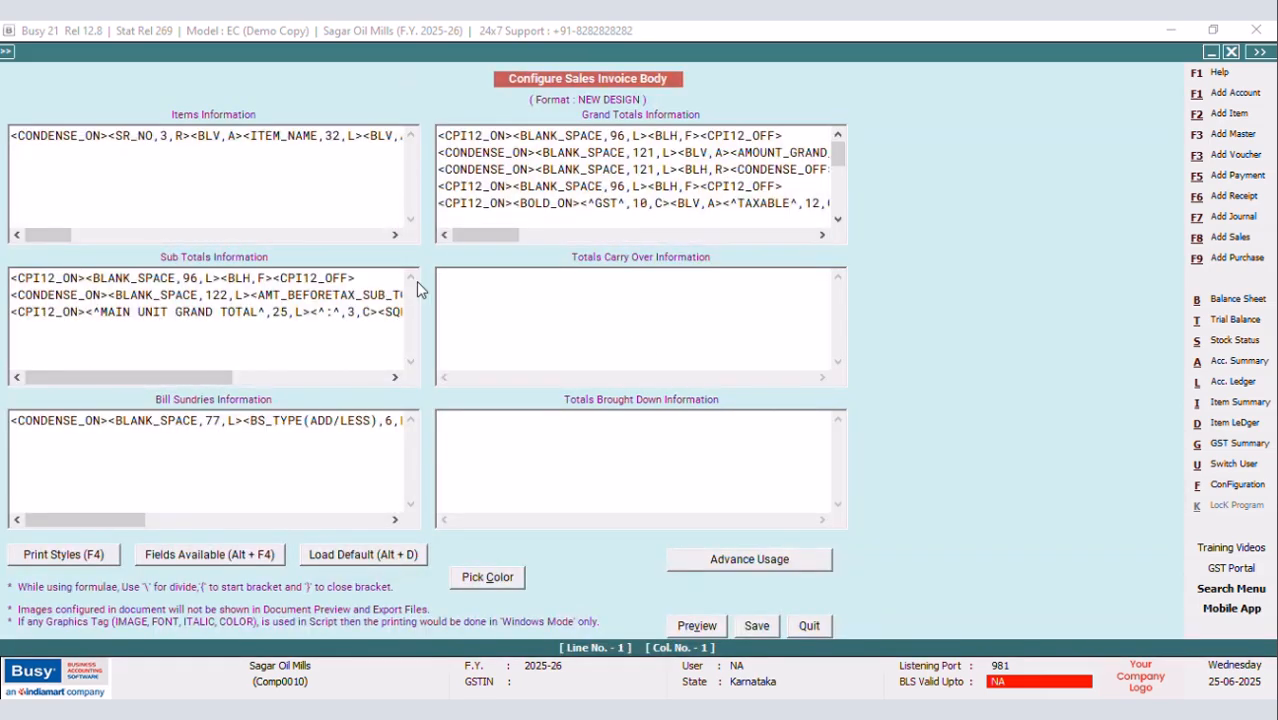
Switch the MQTY-SUM line to SQL_QUERY_TEXT with width 20 and save the design
drag(134, 382, 227, 388)
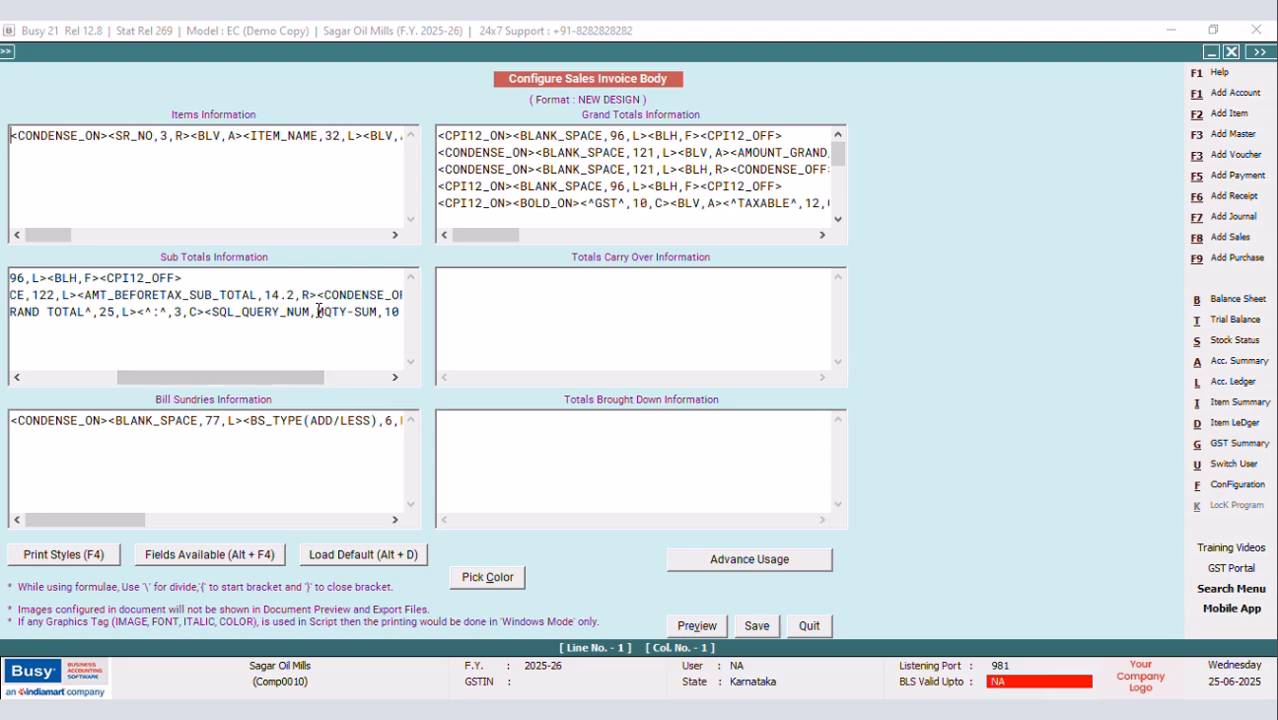
click(312, 312)
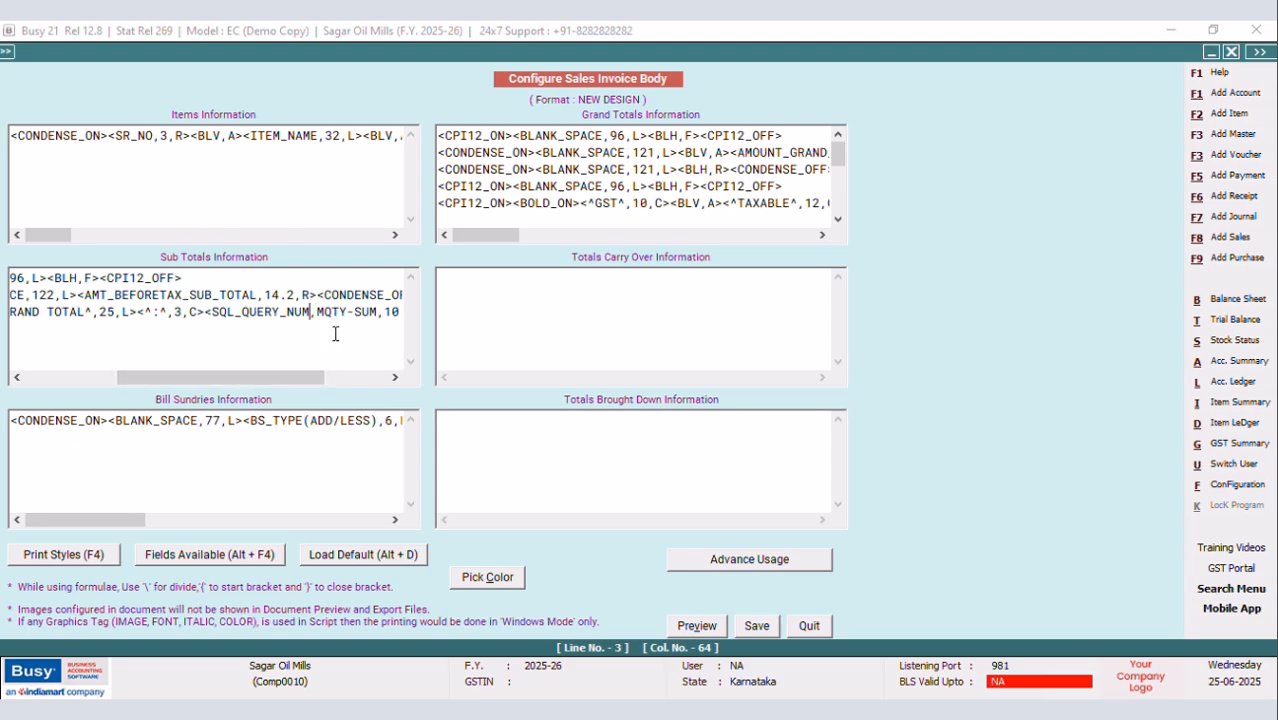
key(BackSpace)
key(BackSpace)
key(BackSpace)
text(TEXT)
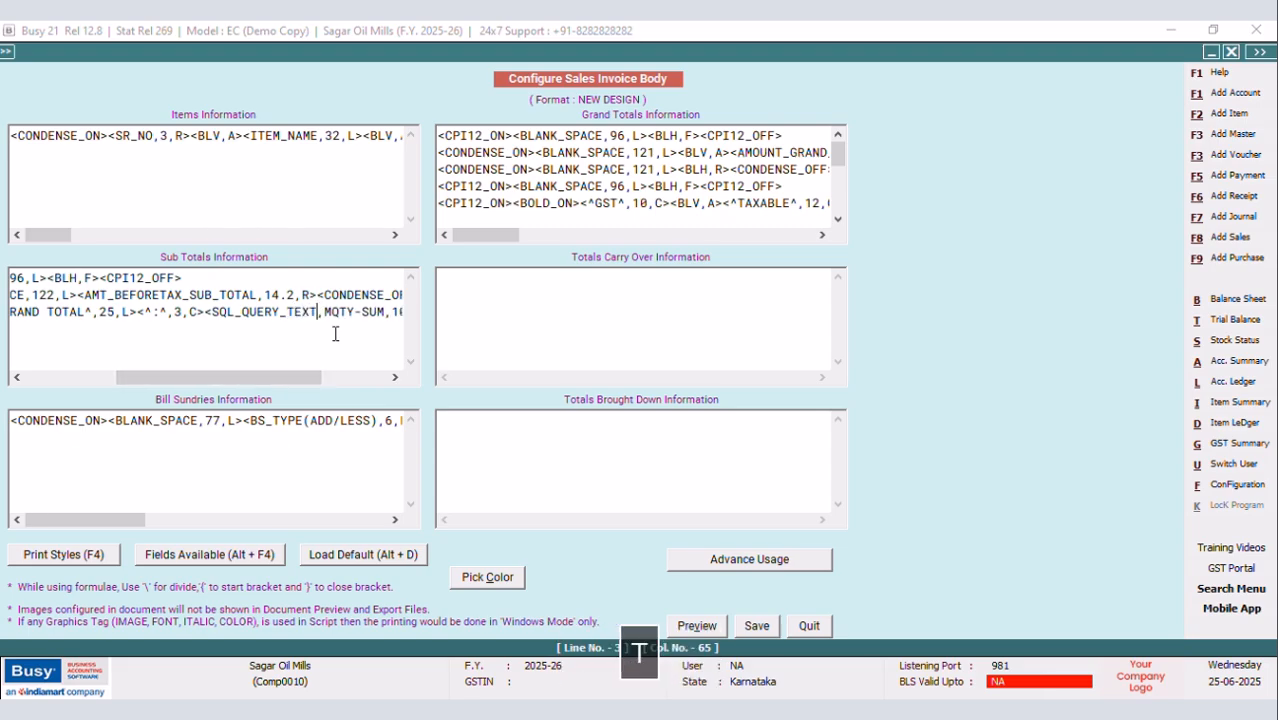
drag(294, 391, 332, 391)
click(326, 312)
drag(349, 312, 324, 312)
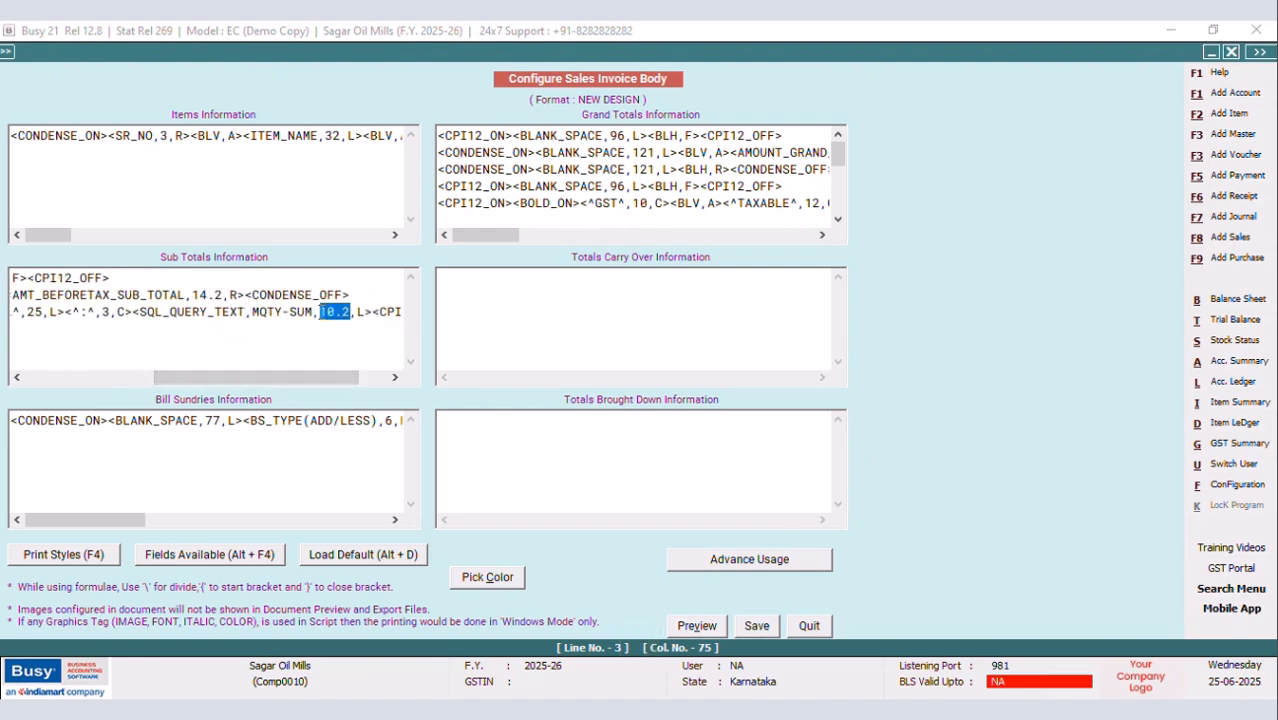
key(Delete)
text(20)
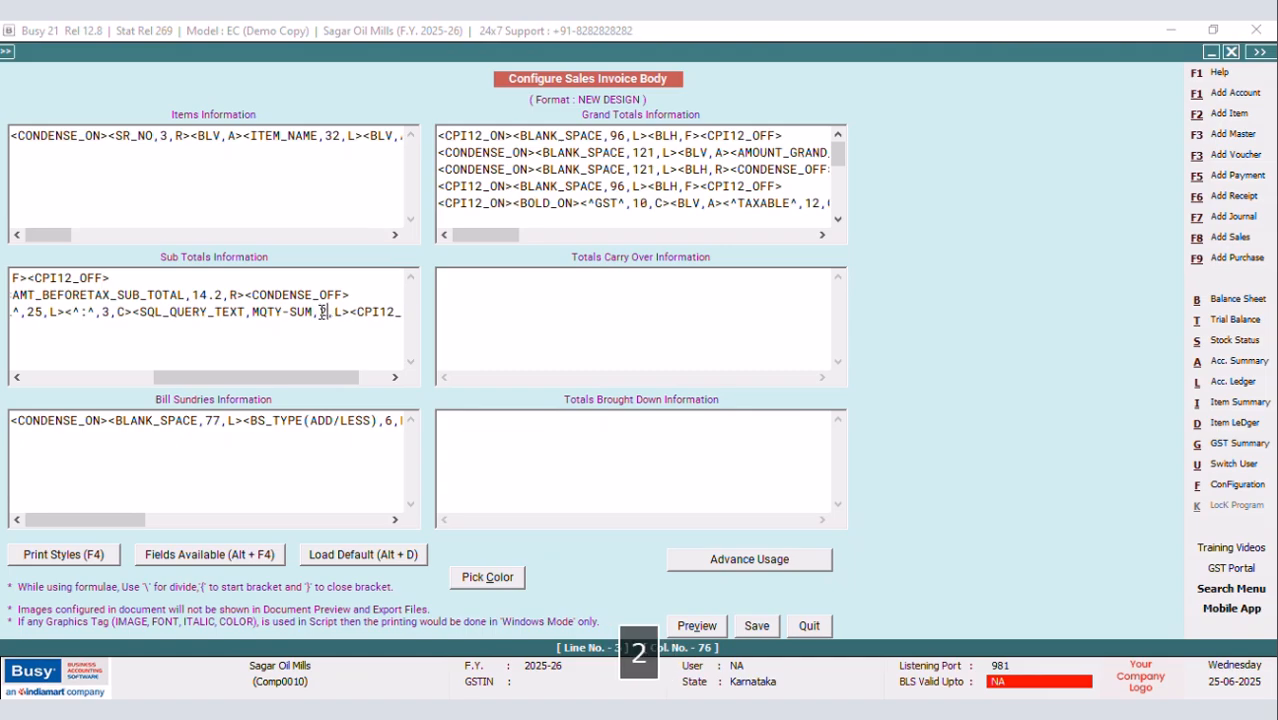
click(757, 626)
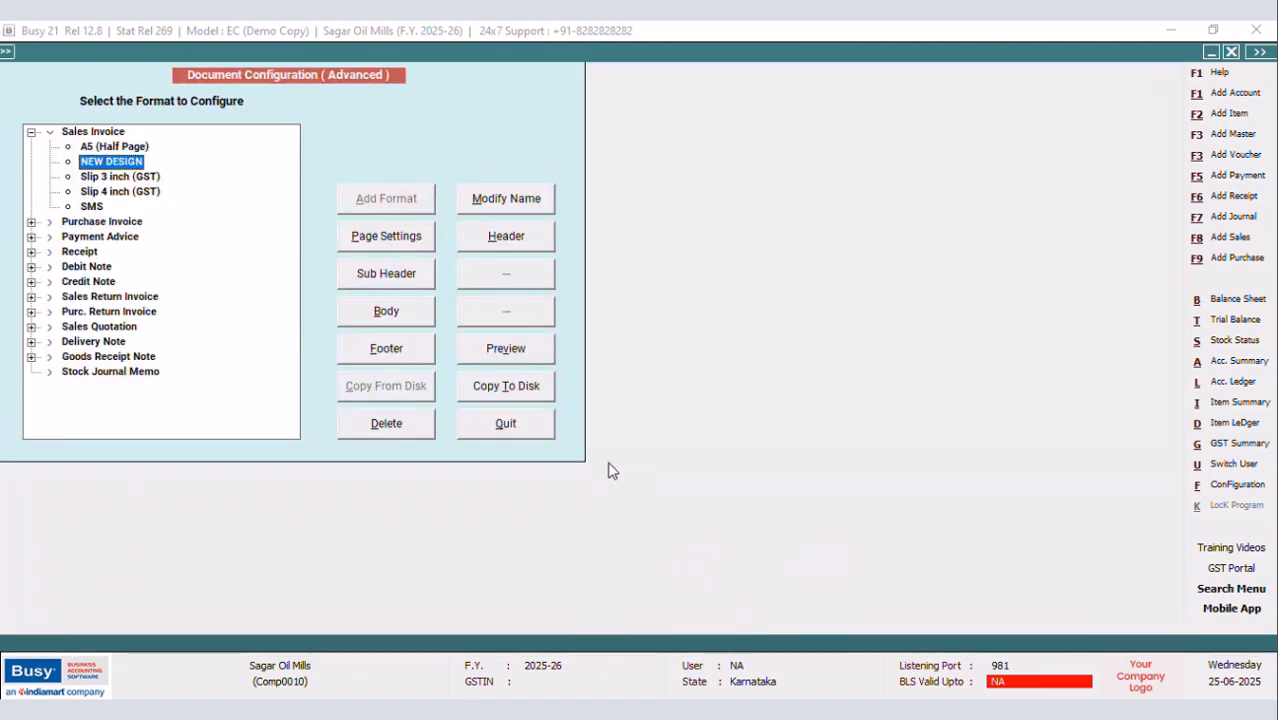
click(548, 432)
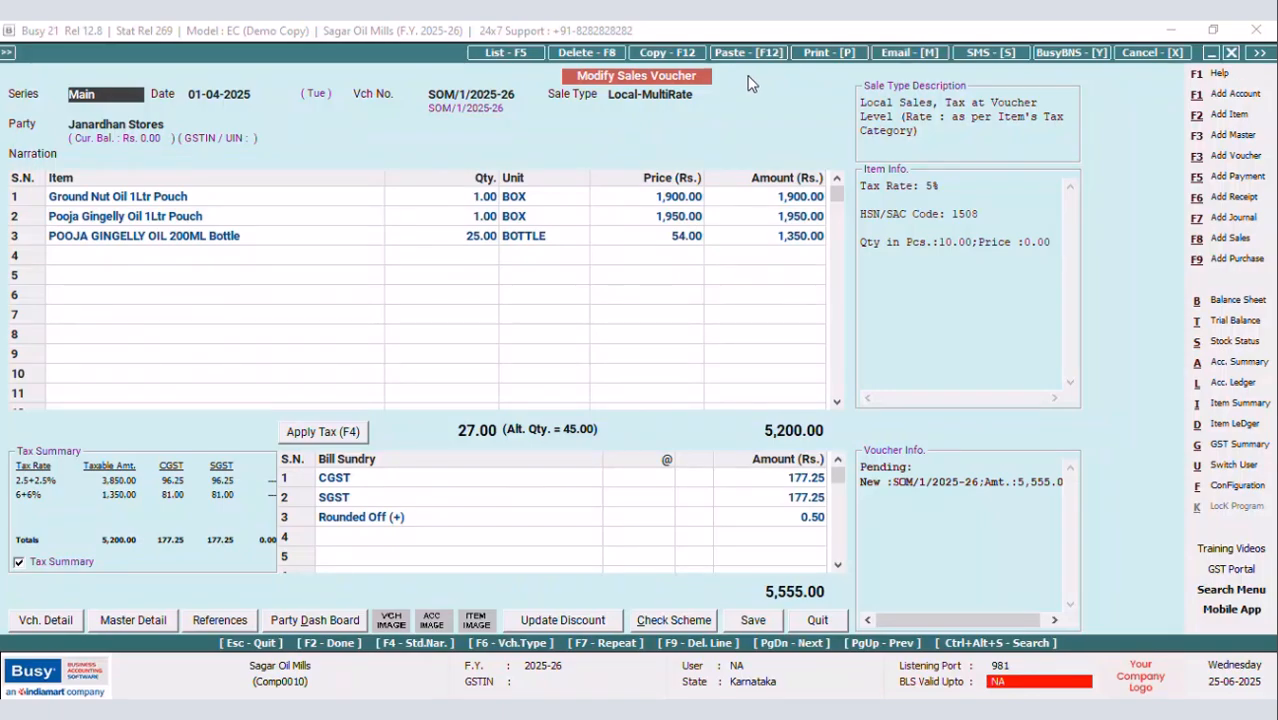
Preview the NEW DESIGN sales invoice, where MAIN UNIT GRAND TOTAL shows ERROR
click(819, 52)
click(565, 374)
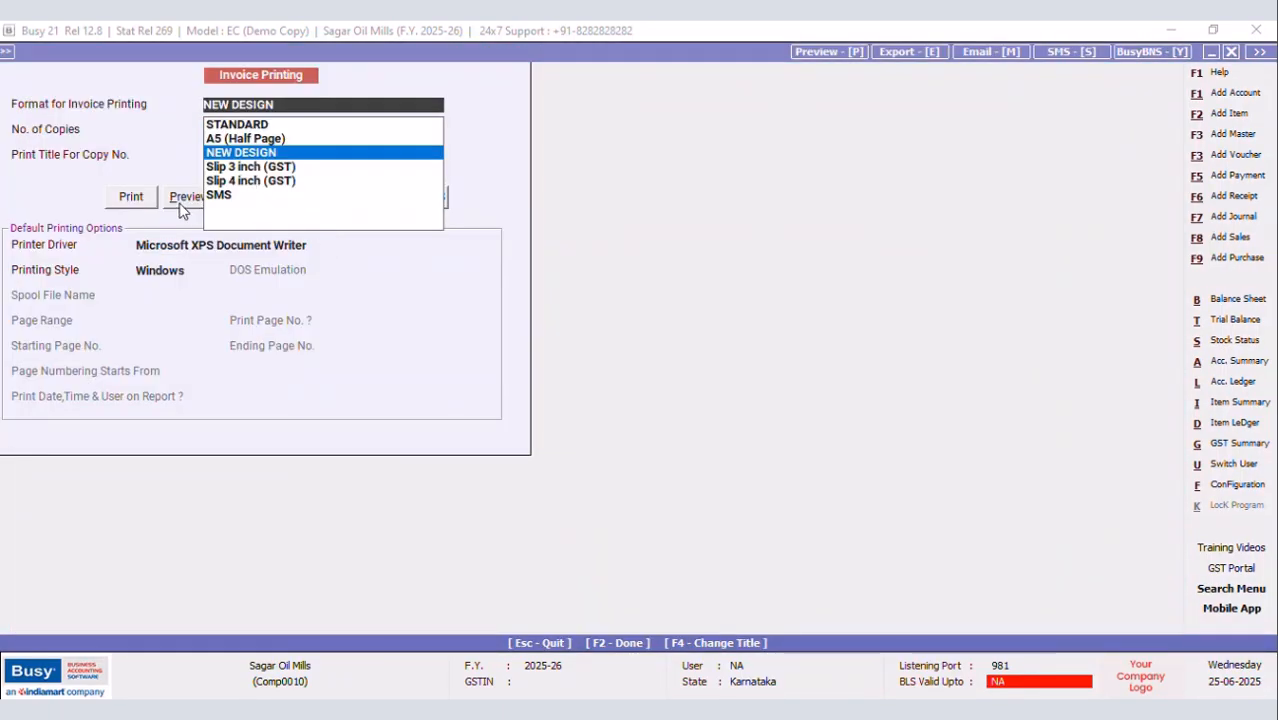
click(182, 203)
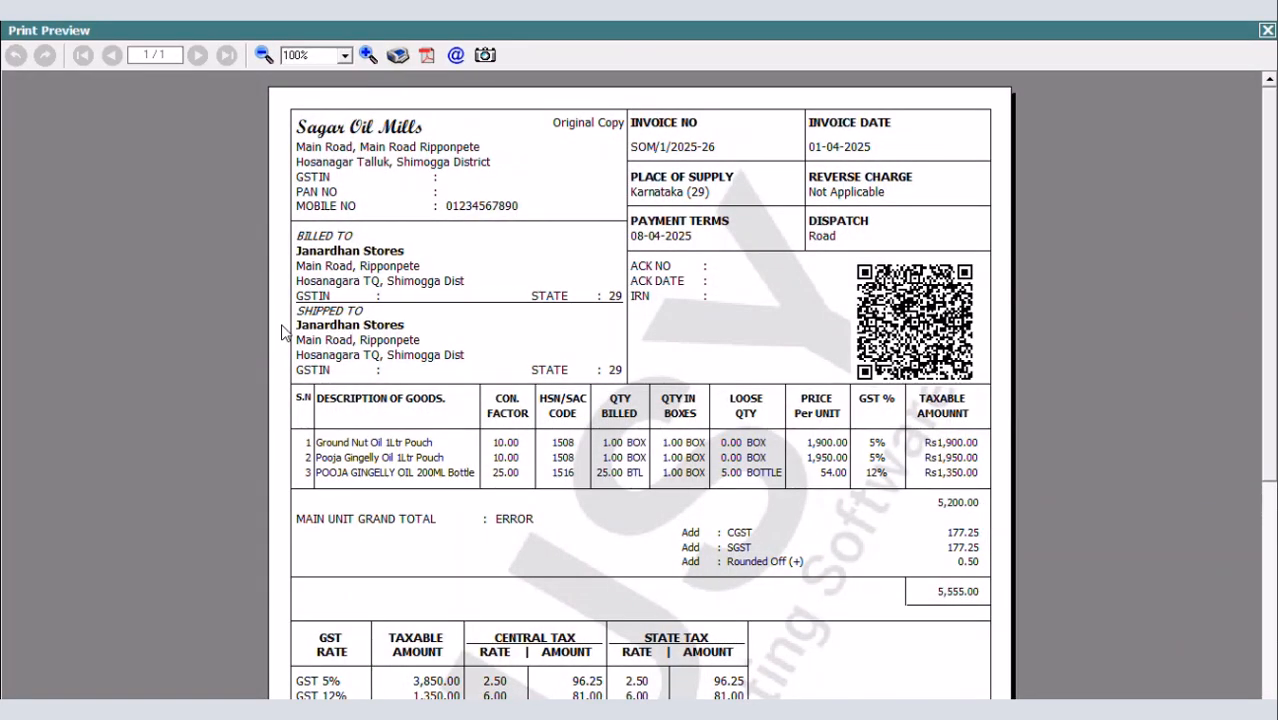
click(1265, 31)
Load MQTY-SUM, cut out the voucher-code condition, and test it as Direct SQL, which fails
key(ctrl+shift+F2)
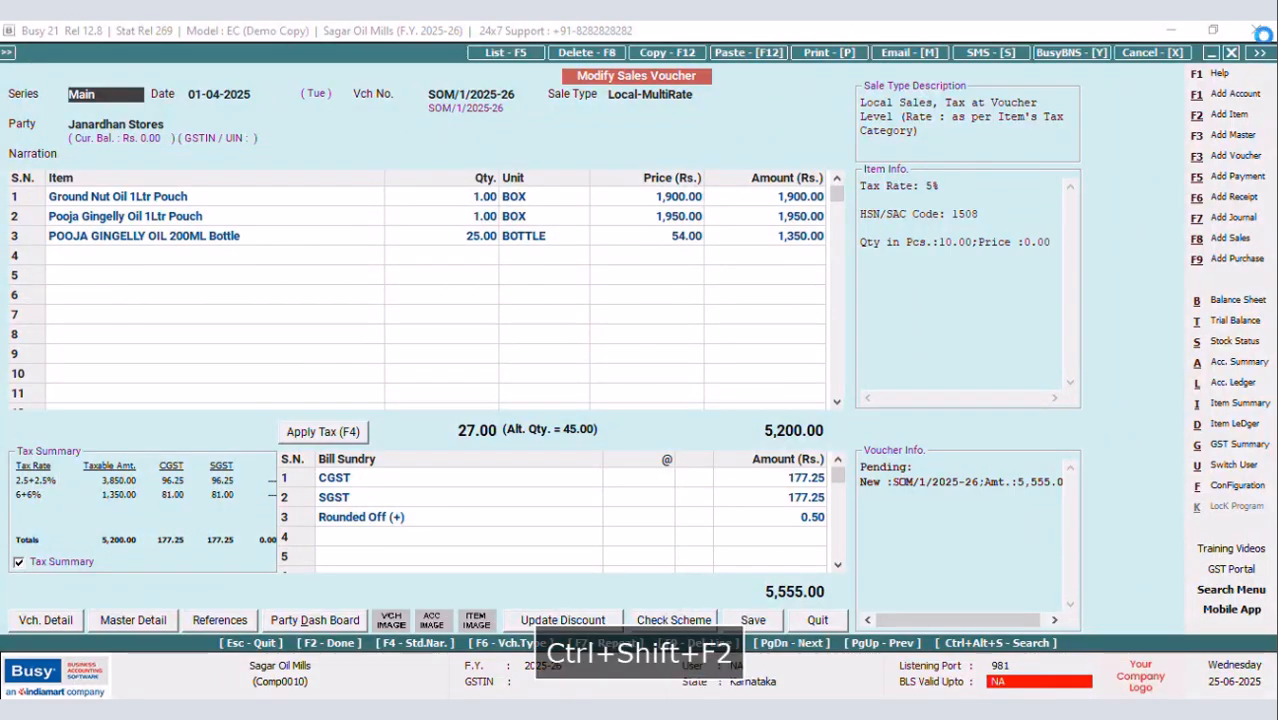
click(222, 216)
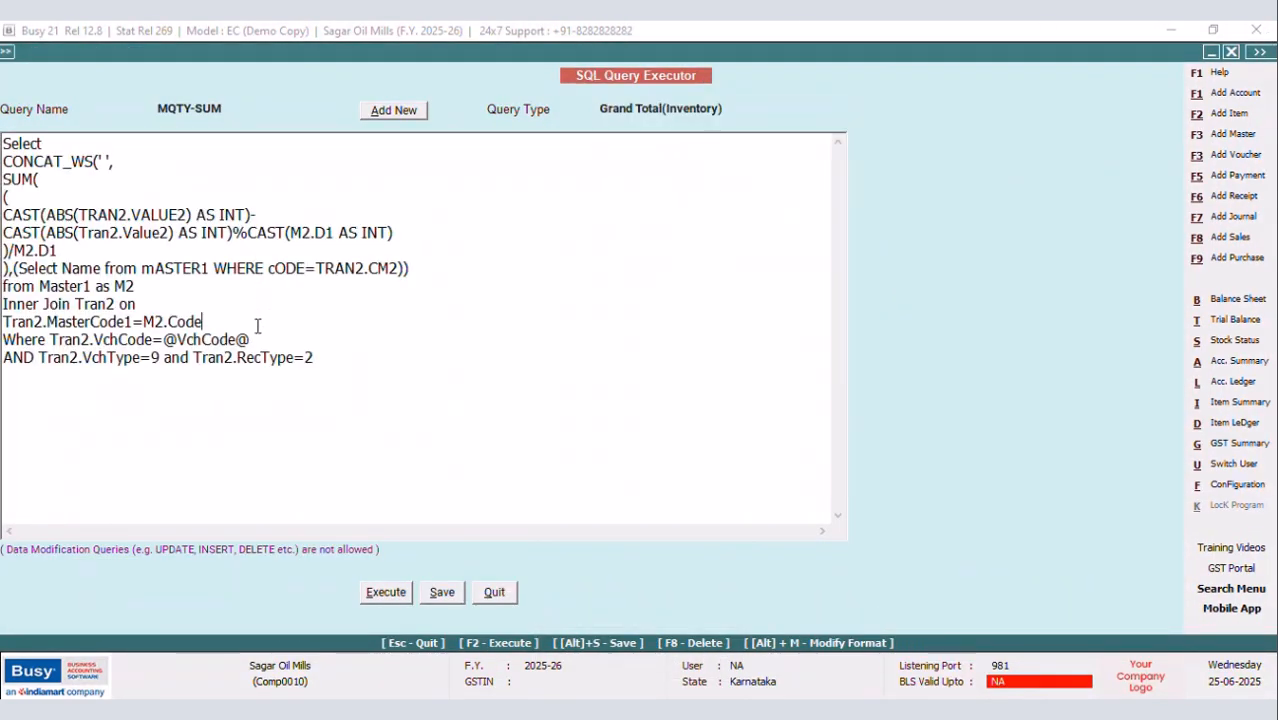
click(116, 160)
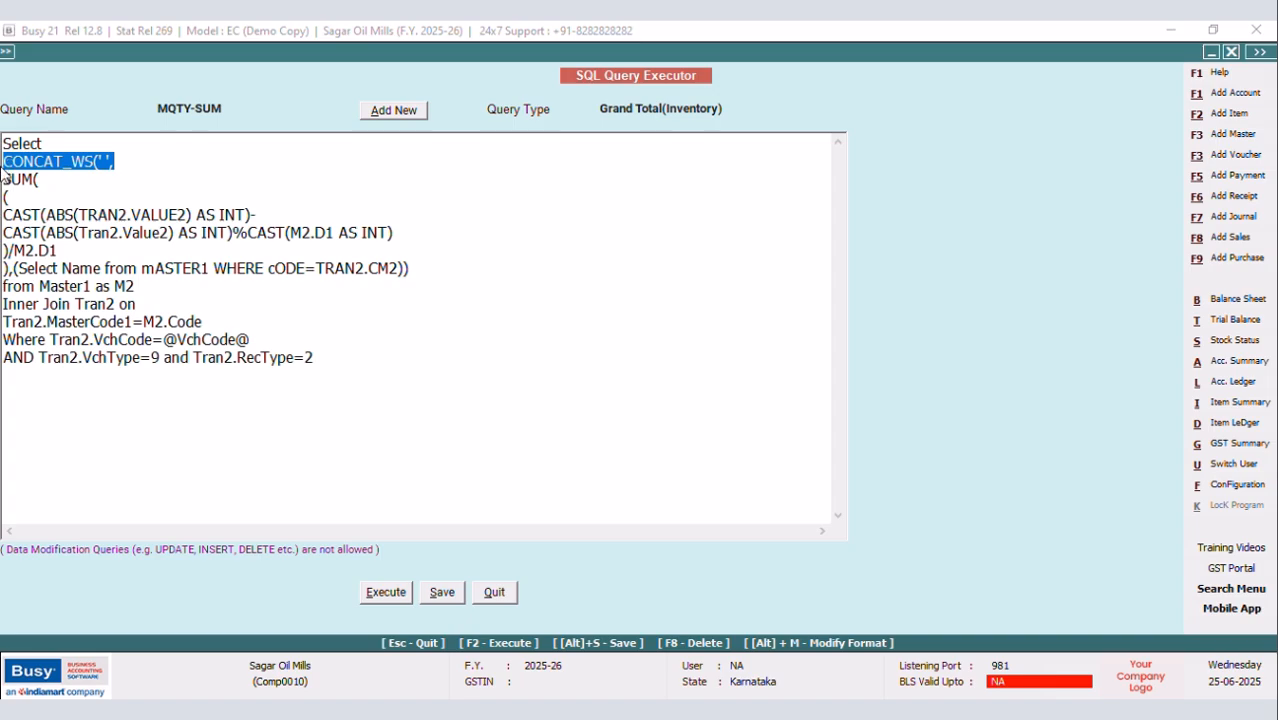
key(Delete)
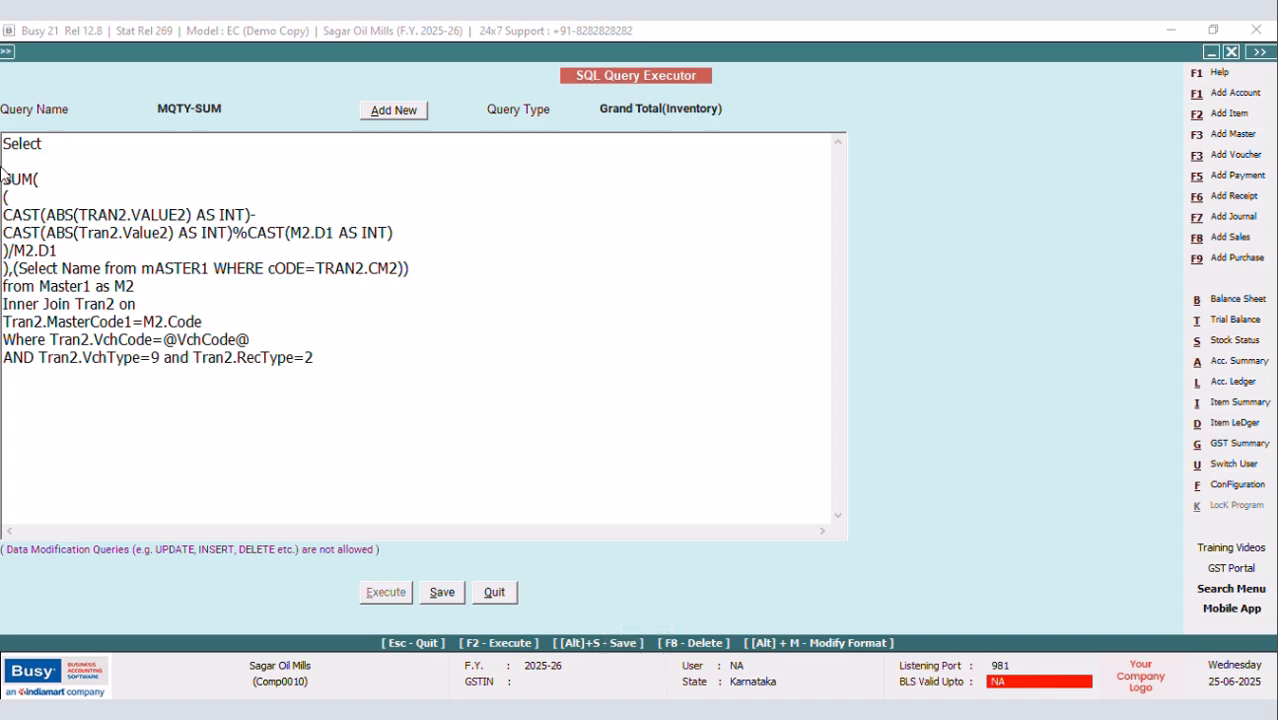
key(ctrl+z)
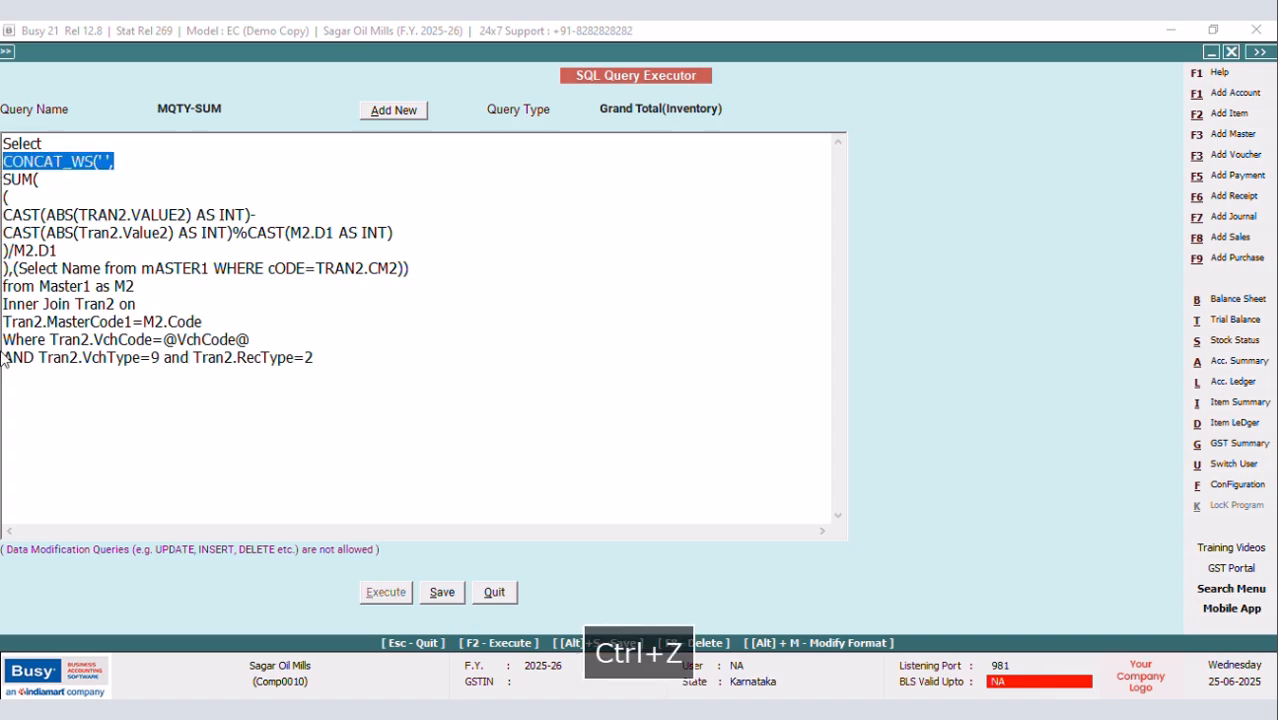
mouse_move(38, 358)
mouse_down()
mouse_move(17, 340)
mouse_move(55, 340)
mouse_up()
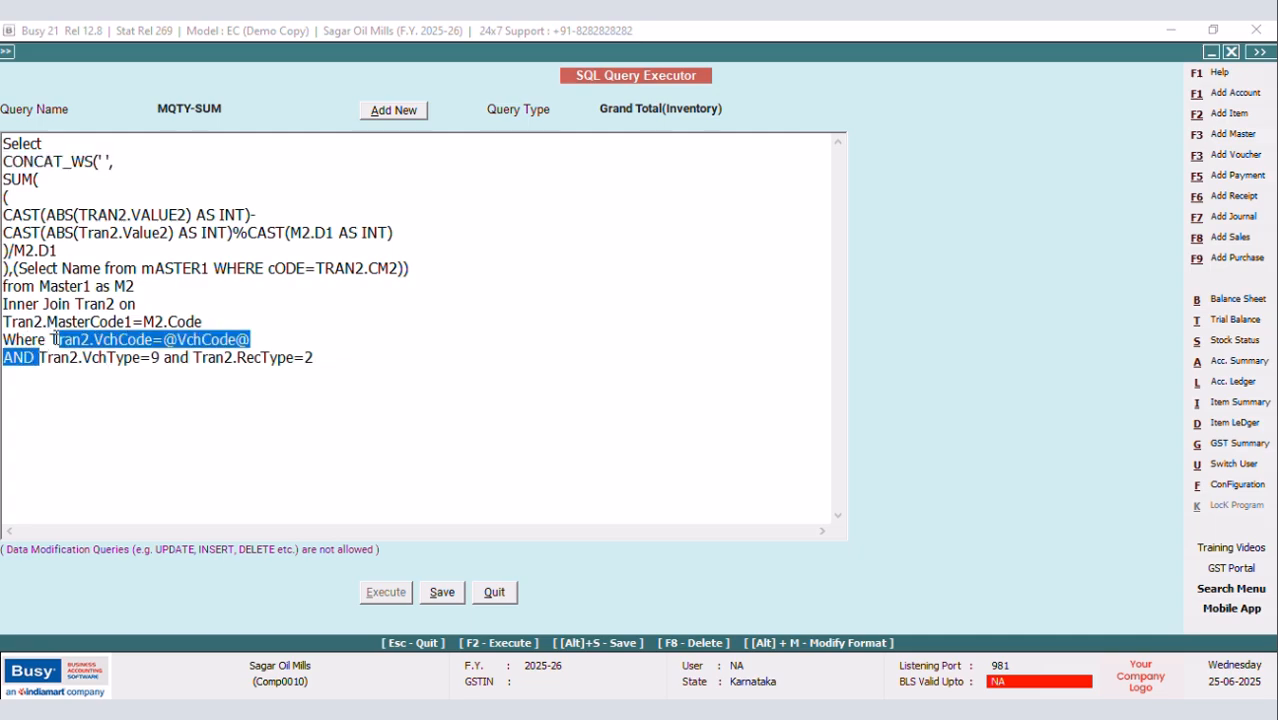
right_click(84, 340)
click(125, 378)
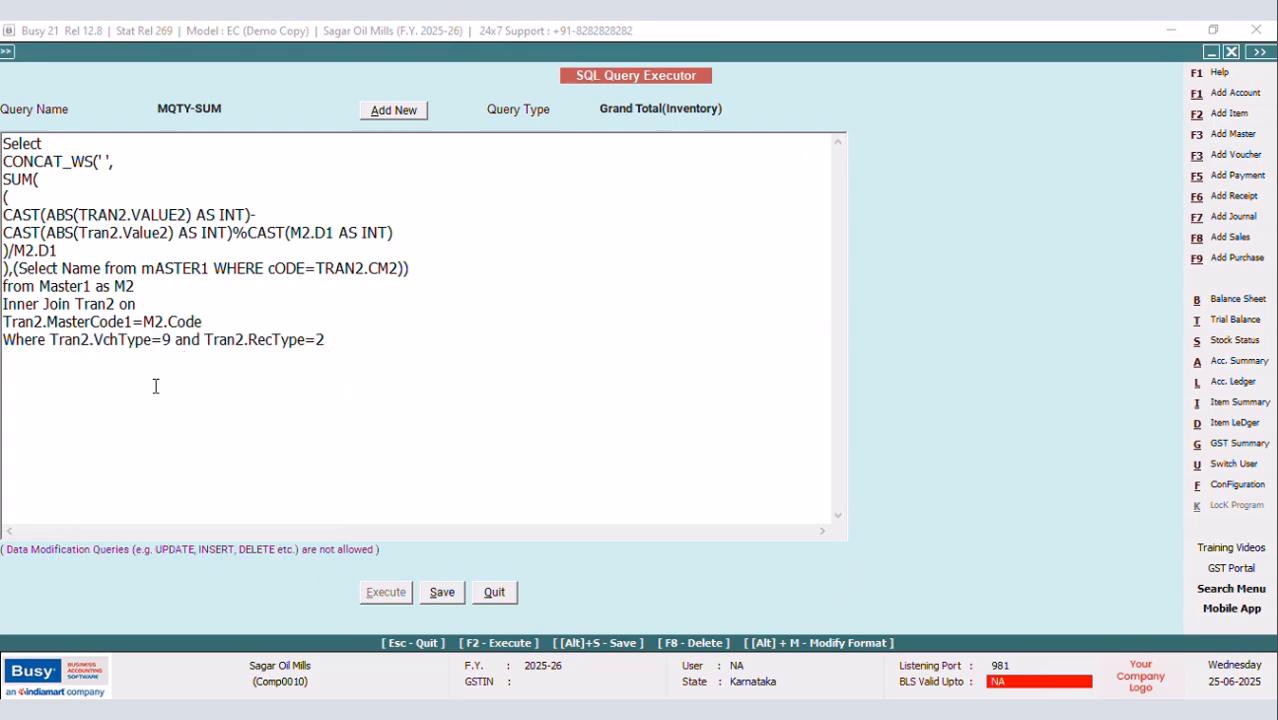
click(731, 111)
click(622, 141)
click(405, 592)
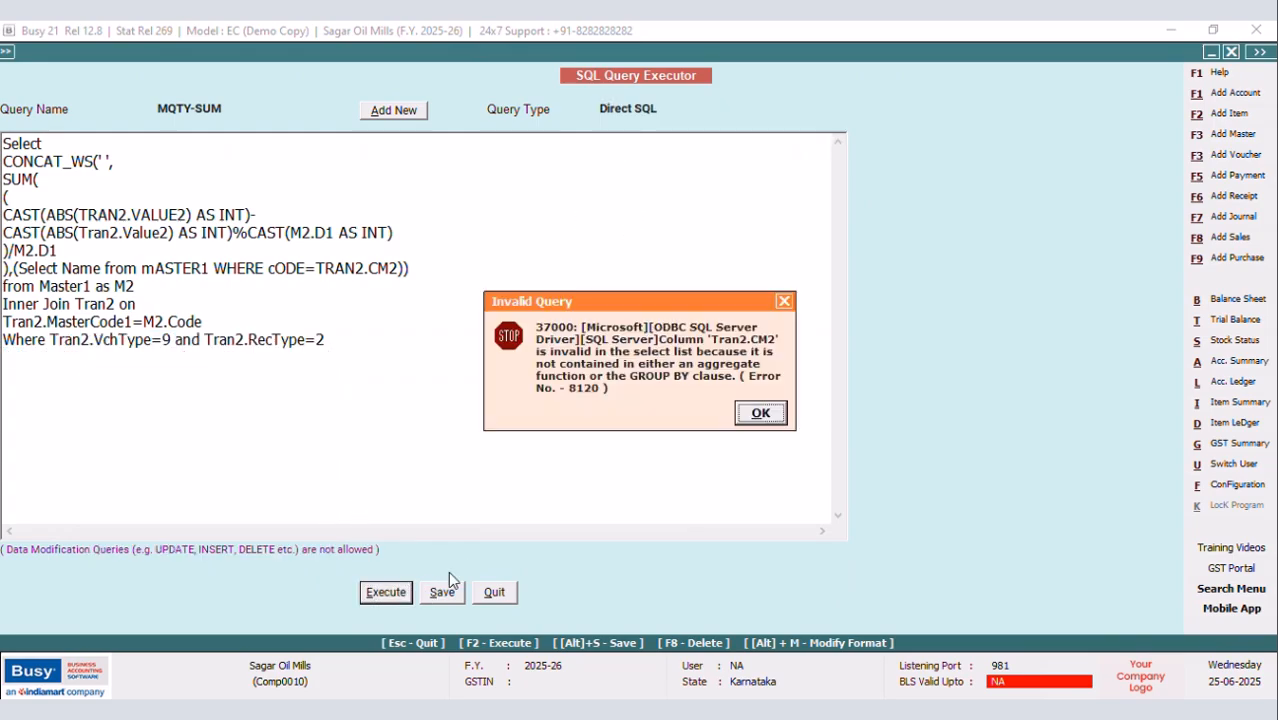
click(761, 414)
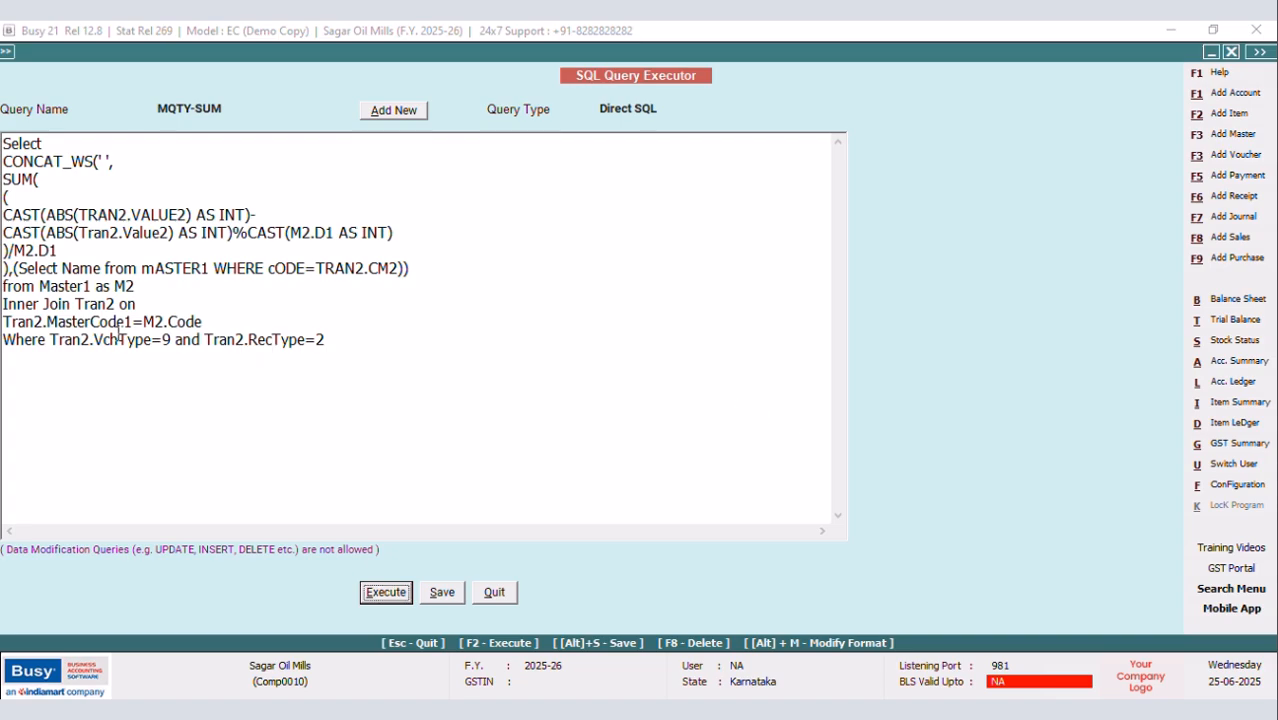
Delete the CONCAT_WS line and unit-name subquery, then paste the voucher-code condition after Where
drag(117, 162, 6, 170)
key(Delete)
key(Delete)
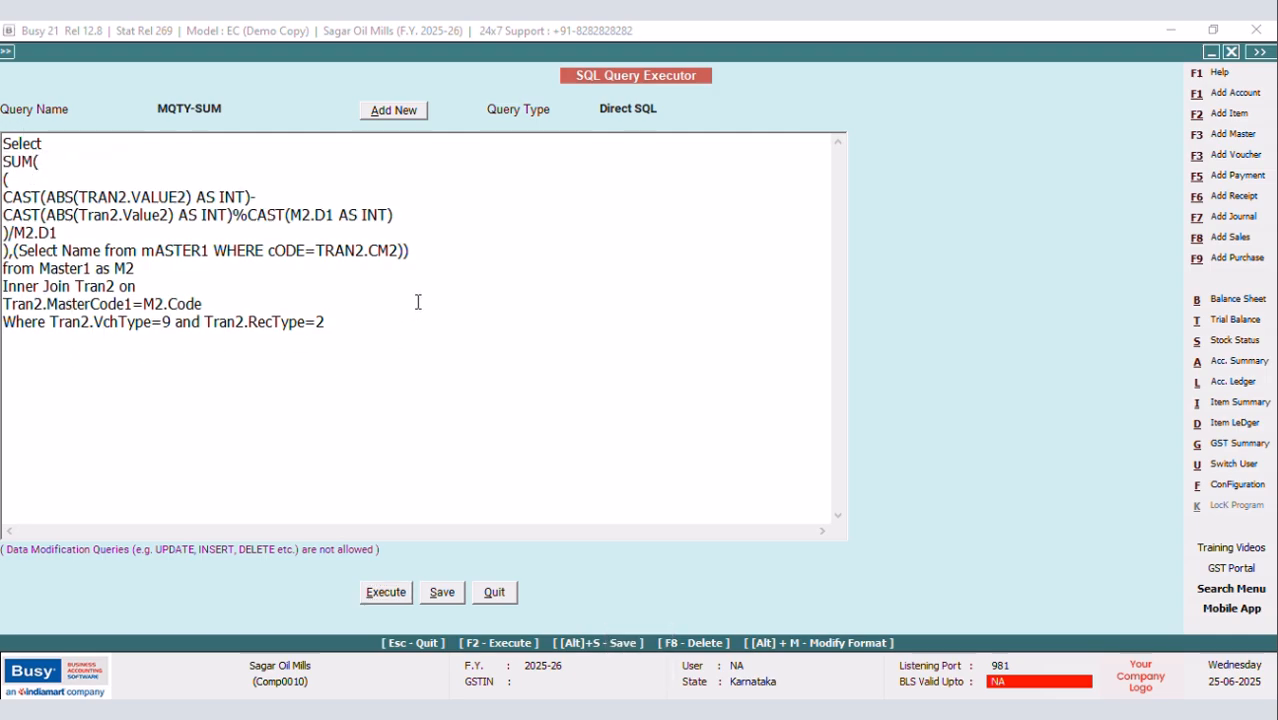
drag(422, 251, 8, 251)
key(Delete)
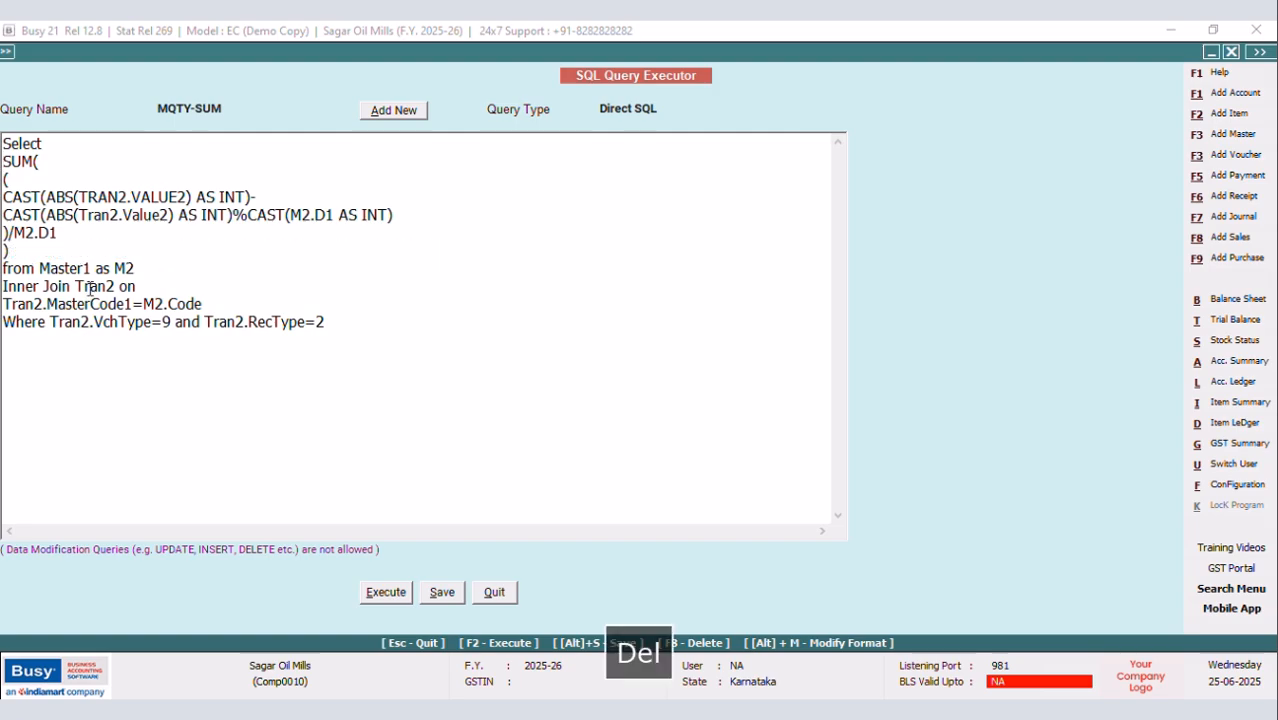
right_click(47, 321)
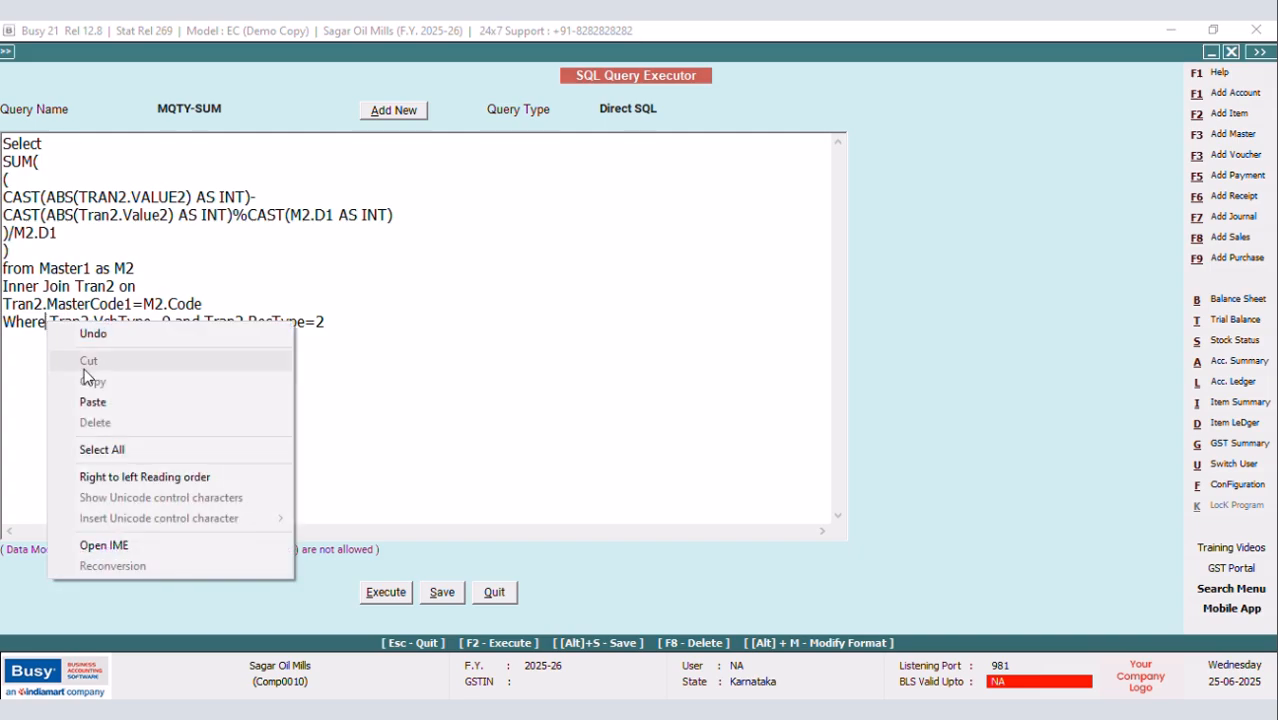
click(88, 405)
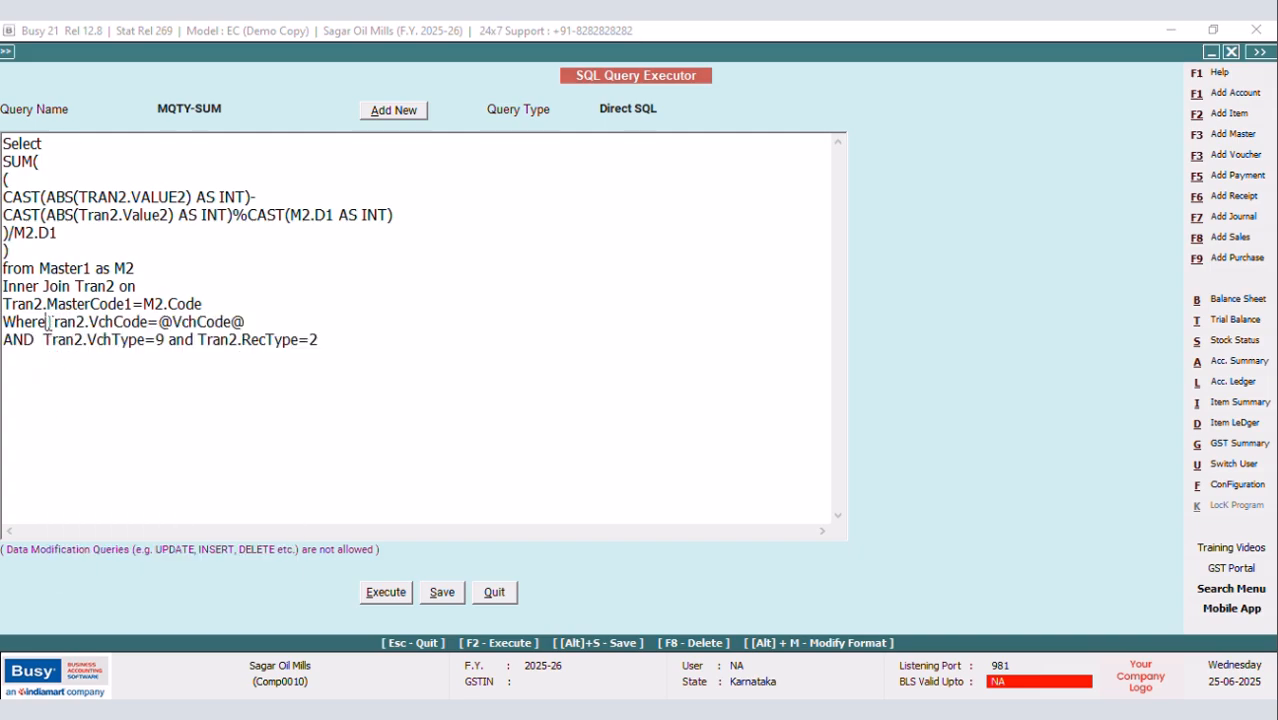
Set the query type back to Grand Total(Inventory) and save the MQTY-SUM query
click(685, 106)
click(672, 214)
click(442, 592)
click(750, 406)
click(503, 594)
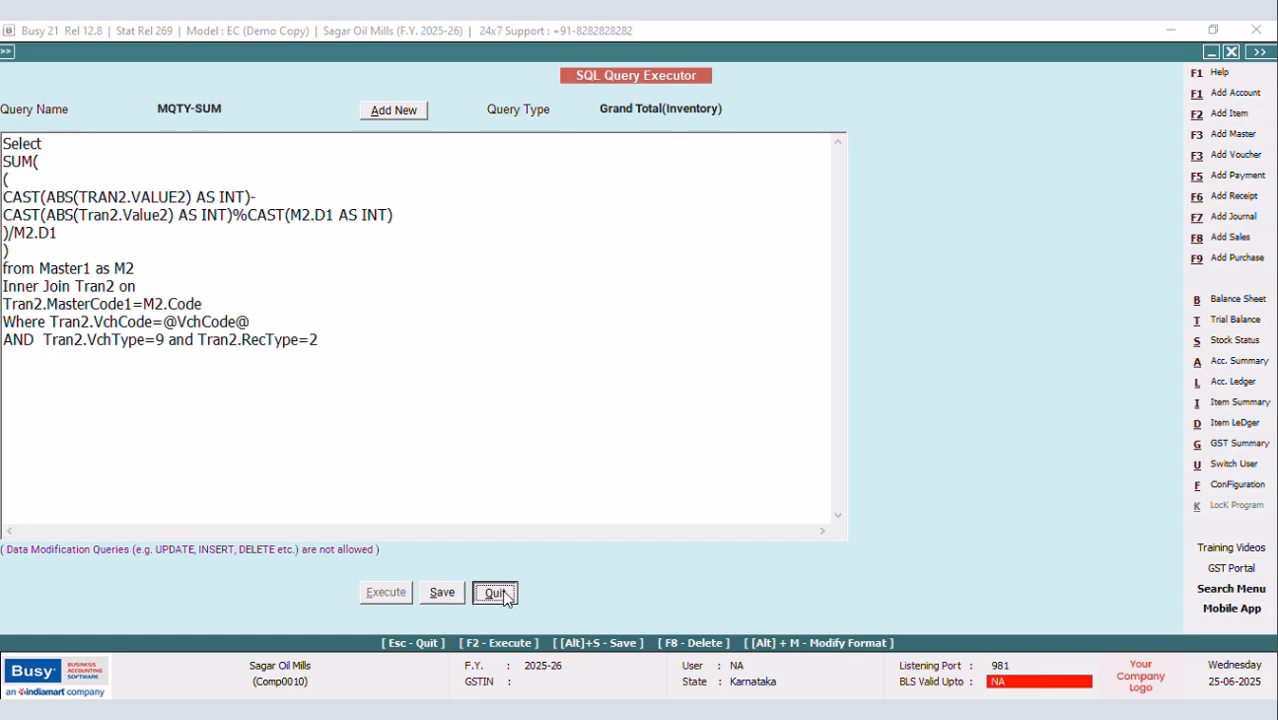
Preview the NEW DESIGN sales invoice to confirm MAIN UNIT GRAND TOTAL now reads 3
click(815, 52)
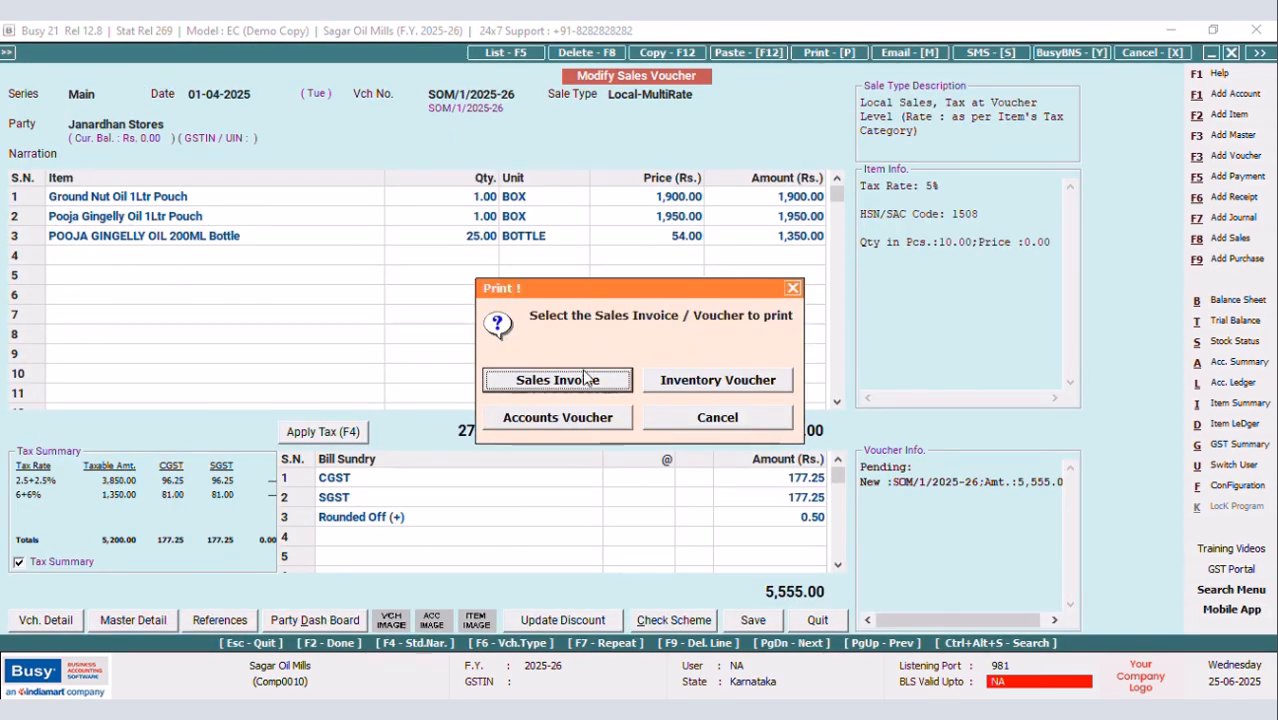
click(566, 386)
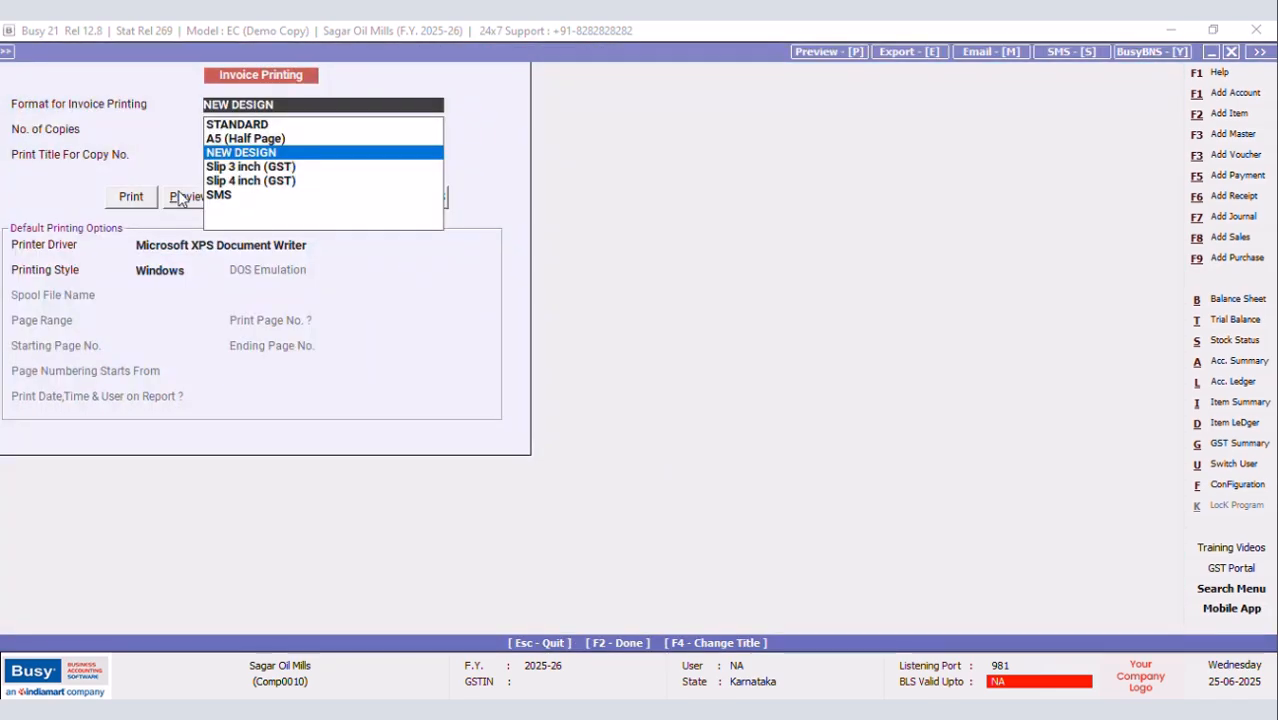
click(183, 195)
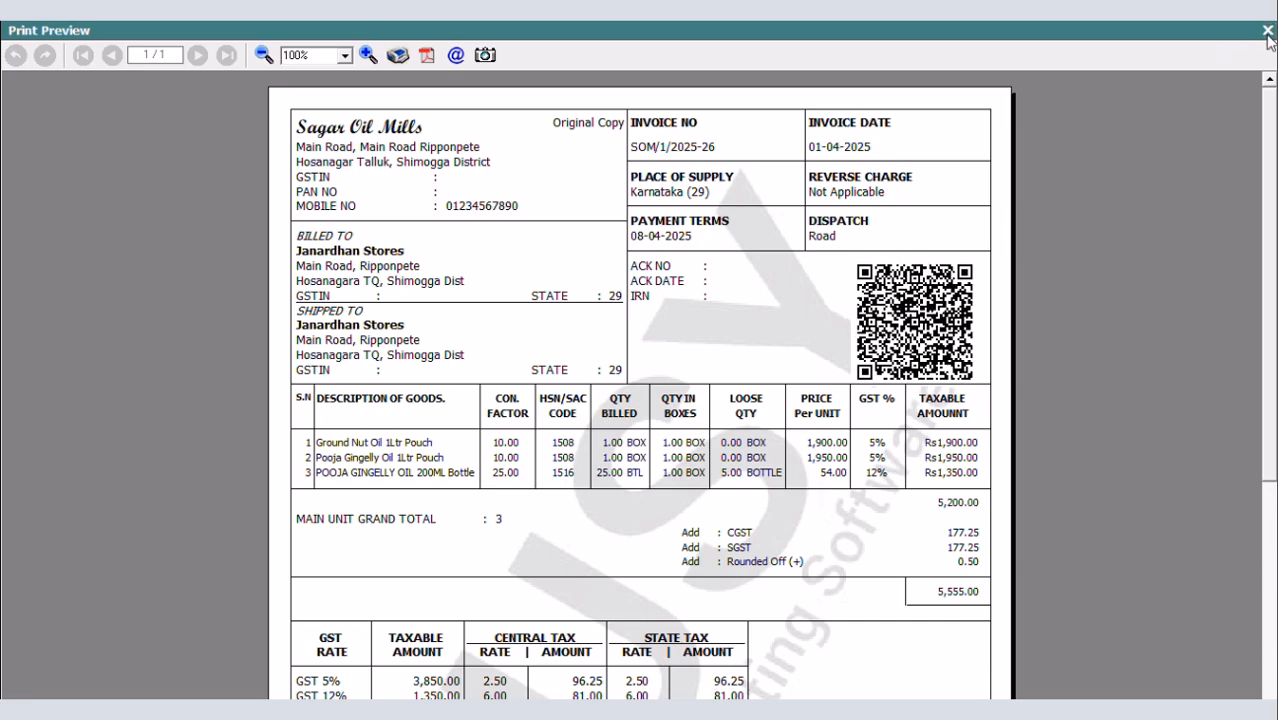
click(1266, 30)
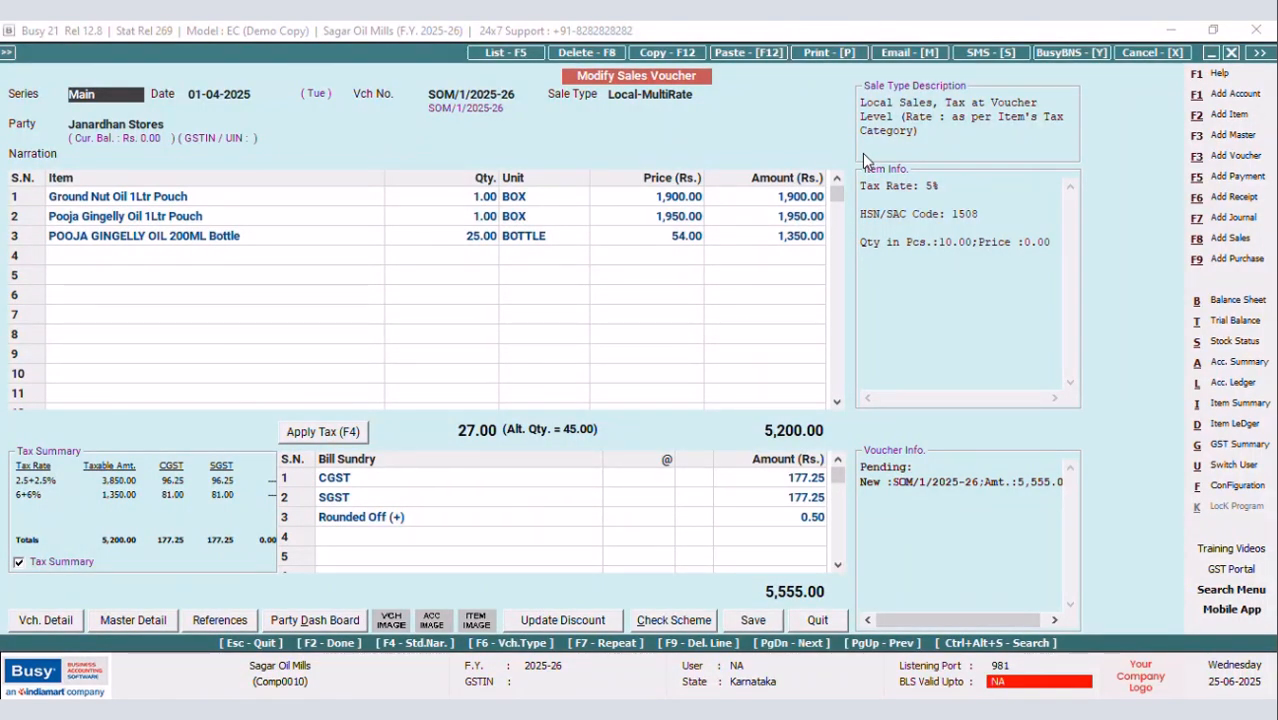
key(ctrl+f)
Append BOXES to the MAIN UNIT GRAND TOTAL label in the NEW DESIGN body and save
click(147, 193)
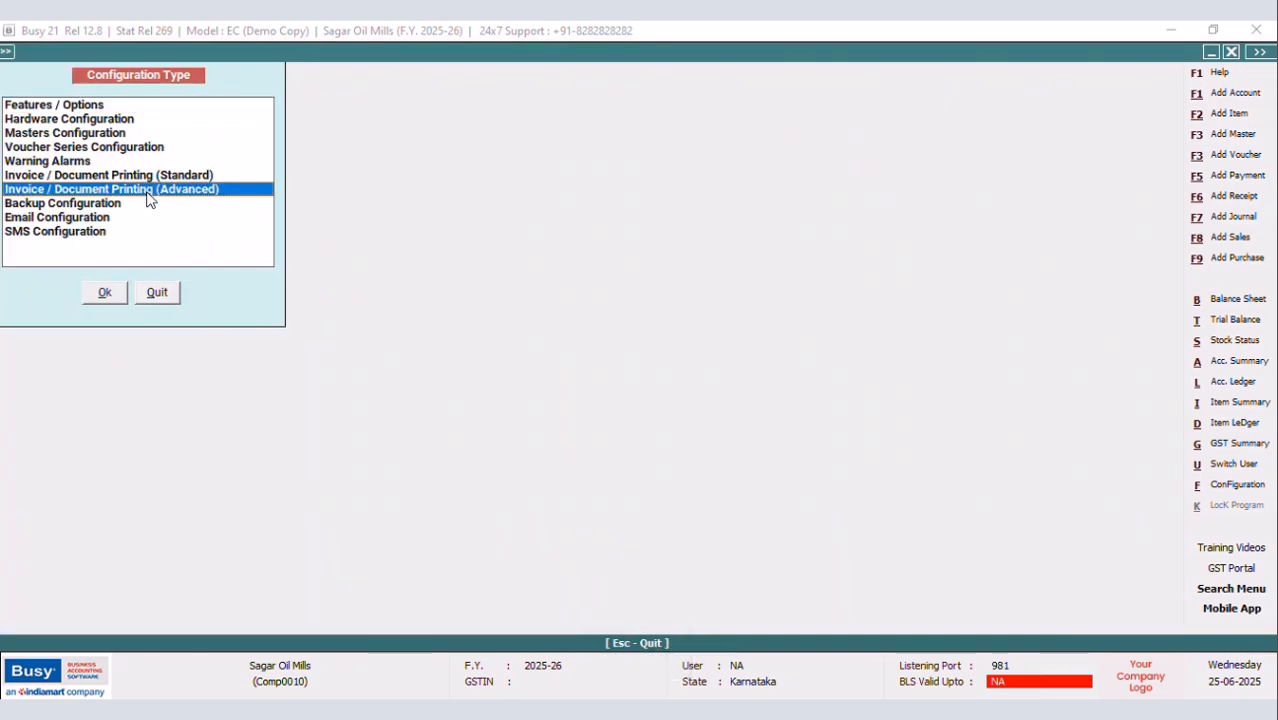
click(105, 293)
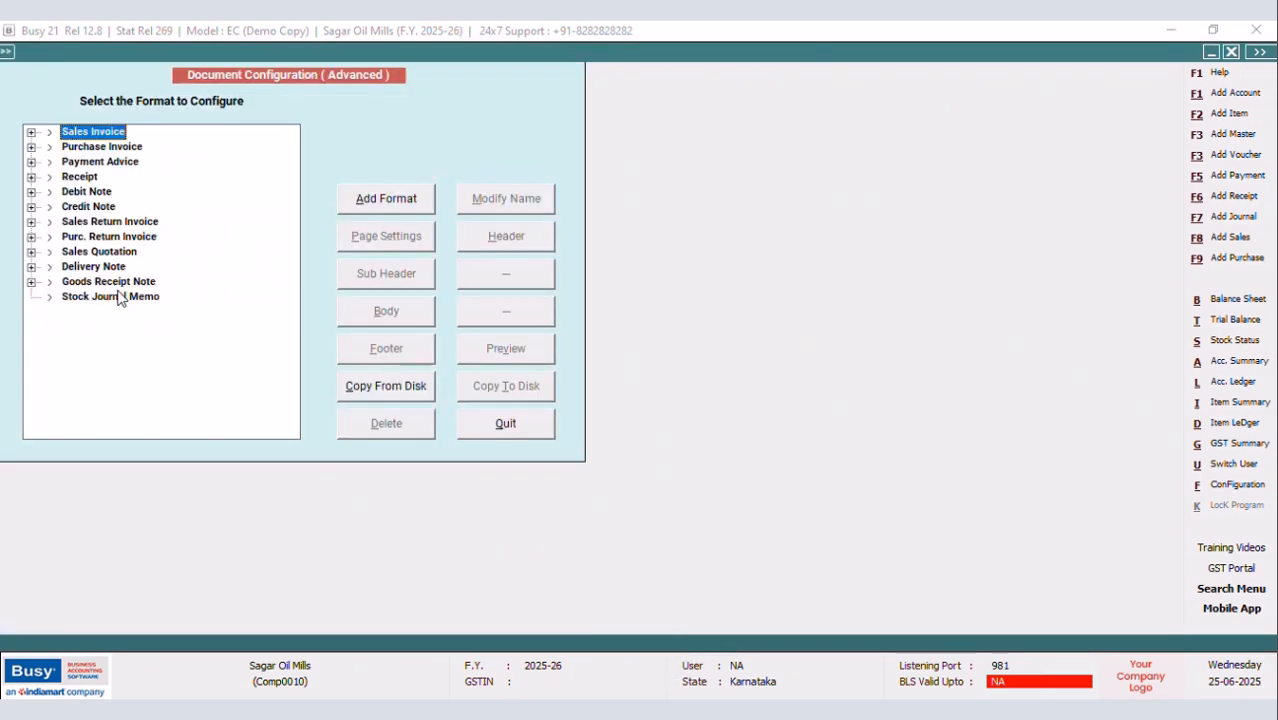
click(31, 132)
click(111, 161)
click(422, 322)
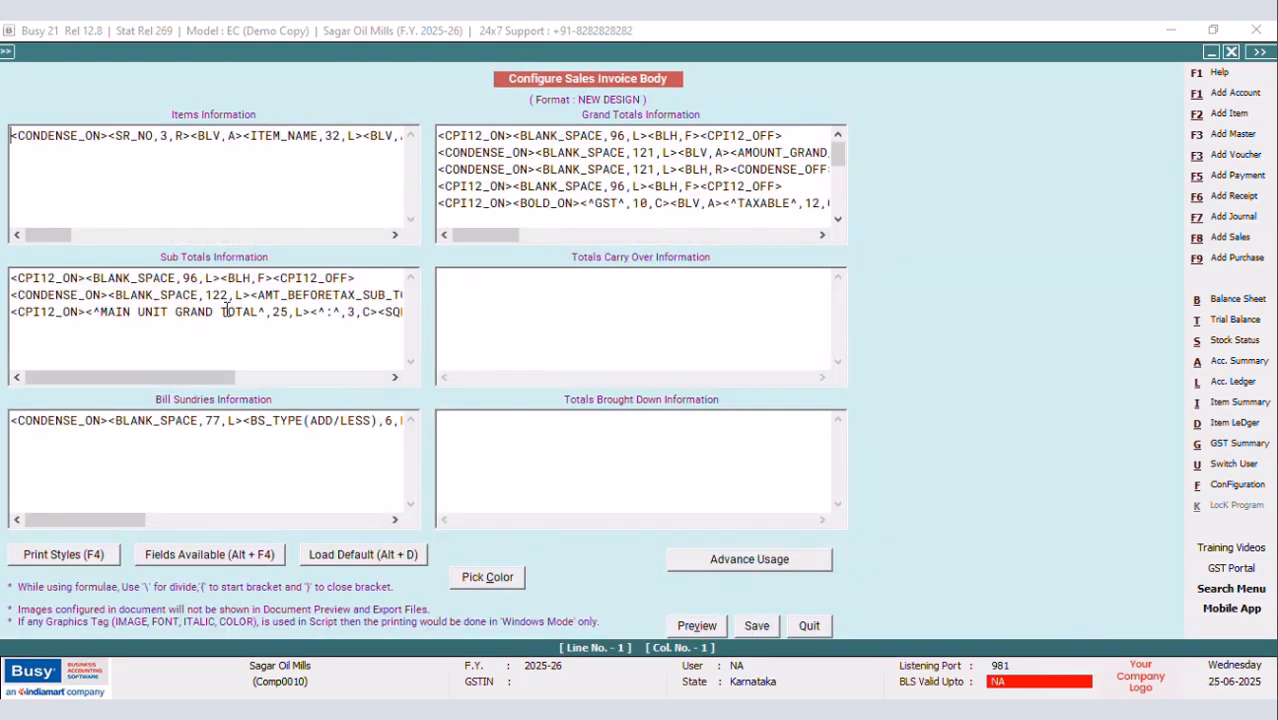
click(258, 312)
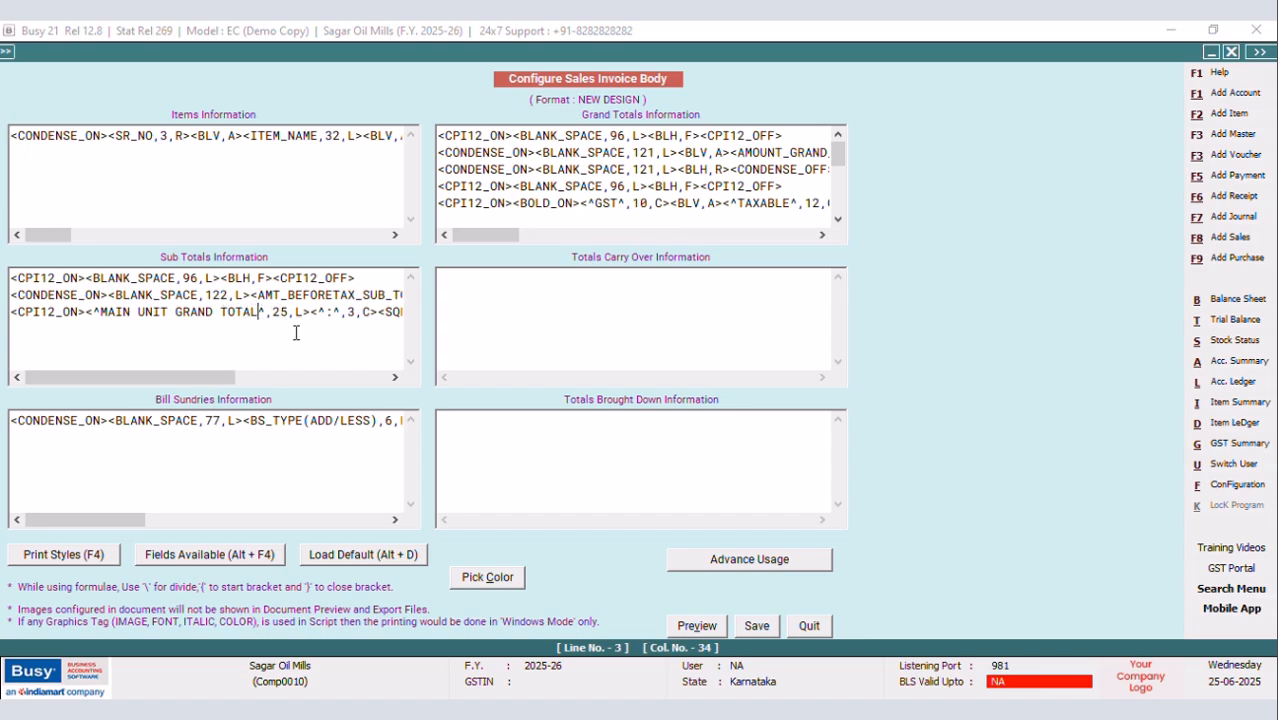
text(BOXES)
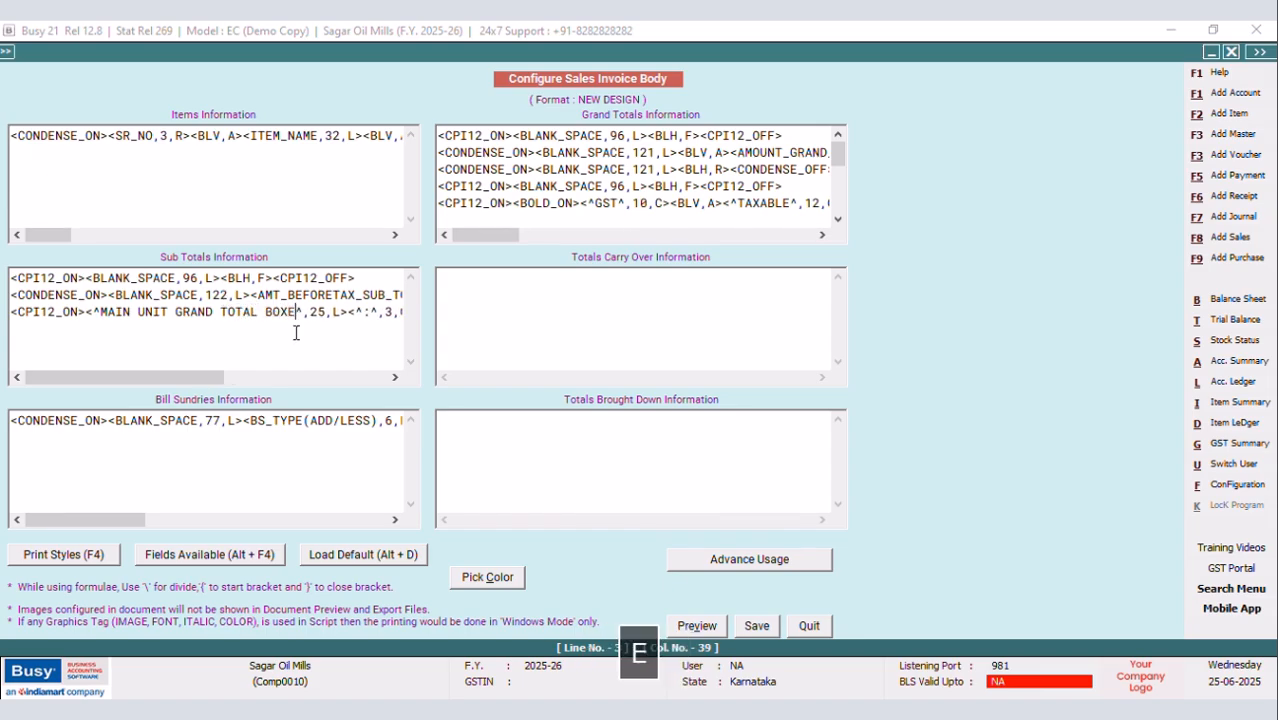
click(757, 625)
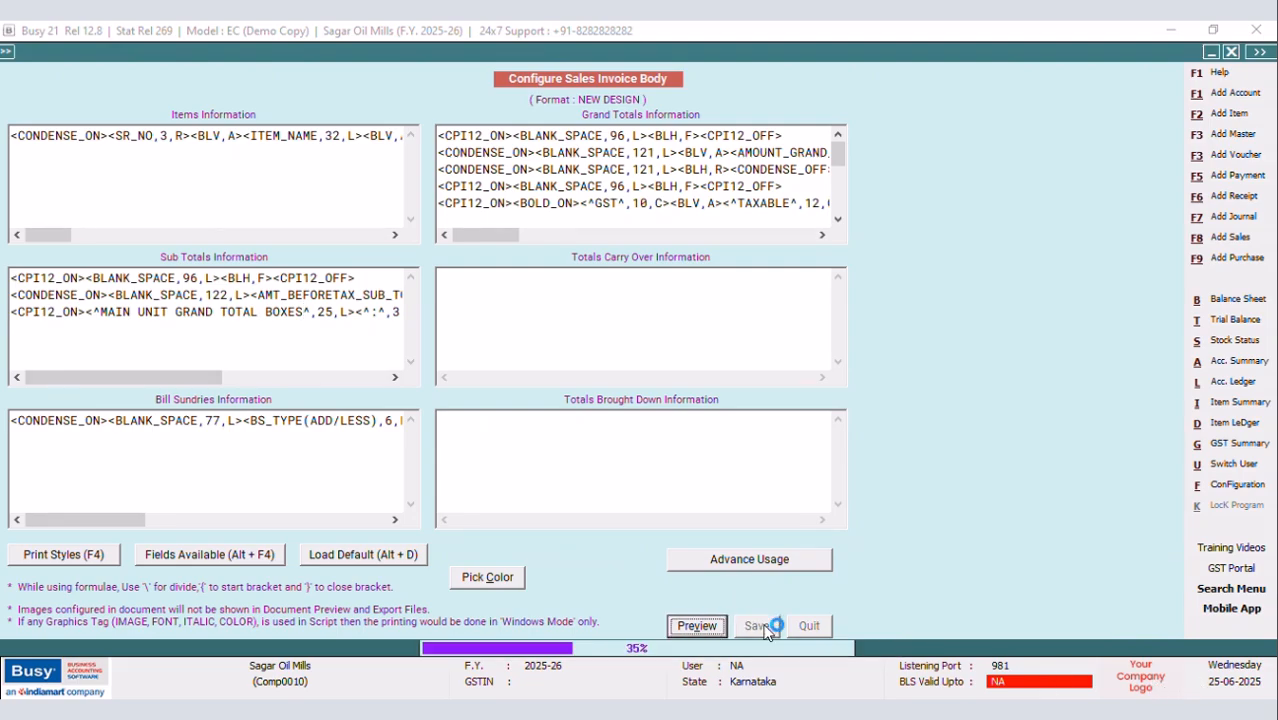
click(520, 442)
click(197, 304)
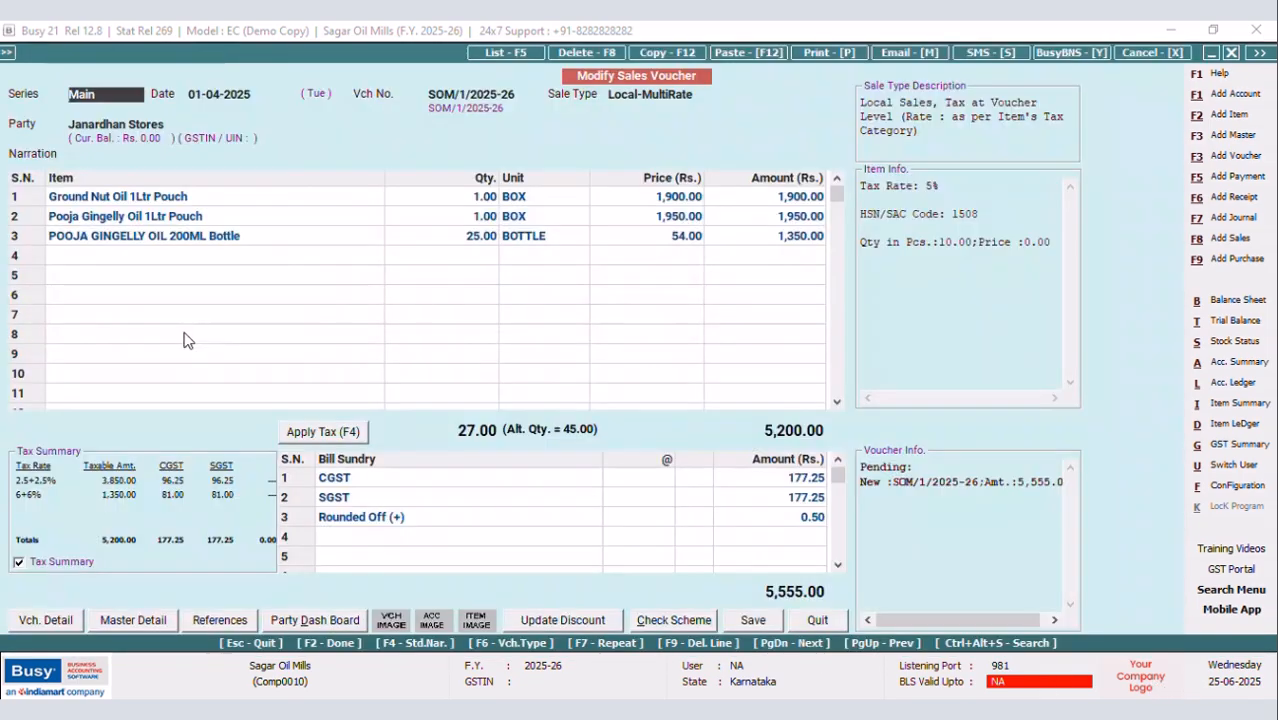
Preview the NEW DESIGN sales invoice, showing MAIN UNIT GRAND TOTAL BOX : 3
click(805, 62)
click(590, 382)
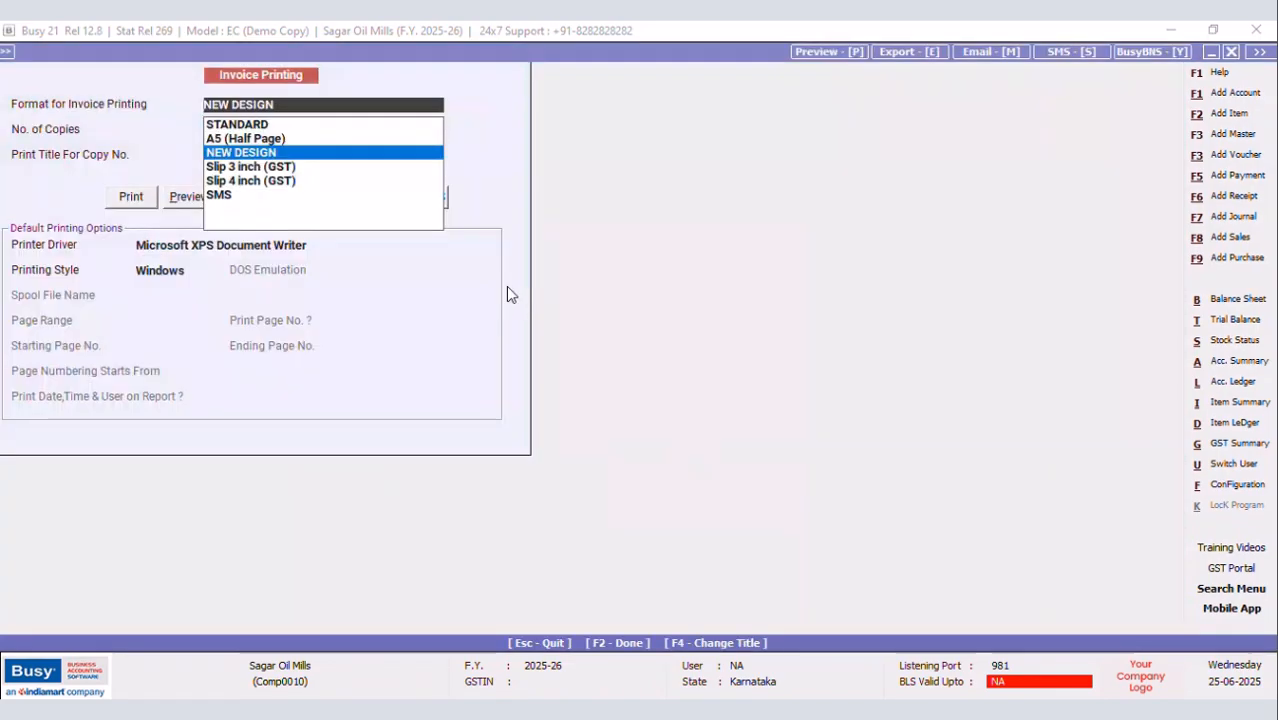
click(188, 196)
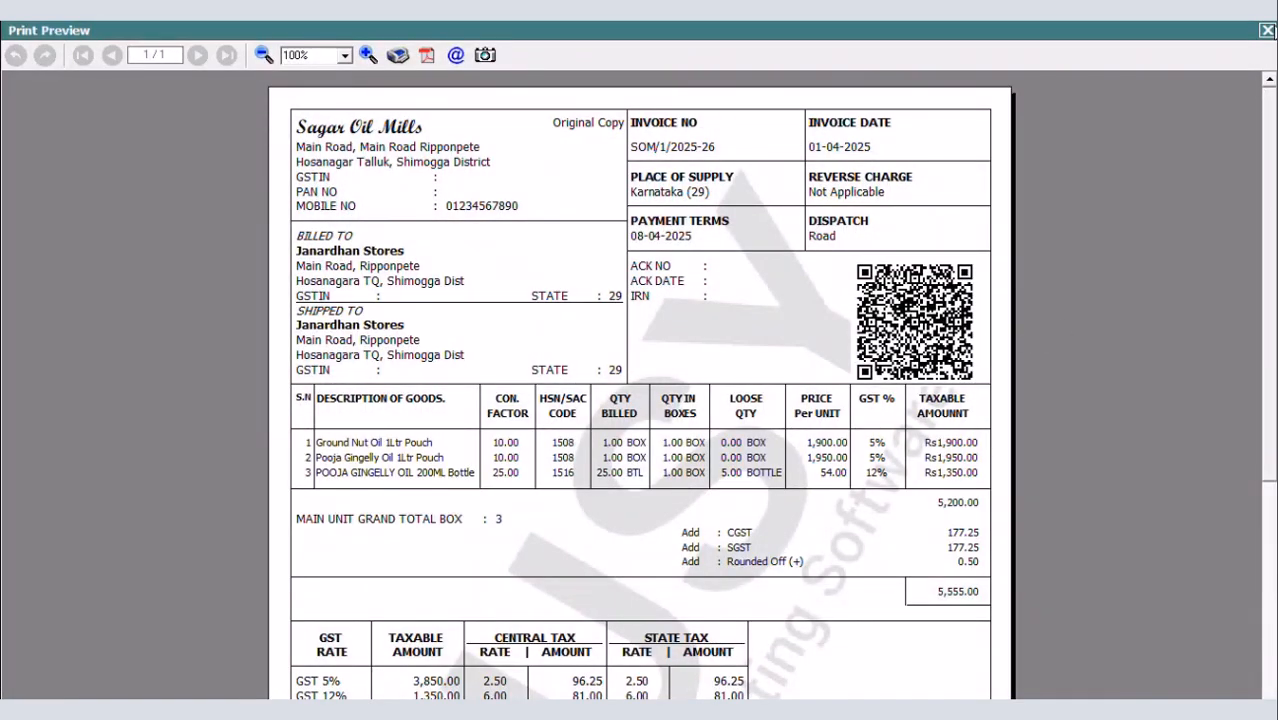
click(1266, 30)
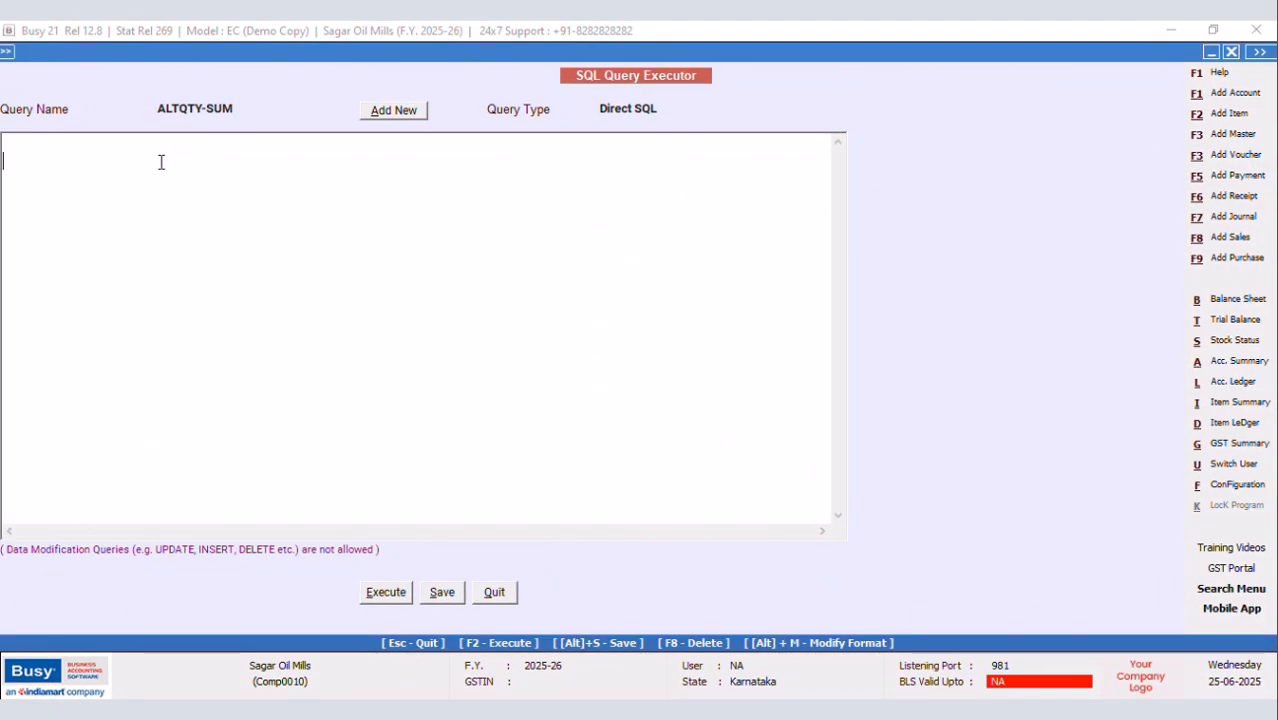
Start the ALTQTY-SUM query text with Select, removing the blank line above it
key(Caps_Lock)
text(S)
key(Caps_Lock)
text(elect)
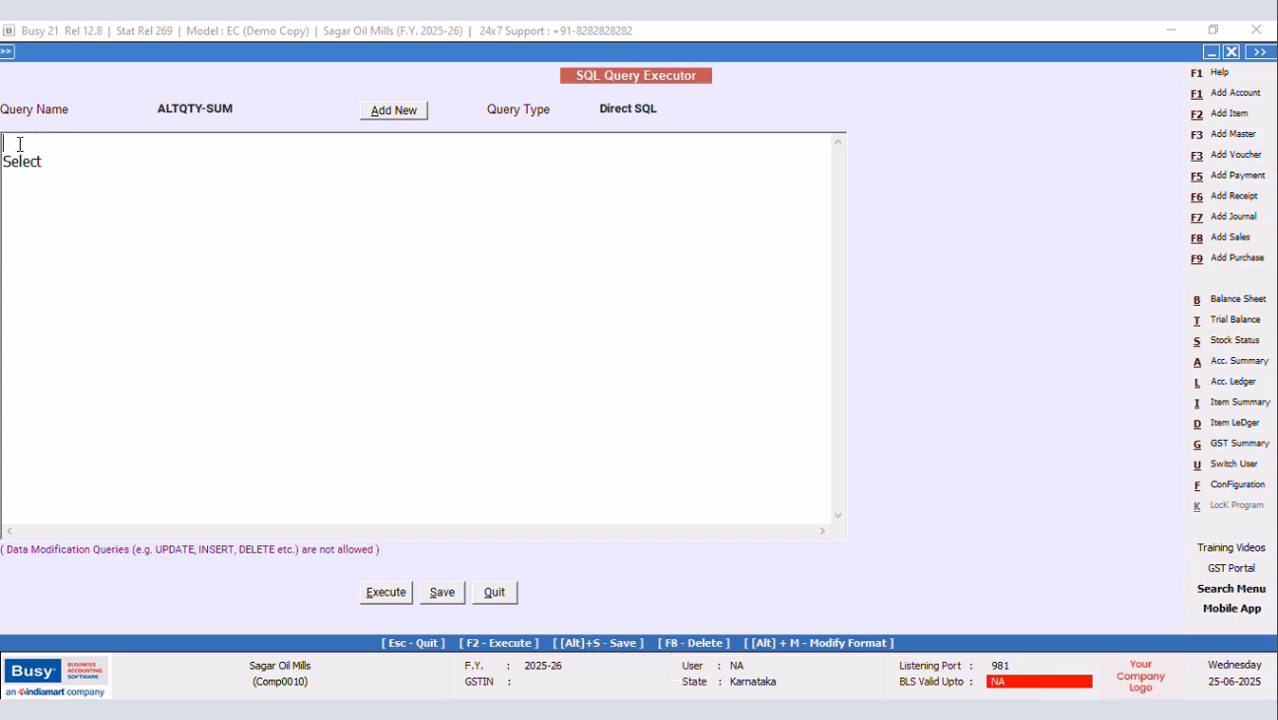
key(BackSpace)
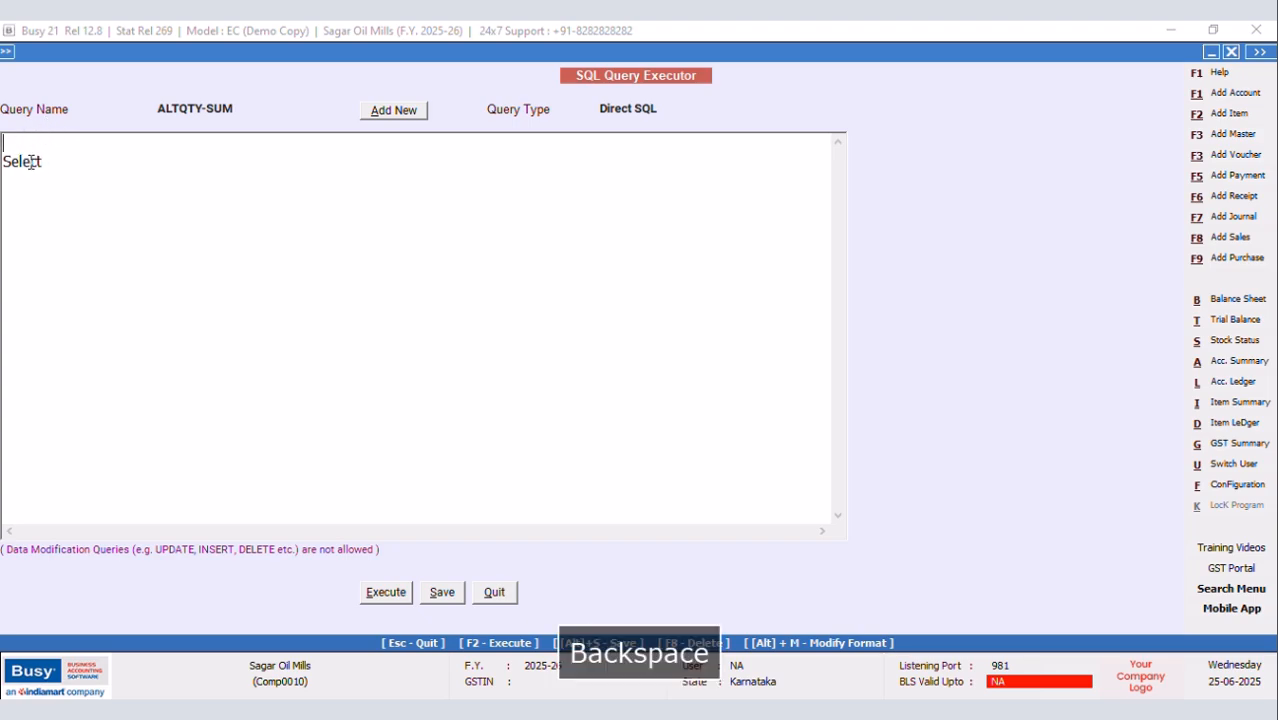
key(BackSpace)
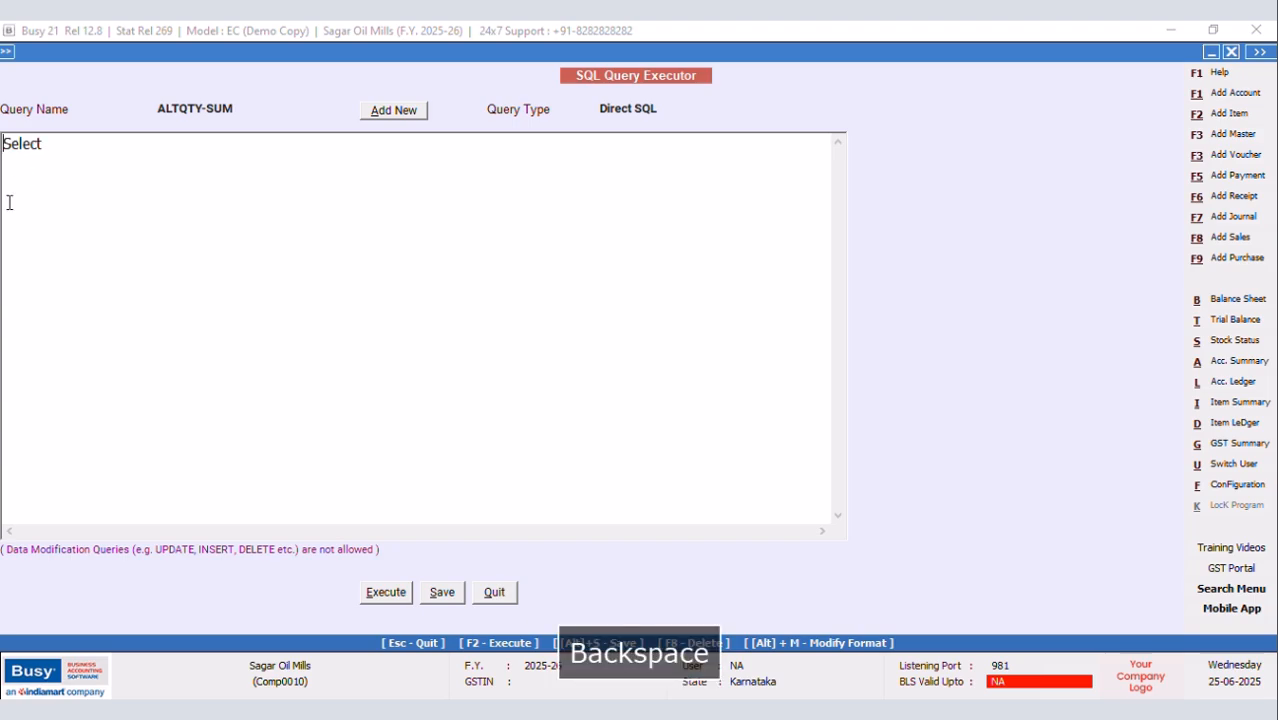
drag(78, 50, 104, 54)
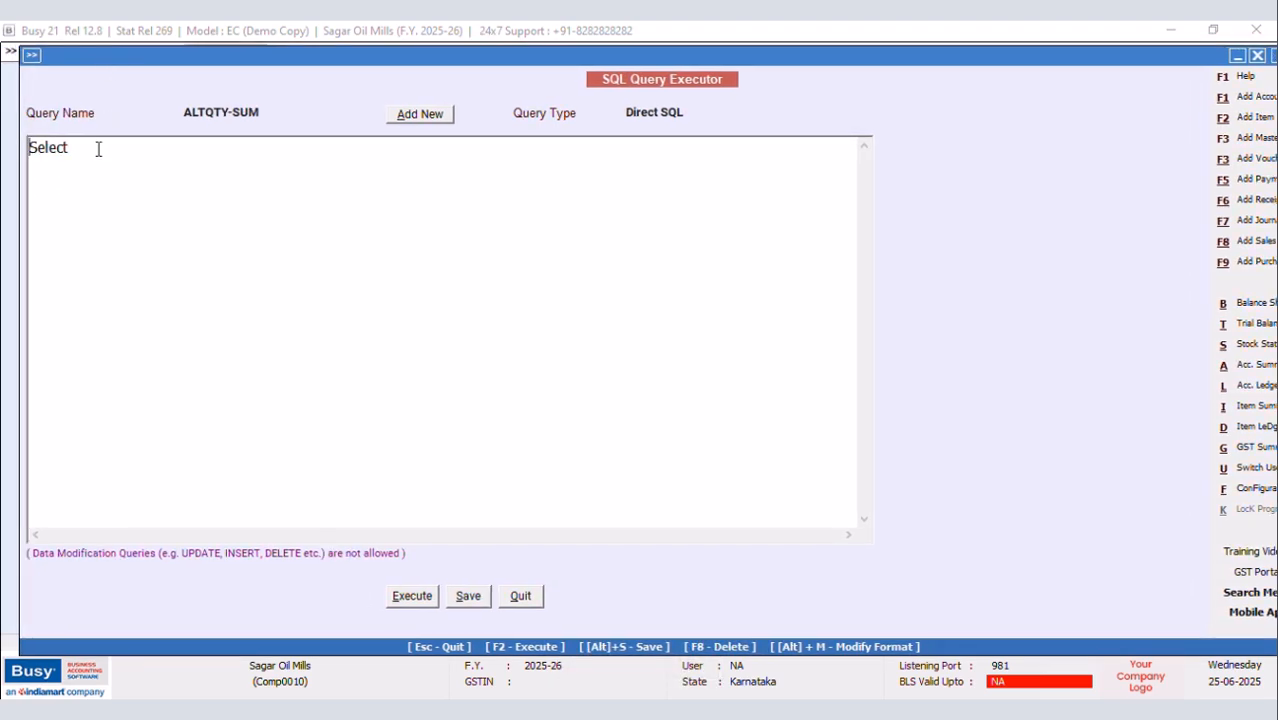
Select ABS(Tran2.Value2) and M2.D1 as the query's columns
key(Return)
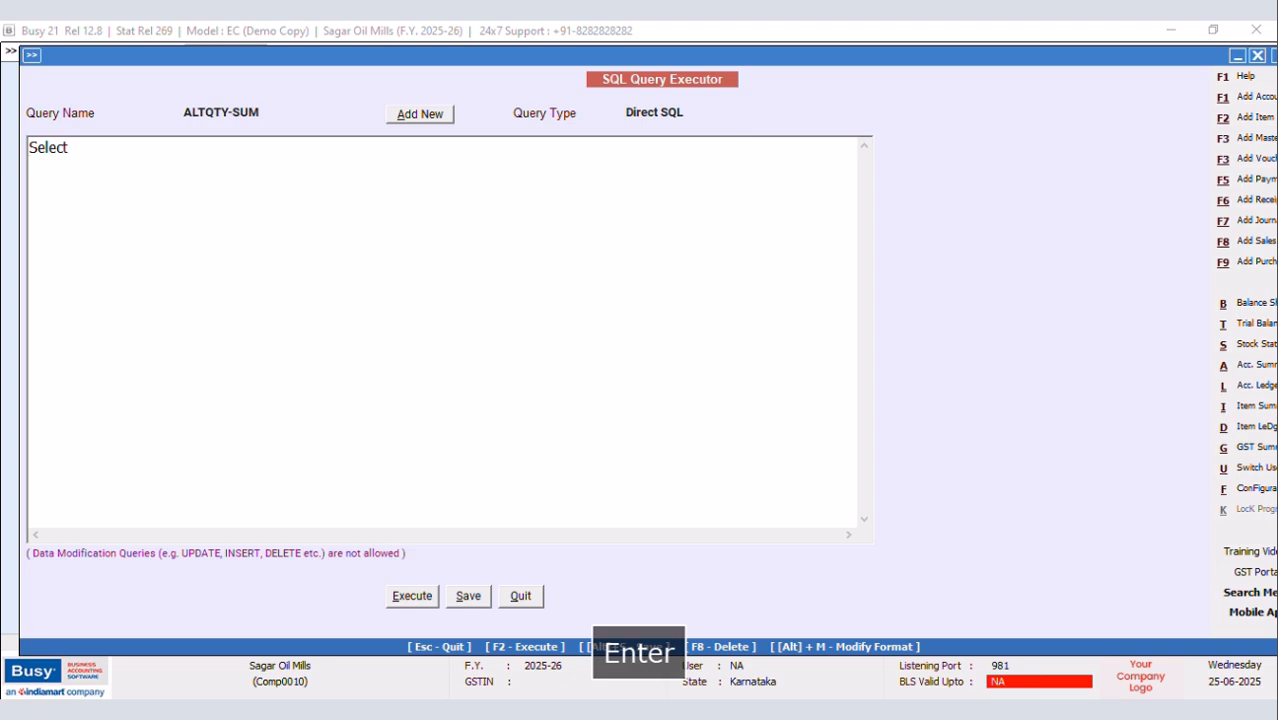
text(ABS)
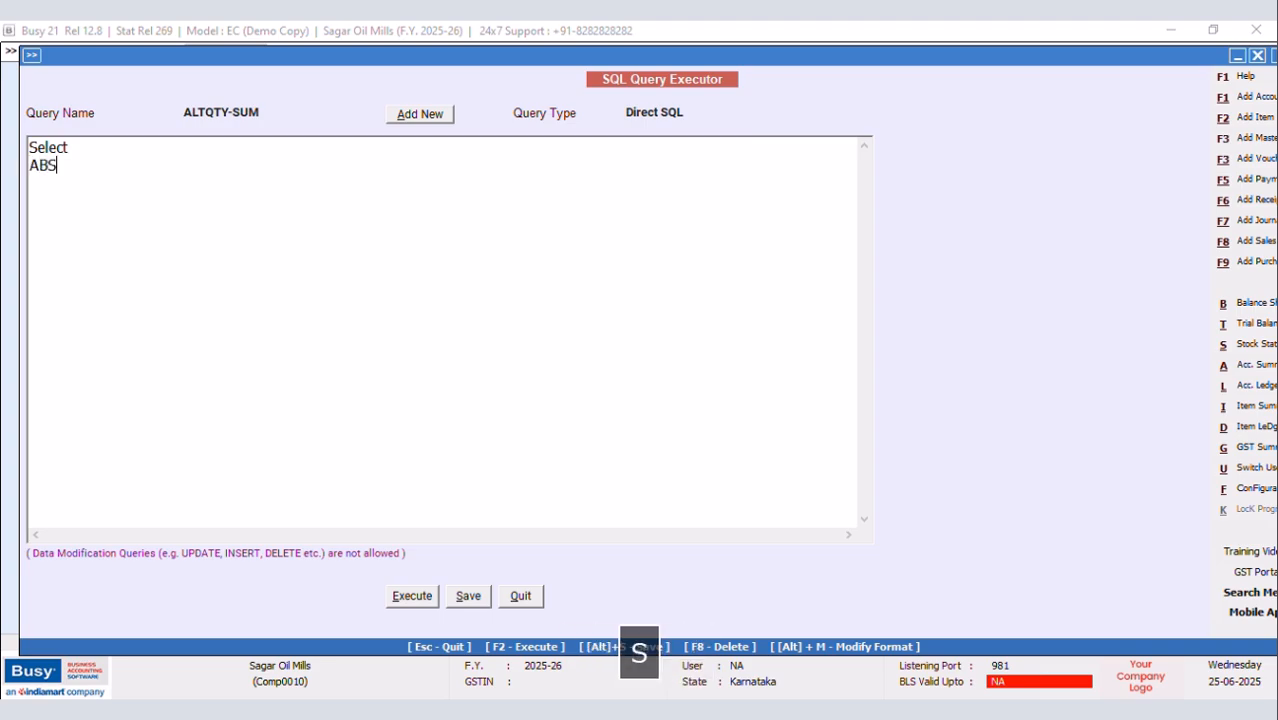
text((Tran2.)
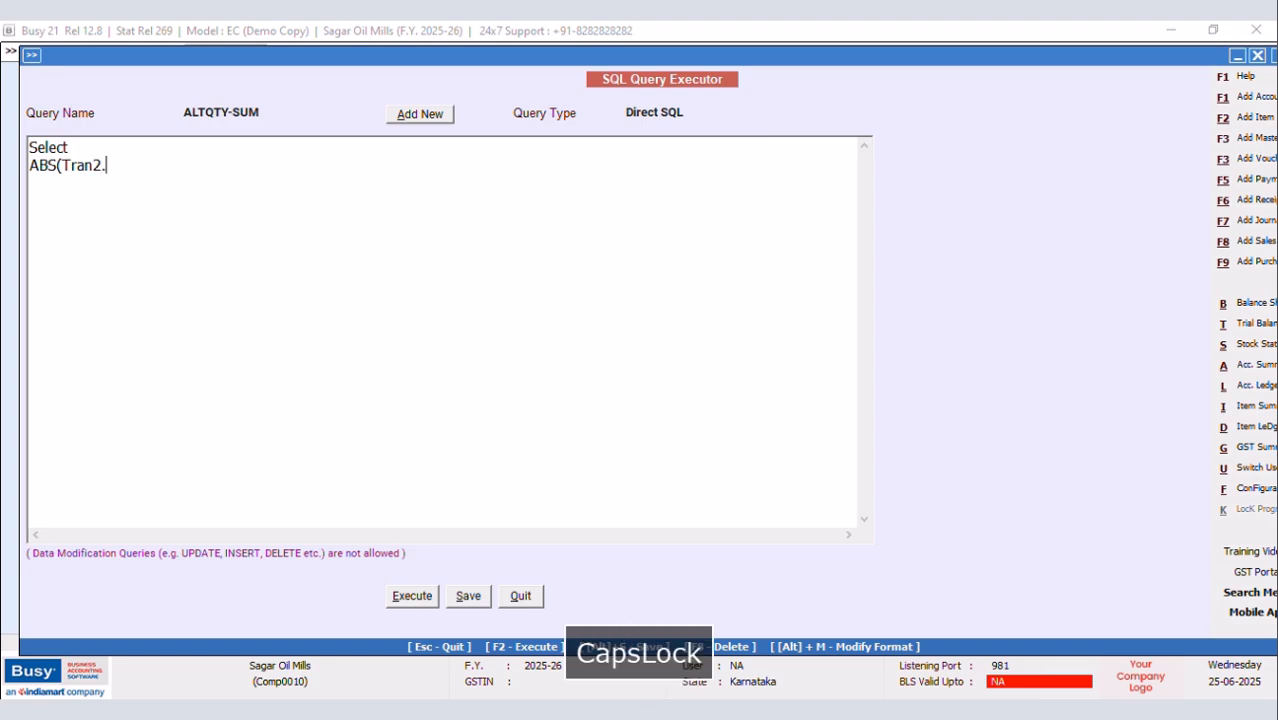
text(Value2)
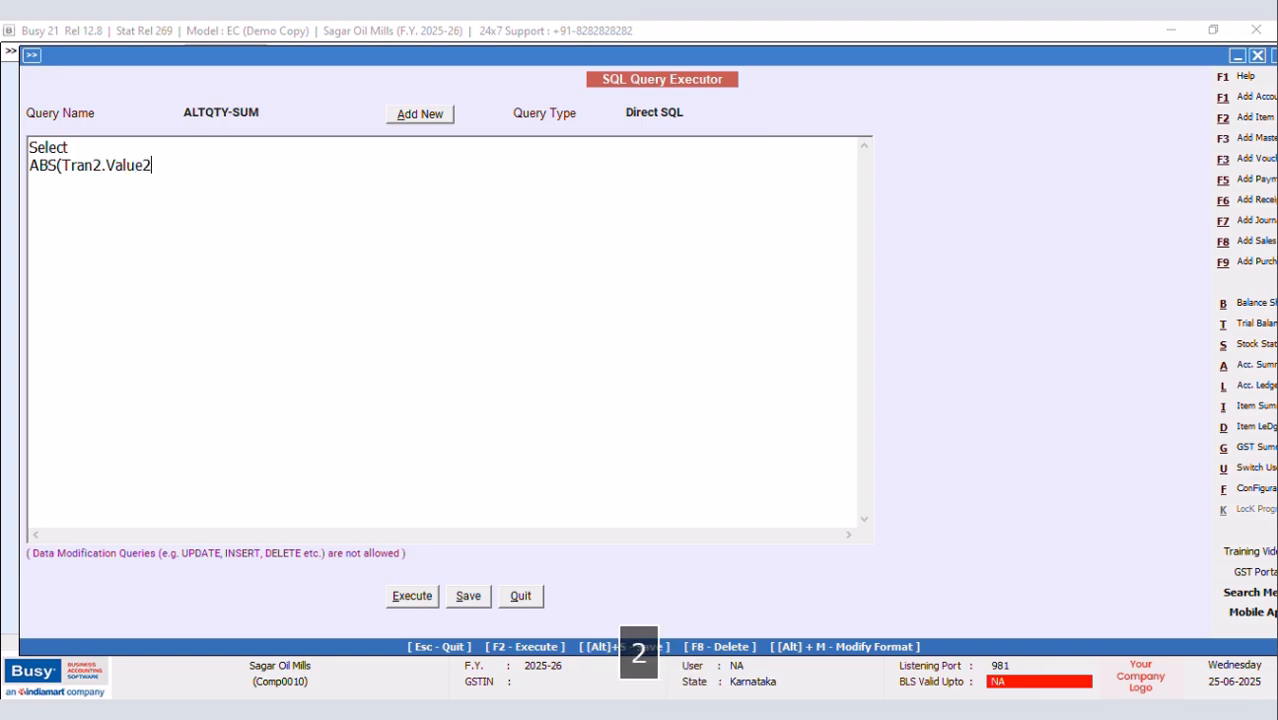
text(),m)
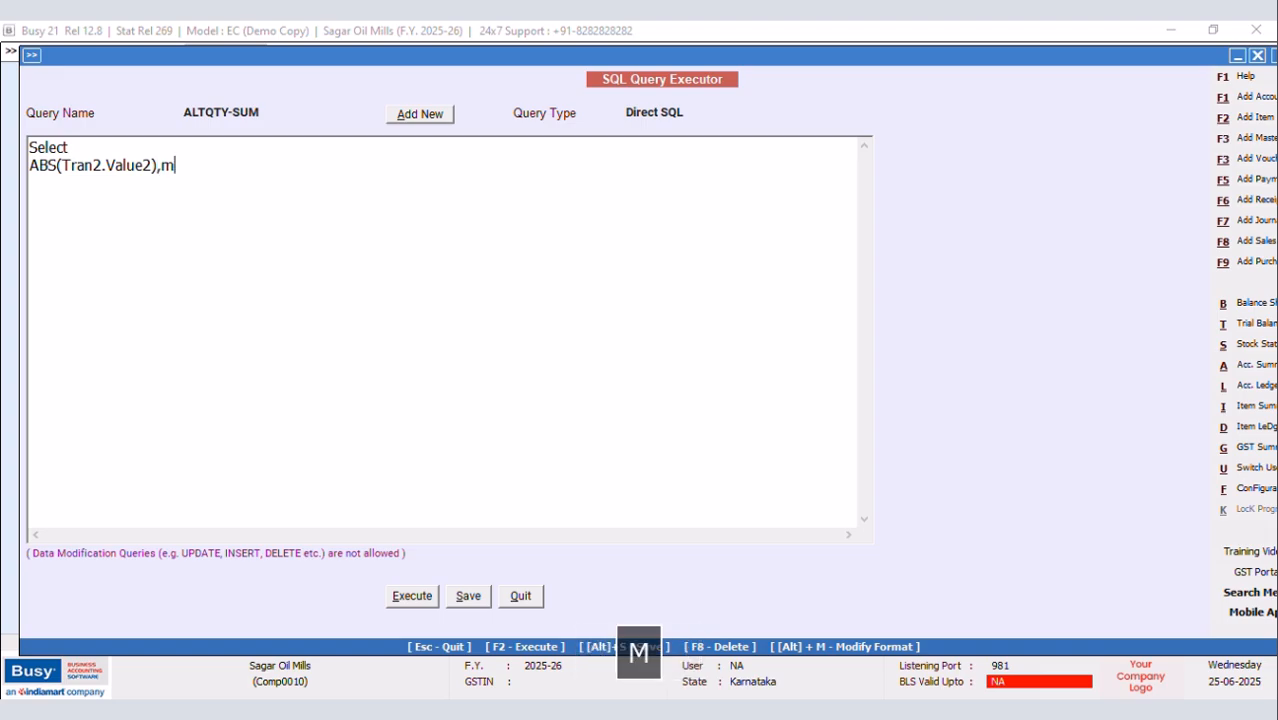
key(BackSpace)
text(M2.D1)
Add 'from Master1 as M2 Inner Join Tran2 on' below the column list
key(Return)
key(Caps_Lock)
text(from )
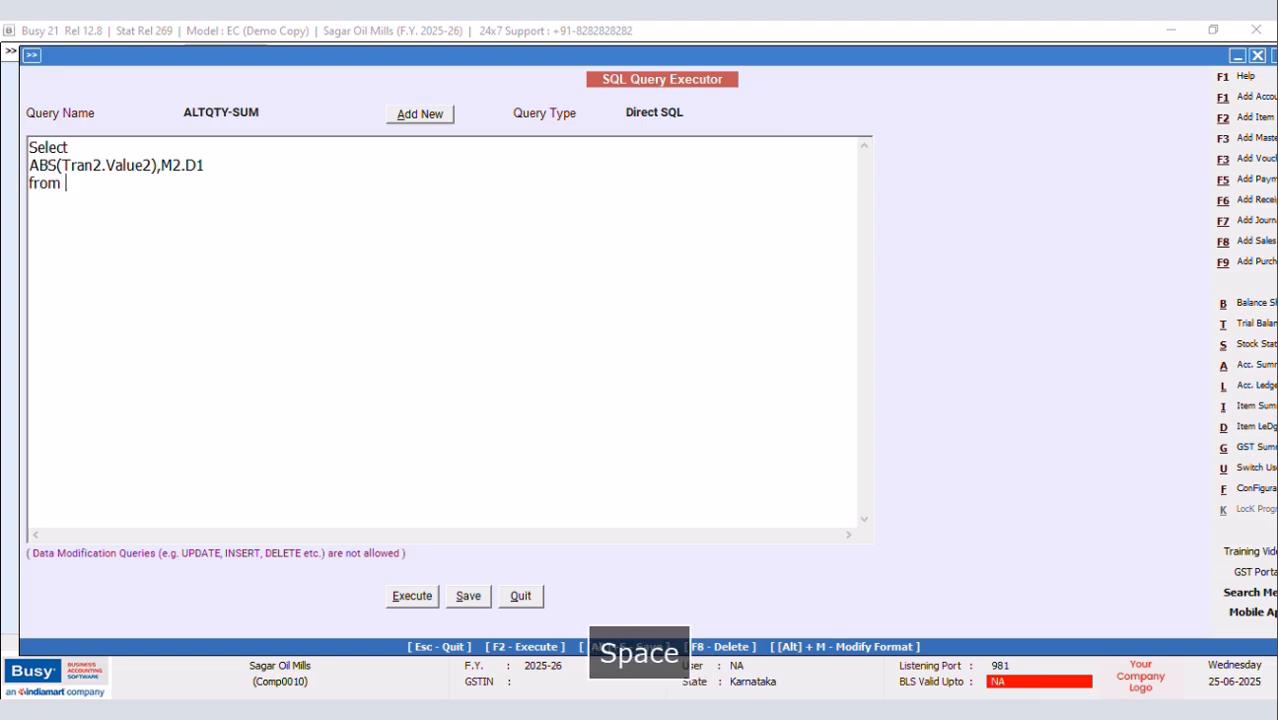
text(Master)
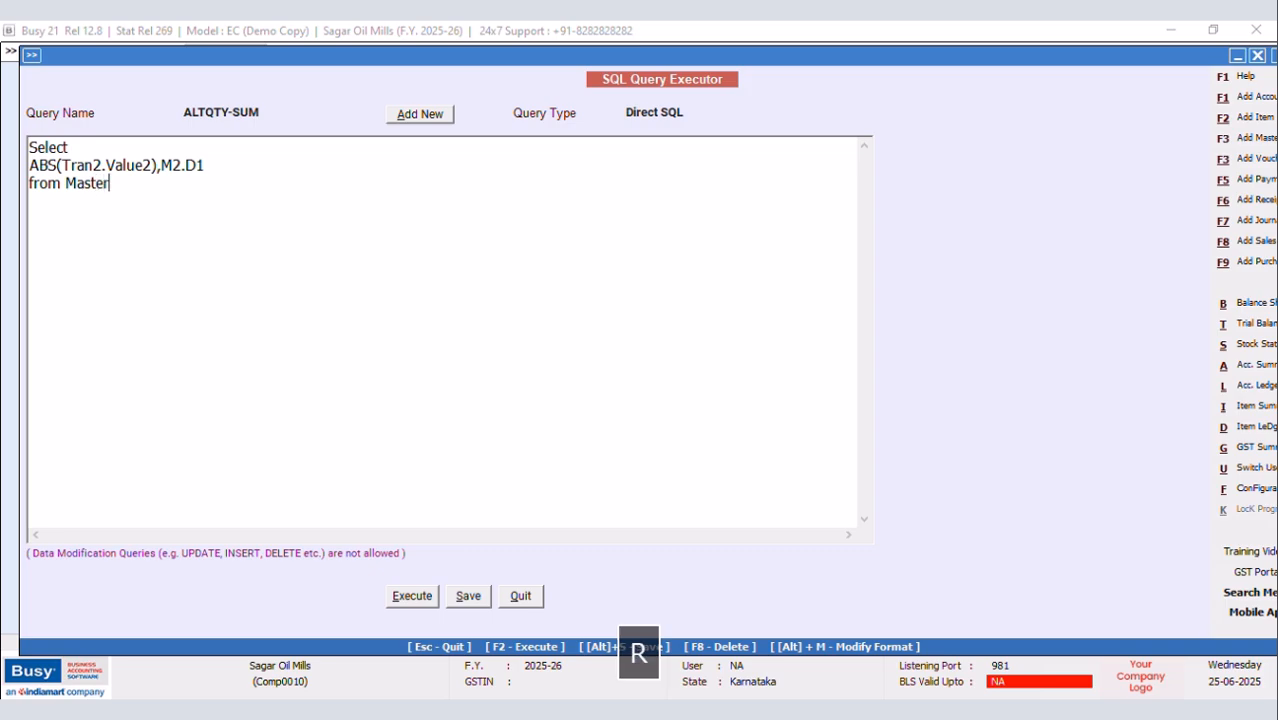
text(1 as M)
key(Caps_Lock)
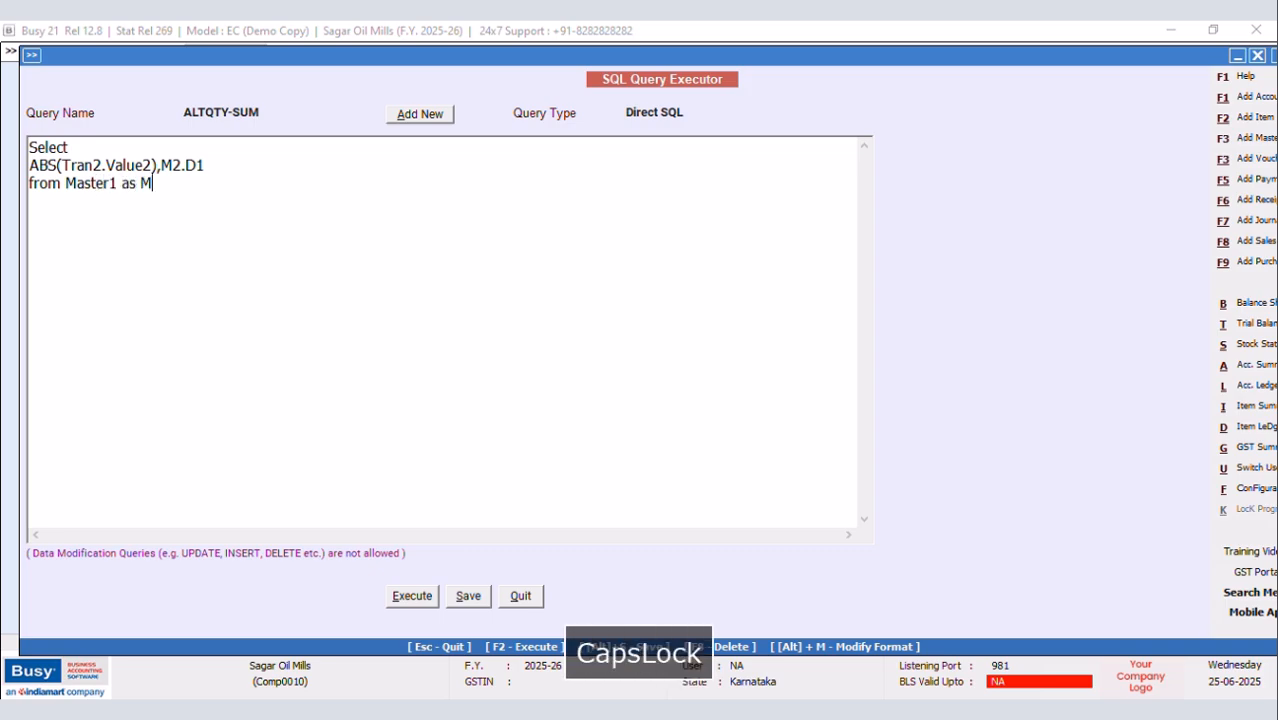
text(2)
key(Caps_Lock)
text(Inner Join)
key(Caps_Lock)
text(Tran2 on)
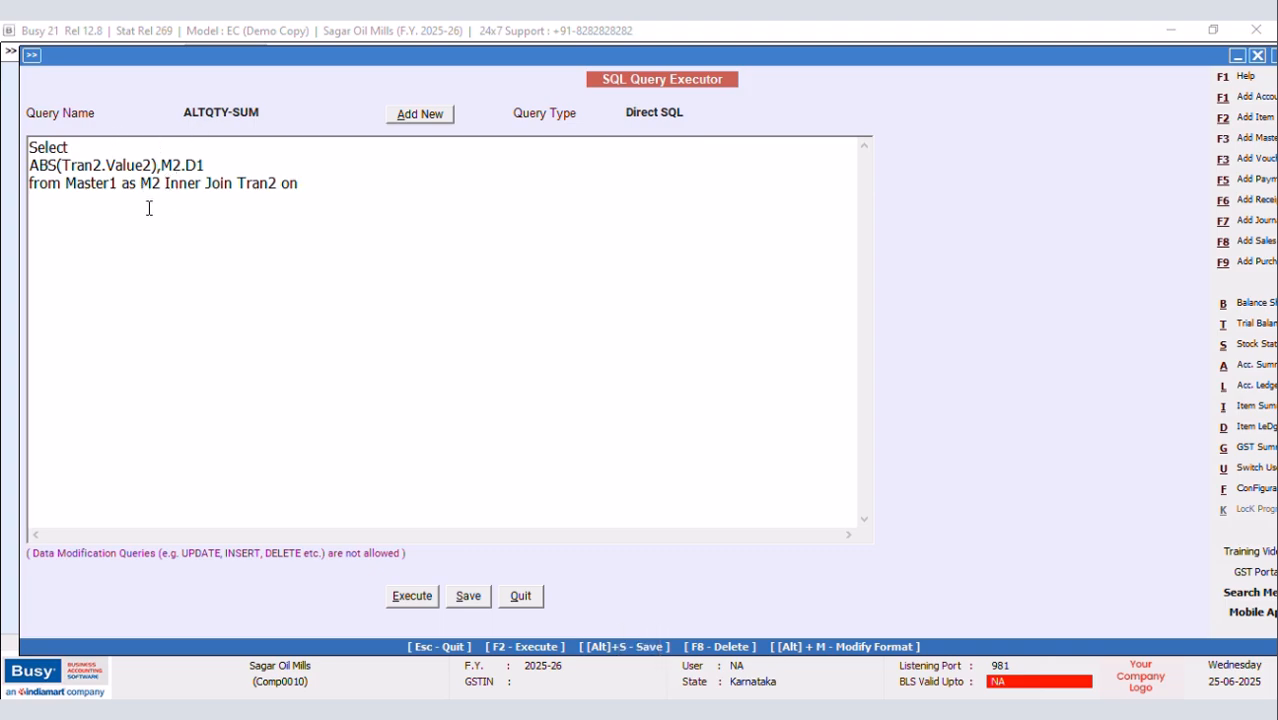
Set the join condition Tran2.MasterCode1=M2.Code on its own line
key(Return)
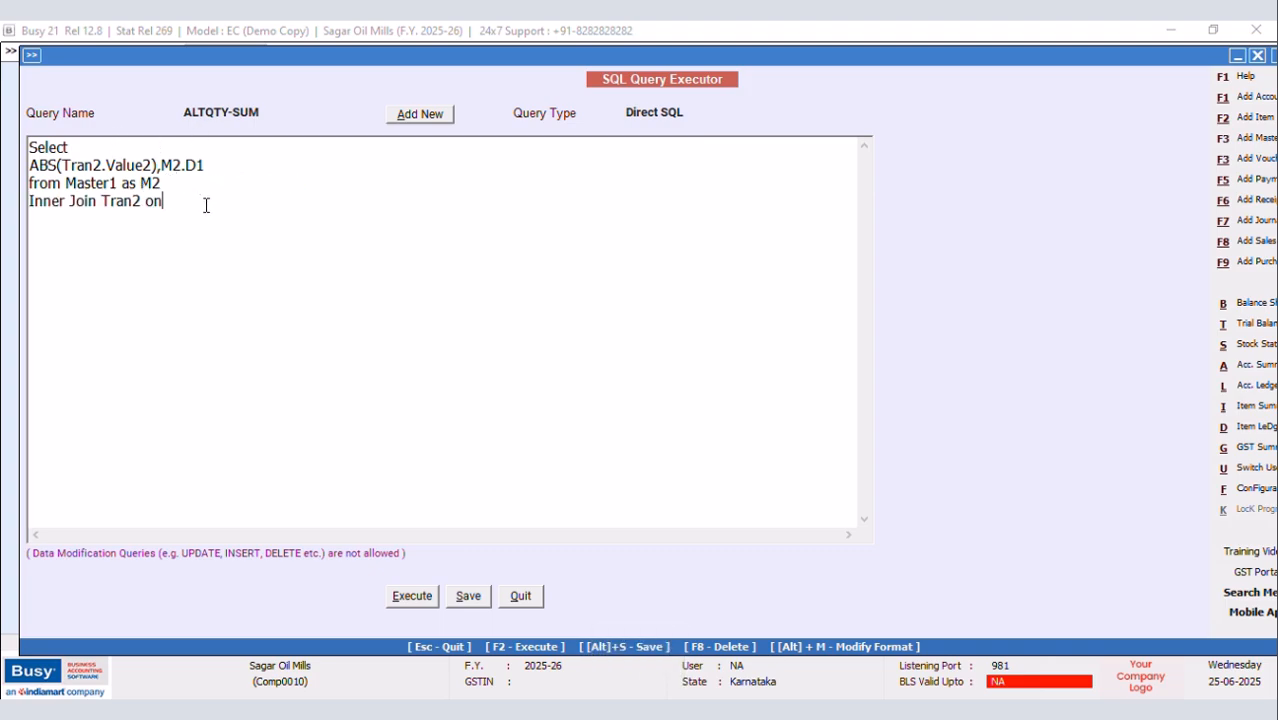
key(Return)
key(Caps_Lock)
text(Tr)
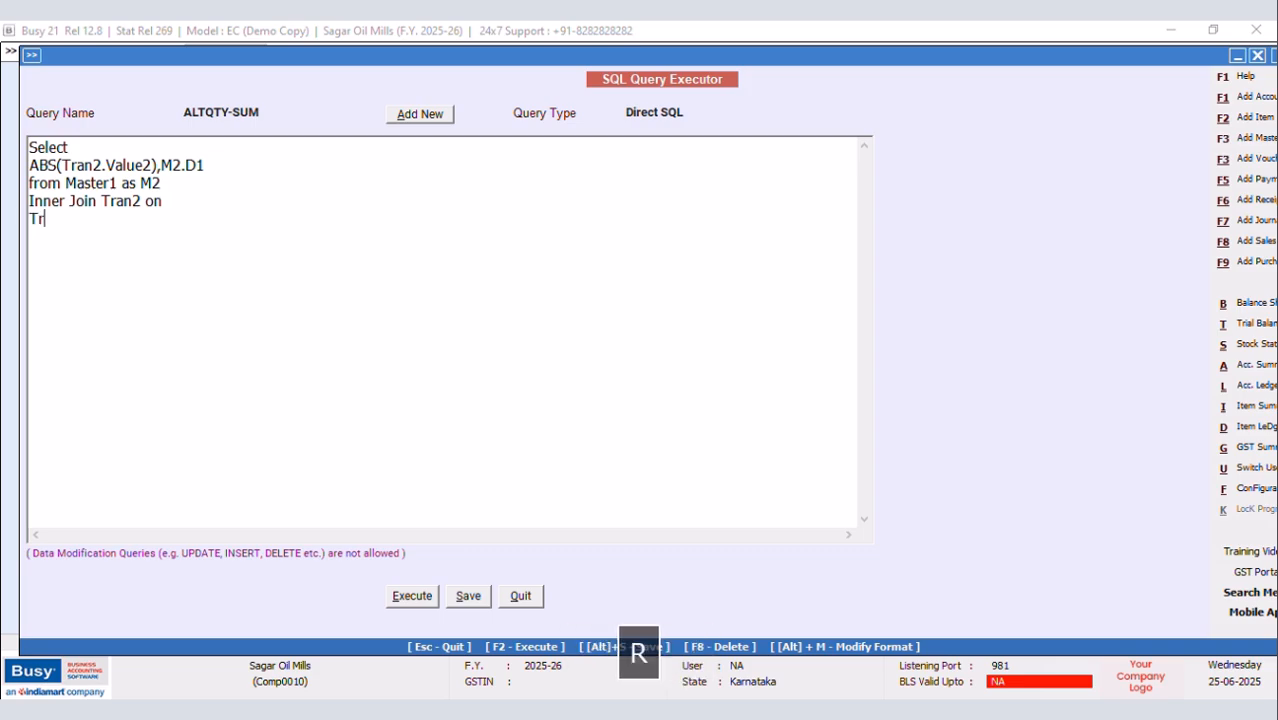
text(an2.)
key(Caps_Lock)
text(MasterCod)
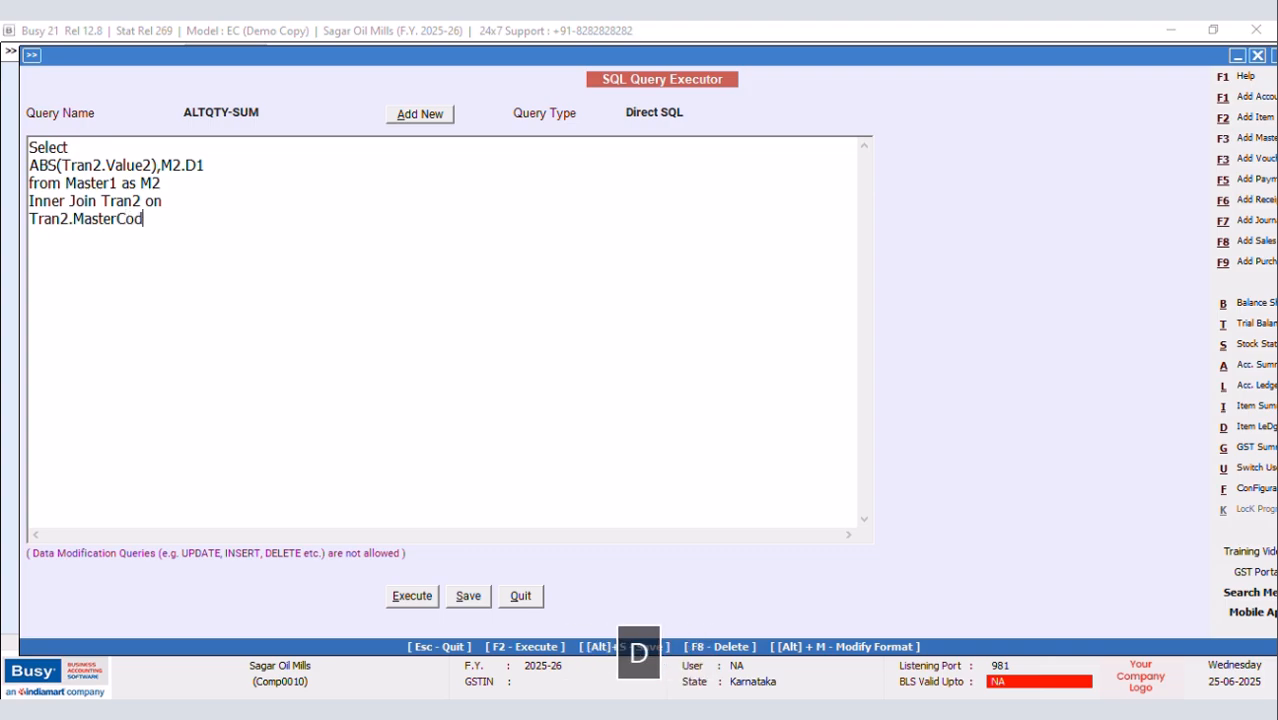
text(e1=)
key(Caps_Lock)
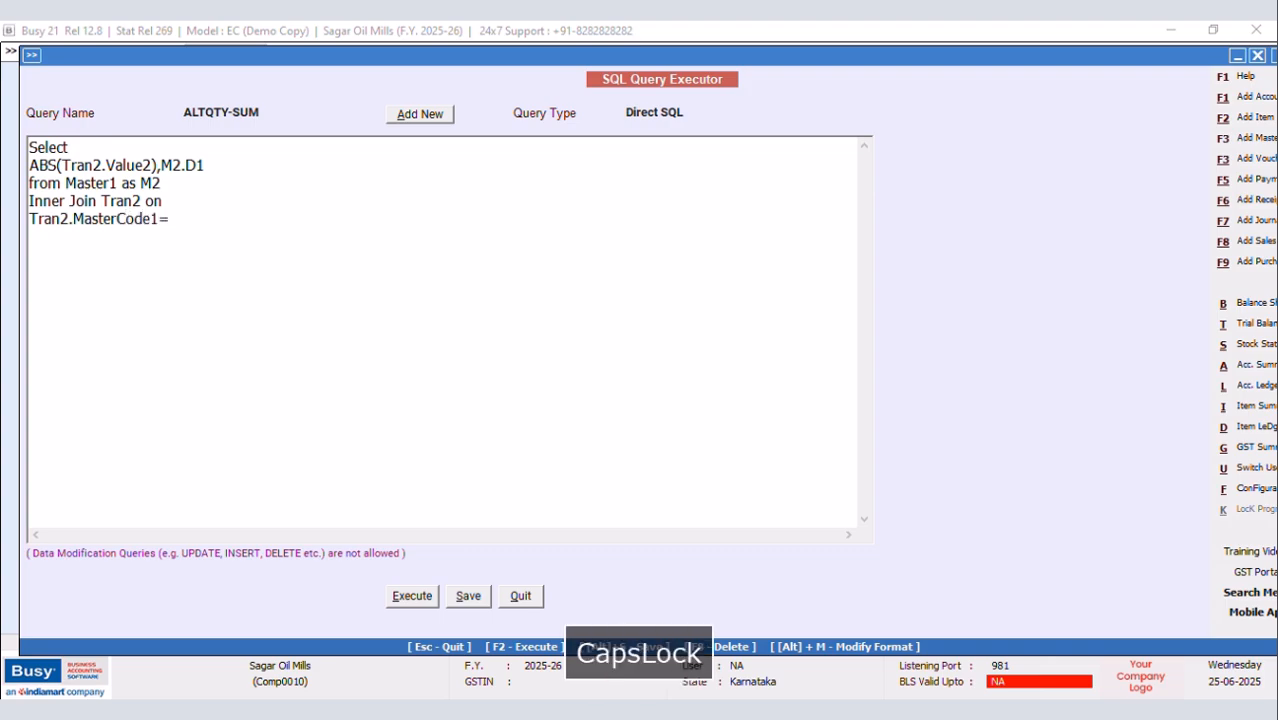
text(M2.Code)
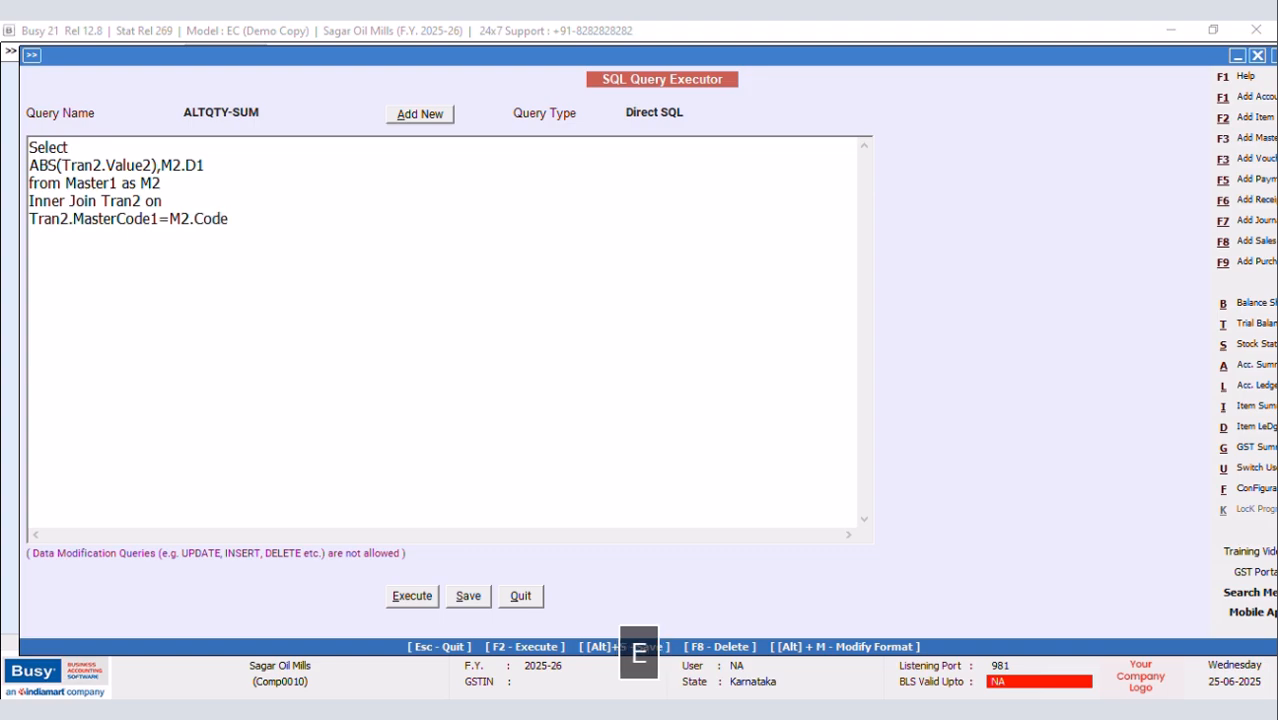
Add a Where clause filtering on Tran2.VchType=9
key(Caps_Lock)
key(Return)
text(Where)
key(Caps_Lock)
text(Tran2)
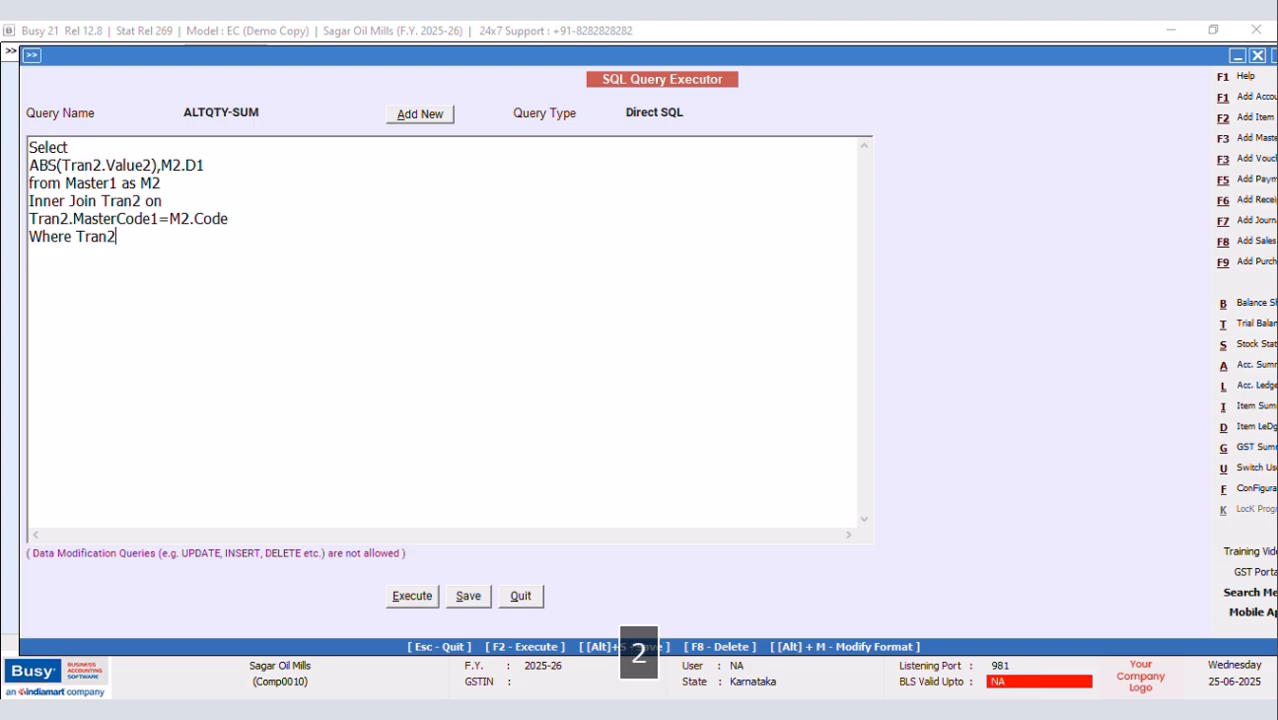
text(.)
key(Caps_Lock)
text(Vch)
key(Caps_Lock)
text(T)
key(Caps_Lock)
text(ype=9 and)
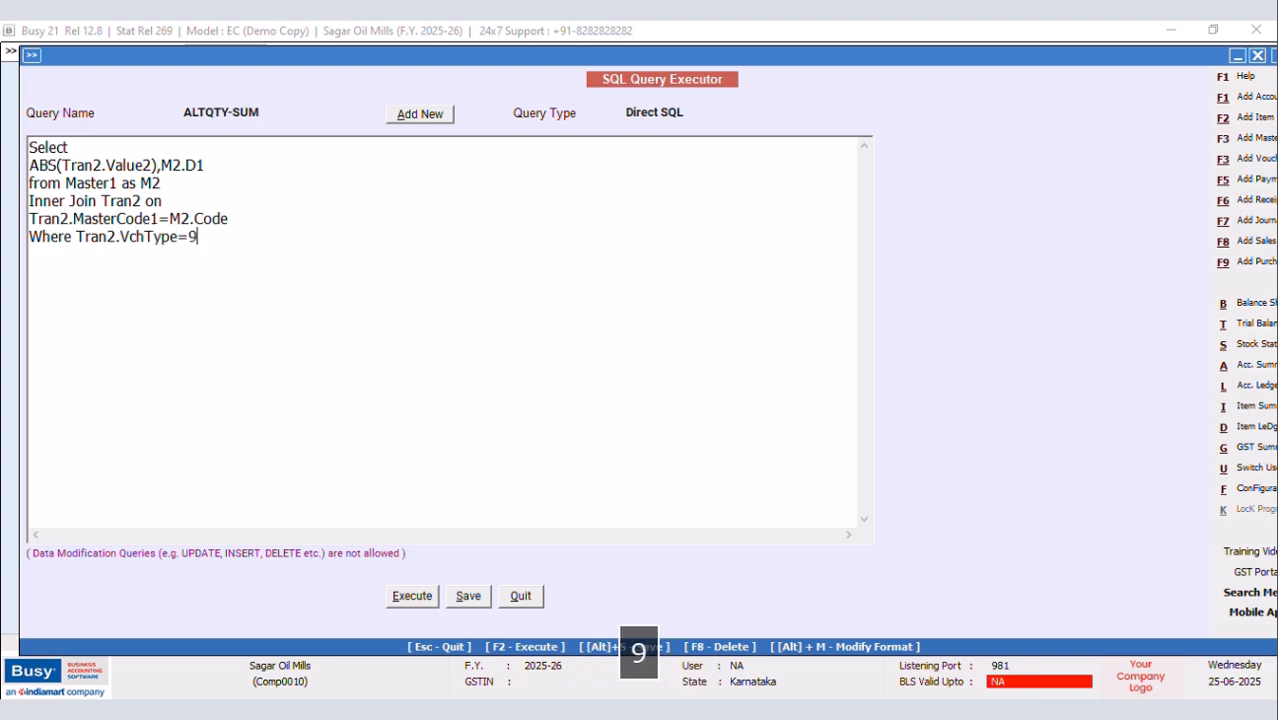
Extend the Where clause with 'and Tran2.RecType=2'
key(Caps_Lock)
text(T)
key(Caps_Lock)
text(ran2)
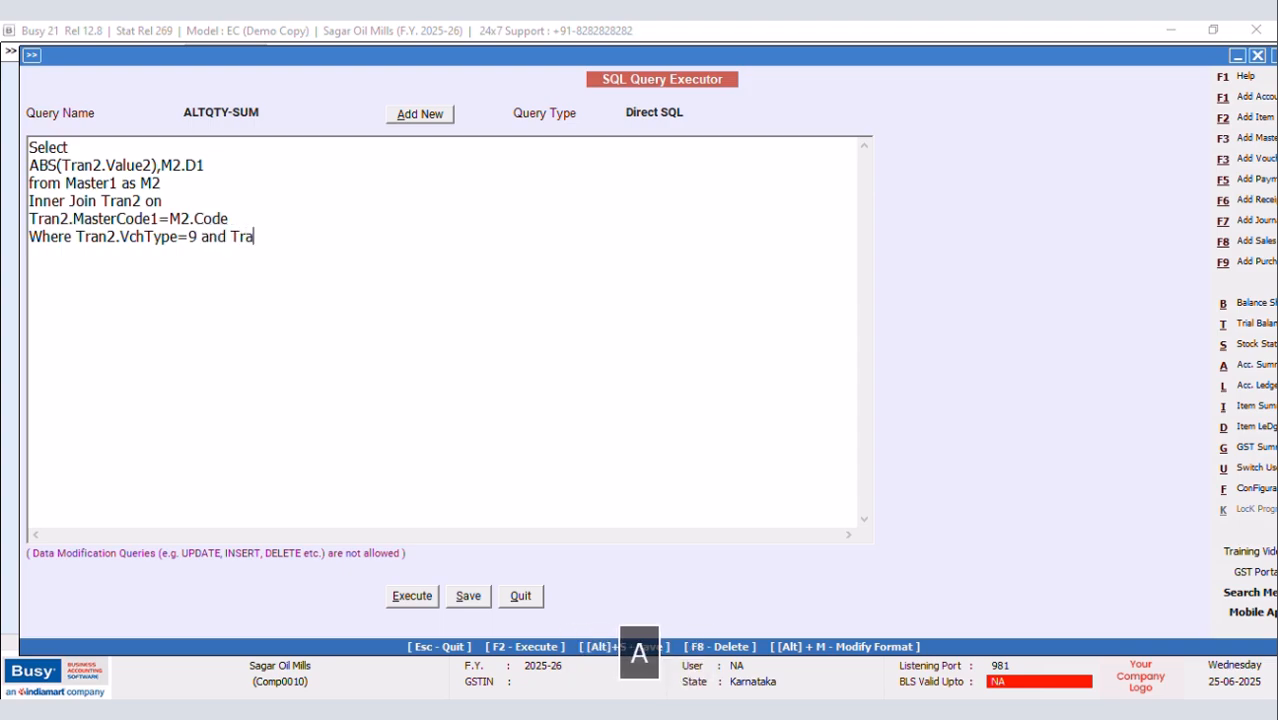
text(.)
key(Caps_Lock)
text(R)
key(Caps_Lock)
text(ec)
key(Caps_Lock)
text(T)
key(BackSpace)
key(BackSpace)
key(Caps_Lock)
text(t)
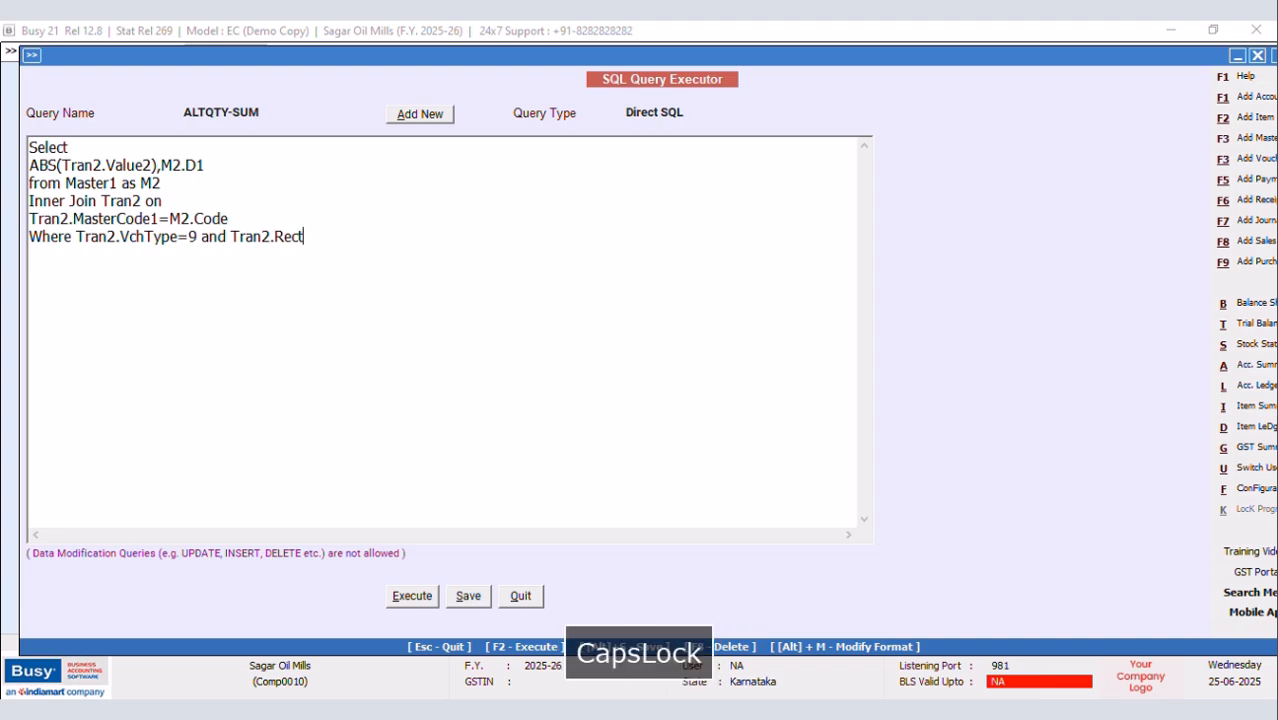
key(BackSpace)
text(T)
key(Caps_Lock)
text(ype)
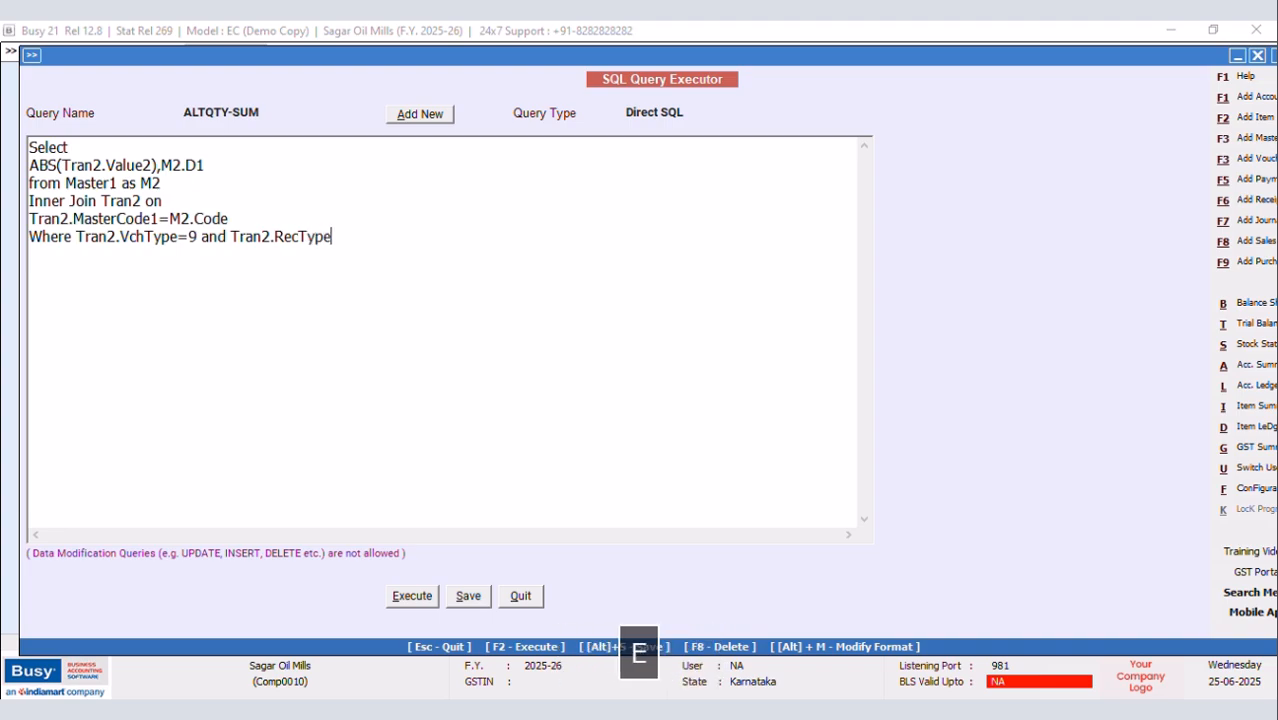
text(=2)
Save the query and run it, confirming it returns three rows
key(alt+s)
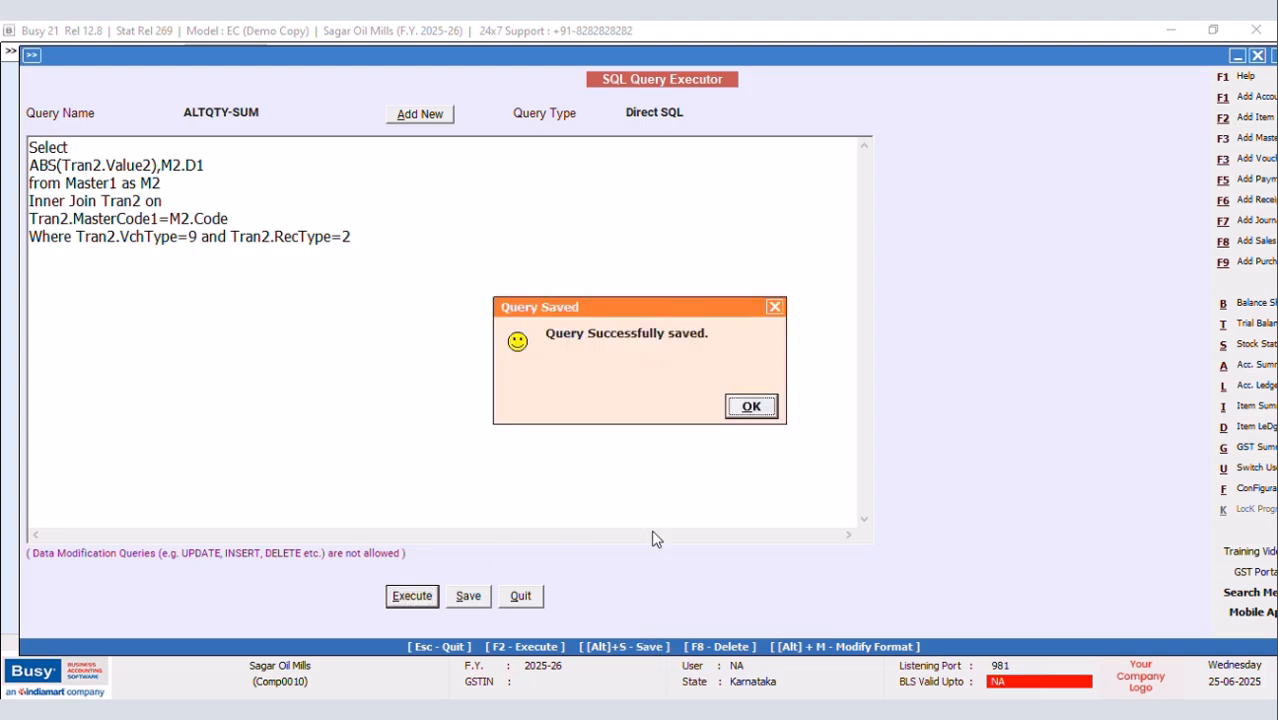
click(756, 407)
key(F2)
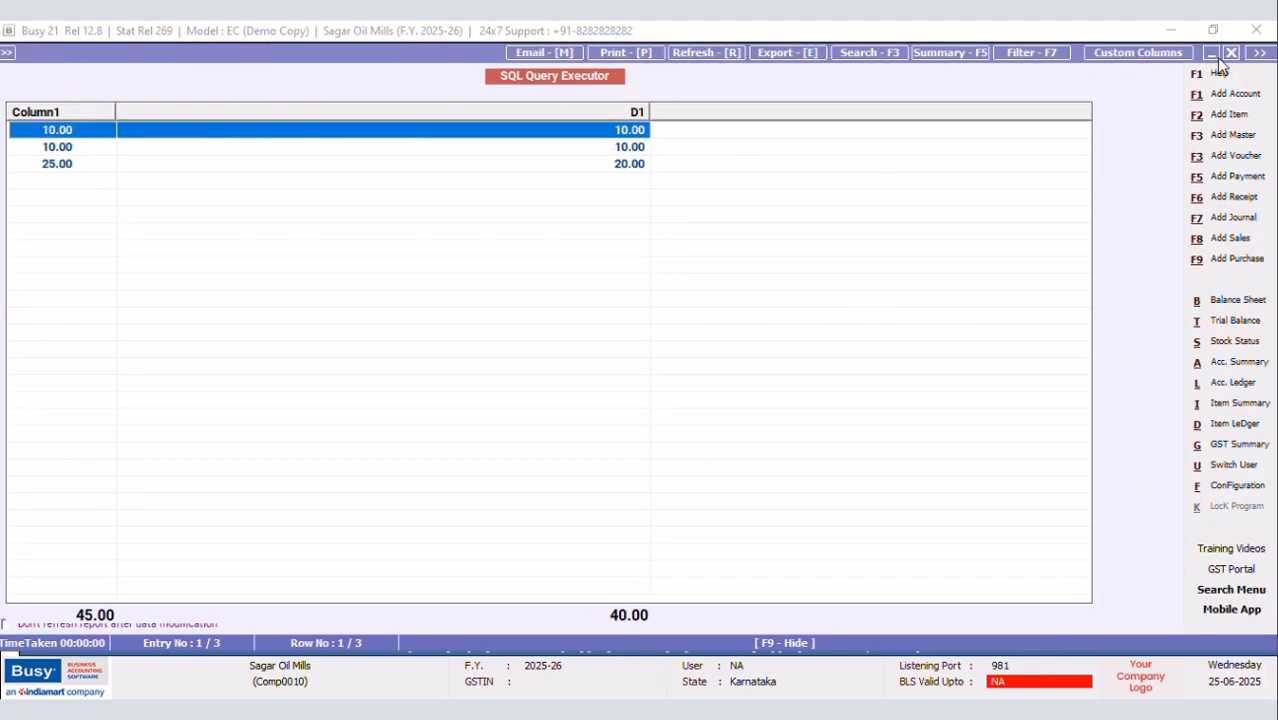
click(1232, 52)
Wrap ABS(Tran2.Value2) in cast(... as Decimal)
click(31, 163)
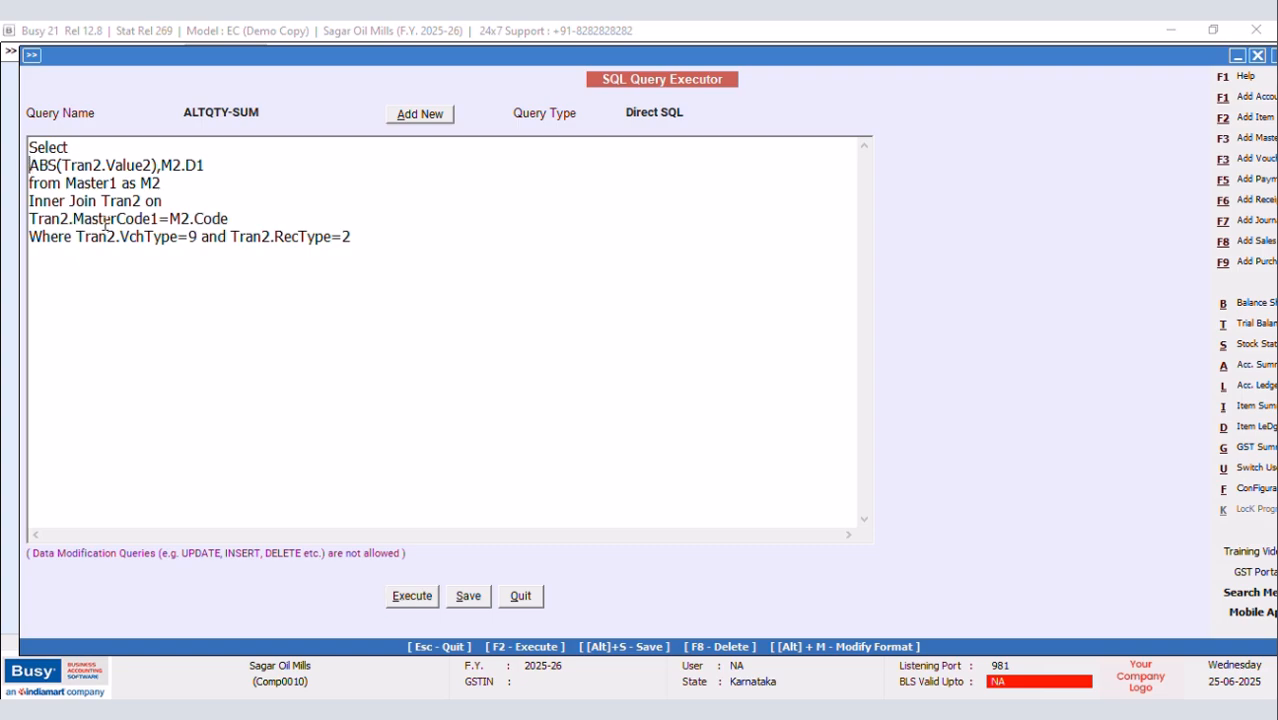
text(cast)
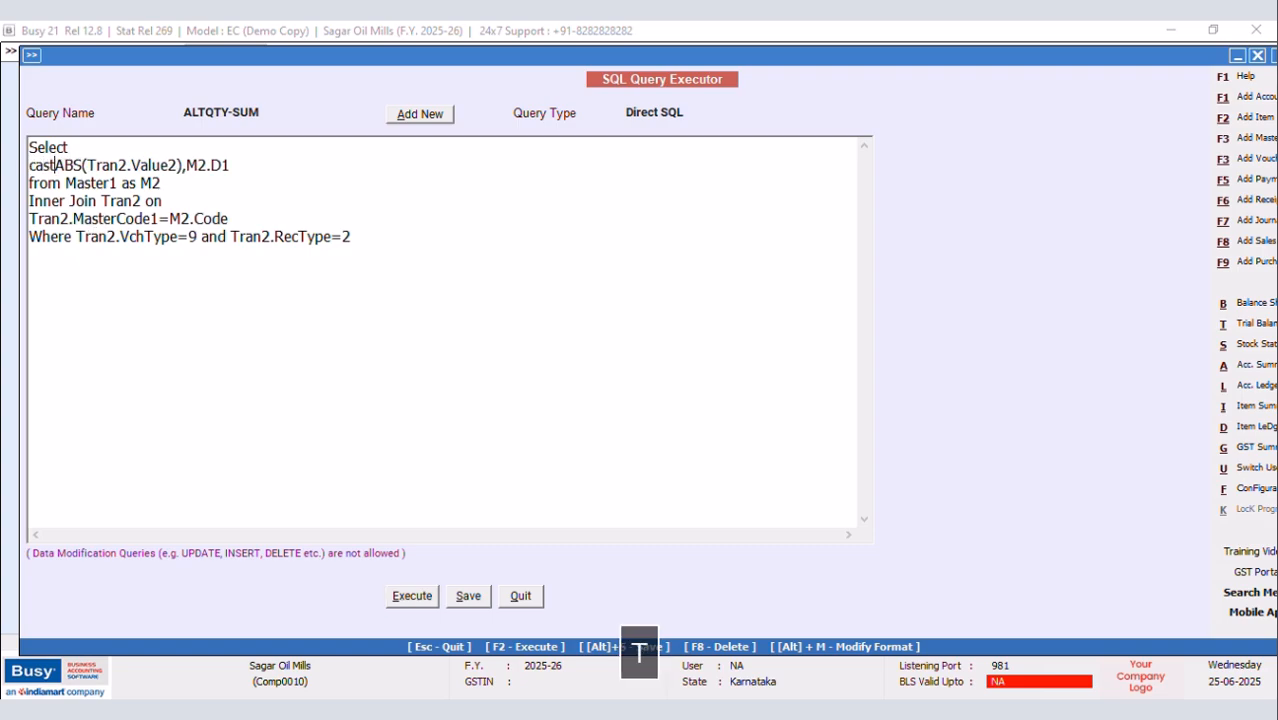
text(()
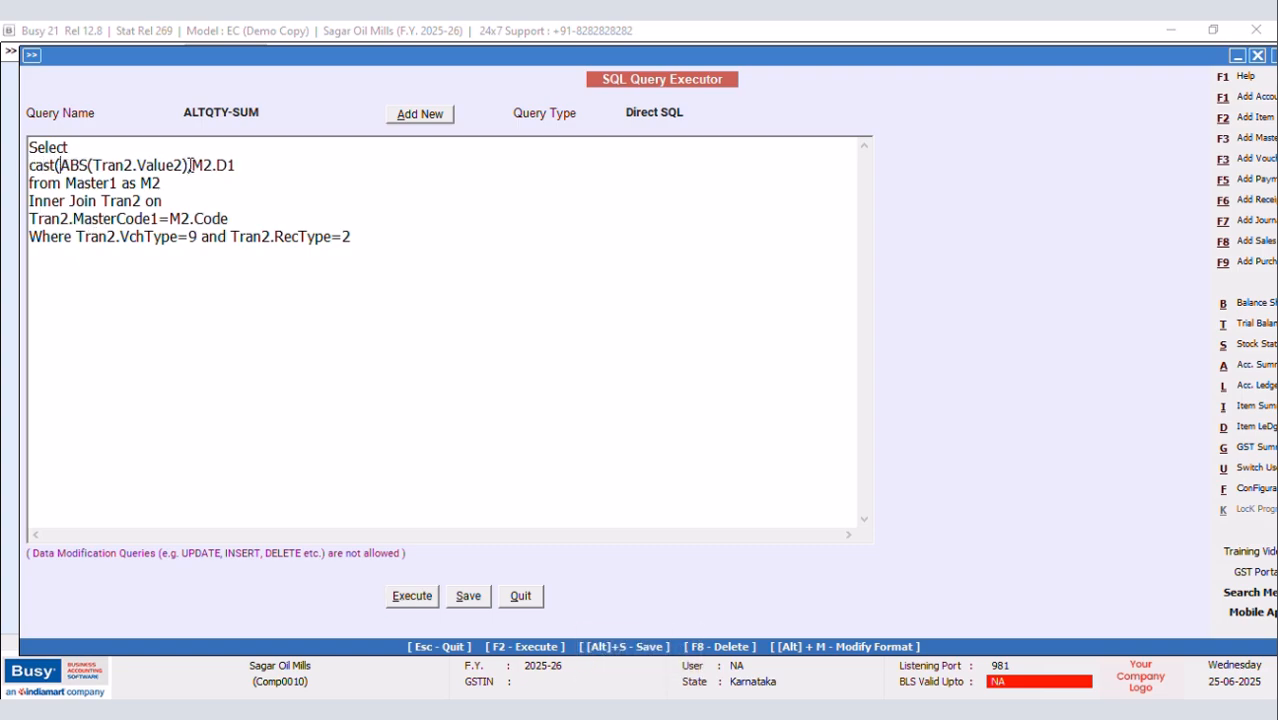
text( as)
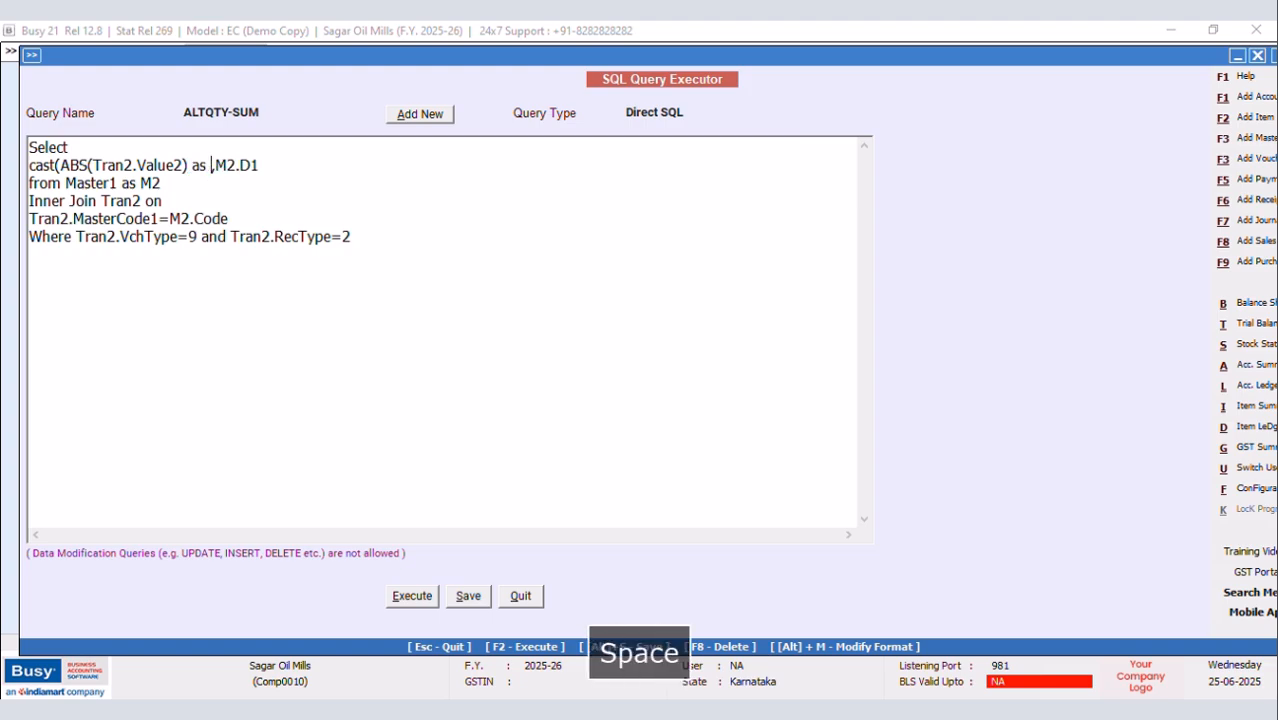
key(Caps_Lock)
text(F)
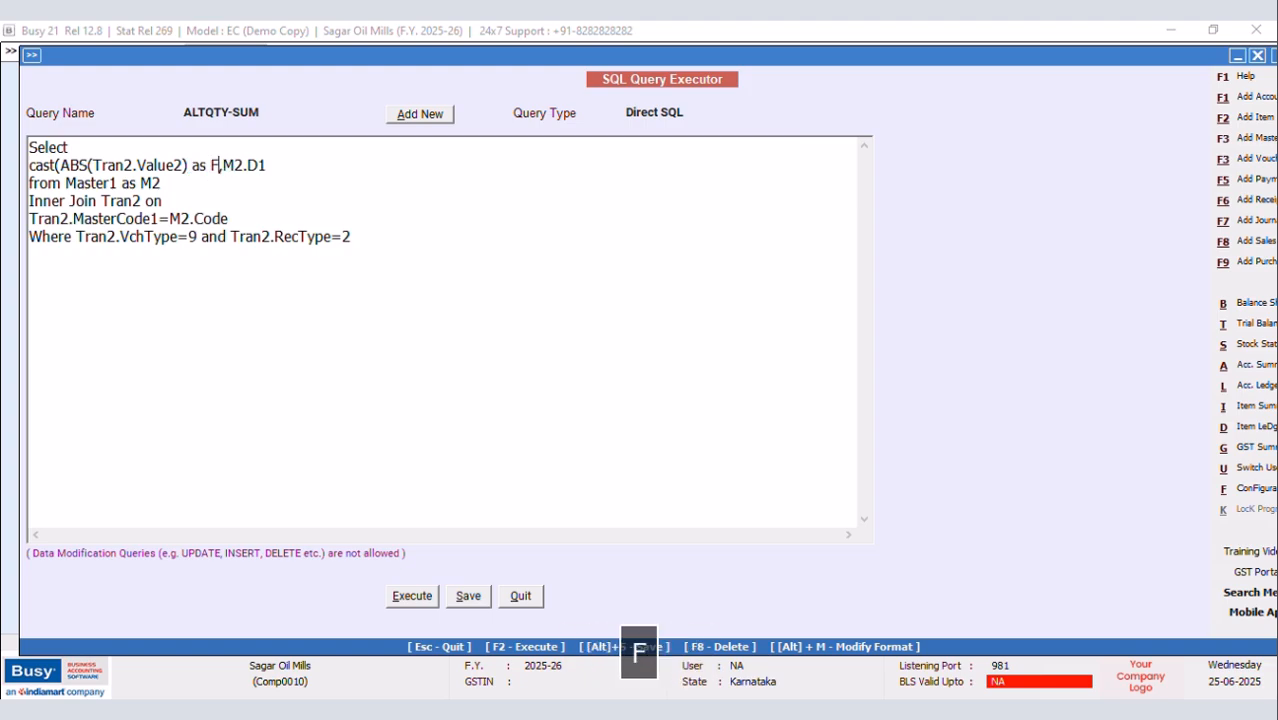
key(BackSpace)
text(D)
key(Caps_Lock)
text(ecima)
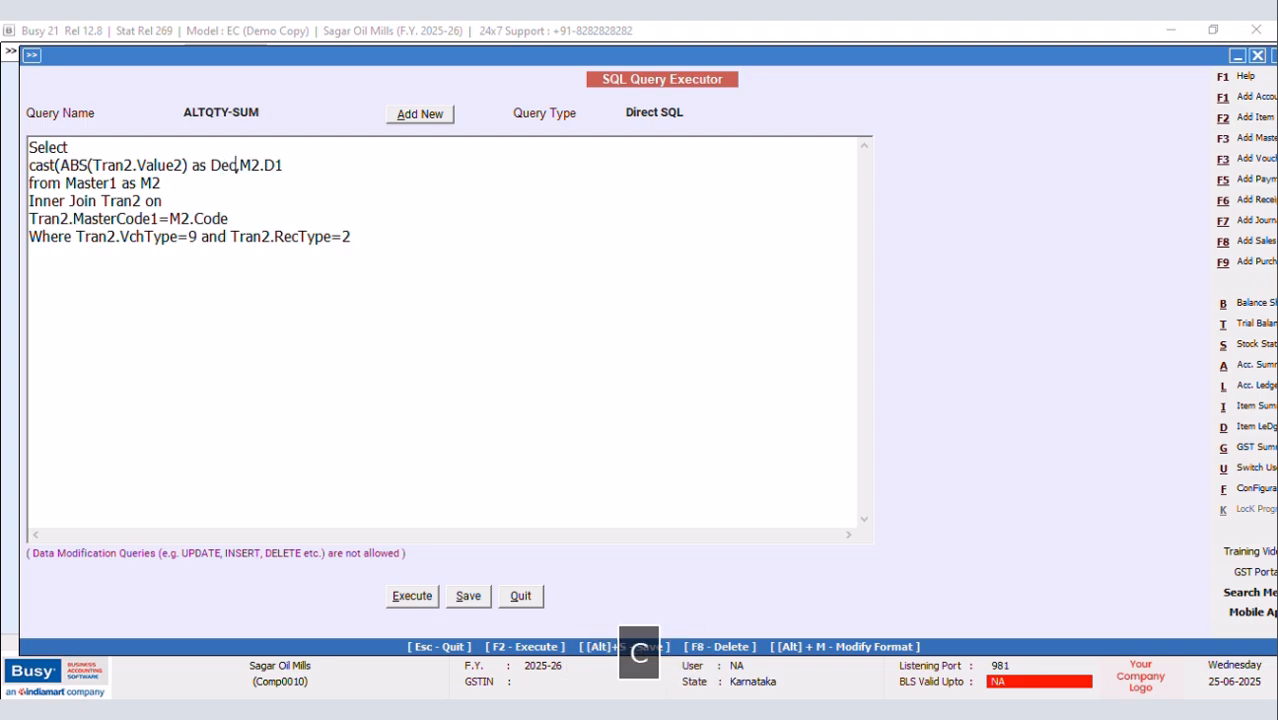
text(l))
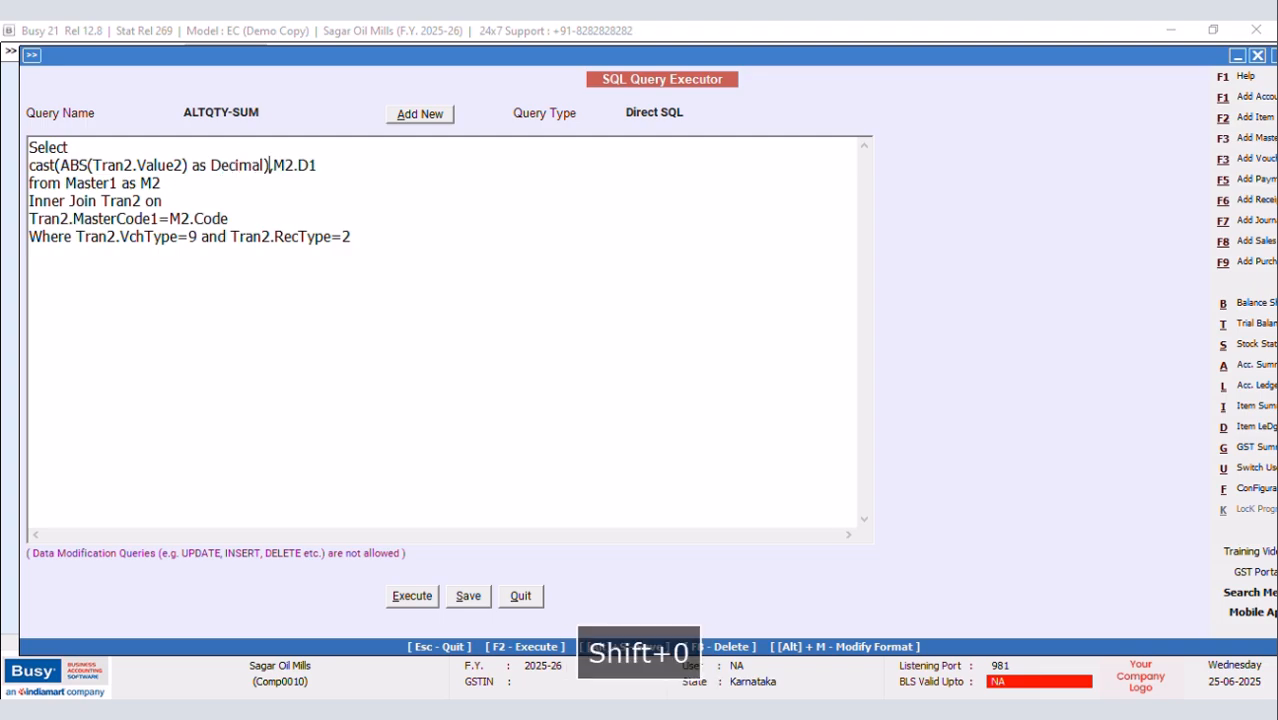
Cast M2.D1 as decimal too, then save and run the query
click(273, 165)
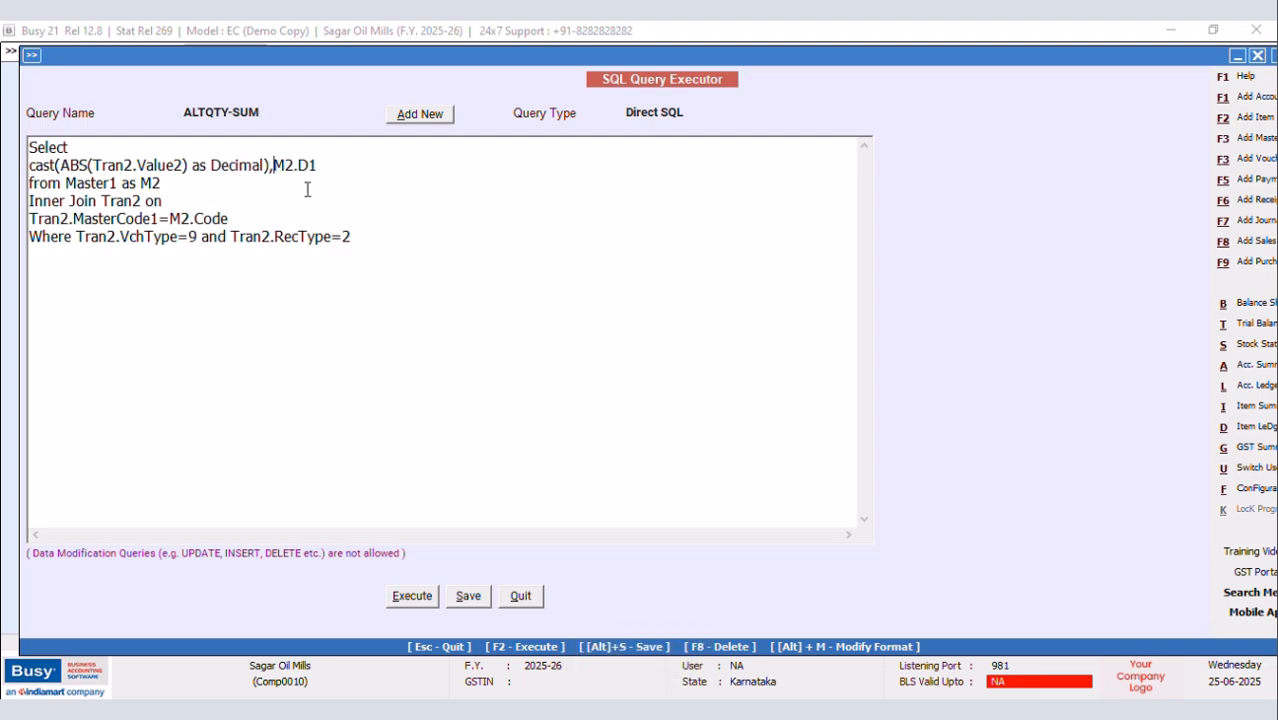
text(cast()
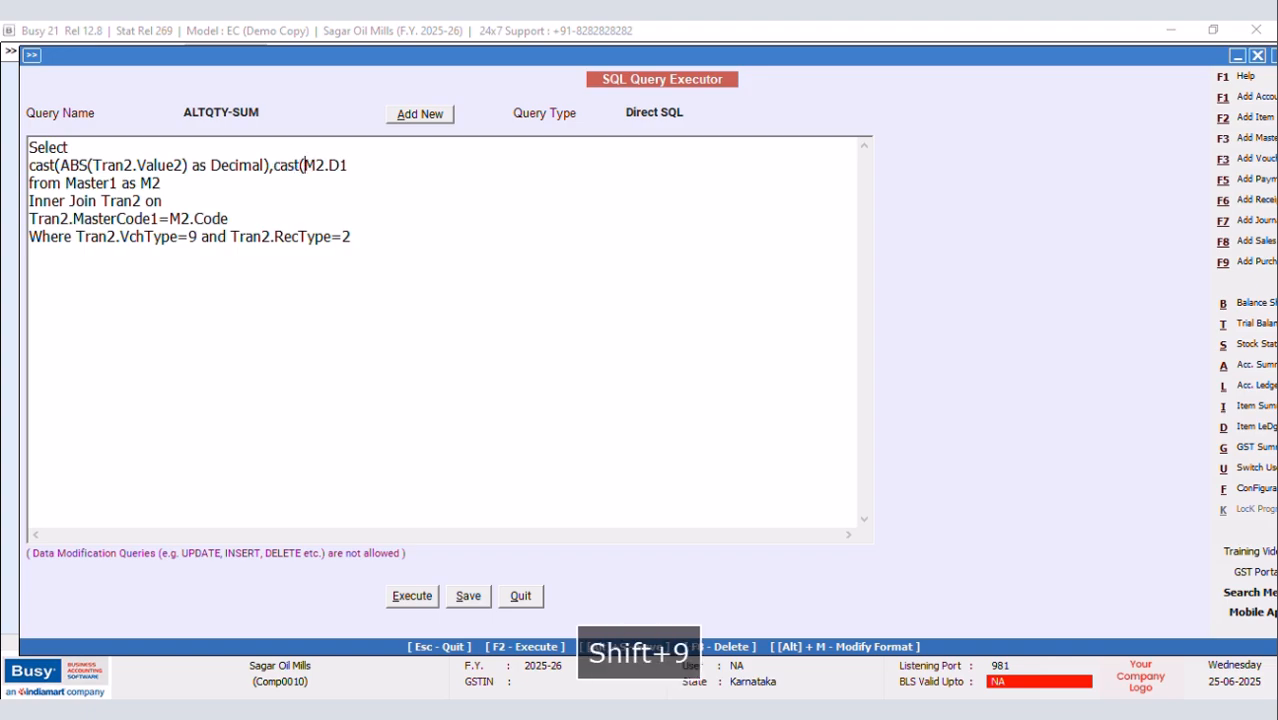
click(424, 174)
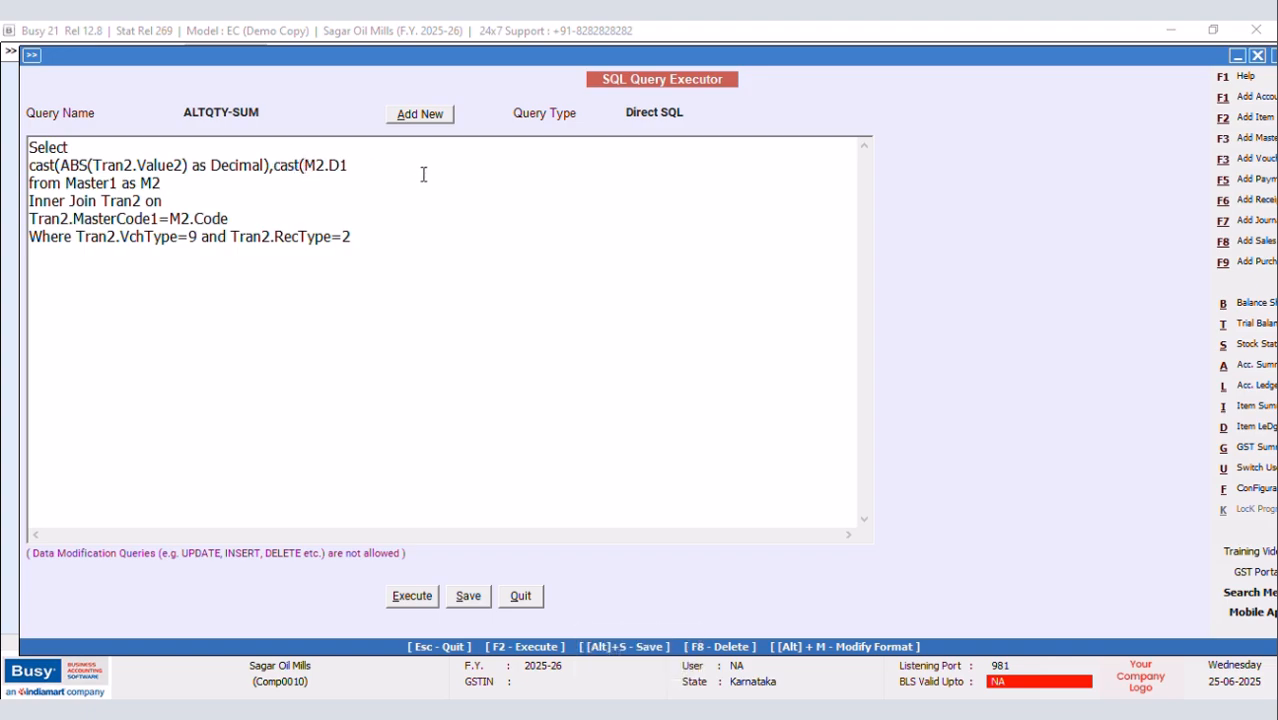
text(as d)
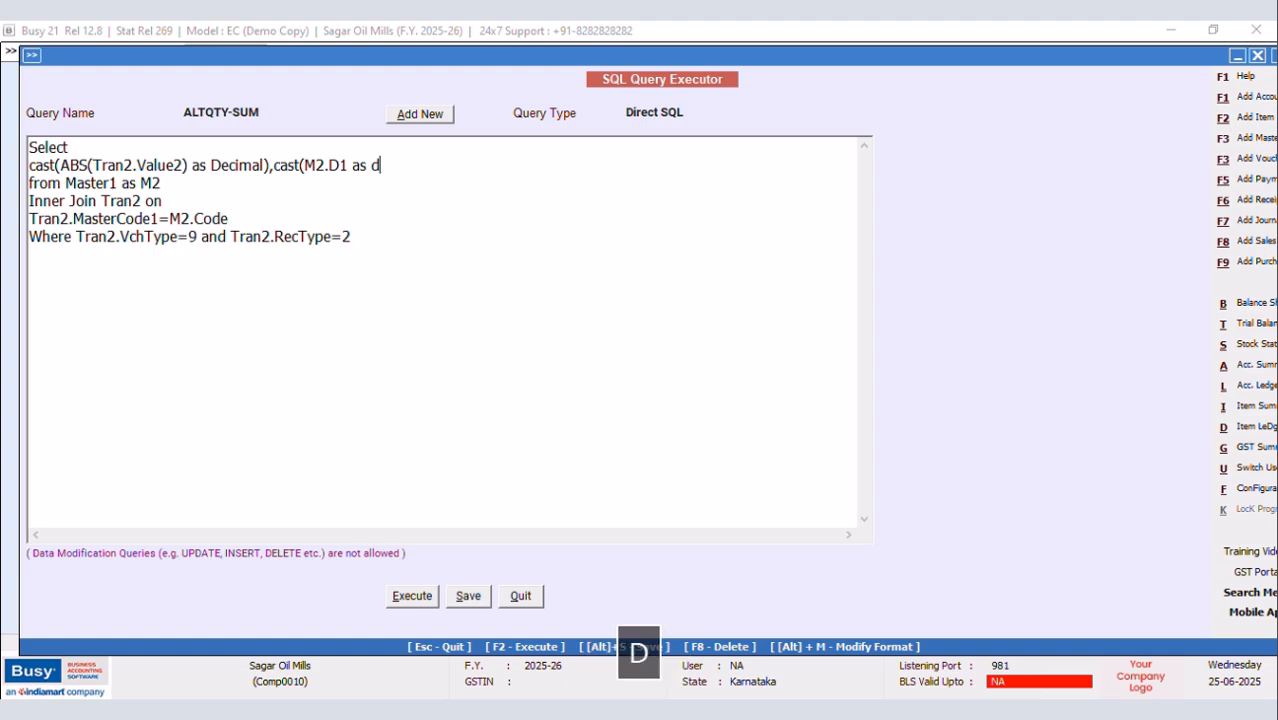
text(ecimal))
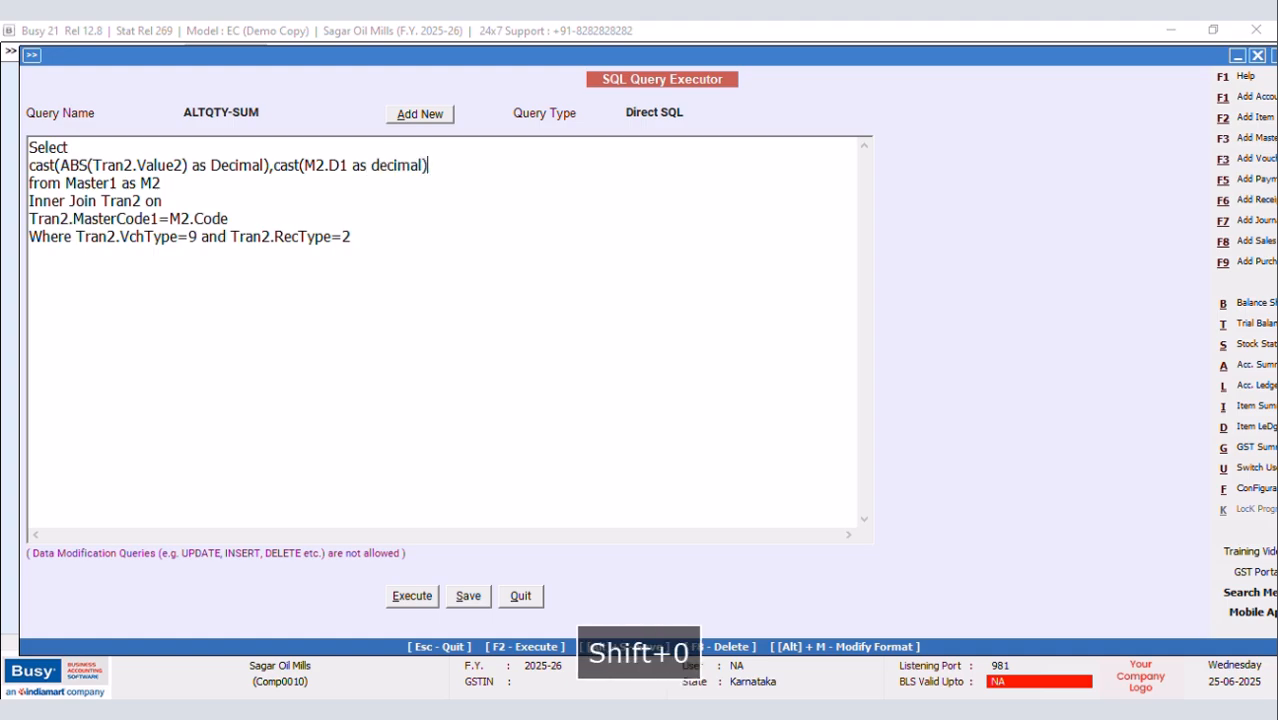
click(410, 598)
click(750, 406)
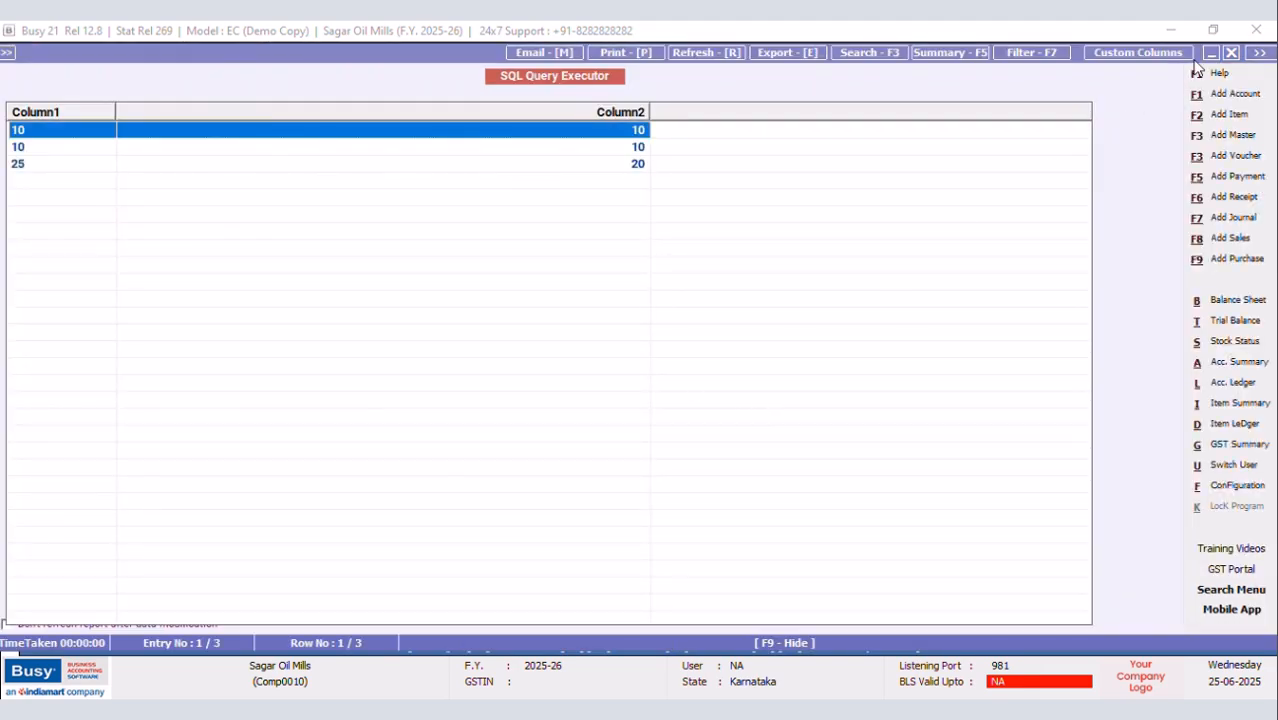
Try adding precision 2 to the decimal casts, which fails with syntax errors
click(1231, 53)
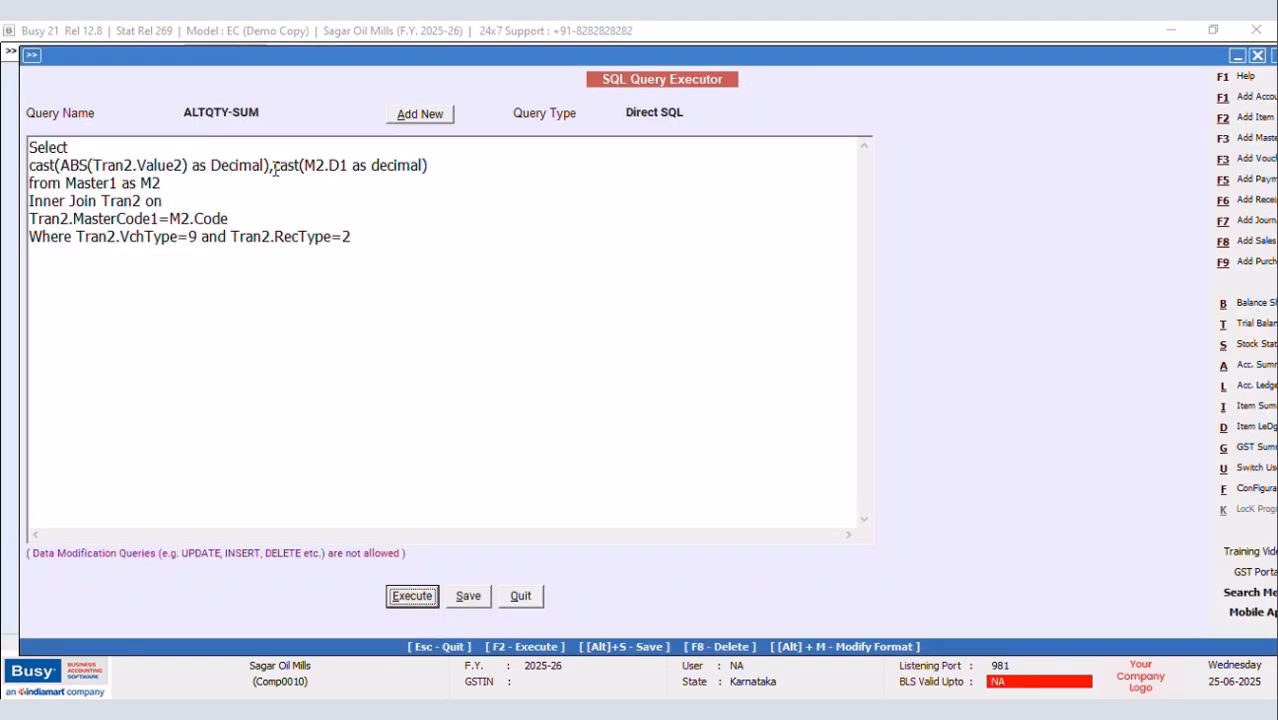
click(274, 167)
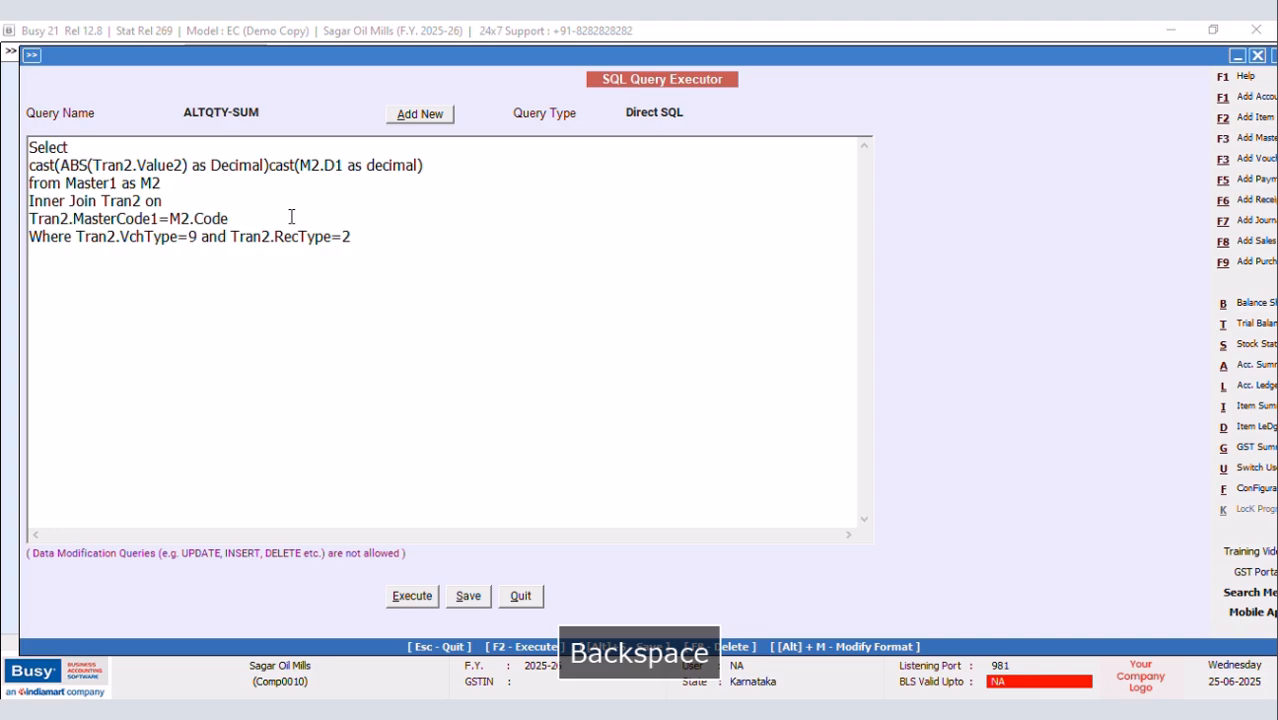
text(%)
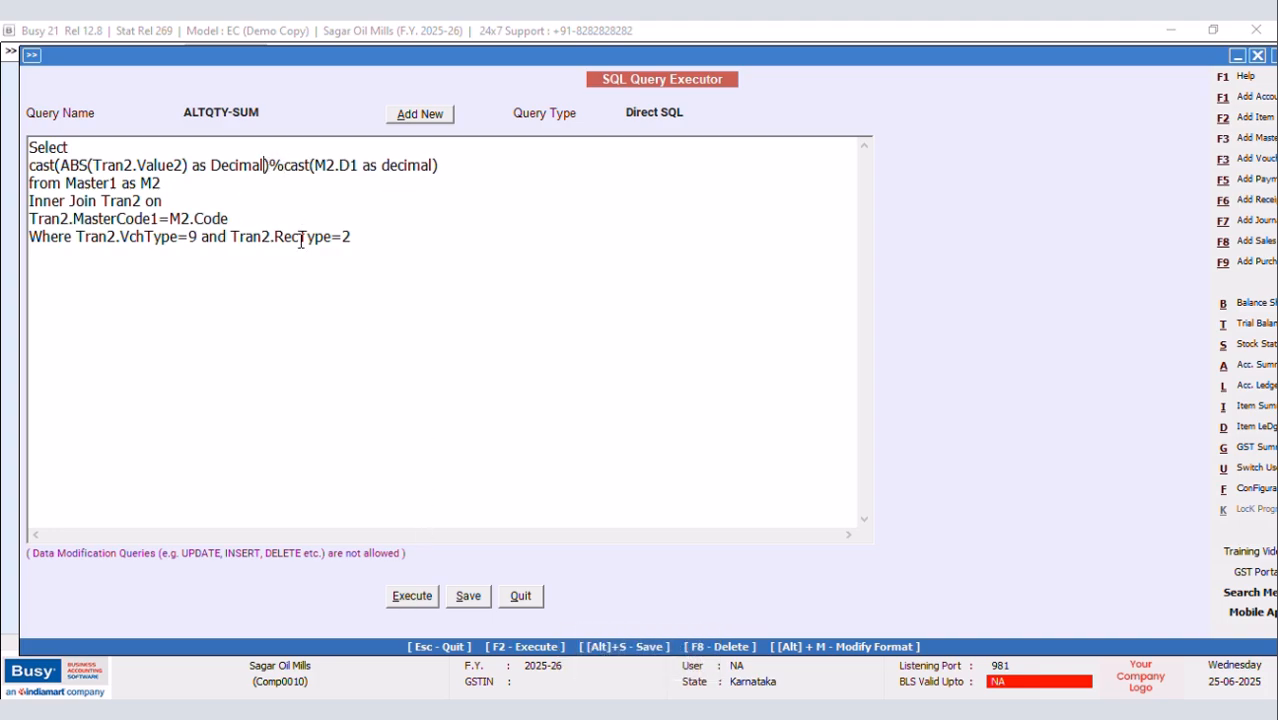
text(,2)
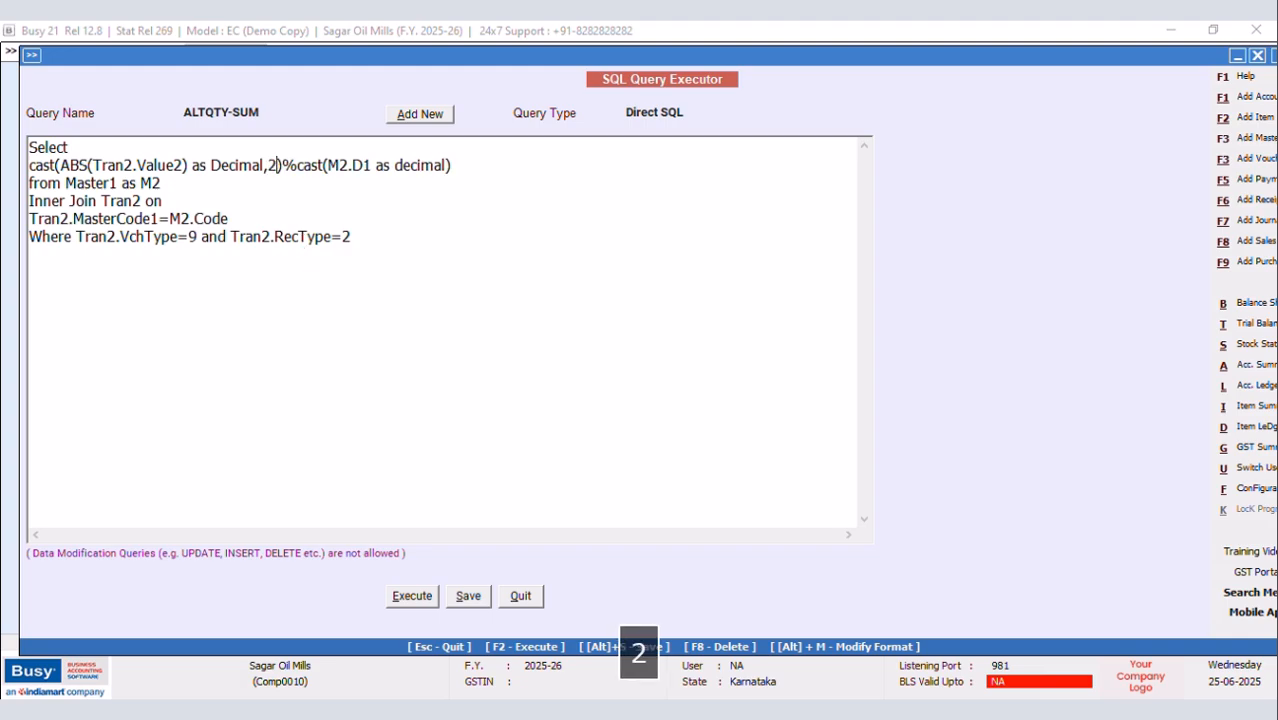
click(445, 165)
text(,2)
click(432, 595)
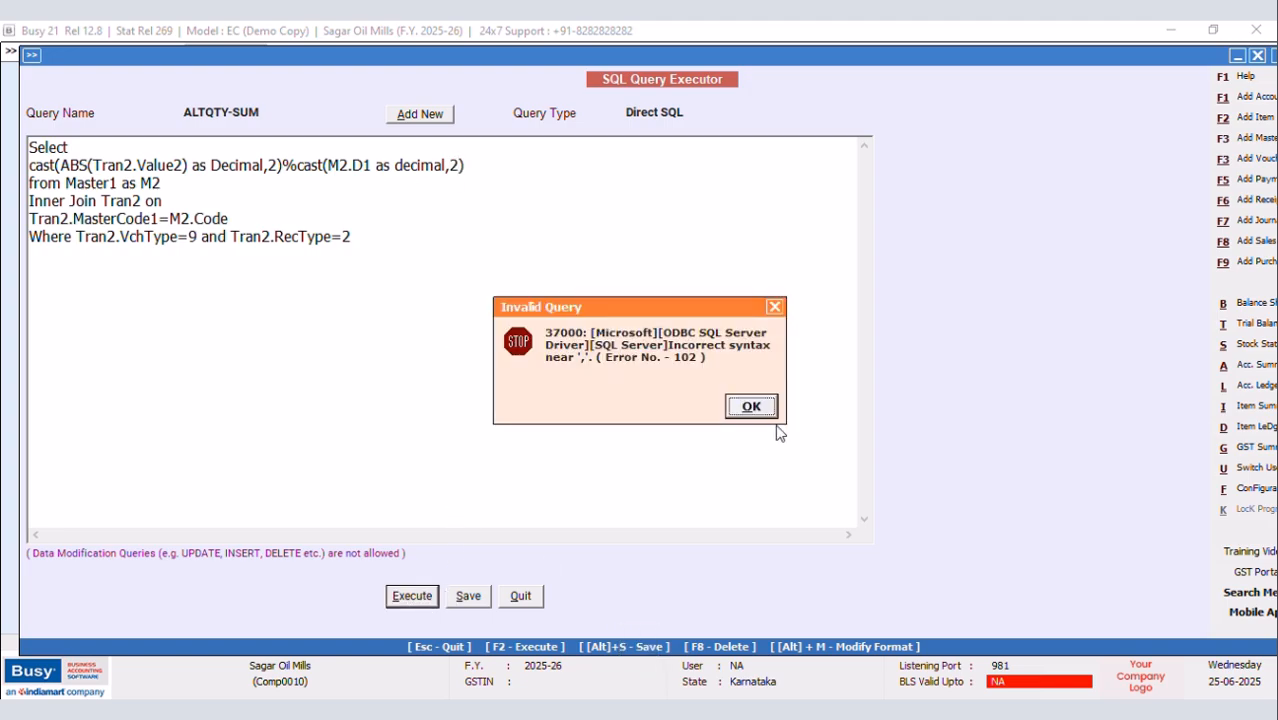
click(750, 408)
click(297, 165)
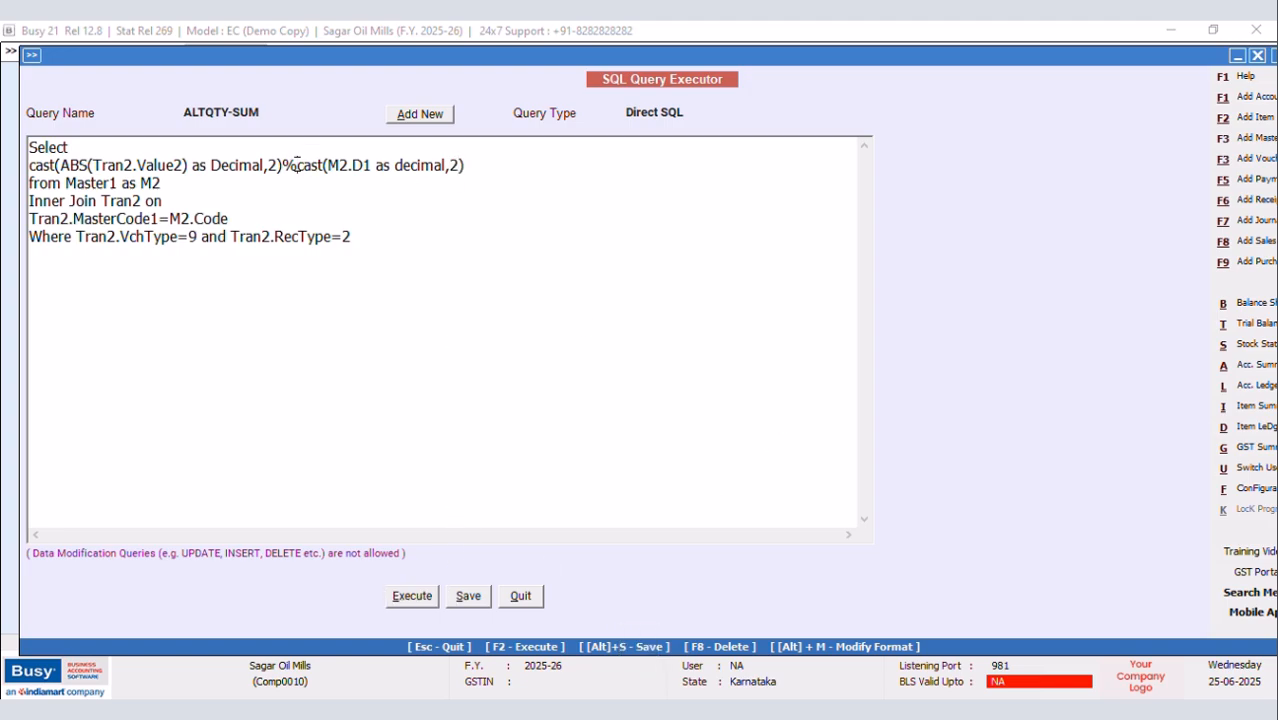
key(BackSpace)
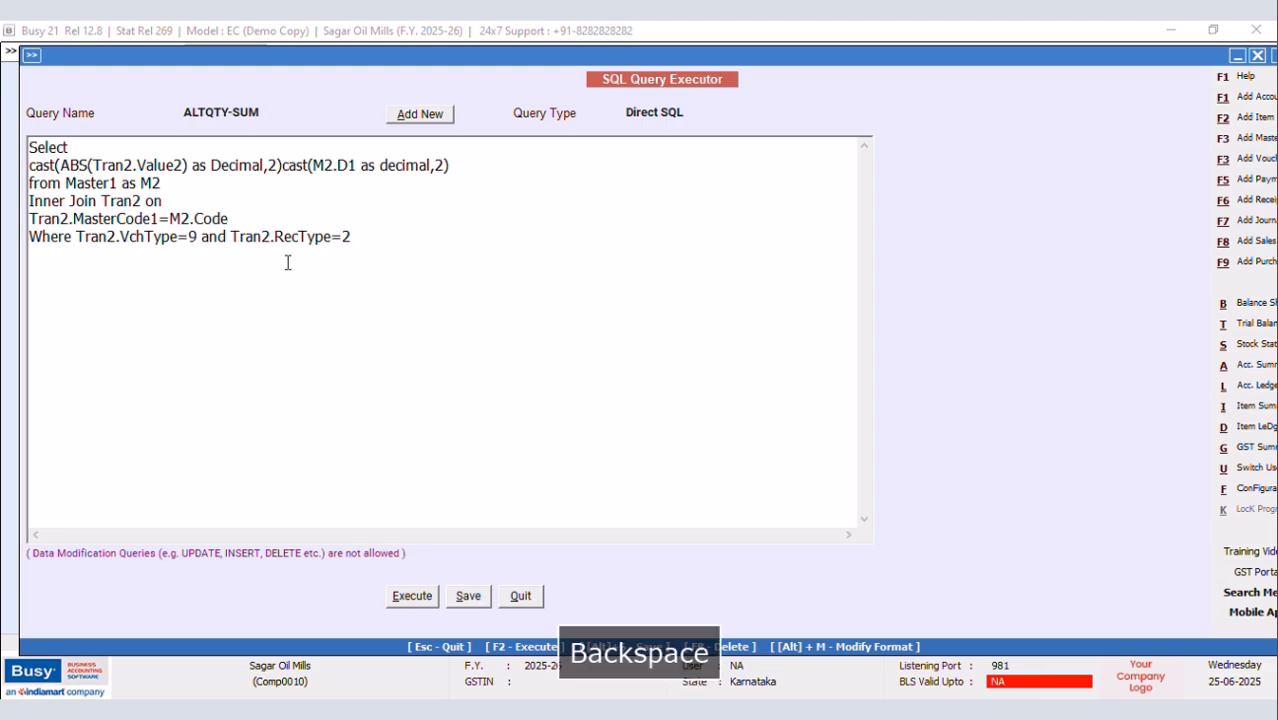
text(,)
click(415, 598)
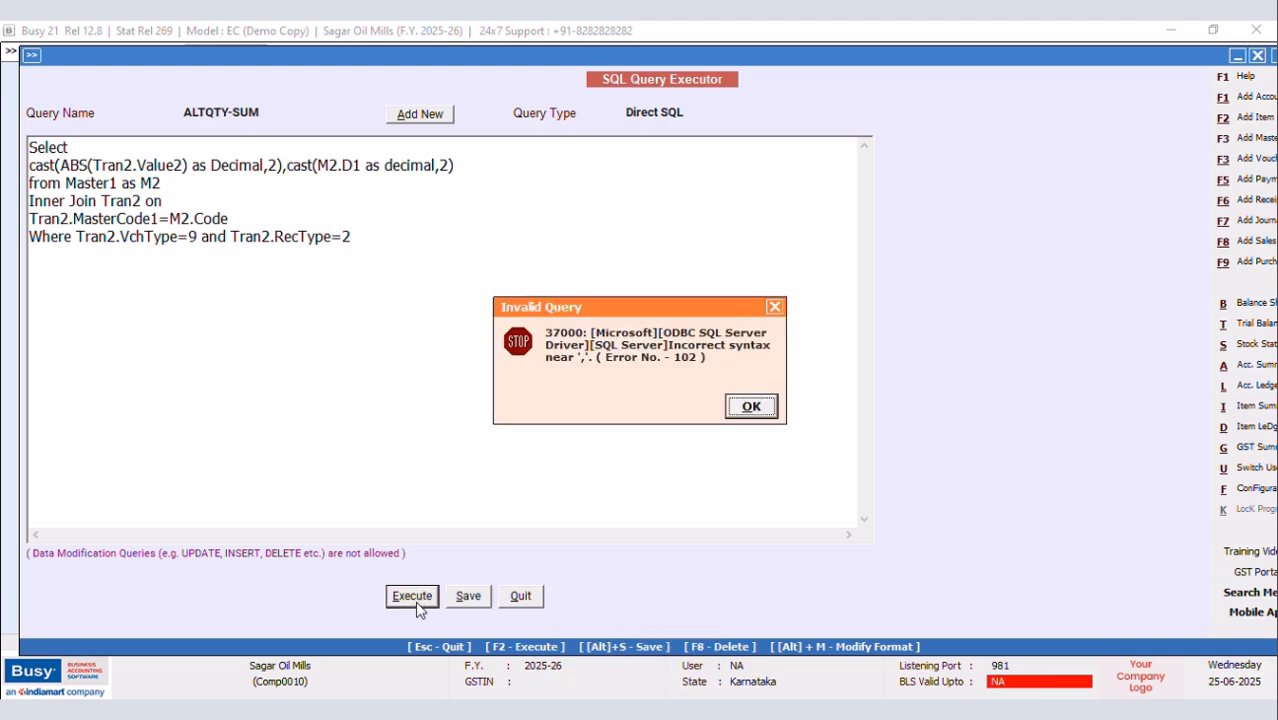
click(750, 408)
Change both casts to INT, then save and run the query
click(274, 166)
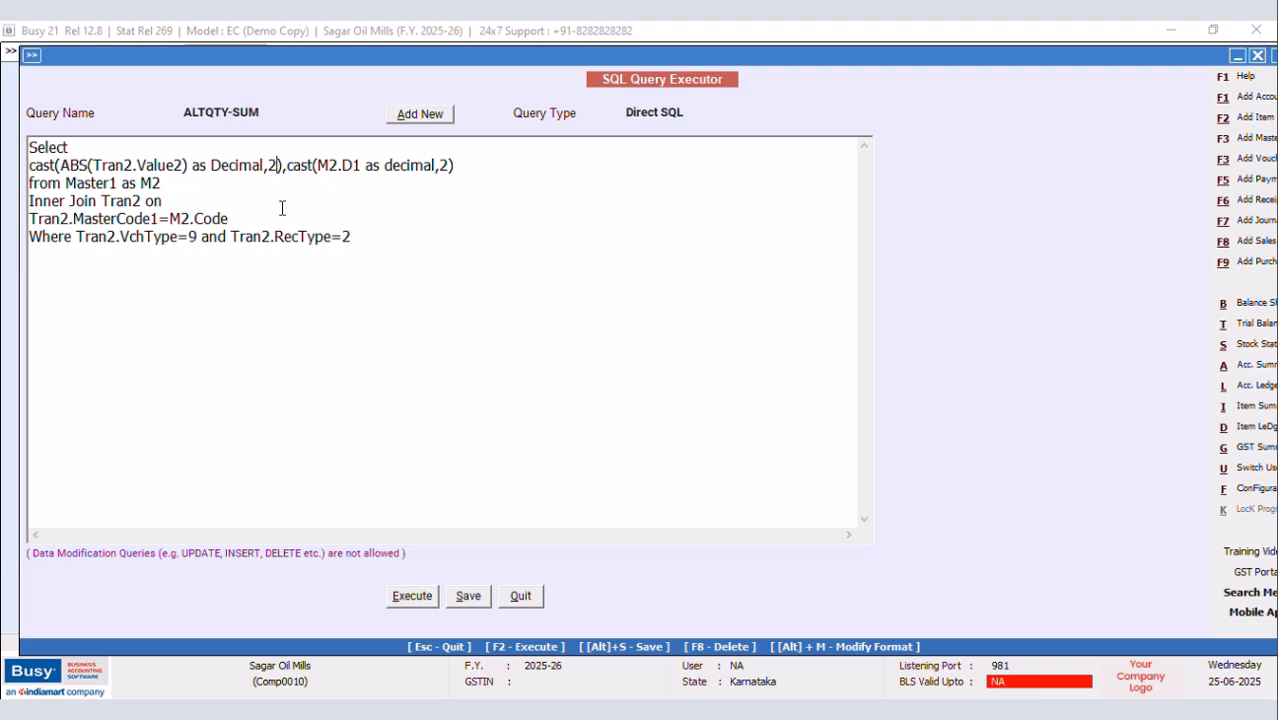
key(BackSpace)
key(BackSpace)
key(BackSpace)
key(BackSpace)
key(BackSpace)
key(BackSpace)
key(BackSpace)
key(BackSpace)
key(BackSpace)
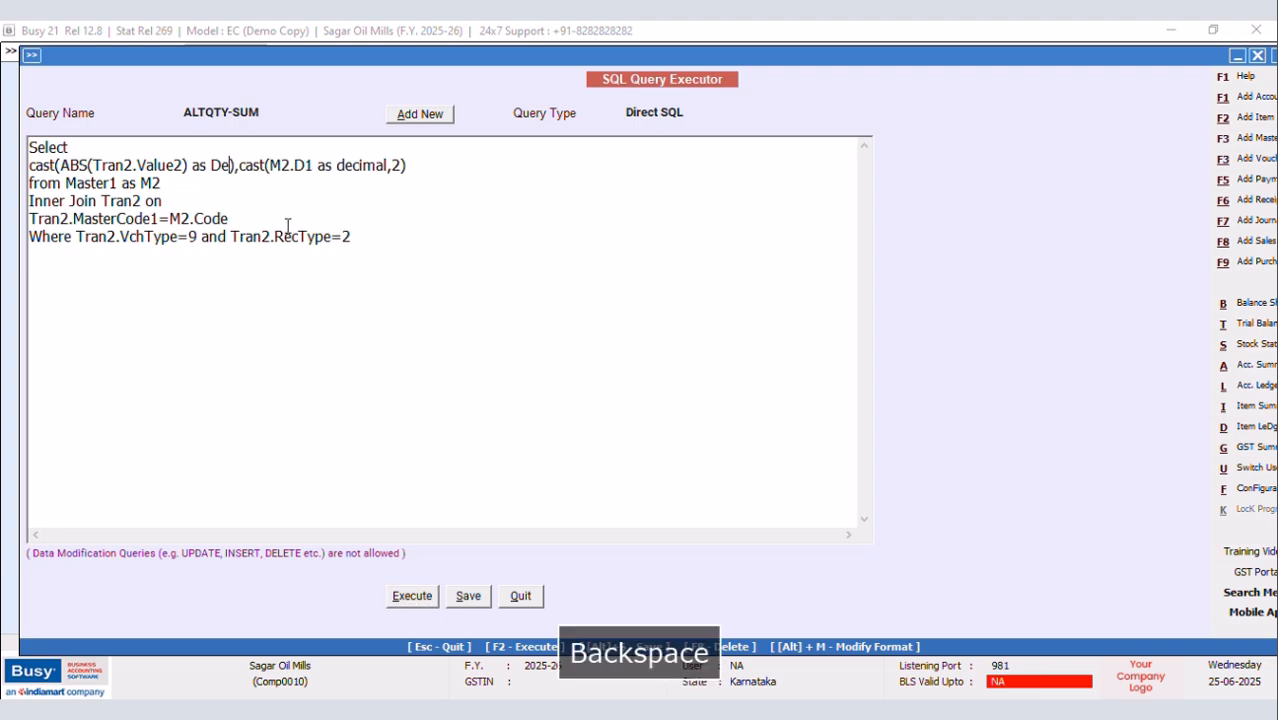
key(Caps_Lock)
text(INT)
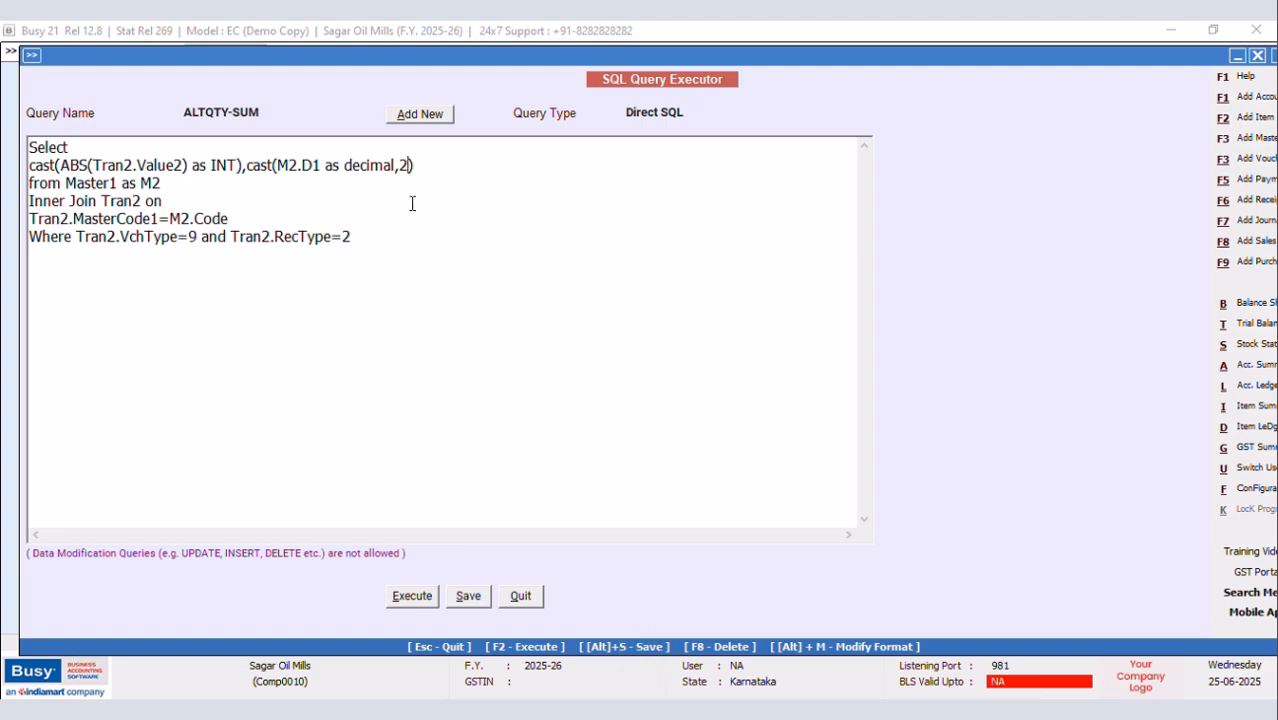
key(BackSpace)
key(BackSpace)
key(BackSpace)
key(BackSpace)
key(BackSpace)
key(BackSpace)
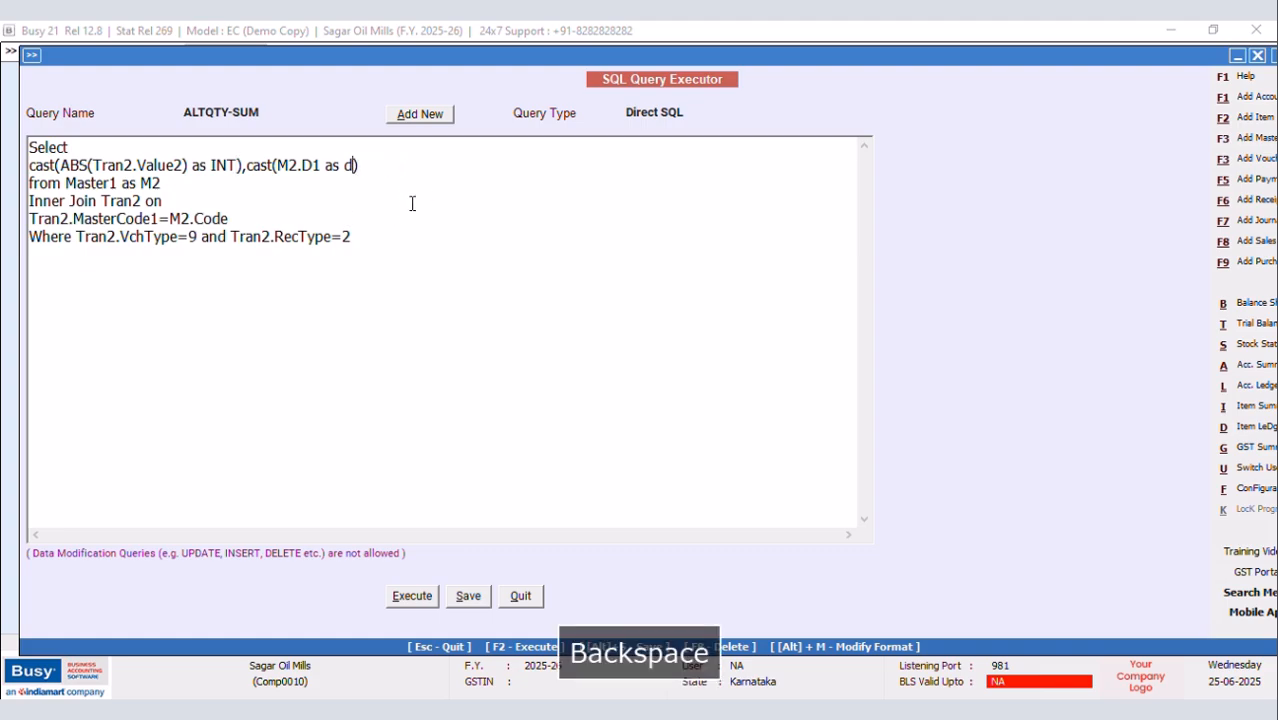
text(INT)
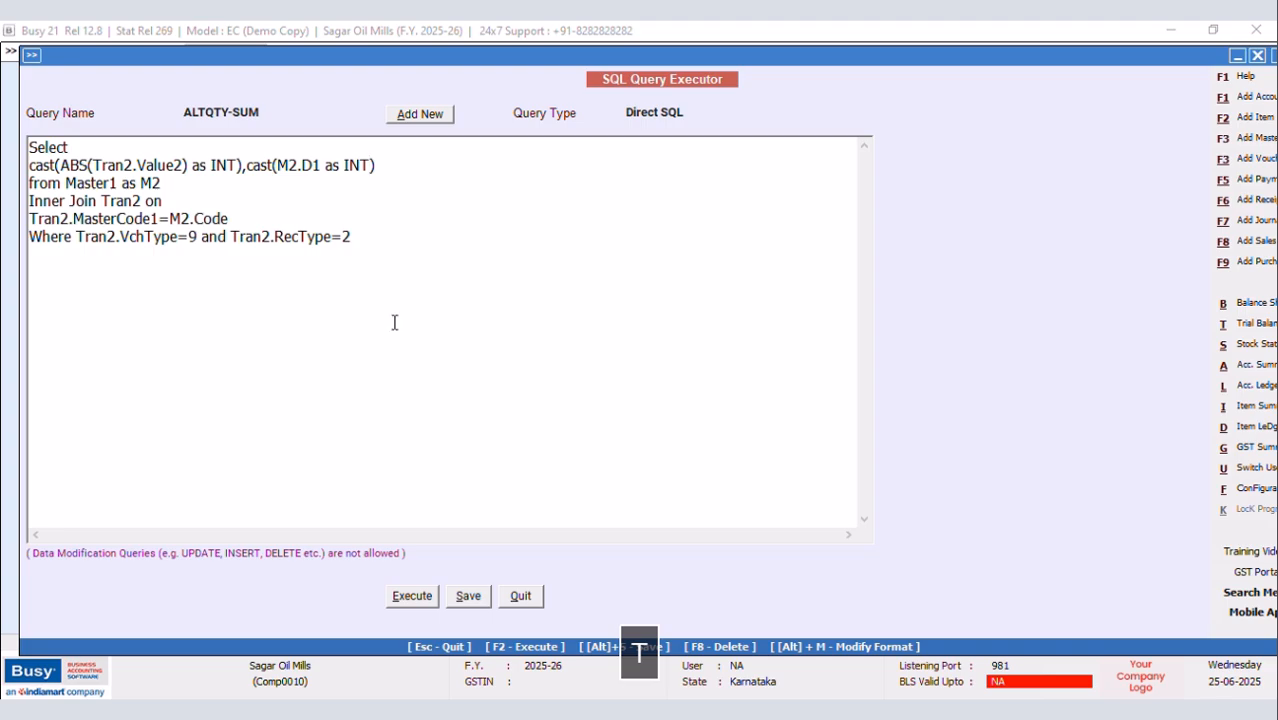
click(402, 598)
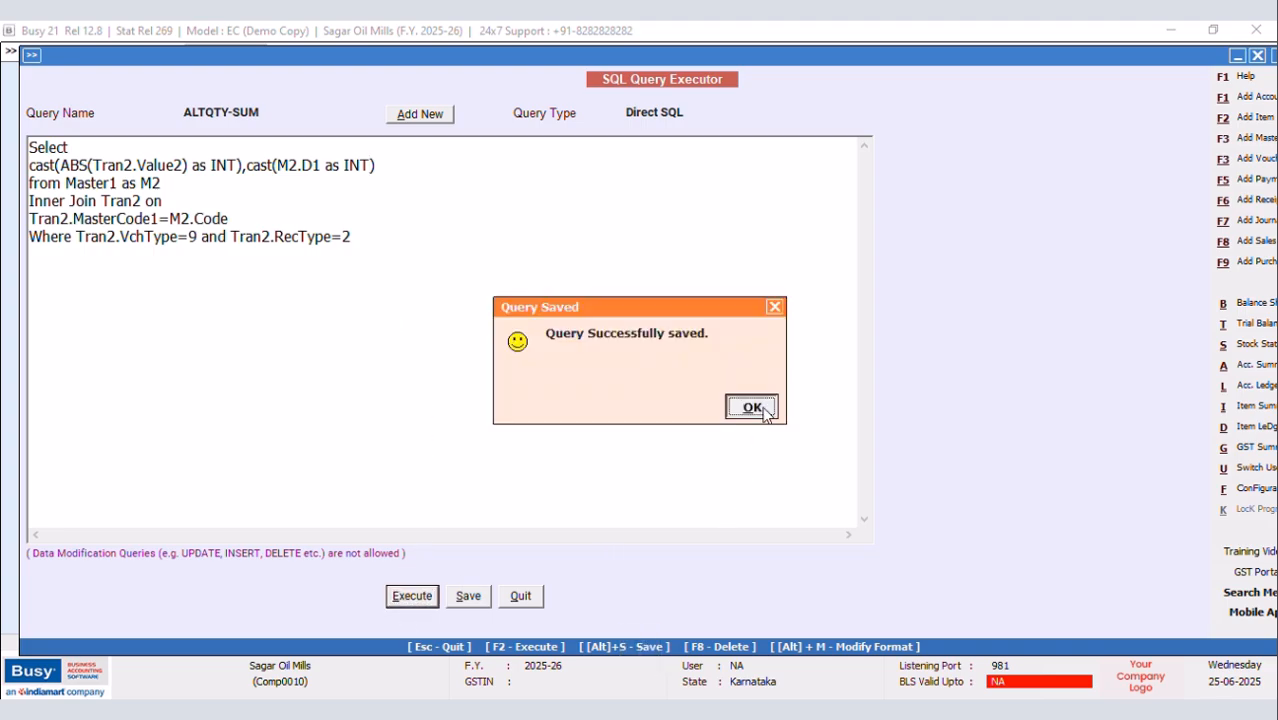
click(763, 410)
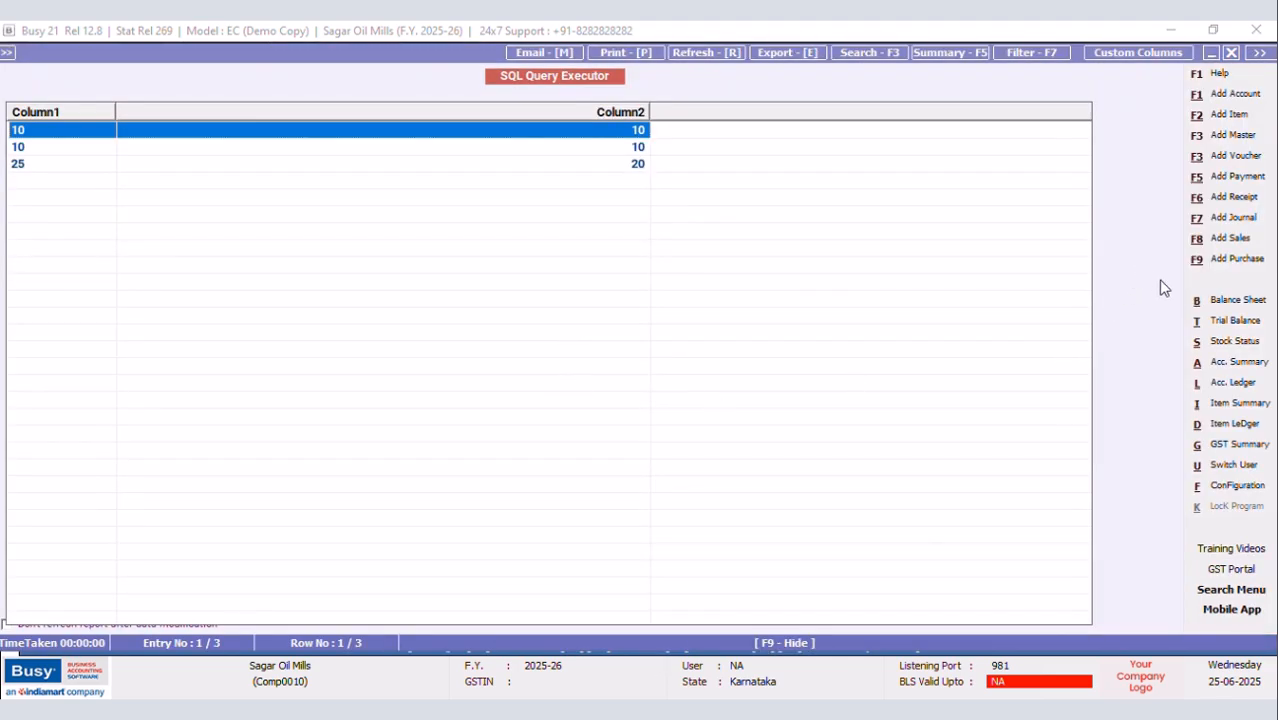
Replace the comma between the two casts with % to compute the remainder, then run it
click(1230, 53)
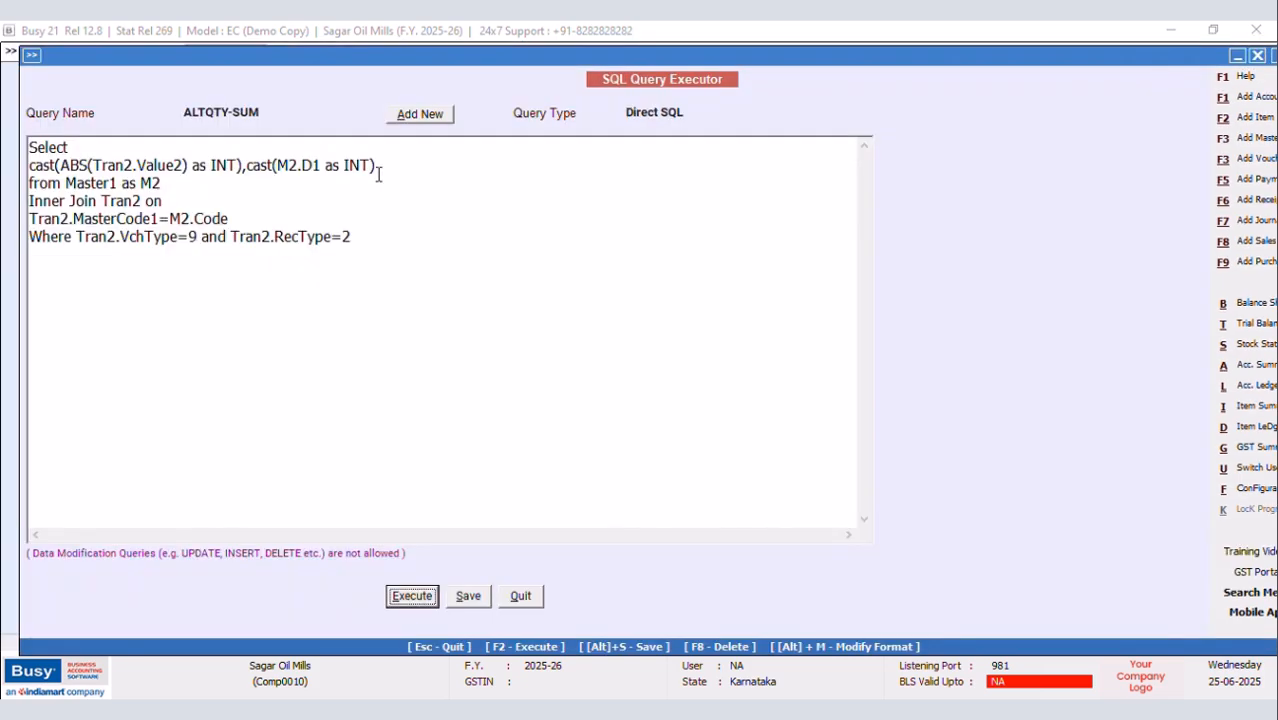
click(245, 167)
key(BackSpace)
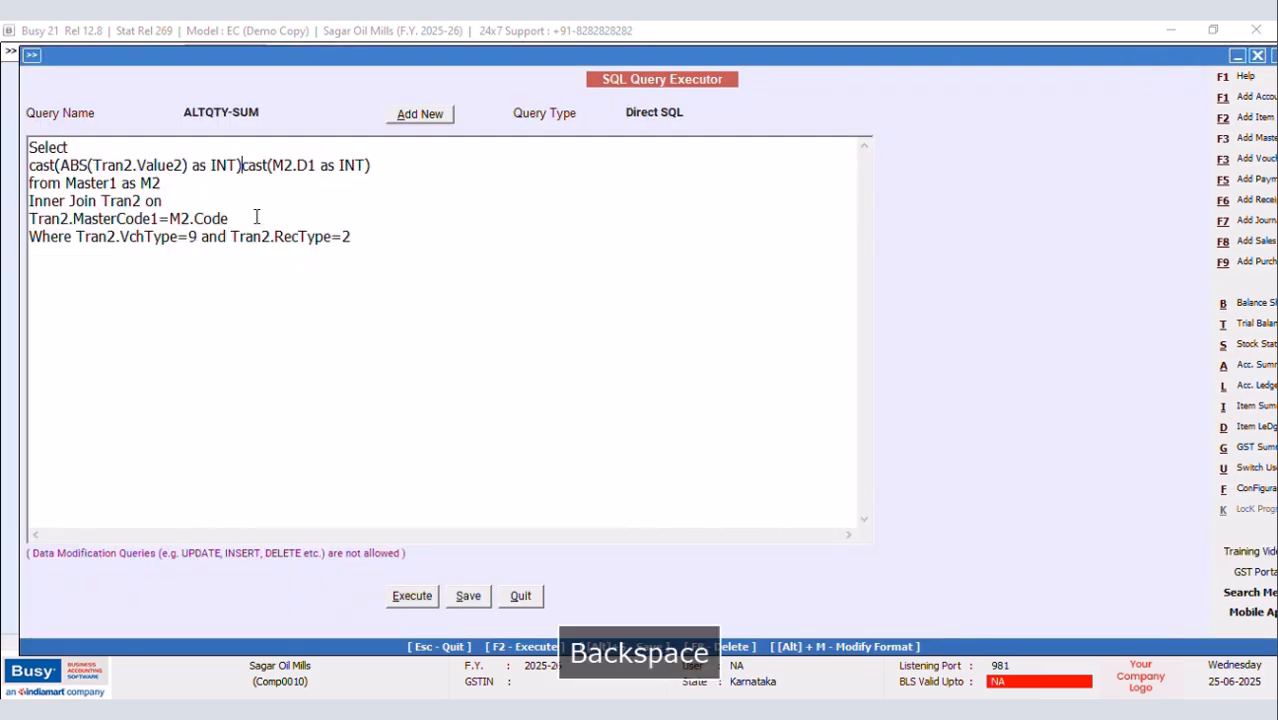
text(%)
click(412, 596)
click(750, 410)
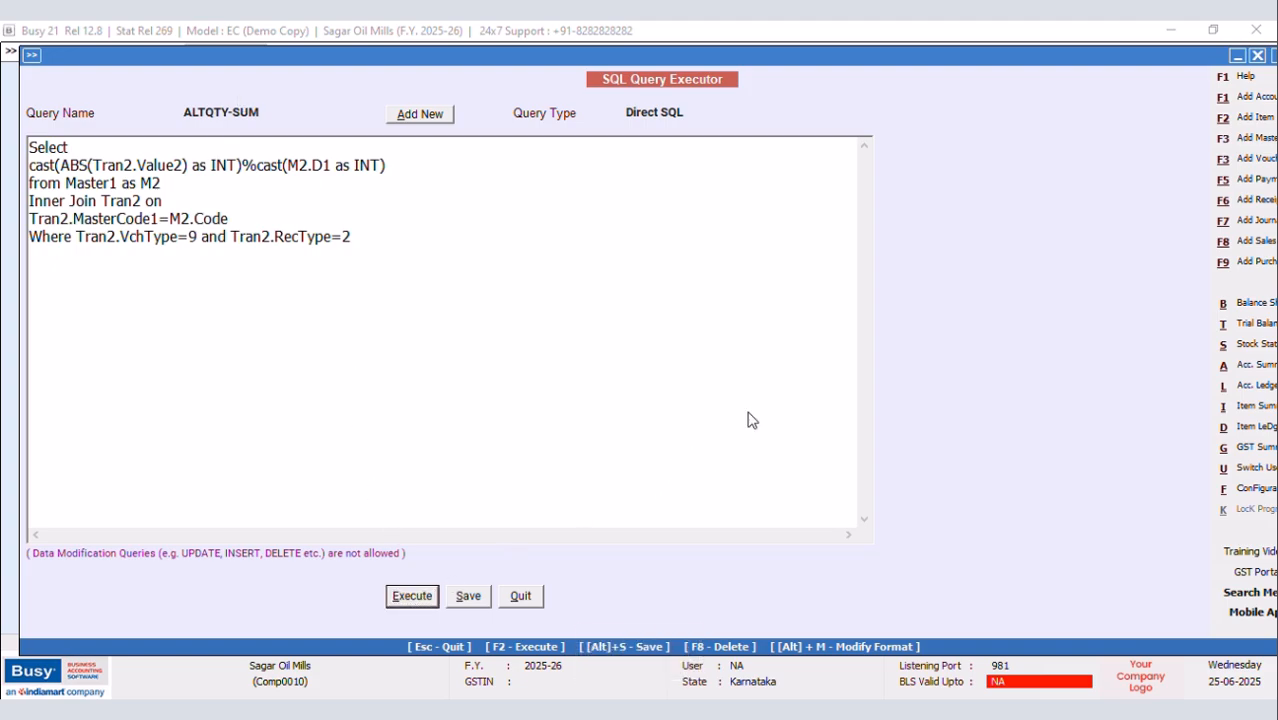
Wrap the modulo expression in SUM( ) and run it, getting a single value of 5
click(1231, 53)
click(79, 144)
key(Return)
text(SUM)
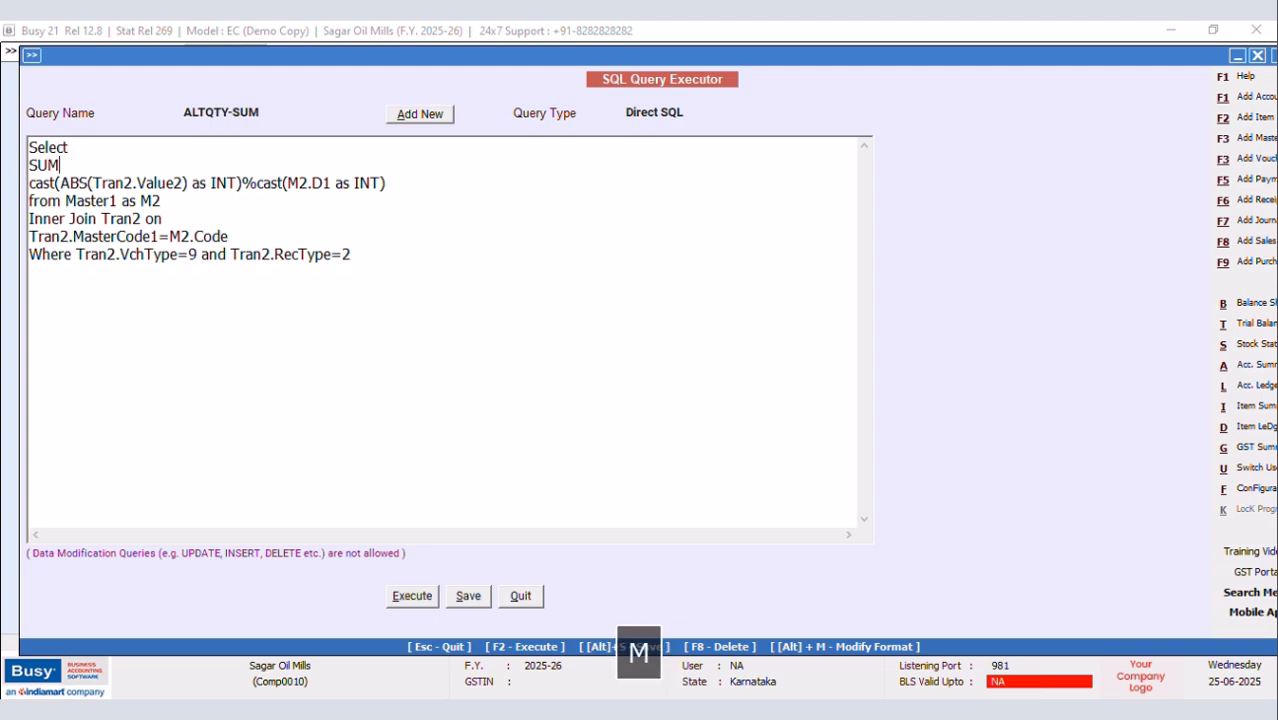
text(()
click(188, 207)
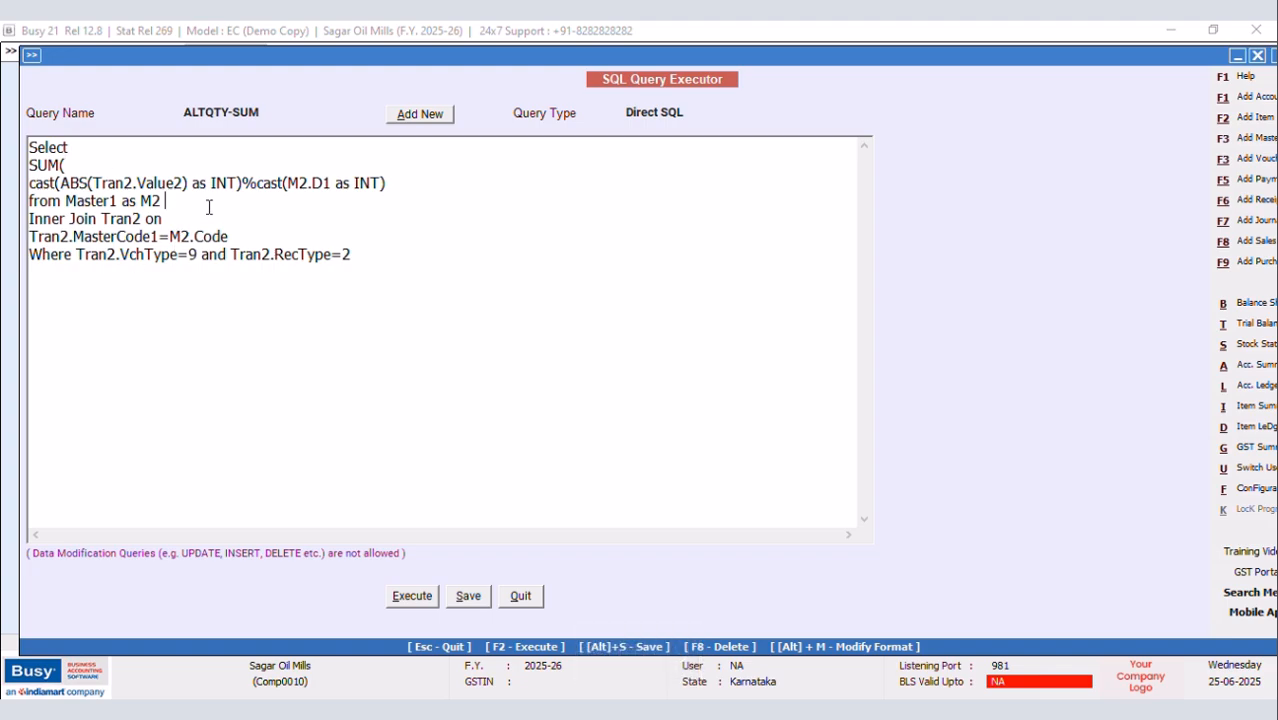
key(Return)
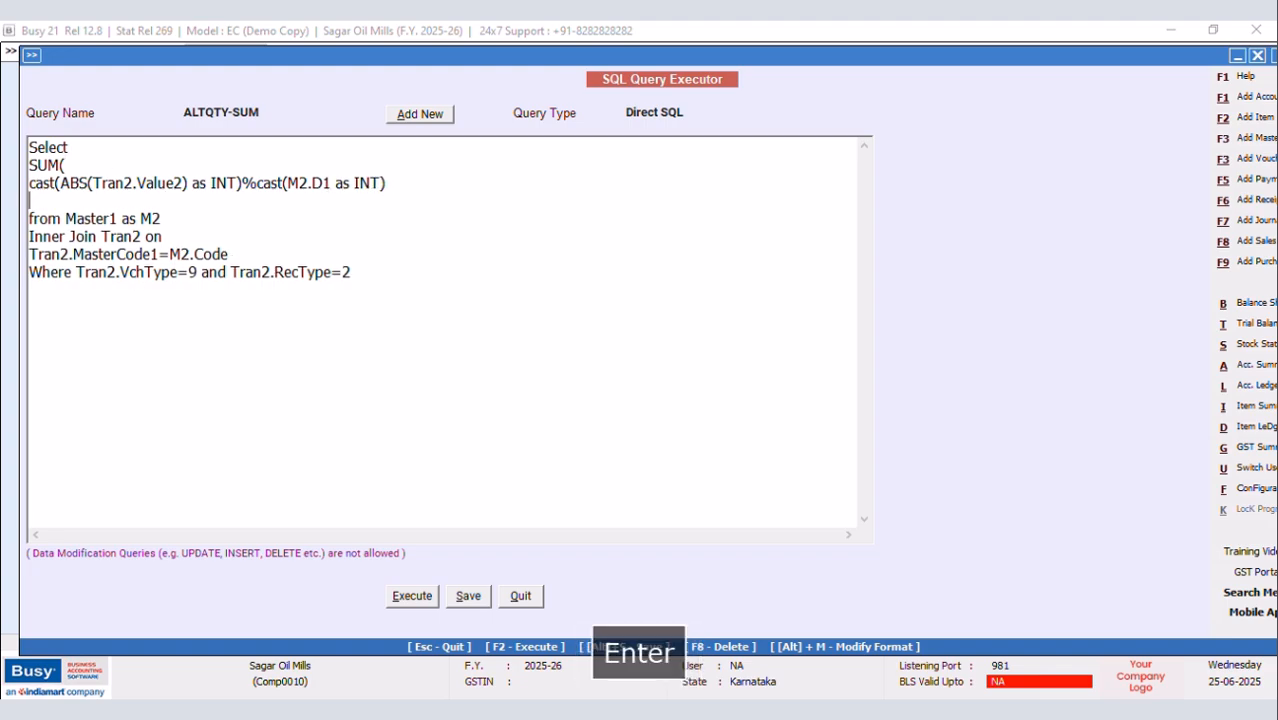
text())
click(412, 596)
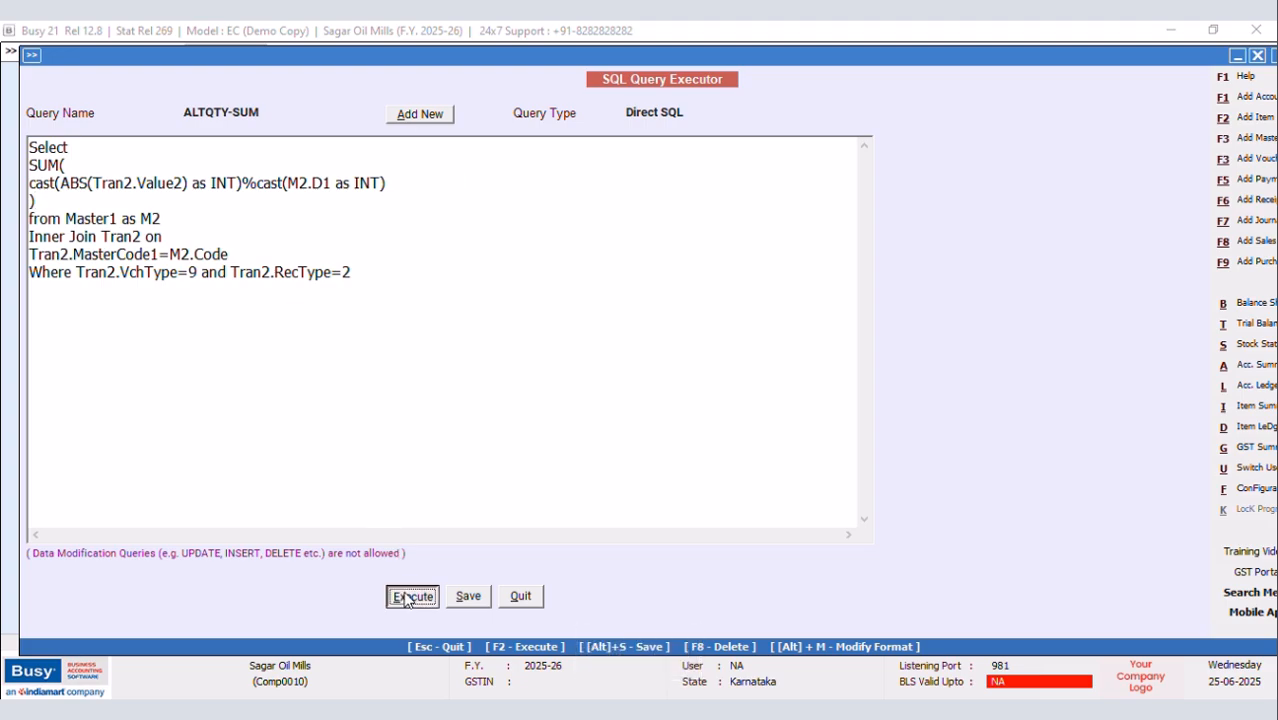
click(752, 407)
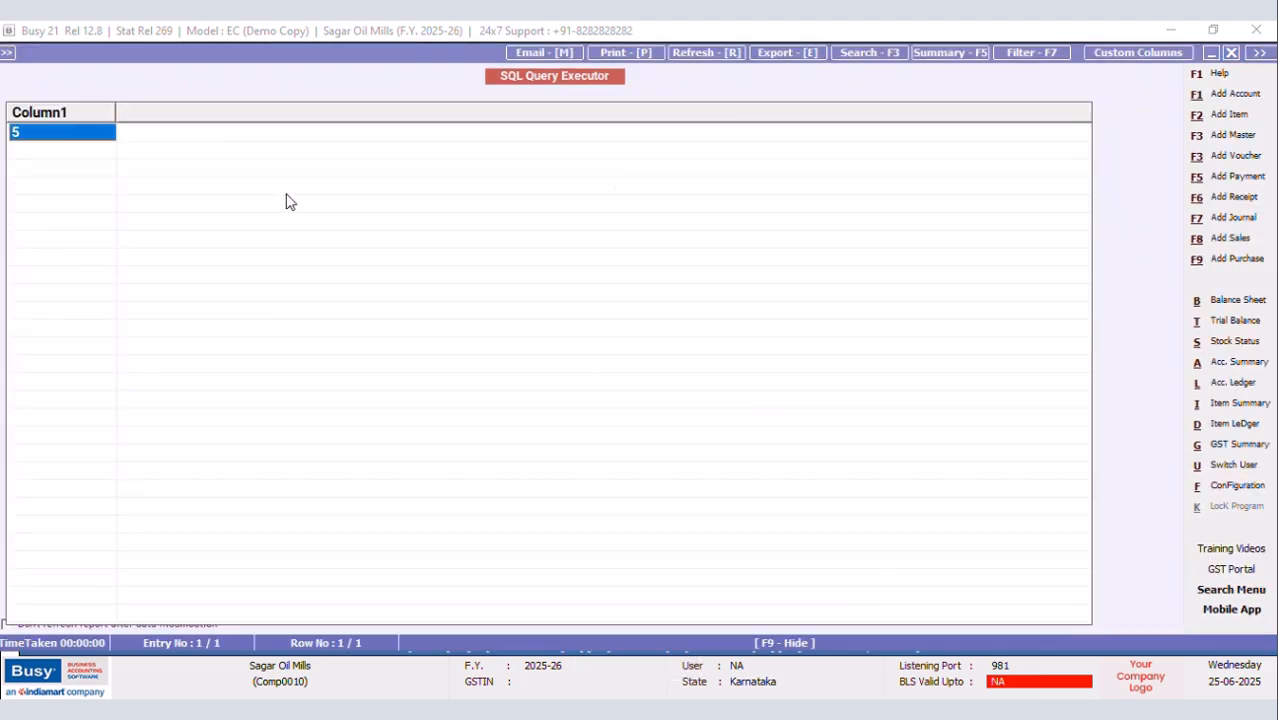
click(1231, 52)
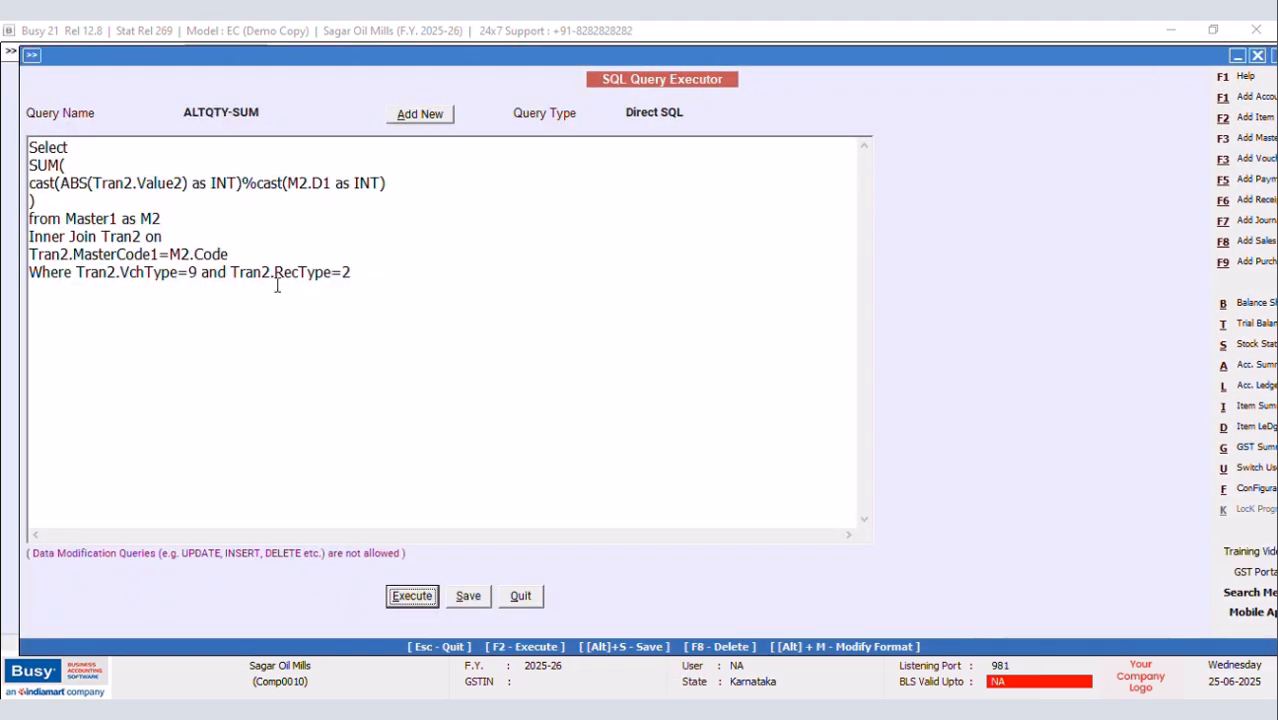
click(73, 270)
key(Return)
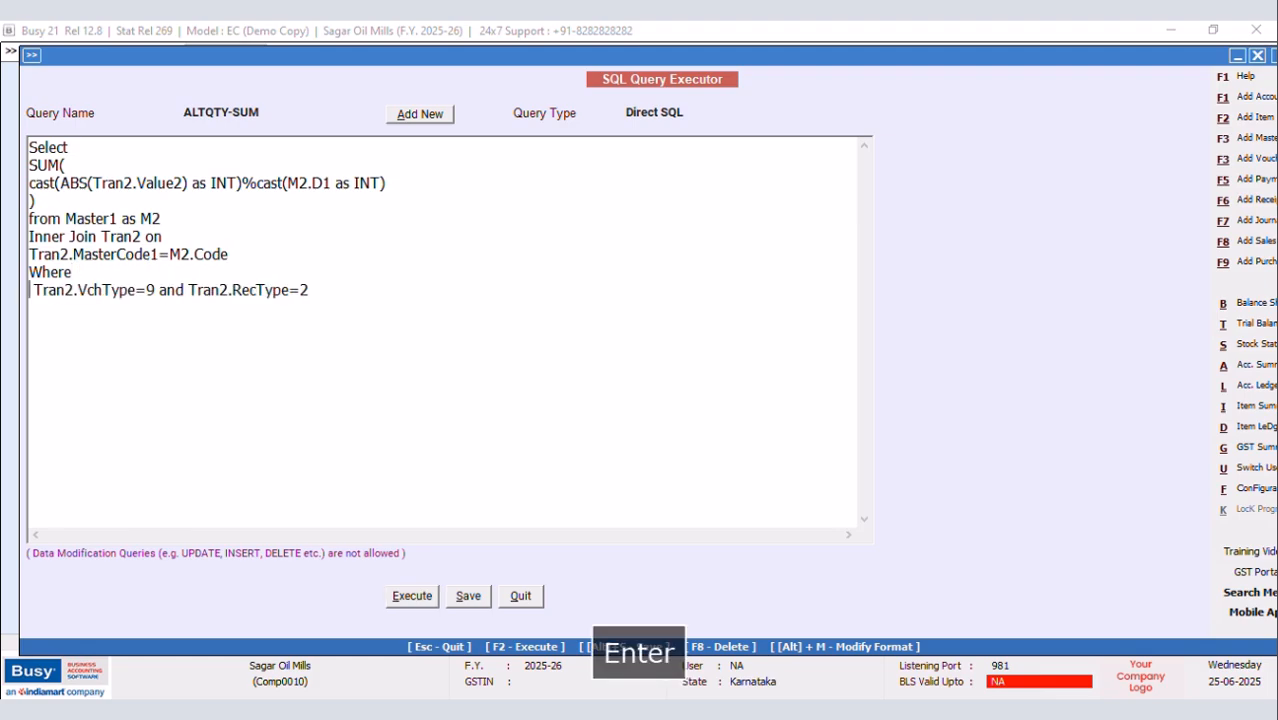
text(AND)
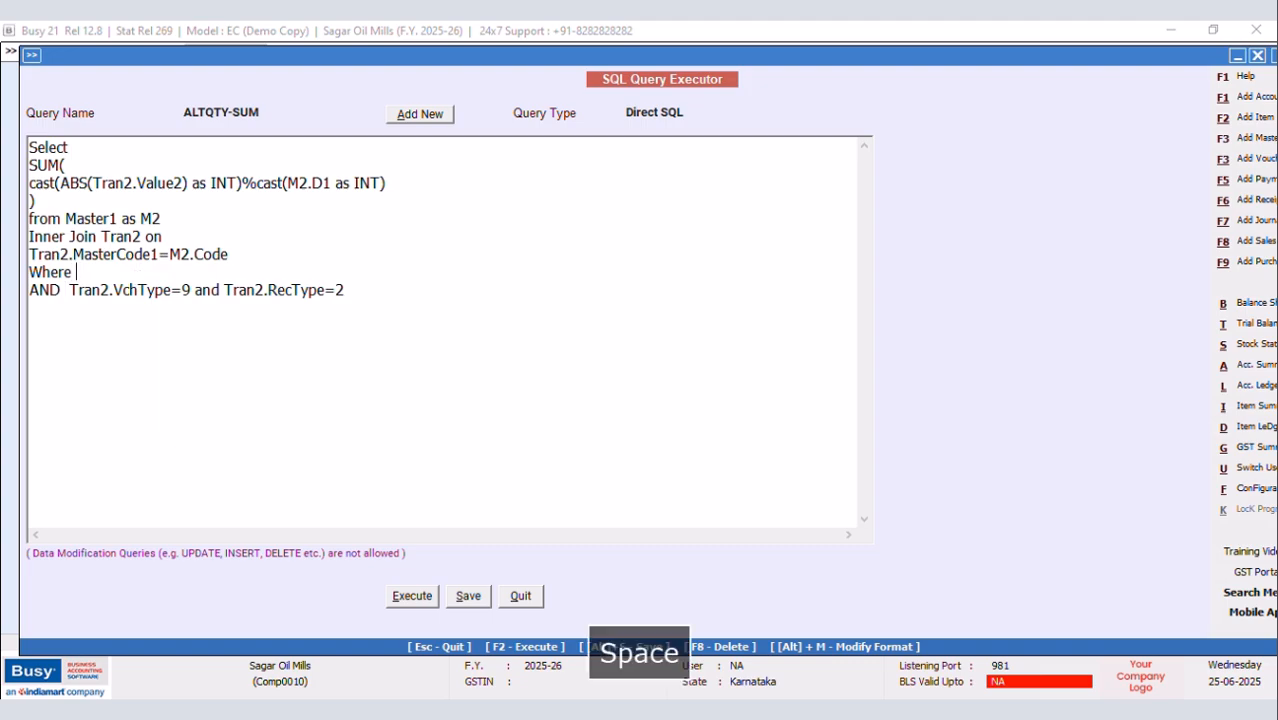
key(Caps_Lock)
text(Tran2.)
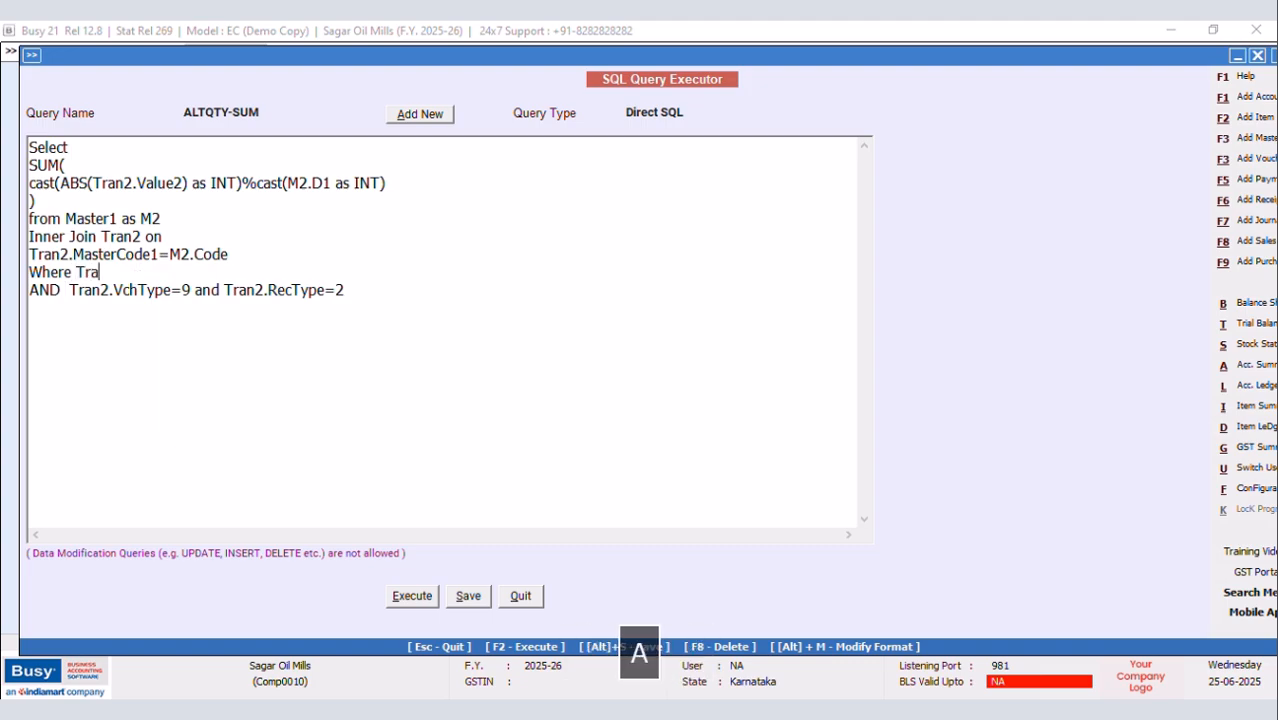
key(Caps_Lock)
text(VchCode=@)
key(Caps_Lock)
text(VchCode)
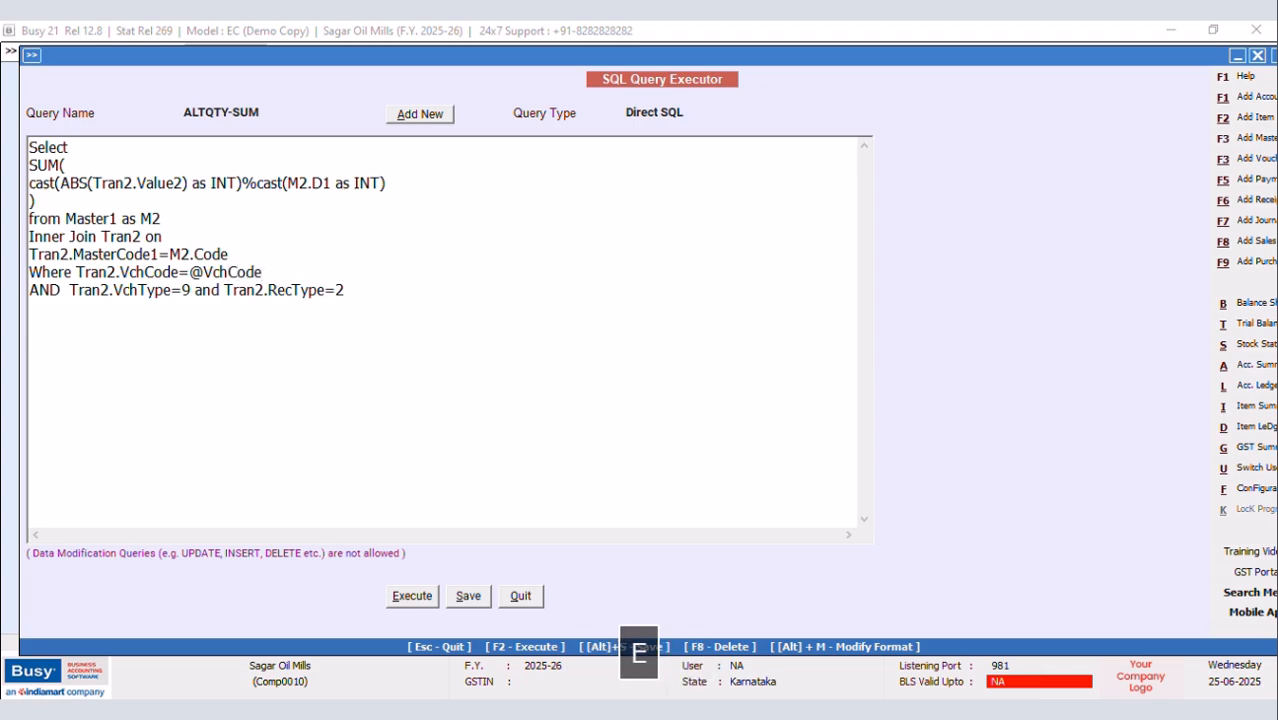
text(@)
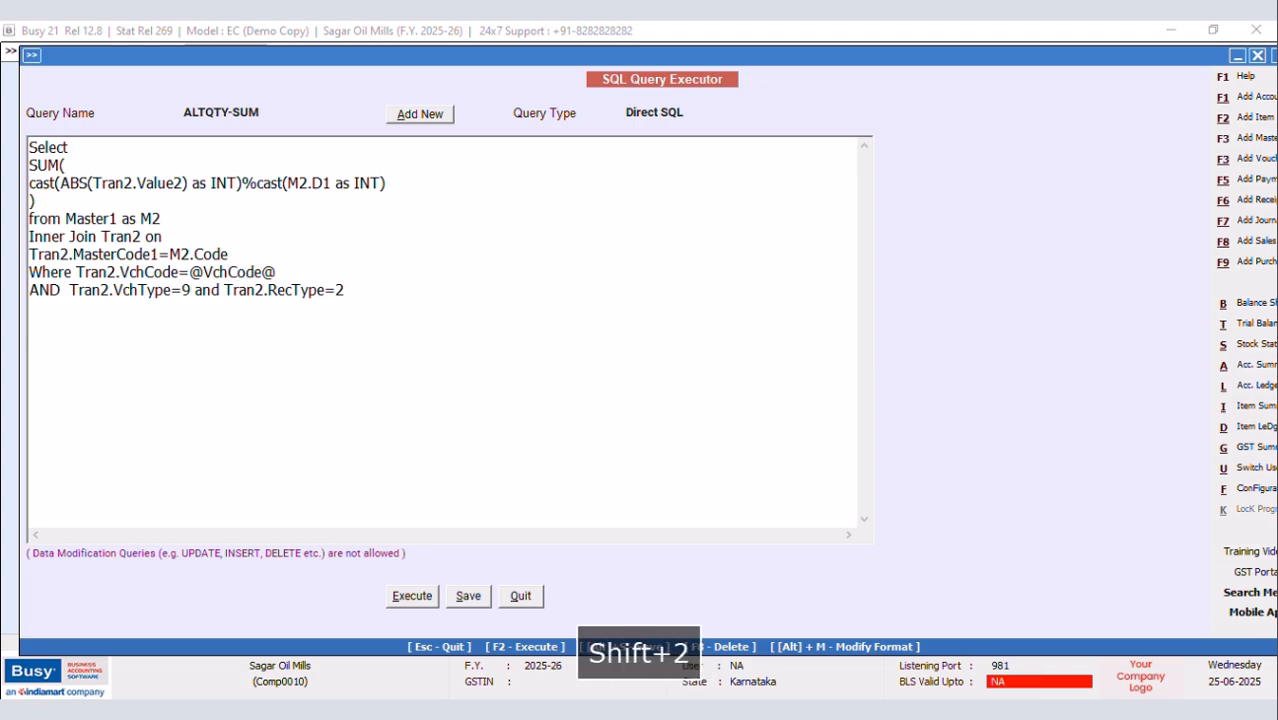
Set the query type to Grand Total(Inventory), save, and exit the SQL query executor
click(680, 113)
click(667, 218)
click(466, 596)
click(751, 405)
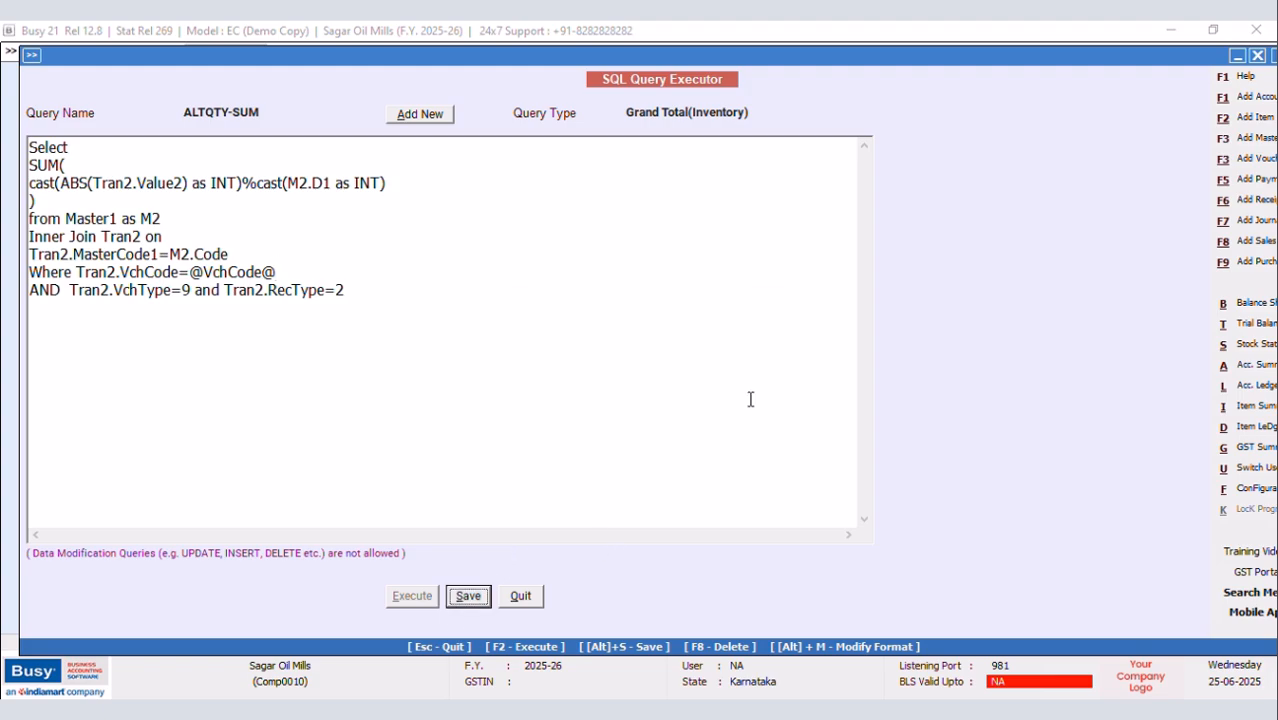
click(521, 597)
Open the NEW DESIGN Sales Invoice body layout in the advanced Invoice/Document Printing configuration
key(ctrl+f)
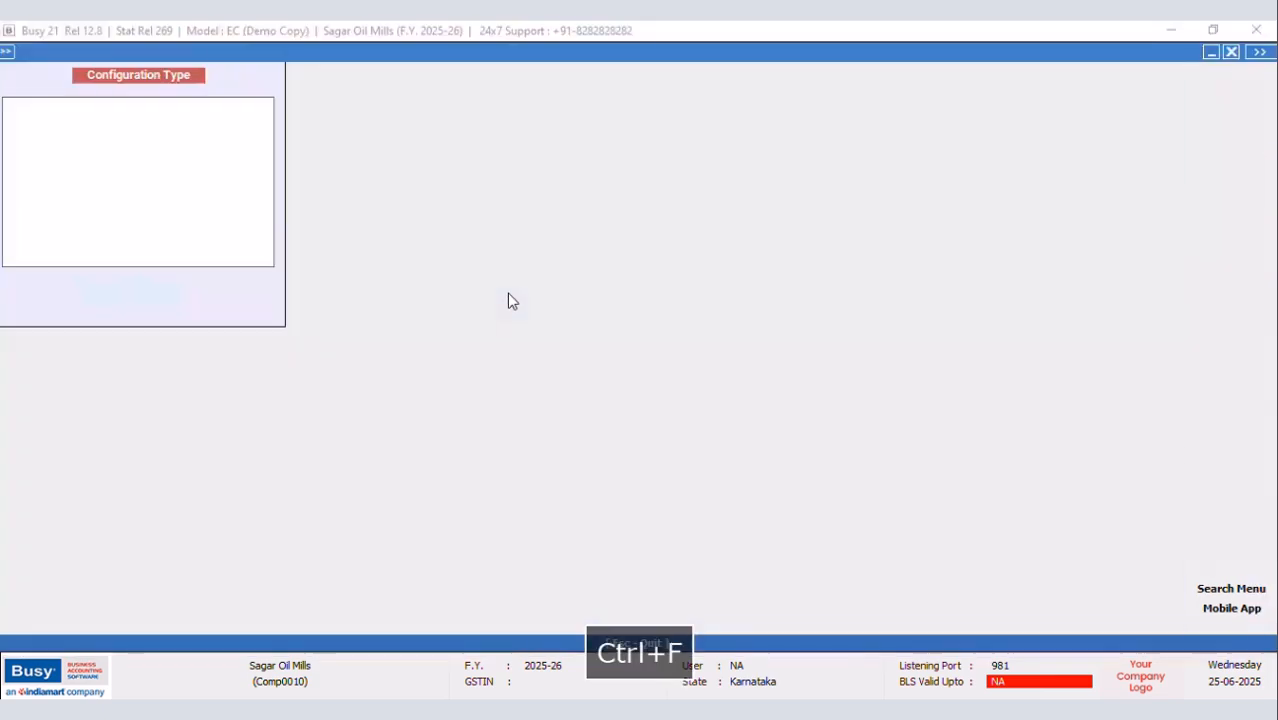
click(187, 190)
click(104, 291)
click(31, 132)
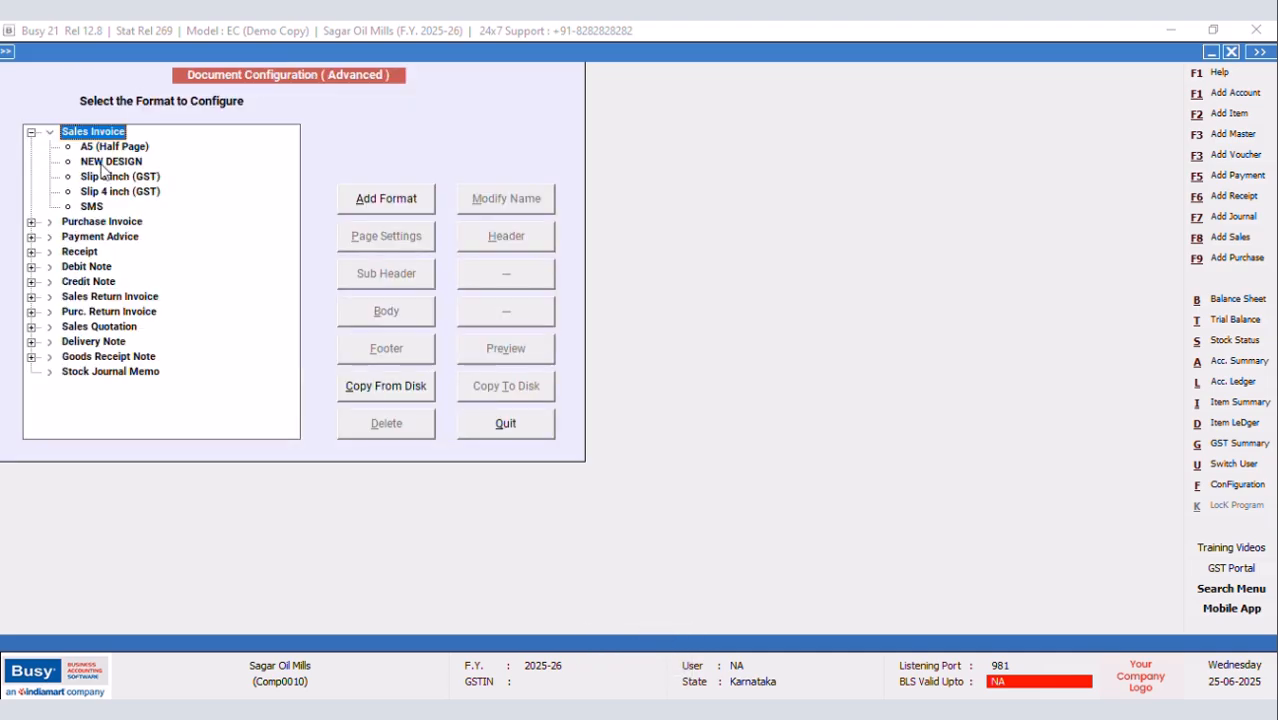
click(111, 161)
click(384, 318)
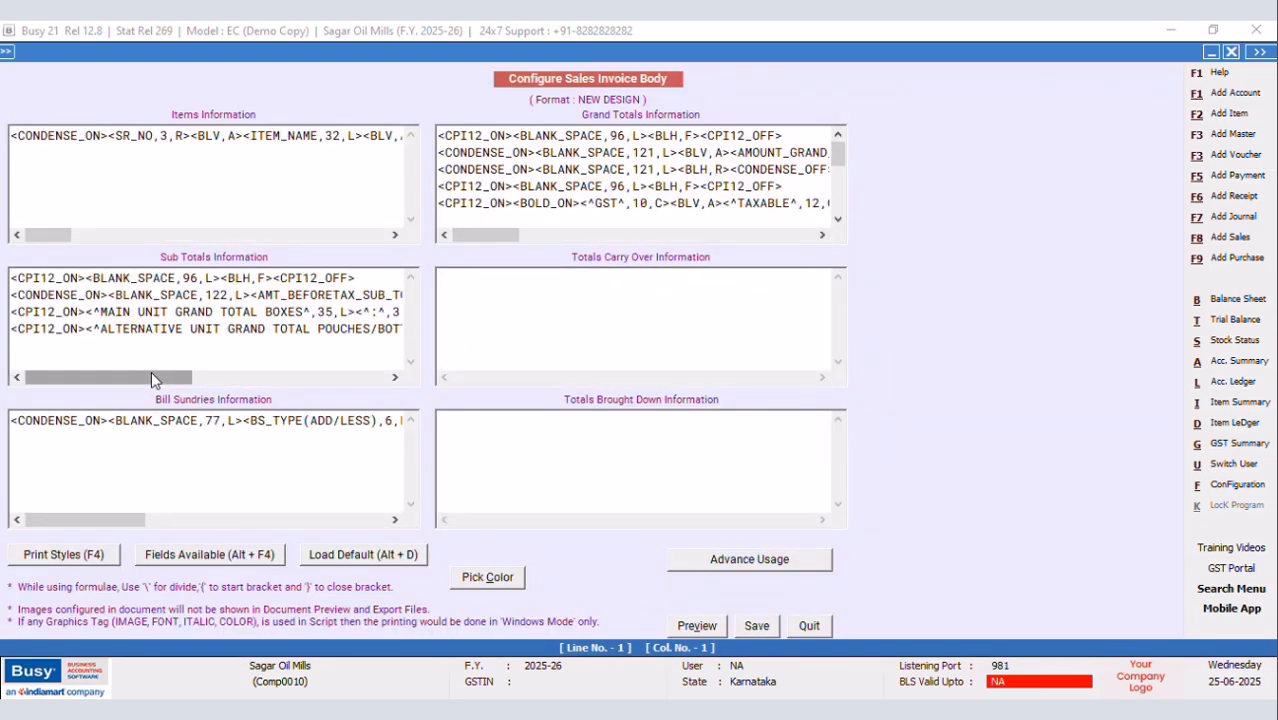
Change the boxes sub-total tag to SQL_QUERY_NUM for MQTY-SUM with width 12.2
drag(151, 377, 238, 380)
click(341, 311)
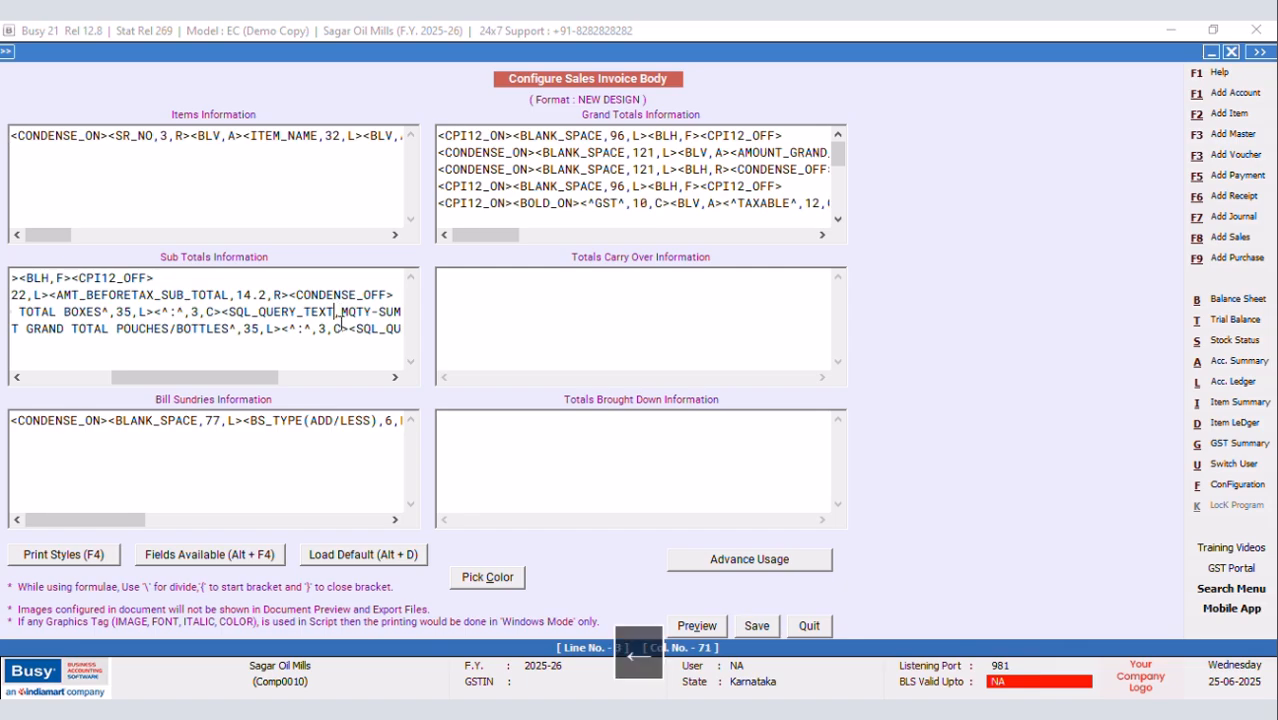
key(BackSpace)
key(BackSpace)
key(BackSpace)
key(BackSpace)
key(Caps_Lock)
text(NUM)
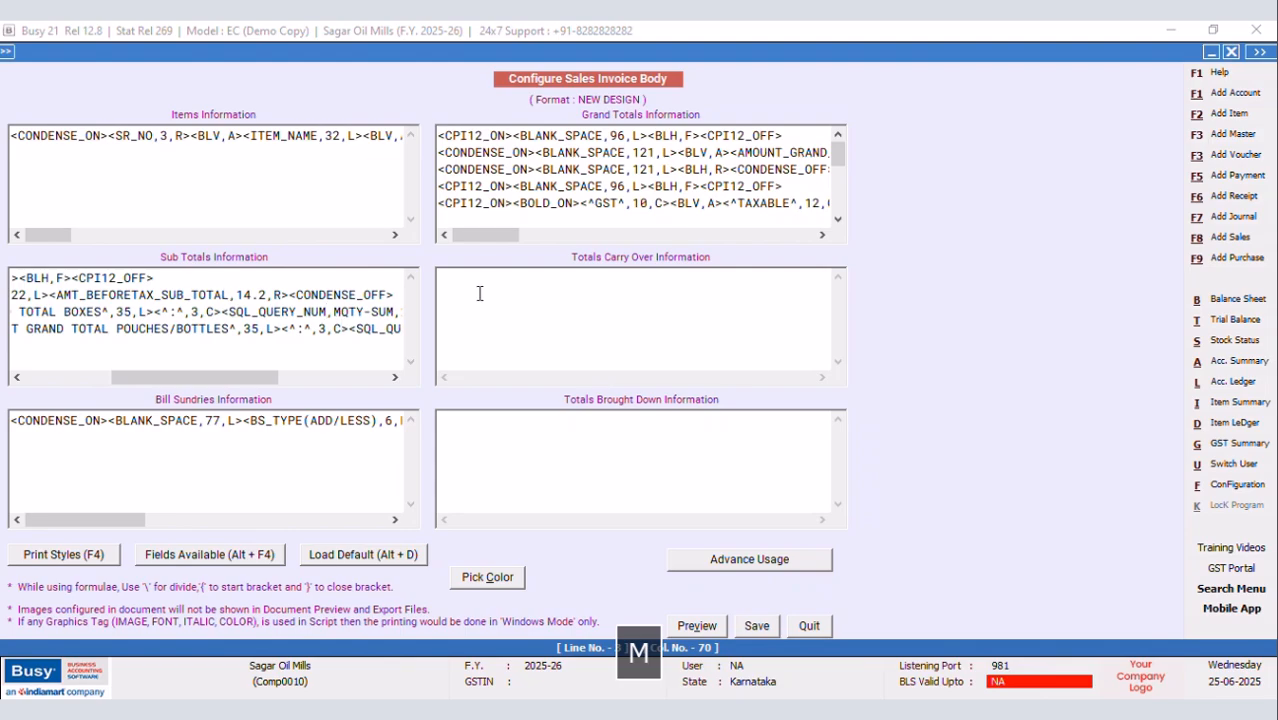
click(395, 377)
click(395, 377)
click(395, 377)
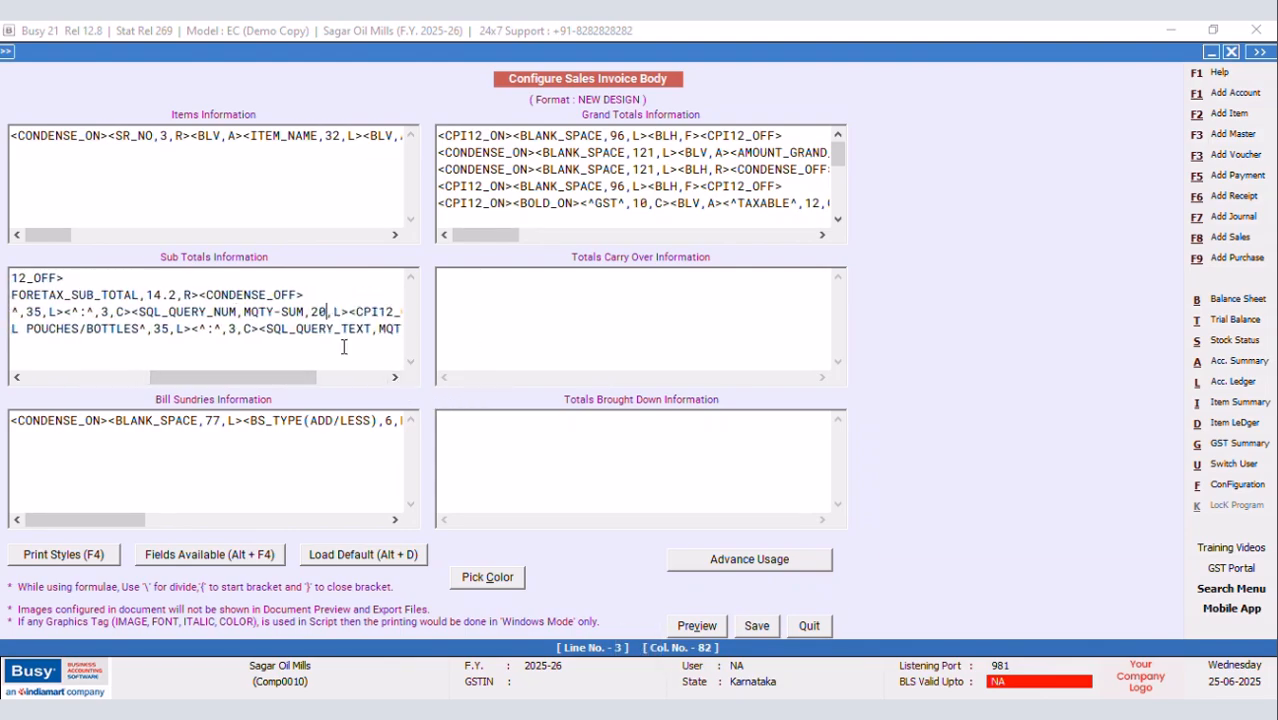
key(BackSpace)
key(BackSpace)
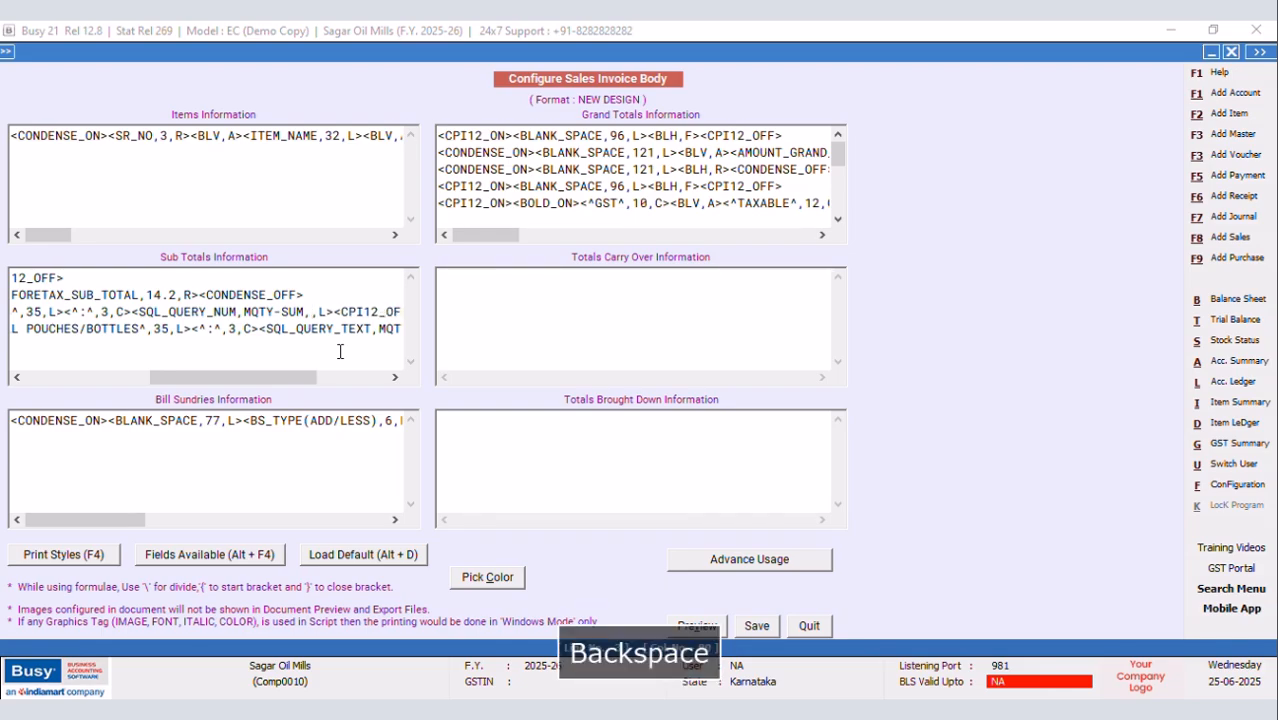
text(12.2)
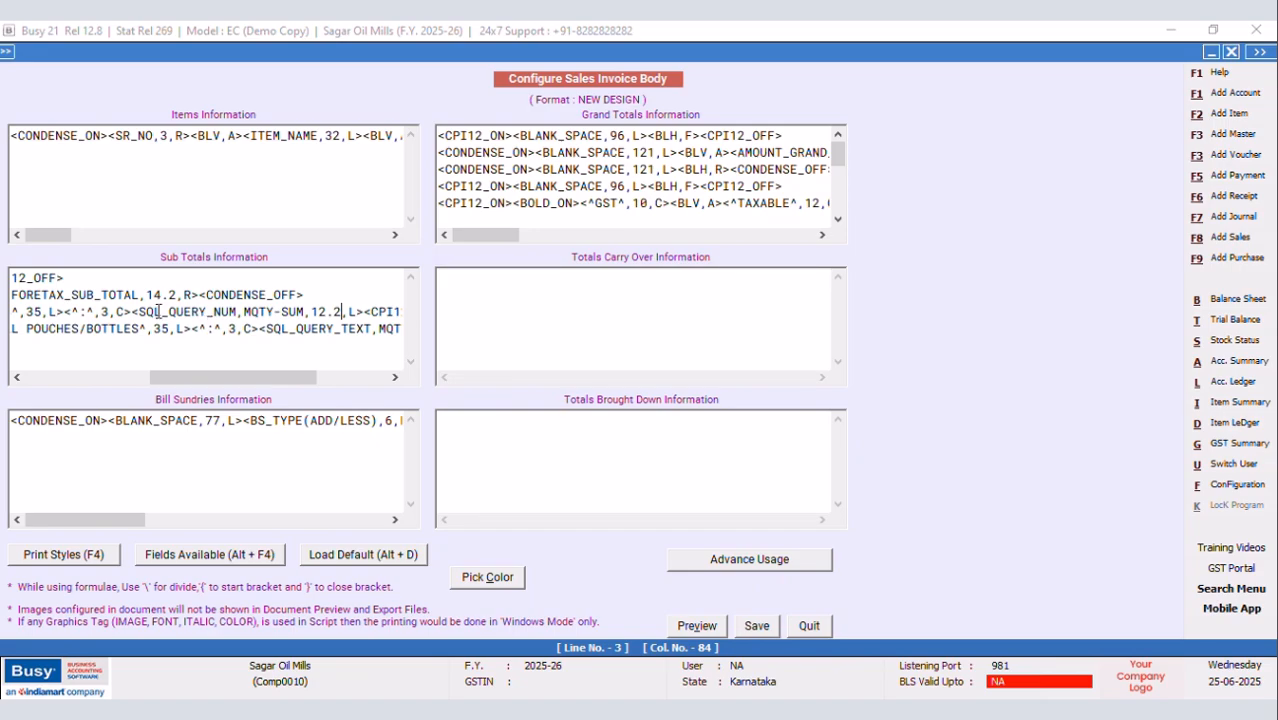
Copy that tag onto the pouches line, rename it ALTQTY-SUM, and save the body
drag(133, 311, 366, 314)
right_click(345, 322)
click(390, 374)
drag(287, 378, 354, 385)
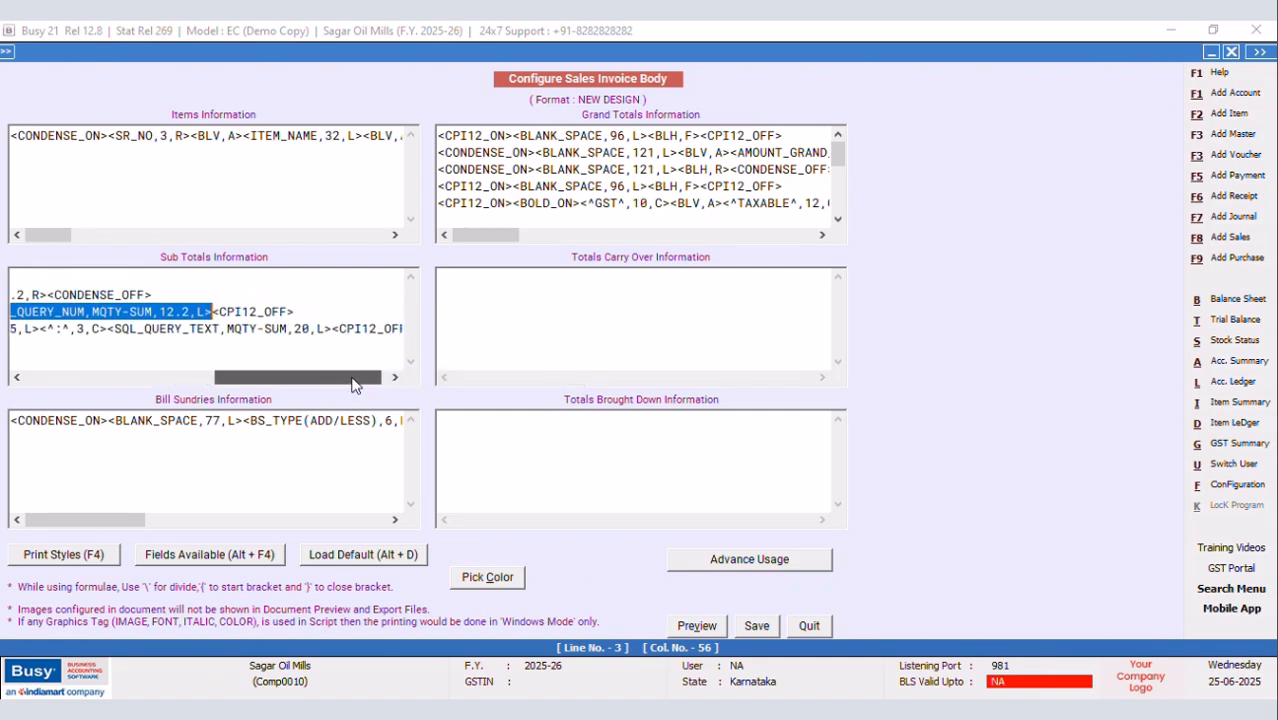
drag(331, 328, 122, 330)
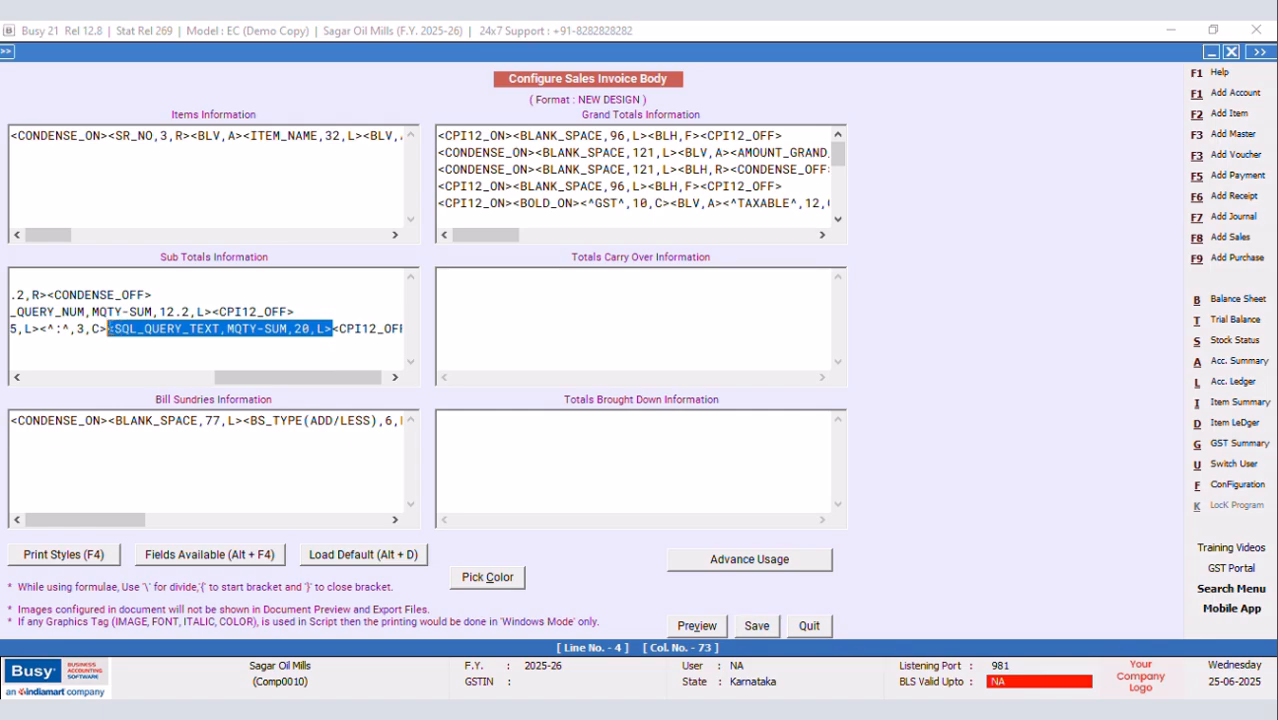
right_click(118, 327)
click(162, 408)
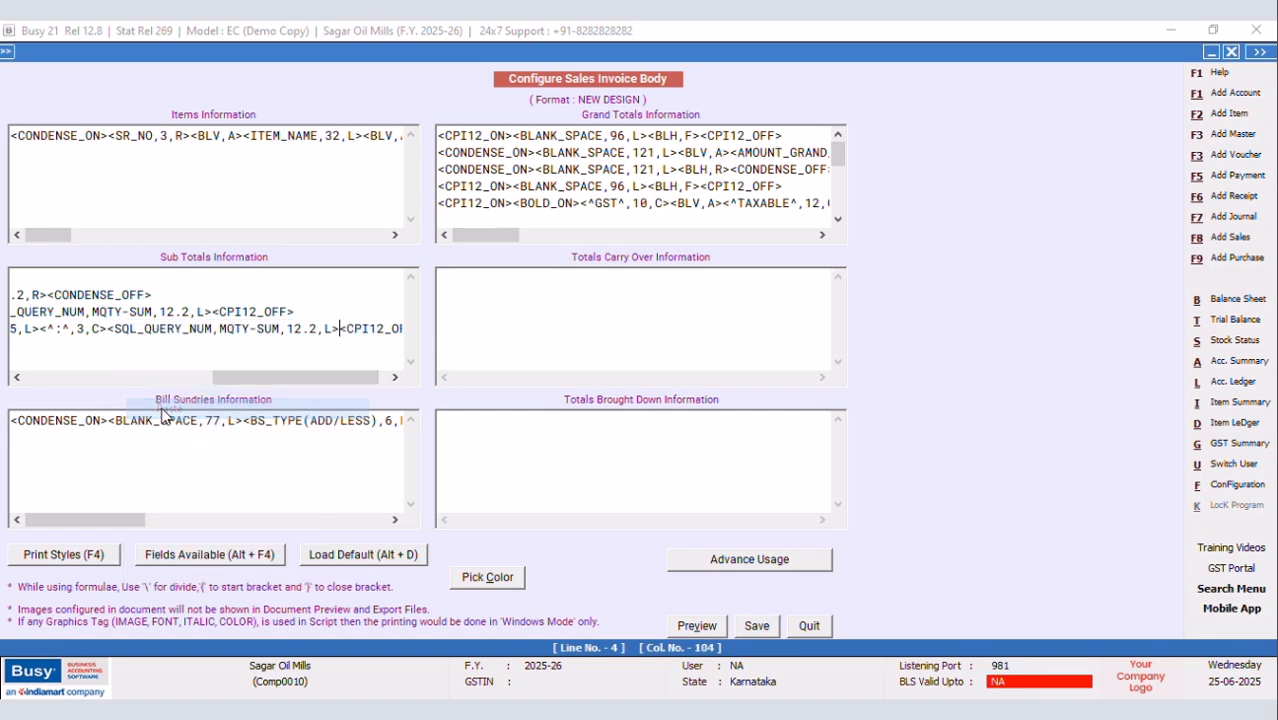
click(227, 329)
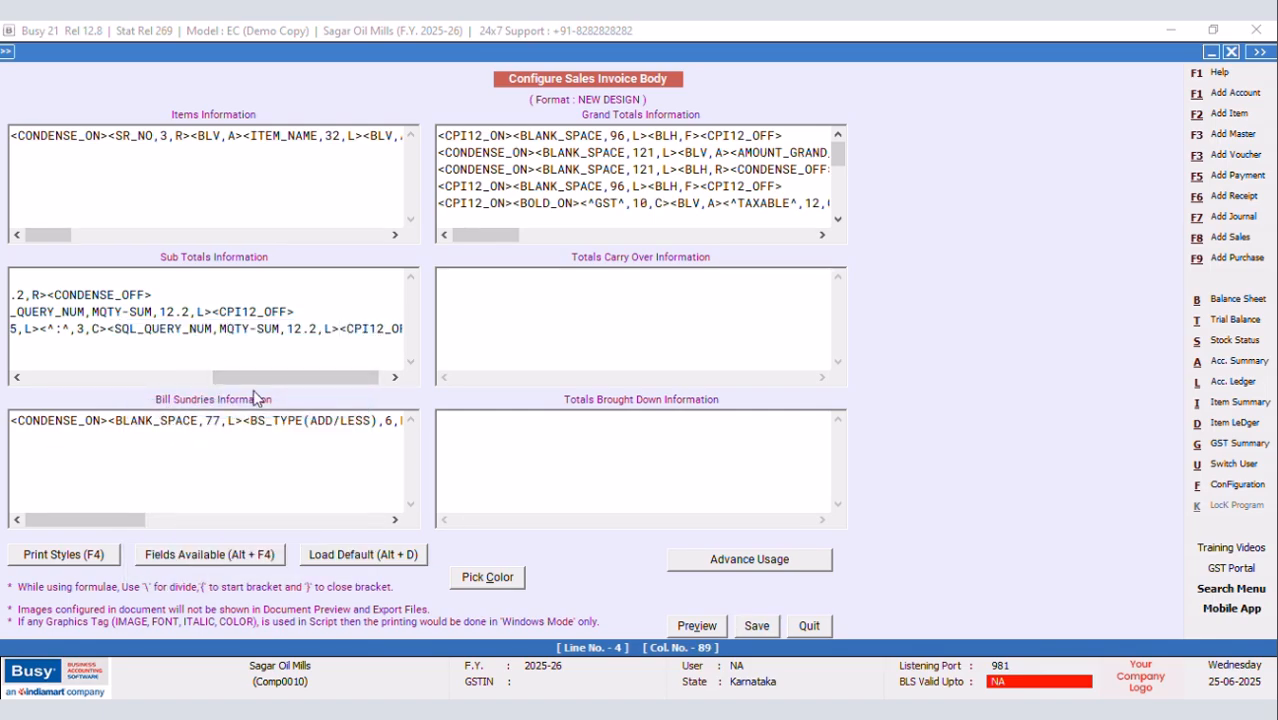
key(BackSpace)
text(ALT)
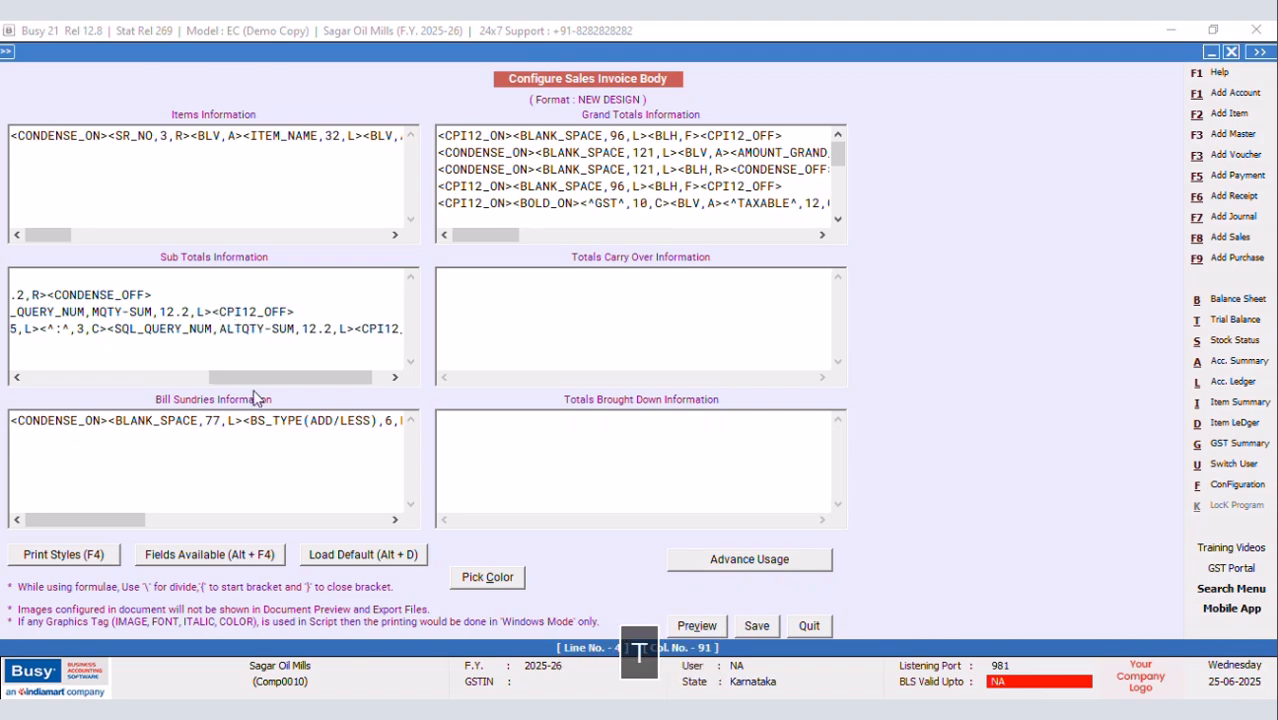
click(755, 627)
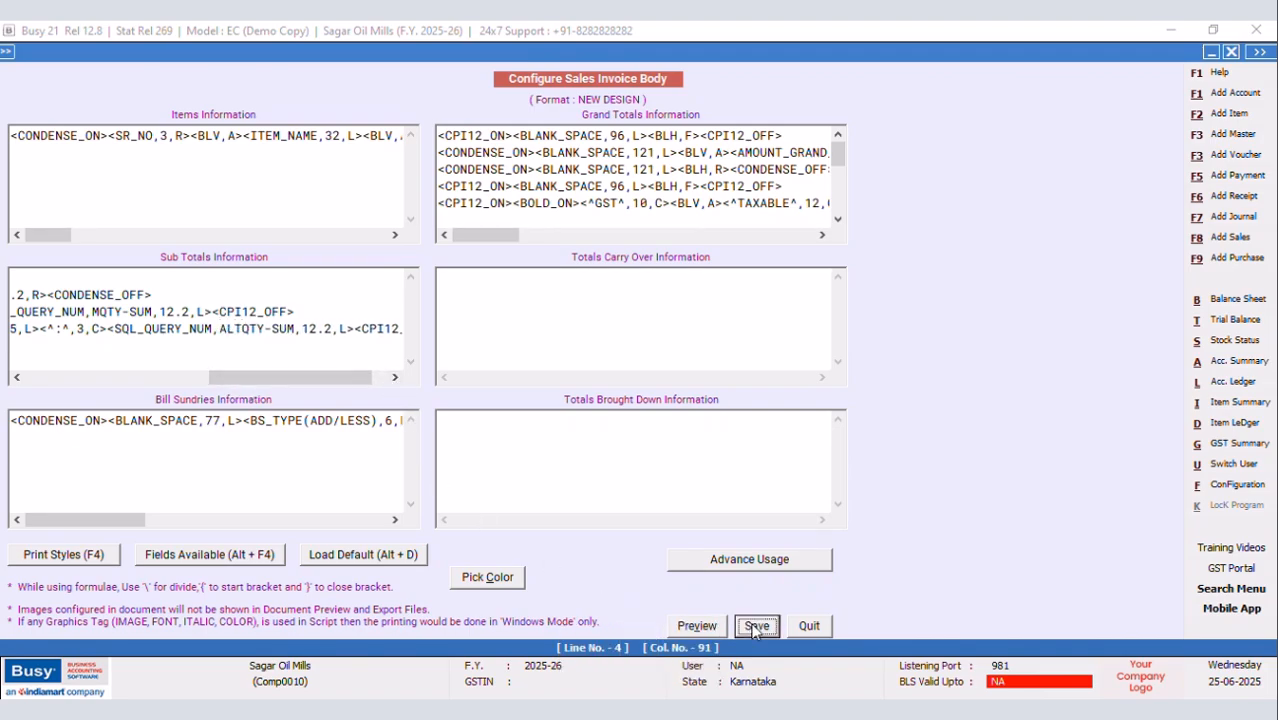
click(505, 424)
Open sales voucher SOM/1/2025-26 from the Main series for modification
key(Escape)
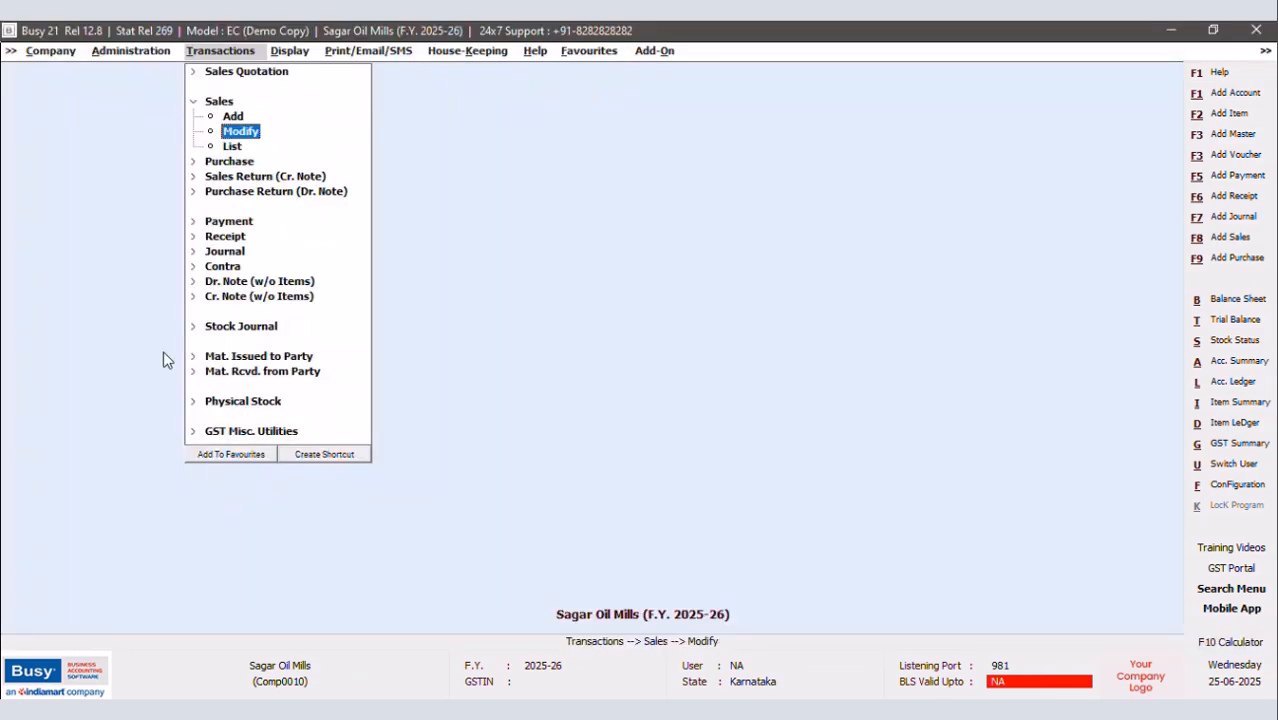
click(251, 131)
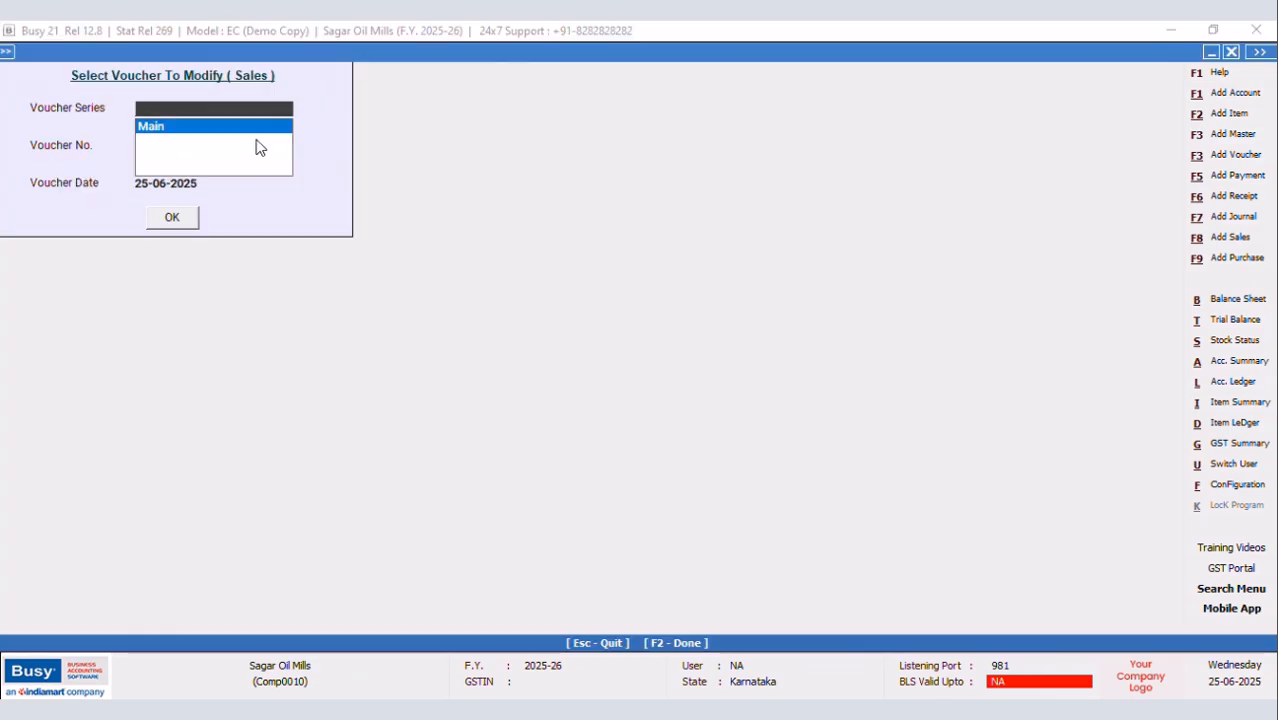
click(178, 130)
click(183, 219)
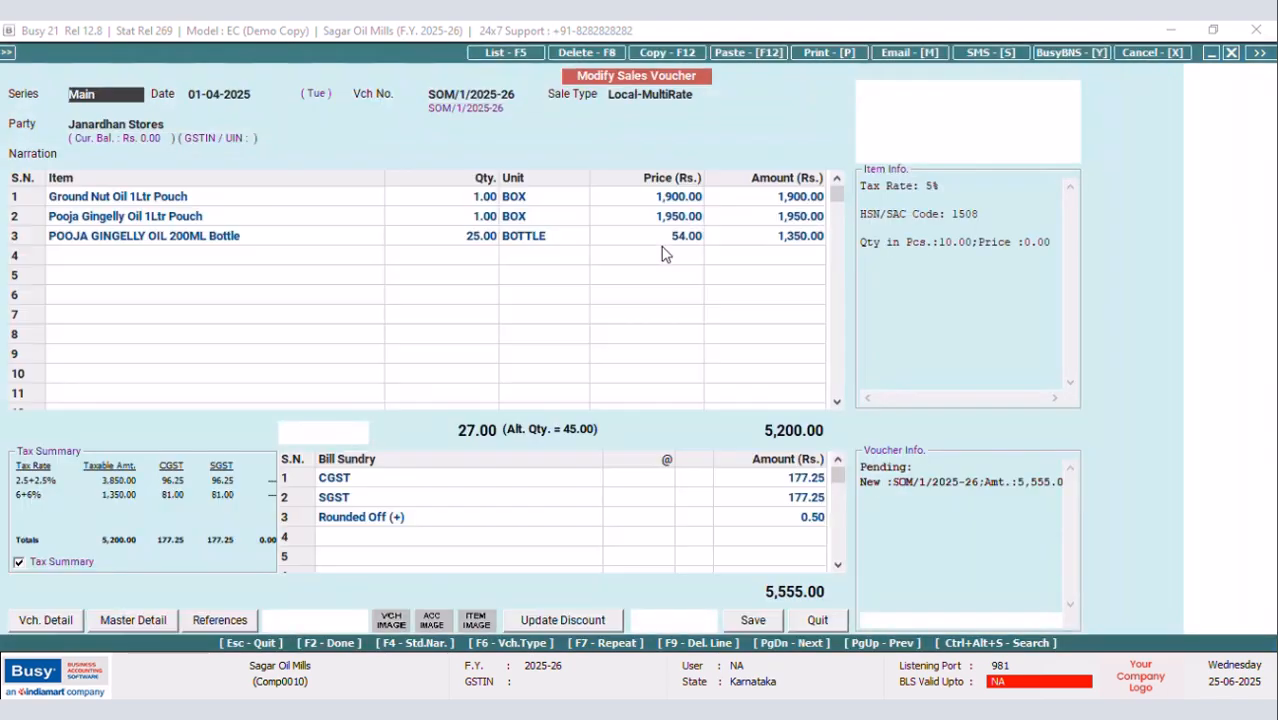
Preview the Sales Invoice in NEW DESIGN format, checking totals at 80–100% zoom, then close
click(826, 52)
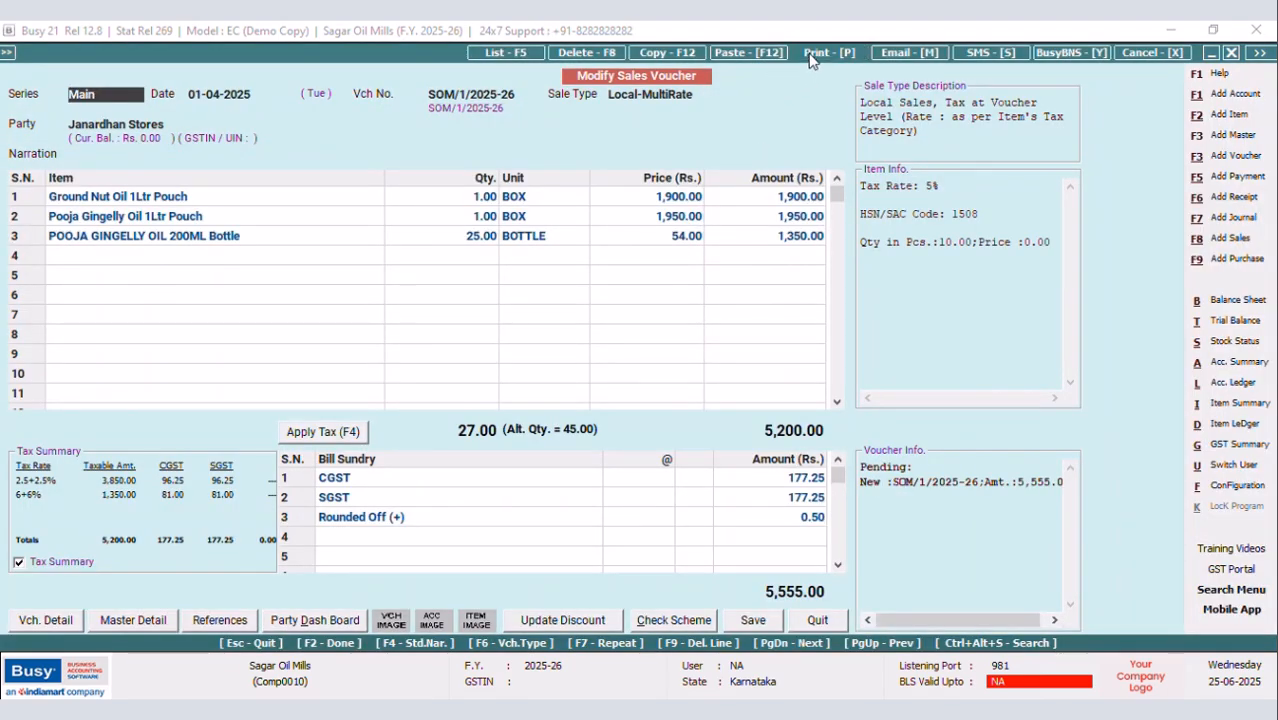
click(597, 388)
click(186, 199)
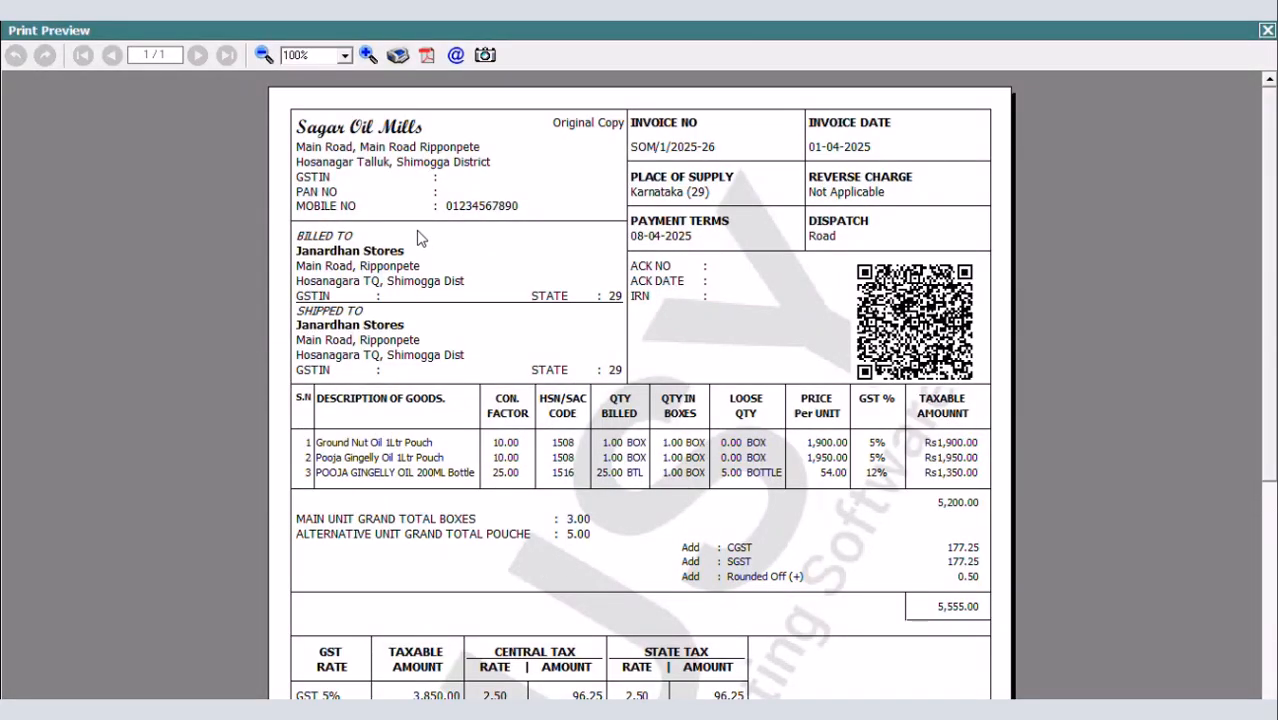
click(264, 55)
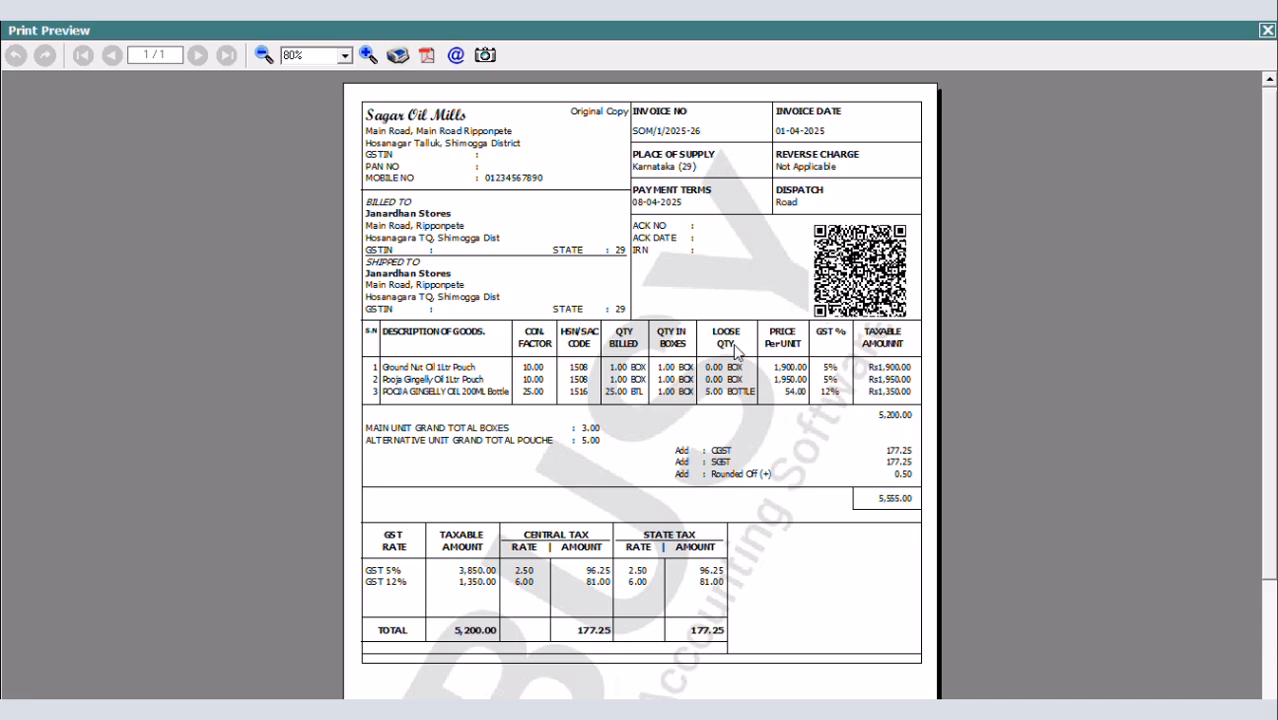
click(368, 55)
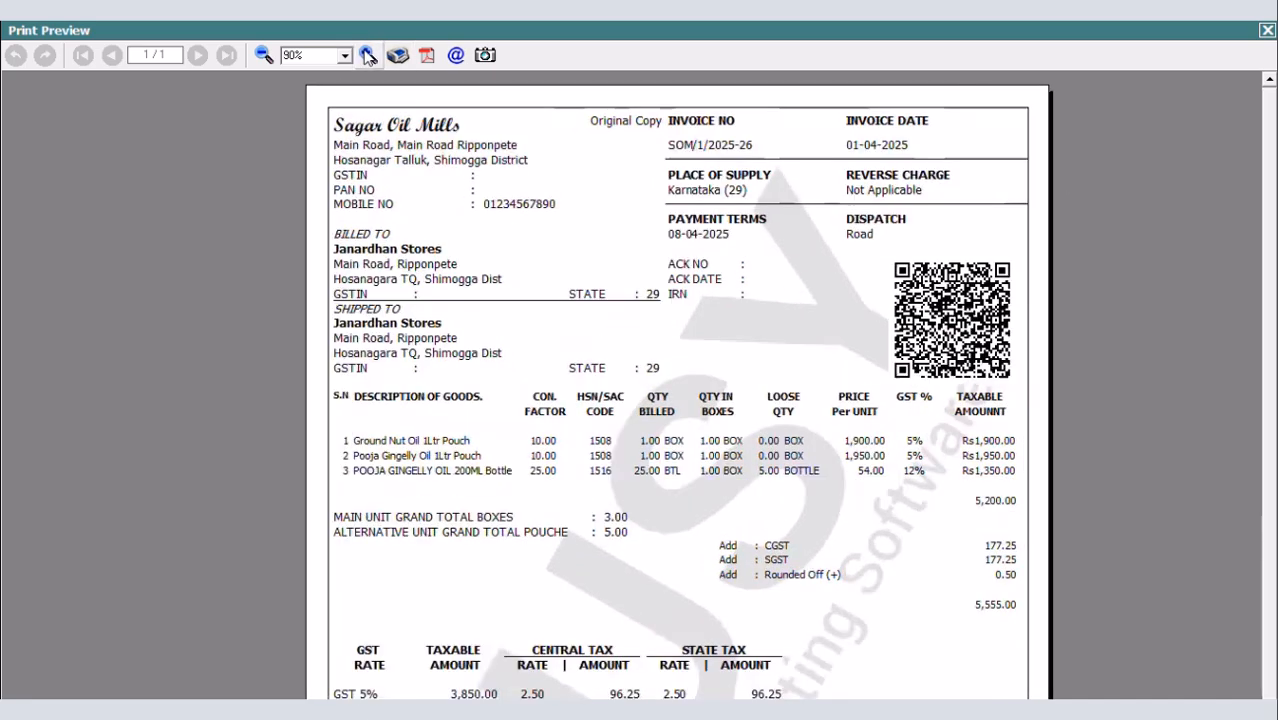
click(368, 55)
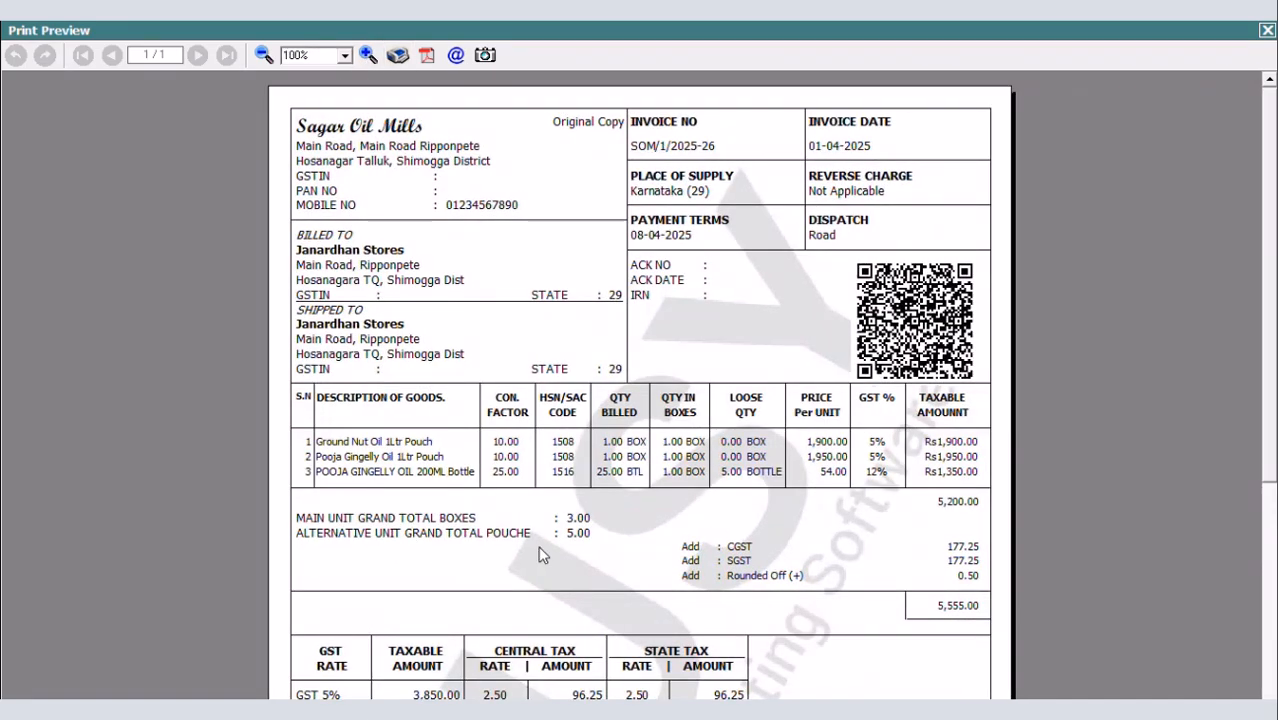
click(1266, 30)
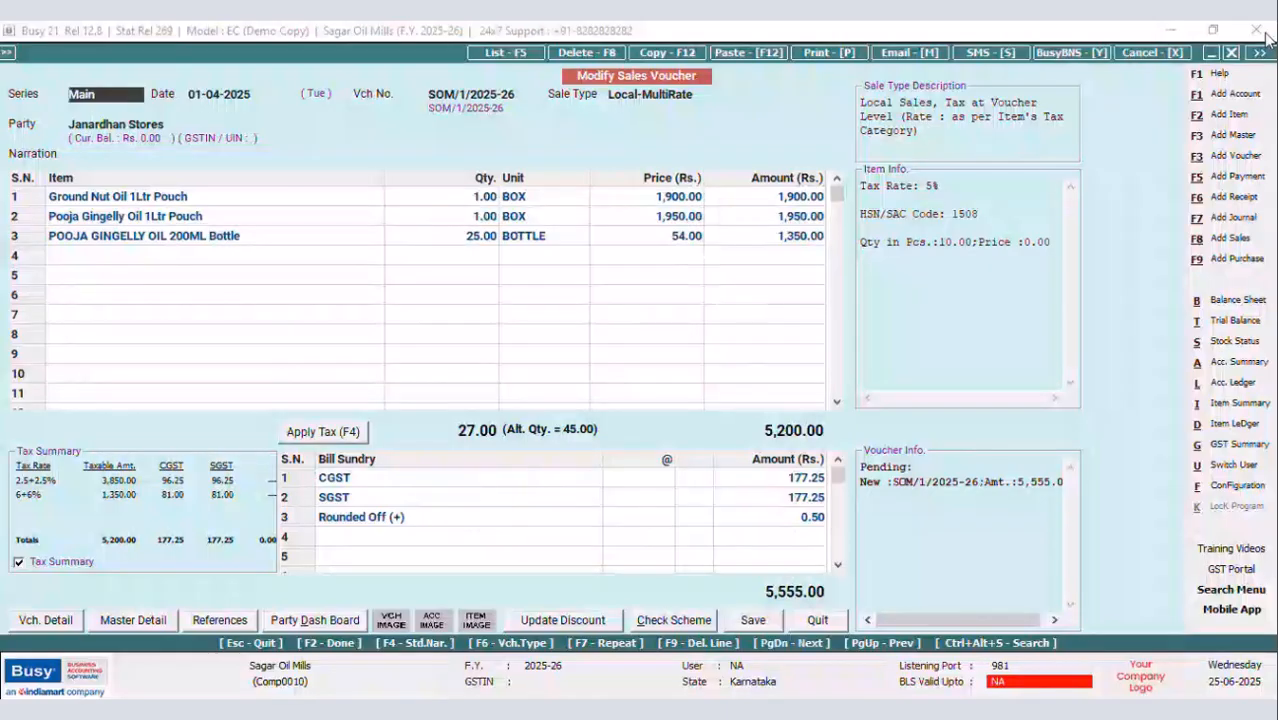
Open the NEW DESIGN Sales Invoice body in the advanced Invoice/Document Printing configuration
key(ctrl+f)
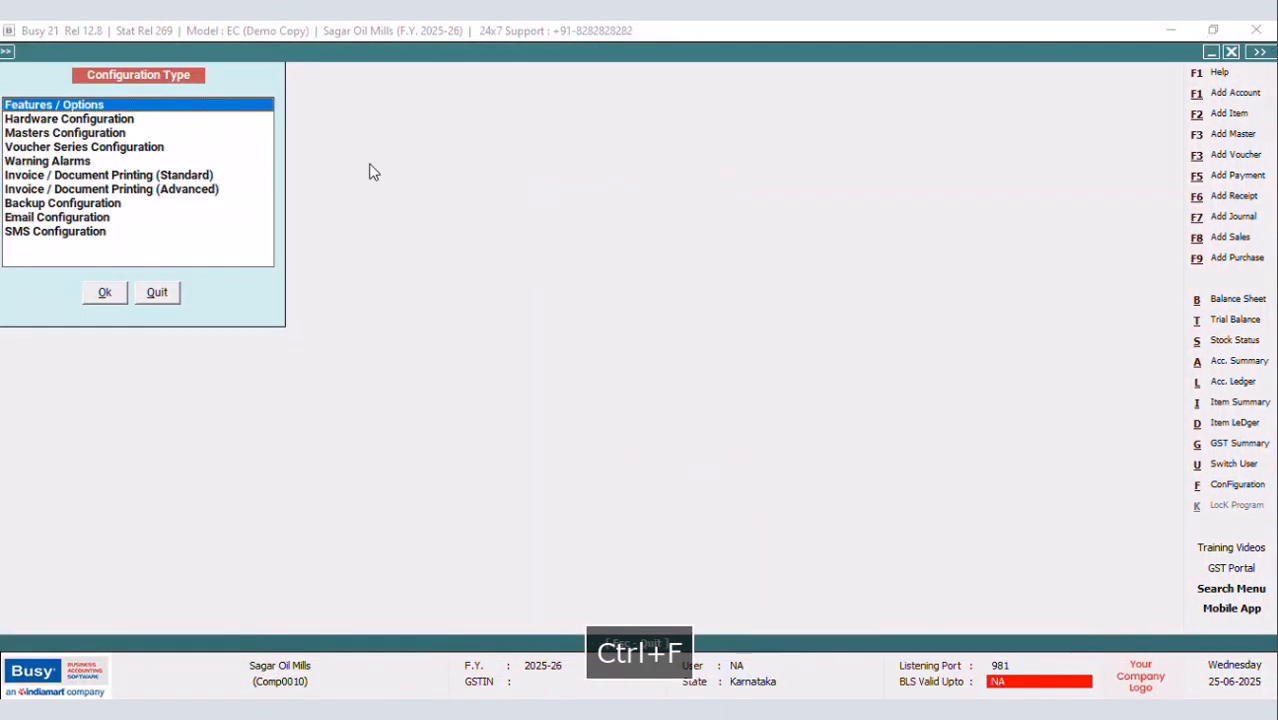
click(199, 190)
click(94, 291)
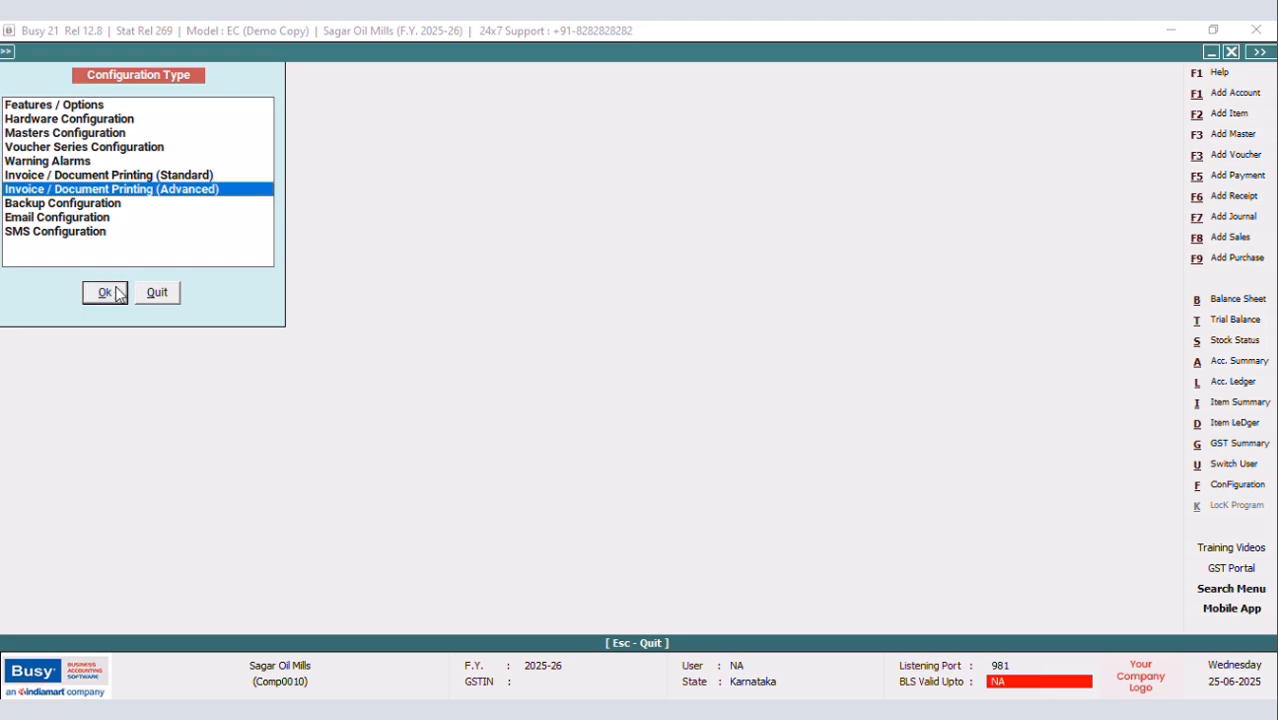
click(33, 132)
click(100, 162)
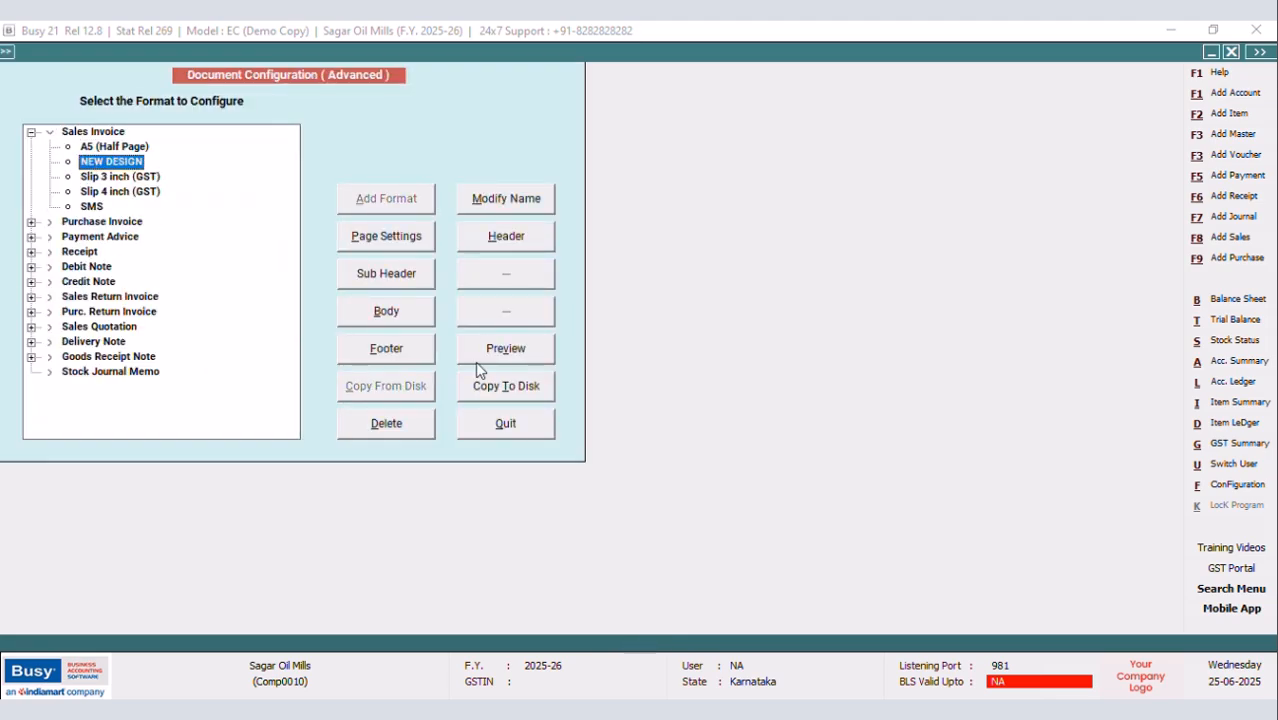
click(390, 312)
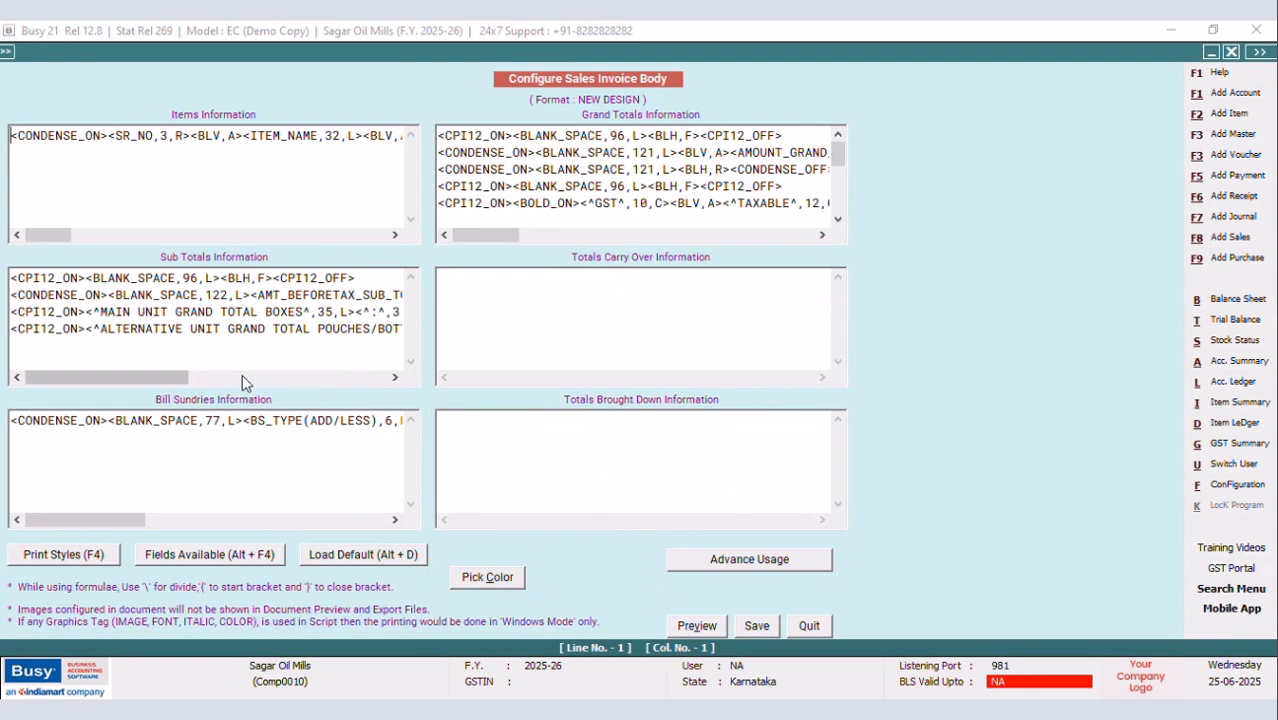
Set both grand-total label widths to 55, append /CASES to BOXES, and save the body
click(242, 377)
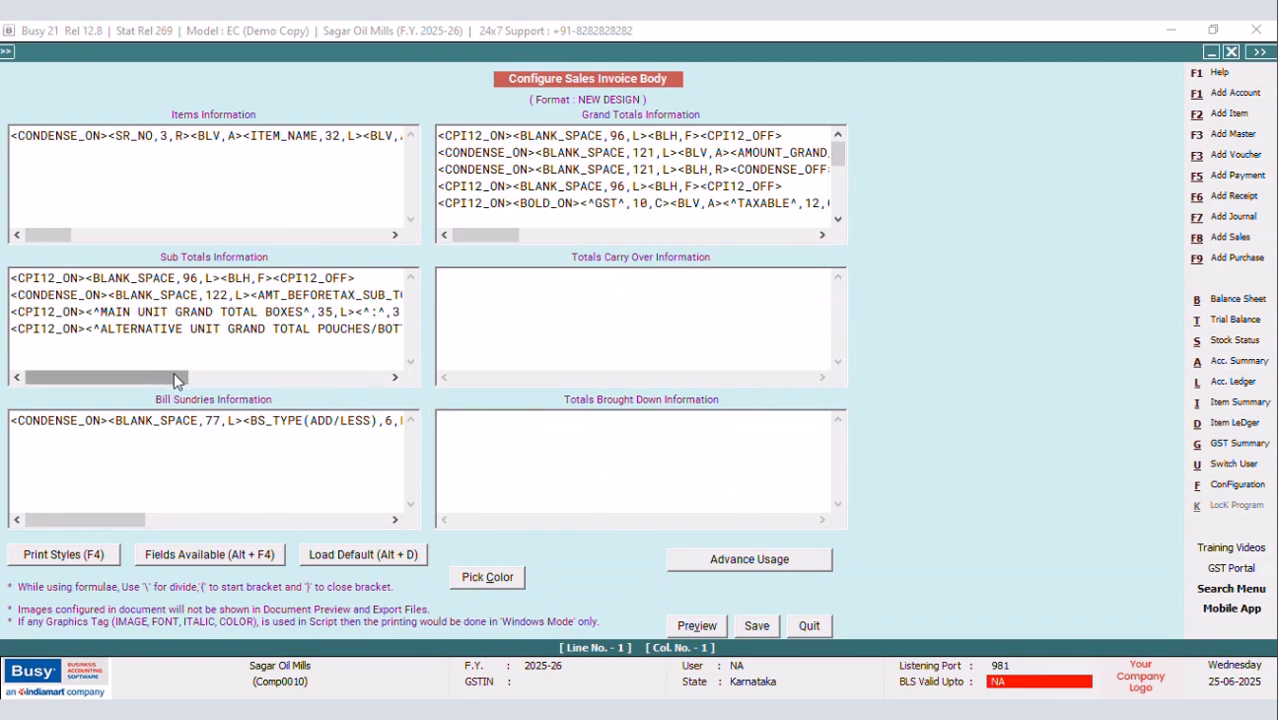
click(273, 330)
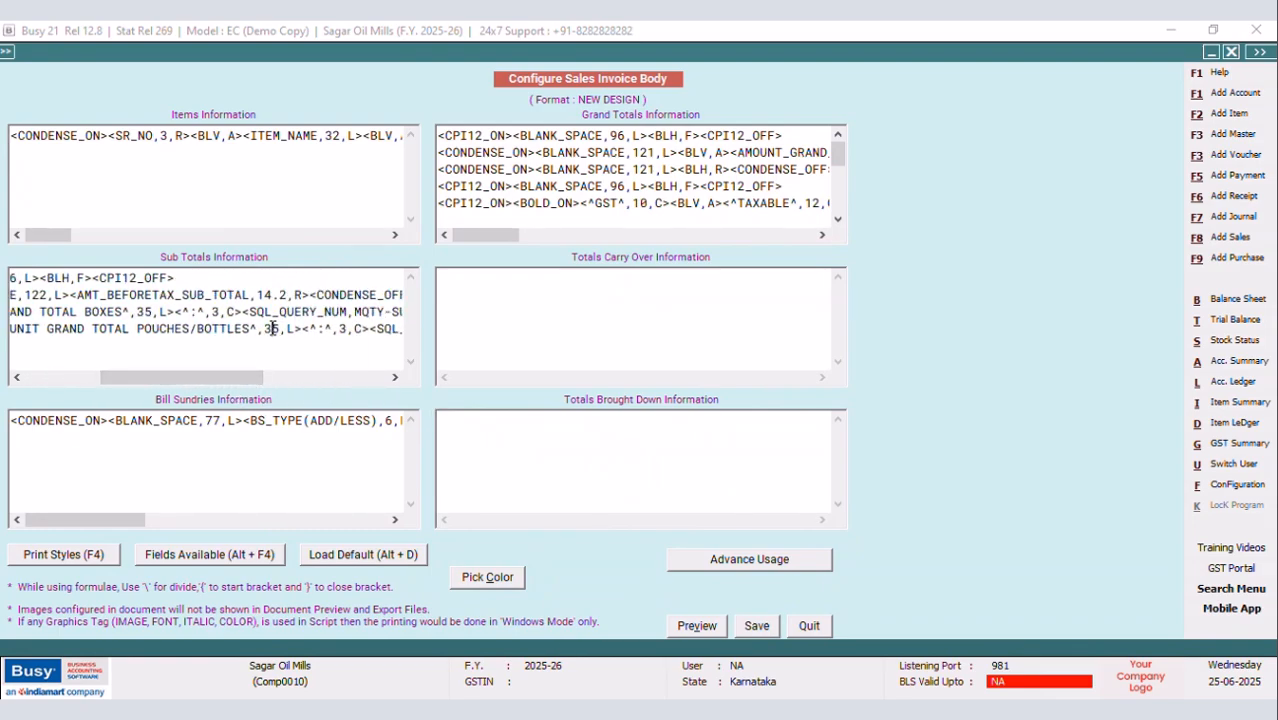
key(BackSpace)
text(5)
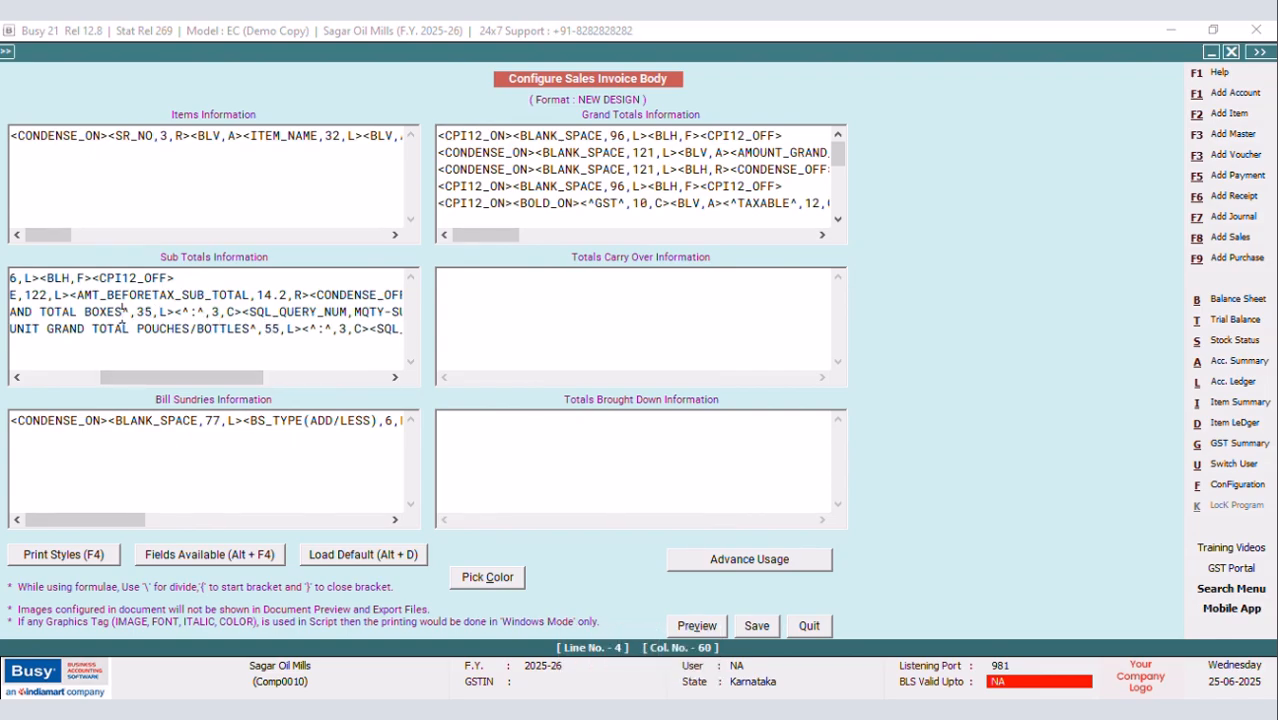
text(/CASES)
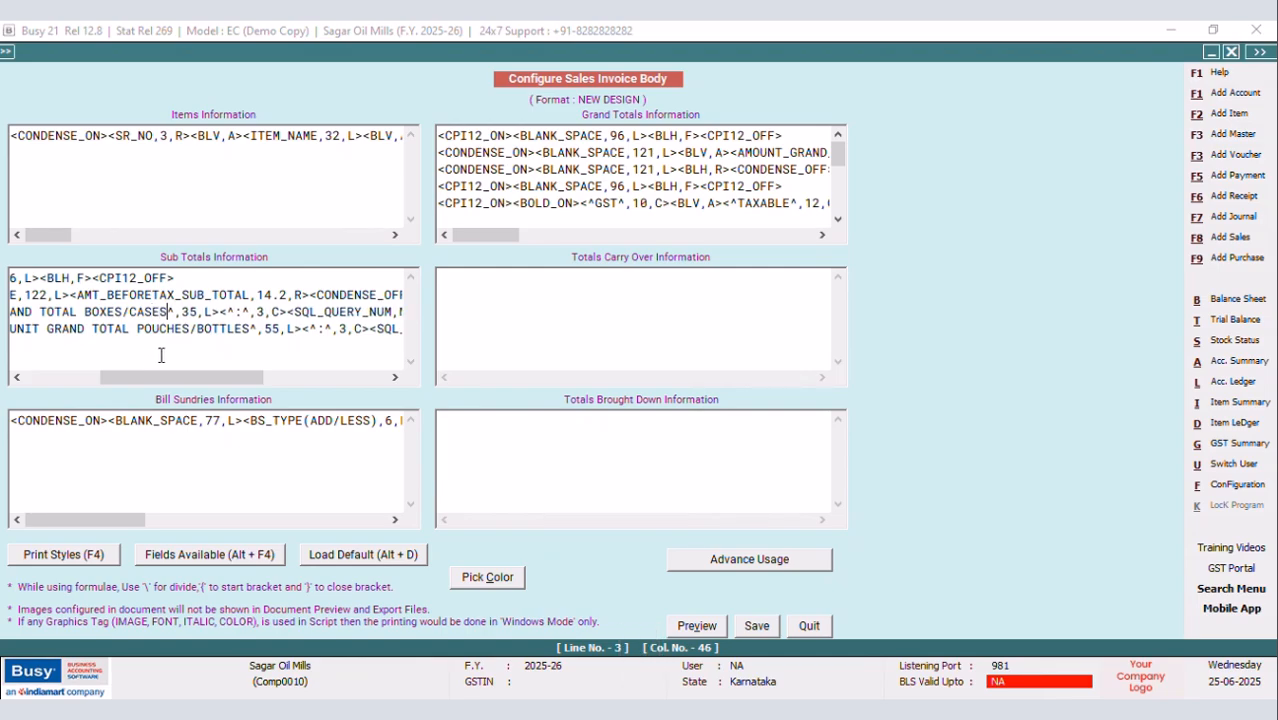
key(BackSpace)
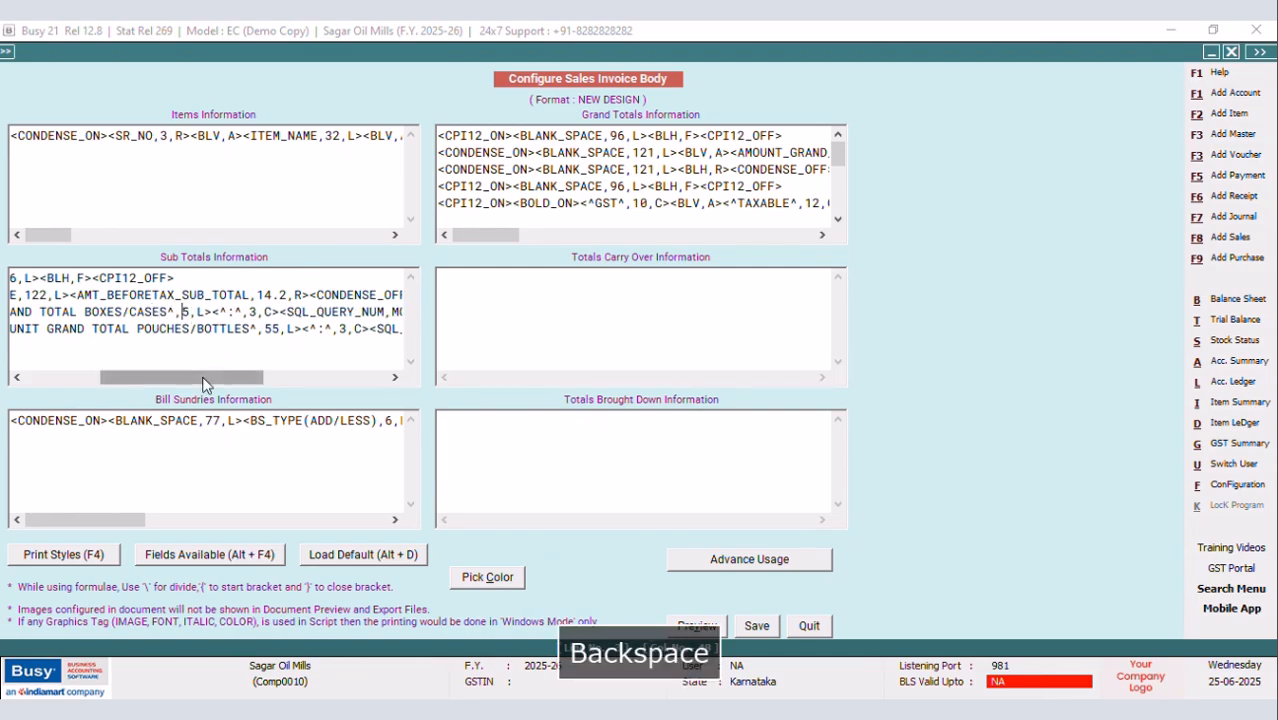
text(5)
click(745, 628)
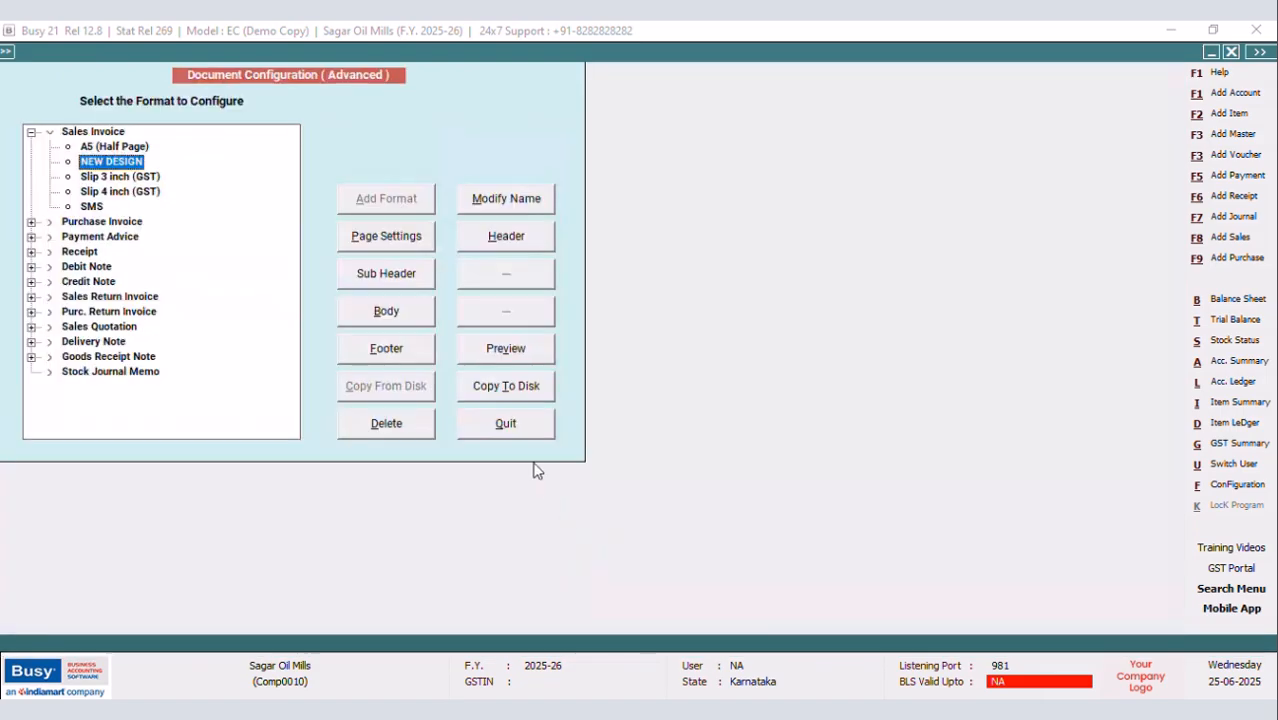
Return to the voucher and preview its Sales Invoice in the updated NEW DESIGN format
click(533, 436)
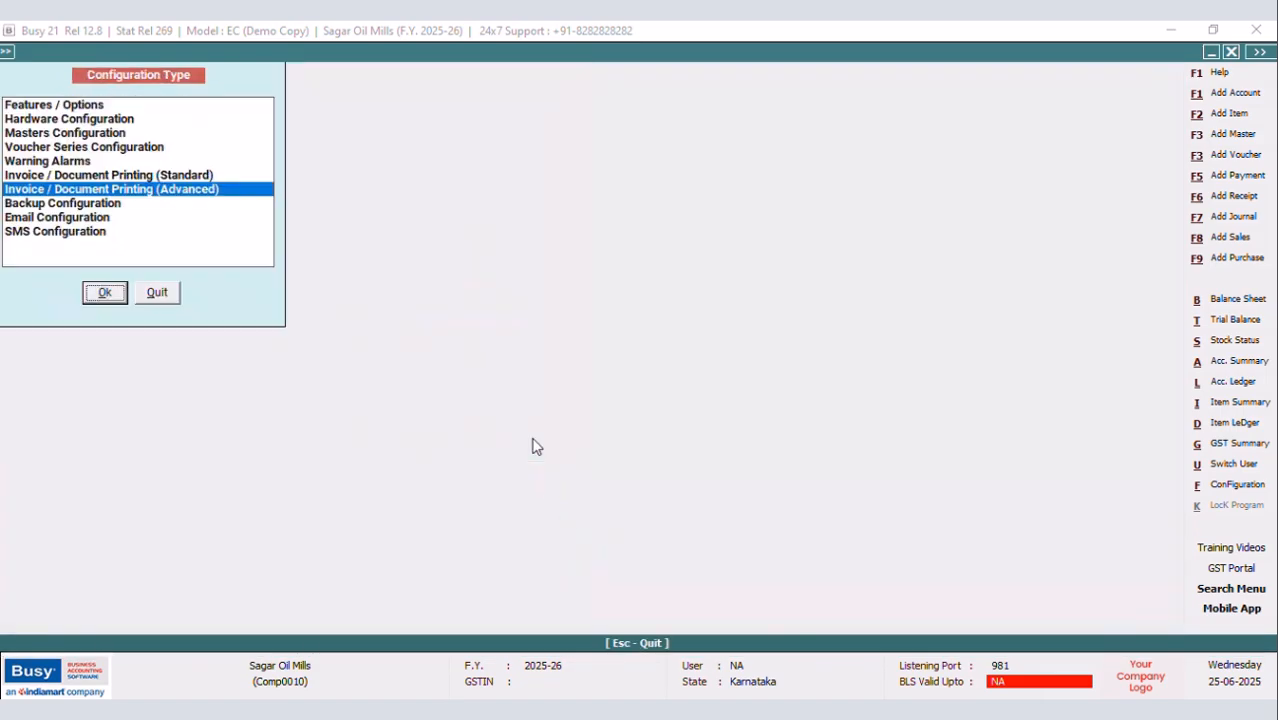
click(157, 293)
click(826, 52)
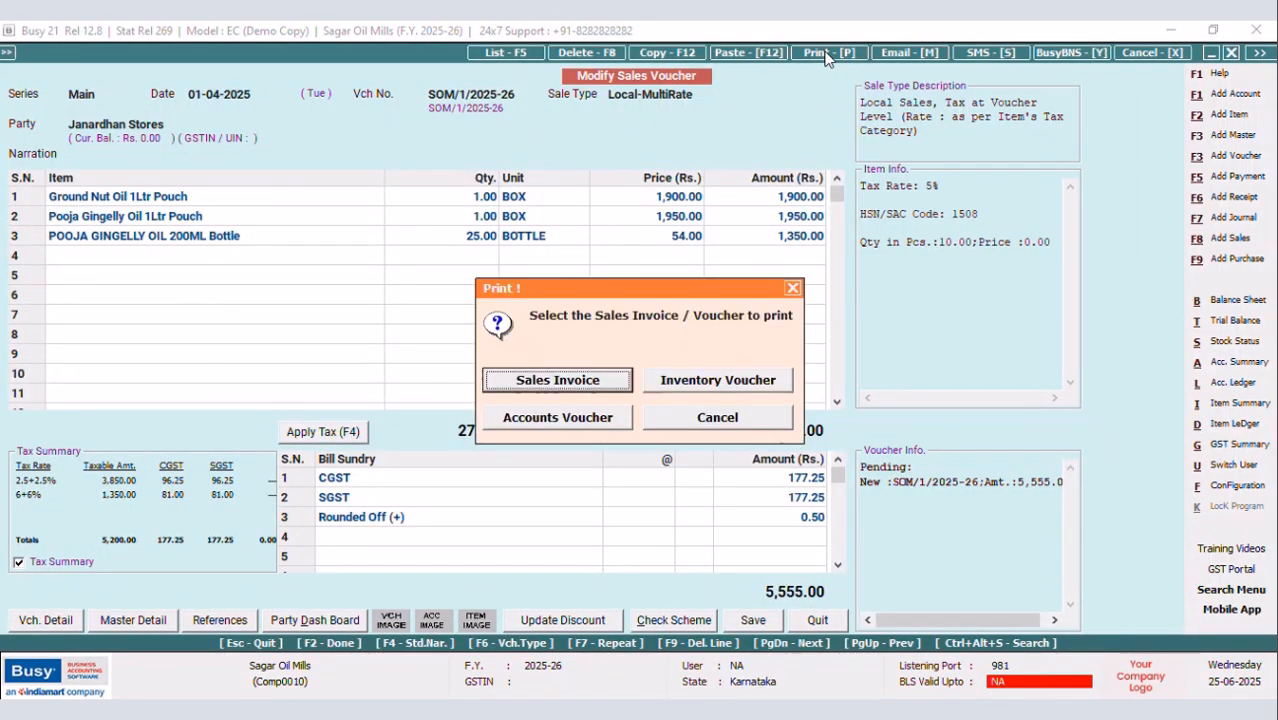
click(605, 381)
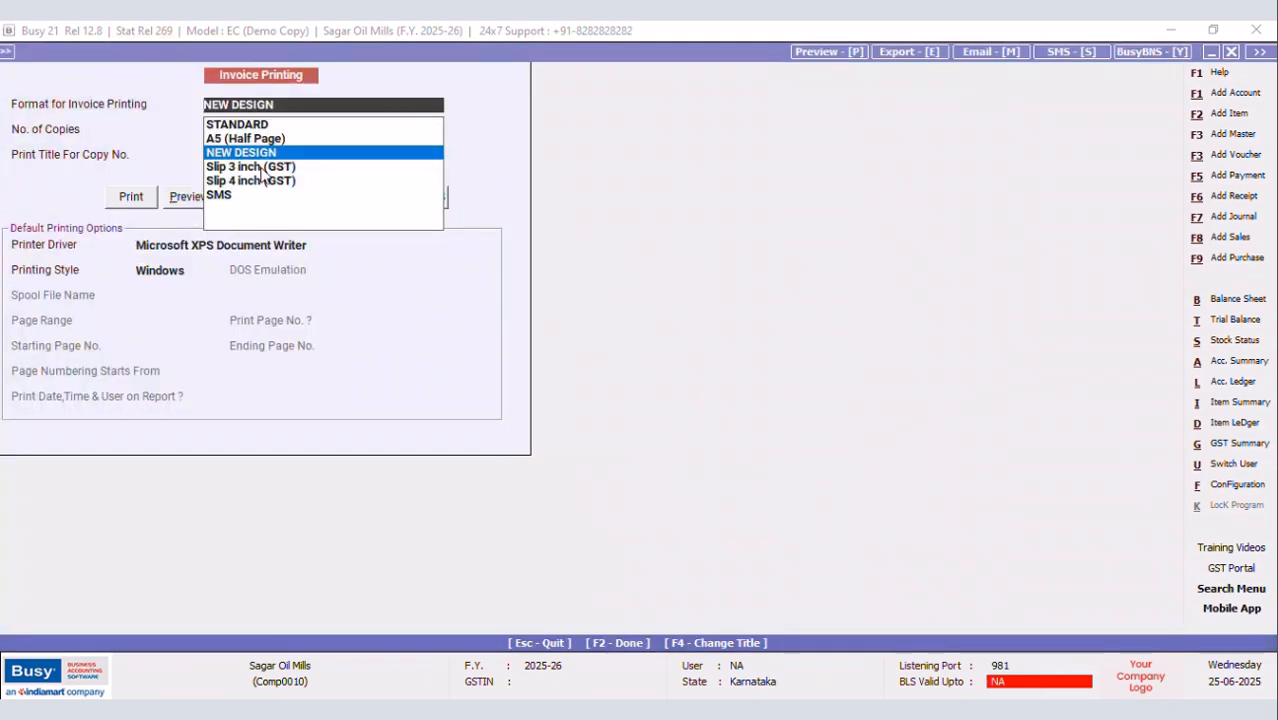
key(Return)
click(189, 197)
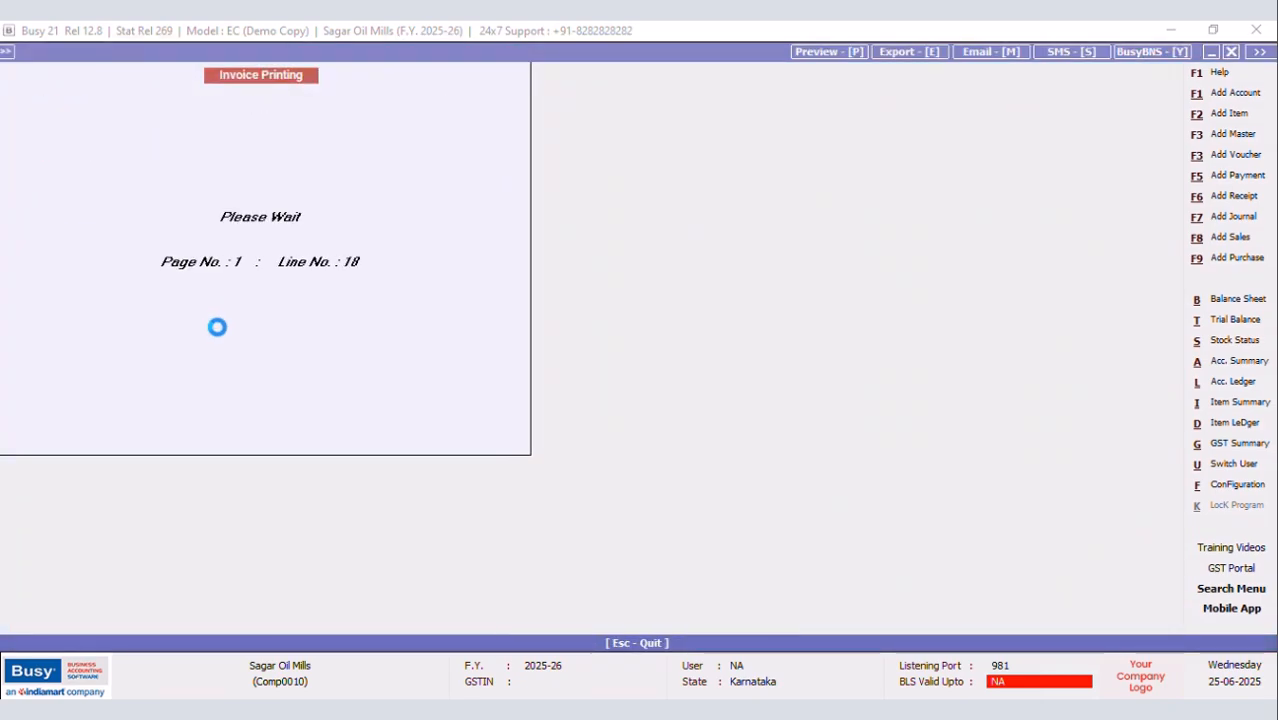
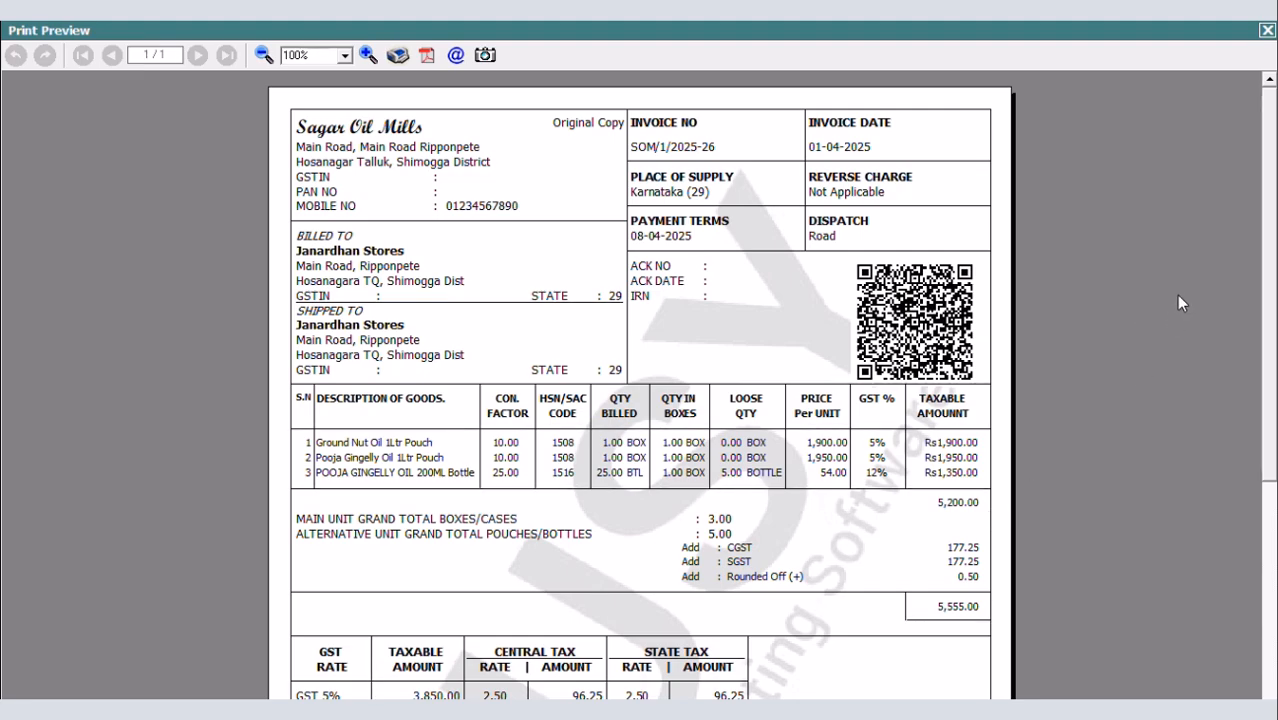
Zoom out of the invoice print preview and close it, returning to the Modify Sales Voucher
click(264, 55)
click(1267, 30)
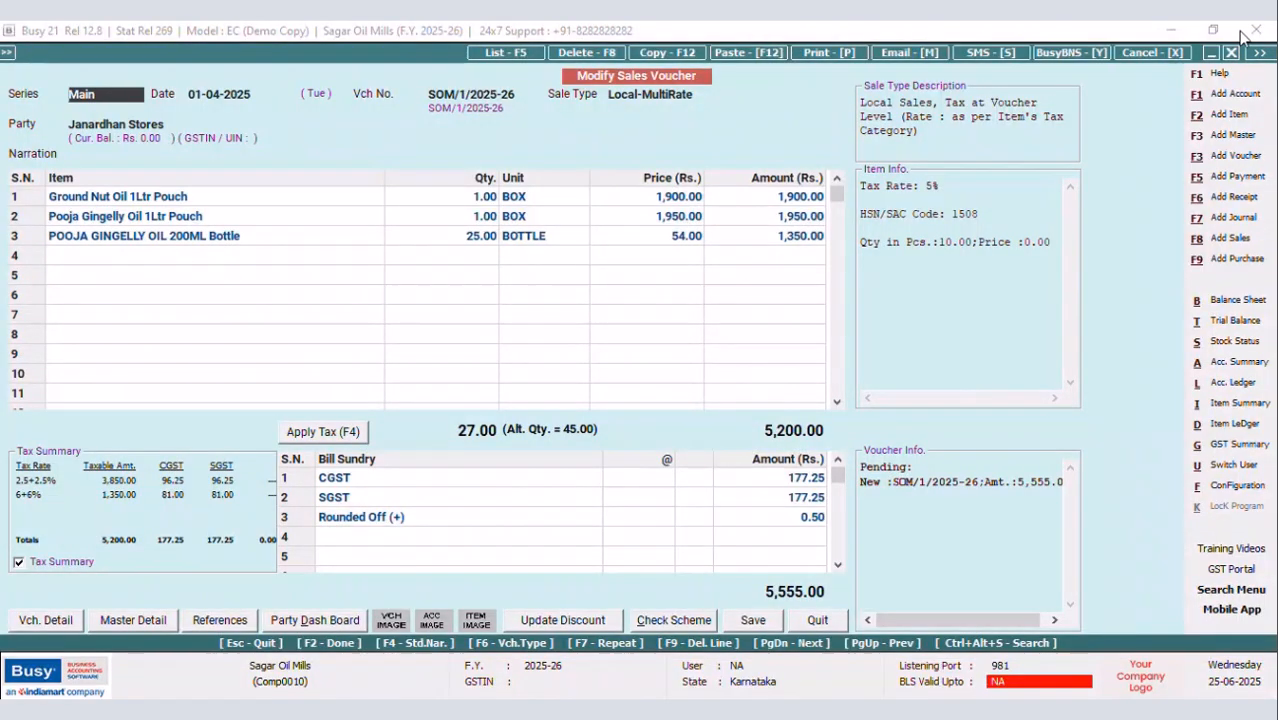
Open the NEW DESIGN Sales Invoice body in the advanced Invoice/Document Printing configuration
key(ctrl+f)
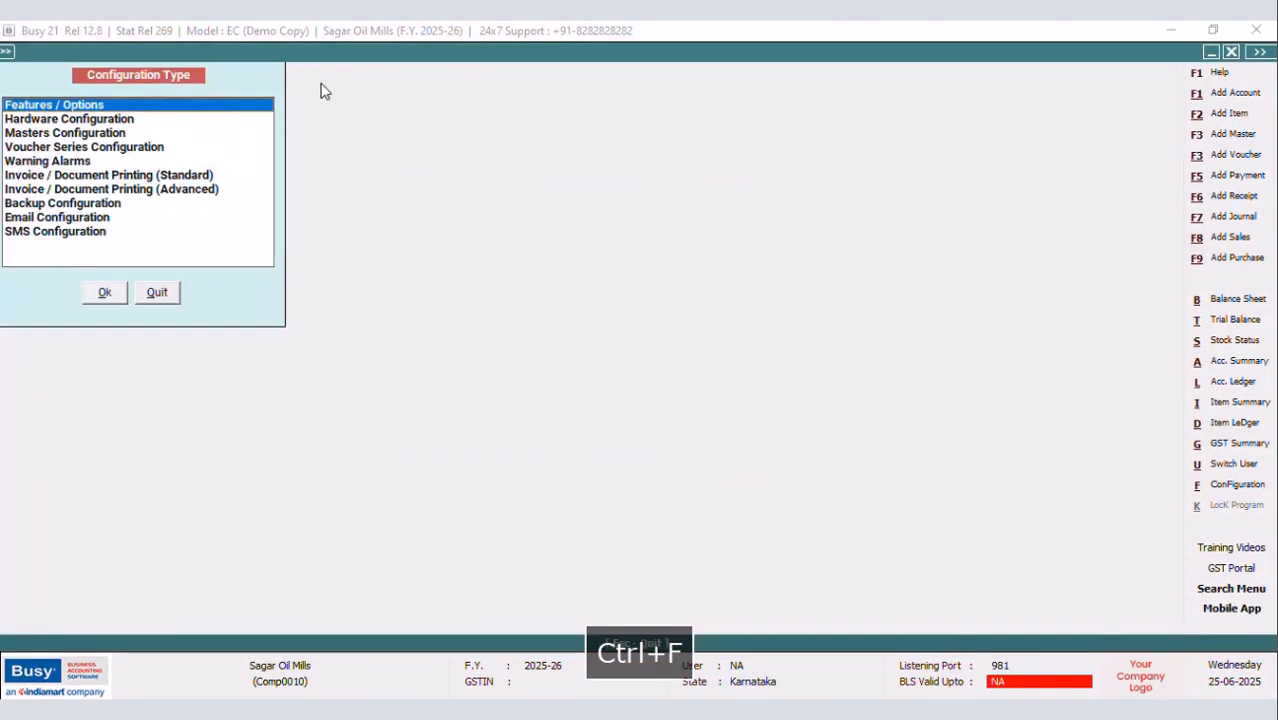
click(184, 189)
click(105, 293)
click(38, 133)
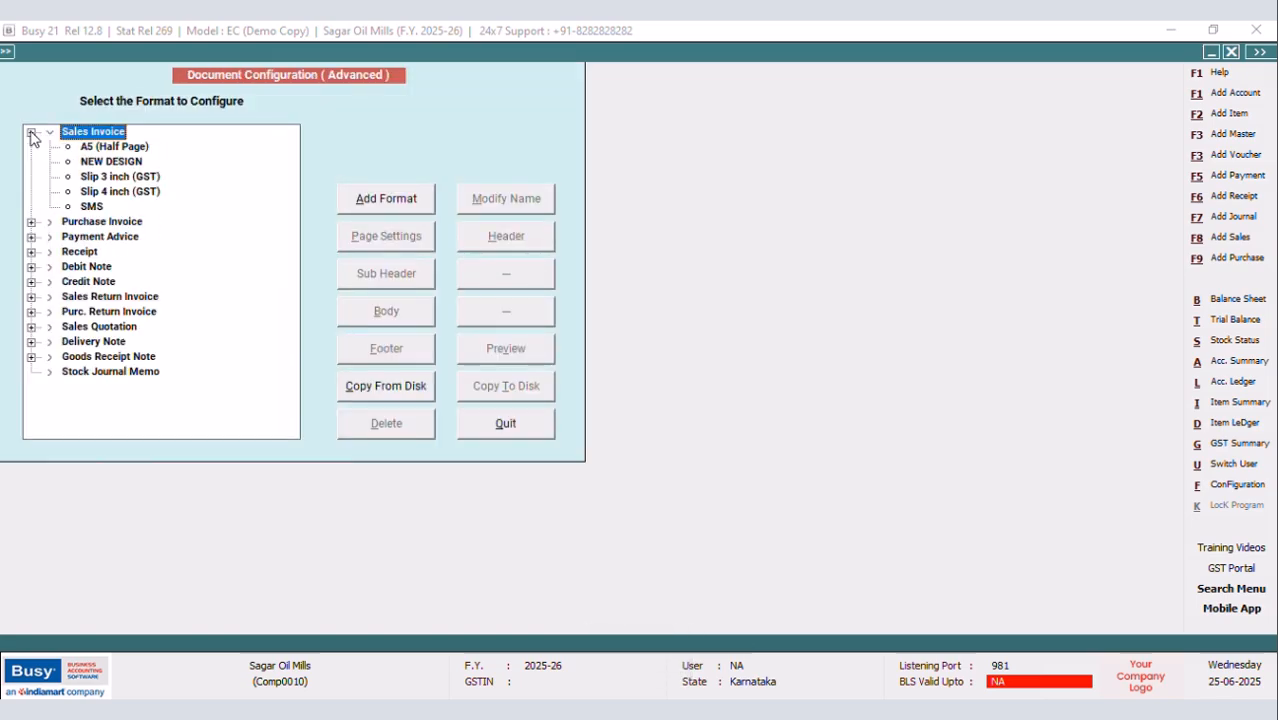
click(98, 162)
click(362, 314)
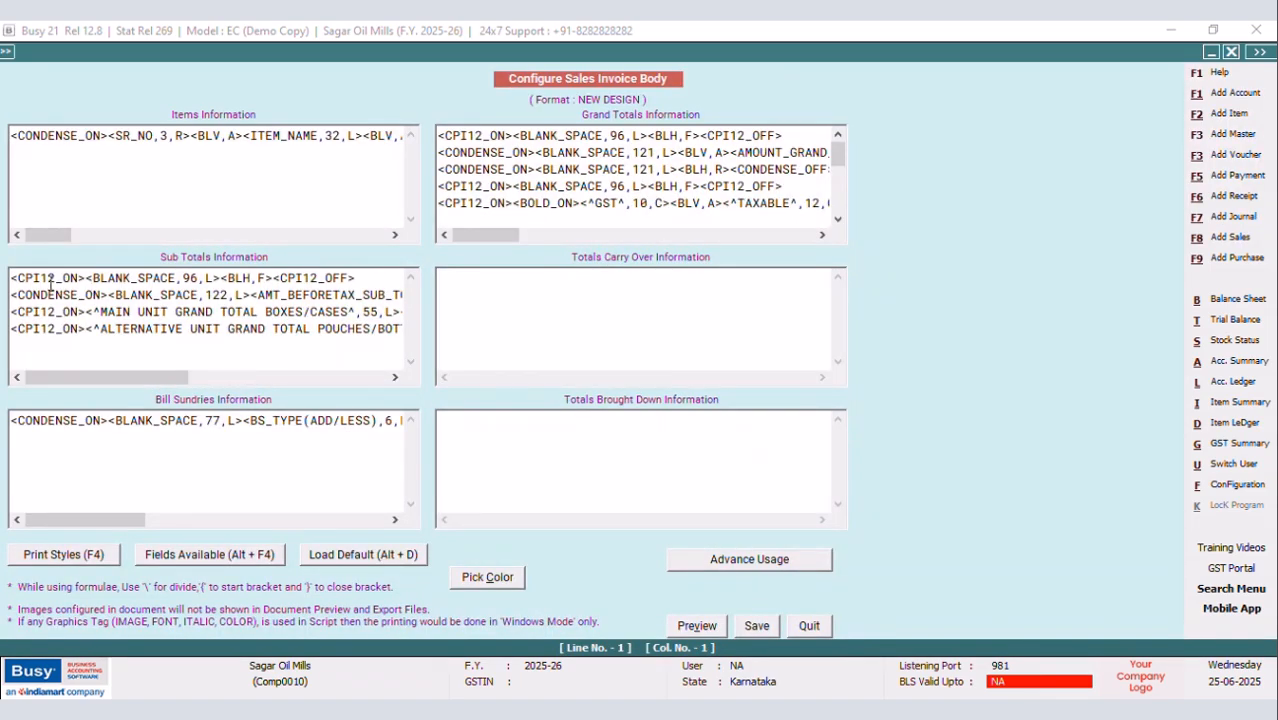
Copy the first Sub Totals separator line, paste it as line 5, and save the body
click(11, 278)
drag(11, 278, 395, 276)
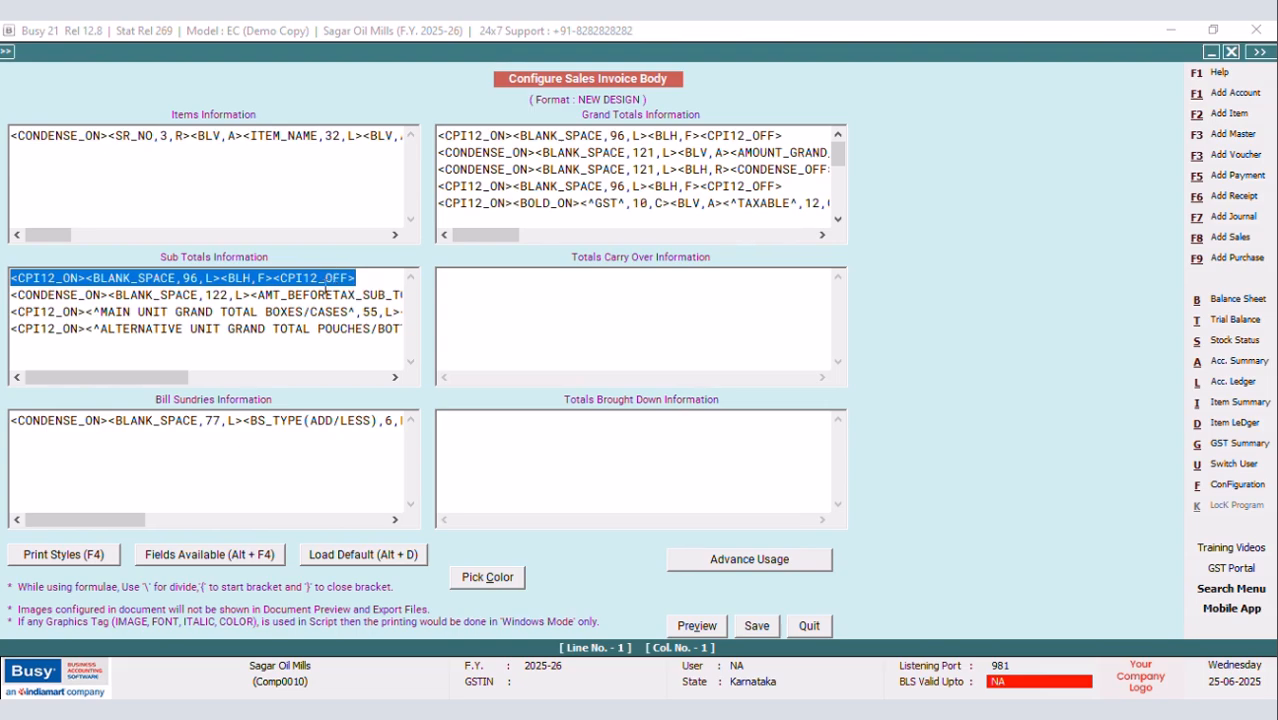
right_click(324, 289)
click(376, 349)
drag(177, 378, 387, 375)
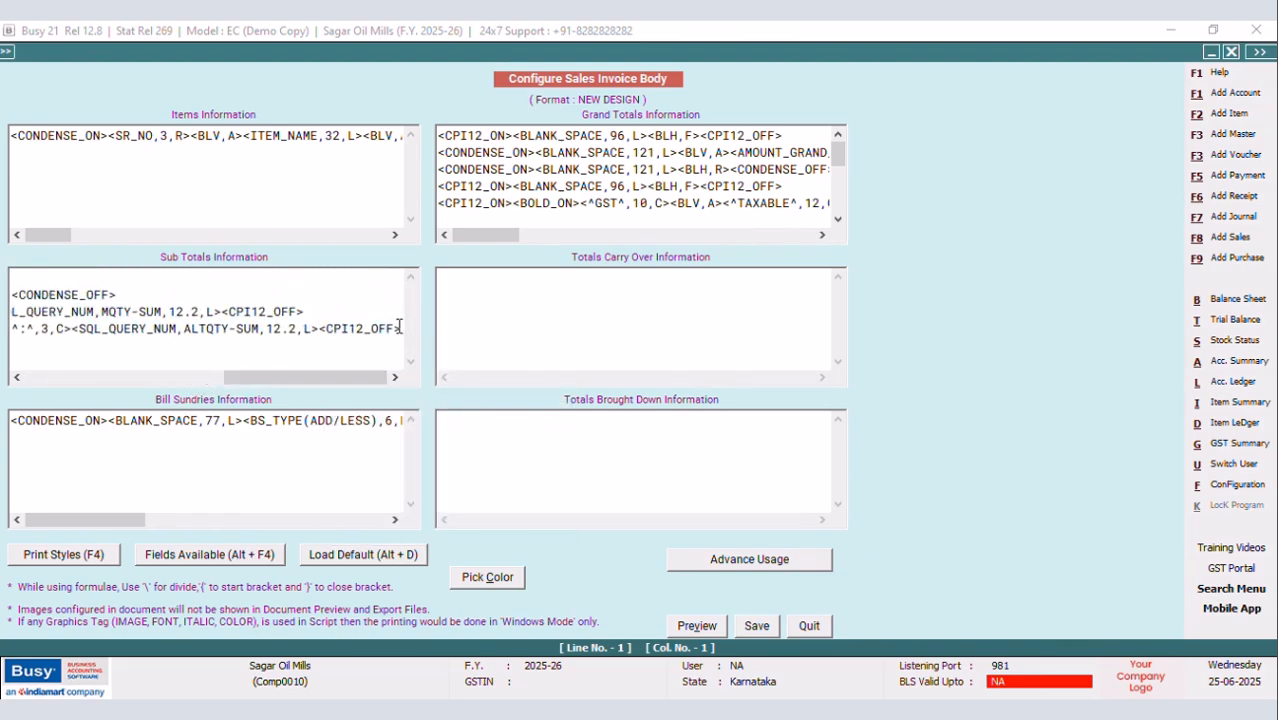
click(401, 328)
key(Return)
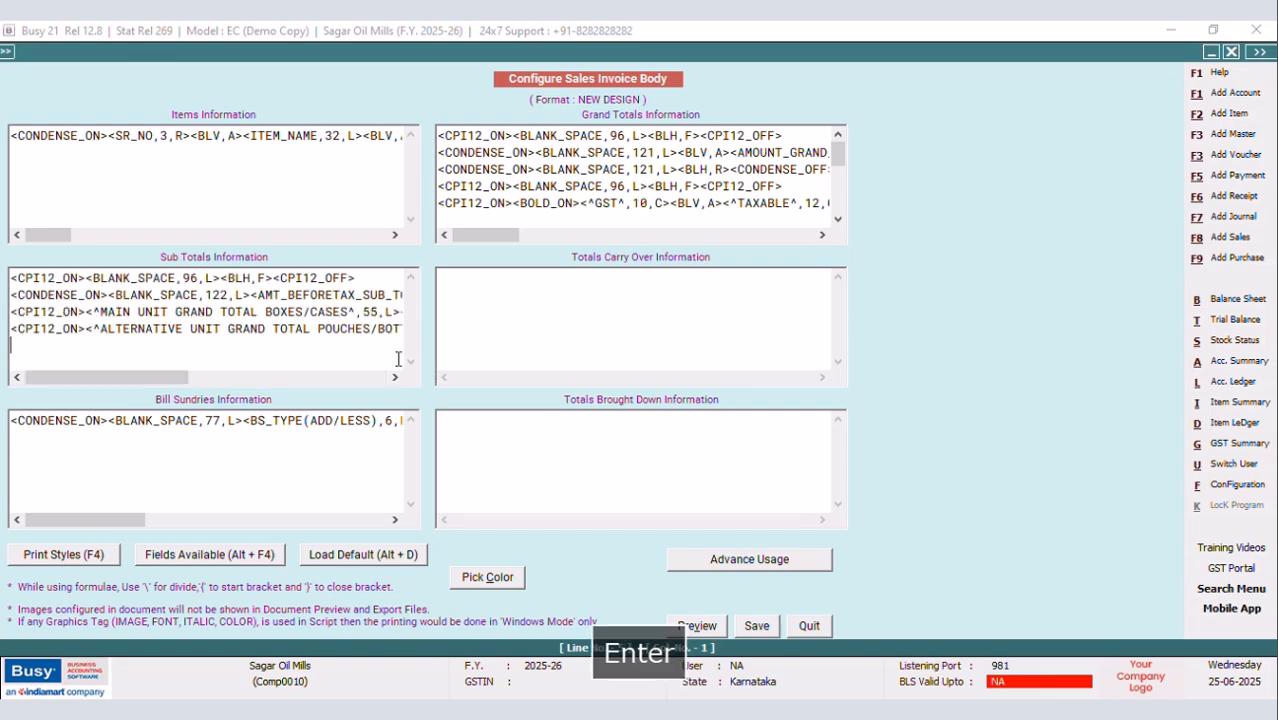
key(ctrl+v)
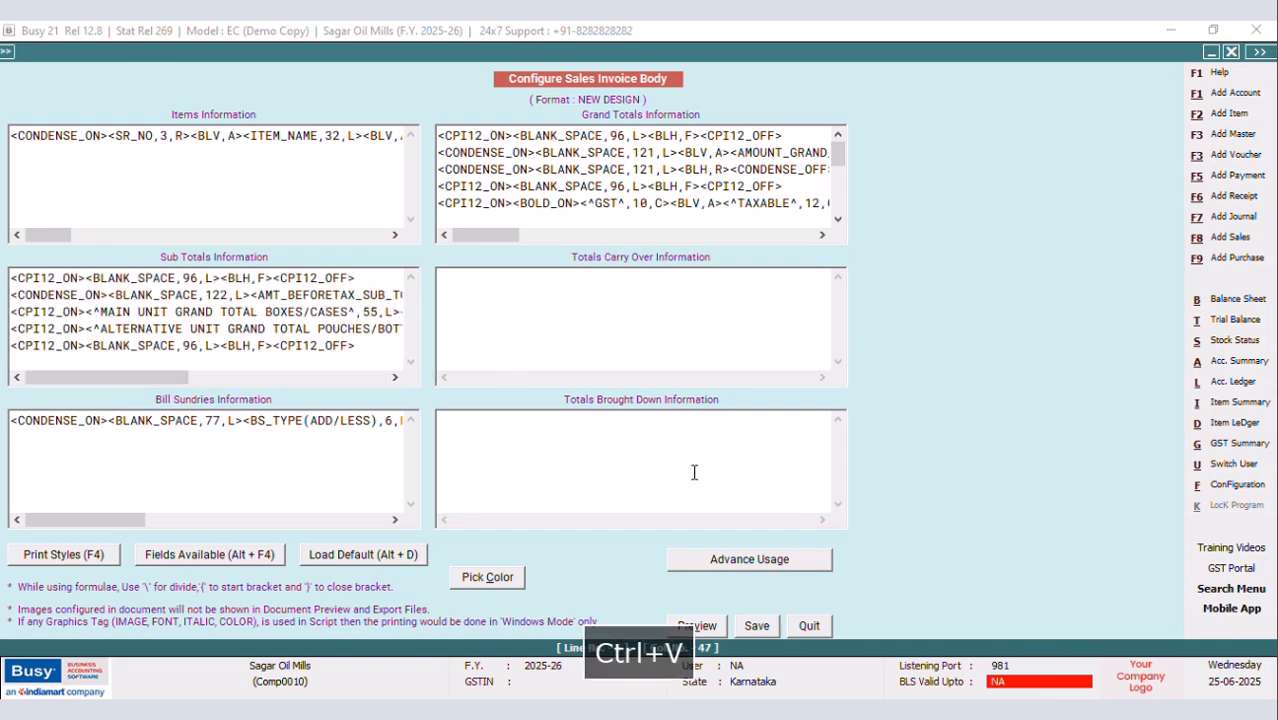
click(778, 625)
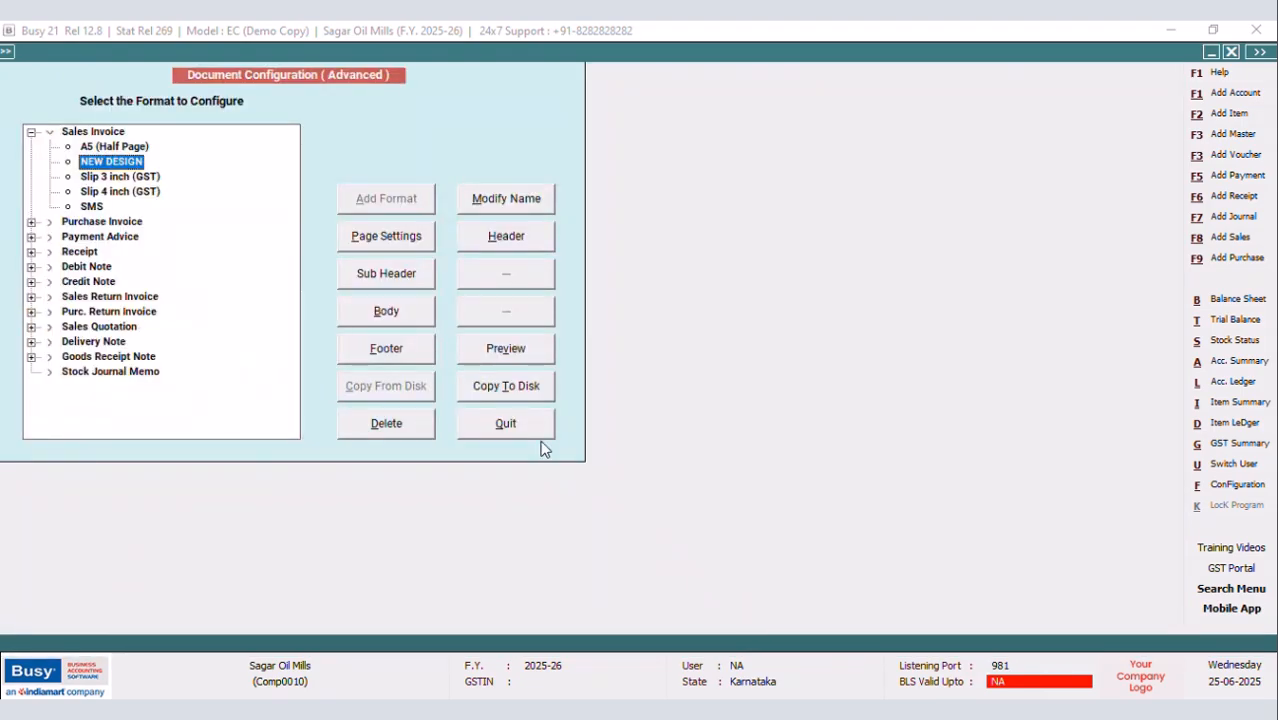
Leave configuration and preview the voucher's Sales Invoice in NEW DESIGN format at 90% zoom
click(536, 432)
click(157, 292)
click(812, 52)
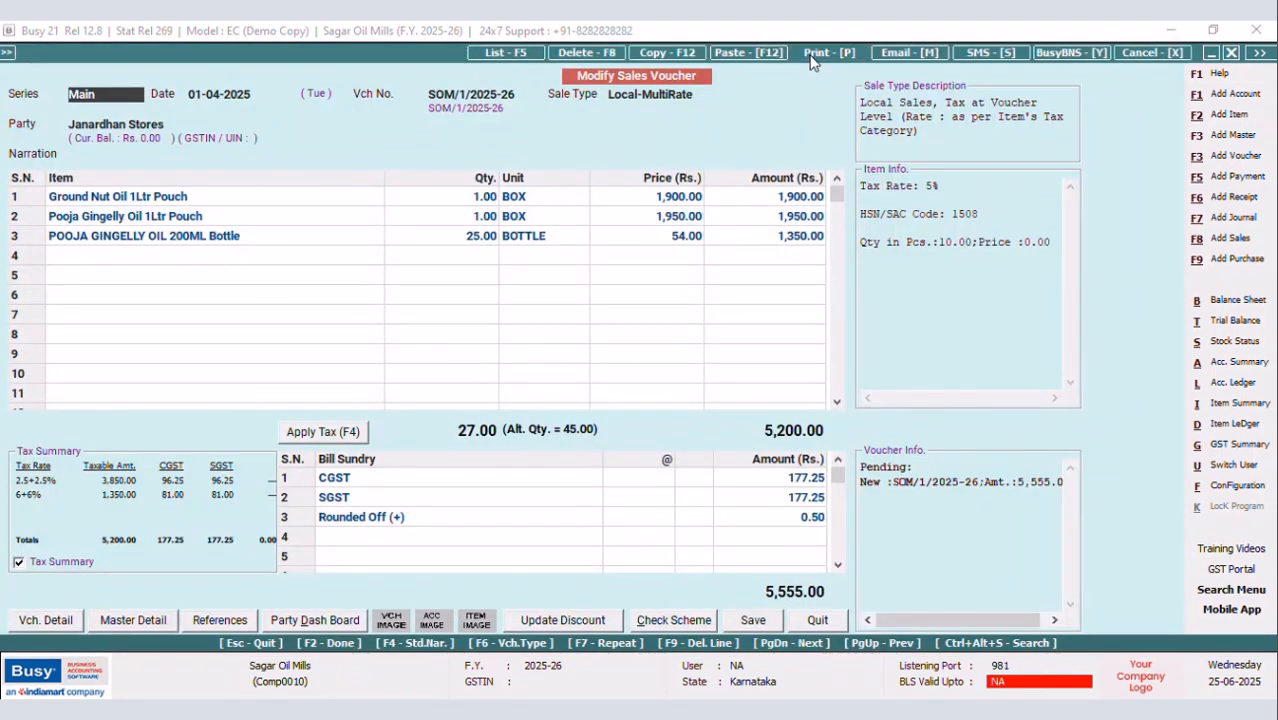
click(561, 372)
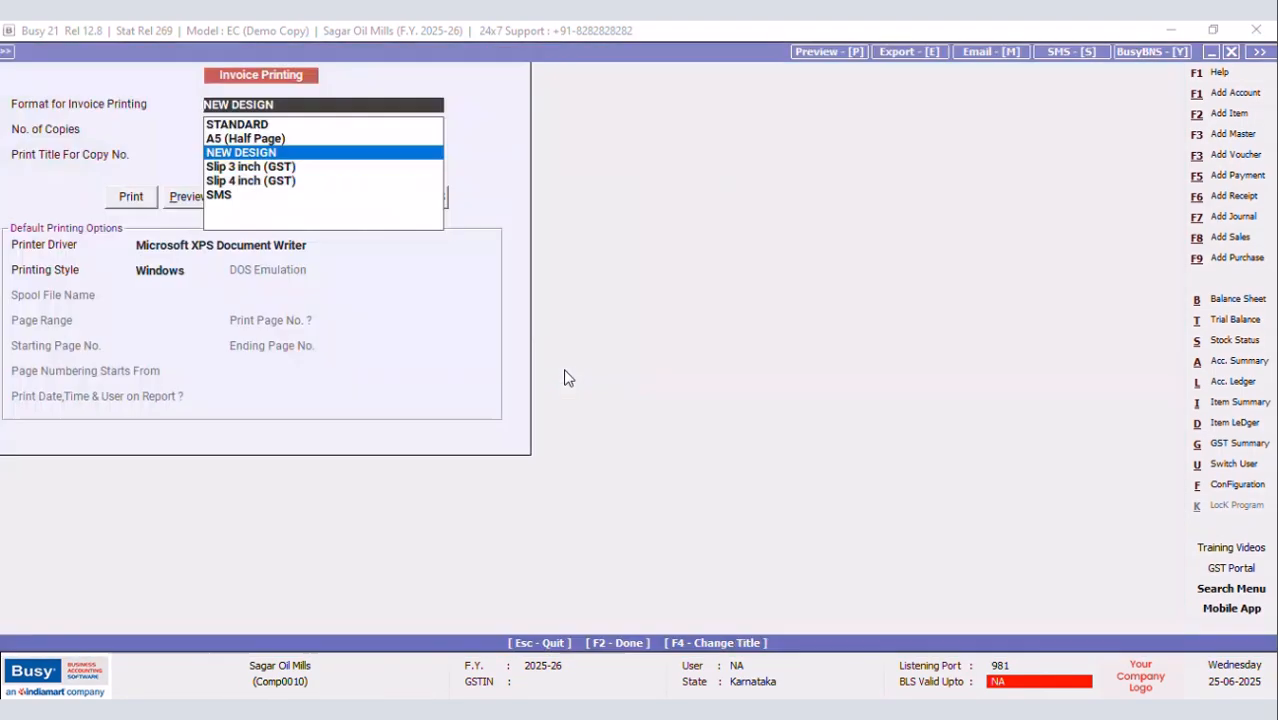
click(188, 197)
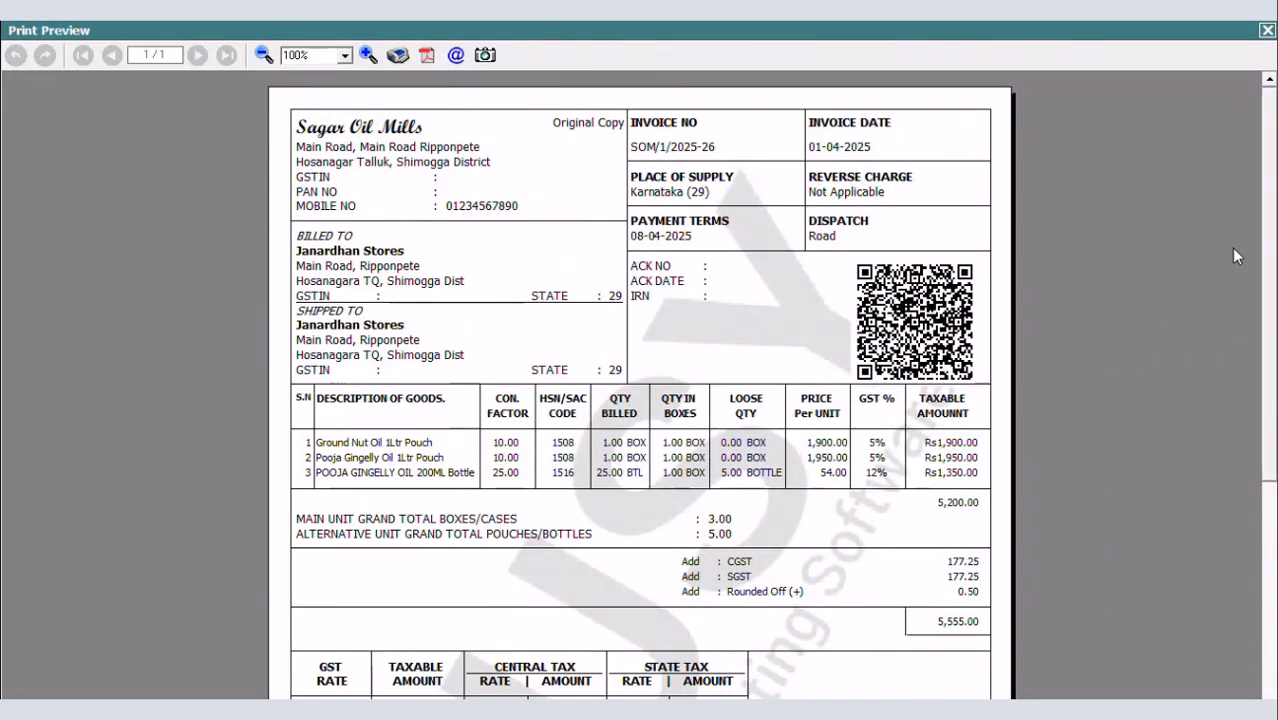
click(264, 56)
click(264, 56)
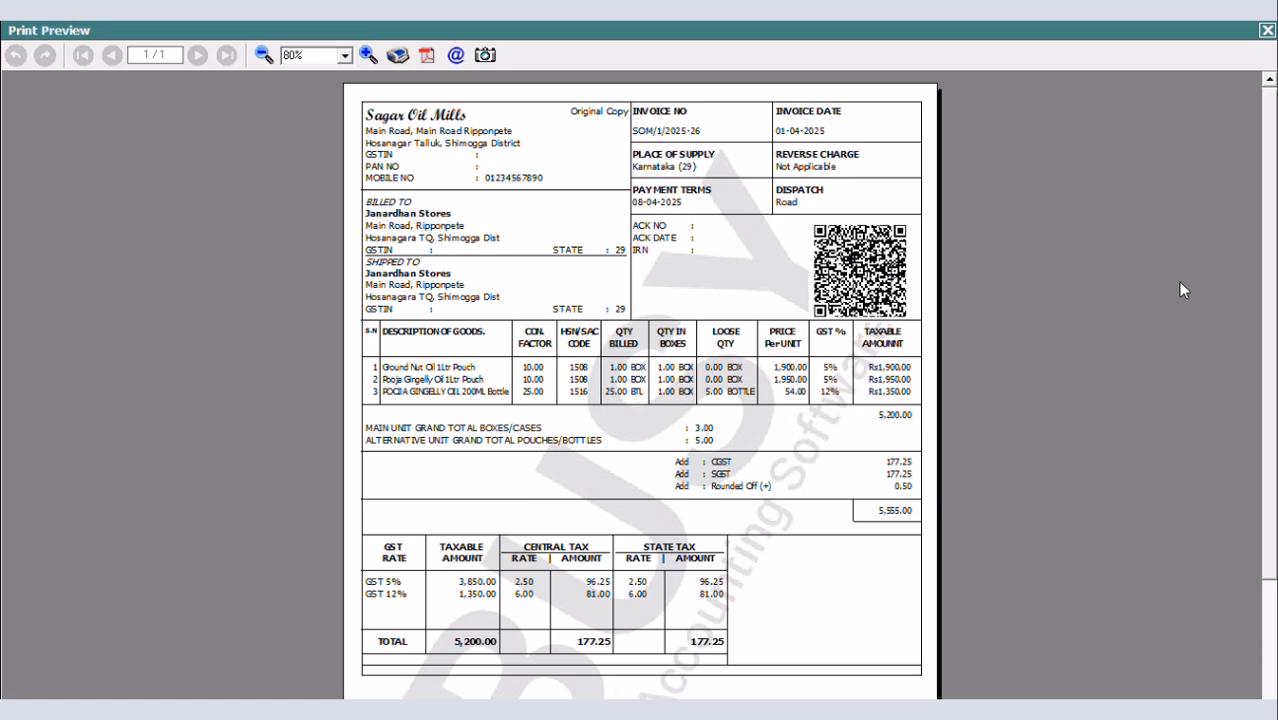
click(368, 55)
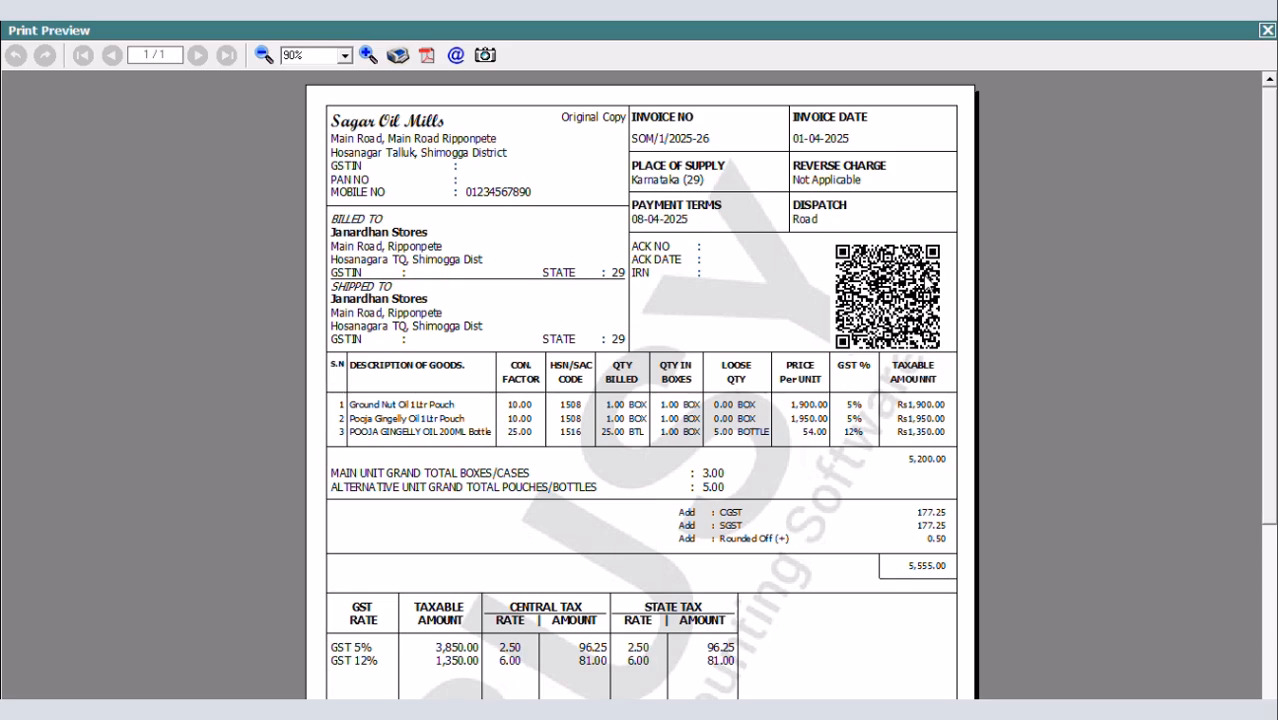
Close the preview and voucher and open the SQL Query Executor under Display > Query System
click(1266, 30)
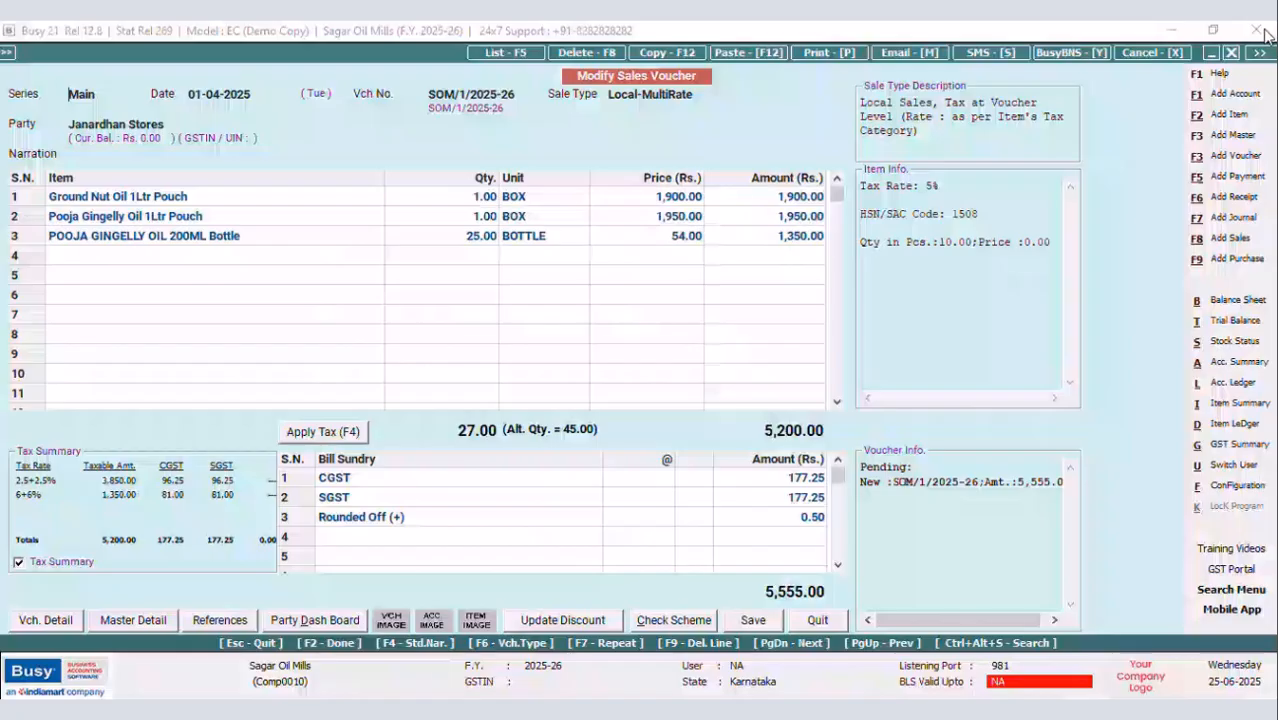
key(Escape)
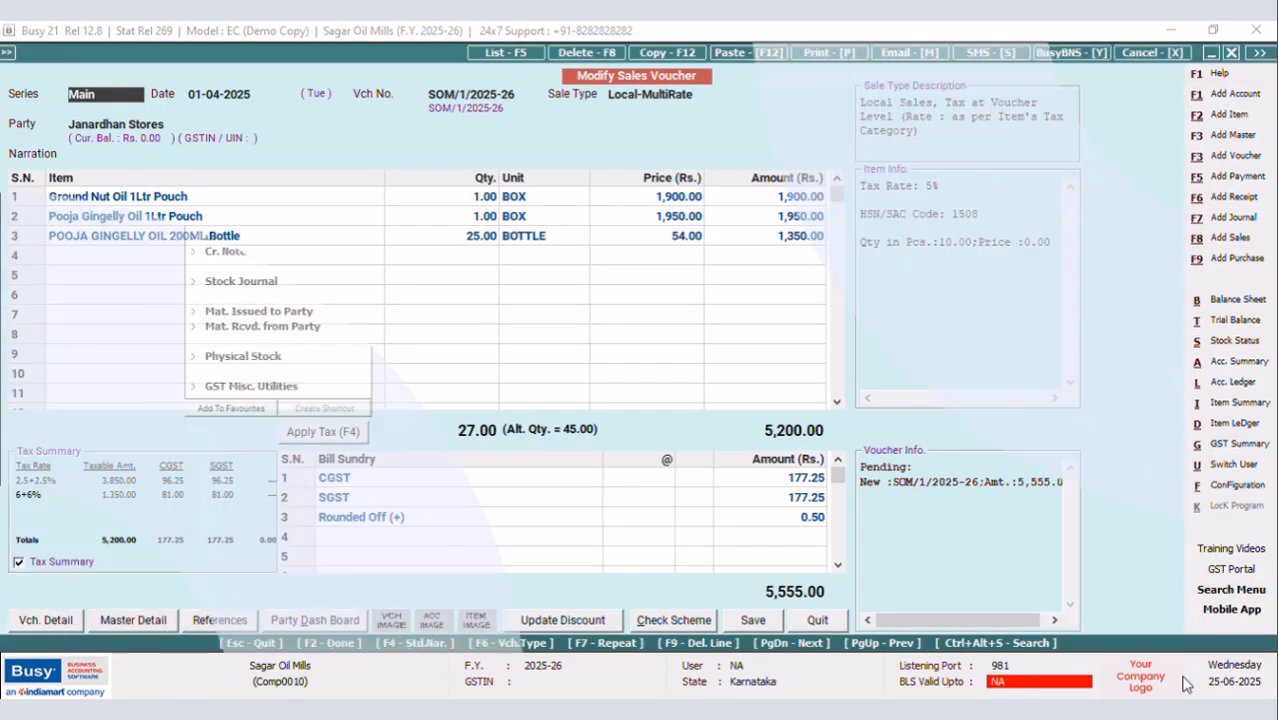
click(288, 52)
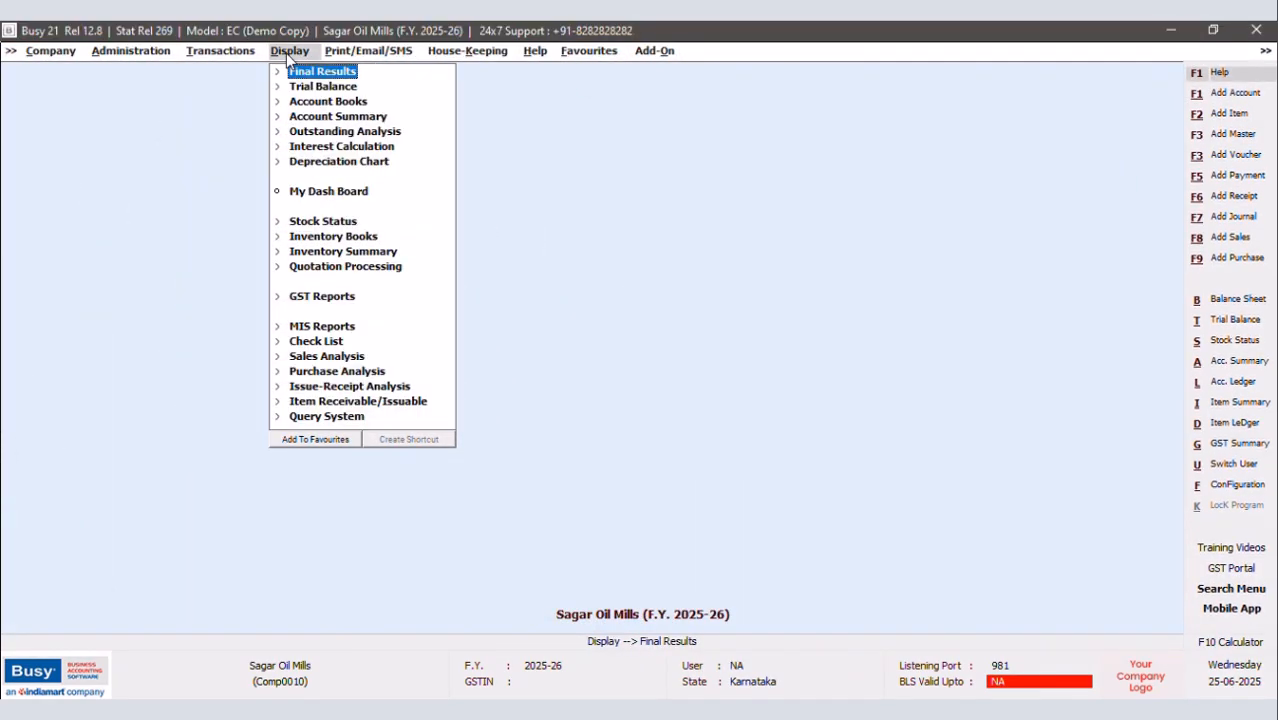
click(336, 414)
double_click(430, 551)
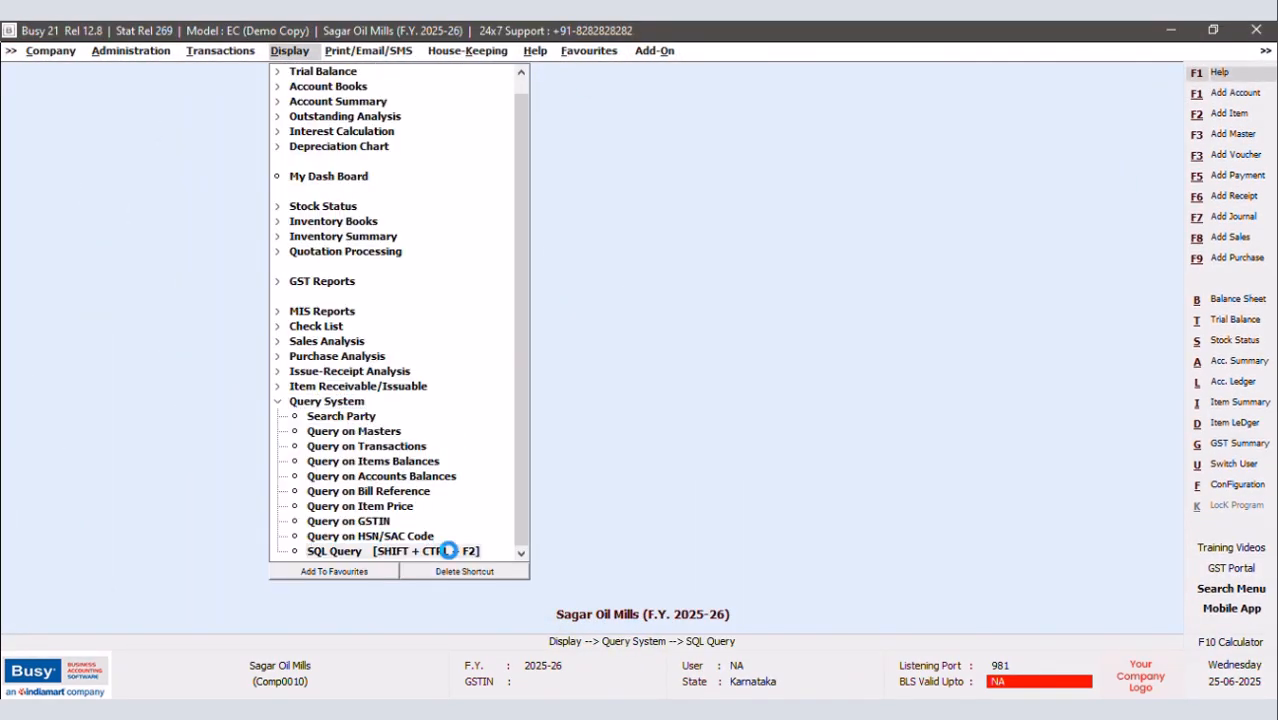
Add and save a new query named 'CLOSING BALANCE'
click(393, 110)
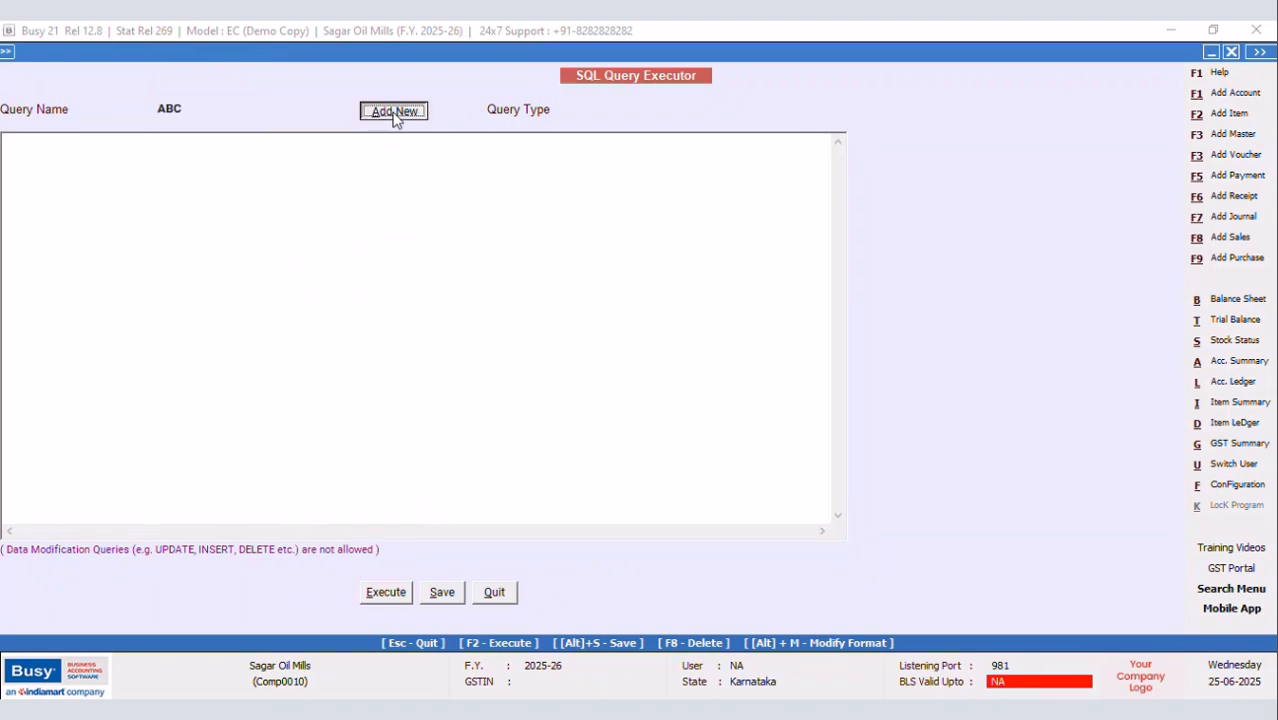
text(C)
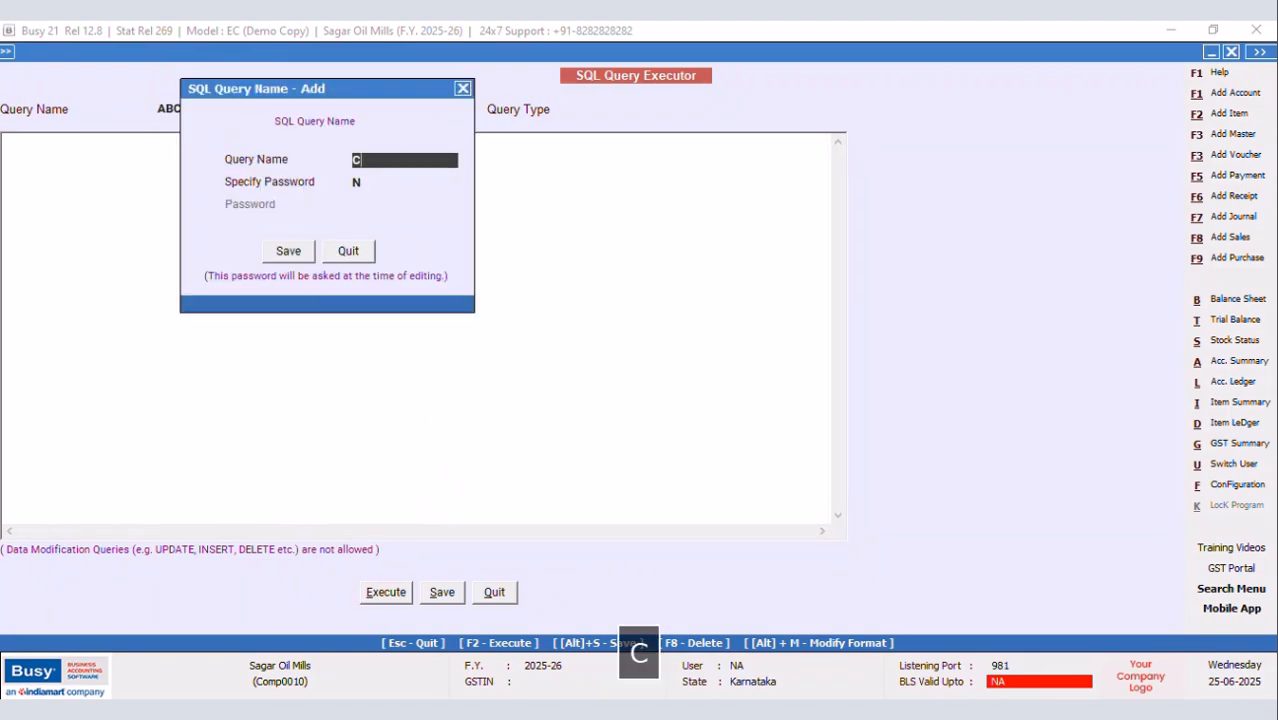
text(LOSING BALANCE)
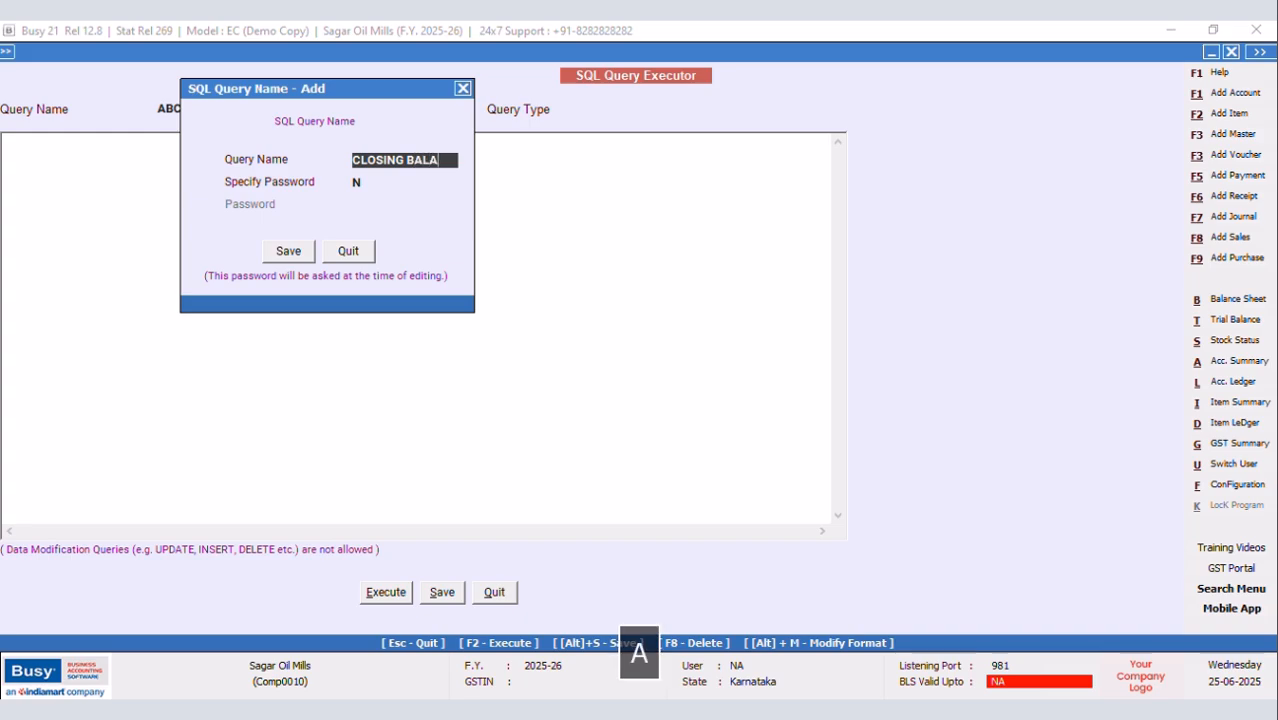
click(287, 251)
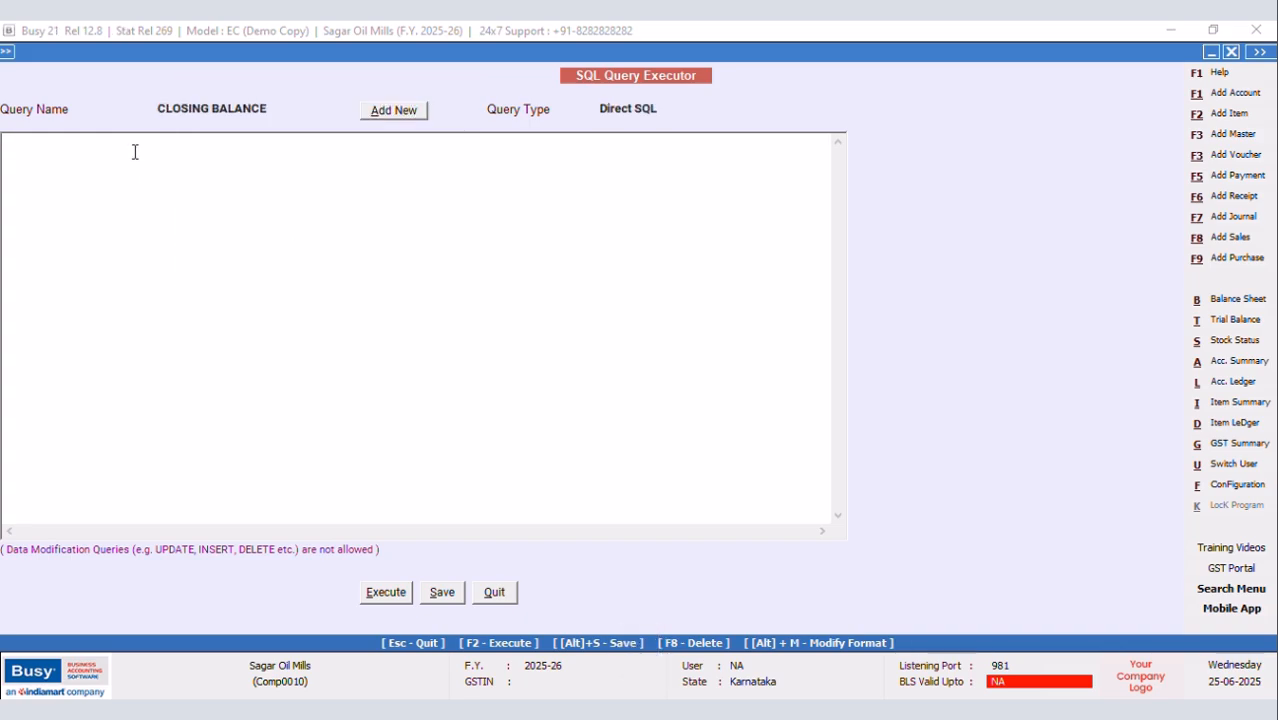
Begin the query text with 'Select' and '(F2.D11+F2.D', and copy the '+F2.D' fragment
text(Select)
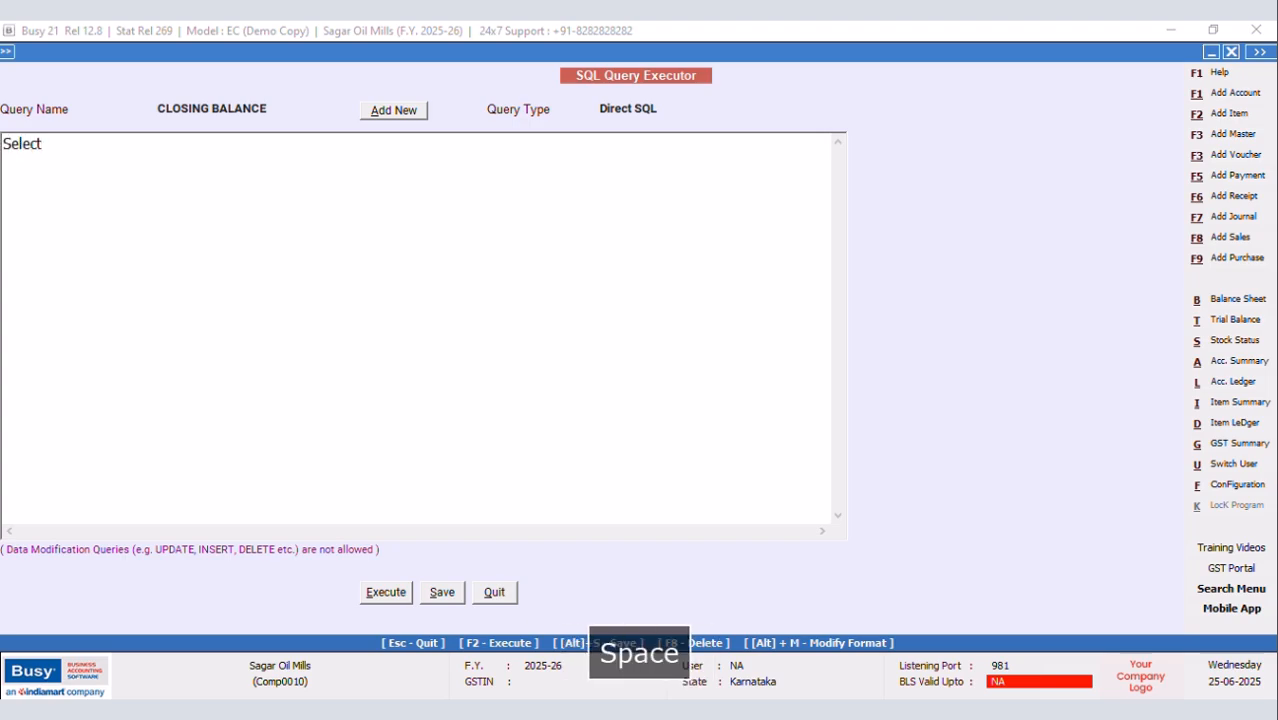
key(Return)
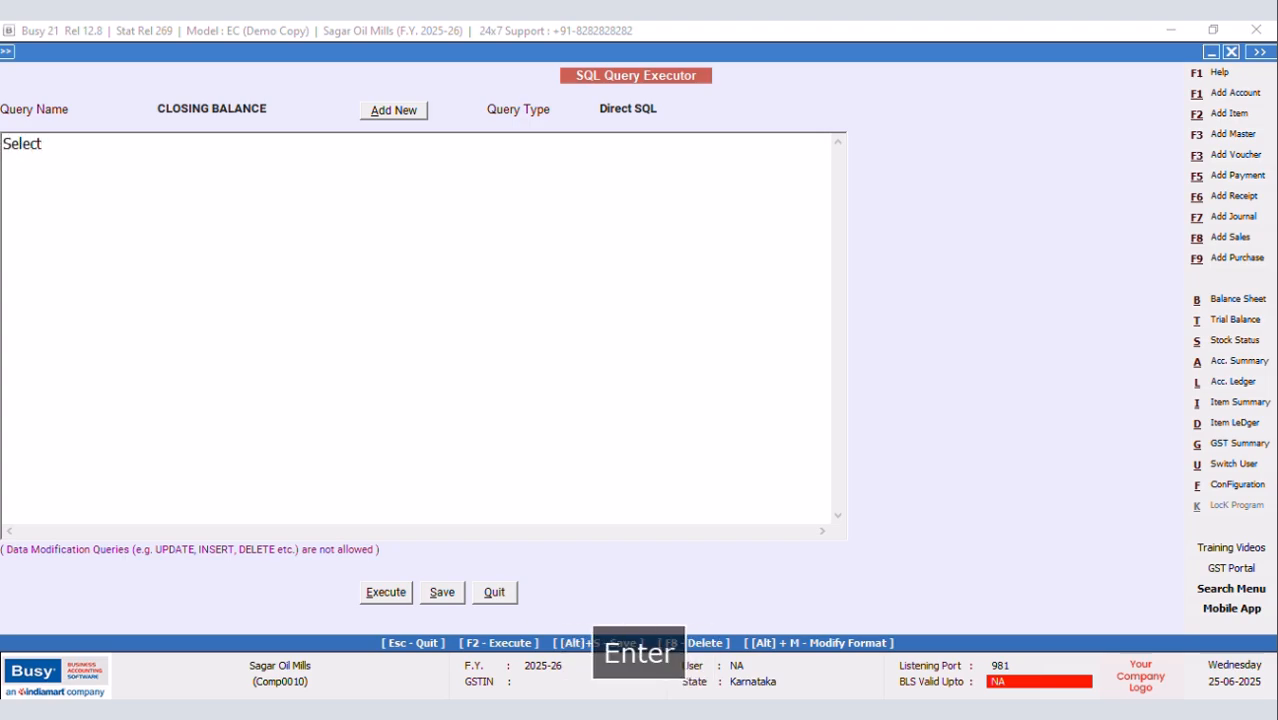
text((f)
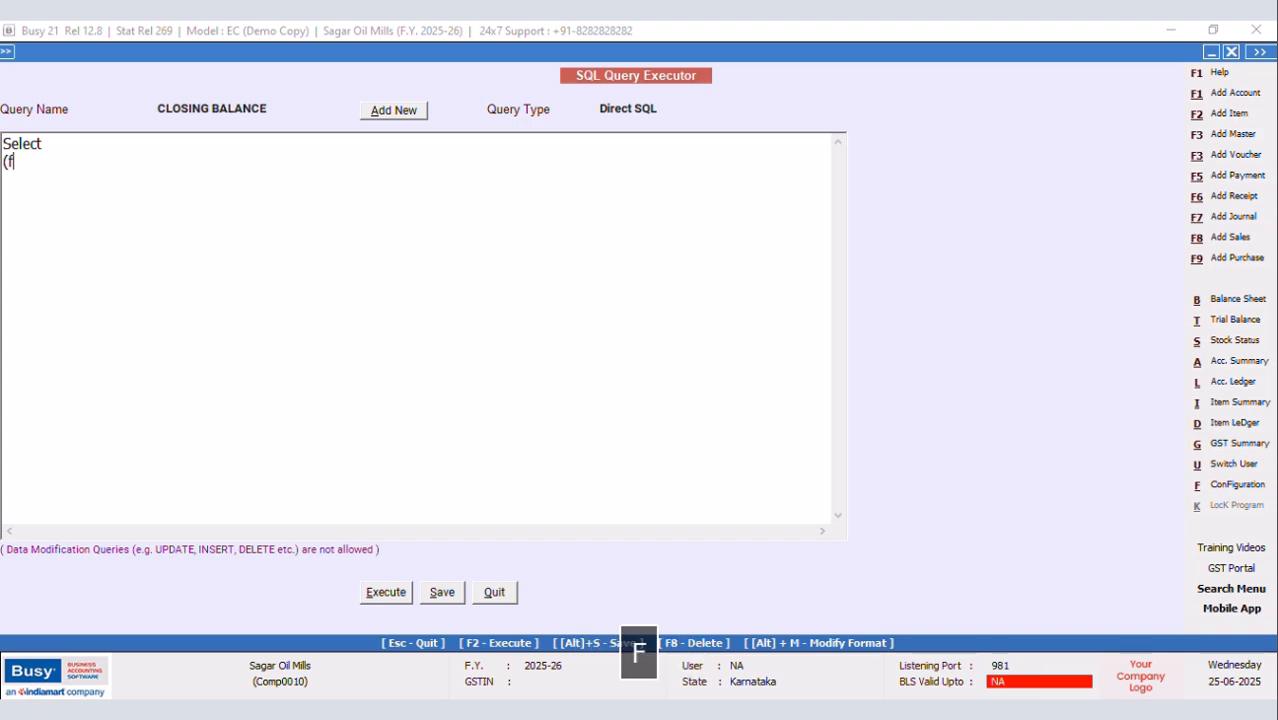
key(BackSpace)
text(F2.D11+F)
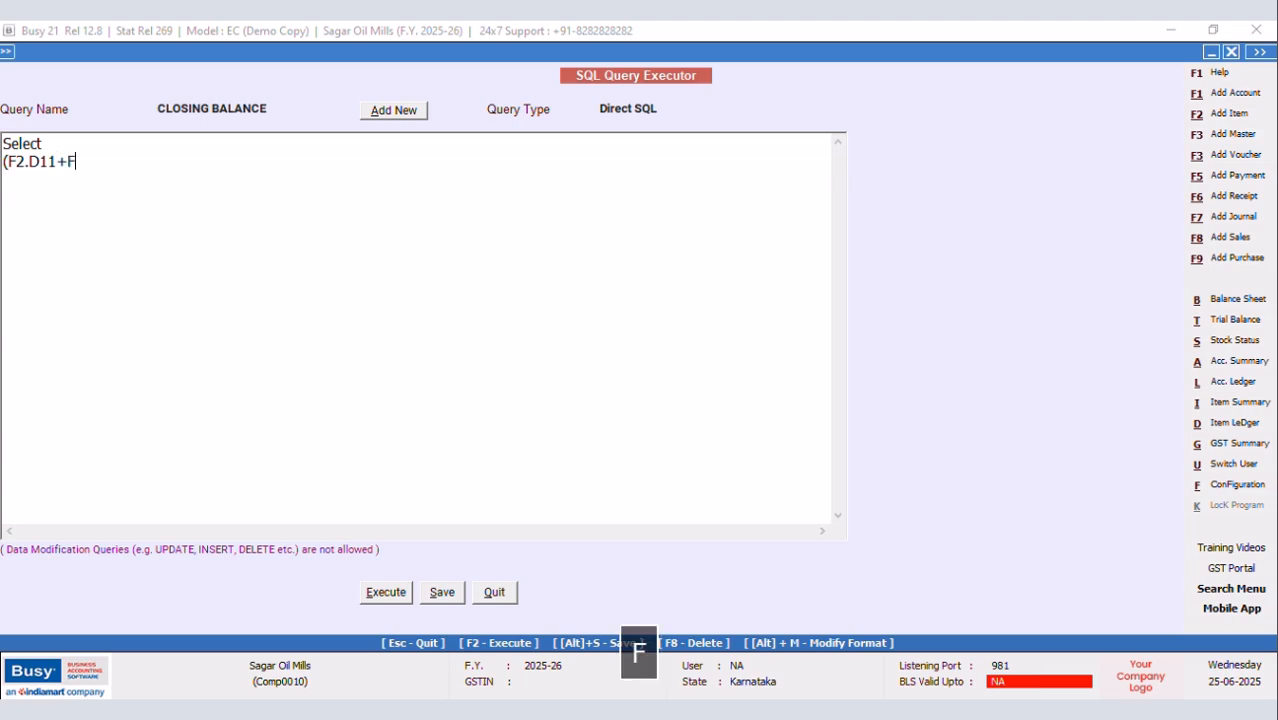
text(2.D)
drag(101, 162, 61, 163)
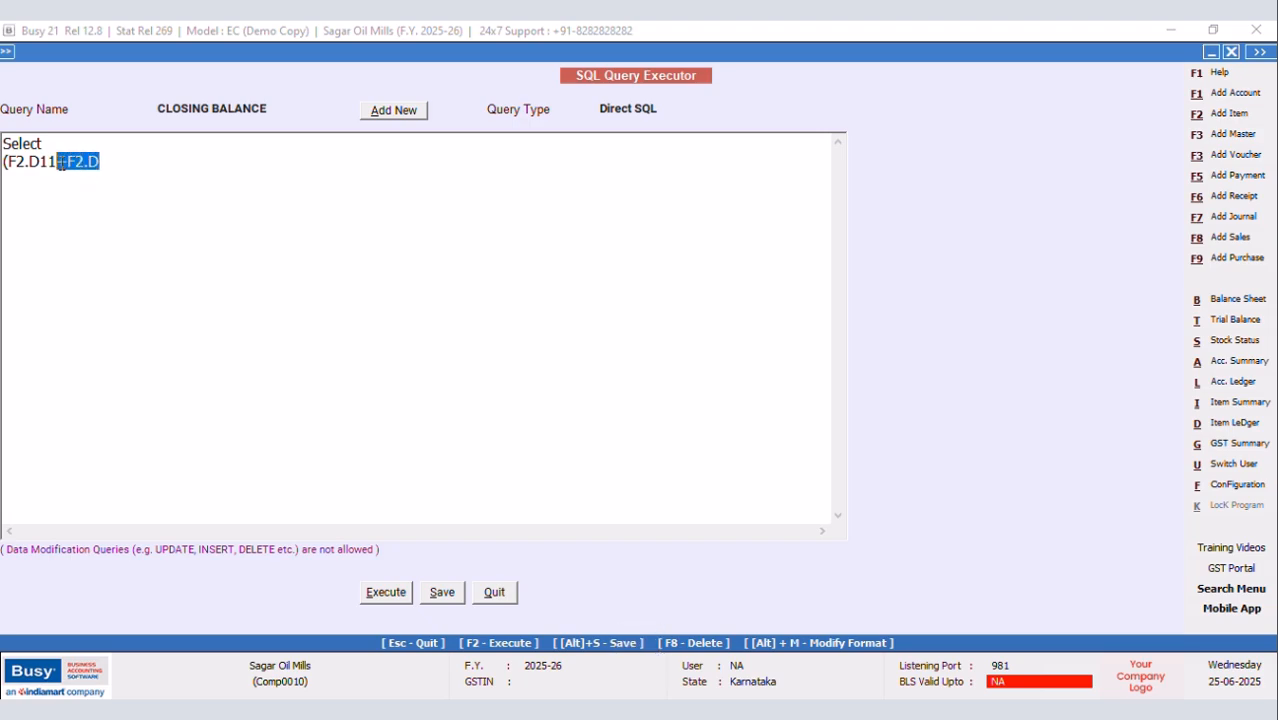
right_click(60, 163)
click(103, 220)
Extend the sum with terms F2.D12 through F2.D16 using the pasted '+F2.D' fragment
click(159, 198)
text(12)
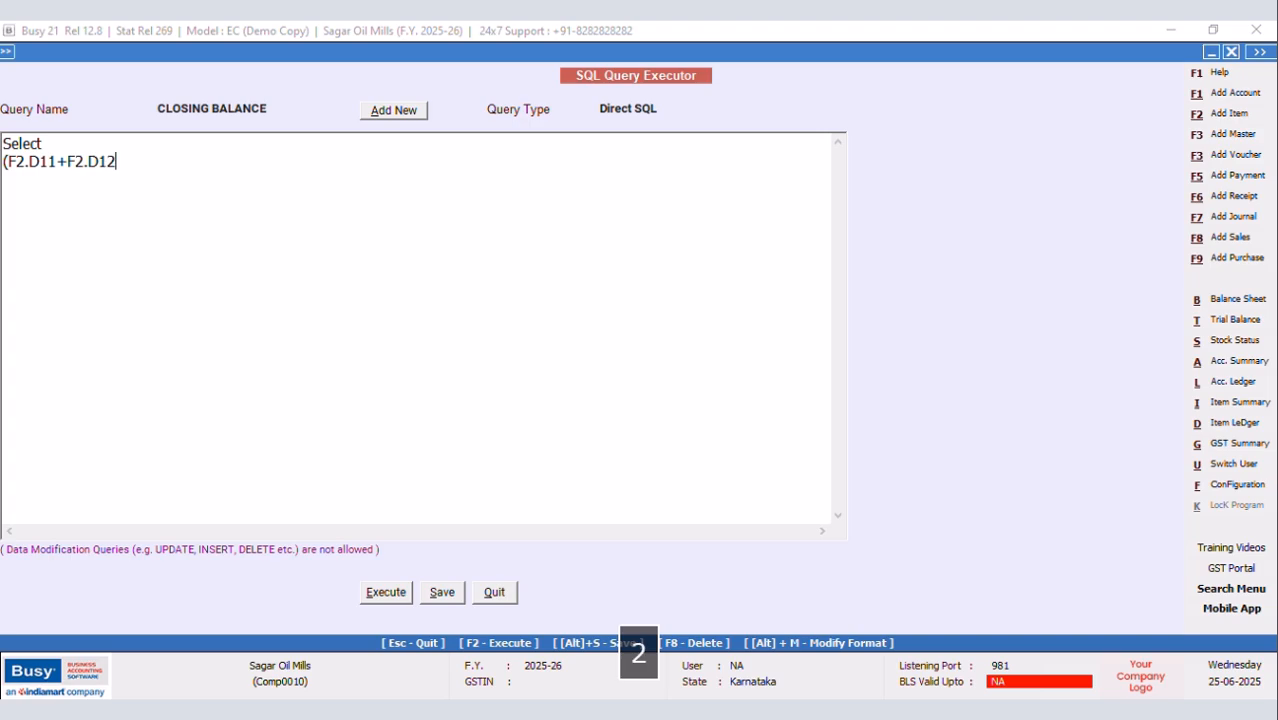
key(ctrl+v)
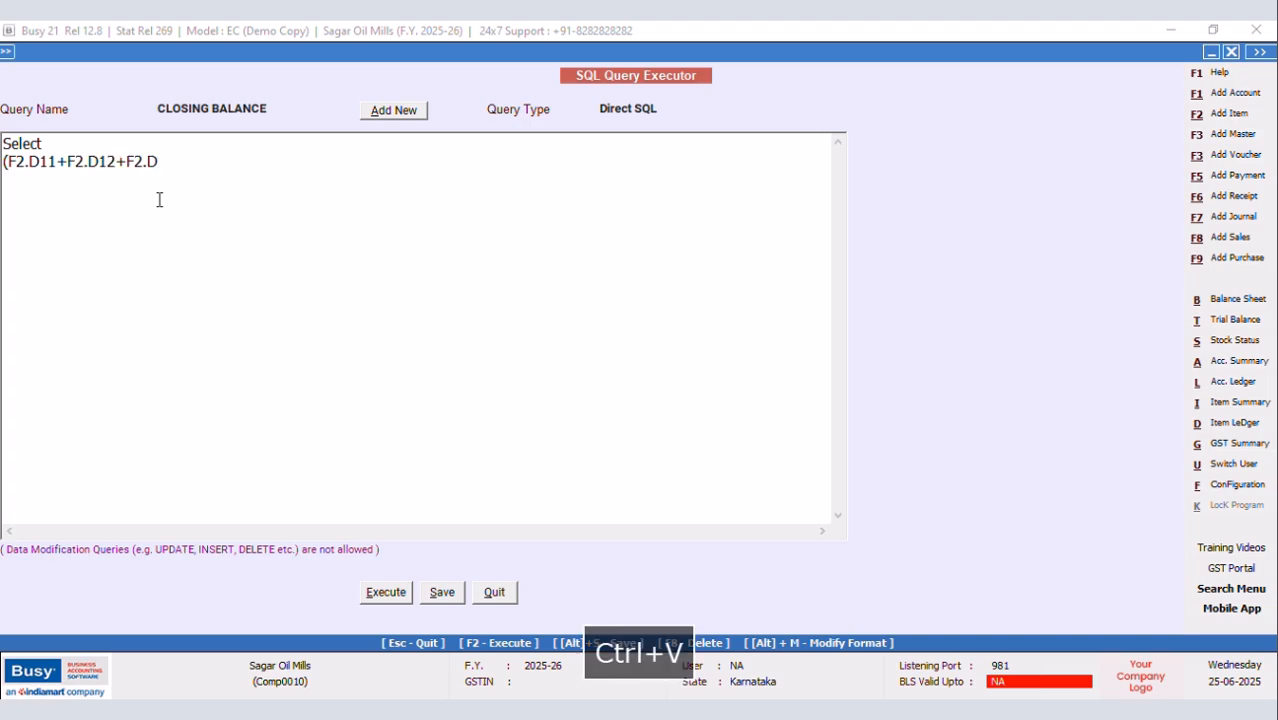
text(13)
key(ctrl+v)
text(14)
key(ctrl+v)
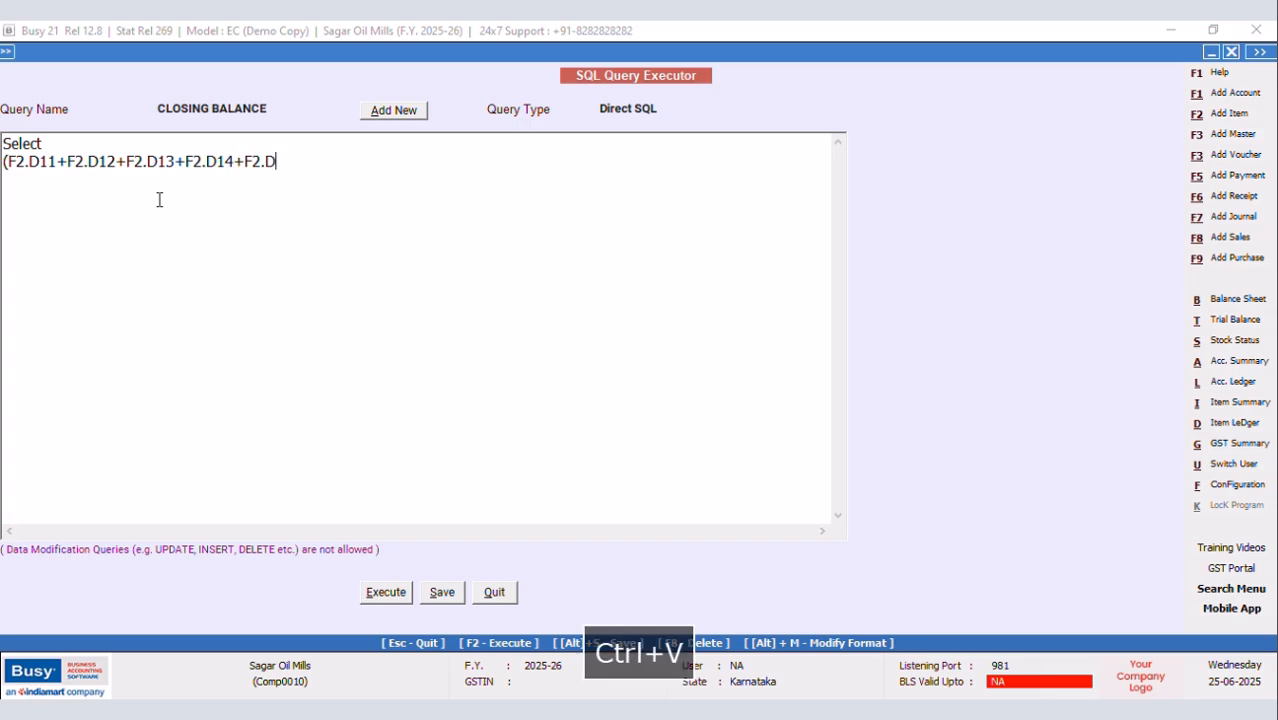
text(15)
key(ctrl+v)
text(16)
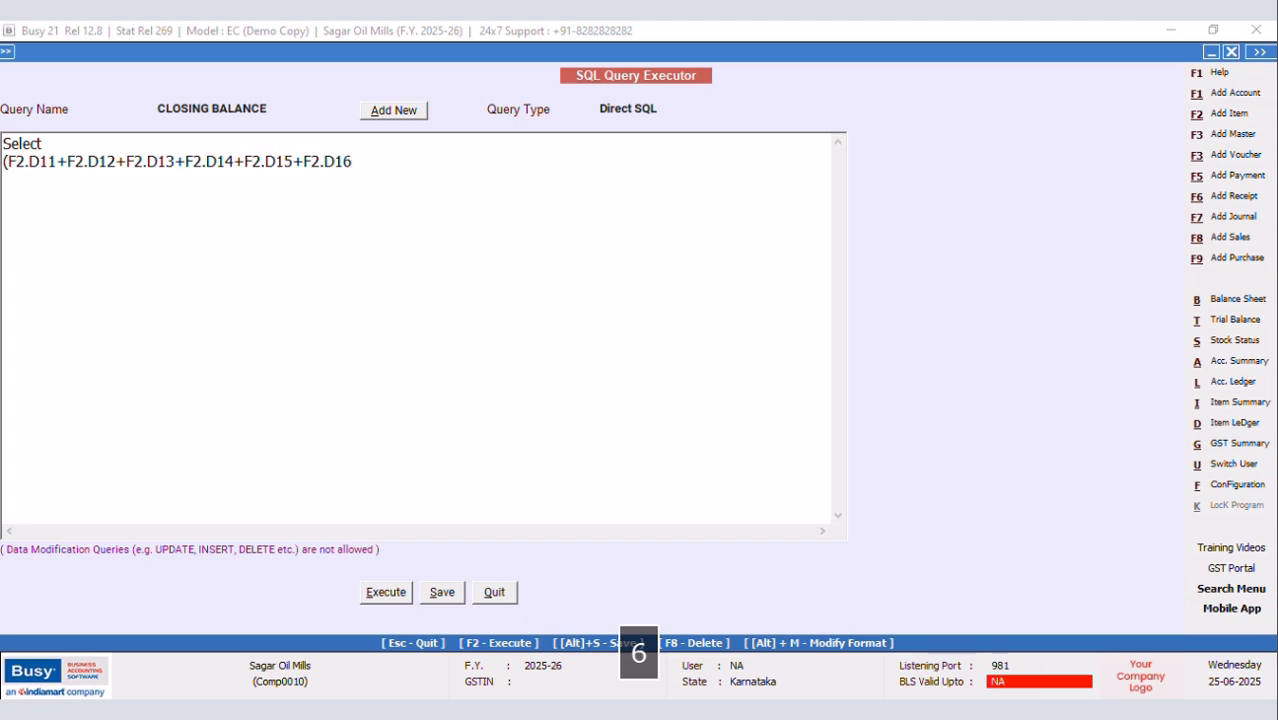
key(ctrl+v)
Continue the sum through F2.D22 and close the first bracket
text(17)
key(ctrl+v)
text(18)
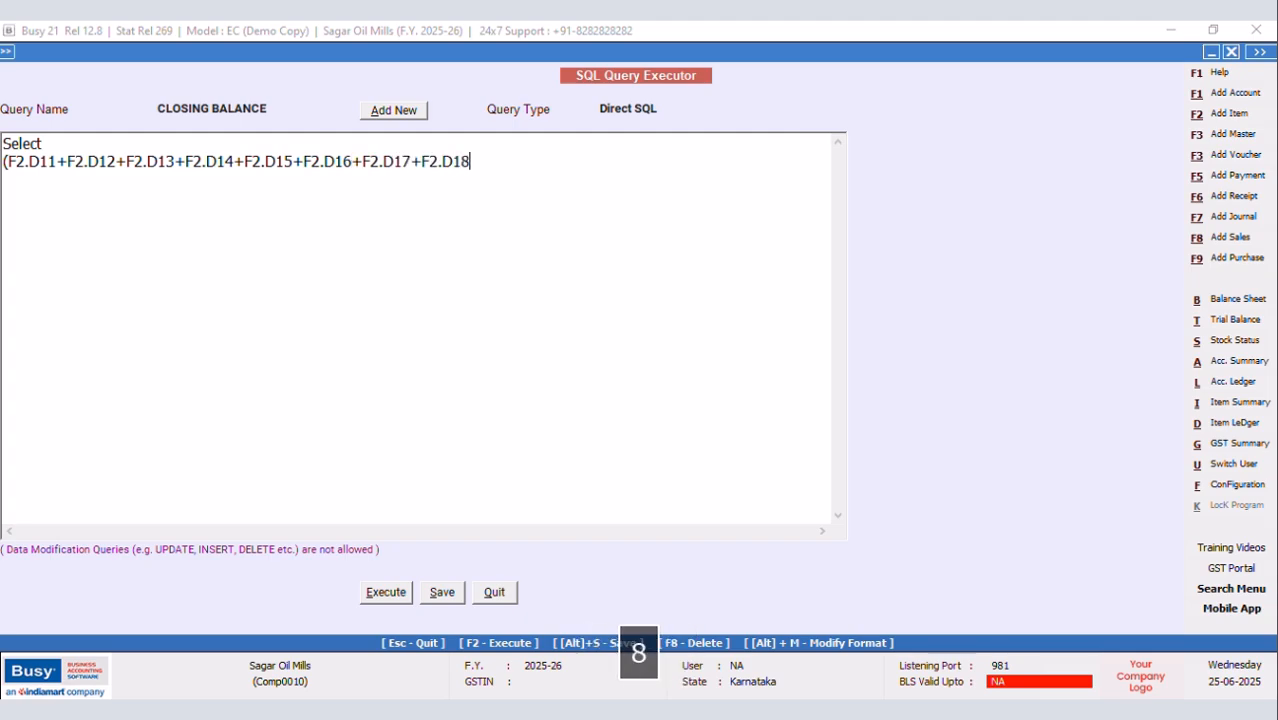
key(ctrl+v)
text(19)
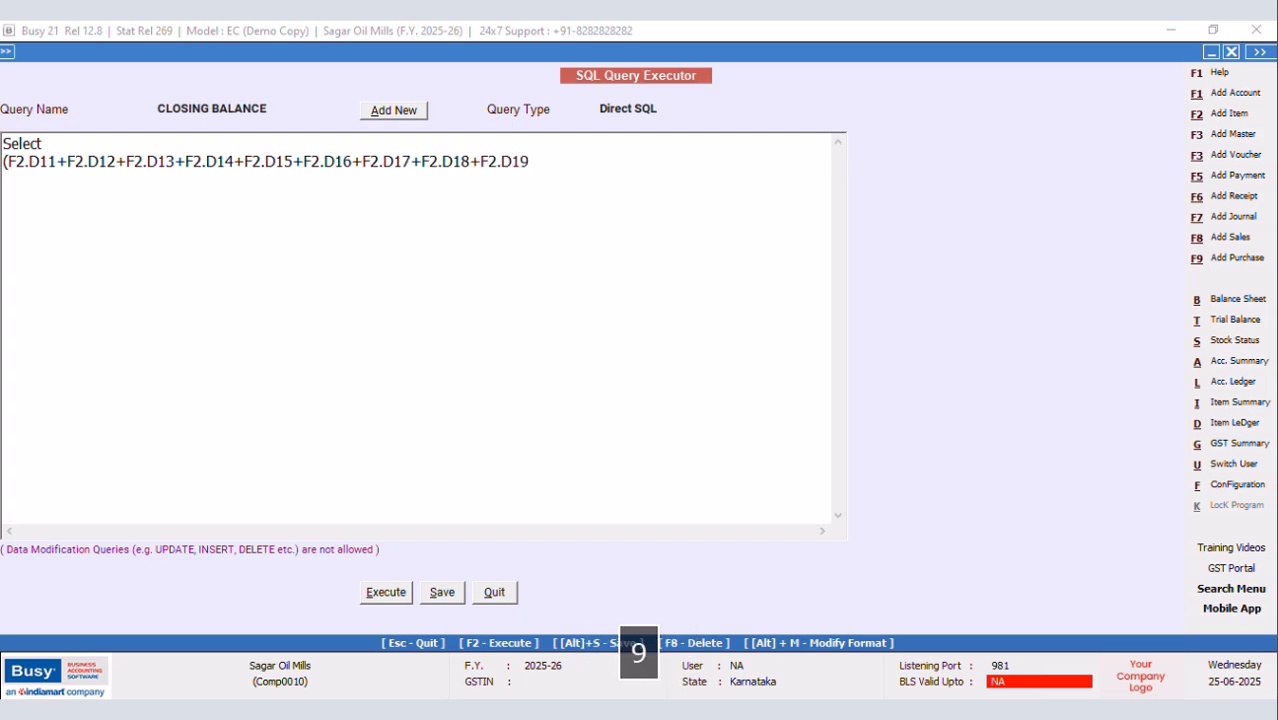
key(ctrl+v)
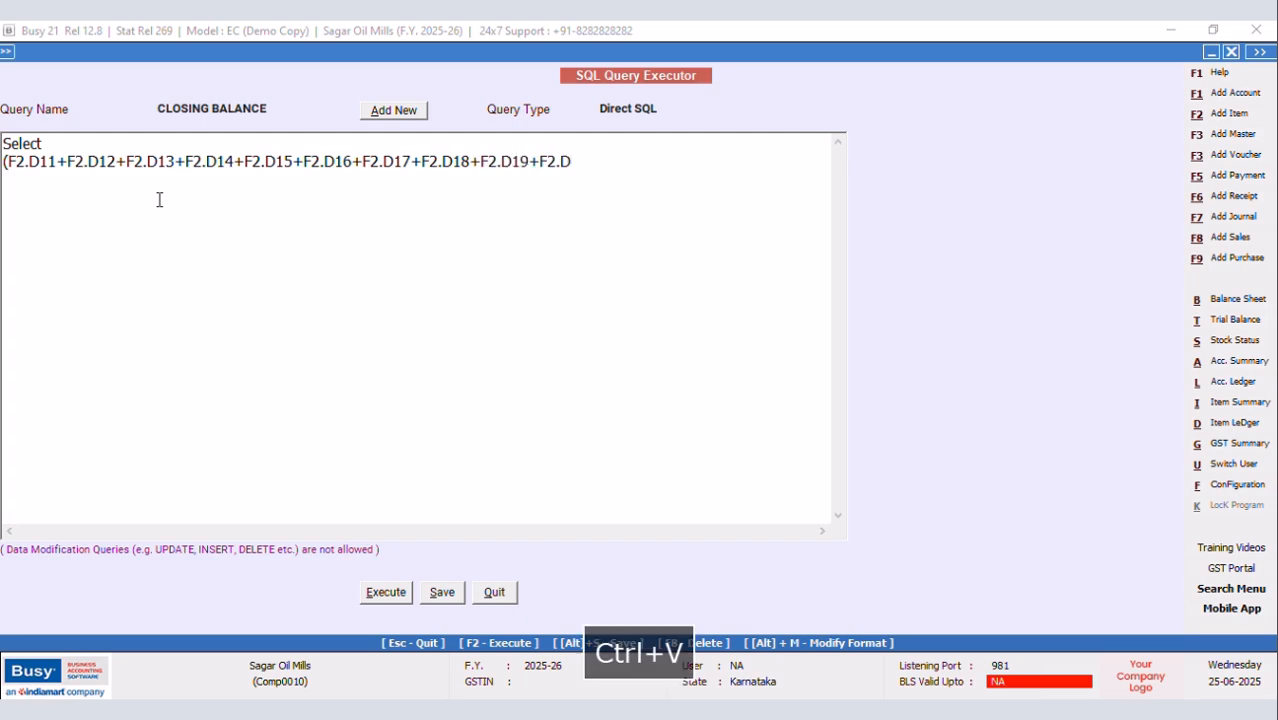
text(20)
key(ctrl+v)
text(21)
key(ctrl+v)
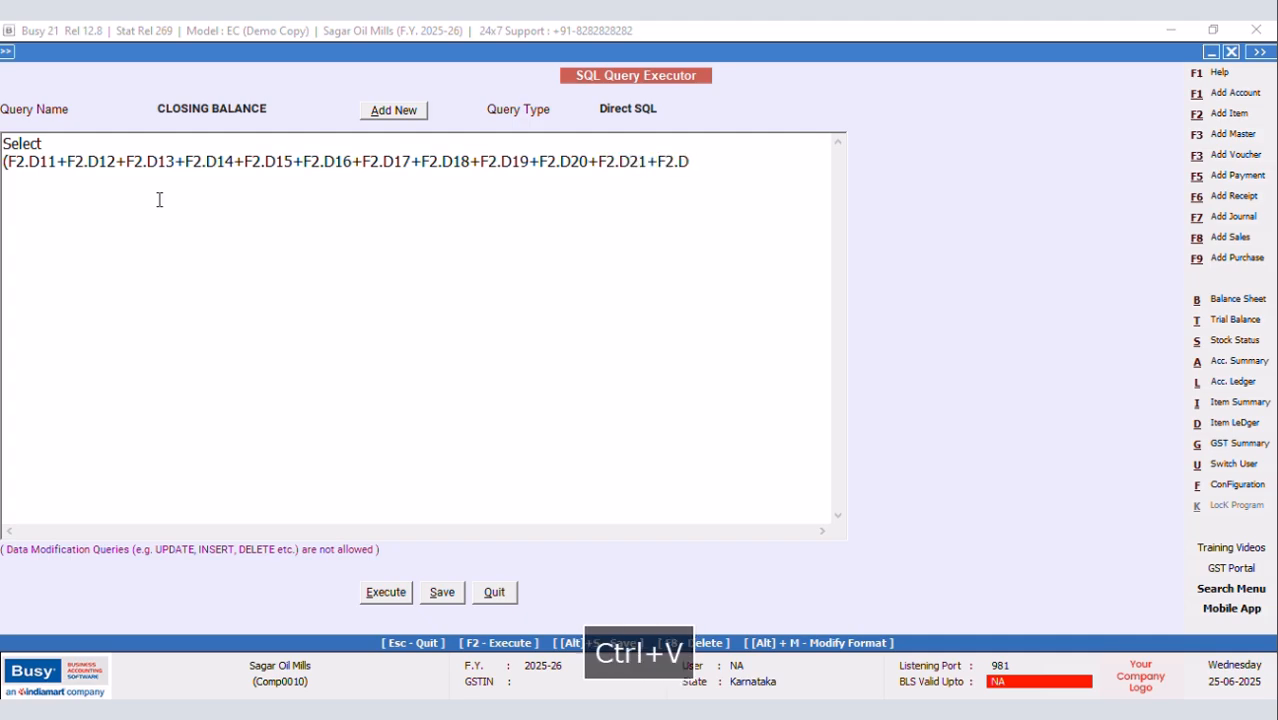
text(22))
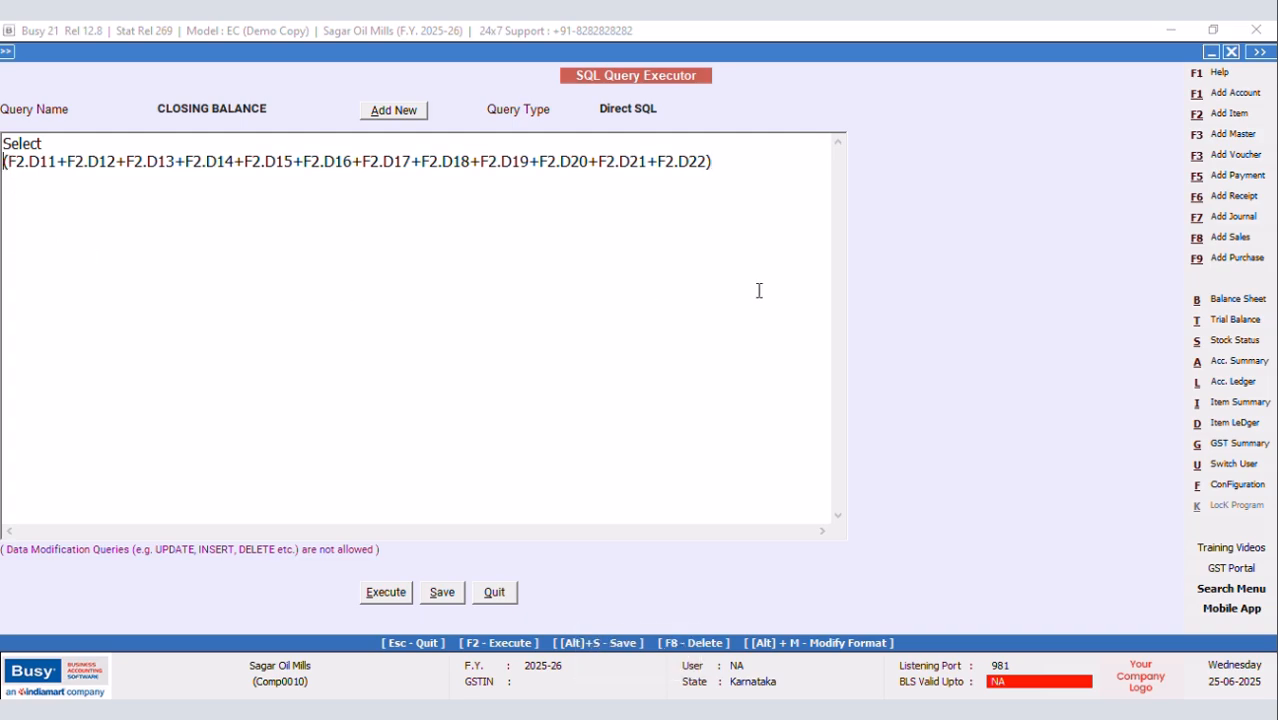
Start a new line with '-(' and the first subtracted term F2.D23, dismissing the accidental balance sheet
click(721, 155)
key(Return)
text(-()
key(ctrl+b)
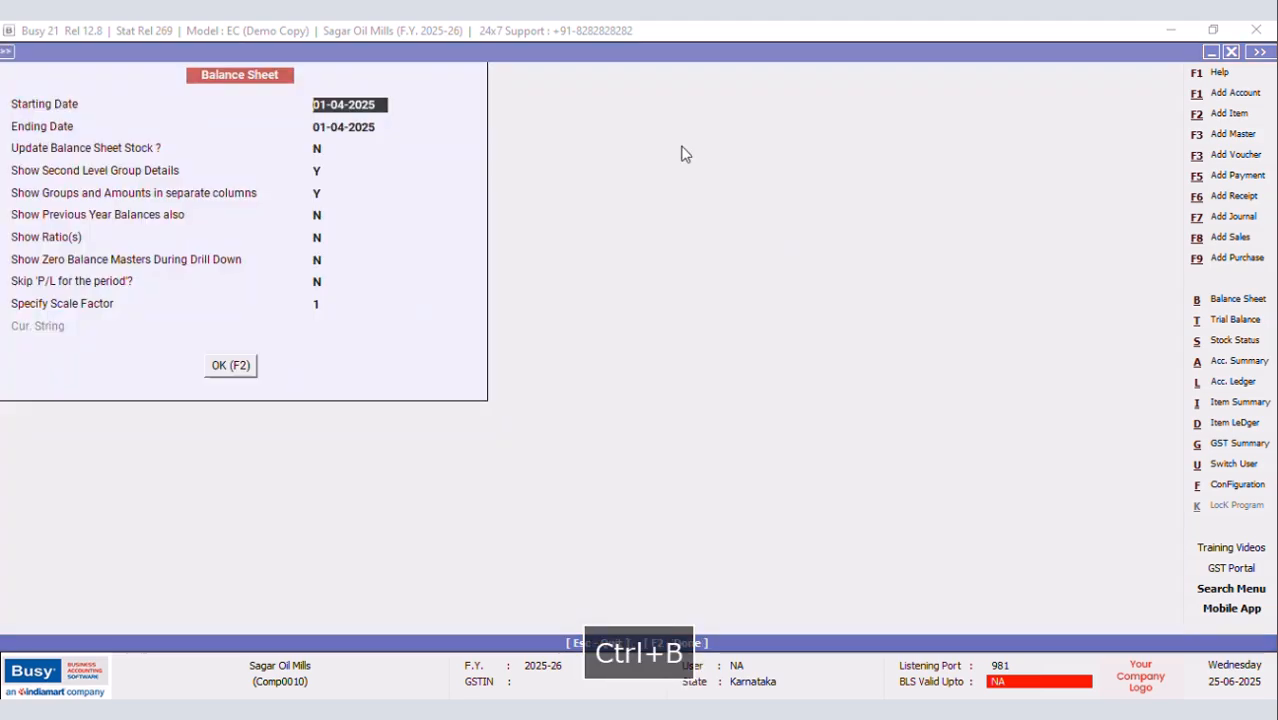
click(1232, 51)
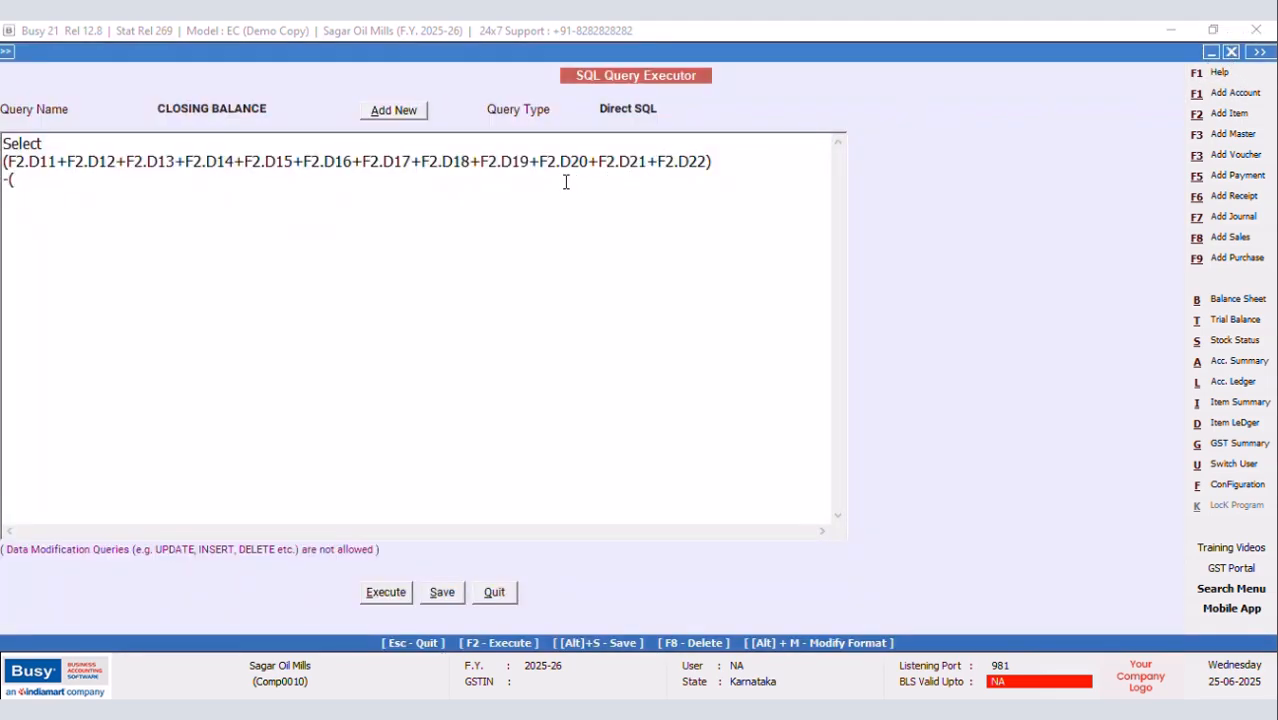
key(ctrl+v)
text(23)
Add subtracted terms F2.D24 through F2.D26, correcting the repeated 25 to 26
key(ctrl+v)
text(24)
key(ctrl+v)
text(25)
key(ctrl+v)
text(25)
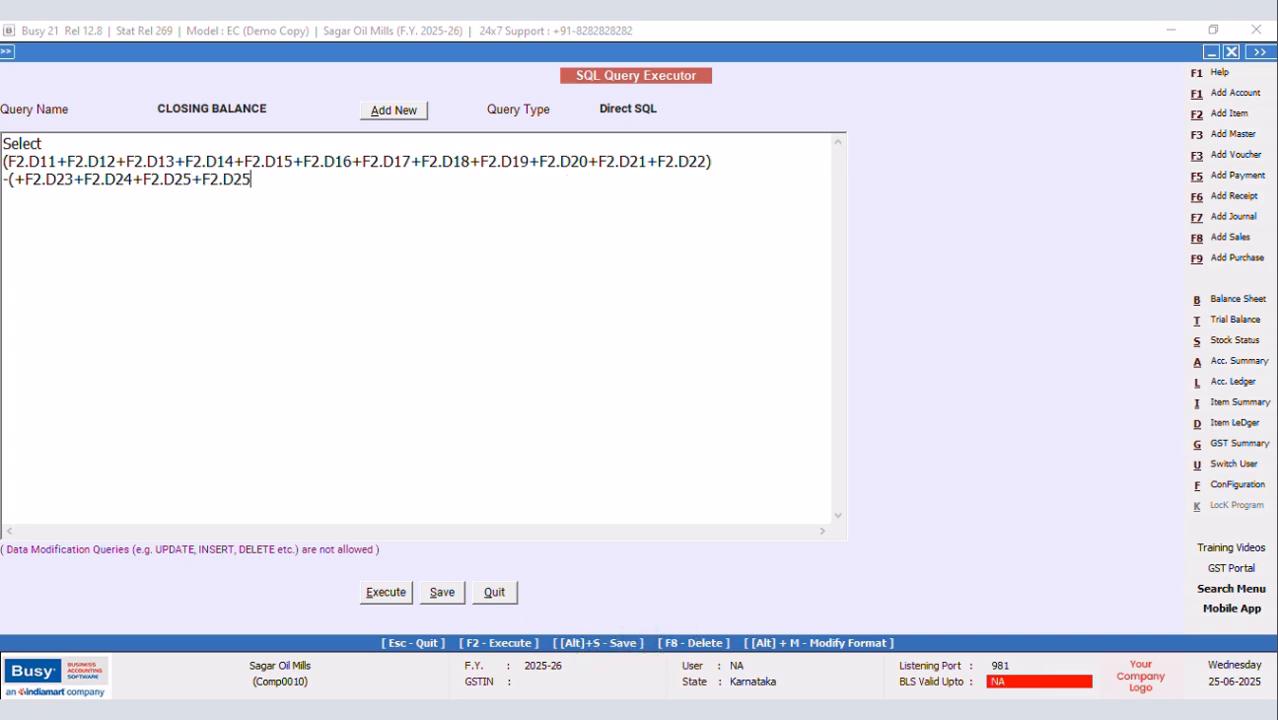
key(BackSpace)
text(6)
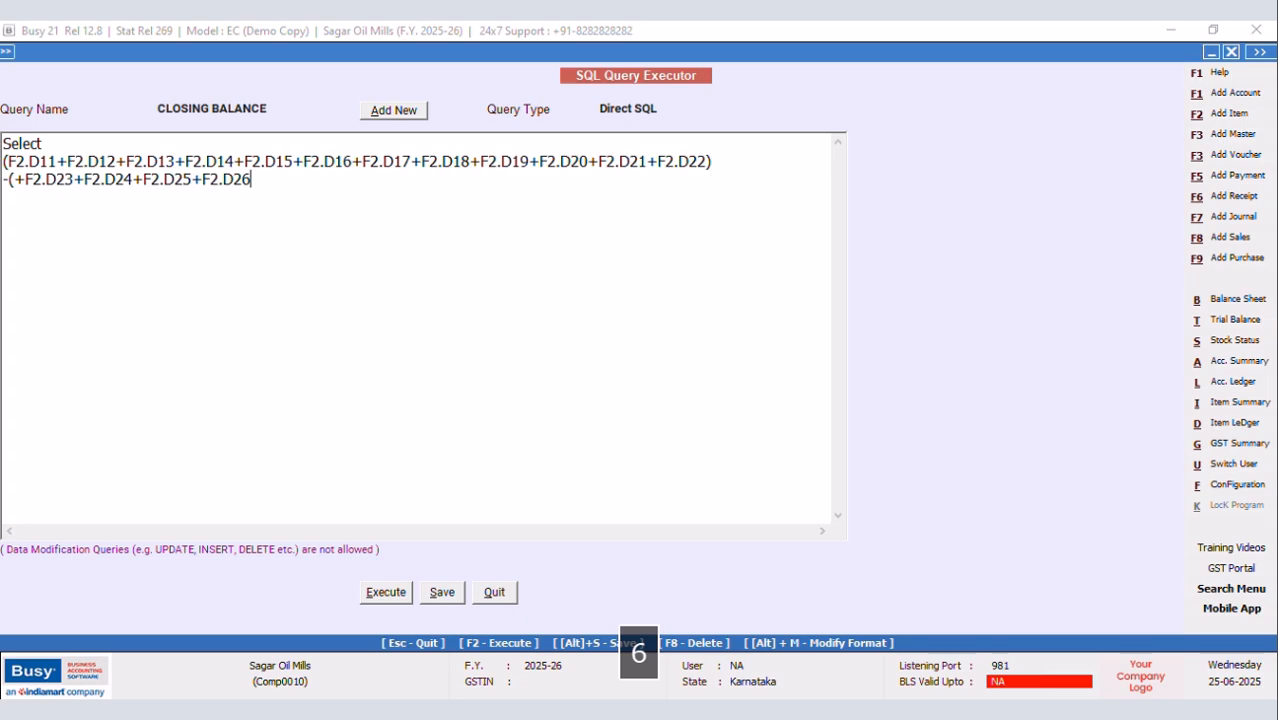
Continue the subtracted sum with F2.D27 through F2.D32
key(ctrl+v)
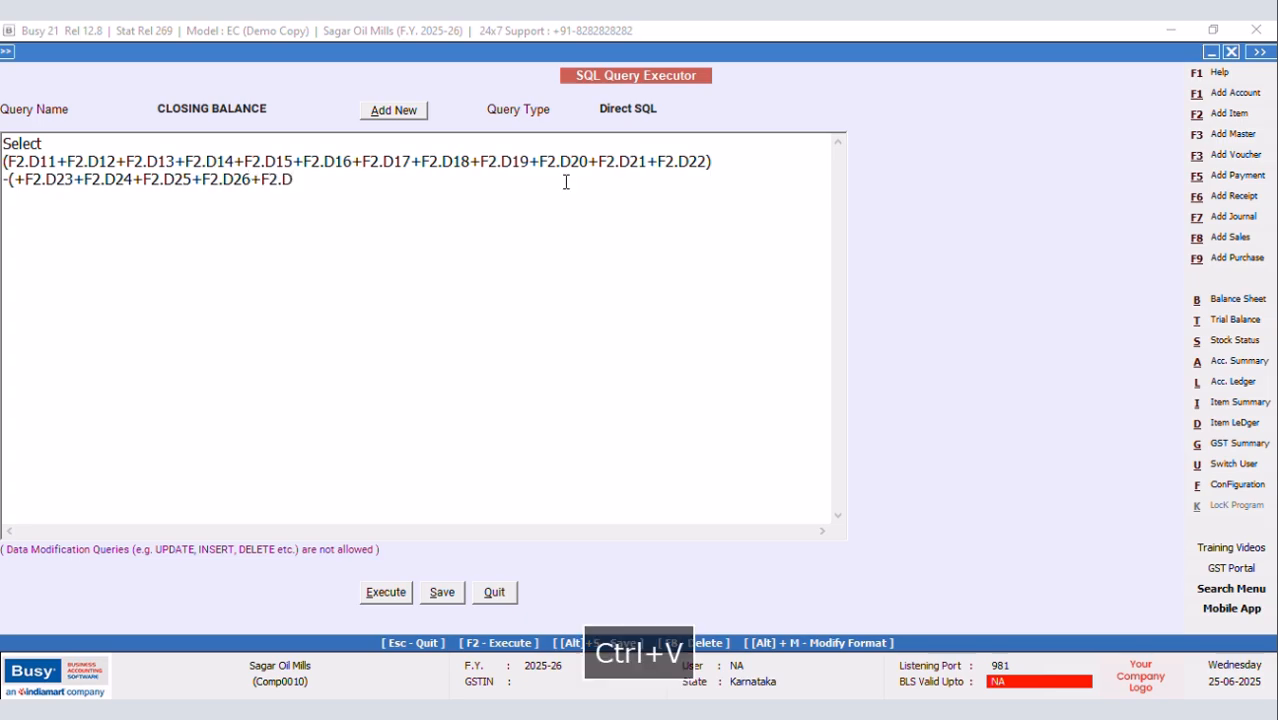
text(27)
key(ctrl+v)
text(28)
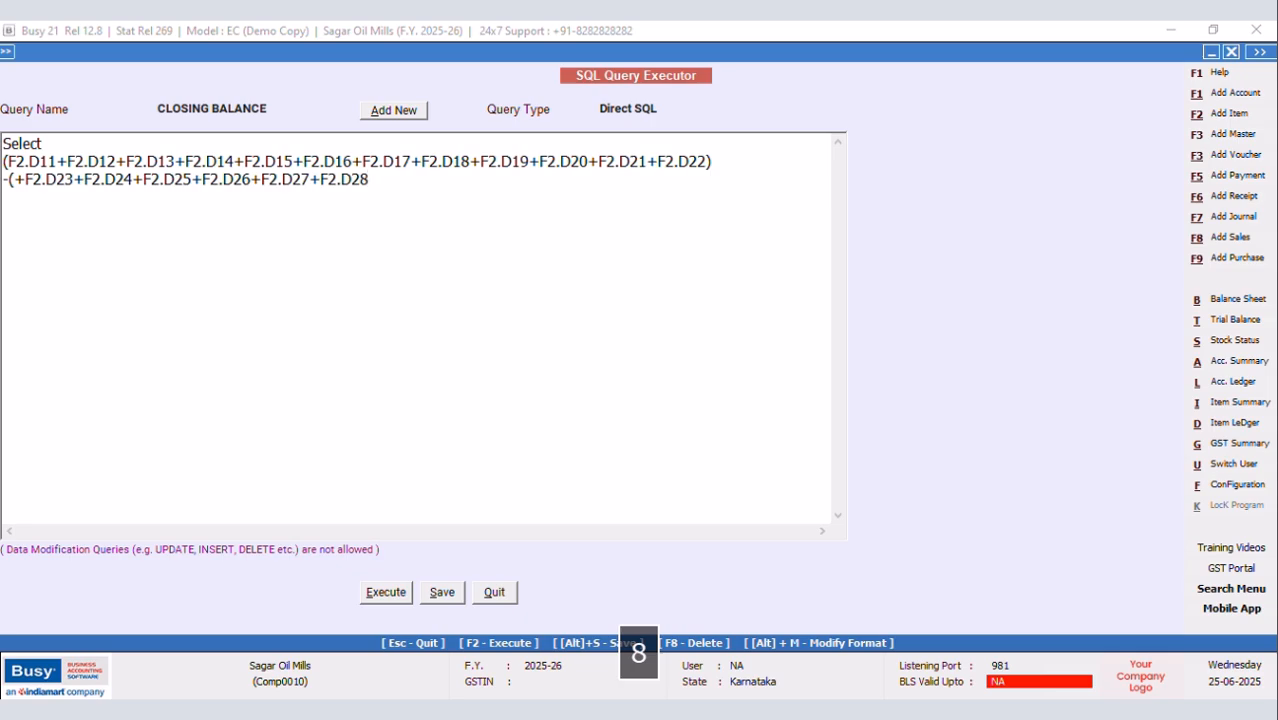
key(ctrl+v)
text(29)
key(ctrl+v)
text(30)
key(ctrl+v)
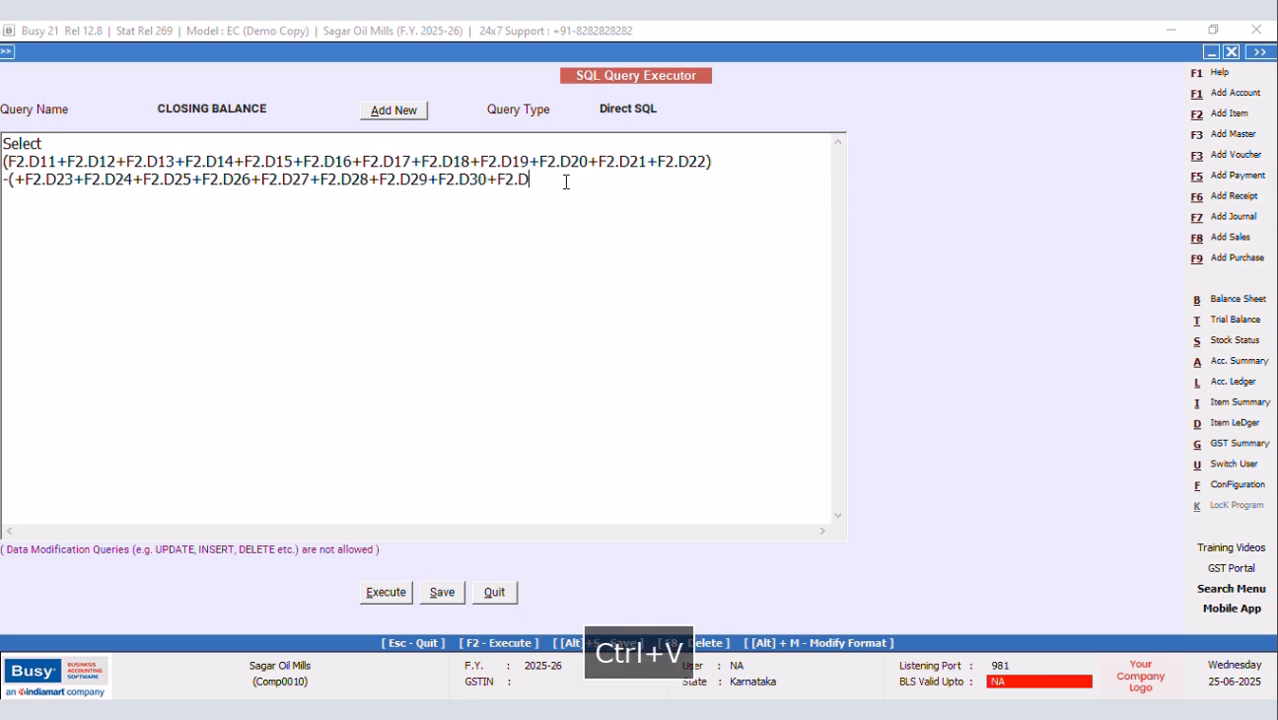
text(31)
key(ctrl+v)
text(32)
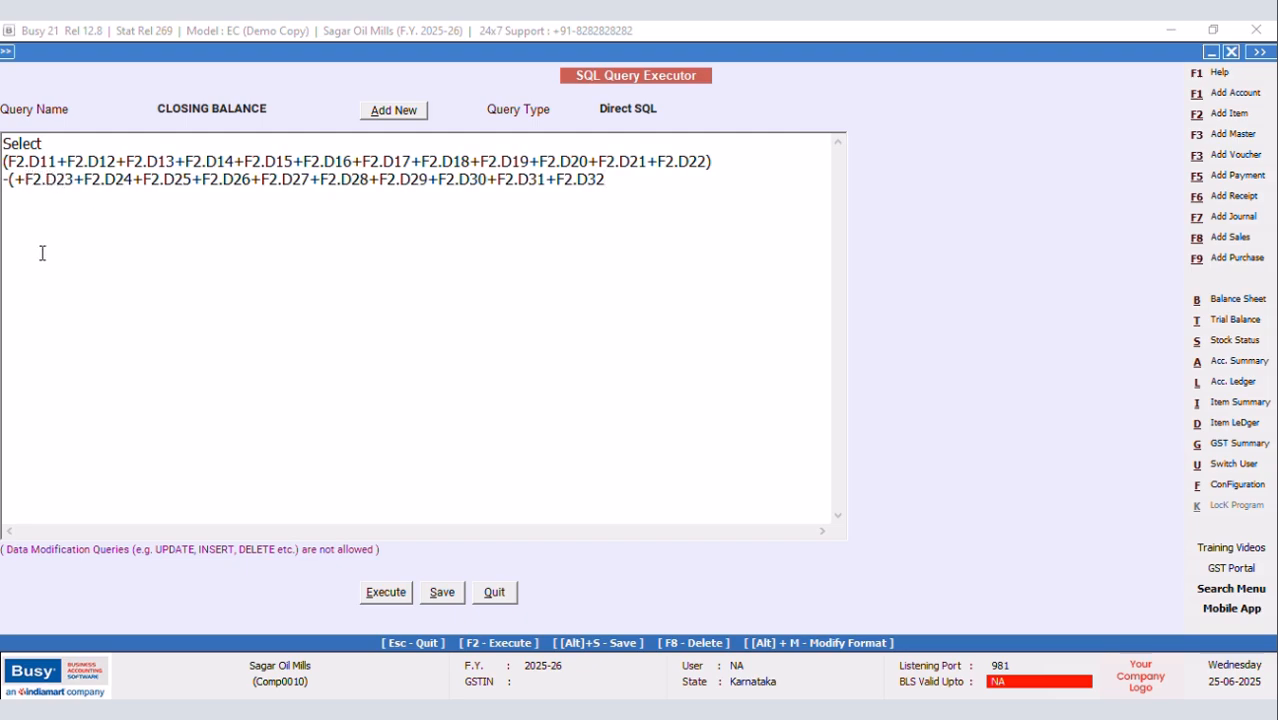
Remove the stray plus after the bracket, add F2.D33 and F2.D34, and finish with '-F2.D1)'
key(BackSpace)
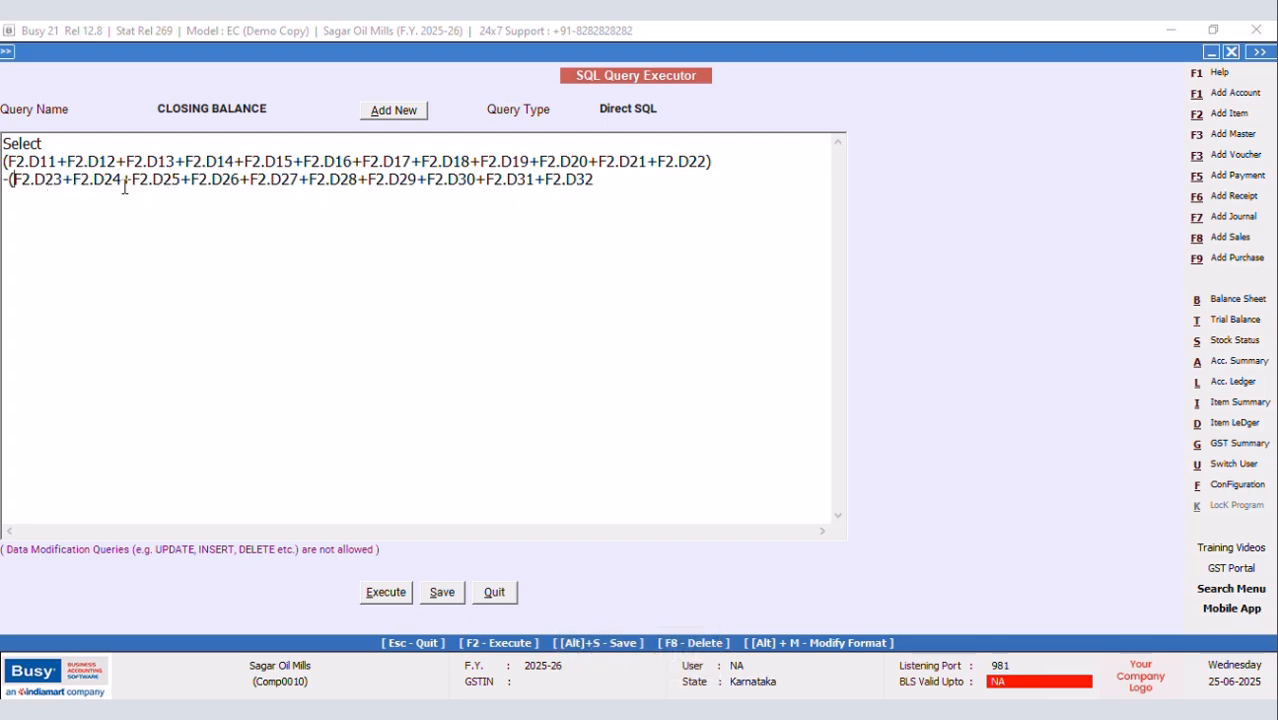
click(595, 179)
key(ctrl+v)
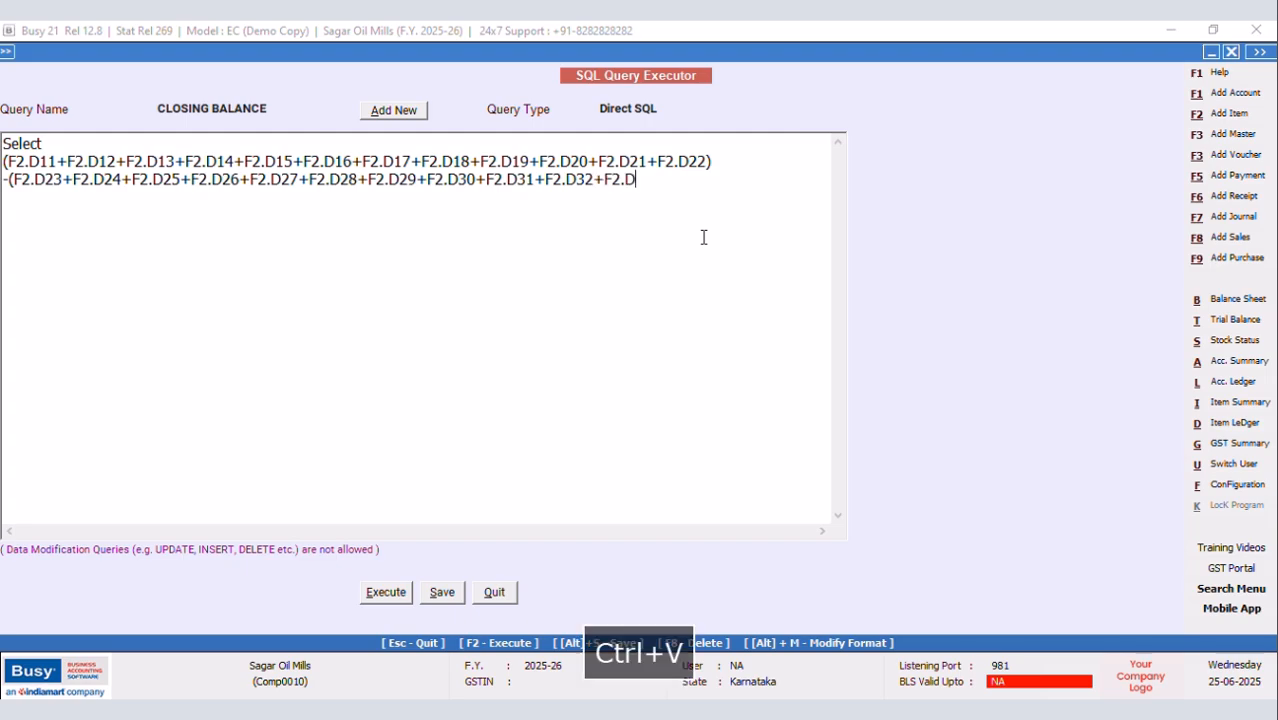
text(33)
key(ctrl+v)
text(34)
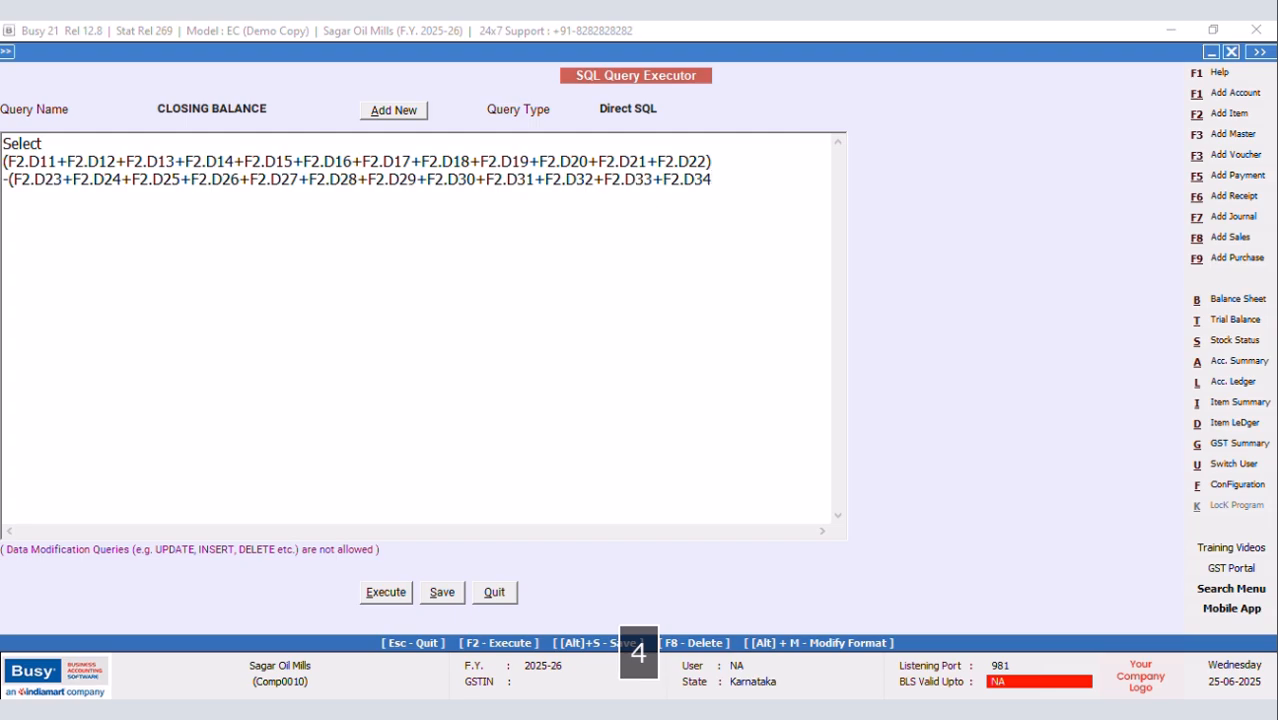
text())
key(BackSpace)
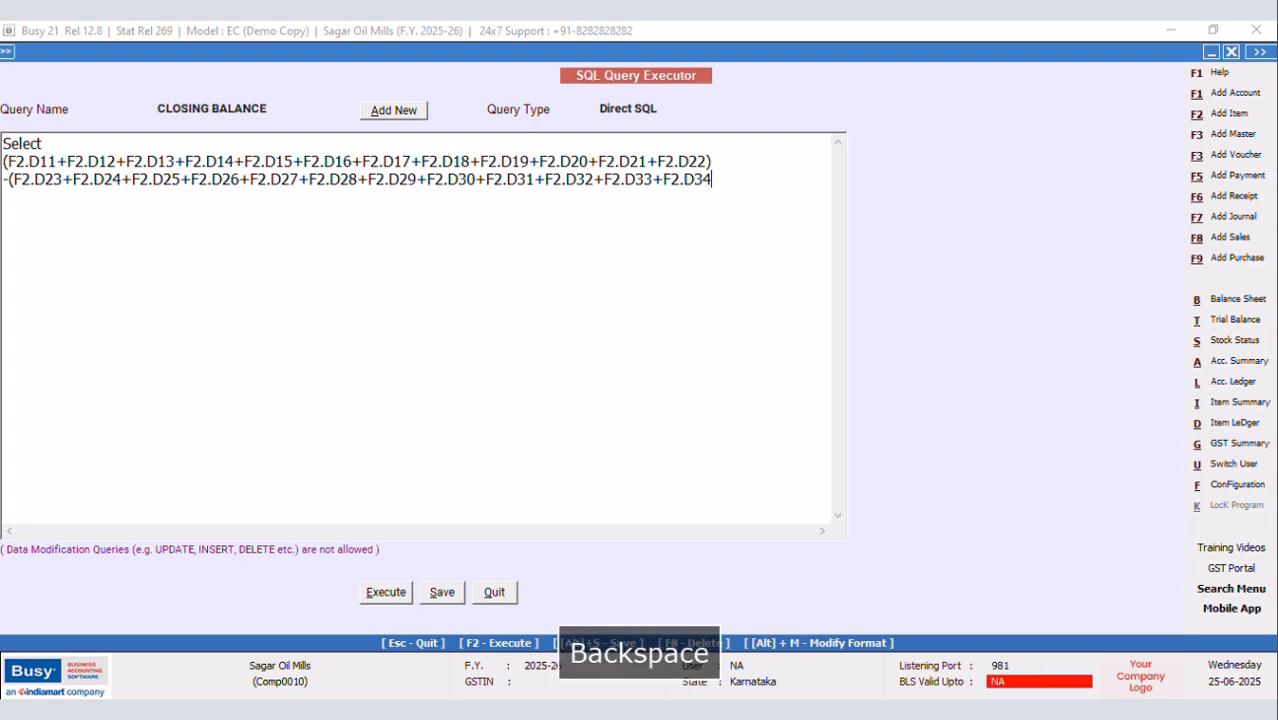
text(-F)
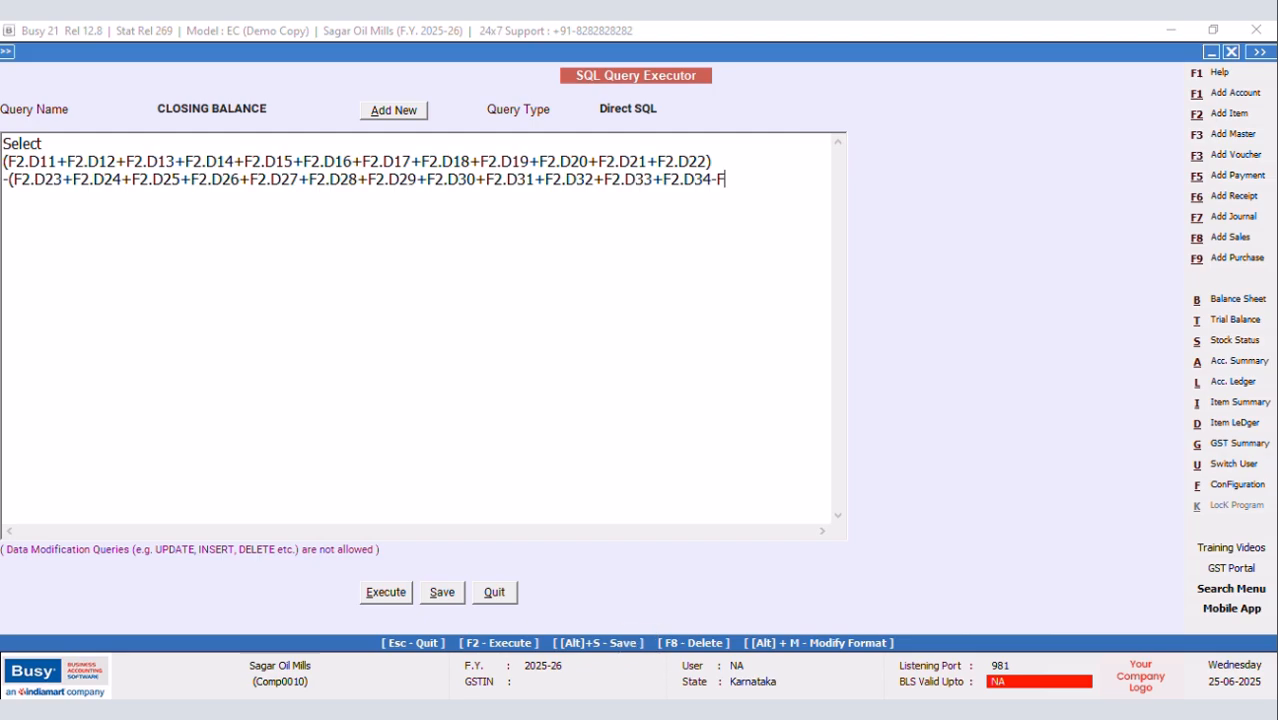
text(2.D)
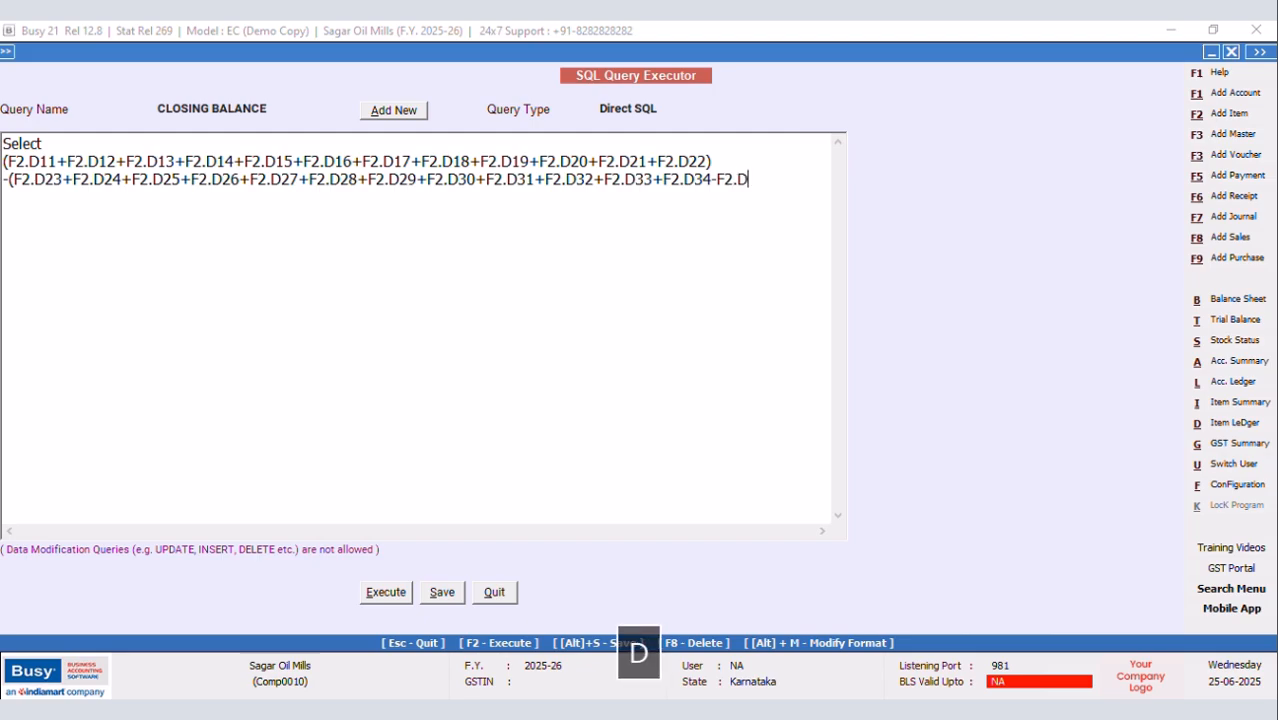
text(1))
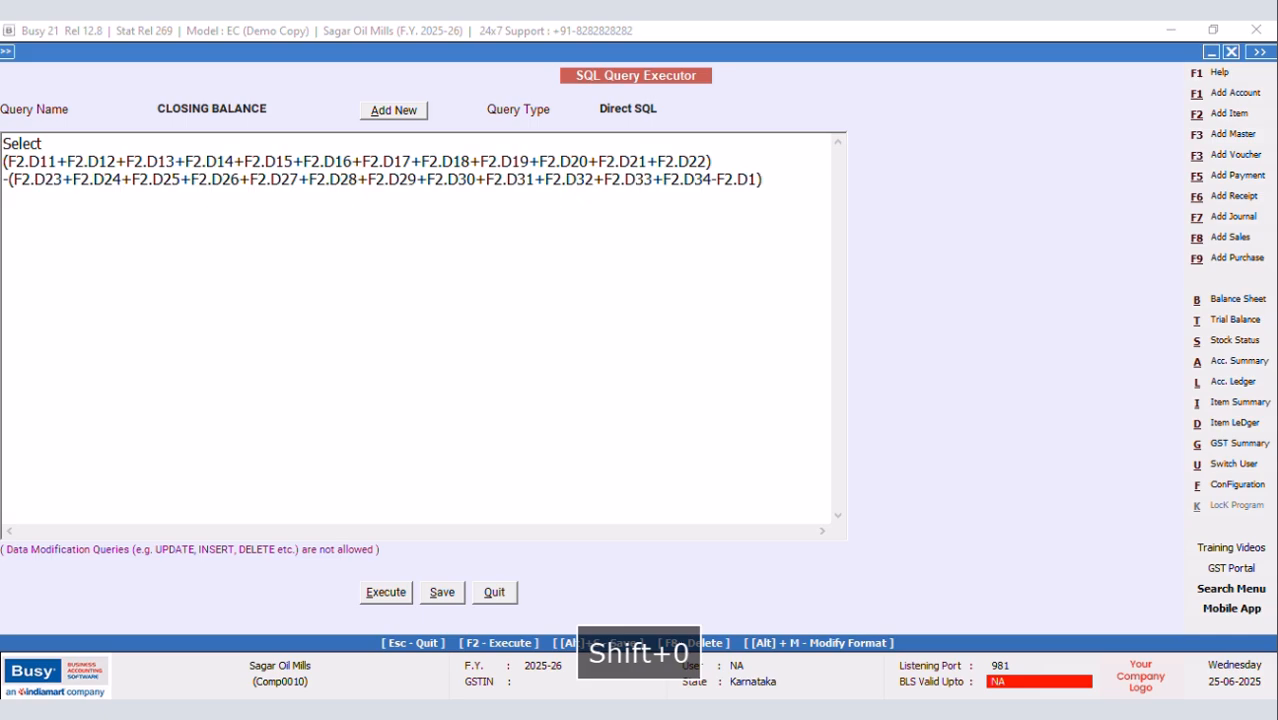
Wrap both totals in outer brackets, adding '(' after Select and ')' below the subtraction line
click(66, 143)
key(Return)
text(()
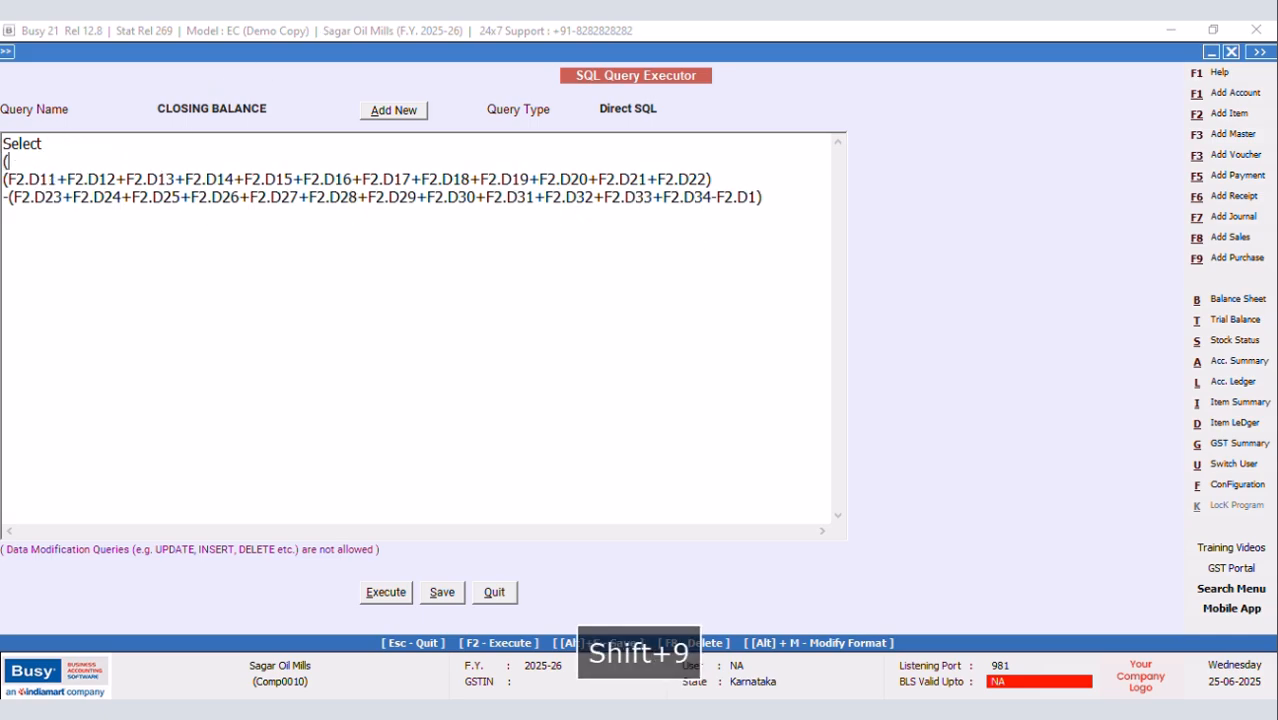
click(797, 199)
key(Return)
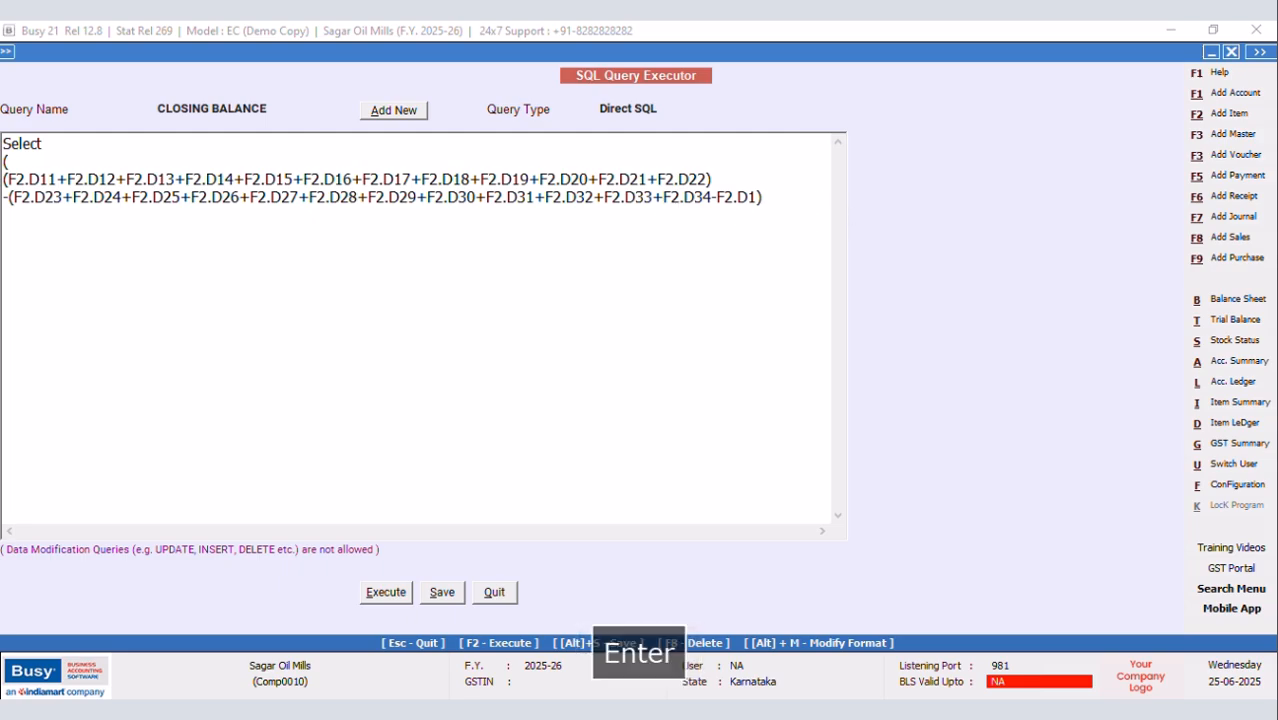
text())
Add the source clause 'from Folio1 as F2' on a new line
key(Return)
text(fro)
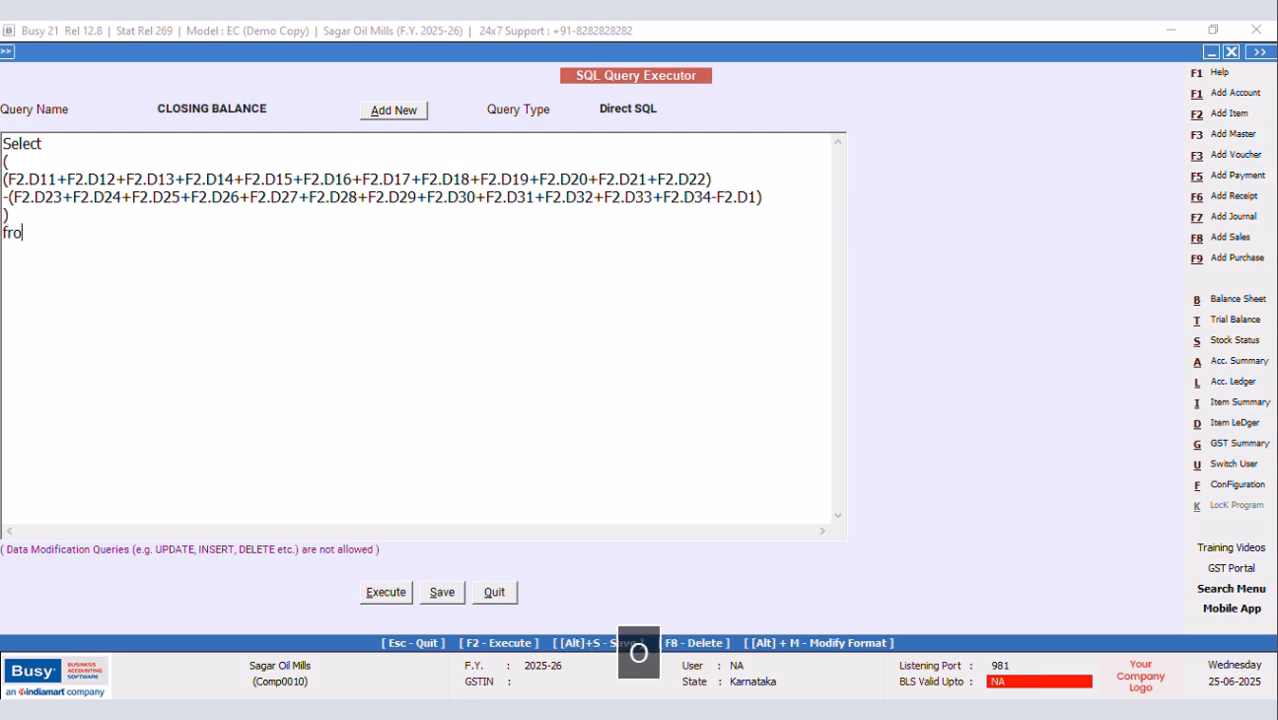
text(m FG)
key(BackSpace)
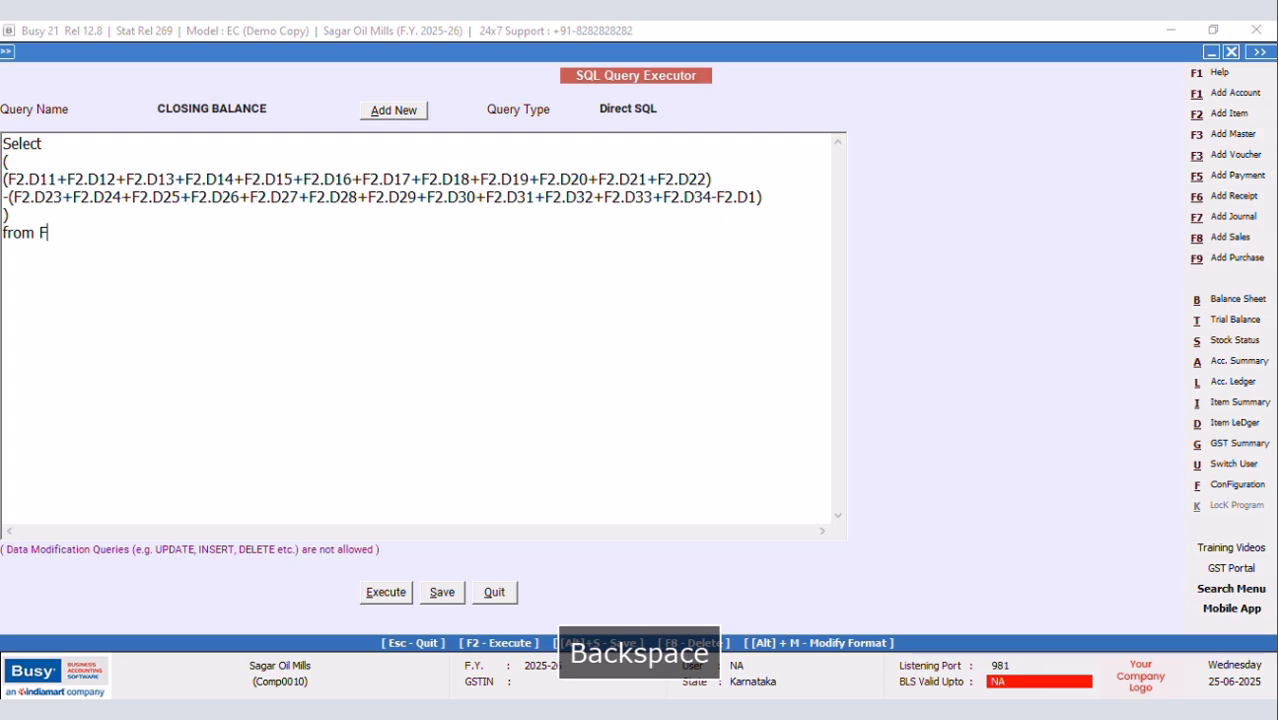
text(olio1 as)
key(Caps_Lock)
text(F2)
Begin the filter 'Where F2.MasterCode=(' on the next line
key(Return)
key(Caps_Lock)
text(Where)
key(Caps_Lock)
text(F2)
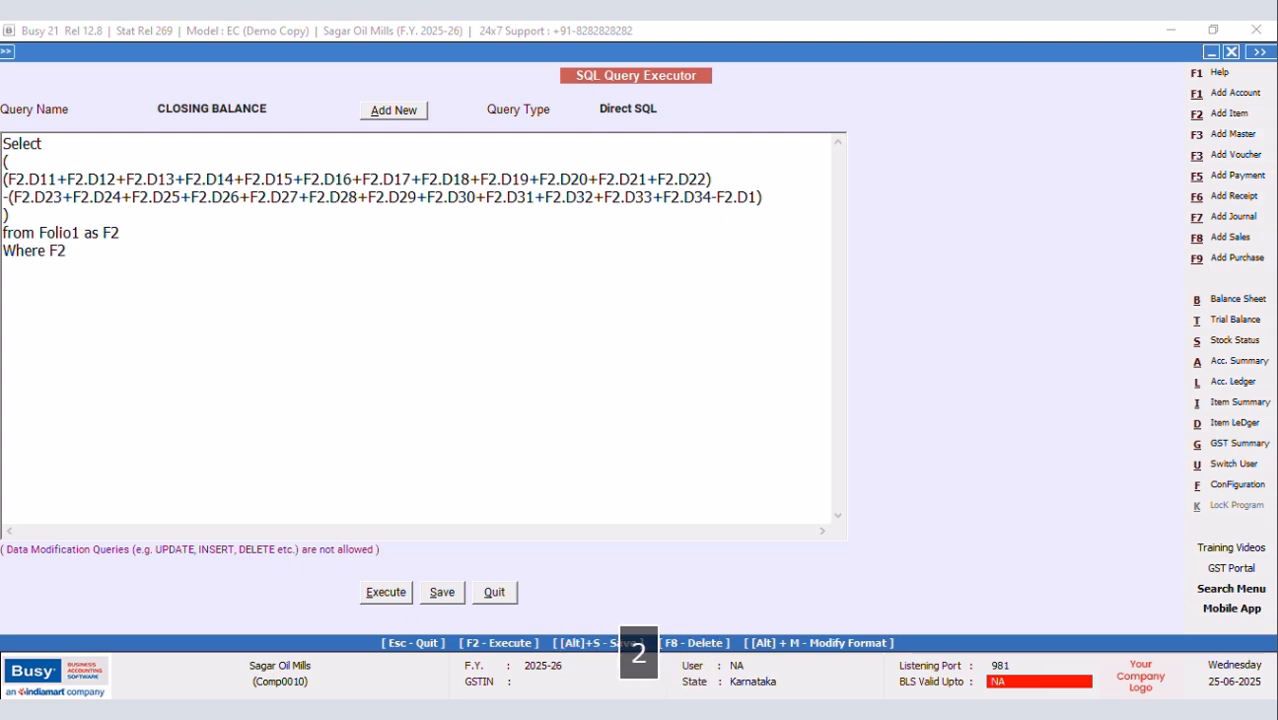
text(.)
key(Caps_Lock)
text(M)
key(Caps_Lock)
text(aster)
key(Caps_Lock)
text(C)
key(Caps_Lock)
text(ode)
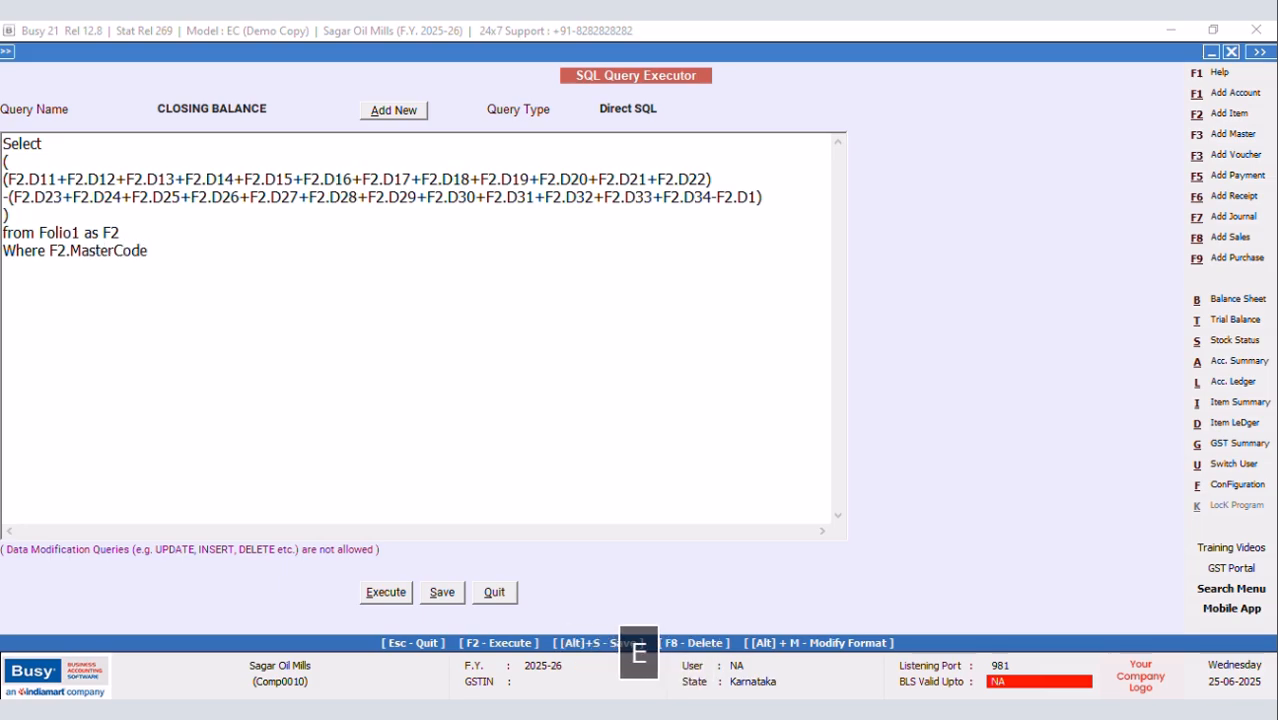
key(BackSpace)
text((S)
key(Caps_Lock)
key(BackSpace)
key(BackSpace)
text(e=()
Complete the subquery 'Select Tran1.MasterCode1 from Tran1 Where Tran1.VchType=9)'
key(Caps_Lock)
text(Select)
key(Caps_Lock)
text(T)
key(Caps_Lock)
text(ran)
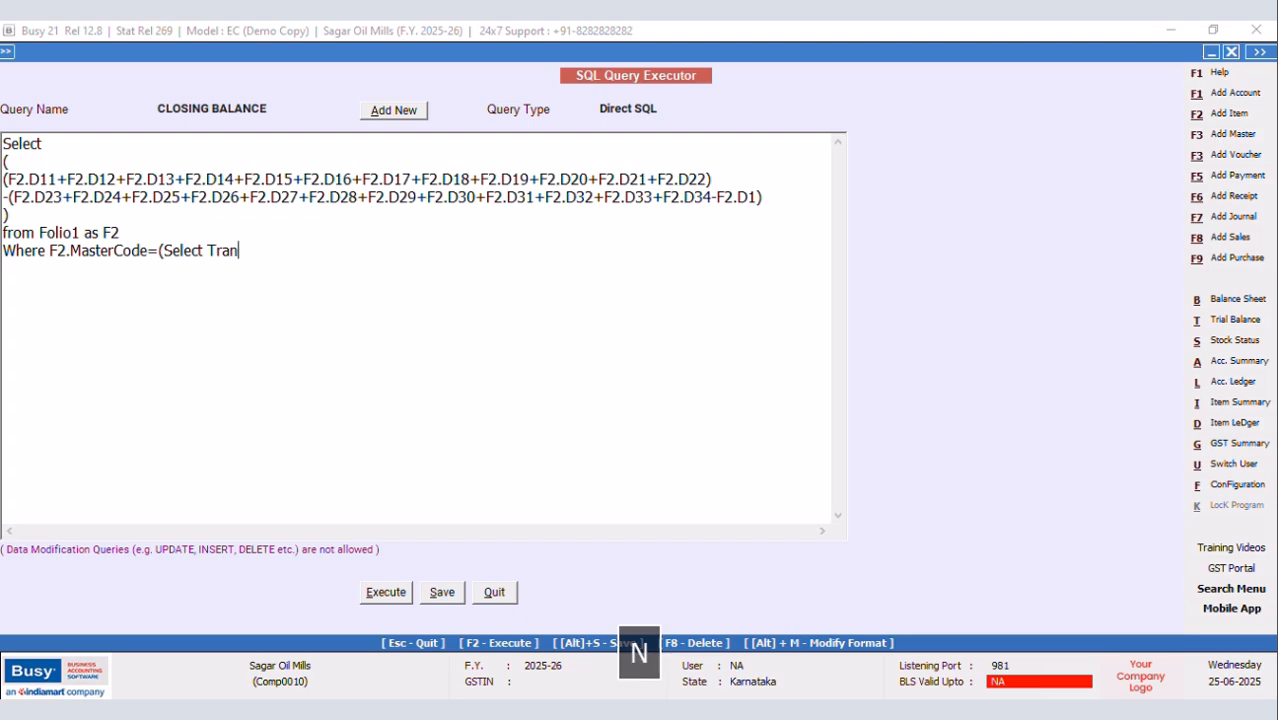
text(1.)
key(Caps_Lock)
text(Master)
key(Caps_Lock)
text(C)
key(Caps_Lock)
text(ode1 from)
key(Caps_Lock)
text(T)
key(Caps_Lock)
text(ran)
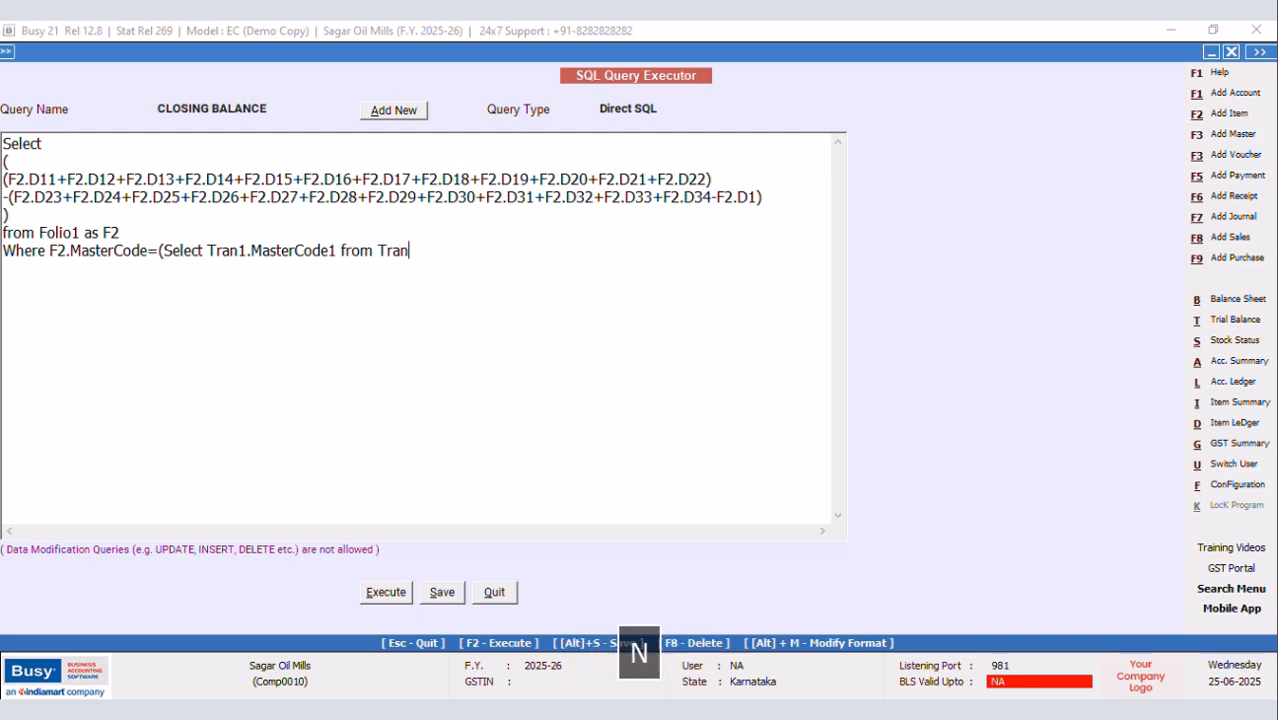
text(1 Where )
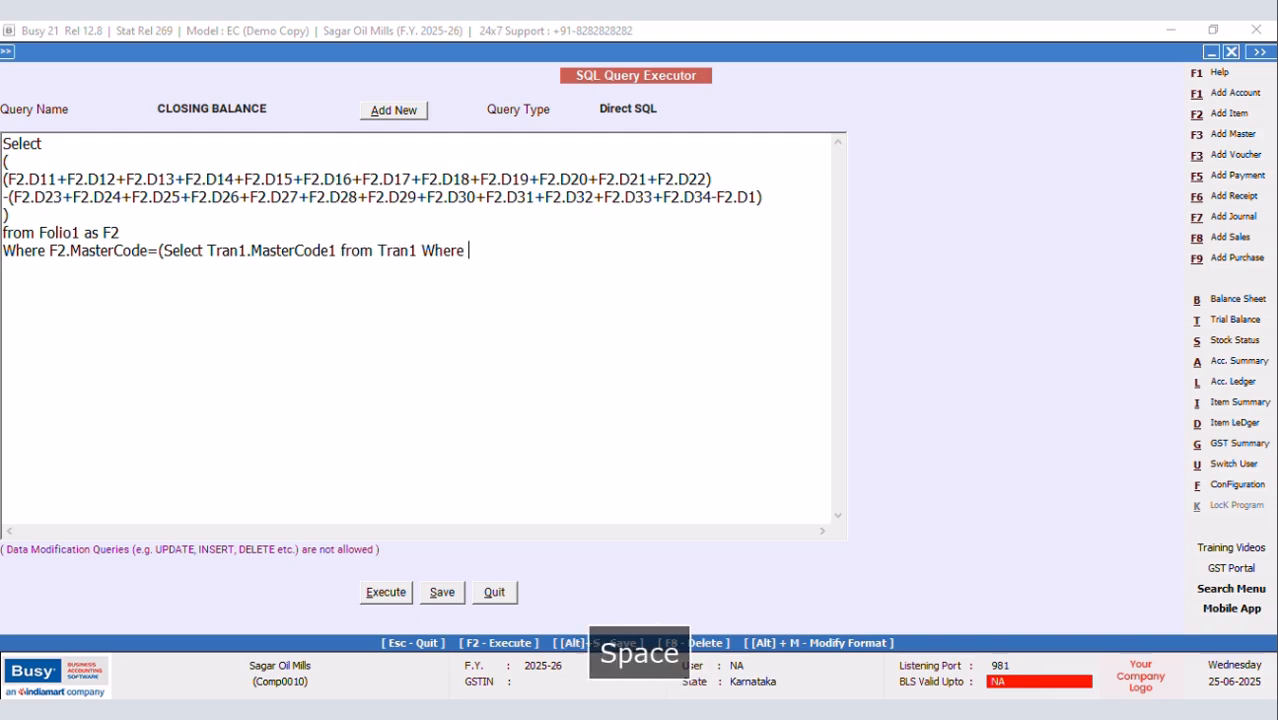
text(Tran1.)
key(Caps_Lock)
text(V)
key(Caps_Lock)
text(ch)
key(Caps_Lock)
text(T)
key(Caps_Lock)
text(ype=9)
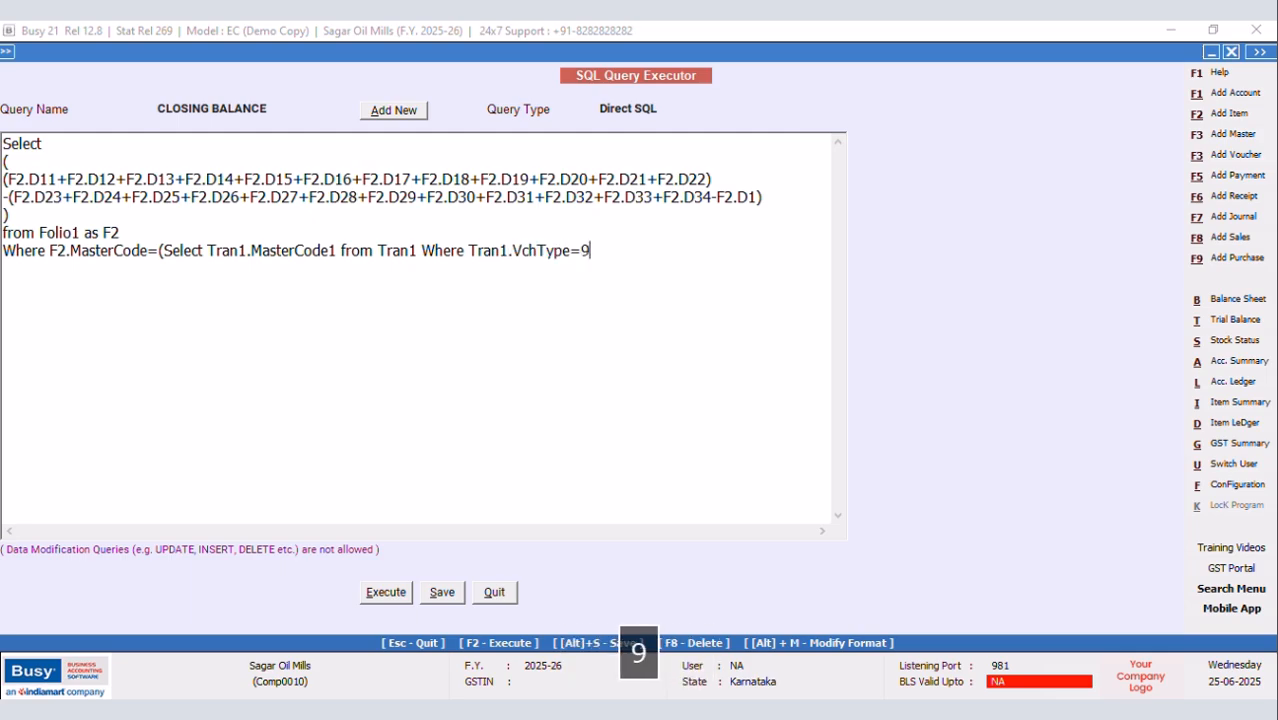
text())
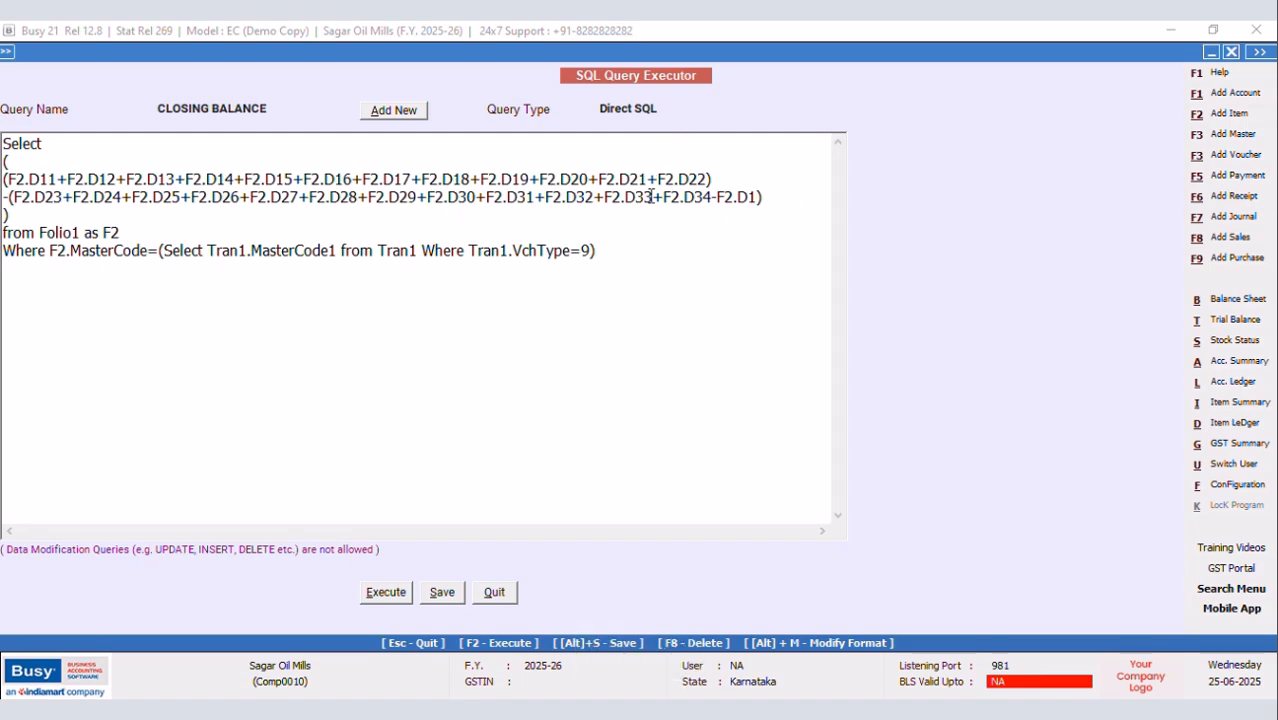
Save the CLOSING BALANCE query with query type Vch. Header(Inventory)
click(655, 113)
click(706, 197)
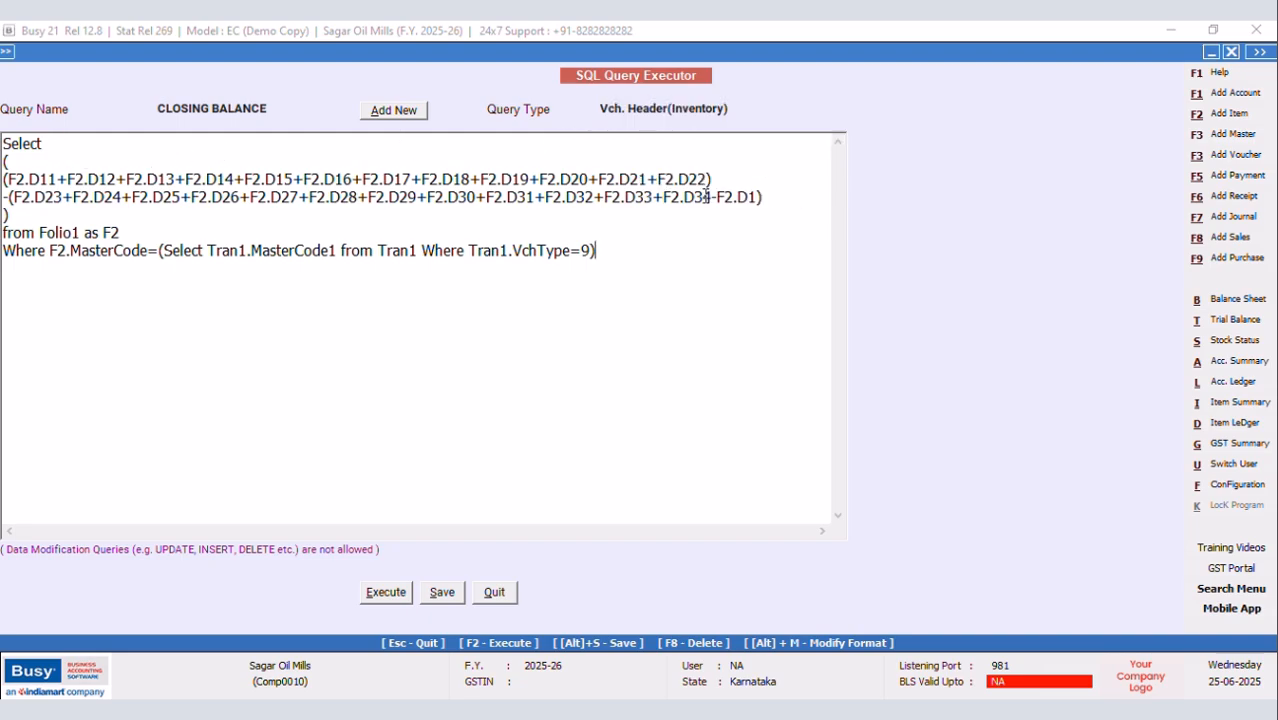
click(441, 593)
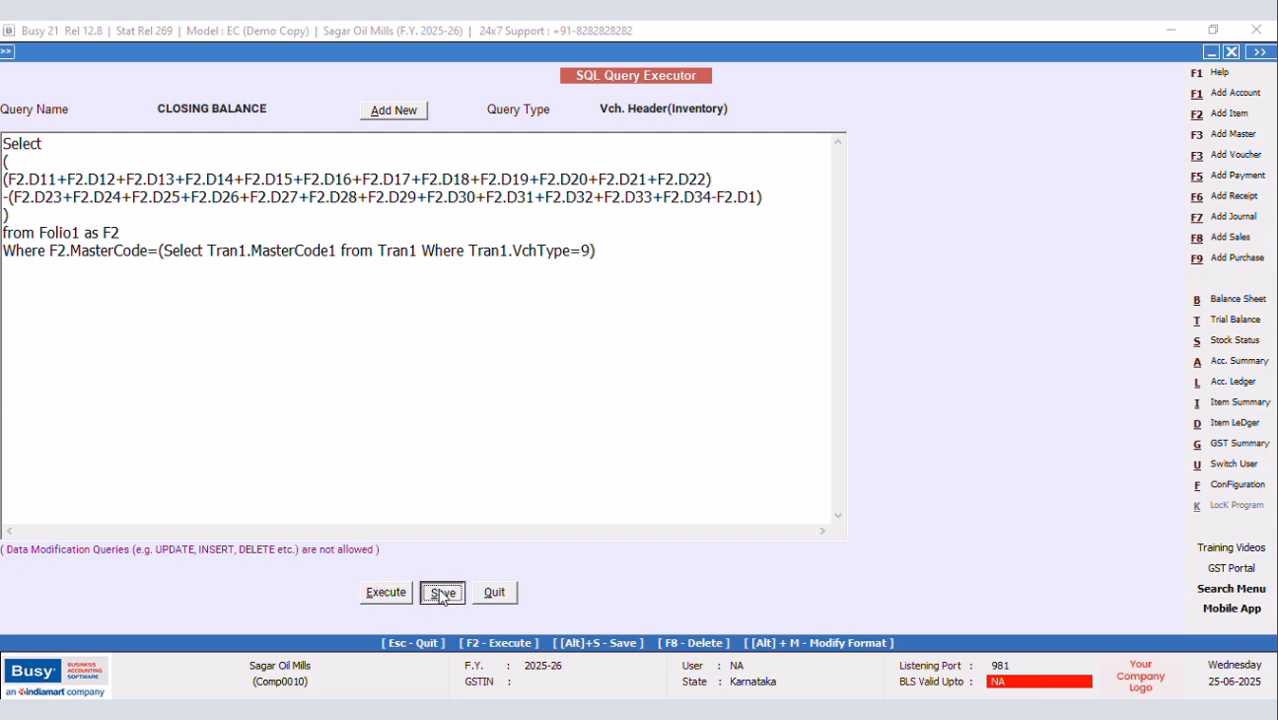
click(770, 405)
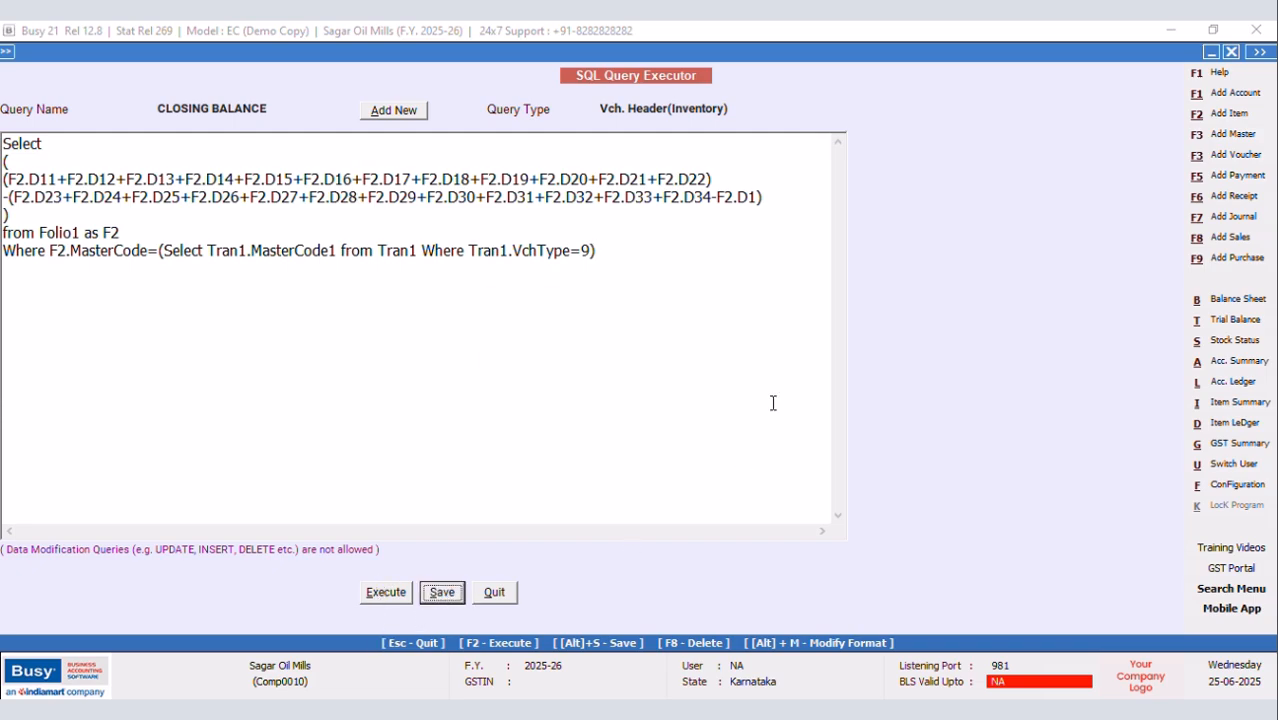
Open the footer script of the NEW DESIGN sales invoice format under Advanced Invoice/Document Printing
click(1247, 487)
click(197, 191)
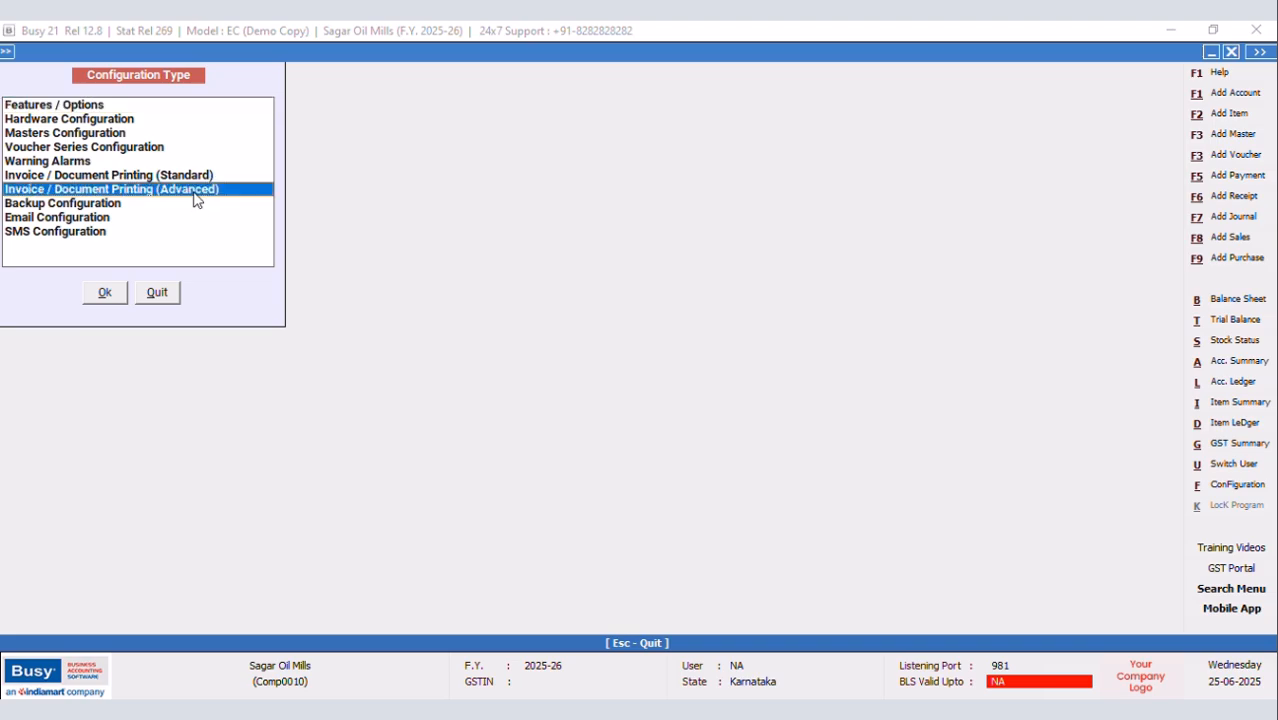
click(106, 294)
click(46, 134)
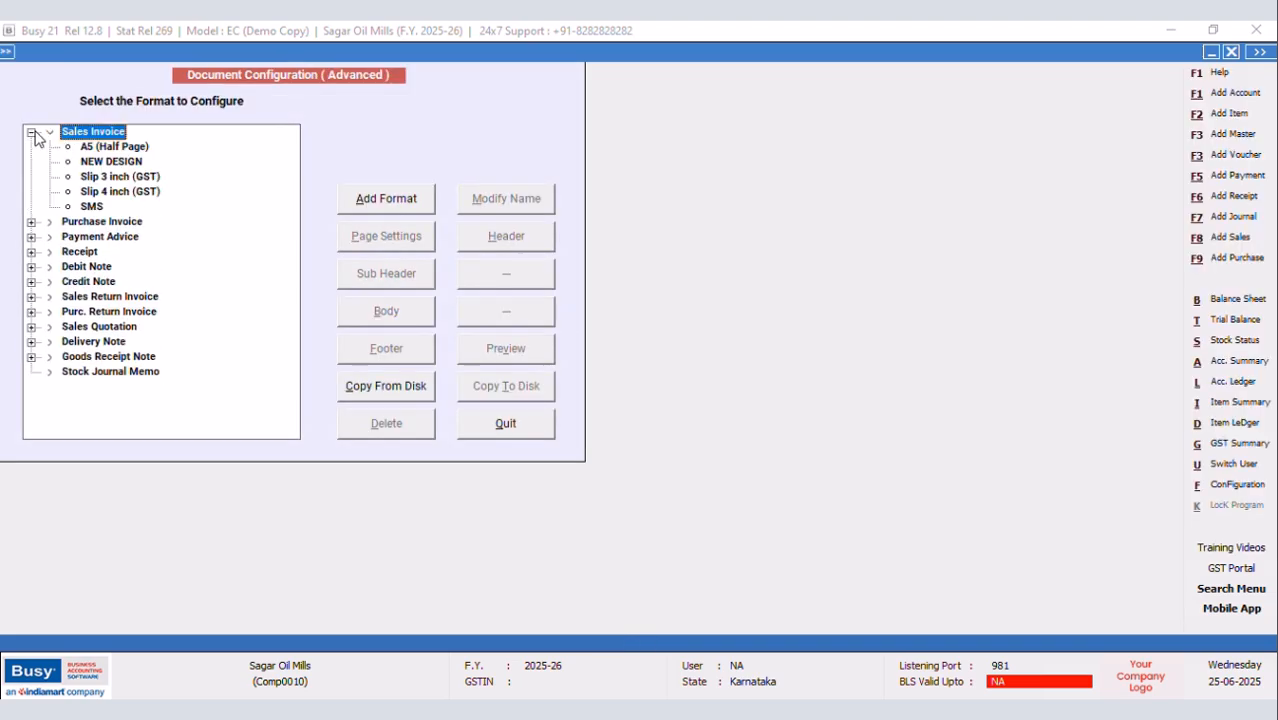
click(110, 161)
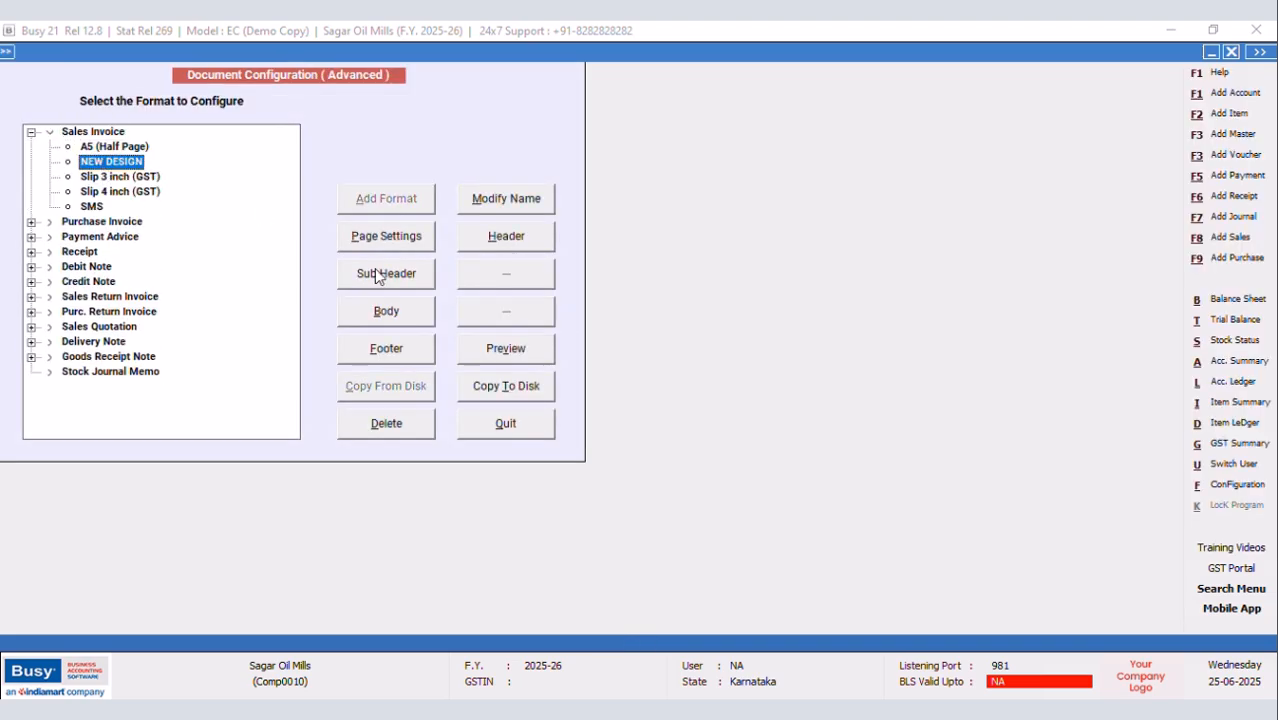
click(372, 352)
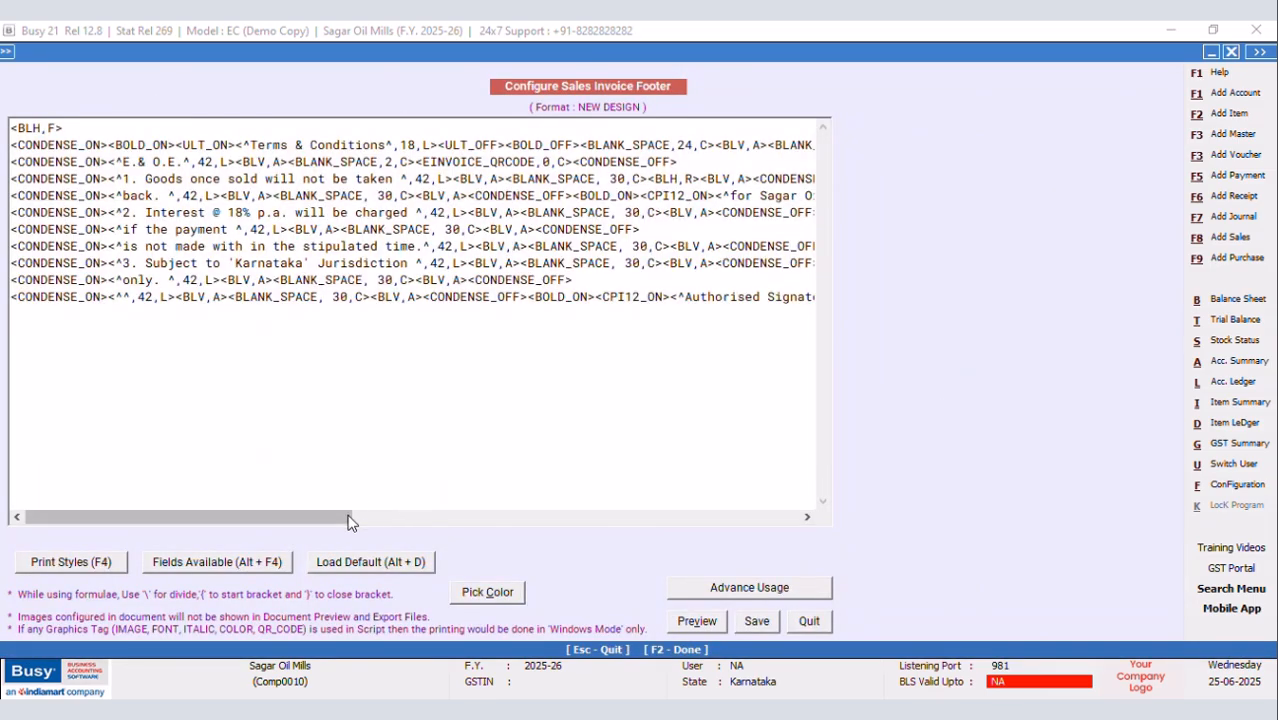
drag(346, 517, 756, 522)
Insert SQL_QUERY_TEXT named 'closing balance' after the CLOSING BALANCE label and save the footer
click(718, 147)
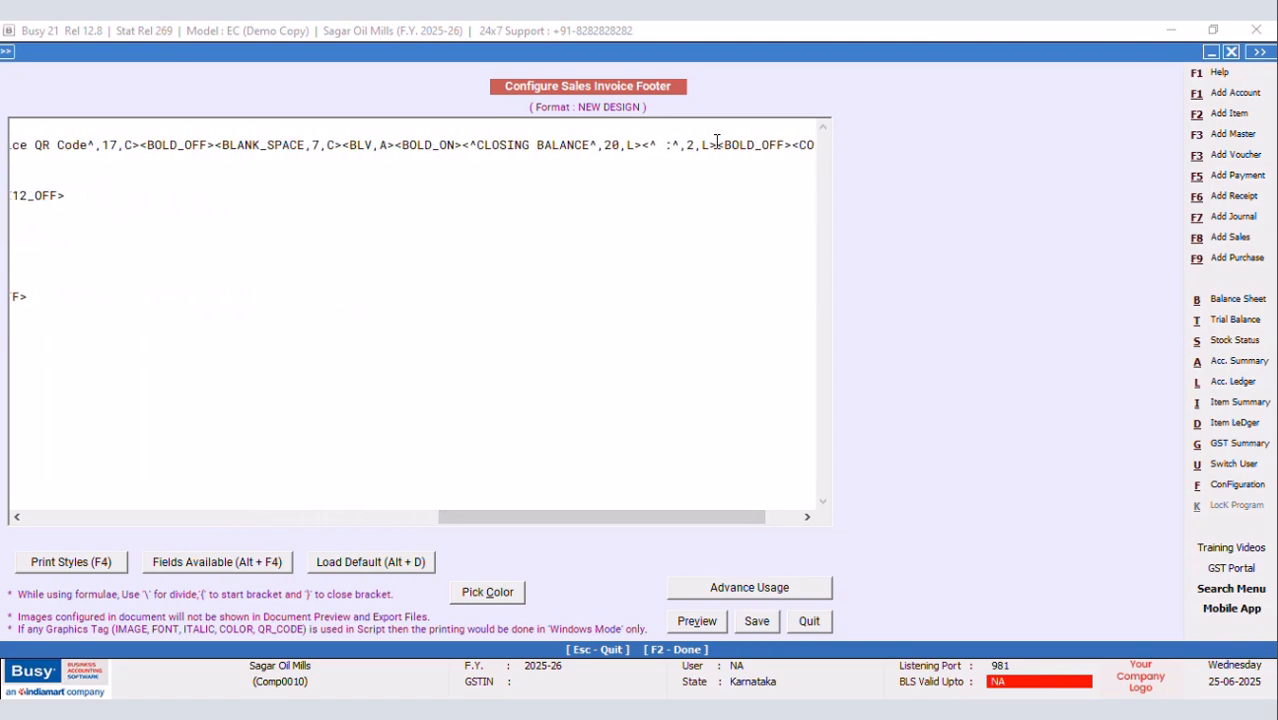
key(alt+F4)
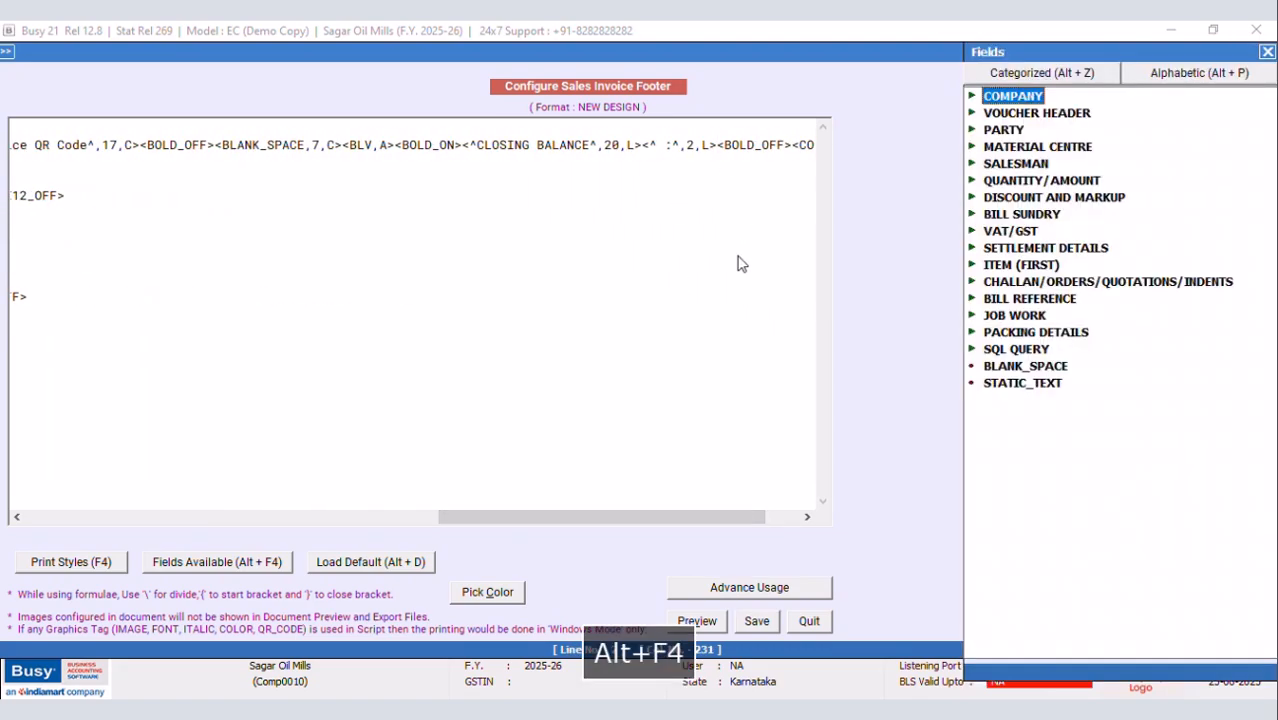
double_click(1010, 350)
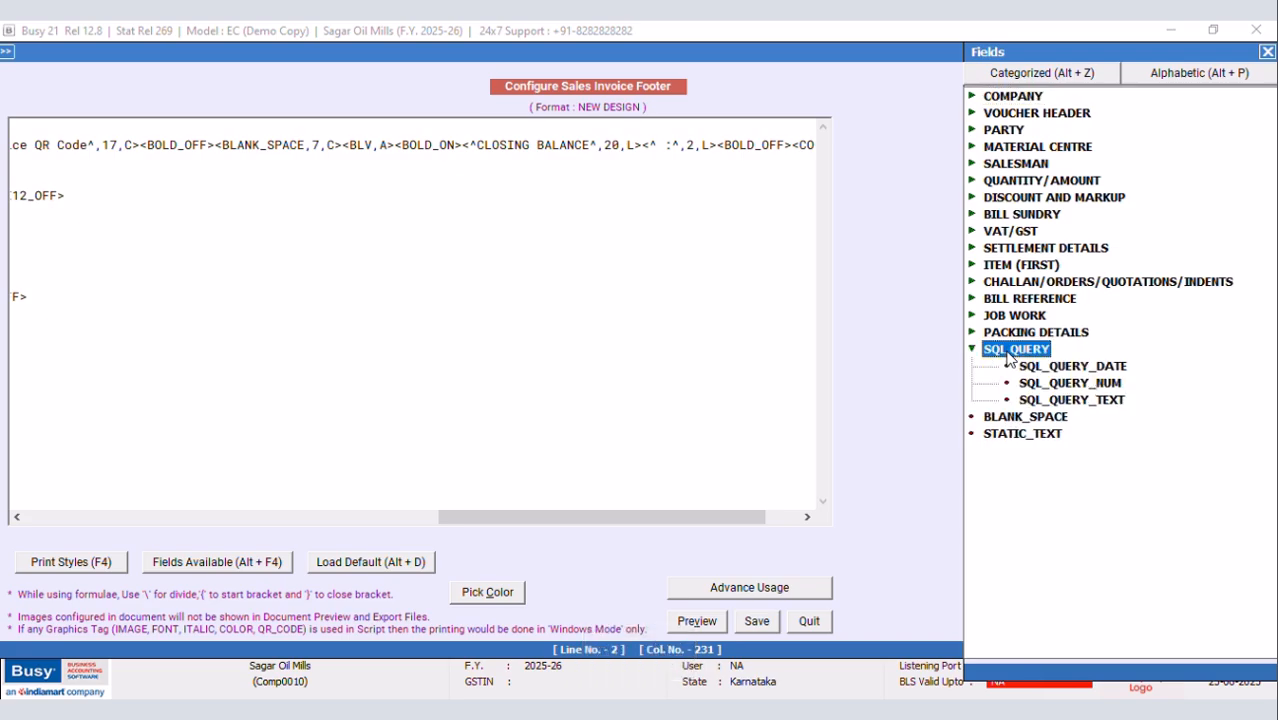
double_click(1088, 400)
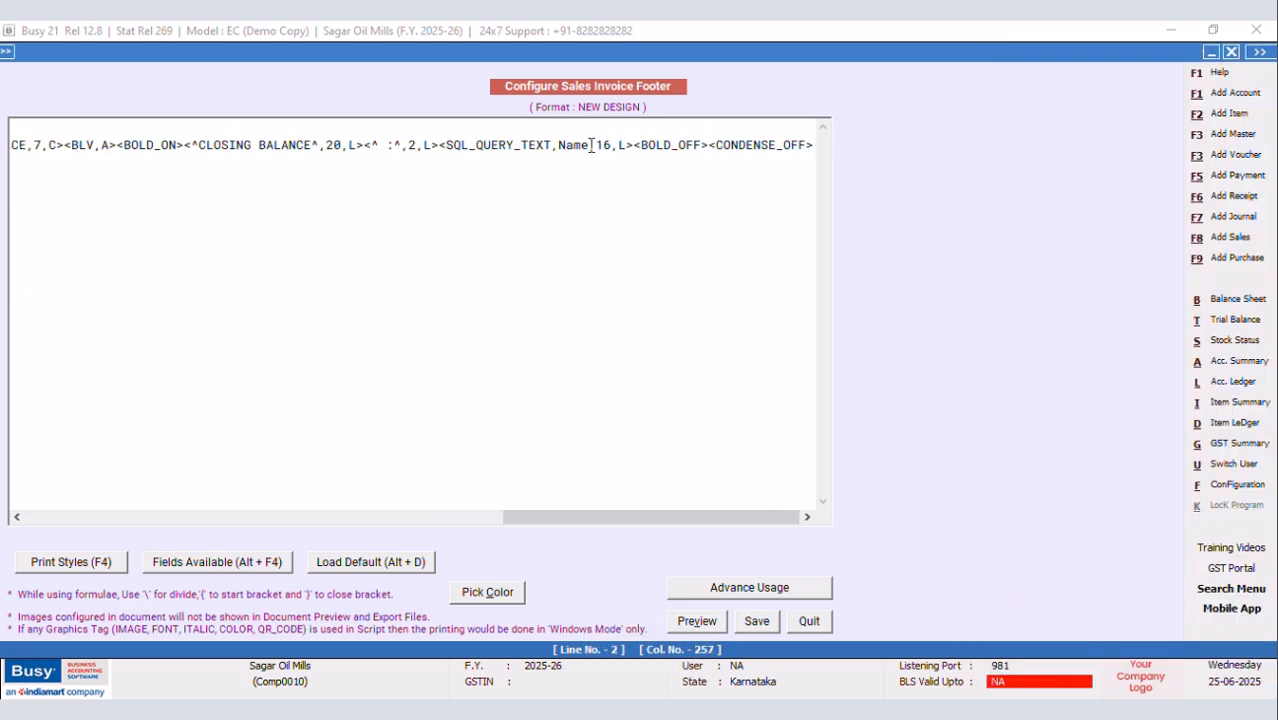
key(BackSpace)
key(BackSpace)
key(BackSpace)
key(BackSpace)
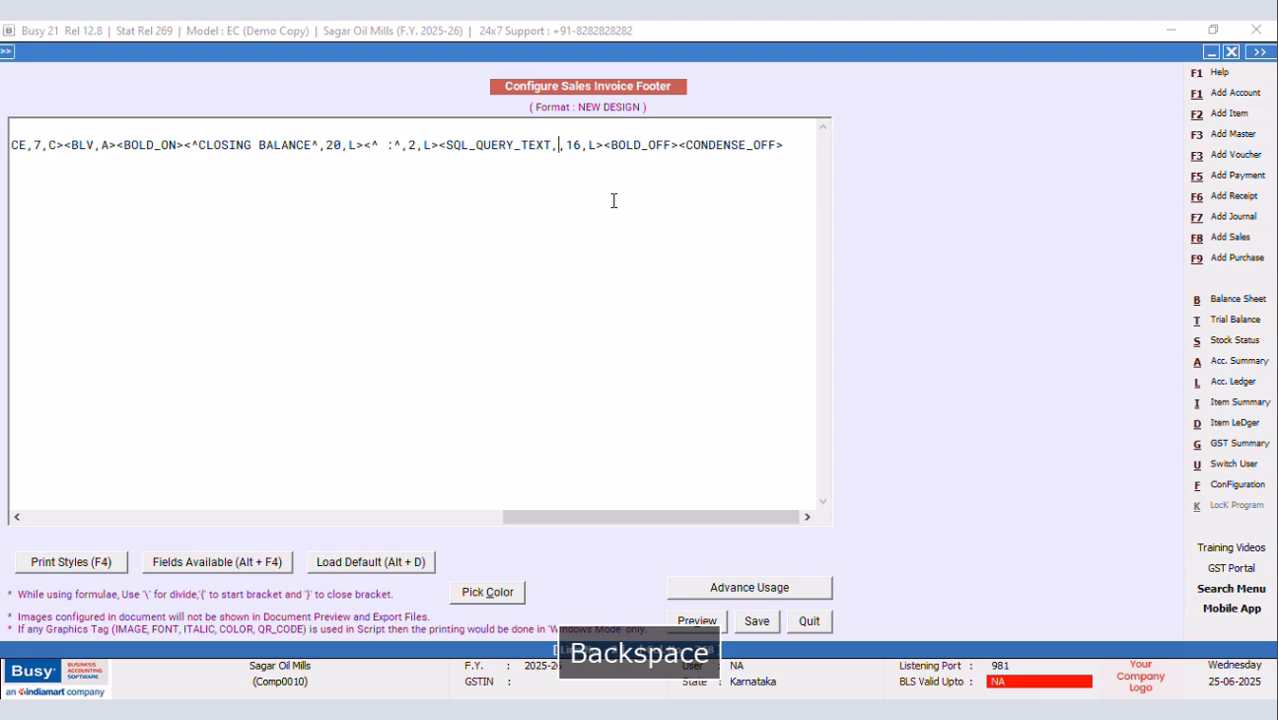
text(closing balance)
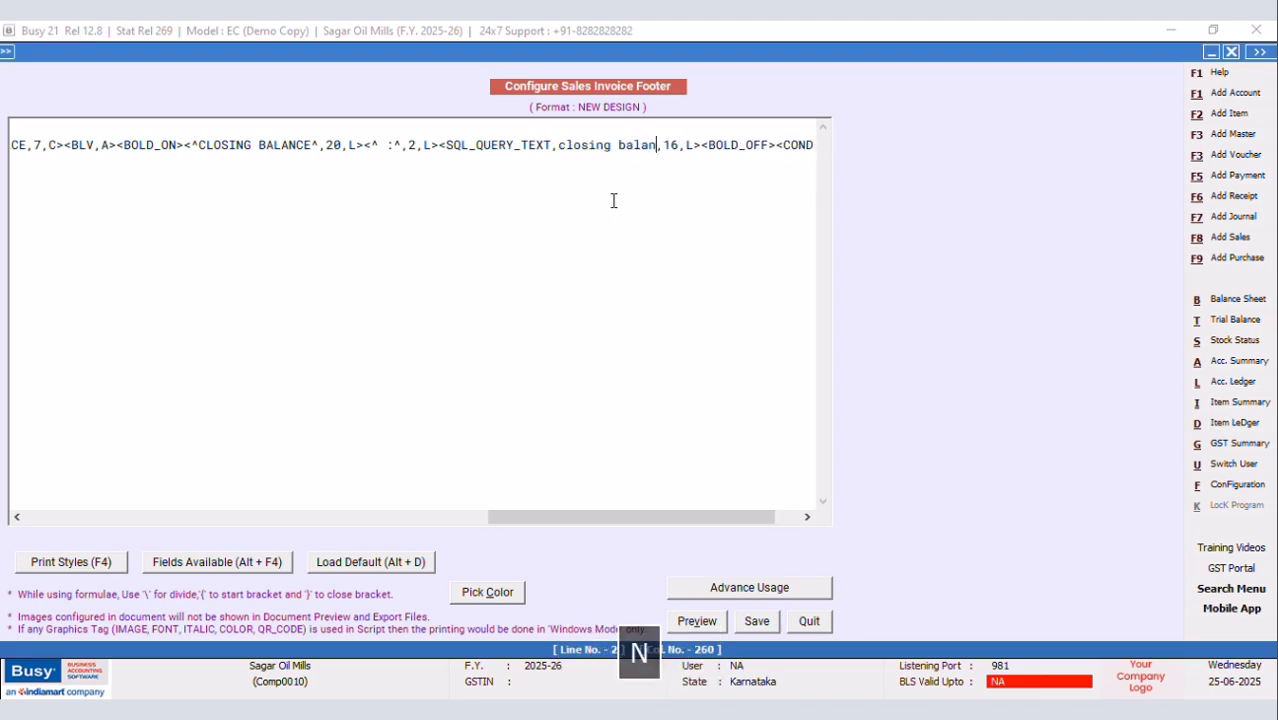
click(757, 621)
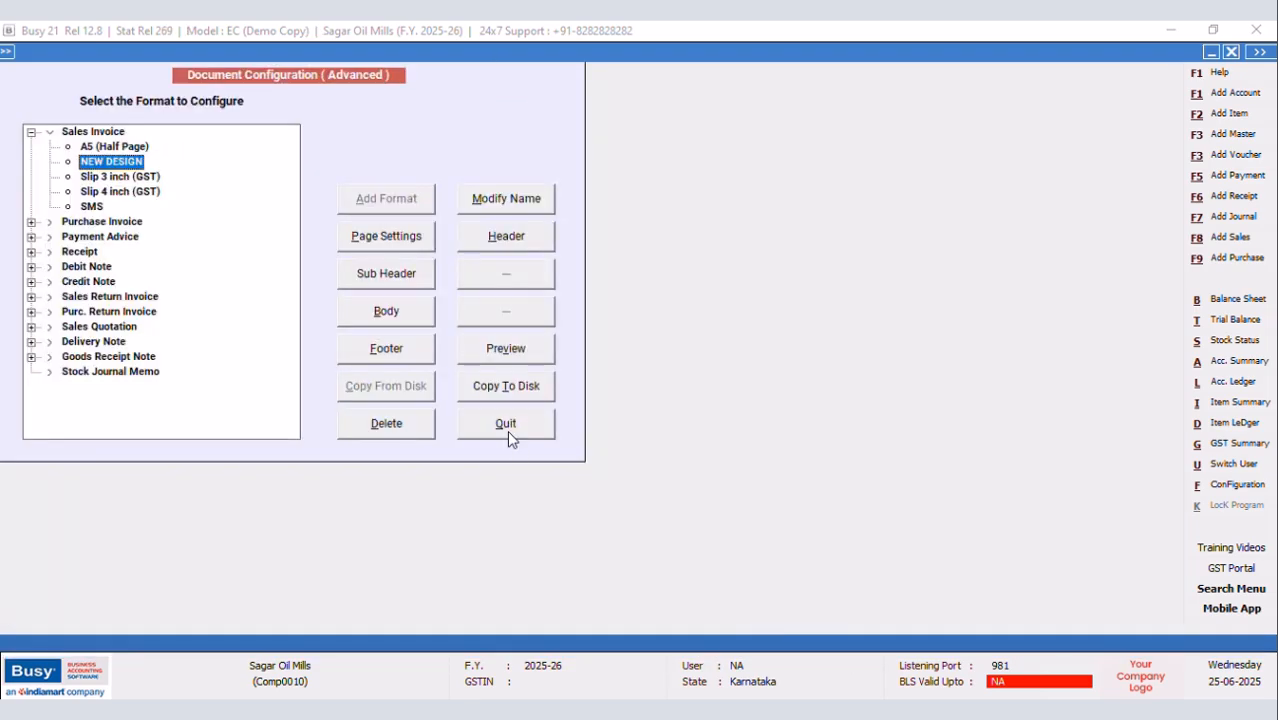
Close the document configuration and SQL query screens, returning to the main window
click(507, 424)
click(160, 291)
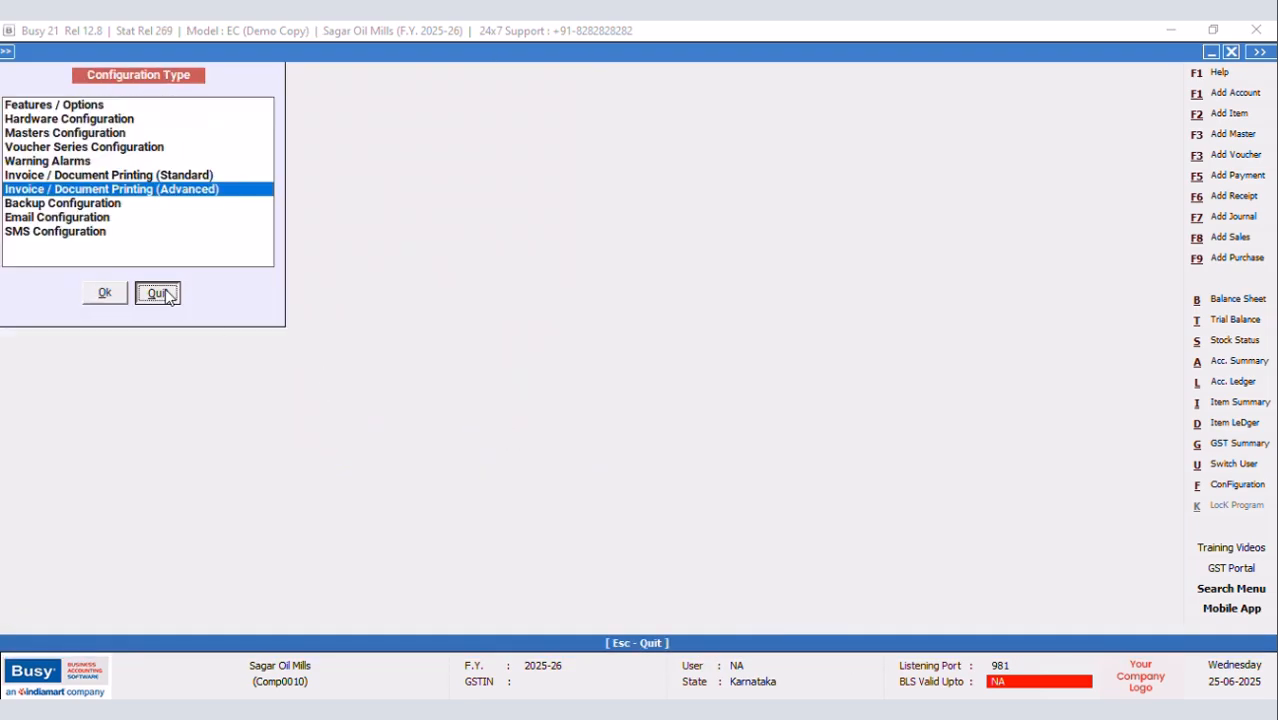
click(516, 592)
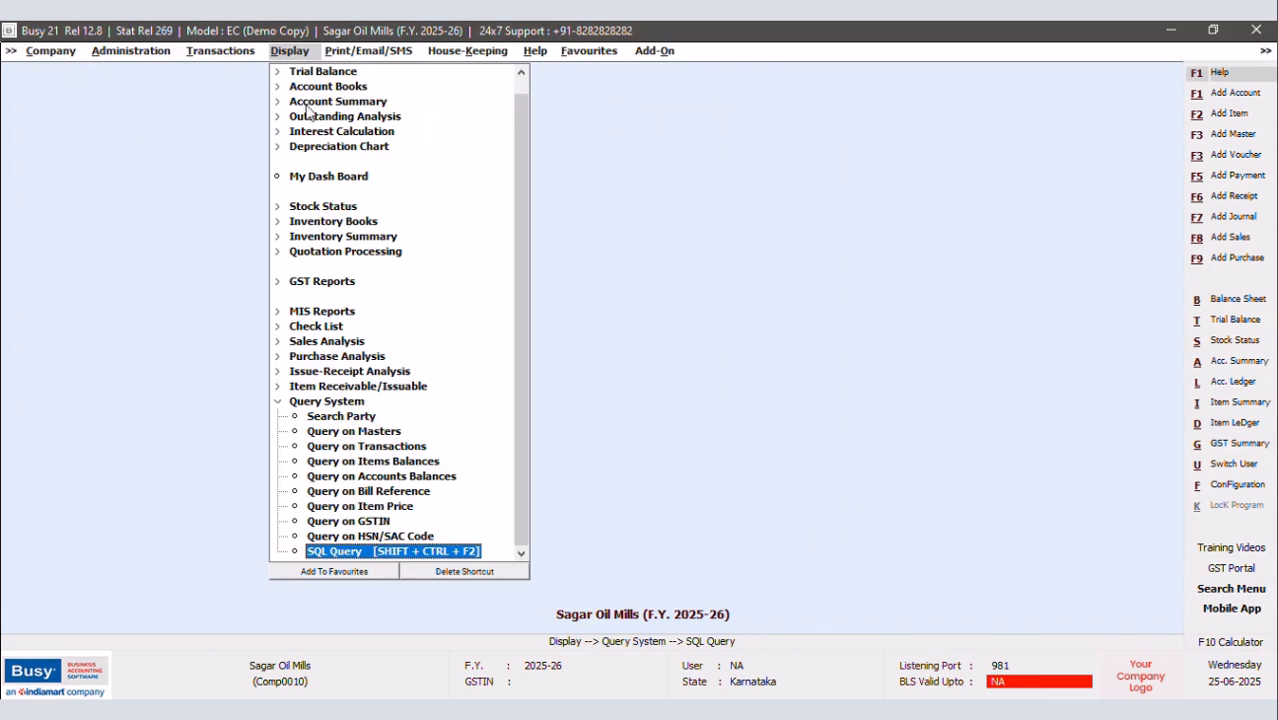
click(236, 54)
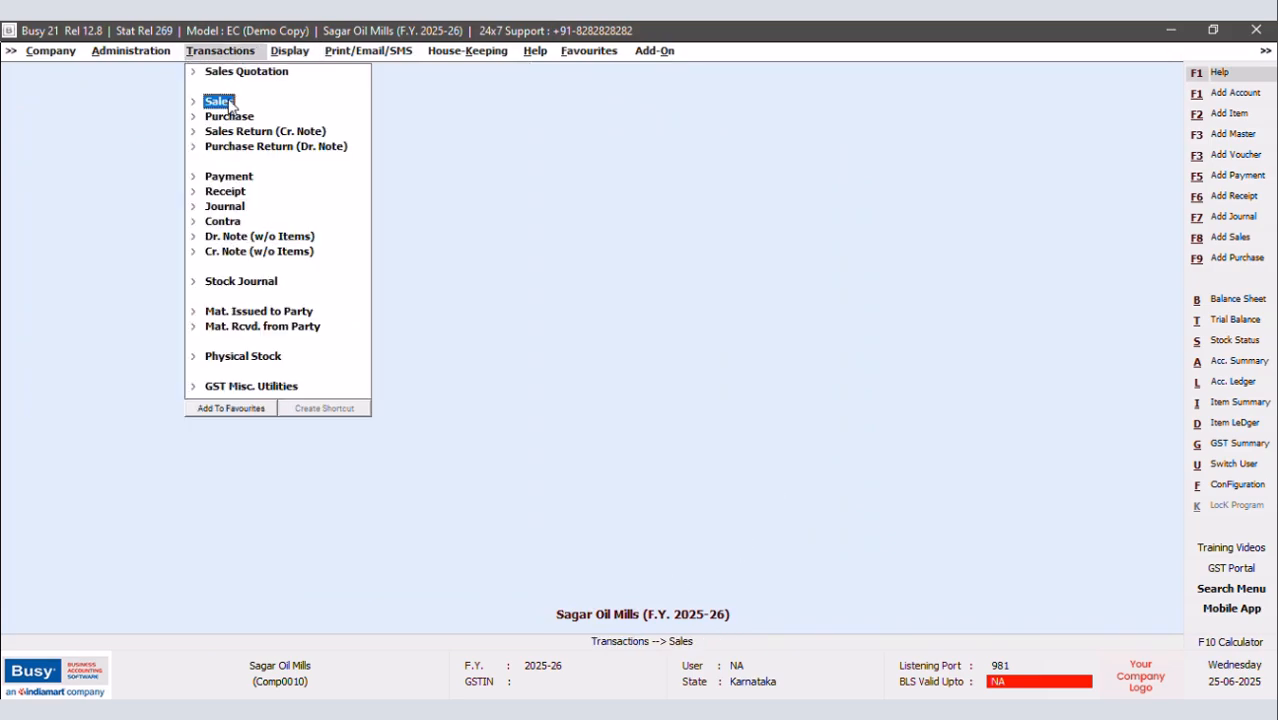
Open an existing sales voucher in Modify Sales mode
click(228, 102)
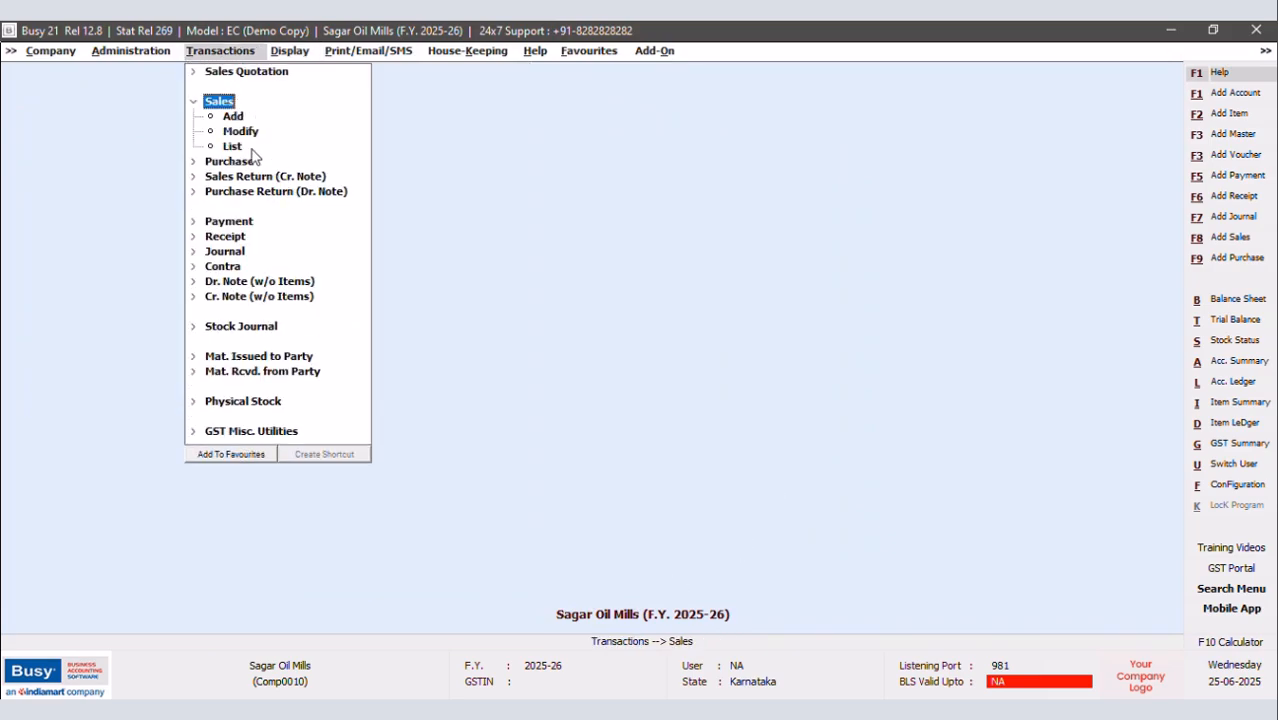
click(245, 133)
key(Return)
key(Return)
click(172, 217)
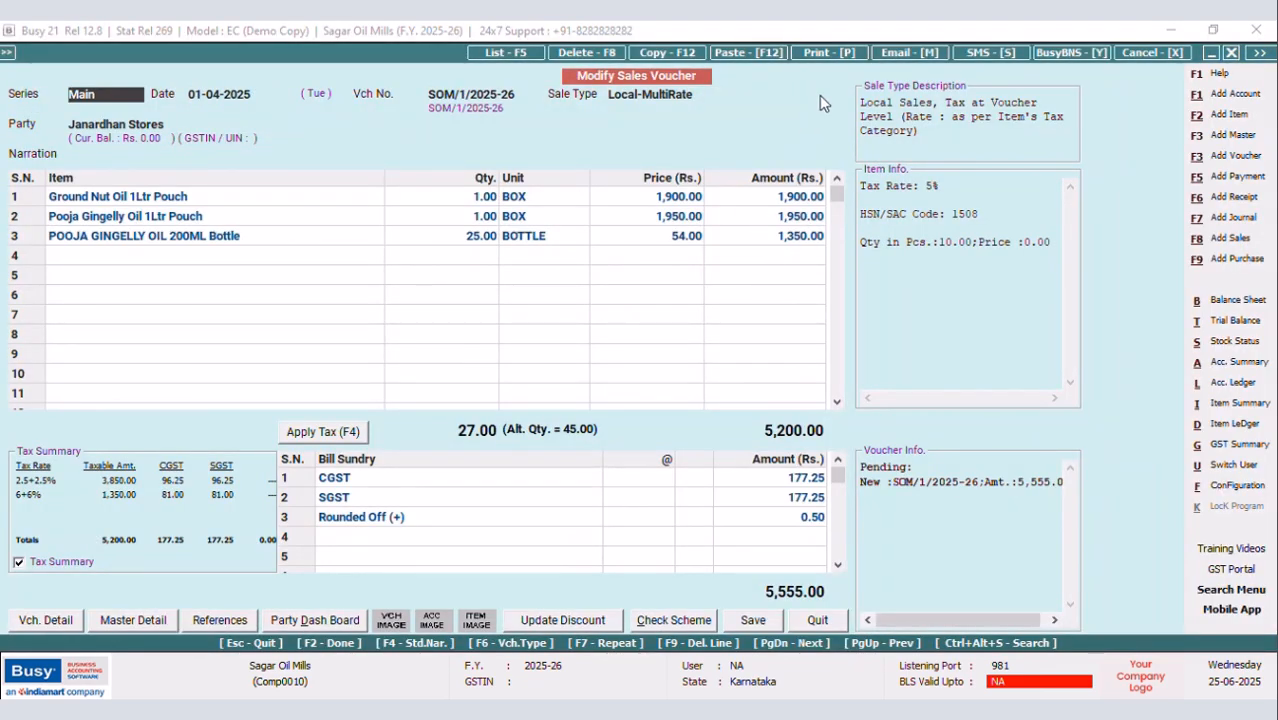
Preview it as a sales invoice and scroll to the footer showing CLOSING BALANCE : 5555
click(815, 53)
click(598, 378)
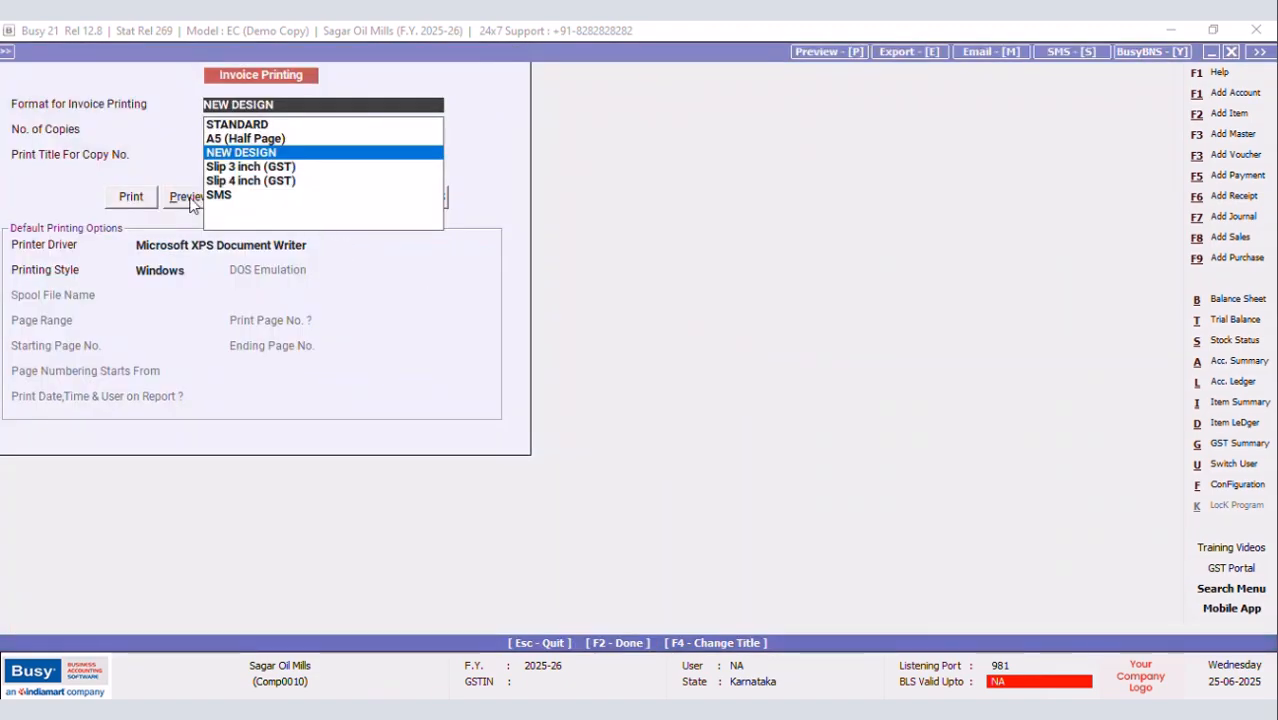
click(189, 199)
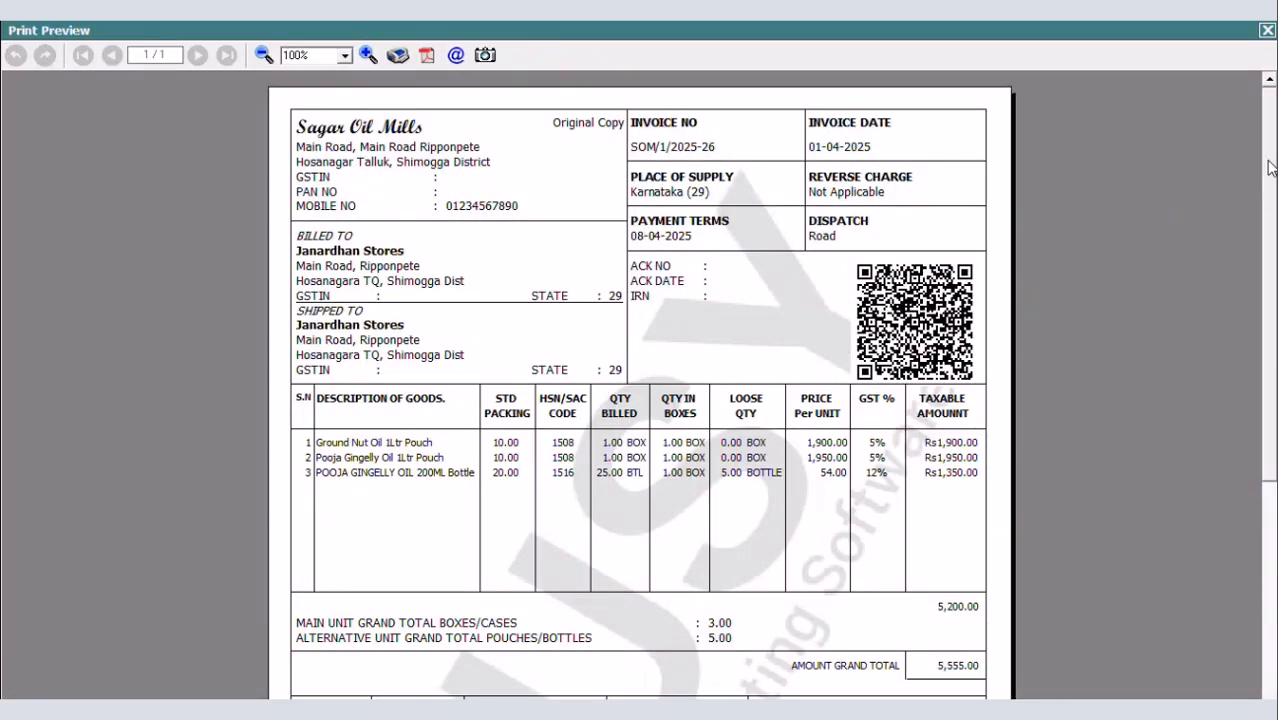
scroll(1265, 135, down, 5)
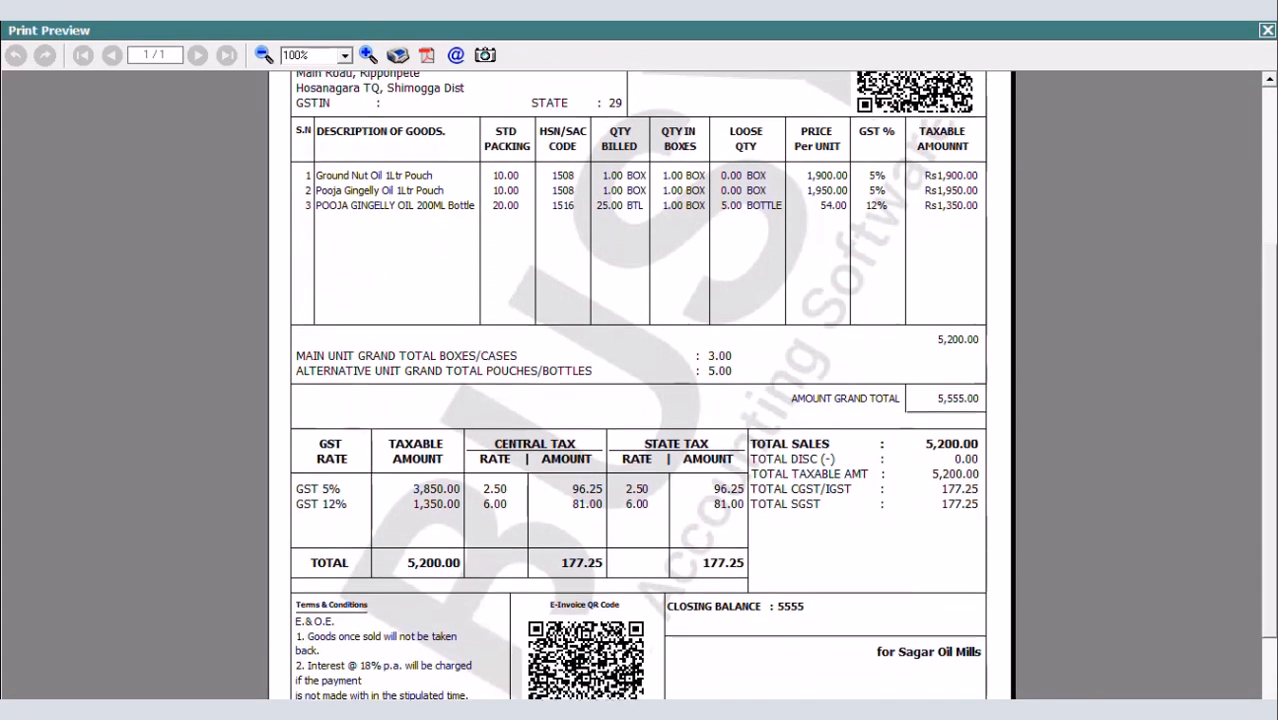
scroll(640, 385, down, 1)
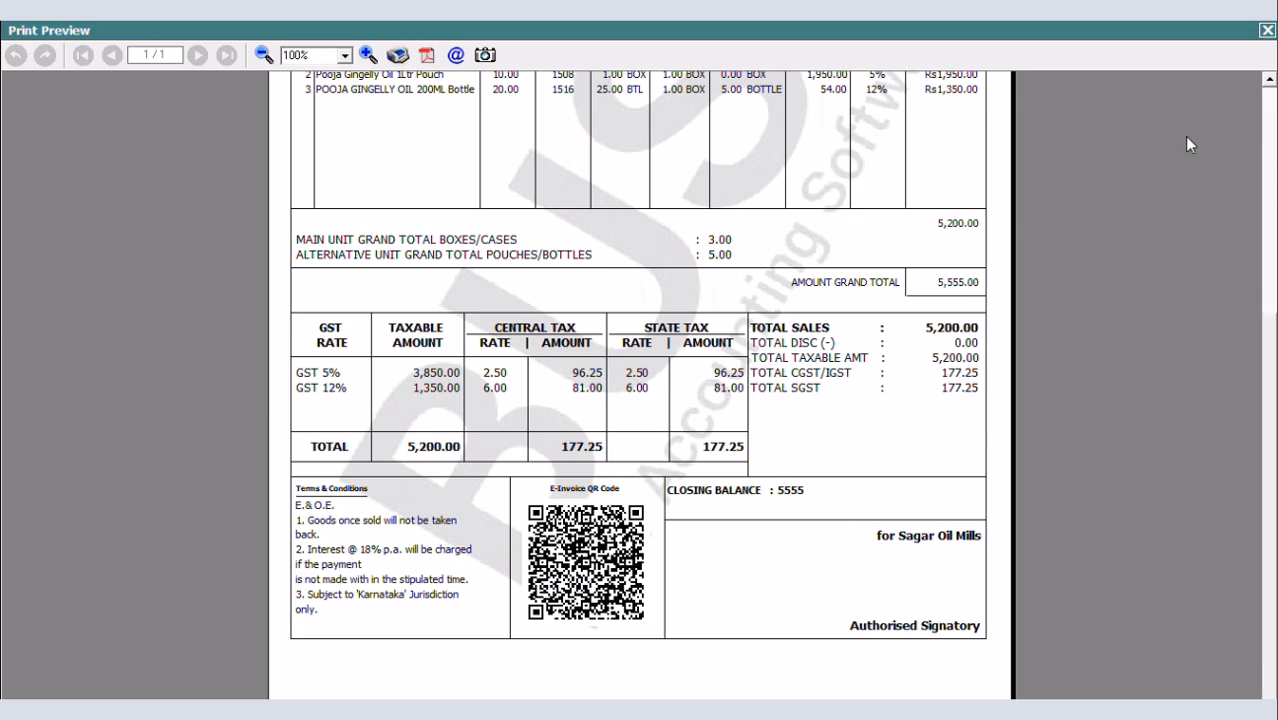
click(1265, 32)
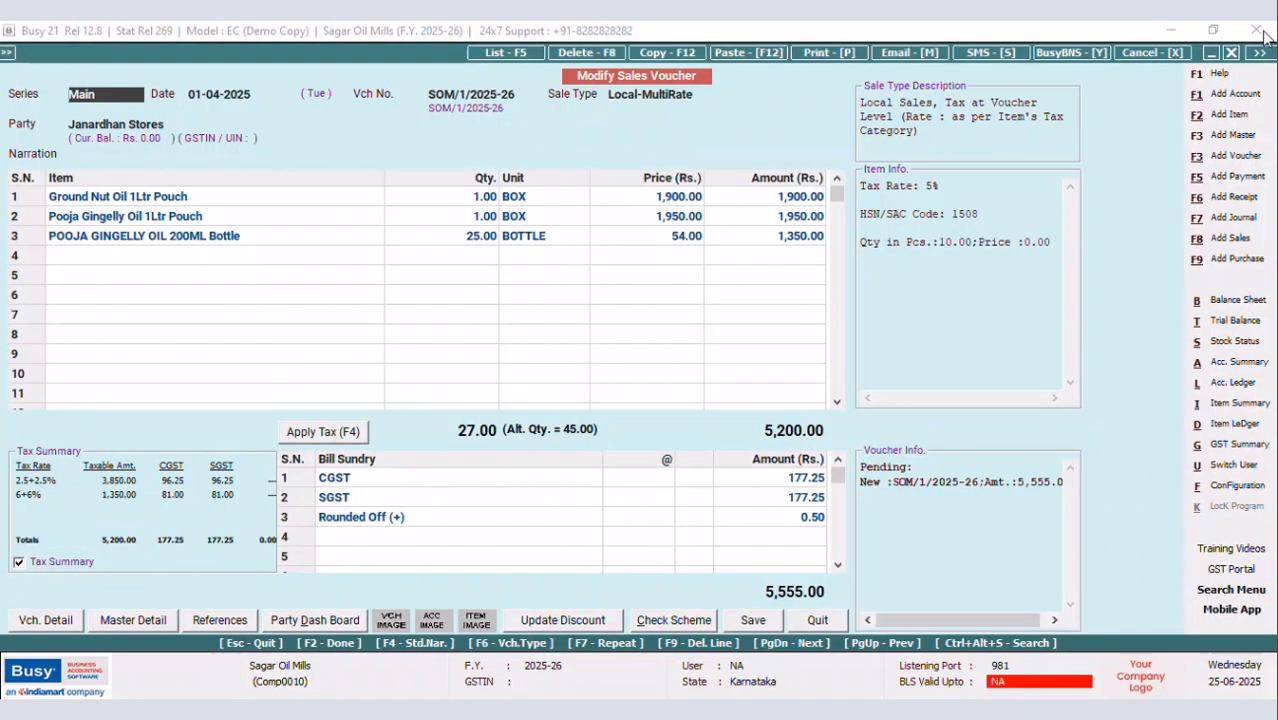
key(ctrl+shift+F2)
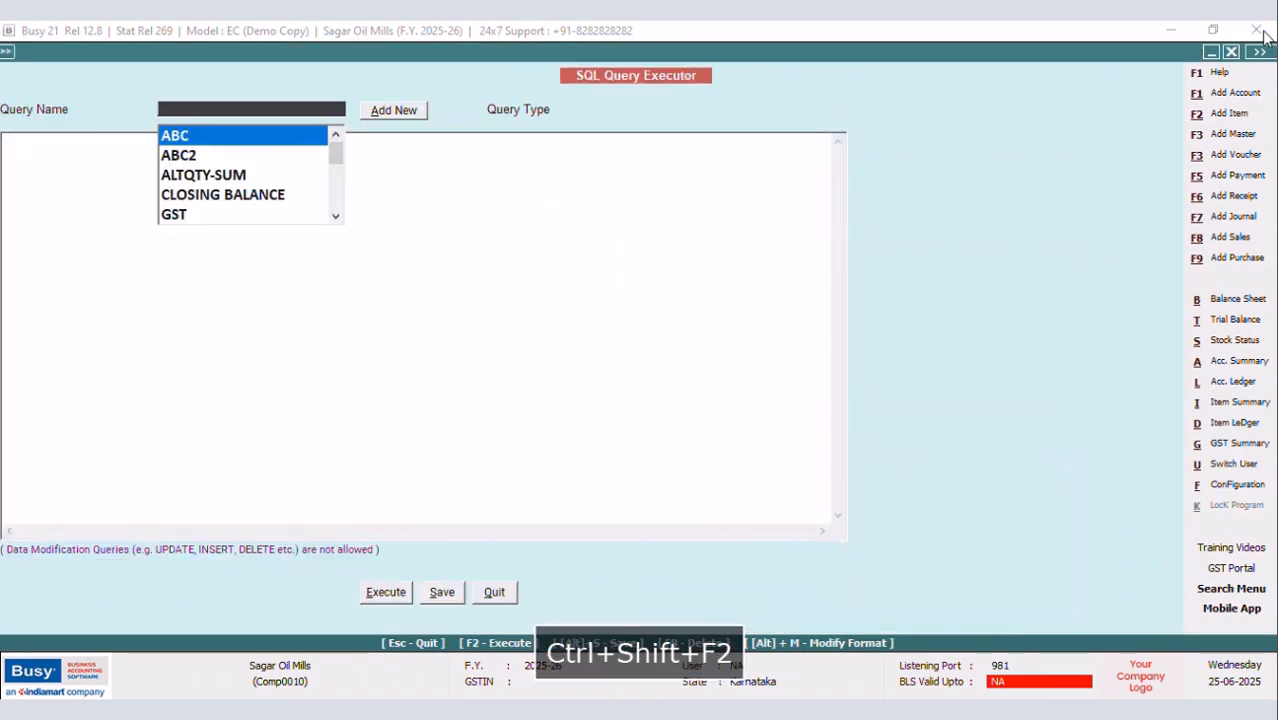
click(324, 195)
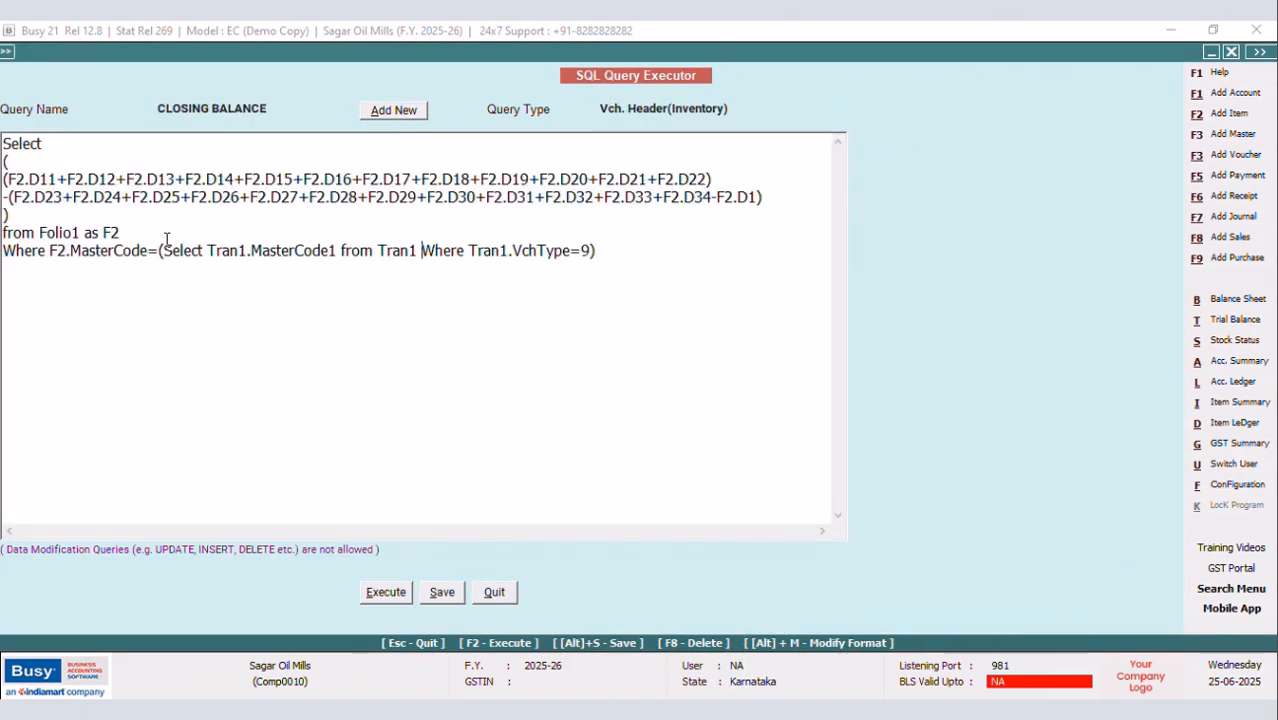
key(Return)
key(Caps_Lock)
text(TRANSLATE)
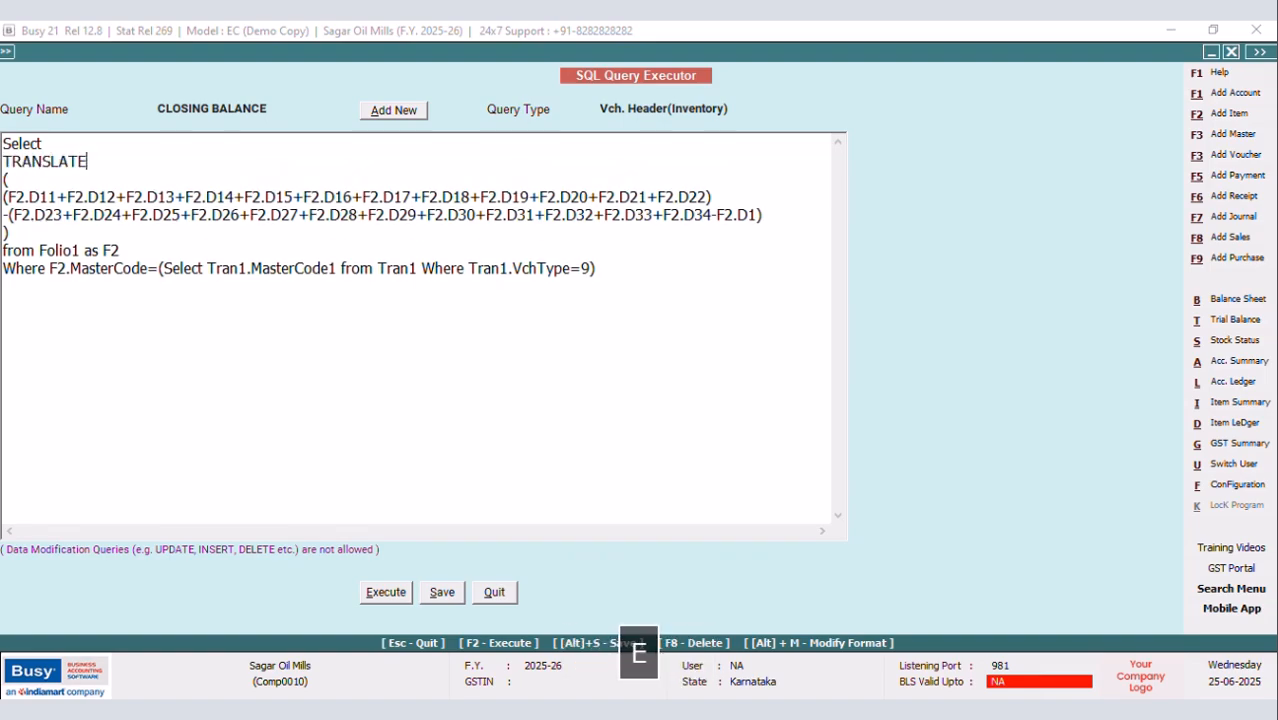
text(()
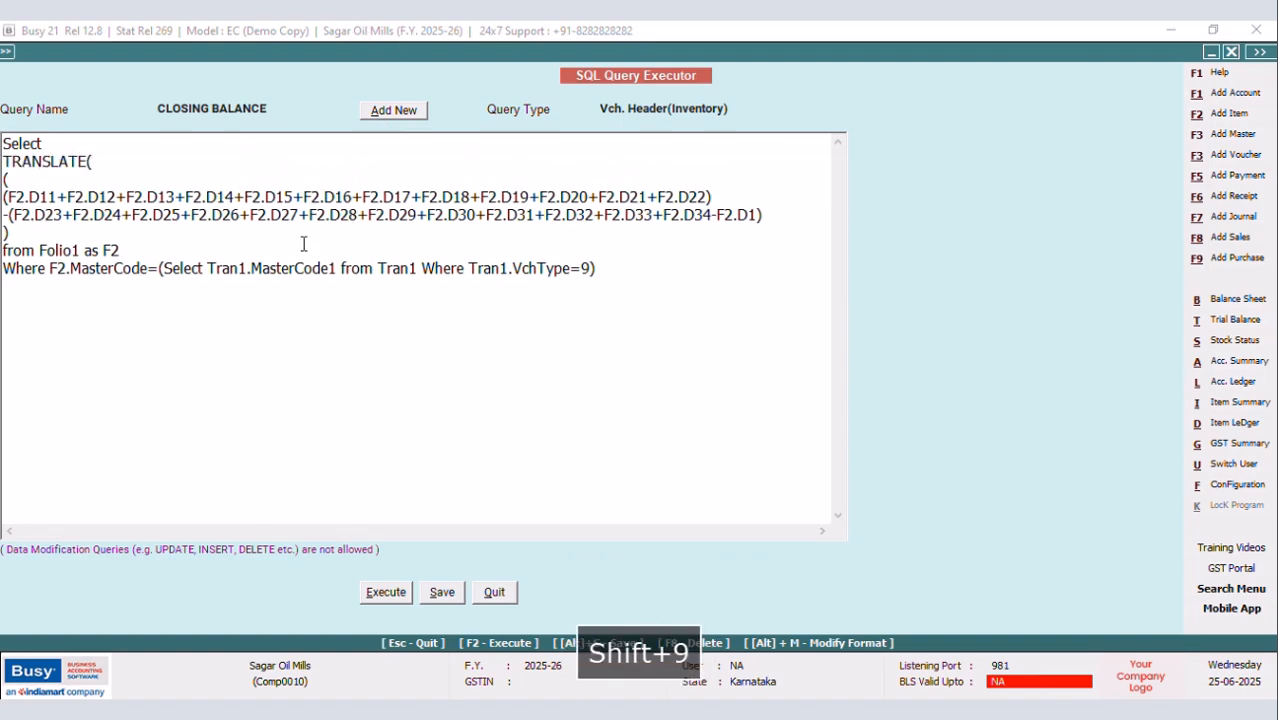
click(44, 226)
text(,'1234567890)
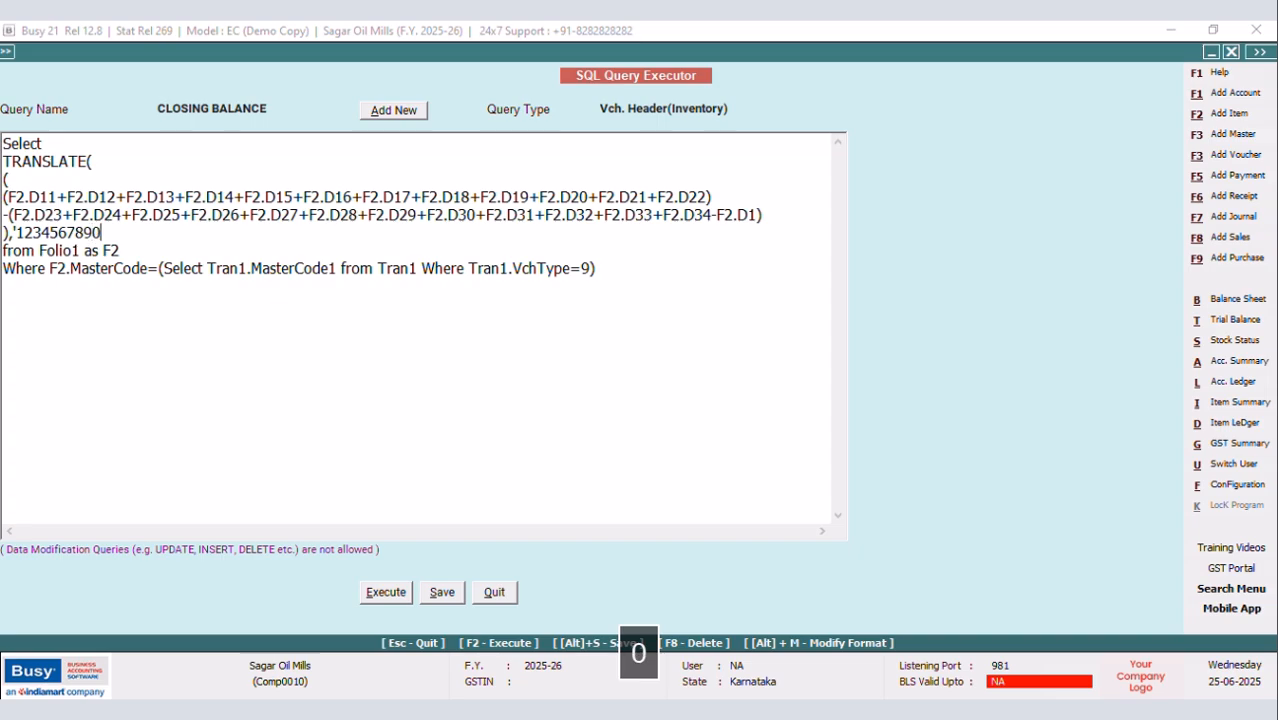
text(')
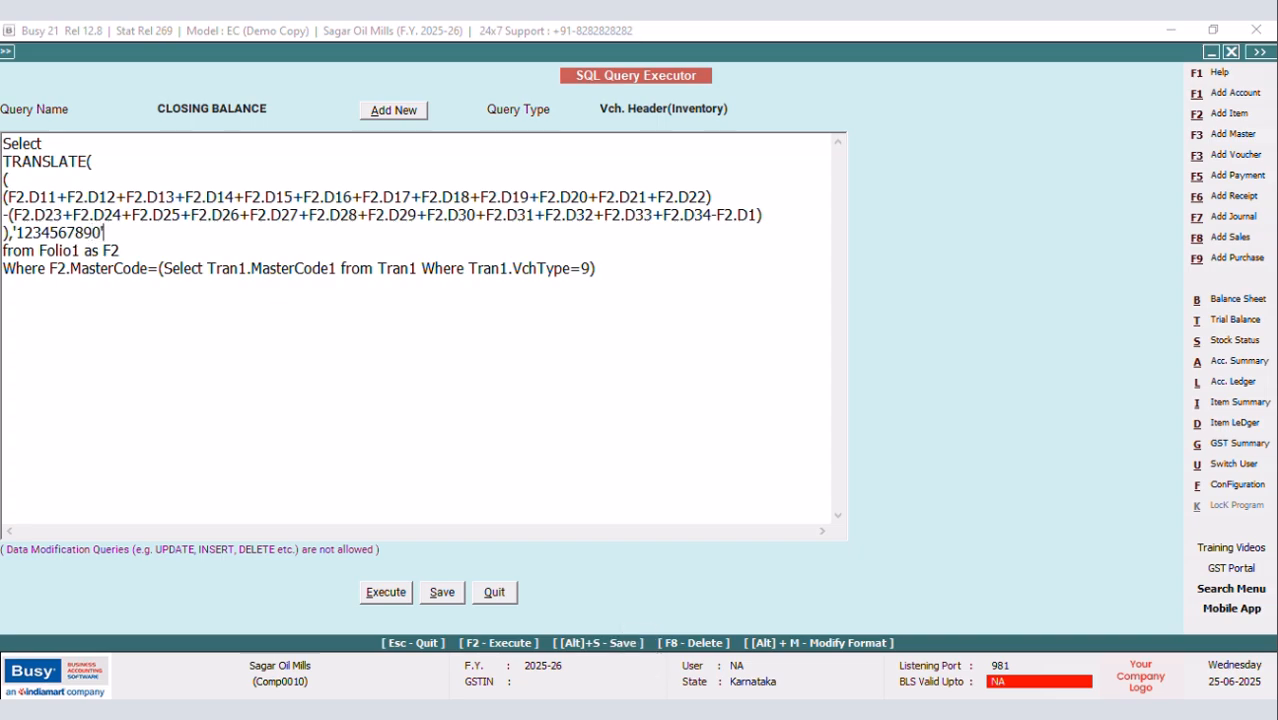
text(,'G)
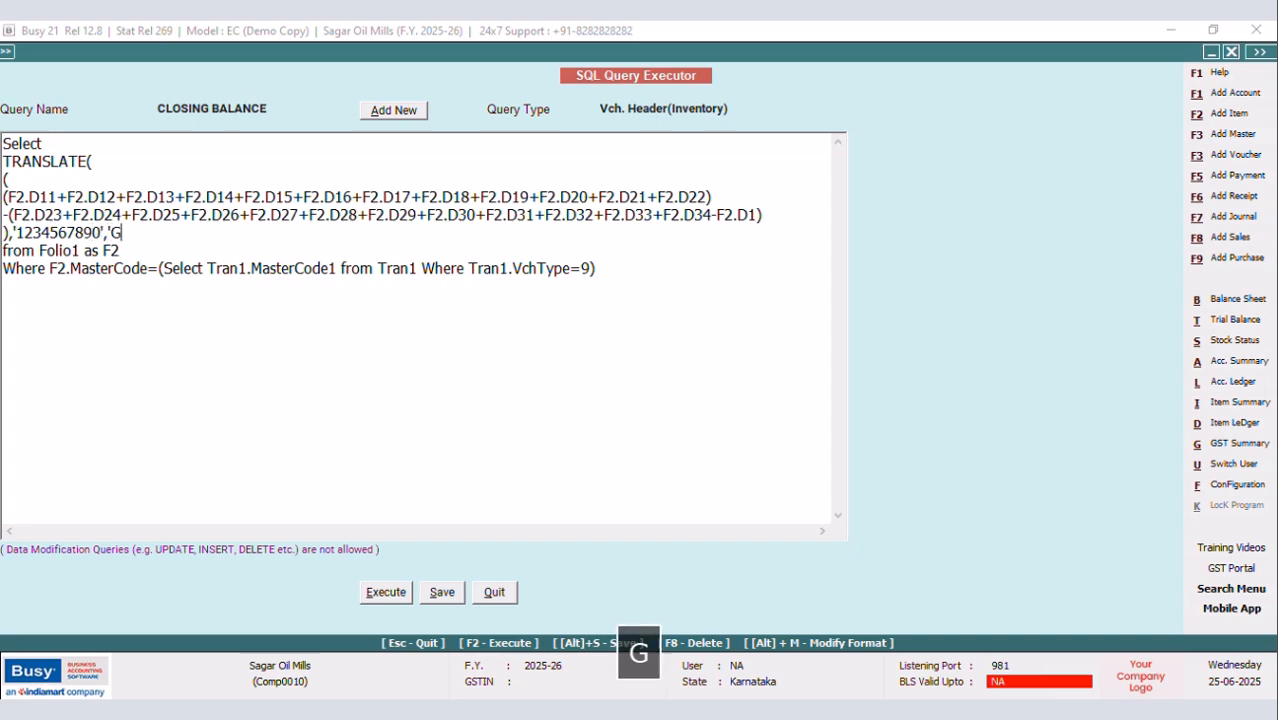
text(RANDHOTEL')
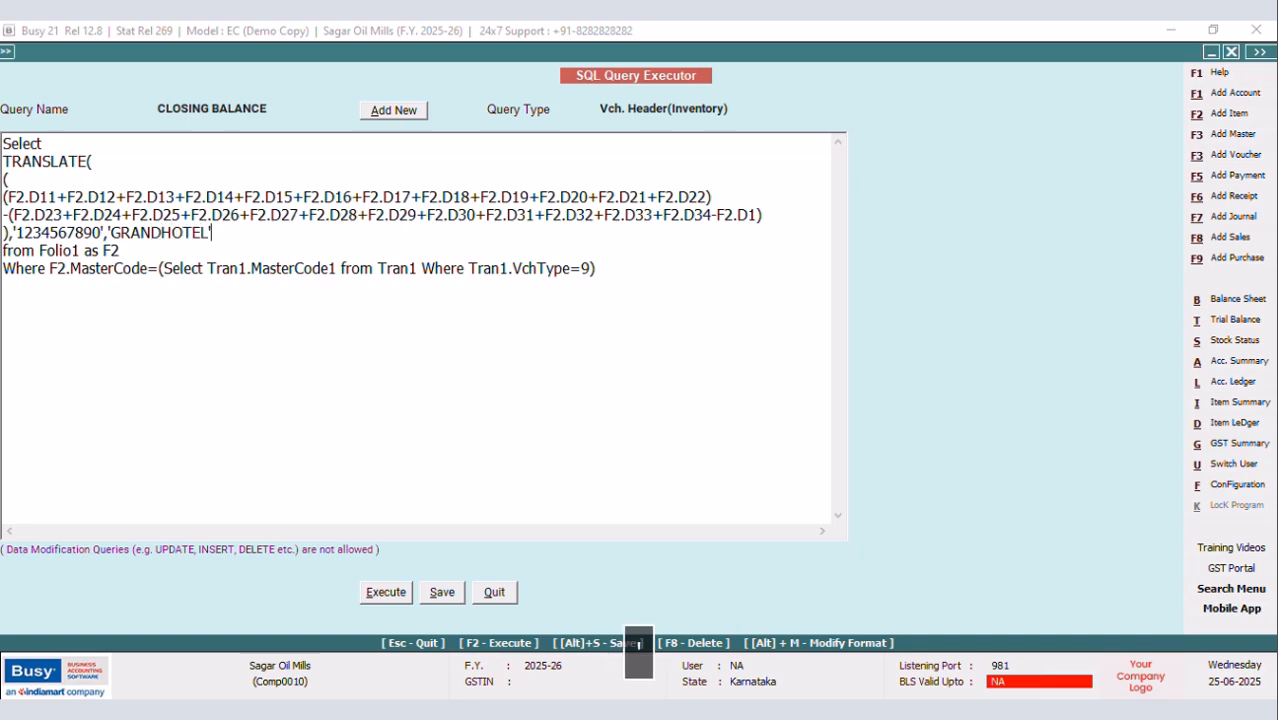
text())
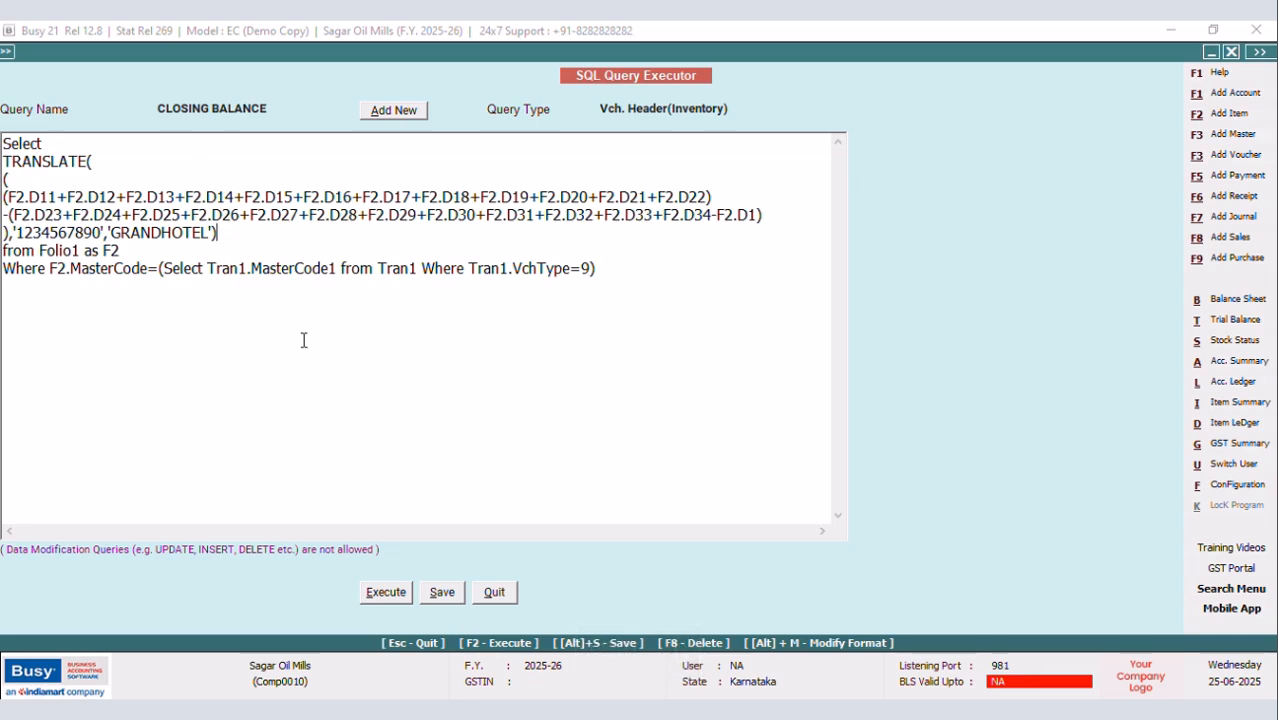
Wrap the TRANSLATE expression in CAST(… AS VARCHAR), save the query, and return to the voucher
click(50, 143)
key(Return)
text(C)
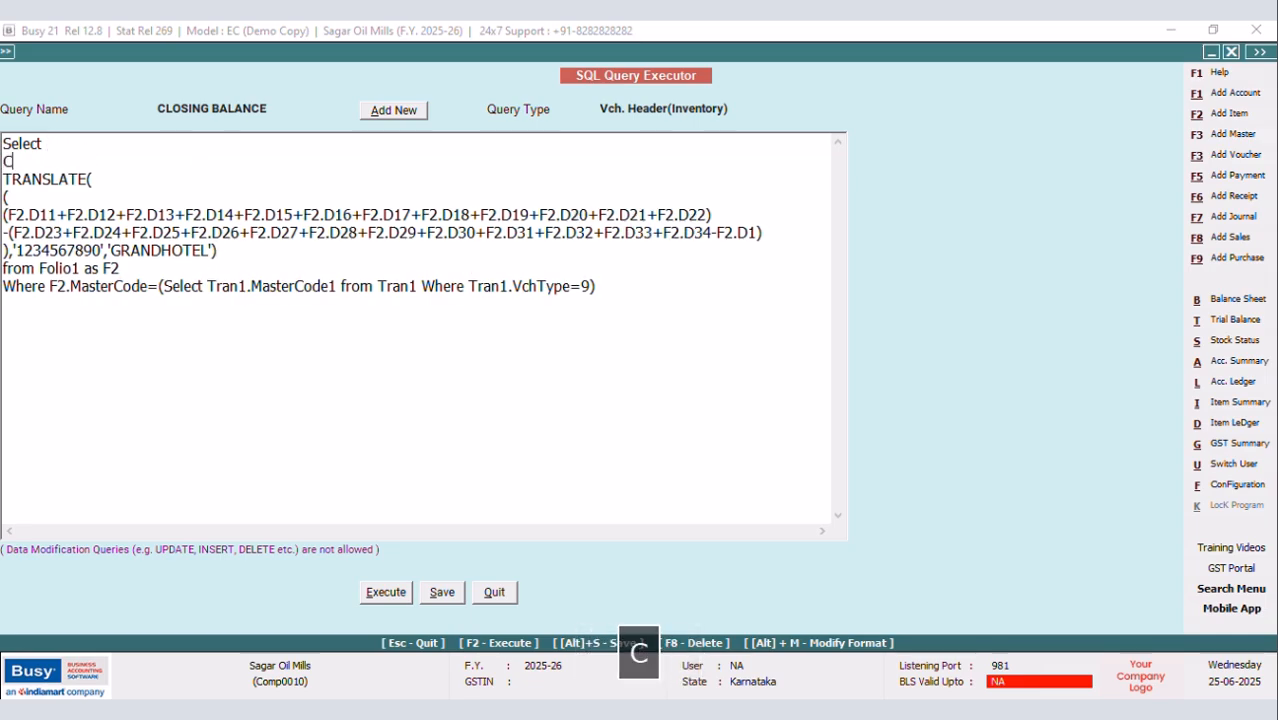
text(AST()
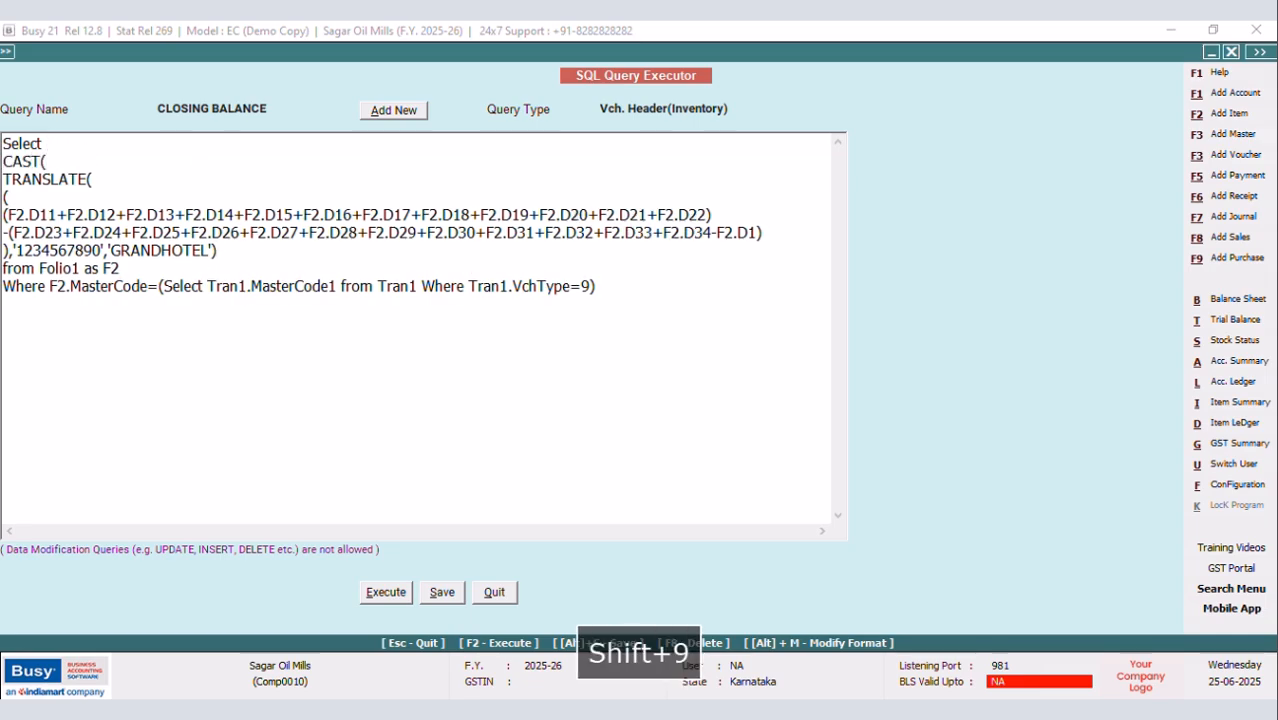
click(247, 252)
text(AS VARCHAR)
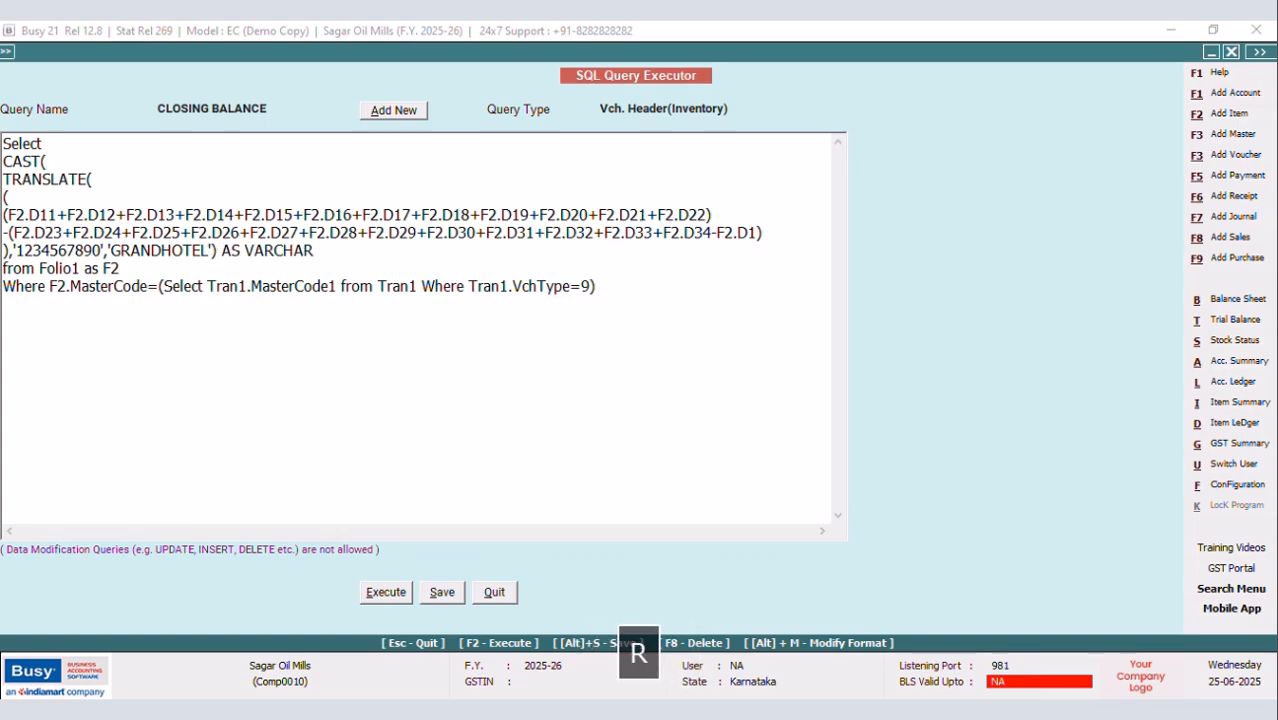
text())
click(447, 596)
click(760, 410)
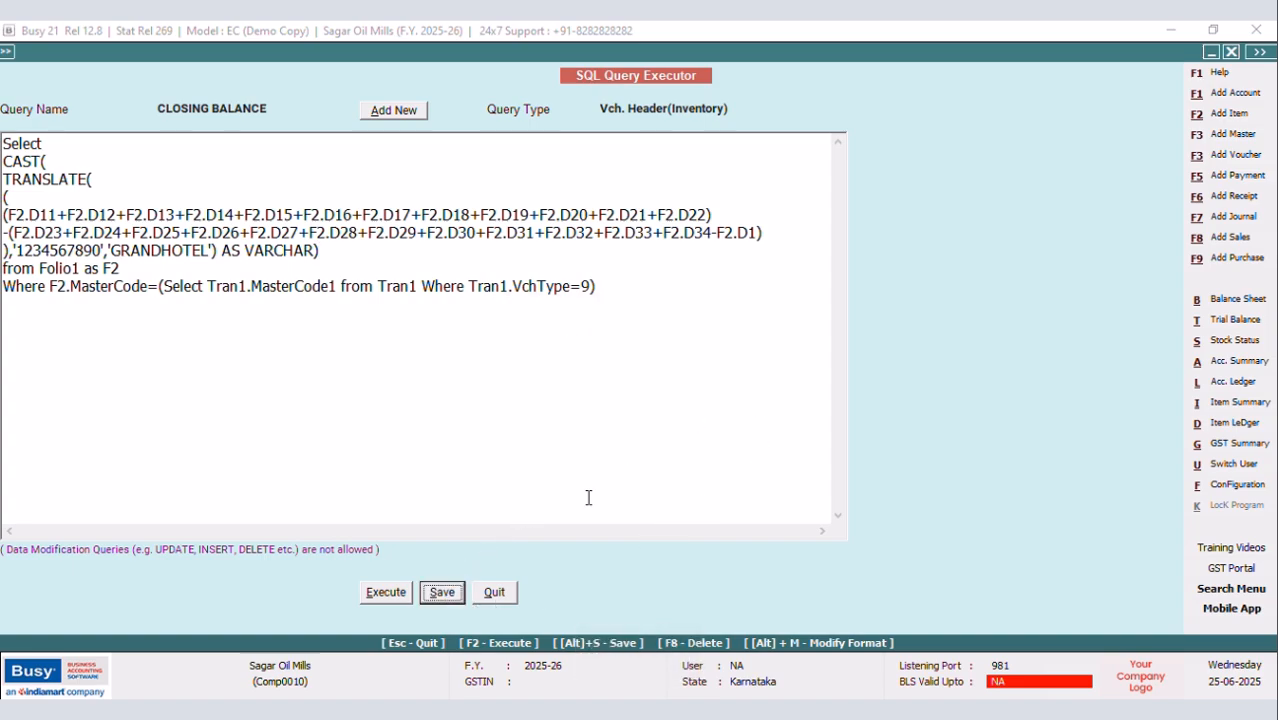
click(495, 592)
Preview the NEW DESIGN sales invoice, check the footer reads CLOSING BALANCE : DDDD, and close the preview
click(829, 53)
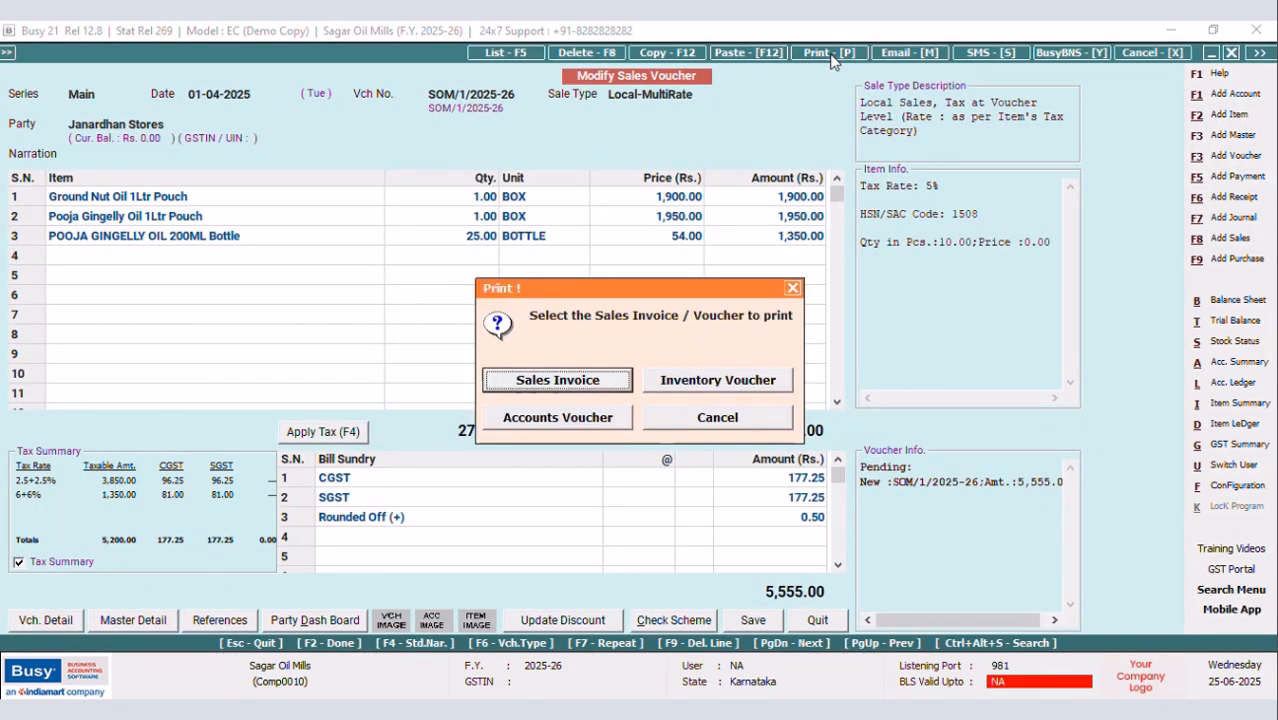
click(558, 380)
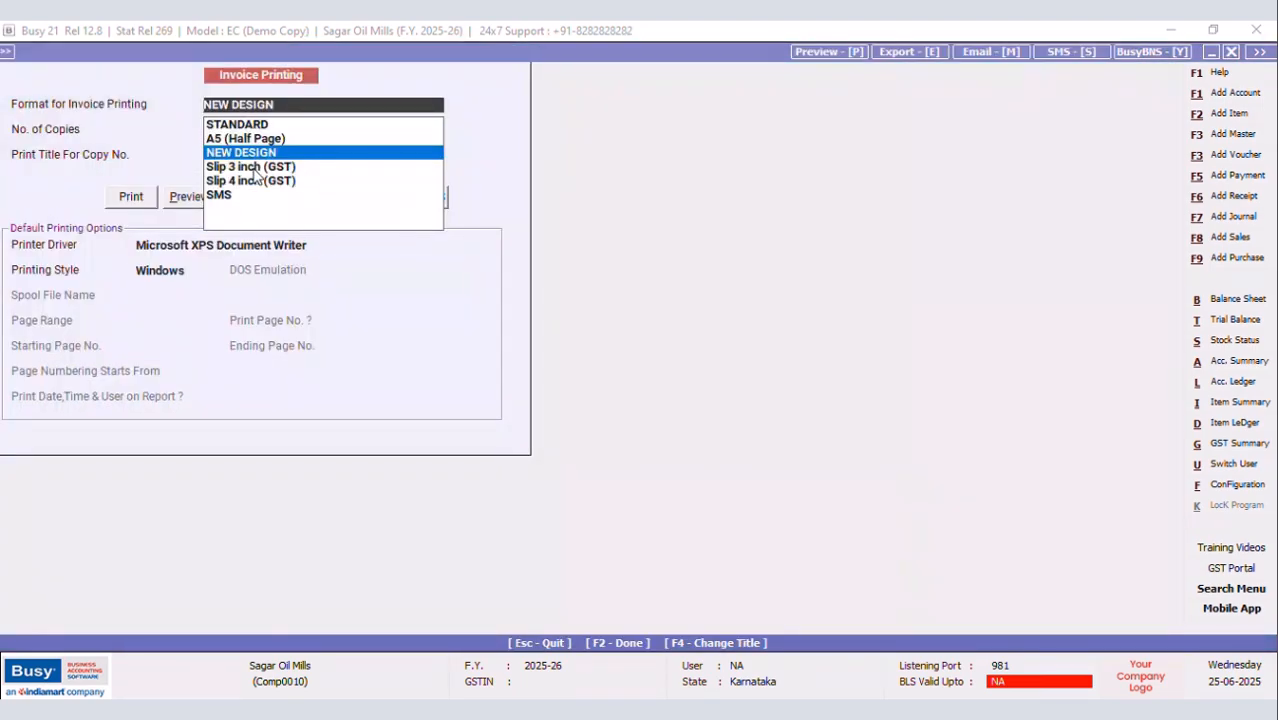
click(187, 196)
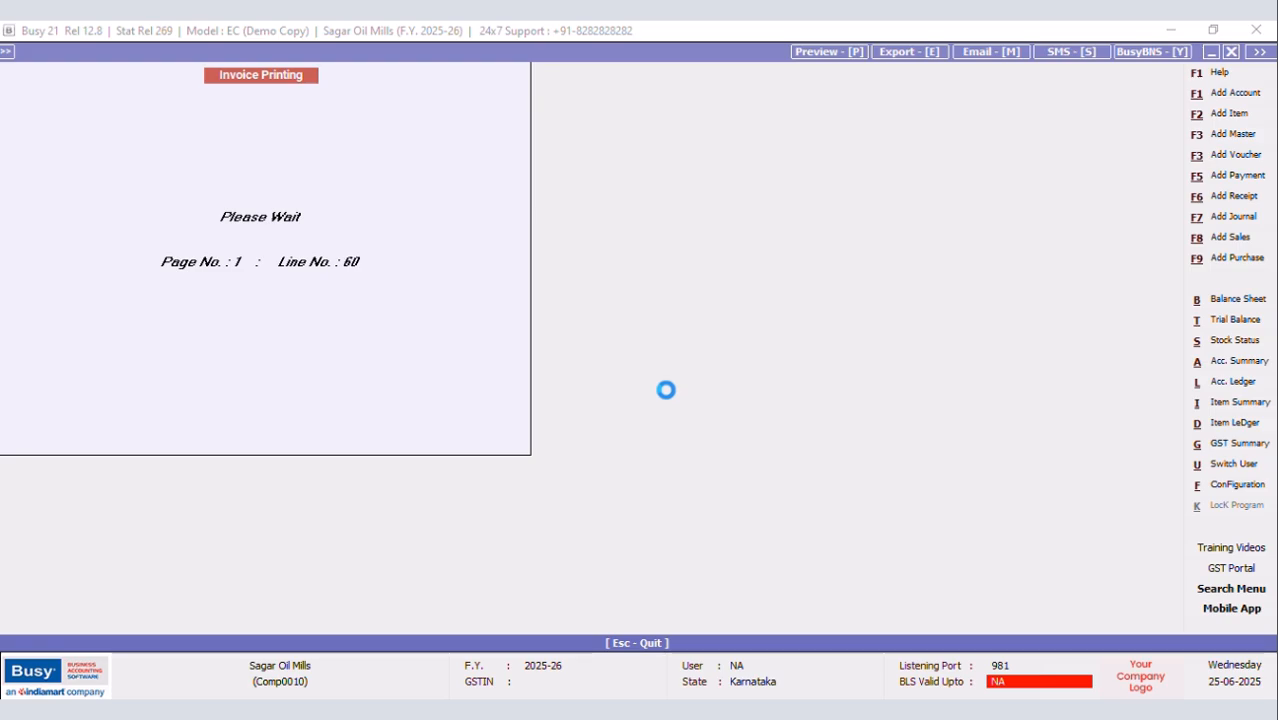
scroll(1262, 267, down, 5)
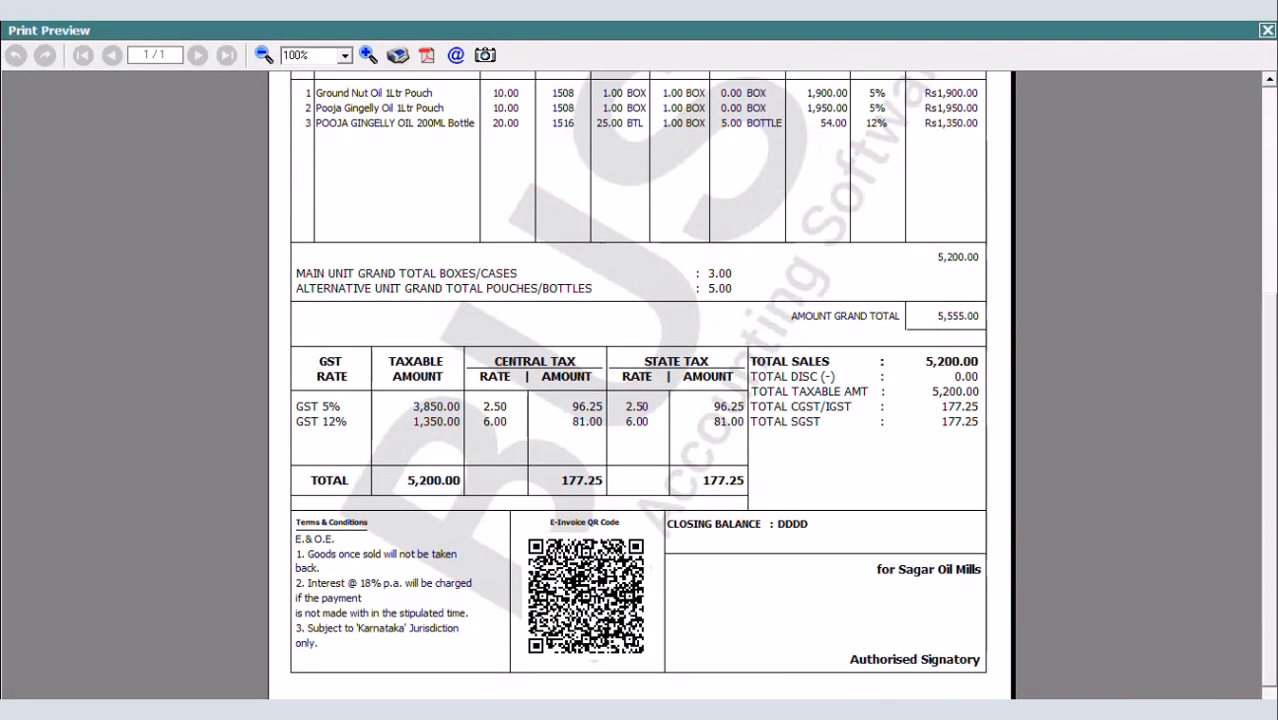
scroll(762, 544, down, 2)
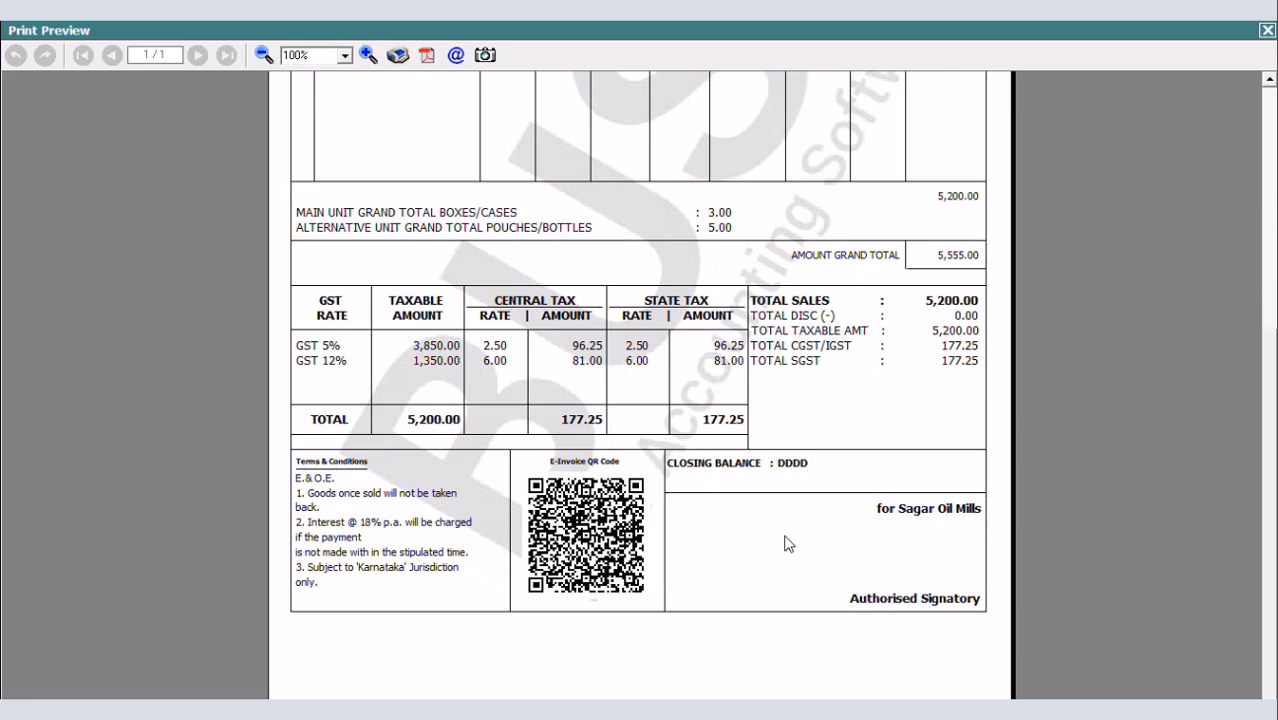
click(1266, 32)
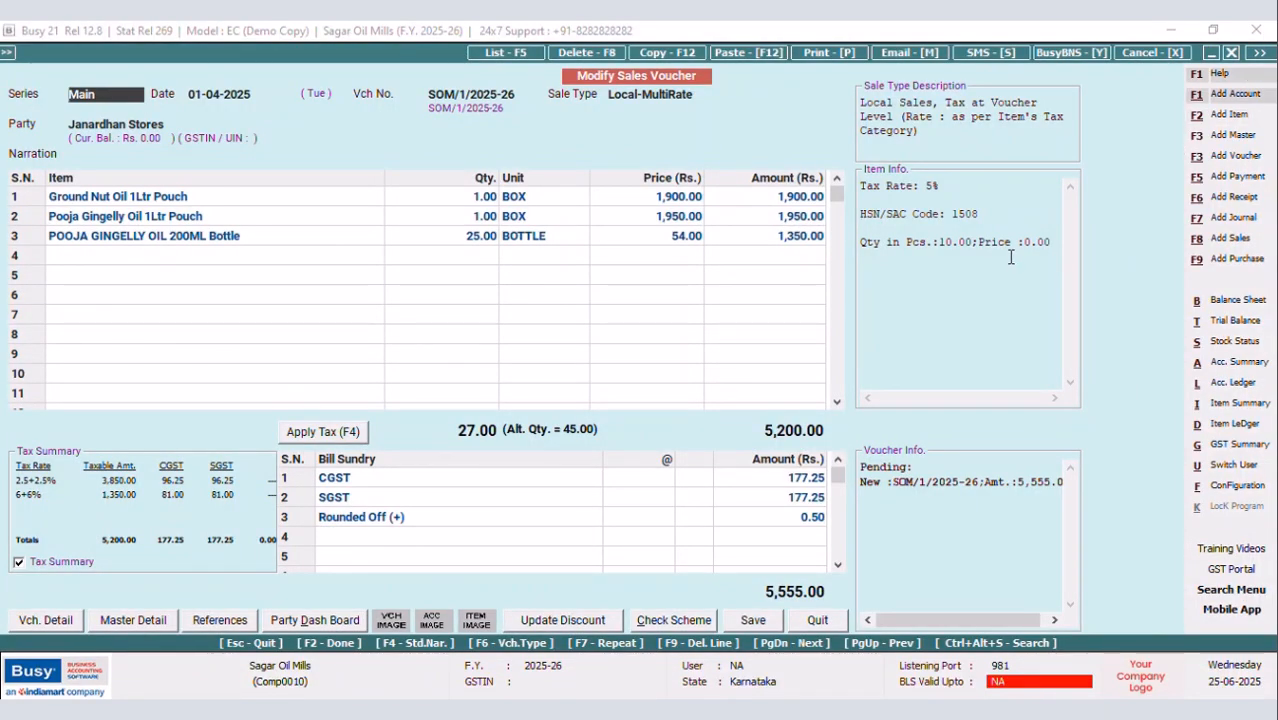
Replace GRANDHOTEL with MULTIGRADE in the CLOSING BALANCE query, save it, and return to the voucher
key(ctrl+shift+F2)
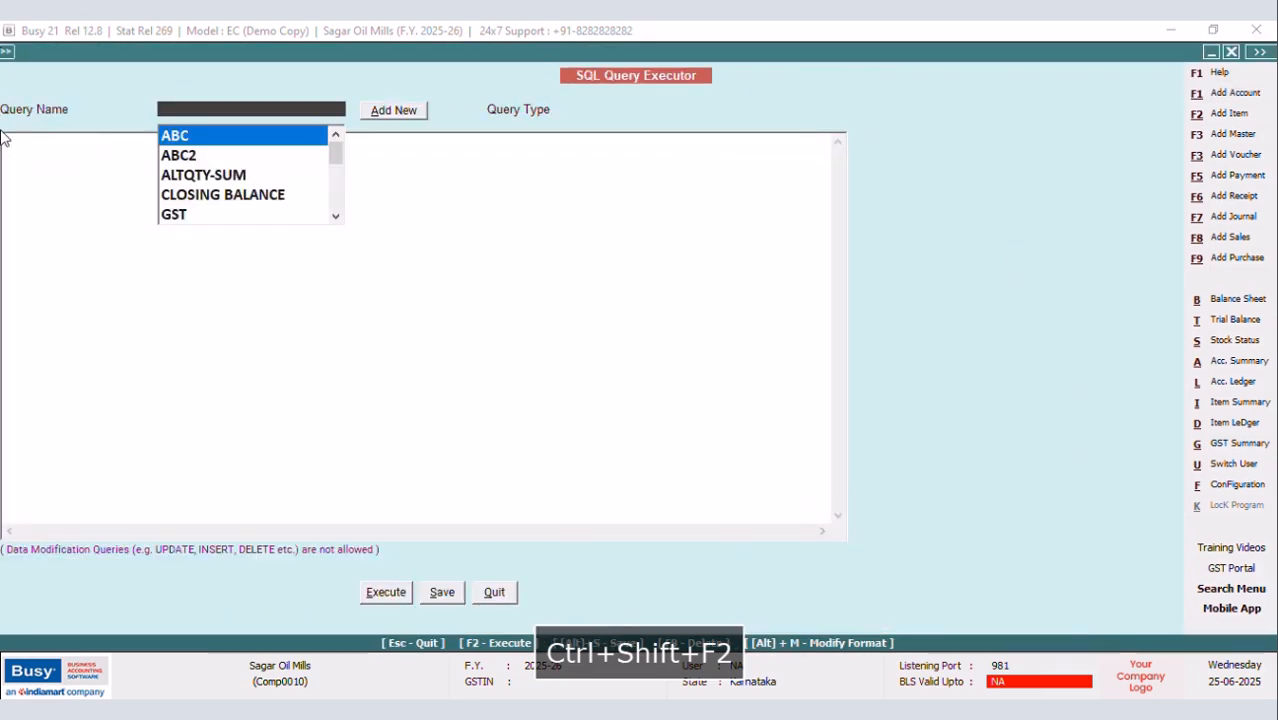
click(225, 195)
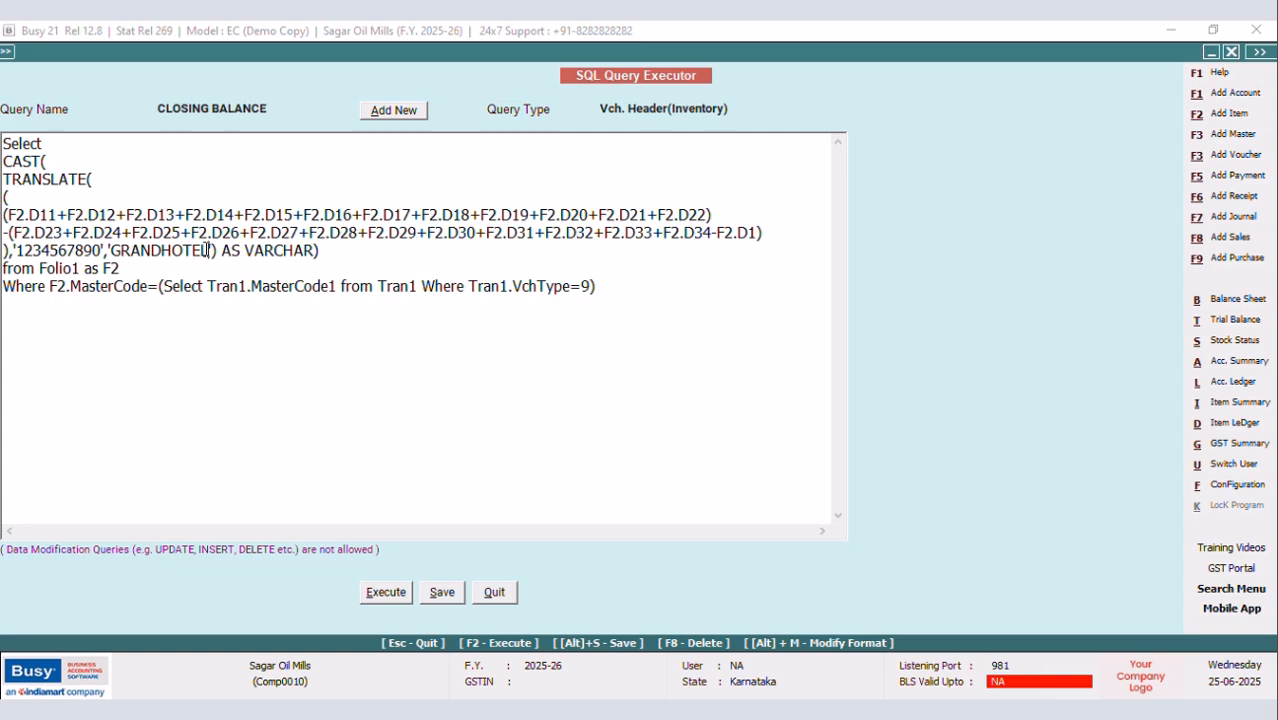
key(BackSpace)
key(BackSpace)
key(BackSpace)
key(BackSpace)
key(BackSpace)
key(BackSpace)
key(BackSpace)
key(BackSpace)
key(BackSpace)
key(BackSpace)
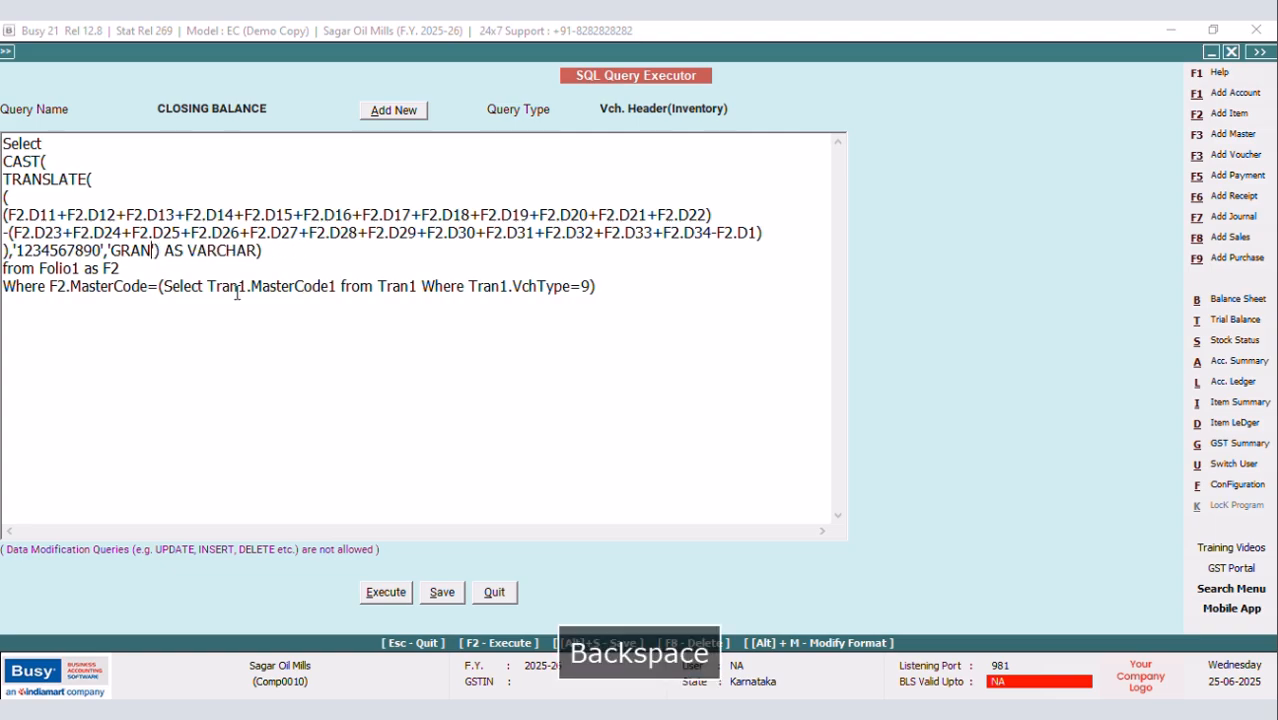
text(MULTIGRA)
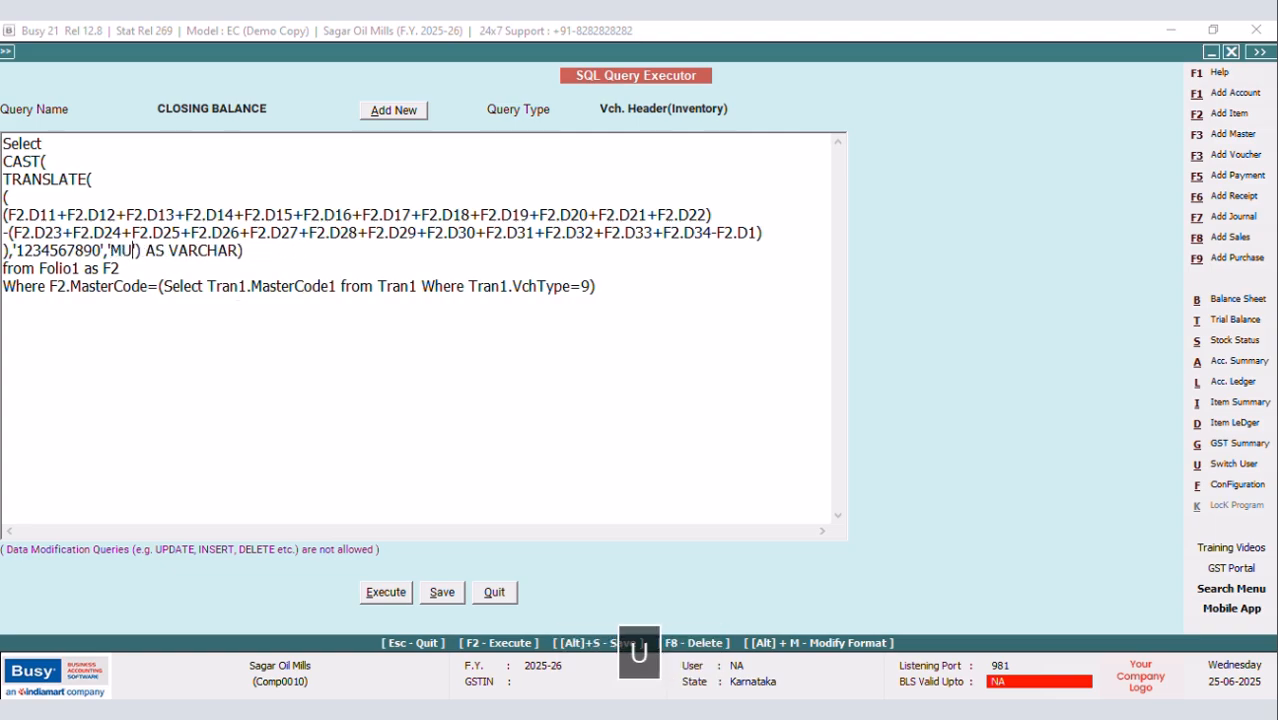
text(DE)
click(446, 594)
click(751, 407)
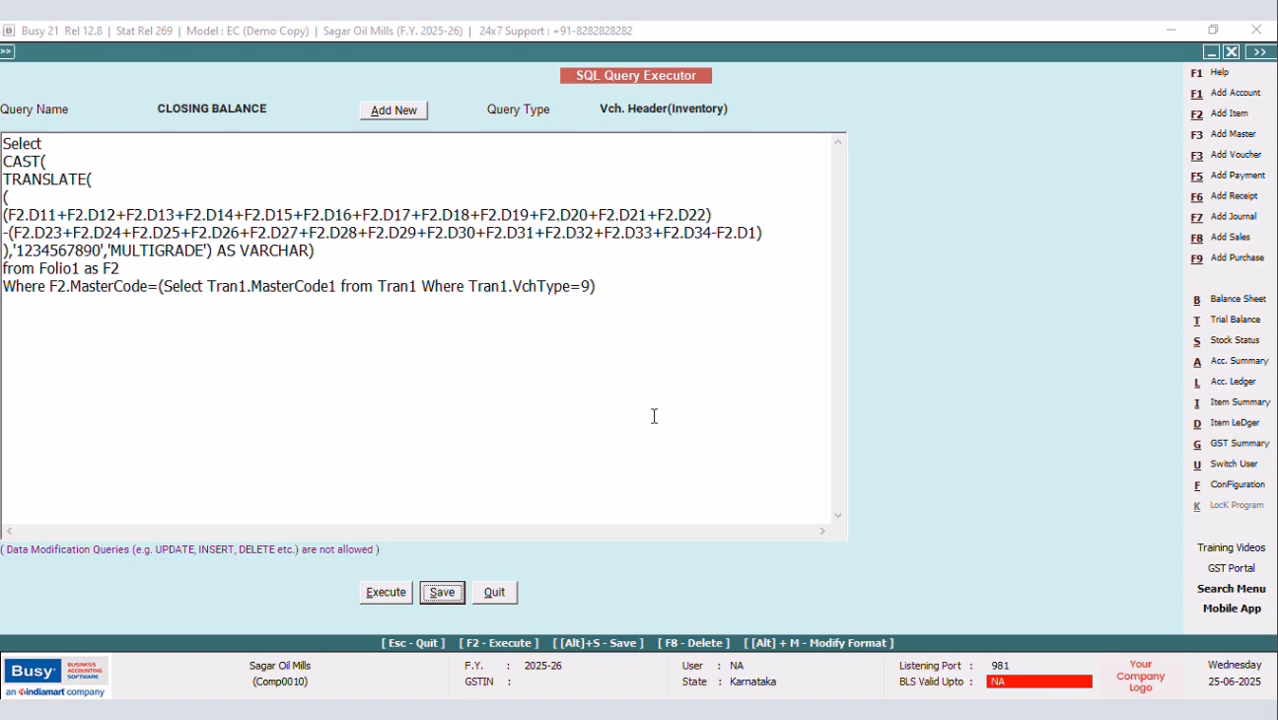
click(492, 593)
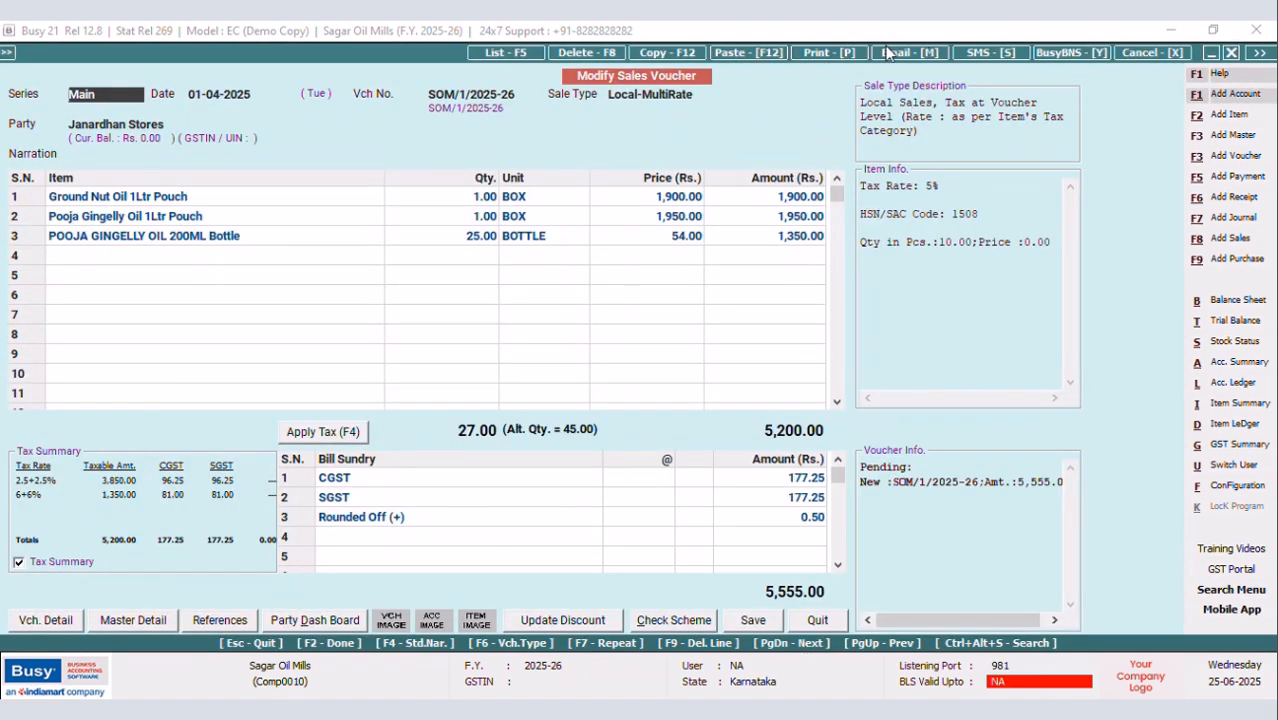
Preview the NEW DESIGN invoice, confirm the footer shows CLOSING BALANCE : IIII, and close the preview
click(829, 52)
key(Escape)
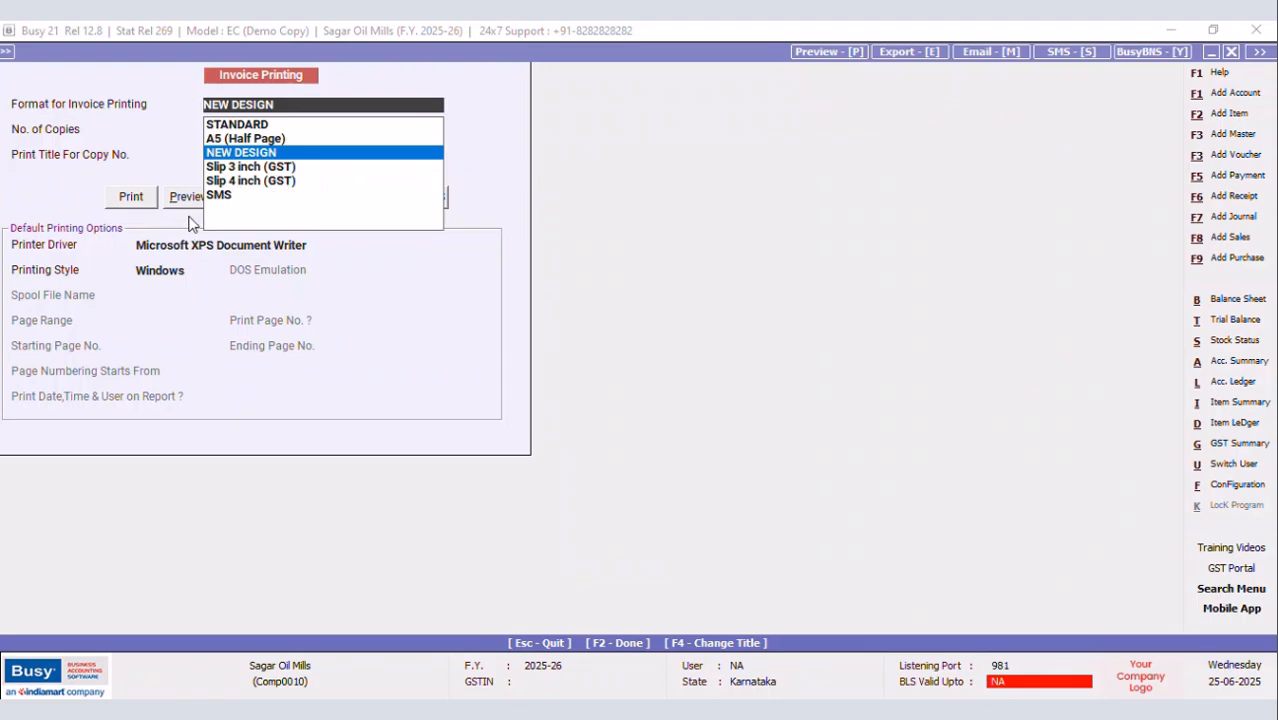
click(178, 198)
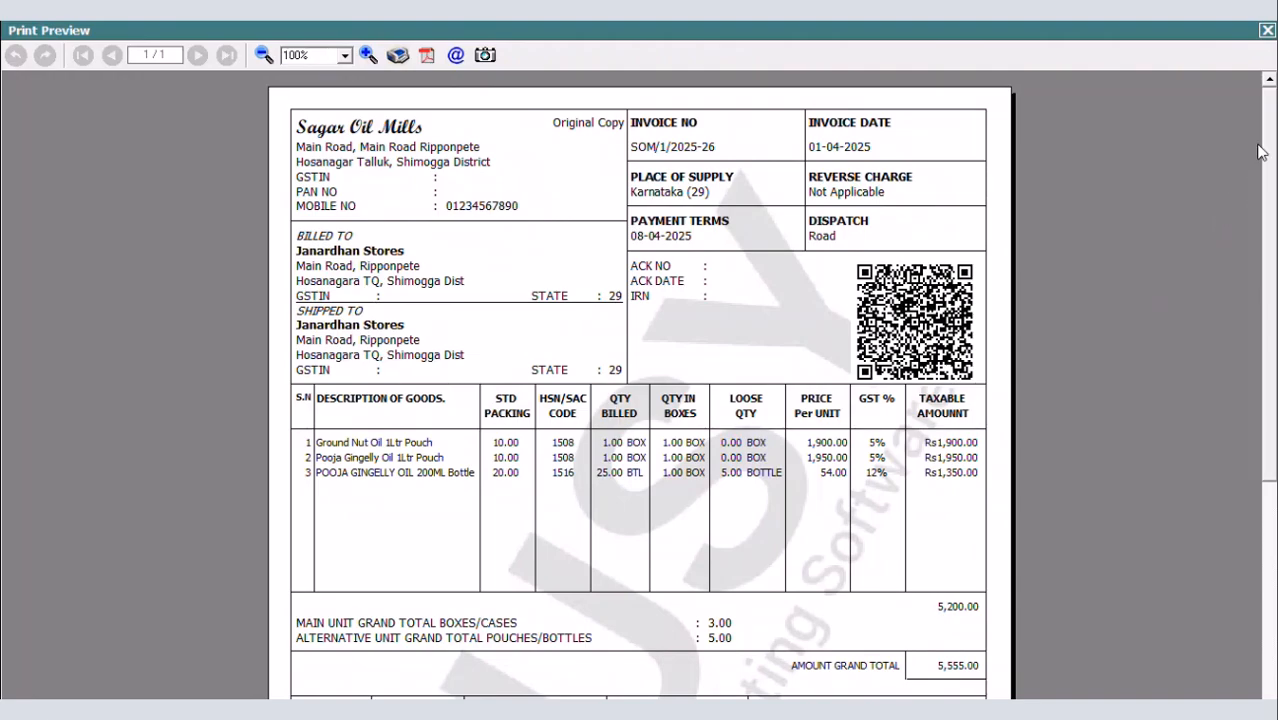
scroll(1268, 143, down, 5)
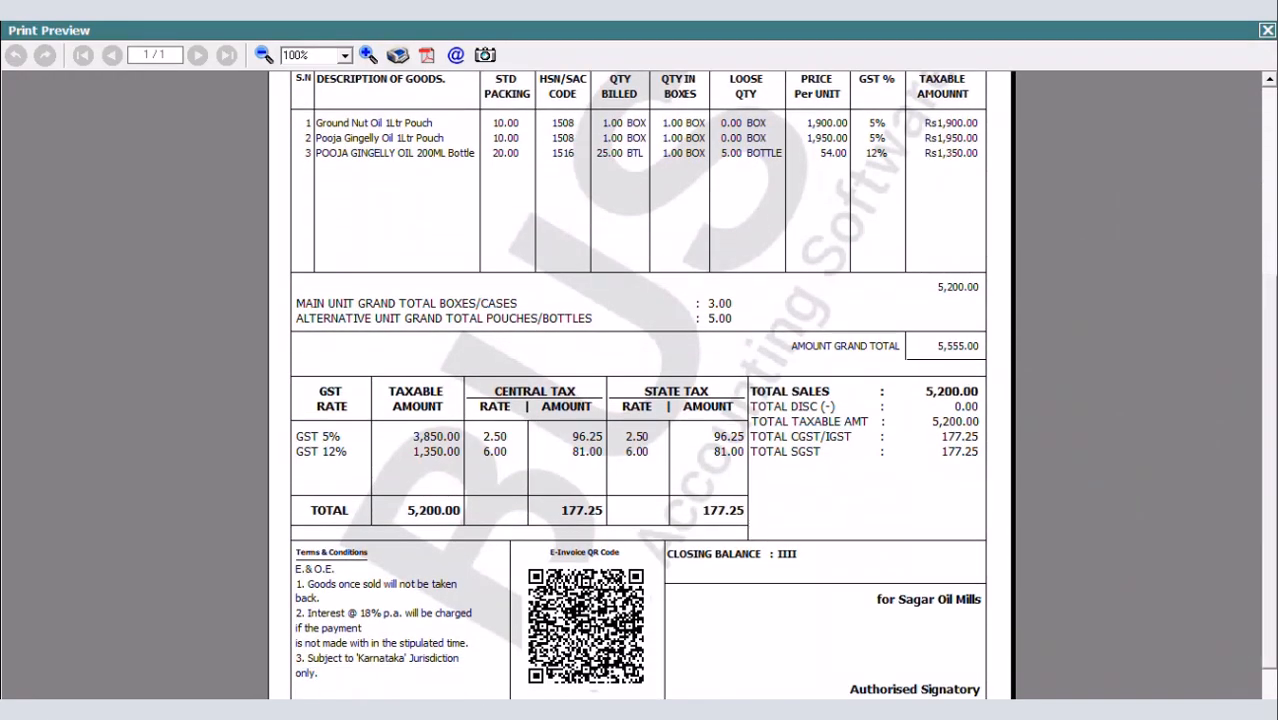
click(1266, 32)
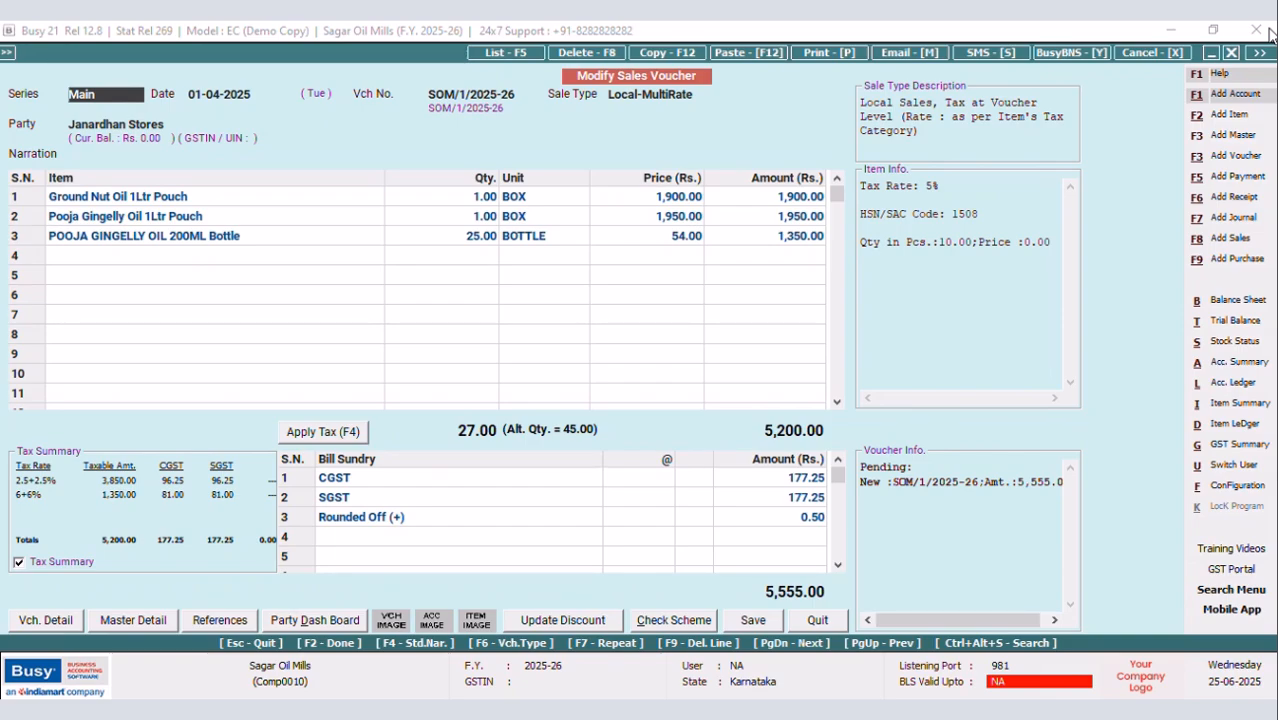
Change the CLOSING BALANCE masking letters from MULTIGRADE to FANCYHOUSE and save the query
key(ctrl+shift+F2)
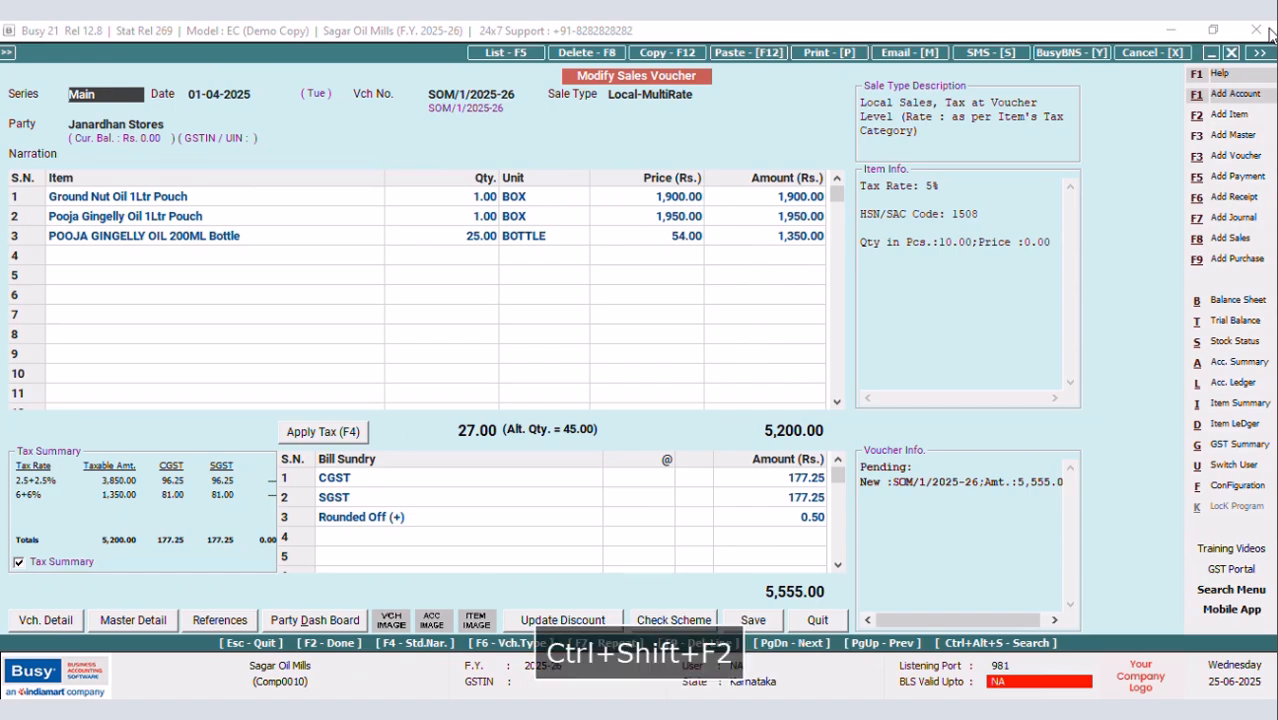
click(265, 196)
click(377, 395)
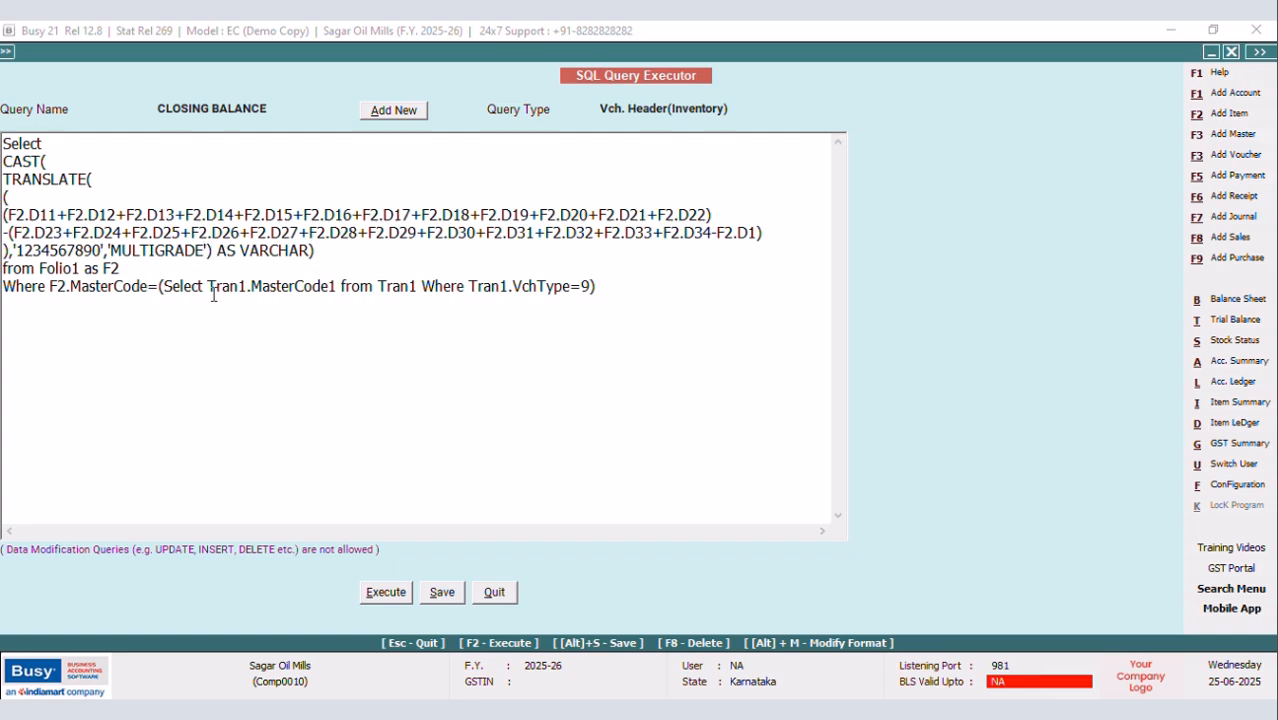
key(BackSpace)
key(BackSpace)
key(BackSpace)
key(BackSpace)
key(BackSpace)
key(BackSpace)
key(BackSpace)
key(BackSpace)
key(BackSpace)
key(BackSpace)
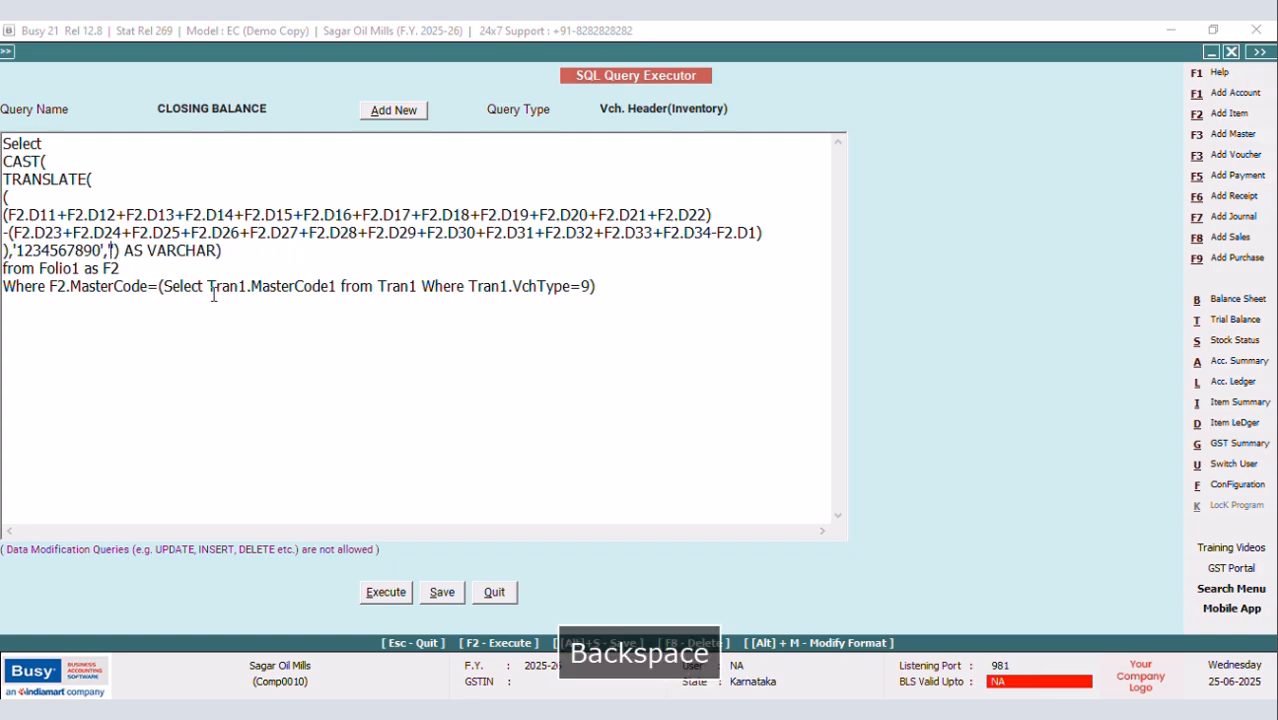
text(FANCYHOUSE)
click(442, 592)
click(751, 407)
click(494, 592)
Preview the NEW DESIGN invoice to confirm CLOSING BALANCE : YYYY, then reopen the SQL query executor
click(829, 52)
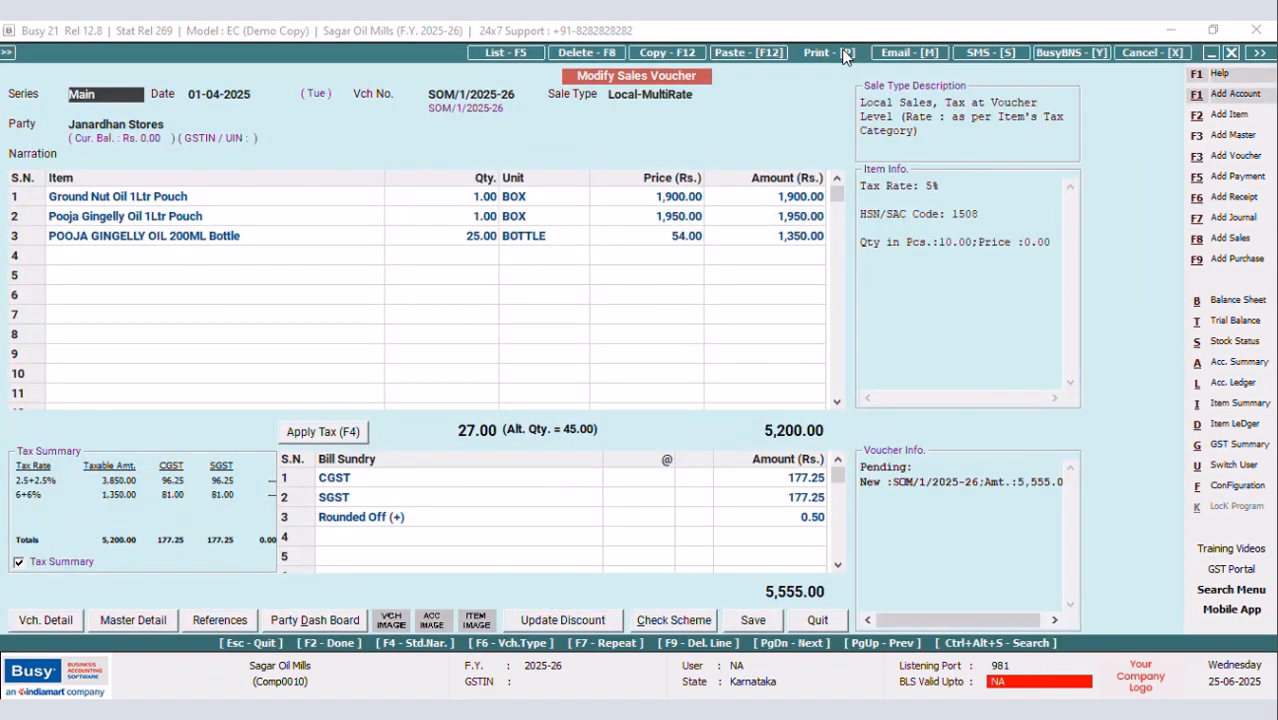
click(617, 384)
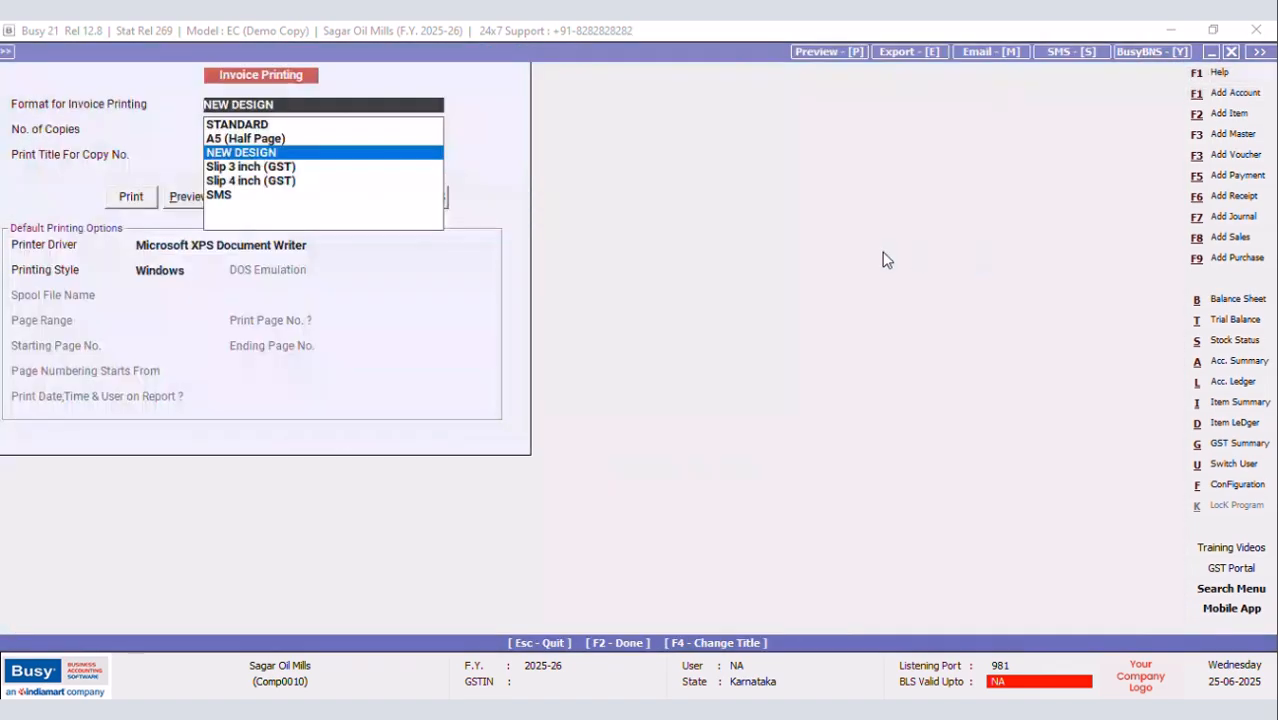
click(188, 198)
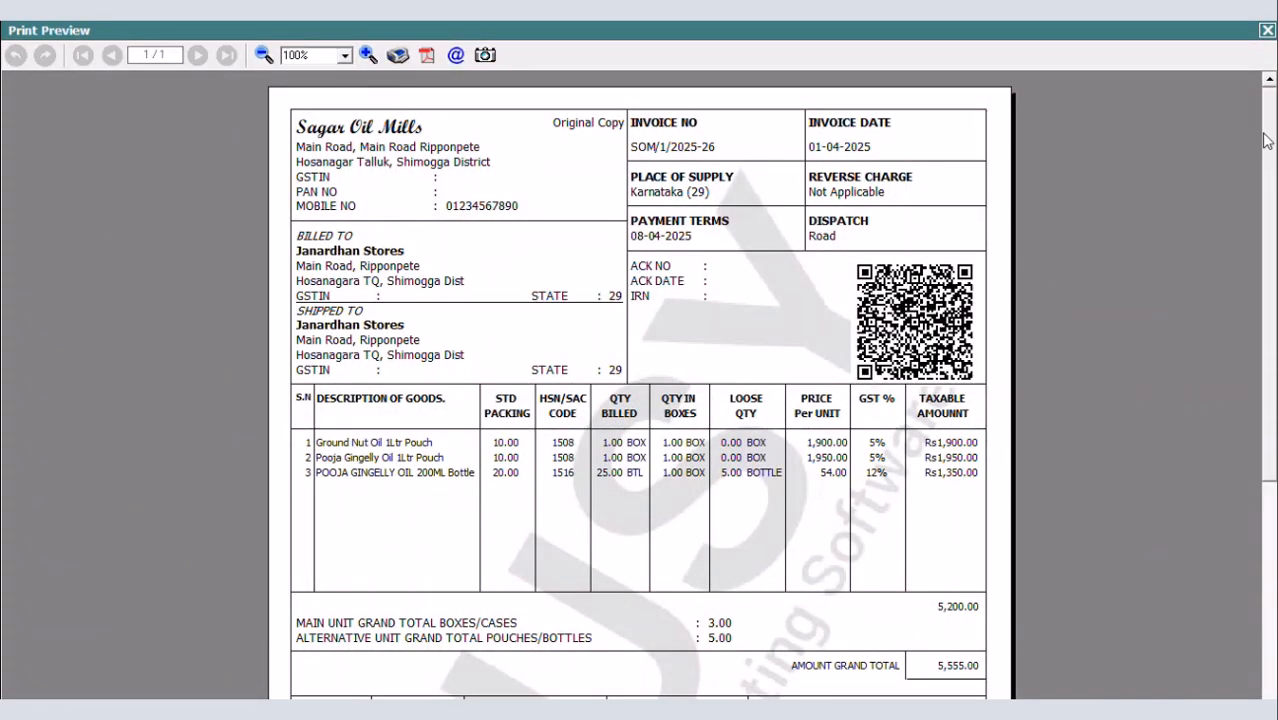
drag(1266, 136, 1262, 345)
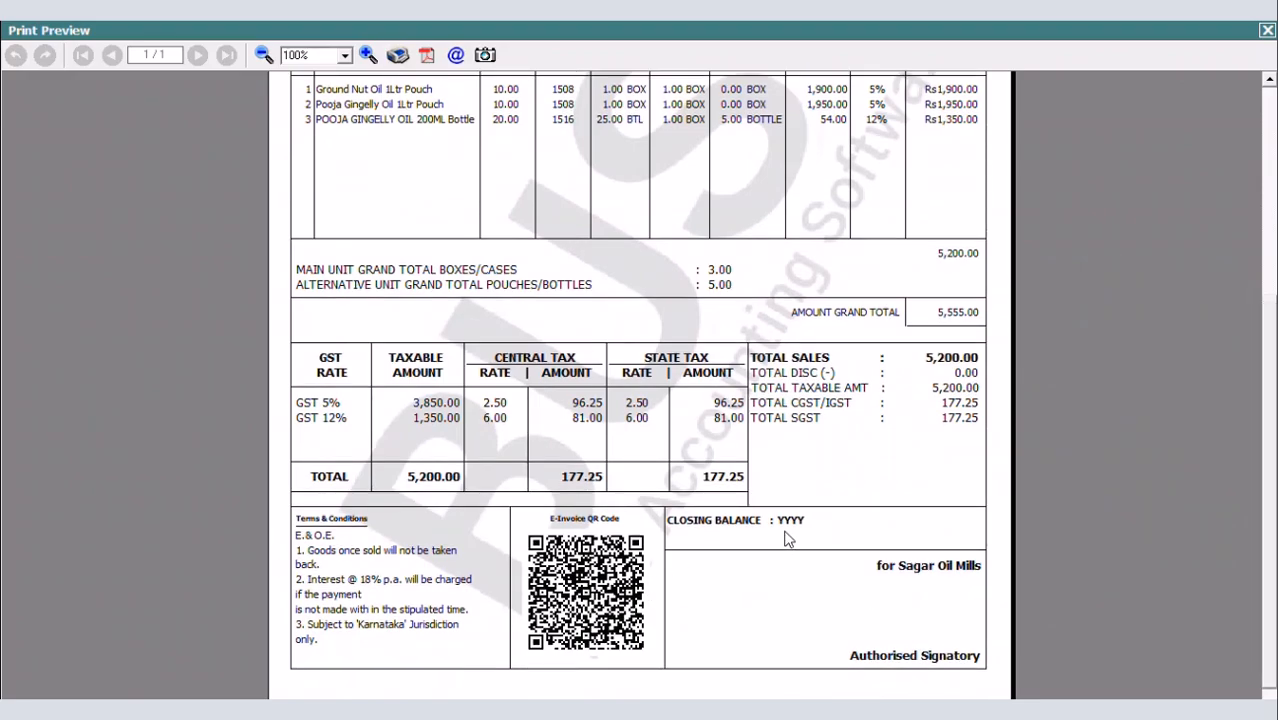
click(1266, 31)
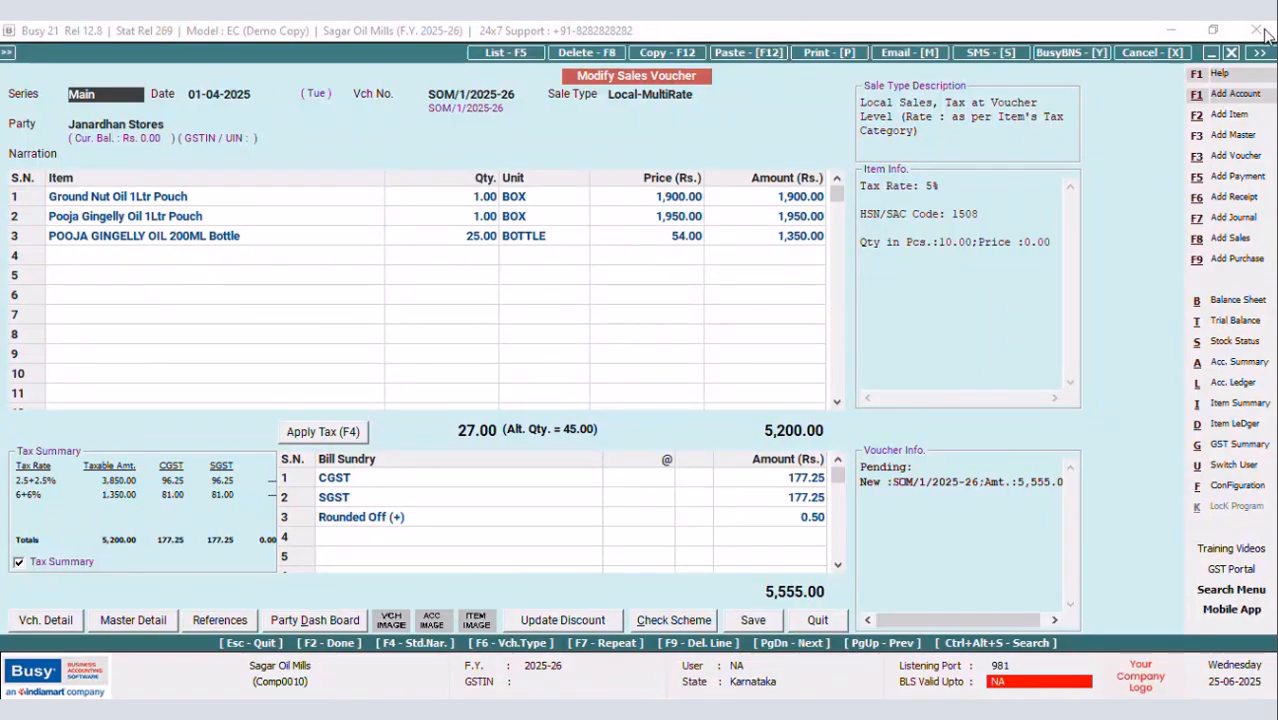
key(ctrl+shift+F2)
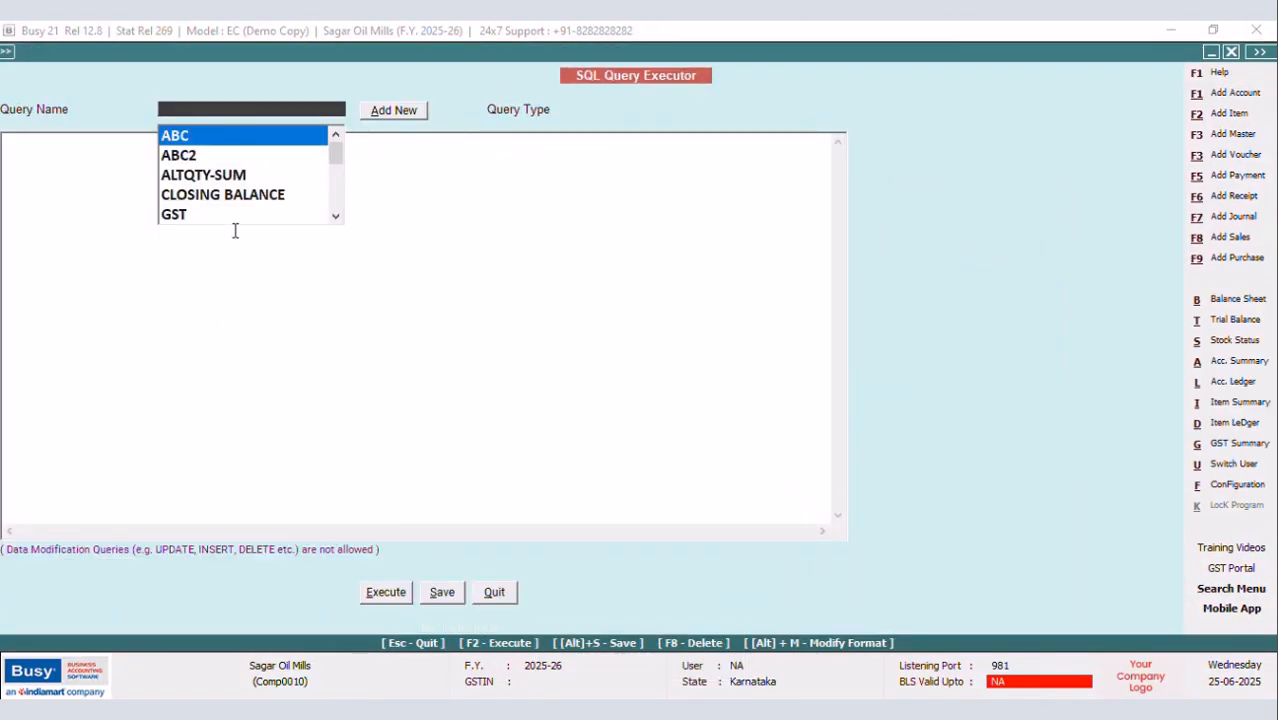
Replace the CLOSING BALANCE query's masking letters FANCYHOUSE with NAKODBHERU and save the query
click(235, 194)
click(294, 416)
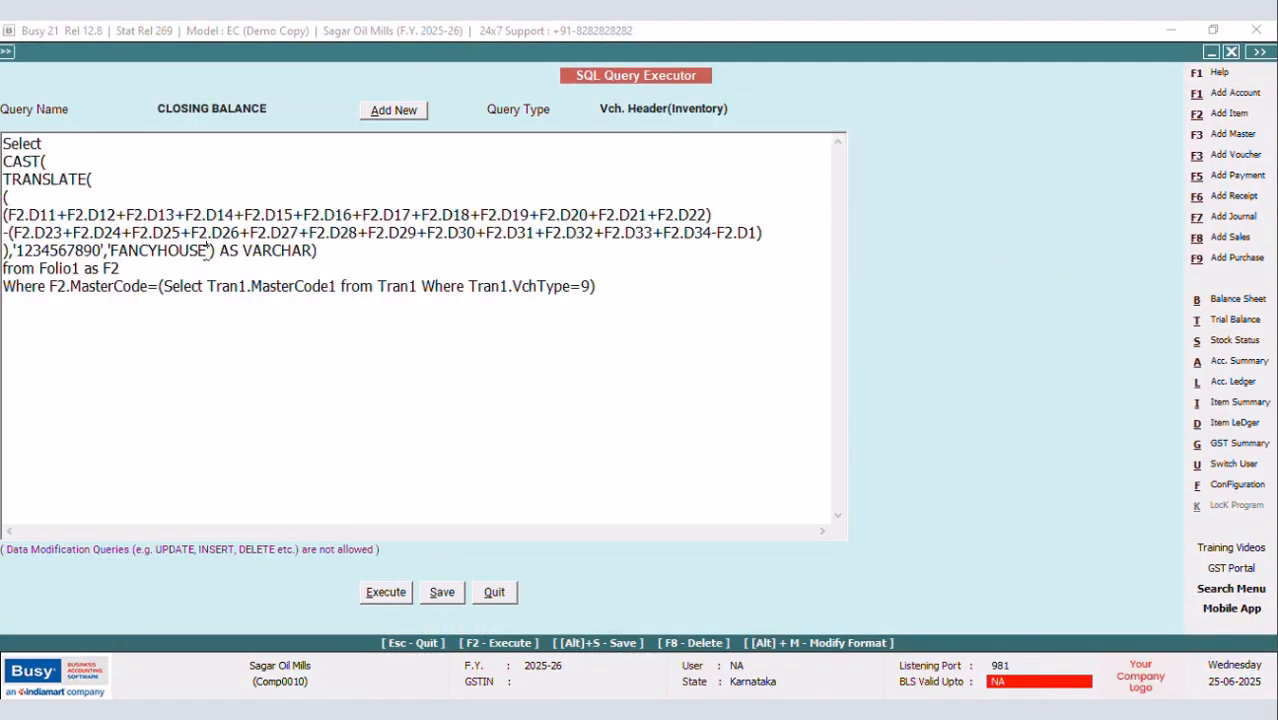
key(BackSpace)
key(BackSpace)
key(BackSpace)
key(BackSpace)
key(BackSpace)
key(BackSpace)
key(BackSpace)
key(BackSpace)
key(BackSpace)
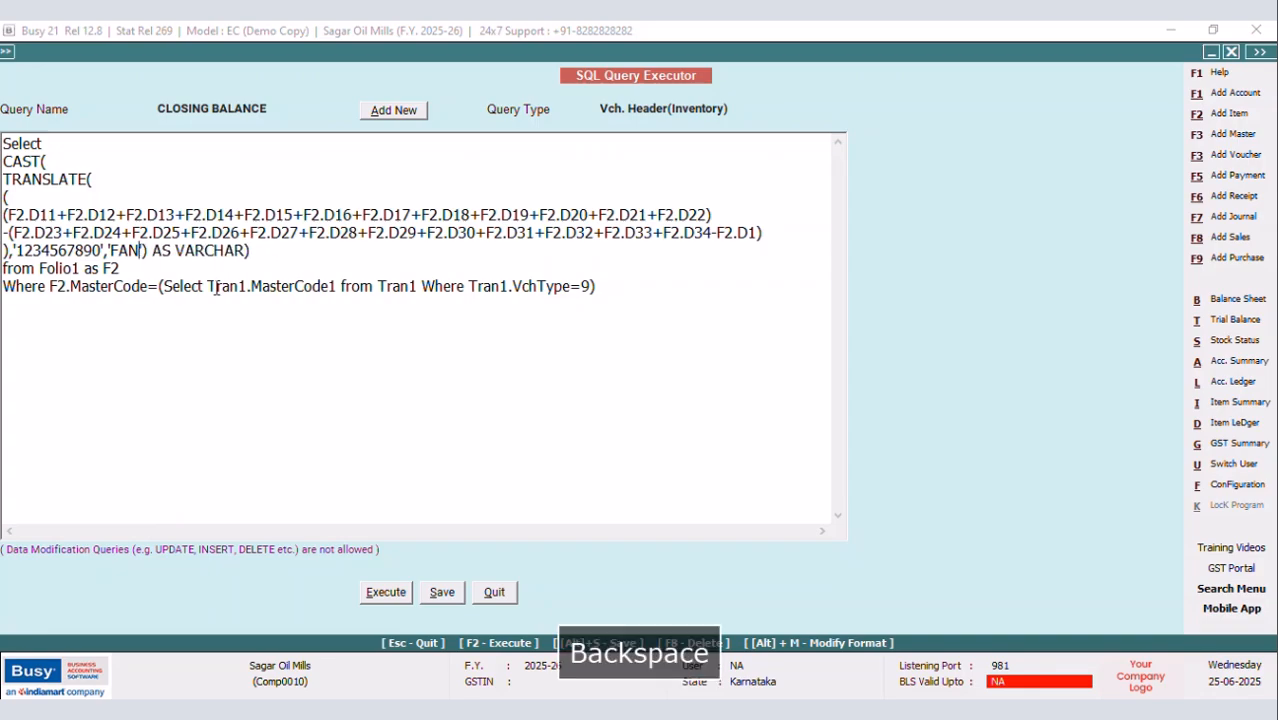
key(BackSpace)
text(NAKODBHER)
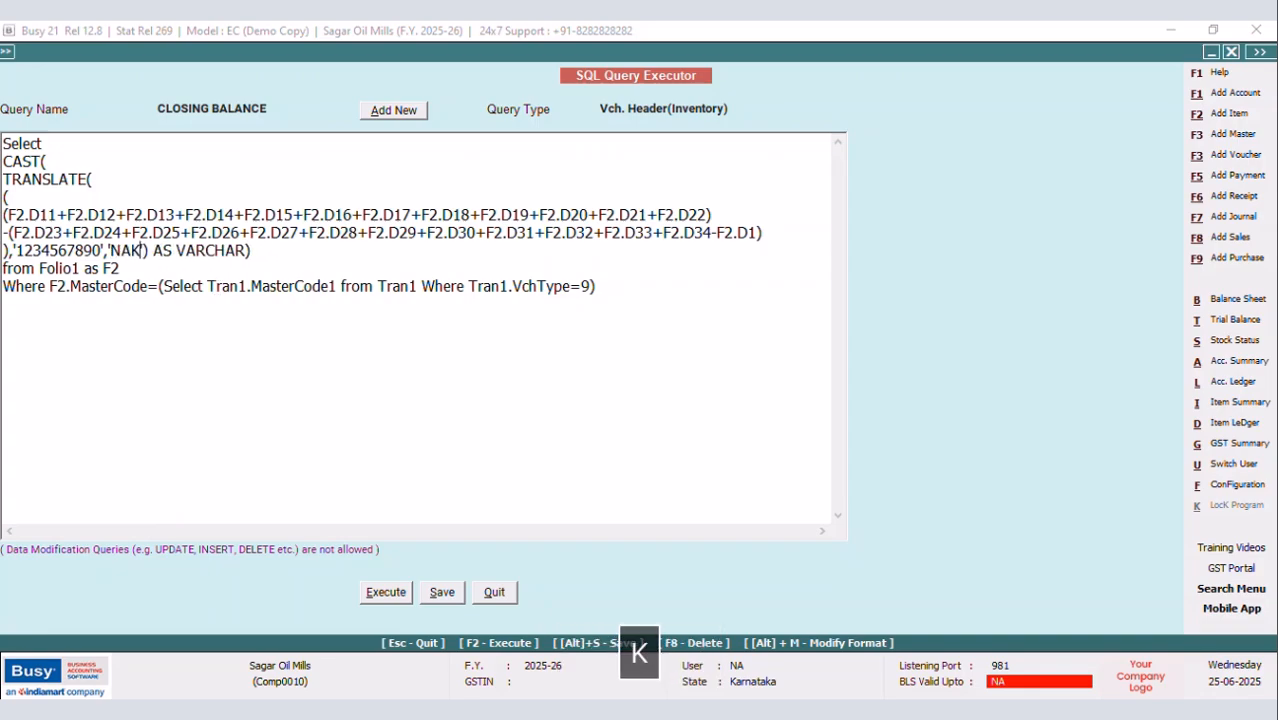
text(U)
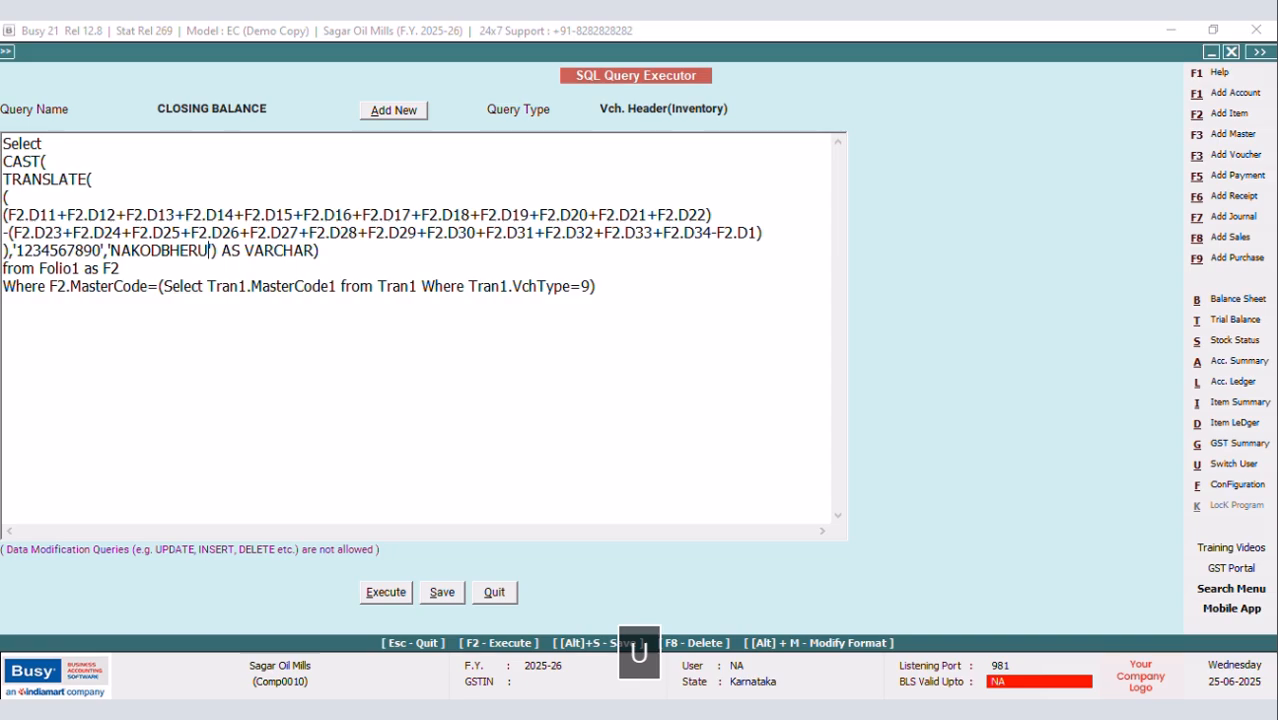
click(442, 592)
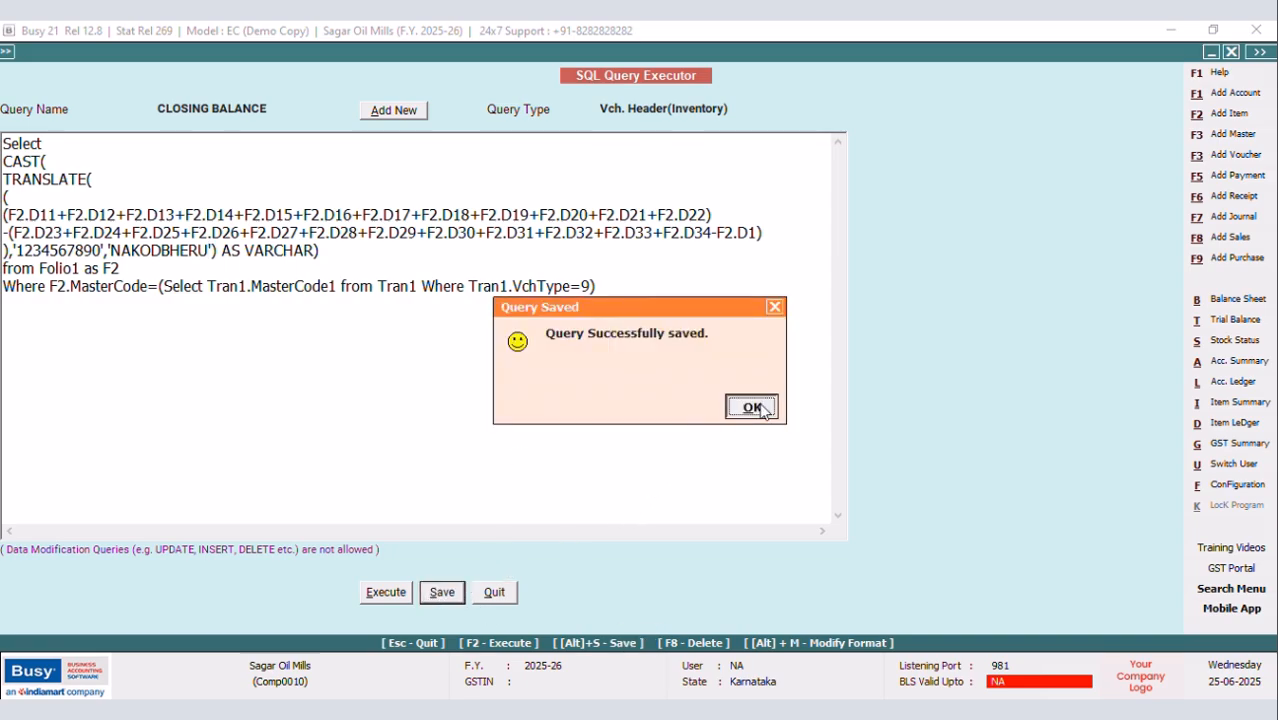
click(750, 408)
Return to the Modify Sales Voucher and start printing it
click(494, 592)
key(alt+p)
key(Return)
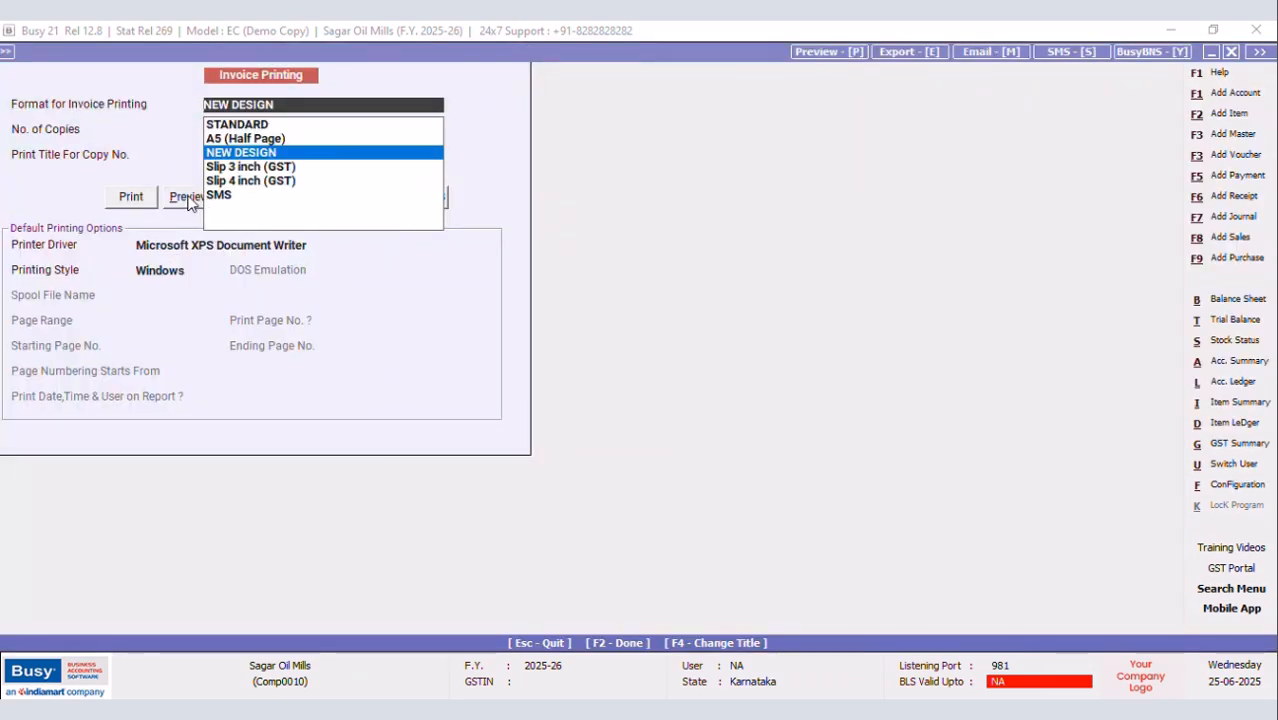
Preview the invoice in NEW DESIGN format and scroll down to the CLOSING BALANCE line
click(187, 200)
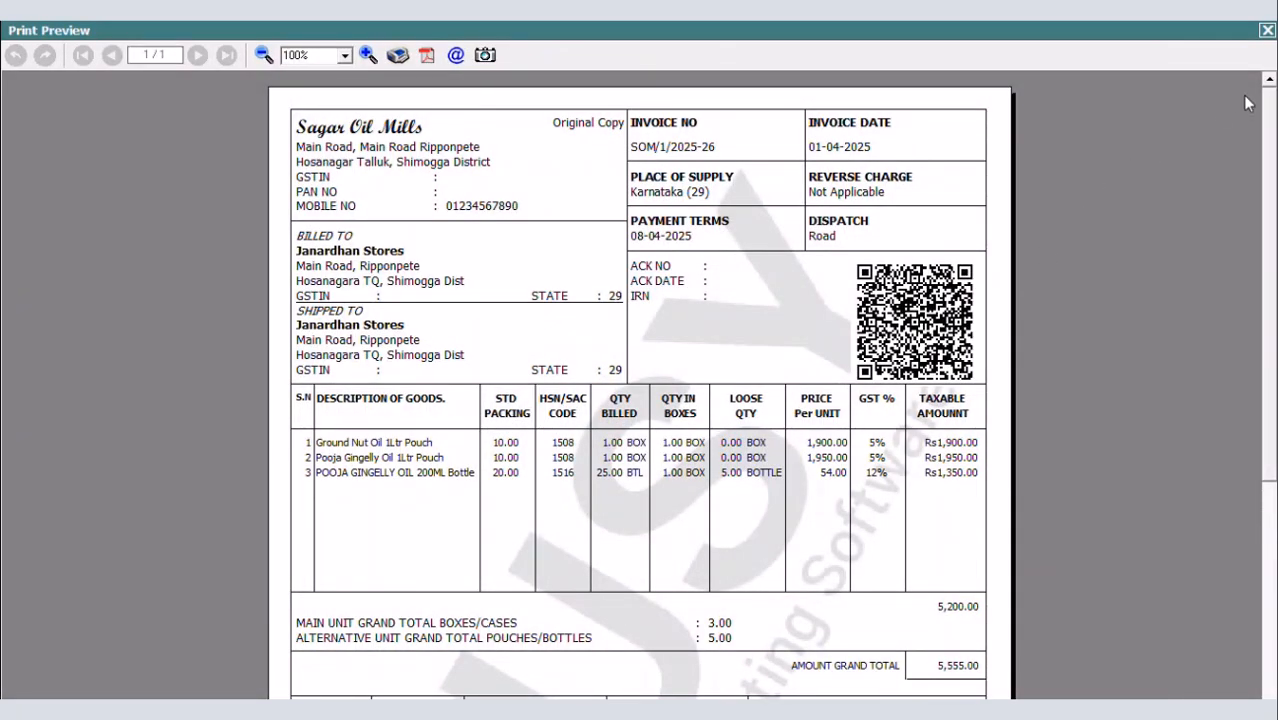
scroll(1245, 630, down, 5)
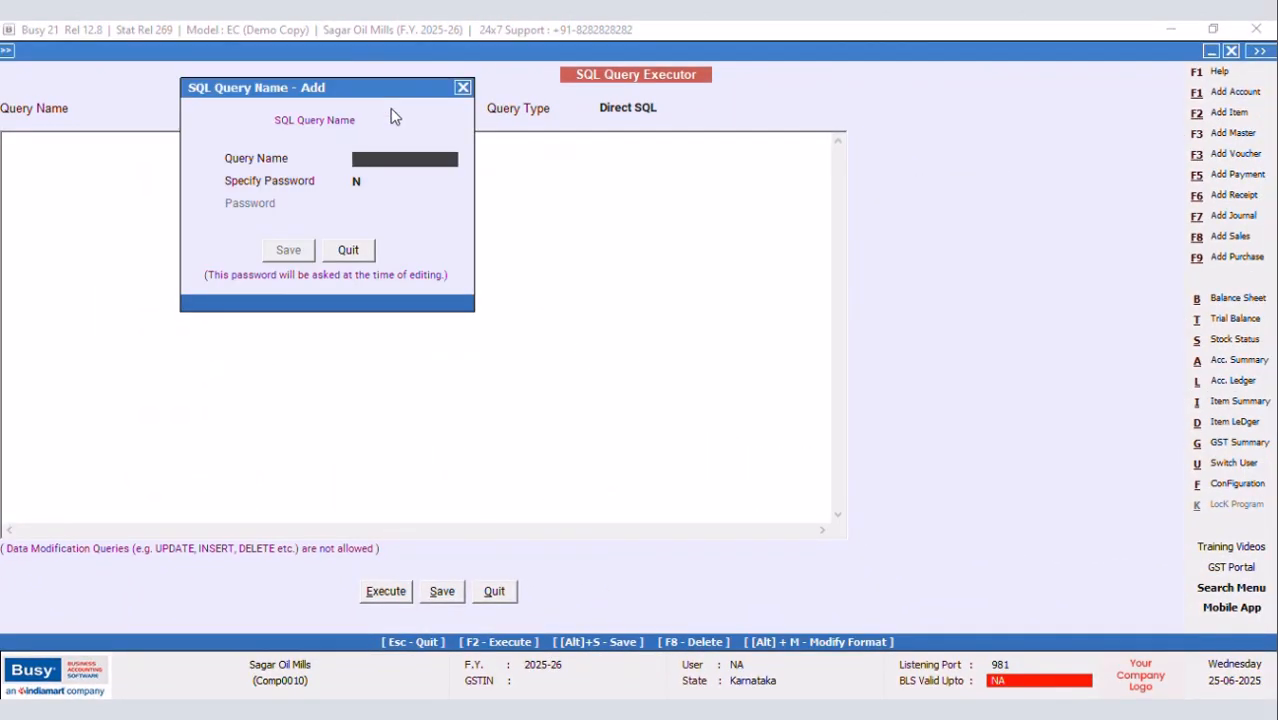
Create a query named TITLE starting with Select QUOTENAME('TAX INVOICE','"')
text(TITLE)
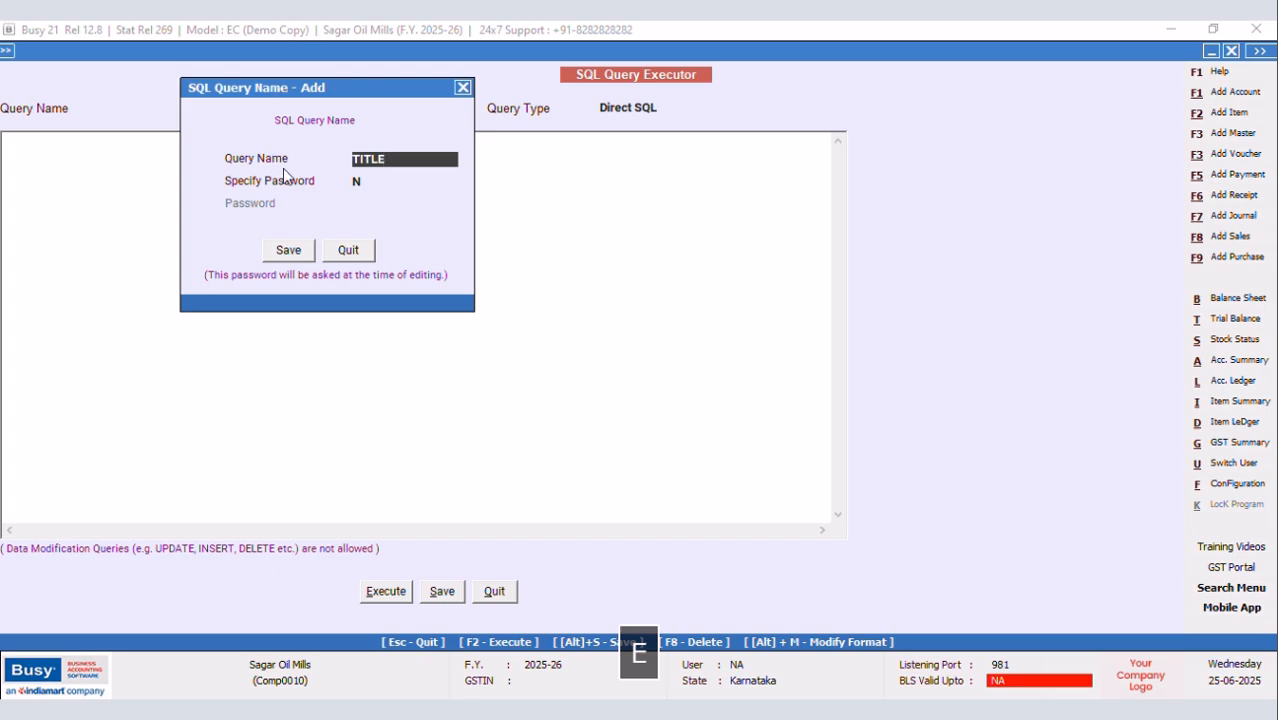
click(288, 250)
click(108, 157)
text(S)
key(Caps_Lock)
text(elect)
key(Return)
key(Caps_Lock)
text(QUOTENAME()
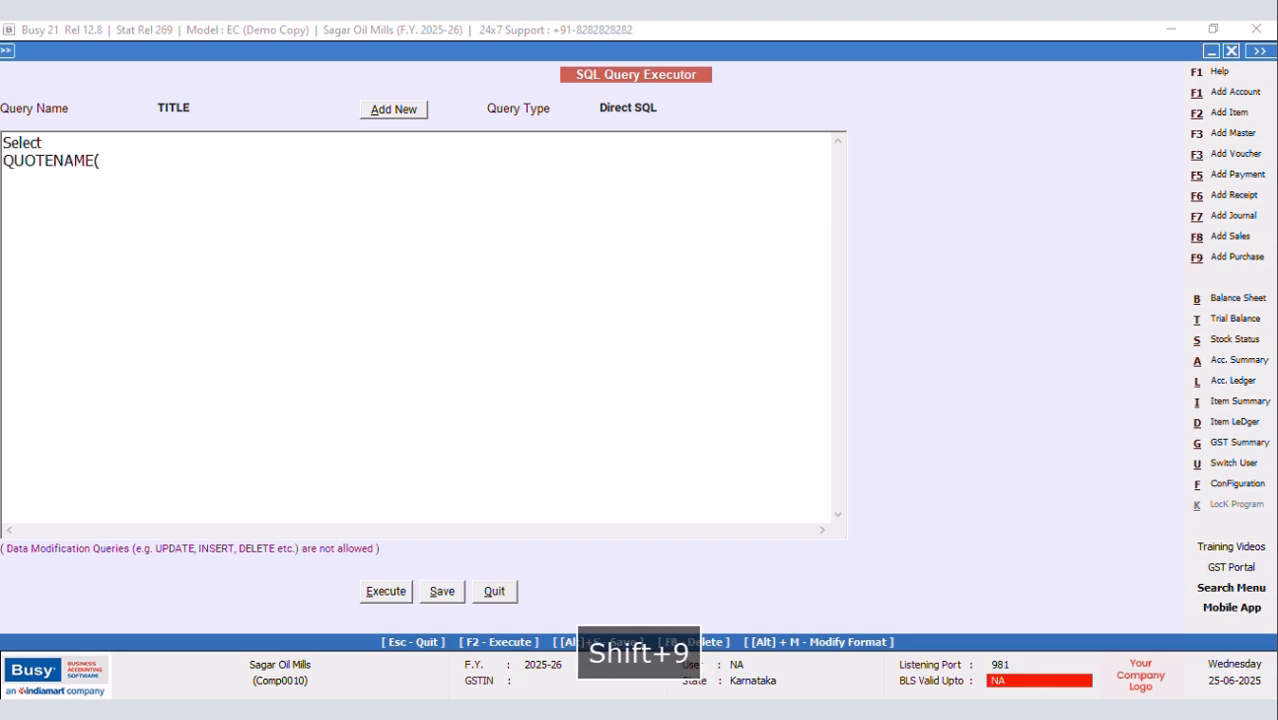
text('TAX INVOICE)
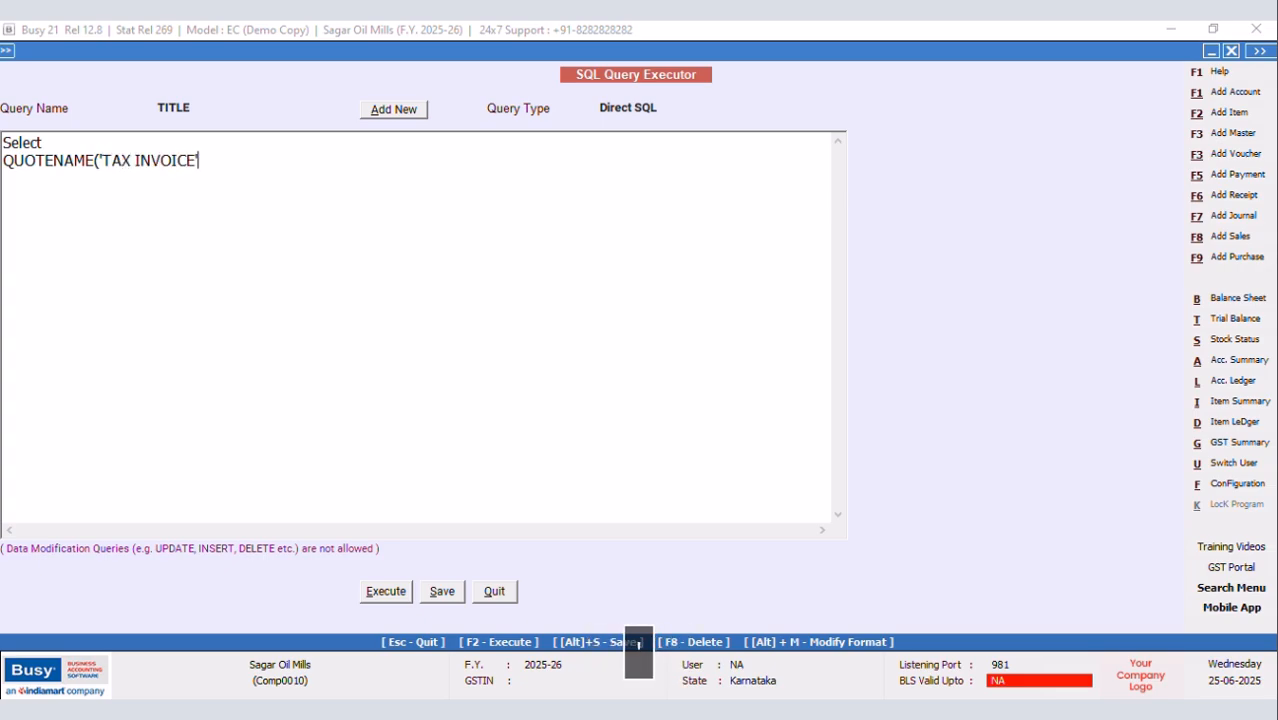
text(','")
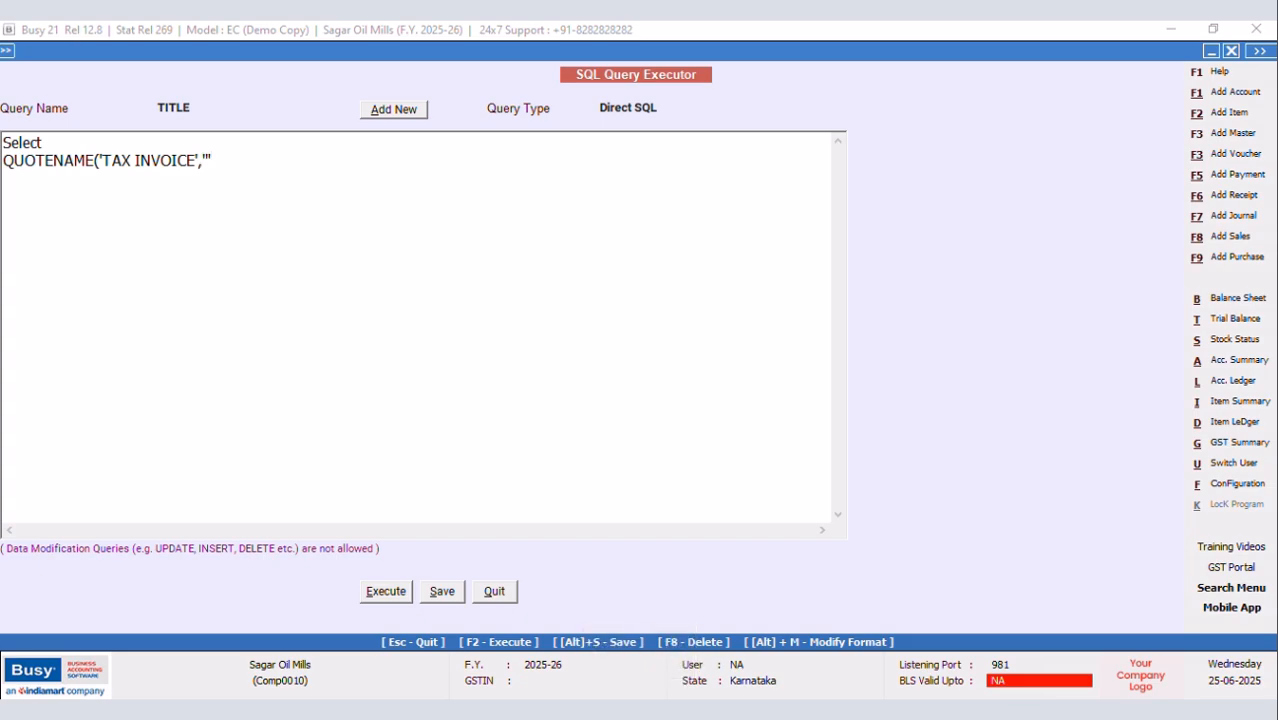
text('))
key(Return)
Finish the query with 'from Tran1' and 'Where Tran1.VchType=9'
text(FROM)
key(Caps_Lock)
text(t)
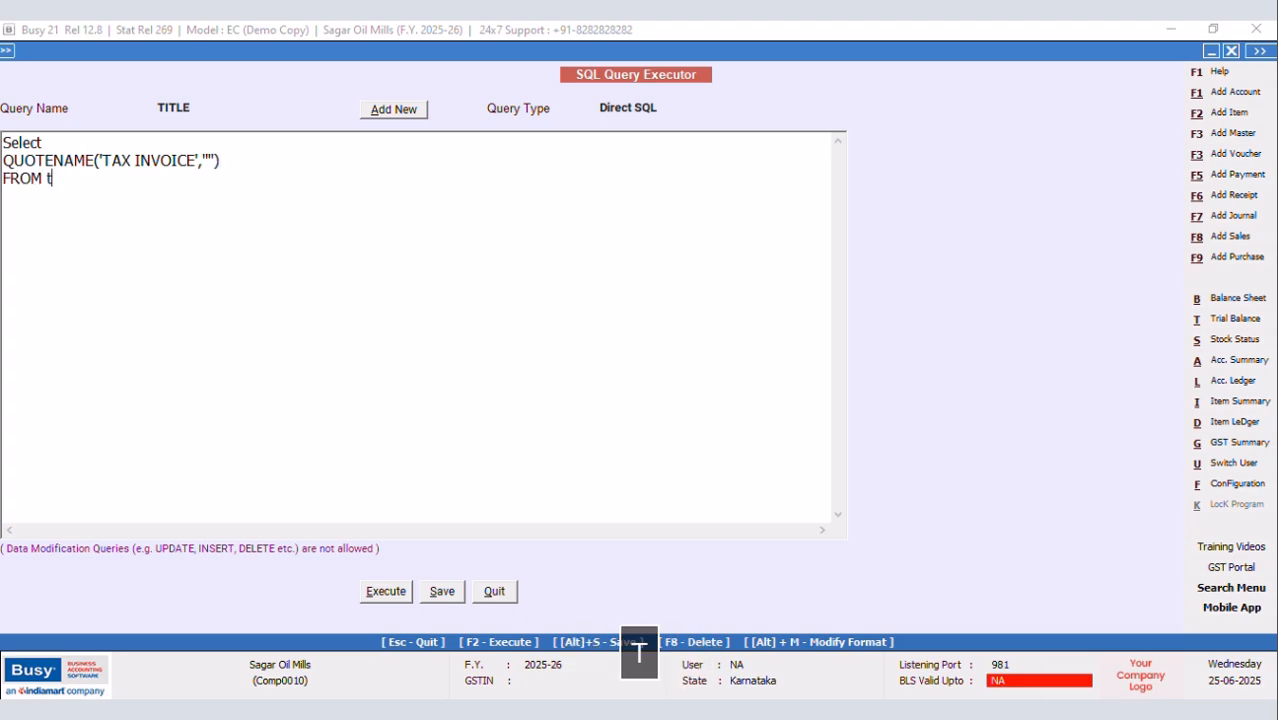
key(Caps_Lock)
key(BackSpace)
key(BackSpace)
key(BackSpace)
key(BackSpace)
key(BackSpace)
key(Caps_Lock)
text(from Tran)
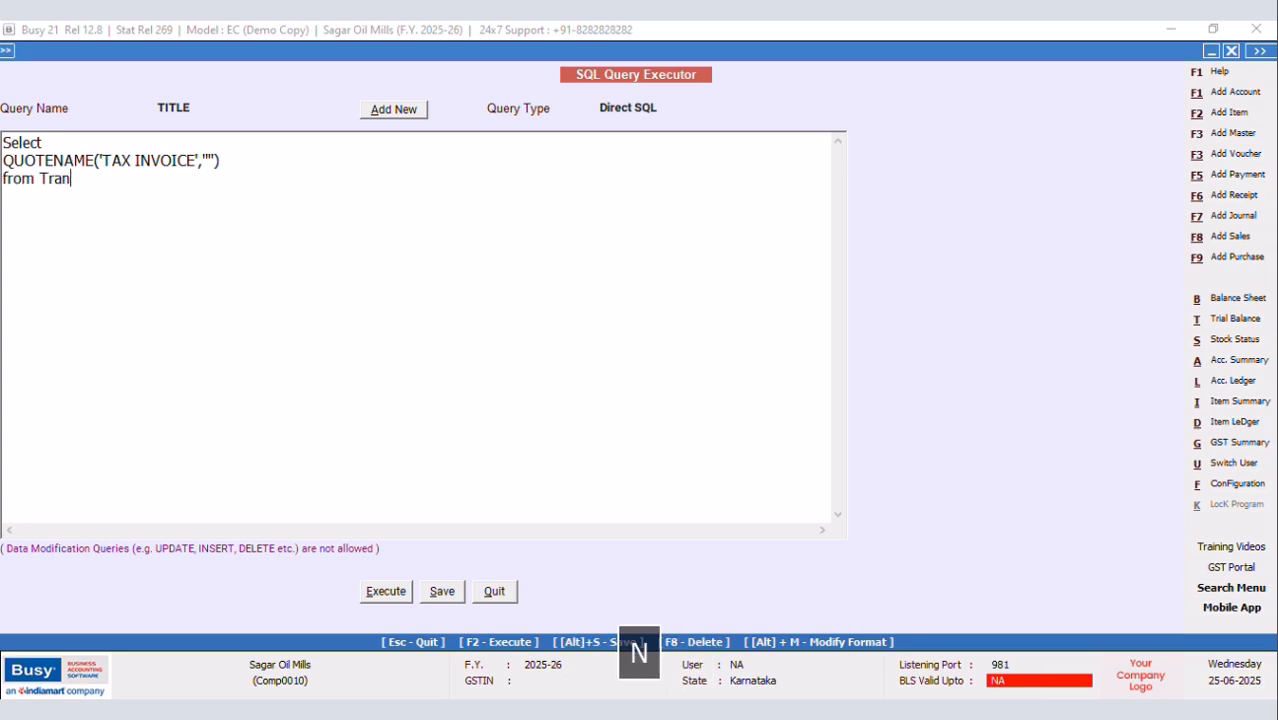
text(1)
key(Return)
text(Whe)
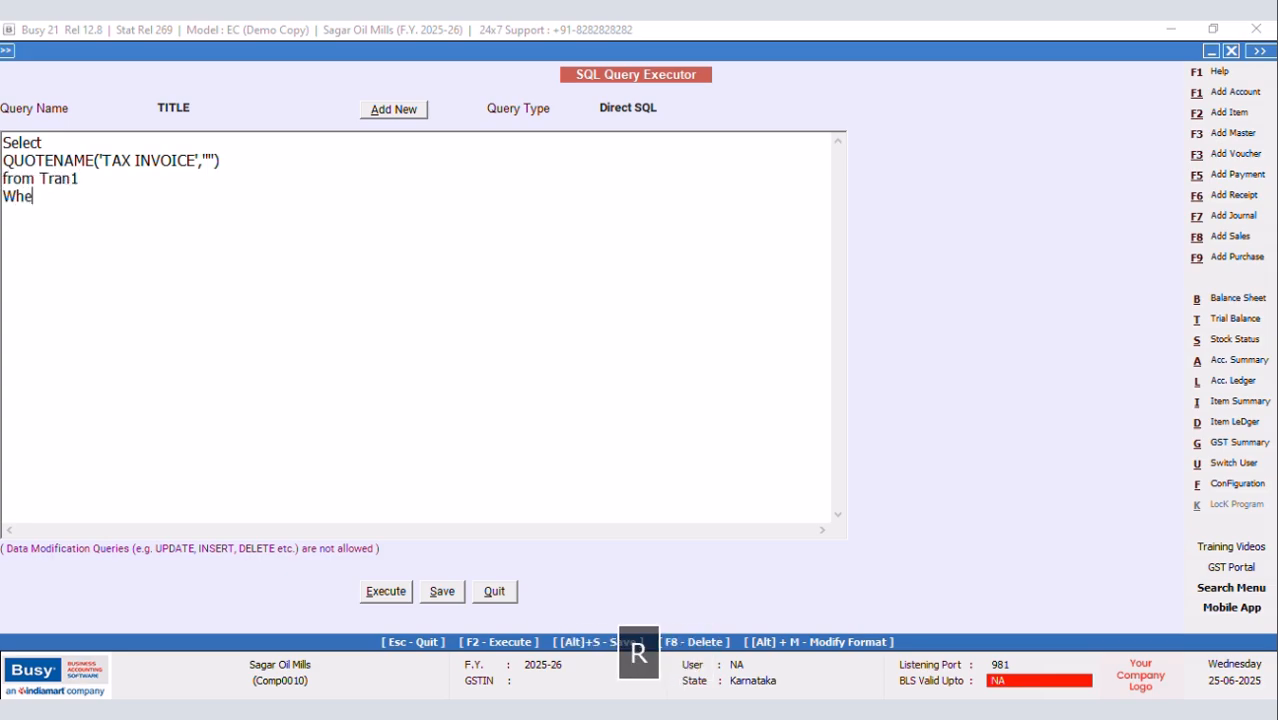
text(re Tran1.)
key(Caps_Lock)
text(VchType)
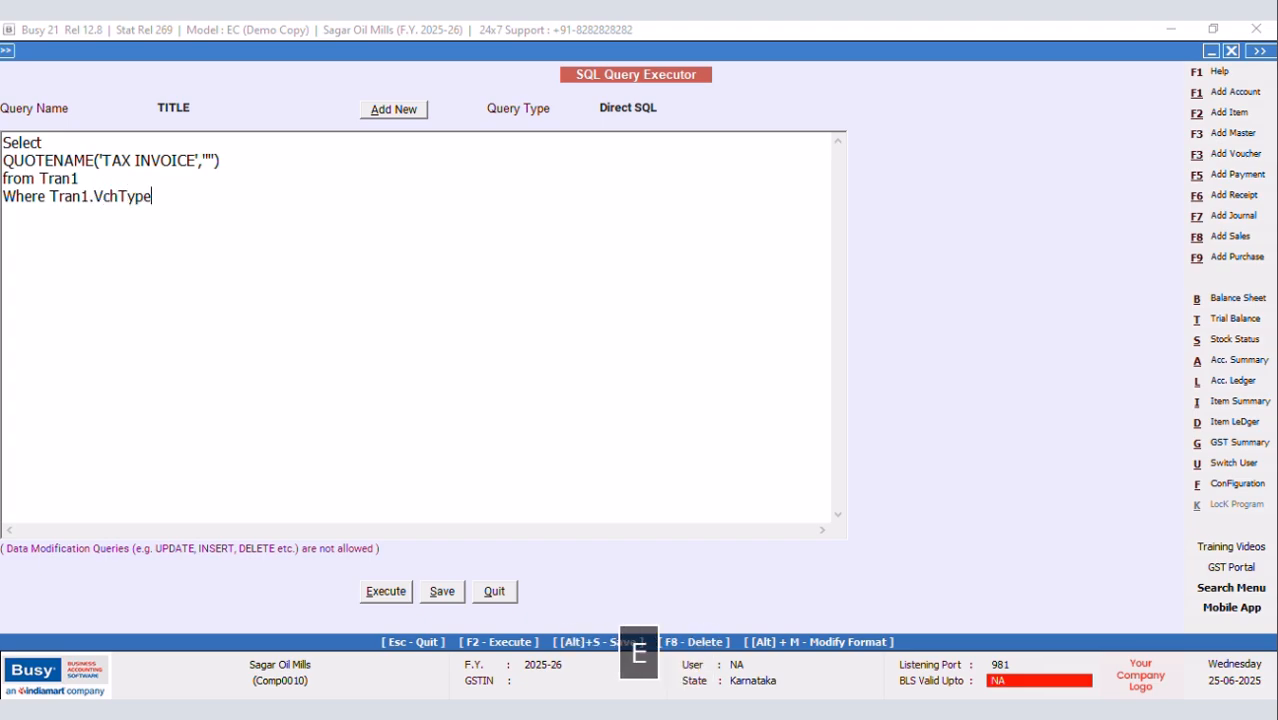
text(=9)
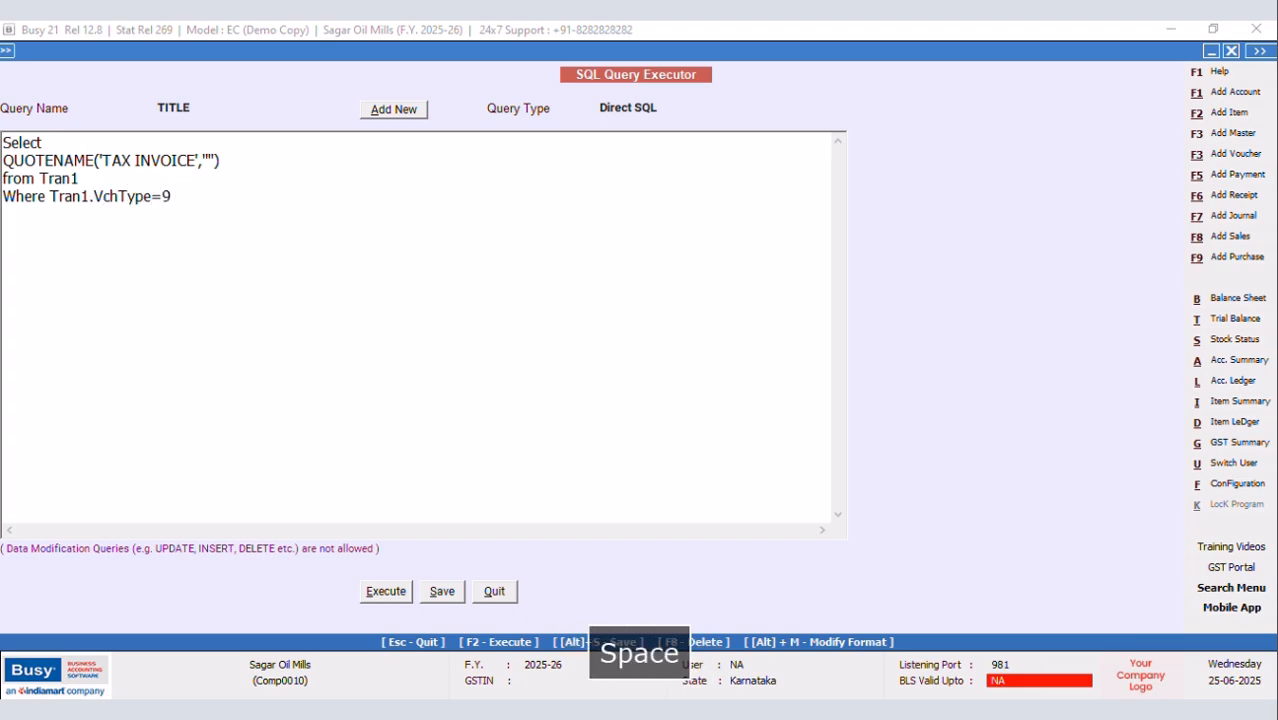
Set the query type to Vch. Header(Inventory), save the TITLE query, and close the executor
click(663, 107)
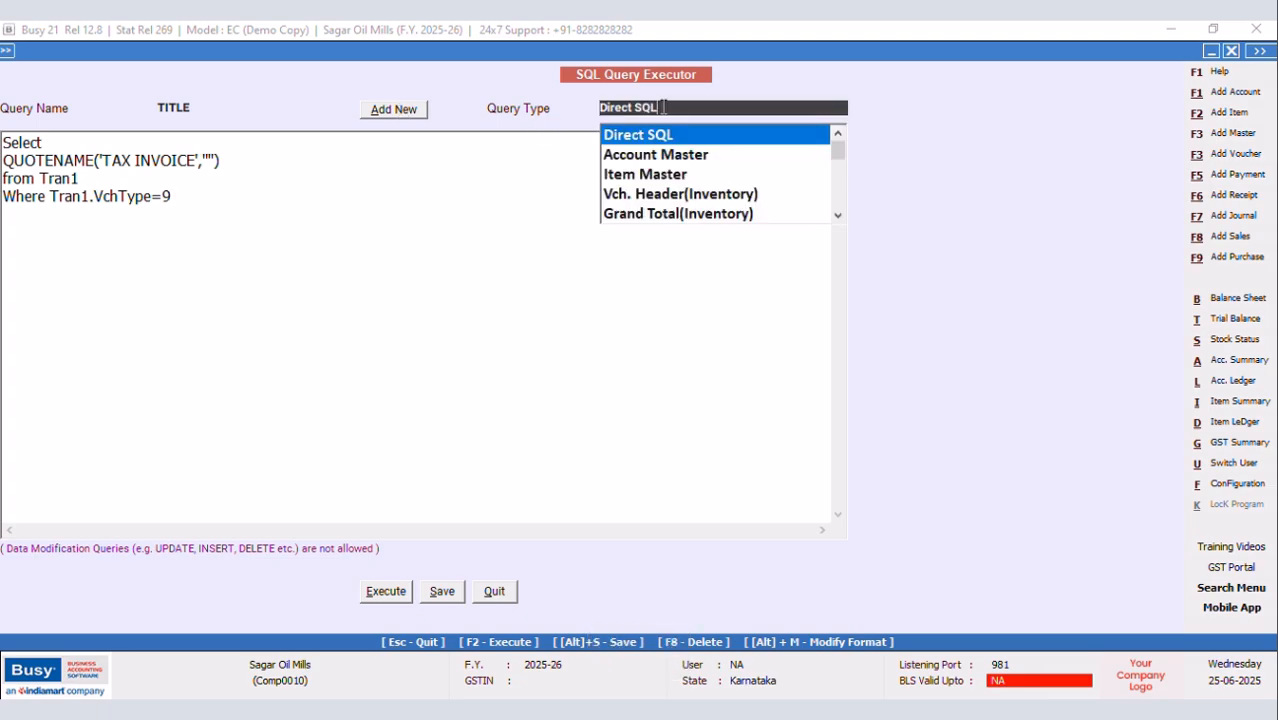
click(672, 196)
click(442, 591)
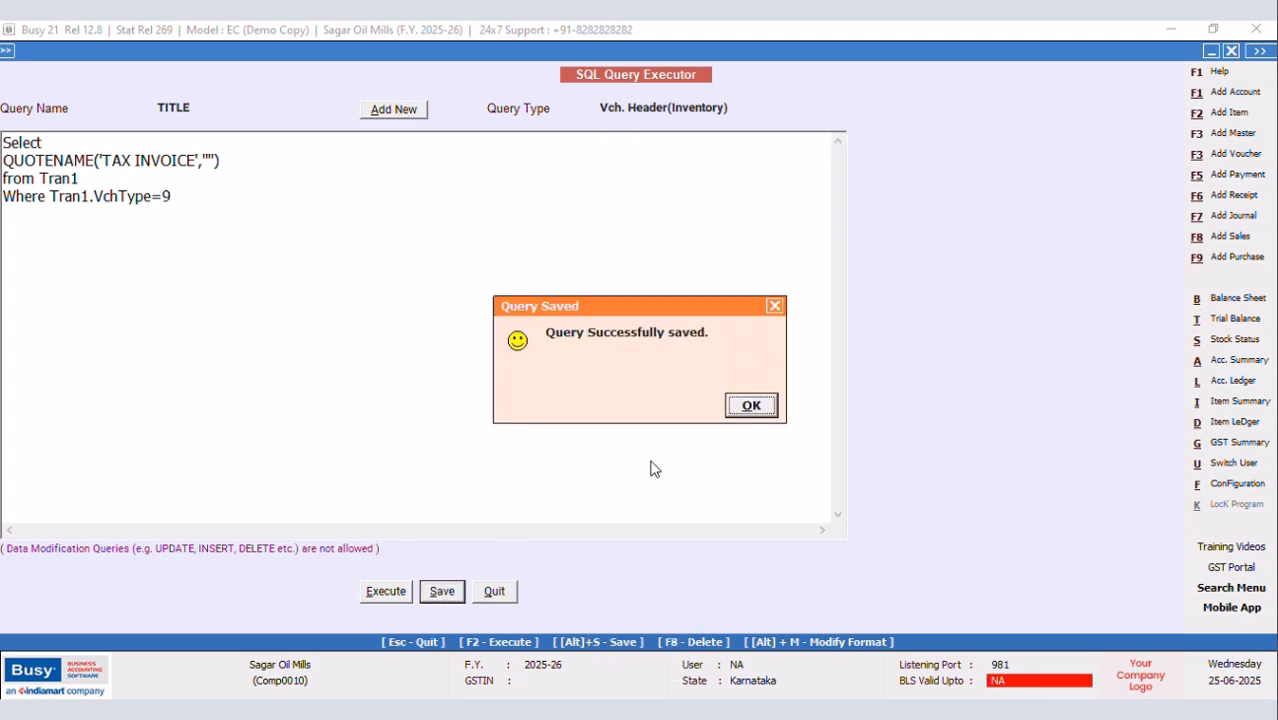
click(757, 407)
click(495, 591)
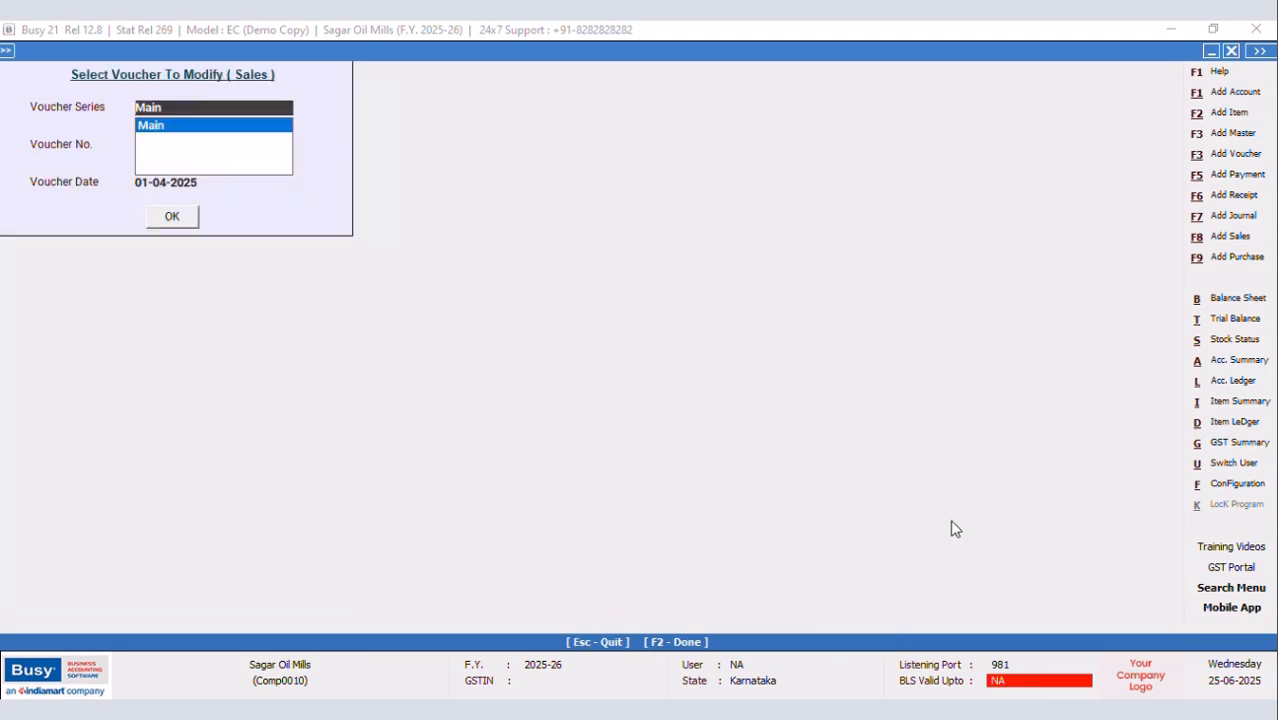
Open the header script of the NEW DESIGN sales invoice in advanced document printing configuration
key(ctrl+f)
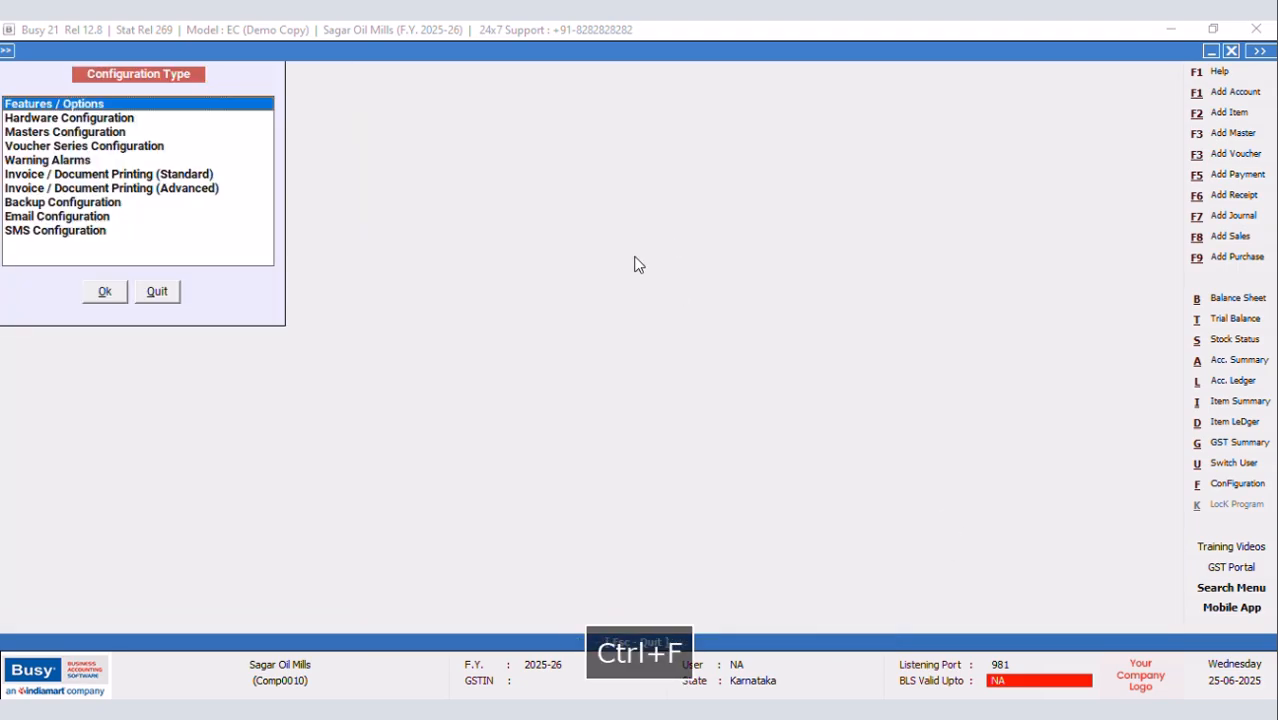
click(205, 190)
click(96, 292)
click(31, 131)
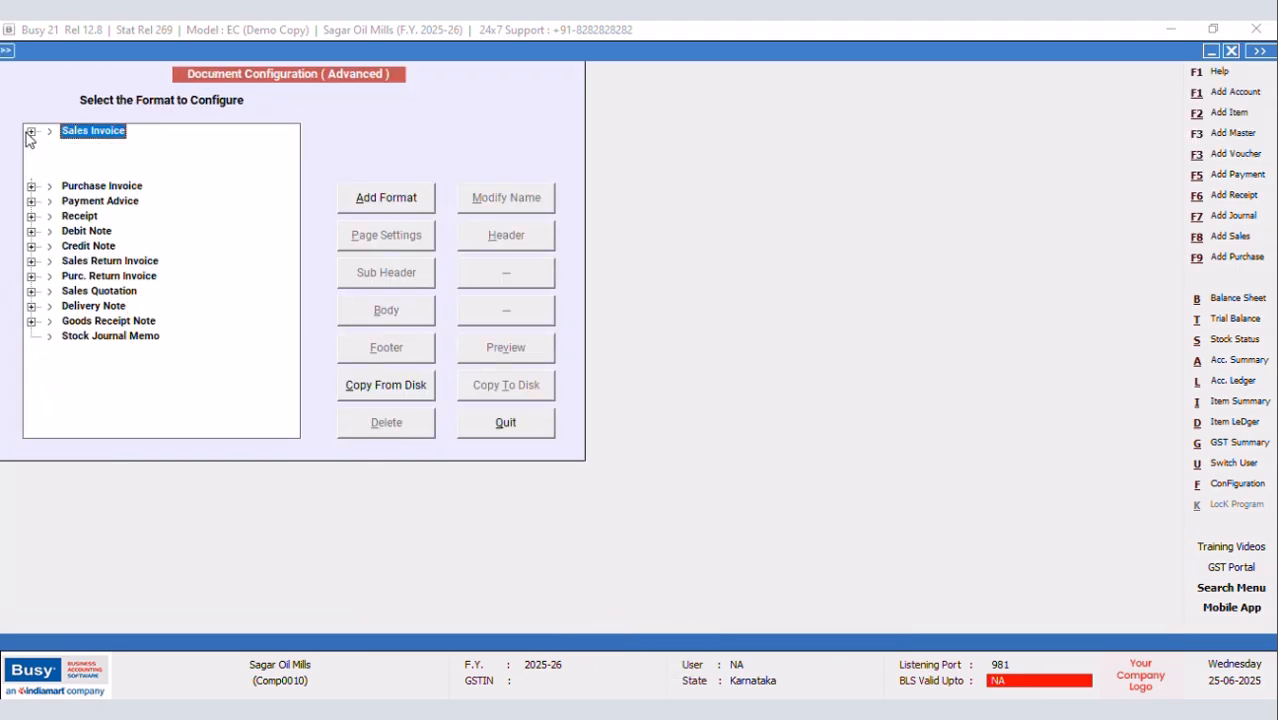
click(100, 160)
click(515, 242)
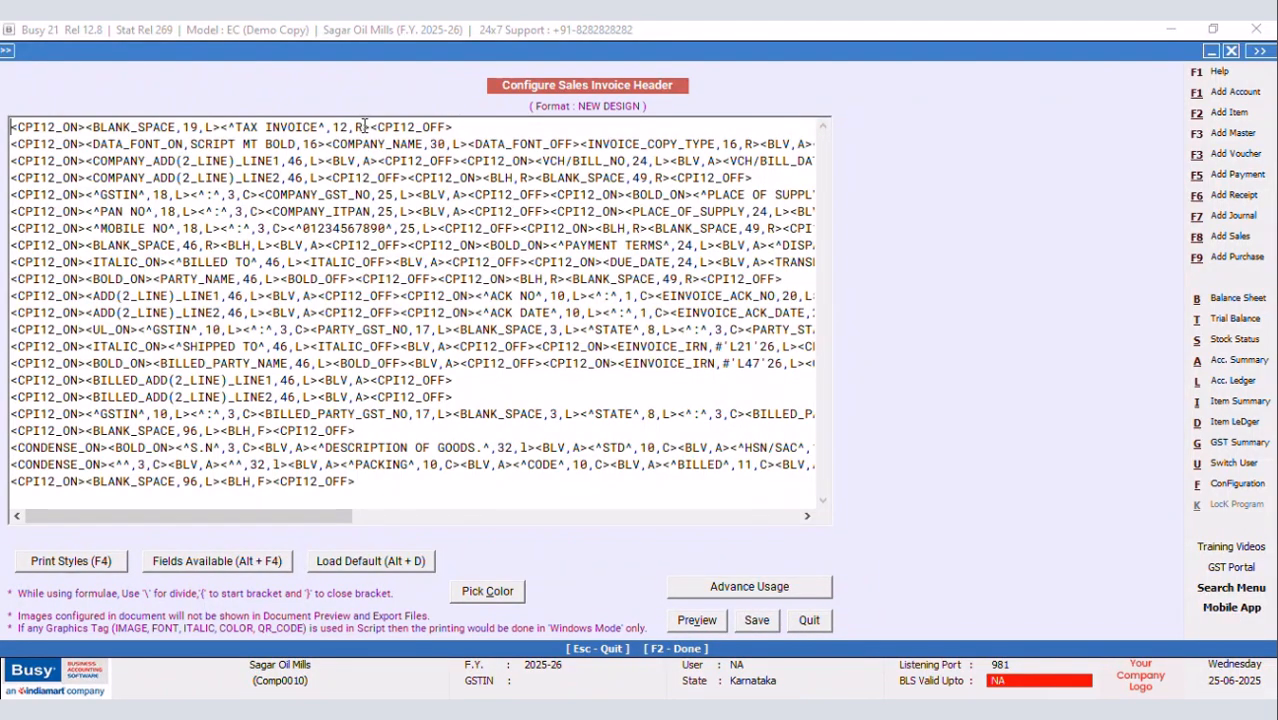
Replace the fixed TAX INVOICE text with <SQL_QUERY_TEXT,title,16,L> and save the header
drag(370, 127, 229, 127)
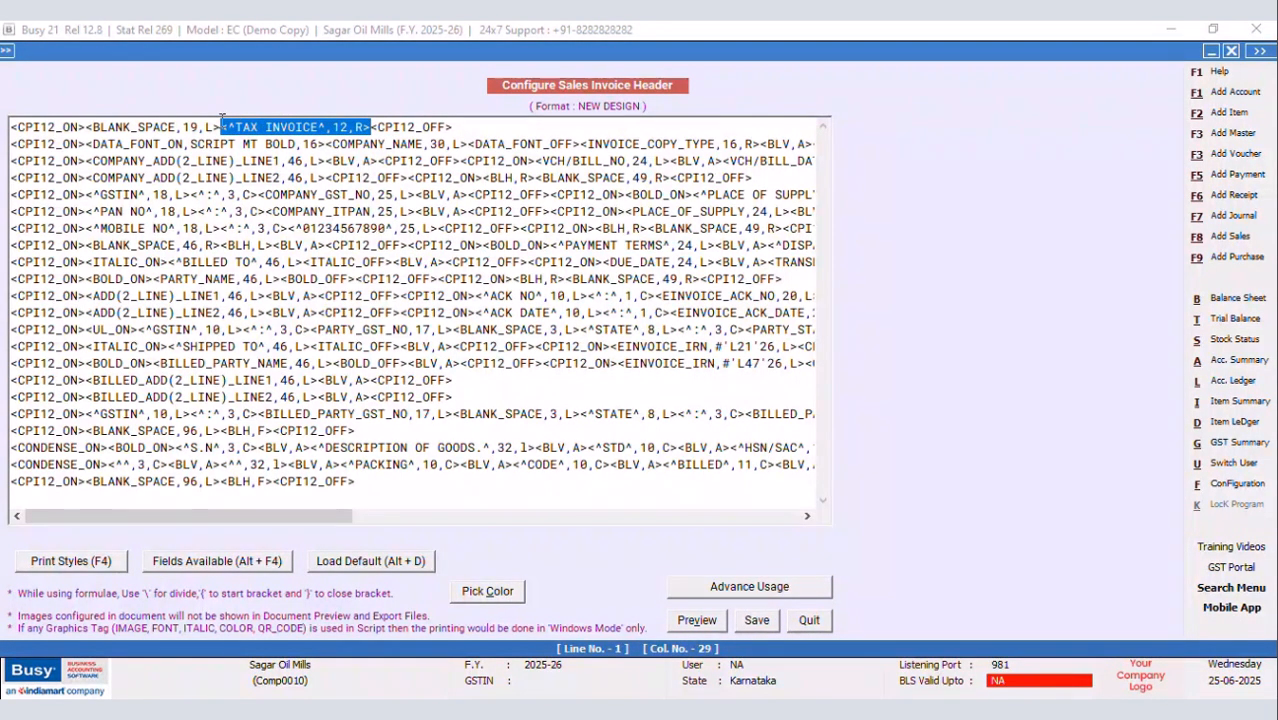
key(Delete)
key(alt+F4)
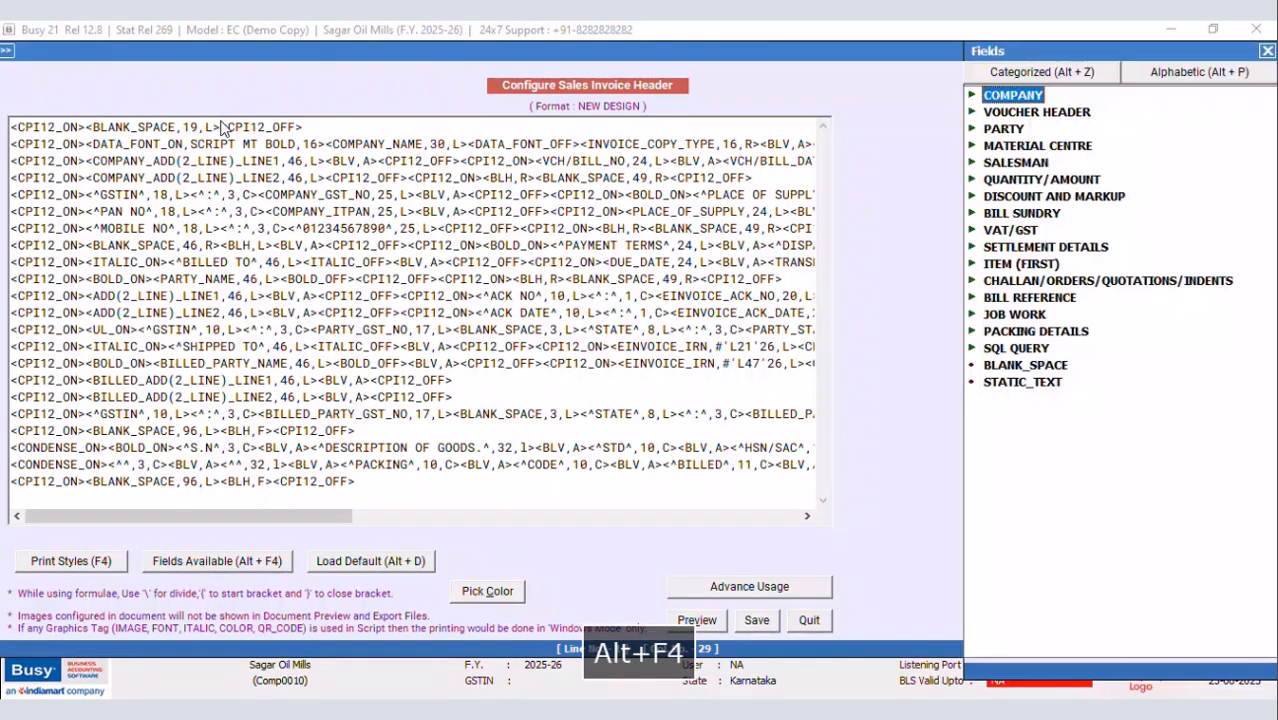
click(1001, 349)
double_click(1100, 399)
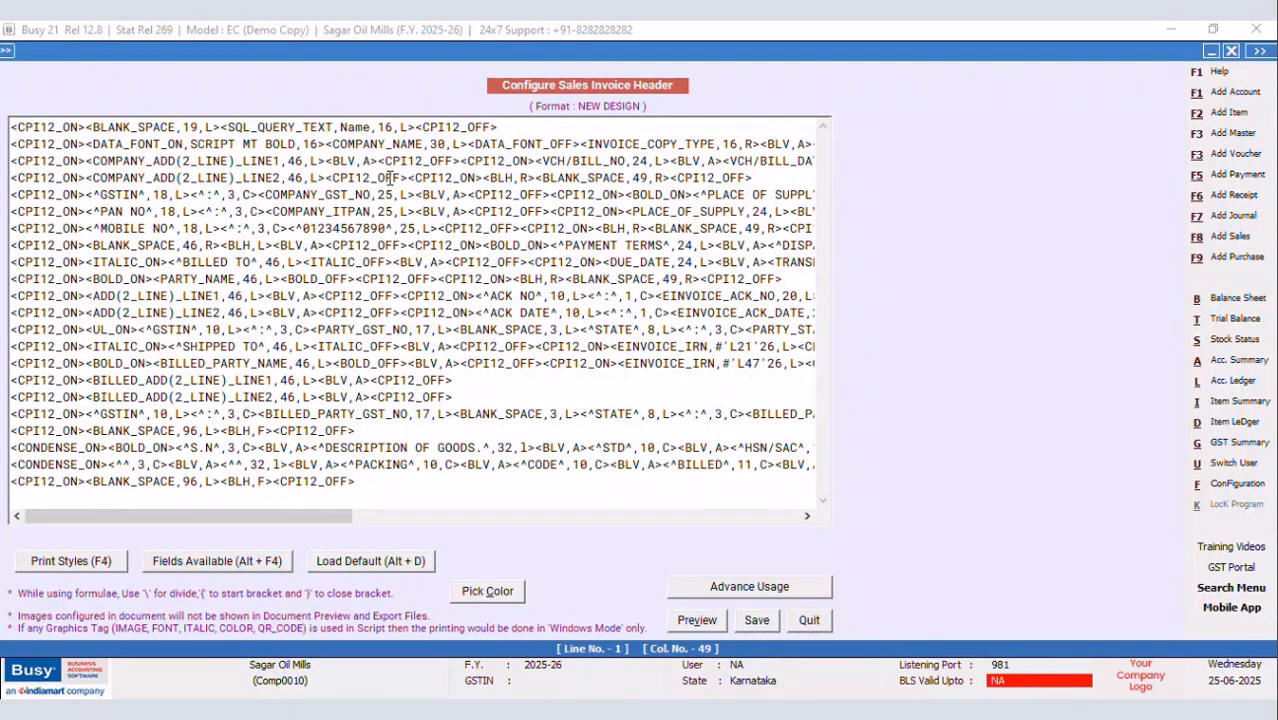
key(BackSpace)
key(BackSpace)
key(BackSpace)
key(BackSpace)
text(t)
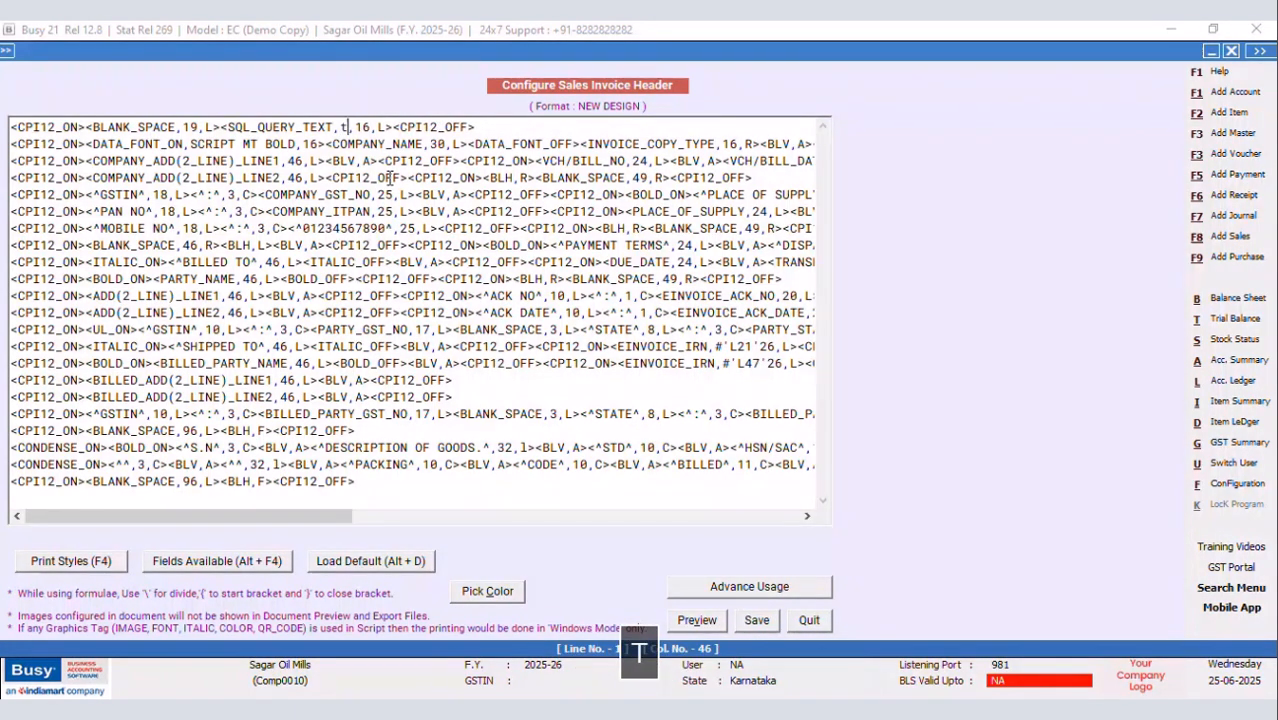
text(itle)
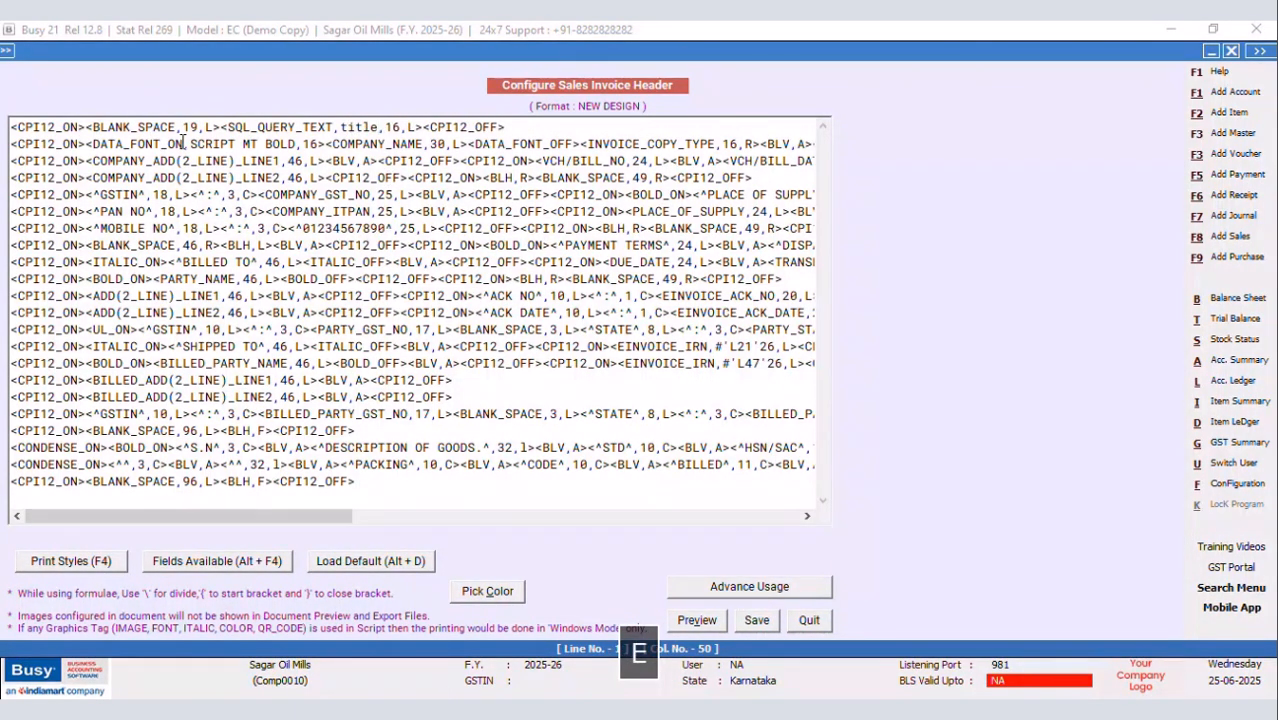
click(751, 624)
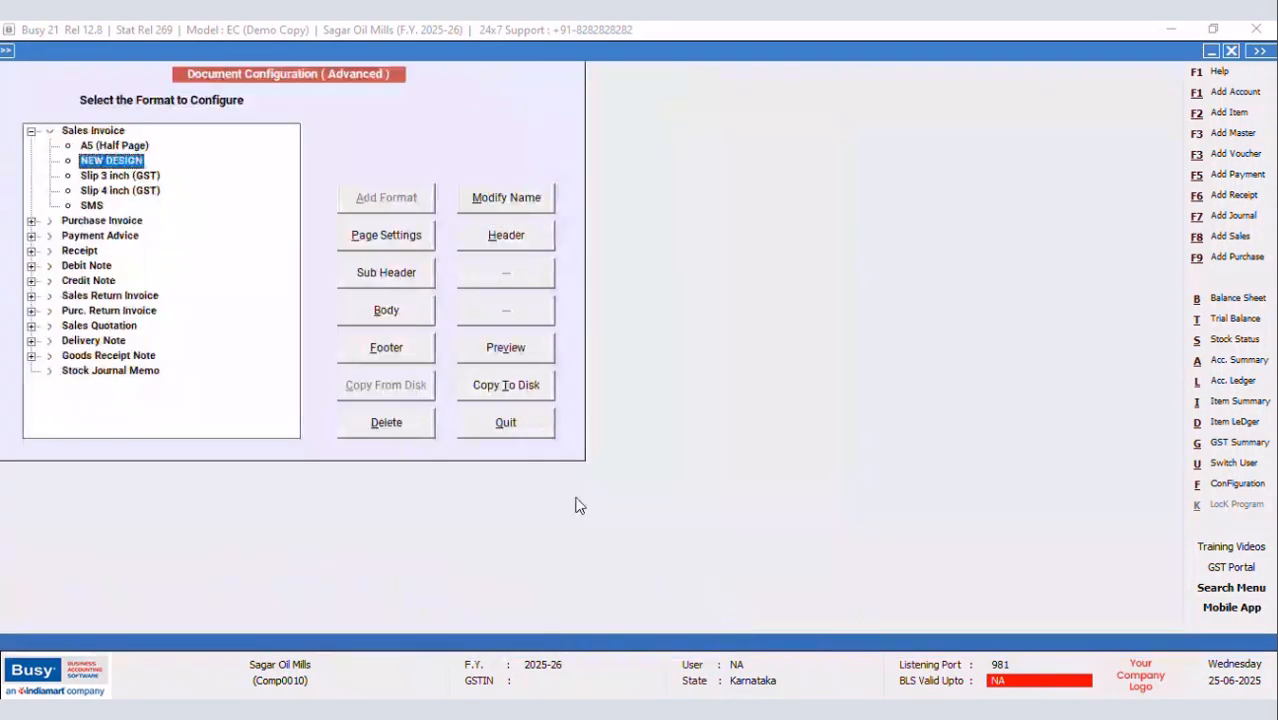
click(506, 422)
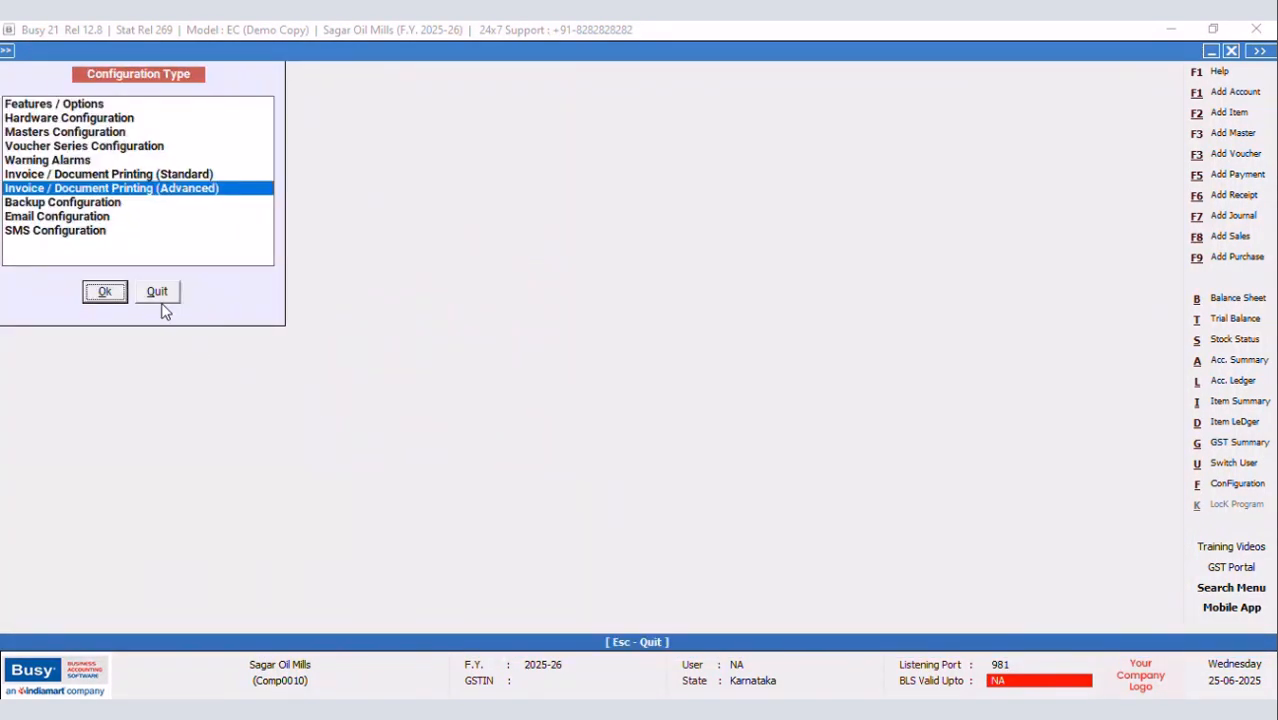
Open the sales voucher for printing and preview it in NEW DESIGN format
click(160, 298)
click(174, 217)
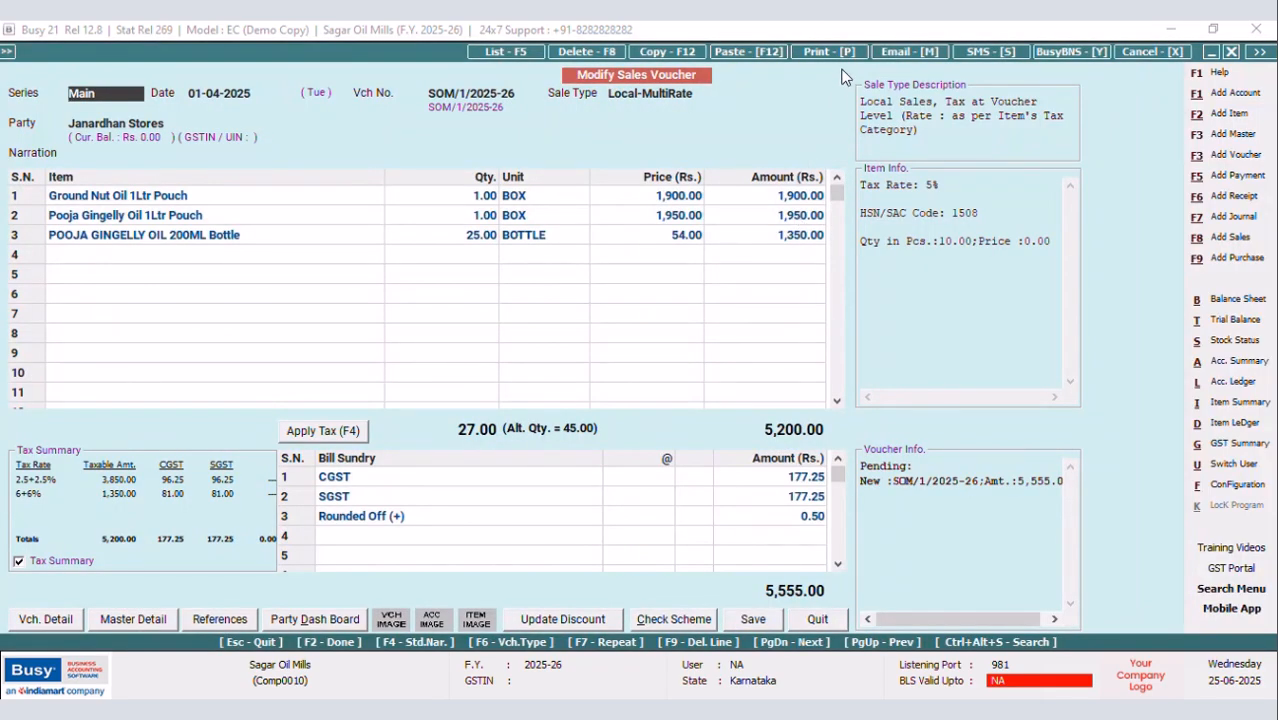
click(830, 51)
click(735, 413)
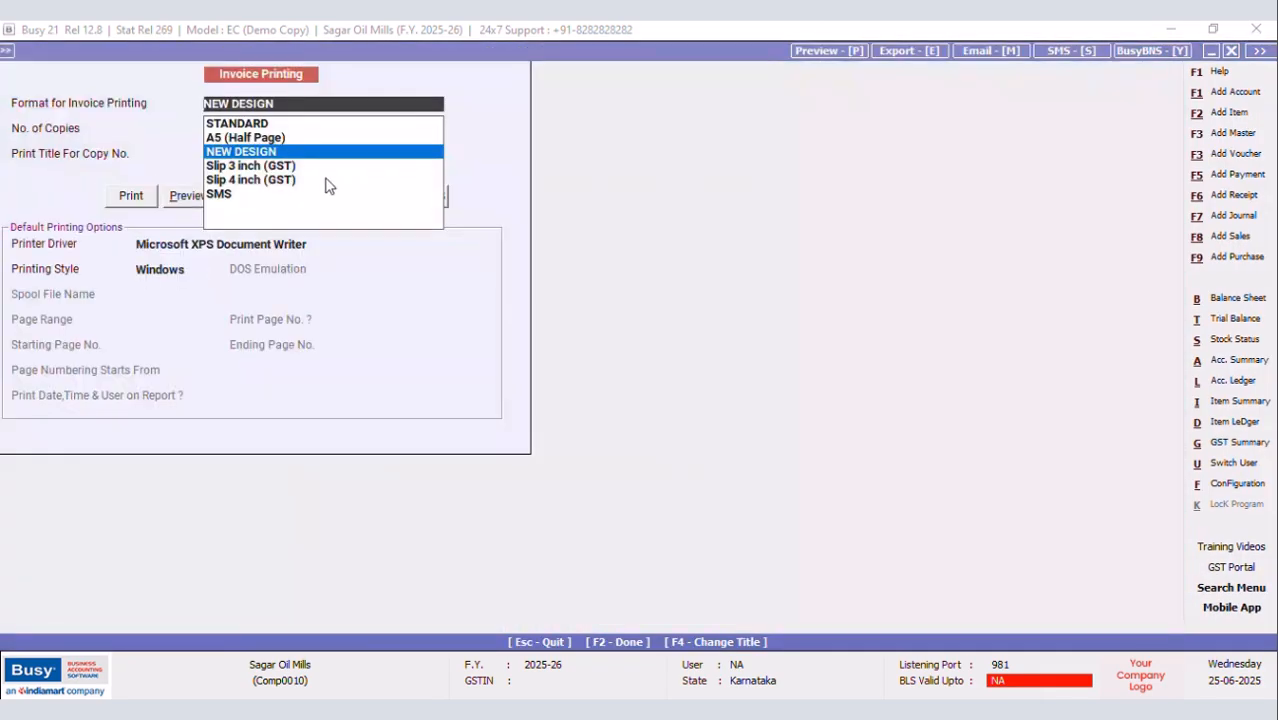
click(188, 197)
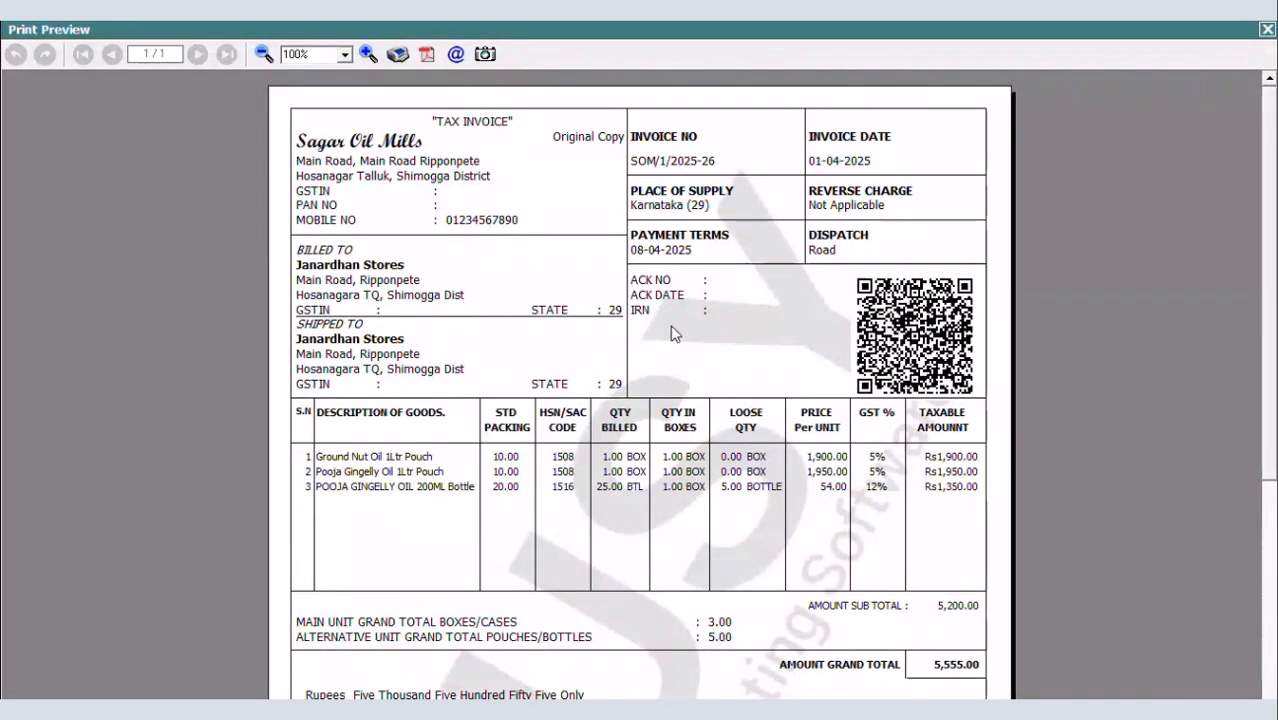
Zoom the preview in closely on the quoted "TAX INVOICE" header title
click(368, 54)
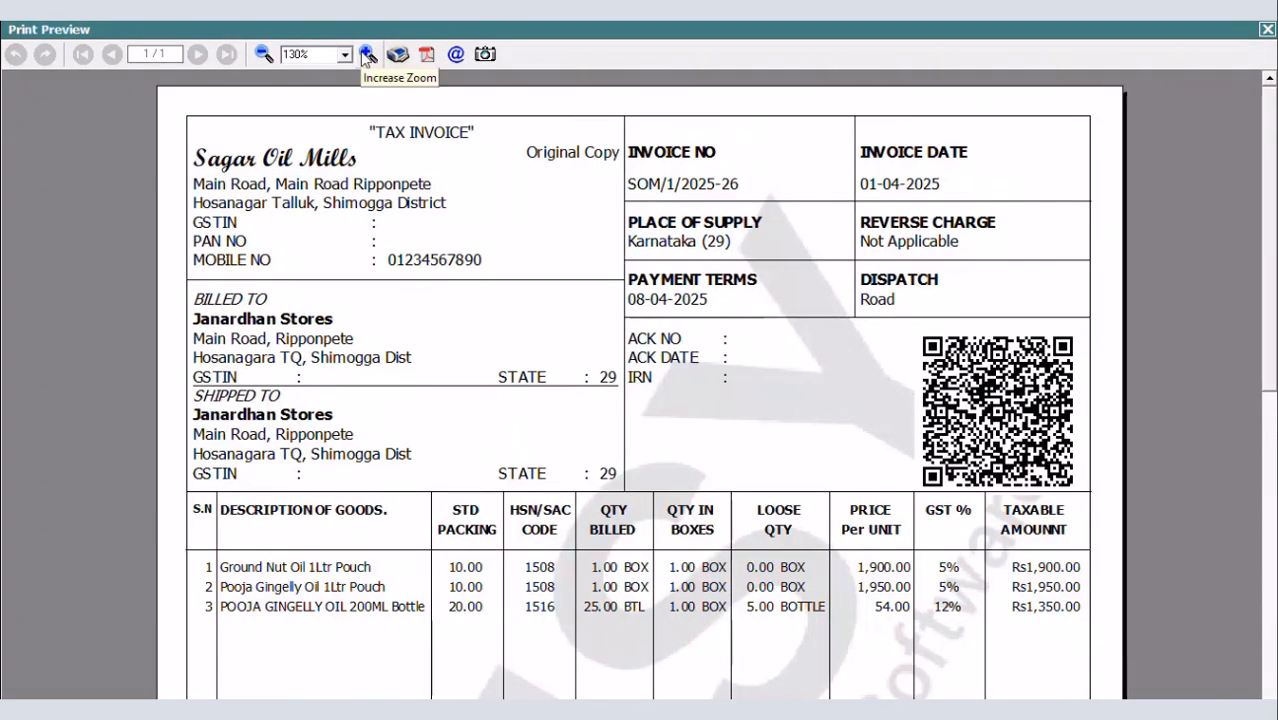
click(368, 54)
click(368, 54)
click(368, 54)
click(368, 54)
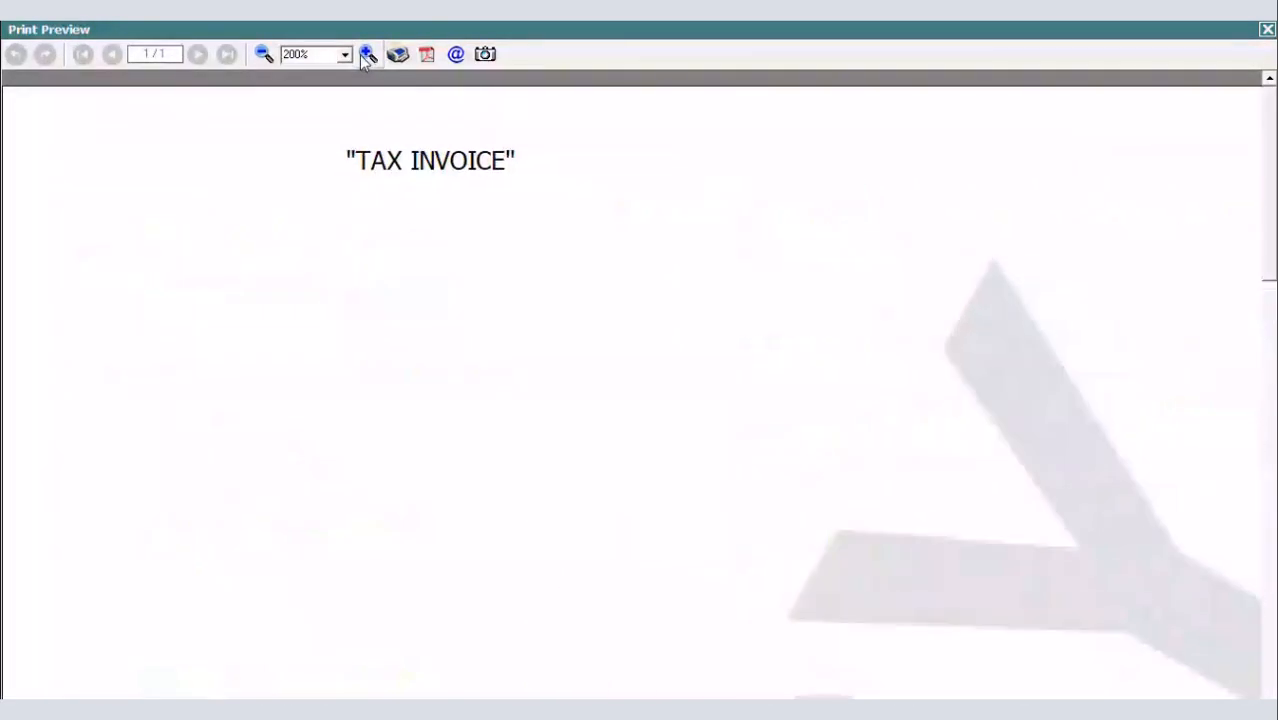
click(368, 54)
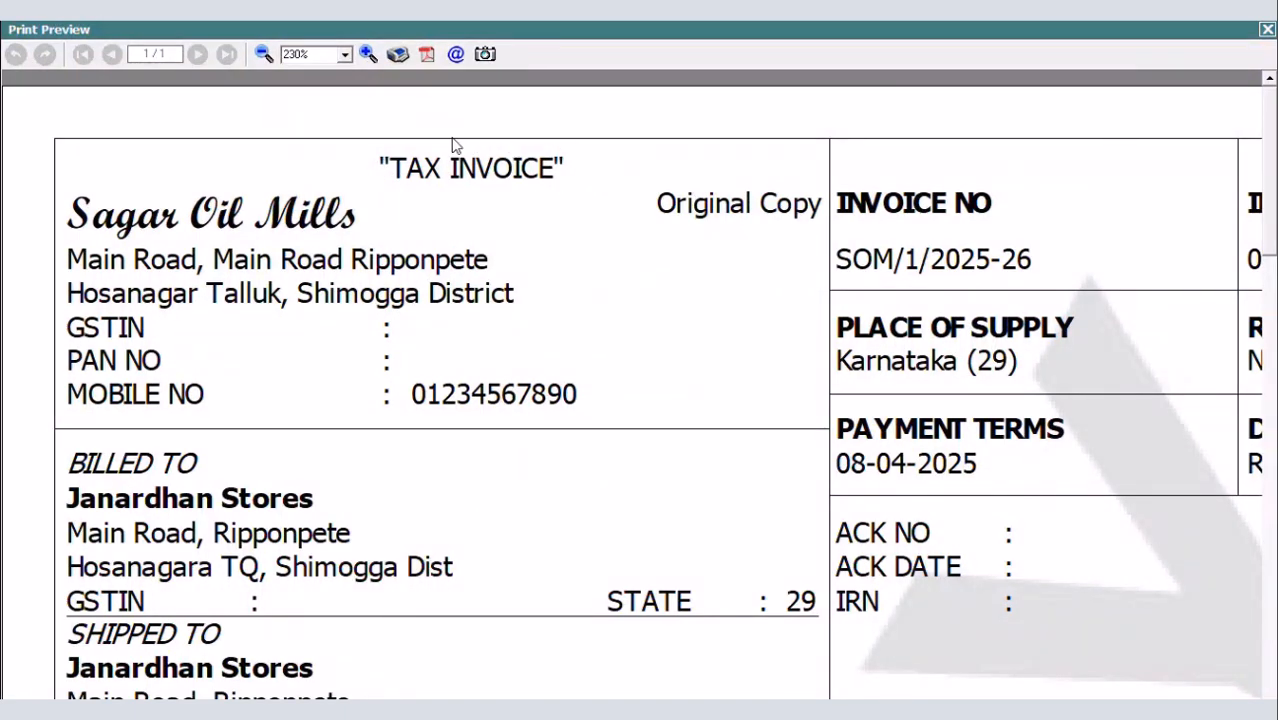